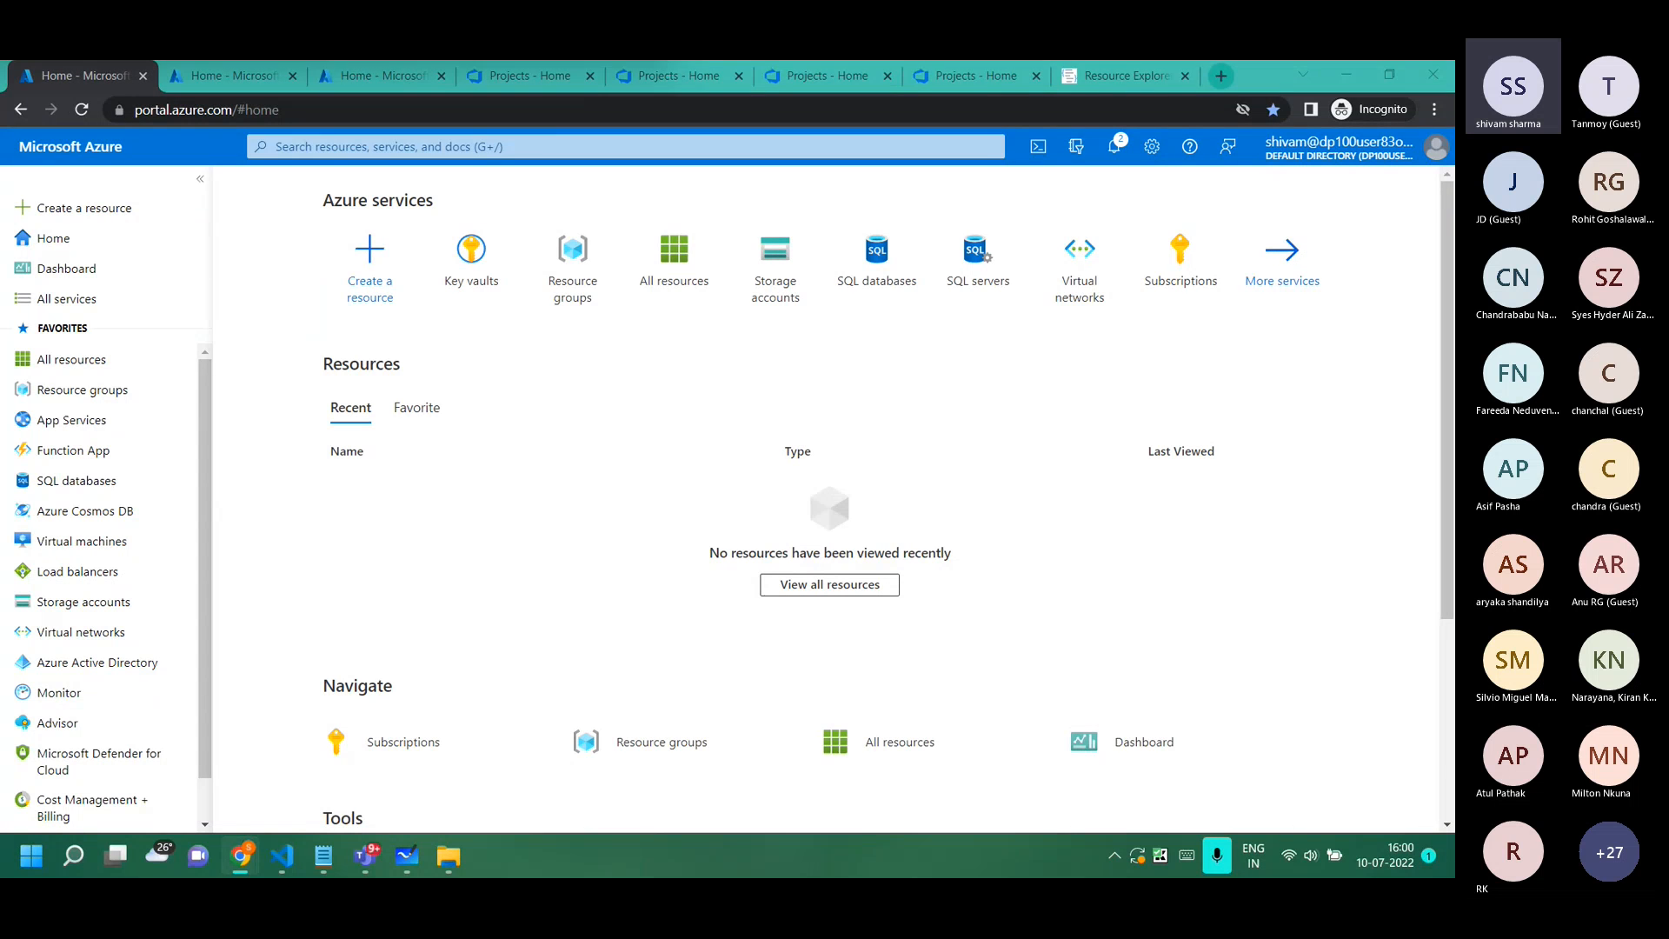
Switch to the LinkedIn event page and view the Azure DevOps for Data Platform architecture diagram.
{"action": "key", "text": "alt+Tab"}
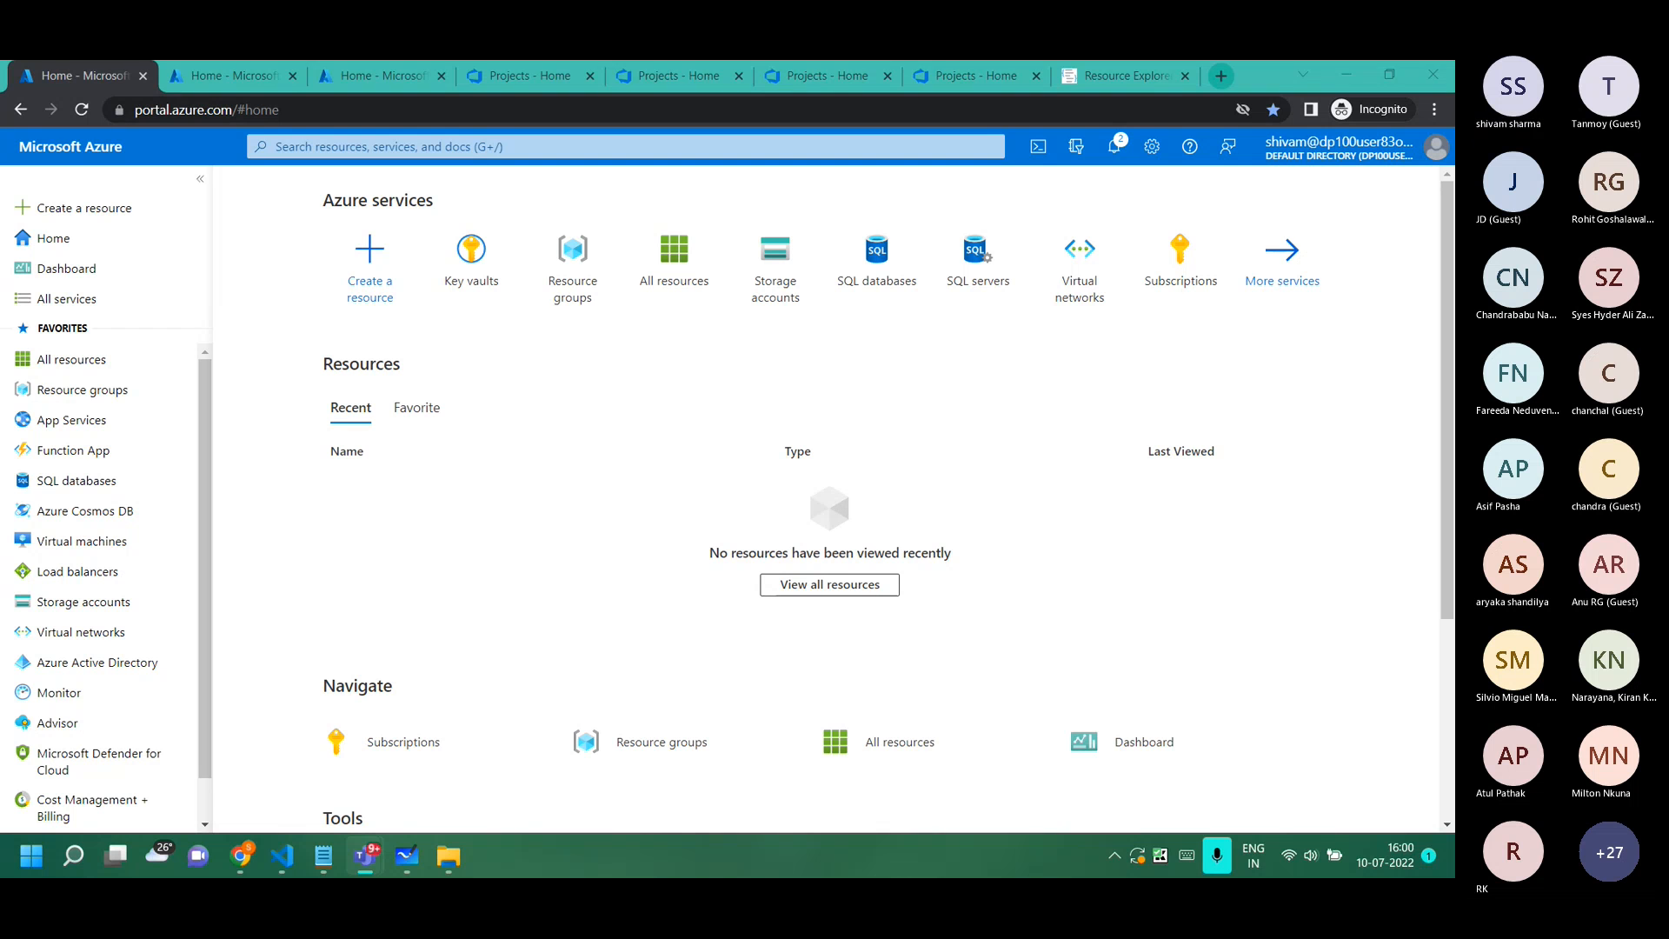
{"action": "key", "text": "alt+Tab"}
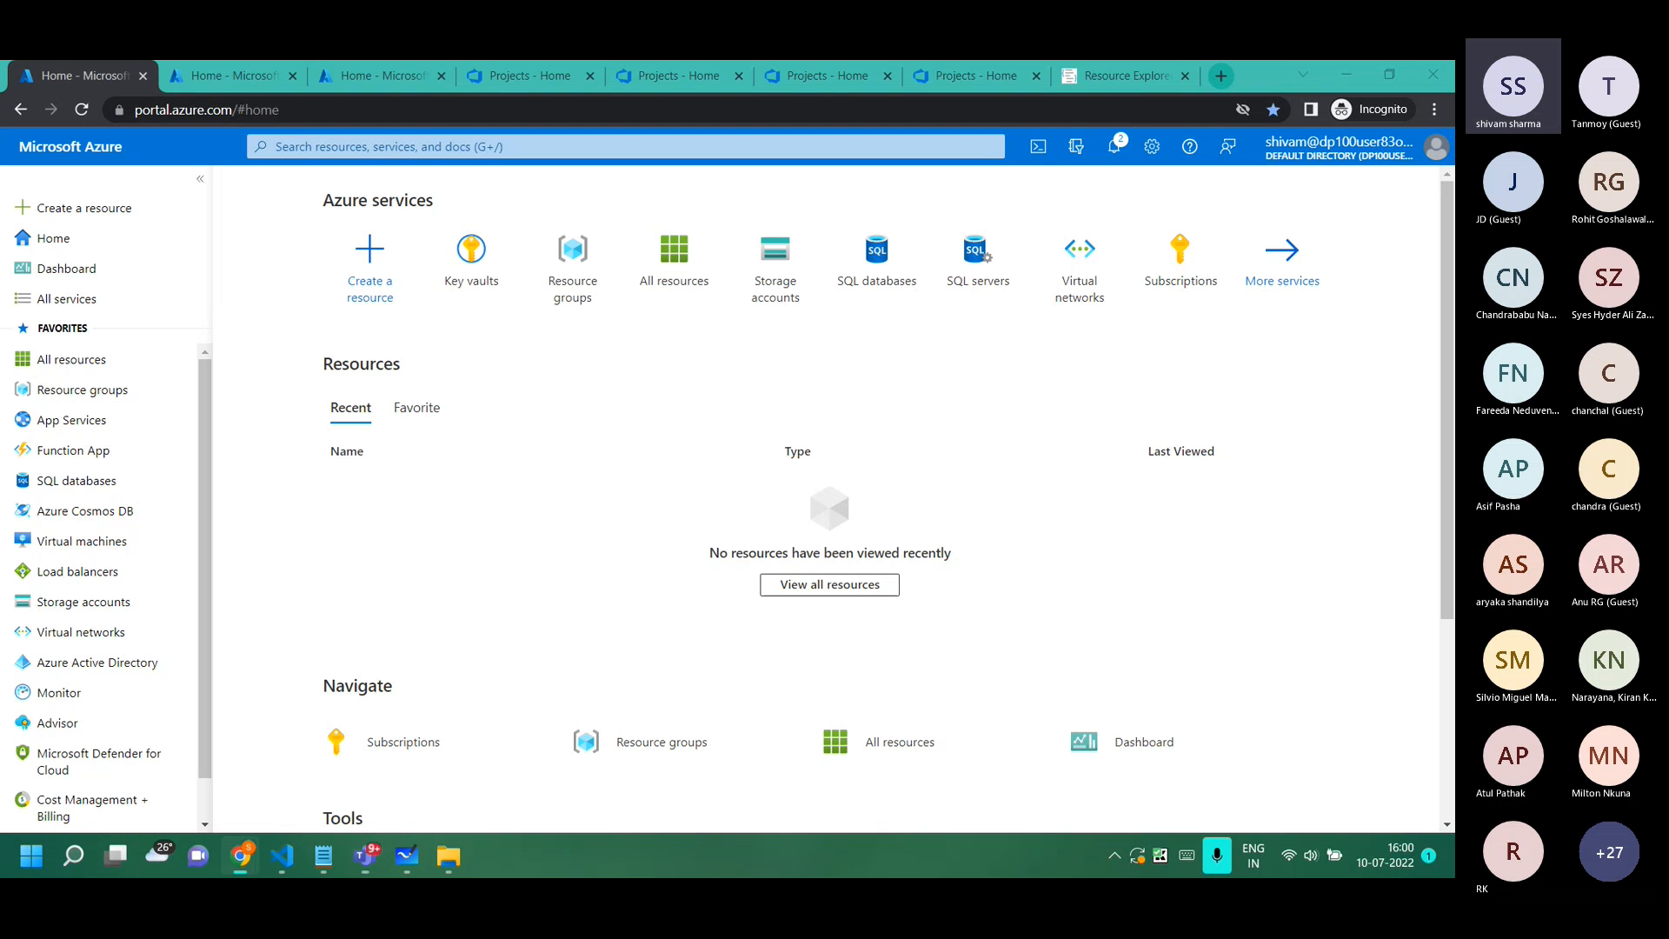
{"action": "left_click_drag", "start_coordinate": [1455, 65], "coordinate": [456, 226]}
{"action": "double_click", "coordinate": [455, 226]}
{"action": "scroll", "coordinate": [279, 303], "scroll_direction": "up", "scroll_amount": 1}
{"action": "scroll", "coordinate": [279, 303], "scroll_direction": "up", "scroll_amount": 3}
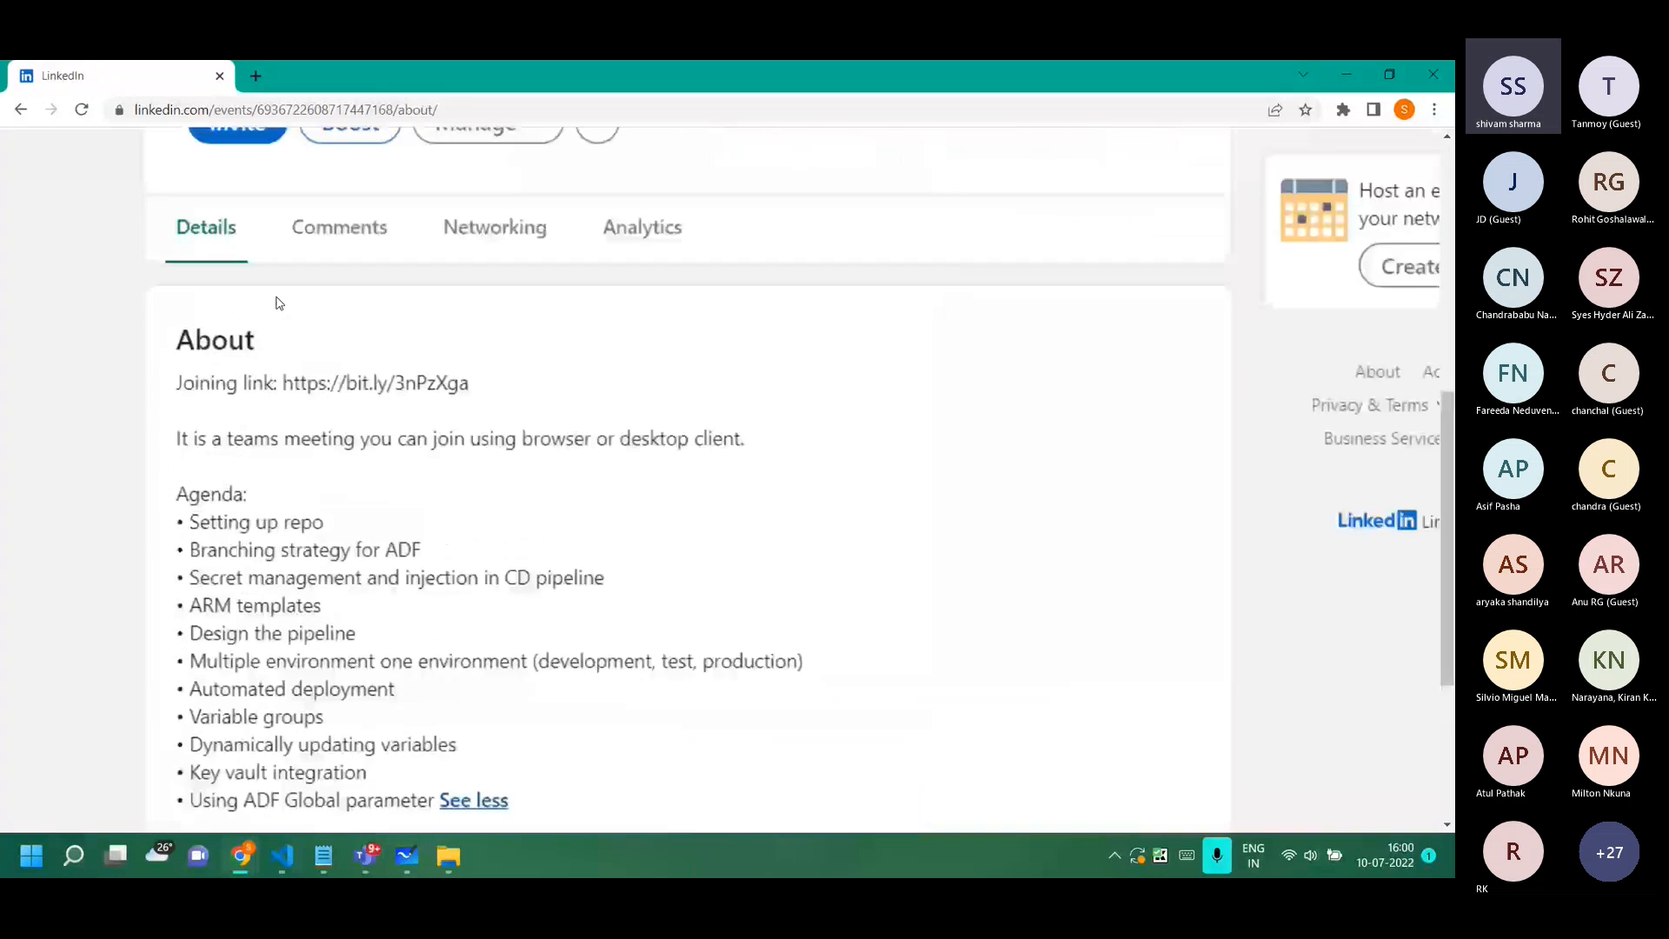
{"action": "scroll", "coordinate": [279, 303], "scroll_direction": "up", "scroll_amount": 3}
{"action": "scroll", "coordinate": [279, 303], "scroll_direction": "up", "scroll_amount": 6}
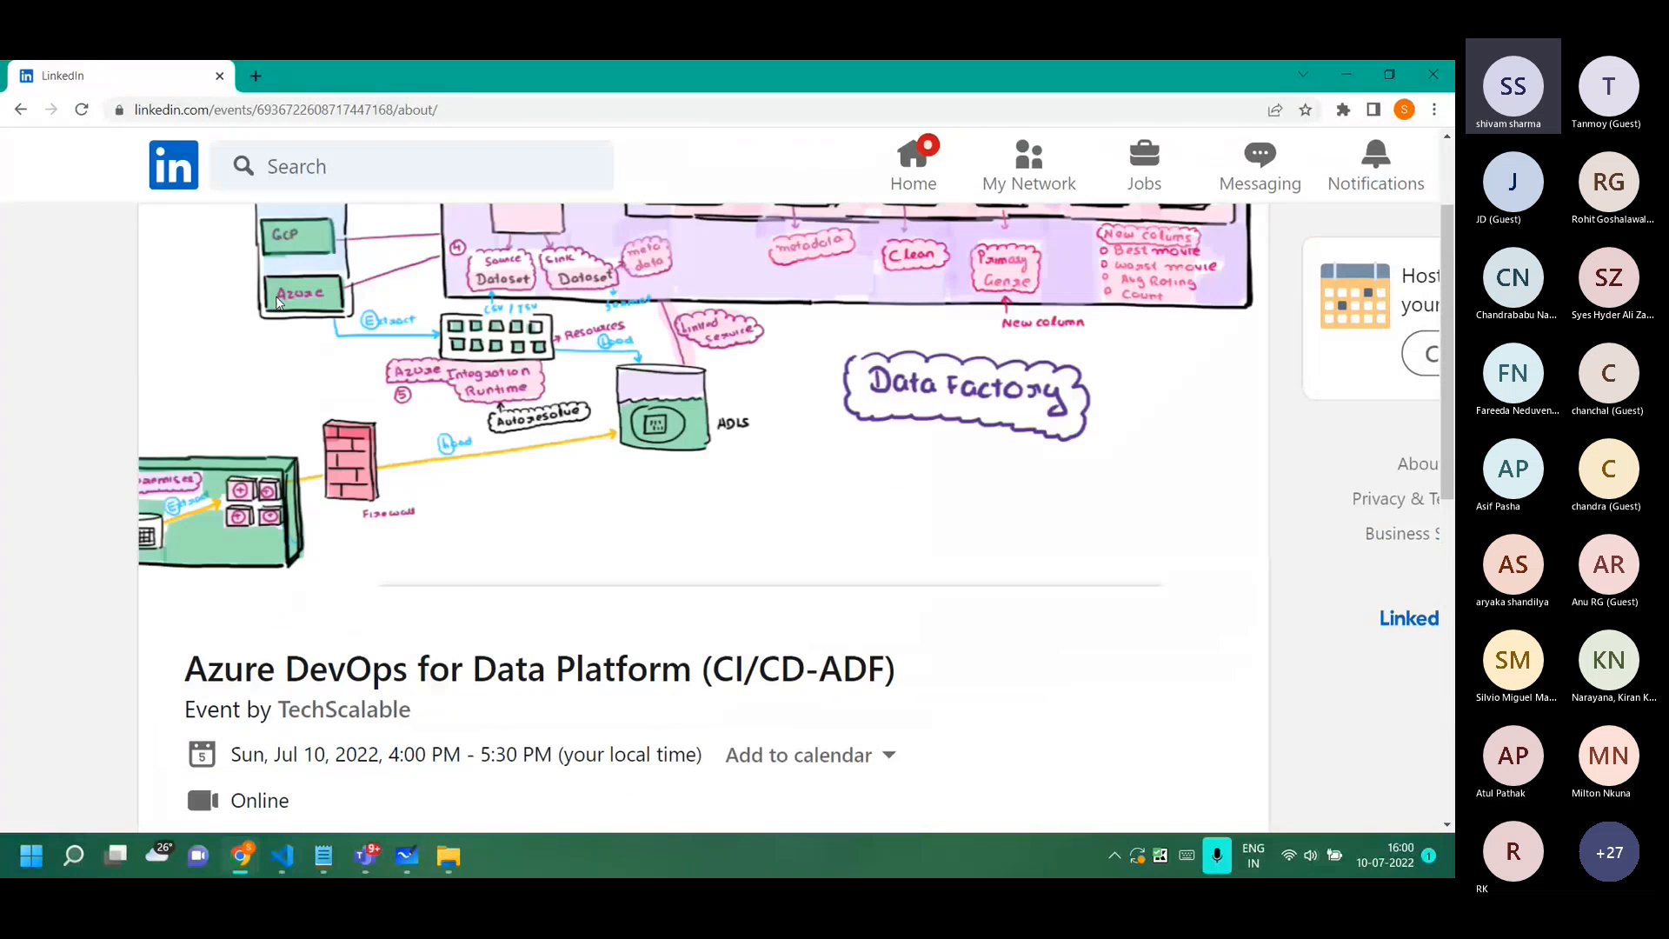
{"action": "scroll", "coordinate": [279, 302], "scroll_direction": "up", "scroll_amount": 1}
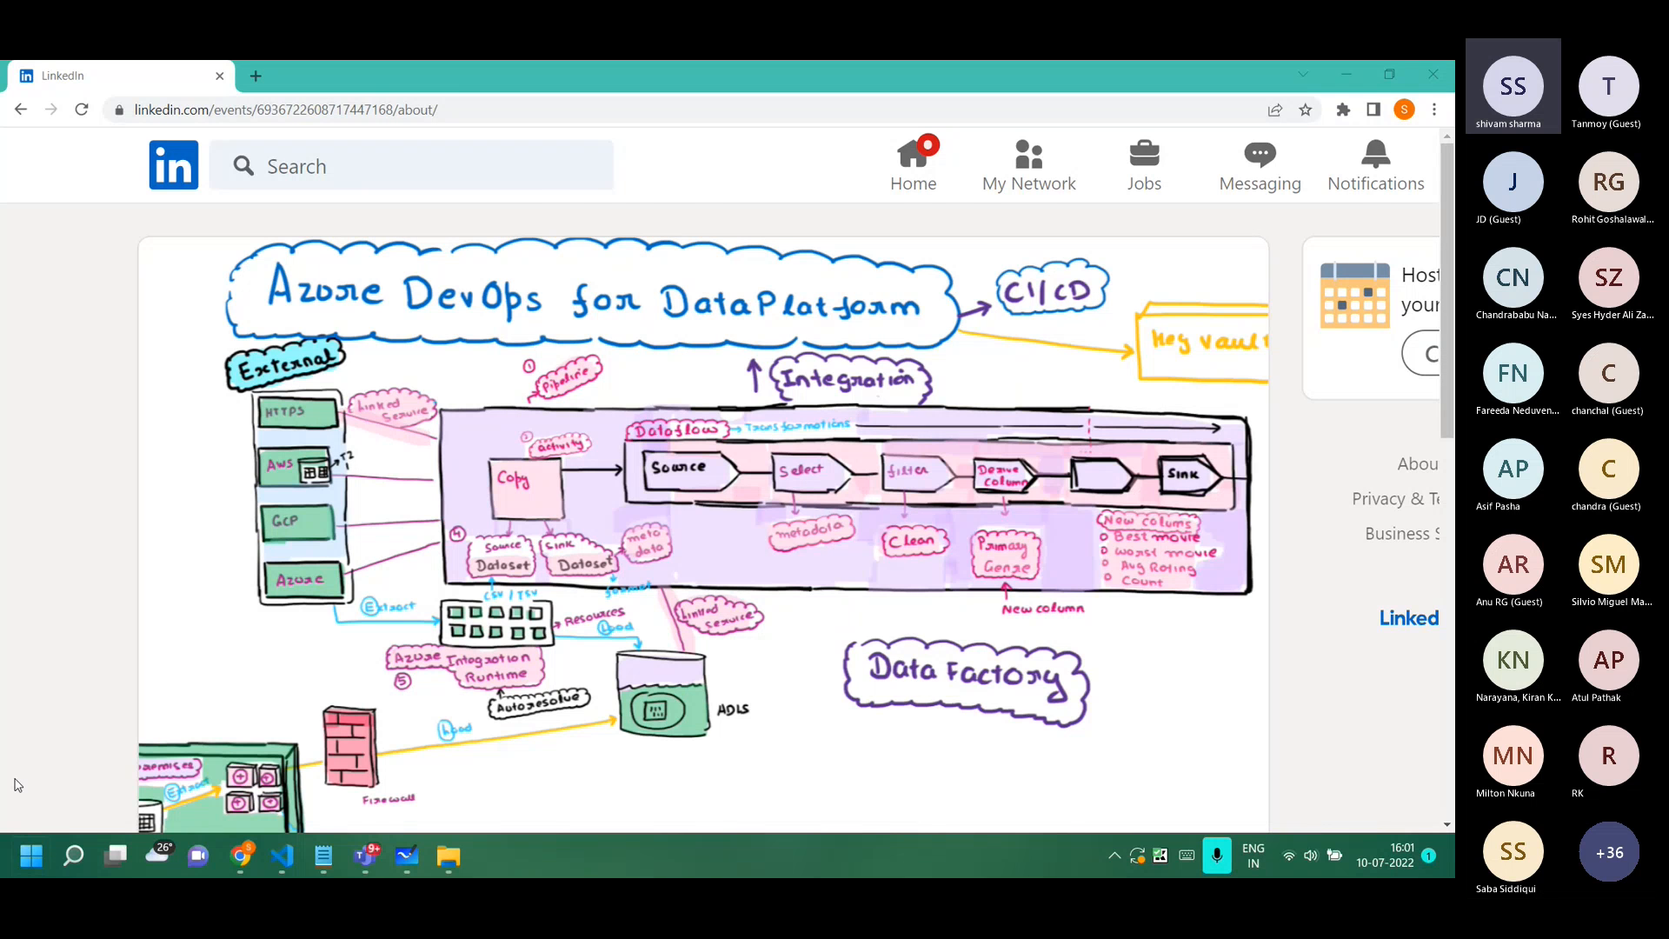
Show the event's Agenda list in the About section at an enlarged zoom level.
{"action": "scroll", "coordinate": [128, 661], "scroll_direction": "down", "scroll_amount": 8}
{"action": "scroll", "coordinate": [129, 661], "scroll_direction": "down", "scroll_amount": 3}
{"action": "scroll", "coordinate": [129, 661], "scroll_direction": "down", "scroll_amount": 3}
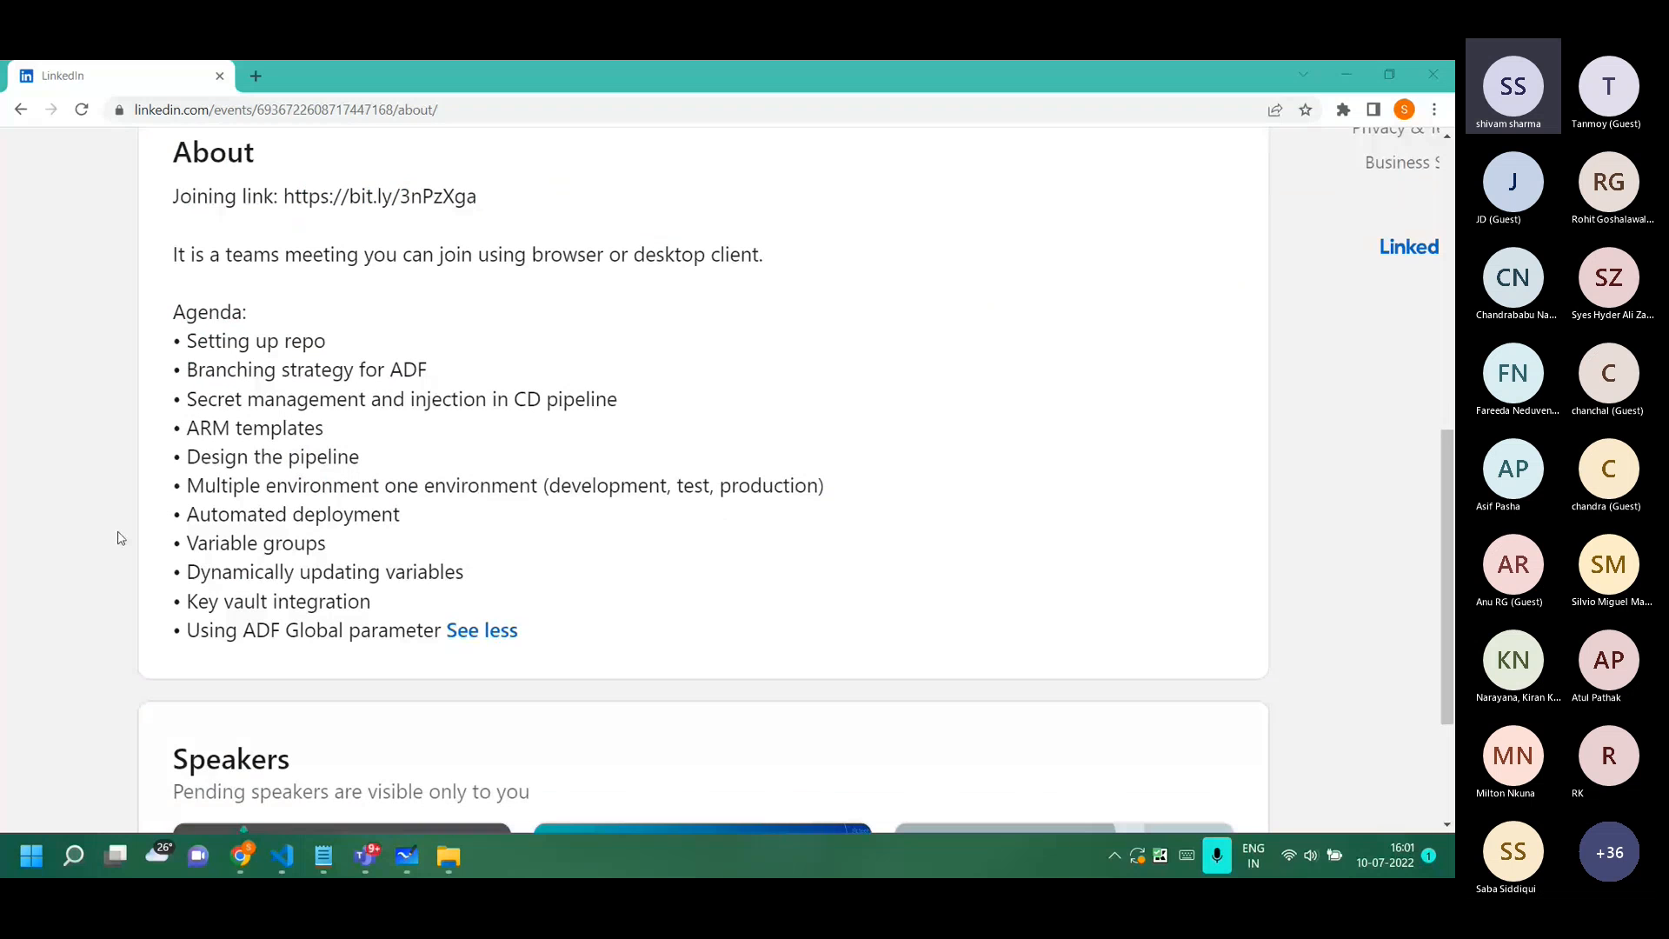
{"action": "key", "text": "ctrl+plus"}
{"action": "key", "text": "ctrl+plus"}
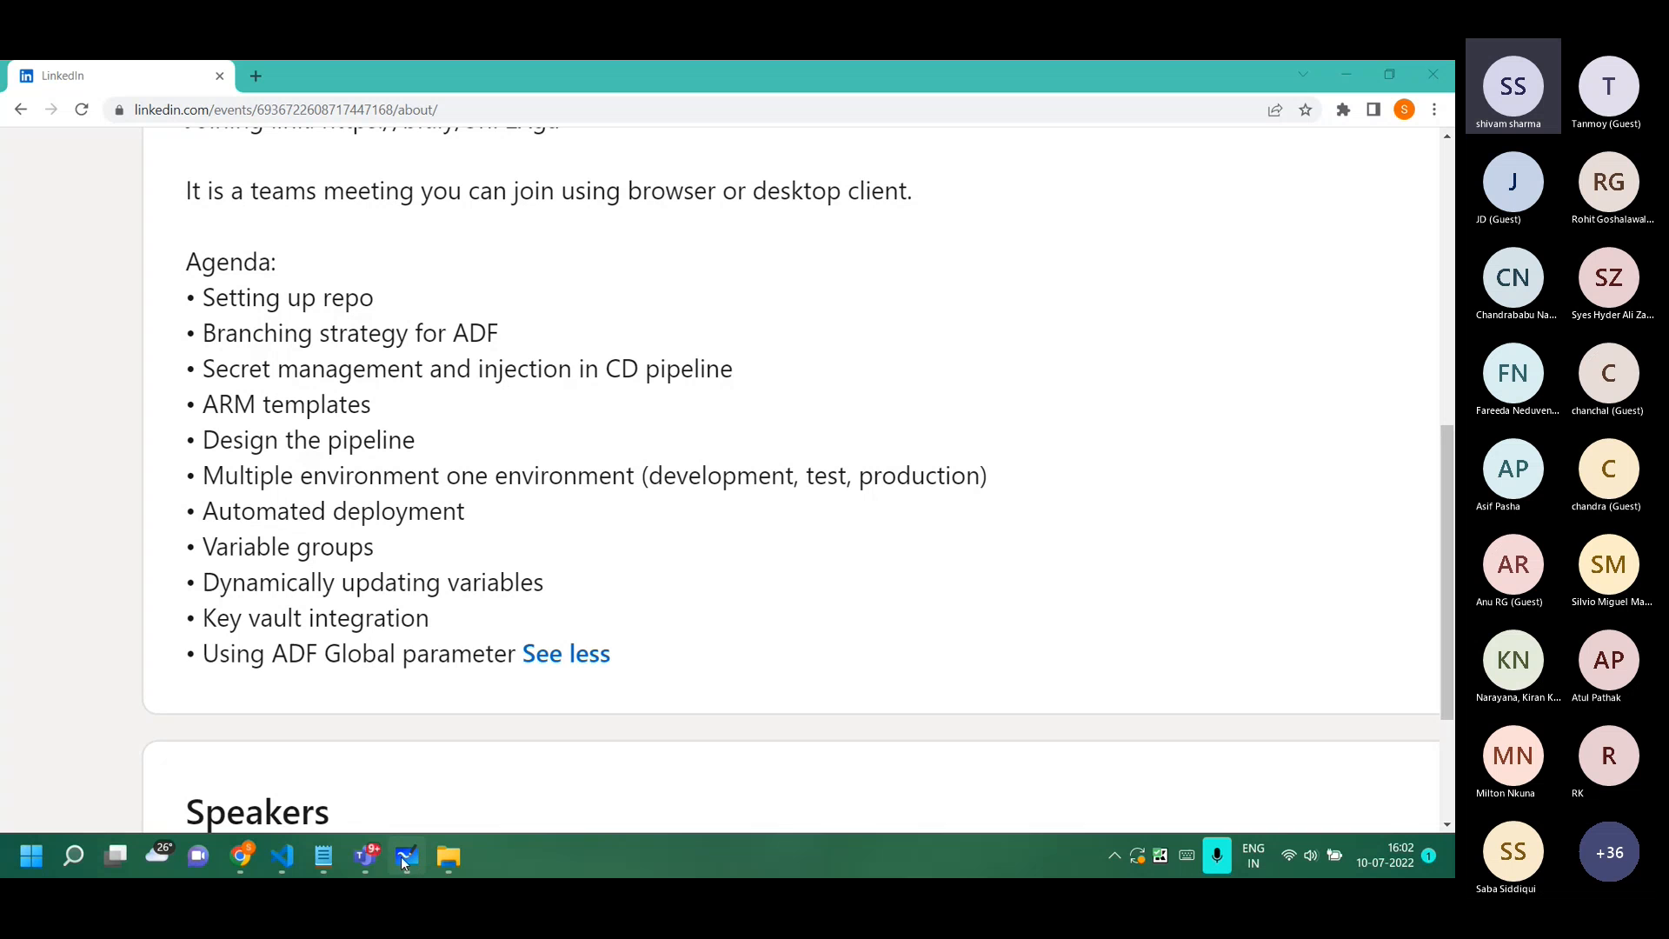
Switch to Visual Studio Code and run create-basic-infra.ps1 from the Get Global Config comment through line 110.
{"action": "left_click", "coordinate": [283, 864]}
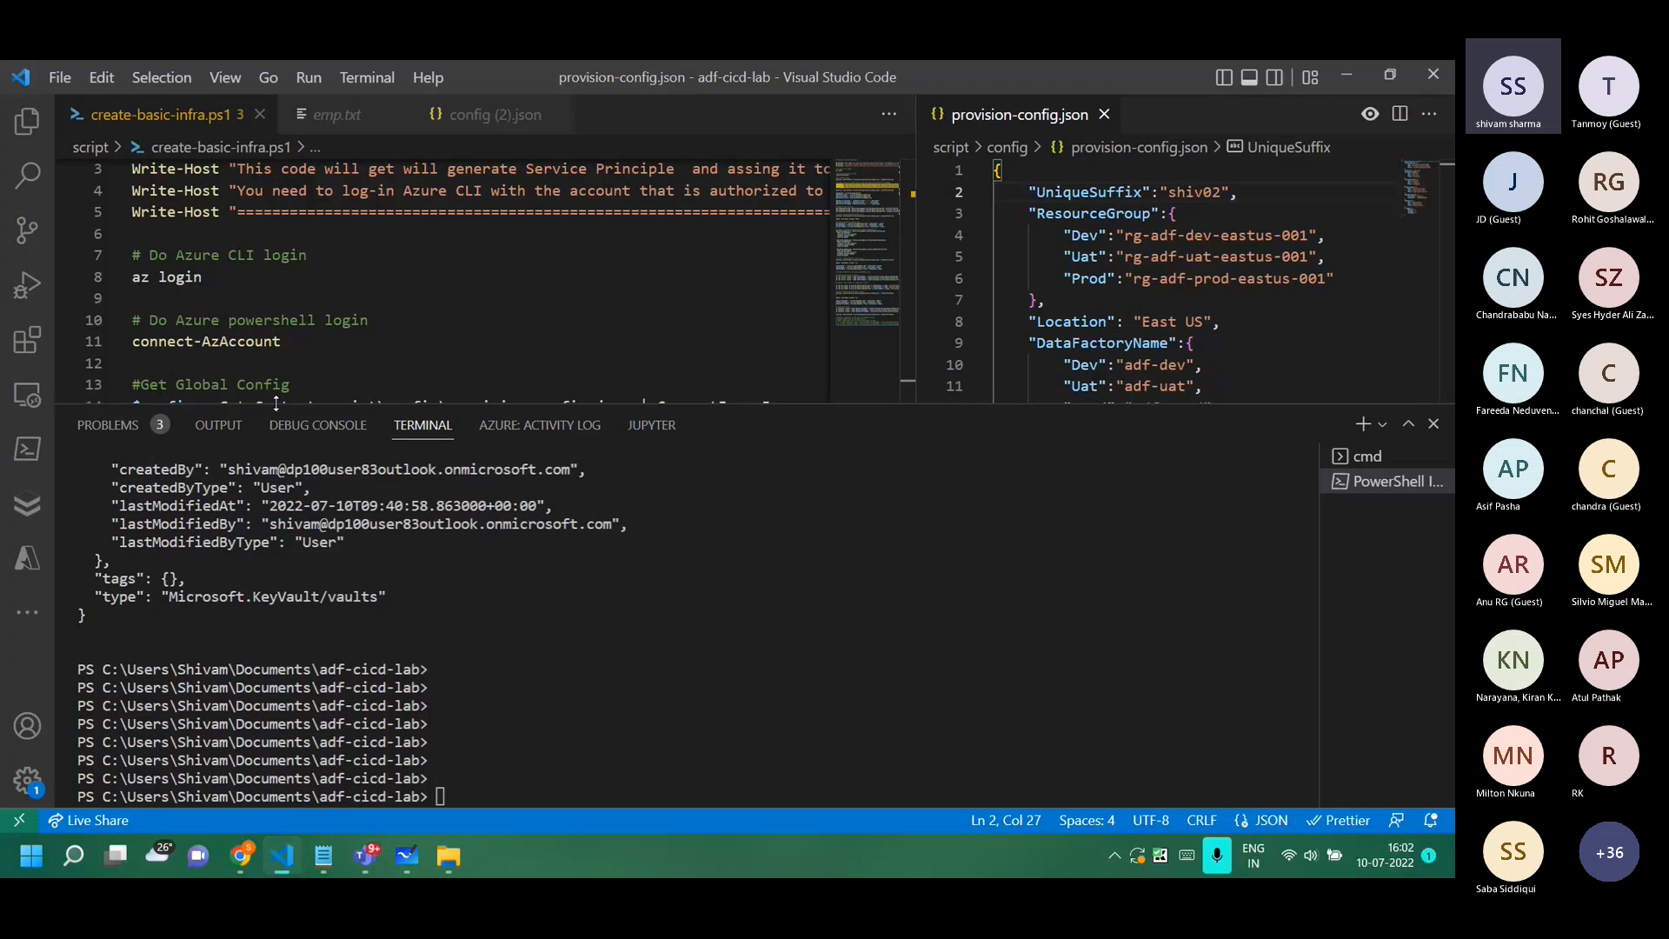
{"action": "left_click_drag", "start_coordinate": [276, 403], "coordinate": [276, 722]}
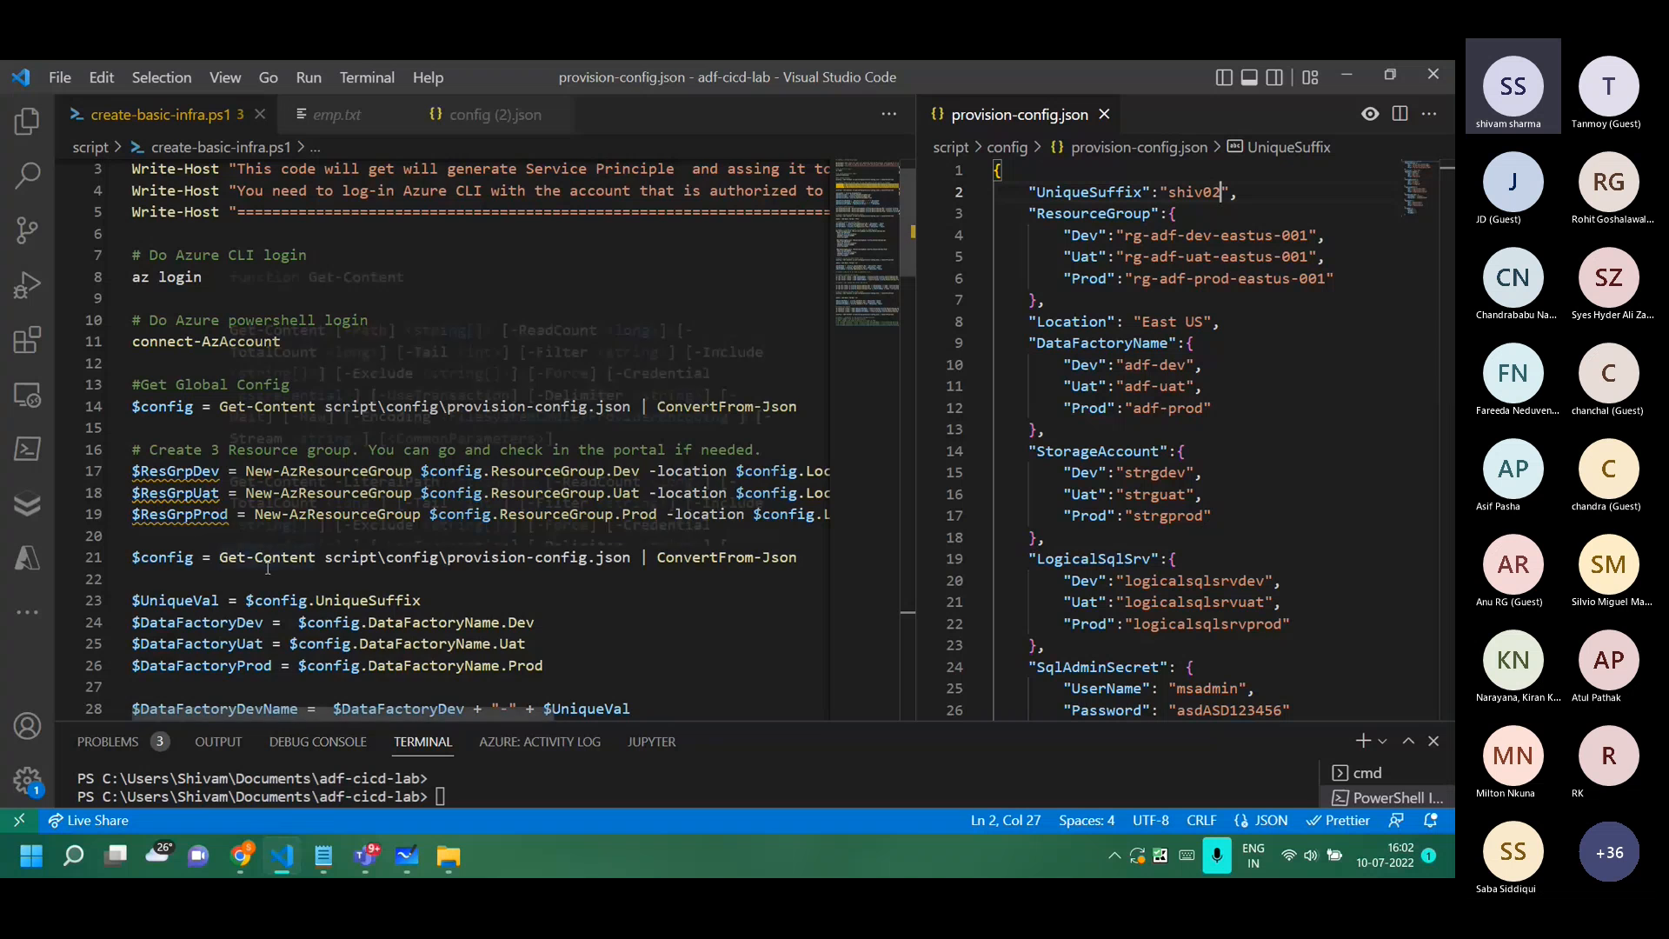
{"action": "scroll", "coordinate": [163, 348], "scroll_direction": "down", "scroll_amount": 1}
{"action": "left_click_drag", "start_coordinate": [139, 322], "coordinate": [546, 735]}
{"action": "key", "text": "F8"}
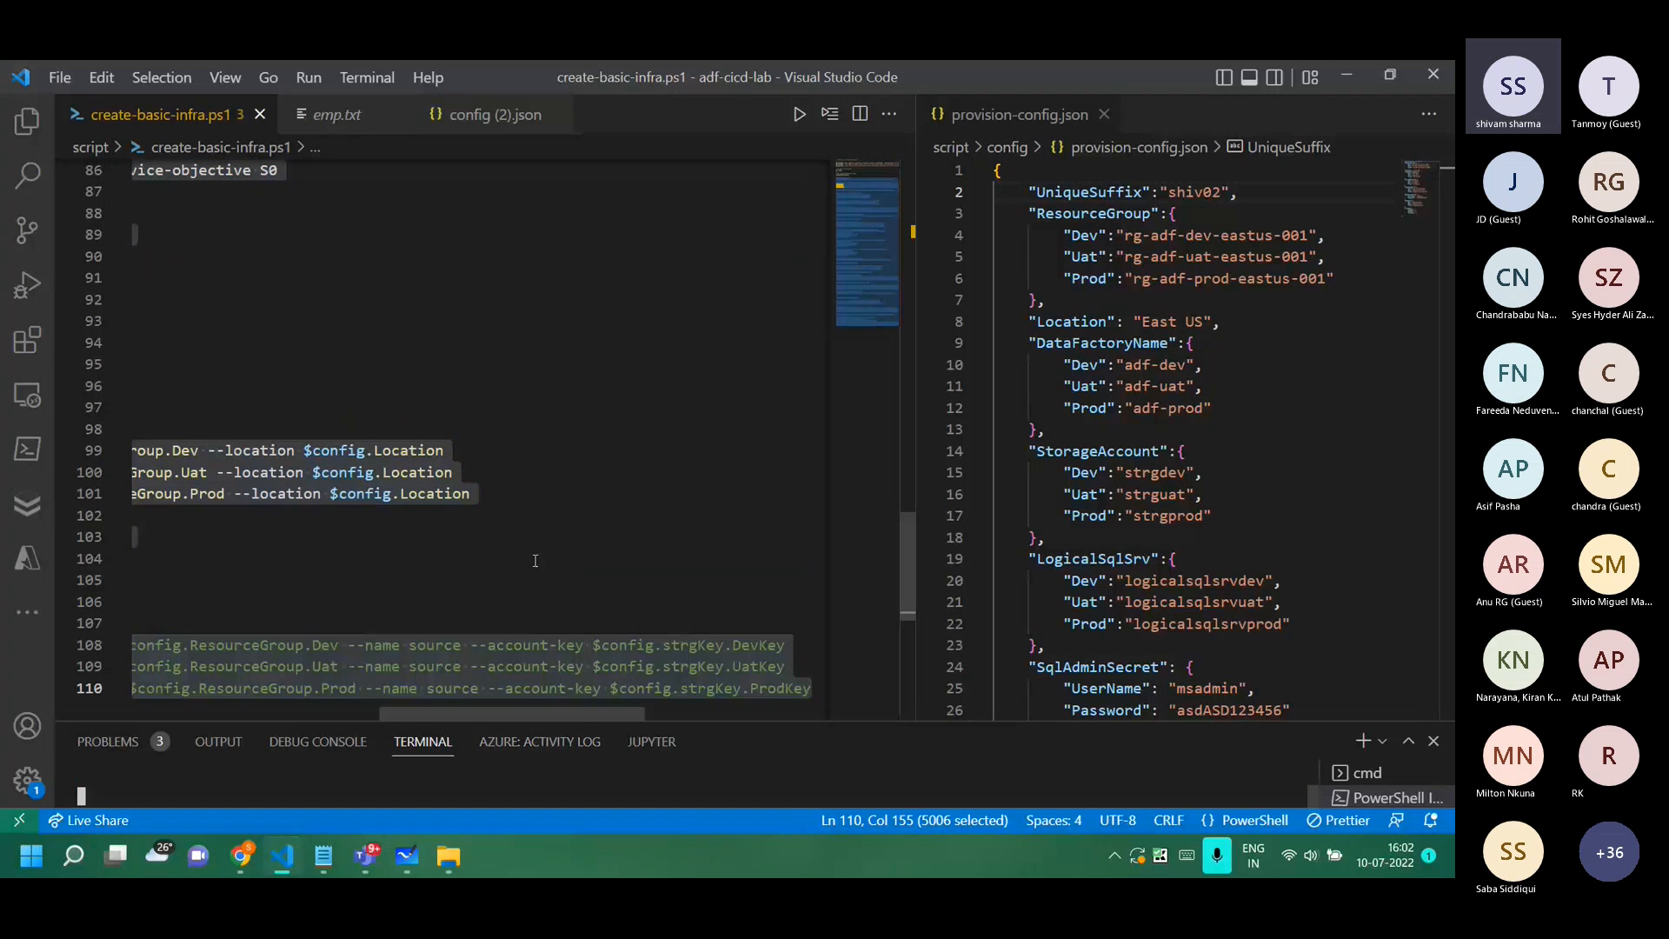
Go back to the start of create-basic-infra.ps1, deselect the code and enlarge the terminal to examine the script's output.
{"action": "scroll", "coordinate": [534, 562], "scroll_direction": "left", "scroll_amount": 12}
{"action": "scroll", "coordinate": [536, 561], "scroll_direction": "up", "scroll_amount": 20}
{"action": "scroll", "coordinate": [535, 561], "scroll_direction": "up", "scroll_amount": 5}
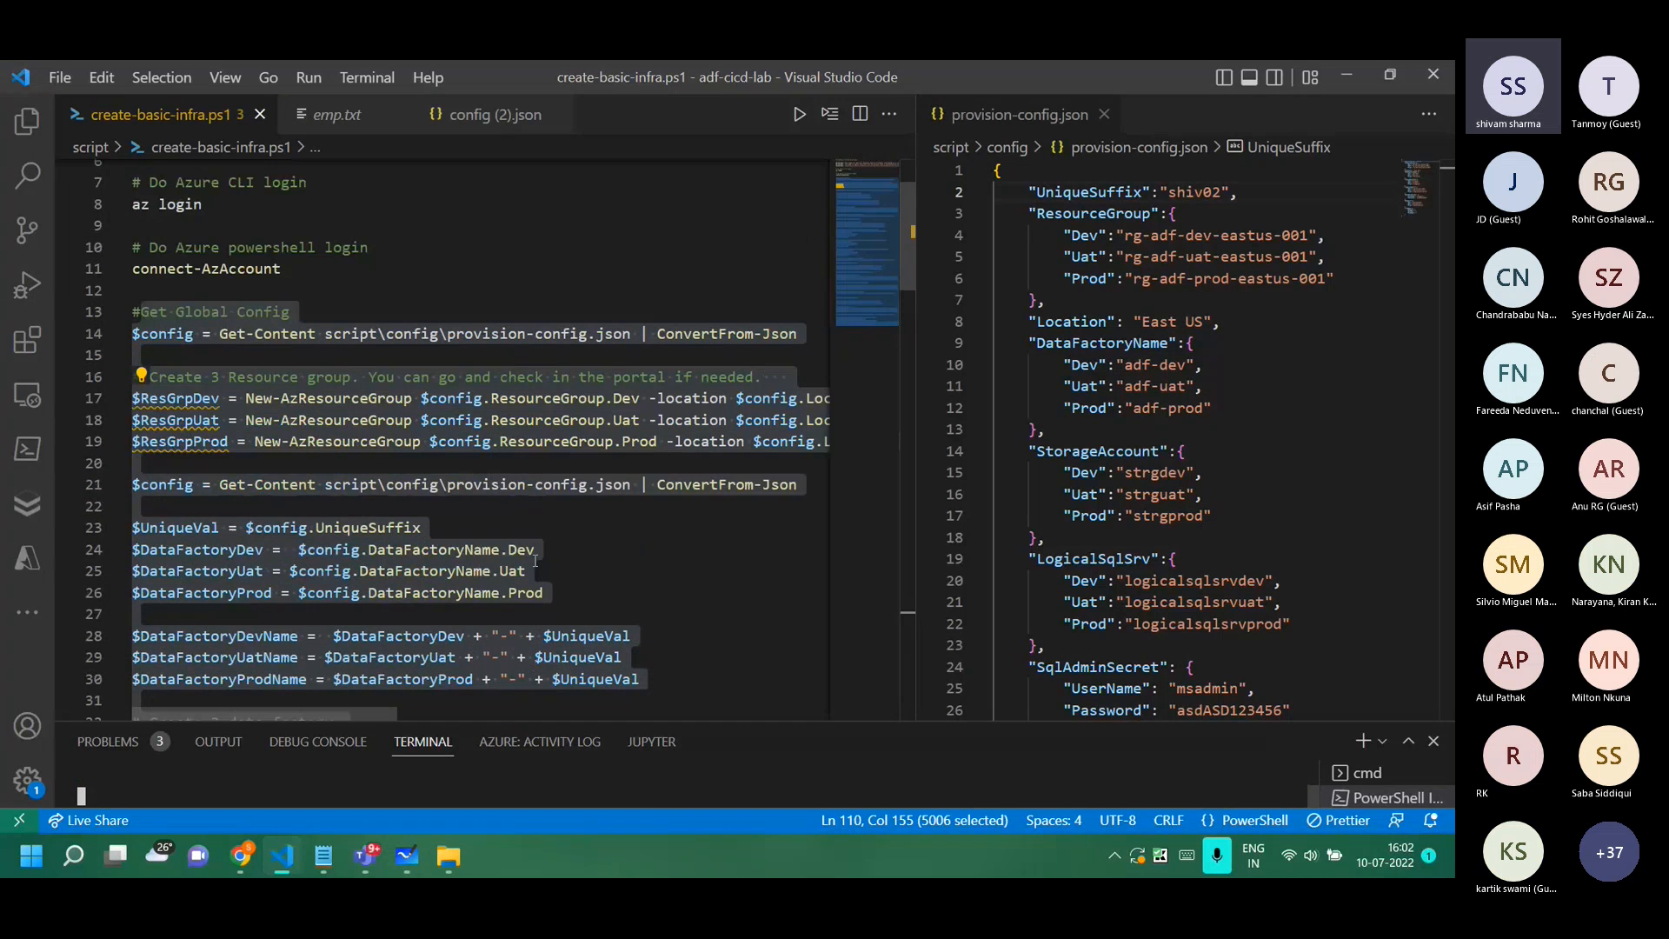
{"action": "scroll", "coordinate": [535, 561], "scroll_direction": "up", "scroll_amount": 3}
{"action": "left_click", "coordinate": [451, 406]}
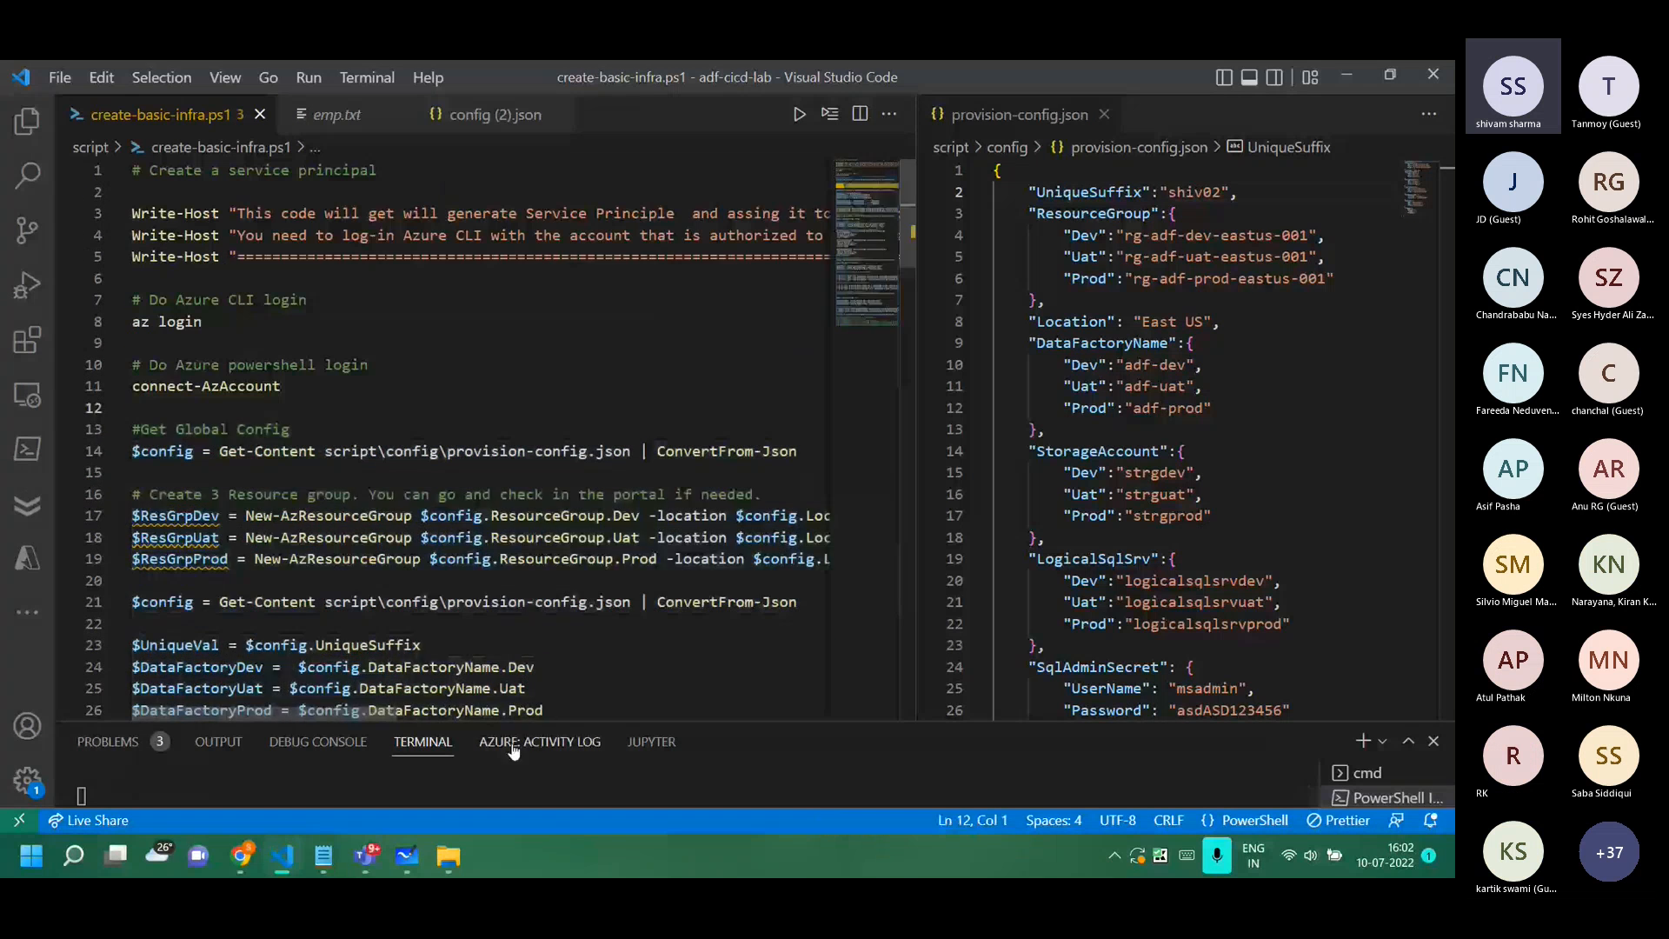
{"action": "left_click", "coordinate": [493, 716]}
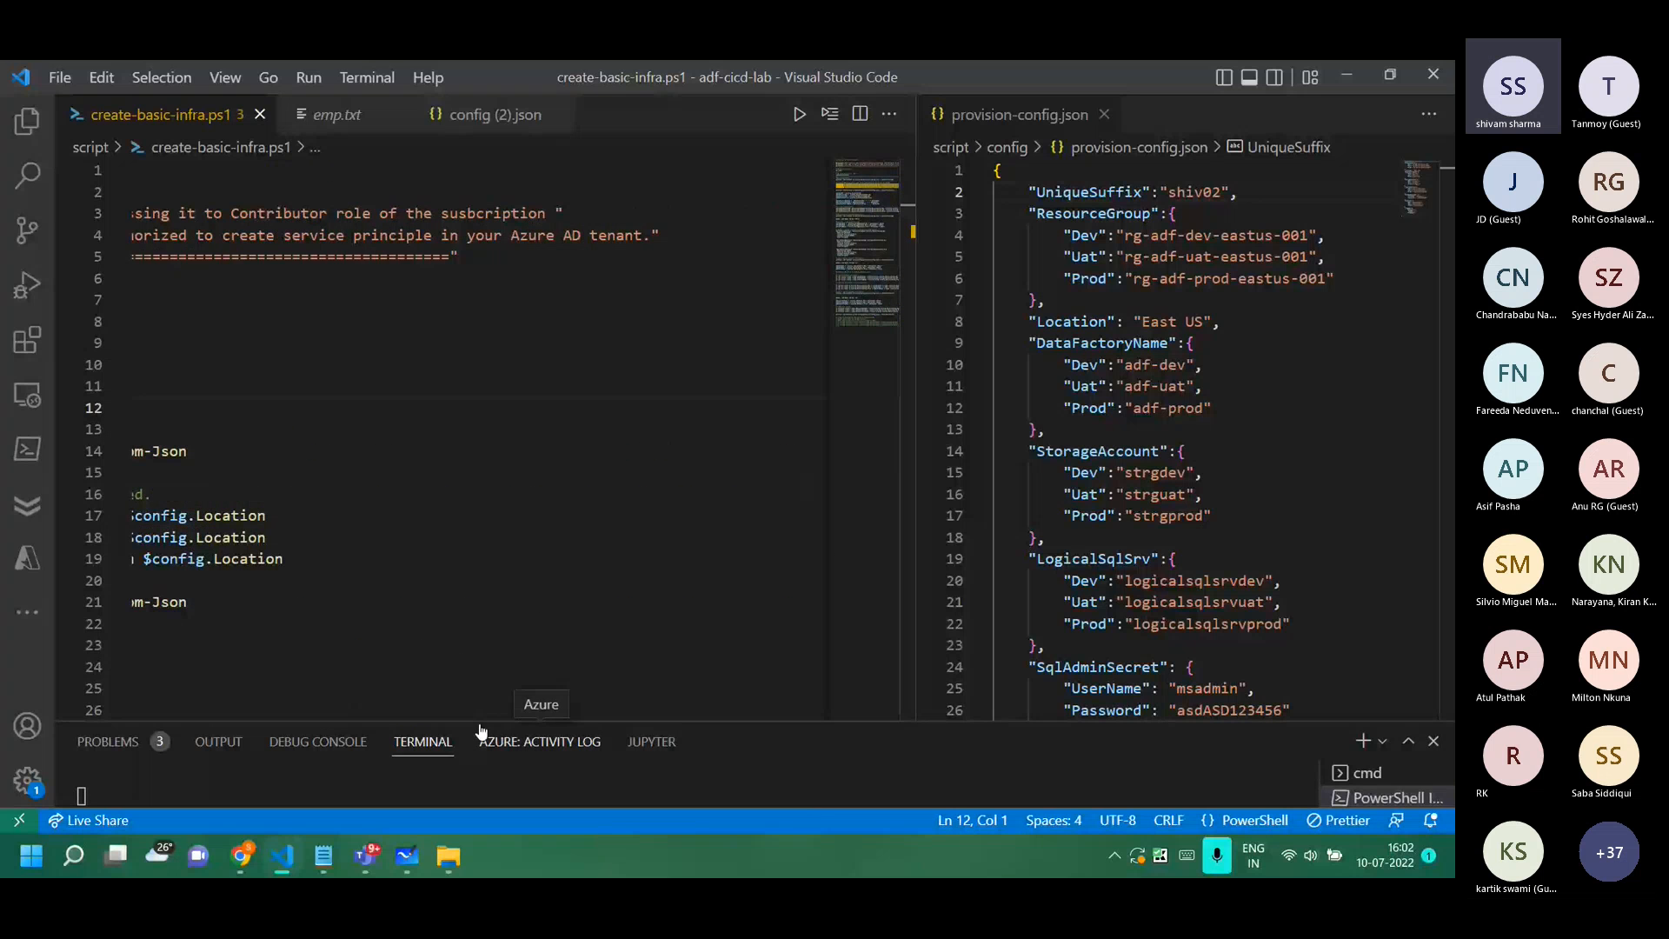
{"action": "left_click_drag", "start_coordinate": [472, 721], "coordinate": [496, 409]}
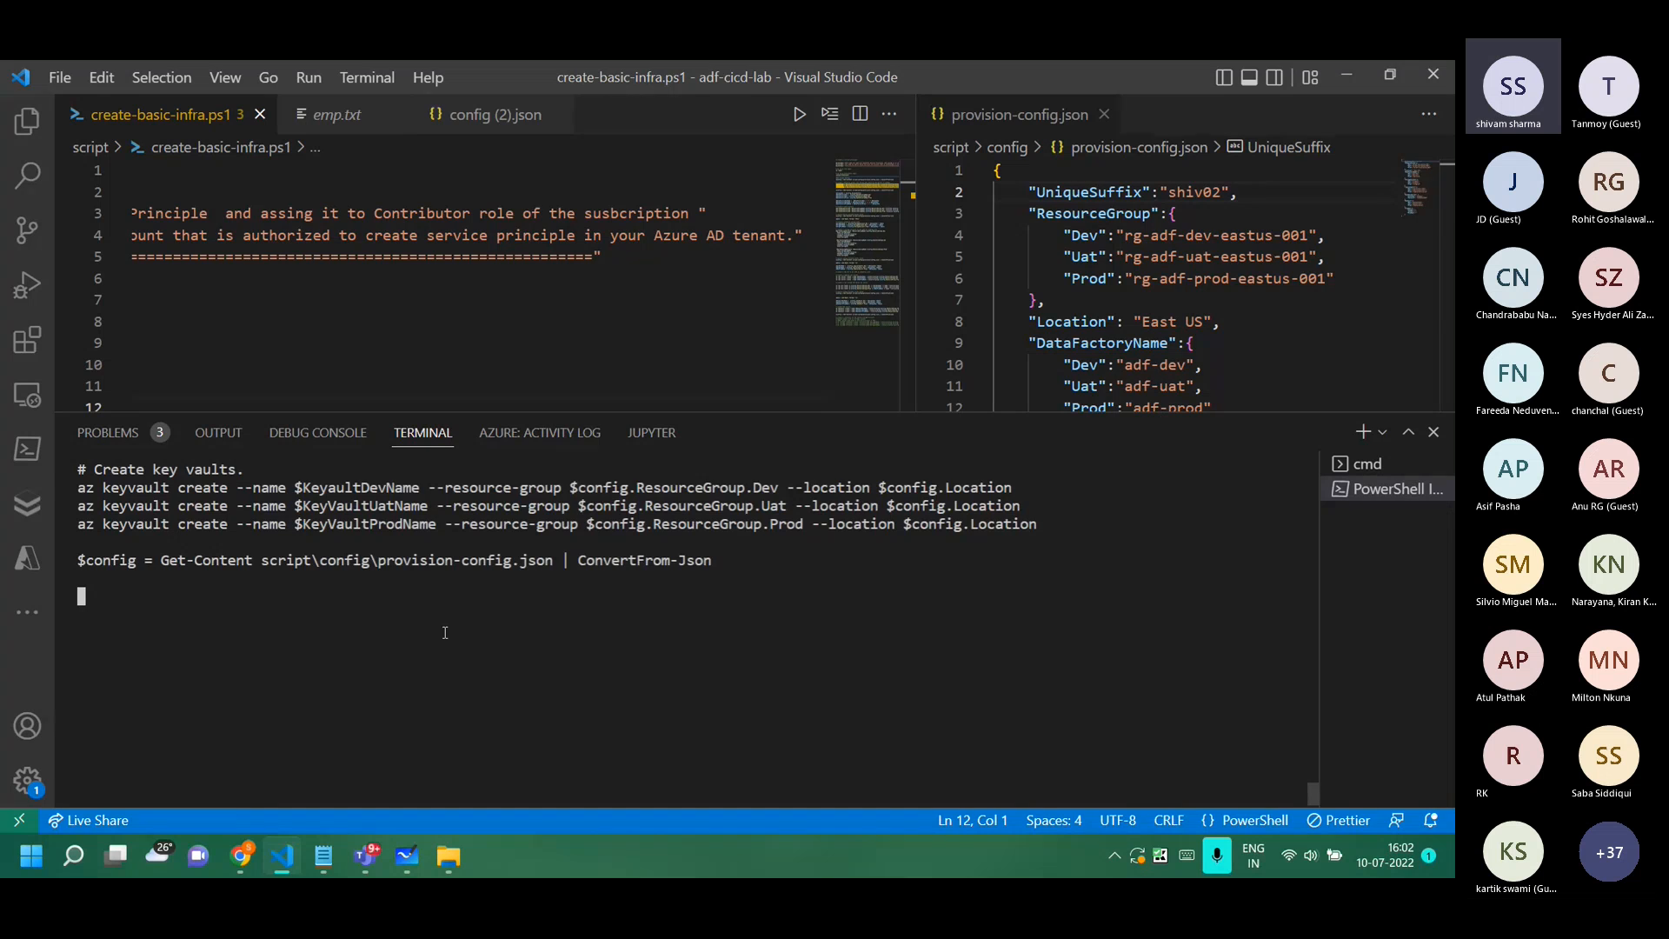
Return to the LinkedIn event page and go through its agenda, highlighting items from secret management to the ADF Global parameter.
{"action": "left_click", "coordinate": [1348, 73]}
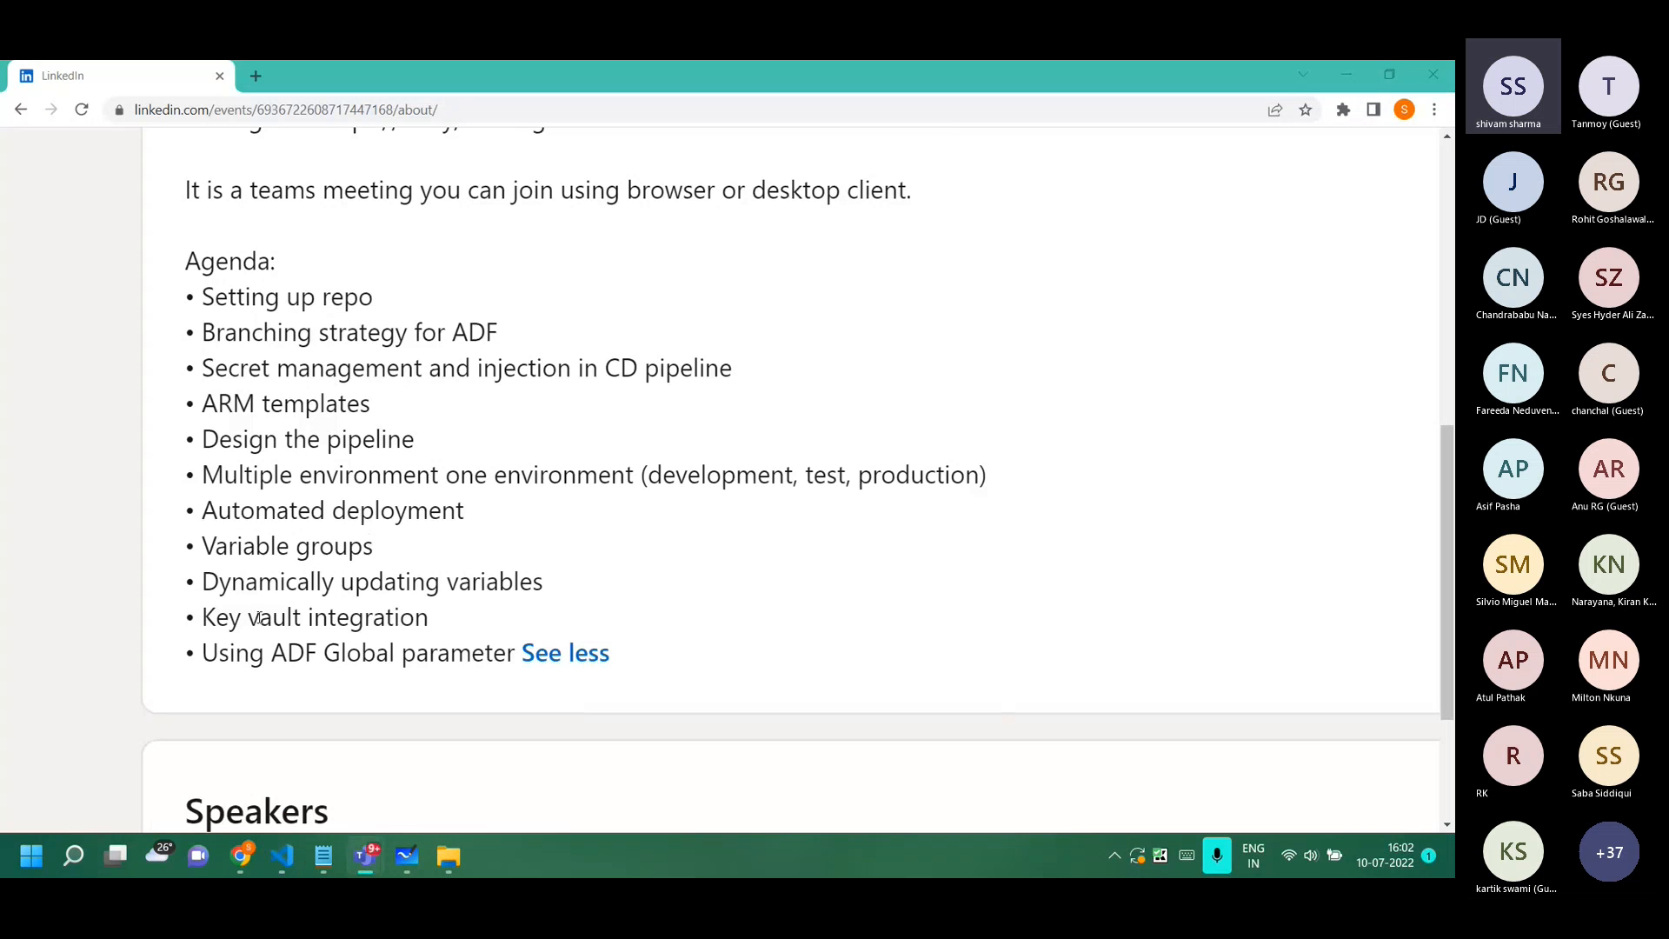
{"action": "triple_click", "coordinate": [300, 367]}
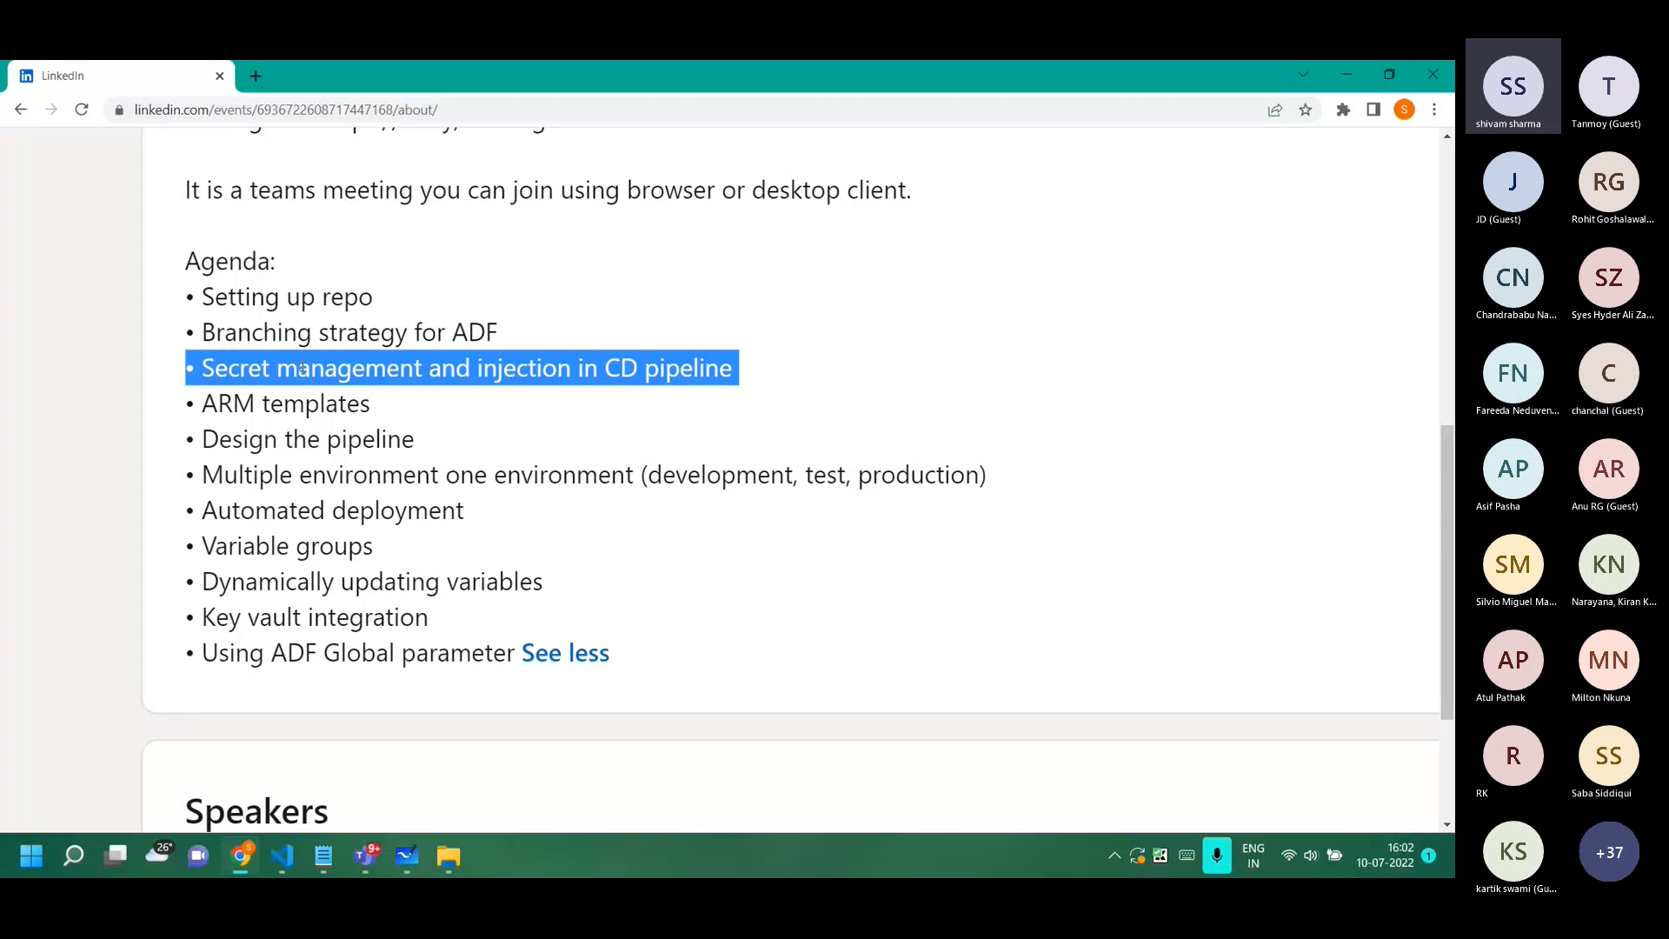
{"action": "triple_click", "coordinate": [254, 539]}
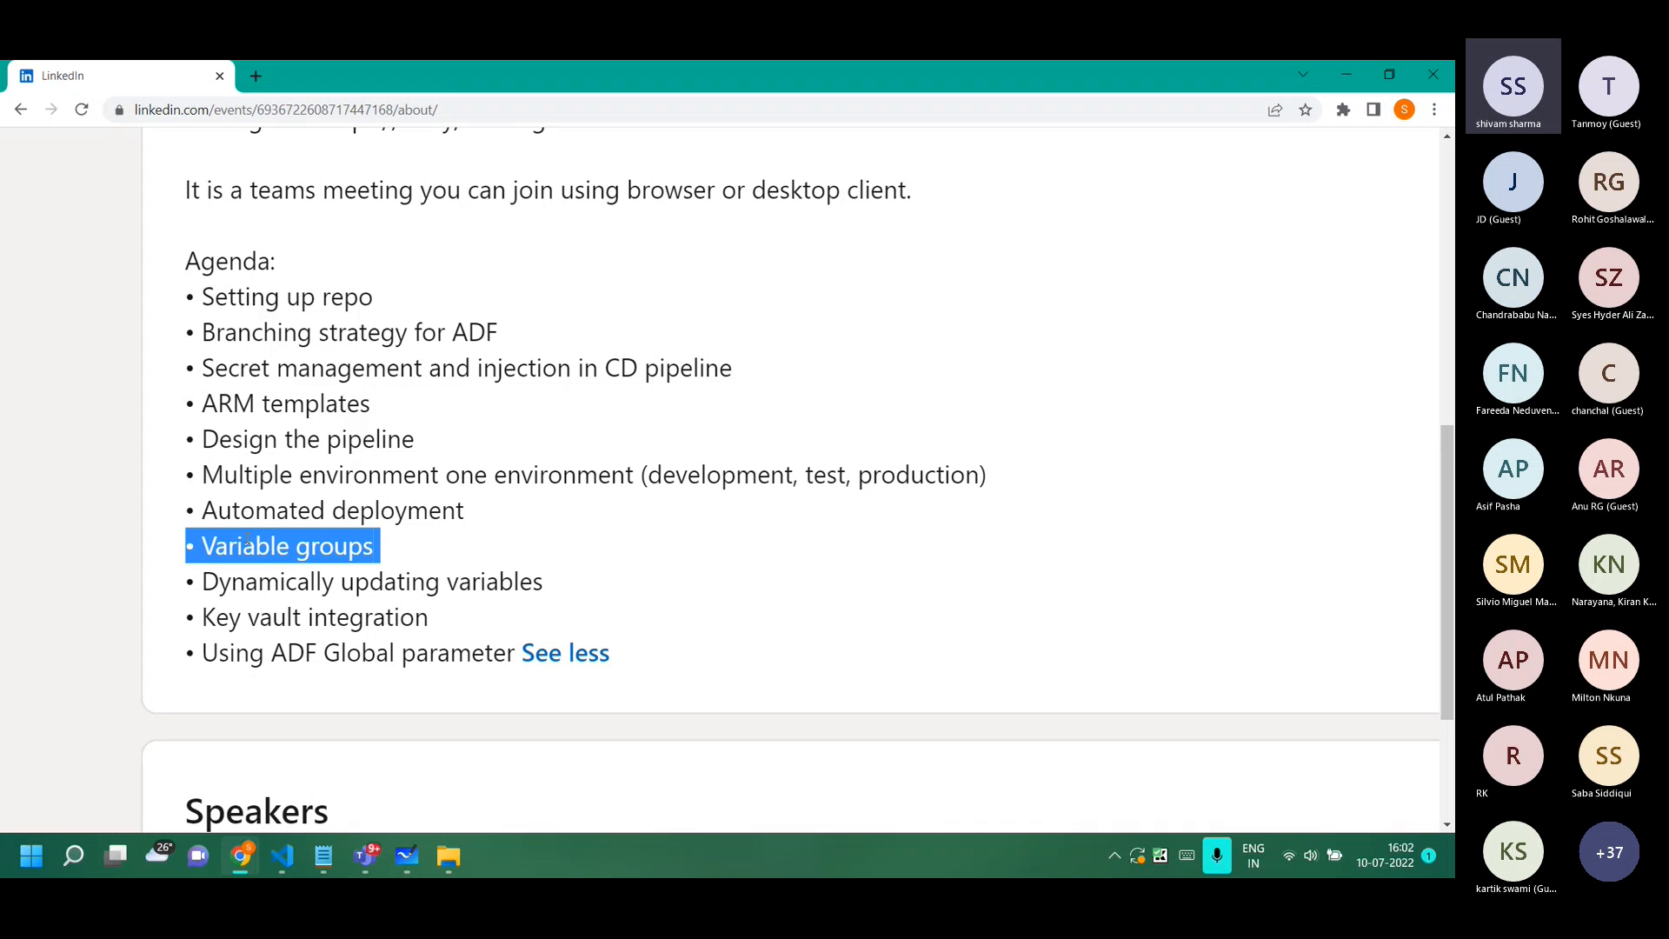
{"action": "triple_click", "coordinate": [257, 402]}
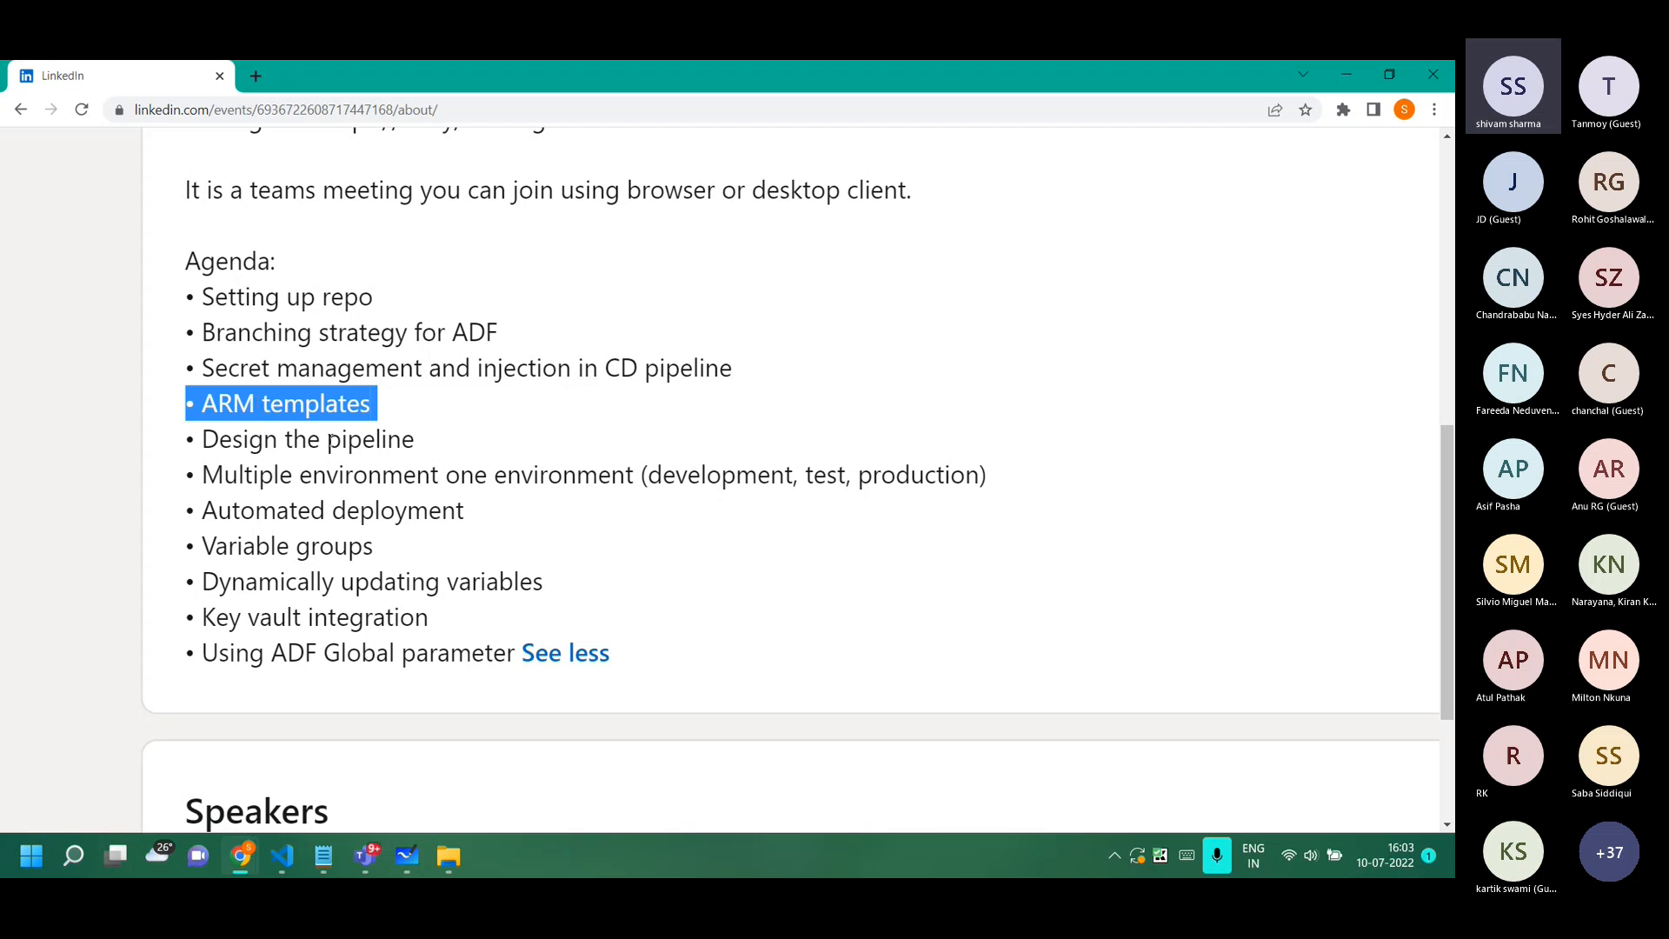
{"action": "triple_click", "coordinate": [333, 478]}
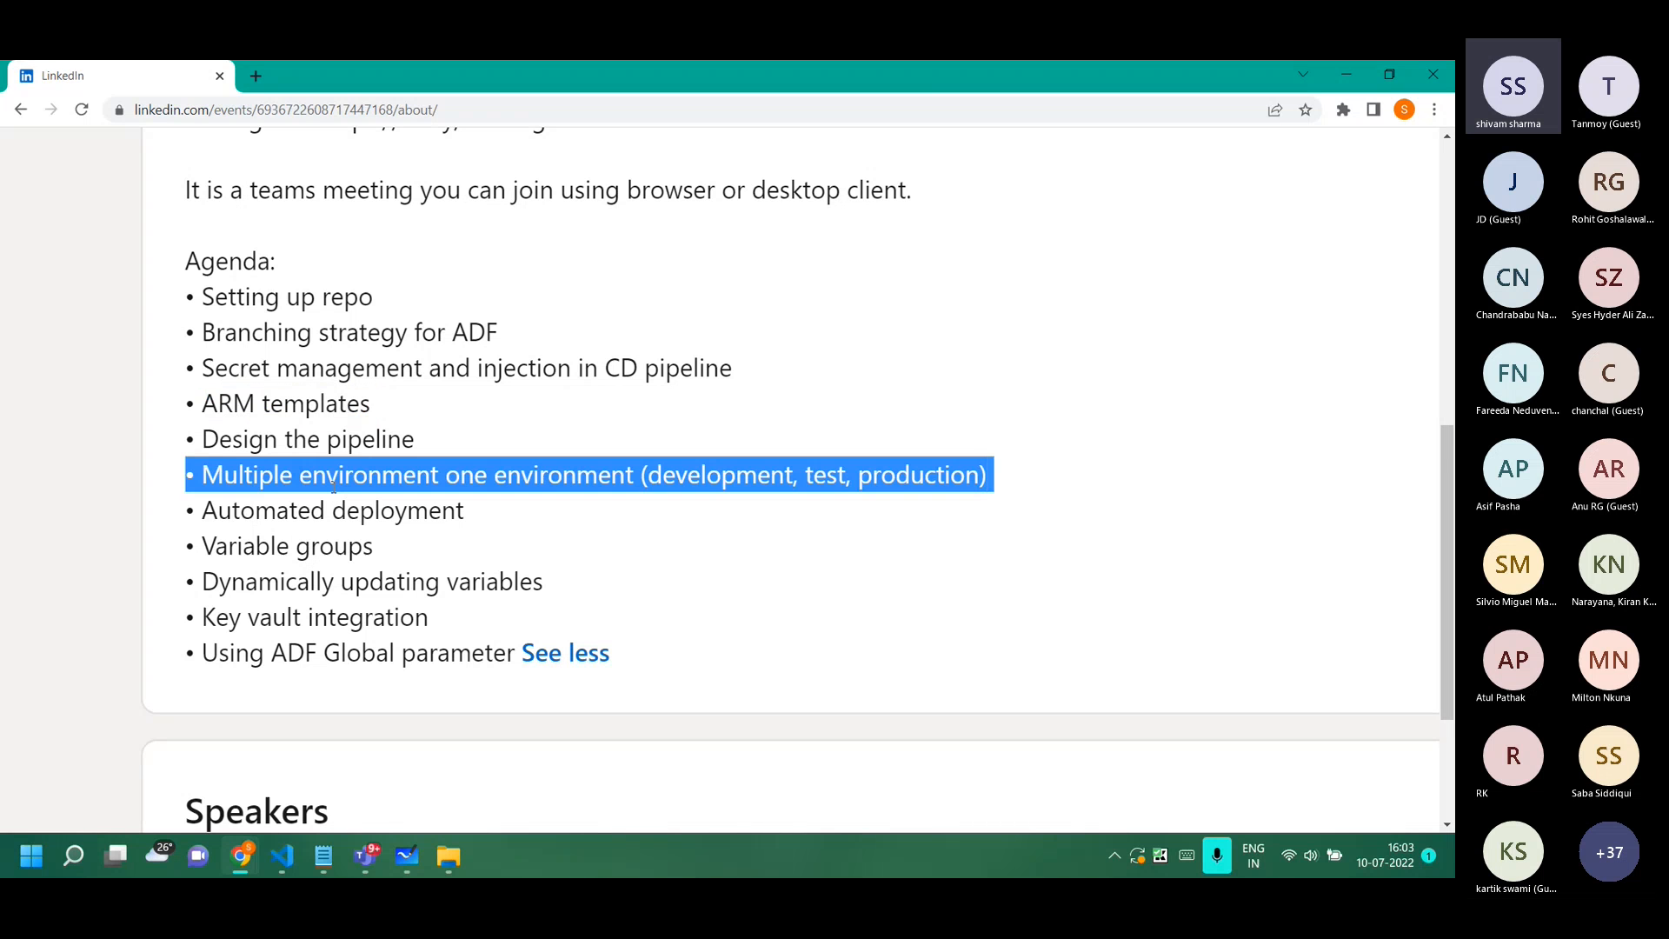
{"action": "triple_click", "coordinate": [297, 439]}
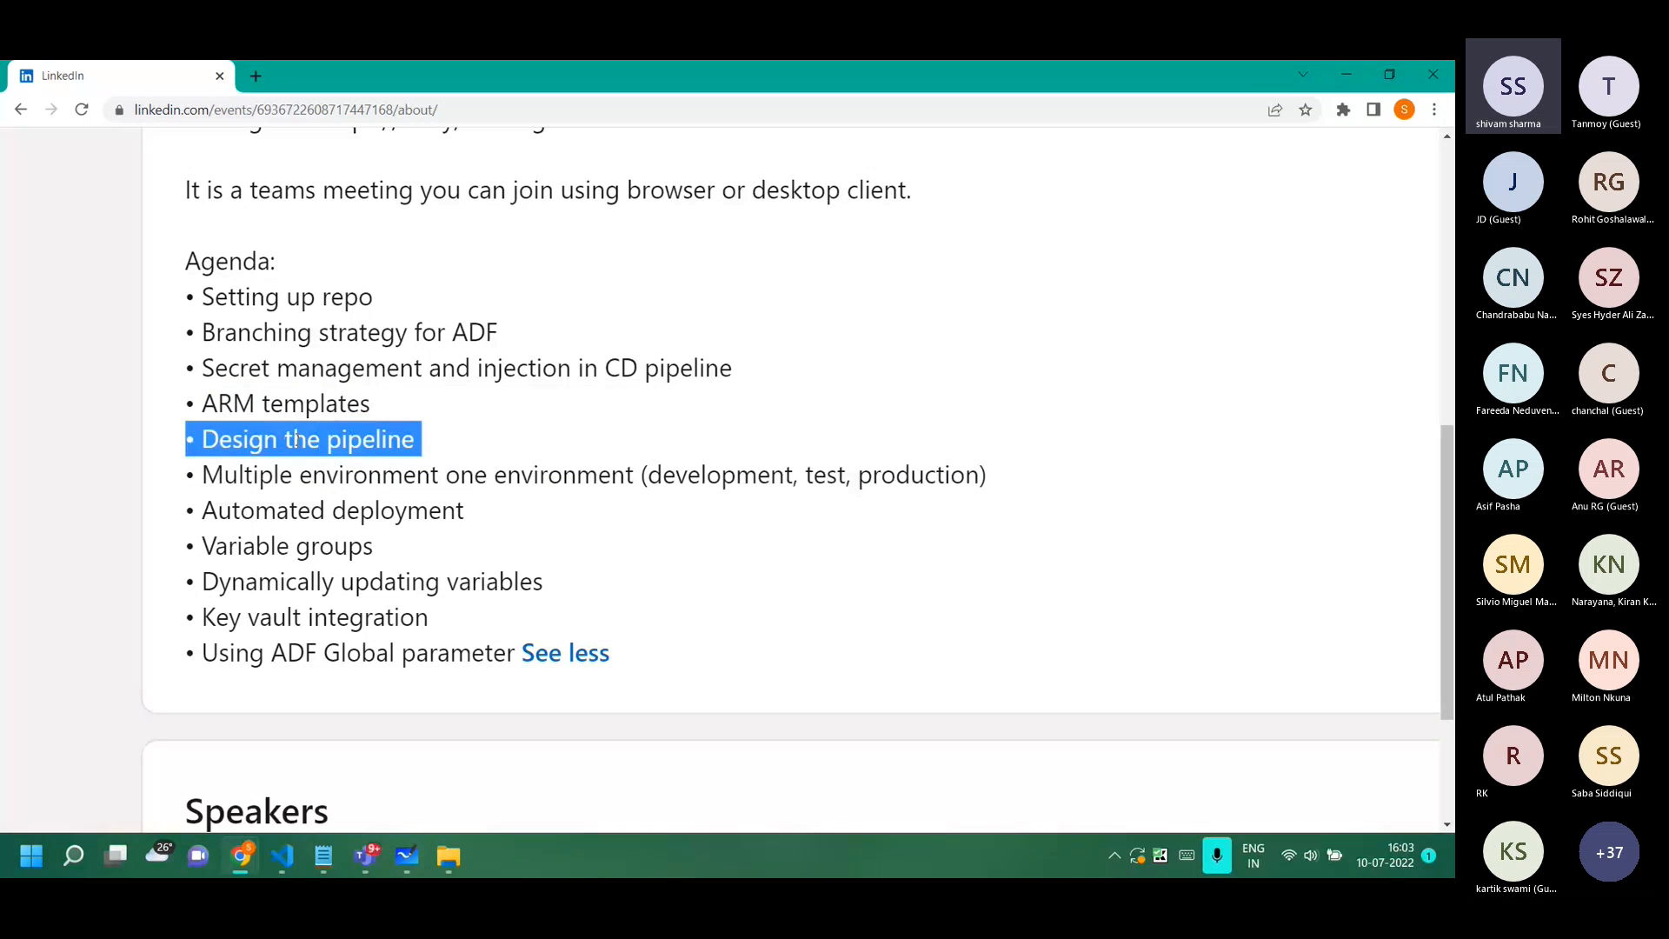
{"action": "triple_click", "coordinate": [311, 614]}
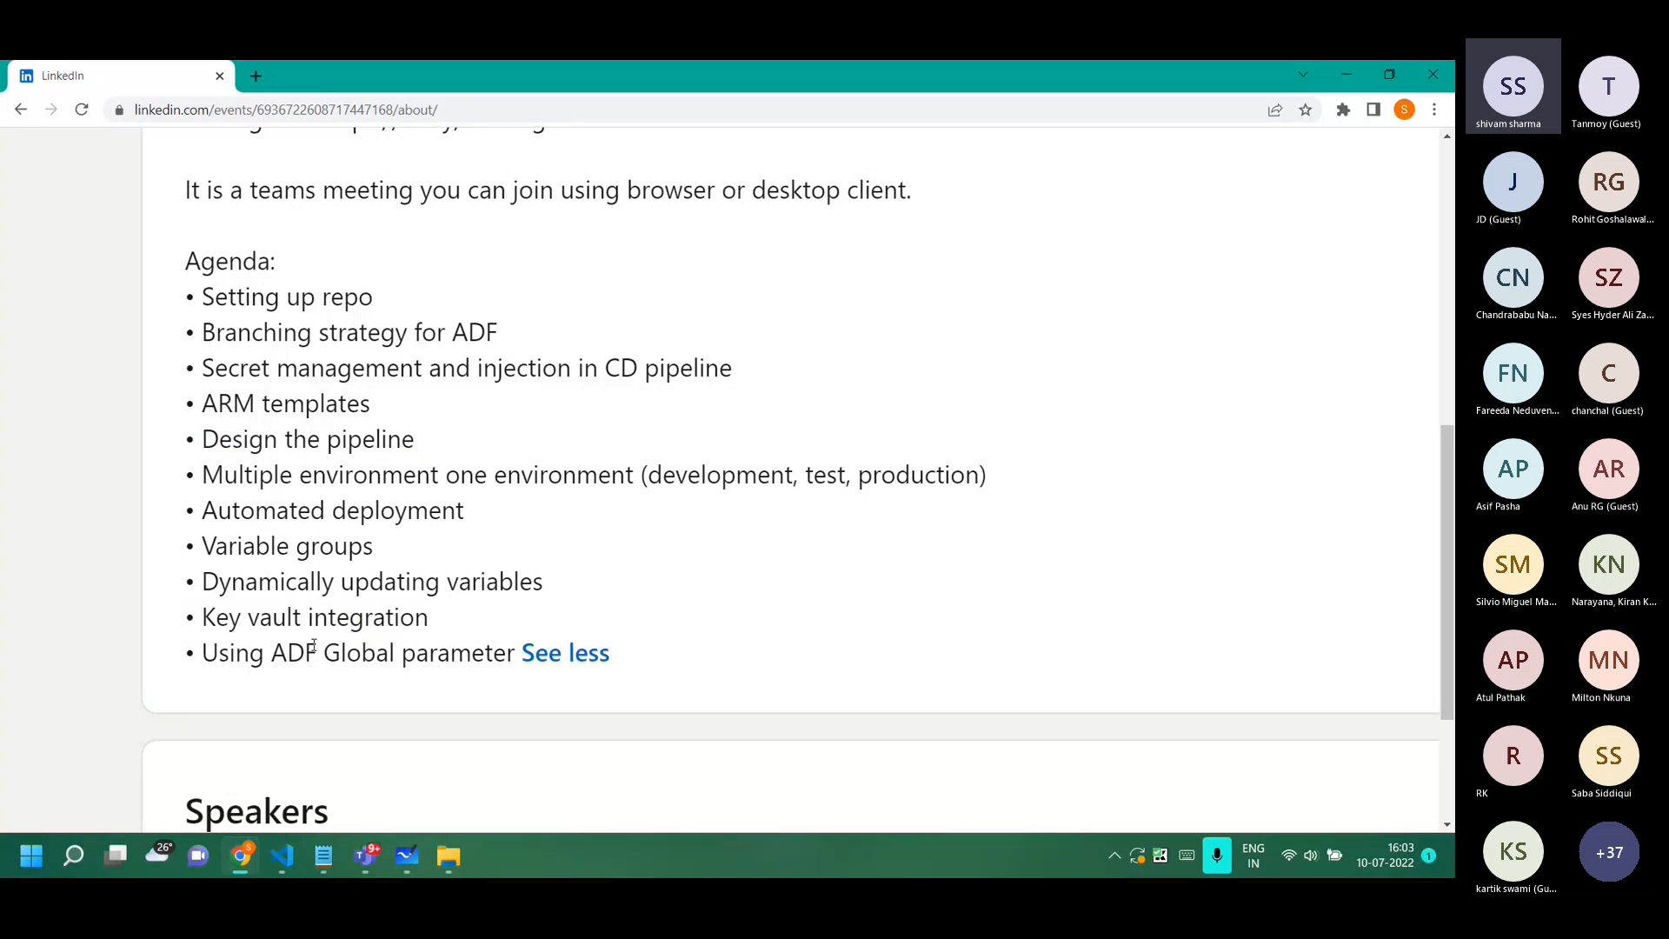
{"action": "triple_click", "coordinate": [313, 650]}
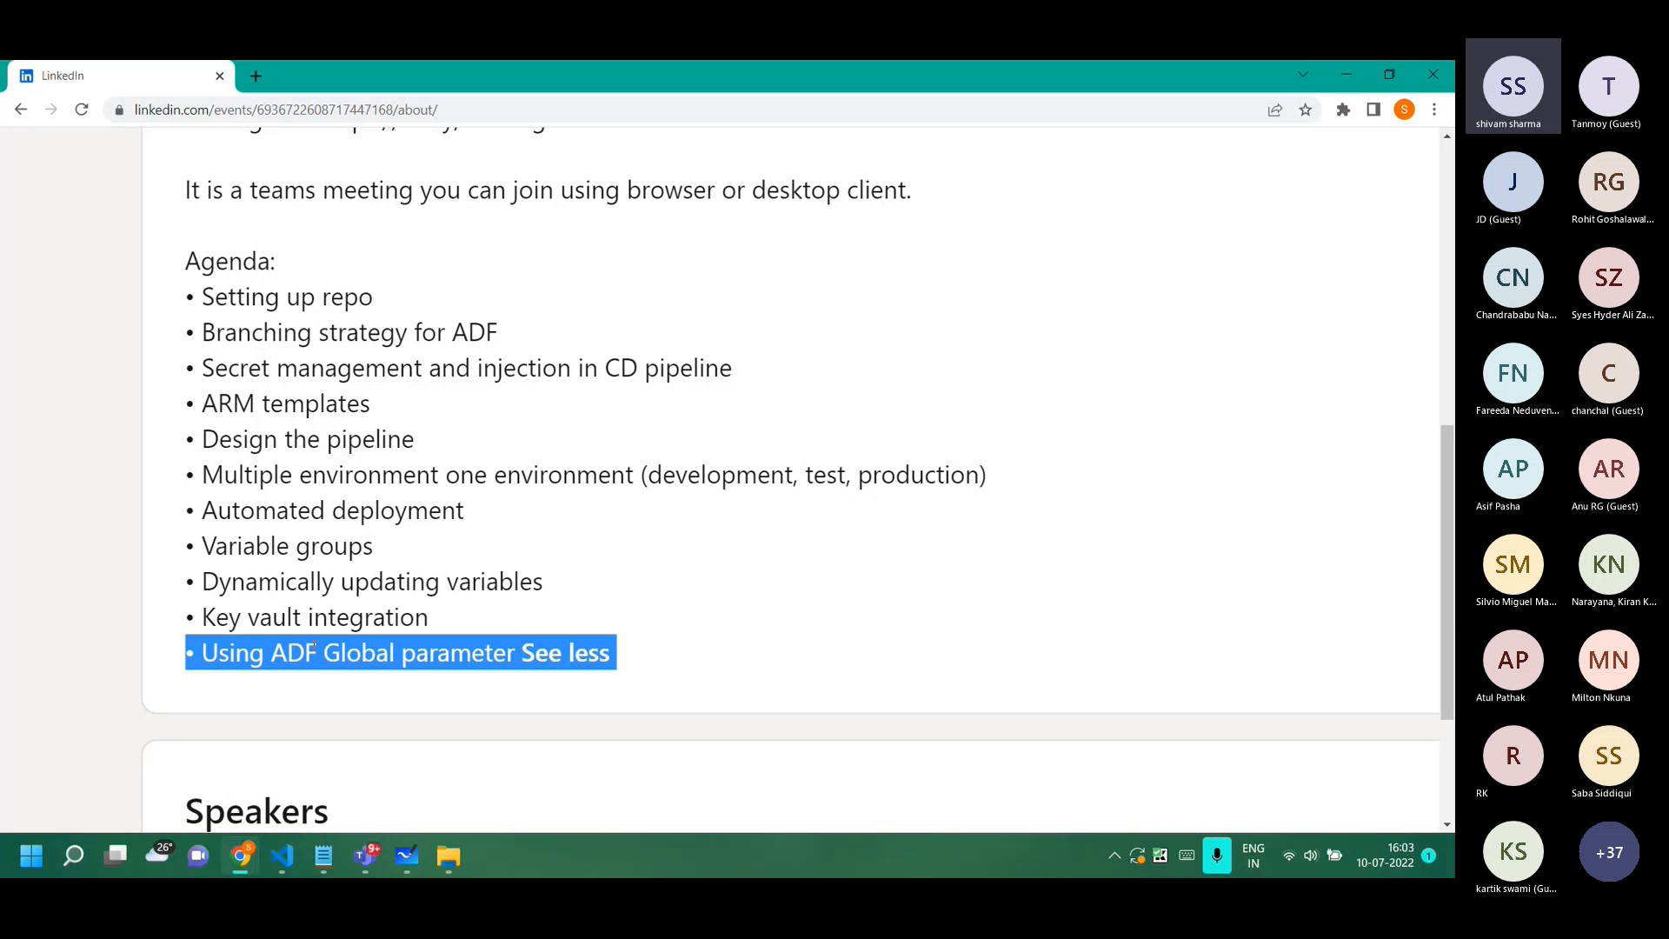
{"action": "key", "text": "ctrl+minus"}
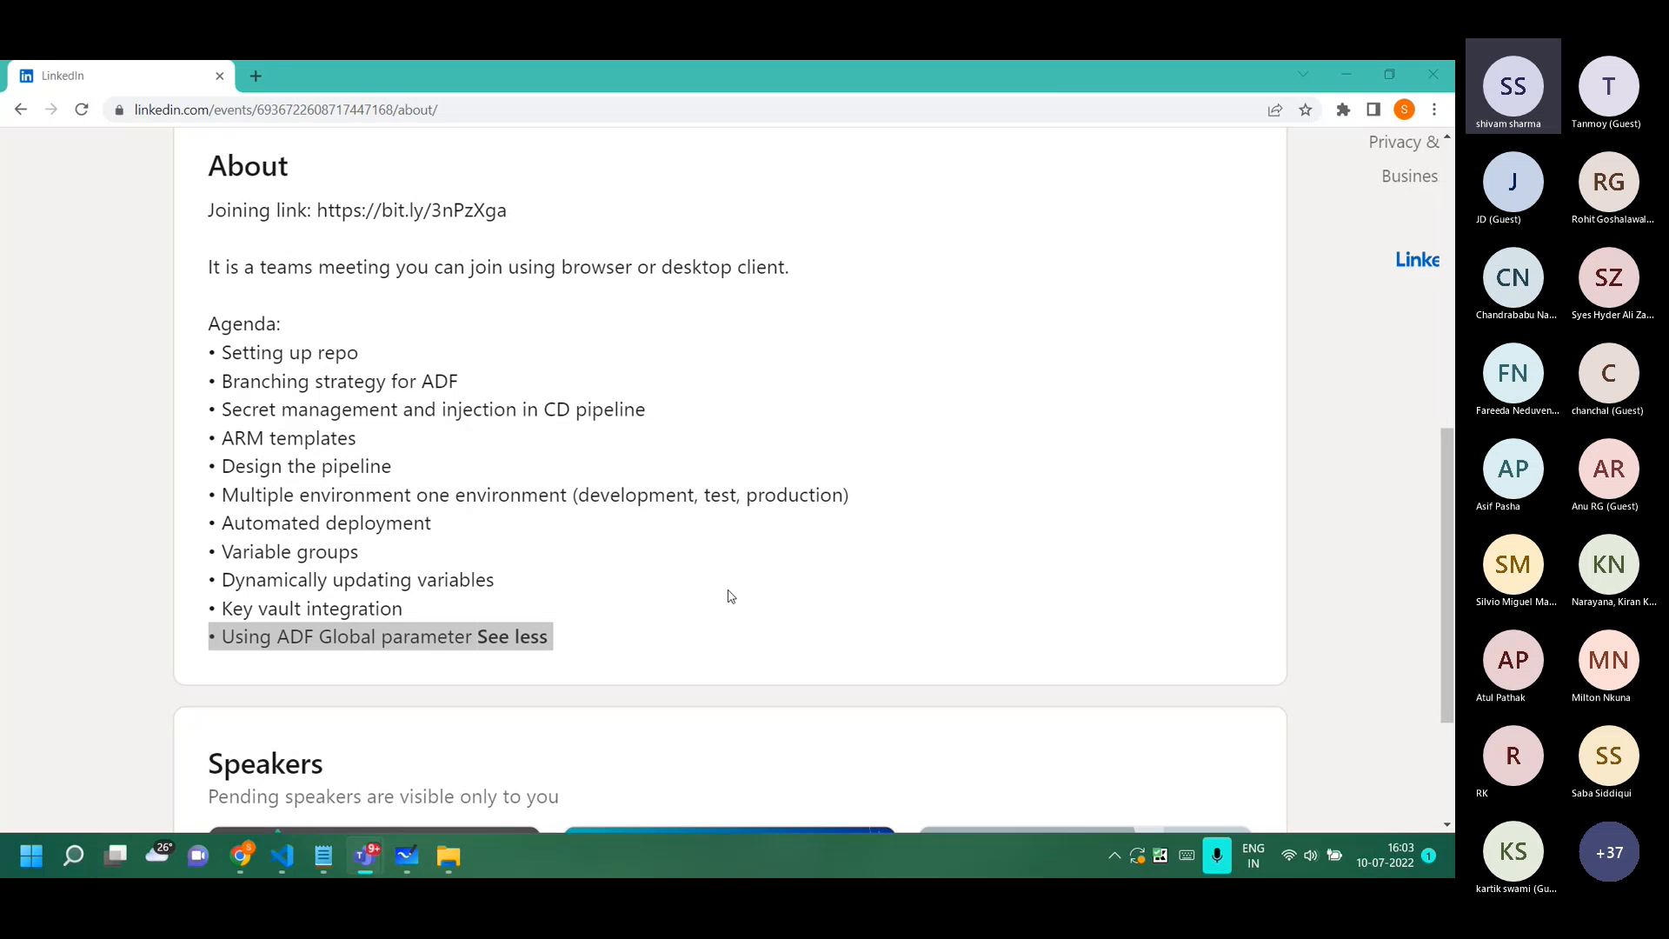
{"action": "scroll", "coordinate": [648, 496], "scroll_direction": "down", "scroll_amount": 3}
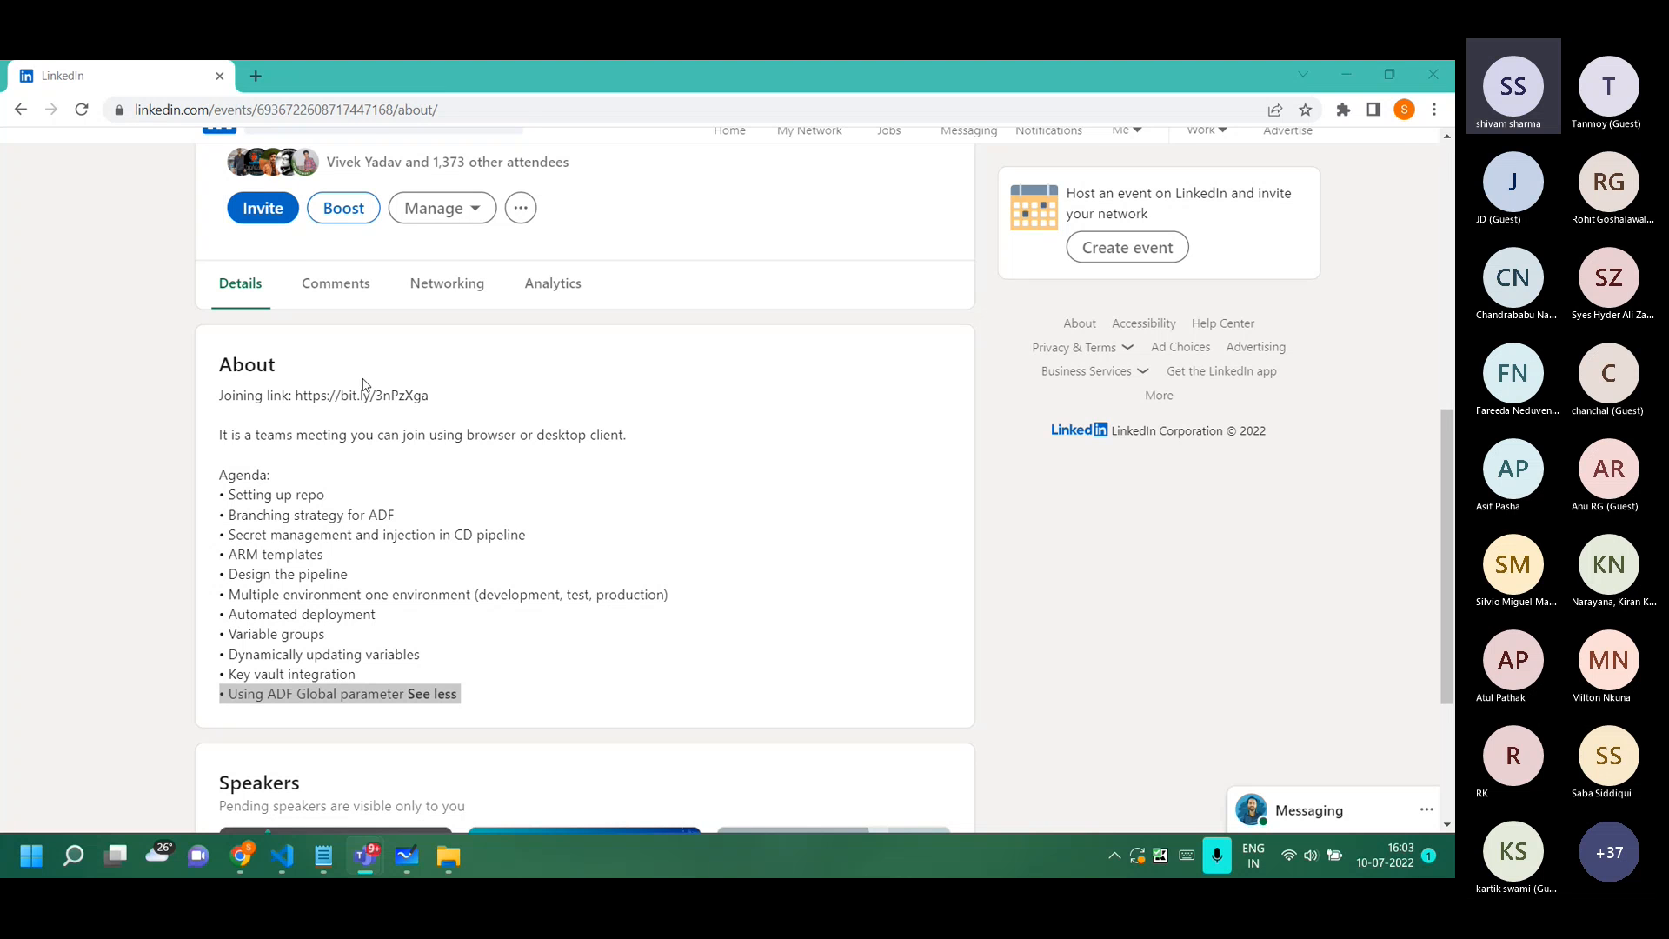
{"action": "scroll", "coordinate": [364, 385], "scroll_direction": "up", "scroll_amount": 3}
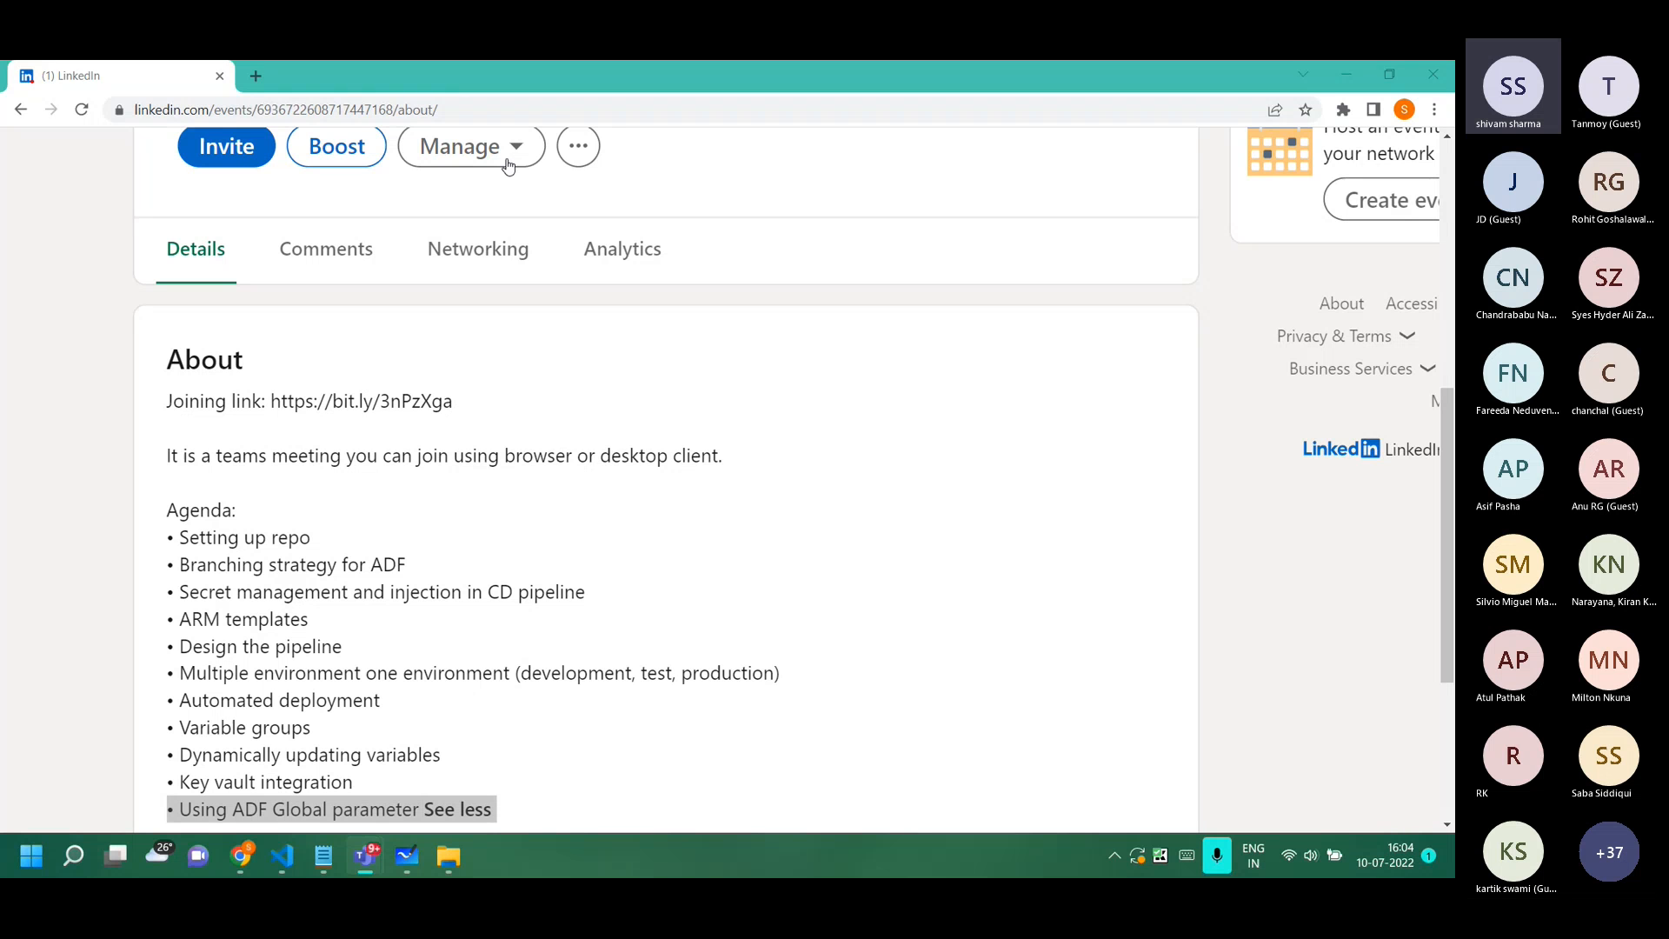
Leave the event page and switch to the blank board in Microsoft Whiteboard.
{"action": "left_click", "coordinate": [493, 80]}
{"action": "key", "text": "alt+Tab"}
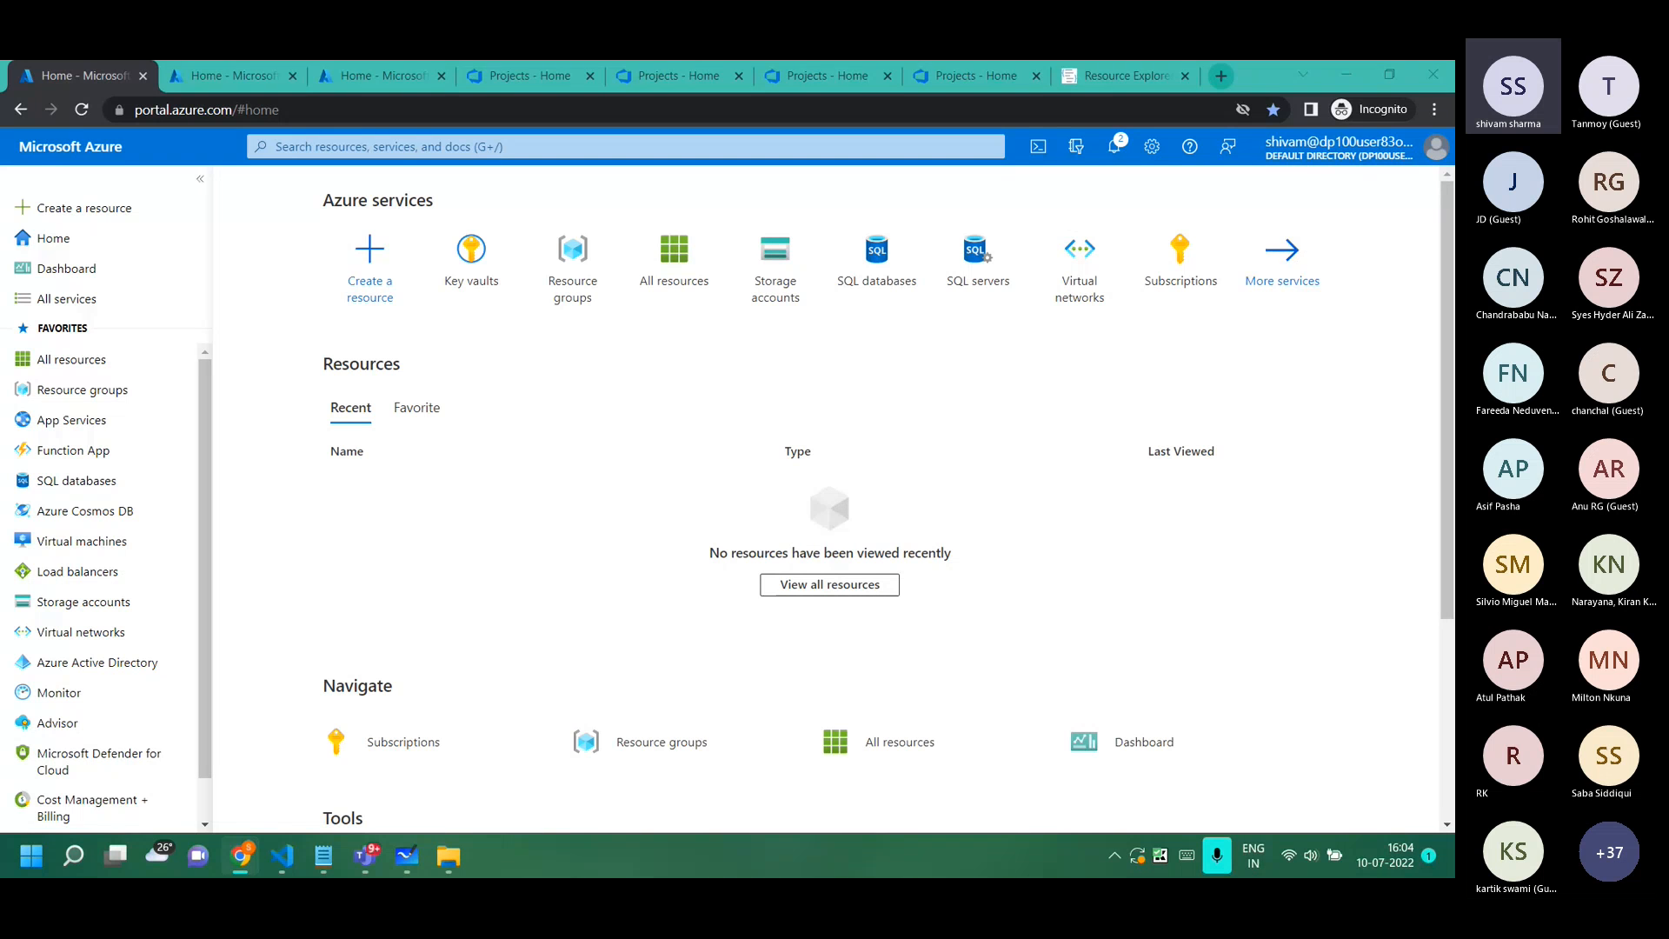
{"action": "left_click", "coordinate": [405, 856]}
{"action": "scroll", "coordinate": [441, 474], "scroll_direction": "down", "scroll_amount": 3}
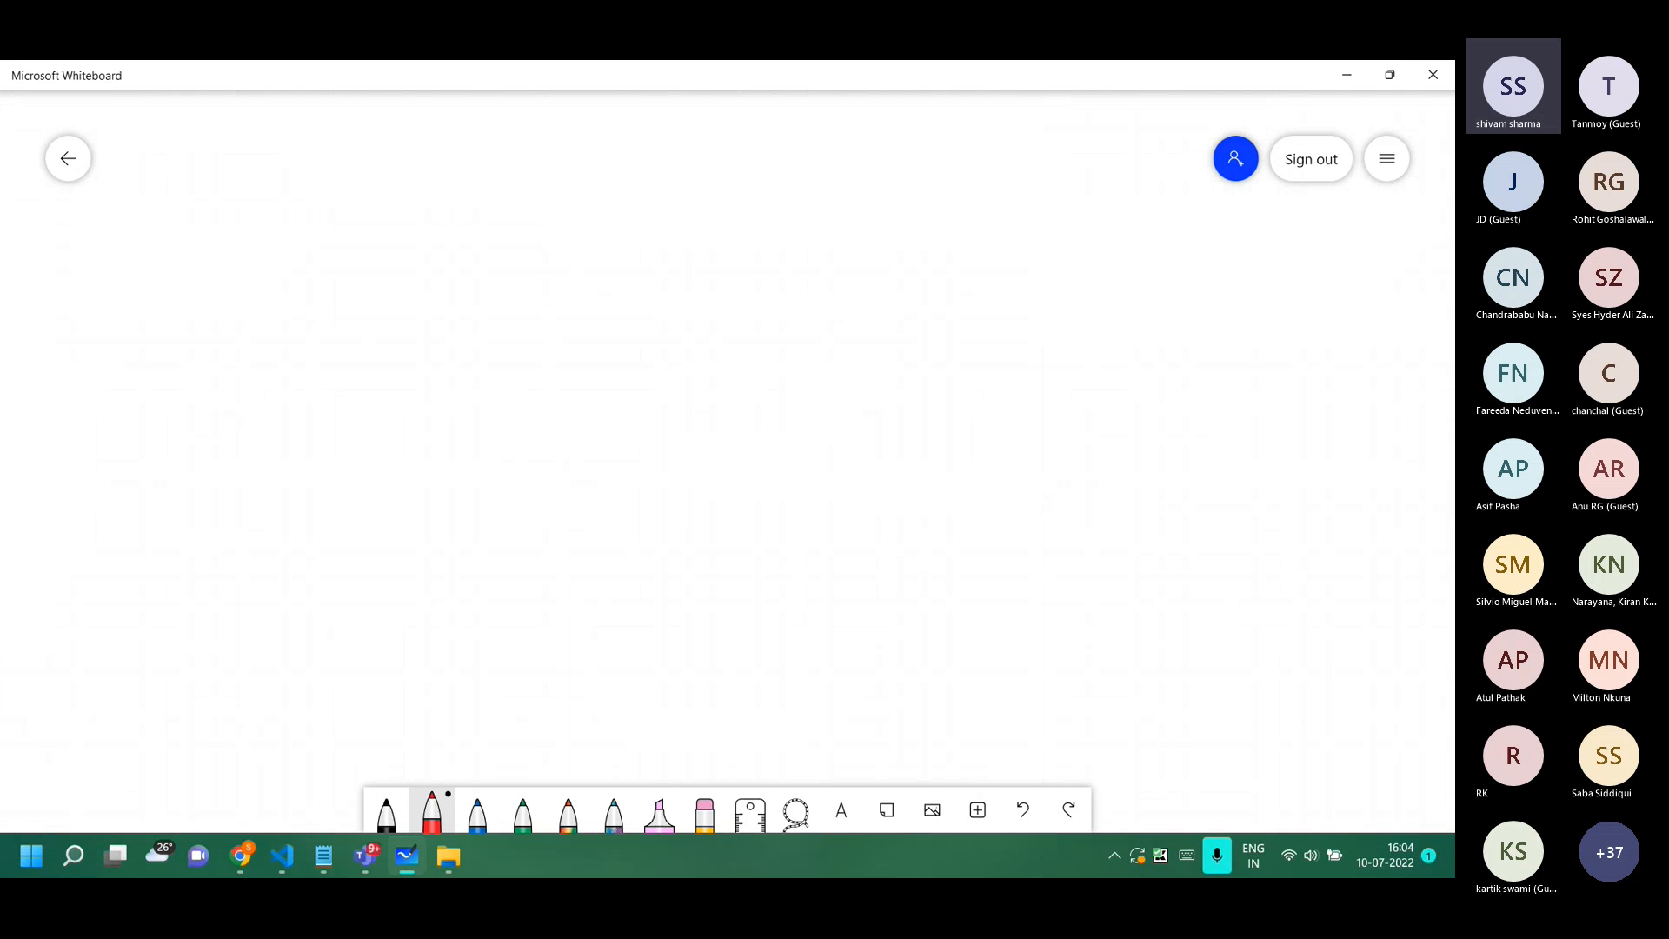
{"action": "scroll", "coordinate": [228, 414], "scroll_direction": "up", "scroll_amount": 3}
{"action": "scroll", "coordinate": [229, 415], "scroll_direction": "up", "scroll_amount": 4}
Check the provisioning output in Visual Studio Code's terminal, and minimize the window.
{"action": "left_click", "coordinate": [280, 856]}
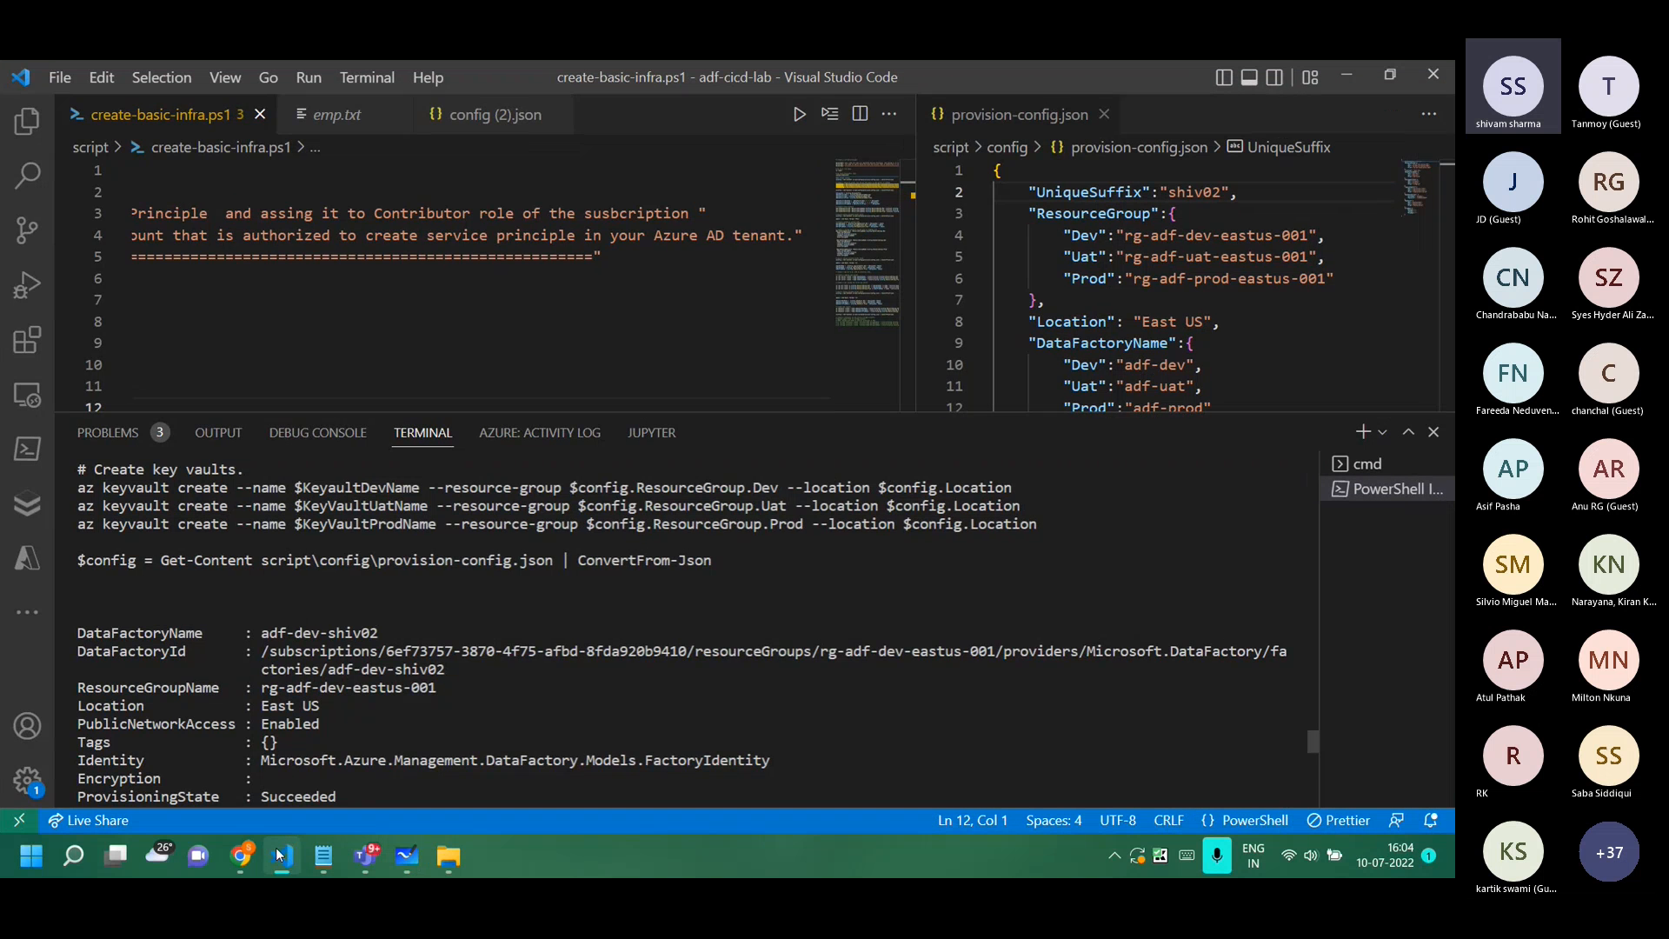
{"action": "scroll", "coordinate": [314, 734], "scroll_direction": "down", "scroll_amount": 15}
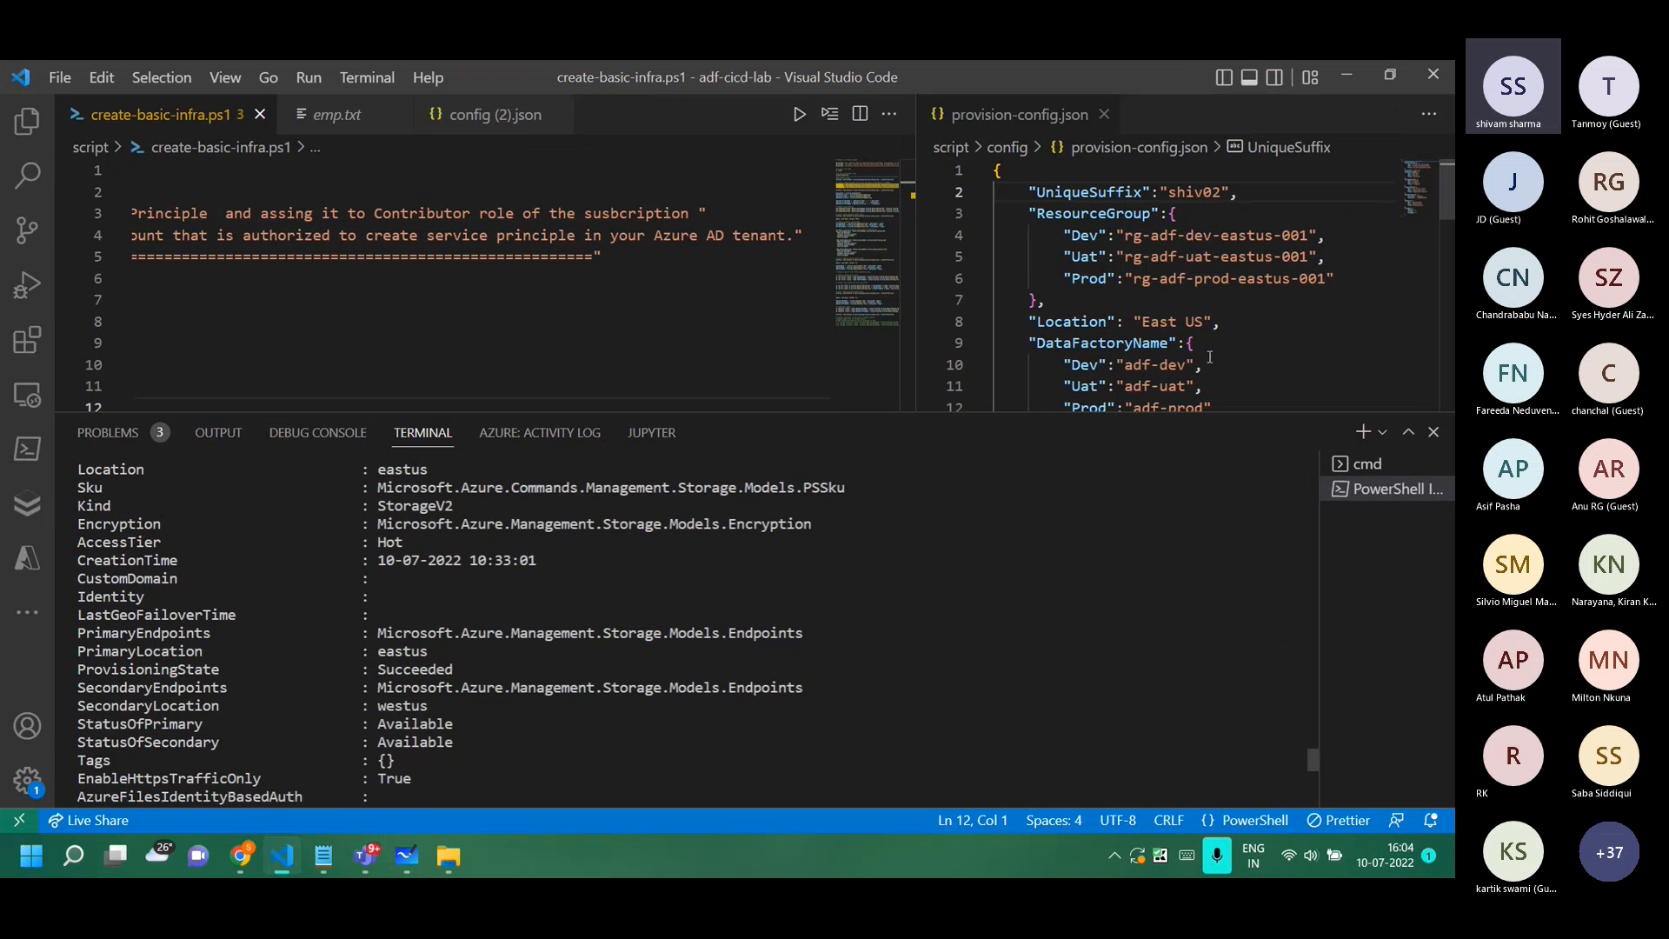
{"action": "left_click", "coordinate": [1350, 75]}
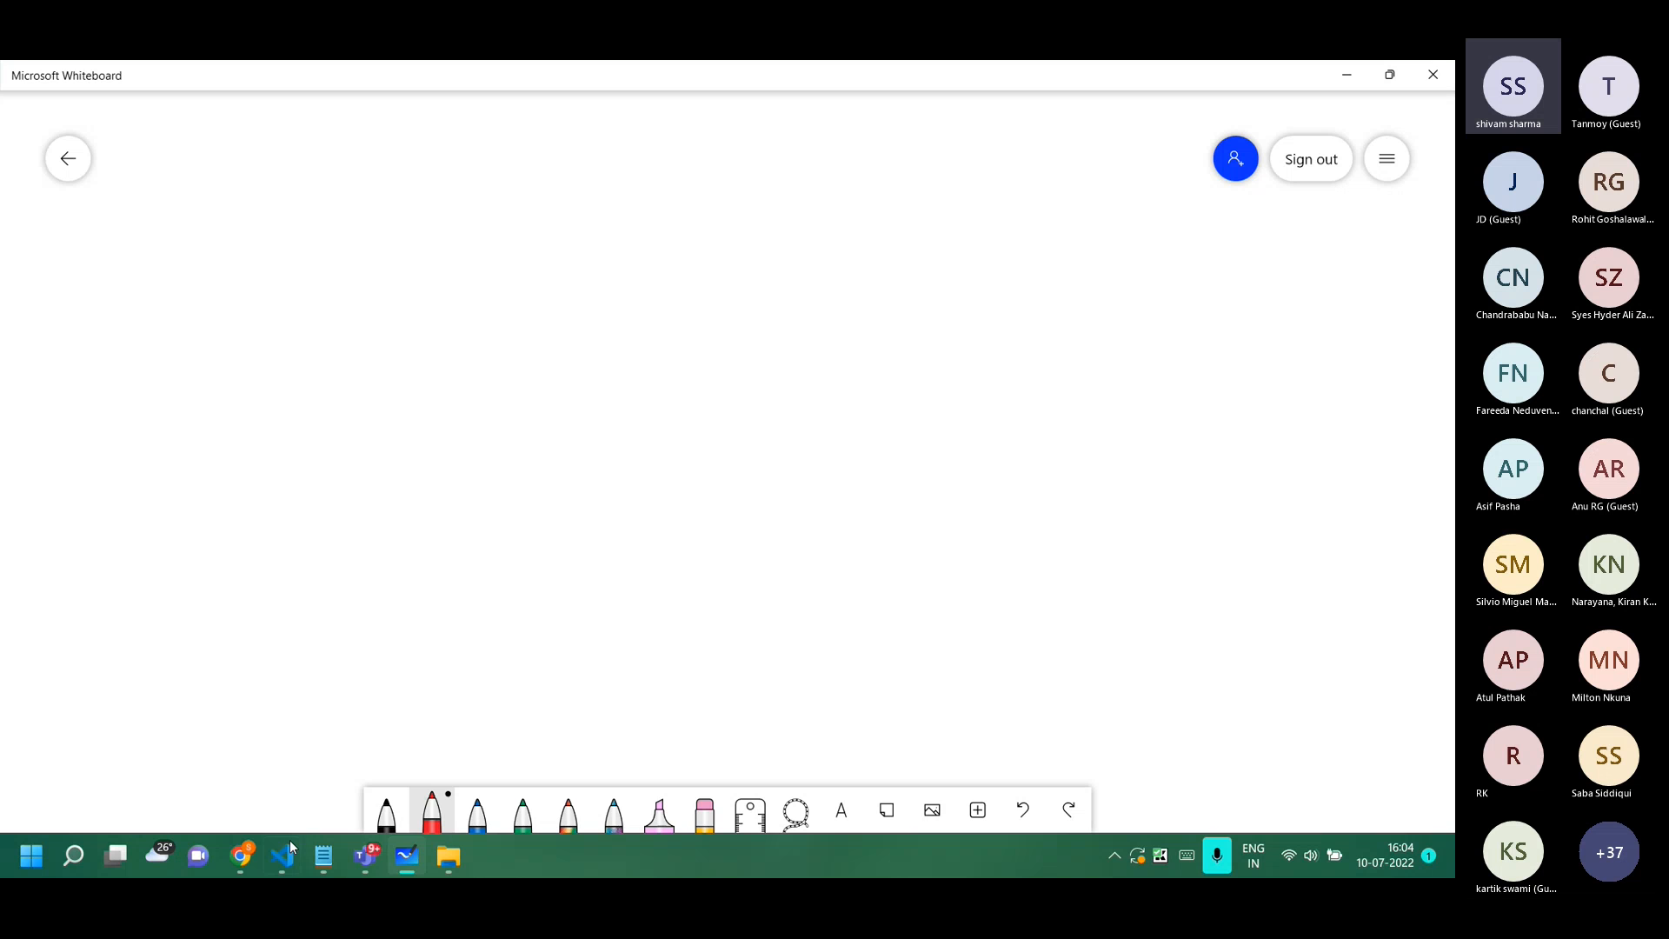
Switch to the Azure DevOps organization techscalable-adf-demo in Chrome and open the ADF-CICD-2 project to view its Repos options.
{"action": "mouse_move", "coordinate": [233, 859]}
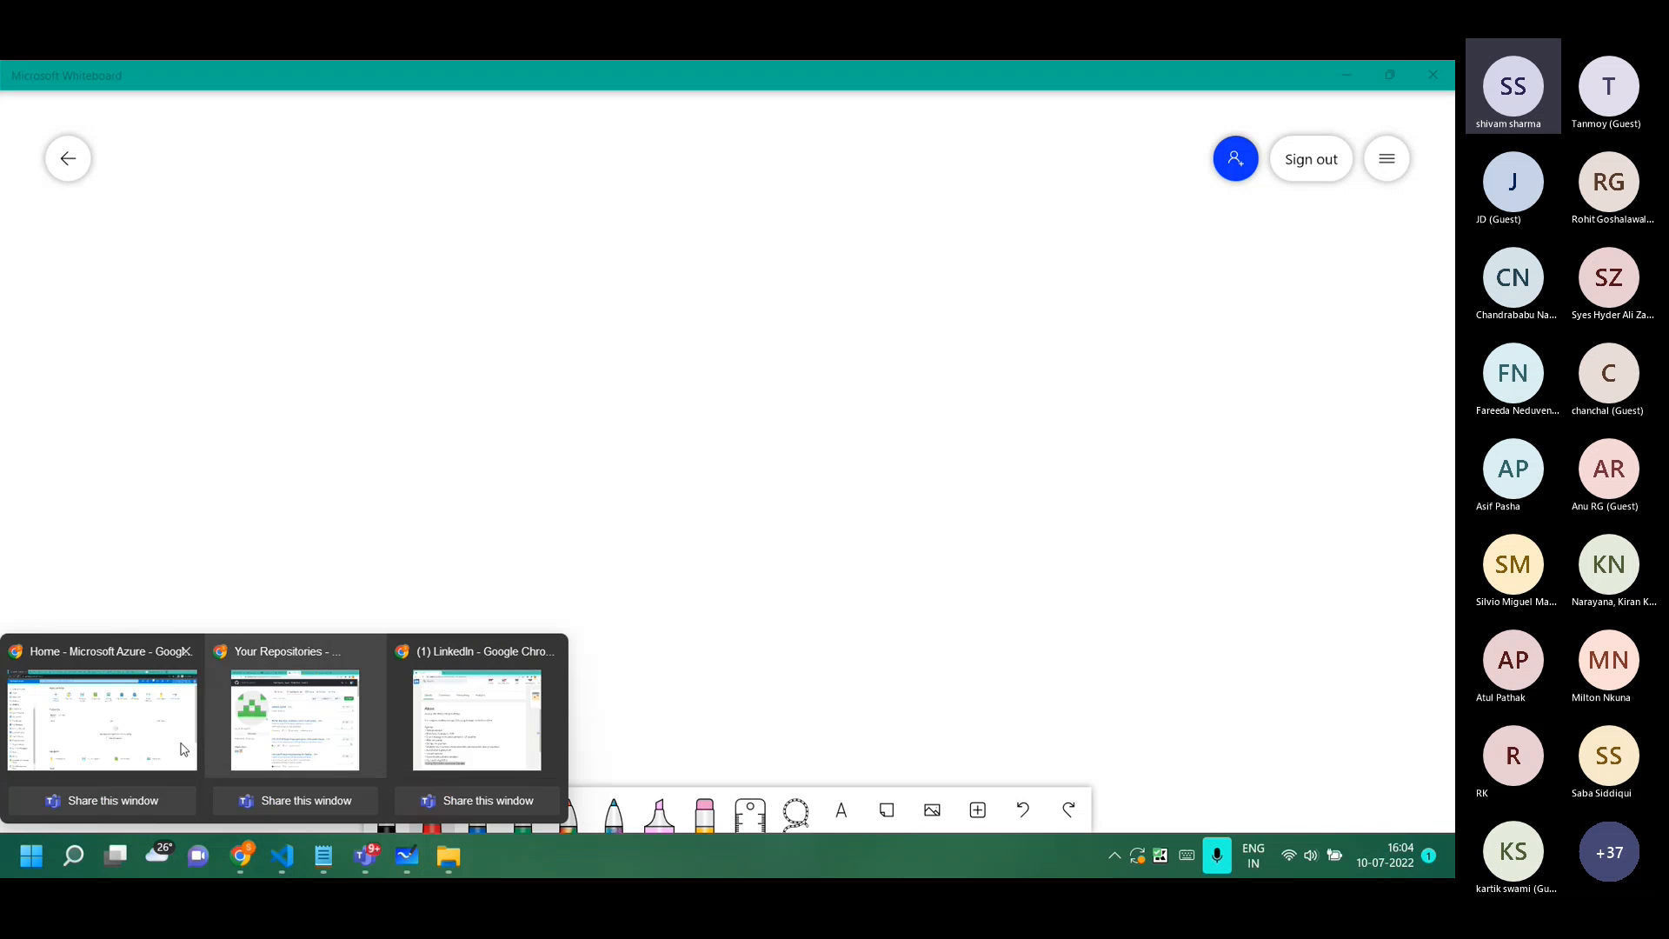
{"action": "left_click", "coordinate": [84, 726]}
{"action": "left_click", "coordinate": [939, 80]}
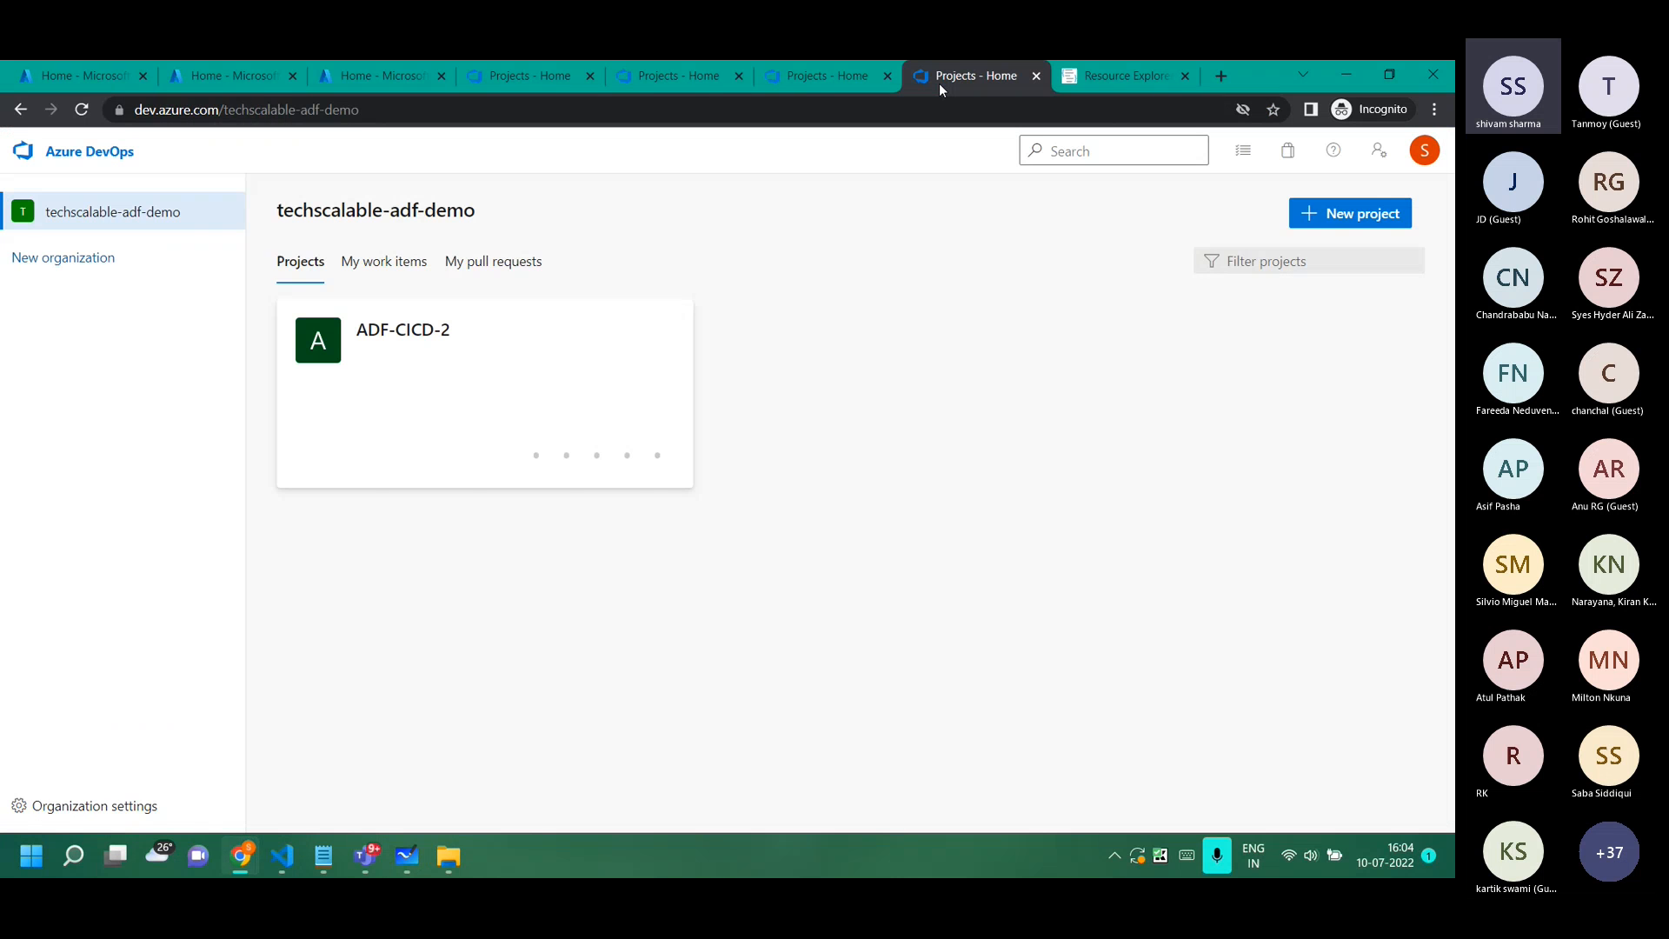
{"action": "left_click", "coordinate": [427, 336]}
{"action": "mouse_move", "coordinate": [96, 469]}
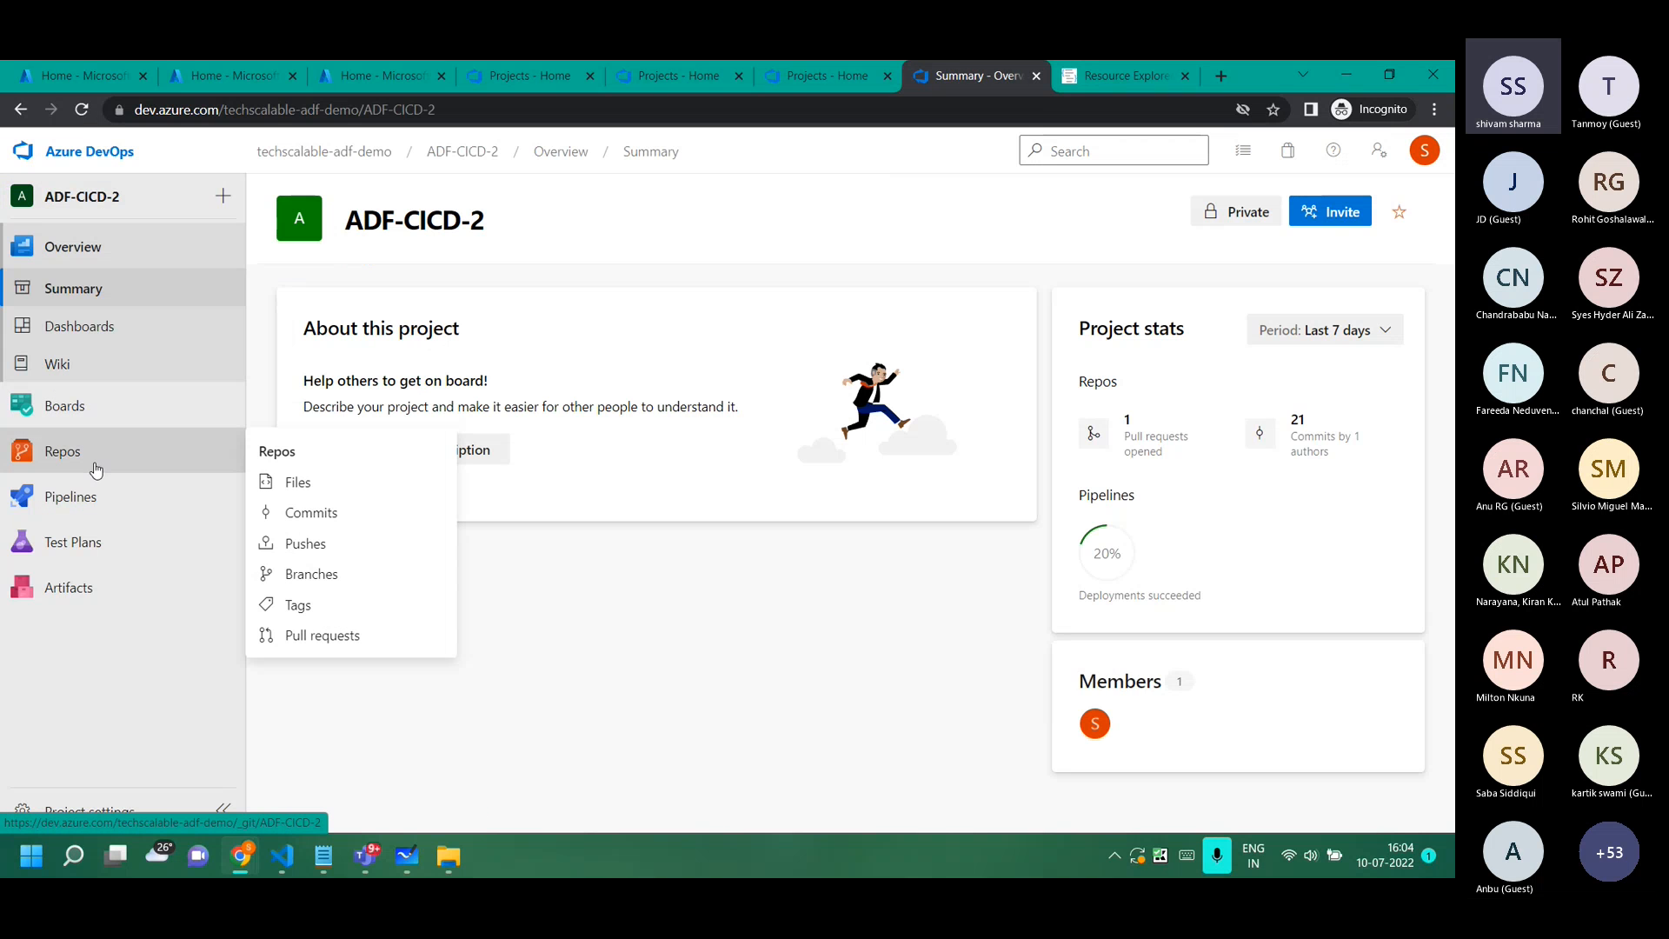
Return to the Azure portal home page and switch back to Microsoft Whiteboard.
{"action": "left_click", "coordinate": [54, 78]}
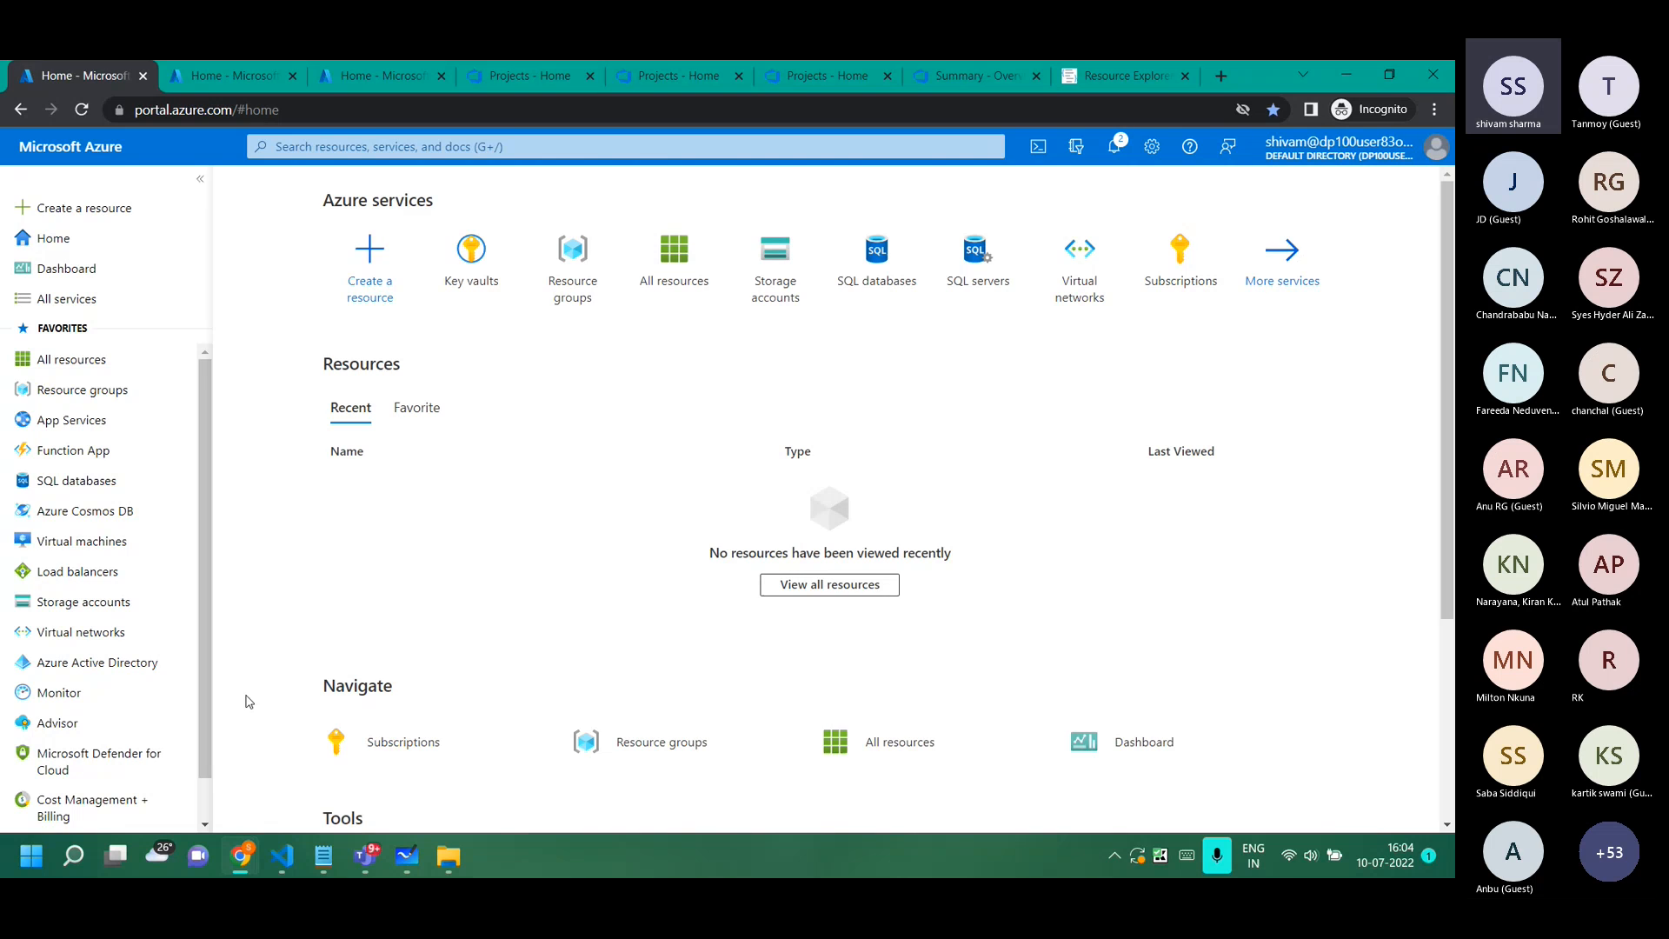
{"action": "left_click", "coordinate": [405, 856]}
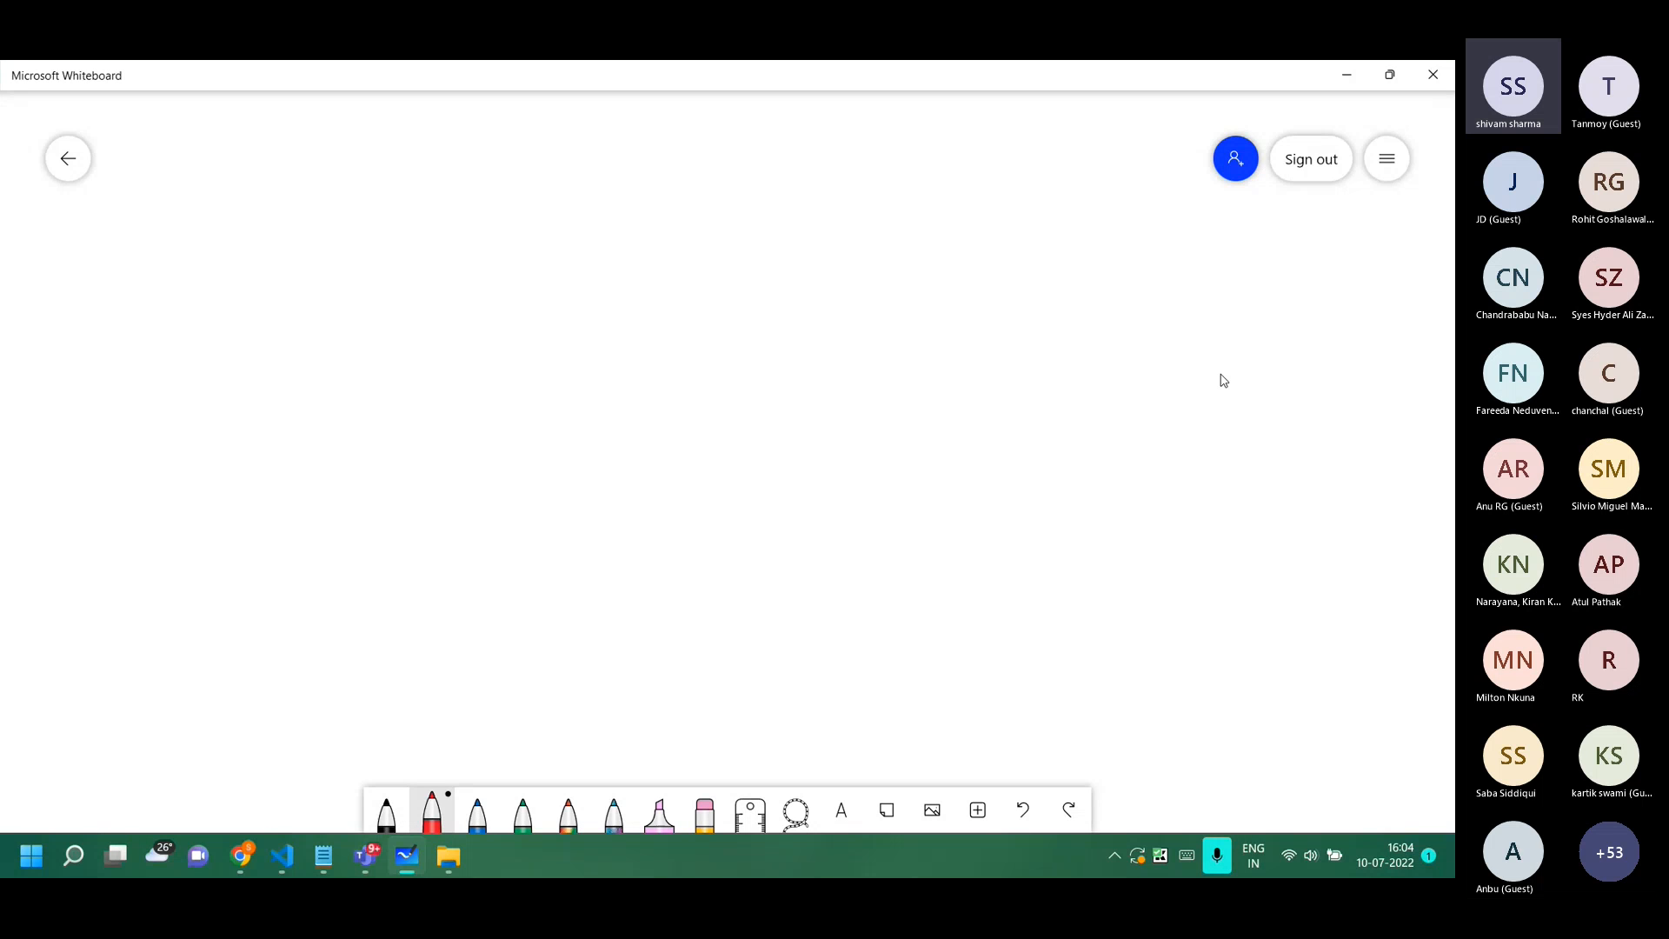
Draw a large black rectangle on the board and label its upper-right corner "ADF-Dev" inside a blue cloud outline.
{"action": "left_click", "coordinate": [386, 813]}
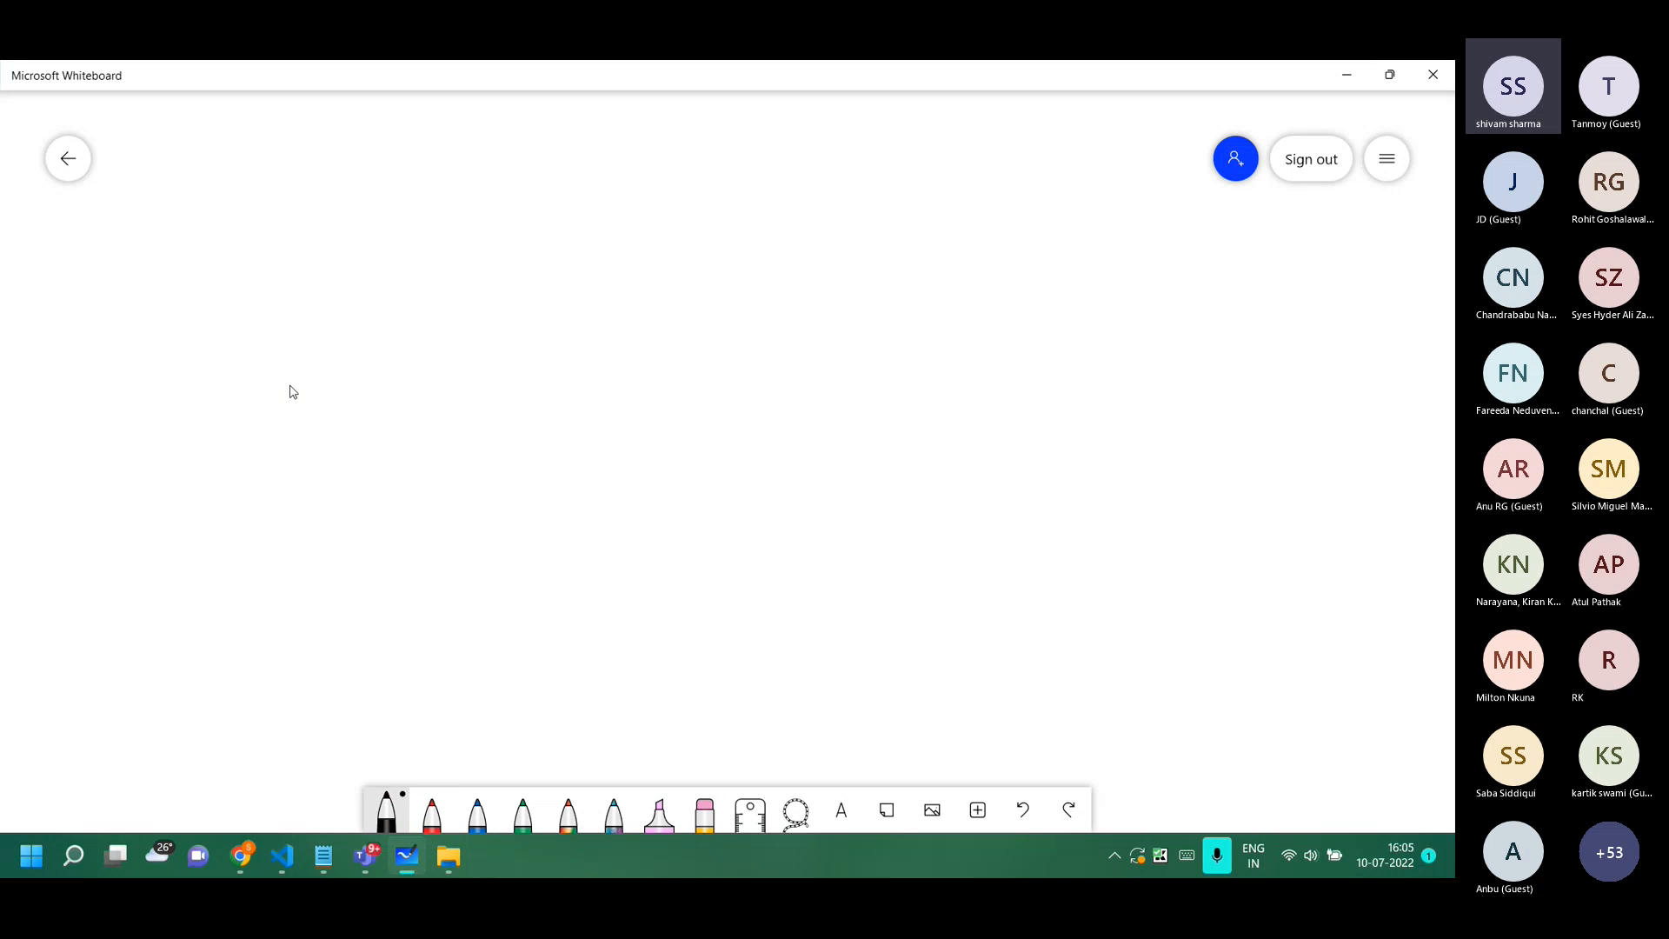
{"action": "left_click_drag", "start_coordinate": [261, 331], "coordinate": [264, 431]}
{"action": "key", "text": "ctrl+z"}
{"action": "left_click_drag", "start_coordinate": [238, 336], "coordinate": [238, 574]}
{"action": "left_click_drag", "start_coordinate": [240, 330], "coordinate": [572, 327]}
{"action": "key", "text": "ctrl+z"}
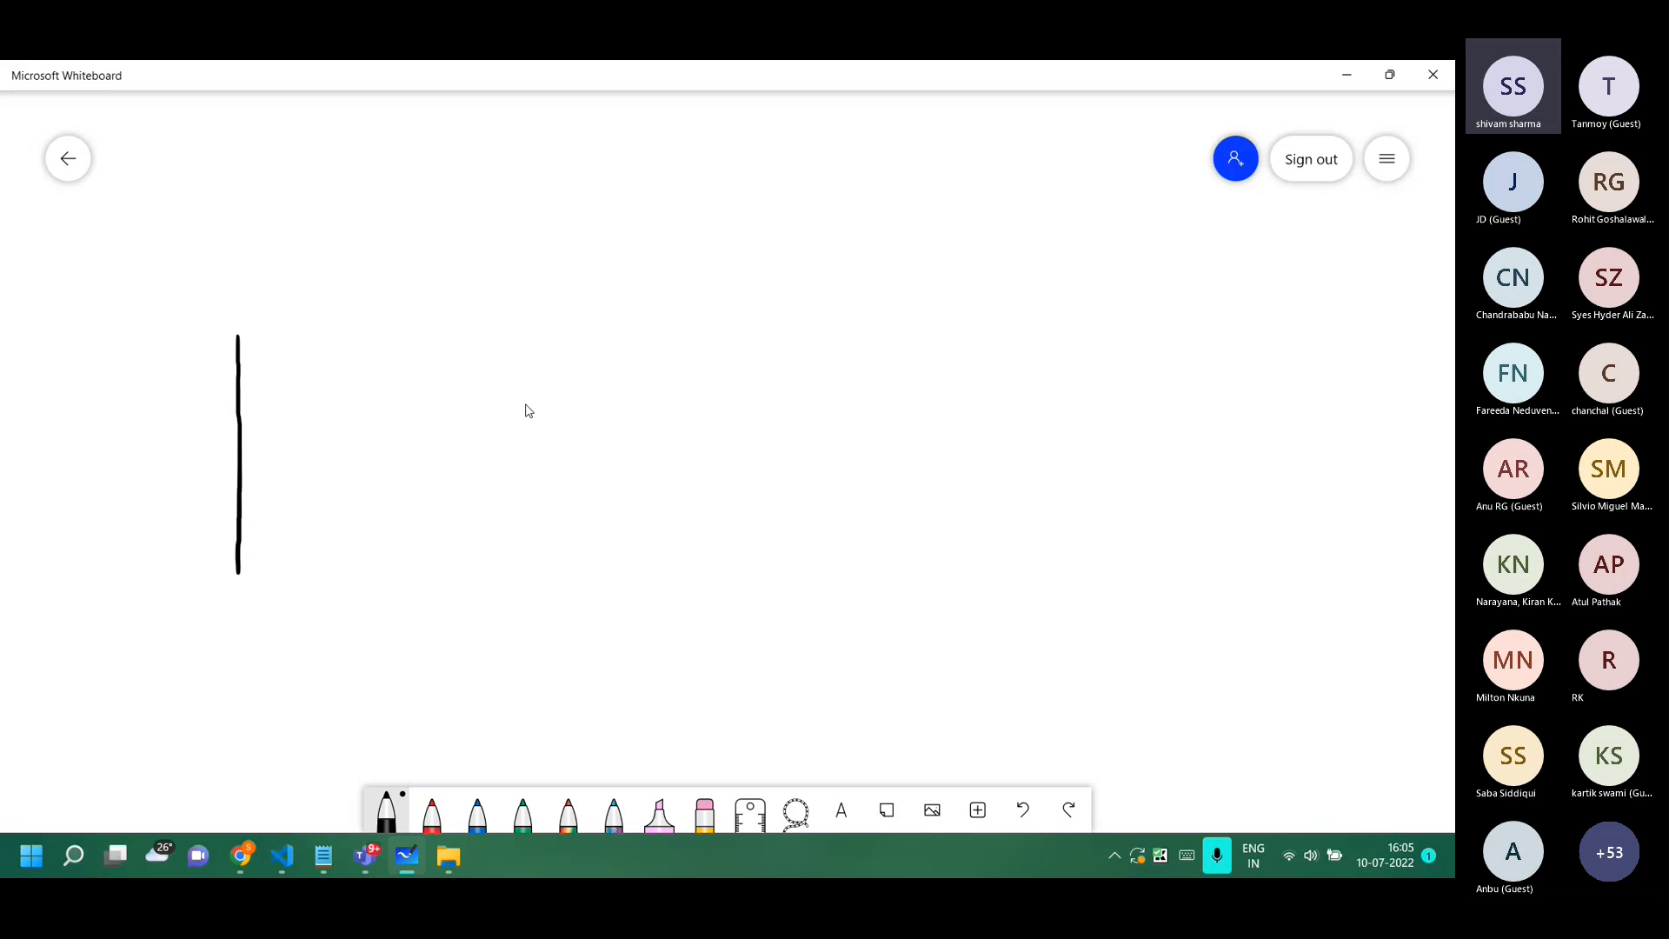
{"action": "left_click_drag", "start_coordinate": [242, 332], "coordinate": [761, 331]}
{"action": "mouse_move", "coordinate": [240, 574]}
{"action": "left_mouse_down"}
{"action": "mouse_move", "coordinate": [252, 637]}
{"action": "mouse_move", "coordinate": [576, 637]}
{"action": "left_mouse_up"}
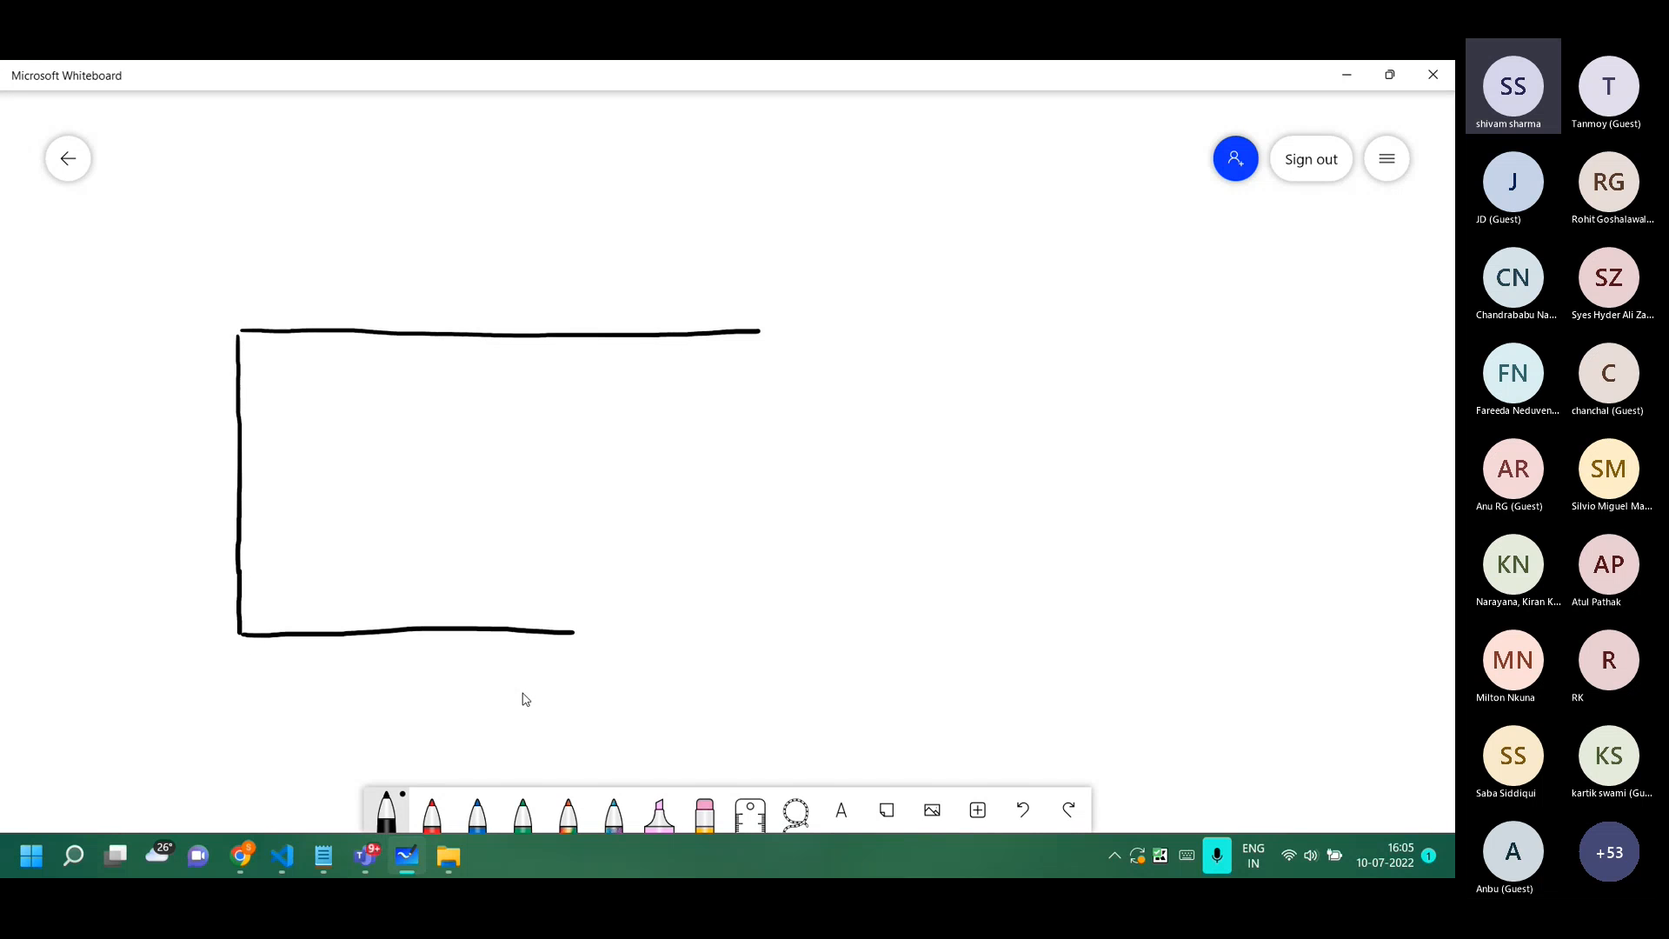
{"action": "key", "text": "ctrl+z"}
{"action": "left_click_drag", "start_coordinate": [241, 632], "coordinate": [830, 632]}
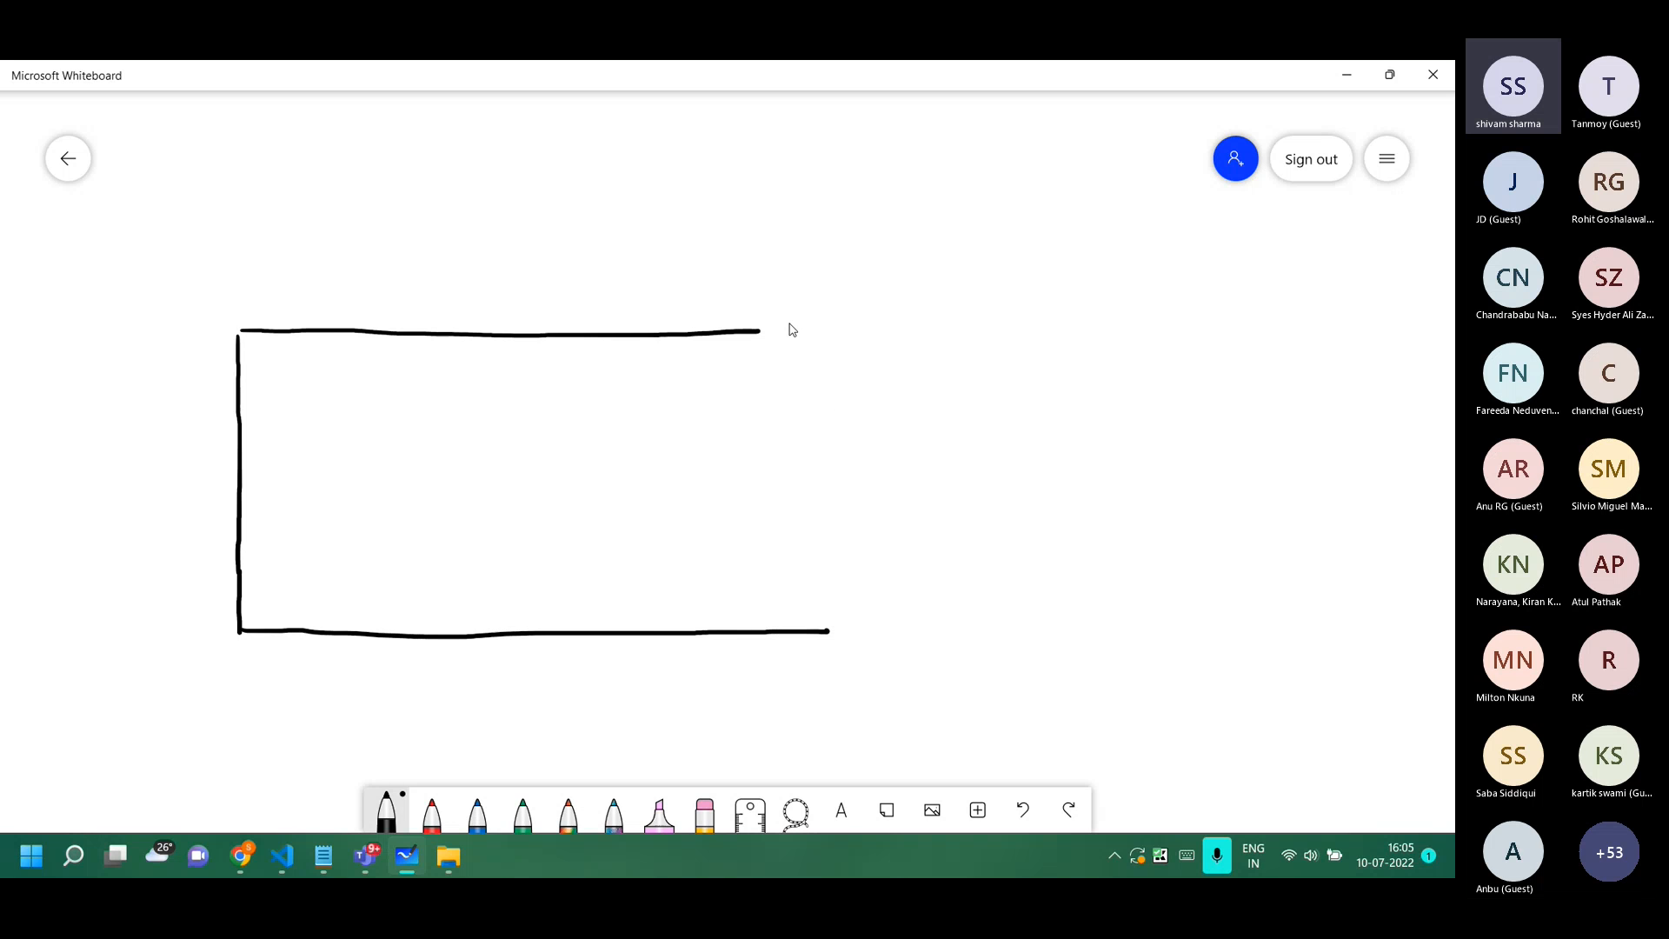
{"action": "mouse_move", "coordinate": [762, 329]}
{"action": "left_mouse_down"}
{"action": "mouse_move", "coordinate": [838, 330]}
{"action": "mouse_move", "coordinate": [851, 633]}
{"action": "mouse_move", "coordinate": [834, 630]}
{"action": "left_mouse_up"}
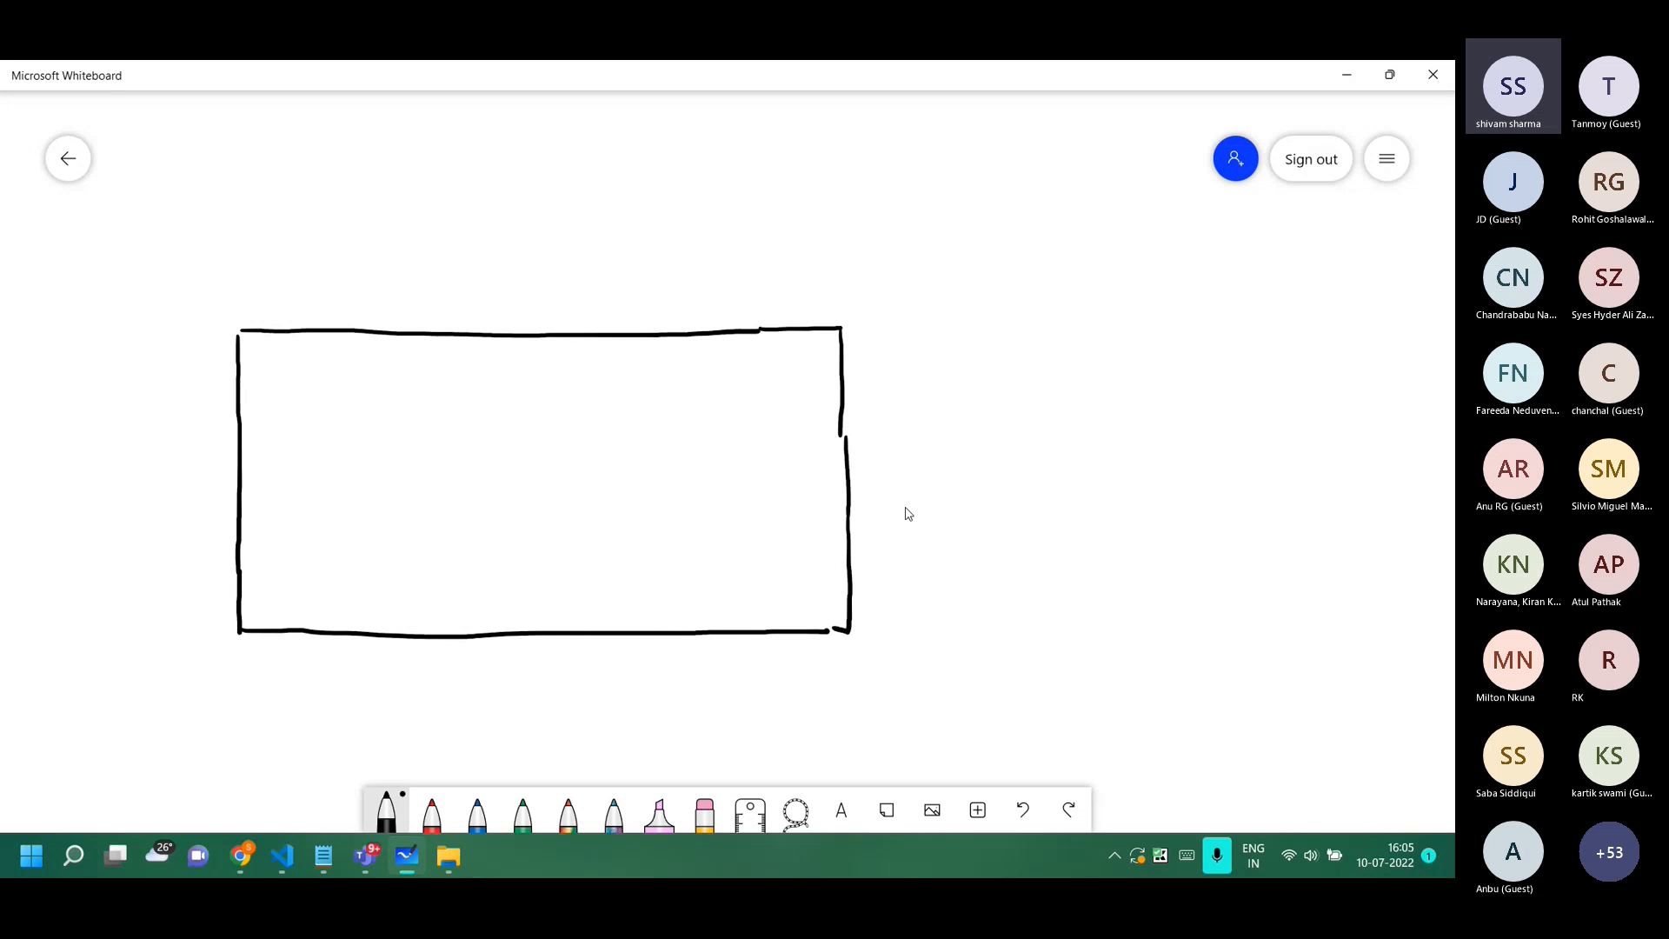
{"action": "left_click", "coordinate": [497, 809]}
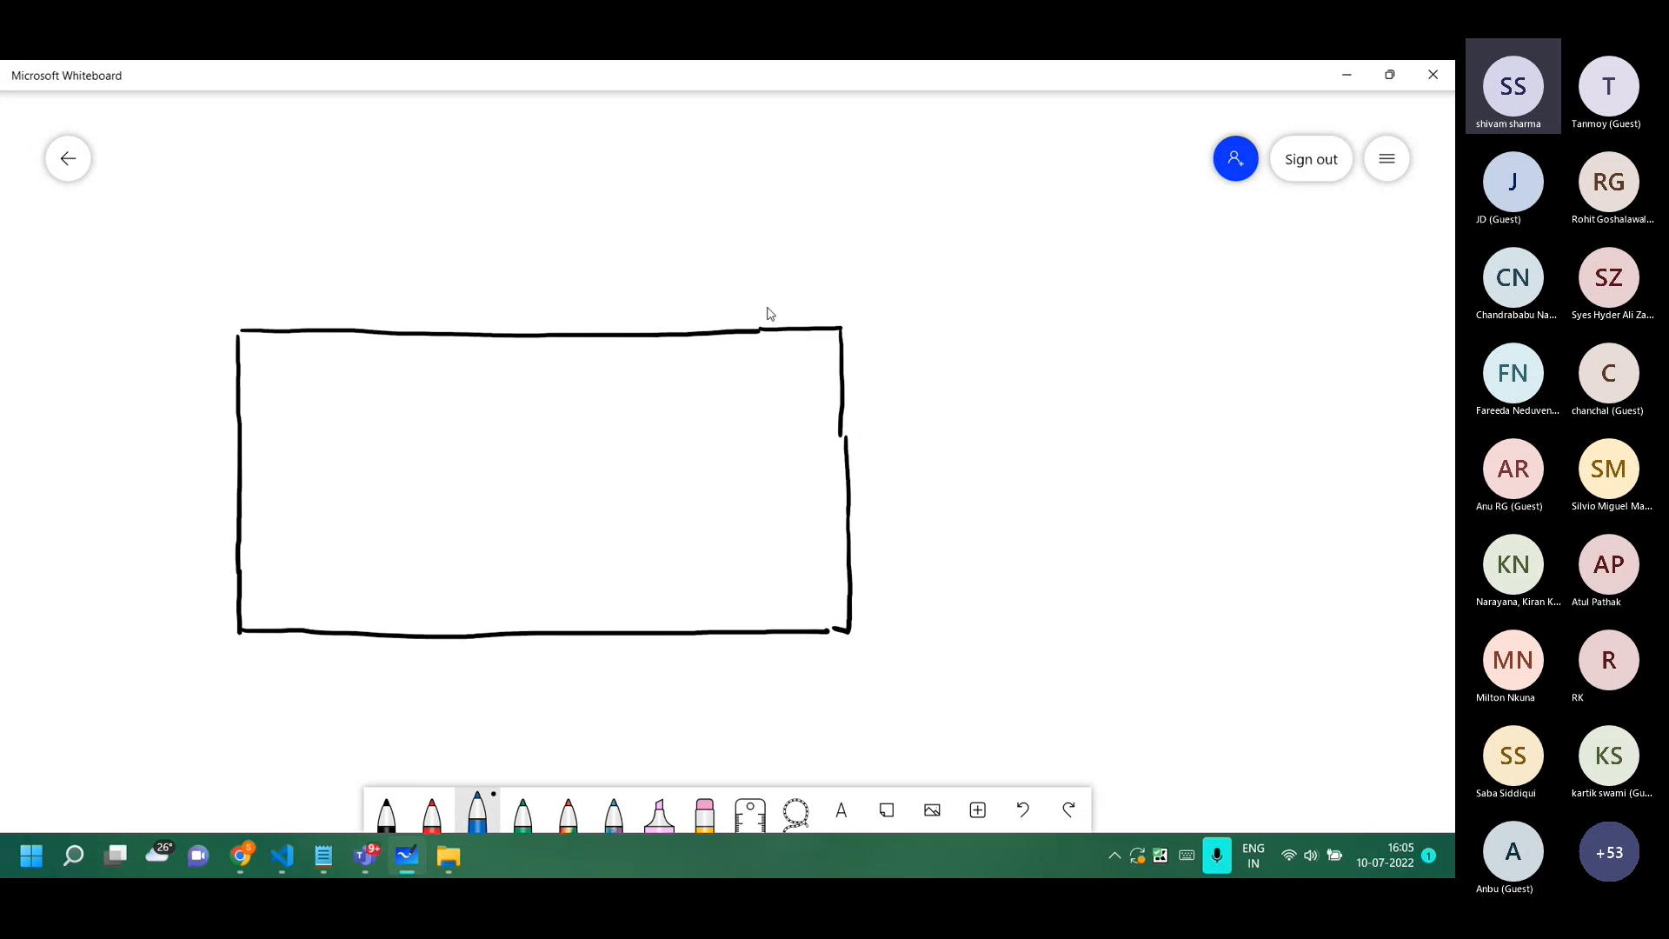
{"action": "mouse_move", "coordinate": [766, 322]}
{"action": "left_mouse_down"}
{"action": "mouse_move", "coordinate": [774, 298]}
{"action": "mouse_move", "coordinate": [816, 320]}
{"action": "mouse_move", "coordinate": [896, 300]}
{"action": "mouse_move", "coordinate": [749, 311]}
{"action": "mouse_move", "coordinate": [798, 289]}
{"action": "mouse_move", "coordinate": [909, 296]}
{"action": "mouse_move", "coordinate": [864, 332]}
{"action": "left_mouse_up"}
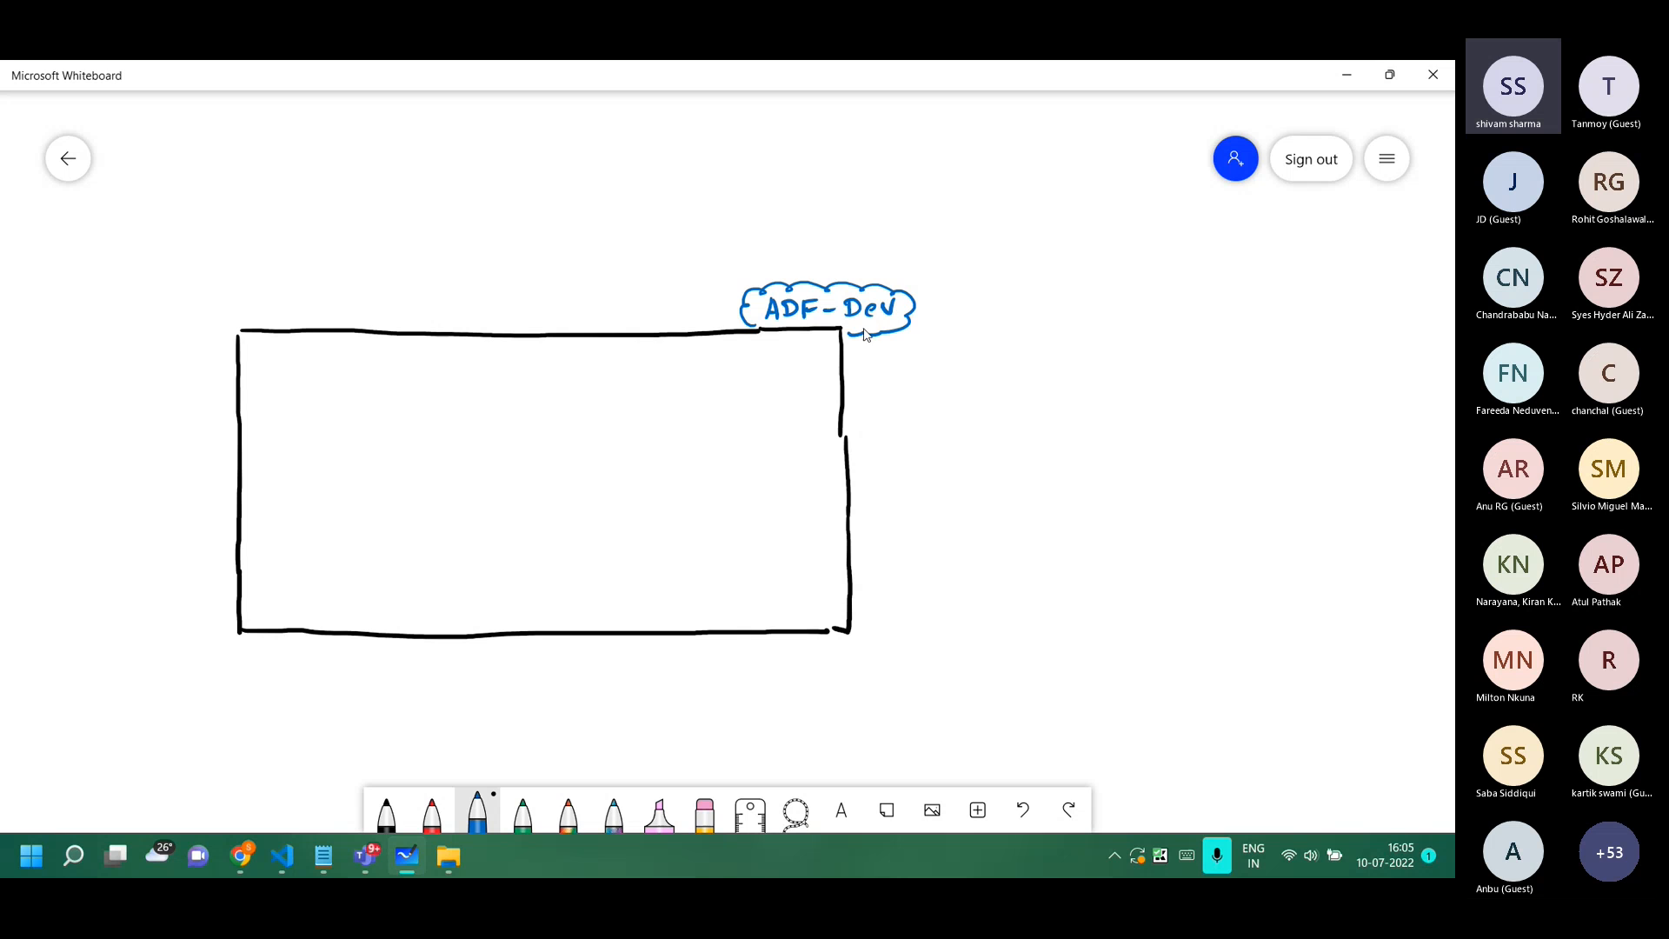
Draw a black polygon with a circle inside it to the left of the ADF-Dev rectangle.
{"action": "left_click", "coordinate": [389, 817]}
{"action": "left_click", "coordinate": [388, 817]}
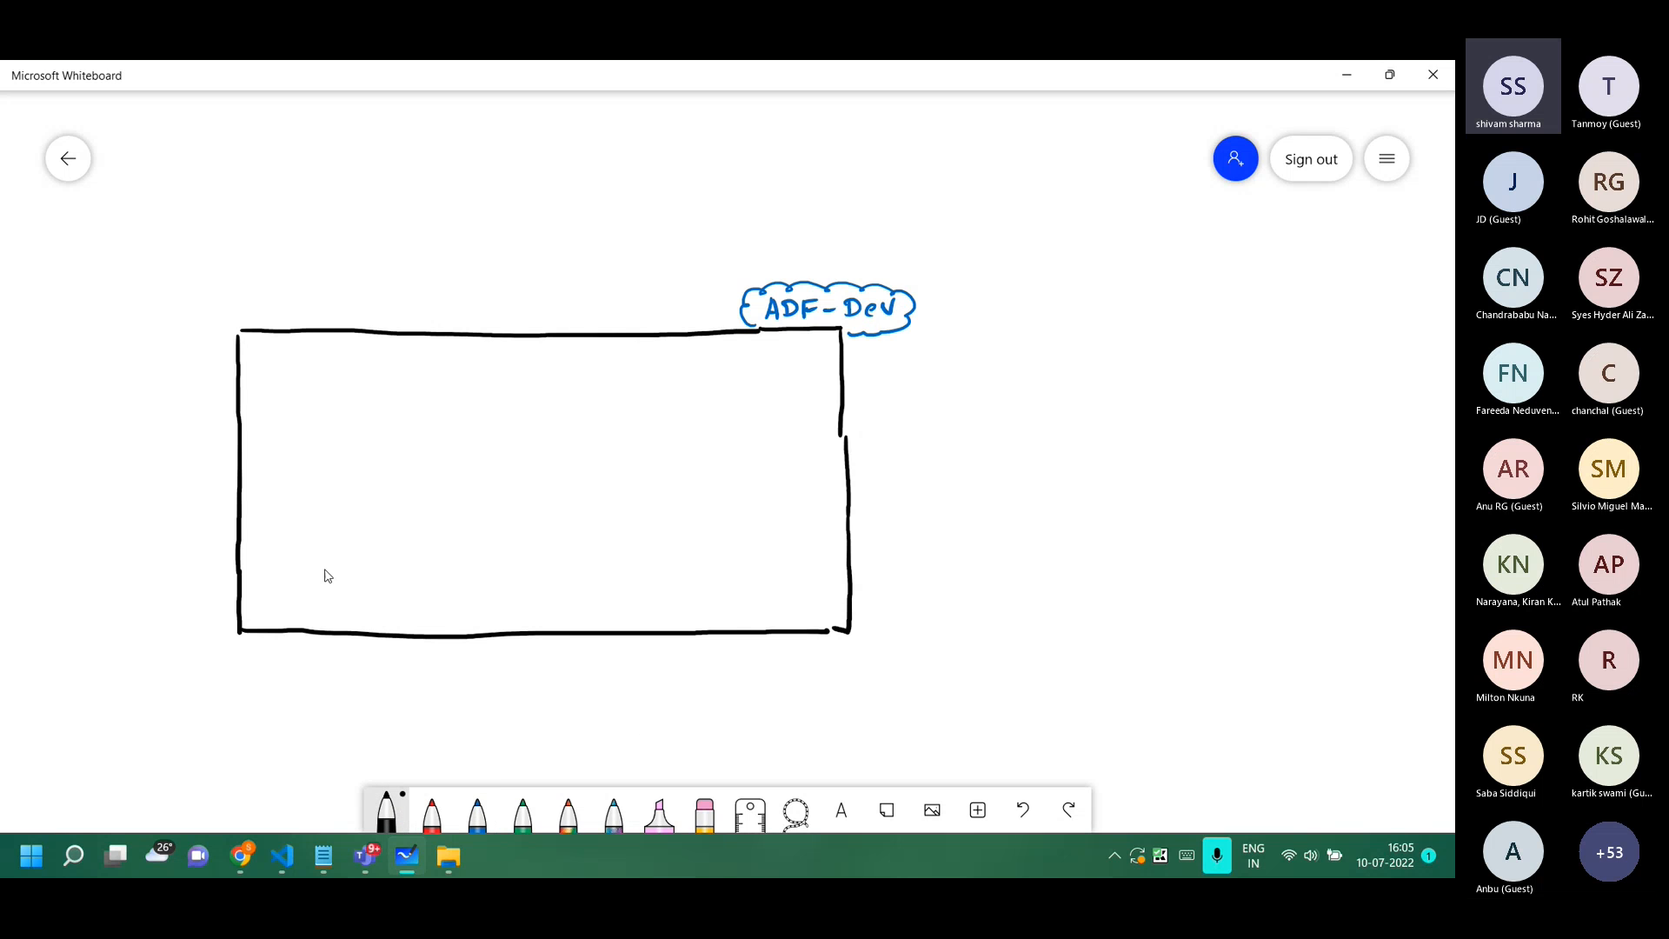
{"action": "left_click_drag", "start_coordinate": [119, 412], "coordinate": [330, 285]}
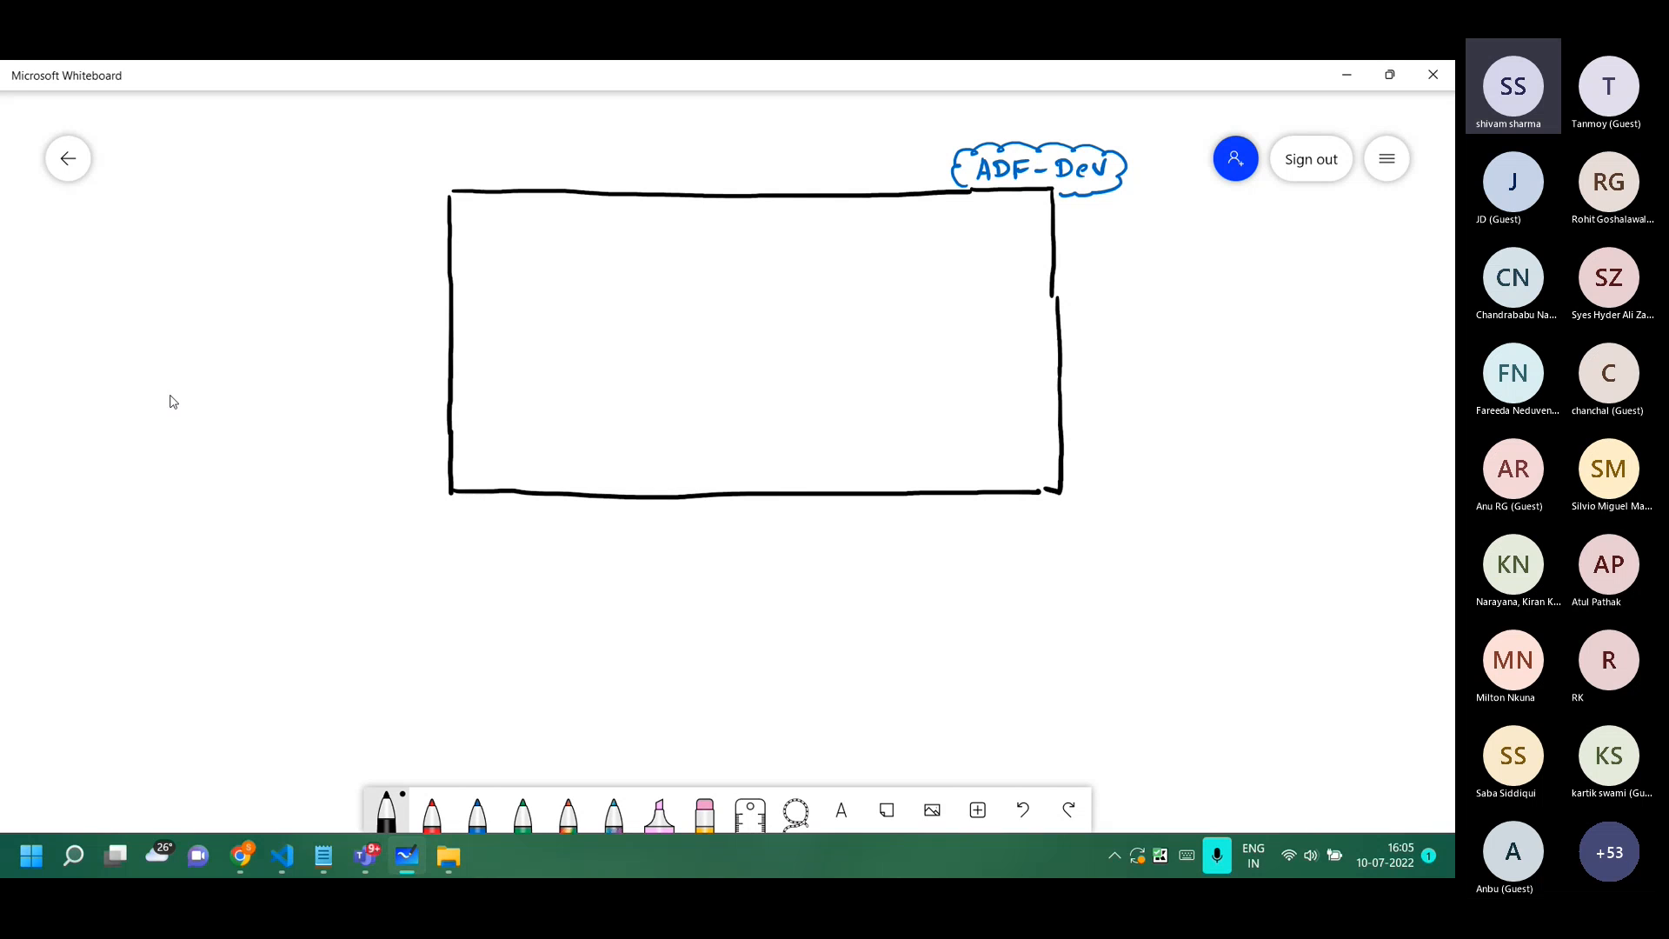
{"action": "left_click_drag", "start_coordinate": [123, 552], "coordinate": [214, 429]}
{"action": "key", "text": "ctrl+z"}
{"action": "mouse_move", "coordinate": [84, 468]}
{"action": "left_mouse_down"}
{"action": "mouse_move", "coordinate": [194, 427]}
{"action": "mouse_move", "coordinate": [259, 480]}
{"action": "mouse_move", "coordinate": [277, 550]}
{"action": "left_mouse_up"}
{"action": "mouse_move", "coordinate": [76, 546]}
{"action": "left_mouse_down"}
{"action": "mouse_move", "coordinate": [123, 610]}
{"action": "mouse_move", "coordinate": [211, 623]}
{"action": "left_mouse_up"}
{"action": "left_click_drag", "start_coordinate": [277, 549], "coordinate": [257, 601]}
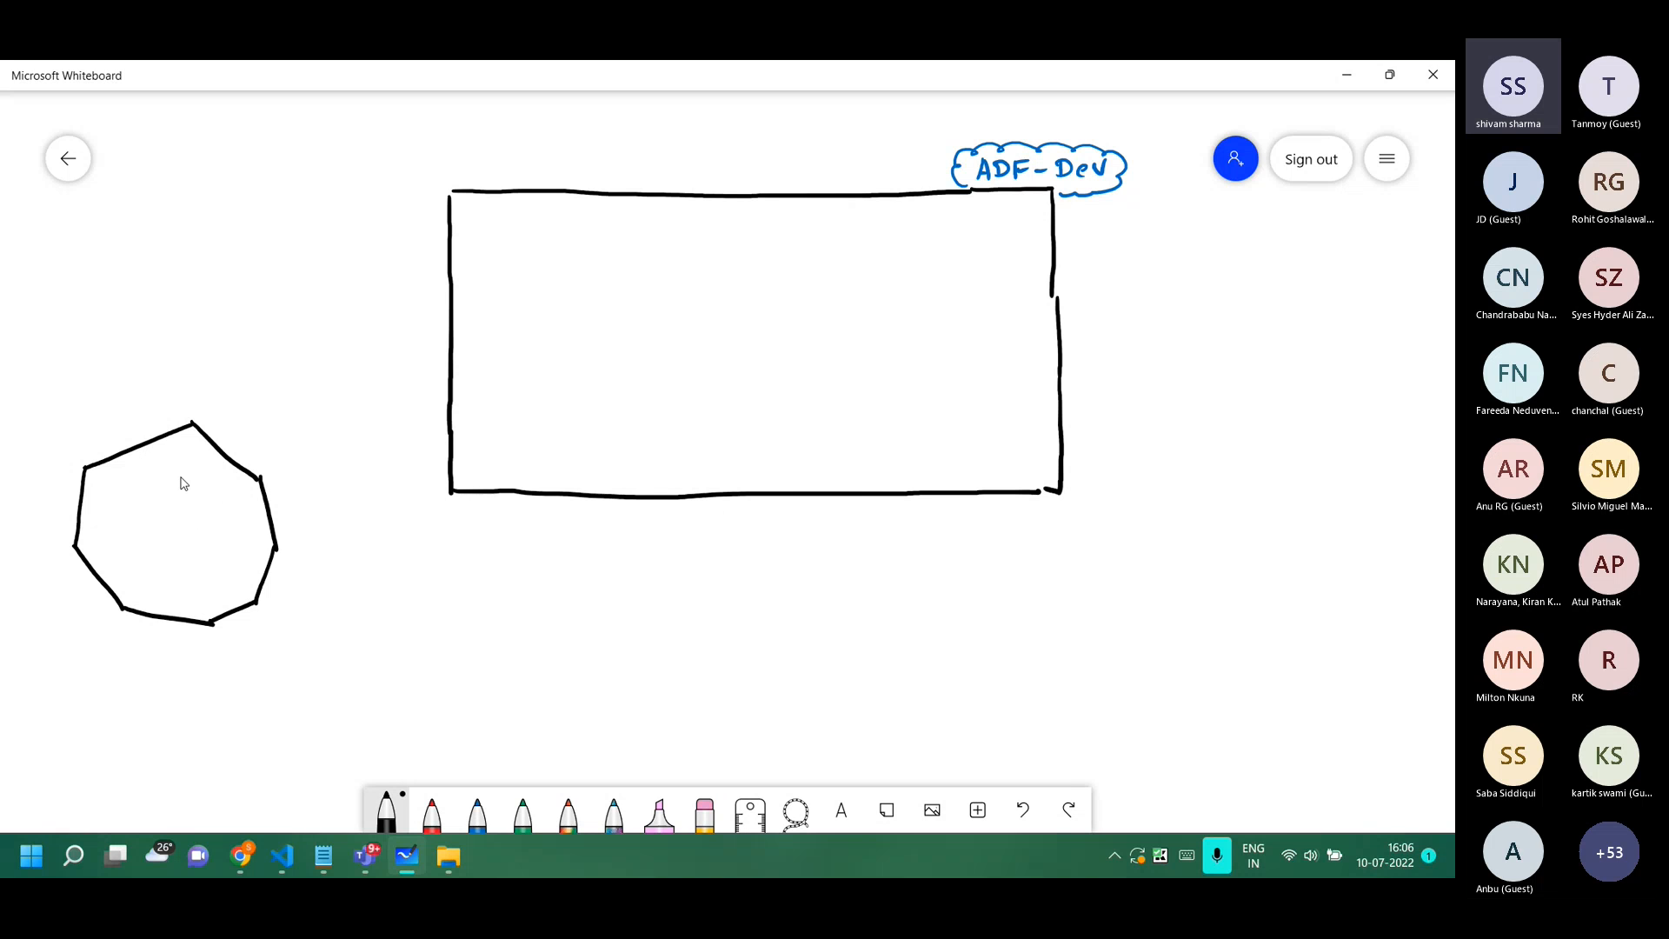
{"action": "mouse_move", "coordinate": [126, 481]}
{"action": "left_mouse_down"}
{"action": "mouse_move", "coordinate": [237, 518]}
{"action": "mouse_move", "coordinate": [119, 576]}
{"action": "mouse_move", "coordinate": [104, 541]}
{"action": "mouse_move", "coordinate": [127, 486]}
{"action": "left_mouse_up"}
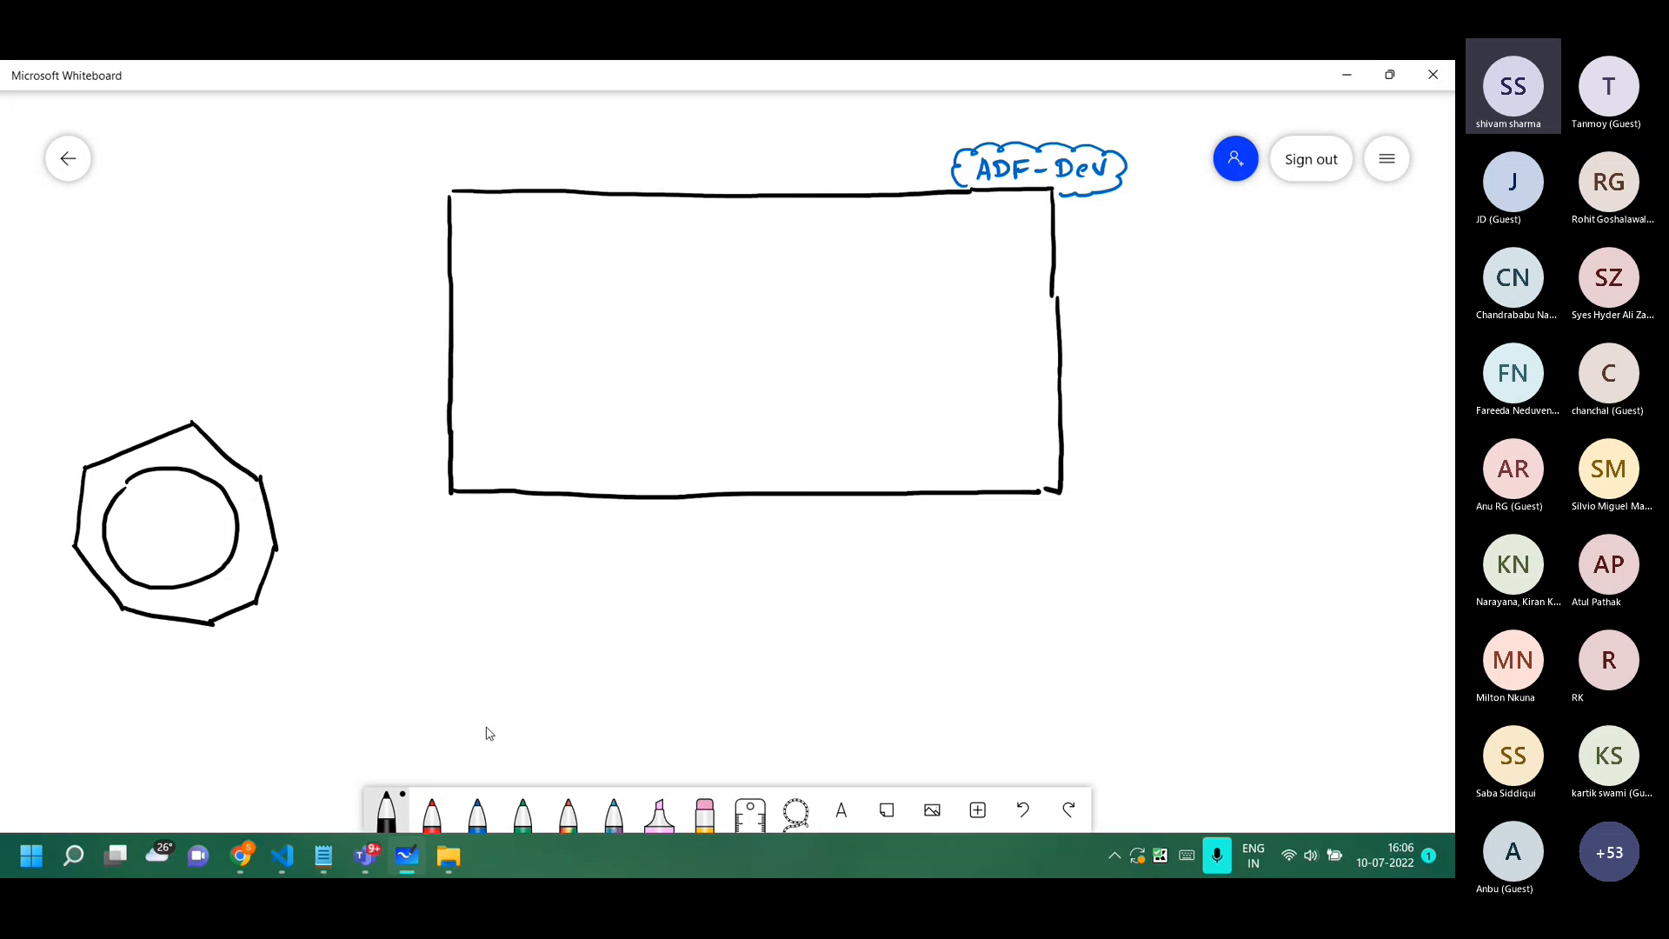
Draw a black database cylinder with a wavy line across it below the rectangle's lower-right corner.
{"action": "left_click", "coordinate": [380, 803]}
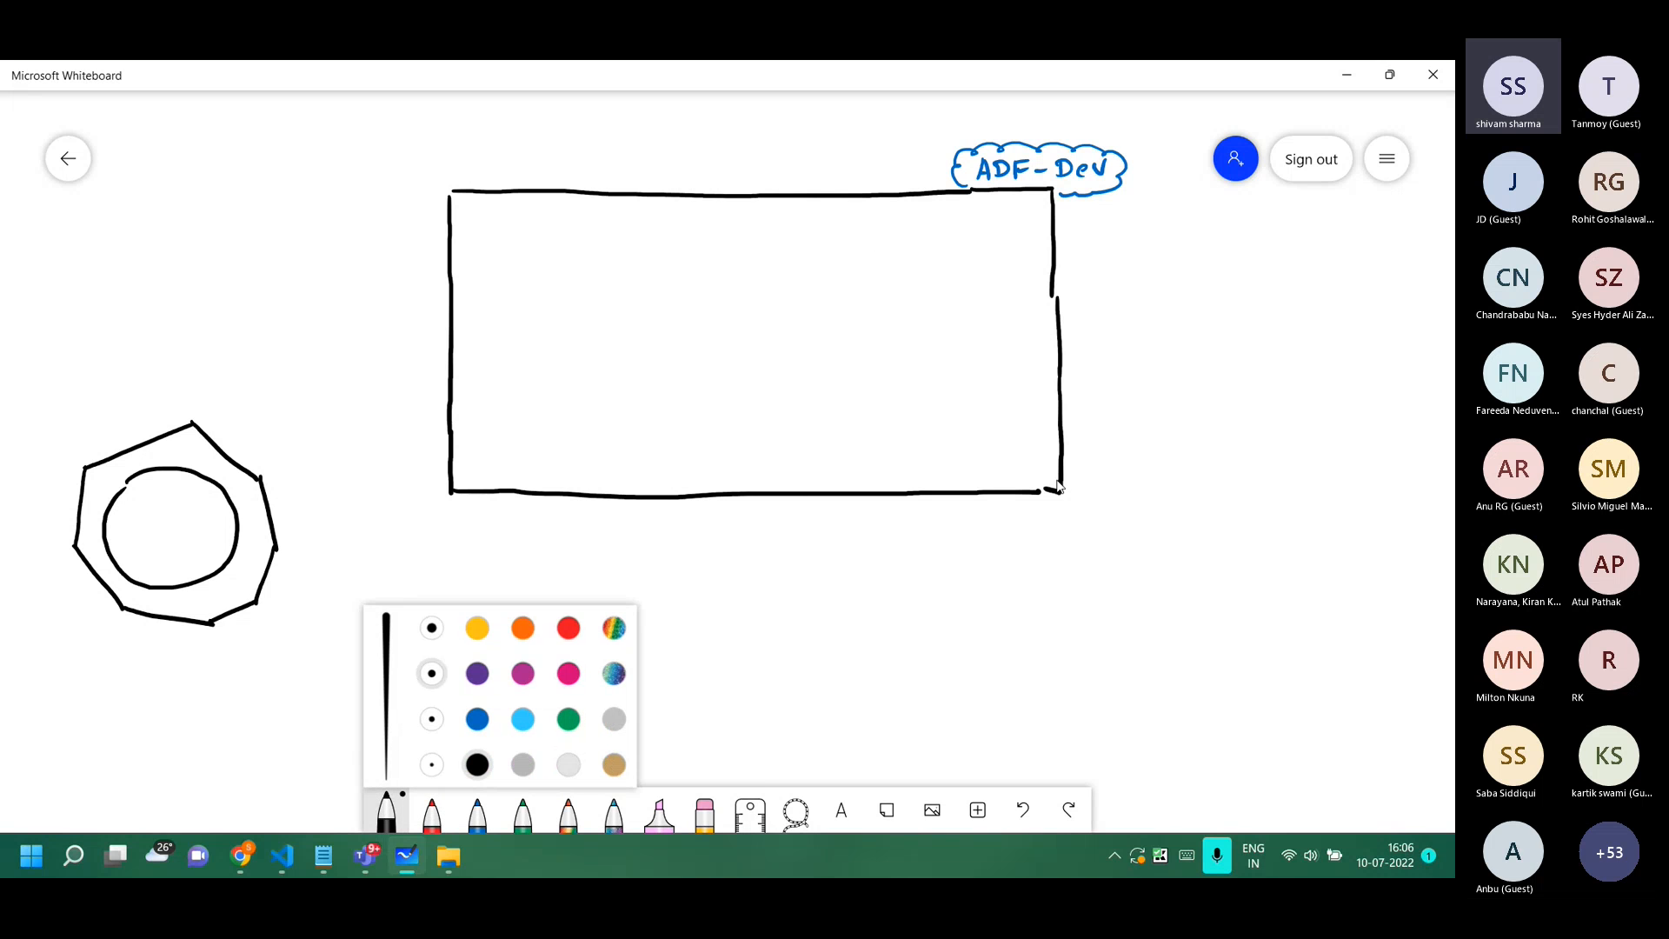
{"action": "mouse_move", "coordinate": [1006, 638]}
{"action": "left_mouse_down"}
{"action": "mouse_move", "coordinate": [1126, 644]}
{"action": "mouse_move", "coordinate": [1006, 644]}
{"action": "mouse_move", "coordinate": [1013, 736]}
{"action": "mouse_move", "coordinate": [1122, 749]}
{"action": "left_mouse_up"}
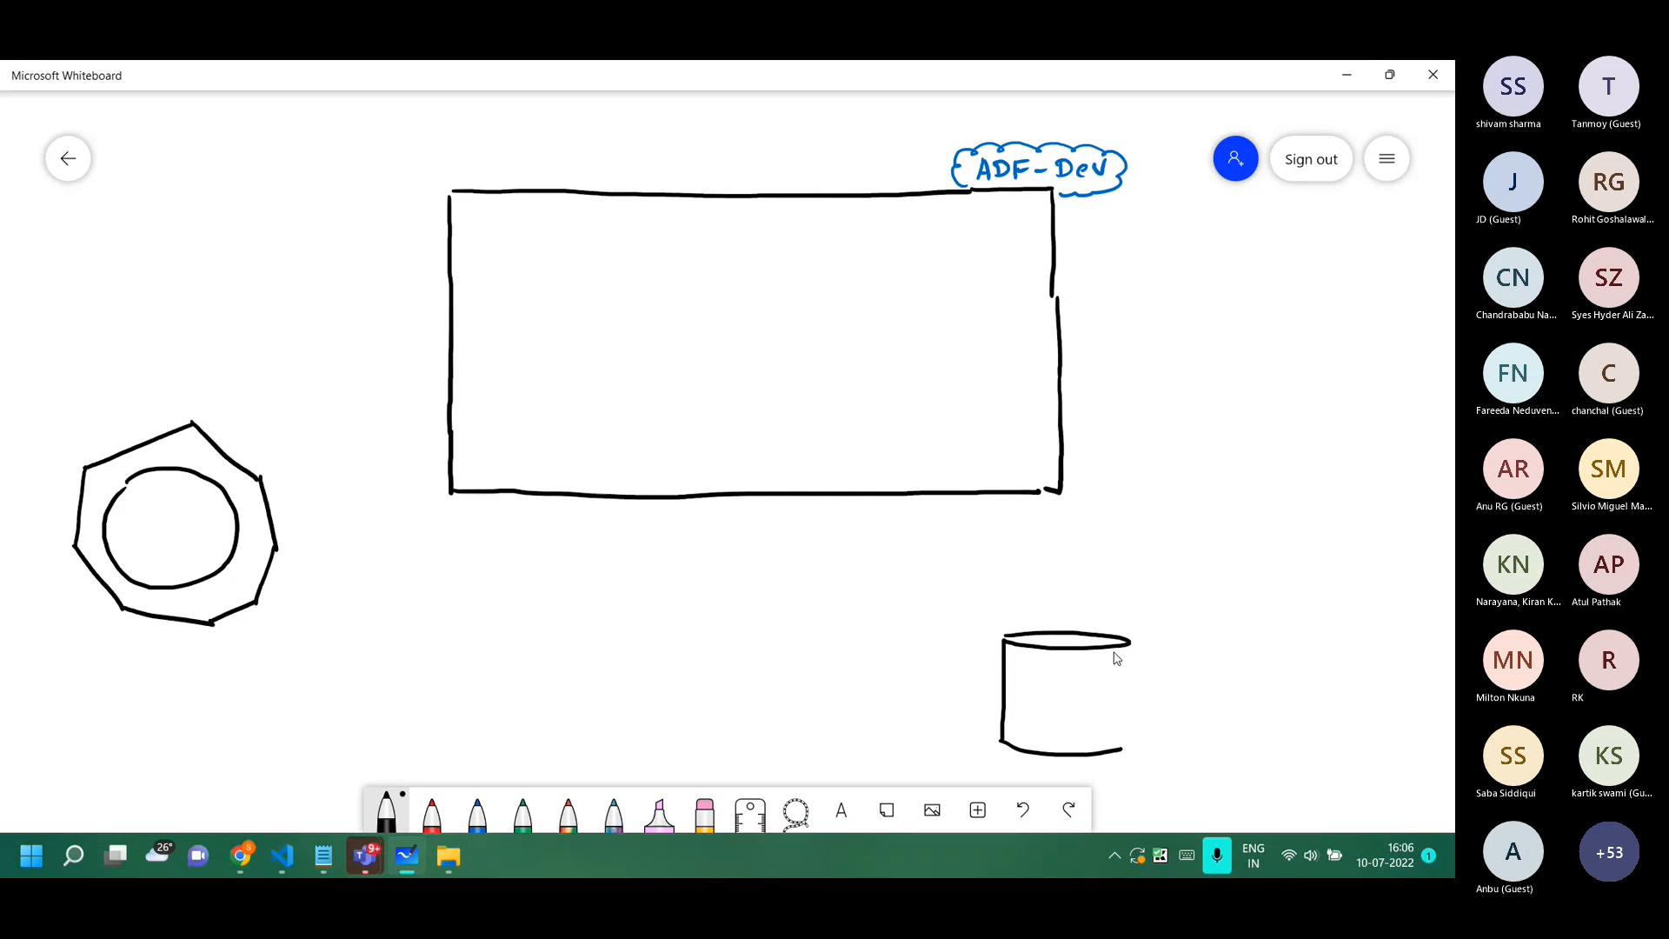
{"action": "left_click_drag", "start_coordinate": [1128, 644], "coordinate": [1129, 751]}
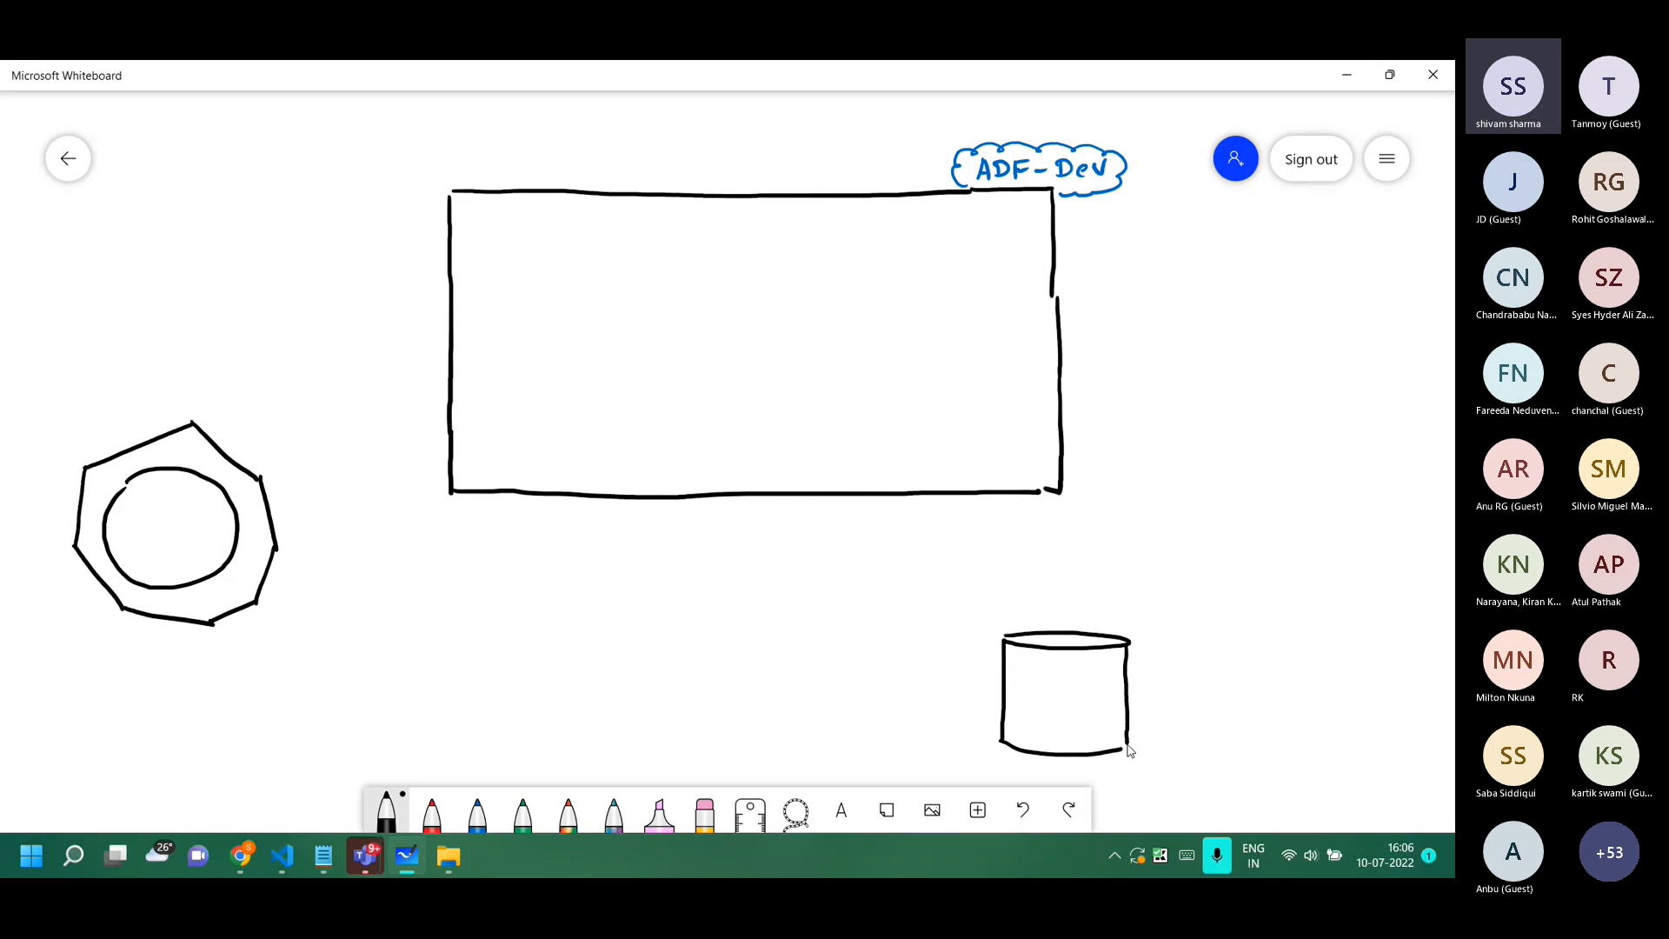
{"action": "left_click_drag", "start_coordinate": [1005, 692], "coordinate": [1128, 690]}
Draw a short green arrow pointing up and outward from the polygon's top corner.
{"action": "left_click", "coordinate": [522, 813]}
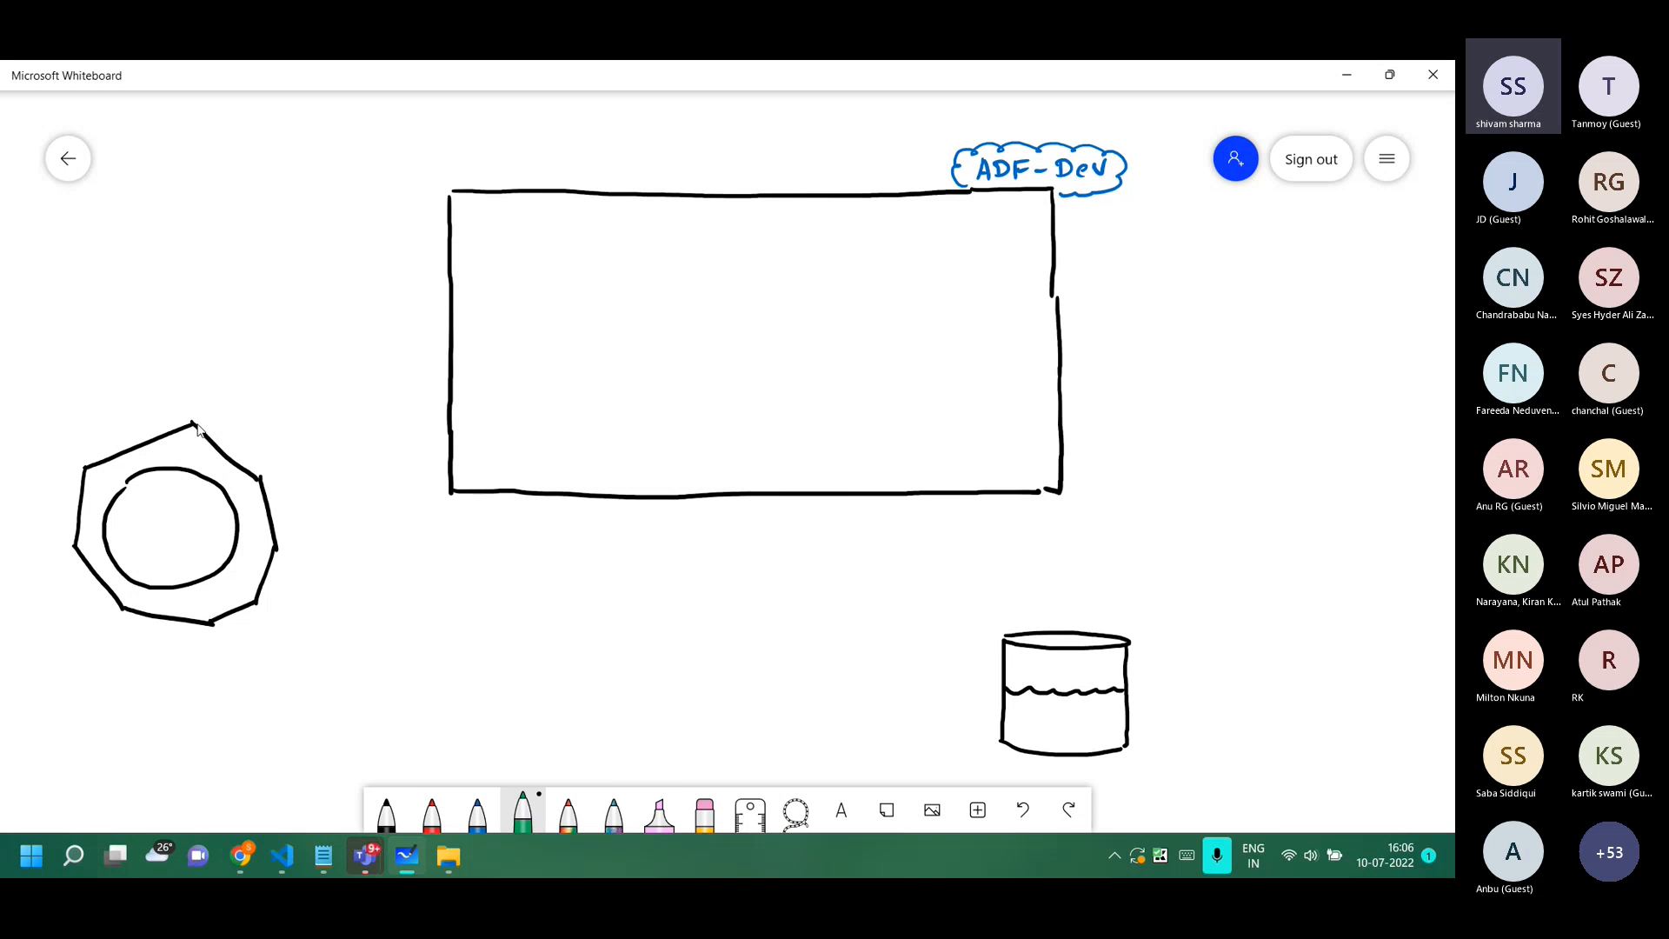
{"action": "left_click_drag", "start_coordinate": [193, 424], "coordinate": [245, 366]}
{"action": "key", "text": "ctrl+z"}
{"action": "key", "text": "ctrl+z"}
{"action": "left_click", "coordinate": [432, 813]}
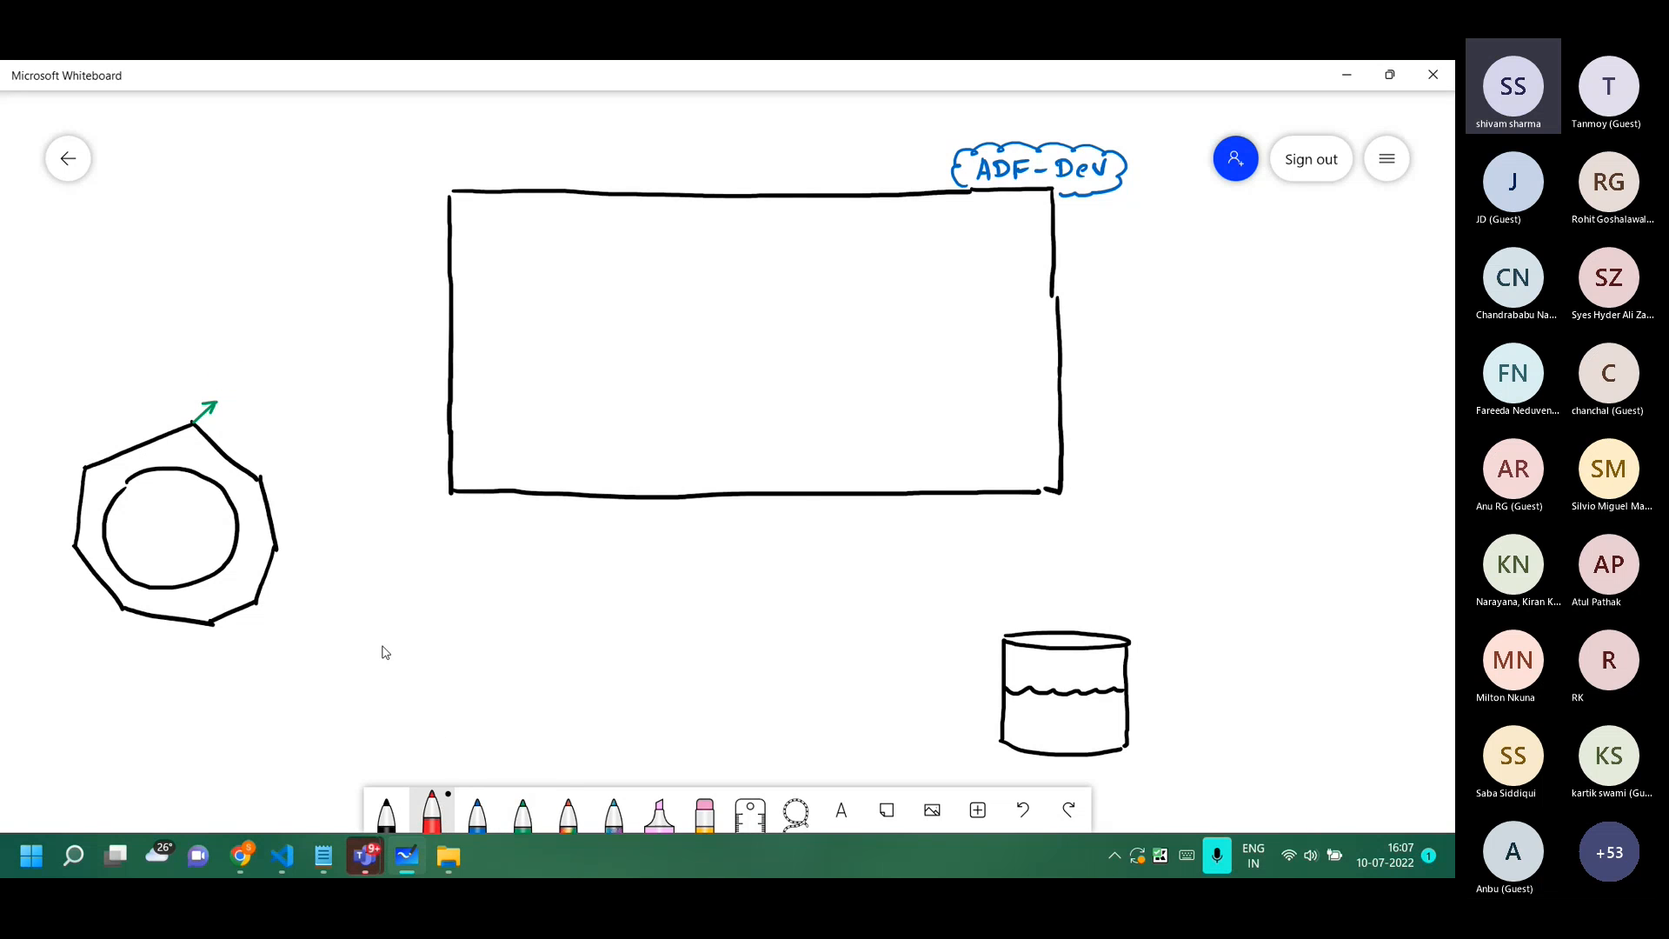
{"action": "mouse_move", "coordinate": [230, 360]}
{"action": "left_mouse_down"}
{"action": "mouse_move", "coordinate": [217, 379]}
{"action": "mouse_move", "coordinate": [248, 359]}
{"action": "left_mouse_up"}
{"action": "key", "text": "ctrl+z"}
{"action": "key", "text": "ctrl+z"}
Write "Storage account" beside the green arrow in pink with a thinner stroke.
{"action": "left_click", "coordinate": [432, 813]}
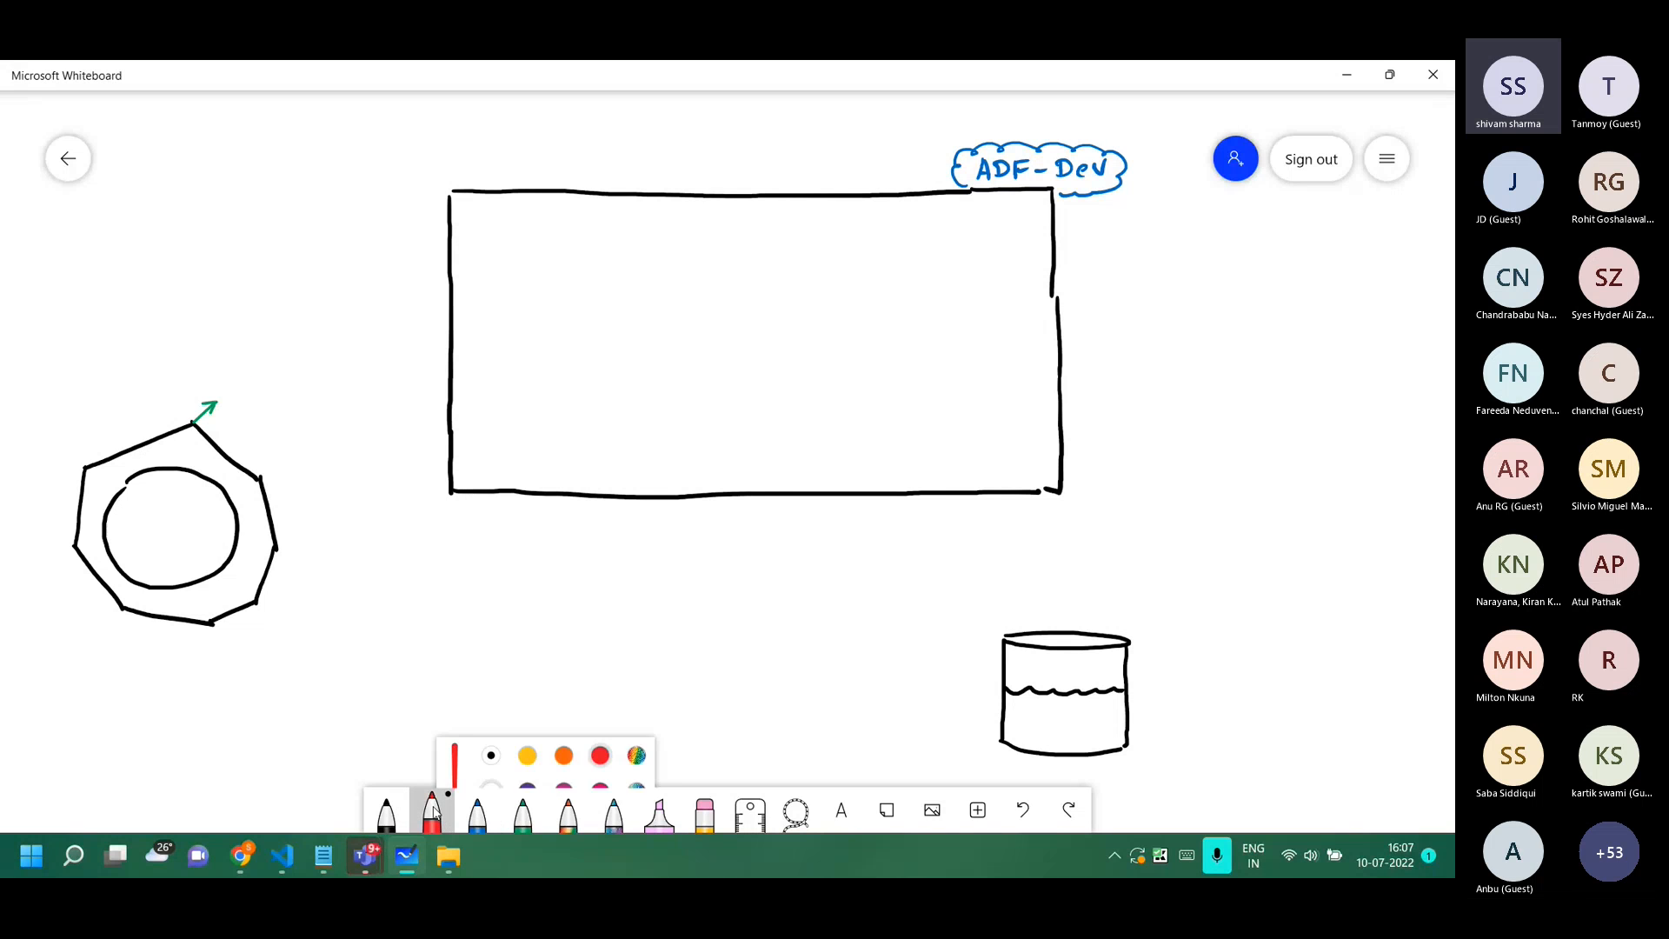
{"action": "left_click", "coordinate": [611, 676]}
{"action": "left_click", "coordinate": [477, 719]}
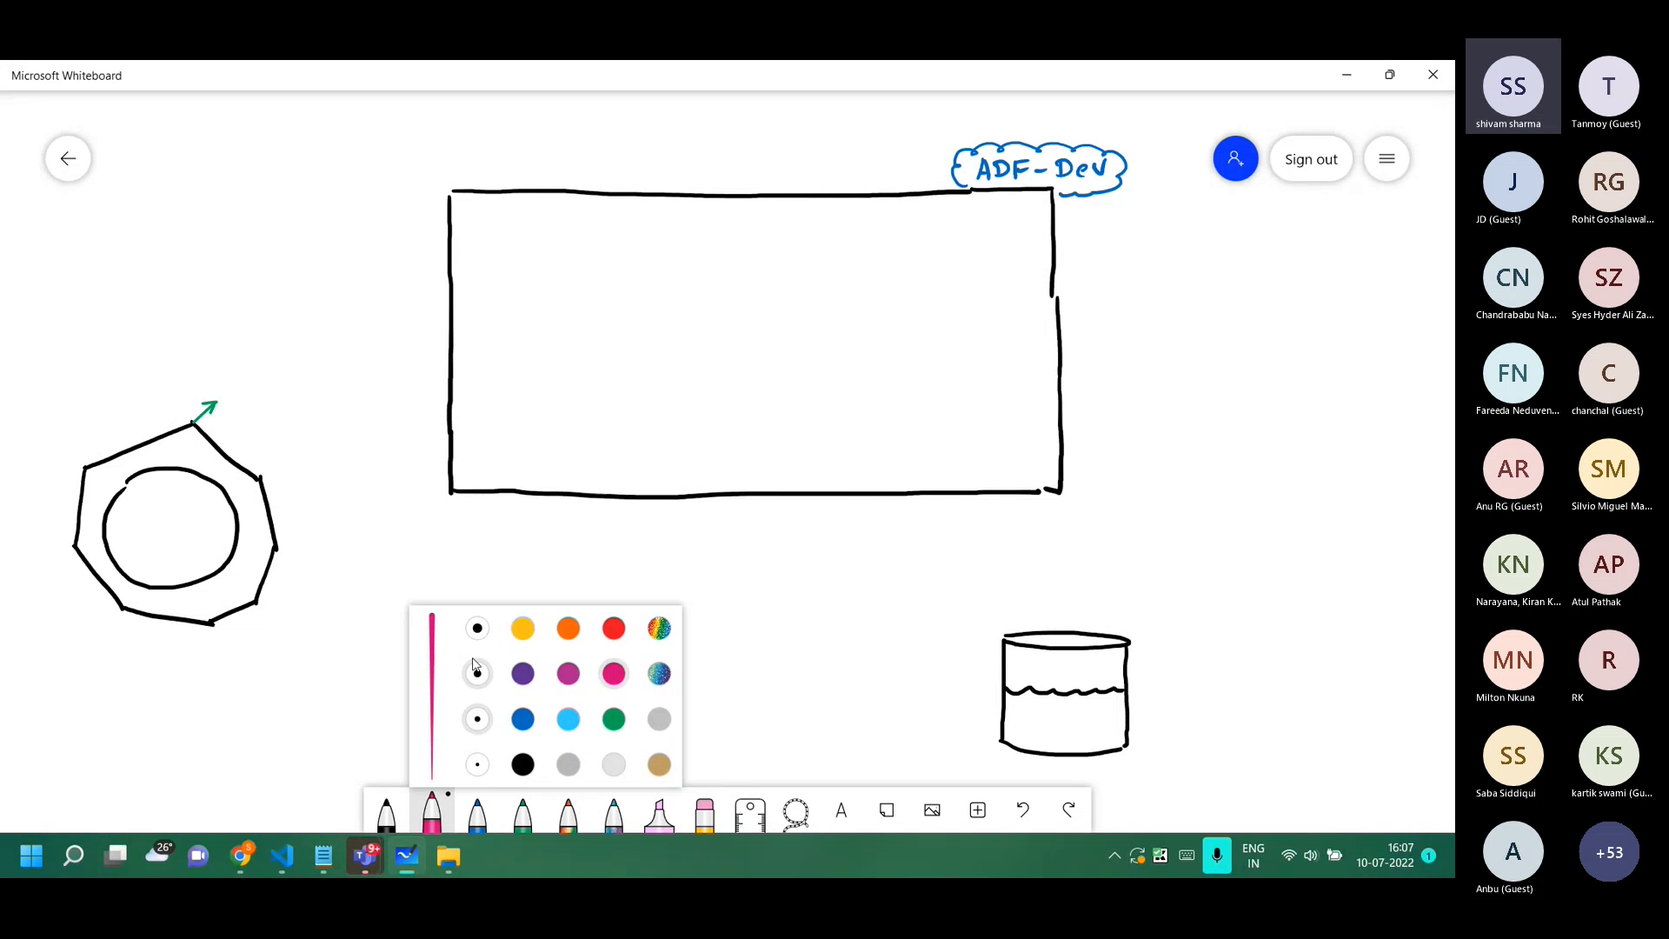
{"action": "left_click_drag", "start_coordinate": [233, 371], "coordinate": [231, 384]}
{"action": "left_click_drag", "start_coordinate": [224, 373], "coordinate": [287, 367]}
{"action": "left_click_drag", "start_coordinate": [246, 402], "coordinate": [324, 372]}
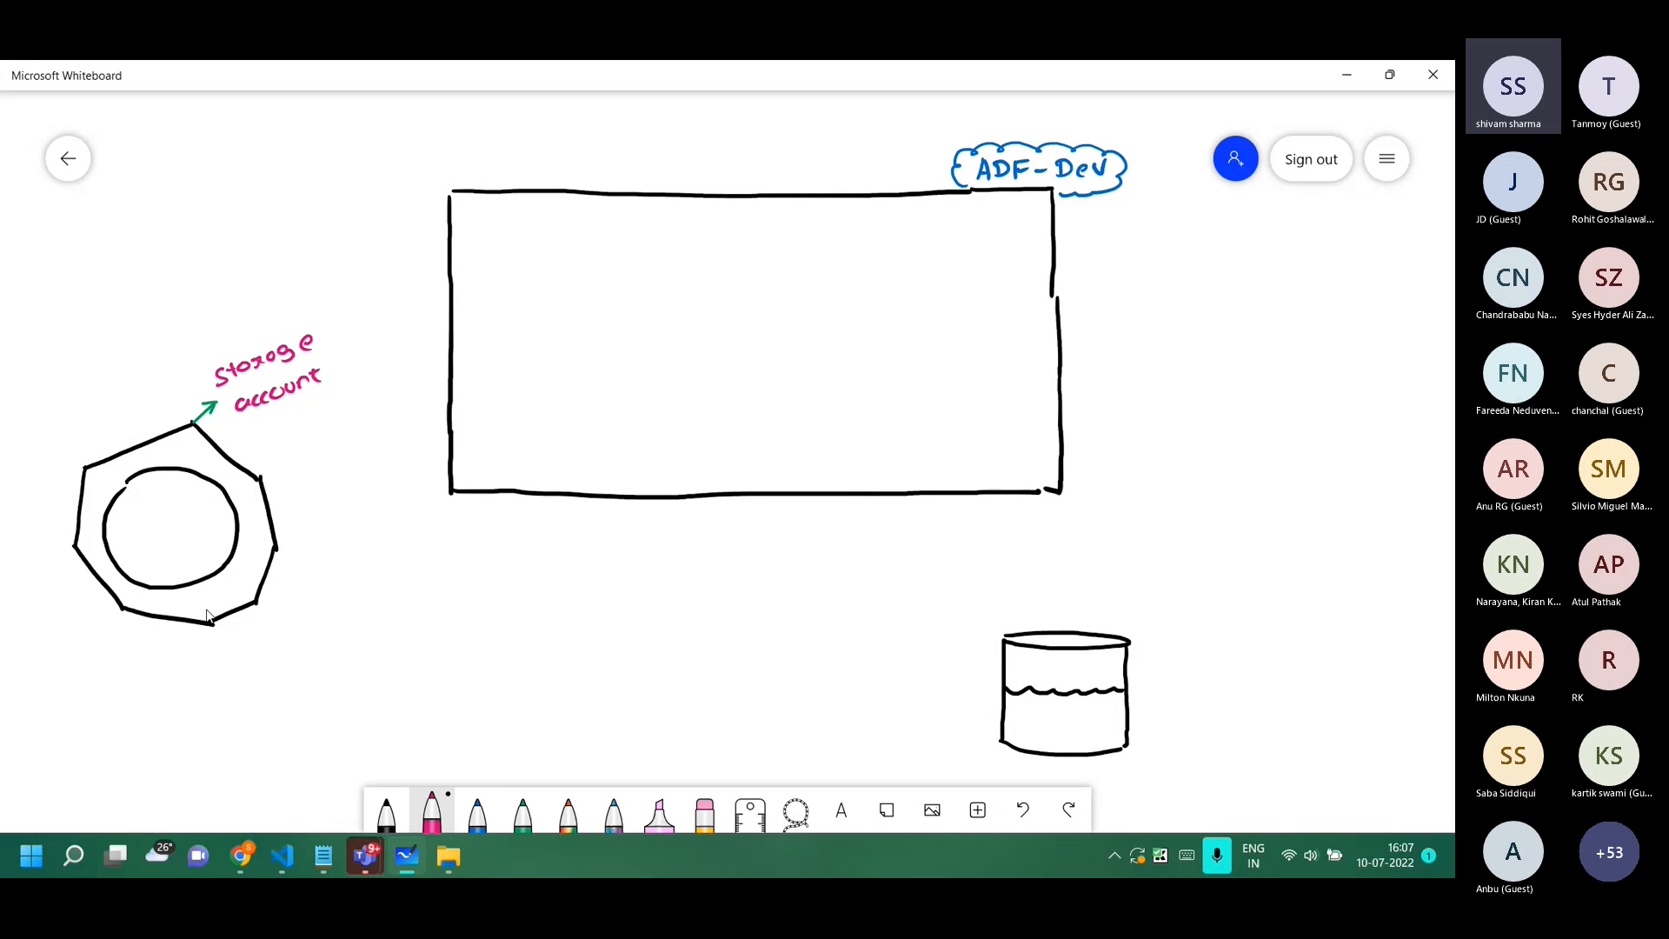
Label the inner circle "Source" with a pink arrow, and draw a file symbol inside it with an arrow pointing to it.
{"action": "left_click_drag", "start_coordinate": [103, 614], "coordinate": [134, 600]}
{"action": "left_click_drag", "start_coordinate": [70, 648], "coordinate": [136, 623]}
{"action": "mouse_move", "coordinate": [146, 515]}
{"action": "left_mouse_down"}
{"action": "mouse_move", "coordinate": [187, 499]}
{"action": "mouse_move", "coordinate": [184, 556]}
{"action": "mouse_move", "coordinate": [206, 524]}
{"action": "mouse_move", "coordinate": [192, 501]}
{"action": "mouse_move", "coordinate": [175, 514]}
{"action": "mouse_move", "coordinate": [214, 650]}
{"action": "left_mouse_up"}
{"action": "left_click_drag", "start_coordinate": [186, 574], "coordinate": [206, 571]}
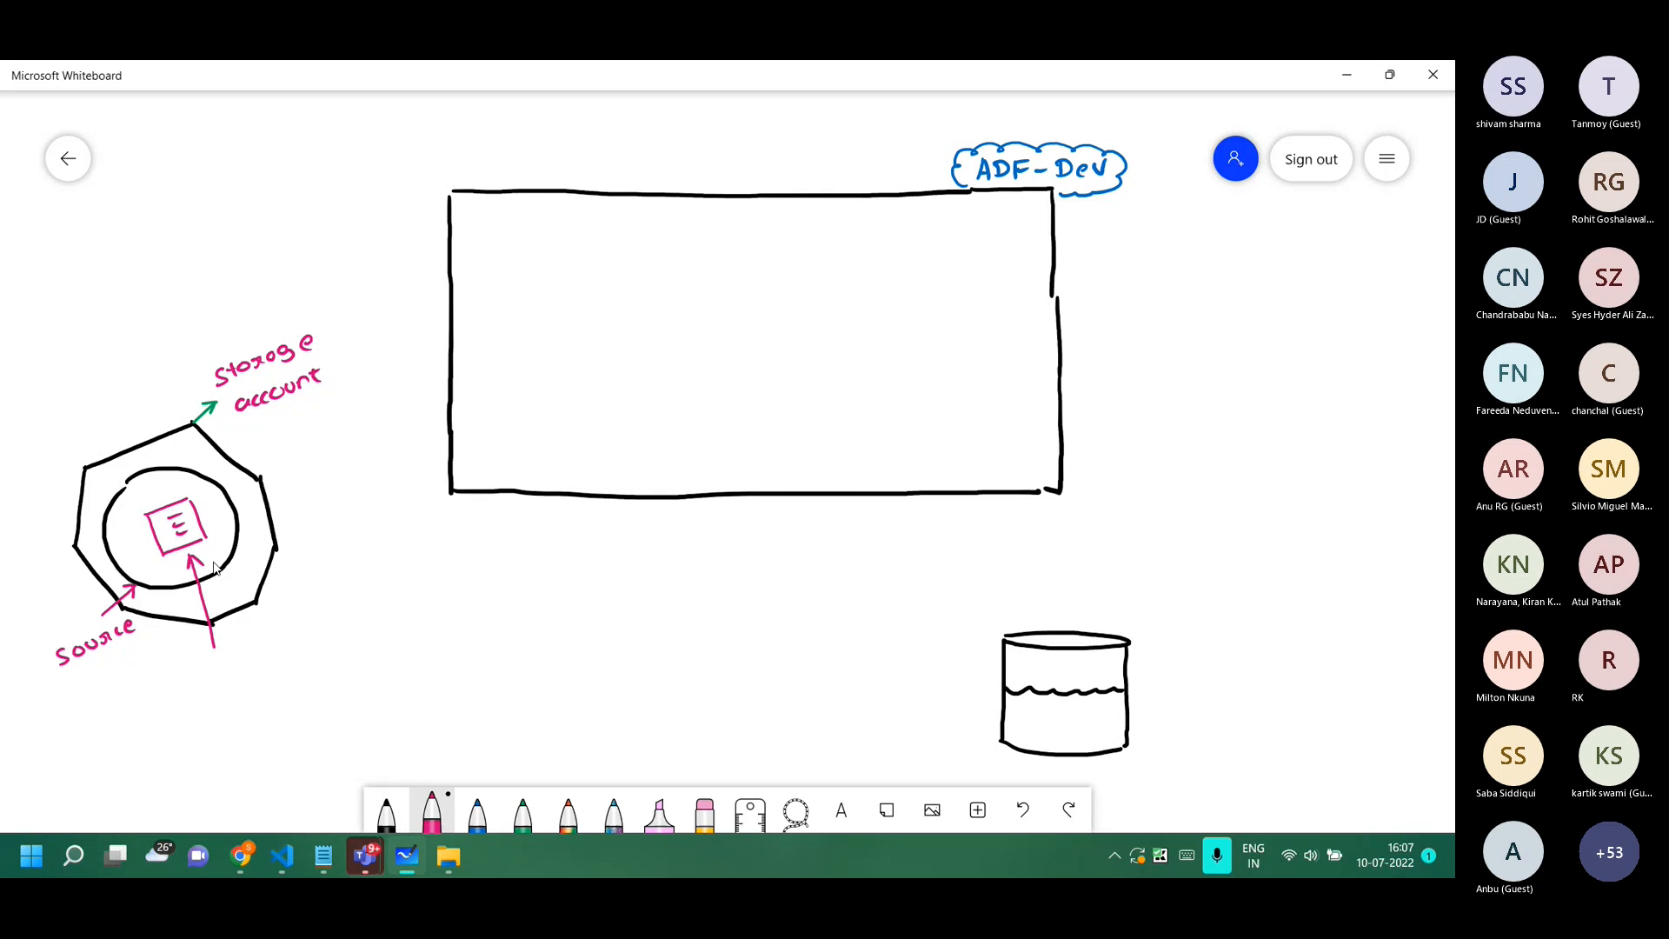
Add the pink notes "object storage" above the storage account label and "data" at the file's arrow, and outline the storage account label with a cloud.
{"action": "mouse_move", "coordinate": [220, 338]}
{"action": "left_mouse_down"}
{"action": "mouse_move", "coordinate": [197, 295]}
{"action": "mouse_move", "coordinate": [288, 261]}
{"action": "left_mouse_up"}
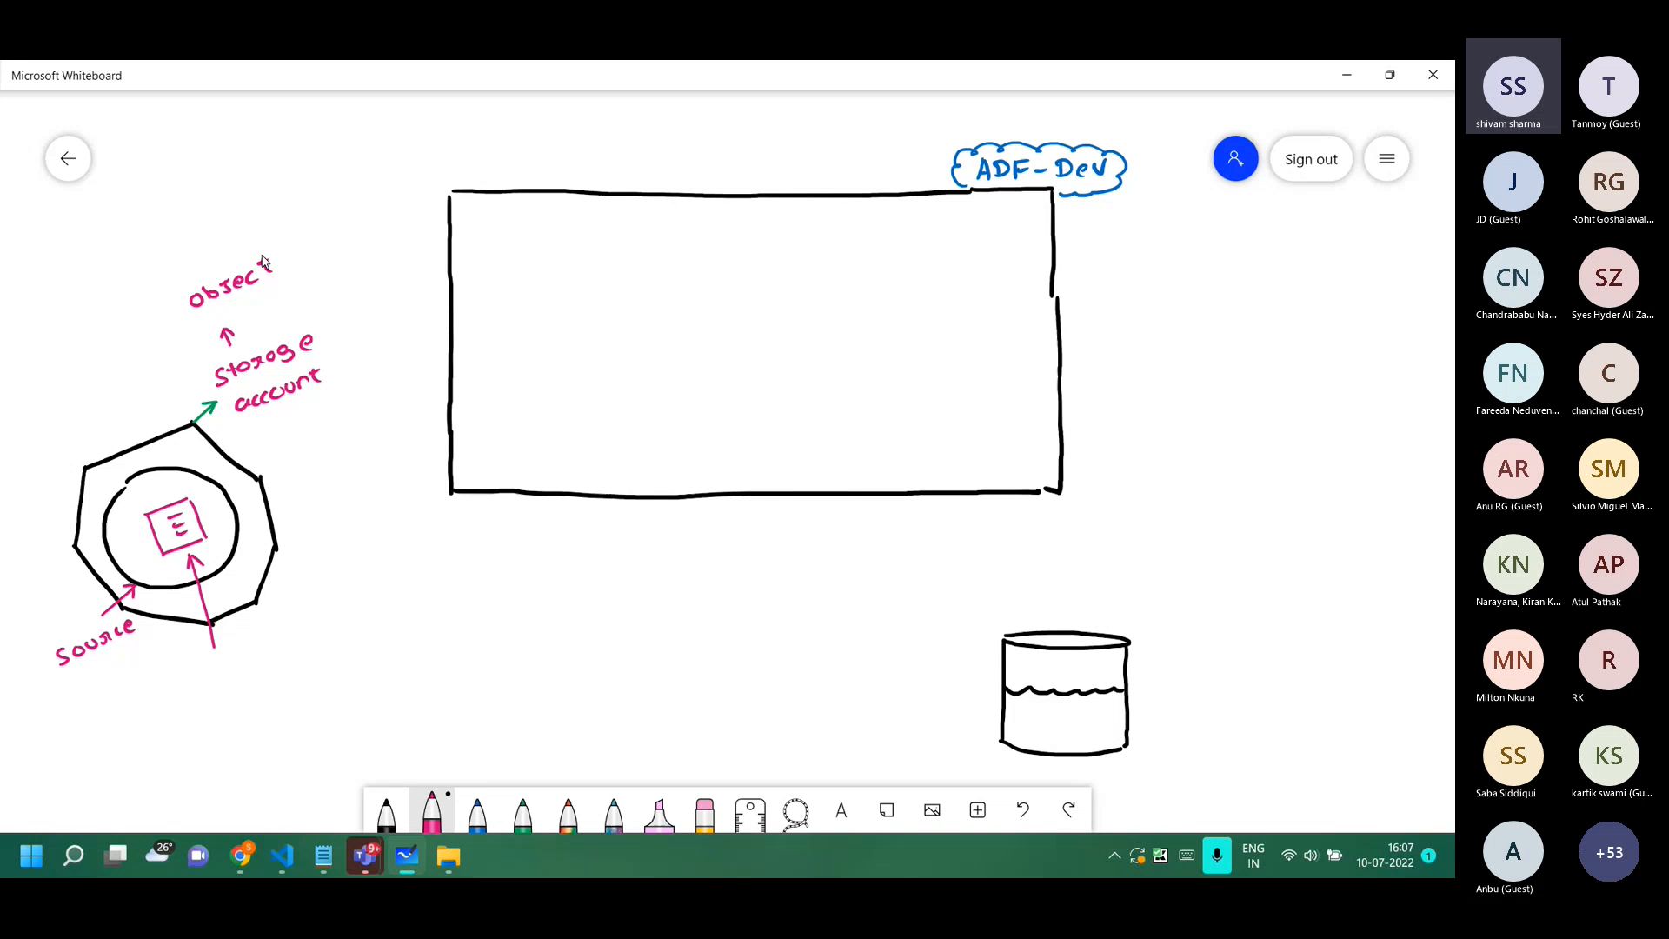
{"action": "left_click_drag", "start_coordinate": [283, 265], "coordinate": [370, 219]}
{"action": "left_click_drag", "start_coordinate": [219, 662], "coordinate": [265, 654]}
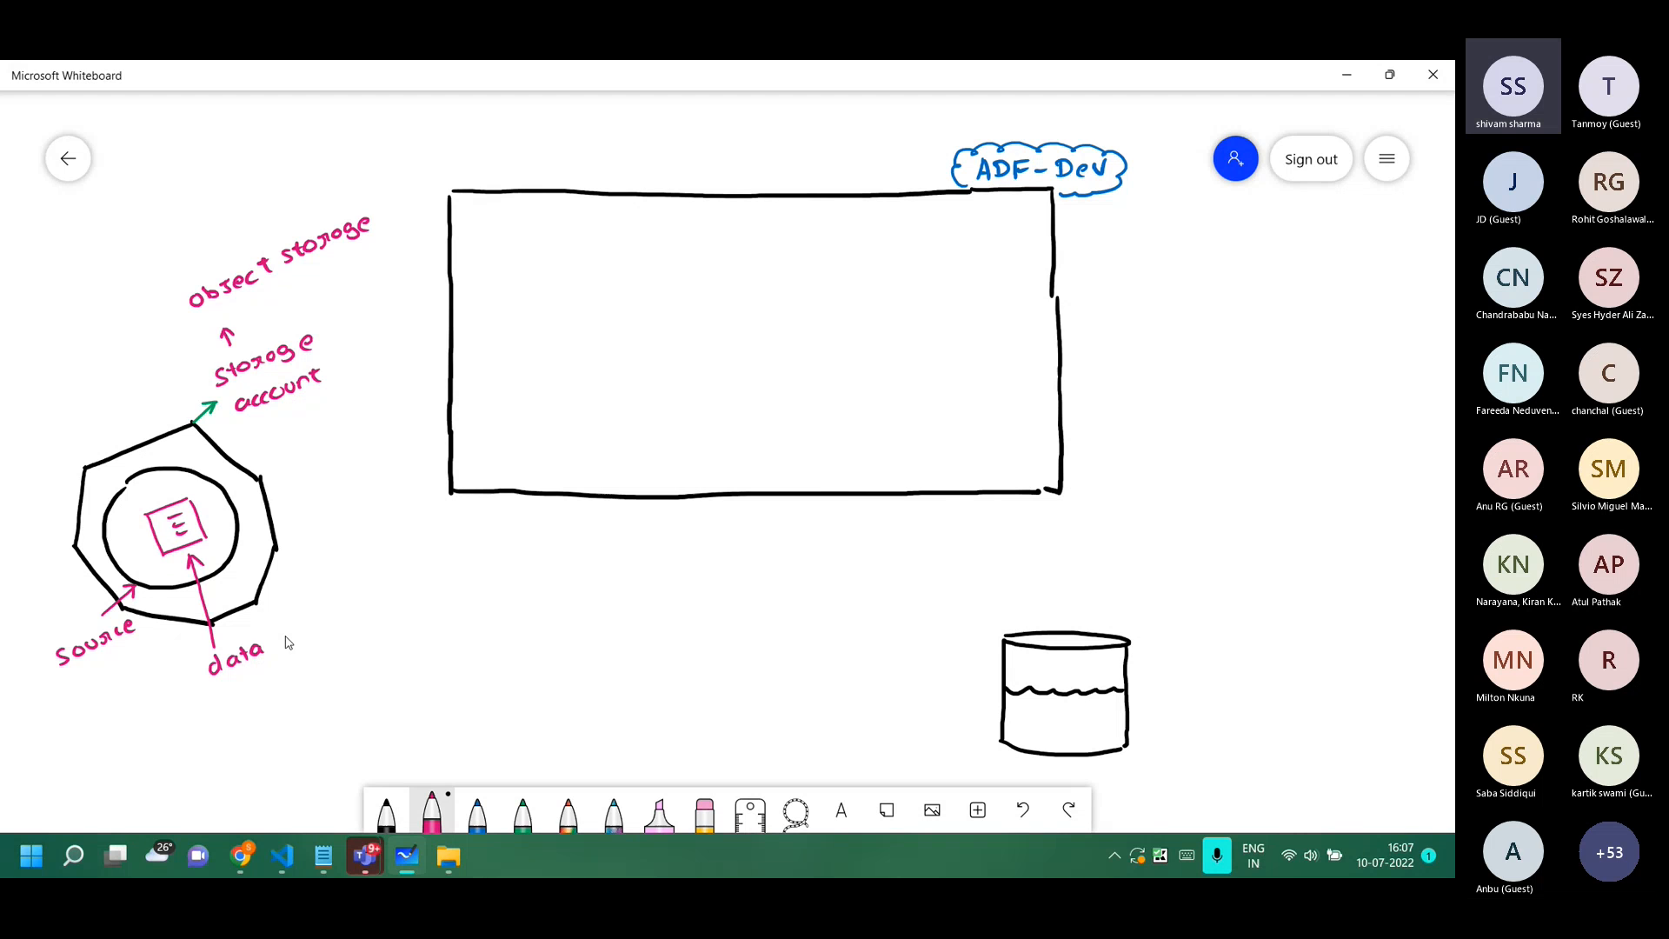
{"action": "left_click", "coordinate": [433, 813]}
{"action": "mouse_move", "coordinate": [210, 363]}
{"action": "left_mouse_down"}
{"action": "mouse_move", "coordinate": [261, 327]}
{"action": "mouse_move", "coordinate": [327, 334]}
{"action": "mouse_move", "coordinate": [309, 408]}
{"action": "mouse_move", "coordinate": [266, 424]}
{"action": "mouse_move", "coordinate": [246, 428]}
{"action": "mouse_move", "coordinate": [210, 365]}
{"action": "left_mouse_up"}
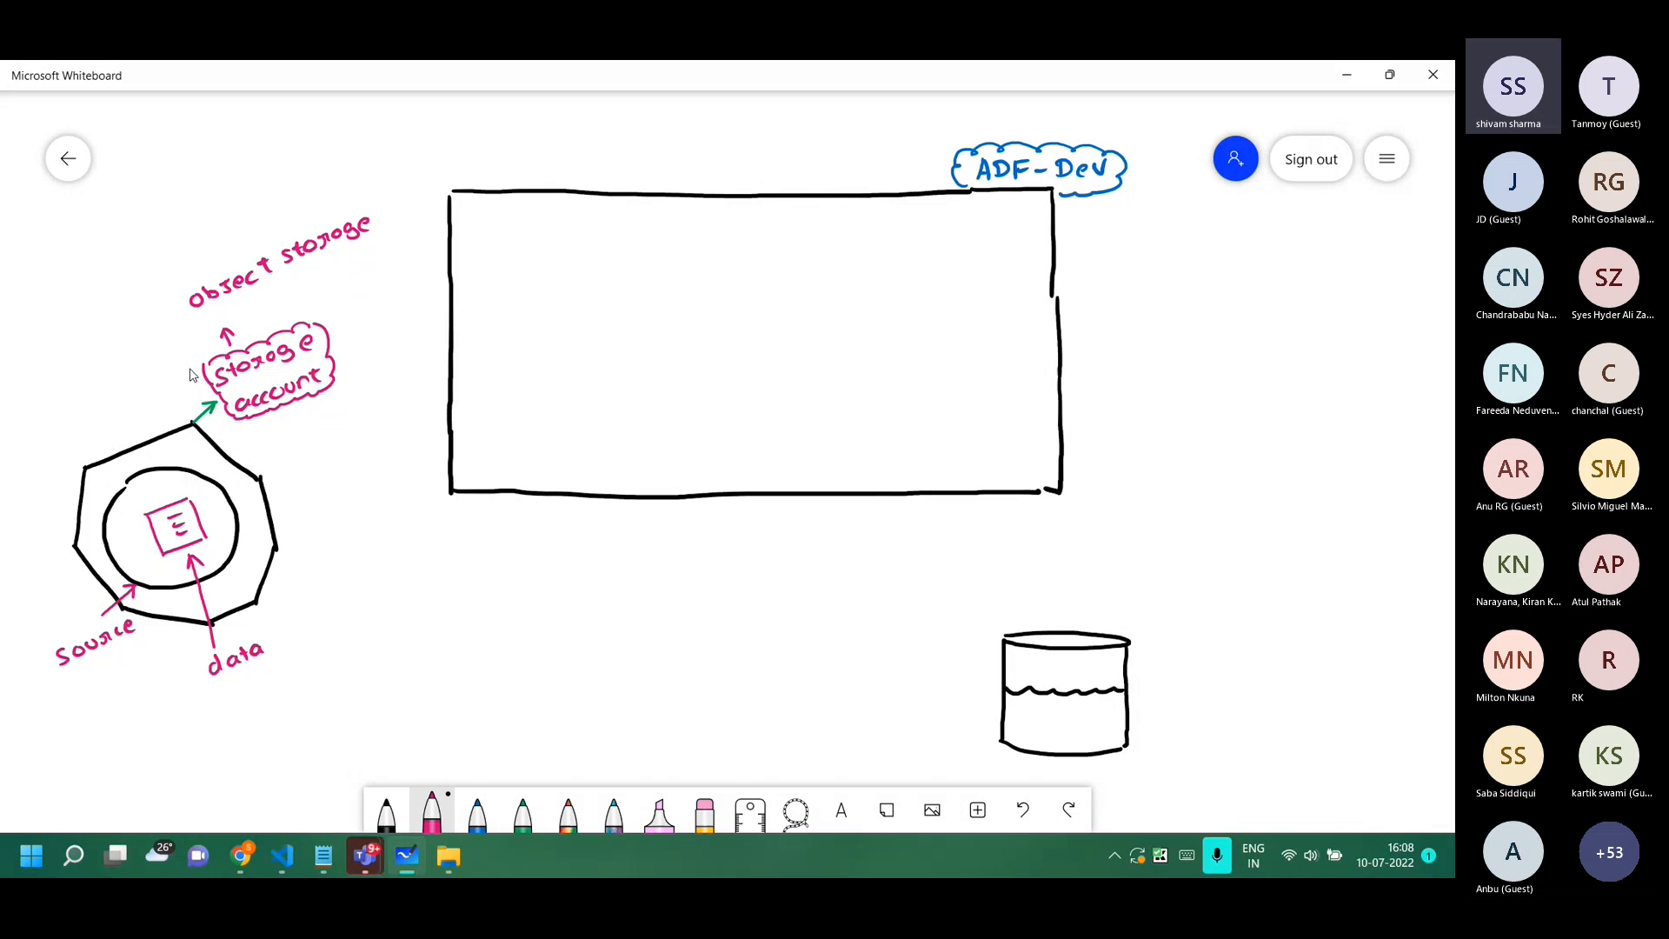
Erase the wavy line across the cylinder and the trial black arrow beside it.
{"action": "left_click", "coordinate": [386, 814]}
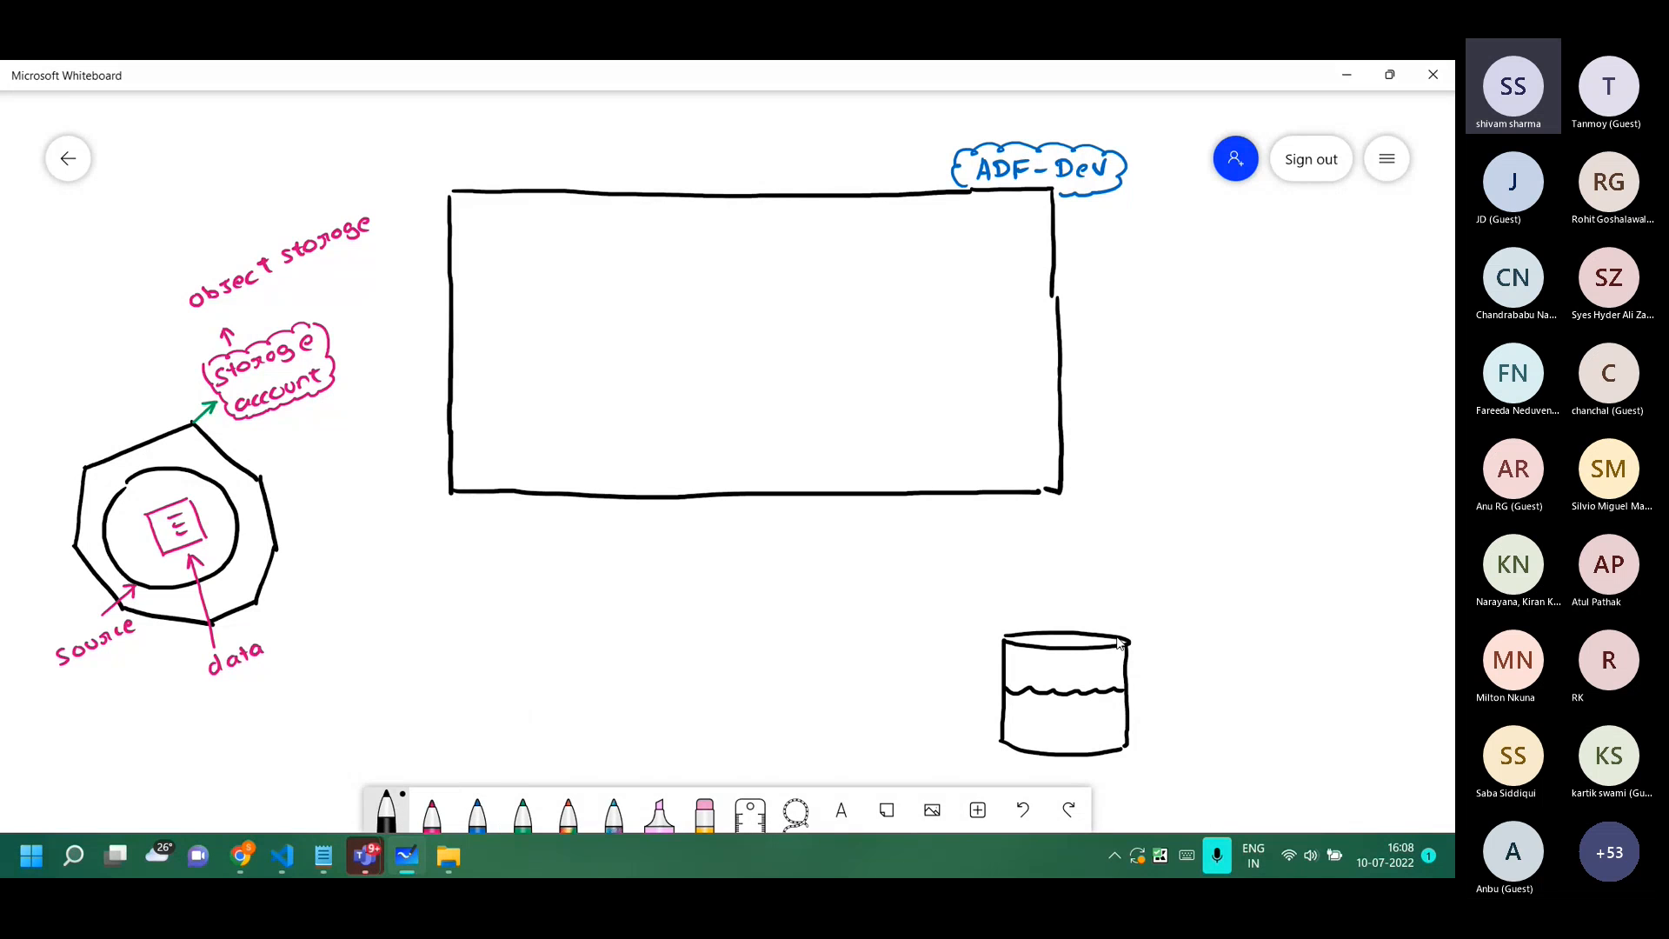
{"action": "left_click_drag", "start_coordinate": [1129, 666], "coordinate": [1155, 663]}
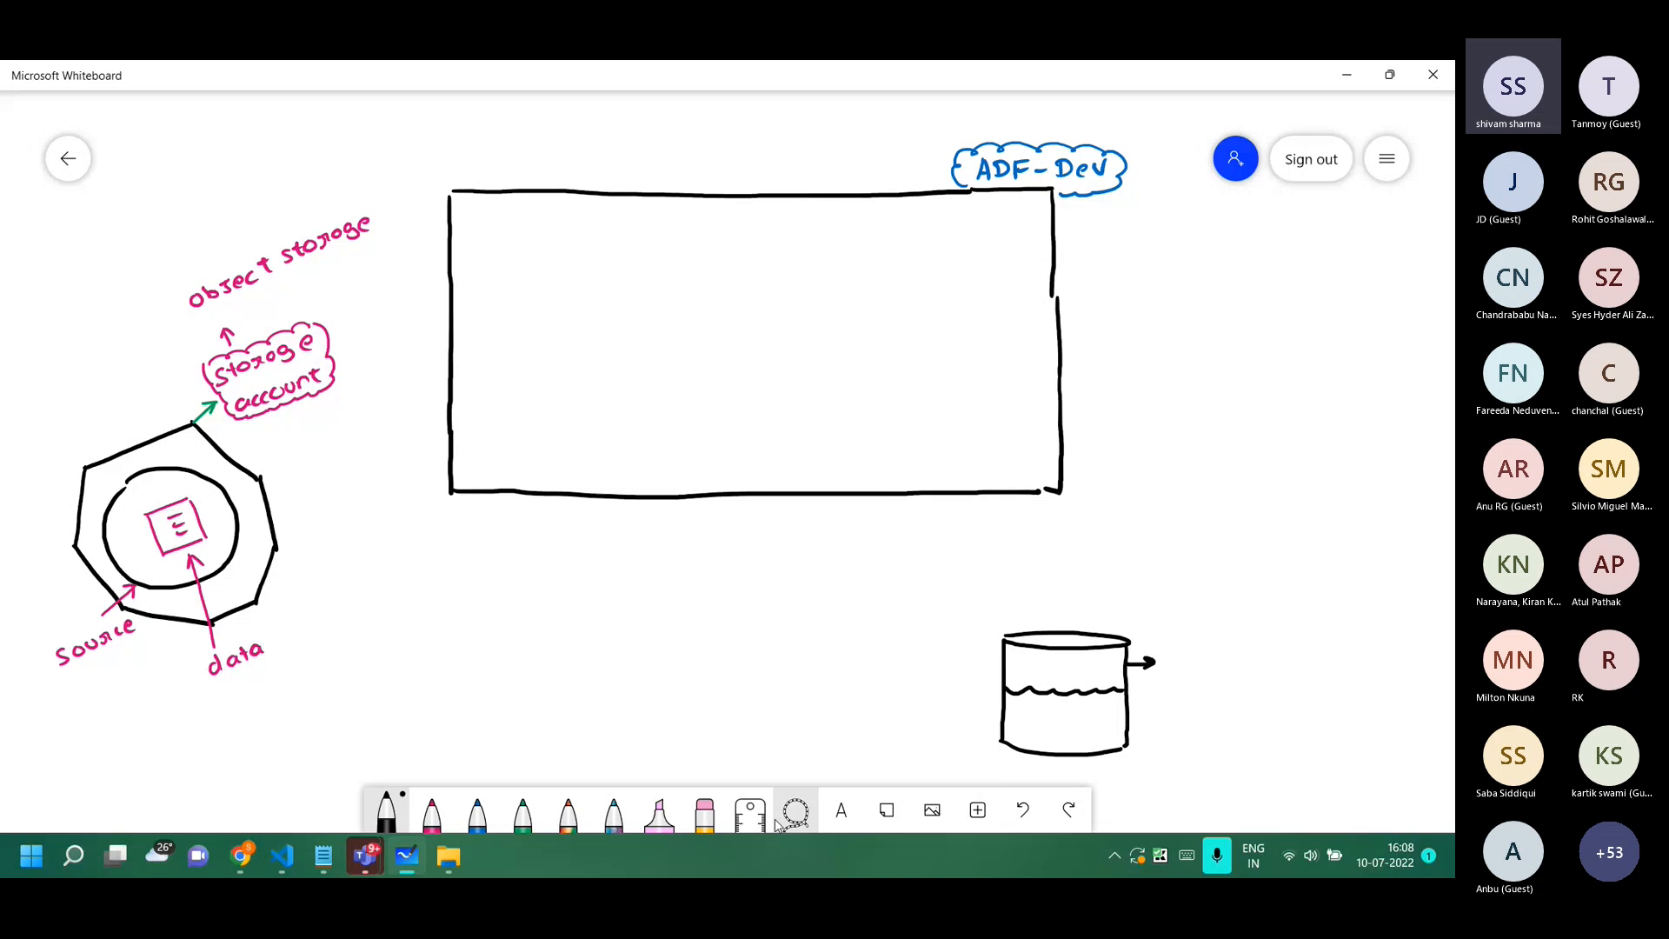
{"action": "left_click", "coordinate": [705, 815]}
{"action": "left_click_drag", "start_coordinate": [1008, 693], "coordinate": [1111, 692]}
{"action": "left_click_drag", "start_coordinate": [1141, 664], "coordinate": [1158, 664]}
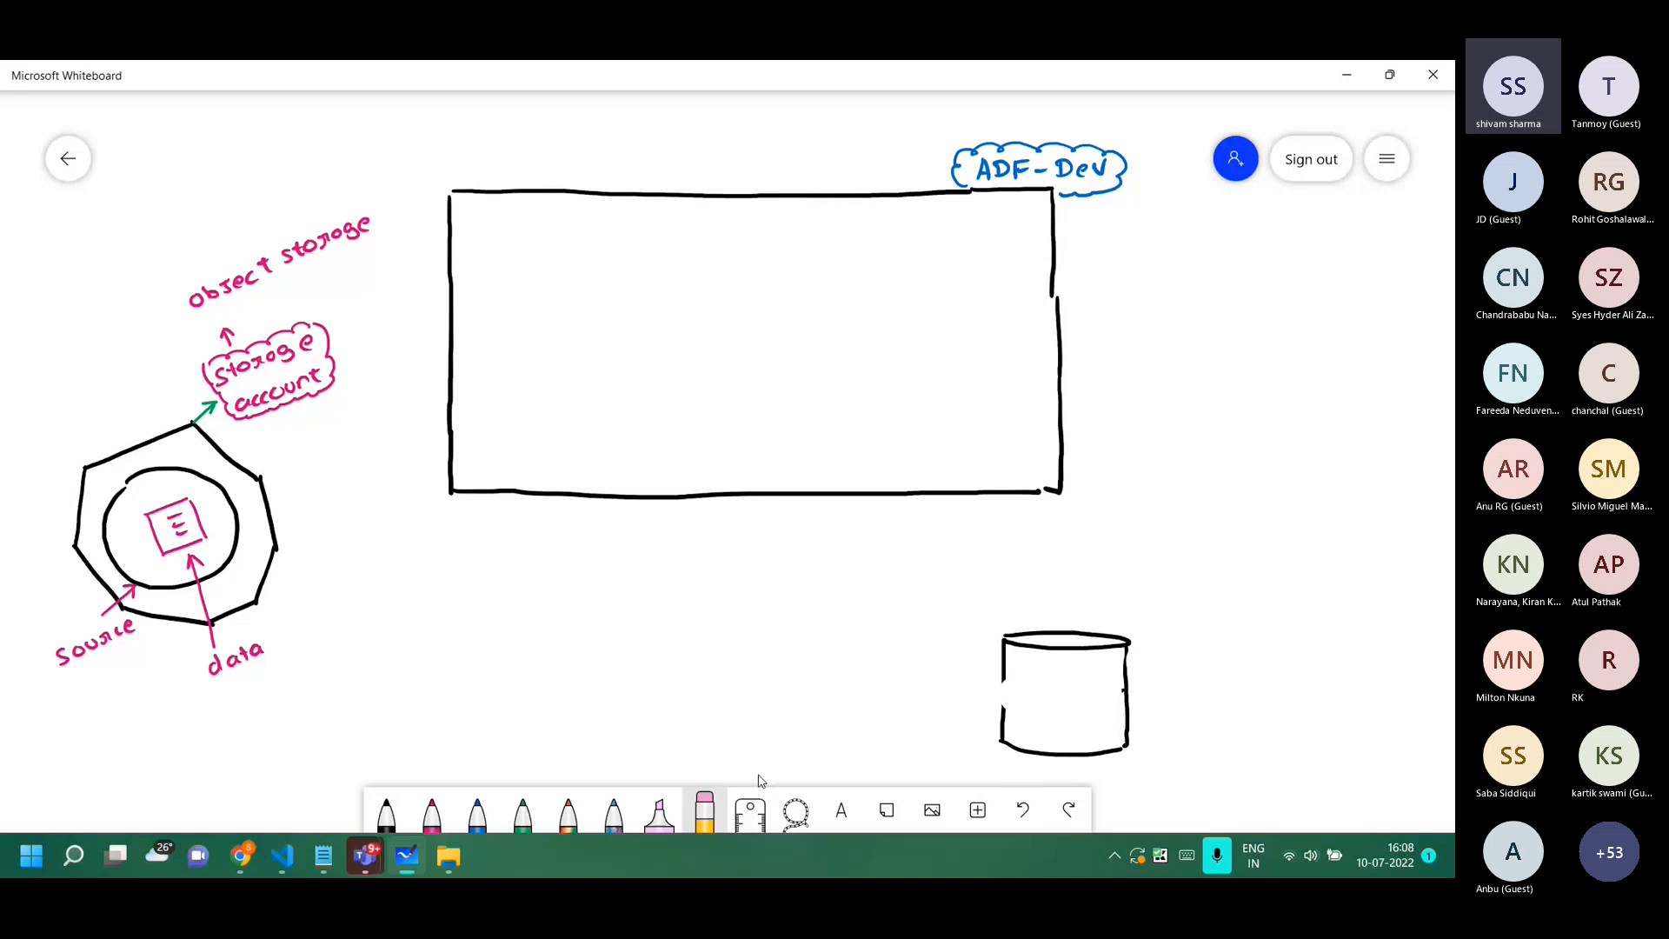
Draw a black table grid inside the cylinder and close the gaps in its sides.
{"action": "left_click", "coordinate": [388, 814]}
{"action": "mouse_move", "coordinate": [1036, 668]}
{"action": "left_mouse_down"}
{"action": "mouse_move", "coordinate": [1078, 667]}
{"action": "mouse_move", "coordinate": [1070, 720]}
{"action": "mouse_move", "coordinate": [1037, 670]}
{"action": "mouse_move", "coordinate": [1050, 715]}
{"action": "mouse_move", "coordinate": [1075, 715]}
{"action": "mouse_move", "coordinate": [1056, 687]}
{"action": "mouse_move", "coordinate": [1087, 679]}
{"action": "left_mouse_up"}
{"action": "left_click_drag", "start_coordinate": [1040, 692], "coordinate": [1088, 705]}
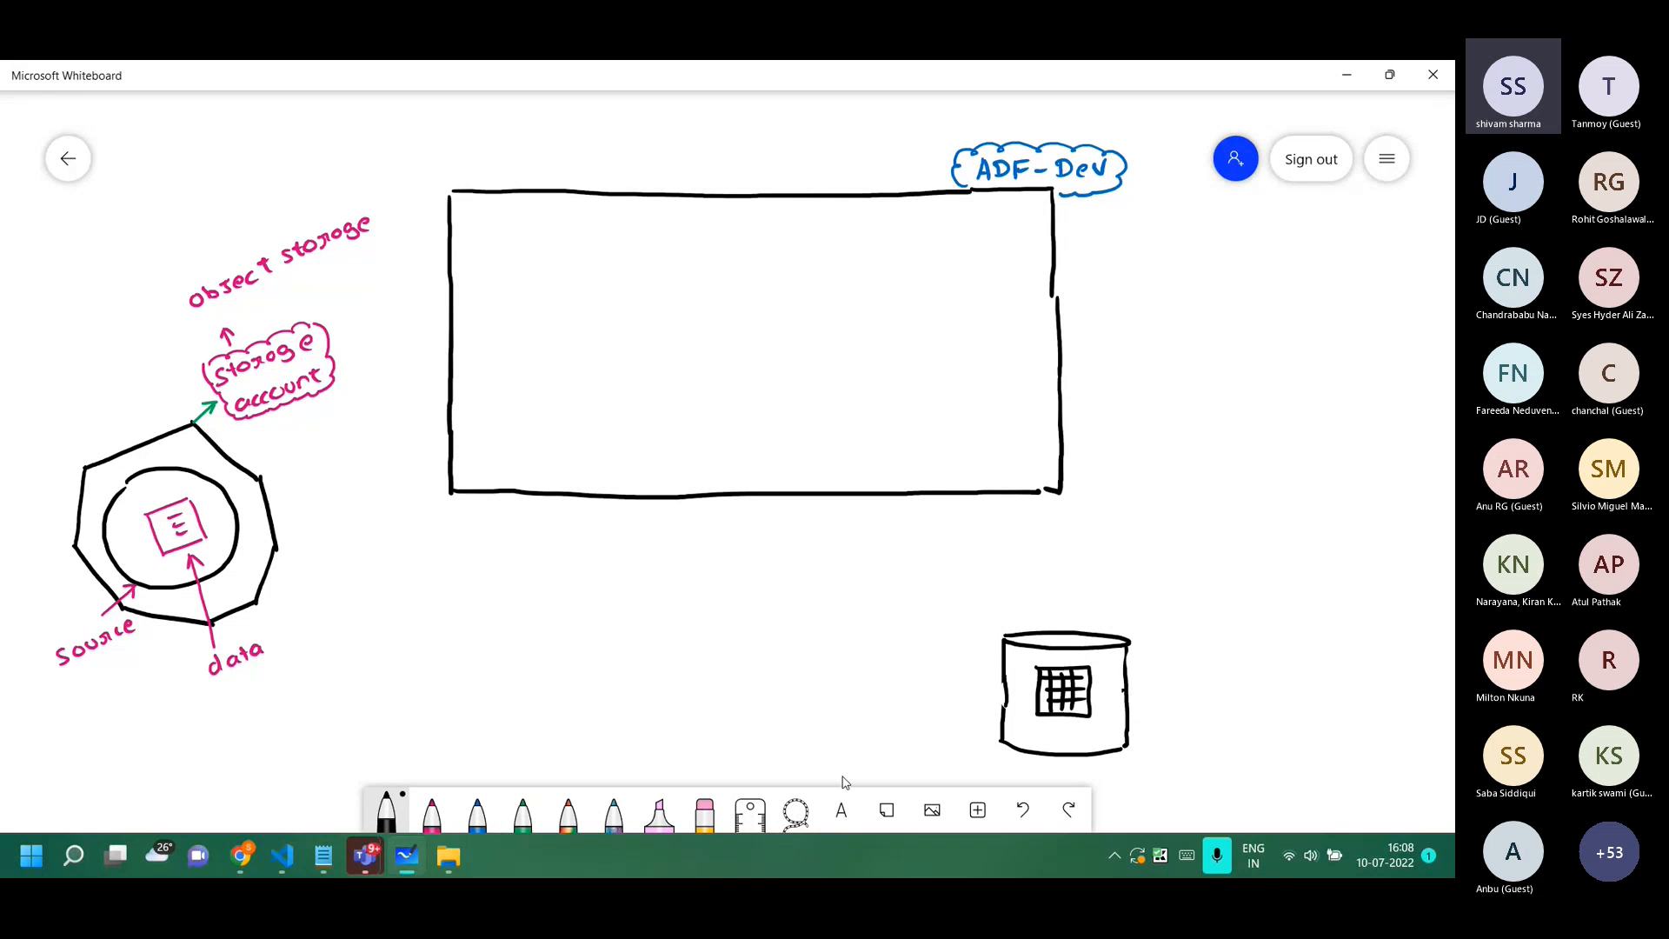
Draw a pink arrow from the cylinder's side and label it "Azure SQL".
{"action": "left_click", "coordinate": [432, 816]}
{"action": "left_click_drag", "start_coordinate": [1125, 660], "coordinate": [1148, 665]}
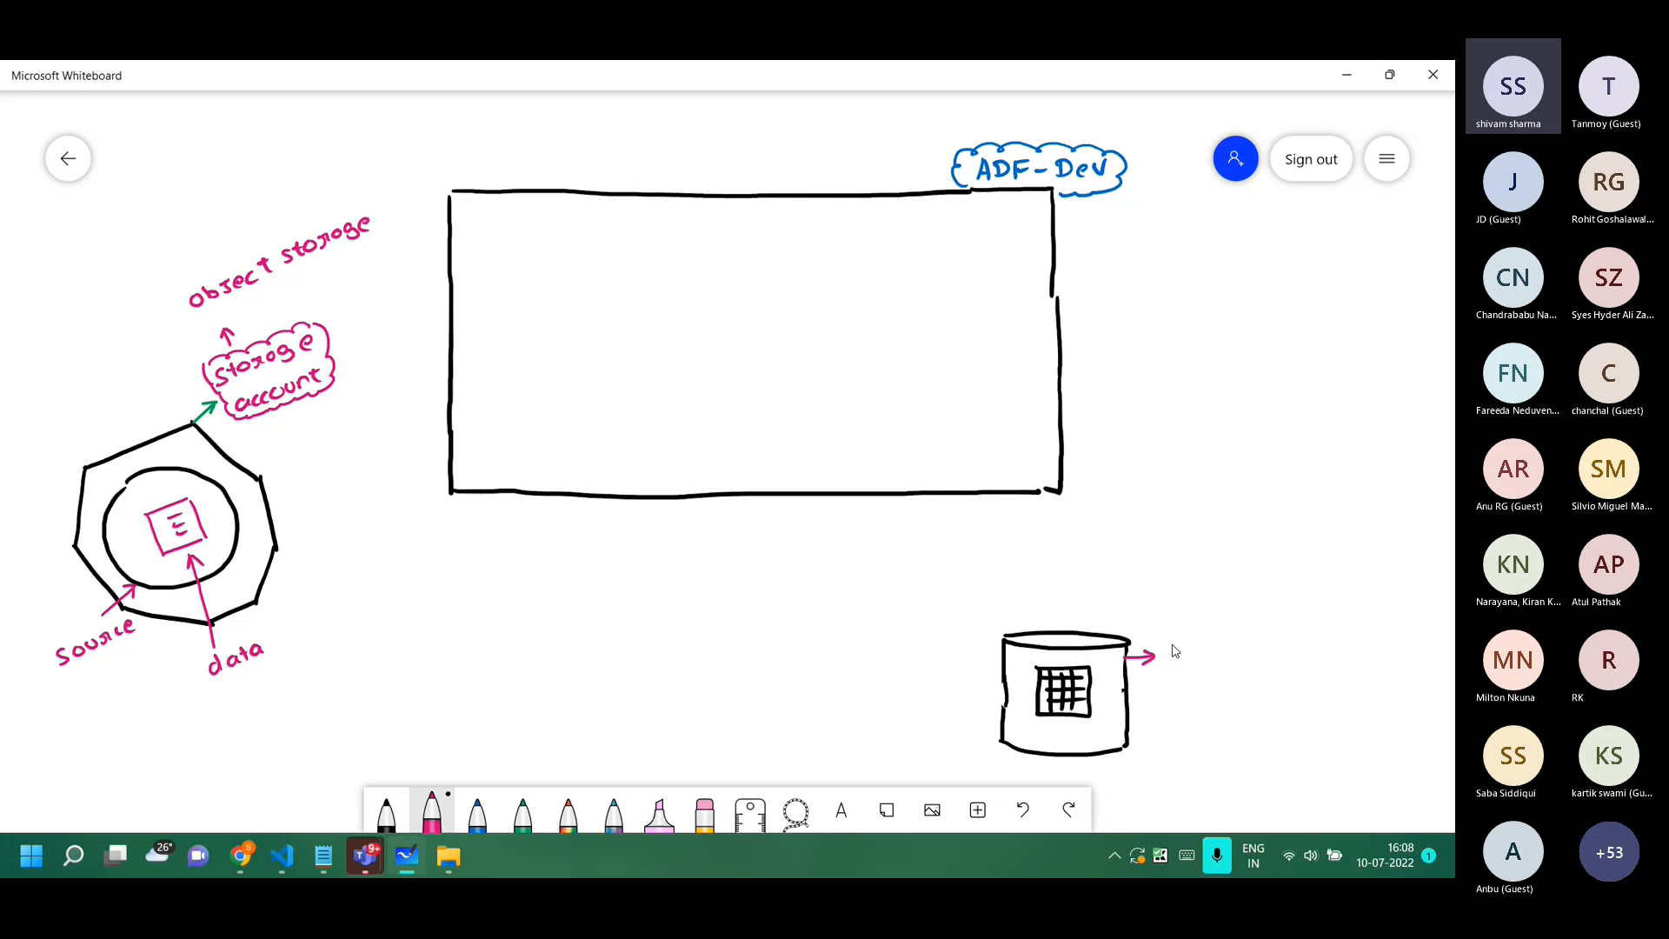
{"action": "mouse_move", "coordinate": [1176, 663]}
{"action": "left_mouse_down"}
{"action": "mouse_move", "coordinate": [1184, 644]}
{"action": "mouse_move", "coordinate": [1193, 666]}
{"action": "mouse_move", "coordinate": [1320, 653]}
{"action": "left_mouse_up"}
{"action": "left_click_drag", "start_coordinate": [1325, 636], "coordinate": [1335, 651]}
Draw pink dashed lines along the top and left side of the database cylinder.
{"action": "left_click_drag", "start_coordinate": [989, 618], "coordinate": [1008, 617]}
{"action": "left_click_drag", "start_coordinate": [1028, 617], "coordinate": [1065, 615]}
{"action": "left_click_drag", "start_coordinate": [1077, 616], "coordinate": [1109, 615]}
{"action": "left_click_drag", "start_coordinate": [1117, 614], "coordinate": [1135, 613]}
{"action": "left_click_drag", "start_coordinate": [986, 619], "coordinate": [984, 641]}
{"action": "left_click_drag", "start_coordinate": [983, 652], "coordinate": [982, 677]}
{"action": "left_click_drag", "start_coordinate": [981, 686], "coordinate": [980, 702]}
{"action": "left_click_drag", "start_coordinate": [981, 709], "coordinate": [980, 720]}
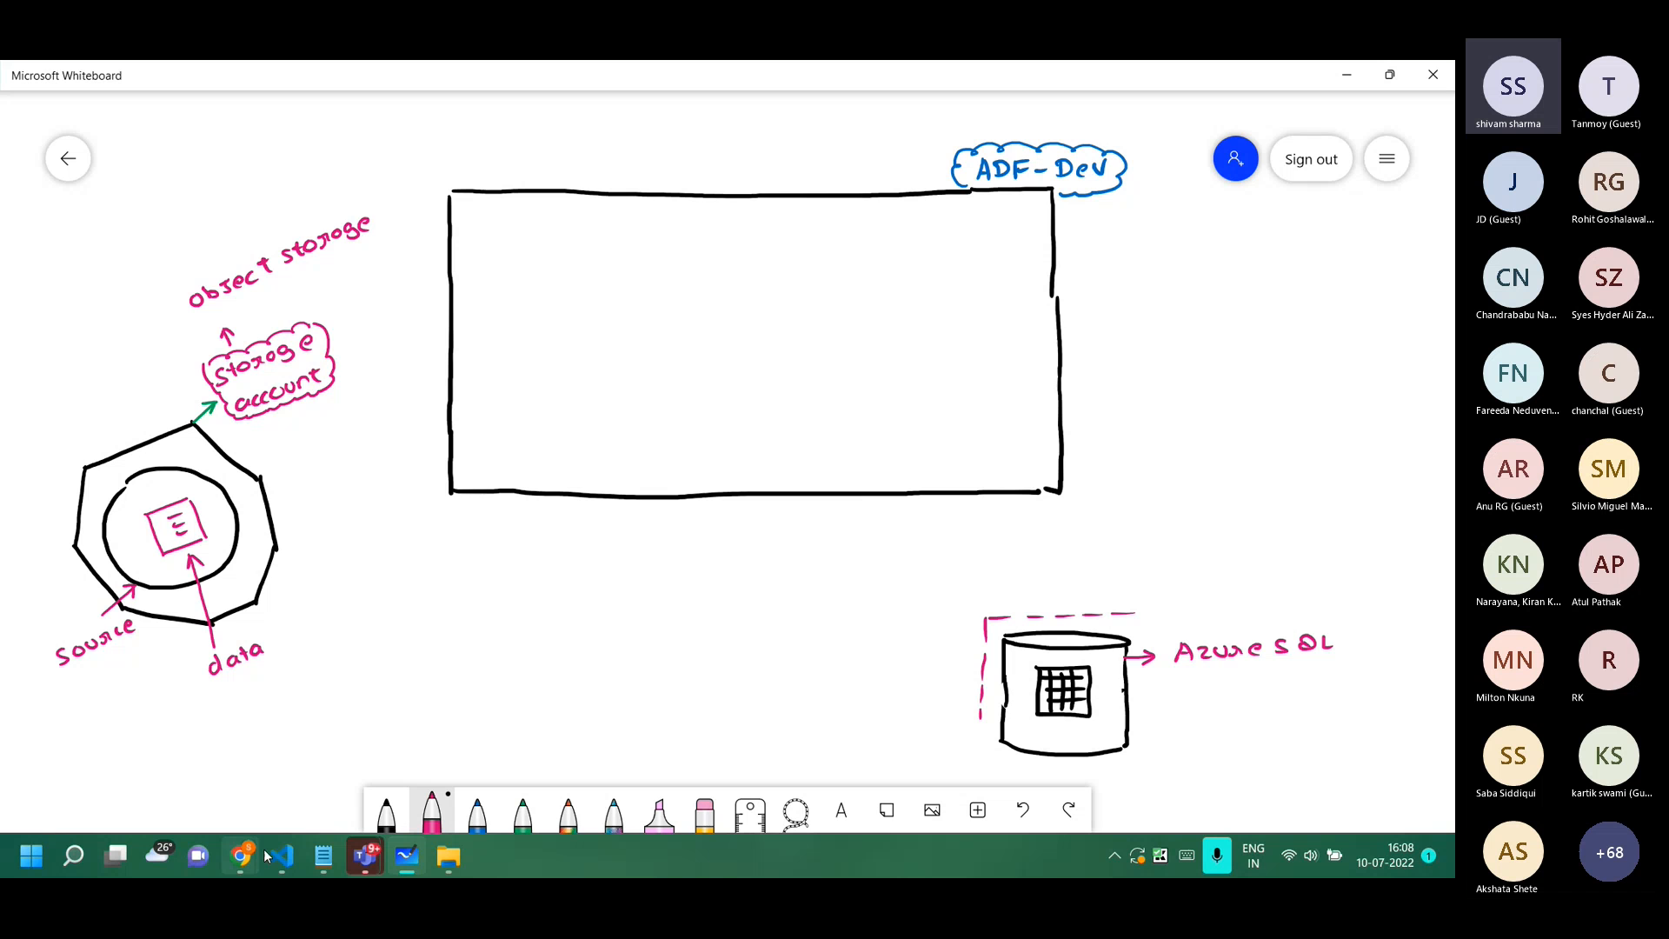
Switch to Visual Studio Code, enlarge the editor area to view create-basic-infra.ps1 beside provision-config.json, and return to Microsoft Whiteboard.
{"action": "left_click", "coordinate": [284, 856]}
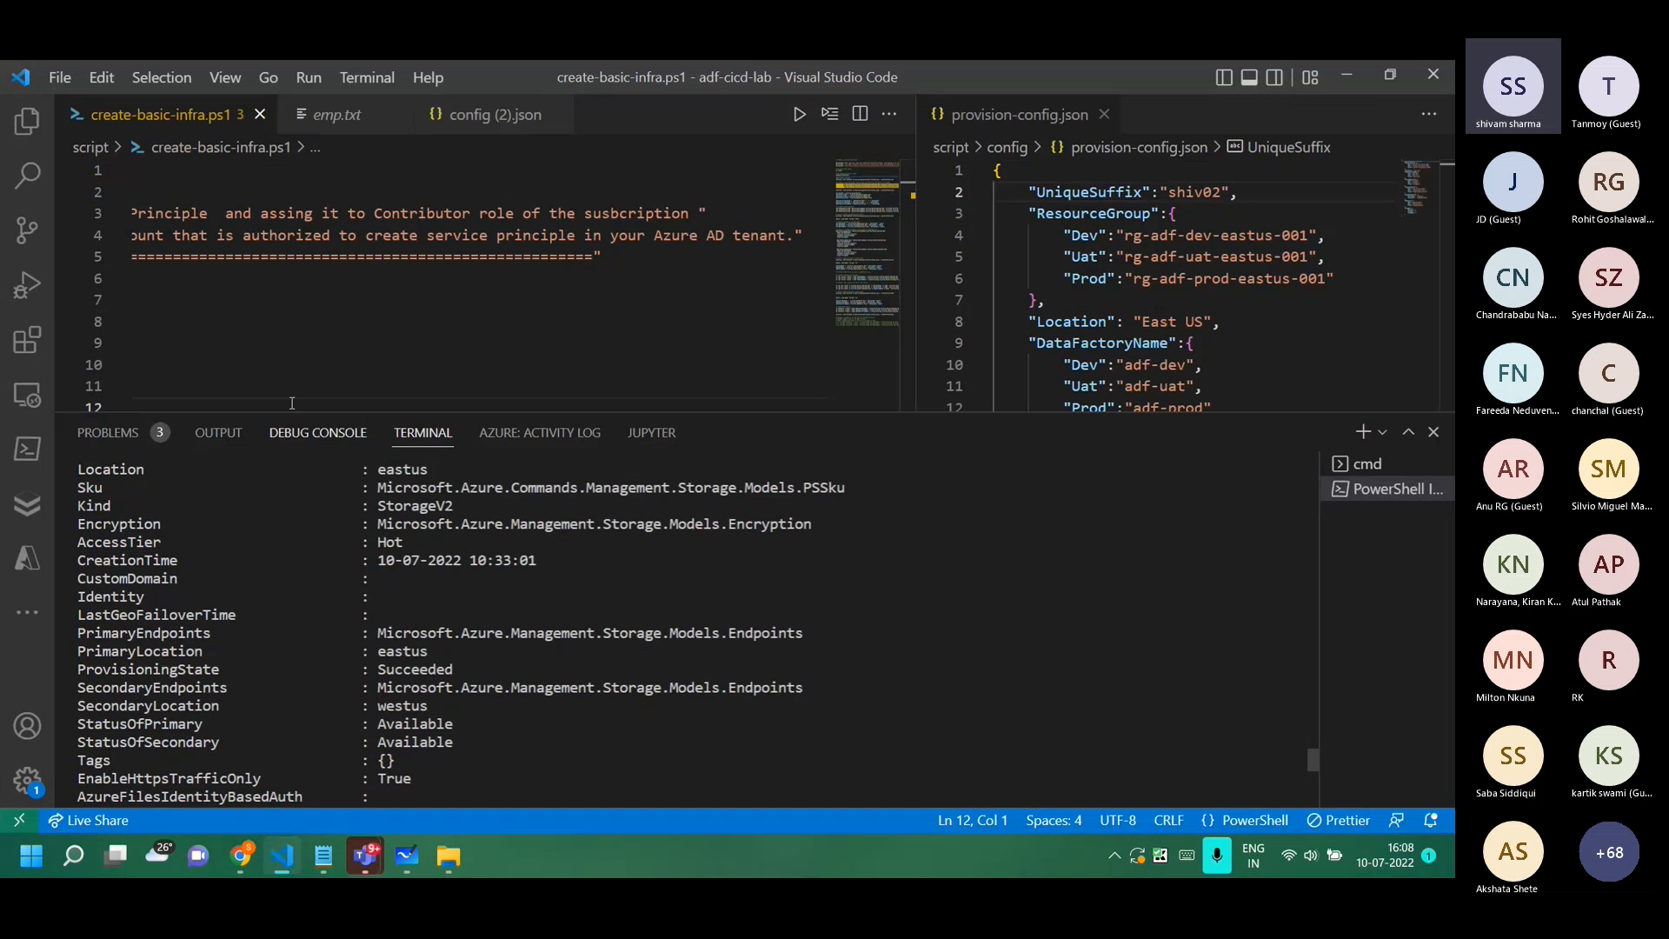
{"action": "left_click_drag", "start_coordinate": [280, 405], "coordinate": [280, 659]}
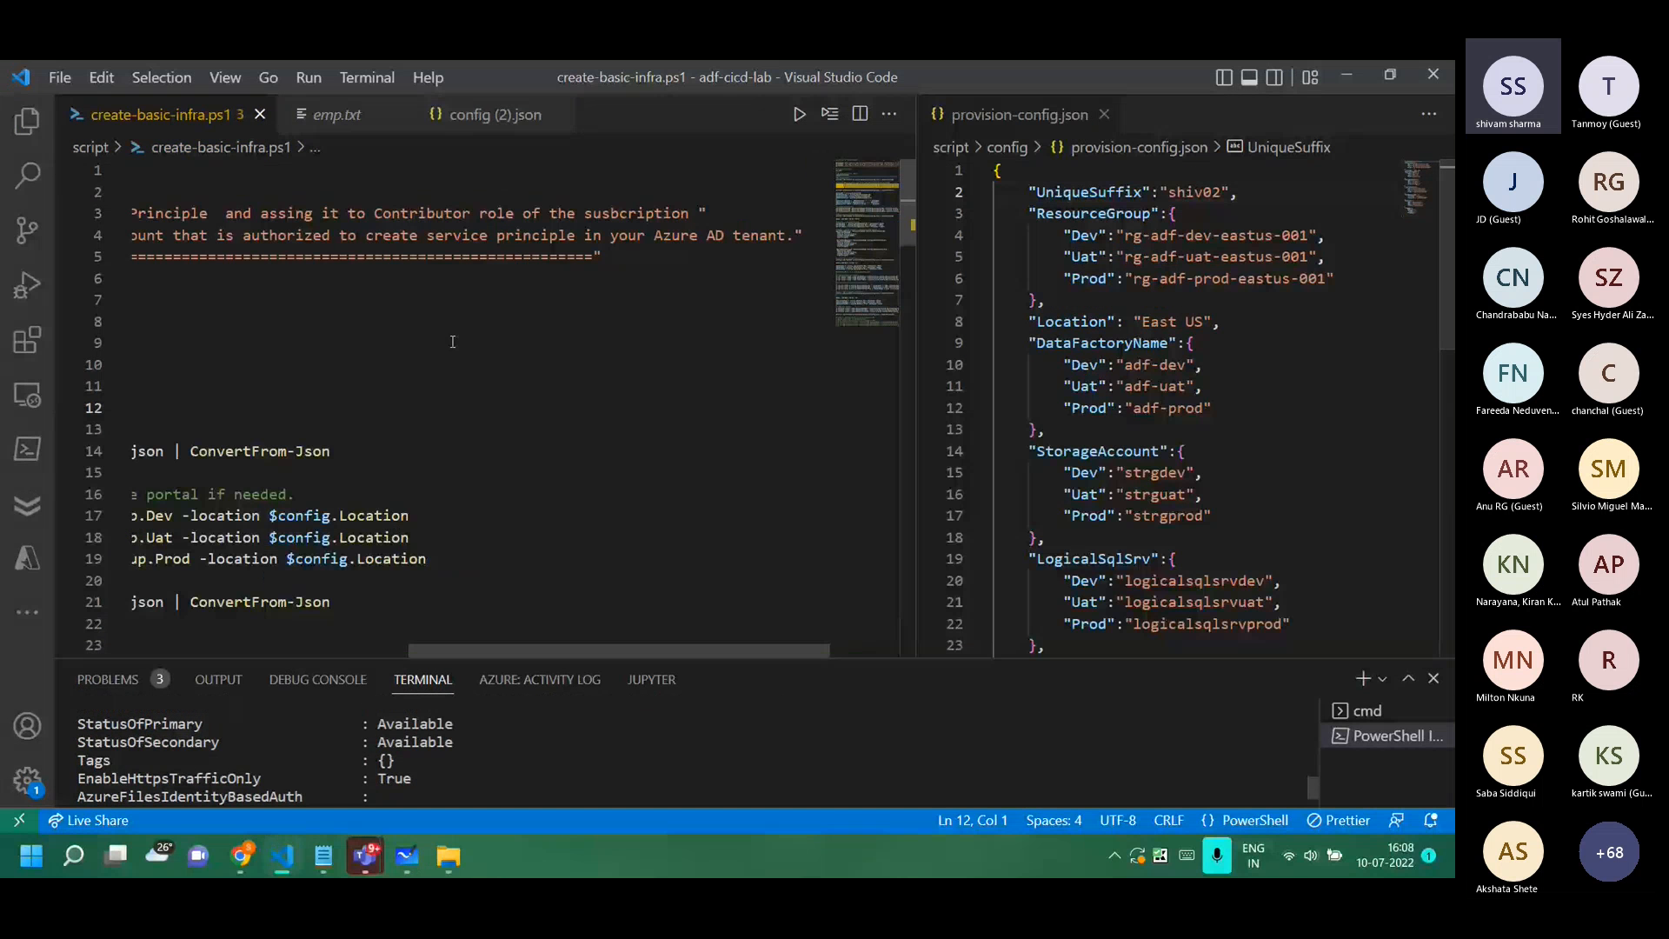
{"action": "scroll", "coordinate": [452, 341], "scroll_direction": "left", "scroll_amount": 5}
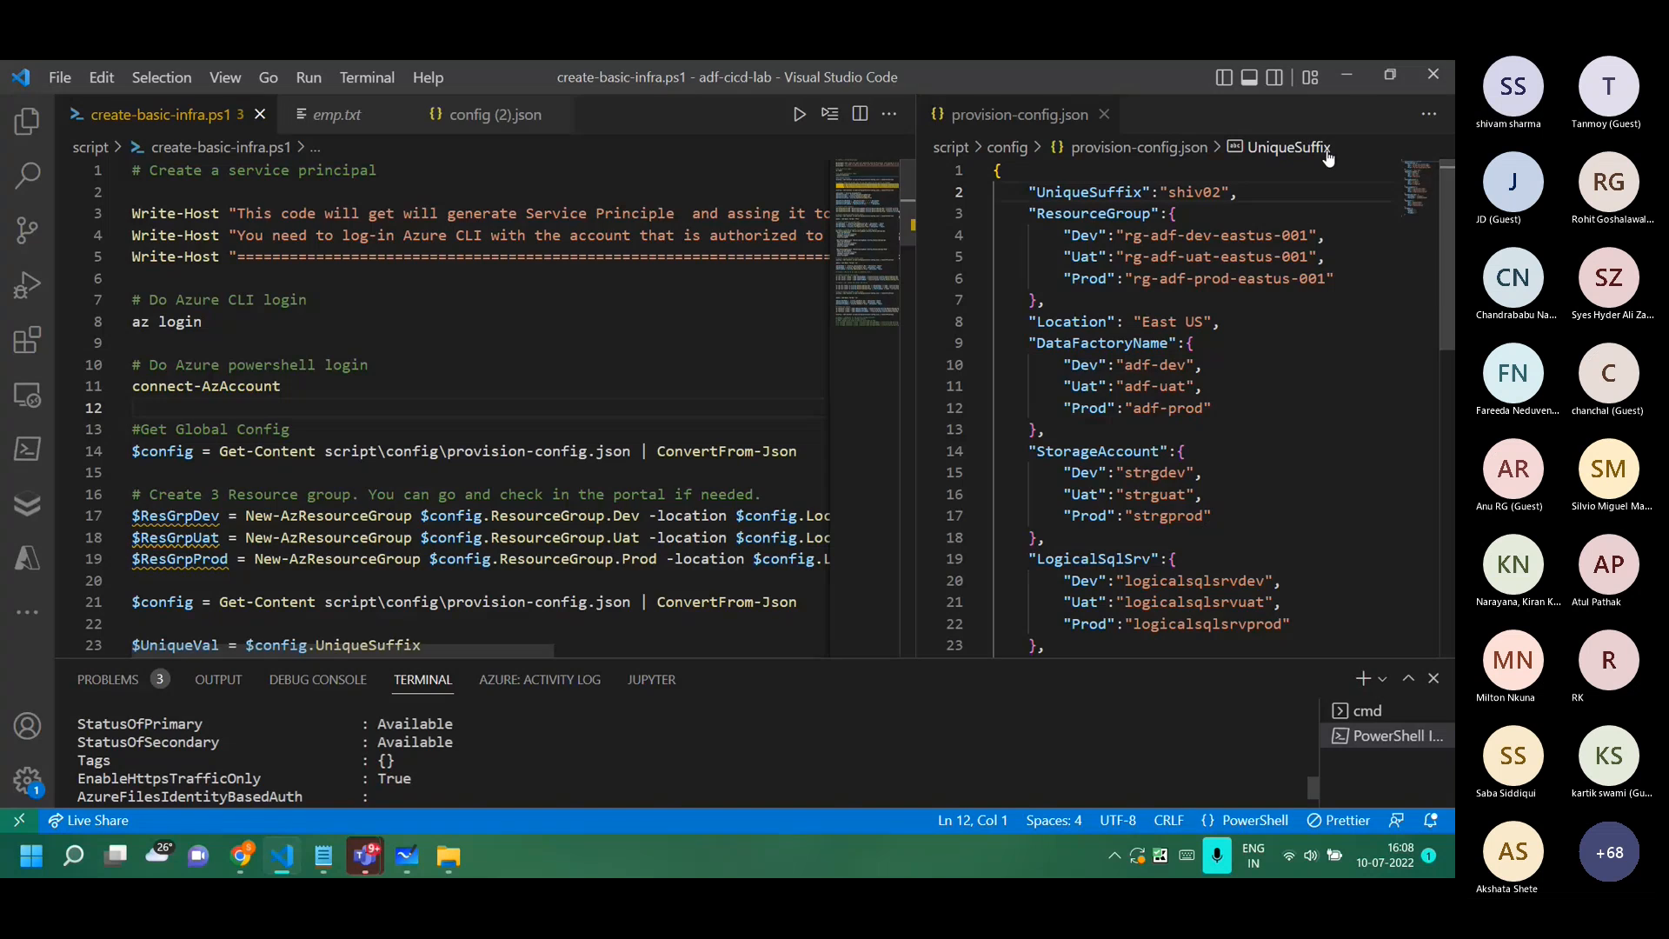
{"action": "left_click", "coordinate": [1346, 75]}
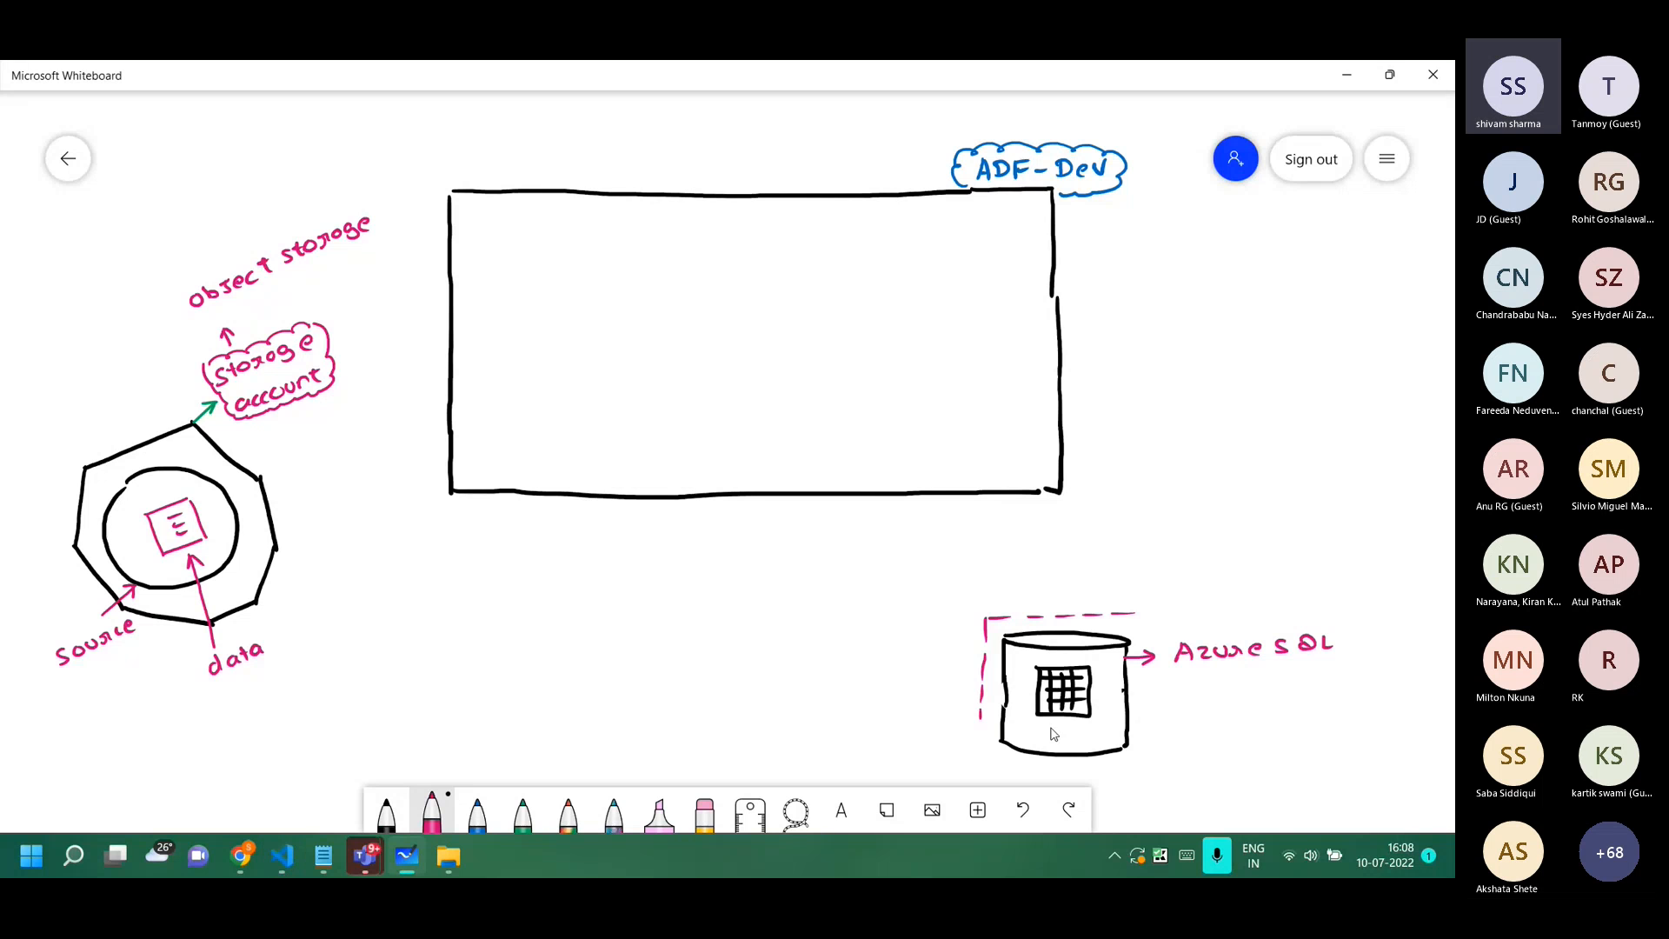
Complete the pink dashed box around the cylinder, and label the grid inside it "Table" with an arrow.
{"action": "mouse_move", "coordinate": [981, 718]}
{"action": "left_mouse_down"}
{"action": "mouse_move", "coordinate": [979, 763]}
{"action": "mouse_move", "coordinate": [1134, 764]}
{"action": "left_mouse_up"}
{"action": "mouse_move", "coordinate": [1145, 619]}
{"action": "left_mouse_down"}
{"action": "mouse_move", "coordinate": [1150, 765]}
{"action": "mouse_move", "coordinate": [1136, 765]}
{"action": "left_mouse_up"}
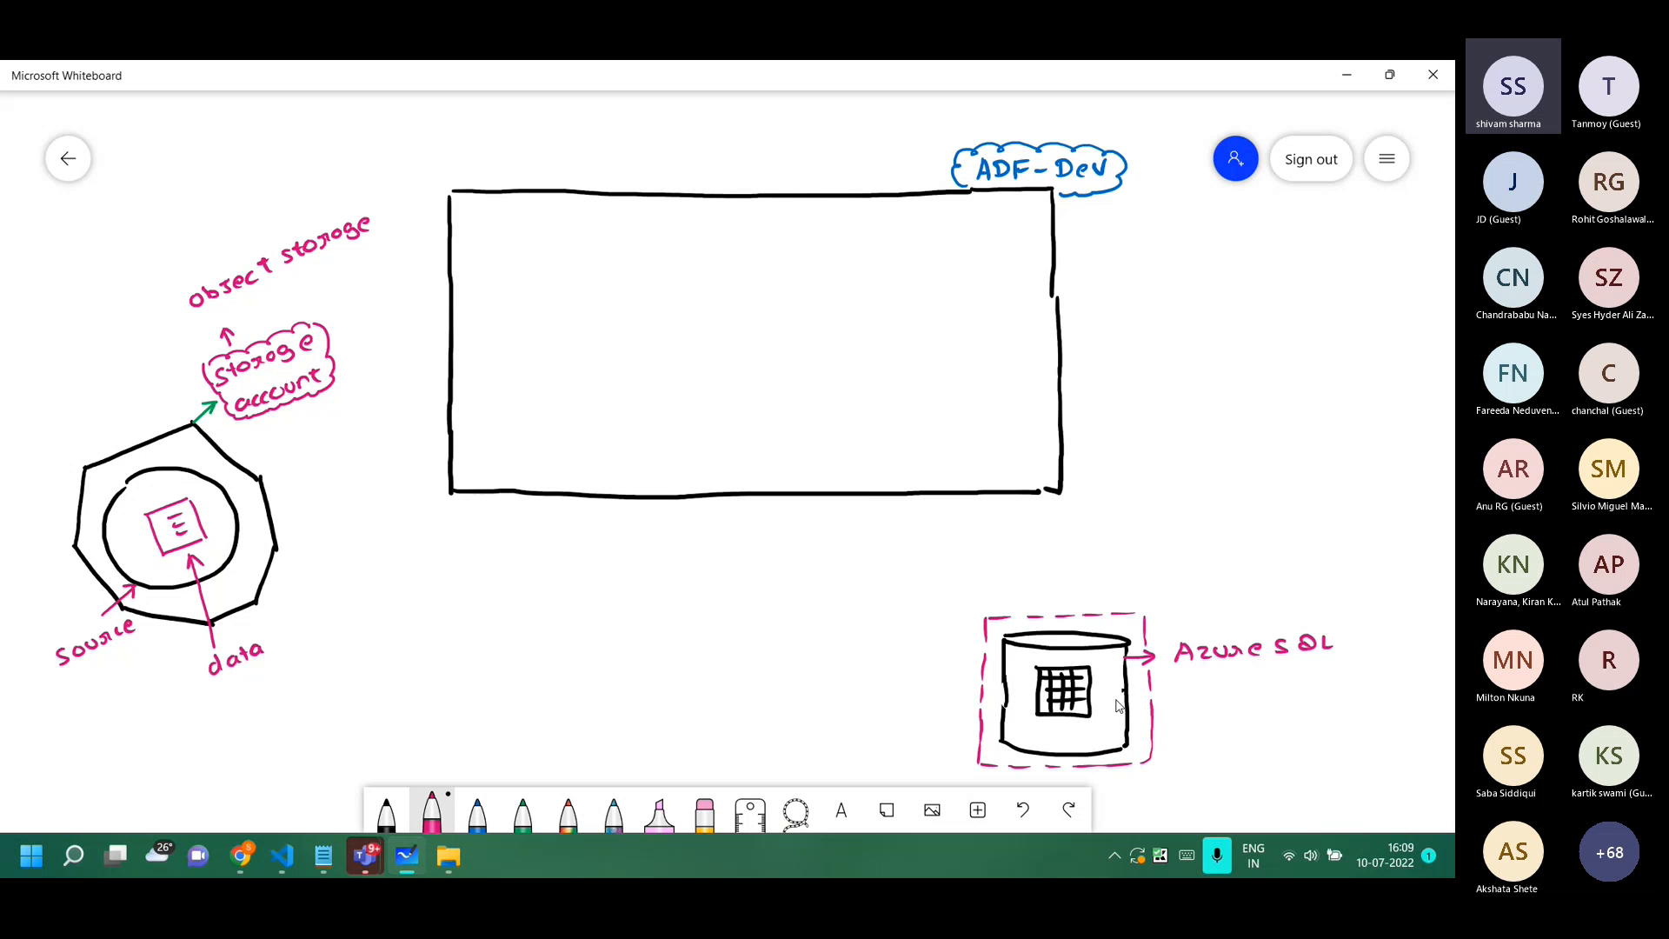
{"action": "left_click_drag", "start_coordinate": [1095, 699], "coordinate": [1181, 699]}
{"action": "mouse_move", "coordinate": [1191, 689]}
{"action": "left_mouse_down"}
{"action": "mouse_move", "coordinate": [1212, 687]}
{"action": "mouse_move", "coordinate": [1202, 706]}
{"action": "mouse_move", "coordinate": [1256, 700]}
{"action": "left_mouse_up"}
Draw a smaller black box inside the ADF-Dev rectangle, left of its centre.
{"action": "left_click", "coordinate": [386, 813]}
{"action": "left_click_drag", "start_coordinate": [578, 253], "coordinate": [723, 252]}
{"action": "mouse_move", "coordinate": [578, 253]}
{"action": "left_mouse_down"}
{"action": "mouse_move", "coordinate": [581, 374]}
{"action": "mouse_move", "coordinate": [726, 380]}
{"action": "left_mouse_up"}
{"action": "left_click_drag", "start_coordinate": [725, 252], "coordinate": [729, 378]}
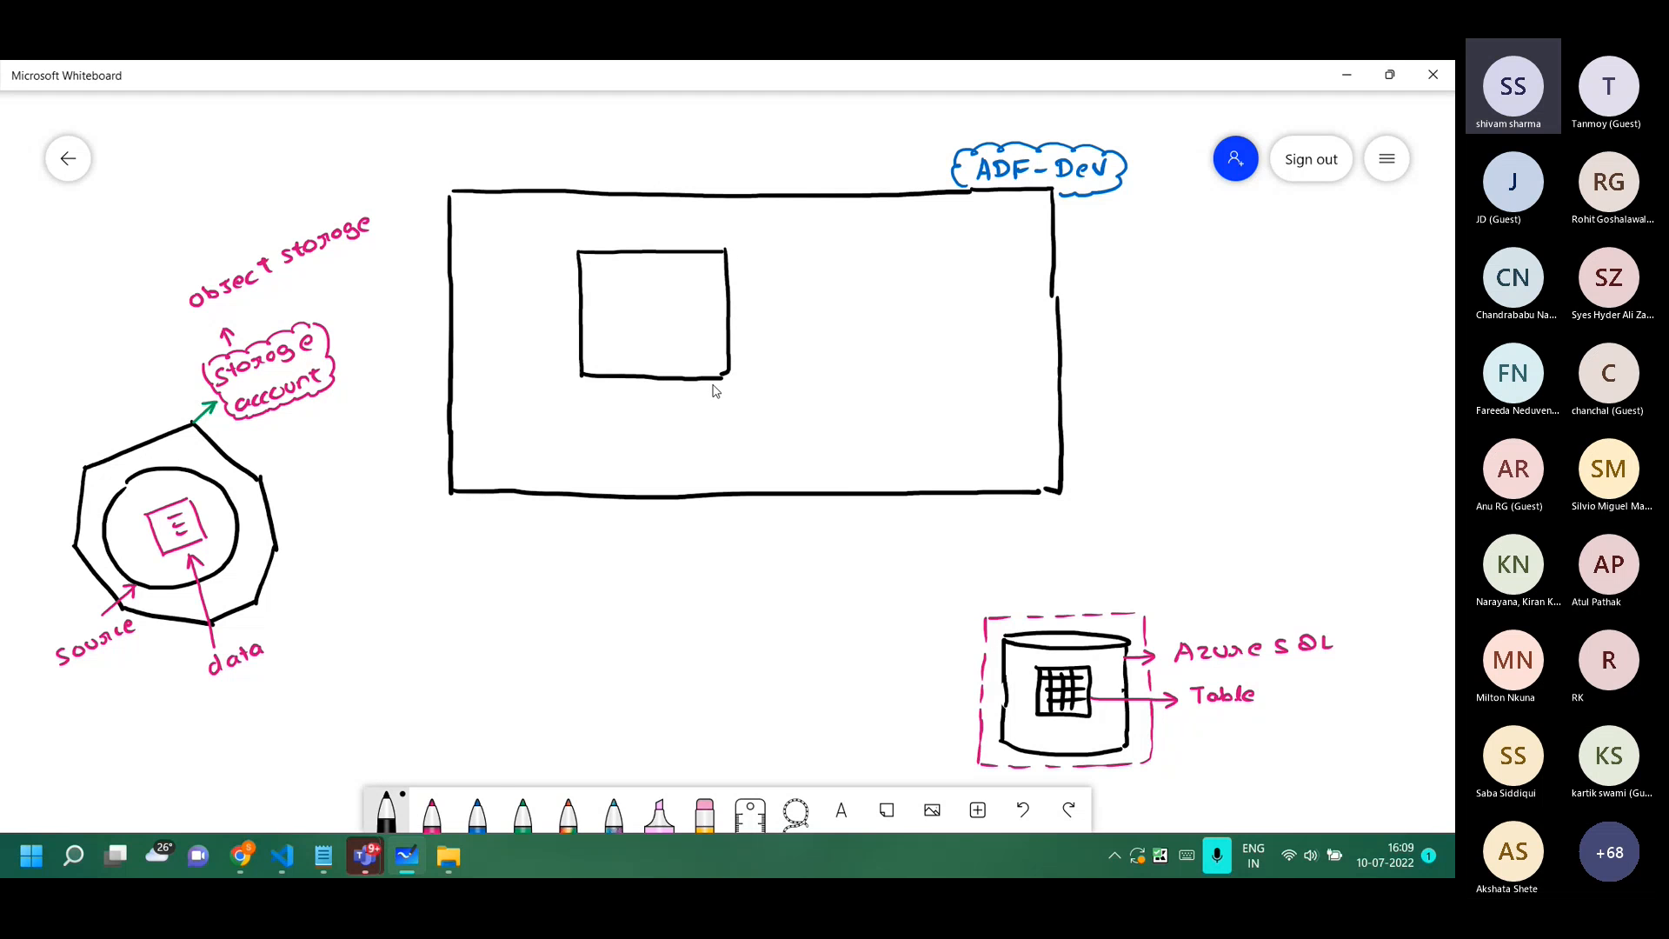
Write "Copy" in pink inside the small black box and add an "activity" label in a cloud above it.
{"action": "left_click", "coordinate": [479, 811]}
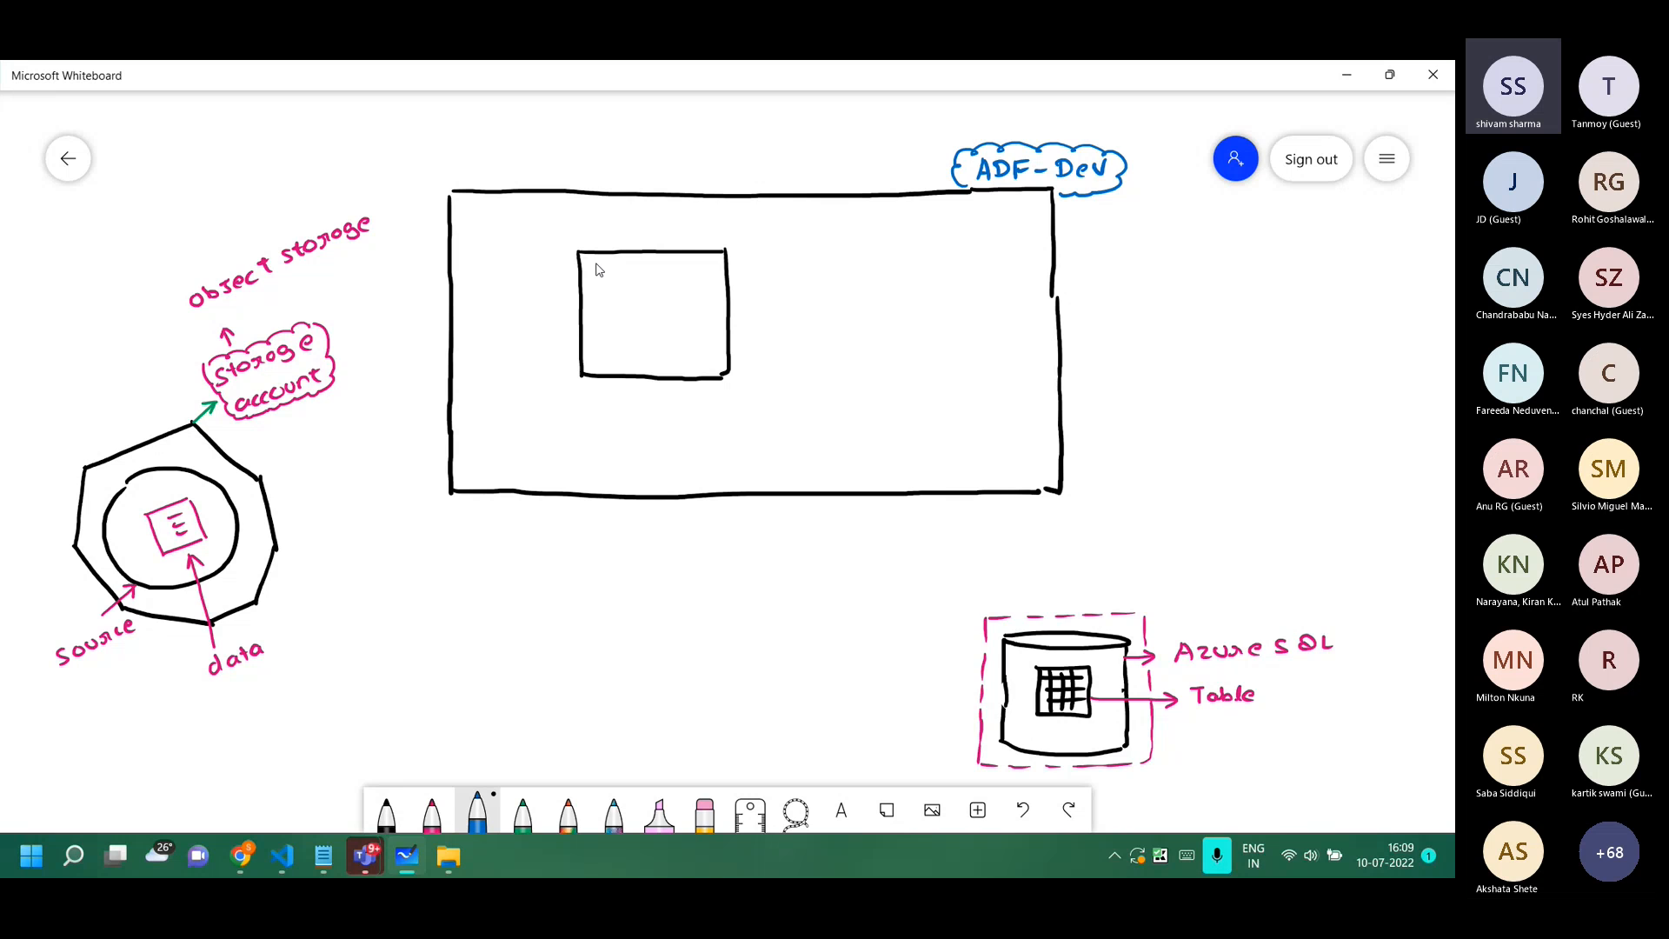
{"action": "left_click", "coordinate": [434, 812]}
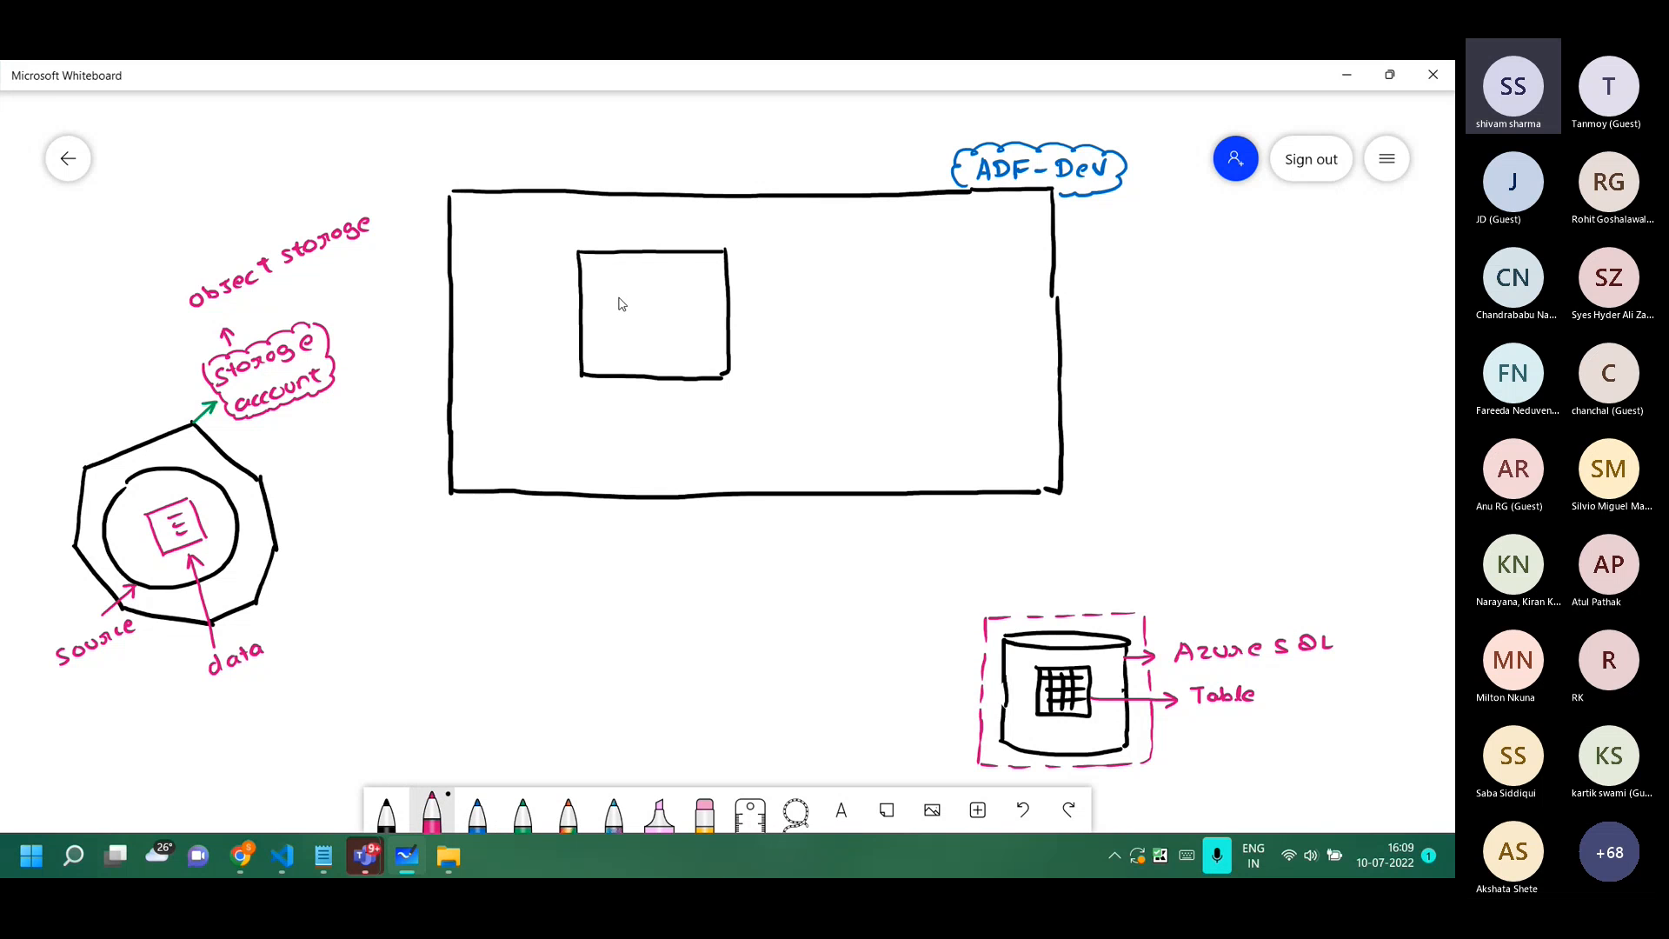
{"action": "mouse_move", "coordinate": [624, 295]}
{"action": "left_mouse_down"}
{"action": "mouse_move", "coordinate": [609, 306]}
{"action": "mouse_move", "coordinate": [624, 319]}
{"action": "left_mouse_up"}
{"action": "left_click_drag", "start_coordinate": [641, 303], "coordinate": [646, 327]}
{"action": "left_click_drag", "start_coordinate": [646, 299], "coordinate": [655, 311]}
{"action": "left_click_drag", "start_coordinate": [659, 298], "coordinate": [662, 326]}
{"action": "left_click_drag", "start_coordinate": [611, 343], "coordinate": [655, 346]}
{"action": "mouse_move", "coordinate": [692, 227]}
{"action": "left_mouse_down"}
{"action": "mouse_move", "coordinate": [769, 235]}
{"action": "mouse_move", "coordinate": [721, 221]}
{"action": "left_mouse_up"}
{"action": "mouse_move", "coordinate": [679, 252]}
{"action": "left_mouse_down"}
{"action": "mouse_move", "coordinate": [711, 209]}
{"action": "mouse_move", "coordinate": [787, 224]}
{"action": "mouse_move", "coordinate": [732, 254]}
{"action": "left_mouse_up"}
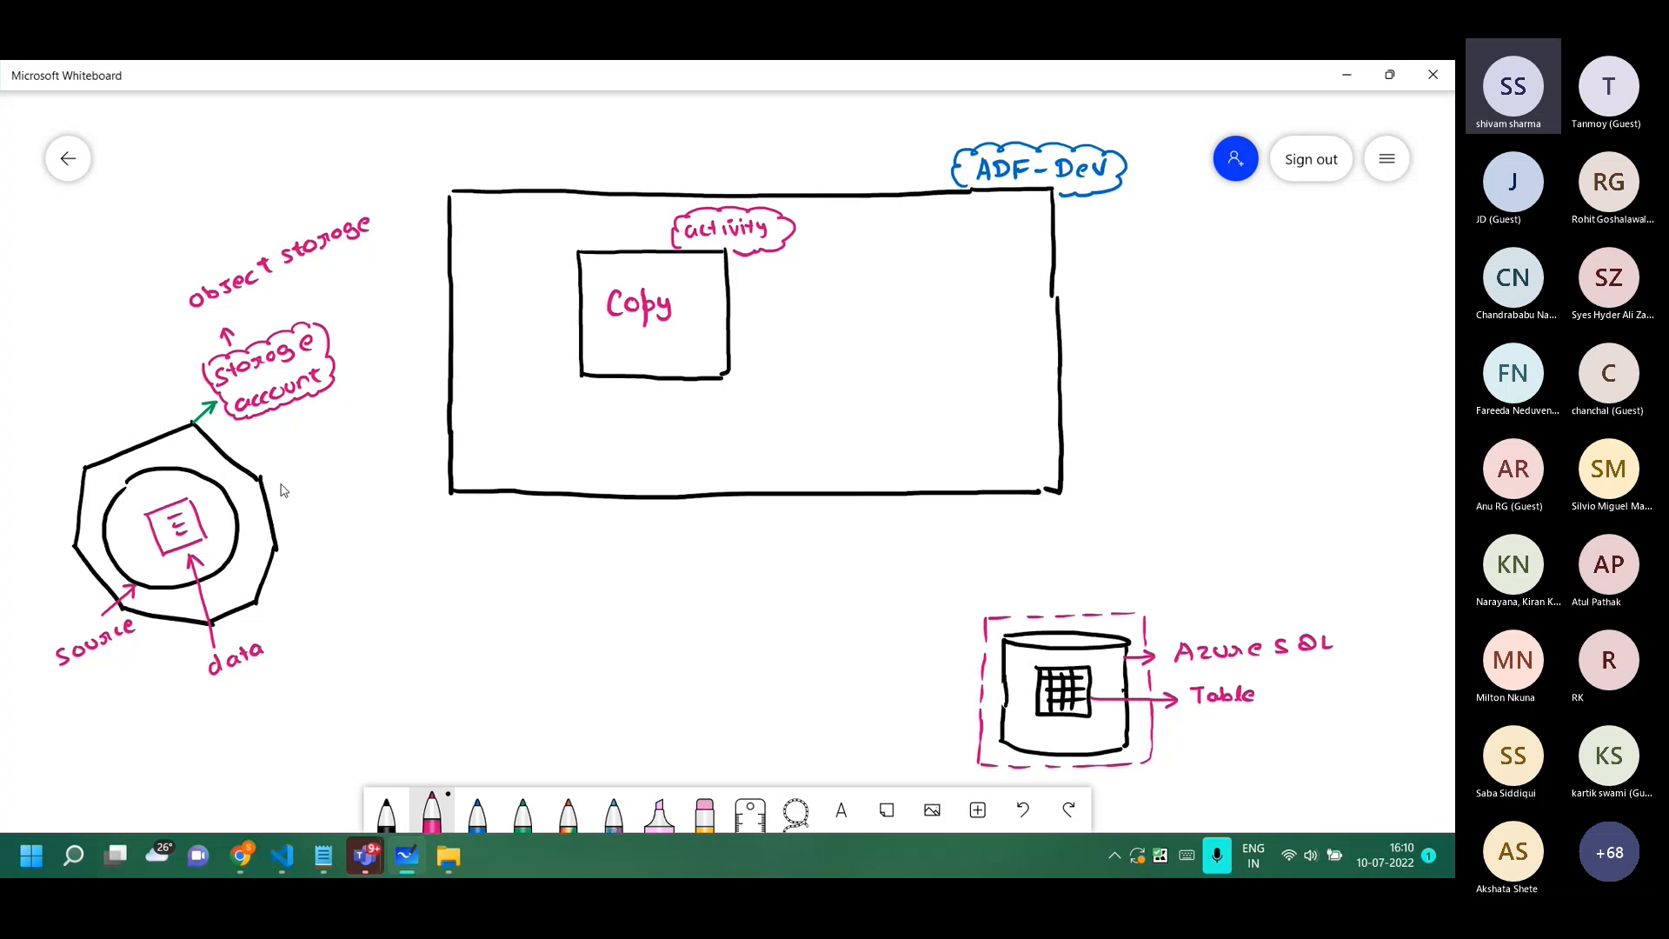
Connect the storage account and the Azure SQL database to the ADF-Dev rectangle with pink lines, each labelled "Linked service".
{"action": "left_click_drag", "start_coordinate": [261, 479], "coordinate": [447, 404]}
{"action": "left_click_drag", "start_coordinate": [1019, 493], "coordinate": [1051, 608]}
{"action": "left_click_drag", "start_coordinate": [1050, 527], "coordinate": [1055, 539]}
{"action": "key", "text": "ctrl+z"}
{"action": "left_click_drag", "start_coordinate": [1067, 539], "coordinate": [1200, 506]}
{"action": "mouse_move", "coordinate": [319, 470]}
{"action": "left_mouse_down"}
{"action": "mouse_move", "coordinate": [330, 484]}
{"action": "mouse_move", "coordinate": [395, 467]}
{"action": "mouse_move", "coordinate": [331, 506]}
{"action": "mouse_move", "coordinate": [404, 480]}
{"action": "left_mouse_up"}
Attach two pink clouds labelled "dataset" below the Copy box, with an arrow from the second one to "metadata".
{"action": "mouse_move", "coordinate": [607, 377]}
{"action": "left_mouse_down"}
{"action": "mouse_move", "coordinate": [606, 402]}
{"action": "mouse_move", "coordinate": [647, 419]}
{"action": "mouse_move", "coordinate": [633, 463]}
{"action": "mouse_move", "coordinate": [560, 462]}
{"action": "mouse_move", "coordinate": [553, 426]}
{"action": "left_mouse_up"}
{"action": "mouse_move", "coordinate": [713, 422]}
{"action": "left_mouse_down"}
{"action": "mouse_move", "coordinate": [844, 439]}
{"action": "mouse_move", "coordinate": [750, 465]}
{"action": "mouse_move", "coordinate": [704, 425]}
{"action": "mouse_move", "coordinate": [728, 405]}
{"action": "left_mouse_up"}
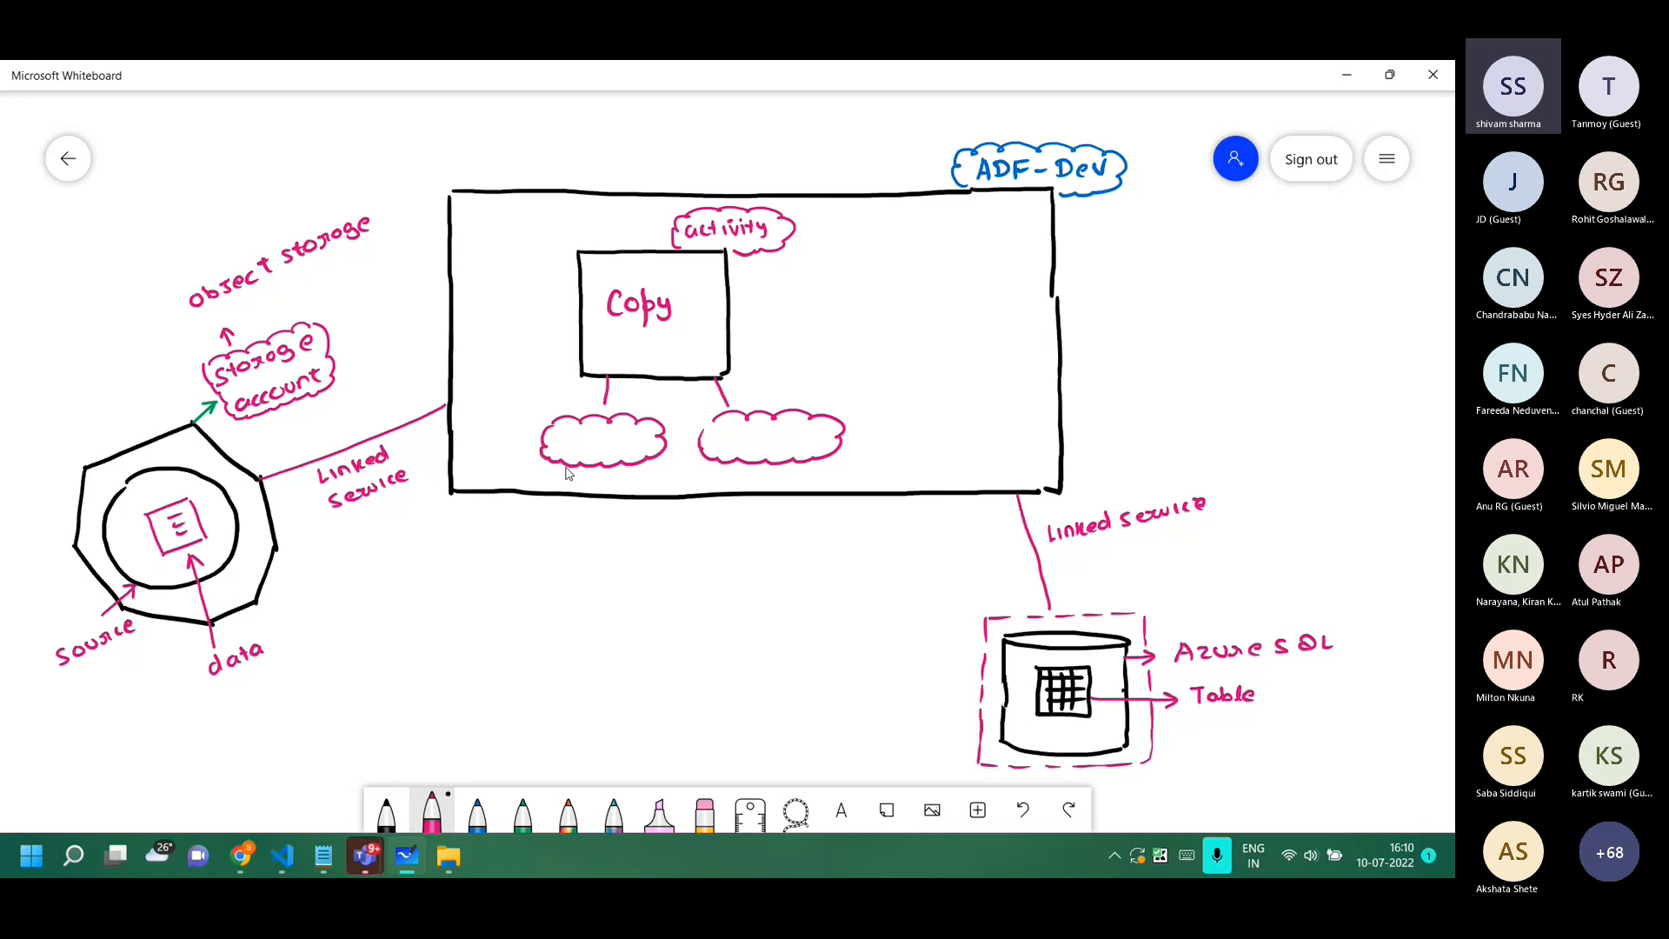
{"action": "mouse_move", "coordinate": [565, 449]}
{"action": "left_mouse_down"}
{"action": "mouse_move", "coordinate": [807, 438]}
{"action": "mouse_move", "coordinate": [985, 397]}
{"action": "left_mouse_up"}
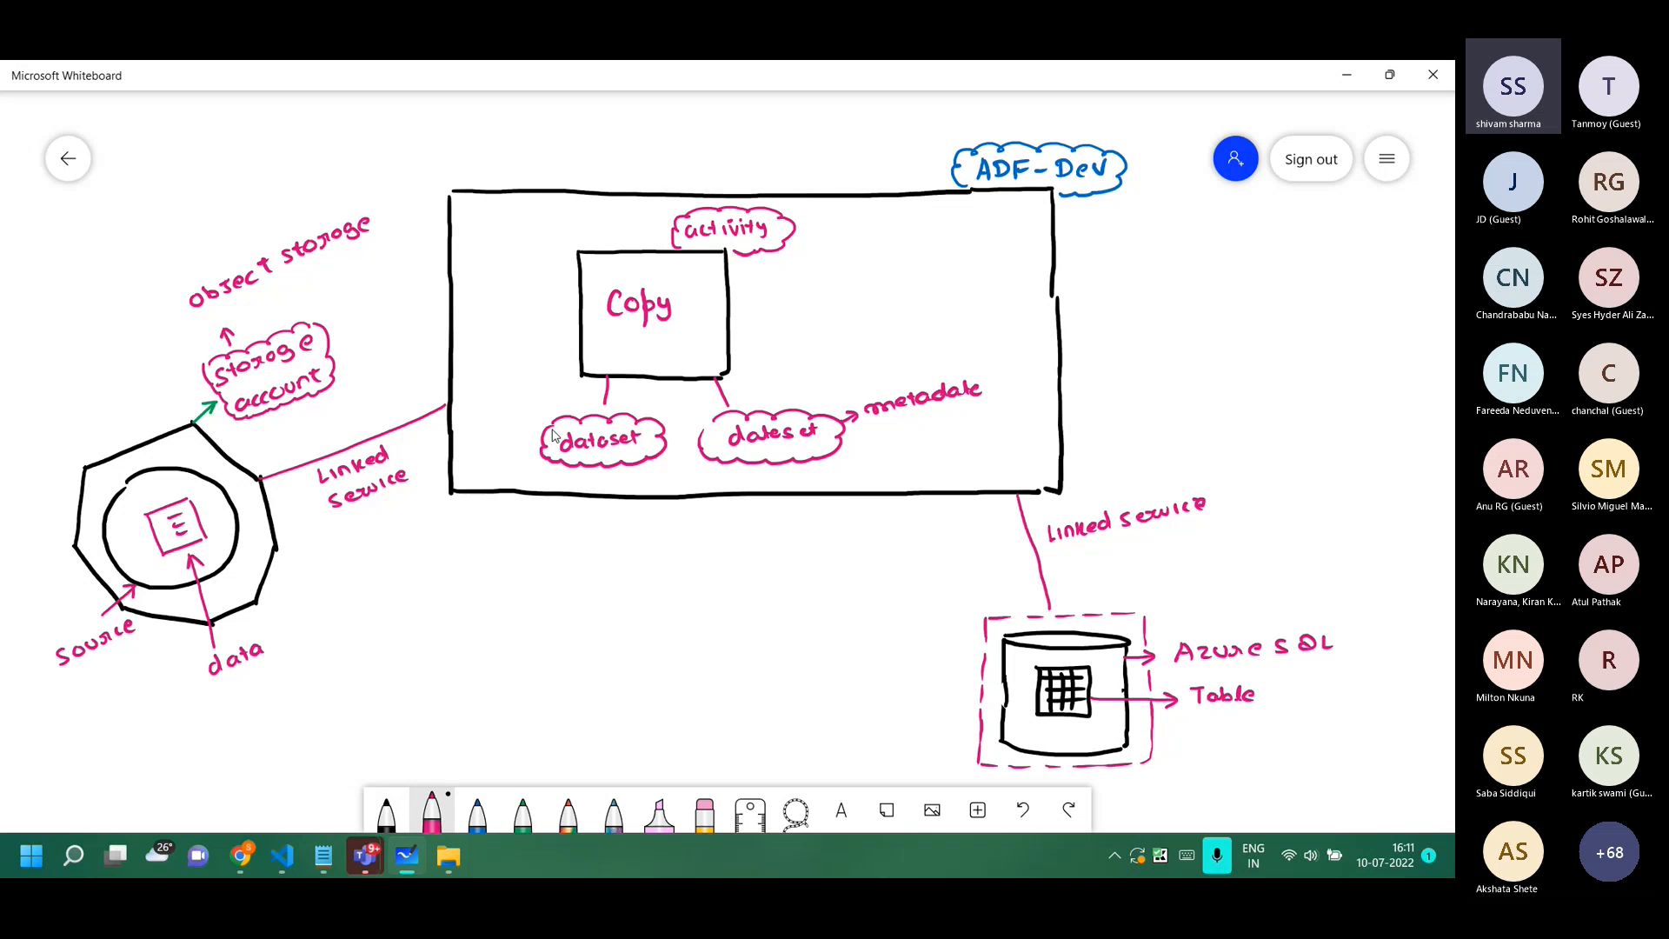
Duplicate the whole ADF-Dev diagram and place the copy to the right of the original at the same height.
{"action": "left_click", "coordinate": [477, 813]}
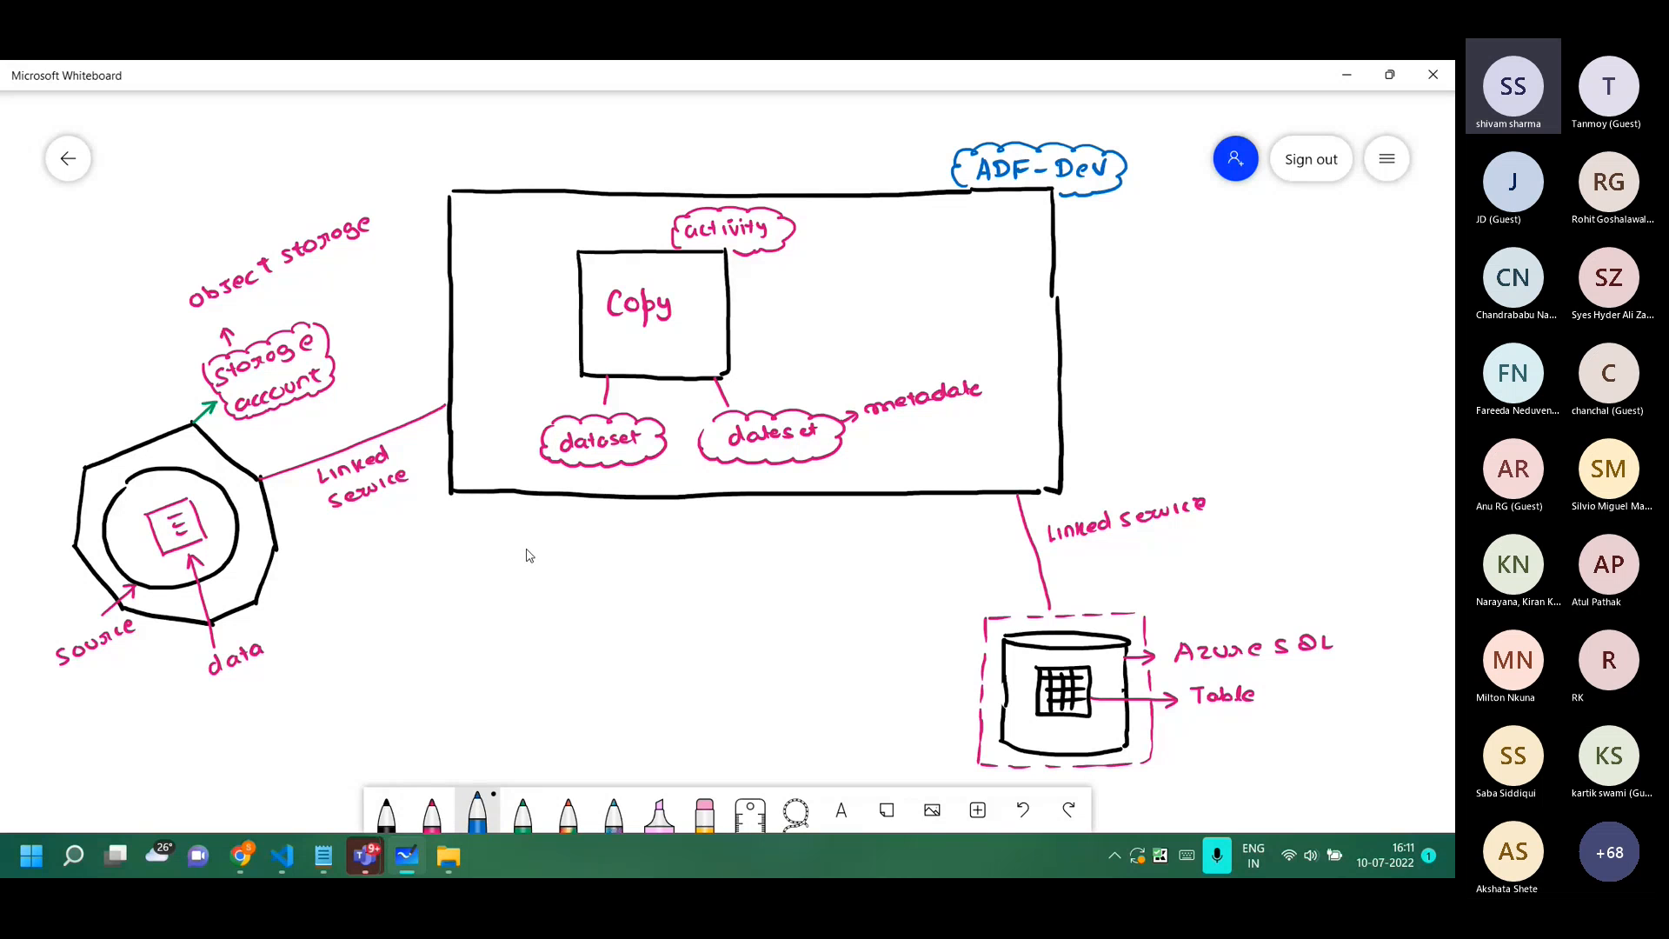
{"action": "scroll", "coordinate": [513, 545], "scroll_direction": "down", "scroll_amount": 4}
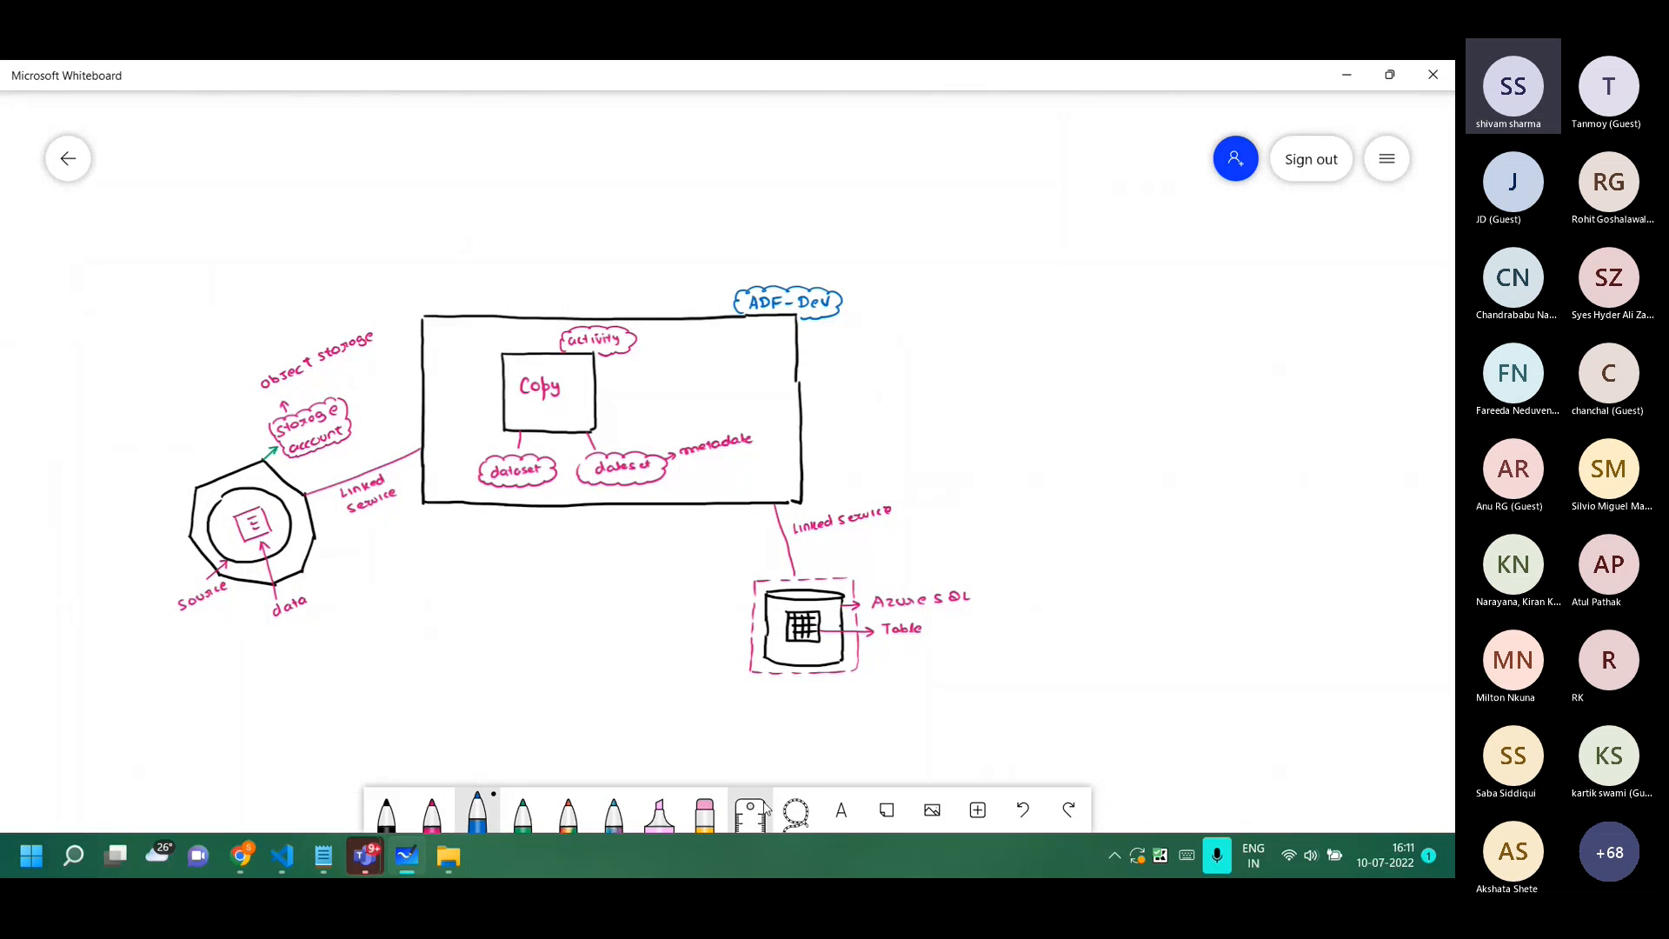
{"action": "left_click", "coordinate": [795, 811]}
{"action": "mouse_move", "coordinate": [305, 699]}
{"action": "left_mouse_down"}
{"action": "mouse_move", "coordinate": [86, 526]}
{"action": "mouse_move", "coordinate": [942, 232]}
{"action": "mouse_move", "coordinate": [1084, 623]}
{"action": "mouse_move", "coordinate": [270, 702]}
{"action": "left_mouse_up"}
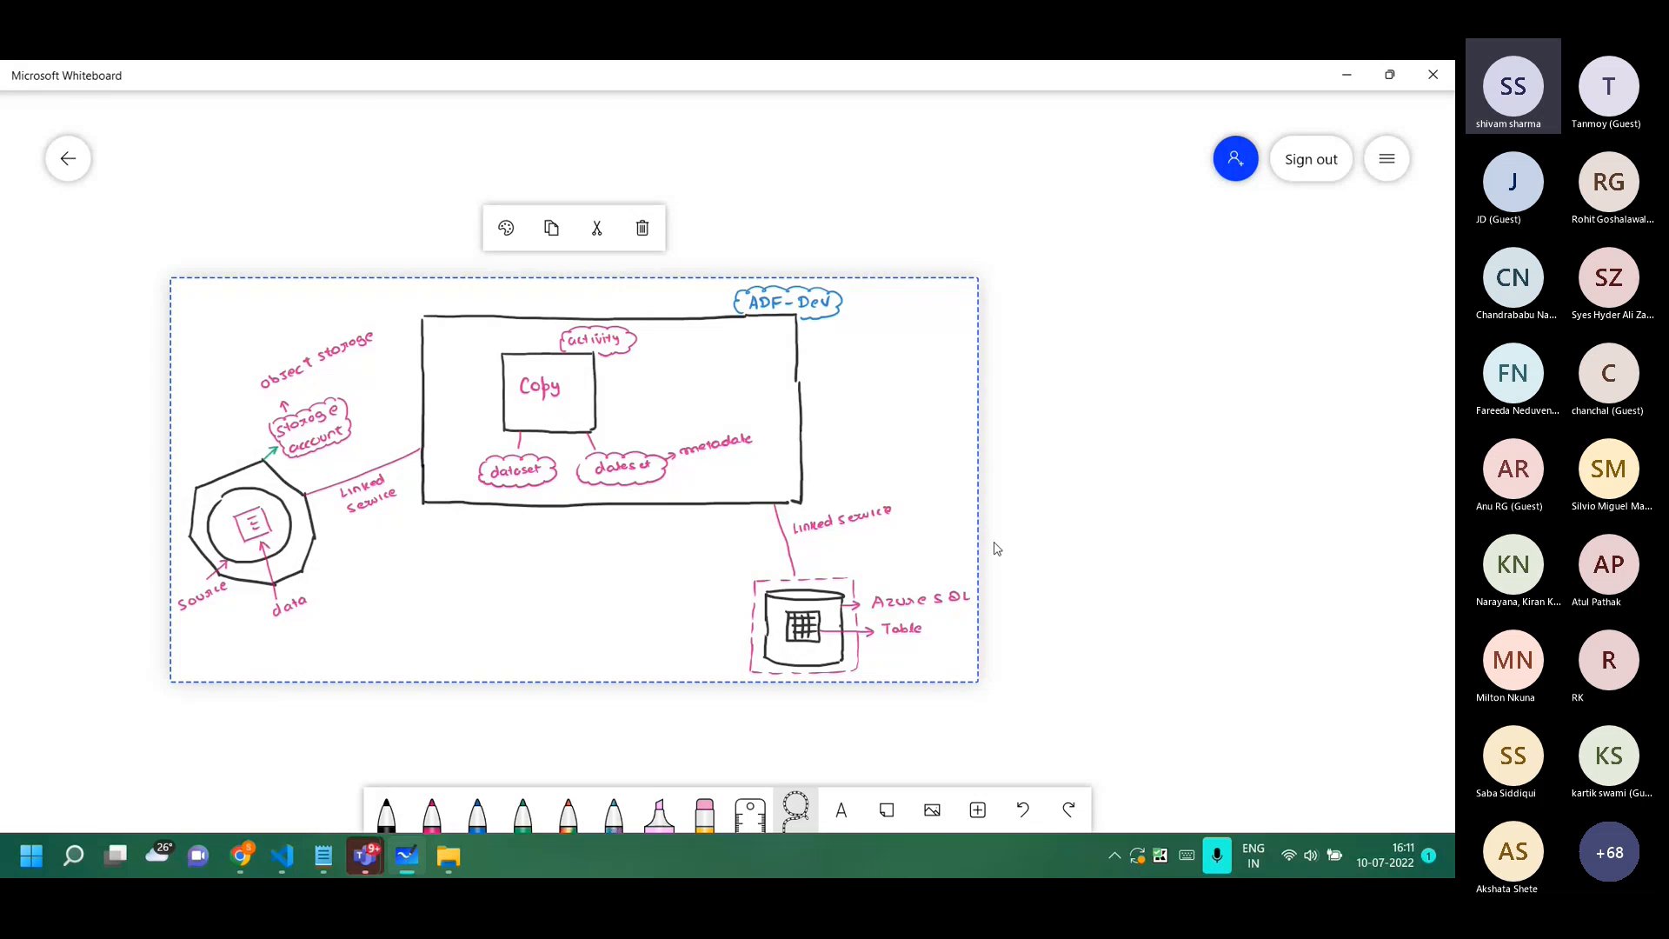
{"action": "left_click_drag", "start_coordinate": [1116, 492], "coordinate": [760, 470]}
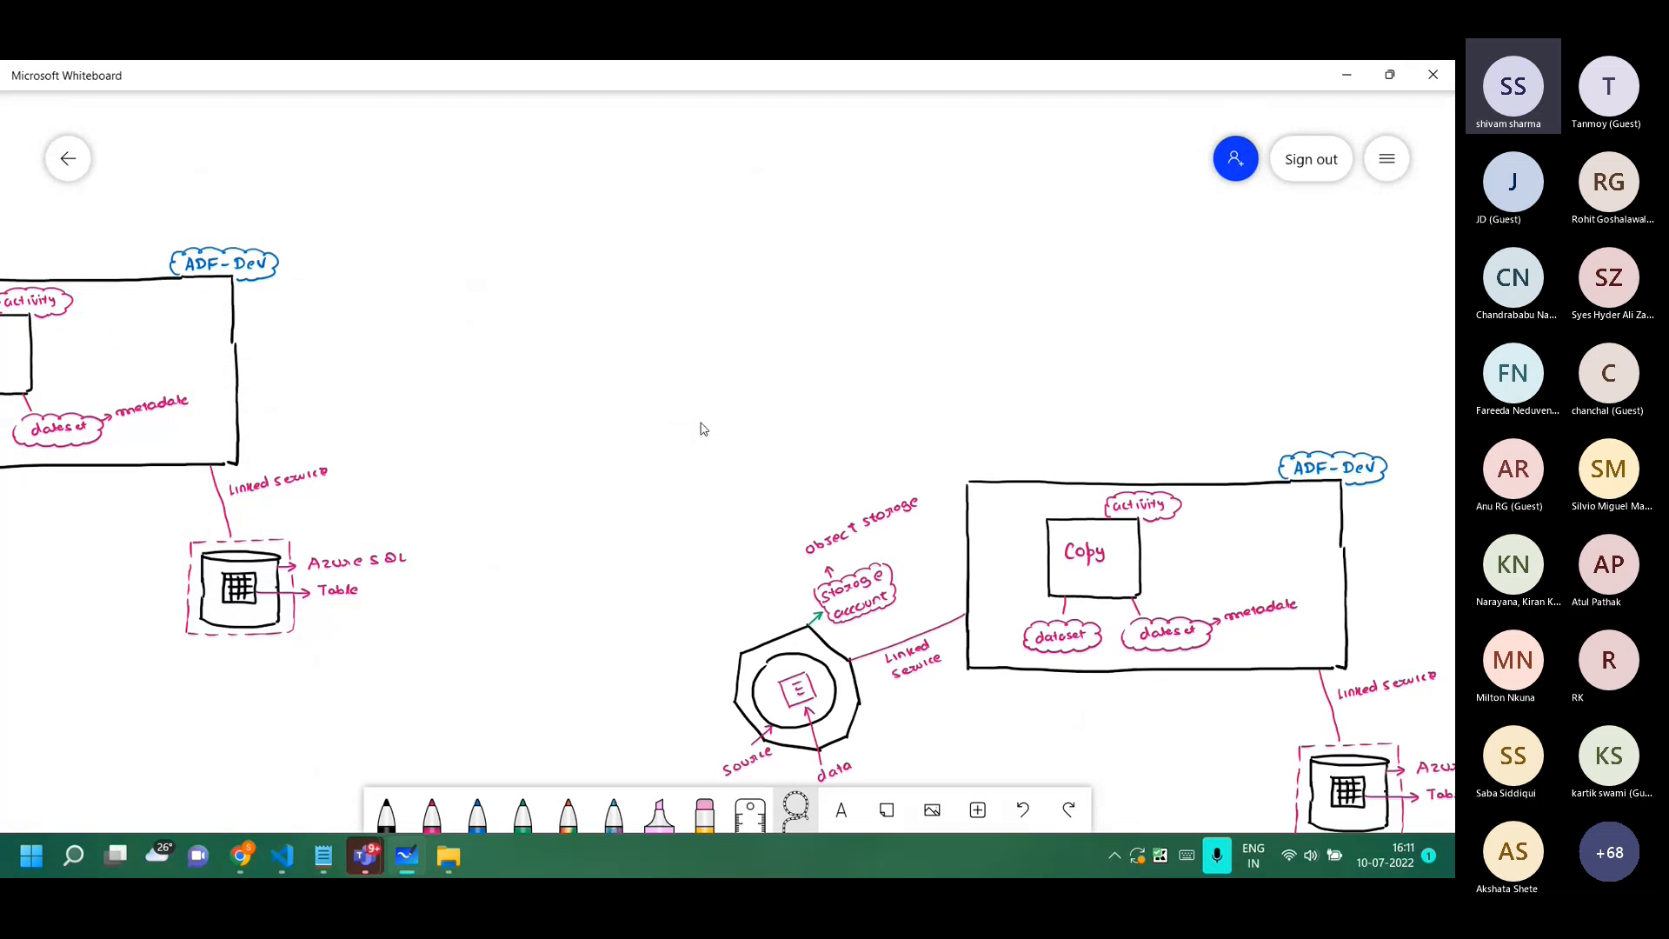
{"action": "left_click_drag", "start_coordinate": [716, 440], "coordinate": [403, 313]}
{"action": "scroll", "coordinate": [402, 313], "scroll_direction": "down", "scroll_amount": 5, "text": "ctrl"}
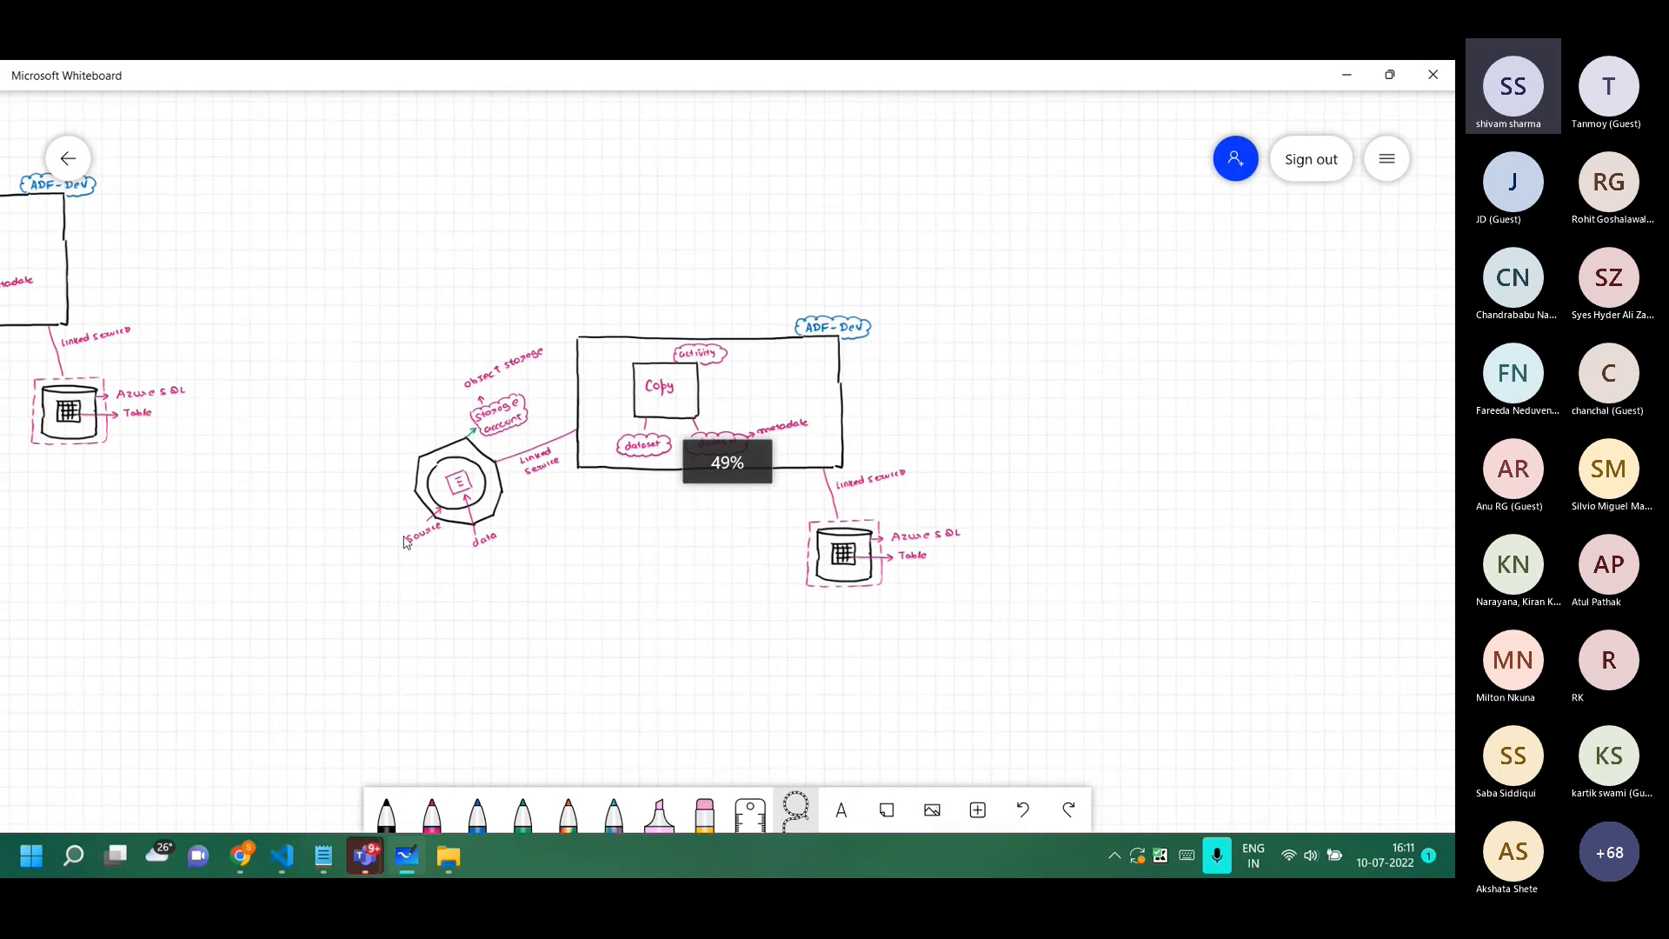
{"action": "mouse_move", "coordinate": [399, 600]}
{"action": "left_mouse_down"}
{"action": "mouse_move", "coordinate": [865, 696]}
{"action": "mouse_move", "coordinate": [401, 587]}
{"action": "left_mouse_up"}
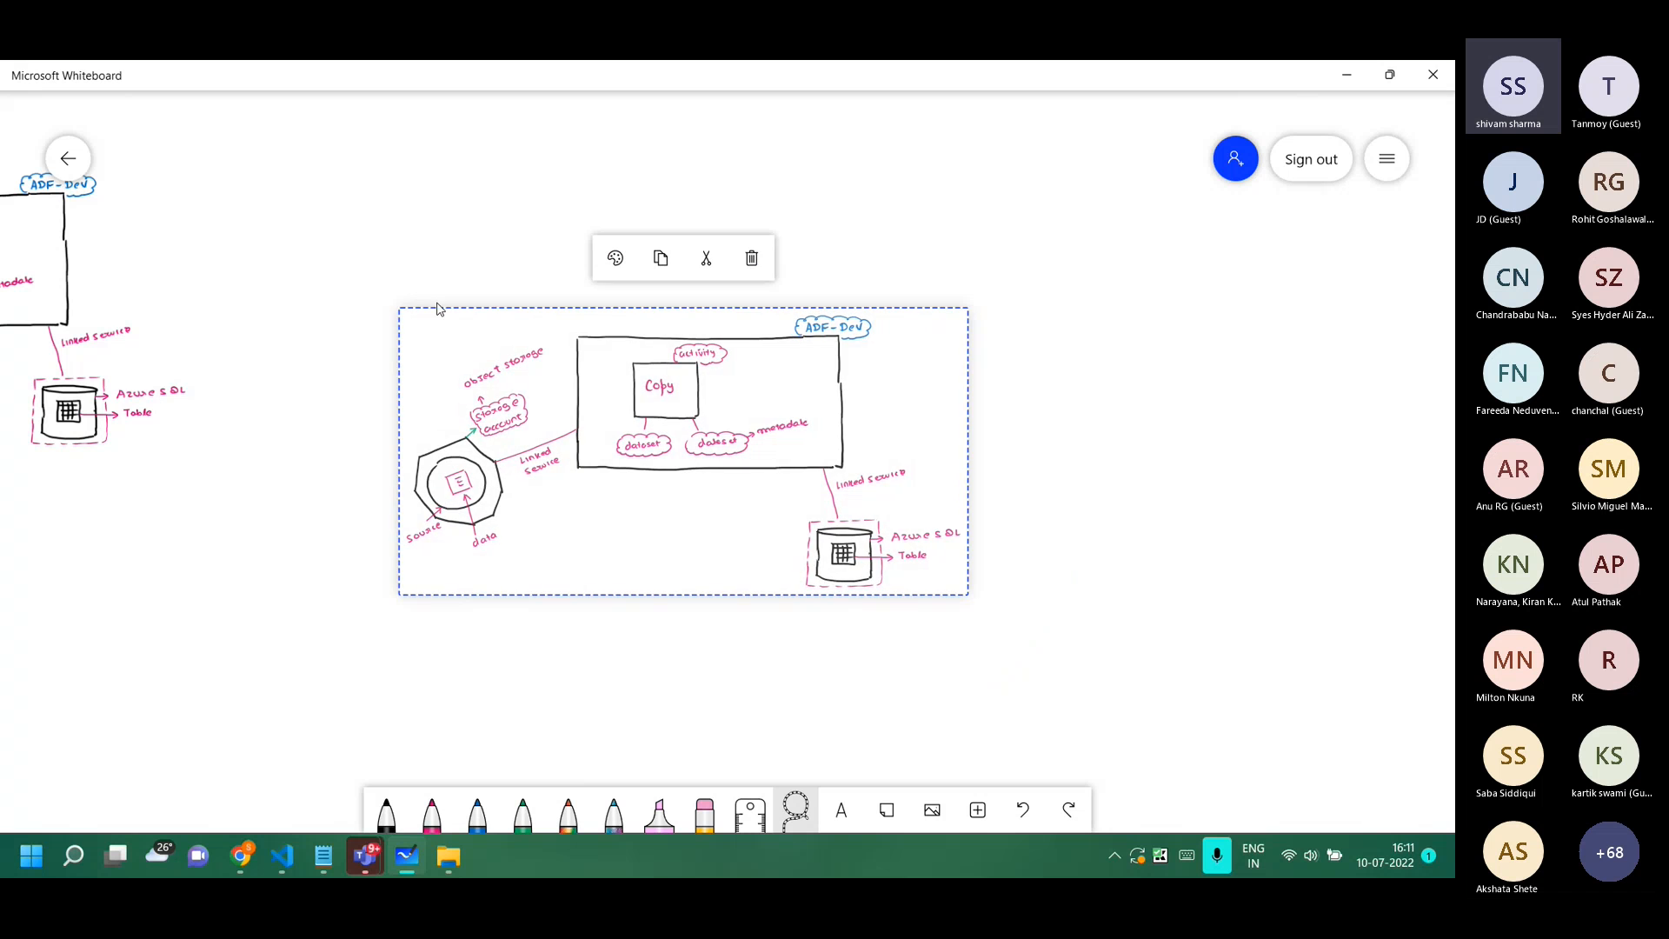
{"action": "mouse_move", "coordinate": [636, 337]}
{"action": "left_mouse_down"}
{"action": "mouse_move", "coordinate": [536, 237]}
{"action": "mouse_move", "coordinate": [509, 165]}
{"action": "mouse_move", "coordinate": [505, 189]}
{"action": "left_mouse_up"}
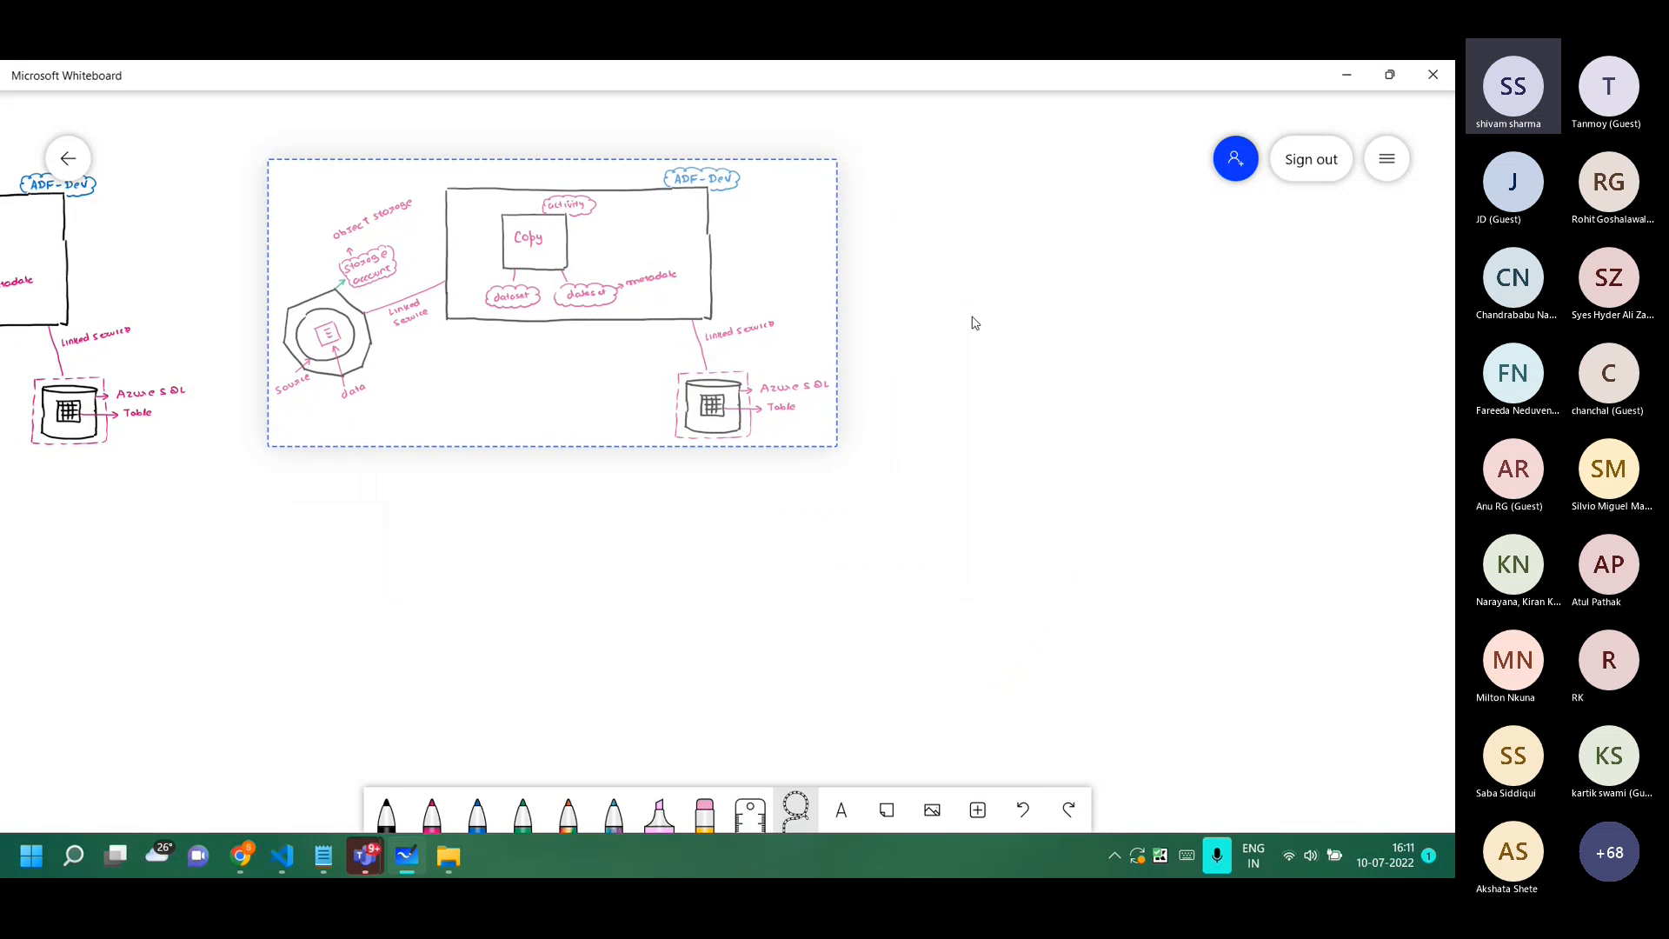
Place another copy of the ADF diagram to the right of the second one, aligned with it.
{"action": "left_click", "coordinate": [963, 324]}
{"action": "left_click_drag", "start_coordinate": [487, 292], "coordinate": [991, 324]}
{"action": "left_click_drag", "start_coordinate": [1029, 569], "coordinate": [345, 643]}
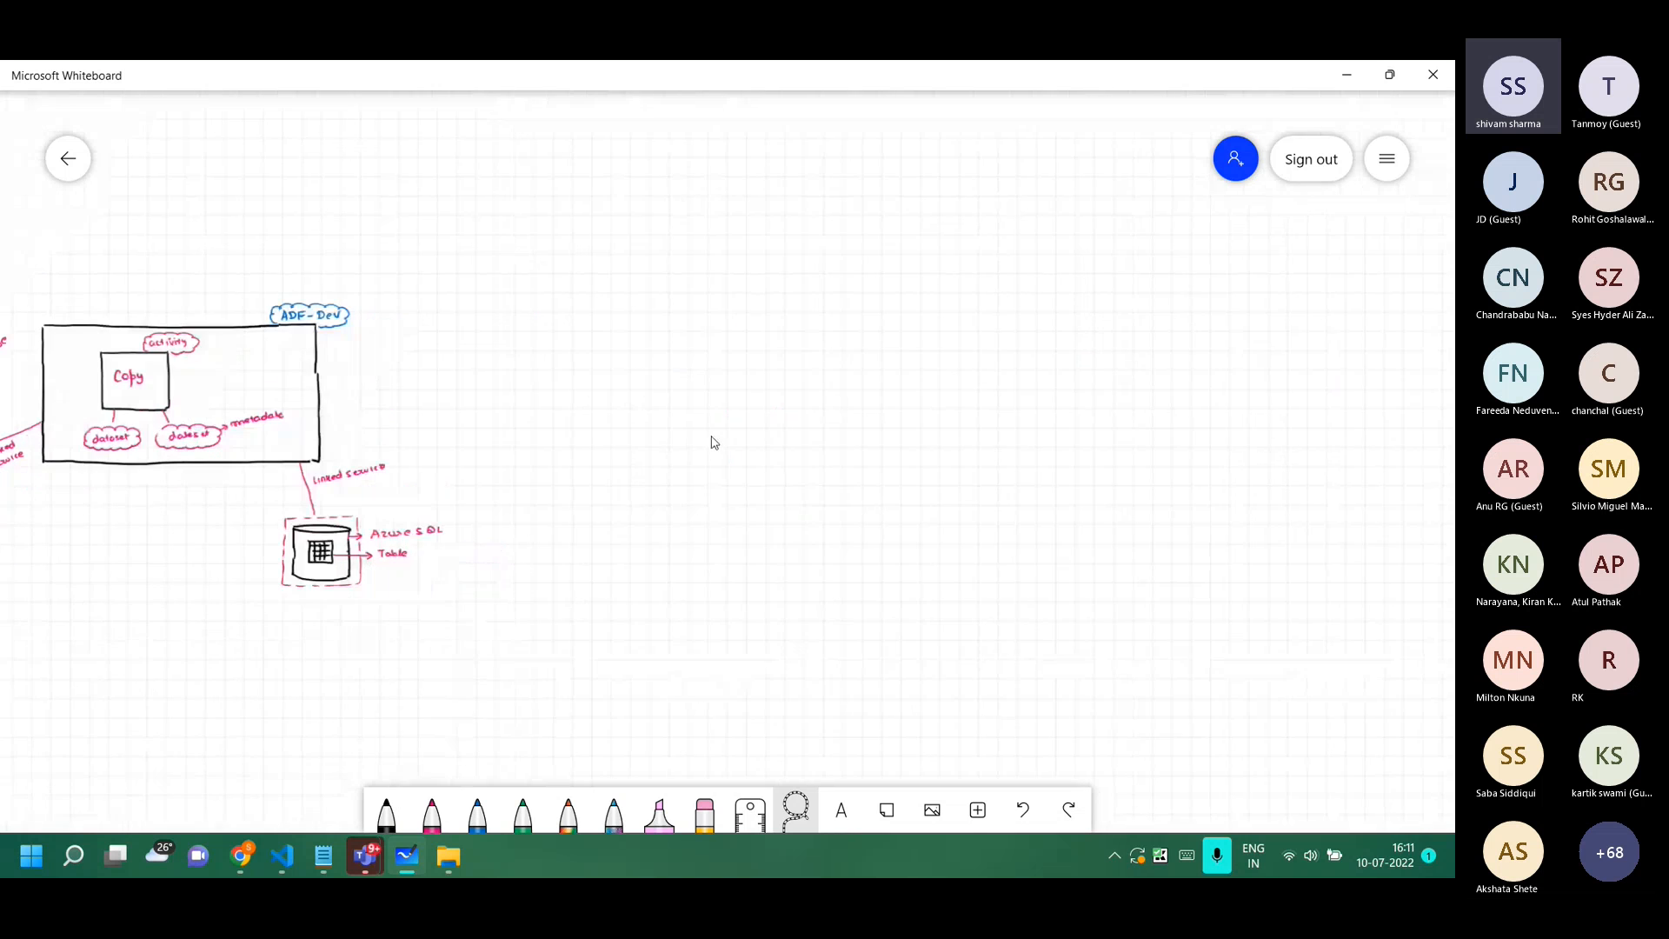
{"action": "left_click_drag", "start_coordinate": [686, 420], "coordinate": [500, 268]}
{"action": "mouse_move", "coordinate": [462, 522]}
{"action": "left_mouse_down"}
{"action": "mouse_move", "coordinate": [1229, 365]}
{"action": "mouse_move", "coordinate": [623, 634]}
{"action": "mouse_move", "coordinate": [420, 517]}
{"action": "left_mouse_up"}
{"action": "mouse_move", "coordinate": [849, 383]}
{"action": "left_mouse_down"}
{"action": "mouse_move", "coordinate": [700, 220]}
{"action": "mouse_move", "coordinate": [685, 236]}
{"action": "left_mouse_up"}
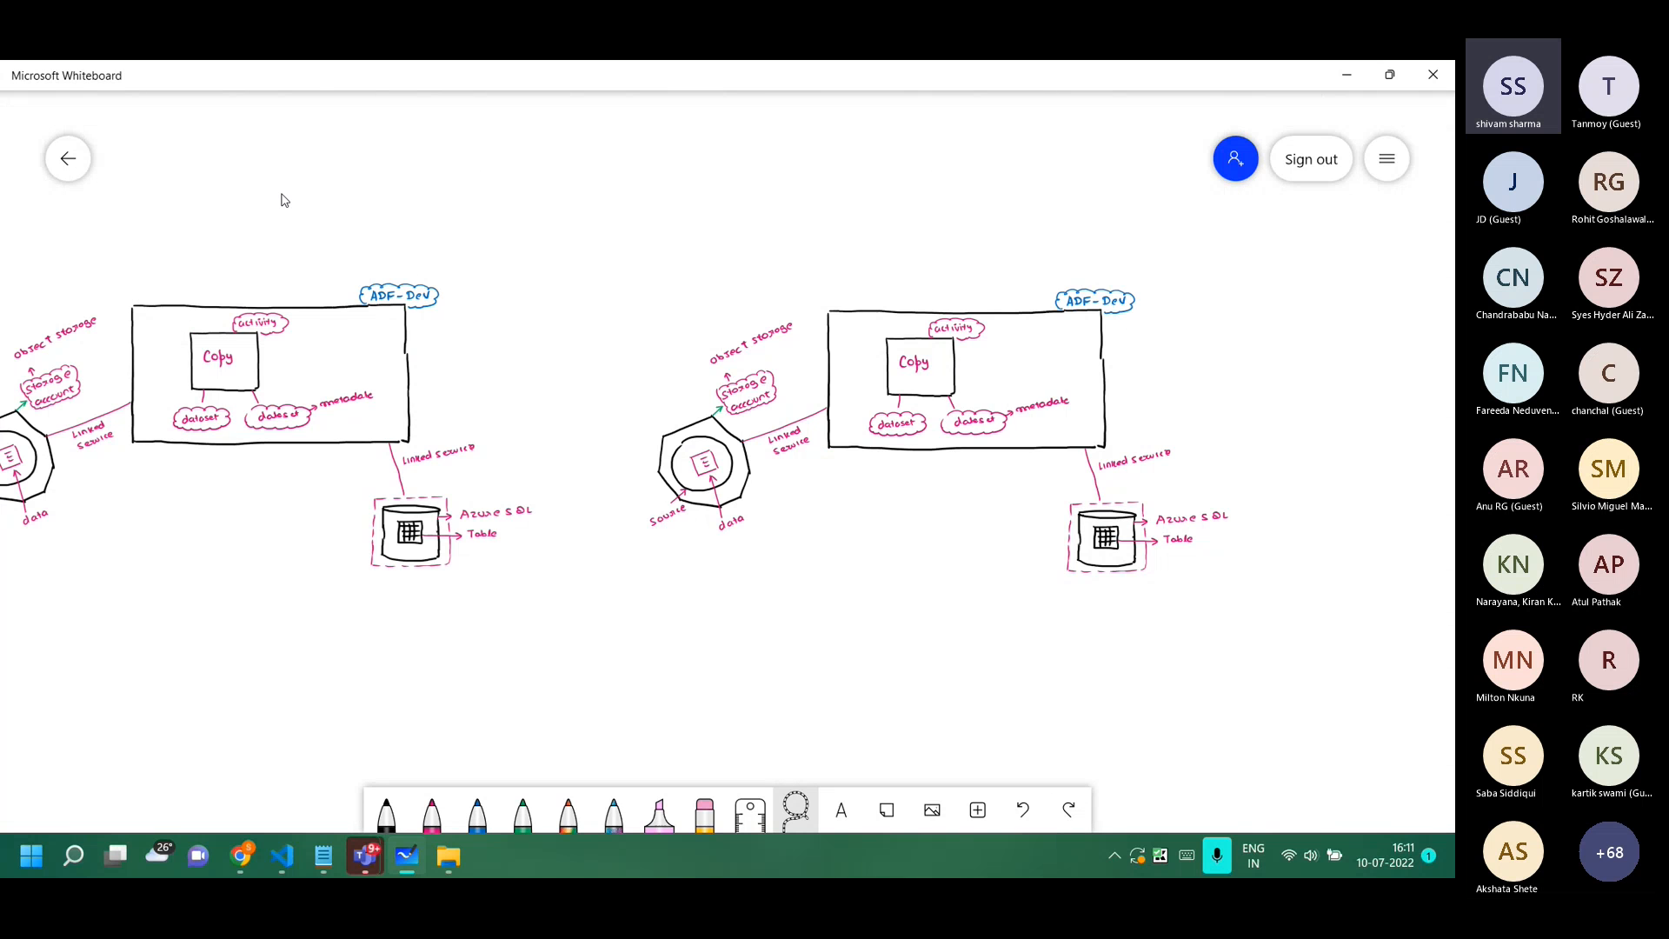
Relabel the second diagram "ADF-UAT" in blue, erasing "Dev" and redrawing the cloud around the name.
{"action": "scroll", "coordinate": [281, 200], "scroll_direction": "up", "scroll_amount": 4}
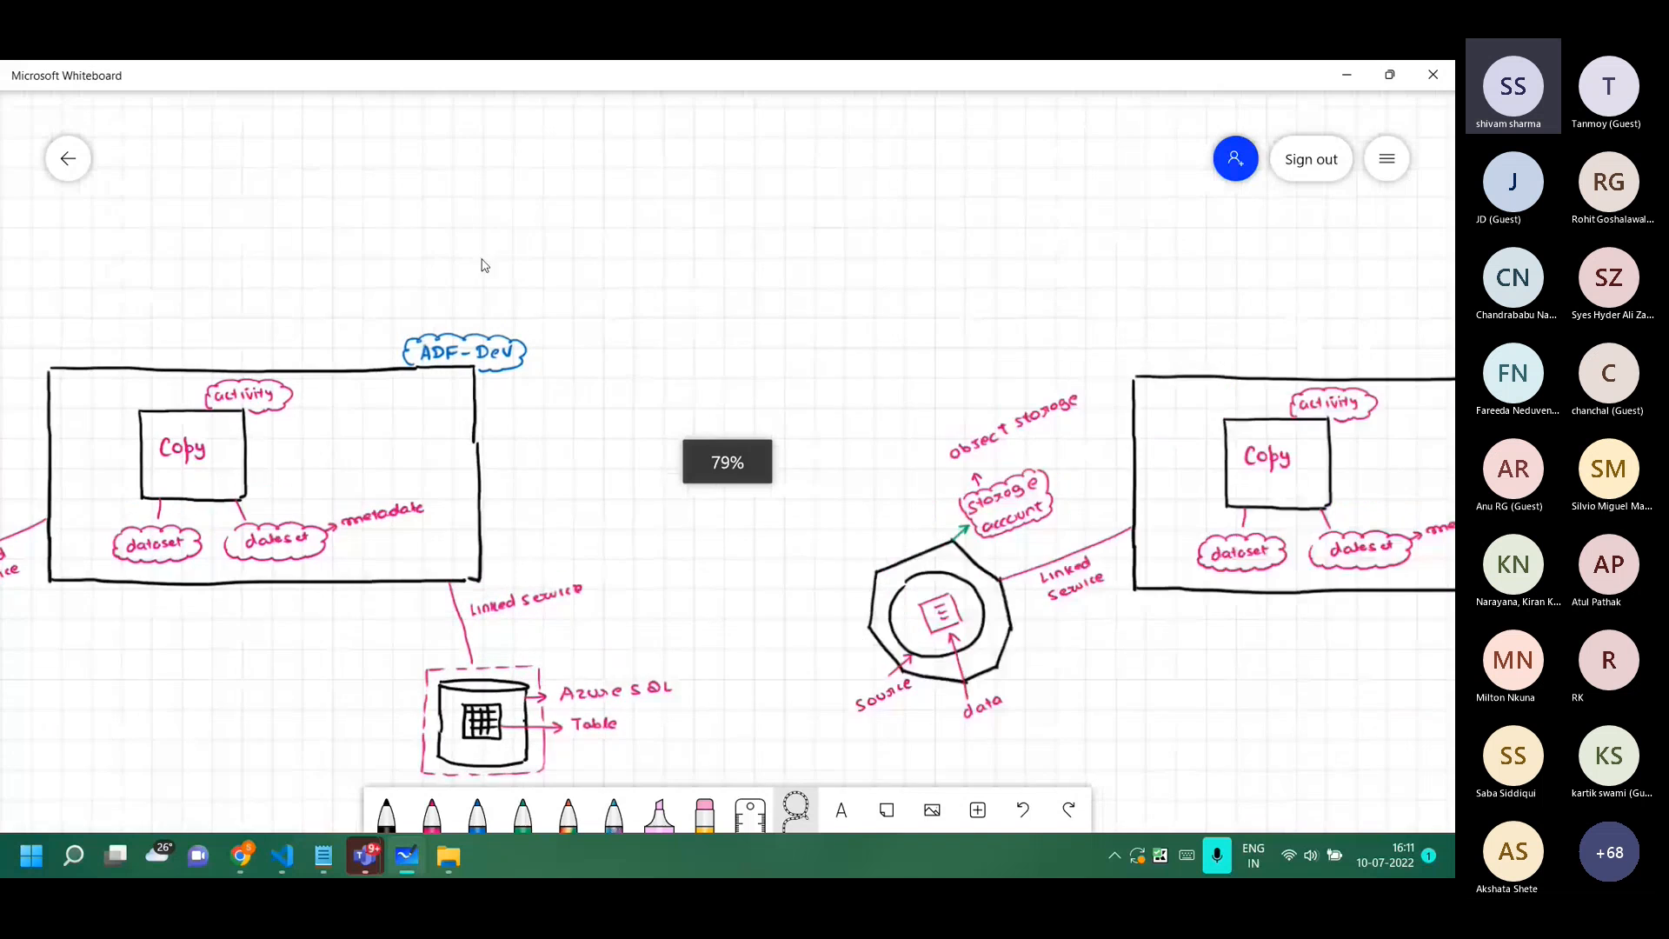
{"action": "left_click_drag", "start_coordinate": [1126, 269], "coordinate": [958, 241]}
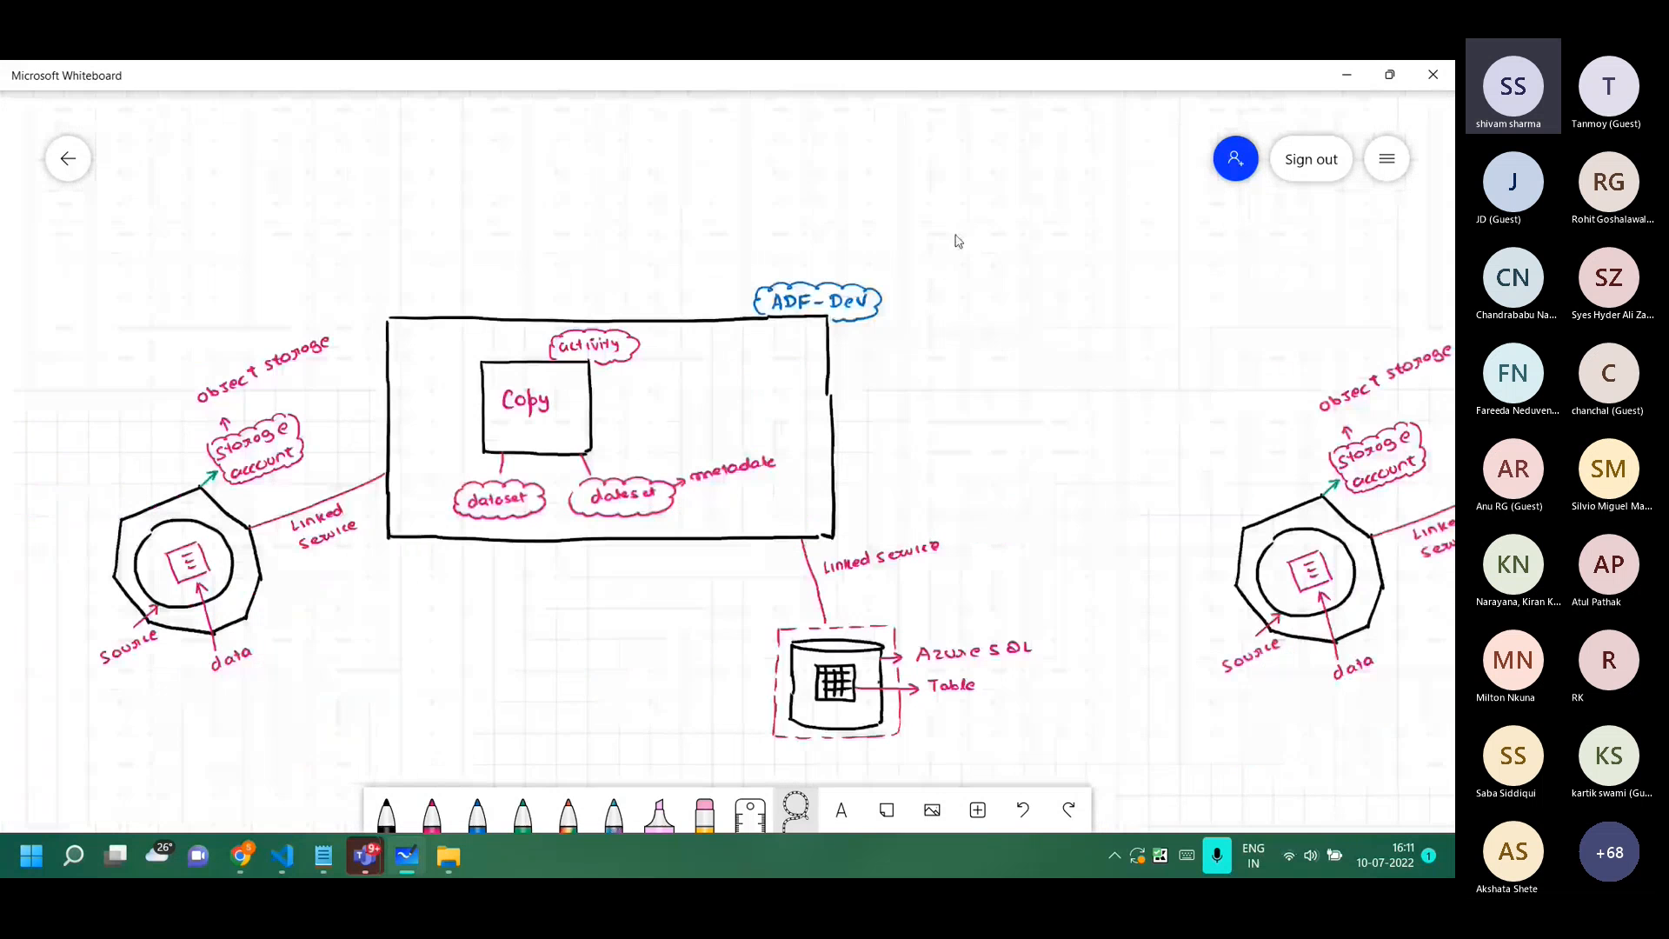
{"action": "left_click", "coordinate": [706, 813]}
{"action": "left_click_drag", "start_coordinate": [817, 300], "coordinate": [850, 290]}
{"action": "left_click", "coordinate": [478, 813]}
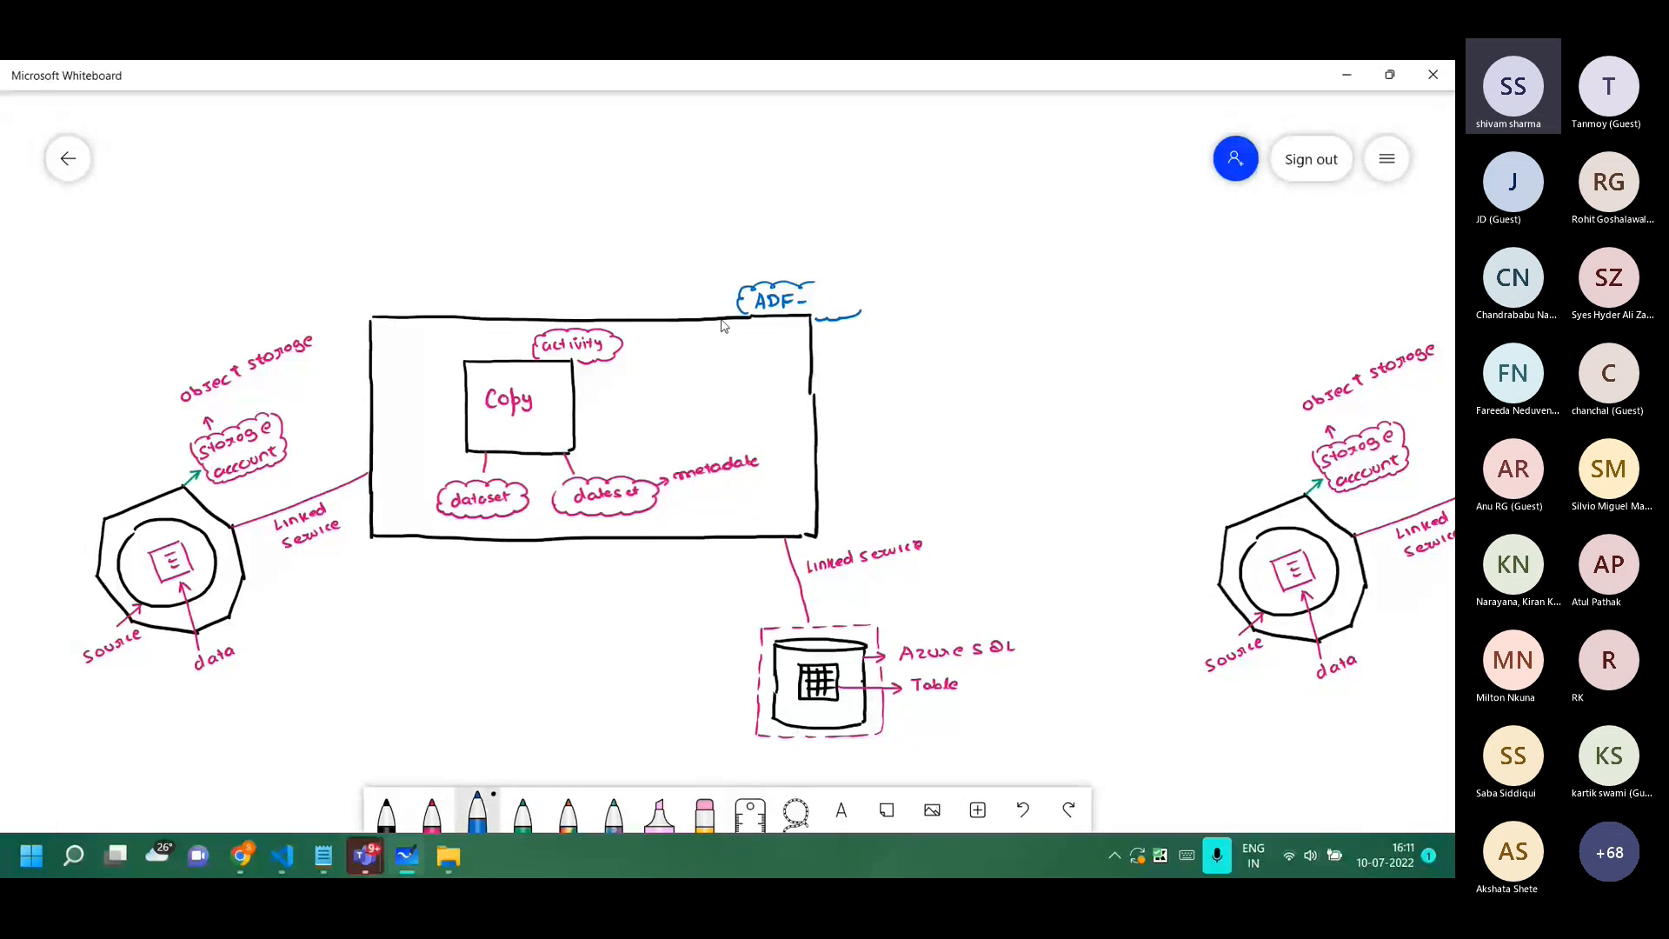
{"action": "left_click_drag", "start_coordinate": [818, 292], "coordinate": [839, 296]}
{"action": "left_click_drag", "start_coordinate": [844, 291], "coordinate": [848, 300]}
{"action": "mouse_move", "coordinate": [820, 280]}
{"action": "left_mouse_down"}
{"action": "mouse_move", "coordinate": [868, 294]}
{"action": "mouse_move", "coordinate": [854, 314]}
{"action": "left_mouse_up"}
Relabel the third diagram "ADF-Prod" in blue, replacing "Dev" and redrawing its cloud outline.
{"action": "left_click_drag", "start_coordinate": [1170, 283], "coordinate": [318, 249]}
{"action": "scroll", "coordinate": [715, 213], "scroll_direction": "up", "scroll_amount": 1}
{"action": "scroll", "coordinate": [716, 213], "scroll_direction": "up", "scroll_amount": 1}
{"action": "left_click_drag", "start_coordinate": [716, 213], "coordinate": [350, 200]}
{"action": "left_click", "coordinate": [704, 813]}
{"action": "mouse_move", "coordinate": [895, 301]}
{"action": "left_mouse_down"}
{"action": "mouse_move", "coordinate": [849, 290]}
{"action": "mouse_move", "coordinate": [939, 286]}
{"action": "mouse_move", "coordinate": [859, 308]}
{"action": "left_mouse_up"}
{"action": "left_click", "coordinate": [477, 813]}
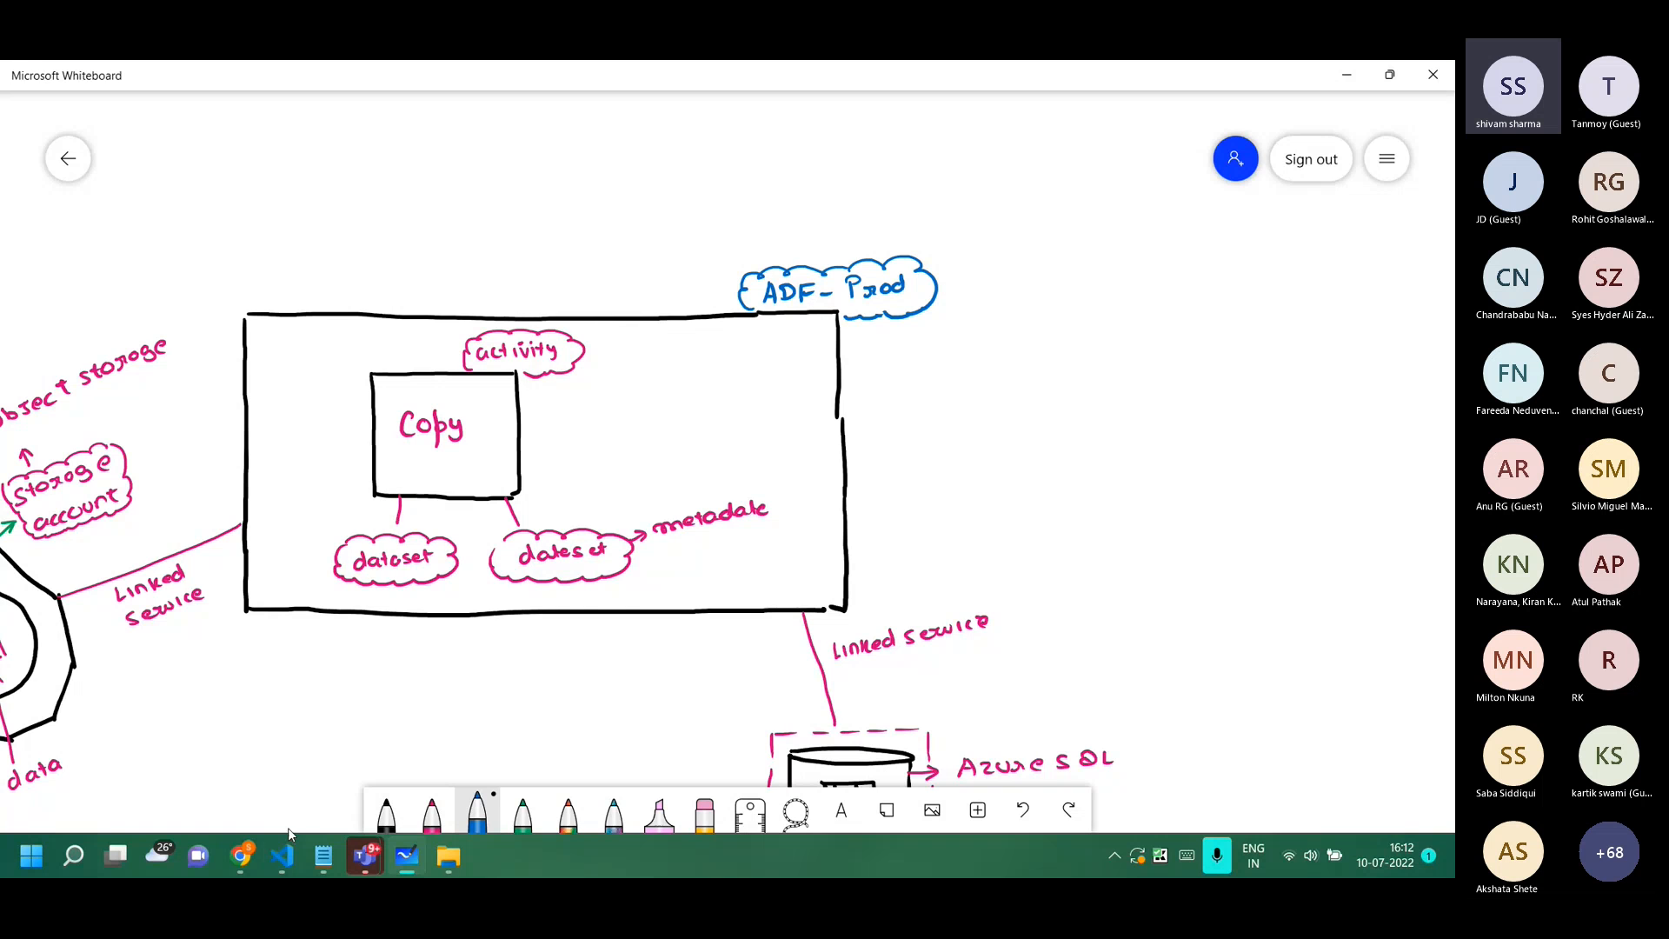
Draw six small blue cubes in two rows of three just below the ADF-Dev rectangle's lower-left corner.
{"action": "left_click", "coordinate": [286, 850]}
{"action": "left_click", "coordinate": [286, 851]}
{"action": "left_click_drag", "start_coordinate": [600, 182], "coordinate": [1252, 67]}
{"action": "left_click_drag", "start_coordinate": [557, 344], "coordinate": [1235, 323]}
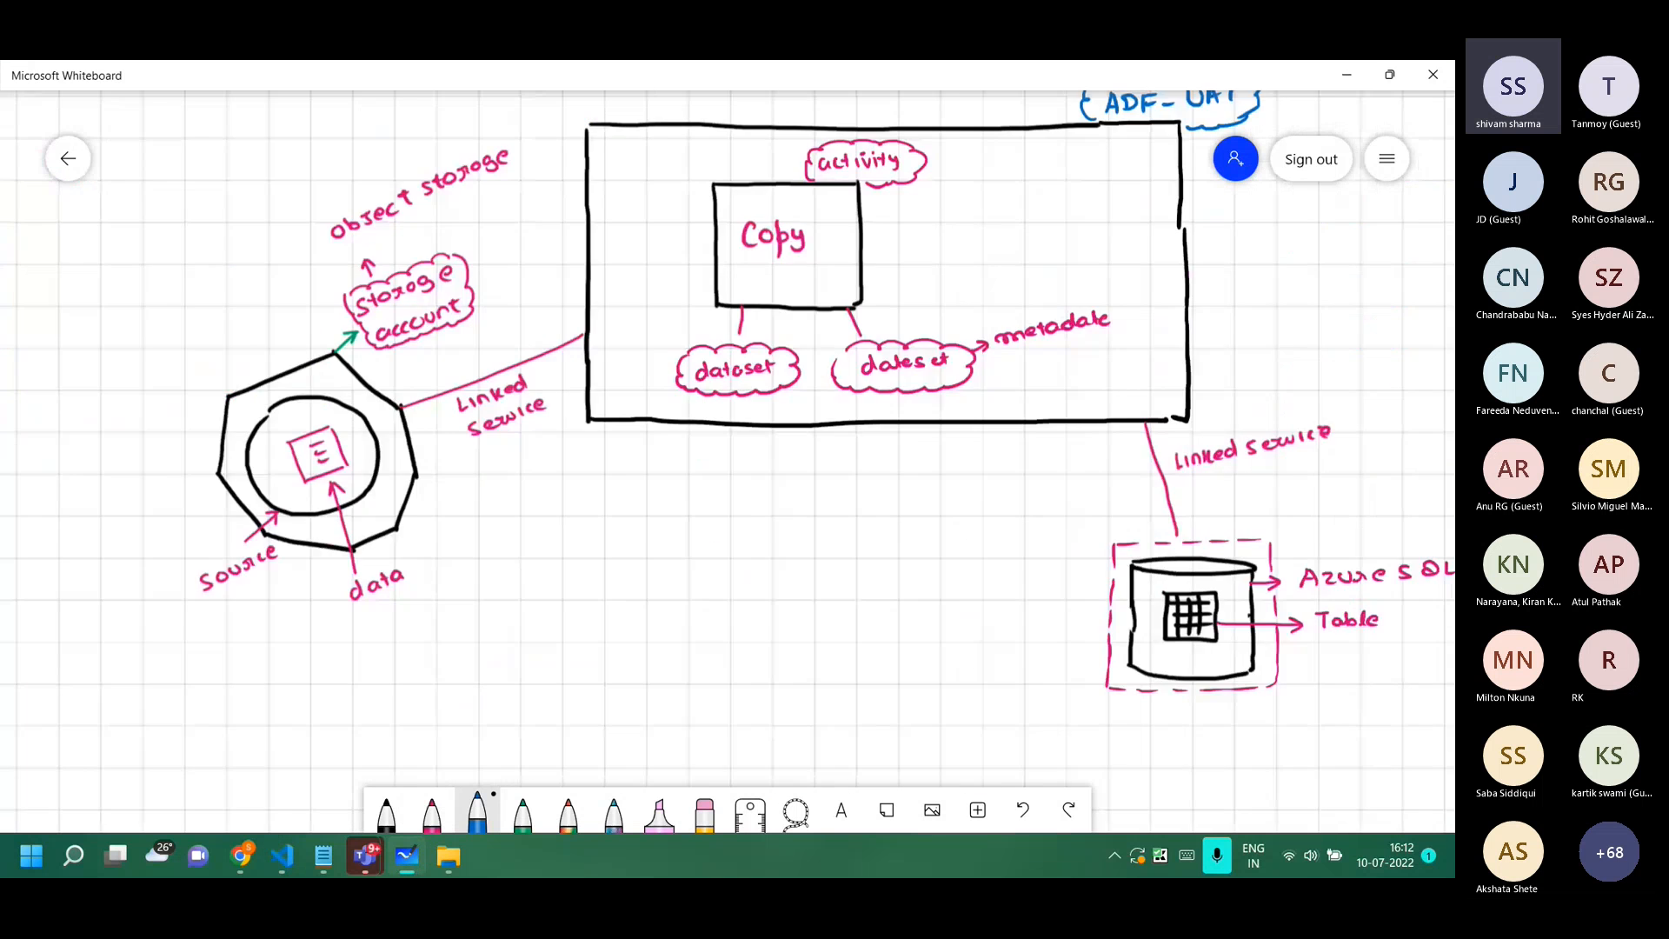
{"action": "mouse_move", "coordinate": [272, 262]}
{"action": "left_mouse_down"}
{"action": "mouse_move", "coordinate": [905, 409]}
{"action": "mouse_move", "coordinate": [1422, 364]}
{"action": "left_mouse_up"}
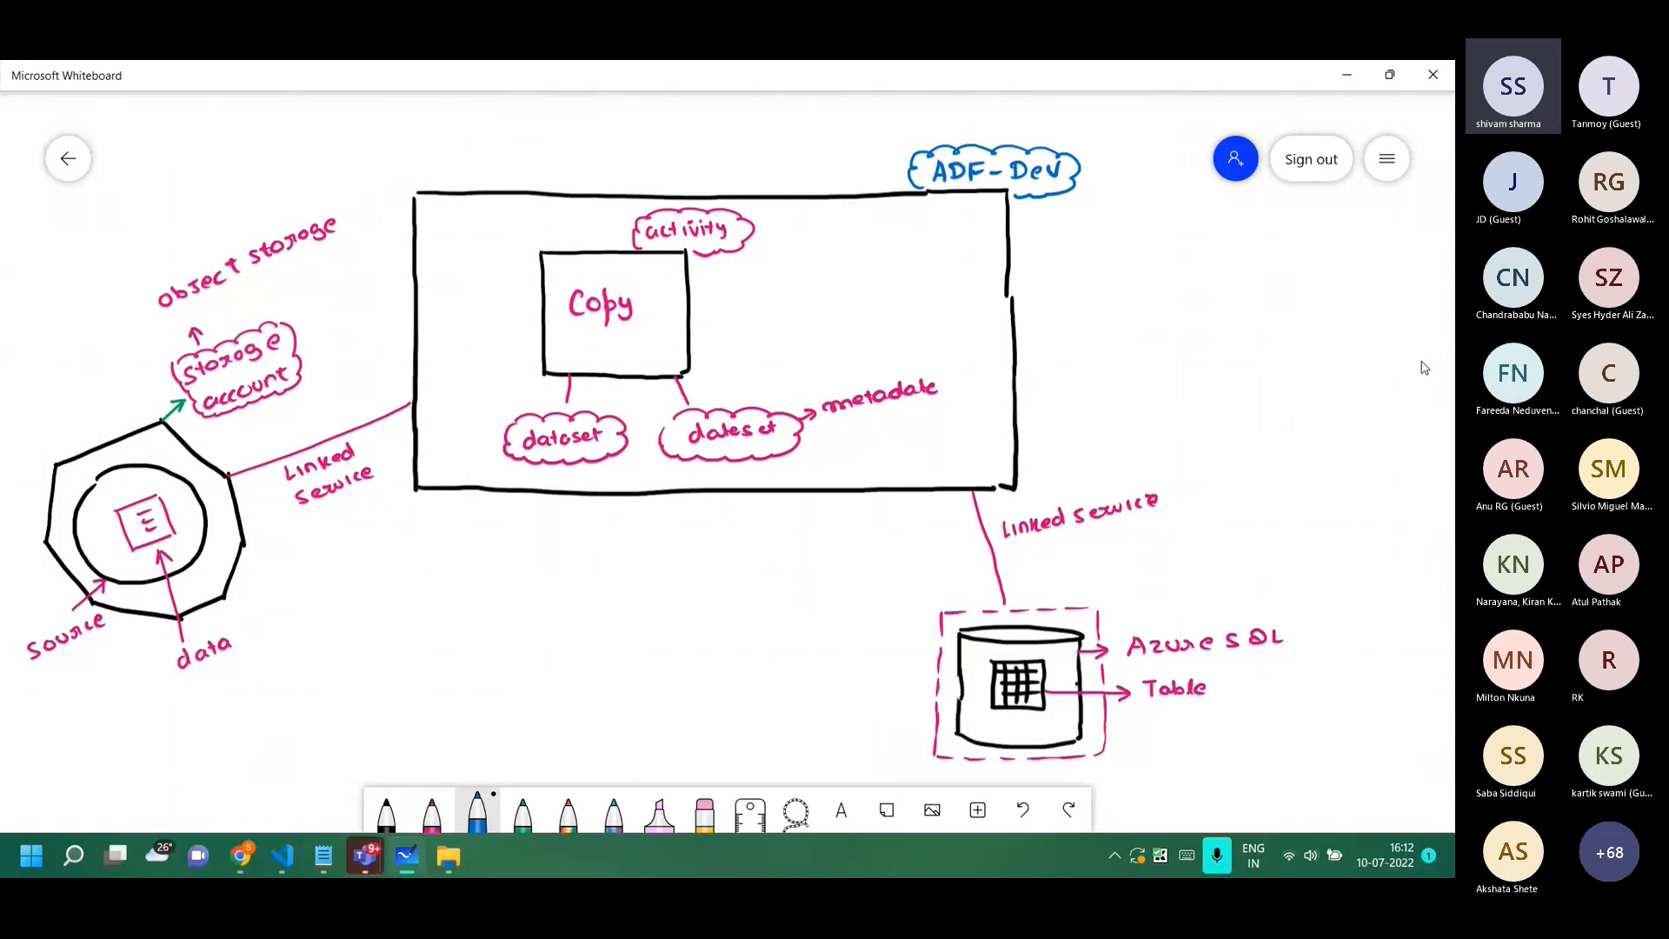
{"action": "scroll", "coordinate": [846, 591], "scroll_direction": "down", "scroll_amount": 2}
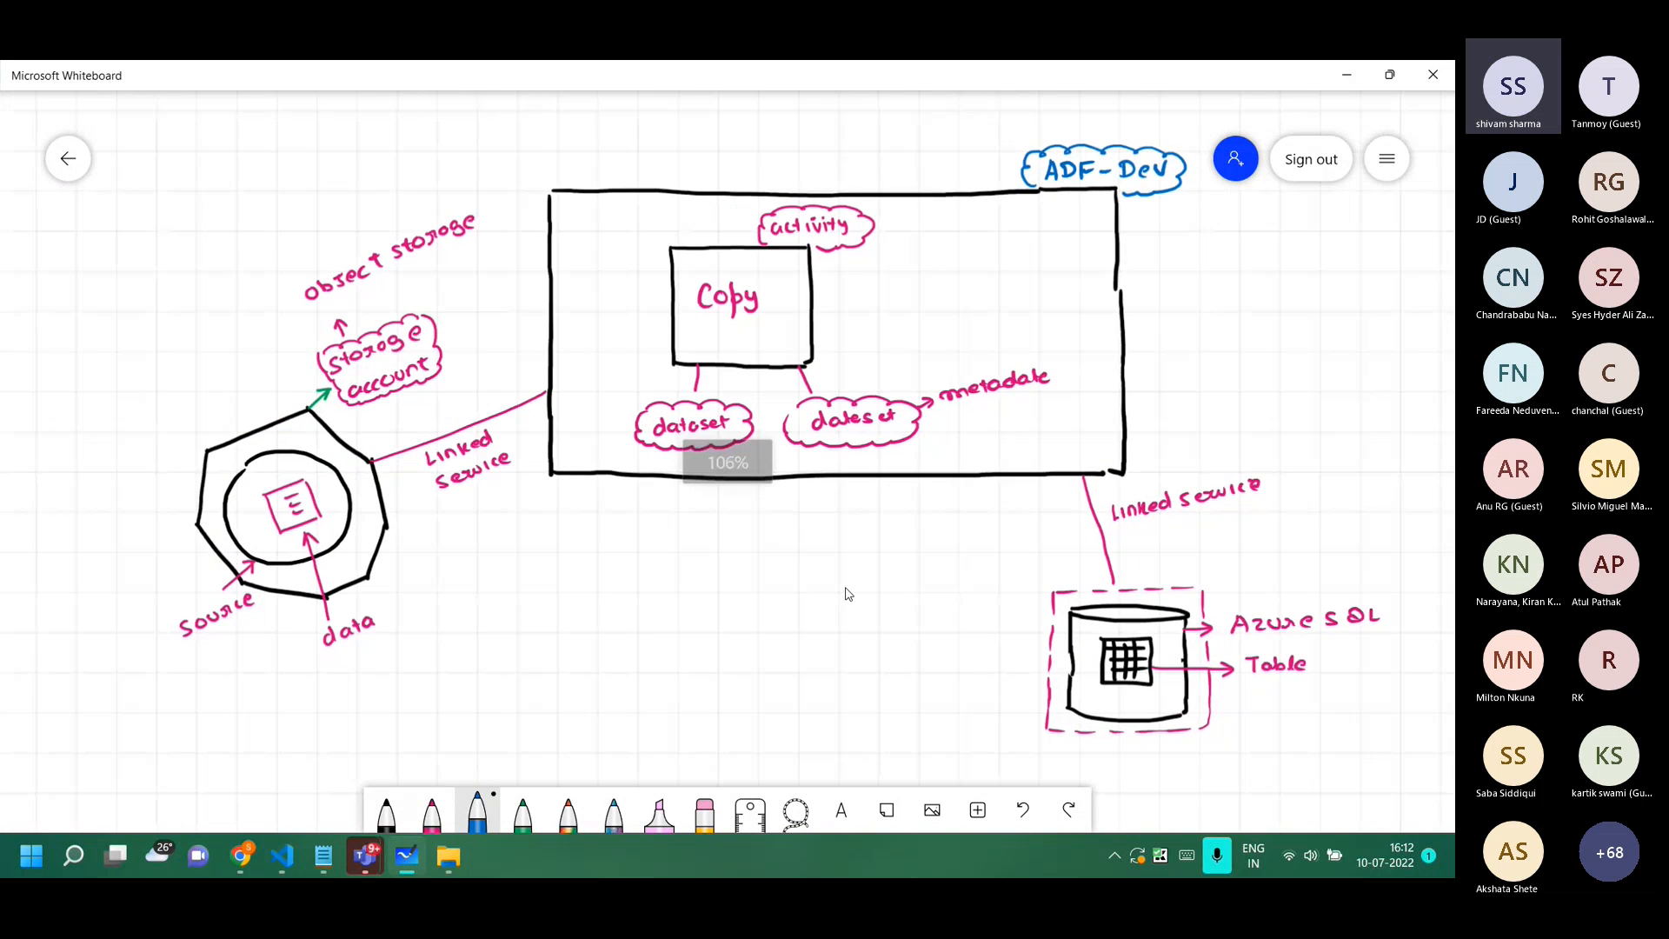
{"action": "left_click", "coordinate": [478, 813]}
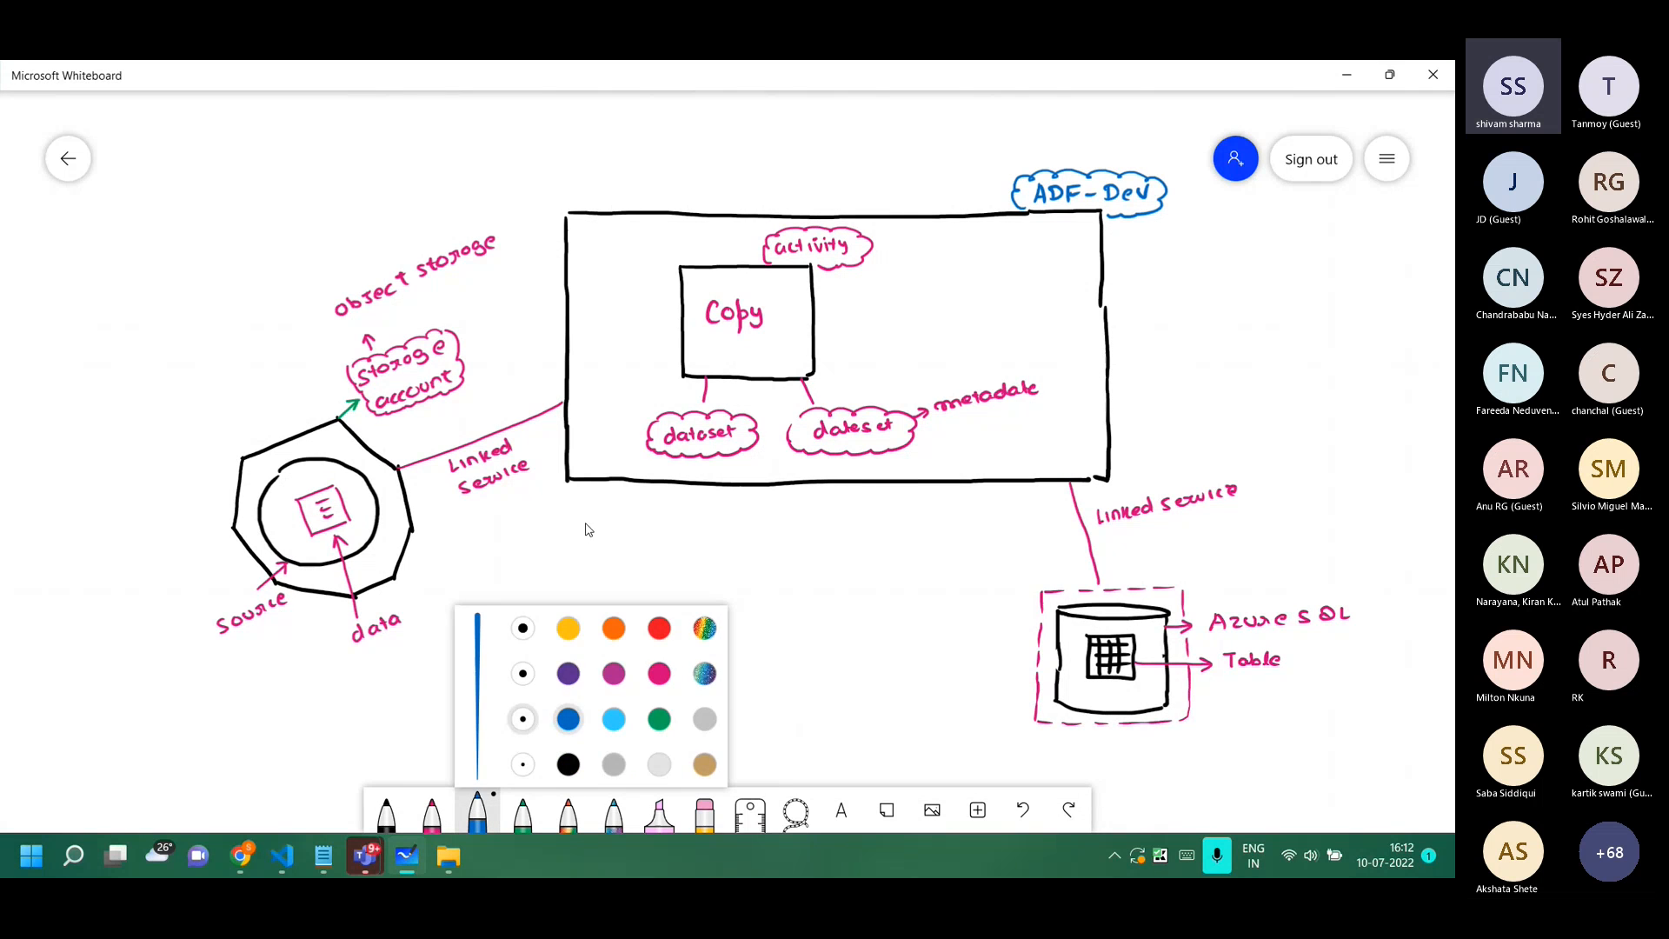
{"action": "left_click", "coordinate": [586, 529]}
{"action": "mouse_move", "coordinate": [585, 520]}
{"action": "left_mouse_down"}
{"action": "mouse_move", "coordinate": [590, 548]}
{"action": "mouse_move", "coordinate": [620, 511]}
{"action": "mouse_move", "coordinate": [612, 544]}
{"action": "mouse_move", "coordinate": [659, 532]}
{"action": "mouse_move", "coordinate": [635, 545]}
{"action": "mouse_move", "coordinate": [647, 512]}
{"action": "mouse_move", "coordinate": [665, 520]}
{"action": "mouse_move", "coordinate": [656, 542]}
{"action": "mouse_move", "coordinate": [702, 534]}
{"action": "mouse_move", "coordinate": [680, 537]}
{"action": "mouse_move", "coordinate": [706, 509]}
{"action": "mouse_move", "coordinate": [709, 534]}
{"action": "left_mouse_up"}
{"action": "mouse_move", "coordinate": [593, 570]}
{"action": "left_mouse_down"}
{"action": "mouse_move", "coordinate": [614, 589]}
{"action": "mouse_move", "coordinate": [598, 574]}
{"action": "mouse_move", "coordinate": [619, 561]}
{"action": "left_mouse_up"}
{"action": "mouse_move", "coordinate": [620, 561]}
{"action": "left_mouse_down"}
{"action": "mouse_move", "coordinate": [621, 588]}
{"action": "mouse_move", "coordinate": [664, 583]}
{"action": "mouse_move", "coordinate": [649, 558]}
{"action": "mouse_move", "coordinate": [671, 556]}
{"action": "mouse_move", "coordinate": [668, 582]}
{"action": "mouse_move", "coordinate": [720, 552]}
{"action": "mouse_move", "coordinate": [718, 580]}
{"action": "left_mouse_up"}
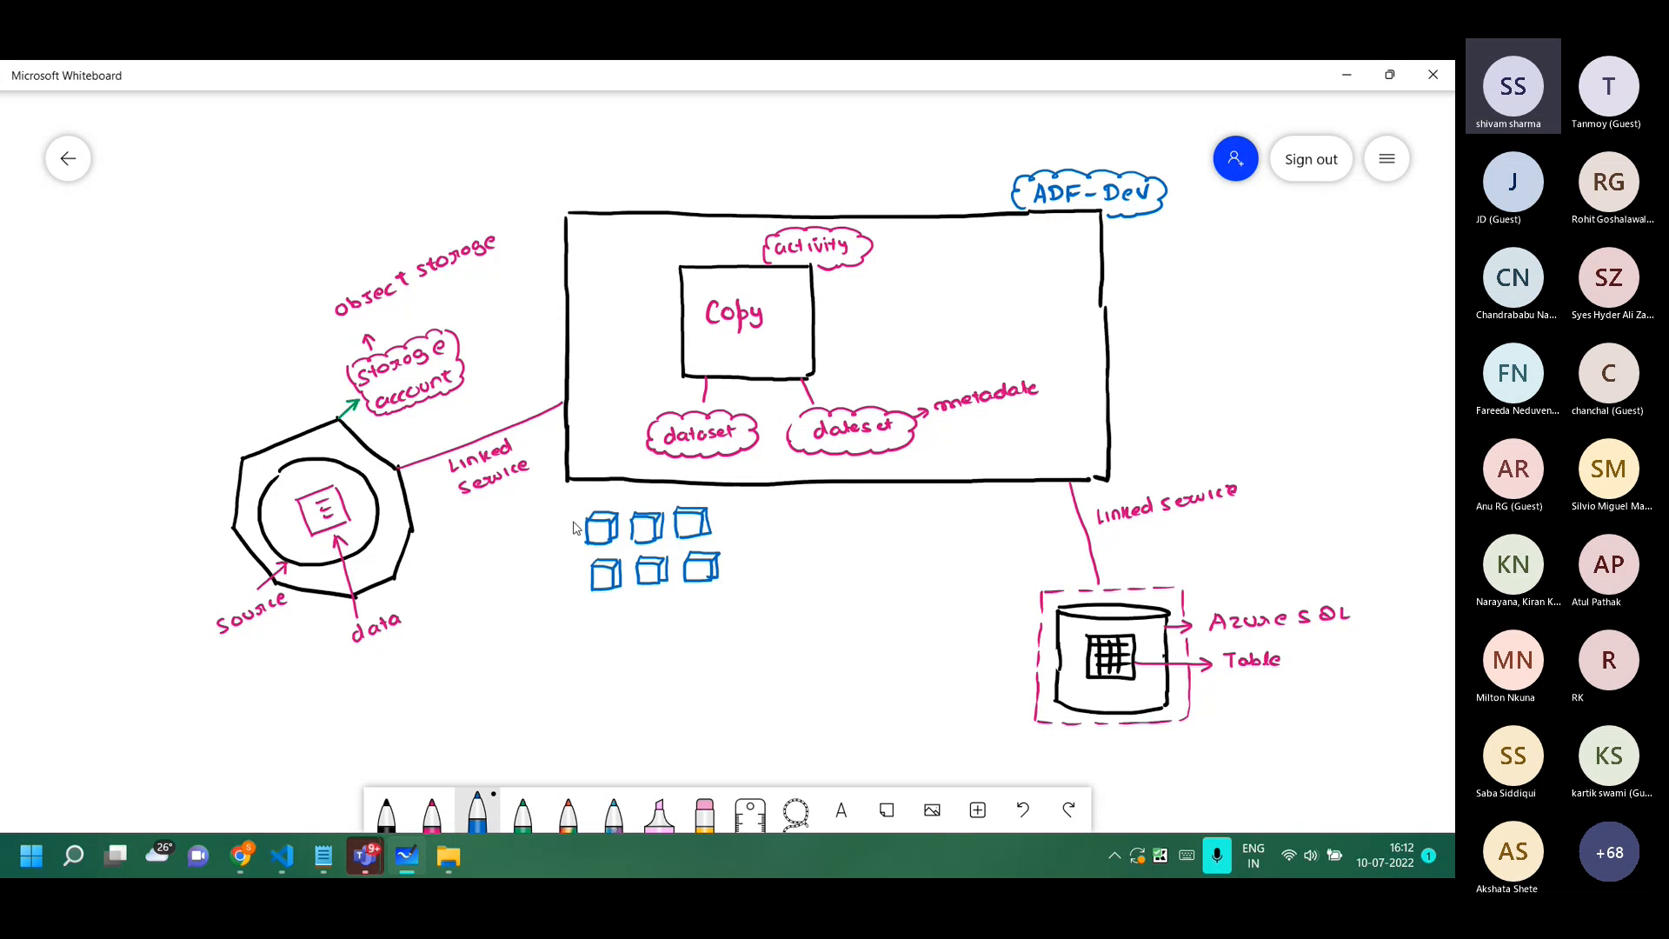
Frame the six cubes with a blue box and label it "Azure Integration Runtime" in a cloud with an arrow.
{"action": "left_click_drag", "start_coordinate": [575, 502], "coordinate": [571, 602]}
{"action": "mouse_move", "coordinate": [574, 501]}
{"action": "left_mouse_down"}
{"action": "mouse_move", "coordinate": [724, 500]}
{"action": "mouse_move", "coordinate": [738, 604]}
{"action": "left_mouse_up"}
{"action": "mouse_move", "coordinate": [571, 603]}
{"action": "left_mouse_down"}
{"action": "mouse_move", "coordinate": [739, 607]}
{"action": "mouse_move", "coordinate": [643, 632]}
{"action": "mouse_move", "coordinate": [638, 616]}
{"action": "mouse_move", "coordinate": [634, 654]}
{"action": "left_mouse_up"}
{"action": "mouse_move", "coordinate": [623, 673]}
{"action": "left_mouse_down"}
{"action": "mouse_move", "coordinate": [687, 675]}
{"action": "mouse_move", "coordinate": [752, 643]}
{"action": "mouse_move", "coordinate": [639, 706]}
{"action": "mouse_move", "coordinate": [660, 715]}
{"action": "mouse_move", "coordinate": [720, 685]}
{"action": "left_mouse_up"}
{"action": "left_click_drag", "start_coordinate": [526, 665], "coordinate": [537, 684]}
{"action": "mouse_move", "coordinate": [525, 675]}
{"action": "left_mouse_down"}
{"action": "mouse_move", "coordinate": [598, 670]}
{"action": "mouse_move", "coordinate": [601, 638]}
{"action": "mouse_move", "coordinate": [663, 633]}
{"action": "left_mouse_up"}
{"action": "mouse_move", "coordinate": [682, 633]}
{"action": "left_mouse_down"}
{"action": "mouse_move", "coordinate": [759, 633]}
{"action": "mouse_move", "coordinate": [718, 718]}
{"action": "mouse_move", "coordinate": [629, 730]}
{"action": "mouse_move", "coordinate": [602, 700]}
{"action": "mouse_move", "coordinate": [514, 668]}
{"action": "left_mouse_up"}
{"action": "left_click", "coordinate": [523, 812]}
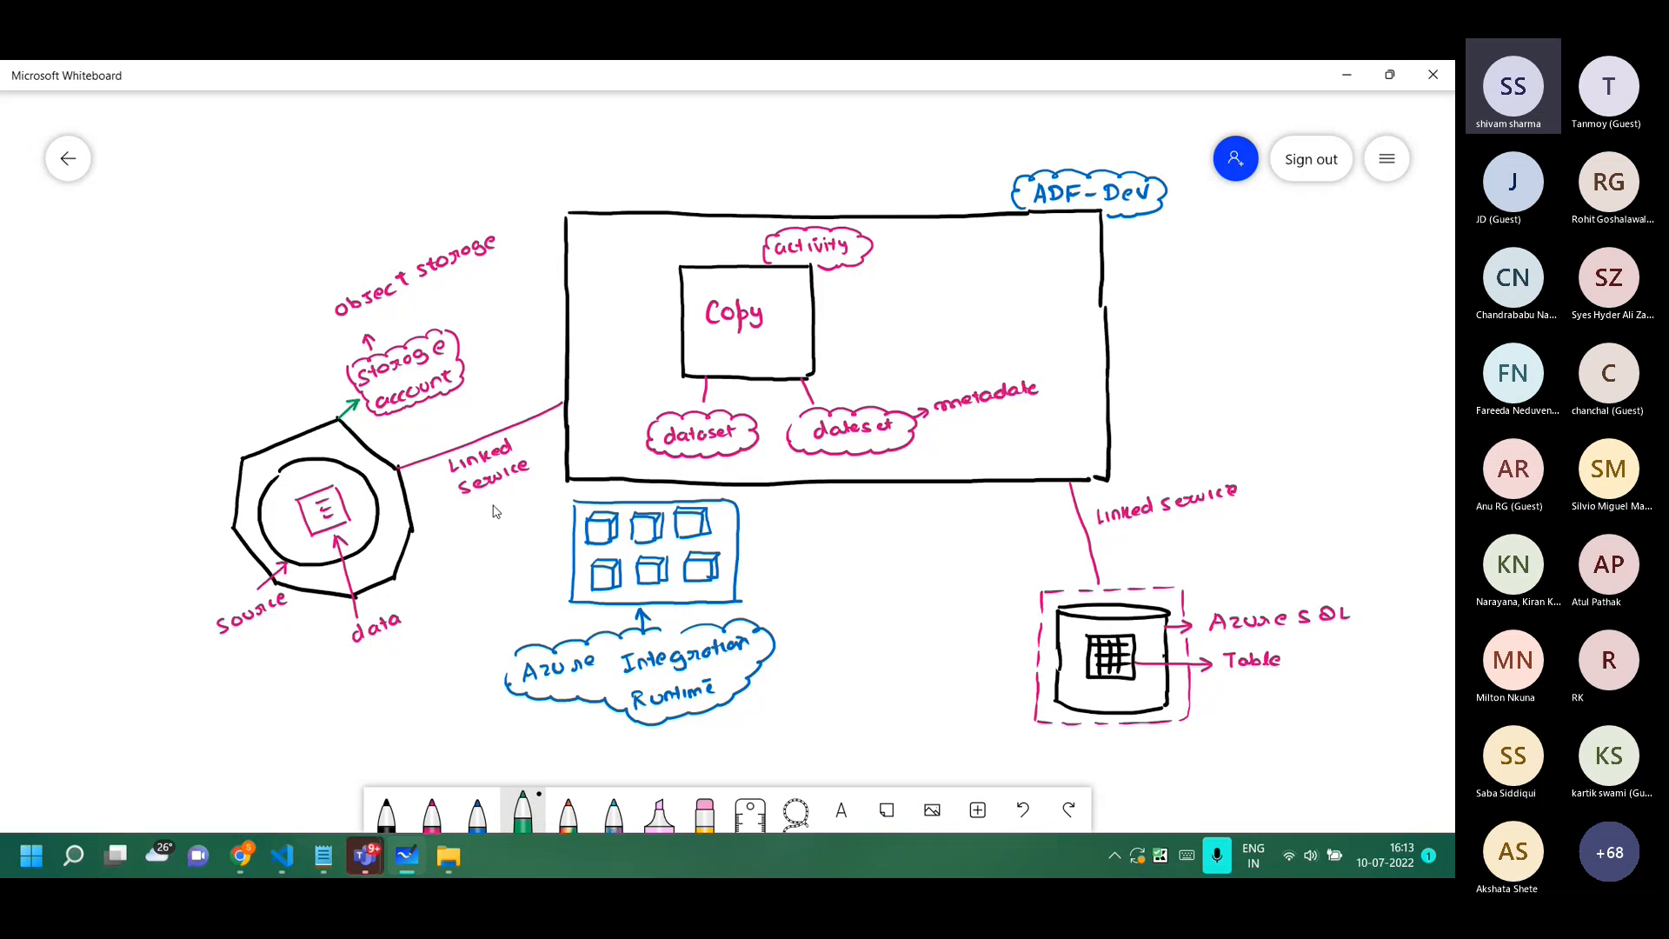
{"action": "left_click_drag", "start_coordinate": [377, 513], "coordinate": [572, 542]}
{"action": "key", "text": "ctrl+z"}
Draw a black flow line from the source data to the integration runtime box and an arrow on to the Azure SQL database.
{"action": "left_click", "coordinate": [394, 818]}
{"action": "left_click_drag", "start_coordinate": [377, 517], "coordinate": [564, 556]}
{"action": "left_click_drag", "start_coordinate": [379, 518], "coordinate": [354, 511]}
{"action": "mouse_move", "coordinate": [740, 553]}
{"action": "left_mouse_down"}
{"action": "mouse_move", "coordinate": [1026, 554]}
{"action": "mouse_move", "coordinate": [1059, 591]}
{"action": "left_mouse_up"}
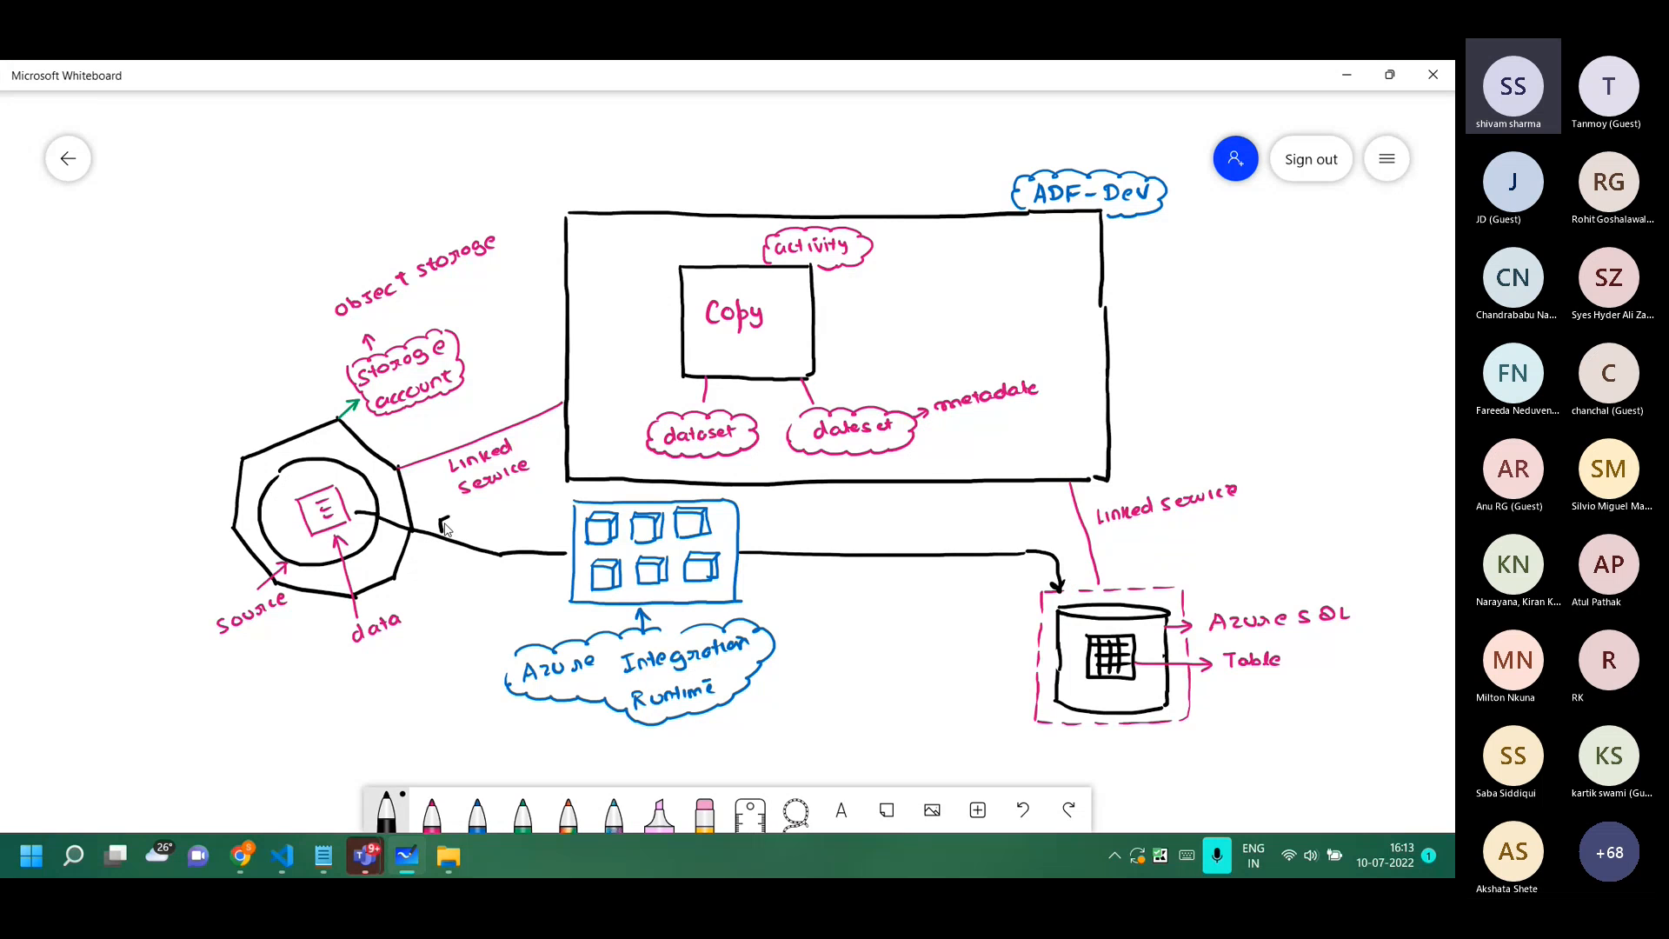
Label the flow line from the source "Extract" and the arrow to the database "Load" in black.
{"action": "left_click", "coordinate": [387, 813]}
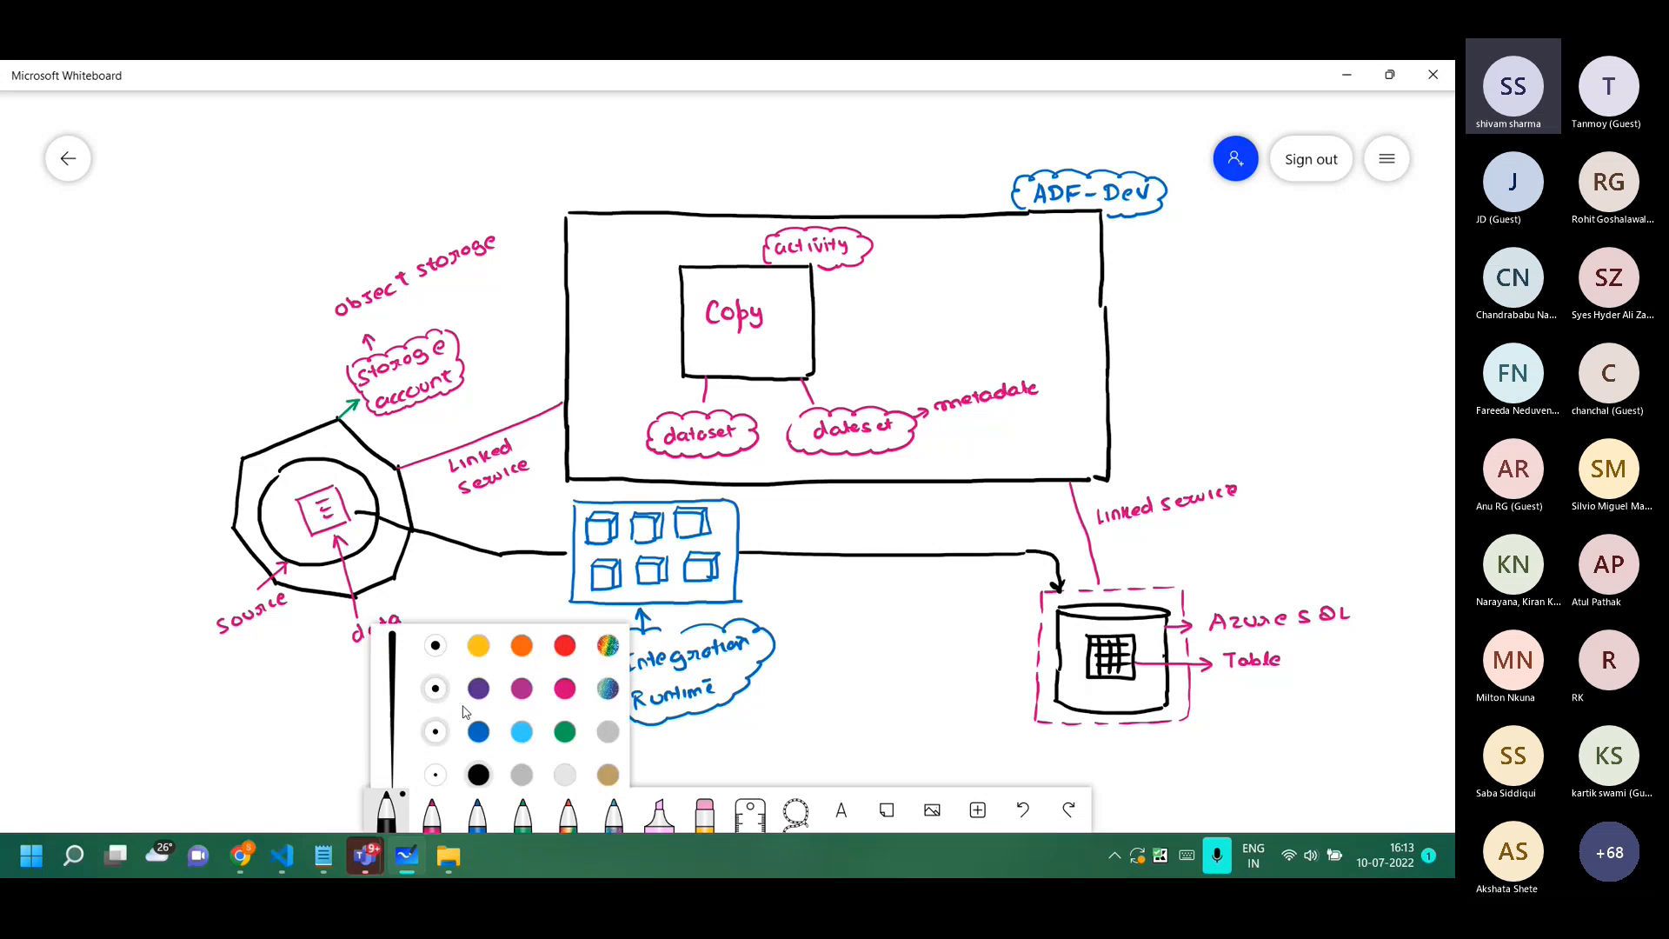
{"action": "left_click_drag", "start_coordinate": [457, 522], "coordinate": [464, 527]}
{"action": "left_click_drag", "start_coordinate": [456, 533], "coordinate": [478, 533]}
{"action": "mouse_move", "coordinate": [478, 523]}
{"action": "left_mouse_down"}
{"action": "mouse_move", "coordinate": [469, 533]}
{"action": "mouse_move", "coordinate": [497, 525]}
{"action": "left_mouse_up"}
{"action": "left_click_drag", "start_coordinate": [507, 526], "coordinate": [518, 533]}
{"action": "mouse_move", "coordinate": [526, 513]}
{"action": "left_mouse_down"}
{"action": "mouse_move", "coordinate": [527, 532]}
{"action": "mouse_move", "coordinate": [536, 514]}
{"action": "left_mouse_up"}
{"action": "left_click_drag", "start_coordinate": [908, 529], "coordinate": [918, 546]}
{"action": "left_click_drag", "start_coordinate": [930, 538], "coordinate": [957, 546]}
Shade cubes inside the integration runtime box with a light blue highlighter.
{"action": "left_click", "coordinate": [663, 812]}
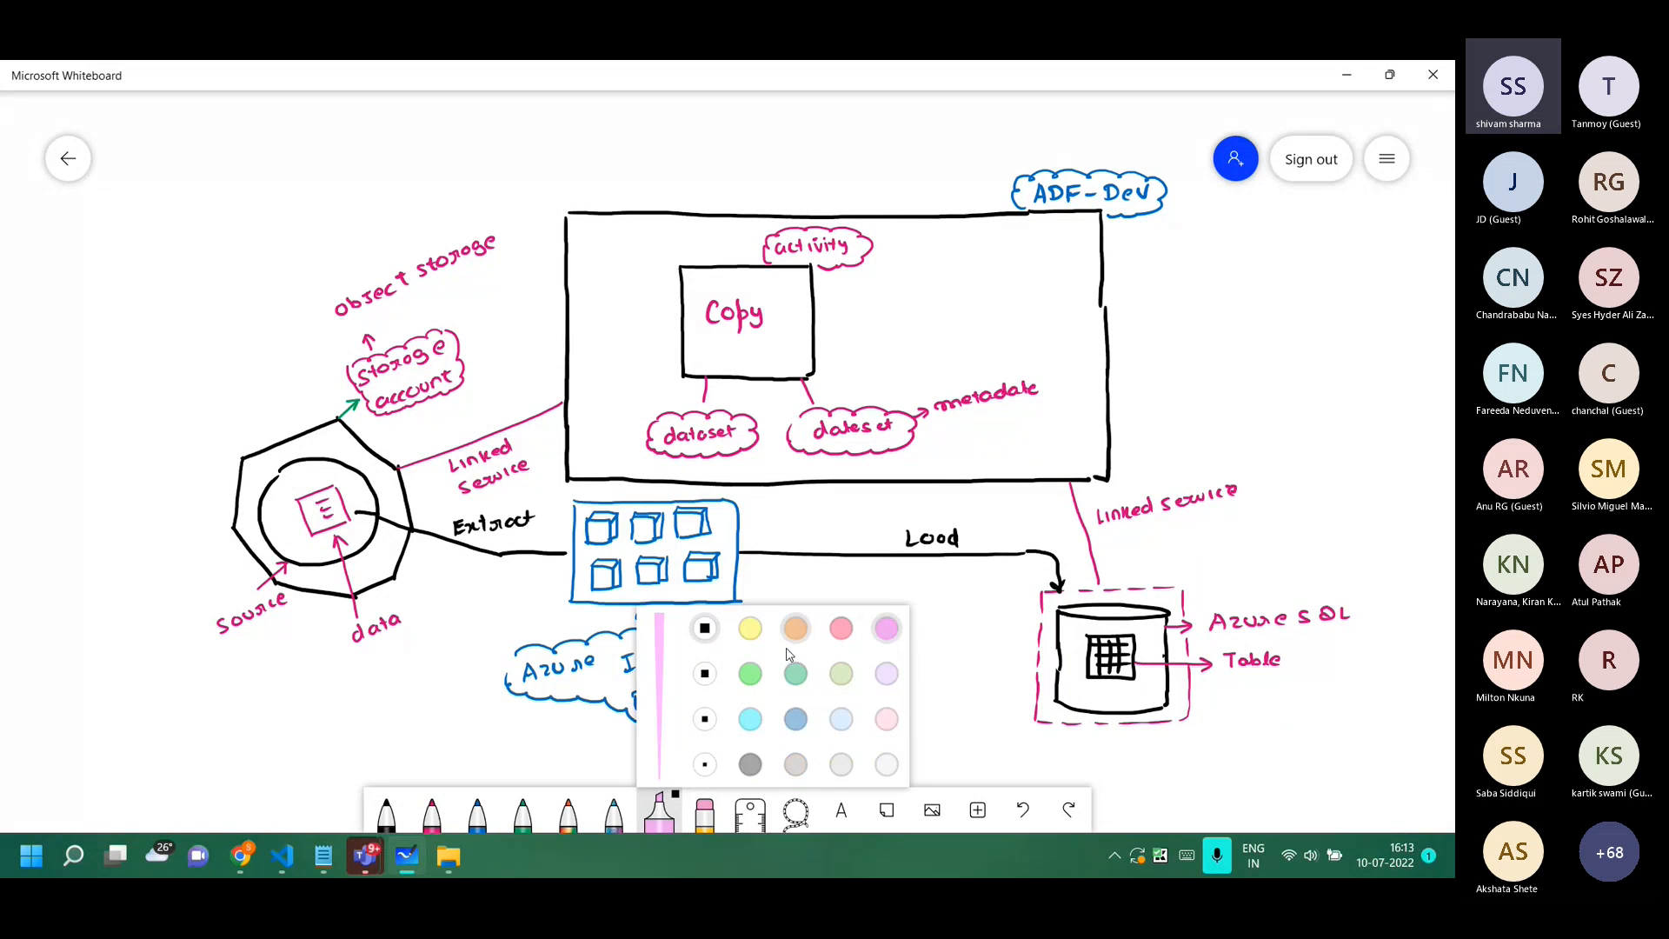
{"action": "left_click", "coordinate": [841, 718]}
{"action": "mouse_move", "coordinate": [590, 520]}
{"action": "left_mouse_down"}
{"action": "mouse_move", "coordinate": [614, 538]}
{"action": "mouse_move", "coordinate": [710, 532]}
{"action": "mouse_move", "coordinate": [716, 578]}
{"action": "mouse_move", "coordinate": [621, 592]}
{"action": "left_mouse_up"}
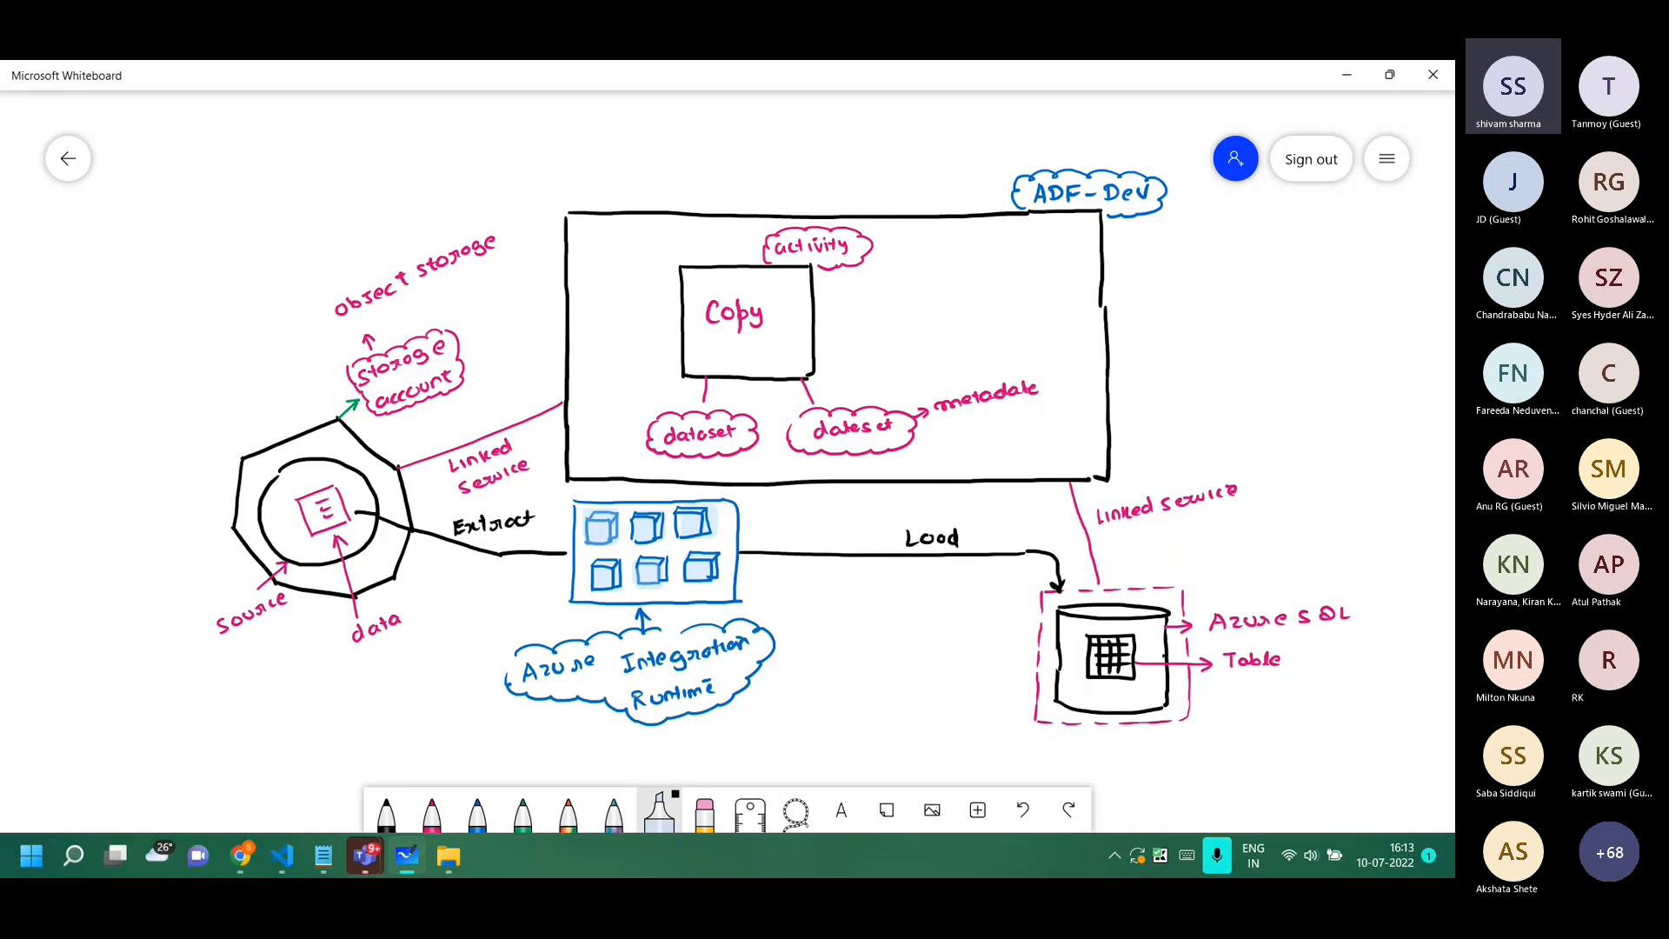
Switch to Chrome, view the Microsoft Docs article "What is a private endpoint?" and select its URL, then return to Microsoft Whiteboard.
{"action": "key", "text": "alt+Tab"}
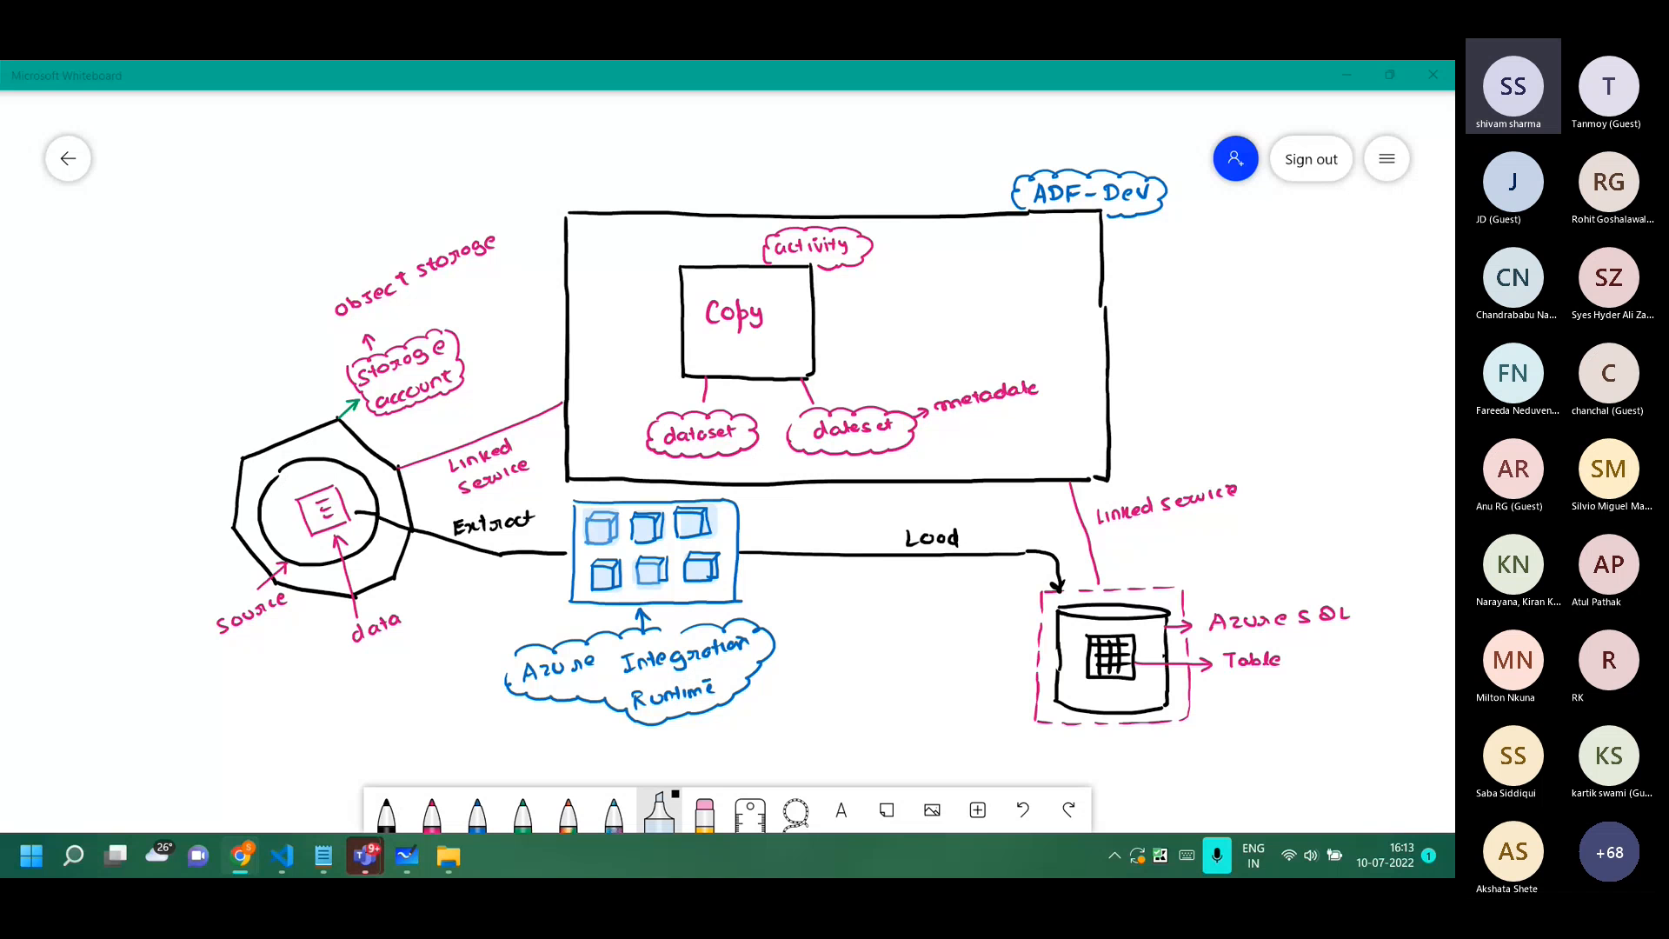
{"action": "left_click_drag", "start_coordinate": [1452, 65], "coordinate": [340, 174]}
{"action": "double_click", "coordinate": [424, 155]}
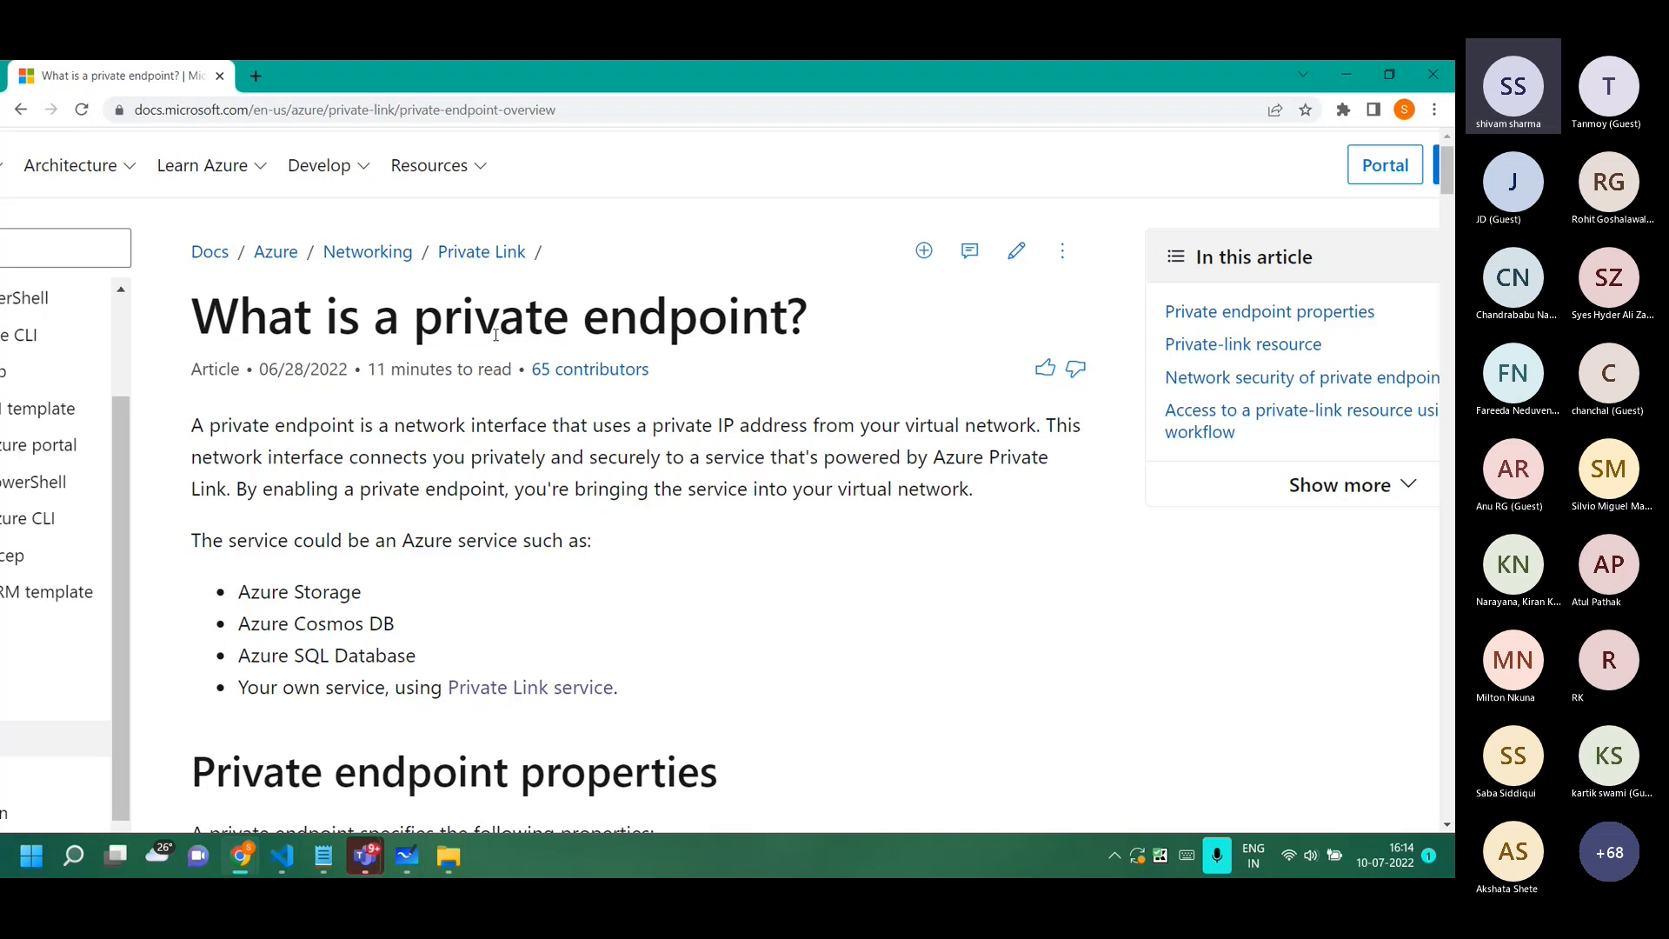
{"action": "left_click", "coordinate": [403, 112]}
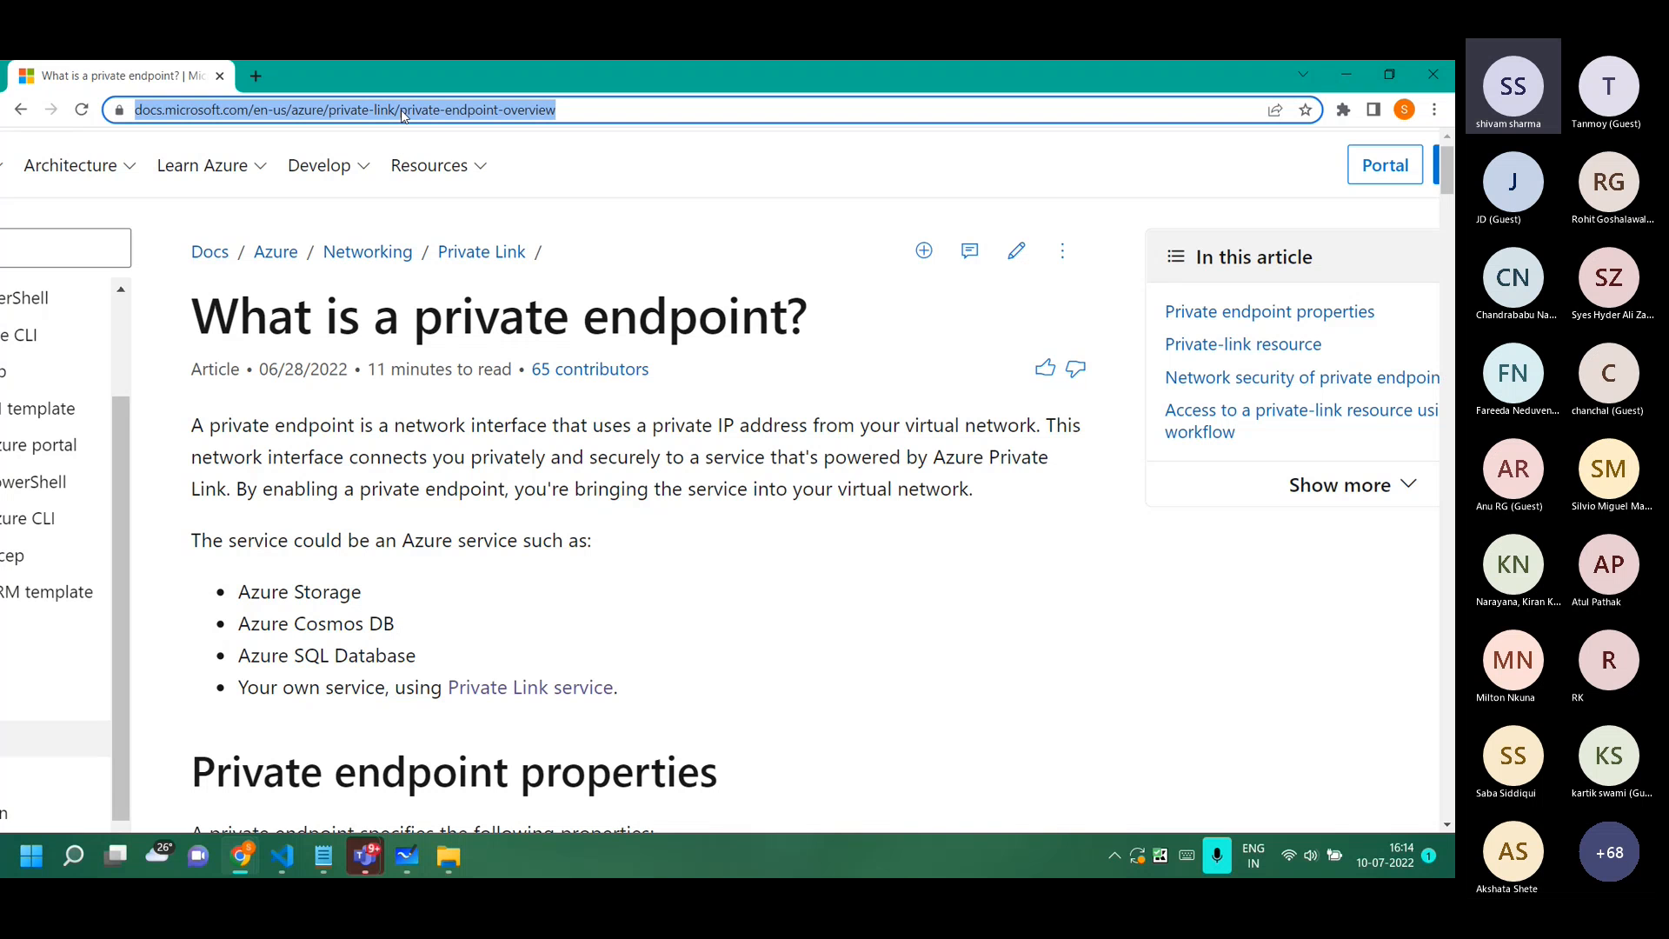
{"action": "left_click", "coordinate": [1434, 76]}
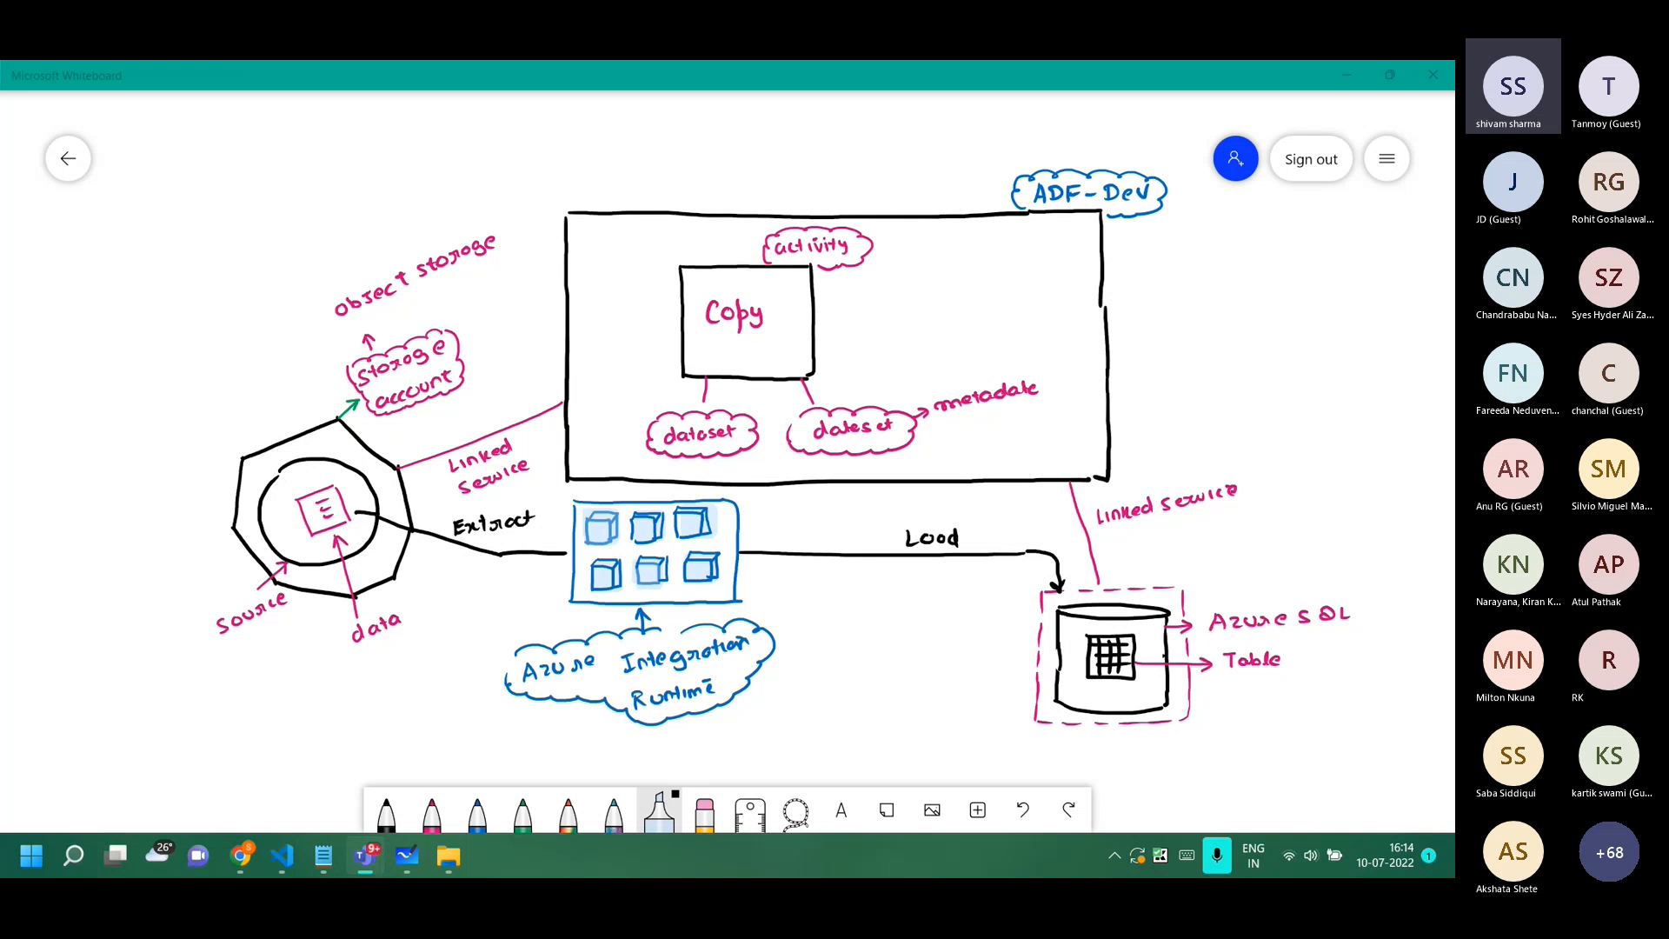
Highlight the Extract line and the Load arrow with a light pink-purple highlighter.
{"action": "left_click", "coordinate": [660, 818]}
{"action": "left_click", "coordinate": [660, 818]}
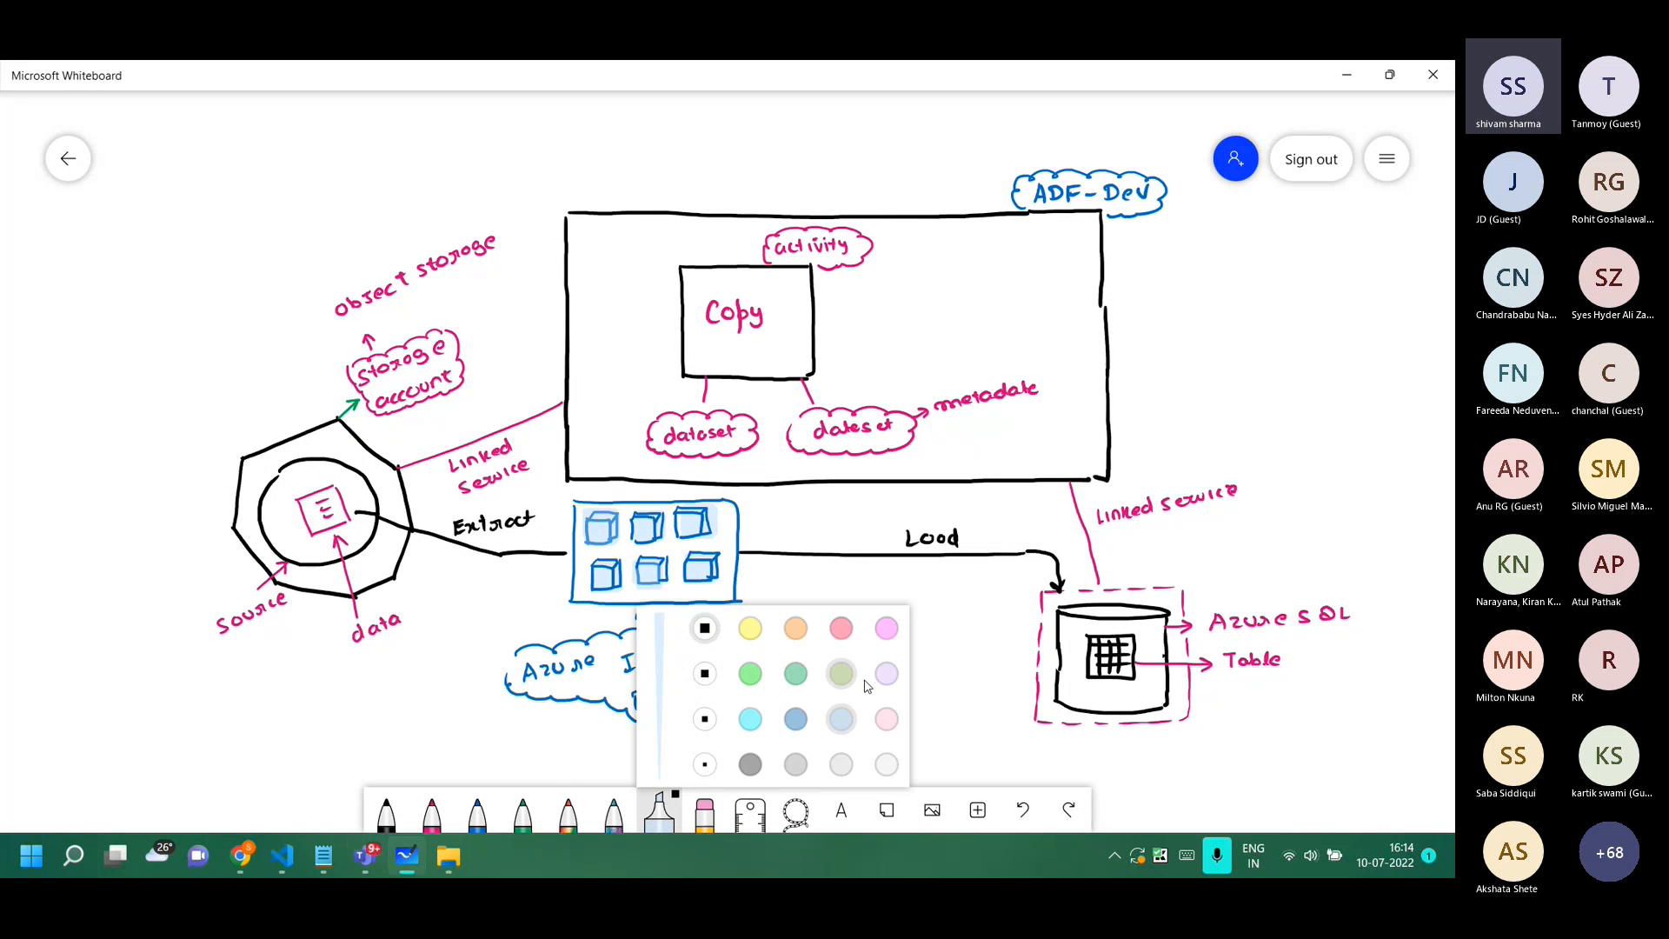
{"action": "left_click", "coordinate": [887, 628]}
{"action": "left_click_drag", "start_coordinate": [359, 511], "coordinate": [570, 553]}
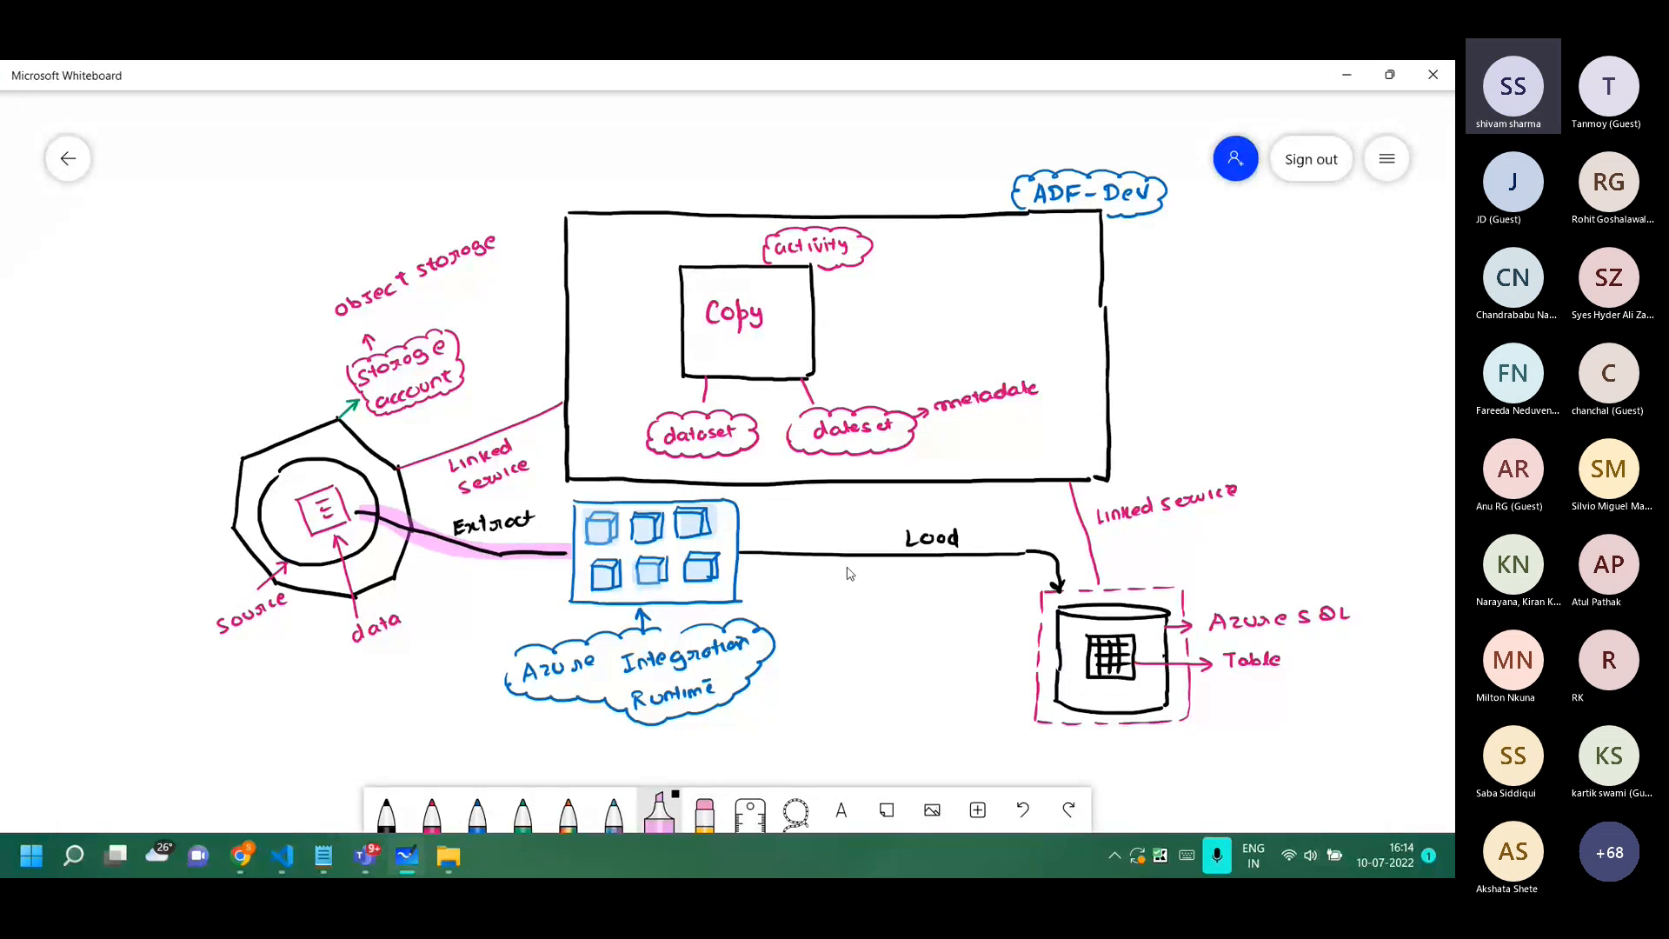
{"action": "left_click_drag", "start_coordinate": [742, 551], "coordinate": [1062, 570]}
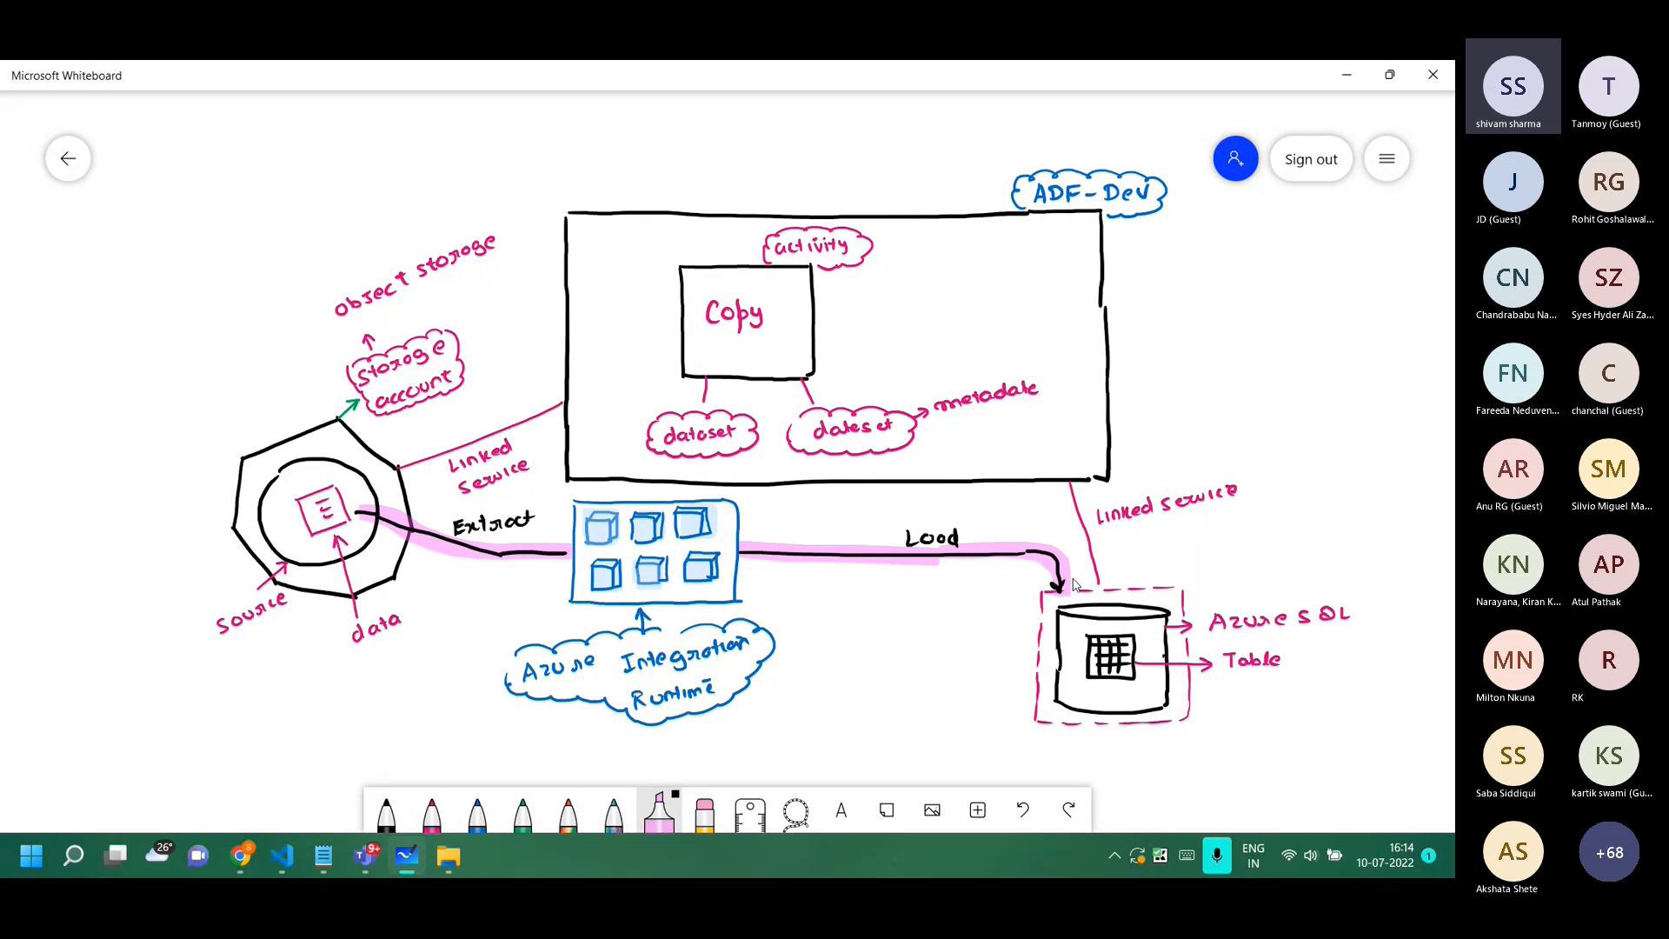
{"action": "left_click", "coordinate": [523, 813]}
{"action": "left_click_drag", "start_coordinate": [84, 624], "coordinate": [101, 643]}
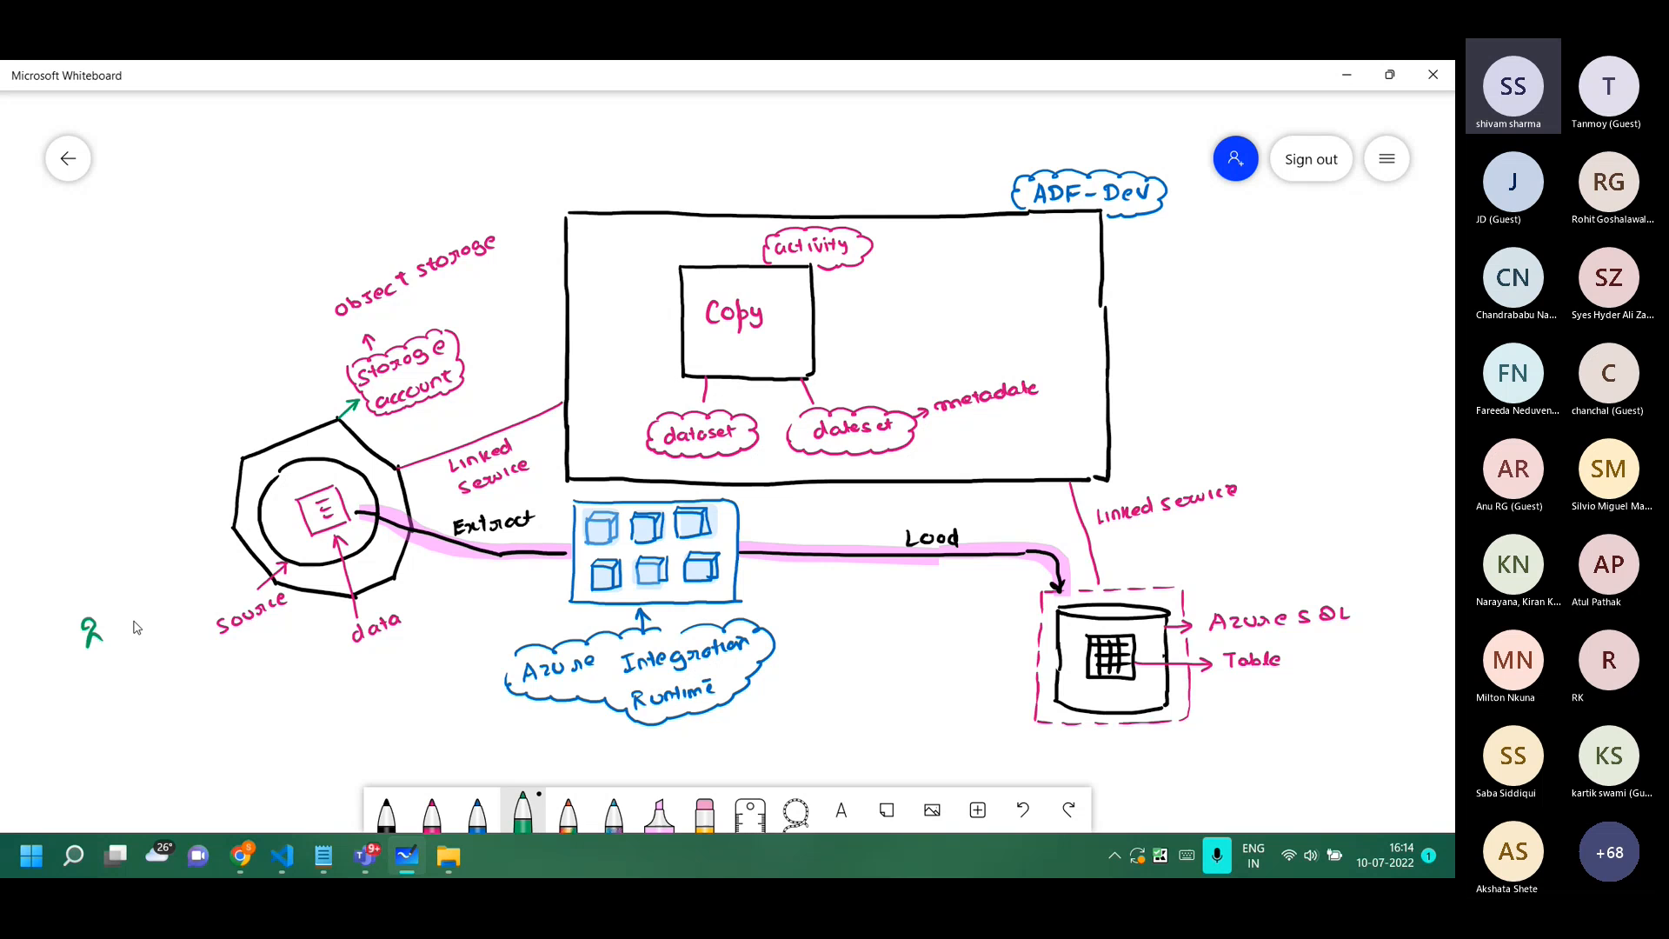
{"action": "key", "text": "ctrl+z"}
{"action": "key", "text": "ctrl+z"}
{"action": "mouse_move", "coordinate": [236, 341]}
{"action": "left_mouse_down"}
{"action": "mouse_move", "coordinate": [174, 495]}
{"action": "mouse_move", "coordinate": [423, 757]}
{"action": "mouse_move", "coordinate": [967, 785]}
{"action": "mouse_move", "coordinate": [1402, 651]}
{"action": "mouse_move", "coordinate": [1295, 300]}
{"action": "mouse_move", "coordinate": [1121, 146]}
{"action": "mouse_move", "coordinate": [258, 328]}
{"action": "left_mouse_up"}
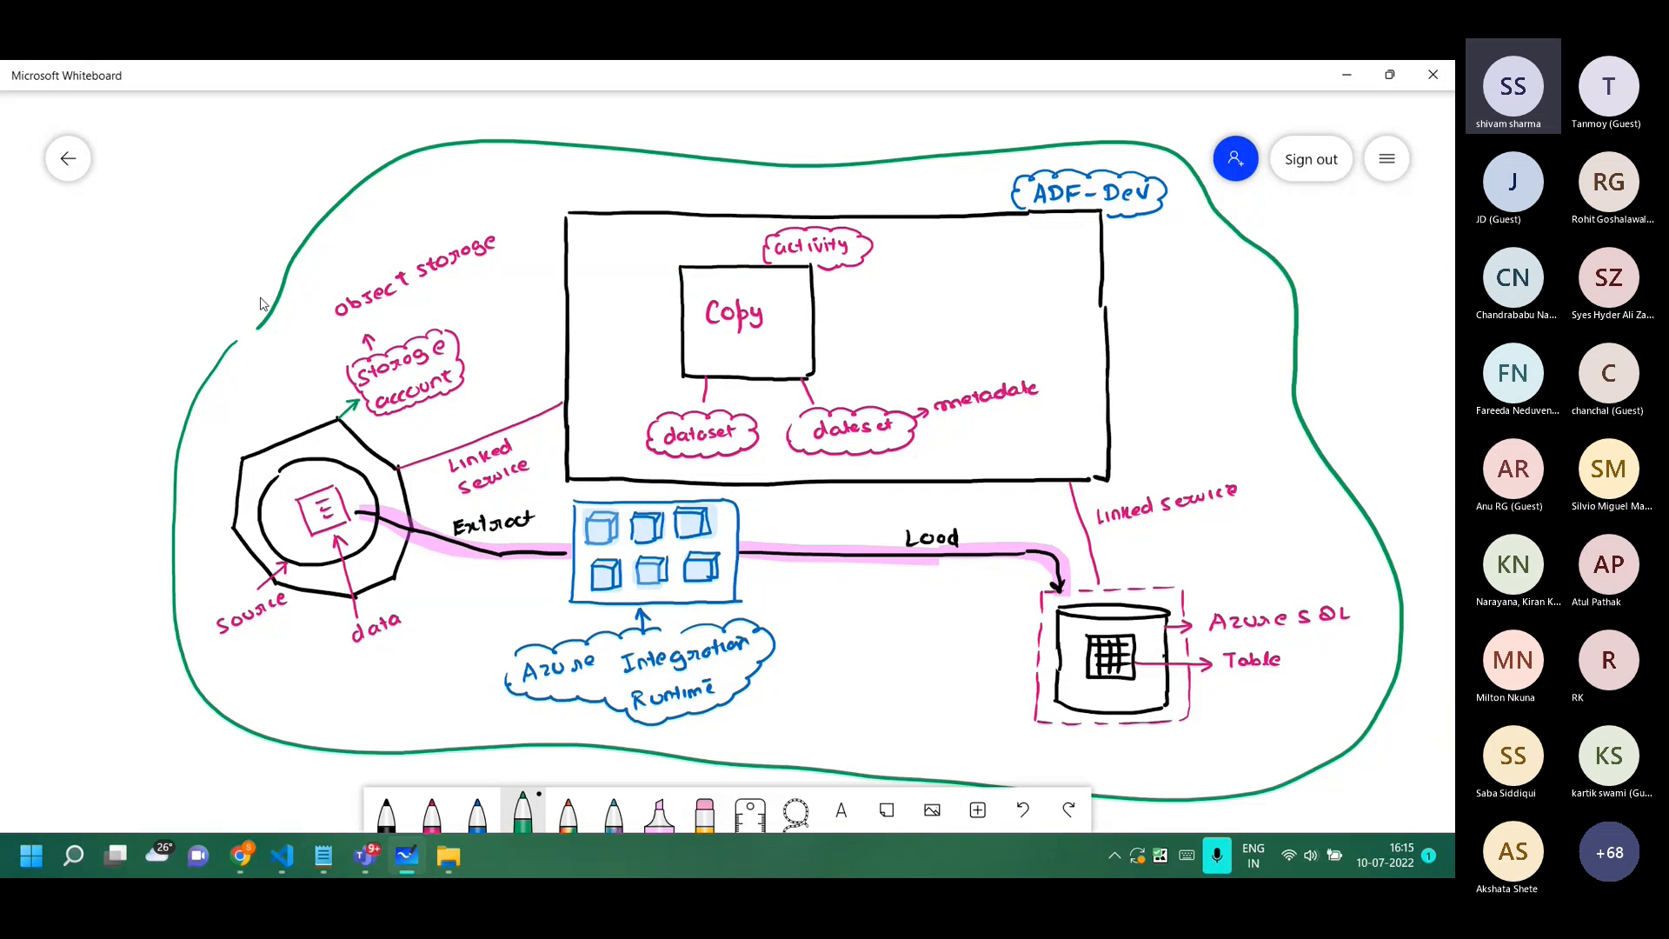
{"action": "key", "text": "ctrl+z"}
{"action": "mouse_move", "coordinate": [132, 600]}
{"action": "left_mouse_down"}
{"action": "mouse_move", "coordinate": [138, 580]}
{"action": "mouse_move", "coordinate": [244, 543]}
{"action": "left_mouse_up"}
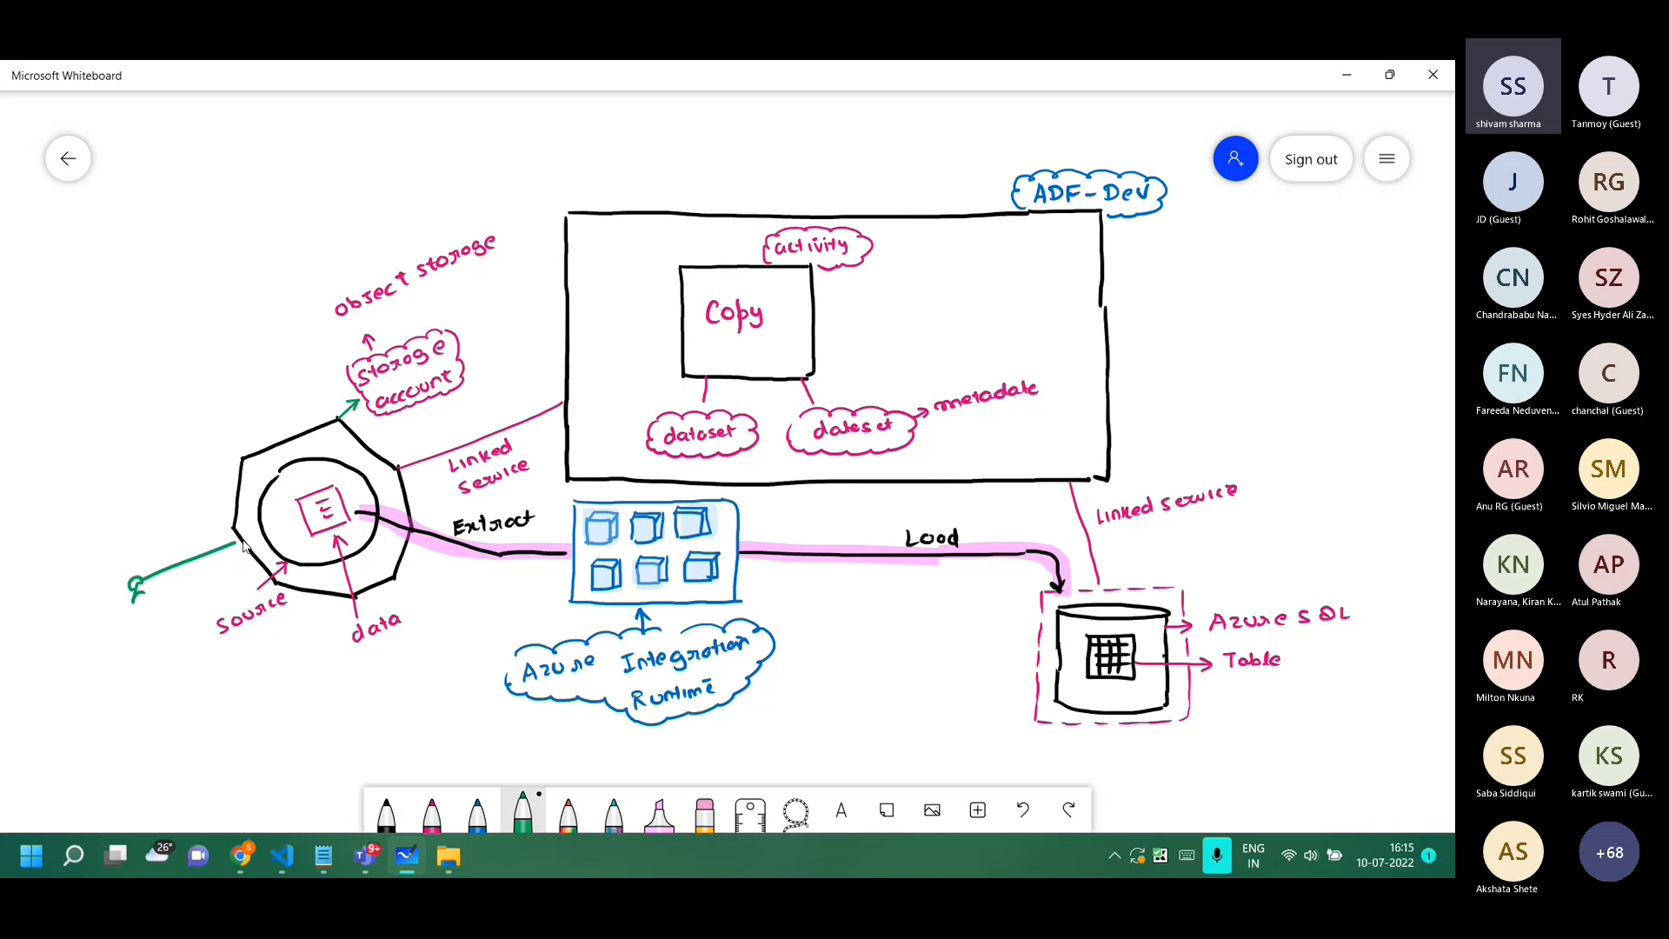
{"action": "key", "text": "ctrl+z"}
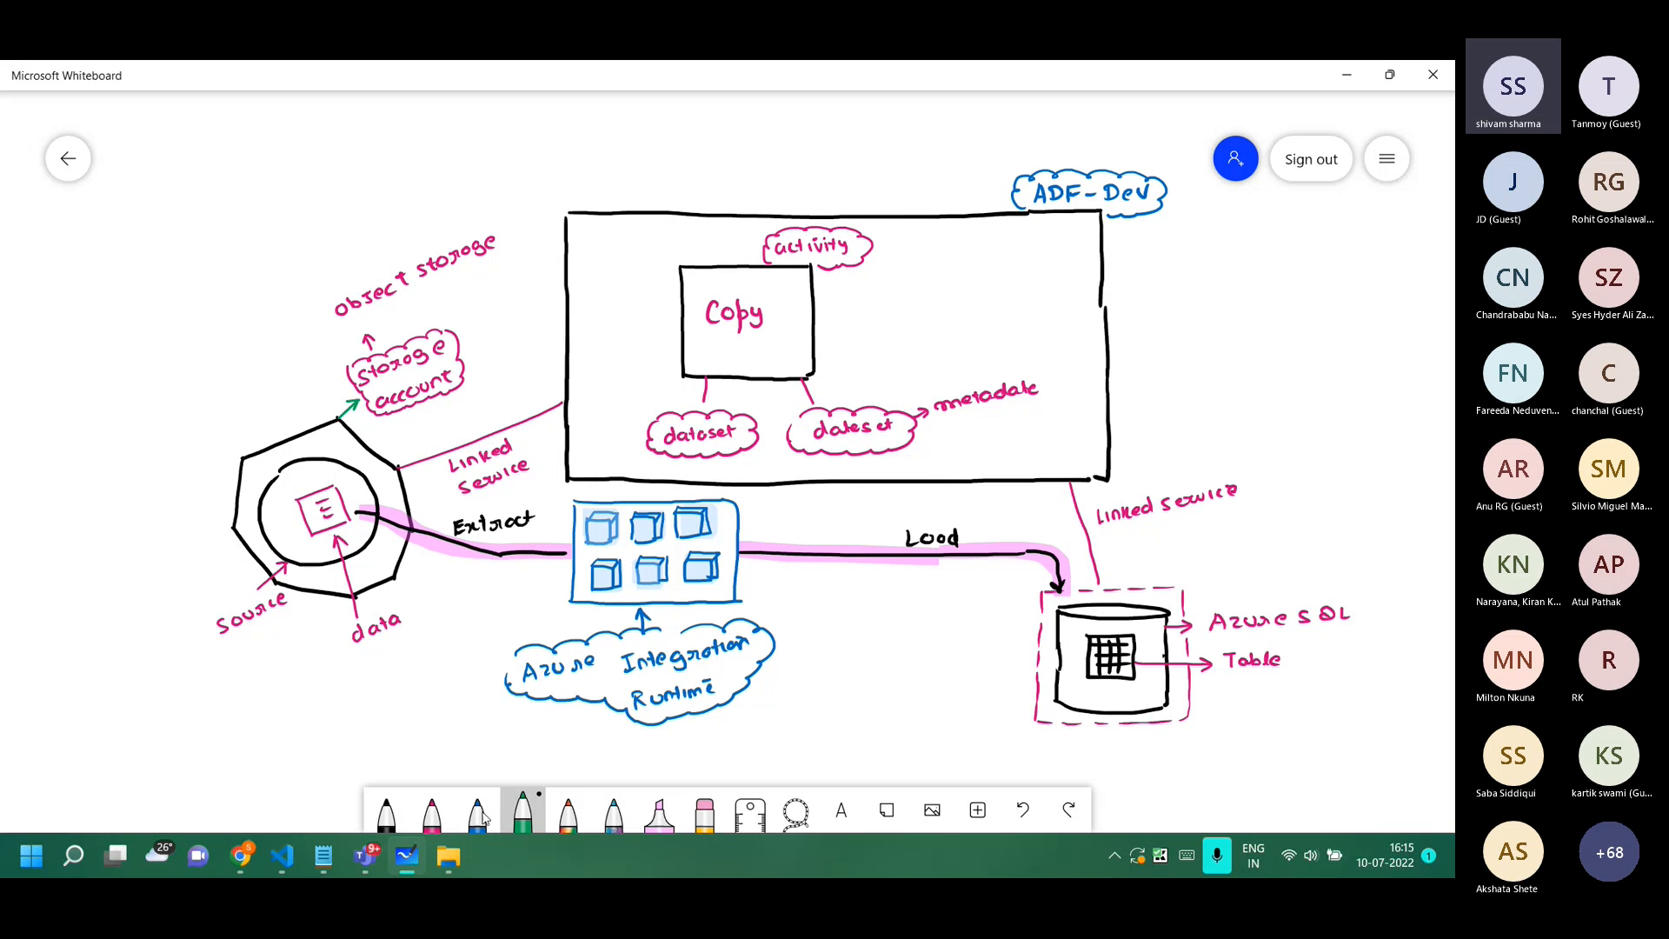
Annotate the Load line with a dark pink arrow and the handwritten label "Private Endpoint" beneath it.
{"action": "left_click", "coordinate": [432, 817]}
{"action": "mouse_move", "coordinate": [853, 585]}
{"action": "left_mouse_down"}
{"action": "mouse_move", "coordinate": [853, 571]}
{"action": "mouse_move", "coordinate": [837, 619]}
{"action": "mouse_move", "coordinate": [864, 600]}
{"action": "mouse_move", "coordinate": [904, 607]}
{"action": "mouse_move", "coordinate": [848, 644]}
{"action": "mouse_move", "coordinate": [928, 648]}
{"action": "mouse_move", "coordinate": [956, 628]}
{"action": "left_mouse_up"}
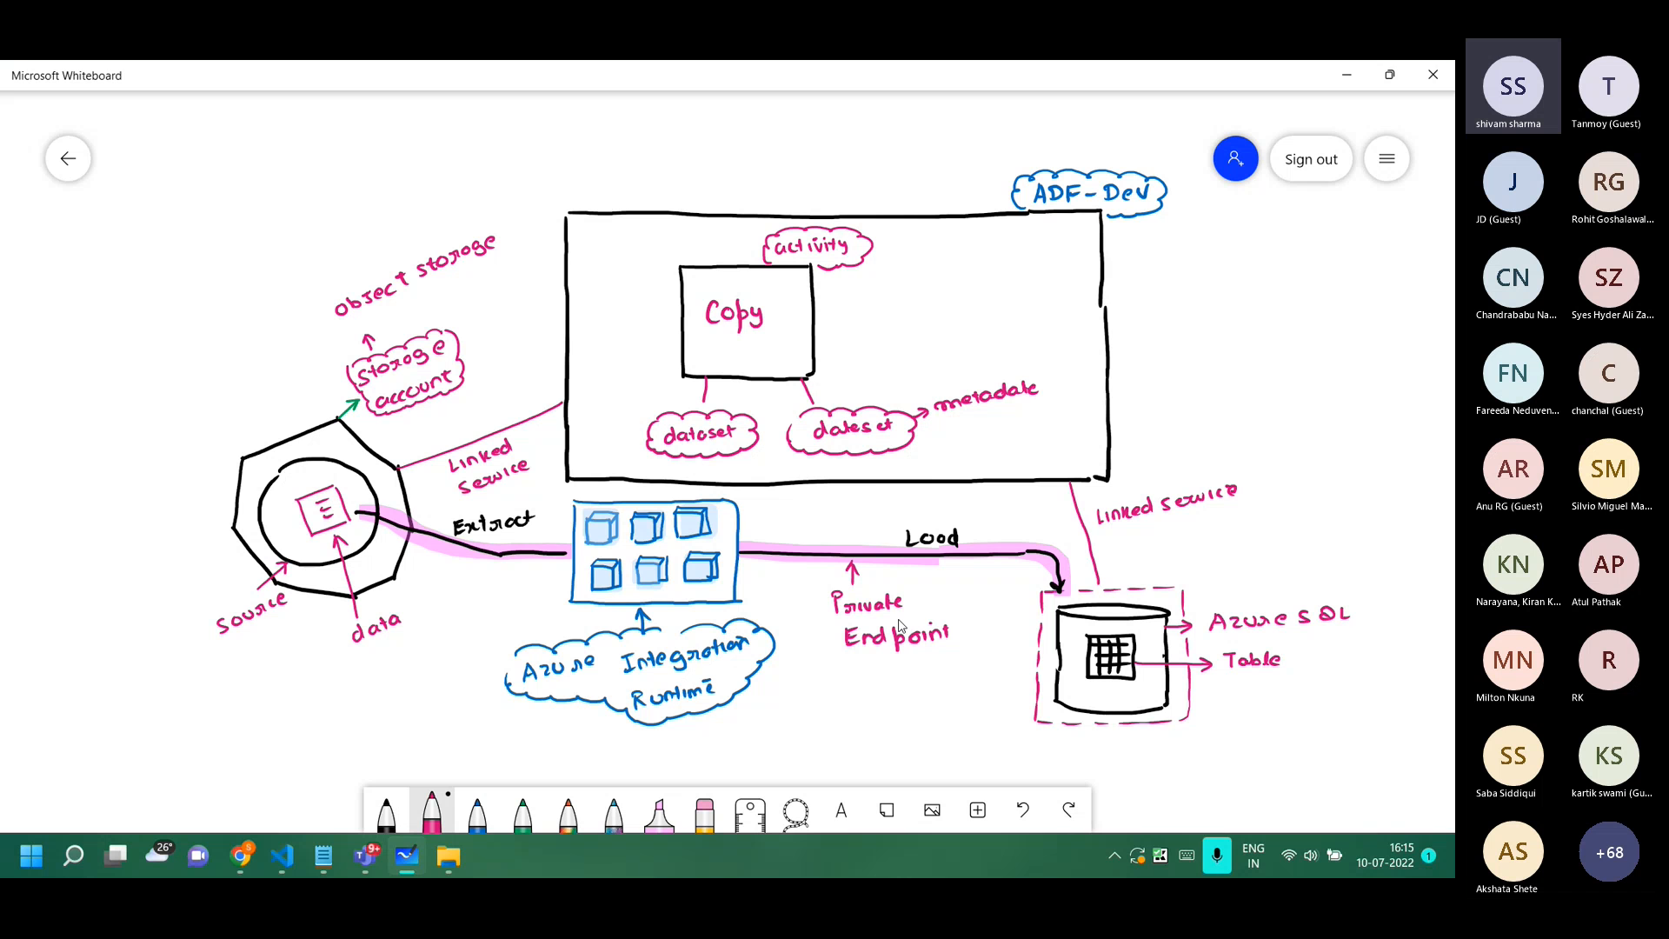
Switch to Visual Studio Code, enlarge the terminal to check the create-basic-infra.ps1 run, and return to Microsoft Whiteboard.
{"action": "left_click", "coordinate": [281, 859]}
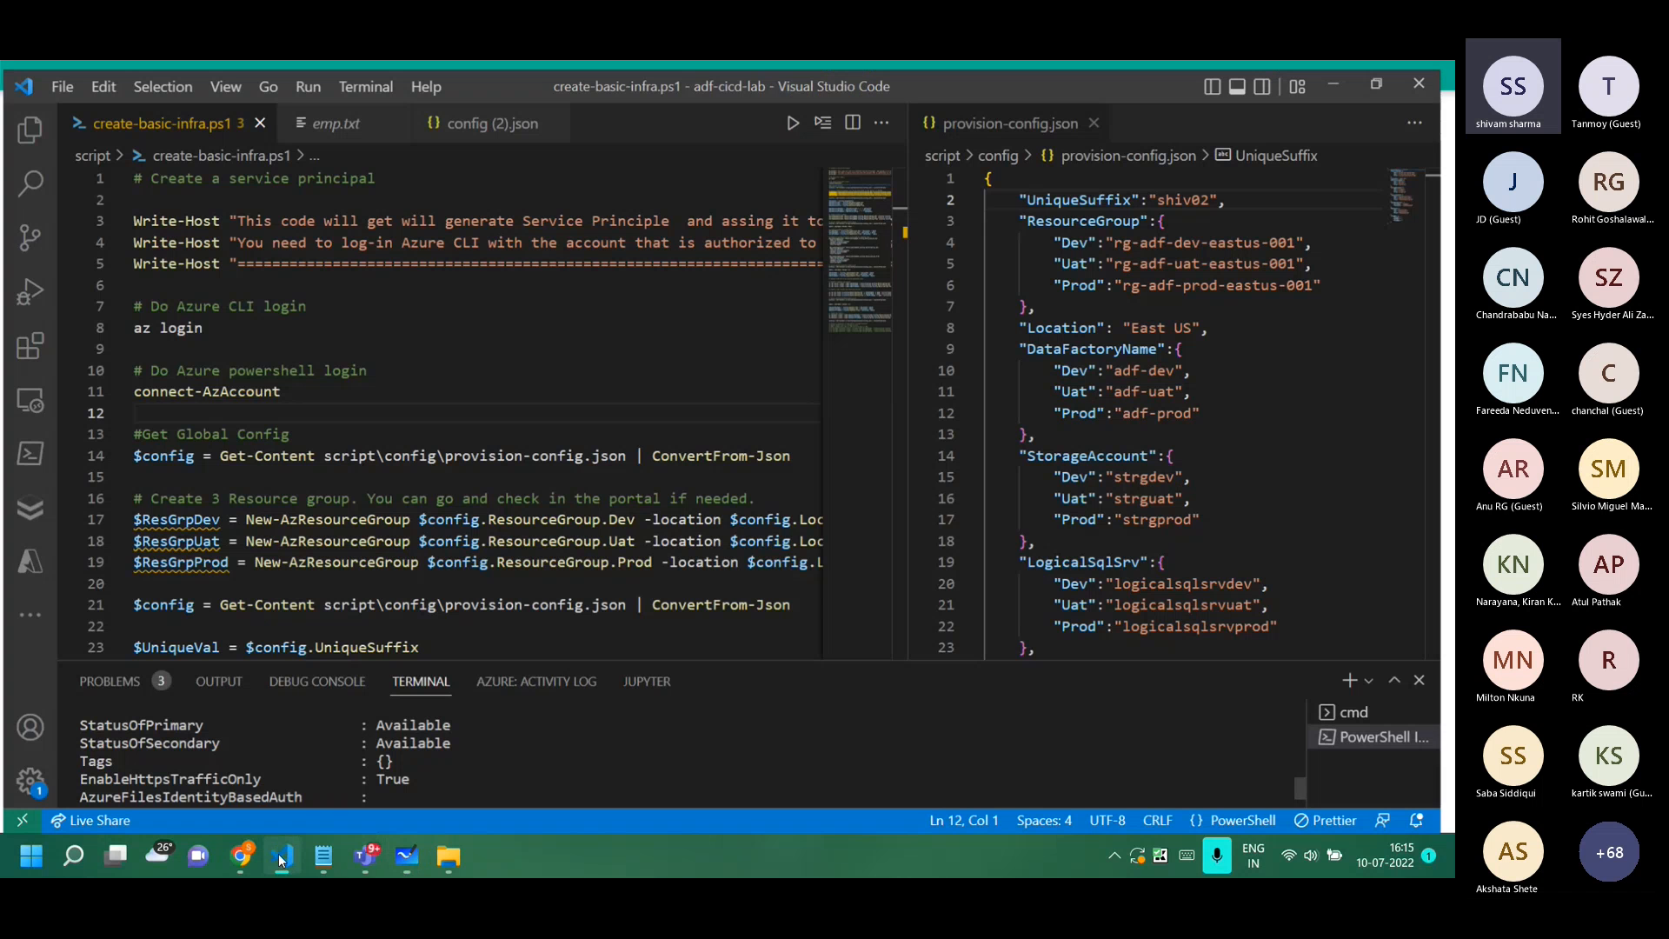
{"action": "left_click_drag", "start_coordinate": [306, 659], "coordinate": [345, 332]}
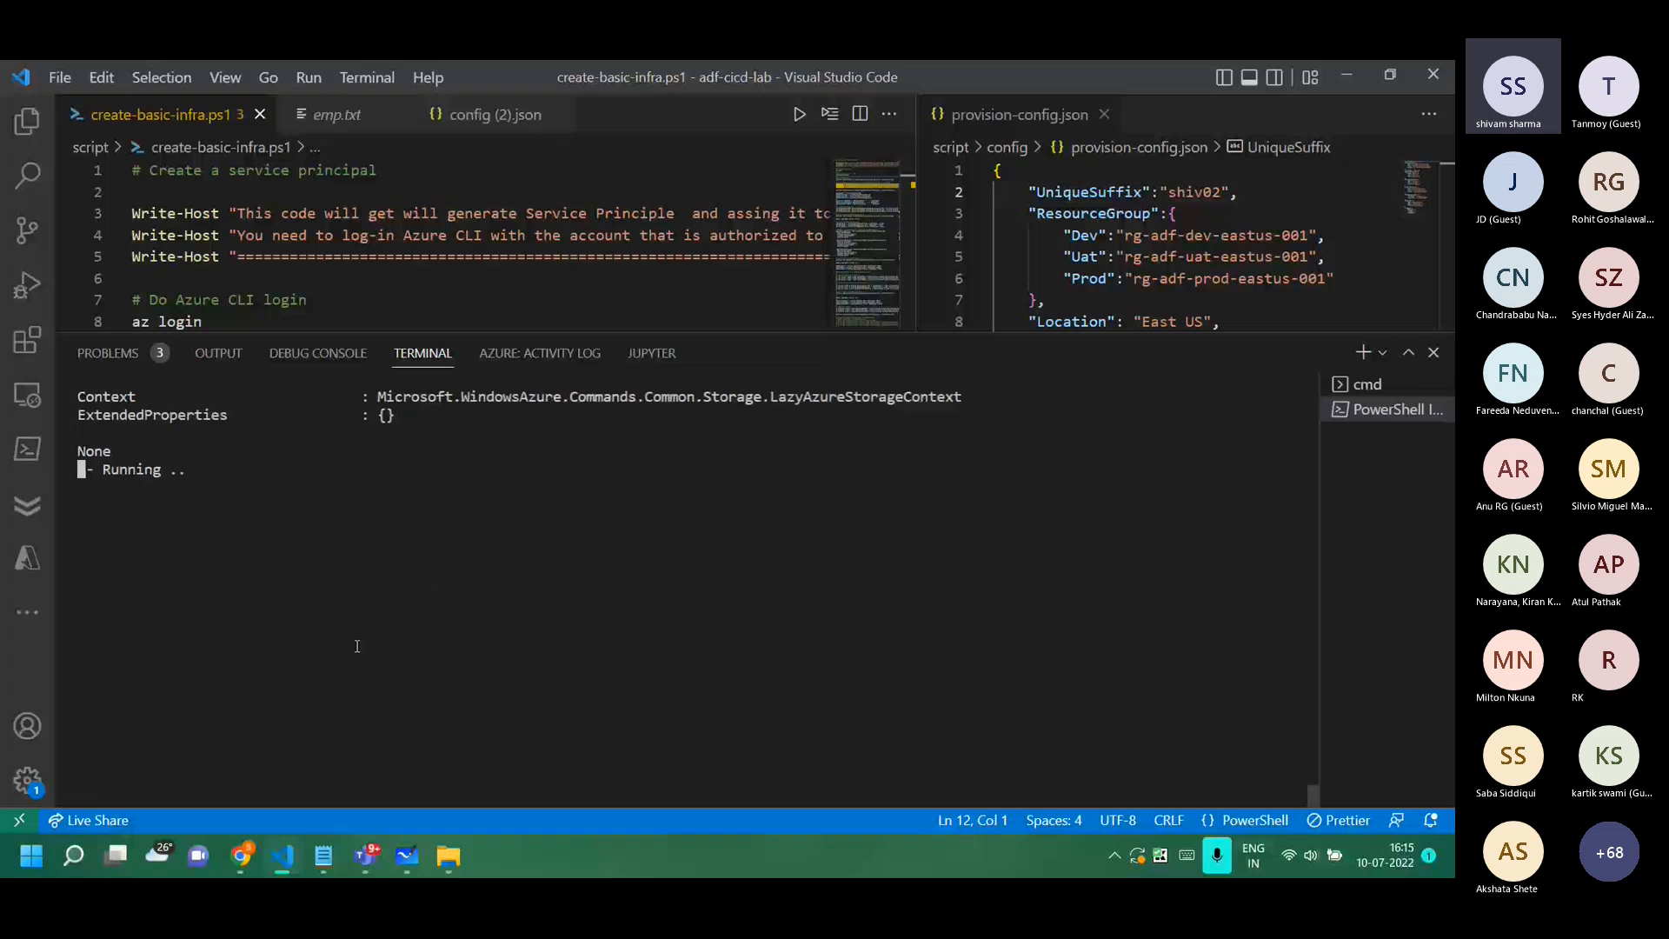
{"action": "left_click", "coordinate": [1350, 77]}
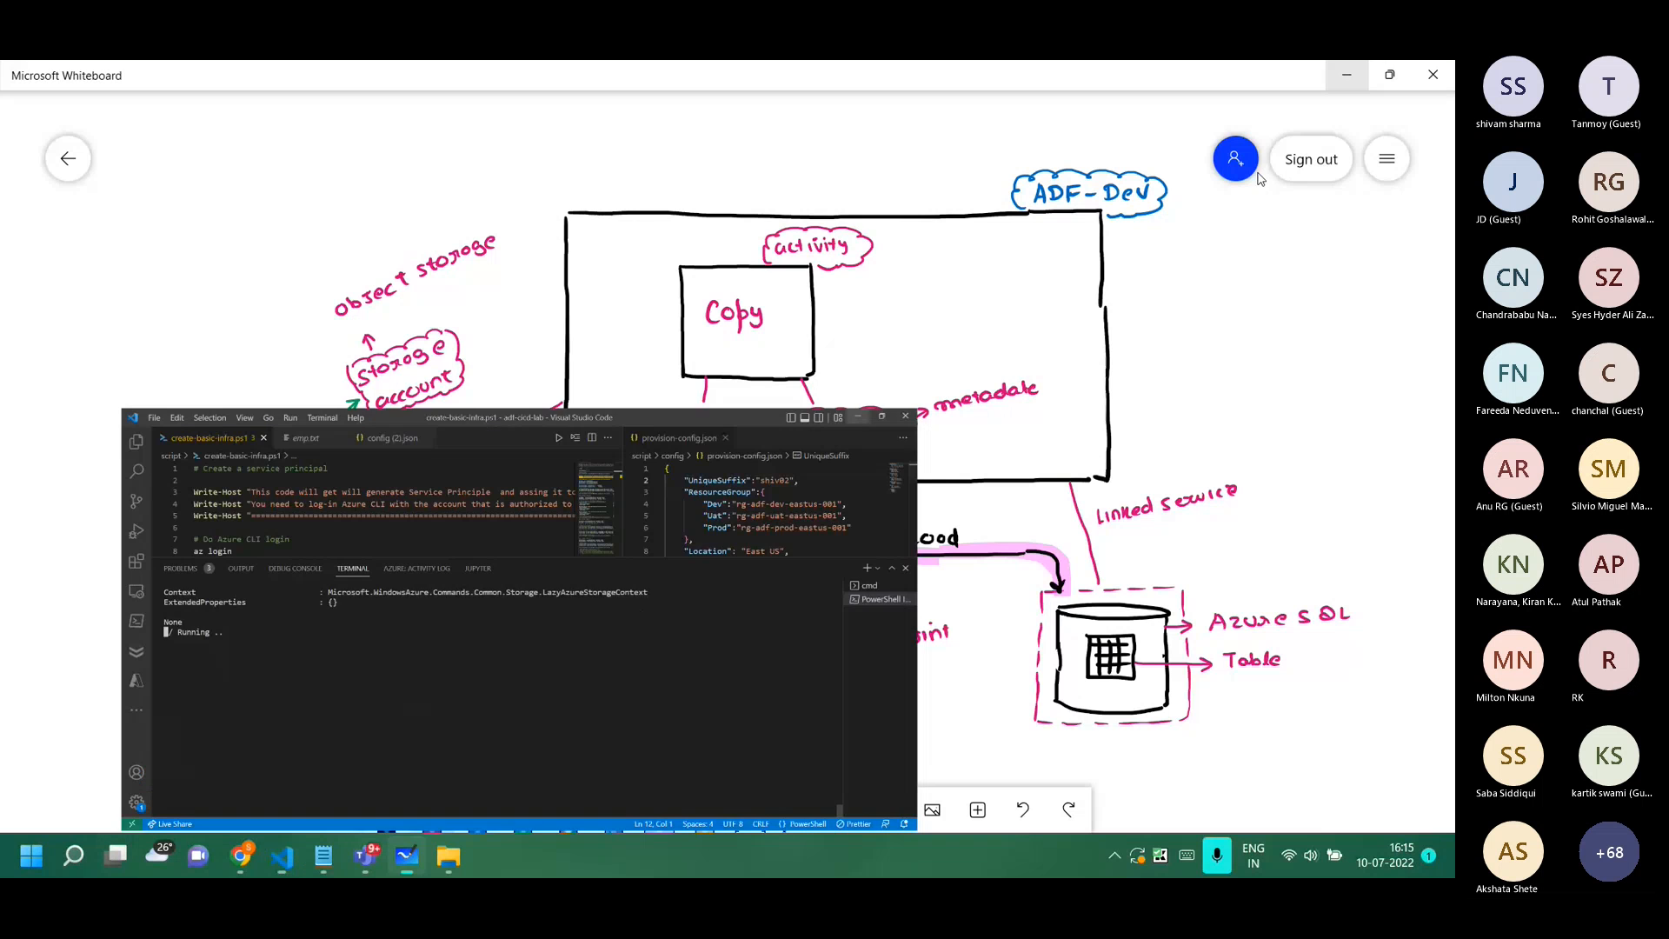
{"action": "scroll", "coordinate": [269, 217], "scroll_direction": "right", "scroll_amount": 2}
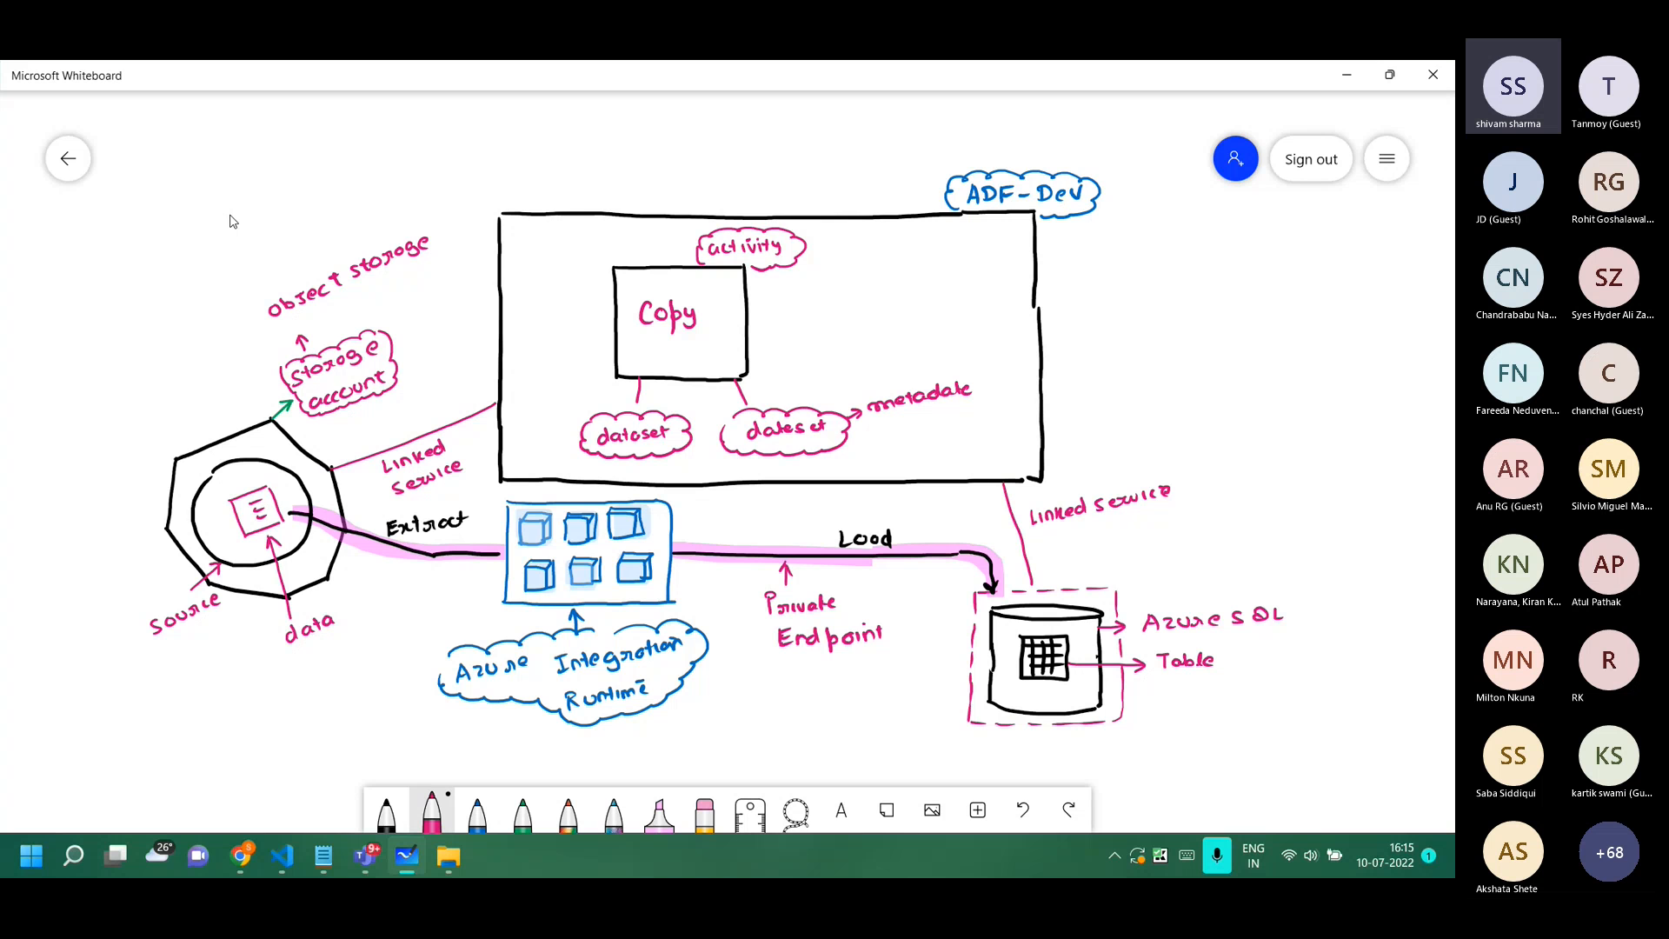
{"action": "mouse_move", "coordinate": [317, 186]}
{"action": "left_mouse_down"}
{"action": "mouse_move", "coordinate": [299, 362]}
{"action": "mouse_move", "coordinate": [205, 407]}
{"action": "mouse_move", "coordinate": [112, 328]}
{"action": "left_mouse_up"}
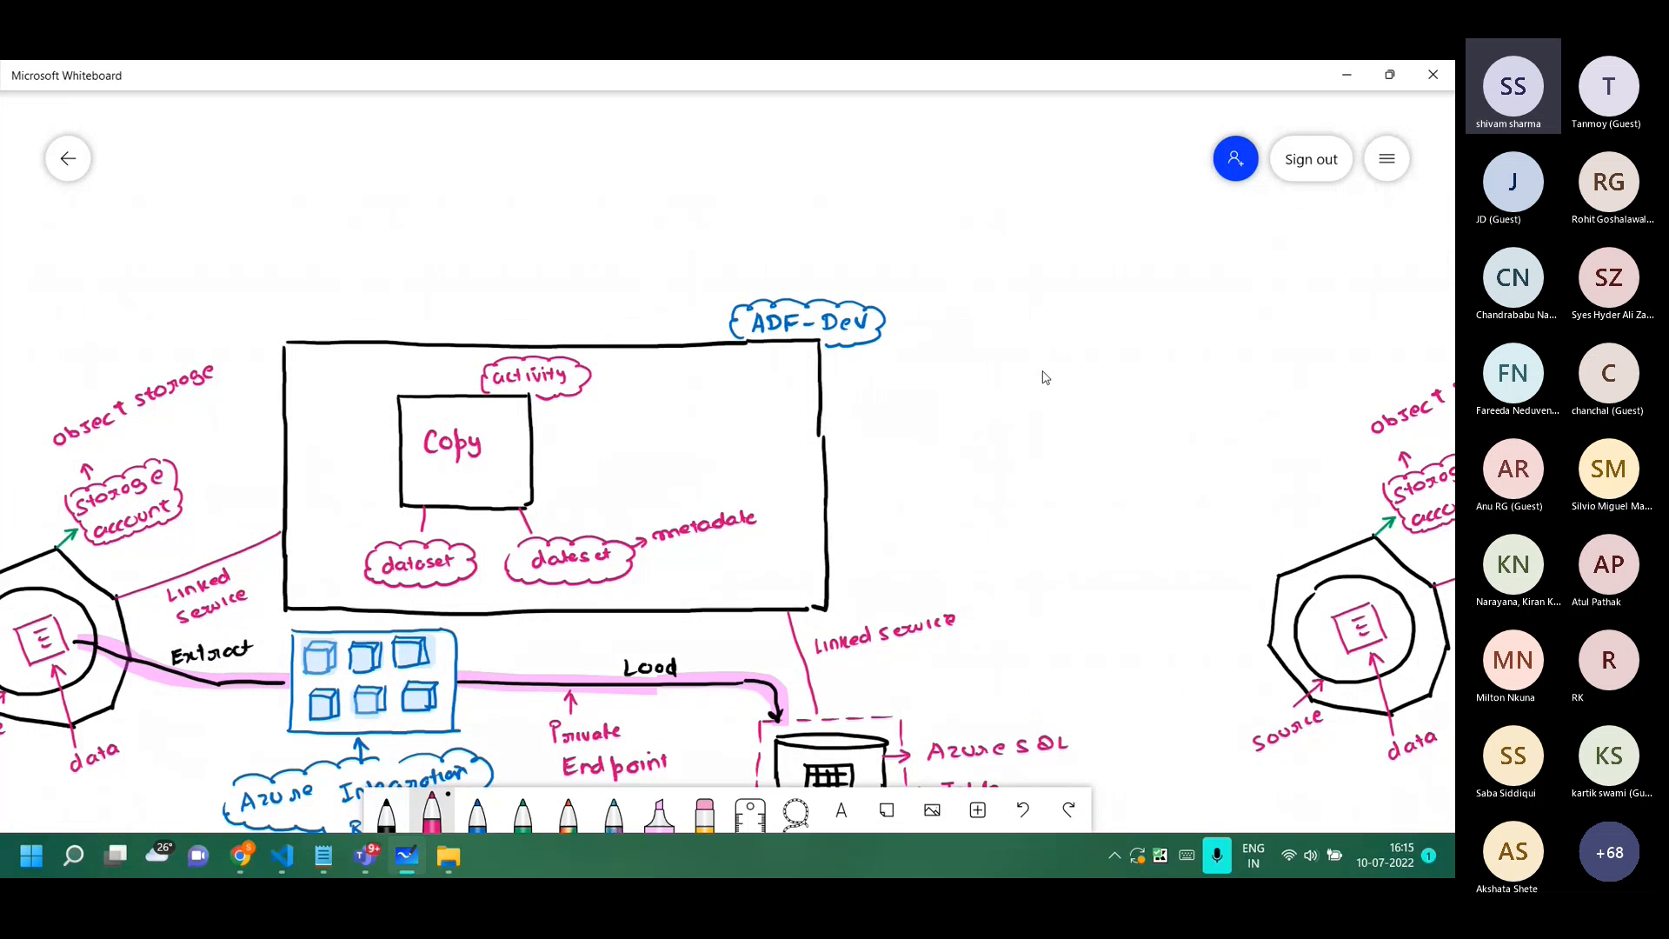
{"action": "left_click_drag", "start_coordinate": [1037, 362], "coordinate": [78, 317]}
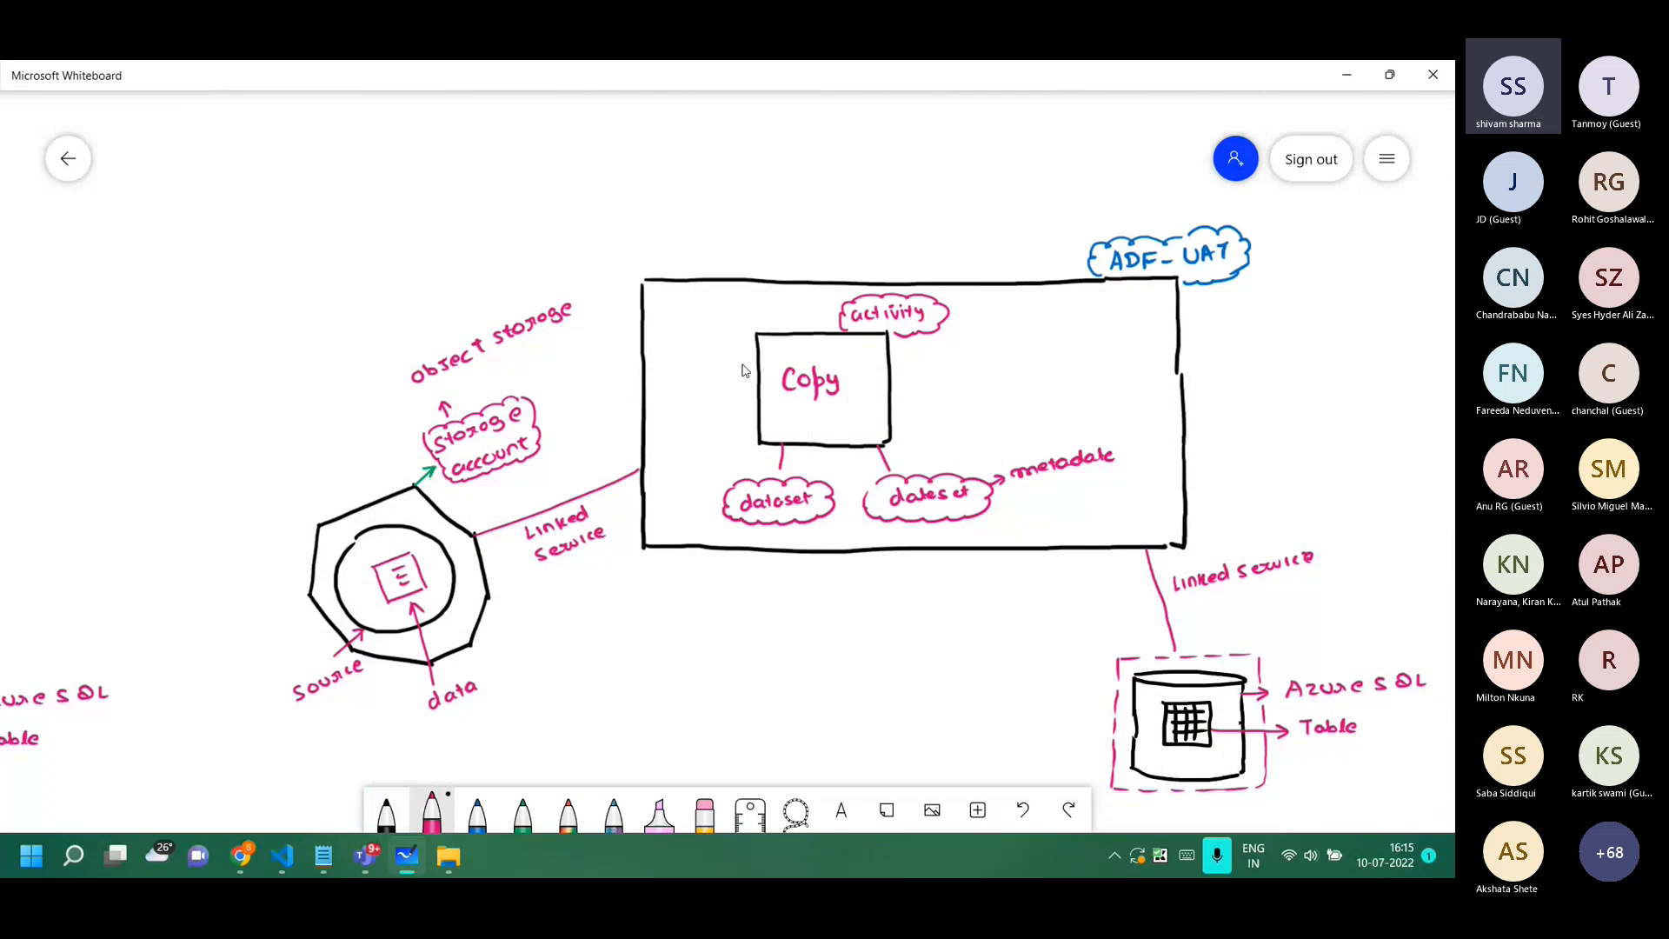
{"action": "left_click_drag", "start_coordinate": [868, 455], "coordinate": [1222, 354]}
{"action": "left_click_drag", "start_coordinate": [290, 346], "coordinate": [1234, 252]}
Draw a black 3D box below the Dev environment's integration runtime and label it "Azure Key vault" with an arrow.
{"action": "left_click_drag", "start_coordinate": [1003, 637], "coordinate": [997, 570]}
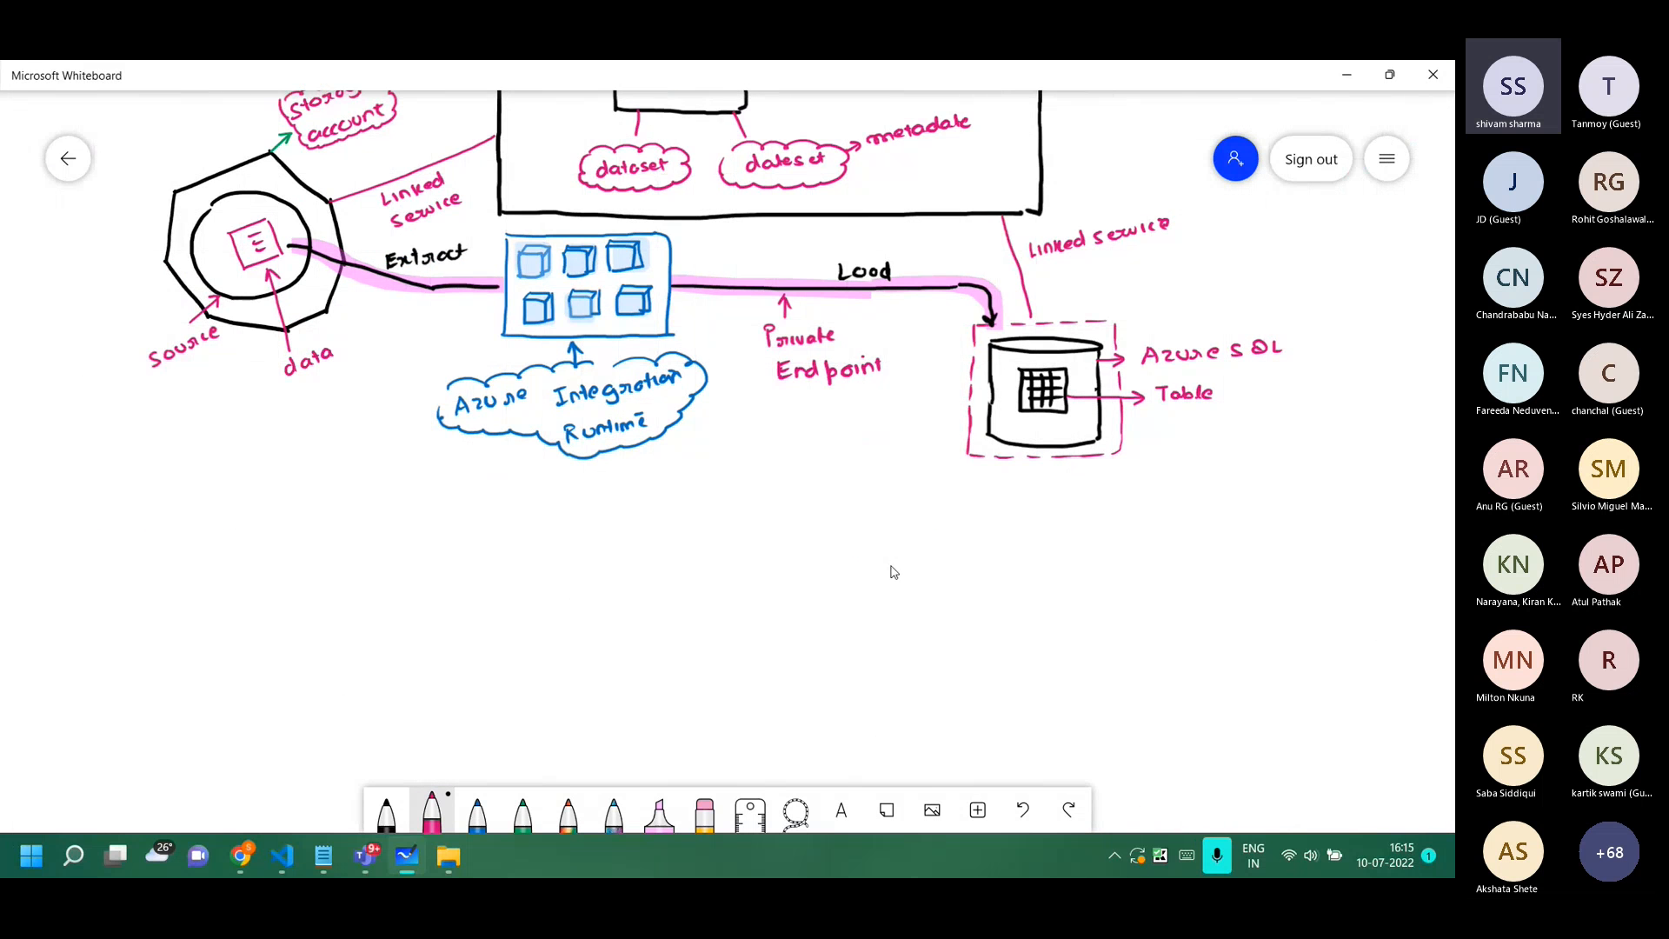
{"action": "left_click_drag", "start_coordinate": [832, 514], "coordinate": [746, 564]}
{"action": "scroll", "coordinate": [746, 565], "scroll_direction": "down", "scroll_amount": 3}
{"action": "left_click_drag", "start_coordinate": [719, 630], "coordinate": [726, 582]}
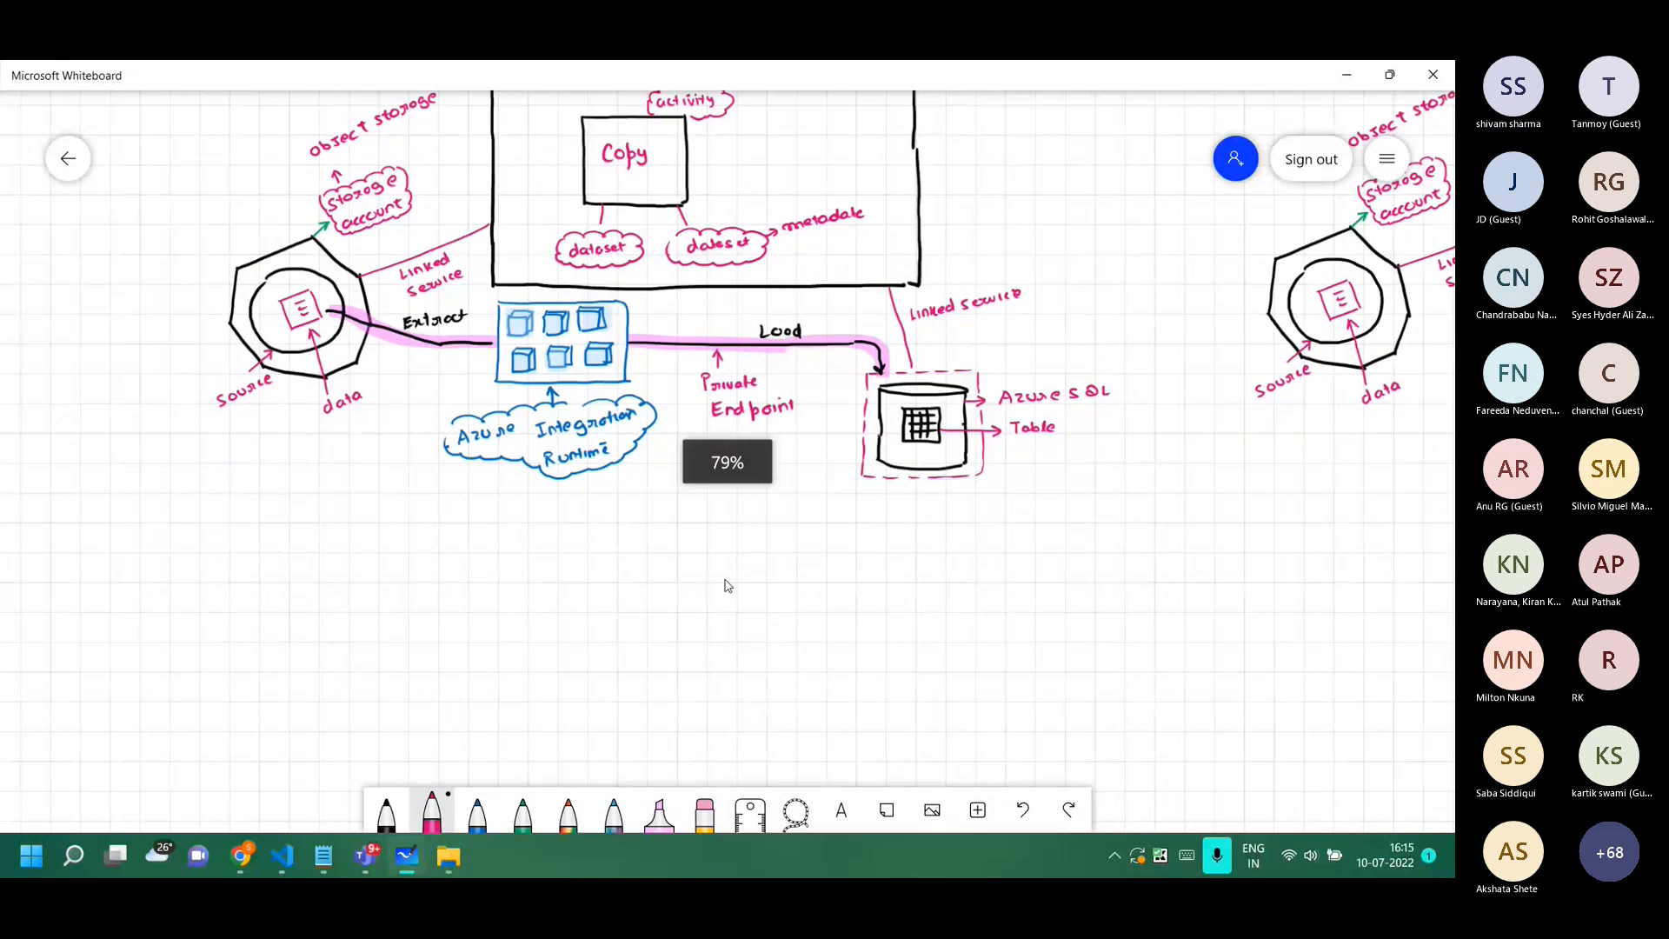
{"action": "left_click", "coordinate": [387, 816]}
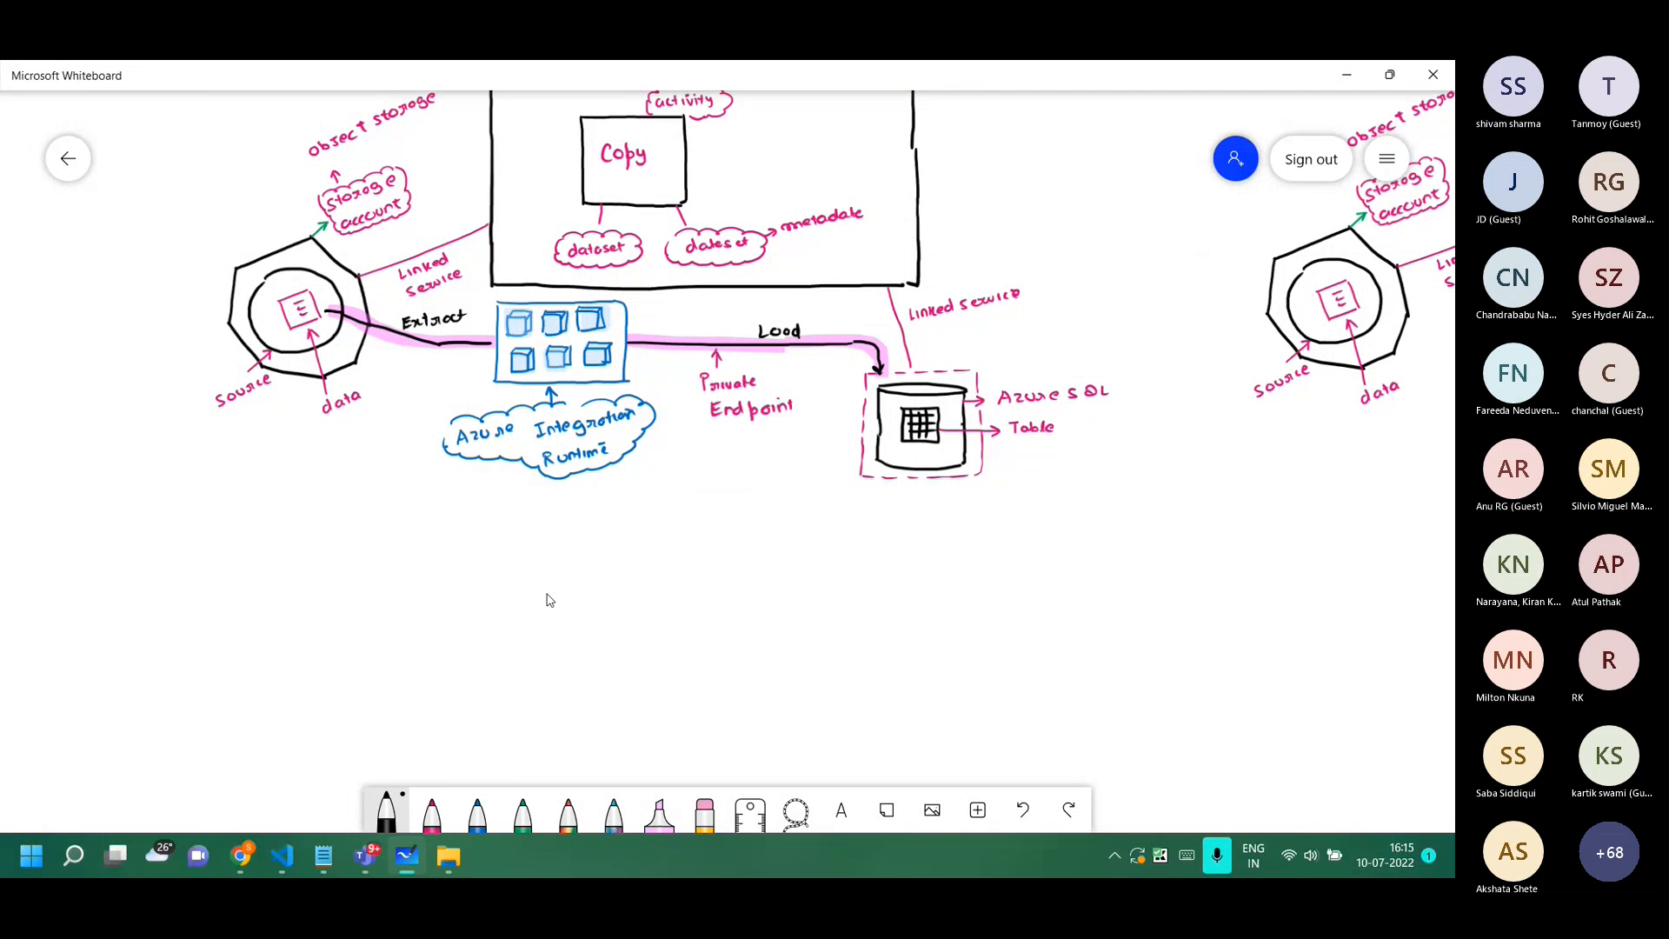
{"action": "left_click_drag", "start_coordinate": [505, 572], "coordinate": [860, 576]}
{"action": "mouse_move", "coordinate": [507, 574]}
{"action": "left_mouse_down"}
{"action": "mouse_move", "coordinate": [518, 743]}
{"action": "mouse_move", "coordinate": [870, 741]}
{"action": "left_mouse_up"}
{"action": "left_click_drag", "start_coordinate": [866, 575], "coordinate": [873, 745]}
{"action": "mouse_move", "coordinate": [510, 572]}
{"action": "left_mouse_down"}
{"action": "mouse_move", "coordinate": [517, 557]}
{"action": "mouse_move", "coordinate": [869, 554]}
{"action": "mouse_move", "coordinate": [873, 741]}
{"action": "left_mouse_up"}
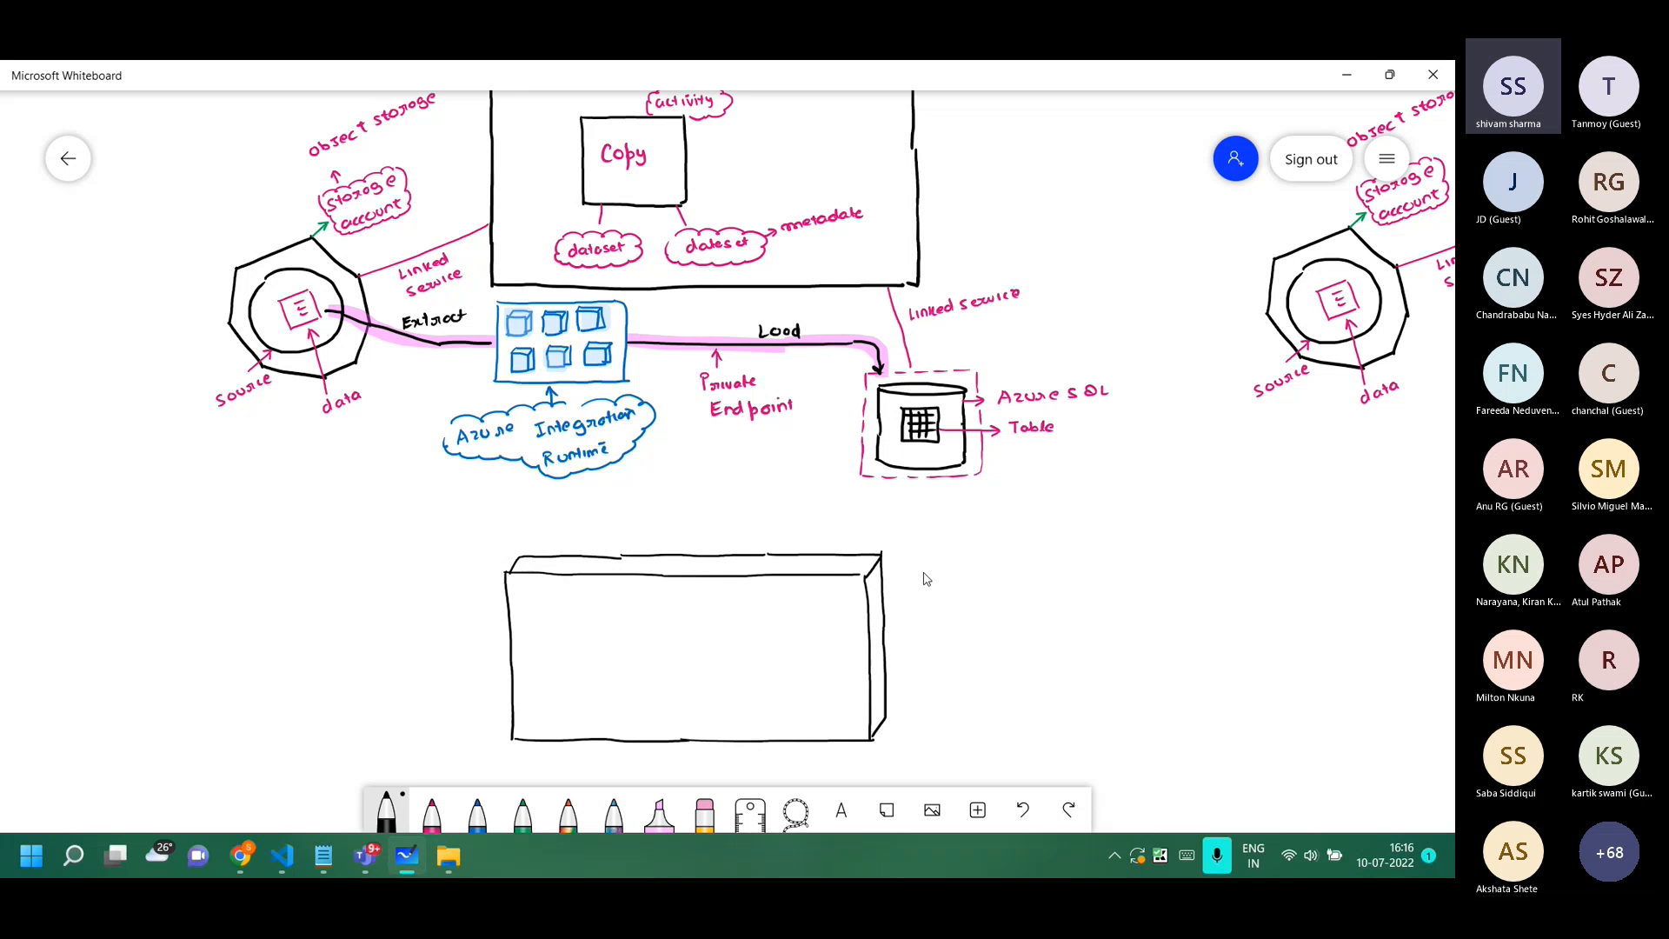
{"action": "left_click_drag", "start_coordinate": [884, 589], "coordinate": [992, 577]}
{"action": "mouse_move", "coordinate": [1009, 557]}
{"action": "left_mouse_down"}
{"action": "mouse_move", "coordinate": [1028, 584]}
{"action": "mouse_move", "coordinate": [983, 602]}
{"action": "left_mouse_up"}
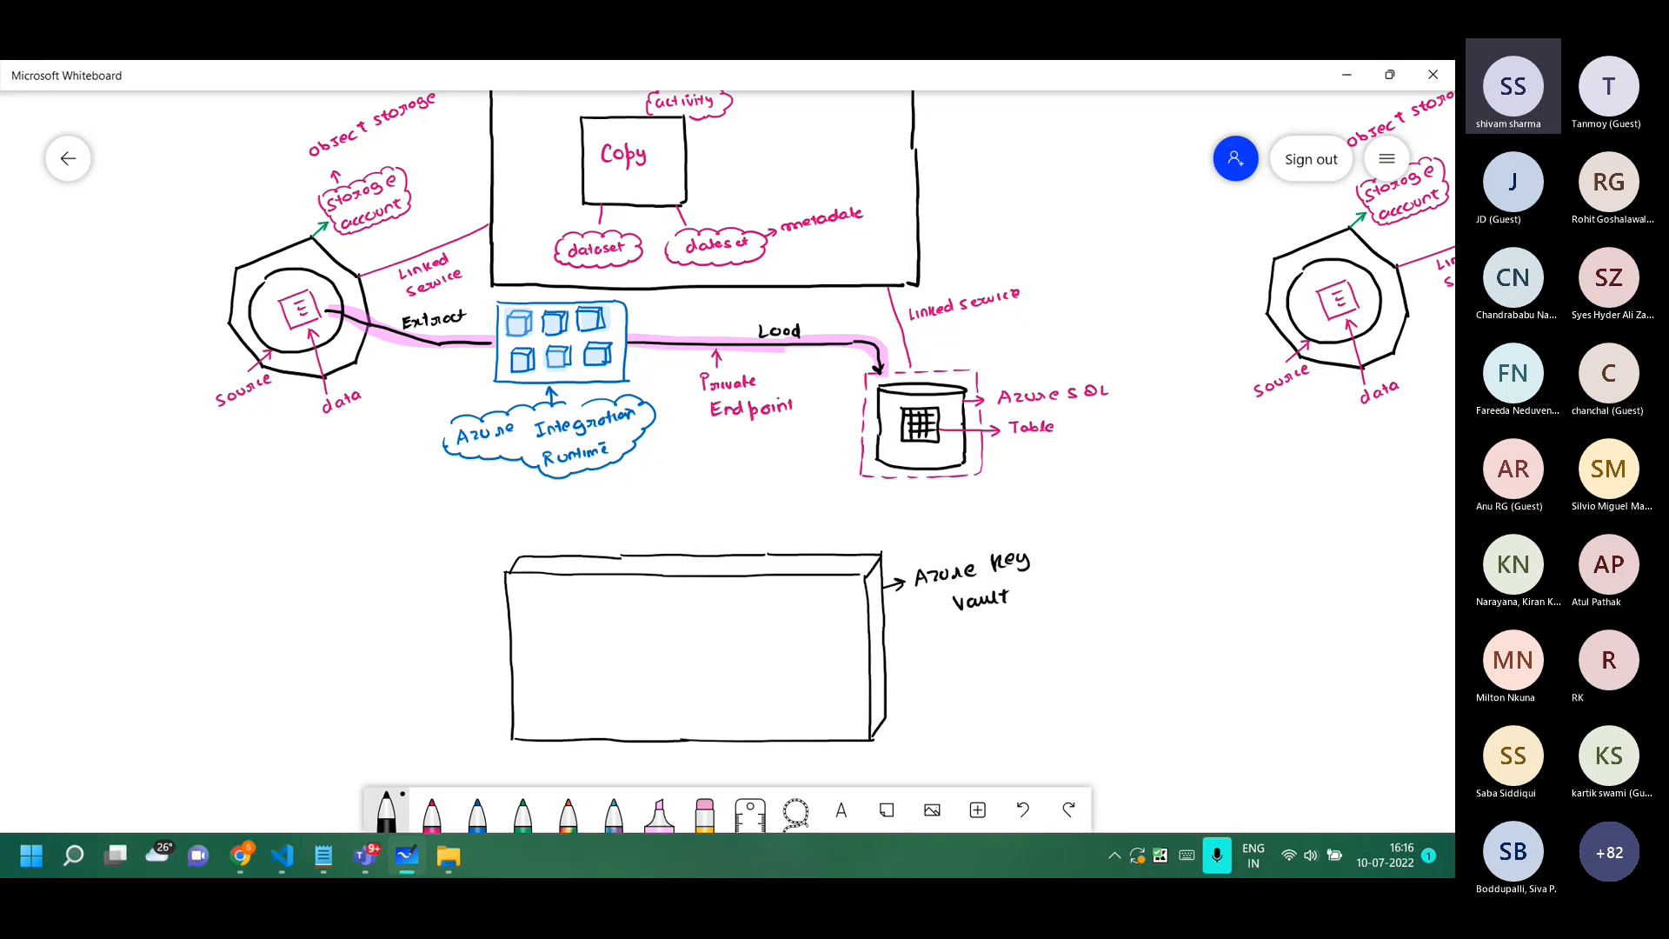
Switch to Chrome, bring up the Microsoft Docs article "Best practices for using Azure Key Vault" and enlarge the page.
{"action": "key", "text": "alt+Tab"}
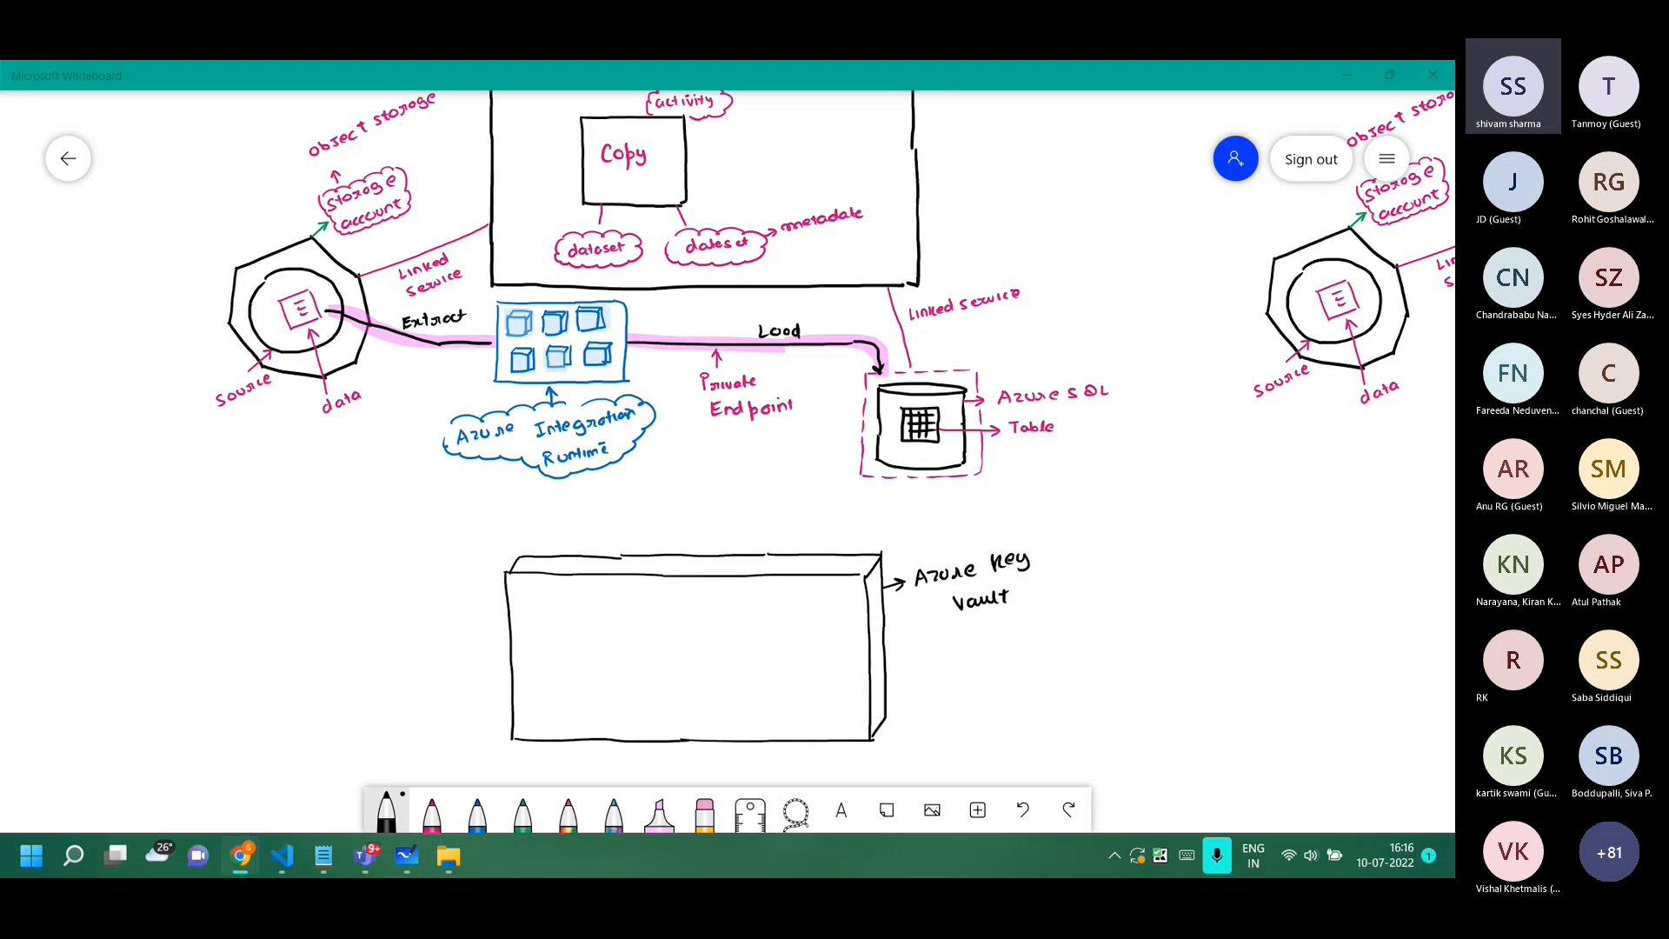
{"action": "left_click_drag", "start_coordinate": [1454, 87], "coordinate": [531, 230]}
{"action": "double_click", "coordinate": [582, 226]}
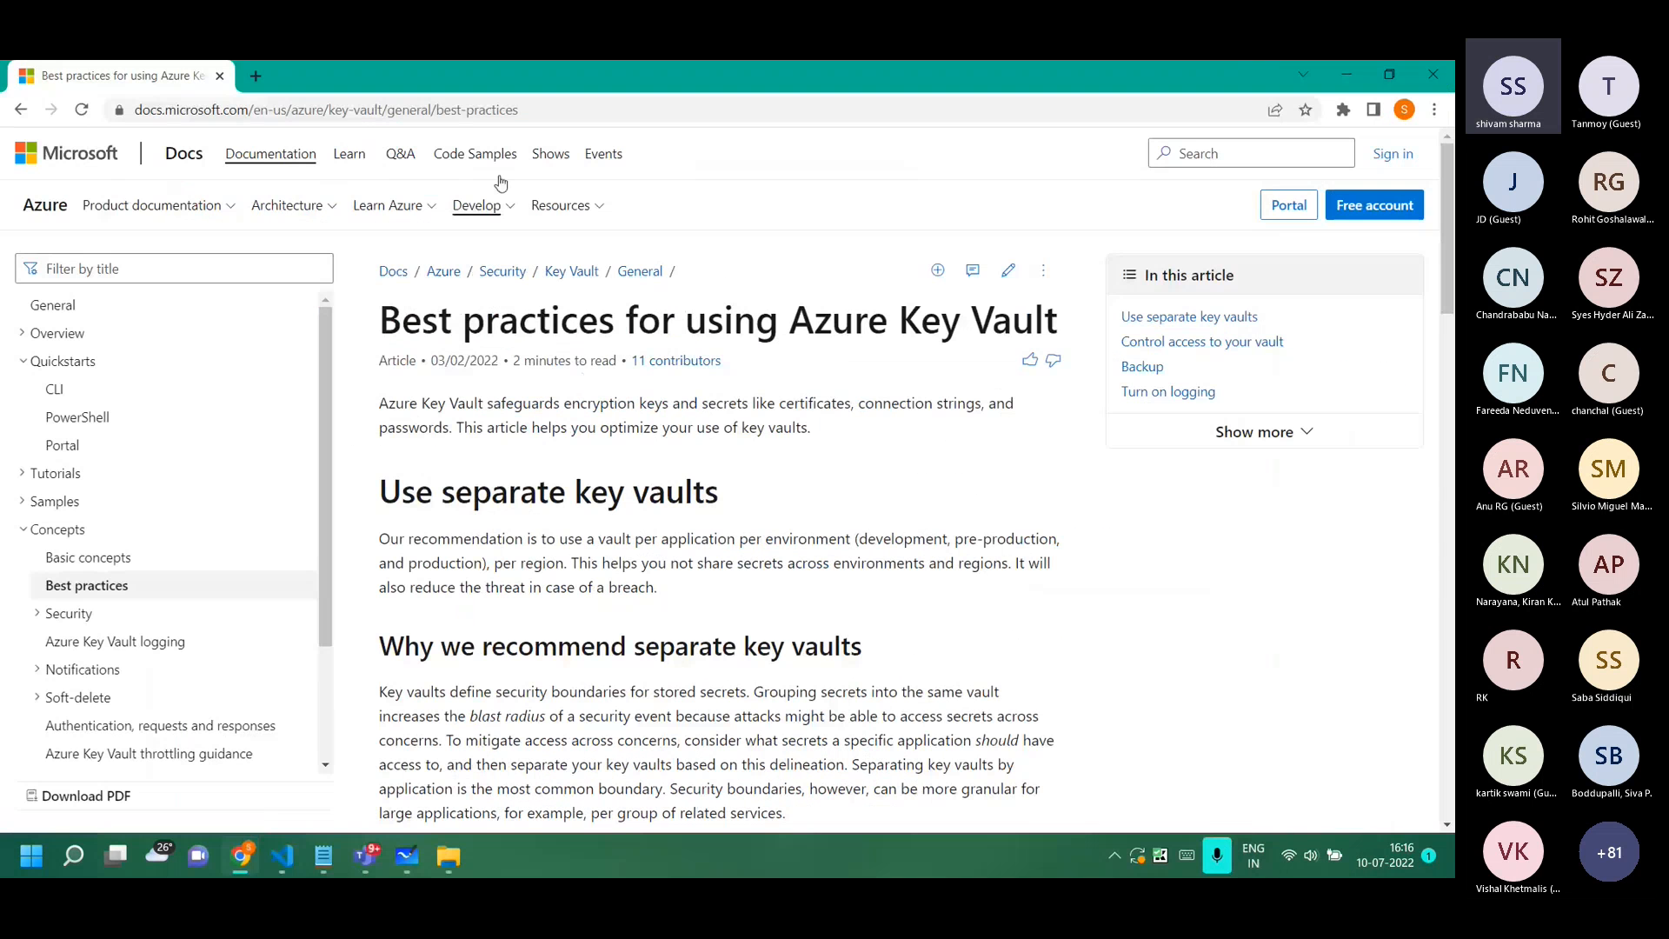
{"action": "left_click", "coordinate": [492, 110]}
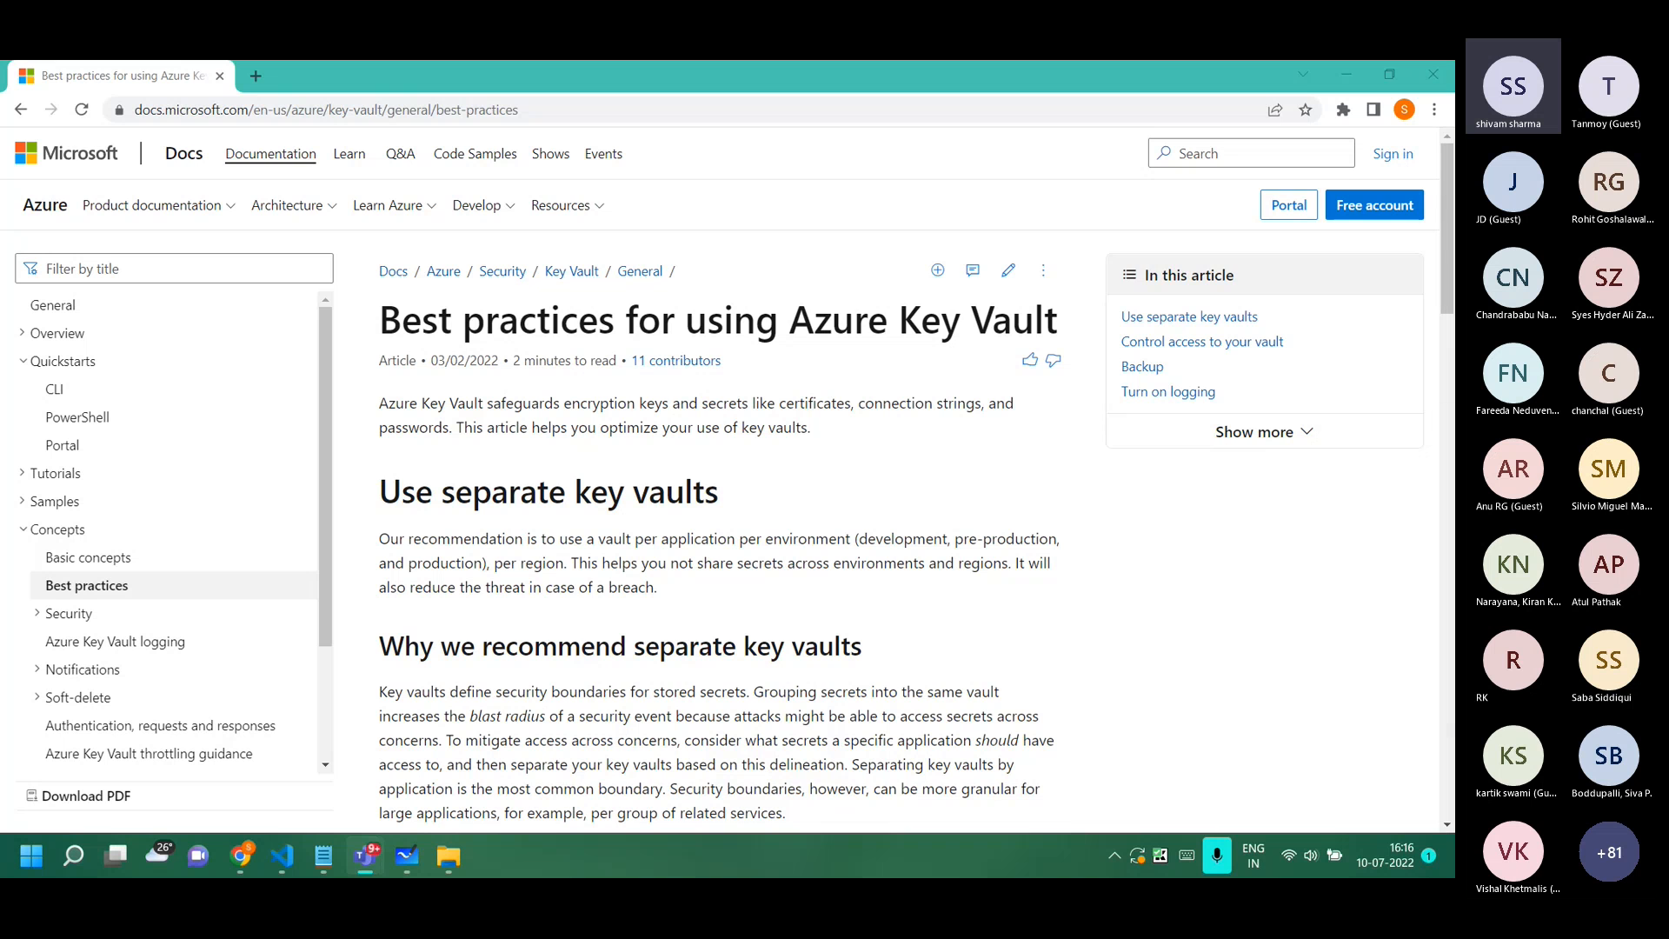
{"action": "key", "text": "ctrl+plus"}
{"action": "key", "text": "ctrl+plus"}
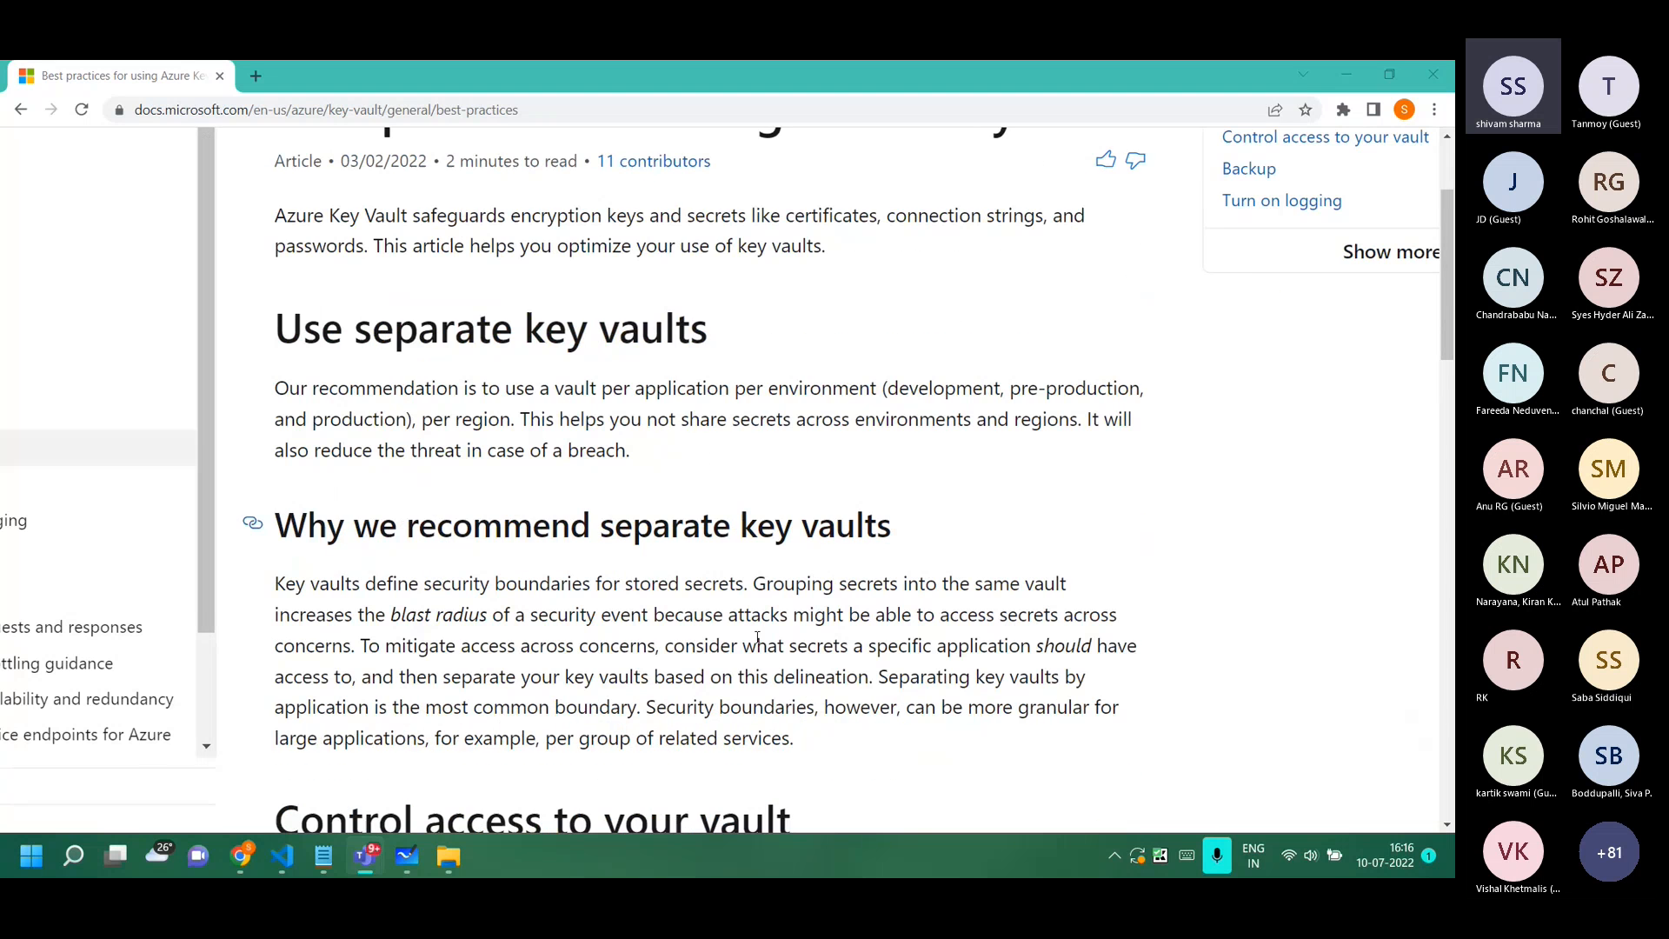
Examine why separate key vaults are recommended, marking "blast radius of a security event" and skimming the access suggestions, and close the browser.
{"action": "scroll", "coordinate": [734, 634], "scroll_direction": "down", "scroll_amount": 2}
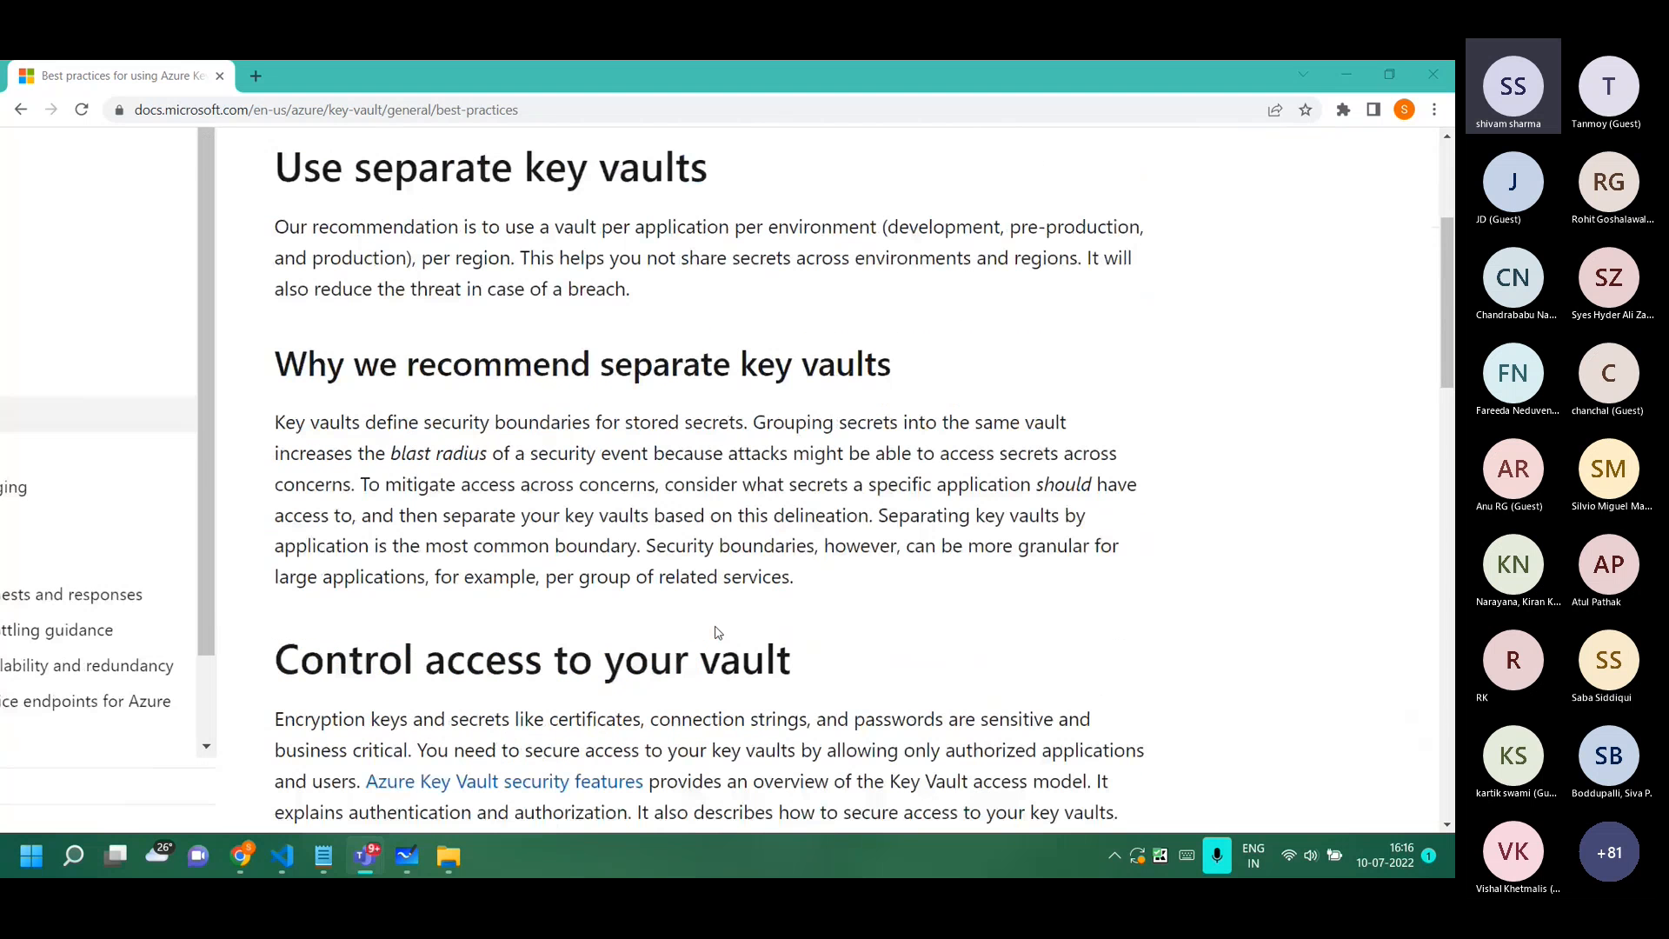
{"action": "left_click", "coordinate": [492, 474]}
{"action": "left_click_drag", "start_coordinate": [492, 453], "coordinate": [390, 452]}
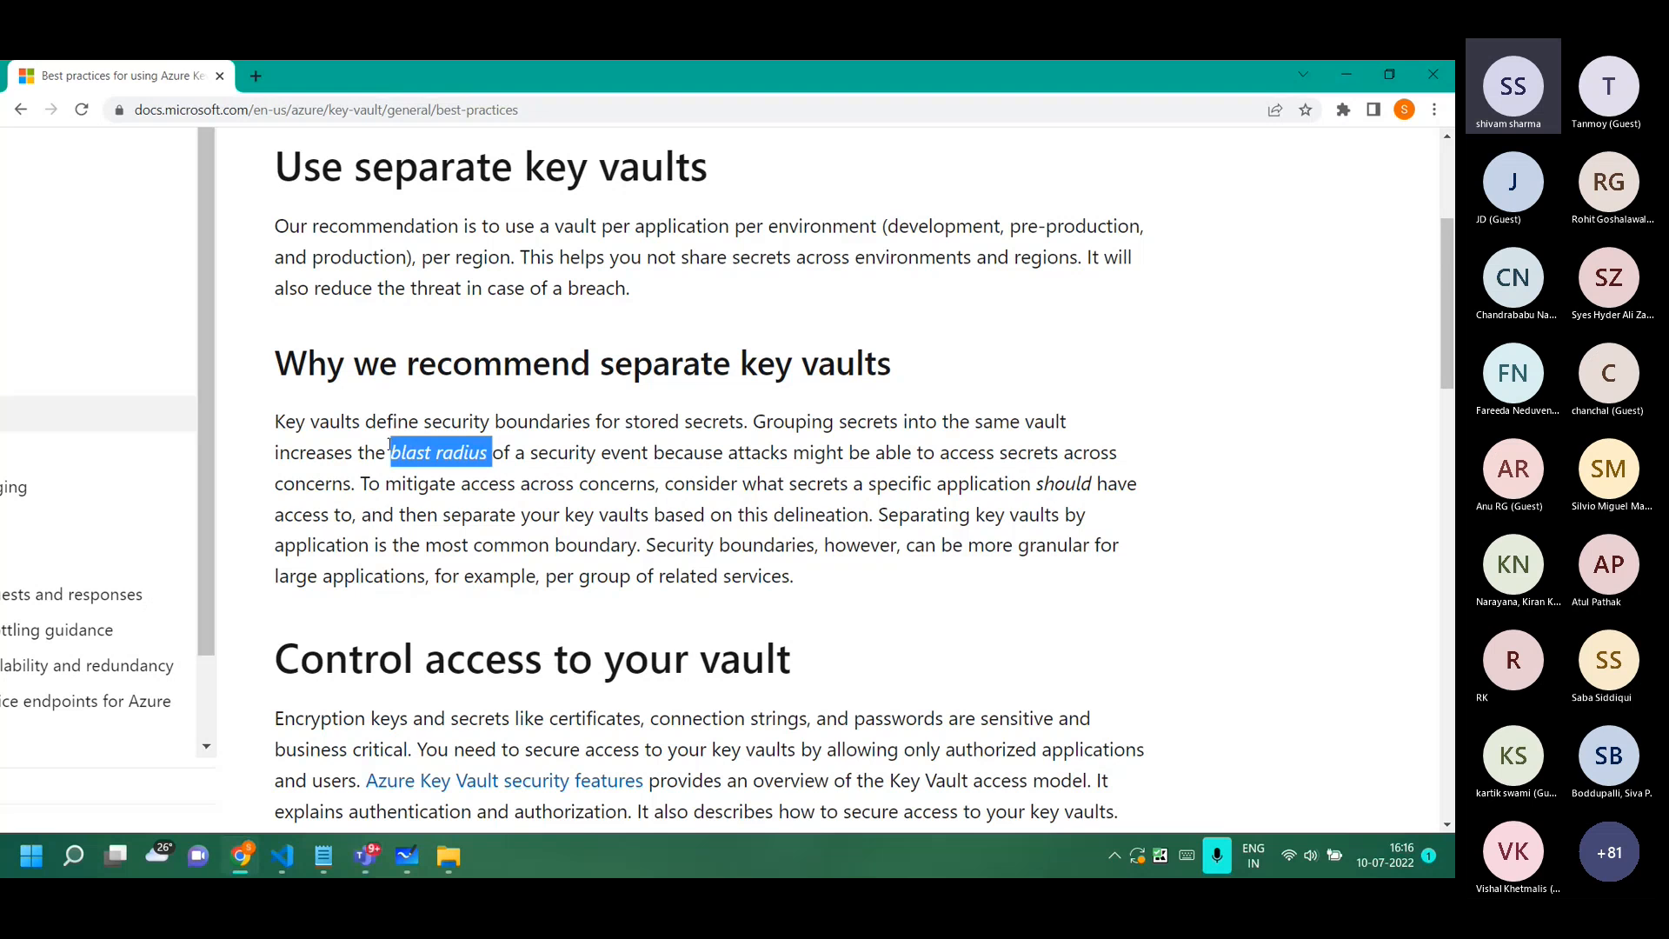
{"action": "left_click_drag", "start_coordinate": [645, 452], "coordinate": [386, 452]}
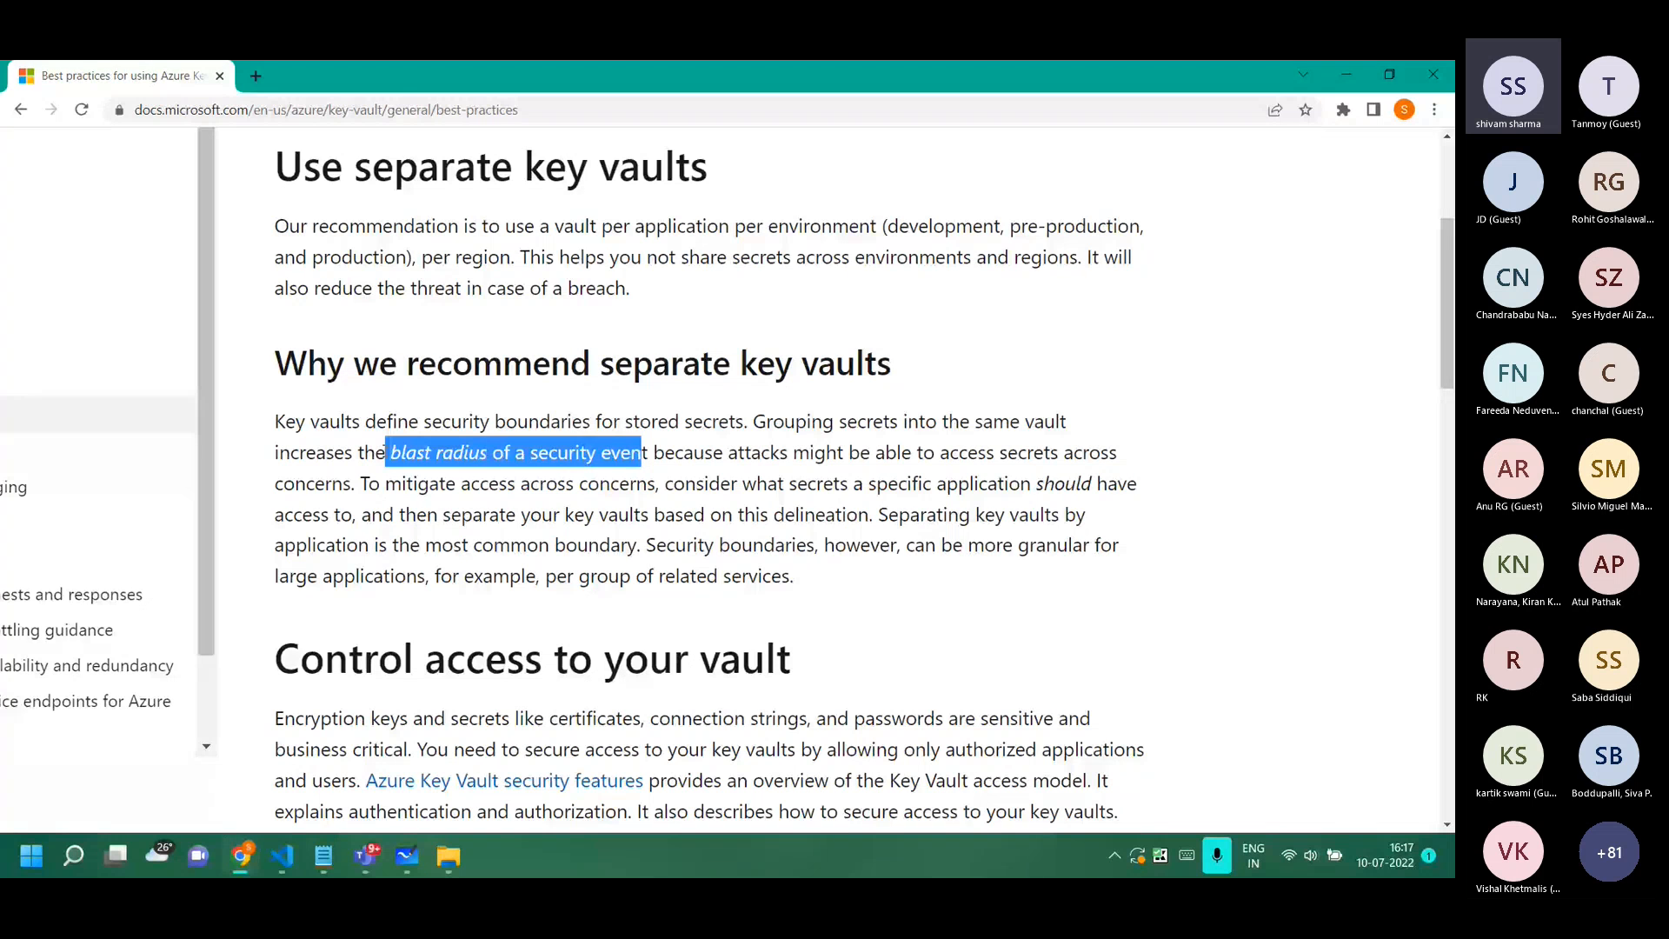
{"action": "scroll", "coordinate": [372, 446], "scroll_direction": "down", "scroll_amount": 3}
{"action": "key", "text": "ctrl+minus"}
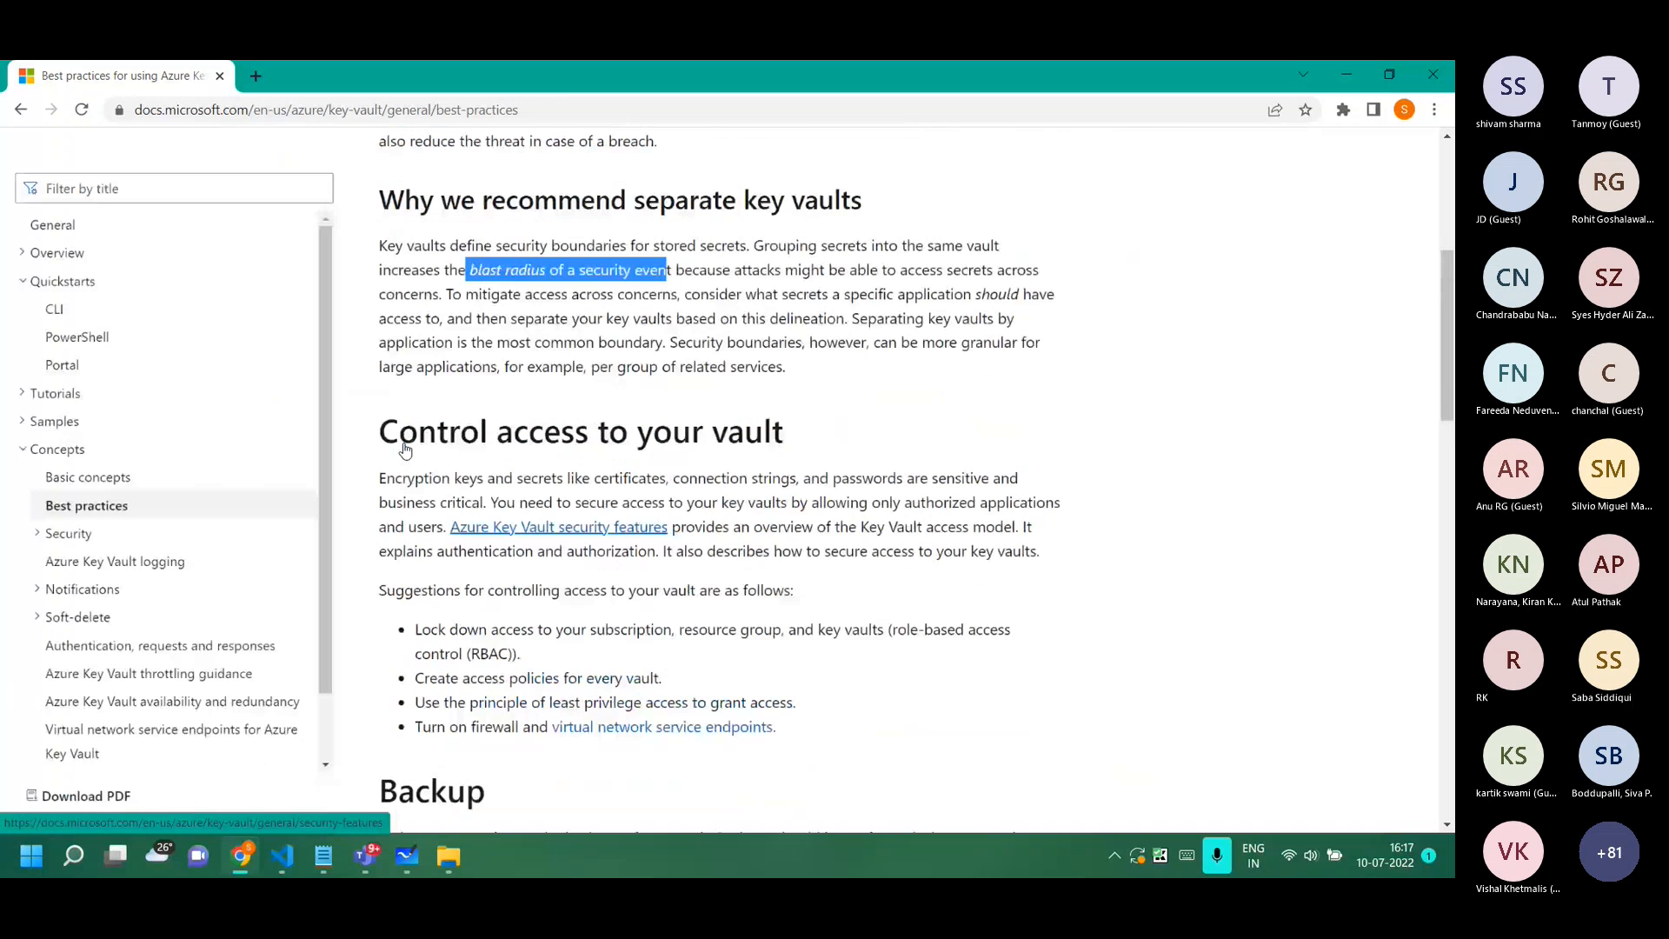
{"action": "scroll", "coordinate": [671, 548], "scroll_direction": "down", "scroll_amount": 5}
{"action": "scroll", "coordinate": [670, 553], "scroll_direction": "up", "scroll_amount": 7}
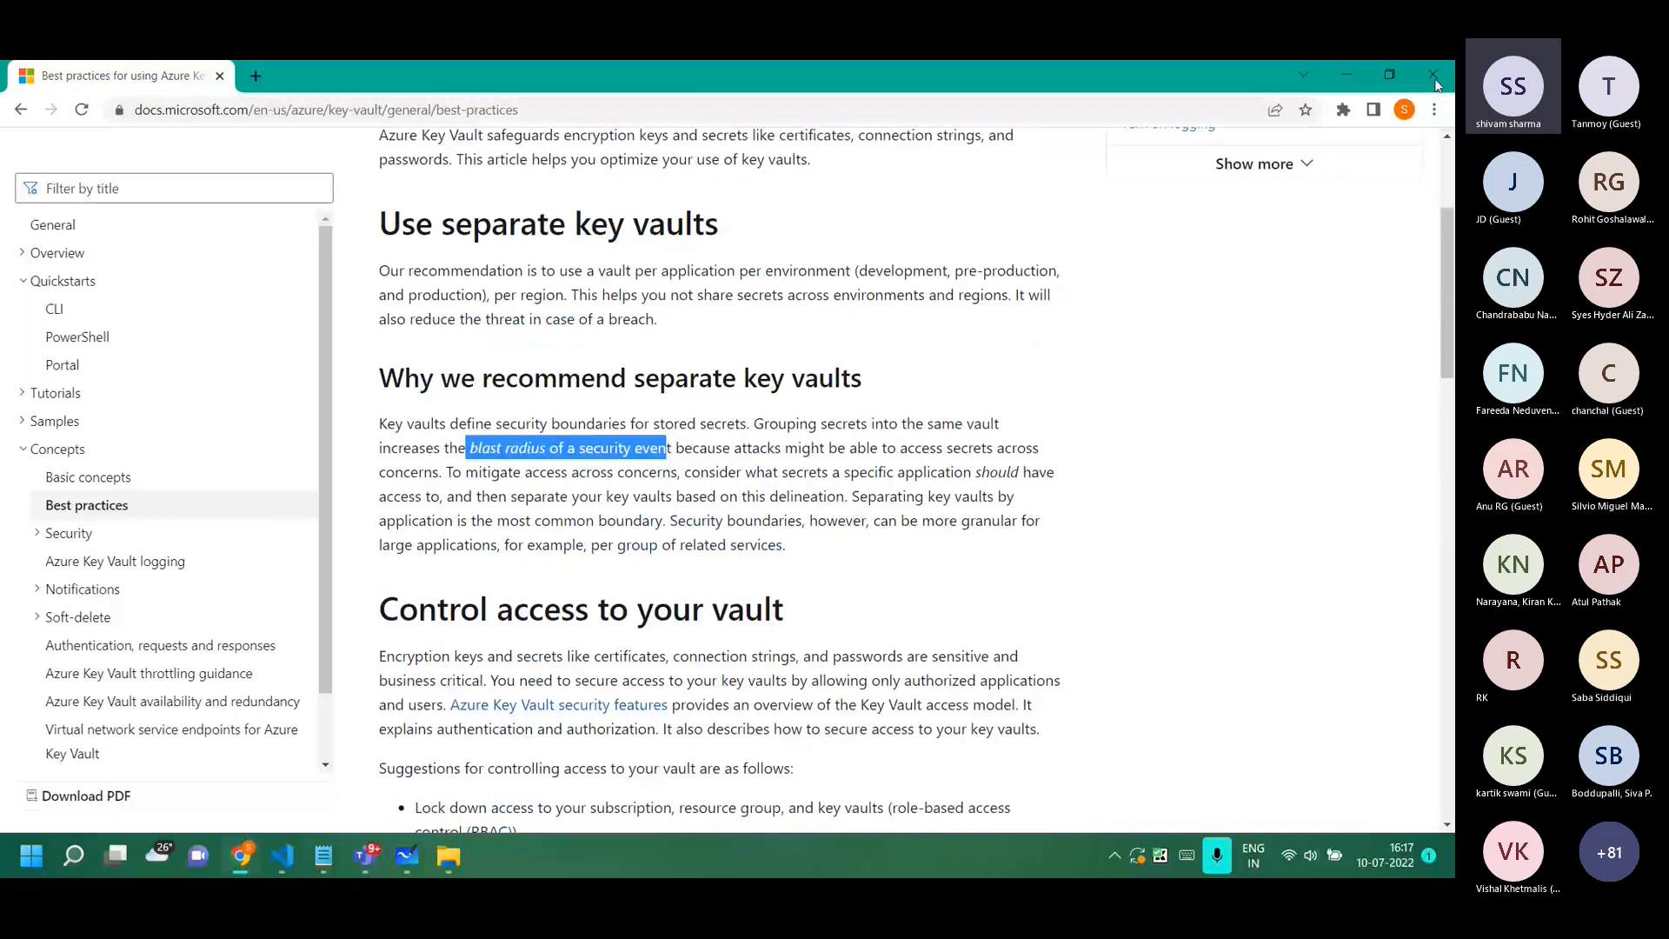
{"action": "left_click", "coordinate": [1435, 78]}
Copy the labelled Azure Key Vault box from the Dev environment and place the copy below the UAT environment.
{"action": "left_click_drag", "start_coordinate": [570, 475], "coordinate": [390, 321]}
{"action": "scroll", "coordinate": [389, 323], "scroll_direction": "down", "scroll_amount": 1}
{"action": "scroll", "coordinate": [391, 323], "scroll_direction": "down", "scroll_amount": 2}
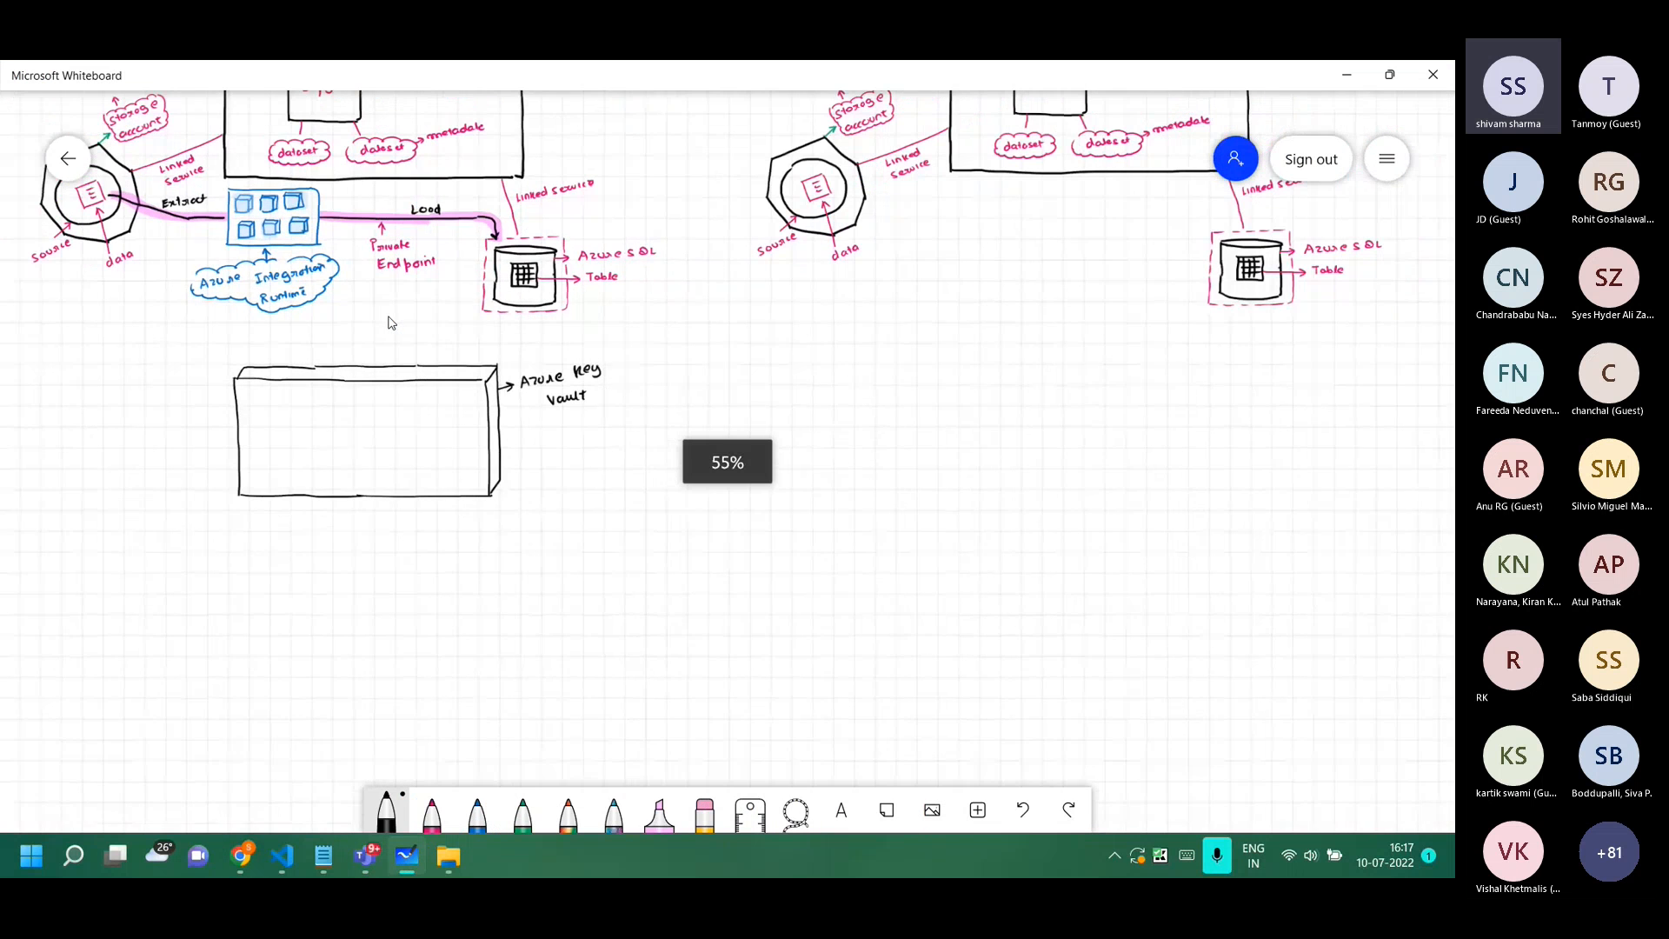
{"action": "left_click", "coordinate": [795, 810]}
{"action": "mouse_move", "coordinate": [240, 506]}
{"action": "left_mouse_down"}
{"action": "mouse_move", "coordinate": [175, 377]}
{"action": "mouse_move", "coordinate": [596, 324]}
{"action": "mouse_move", "coordinate": [313, 510]}
{"action": "mouse_move", "coordinate": [171, 516]}
{"action": "left_mouse_up"}
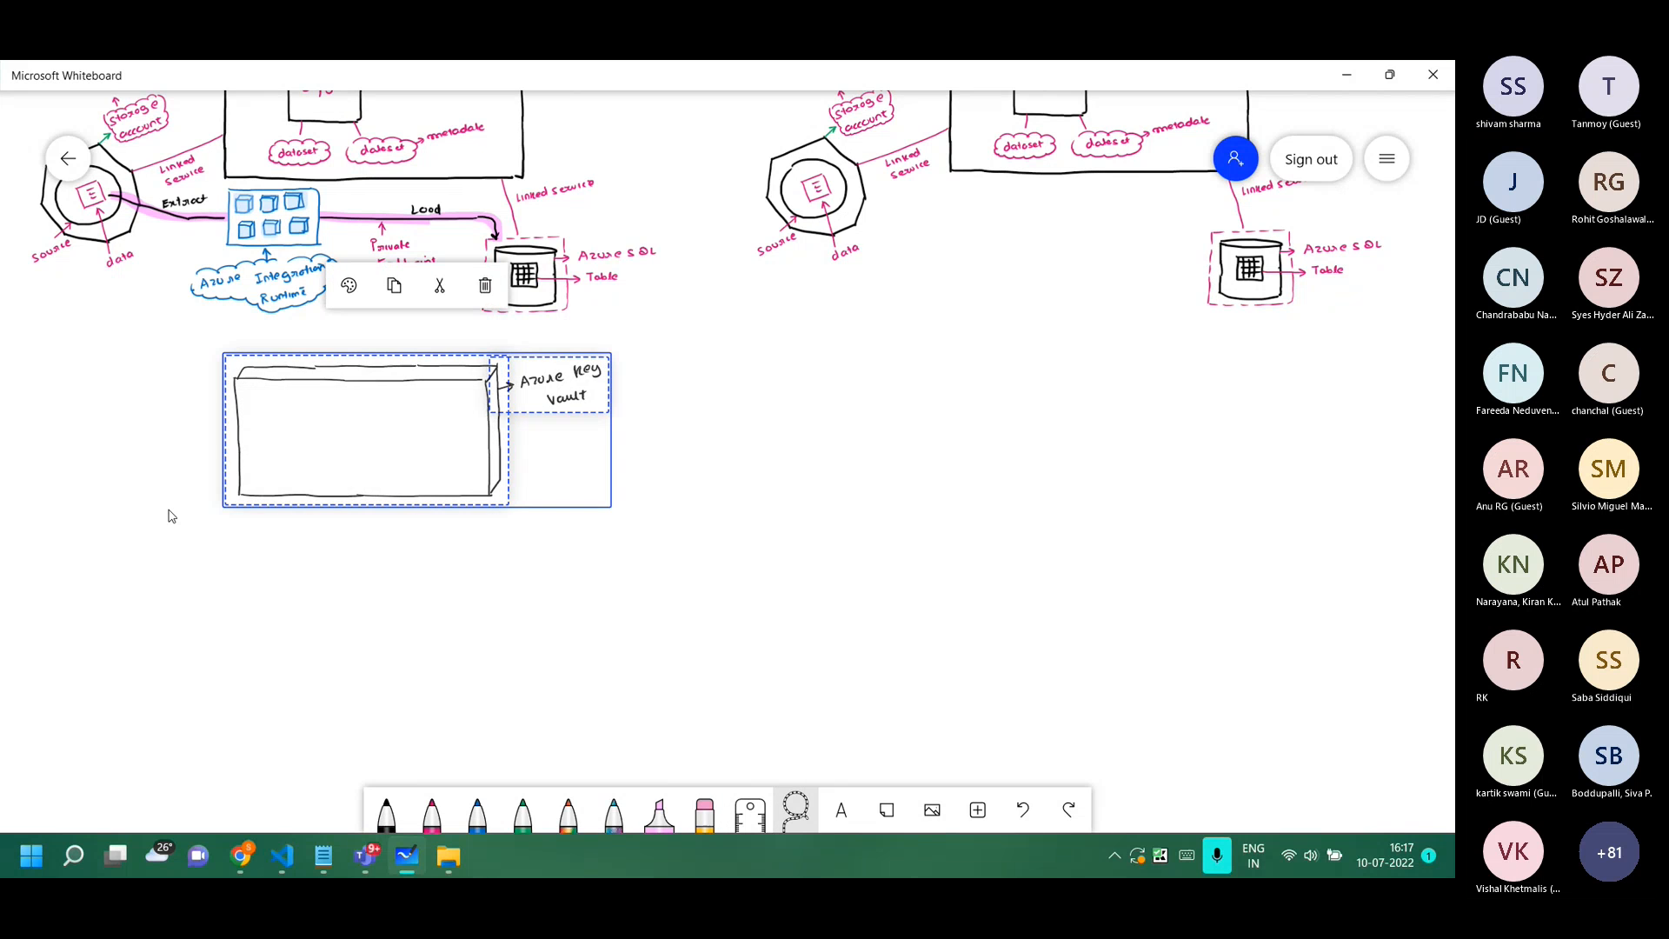
{"action": "left_click_drag", "start_coordinate": [943, 399], "coordinate": [554, 559]}
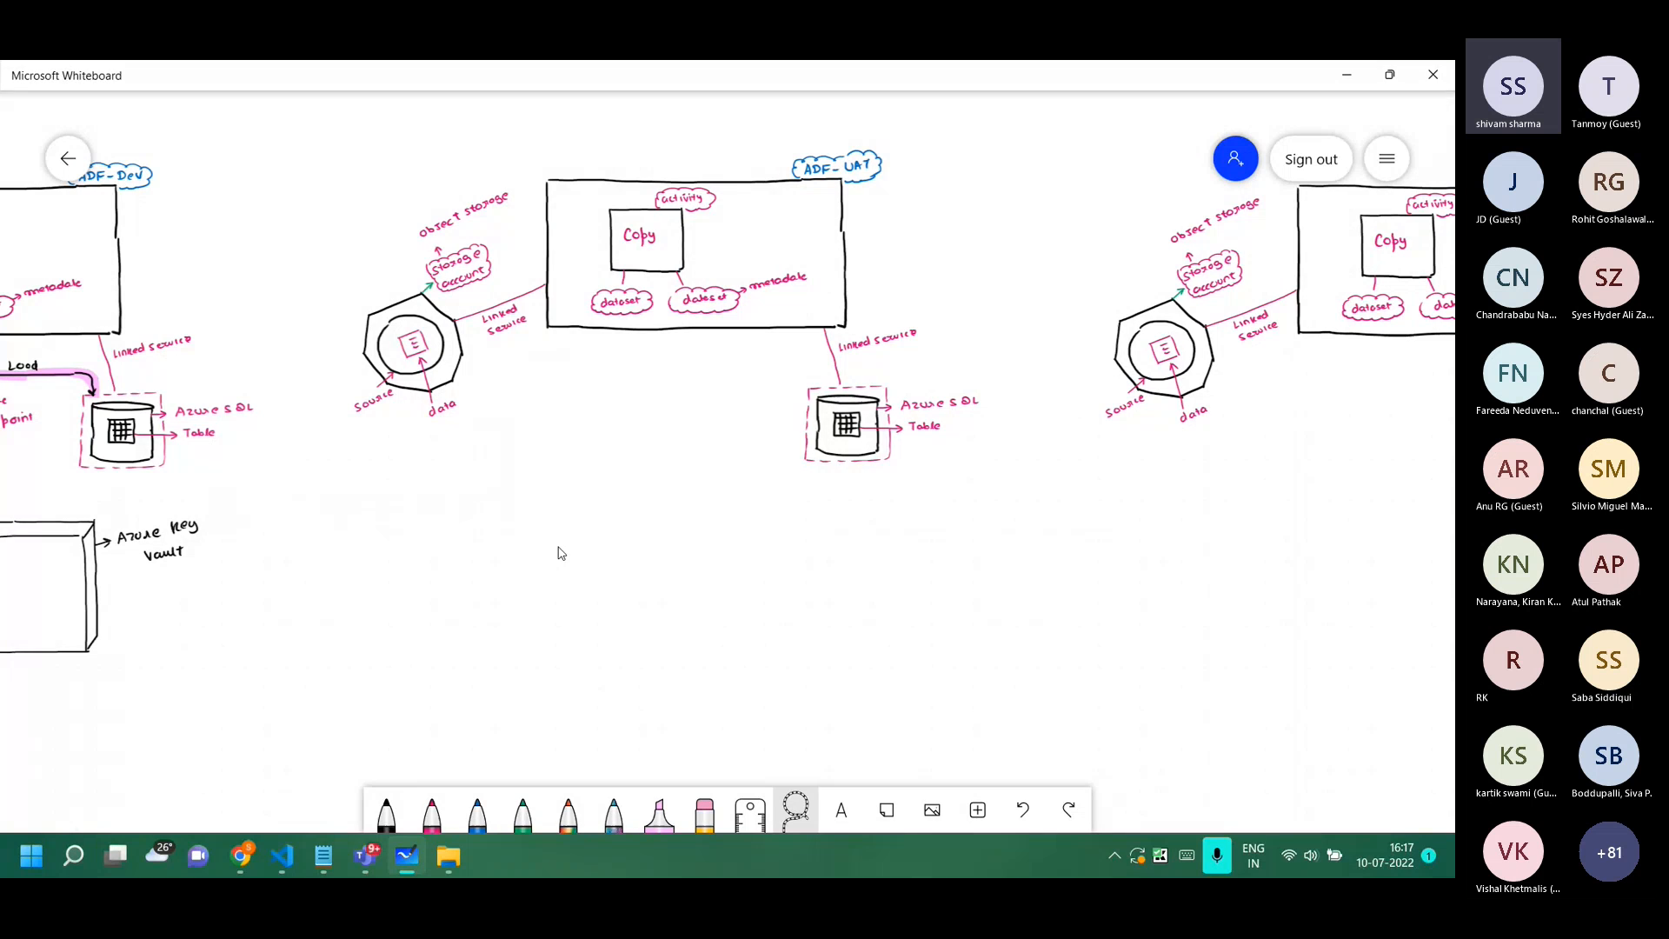
{"action": "key", "text": "ctrl+v"}
{"action": "key", "text": "ctrl+z"}
{"action": "left_click_drag", "start_coordinate": [553, 658], "coordinate": [540, 310]}
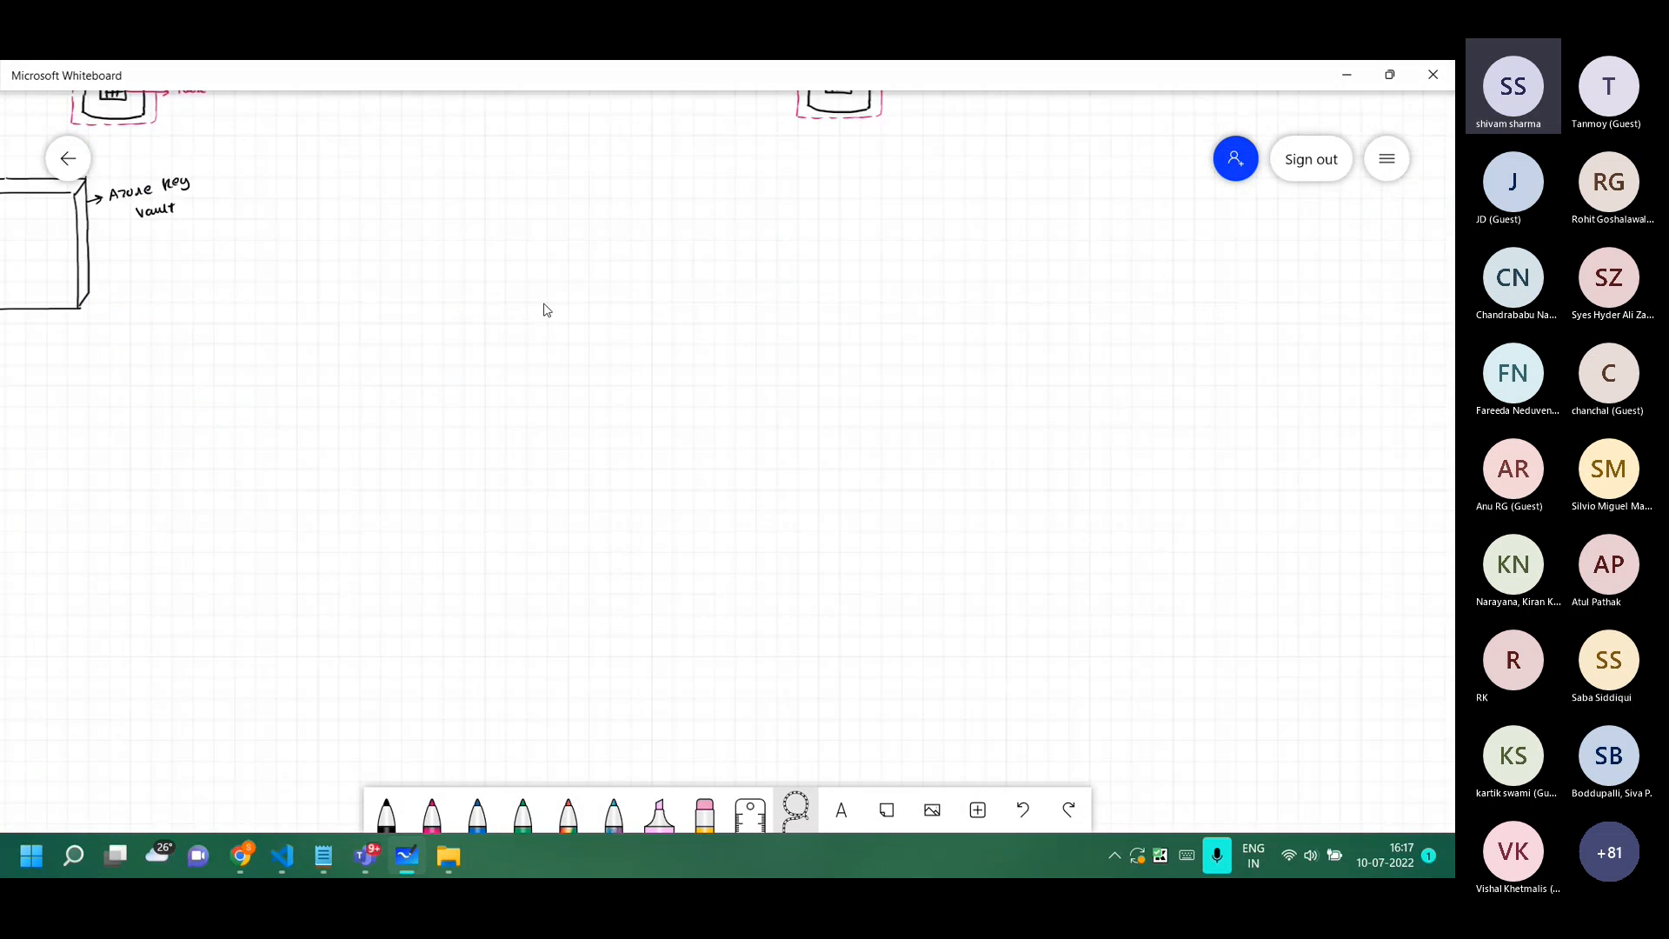
{"action": "key", "text": "ctrl+v"}
{"action": "mouse_move", "coordinate": [676, 593]}
{"action": "left_mouse_down"}
{"action": "mouse_move", "coordinate": [988, 354]}
{"action": "mouse_move", "coordinate": [641, 570]}
{"action": "mouse_move", "coordinate": [636, 556]}
{"action": "left_mouse_up"}
{"action": "left_click_drag", "start_coordinate": [785, 453], "coordinate": [592, 184]}
Paste another copy of the labelled Azure Key Vault box and place it below the third environment, level with the UAT one.
{"action": "left_click_drag", "start_coordinate": [1013, 412], "coordinate": [515, 567]}
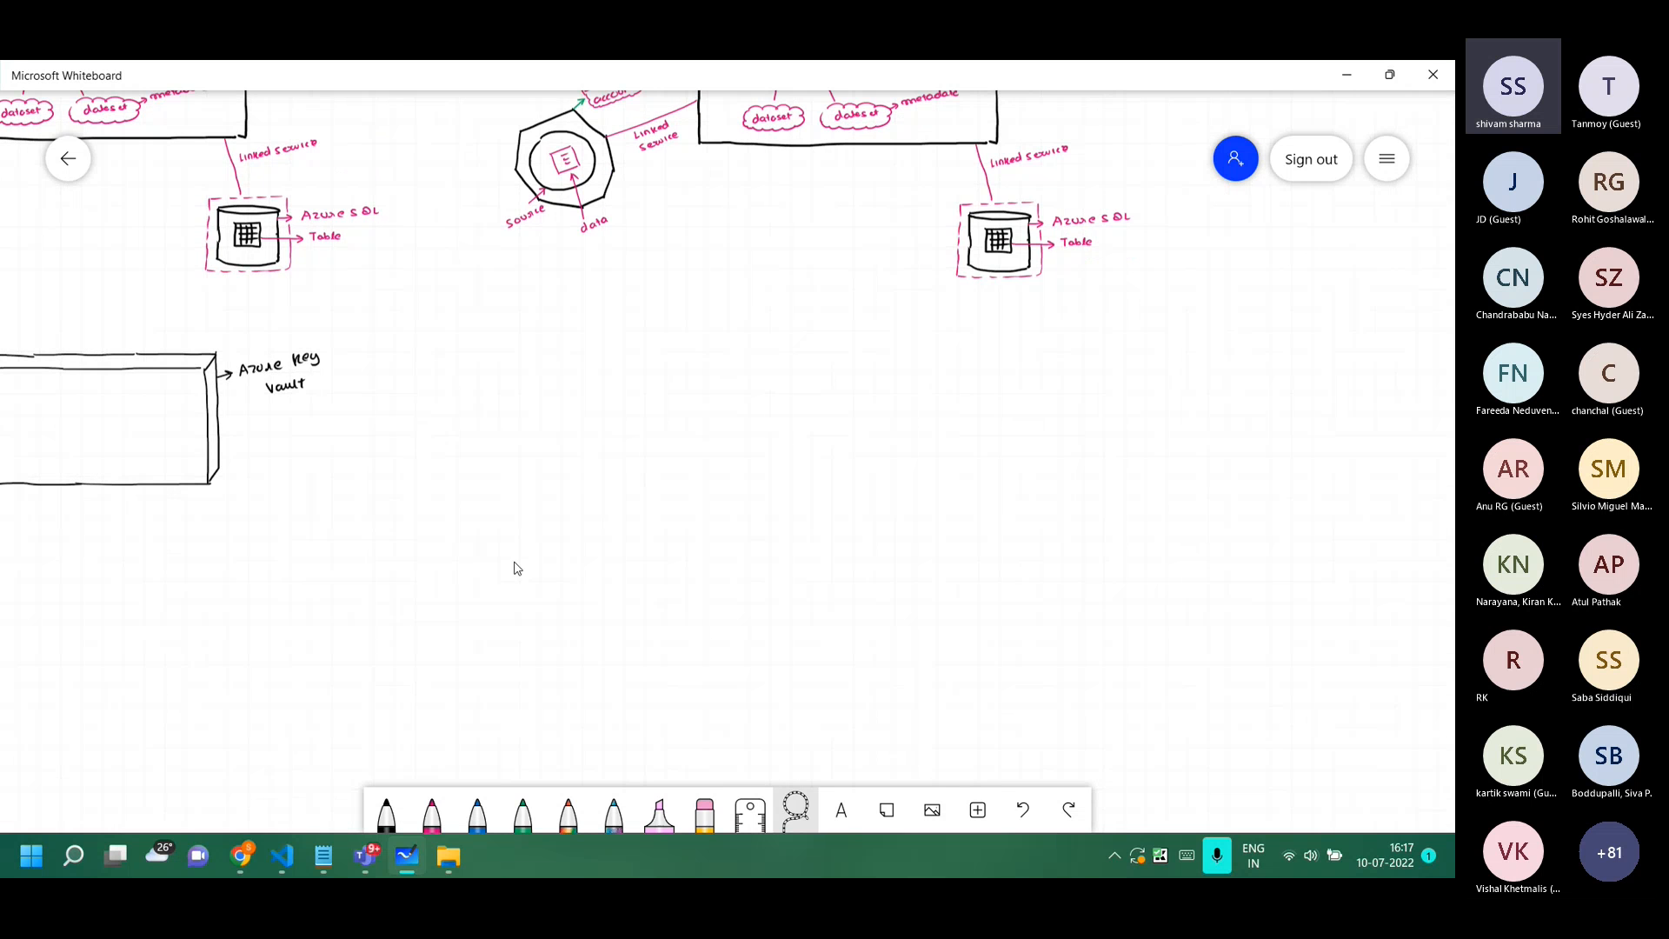
{"action": "key", "text": "ctrl+v"}
{"action": "mouse_move", "coordinate": [692, 595]}
{"action": "left_mouse_down"}
{"action": "mouse_move", "coordinate": [687, 474]}
{"action": "mouse_move", "coordinate": [1112, 617]}
{"action": "mouse_move", "coordinate": [652, 504]}
{"action": "left_mouse_up"}
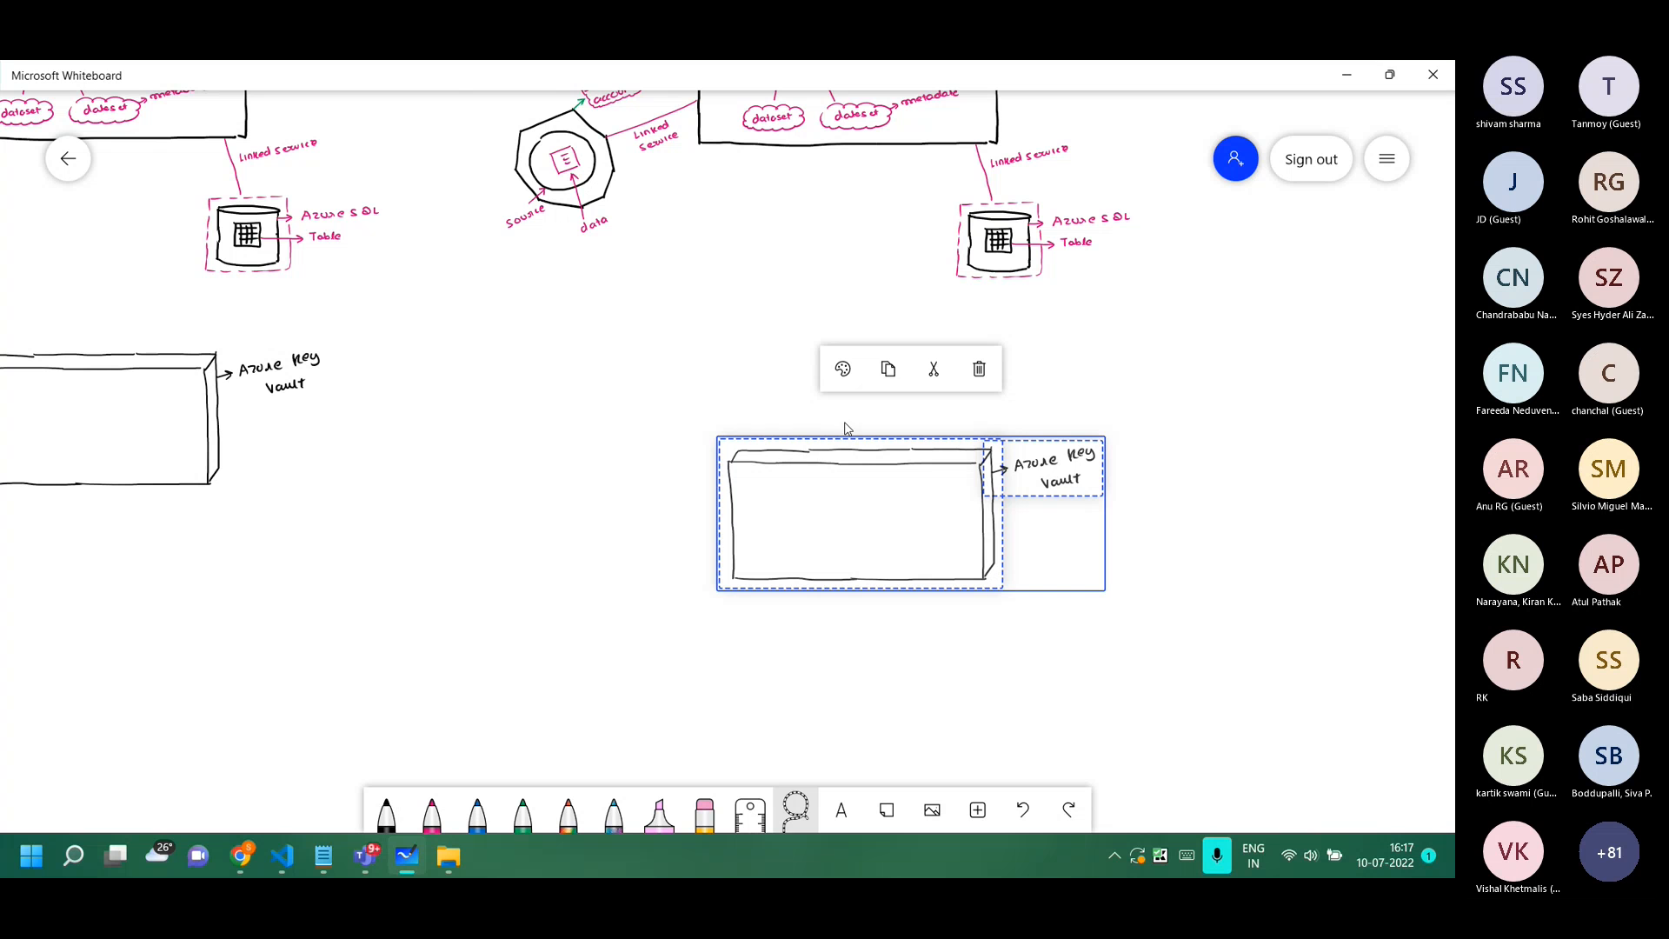
{"action": "left_click_drag", "start_coordinate": [842, 458], "coordinate": [775, 358]}
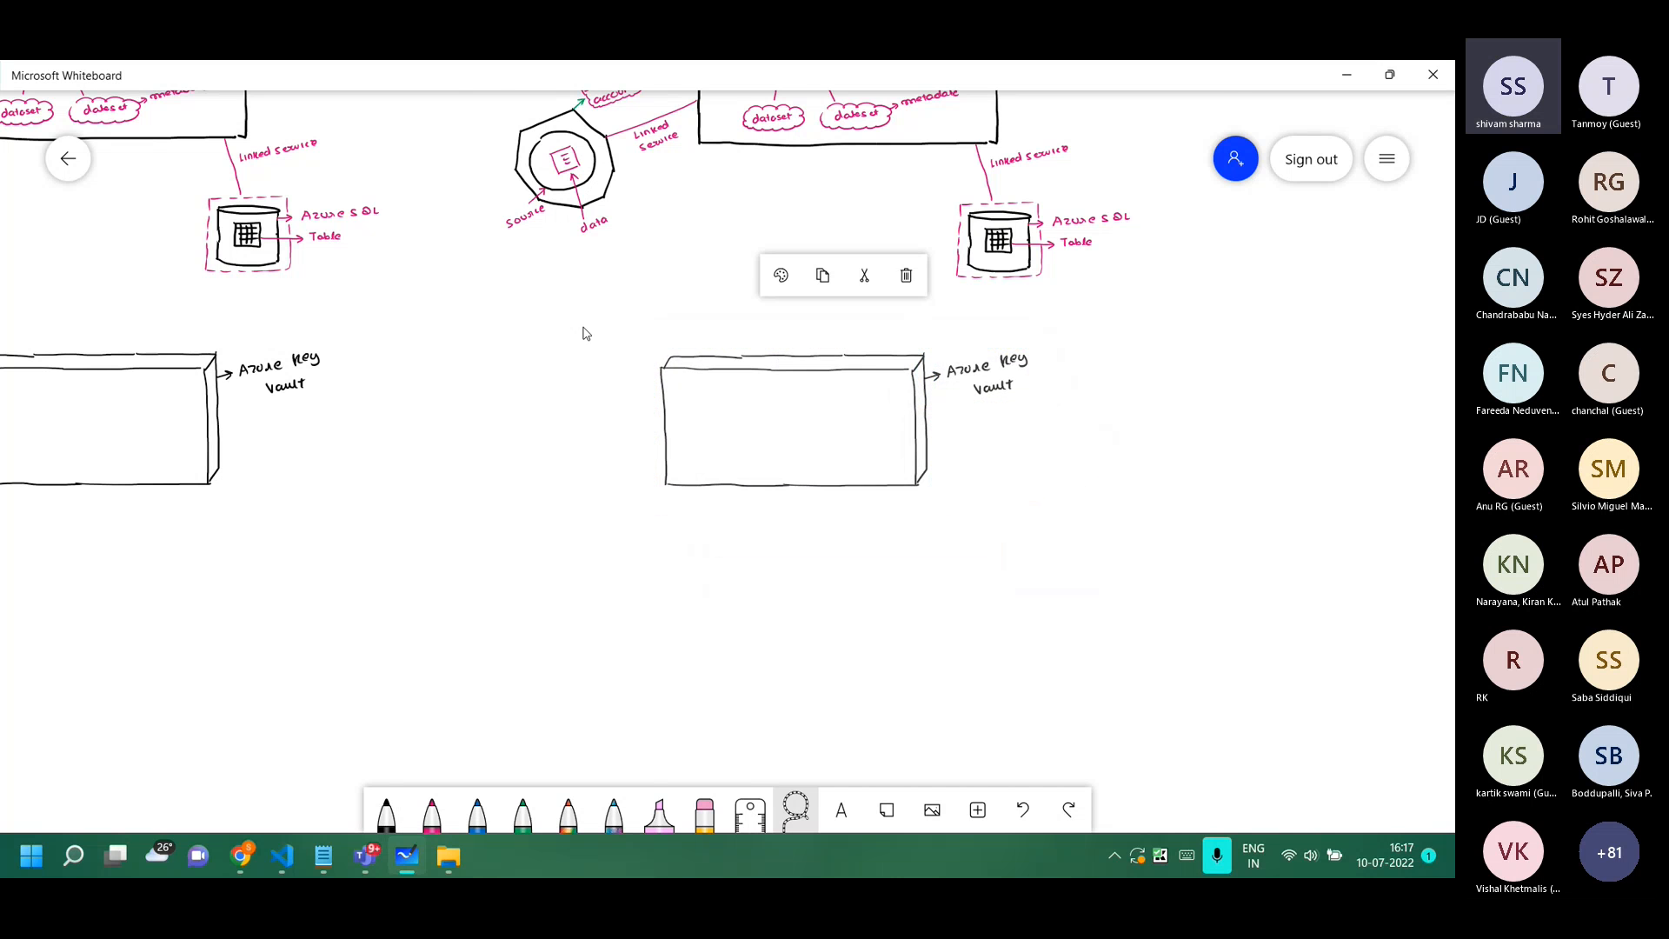
Draw a small dark pink key shape, a circle with a horizontal line, inside the Dev Azure Key Vault box.
{"action": "left_click_drag", "start_coordinate": [582, 331], "coordinate": [1019, 374]}
{"action": "left_click_drag", "start_coordinate": [675, 391], "coordinate": [1043, 399]}
{"action": "left_click_drag", "start_coordinate": [467, 373], "coordinate": [995, 440]}
{"action": "scroll", "coordinate": [518, 409], "scroll_direction": "up", "scroll_amount": 4}
{"action": "left_click_drag", "start_coordinate": [519, 410], "coordinate": [272, 449]}
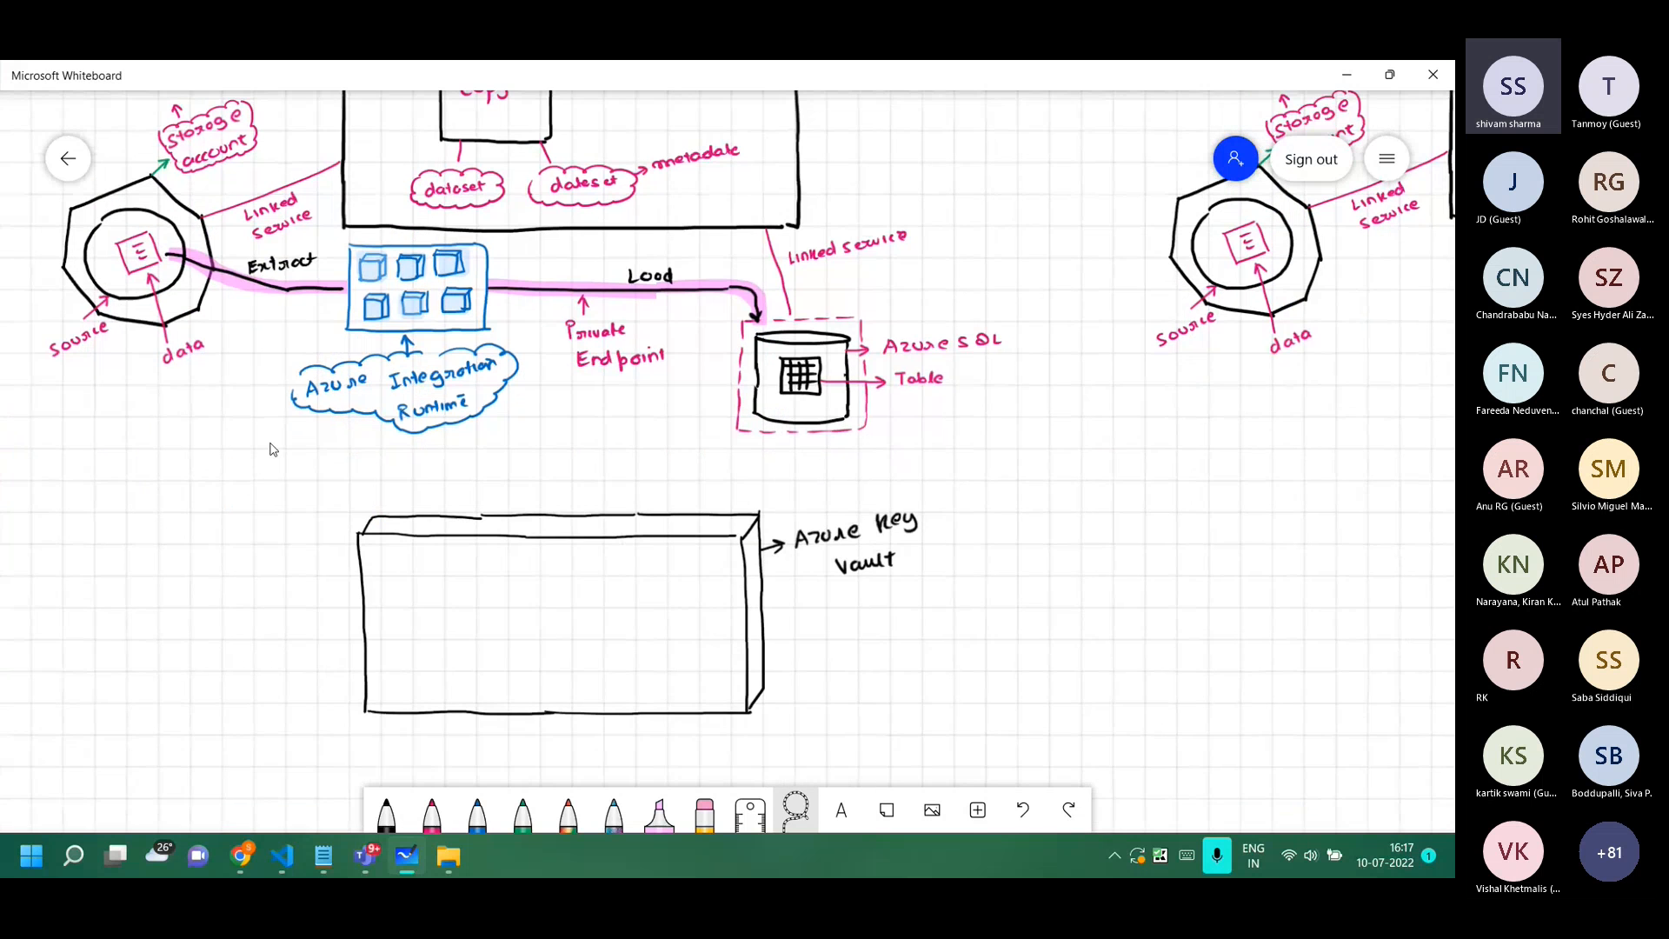
{"action": "left_click", "coordinate": [432, 813]}
{"action": "left_click_drag", "start_coordinate": [401, 575], "coordinate": [485, 579]}
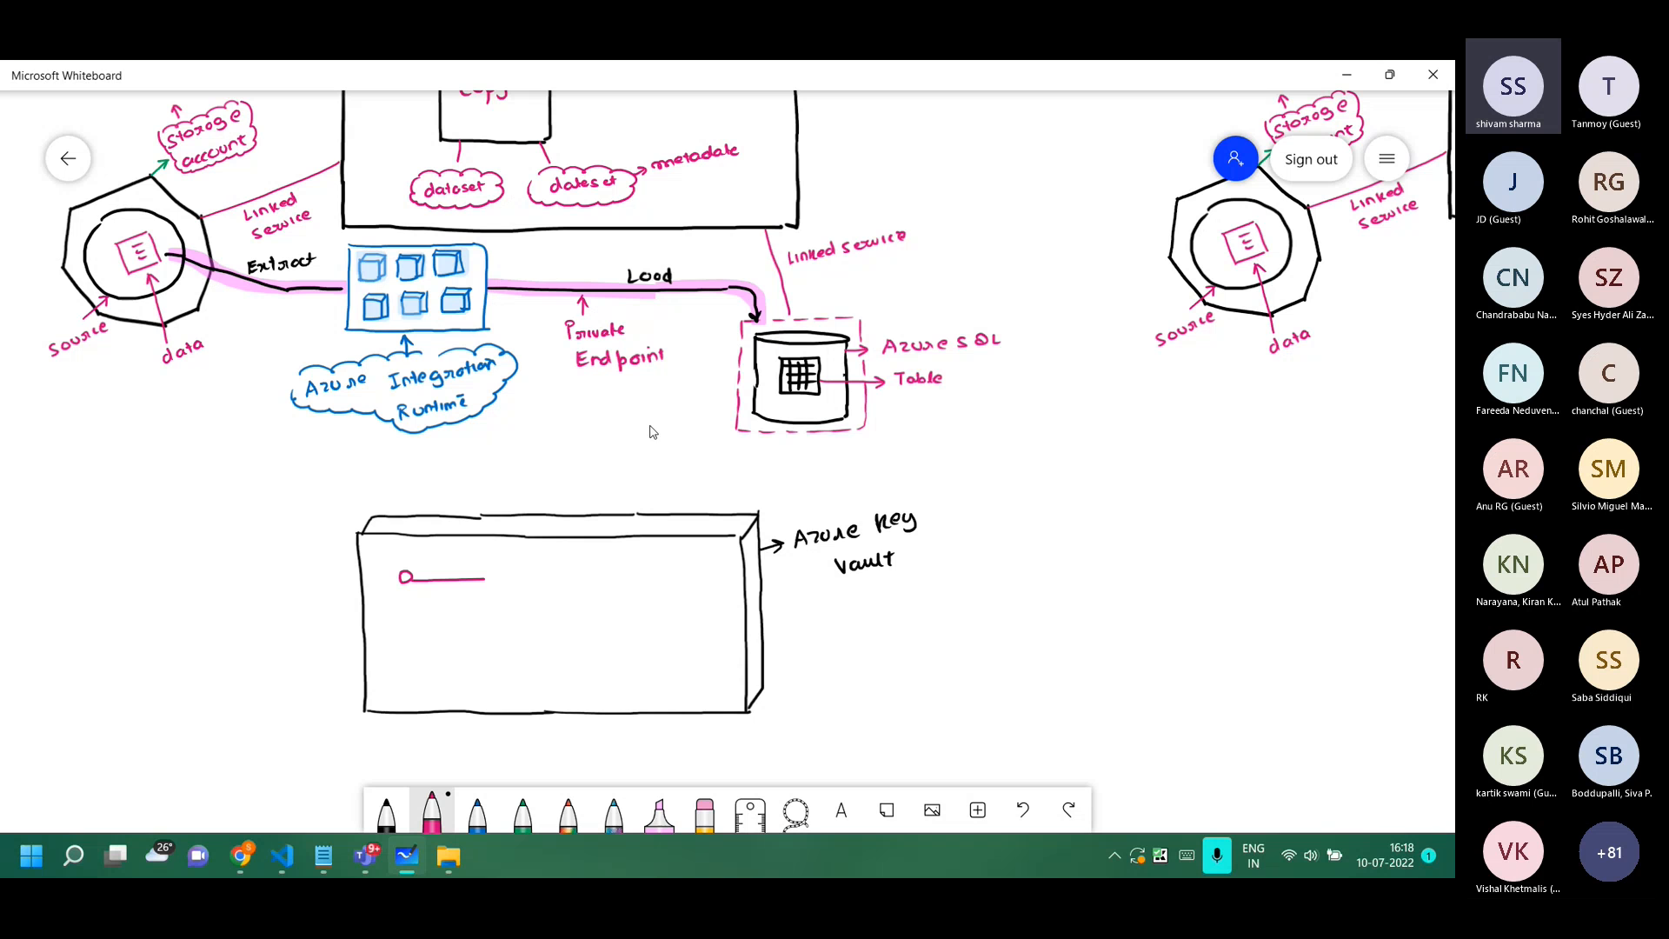
Draw a dashed dark pink arrow from "Private Endpoint" down toward the Dev key vault and add an arrow label "Serv" beside the Azure SQL database.
{"action": "left_click_drag", "start_coordinate": [614, 384], "coordinate": [590, 478]}
{"action": "left_click_drag", "start_coordinate": [867, 416], "coordinate": [936, 411]}
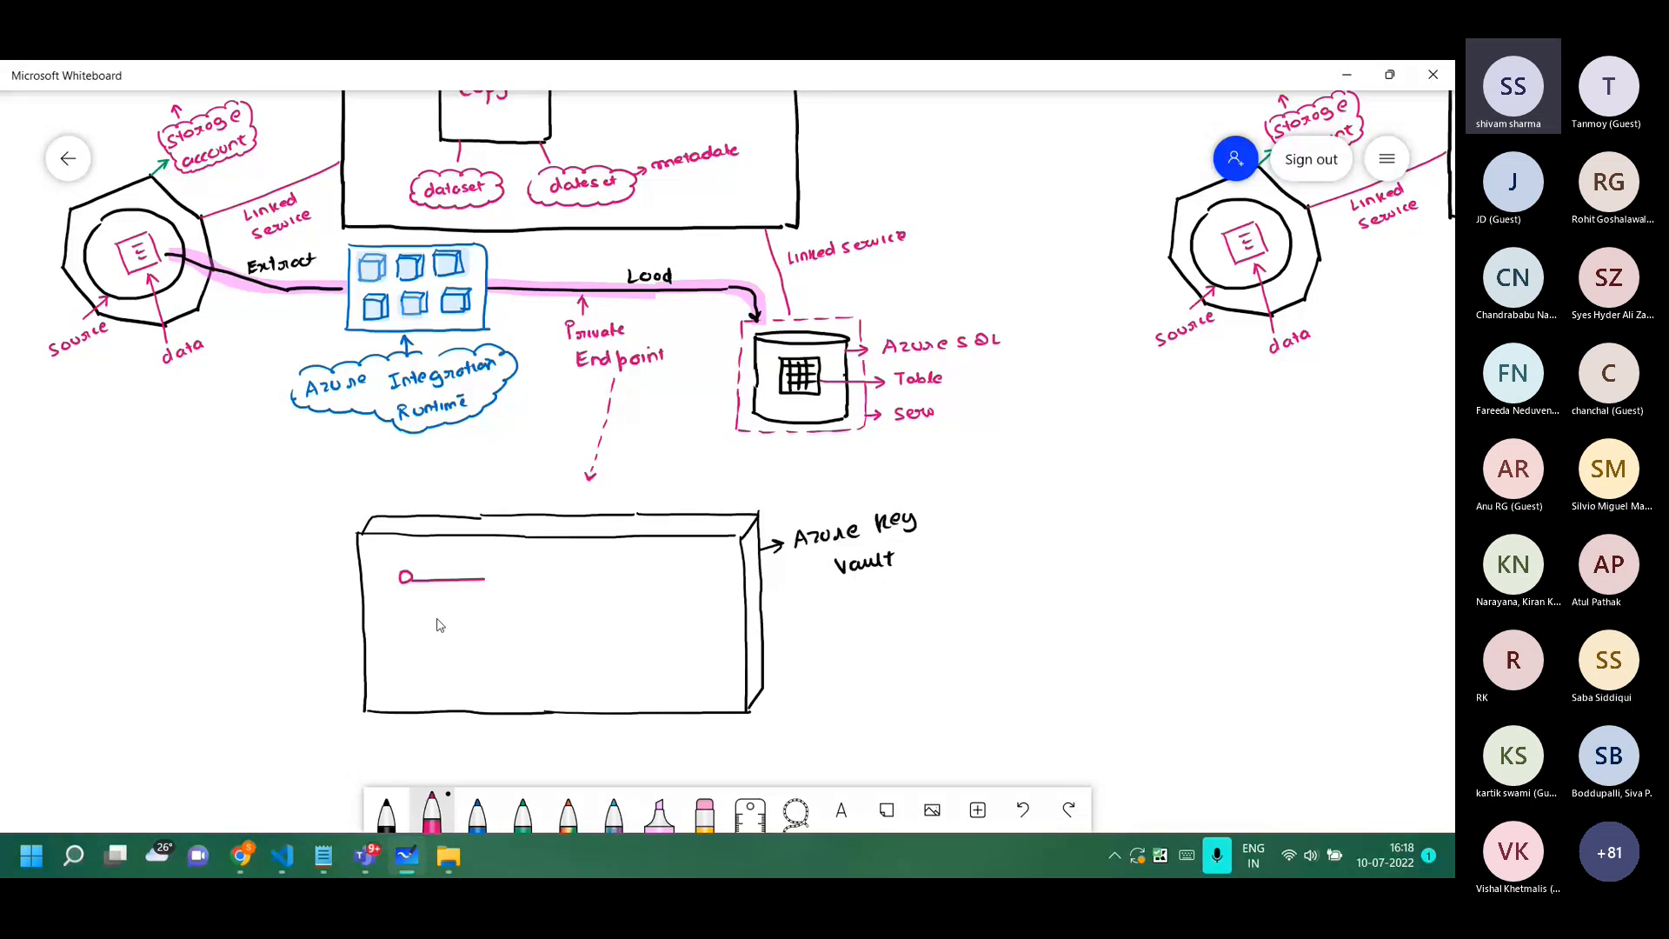
Draw two more dark pink key shapes in the Dev Azure Key Vault box and add an arrow labelled "dev" pointing to them.
{"action": "mouse_move", "coordinate": [409, 610]}
{"action": "left_mouse_down"}
{"action": "mouse_move", "coordinate": [474, 618]}
{"action": "mouse_move", "coordinate": [410, 653]}
{"action": "left_mouse_up"}
{"action": "key", "text": "ctrl+z"}
{"action": "left_click_drag", "start_coordinate": [416, 614], "coordinate": [472, 621]}
{"action": "key", "text": "ctrl+z"}
{"action": "mouse_move", "coordinate": [414, 616]}
{"action": "left_mouse_down"}
{"action": "mouse_move", "coordinate": [484, 624]}
{"action": "mouse_move", "coordinate": [483, 650]}
{"action": "left_mouse_up"}
{"action": "mouse_move", "coordinate": [338, 583]}
{"action": "left_mouse_down"}
{"action": "mouse_move", "coordinate": [376, 576]}
{"action": "mouse_move", "coordinate": [290, 554]}
{"action": "mouse_move", "coordinate": [302, 570]}
{"action": "left_mouse_up"}
{"action": "left_click_drag", "start_coordinate": [305, 559], "coordinate": [315, 559]}
Draw three small green key shapes, each a circle with a horizontal line, inside the UAT Azure Key Vault box.
{"action": "left_click_drag", "start_coordinate": [1187, 511], "coordinate": [336, 378]}
{"action": "left_click", "coordinate": [522, 816]}
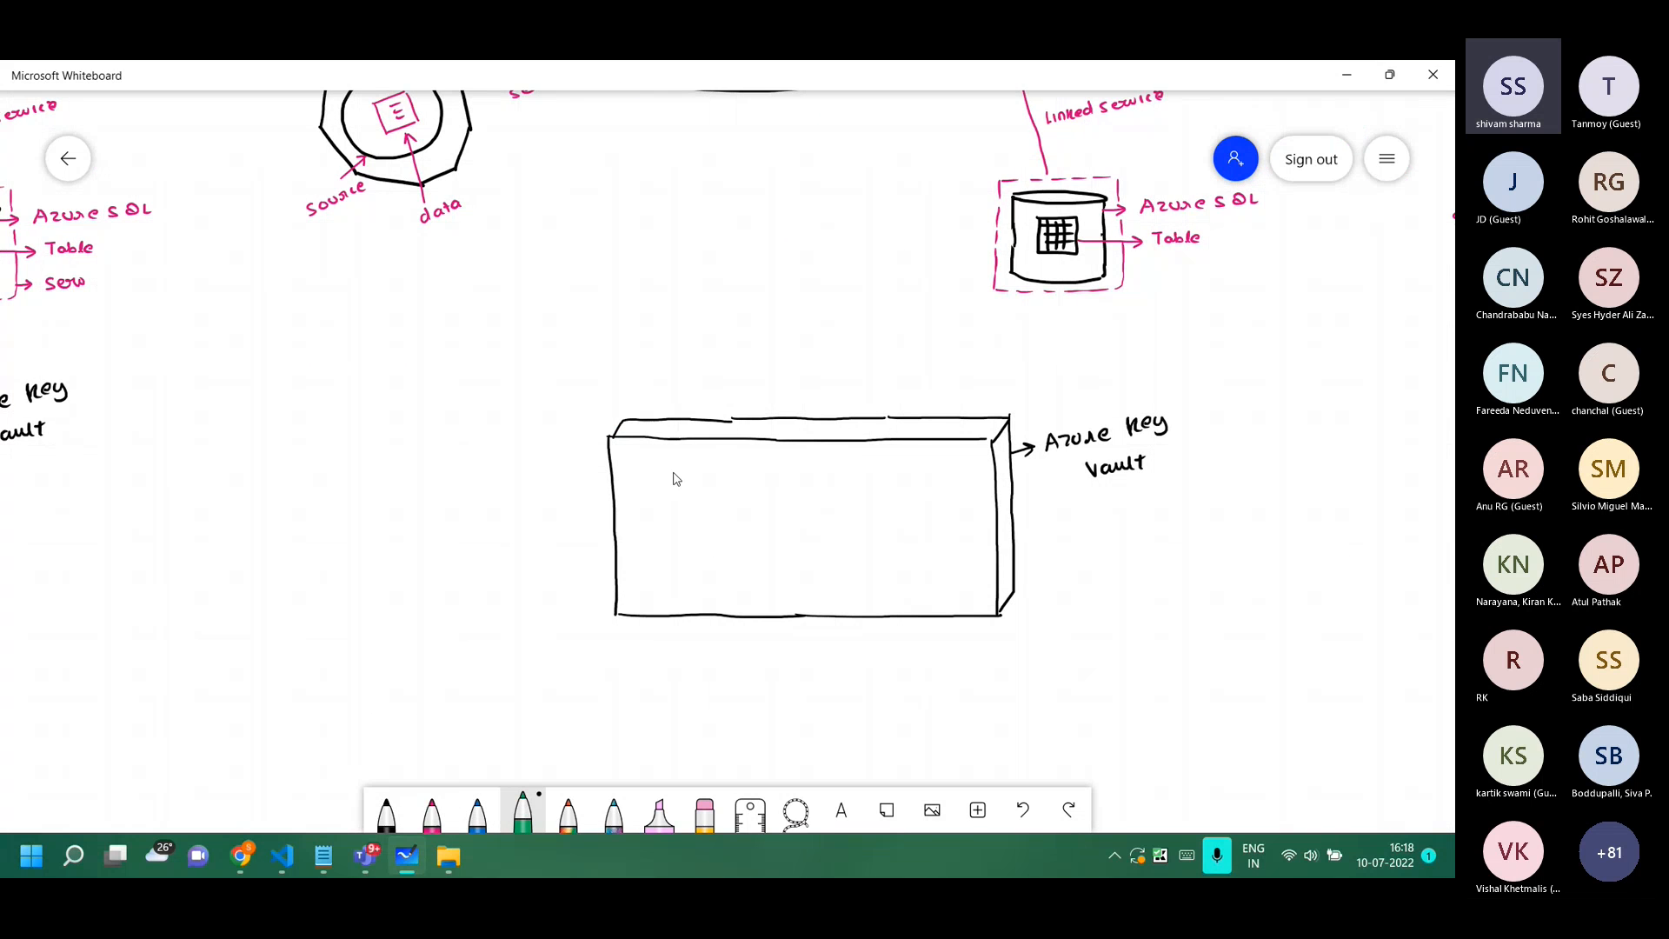
{"action": "mouse_move", "coordinate": [660, 475]}
{"action": "left_mouse_down"}
{"action": "mouse_move", "coordinate": [747, 485]}
{"action": "mouse_move", "coordinate": [734, 470]}
{"action": "mouse_move", "coordinate": [667, 503]}
{"action": "left_mouse_up"}
{"action": "key", "text": "ctrl+z"}
{"action": "mouse_move", "coordinate": [674, 503]}
{"action": "left_mouse_down"}
{"action": "mouse_move", "coordinate": [733, 504]}
{"action": "mouse_move", "coordinate": [676, 528]}
{"action": "mouse_move", "coordinate": [742, 527]}
{"action": "left_mouse_up"}
Label the UAT vault's keys with a green arrow and the words "UAT Param Secret", and erase the word "Param".
{"action": "left_click_drag", "start_coordinate": [586, 497], "coordinate": [625, 506]}
{"action": "left_click_drag", "start_coordinate": [518, 472], "coordinate": [533, 473]}
{"action": "left_click_drag", "start_coordinate": [538, 488], "coordinate": [563, 472]}
{"action": "mouse_move", "coordinate": [558, 471]}
{"action": "left_mouse_down"}
{"action": "mouse_move", "coordinate": [518, 518]}
{"action": "mouse_move", "coordinate": [563, 511]}
{"action": "mouse_move", "coordinate": [522, 556]}
{"action": "mouse_move", "coordinate": [598, 534]}
{"action": "left_mouse_up"}
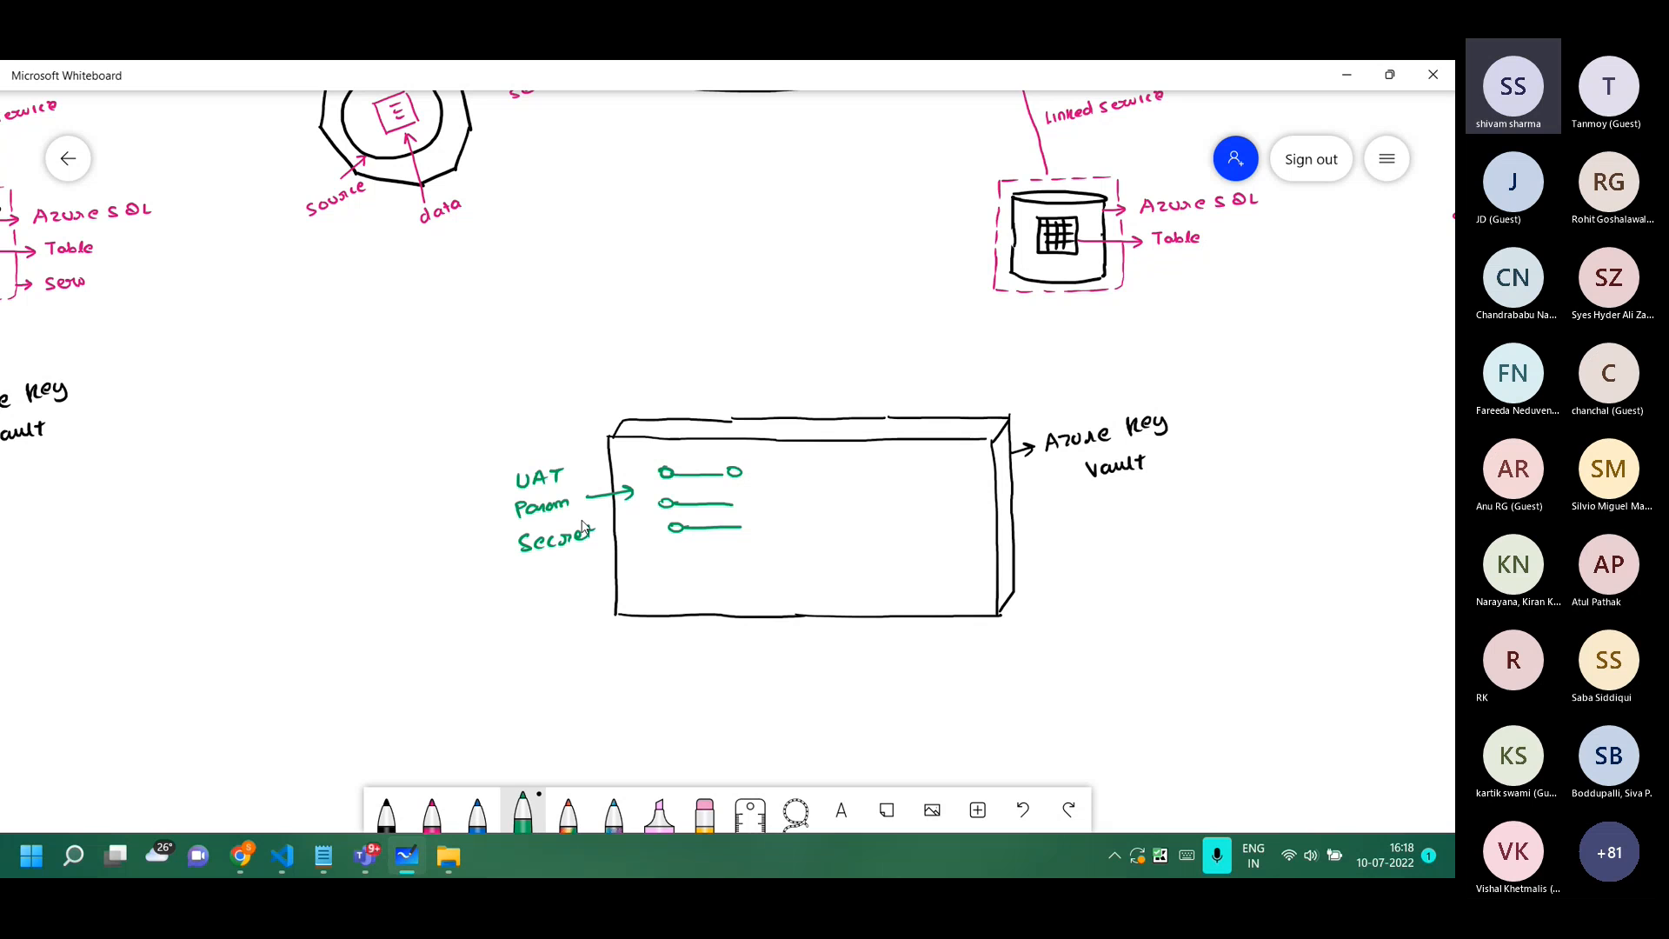
{"action": "left_click", "coordinate": [721, 817]}
{"action": "mouse_move", "coordinate": [600, 552]}
{"action": "left_mouse_down"}
{"action": "mouse_move", "coordinate": [551, 510]}
{"action": "mouse_move", "coordinate": [525, 510]}
{"action": "mouse_move", "coordinate": [493, 548]}
{"action": "mouse_move", "coordinate": [560, 522]}
{"action": "left_mouse_up"}
{"action": "left_click", "coordinate": [523, 813]}
Draw three blue key shapes in the third Azure Key Vault box and add a blue arrow labelled "Prod" pointing to them.
{"action": "left_click_drag", "start_coordinate": [1260, 459], "coordinate": [328, 452]}
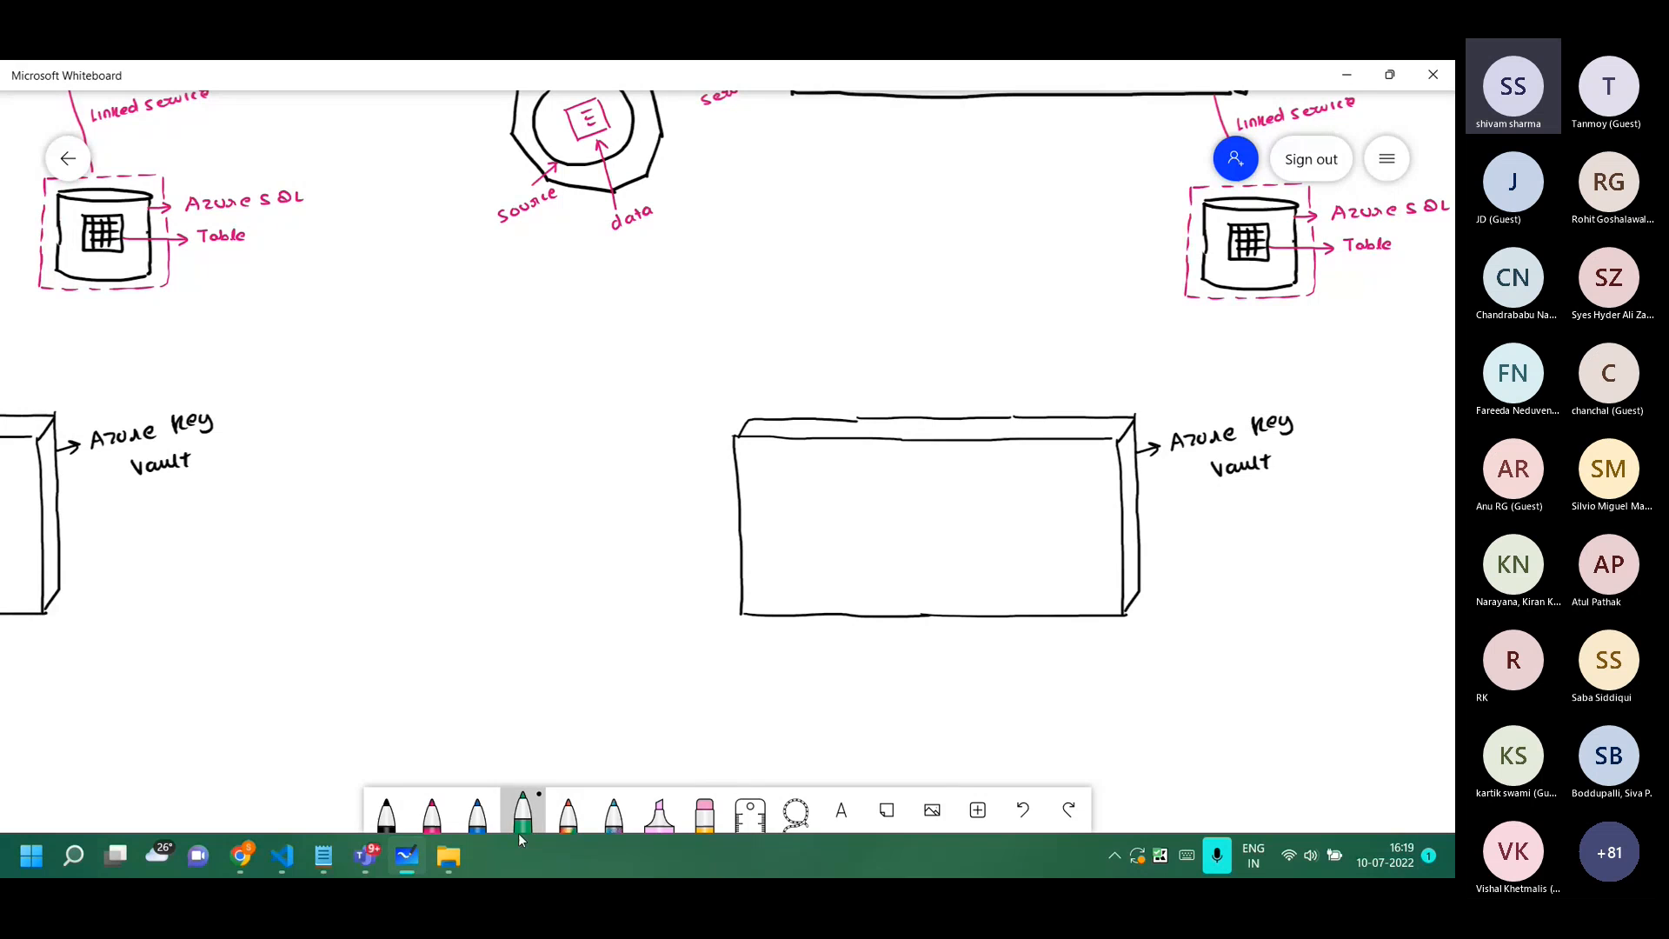
{"action": "left_click", "coordinate": [477, 813]}
{"action": "mouse_move", "coordinate": [777, 470]}
{"action": "left_mouse_down"}
{"action": "mouse_move", "coordinate": [881, 475]}
{"action": "mouse_move", "coordinate": [790, 503]}
{"action": "mouse_move", "coordinate": [882, 503]}
{"action": "left_mouse_up"}
{"action": "left_click_drag", "start_coordinate": [793, 535], "coordinate": [872, 530]}
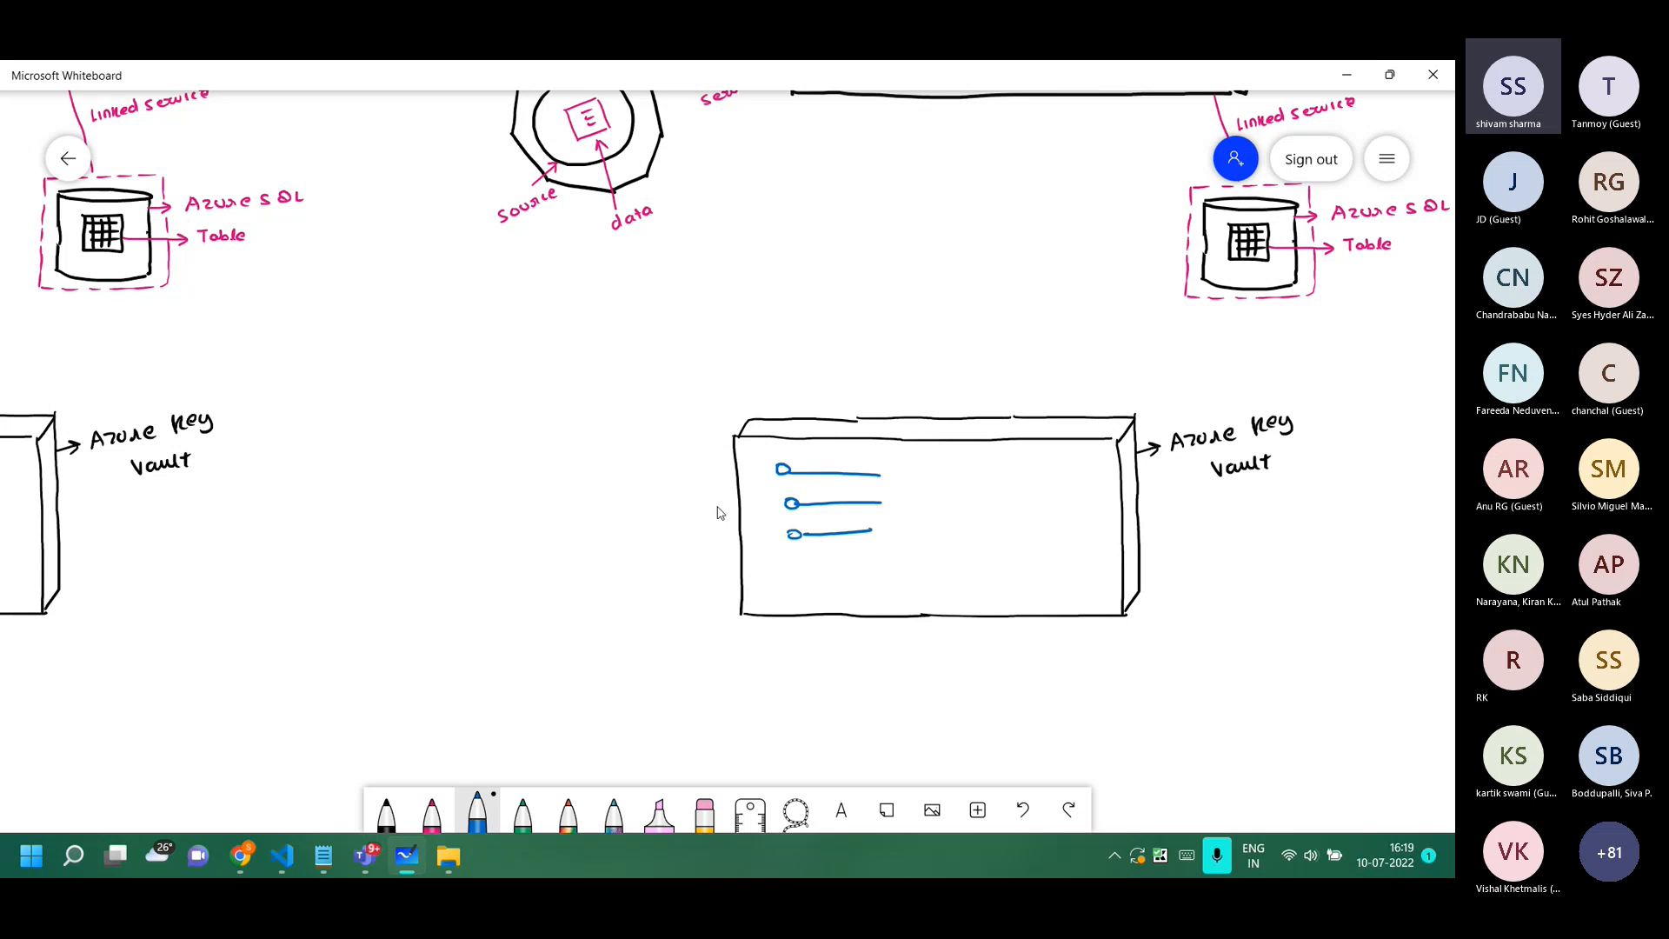
{"action": "left_click_drag", "start_coordinate": [705, 508], "coordinate": [750, 498]}
{"action": "left_click_drag", "start_coordinate": [741, 493], "coordinate": [742, 505]}
{"action": "mouse_move", "coordinate": [641, 487]}
{"action": "left_mouse_down"}
{"action": "mouse_move", "coordinate": [642, 504]}
{"action": "mouse_move", "coordinate": [672, 494]}
{"action": "left_mouse_up"}
{"action": "left_click_drag", "start_coordinate": [692, 491], "coordinate": [693, 476]}
Examine the UAT and Dev data factories together with their databases and key vaults.
{"action": "left_click_drag", "start_coordinate": [395, 440], "coordinate": [1356, 511]}
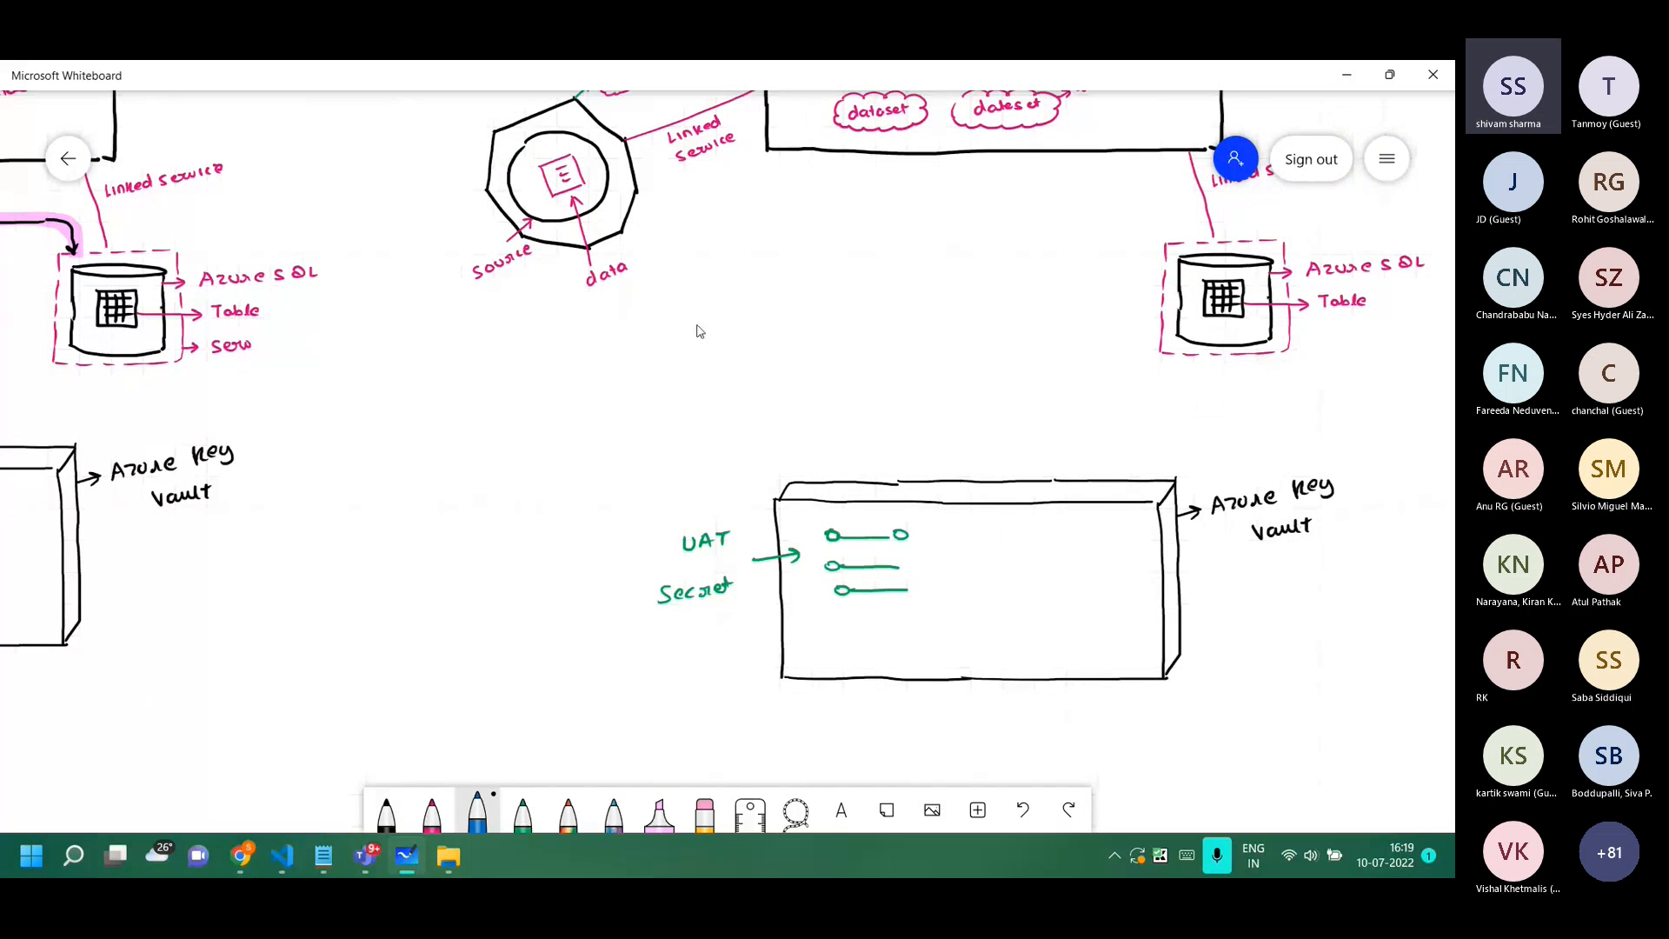
{"action": "left_click_drag", "start_coordinate": [753, 285], "coordinate": [815, 398]}
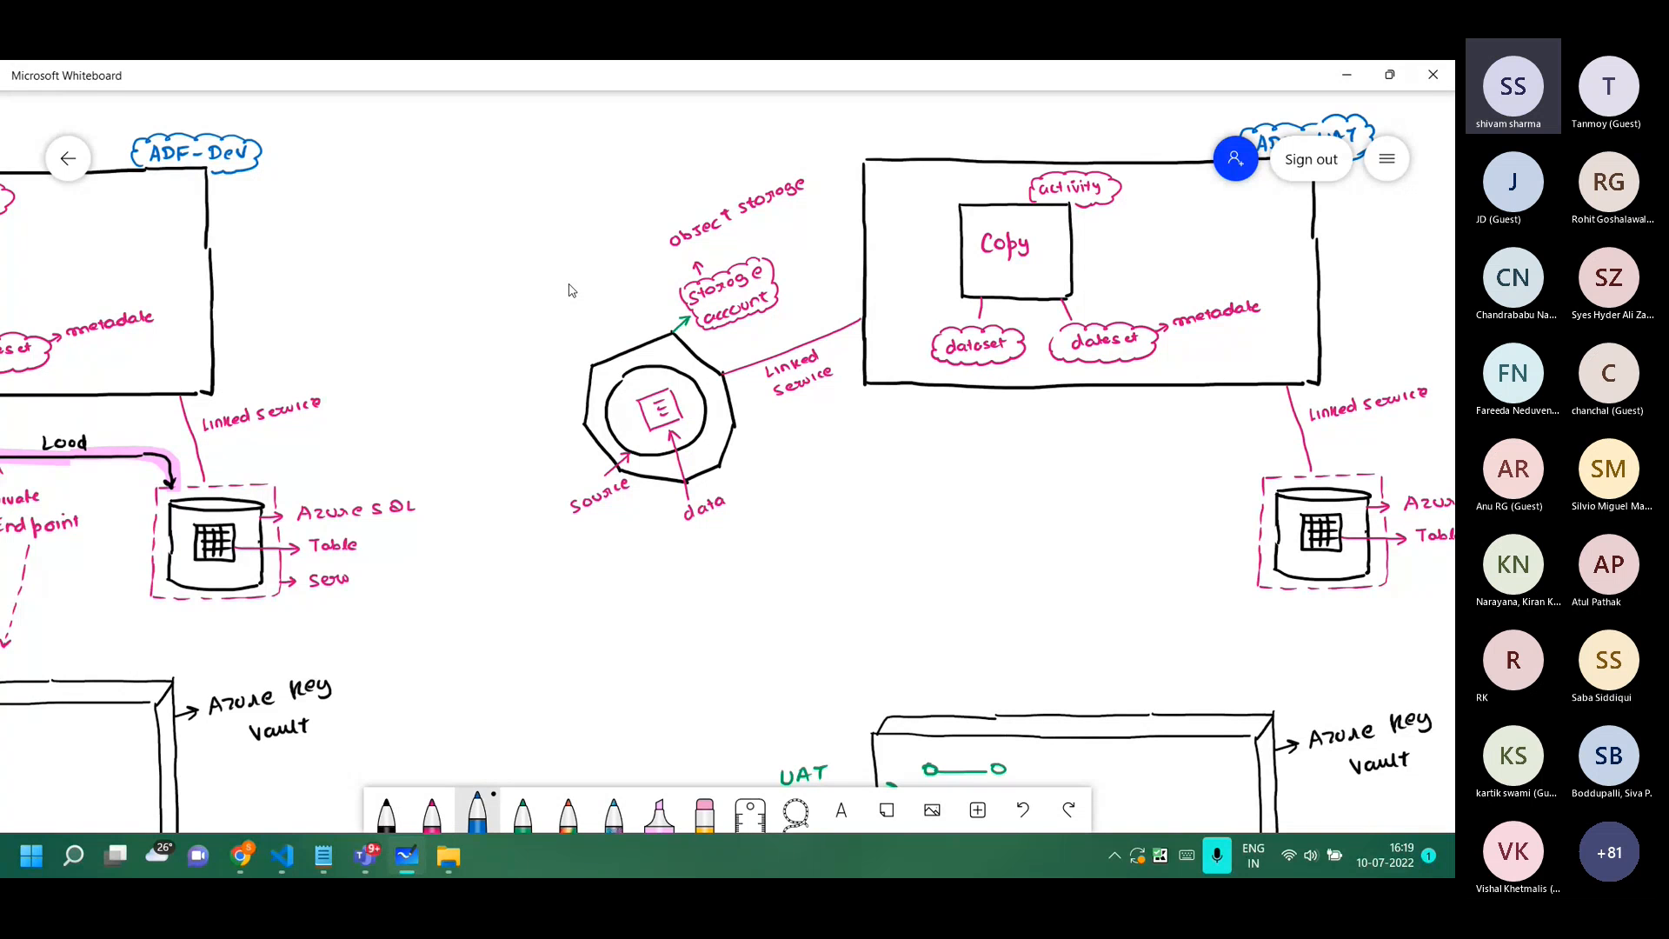
{"action": "left_click_drag", "start_coordinate": [891, 533], "coordinate": [880, 317]}
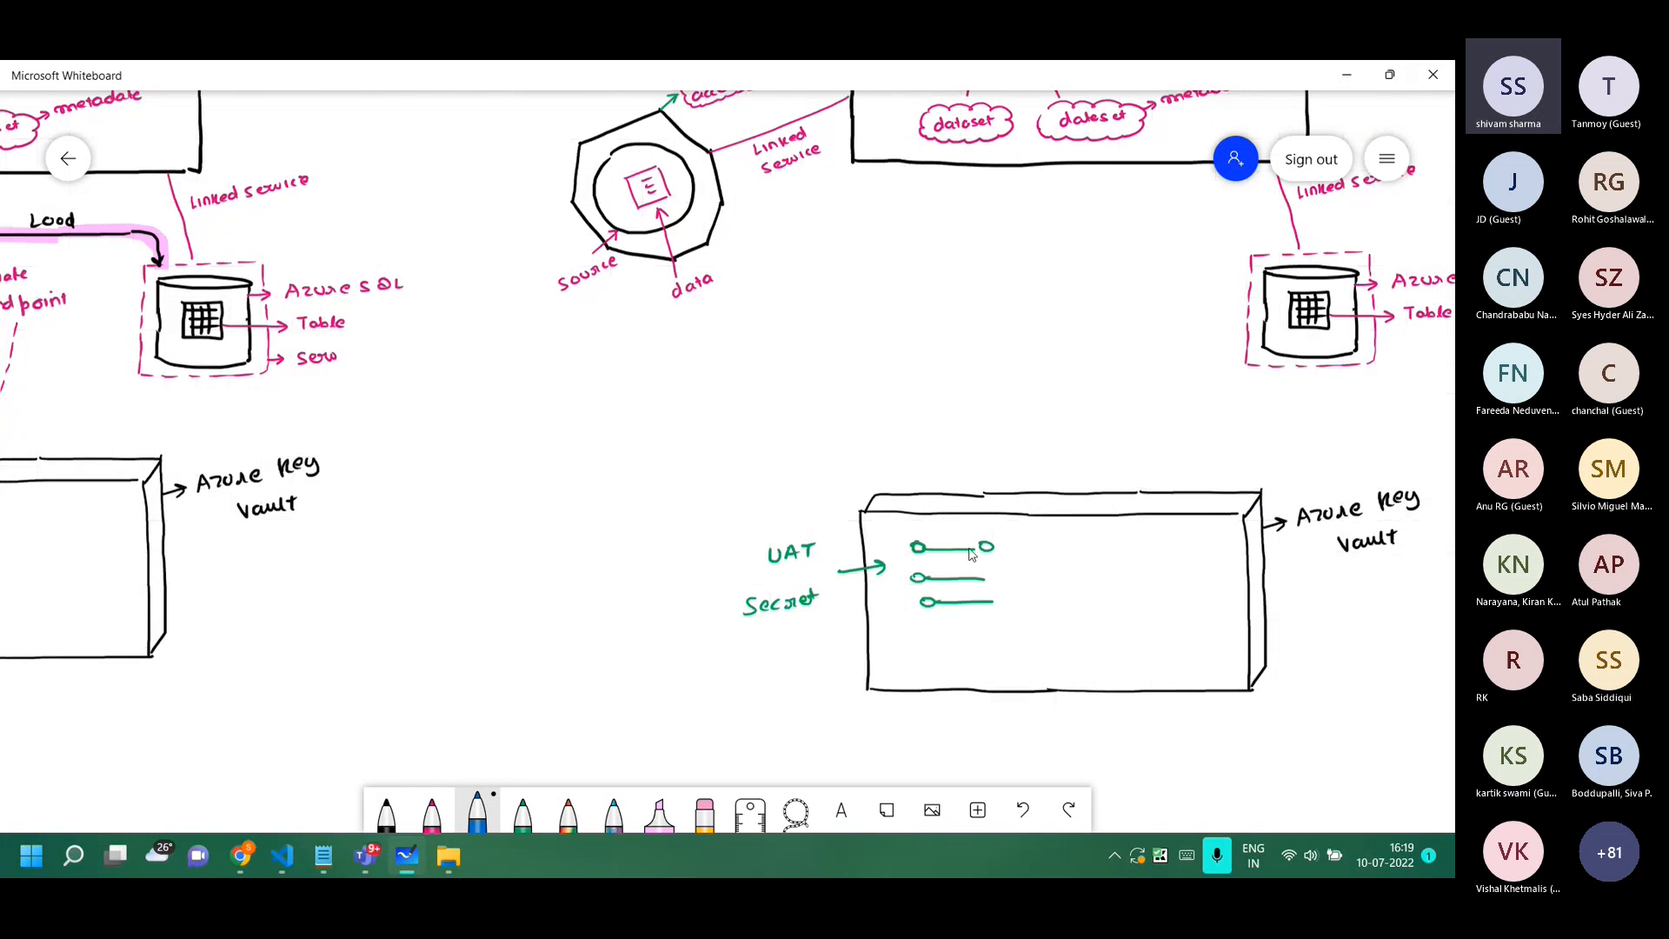
{"action": "left_click_drag", "start_coordinate": [991, 311], "coordinate": [990, 500]}
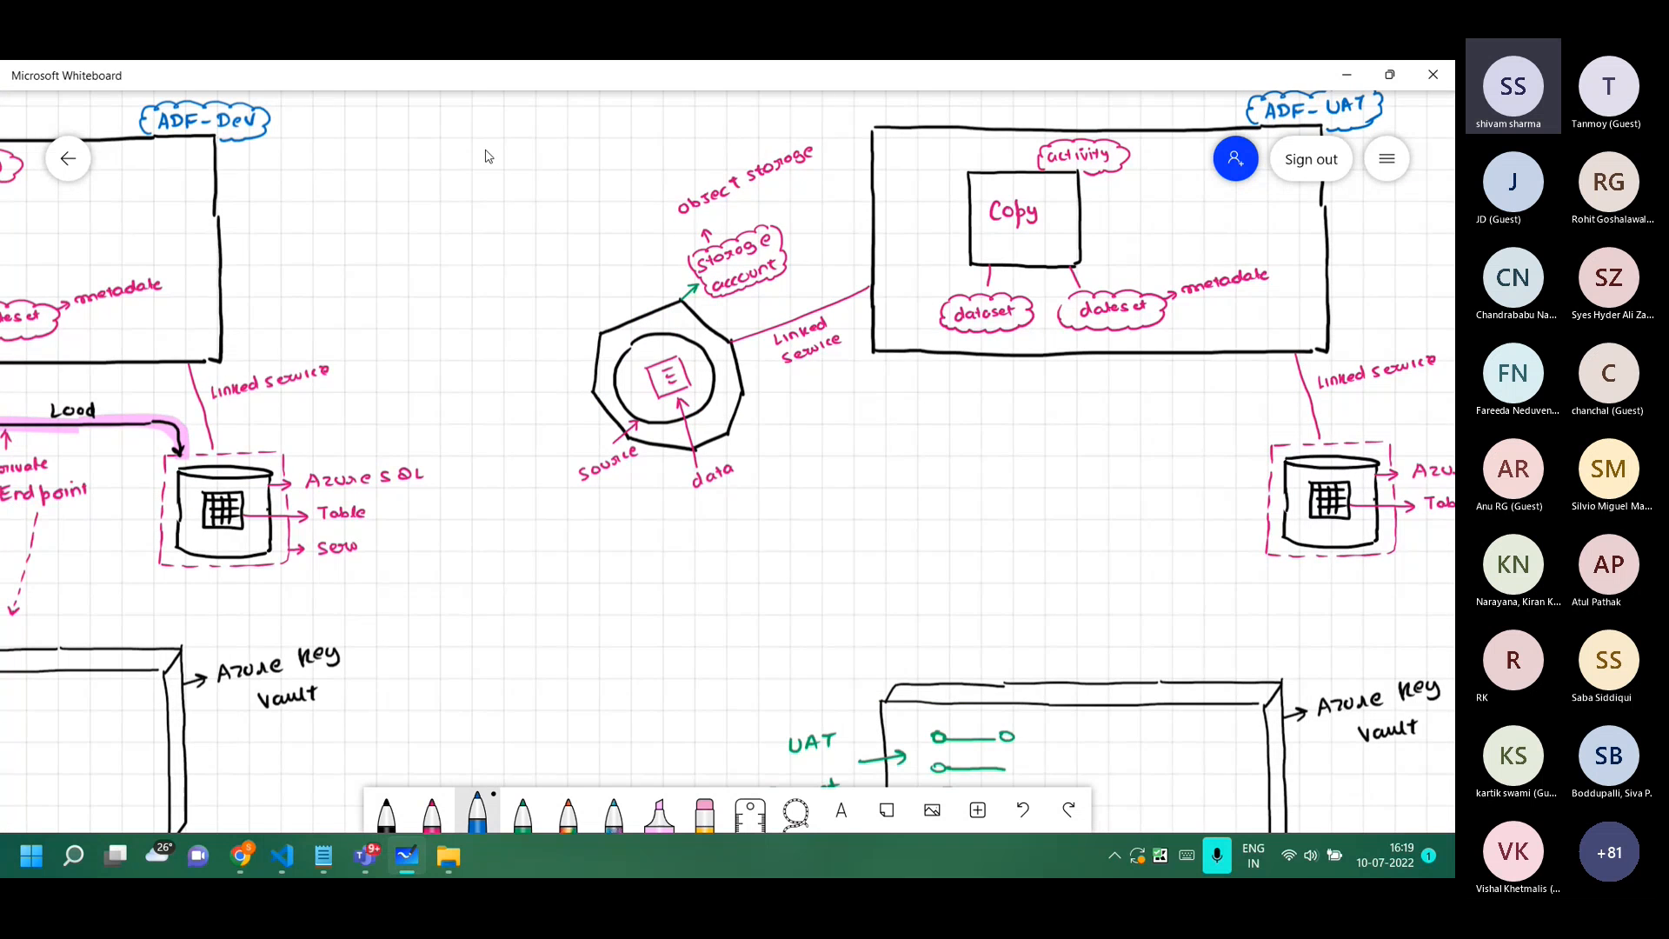
{"action": "left_click_drag", "start_coordinate": [486, 150], "coordinate": [907, 560]}
{"action": "scroll", "coordinate": [1249, 460], "scroll_direction": "down", "scroll_amount": 3}
{"action": "scroll", "coordinate": [542, 572], "scroll_direction": "up", "scroll_amount": 4}
Check the running script in the Visual Studio Code terminal and return to the empty whiteboard area above "ADF-Dev".
{"action": "left_click", "coordinate": [382, 814]}
{"action": "left_click_drag", "start_coordinate": [1128, 553], "coordinate": [1119, 647]}
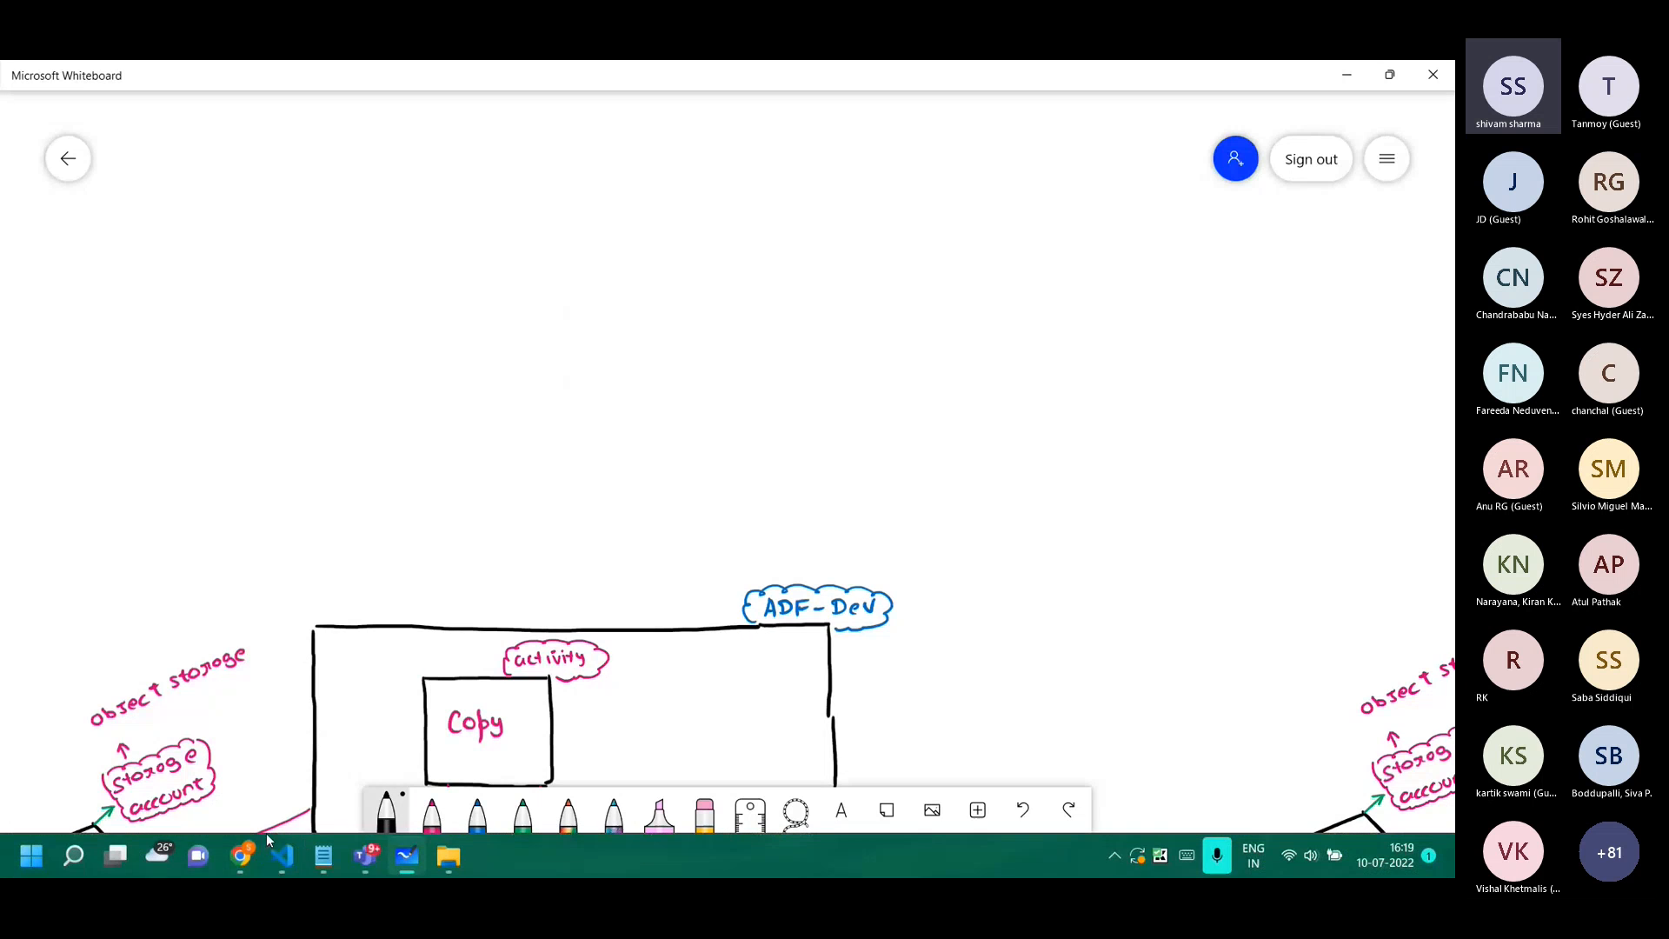
{"action": "left_click", "coordinate": [284, 859]}
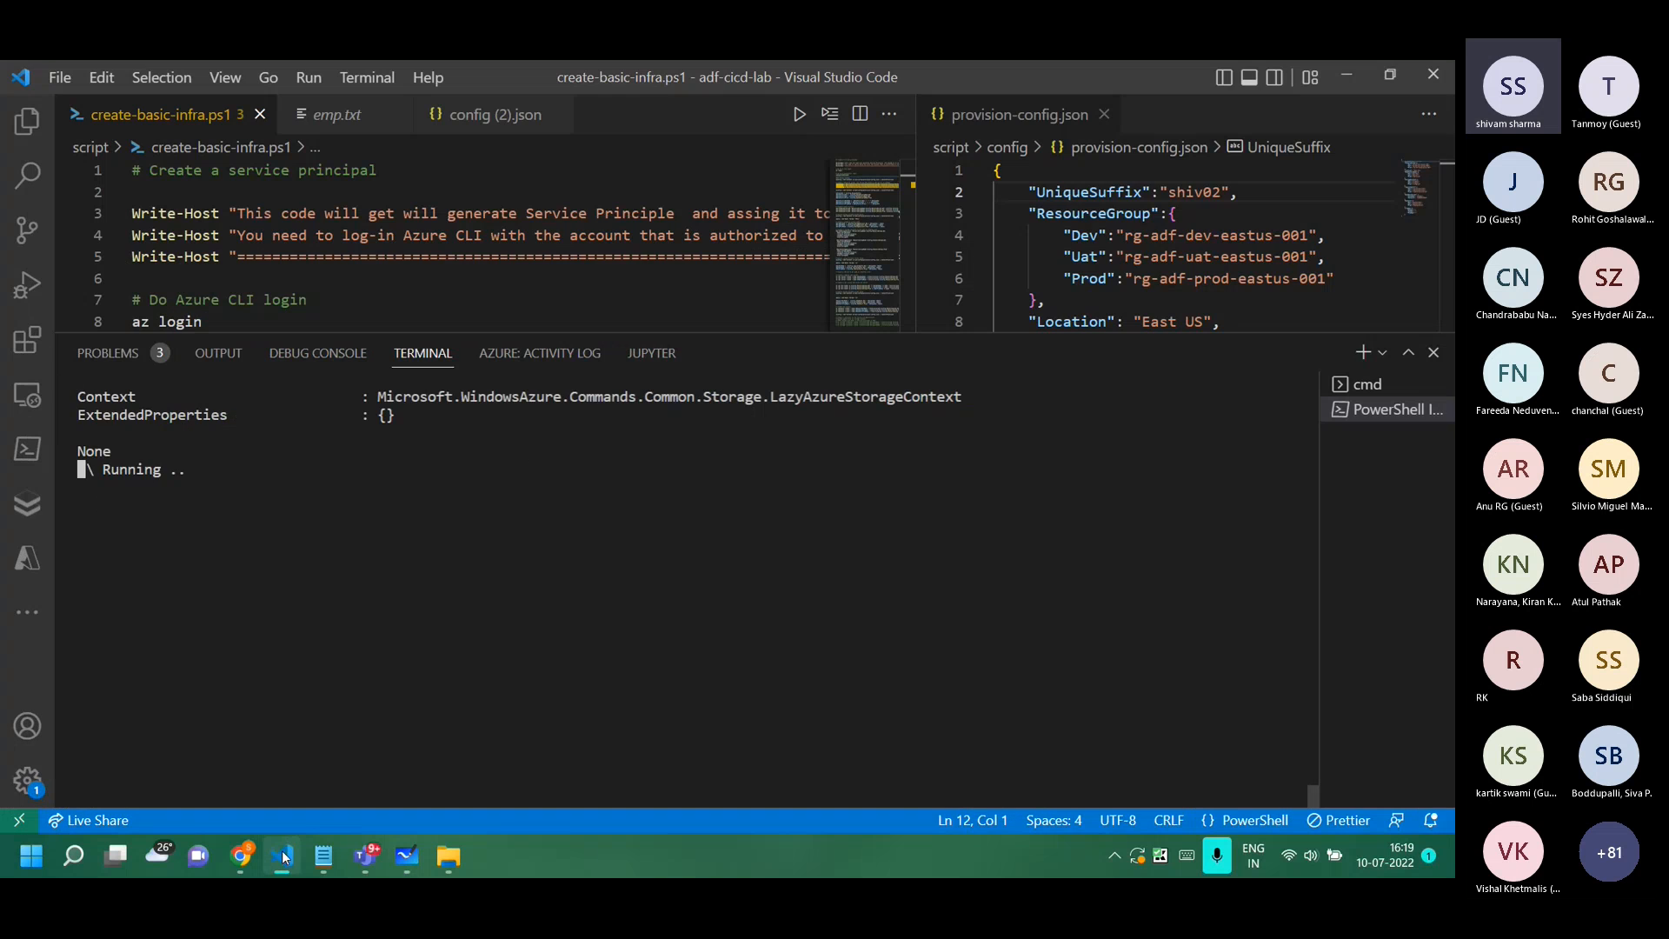
{"action": "left_click", "coordinate": [1348, 78]}
{"action": "scroll", "coordinate": [514, 318], "scroll_direction": "up", "scroll_amount": 2}
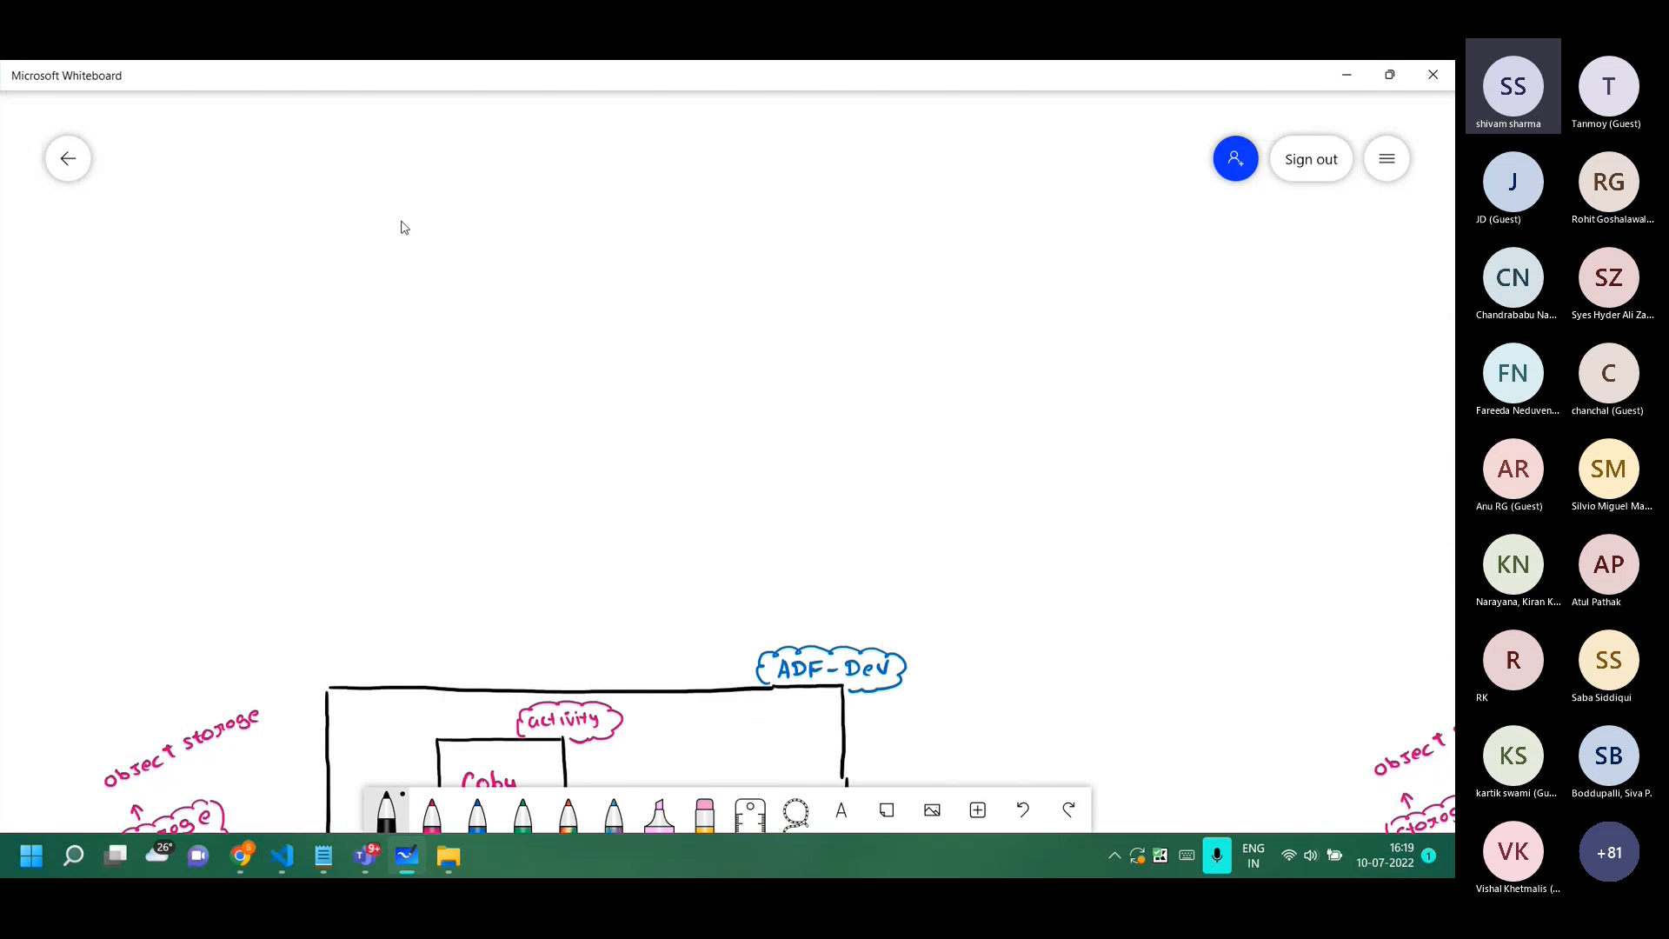
{"action": "left_click_drag", "start_coordinate": [379, 216], "coordinate": [570, 221]}
{"action": "key", "text": "ctrl+z"}
{"action": "key", "text": "ctrl+z"}
{"action": "left_click_drag", "start_coordinate": [366, 206], "coordinate": [550, 209]}
{"action": "key", "text": "ctrl+z"}
Draw a black horizontal branch line labelled "main" above ADF-Dev and a lower branch line splitting off it labelled "Feature".
{"action": "left_click_drag", "start_coordinate": [401, 193], "coordinate": [938, 200]}
{"action": "mouse_move", "coordinate": [410, 175]}
{"action": "left_mouse_down"}
{"action": "mouse_move", "coordinate": [474, 173]}
{"action": "mouse_move", "coordinate": [478, 388]}
{"action": "mouse_move", "coordinate": [622, 405]}
{"action": "mouse_move", "coordinate": [994, 402]}
{"action": "left_mouse_up"}
{"action": "left_click", "coordinate": [458, 163]}
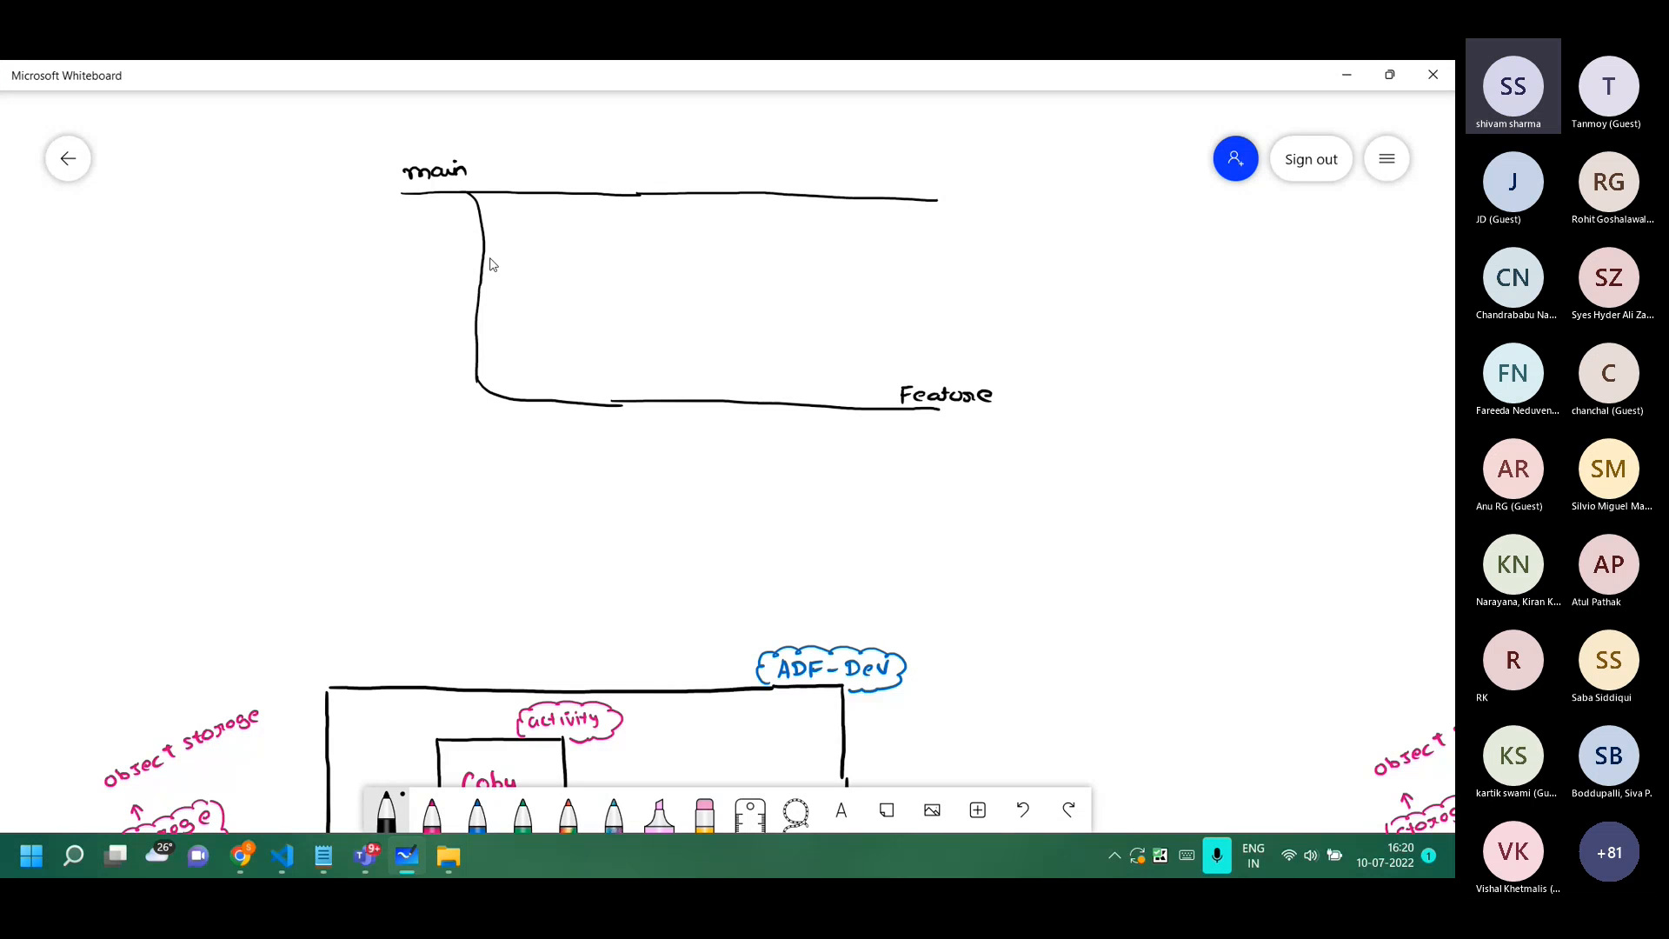
Draw a third branch line between "main" and "Feature" and label it "_adf-publish".
{"action": "mouse_move", "coordinate": [485, 250]}
{"action": "left_mouse_down"}
{"action": "mouse_move", "coordinate": [484, 292]}
{"action": "mouse_move", "coordinate": [537, 301]}
{"action": "mouse_move", "coordinate": [968, 311]}
{"action": "left_mouse_up"}
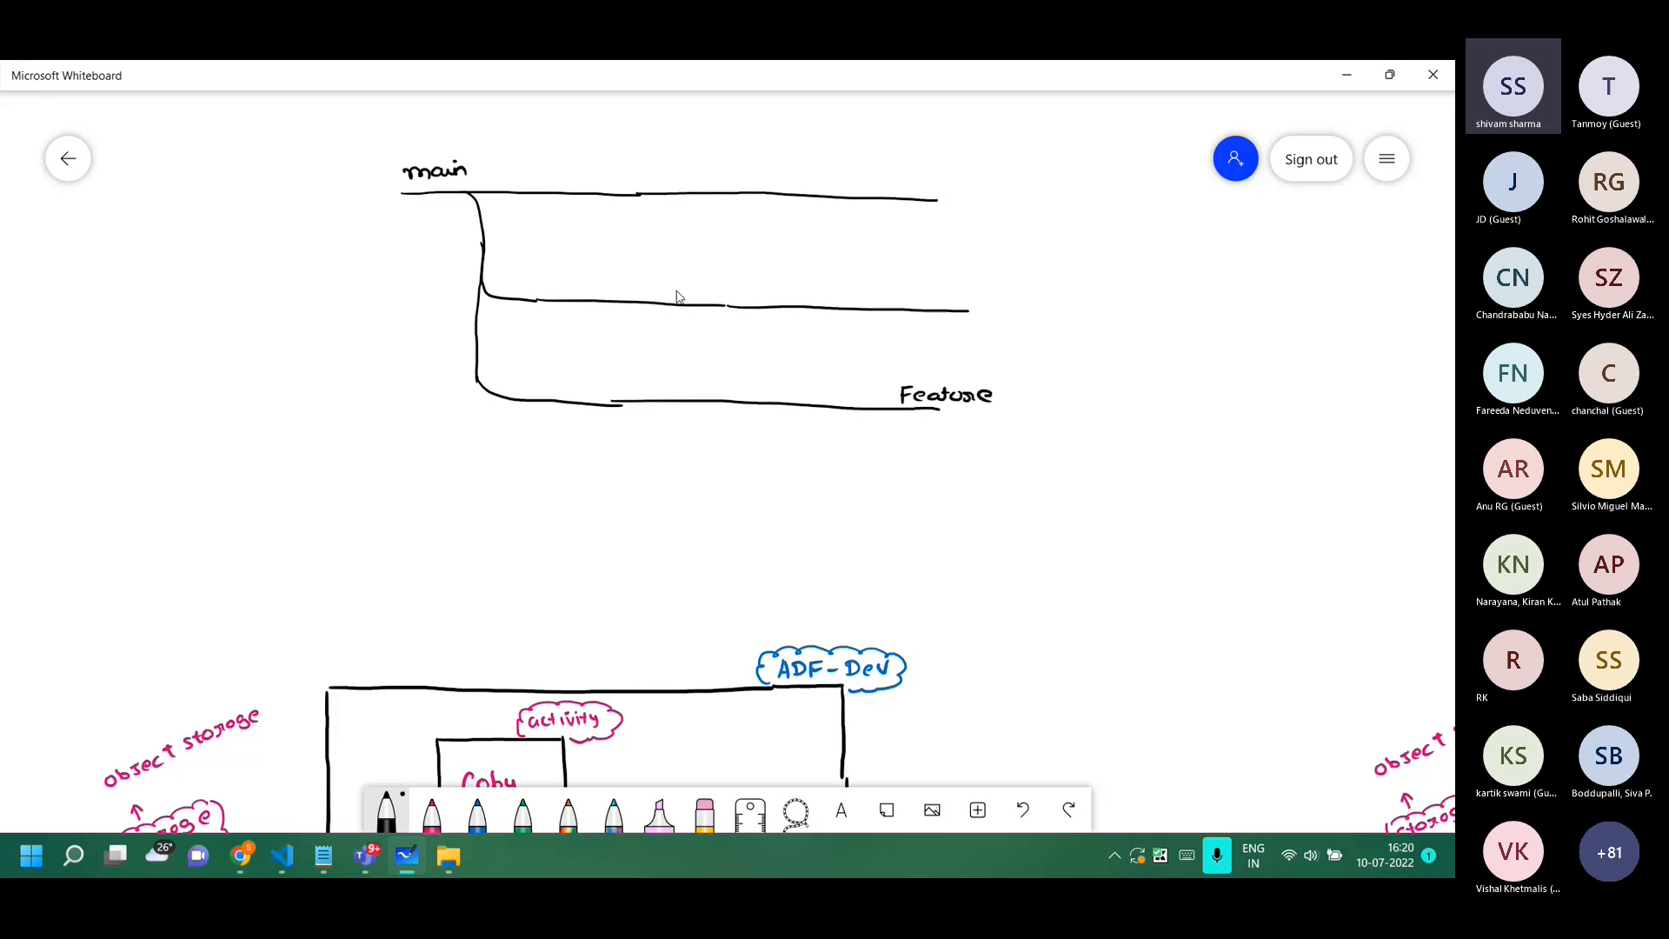
{"action": "mouse_move", "coordinate": [660, 277]}
{"action": "left_mouse_down"}
{"action": "mouse_move", "coordinate": [650, 287]}
{"action": "mouse_move", "coordinate": [685, 296]}
{"action": "left_mouse_up"}
{"action": "left_click_drag", "start_coordinate": [698, 281], "coordinate": [798, 287]}
Mark five blue commit circles on the Feature line and draw a black upward arrow labelled "publish" above the ADF-Dev box.
{"action": "left_click", "coordinate": [477, 813]}
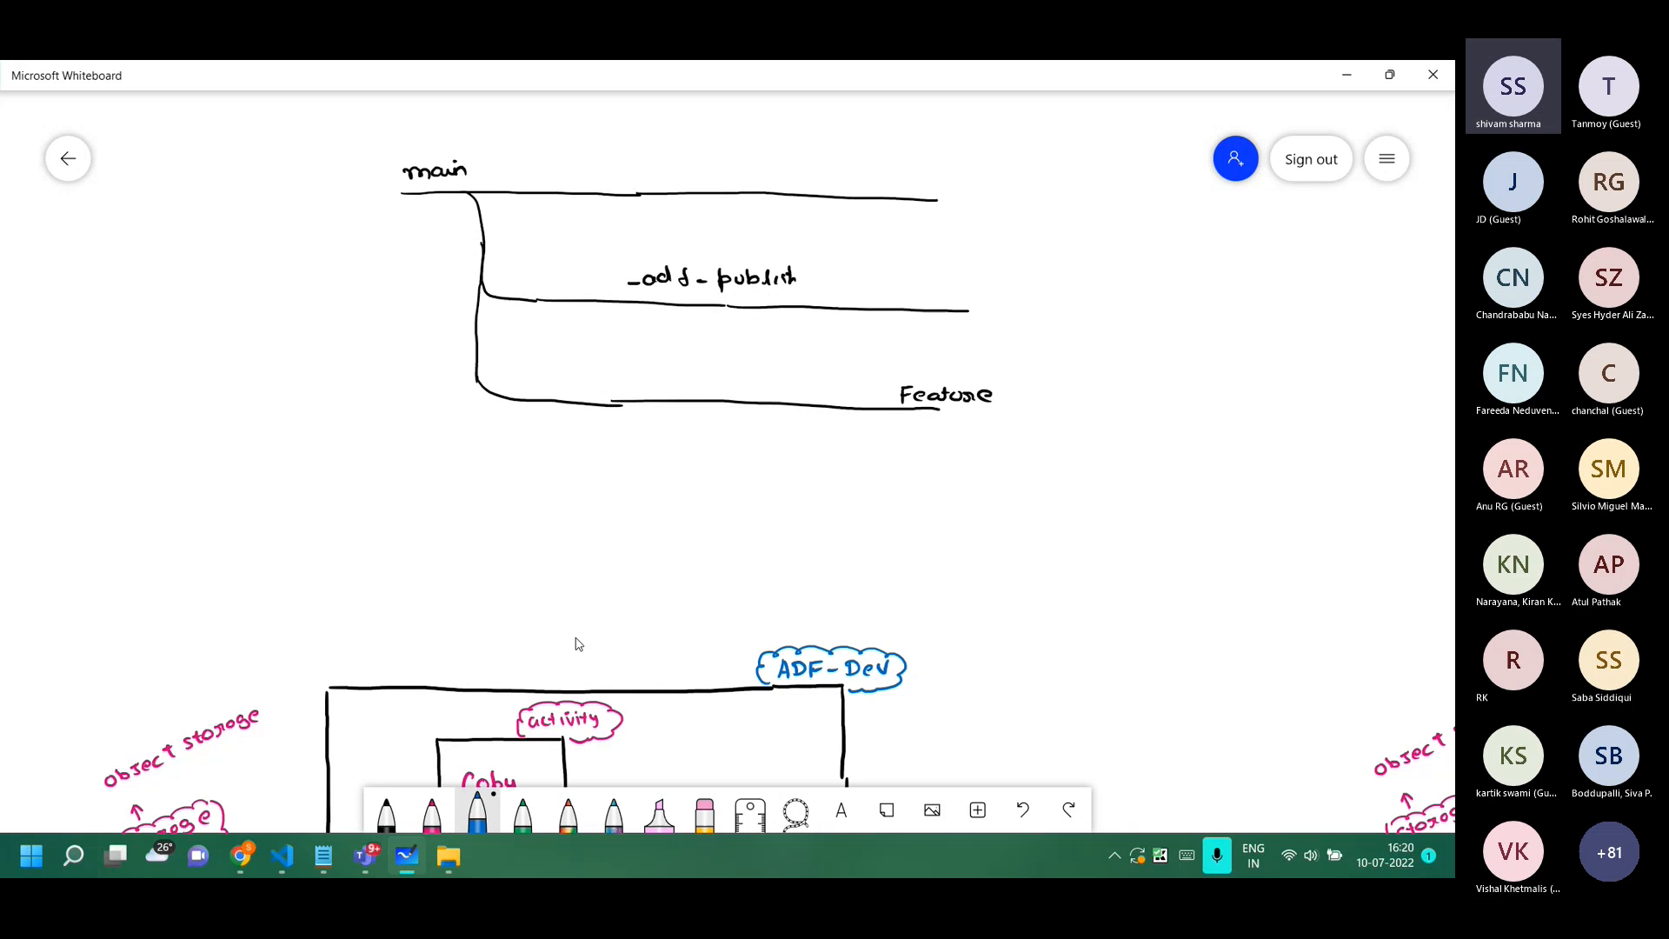
{"action": "left_click_drag", "start_coordinate": [670, 399], "coordinate": [827, 410]}
{"action": "left_click", "coordinate": [386, 813]}
{"action": "left_click_drag", "start_coordinate": [579, 483], "coordinate": [582, 623]}
{"action": "left_click_drag", "start_coordinate": [573, 495], "coordinate": [588, 502]}
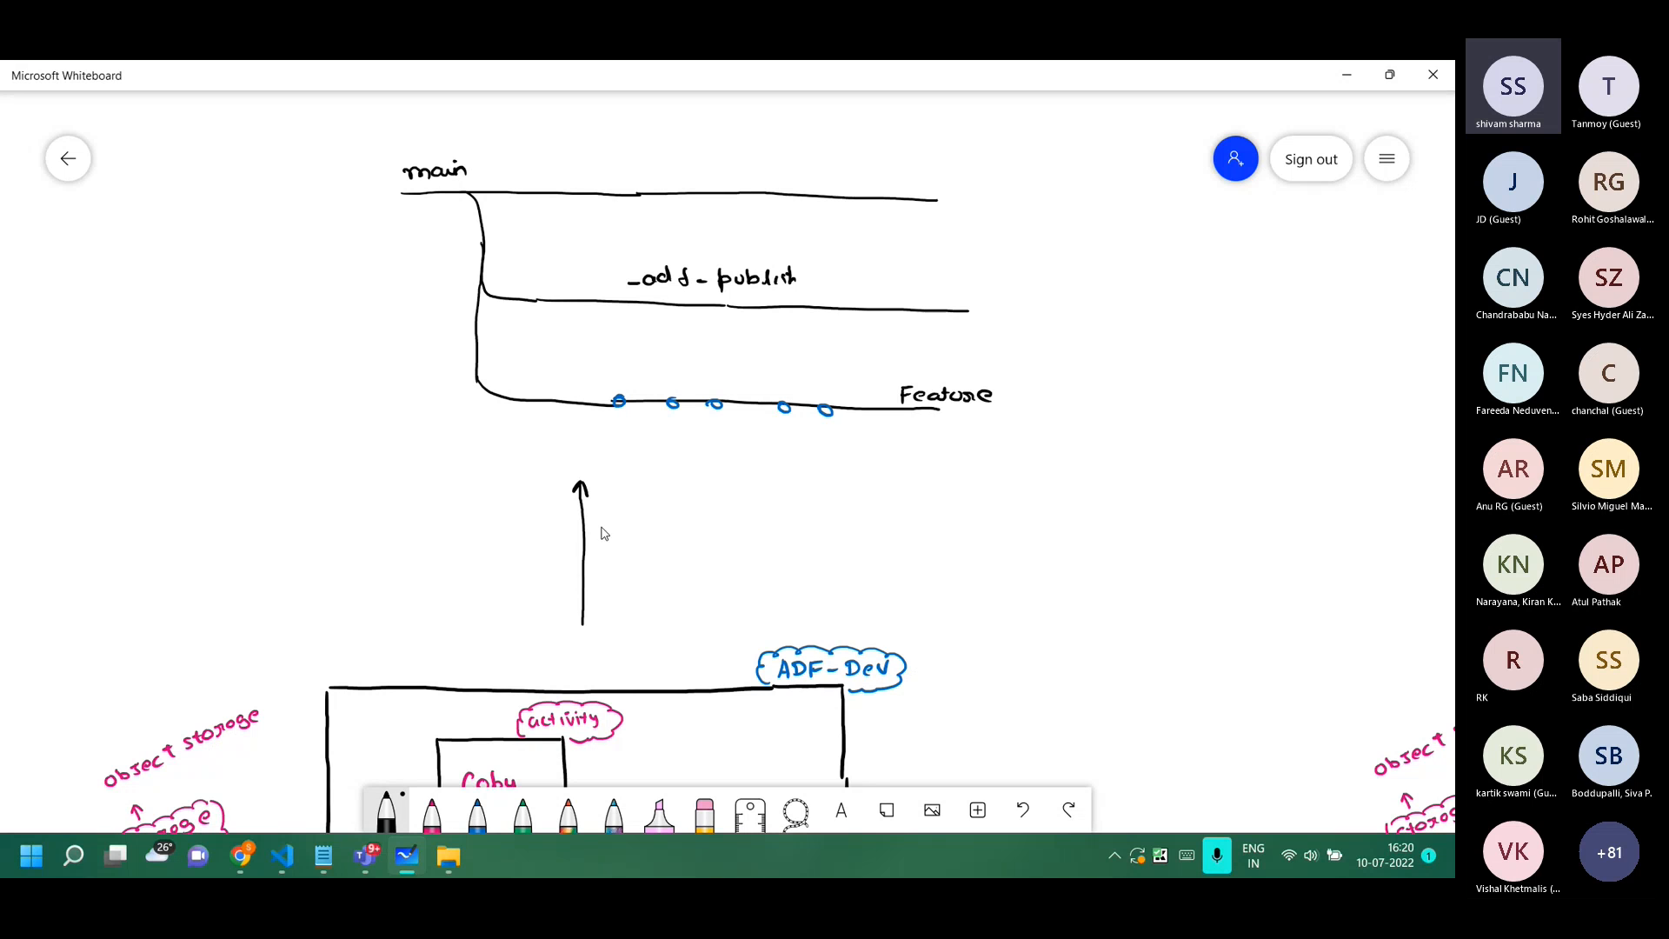
{"action": "mouse_move", "coordinate": [600, 523]}
{"action": "left_mouse_down"}
{"action": "mouse_move", "coordinate": [672, 522]}
{"action": "mouse_move", "coordinate": [662, 511]}
{"action": "left_mouse_up"}
Draw three document boxes labelled "ARM" on the publish branch and a cloud outline around "_adf-publish".
{"action": "mouse_move", "coordinate": [531, 249]}
{"action": "left_mouse_down"}
{"action": "mouse_move", "coordinate": [558, 271]}
{"action": "mouse_move", "coordinate": [530, 250]}
{"action": "mouse_move", "coordinate": [593, 251]}
{"action": "mouse_move", "coordinate": [567, 253]}
{"action": "mouse_move", "coordinate": [627, 285]}
{"action": "mouse_move", "coordinate": [606, 252]}
{"action": "left_mouse_up"}
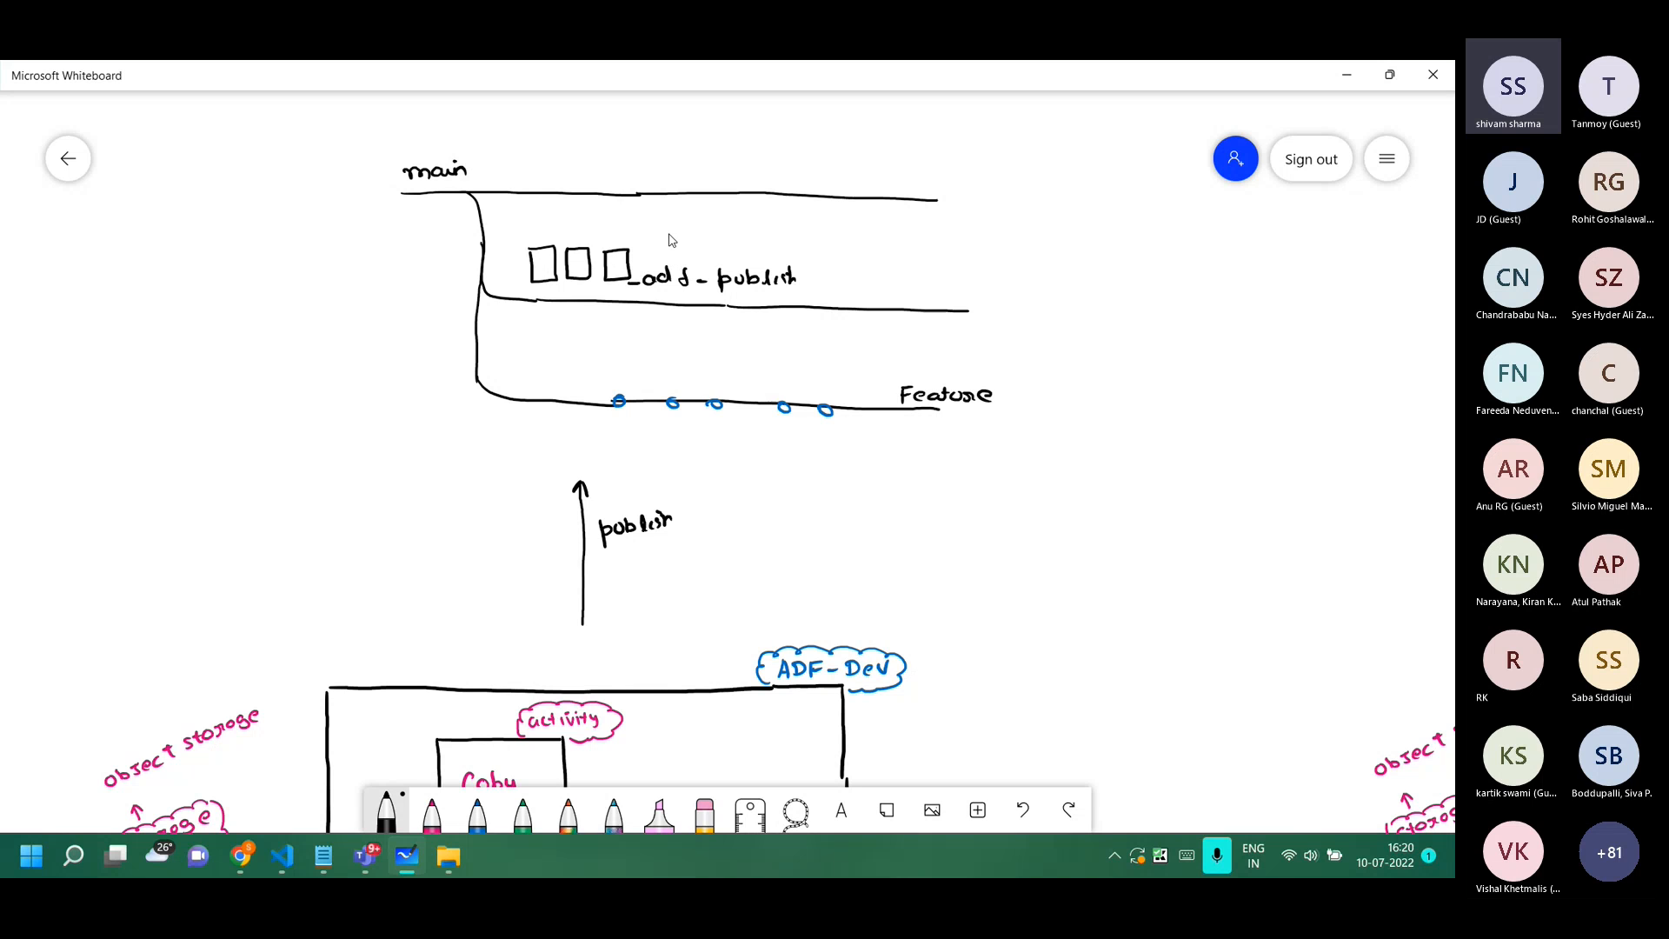
{"action": "mouse_move", "coordinate": [641, 259]}
{"action": "left_mouse_down"}
{"action": "mouse_move", "coordinate": [762, 253]}
{"action": "mouse_move", "coordinate": [820, 272]}
{"action": "mouse_move", "coordinate": [790, 305]}
{"action": "left_mouse_up"}
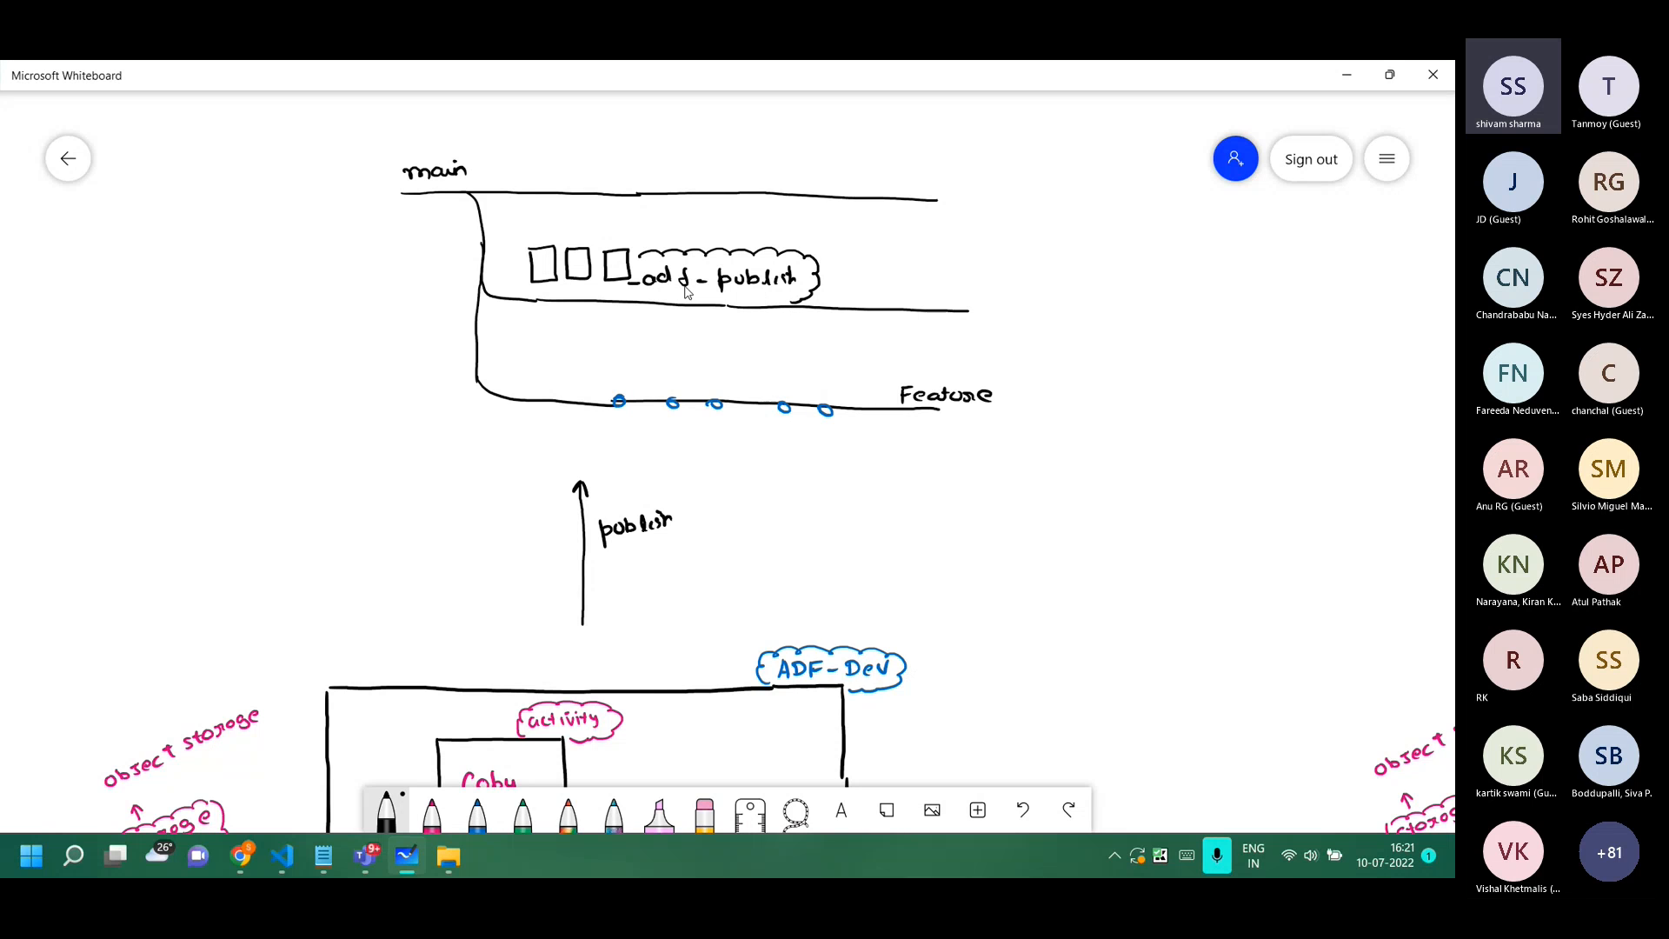
{"action": "left_click_drag", "start_coordinate": [623, 289], "coordinate": [656, 302]}
{"action": "left_click_drag", "start_coordinate": [539, 266], "coordinate": [585, 270]}
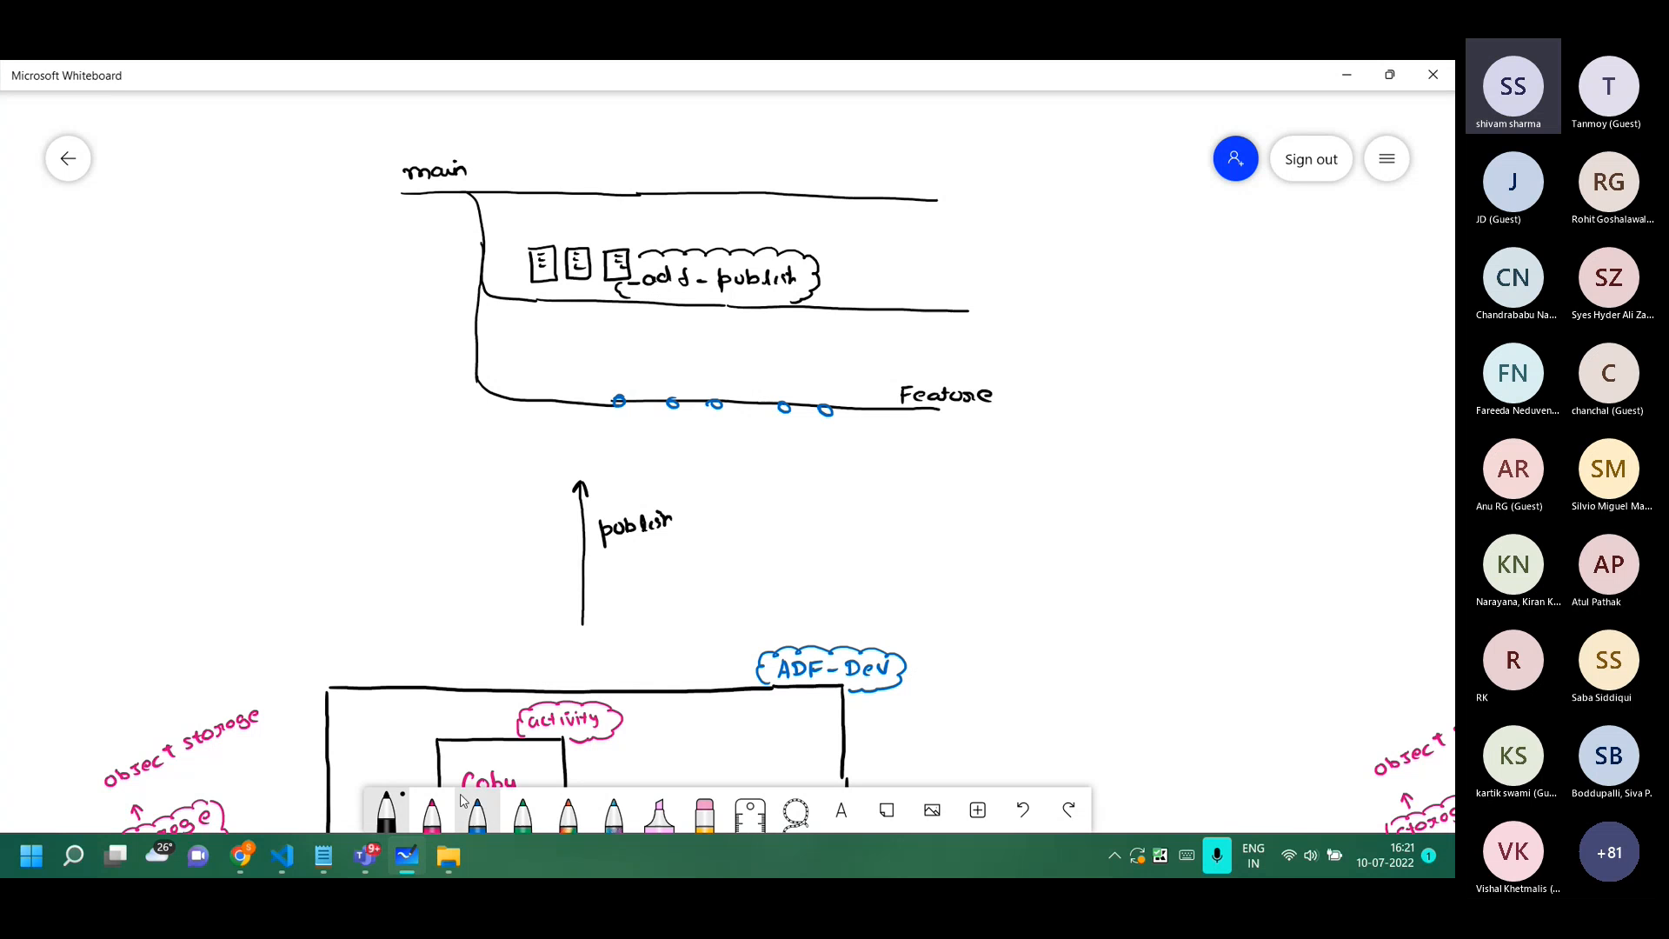
{"action": "left_click", "coordinate": [386, 813]}
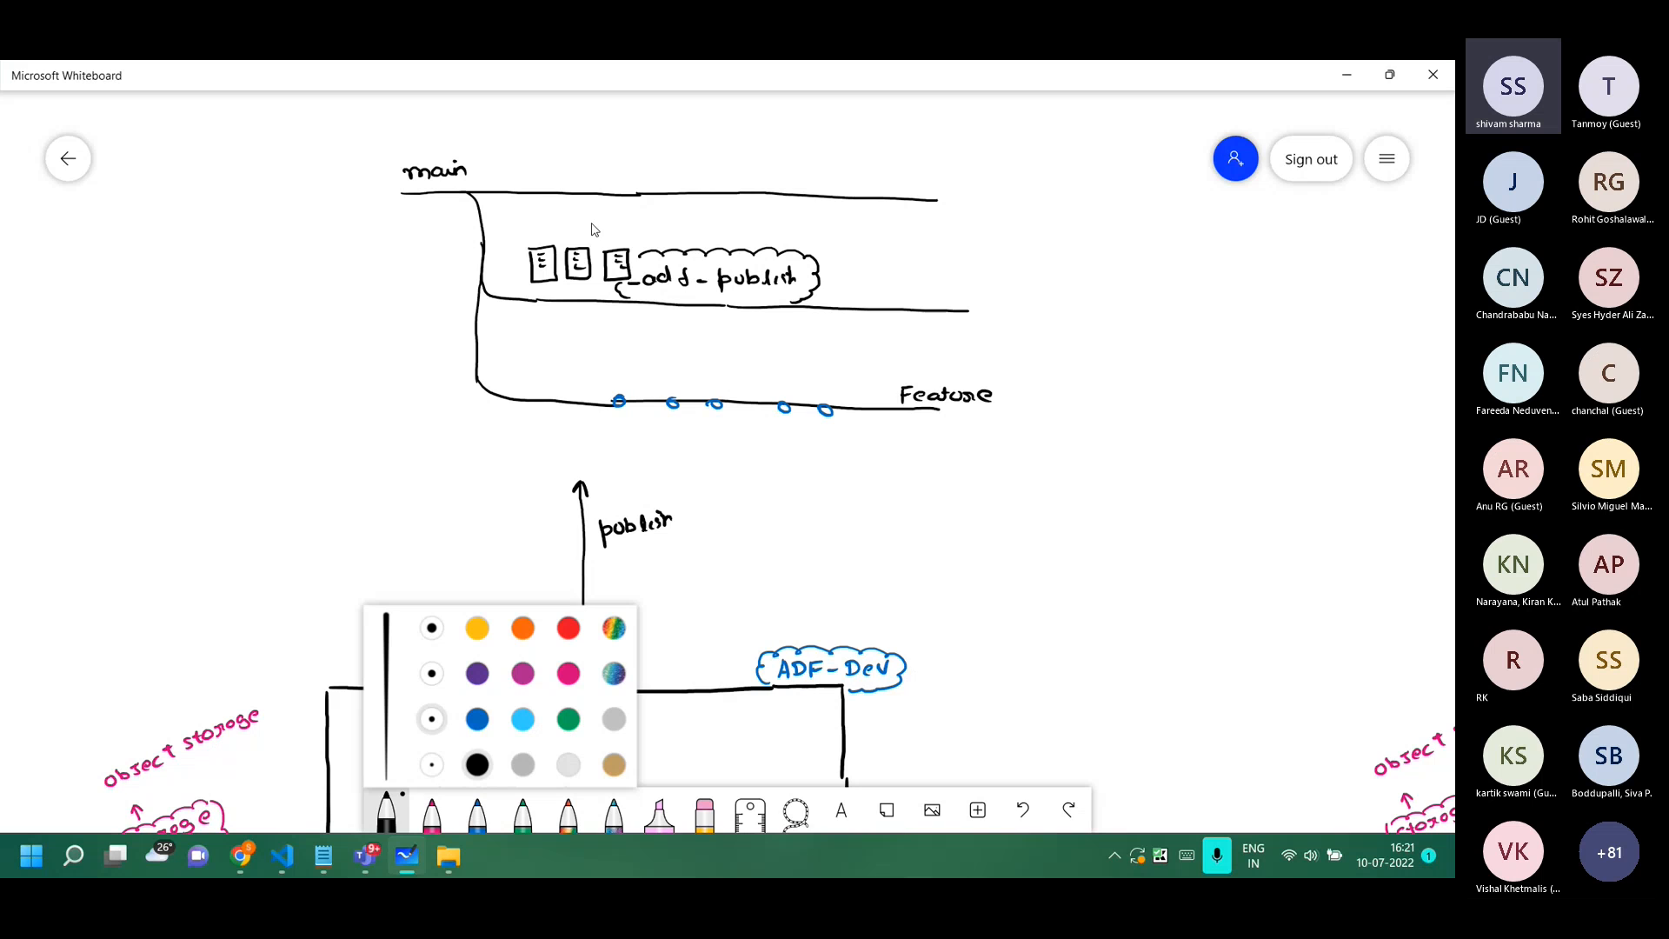
{"action": "left_click", "coordinate": [566, 228]}
{"action": "left_click_drag", "start_coordinate": [563, 237], "coordinate": [612, 235]}
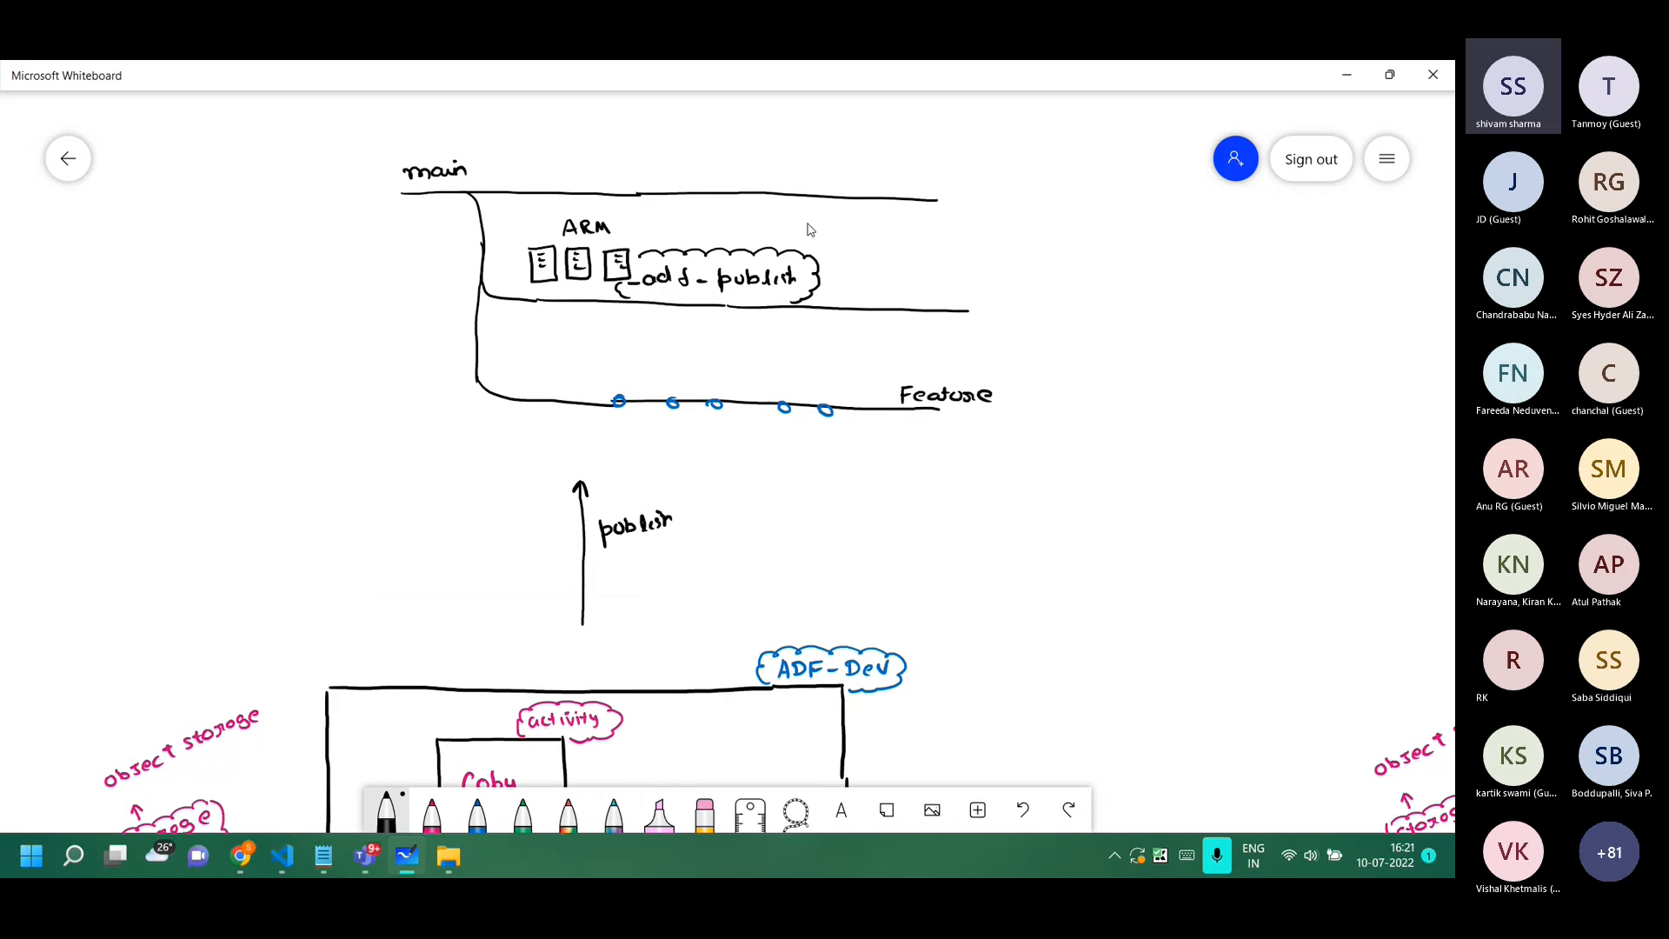
Draw a black line from beside the branch diagram across to the UAT environment, ending in a downward arrow above its box.
{"action": "left_click_drag", "start_coordinate": [984, 347], "coordinate": [618, 246]}
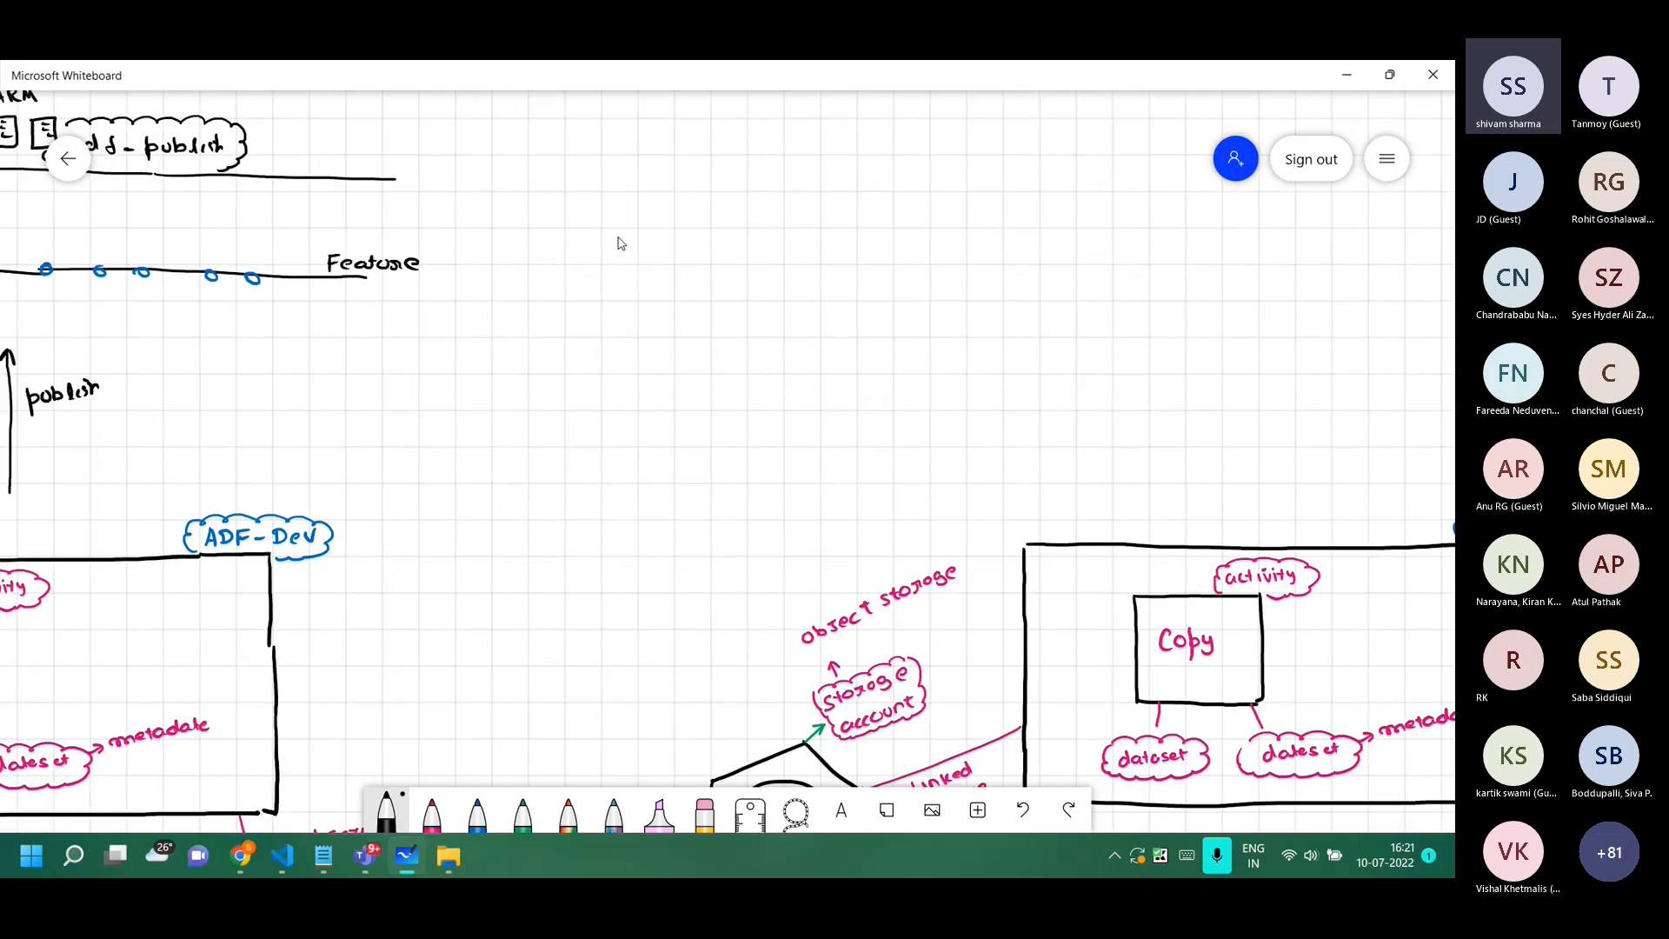
{"action": "left_click_drag", "start_coordinate": [437, 179], "coordinate": [609, 174]}
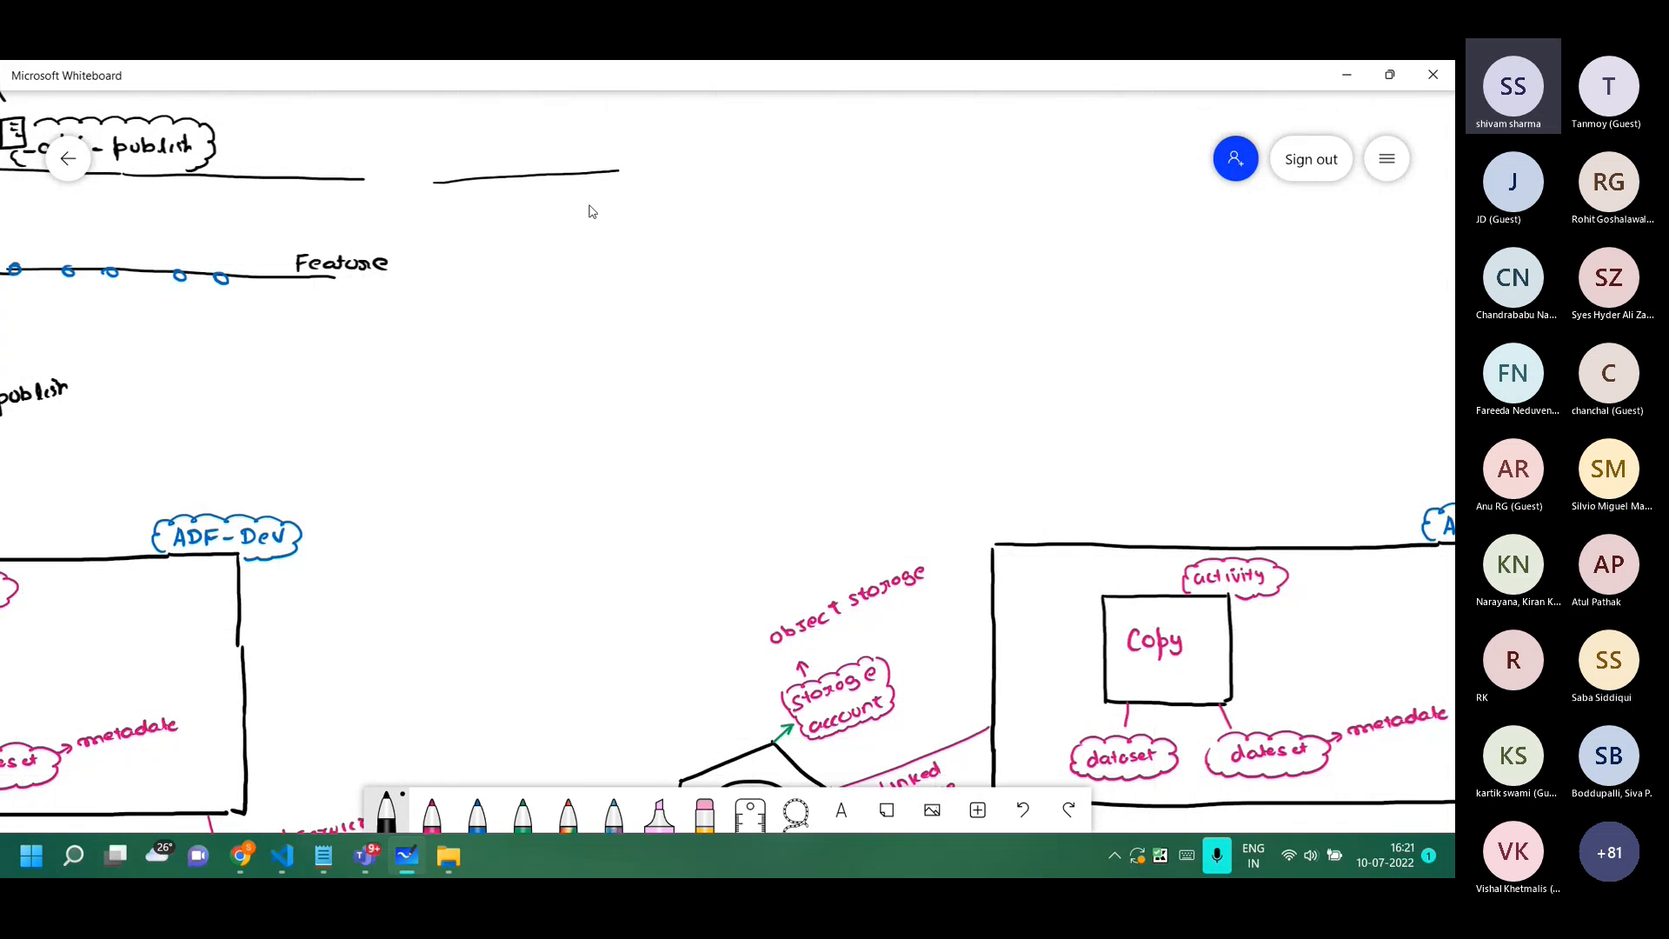
{"action": "key", "text": "ctrl+z"}
{"action": "left_click_drag", "start_coordinate": [431, 246], "coordinate": [617, 241]}
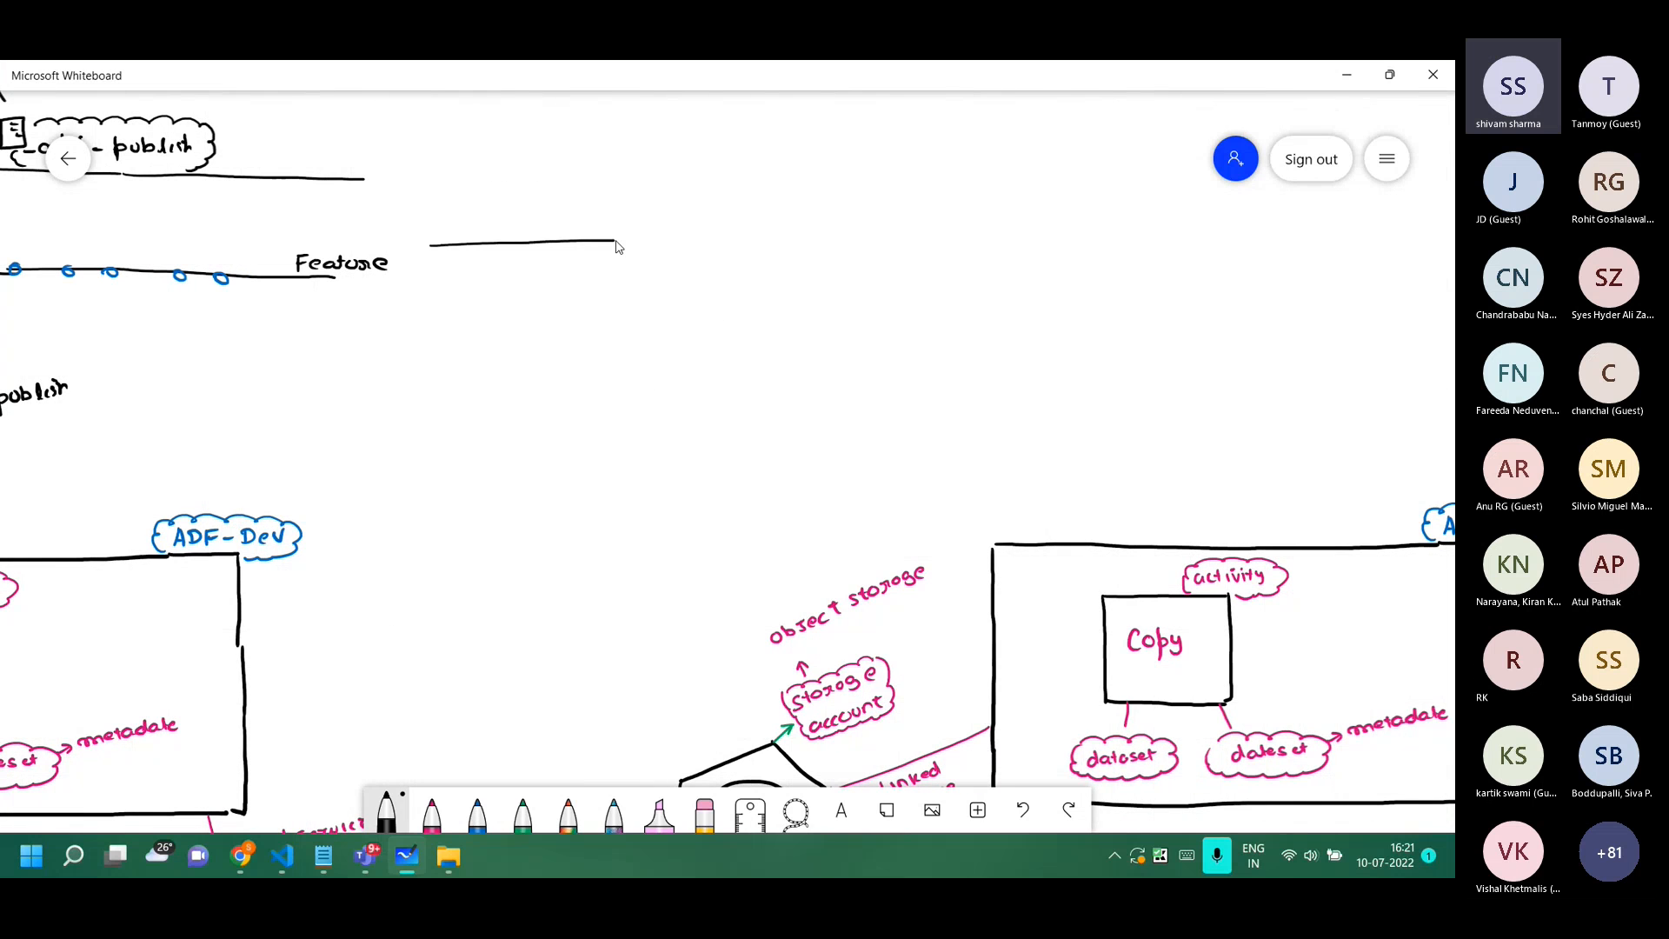
{"action": "mouse_move", "coordinate": [624, 247]}
{"action": "left_mouse_down"}
{"action": "mouse_move", "coordinate": [1081, 298]}
{"action": "mouse_move", "coordinate": [1076, 470]}
{"action": "left_mouse_up"}
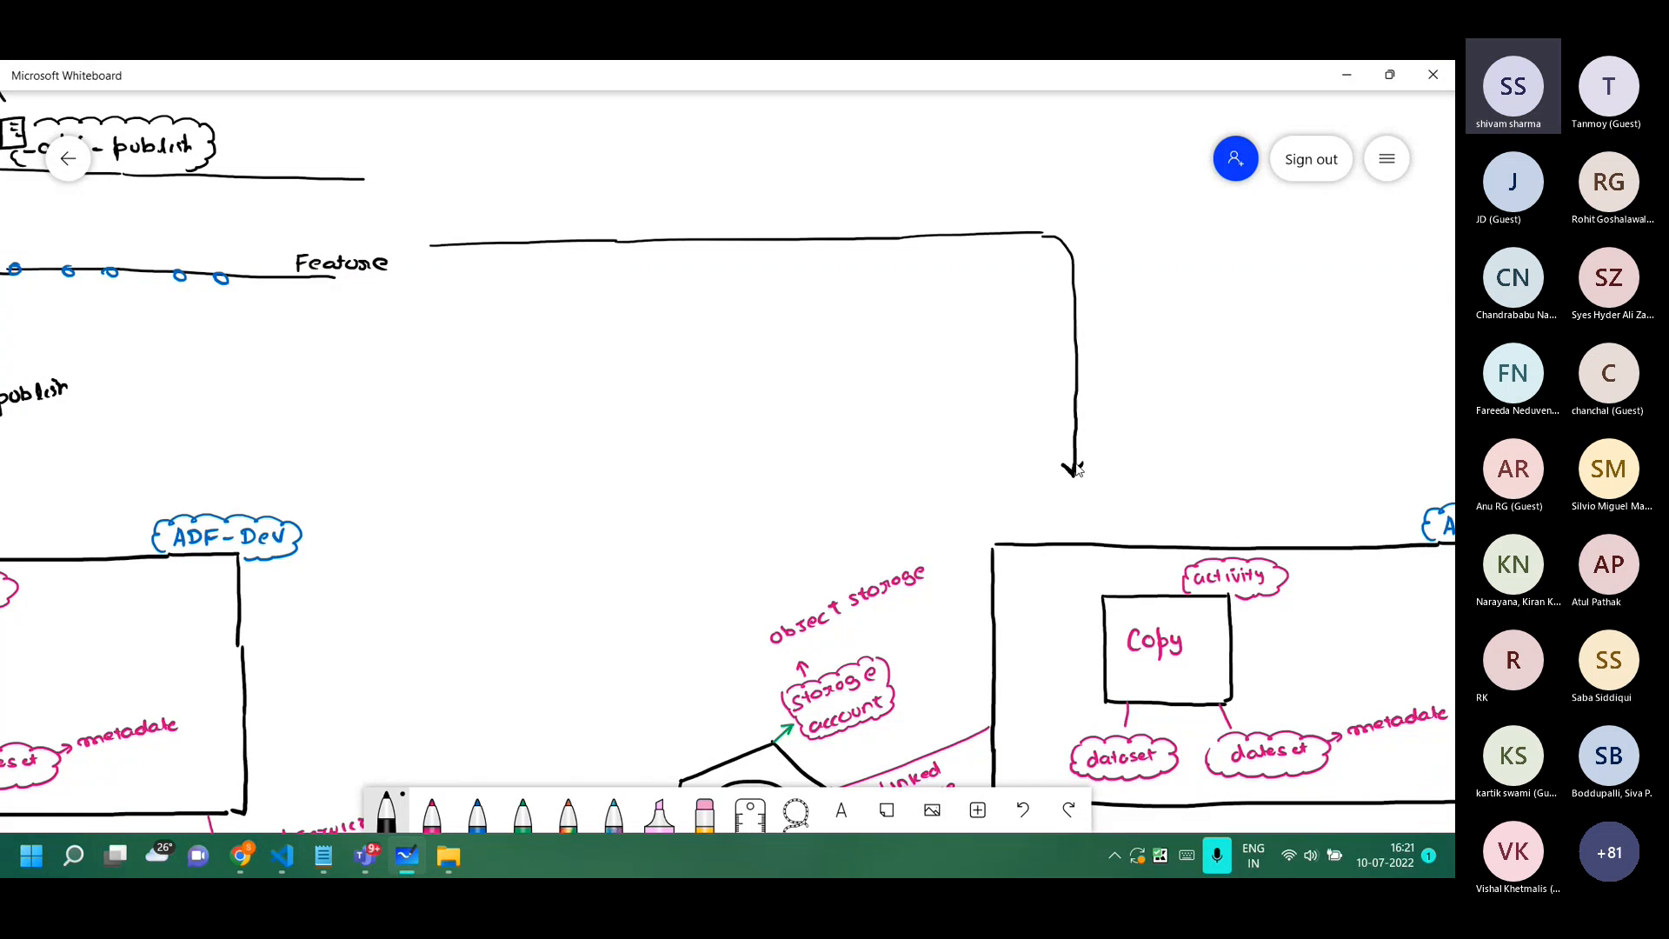
Extend the deployment line past UAT to a boxed smiling face and write "I will approve" below it.
{"action": "left_click_drag", "start_coordinate": [1287, 347], "coordinate": [731, 440]}
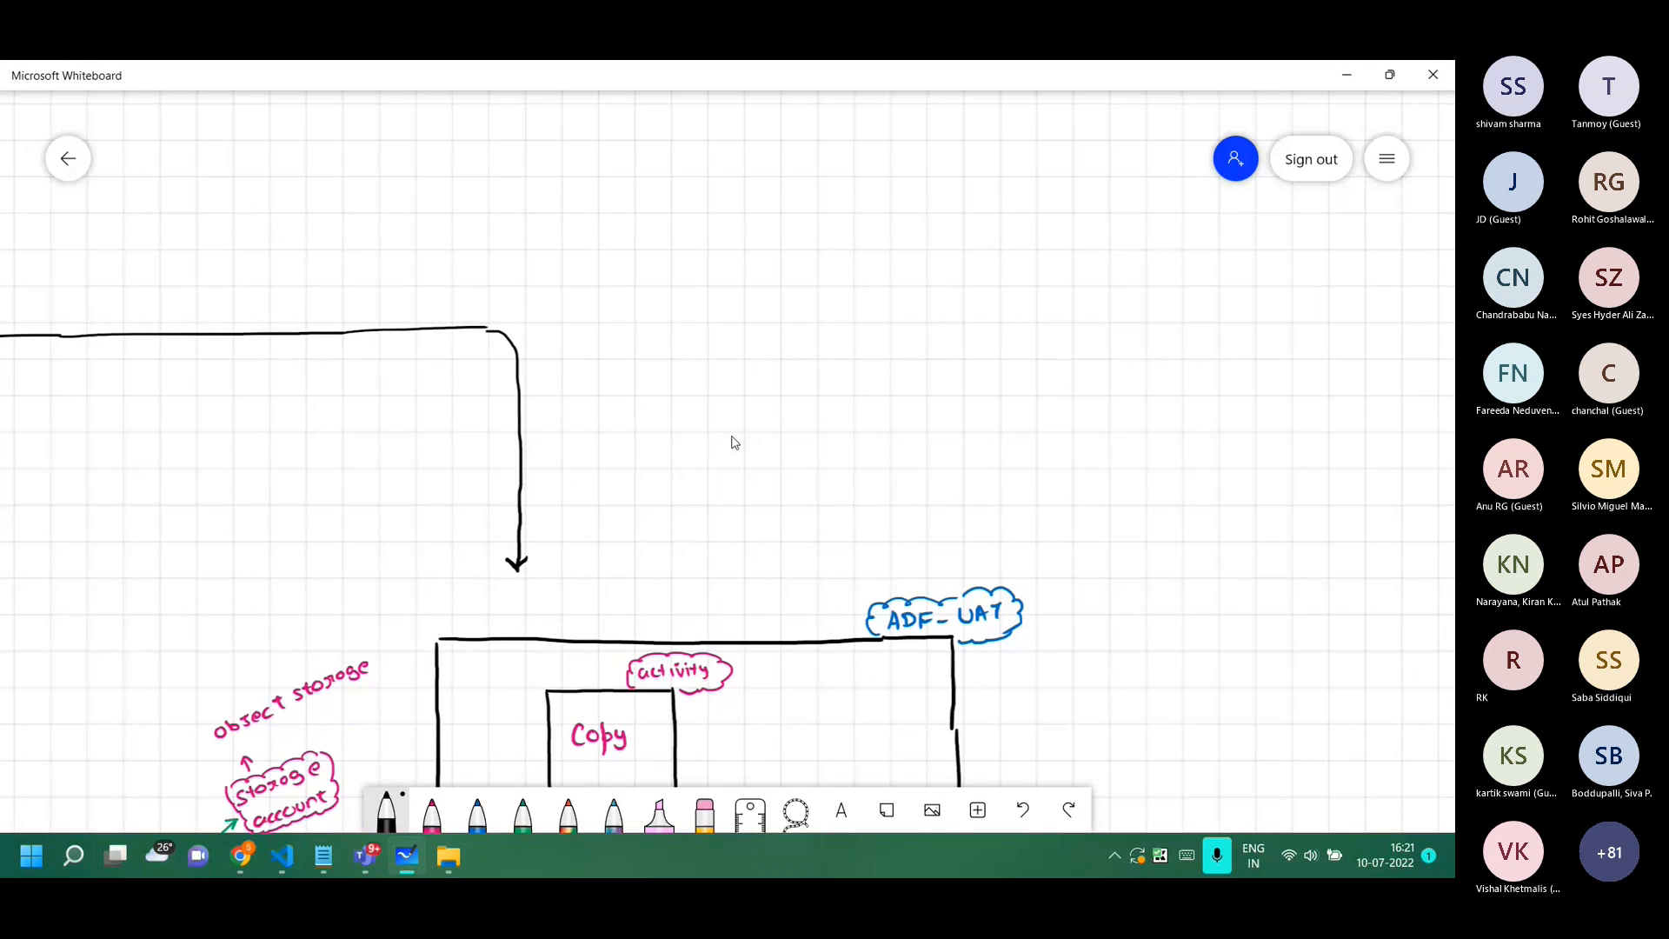
{"action": "left_click_drag", "start_coordinate": [522, 334], "coordinate": [1173, 339]}
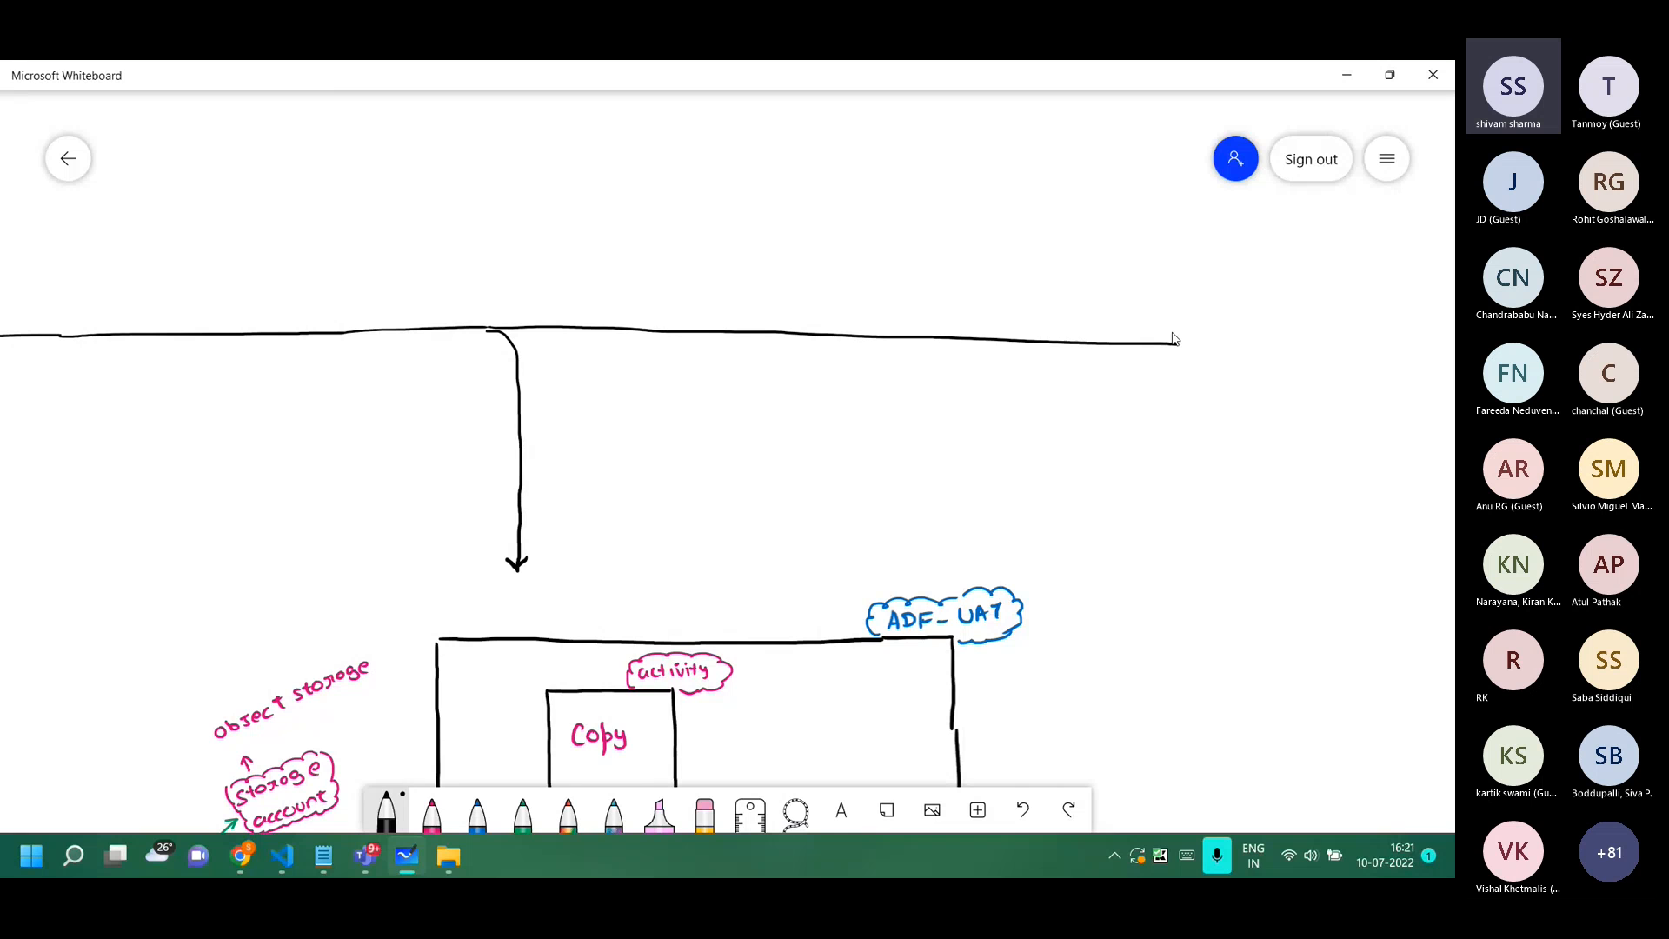
{"action": "left_click_drag", "start_coordinate": [1165, 508], "coordinate": [435, 497]}
{"action": "mouse_move", "coordinate": [641, 294]}
{"action": "left_mouse_down"}
{"action": "mouse_move", "coordinate": [685, 311]}
{"action": "mouse_move", "coordinate": [631, 306]}
{"action": "mouse_move", "coordinate": [645, 310]}
{"action": "left_mouse_up"}
{"action": "mouse_move", "coordinate": [653, 313]}
{"action": "left_mouse_down"}
{"action": "mouse_move", "coordinate": [667, 303]}
{"action": "mouse_move", "coordinate": [675, 322]}
{"action": "mouse_move", "coordinate": [637, 276]}
{"action": "mouse_move", "coordinate": [679, 297]}
{"action": "left_mouse_up"}
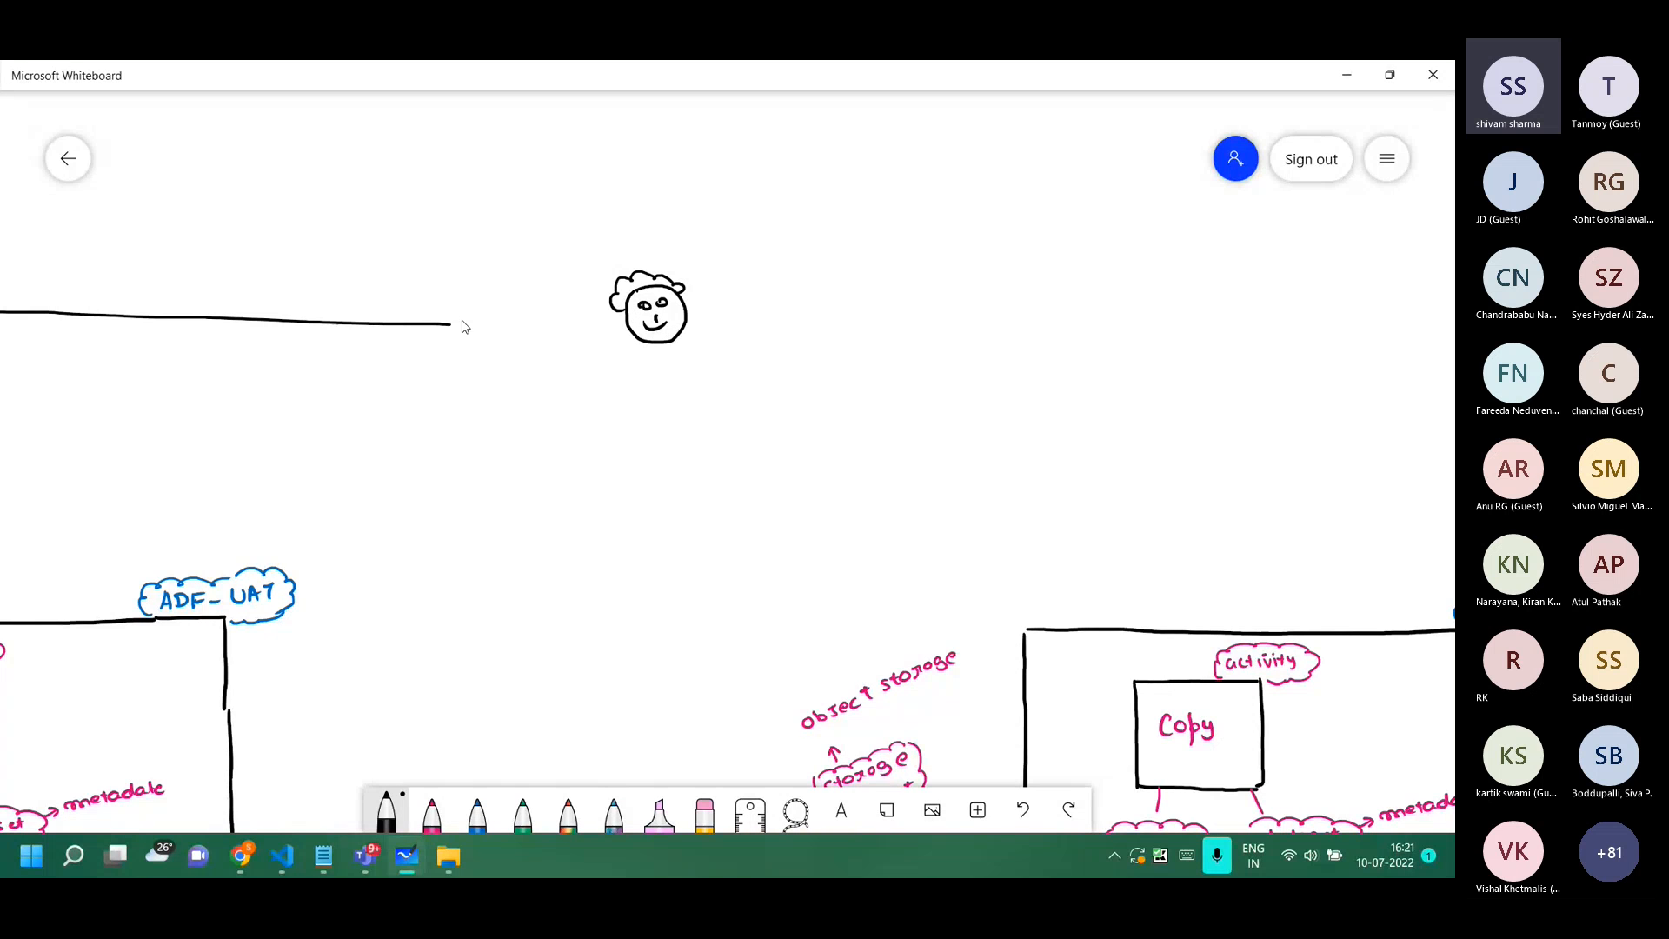
{"action": "mouse_move", "coordinate": [456, 322]}
{"action": "left_mouse_down"}
{"action": "mouse_move", "coordinate": [587, 321]}
{"action": "mouse_move", "coordinate": [604, 352]}
{"action": "left_mouse_up"}
{"action": "mouse_move", "coordinate": [607, 266]}
{"action": "left_mouse_down"}
{"action": "mouse_move", "coordinate": [715, 348]}
{"action": "mouse_move", "coordinate": [604, 356]}
{"action": "mouse_move", "coordinate": [628, 407]}
{"action": "mouse_move", "coordinate": [659, 393]}
{"action": "mouse_move", "coordinate": [679, 400]}
{"action": "mouse_move", "coordinate": [659, 419]}
{"action": "mouse_move", "coordinate": [701, 425]}
{"action": "left_mouse_up"}
Continue the line from the approver box and bend it into a downward arrow ending at the Prod environment's box.
{"action": "left_click_drag", "start_coordinate": [715, 321], "coordinate": [1087, 316]}
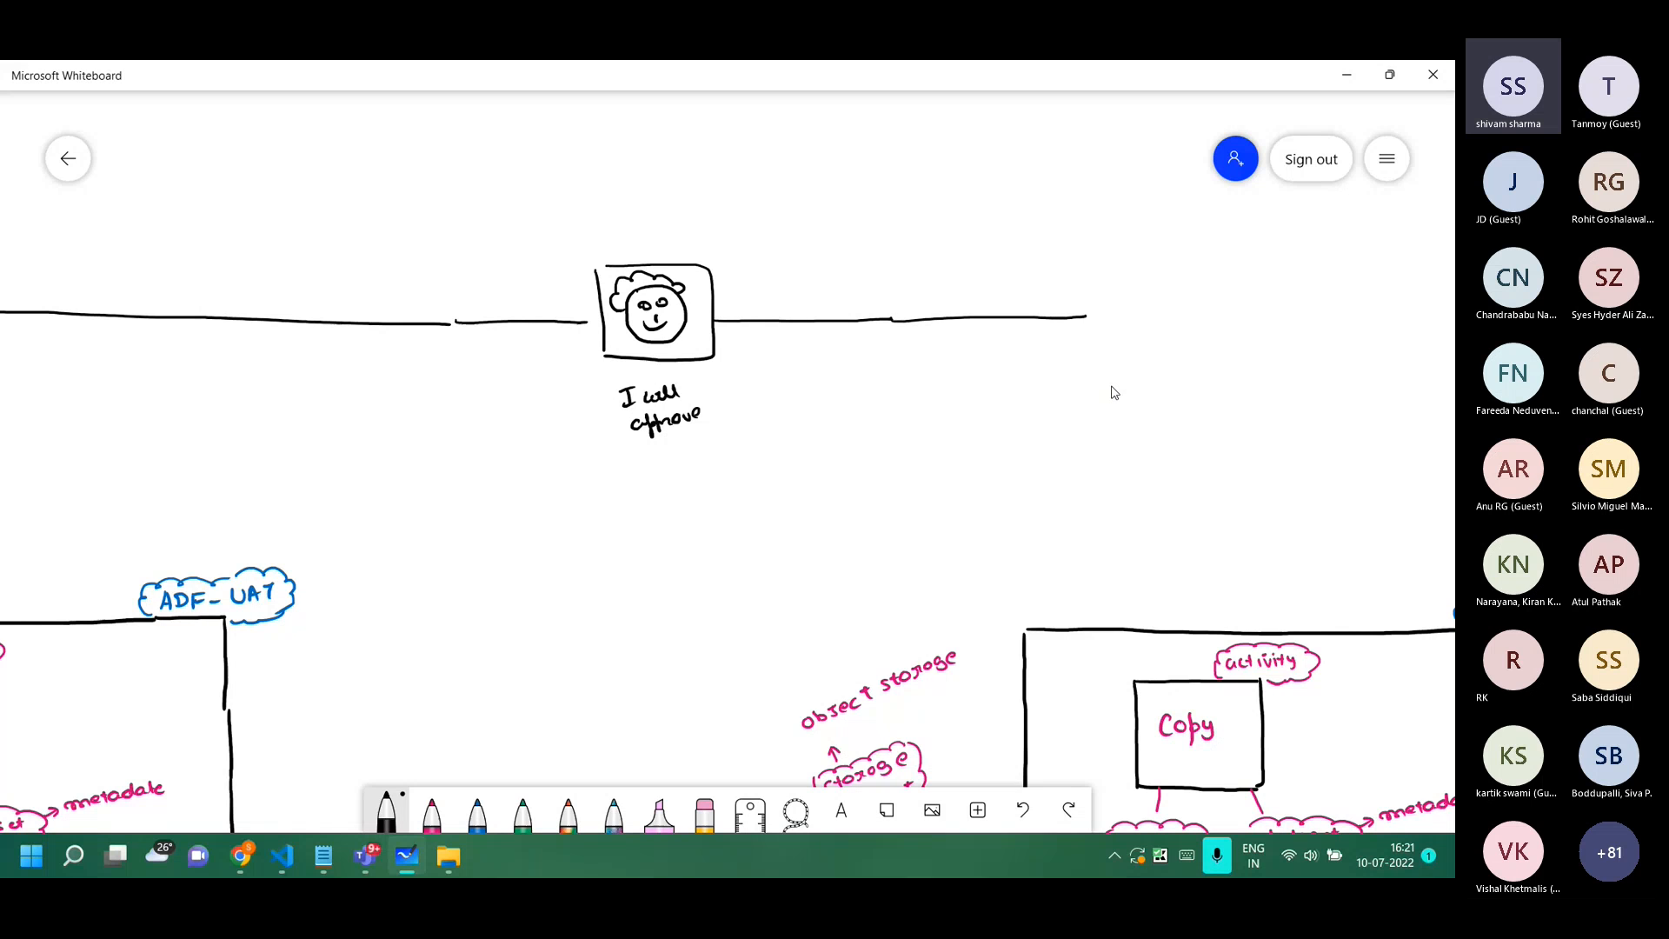
{"action": "left_click_drag", "start_coordinate": [1089, 318], "coordinate": [1100, 619]}
{"action": "left_click_drag", "start_coordinate": [1110, 606], "coordinate": [1101, 619]}
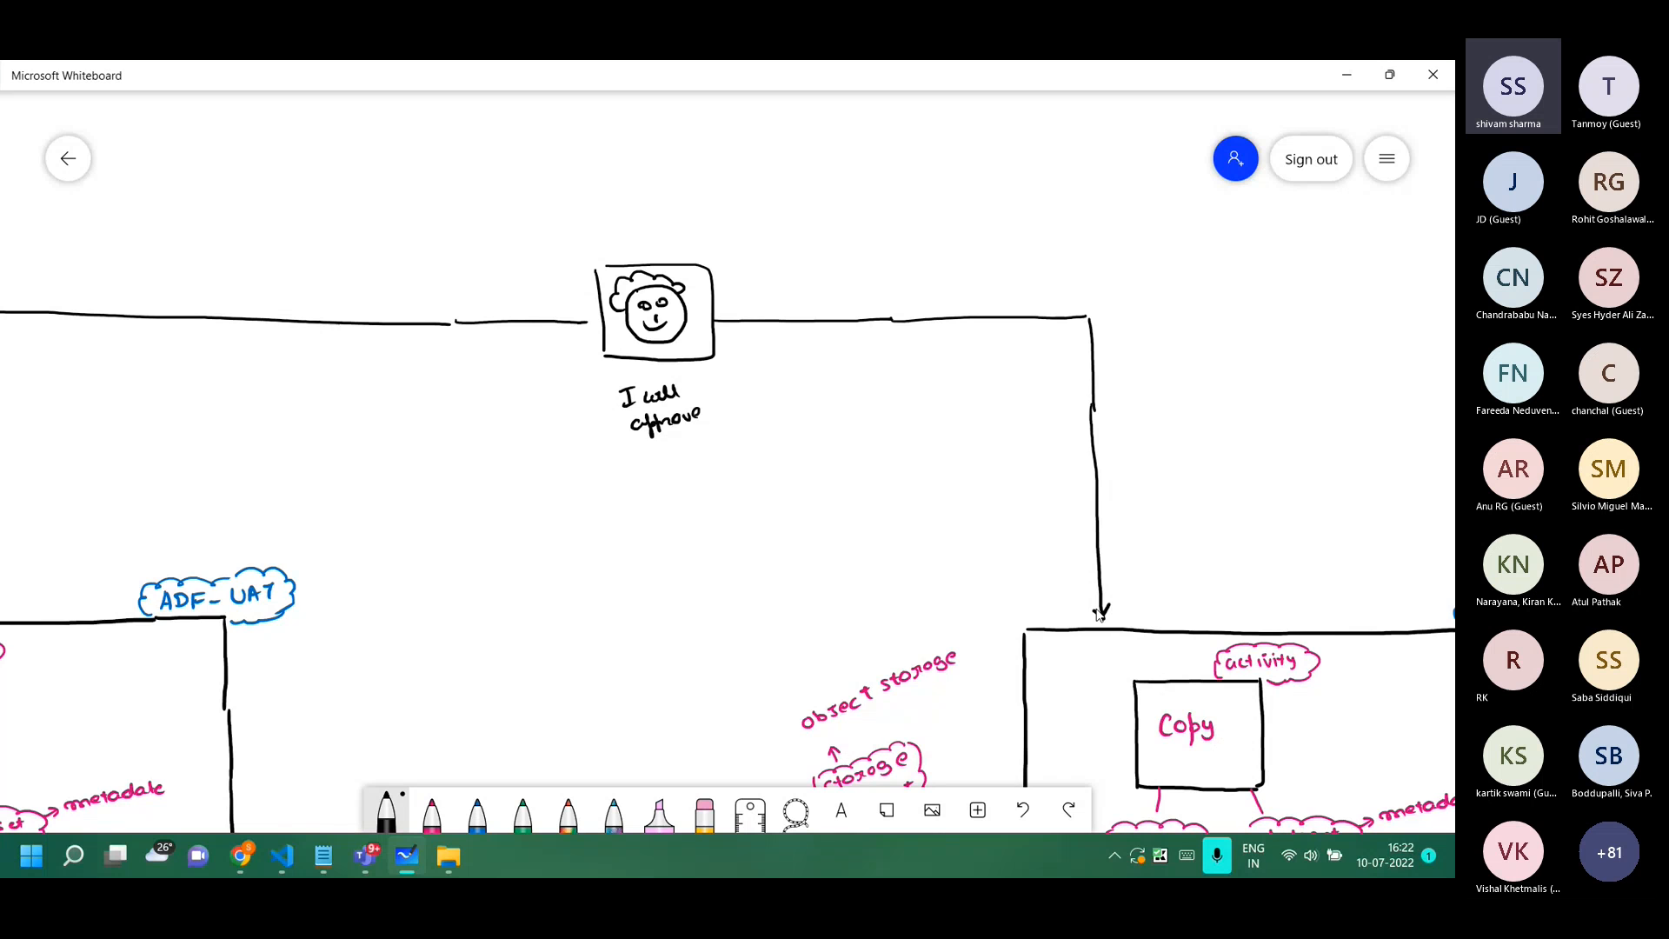
Draw a green upward arrow from the UAT Azure Key Vault toward ADF-UAT and label it "Secrets".
{"action": "left_click_drag", "start_coordinate": [501, 517], "coordinate": [1025, 510]}
{"action": "scroll", "coordinate": [1025, 510], "scroll_direction": "down", "scroll_amount": 5}
{"action": "left_click_drag", "start_coordinate": [440, 466], "coordinate": [1377, 403]}
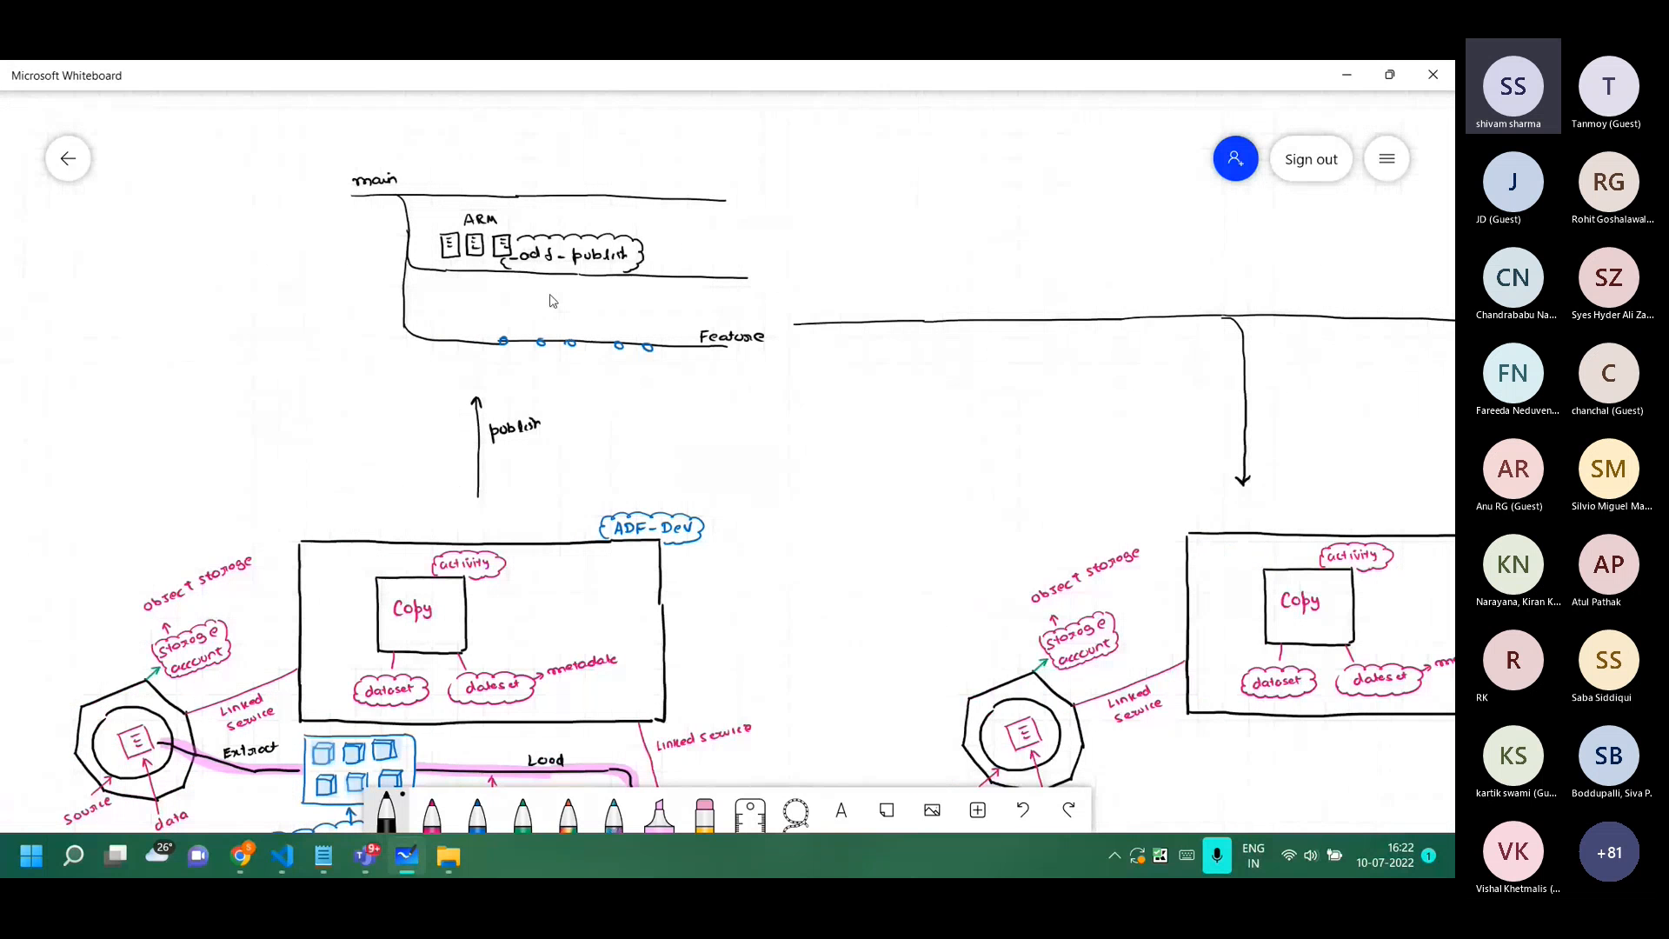
{"action": "left_click_drag", "start_coordinate": [692, 254], "coordinate": [790, 324]}
{"action": "left_click_drag", "start_coordinate": [833, 550], "coordinate": [284, 298]}
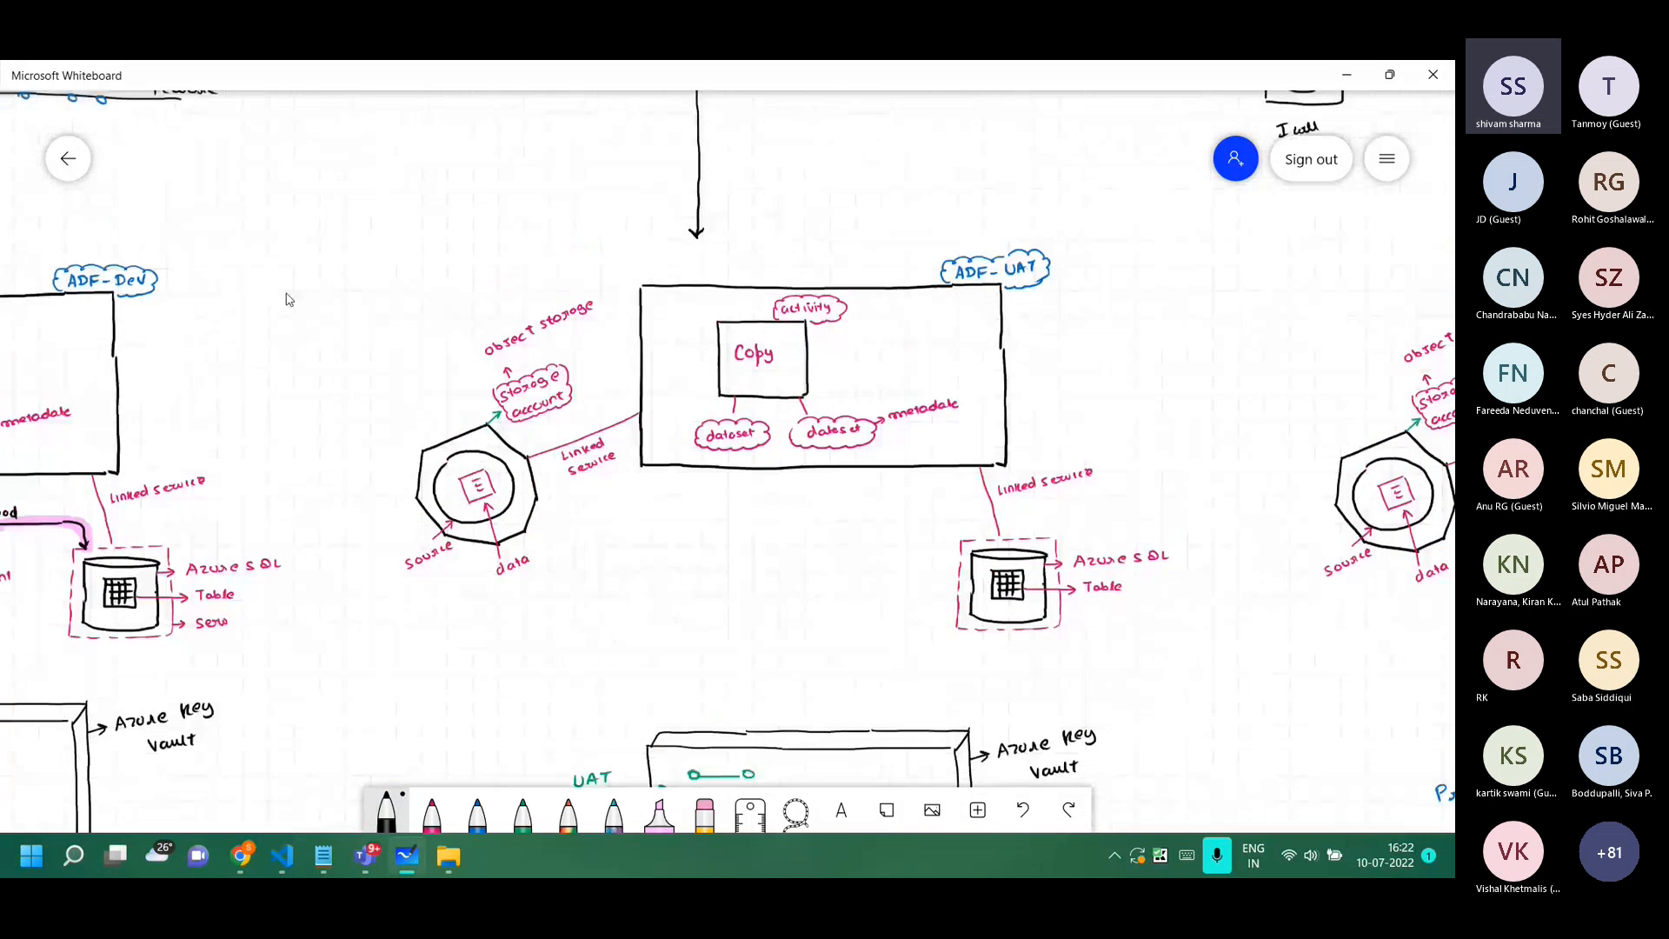
{"action": "left_click", "coordinate": [523, 811]}
{"action": "mouse_move", "coordinate": [737, 737]}
{"action": "left_mouse_down"}
{"action": "mouse_move", "coordinate": [726, 619]}
{"action": "mouse_move", "coordinate": [740, 668]}
{"action": "mouse_move", "coordinate": [818, 644]}
{"action": "left_mouse_up"}
Draw a blue upward arrow from the Prod Azure Key Vault toward the Prod data factory and label it "secret".
{"action": "left_click_drag", "start_coordinate": [1120, 313], "coordinate": [390, 200]}
{"action": "left_click", "coordinate": [480, 815]}
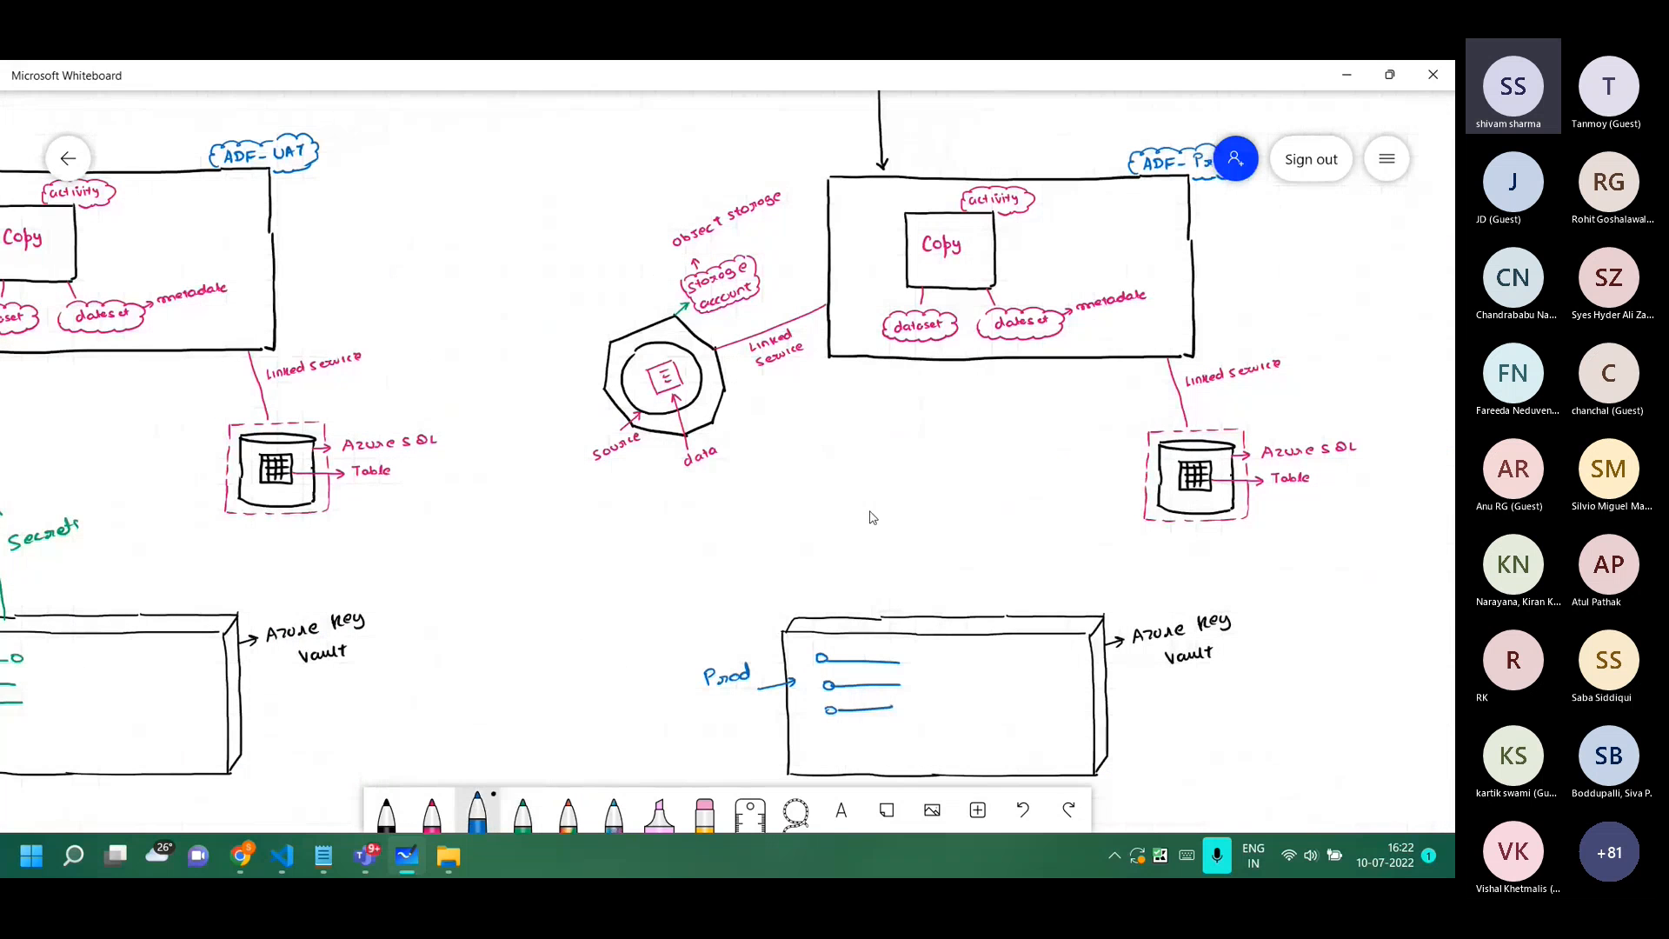
{"action": "left_click_drag", "start_coordinate": [900, 510], "coordinate": [901, 591]}
{"action": "mouse_move", "coordinate": [899, 516]}
{"action": "left_mouse_down"}
{"action": "mouse_move", "coordinate": [929, 545]}
{"action": "mouse_move", "coordinate": [989, 539]}
{"action": "left_mouse_up"}
{"action": "left_click_drag", "start_coordinate": [983, 525], "coordinate": [1000, 520]}
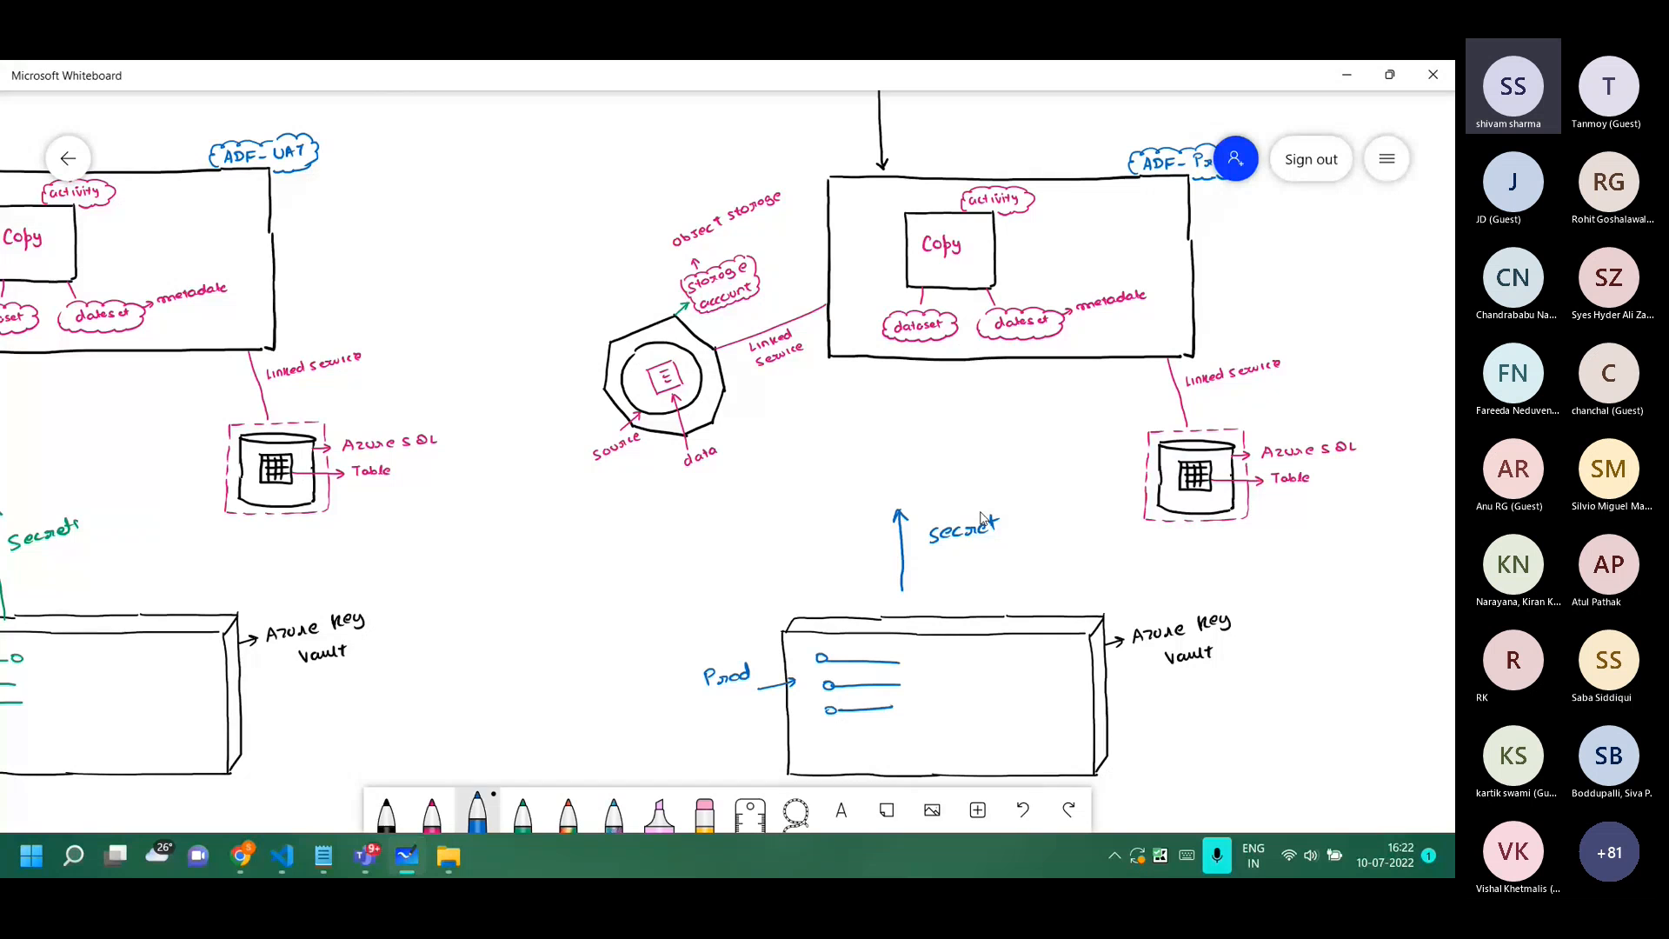
{"action": "left_click_drag", "start_coordinate": [369, 287], "coordinate": [1400, 381]}
{"action": "left_click_drag", "start_coordinate": [680, 262], "coordinate": [992, 258]}
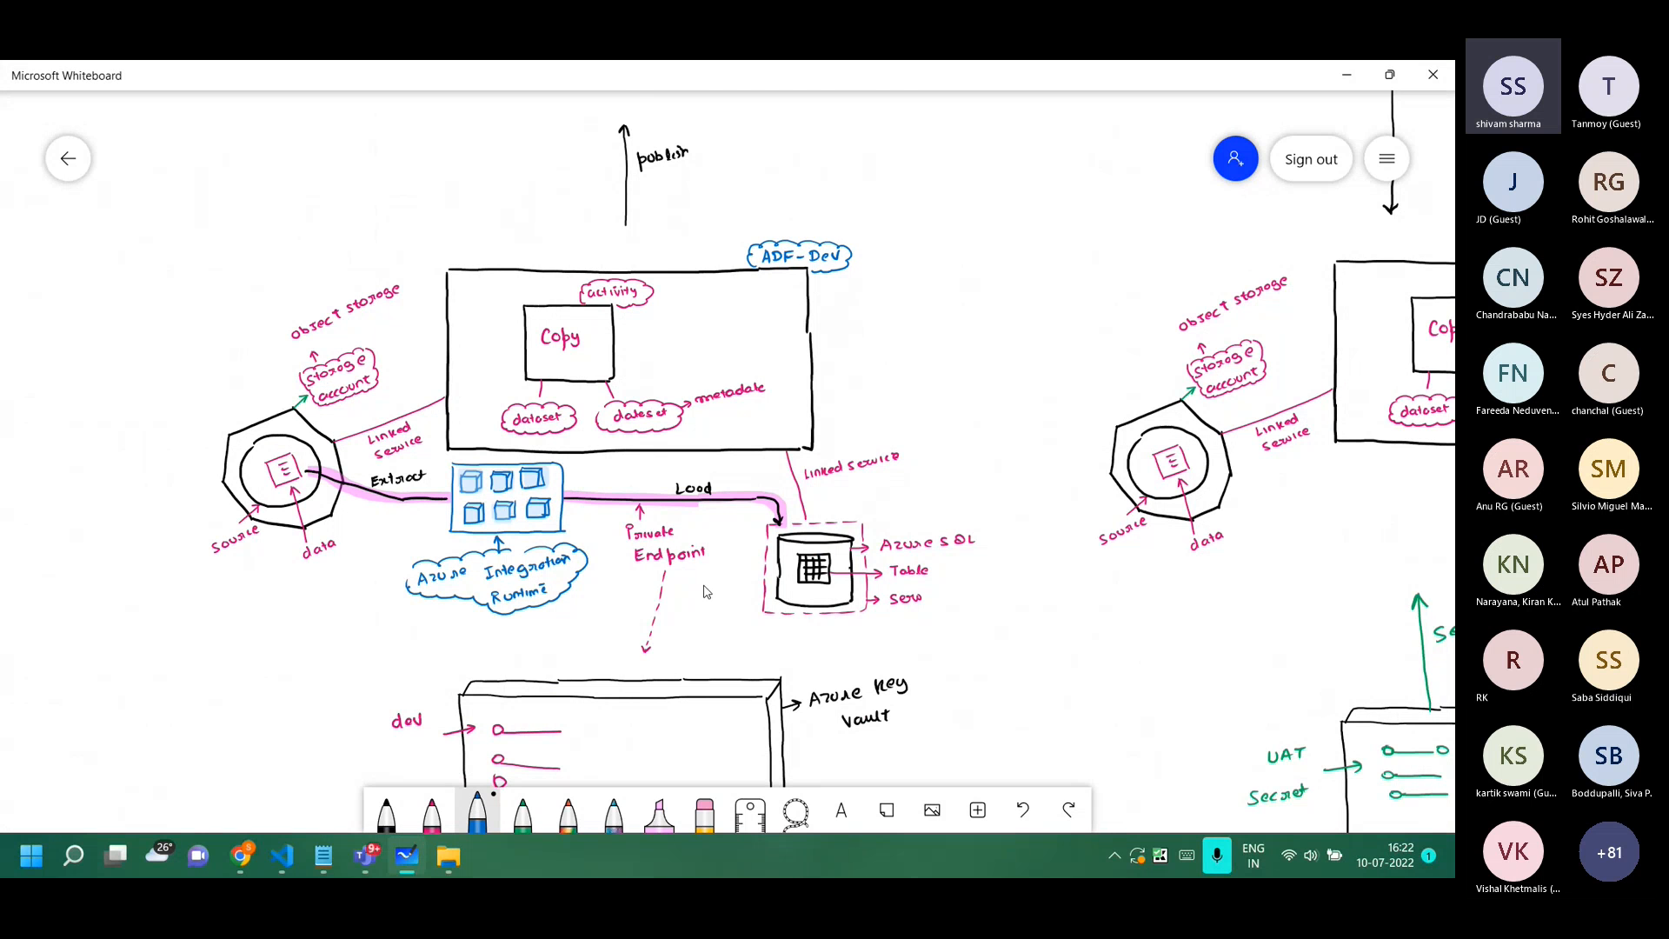
{"action": "scroll", "coordinate": [693, 596], "scroll_direction": "up", "scroll_amount": 4}
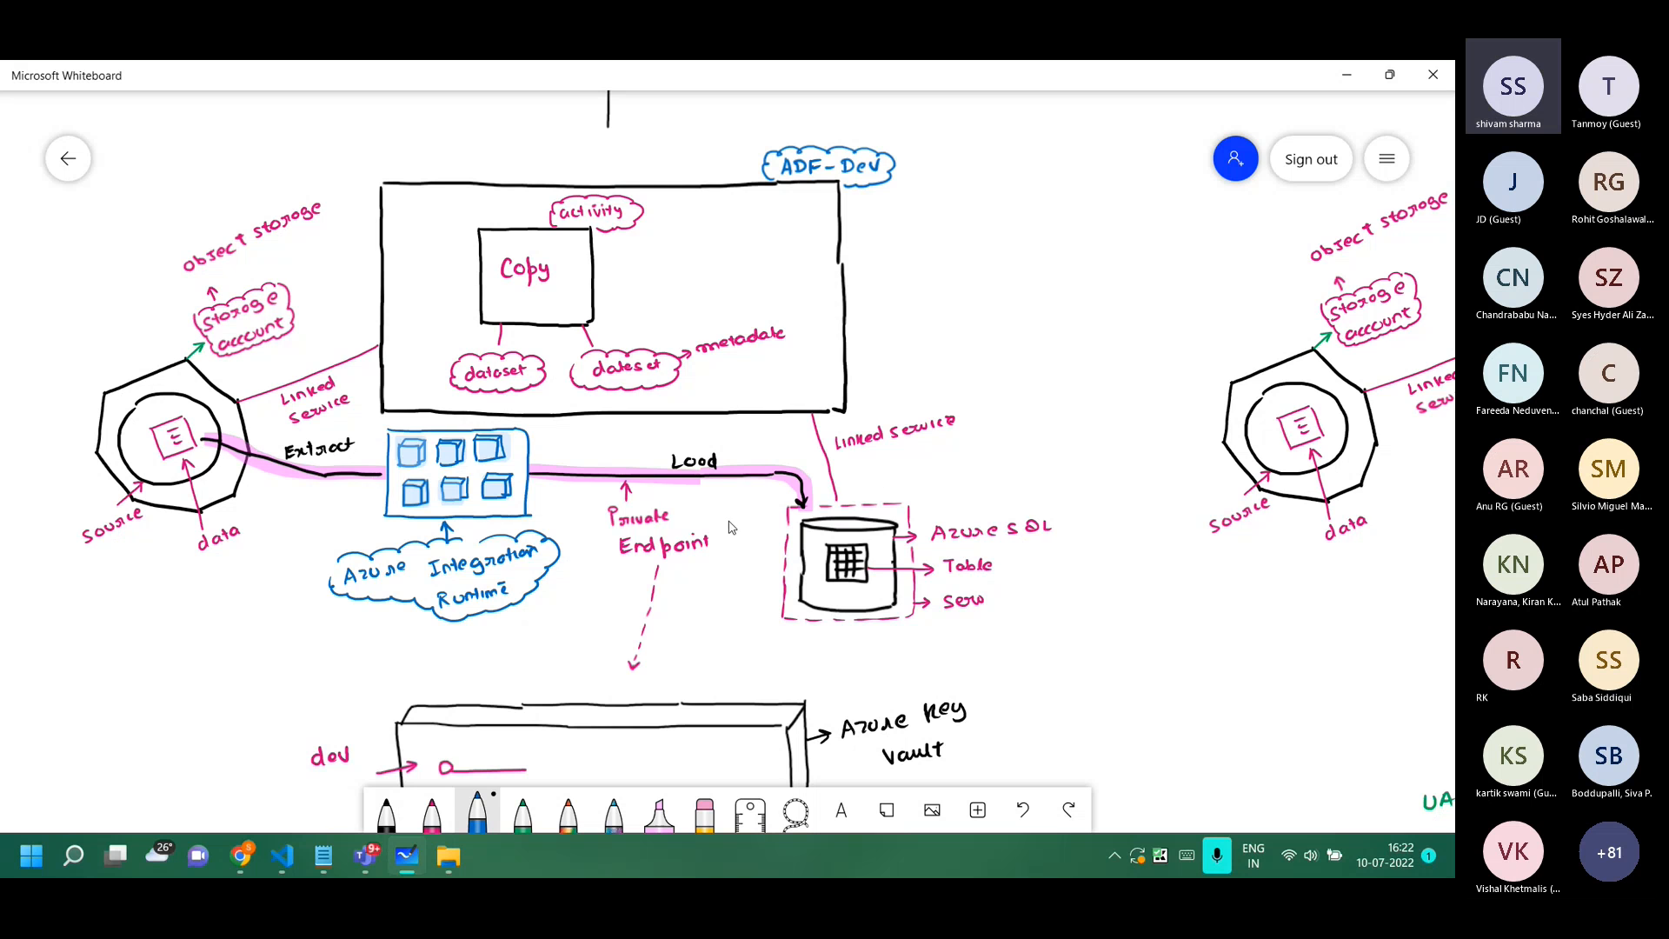
{"action": "scroll", "coordinate": [509, 687], "scroll_direction": "down", "scroll_amount": 3}
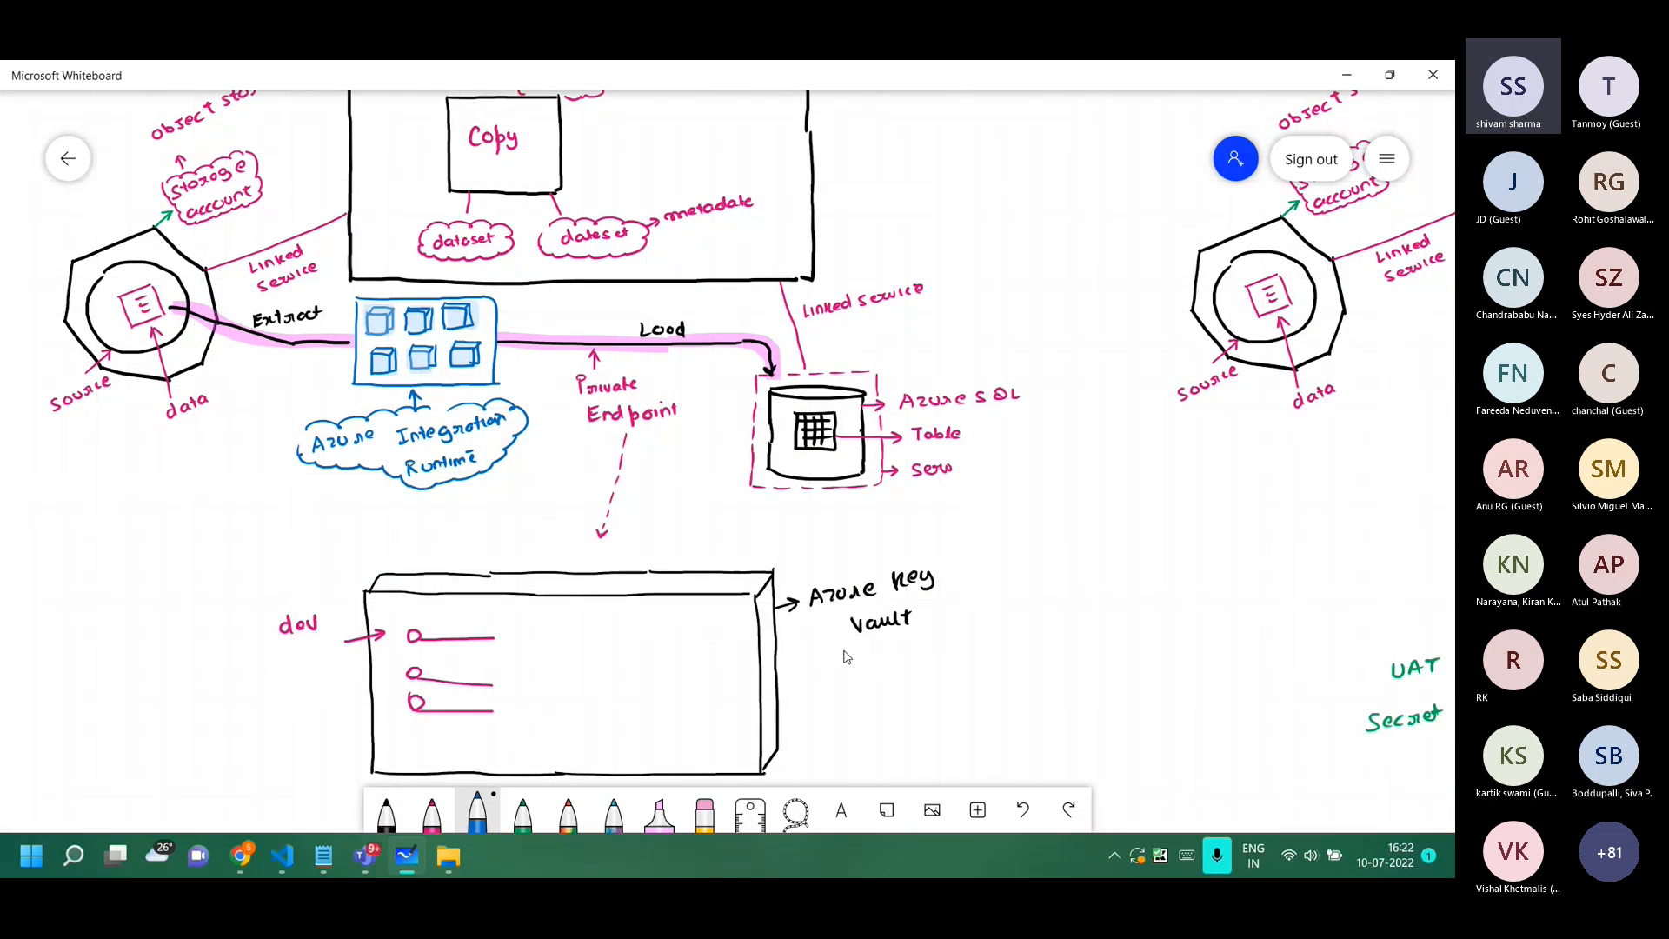
{"action": "left_click_drag", "start_coordinate": [928, 220], "coordinate": [995, 399]}
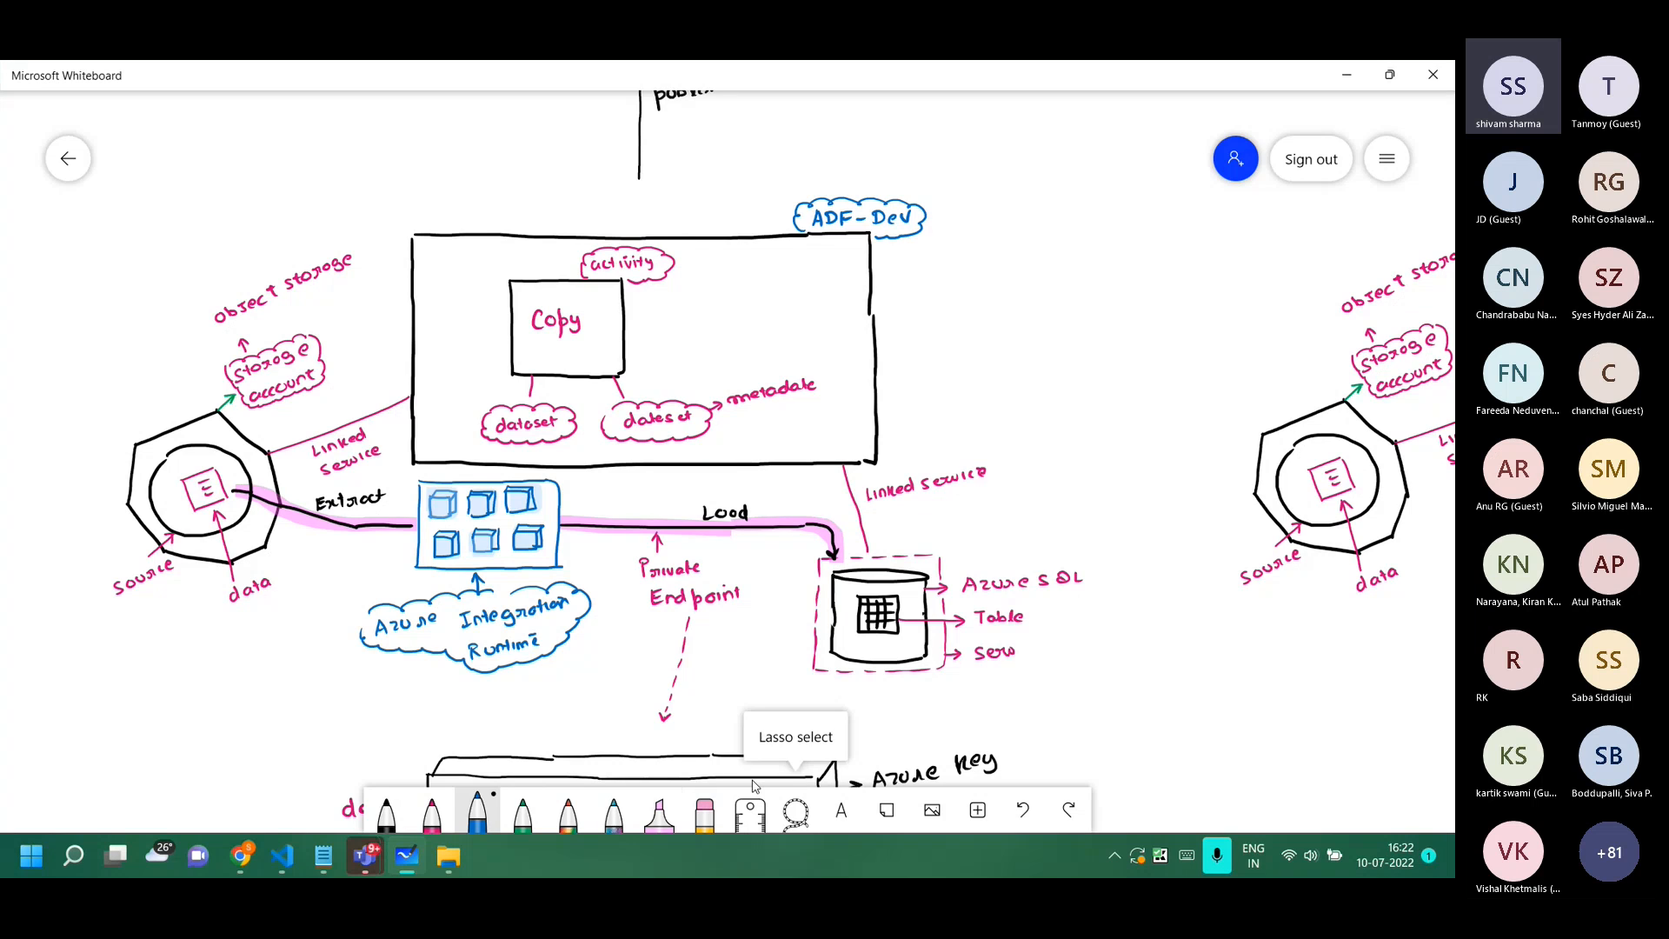
{"action": "left_click", "coordinate": [659, 813]}
{"action": "mouse_move", "coordinate": [517, 296]}
{"action": "left_mouse_down"}
{"action": "mouse_move", "coordinate": [600, 295]}
{"action": "mouse_move", "coordinate": [610, 322]}
{"action": "mouse_move", "coordinate": [530, 356]}
{"action": "mouse_move", "coordinate": [608, 352]}
{"action": "mouse_move", "coordinate": [539, 365]}
{"action": "left_mouse_up"}
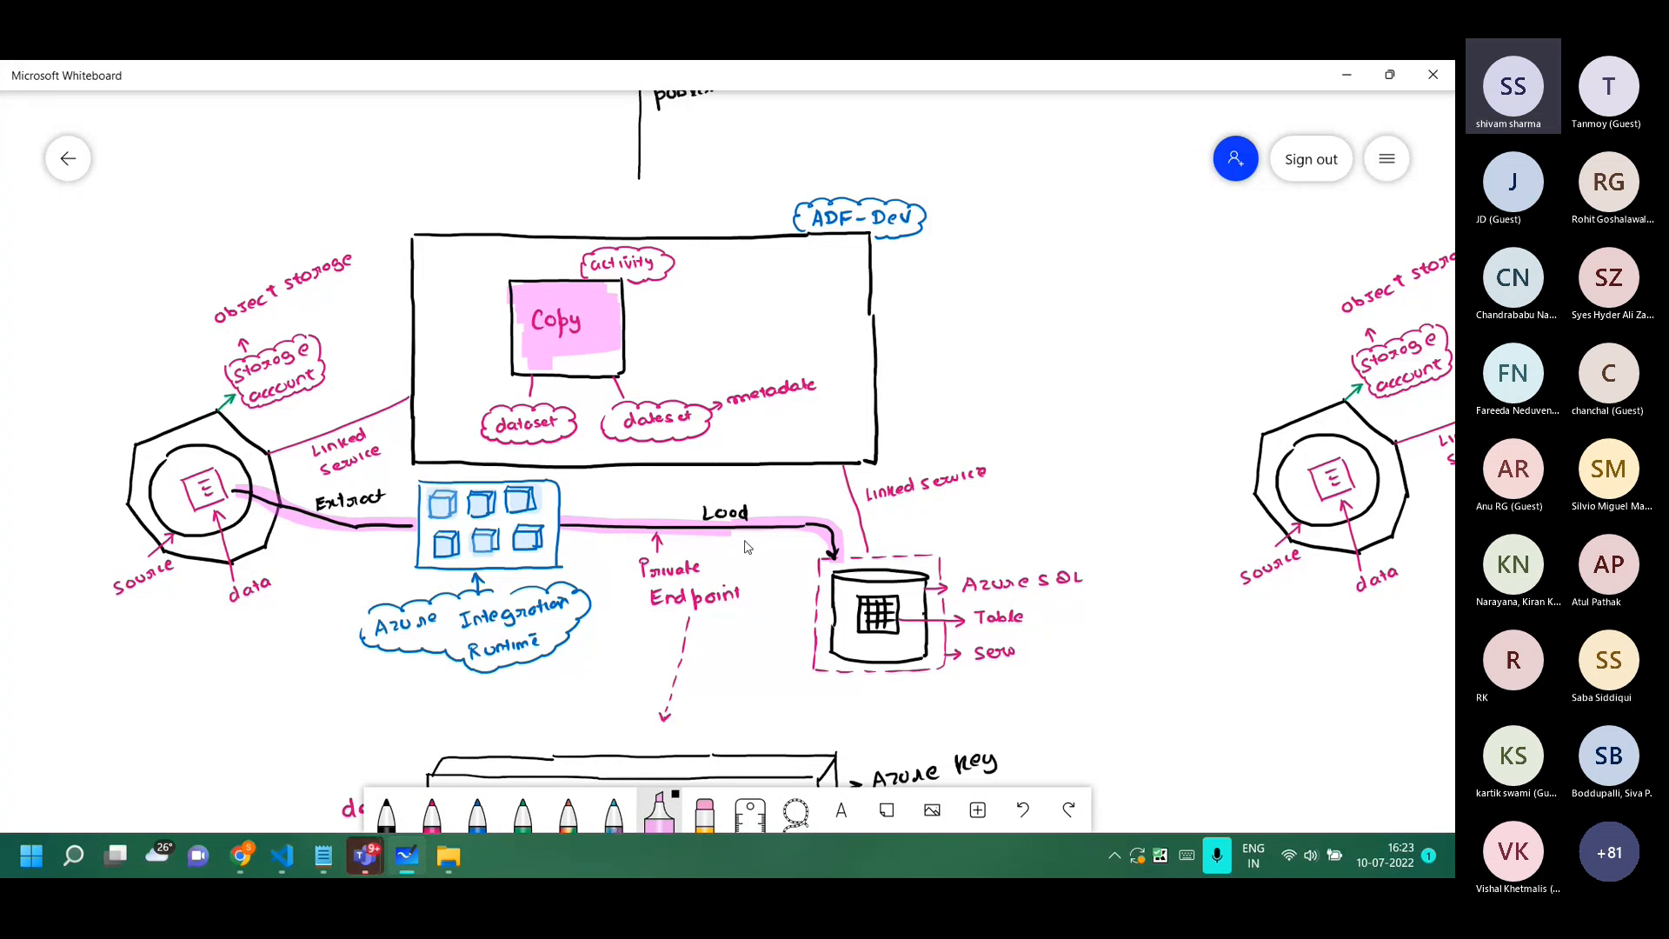
{"action": "key", "text": "ctrl+z"}
Highlight the Copy box, activity label, both dataset clouds and the source data square in the Dev environment in light pink.
{"action": "left_click", "coordinate": [659, 813]}
{"action": "left_click", "coordinate": [887, 719]}
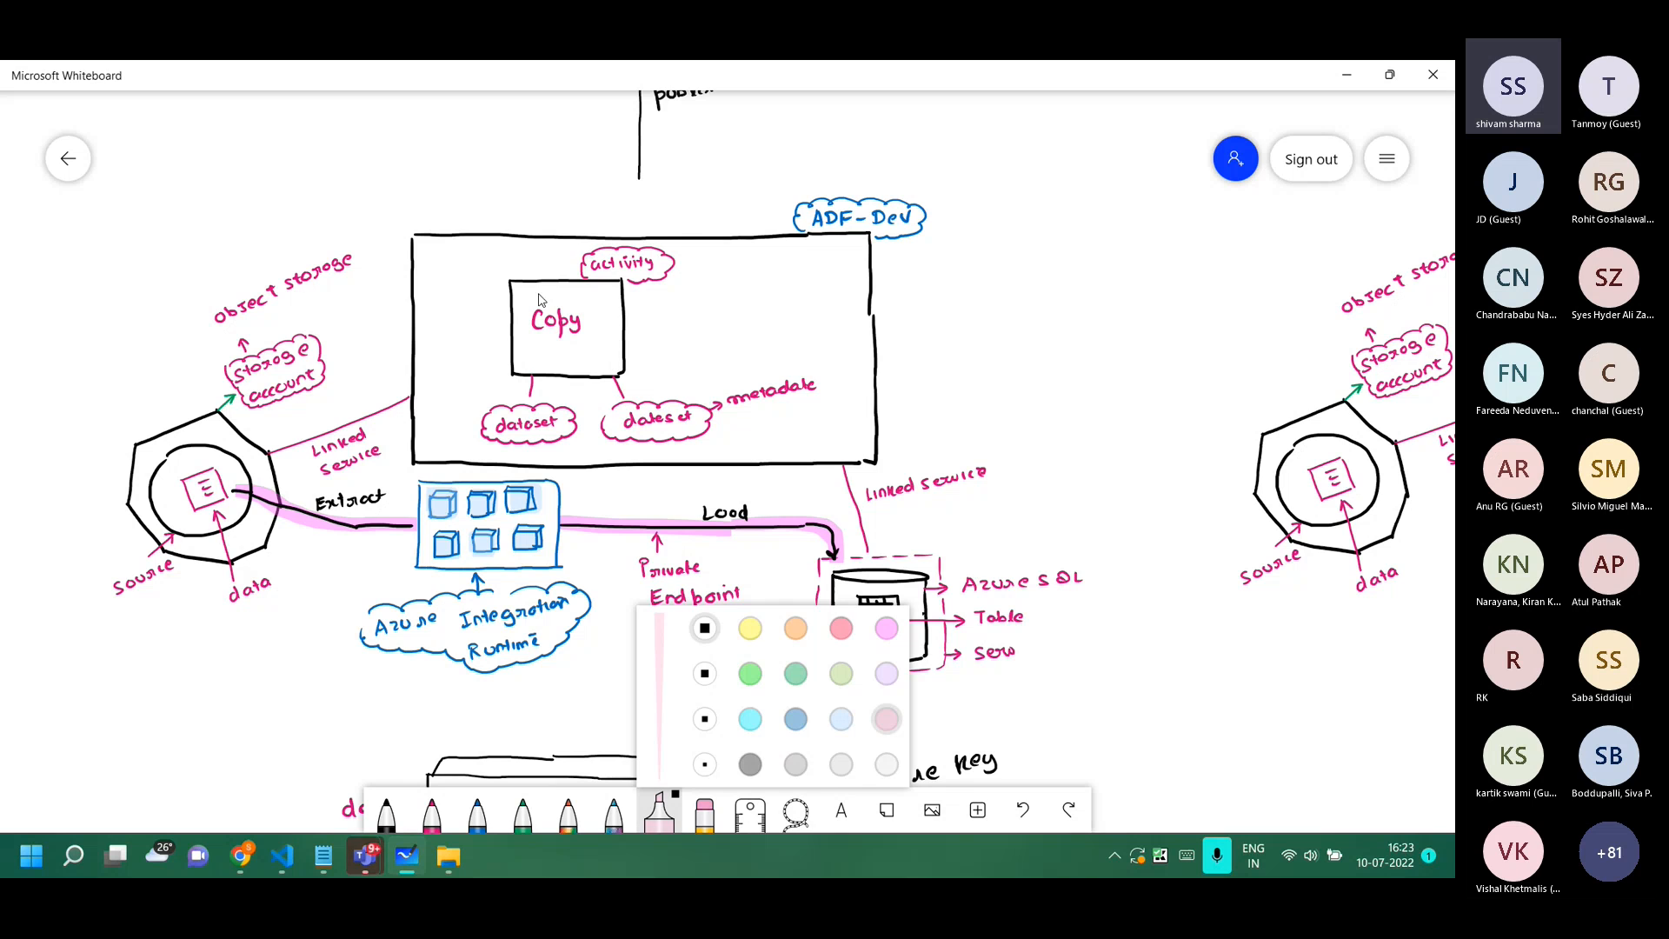
{"action": "mouse_move", "coordinate": [519, 291]}
{"action": "left_mouse_down"}
{"action": "mouse_move", "coordinate": [526, 359]}
{"action": "mouse_move", "coordinate": [569, 344]}
{"action": "mouse_move", "coordinate": [600, 361]}
{"action": "mouse_move", "coordinate": [619, 291]}
{"action": "mouse_move", "coordinate": [565, 370]}
{"action": "left_mouse_up"}
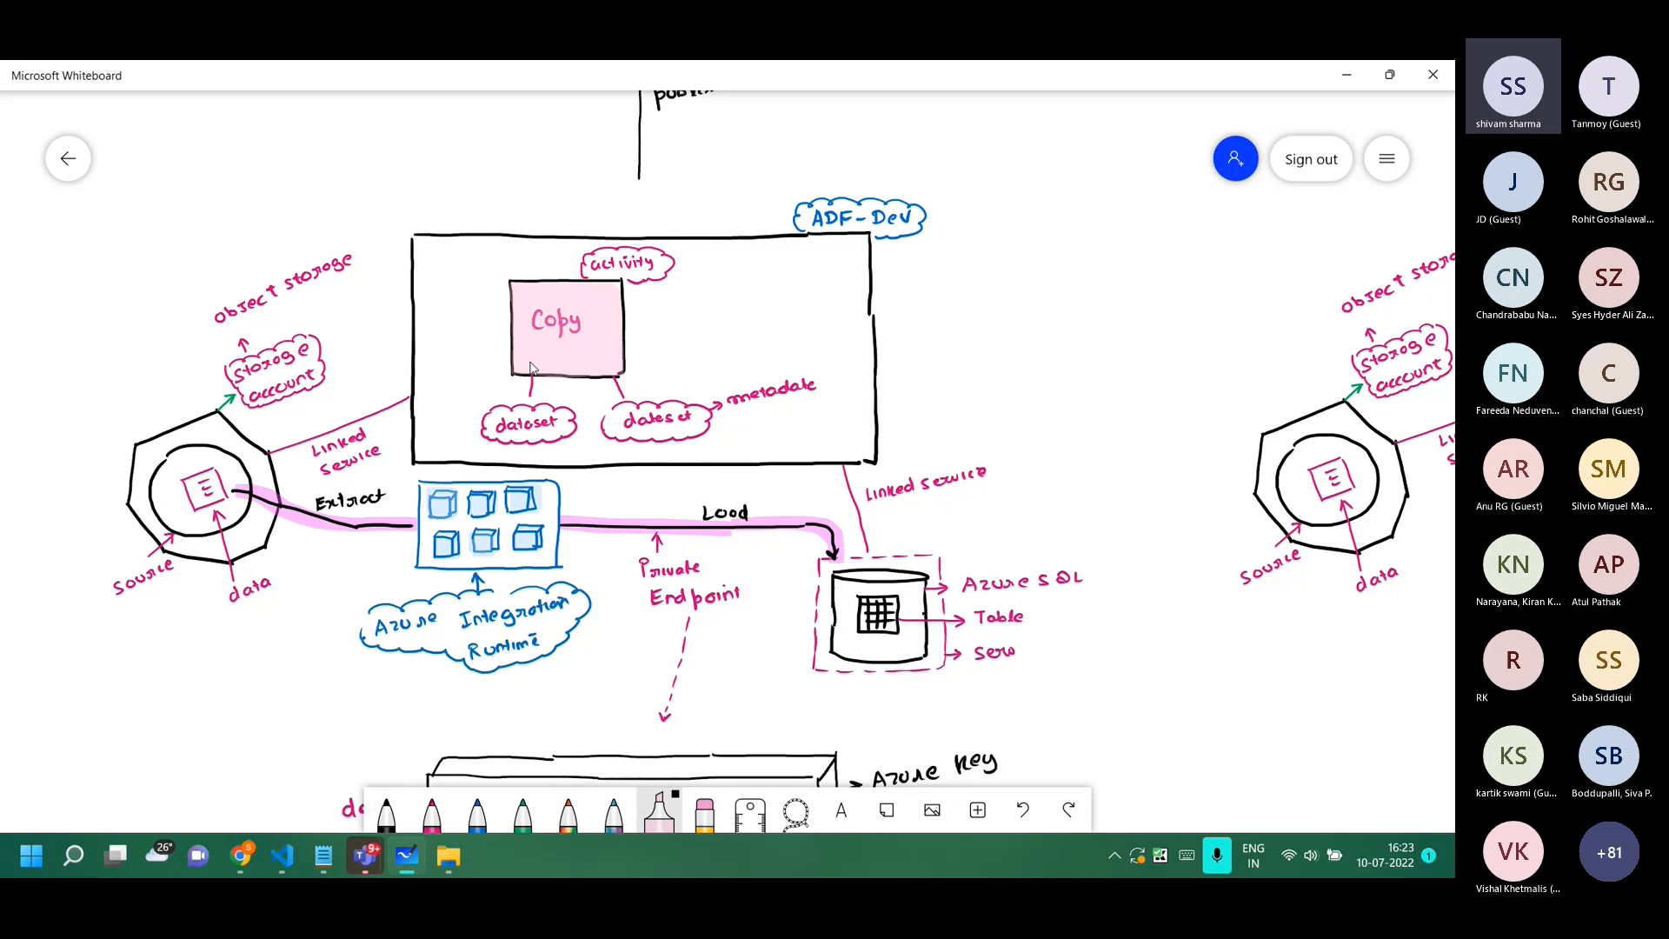
{"action": "left_click_drag", "start_coordinate": [200, 496], "coordinate": [218, 489]}
{"action": "left_click_drag", "start_coordinate": [498, 429], "coordinate": [666, 422]}
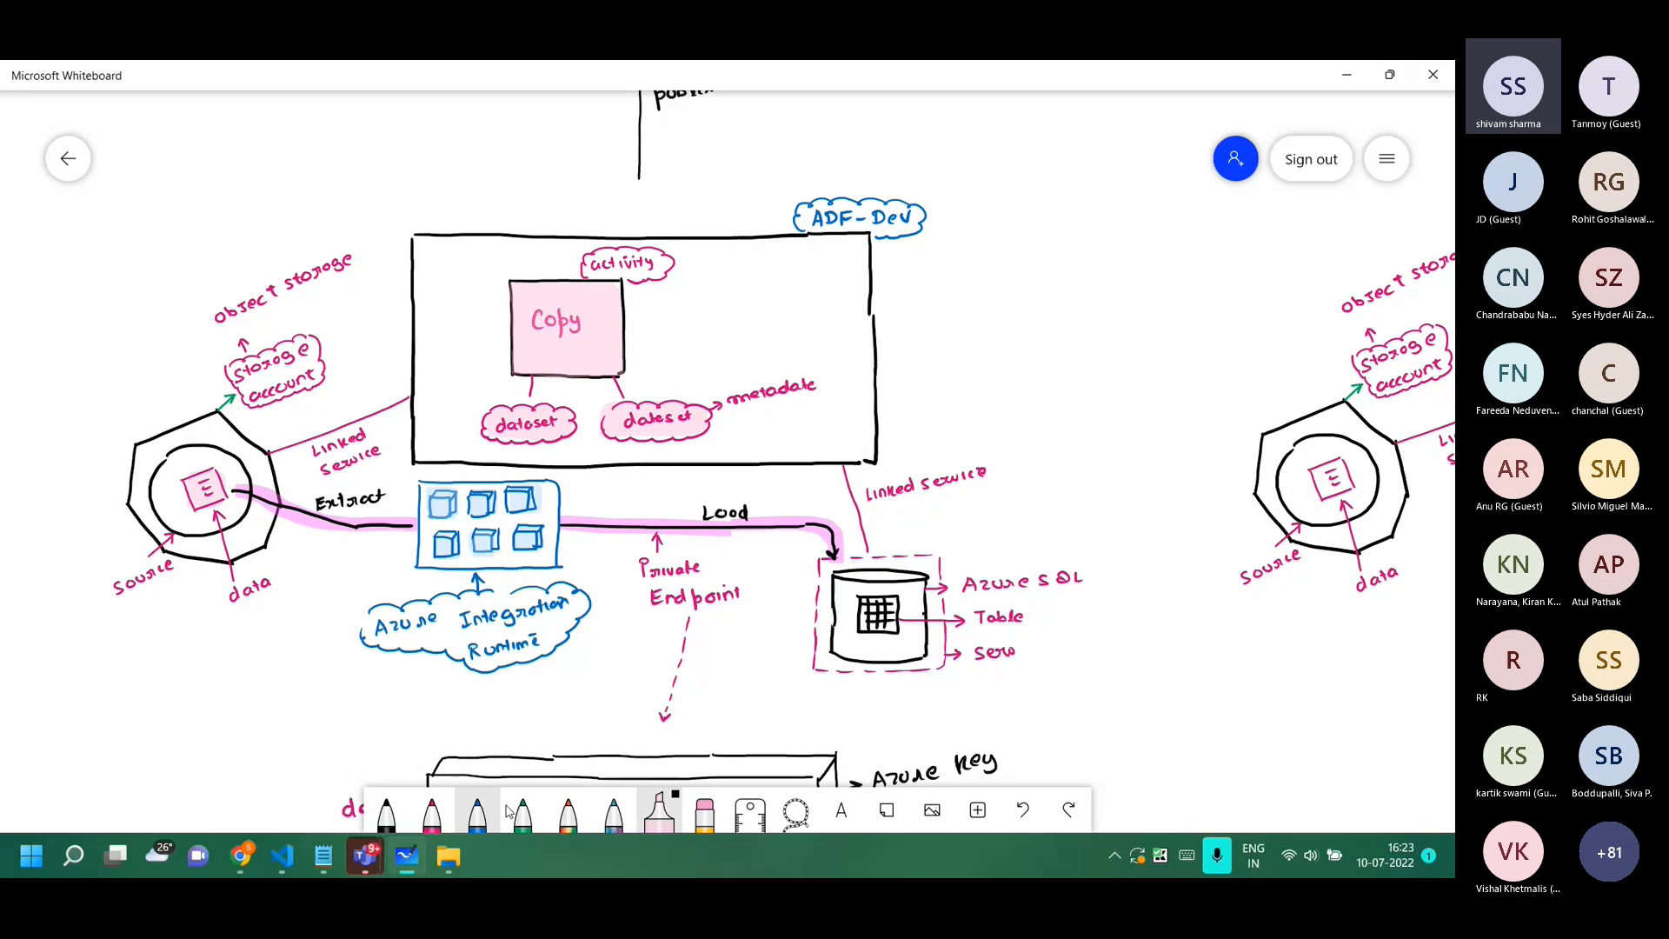
Draw pink arrows from the two Dev dataset clouds, labelling the one near metadata "Table" and the other "file".
{"action": "left_click", "coordinate": [432, 813]}
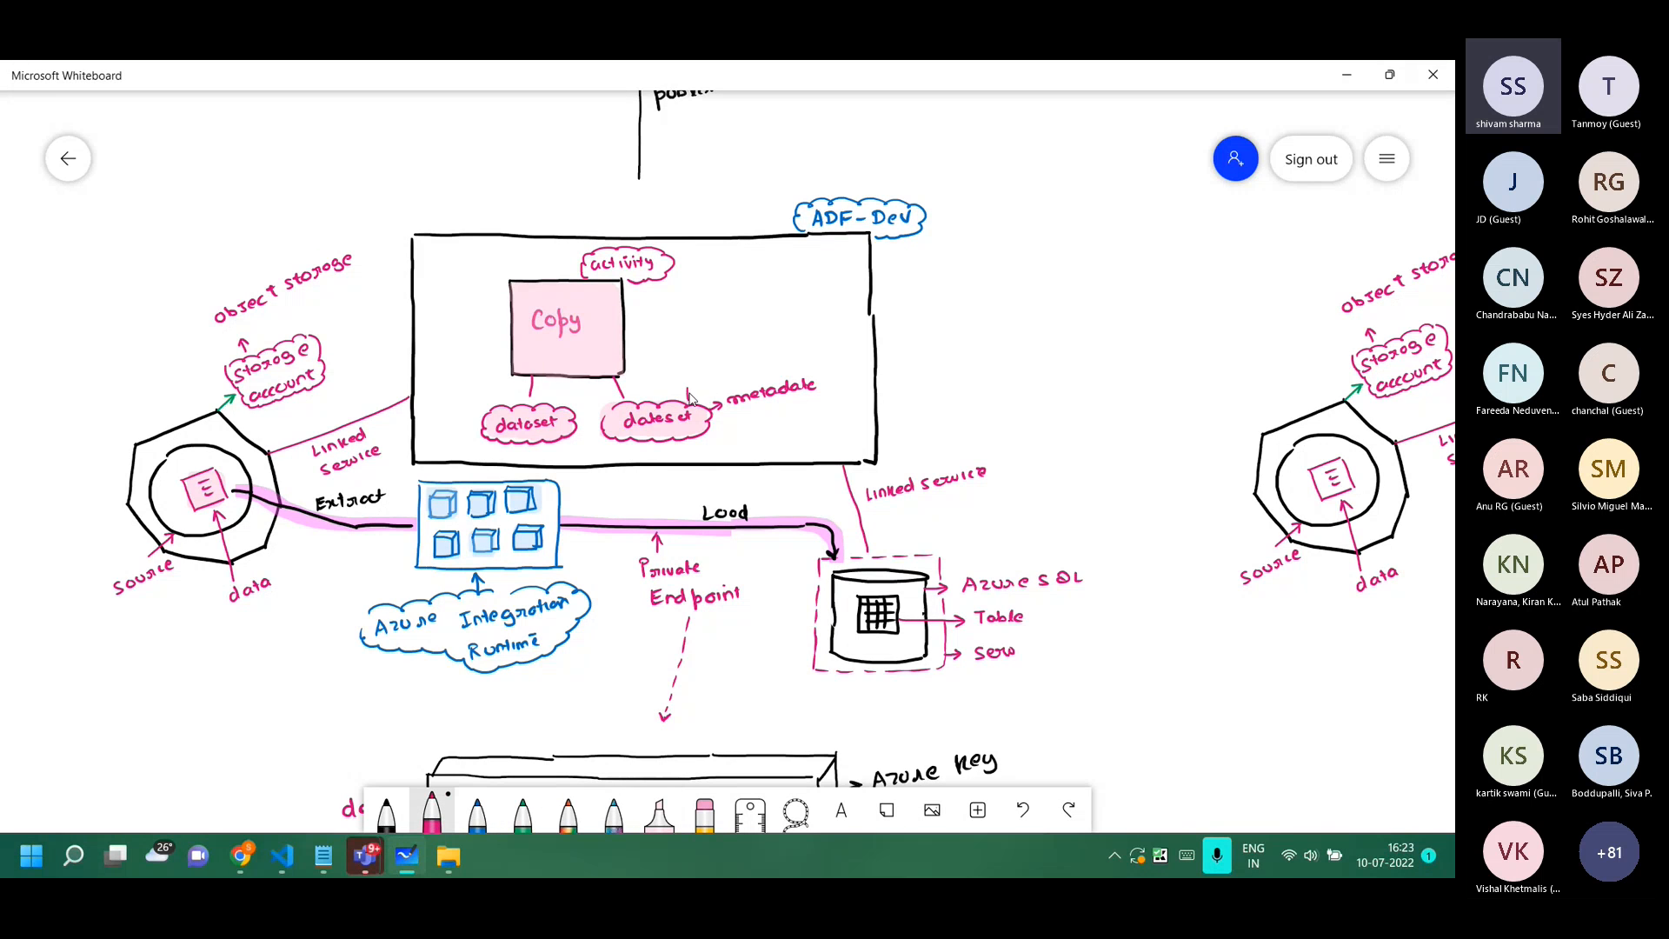
{"action": "mouse_move", "coordinate": [687, 394]}
{"action": "left_mouse_down"}
{"action": "mouse_move", "coordinate": [693, 365]}
{"action": "mouse_move", "coordinate": [727, 365]}
{"action": "left_mouse_up"}
{"action": "mouse_move", "coordinate": [494, 409]}
{"action": "left_mouse_down"}
{"action": "mouse_move", "coordinate": [451, 378]}
{"action": "mouse_move", "coordinate": [485, 380]}
{"action": "left_mouse_up"}
Highlight the Azure Integration Runtime box and its cloud label in light blue.
{"action": "left_click", "coordinate": [660, 813]}
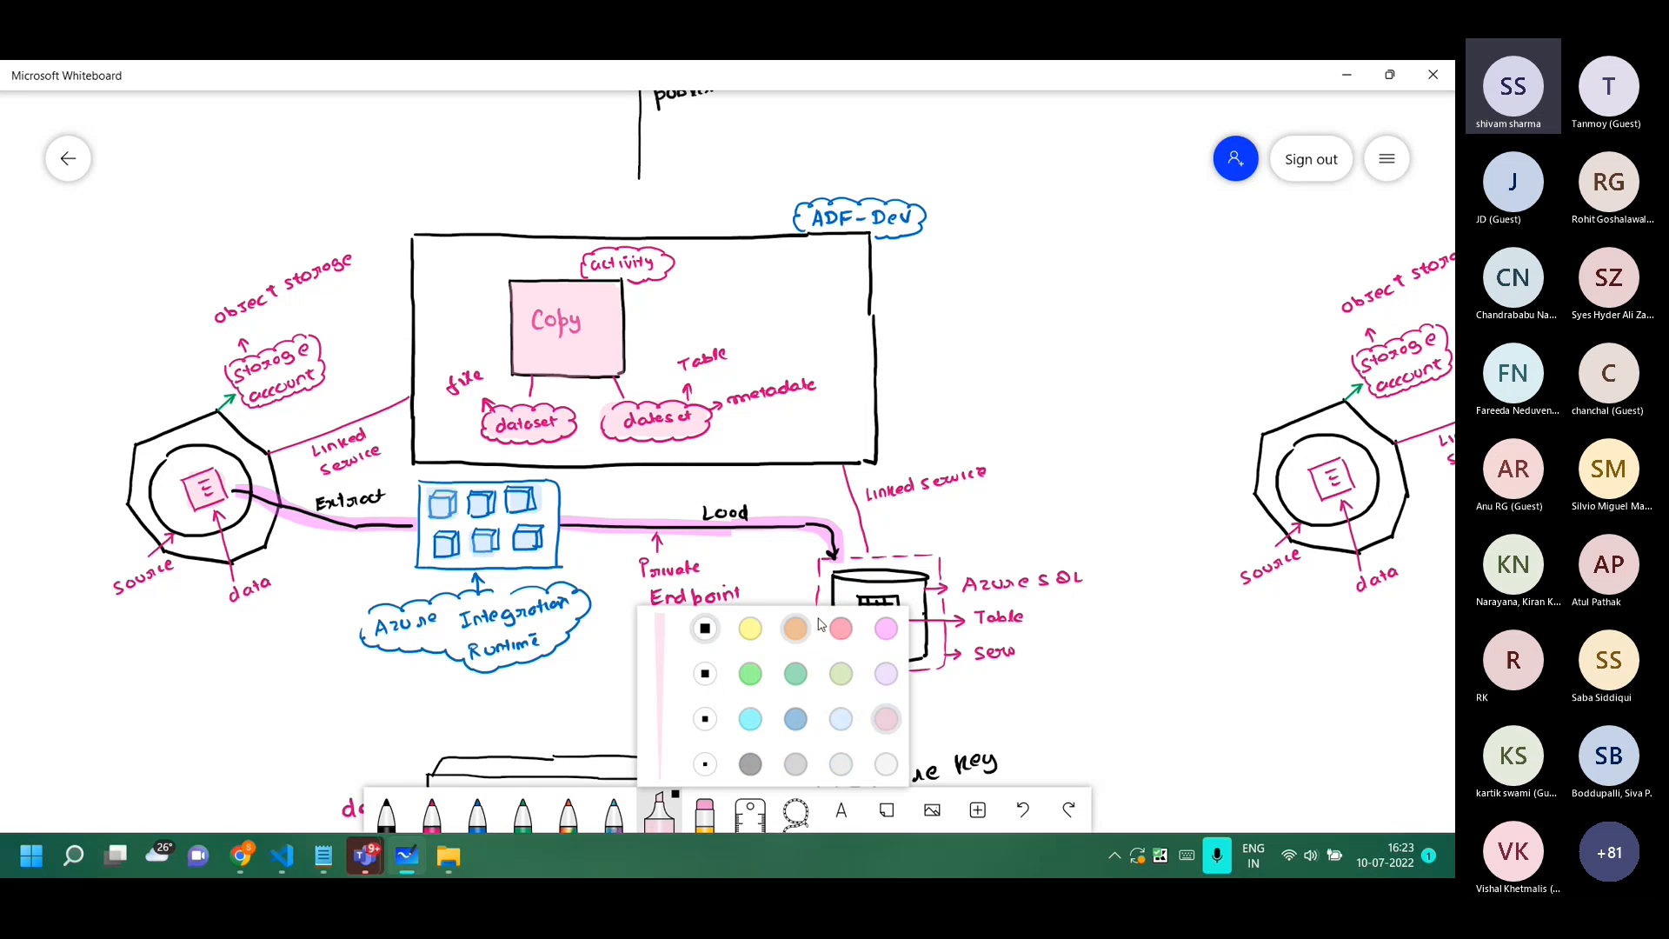
{"action": "left_click", "coordinate": [841, 729]}
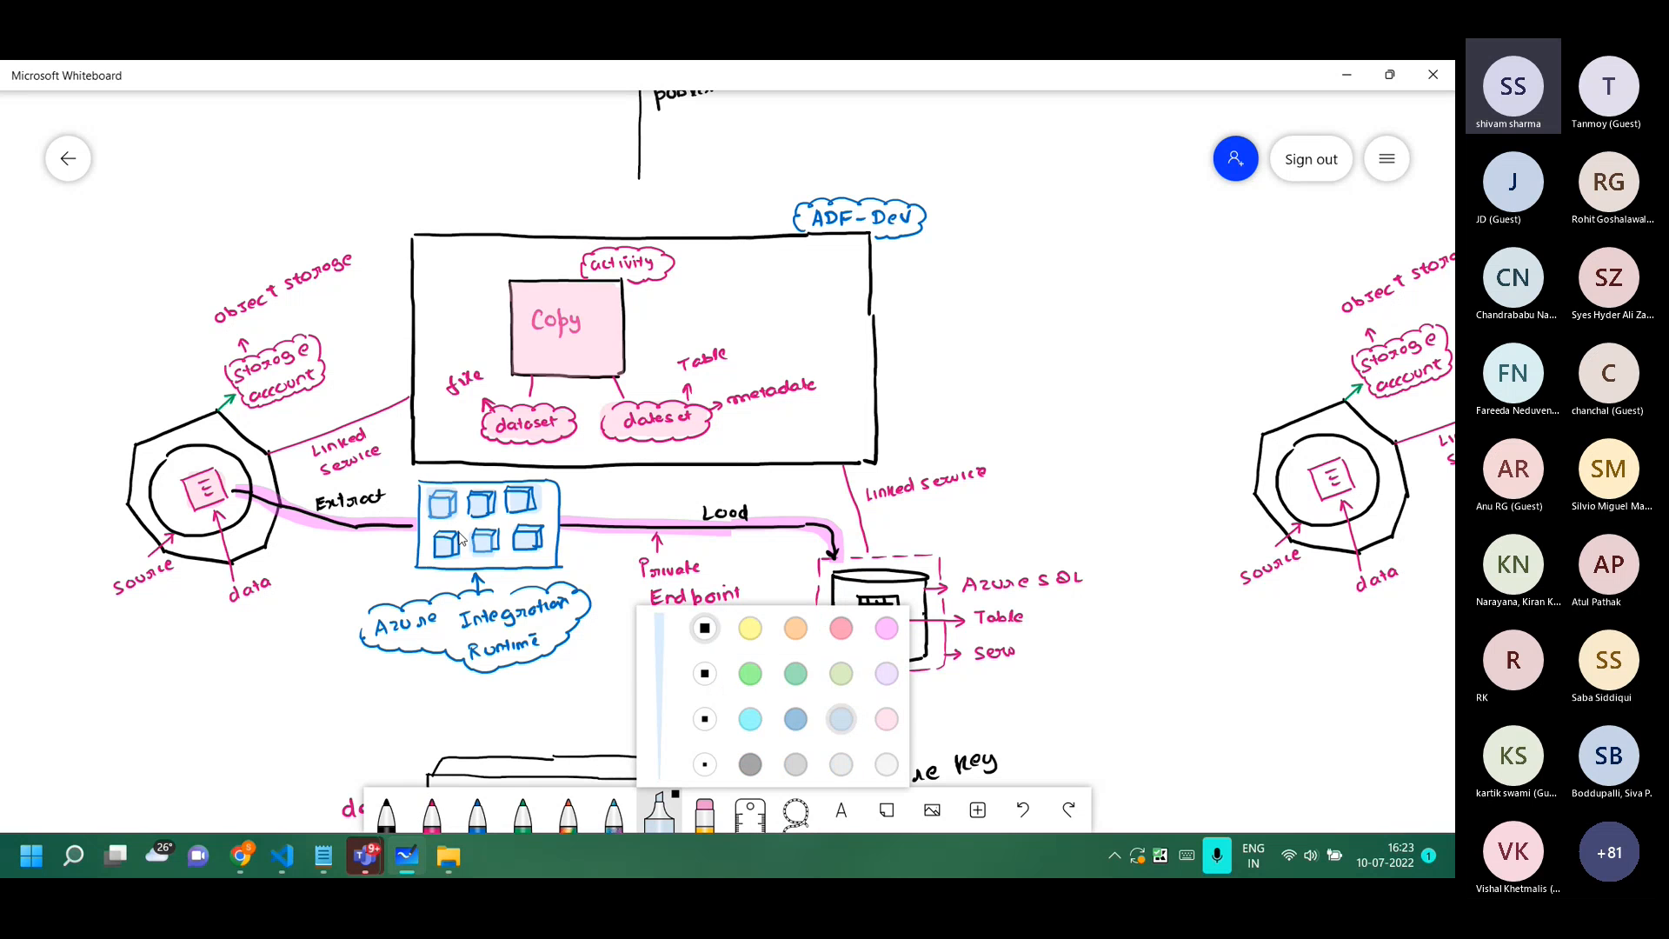
{"action": "mouse_move", "coordinate": [431, 504]}
{"action": "left_mouse_down"}
{"action": "mouse_move", "coordinate": [435, 556]}
{"action": "mouse_move", "coordinate": [539, 514]}
{"action": "mouse_move", "coordinate": [546, 560]}
{"action": "mouse_move", "coordinate": [392, 634]}
{"action": "mouse_move", "coordinate": [372, 624]}
{"action": "mouse_move", "coordinate": [570, 607]}
{"action": "mouse_move", "coordinate": [508, 657]}
{"action": "mouse_move", "coordinate": [519, 641]}
{"action": "mouse_move", "coordinate": [426, 643]}
{"action": "mouse_move", "coordinate": [505, 665]}
{"action": "mouse_move", "coordinate": [513, 624]}
{"action": "left_mouse_up"}
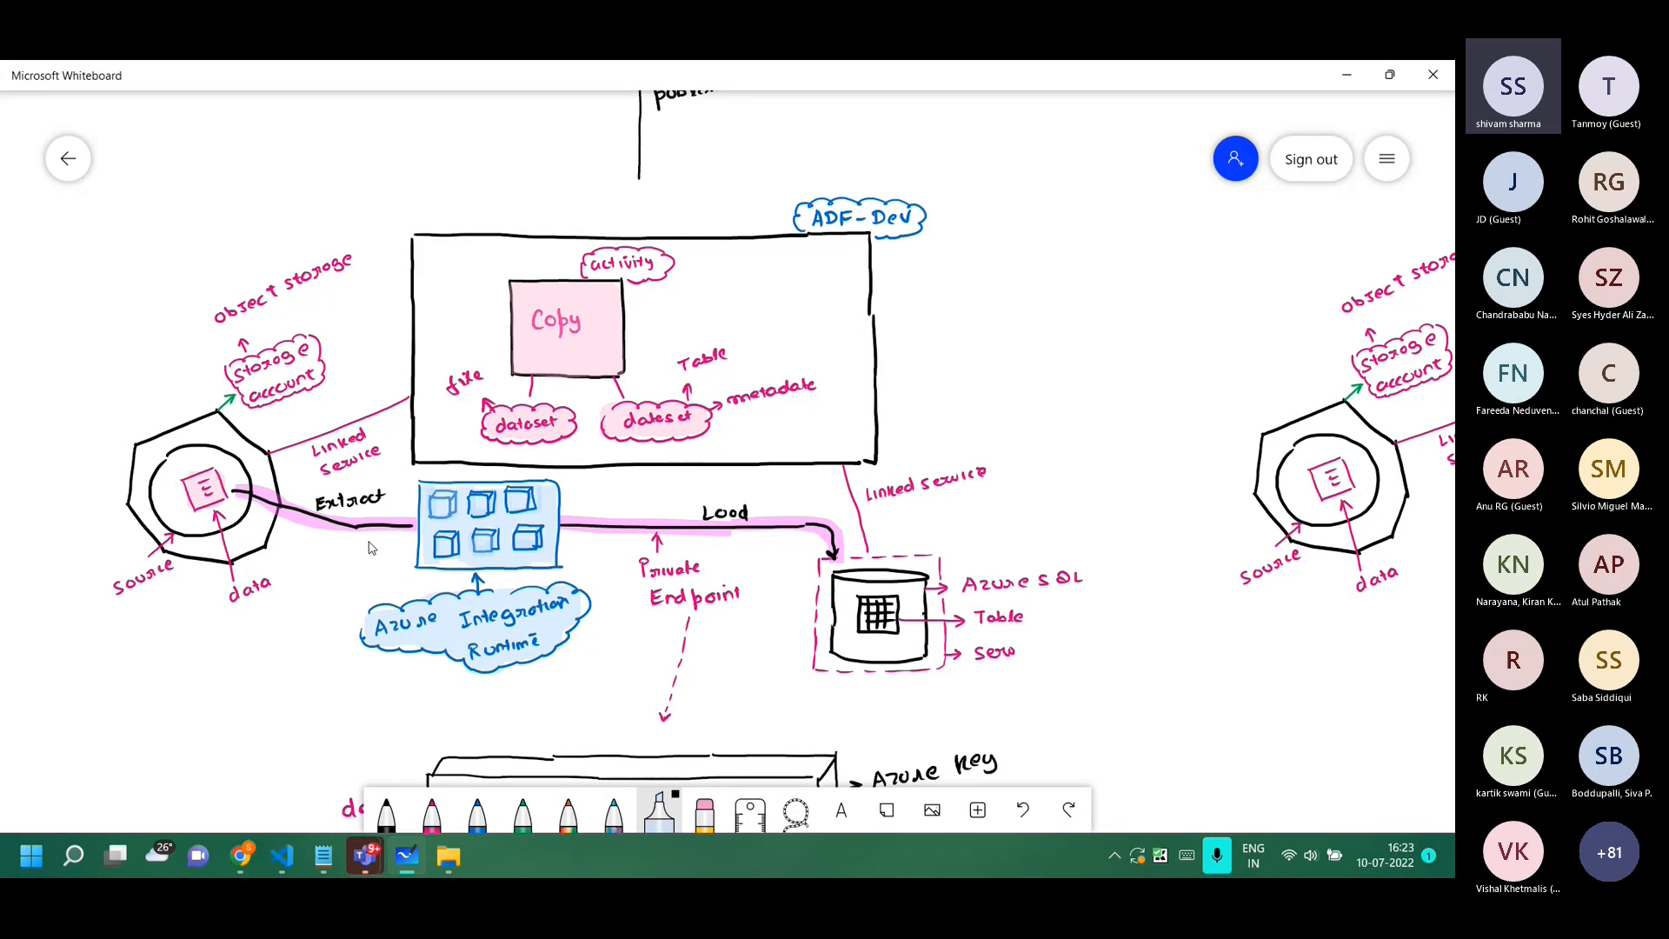
Highlight the "Extract" and "Load" labels on the Dev data flow line in yellow.
{"action": "left_click", "coordinate": [659, 813]}
{"action": "left_click", "coordinate": [750, 628]}
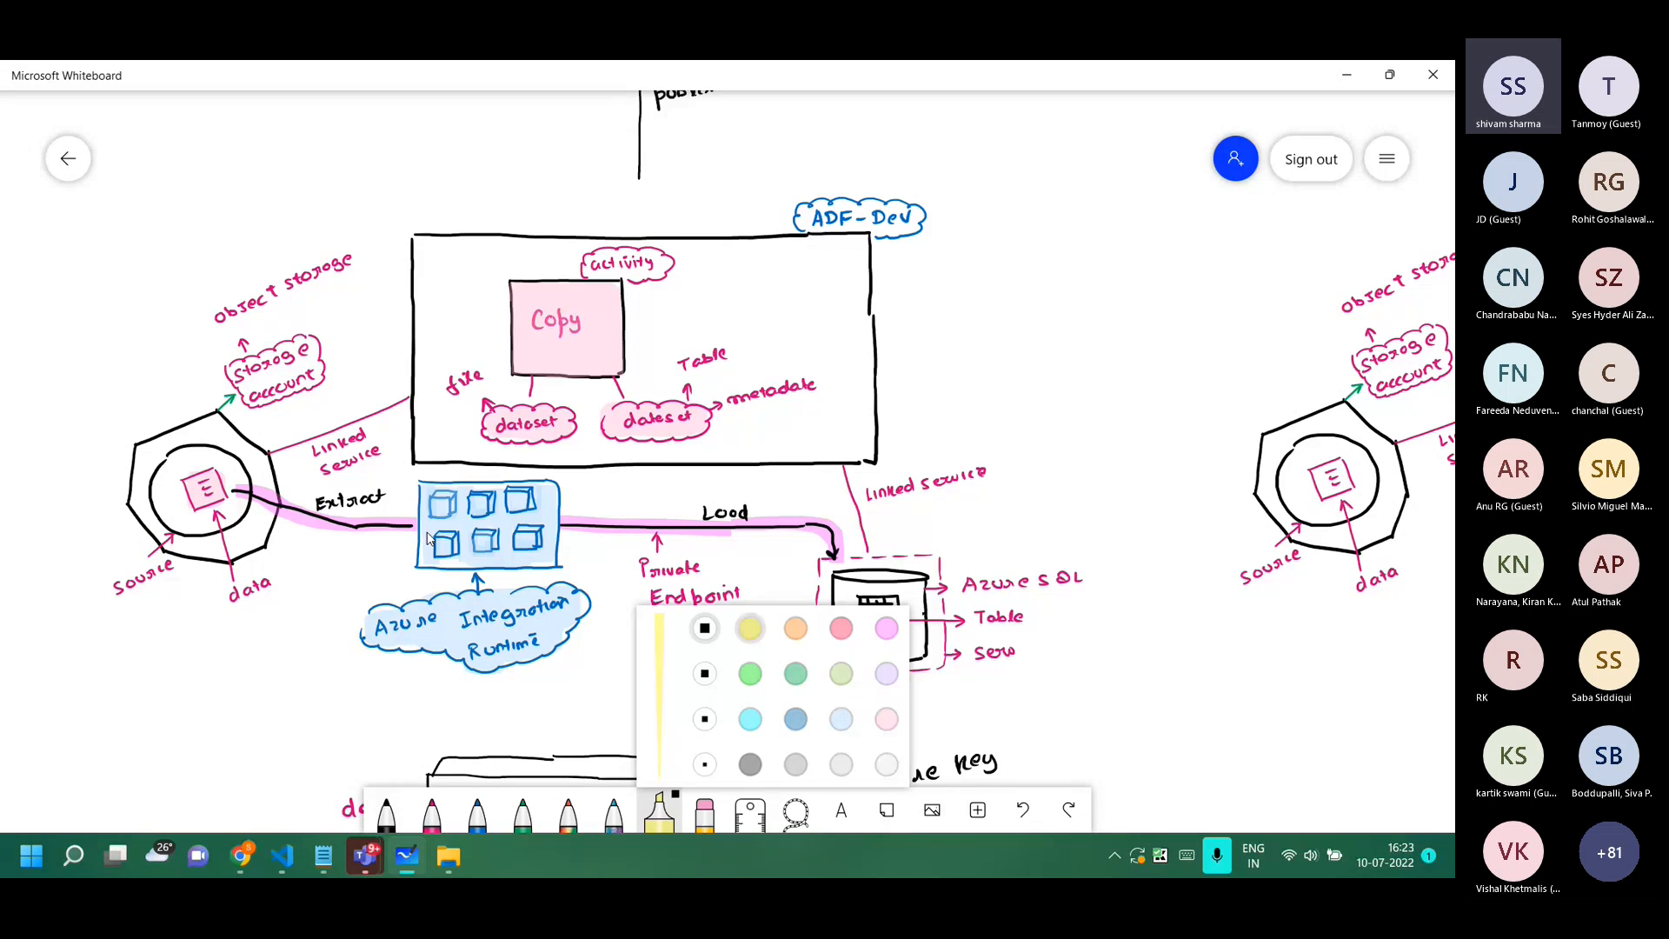
{"action": "left_click_drag", "start_coordinate": [330, 507], "coordinate": [342, 508]}
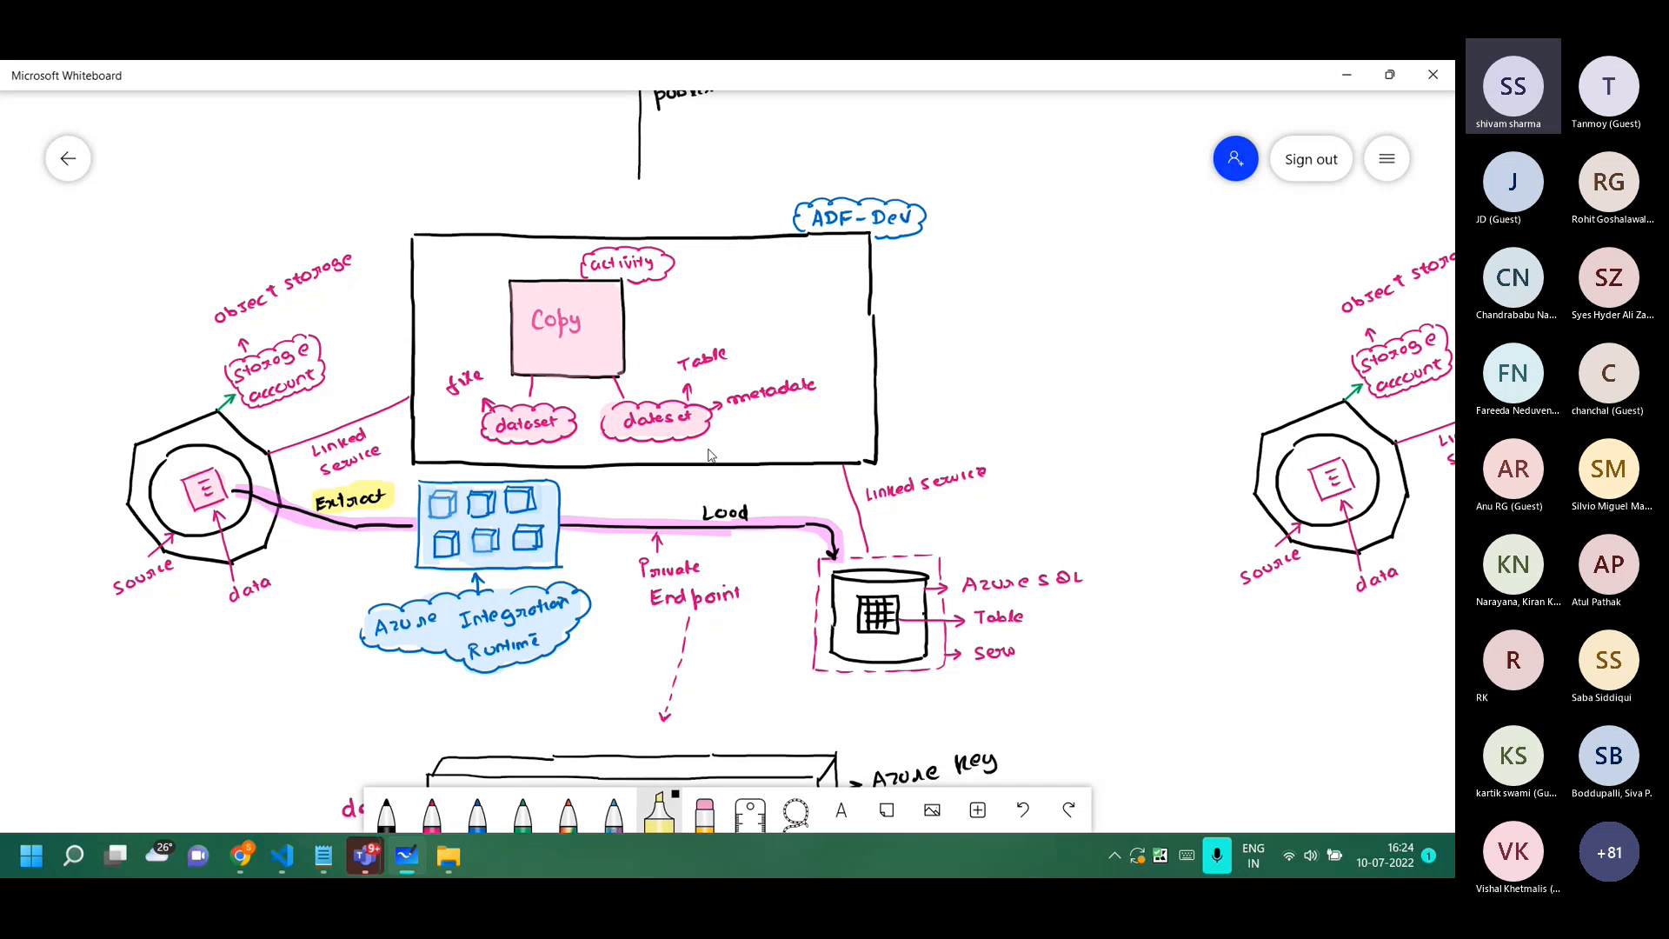
{"action": "left_click_drag", "start_coordinate": [696, 511], "coordinate": [761, 512]}
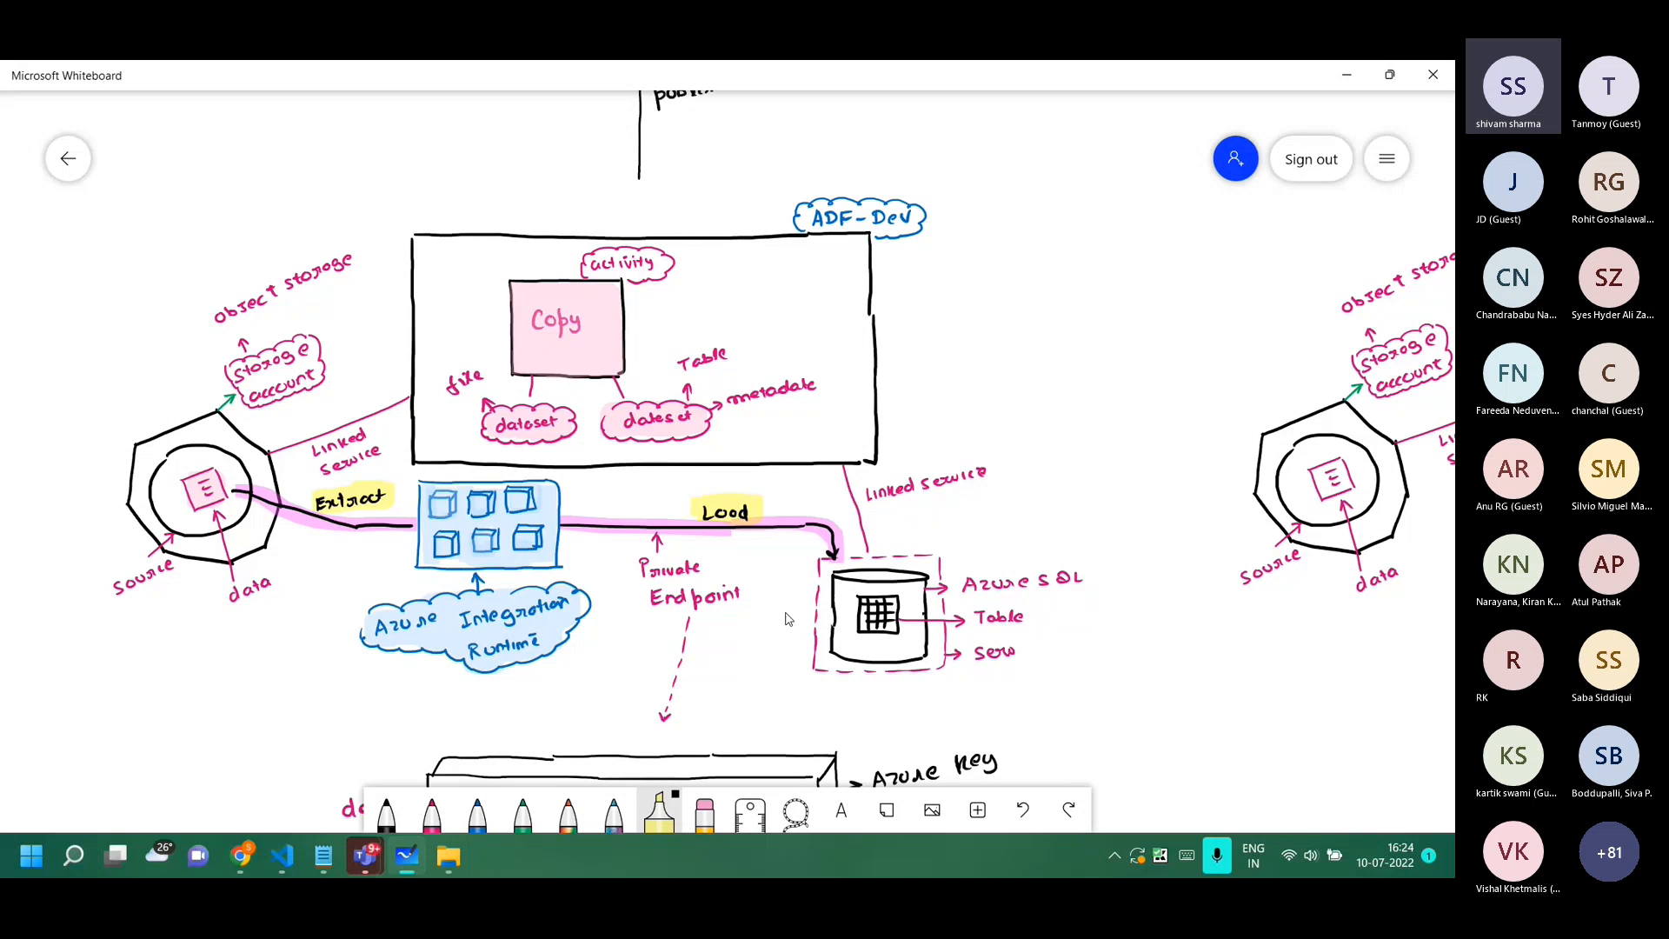
Retrace the Dev Extract and Load flow line with light pink highlighter and draw a pink cloud around "Private Endpoint".
{"action": "left_click", "coordinate": [660, 806]}
{"action": "left_click", "coordinate": [886, 719]}
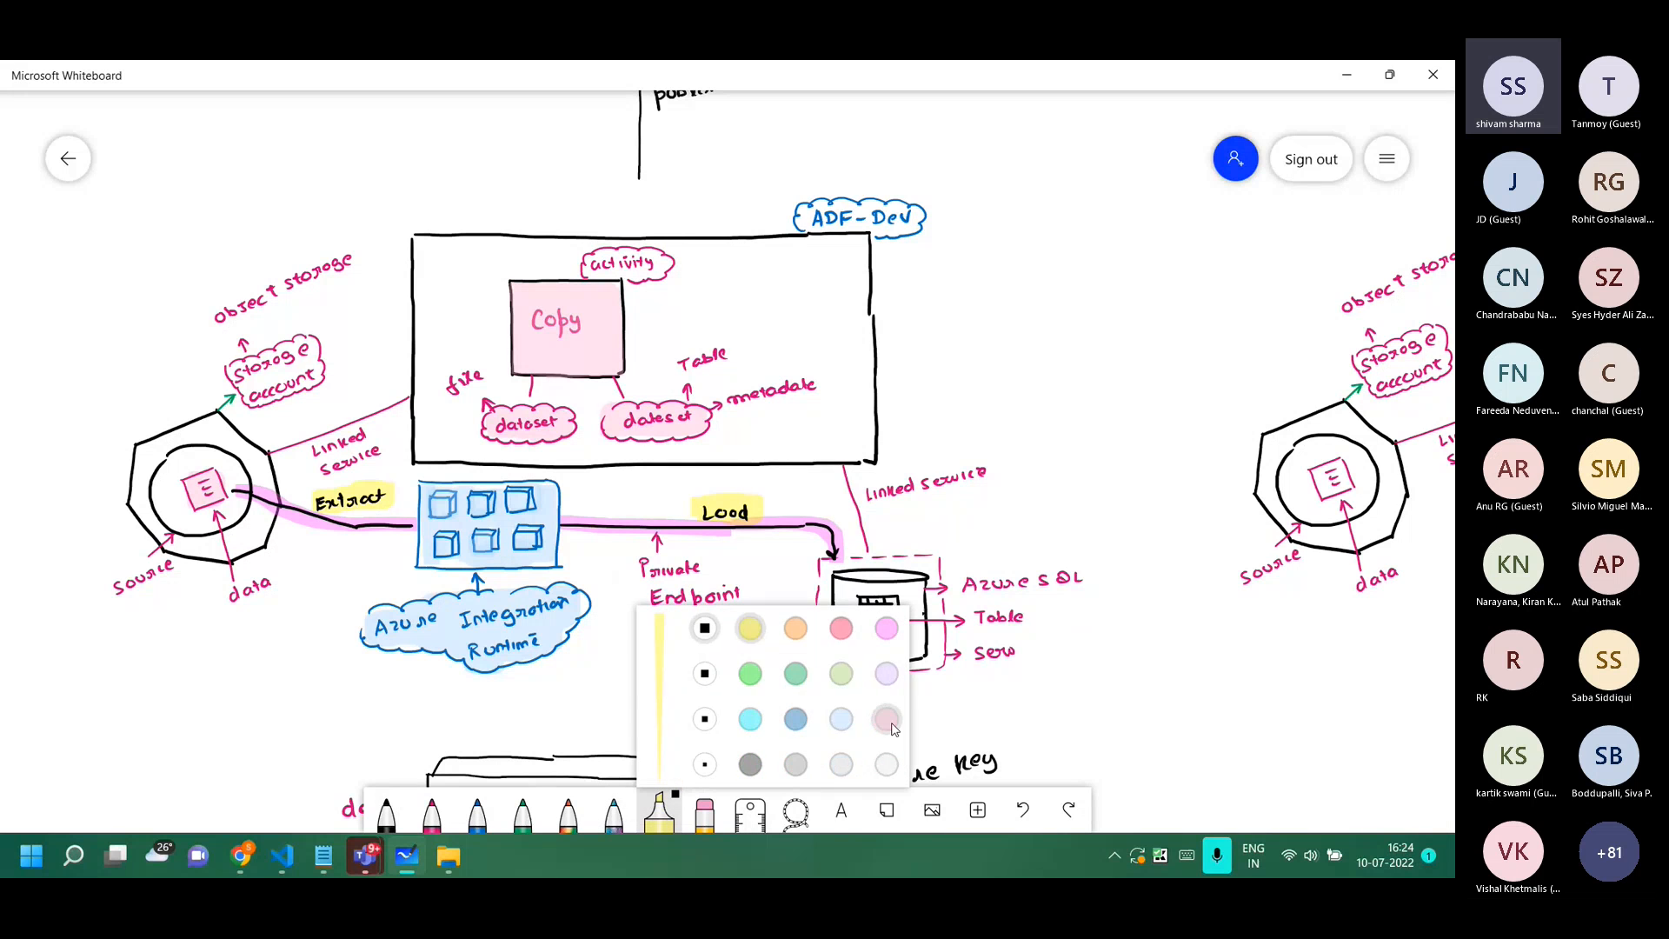
{"action": "left_click", "coordinate": [569, 528]}
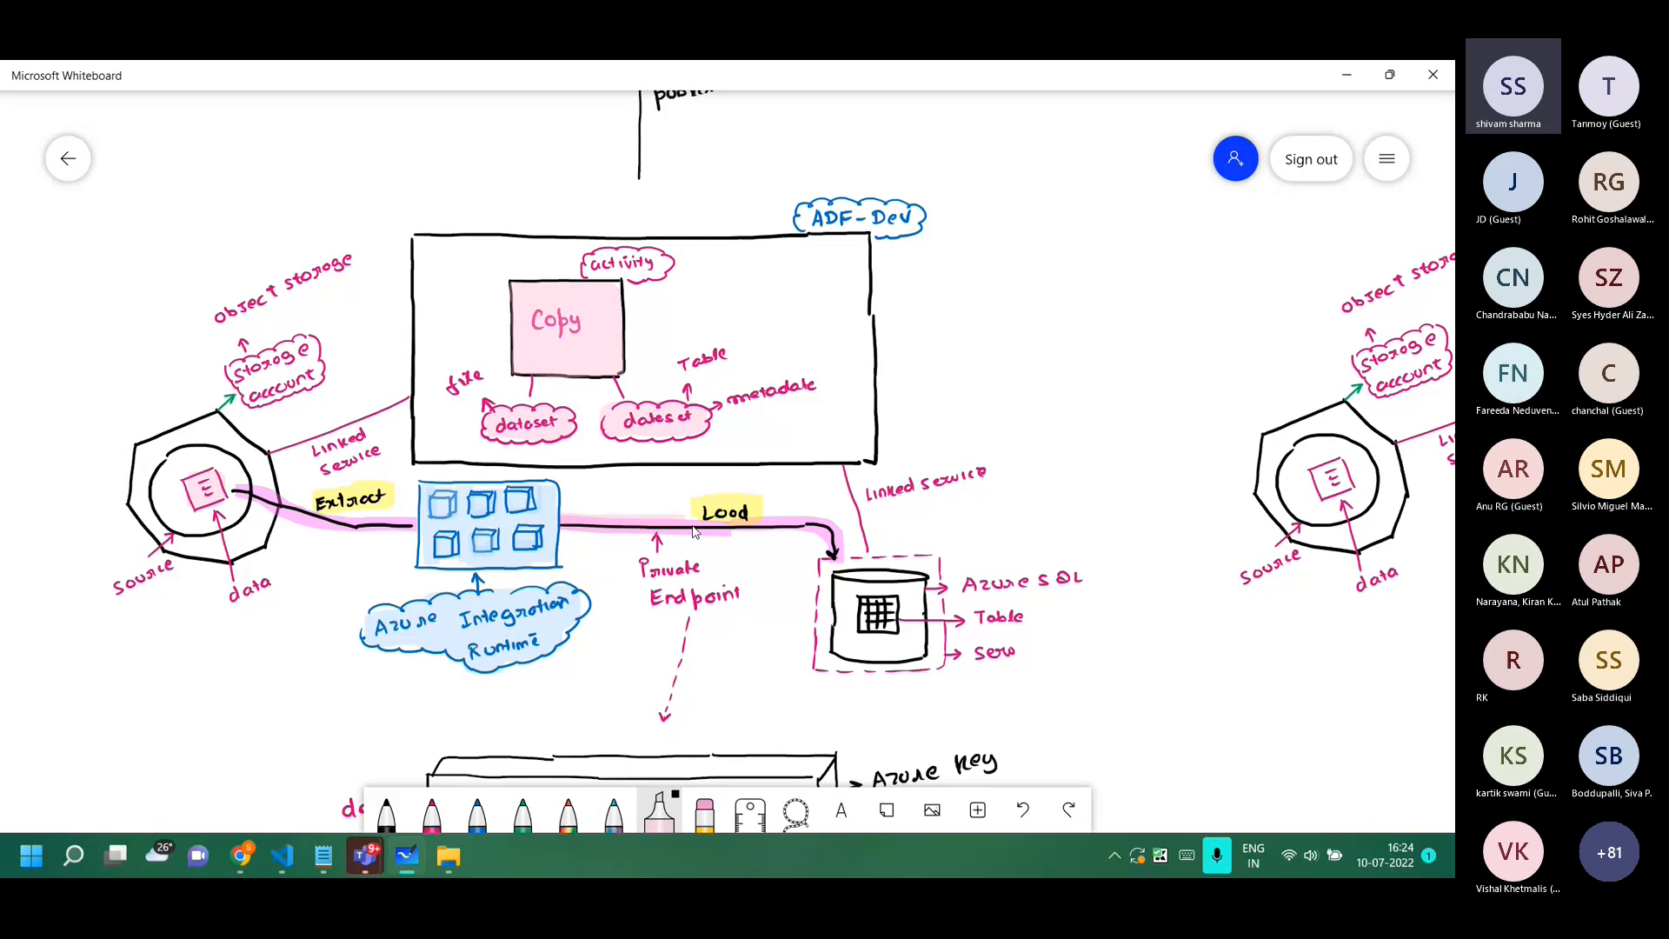
{"action": "mouse_move", "coordinate": [720, 528]}
{"action": "left_mouse_down"}
{"action": "mouse_move", "coordinate": [774, 526]}
{"action": "mouse_move", "coordinate": [839, 556]}
{"action": "left_mouse_up"}
{"action": "left_click_drag", "start_coordinate": [240, 492], "coordinate": [413, 528]}
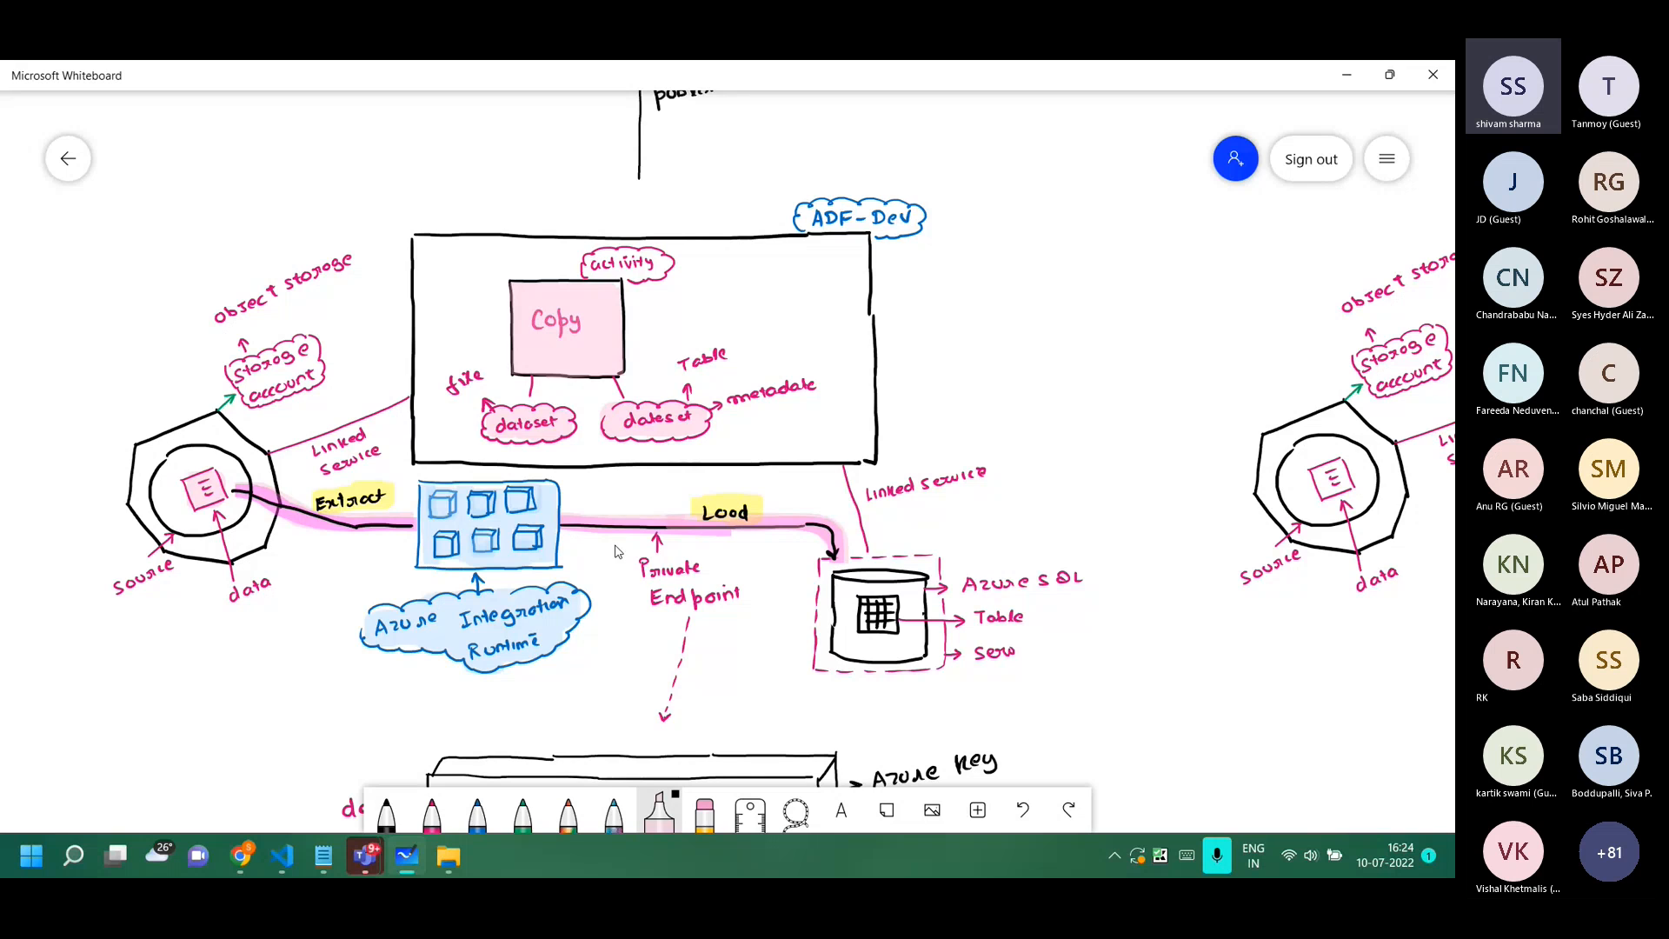
{"action": "left_click", "coordinate": [432, 813]}
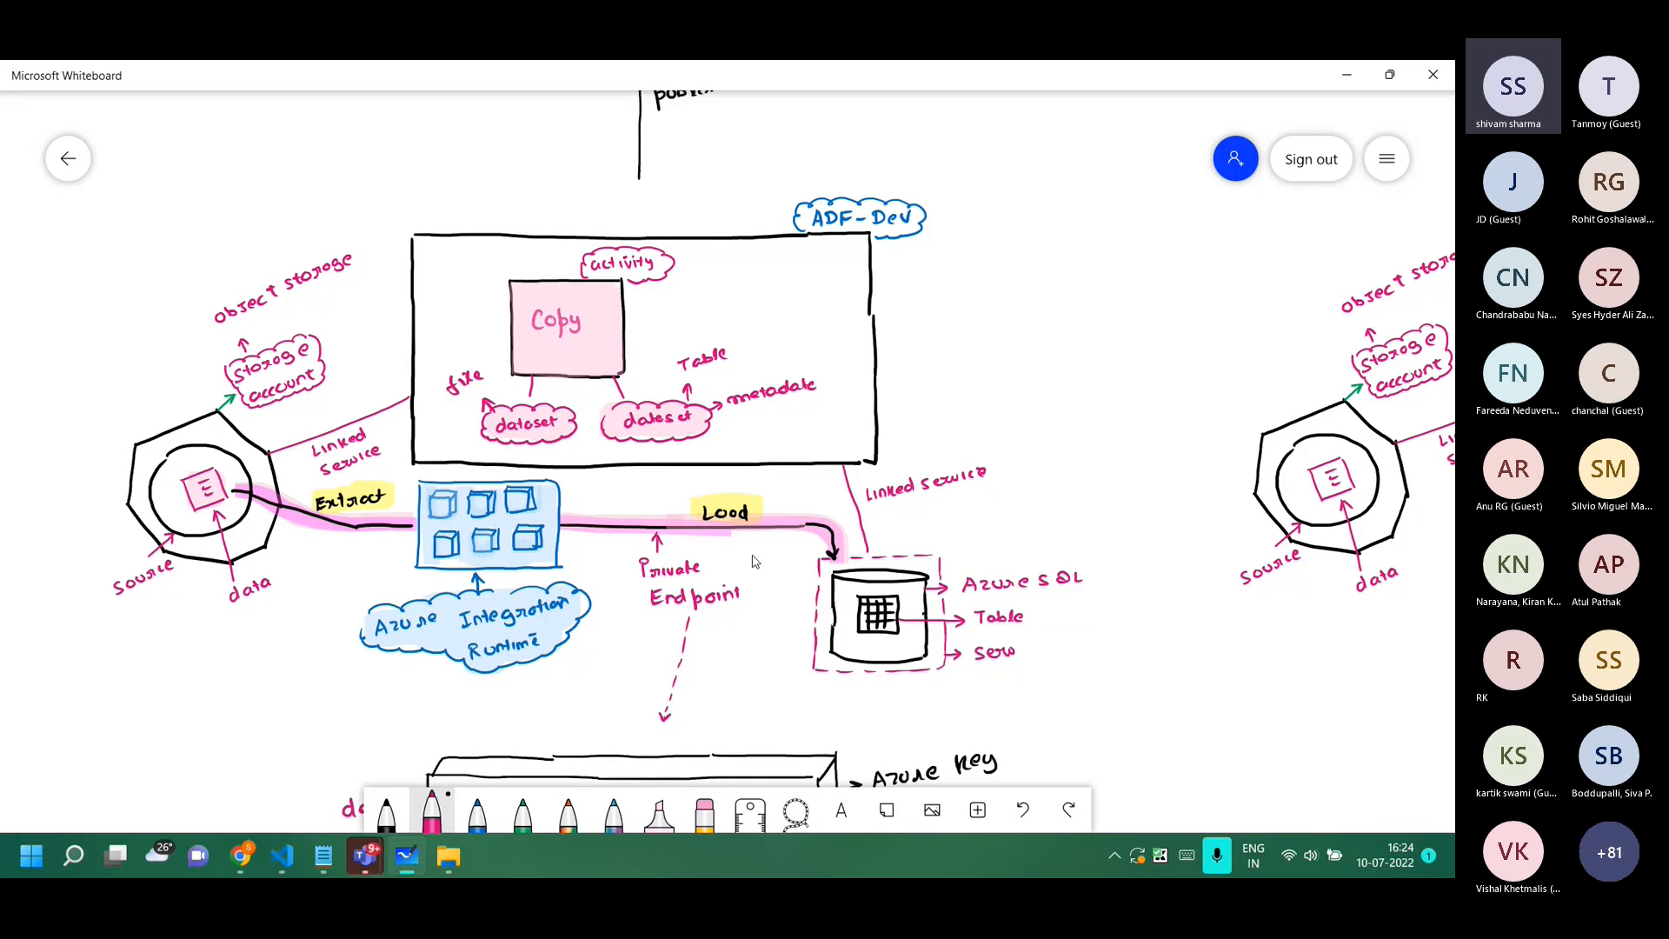
{"action": "mouse_move", "coordinate": [657, 559]}
{"action": "left_mouse_down"}
{"action": "mouse_move", "coordinate": [707, 551]}
{"action": "mouse_move", "coordinate": [757, 611]}
{"action": "mouse_move", "coordinate": [637, 611]}
{"action": "mouse_move", "coordinate": [627, 570]}
{"action": "mouse_move", "coordinate": [661, 559]}
{"action": "left_mouse_up"}
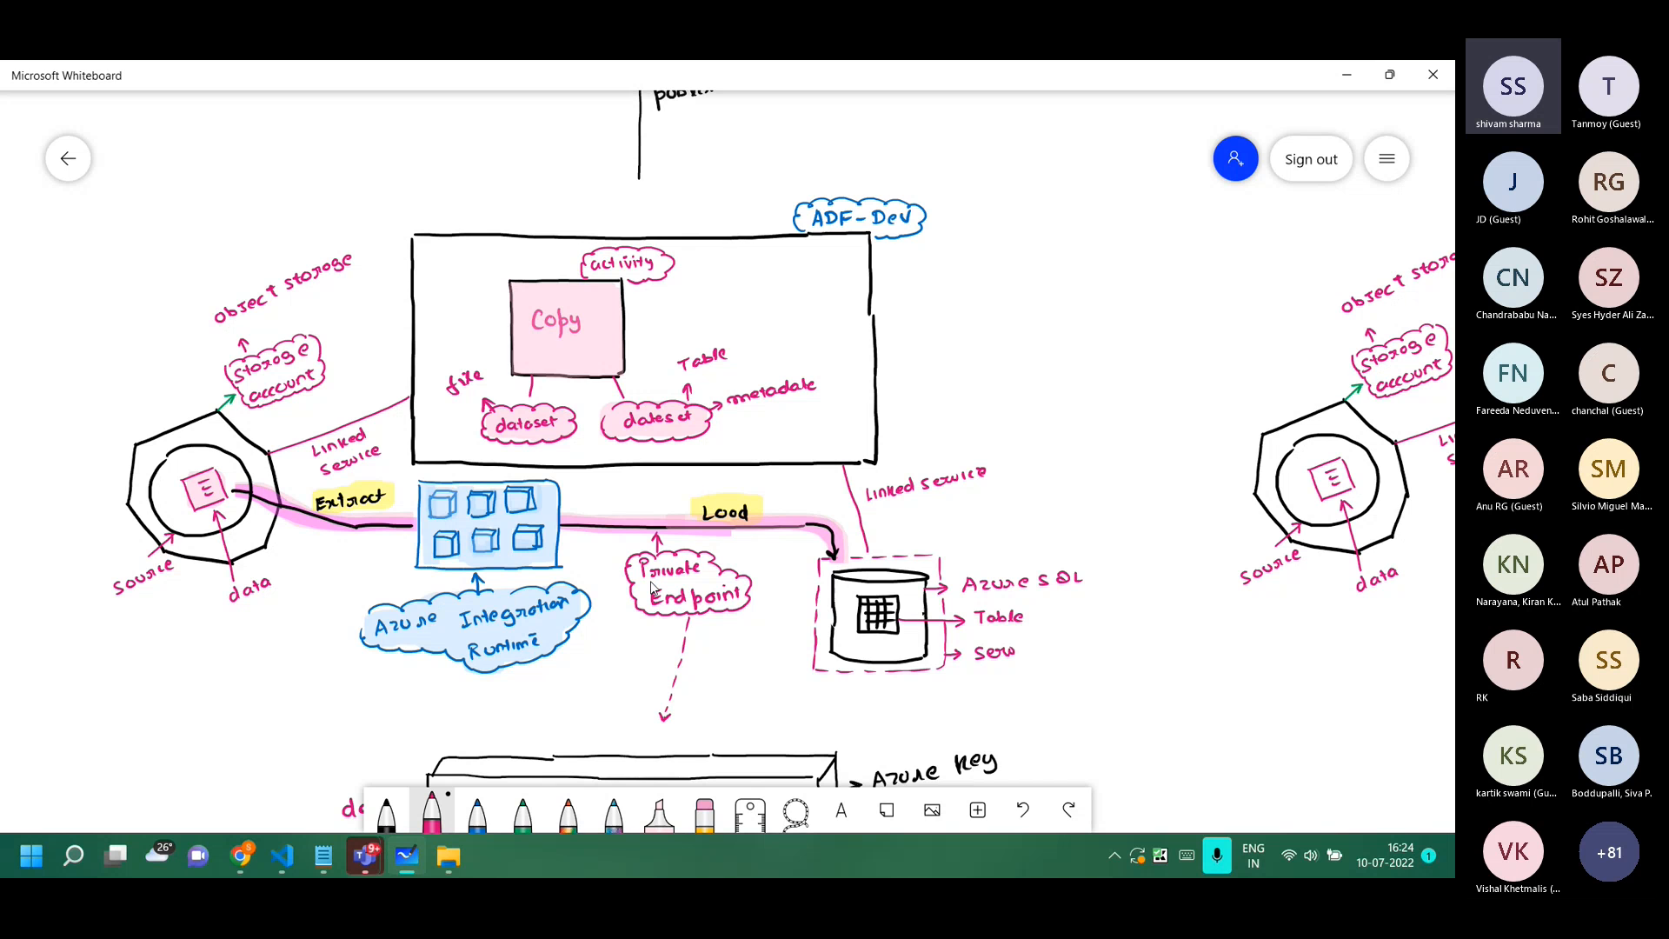
Add a fourth pink circle inside the Dev Azure Key Vault and write "secret" above its entries.
{"action": "left_click_drag", "start_coordinate": [1043, 487], "coordinate": [972, 163]}
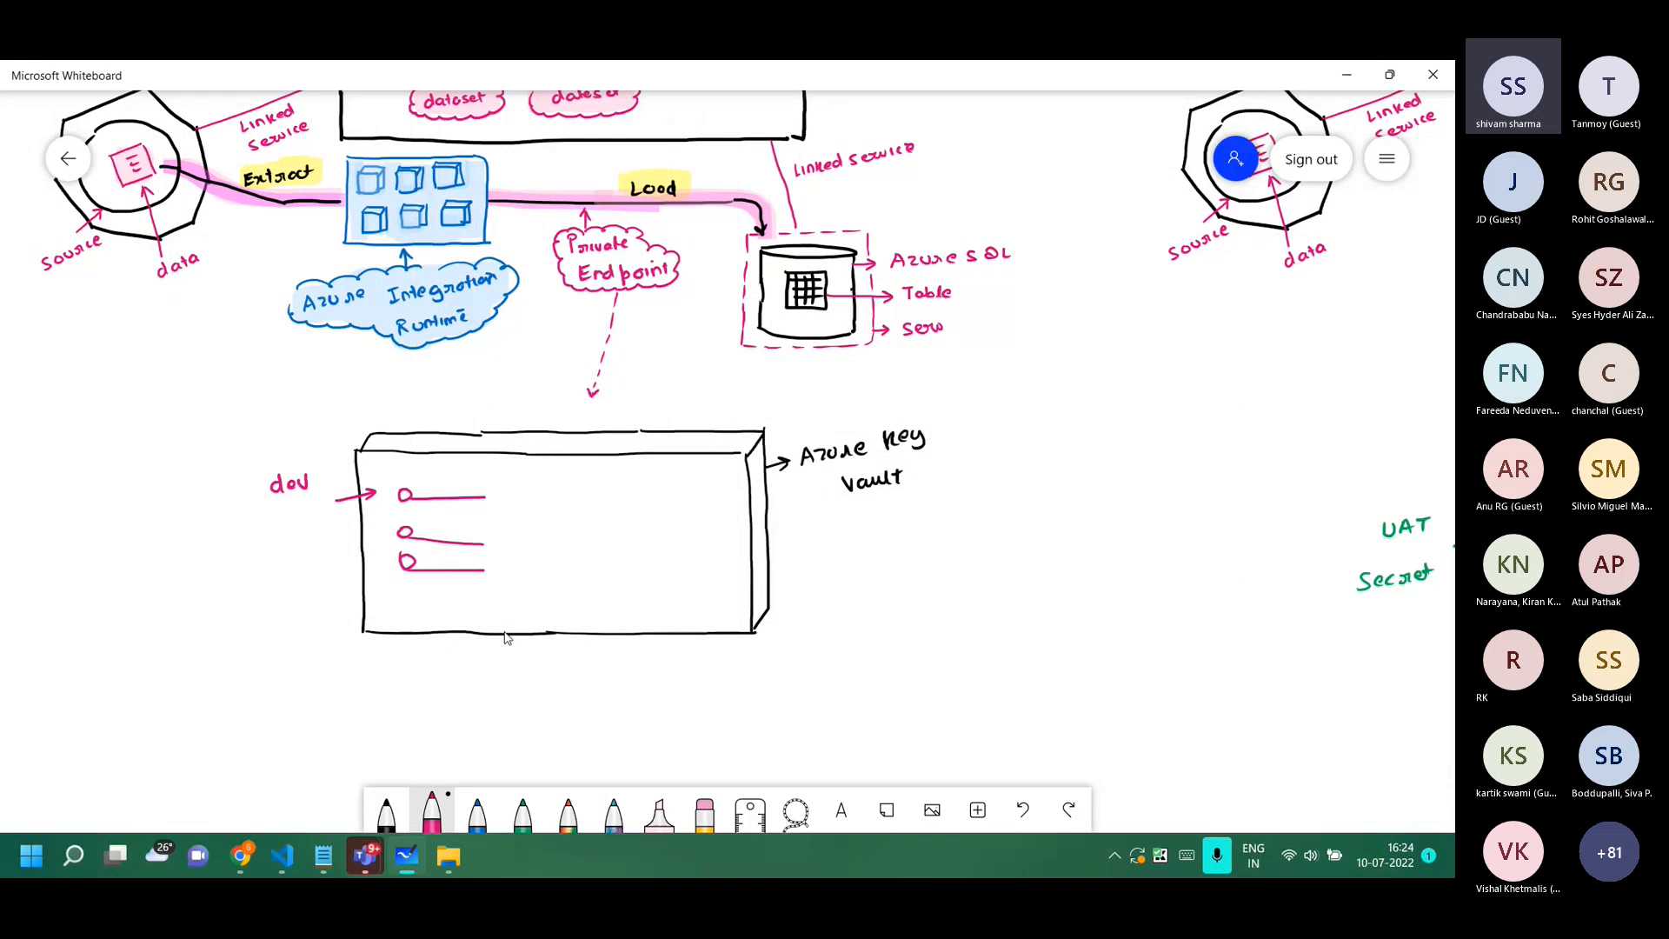
{"action": "left_click_drag", "start_coordinate": [416, 595], "coordinate": [416, 597]}
{"action": "left_click_drag", "start_coordinate": [440, 470], "coordinate": [519, 467]}
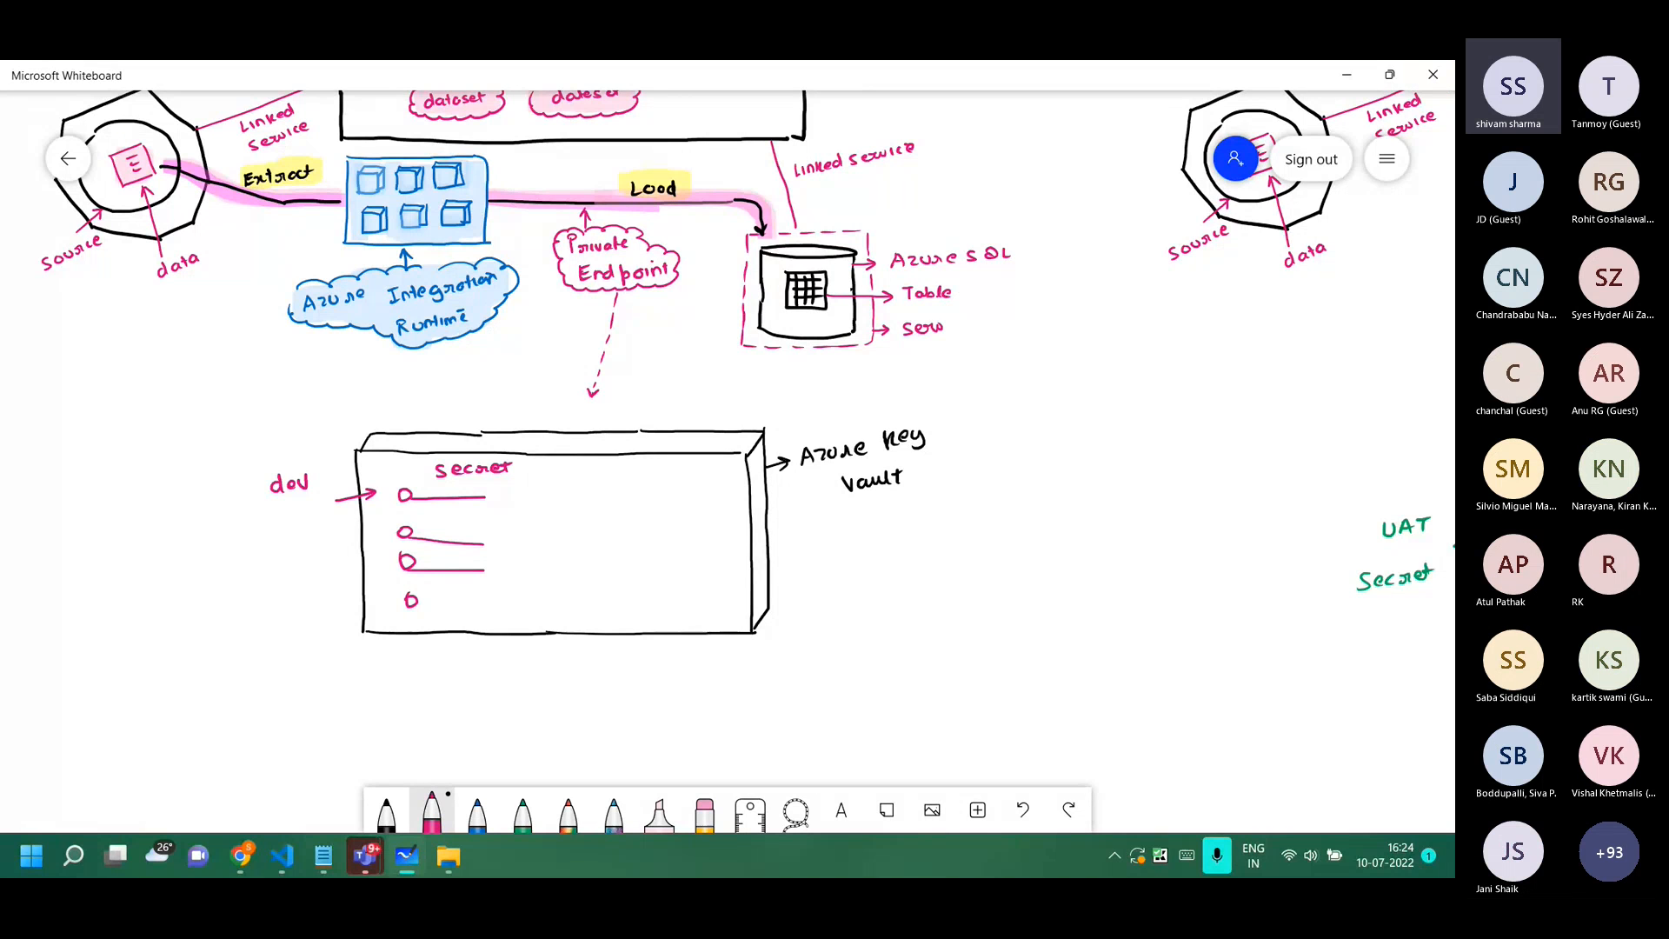
Paste two copies of the server appliance image and place them side by side below the Dev Azure Key Vault.
{"action": "key", "text": "alt+Tab"}
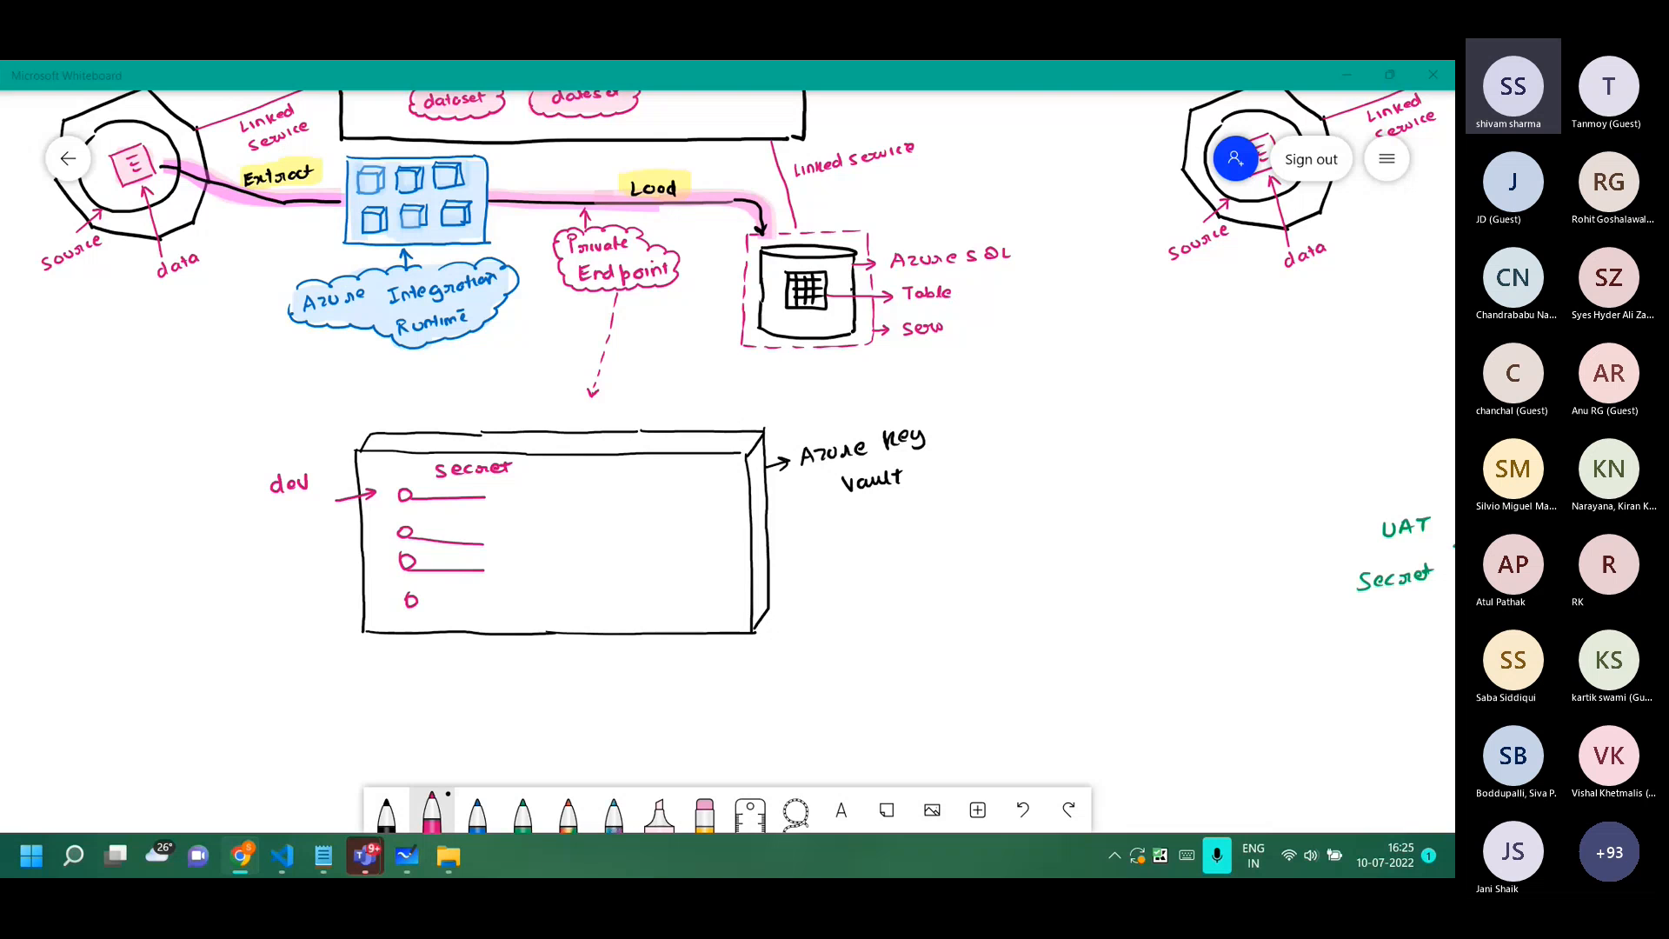
{"action": "left_click_drag", "start_coordinate": [845, 721], "coordinate": [847, 572]}
{"action": "key", "text": "ctrl+v"}
{"action": "left_click_drag", "start_coordinate": [955, 509], "coordinate": [976, 355]}
{"action": "left_click_drag", "start_coordinate": [774, 283], "coordinate": [658, 559]}
{"action": "left_click", "coordinate": [983, 533]}
{"action": "key", "text": "ctrl+v"}
{"action": "left_click_drag", "start_coordinate": [809, 477], "coordinate": [1032, 602]}
{"action": "left_click_drag", "start_coordinate": [1061, 359], "coordinate": [1008, 432]}
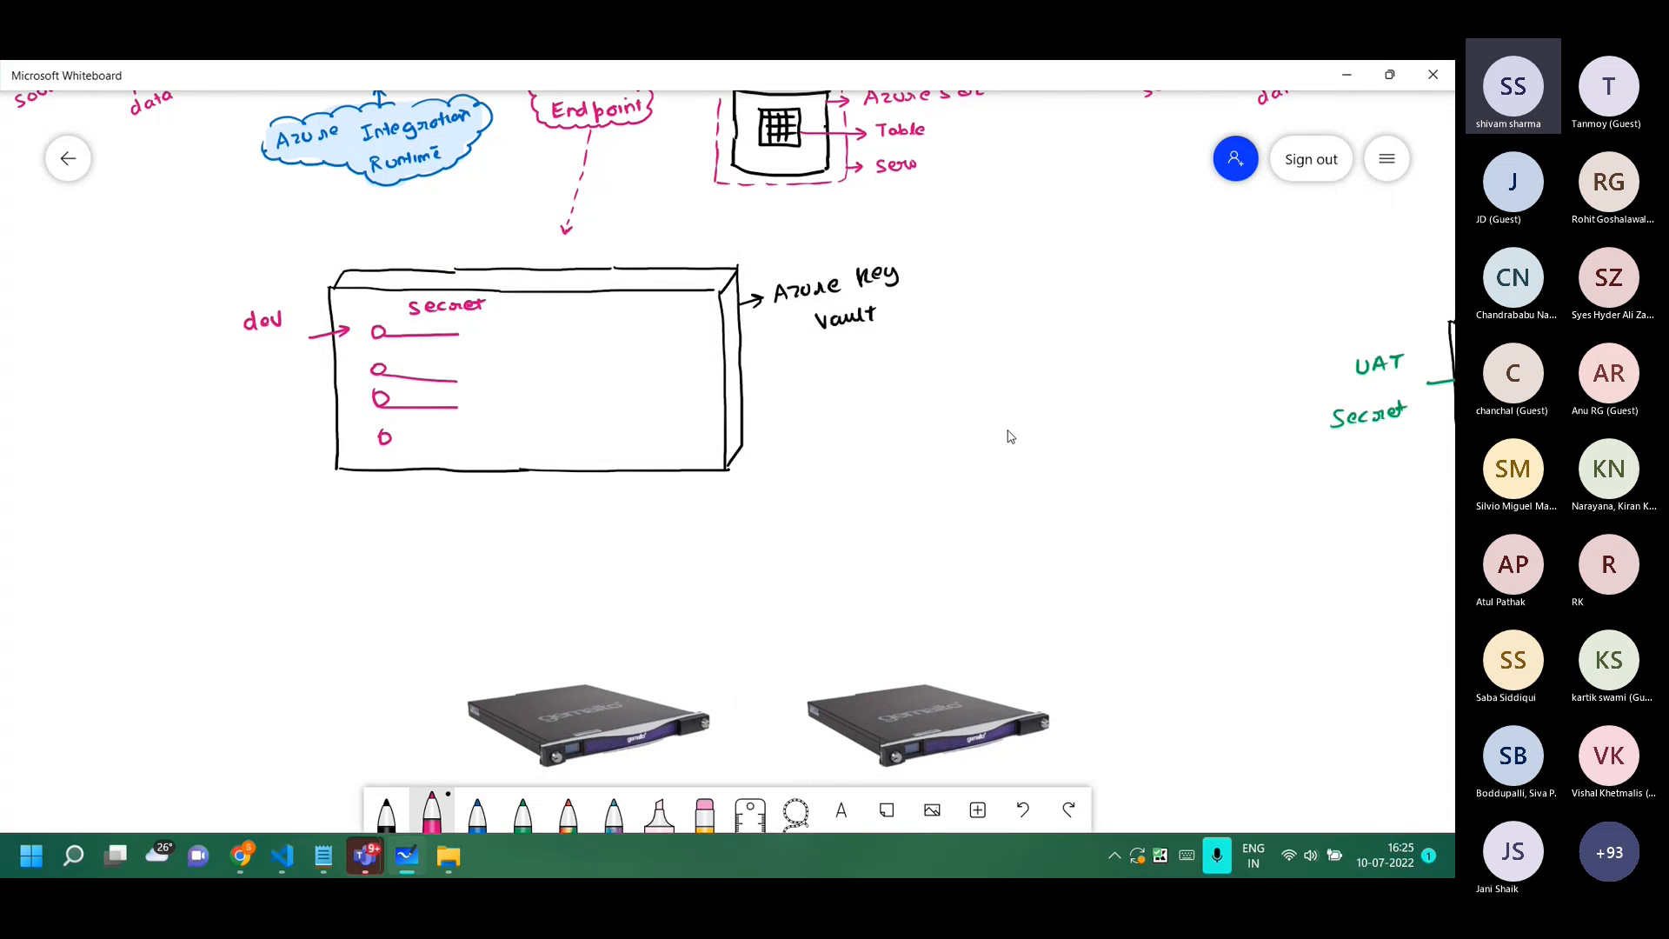
Draw a pink line beside the fourth circle in the Dev Azure Key Vault and undo the extra stroke.
{"action": "left_click", "coordinate": [432, 810]}
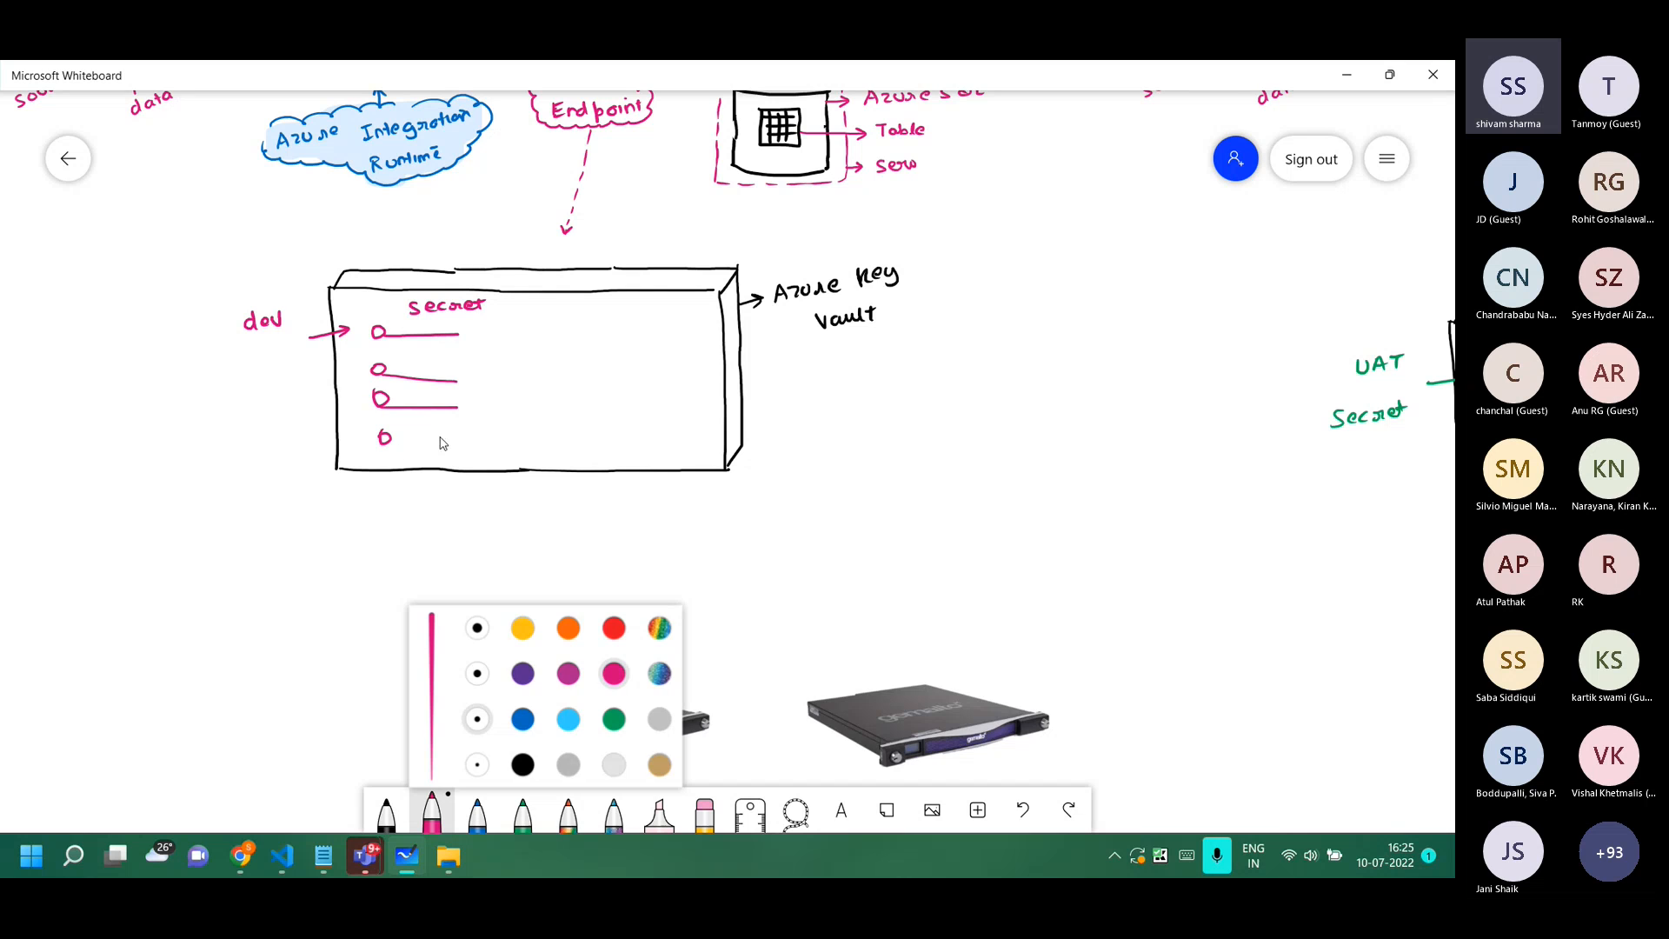
{"action": "mouse_move", "coordinate": [396, 445]}
{"action": "left_mouse_down"}
{"action": "mouse_move", "coordinate": [461, 440]}
{"action": "mouse_move", "coordinate": [407, 467]}
{"action": "mouse_move", "coordinate": [427, 547]}
{"action": "mouse_move", "coordinate": [528, 693]}
{"action": "left_mouse_up"}
{"action": "key", "text": "ctrl+z"}
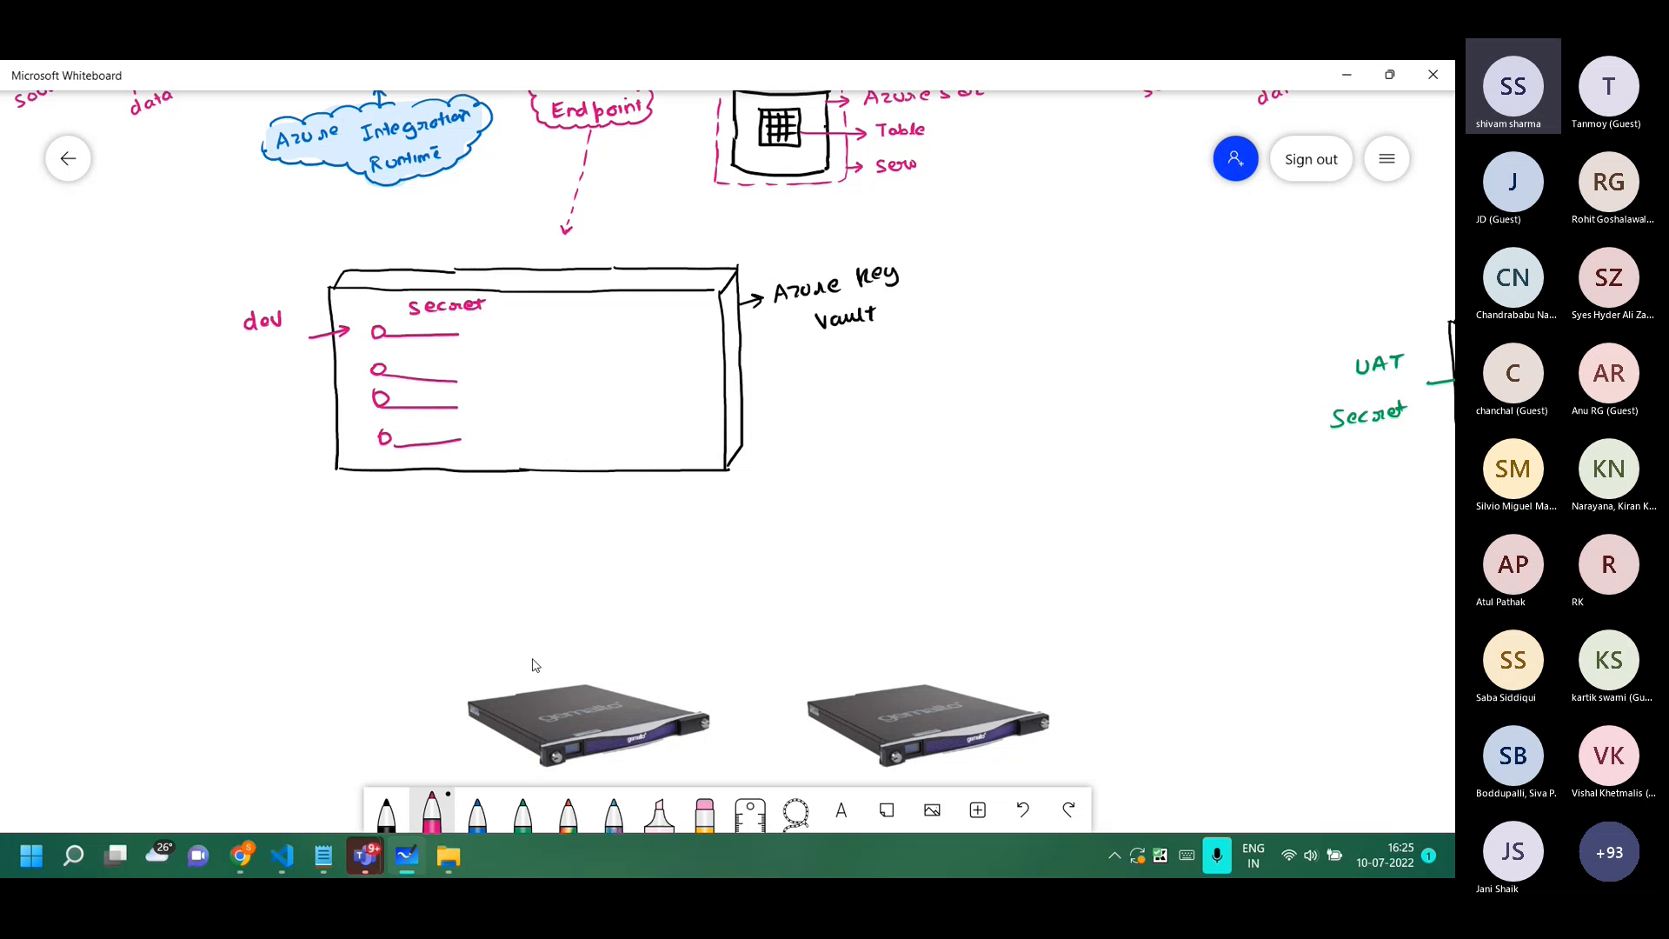
Write "Repo" in black above the main branch label and draw a cloud around it.
{"action": "scroll", "coordinate": [492, 348], "scroll_direction": "up", "scroll_amount": 5}
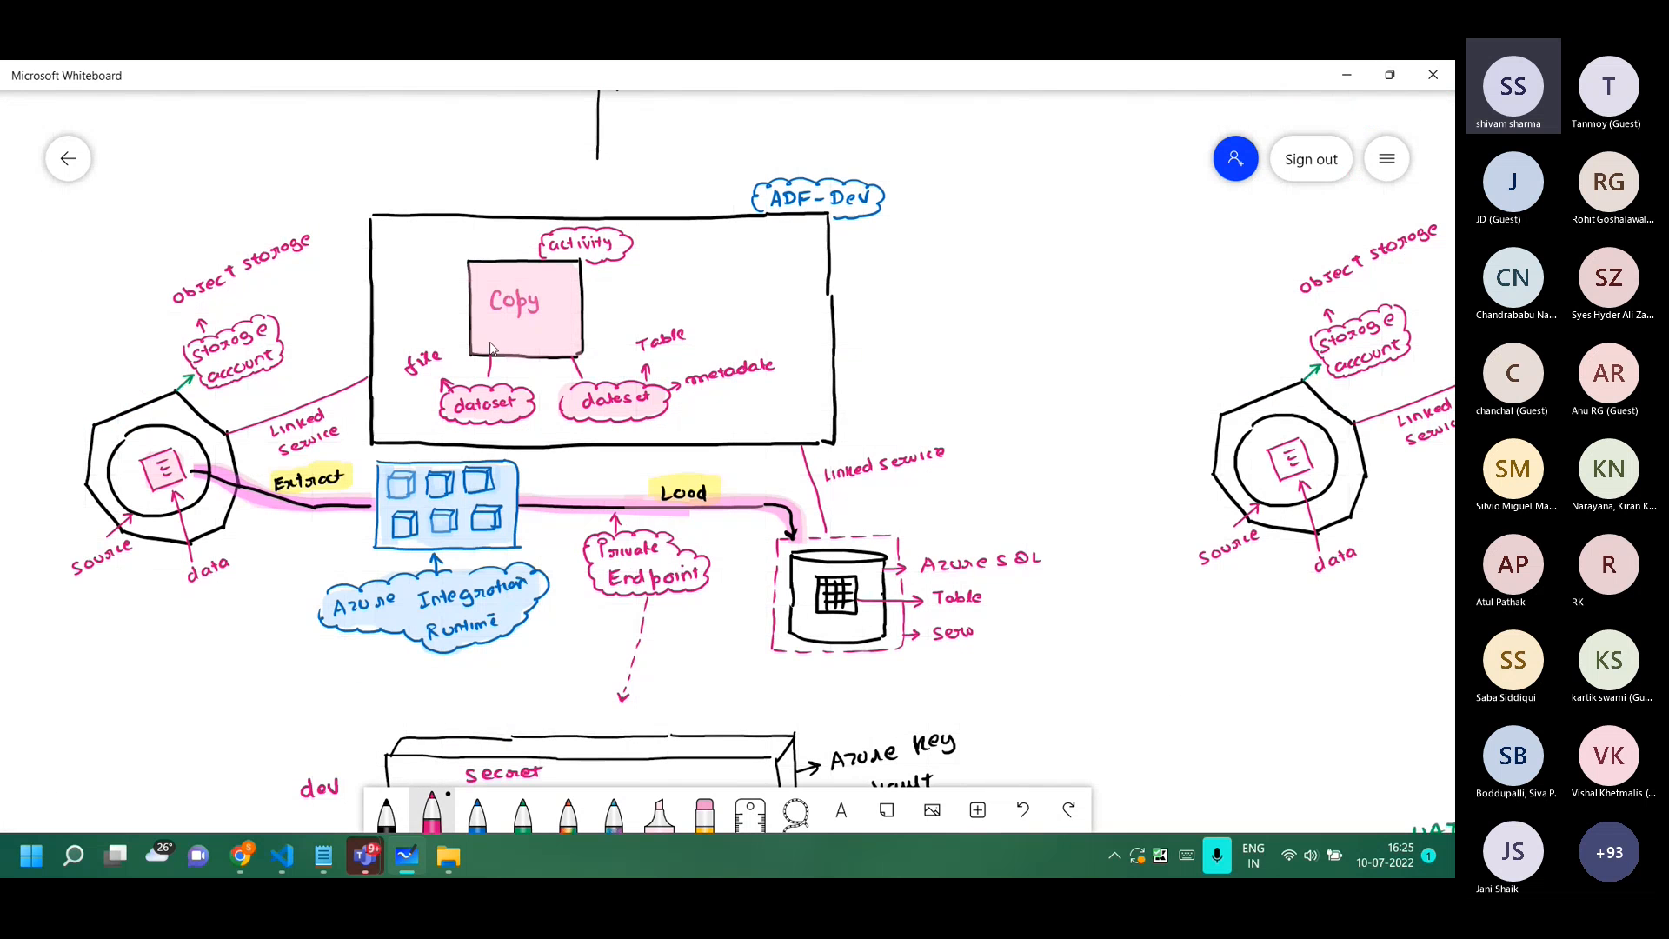
{"action": "left_click_drag", "start_coordinate": [450, 149], "coordinate": [329, 582]}
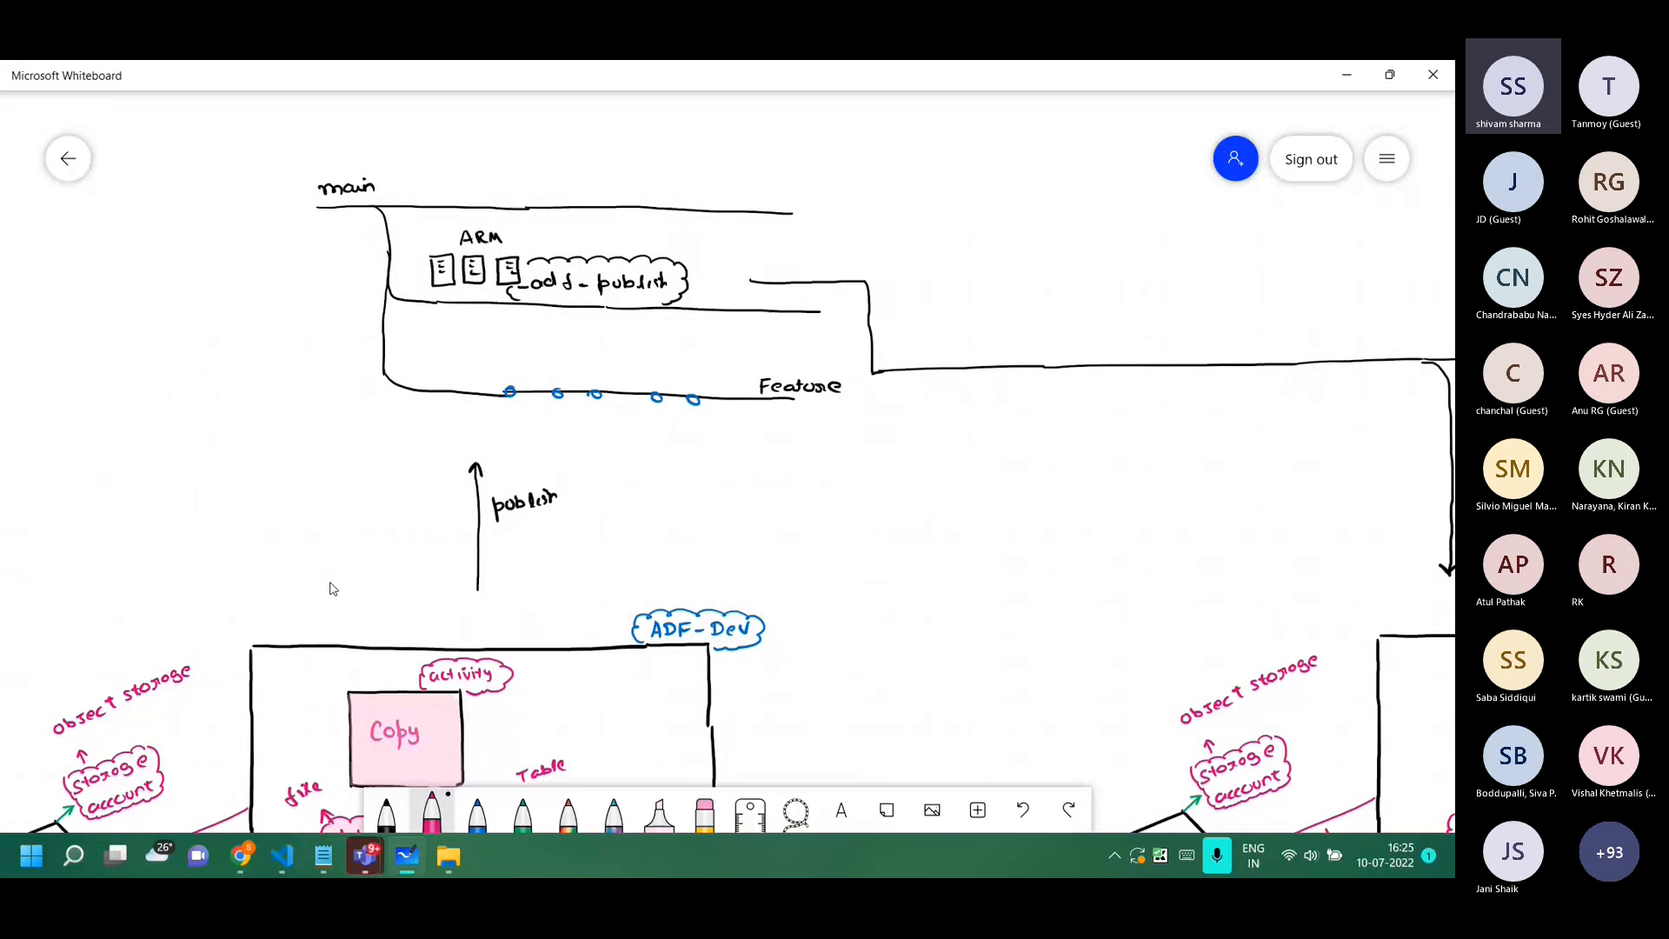
{"action": "left_click", "coordinate": [386, 813]}
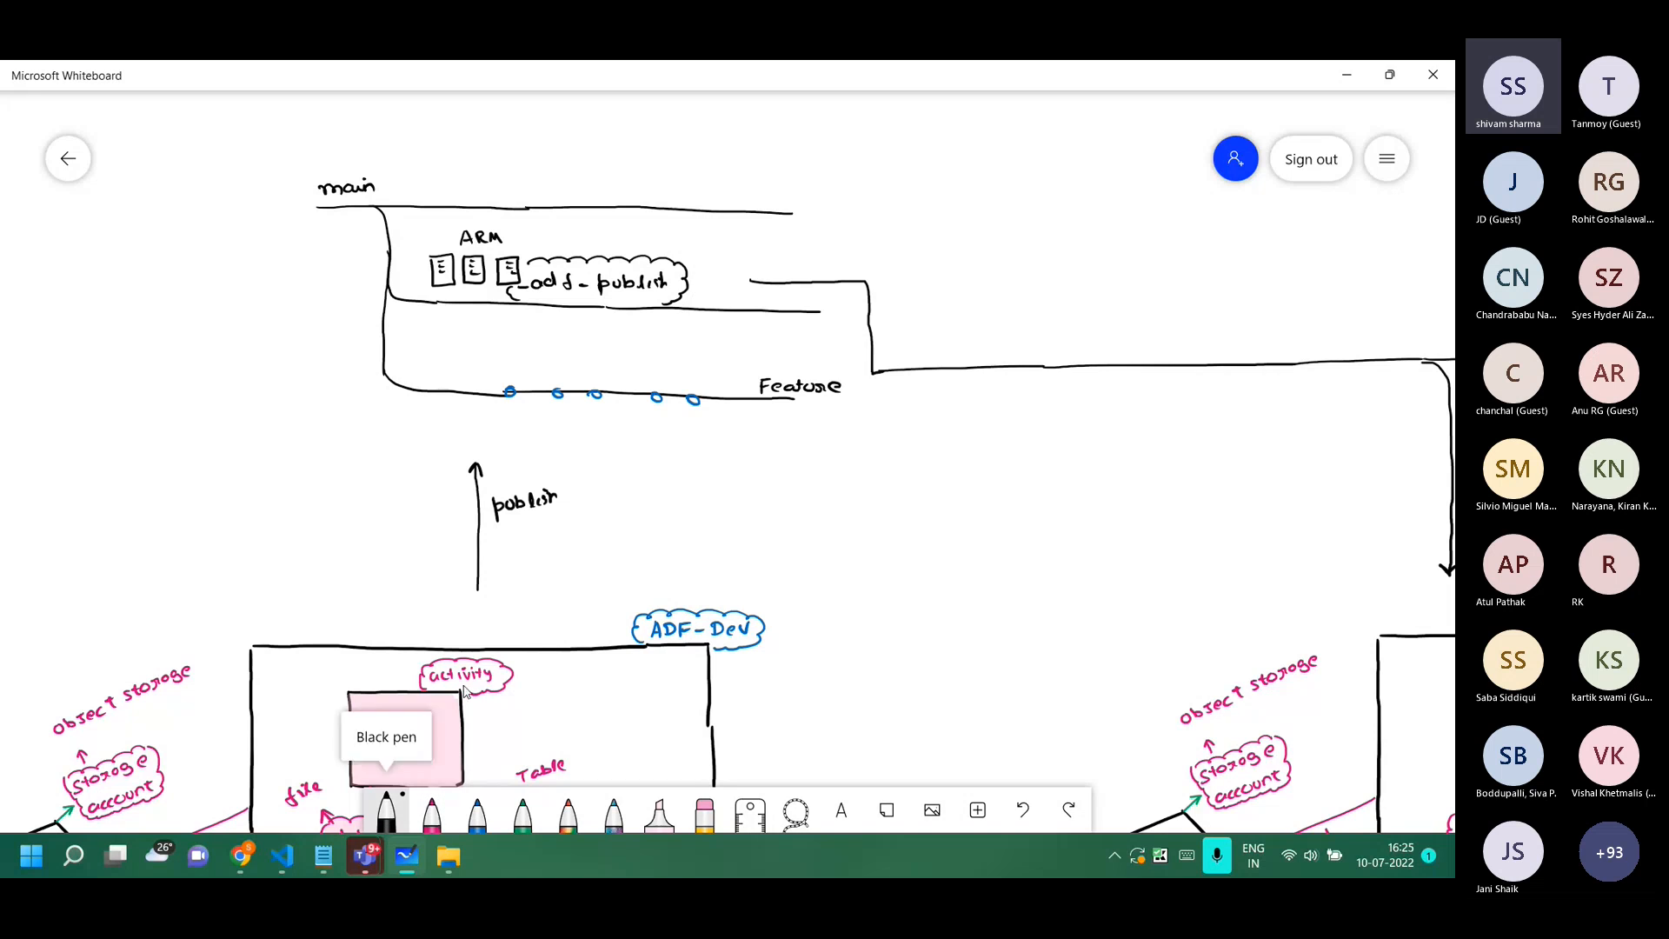
{"action": "mouse_move", "coordinate": [286, 134]}
{"action": "left_mouse_down"}
{"action": "mouse_move", "coordinate": [287, 159]}
{"action": "mouse_move", "coordinate": [333, 149]}
{"action": "left_mouse_up"}
{"action": "mouse_move", "coordinate": [348, 146]}
{"action": "left_mouse_down"}
{"action": "mouse_move", "coordinate": [273, 130]}
{"action": "mouse_move", "coordinate": [354, 130]}
{"action": "mouse_move", "coordinate": [374, 155]}
{"action": "mouse_move", "coordinate": [309, 177]}
{"action": "mouse_move", "coordinate": [270, 155]}
{"action": "mouse_move", "coordinate": [276, 129]}
{"action": "left_mouse_up"}
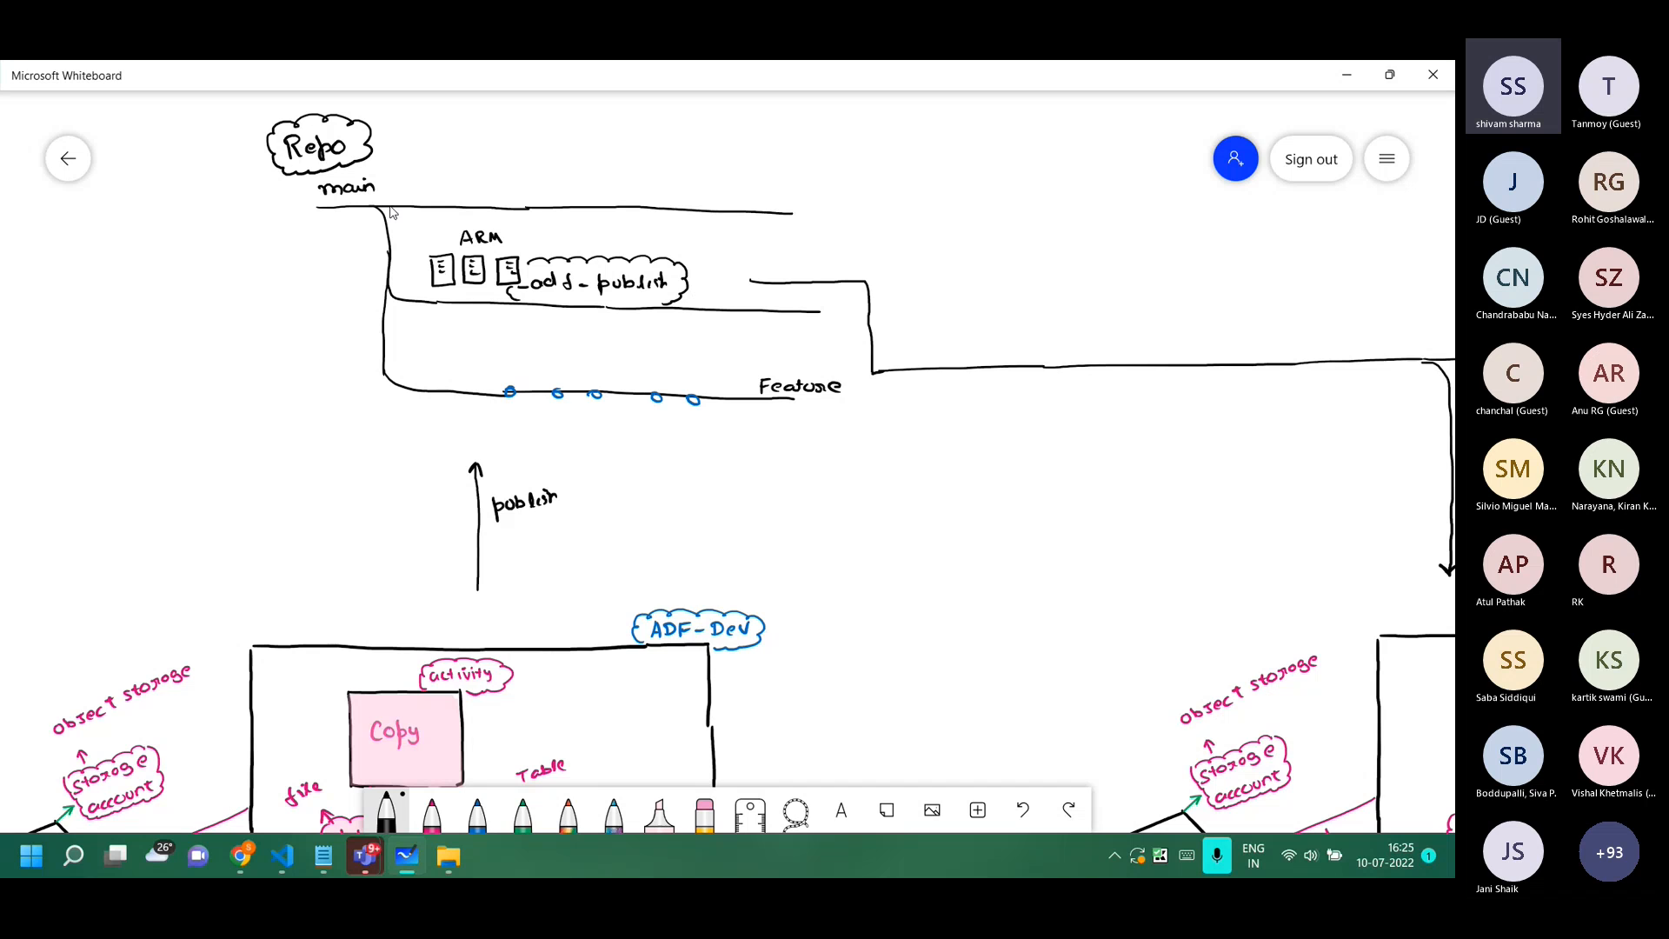
Draw black clouds around the "Feature" and "publish" labels and extend the ARM label to "ARM Temp".
{"action": "mouse_move", "coordinate": [750, 400]}
{"action": "left_mouse_down"}
{"action": "mouse_move", "coordinate": [741, 376]}
{"action": "mouse_move", "coordinate": [778, 362]}
{"action": "mouse_move", "coordinate": [842, 367]}
{"action": "mouse_move", "coordinate": [841, 407]}
{"action": "mouse_move", "coordinate": [755, 405]}
{"action": "left_mouse_up"}
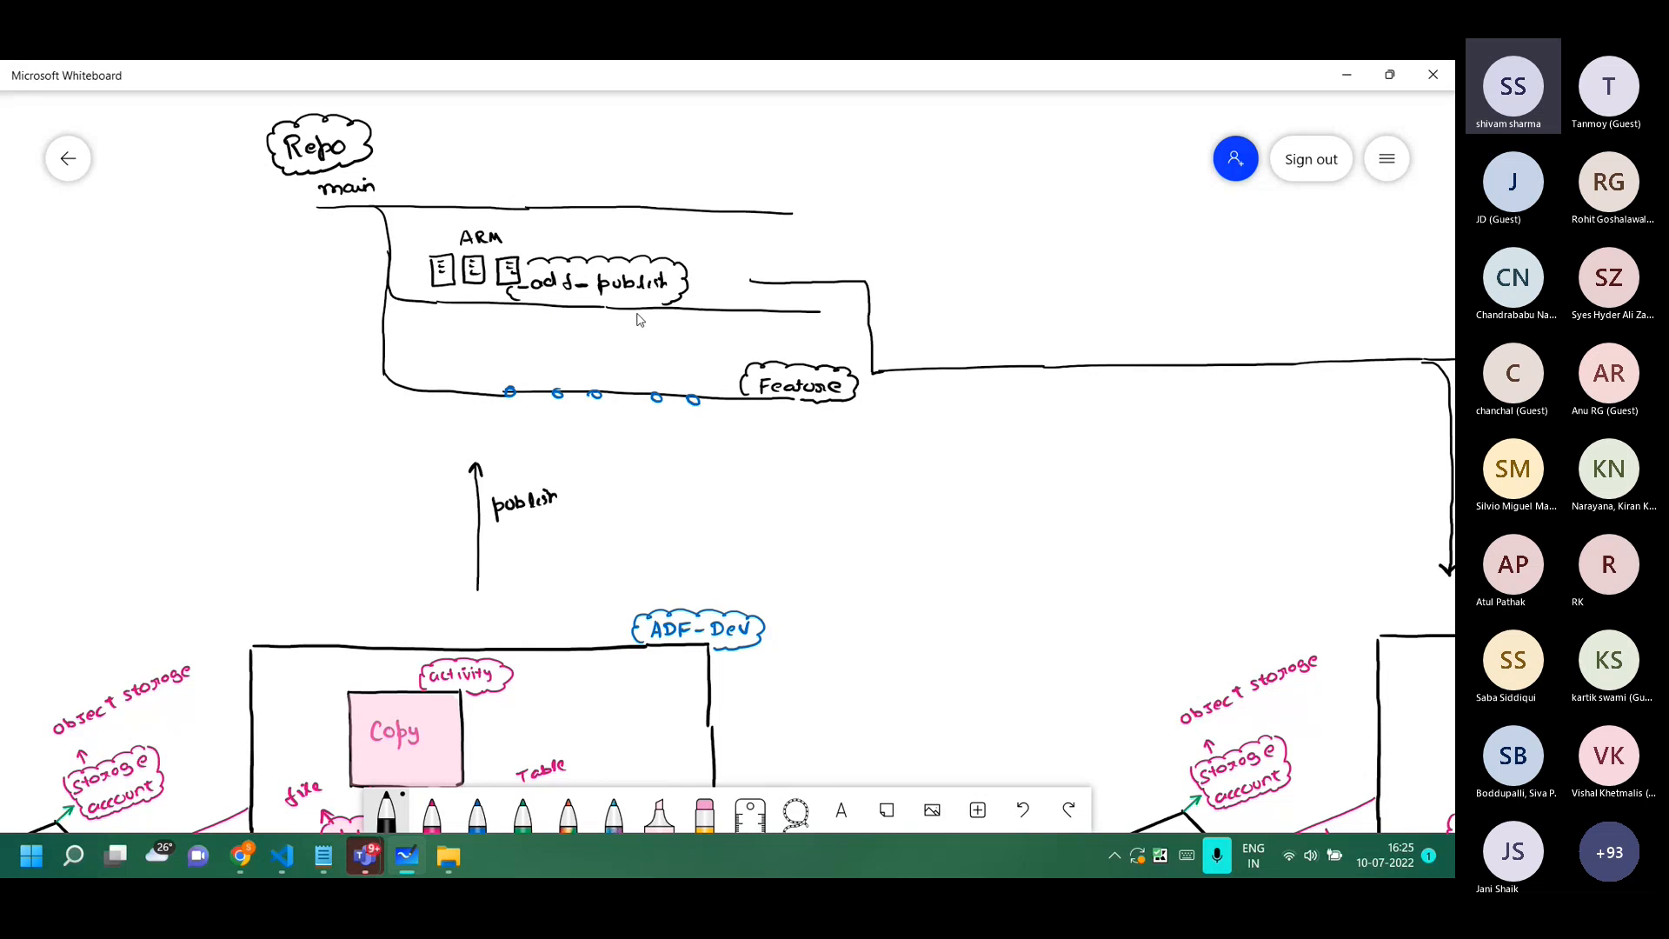
{"action": "mouse_move", "coordinate": [489, 493]}
{"action": "left_mouse_down"}
{"action": "mouse_move", "coordinate": [548, 476]}
{"action": "mouse_move", "coordinate": [534, 522]}
{"action": "mouse_move", "coordinate": [510, 491]}
{"action": "left_mouse_up"}
{"action": "left_click_drag", "start_coordinate": [519, 232], "coordinate": [567, 250]}
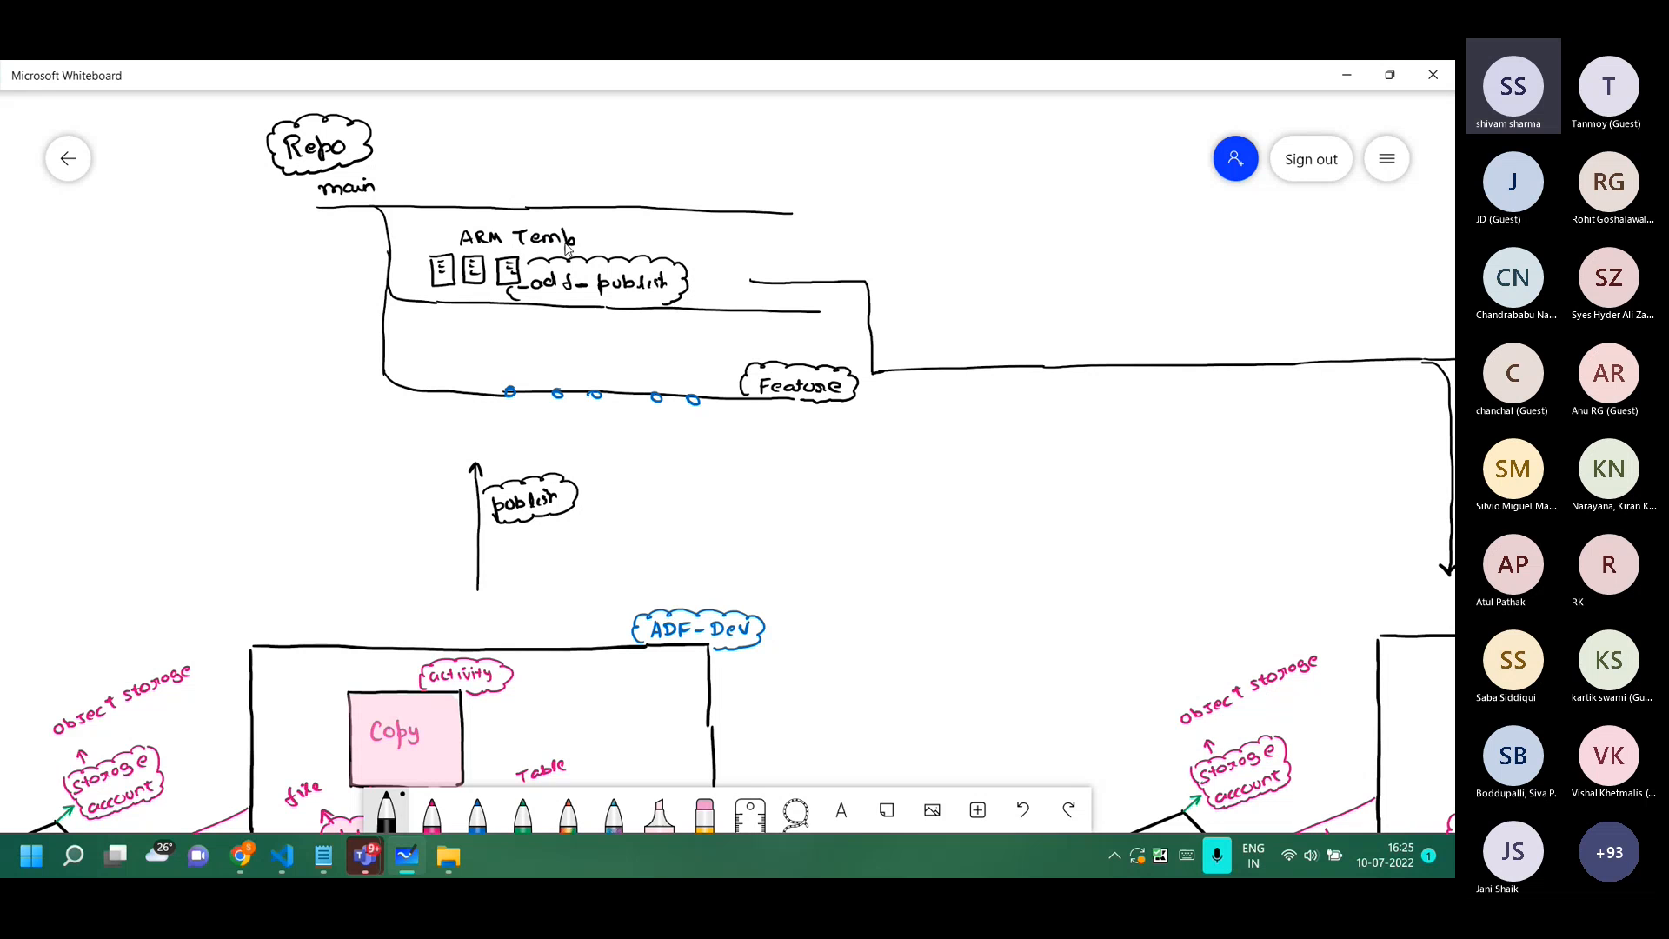
Draw a green dashed line from the "Linked Service" label beside the UAT storage account down to the UAT Azure Key Vault.
{"action": "scroll", "coordinate": [947, 553], "scroll_direction": "down", "scroll_amount": 1}
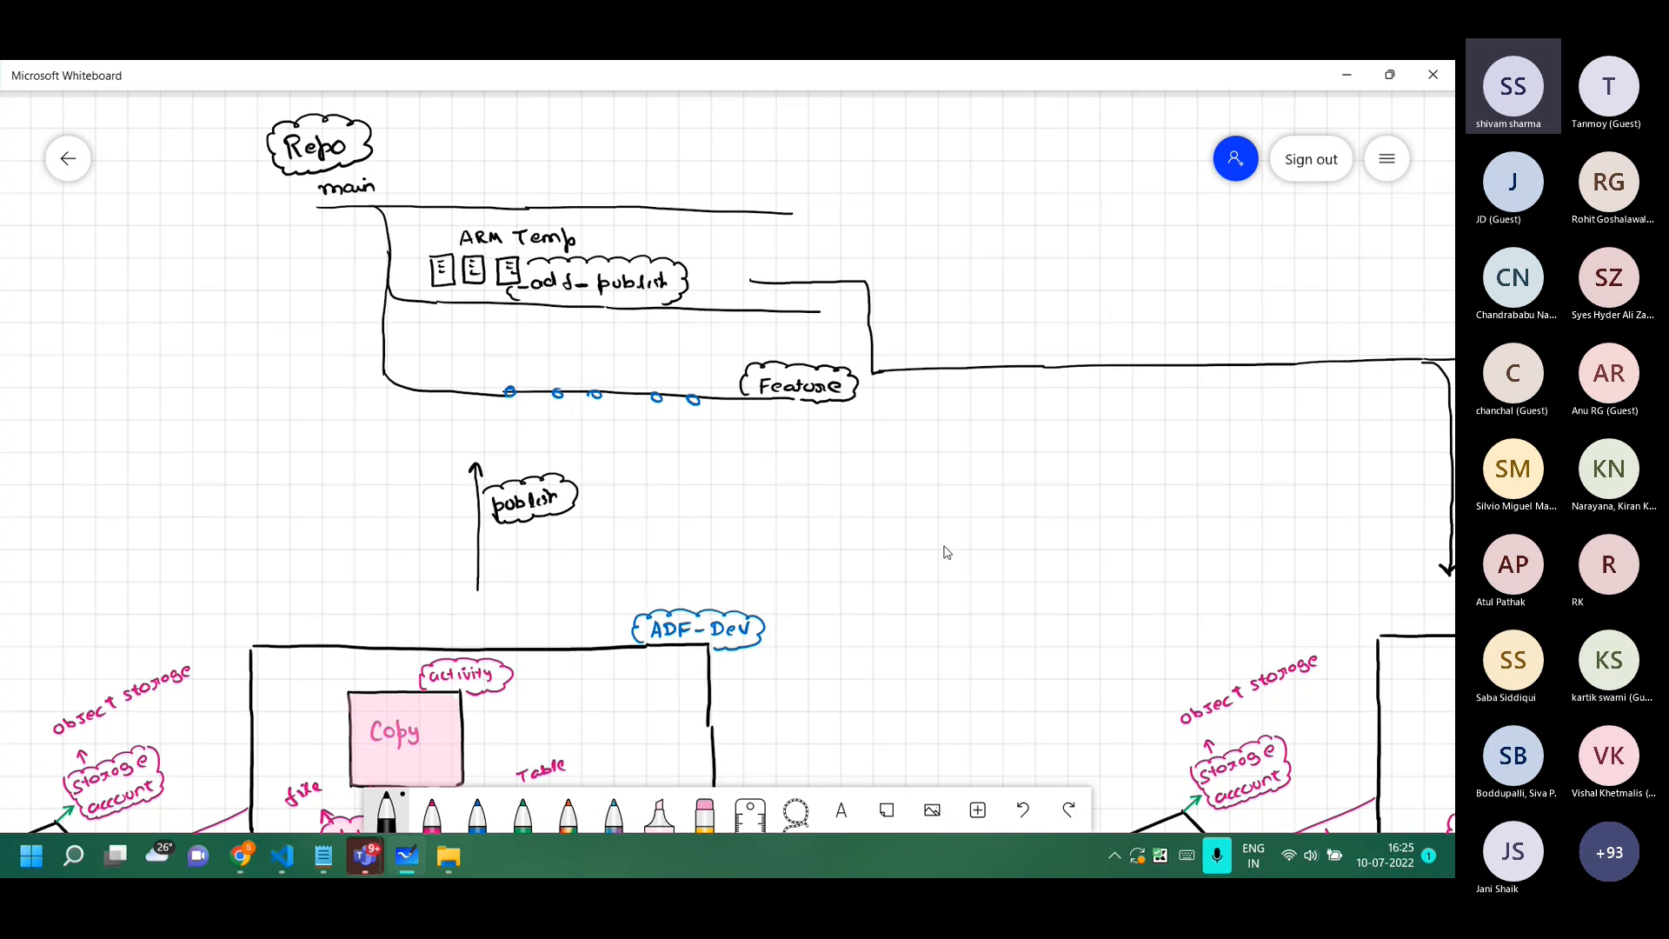
{"action": "scroll", "coordinate": [947, 553], "scroll_direction": "down", "scroll_amount": 4}
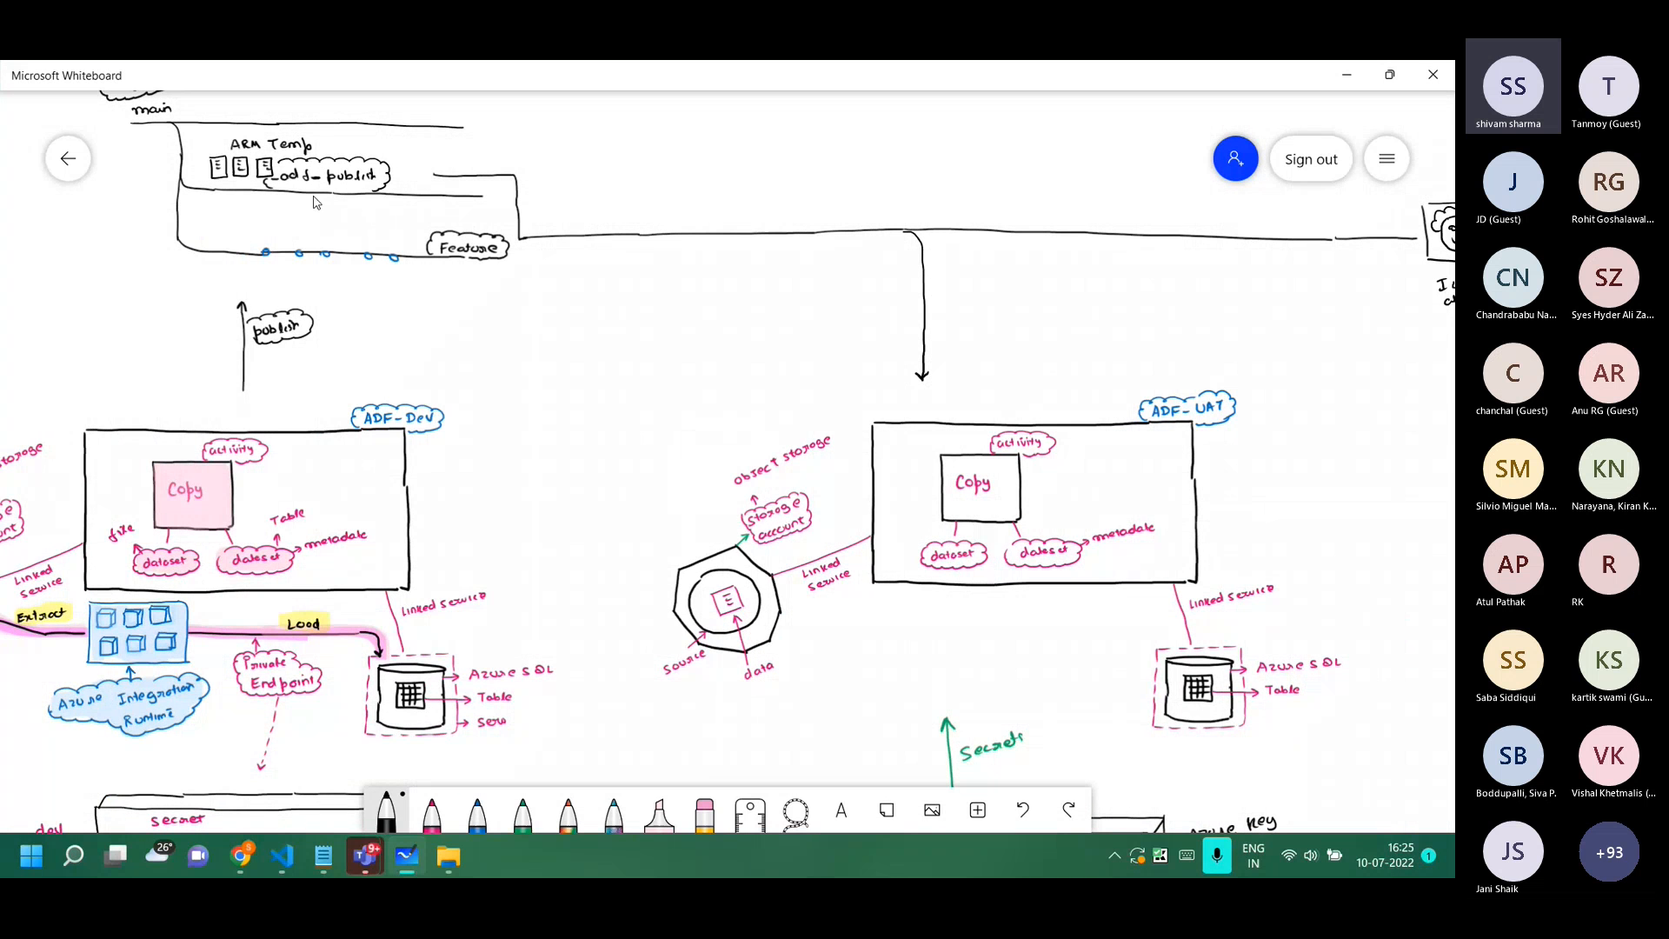
{"action": "left_click_drag", "start_coordinate": [1049, 468], "coordinate": [864, 366]}
{"action": "left_click_drag", "start_coordinate": [721, 609], "coordinate": [684, 427]}
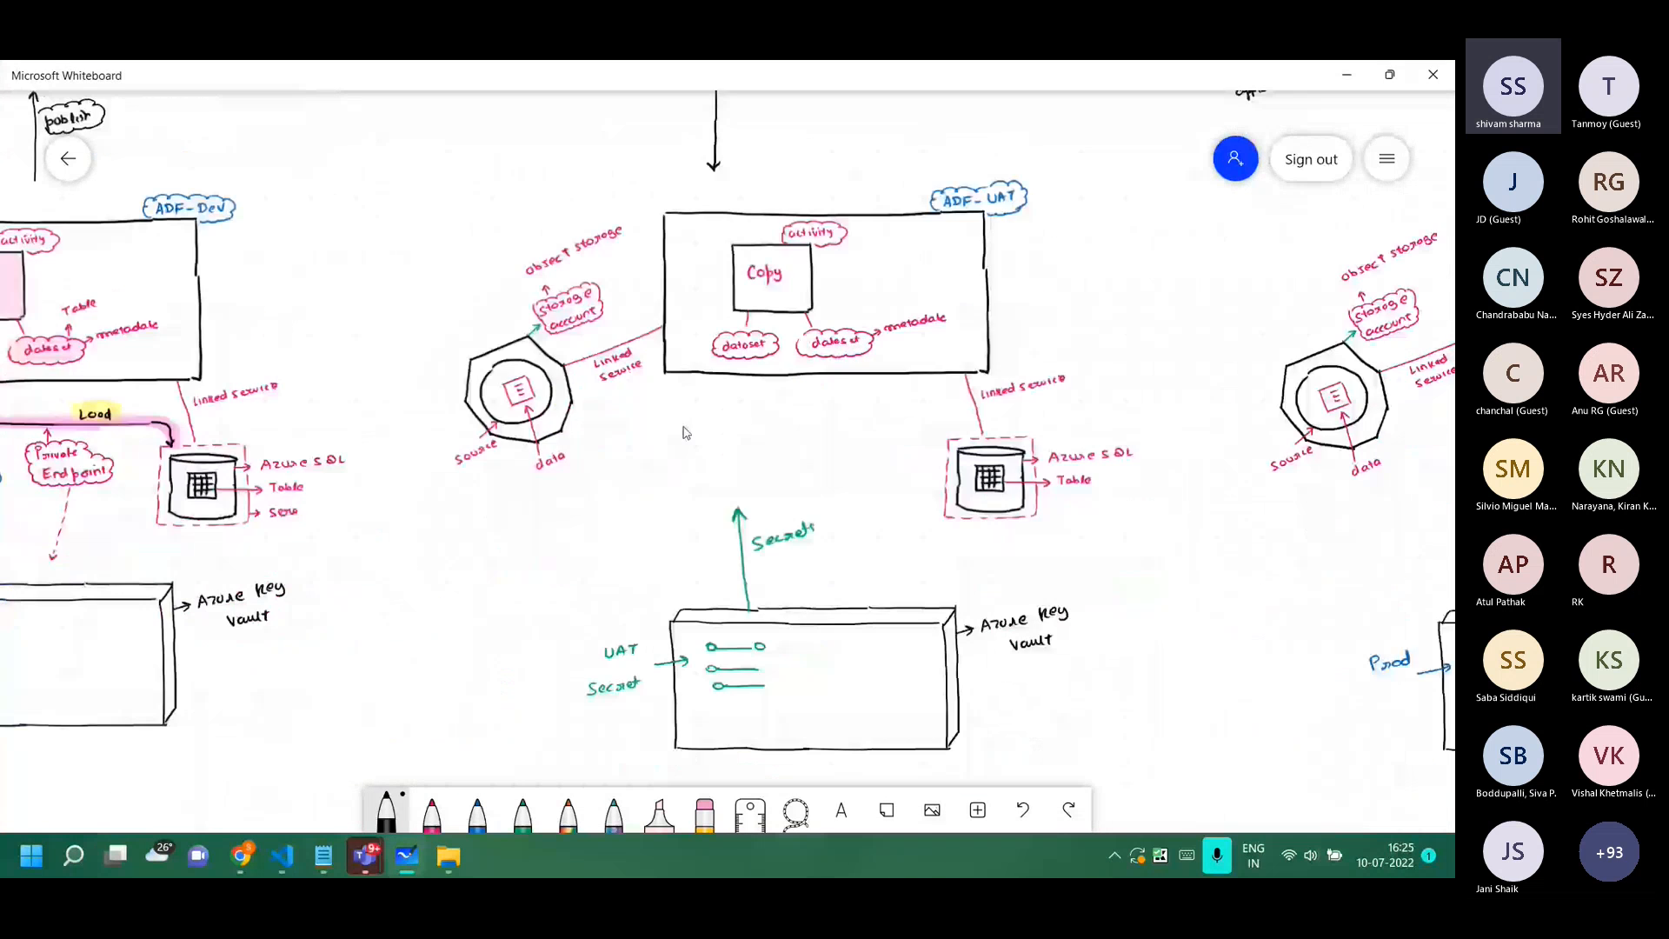
{"action": "scroll", "coordinate": [683, 432], "scroll_direction": "down", "scroll_amount": 2}
{"action": "left_click", "coordinate": [522, 813]}
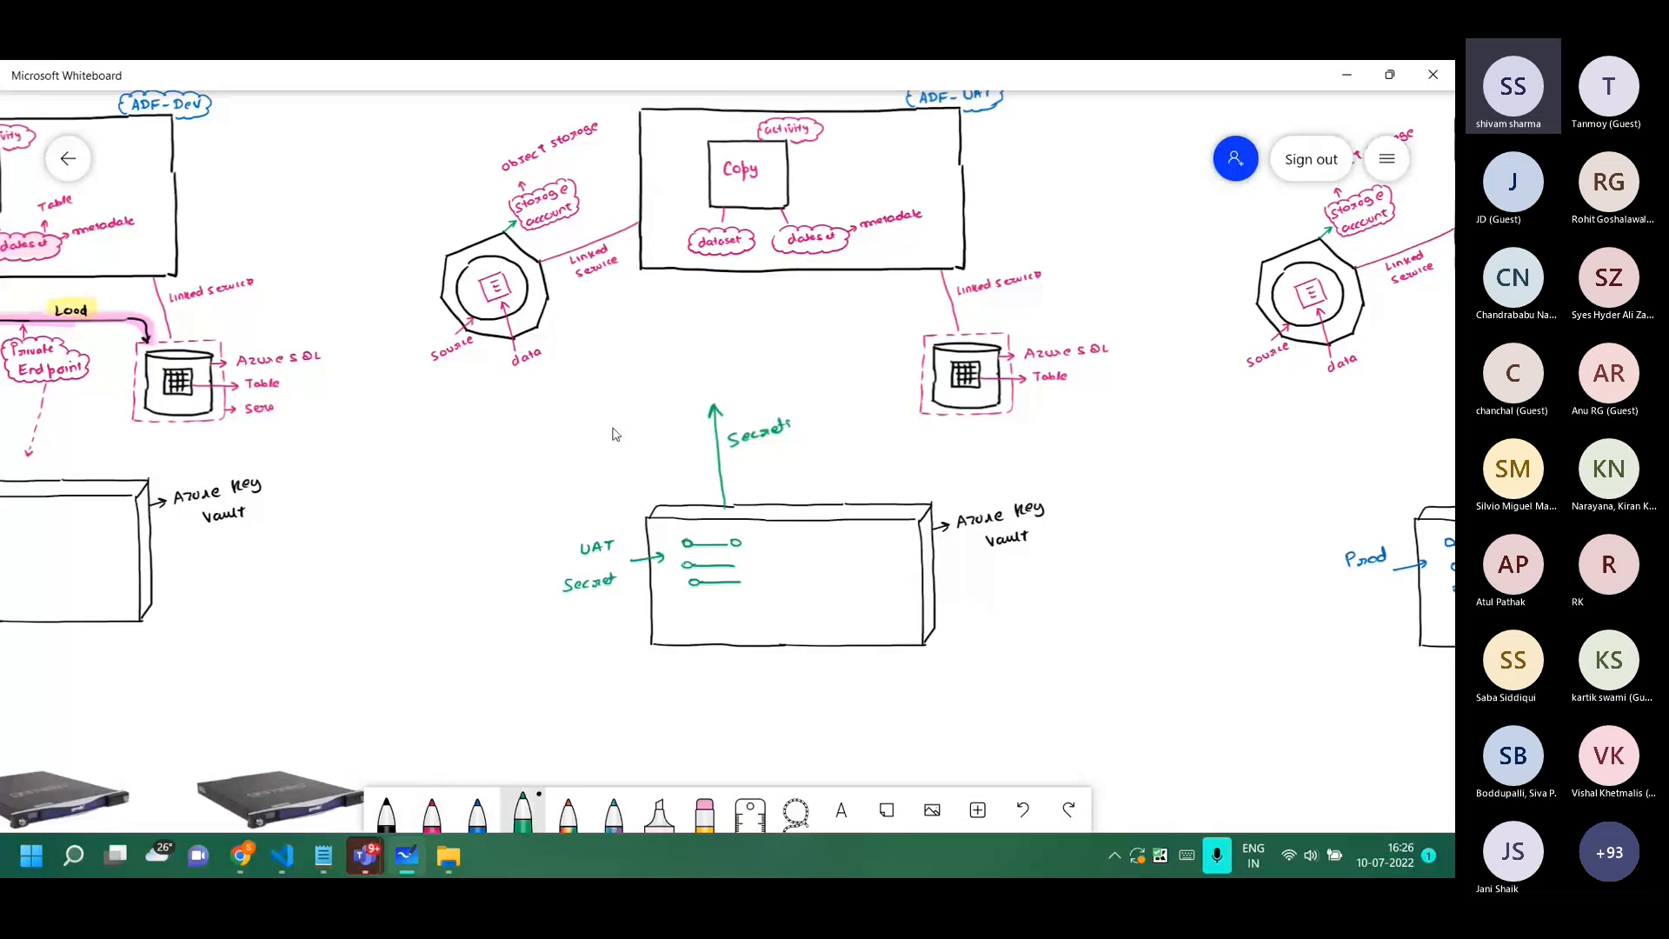
{"action": "left_click_drag", "start_coordinate": [601, 287], "coordinate": [606, 315]}
{"action": "left_click_drag", "start_coordinate": [609, 324], "coordinate": [631, 453]}
{"action": "left_click_drag", "start_coordinate": [640, 462], "coordinate": [662, 509]}
Write a green "=" and a pink "Secrets" after the "Linked Service" label above the UAT Azure SQL database.
{"action": "left_click_drag", "start_coordinate": [1054, 270], "coordinate": [1062, 273]}
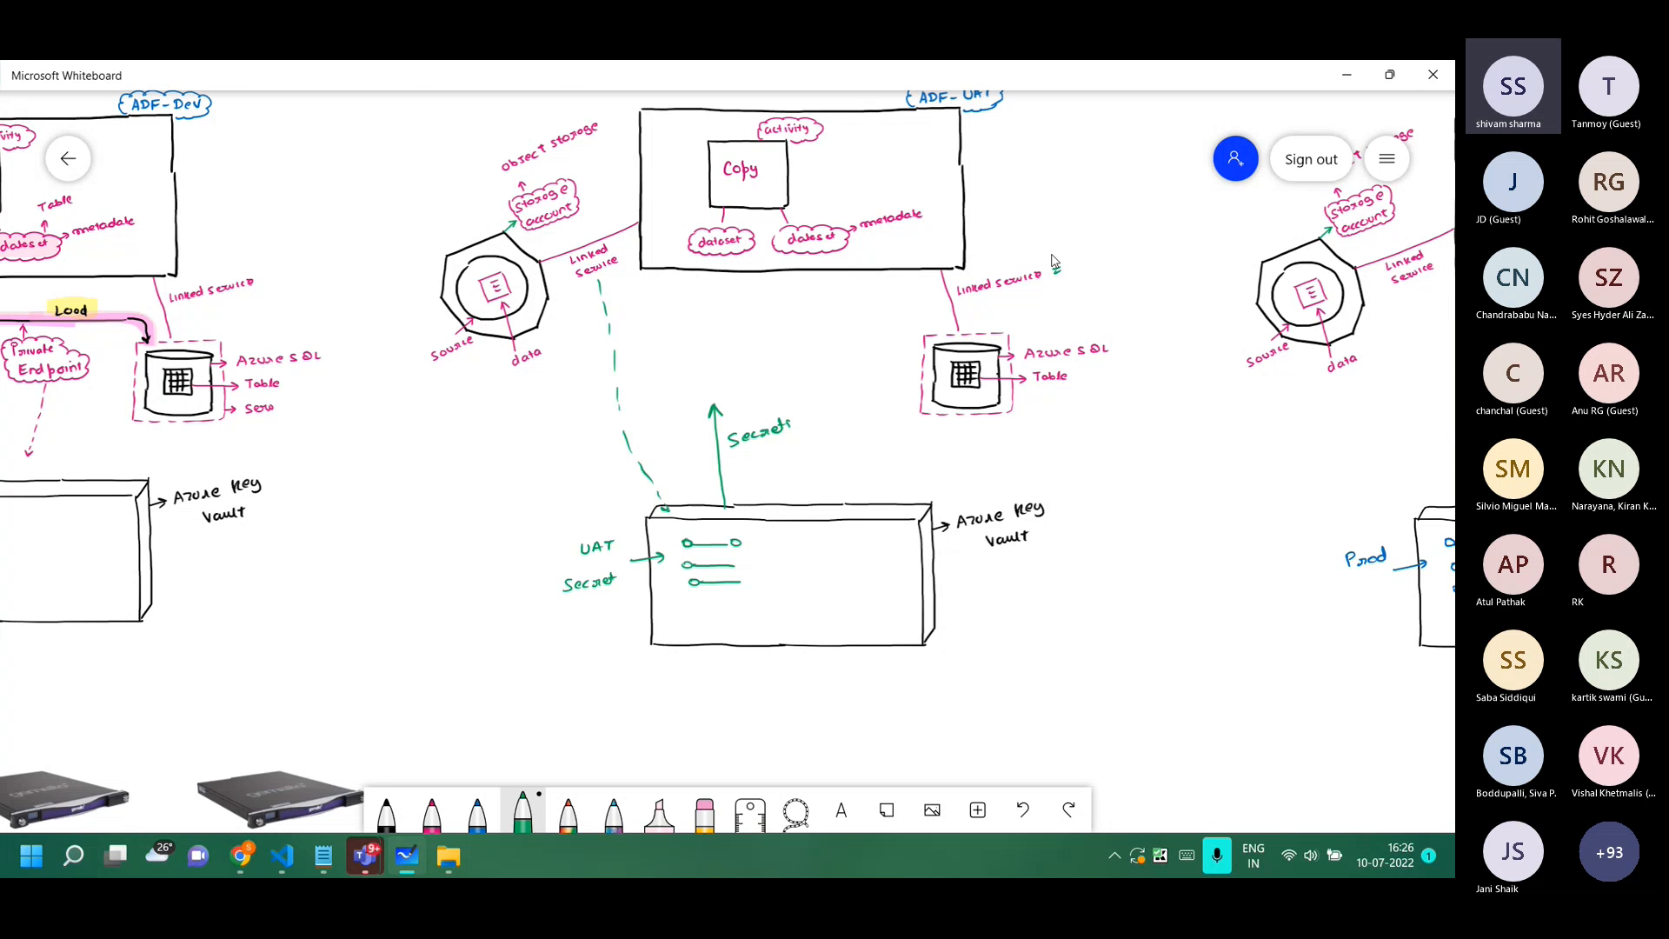
{"action": "scroll", "coordinate": [705, 526], "scroll_direction": "up", "scroll_amount": 3}
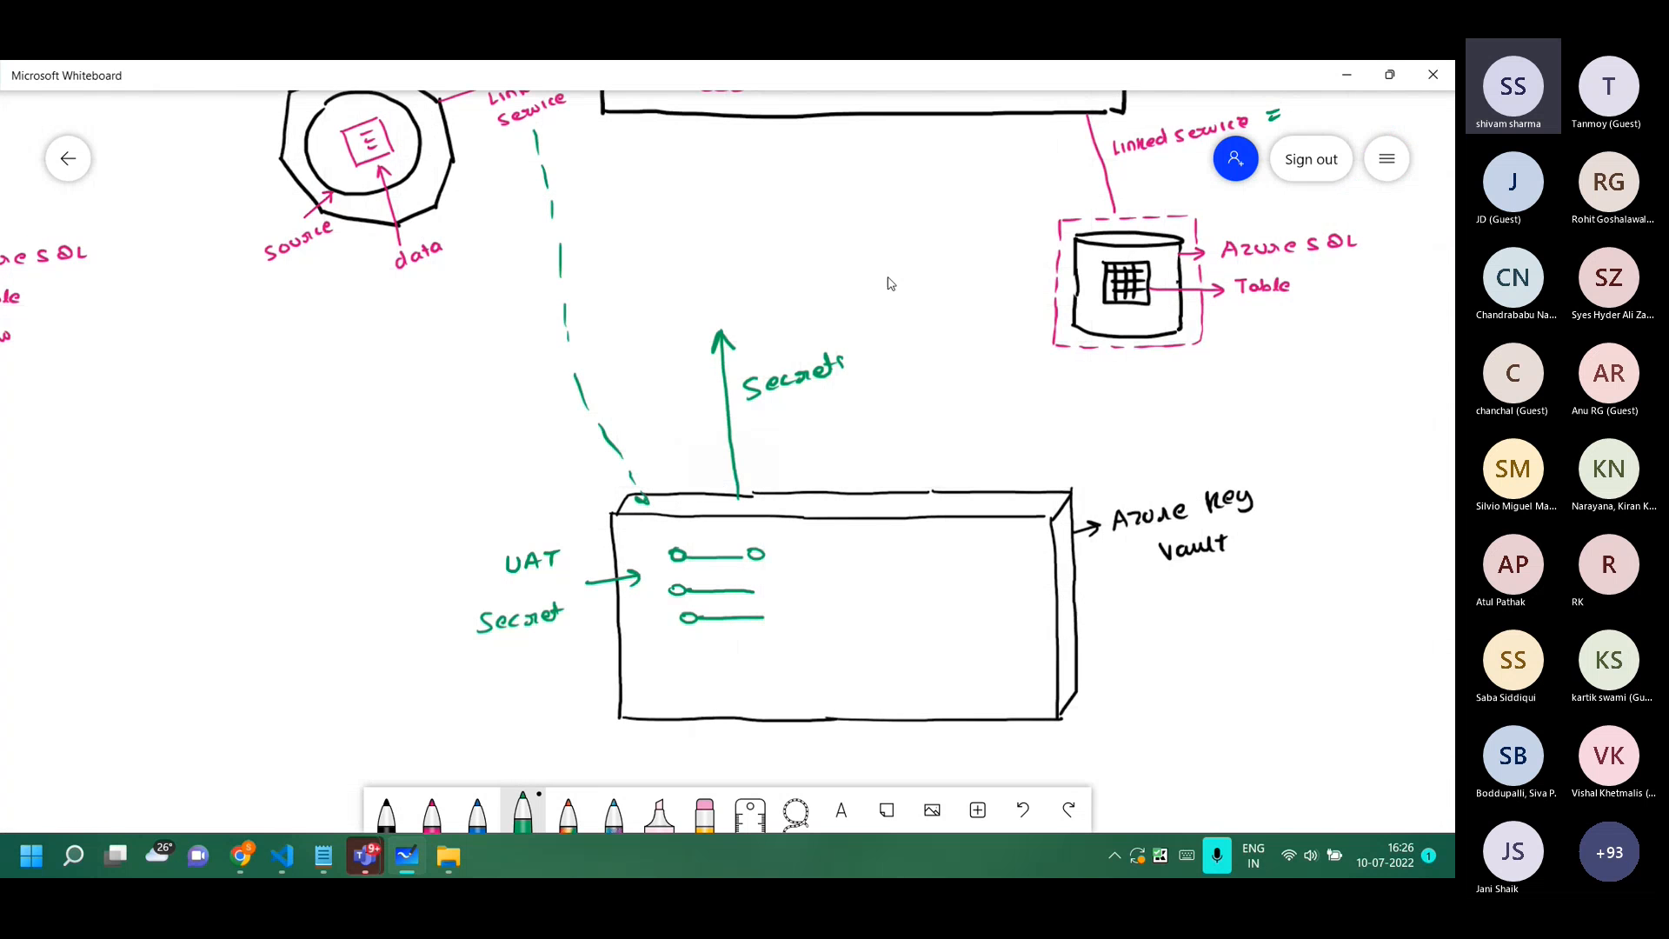
{"action": "left_click_drag", "start_coordinate": [901, 157], "coordinate": [563, 530]}
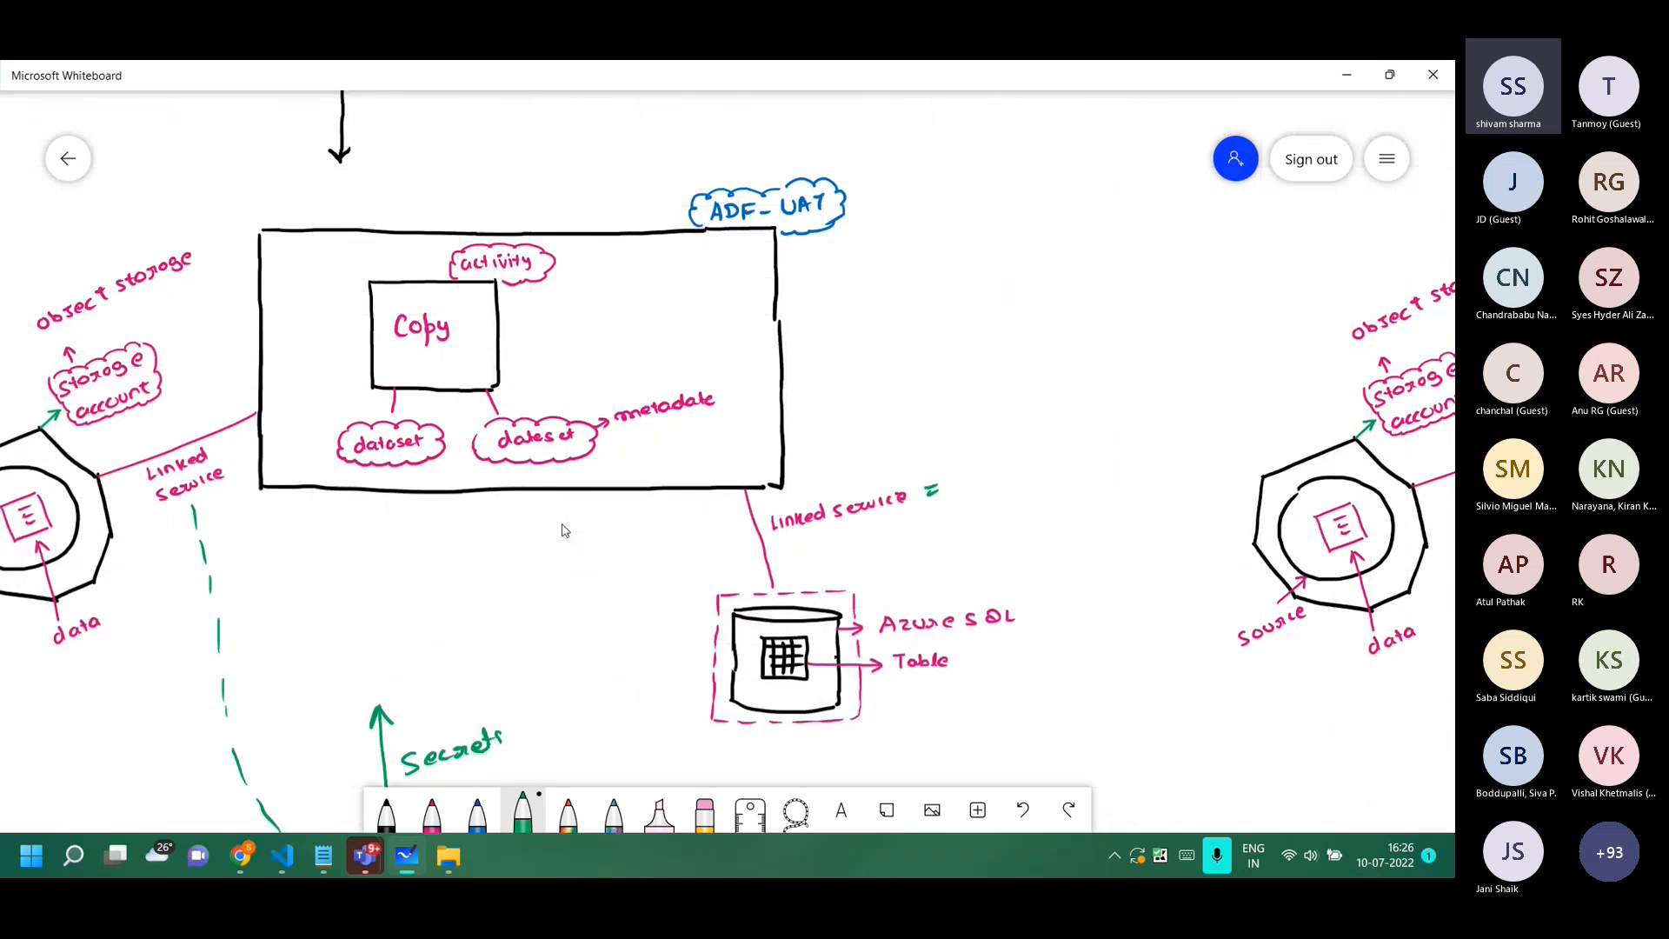
{"action": "left_click", "coordinate": [432, 813]}
{"action": "left_click_drag", "start_coordinate": [959, 483], "coordinate": [1040, 459]}
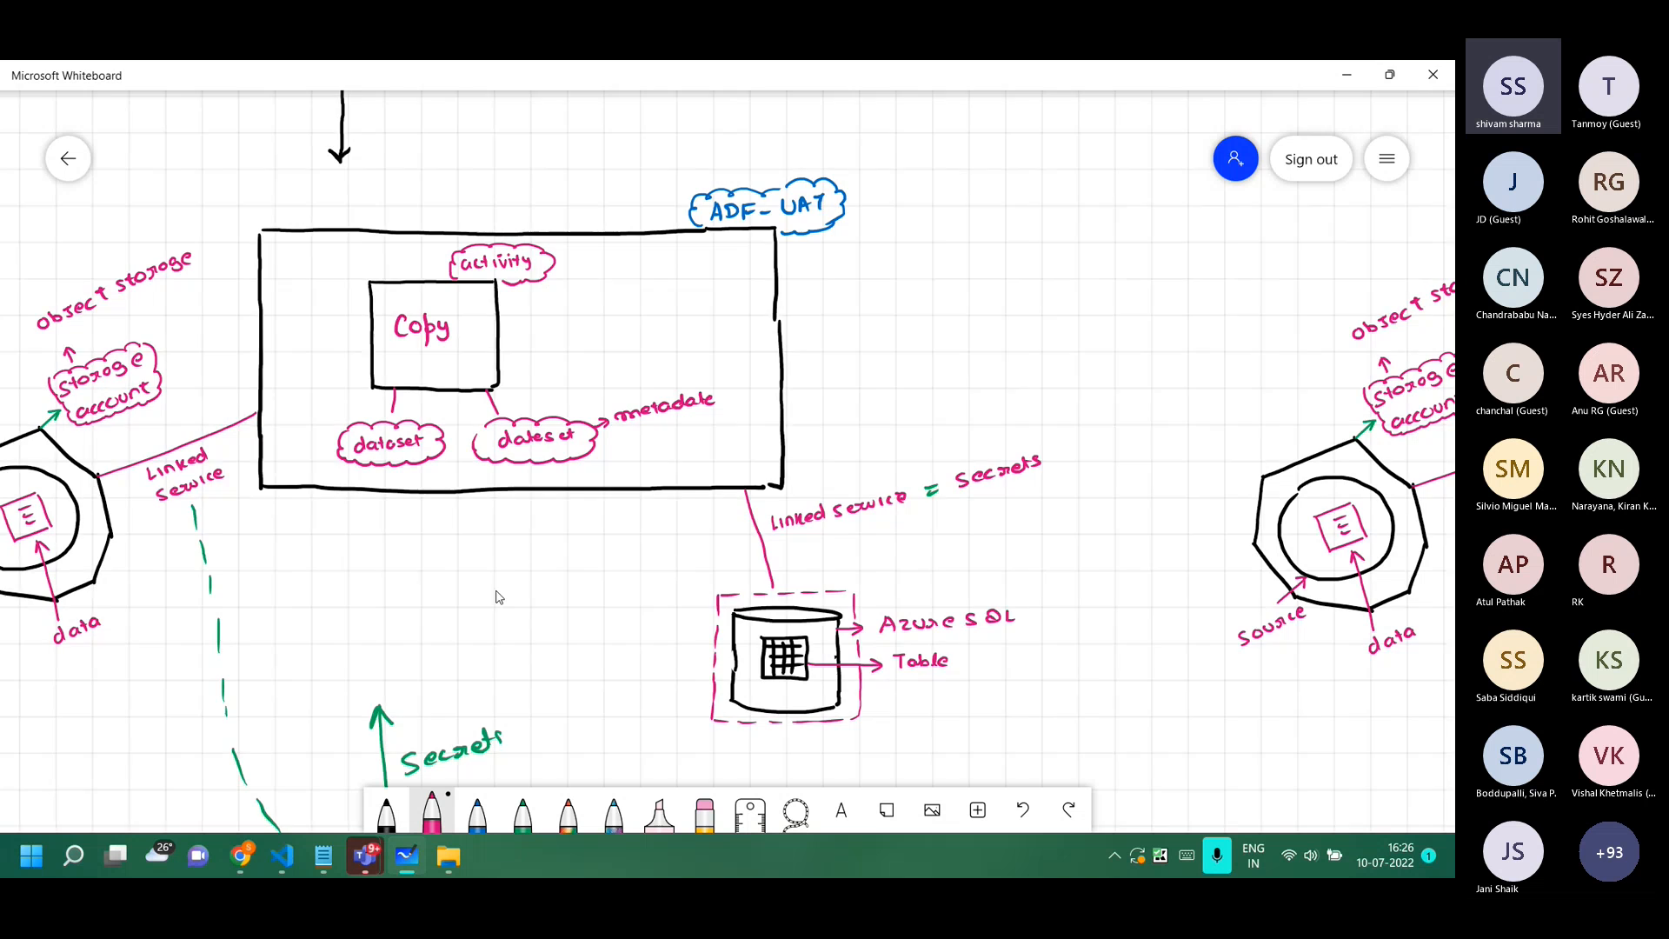
Undo the pink stroke near the "Secrets" label above the UAT Azure Key Vault and draw a green cloud around the label.
{"action": "left_click_drag", "start_coordinate": [495, 592], "coordinate": [461, 365]}
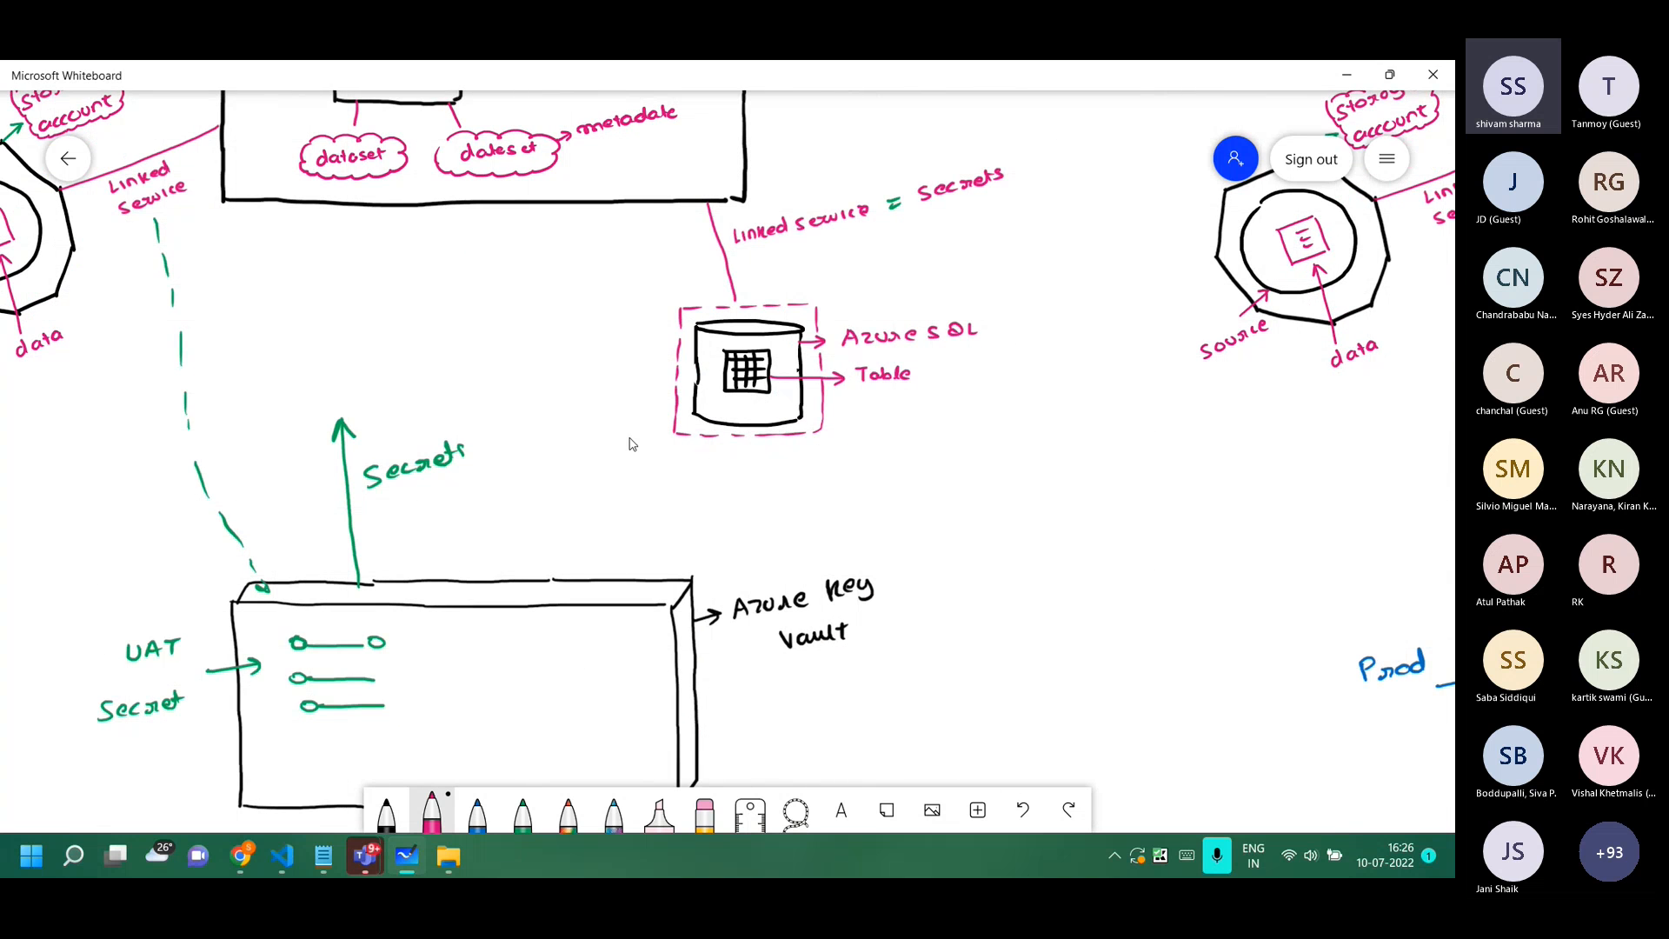
{"action": "left_click_drag", "start_coordinate": [359, 456], "coordinate": [418, 446]}
{"action": "key", "text": "ctrl+z"}
{"action": "left_click", "coordinate": [523, 811]}
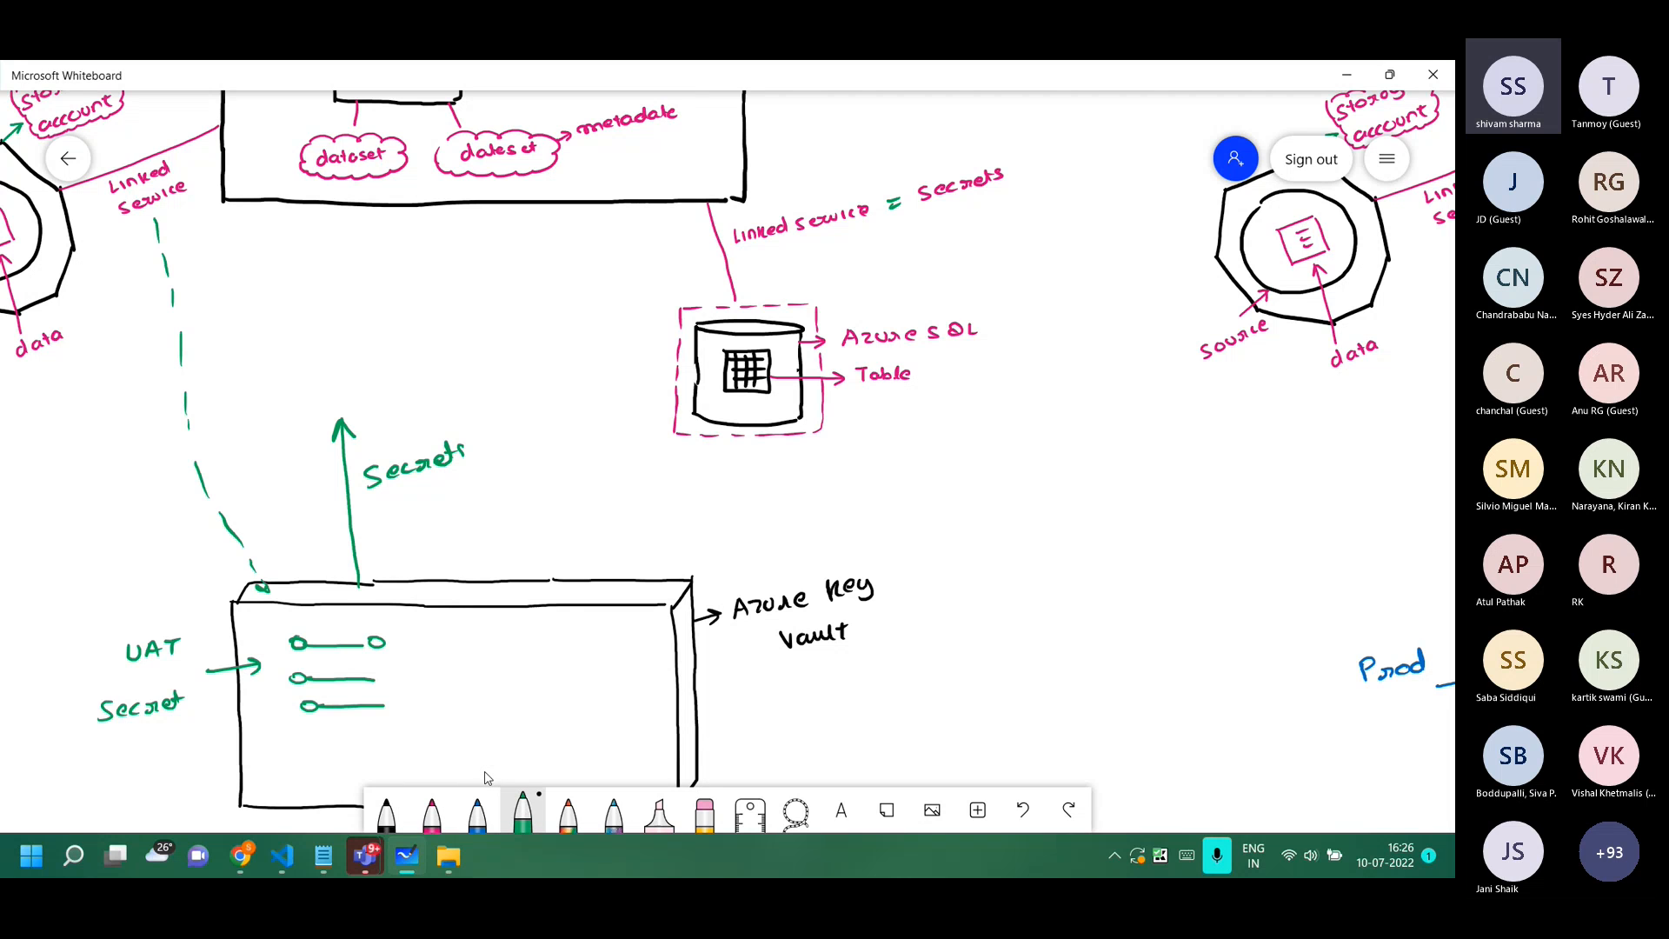
{"action": "mouse_move", "coordinate": [363, 467]}
{"action": "left_mouse_down"}
{"action": "mouse_move", "coordinate": [416, 441]}
{"action": "mouse_move", "coordinate": [484, 443]}
{"action": "mouse_move", "coordinate": [430, 495]}
{"action": "mouse_move", "coordinate": [369, 504]}
{"action": "mouse_move", "coordinate": [363, 467]}
{"action": "left_mouse_up"}
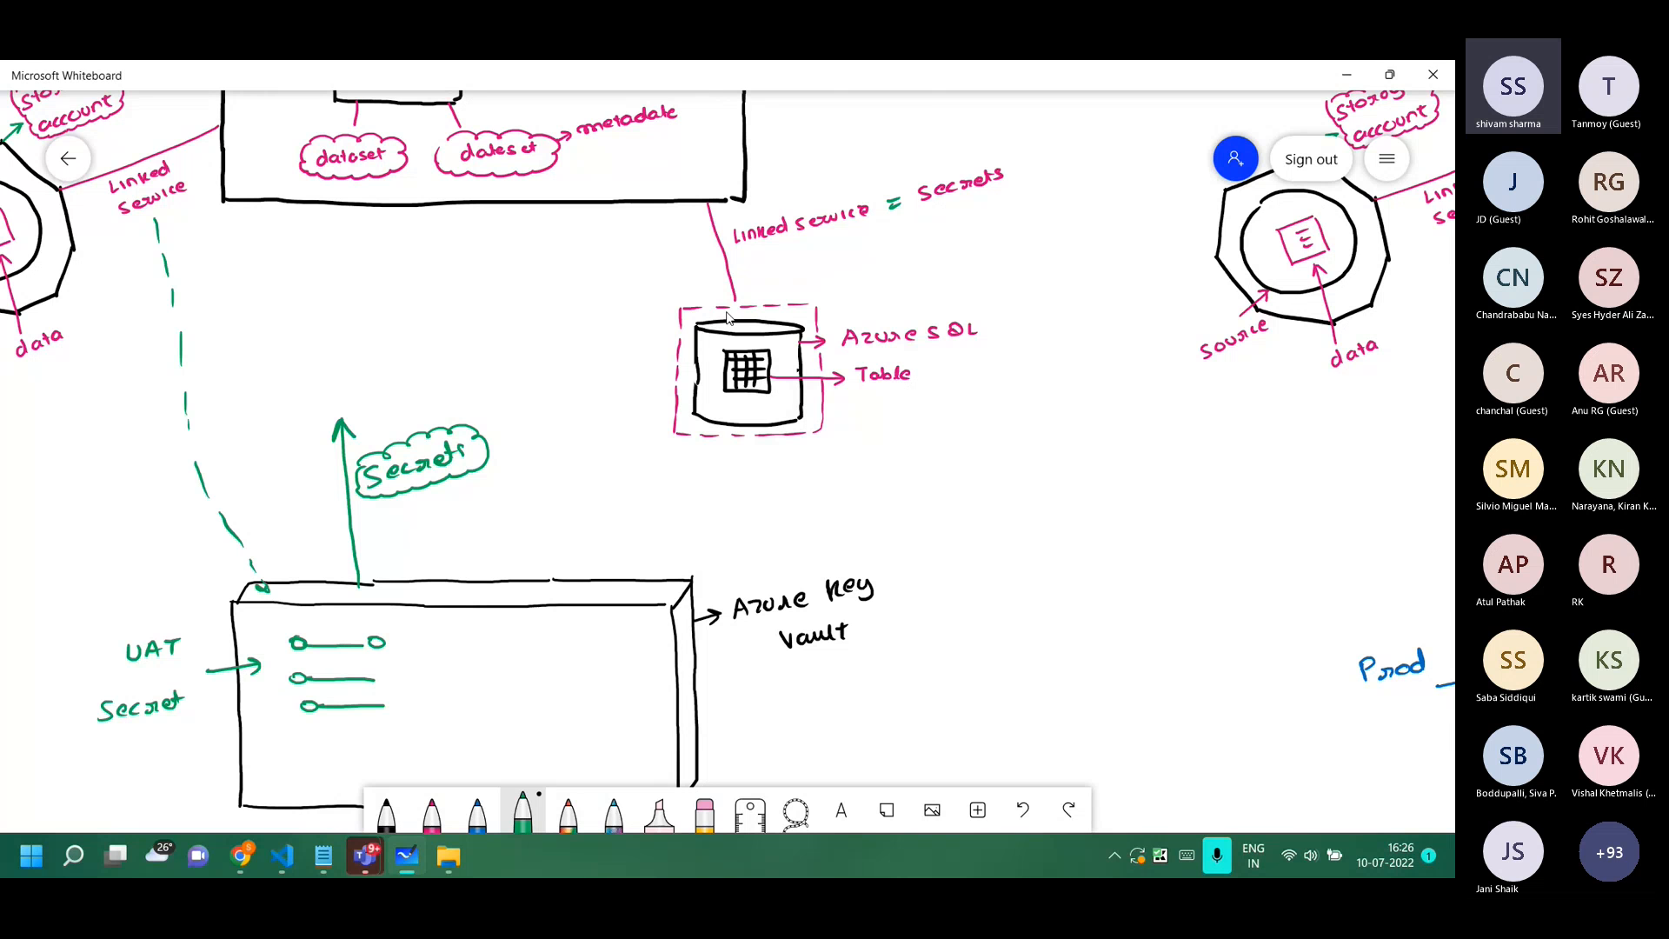
Review the whole diagram from the Prod factory and approval box across UAT to the repo branches and the Dev factory.
{"action": "scroll", "coordinate": [1025, 272], "scroll_direction": "right", "scroll_amount": 15}
{"action": "scroll", "coordinate": [1098, 467], "scroll_direction": "down", "scroll_amount": 4}
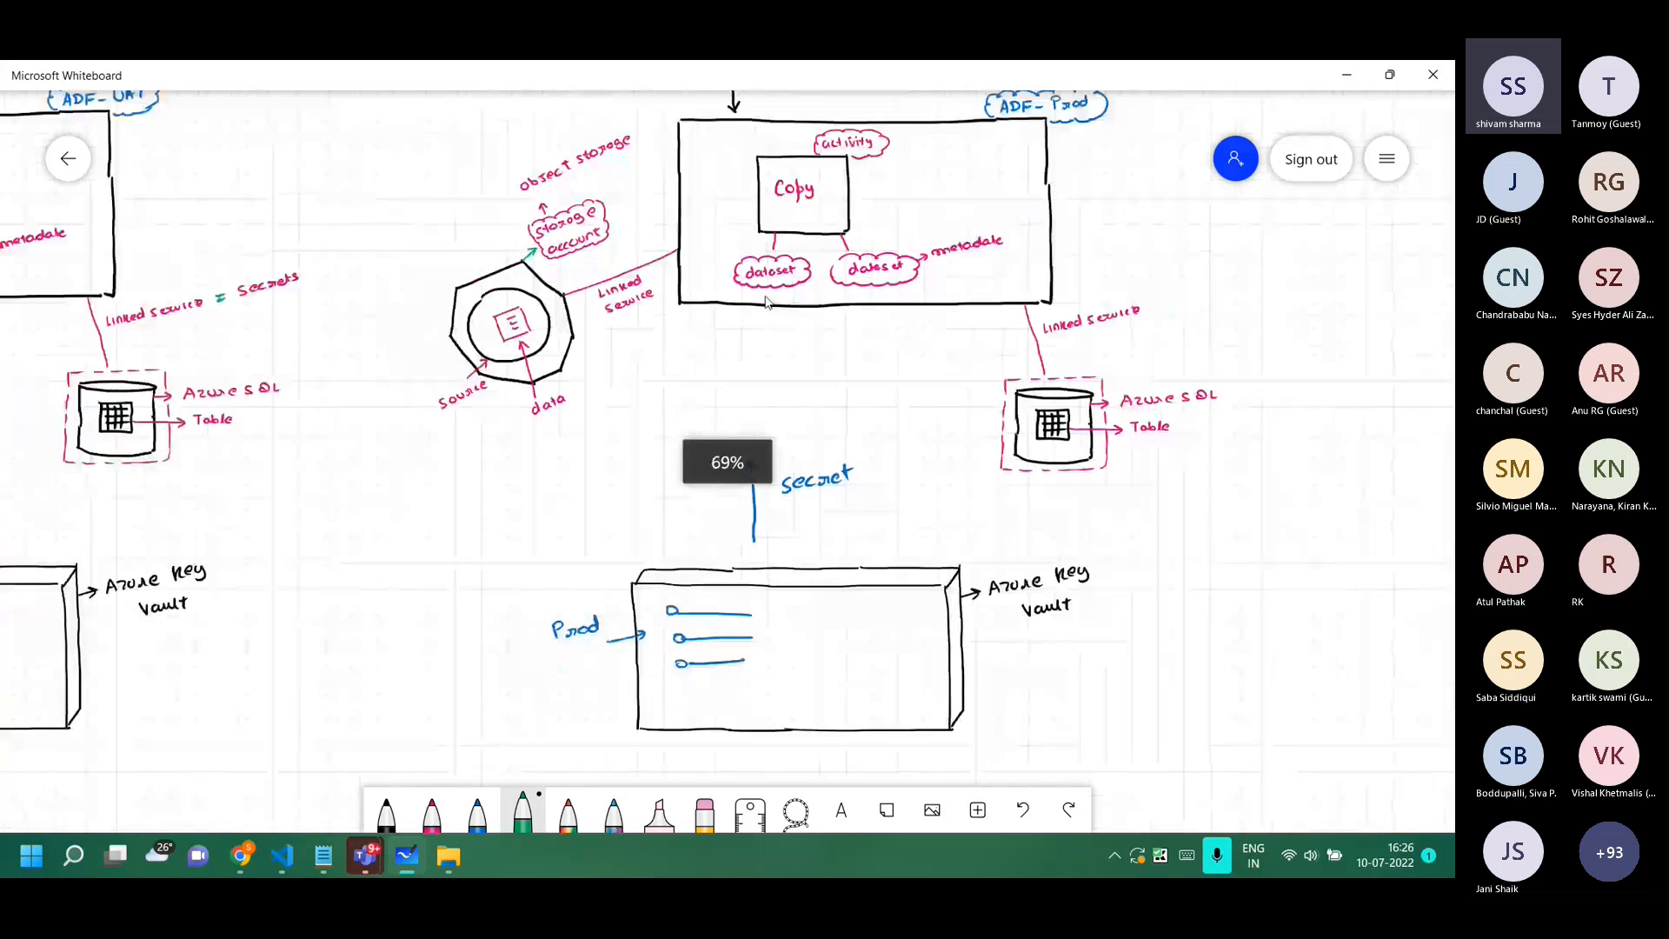
{"action": "scroll", "coordinate": [681, 420], "scroll_direction": "up", "scroll_amount": 5}
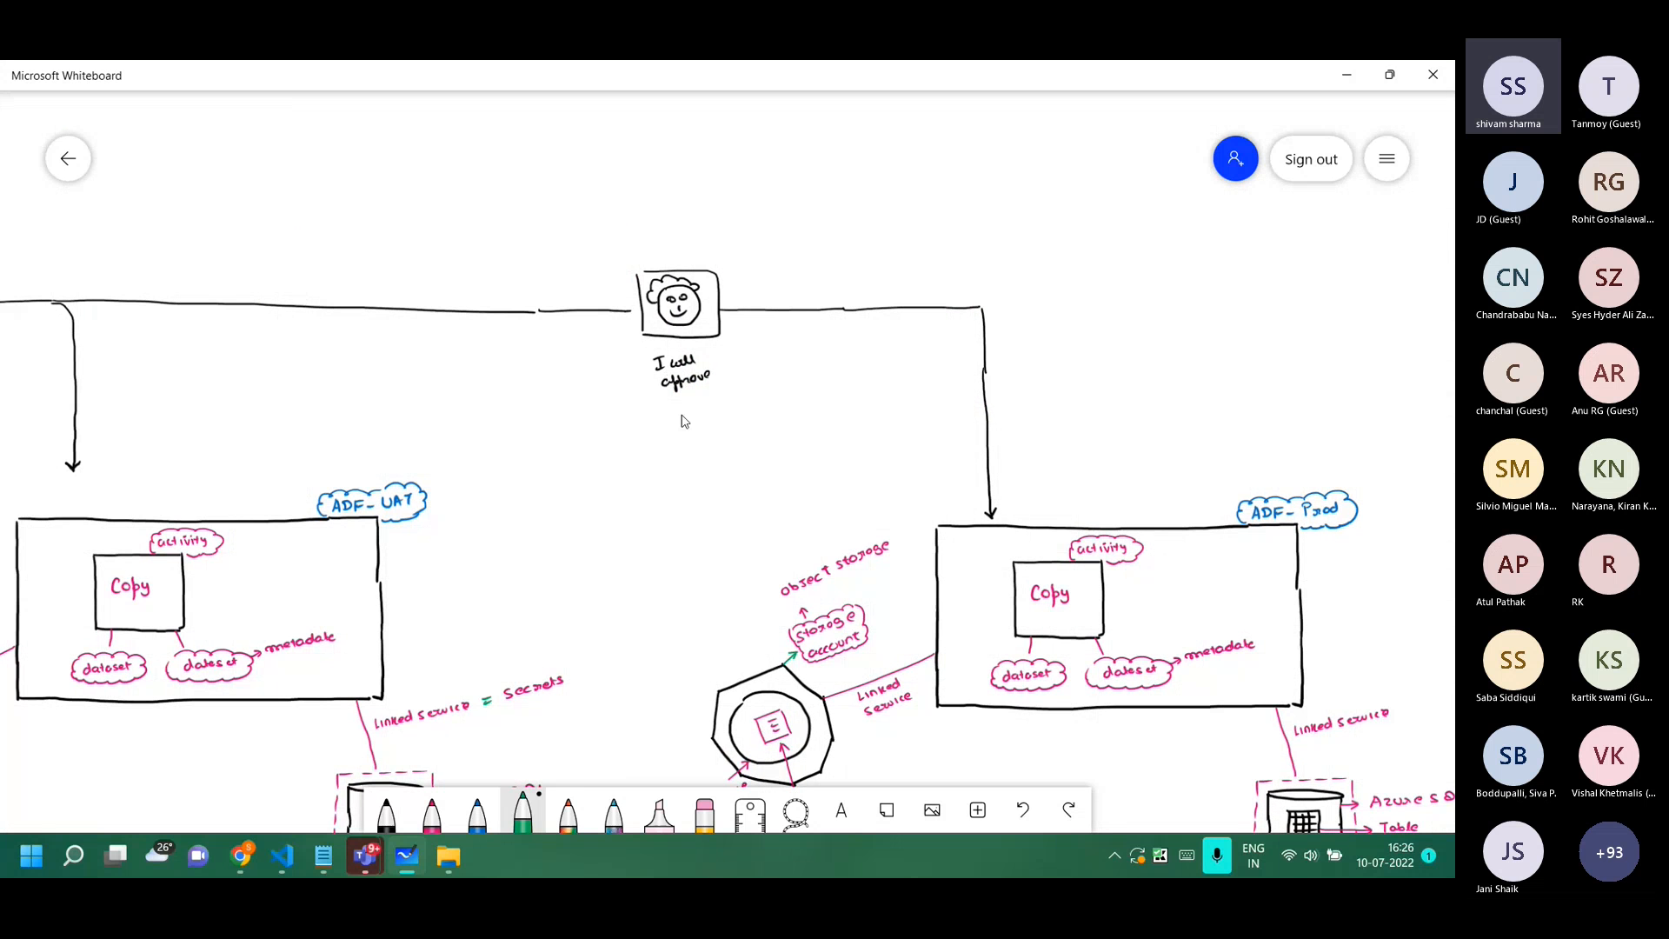
{"action": "scroll", "coordinate": [548, 339], "scroll_direction": "left", "scroll_amount": 10}
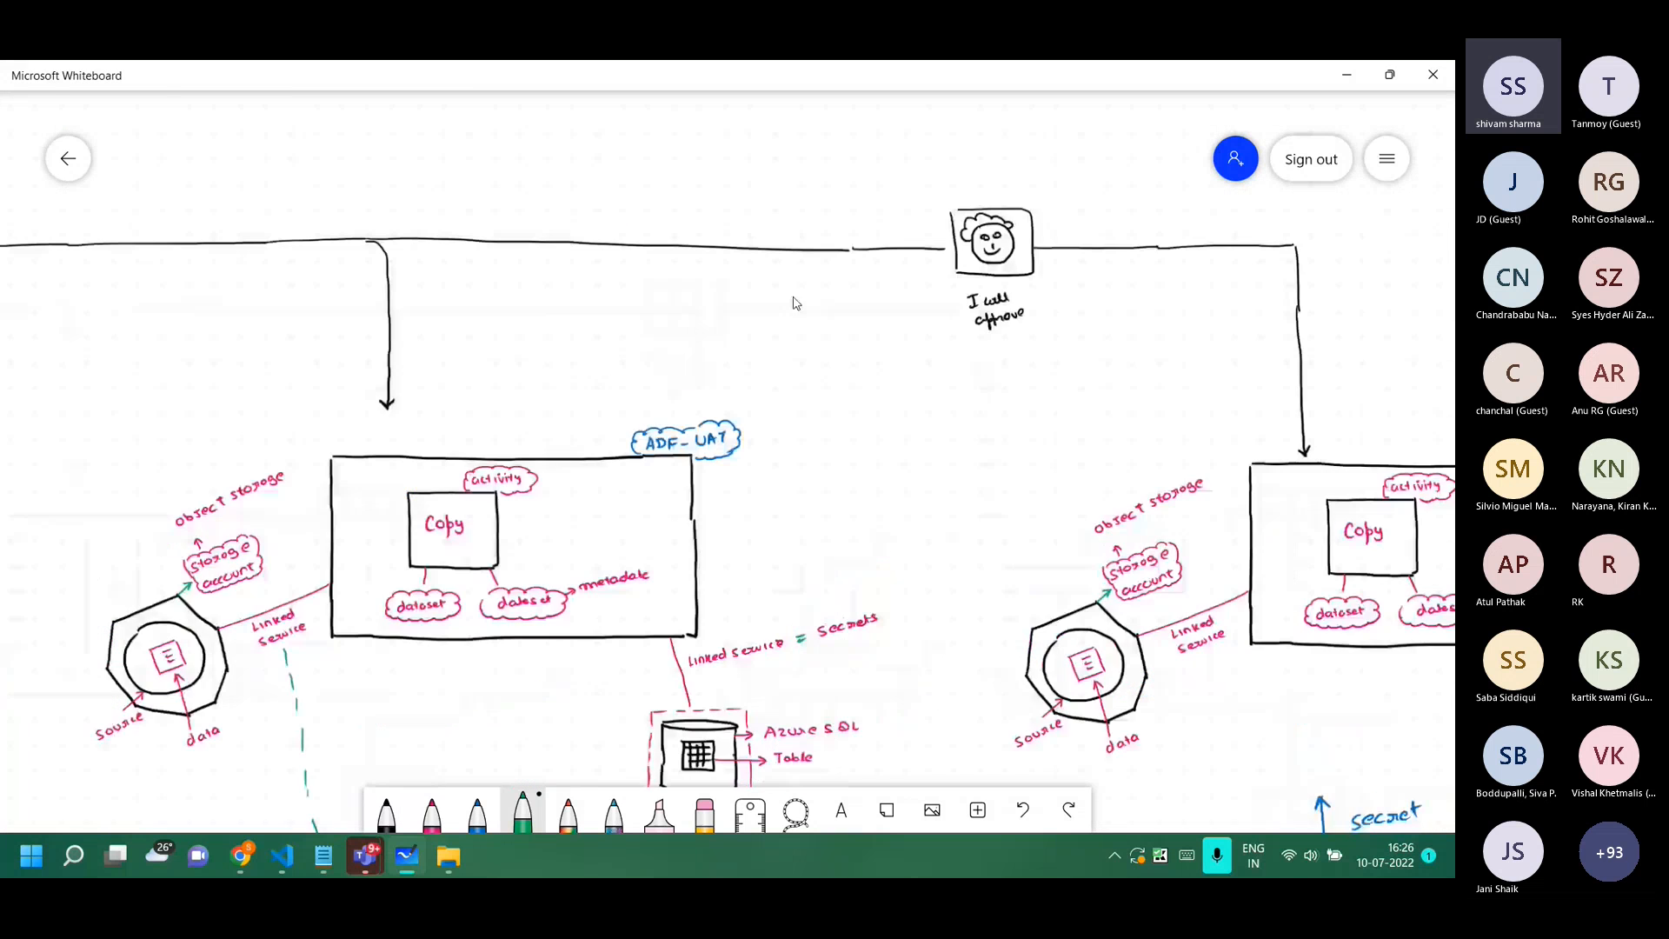
{"action": "scroll", "coordinate": [849, 290], "scroll_direction": "down", "scroll_amount": 3}
{"action": "scroll", "coordinate": [618, 373], "scroll_direction": "left", "scroll_amount": 6}
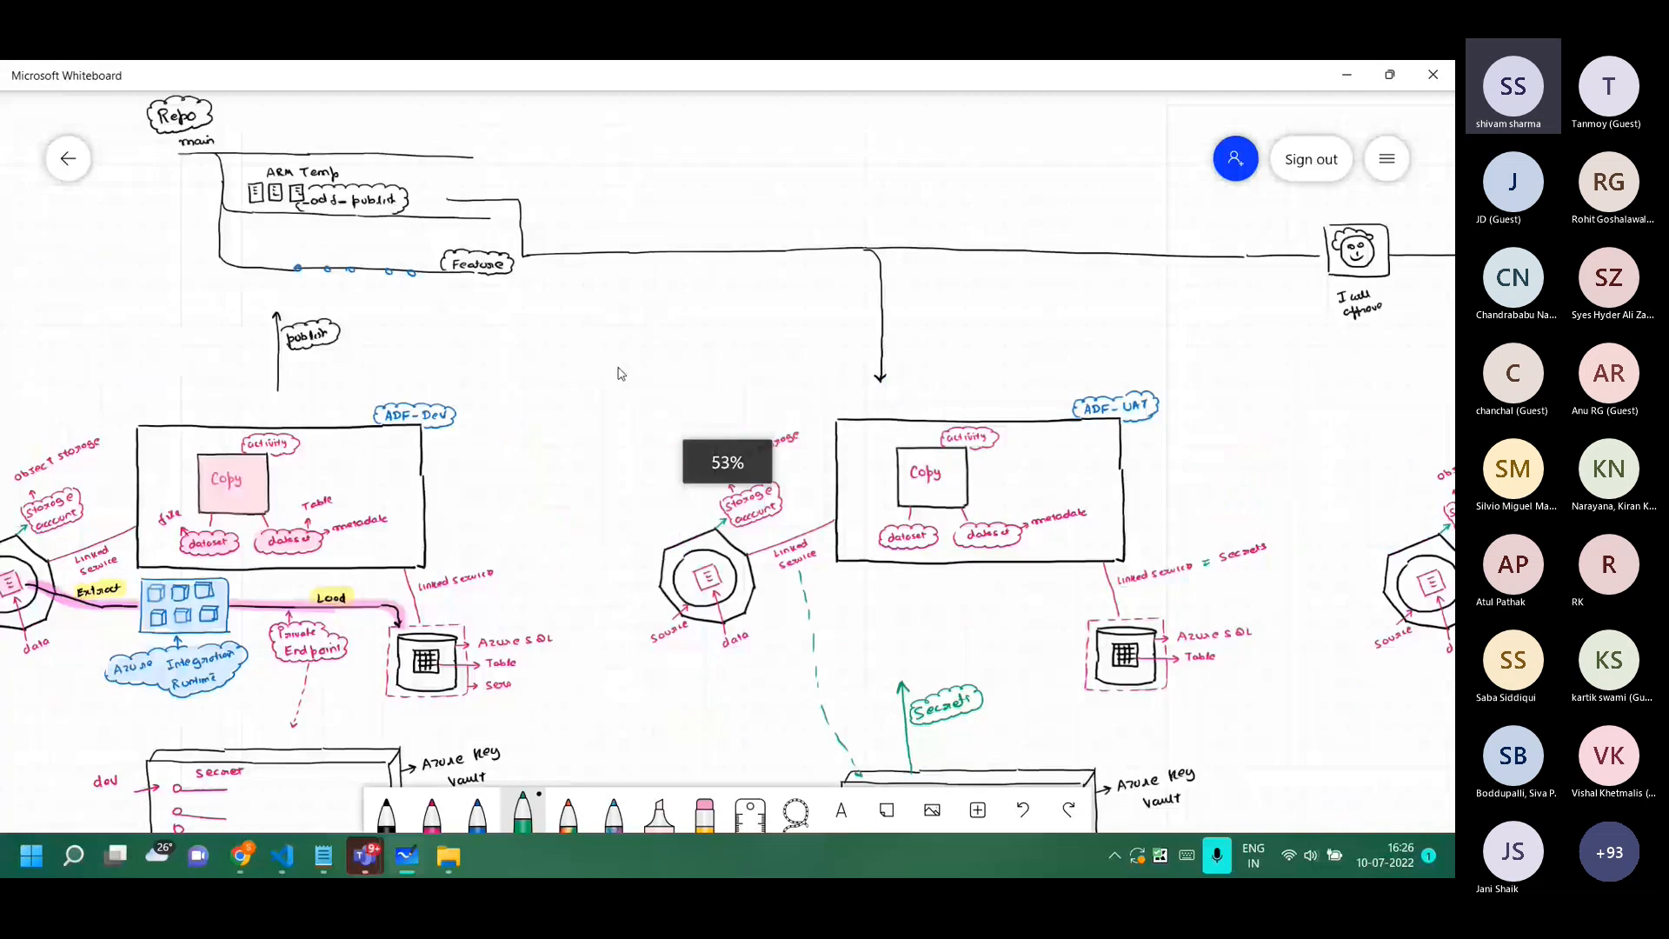
{"action": "scroll", "coordinate": [659, 352], "scroll_direction": "right", "scroll_amount": 2}
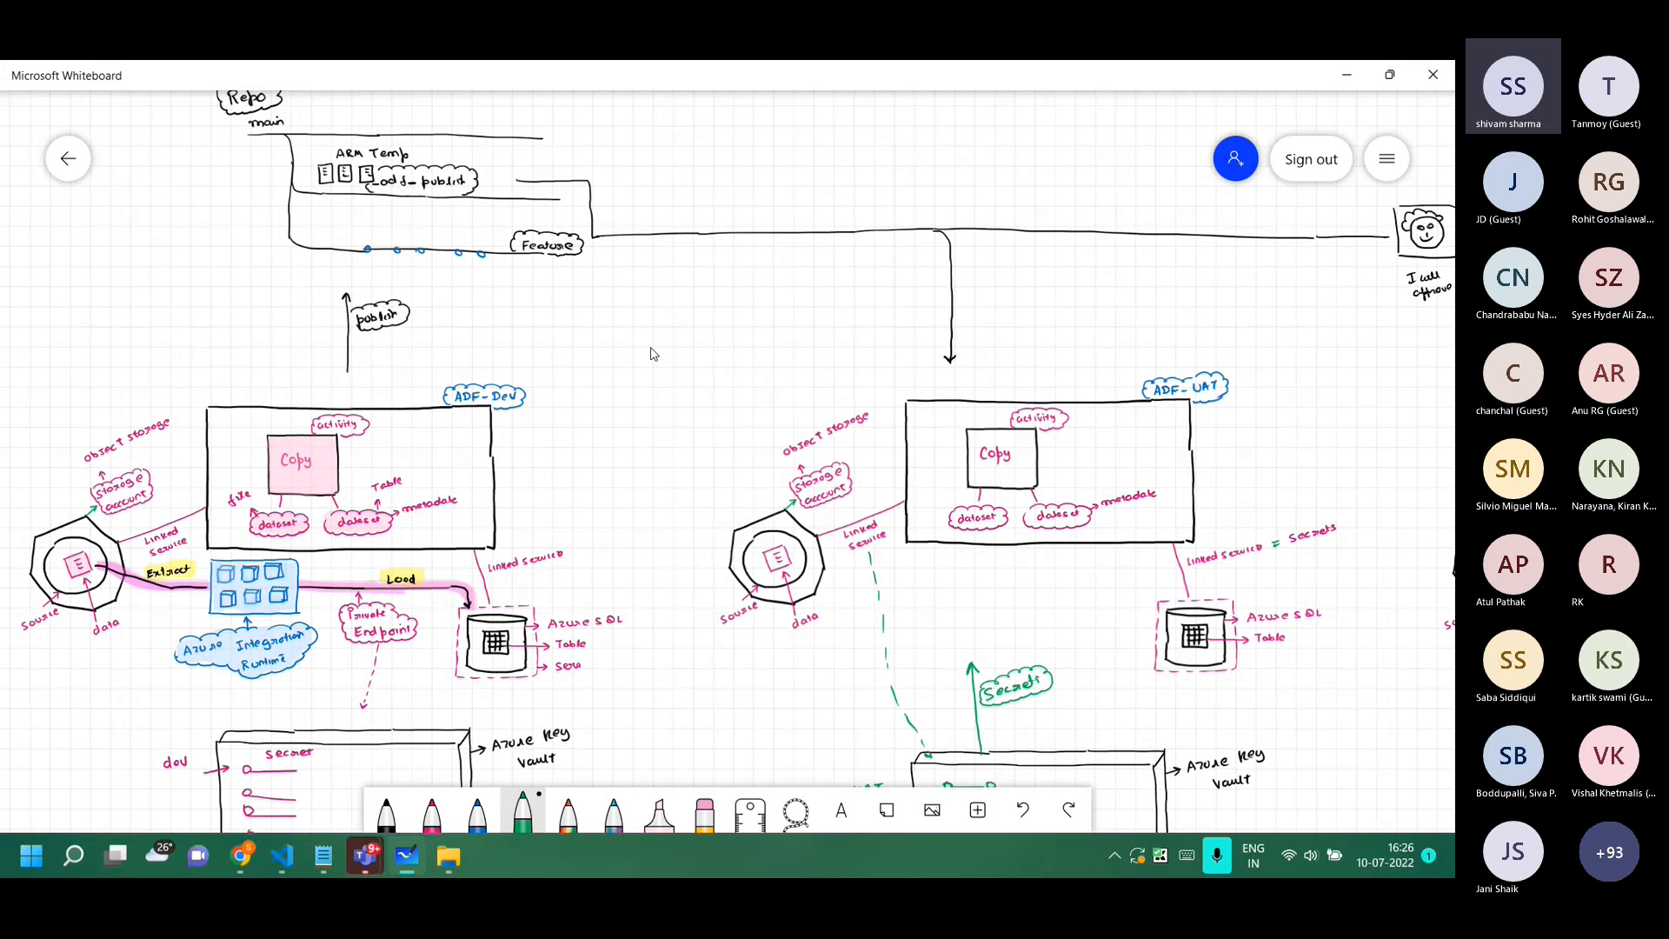
{"action": "scroll", "coordinate": [654, 355], "scroll_direction": "right", "scroll_amount": 1}
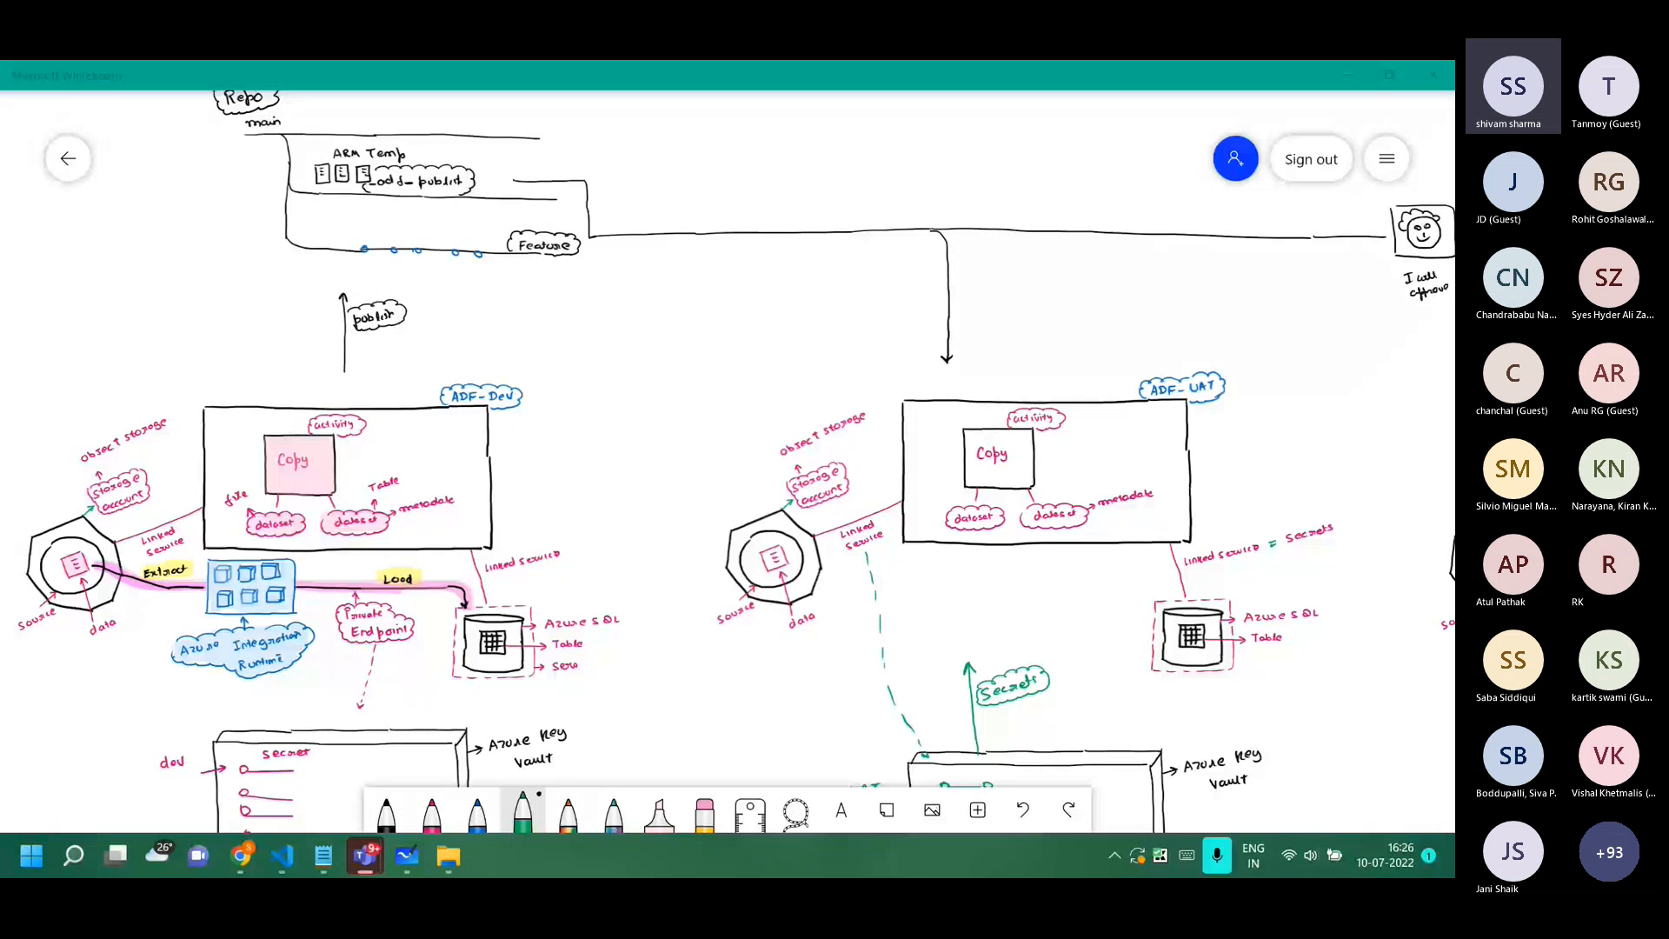
{"action": "left_click_drag", "start_coordinate": [245, 323], "coordinate": [306, 105]}
{"action": "scroll", "coordinate": [332, 244], "scroll_direction": "up", "scroll_amount": 4}
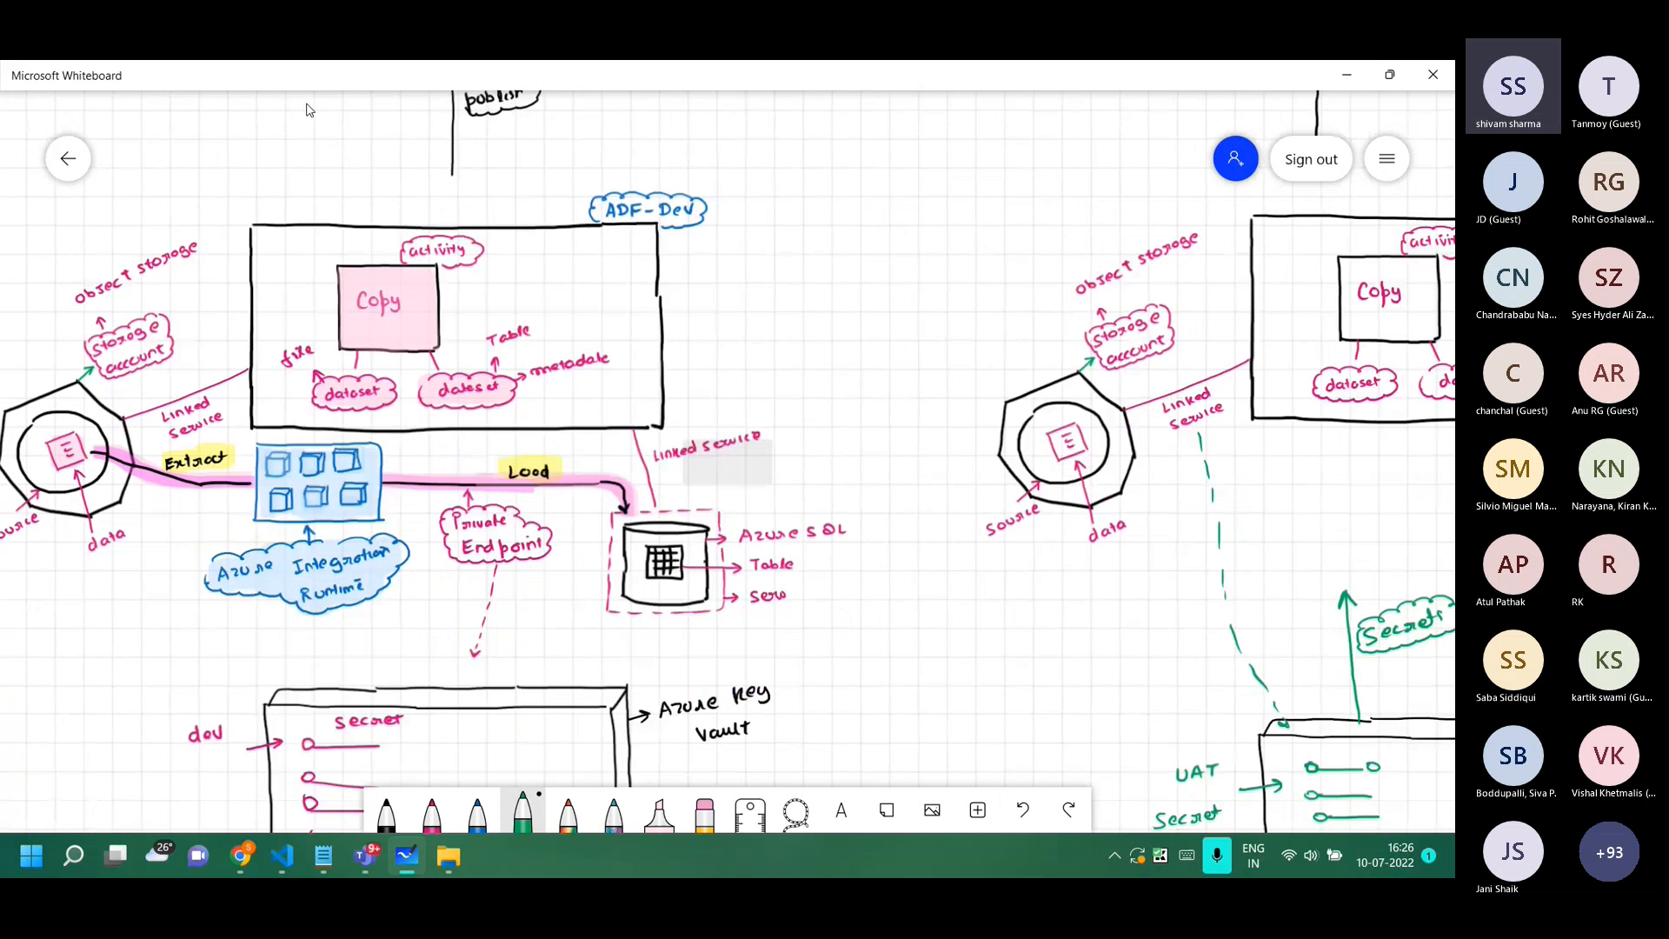
Check the progress of the create-basic-infra.ps1 script in the Visual Studio Code terminal and return to the whiteboard's Dev area.
{"action": "left_click", "coordinate": [285, 861]}
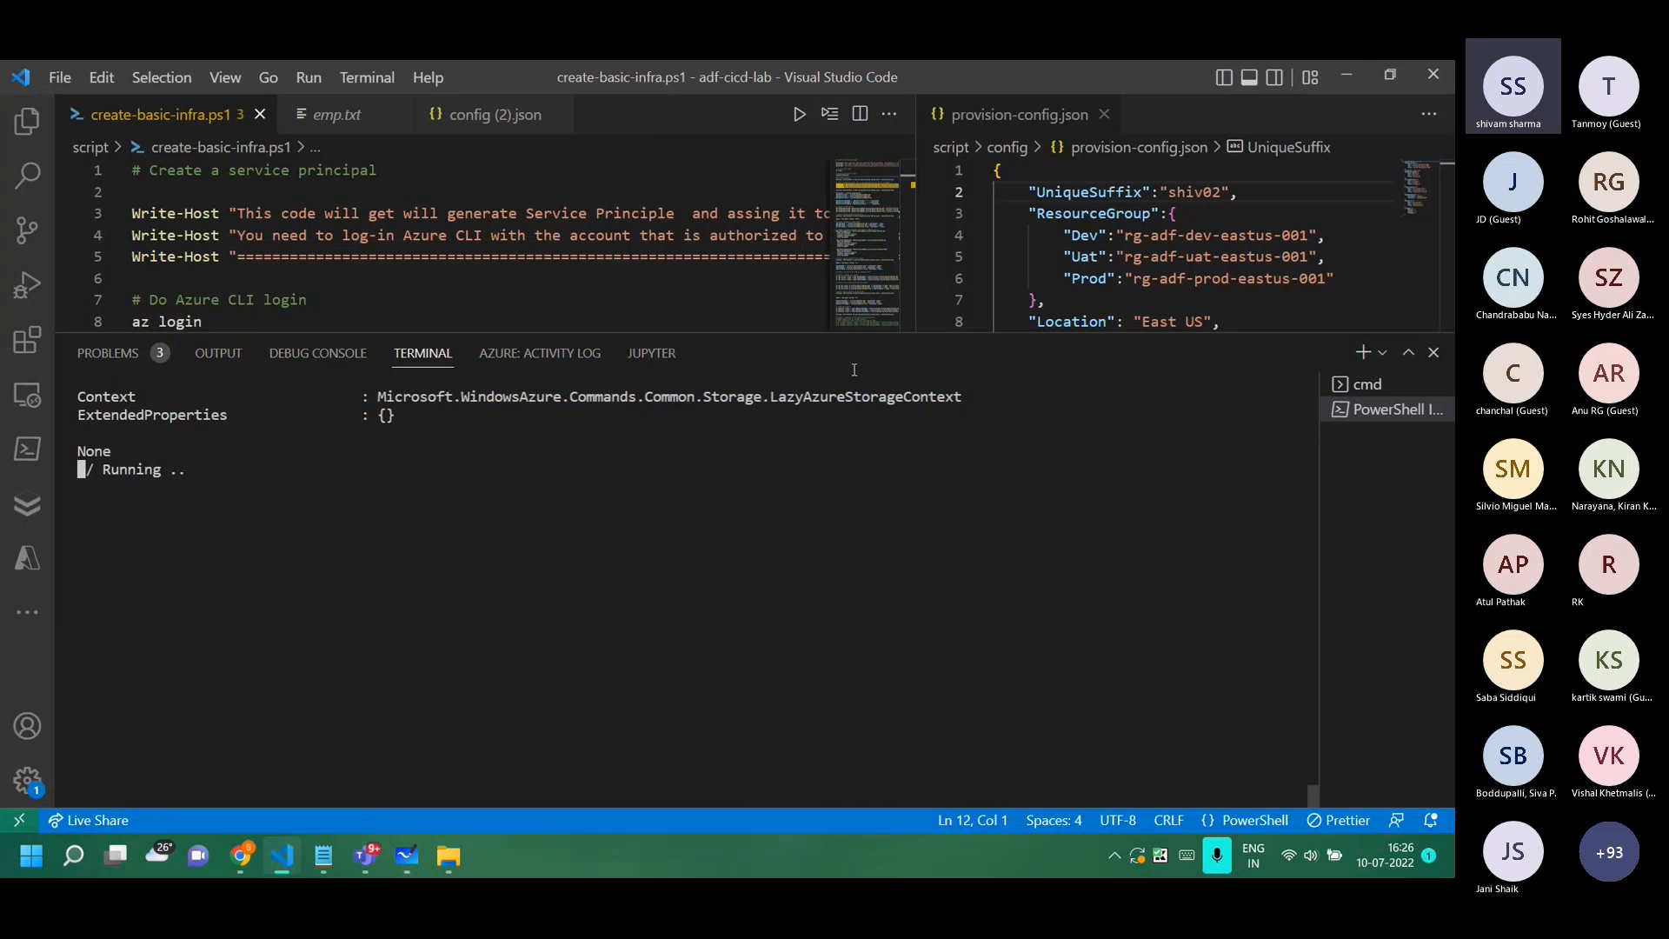
{"action": "left_click", "coordinate": [1345, 77]}
{"action": "mouse_move", "coordinate": [972, 372]}
{"action": "left_mouse_down"}
{"action": "mouse_move", "coordinate": [1025, 514]}
{"action": "mouse_move", "coordinate": [1018, 570]}
{"action": "left_mouse_up"}
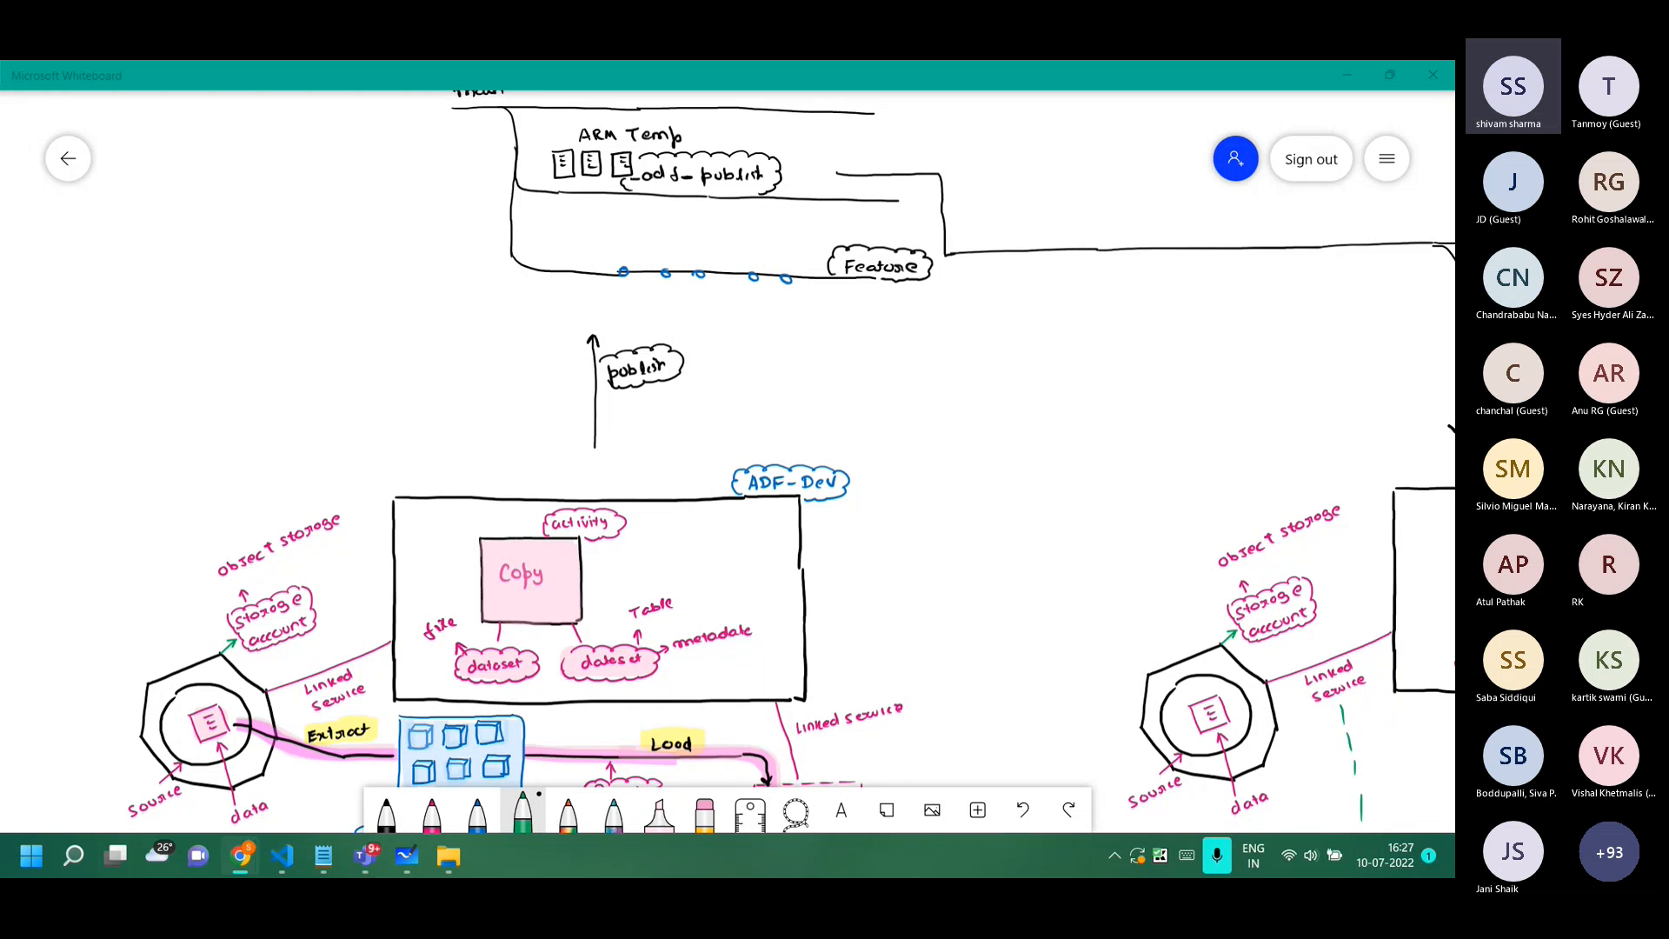
Switch to Chrome with the Azure Data Factory continuous integration and delivery article, maximize the window and select the page address.
{"action": "left_click_drag", "start_coordinate": [1454, 63], "coordinate": [518, 162]}
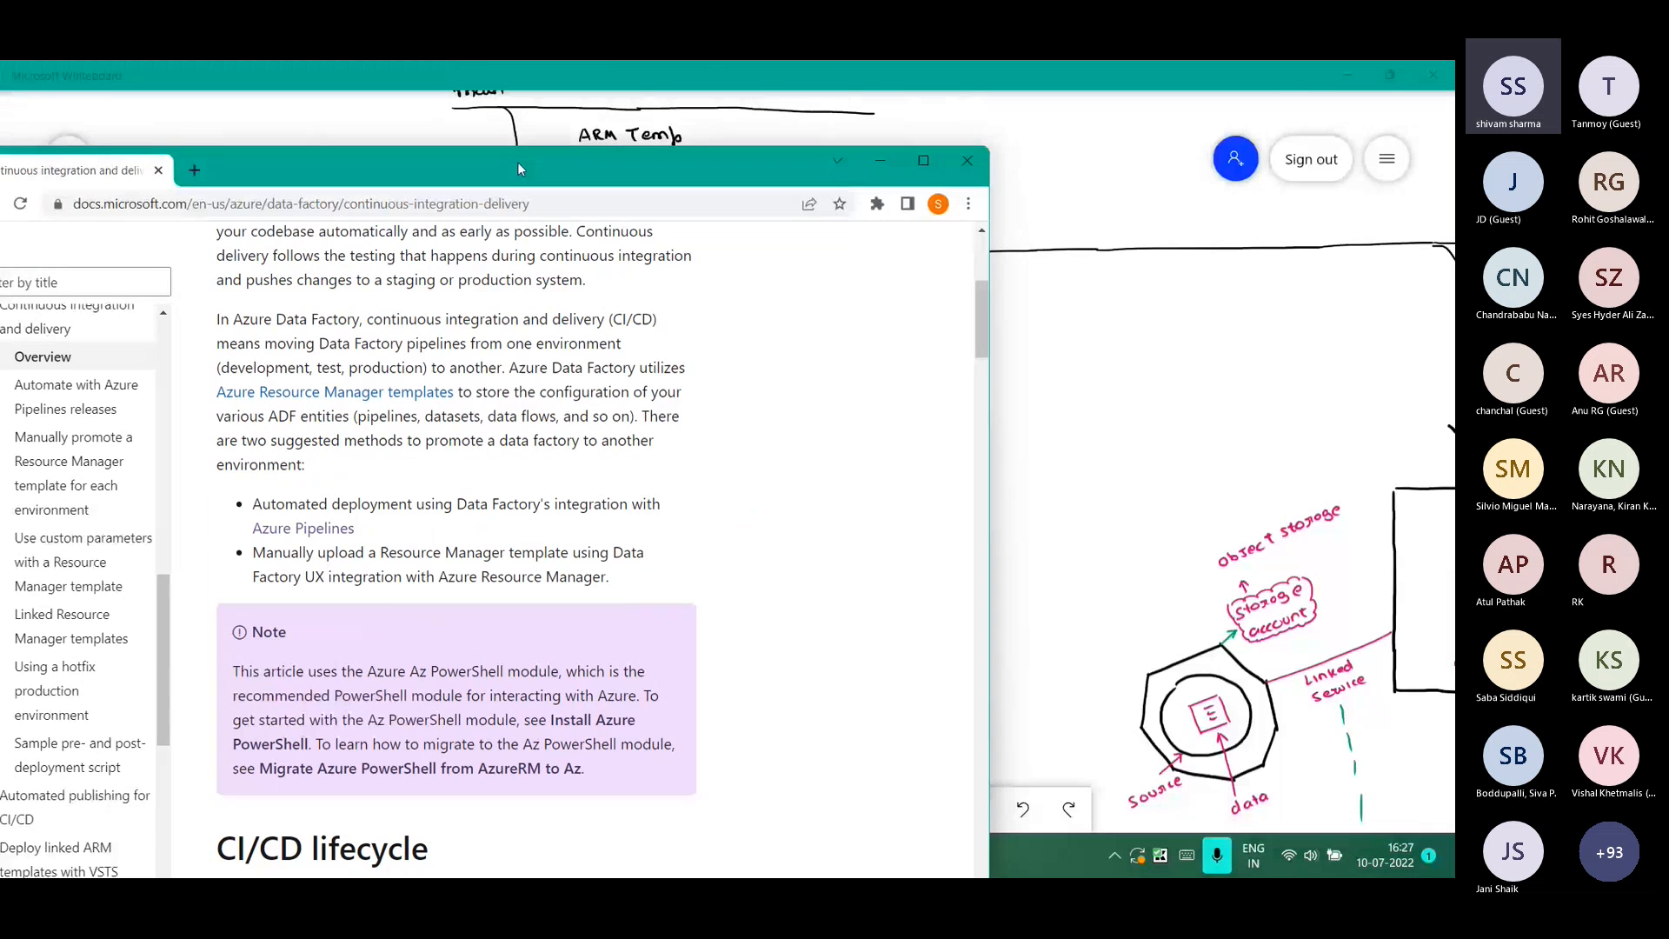
{"action": "double_click", "coordinate": [518, 161]}
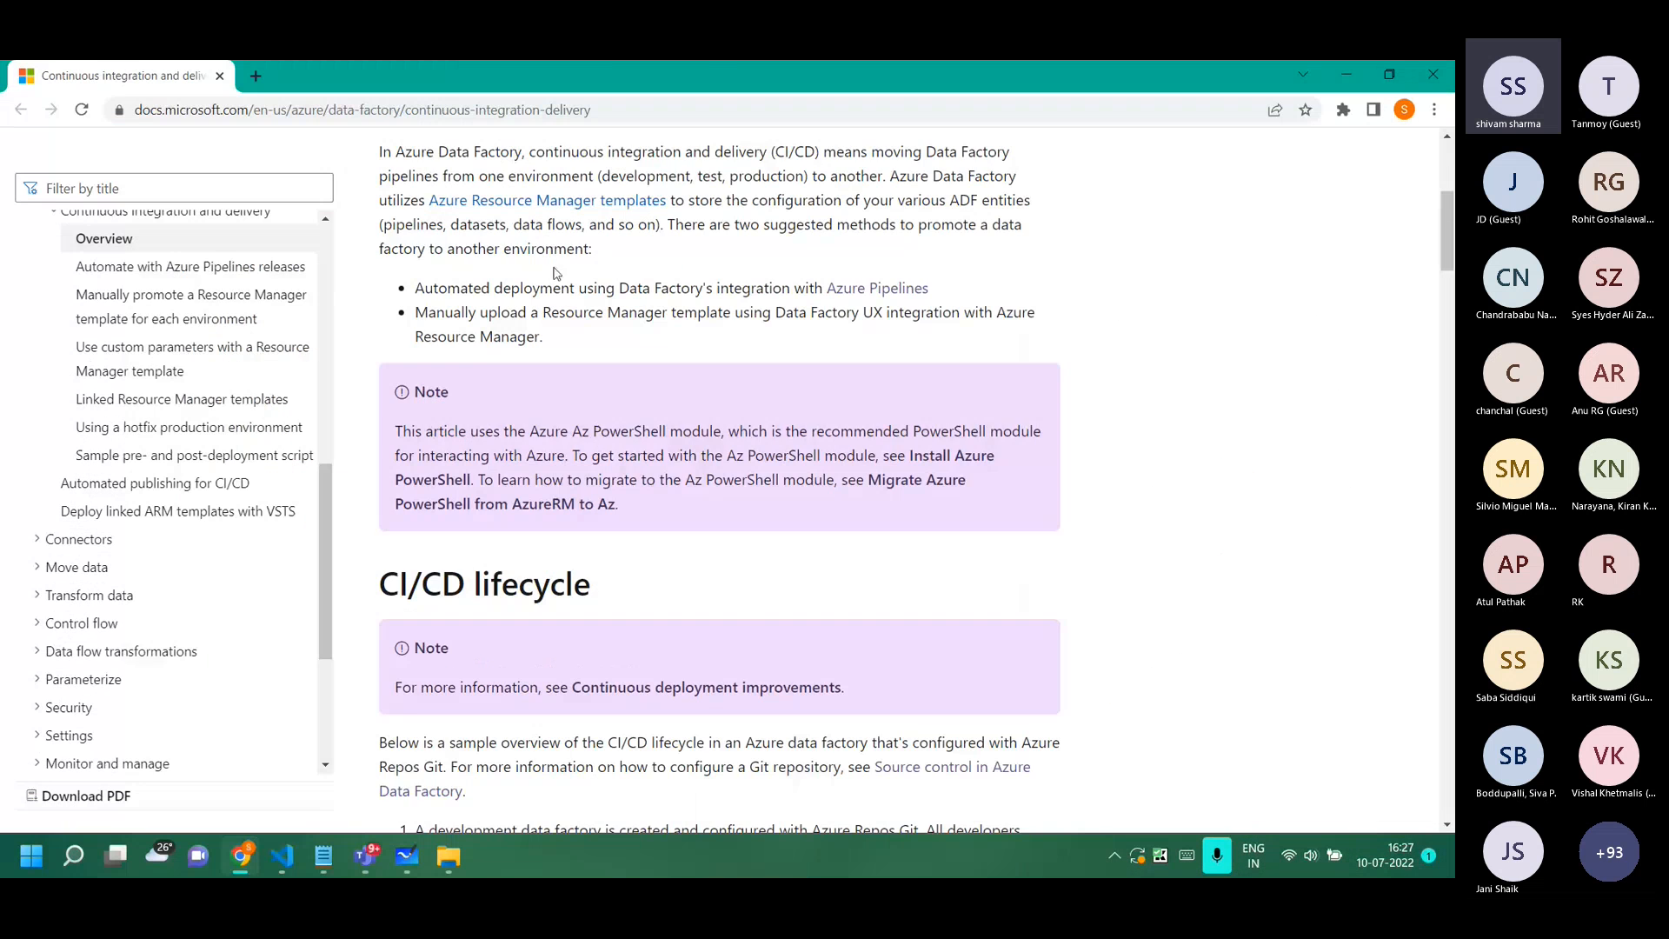
{"action": "left_click", "coordinate": [533, 120]}
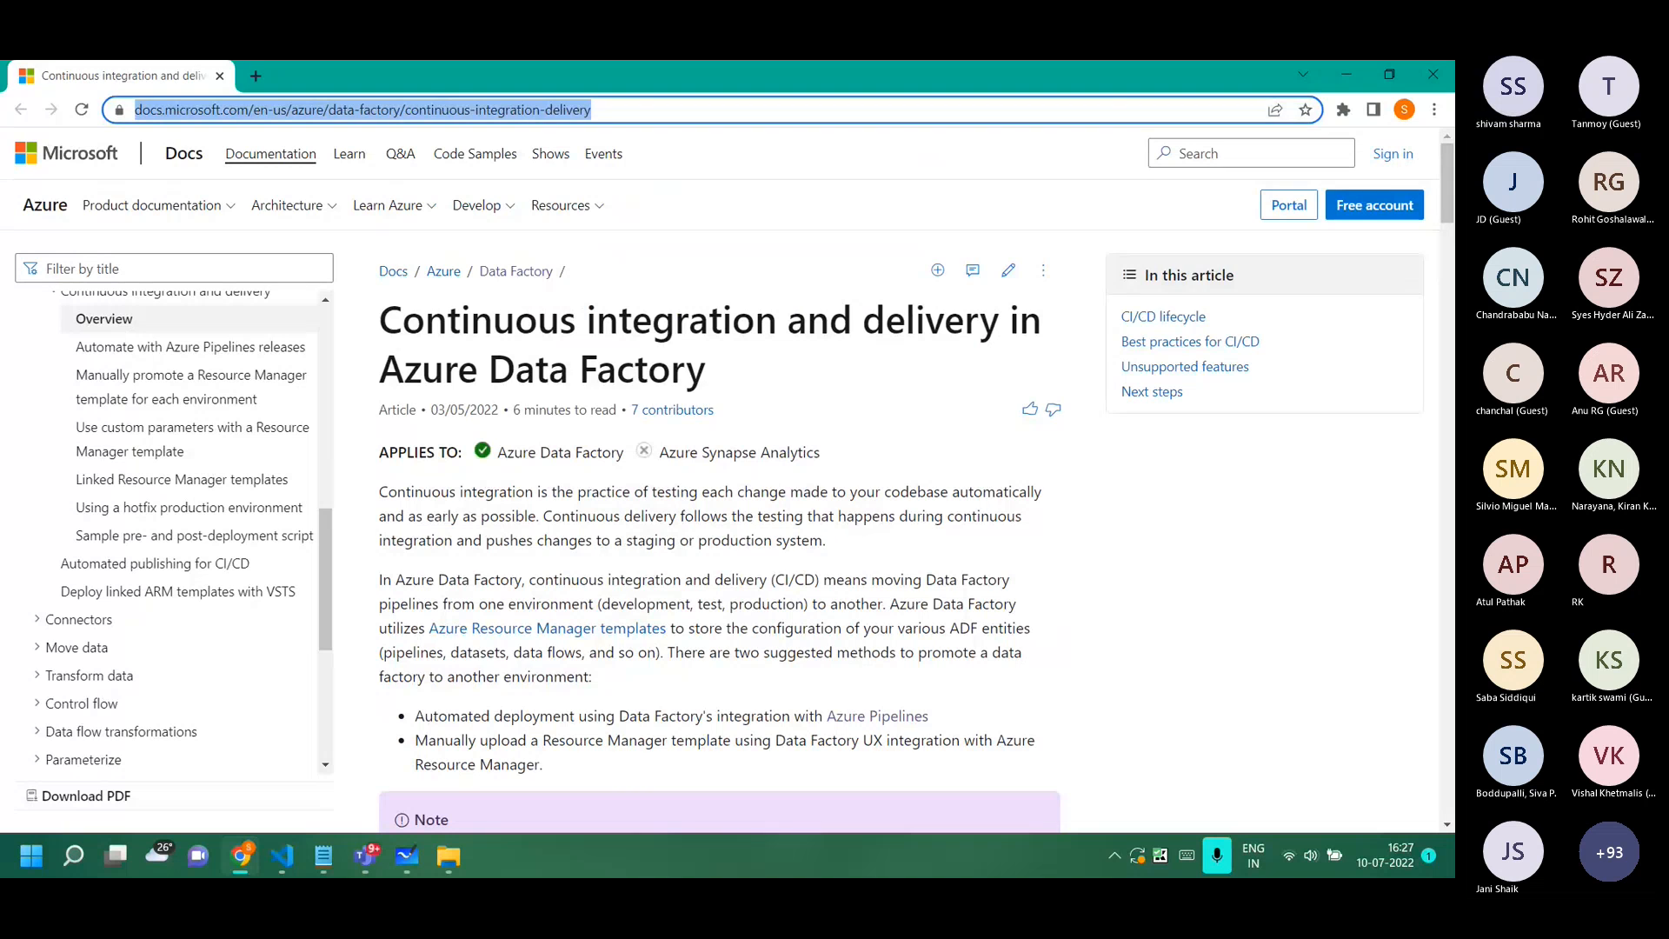
{"action": "key", "text": "alt+Tab"}
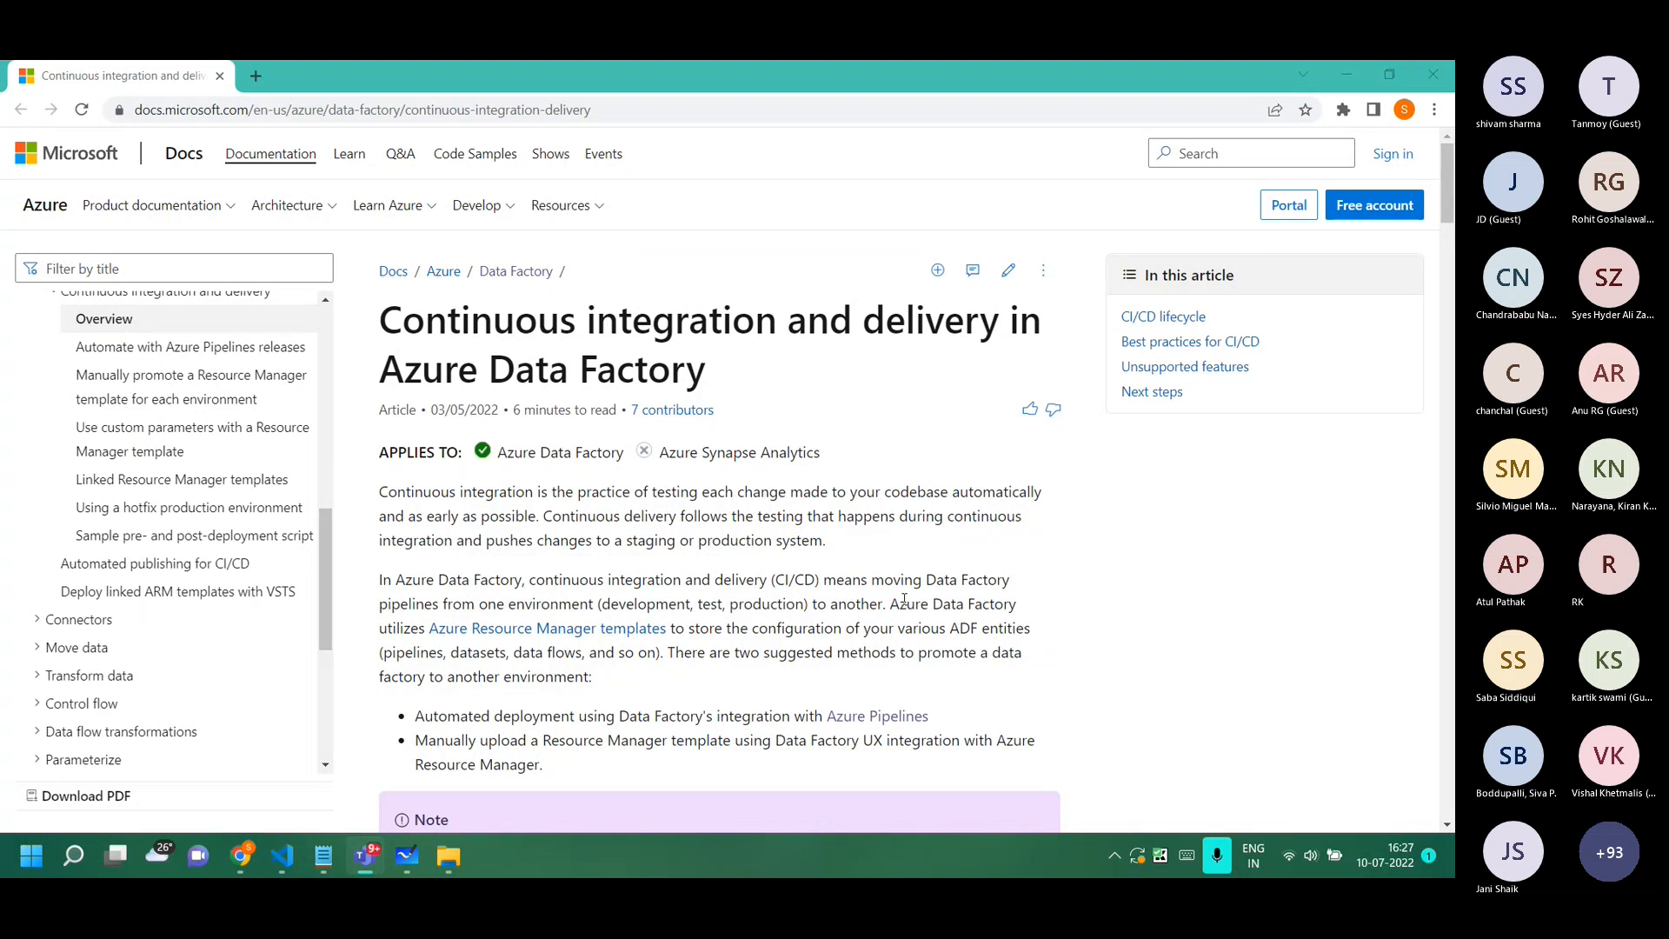
Read through the article's CI/CD lifecycle steps and release diagram down to the Best practices for CI/CD section.
{"action": "scroll", "coordinate": [904, 600], "scroll_direction": "up", "scroll_amount": 2}
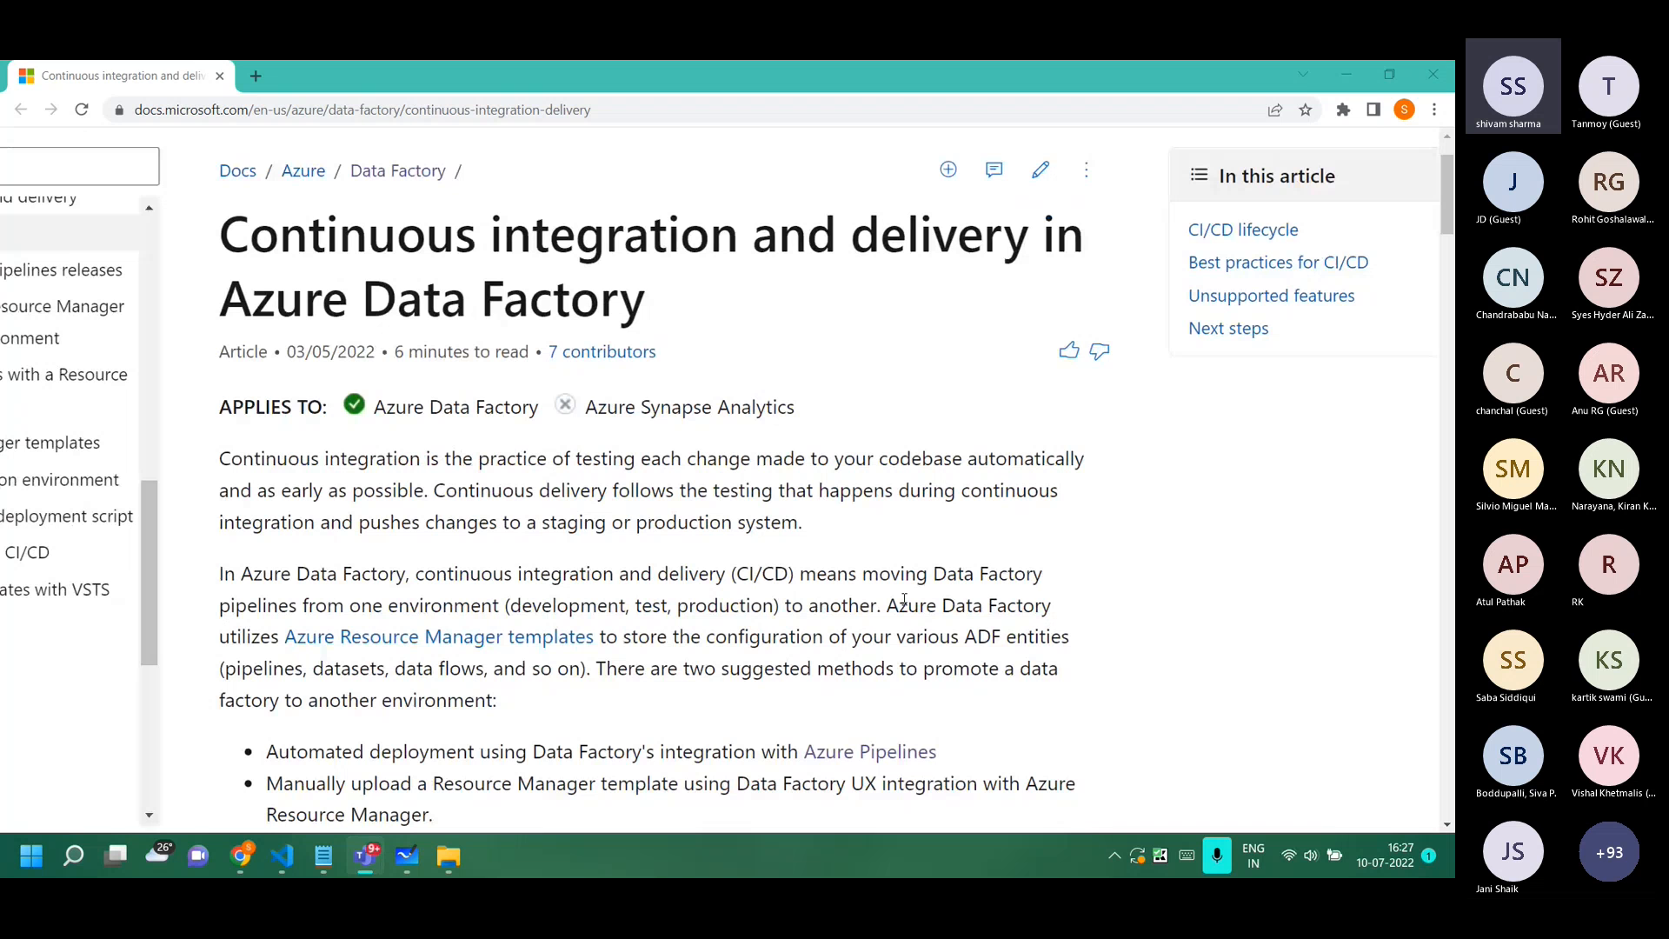
{"action": "scroll", "coordinate": [905, 600], "scroll_direction": "down", "scroll_amount": 10}
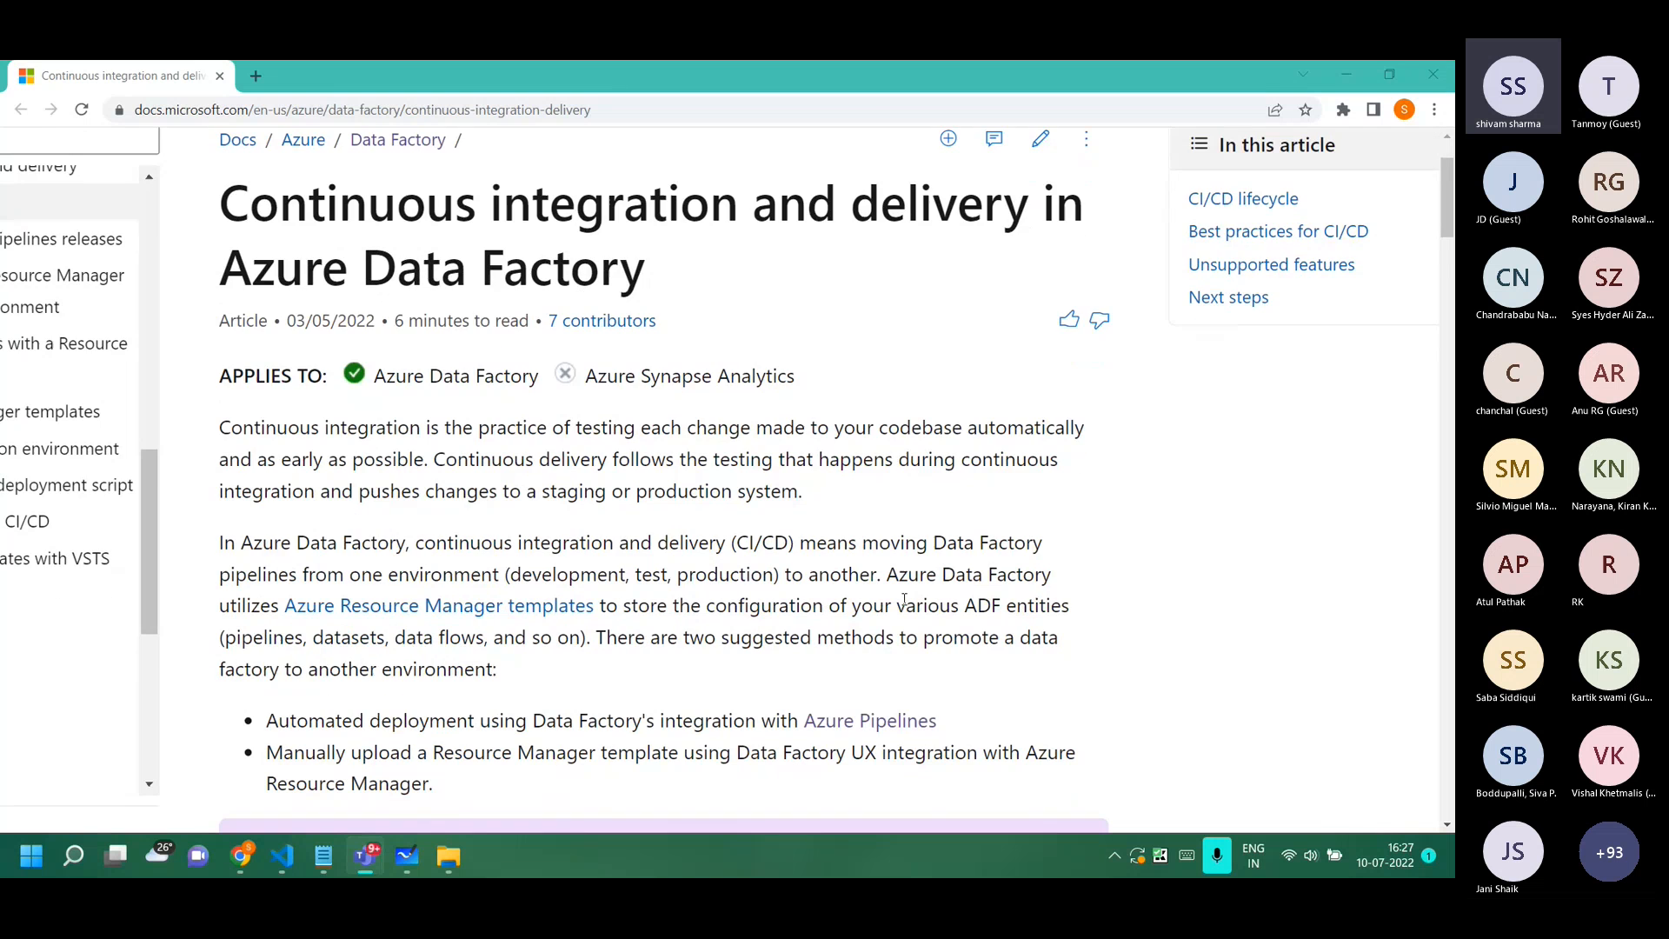
{"action": "scroll", "coordinate": [904, 600], "scroll_direction": "down", "scroll_amount": 4}
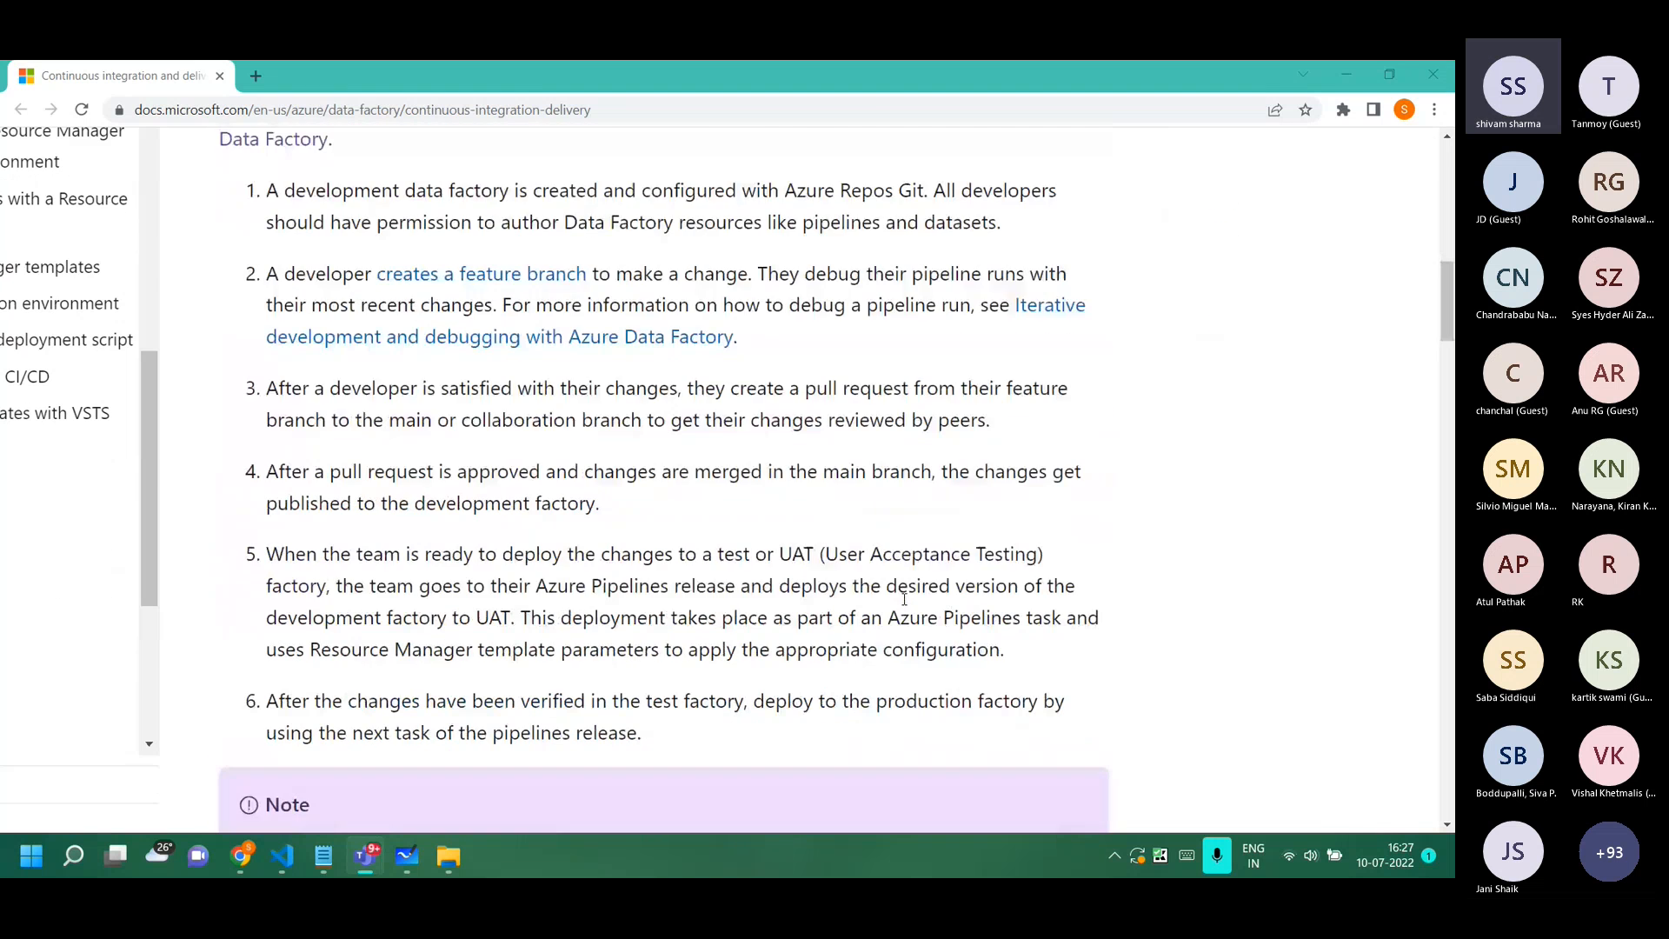
{"action": "scroll", "coordinate": [904, 600], "scroll_direction": "down", "scroll_amount": 15}
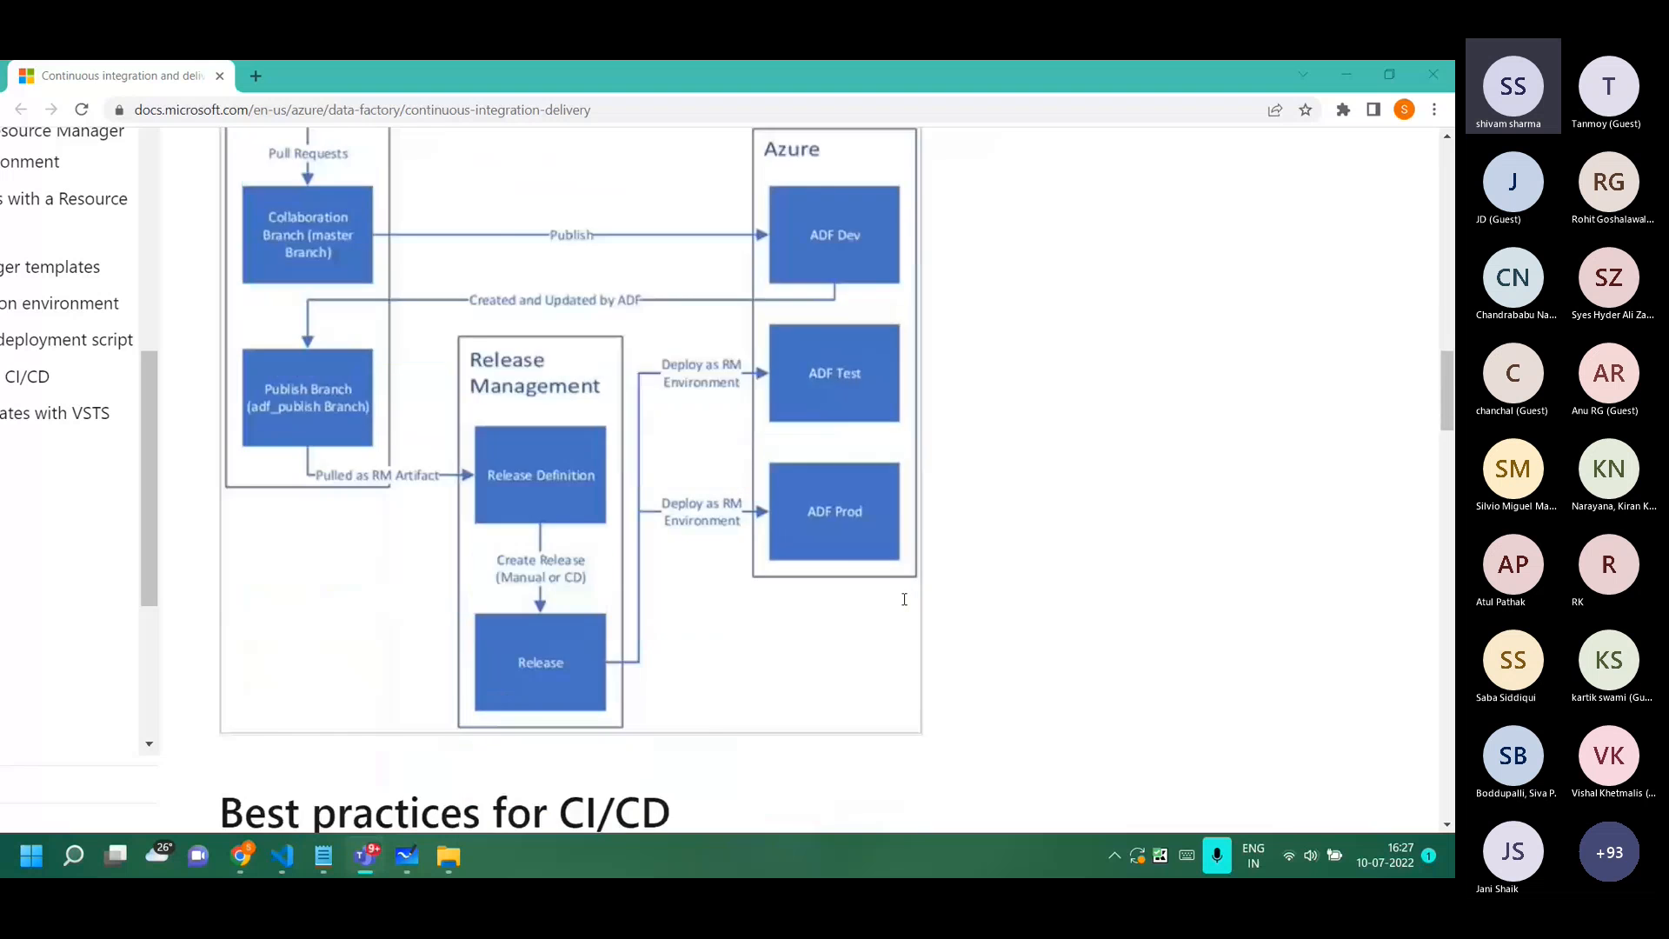
{"action": "scroll", "coordinate": [905, 600], "scroll_direction": "down", "scroll_amount": 3}
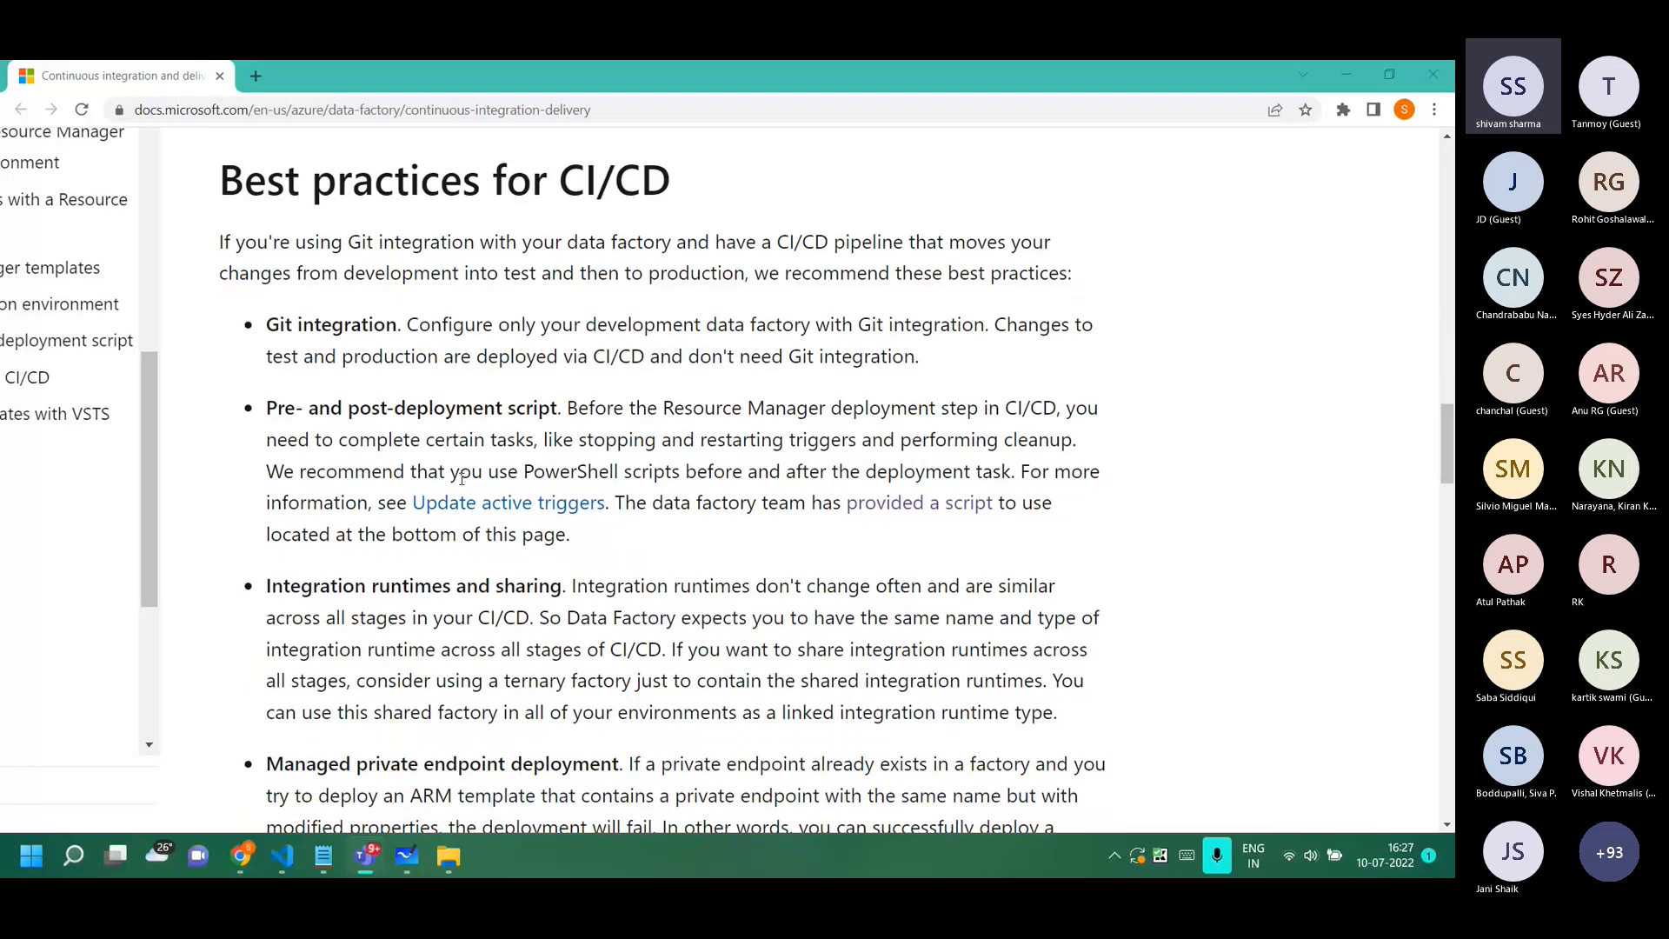
Examine the best practices, highlighting "Git integration", "Pre- and post-deployment script" and the same-name-and-type rule for integration runtimes.
{"action": "left_click_drag", "start_coordinate": [404, 320], "coordinate": [240, 325]}
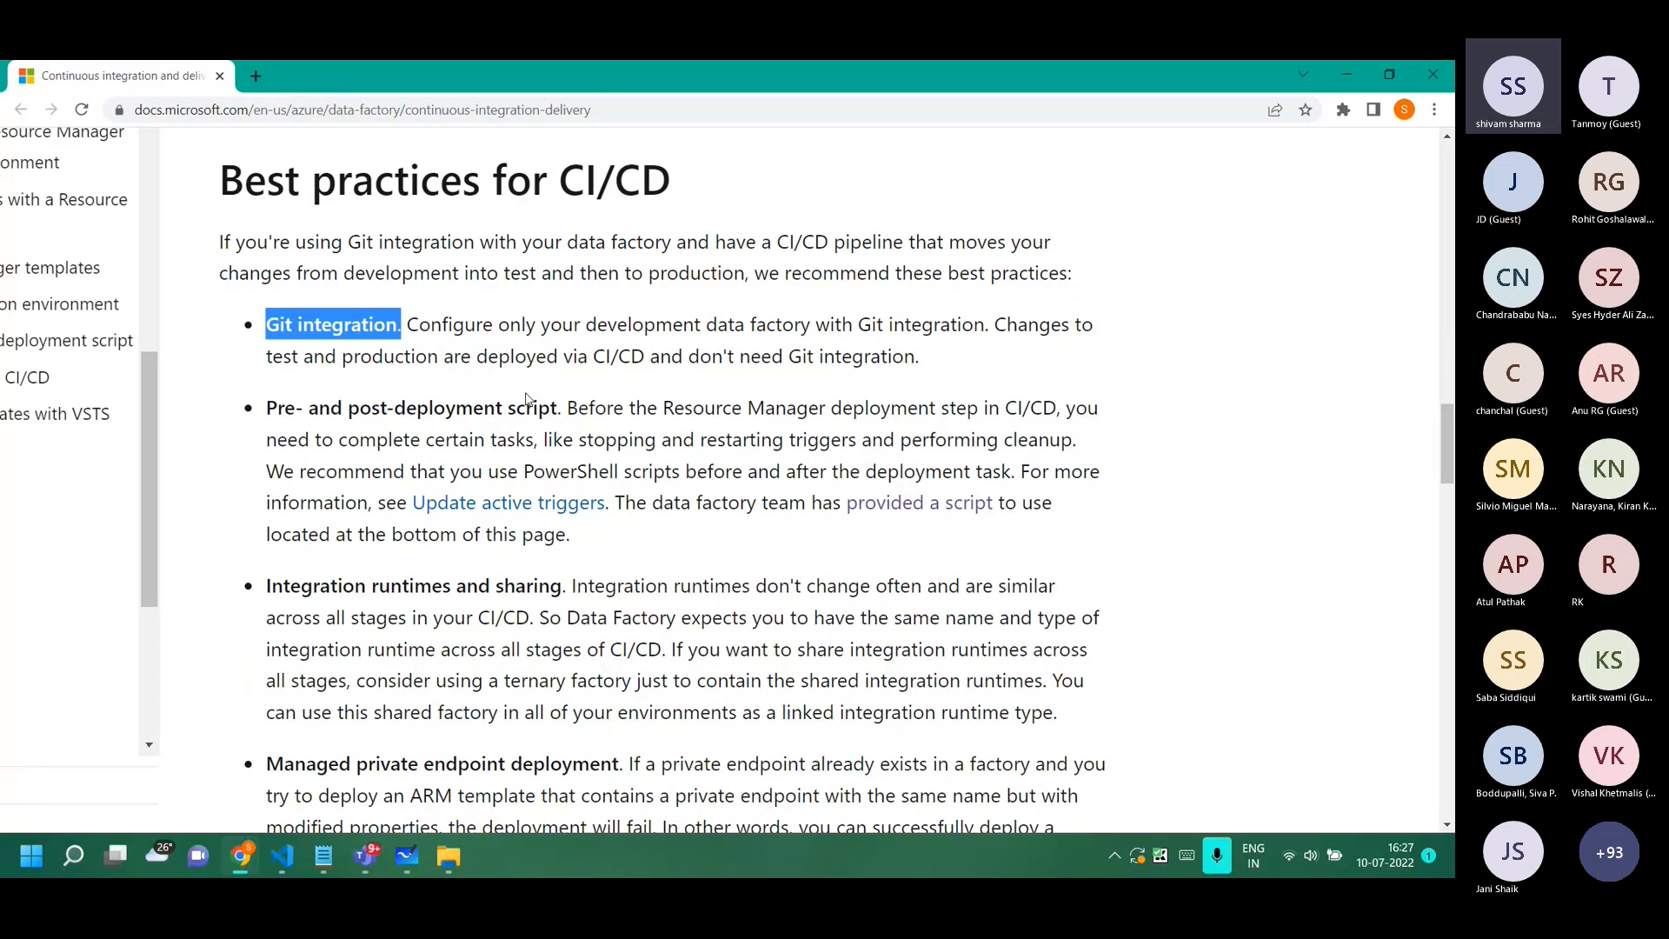
{"action": "left_click_drag", "start_coordinate": [560, 407], "coordinate": [261, 418]}
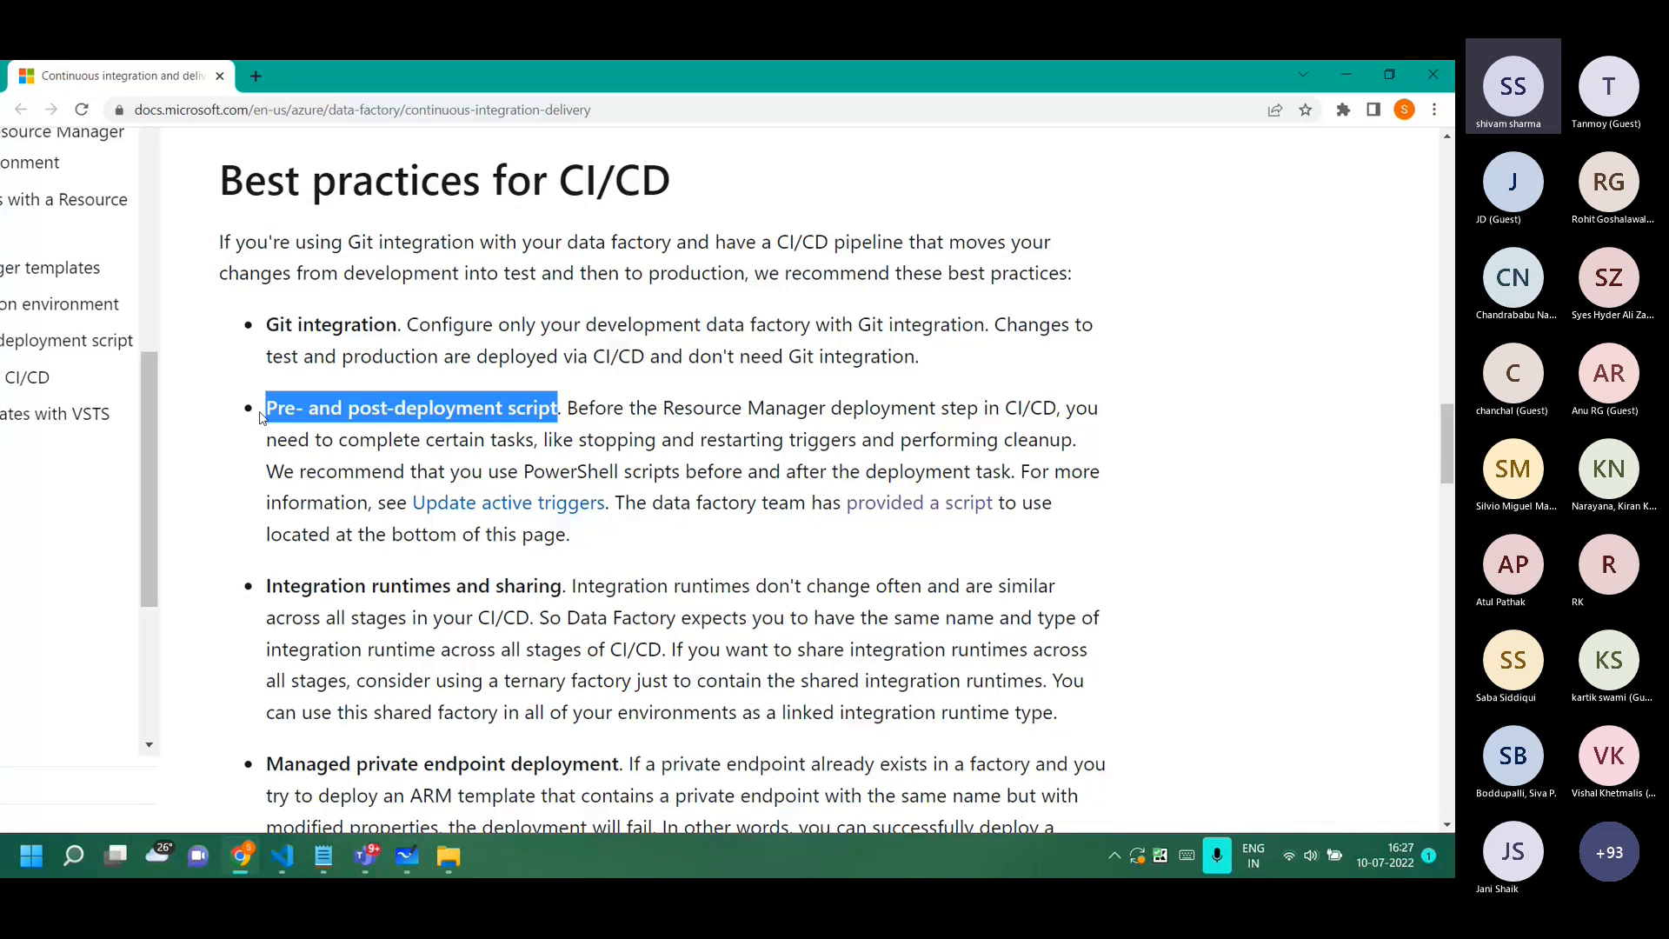
{"action": "scroll", "coordinate": [261, 417], "scroll_direction": "down", "scroll_amount": 2}
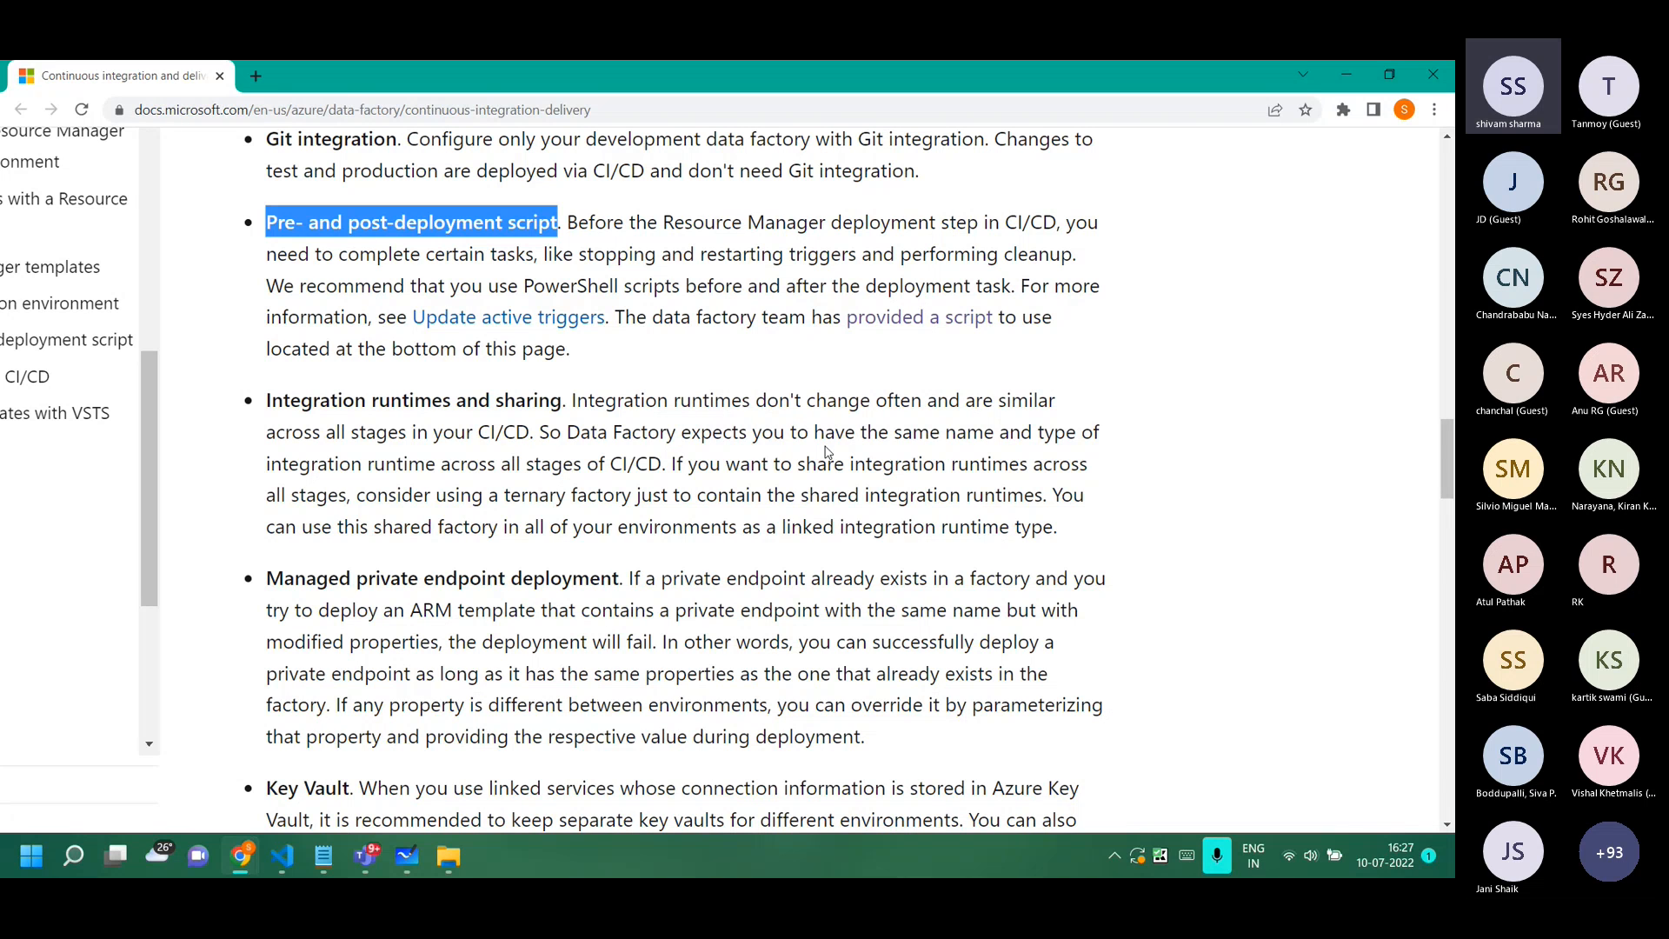
{"action": "left_click_drag", "start_coordinate": [681, 432], "coordinate": [668, 467]}
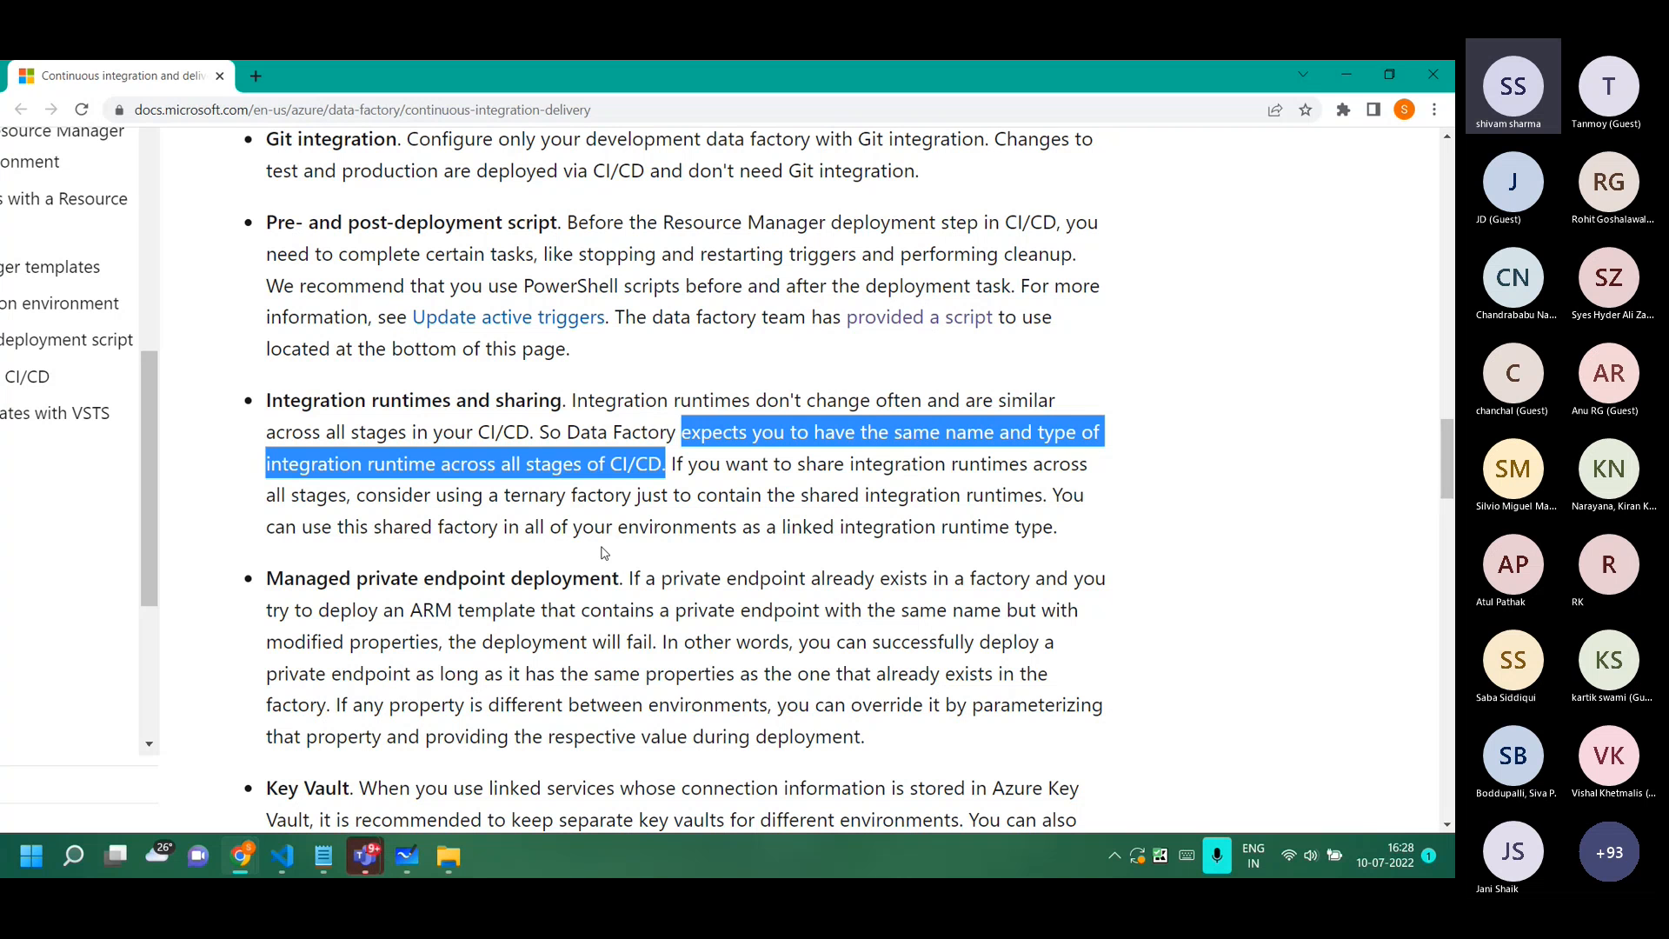
{"action": "scroll", "coordinate": [604, 553], "scroll_direction": "down", "scroll_amount": 1}
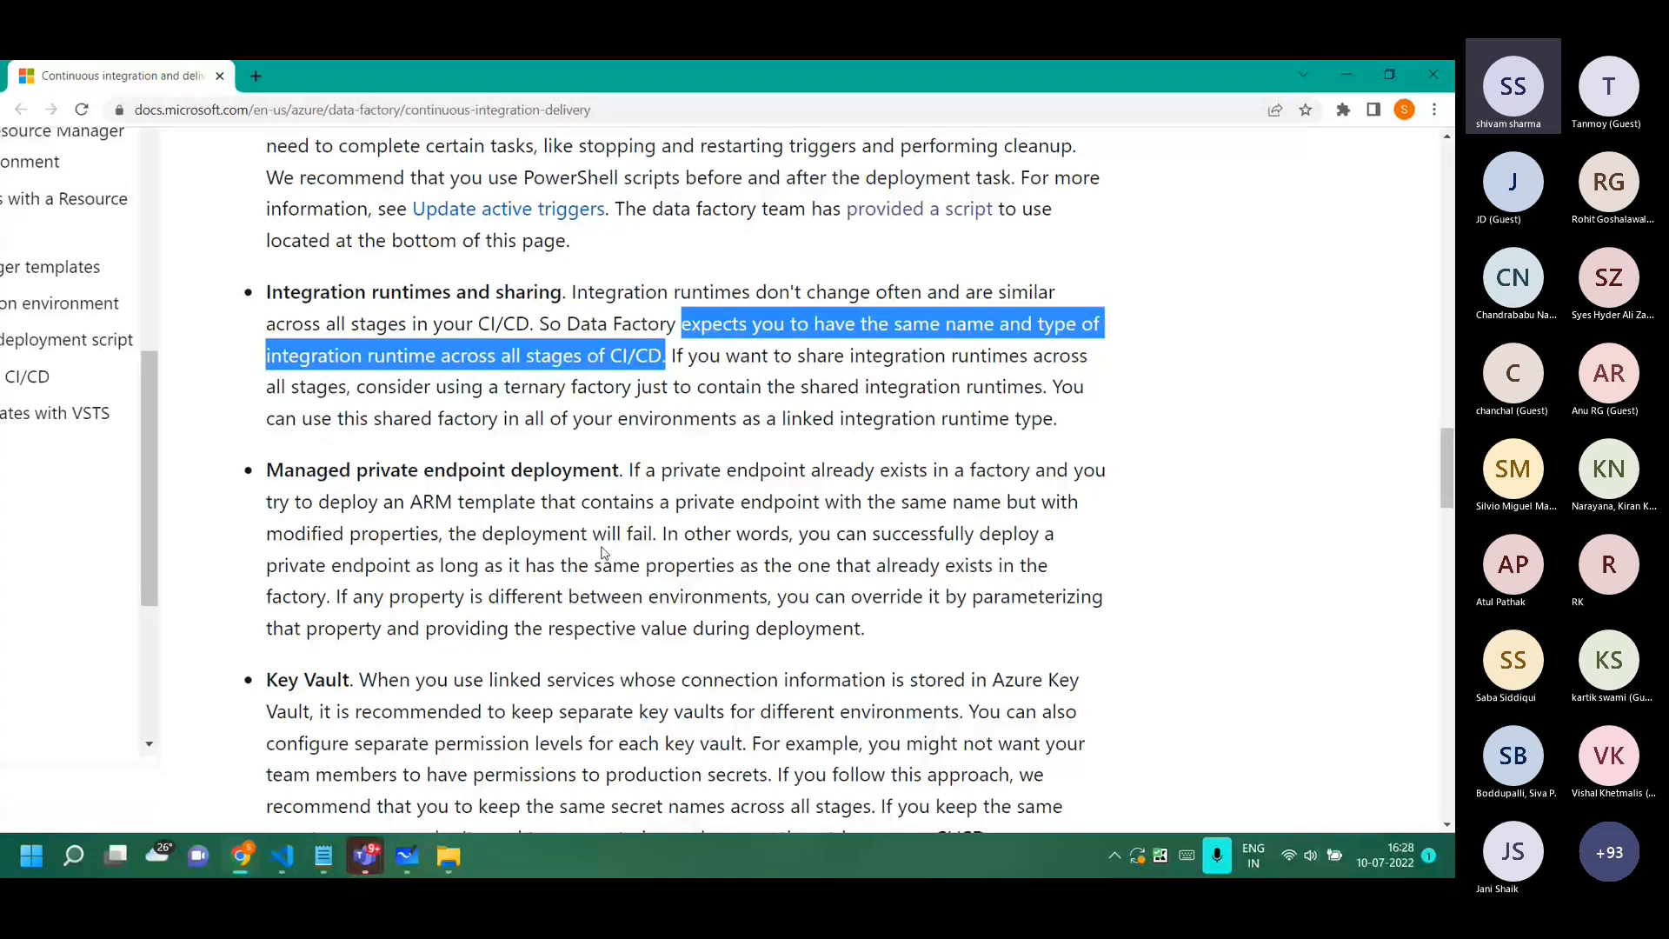
{"action": "scroll", "coordinate": [603, 553], "scroll_direction": "down", "scroll_amount": 1}
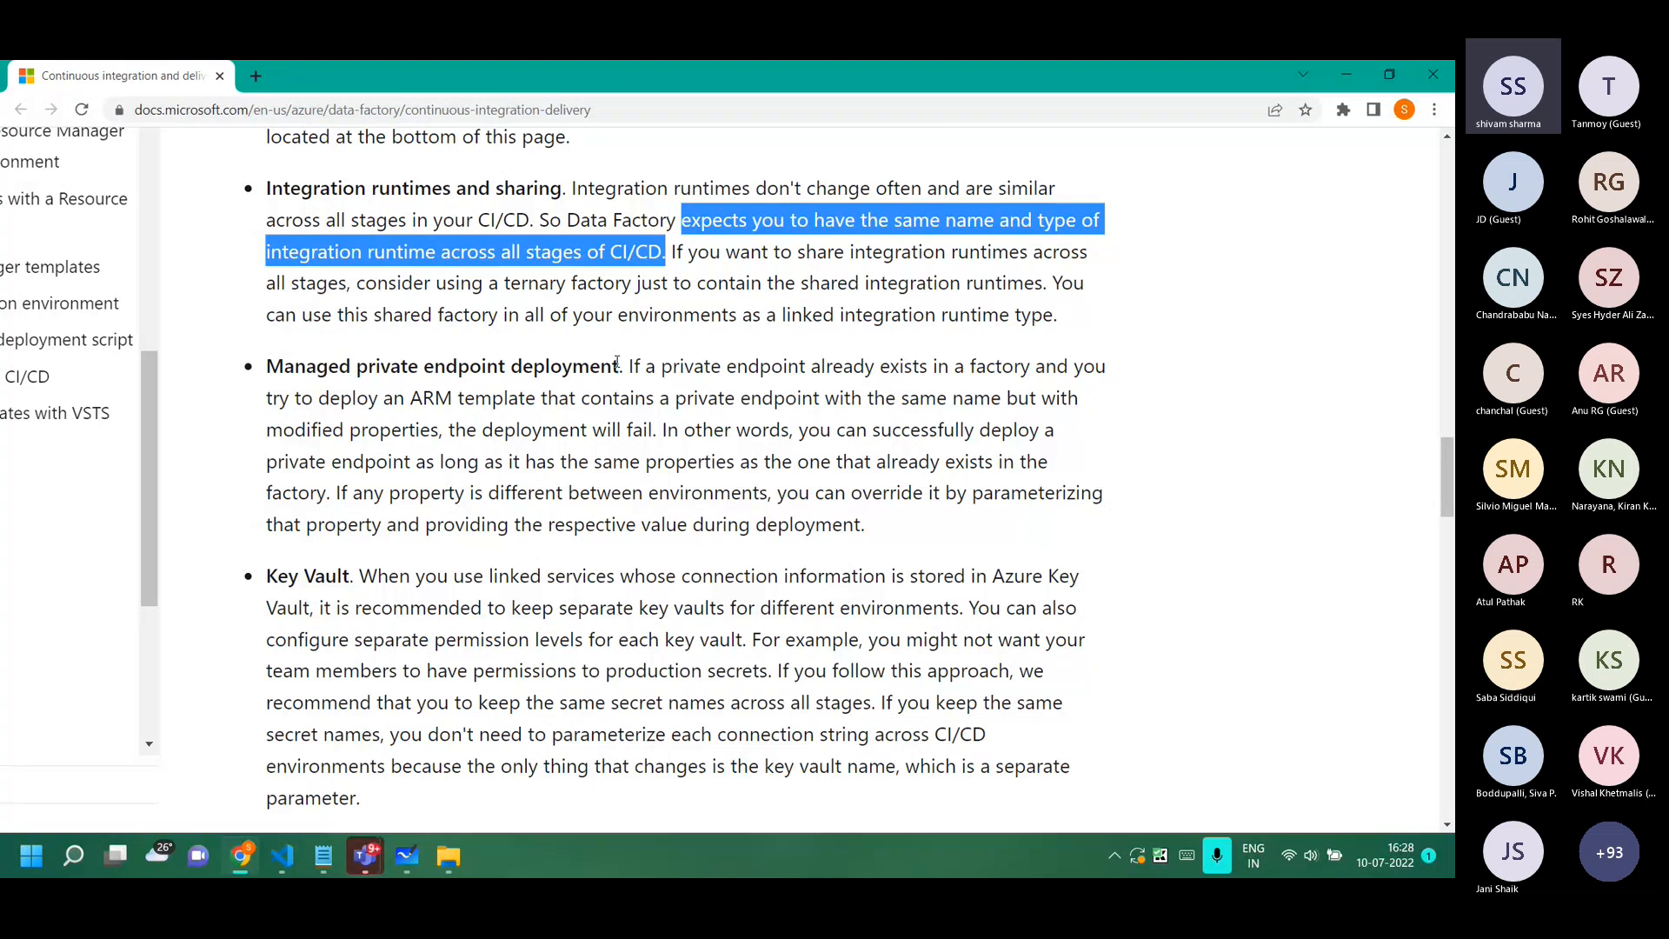
Examine the next best practices, highlighting the headings "Managed private endpoint deployment", "Key Vault" and "Resource naming".
{"action": "left_click_drag", "start_coordinate": [625, 366], "coordinate": [247, 374]}
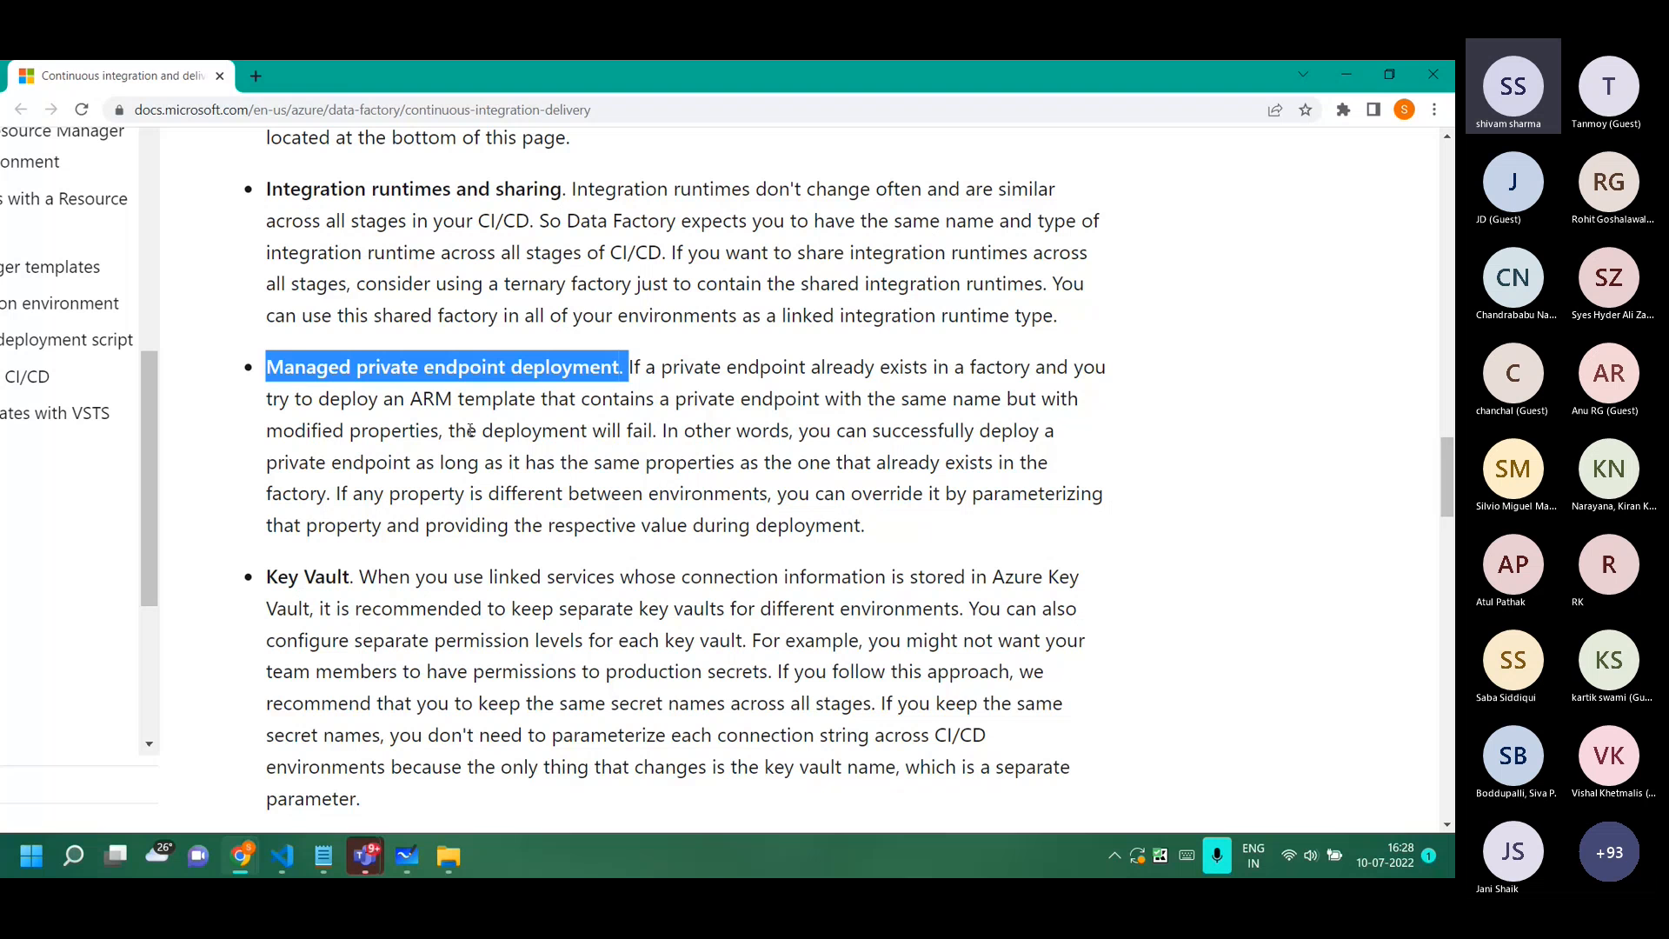
{"action": "scroll", "coordinate": [470, 431], "scroll_direction": "down", "scroll_amount": 1}
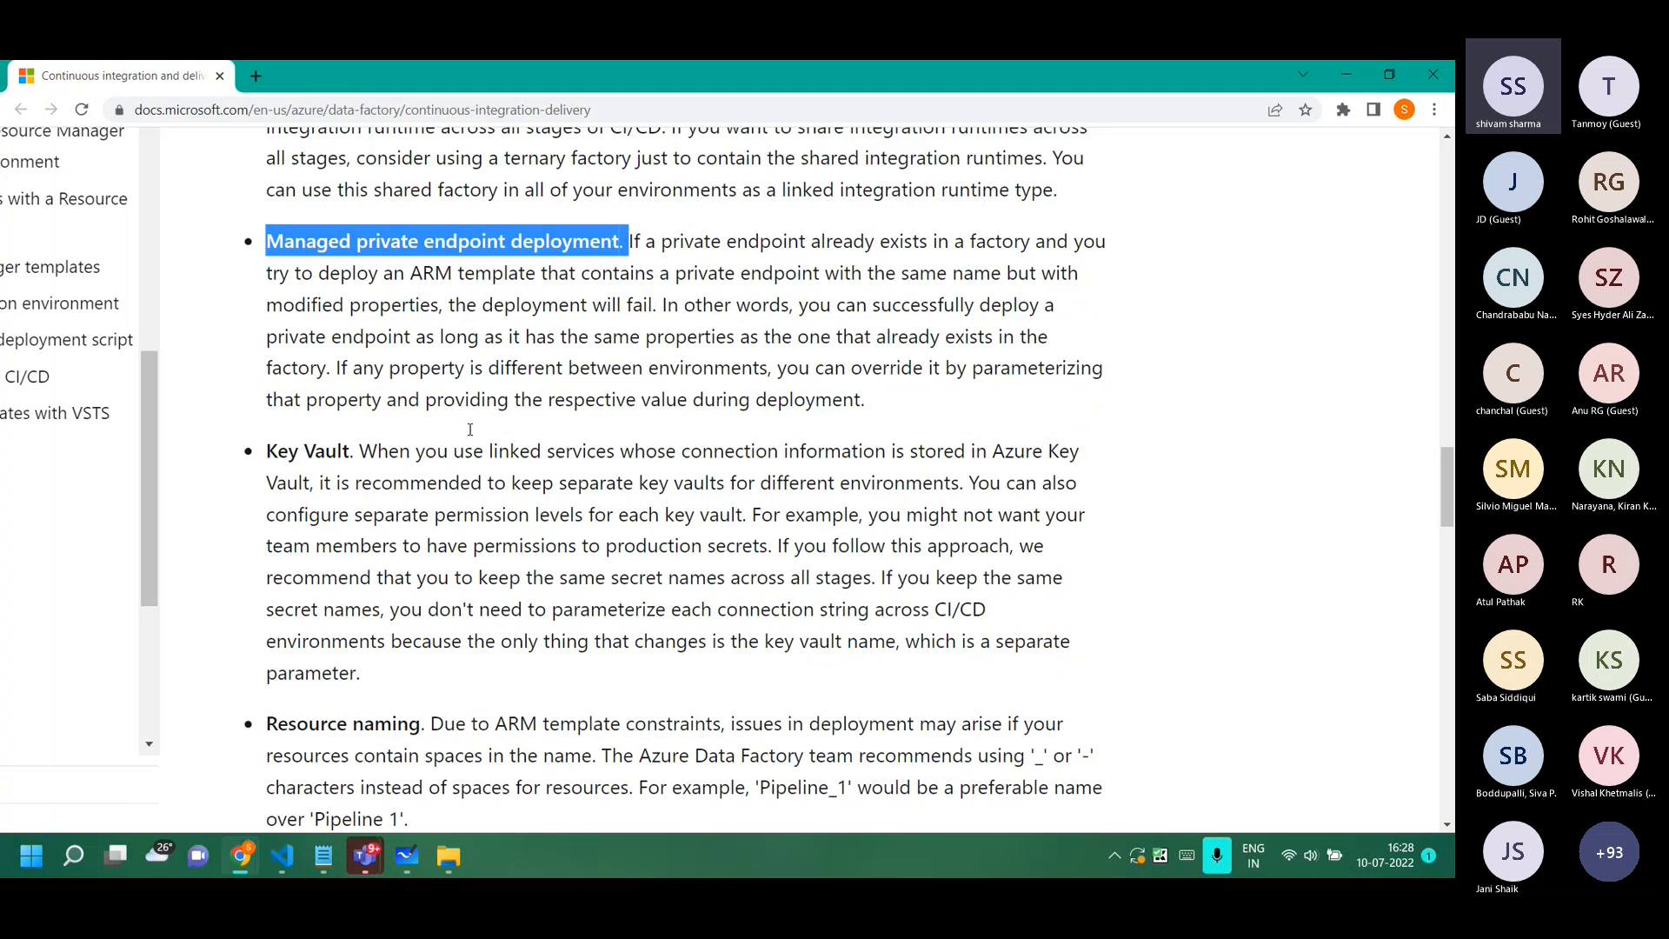
{"action": "left_click_drag", "start_coordinate": [358, 451], "coordinate": [213, 445]}
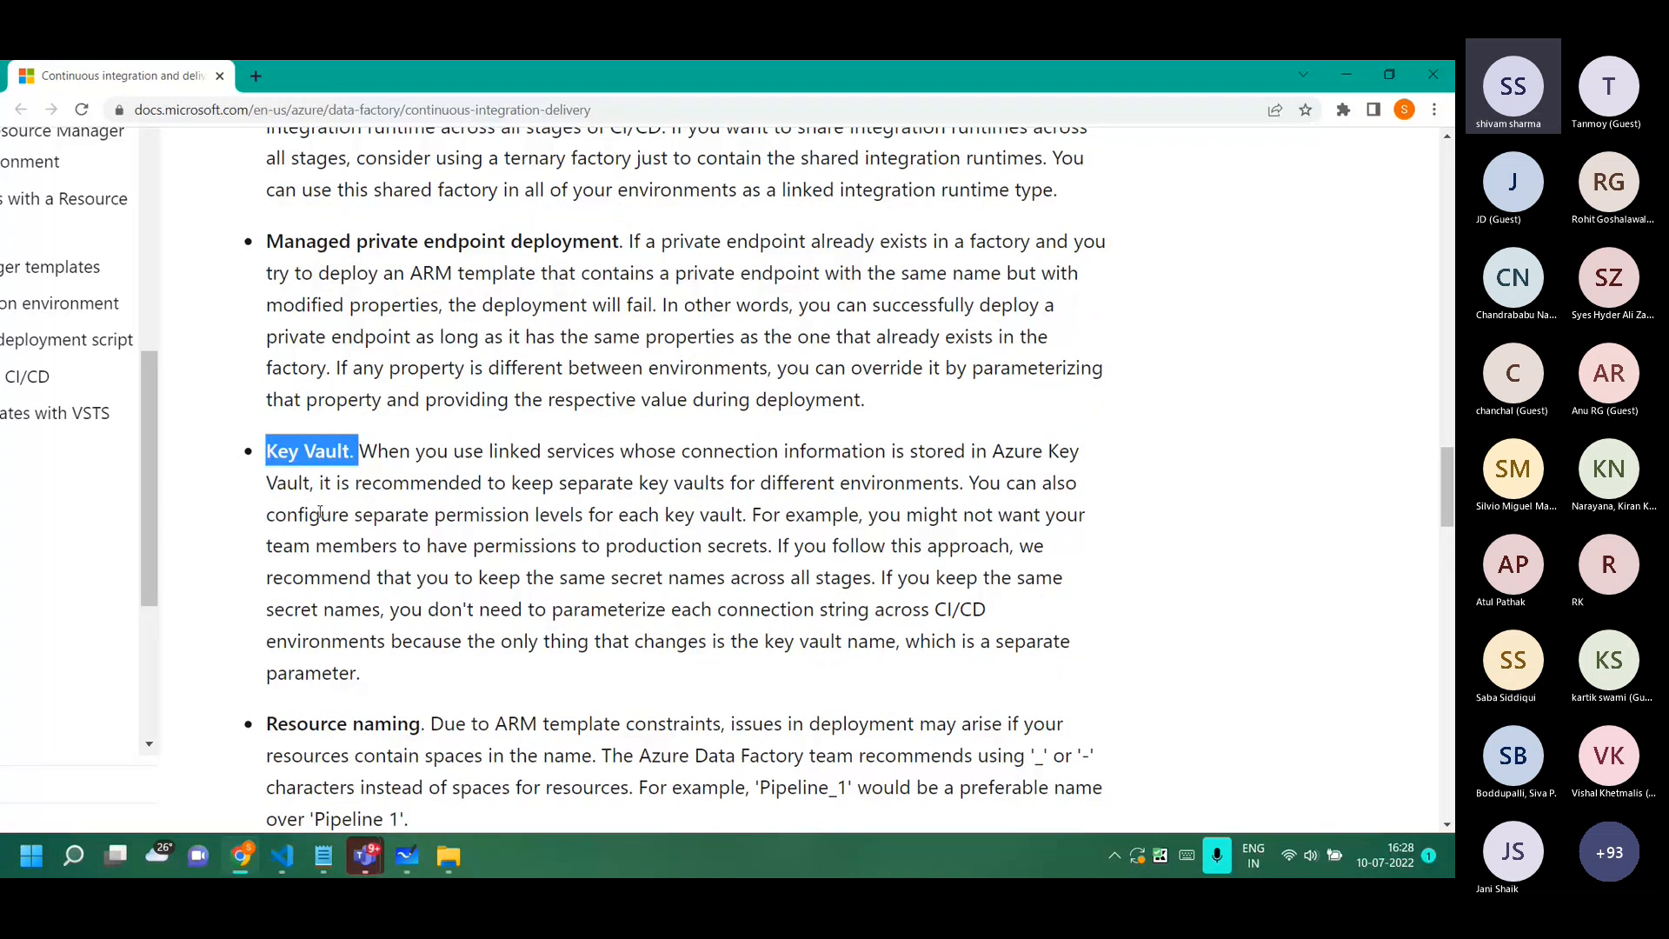
{"action": "scroll", "coordinate": [452, 412], "scroll_direction": "down", "scroll_amount": 3}
{"action": "left_click_drag", "start_coordinate": [431, 383], "coordinate": [237, 403]}
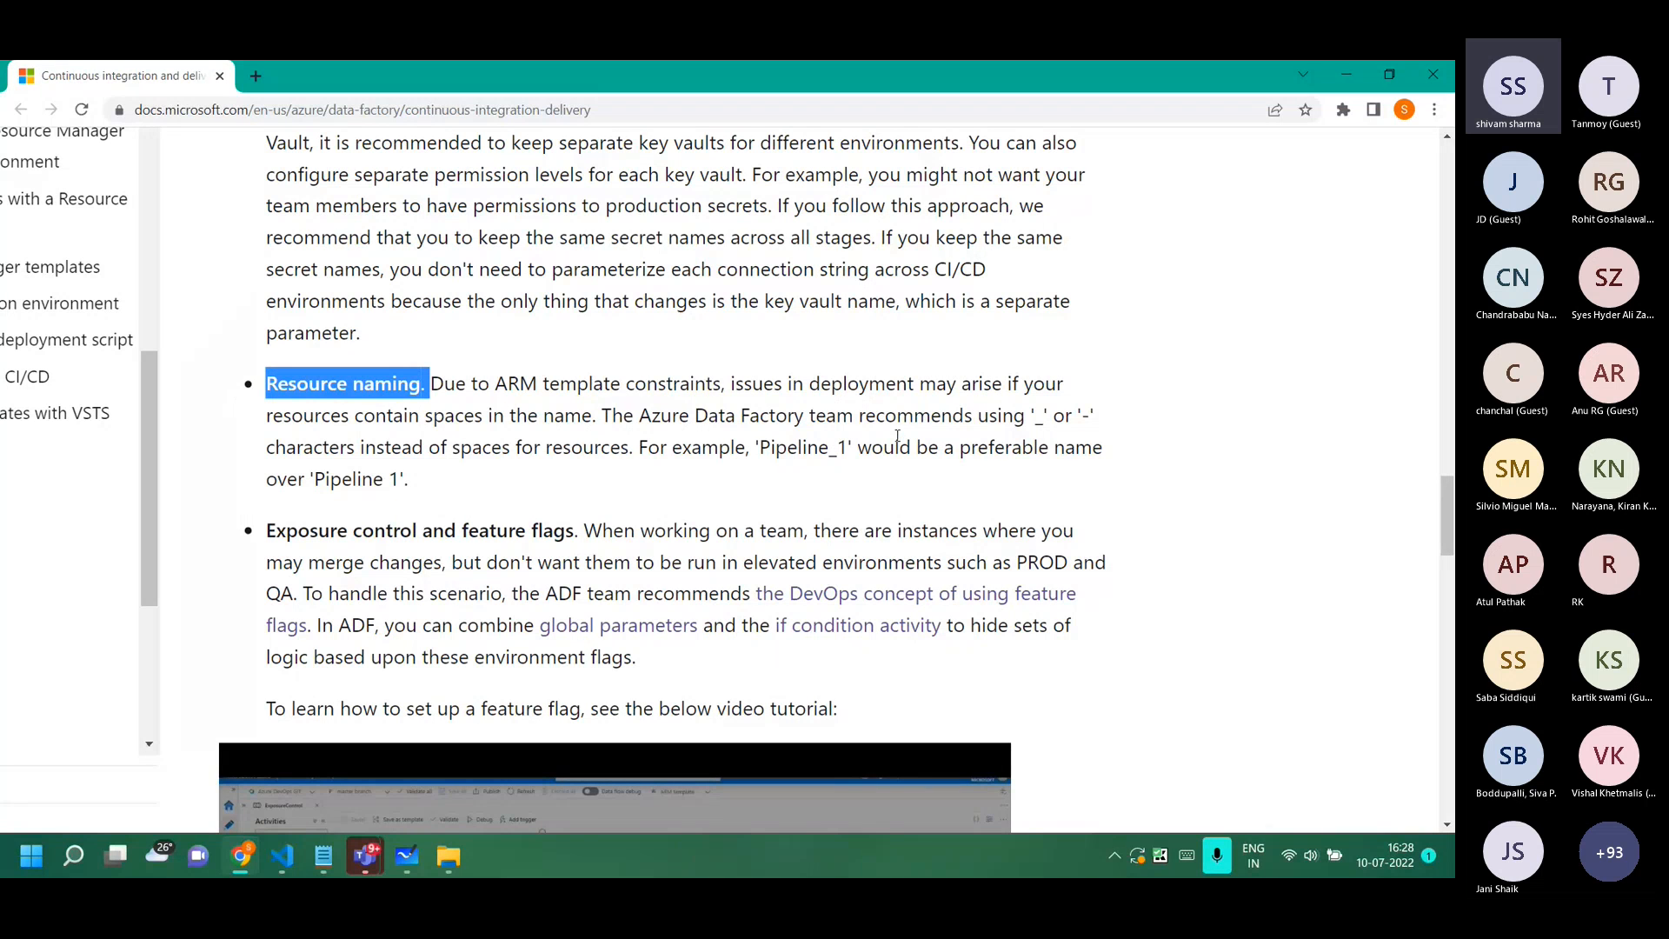
Highlight the Resource naming recommendation to use '_' or '-' instead of spaces, including the 'Pipeline_1' example.
{"action": "left_click", "coordinate": [1041, 416]}
{"action": "left_click_drag", "start_coordinate": [1094, 417], "coordinate": [1002, 417]}
{"action": "left_click", "coordinate": [797, 471]}
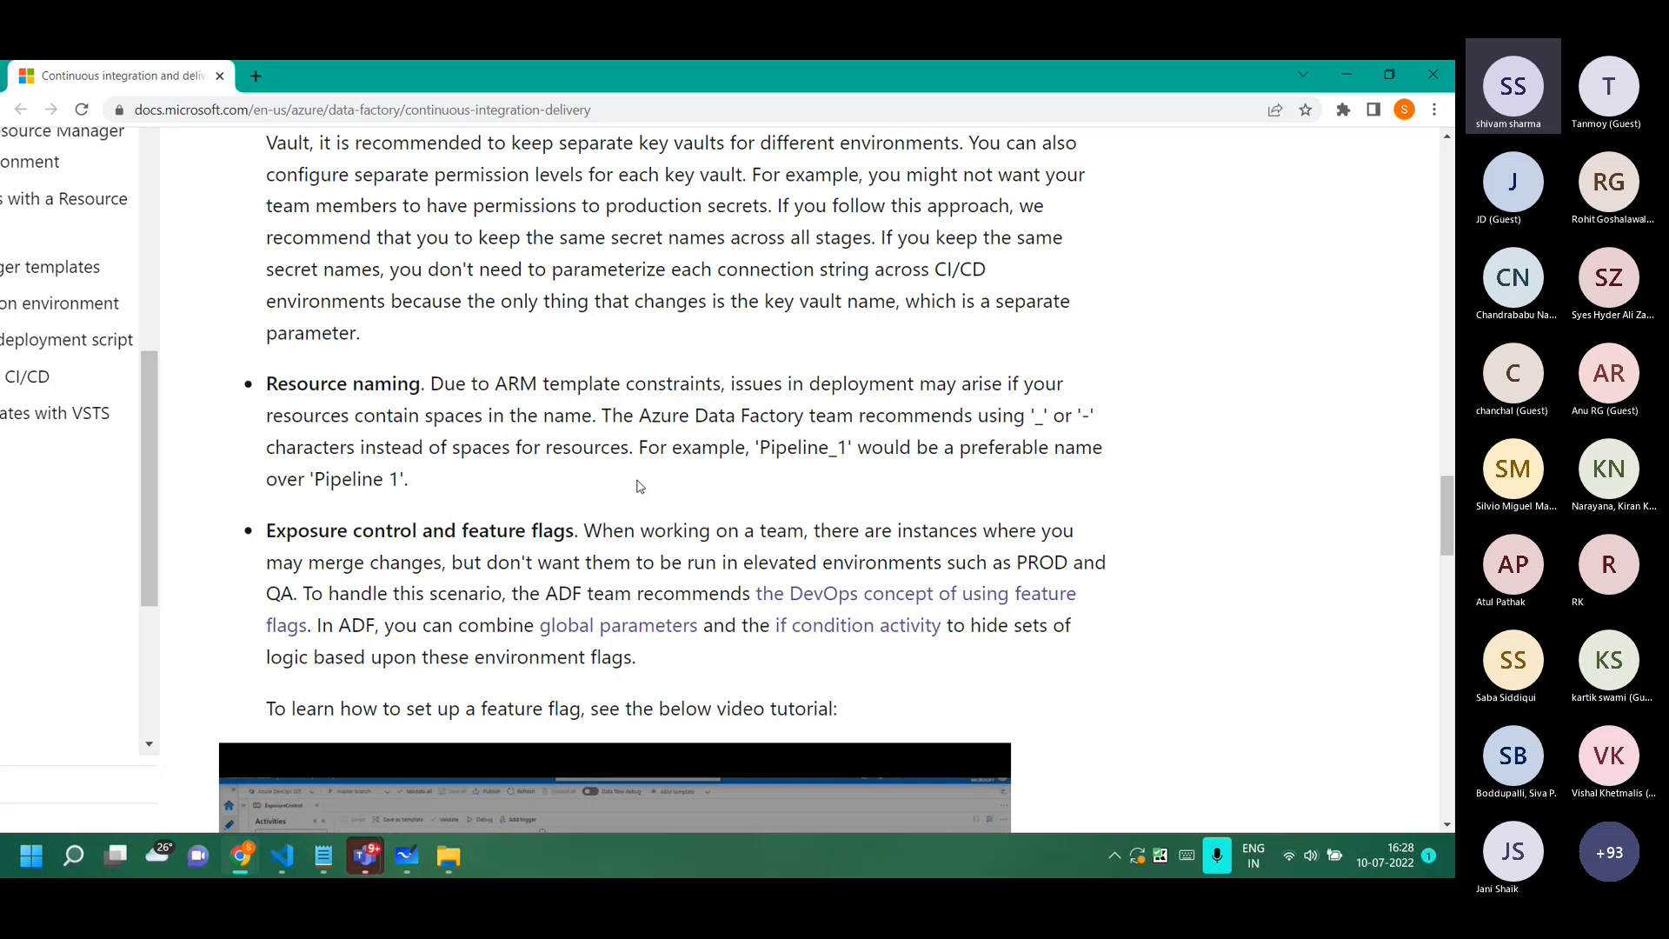
{"action": "left_click_drag", "start_coordinate": [413, 481], "coordinate": [706, 417]}
{"action": "left_click", "coordinate": [709, 483]}
Highlight the "Exposure control and feature flags" heading and the words "PROD and QA" in its text.
{"action": "scroll", "coordinate": [483, 506], "scroll_direction": "down", "scroll_amount": 1}
{"action": "left_click_drag", "start_coordinate": [579, 474], "coordinate": [262, 478]}
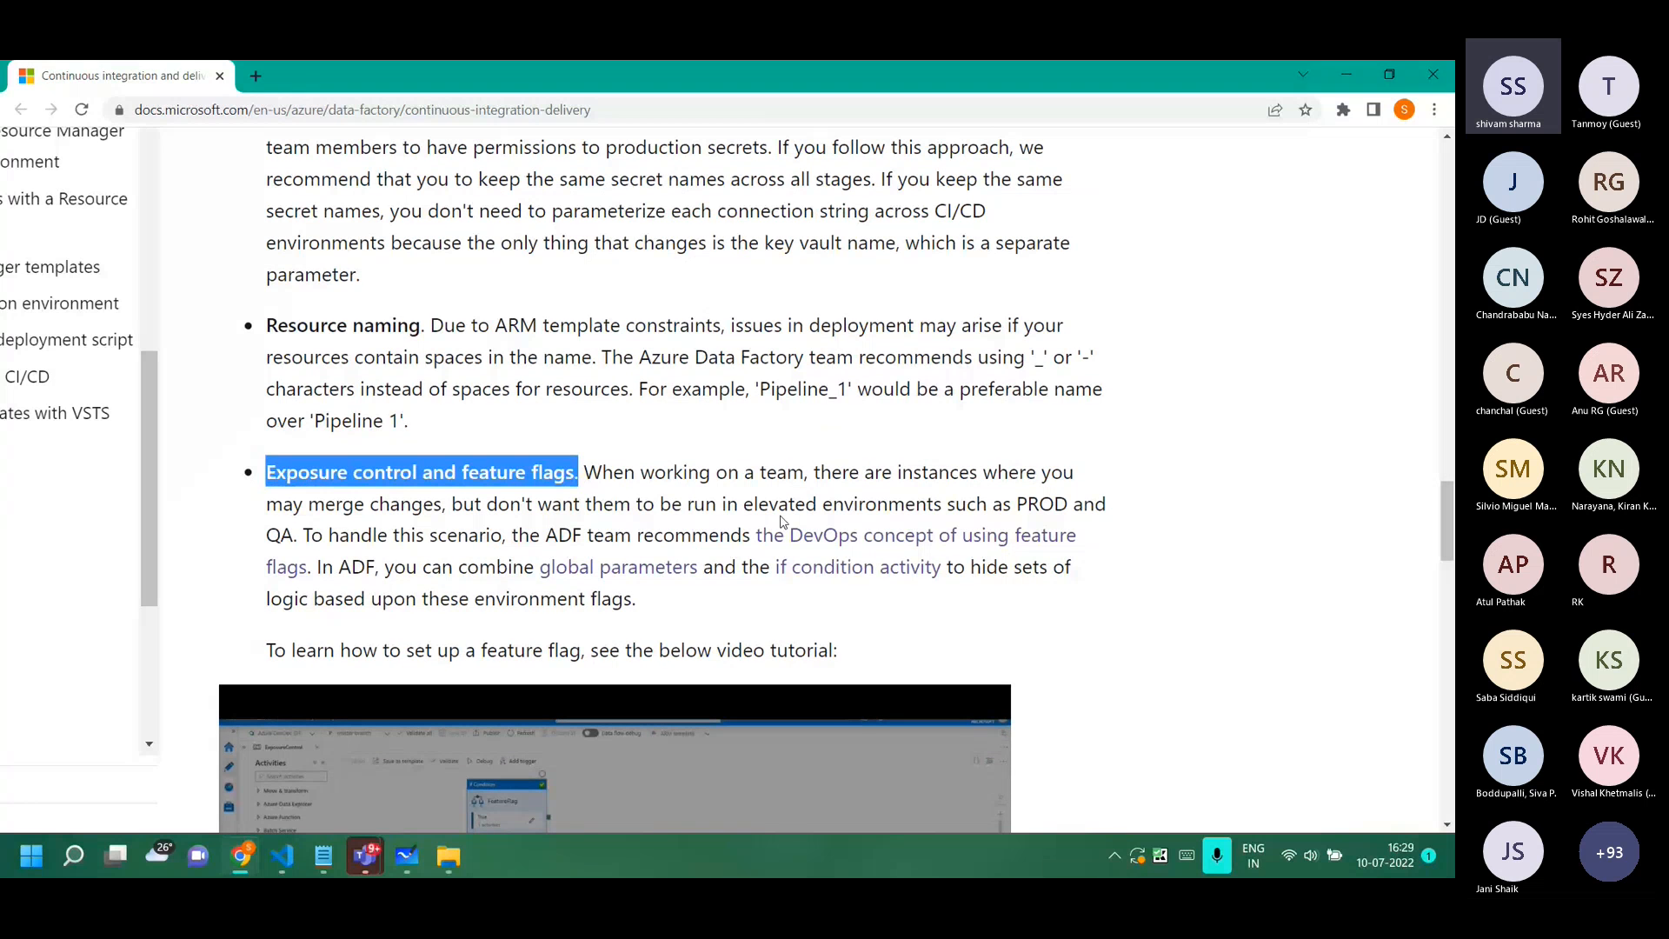
{"action": "double_click", "coordinate": [1031, 504]}
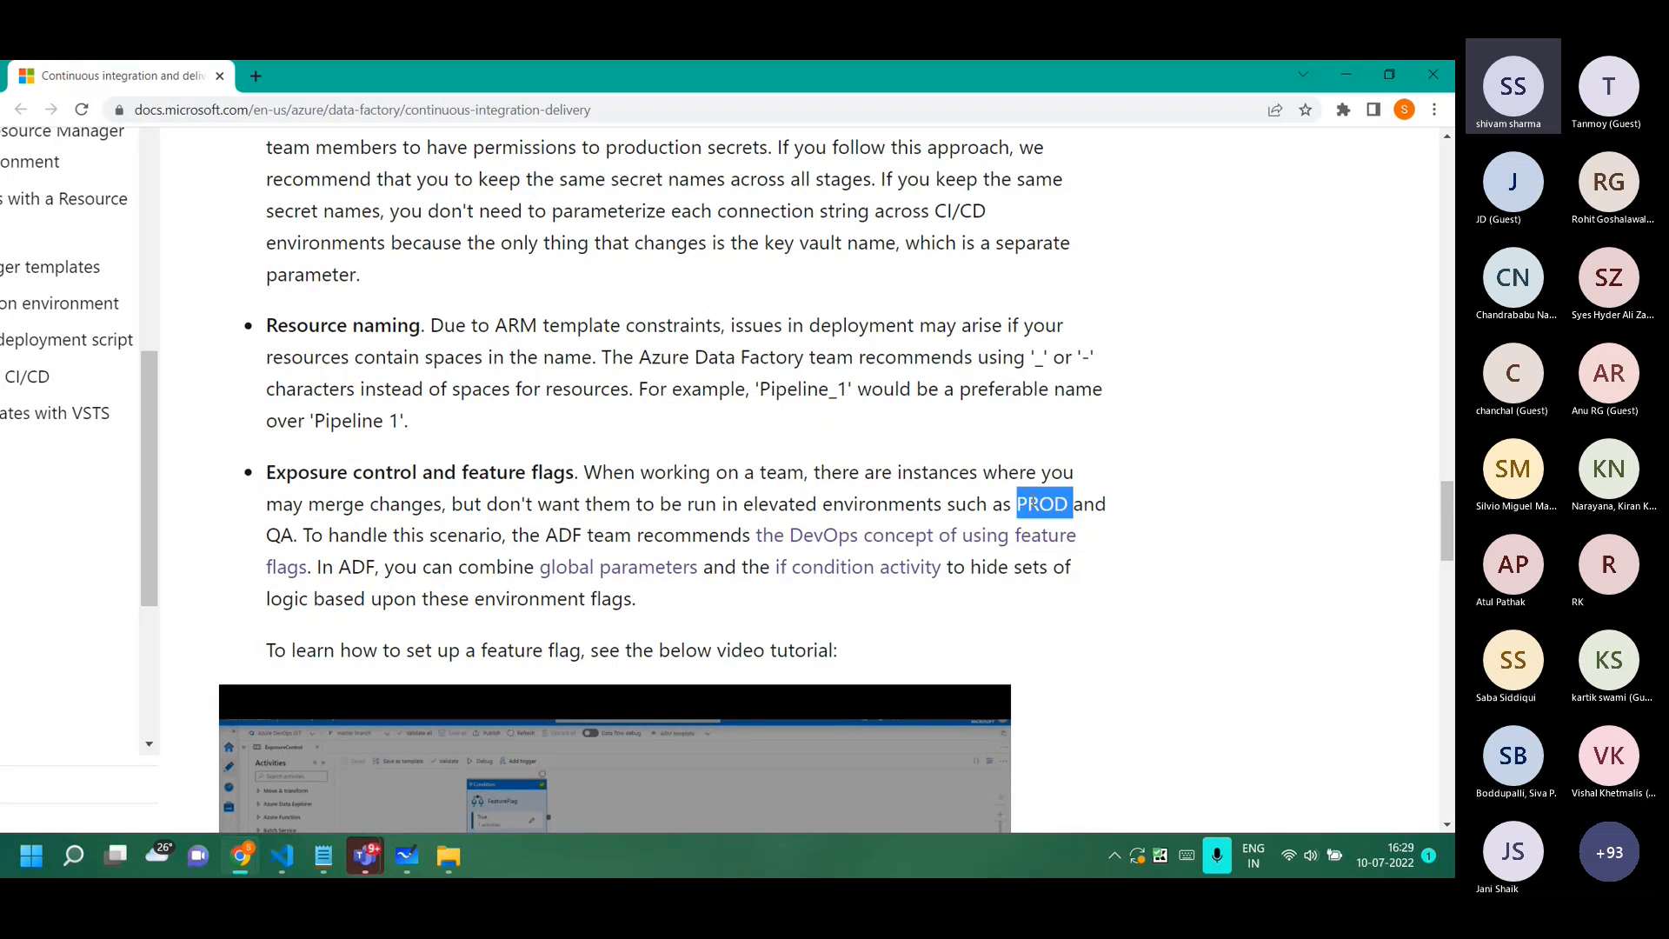
{"action": "left_click_drag", "start_coordinate": [306, 532], "coordinate": [1009, 502]}
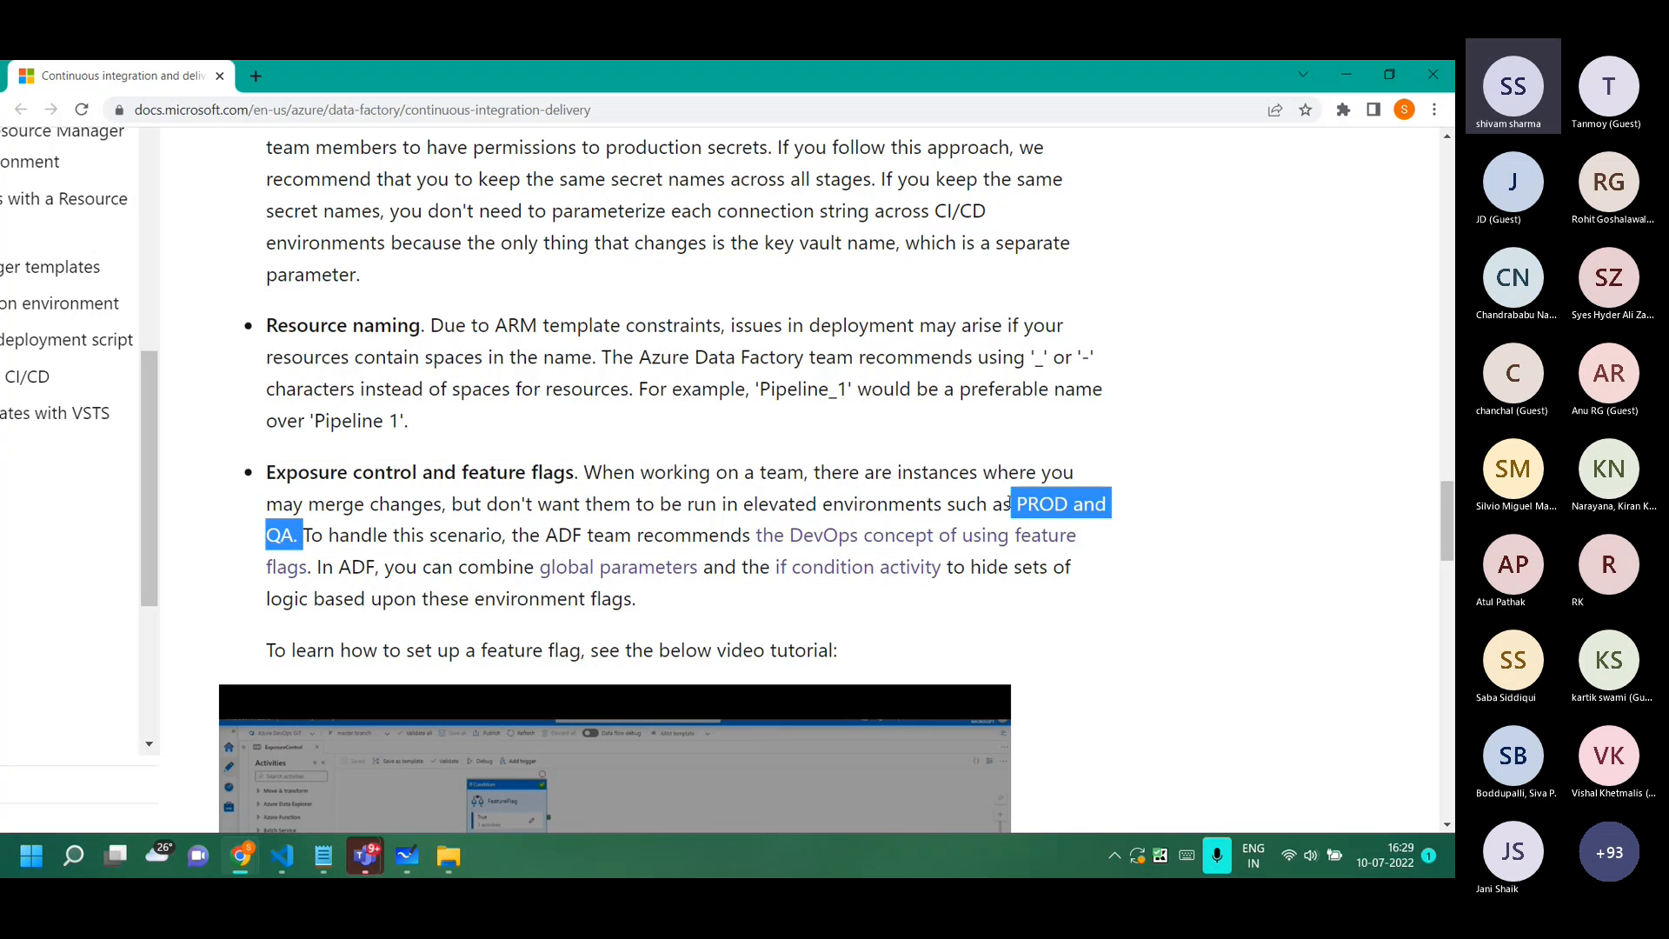
Skim the Unsupported features section and return past the best practices and CI/CD lifecycle to the article's introduction.
{"action": "scroll", "coordinate": [1009, 502], "scroll_direction": "down", "scroll_amount": 9}
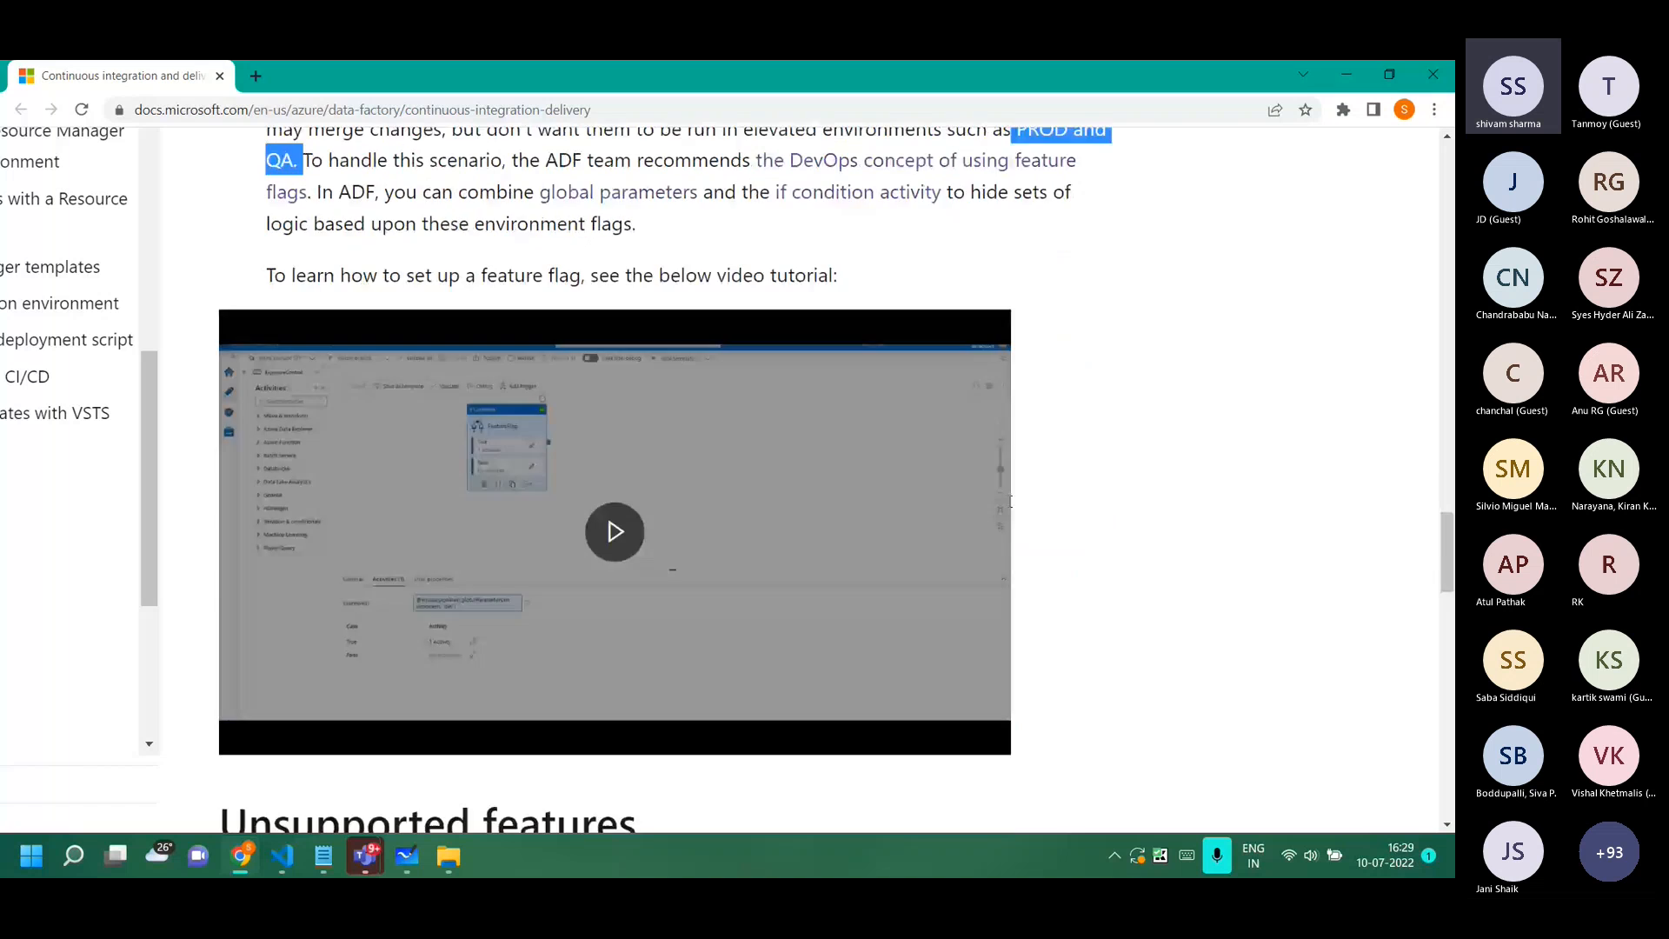
{"action": "scroll", "coordinate": [1011, 507], "scroll_direction": "down", "scroll_amount": 3}
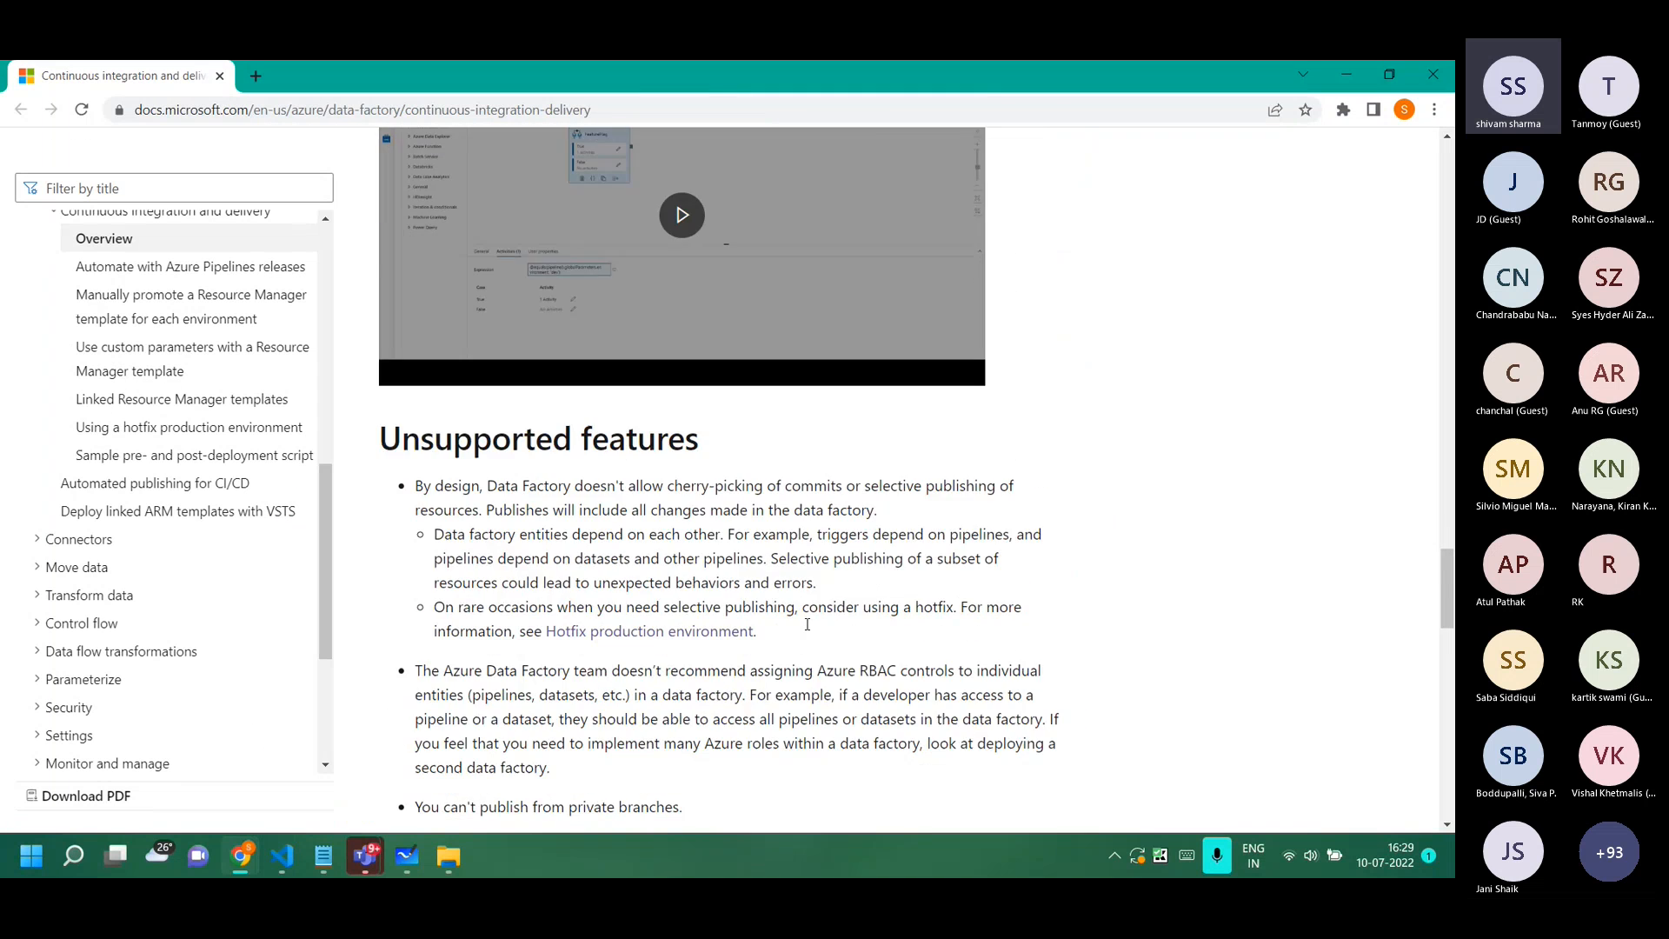
{"action": "scroll", "coordinate": [808, 626], "scroll_direction": "down", "scroll_amount": 5}
{"action": "scroll", "coordinate": [810, 630], "scroll_direction": "up", "scroll_amount": 17}
{"action": "scroll", "coordinate": [808, 628], "scroll_direction": "up", "scroll_amount": 12}
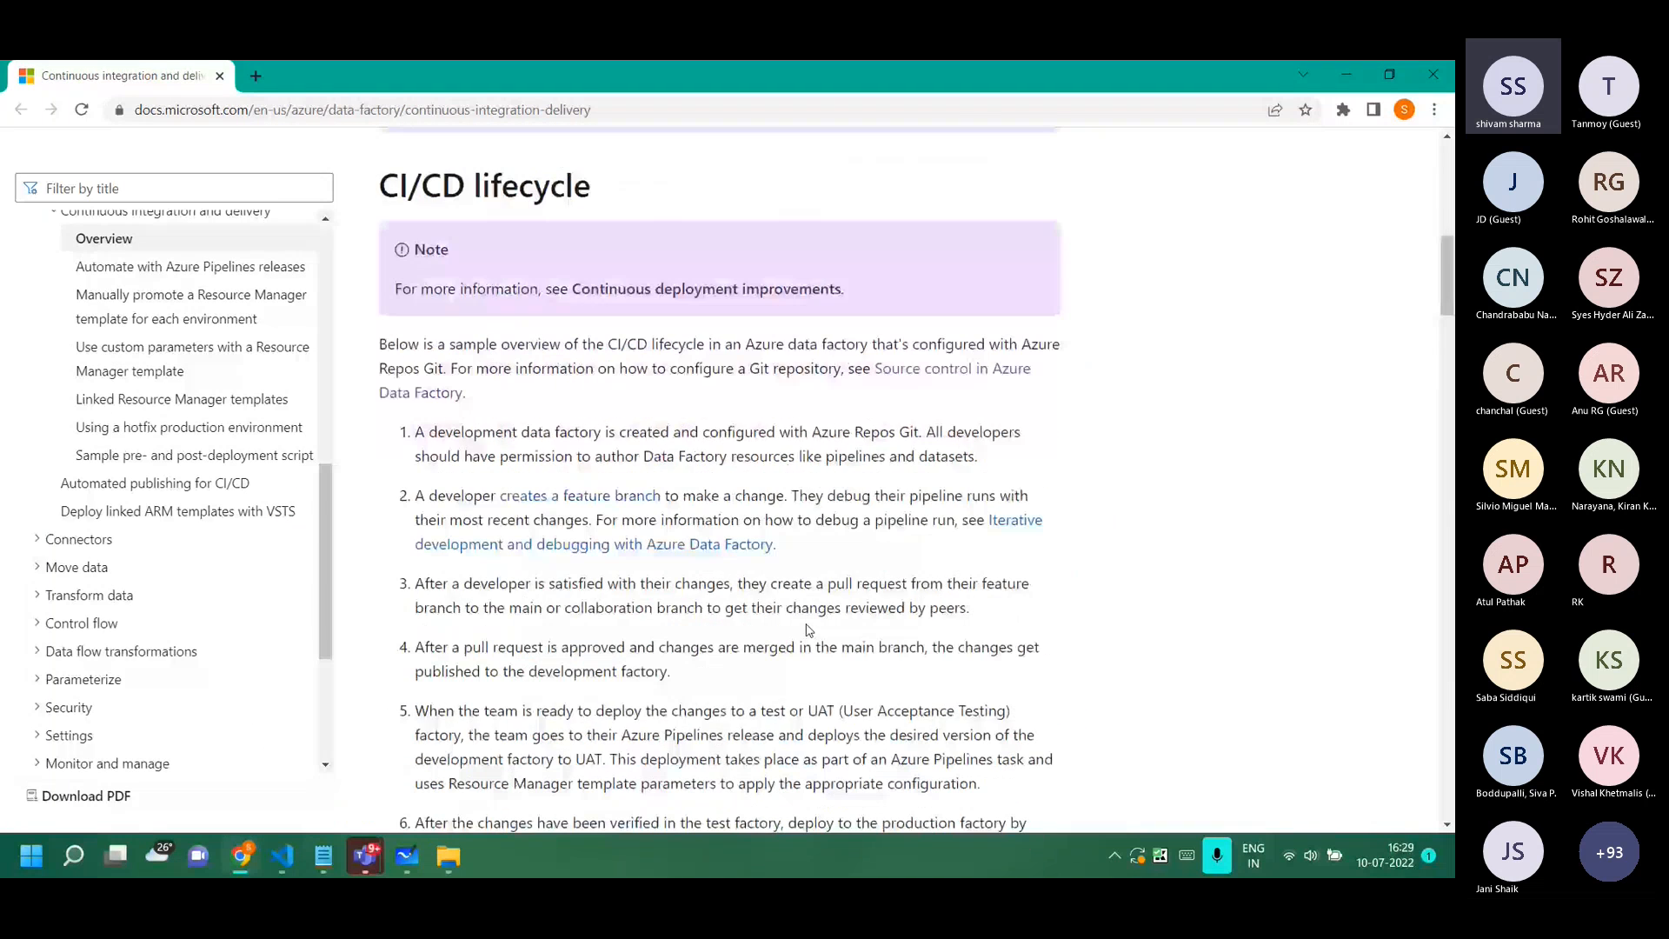
{"action": "scroll", "coordinate": [765, 571], "scroll_direction": "down", "scroll_amount": 14}
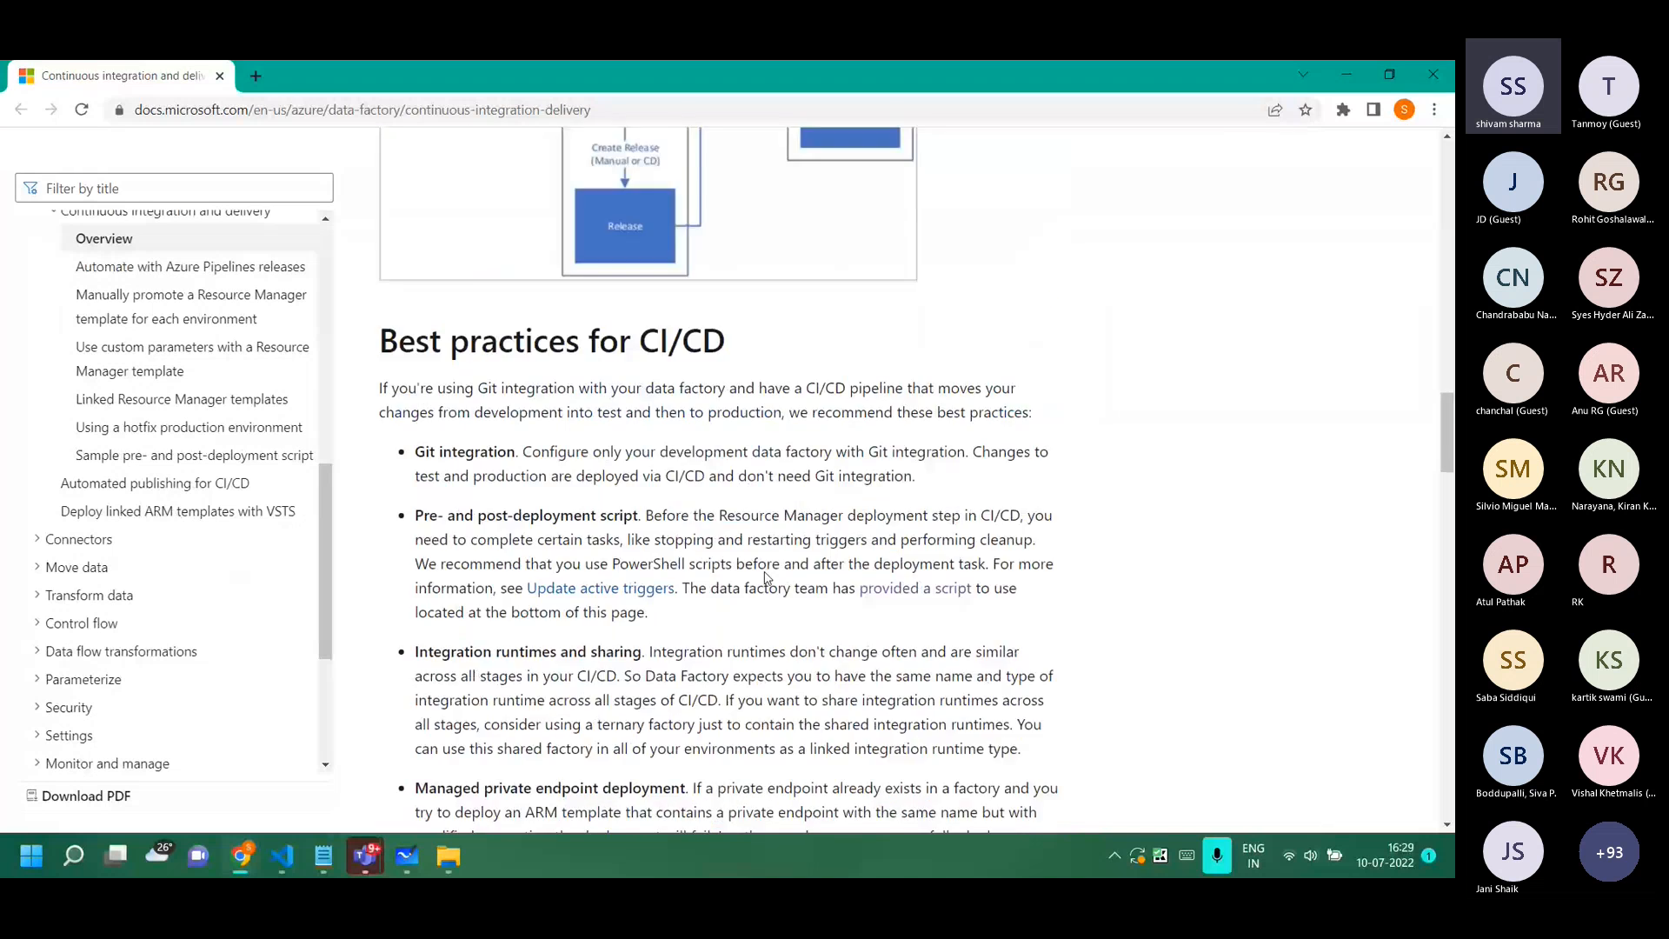
{"action": "scroll", "coordinate": [765, 571], "scroll_direction": "up", "scroll_amount": 10}
{"action": "scroll", "coordinate": [765, 572], "scroll_direction": "up", "scroll_amount": 7}
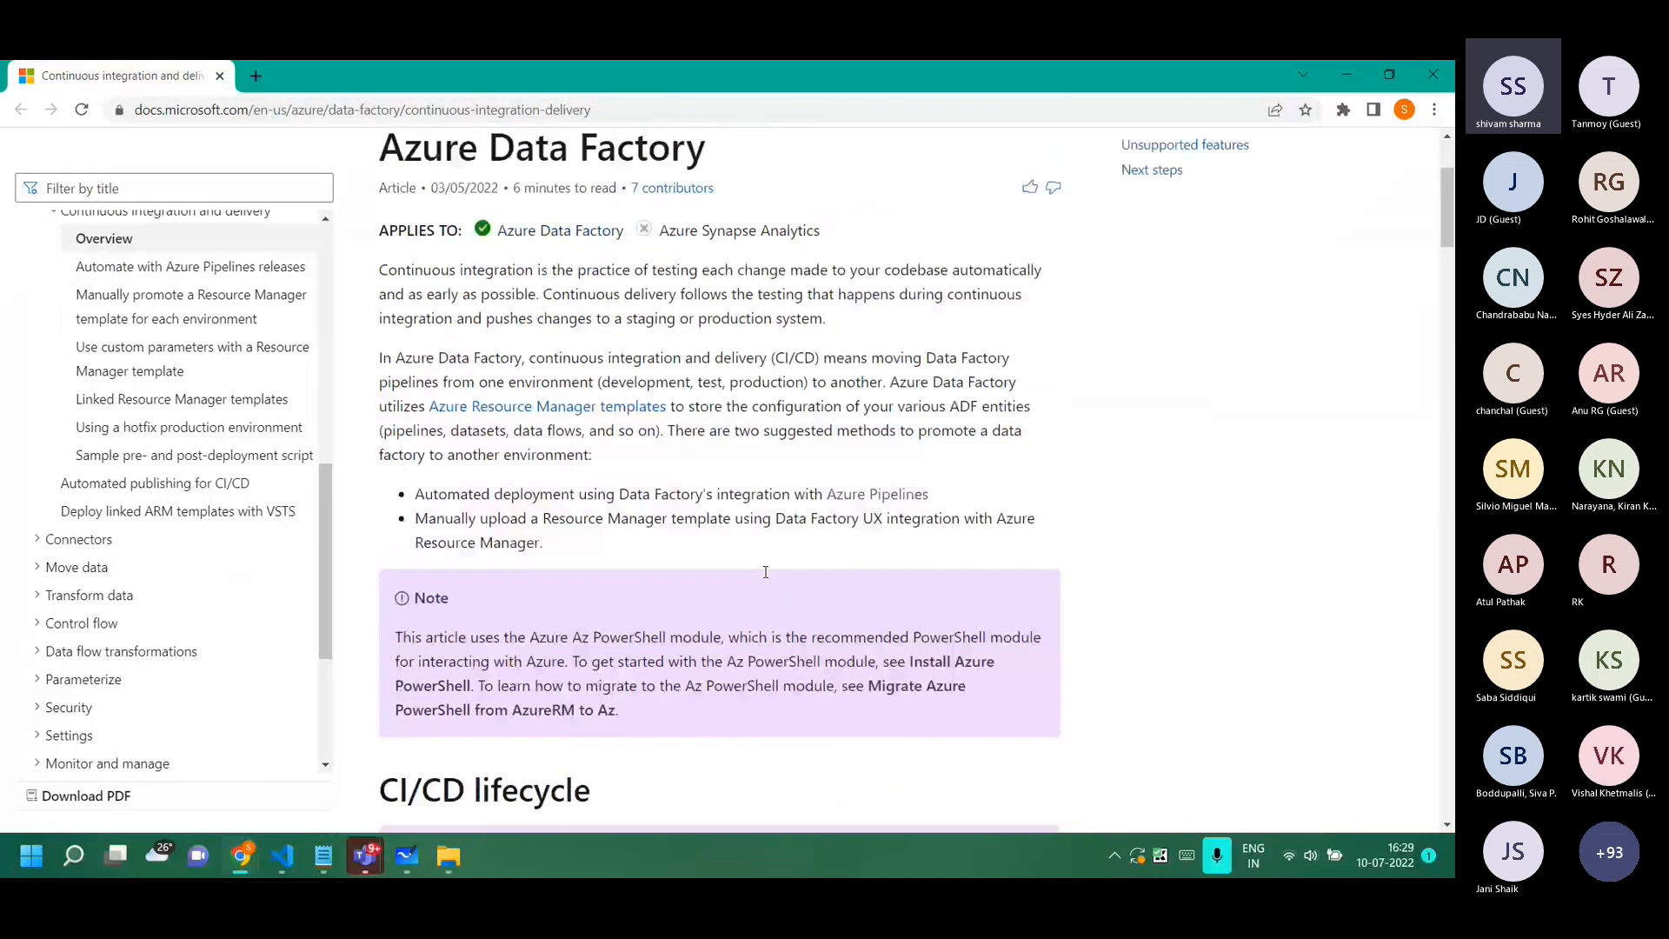
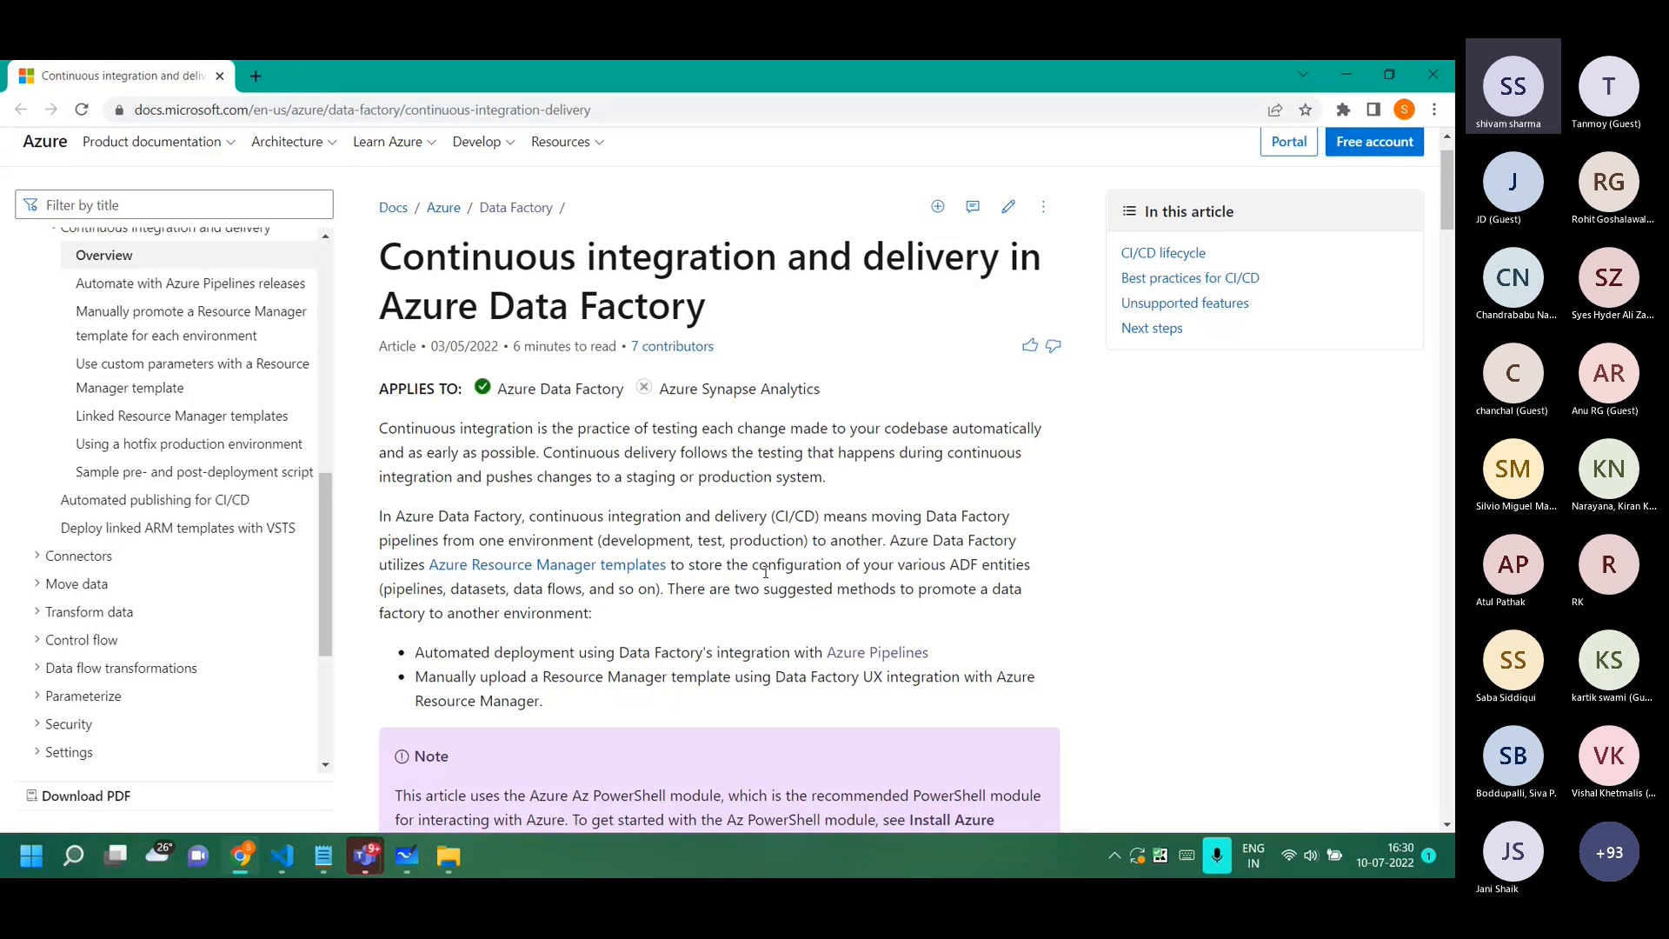
Skim the article down to its Next steps section and open the "Automated publishing for CI/CD" article.
{"action": "scroll", "coordinate": [765, 571], "scroll_direction": "down", "scroll_amount": 15}
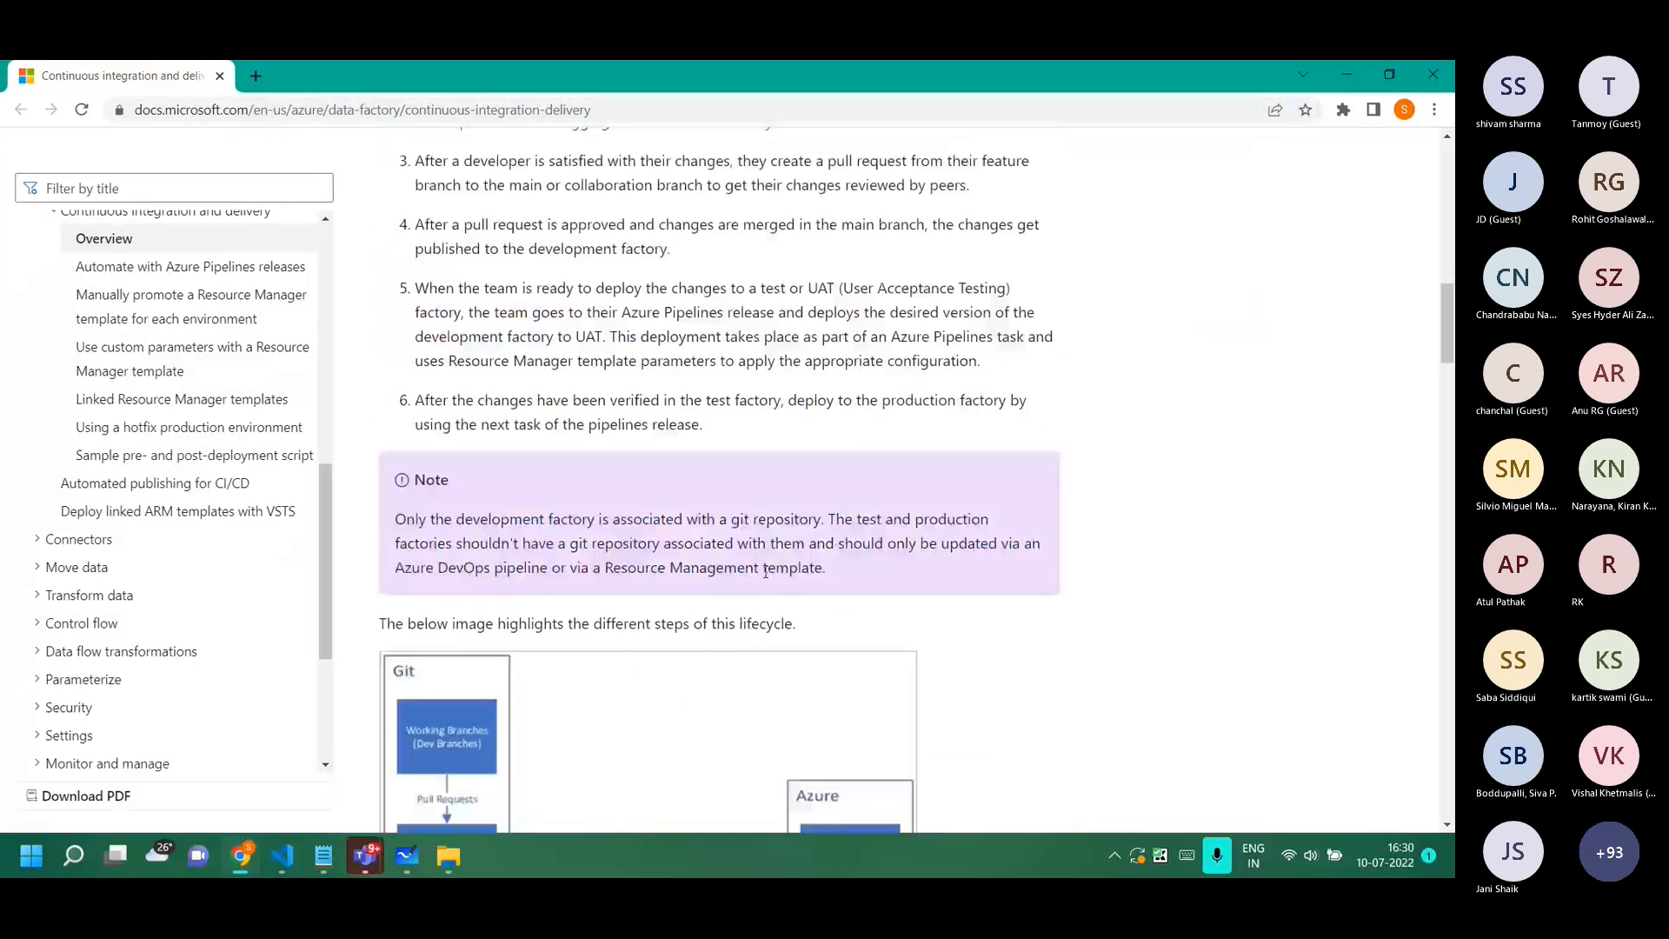
{"action": "scroll", "coordinate": [765, 577], "scroll_direction": "down", "scroll_amount": 4}
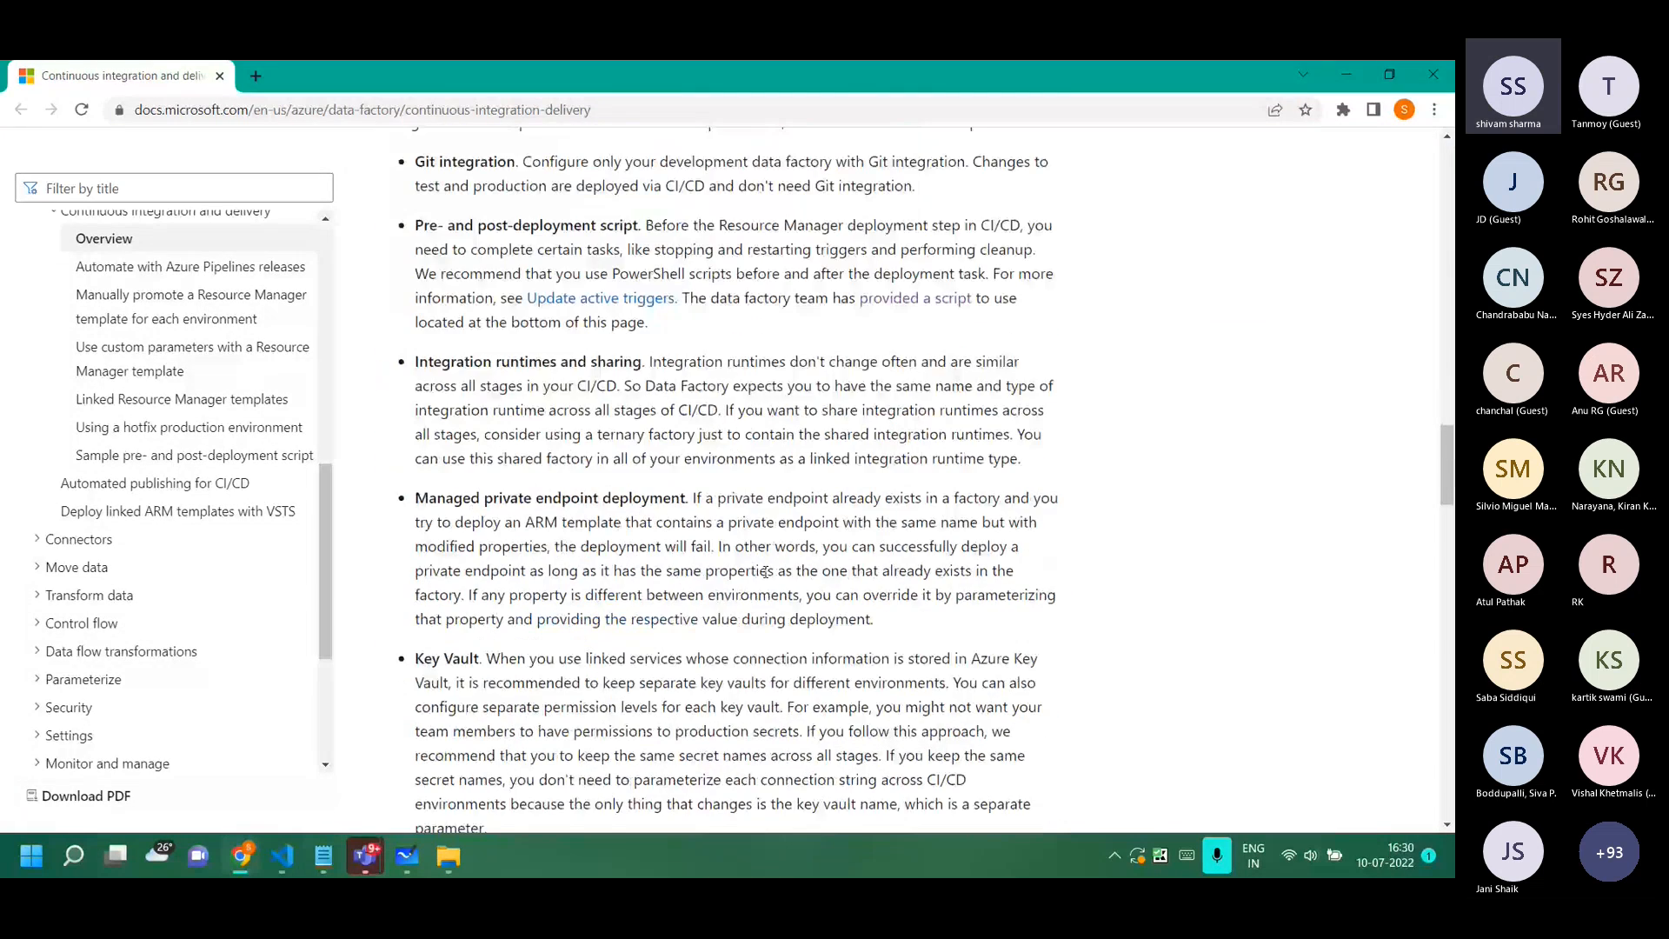
{"action": "scroll", "coordinate": [766, 571], "scroll_direction": "up", "scroll_amount": 3}
{"action": "scroll", "coordinate": [766, 571], "scroll_direction": "down", "scroll_amount": 3}
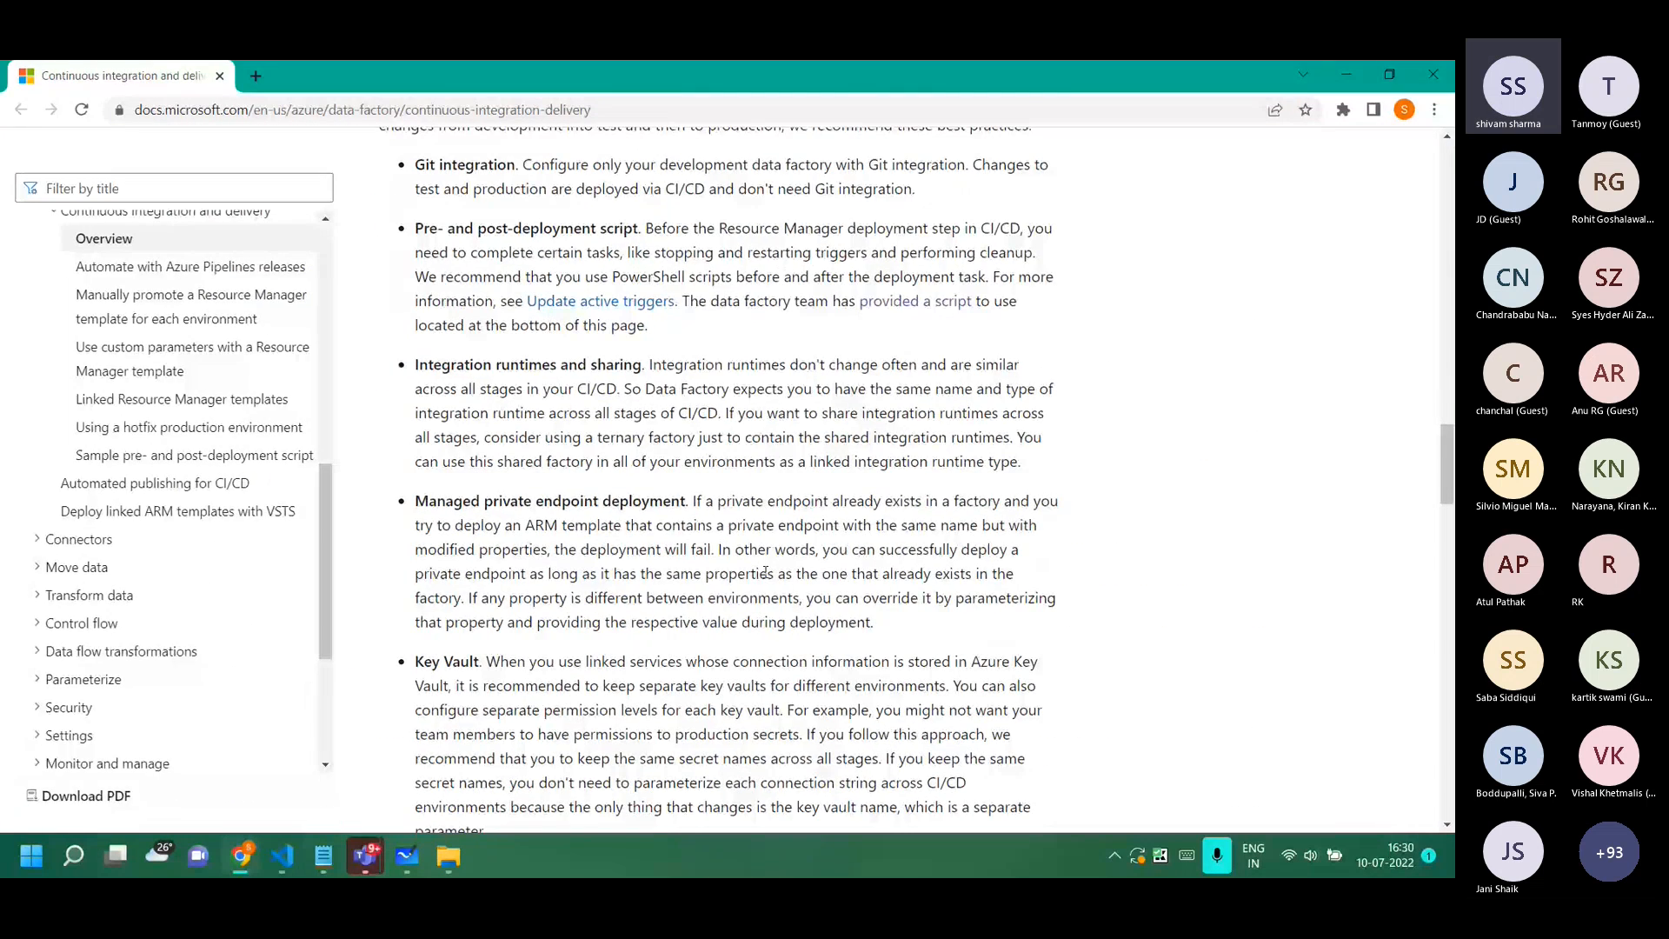
{"action": "scroll", "coordinate": [419, 542], "scroll_direction": "down", "scroll_amount": 18}
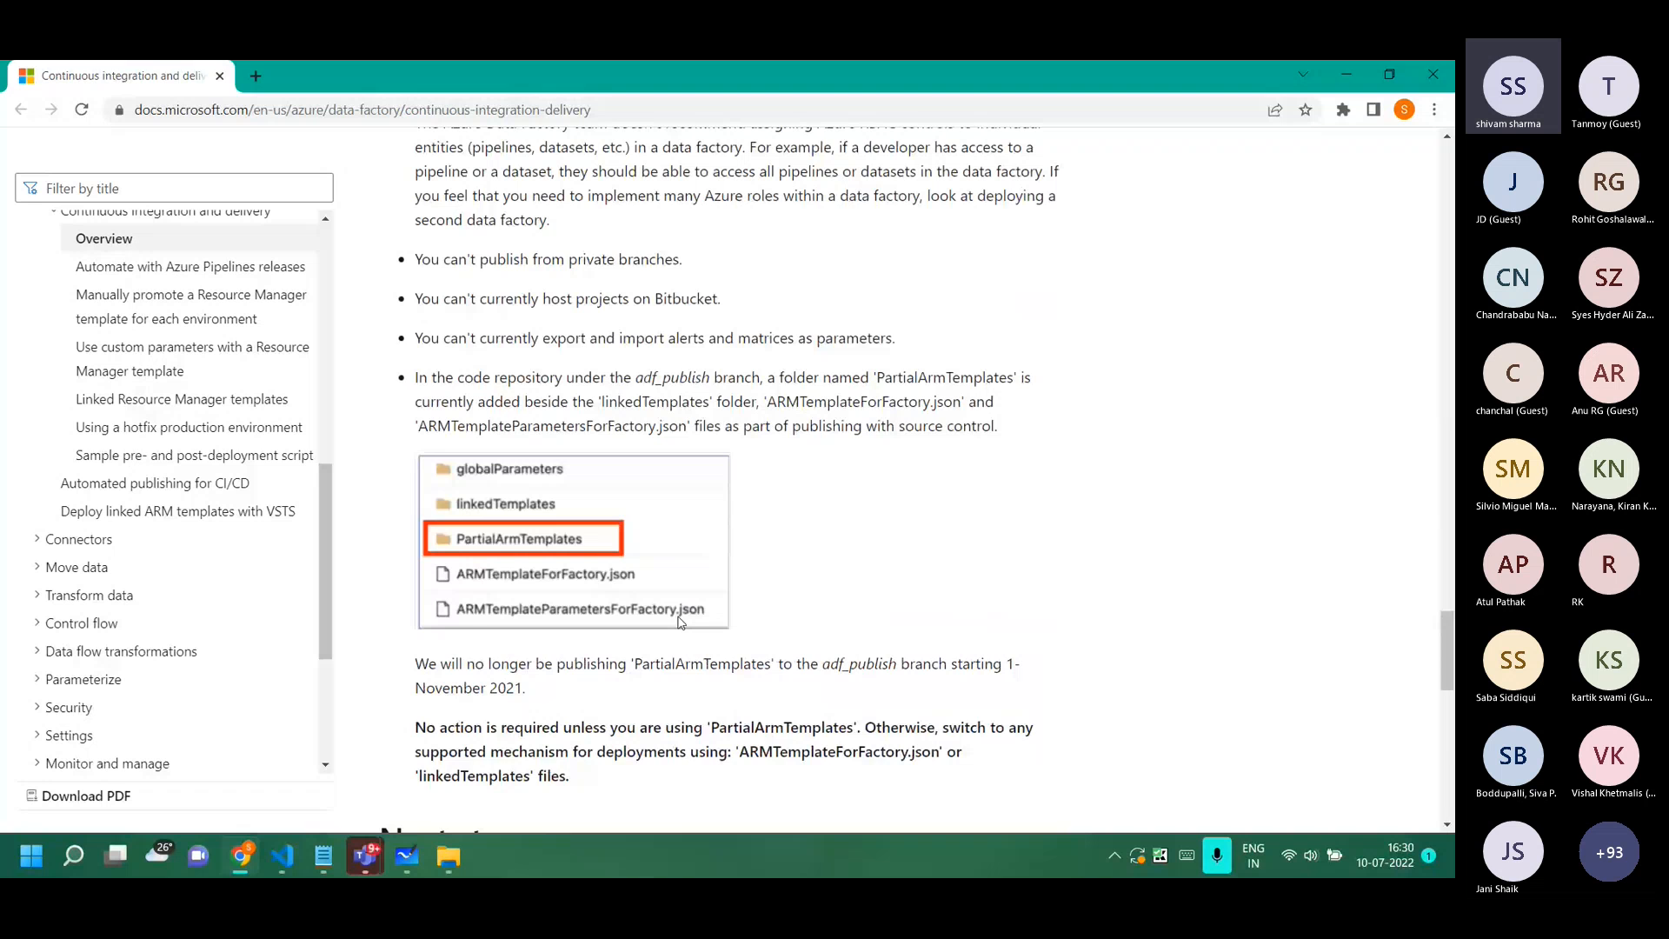
{"action": "scroll", "coordinate": [681, 620], "scroll_direction": "down", "scroll_amount": 7}
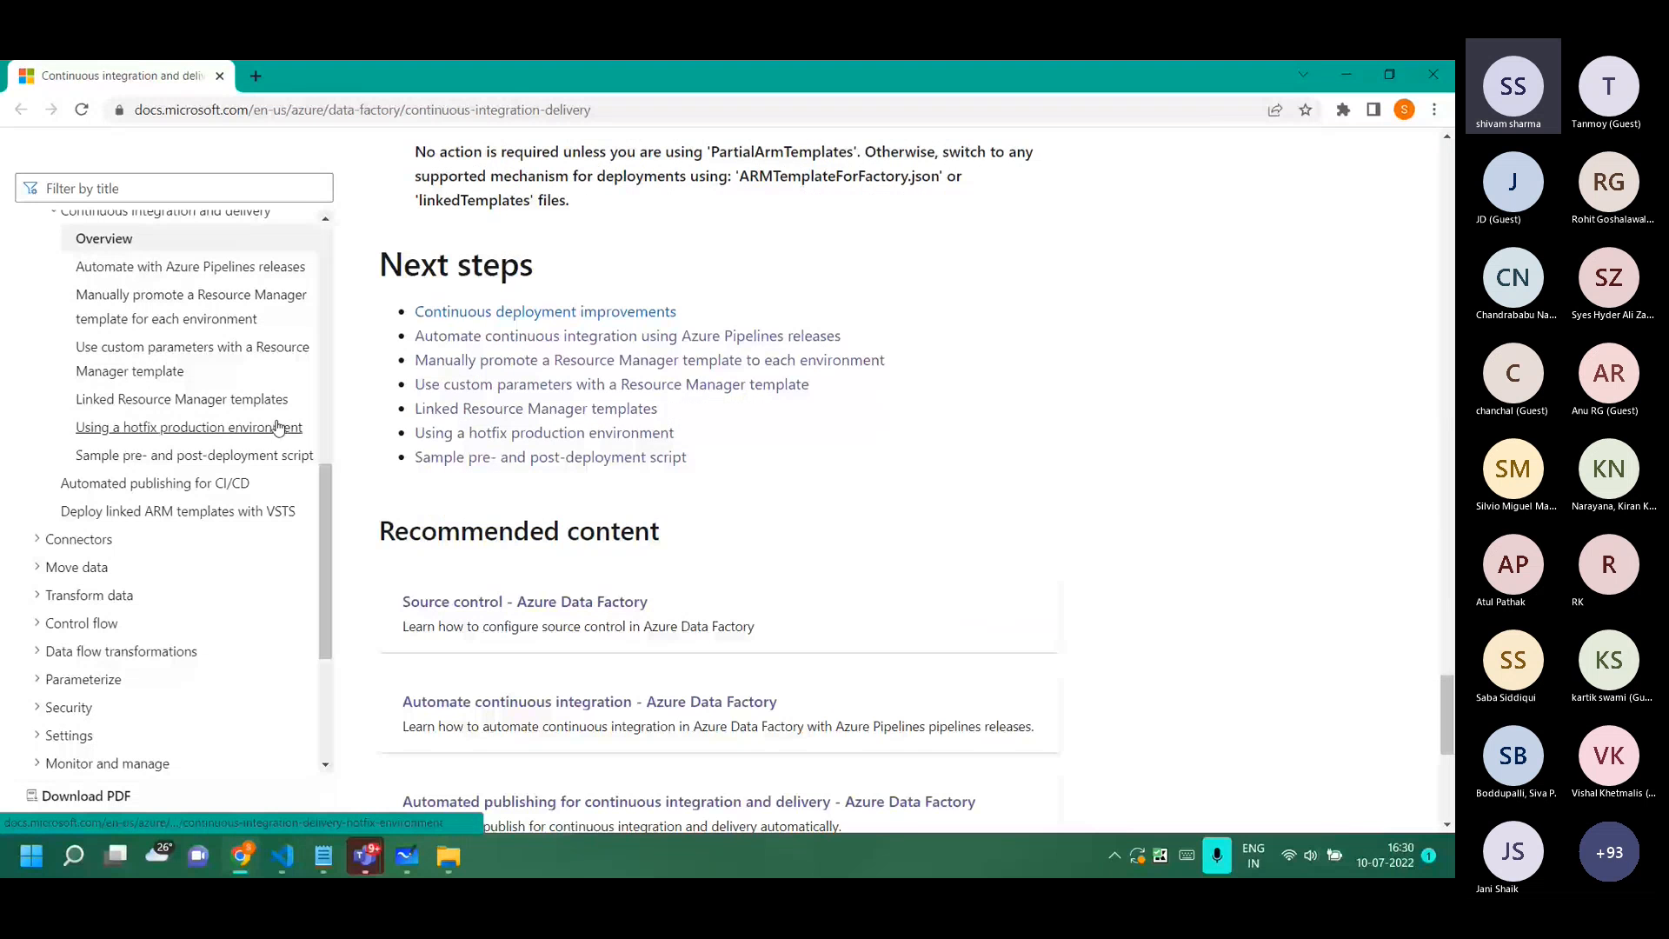
{"action": "left_click", "coordinate": [168, 489]}
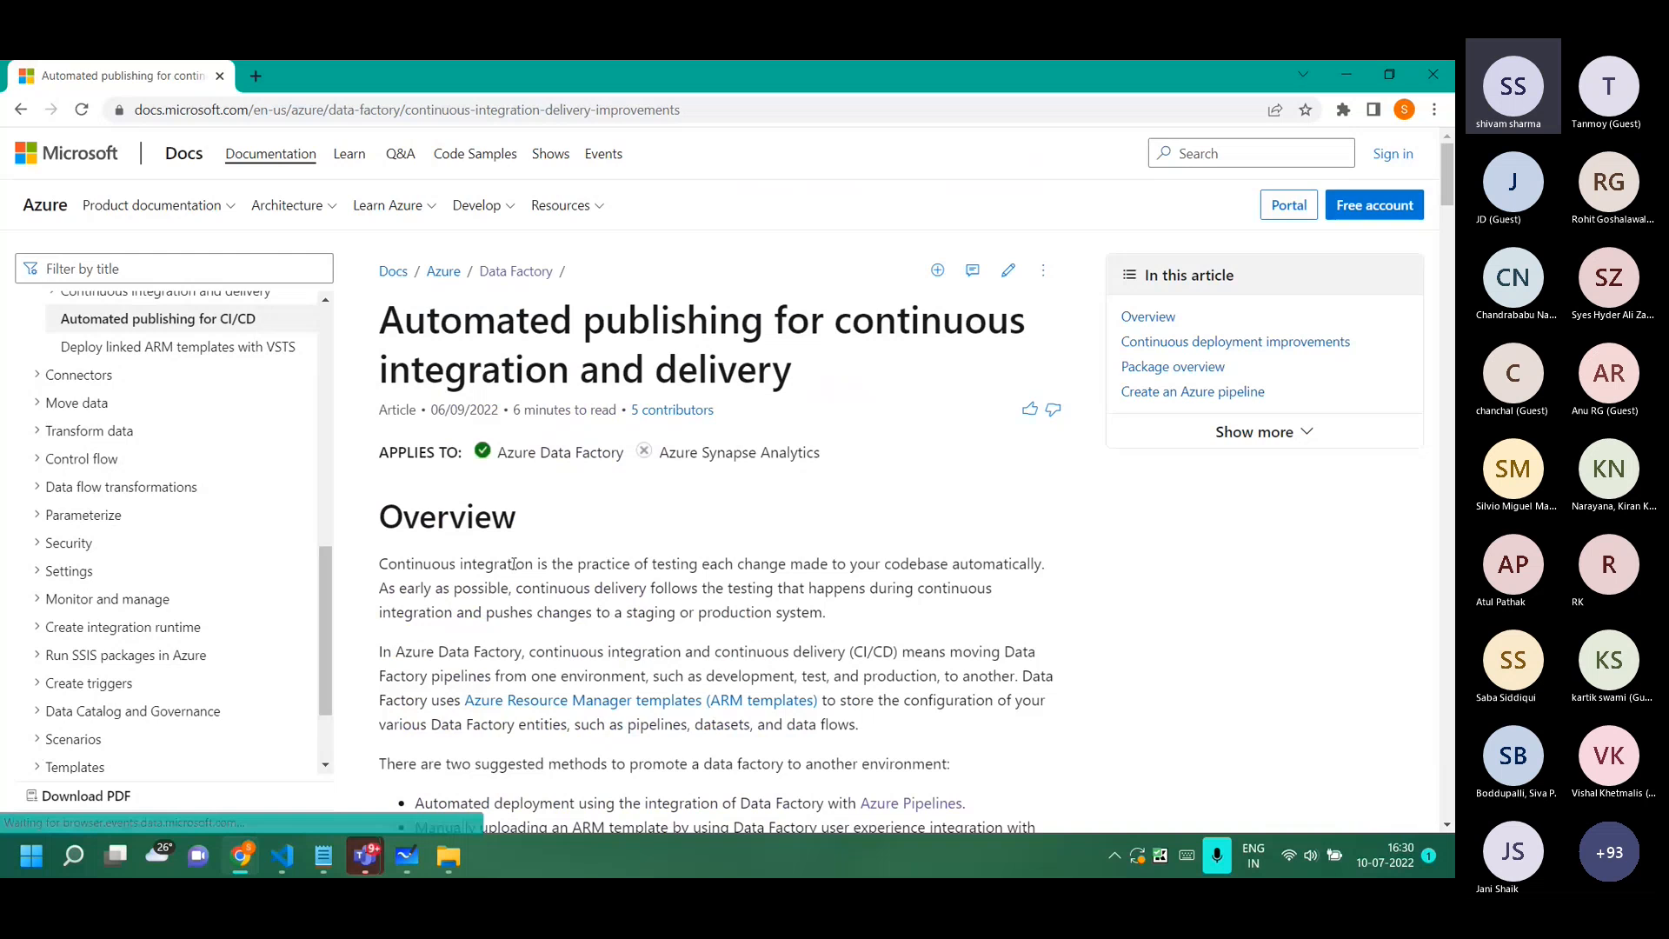
Examine the Current CI/CD Flow diagram and its manual Publish step, checking it briefly against the whiteboard's publish flow.
{"action": "scroll", "coordinate": [514, 563], "scroll_direction": "down", "scroll_amount": 10}
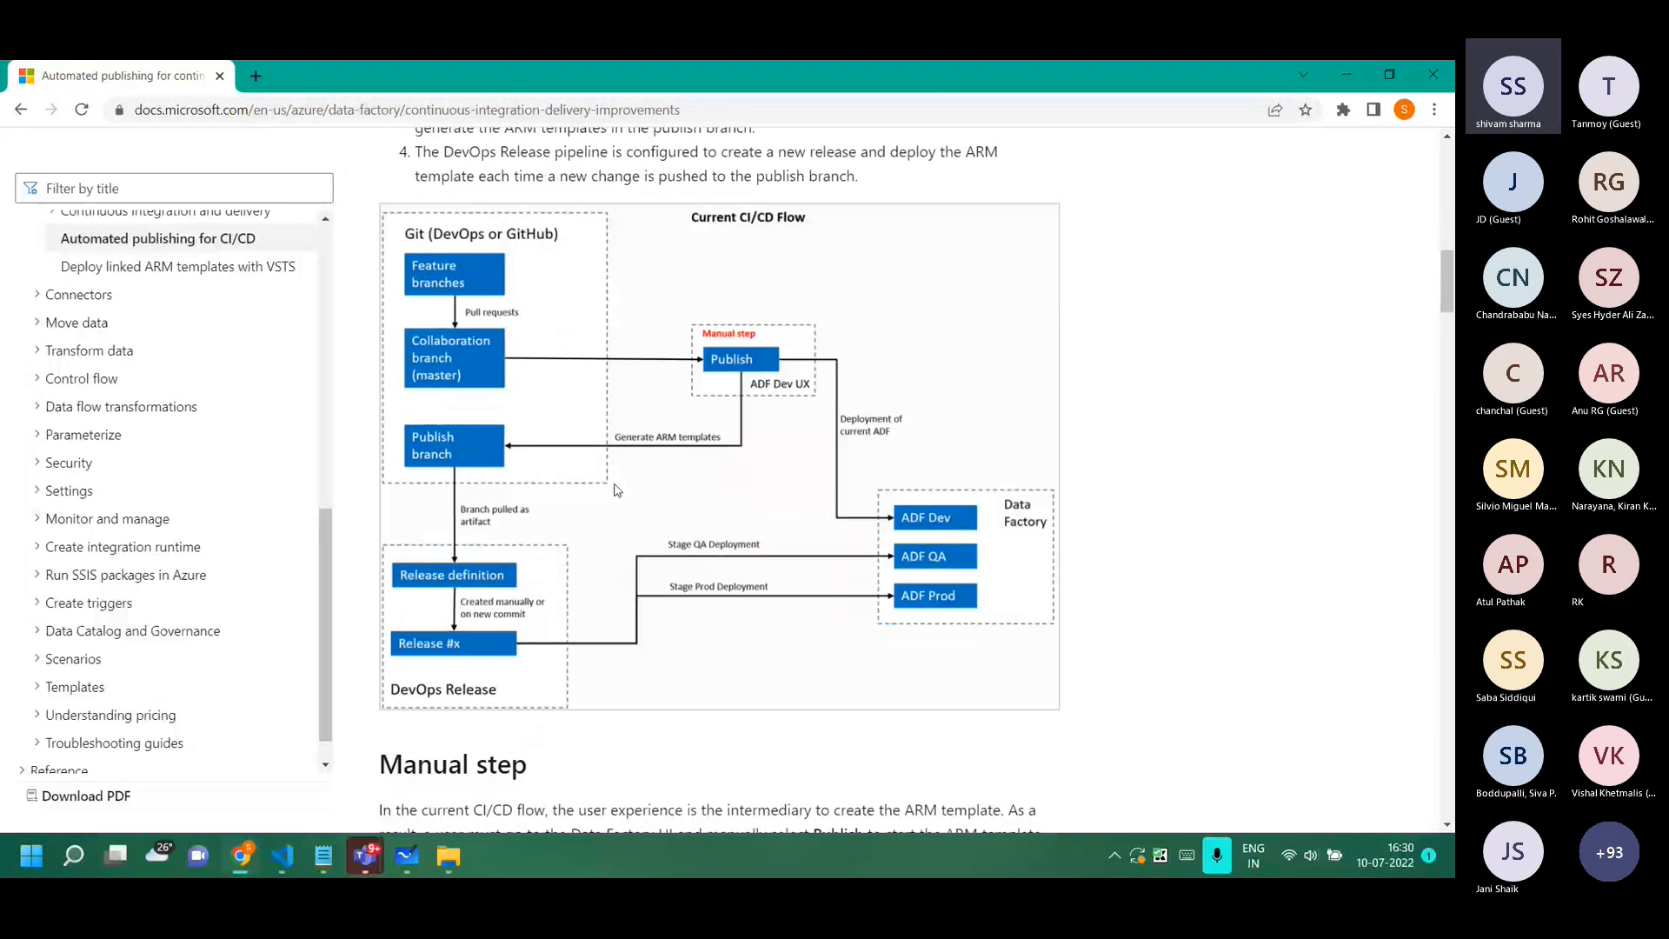
{"action": "scroll", "coordinate": [614, 489], "scroll_direction": "up", "scroll_amount": 3}
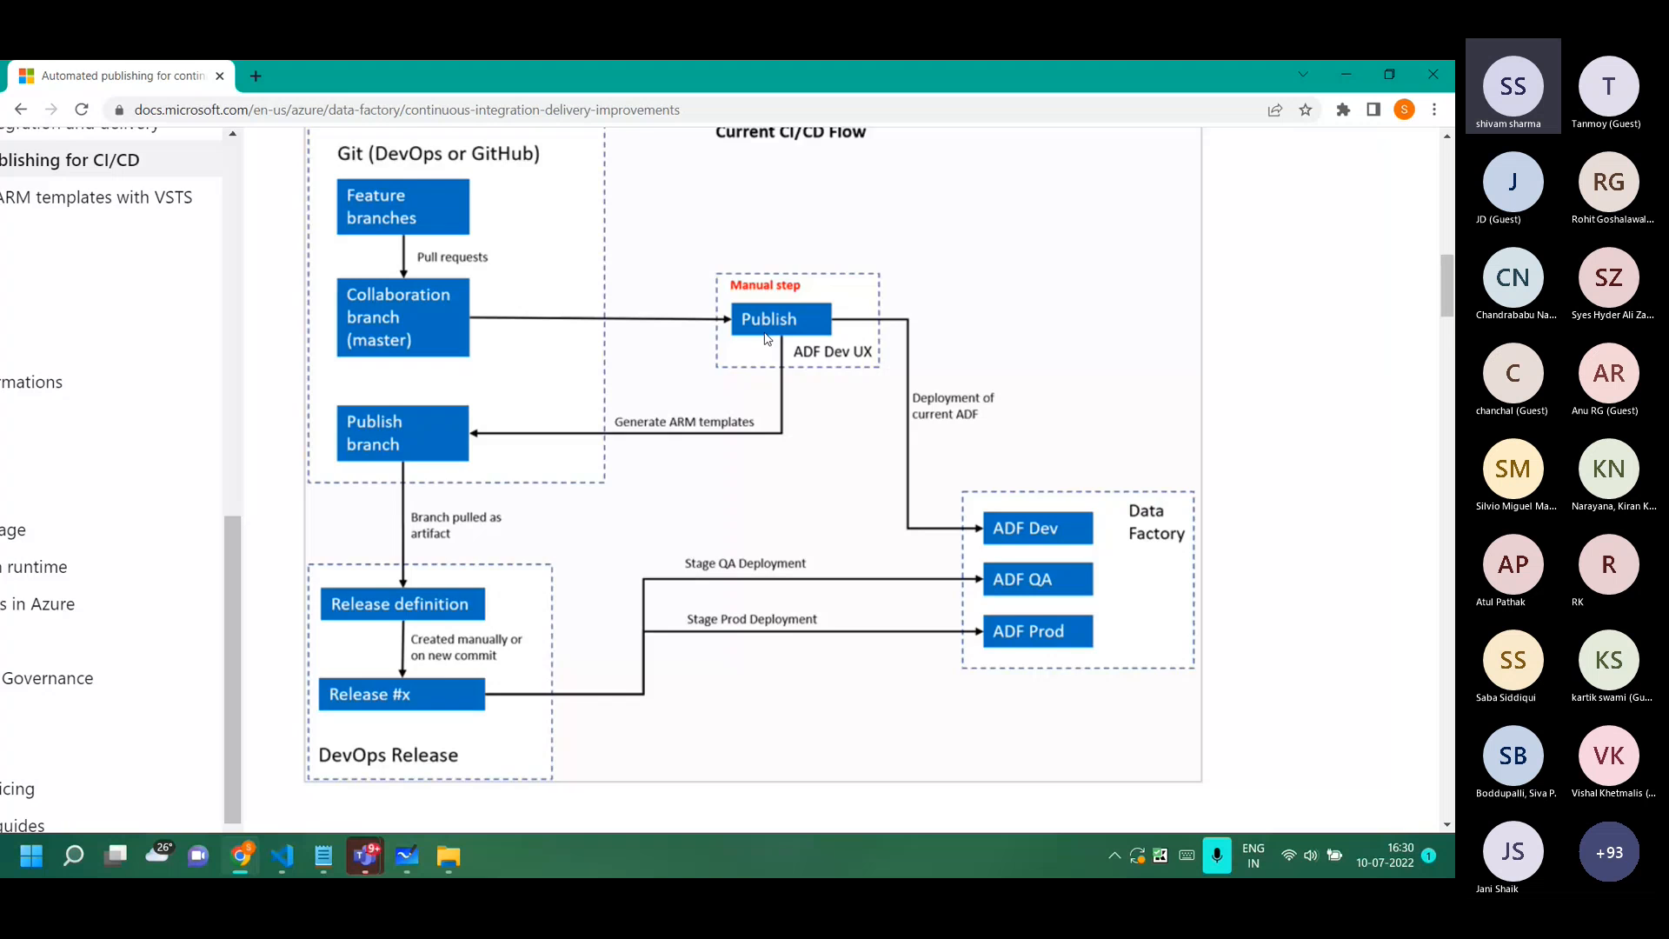
{"action": "scroll", "coordinate": [769, 339], "scroll_direction": "down", "scroll_amount": 3}
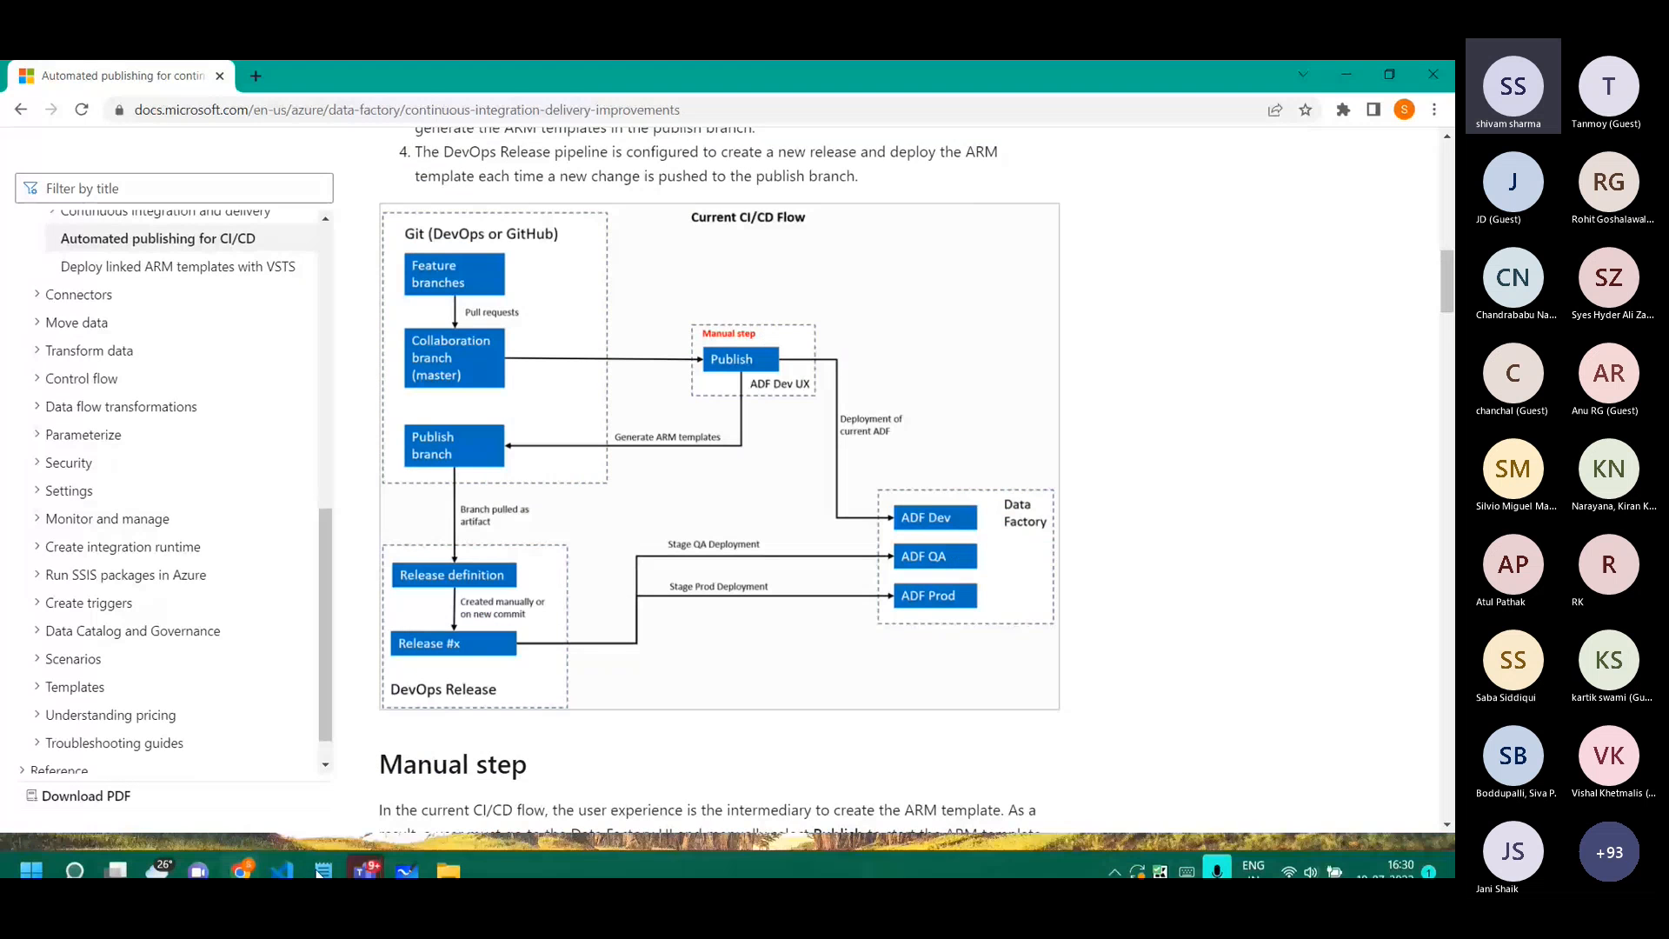
{"action": "left_click", "coordinate": [408, 859]}
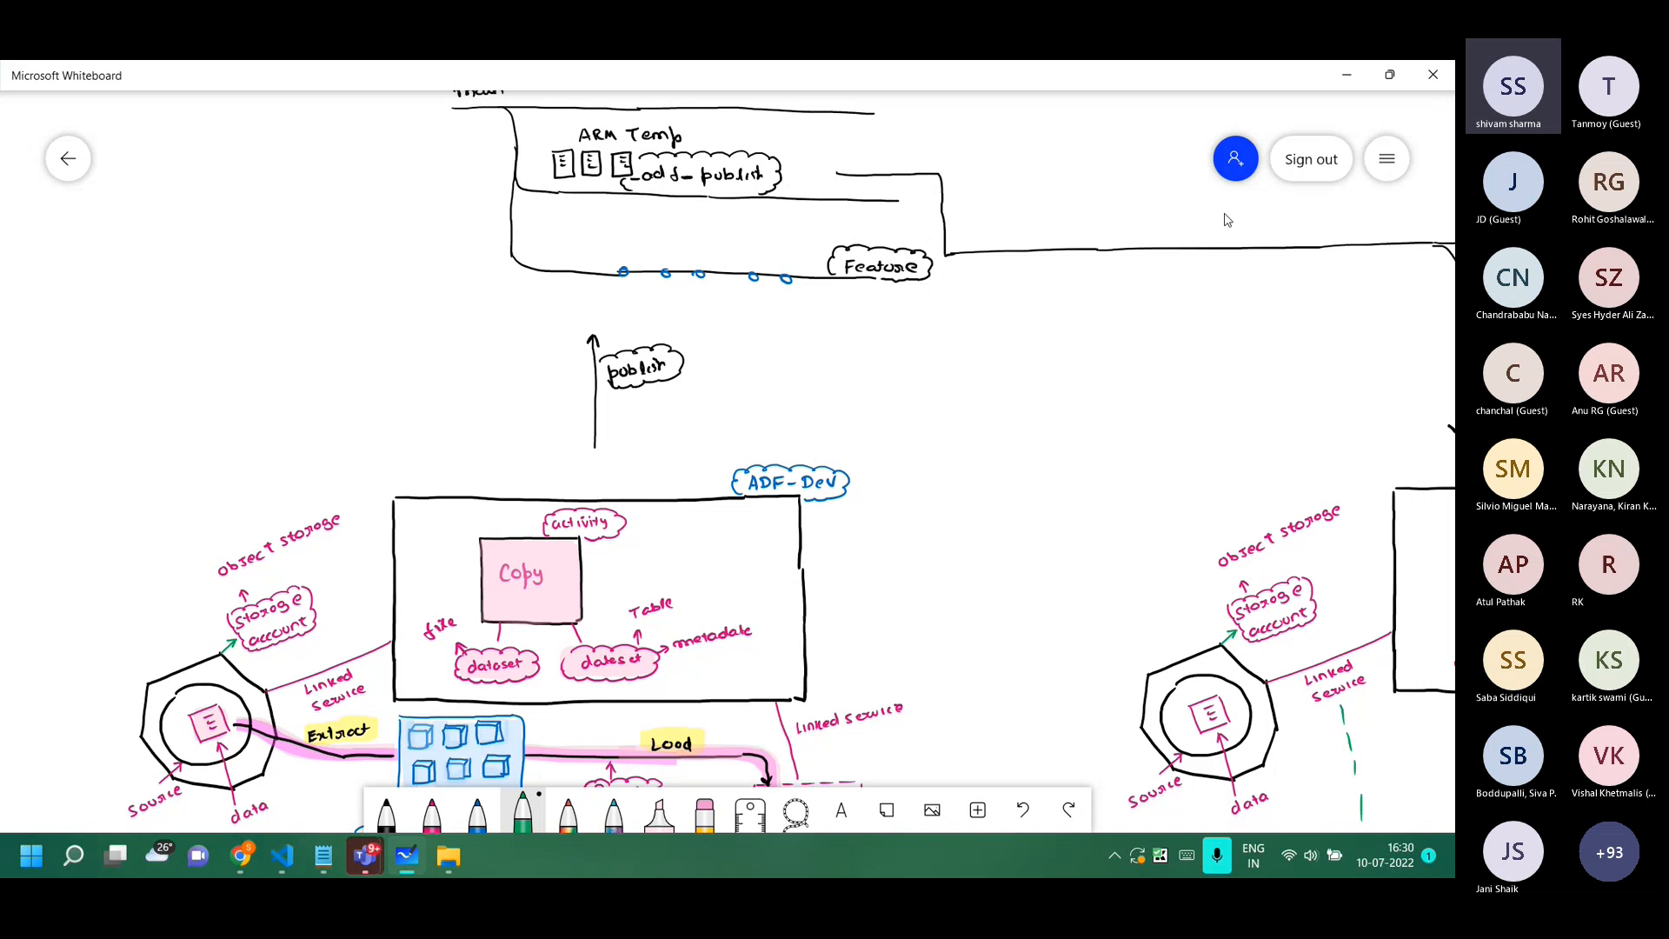
{"action": "left_click", "coordinate": [1347, 77]}
Read the Manual step section, the New CI/CD Flow diagram and the What changed? list.
{"action": "scroll", "coordinate": [632, 578], "scroll_direction": "down", "scroll_amount": 10}
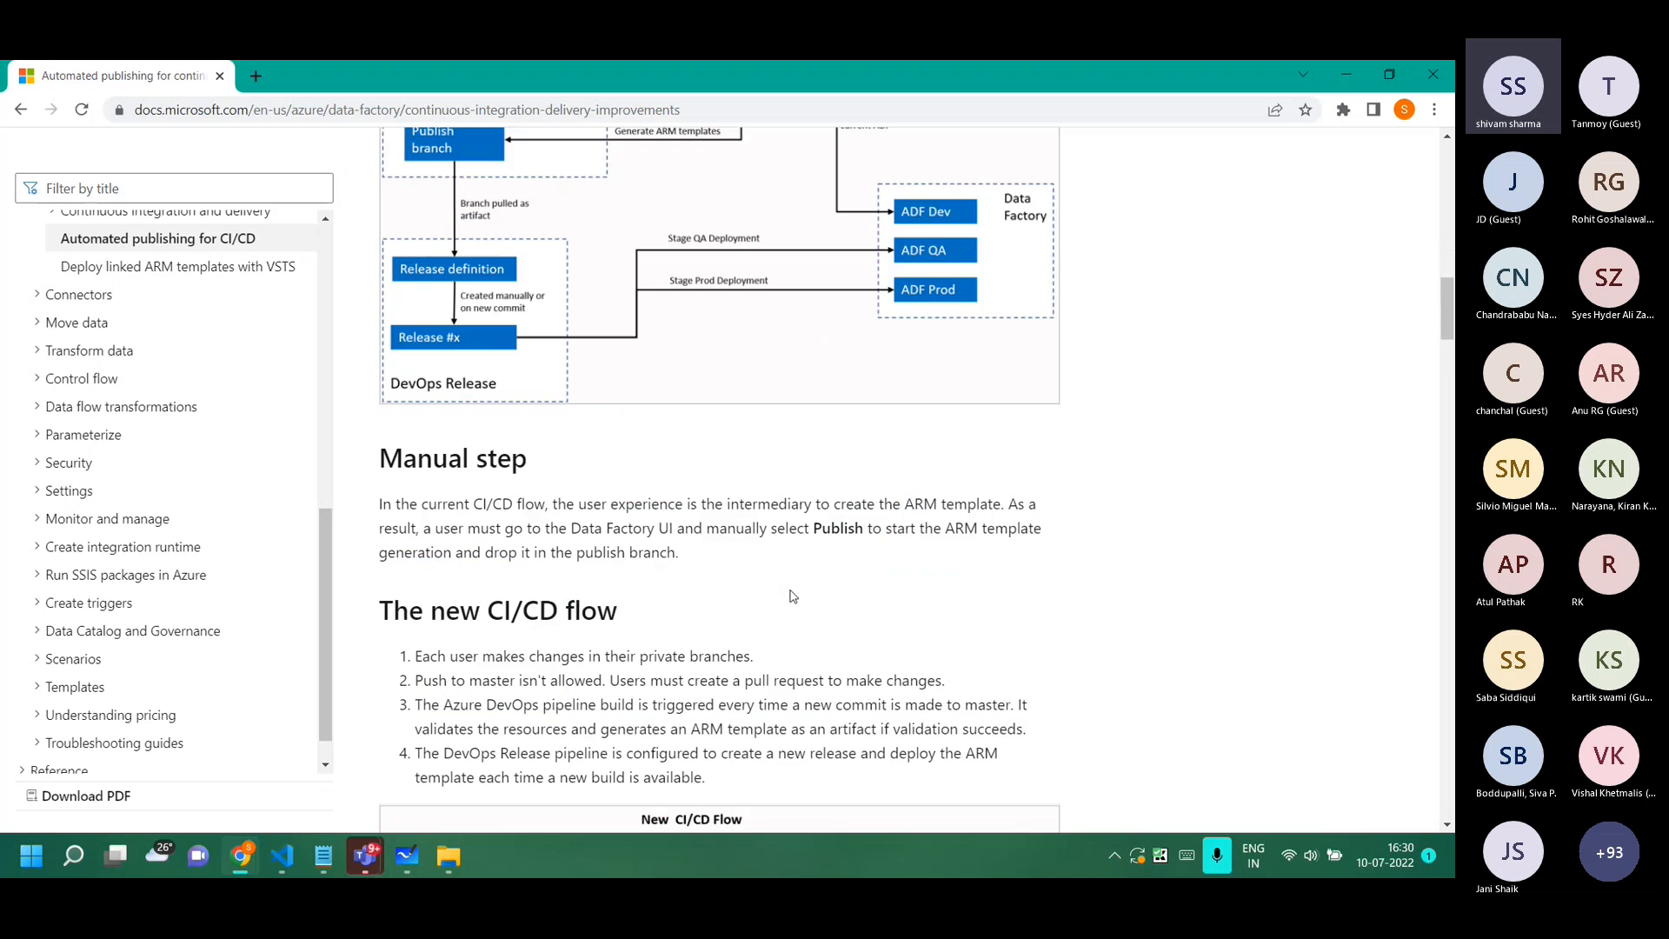
{"action": "key", "text": "ctrl+plus"}
{"action": "scroll", "coordinate": [632, 579], "scroll_direction": "down", "scroll_amount": 2}
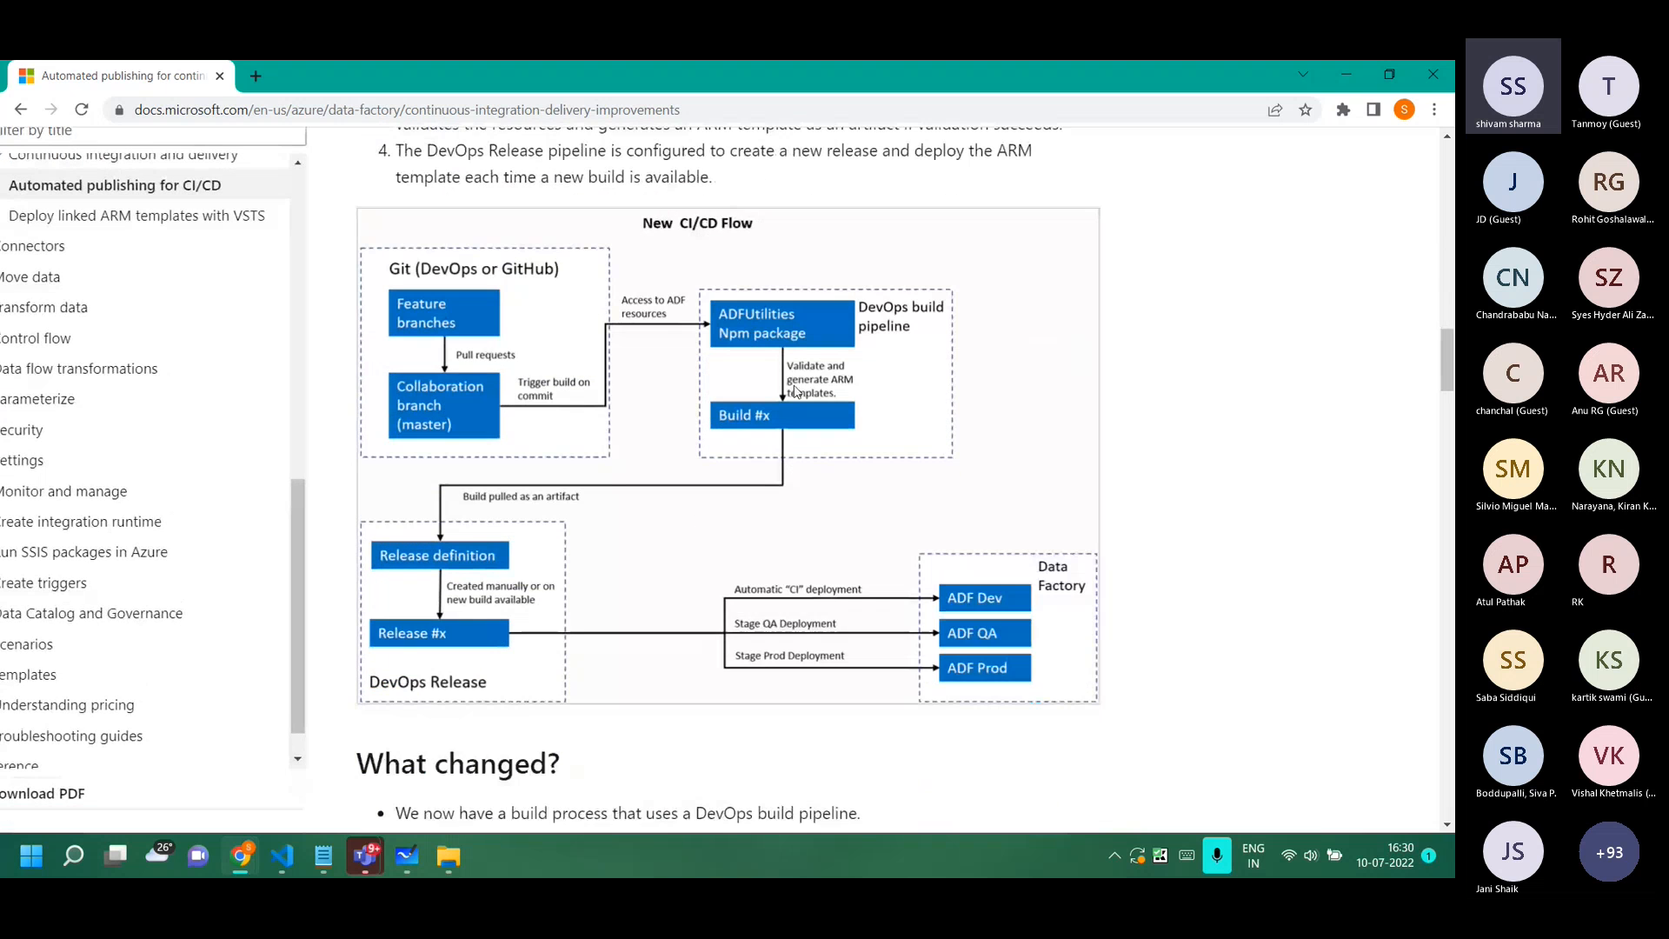
{"action": "scroll", "coordinate": [617, 615], "scroll_direction": "down", "scroll_amount": 10}
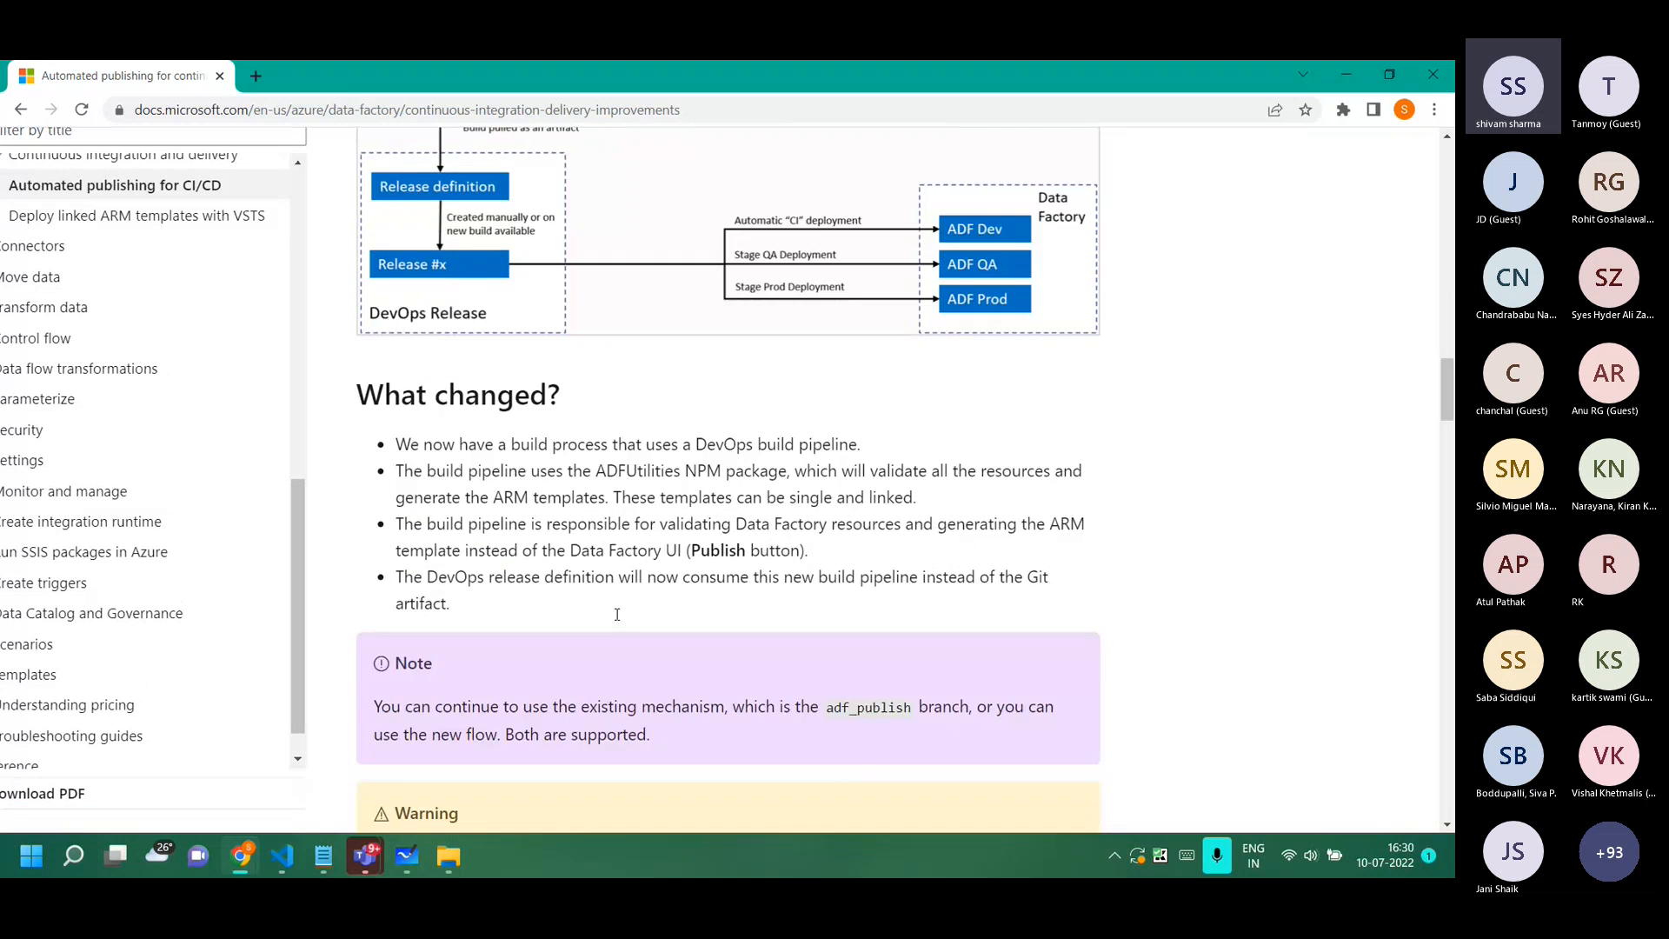
{"action": "scroll", "coordinate": [618, 615], "scroll_direction": "down", "scroll_amount": 2}
Enlarge the Package overview section and highlight its commands "Export ARM template" and "Validate".
{"action": "key", "text": "ctrl+plus"}
{"action": "key", "text": "ctrl+plus"}
{"action": "key", "text": "ctrl+plus"}
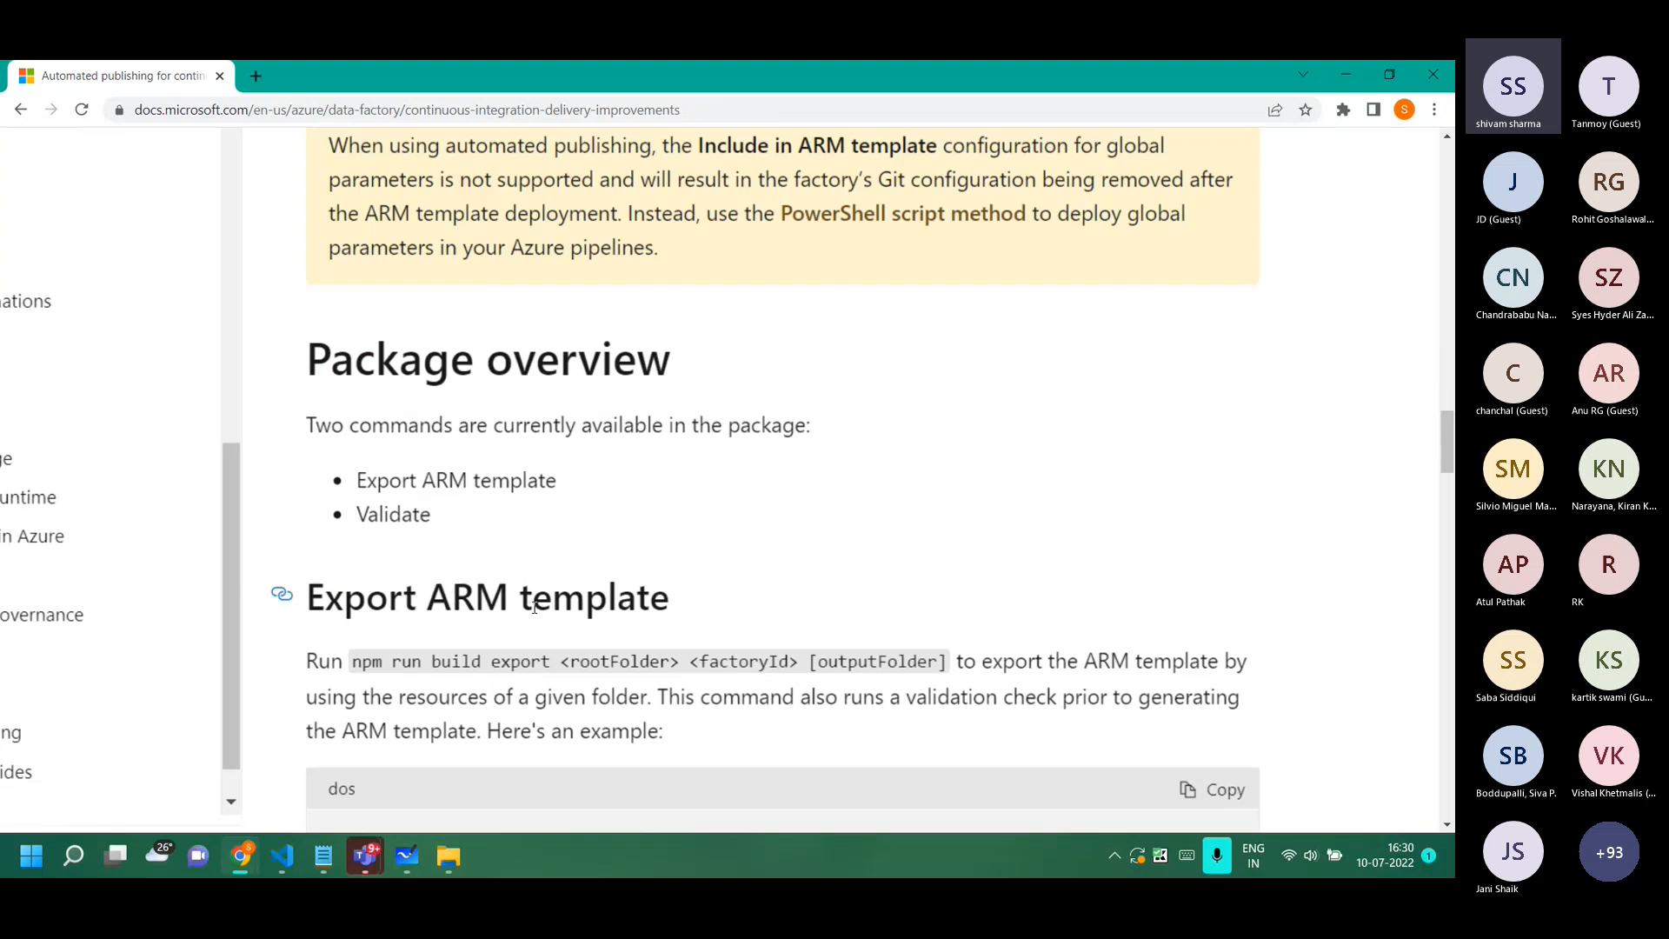
{"action": "left_click_drag", "start_coordinate": [439, 502], "coordinate": [288, 461]}
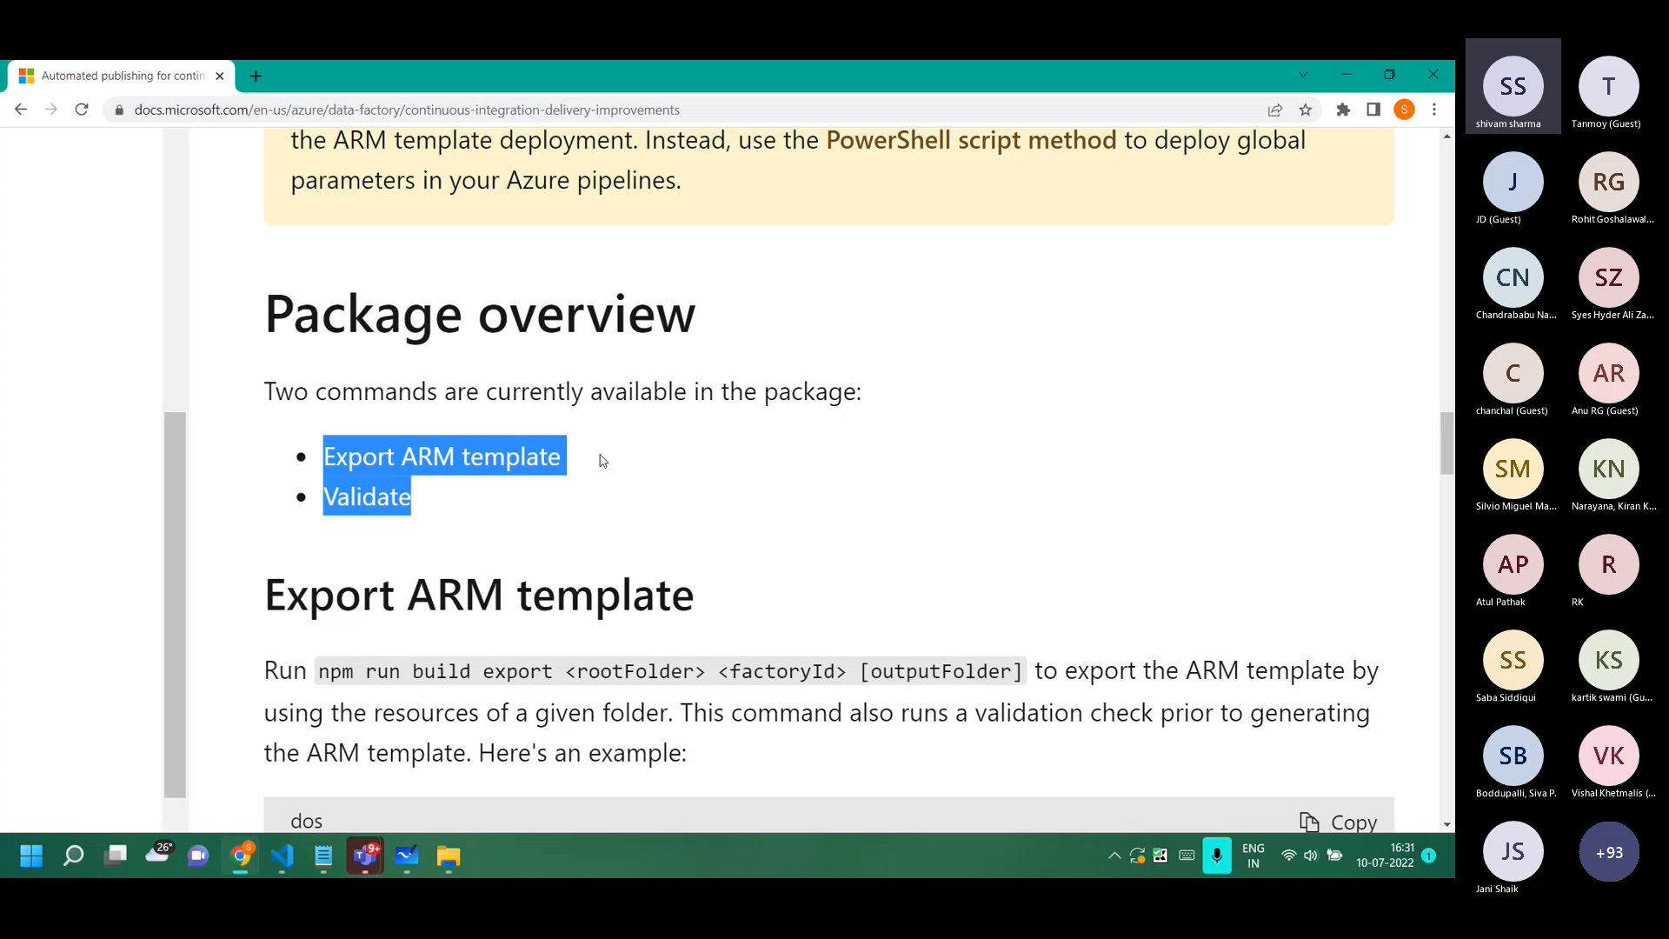
Reduce the page zoom and compare the new CI/CD flow's build pipeline with the current flow's manual publish step.
{"action": "key", "text": "ctrl+minus"}
{"action": "key", "text": "ctrl+minus"}
{"action": "scroll", "coordinate": [715, 574], "scroll_direction": "down", "scroll_amount": 3}
{"action": "scroll", "coordinate": [715, 610], "scroll_direction": "up", "scroll_amount": 15}
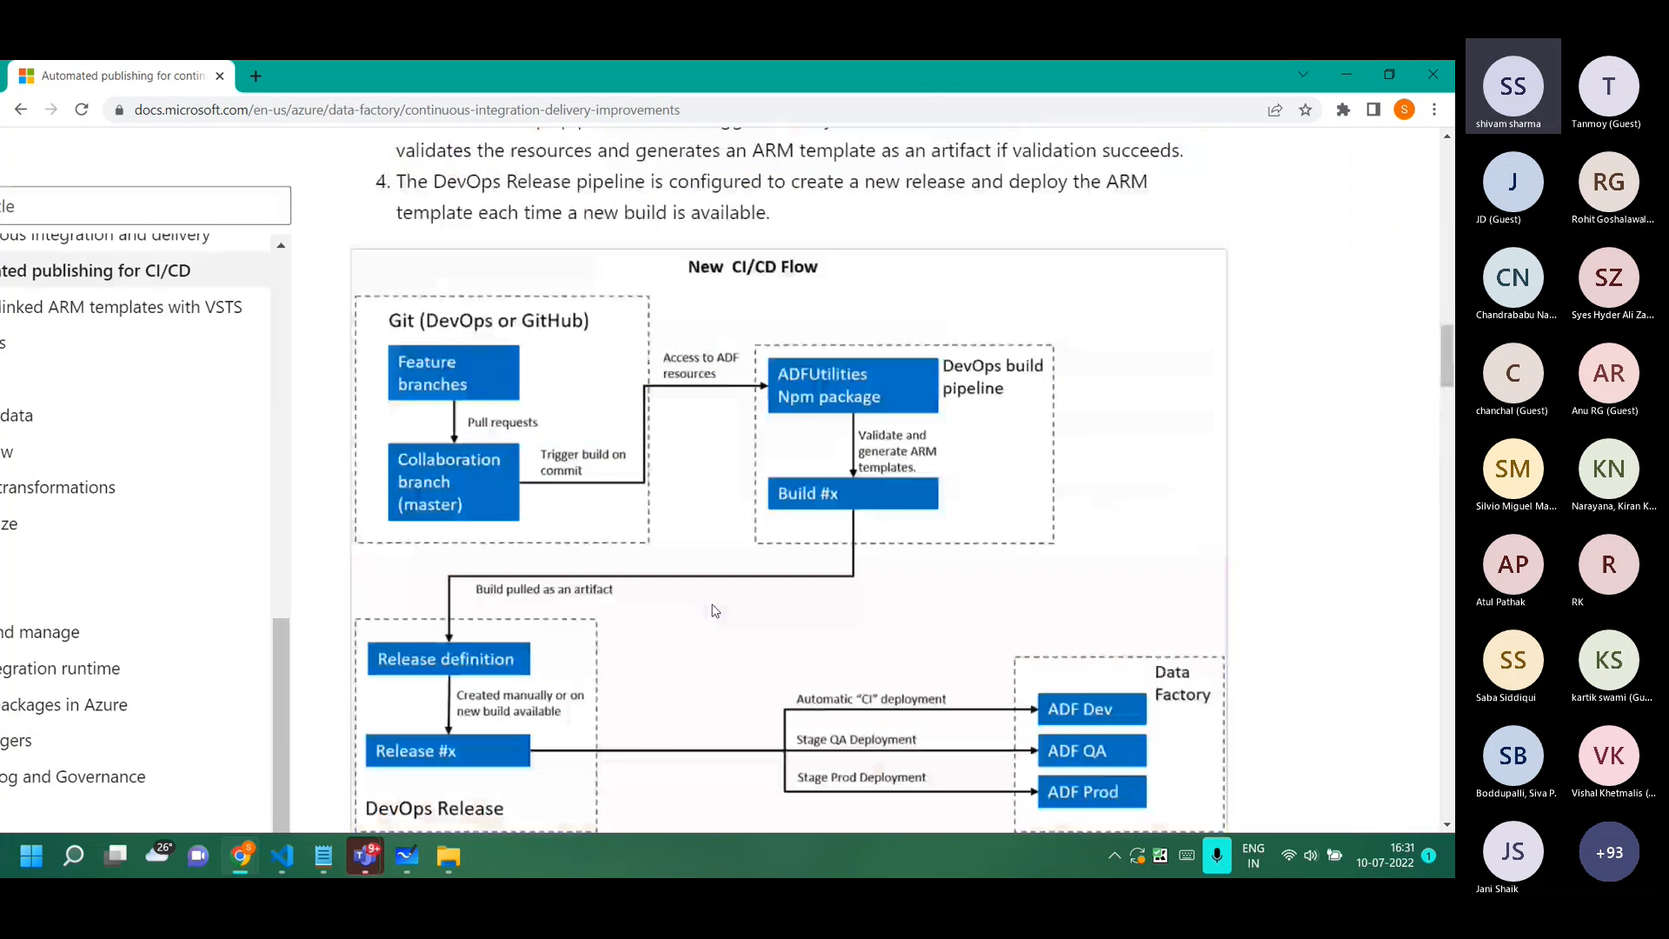
{"action": "scroll", "coordinate": [715, 610], "scroll_direction": "up", "scroll_amount": 4}
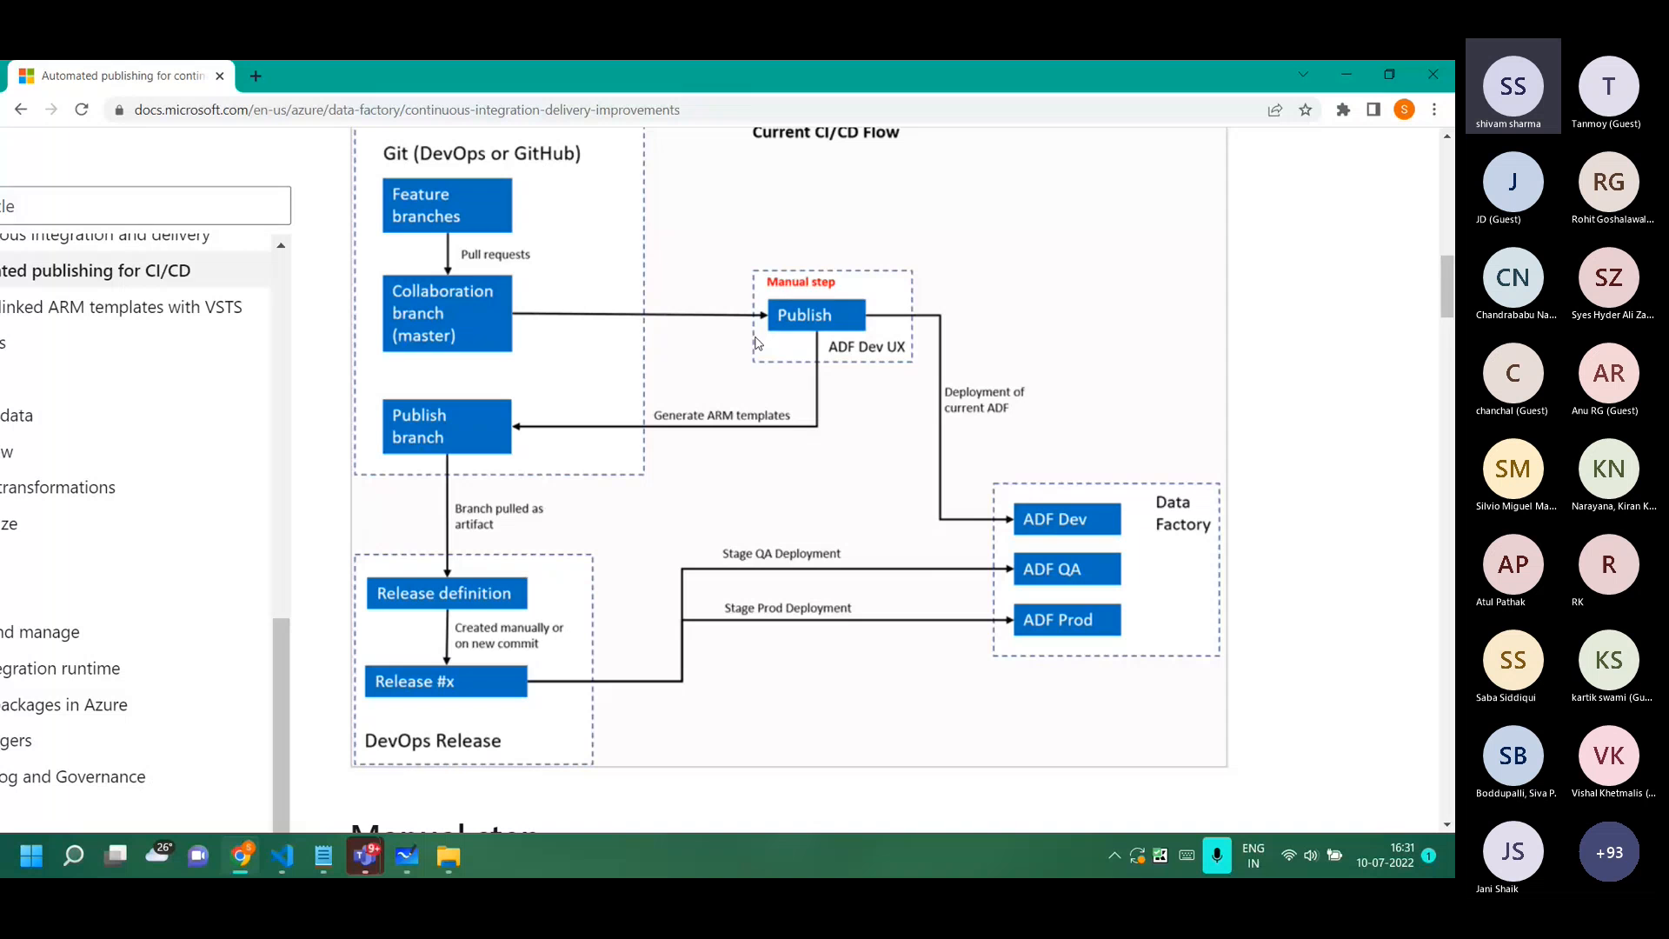
{"action": "scroll", "coordinate": [833, 383], "scroll_direction": "down", "scroll_amount": 12}
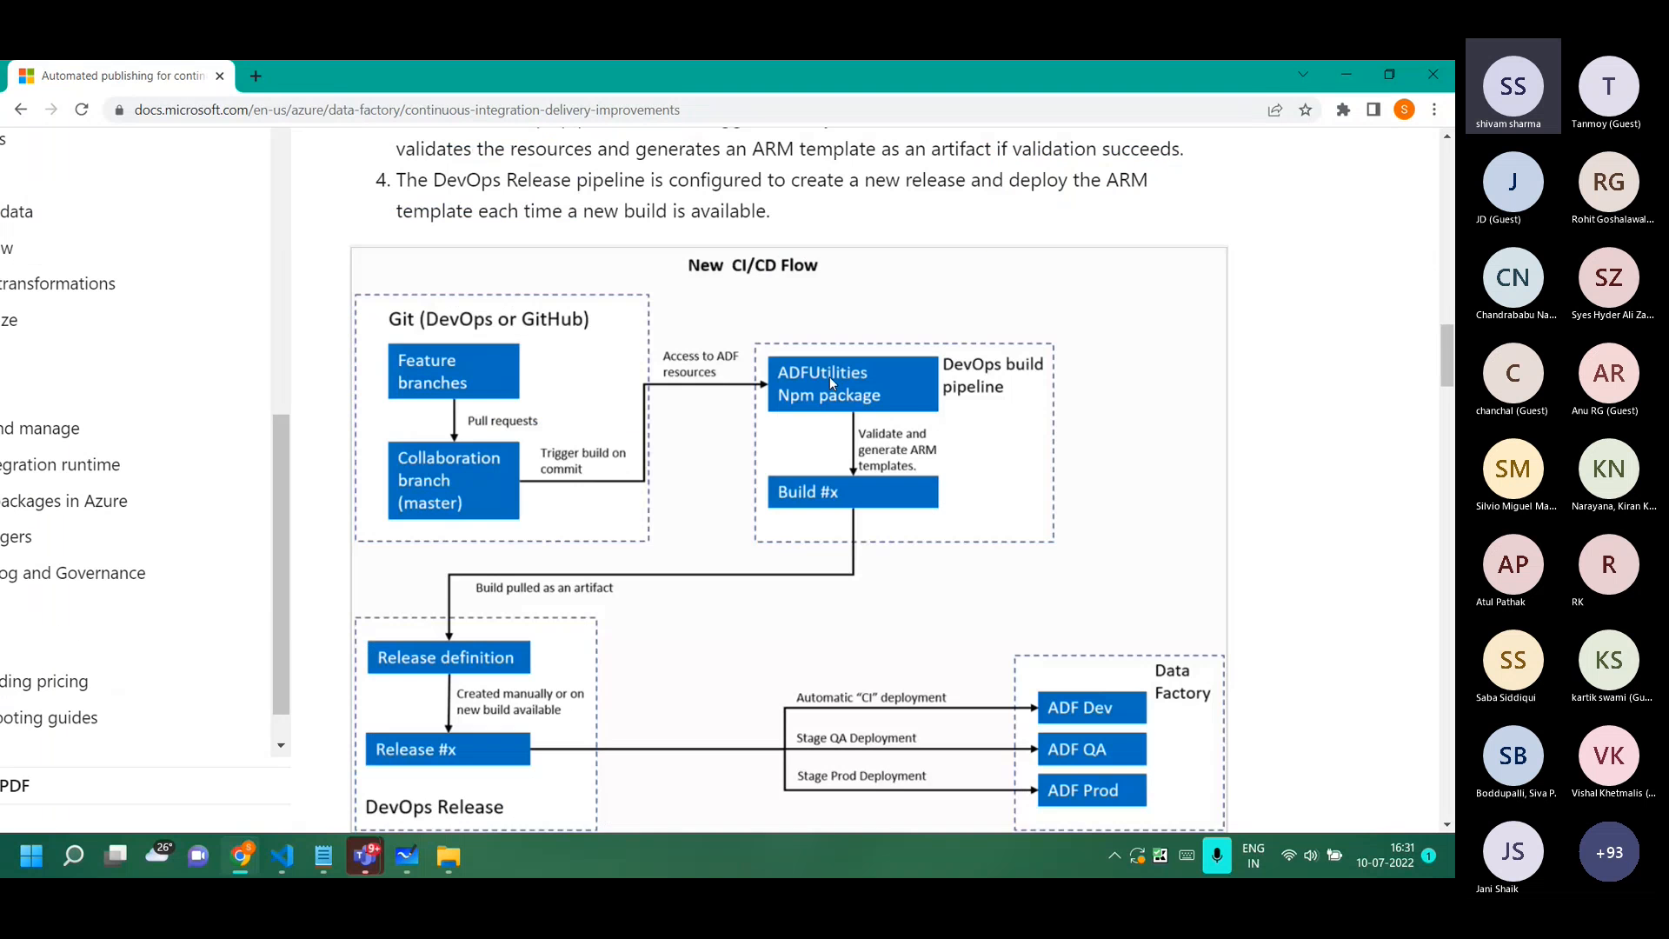
{"action": "scroll", "coordinate": [839, 432], "scroll_direction": "up", "scroll_amount": 10}
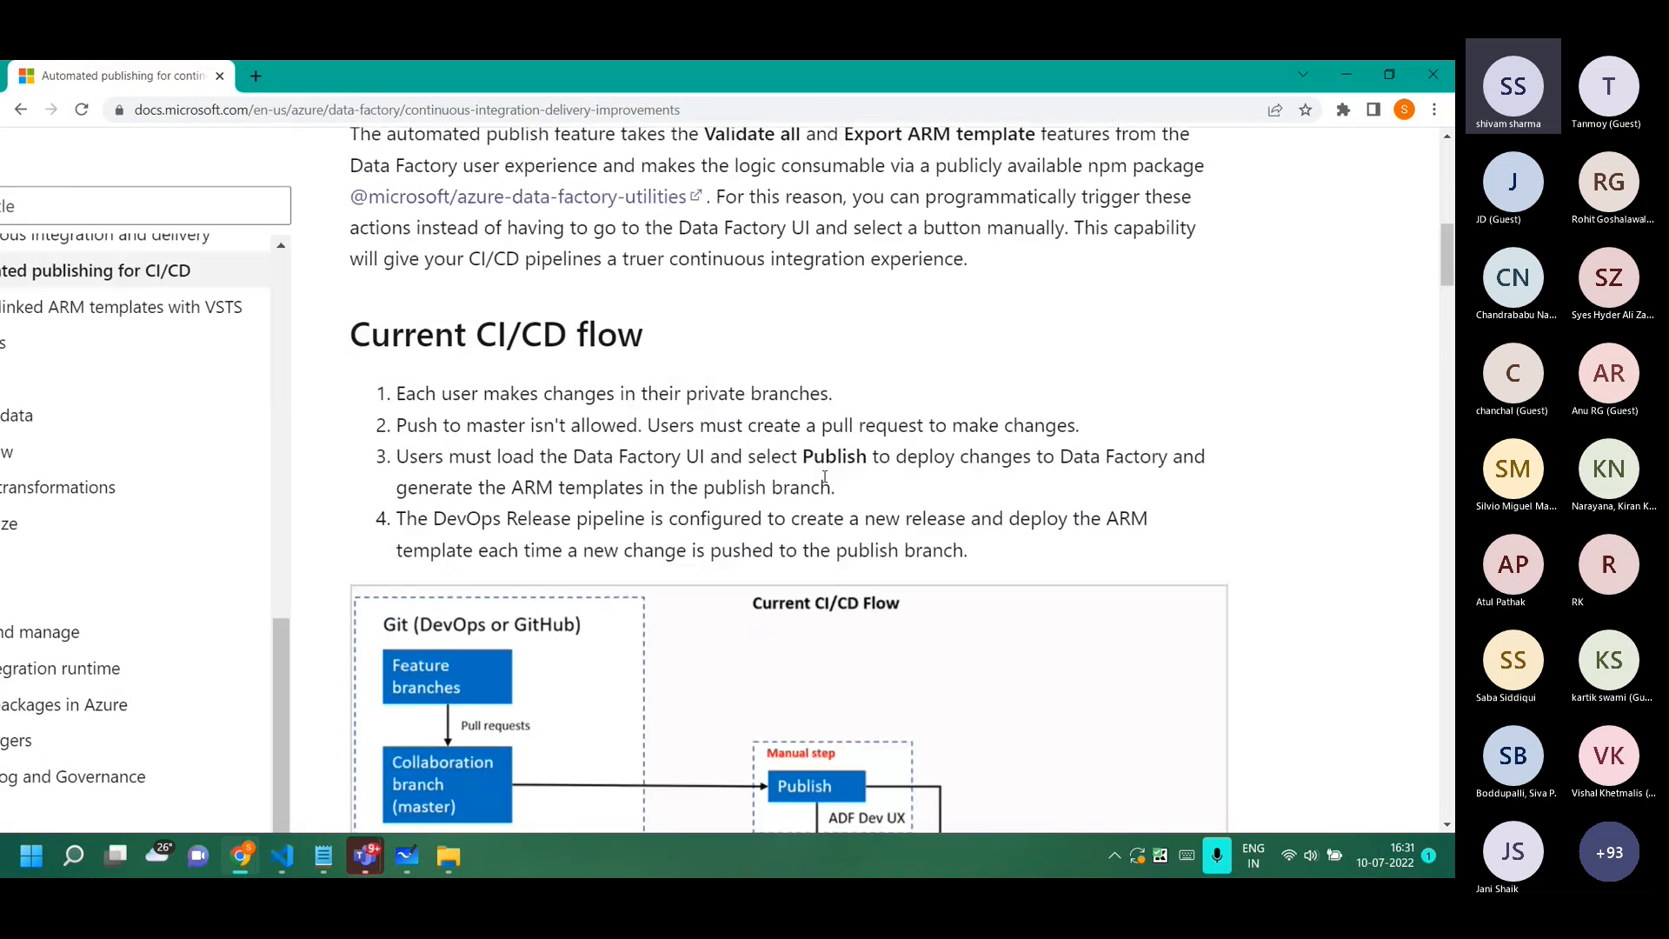
Select the automated publishing article's address and close its browser window to return to the Azure portal.
{"action": "left_click", "coordinate": [777, 109]}
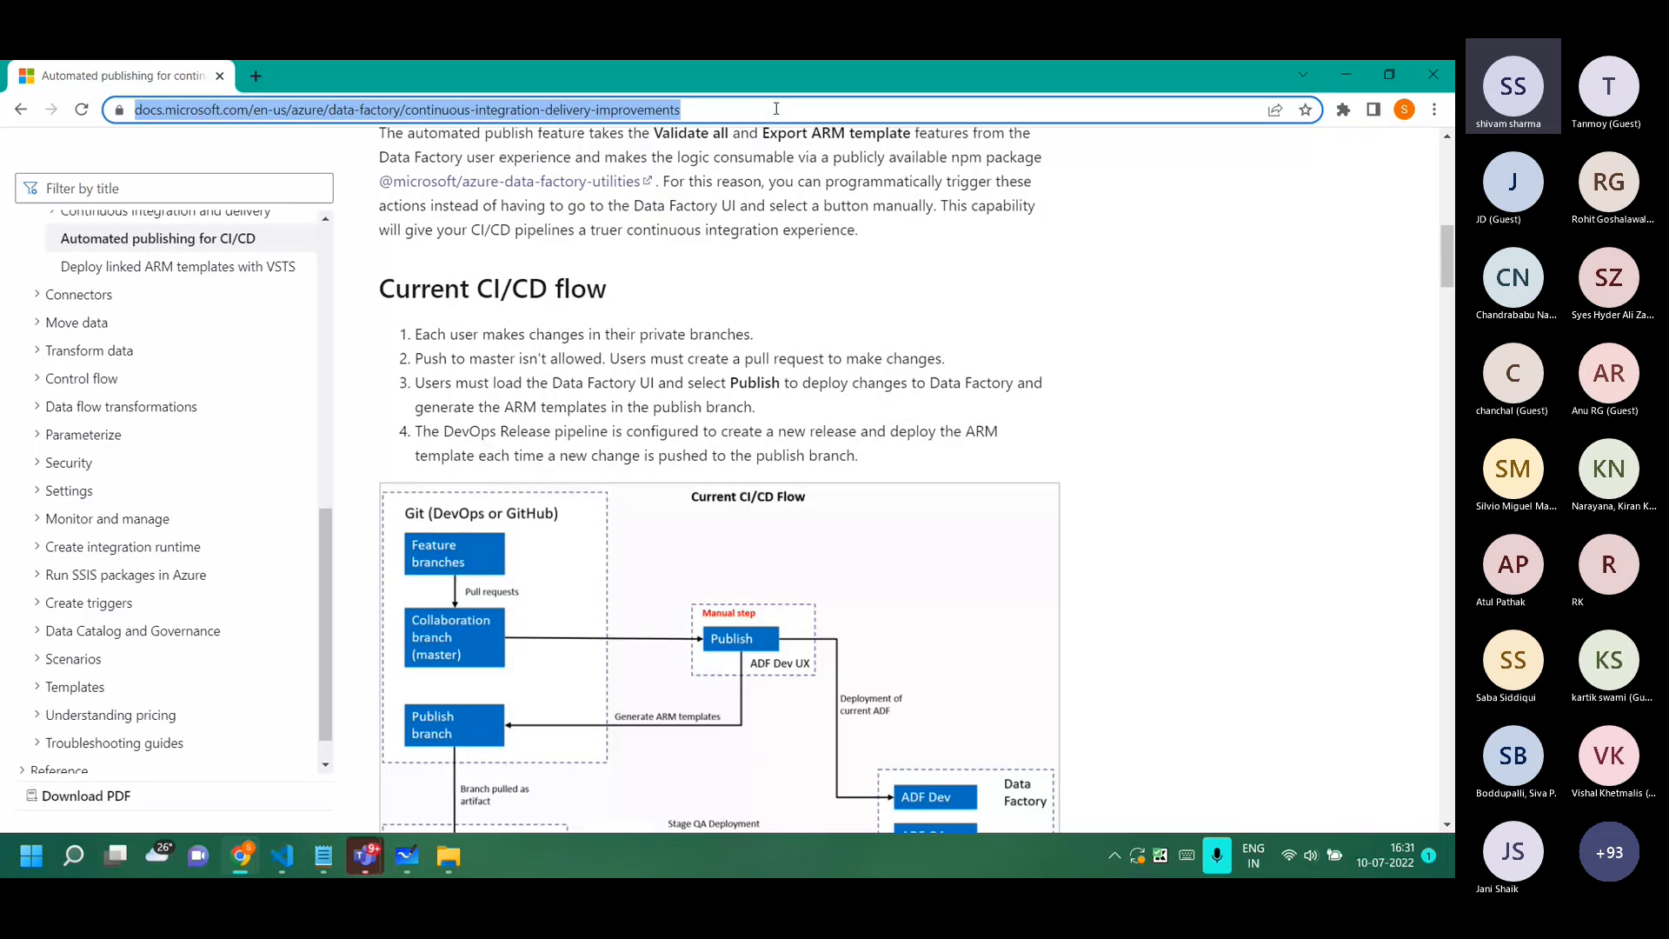
{"action": "left_click", "coordinate": [1434, 75]}
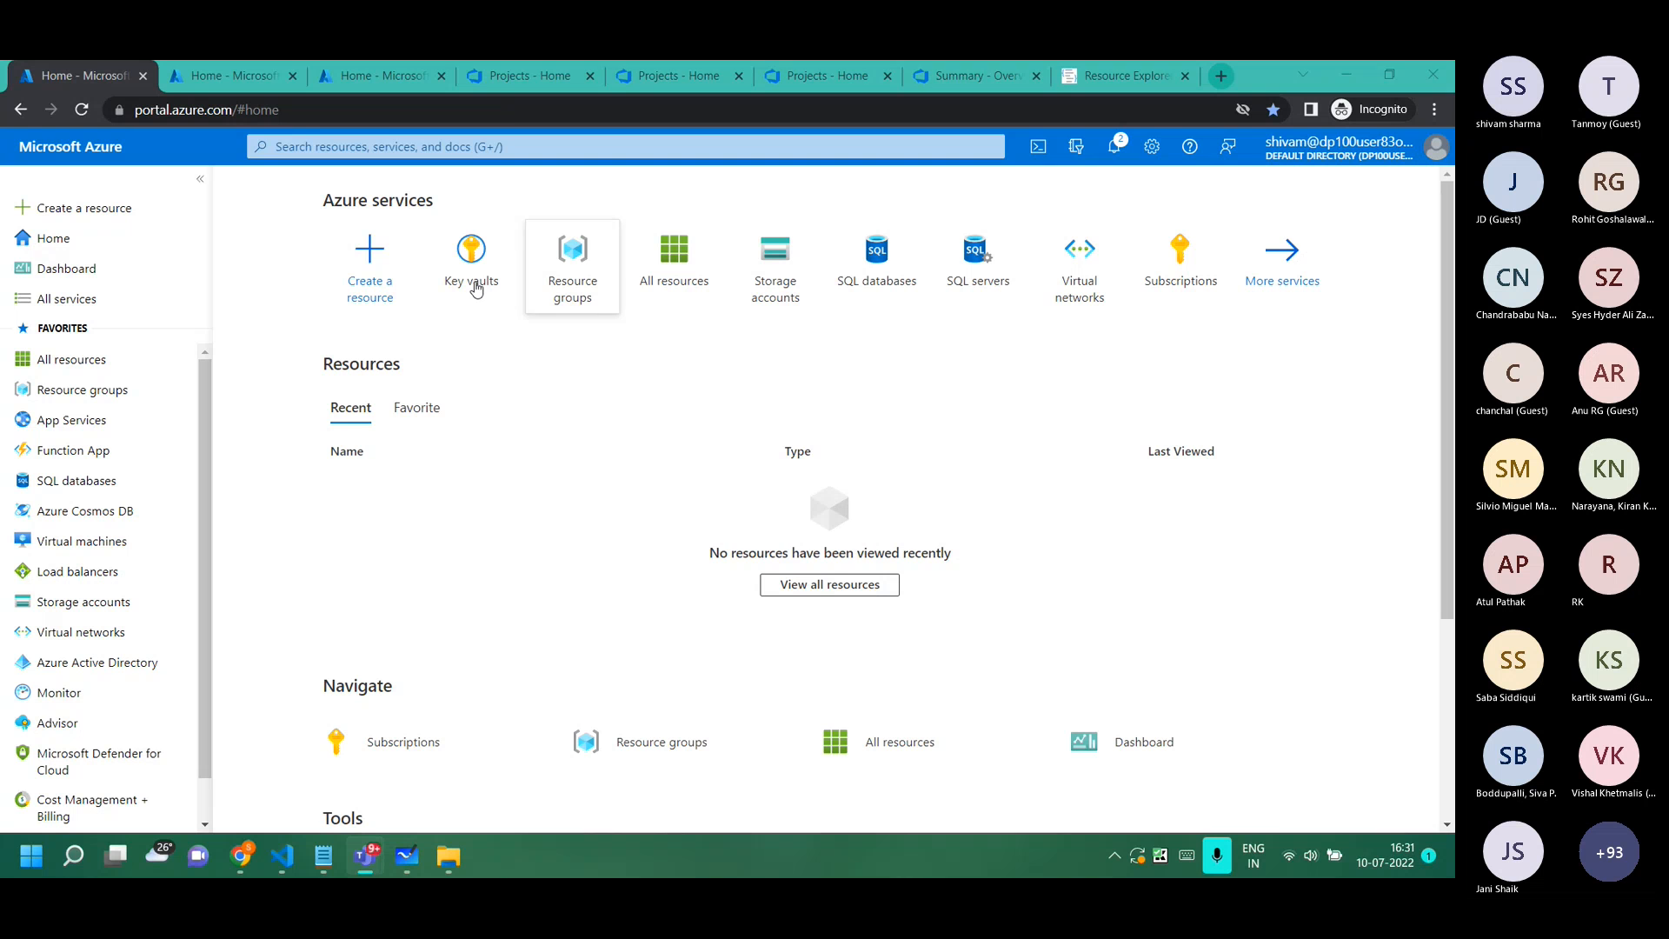
Switch to Microsoft Whiteboard and review the ADF-Dev copy pipeline, its linked services, private endpoint and the Azure Key Vault sketch.
{"action": "left_click", "coordinate": [407, 856]}
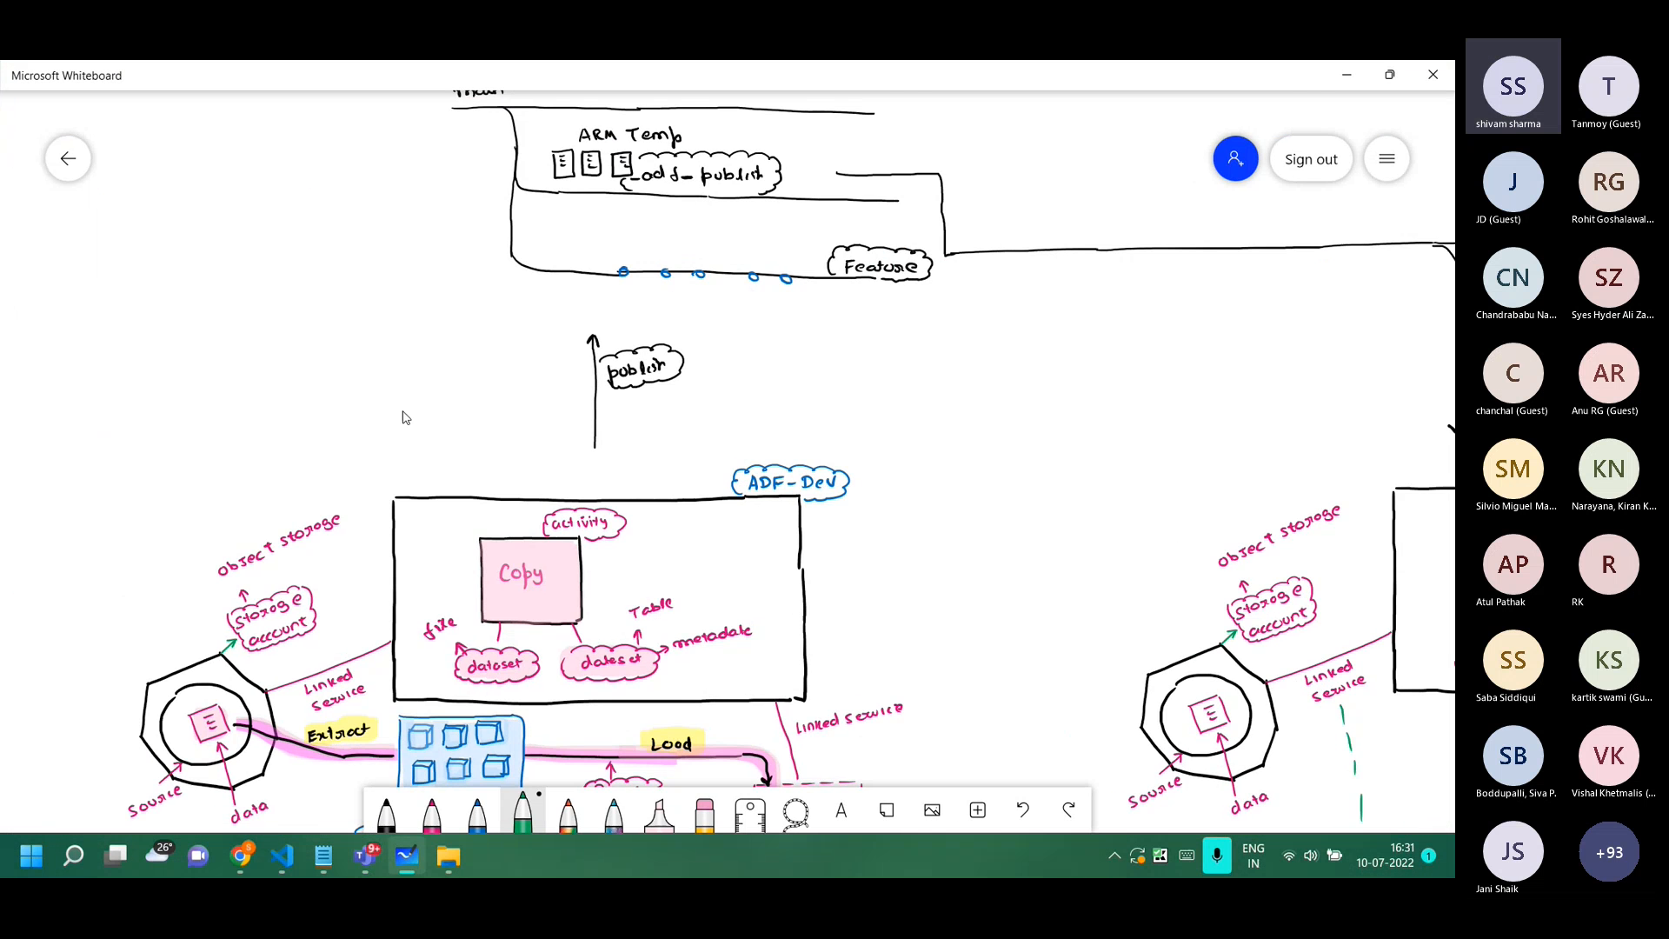
{"action": "left_click_drag", "start_coordinate": [404, 413], "coordinate": [481, 261]}
{"action": "scroll", "coordinate": [481, 261], "scroll_direction": "up", "scroll_amount": 3}
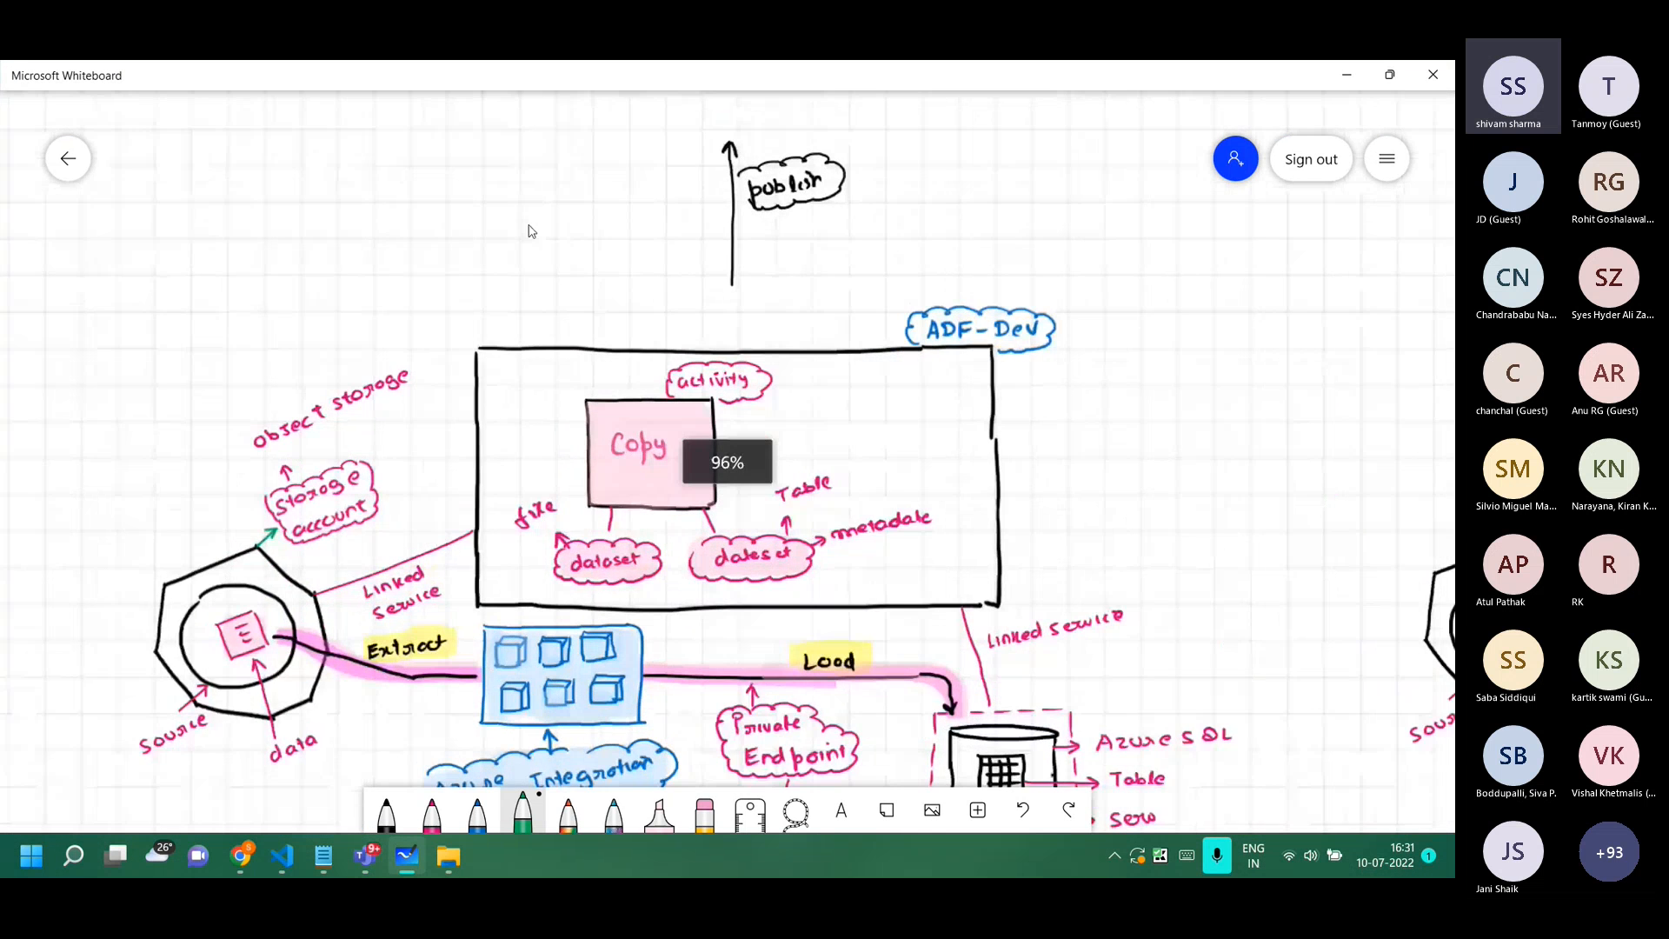
{"action": "scroll", "coordinate": [528, 231], "scroll_direction": "down", "scroll_amount": 2}
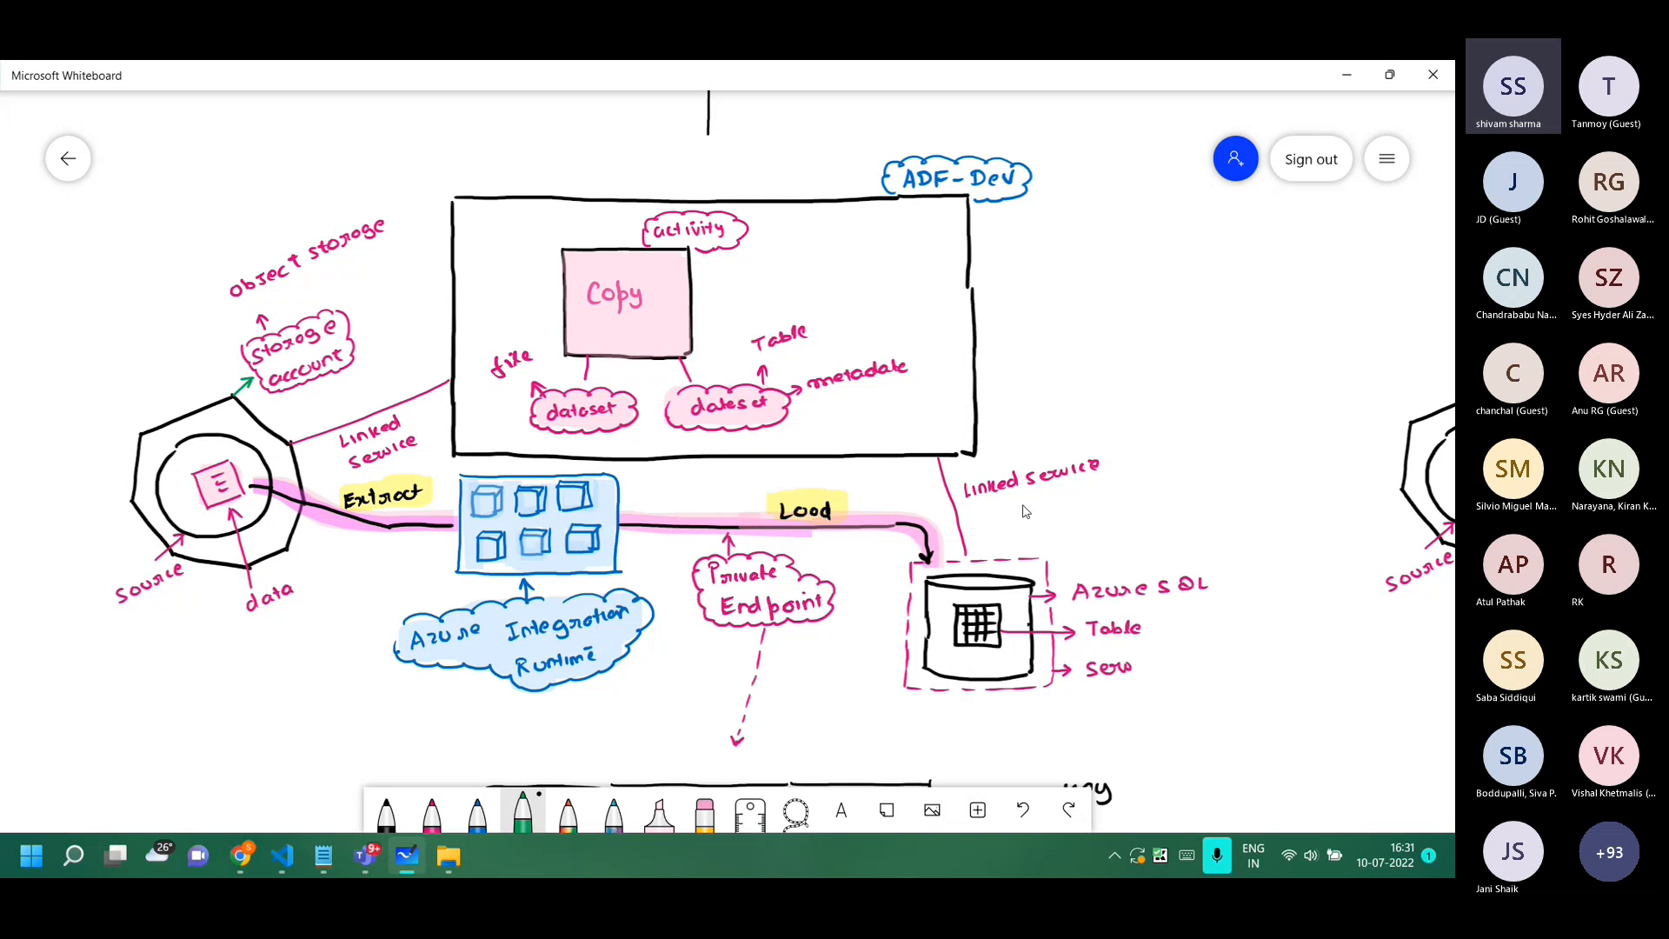
{"action": "scroll", "coordinate": [838, 678], "scroll_direction": "down", "scroll_amount": 5}
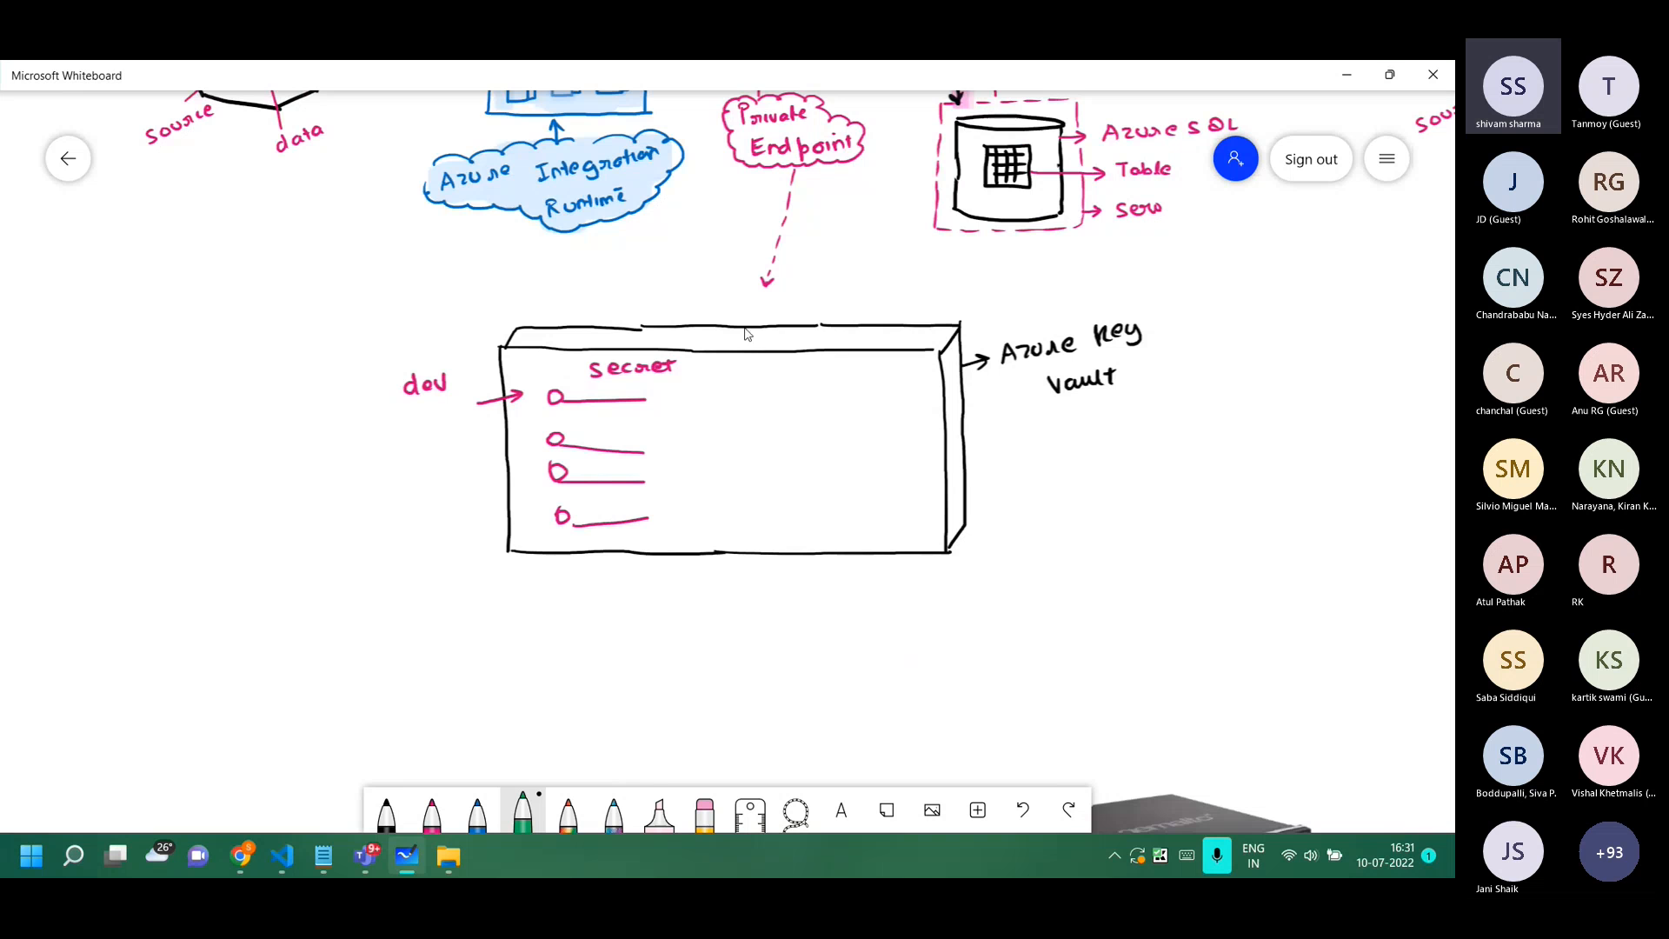
{"action": "left_click_drag", "start_coordinate": [711, 252], "coordinate": [658, 634]}
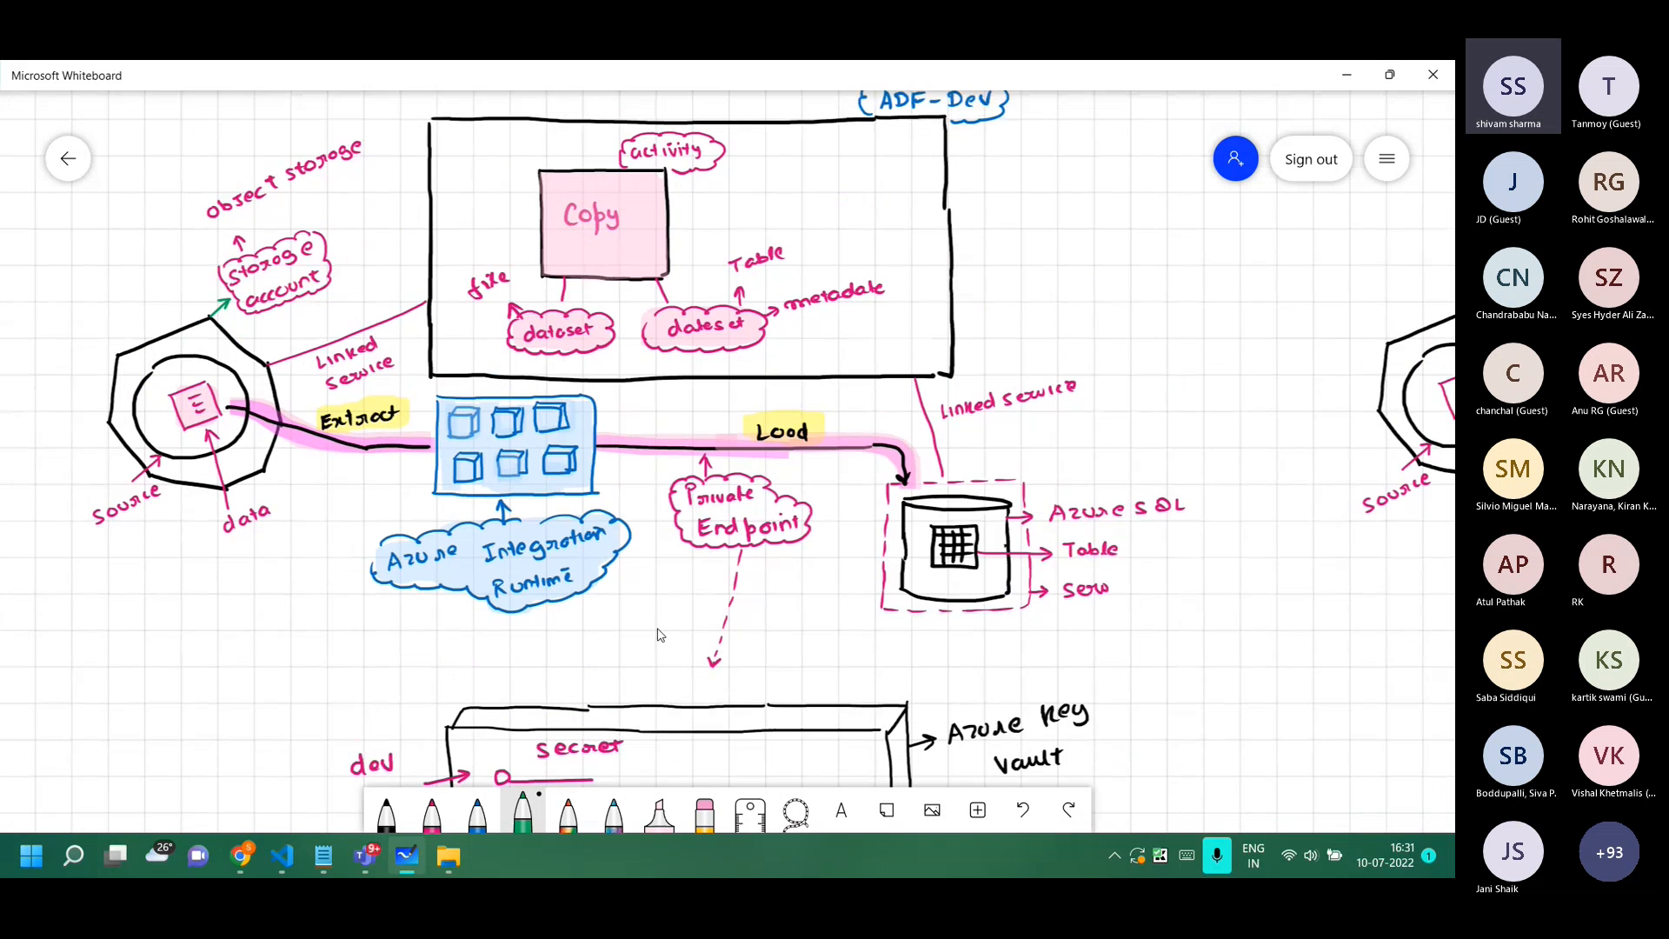
{"action": "scroll", "coordinate": [658, 635], "scroll_direction": "down", "scroll_amount": 1}
{"action": "left_click_drag", "start_coordinate": [1067, 330], "coordinate": [1094, 292]}
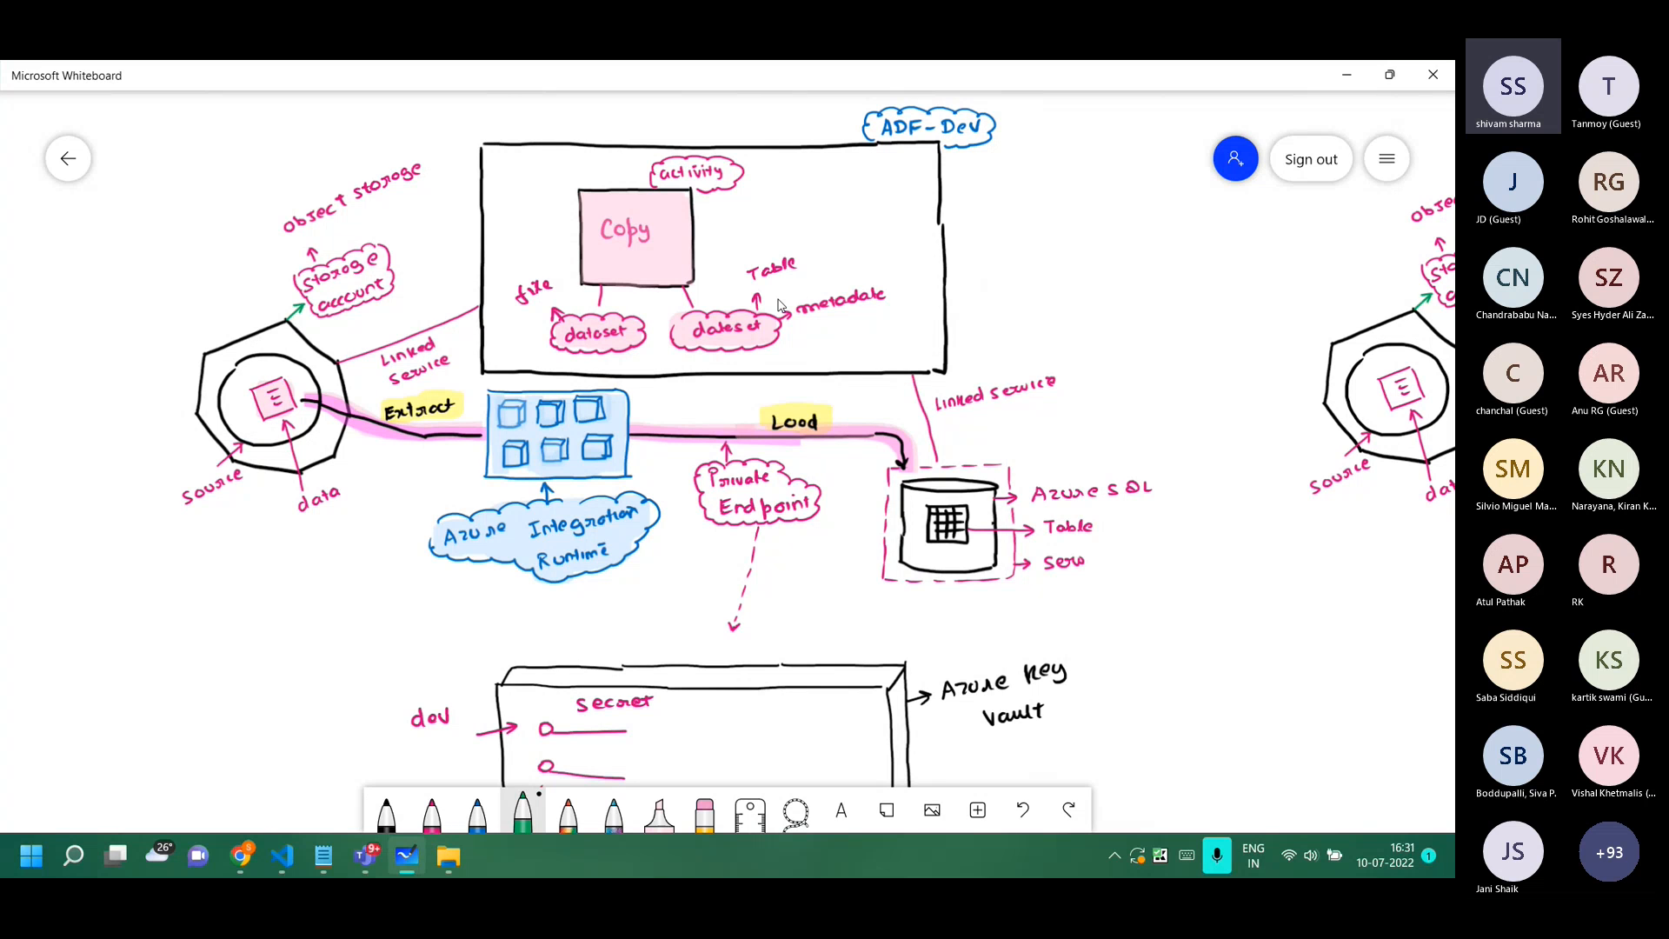
Switch back to the Azure portal home page in the browser and enlarge the page to 110%.
{"action": "left_click", "coordinate": [272, 859]}
{"action": "left_click", "coordinate": [271, 859]}
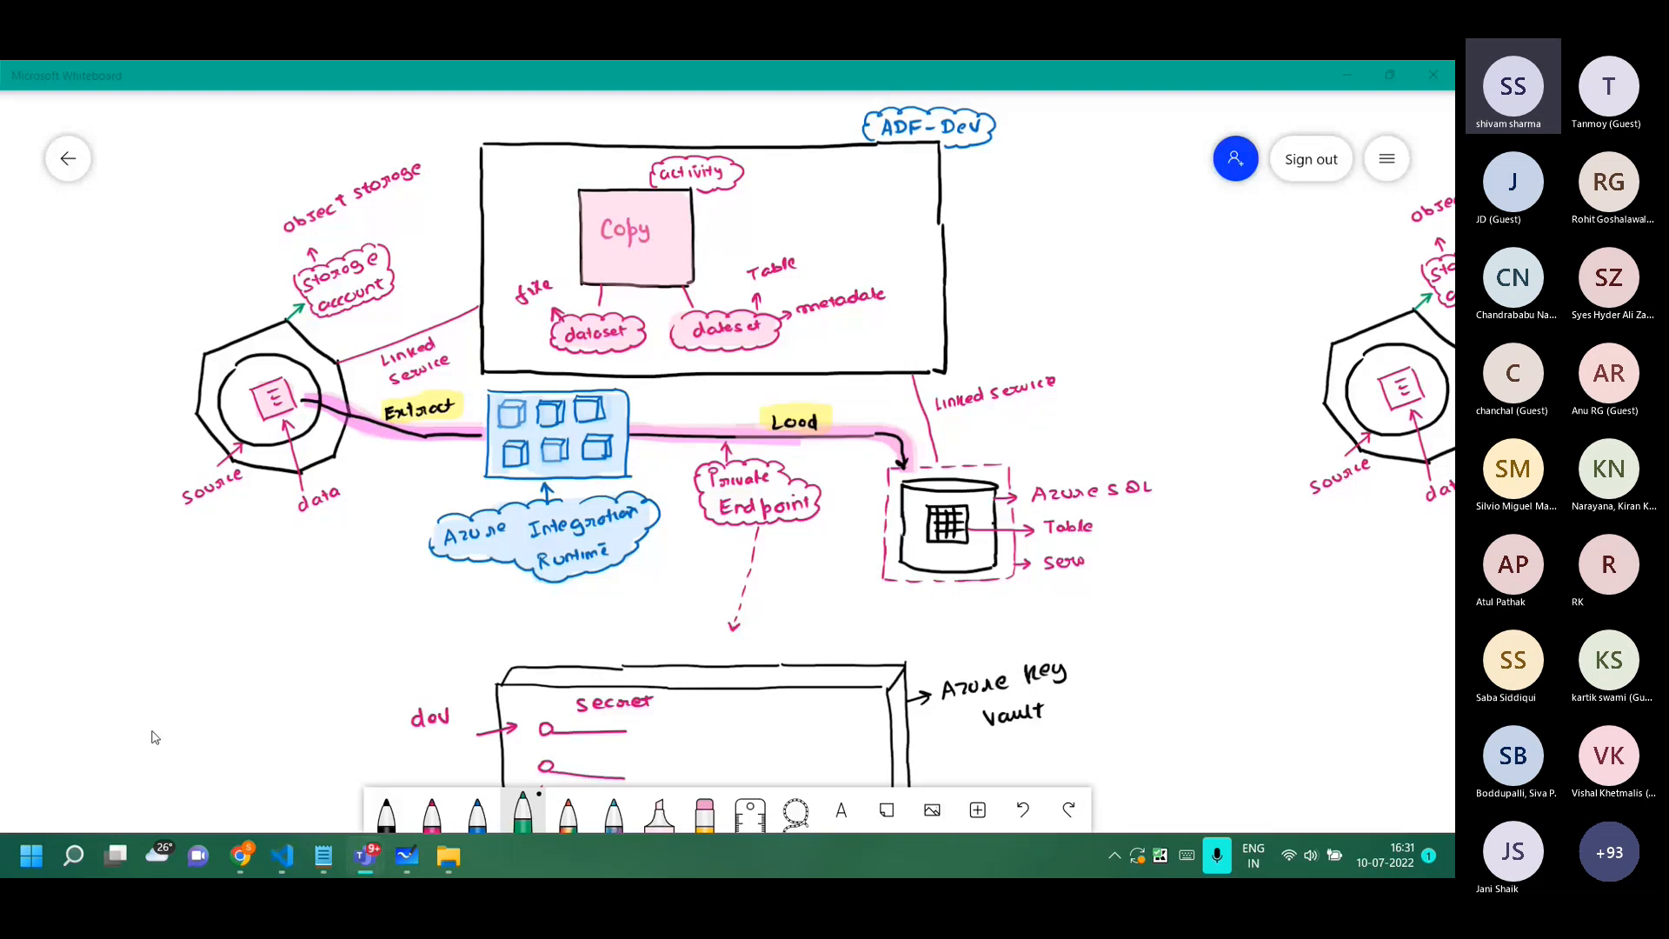
{"action": "mouse_move", "coordinate": [243, 859]}
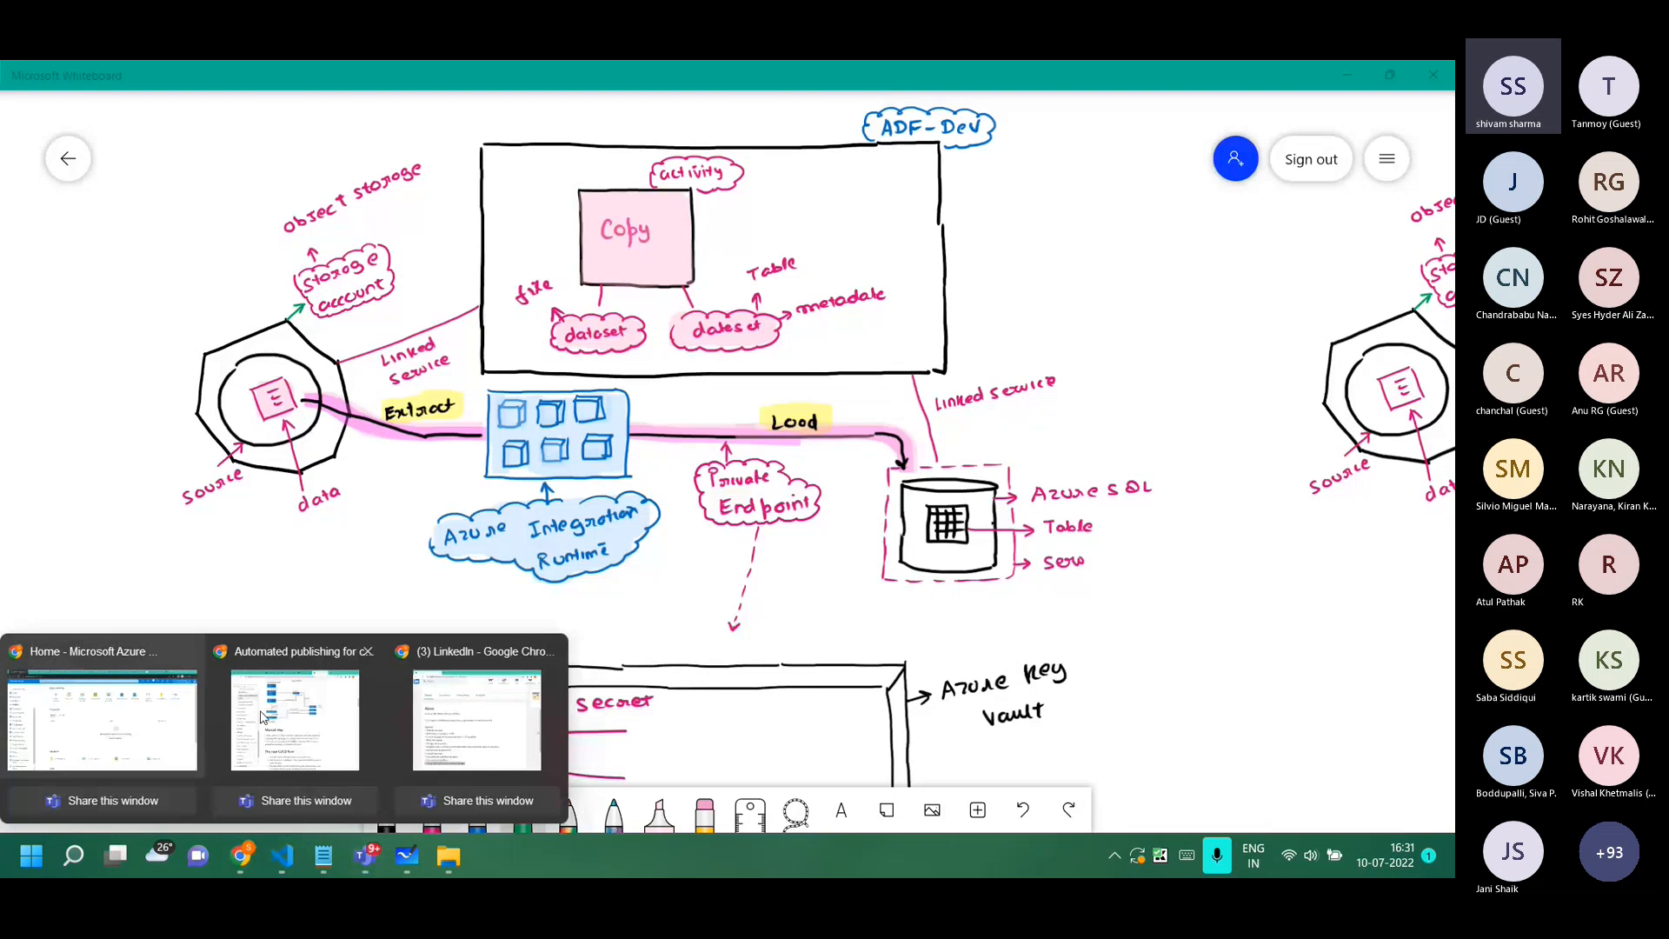
{"action": "left_click", "coordinate": [73, 701]}
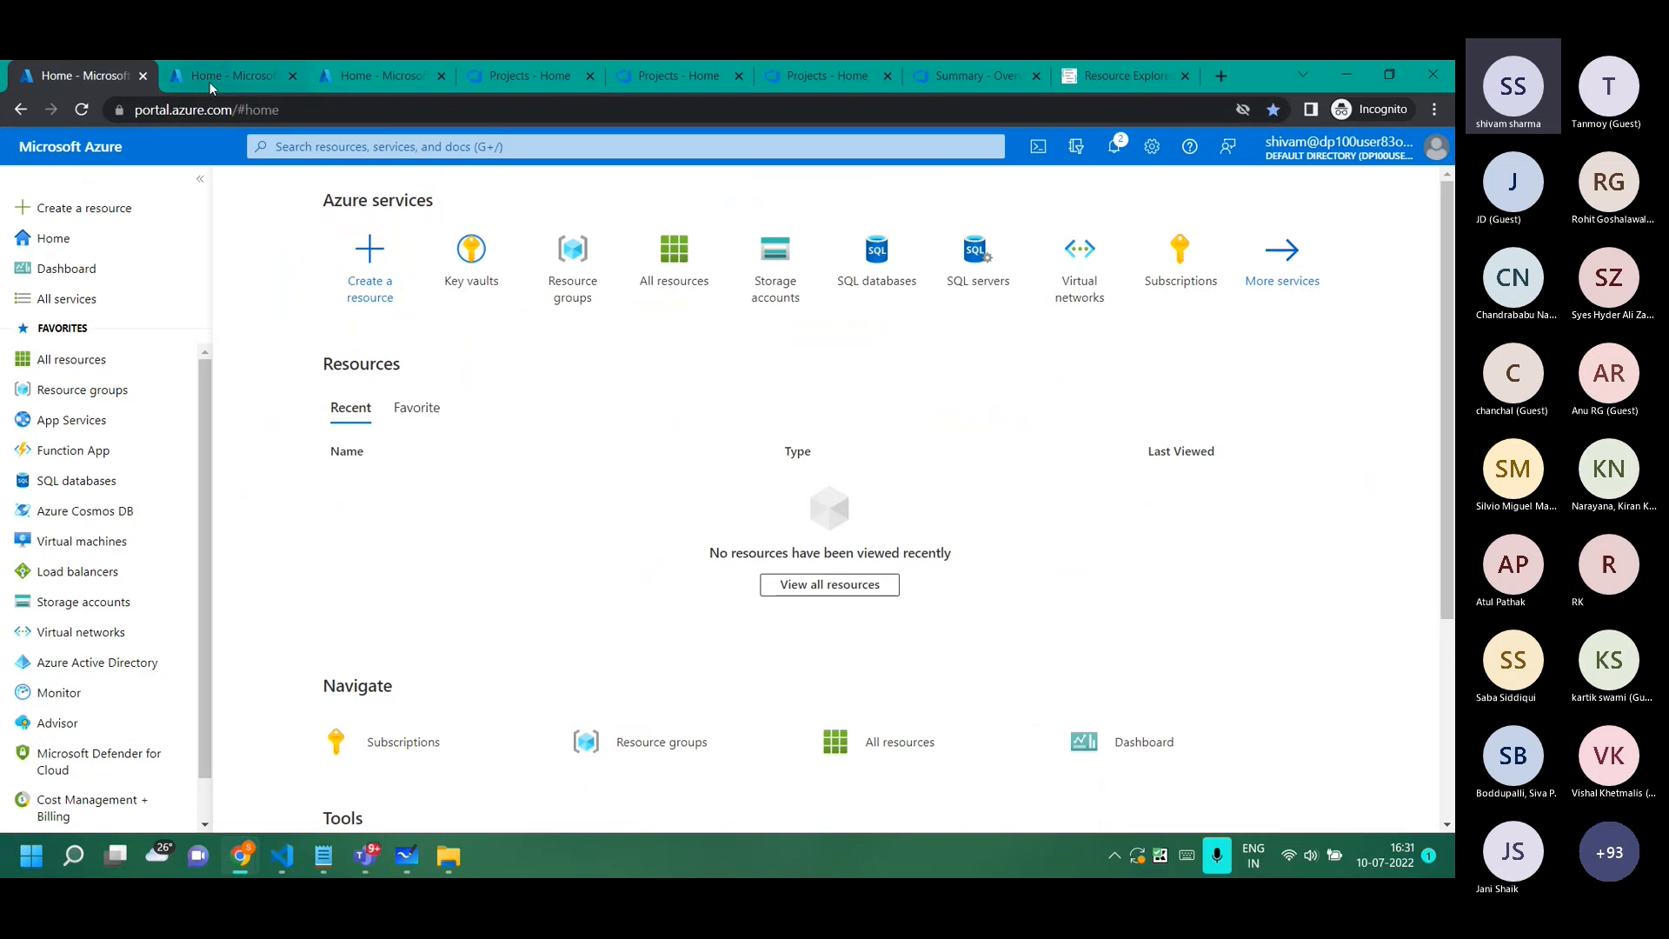
{"action": "left_click", "coordinate": [223, 71]}
{"action": "left_click", "coordinate": [85, 72]}
{"action": "left_click", "coordinate": [1434, 109]}
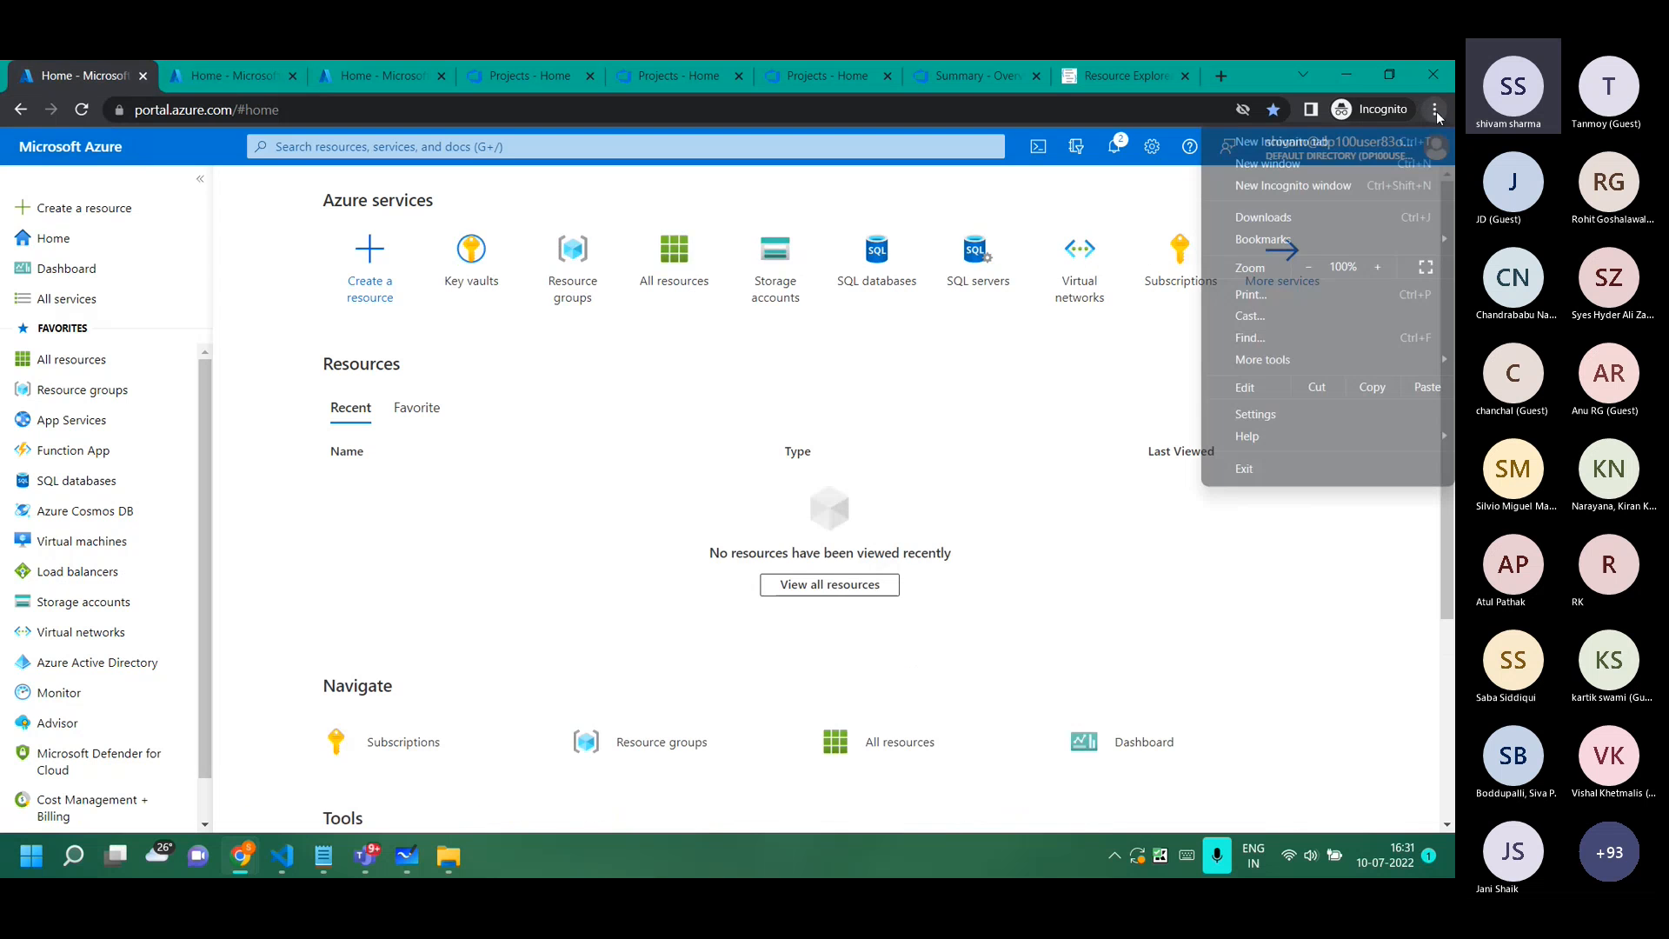
{"action": "left_click", "coordinate": [1377, 267]}
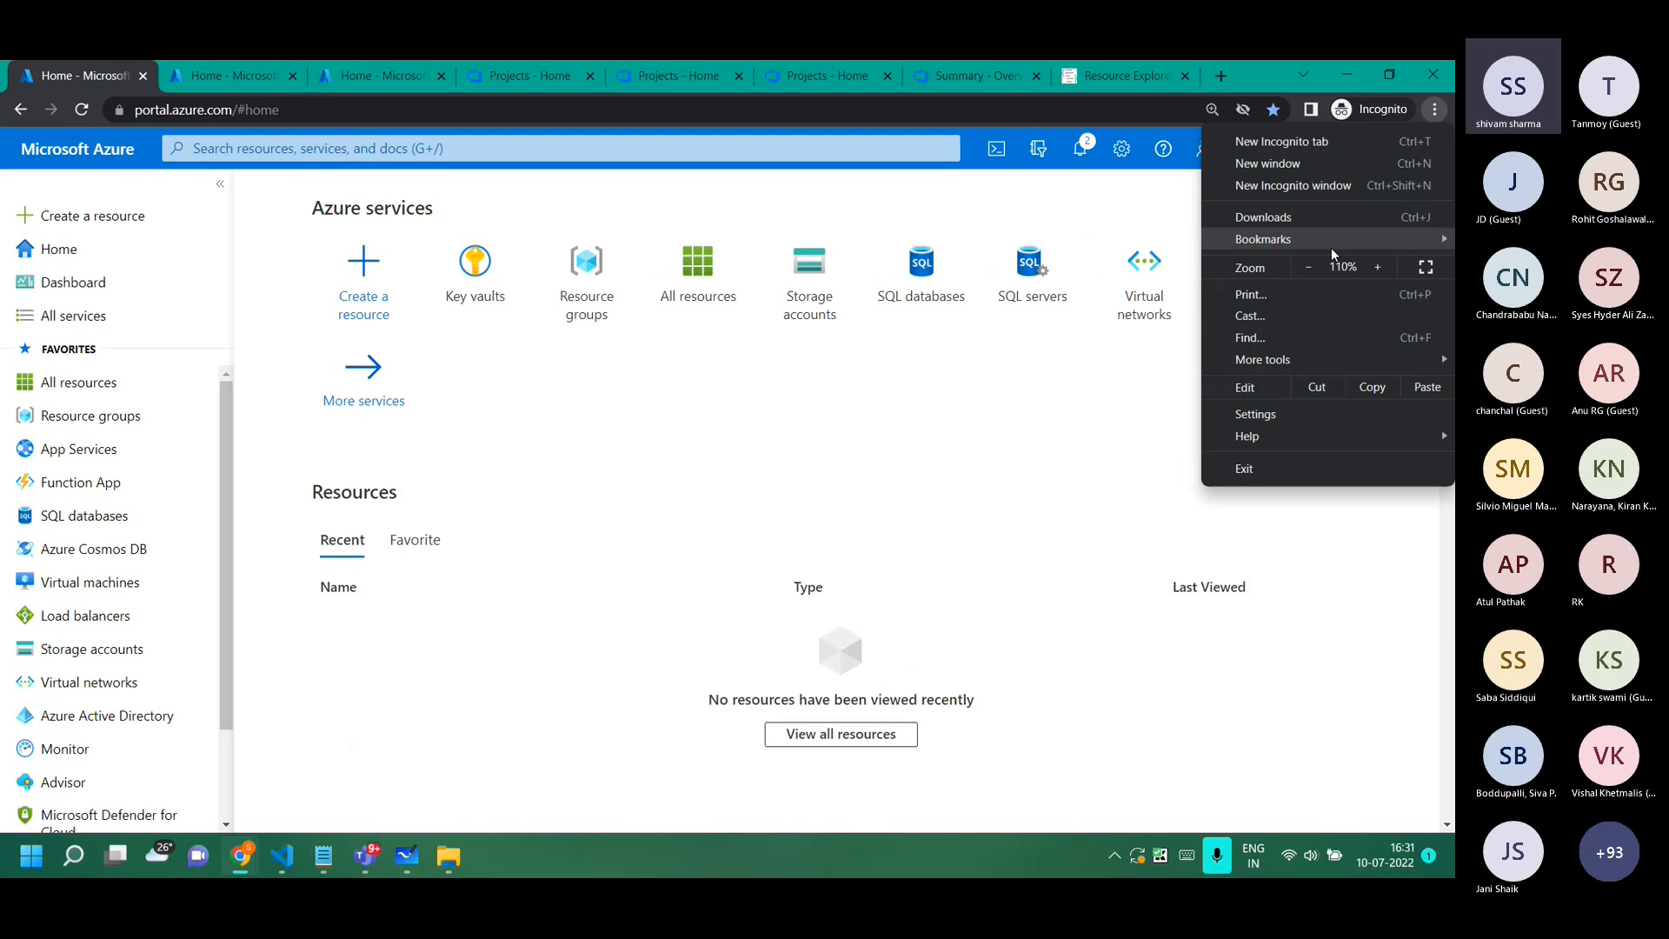
{"action": "left_click", "coordinate": [1374, 267]}
{"action": "left_click", "coordinate": [1310, 267]}
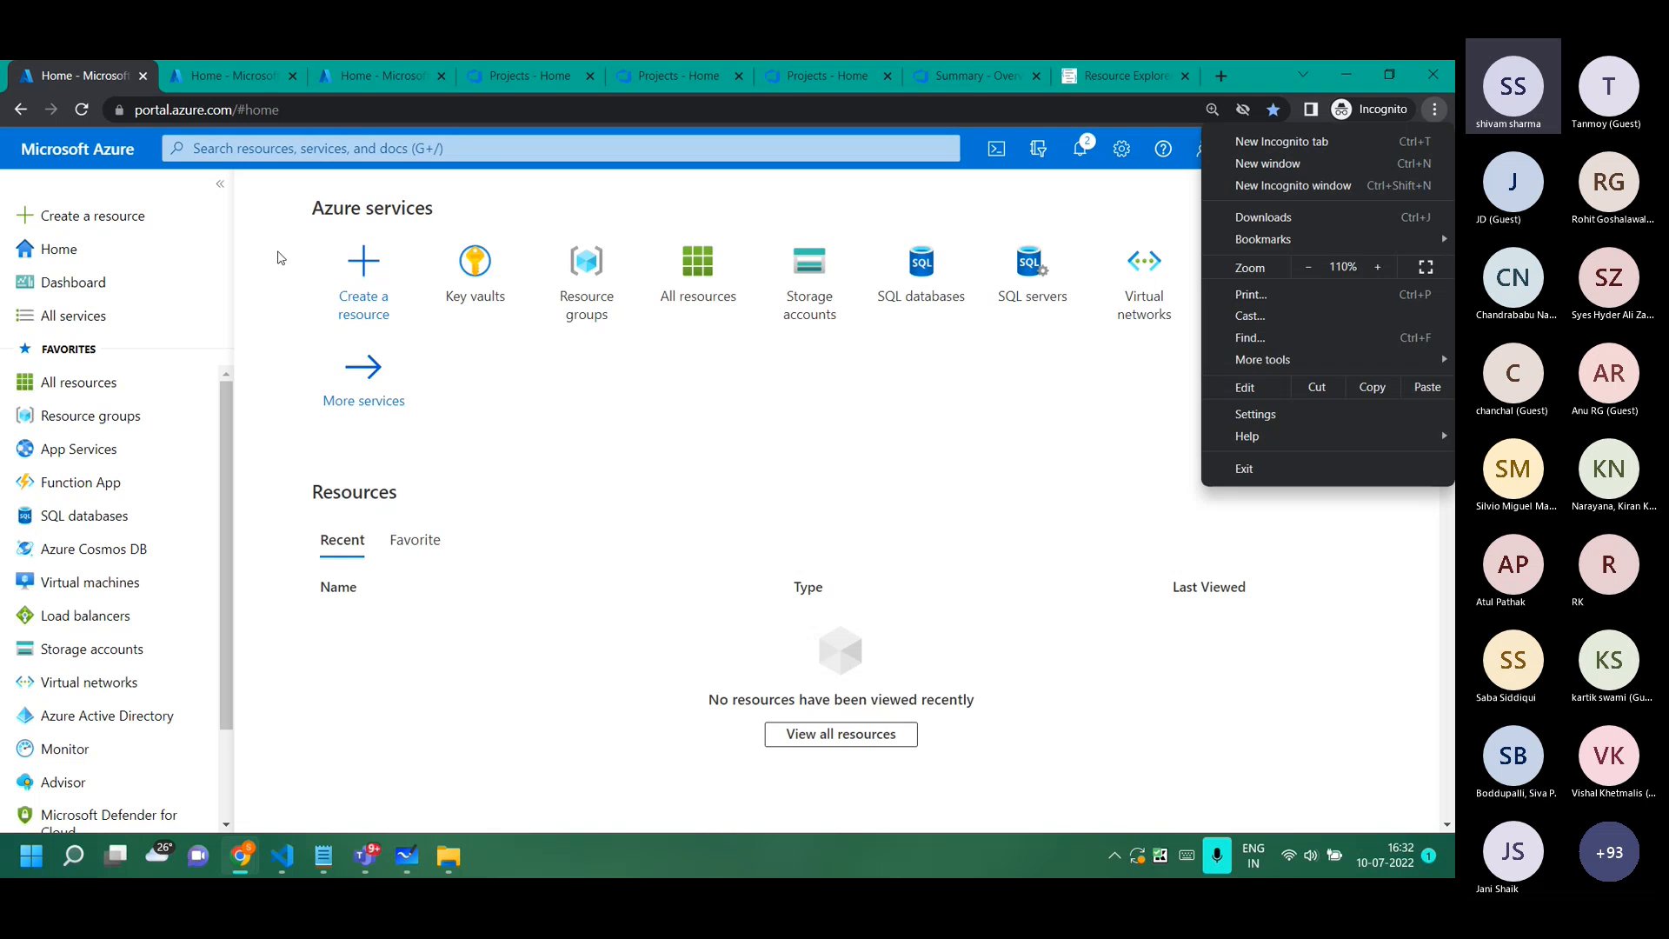
{"action": "left_click", "coordinate": [278, 258]}
Open the list of all Azure resources and refresh it.
{"action": "left_click", "coordinate": [108, 388]}
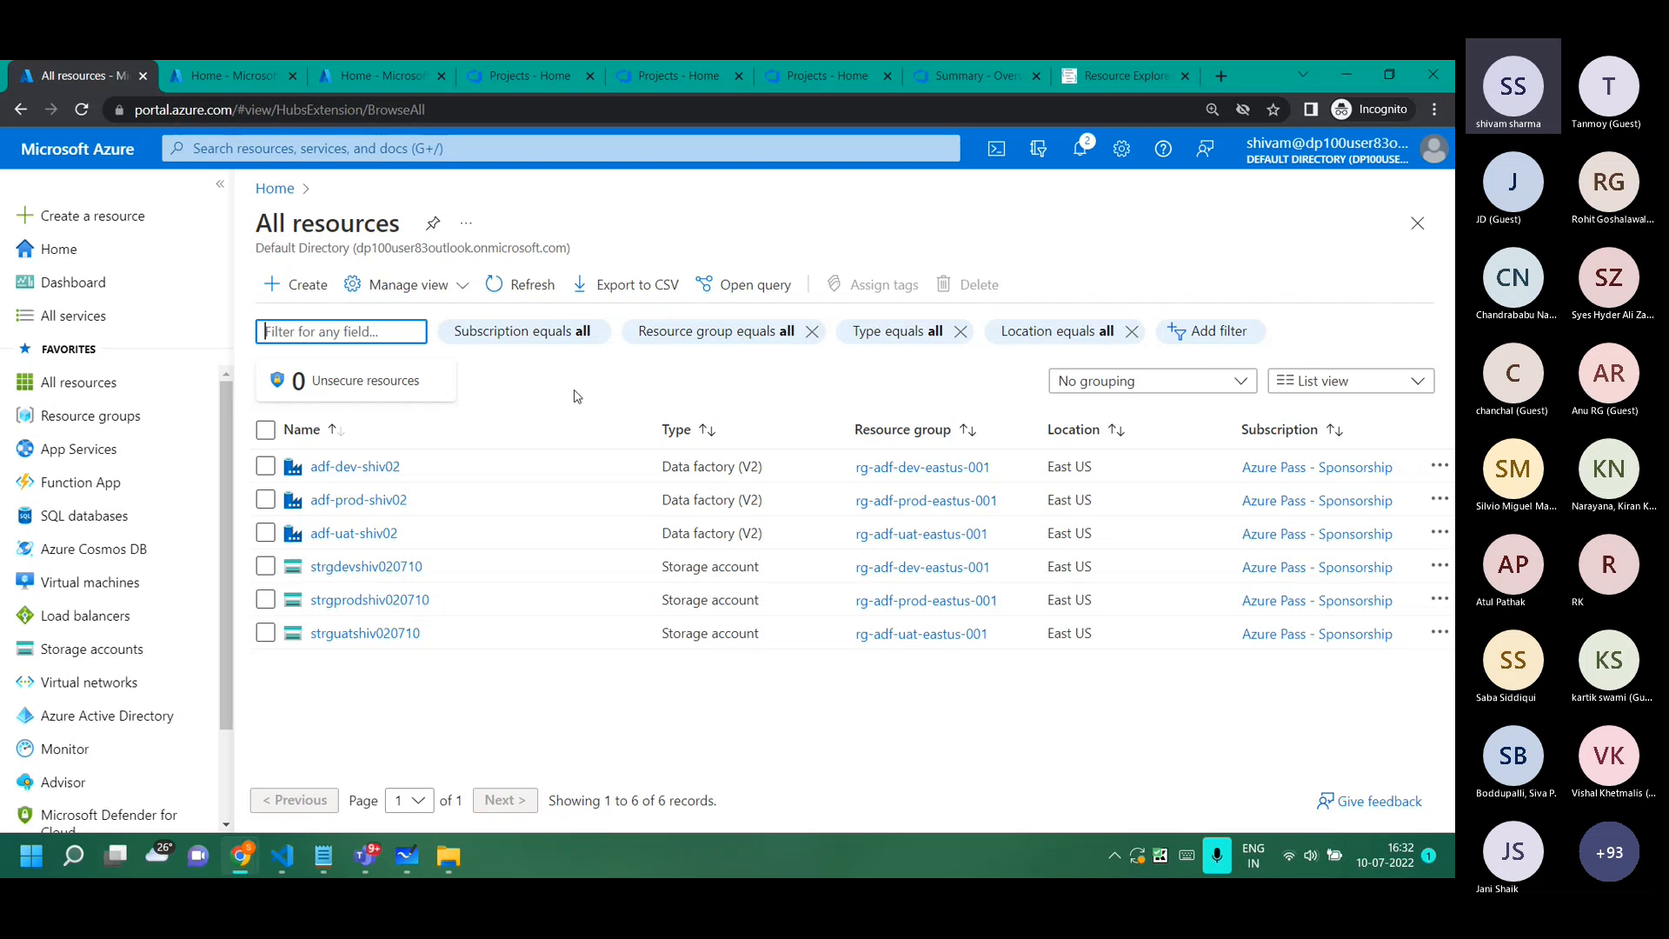
{"action": "left_click", "coordinate": [536, 284]}
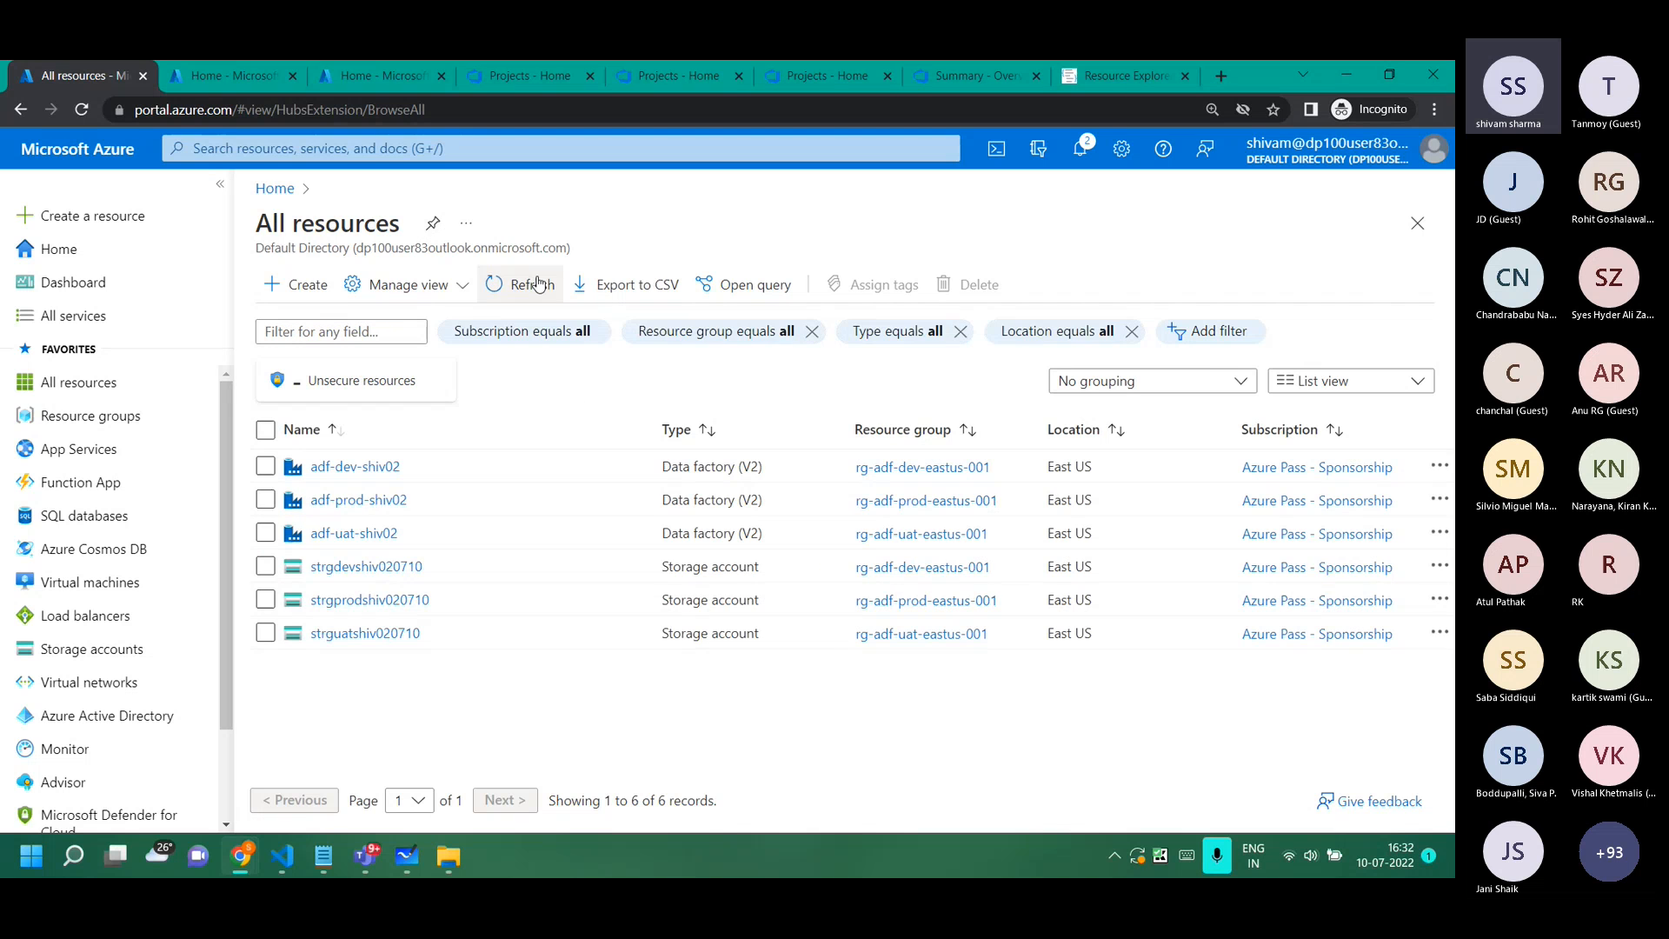
{"action": "mouse_move", "coordinate": [389, 845]}
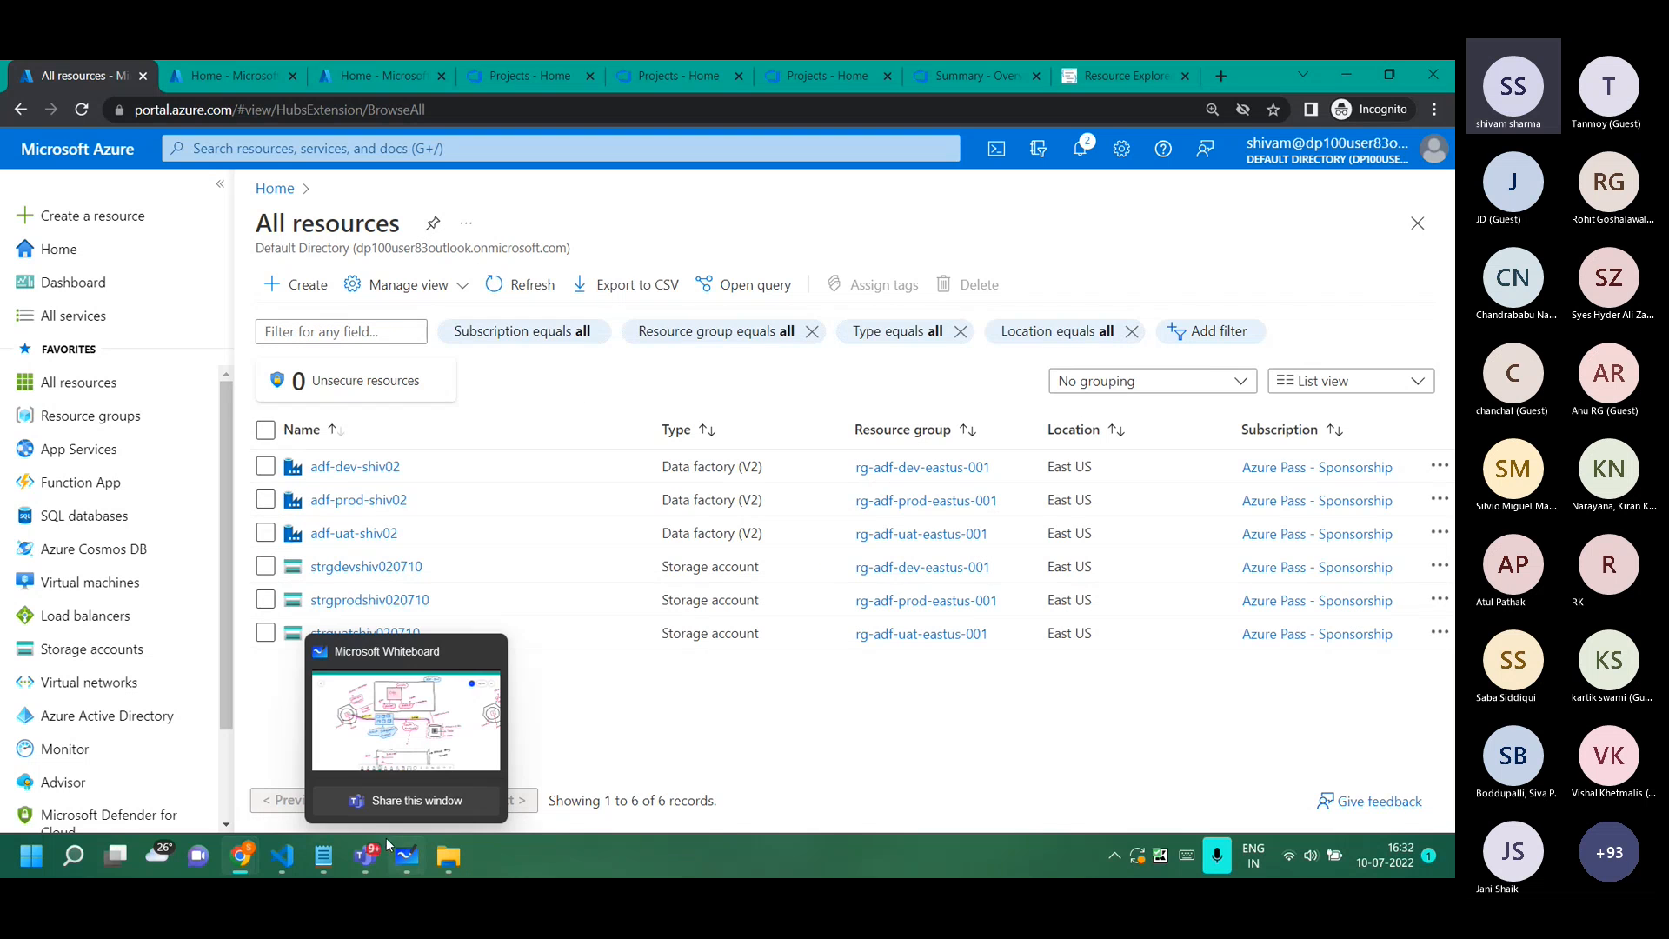
Check the create-basic-infra.ps1 terminal output for the prod storage account in Visual Studio Code, and return to the portal.
{"action": "left_click", "coordinate": [282, 856]}
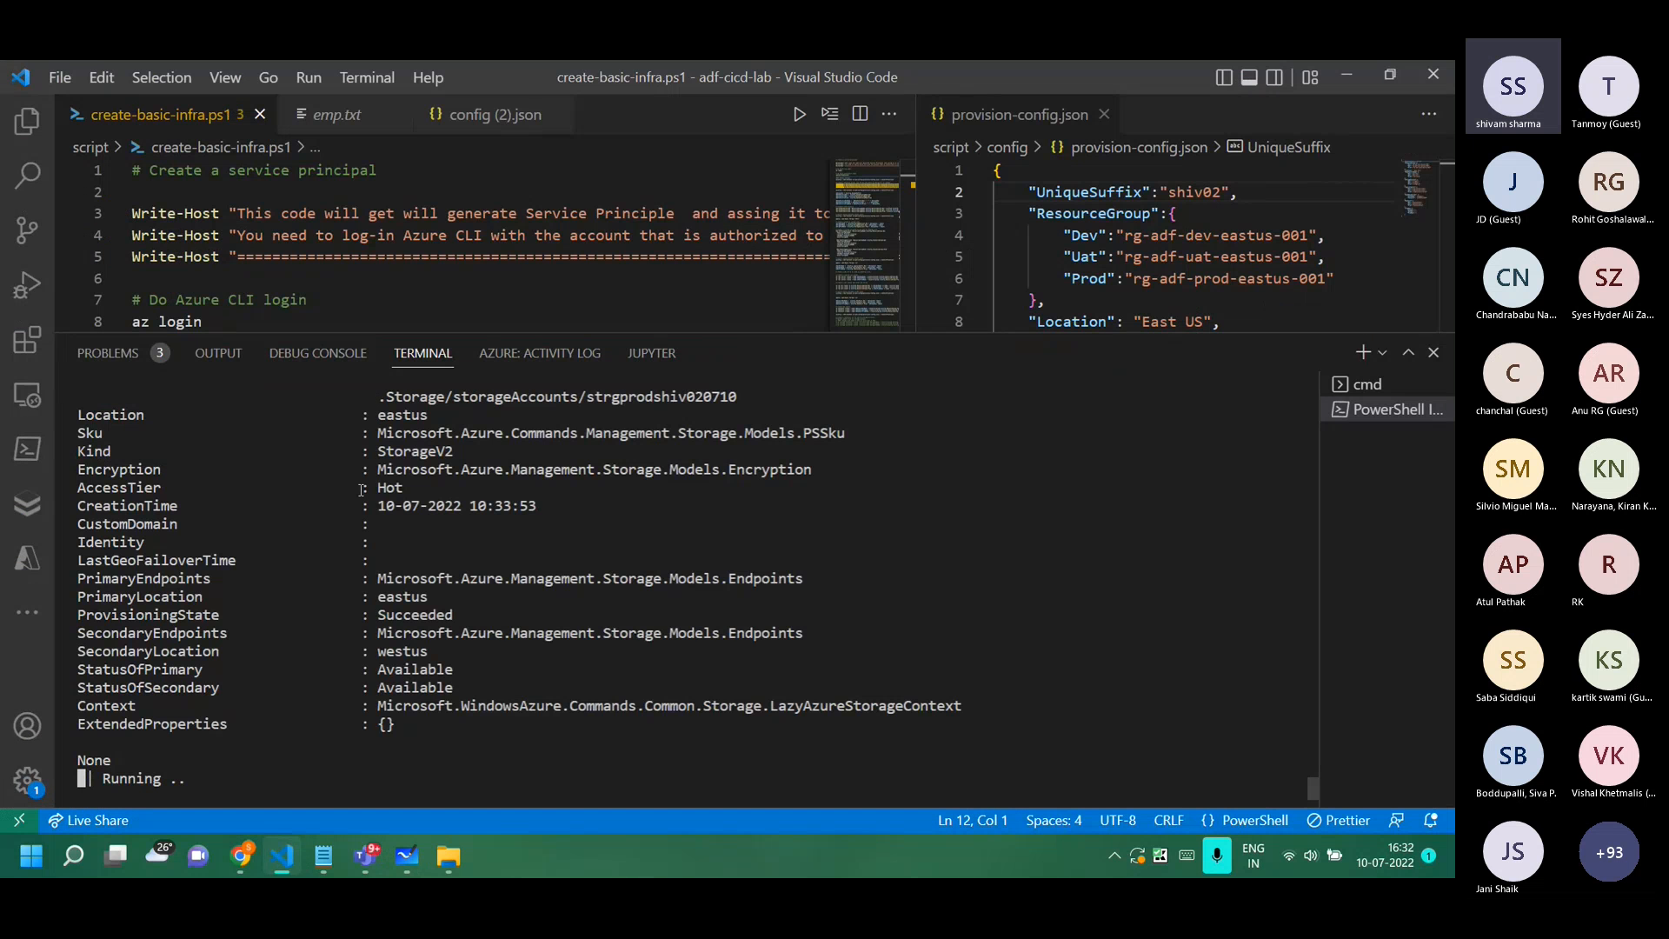
{"action": "scroll", "coordinate": [362, 490], "scroll_direction": "up", "scroll_amount": 2}
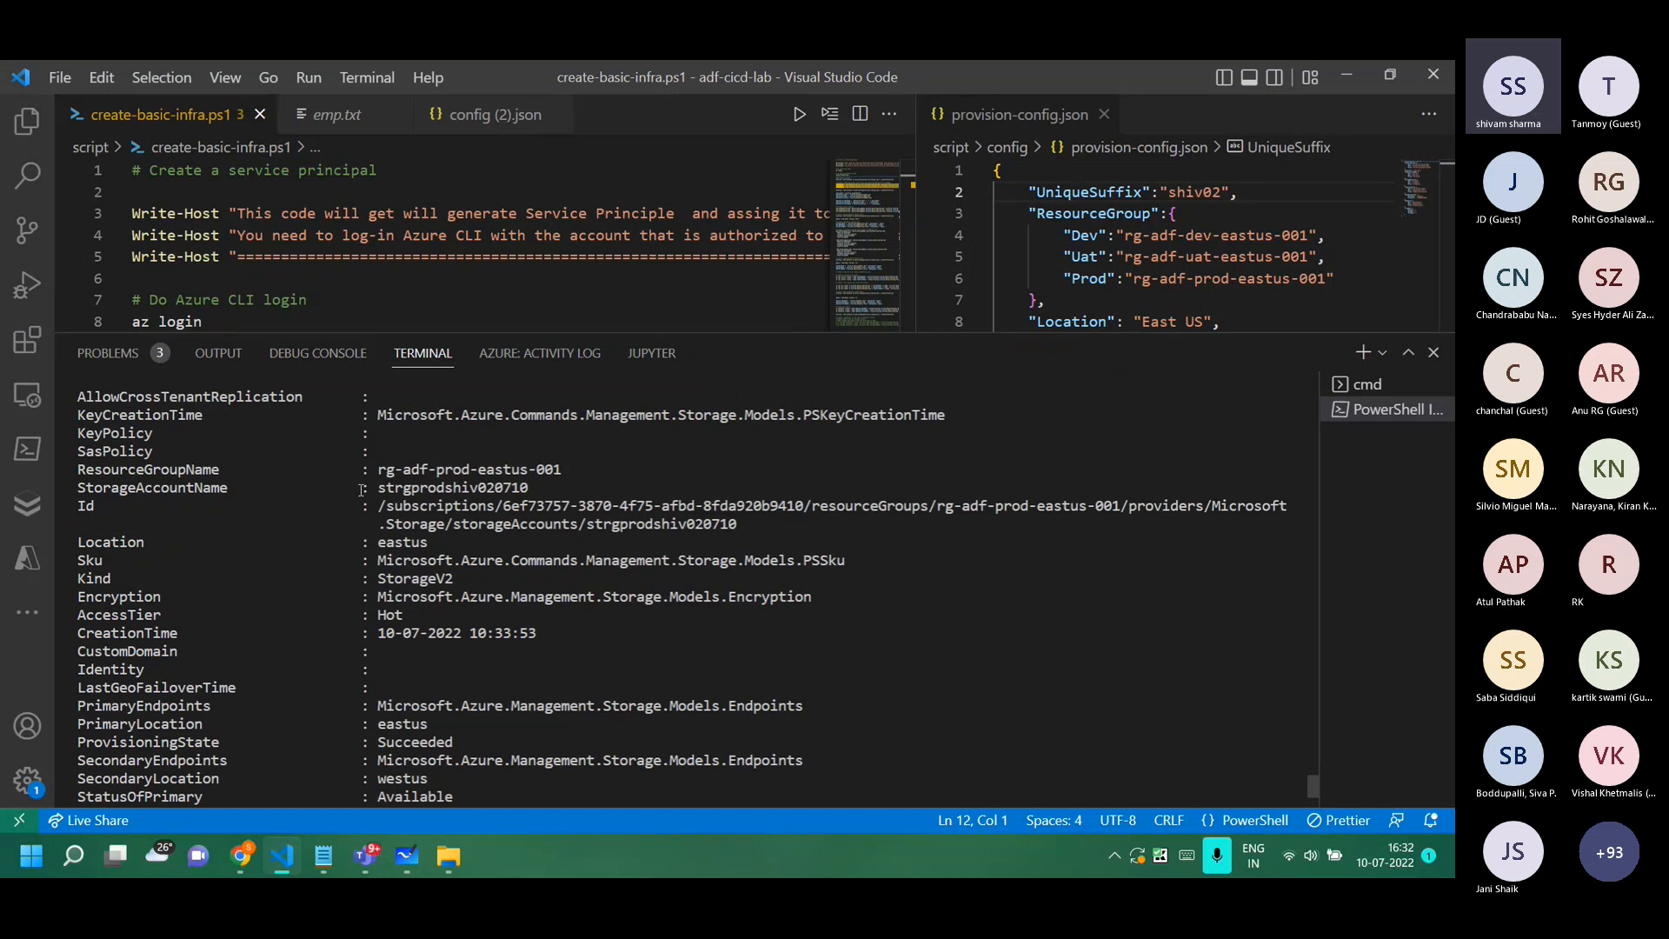
{"action": "left_click", "coordinate": [1354, 73]}
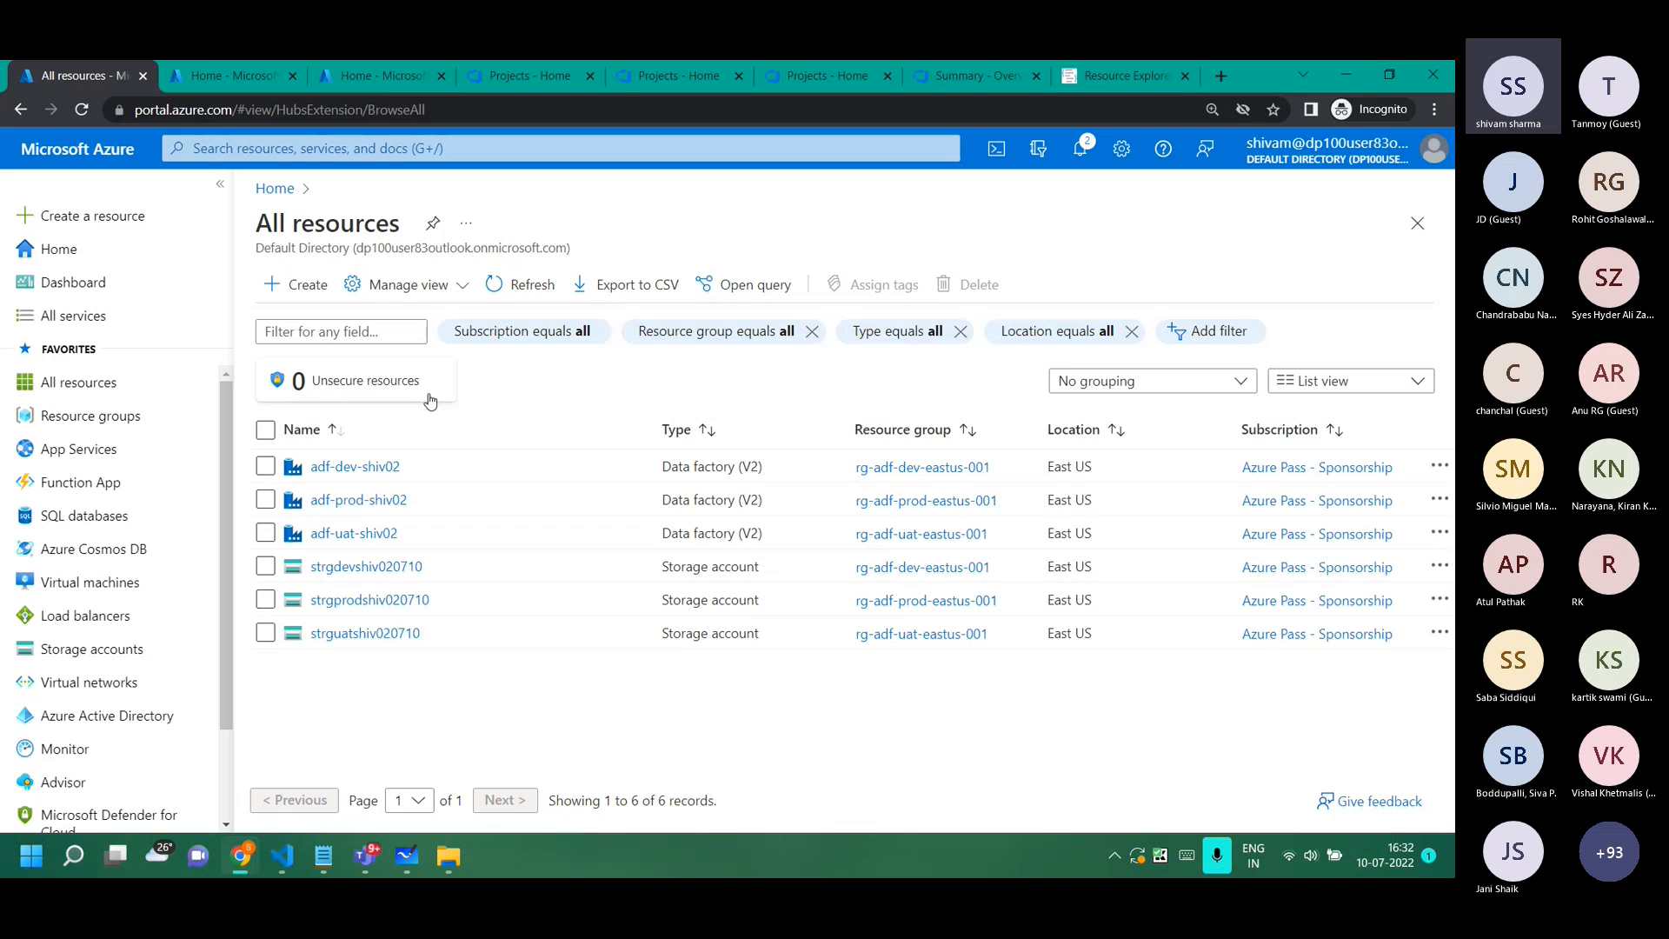
Open the adf-dev-shiv02 data factory and launch its Azure Data Factory Studio.
{"action": "left_click", "coordinate": [353, 468]}
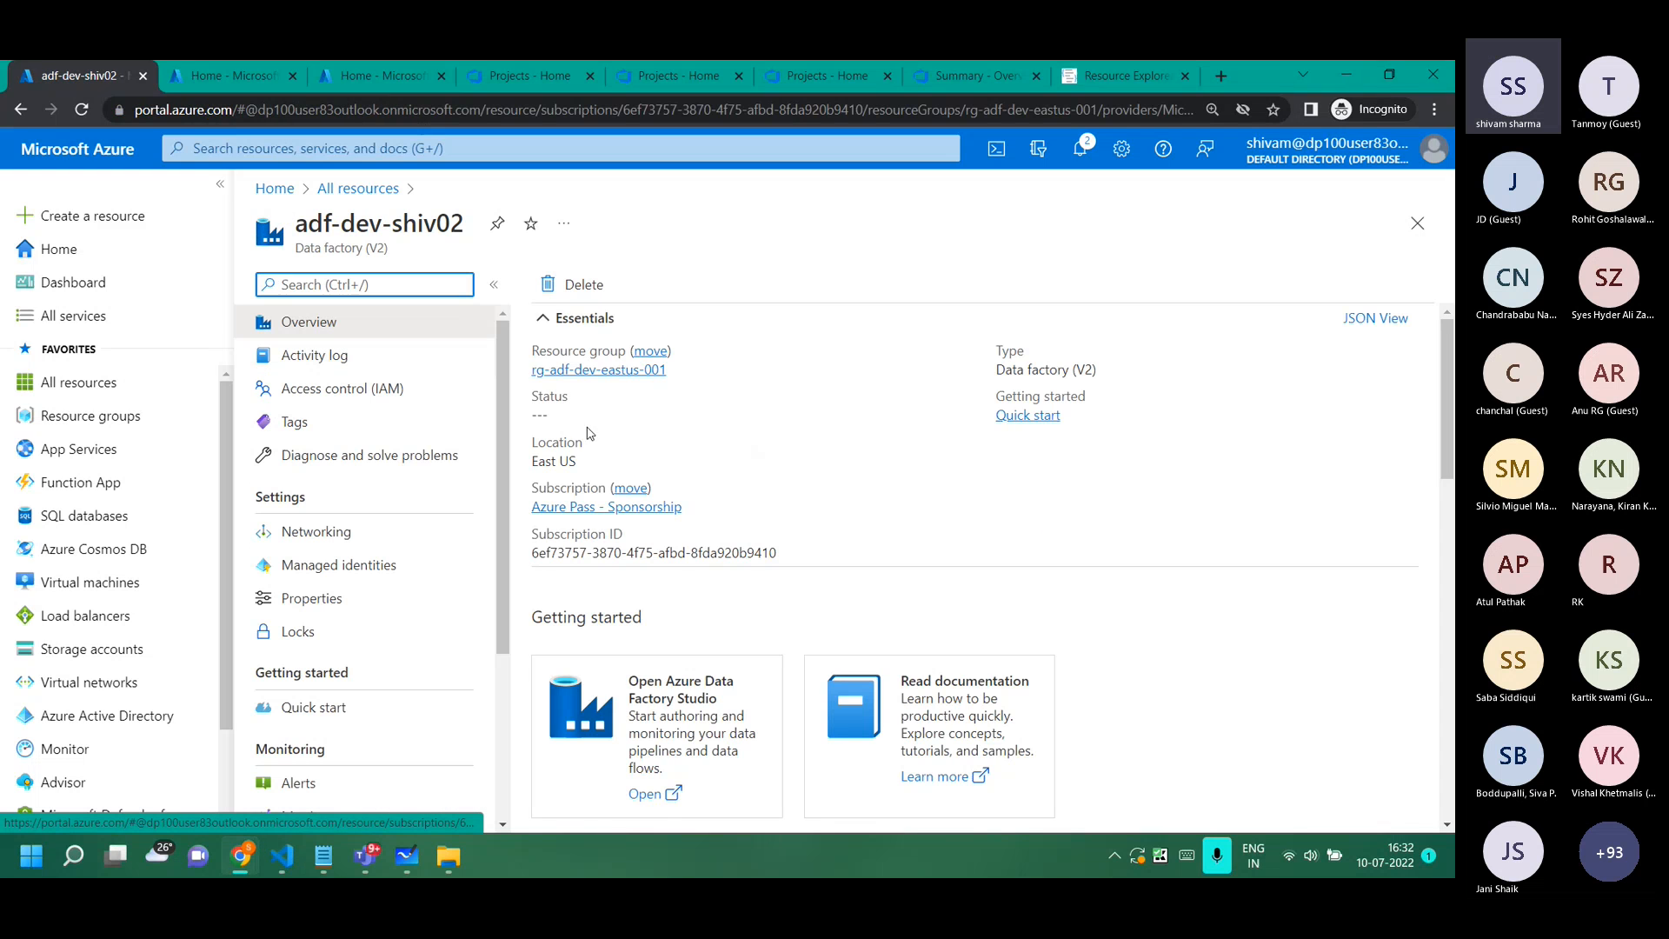
{"action": "scroll", "coordinate": [660, 565], "scroll_direction": "down", "scroll_amount": 1}
{"action": "left_click", "coordinate": [641, 693]}
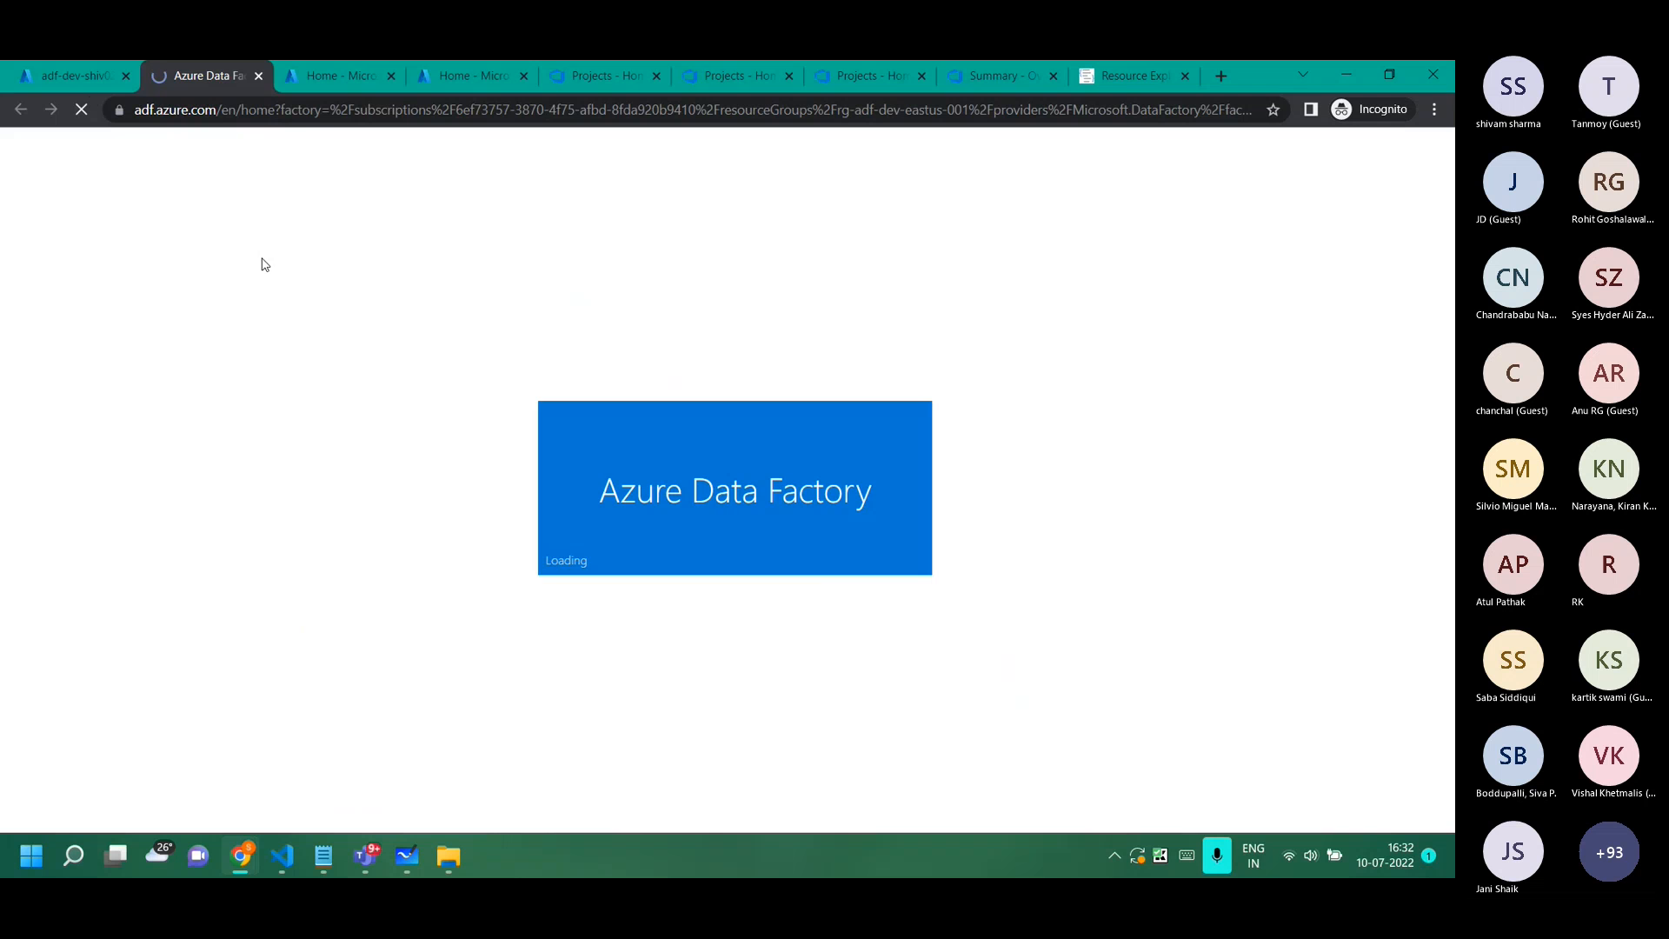
Return to the portal page, open the Storage accounts list and examine the names of the dev, prod and UAT accounts.
{"action": "left_click", "coordinate": [77, 79]}
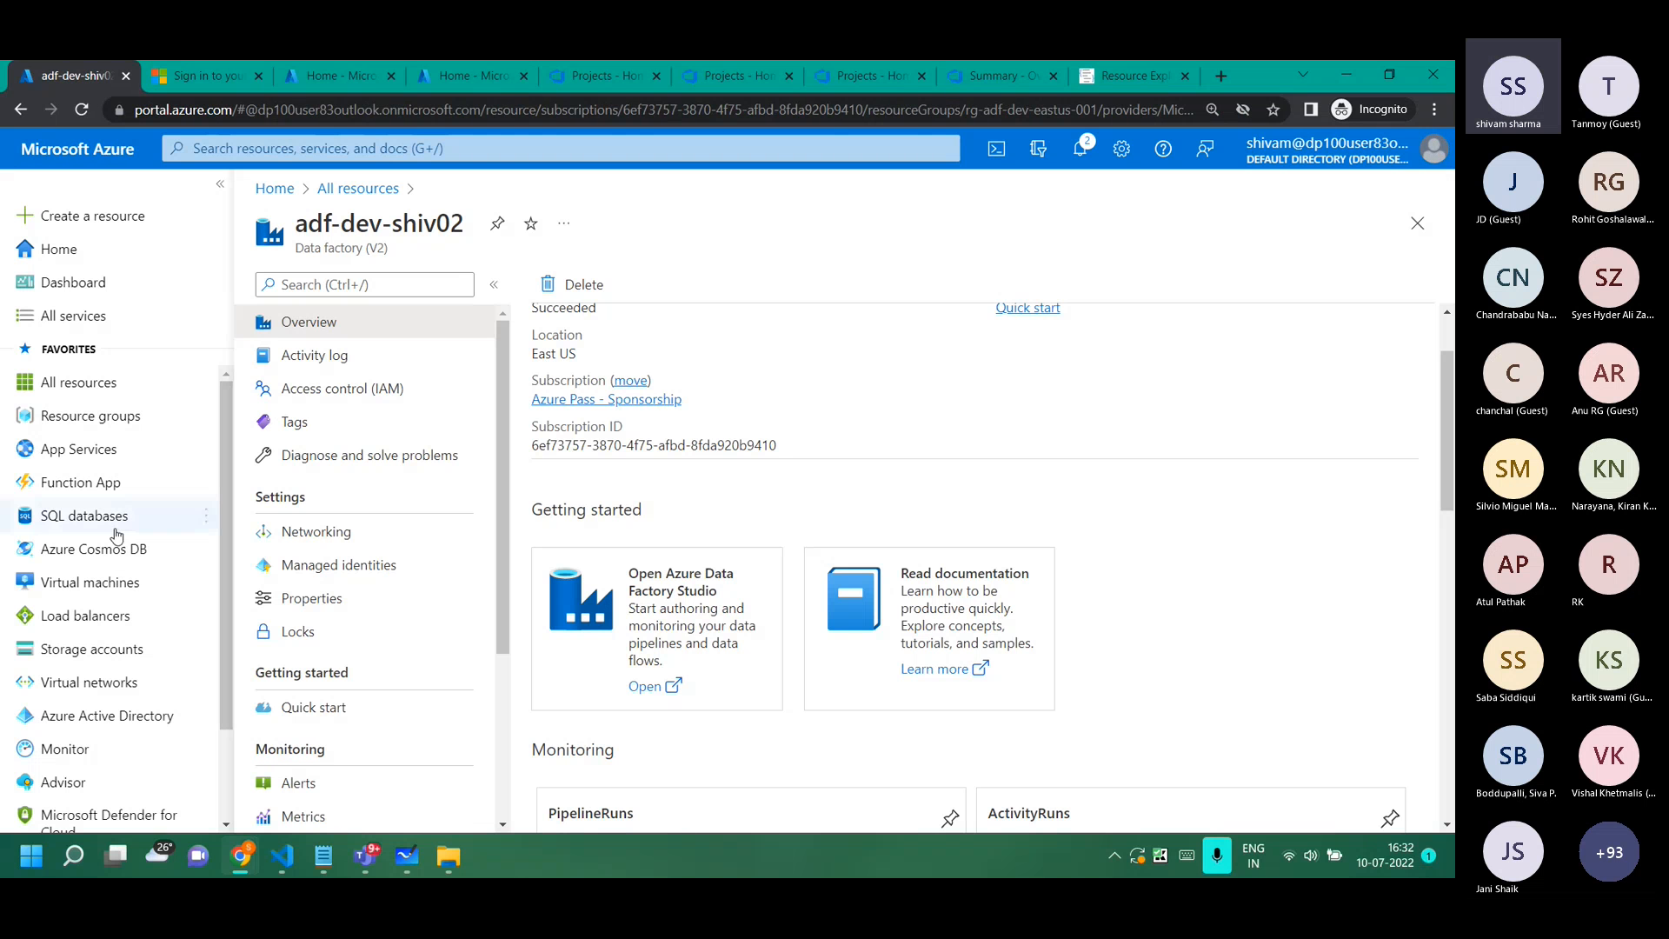
{"action": "left_click", "coordinate": [91, 649]}
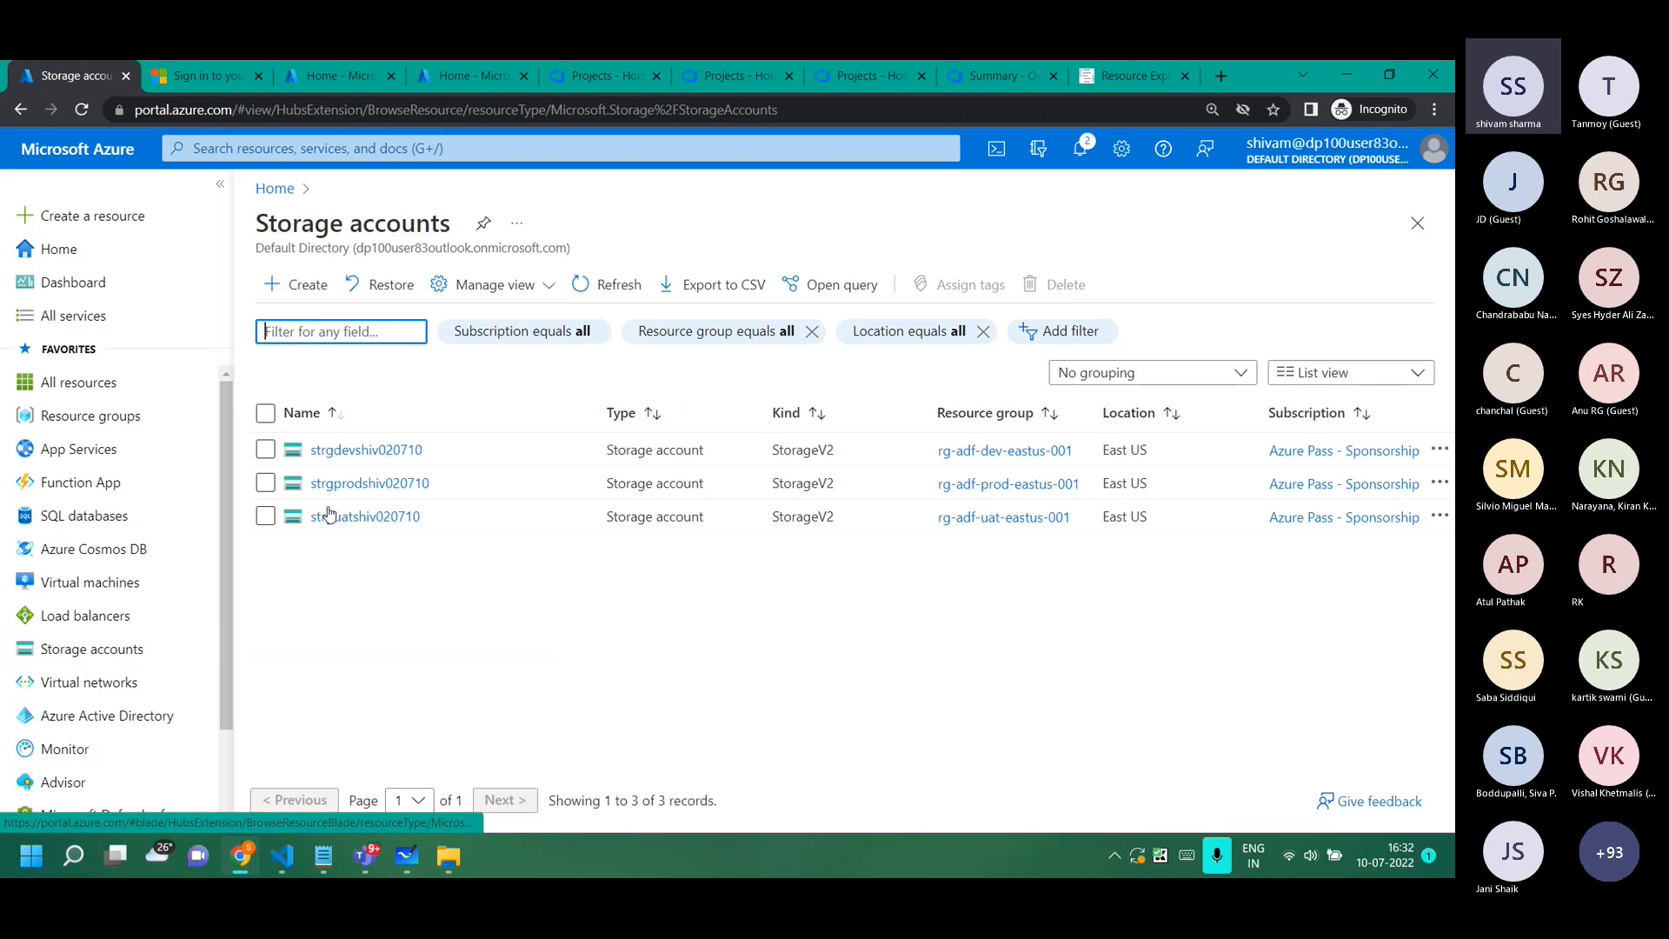
{"action": "scroll", "coordinate": [372, 581], "scroll_direction": "up", "scroll_amount": 3}
{"action": "scroll", "coordinate": [372, 581], "scroll_direction": "left", "scroll_amount": 1}
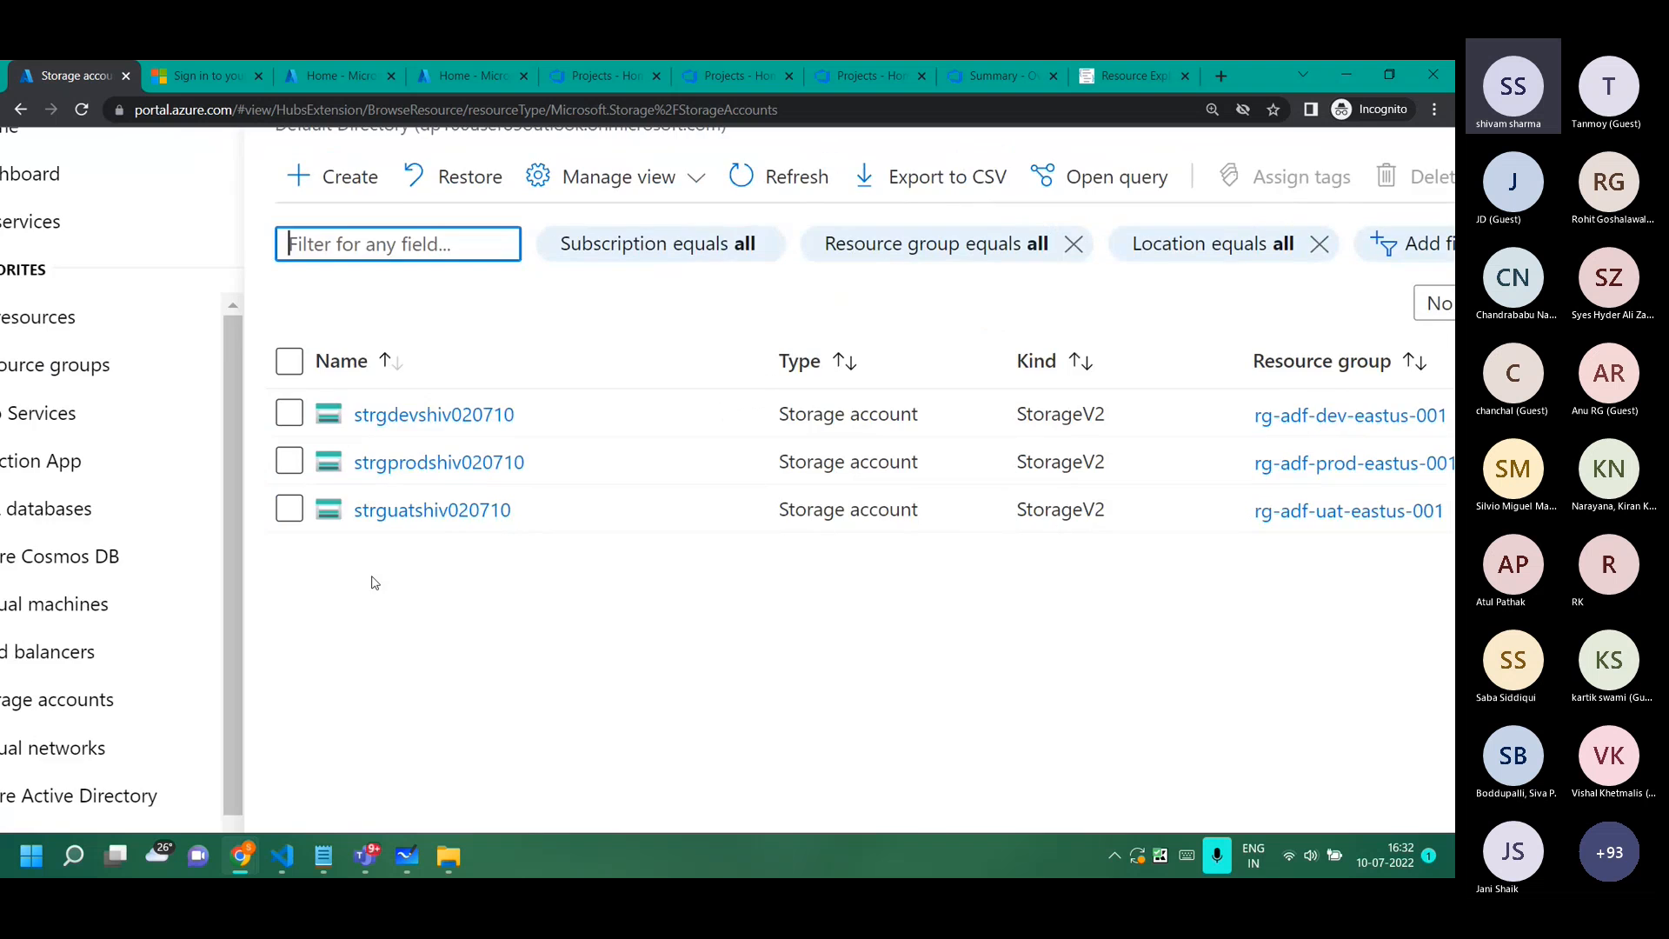
{"action": "scroll", "coordinate": [374, 583], "scroll_direction": "up", "scroll_amount": 1}
{"action": "scroll", "coordinate": [396, 485], "scroll_direction": "up", "scroll_amount": 3}
{"action": "mouse_move", "coordinate": [415, 484]}
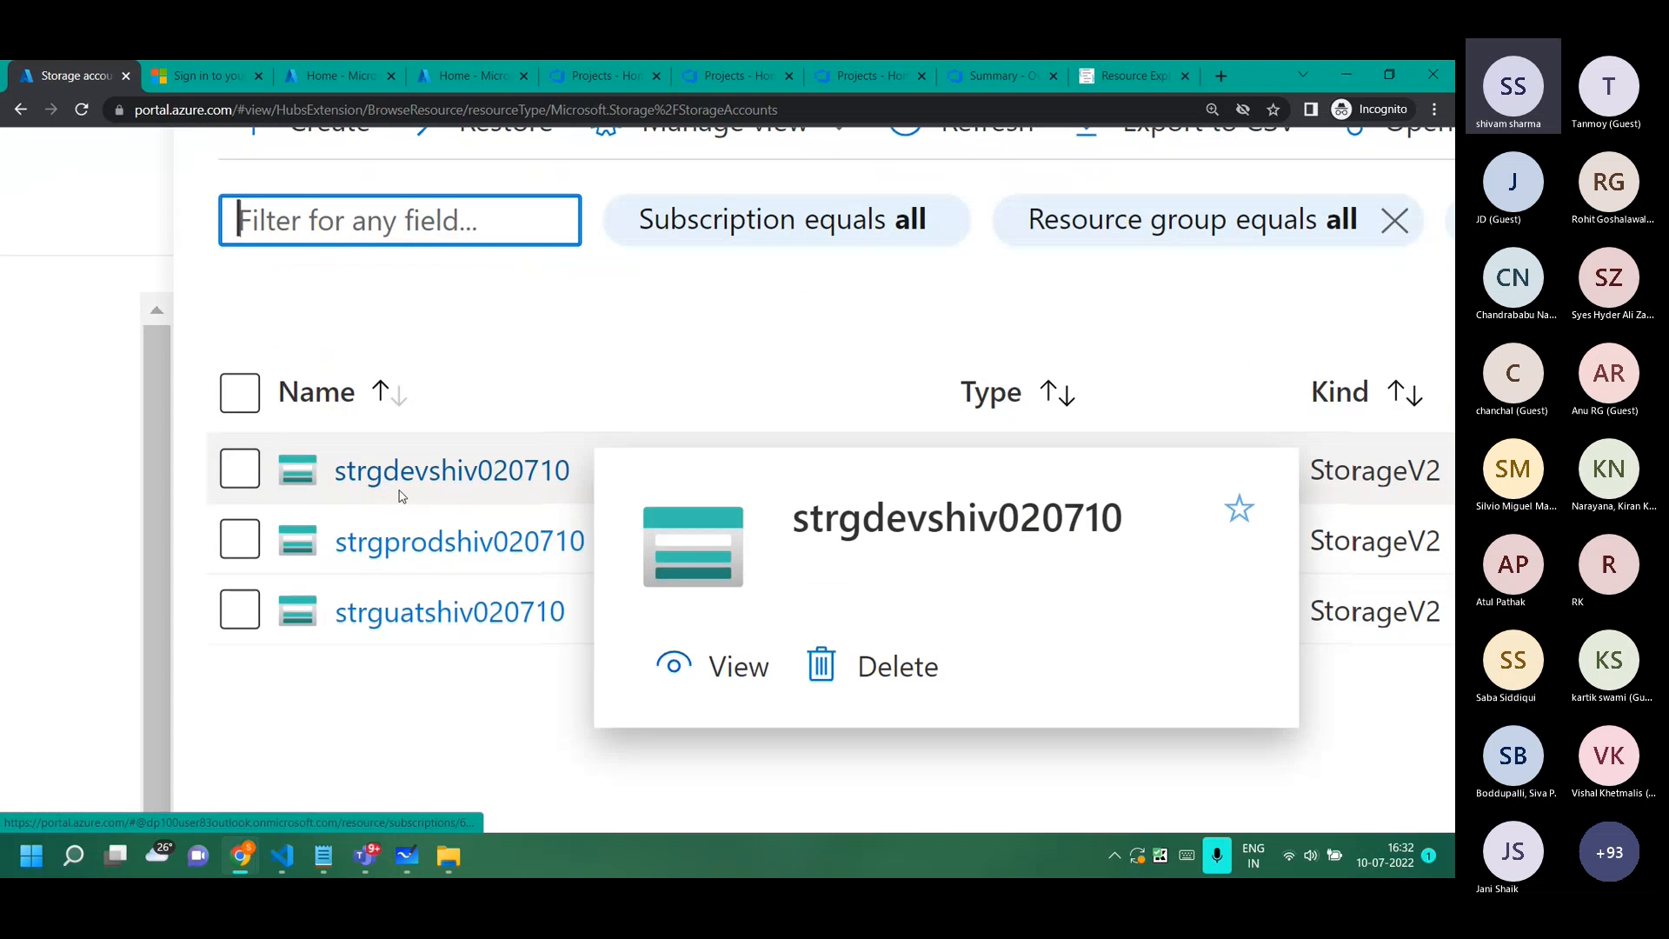
{"action": "scroll", "coordinate": [410, 609], "scroll_direction": "down", "scroll_amount": 3}
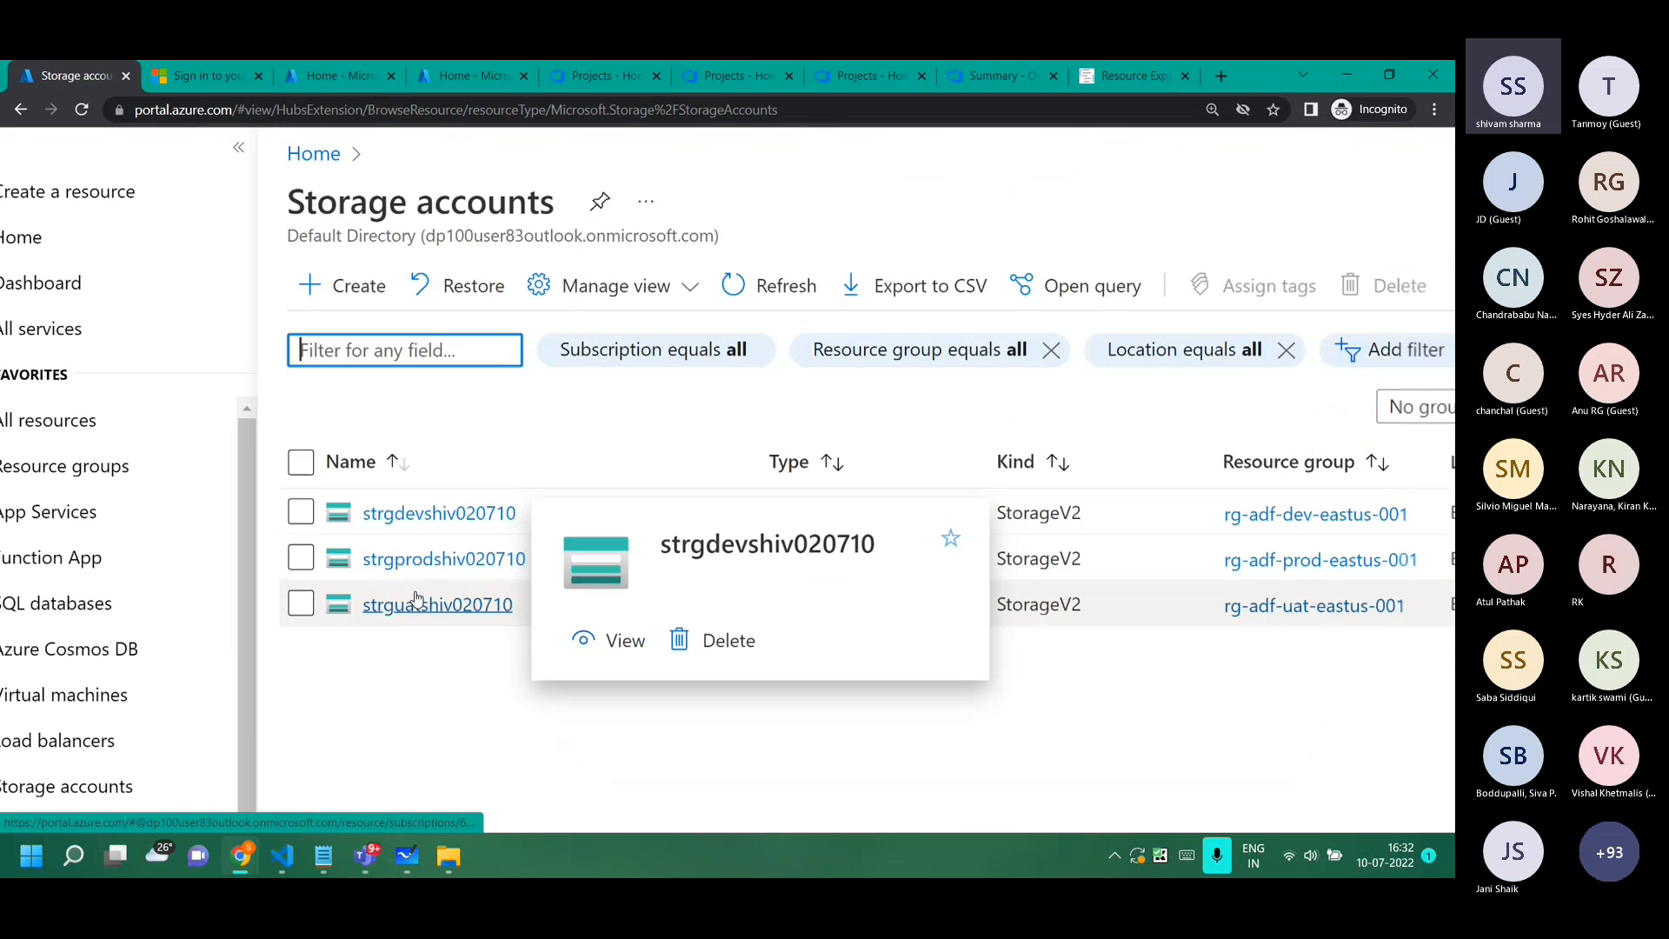
Switch to Visual Studio Code, shrink the terminal area, widen the provision-config.json editor and enlarge the interface by two zoom levels.
{"action": "left_click", "coordinate": [285, 856]}
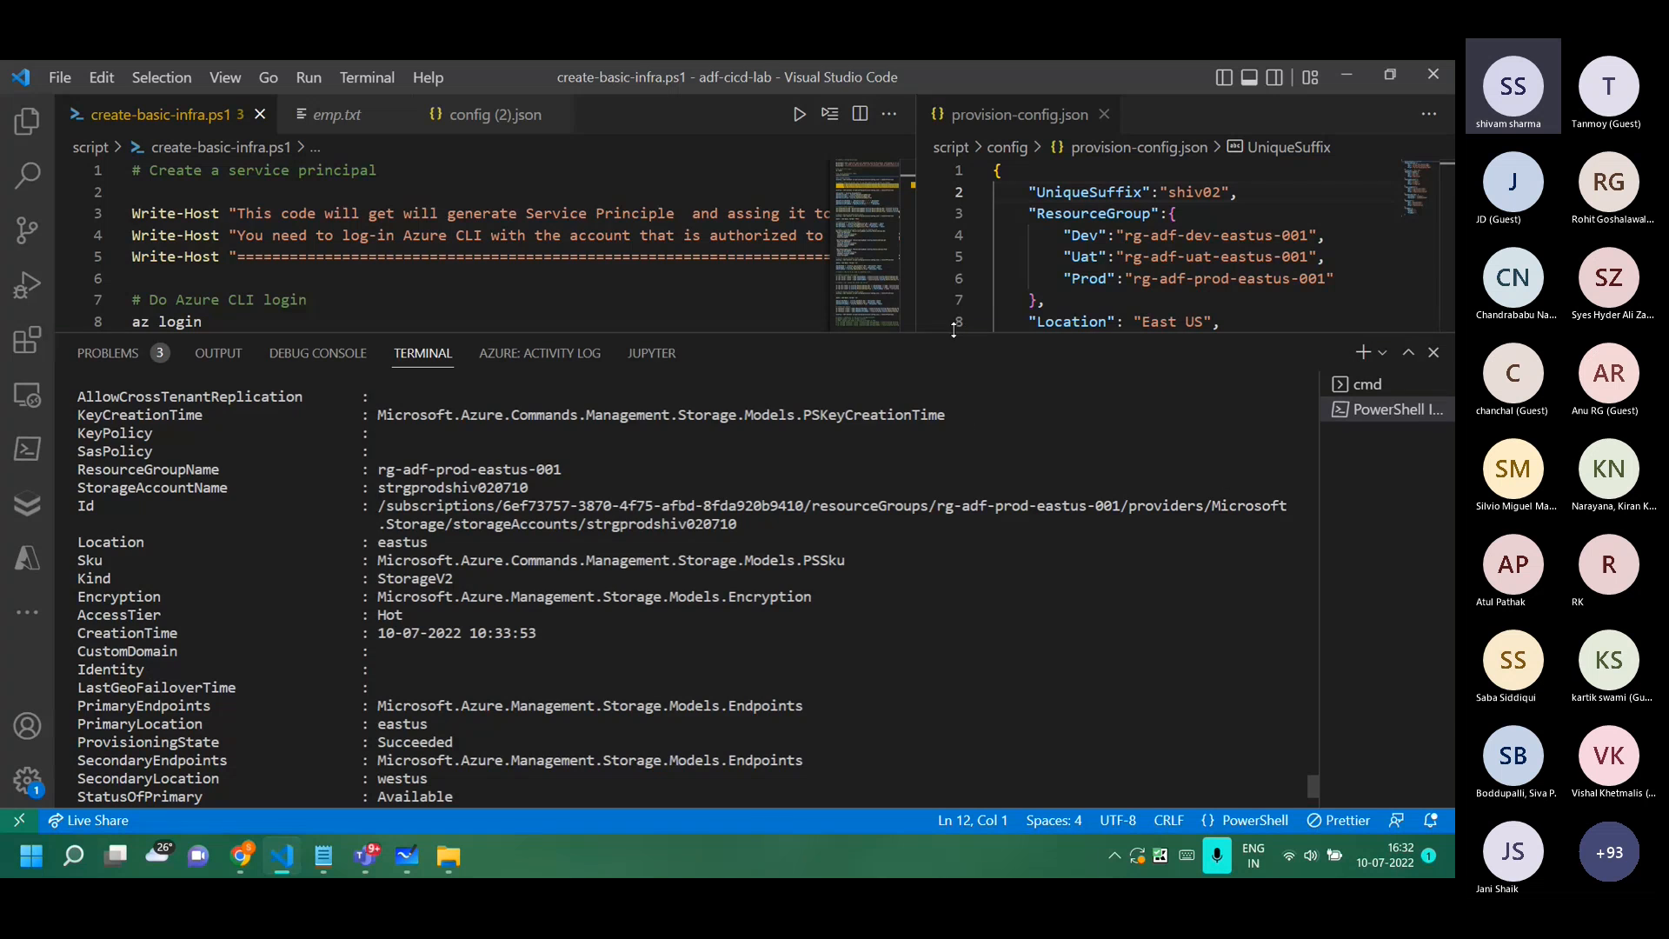
{"action": "left_click_drag", "start_coordinate": [953, 330], "coordinate": [954, 639]}
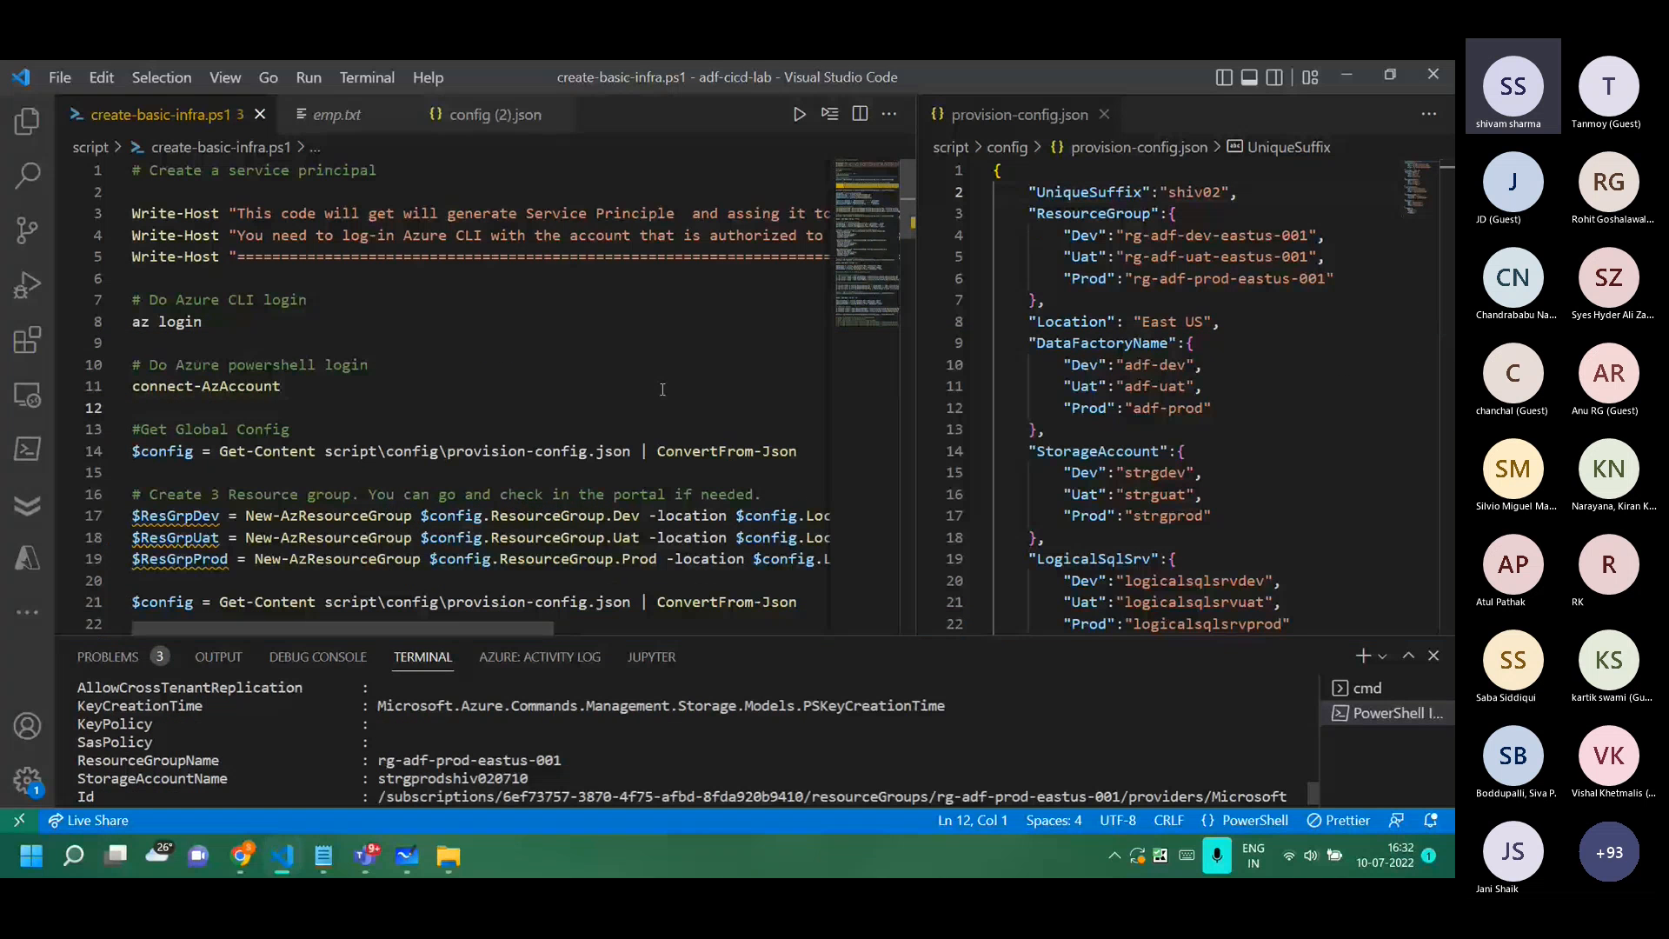
{"action": "left_click_drag", "start_coordinate": [917, 366], "coordinate": [806, 361]}
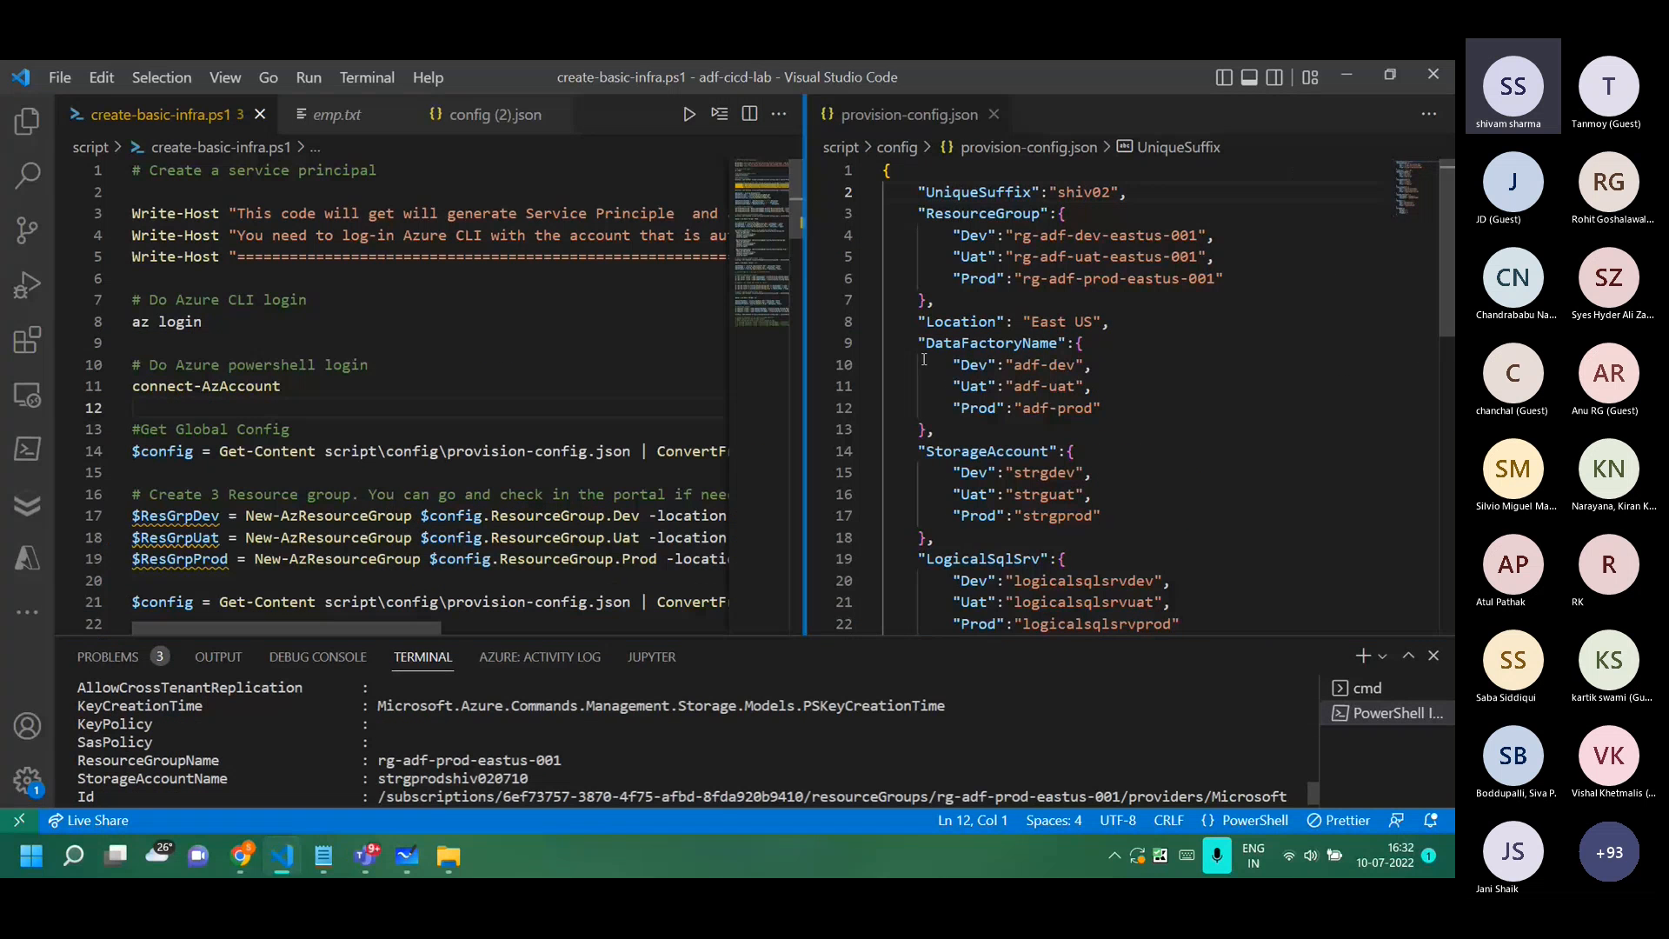
{"action": "left_click", "coordinate": [1089, 212]}
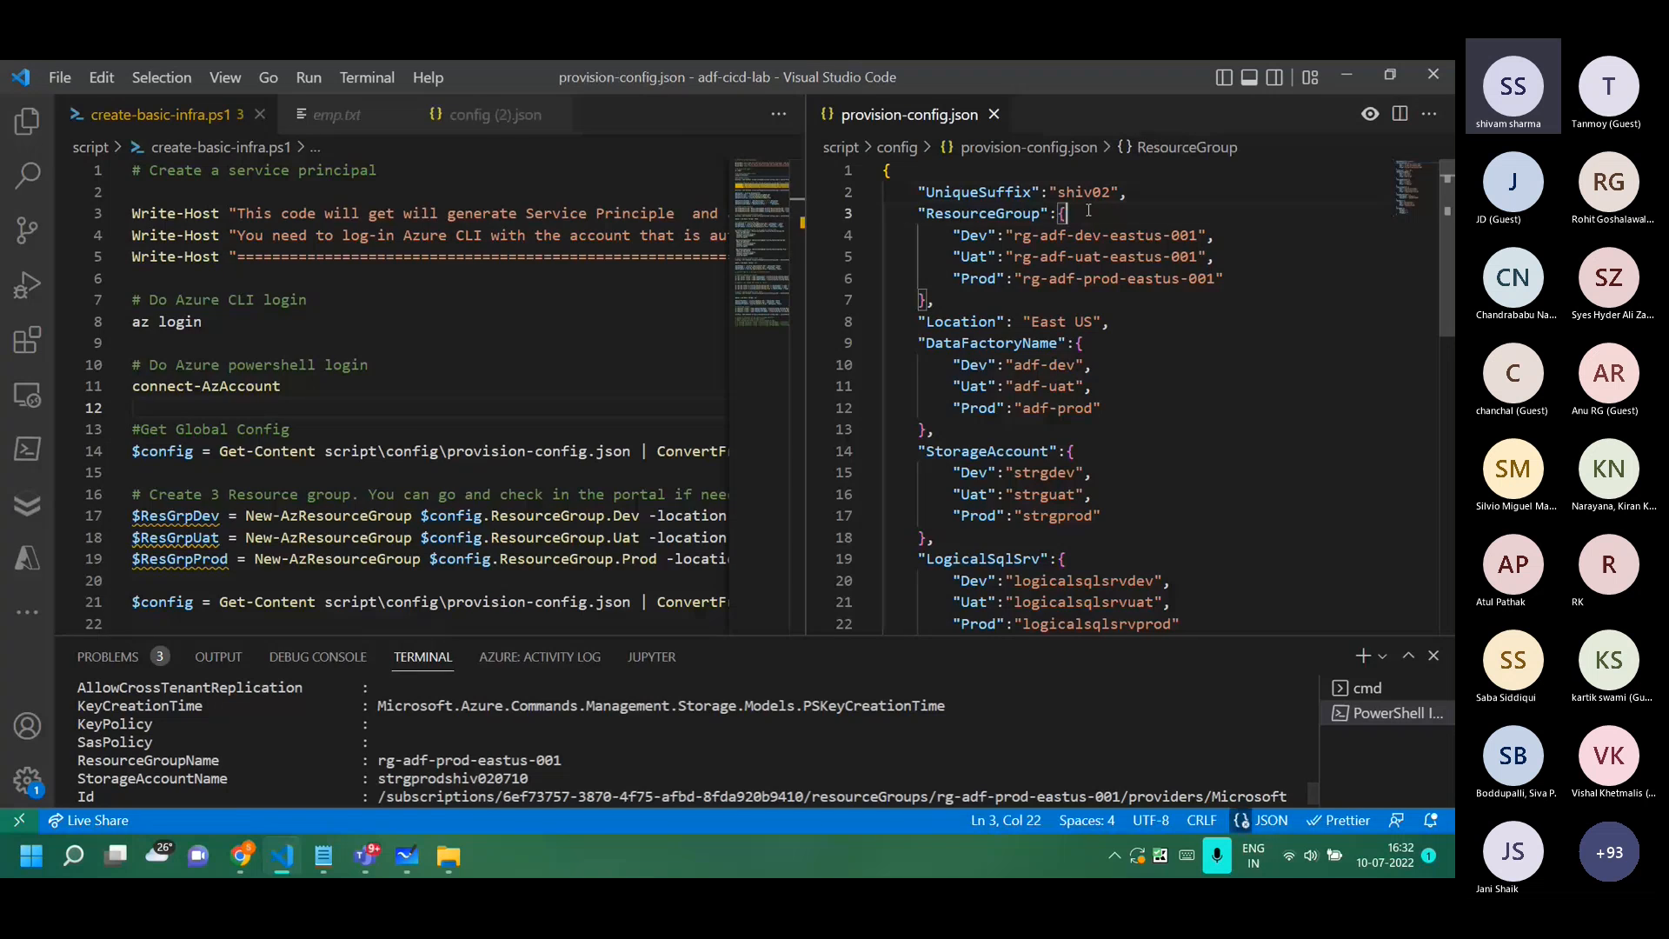
{"action": "key", "text": "ctrl+equal"}
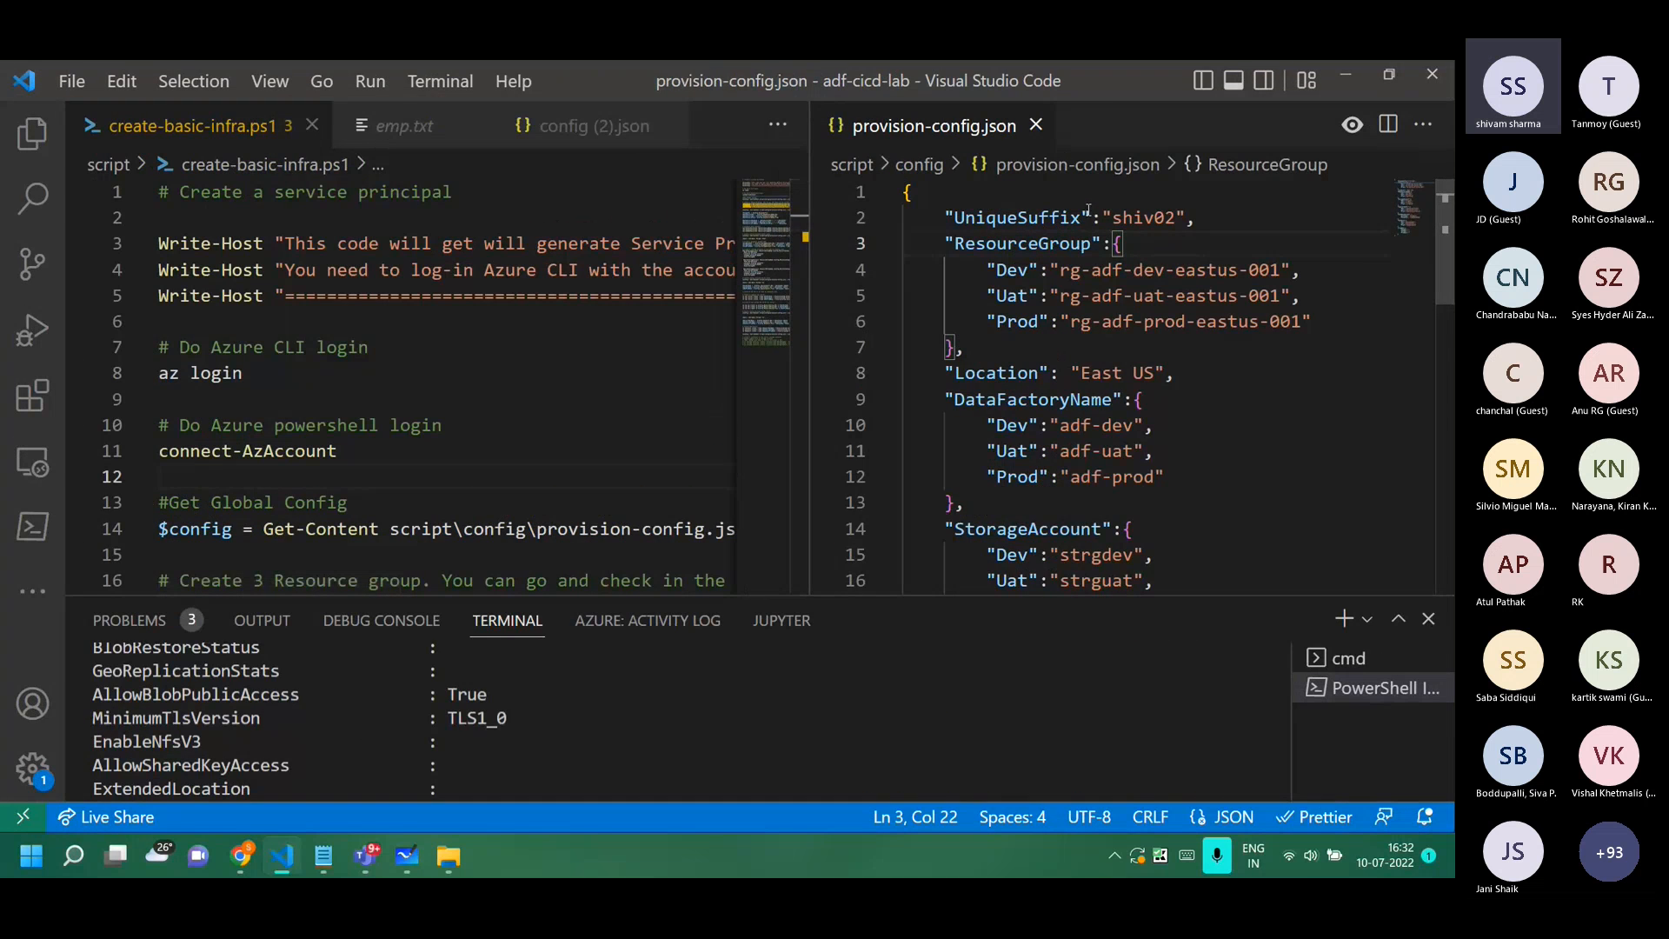
{"action": "key", "text": "ctrl+equal"}
Highlight the UniqueSuffix value "shiv02" in provision-config.json, review the resource group and data factory names, and reduce the zoom one level.
{"action": "left_click_drag", "start_coordinate": [1256, 250], "coordinate": [1181, 251]}
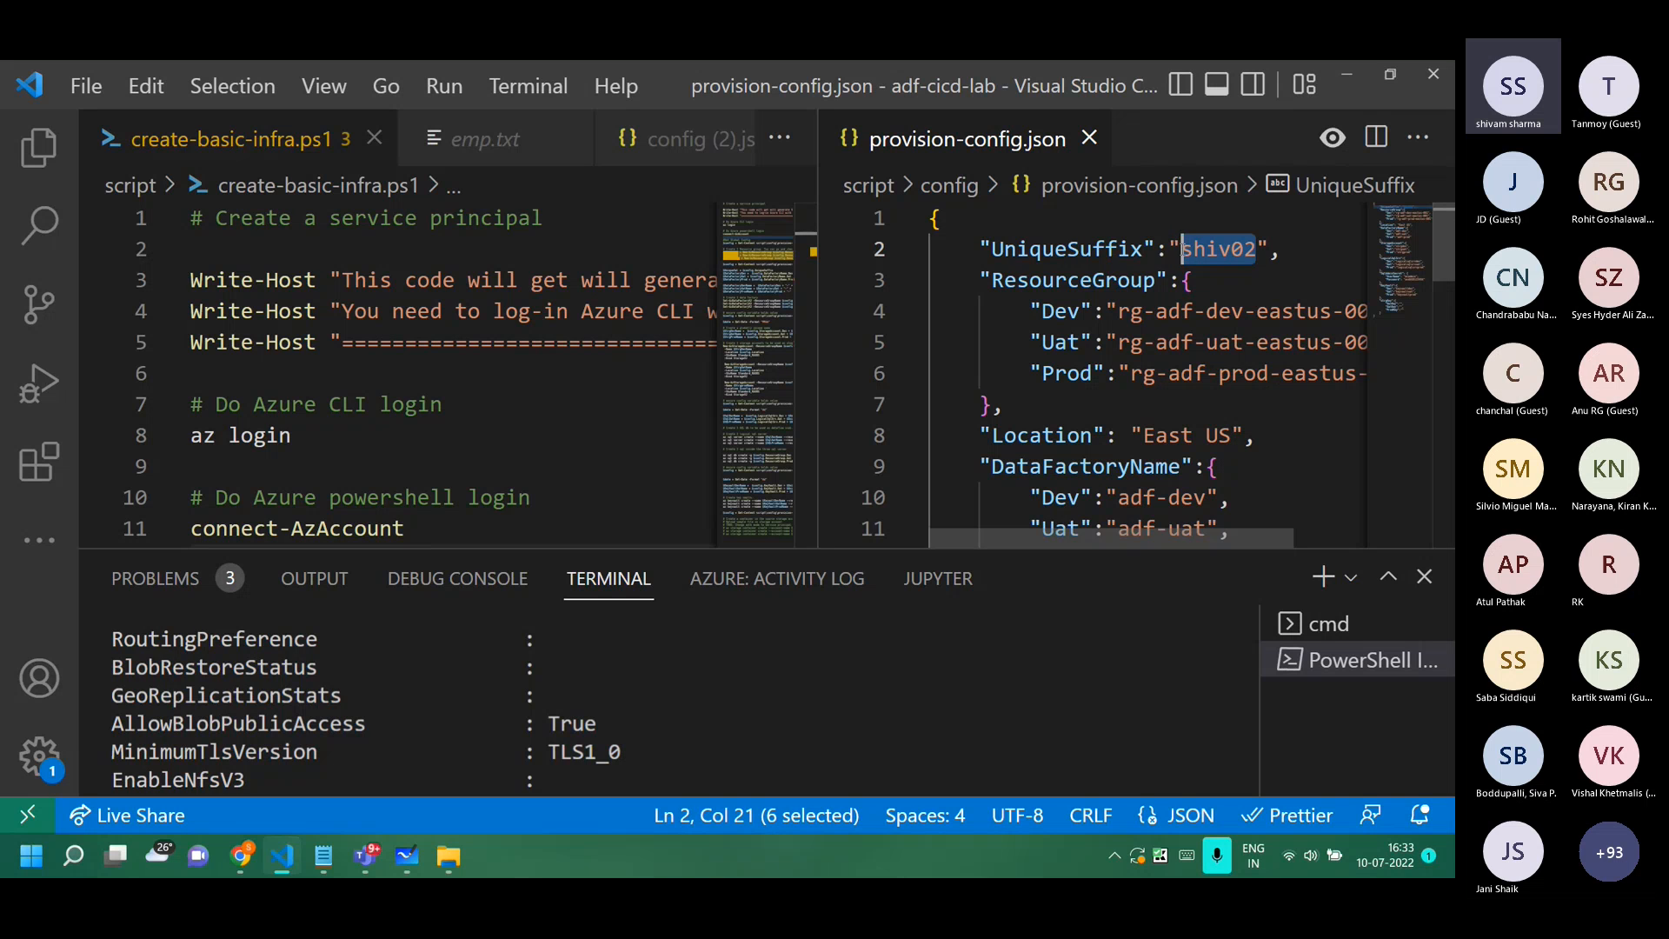
{"action": "scroll", "coordinate": [1046, 411], "scroll_direction": "right", "scroll_amount": 2}
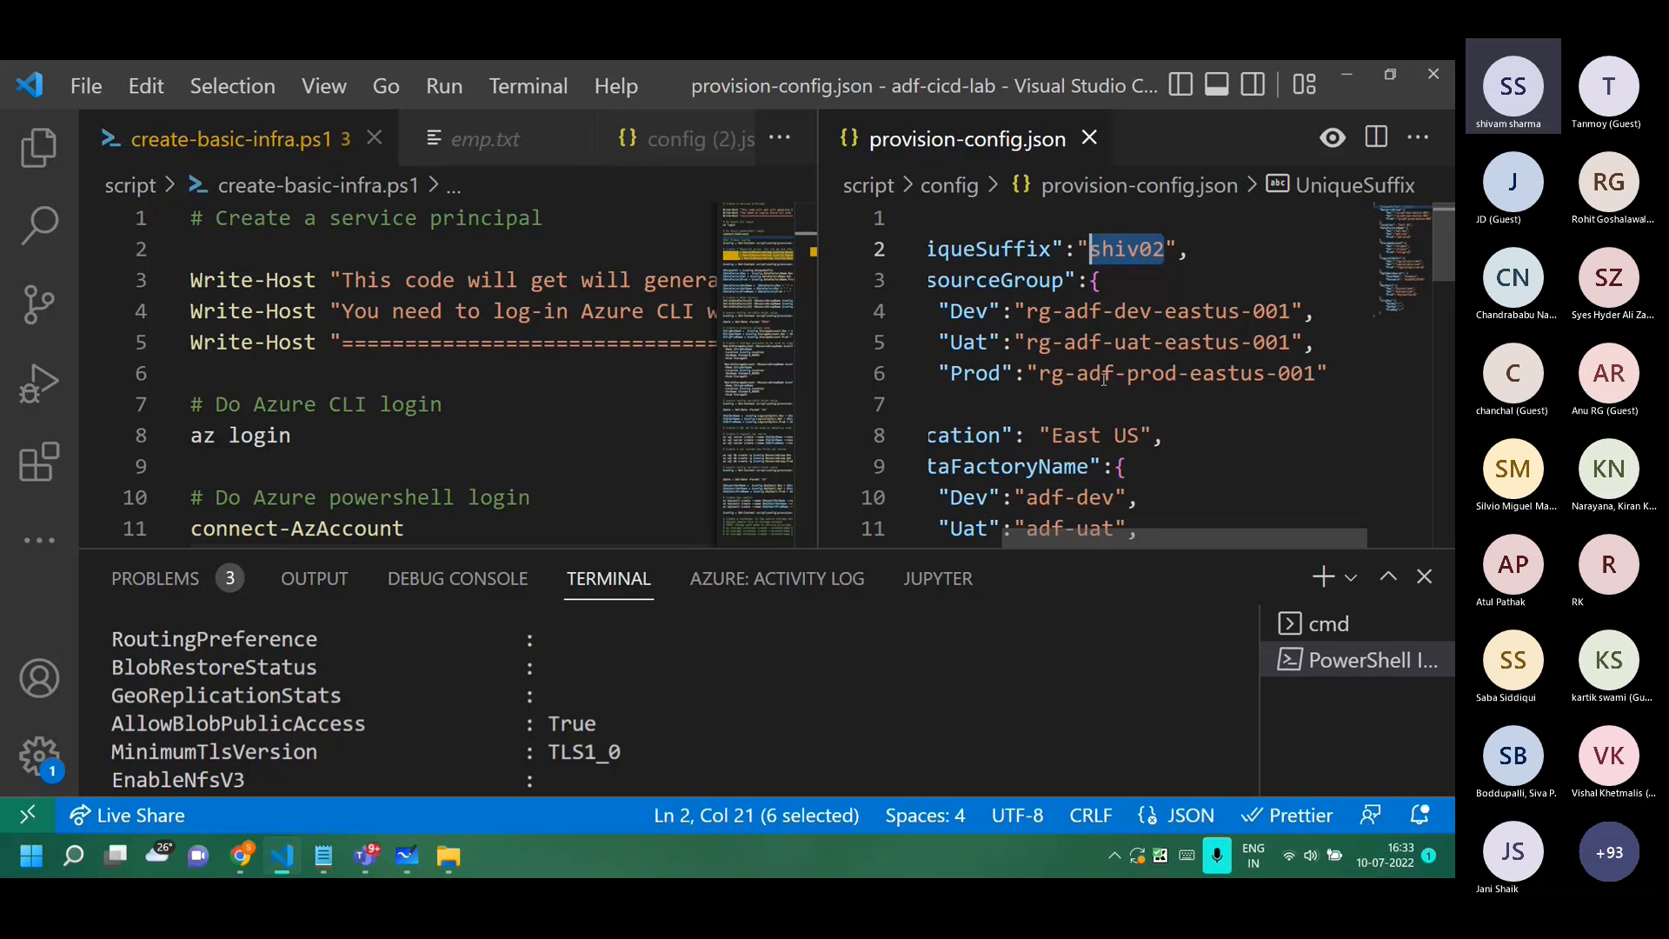
{"action": "scroll", "coordinate": [1133, 387], "scroll_direction": "down", "scroll_amount": 2}
{"action": "scroll", "coordinate": [1134, 391], "scroll_direction": "up", "scroll_amount": 3}
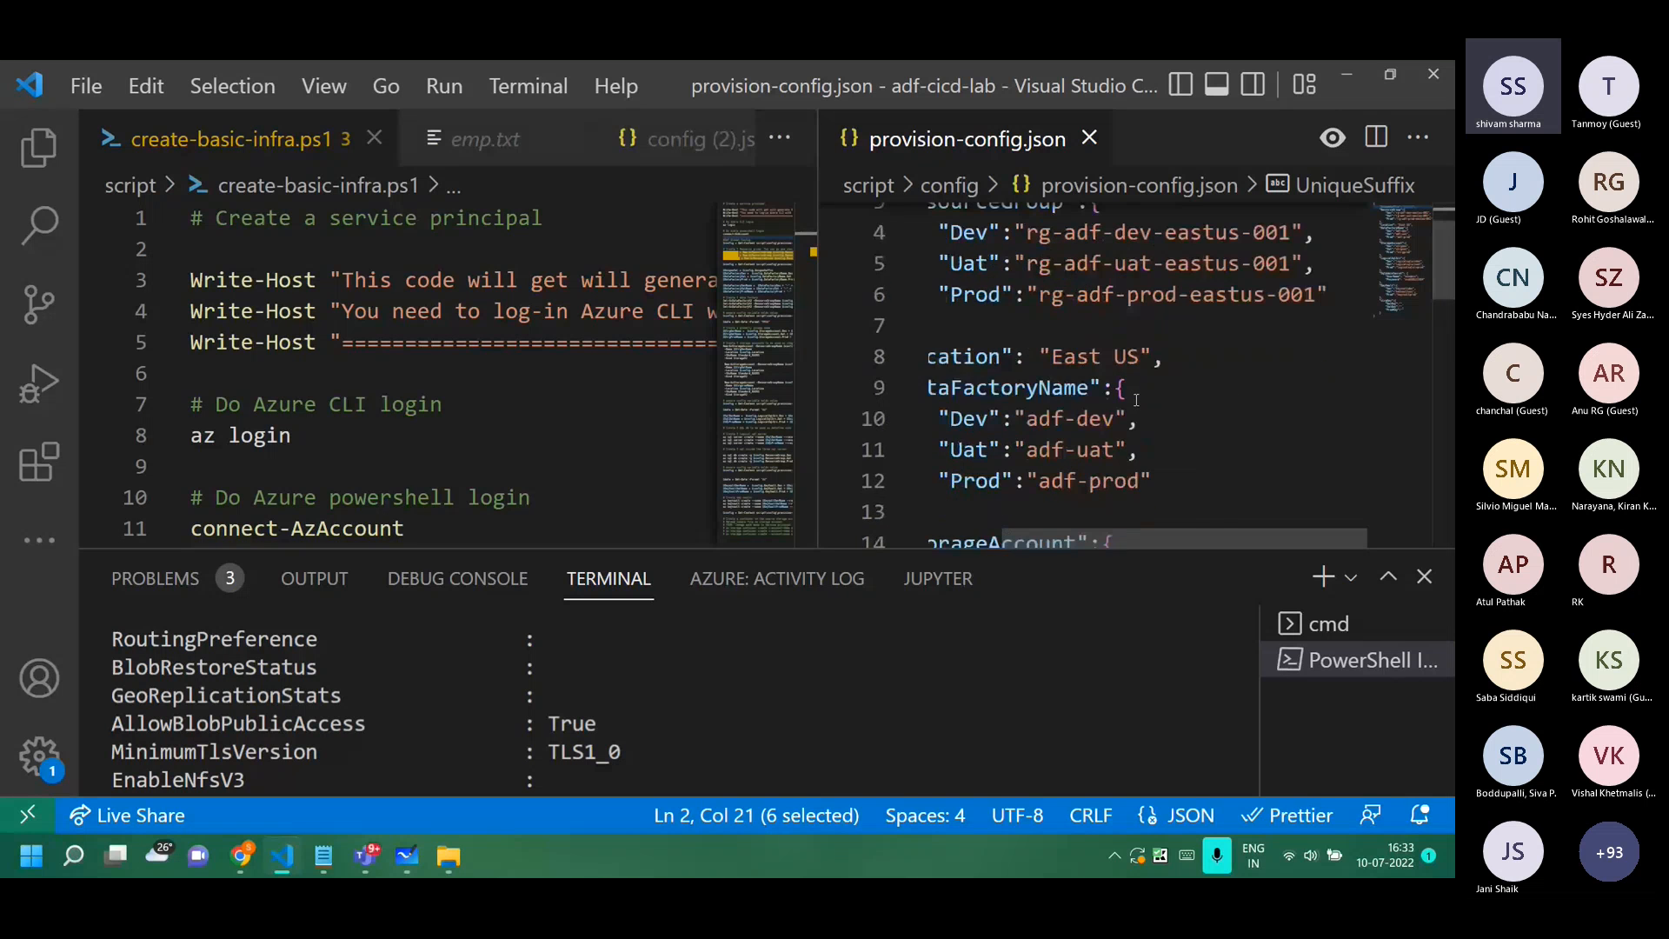
{"action": "scroll", "coordinate": [1135, 396], "scroll_direction": "left", "scroll_amount": 2}
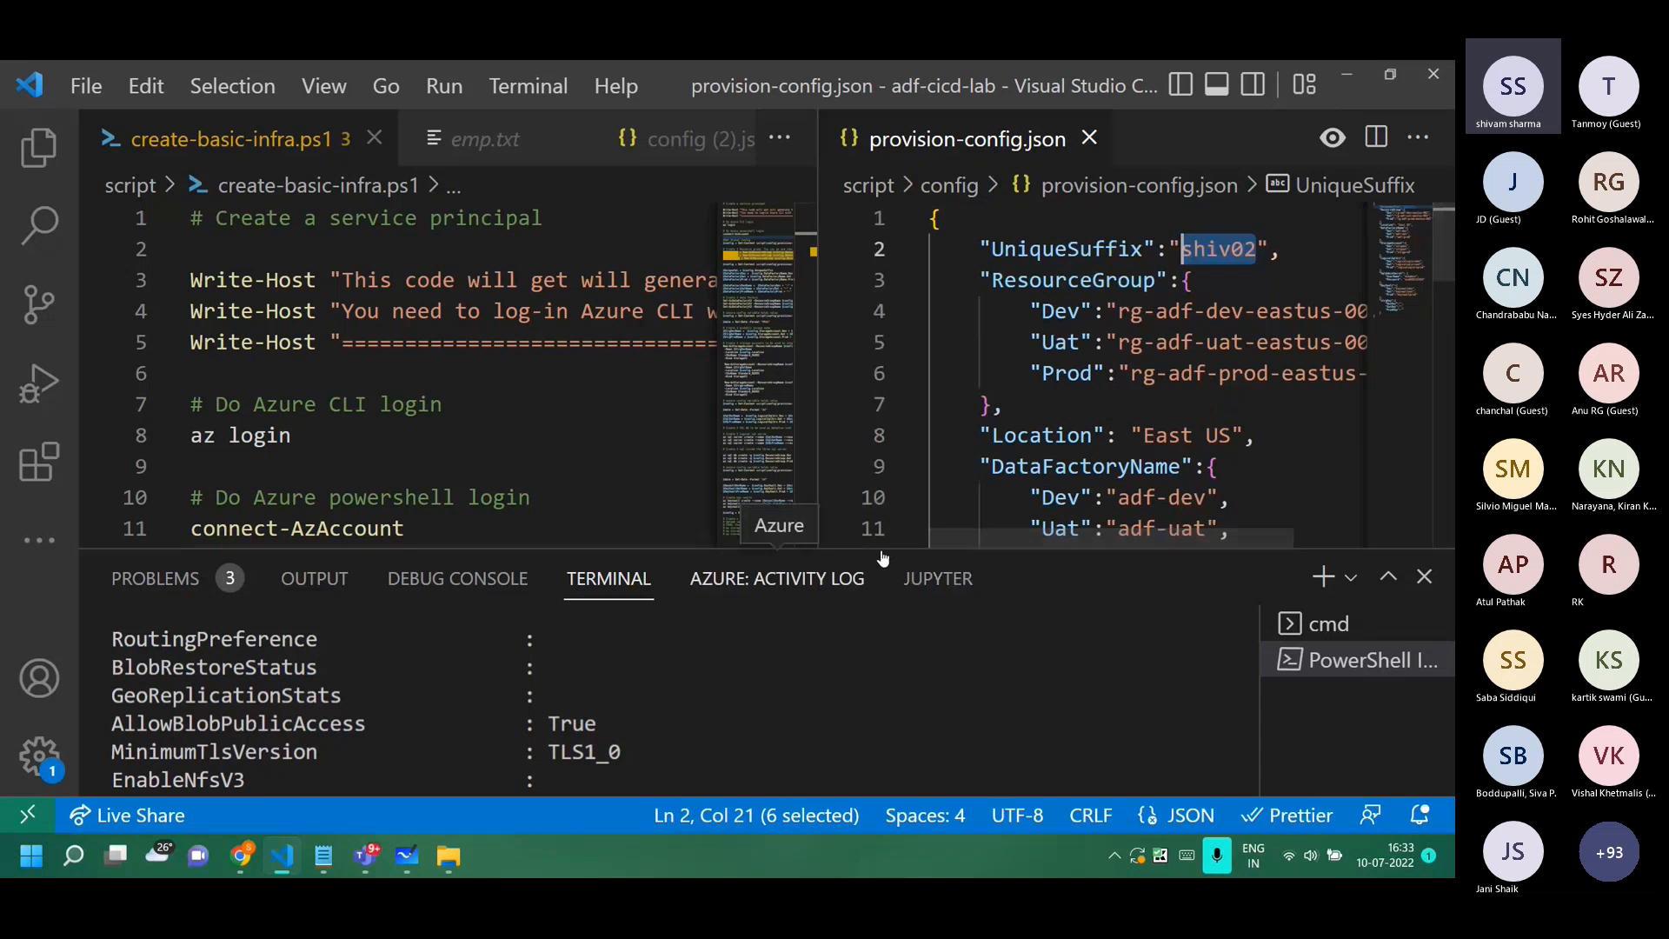
{"action": "left_click", "coordinate": [1013, 487]}
{"action": "key", "text": "ctrl+minus"}
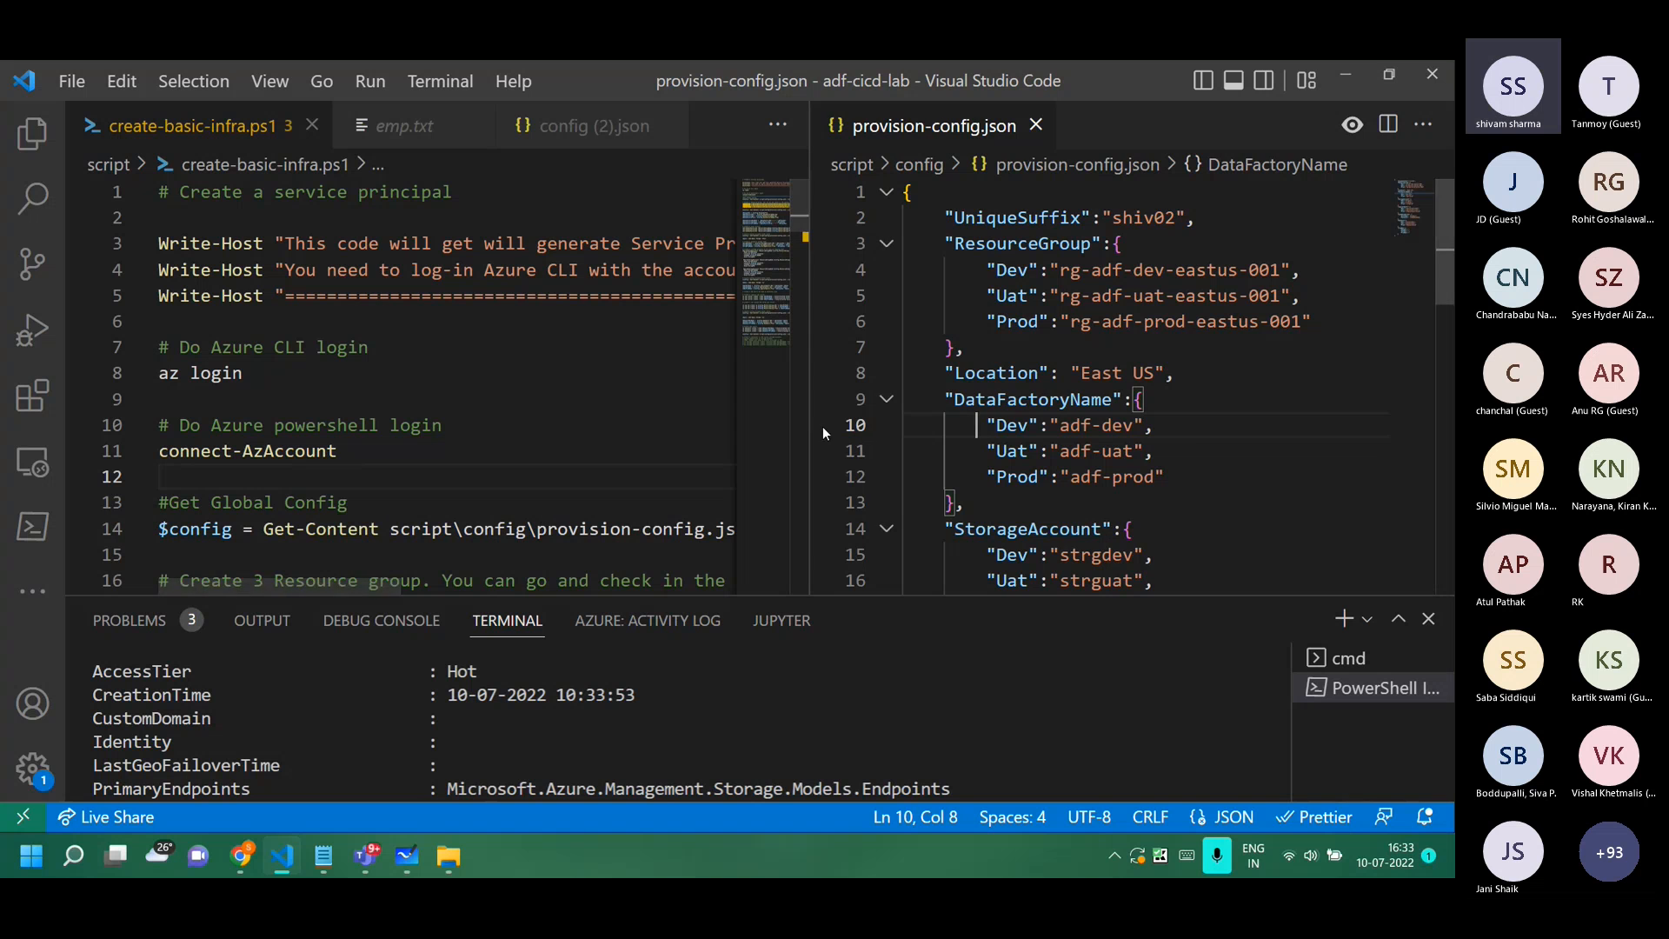
Widen the create-basic-infra.ps1 editor and highlight the script lines that create the three resource groups and the three data factories.
{"action": "left_click_drag", "start_coordinate": [810, 430], "coordinate": [1157, 428]}
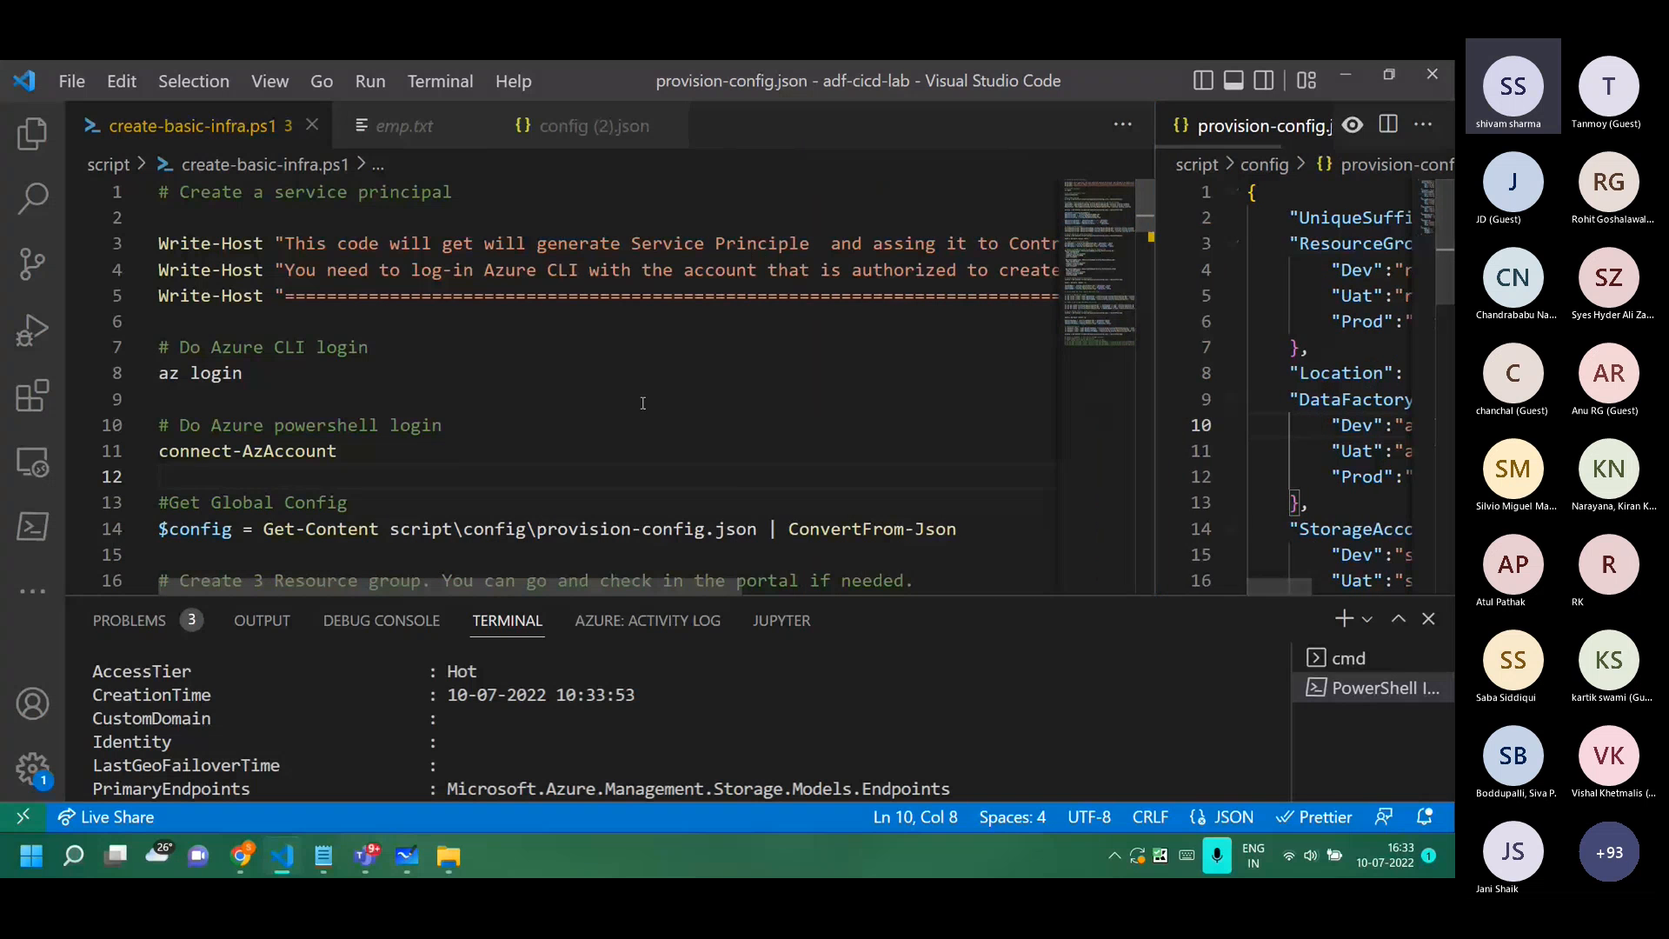
{"action": "scroll", "coordinate": [644, 404], "scroll_direction": "down", "scroll_amount": 3}
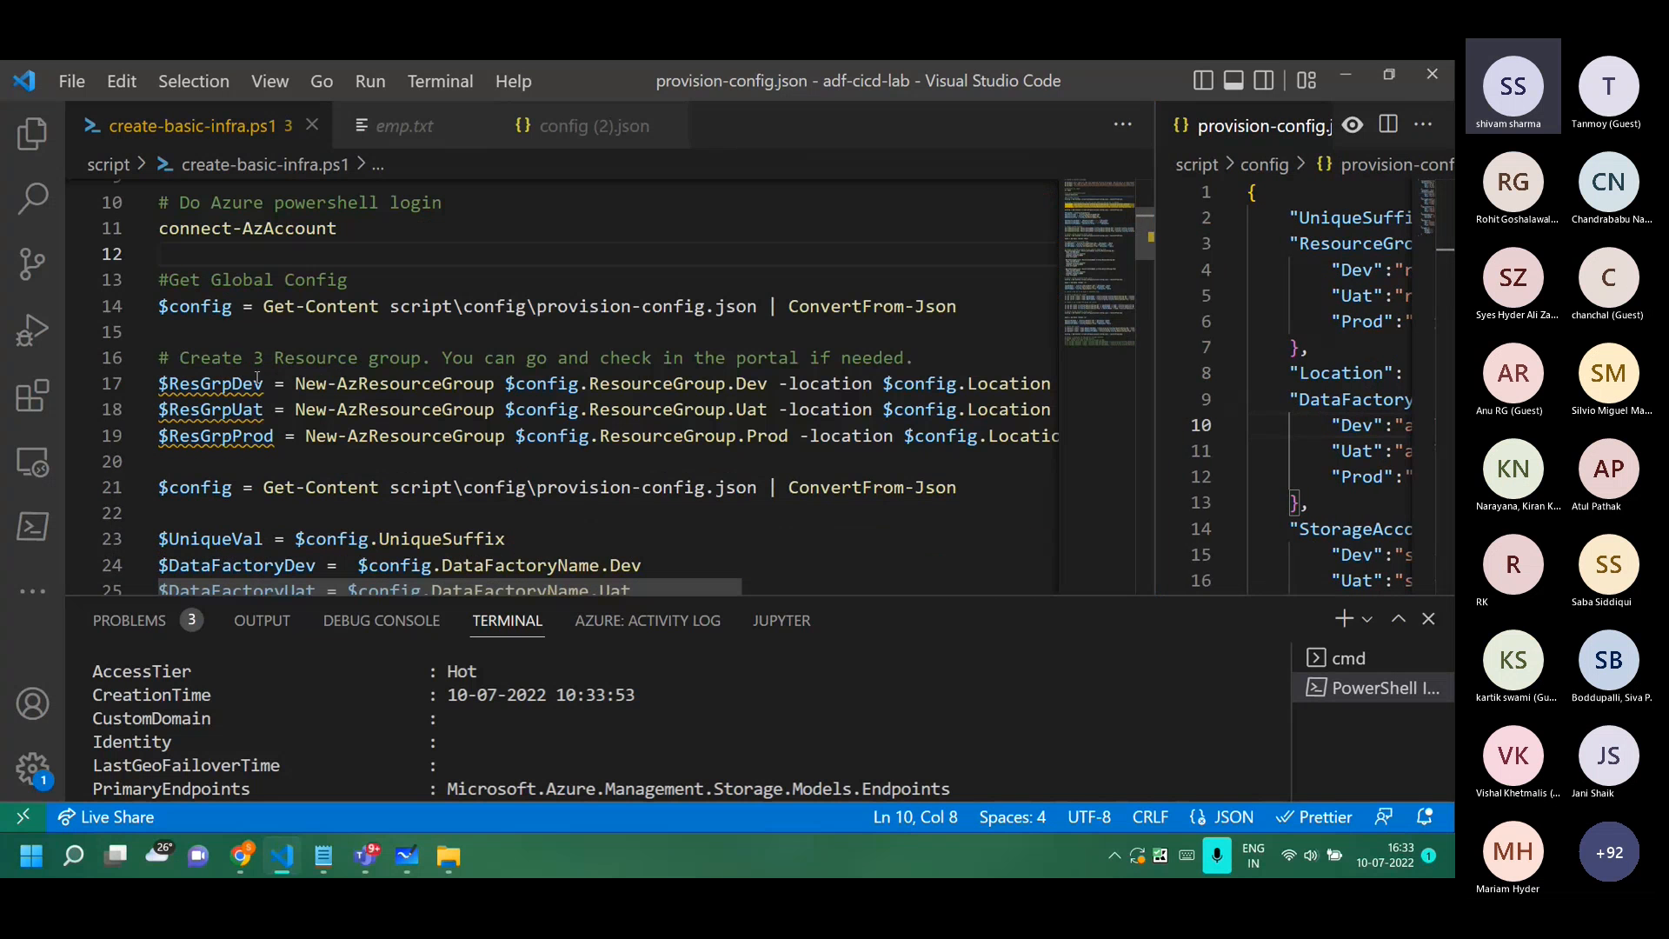
{"action": "left_click_drag", "start_coordinate": [279, 383], "coordinate": [548, 487]}
{"action": "scroll", "coordinate": [553, 481], "scroll_direction": "down", "scroll_amount": 2}
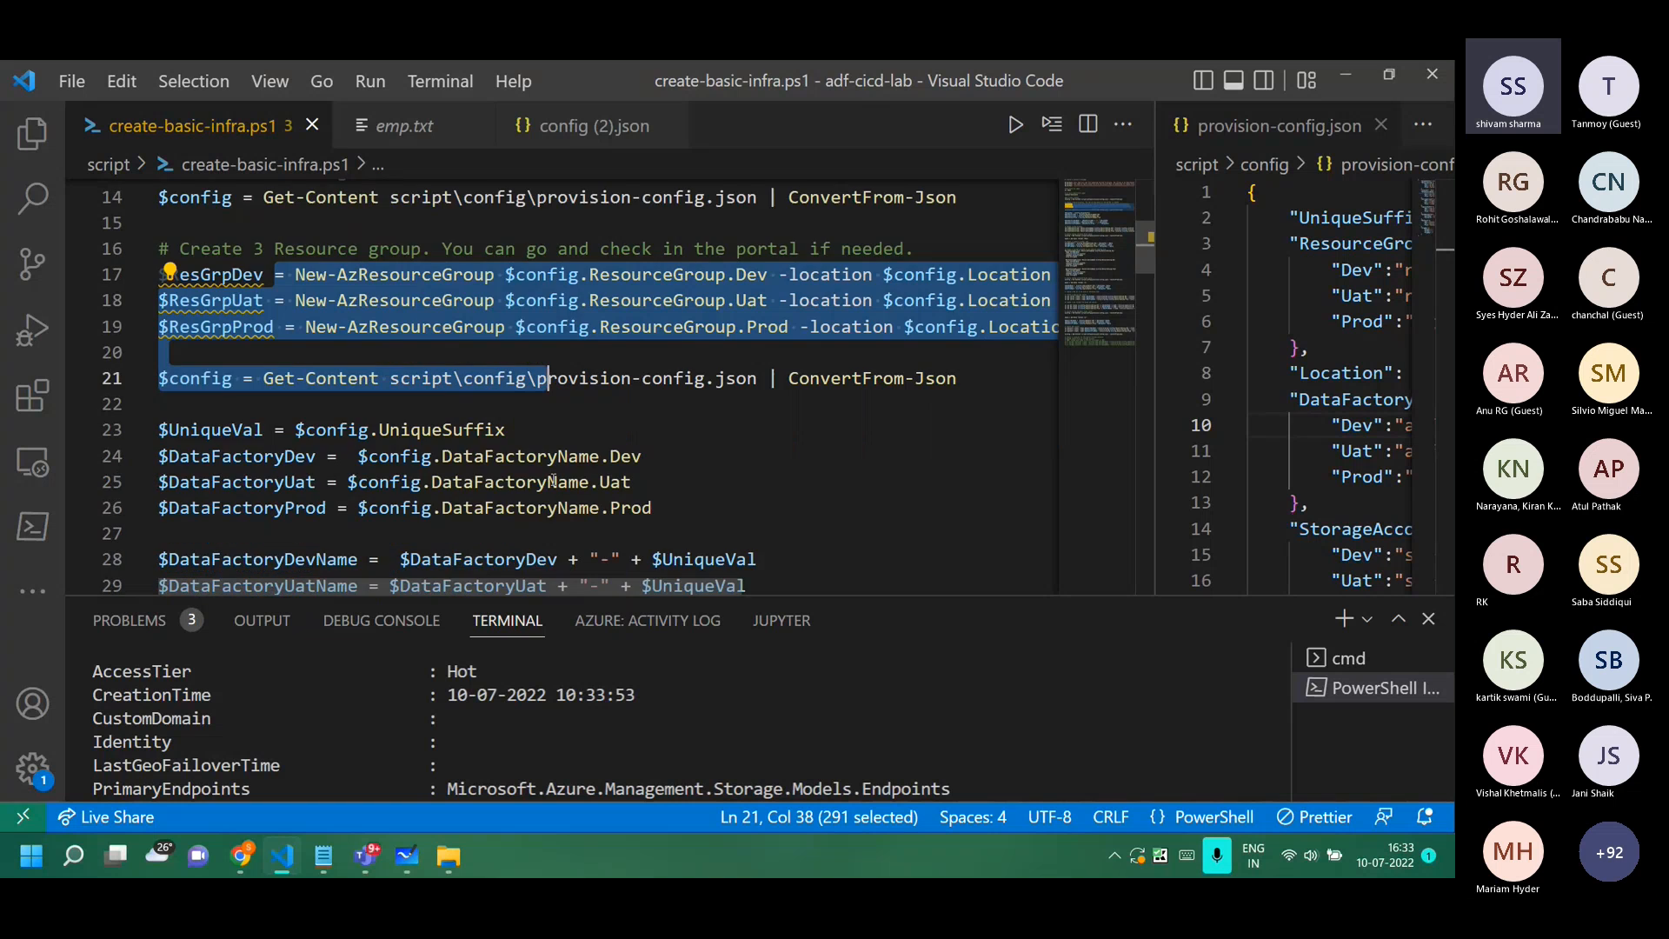
{"action": "scroll", "coordinate": [416, 481], "scroll_direction": "down", "scroll_amount": 3}
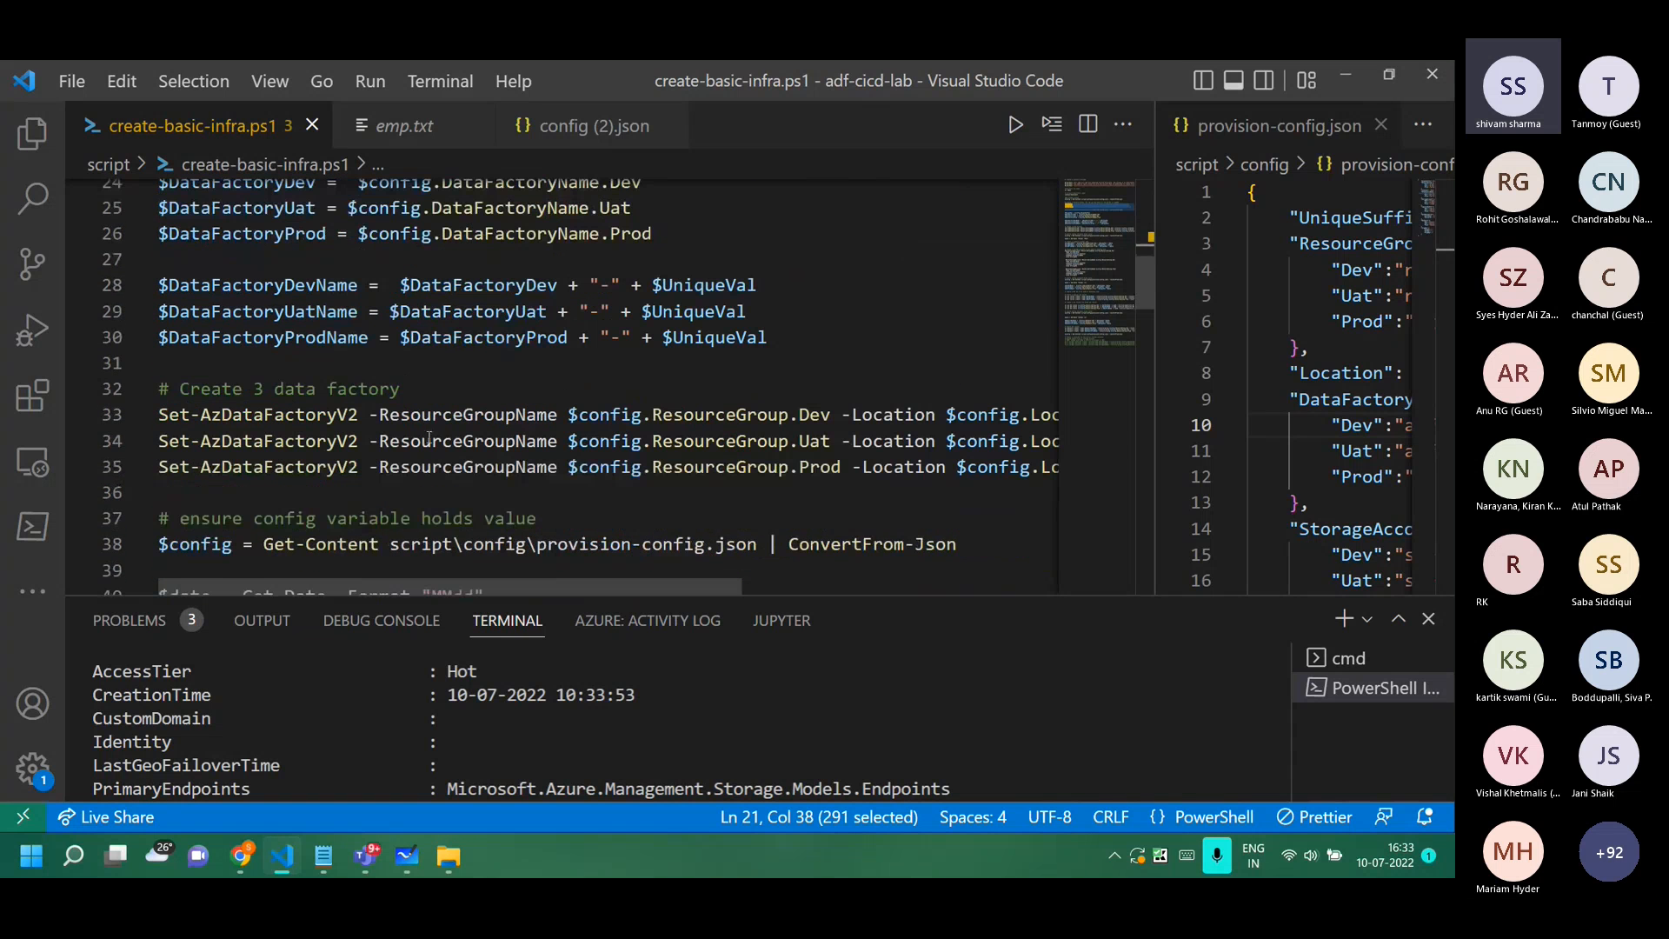
{"action": "left_click_drag", "start_coordinate": [159, 414], "coordinate": [694, 470]}
Review the storage section of create-basic-infra.ps1 and highlight the New-AzStorageAccount commands for the dev, UAT and prod accounts.
{"action": "scroll", "coordinate": [548, 481], "scroll_direction": "down", "scroll_amount": 3}
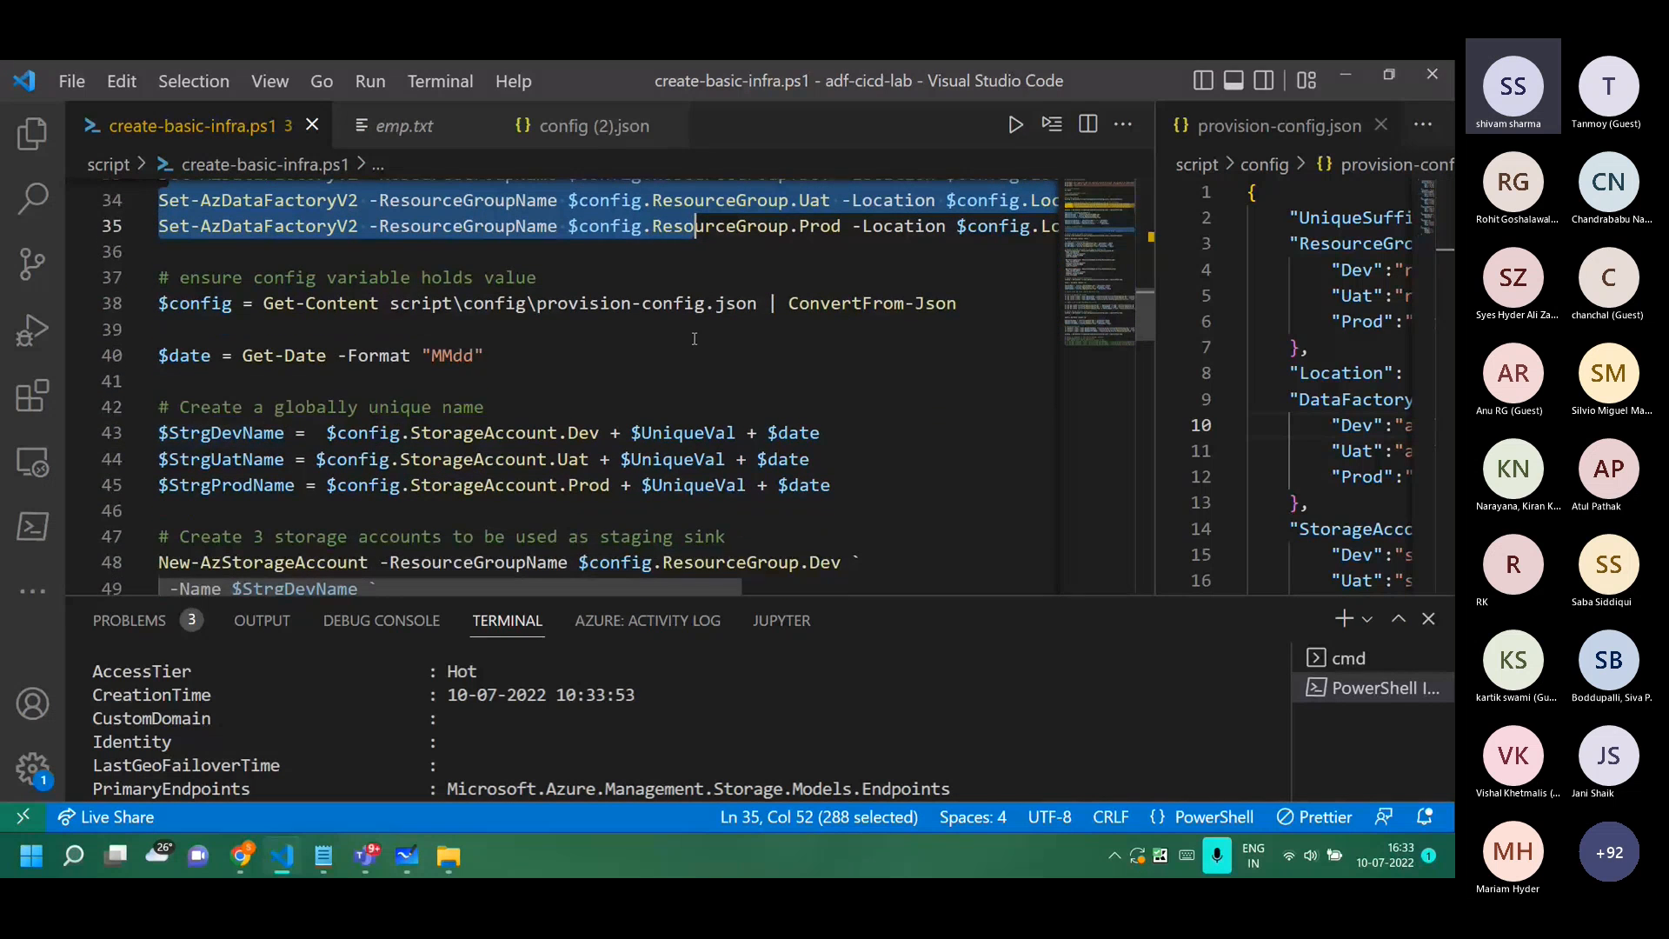
{"action": "scroll", "coordinate": [510, 412], "scroll_direction": "down", "scroll_amount": 2}
{"action": "left_click_drag", "start_coordinate": [191, 414], "coordinate": [539, 419]}
{"action": "scroll", "coordinate": [435, 446], "scroll_direction": "down", "scroll_amount": 2}
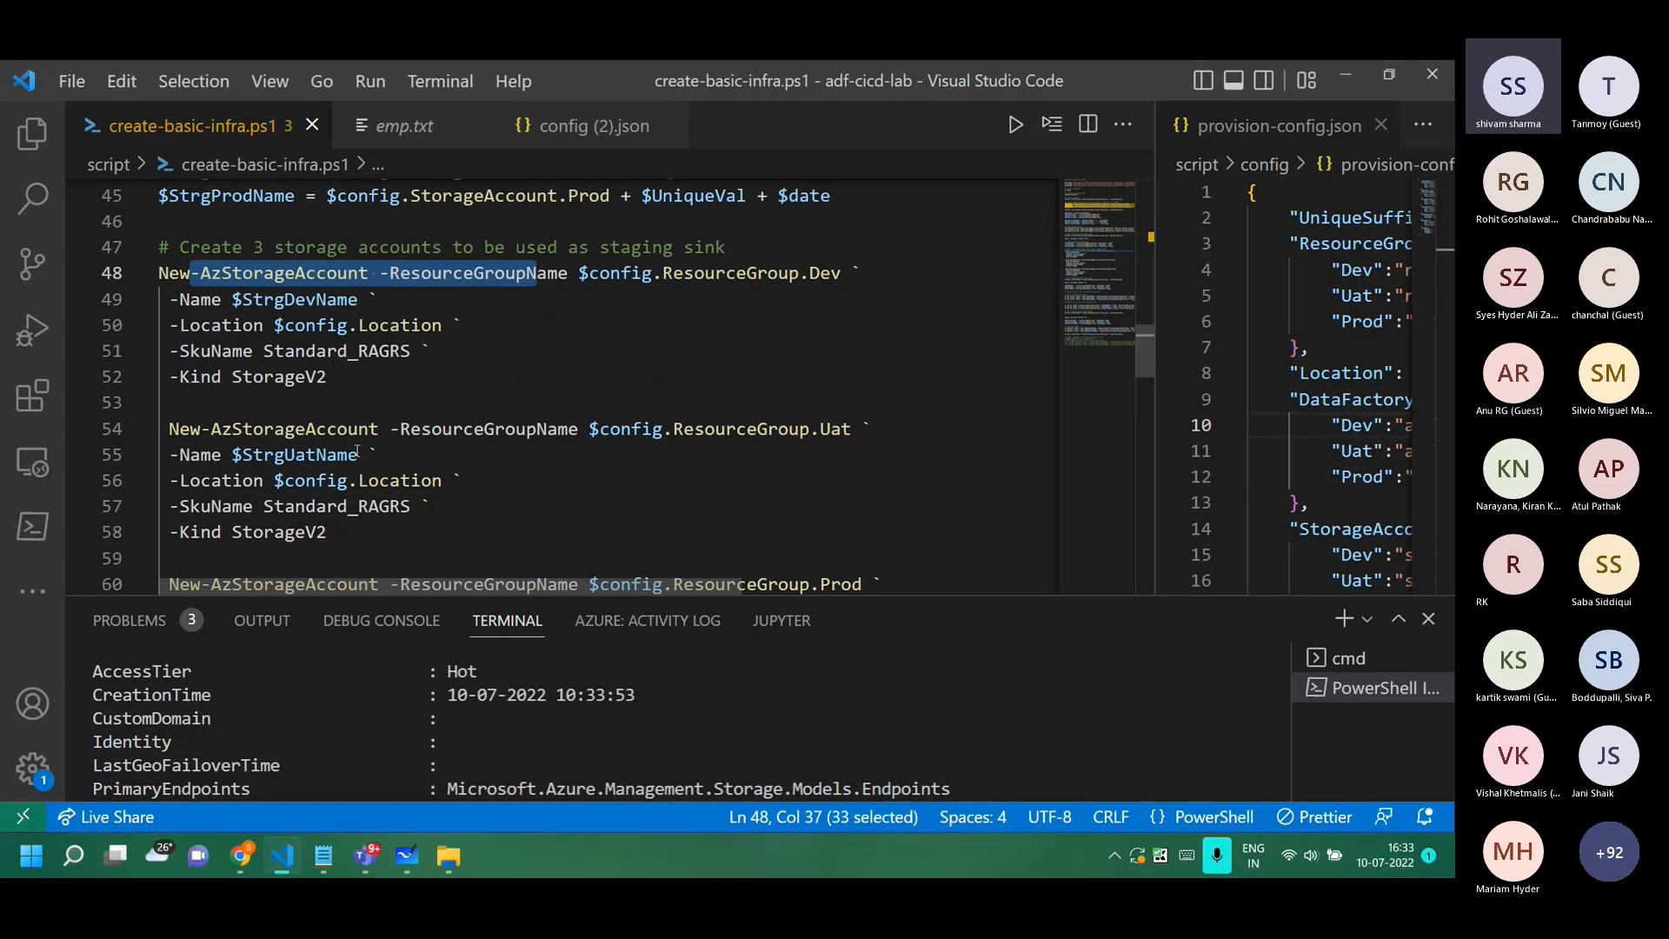
{"action": "double_click", "coordinate": [295, 431]}
{"action": "scroll", "coordinate": [304, 435], "scroll_direction": "down", "scroll_amount": 1}
{"action": "double_click", "coordinate": [300, 490]}
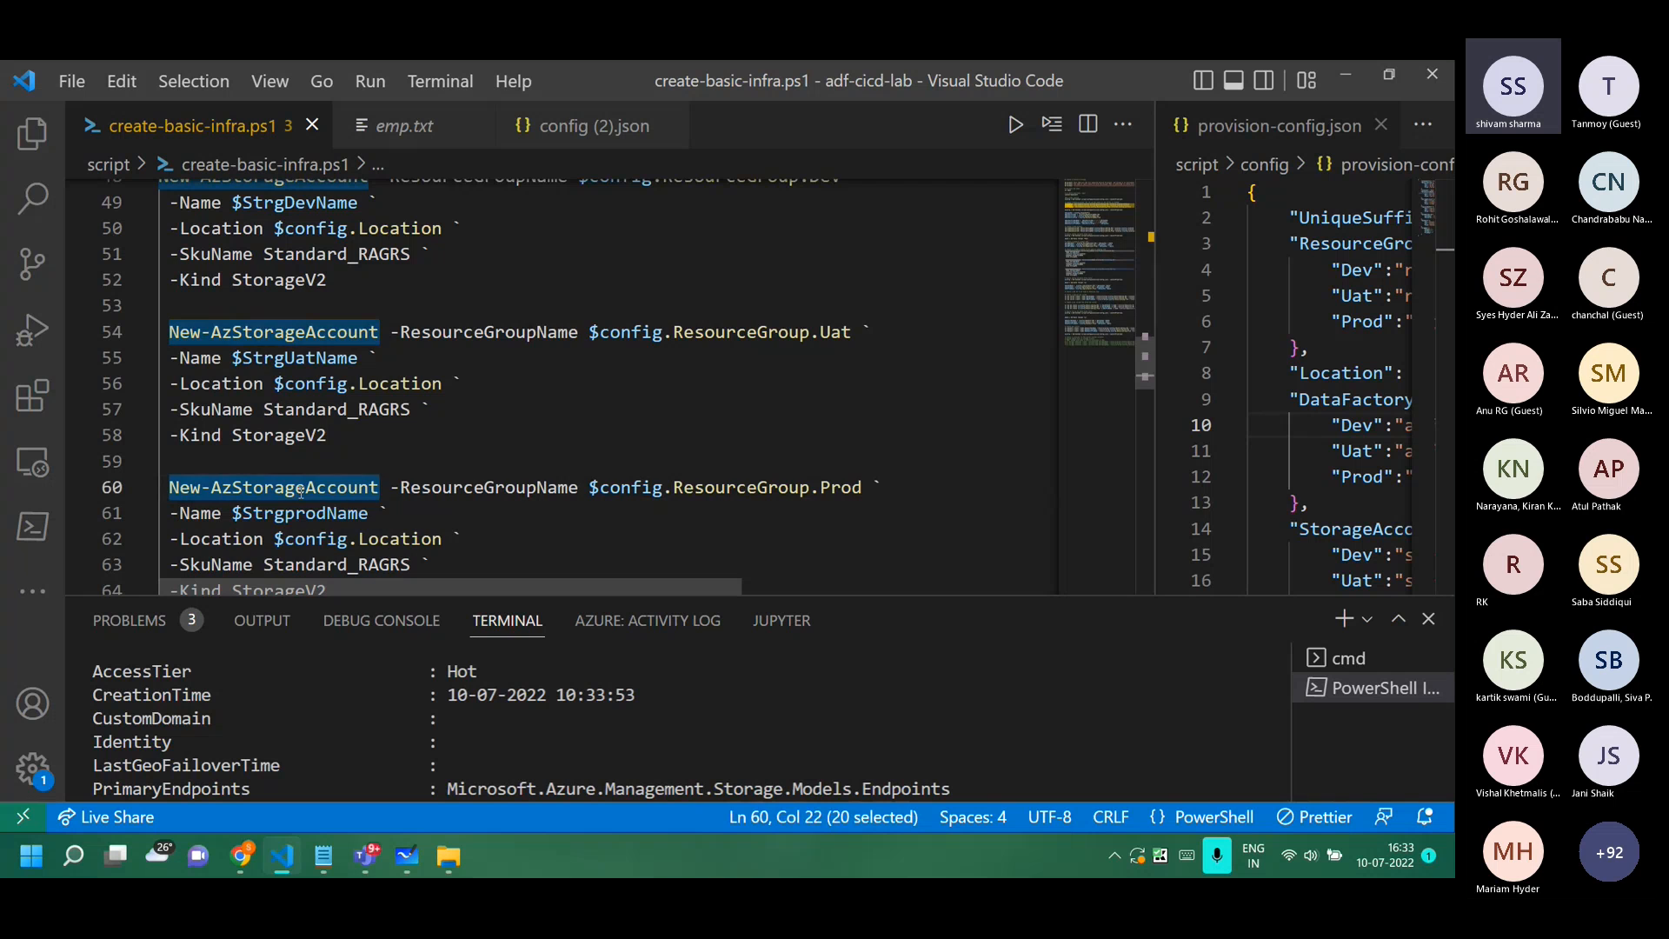
Highlight the $date line with the "dd" format above the SQL server name variables in the script.
{"action": "scroll", "coordinate": [300, 492], "scroll_direction": "down", "scroll_amount": 2}
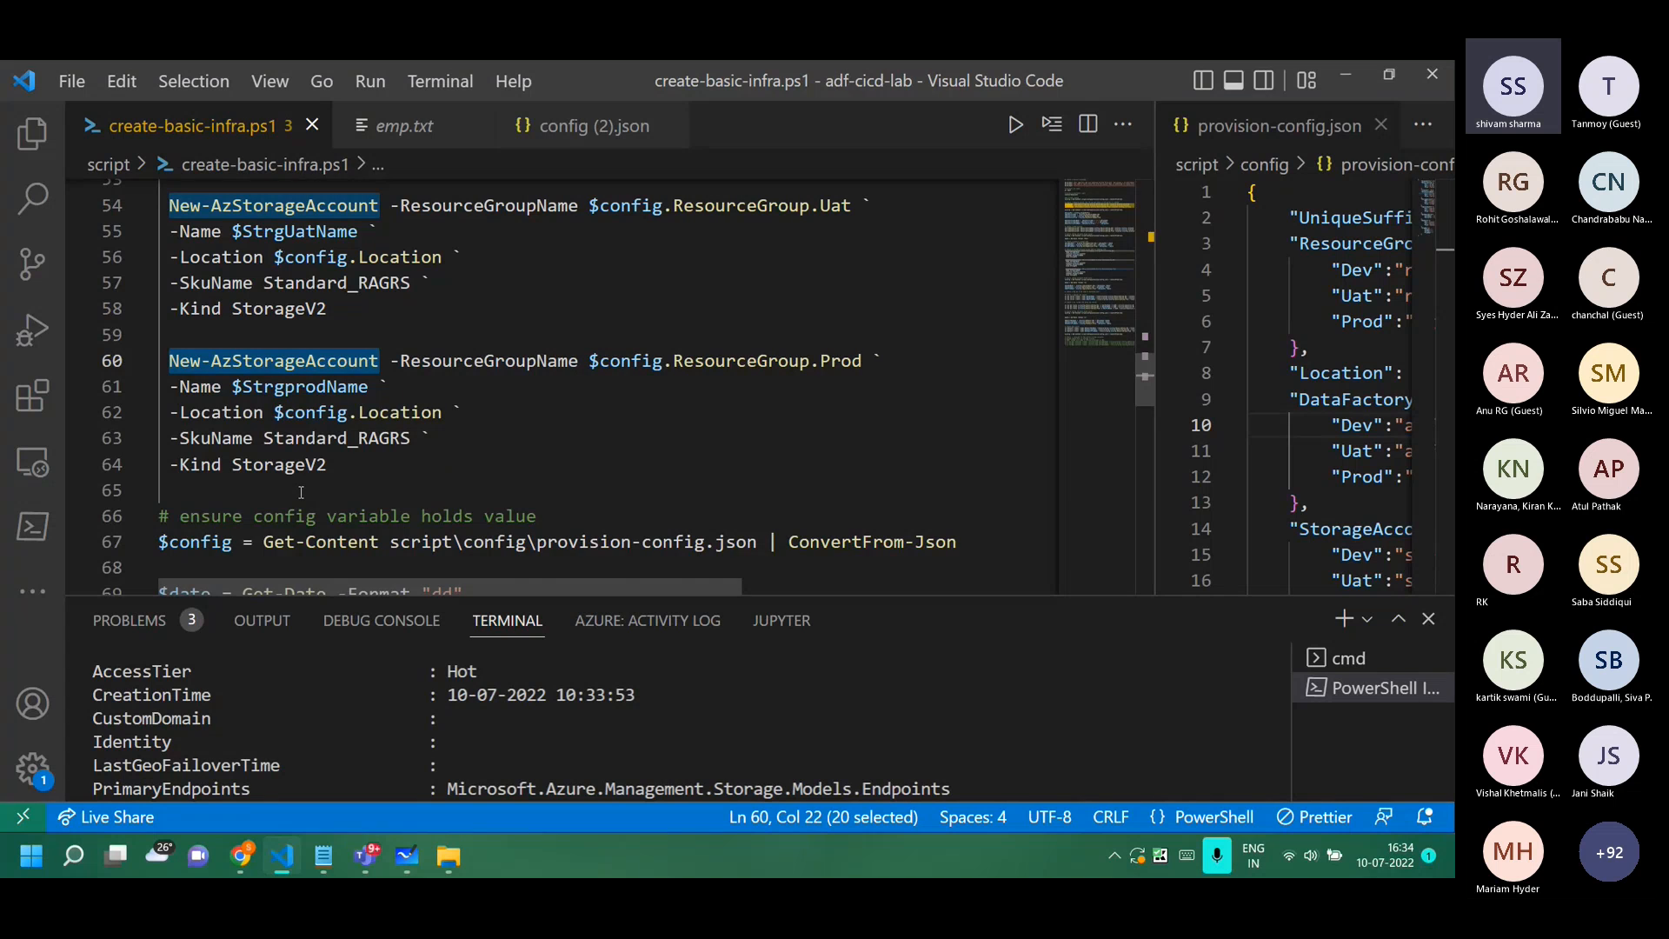
{"action": "scroll", "coordinate": [301, 493], "scroll_direction": "down", "scroll_amount": 3}
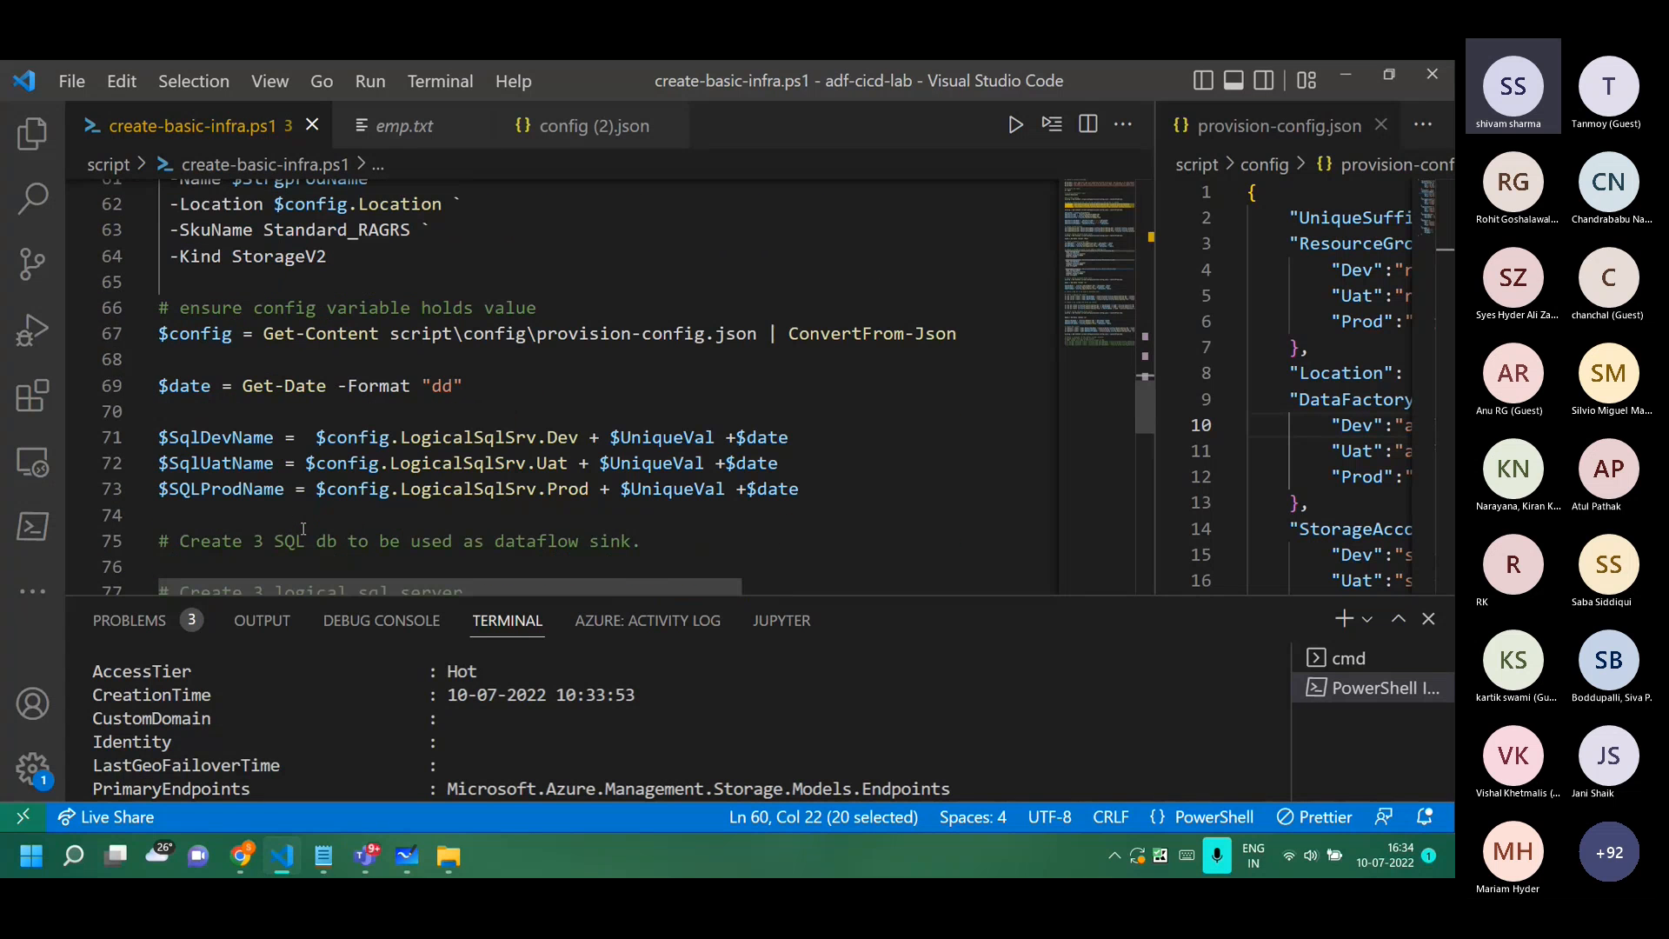
{"action": "triple_click", "coordinate": [272, 386]}
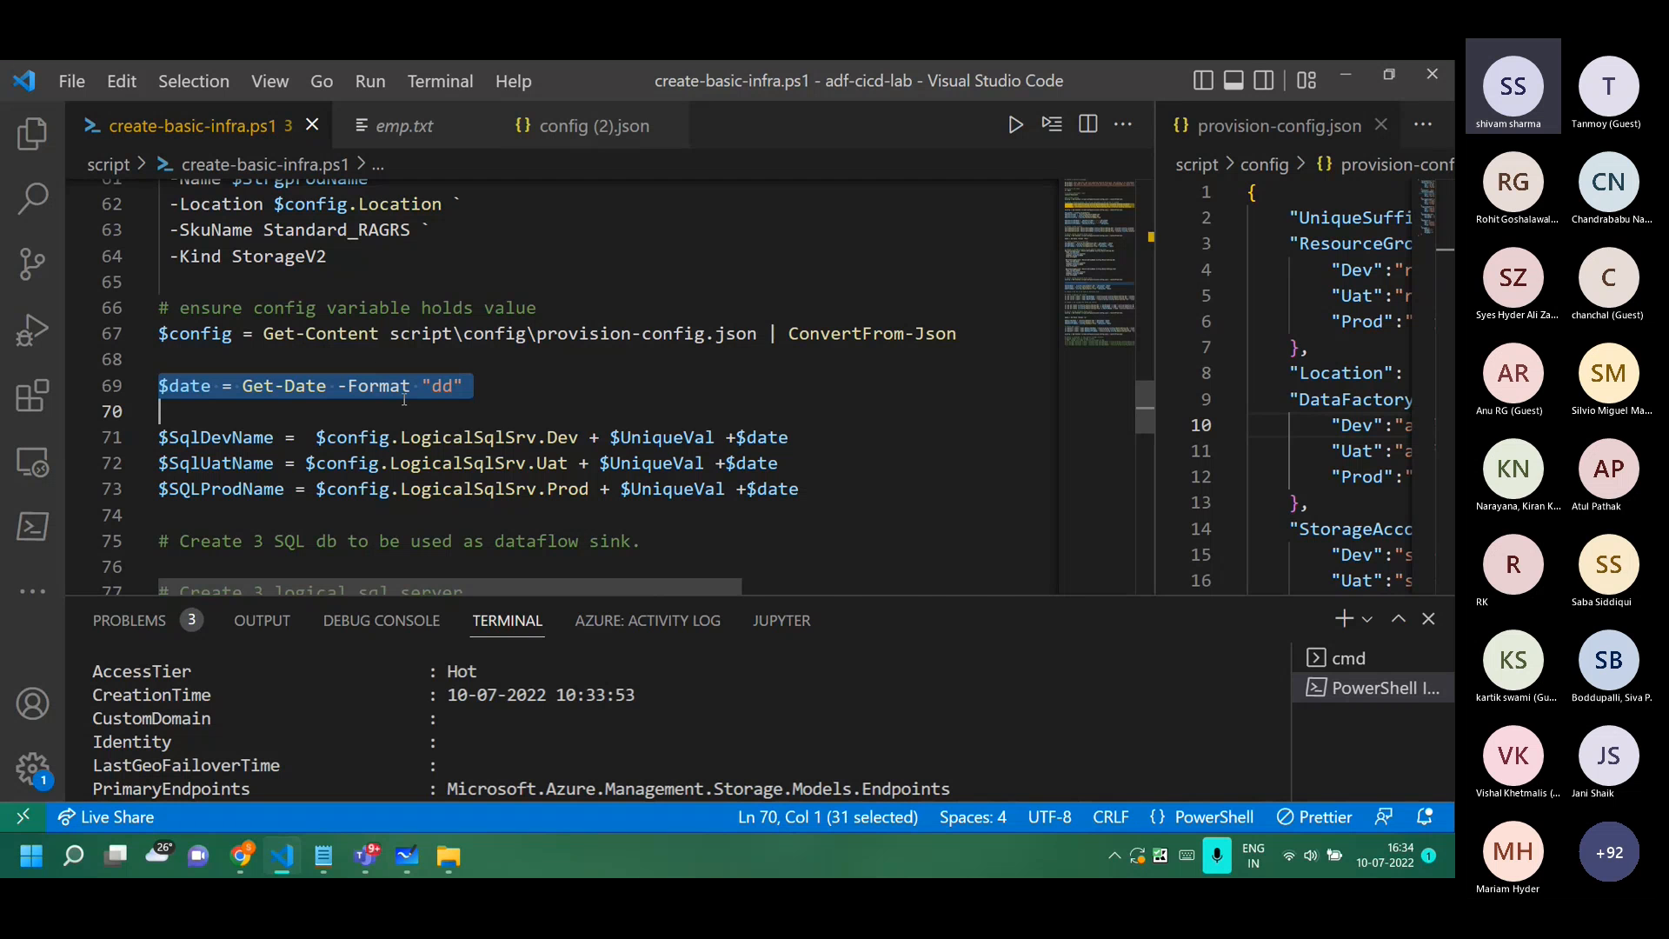
Highlight the az sql server create commands for the three logical servers and the az sql db create commands for their databases.
{"action": "scroll", "coordinate": [405, 407], "scroll_direction": "down", "scroll_amount": 1}
{"action": "scroll", "coordinate": [405, 407], "scroll_direction": "down", "scroll_amount": 2}
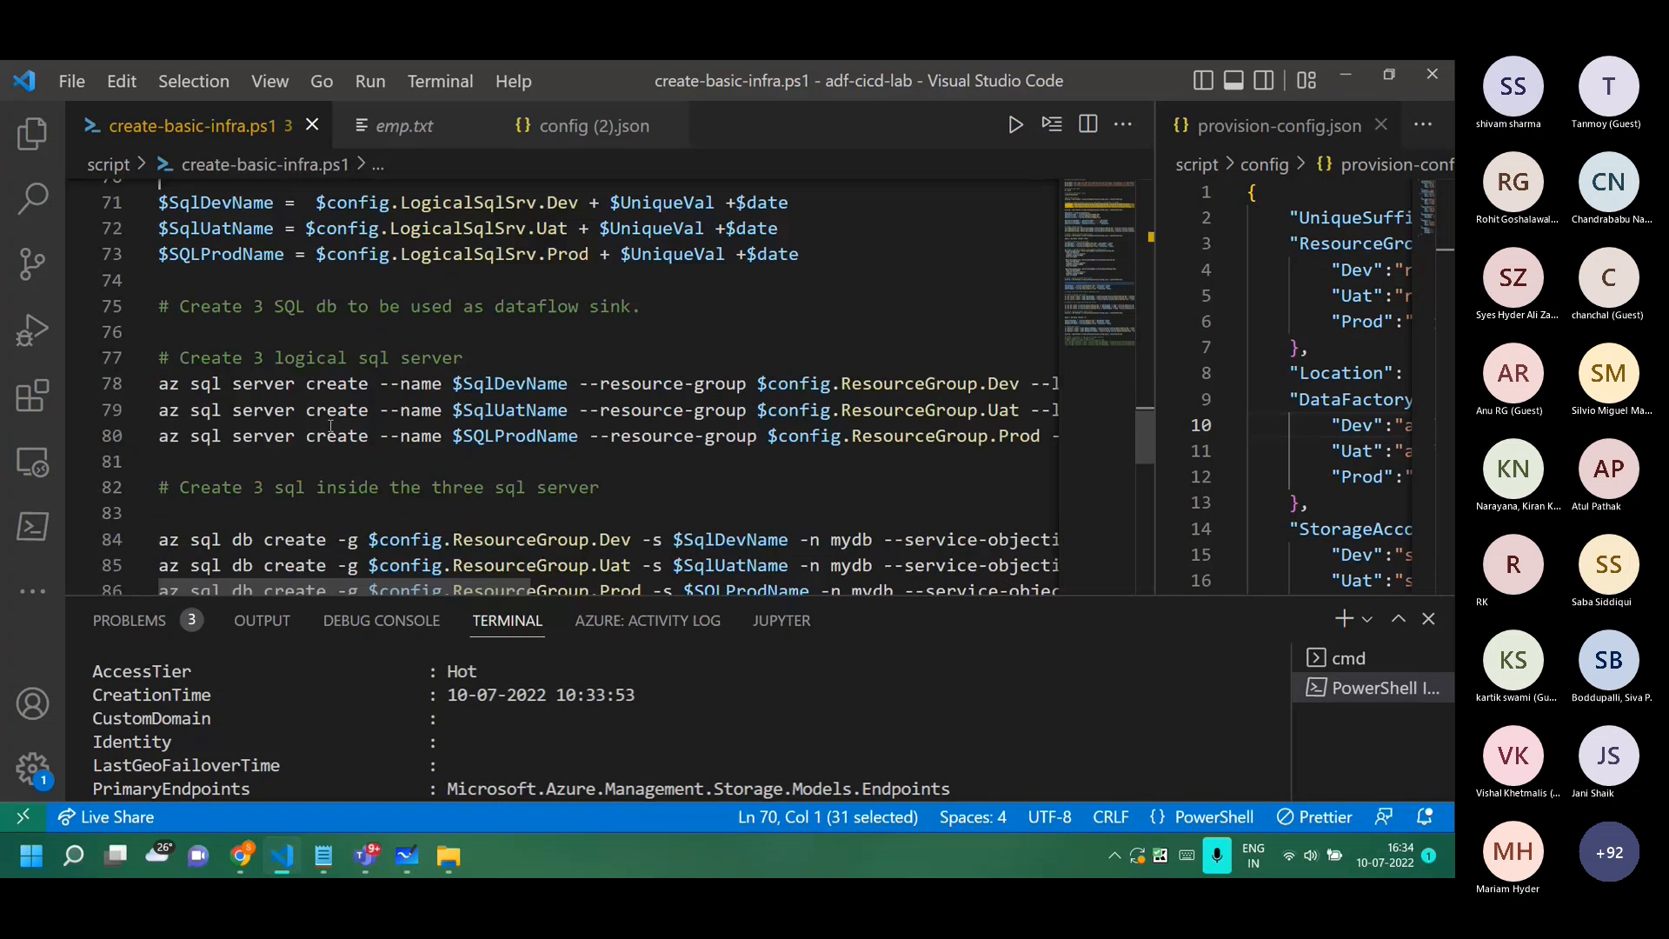
{"action": "left_click_drag", "start_coordinate": [180, 383], "coordinate": [956, 435]}
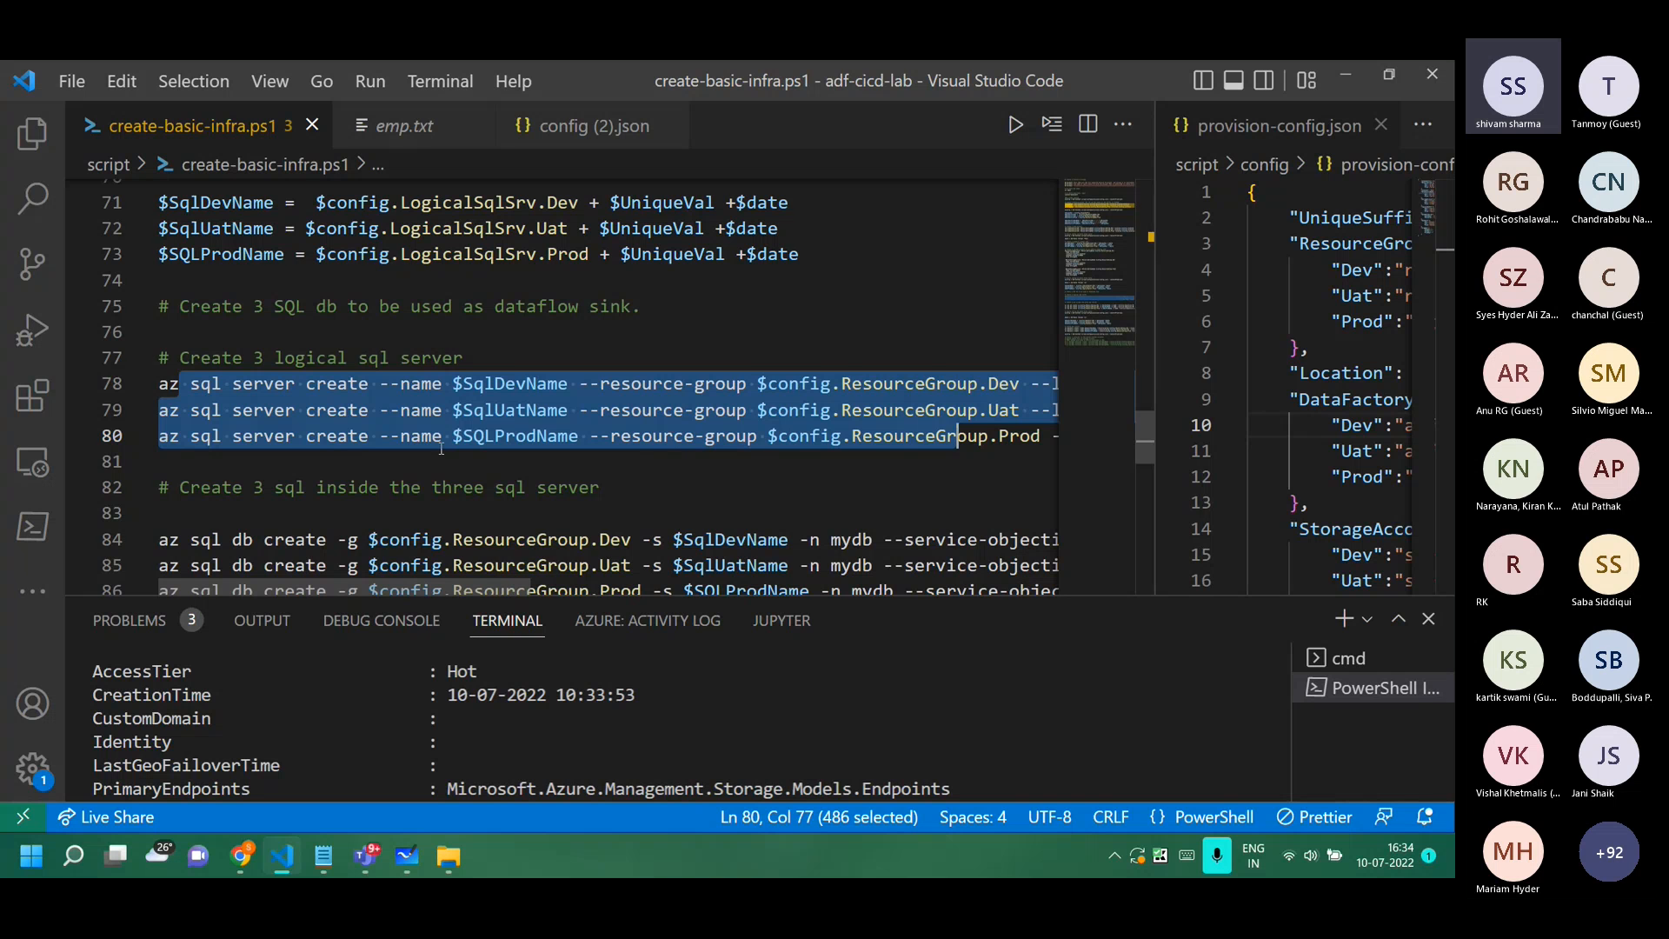
{"action": "scroll", "coordinate": [441, 449], "scroll_direction": "down", "scroll_amount": 1}
{"action": "left_click_drag", "start_coordinate": [180, 471], "coordinate": [480, 549]}
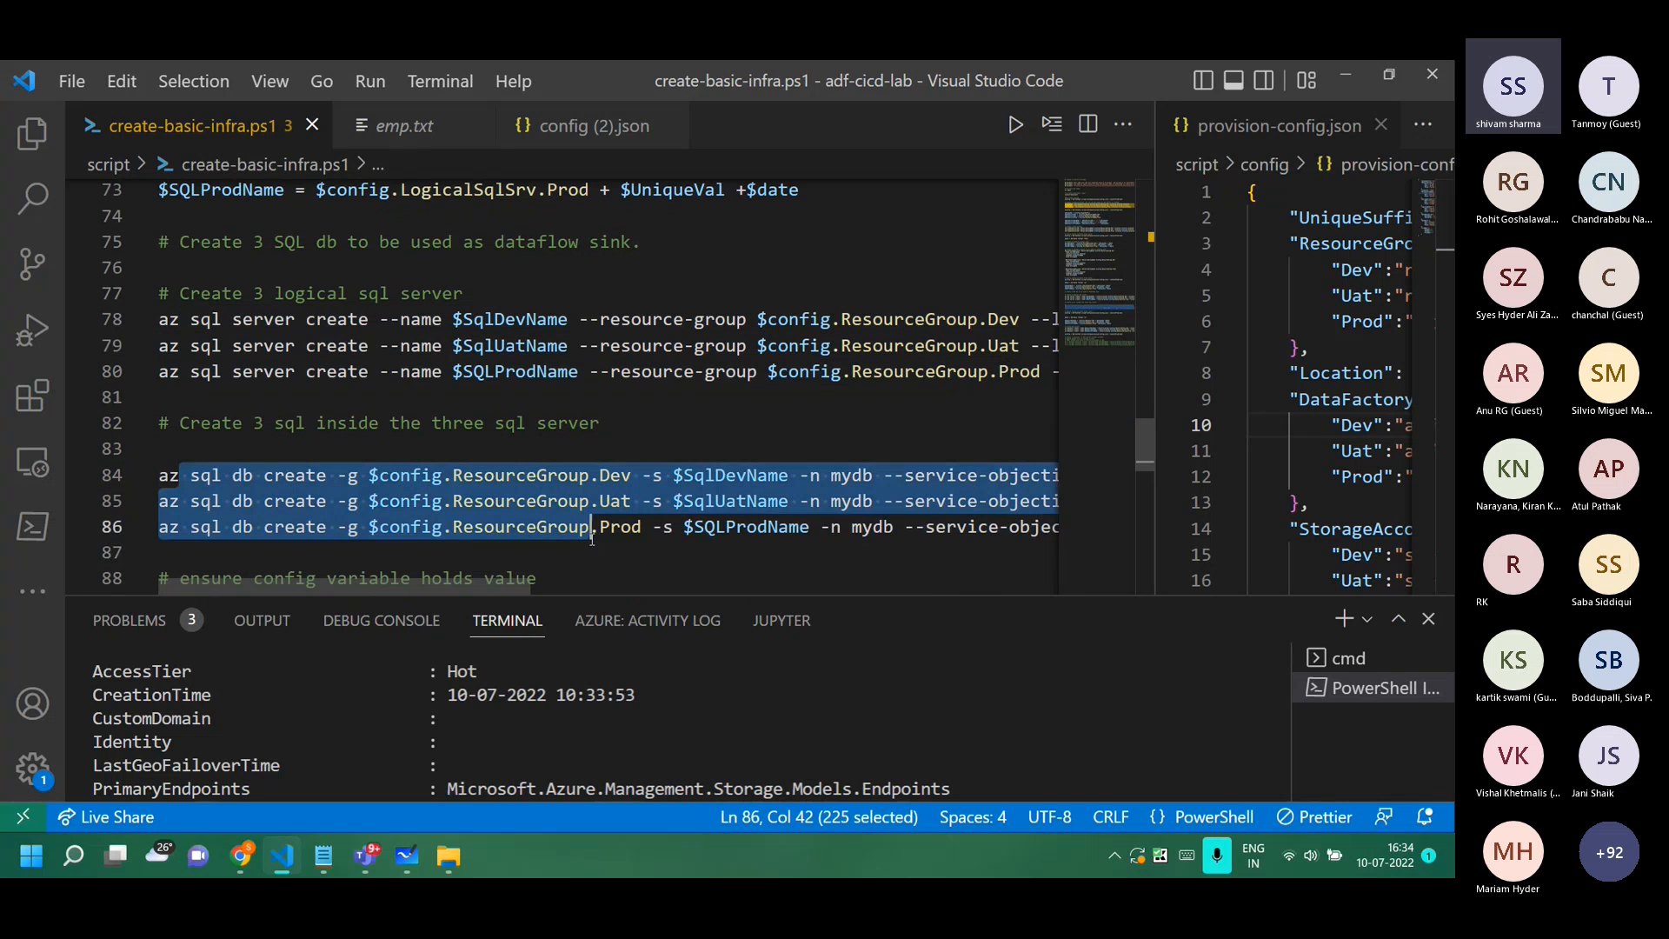
Review the SQL database and key vault creation commands in create-basic-infra.ps1.
{"action": "left_click", "coordinate": [641, 528], "text": "shift"}
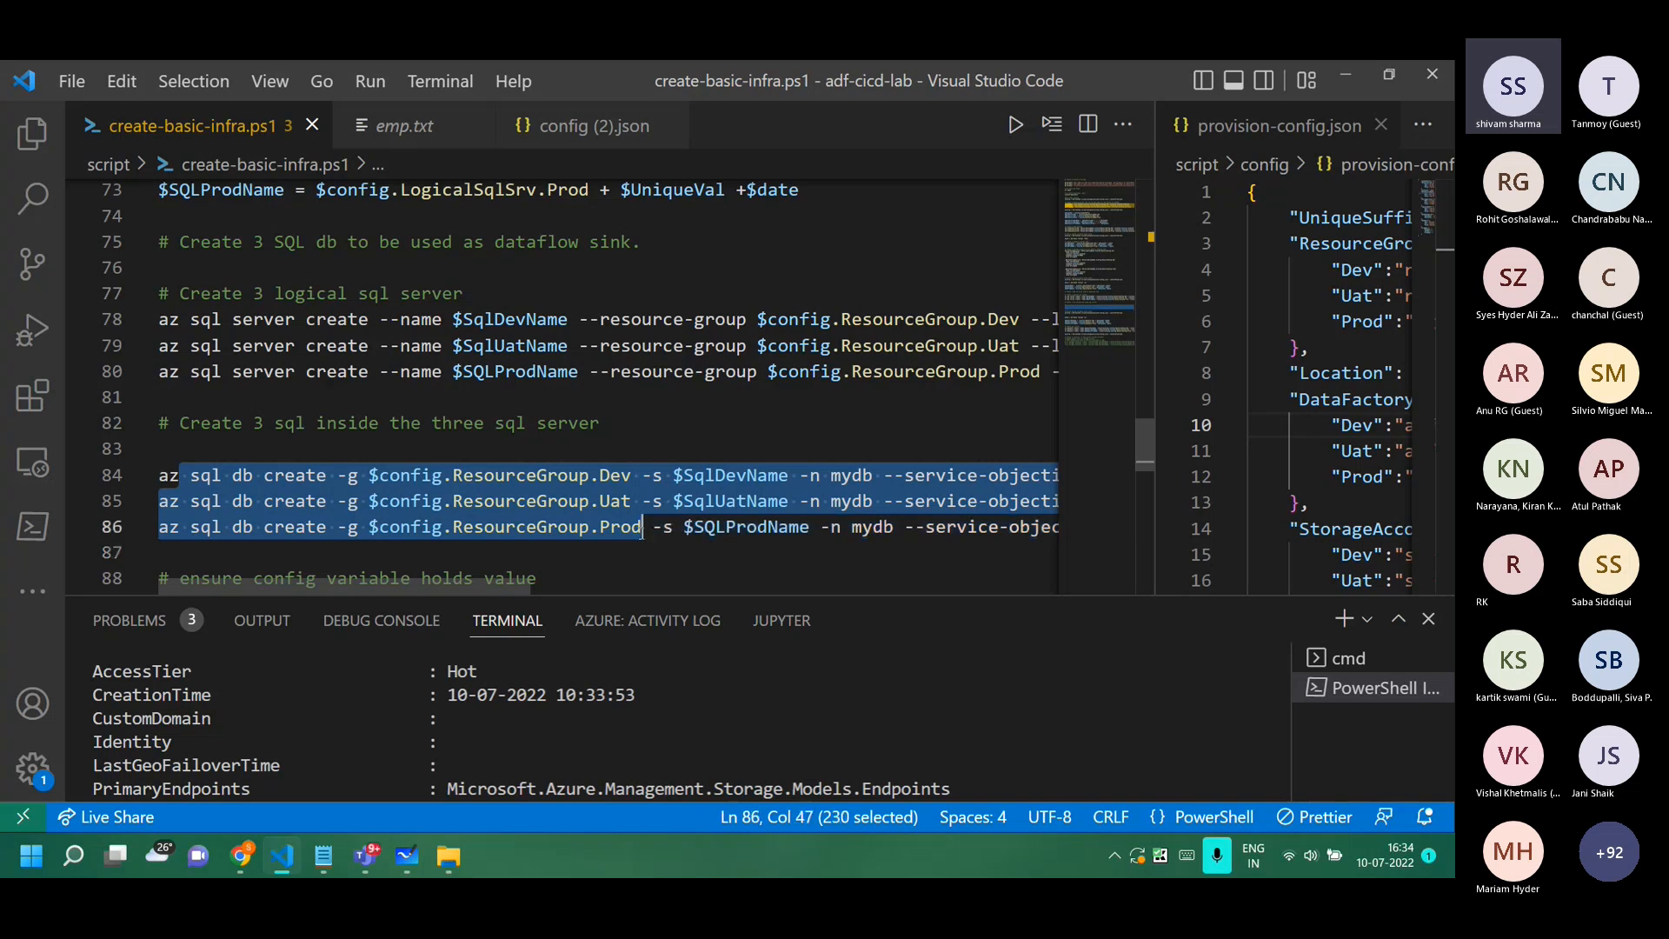
{"action": "scroll", "coordinate": [420, 505], "scroll_direction": "down", "scroll_amount": 3}
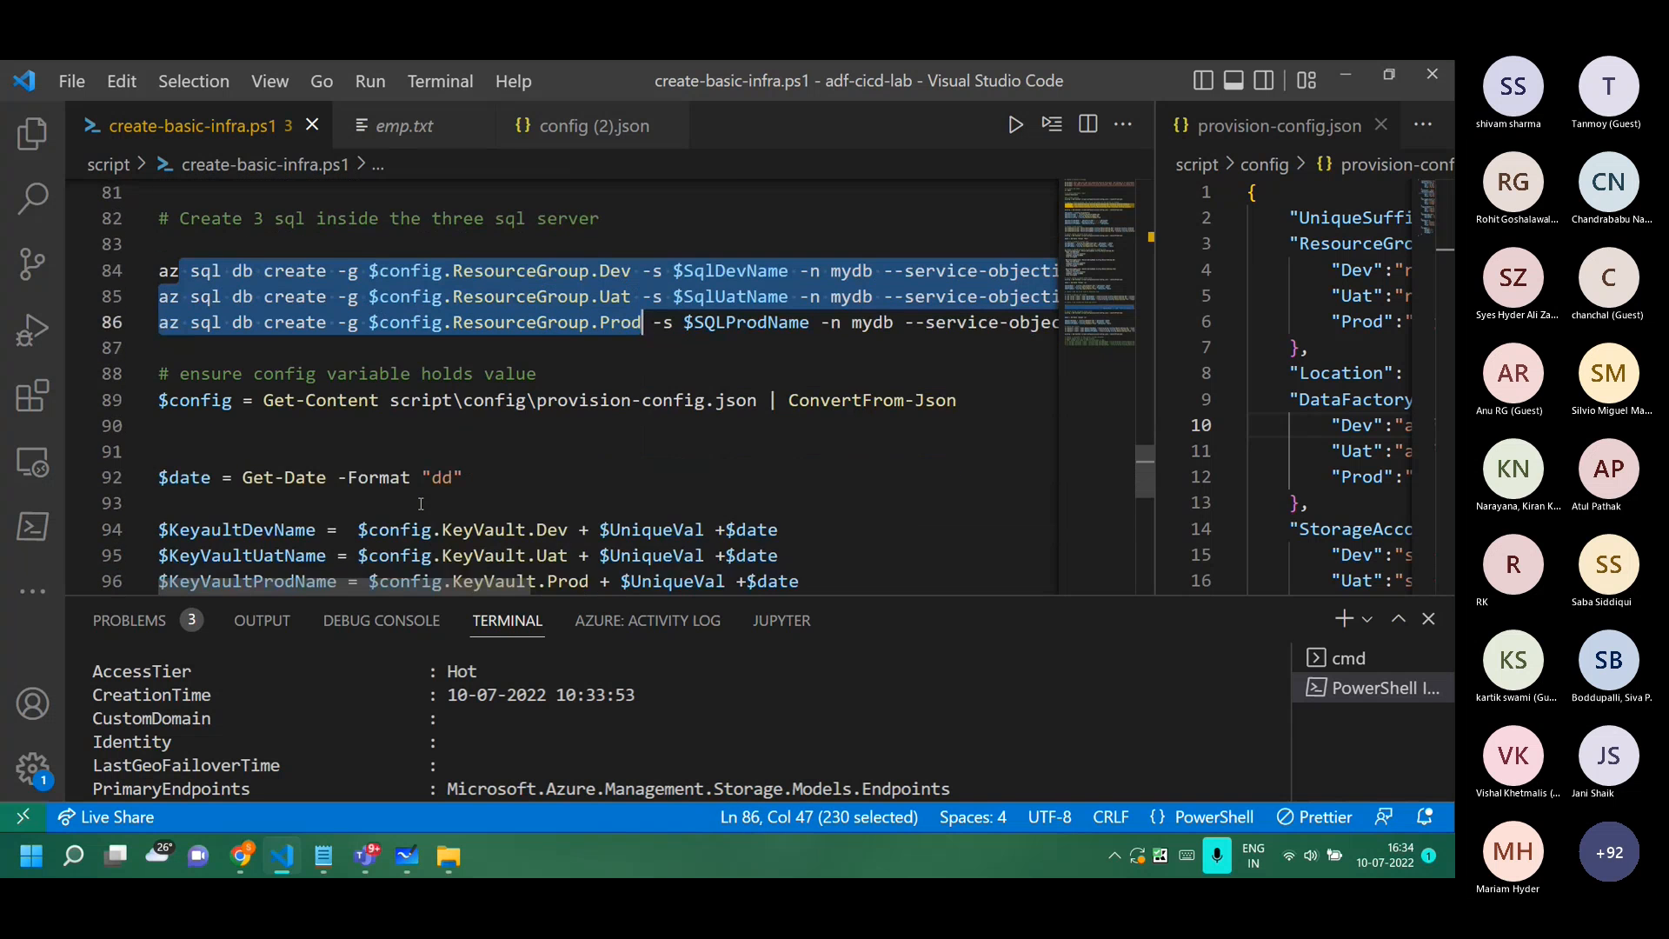
{"action": "scroll", "coordinate": [421, 504], "scroll_direction": "down", "scroll_amount": 2}
{"action": "scroll", "coordinate": [420, 505], "scroll_direction": "down", "scroll_amount": 1}
{"action": "left_click_drag", "start_coordinate": [159, 428], "coordinate": [853, 480]}
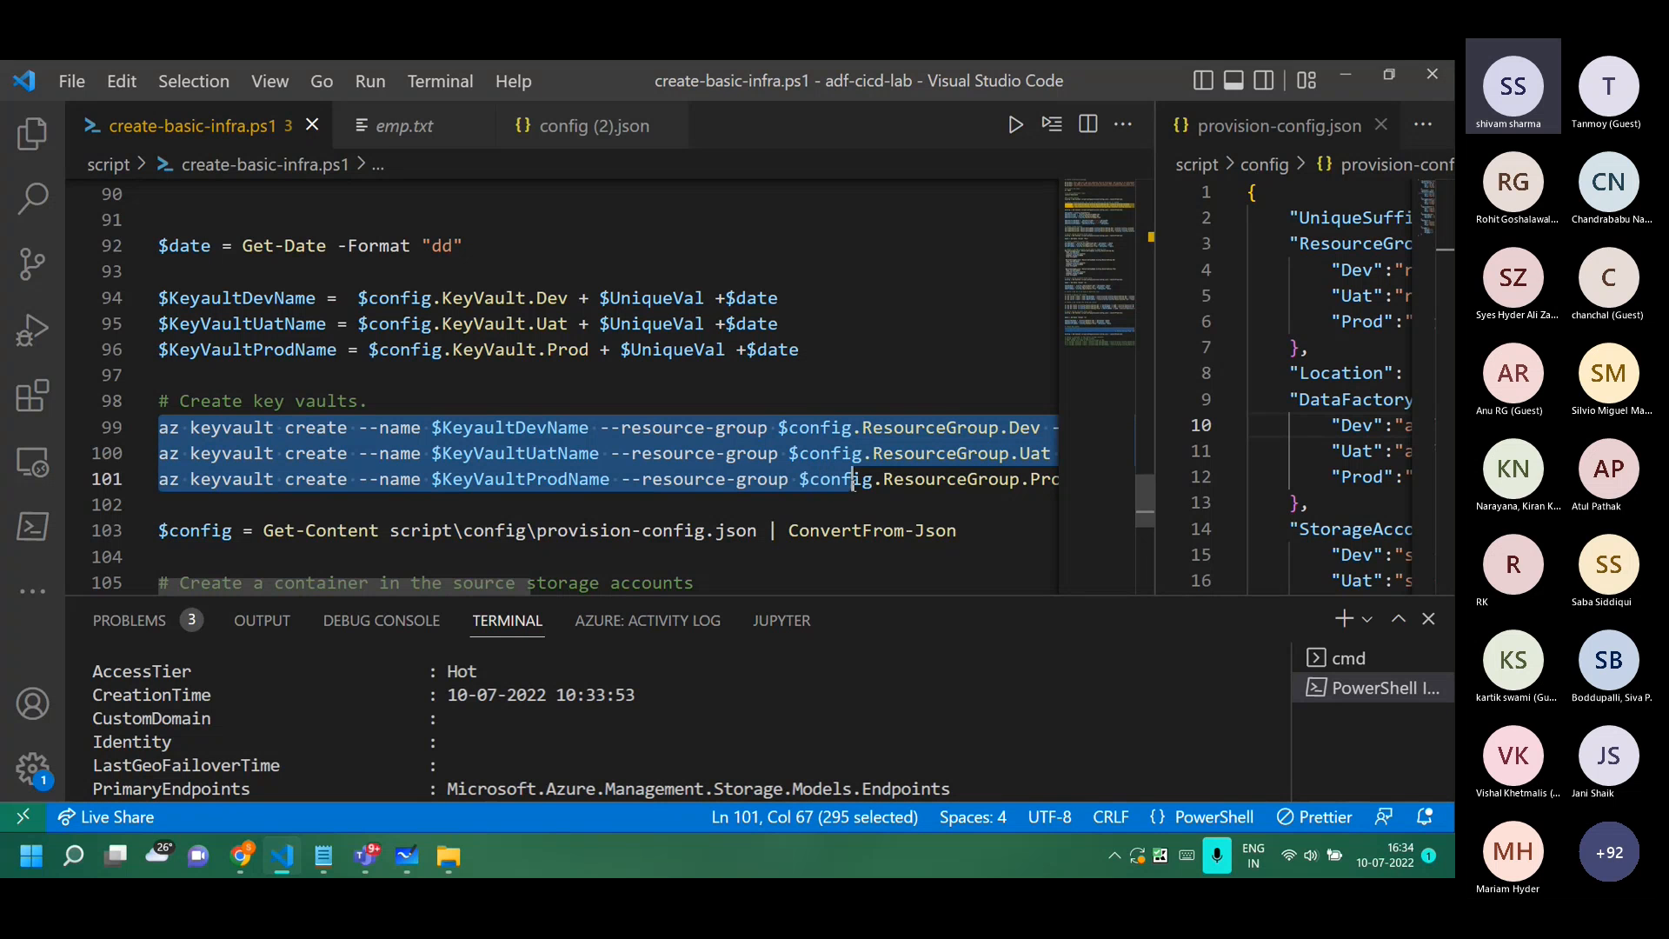
{"action": "scroll", "coordinate": [853, 485], "scroll_direction": "down", "scroll_amount": 1}
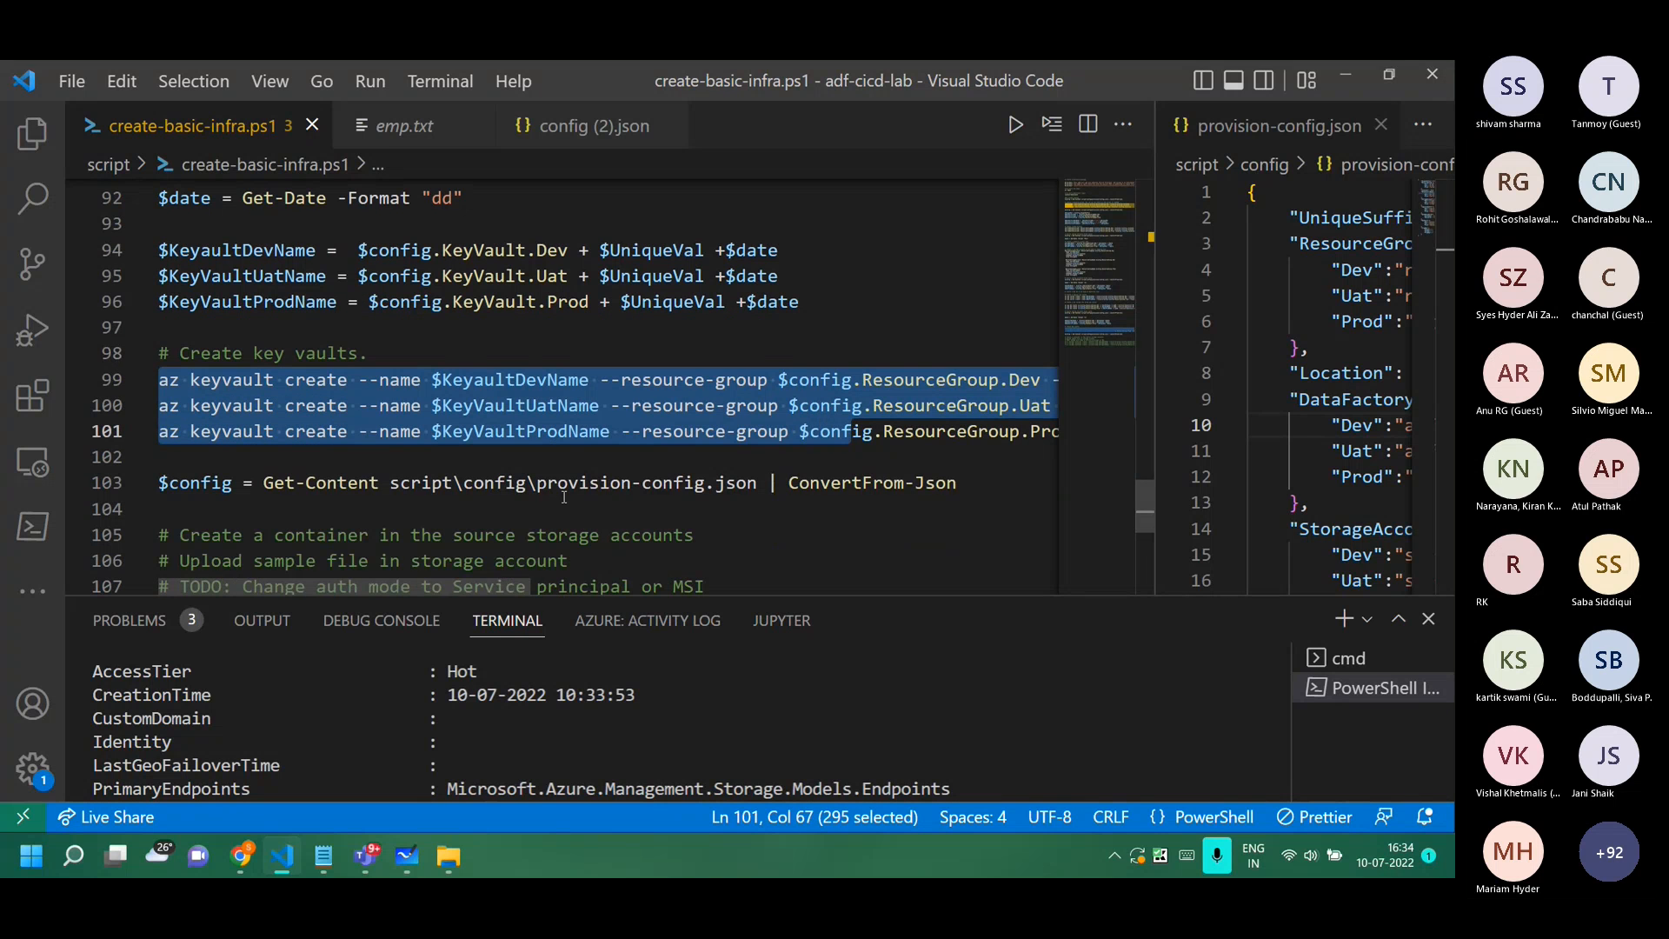
Switch to the Azure portal in the browser and refresh the list of all resources.
{"action": "left_click", "coordinate": [1344, 74]}
{"action": "scroll", "coordinate": [422, 339], "scroll_direction": "down", "scroll_amount": 3}
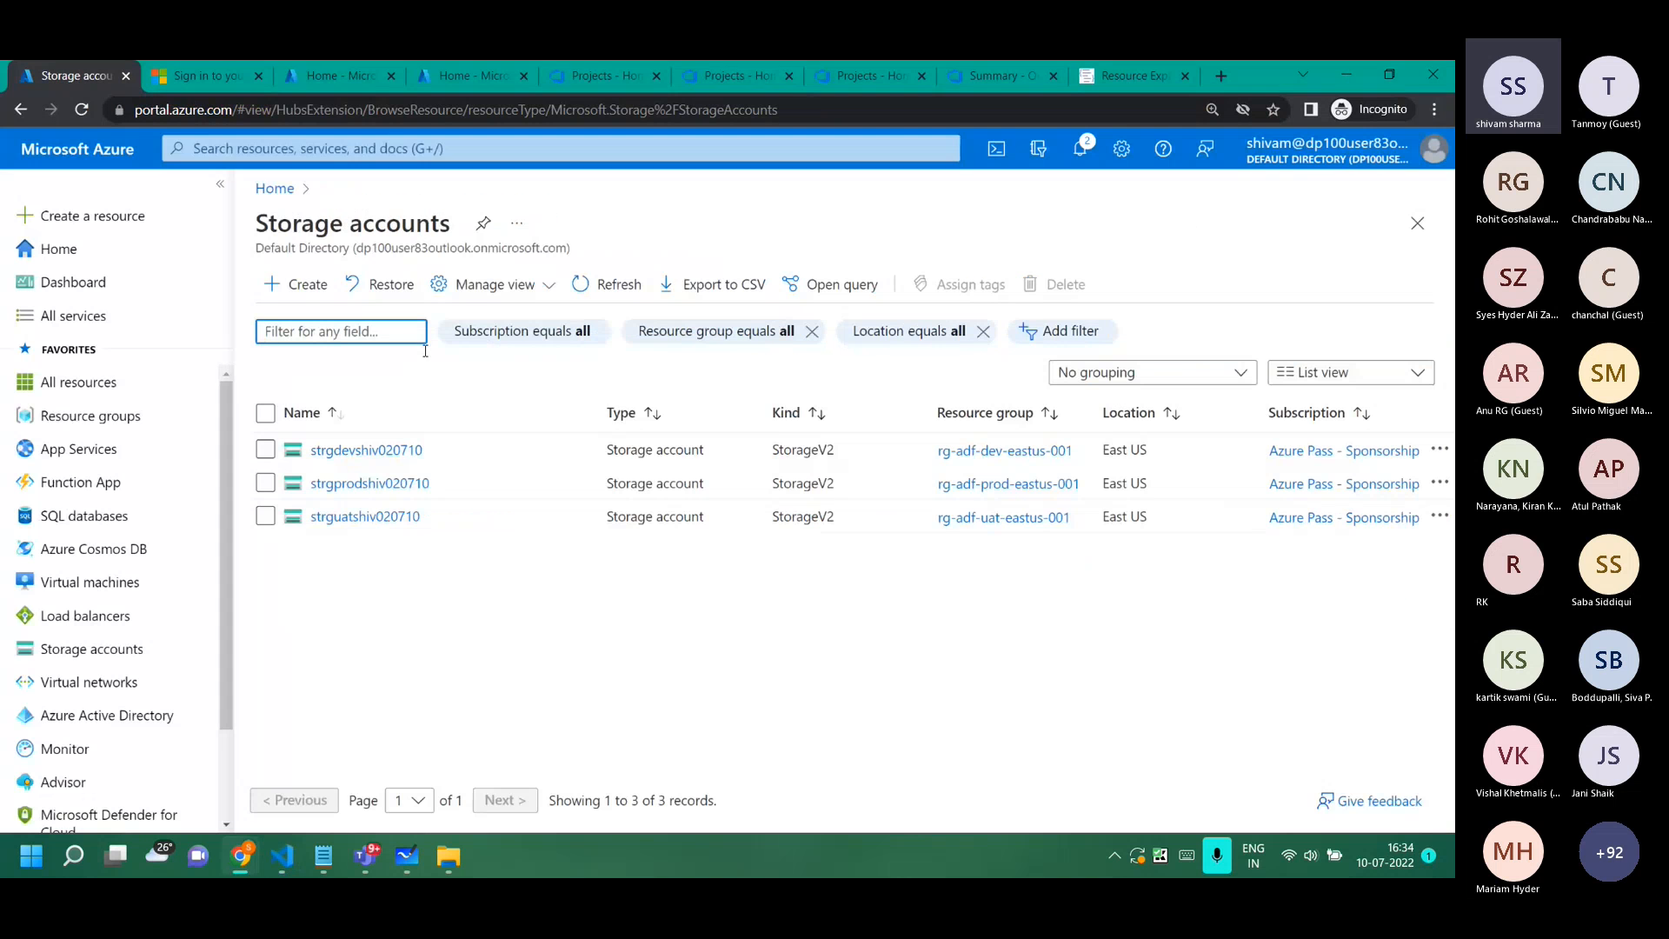
{"action": "left_click", "coordinate": [48, 384]}
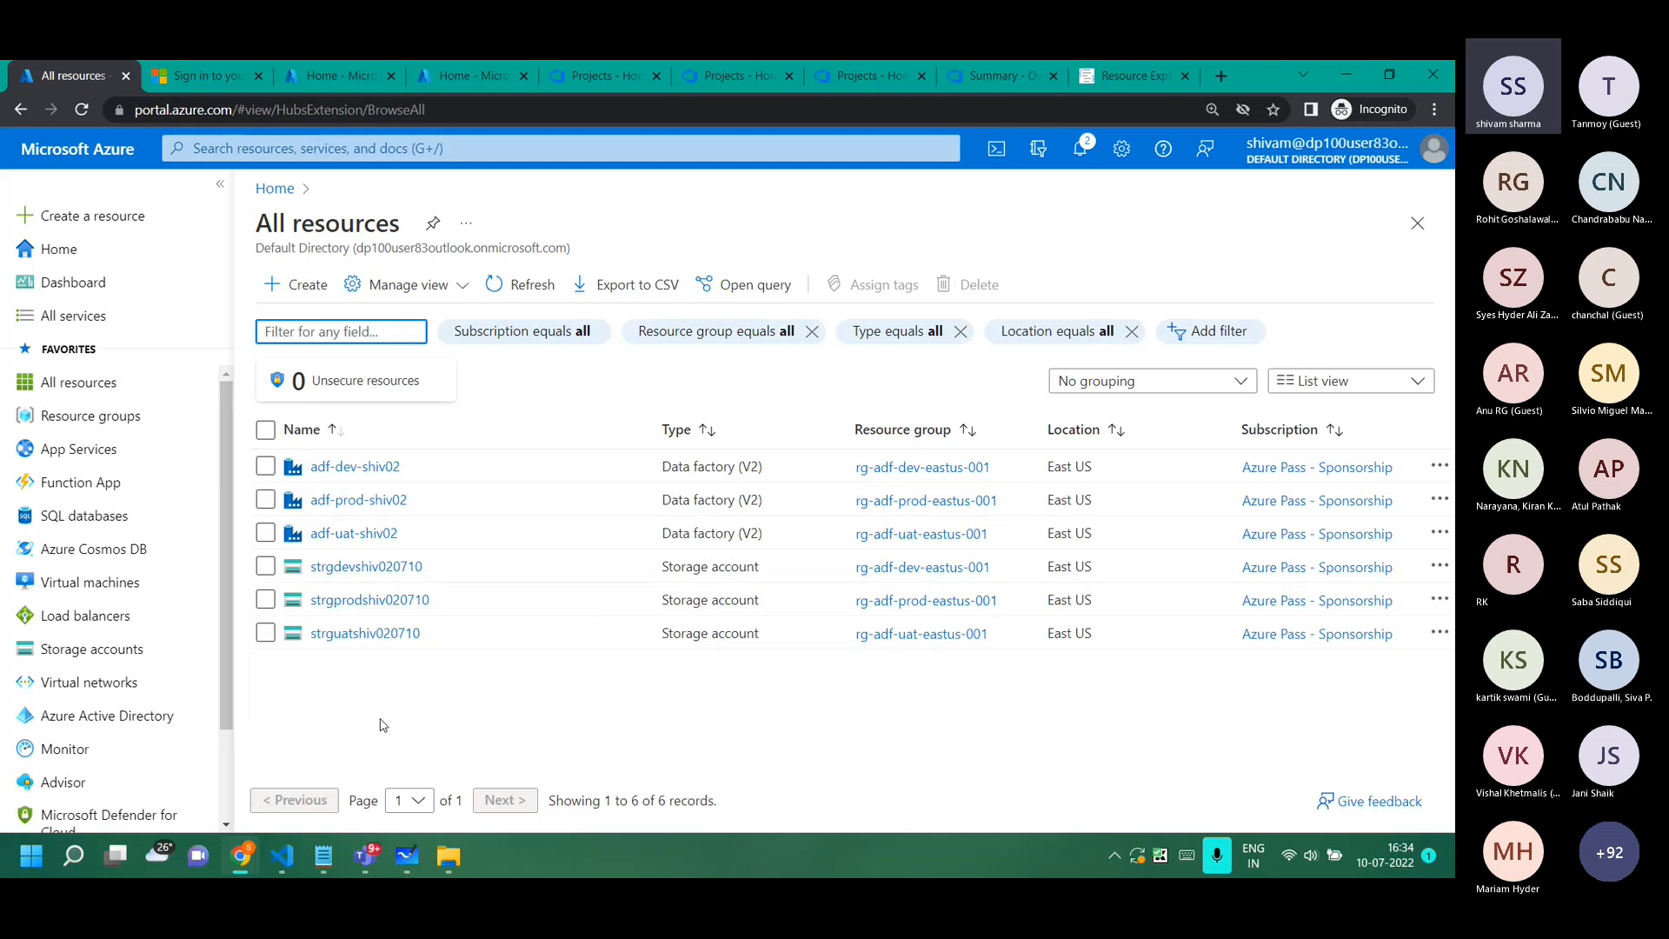
{"action": "left_click", "coordinate": [526, 285]}
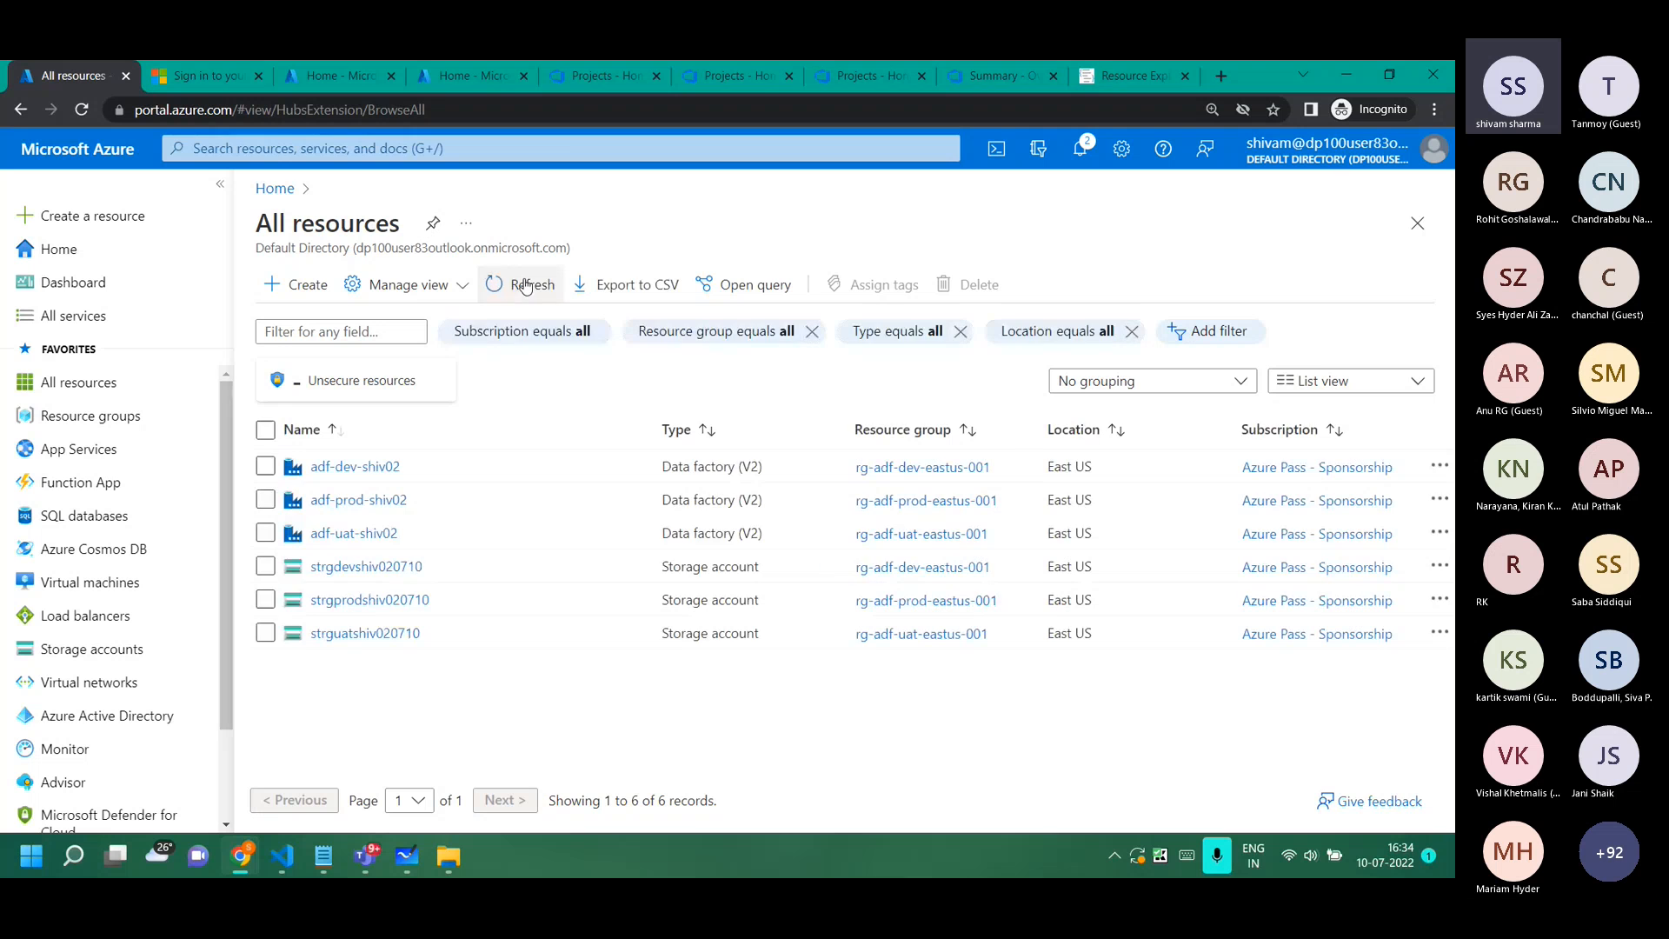
Complete the pending Microsoft sign-in for Azure Data Factory and view the adf-dev-shiv02 data factory home page.
{"action": "left_click", "coordinate": [199, 84]}
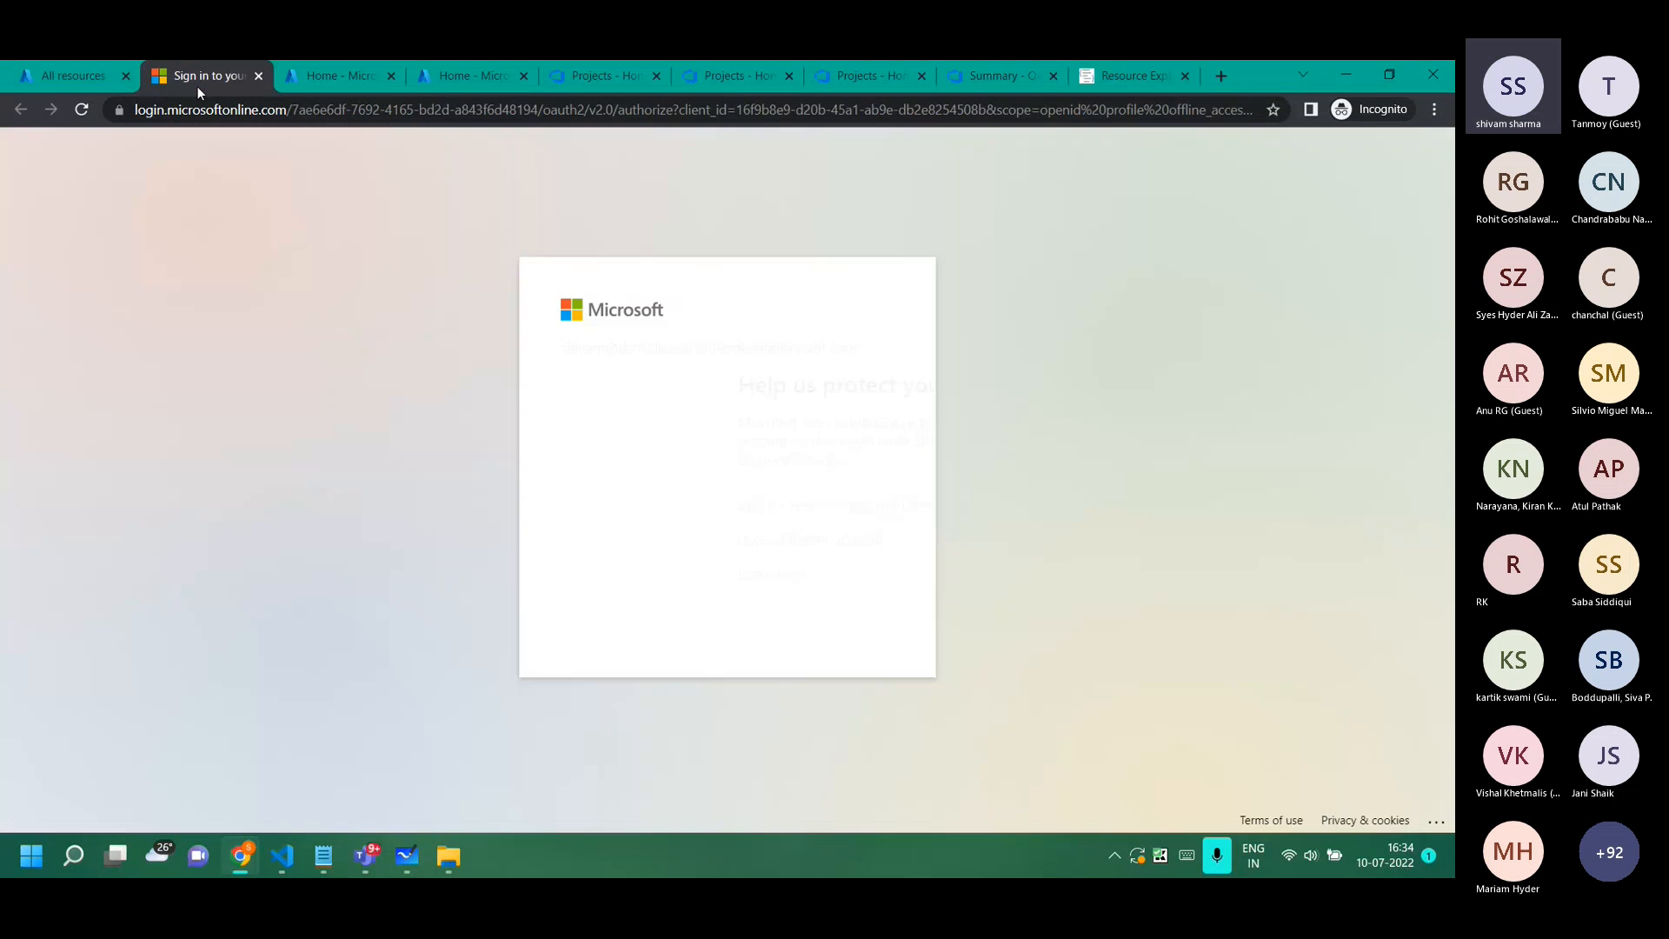
{"action": "left_click", "coordinate": [643, 508]}
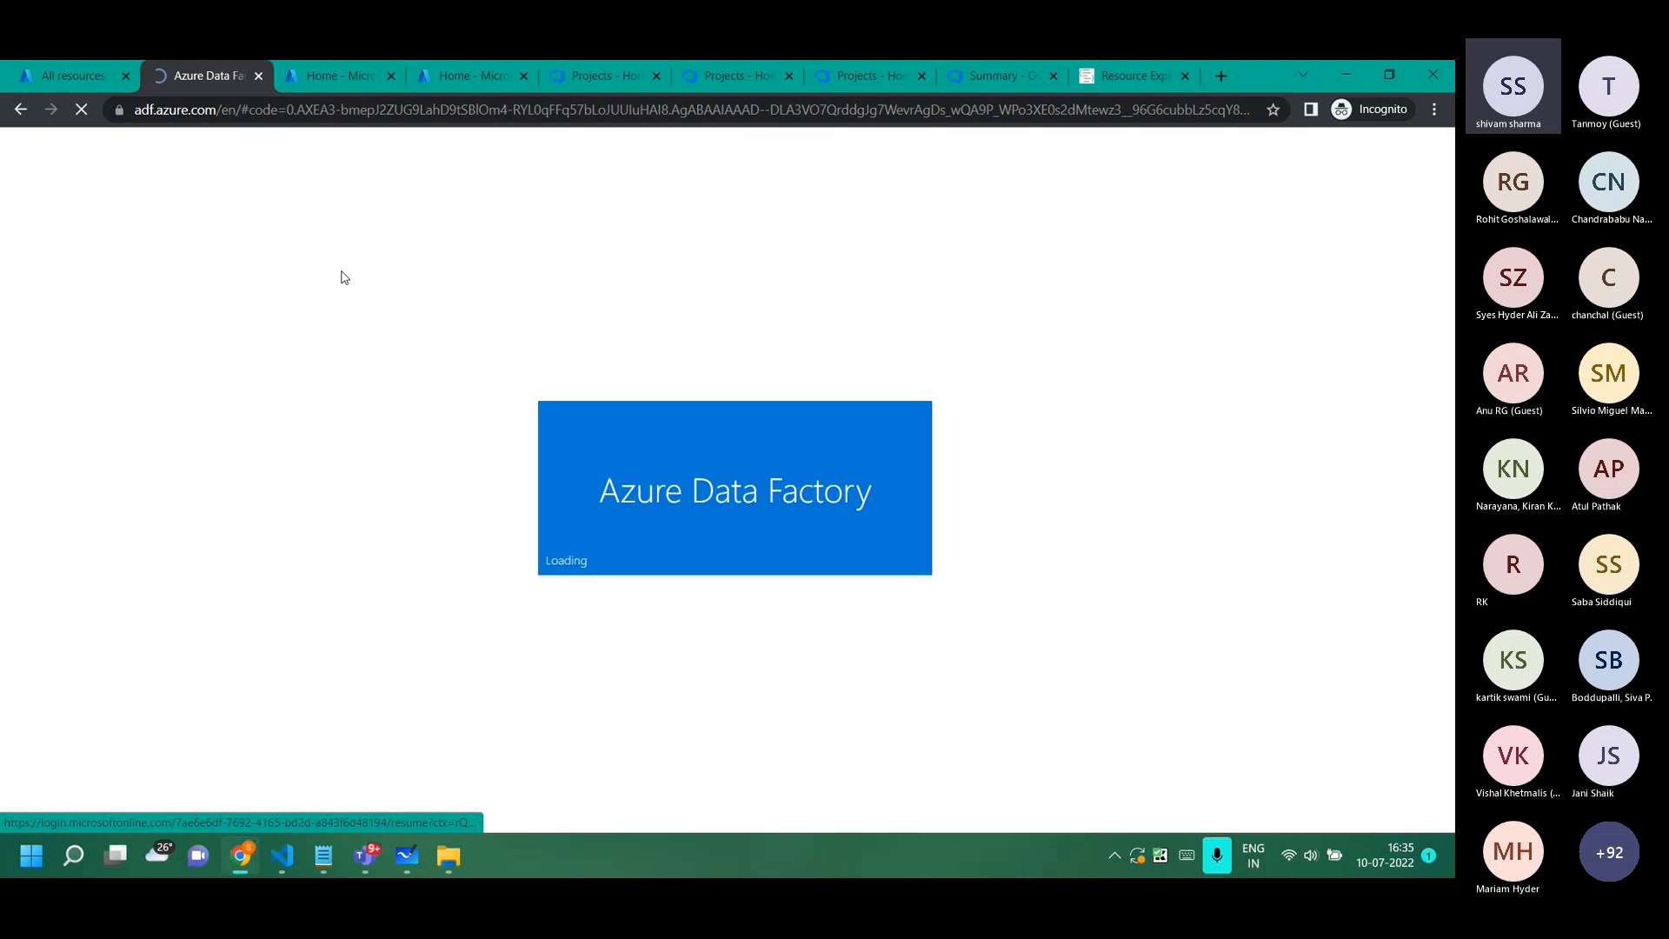
{"action": "left_click", "coordinate": [92, 82]}
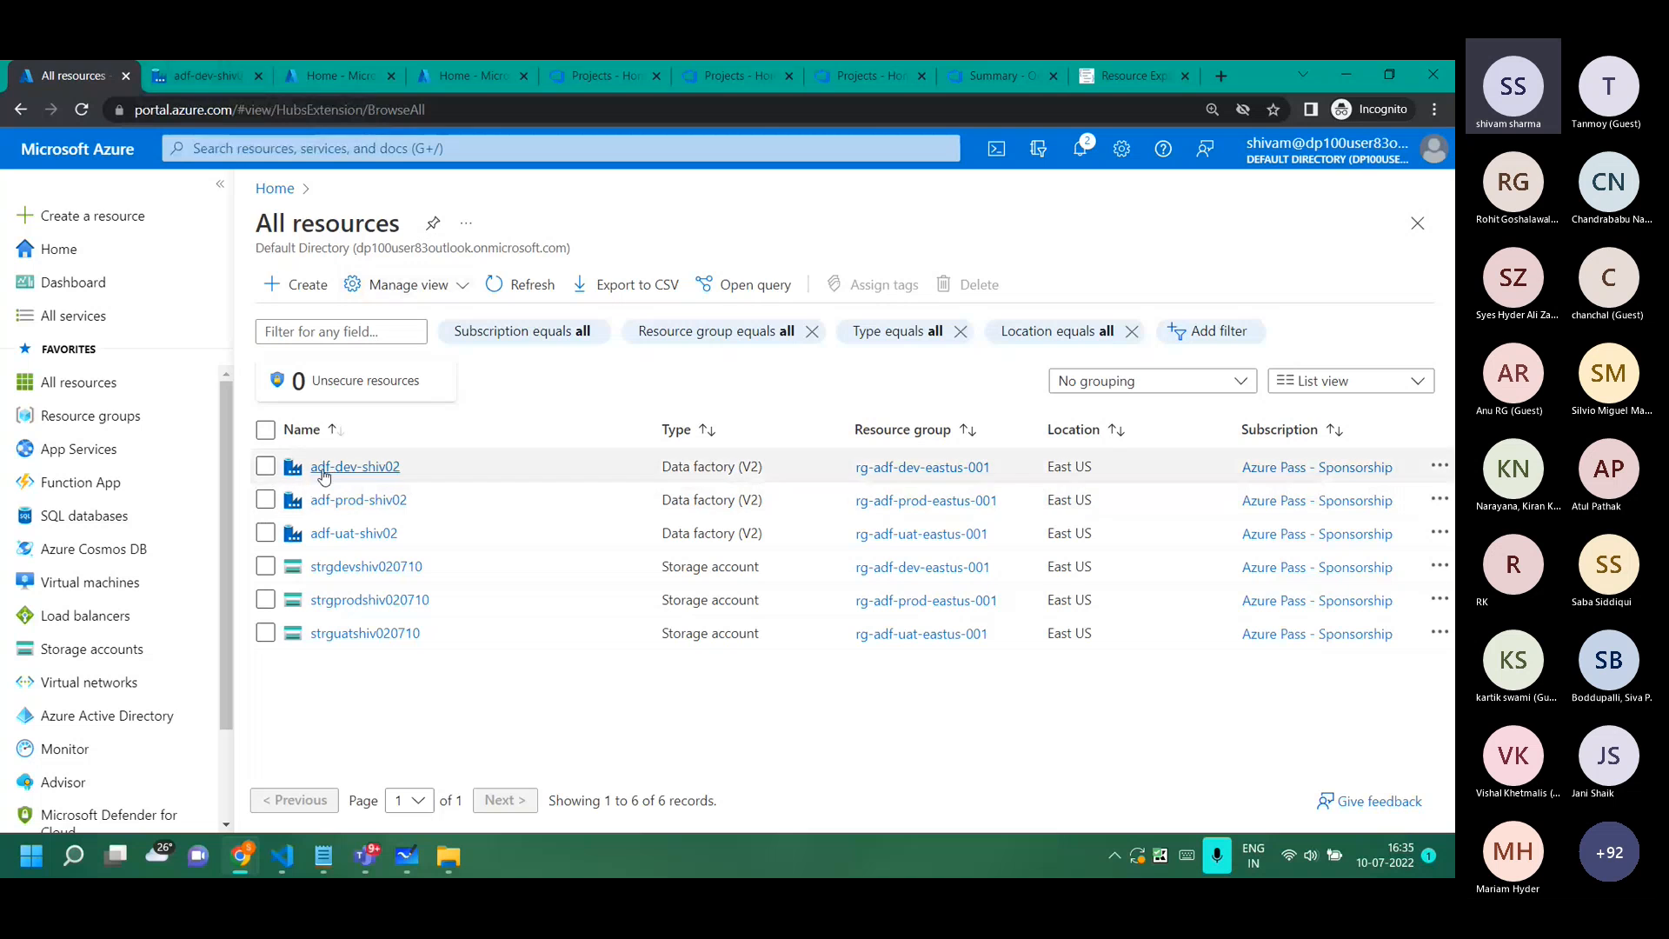
{"action": "left_click", "coordinate": [209, 76]}
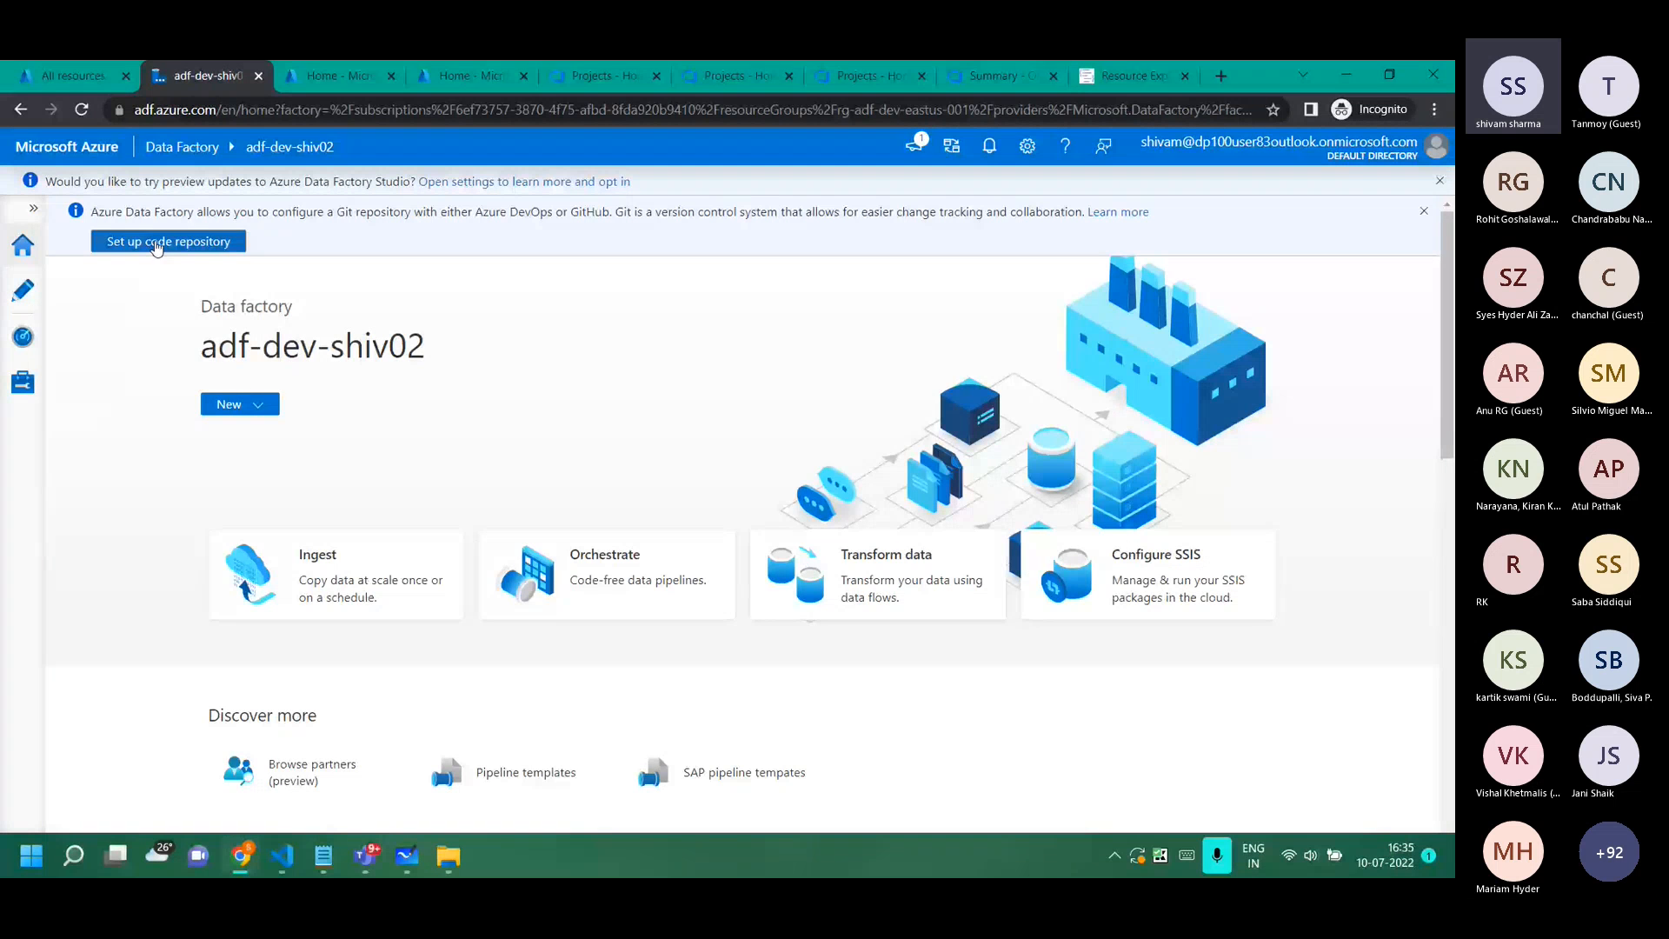
Show the techscalable-adf-demo organization in Azure DevOps and enlarge the page to 110%.
{"action": "left_click", "coordinate": [593, 77]}
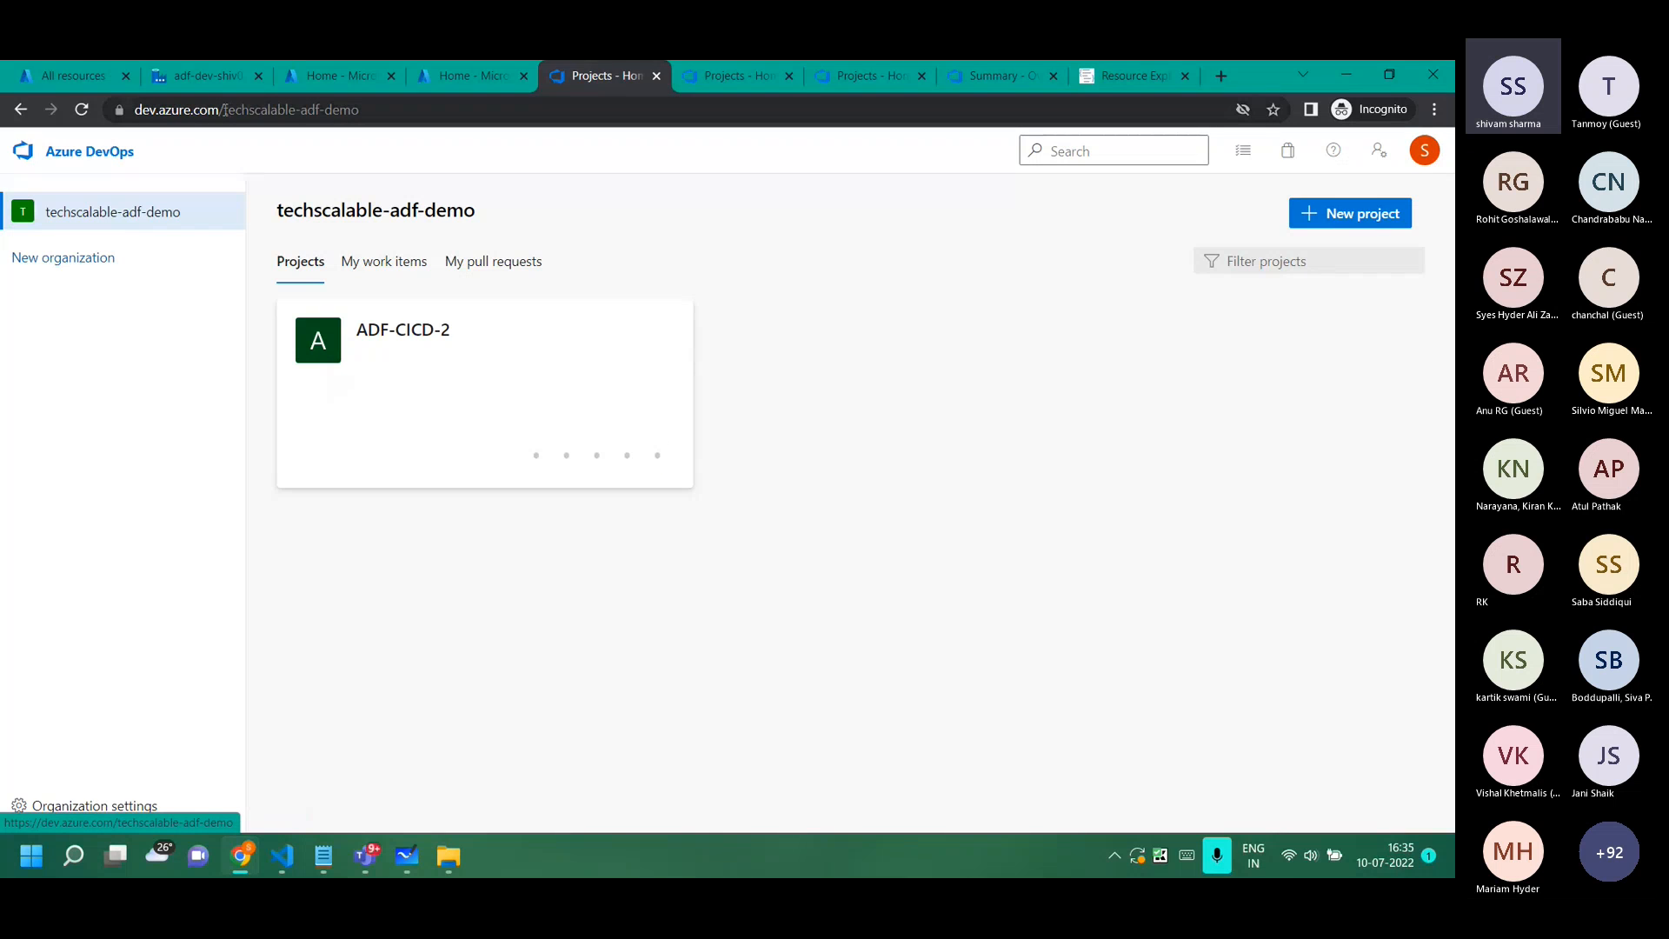
{"action": "left_click", "coordinate": [1434, 110]}
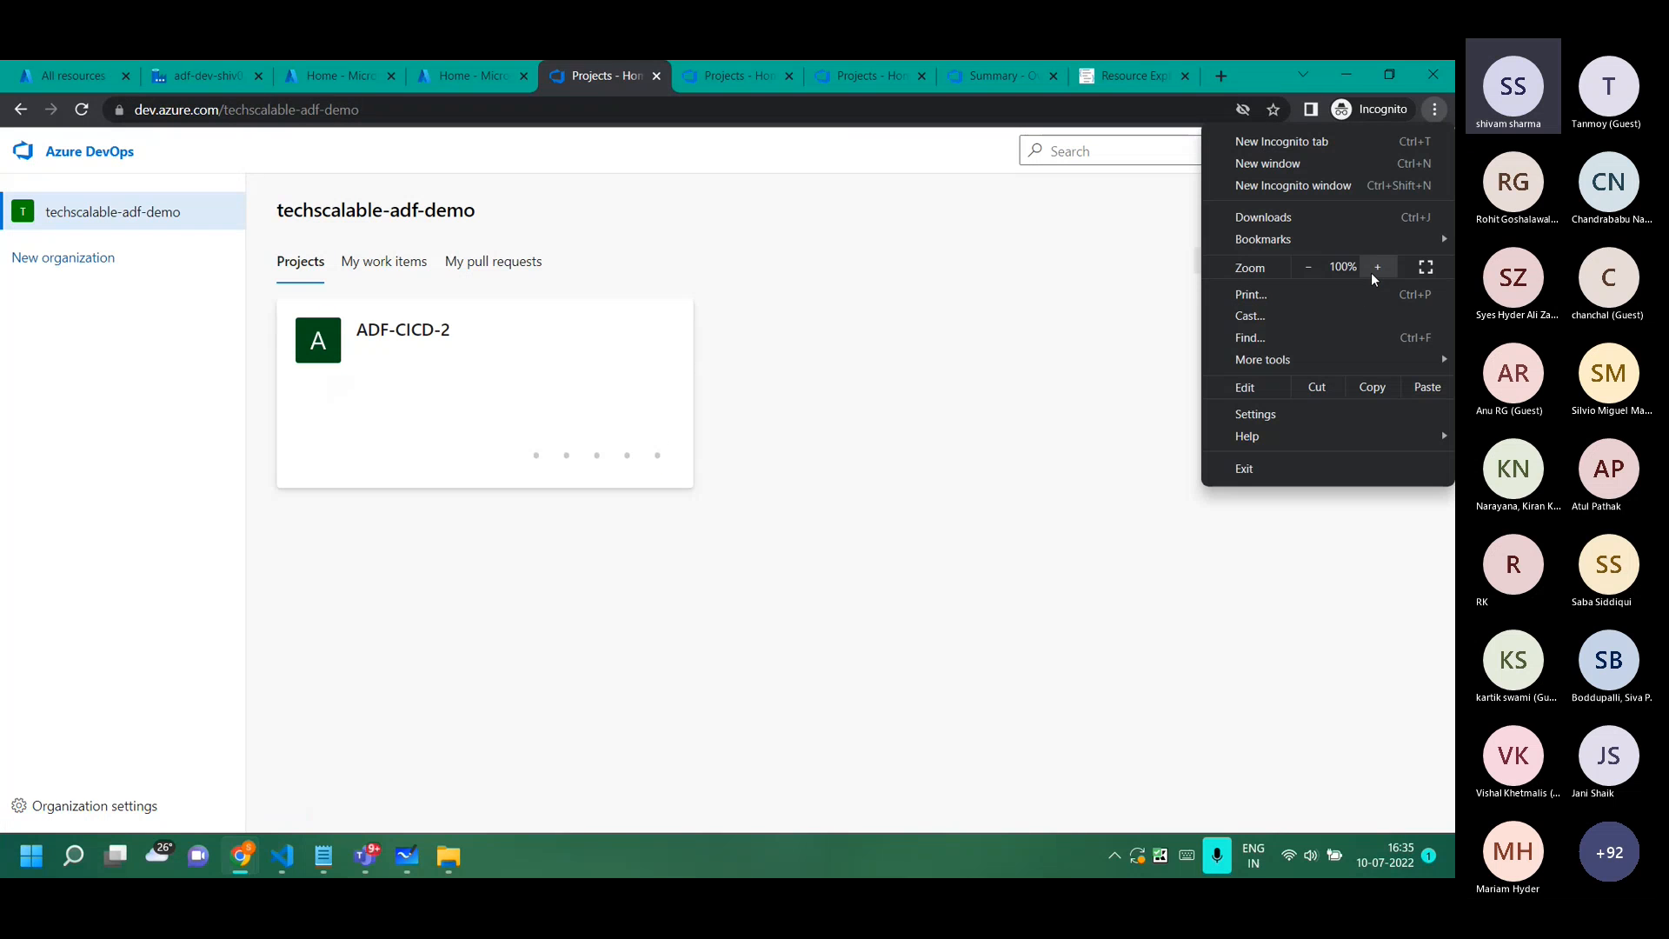
{"action": "left_click", "coordinate": [1377, 267]}
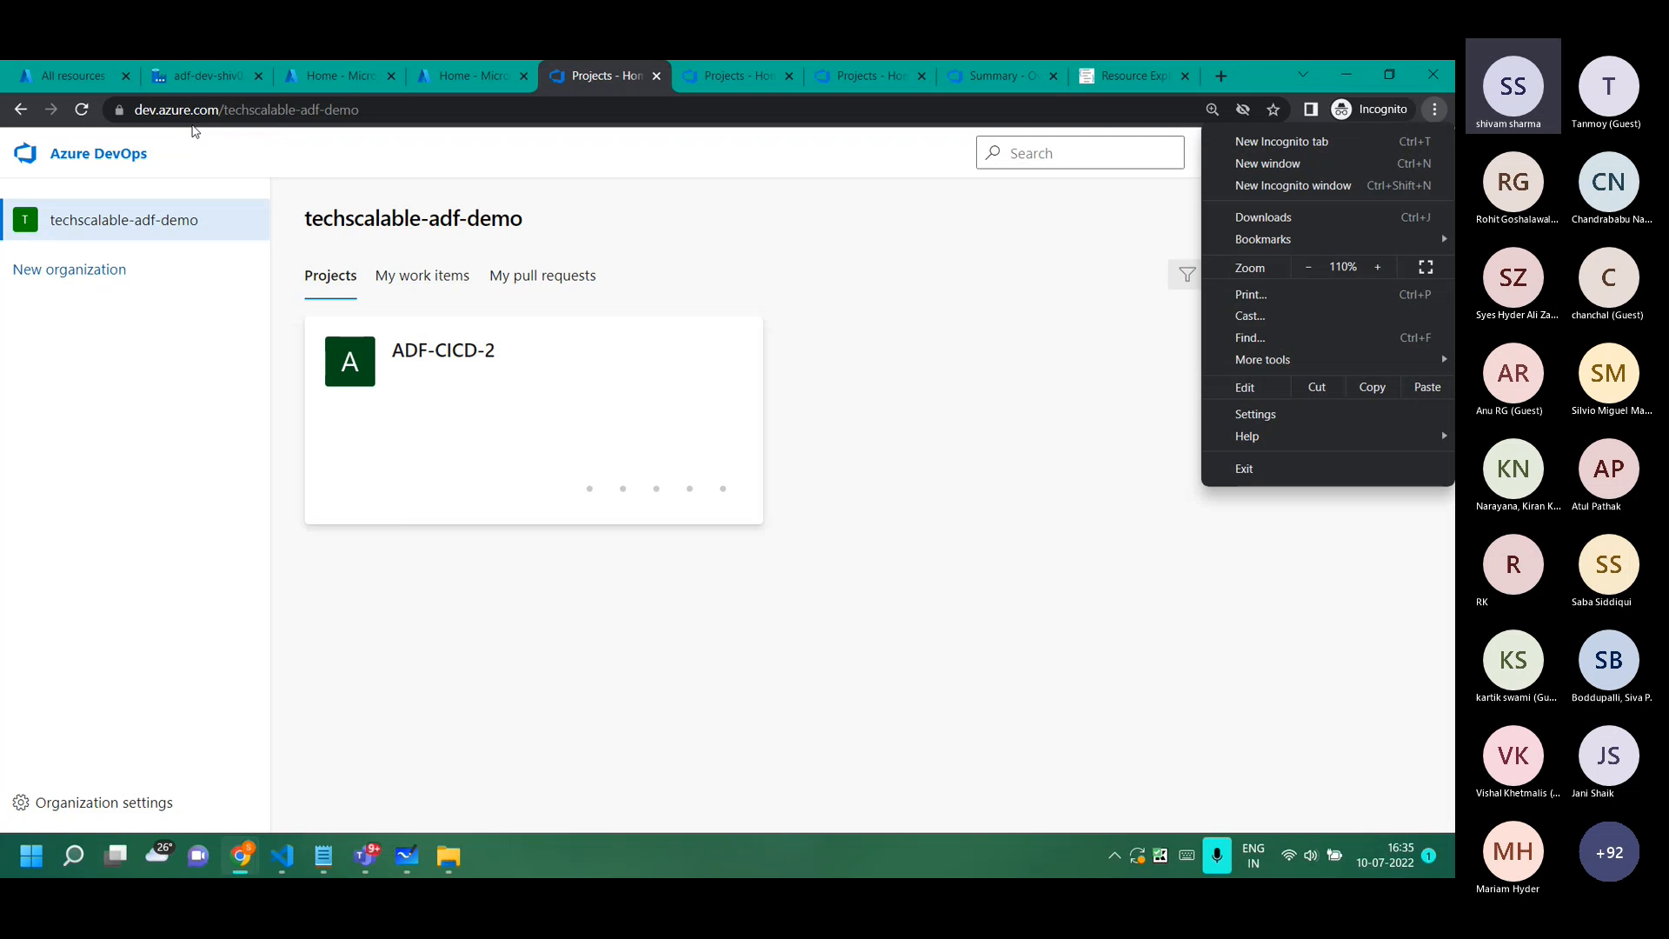
Examine the user list of the default Azure Active Directory in the Azure portal, and return to the portal home page.
{"action": "left_click", "coordinate": [84, 86]}
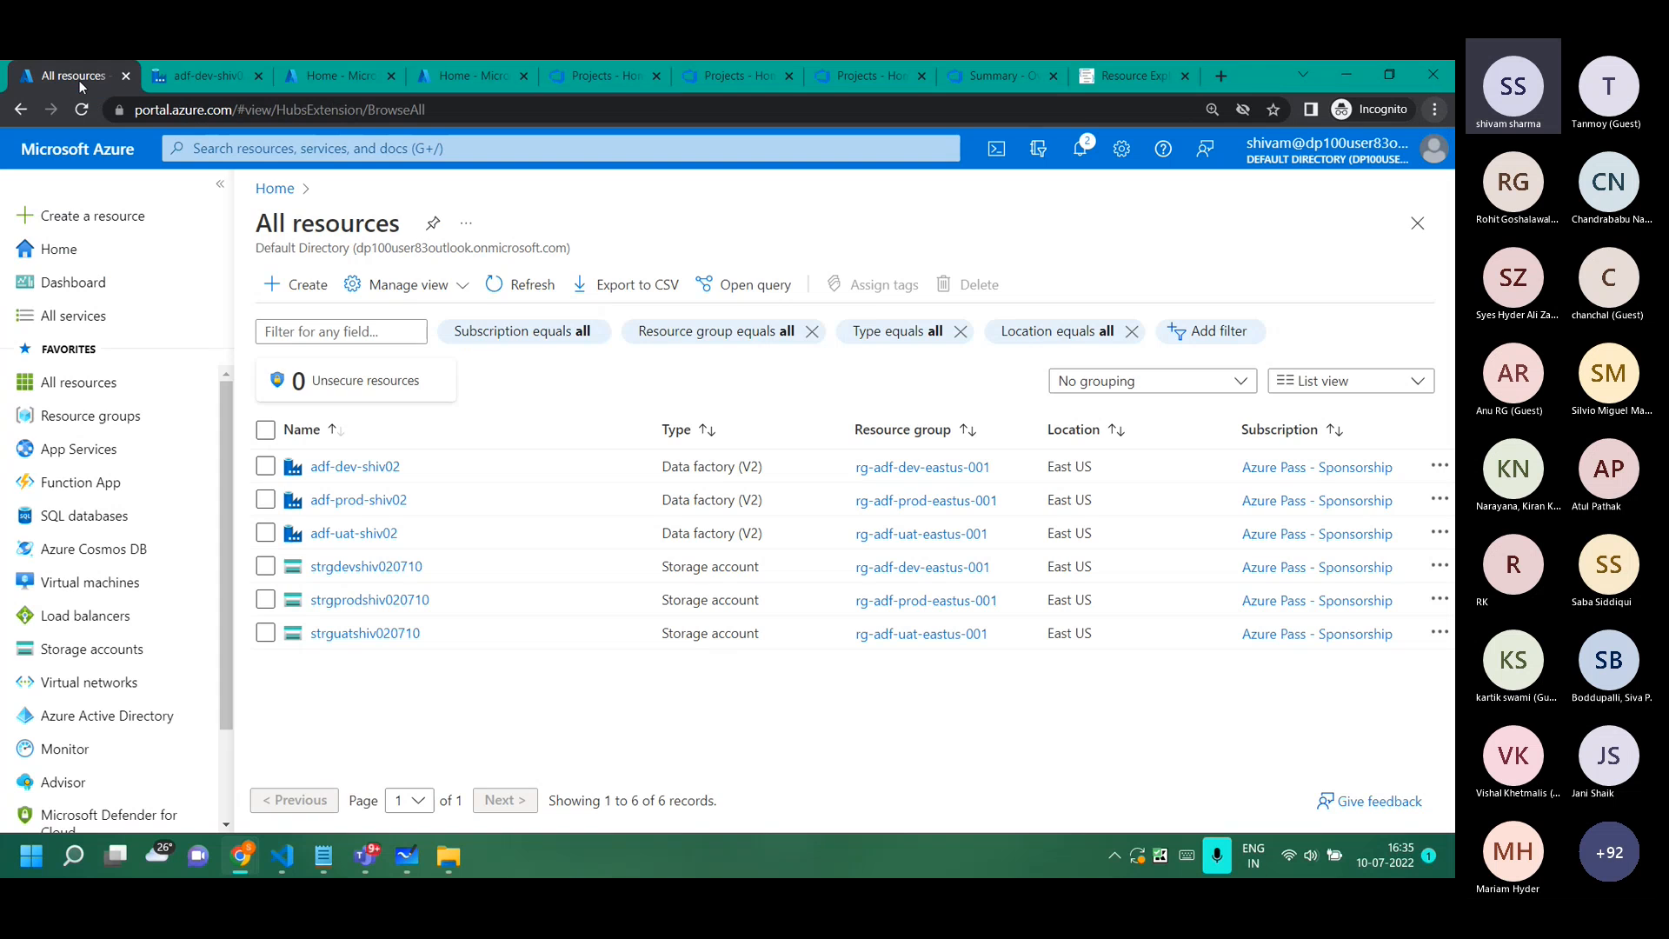
{"action": "left_click", "coordinate": [122, 714]}
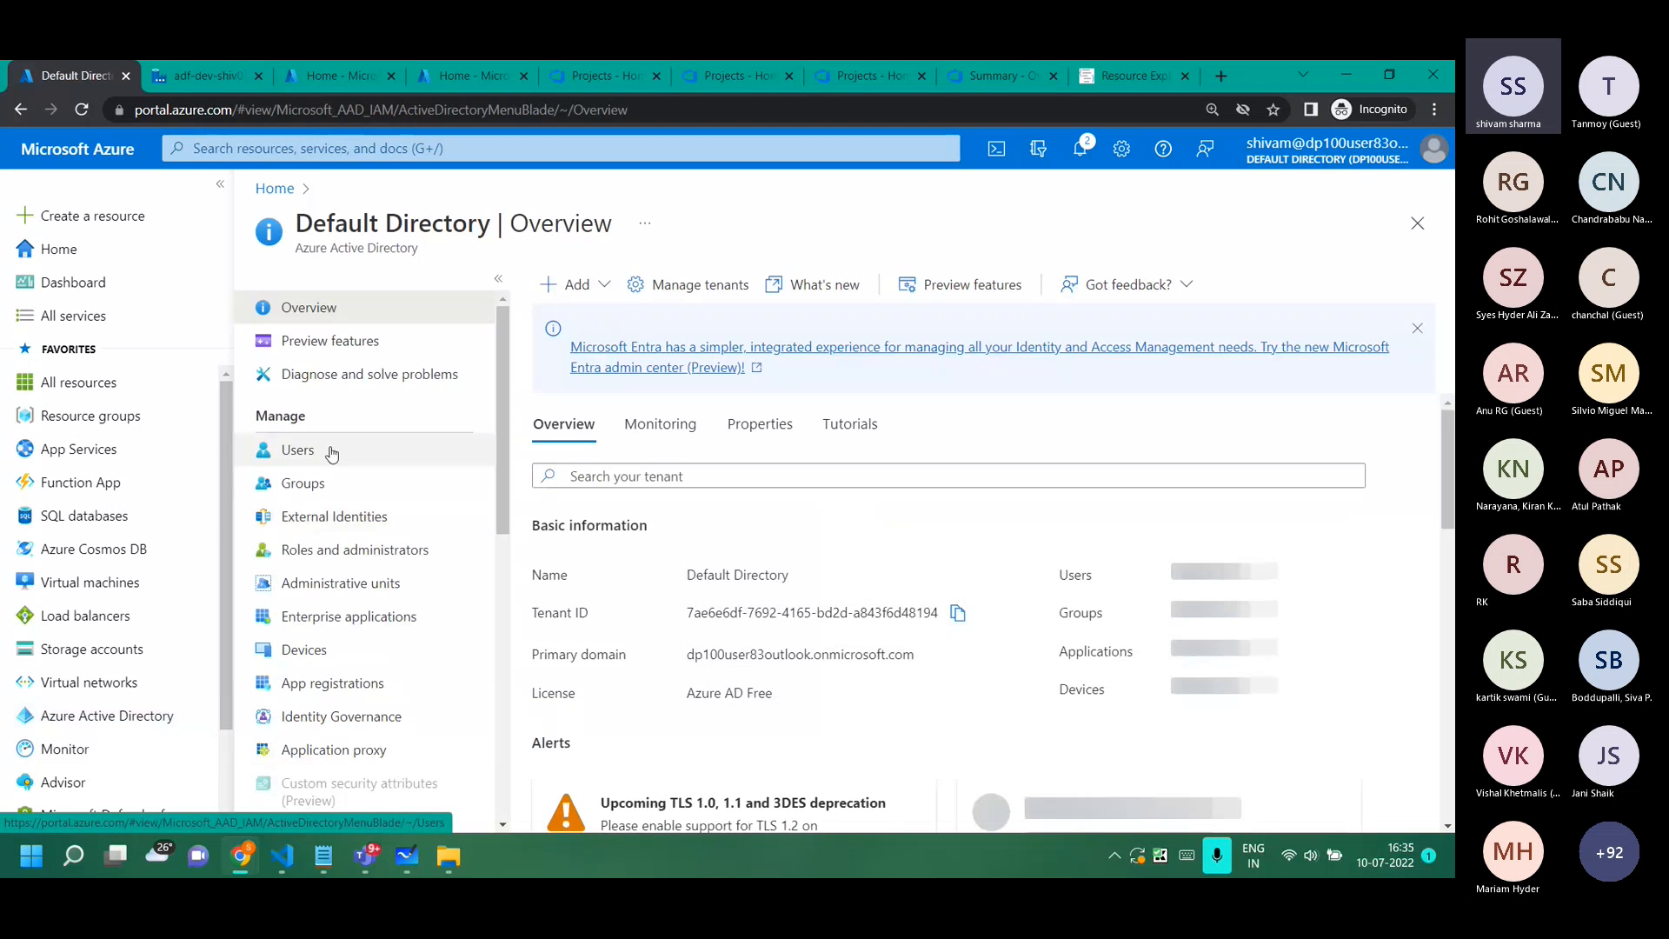
{"action": "left_click", "coordinate": [326, 451]}
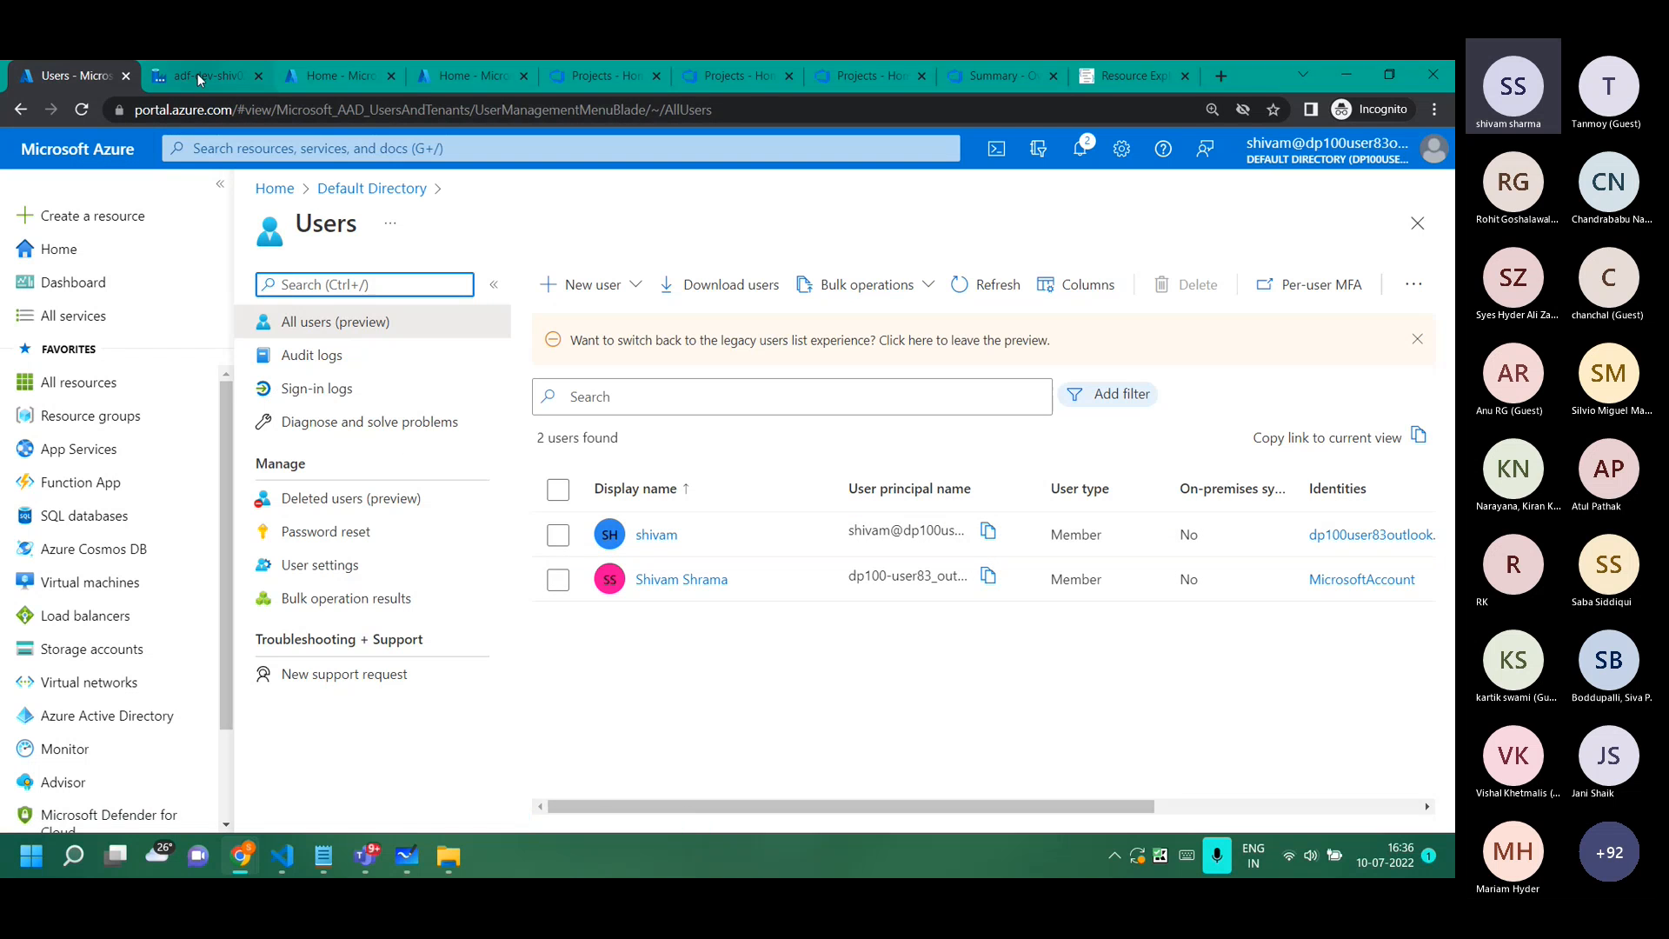
{"action": "left_click", "coordinate": [81, 149]}
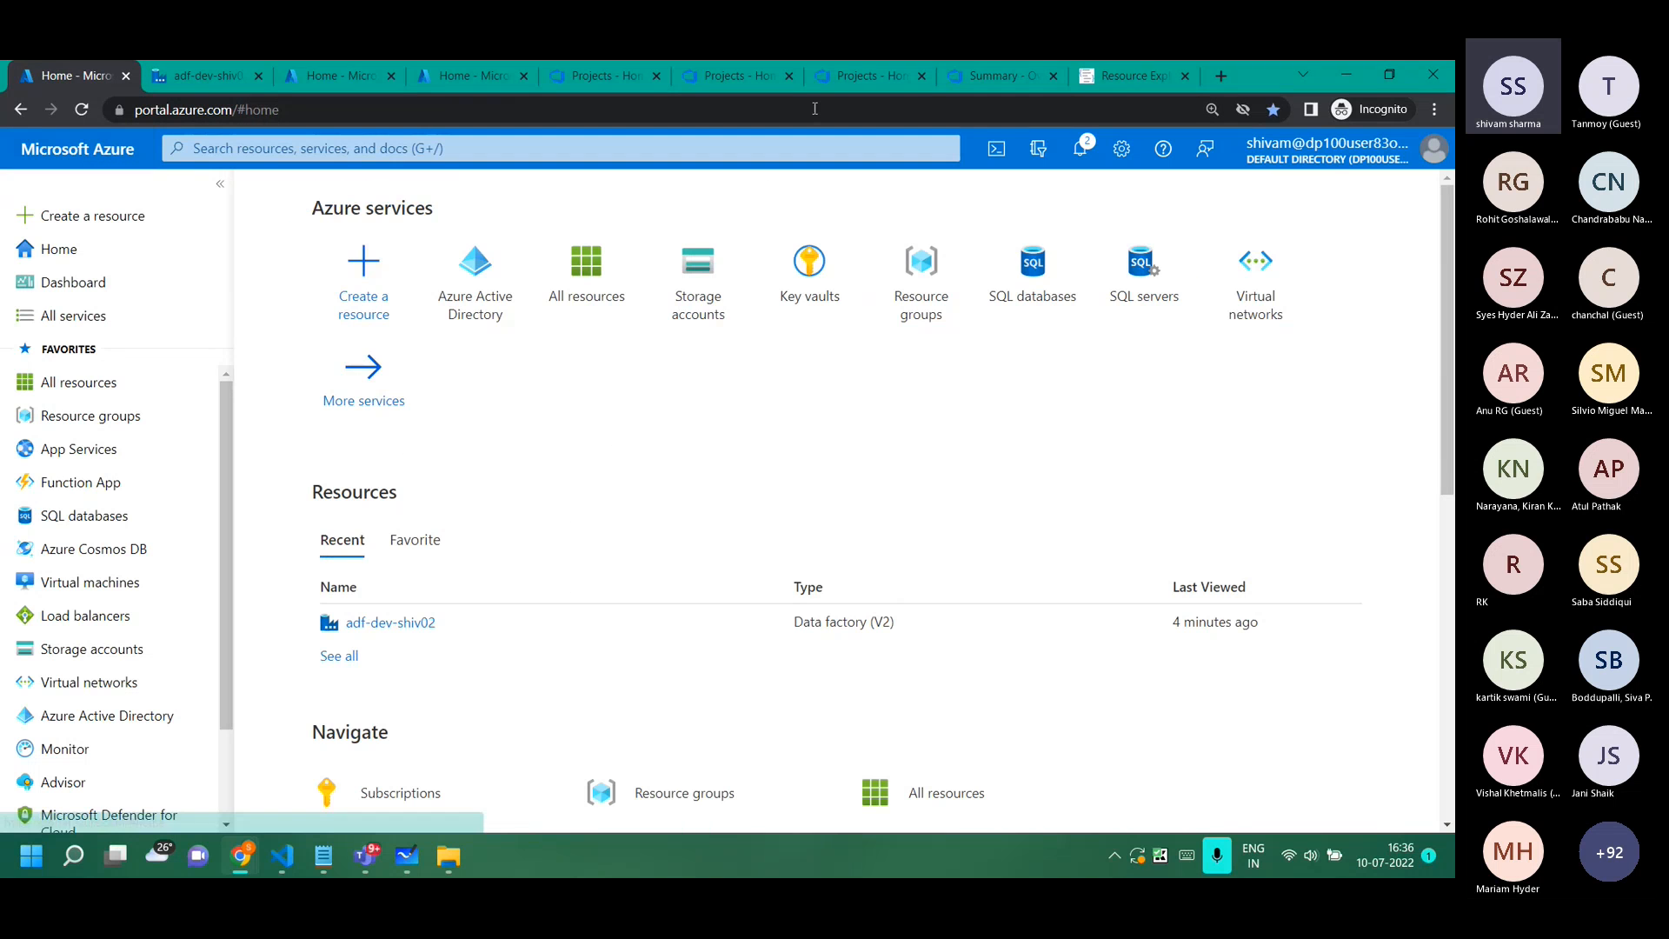
Set up billing for the techscalable-adf-demo Azure DevOps organization with the Azure Pass - Sponsorship subscription.
{"action": "left_click", "coordinate": [593, 78]}
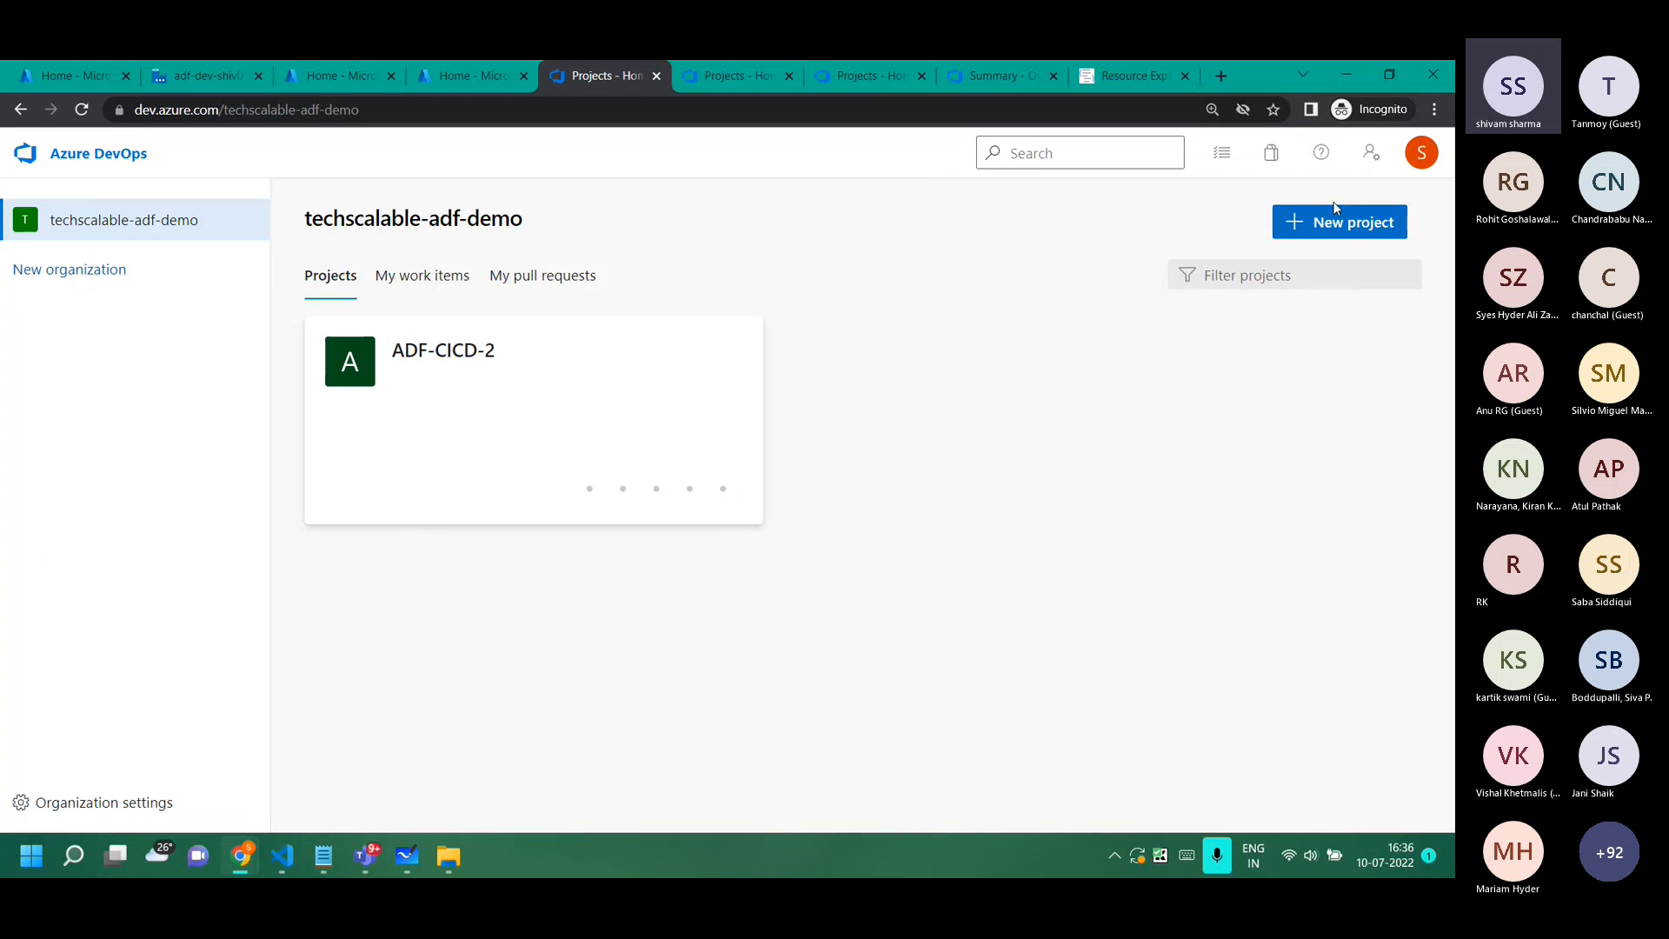
{"action": "left_click", "coordinate": [96, 804]}
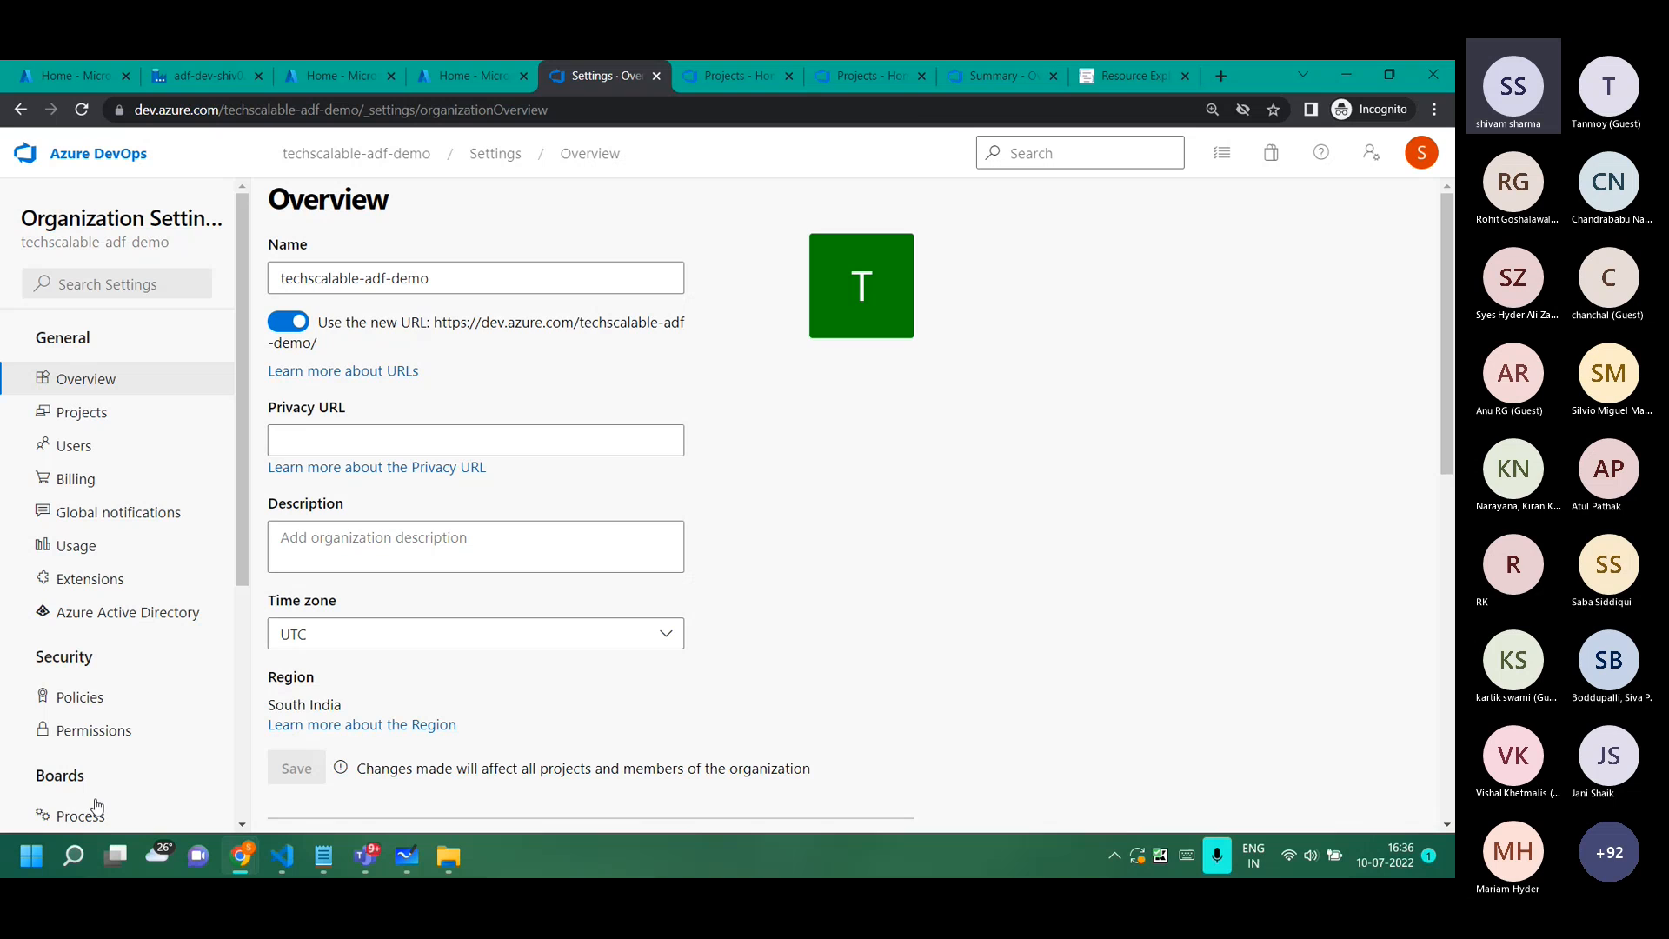
{"action": "left_click", "coordinate": [77, 479]}
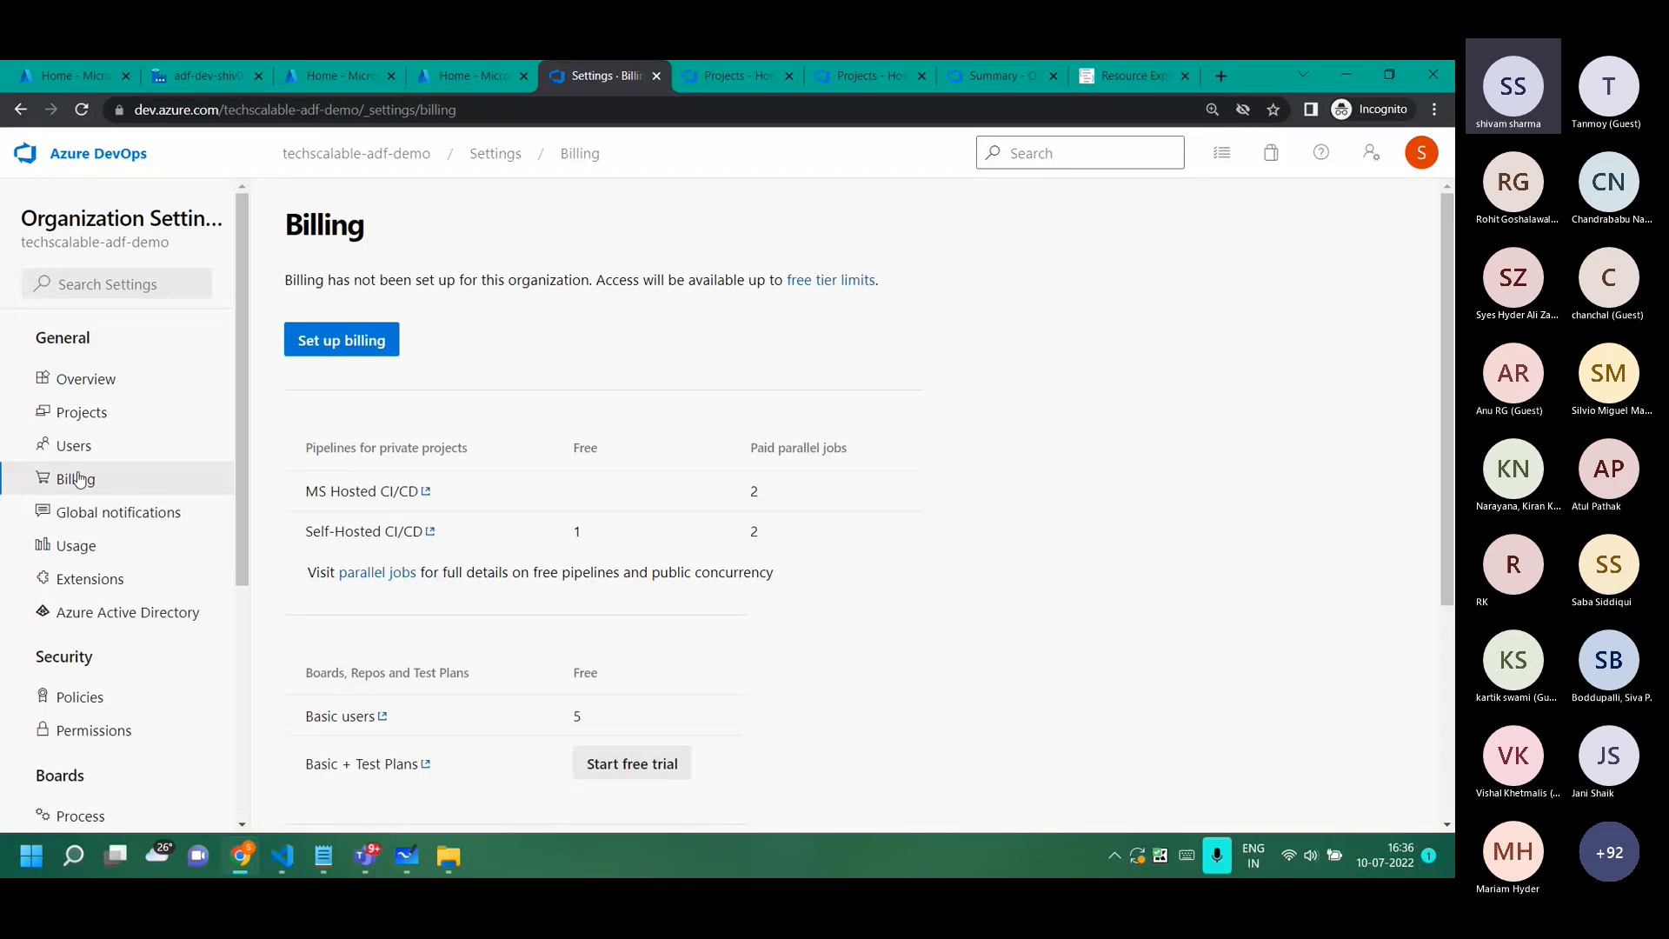
{"action": "left_click", "coordinate": [322, 359]}
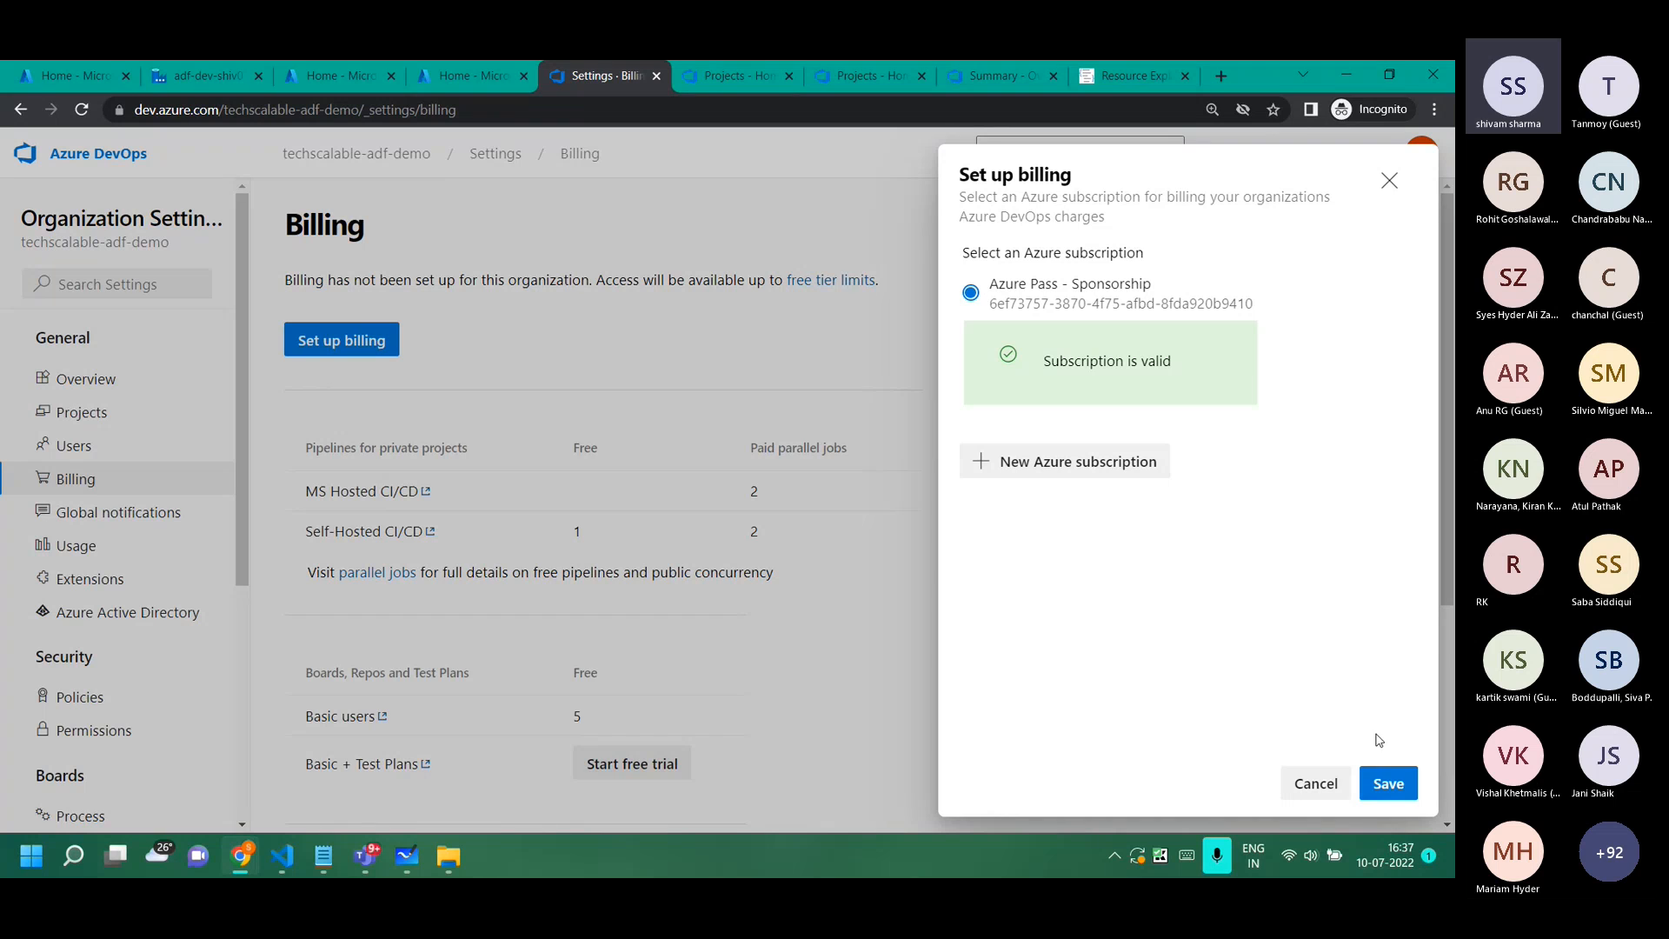
{"action": "left_click", "coordinate": [1386, 786]}
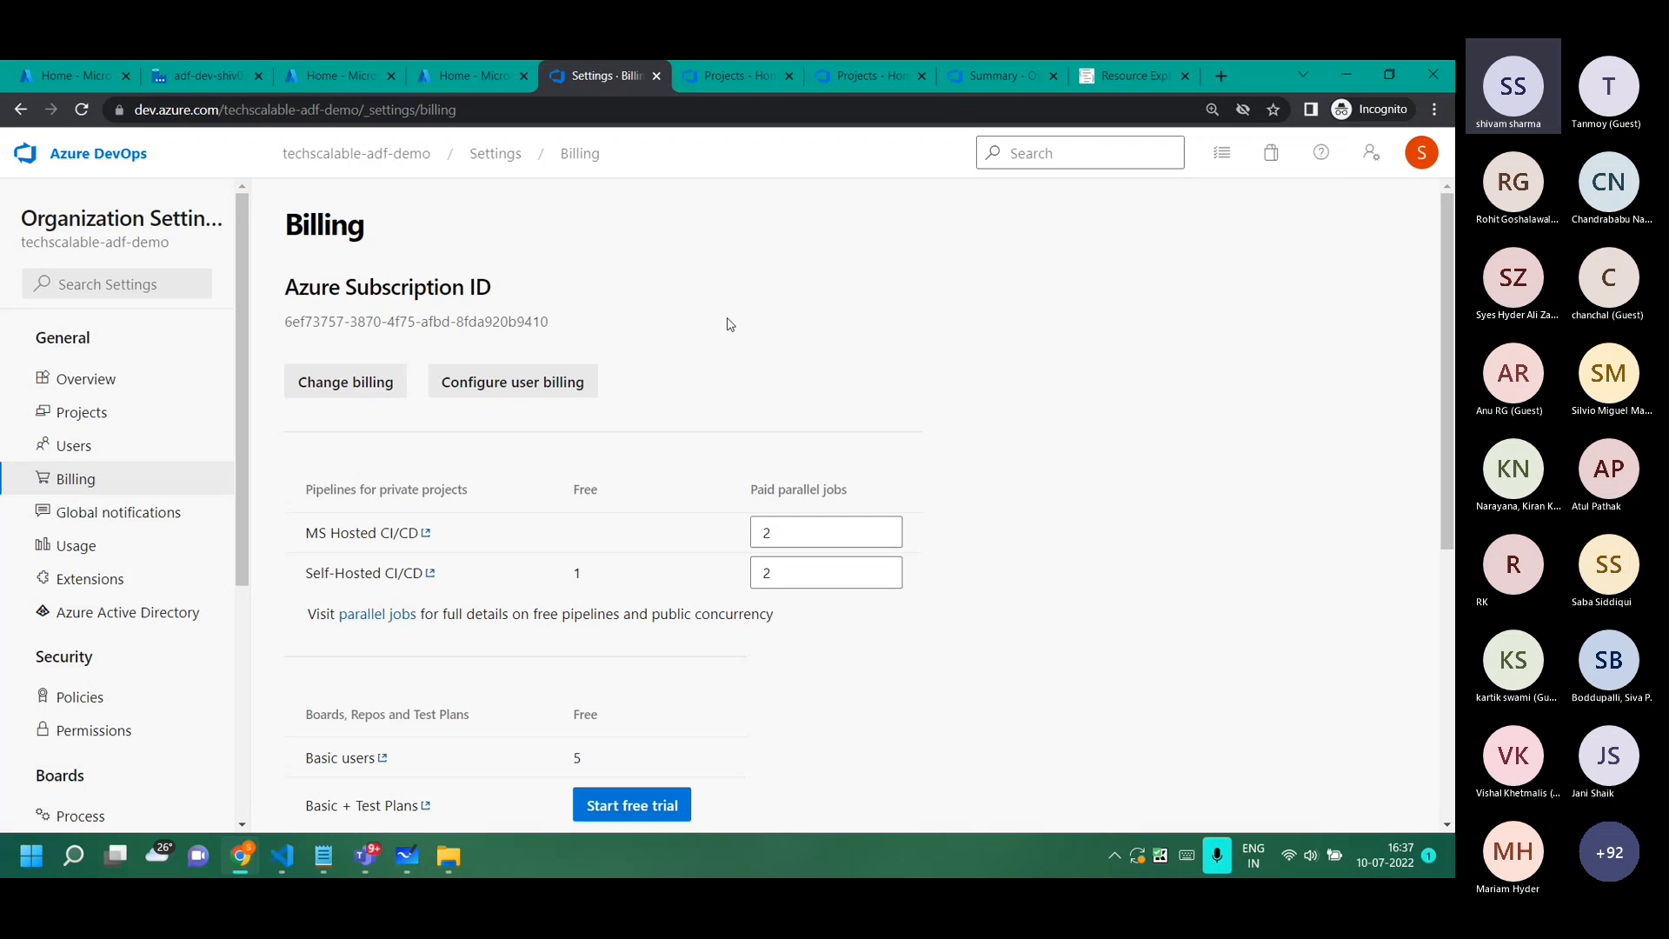
Create a private project named ADF-CICD-1 in the techscalable-adf-demo organization.
{"action": "left_click", "coordinate": [93, 163]}
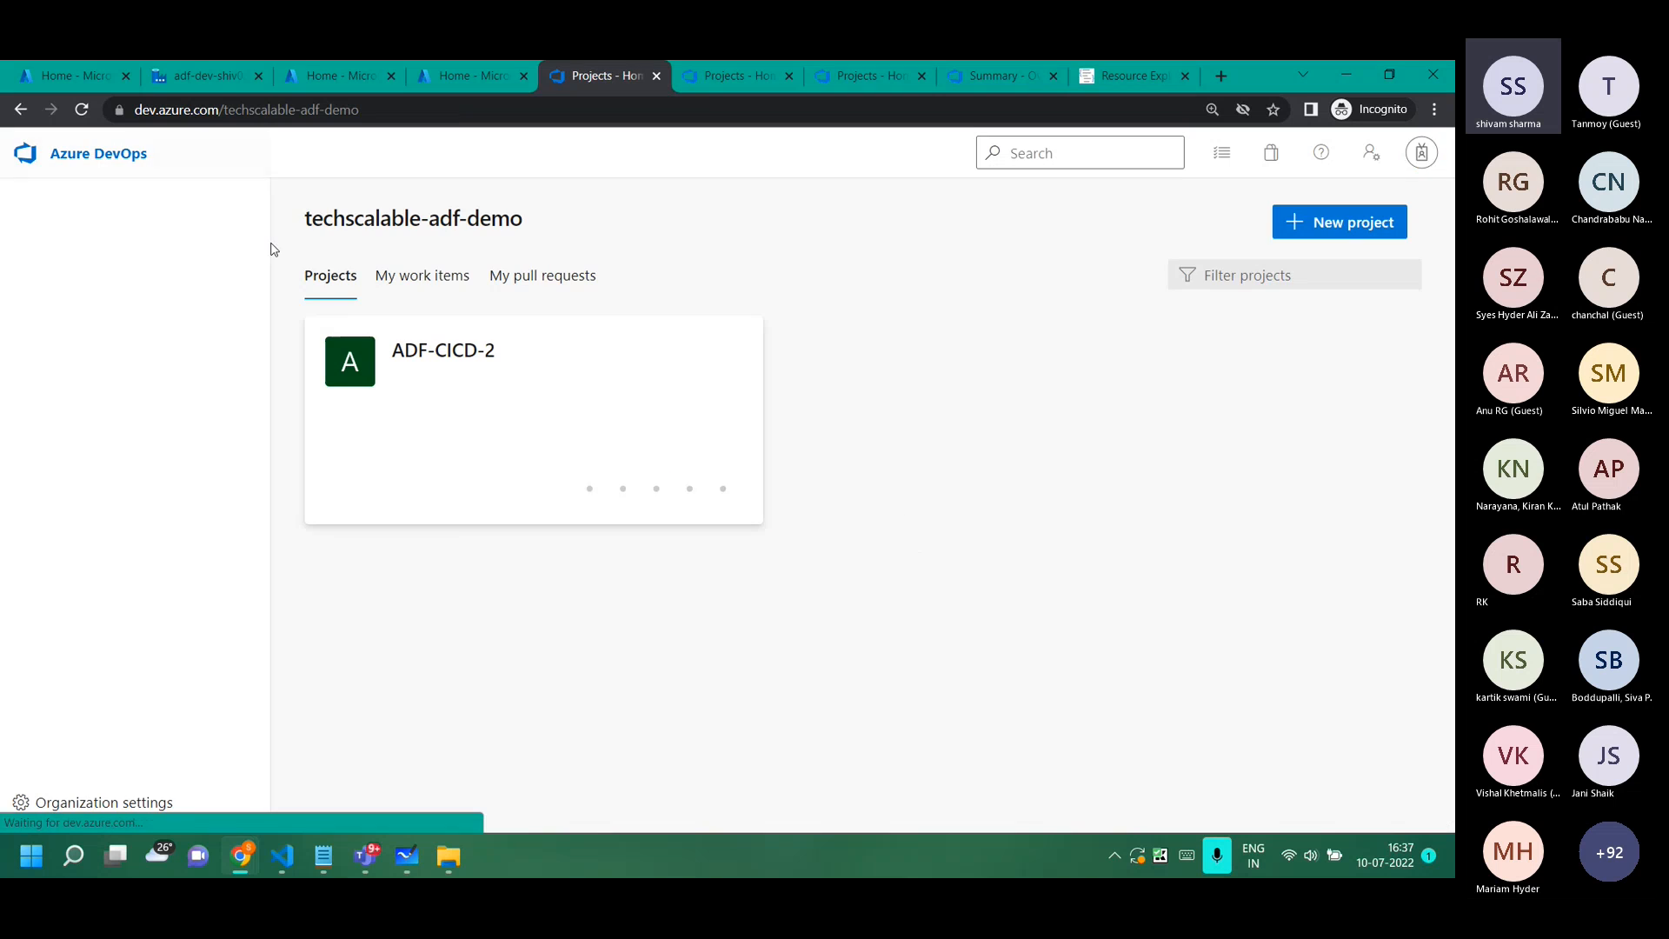
{"action": "left_click", "coordinate": [1360, 221]}
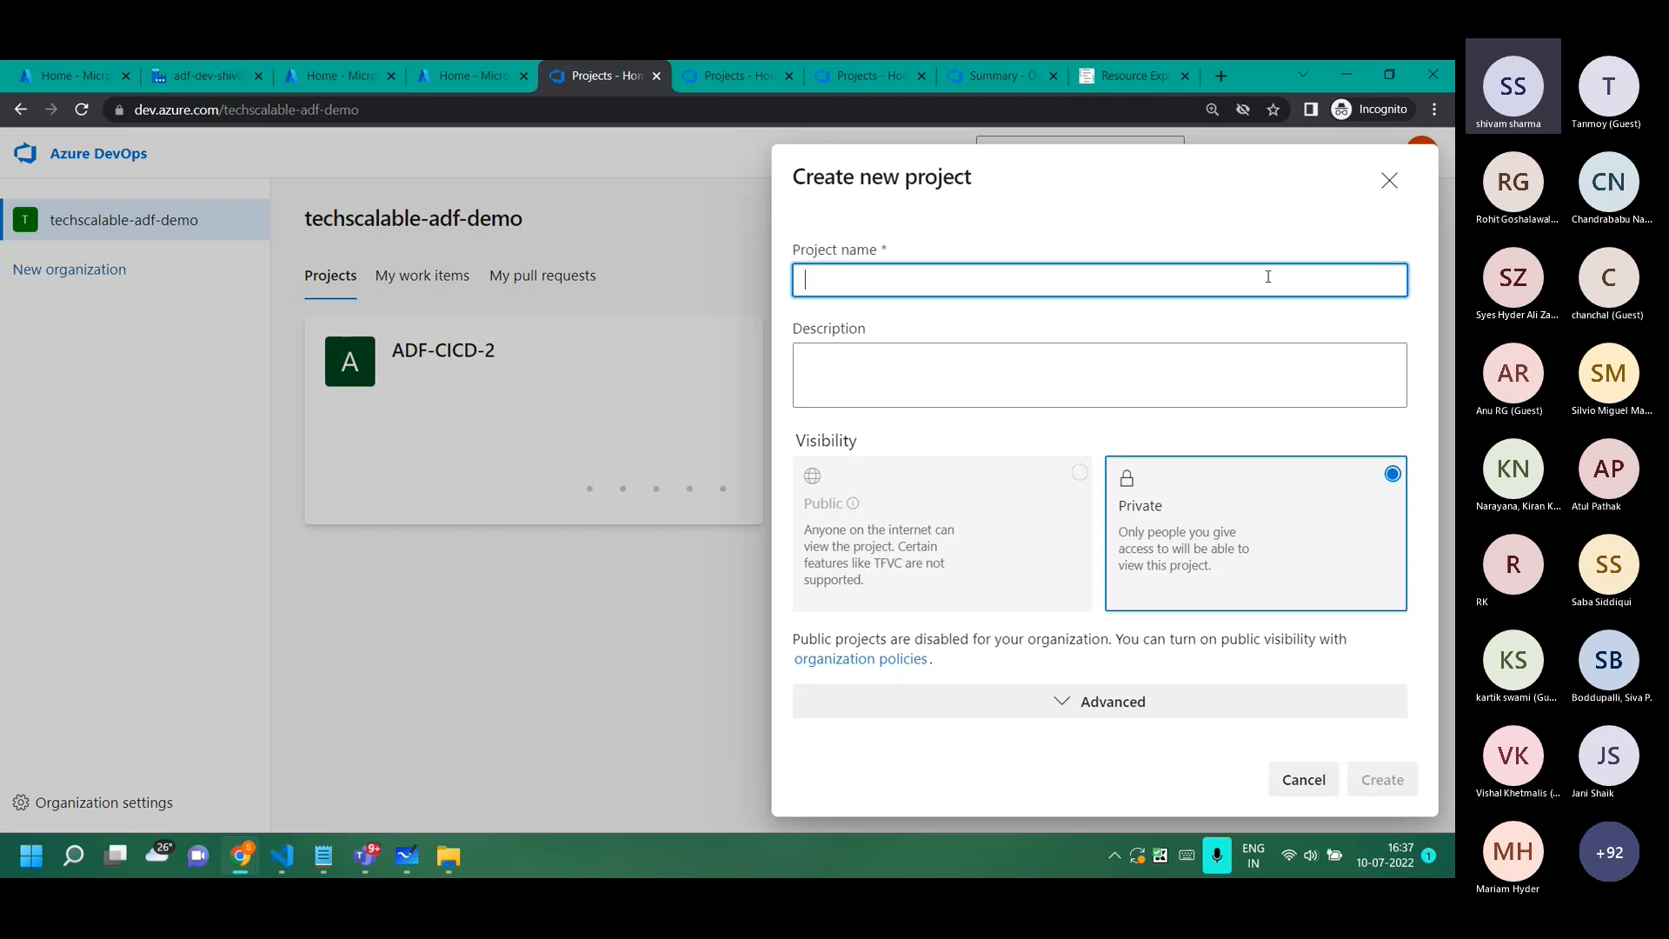
{"action": "type", "text": "DF-"}
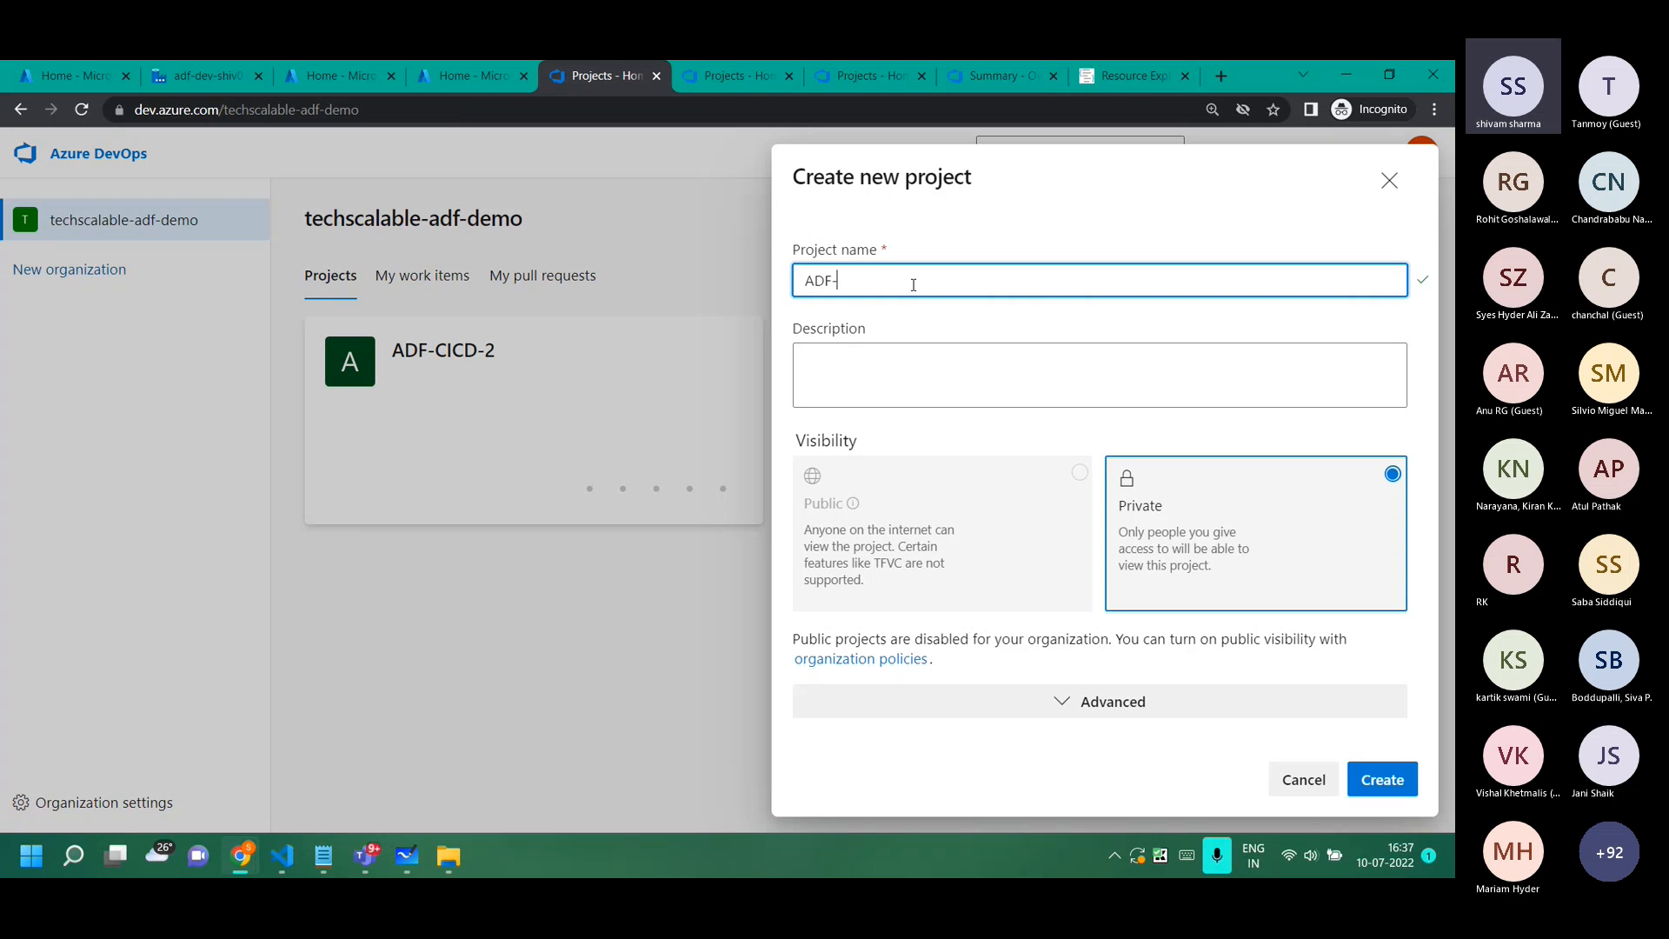
{"action": "type", "text": "CICD-1"}
{"action": "left_click", "coordinate": [1388, 777]}
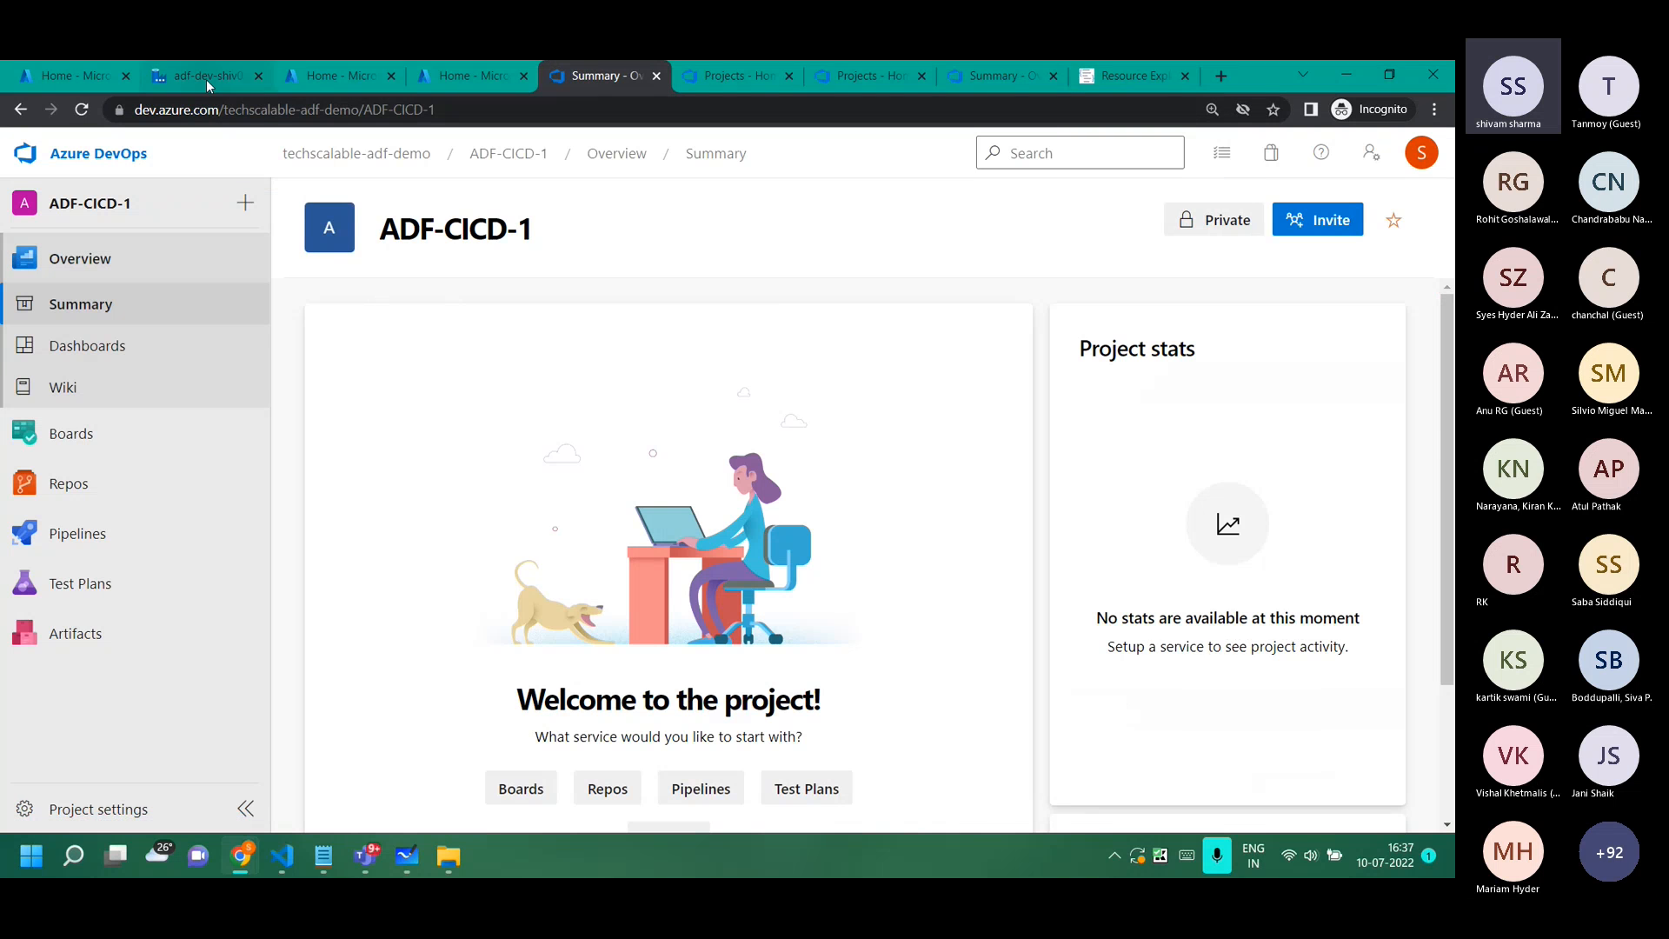
Start the code repository setup for the adf-dev-shiv02 data factory, using Azure DevOps Git as repository type and the default directory.
{"action": "left_click", "coordinate": [206, 80]}
{"action": "left_click_drag", "start_coordinate": [206, 80], "coordinate": [468, 61]}
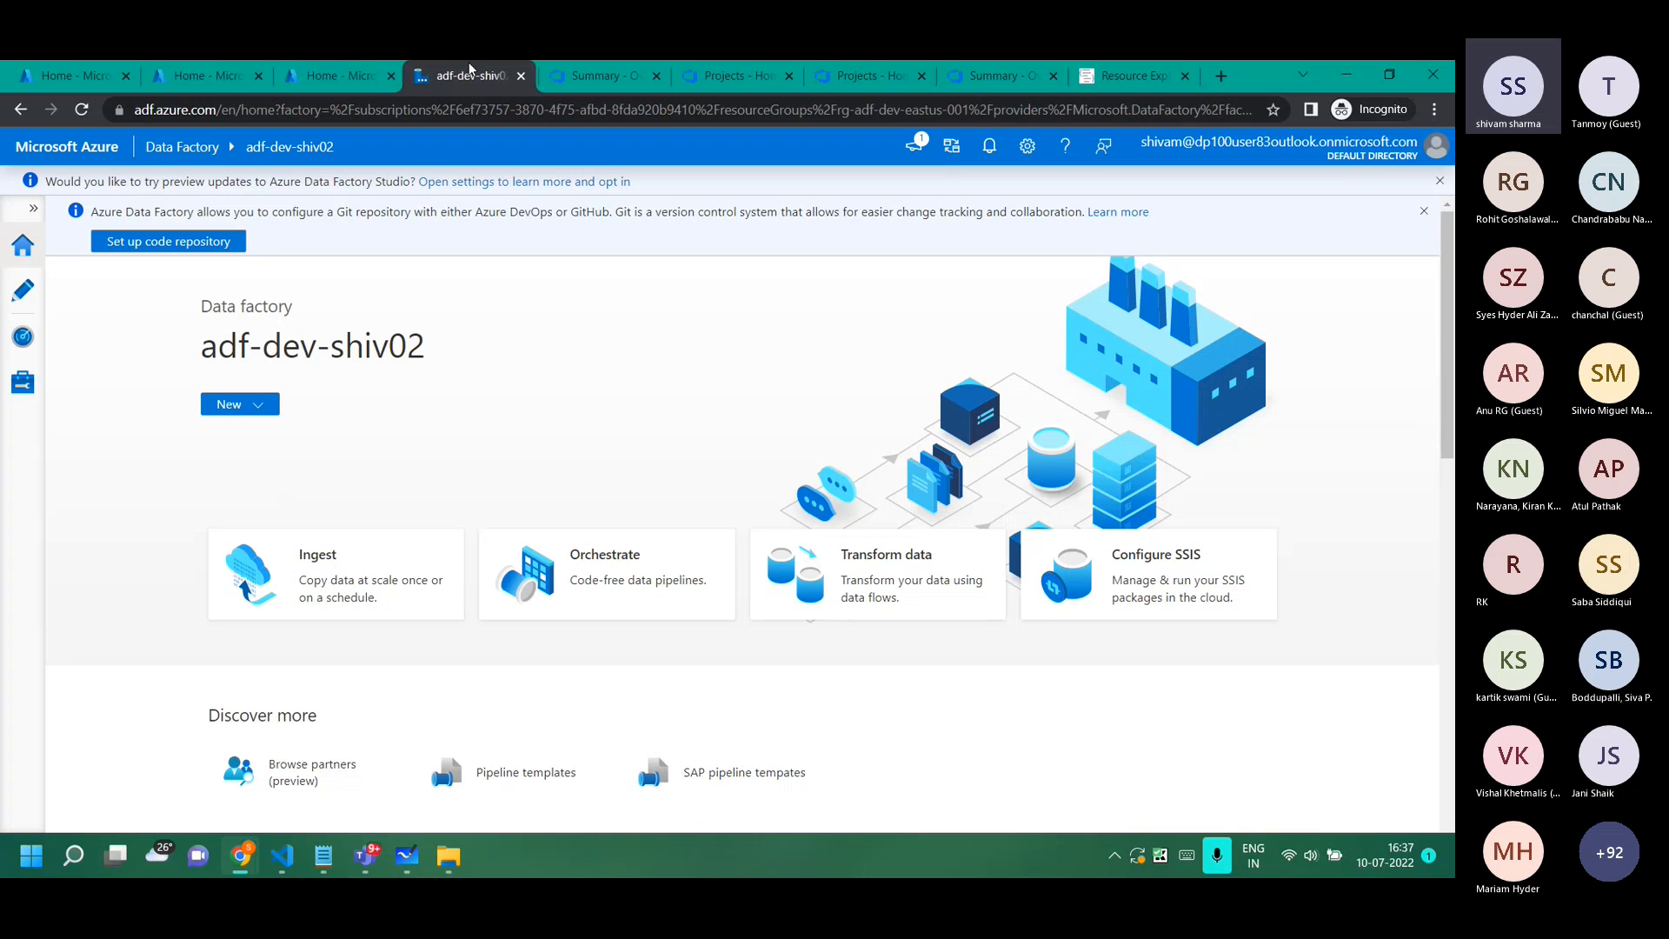
{"action": "left_click", "coordinate": [142, 244]}
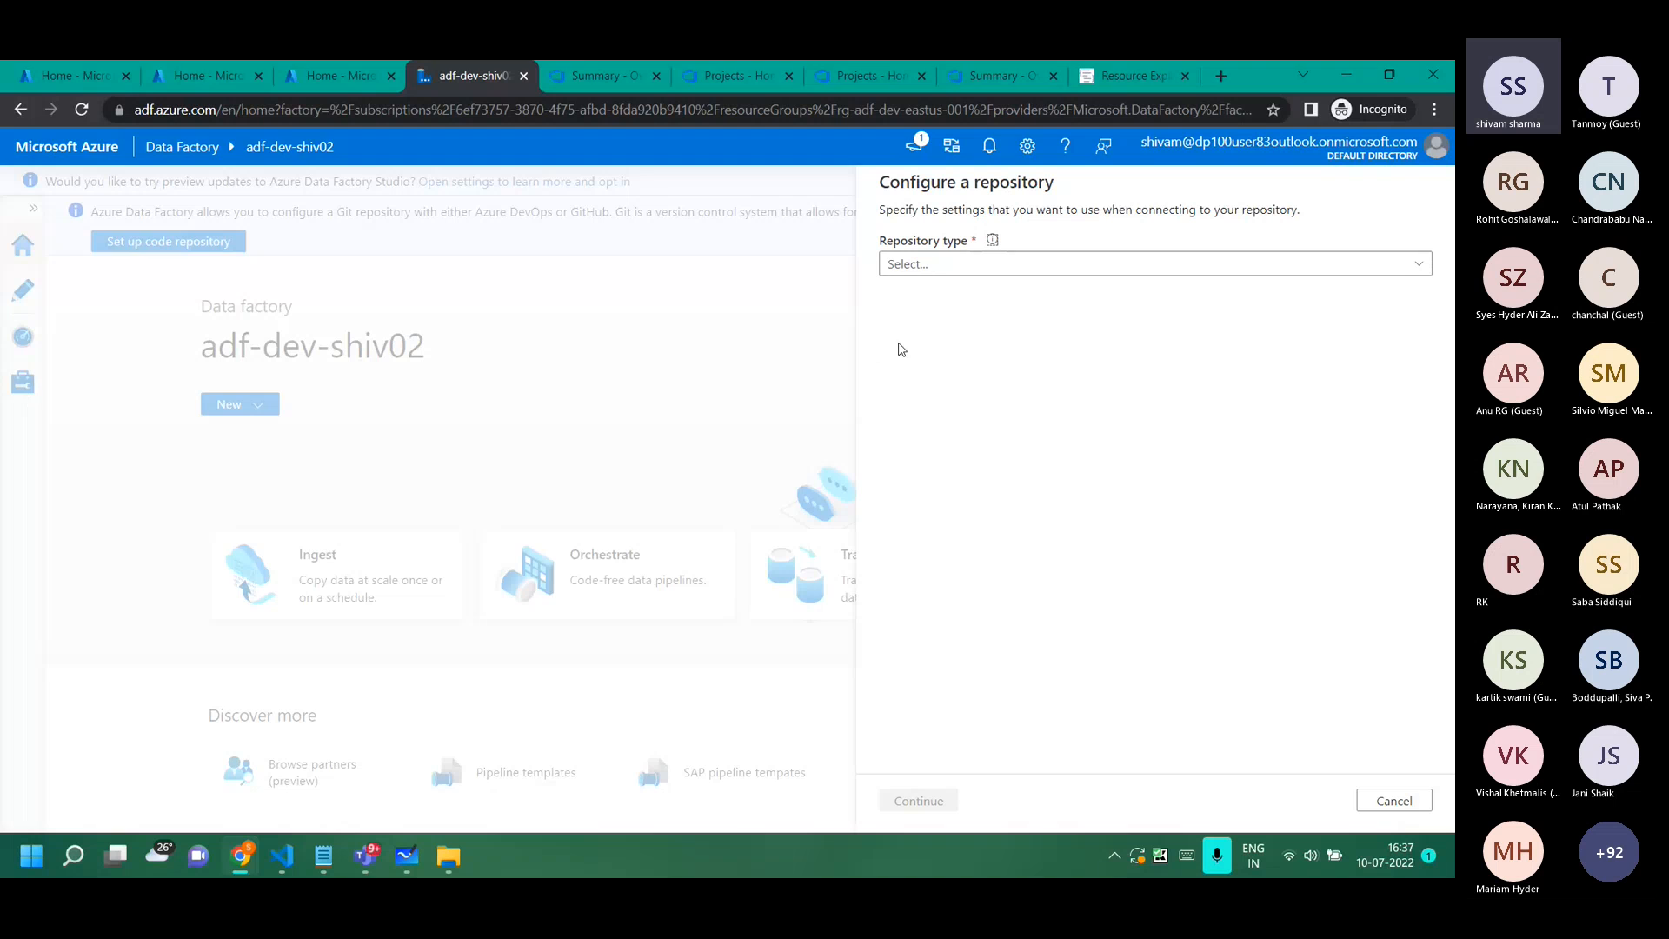
{"action": "left_click", "coordinate": [915, 270]}
{"action": "left_click", "coordinate": [950, 294]}
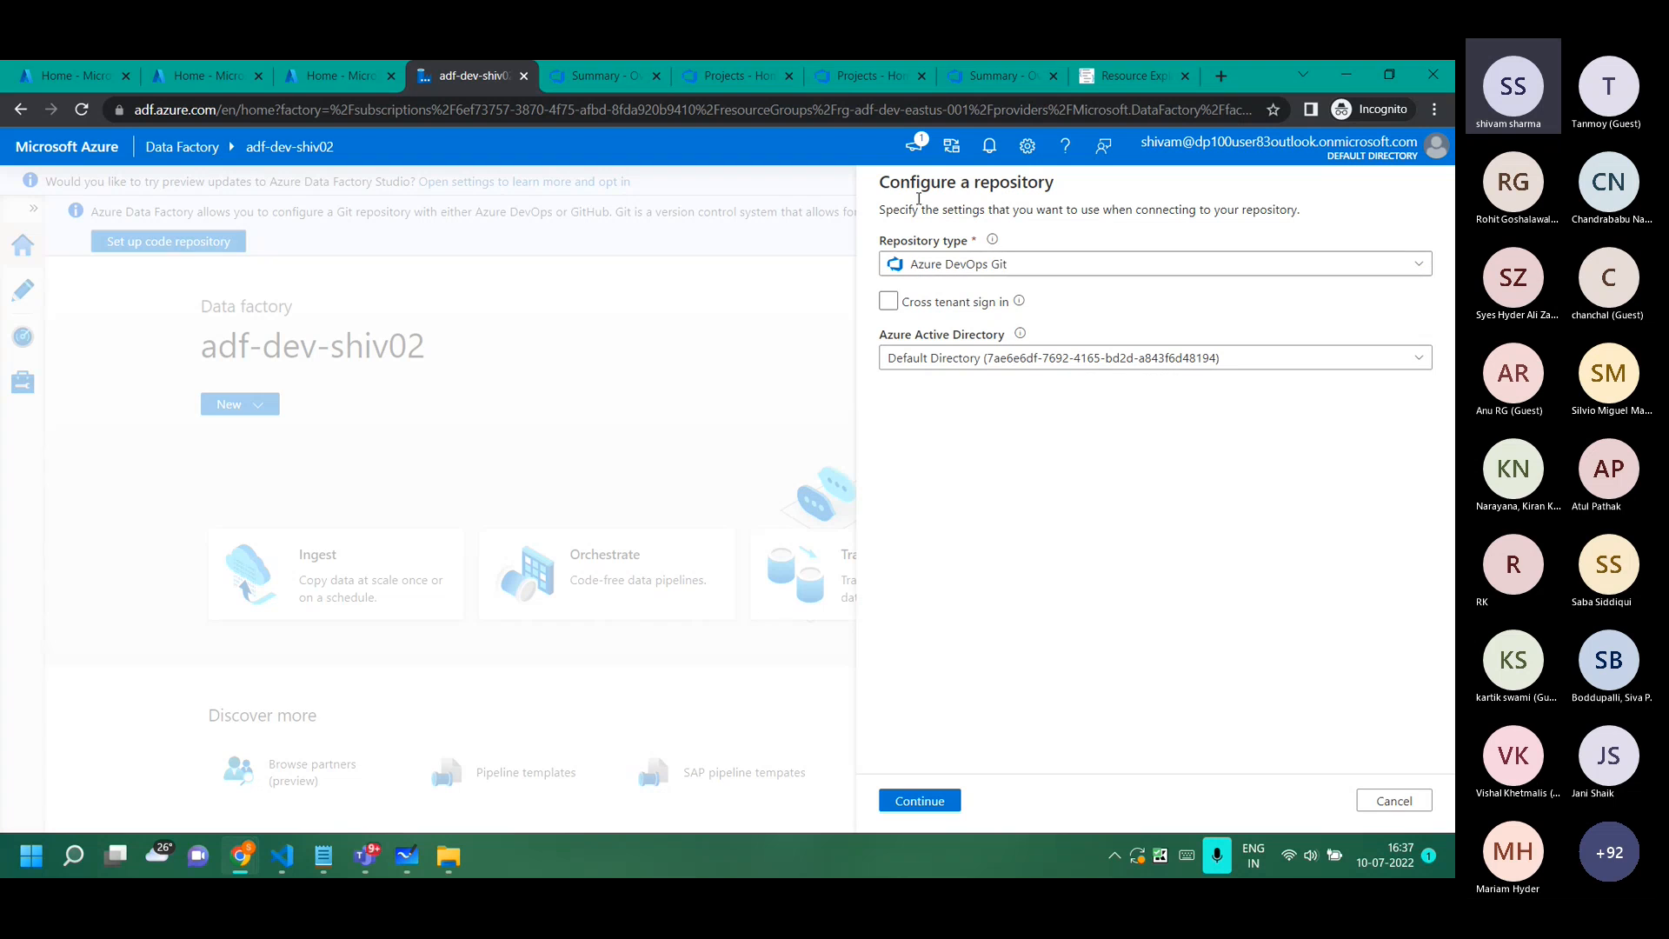
{"action": "left_click", "coordinate": [911, 806]}
Select the techscalable-adf-demo organization, the ADF-CICD-1 project and the ADF-CICD-1 repository for the data factory's repository connection.
{"action": "left_click", "coordinate": [1002, 351]}
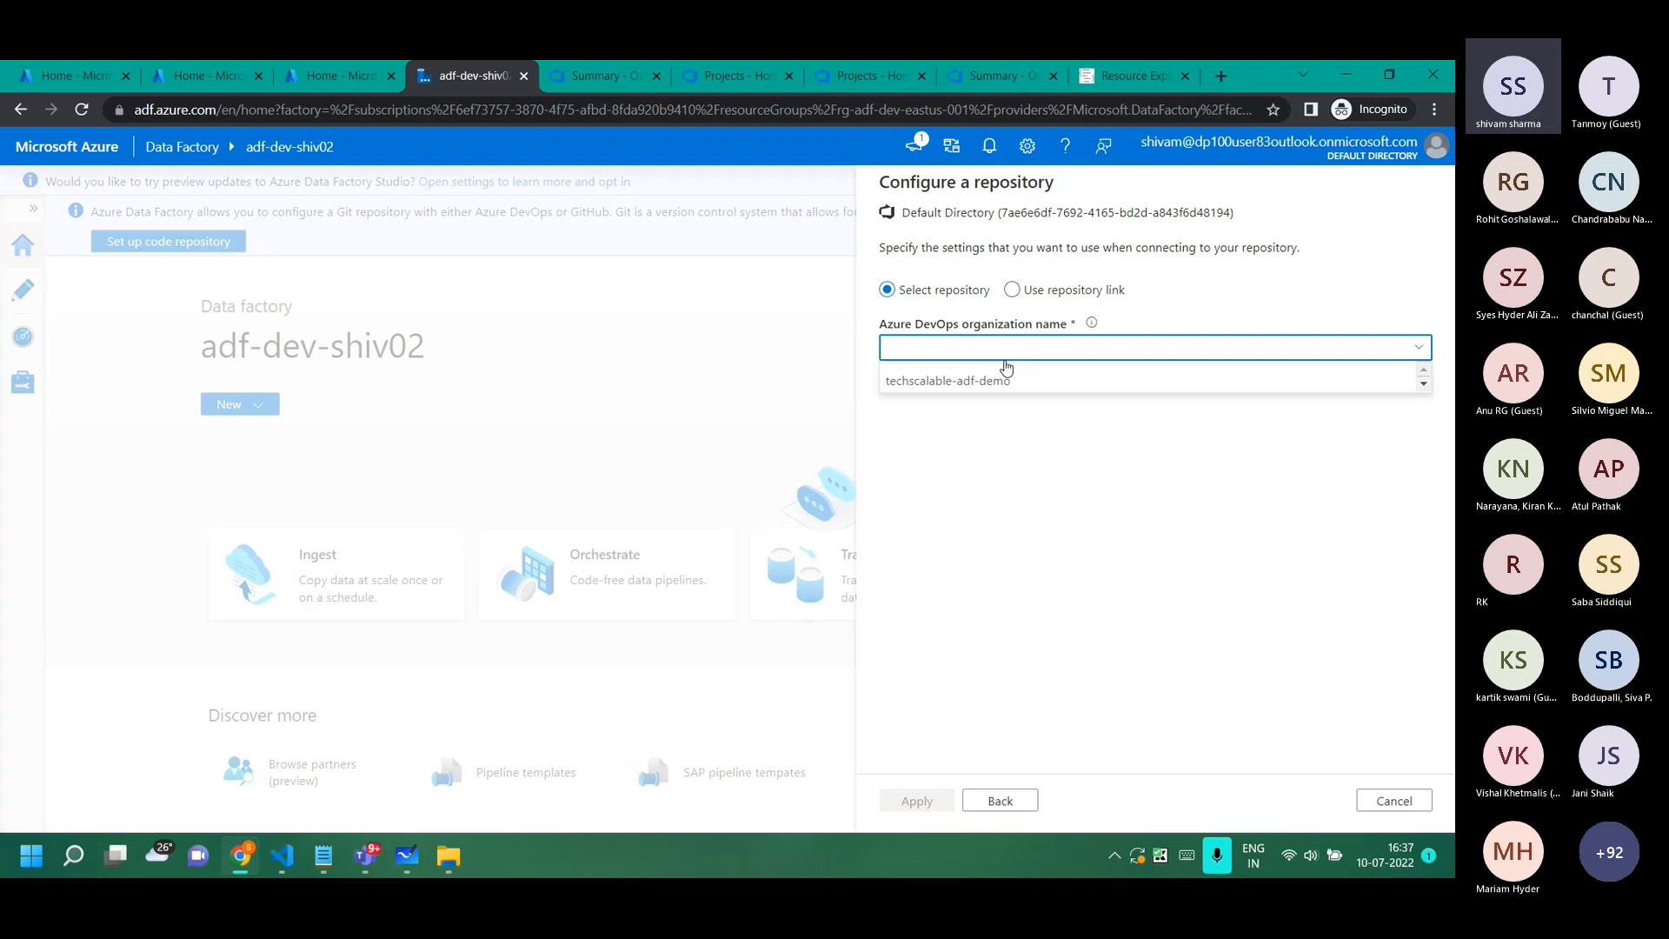
{"action": "left_click", "coordinate": [1007, 381]}
{"action": "left_click", "coordinate": [1133, 411]}
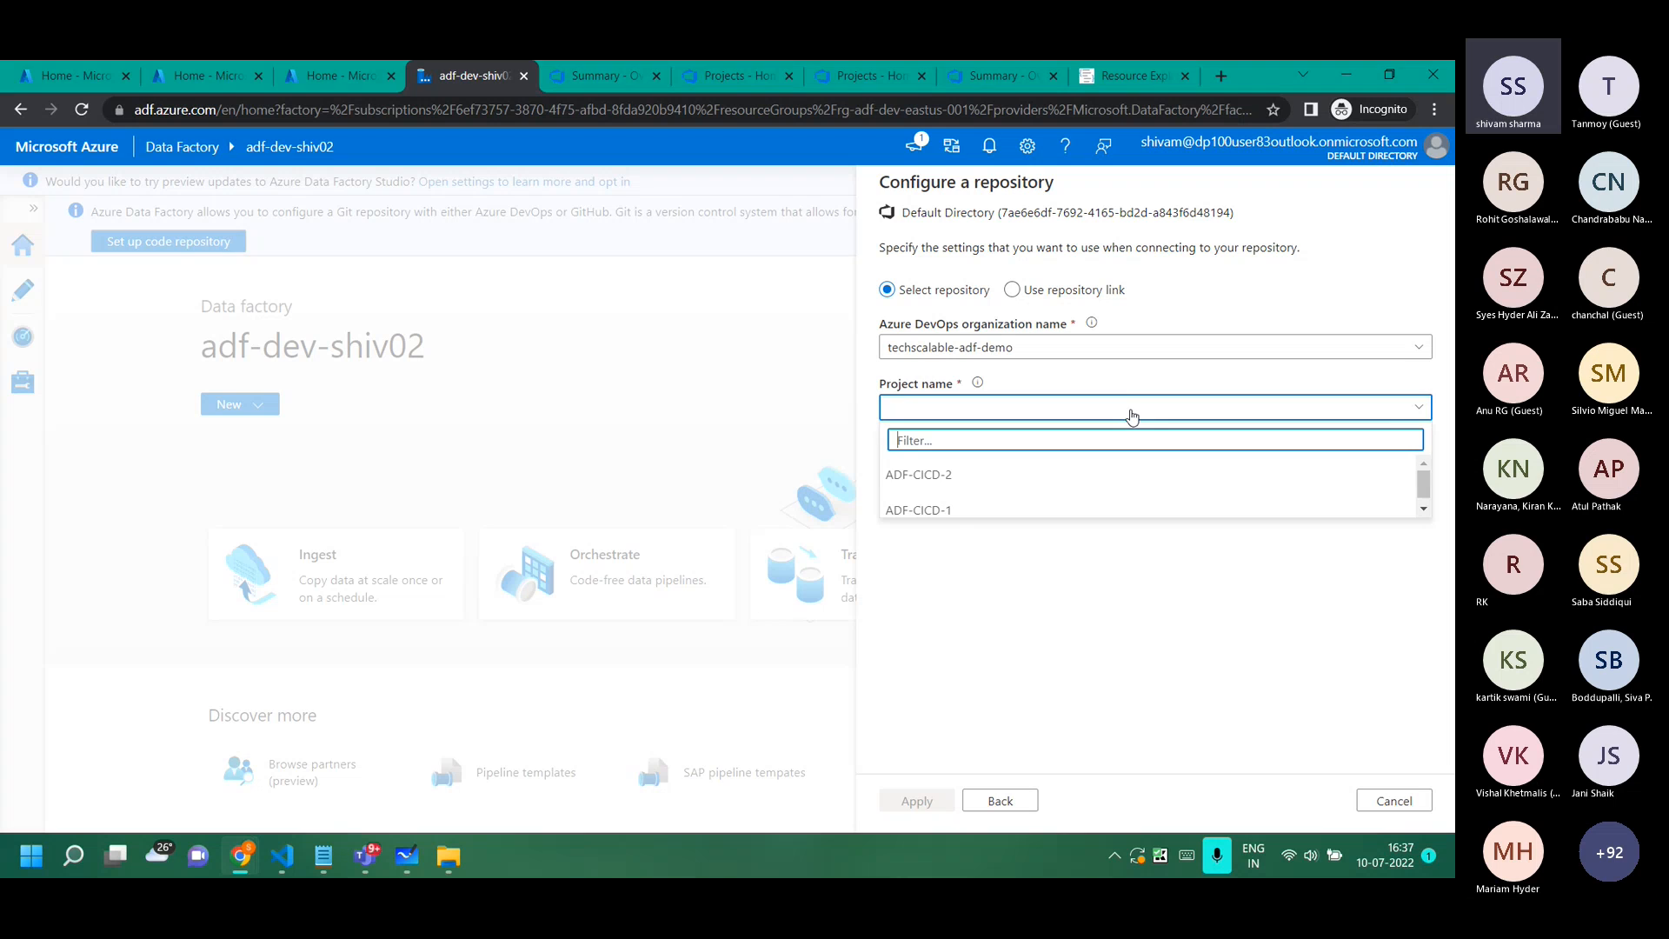
{"action": "left_click", "coordinate": [961, 512]}
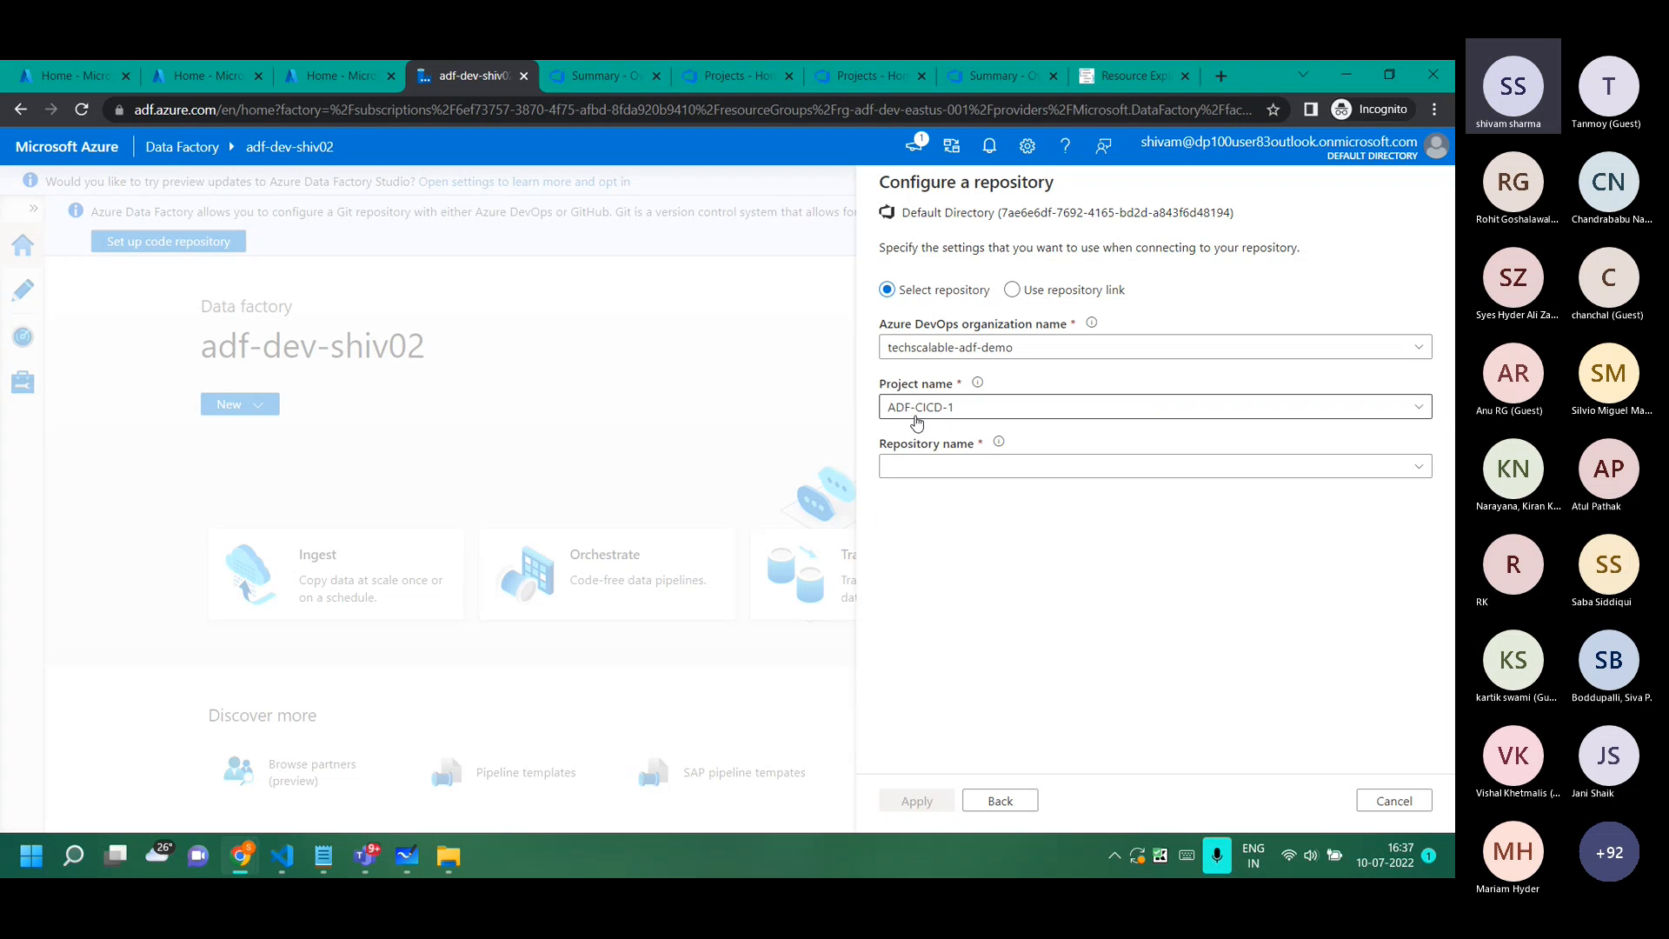
{"action": "left_click", "coordinate": [970, 465]}
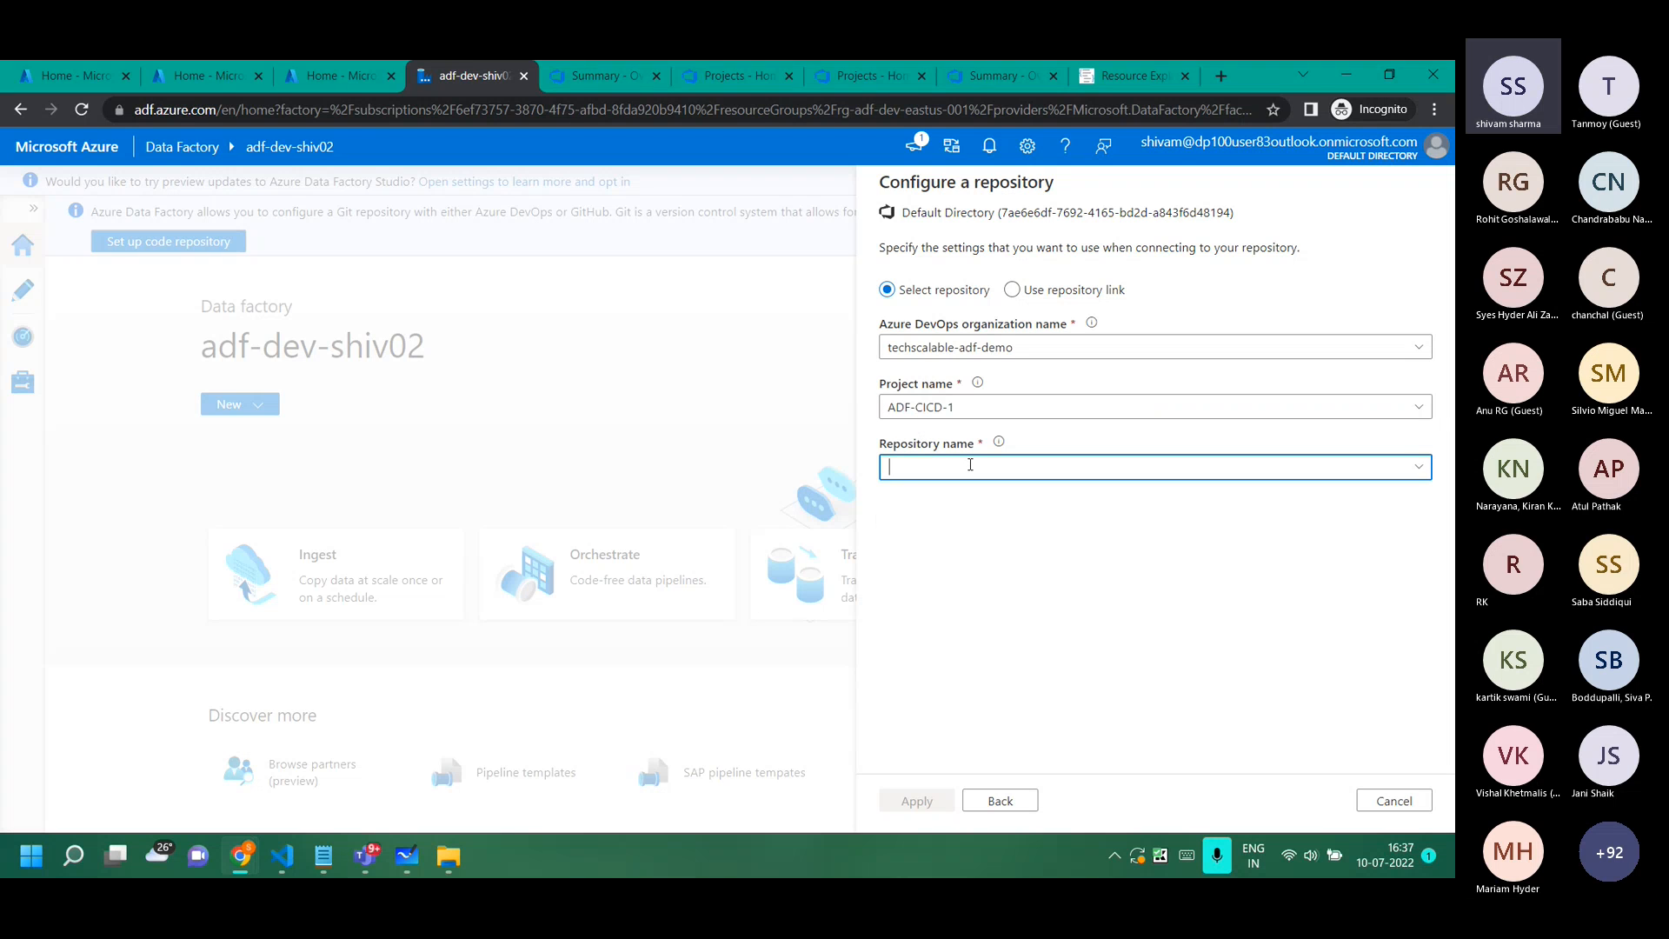
{"action": "left_click", "coordinate": [1419, 469]}
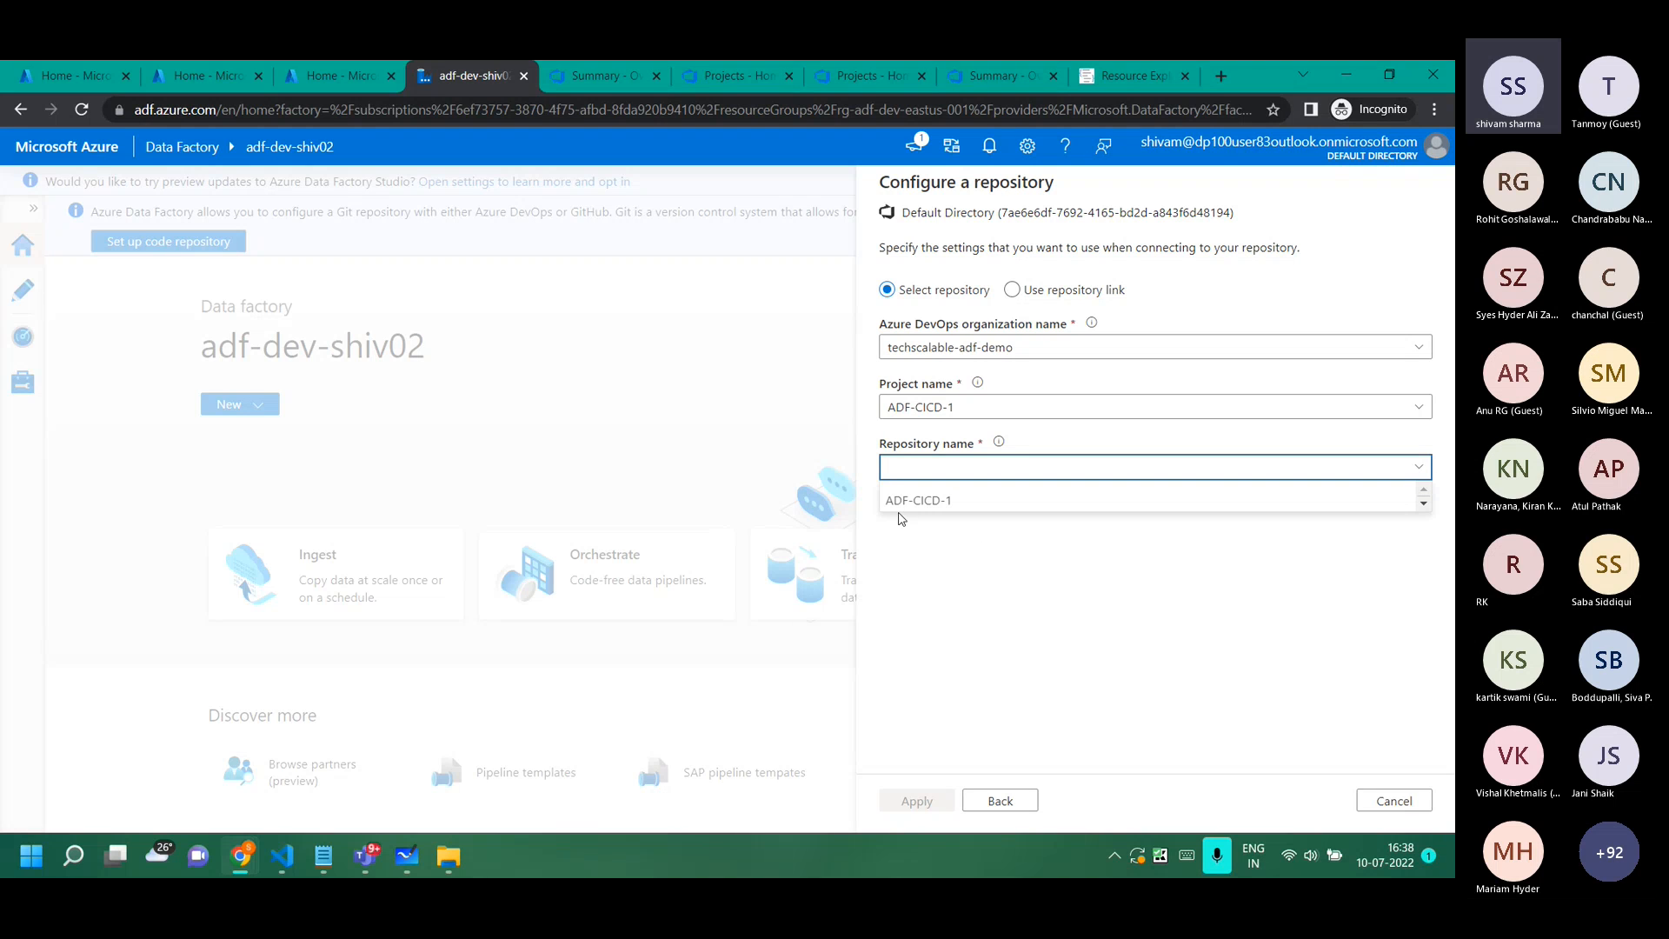
{"action": "left_click", "coordinate": [945, 502]}
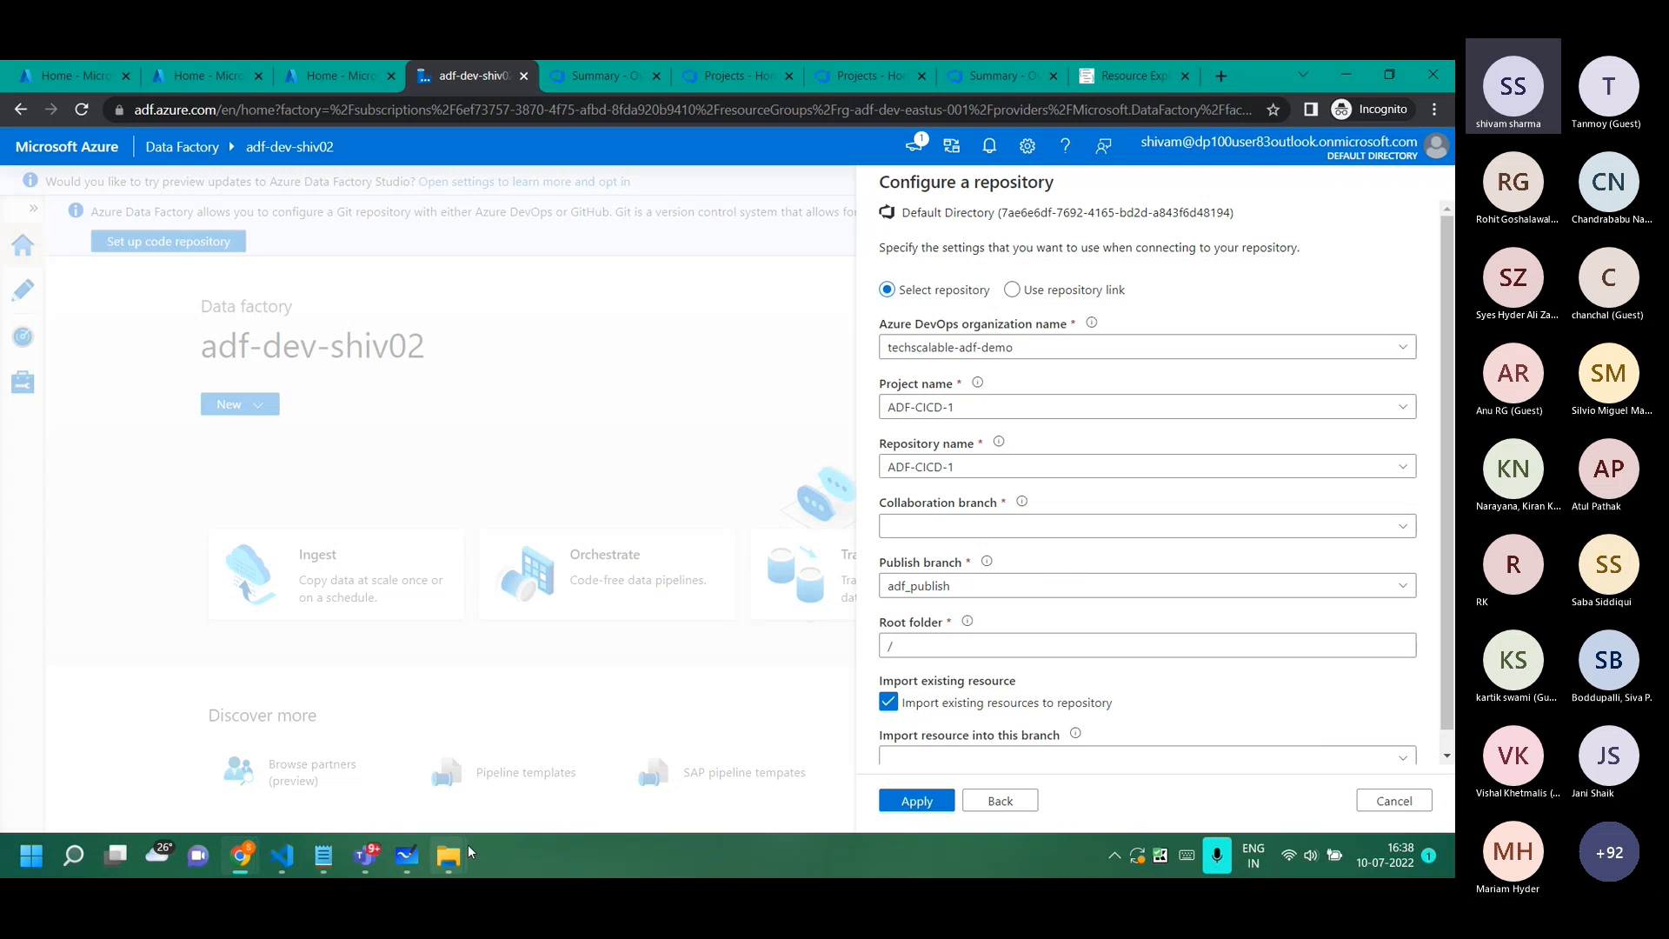
Switch to Microsoft Whiteboard to examine the repo diagram with the main, publish and feature branches, and return to the repository configuration.
{"action": "left_click", "coordinate": [407, 857]}
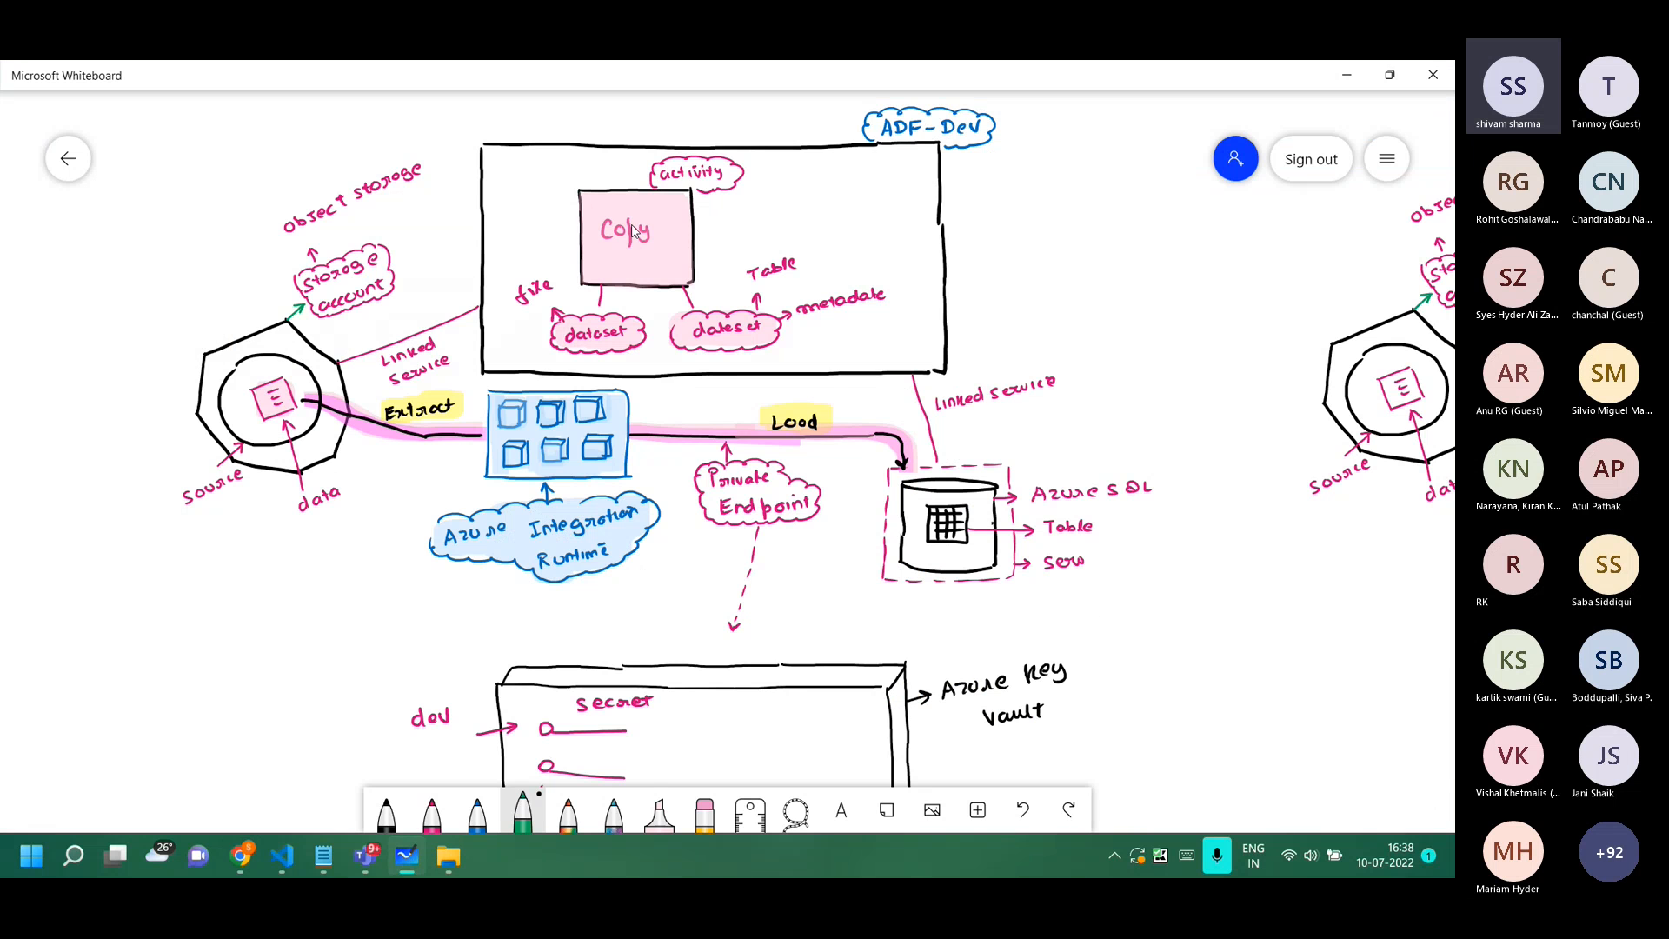
{"action": "scroll", "coordinate": [794, 609], "scroll_direction": "up", "scroll_amount": 10}
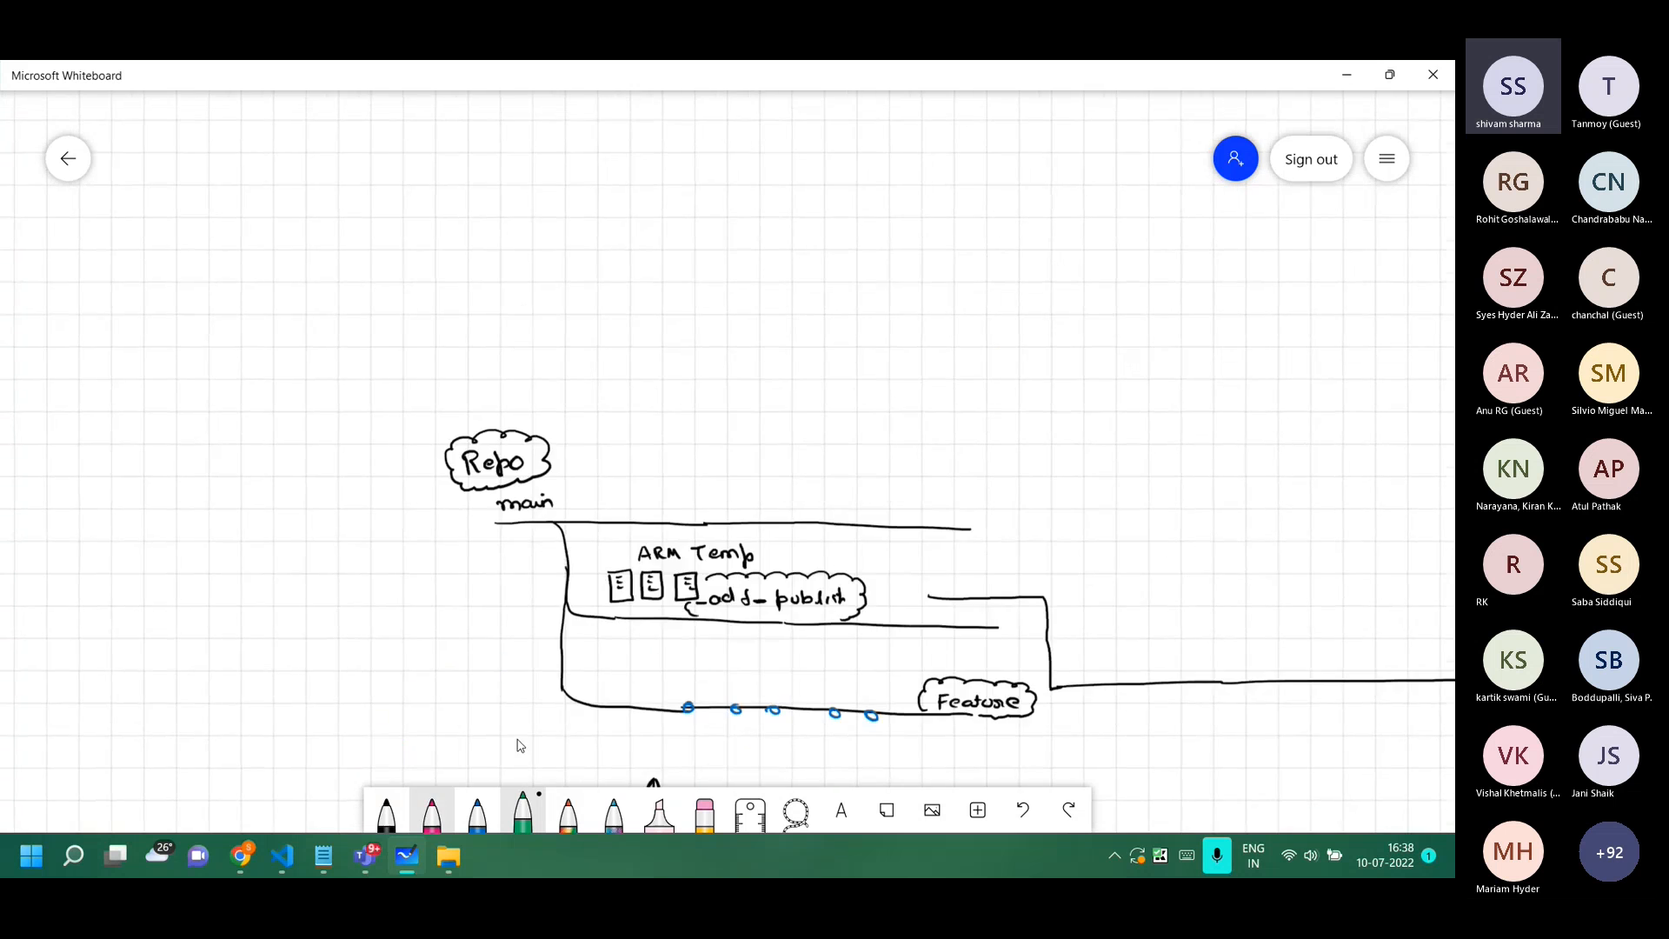
{"action": "left_click_drag", "start_coordinate": [784, 519], "coordinate": [789, 258]}
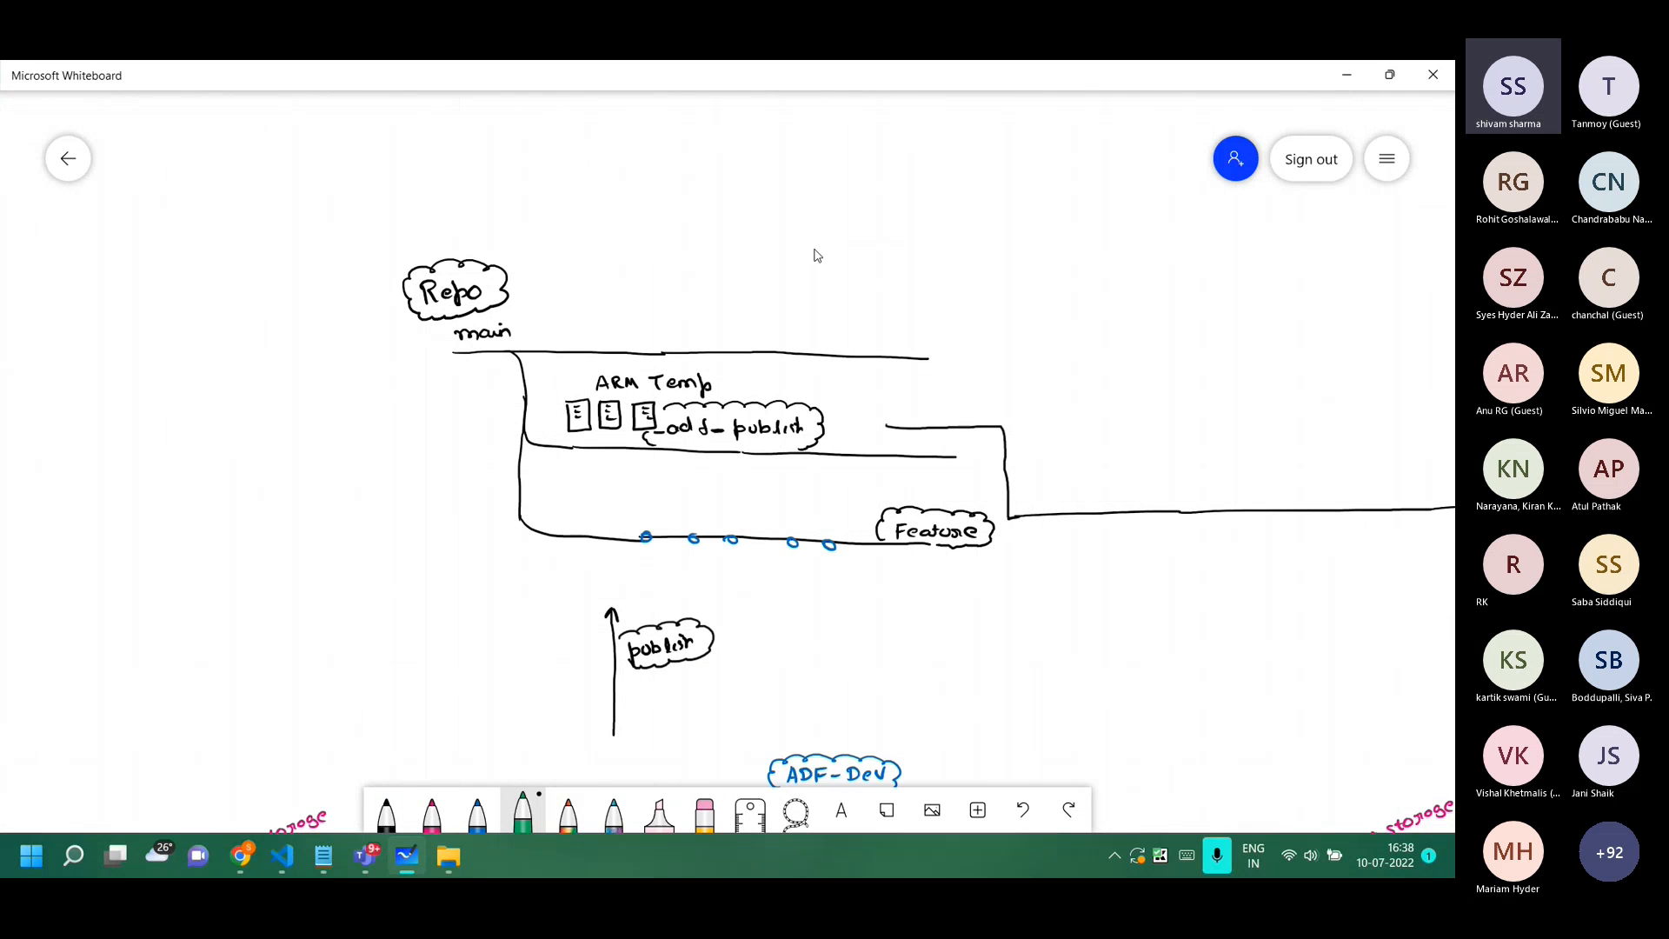
{"action": "scroll", "coordinate": [816, 255], "scroll_direction": "up", "scroll_amount": 2}
{"action": "left_click_drag", "start_coordinate": [833, 242], "coordinate": [763, 226]}
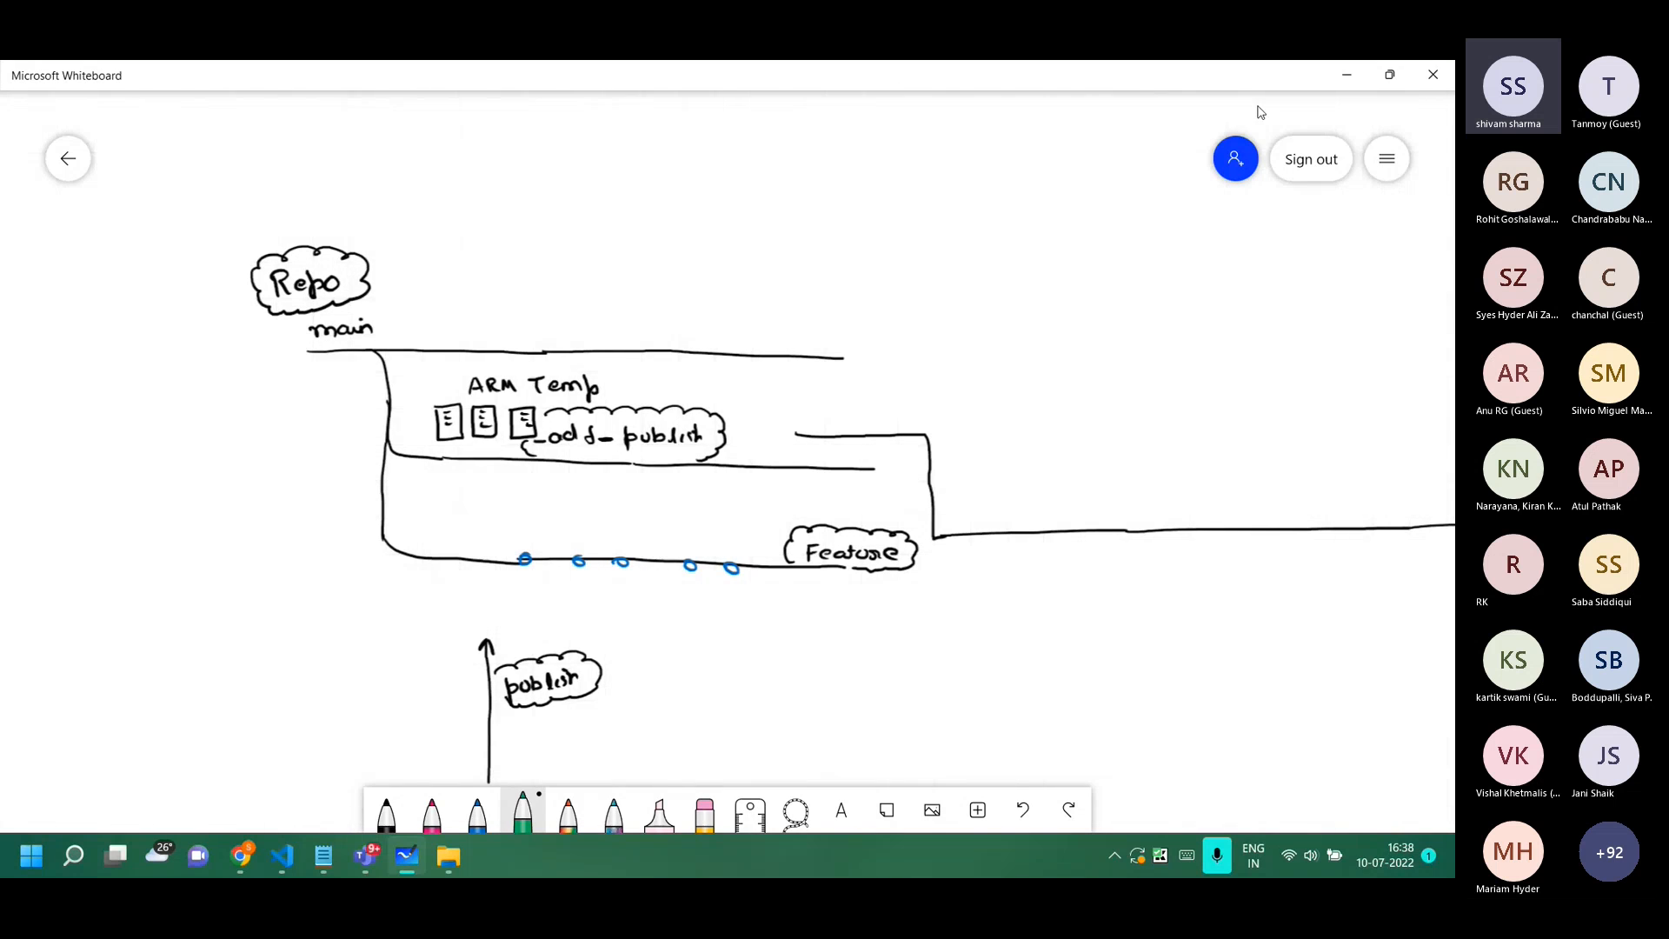
{"action": "left_click", "coordinate": [1348, 81]}
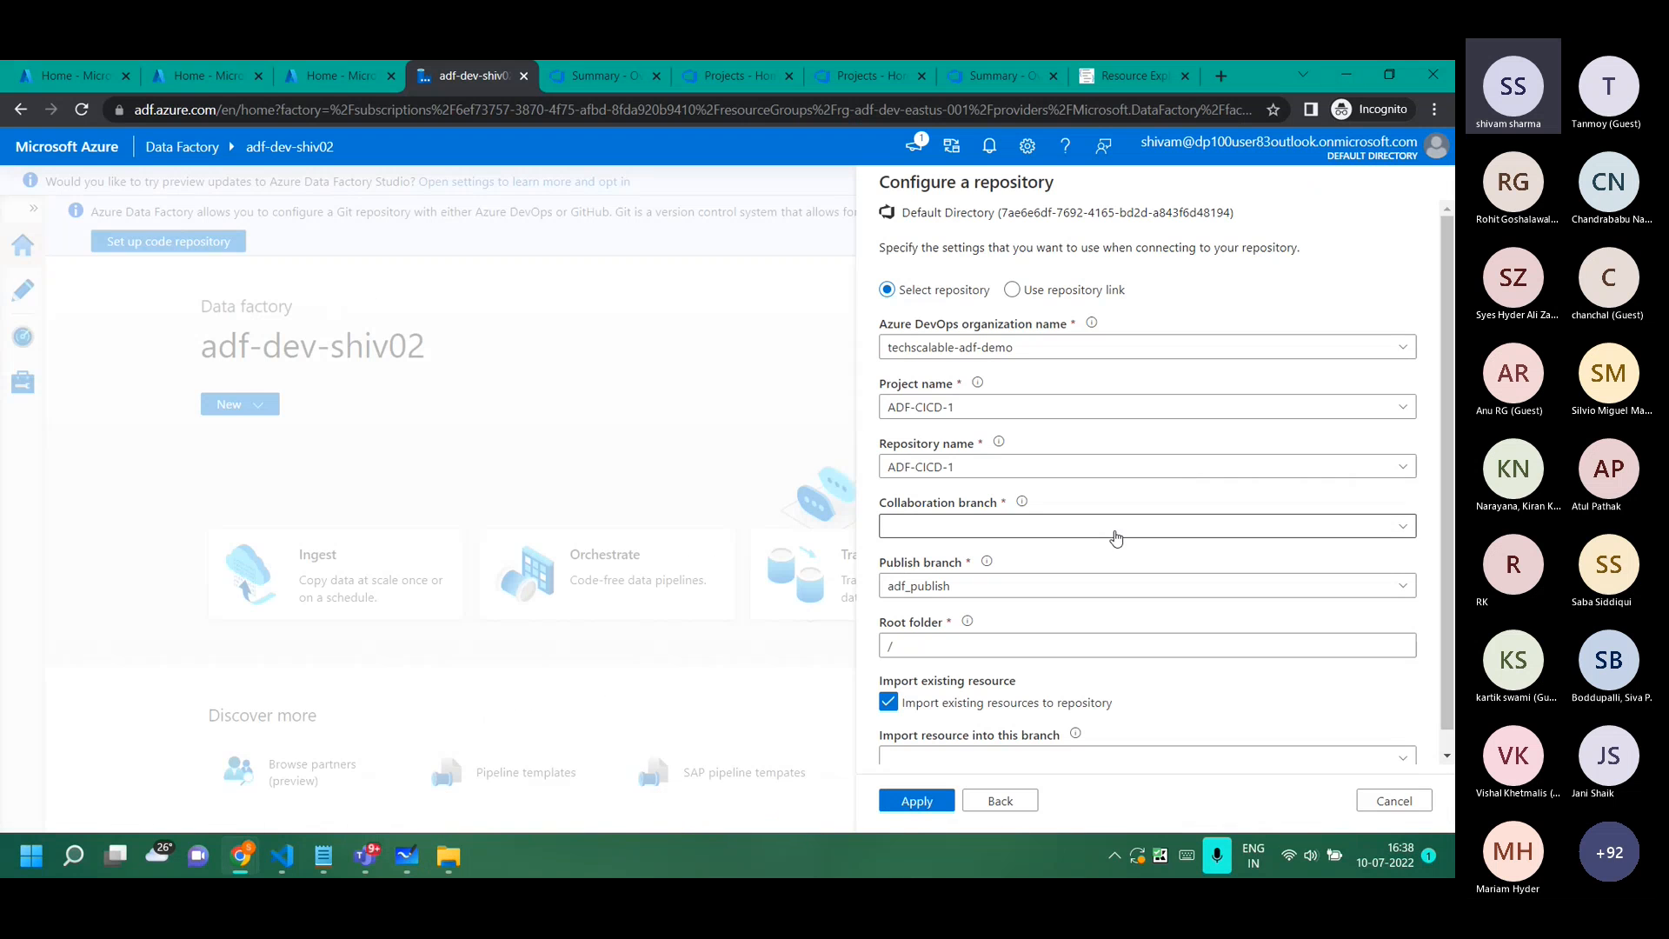
Create a new branch named main as the collaboration branch.
{"action": "left_click", "coordinate": [1022, 528]}
{"action": "left_click", "coordinate": [981, 562]}
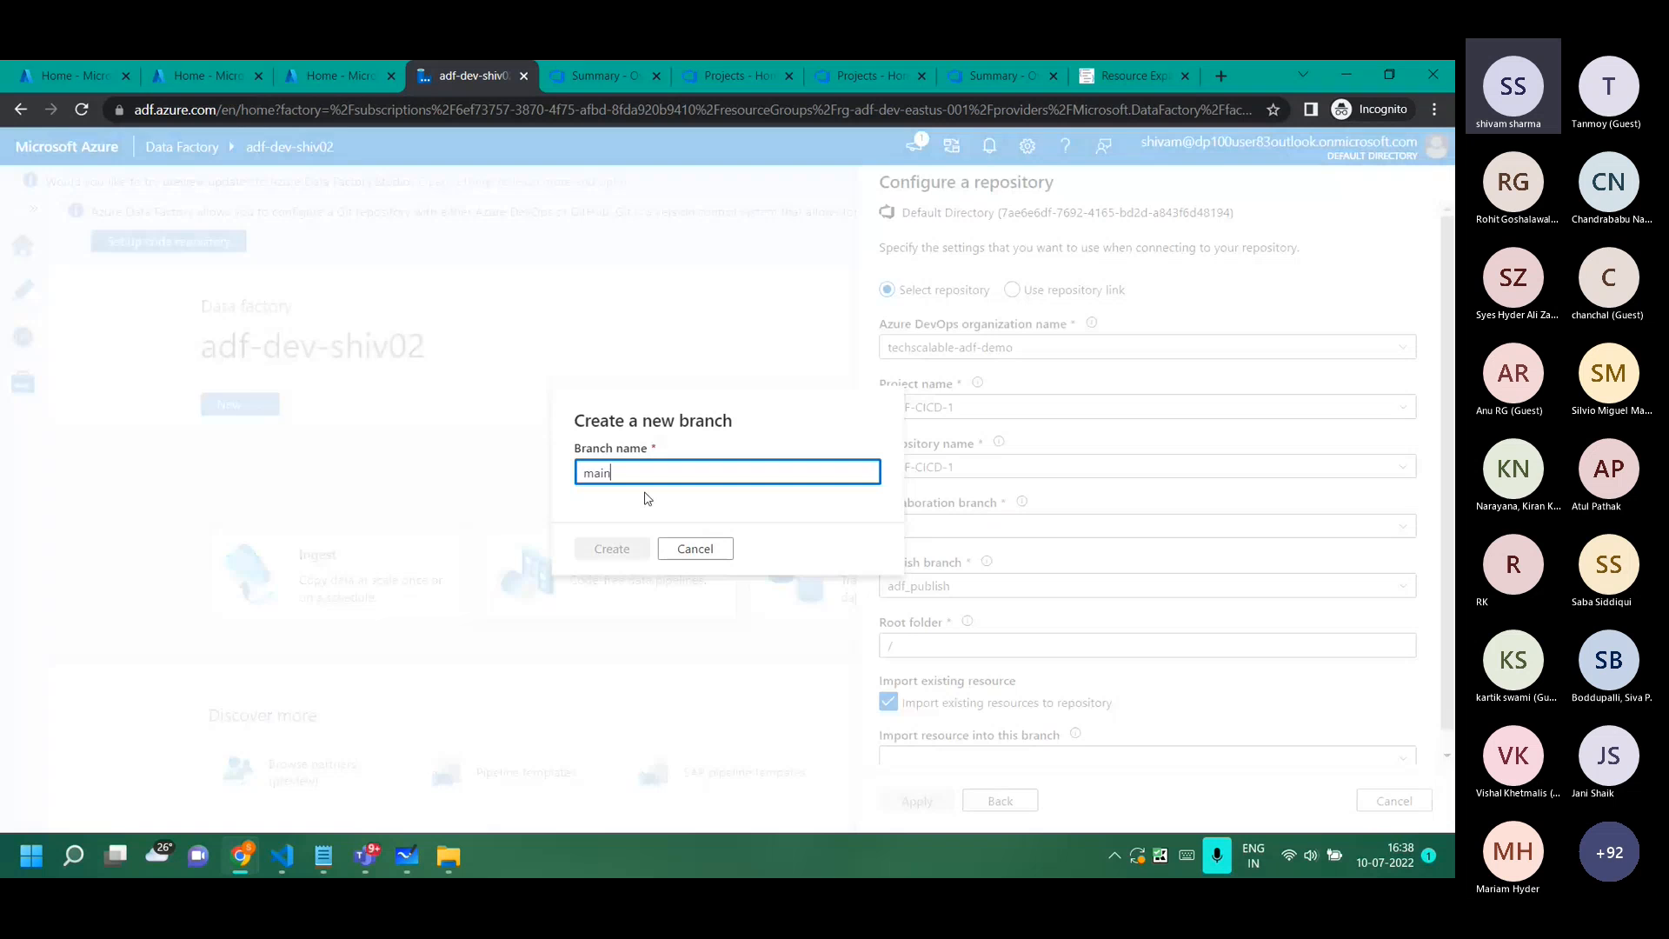
{"action": "left_click", "coordinate": [611, 548]}
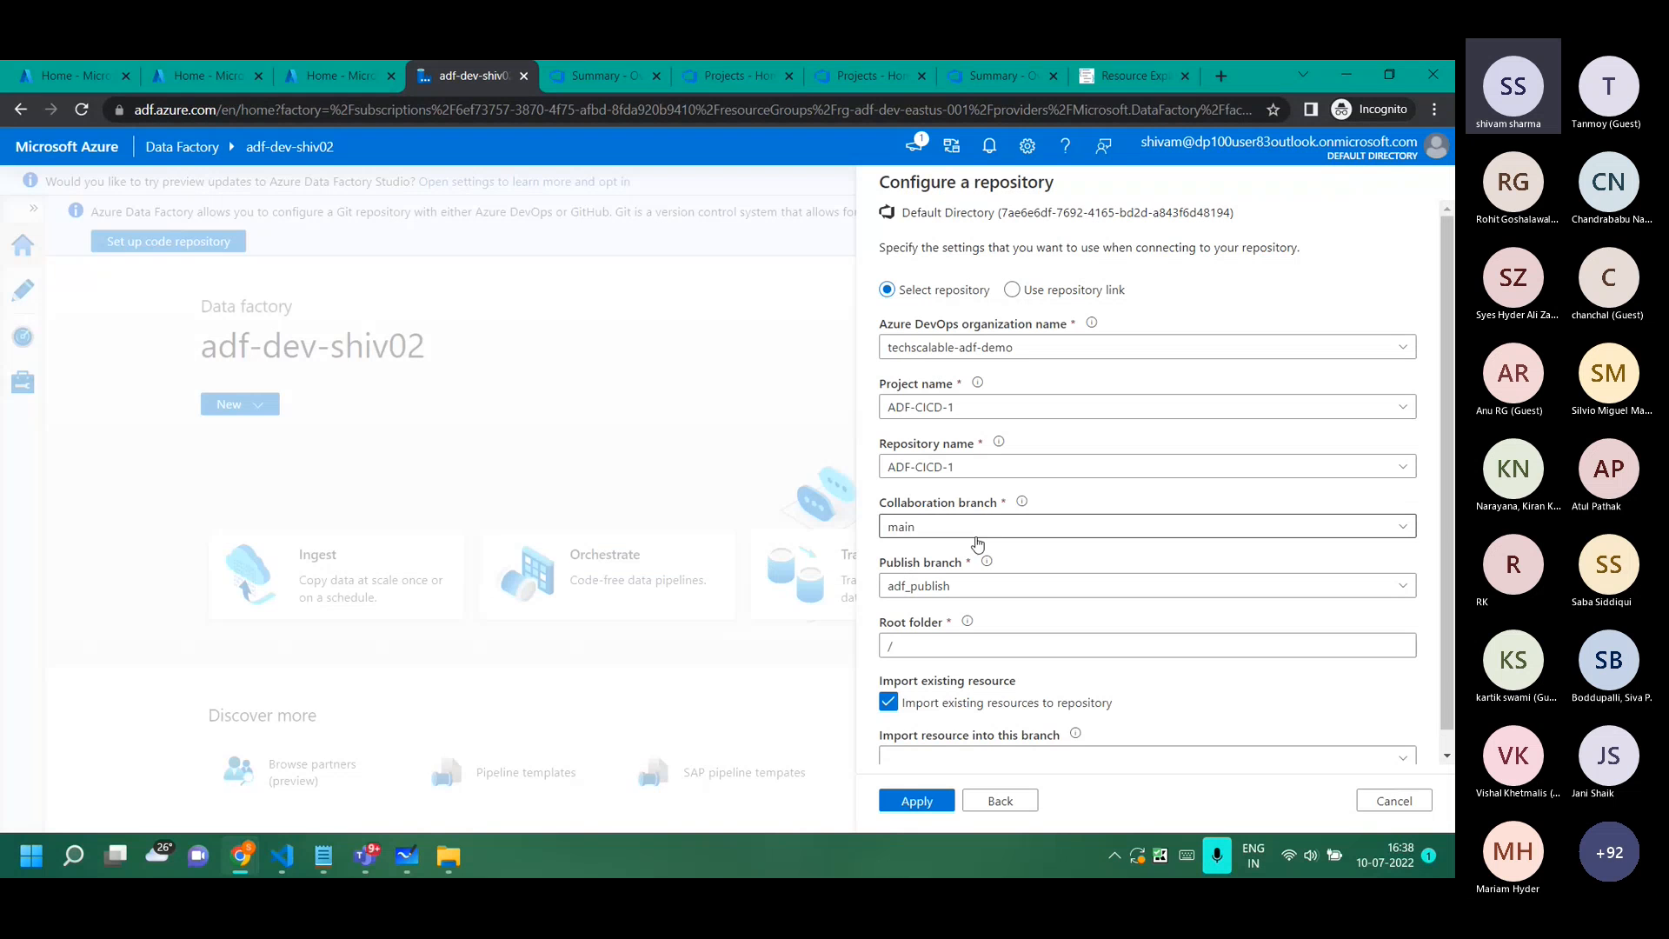
Choose main as the branch to import existing resources into, and apply the repository configuration with adf_publish as publish branch.
{"action": "scroll", "coordinate": [978, 545], "scroll_direction": "down", "scroll_amount": 1}
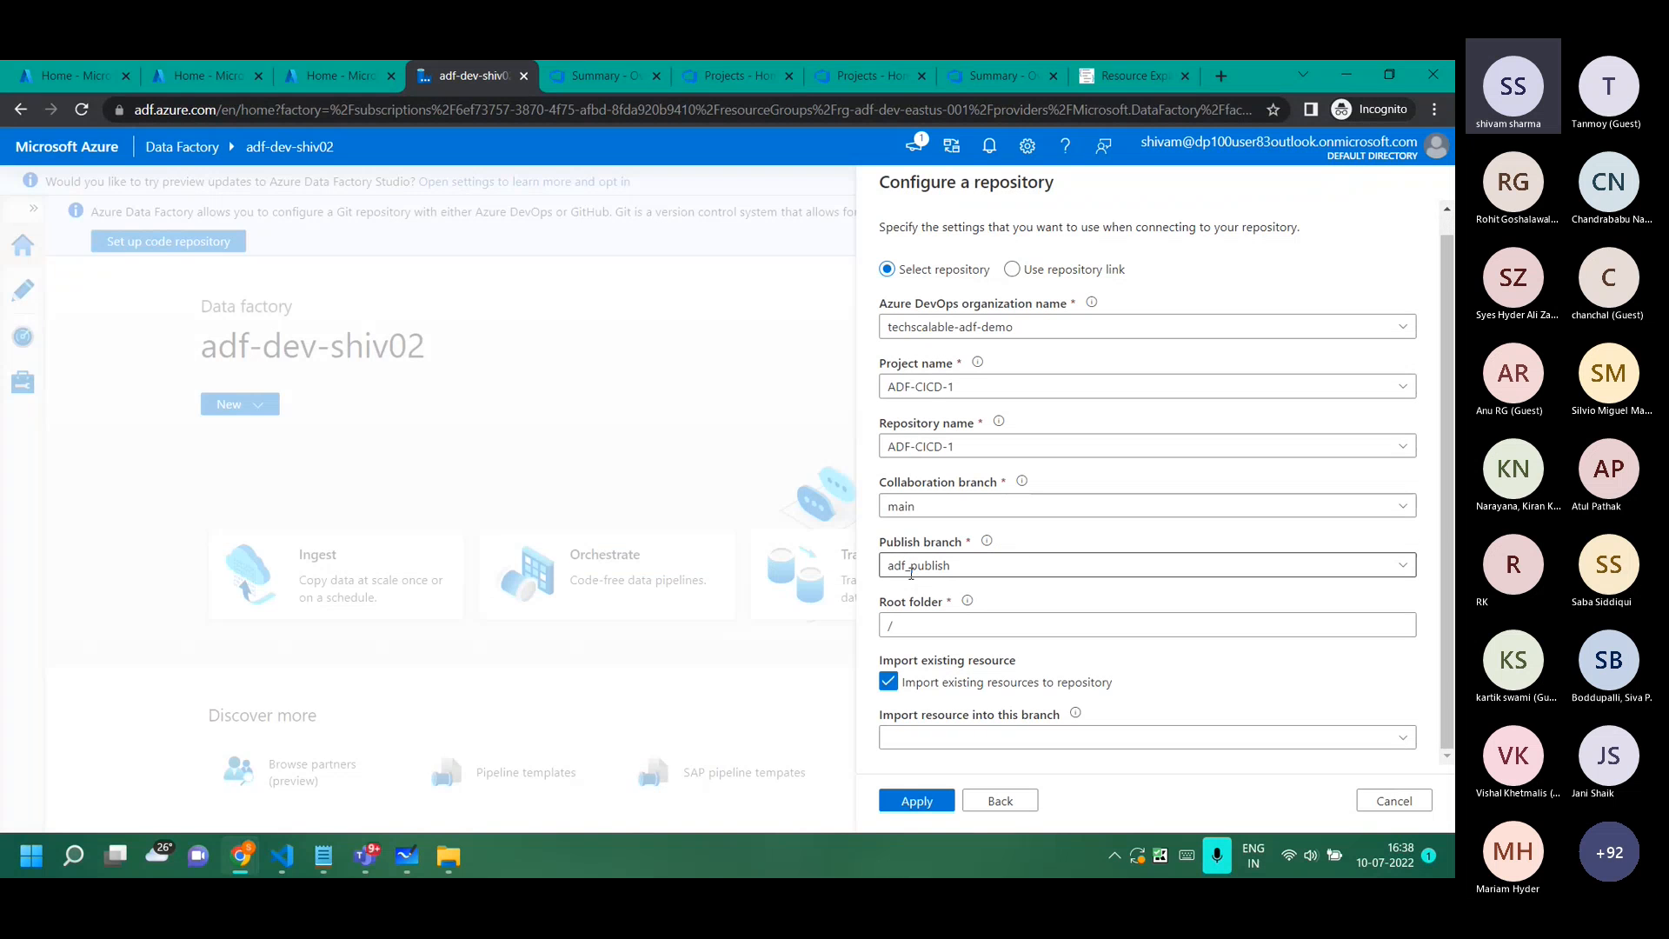
{"action": "key", "text": "ctrl+plus"}
{"action": "key", "text": "ctrl+plus"}
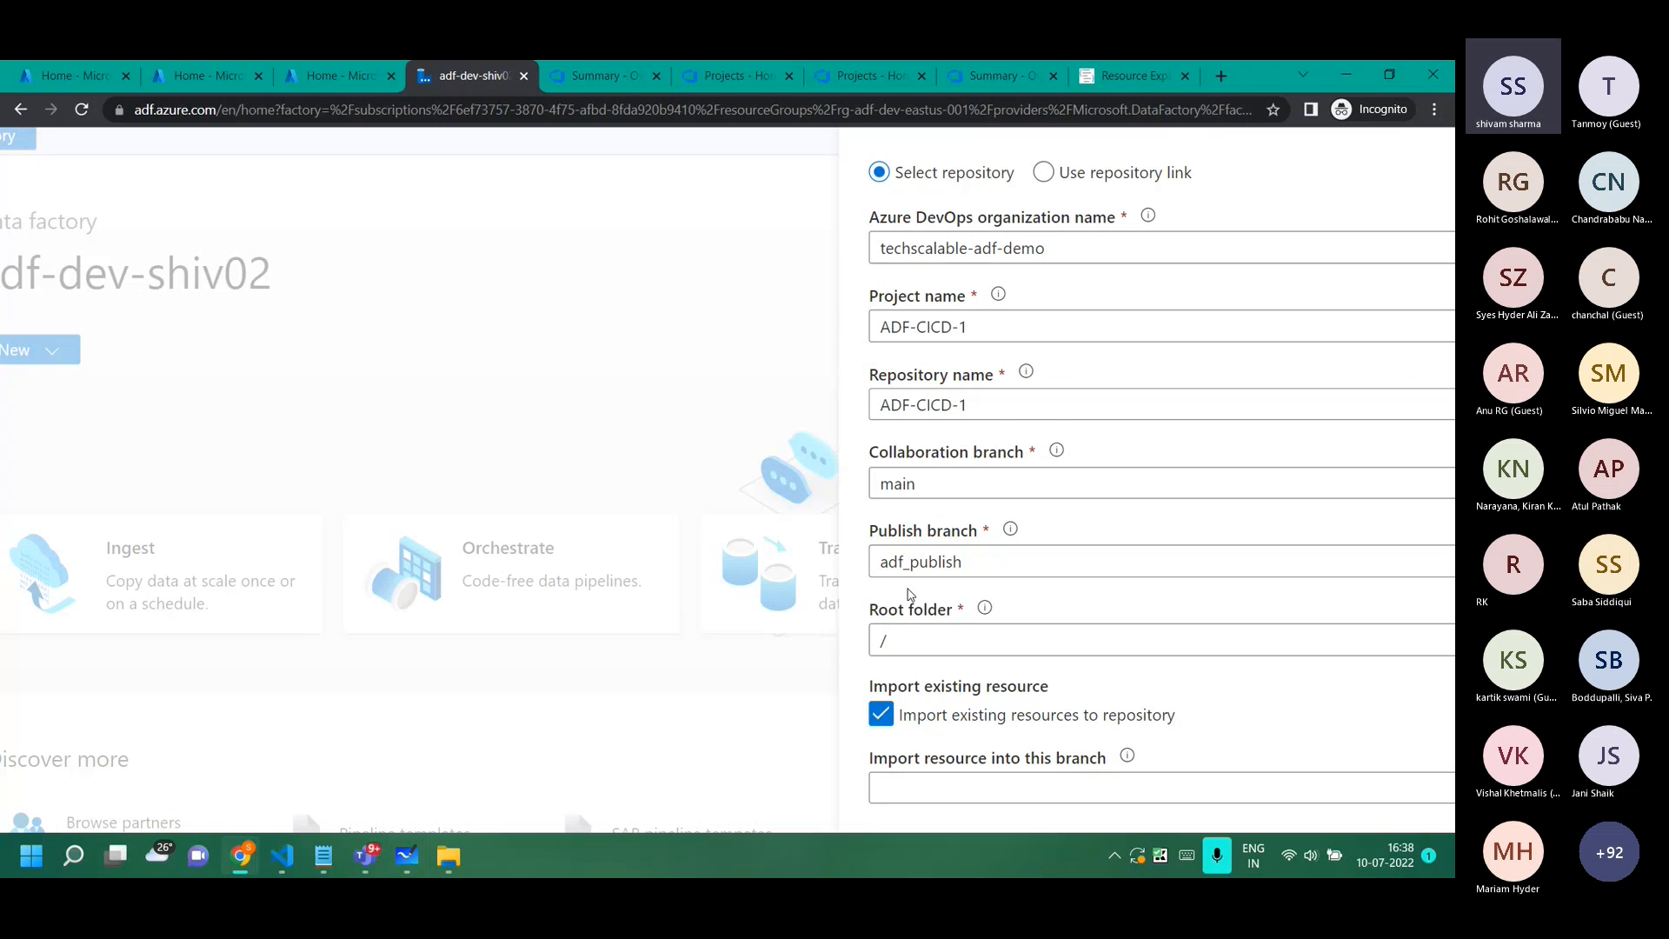
{"action": "key", "text": "ctrl+minus"}
{"action": "key", "text": "ctrl+minus"}
{"action": "left_click", "coordinate": [978, 624]}
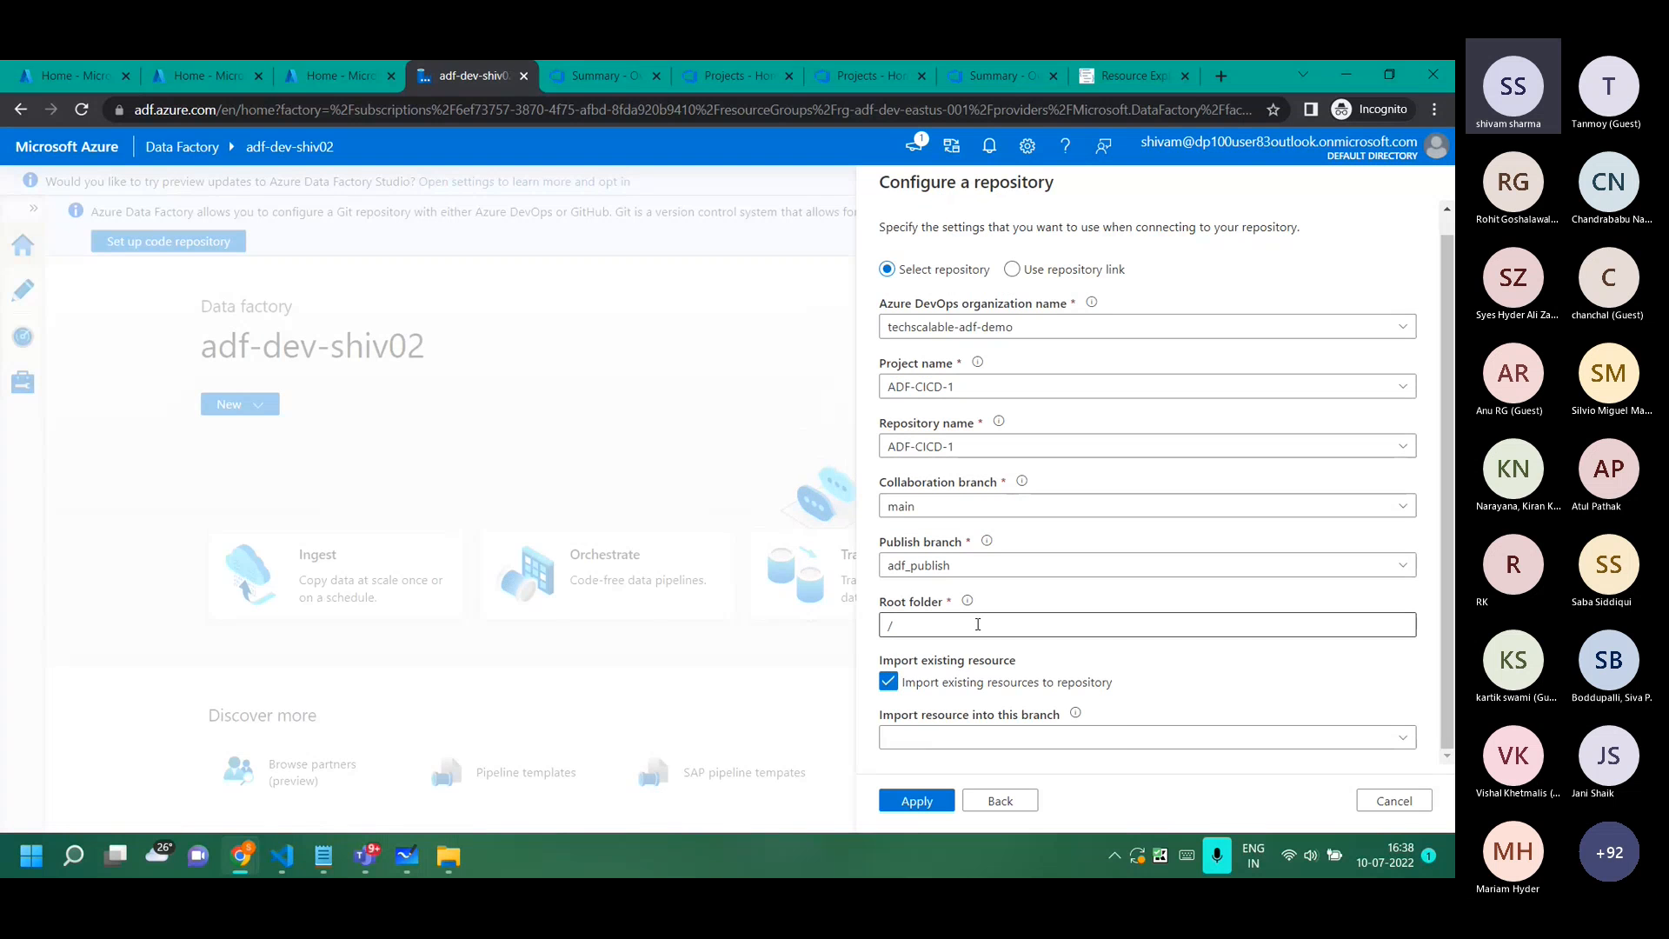
{"action": "left_click", "coordinate": [1124, 737]}
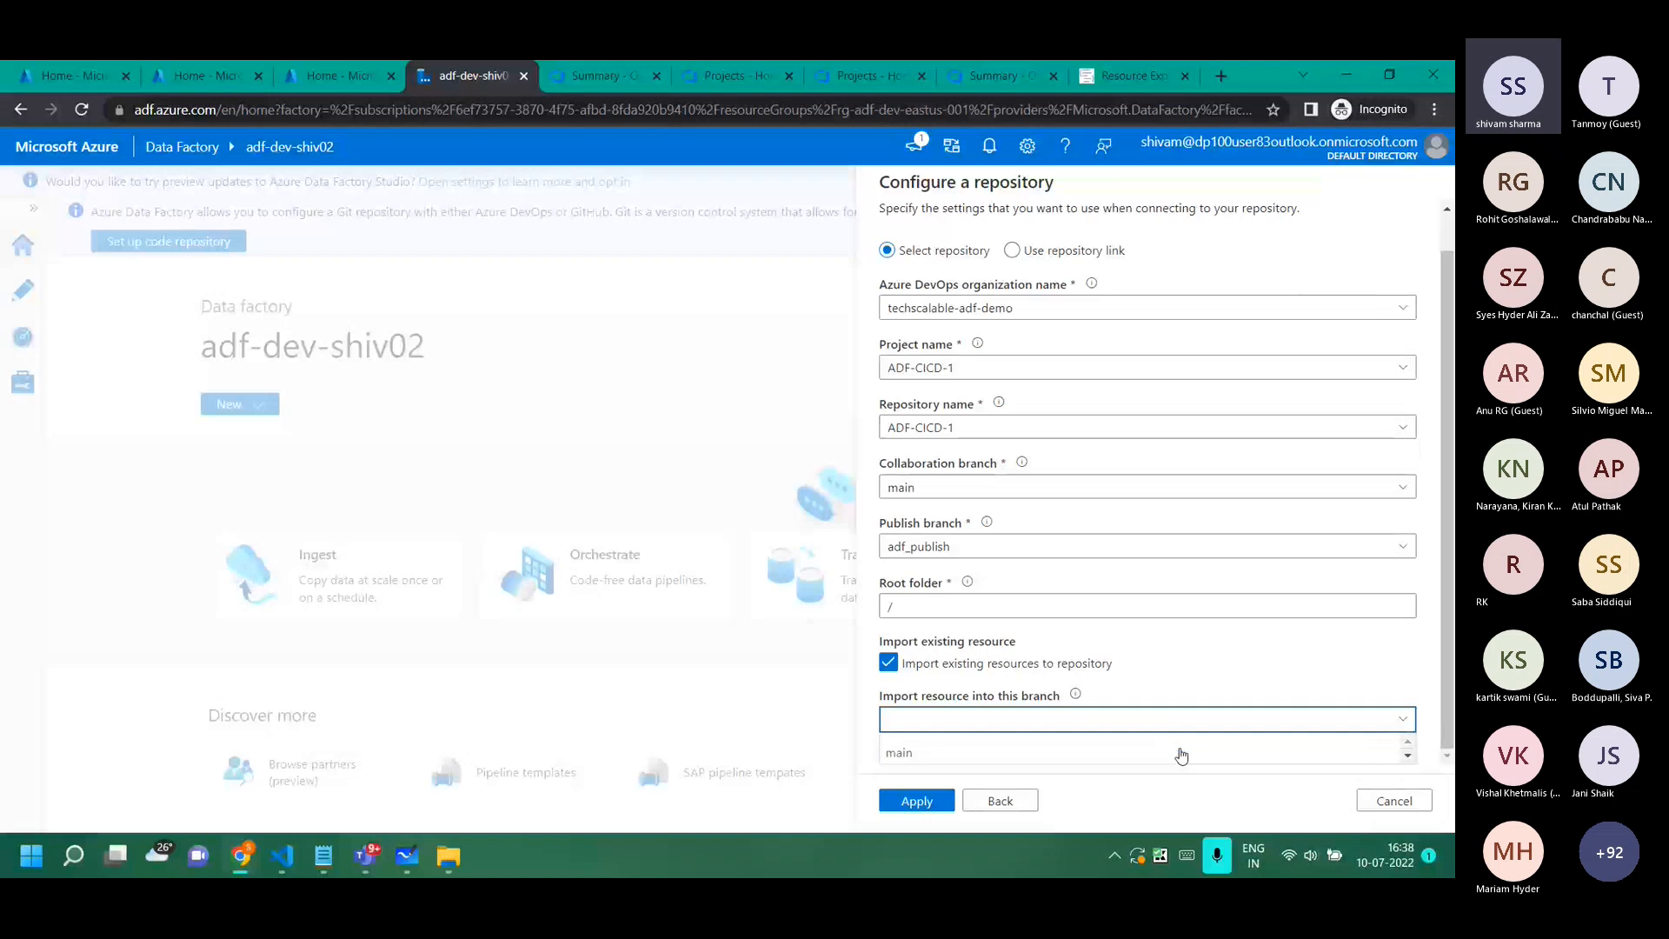
{"action": "left_click", "coordinate": [1218, 752]}
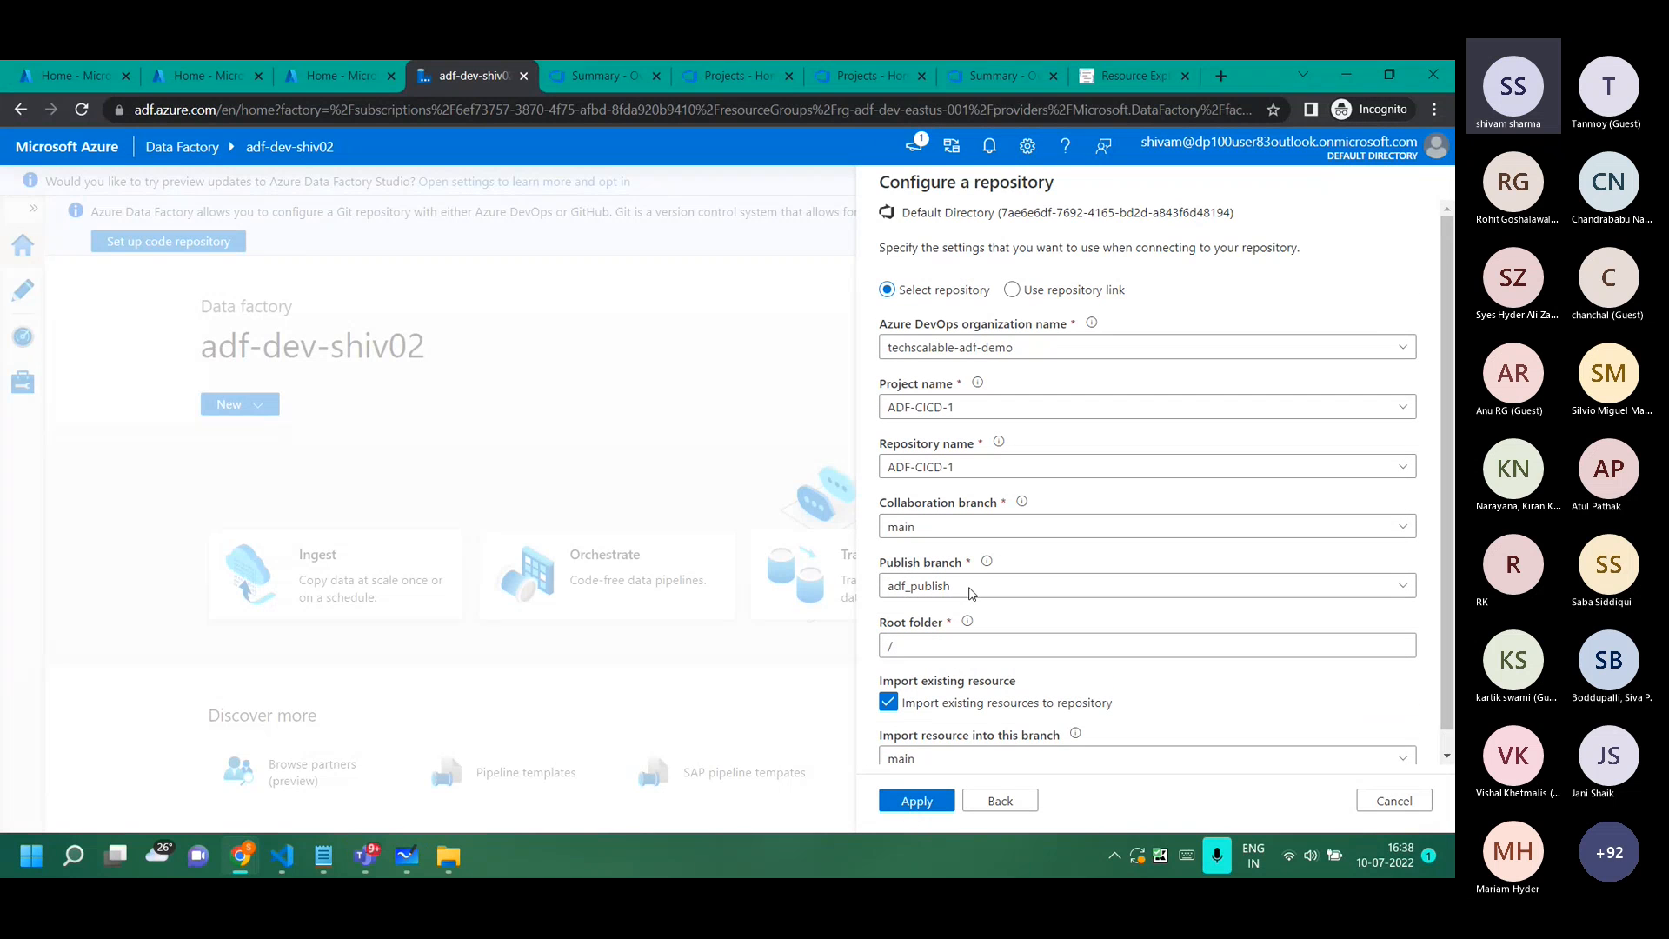
{"action": "left_click", "coordinate": [911, 799]}
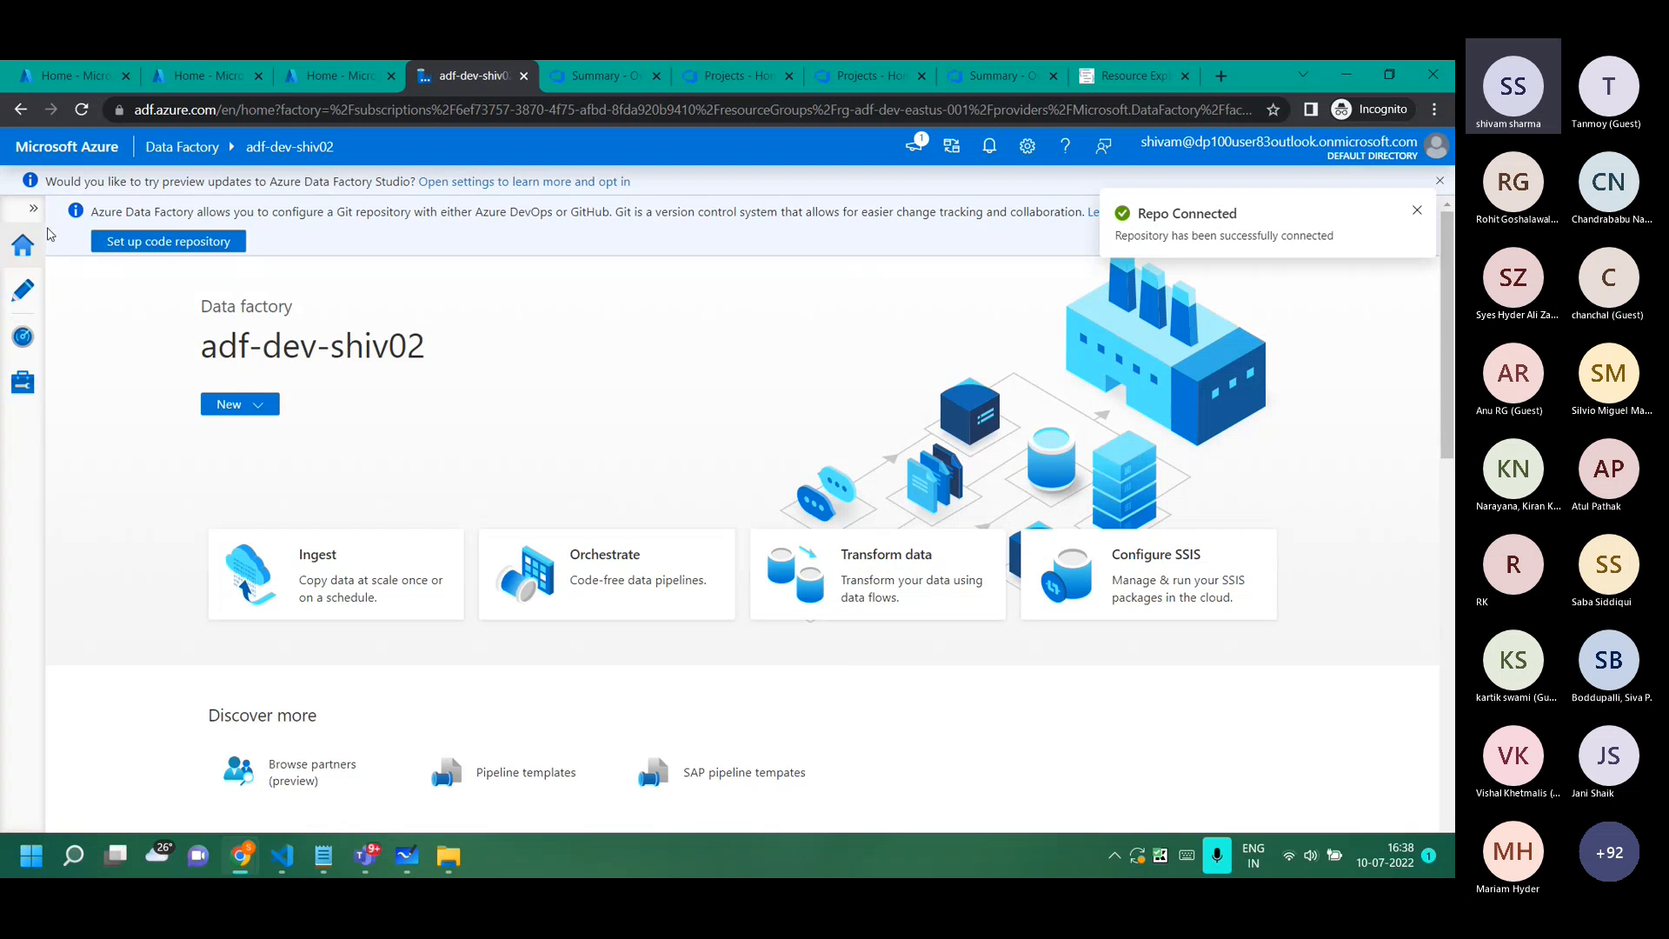
Open the authoring workspace of the adf-dev-shiv02 data factory.
{"action": "left_click", "coordinate": [23, 289]}
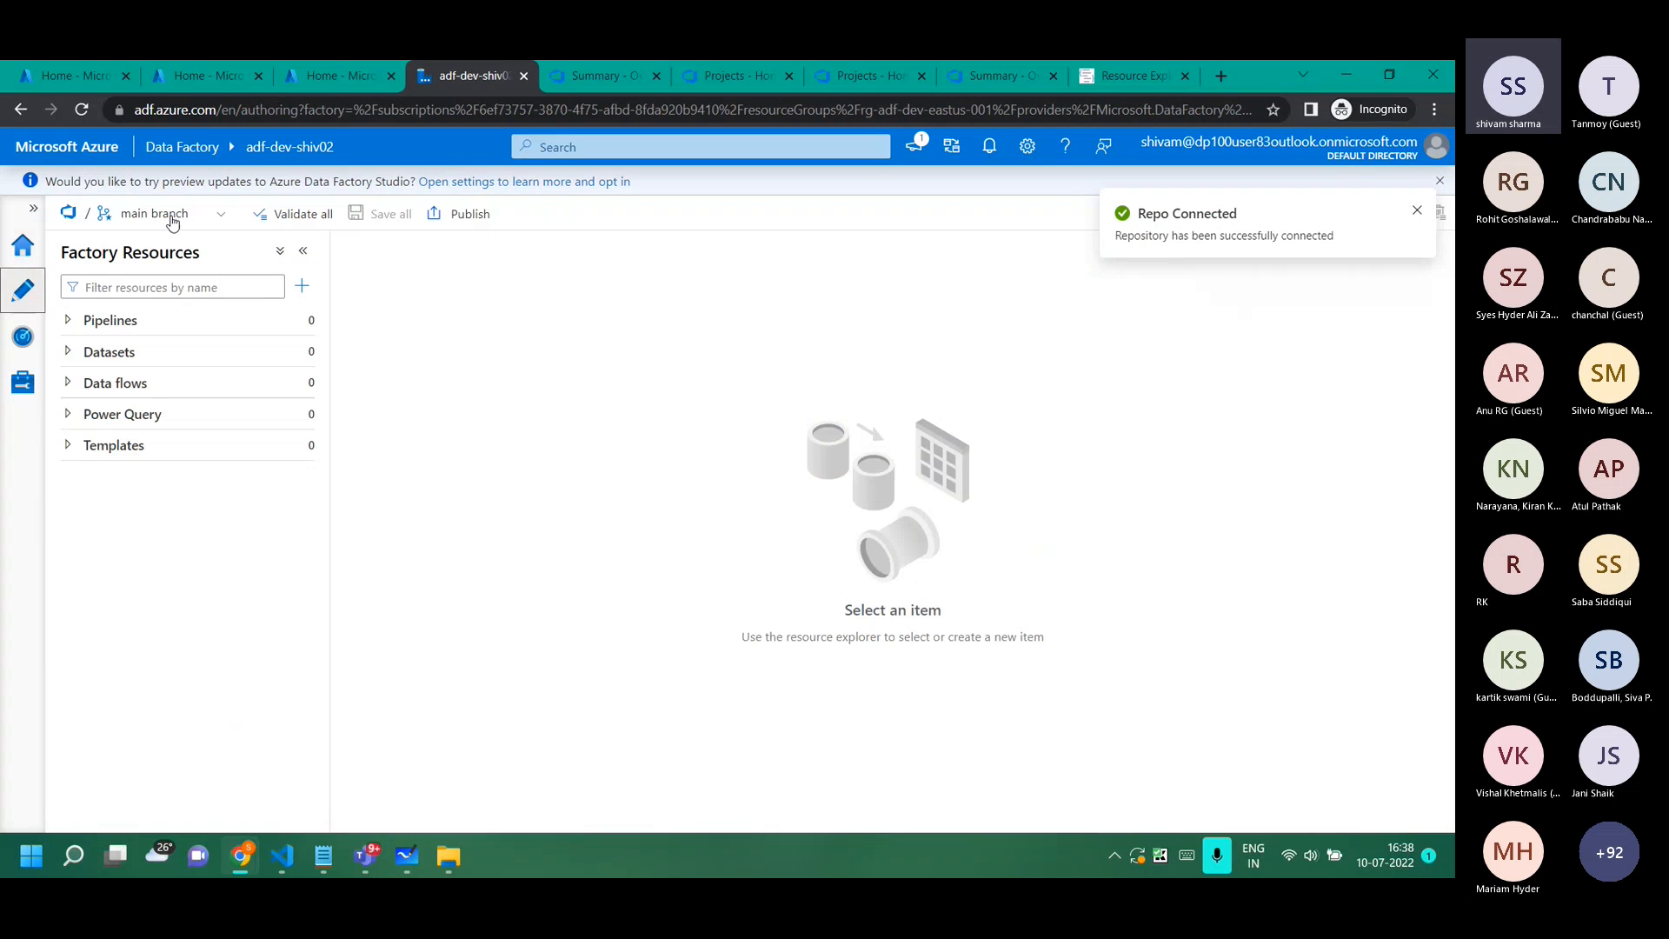
{"action": "left_click", "coordinate": [1435, 109]}
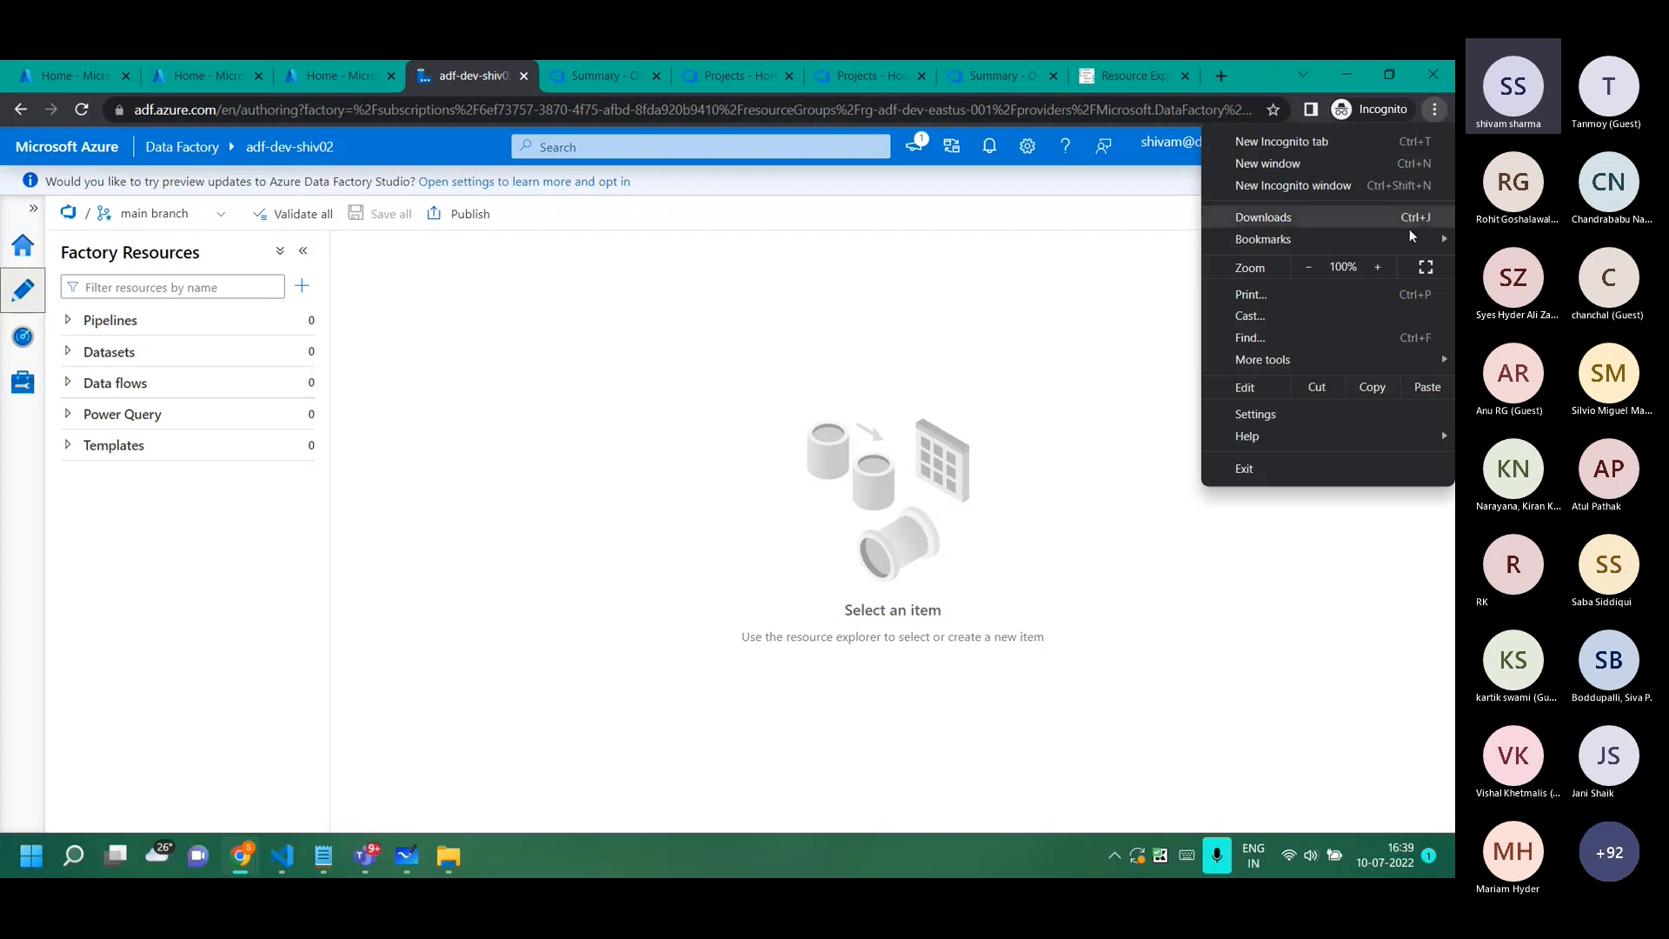
{"action": "left_click", "coordinate": [1378, 267]}
{"action": "left_click", "coordinate": [1378, 267]}
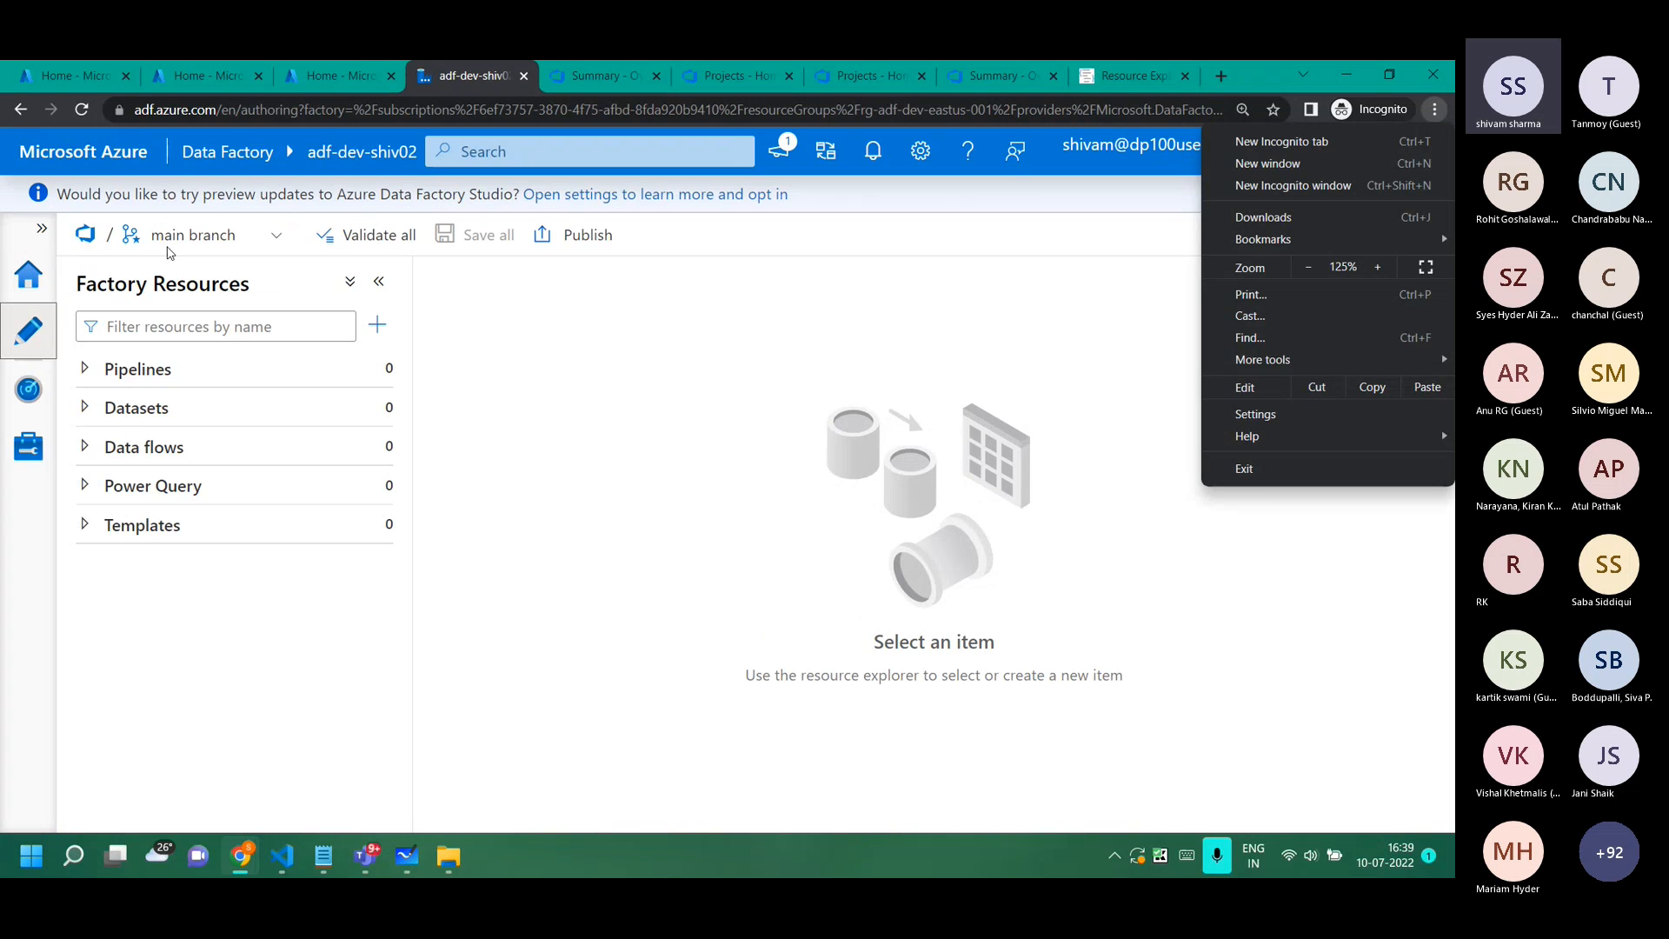
{"action": "left_click", "coordinate": [169, 252]}
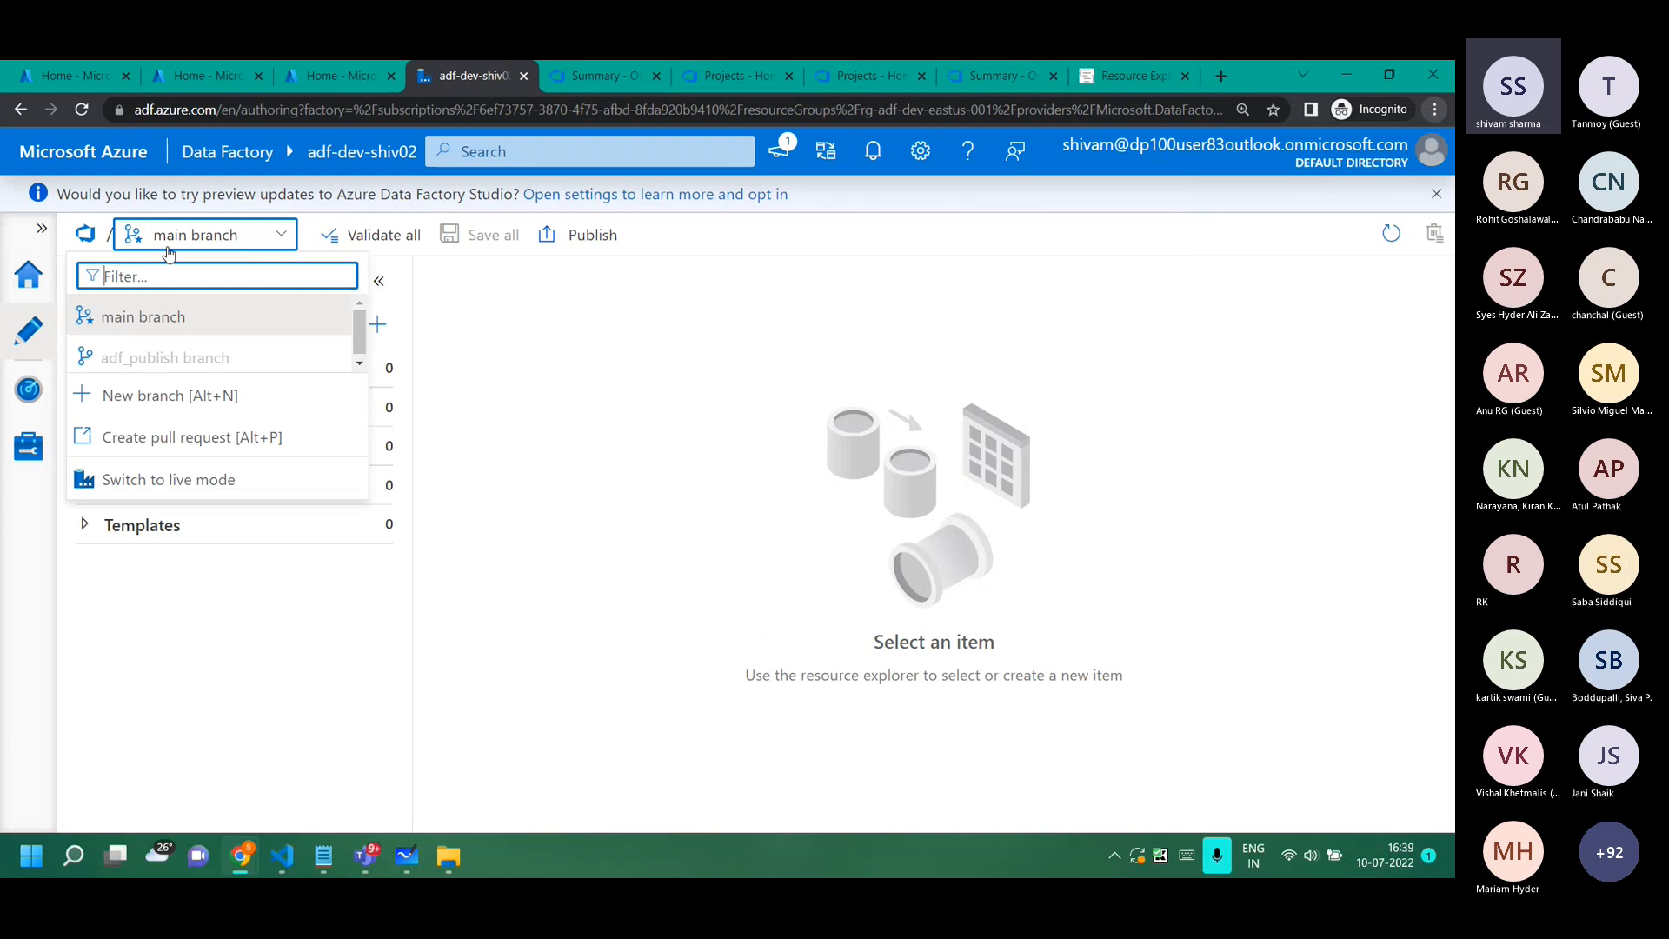
{"action": "left_click", "coordinate": [173, 397]}
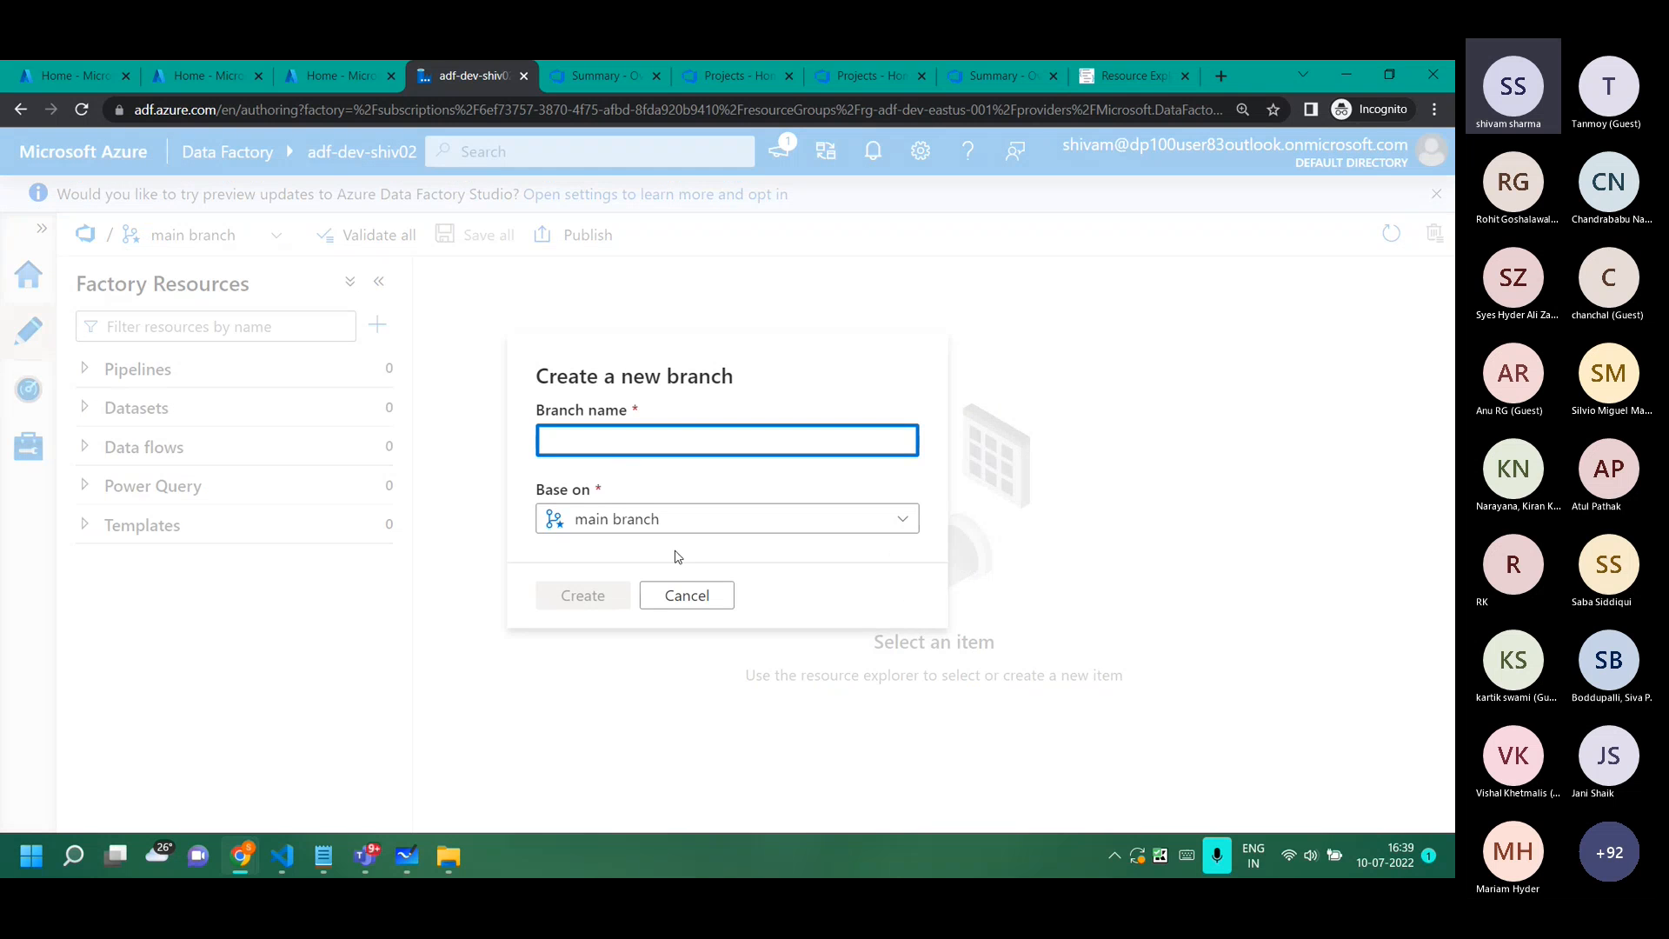
{"action": "left_click", "coordinate": [616, 351]}
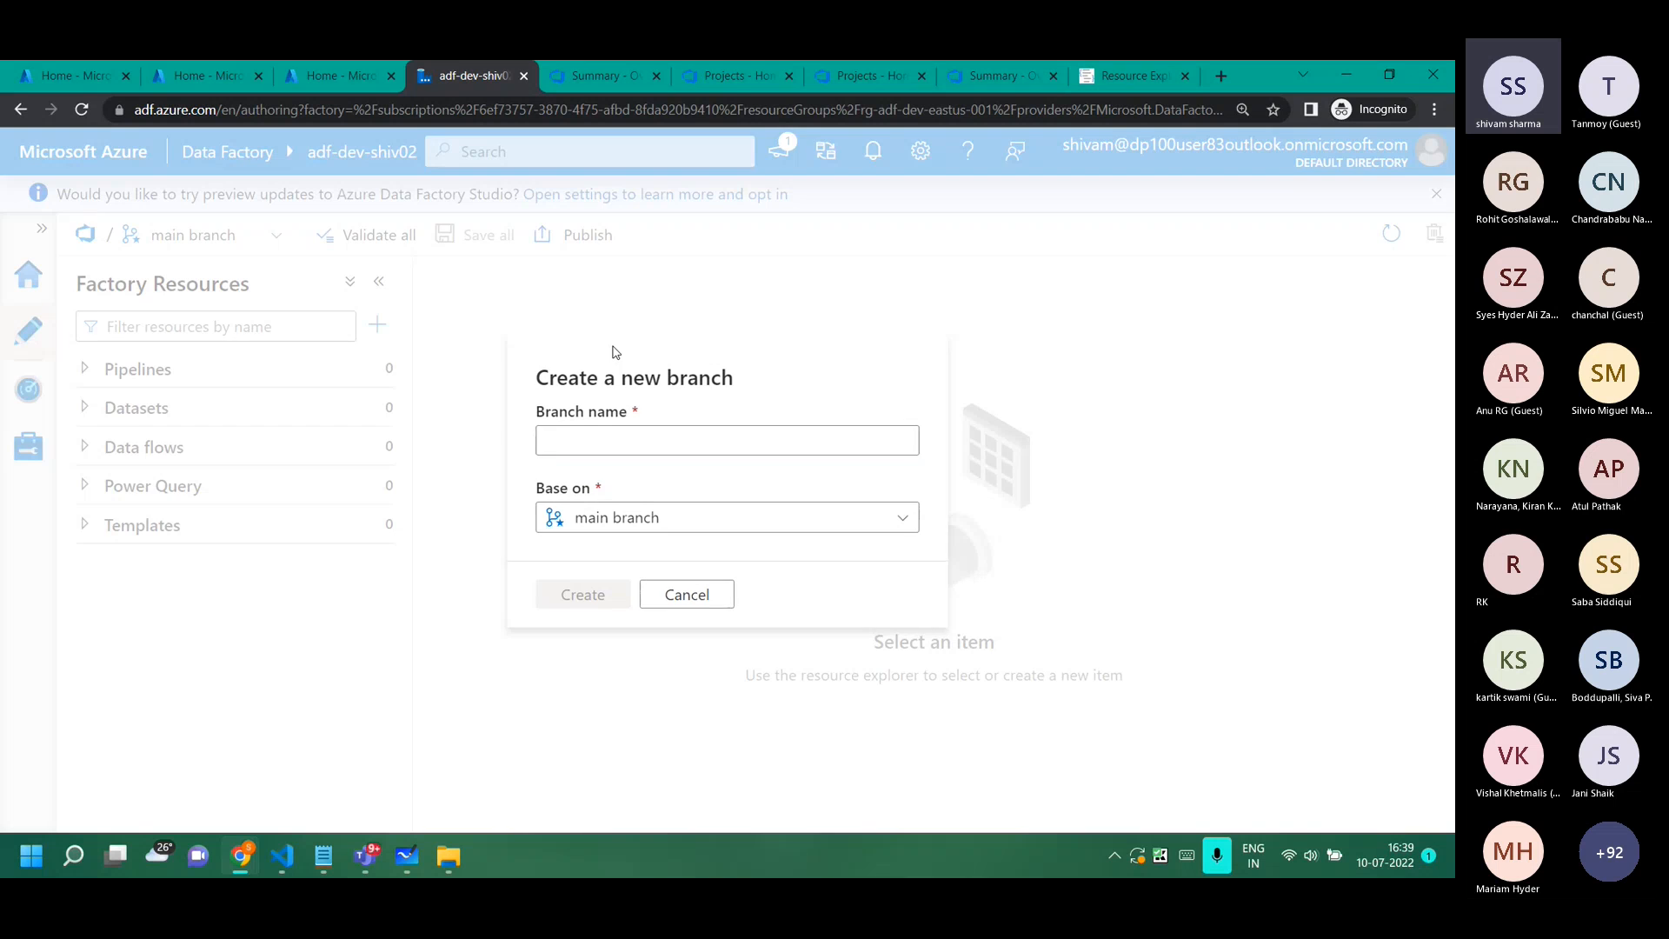
{"action": "key", "text": "ctrl+0"}
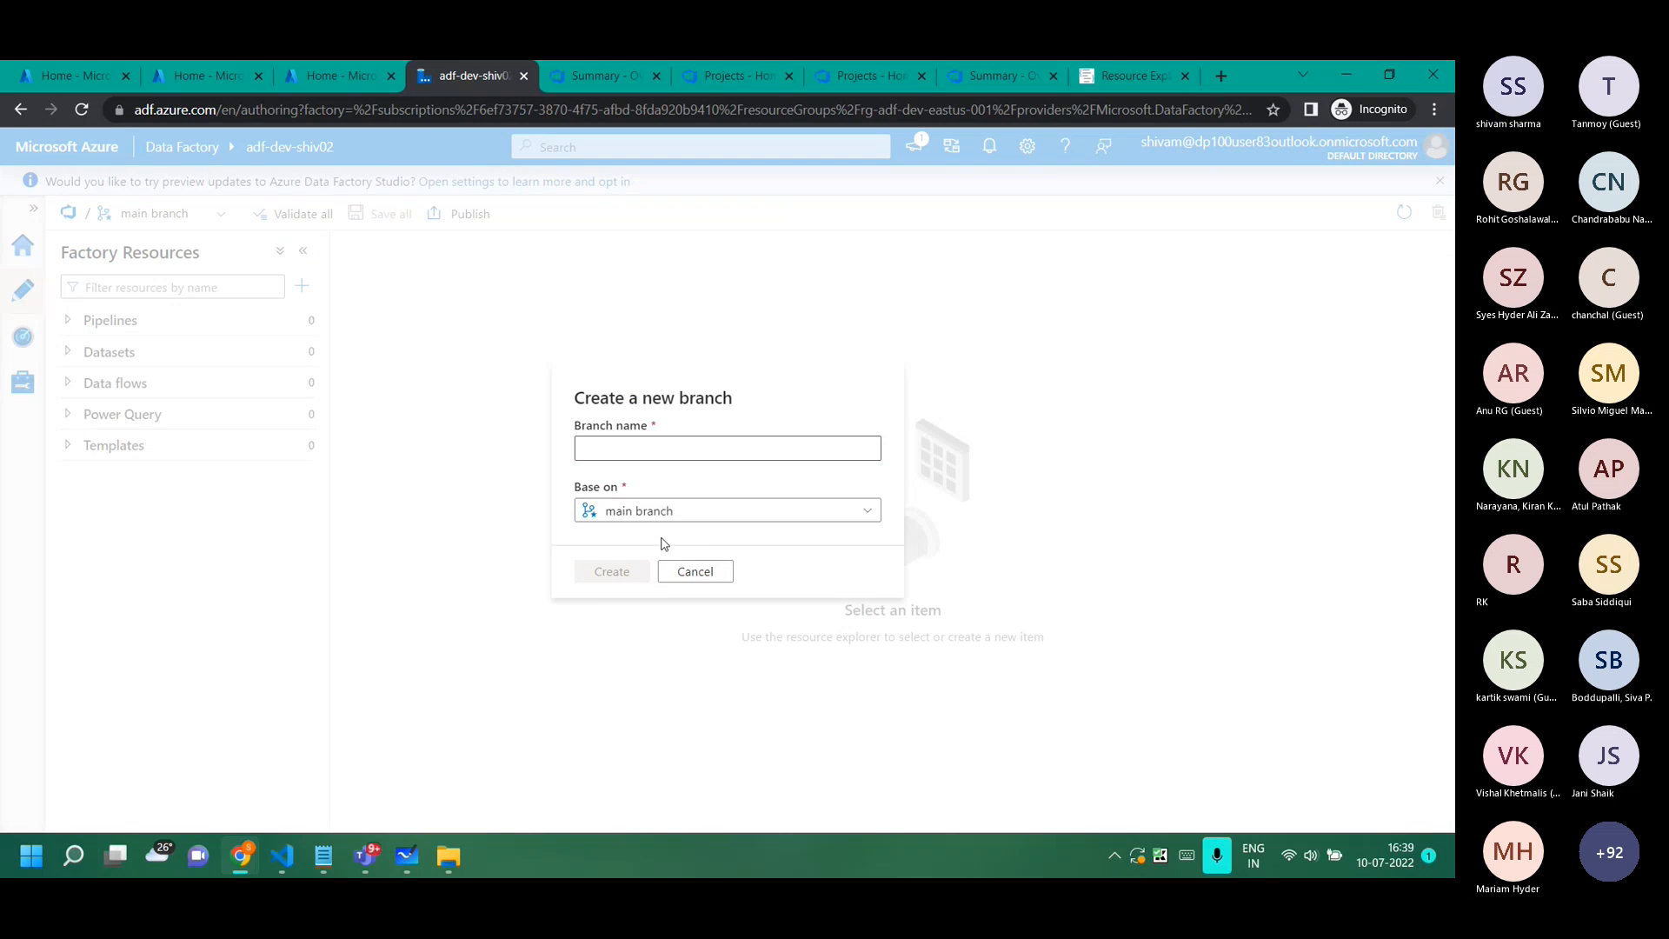
{"action": "key", "text": "Escape"}
Create a new branch named Feature based on the main branch, and expand the Pipelines group in the factory resources.
{"action": "left_click", "coordinate": [212, 214]}
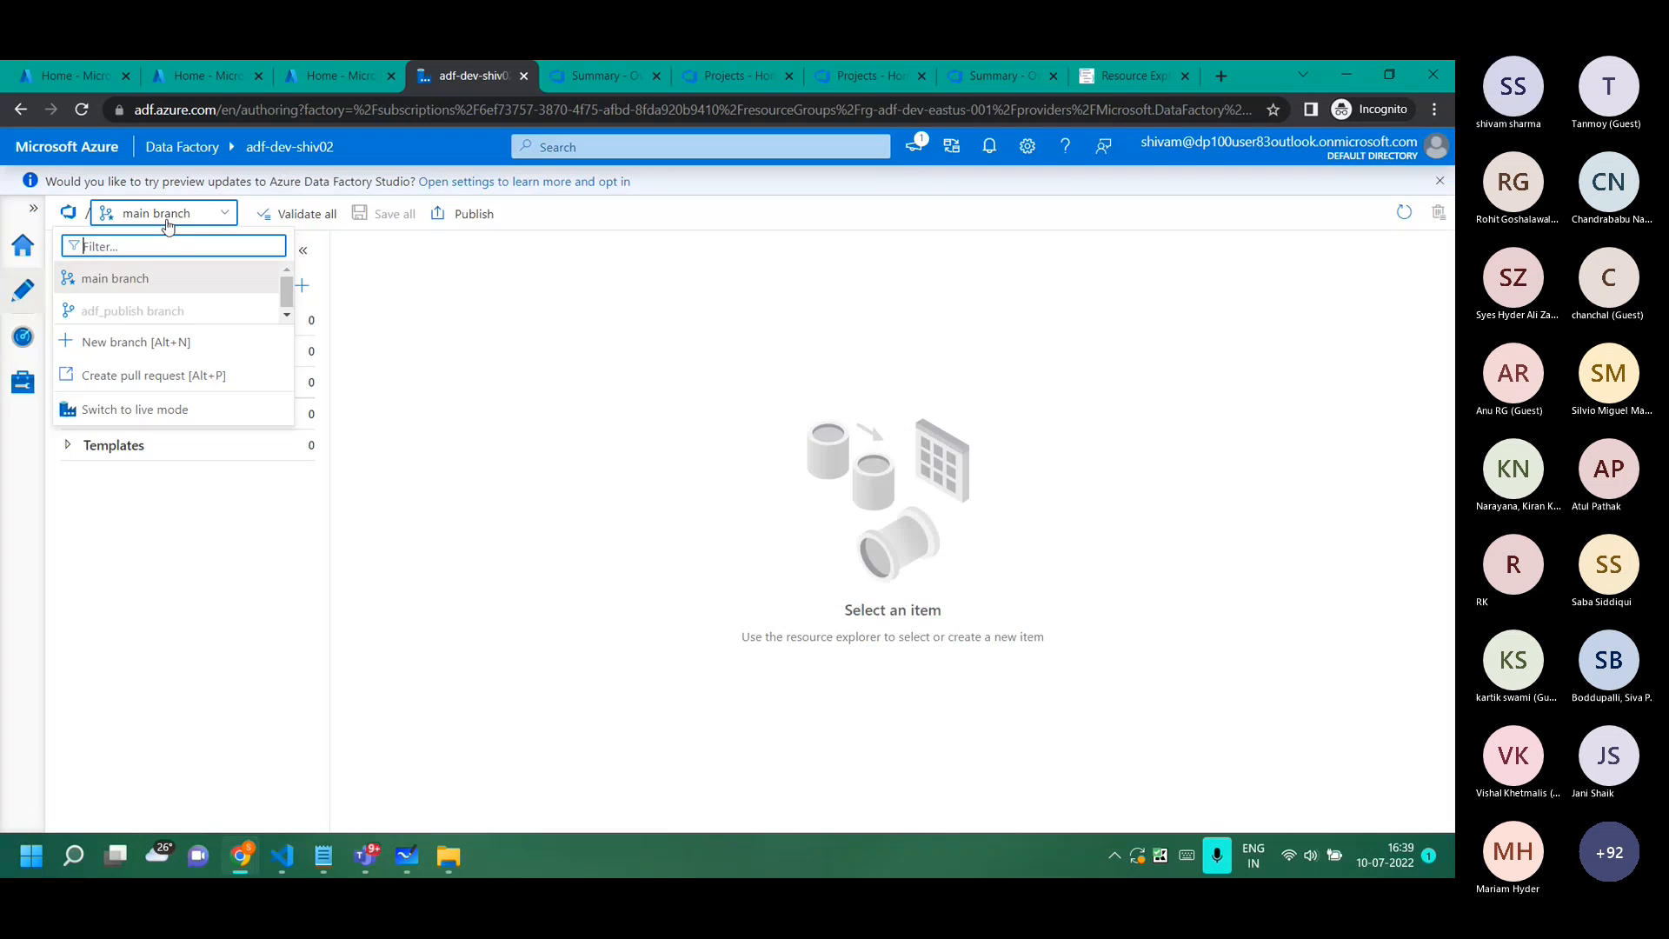
{"action": "left_click", "coordinate": [151, 344]}
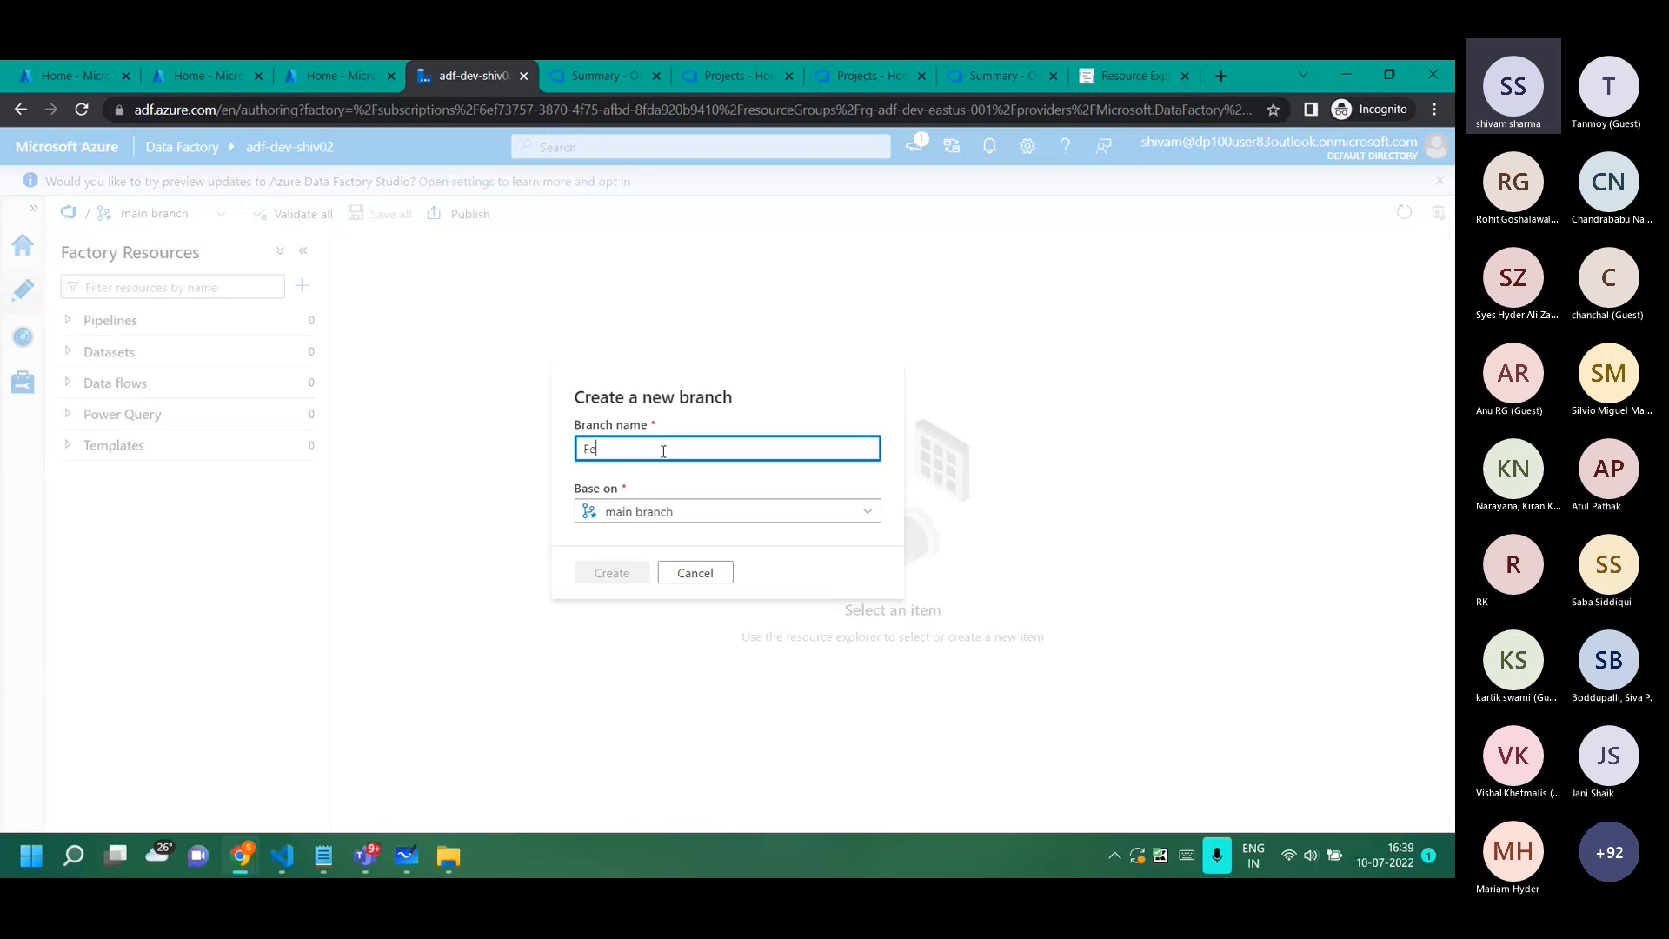
{"action": "left_click", "coordinate": [615, 576]}
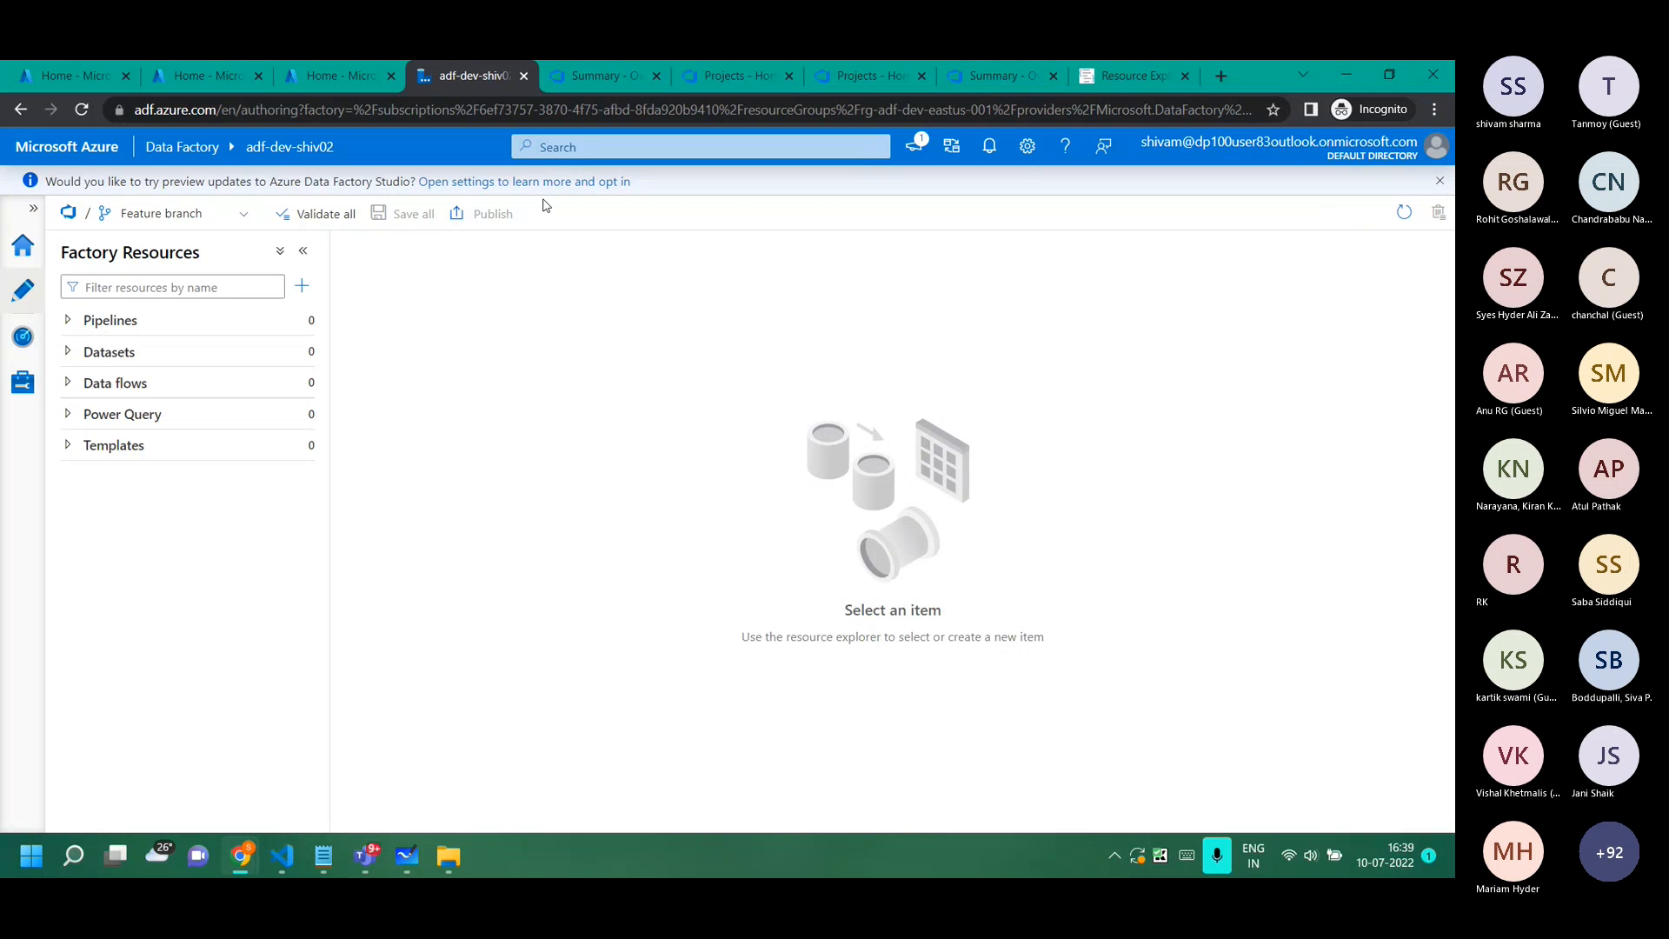
{"action": "left_click", "coordinate": [66, 320]}
Examine the files and branch list of the ADF-CICD-1 repository in Azure DevOps, and return to the data factory.
{"action": "left_click", "coordinate": [600, 77]}
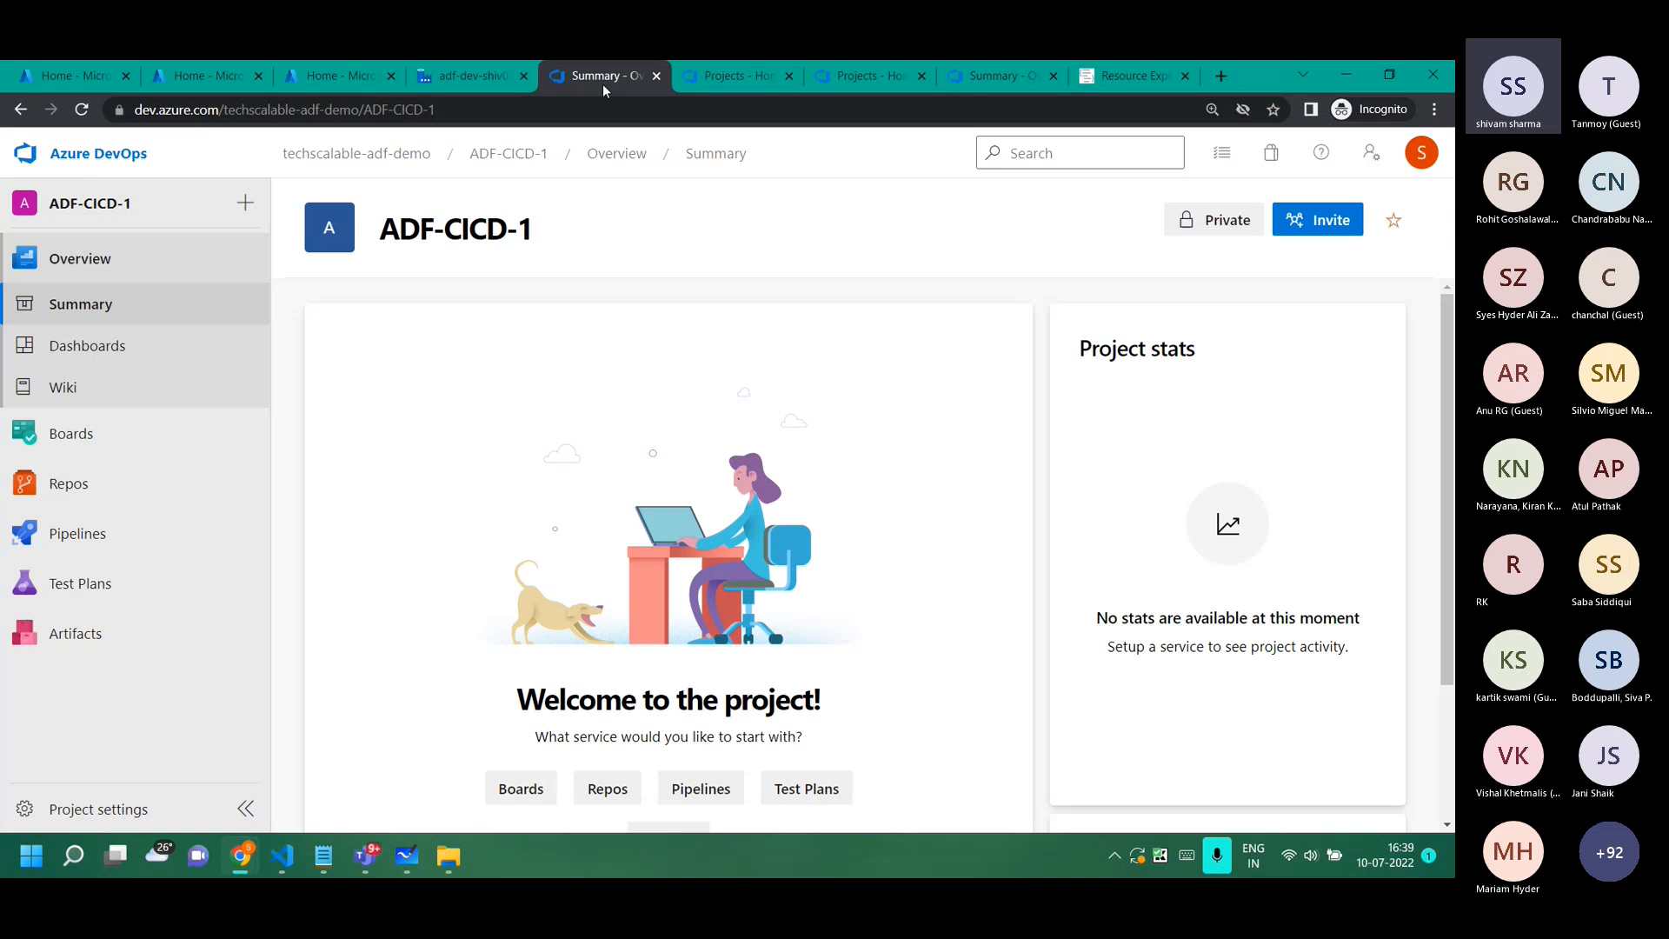
{"action": "left_click", "coordinate": [70, 485]}
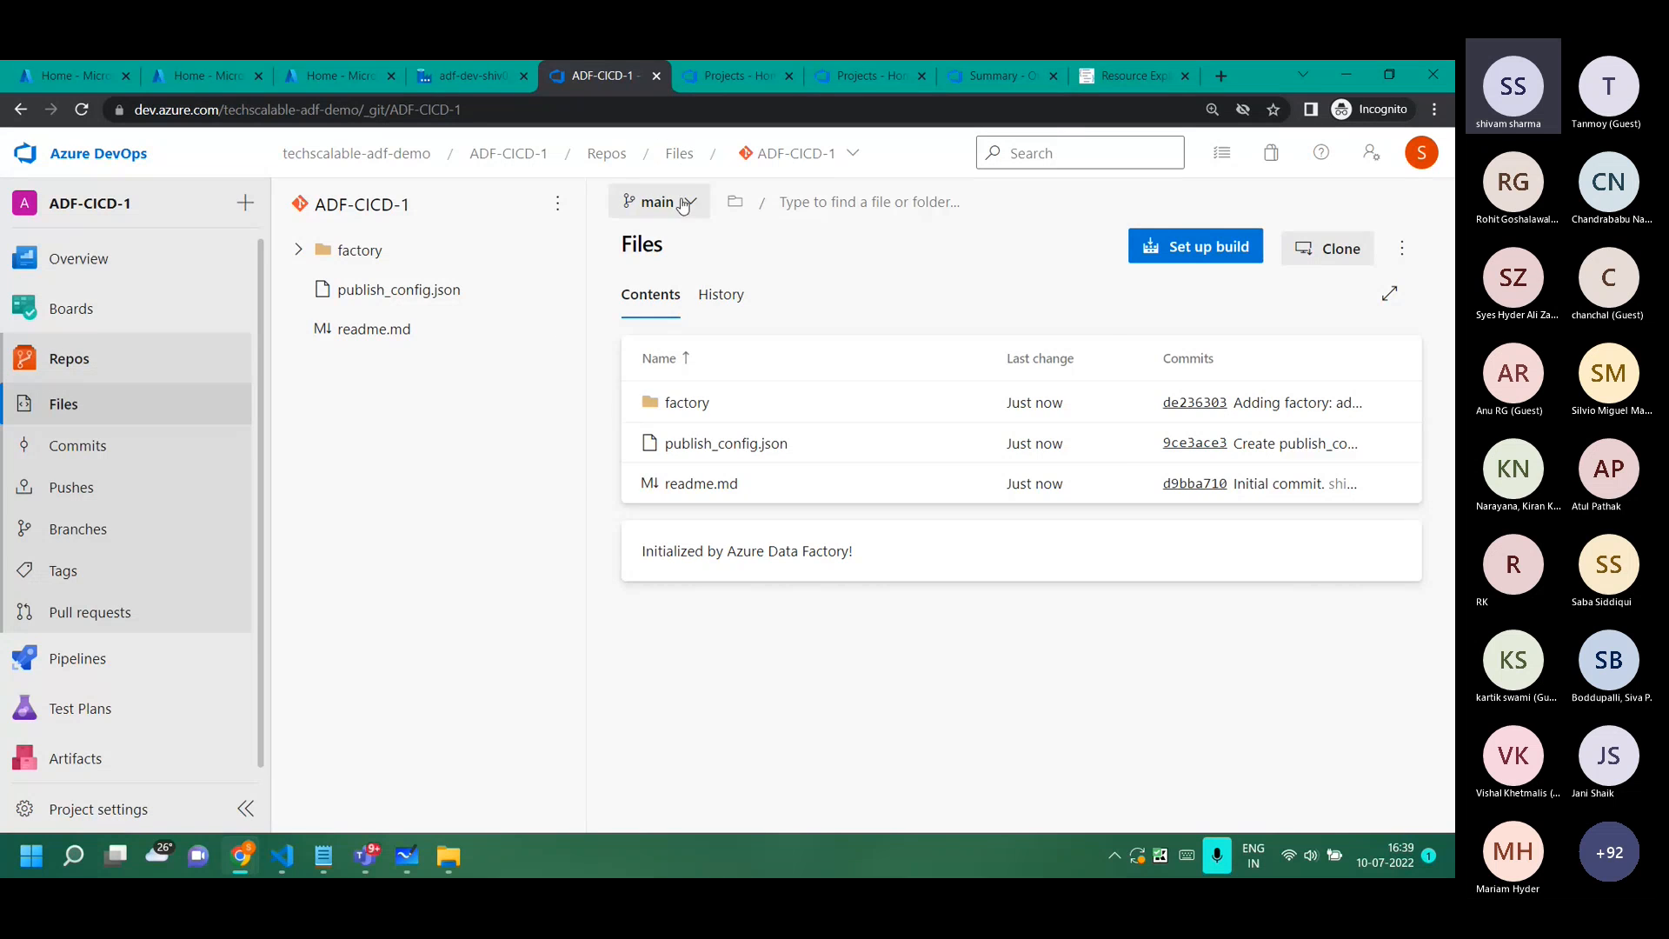
{"action": "left_click", "coordinate": [684, 202]}
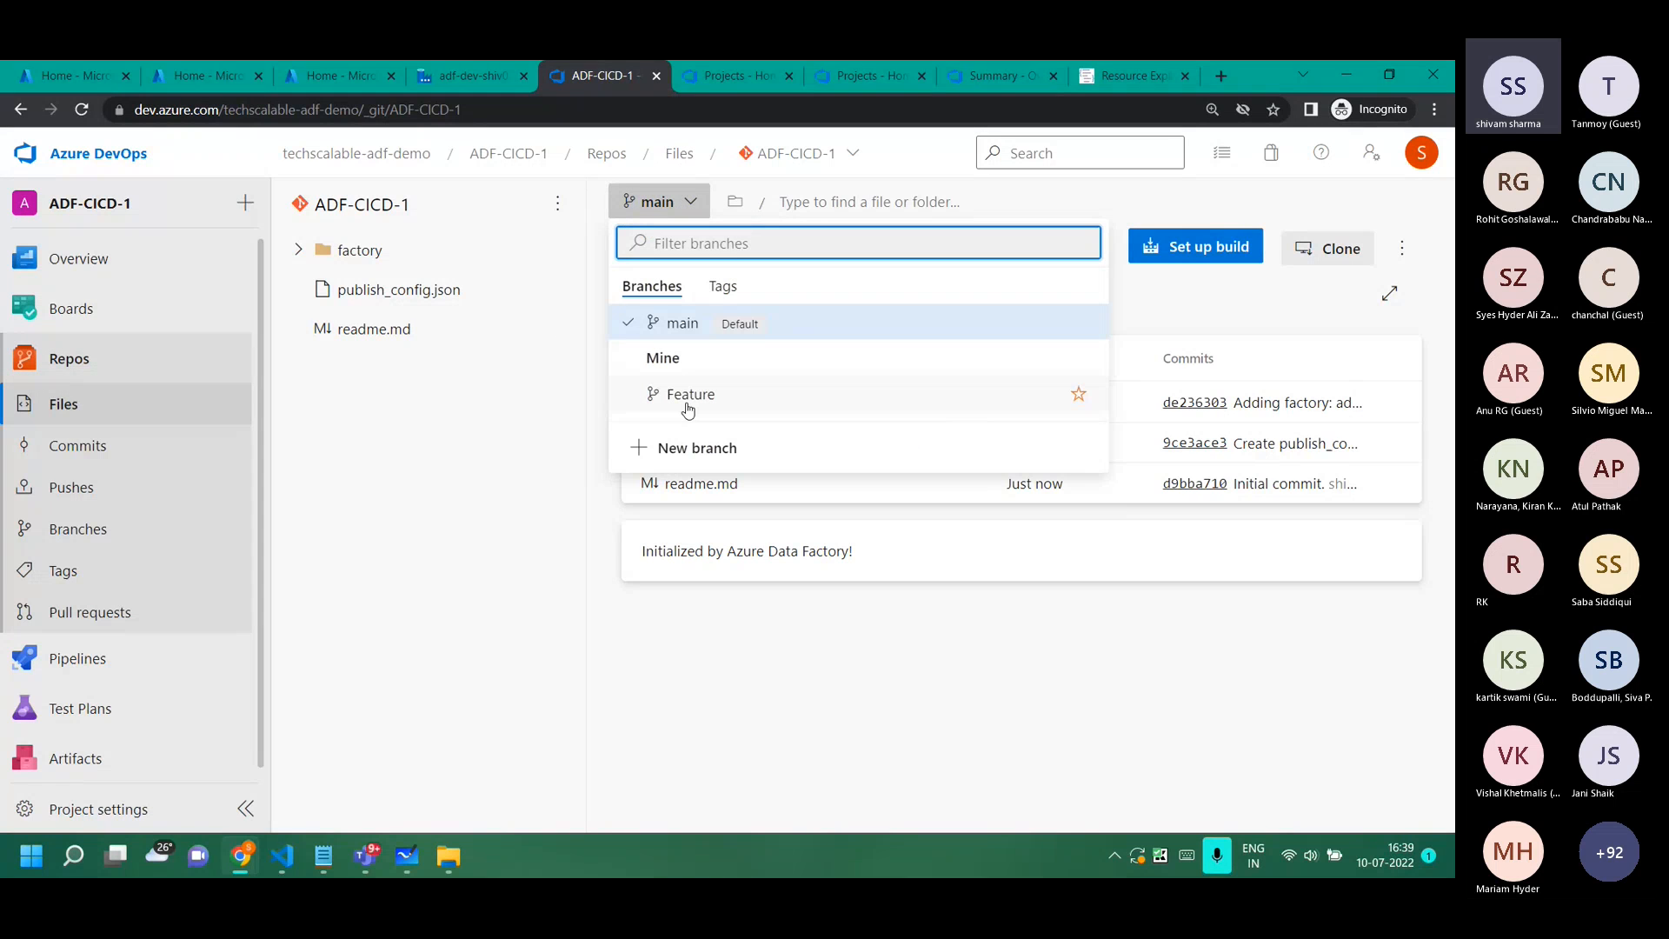
{"action": "left_click", "coordinate": [759, 573]}
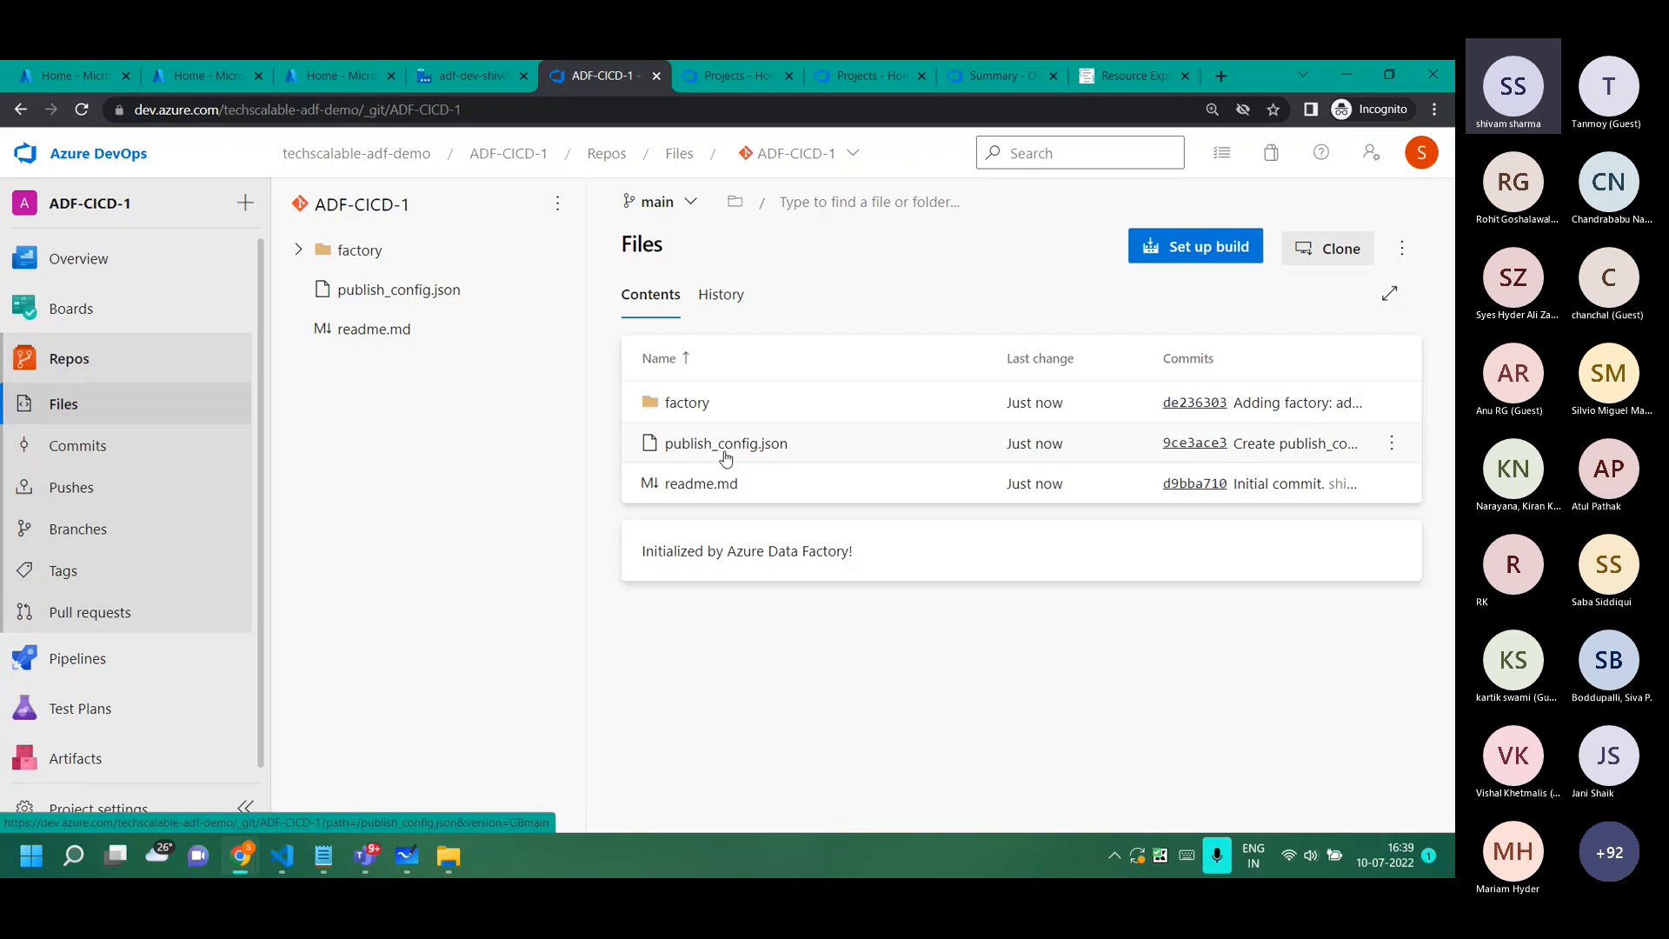
{"action": "left_click", "coordinate": [670, 200]}
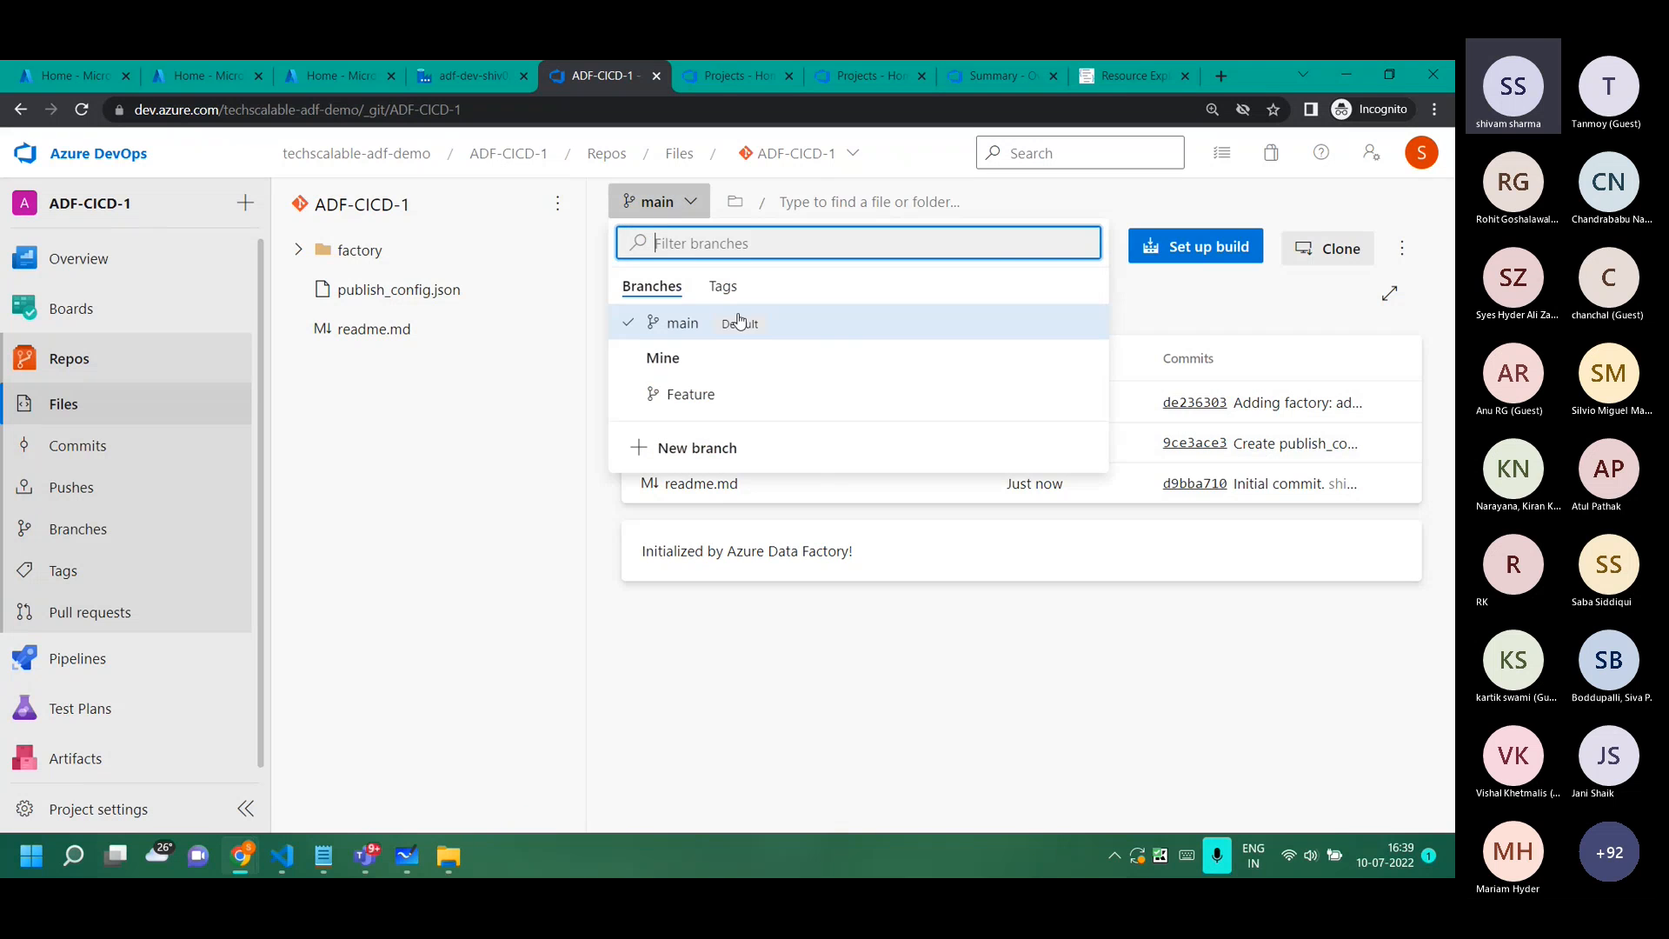
{"action": "left_click", "coordinate": [546, 420]}
{"action": "left_click", "coordinate": [447, 76]}
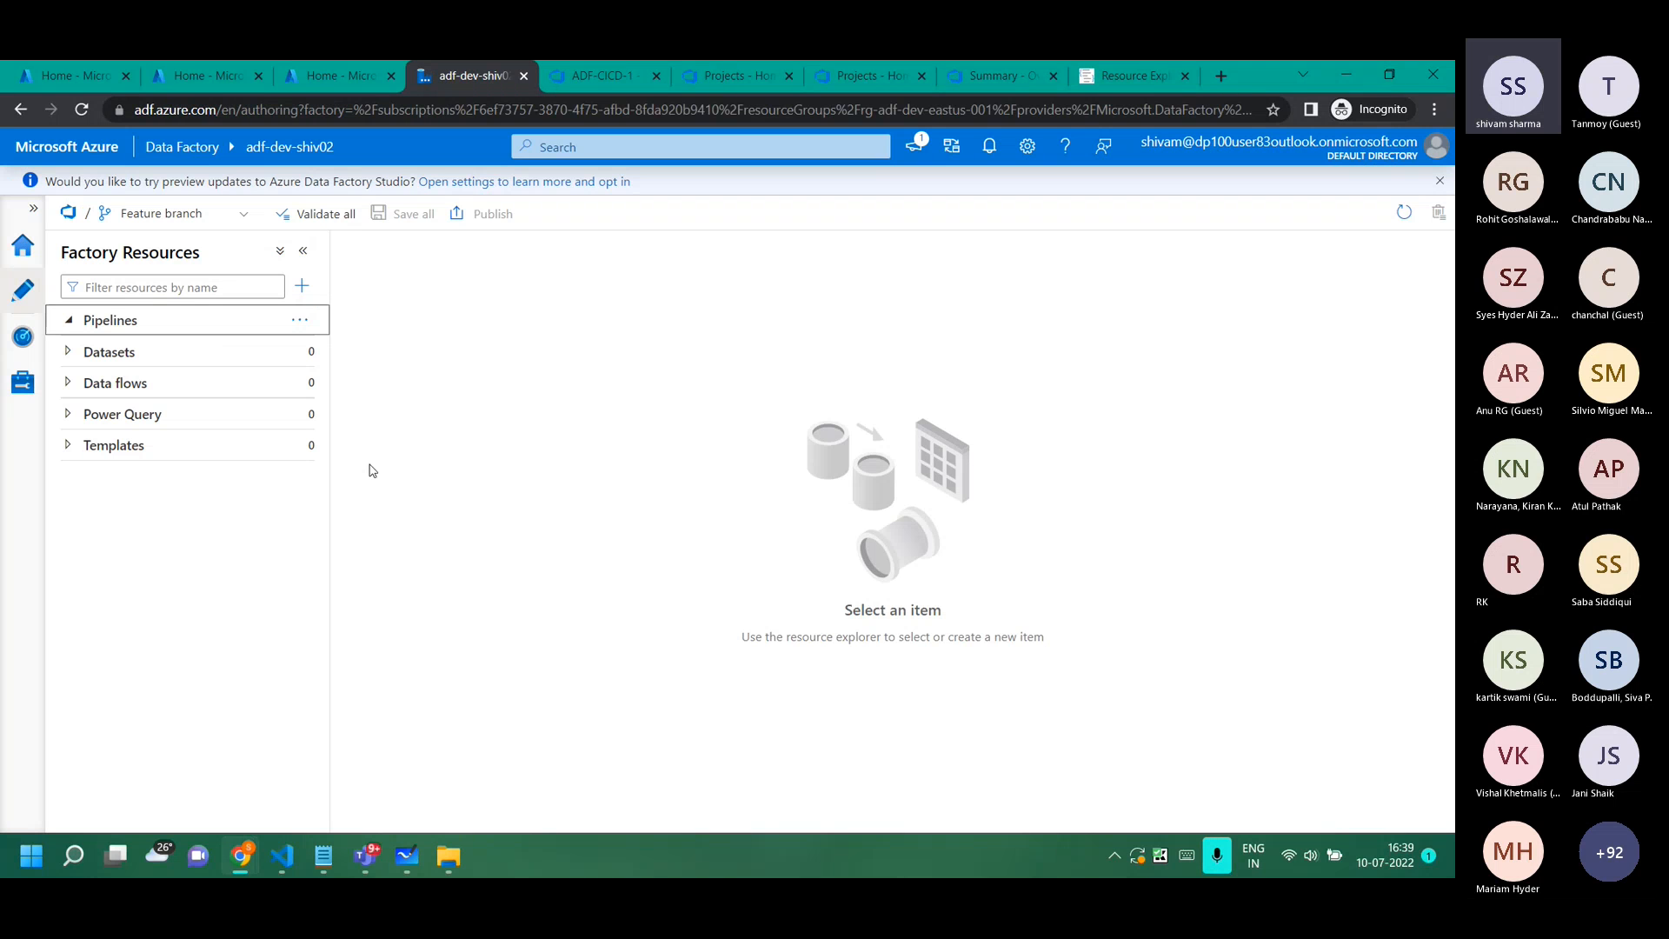
Create a new pipeline in the Feature branch and close its properties pane.
{"action": "left_click", "coordinate": [298, 321]}
{"action": "left_click", "coordinate": [334, 348]}
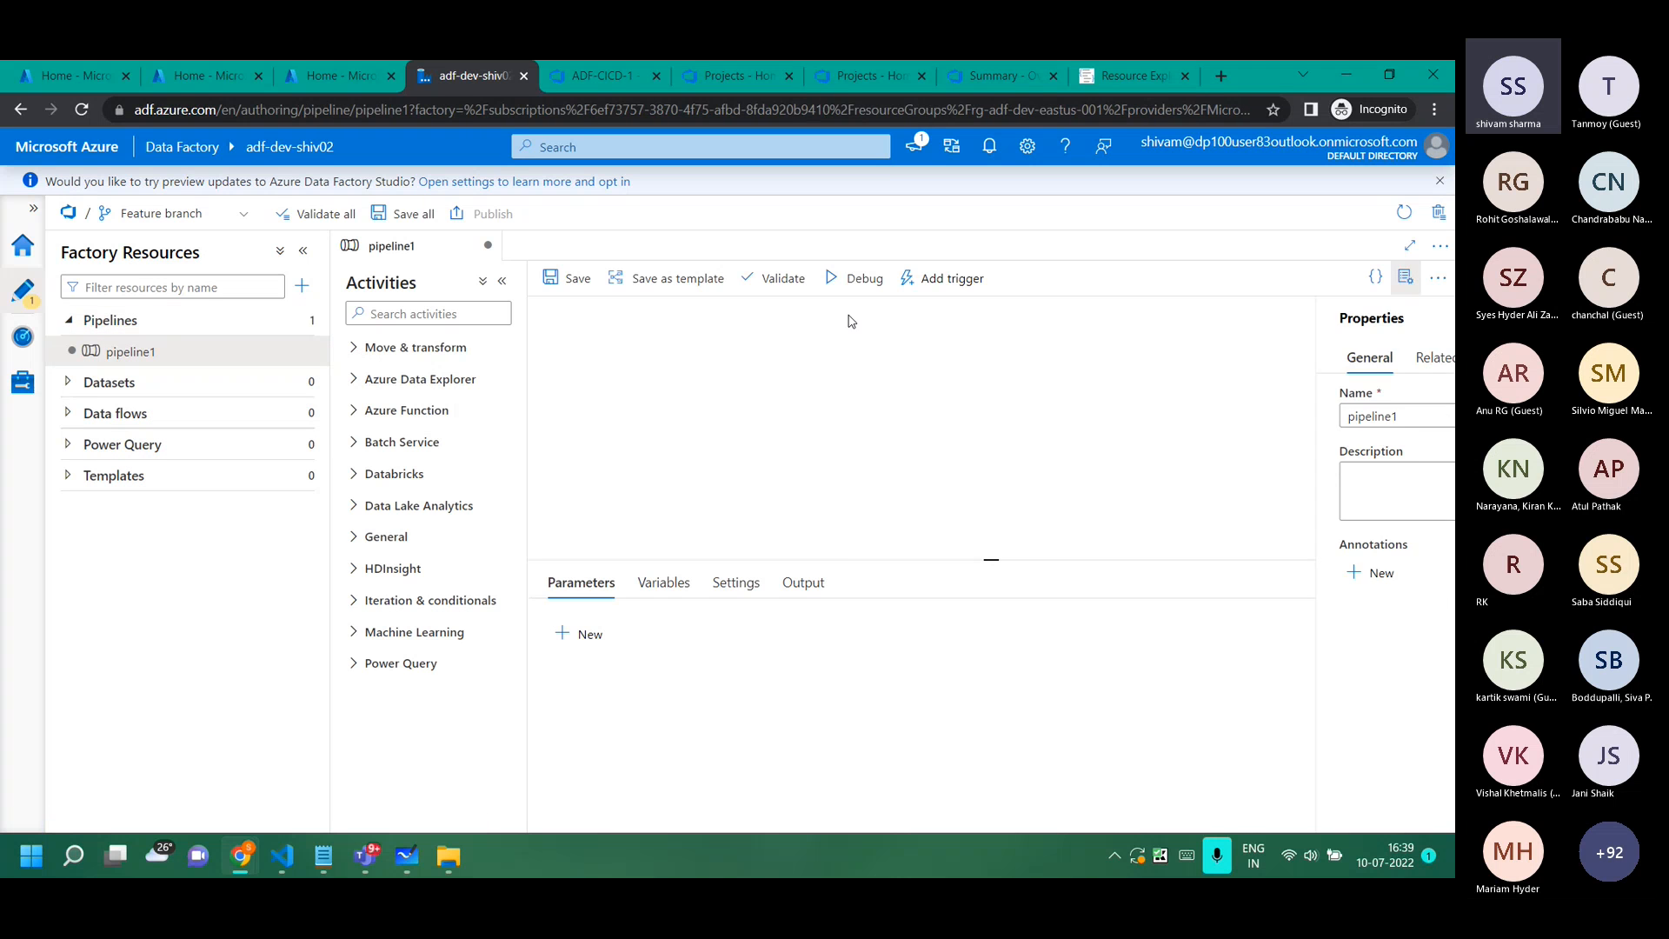
{"action": "left_click", "coordinate": [1406, 276]}
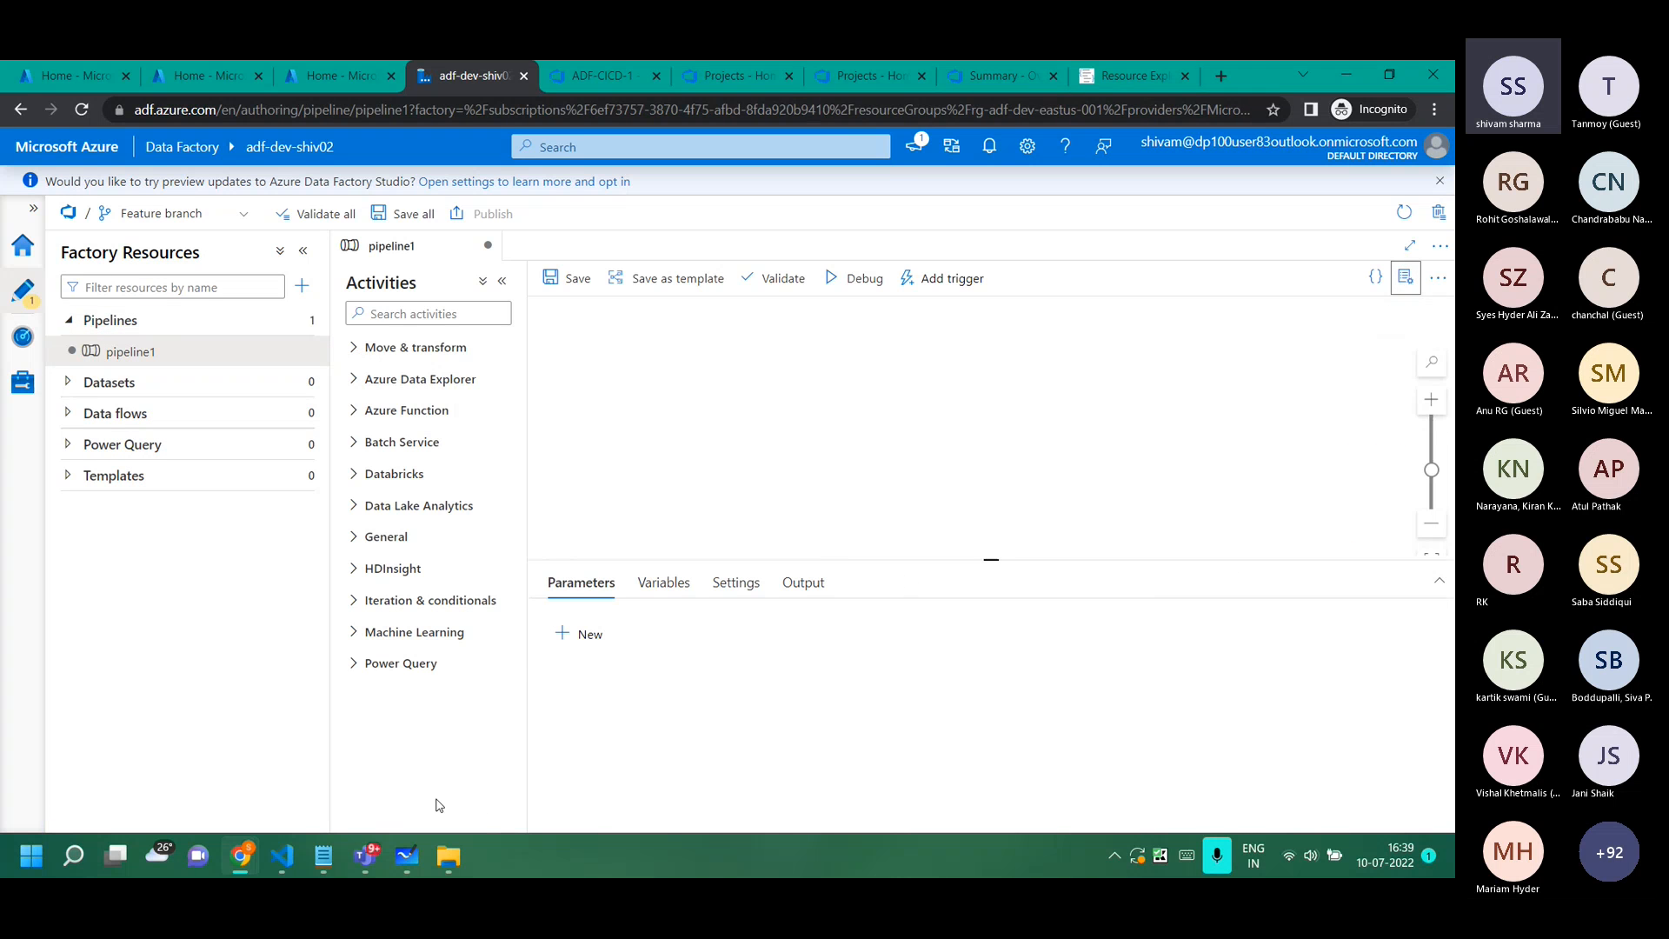
Switch to Microsoft Whiteboard and shade the Private Endpoint label on the Load connection with the pink highlighter.
{"action": "left_click", "coordinate": [405, 857]}
{"action": "scroll", "coordinate": [628, 489], "scroll_direction": "down", "scroll_amount": 5}
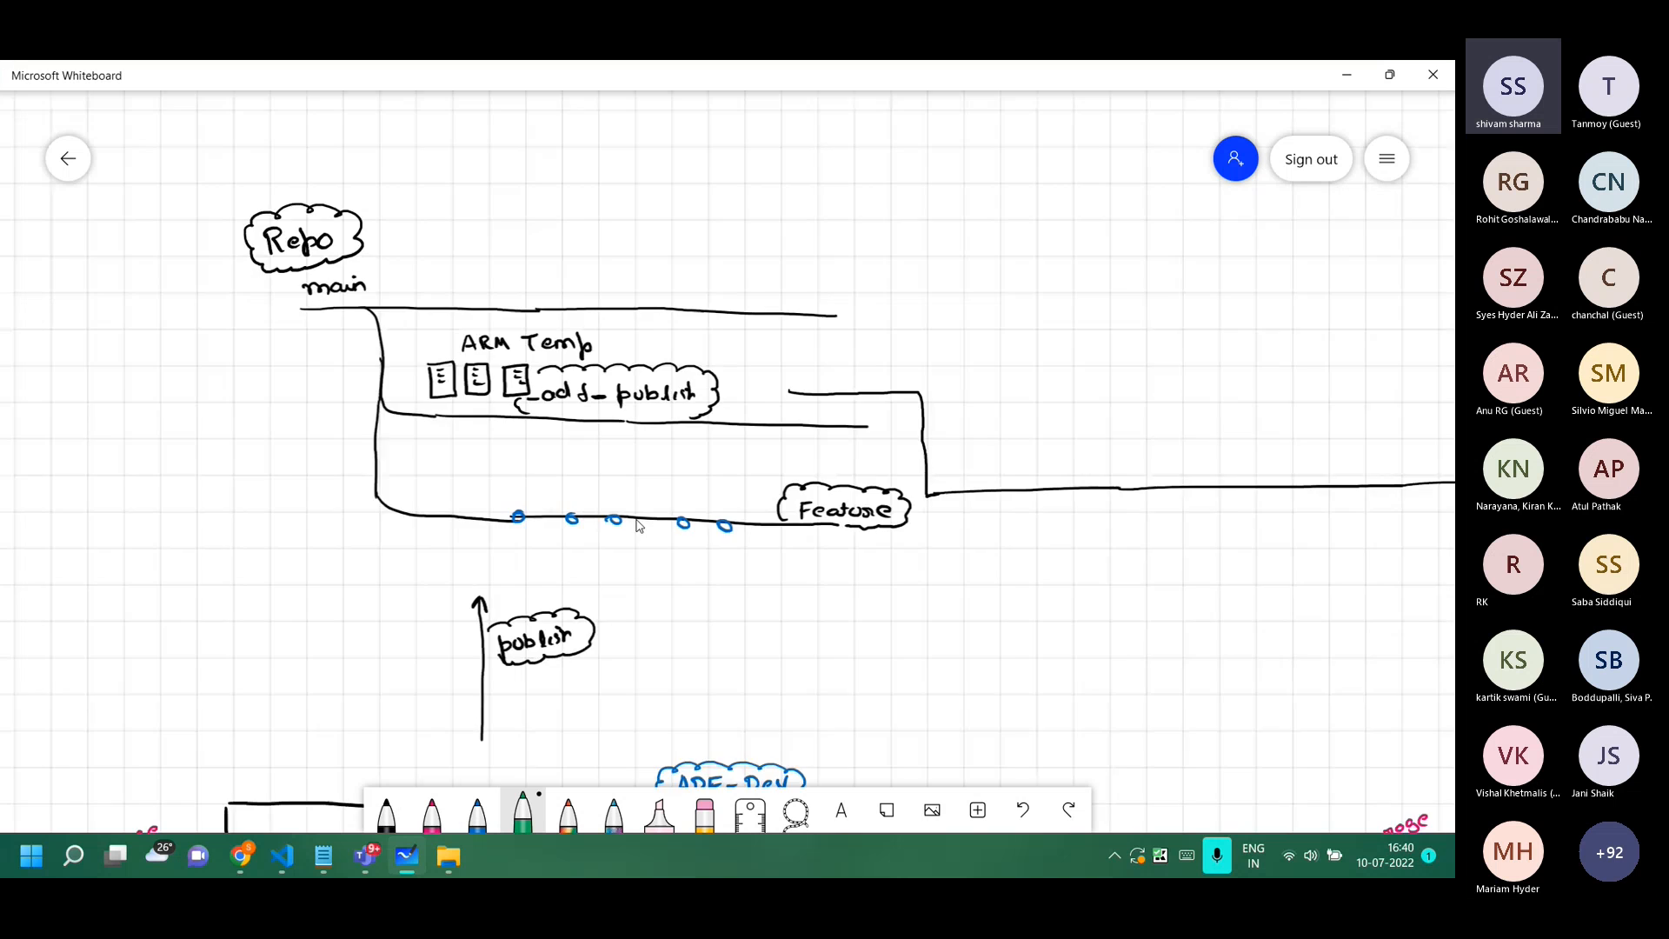
{"action": "scroll", "coordinate": [628, 489], "scroll_direction": "up", "scroll_amount": 1}
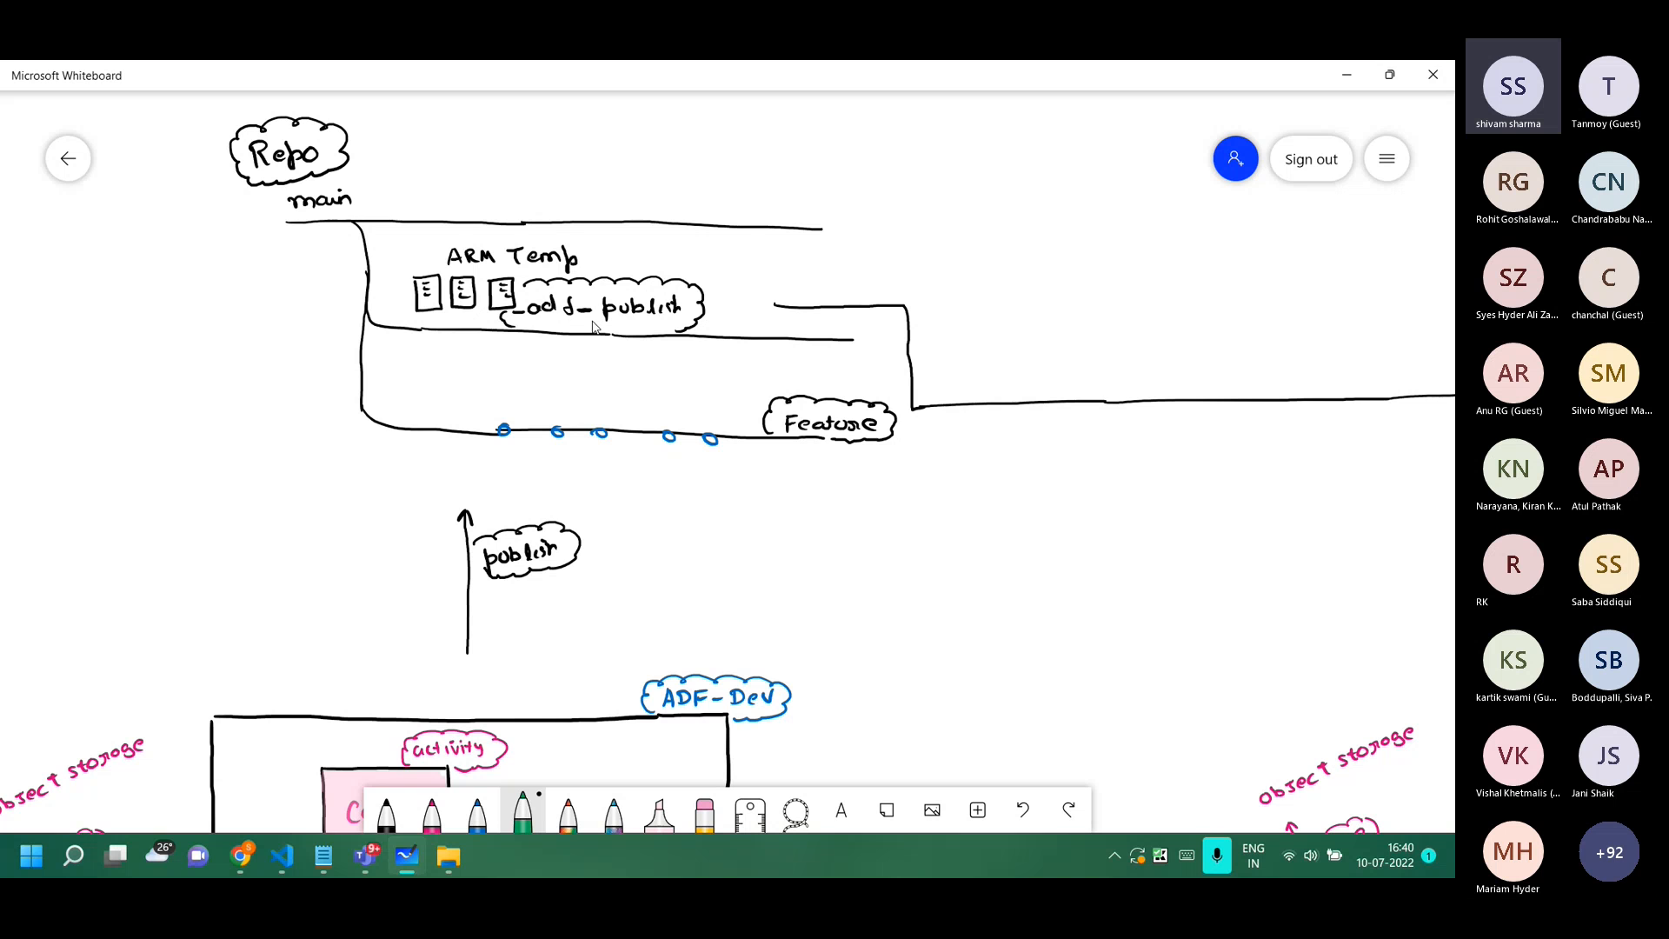
{"action": "left_click_drag", "start_coordinate": [276, 637], "coordinate": [535, 154]}
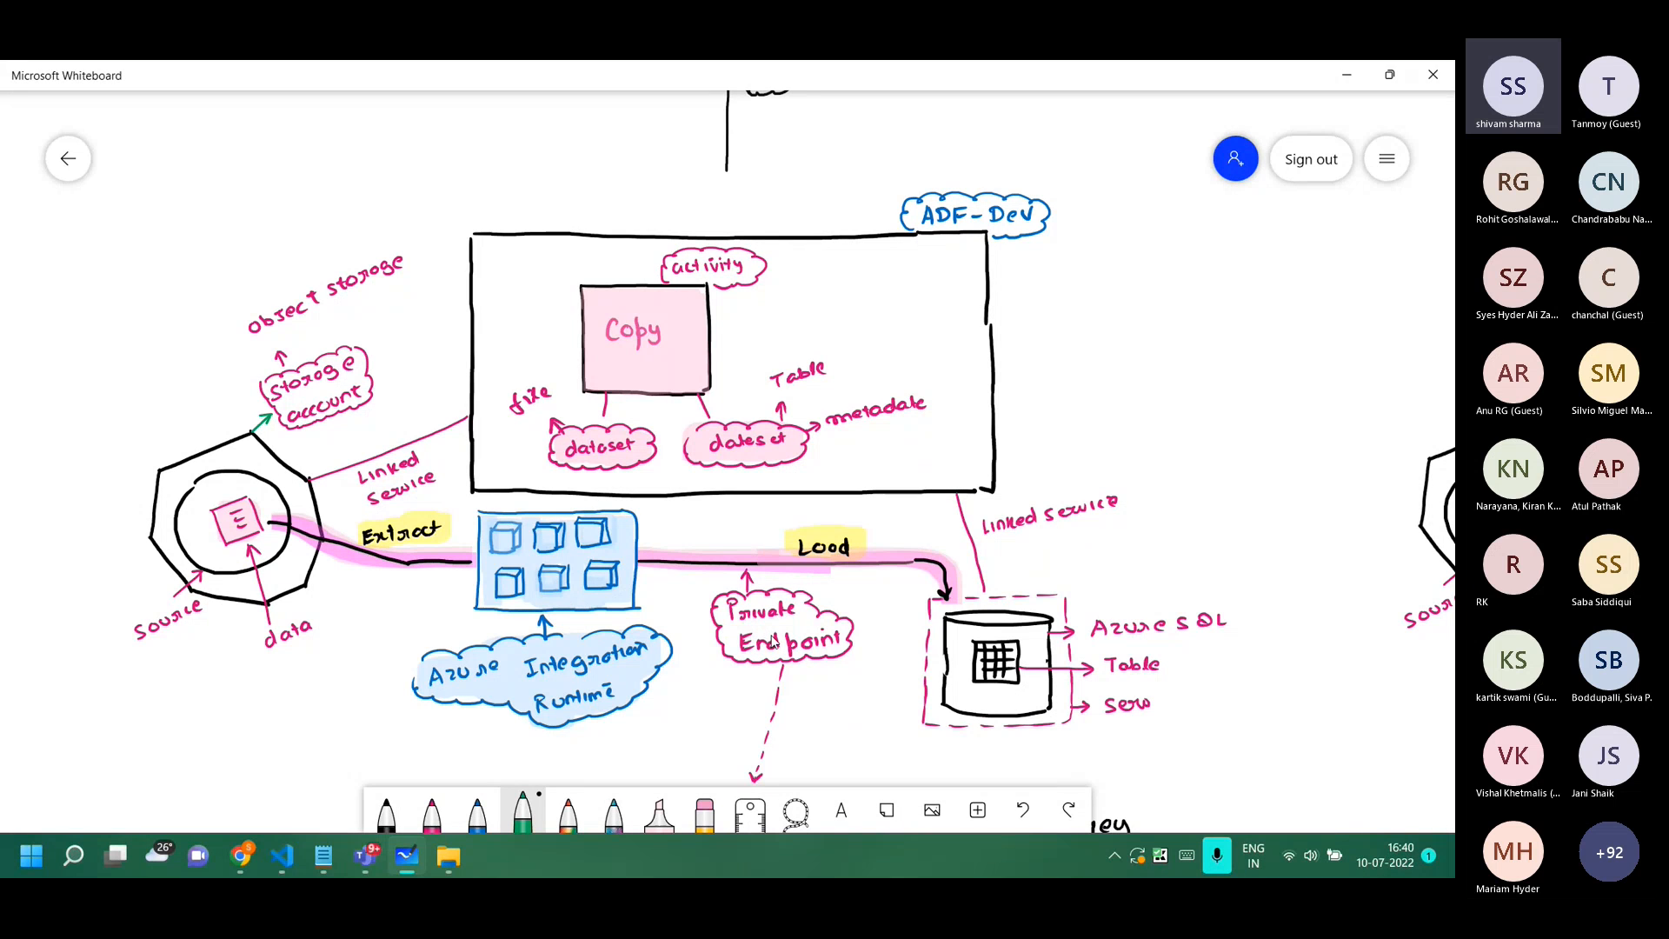
{"action": "left_click", "coordinate": [660, 815]}
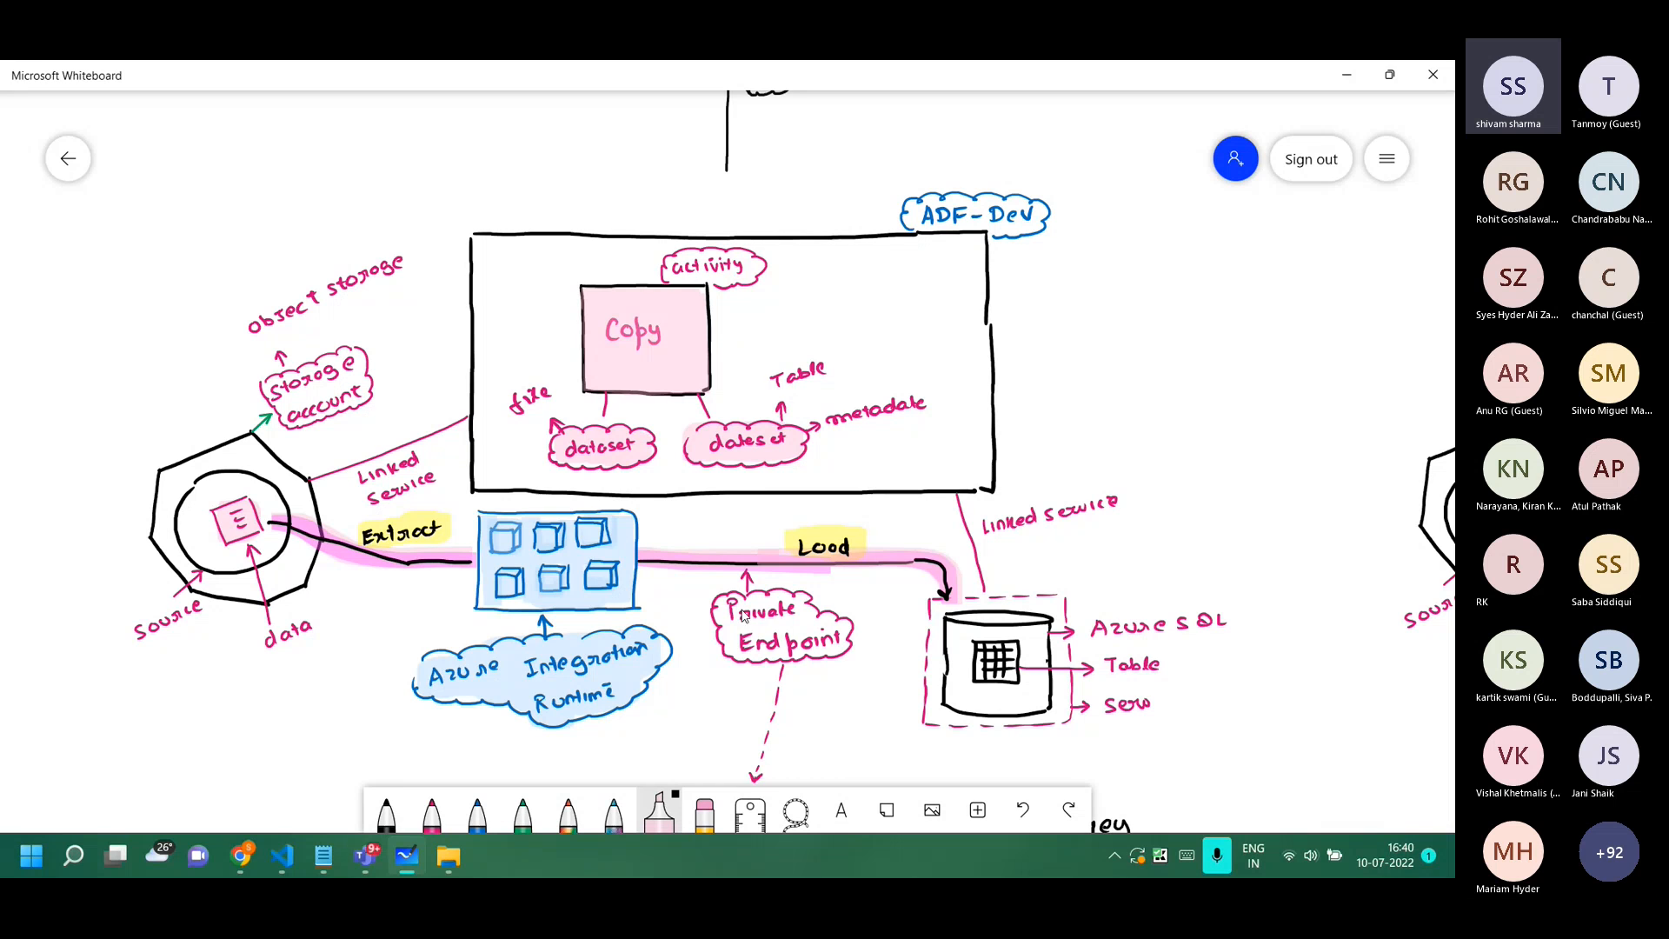
{"action": "mouse_move", "coordinate": [760, 602]}
{"action": "left_mouse_down"}
{"action": "mouse_move", "coordinate": [839, 648]}
{"action": "mouse_move", "coordinate": [738, 620]}
{"action": "left_mouse_up"}
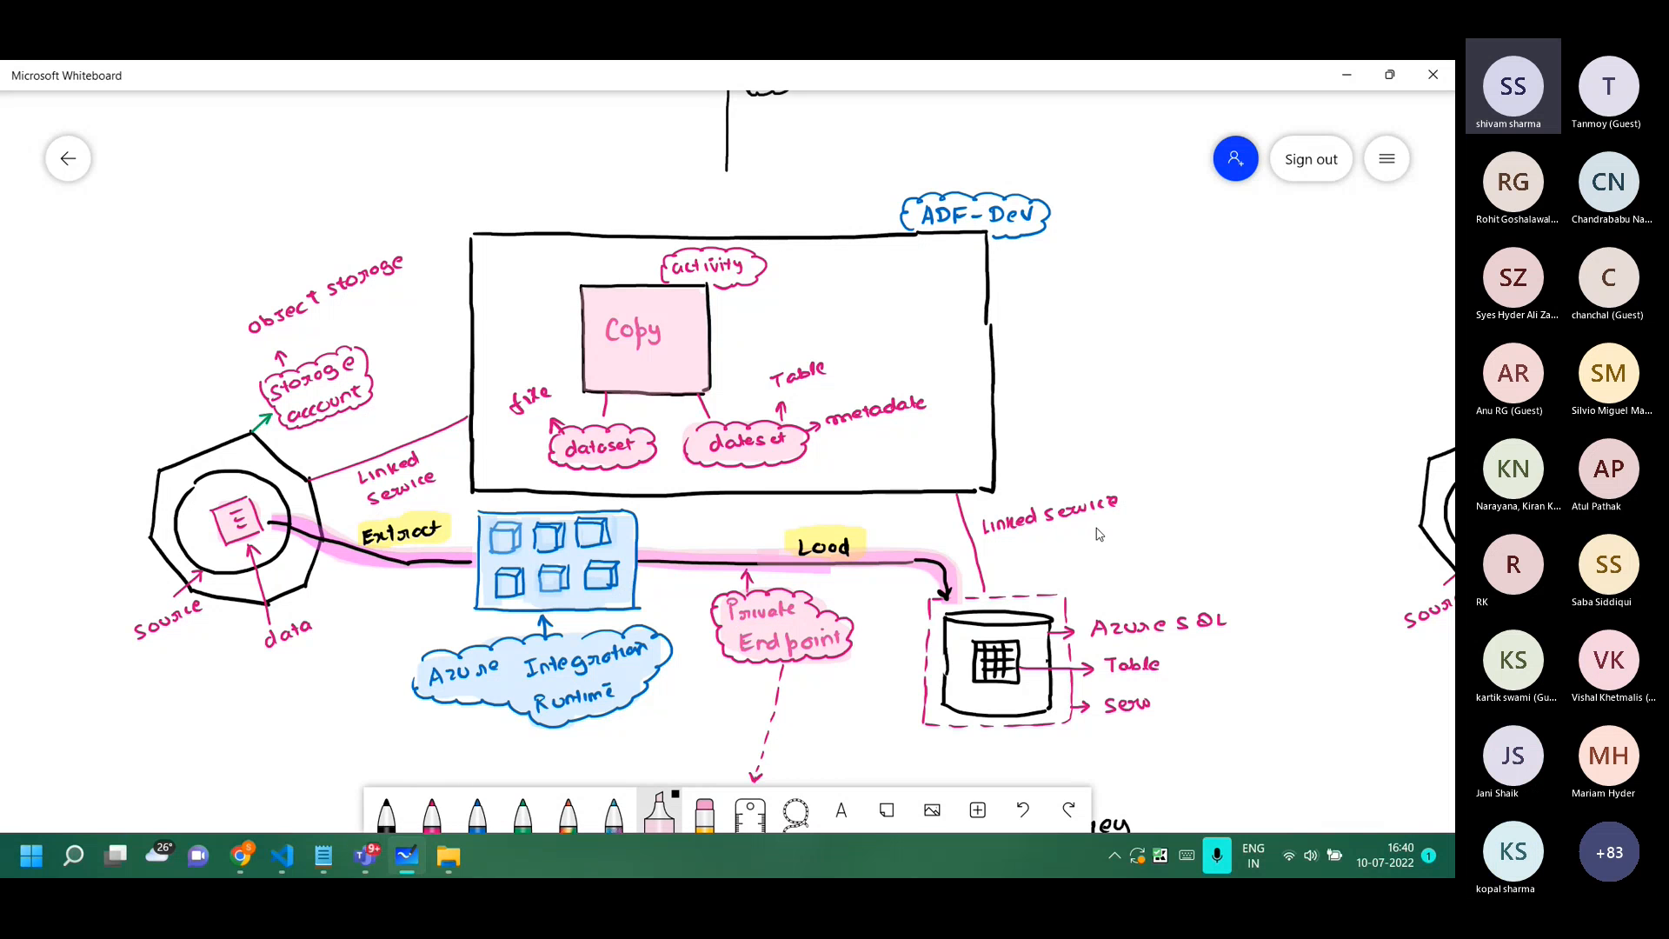
Draw a black line connecting the Azure Integration Runtime cloud to the Azure Key Vault box, and highlight it in light pink.
{"action": "scroll", "coordinate": [1098, 534], "scroll_direction": "down", "scroll_amount": 3}
{"action": "scroll", "coordinate": [1229, 478], "scroll_direction": "up", "scroll_amount": 1}
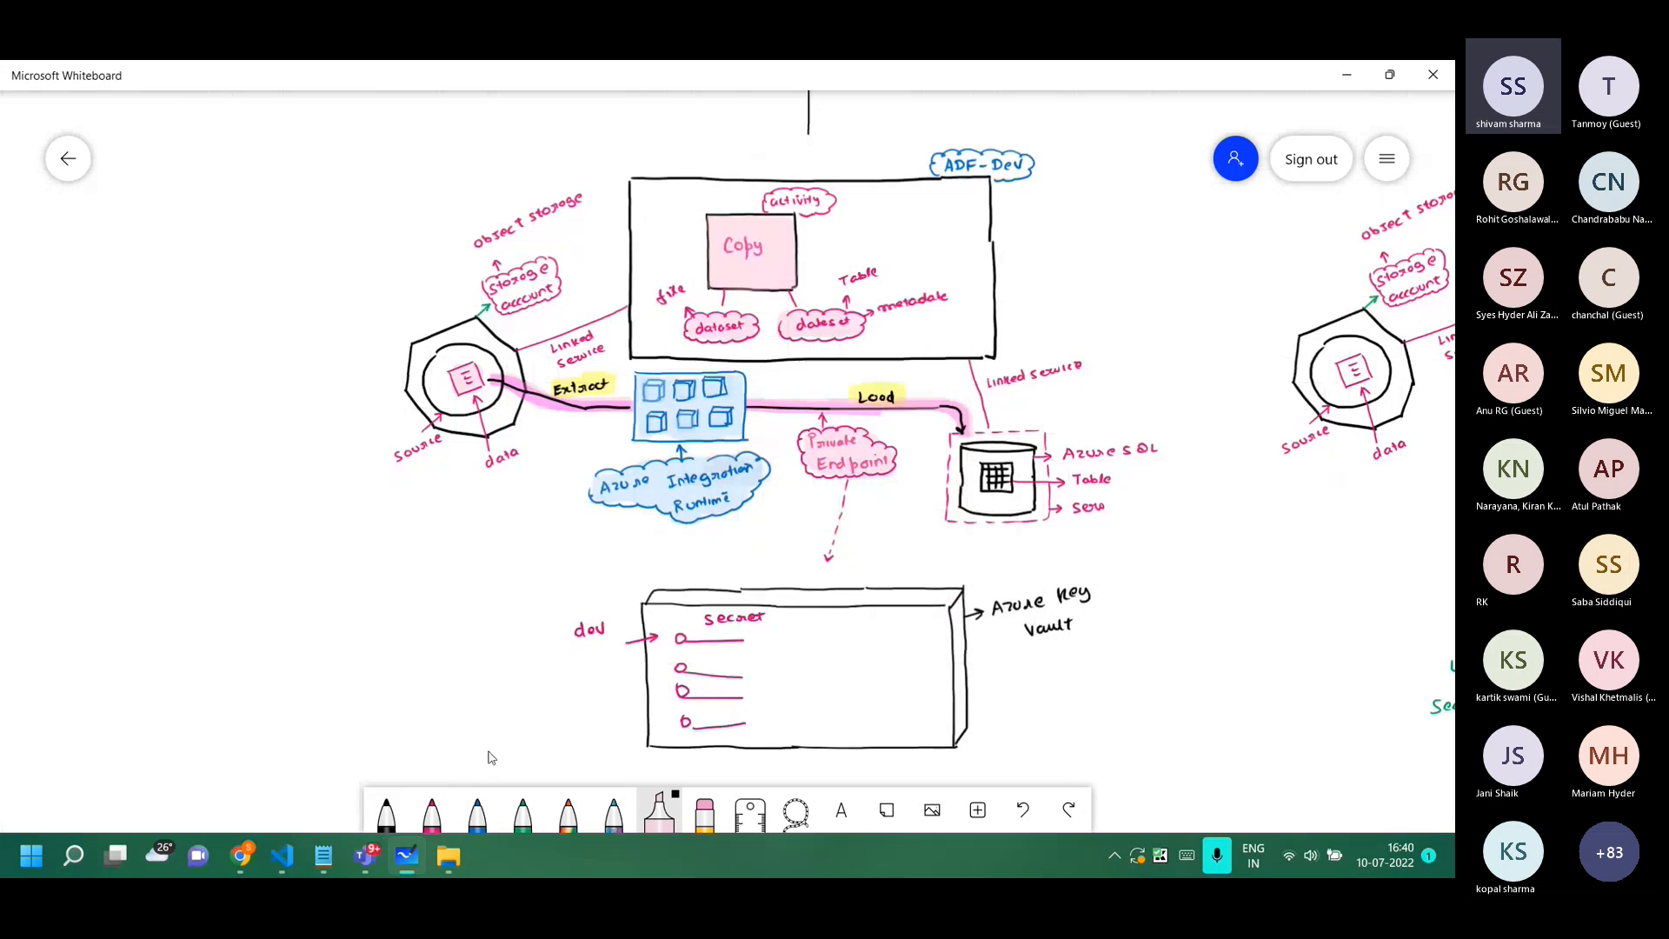
{"action": "left_click", "coordinate": [386, 812]}
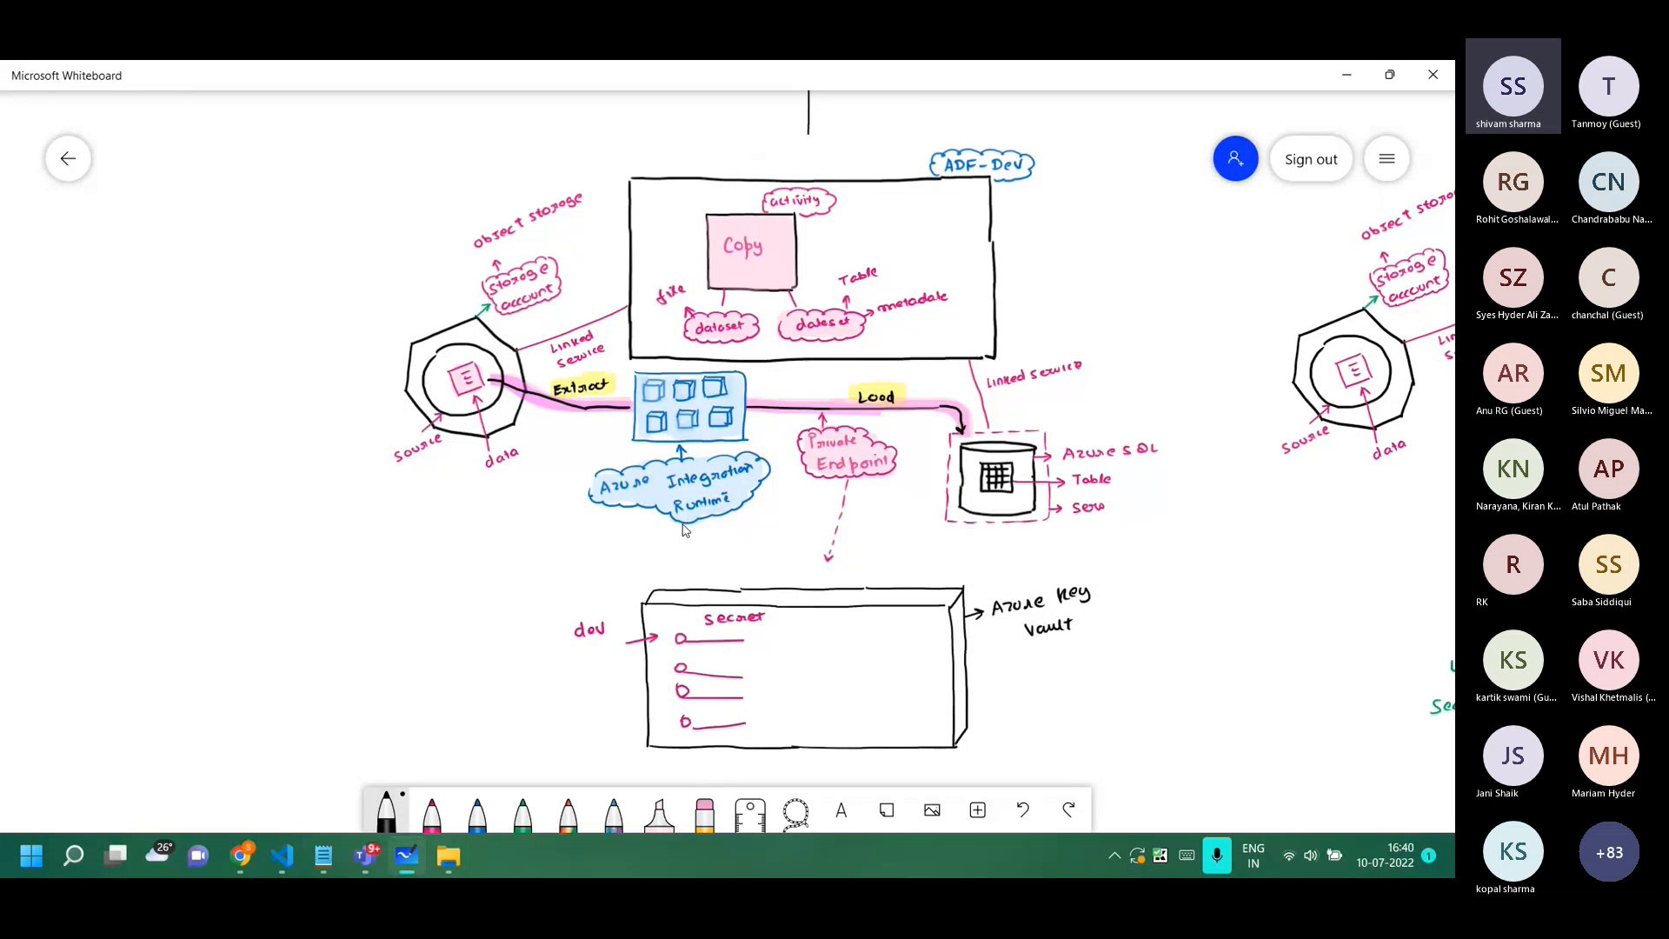
{"action": "left_click", "coordinate": [660, 812]}
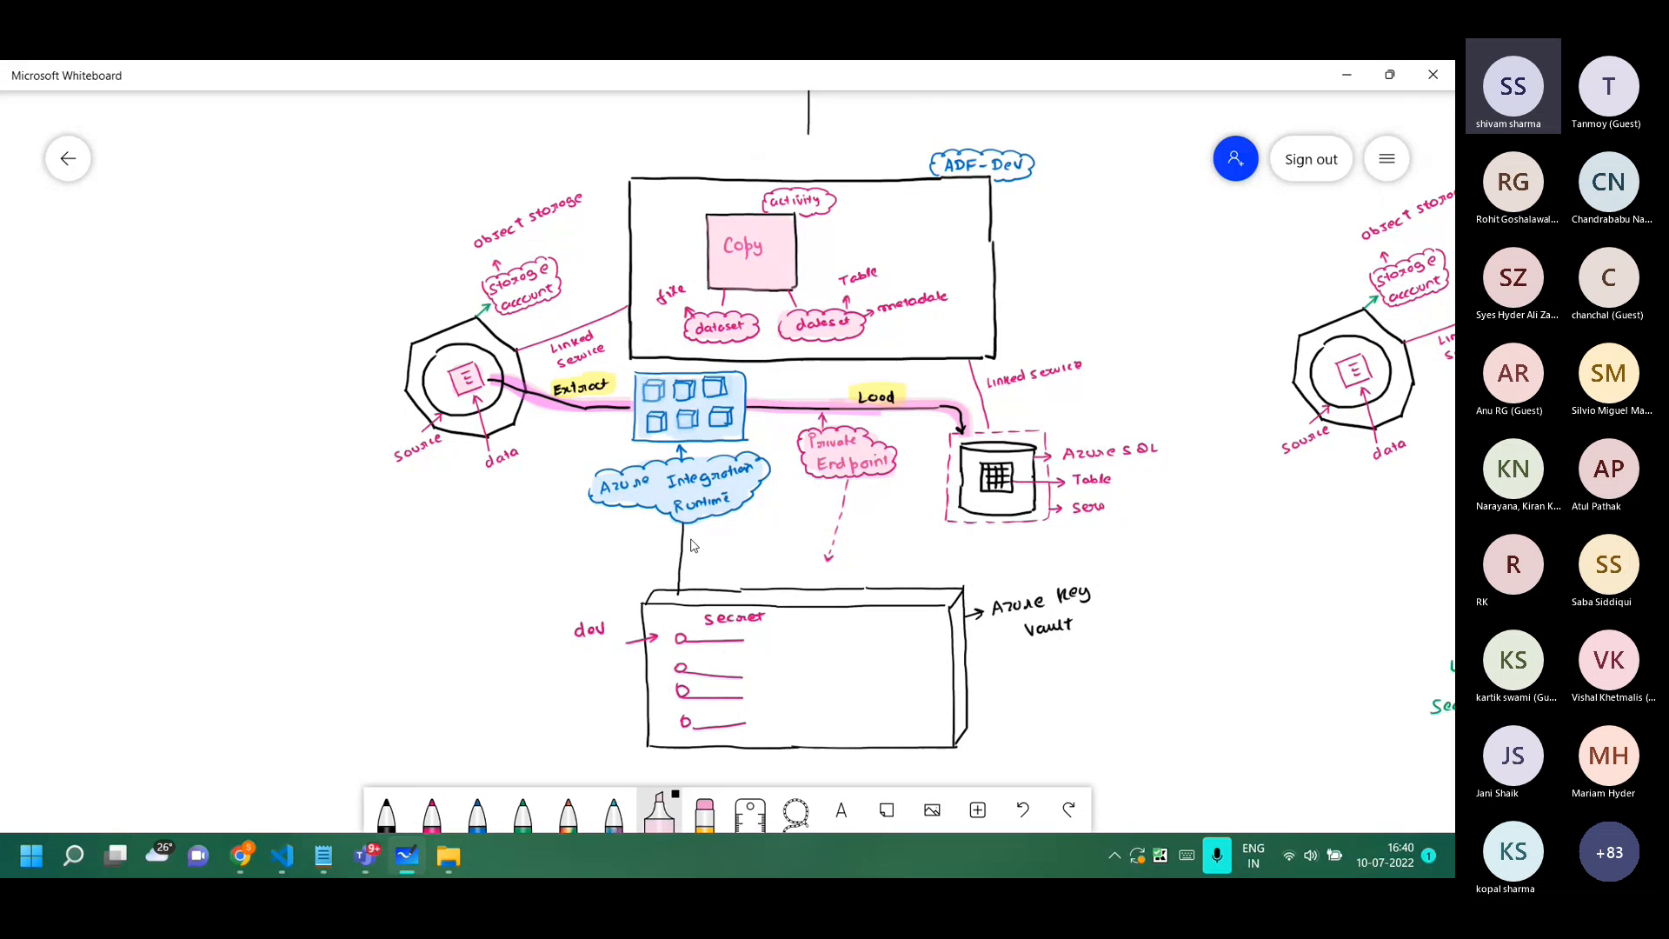
{"action": "left_click_drag", "start_coordinate": [682, 524], "coordinate": [678, 600]}
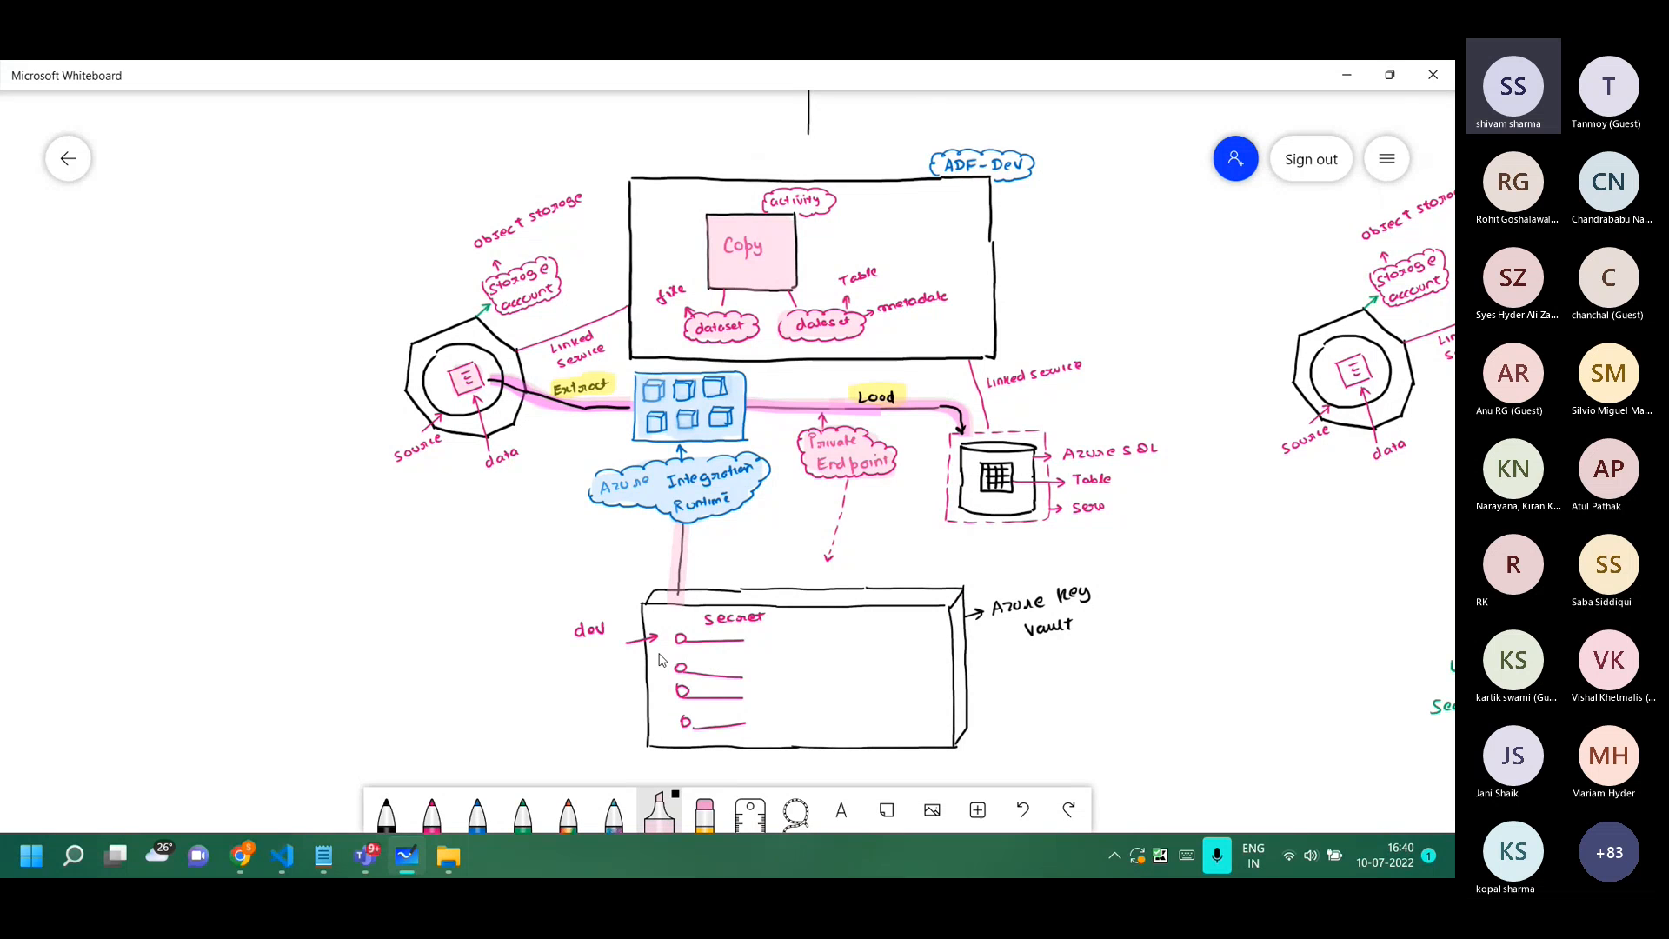
Highlight the integration runtime to key vault line in a stronger pink and add a "Private endpoint" cloud label beside it.
{"action": "left_click", "coordinate": [664, 803]}
{"action": "left_click", "coordinate": [887, 628]}
{"action": "left_click_drag", "start_coordinate": [681, 526], "coordinate": [679, 603]}
{"action": "left_click", "coordinate": [432, 813]}
{"action": "mouse_move", "coordinate": [684, 551]}
{"action": "left_mouse_down"}
{"action": "mouse_move", "coordinate": [770, 548]}
{"action": "mouse_move", "coordinate": [740, 575]}
{"action": "mouse_move", "coordinate": [792, 566]}
{"action": "mouse_move", "coordinate": [720, 529]}
{"action": "mouse_move", "coordinate": [774, 532]}
{"action": "mouse_move", "coordinate": [792, 554]}
{"action": "mouse_move", "coordinate": [709, 580]}
{"action": "mouse_move", "coordinate": [698, 548]}
{"action": "left_mouse_up"}
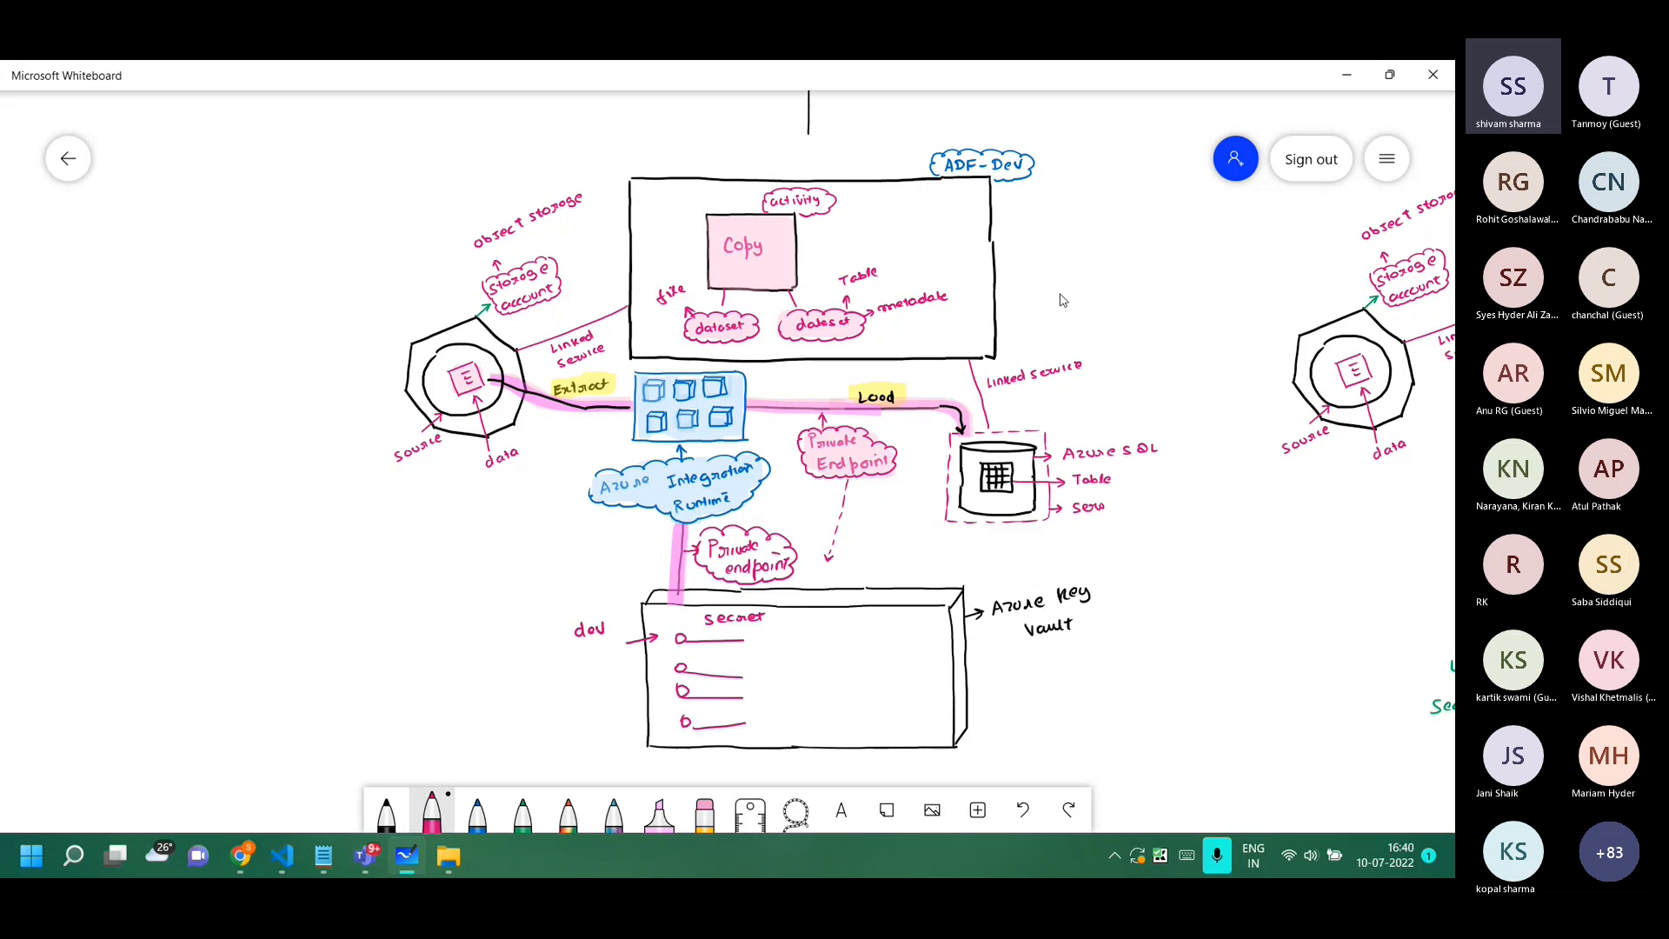
{"action": "scroll", "coordinate": [450, 583], "scroll_direction": "up", "scroll_amount": 1}
{"action": "scroll", "coordinate": [450, 583], "scroll_direction": "up", "scroll_amount": 1}
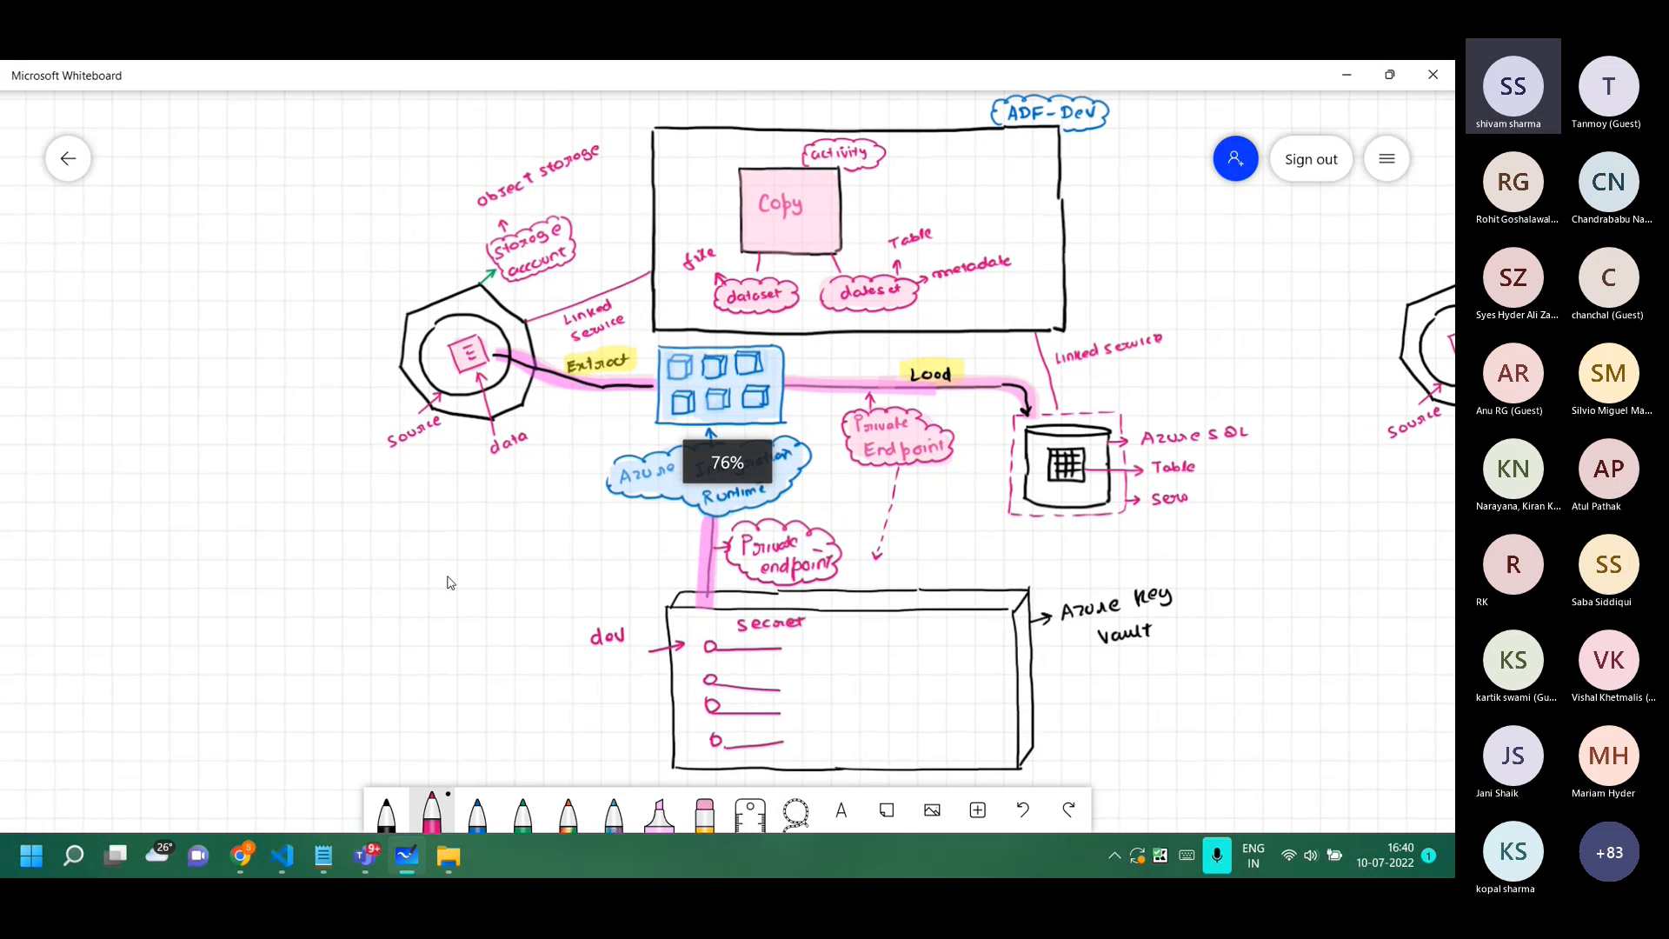
Check the Azure portal home pages and the create-basic-infra.ps1 terminal output in Visual Studio Code, and return to the adf-dev-shiv02 data factory.
{"action": "key", "text": "alt+Tab"}
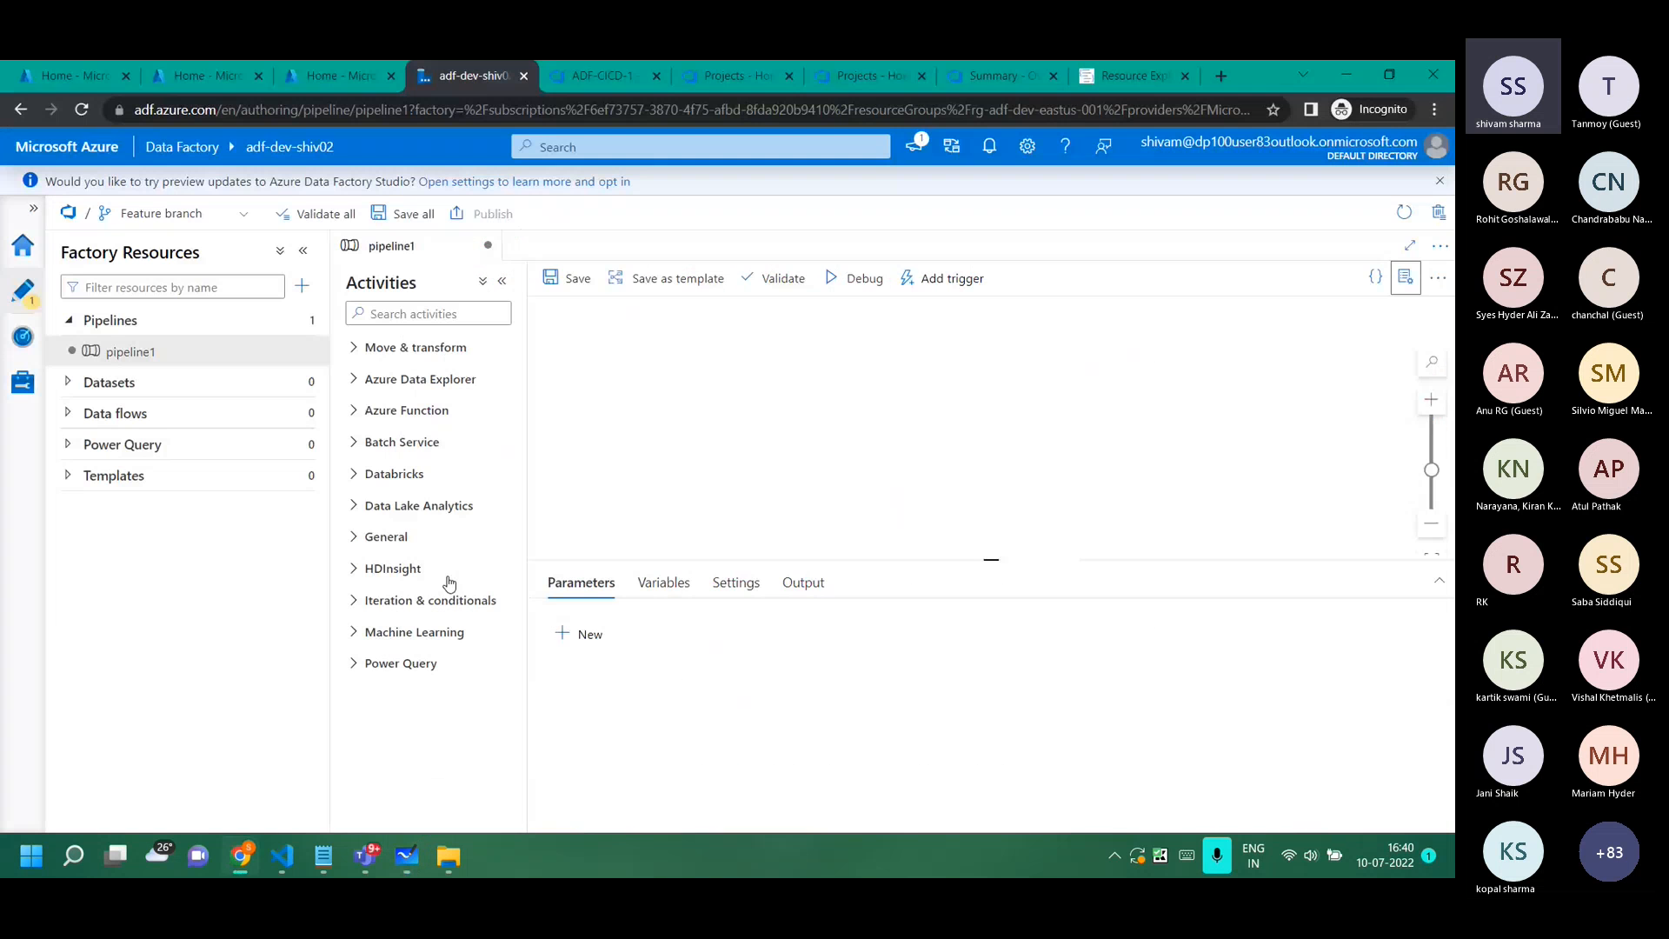
{"action": "left_click", "coordinate": [330, 76]}
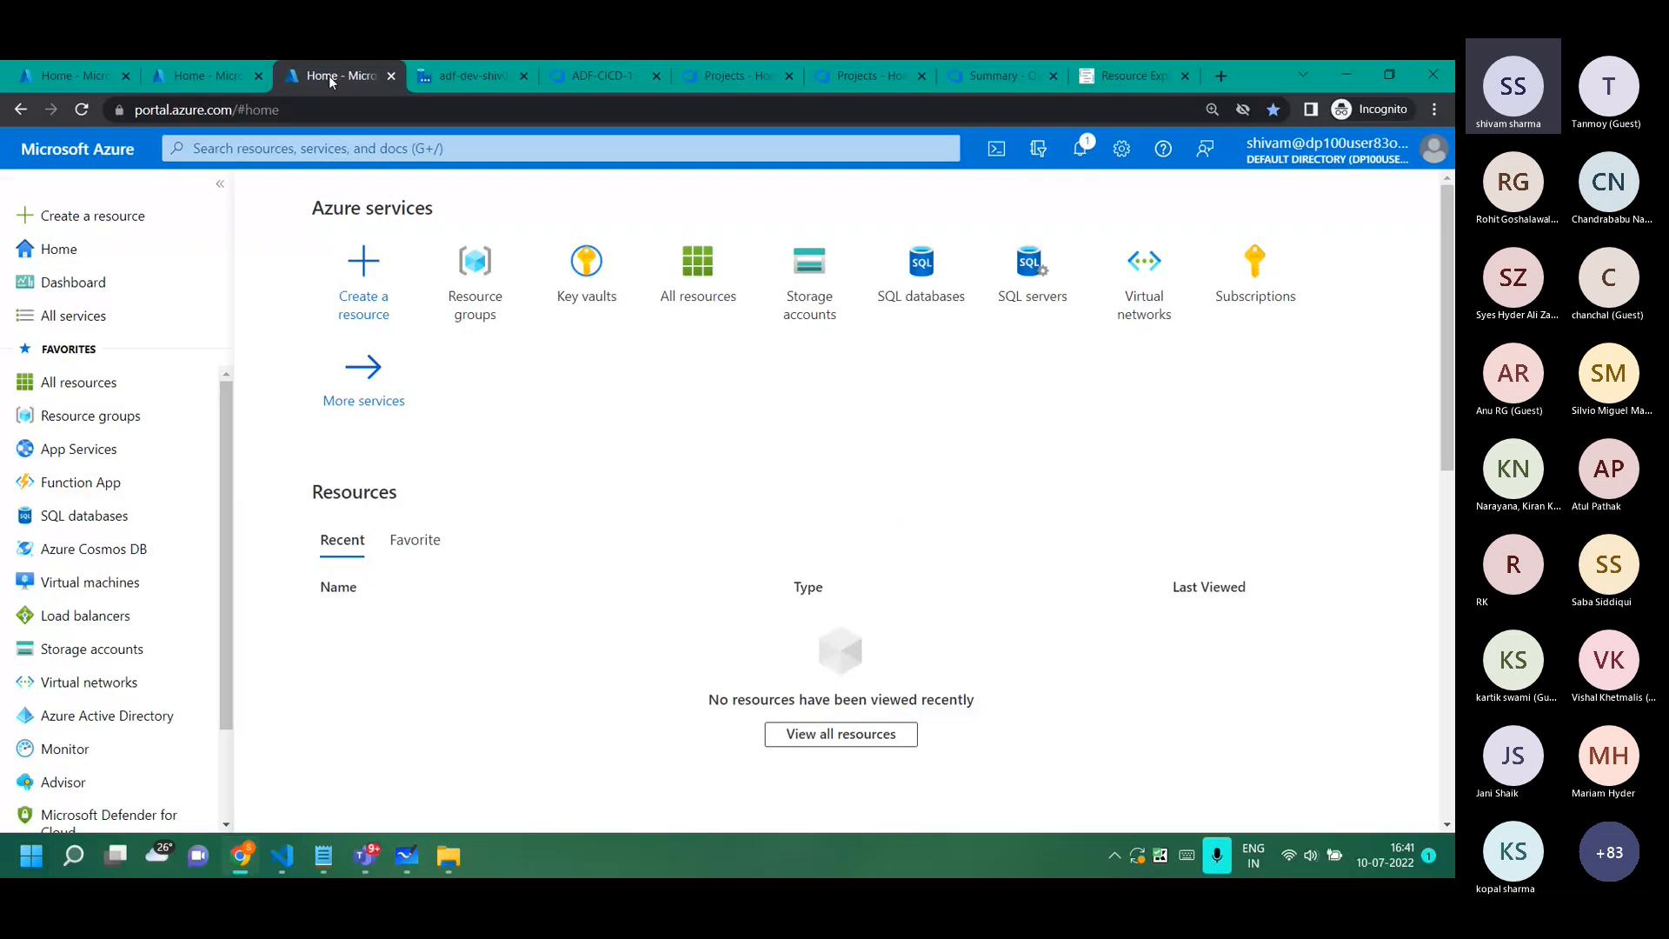
{"action": "left_click", "coordinate": [193, 76]}
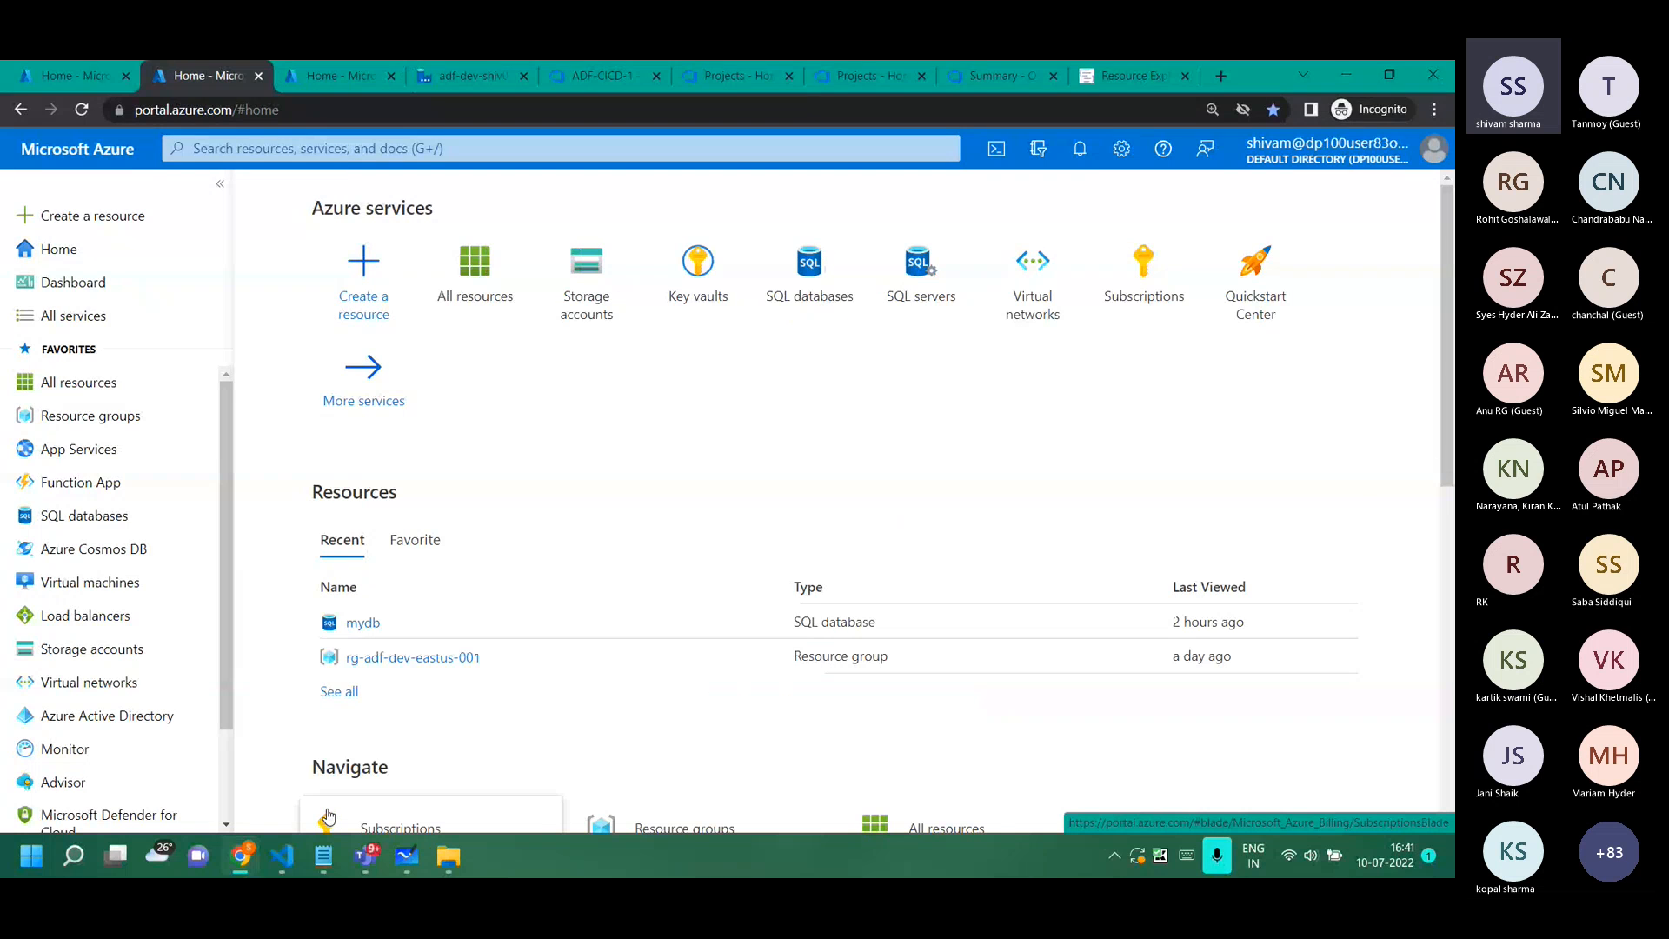
{"action": "key", "text": "alt+Tab"}
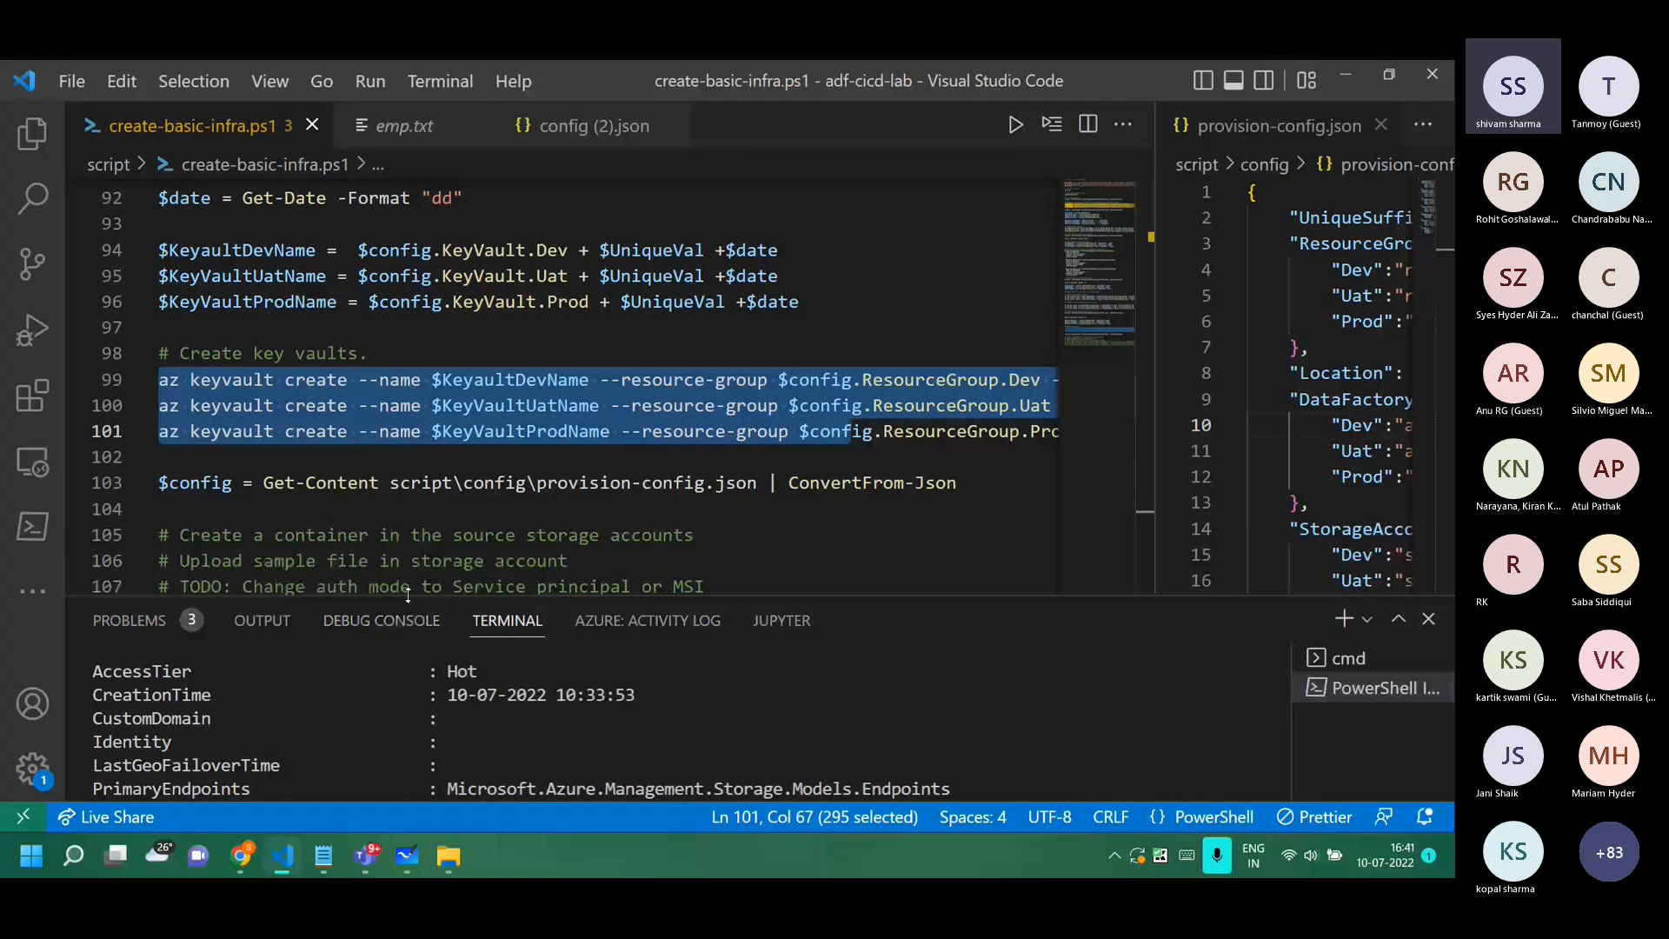
{"action": "left_click_drag", "start_coordinate": [408, 595], "coordinate": [454, 331]}
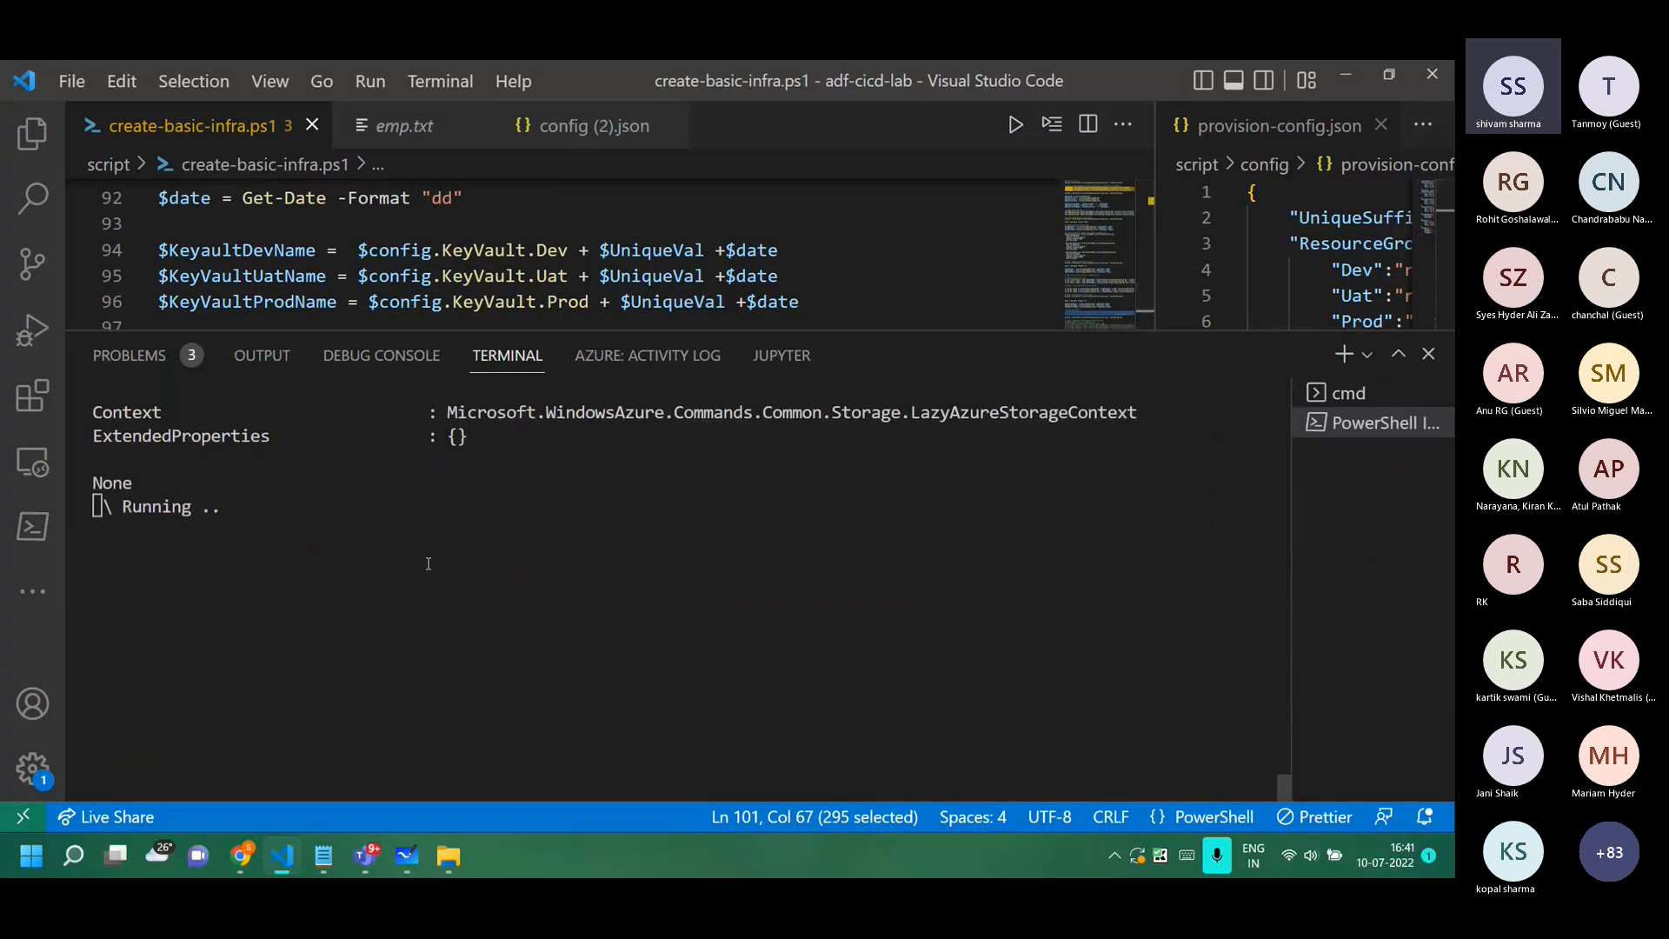
{"action": "left_click", "coordinate": [1346, 73]}
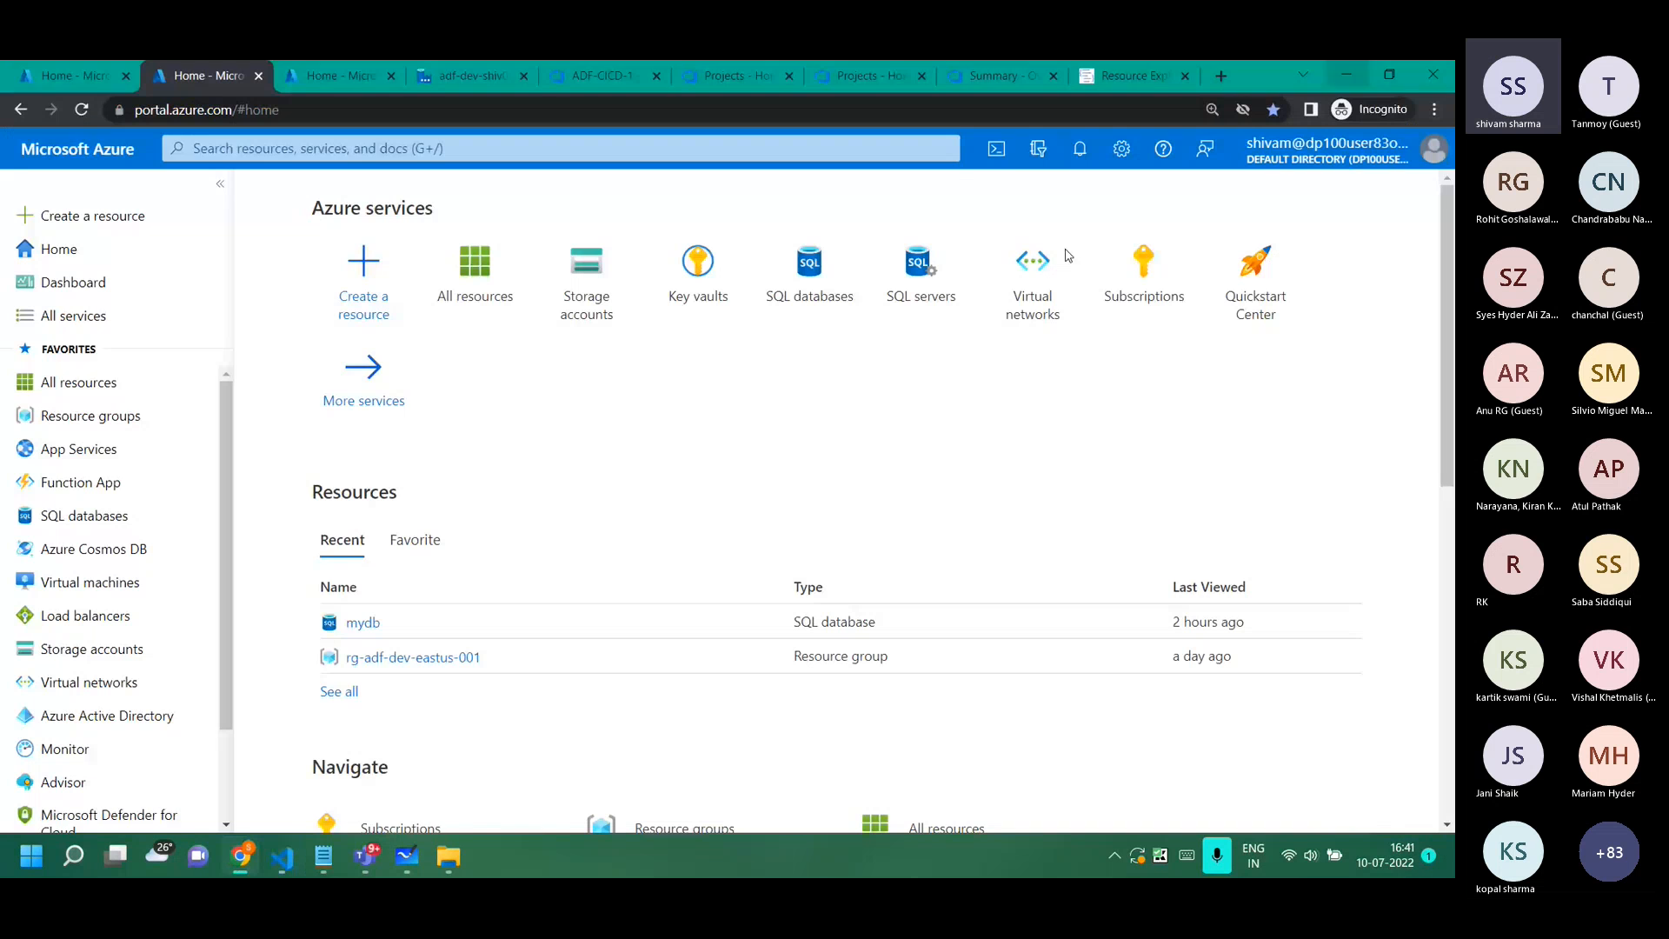
{"action": "left_click", "coordinate": [311, 73]}
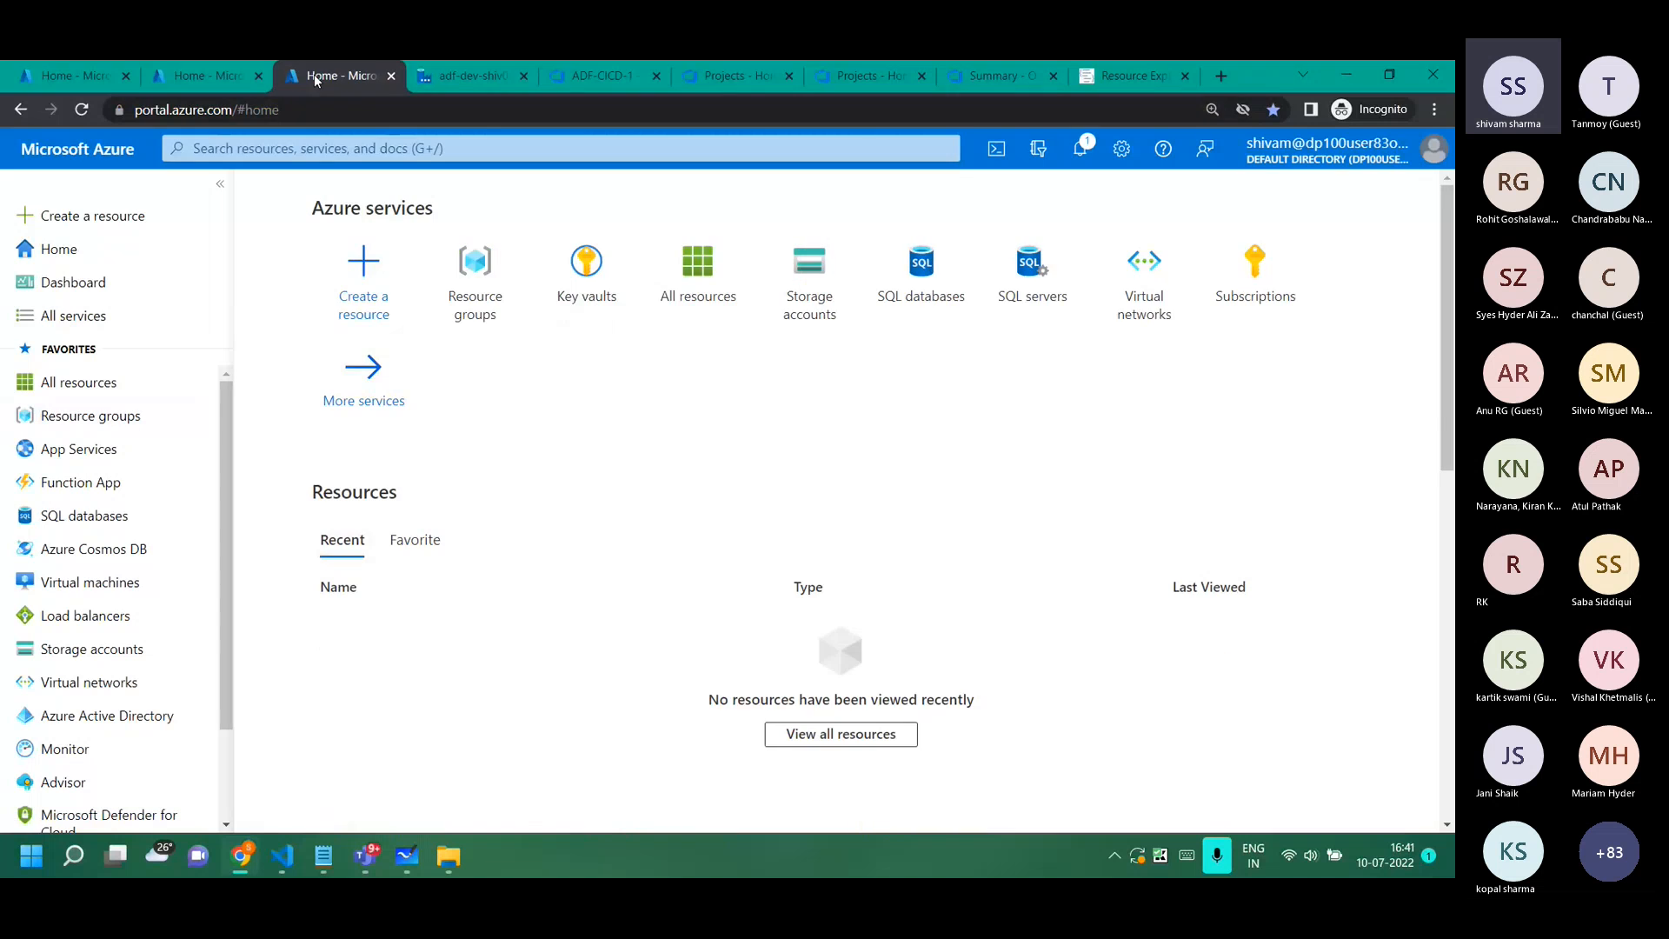
{"action": "left_click", "coordinate": [473, 76]}
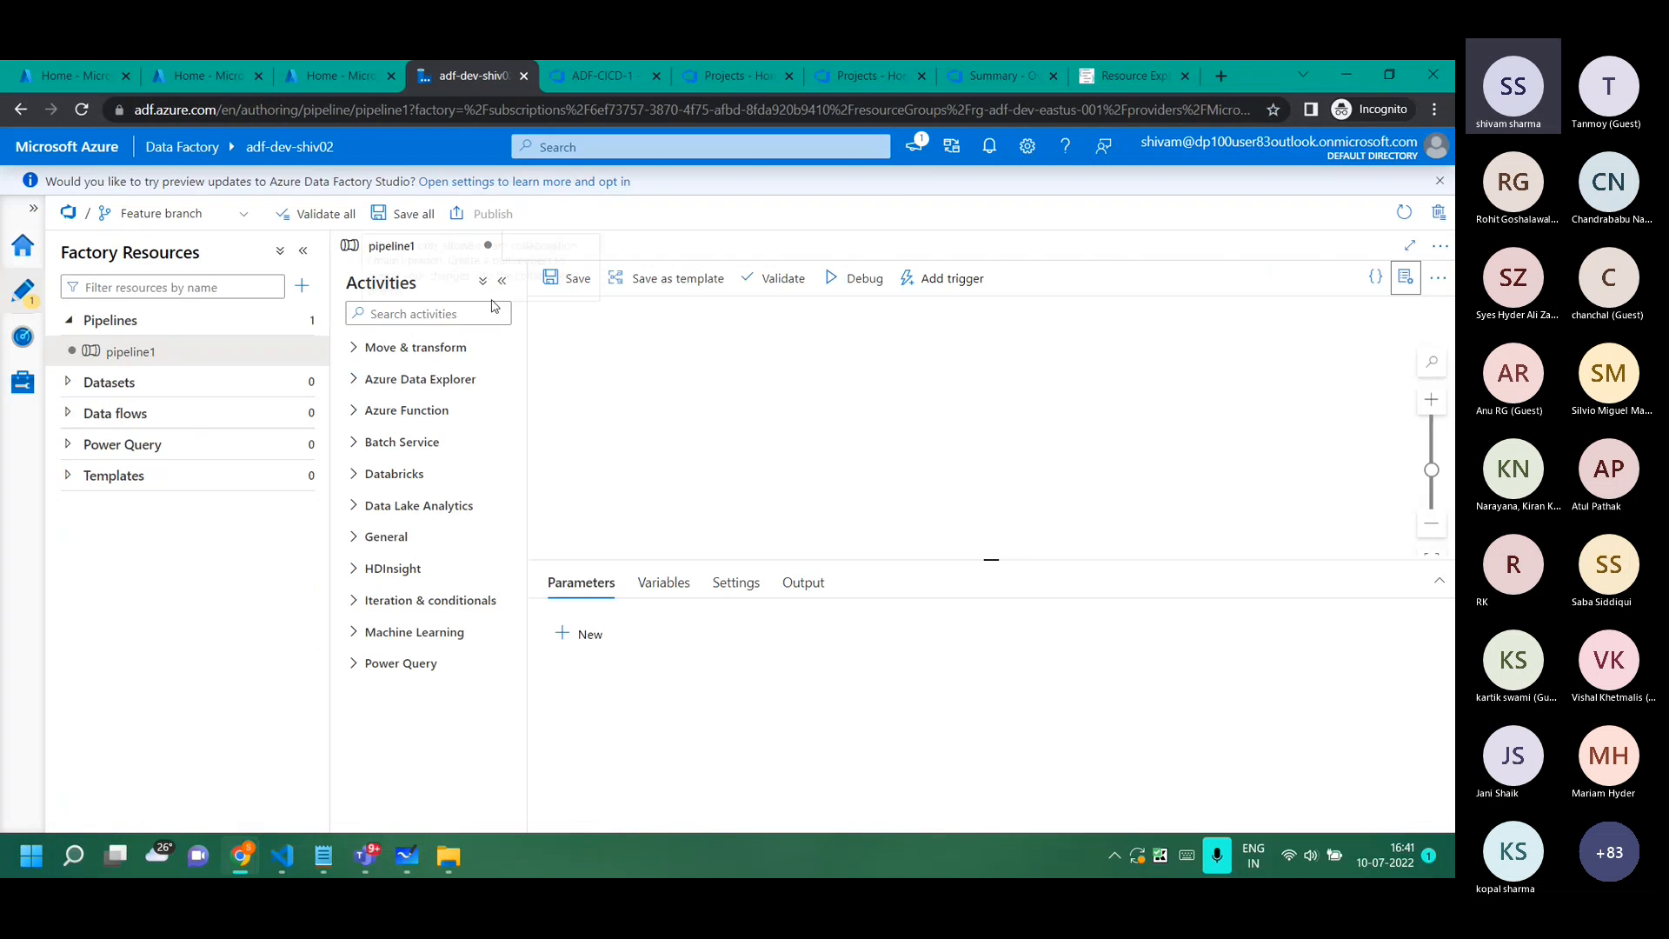
Start setting up a new integration runtime of type Azure, Self-Hosted with the Azure network environment.
{"action": "left_click", "coordinate": [32, 386]}
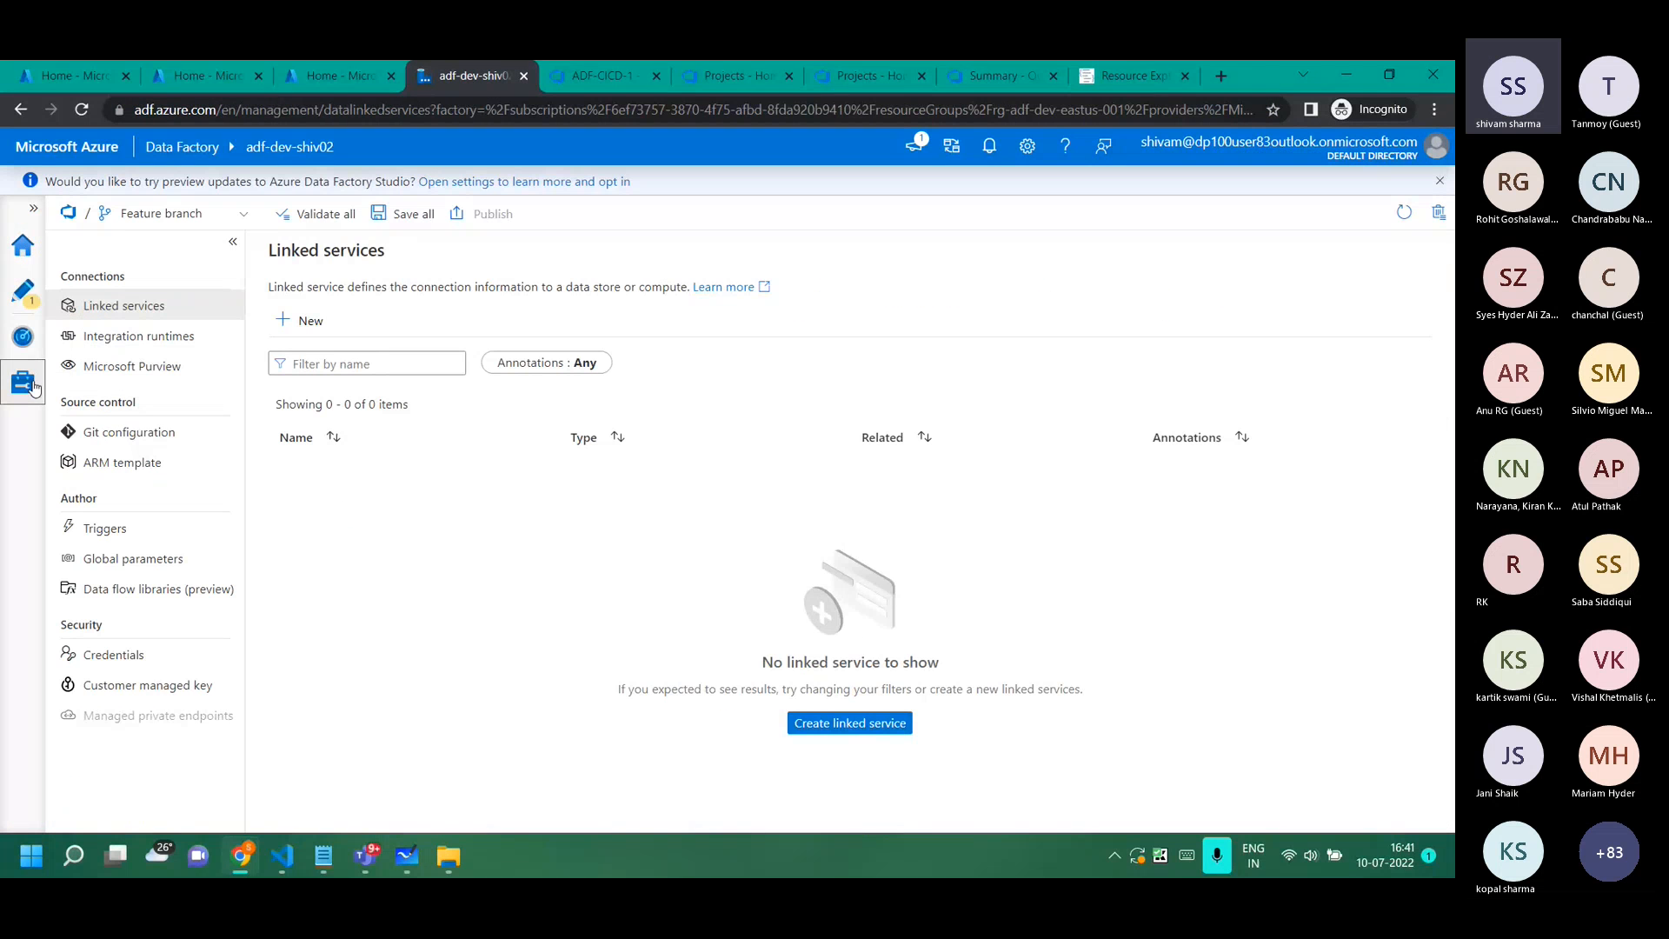
{"action": "left_click", "coordinate": [405, 855]}
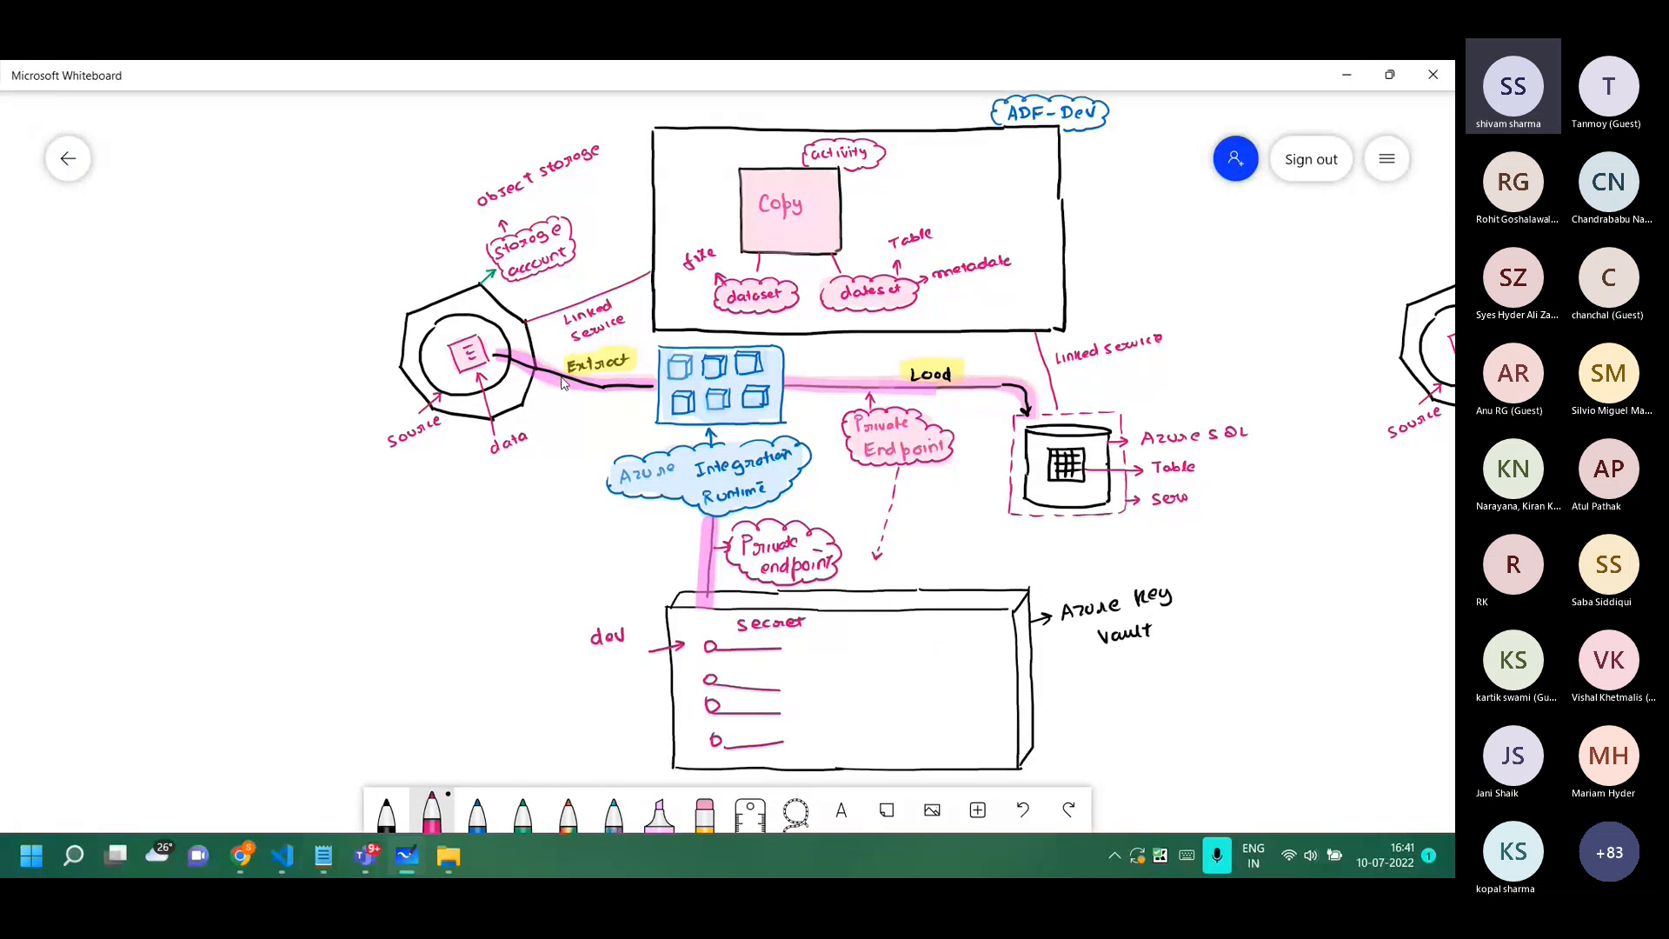
{"action": "left_click", "coordinate": [1347, 75]}
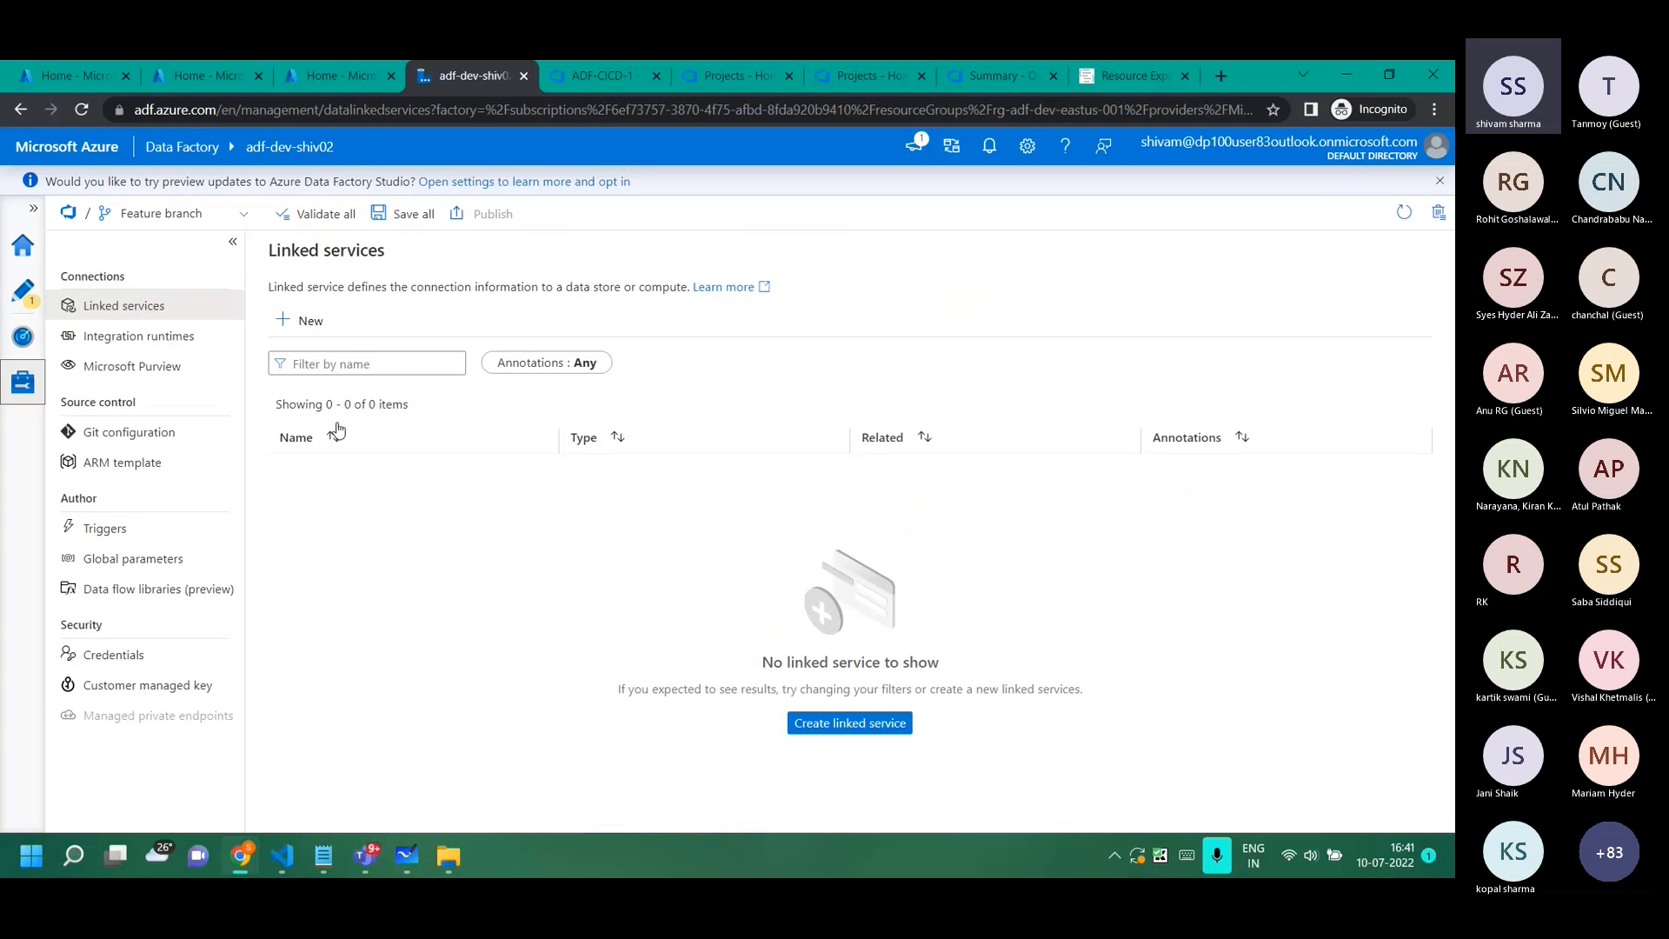
{"action": "left_click", "coordinate": [119, 341]}
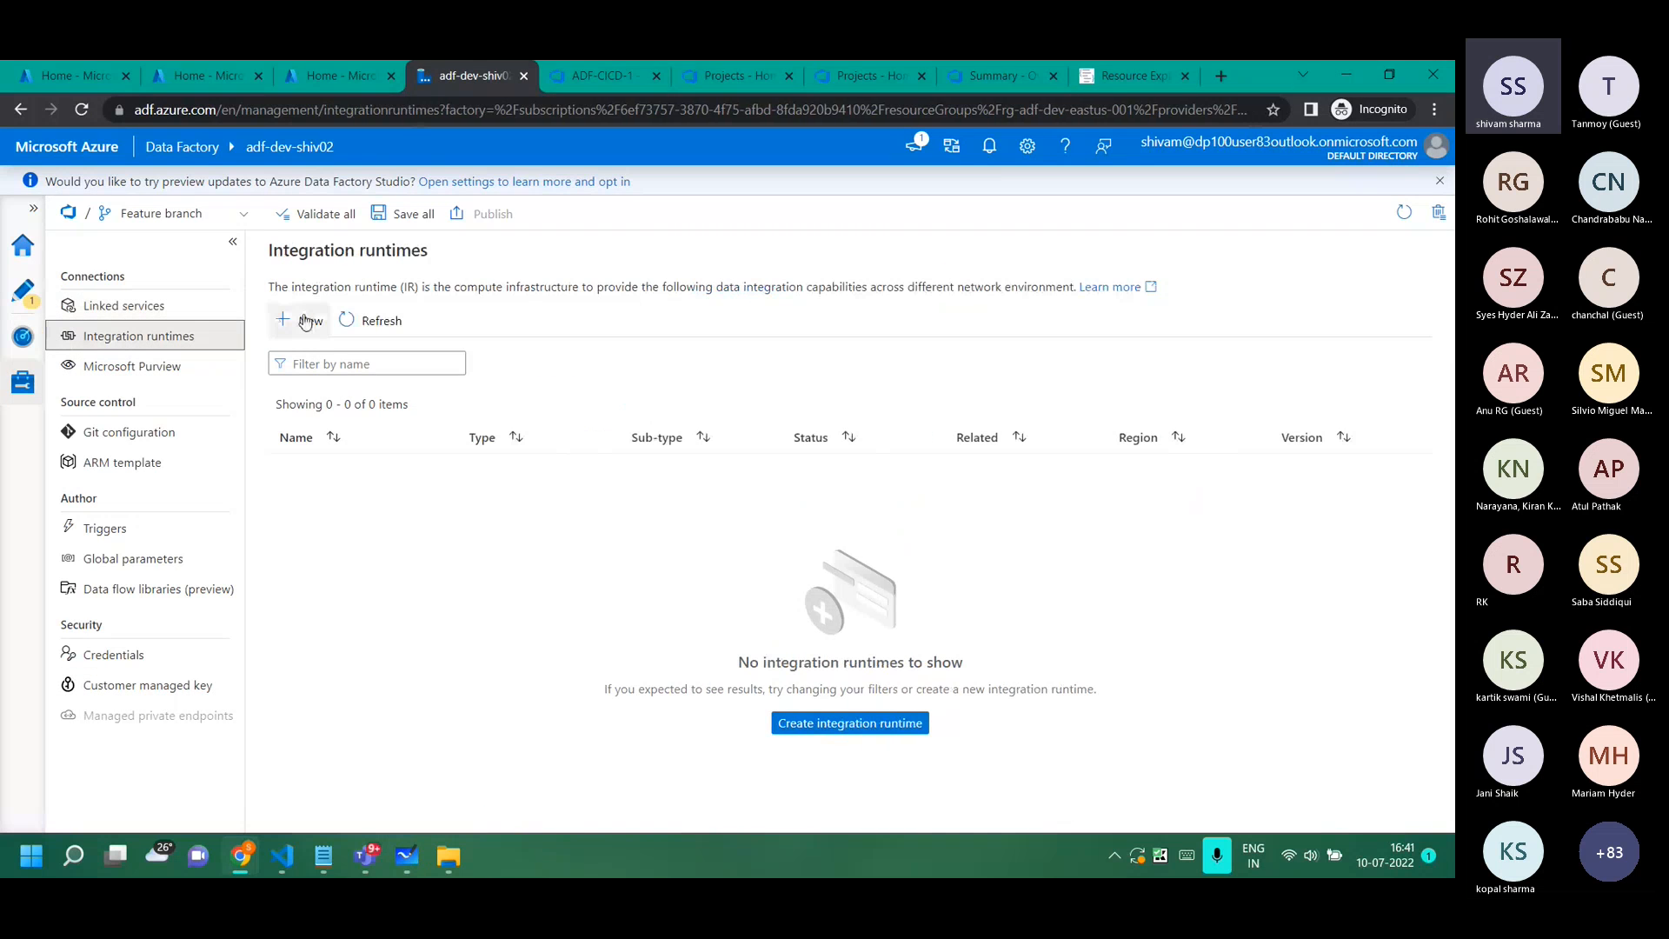
{"action": "left_click", "coordinate": [306, 321]}
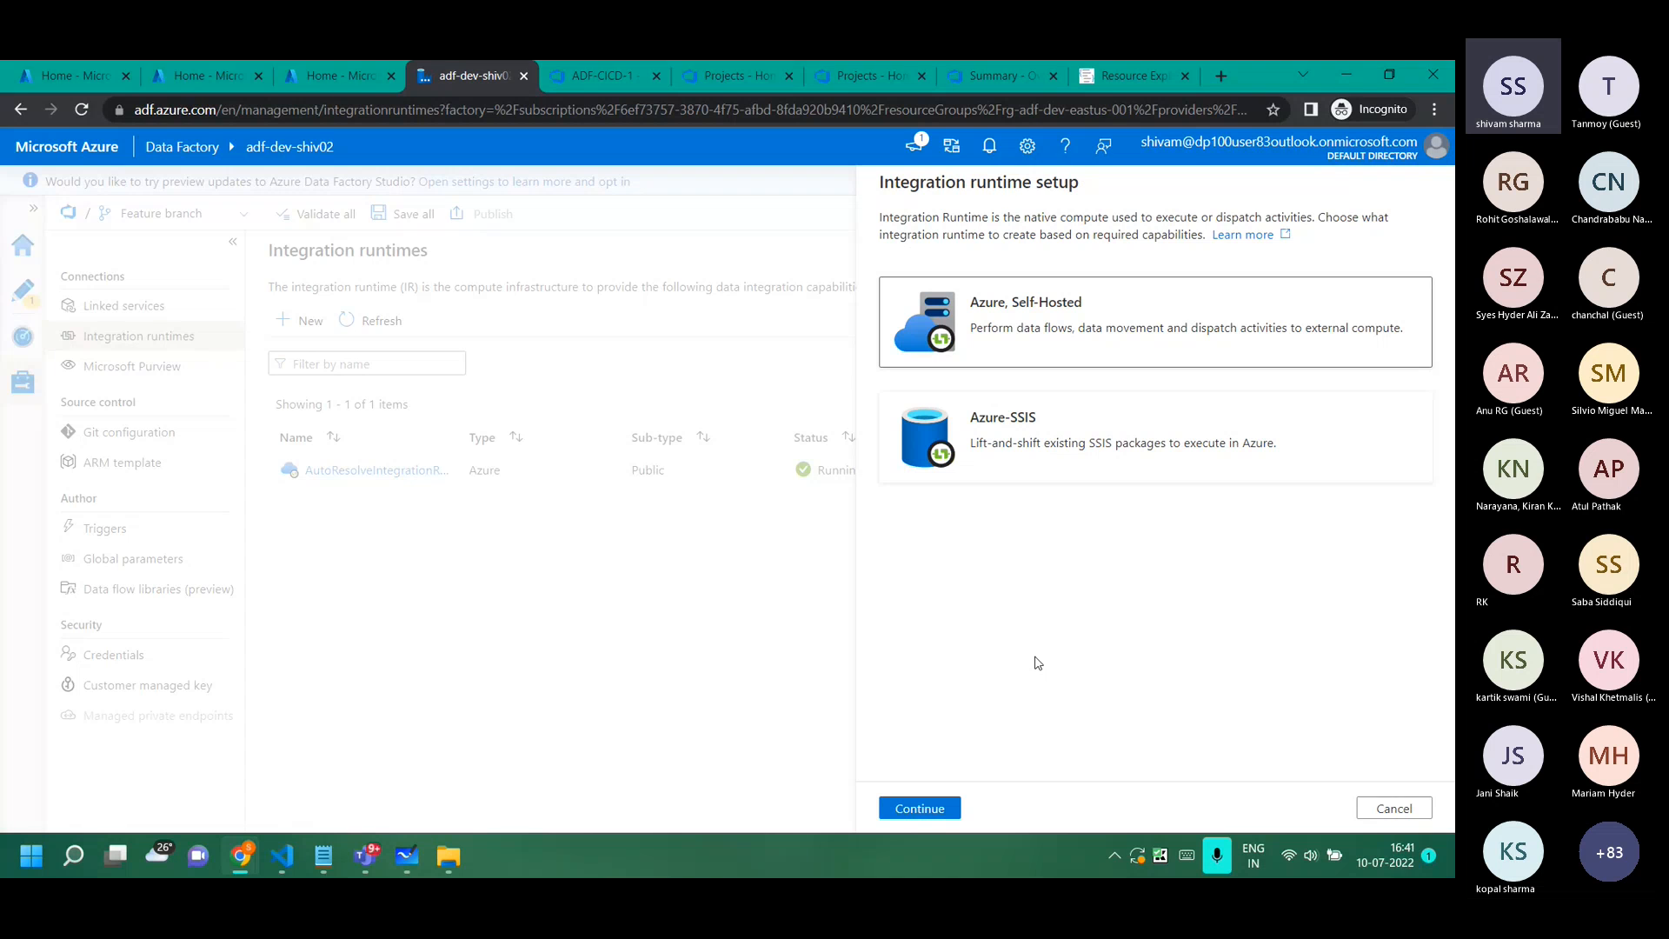
{"action": "left_click", "coordinate": [904, 810]}
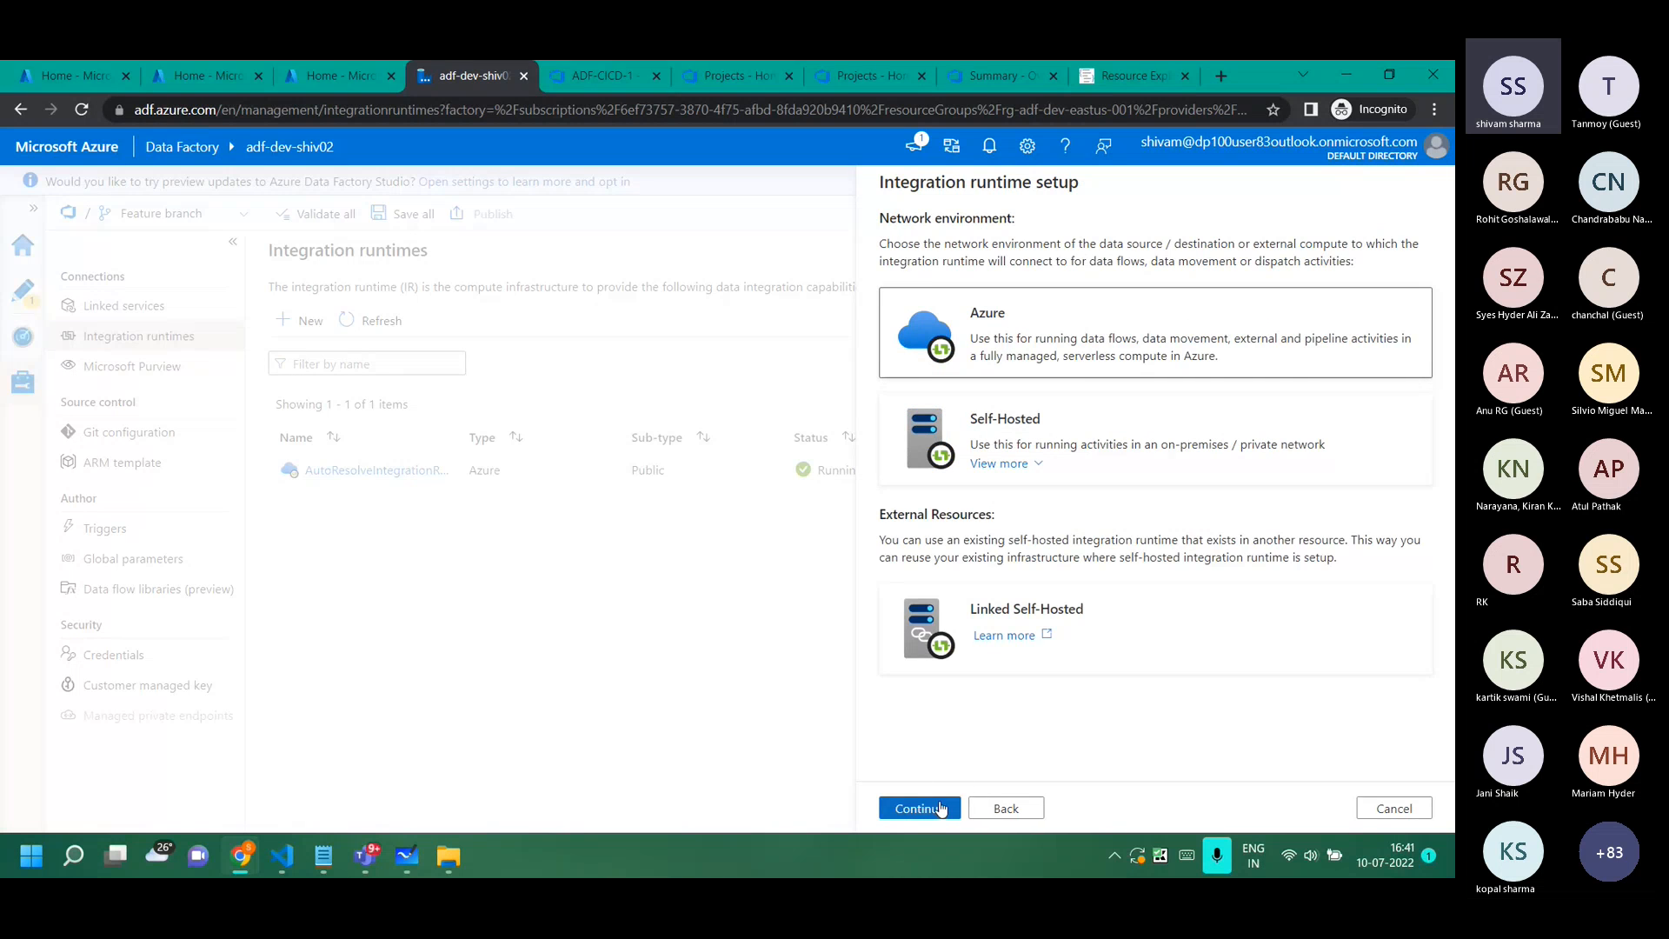
{"action": "left_click", "coordinate": [940, 808]}
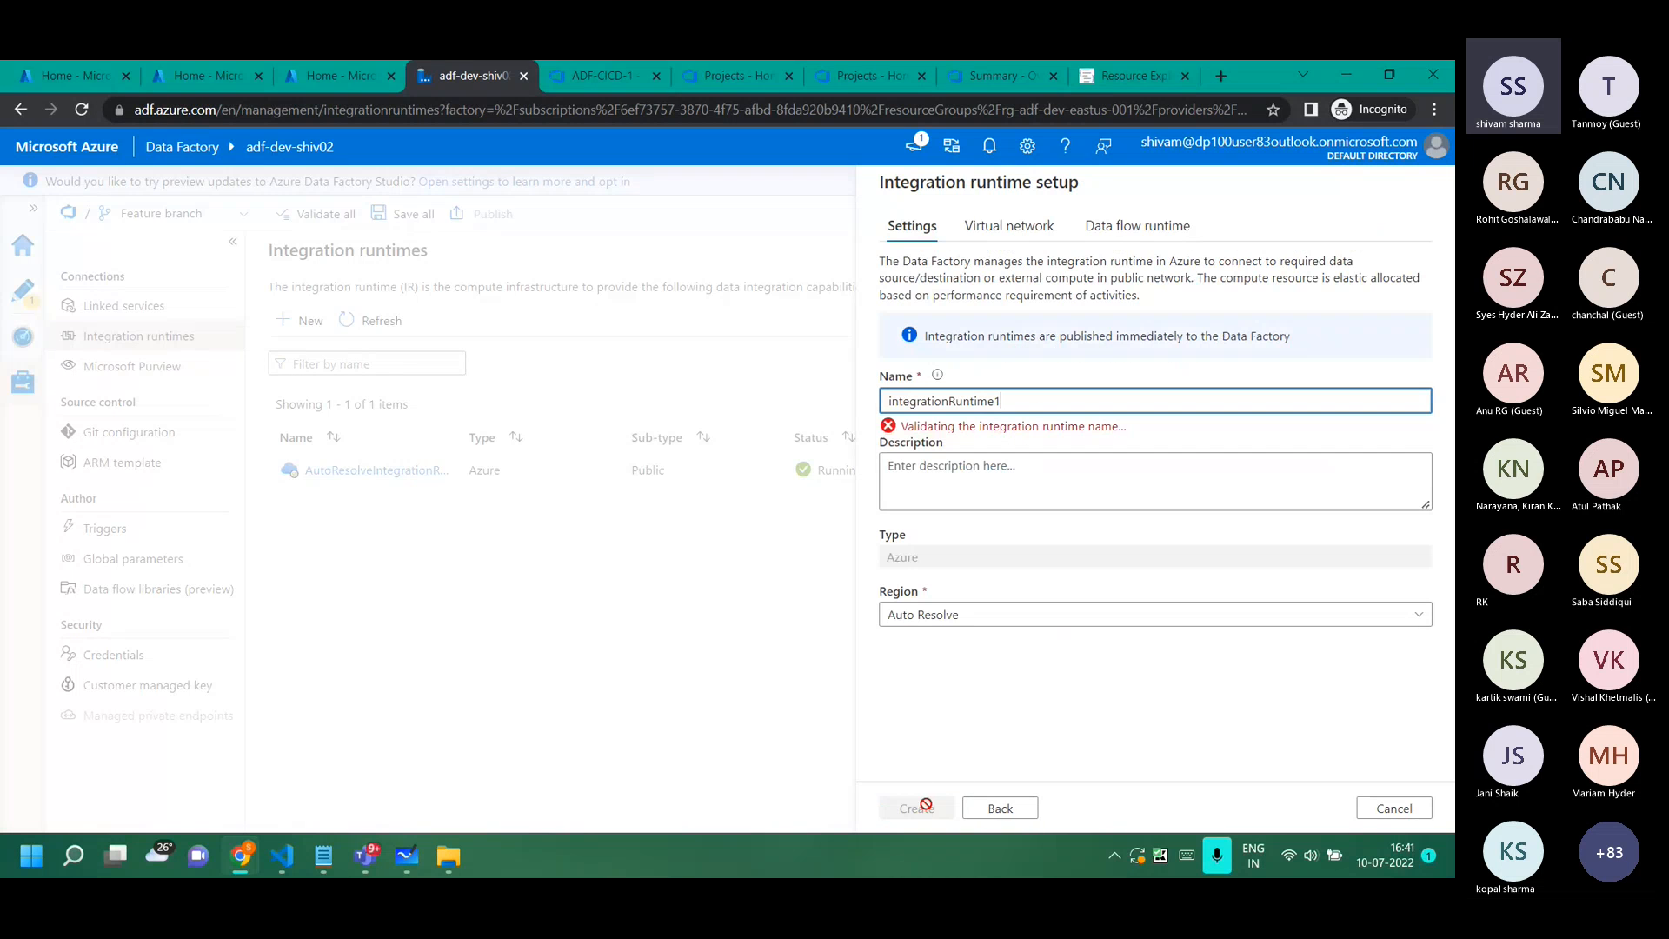
Enable the virtual network configuration for the new integration runtime and set the interactive authoring time to live to 120 minutes.
{"action": "left_click", "coordinate": [1002, 223]}
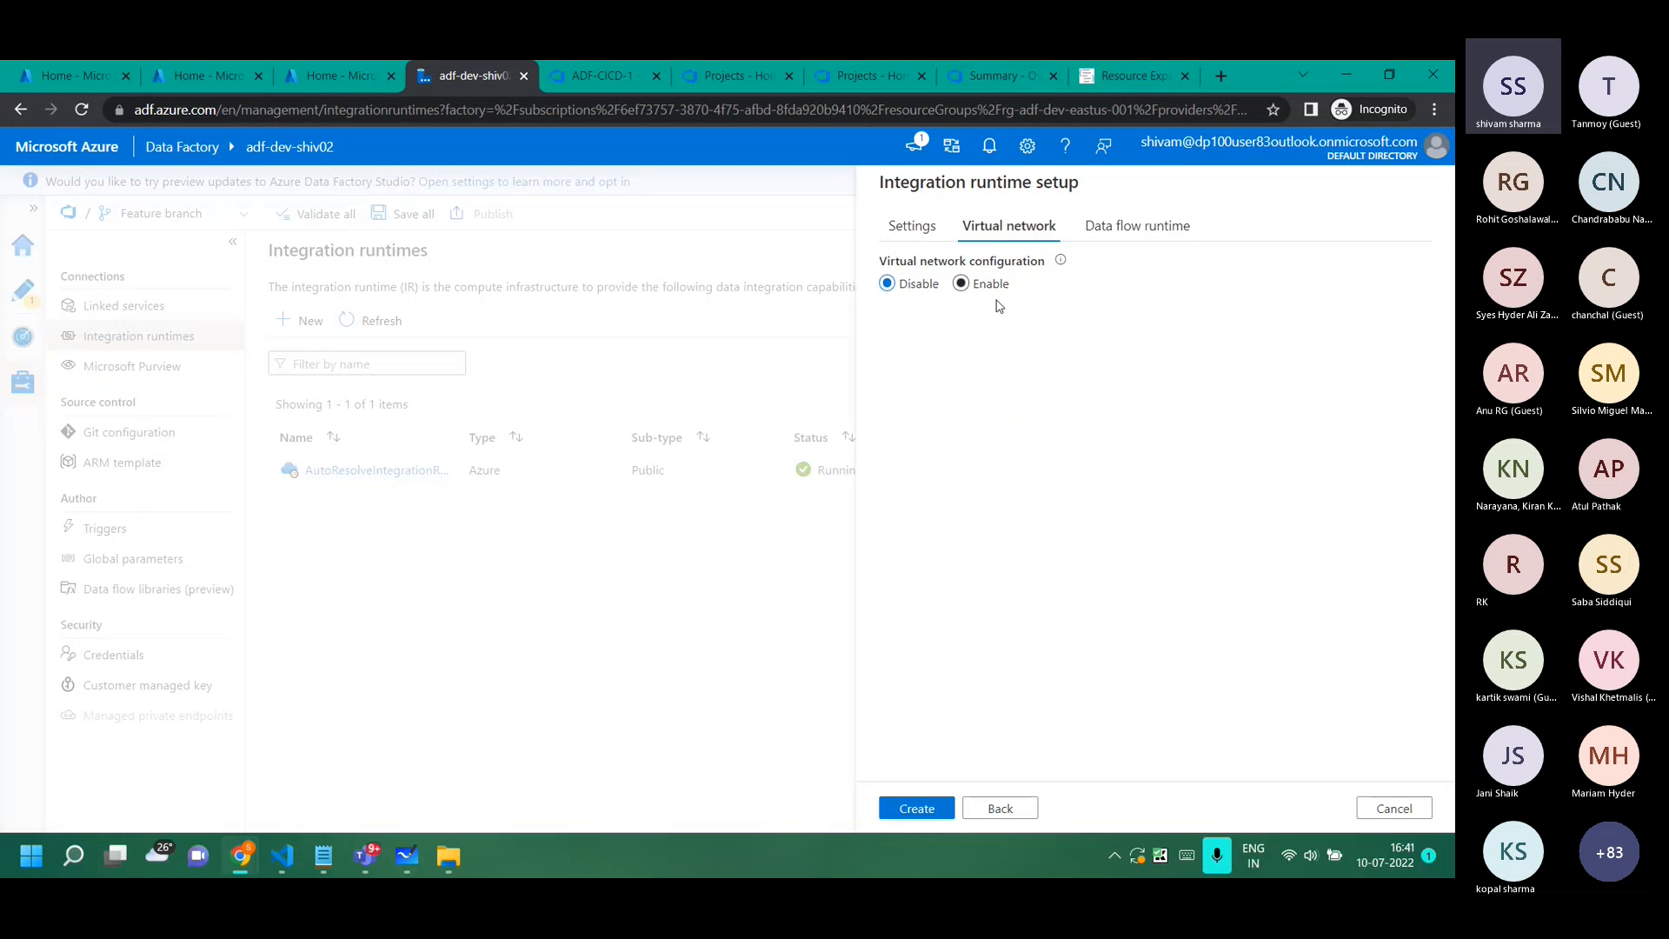
{"action": "scroll", "coordinate": [998, 306], "scroll_direction": "up", "scroll_amount": 3}
{"action": "left_click", "coordinate": [941, 277]}
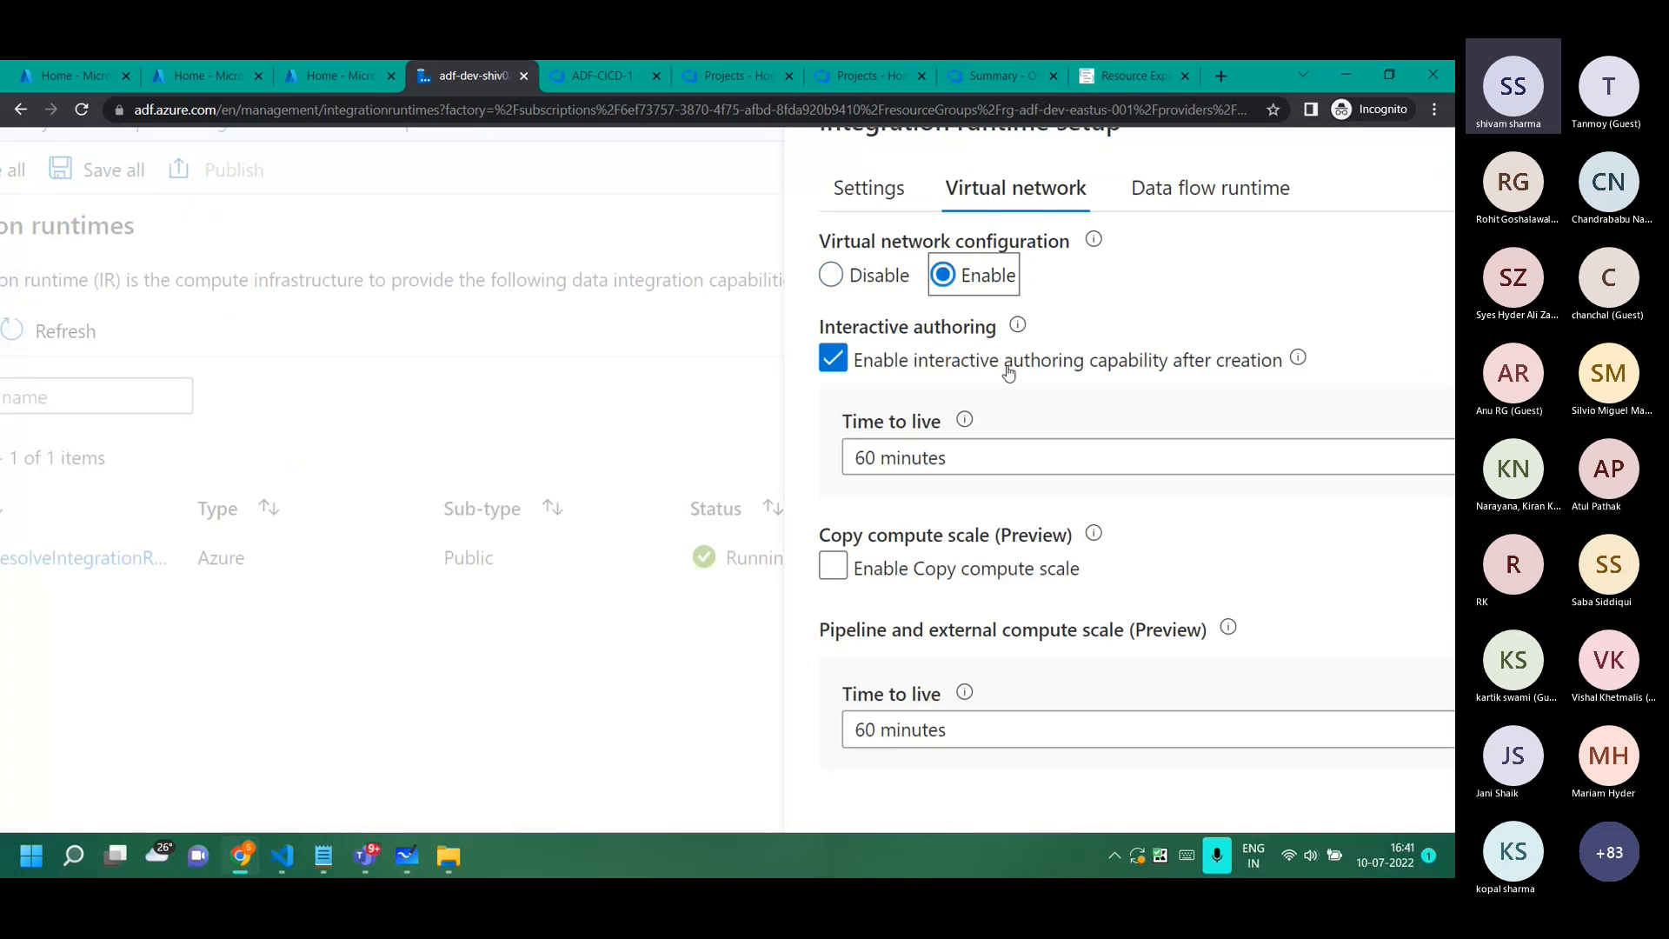
{"action": "scroll", "coordinate": [1006, 364], "scroll_direction": "down", "scroll_amount": 3}
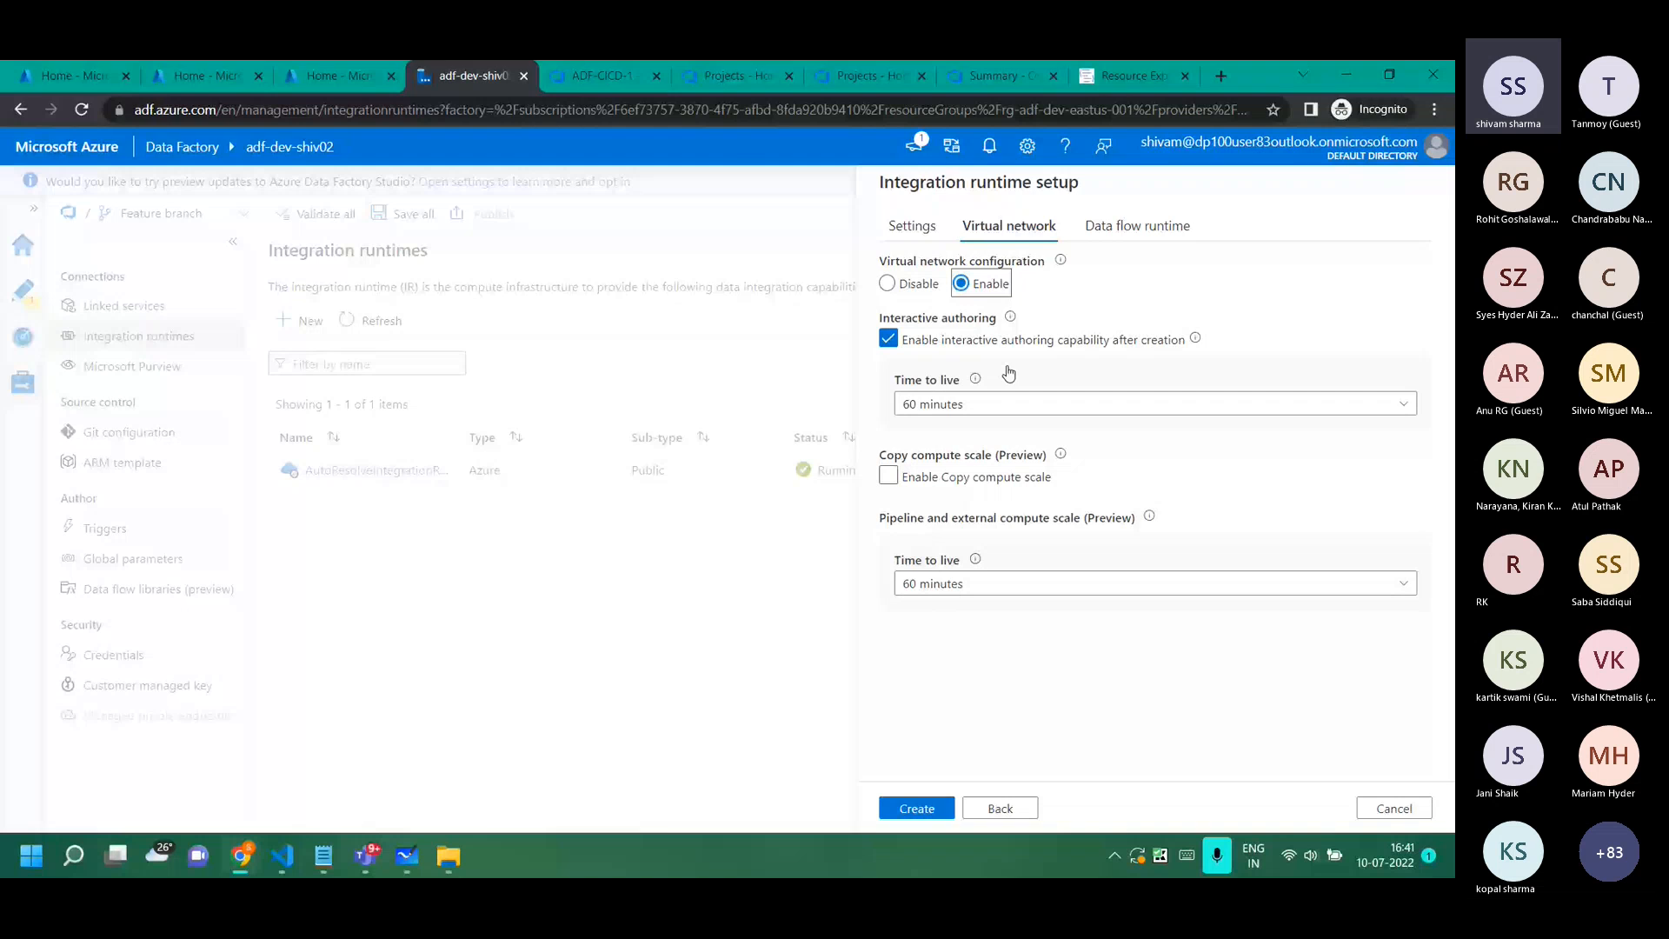
{"action": "key", "text": "alt+Tab"}
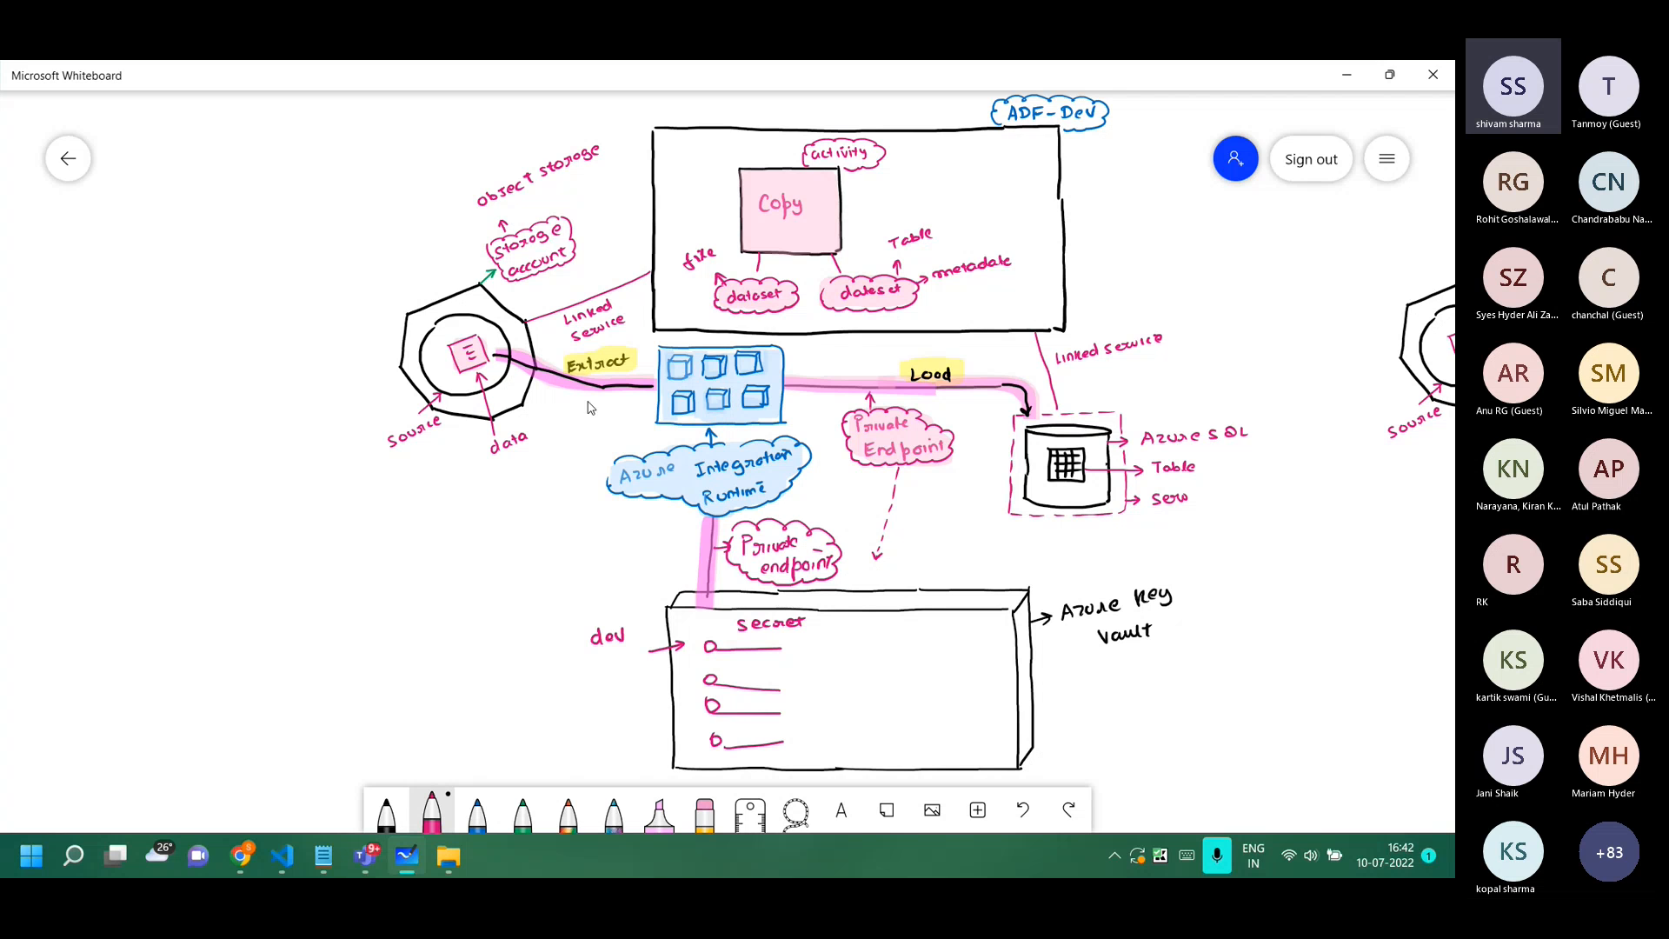
{"action": "left_click", "coordinate": [1347, 79]}
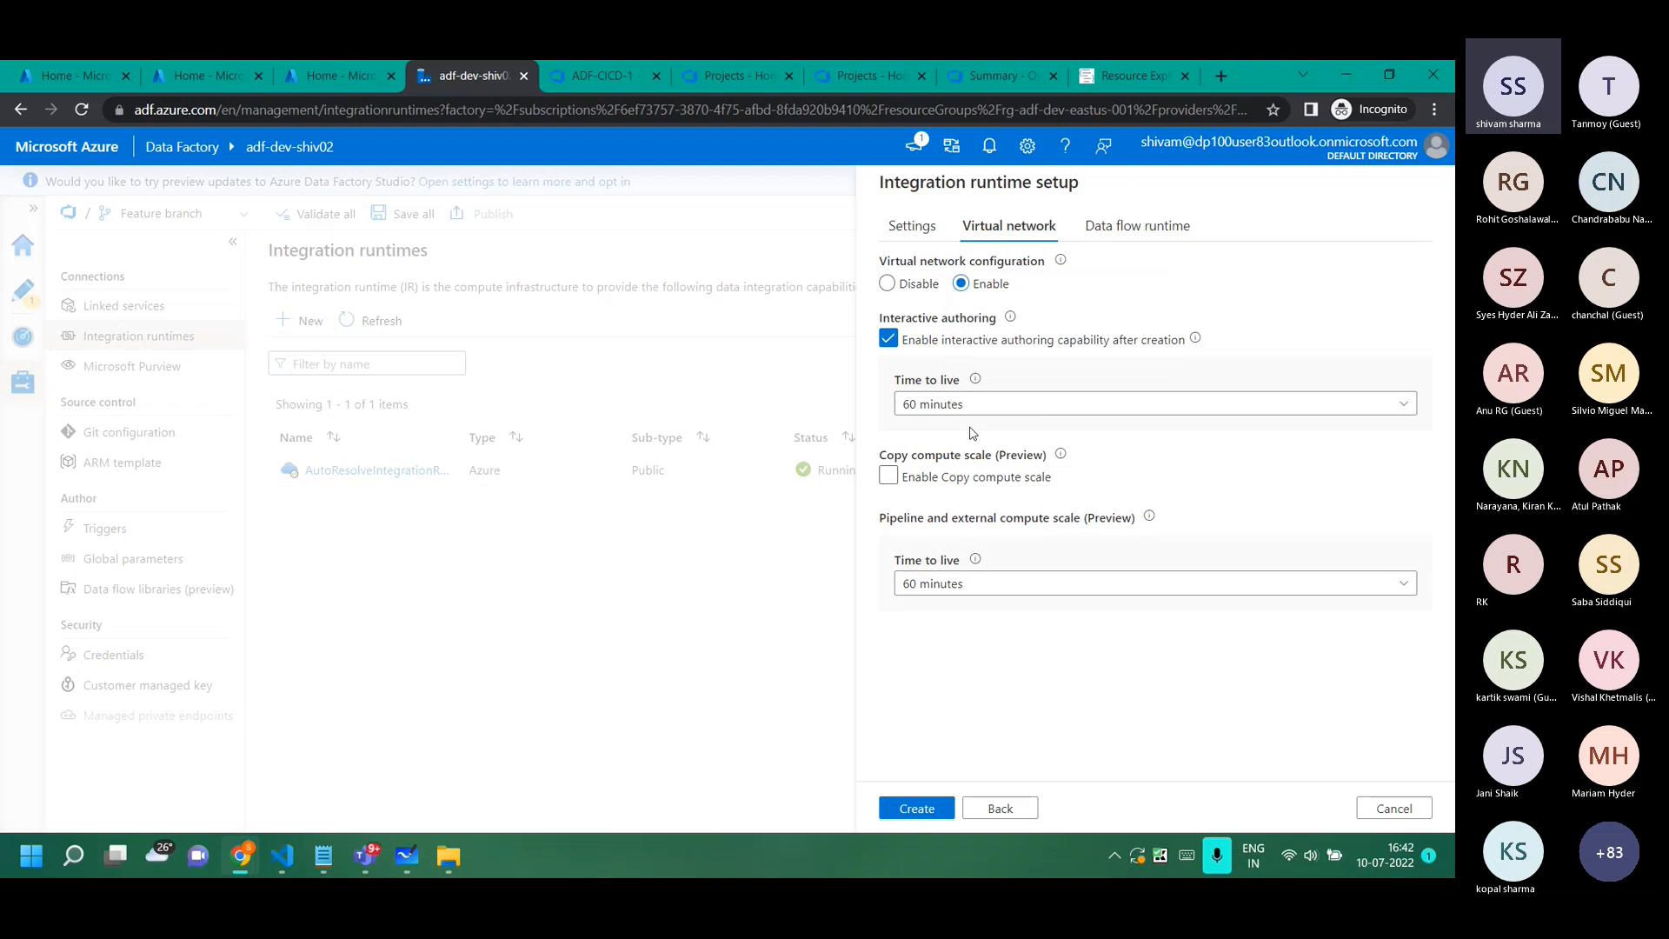
{"action": "left_click", "coordinate": [933, 404]}
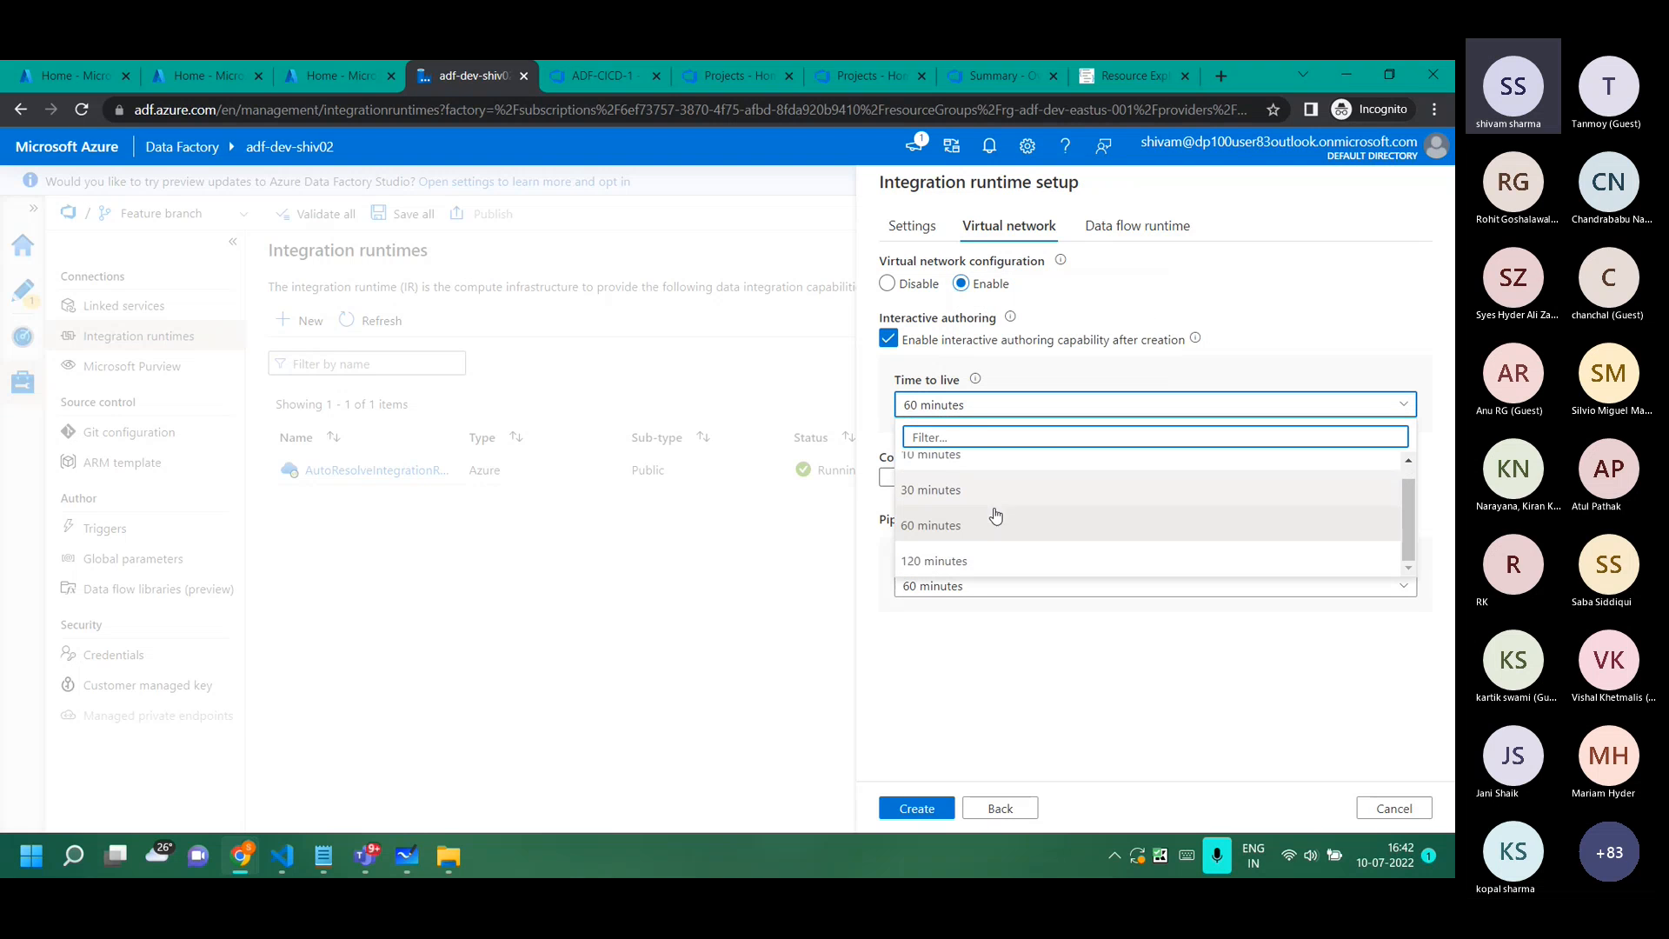
{"action": "left_click", "coordinate": [930, 562]}
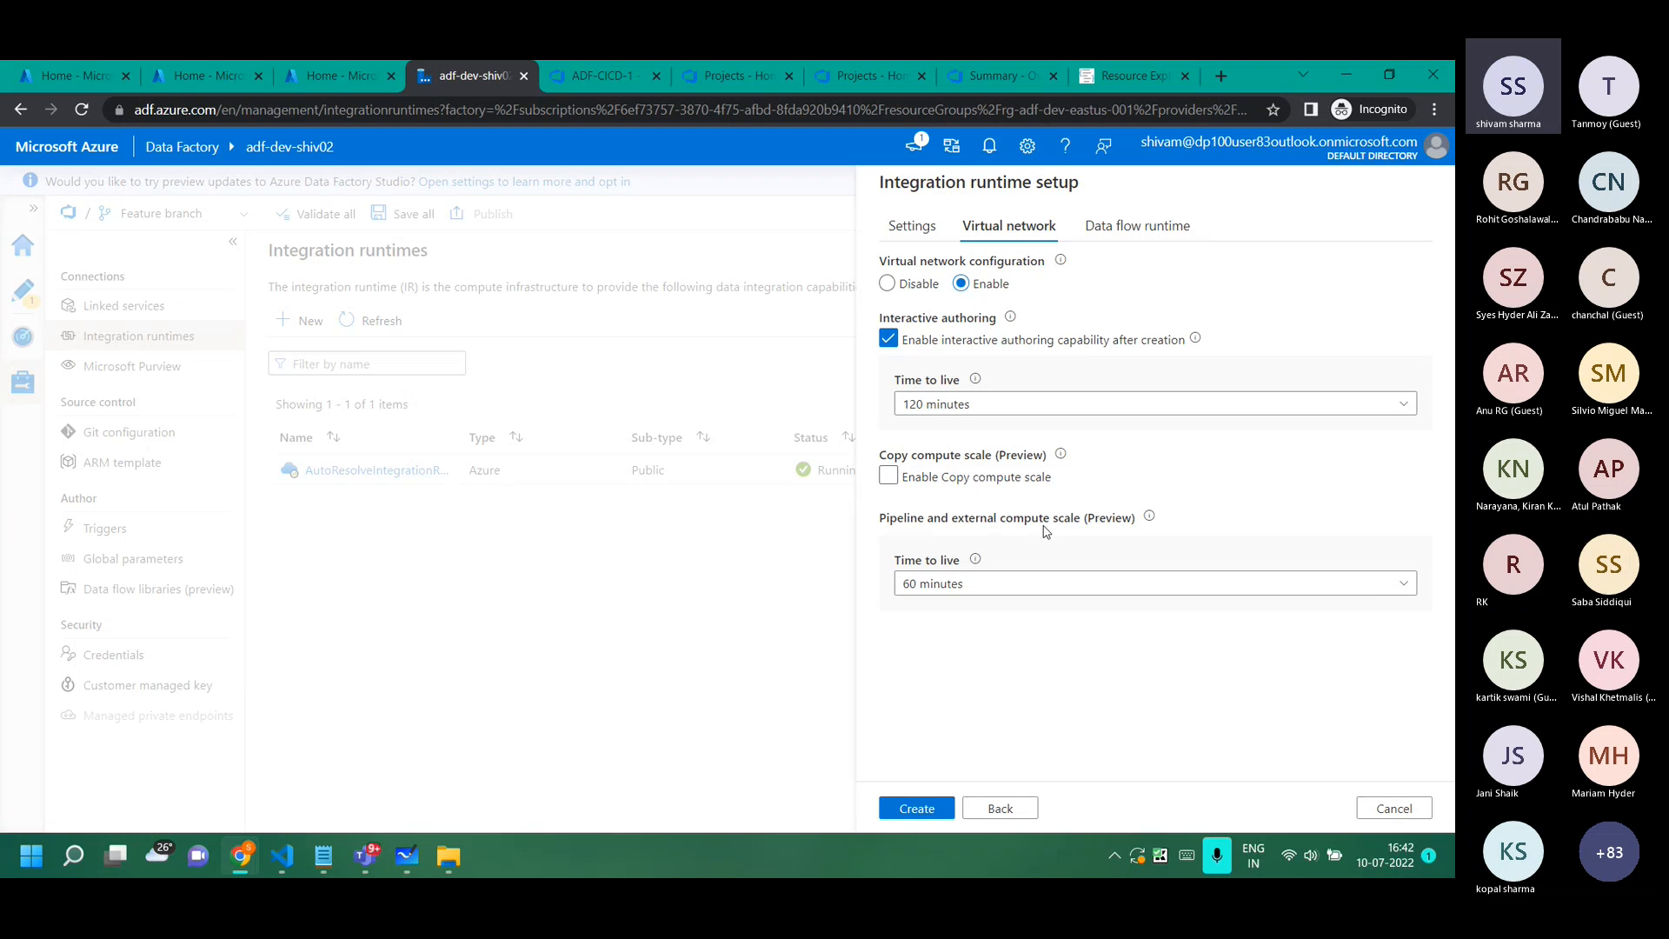
Create the virtual-network-enabled Azure integration runtime and check its general settings.
{"action": "left_click", "coordinate": [930, 811]}
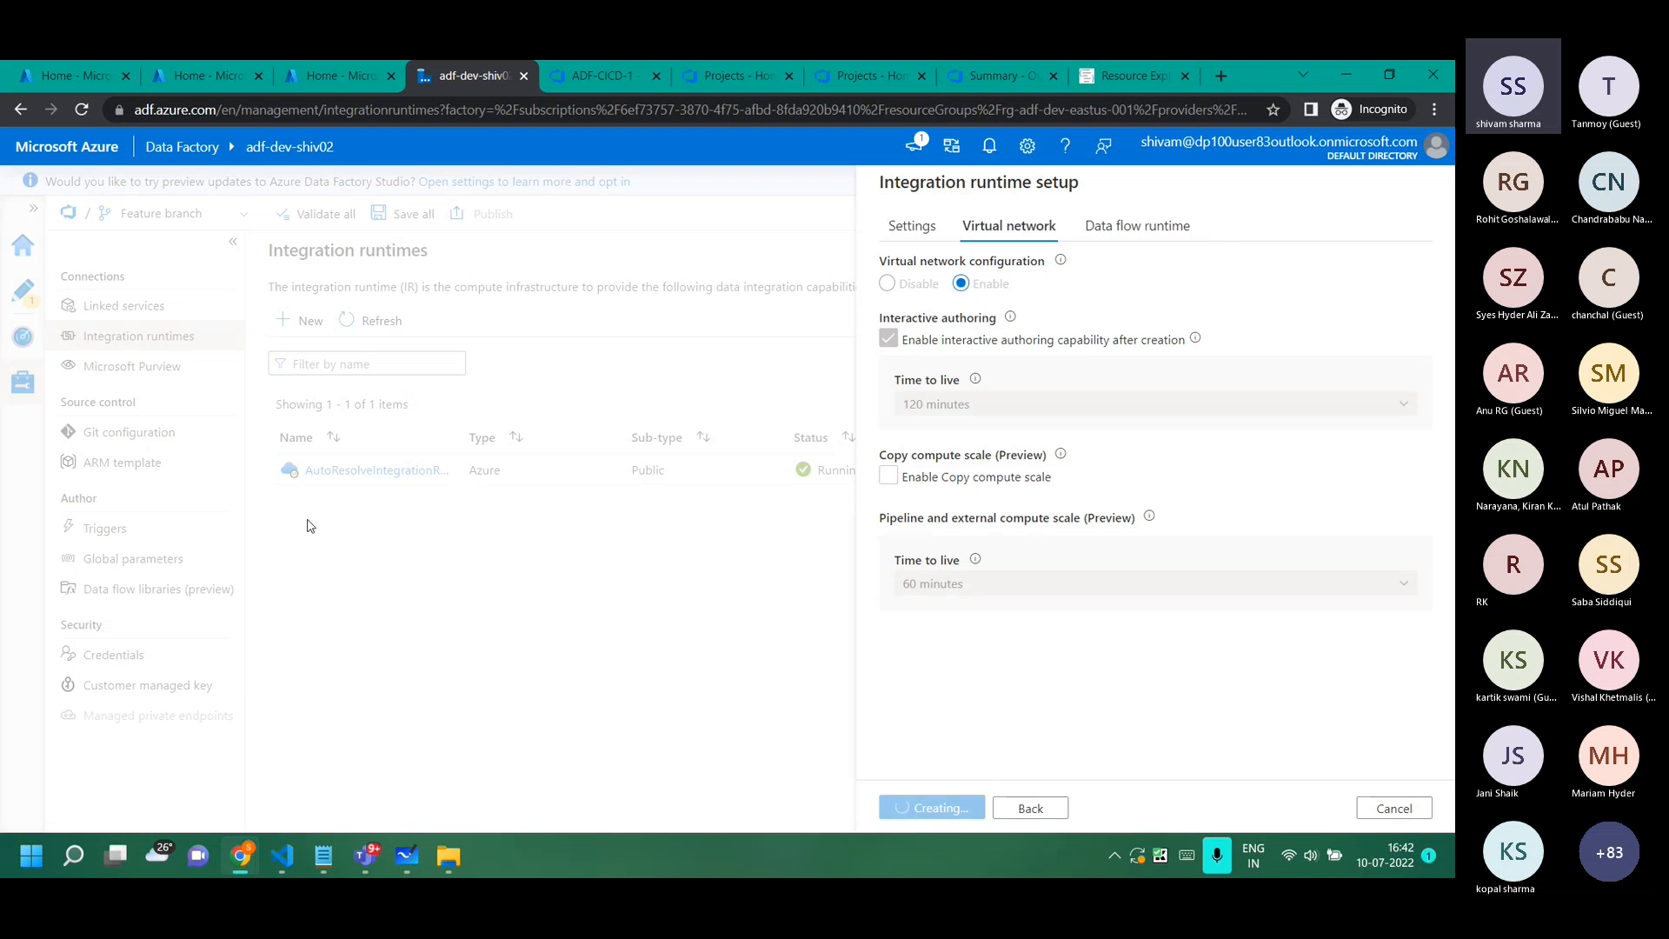
{"action": "left_click", "coordinate": [912, 228]}
{"action": "scroll", "coordinate": [949, 417], "scroll_direction": "up", "scroll_amount": 4}
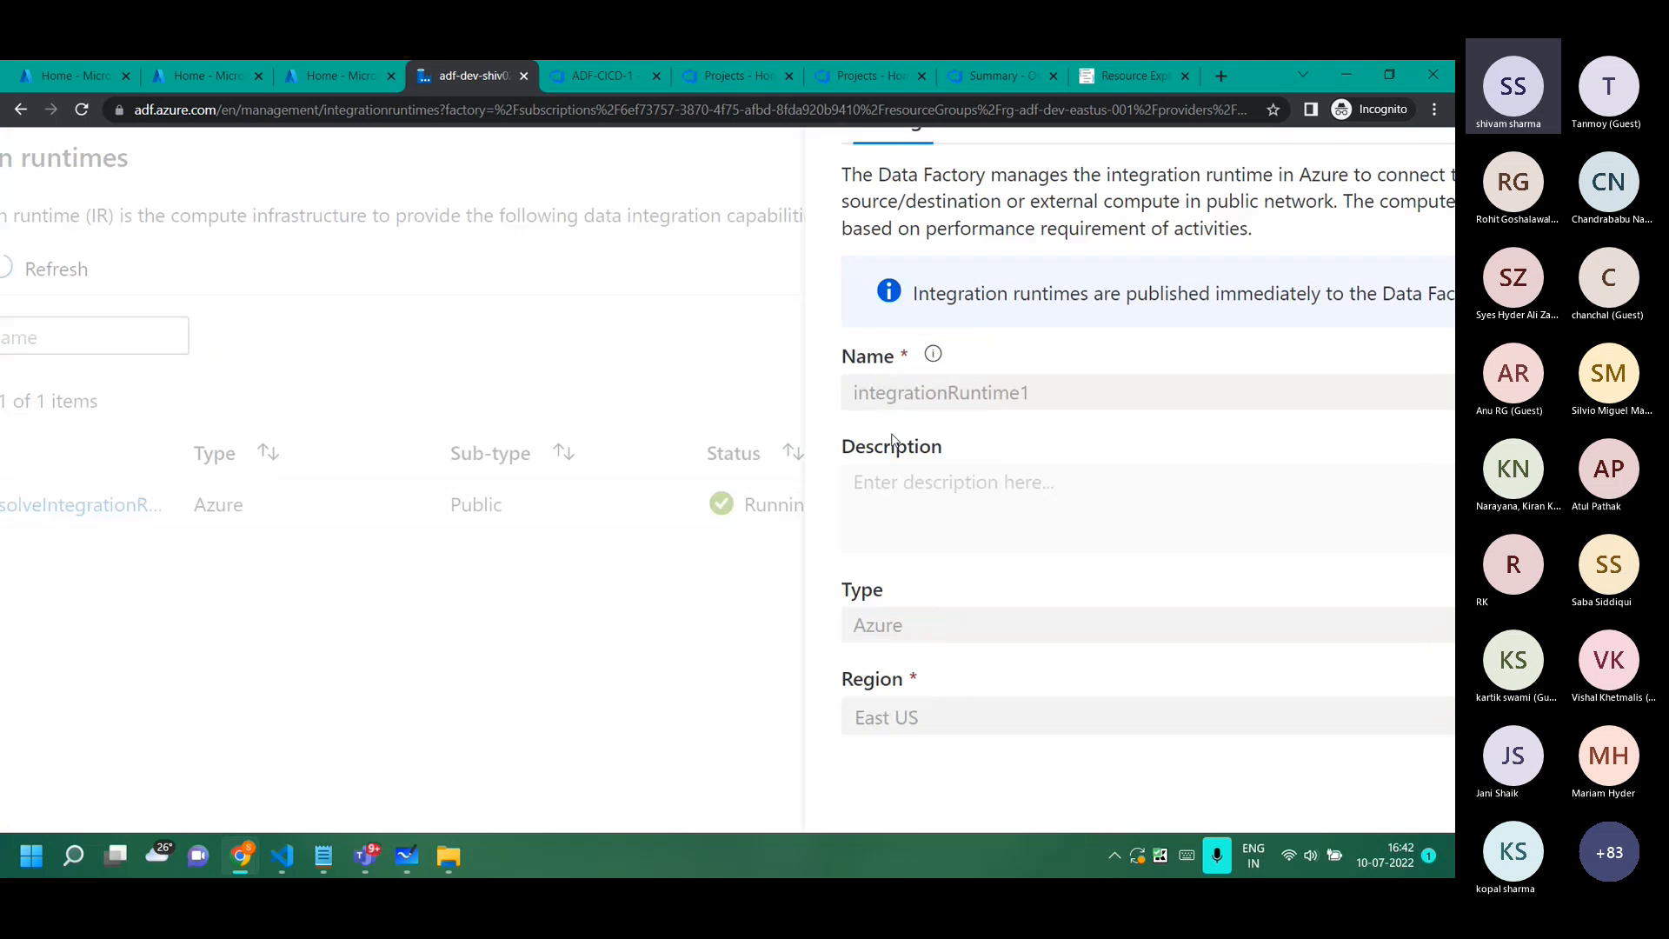
{"action": "scroll", "coordinate": [946, 420], "scroll_direction": "down", "scroll_amount": 4}
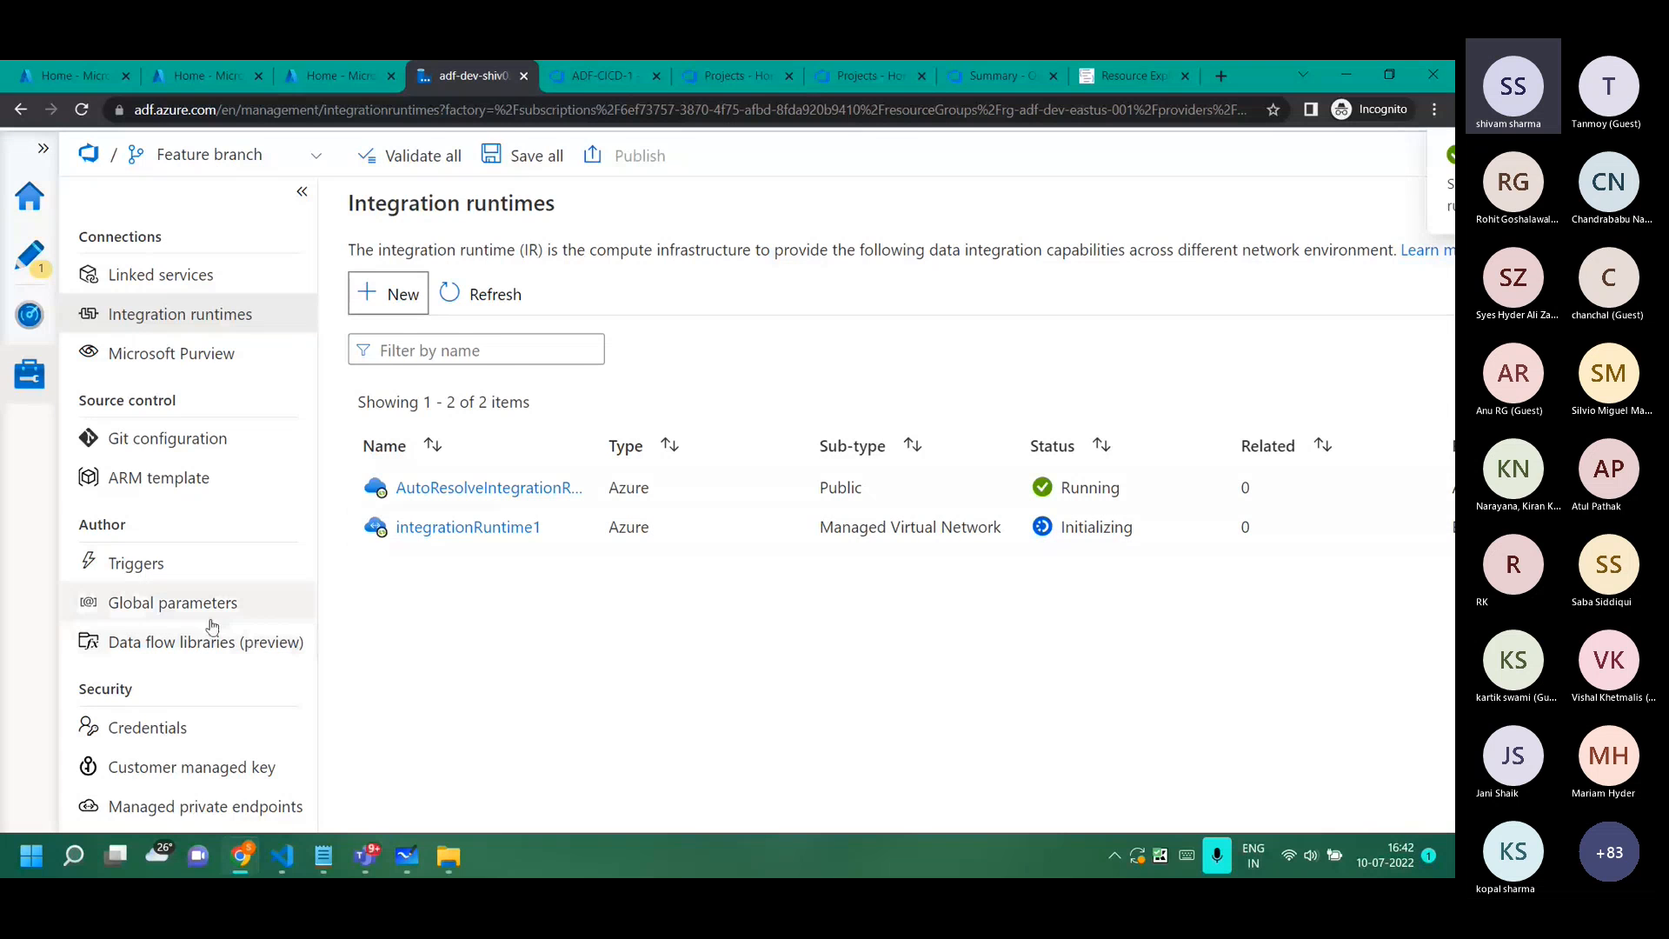
Go to the data factory's managed private endpoints and start creating a new managed private endpoint.
{"action": "scroll", "coordinate": [218, 608], "scroll_direction": "down", "scroll_amount": 1}
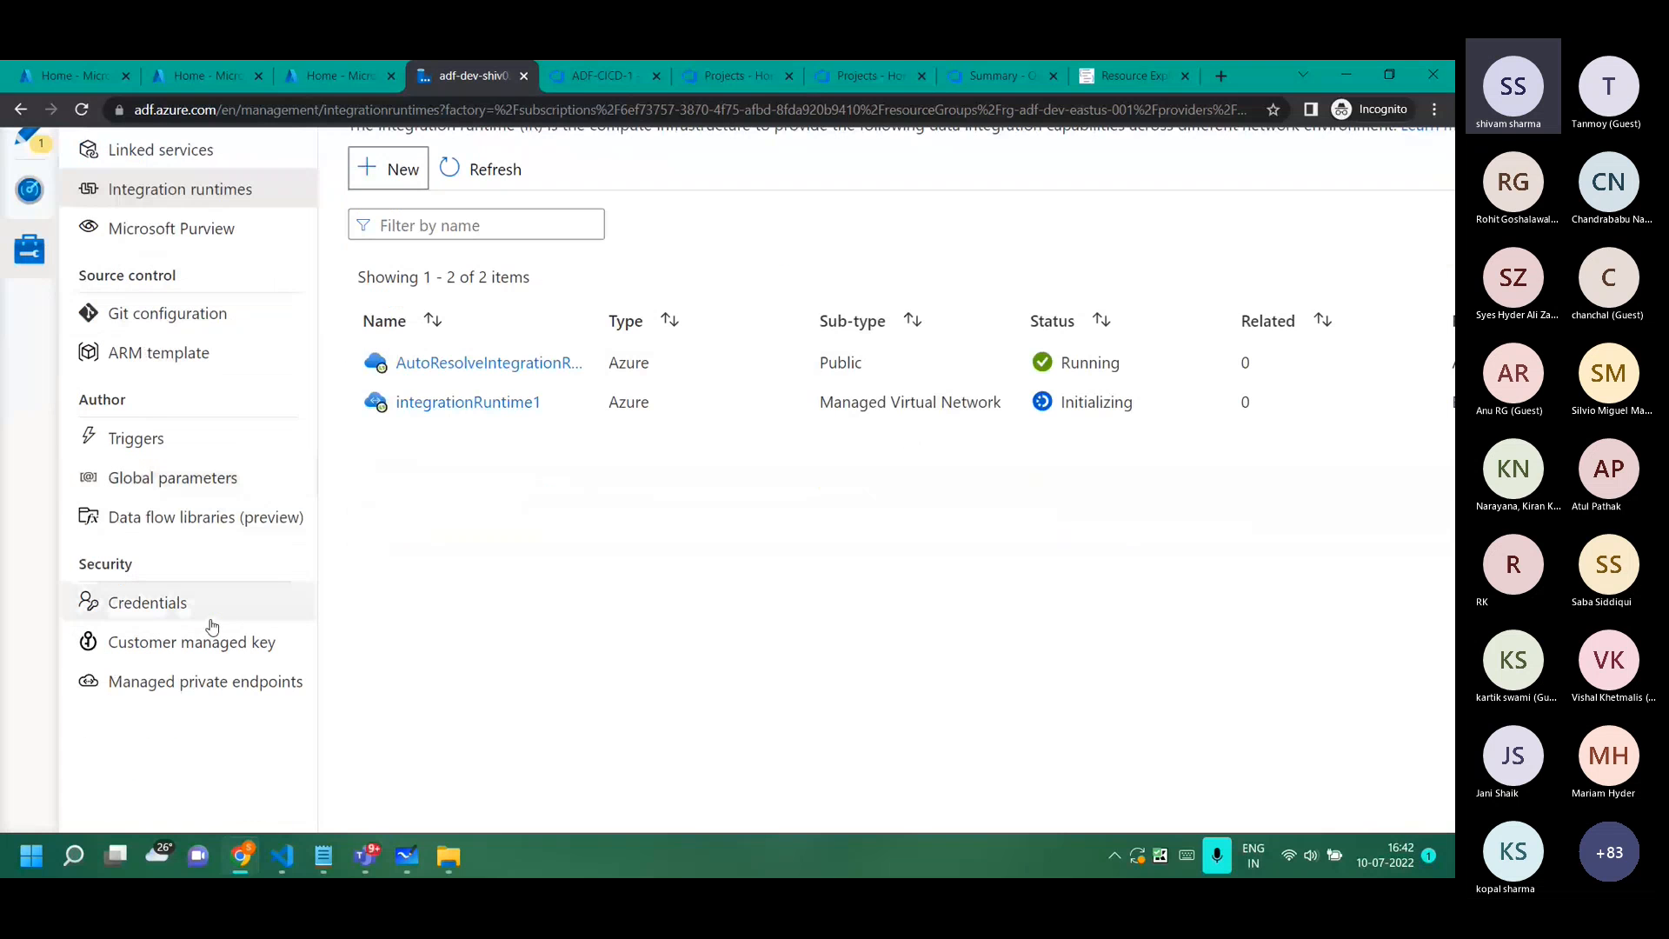
{"action": "left_click", "coordinate": [175, 687]}
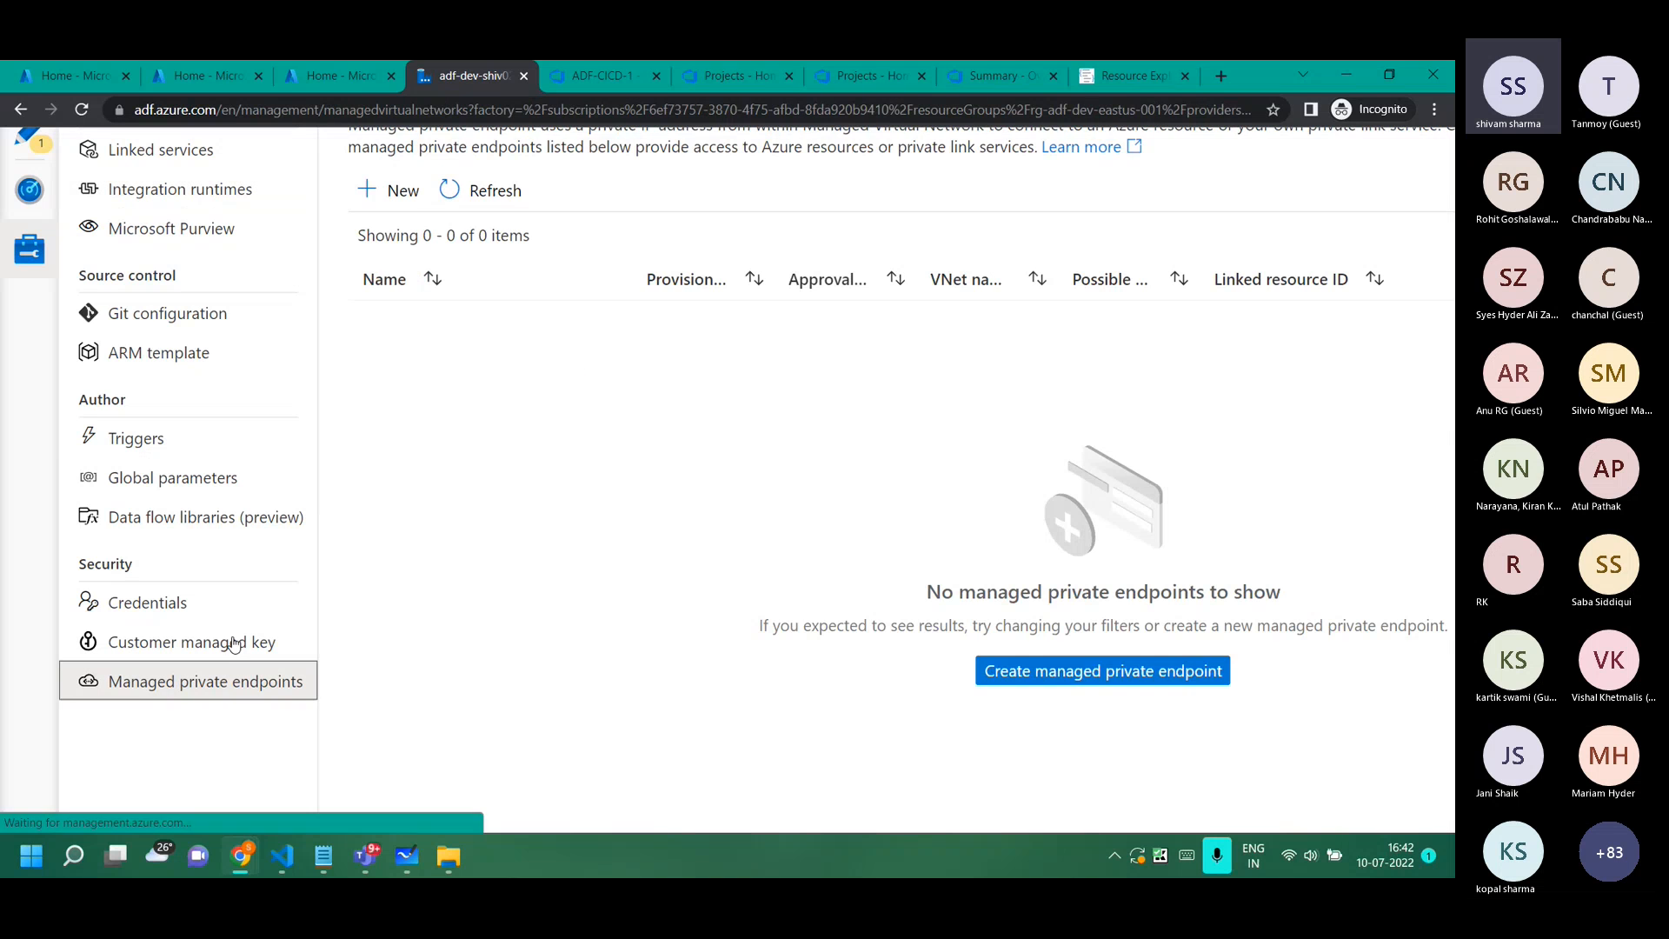
{"action": "key", "text": "ctrl+0"}
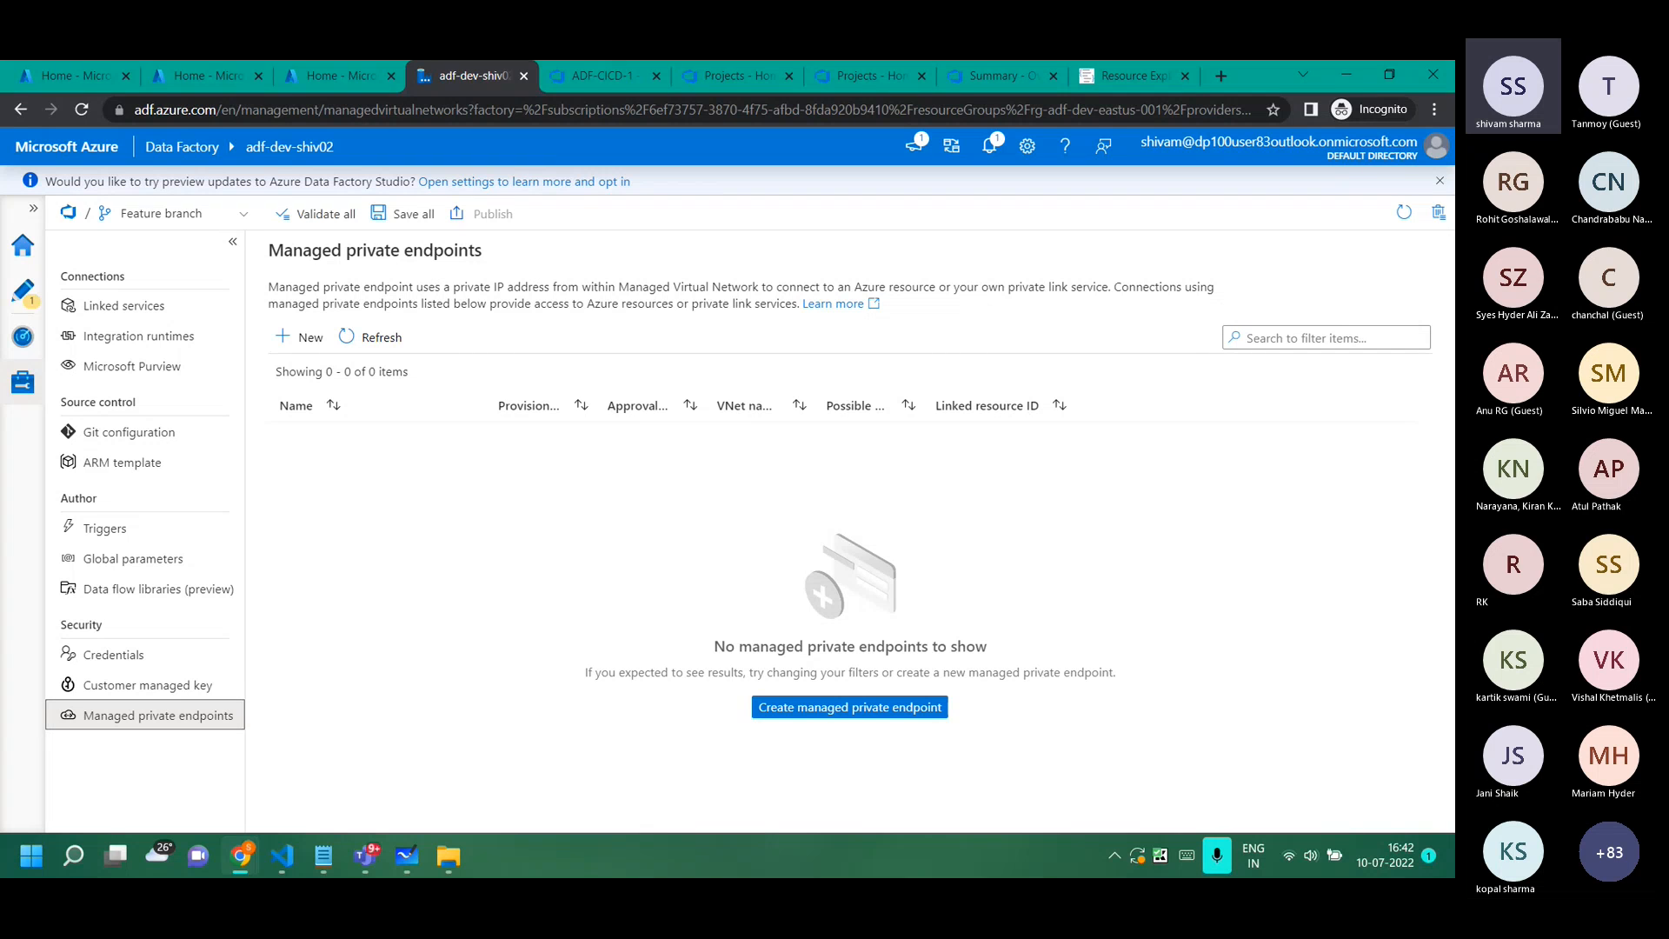
{"action": "key", "text": "alt+Tab"}
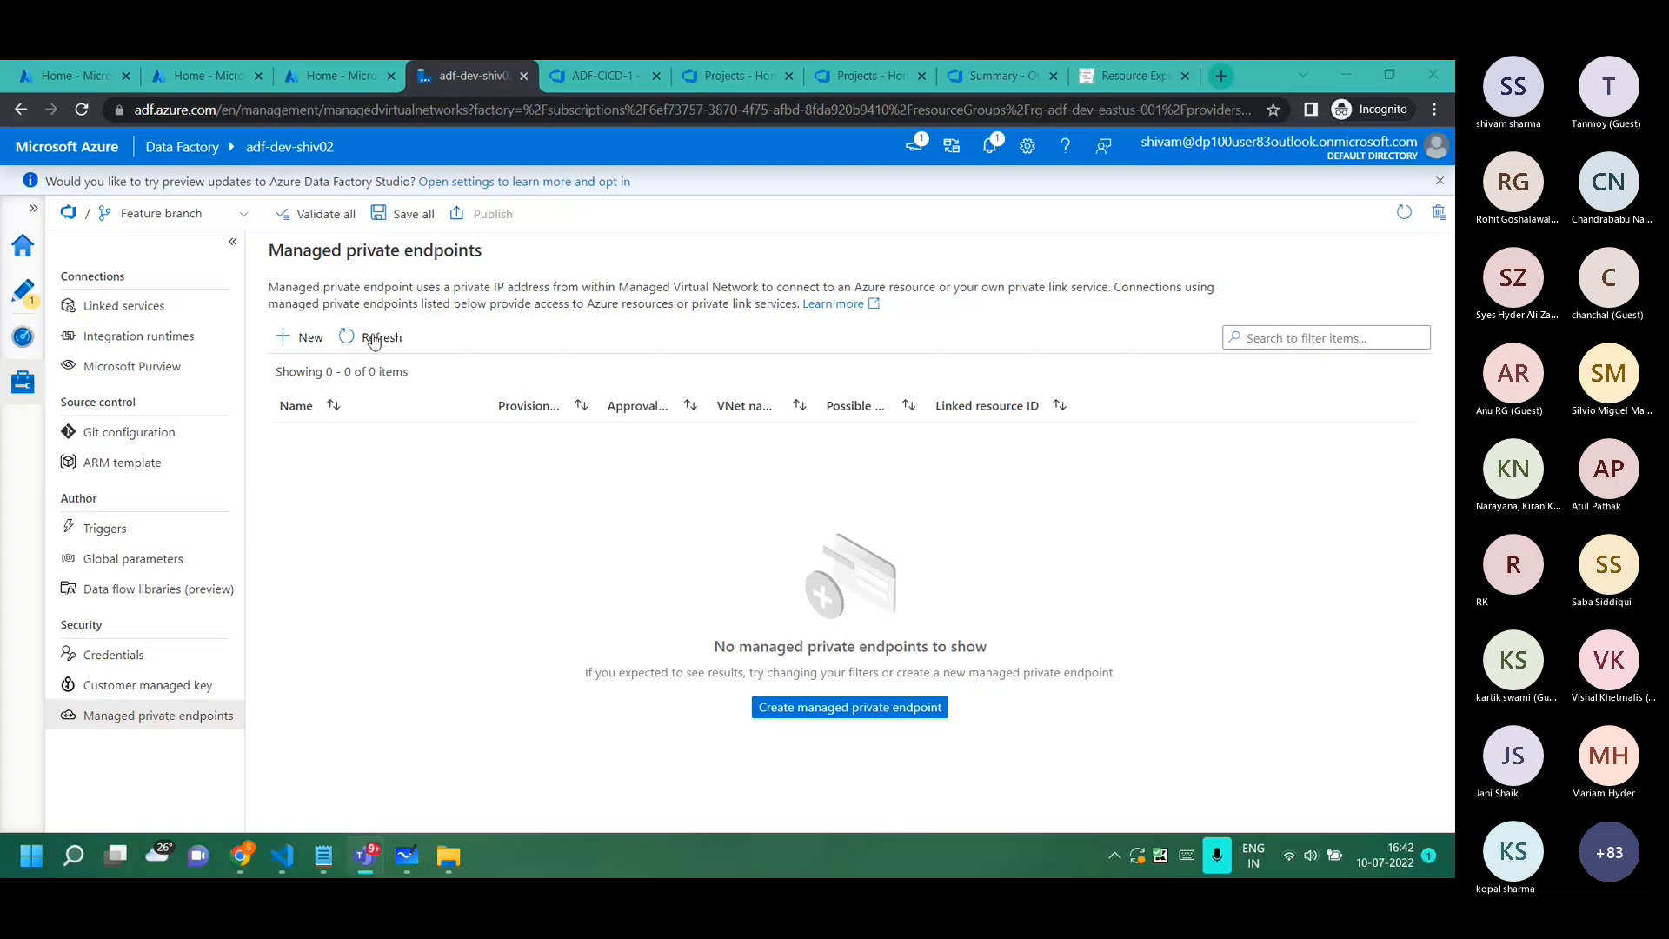
{"action": "left_click", "coordinate": [304, 338]}
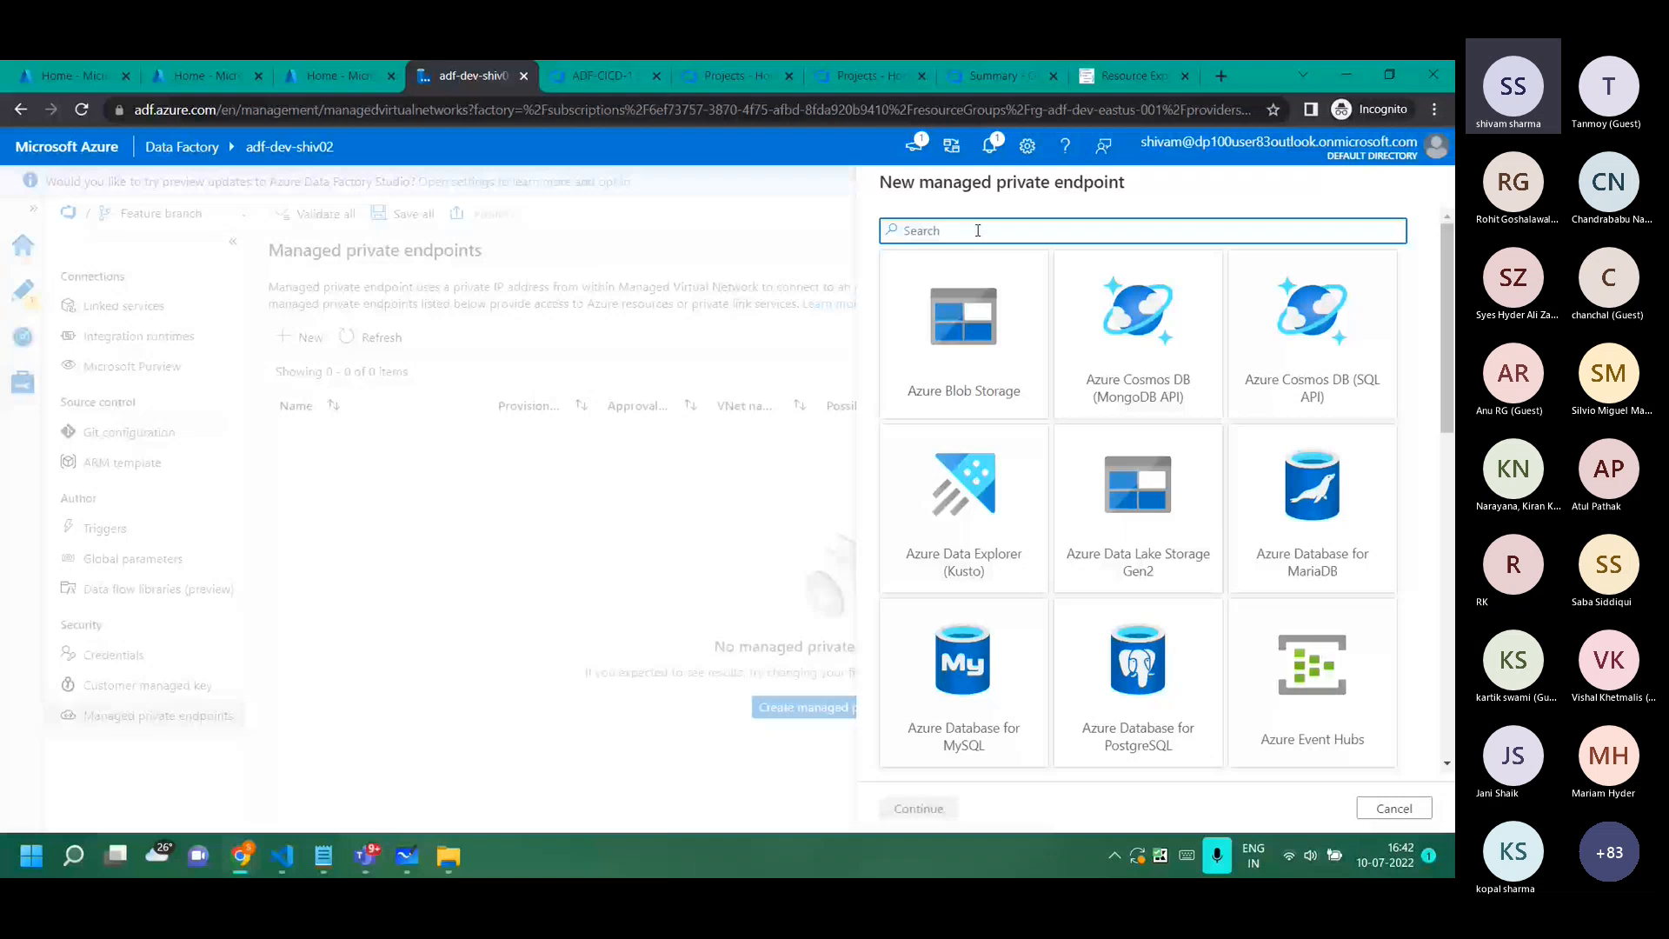
Check the private endpoint diagram in Microsoft Whiteboard, then list all resources in the Azure portal.
{"action": "key", "text": "alt+Tab"}
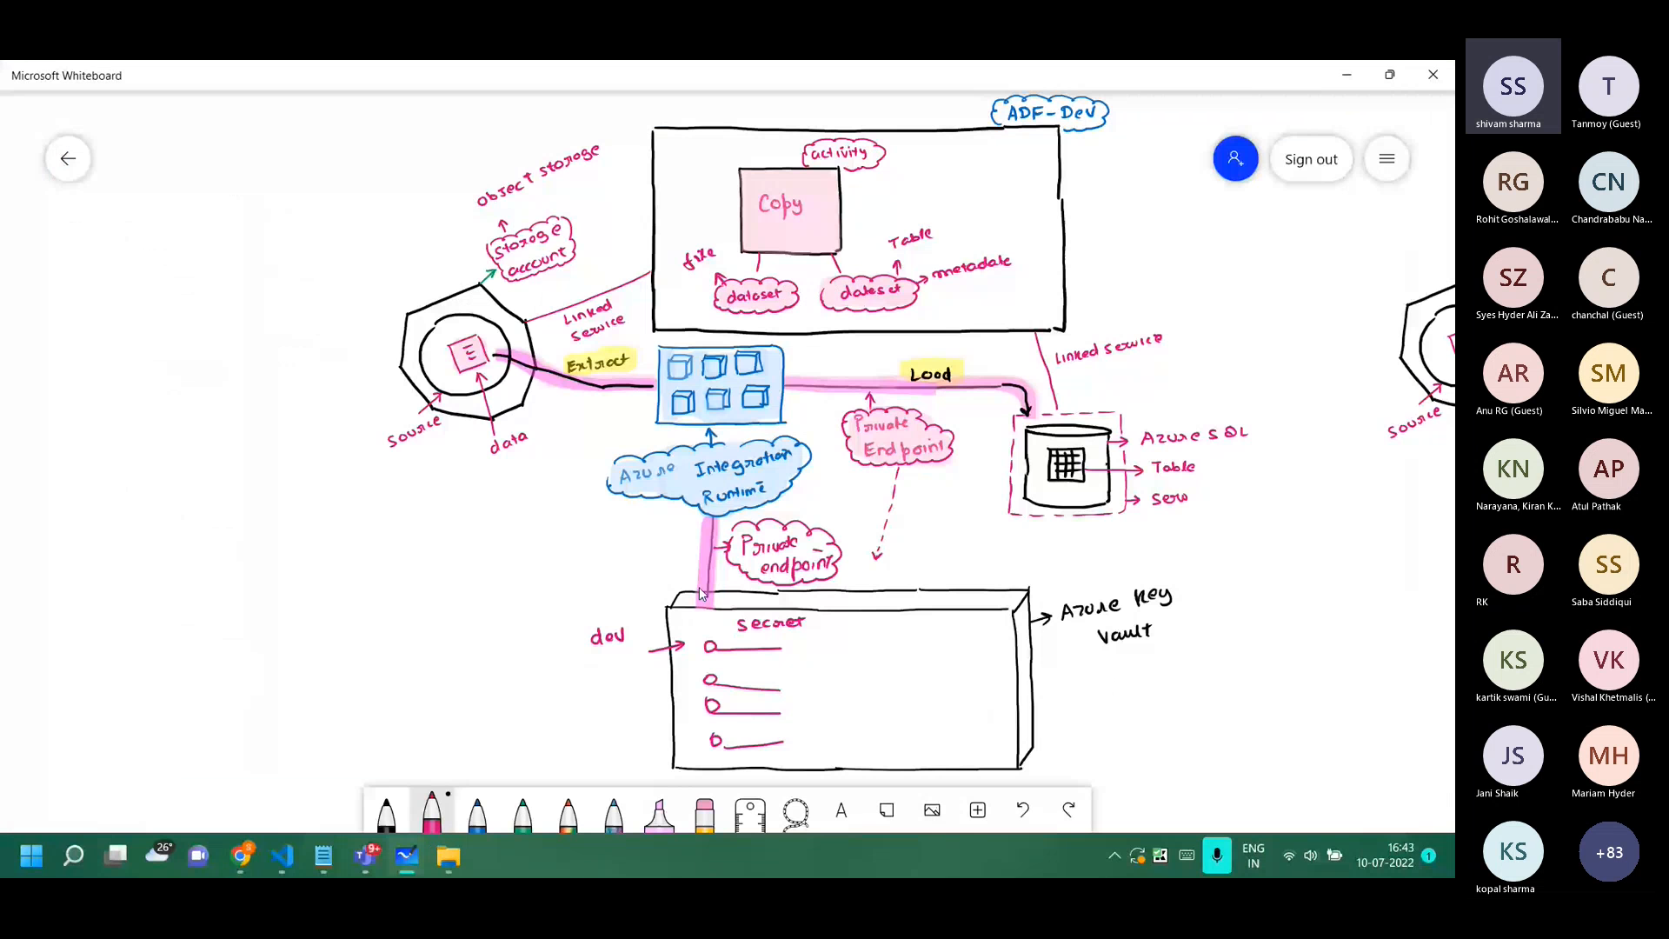
{"action": "left_click", "coordinate": [1347, 75]}
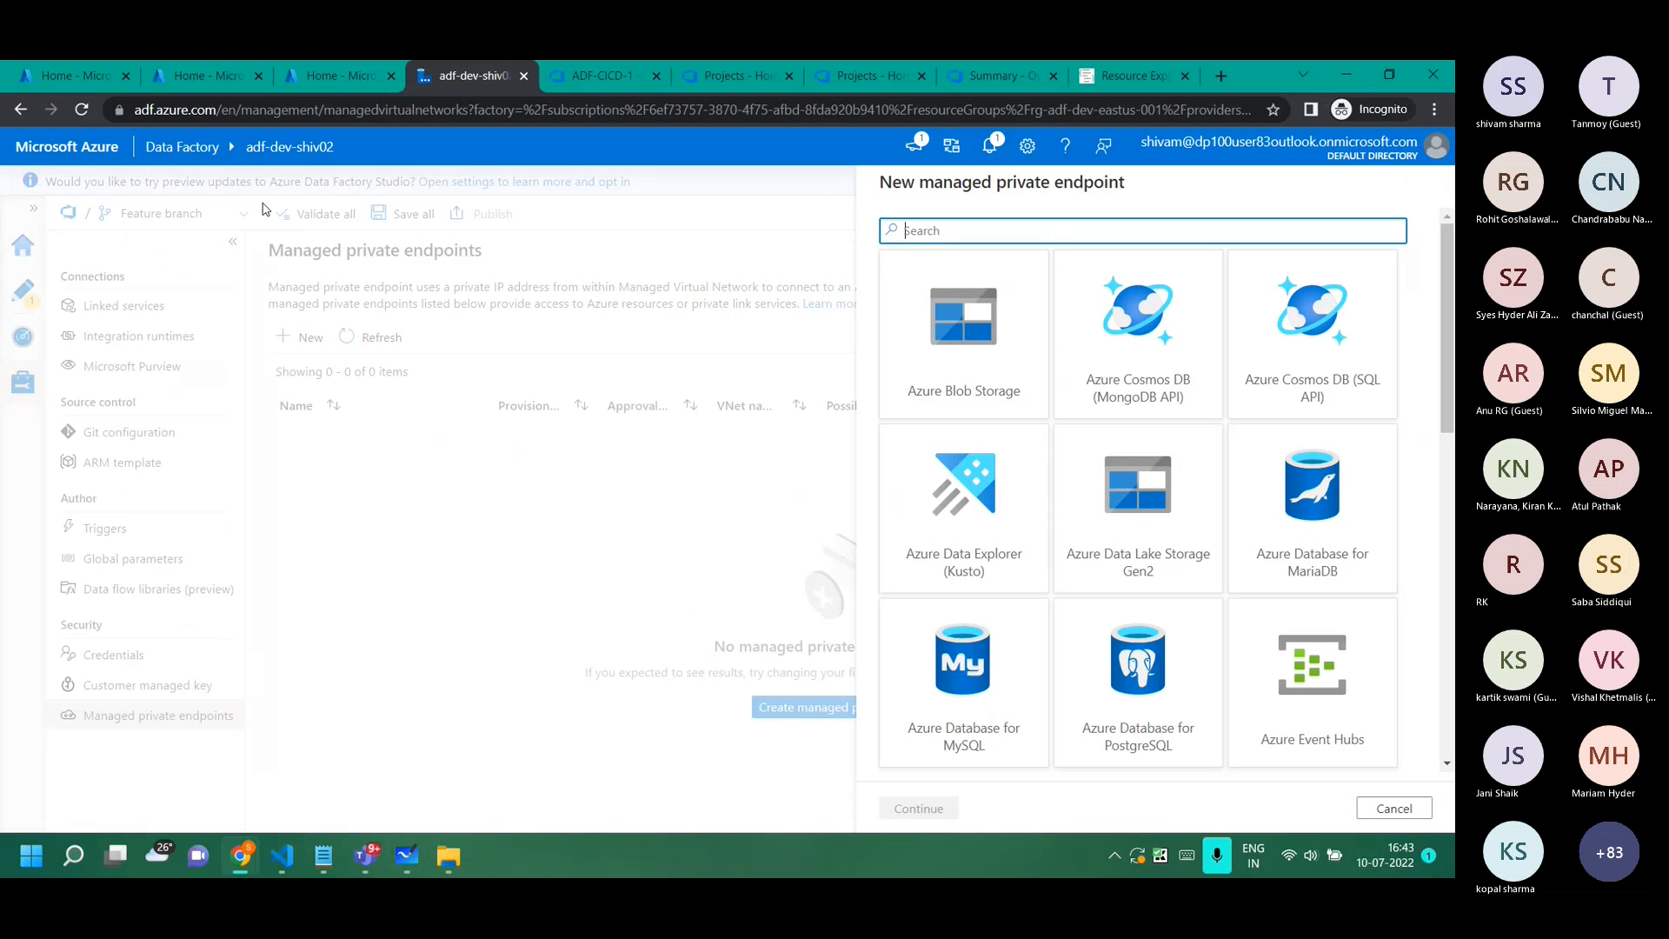
{"action": "left_click", "coordinate": [174, 78]}
{"action": "left_click", "coordinate": [57, 81]}
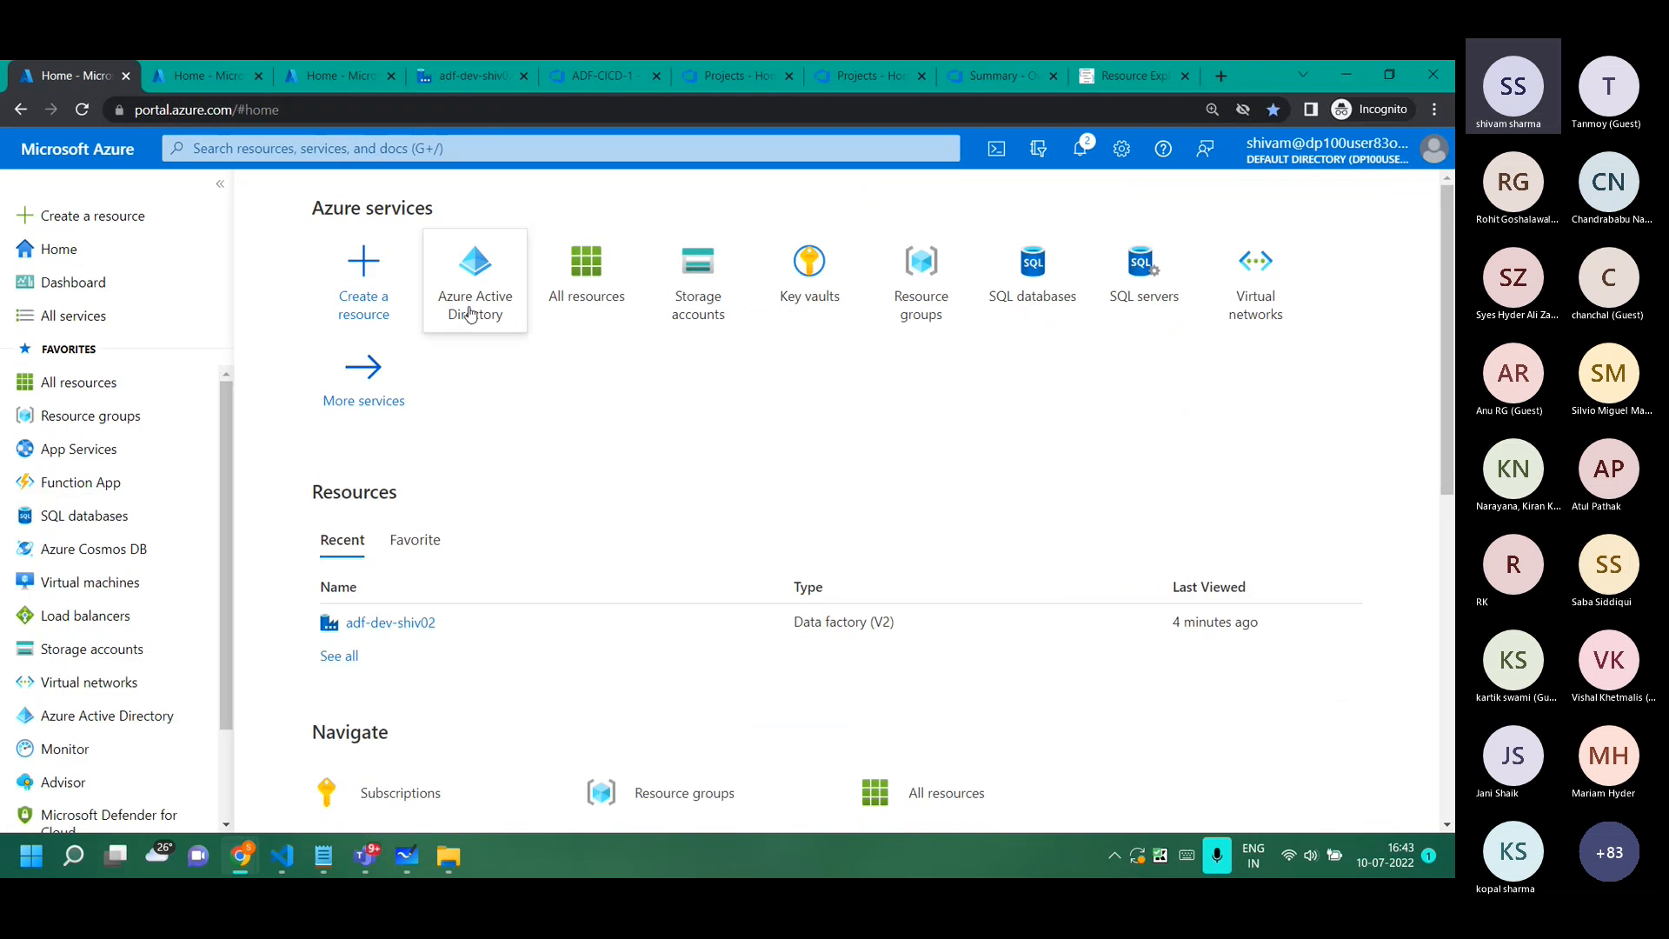
{"action": "left_click", "coordinate": [584, 287]}
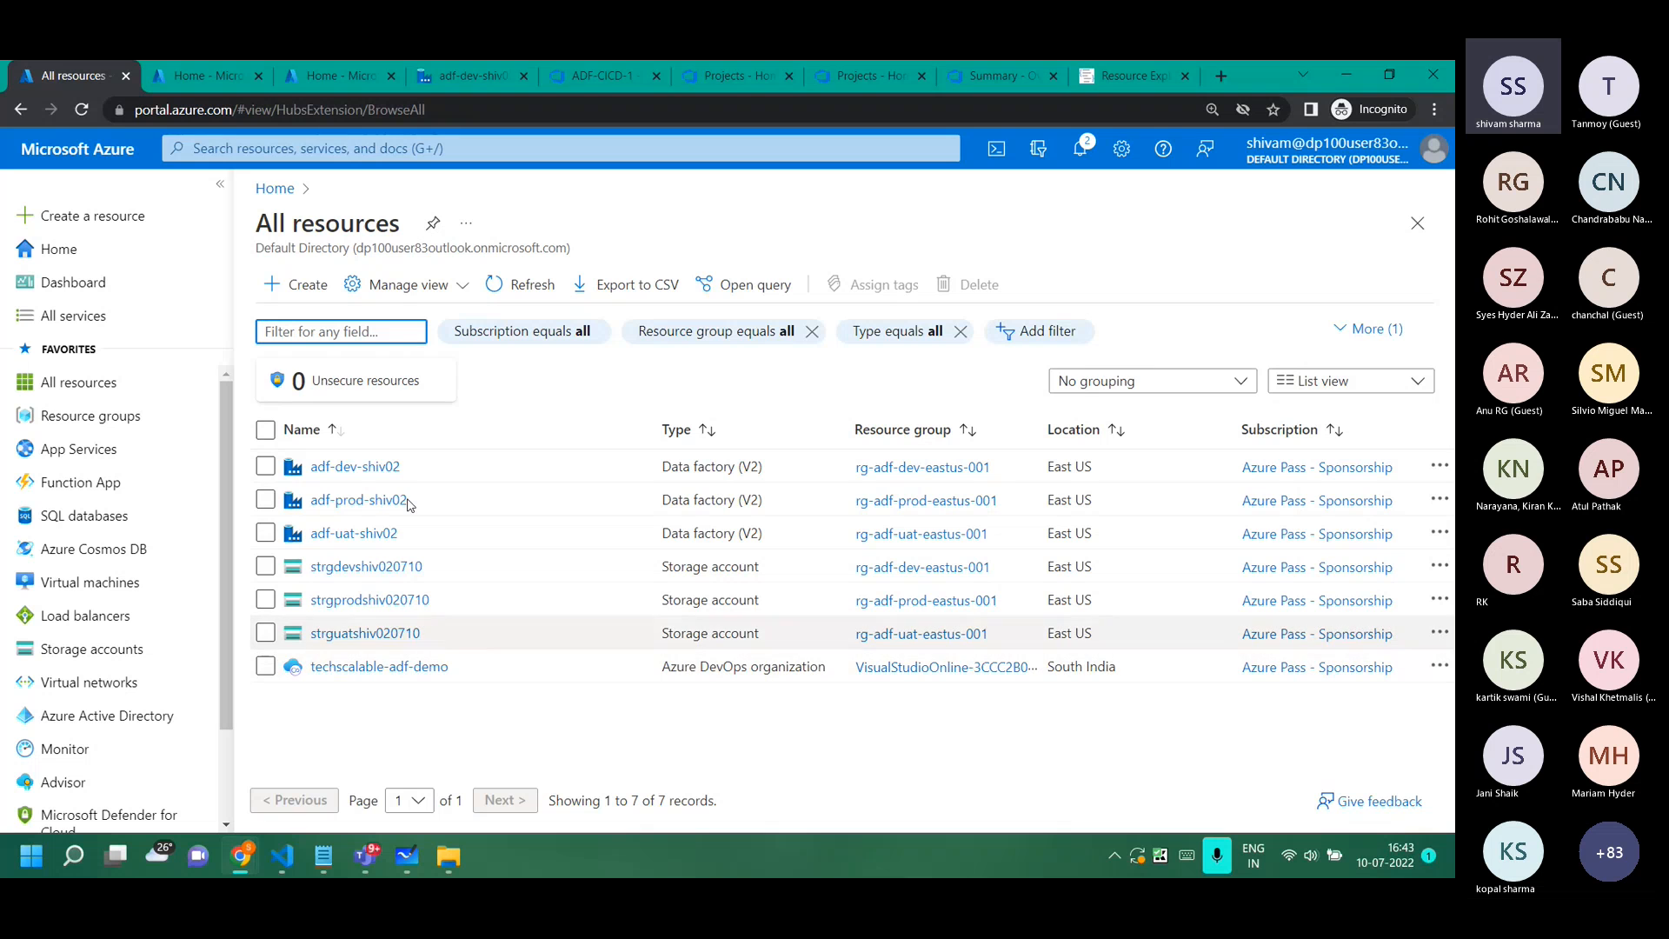
Review the SQL and key vault creation commands of create-basic-infra.ps1 in Visual Studio Code and refresh the Azure portal's resource list.
{"action": "left_click", "coordinate": [281, 857]}
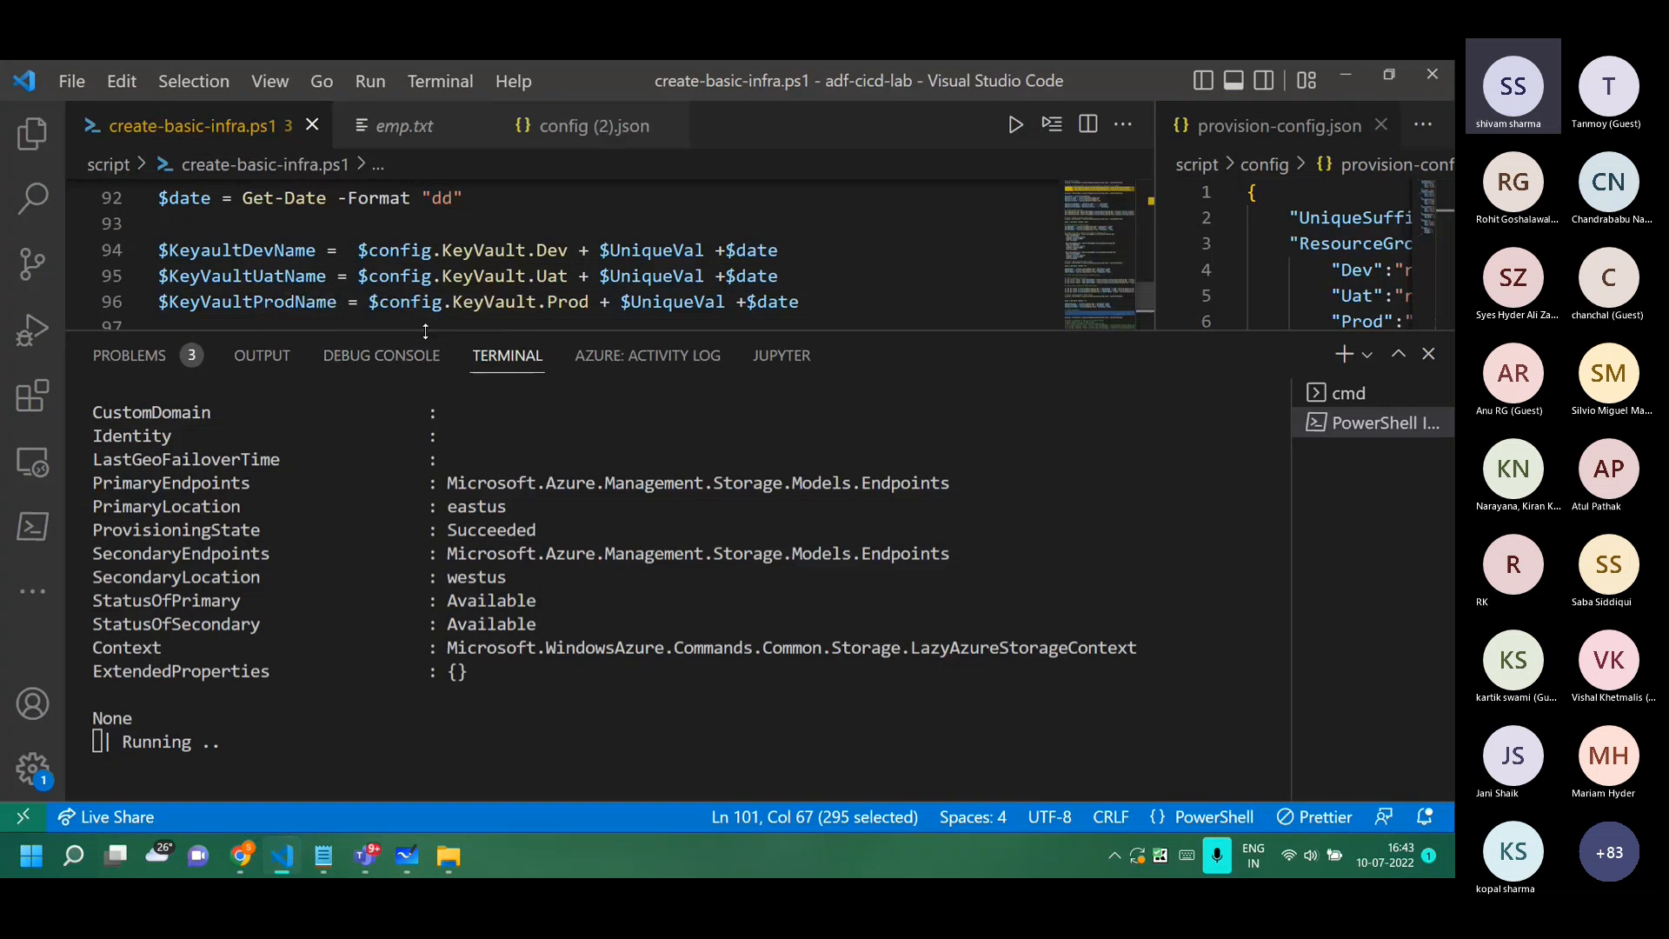
{"action": "left_click_drag", "start_coordinate": [425, 331], "coordinate": [382, 649]}
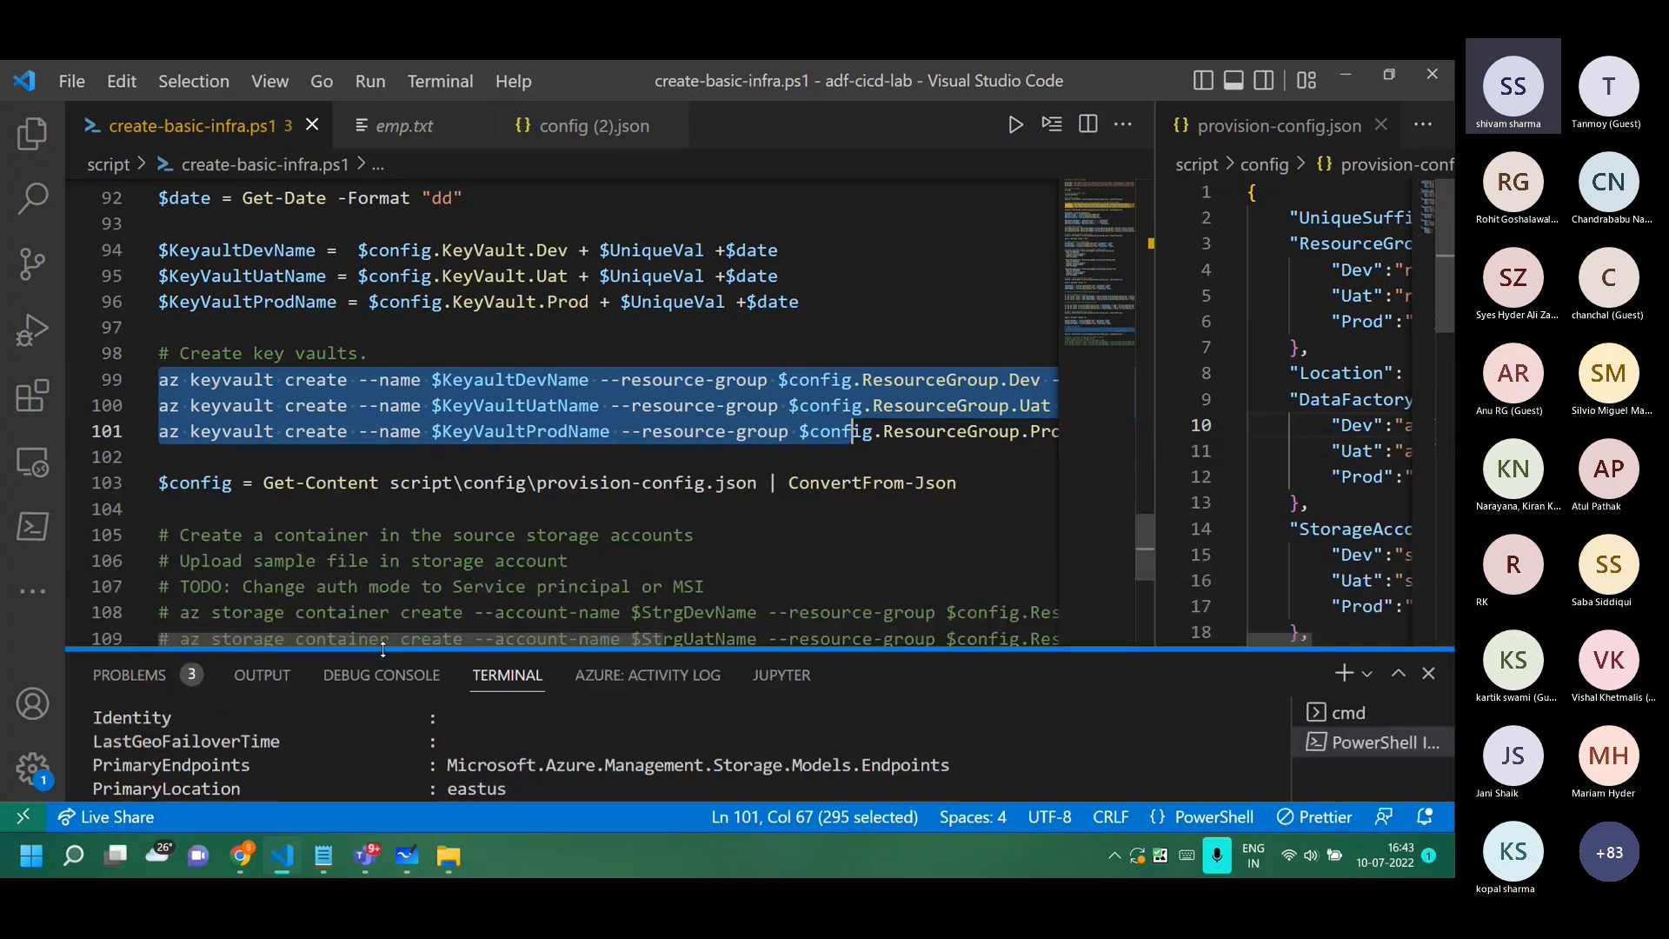
{"action": "left_click", "coordinate": [374, 482]}
{"action": "scroll", "coordinate": [375, 472], "scroll_direction": "up", "scroll_amount": 2}
{"action": "scroll", "coordinate": [374, 471], "scroll_direction": "up", "scroll_amount": 4}
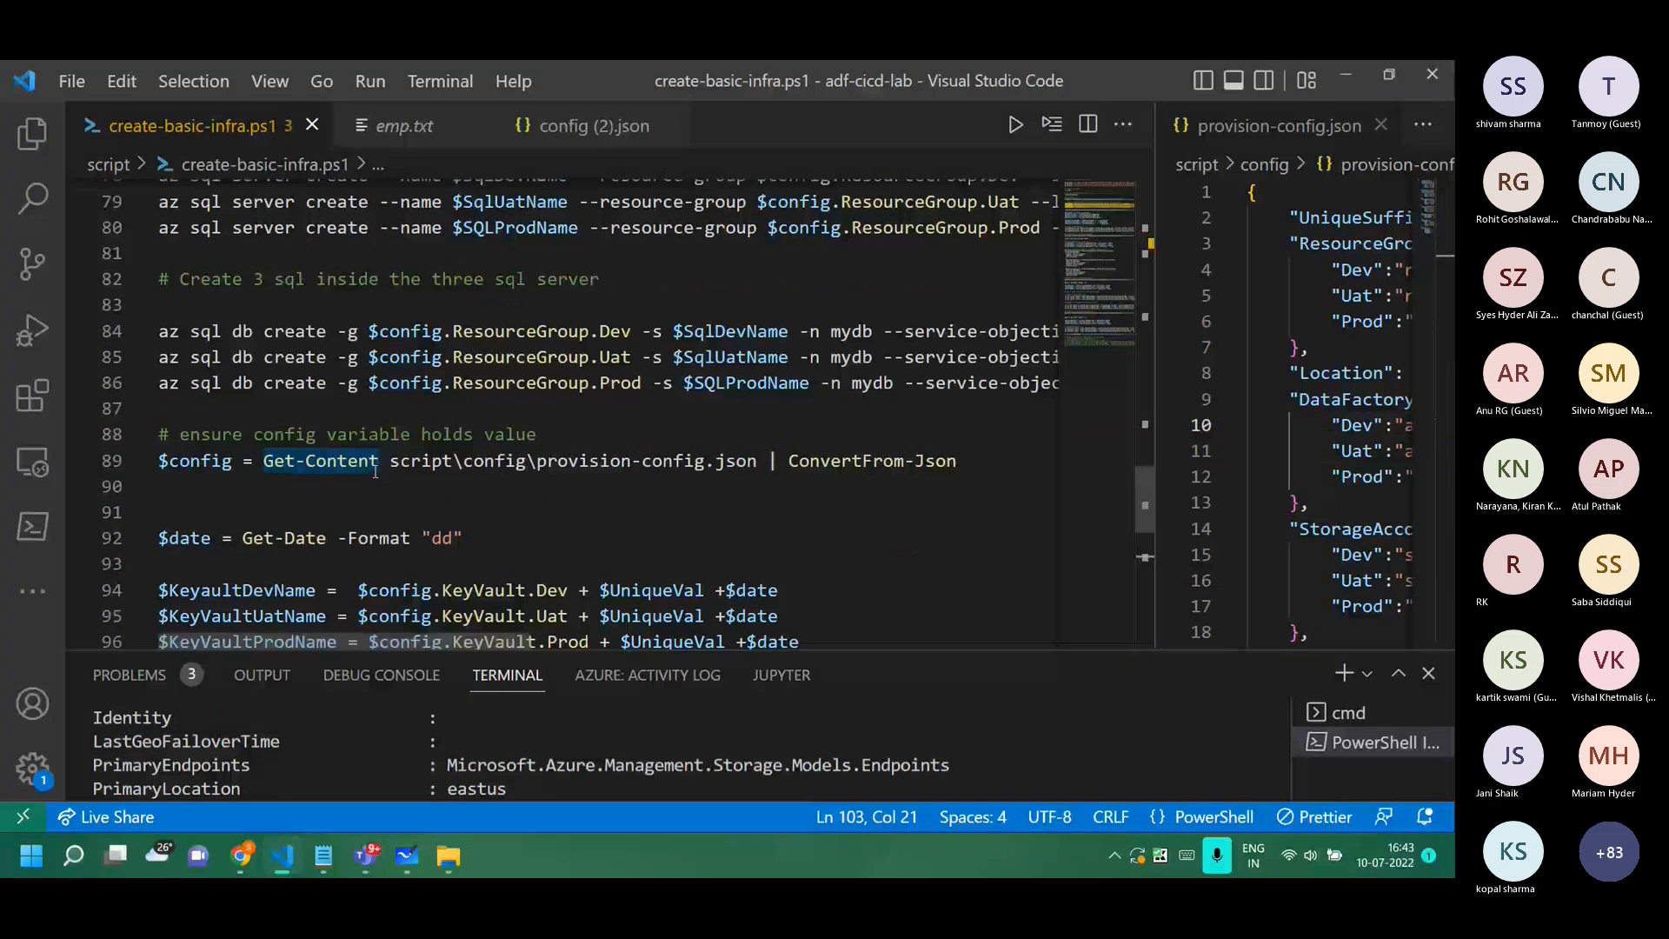
{"action": "left_click", "coordinate": [1345, 79]}
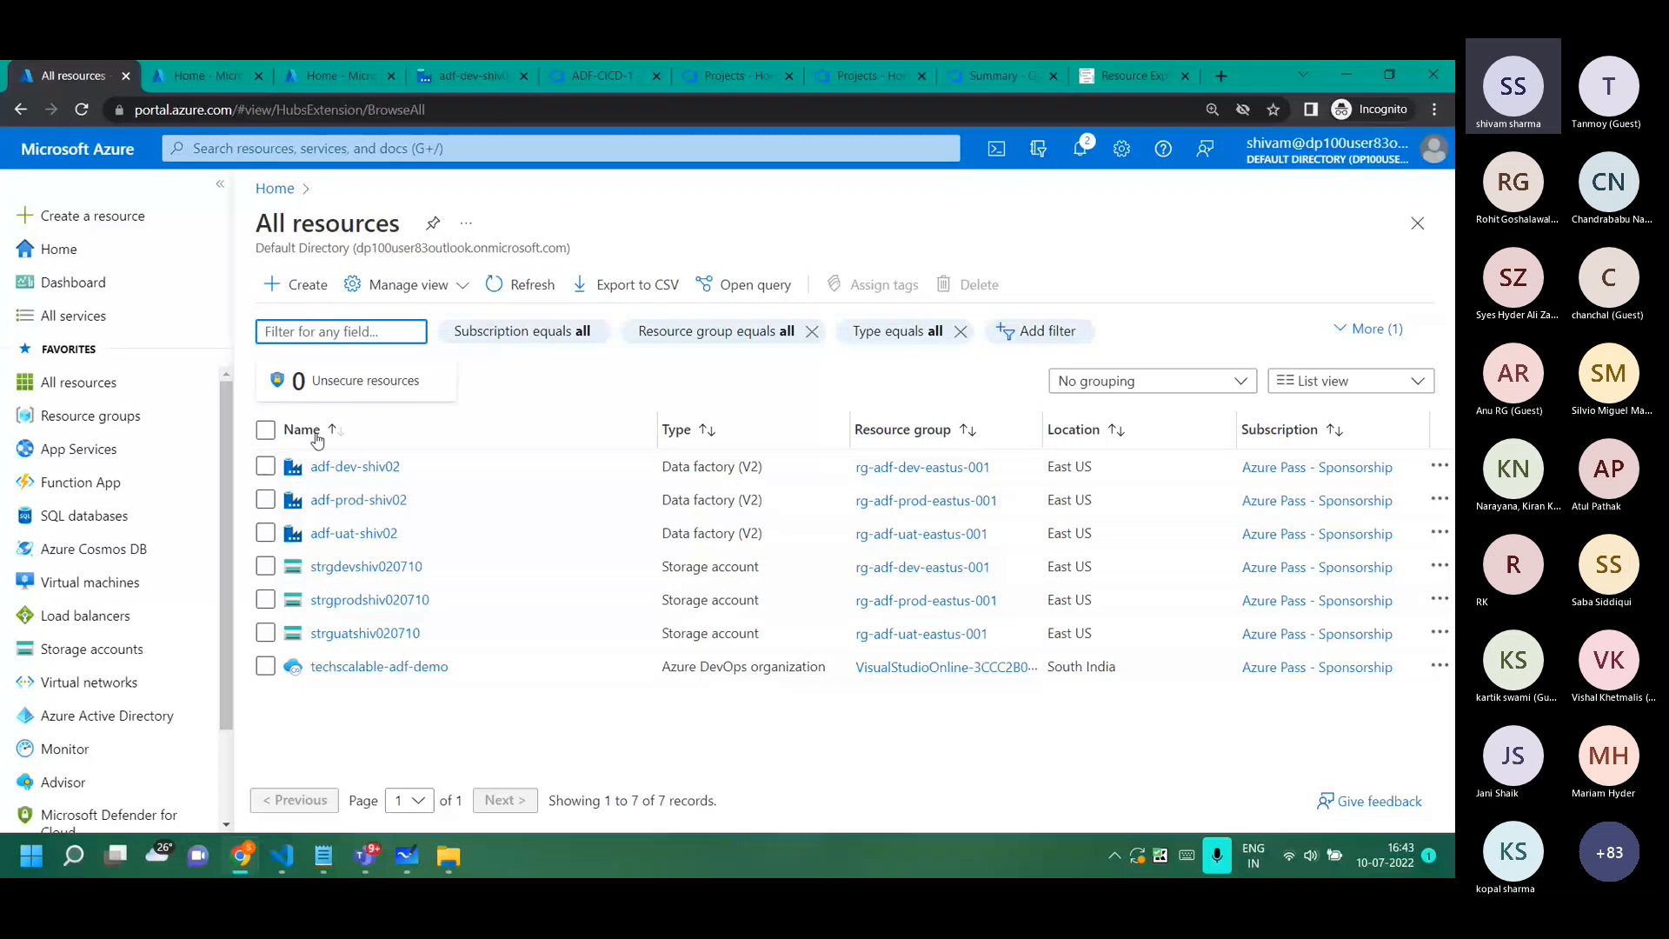
{"action": "left_click", "coordinate": [521, 285]}
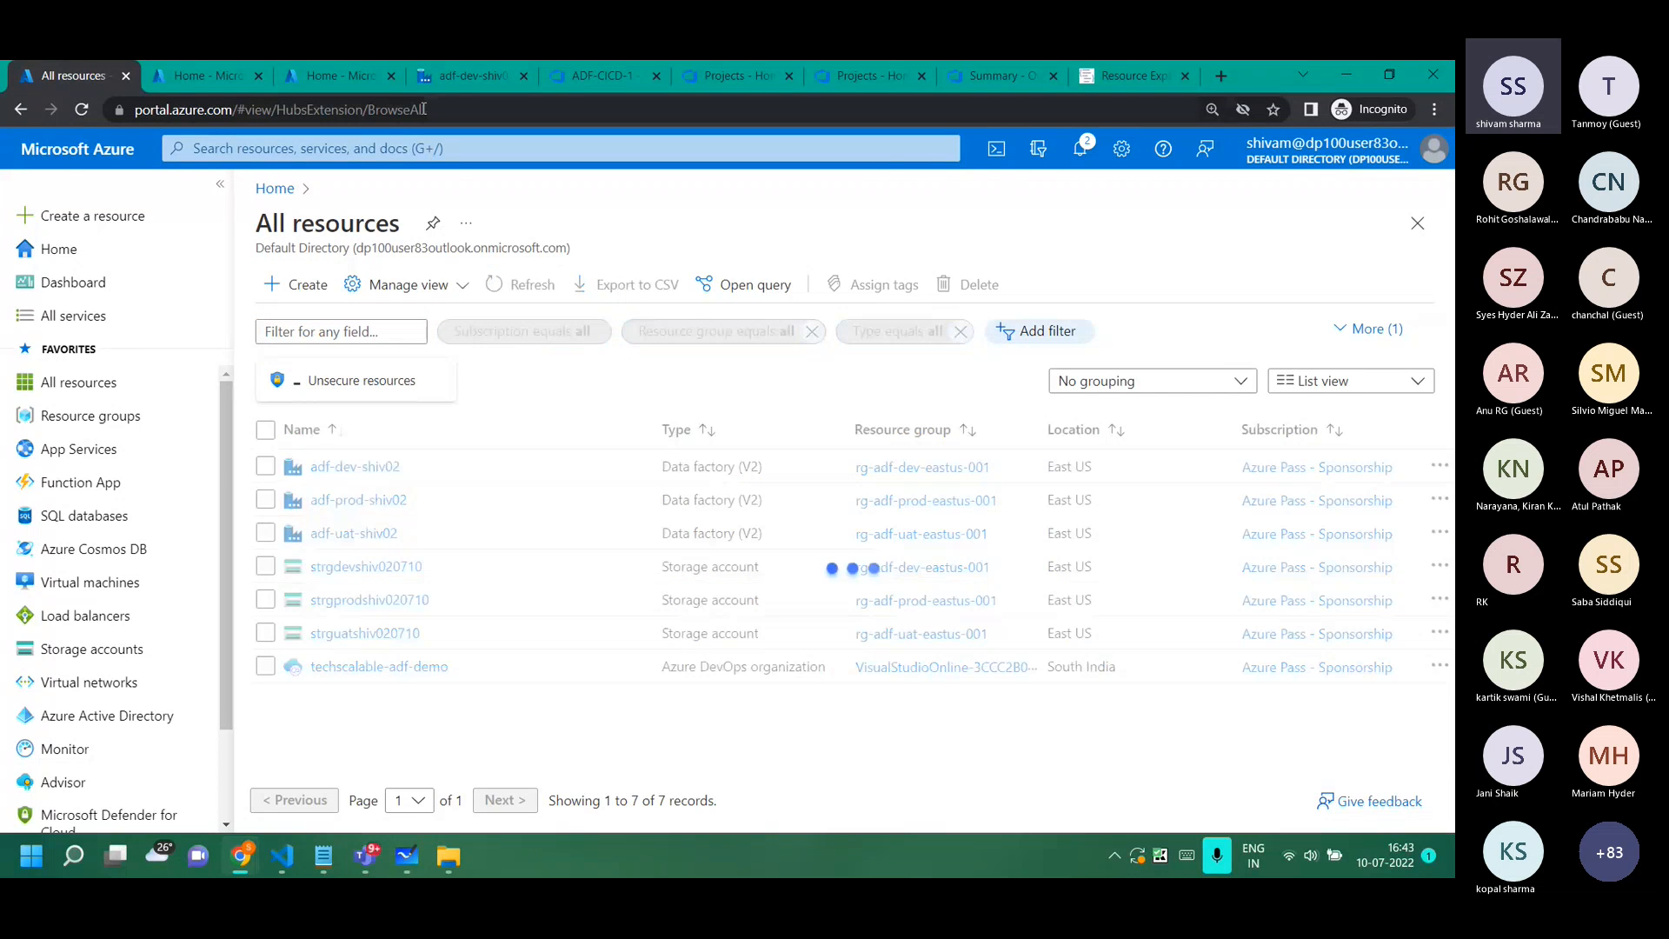
Back in adf-dev-shiv02, choose Azure Blob Storage for the new managed private endpoint and name it AzureBlobStoragePrivateEndpoint.
{"action": "left_click", "coordinate": [445, 79]}
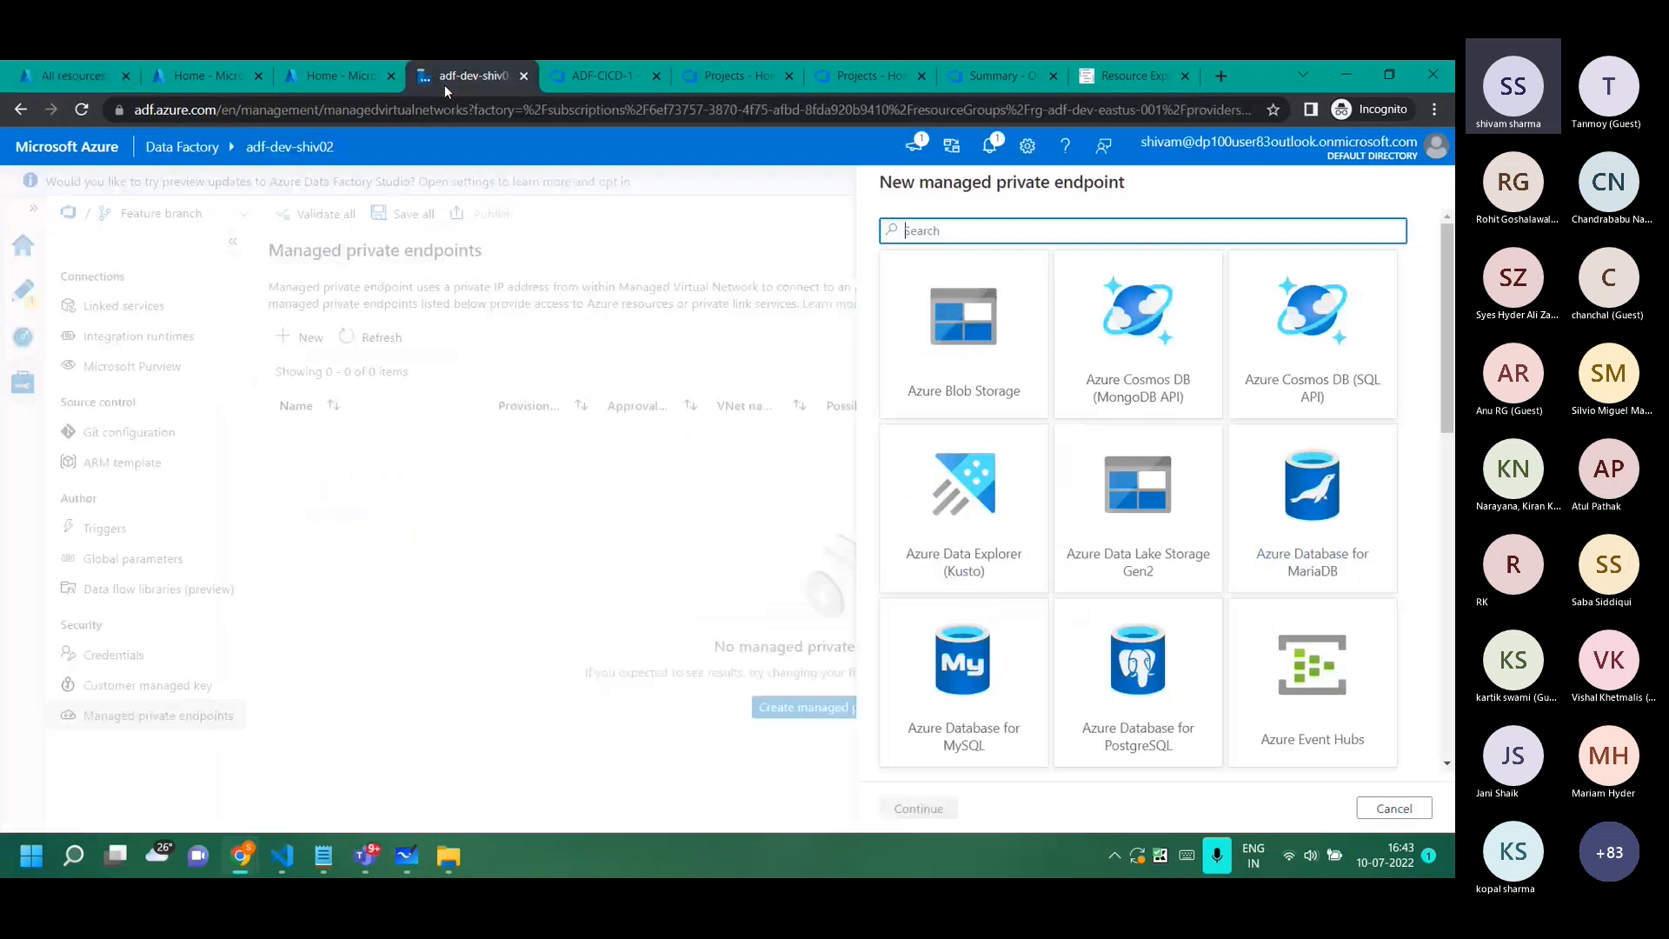
{"action": "left_click", "coordinate": [964, 353]}
{"action": "left_click", "coordinate": [936, 812]}
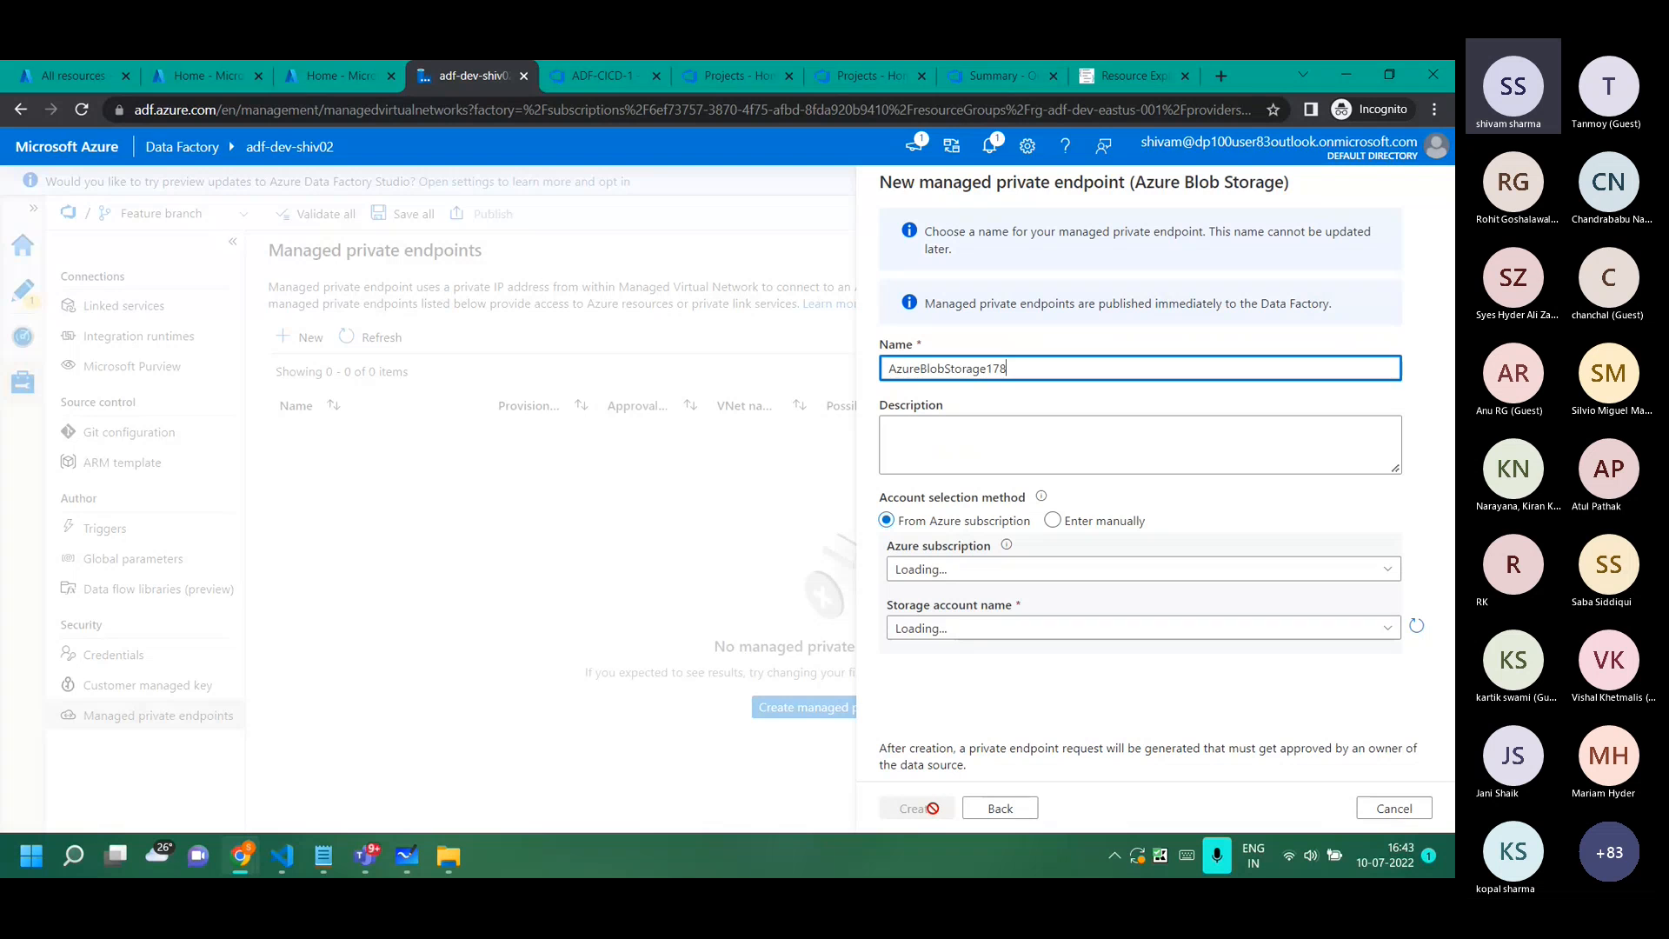
{"action": "key", "text": "BackSpace"}
{"action": "scroll", "coordinate": [1015, 372], "scroll_direction": "up", "scroll_amount": 1}
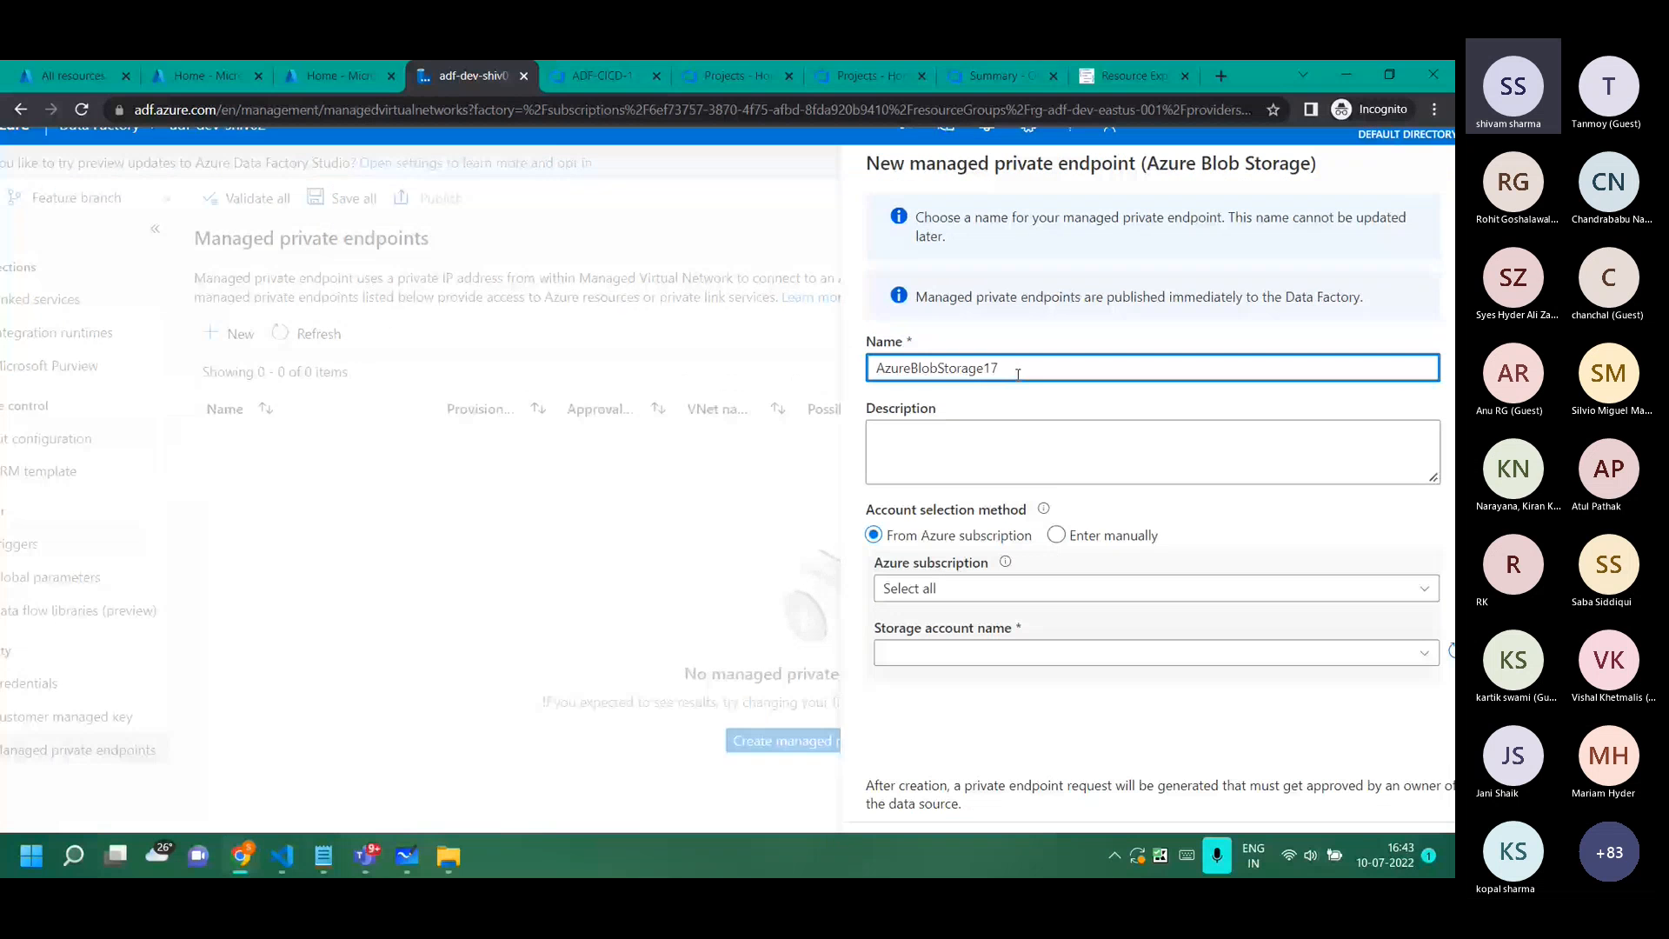
{"action": "key", "text": "BackSpace"}
{"action": "type", "text": "Pri"}
{"action": "key", "text": "BackSpace"}
{"action": "type", "text": "ivateEndpoint"}
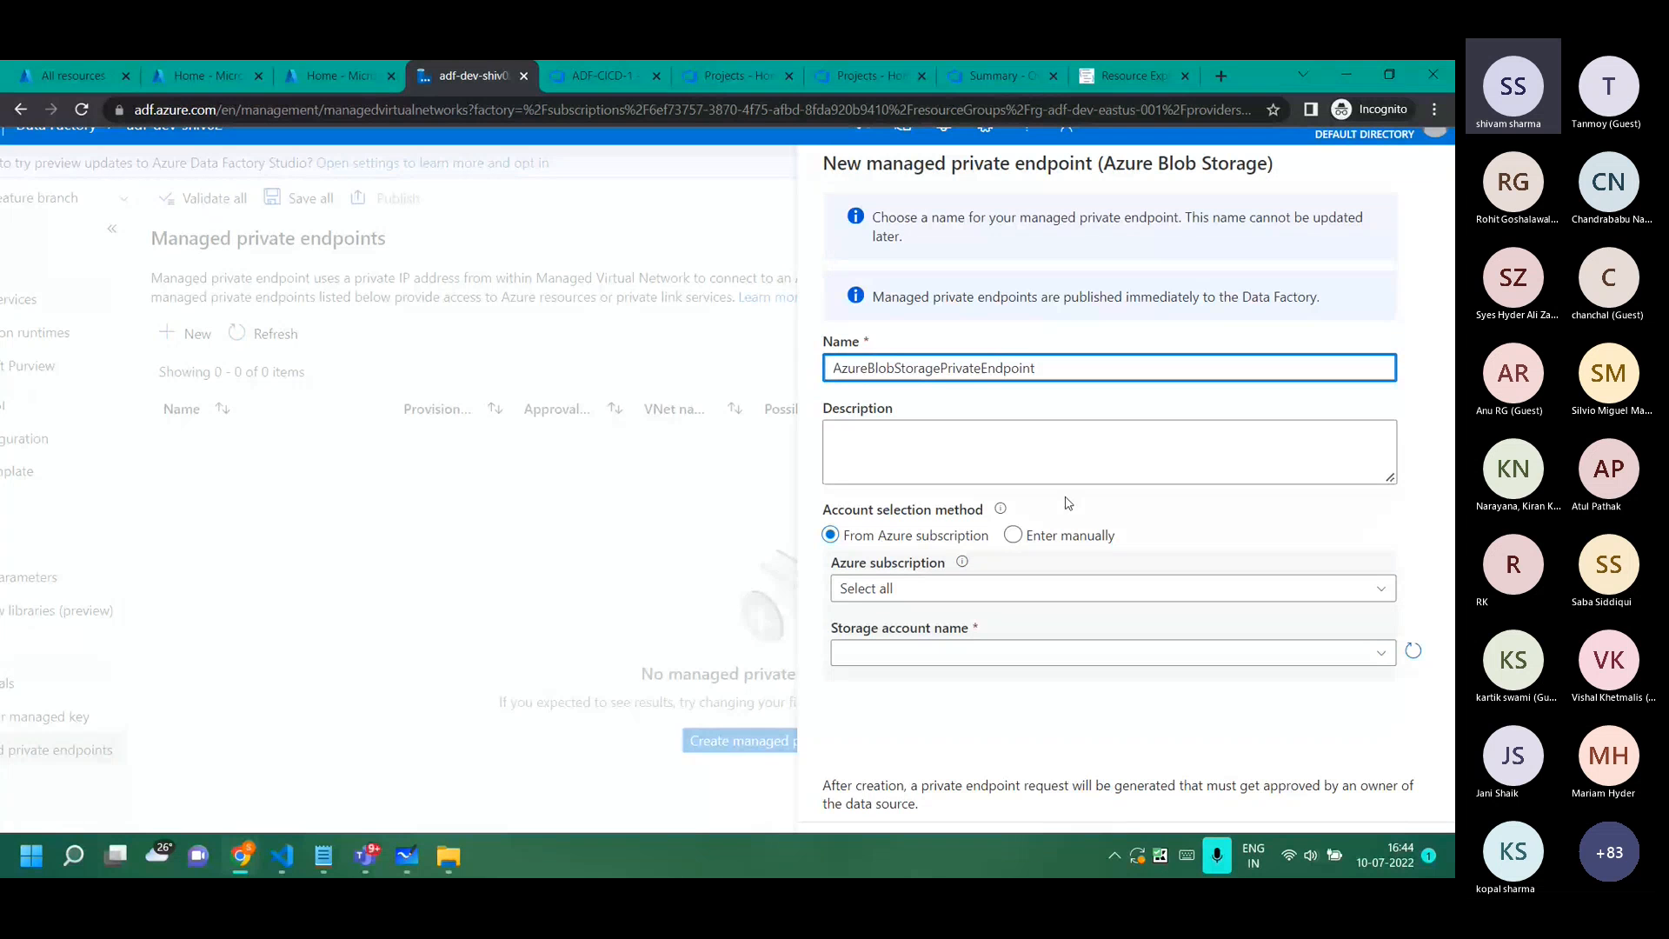
Select the Azure Pass - Sponsorship subscription and the strgdevshiv020710 storage account, and create the managed private endpoint.
{"action": "scroll", "coordinate": [1069, 503], "scroll_direction": "down", "scroll_amount": 1}
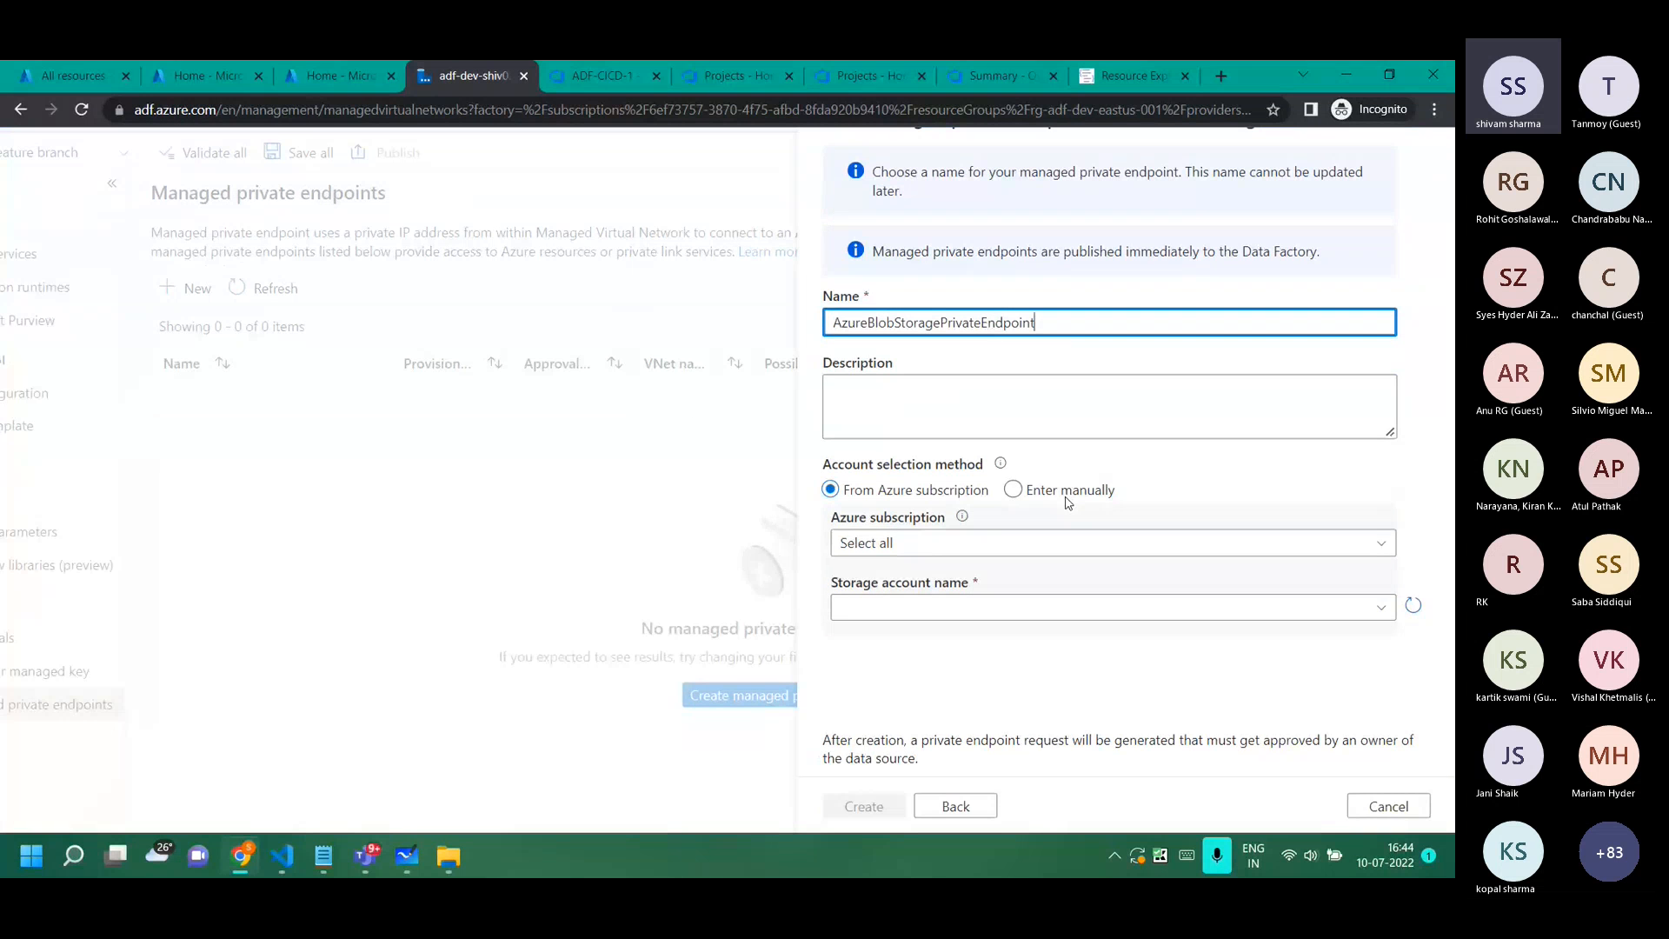
{"action": "left_click", "coordinate": [925, 543]}
{"action": "left_click", "coordinate": [927, 619]}
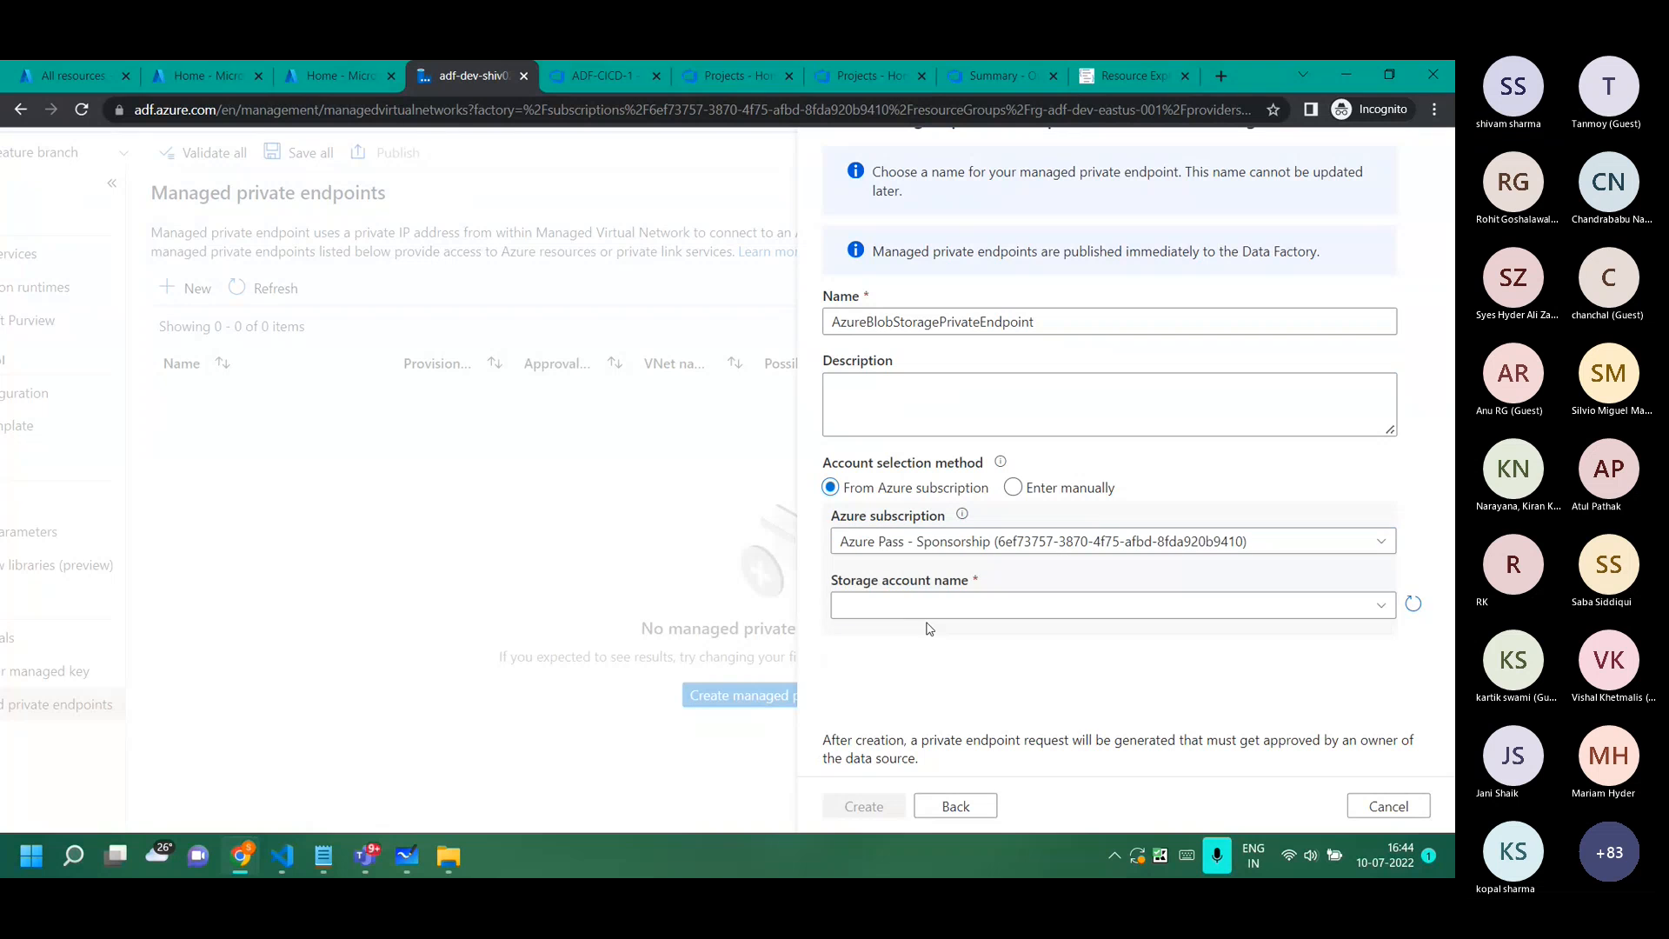
{"action": "left_click", "coordinate": [894, 606]}
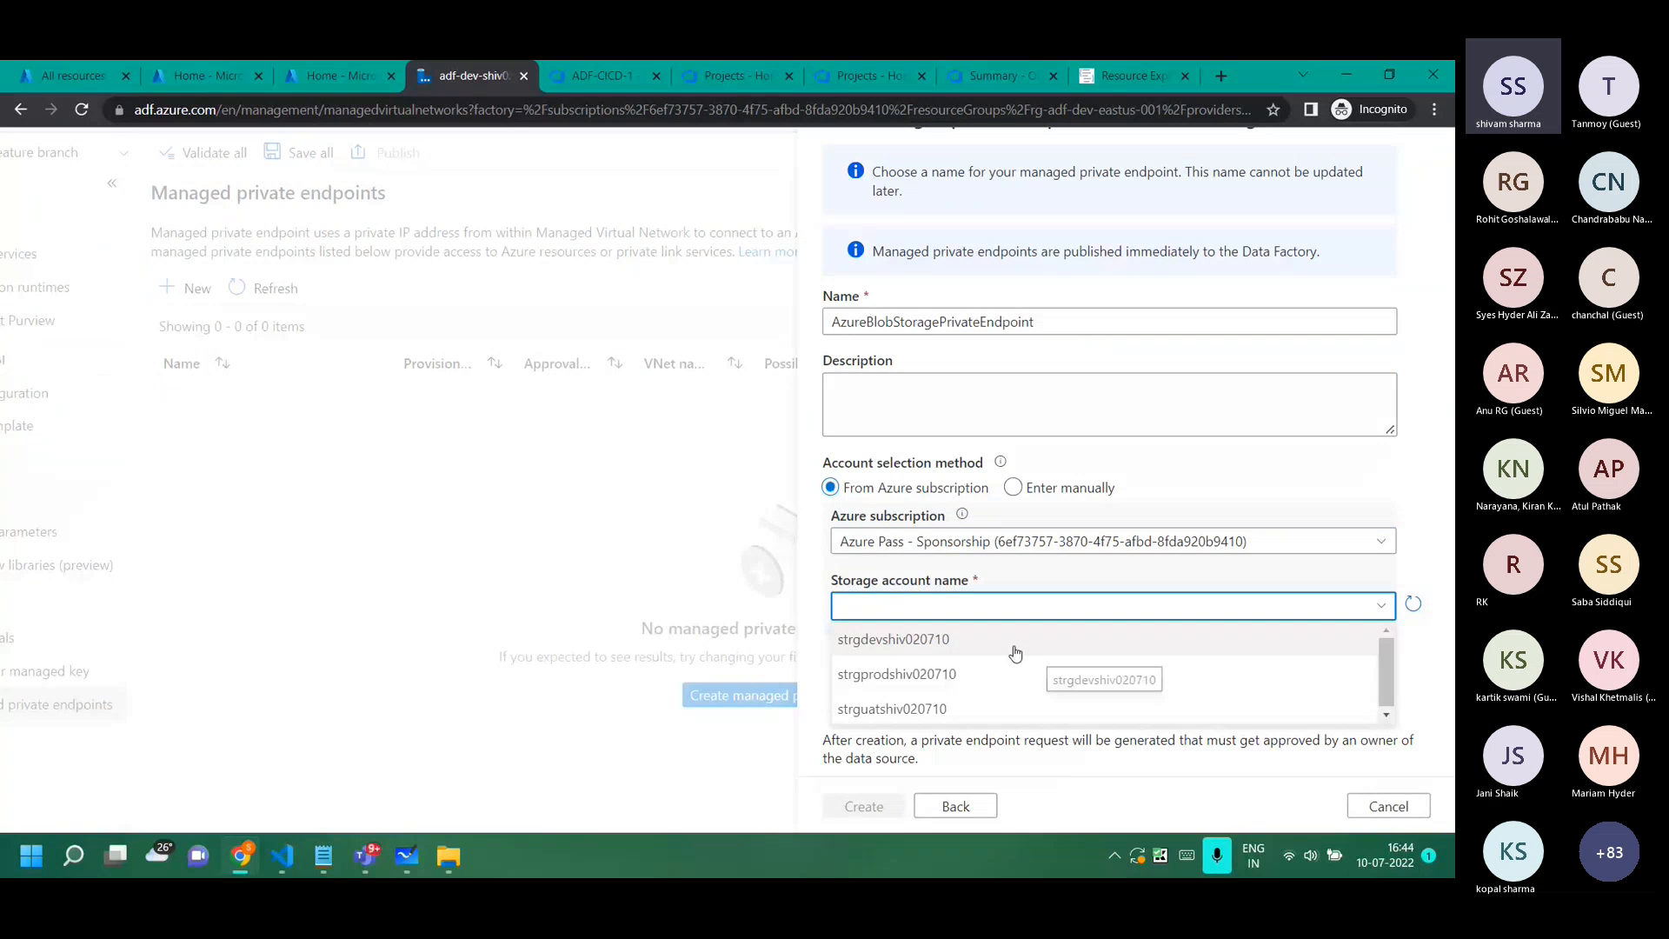
{"action": "left_click", "coordinate": [889, 642]}
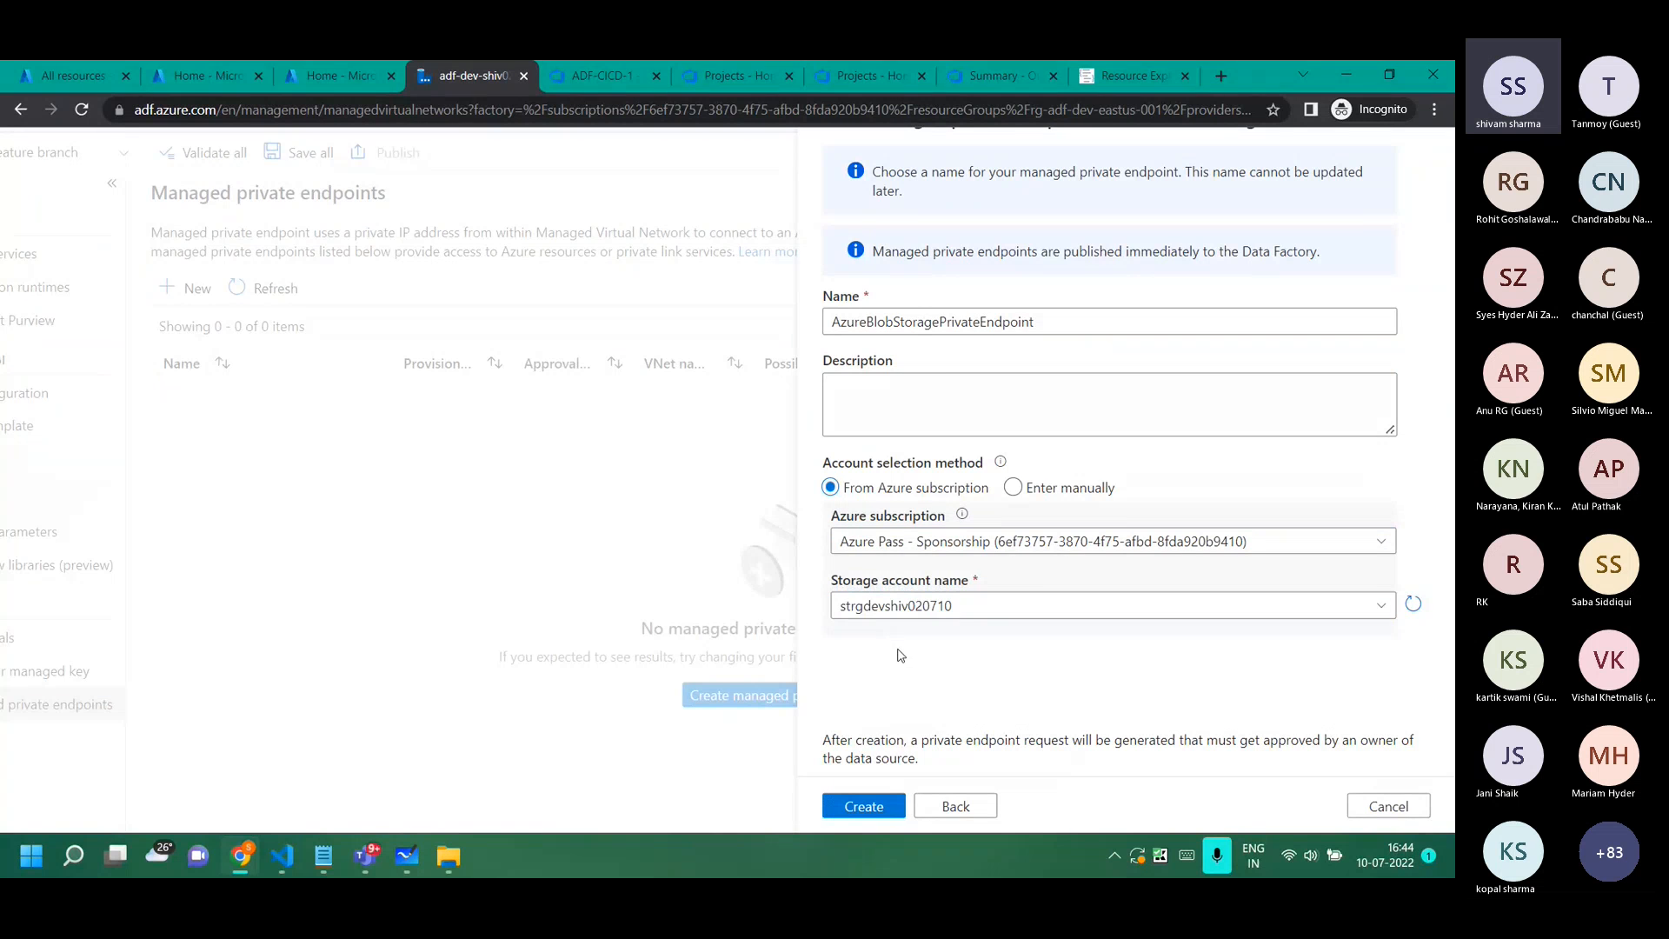
{"action": "left_click", "coordinate": [923, 817]}
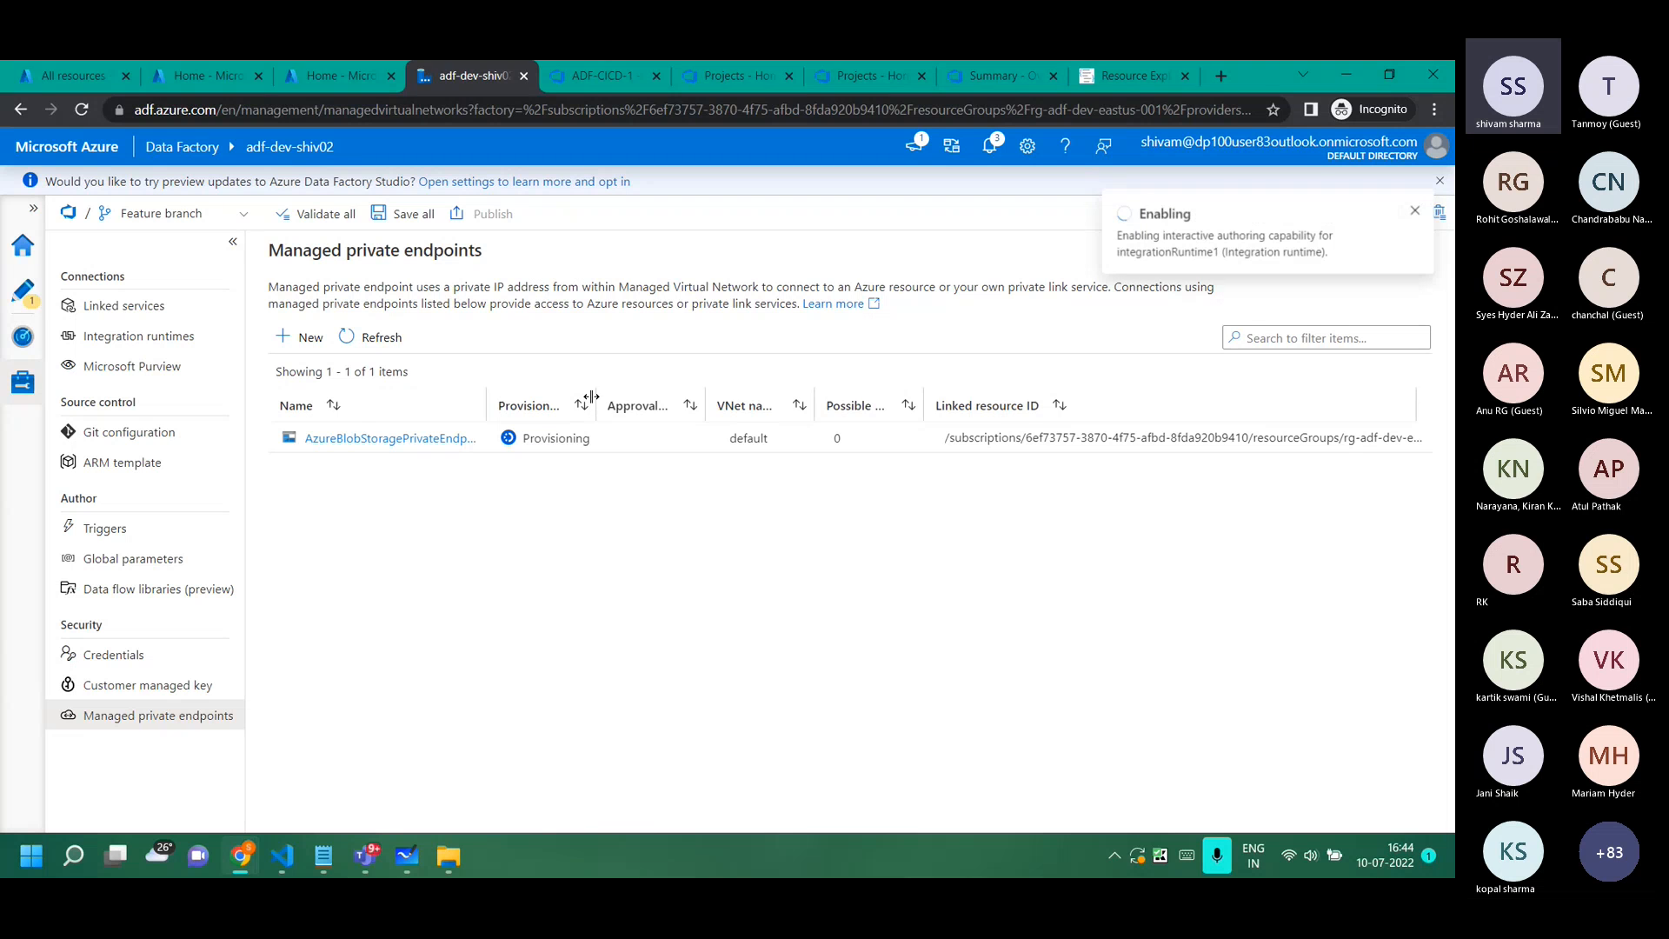
Widen the provisioning state and approval state columns of the managed private endpoints list to read the endpoint's status.
{"action": "double_click", "coordinate": [595, 400]}
{"action": "left_click_drag", "start_coordinate": [777, 400], "coordinate": [951, 401]}
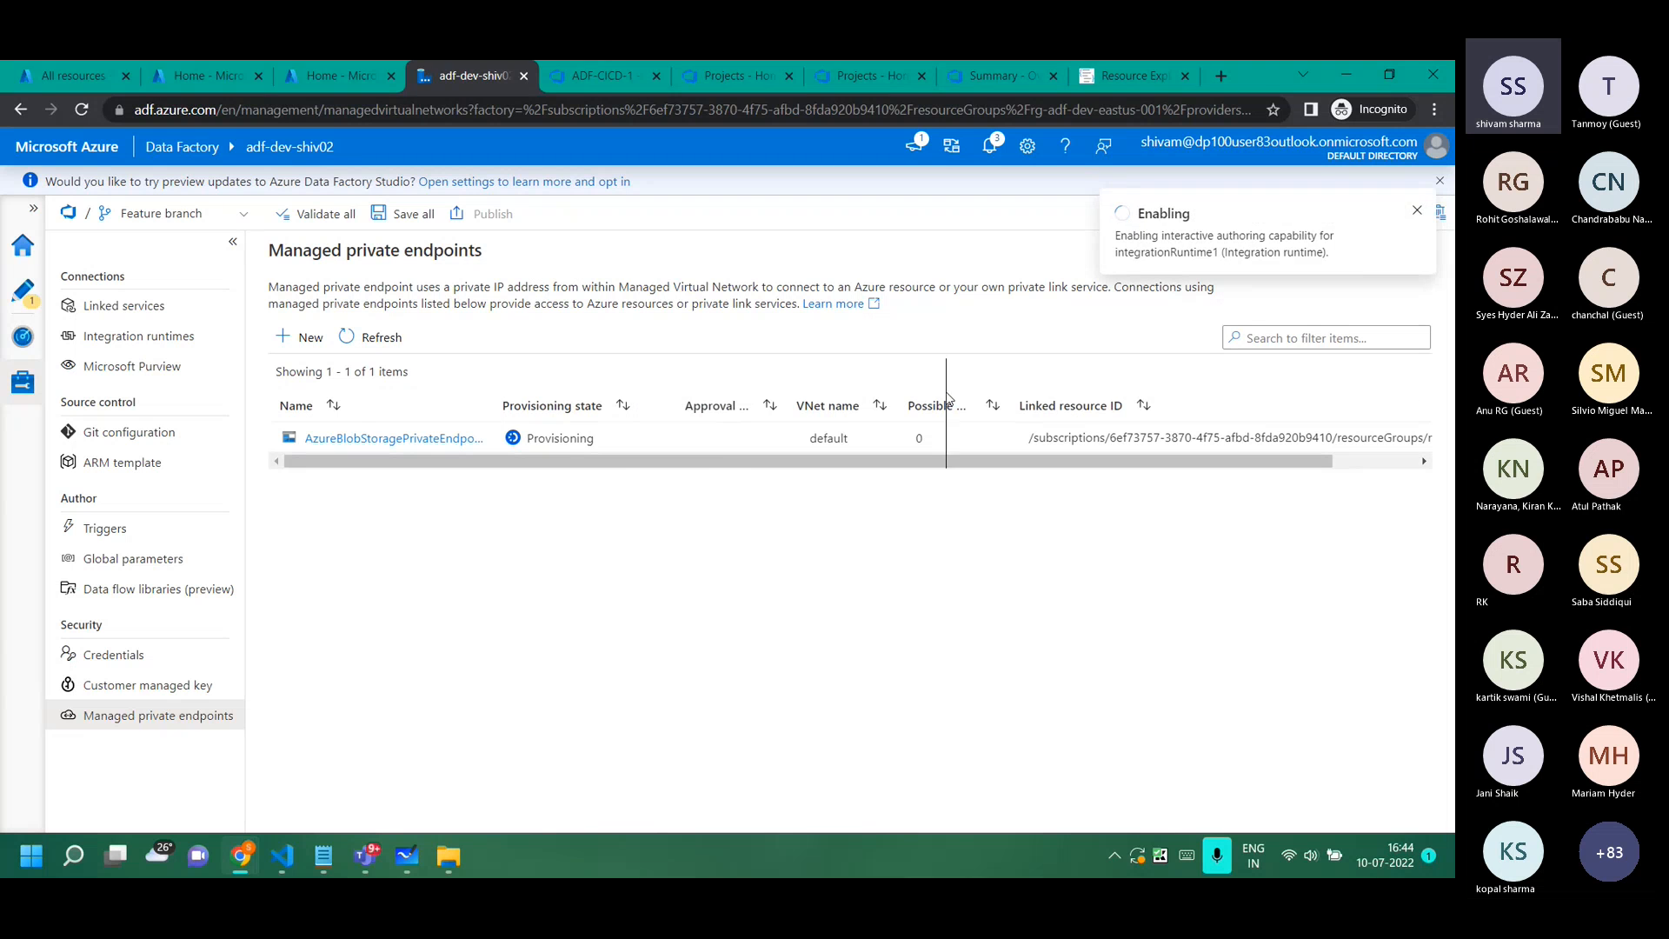
{"action": "scroll", "coordinate": [628, 479], "scroll_direction": "up", "scroll_amount": 2, "text": "ctrl"}
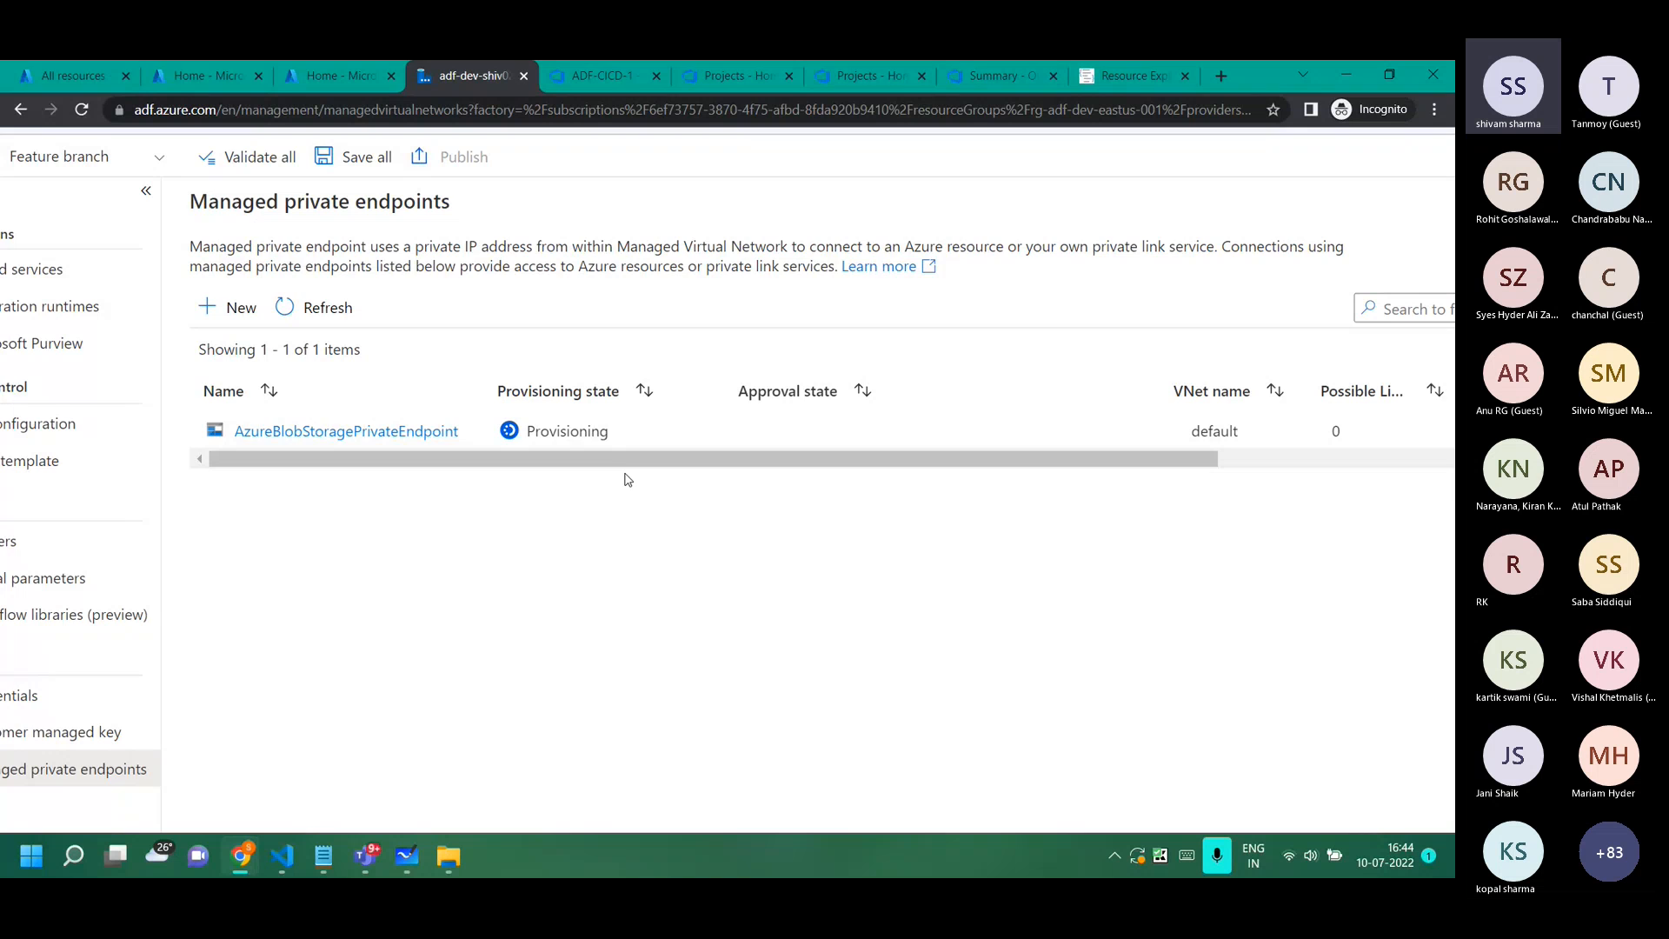
Open the networking settings of the strgdevshiv020710 storage account in the Azure portal.
{"action": "left_click", "coordinate": [205, 76]}
{"action": "left_click", "coordinate": [131, 647]}
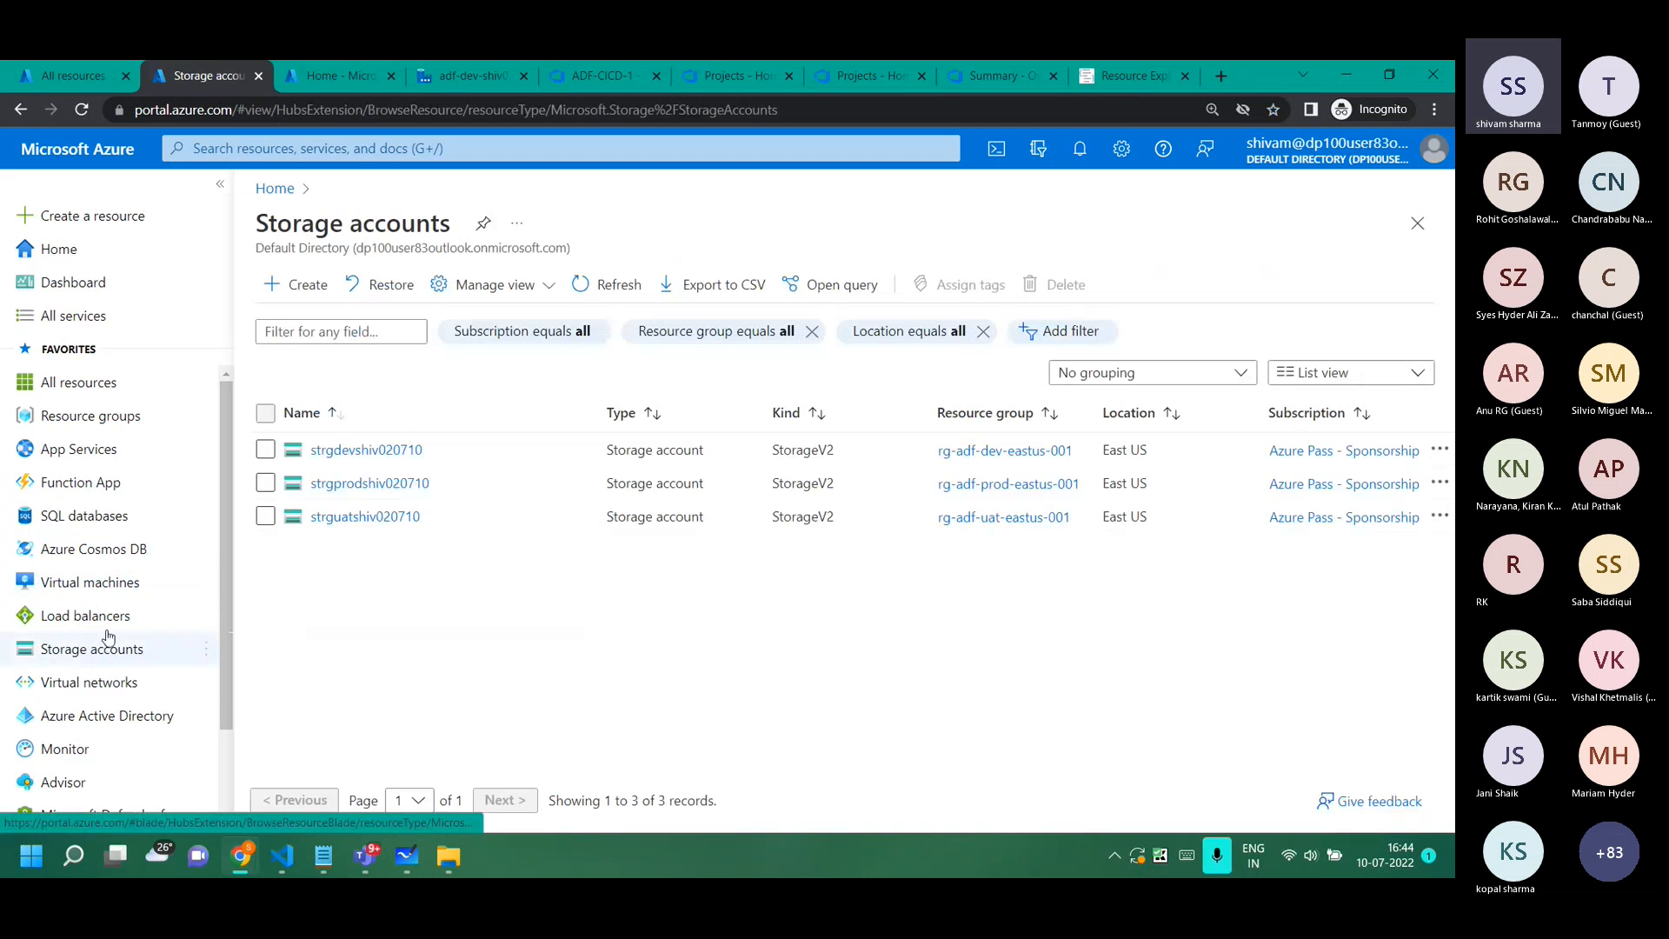
{"action": "left_click", "coordinate": [349, 449]}
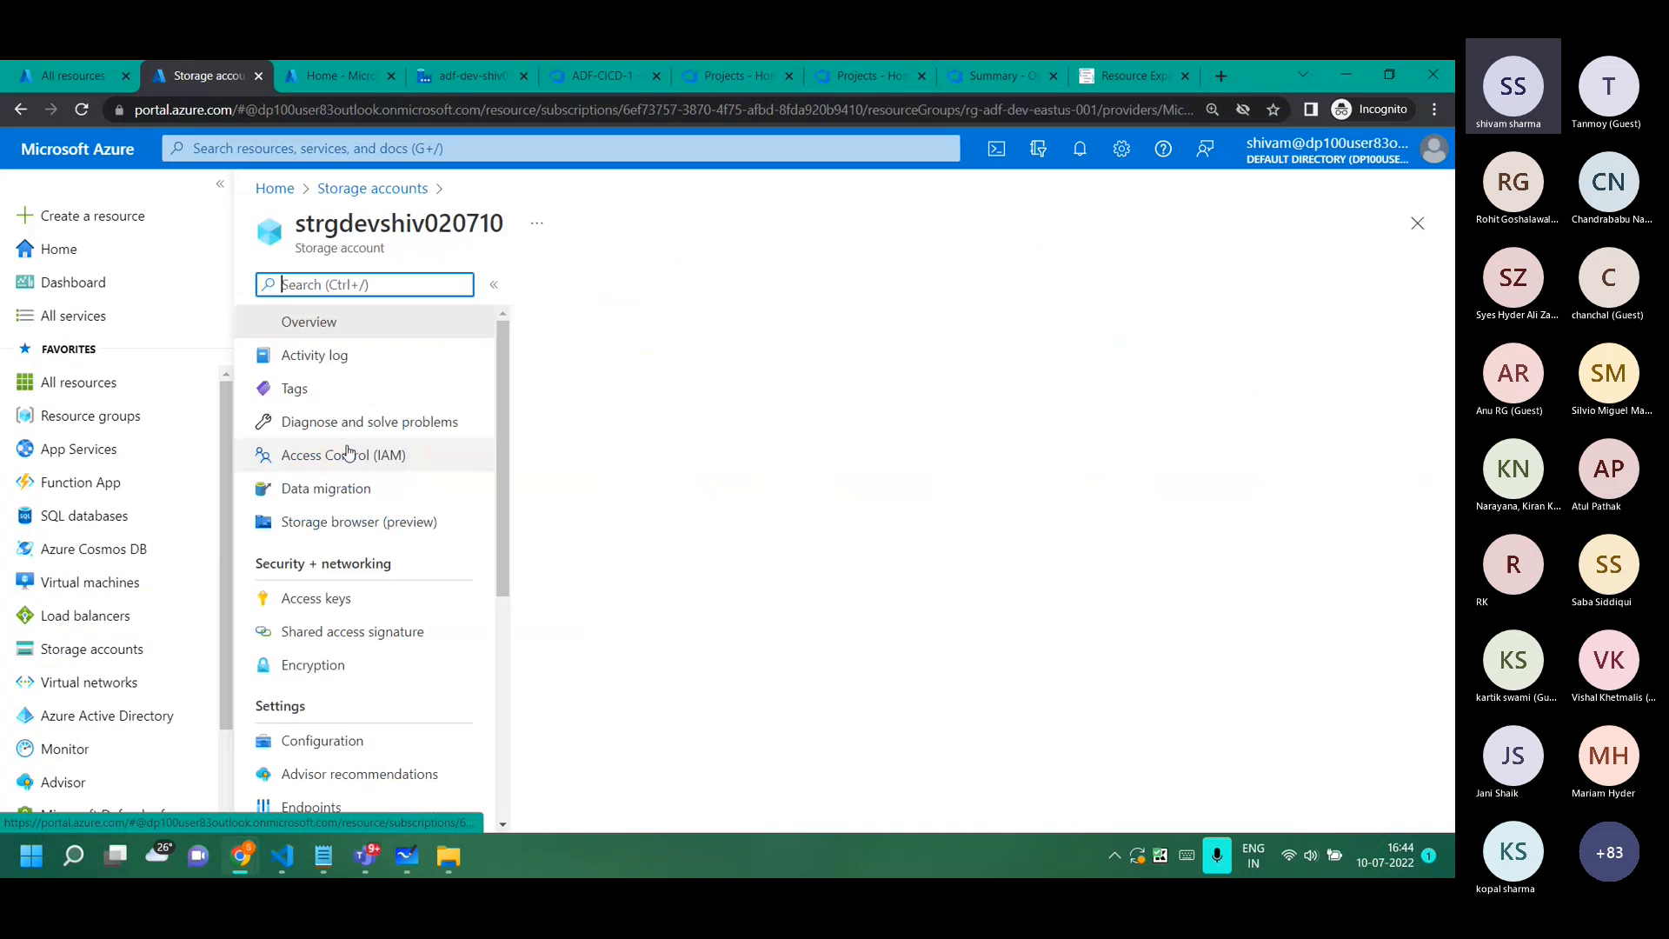
{"action": "scroll", "coordinate": [352, 561], "scroll_direction": "down", "scroll_amount": 3}
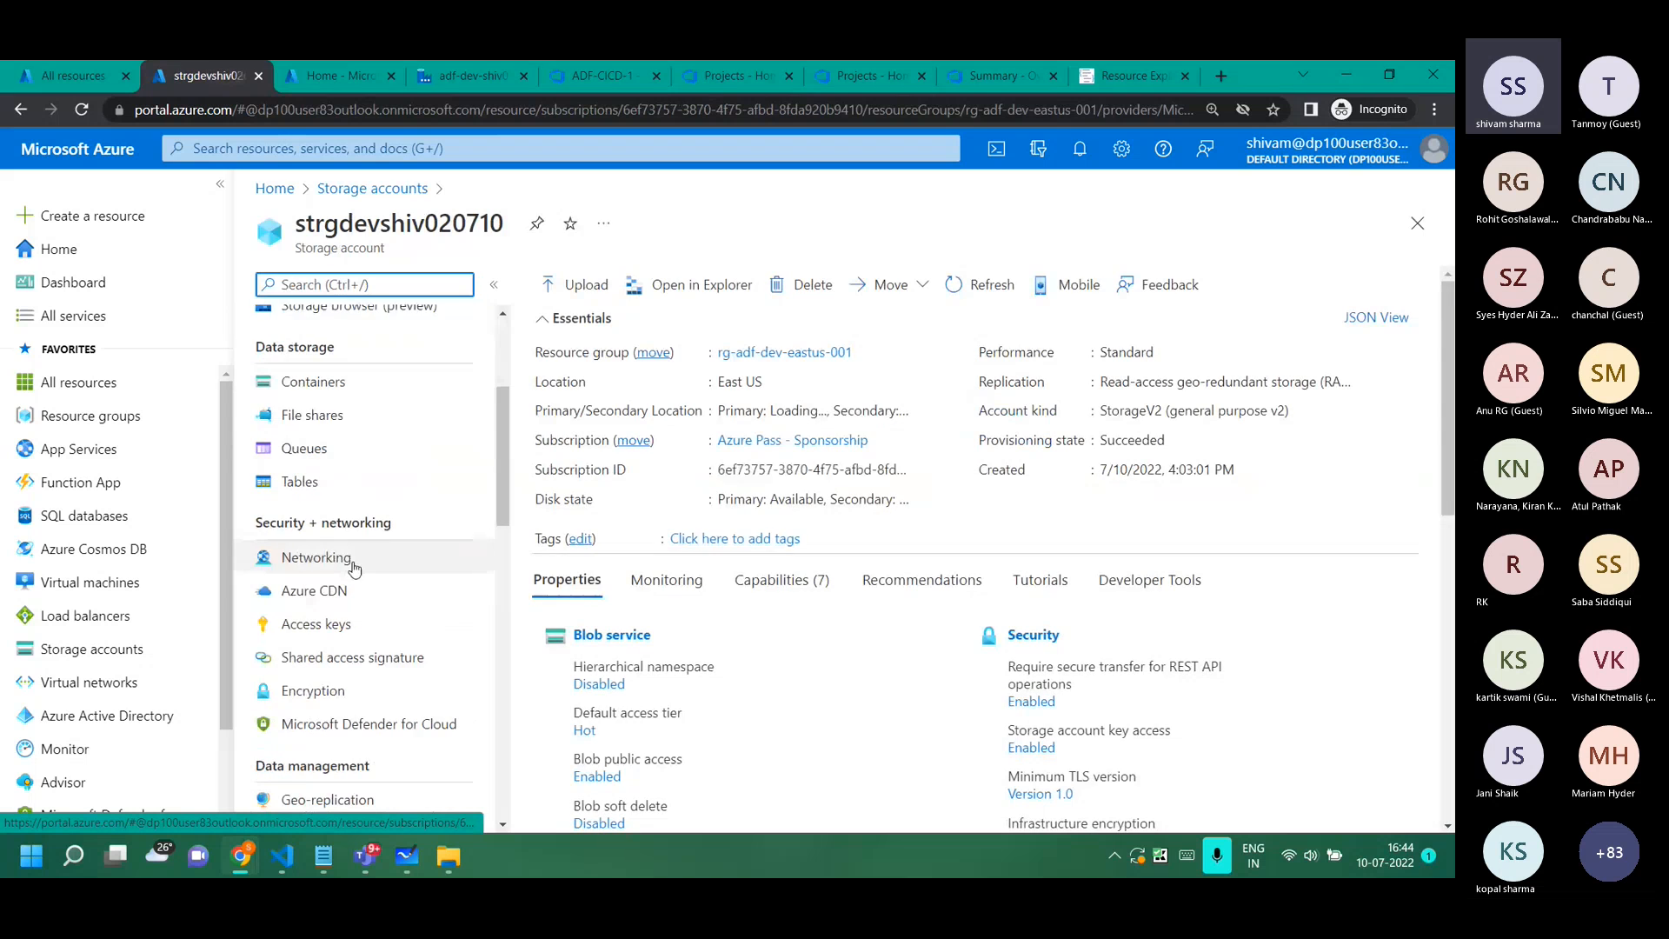
{"action": "left_click", "coordinate": [337, 561]}
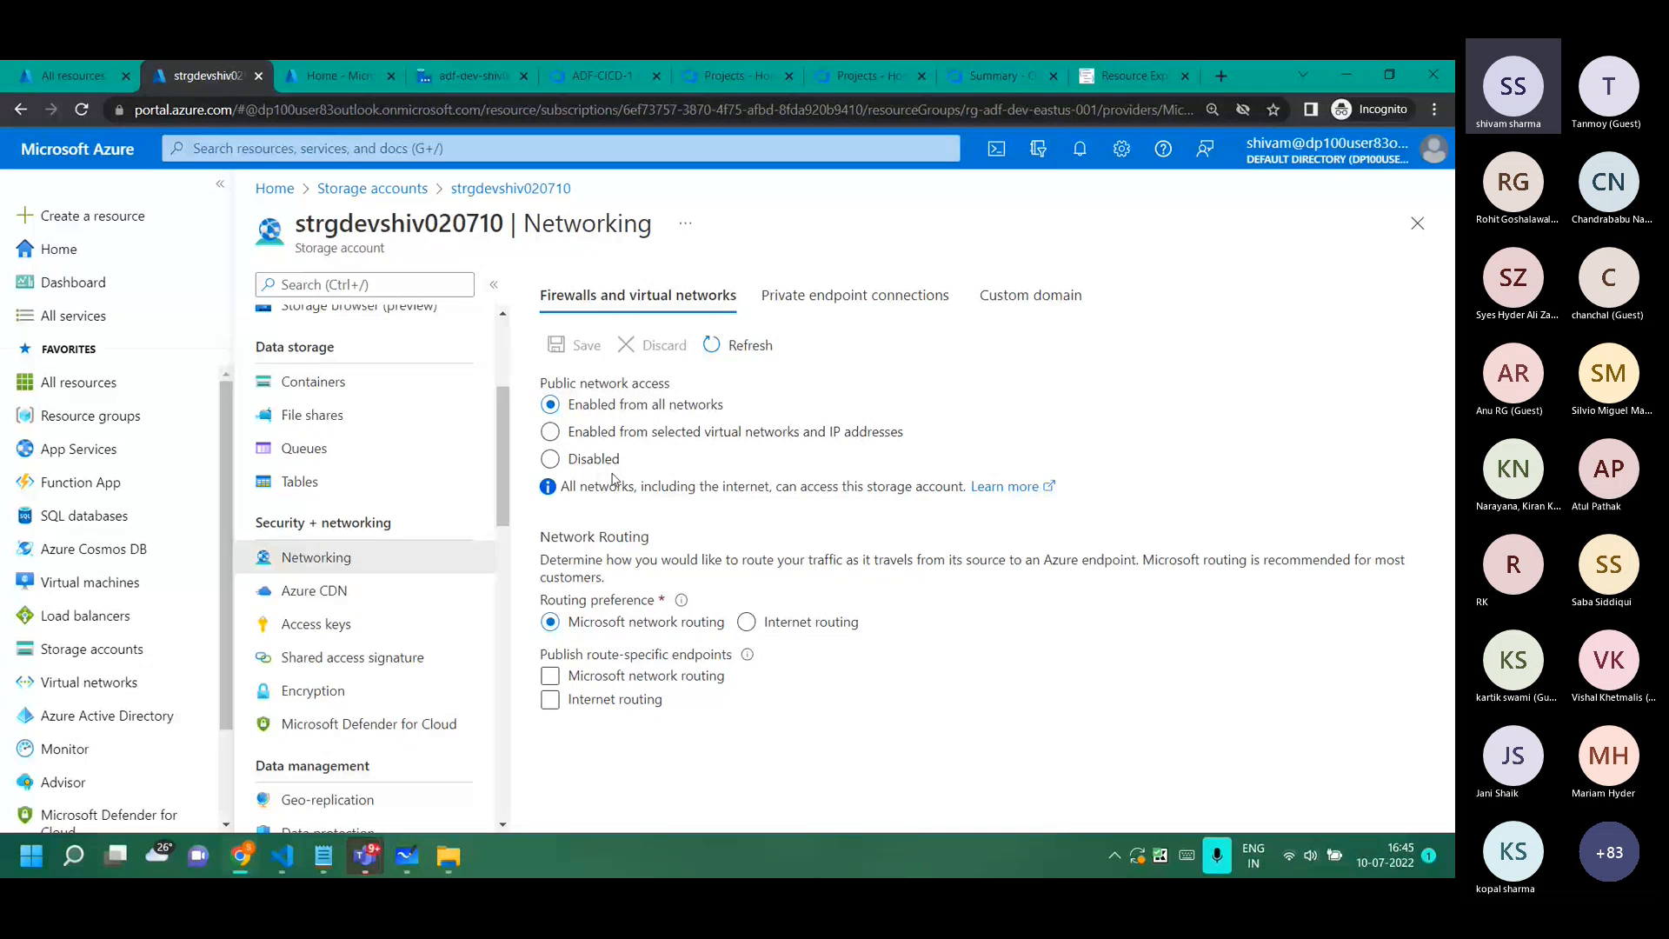
Open a Windows command prompt and return to the storage account's networking page.
{"action": "key", "text": "super+r"}
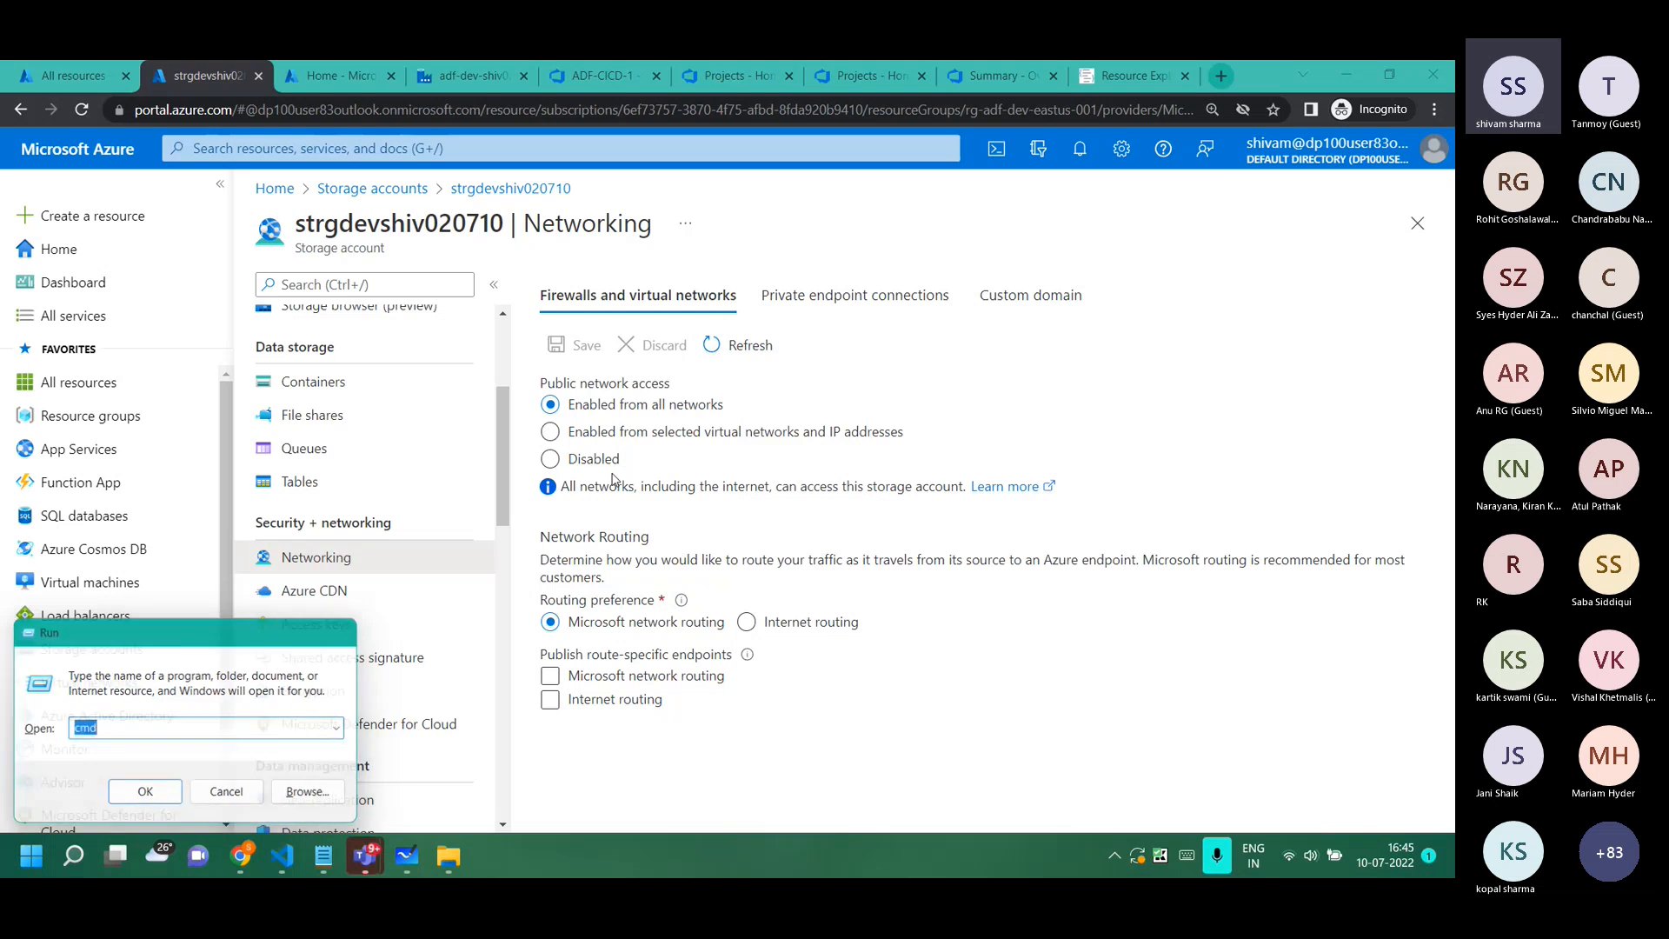
{"action": "key", "text": "Return"}
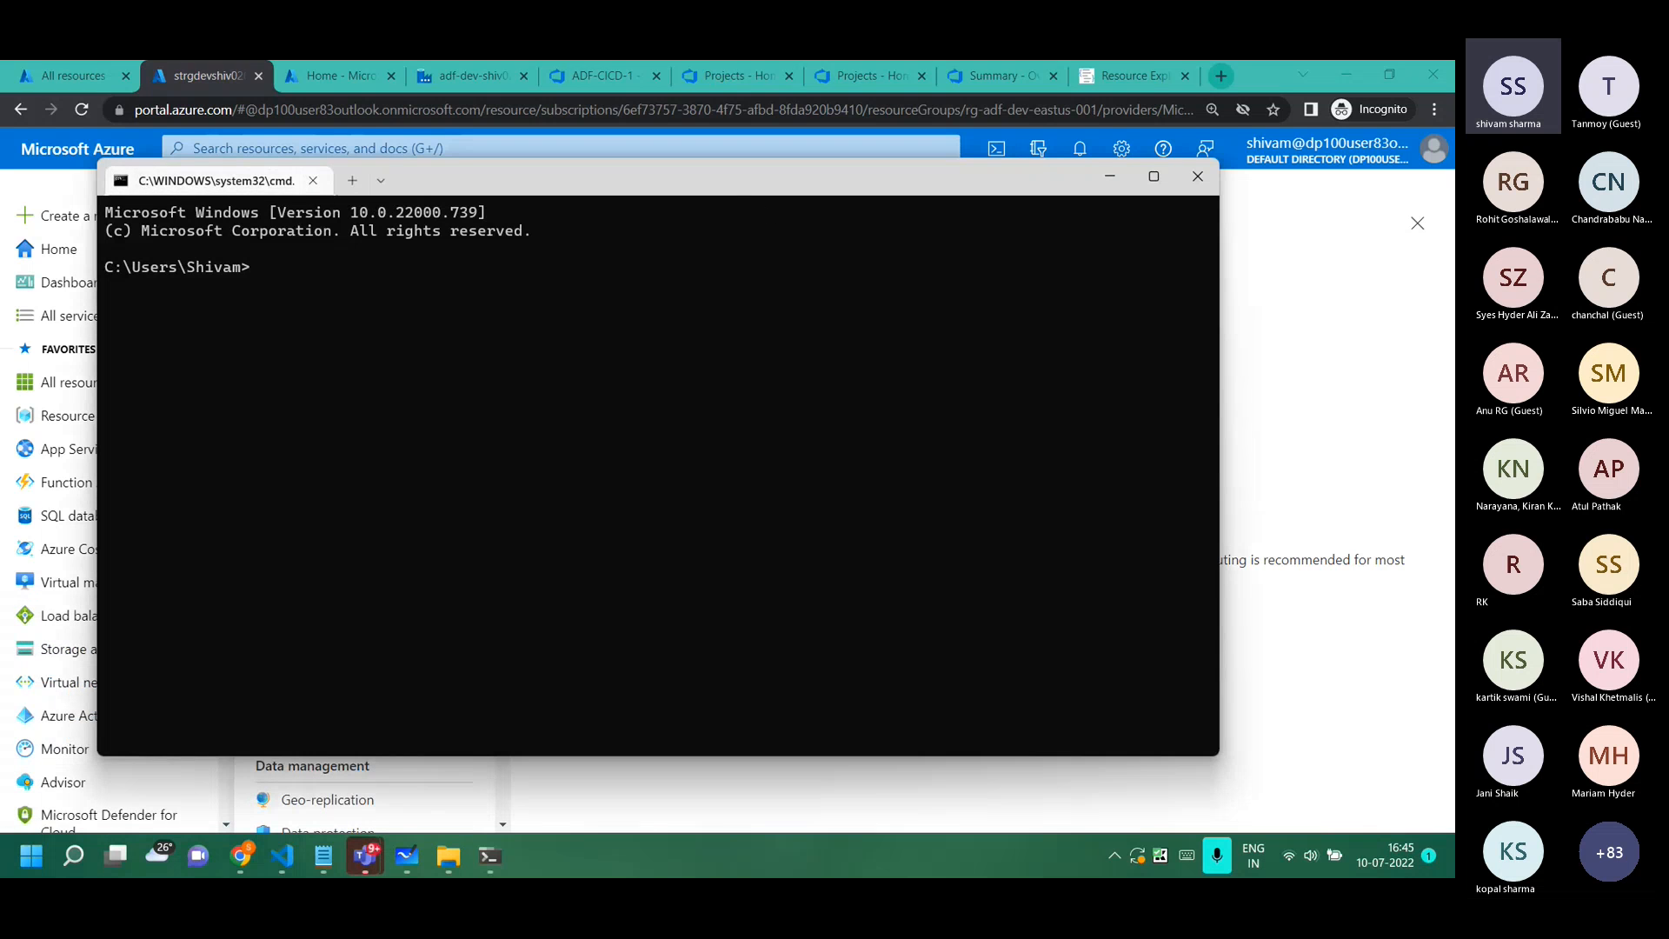
{"action": "key", "text": "alt+Tab"}
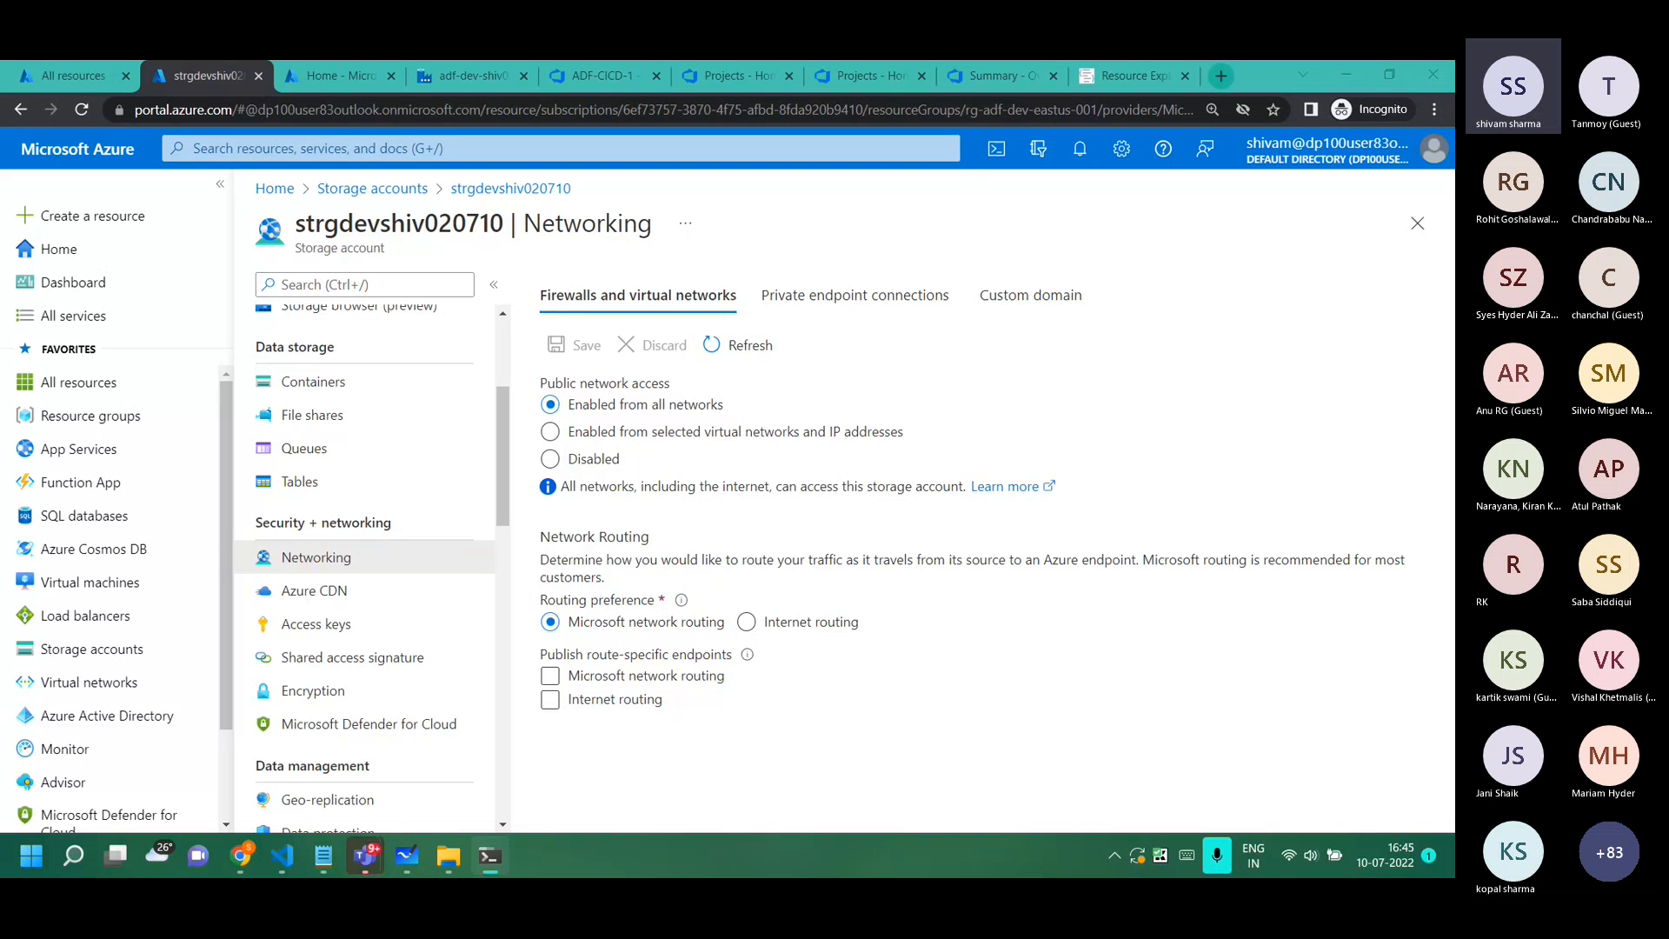
Approve the pending private endpoint connection requested by adf-dev-shiv02 on the strgdevshiv020710 storage account.
{"action": "left_click", "coordinate": [800, 295]}
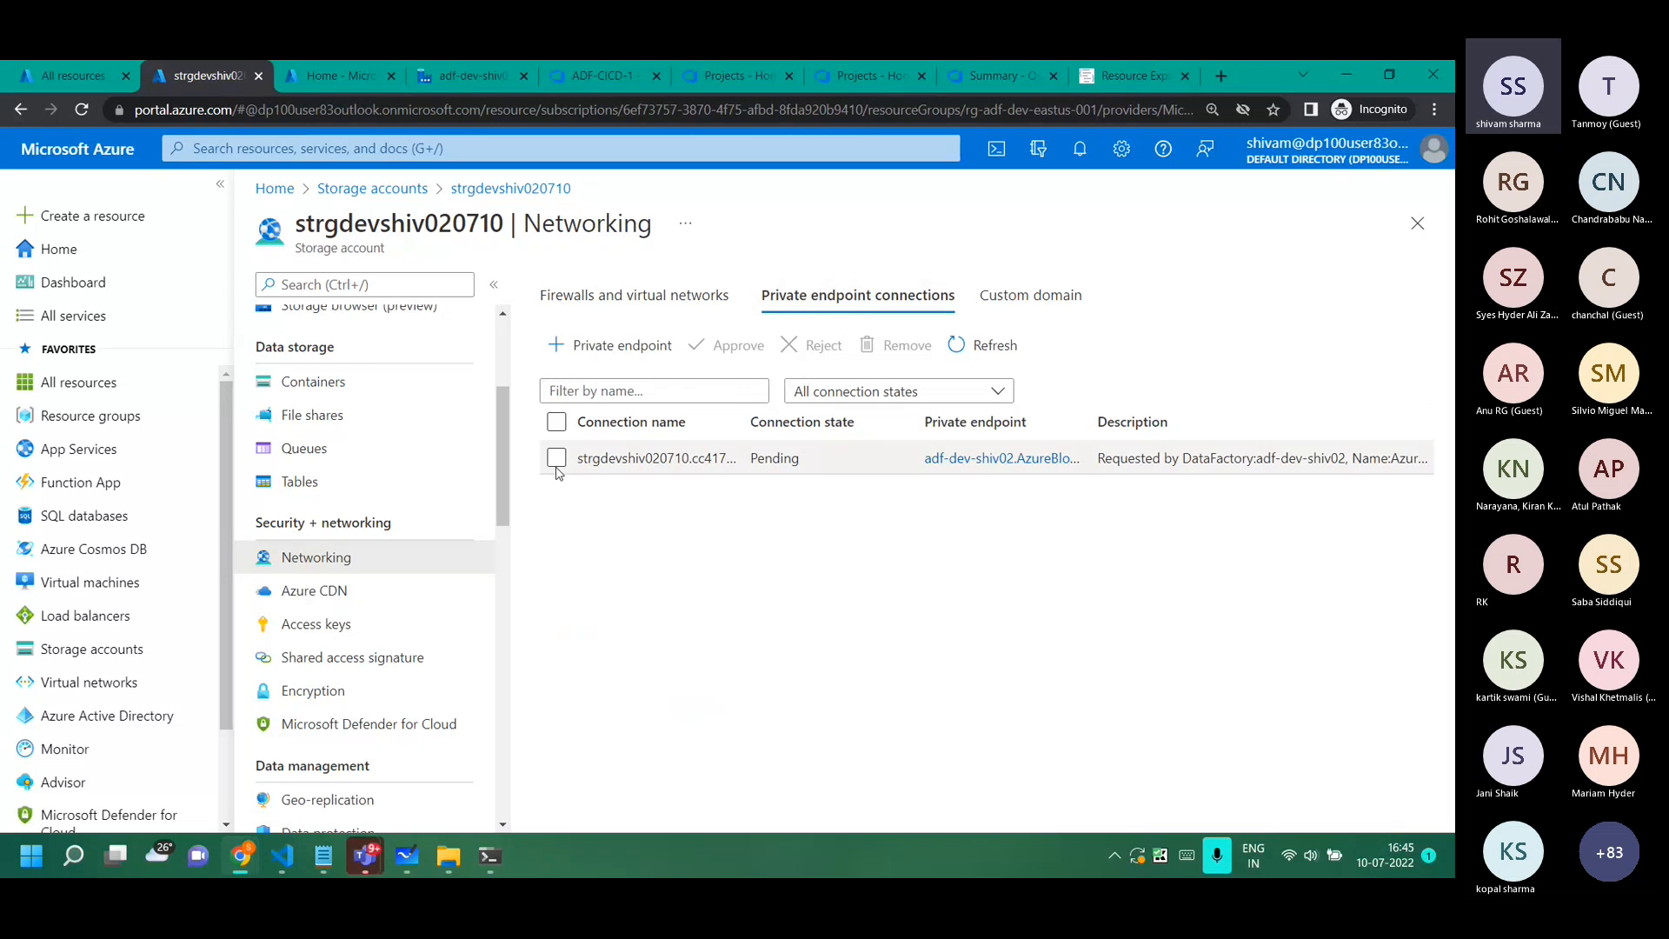
{"action": "left_click", "coordinate": [556, 457]}
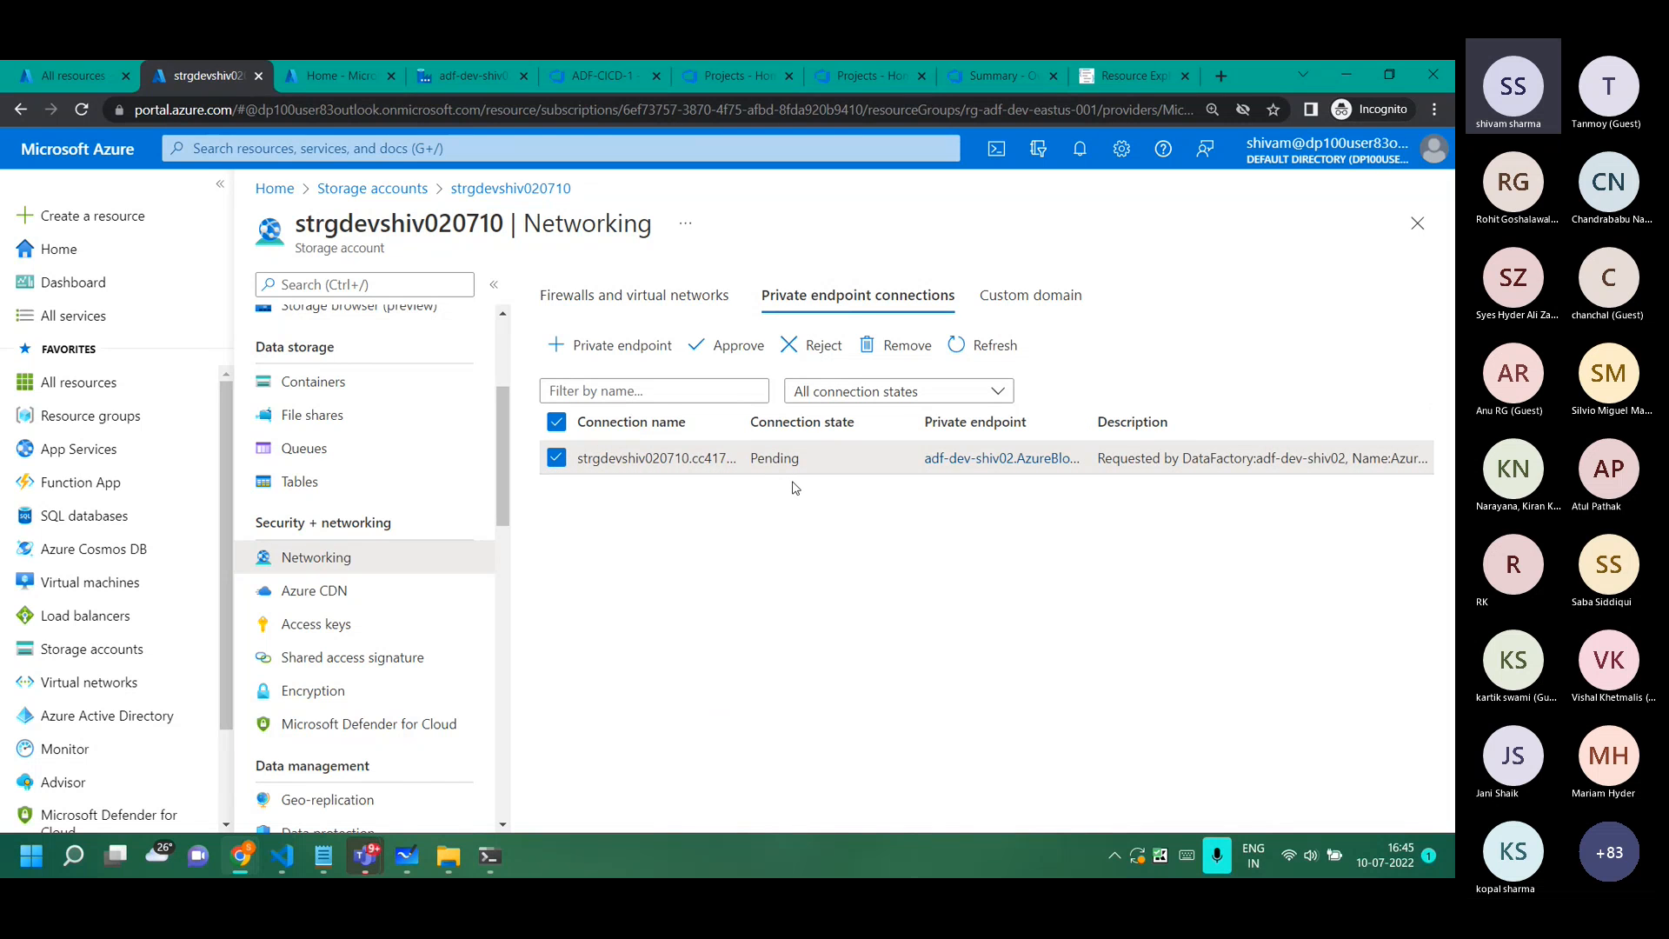
{"action": "left_click", "coordinate": [772, 345]}
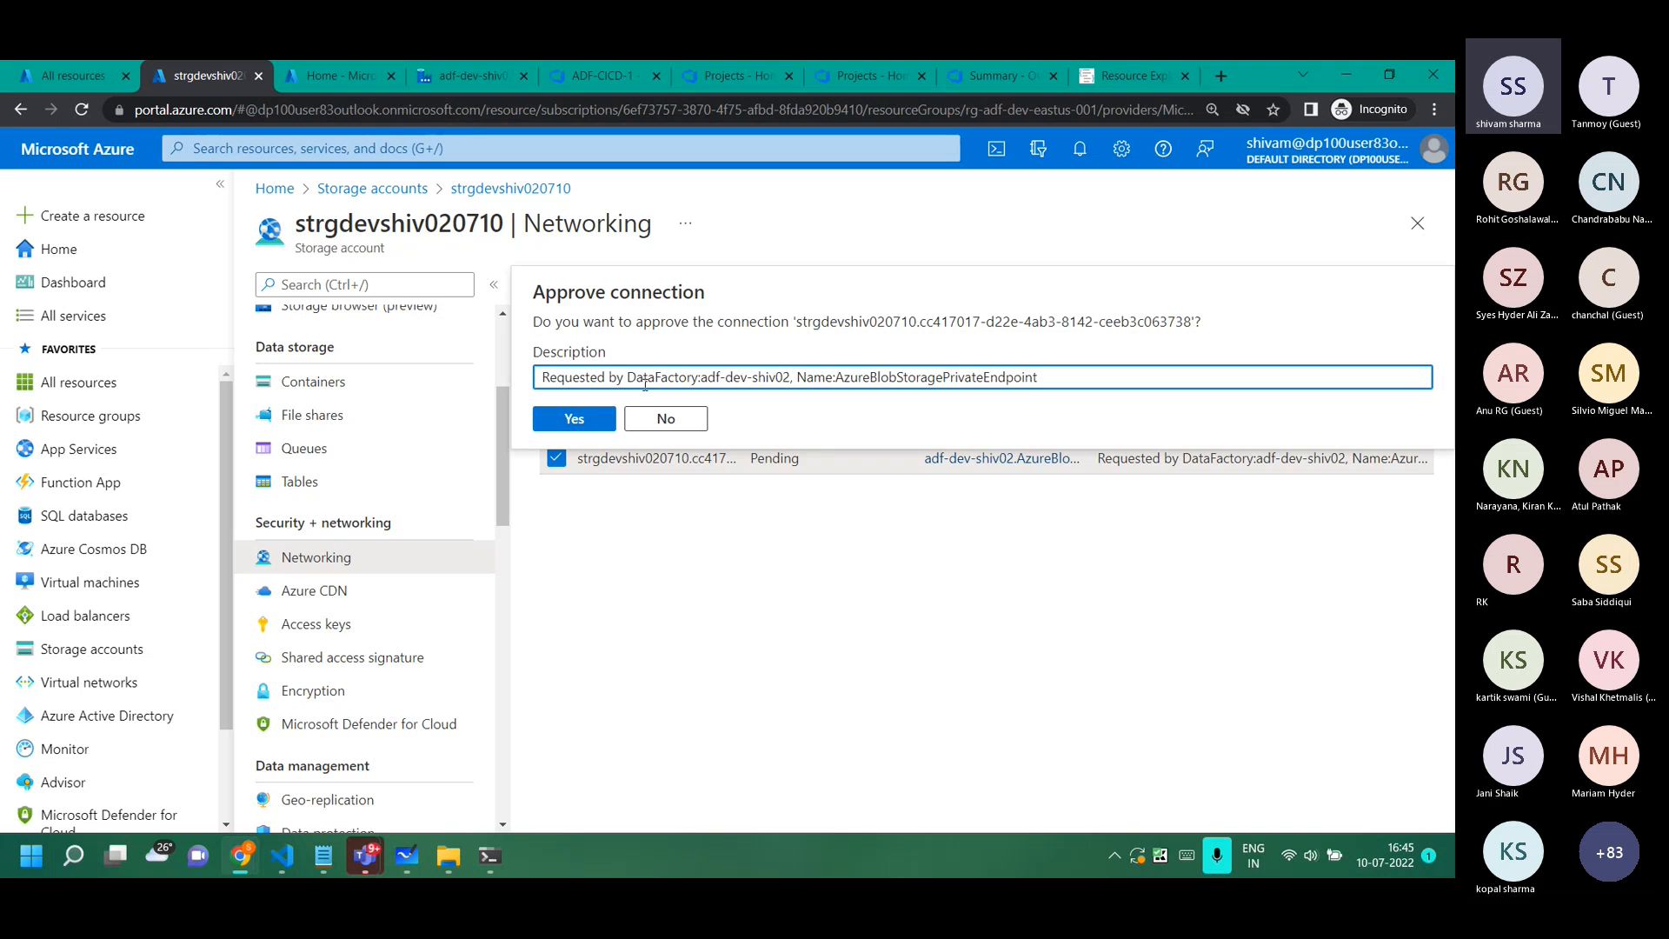
{"action": "left_click", "coordinate": [576, 420]}
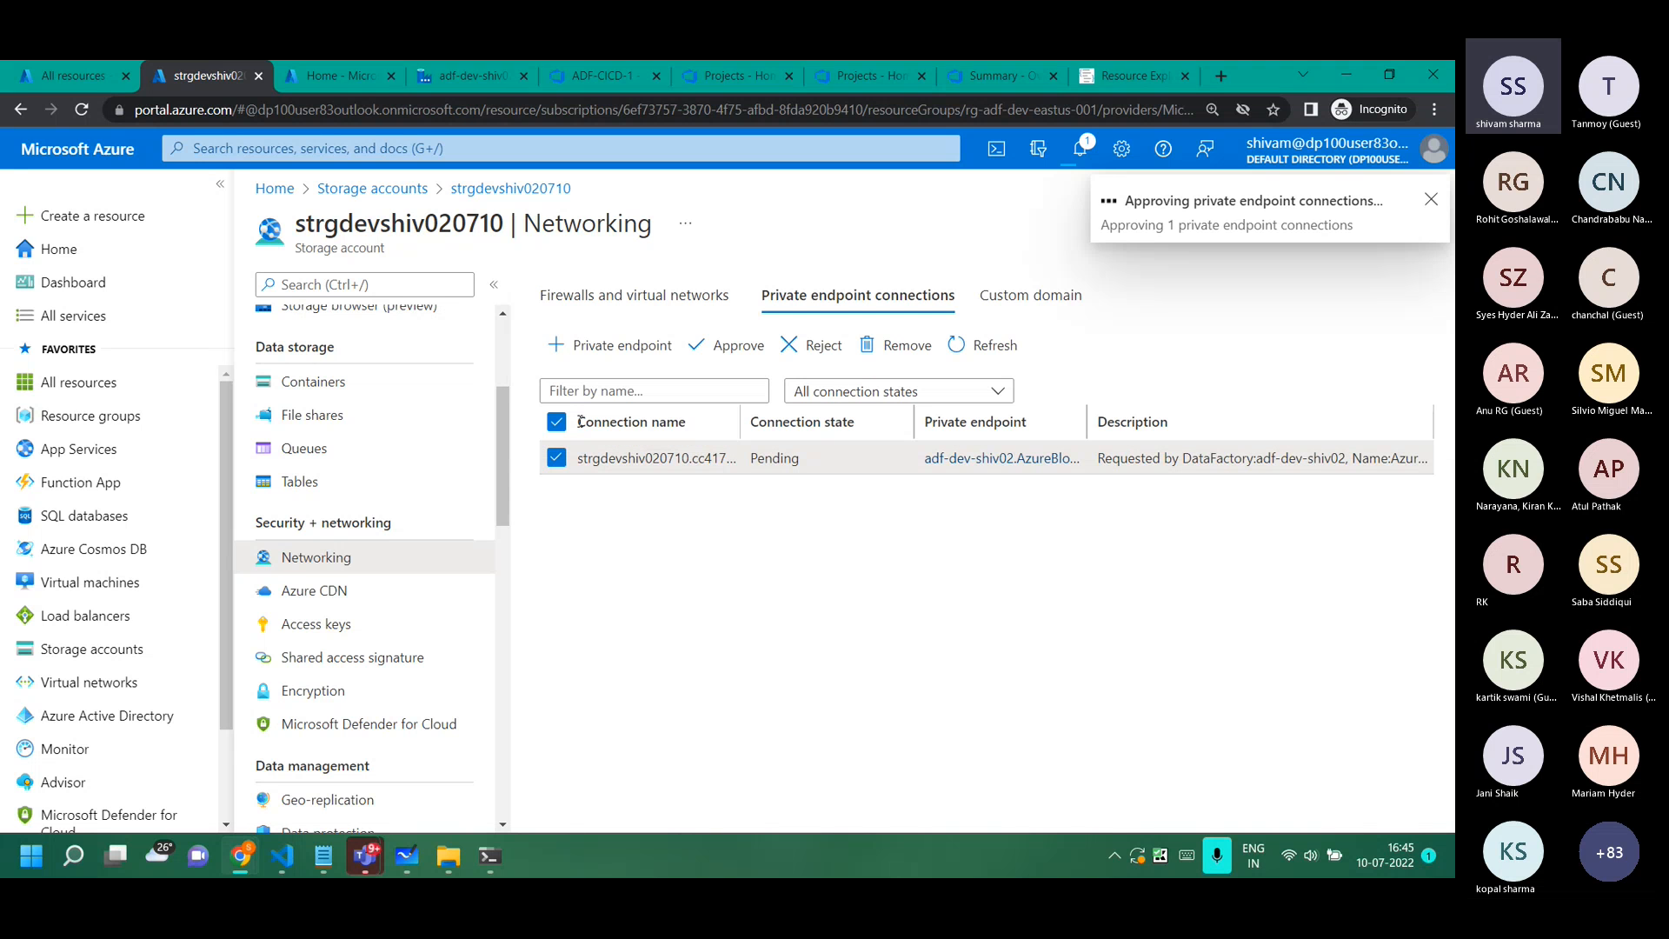
Check the provisioning and approval state of AzureBlobStoragePrivateEndpoint among the data factory's managed private endpoints.
{"action": "left_click", "coordinate": [444, 76]}
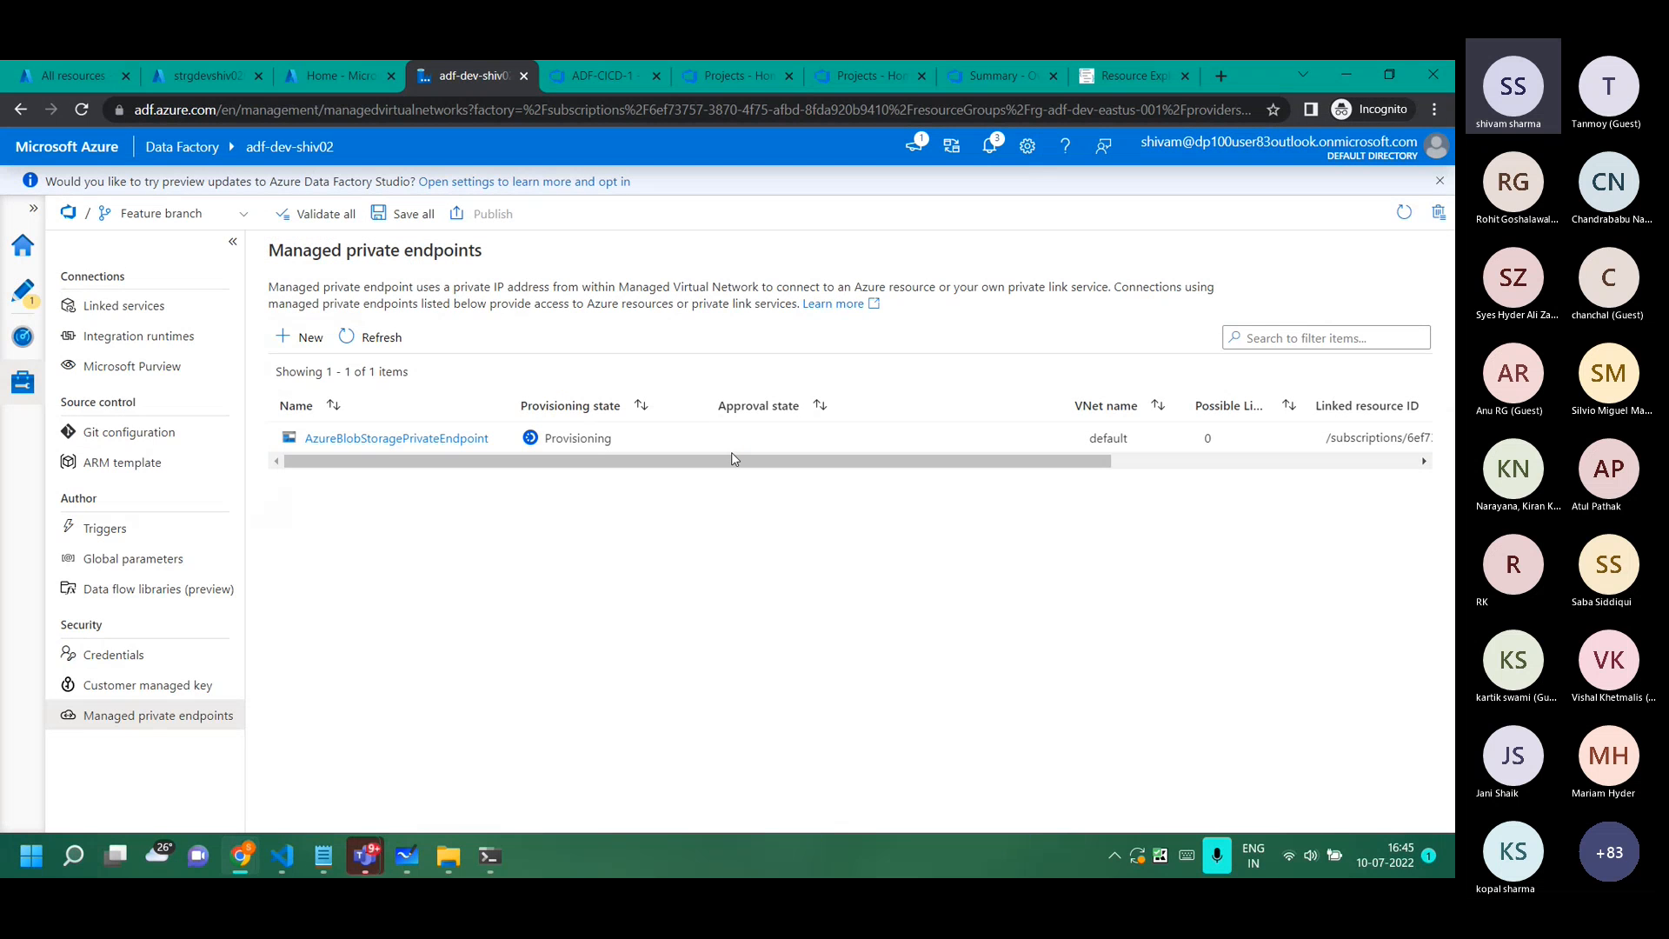
{"action": "left_click", "coordinate": [352, 82]}
{"action": "left_click", "coordinate": [471, 77]}
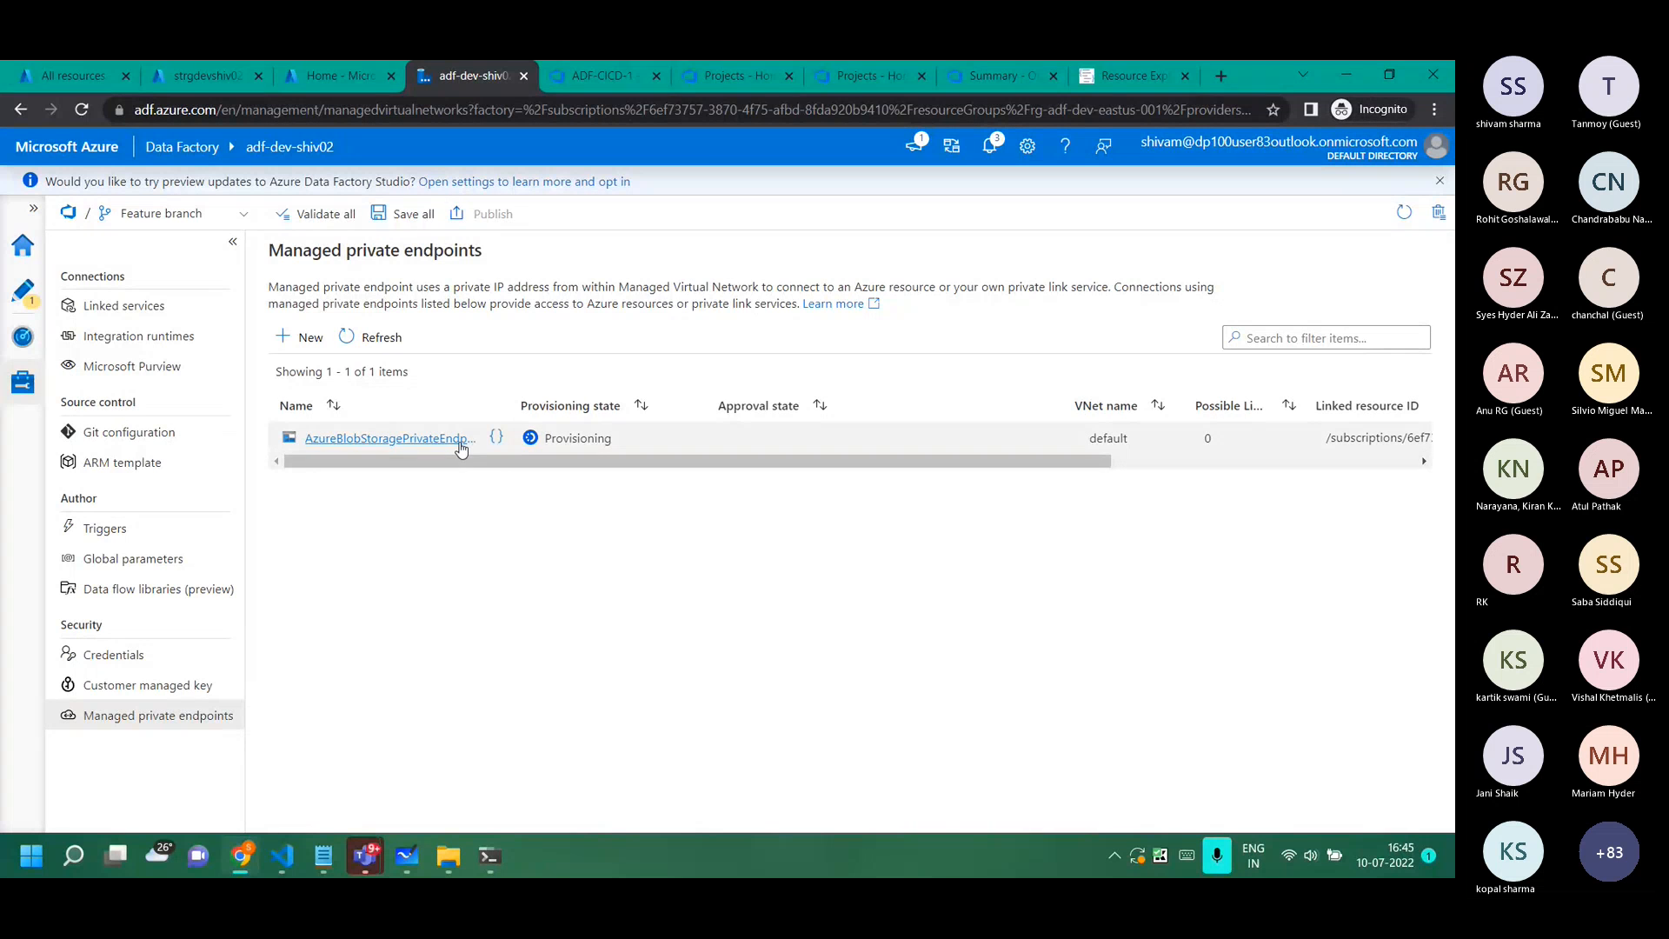
Open the storage accounts list, start creating a new storage account, and review the data flow diagram in Microsoft Whiteboard.
{"action": "left_click", "coordinate": [64, 80]}
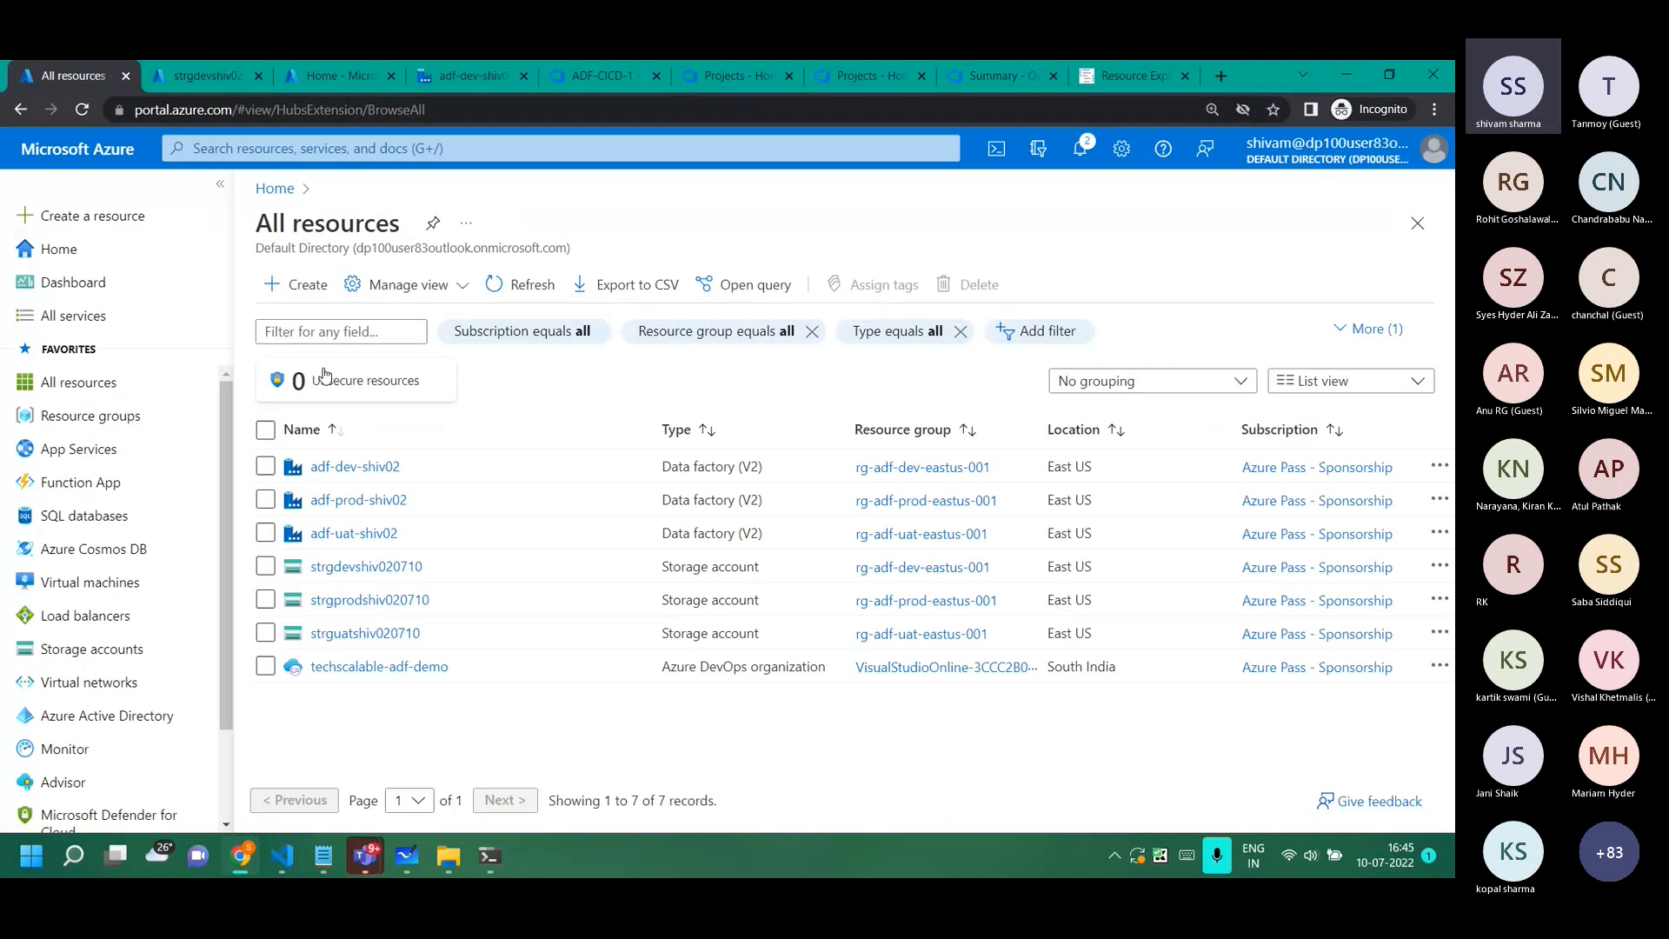
{"action": "left_click", "coordinate": [80, 109]}
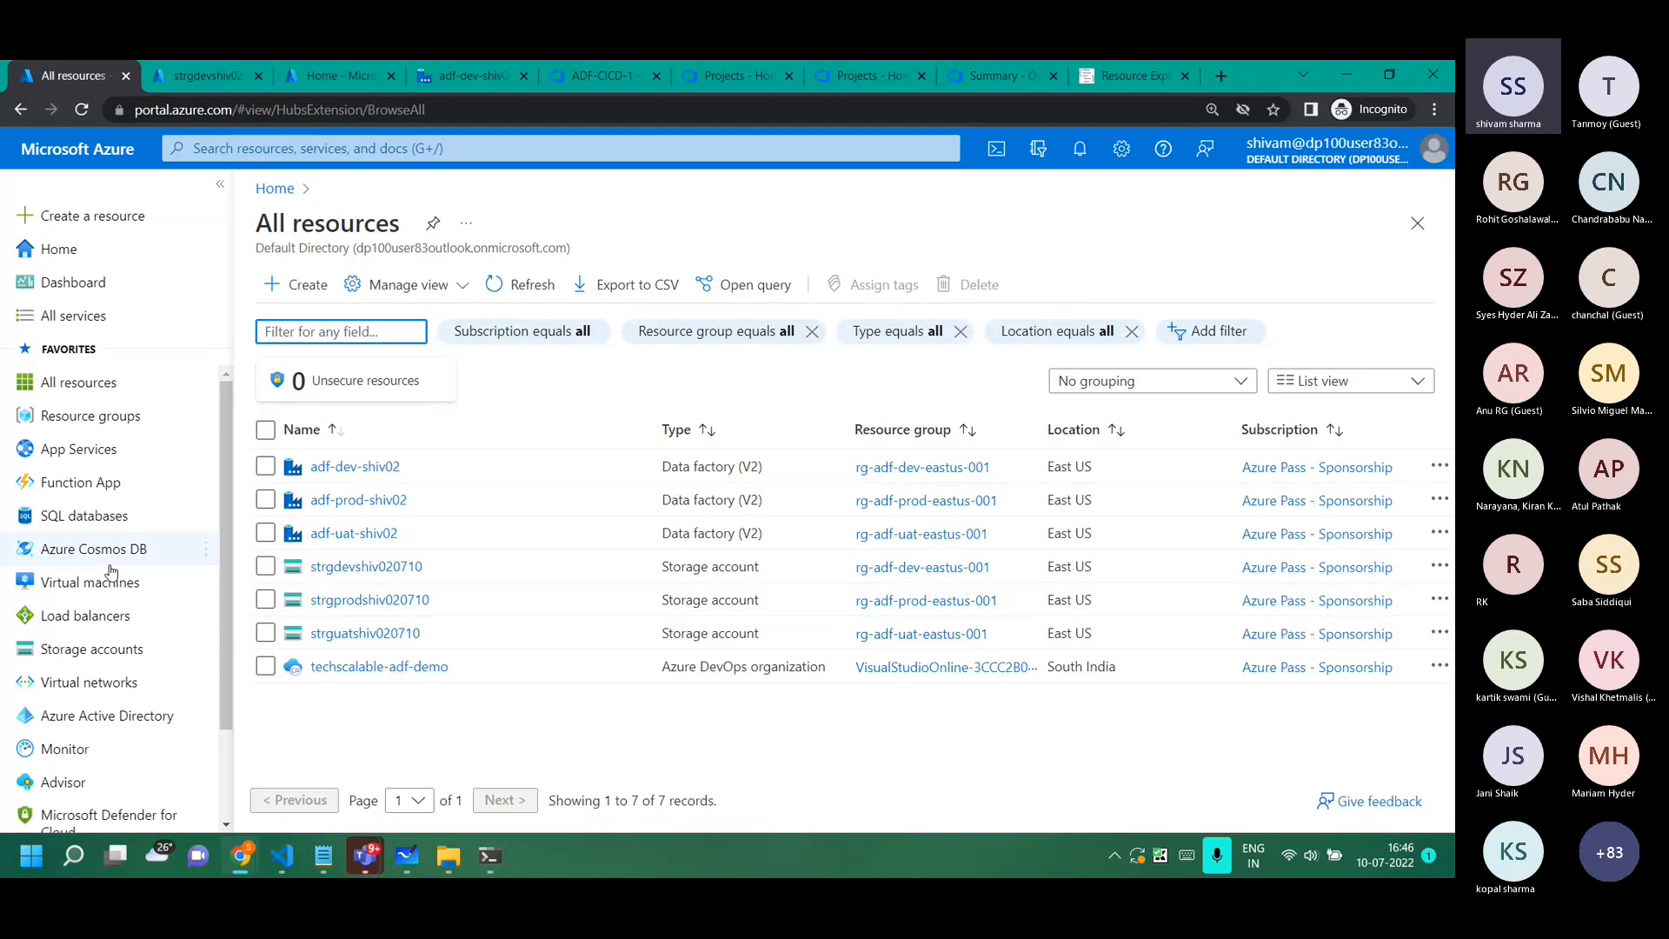
{"action": "left_click", "coordinate": [88, 649]}
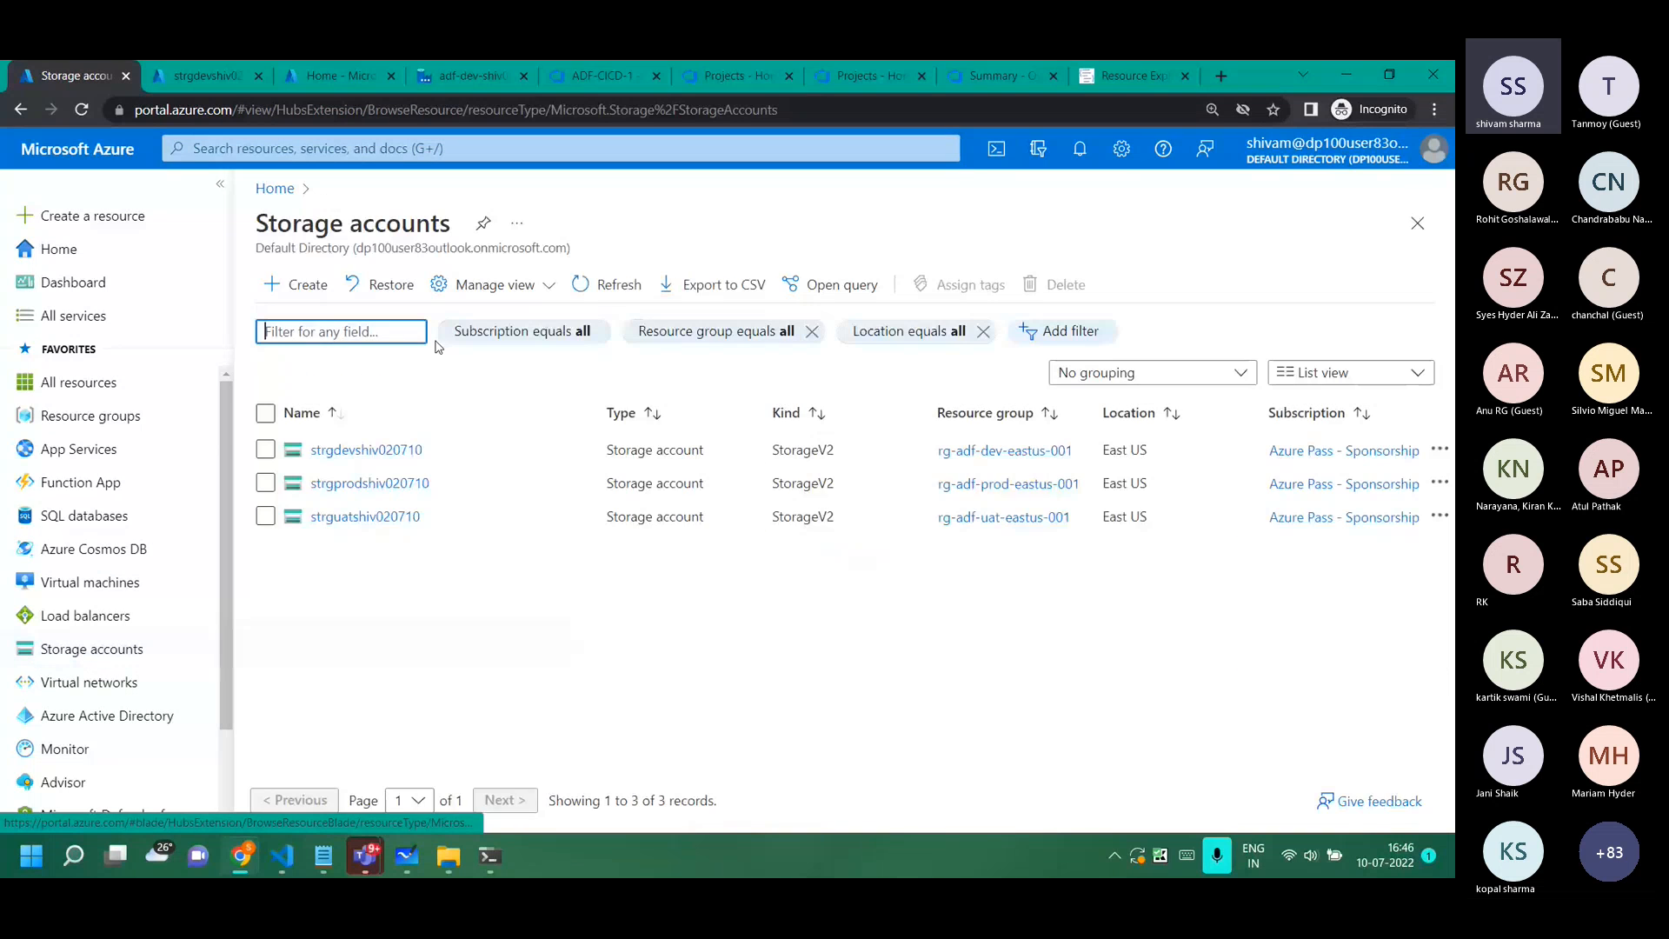
{"action": "left_click", "coordinate": [408, 872]}
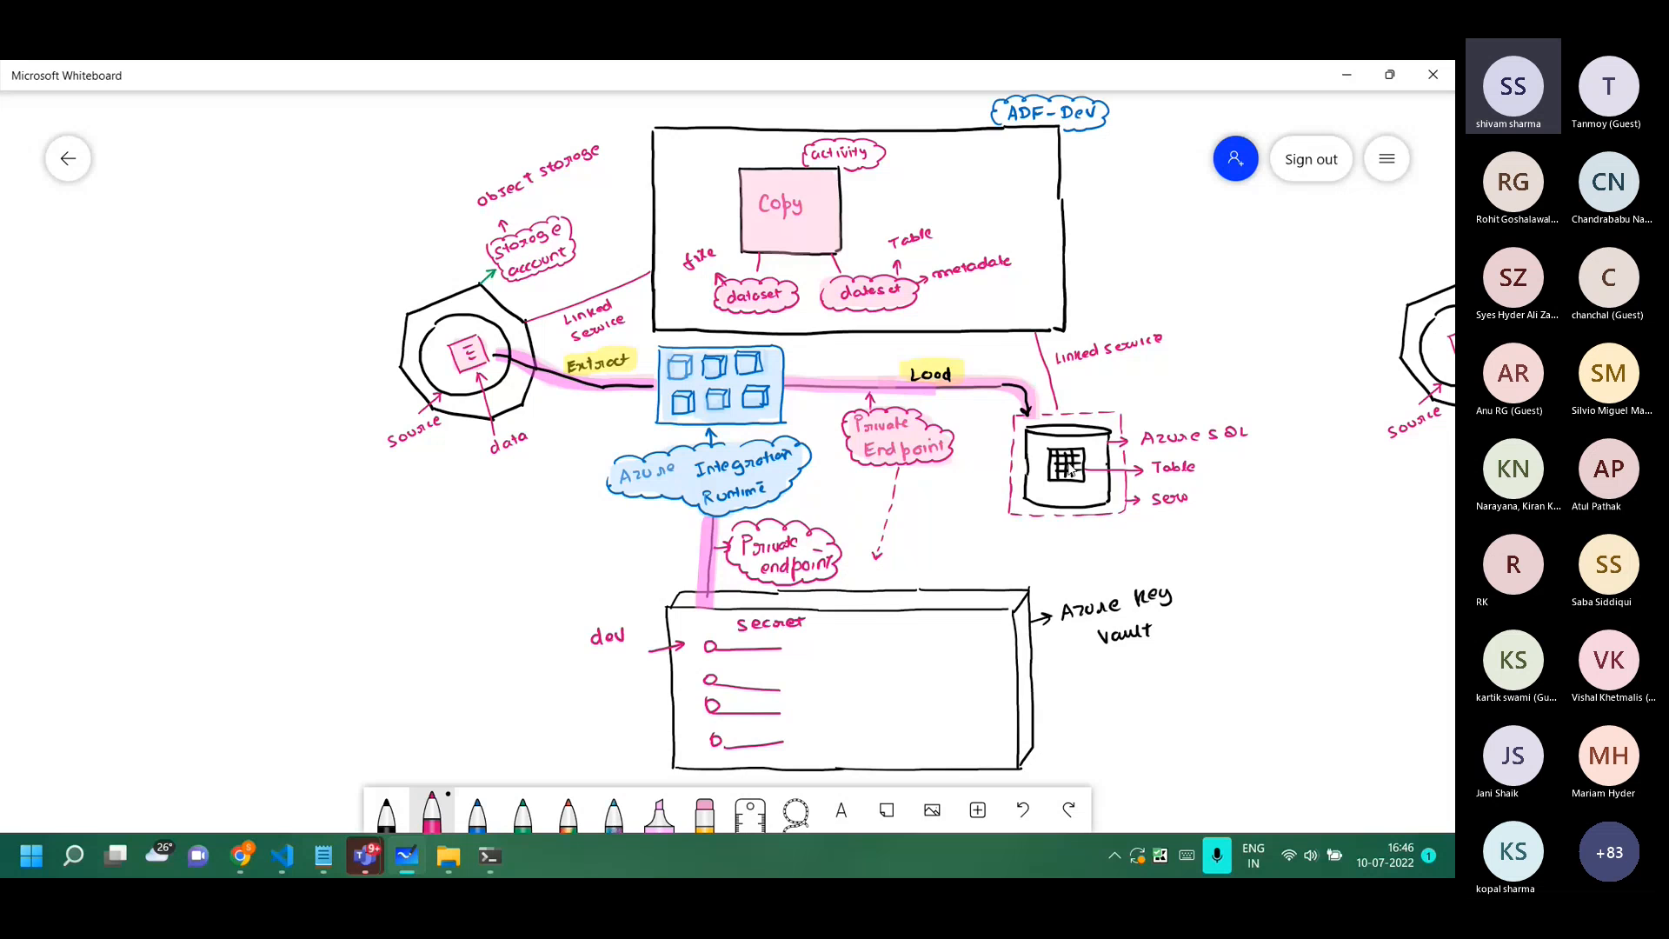
{"action": "left_click_drag", "start_coordinate": [1194, 385], "coordinate": [1161, 415]}
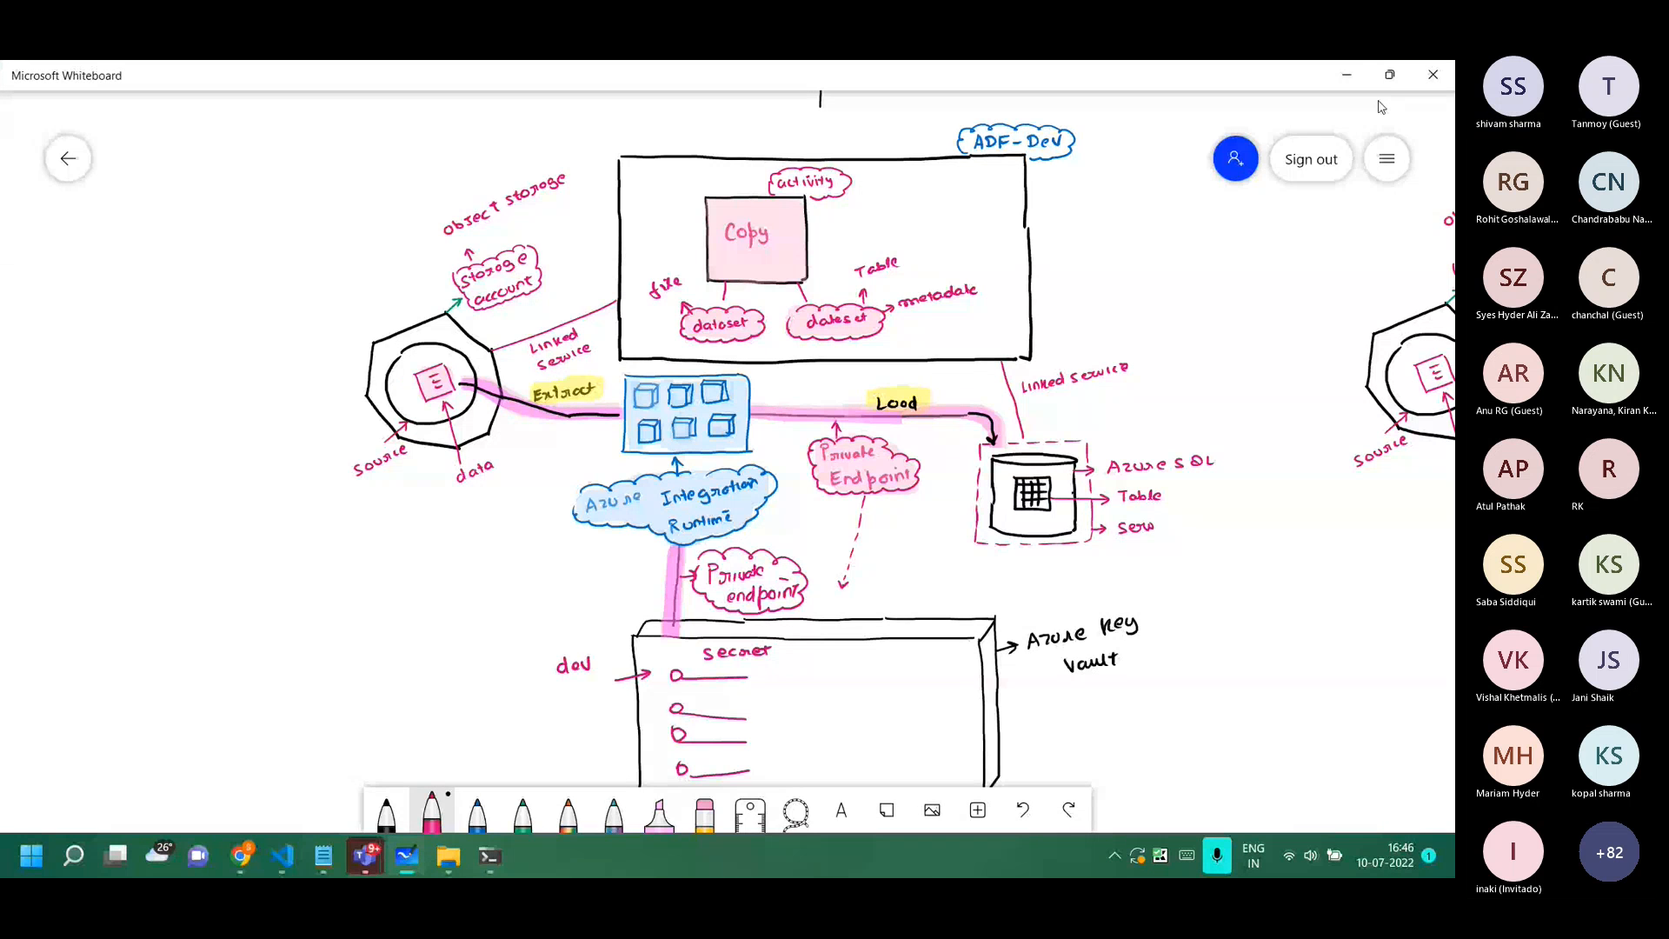
{"action": "left_click", "coordinate": [1347, 80]}
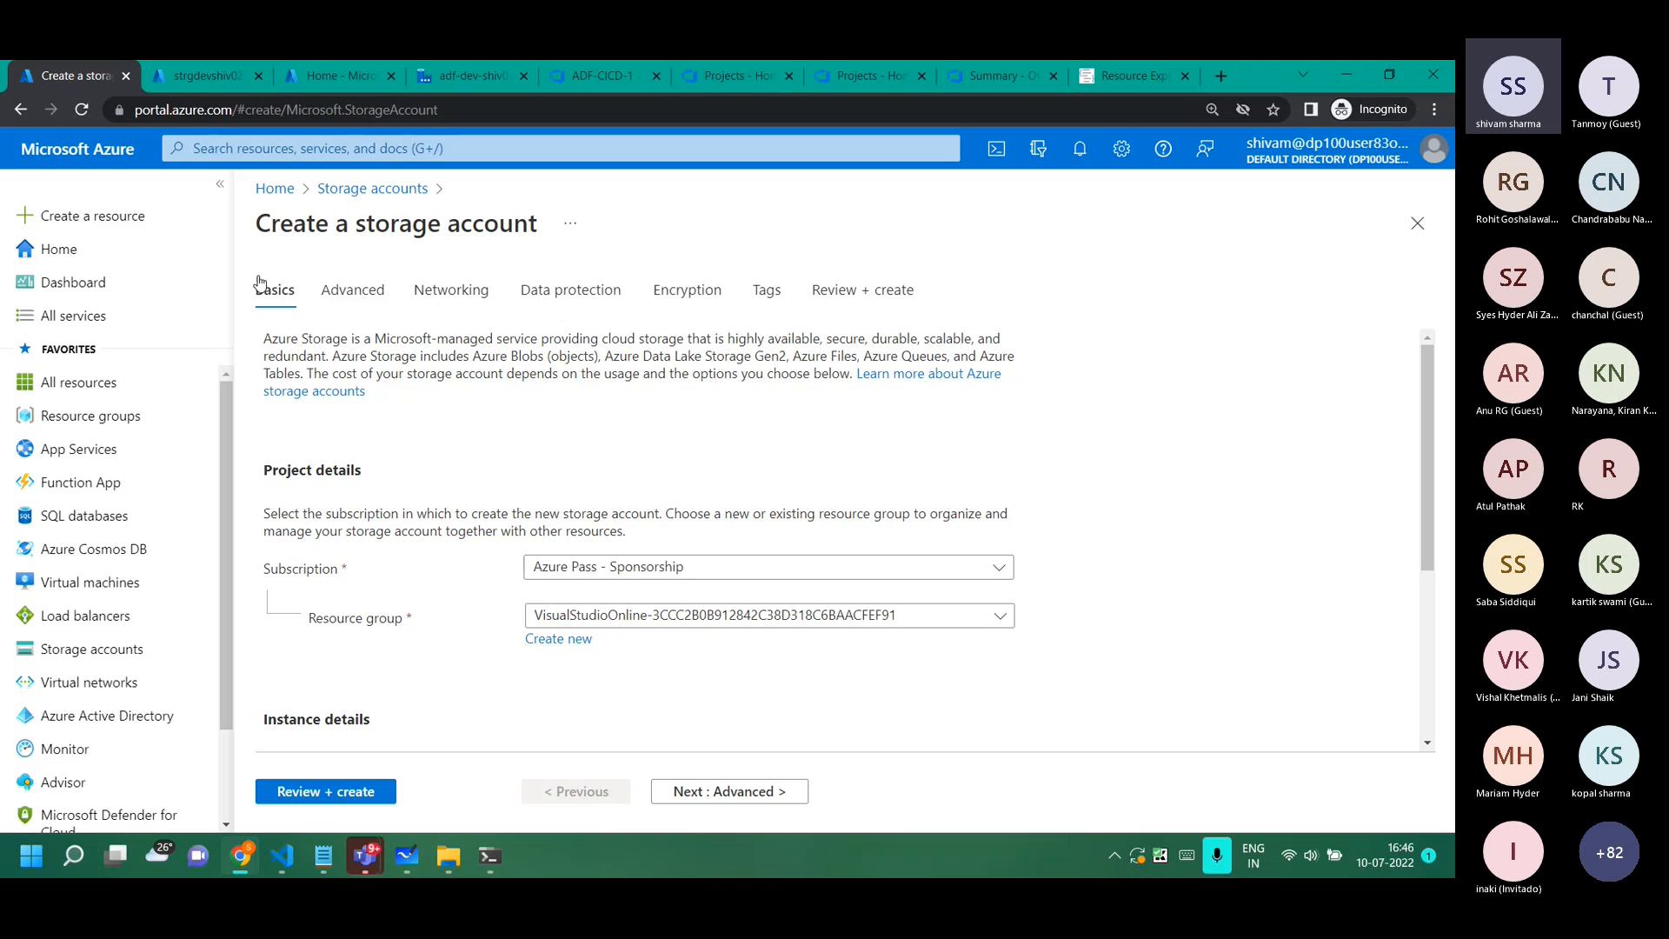
Check the private endpoint connection of strgdevshiv020710, and open the list of SQL databases from the portal's home page.
{"action": "left_click", "coordinate": [205, 76]}
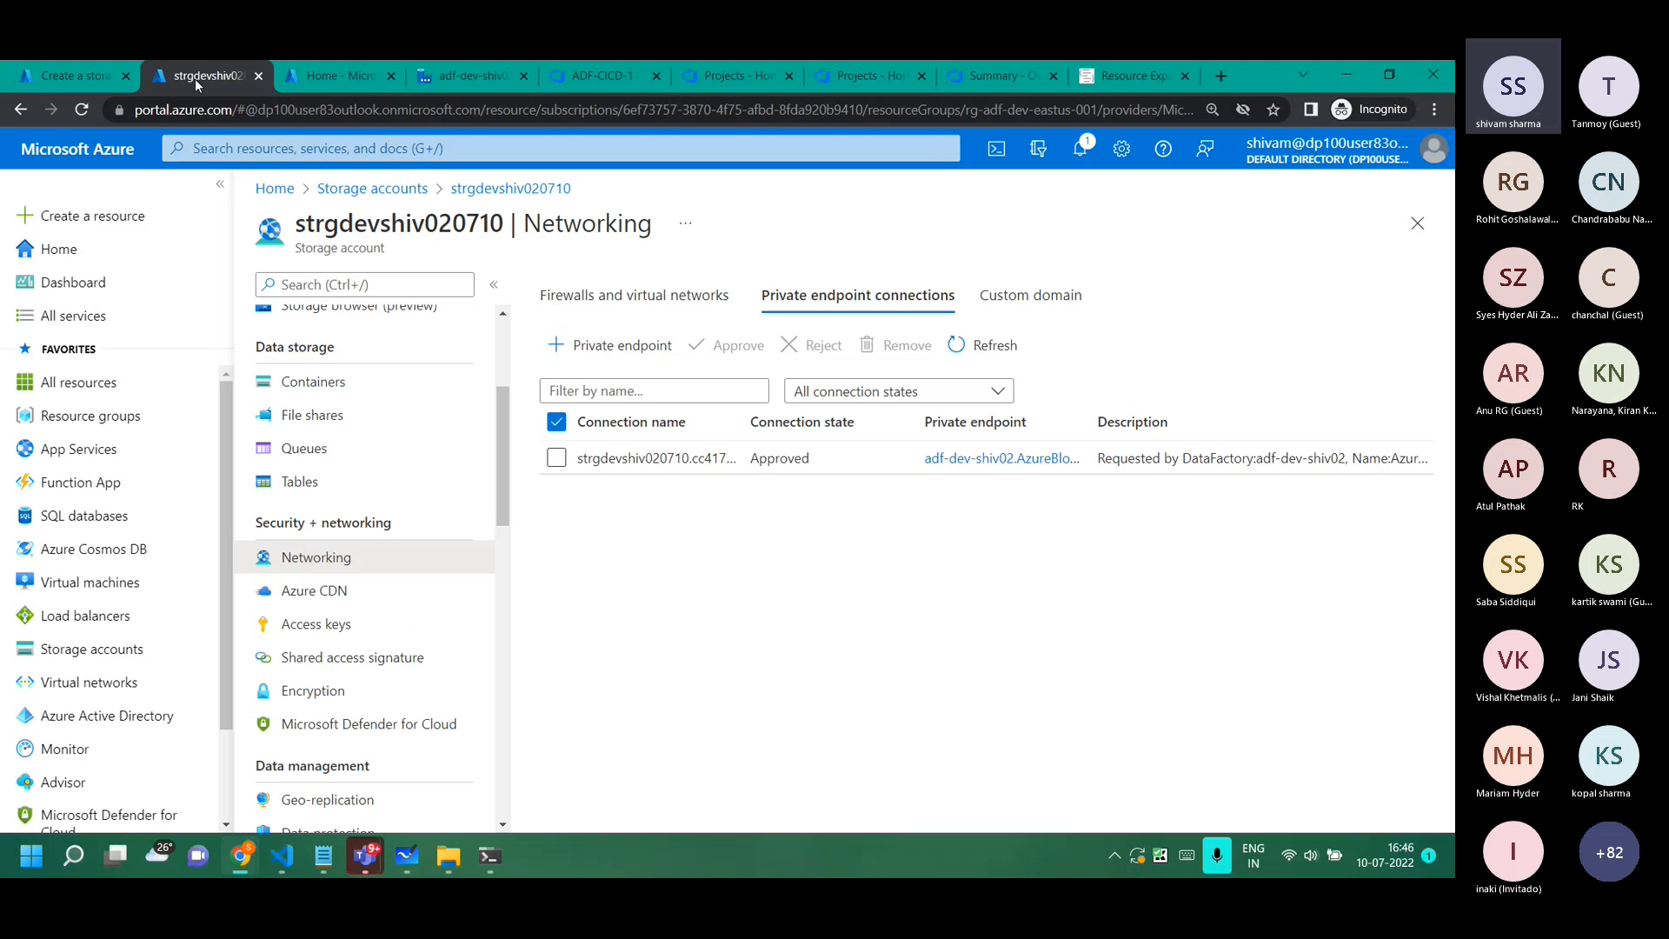
{"action": "left_click_drag", "start_coordinate": [292, 84], "coordinate": [52, 76]}
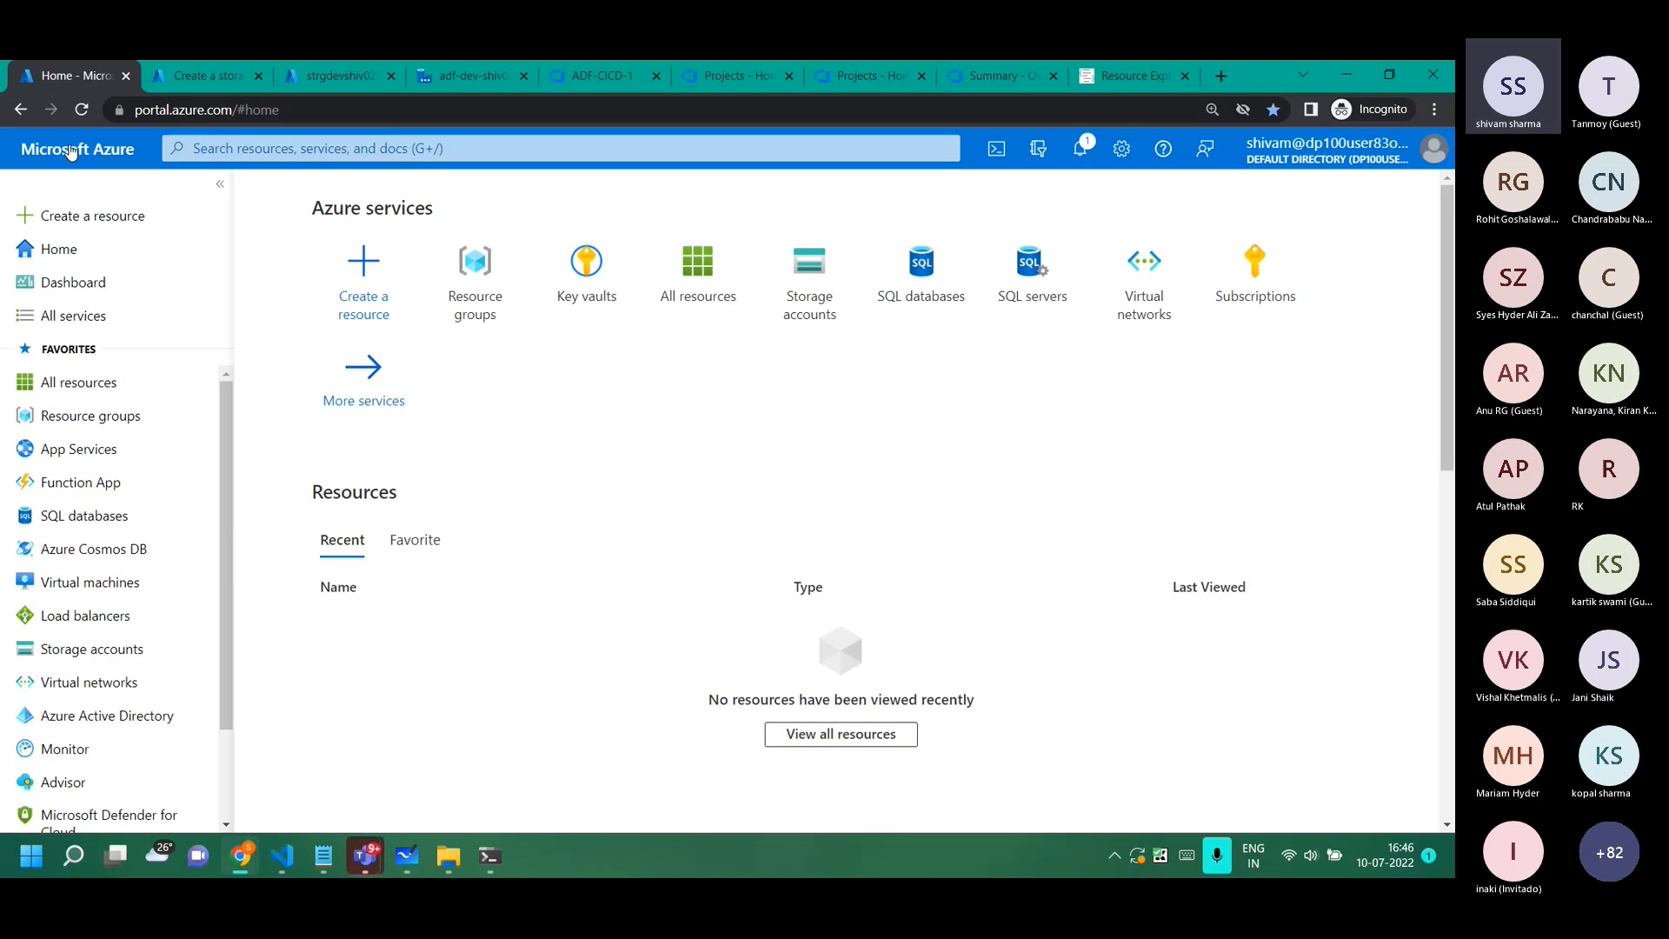
{"action": "left_click", "coordinate": [74, 518]}
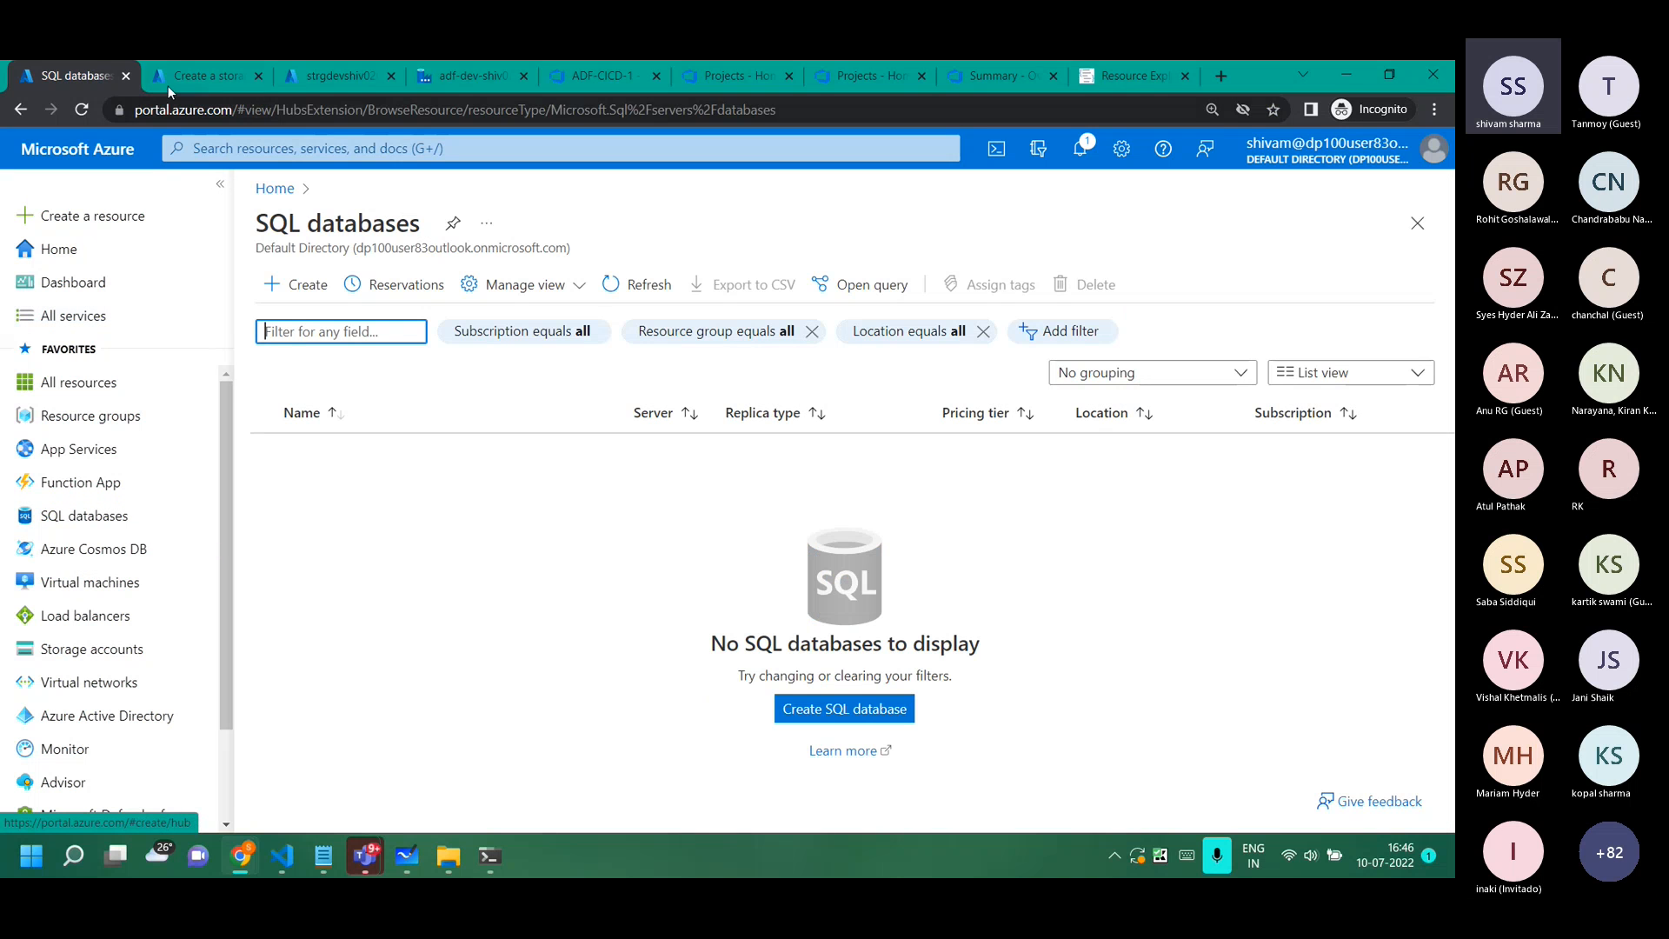
Set the new storage account's resource group to rg-adf-dev-eastus-001 and its name to shivamsinkstrg, and submit the settings for review.
{"action": "left_click", "coordinate": [206, 77]}
{"action": "scroll", "coordinate": [608, 484], "scroll_direction": "down", "scroll_amount": 3}
{"action": "left_click", "coordinate": [678, 395]}
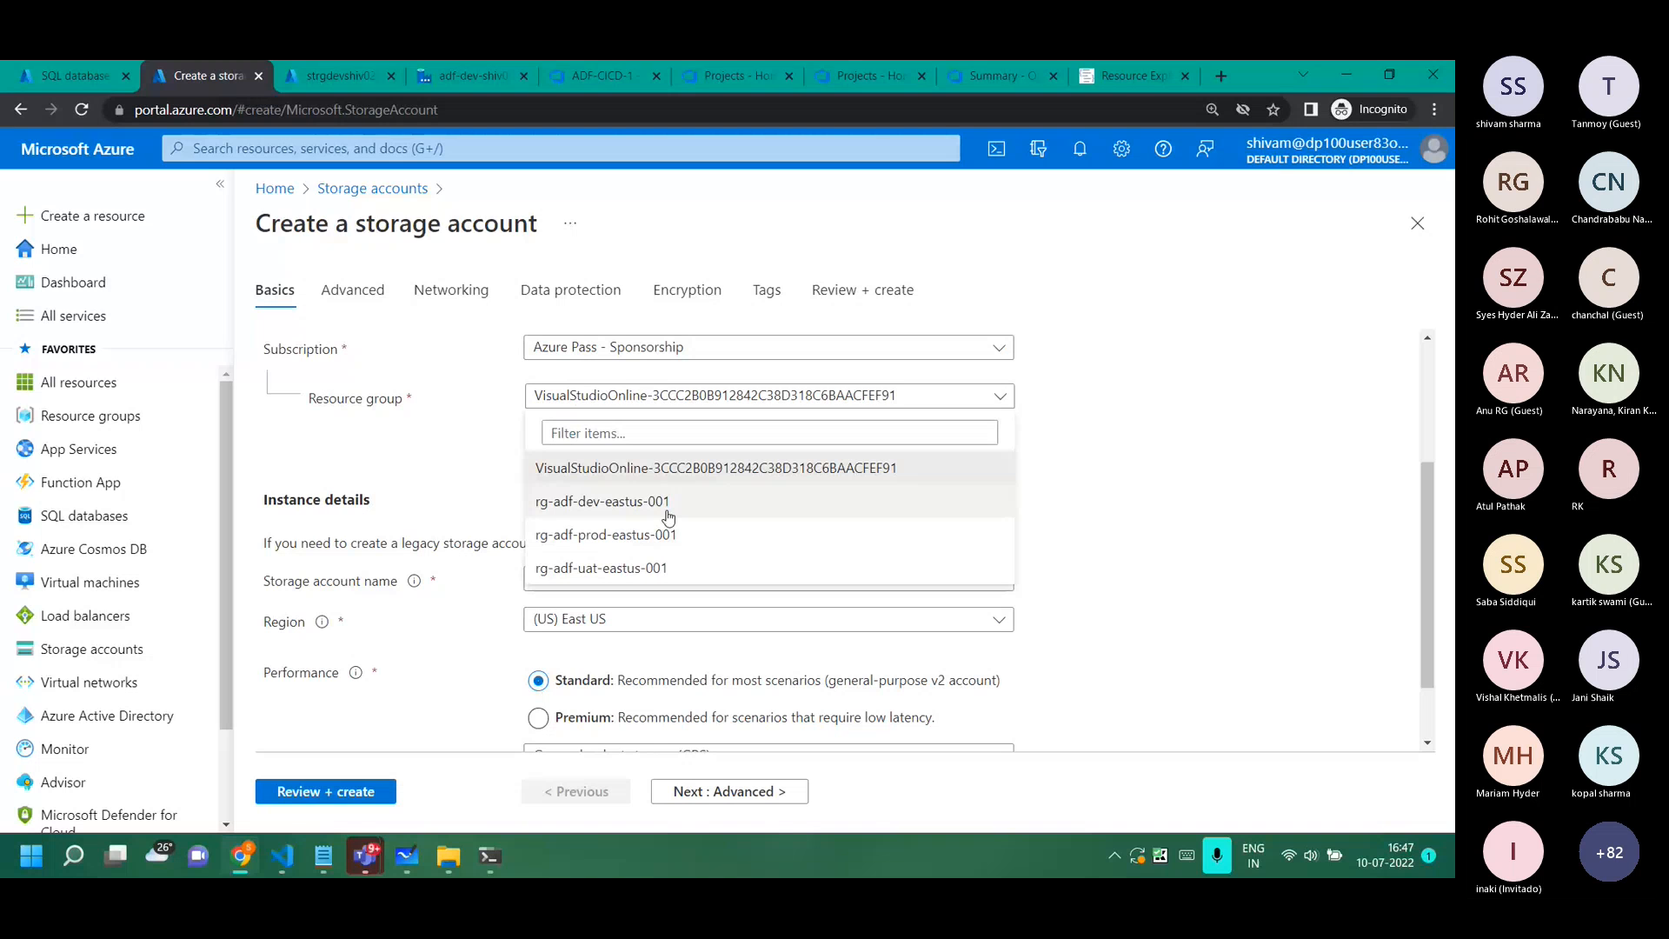
{"action": "left_click", "coordinate": [667, 513]}
{"action": "scroll", "coordinate": [585, 455], "scroll_direction": "down", "scroll_amount": 1}
{"action": "left_click", "coordinate": [578, 536]}
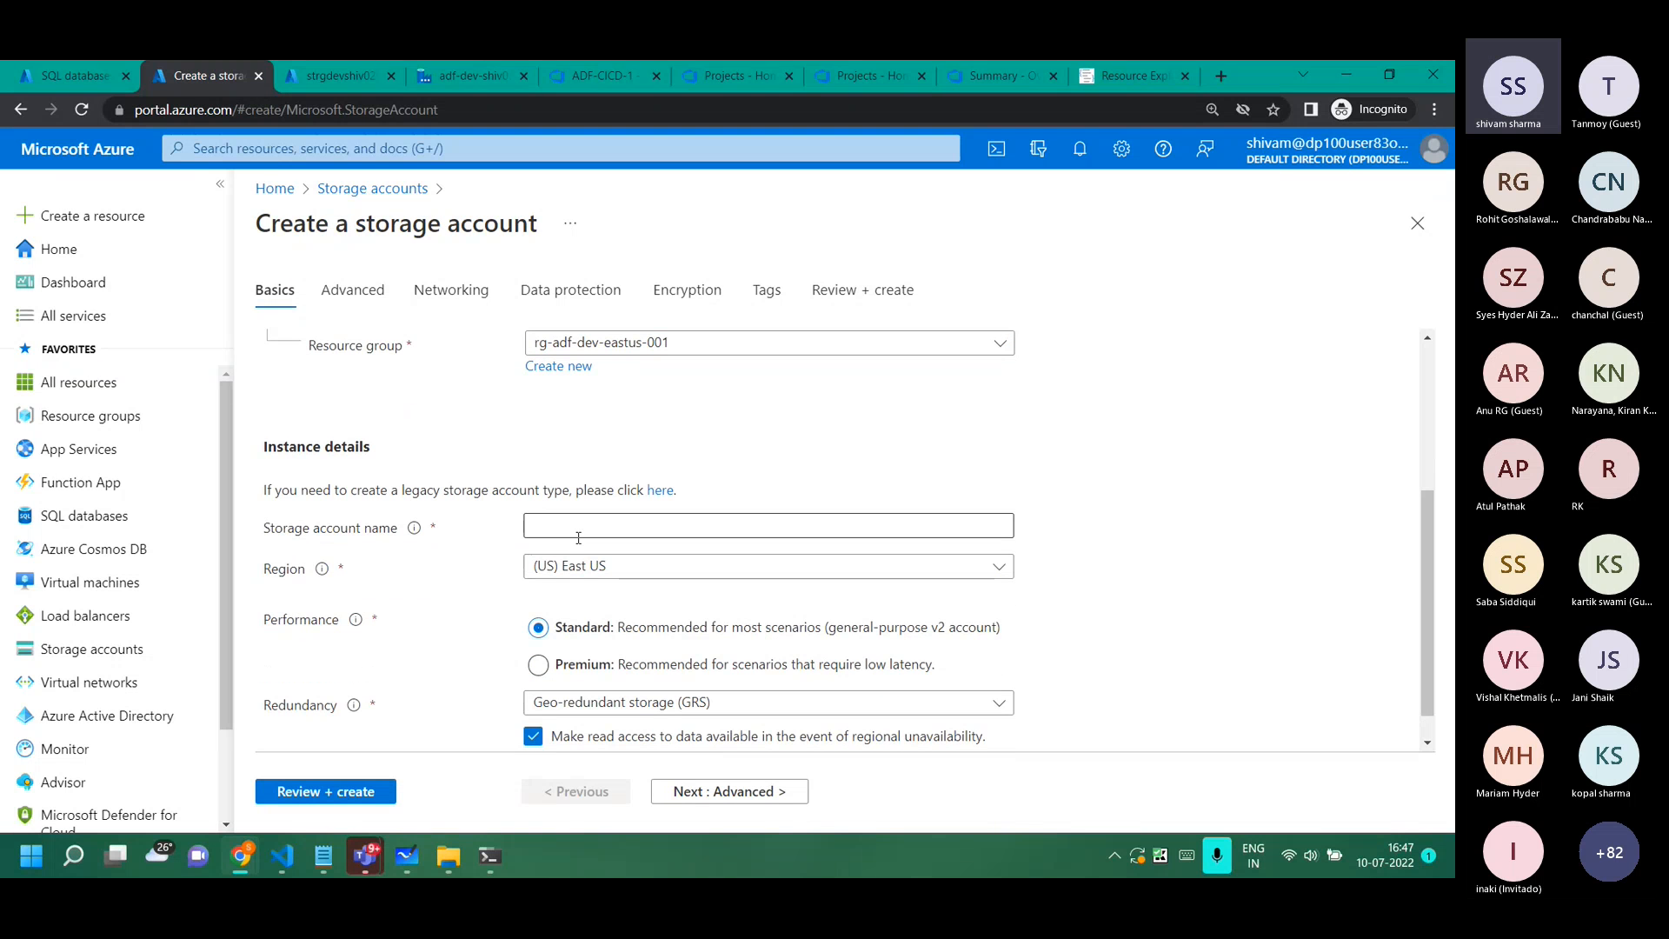
{"action": "type", "text": "shivamsinkstrg"}
{"action": "left_click", "coordinate": [710, 451]}
{"action": "scroll", "coordinate": [493, 614], "scroll_direction": "down", "scroll_amount": 1}
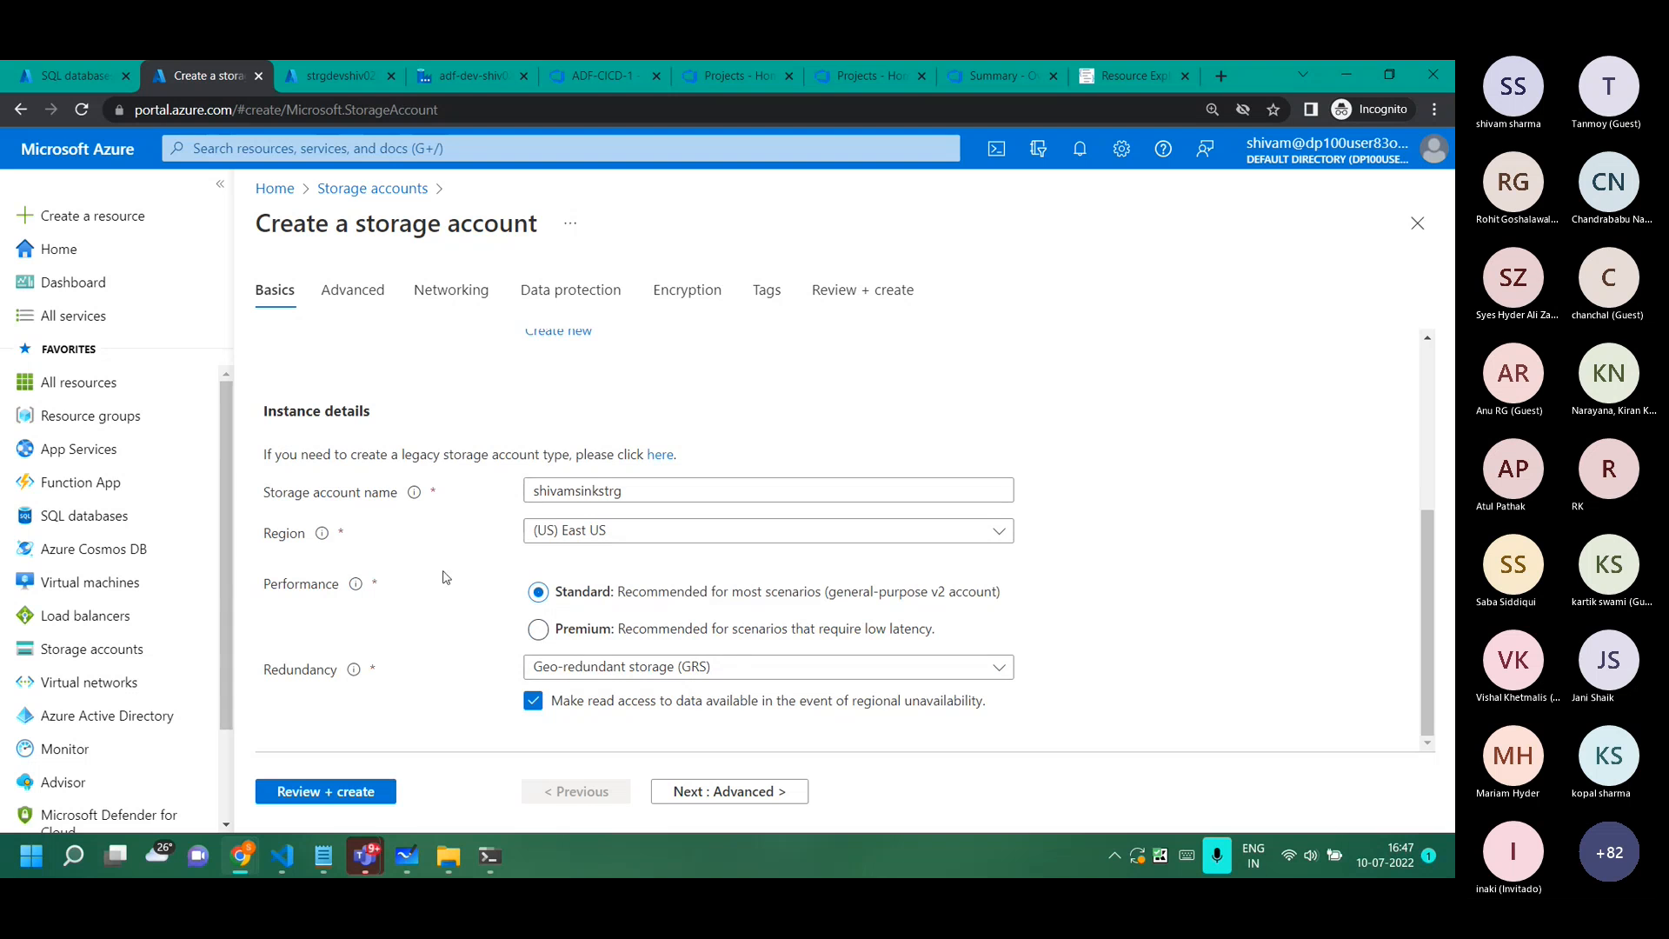
{"action": "left_click", "coordinate": [298, 792]}
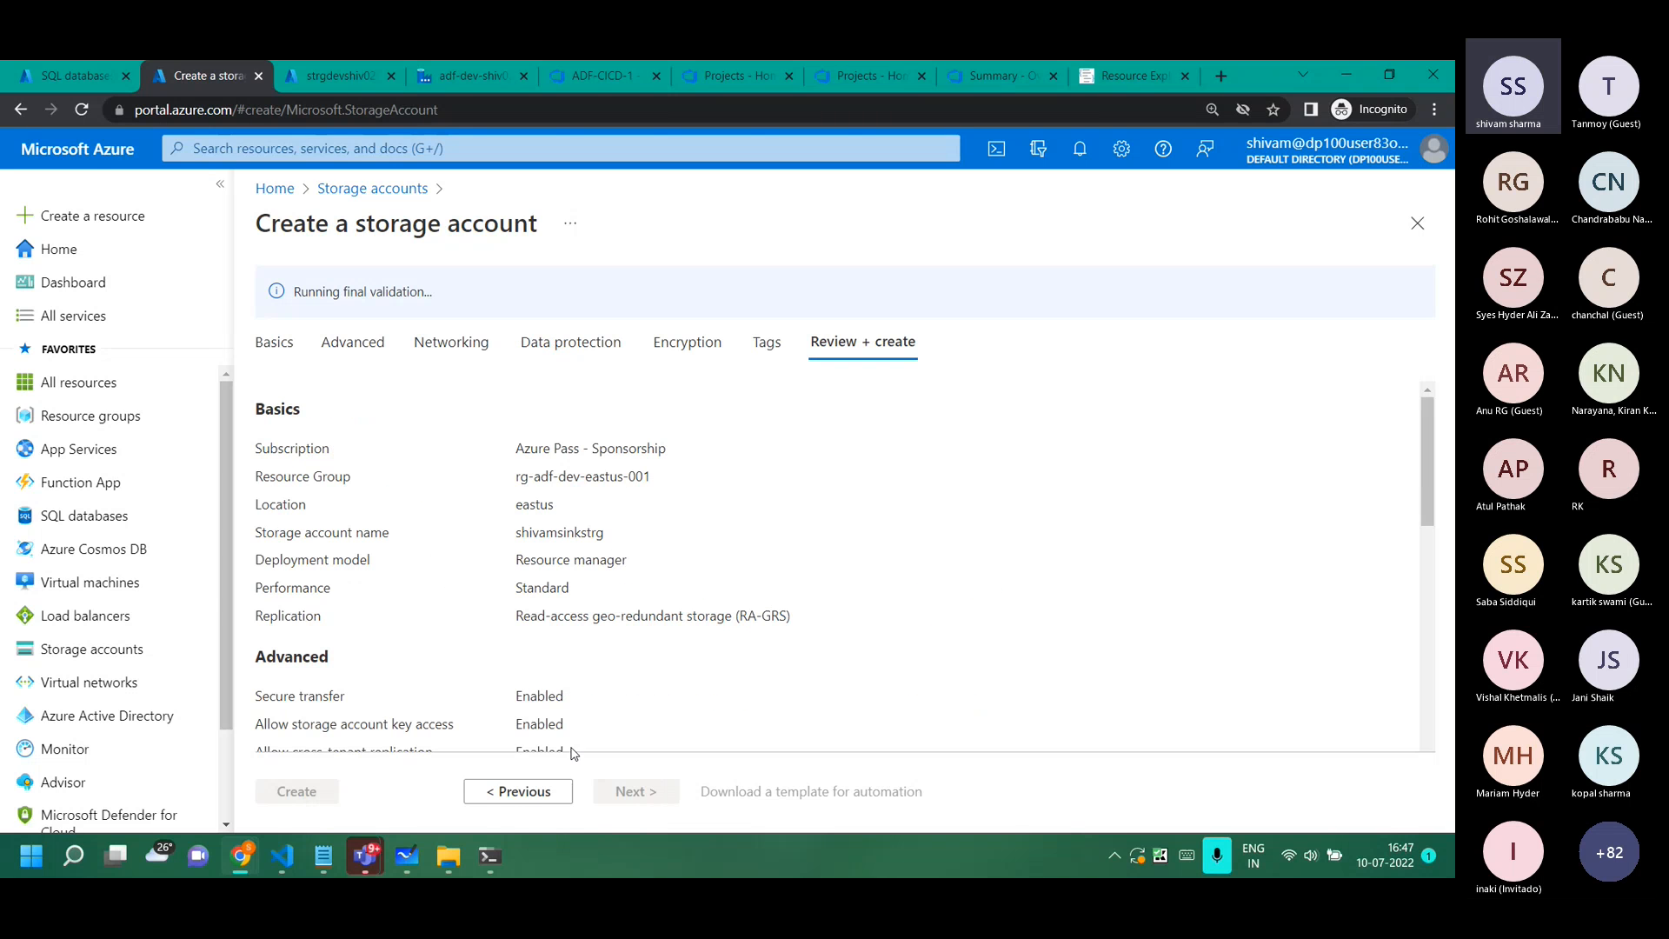
In Microsoft Whiteboard, draw a small black hexagonal storage account symbol with an inner circle above the Azure SQL label.
{"action": "left_click", "coordinate": [407, 857]}
{"action": "left_click_drag", "start_coordinate": [378, 666], "coordinate": [316, 609]}
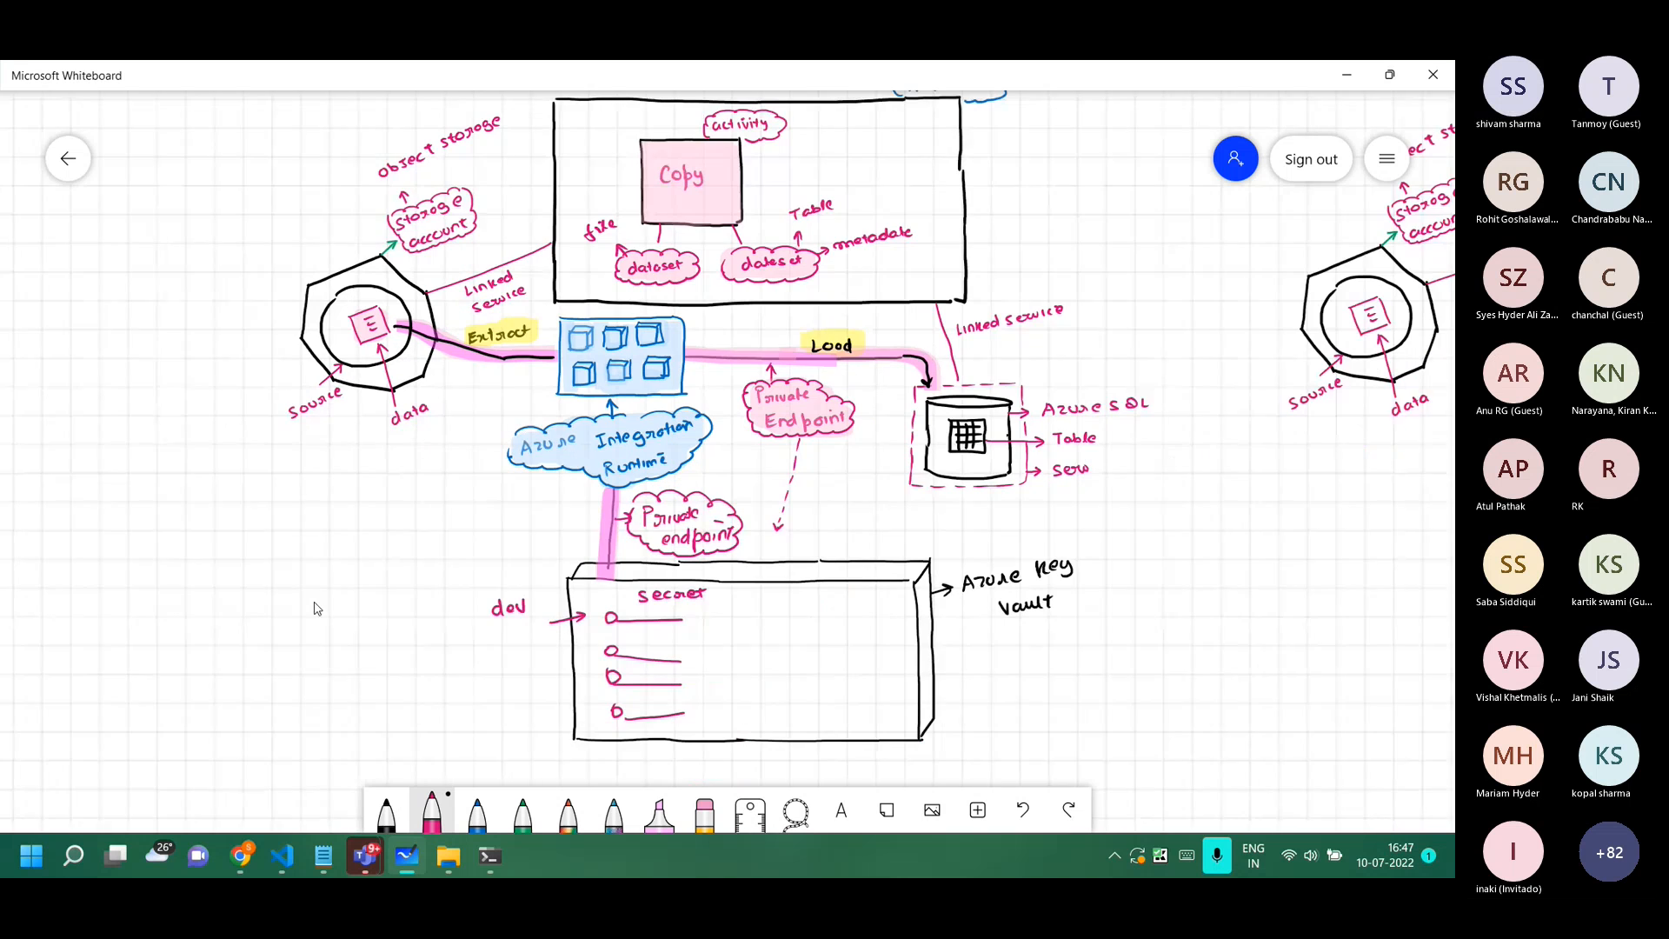
{"action": "left_click", "coordinate": [386, 813]}
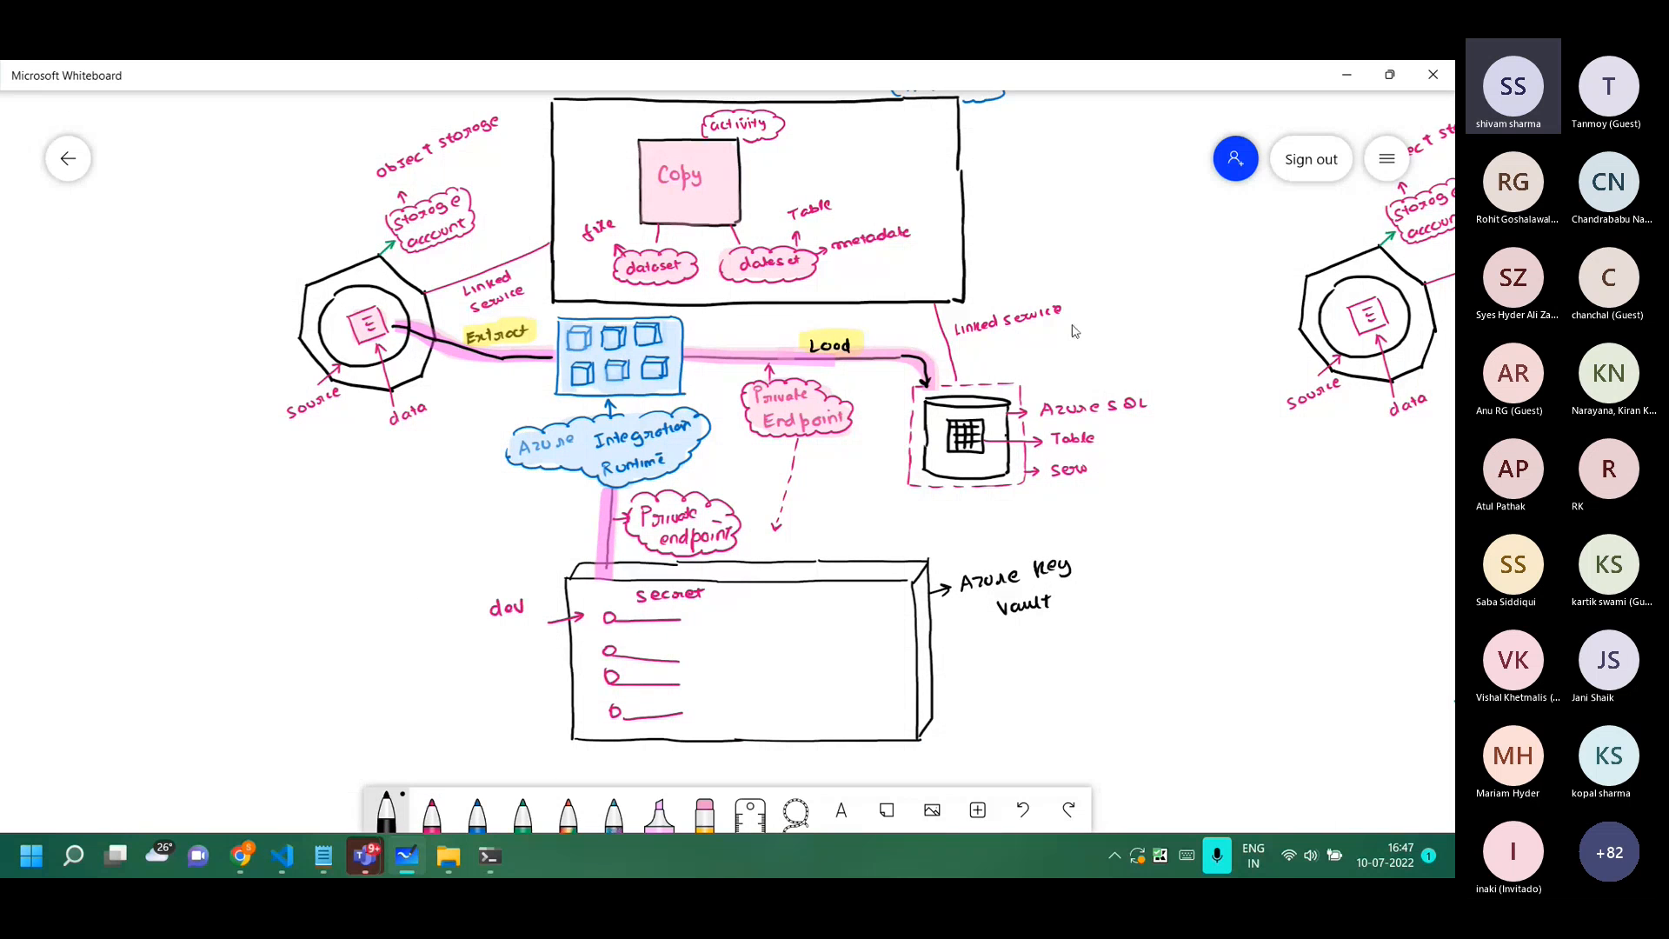
{"action": "mouse_move", "coordinate": [1084, 327]}
{"action": "left_mouse_down"}
{"action": "mouse_move", "coordinate": [1121, 307]}
{"action": "mouse_move", "coordinate": [1079, 352]}
{"action": "mouse_move", "coordinate": [1144, 331]}
{"action": "mouse_move", "coordinate": [1138, 366]}
{"action": "mouse_move", "coordinate": [1093, 379]}
{"action": "left_mouse_up"}
{"action": "mouse_move", "coordinate": [1093, 379]}
{"action": "left_mouse_down"}
{"action": "mouse_move", "coordinate": [1078, 360]}
{"action": "mouse_move", "coordinate": [1118, 357]}
{"action": "mouse_move", "coordinate": [1101, 331]}
{"action": "left_mouse_up"}
Link the new storage symbol to the data factory box, and extend the highlighted Load arrow to it.
{"action": "left_click", "coordinate": [432, 813]}
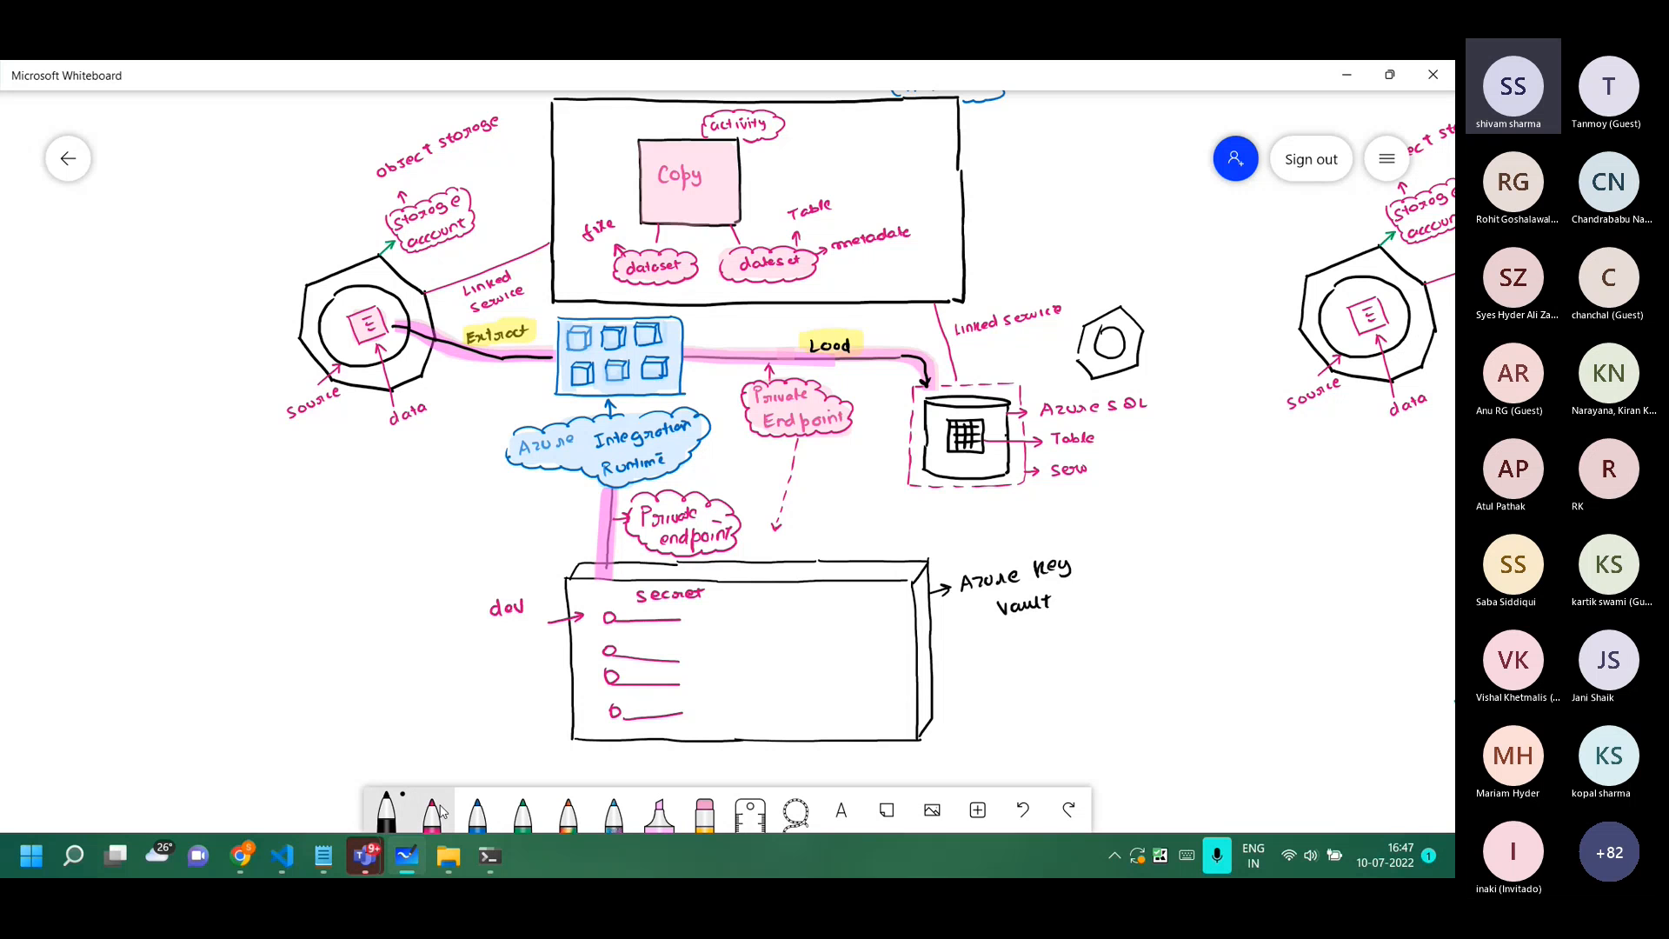
{"action": "left_click_drag", "start_coordinate": [966, 269], "coordinate": [1120, 306]}
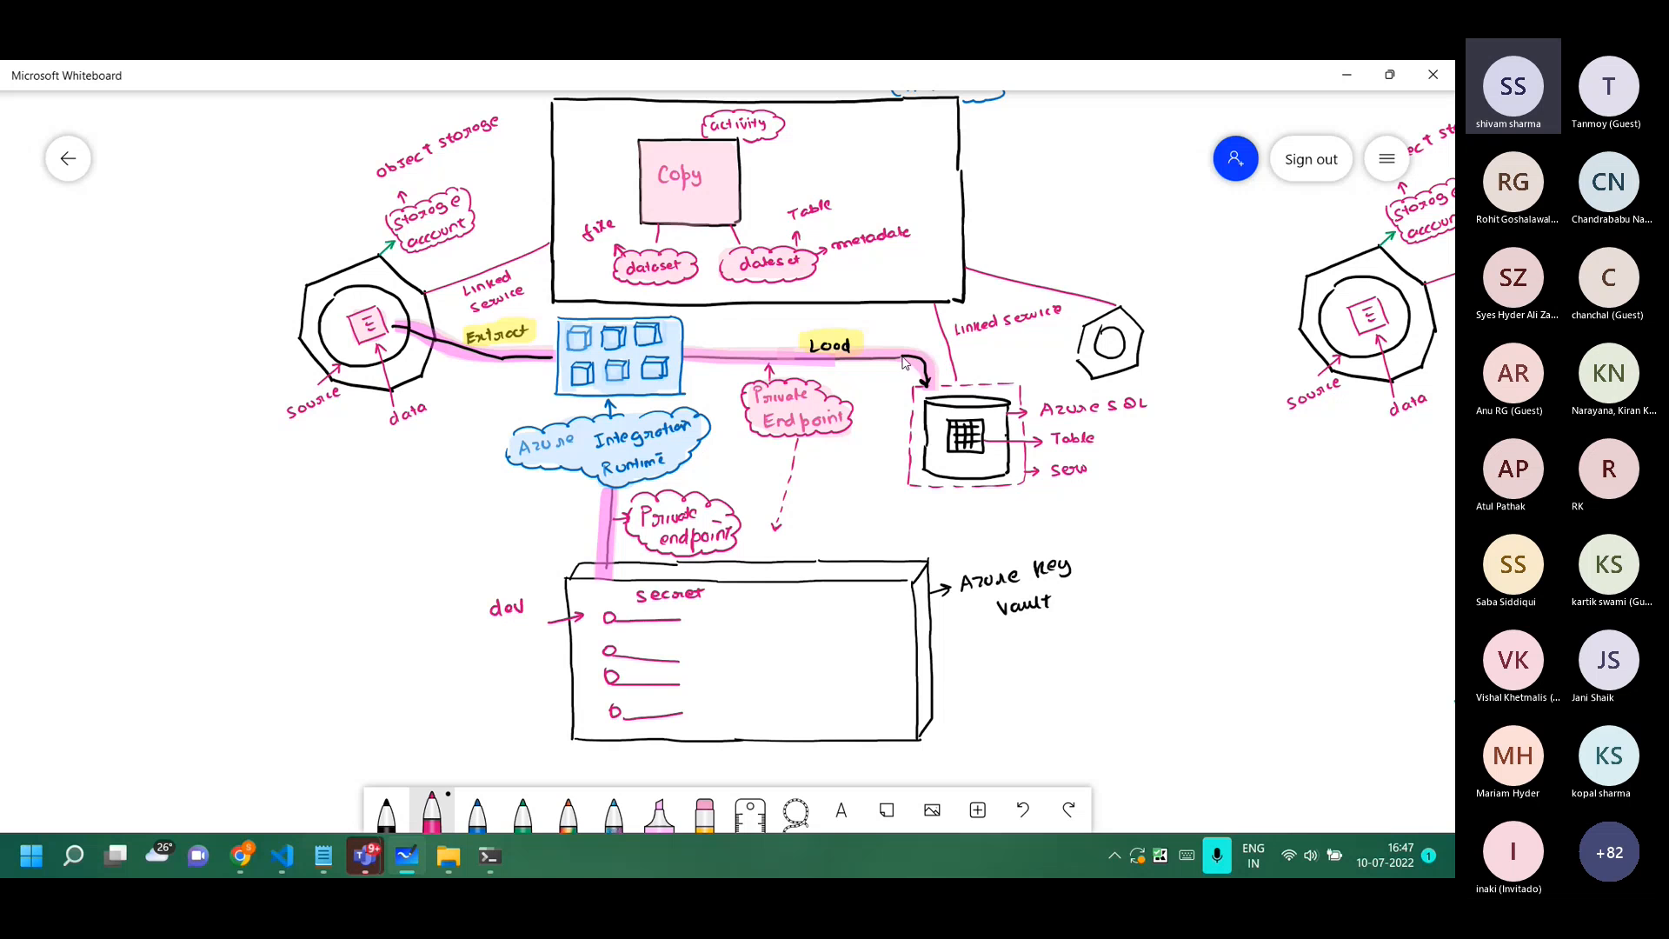
{"action": "left_click_drag", "start_coordinate": [907, 358], "coordinate": [1075, 361]}
{"action": "left_click", "coordinate": [660, 813]}
{"action": "left_click_drag", "start_coordinate": [908, 355], "coordinate": [1077, 351]}
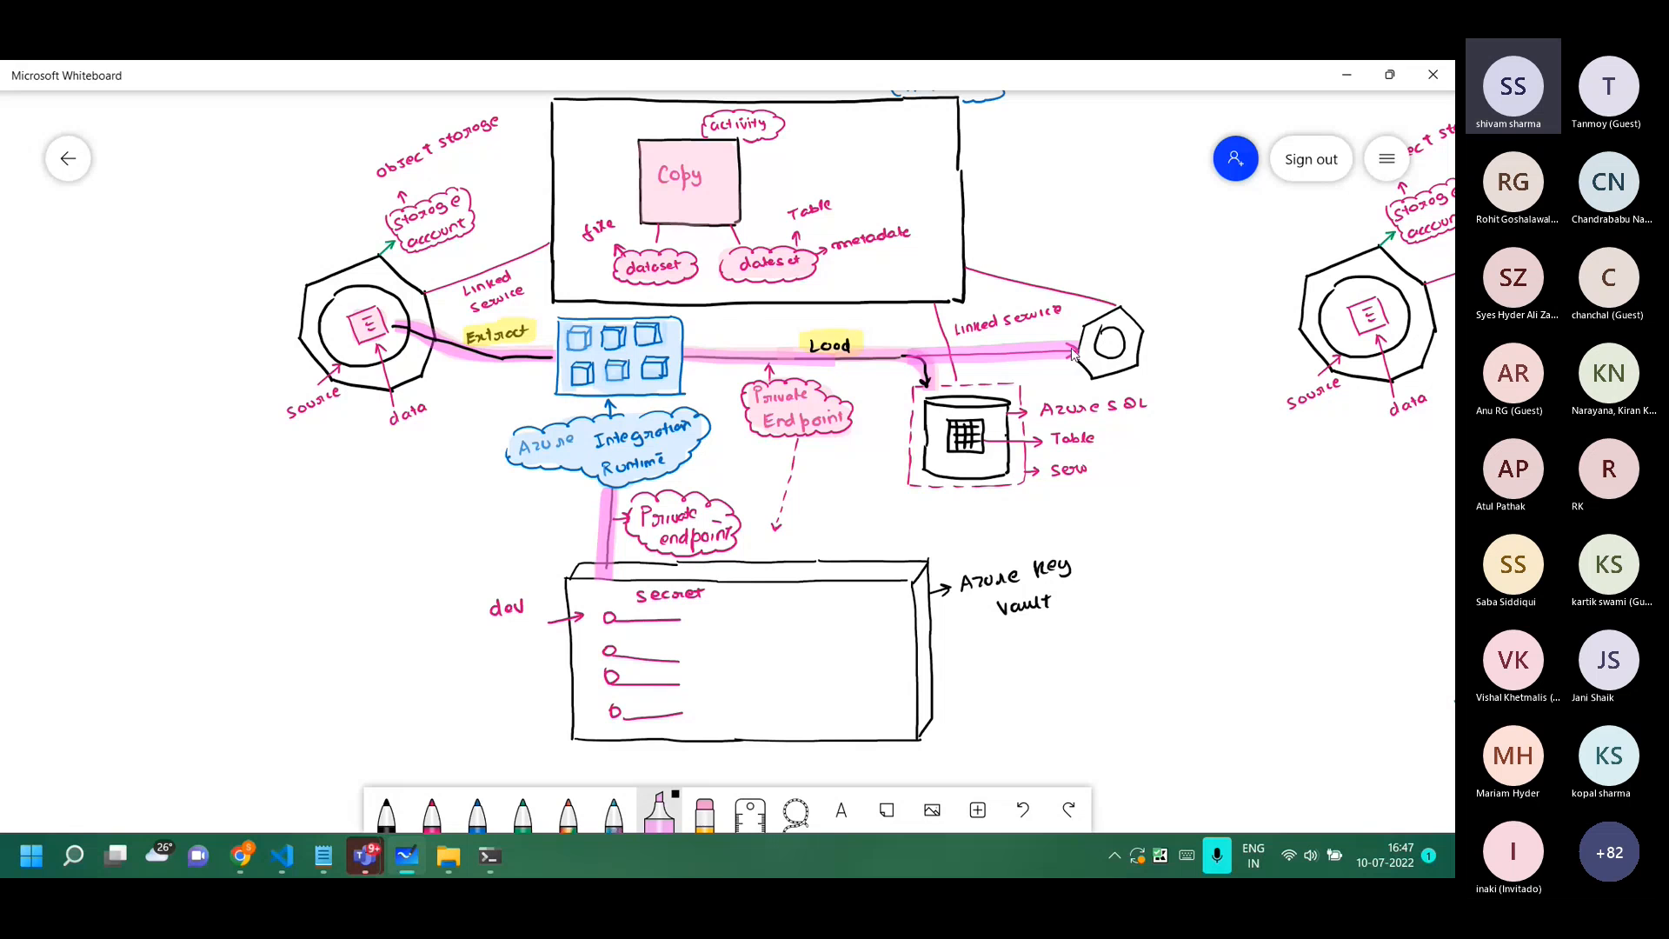
Add an arrow and a short note below the Azure SQL box, start a note beside the new storage symbol, and undo the last pen strokes.
{"action": "left_click", "coordinate": [432, 813]}
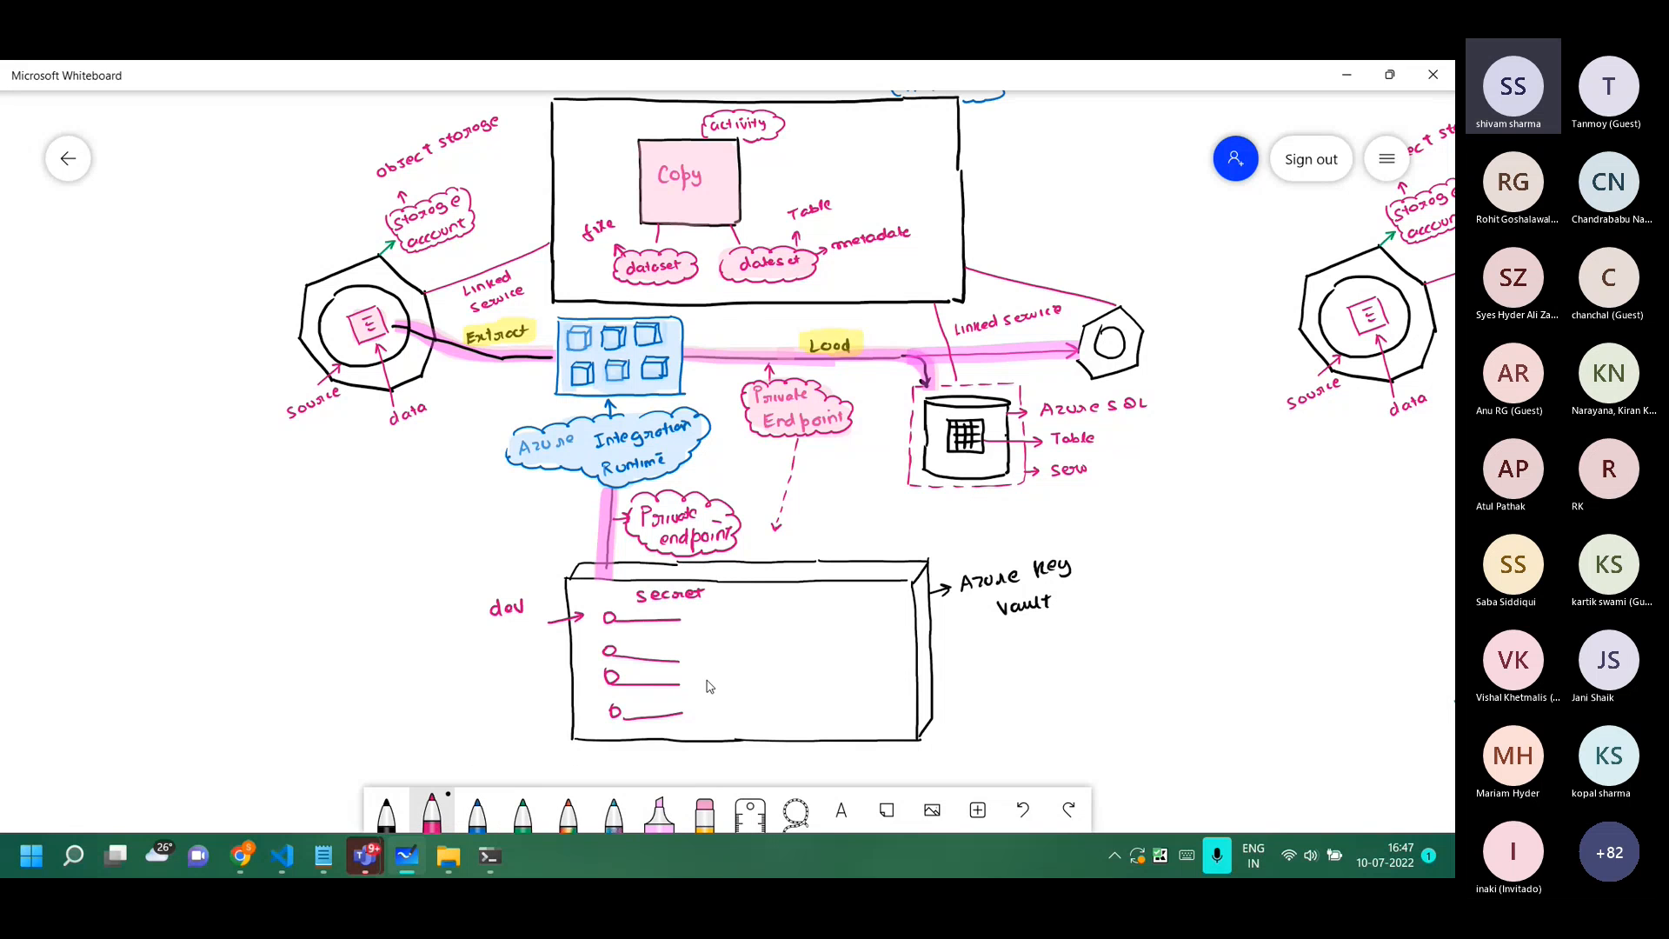
{"action": "mouse_move", "coordinate": [1020, 490]}
{"action": "left_mouse_down"}
{"action": "mouse_move", "coordinate": [1028, 515]}
{"action": "mouse_move", "coordinate": [1031, 501]}
{"action": "mouse_move", "coordinate": [1063, 520]}
{"action": "left_mouse_up"}
{"action": "left_click_drag", "start_coordinate": [1161, 341], "coordinate": [1168, 327]}
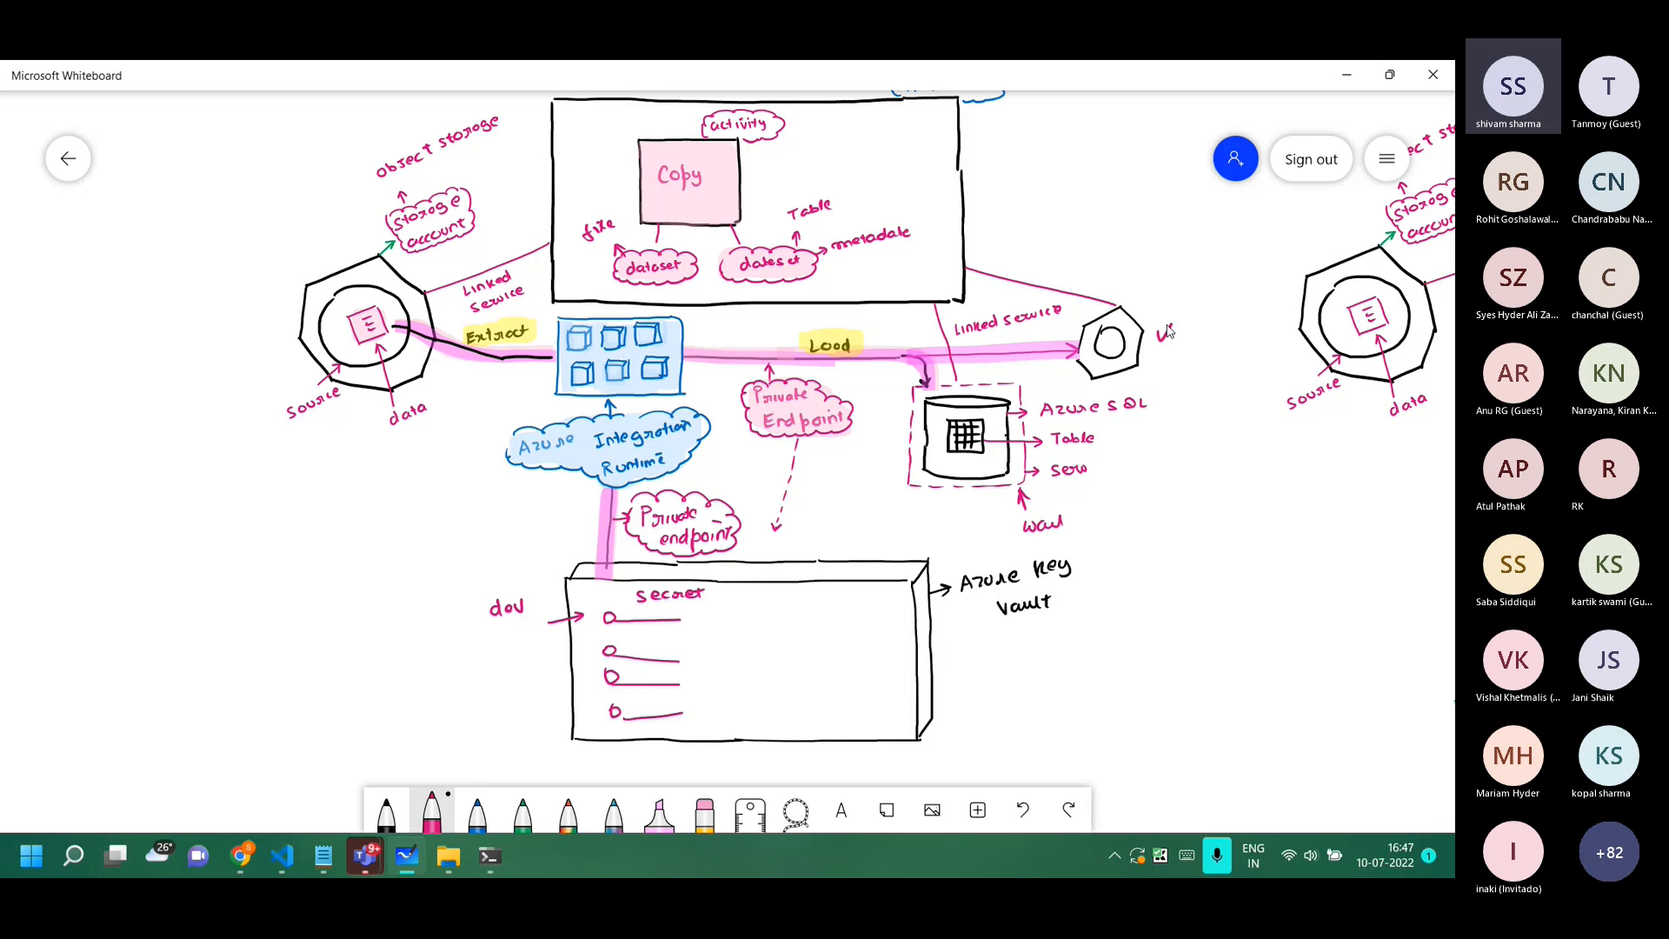
{"action": "key", "text": "ctrl+z"}
{"action": "key", "text": "ctrl+z"}
{"action": "key", "text": "ctrl+z"}
Return to the Azure portal and create the shivamsinkstrg storage account.
{"action": "key", "text": "alt+Tab"}
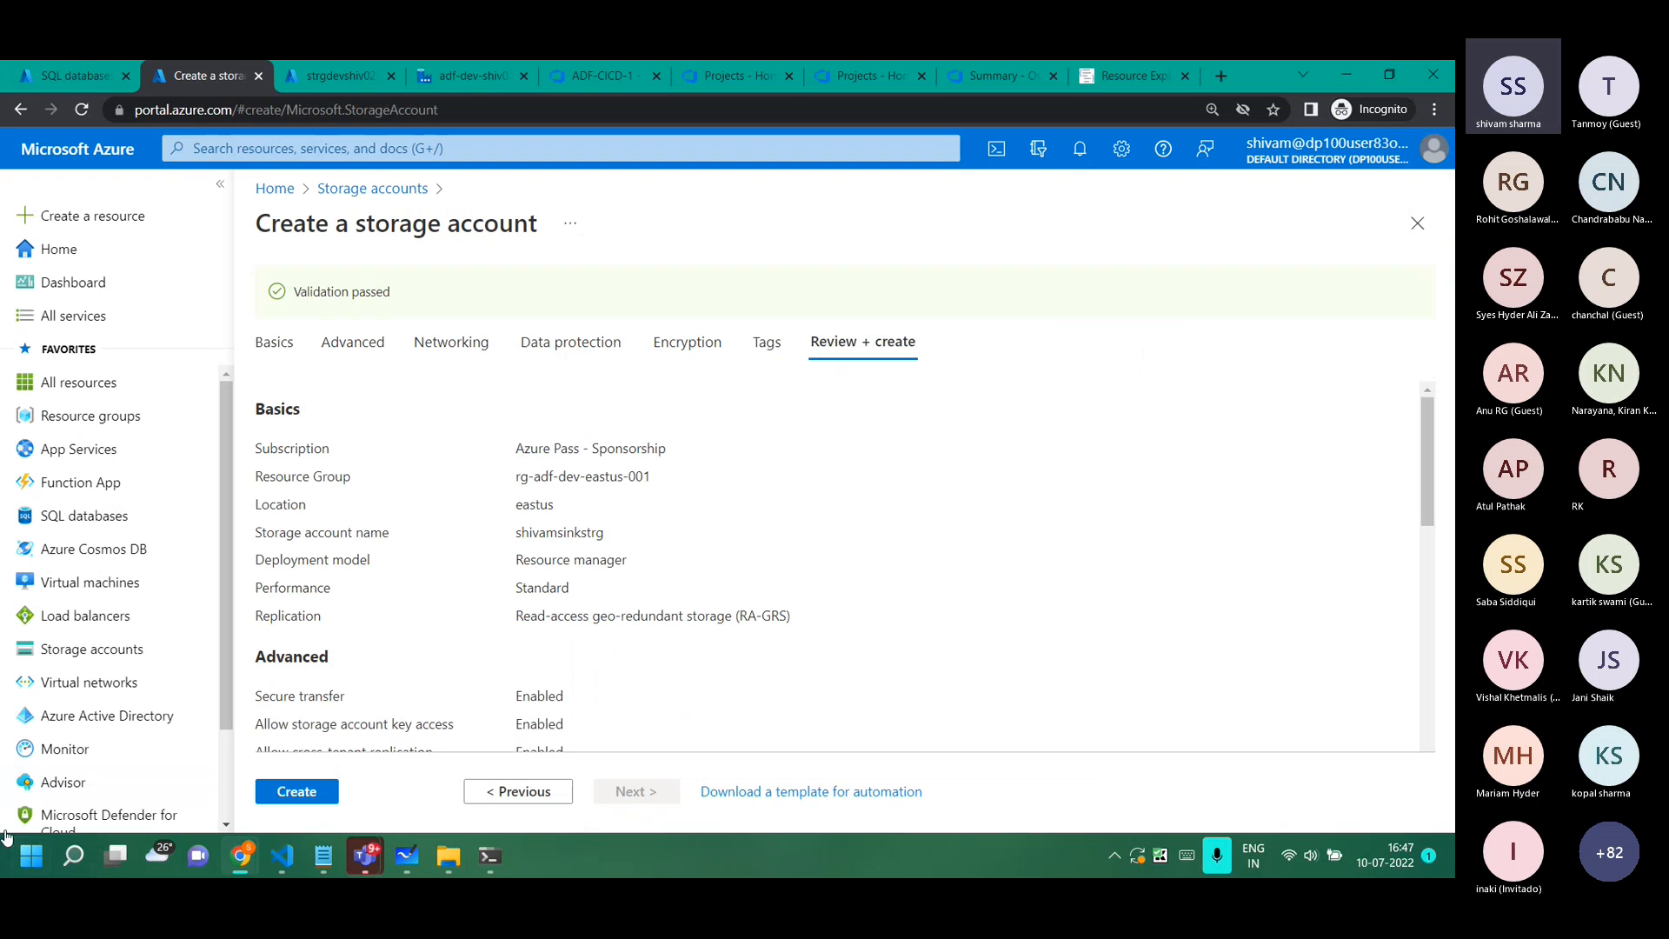
{"action": "left_click", "coordinate": [329, 791]}
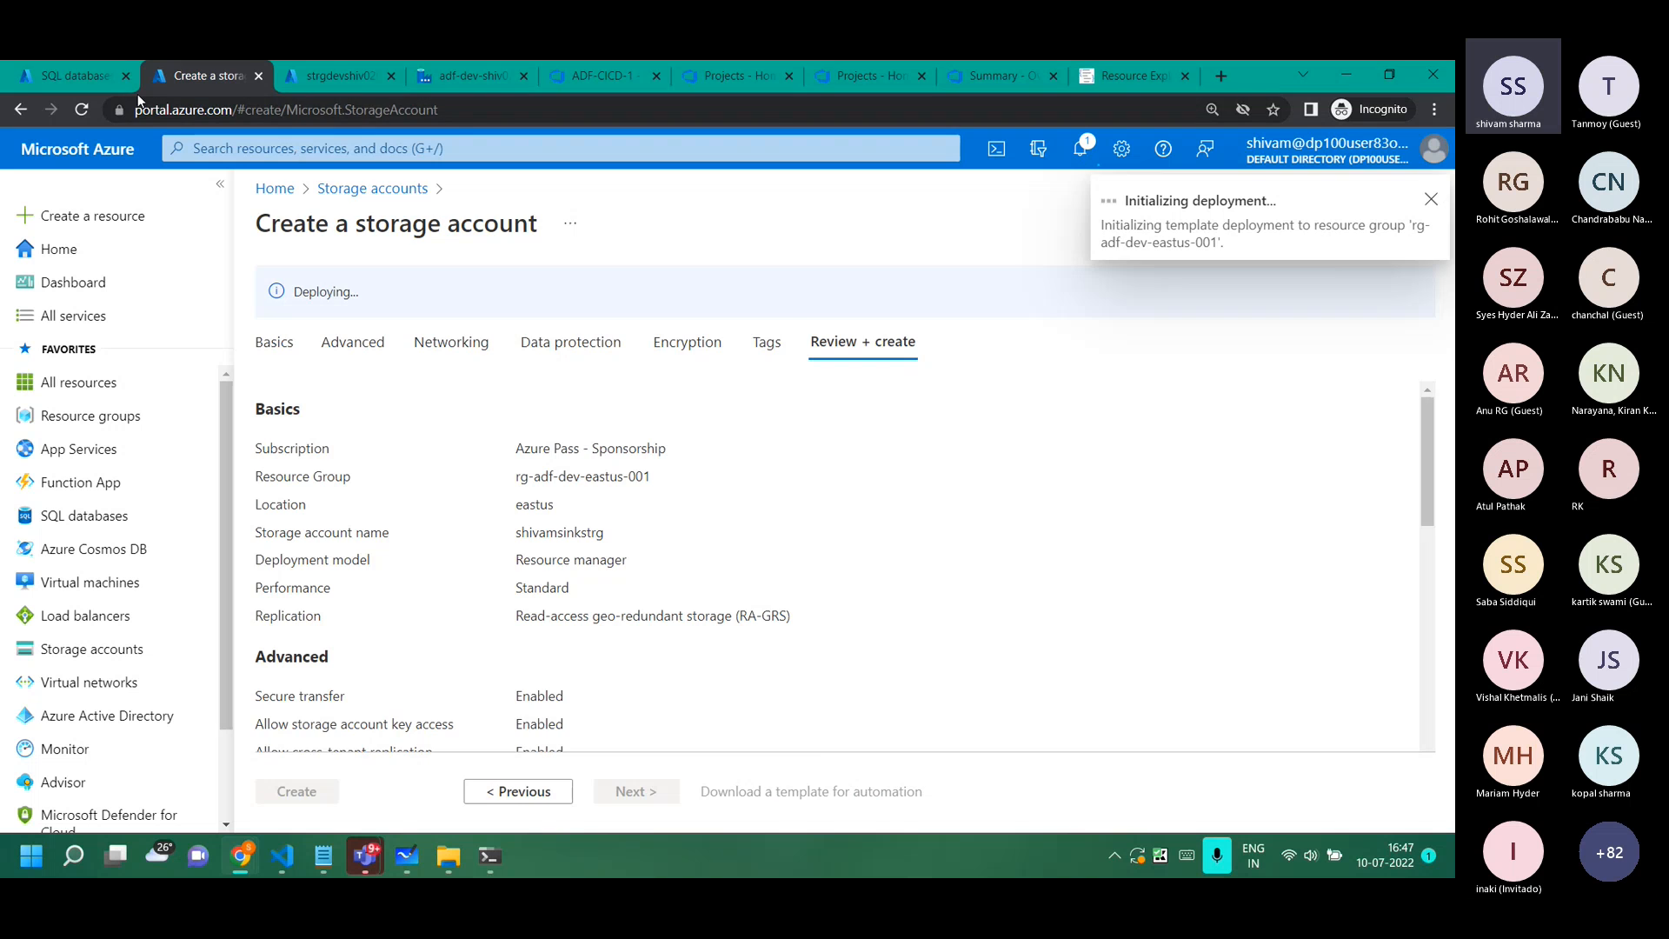
Open the strgdevshiv020710 storage account from the list of storage accounts.
{"action": "left_click", "coordinate": [76, 76]}
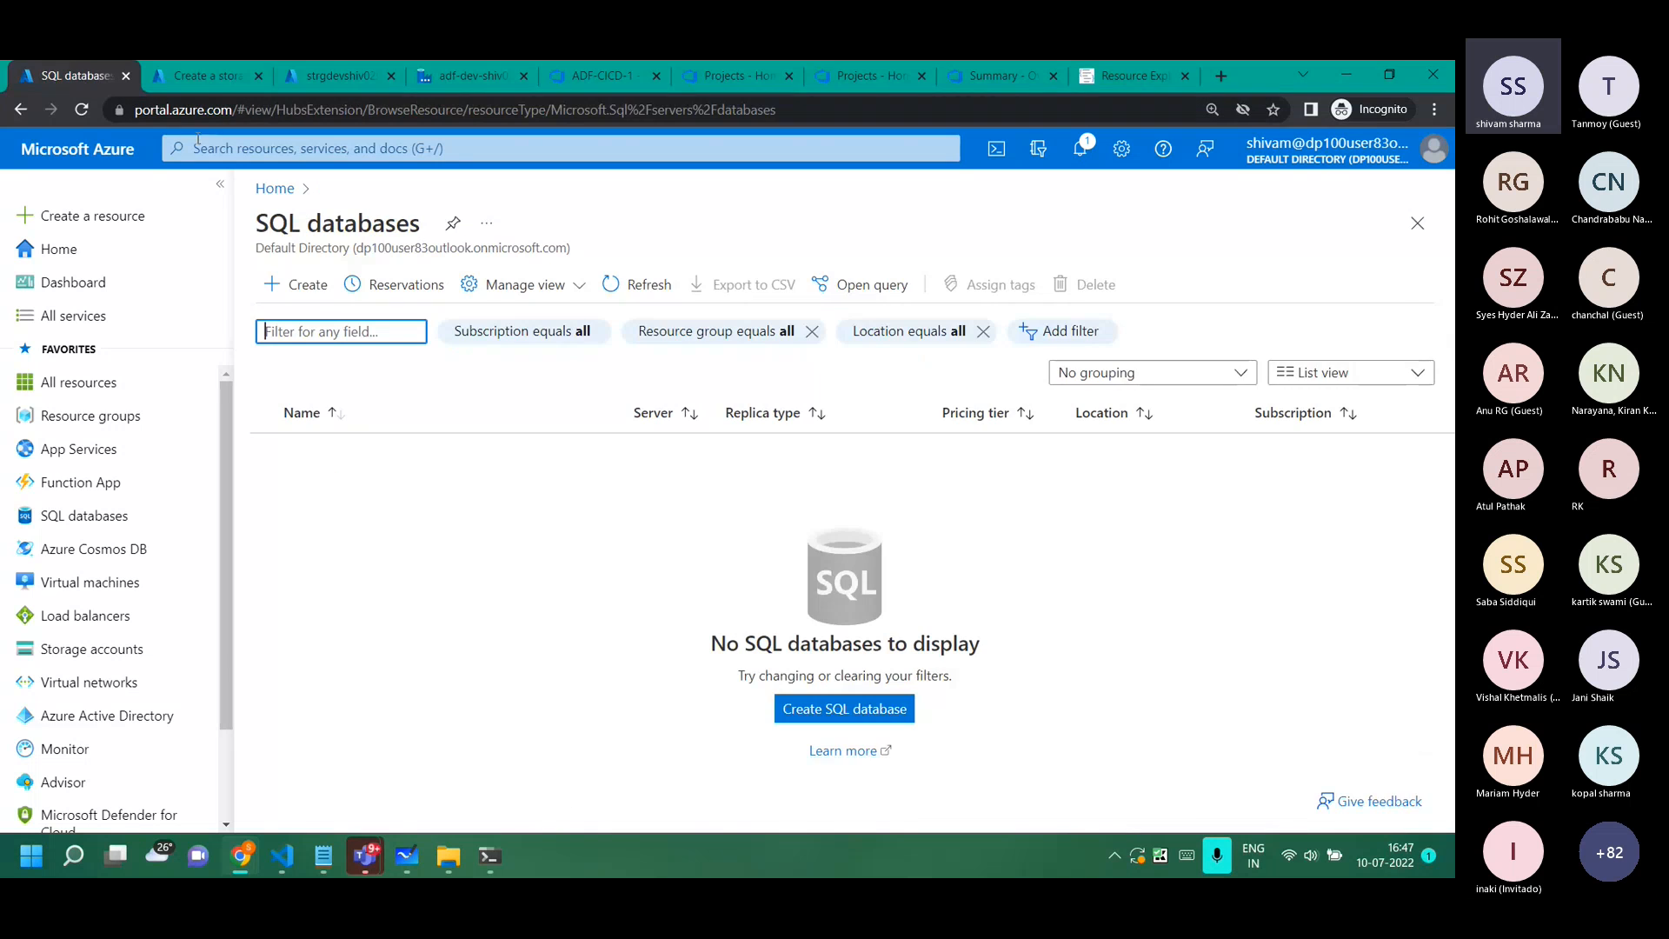
{"action": "left_click", "coordinate": [87, 653]}
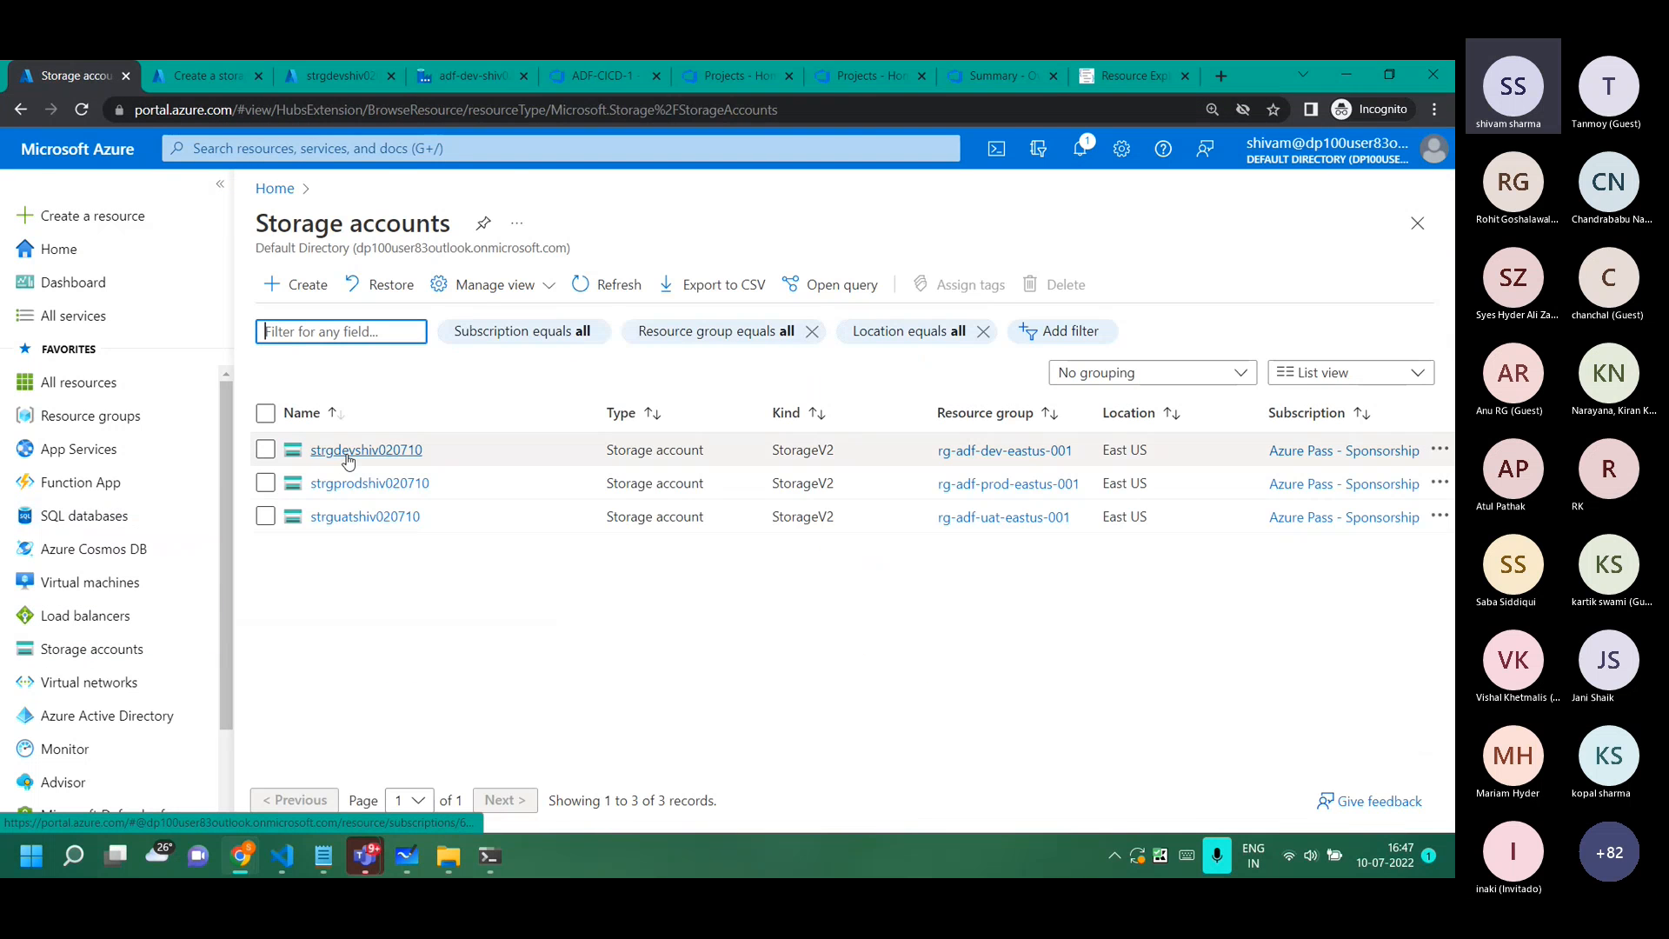
{"action": "scroll", "coordinate": [353, 467], "scroll_direction": "up", "scroll_amount": 2}
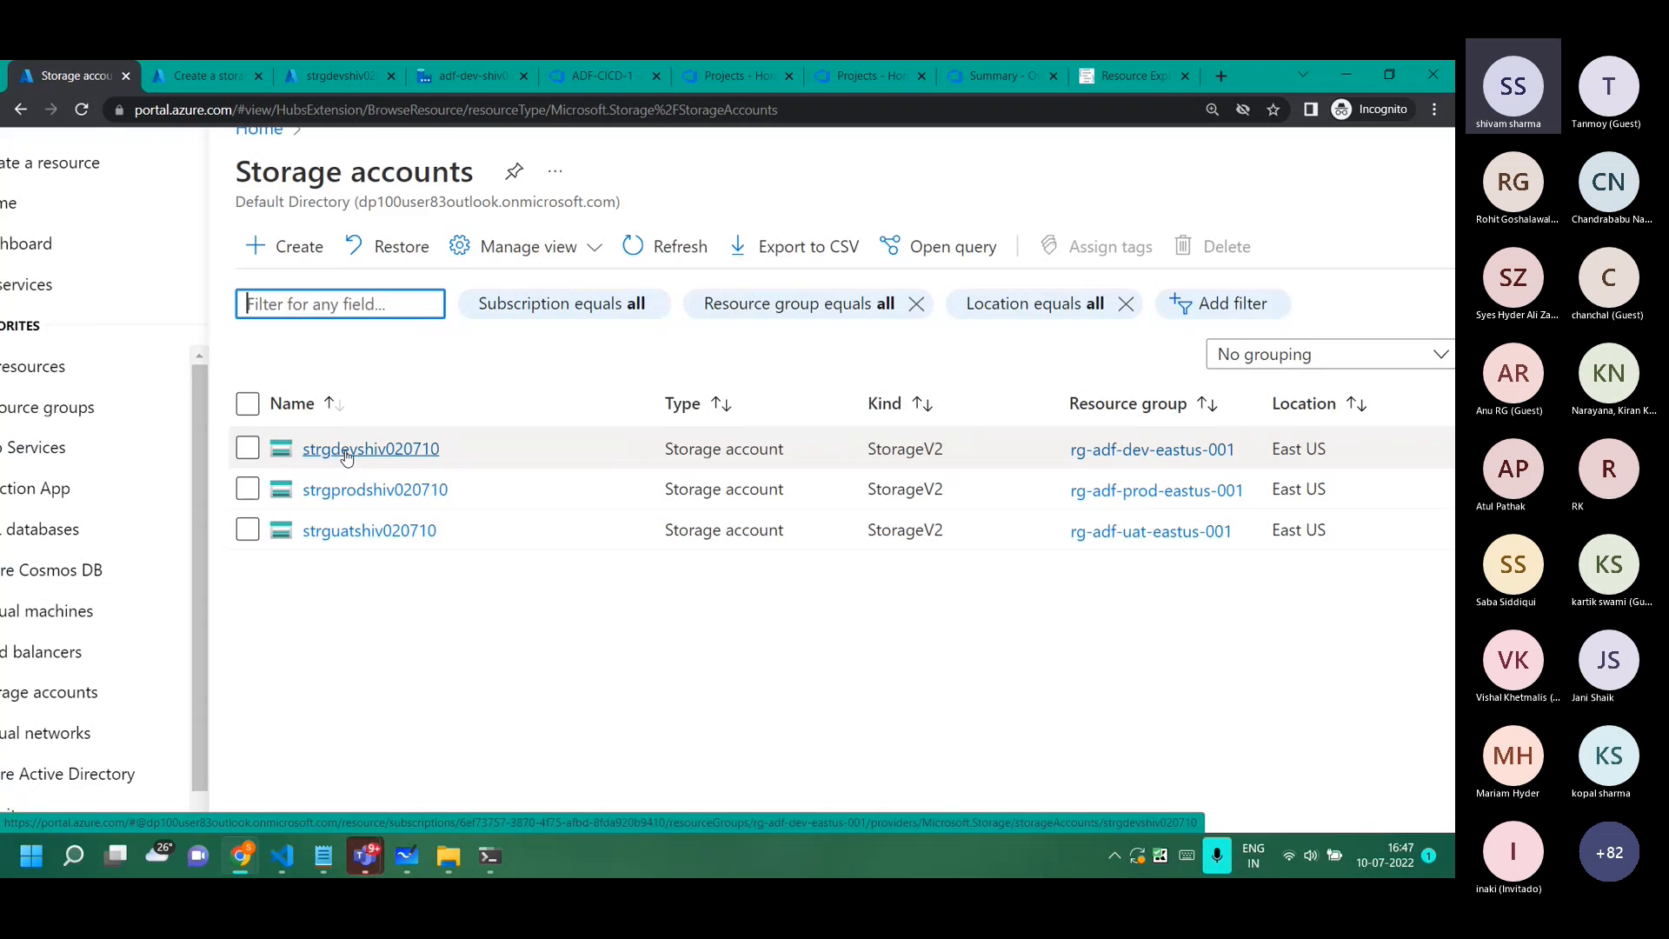
{"action": "left_click", "coordinate": [347, 452]}
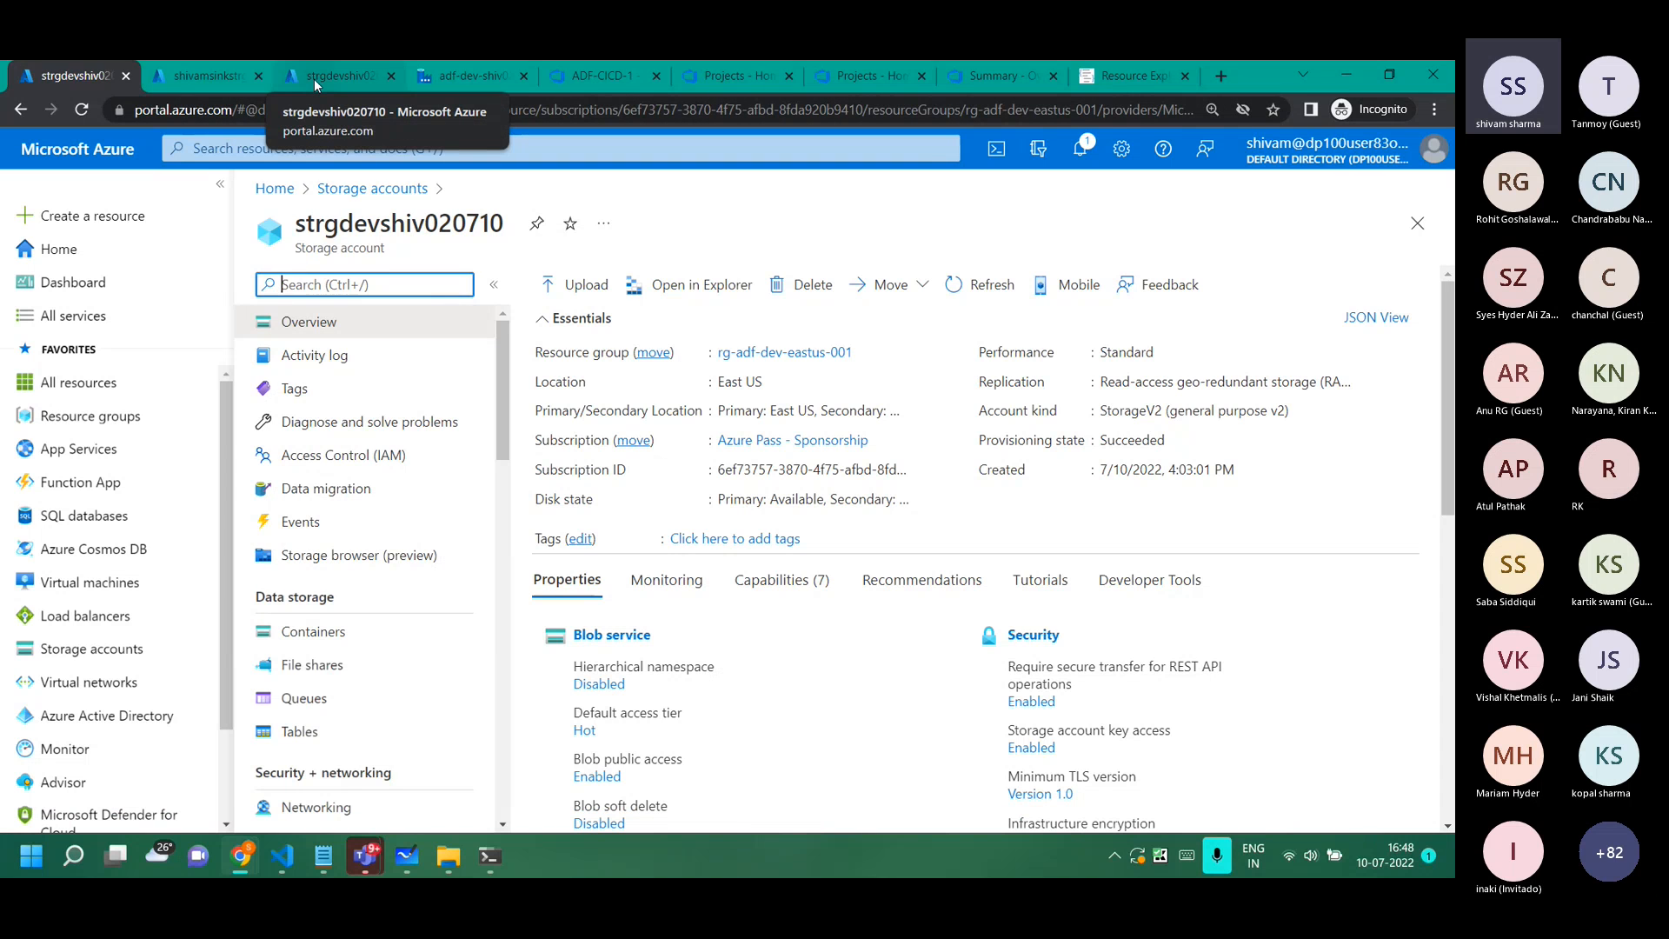
Create a private container named source in the strgdevshiv020710 storage account and open it.
{"action": "left_click", "coordinate": [324, 632]}
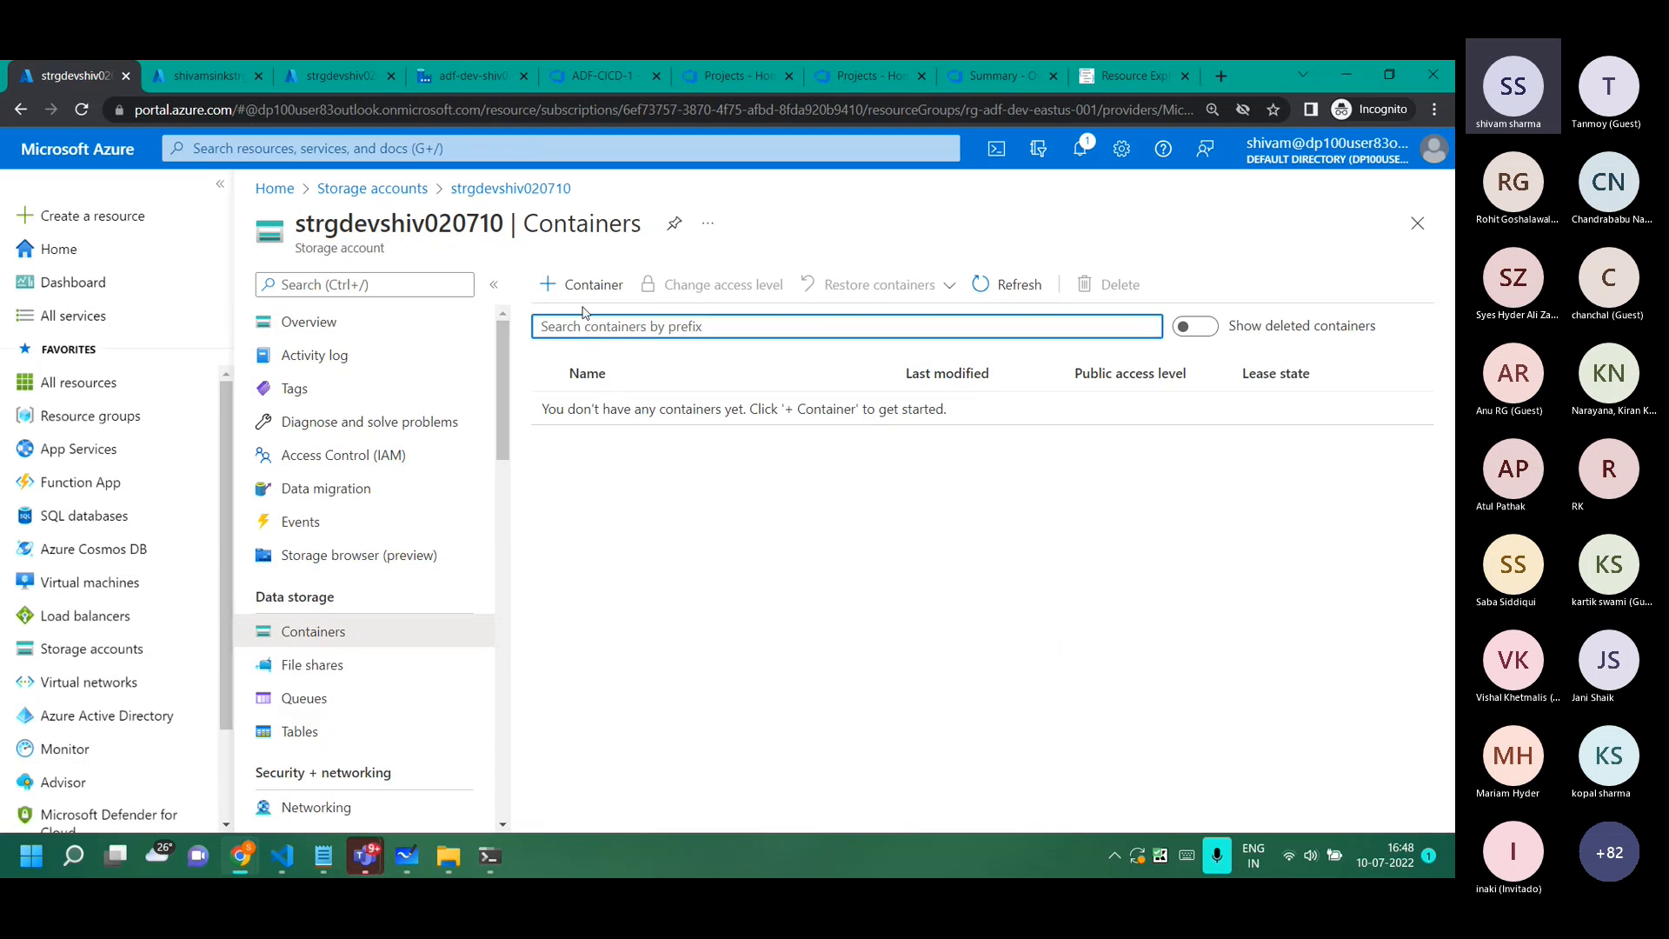
{"action": "left_click", "coordinate": [609, 287]}
{"action": "type", "text": "source"}
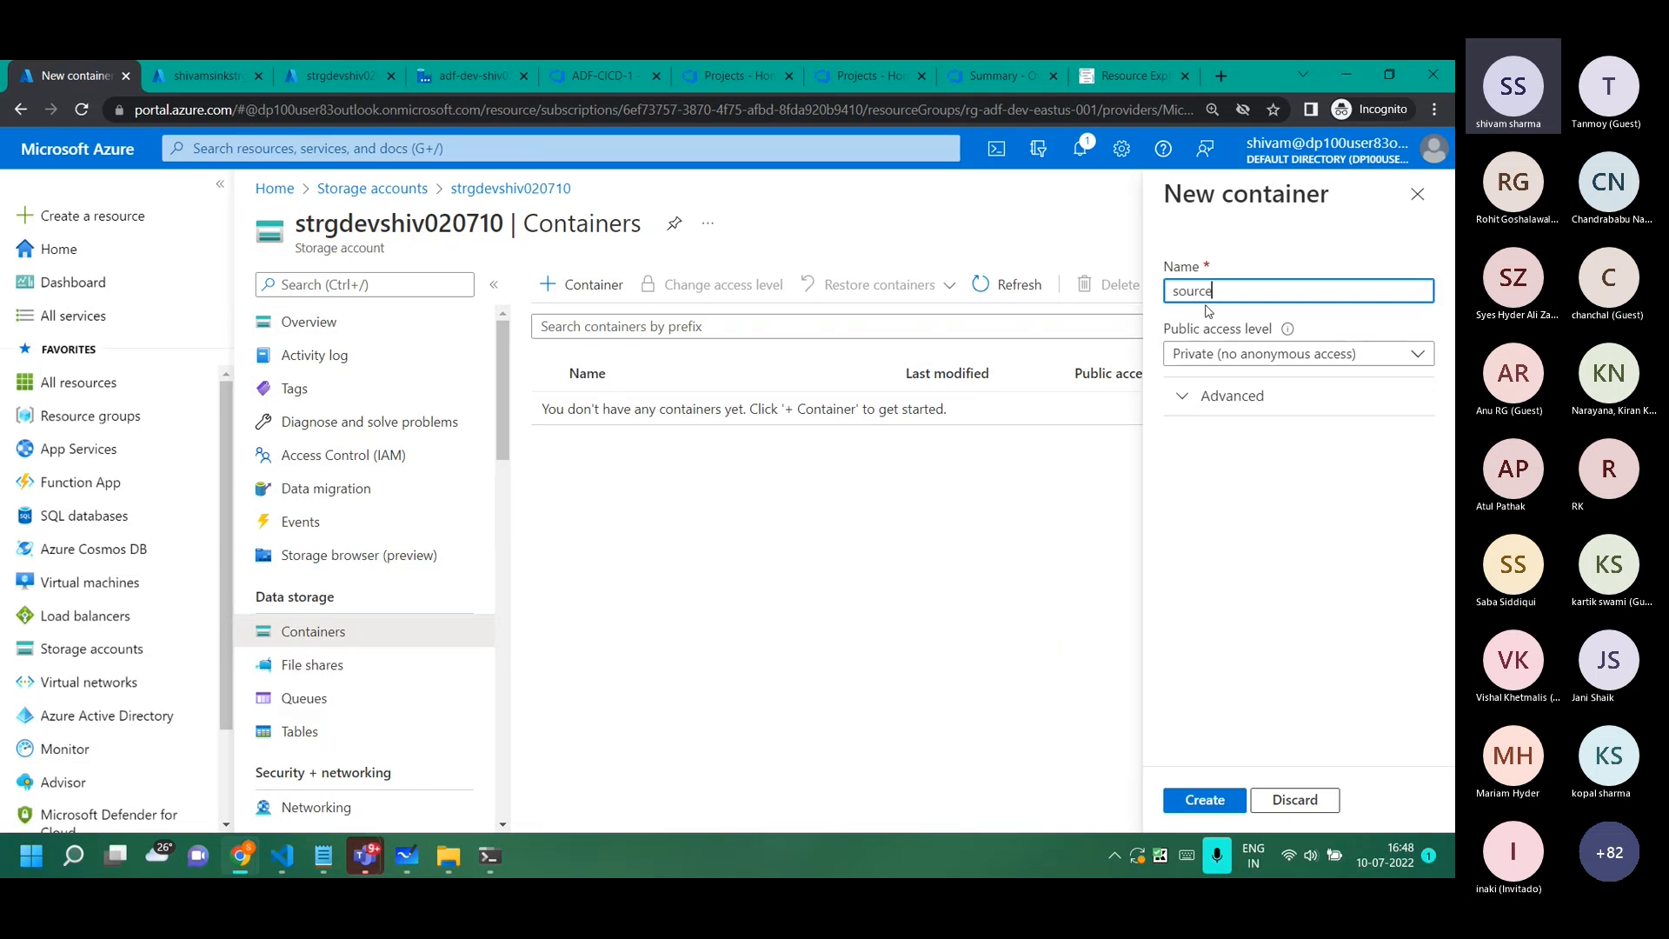
{"action": "left_click", "coordinate": [1235, 800]}
{"action": "left_click", "coordinate": [587, 416]}
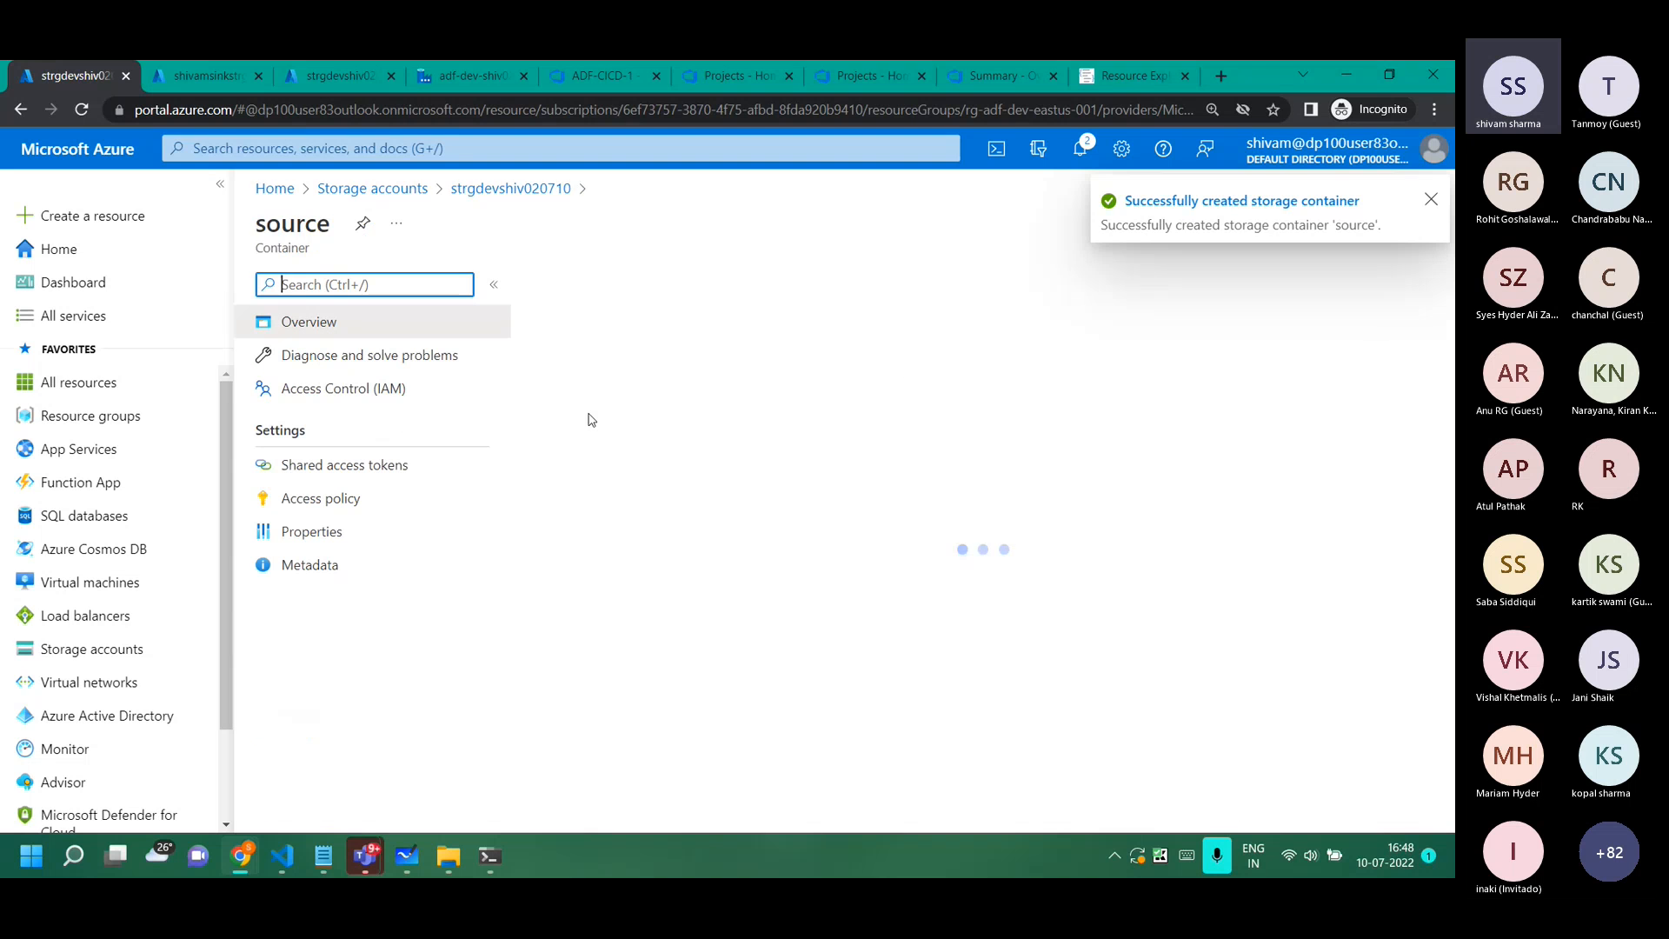
Upload emp.txt from the adf-cicd-lab script folder to the source container.
{"action": "left_click", "coordinate": [574, 285]}
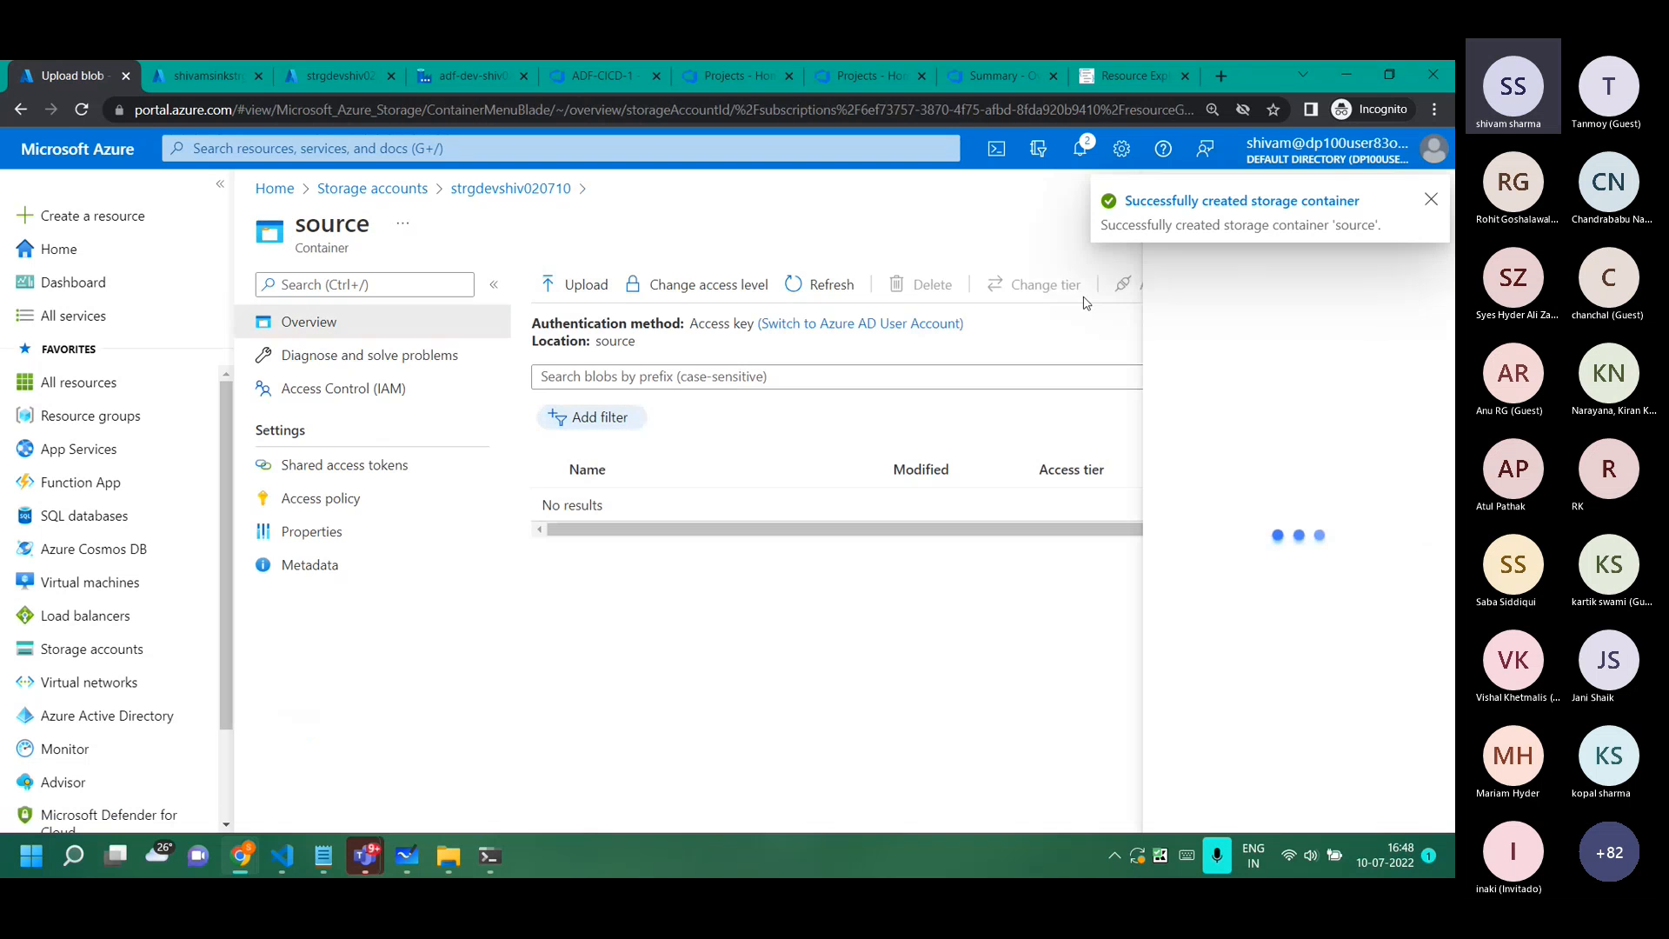
{"action": "left_click", "coordinate": [1420, 279]}
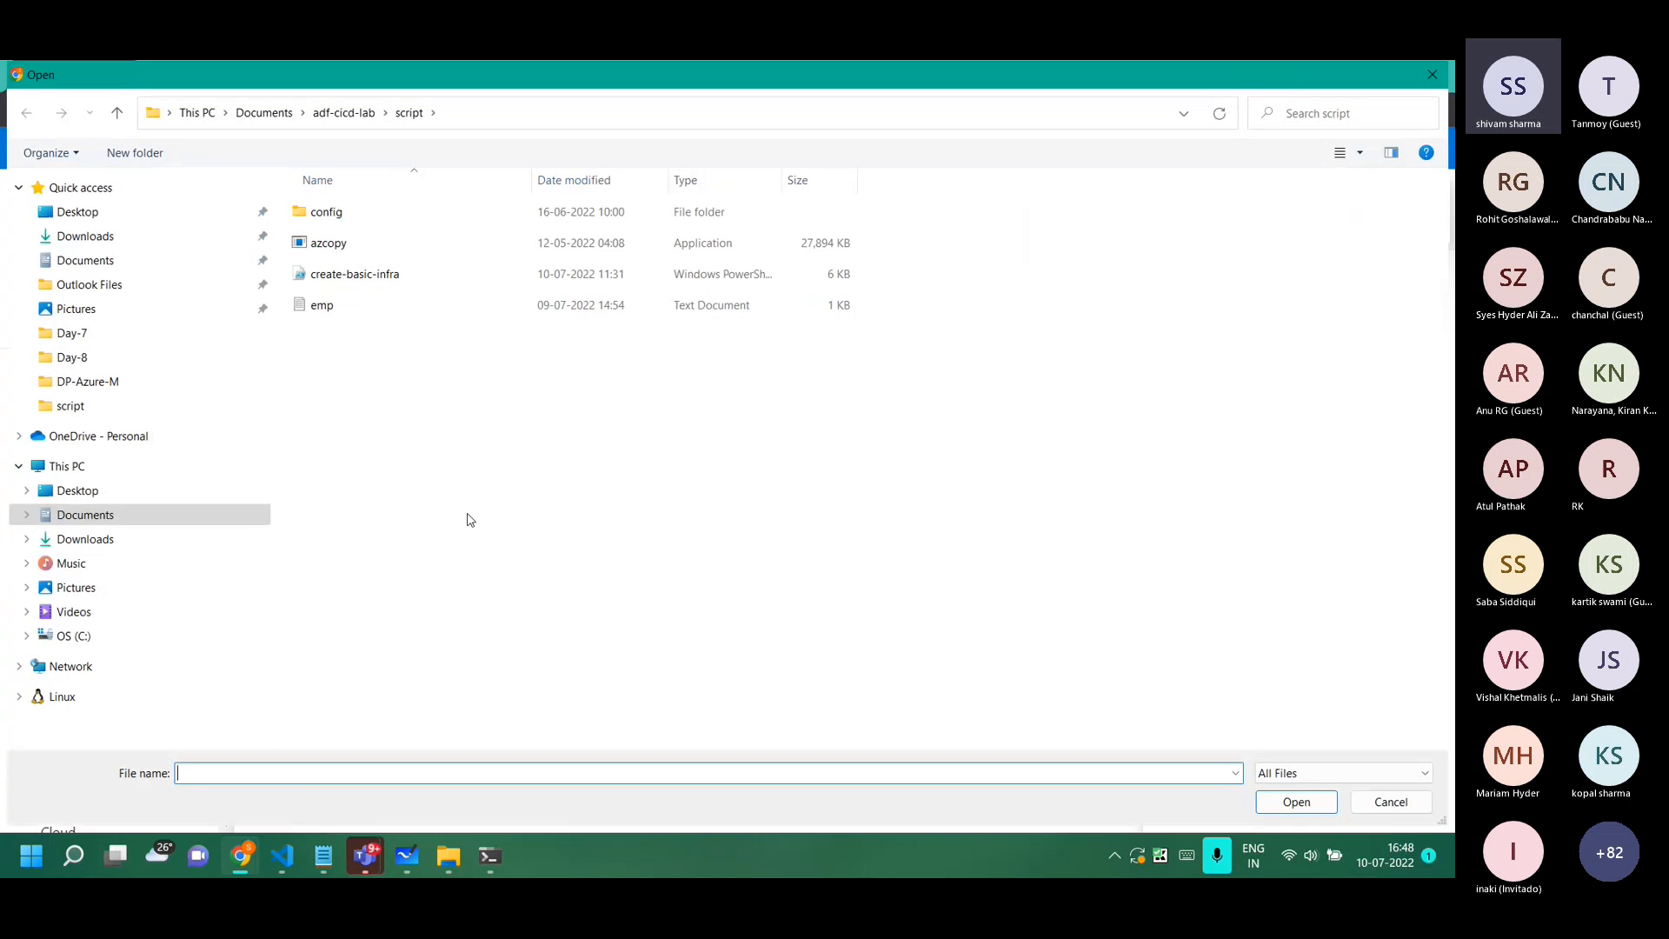
{"action": "left_click", "coordinate": [322, 305]}
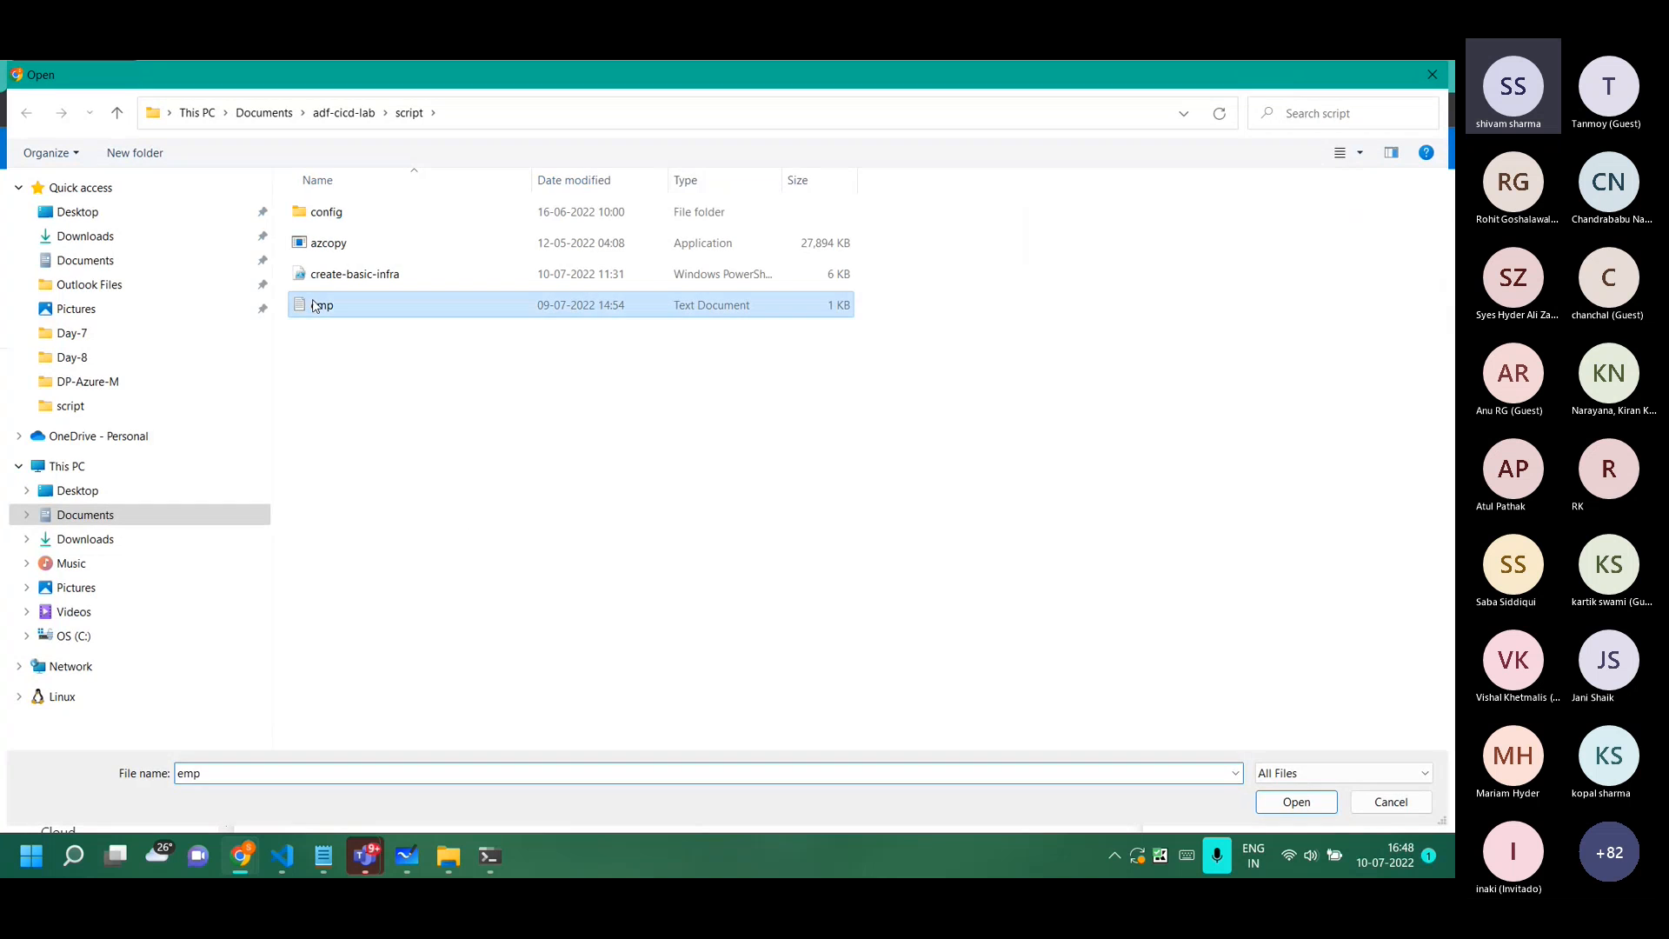
{"action": "left_click", "coordinate": [1297, 801]}
{"action": "left_click", "coordinate": [1125, 439]}
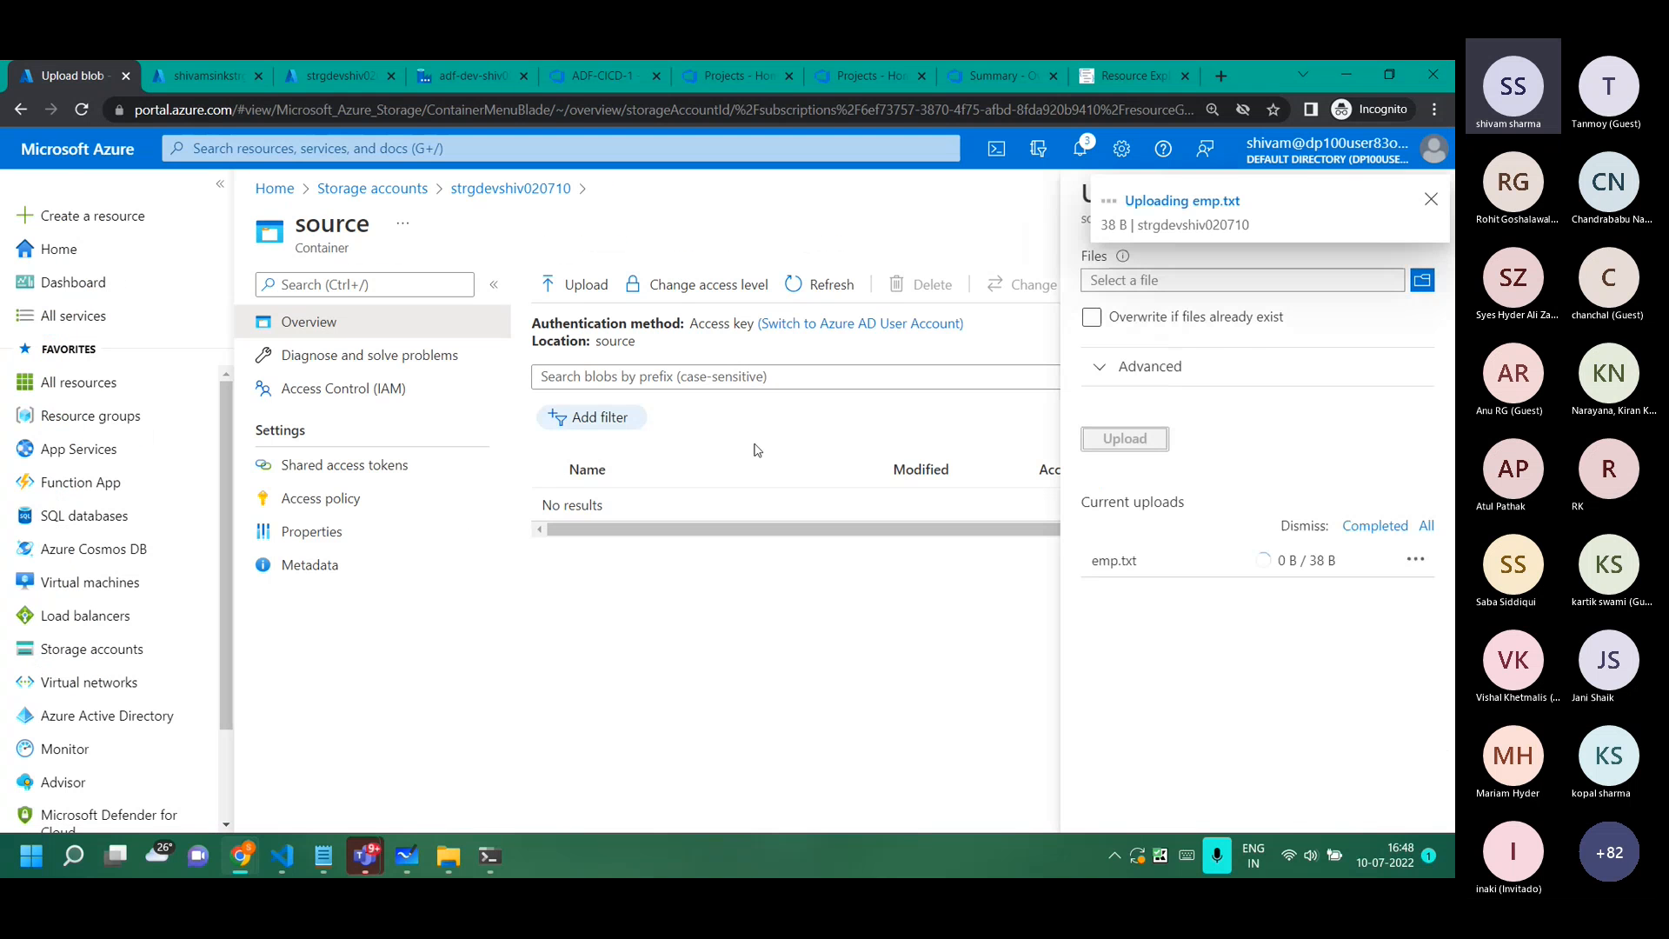
View the contents of the uploaded emp.txt blob at a larger zoom and go back to the source container.
{"action": "left_click", "coordinate": [613, 511]}
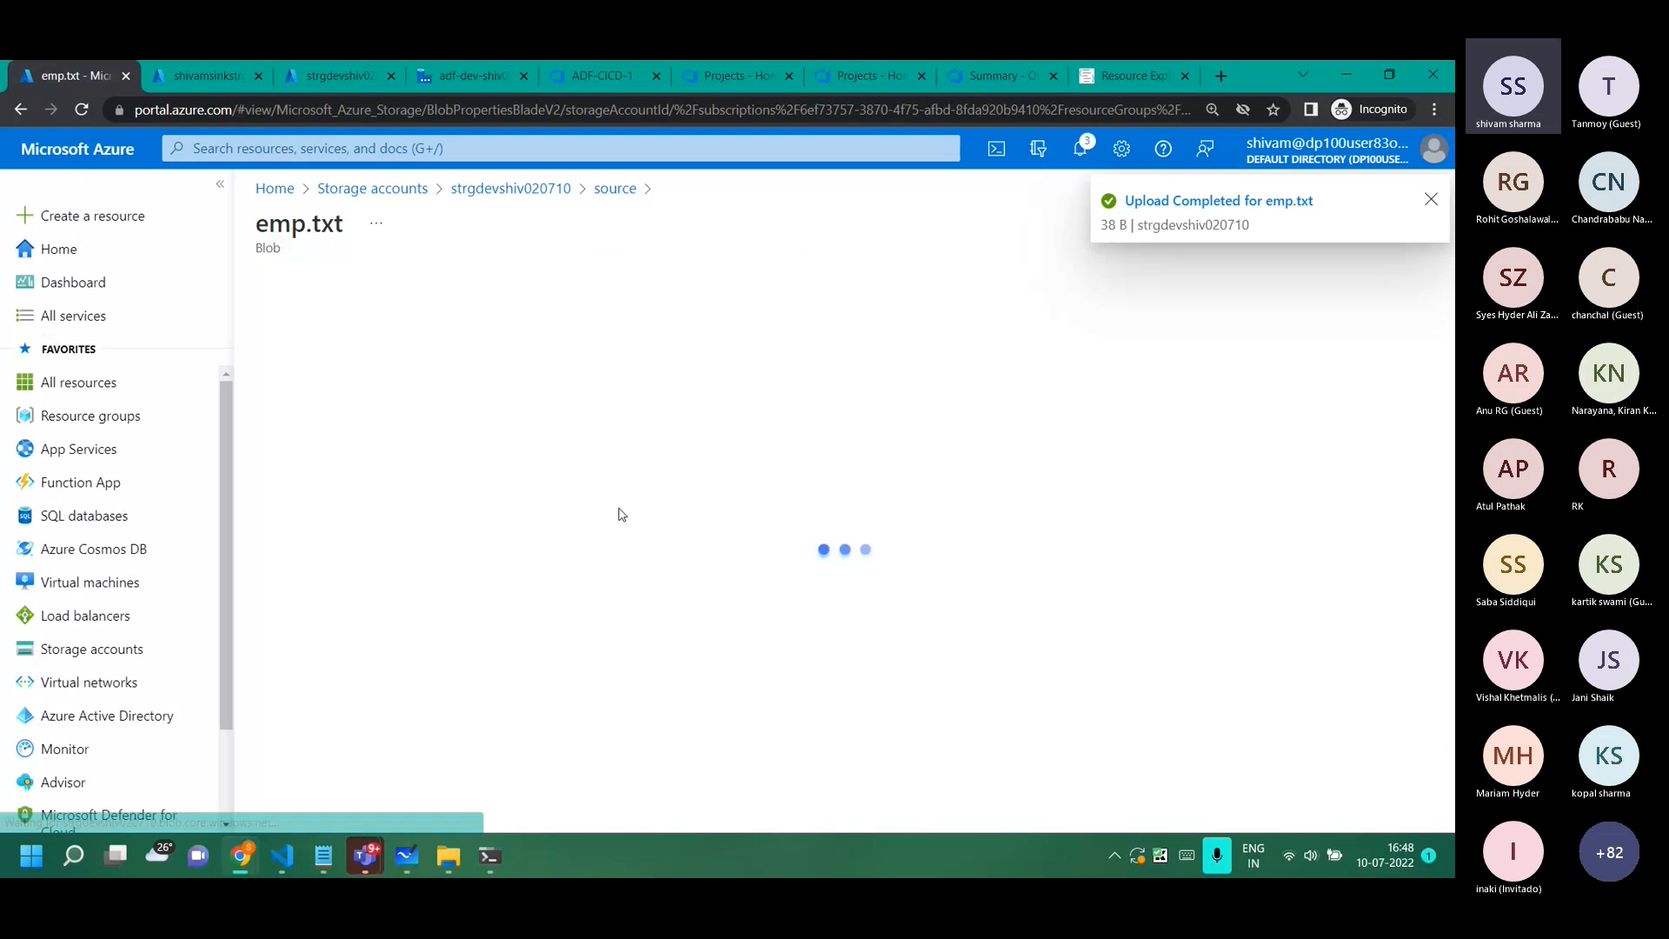
{"action": "left_click", "coordinate": [536, 335]}
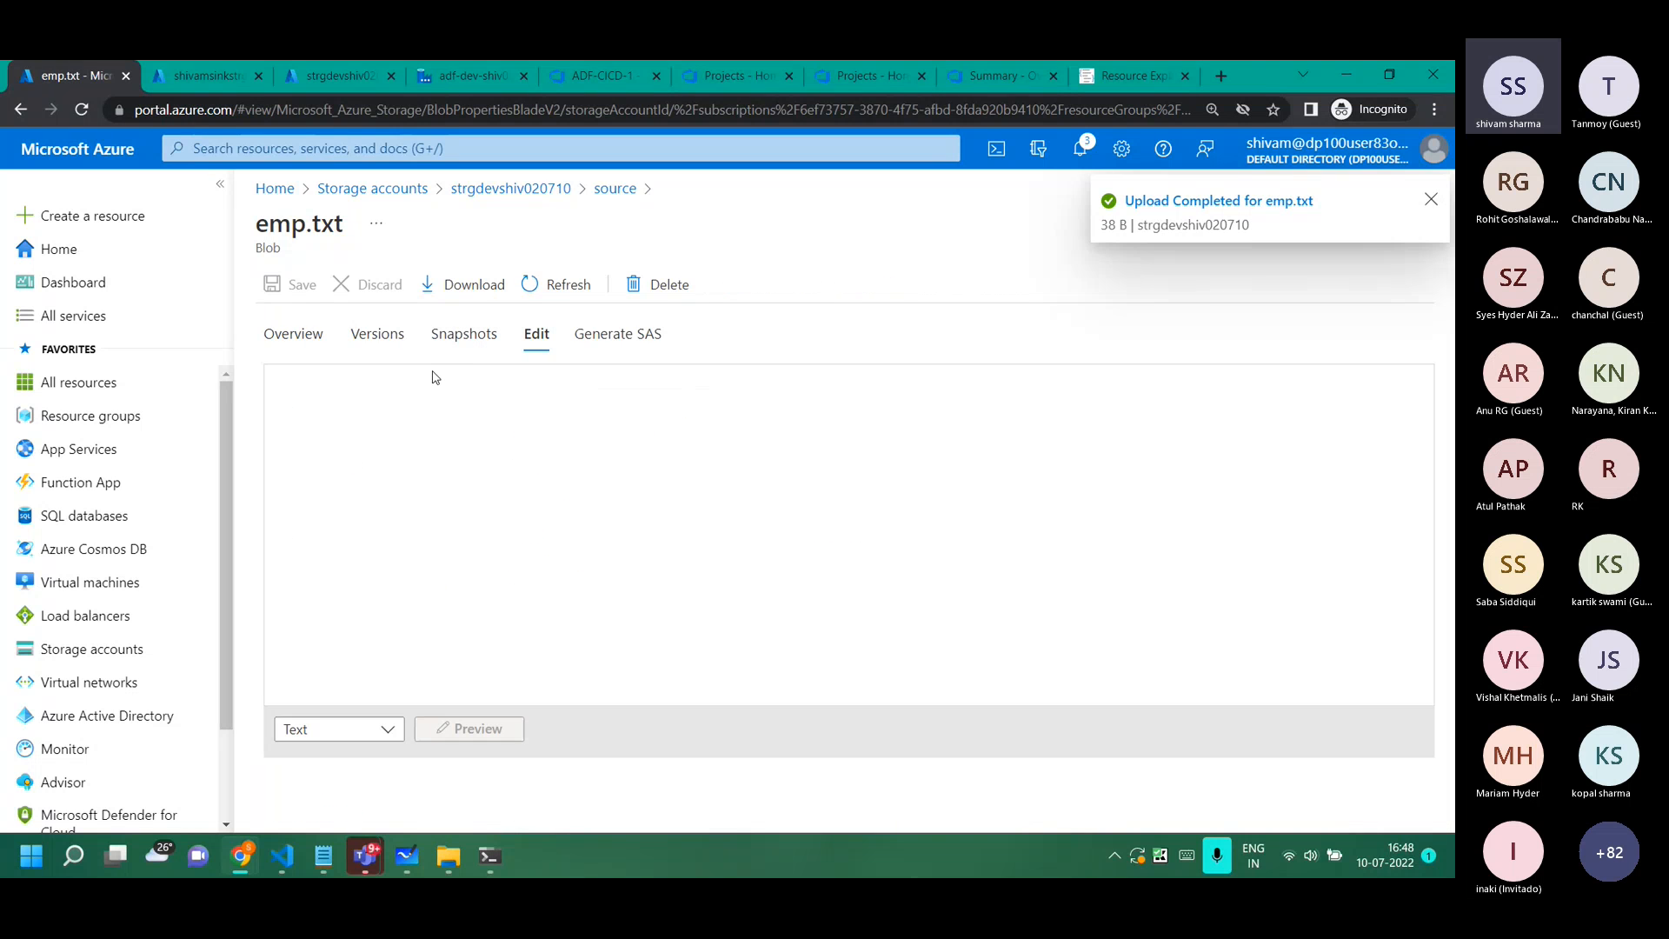
{"action": "key", "text": "ctrl+plus"}
{"action": "key", "text": "ctrl+plus"}
{"action": "key", "text": "ctrl+plus"}
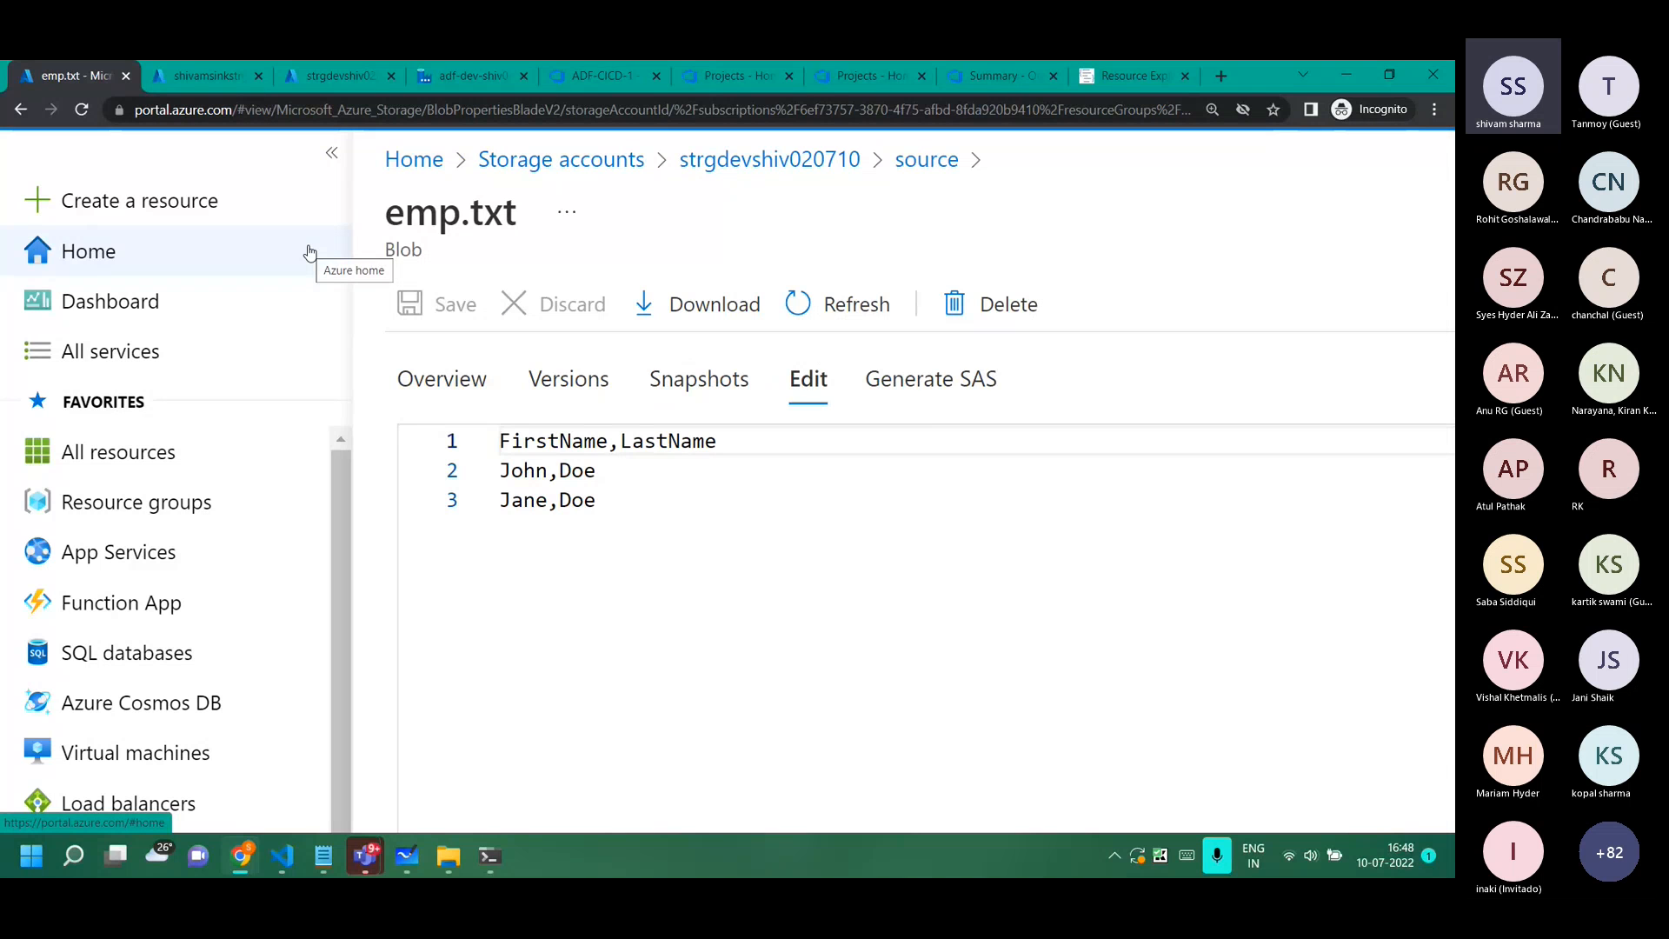
{"action": "key", "text": "ctrl+0"}
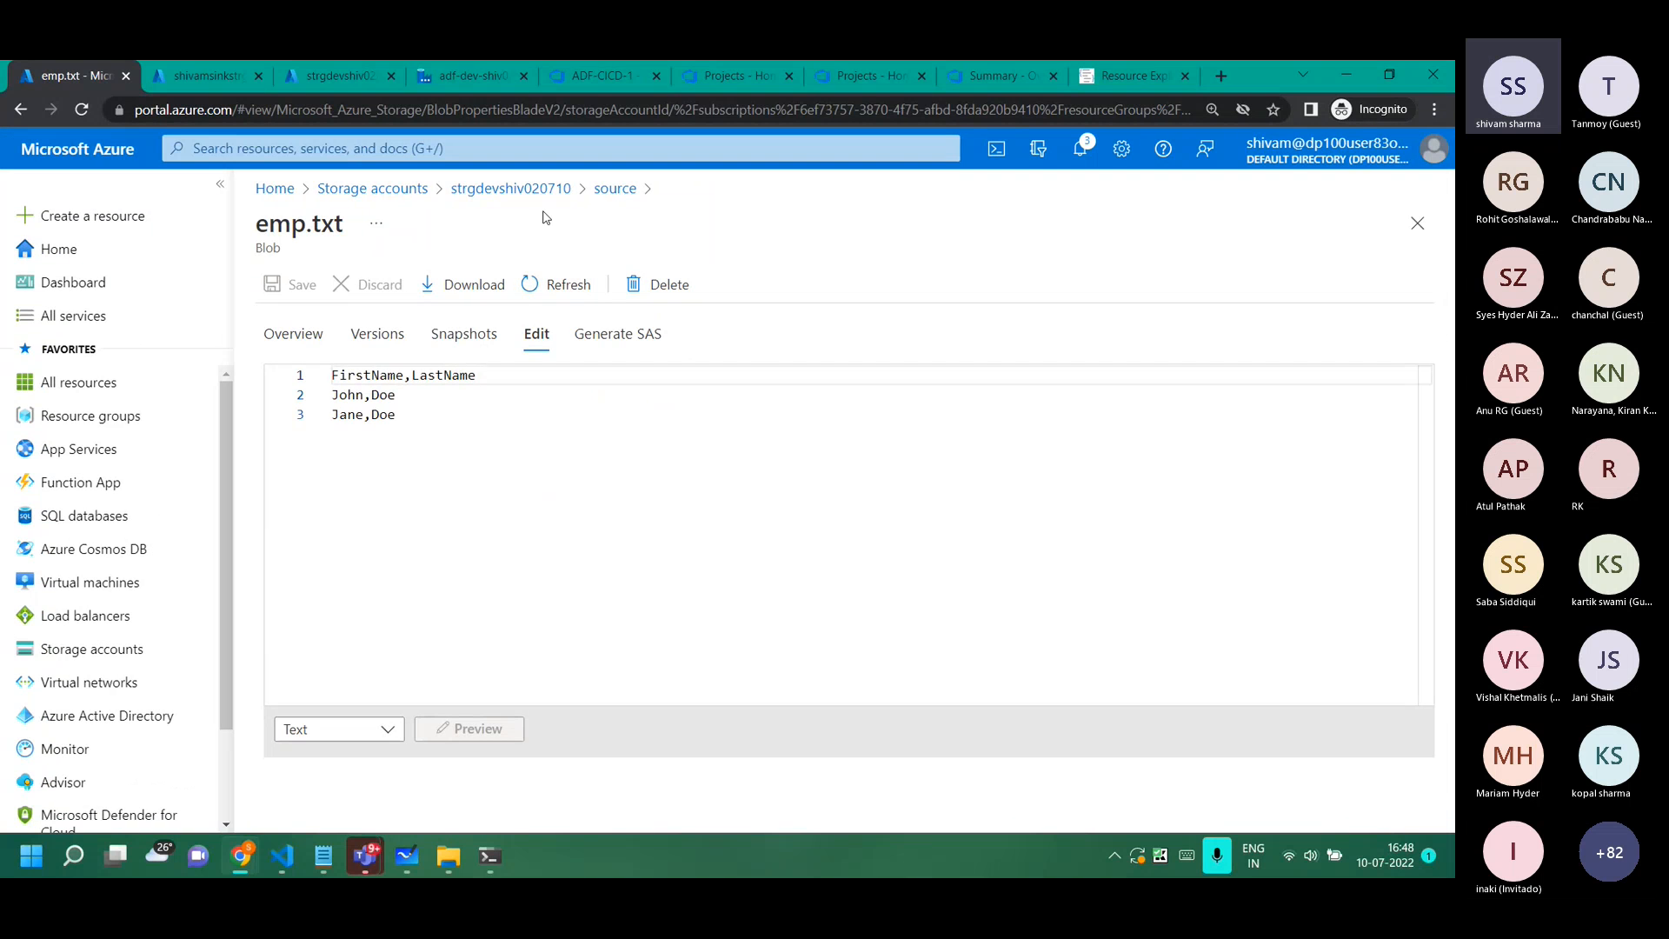
{"action": "left_click", "coordinate": [613, 189]}
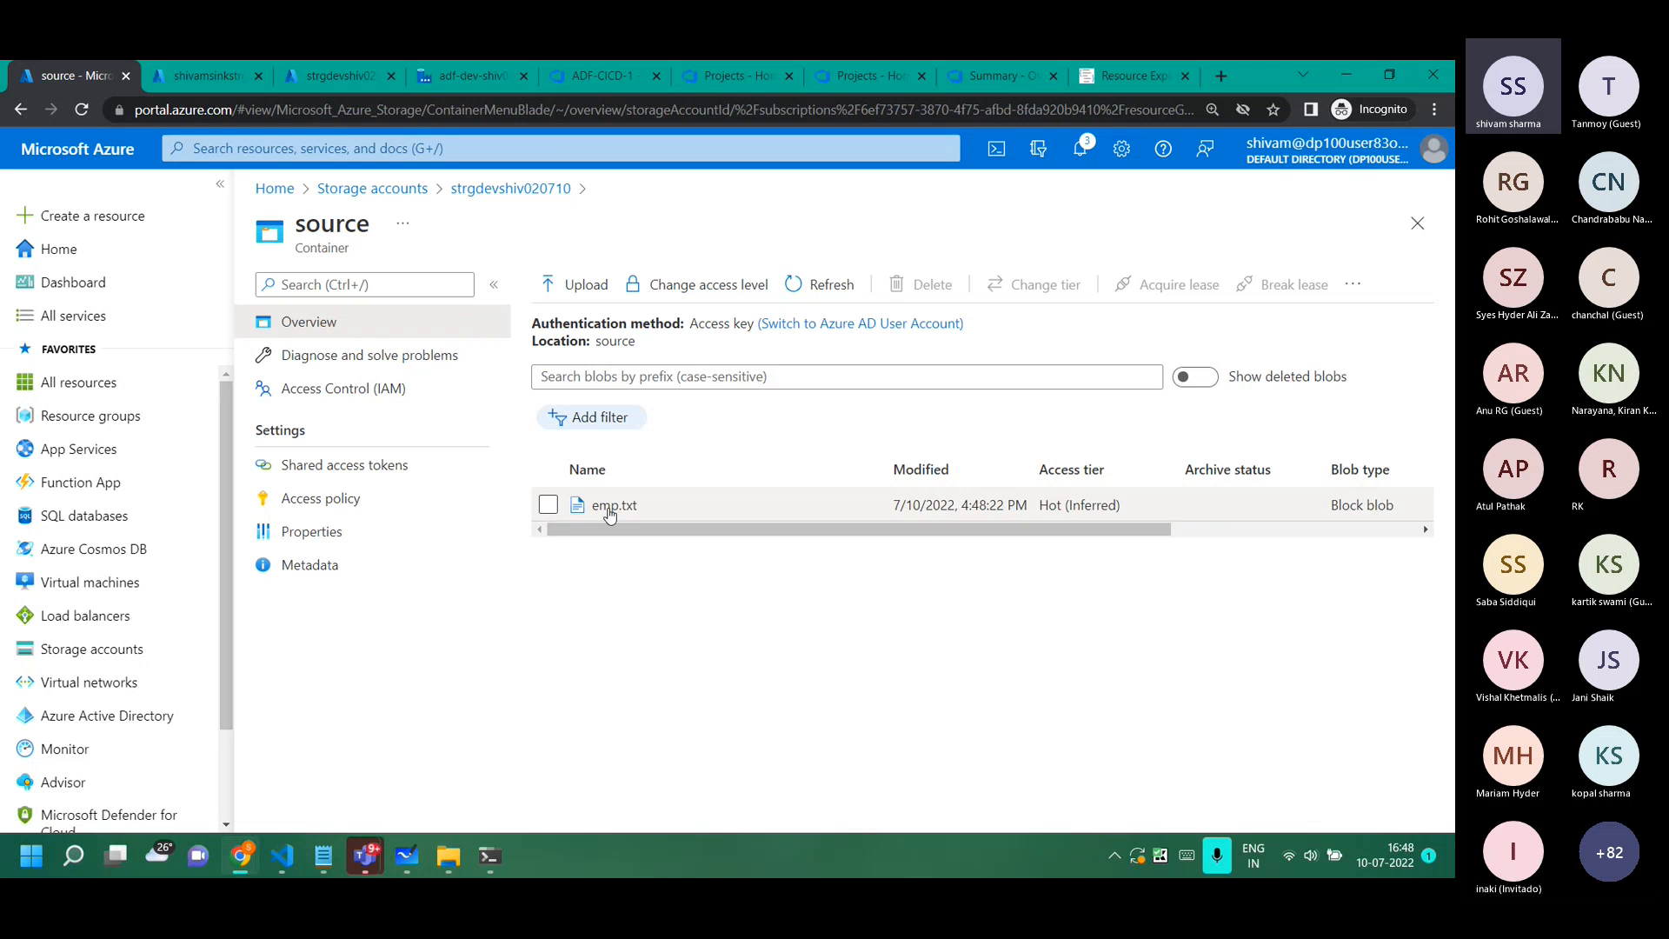
Start a role assignment on the strgdevshiv020710 storage account with the Storage Blob Data Contributor role.
{"action": "left_click", "coordinate": [512, 193]}
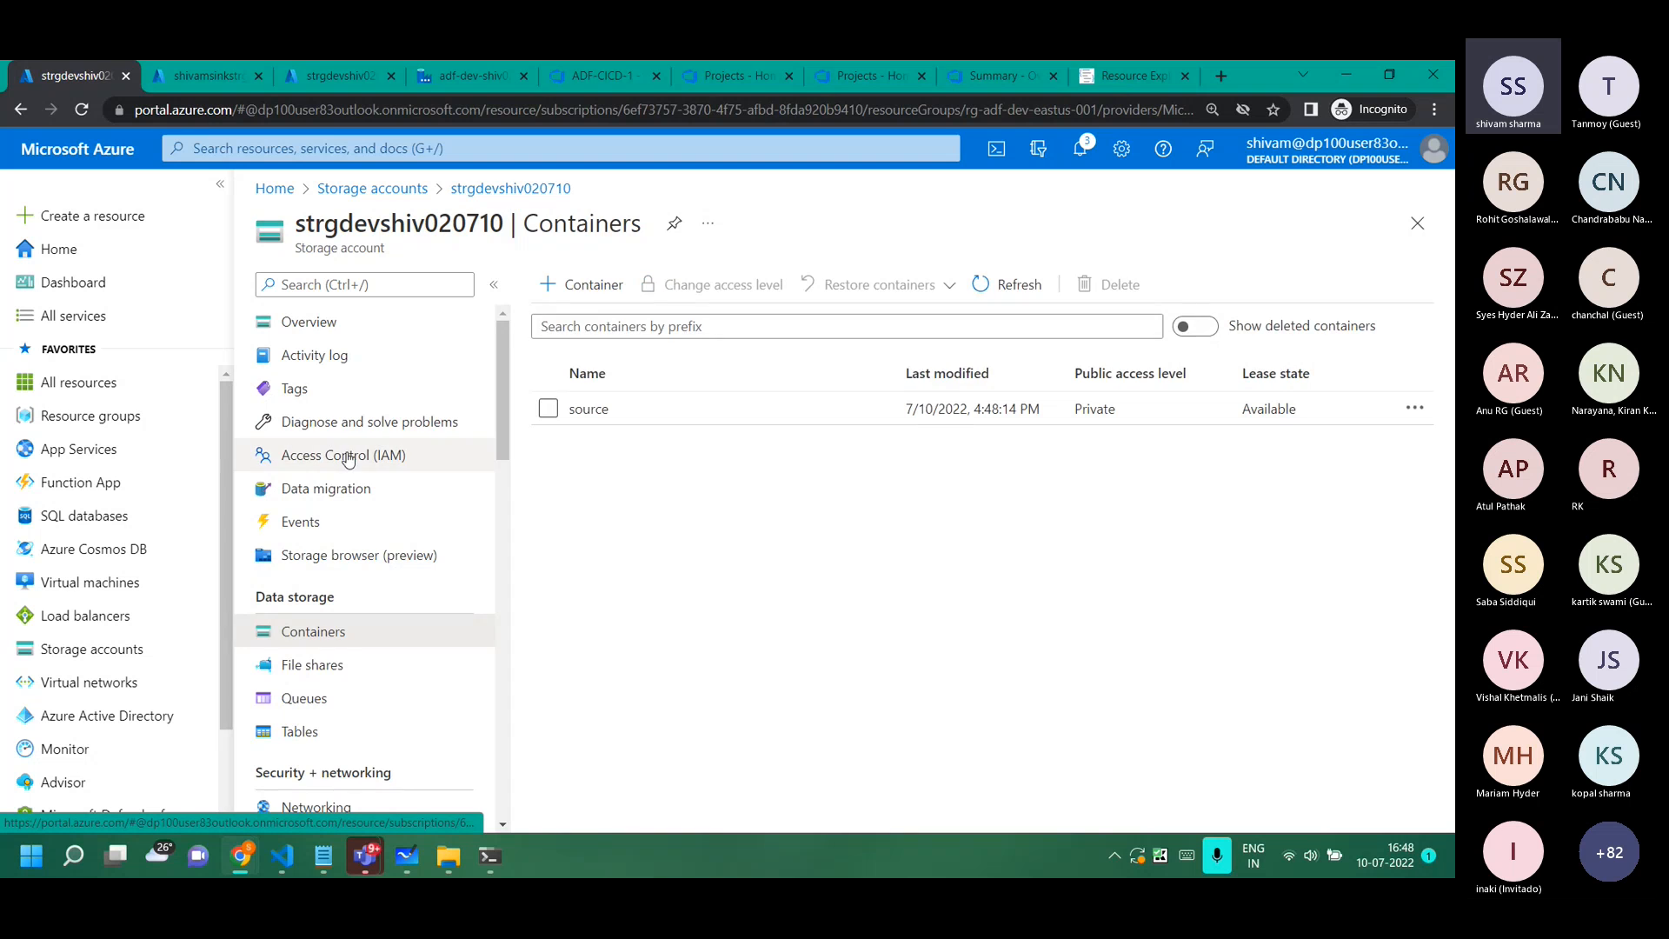
{"action": "left_click", "coordinate": [402, 454]}
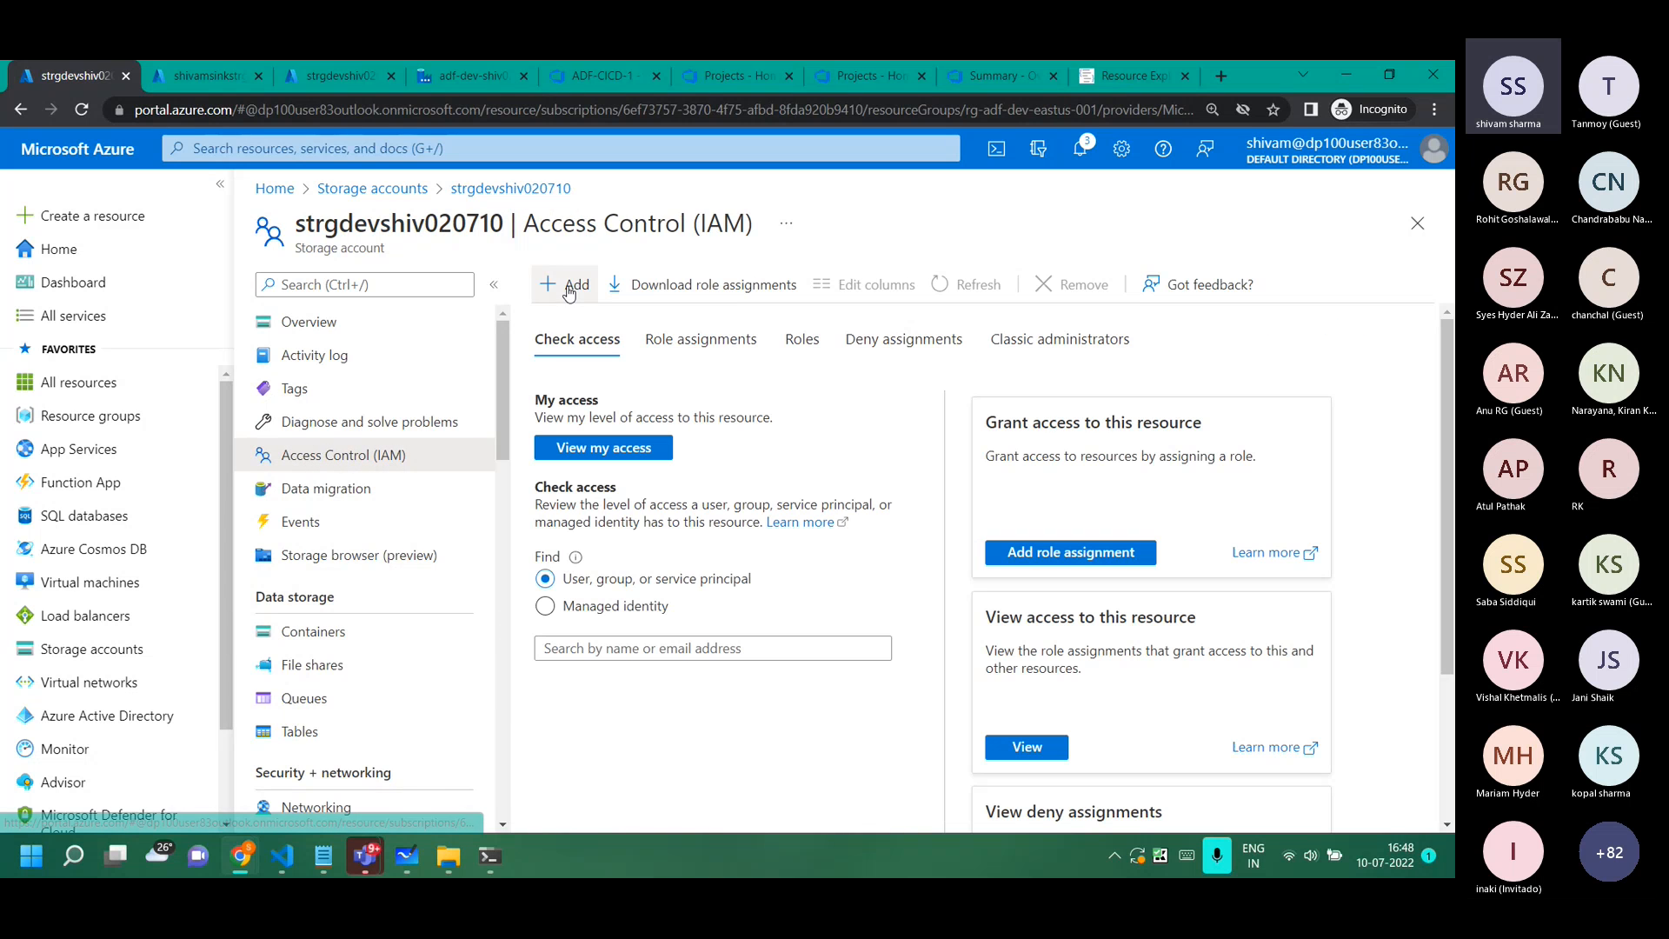
{"action": "left_click", "coordinate": [571, 284]}
{"action": "left_click", "coordinate": [586, 323]}
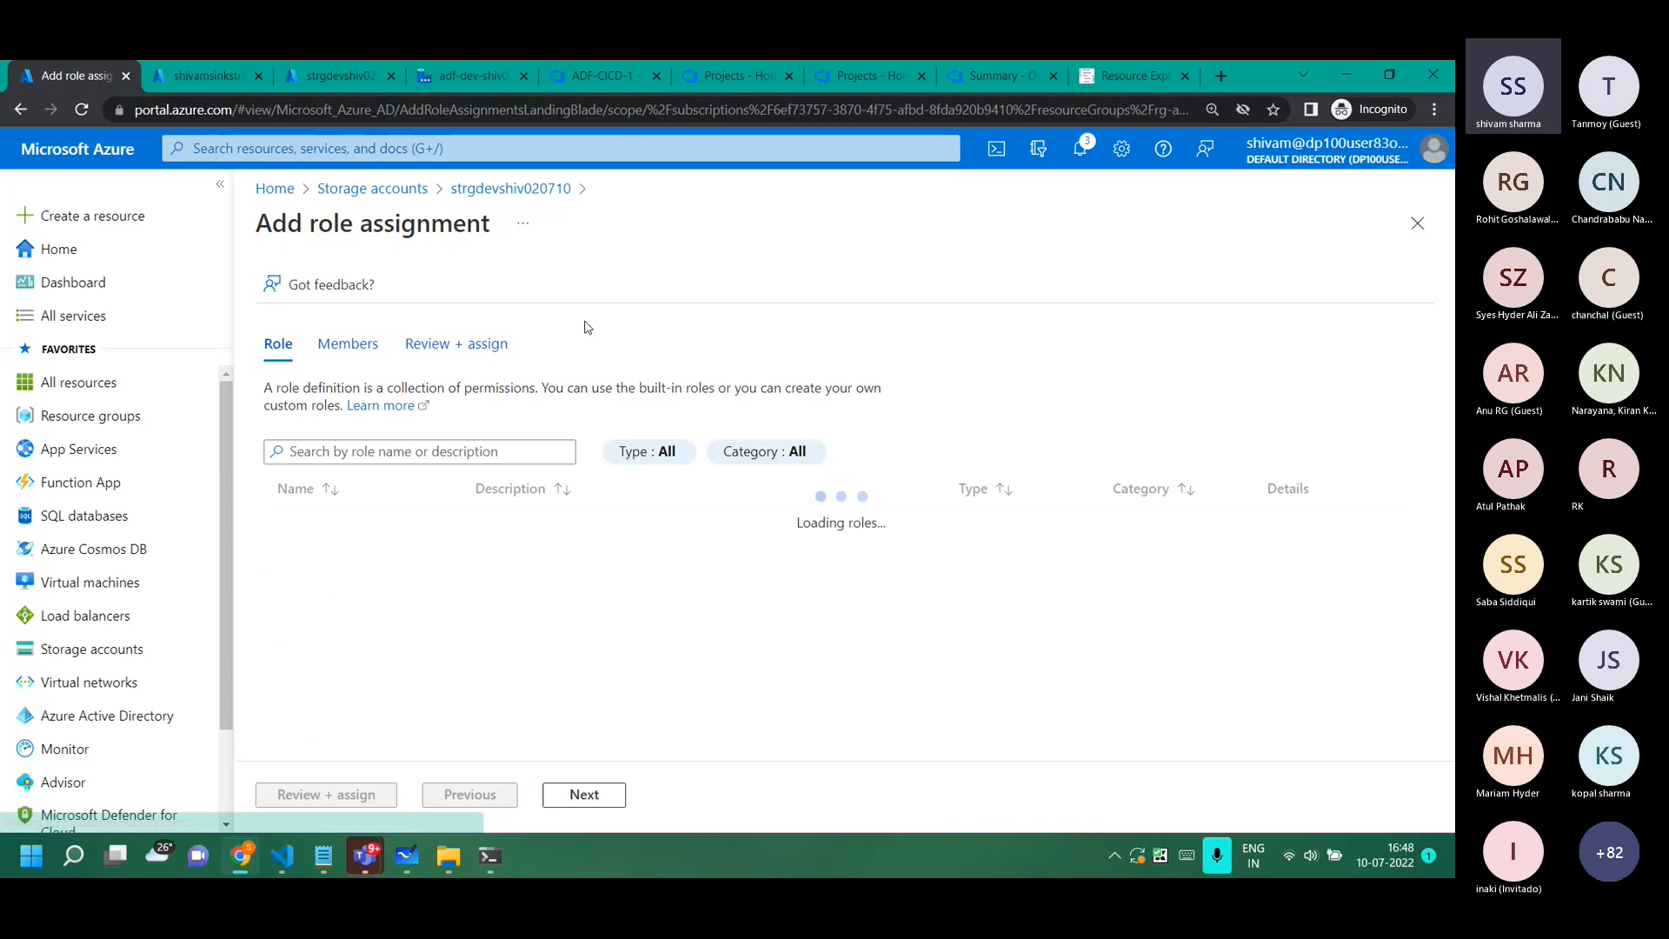
{"action": "type", "text": "storage"}
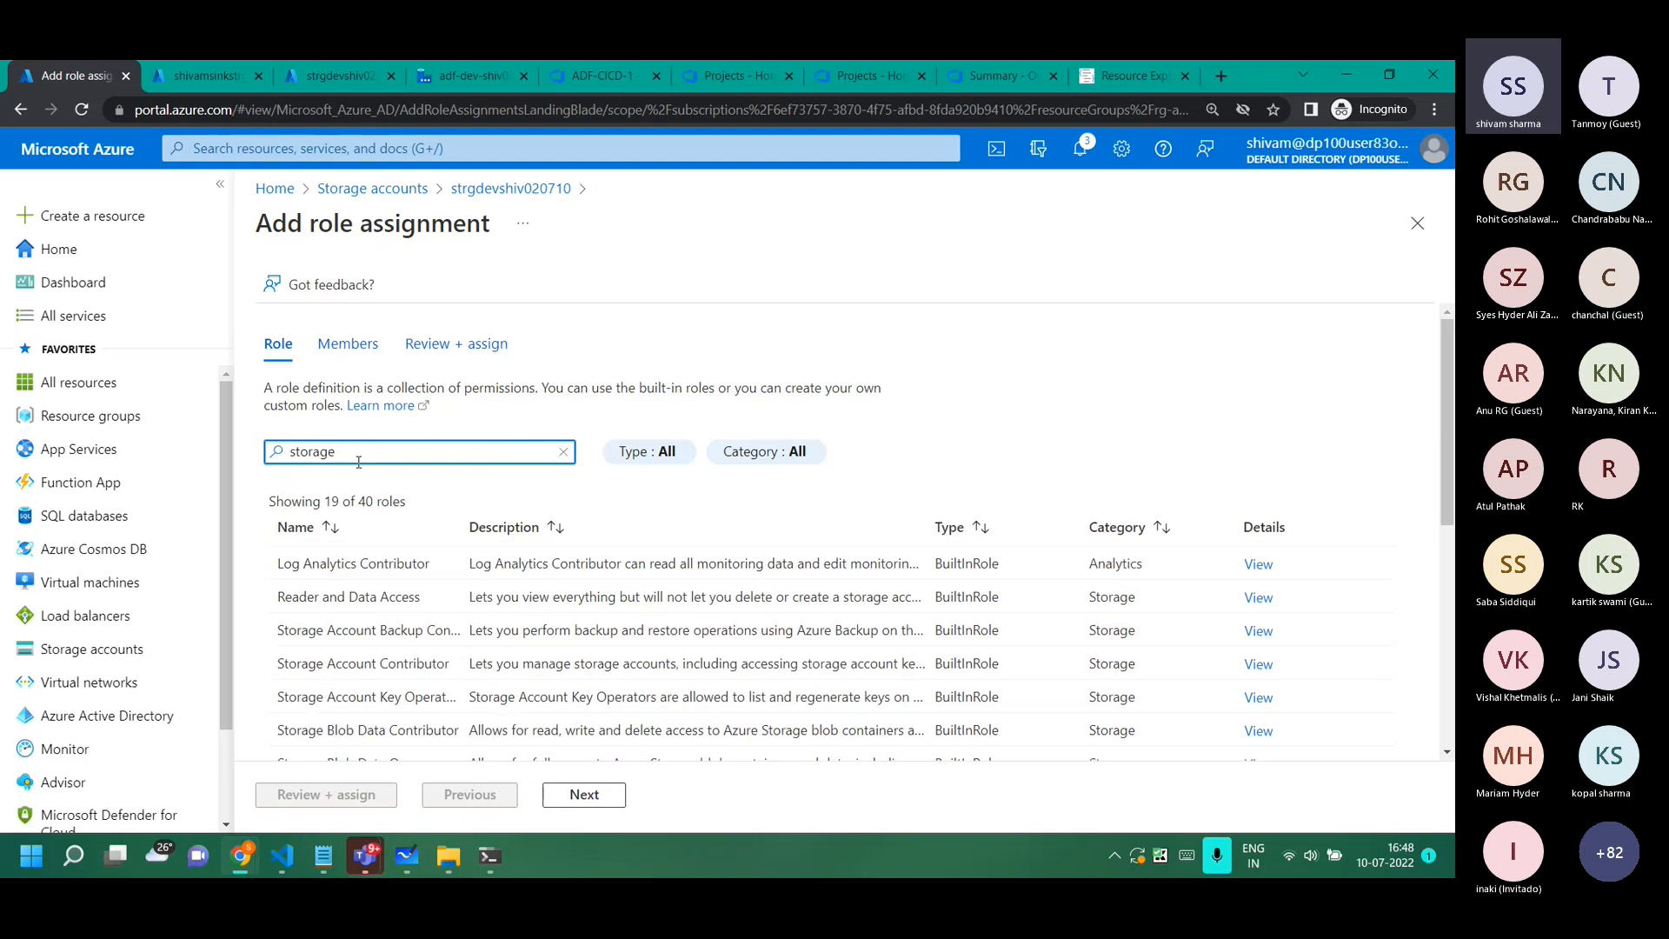
{"action": "type", "text": " blob data"}
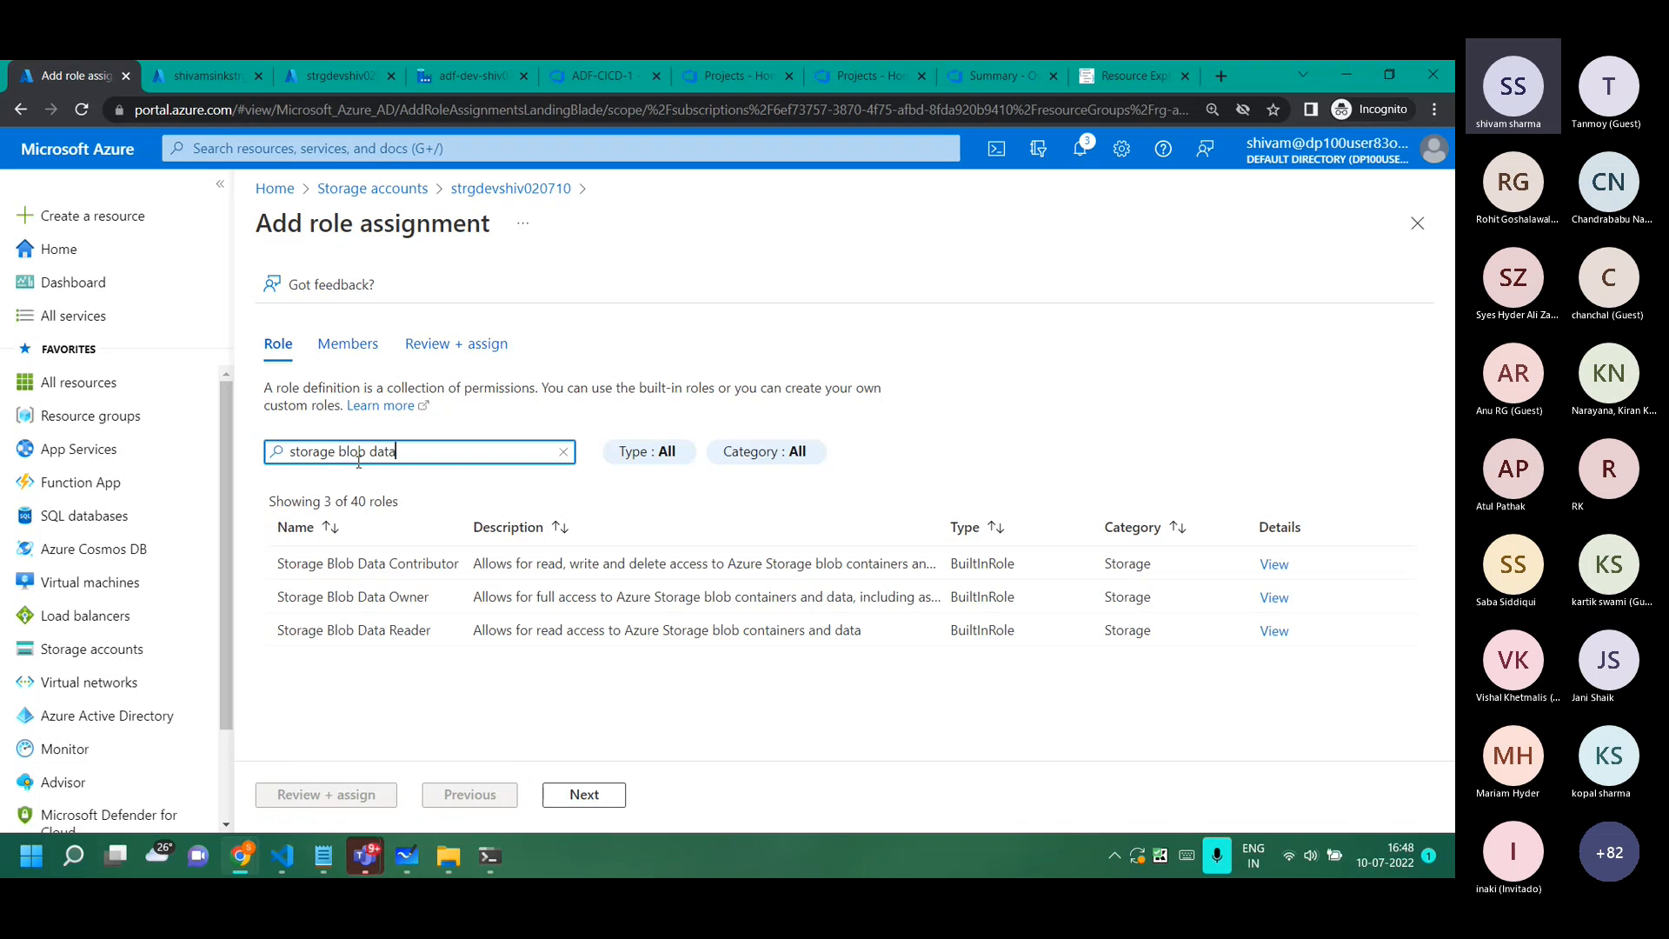
{"action": "left_click", "coordinate": [391, 564]}
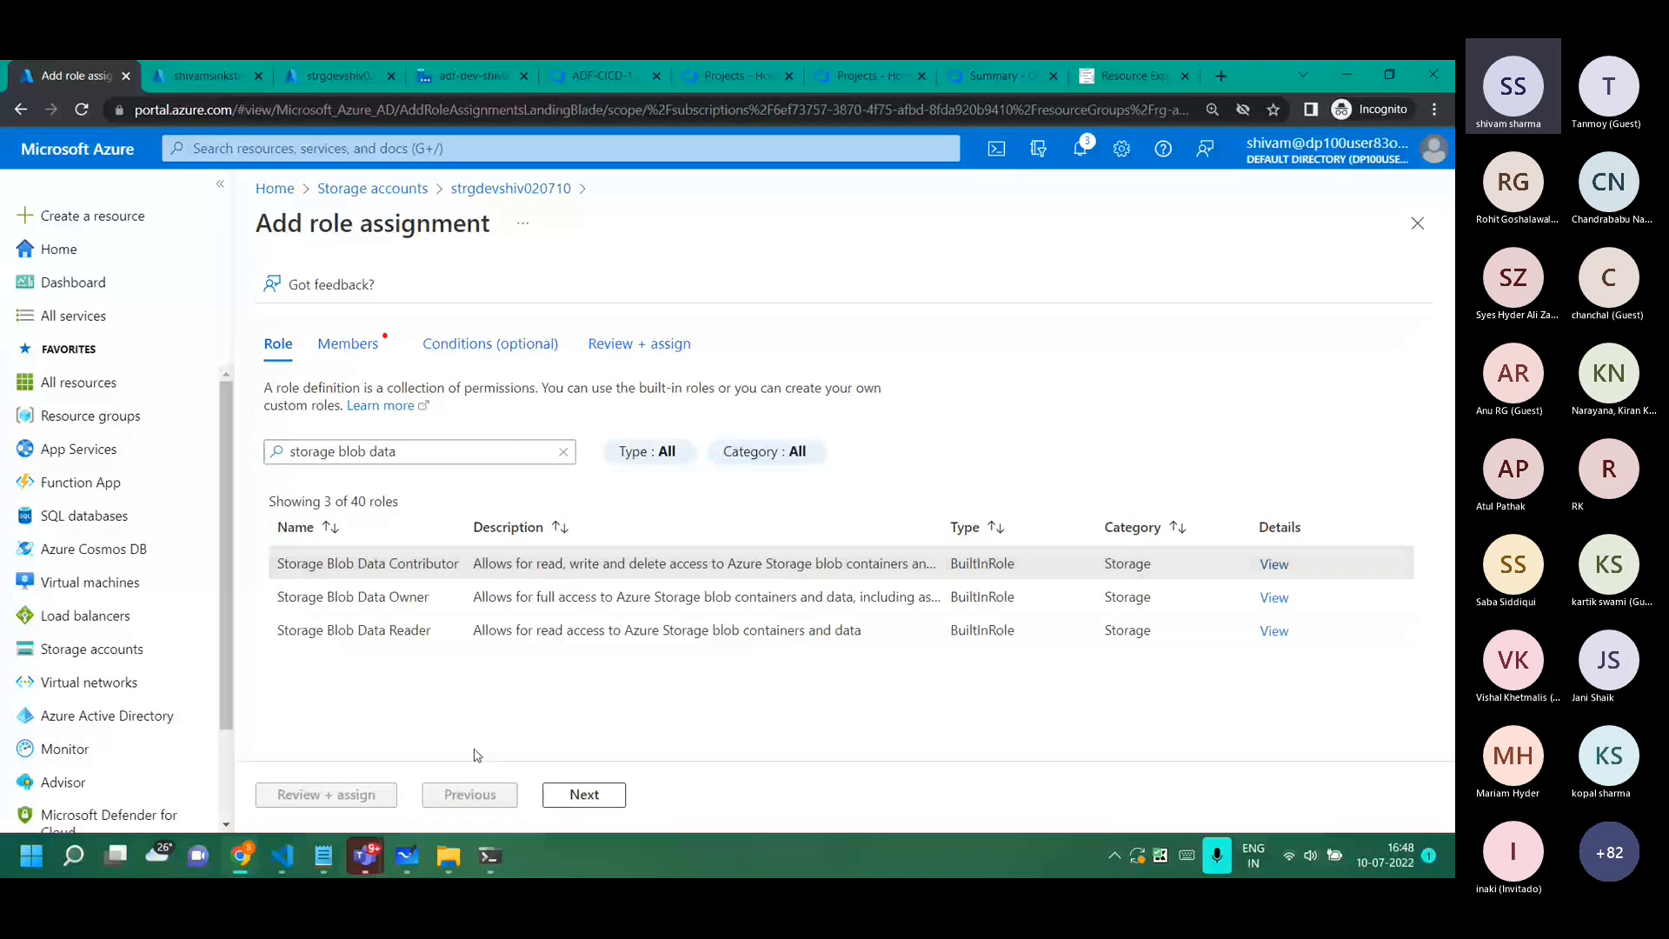
{"action": "left_click", "coordinate": [584, 794]}
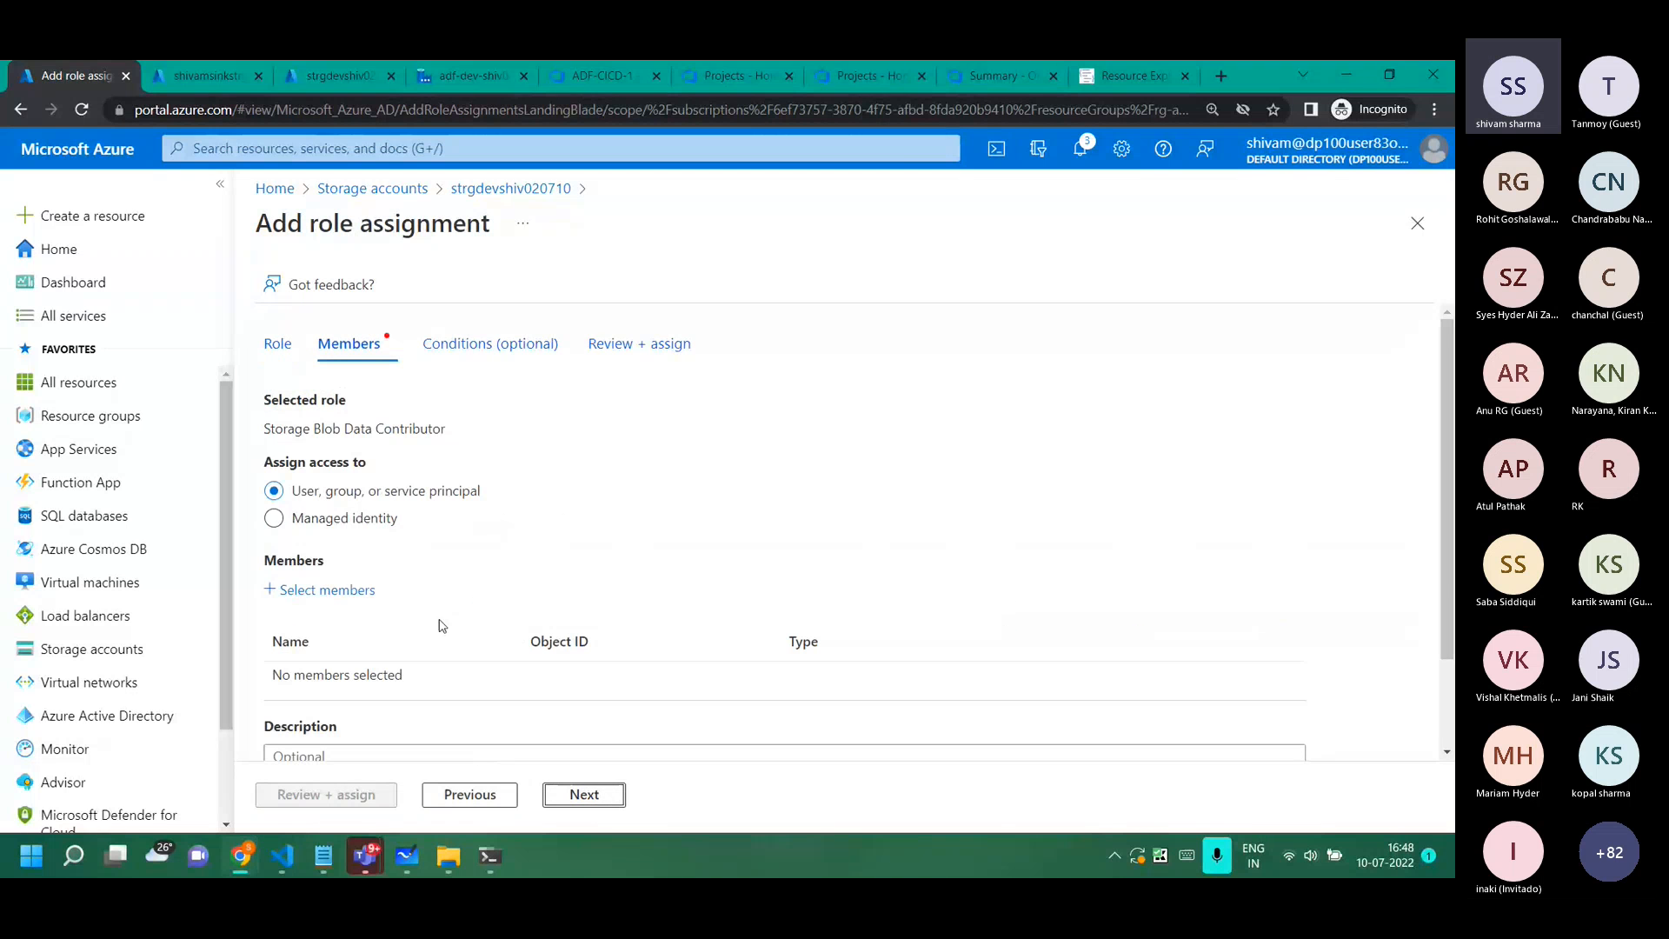
Select adf-dev-shiv02 as the member and complete the role assignment.
{"action": "left_click", "coordinate": [318, 592]}
{"action": "type", "text": "adf"}
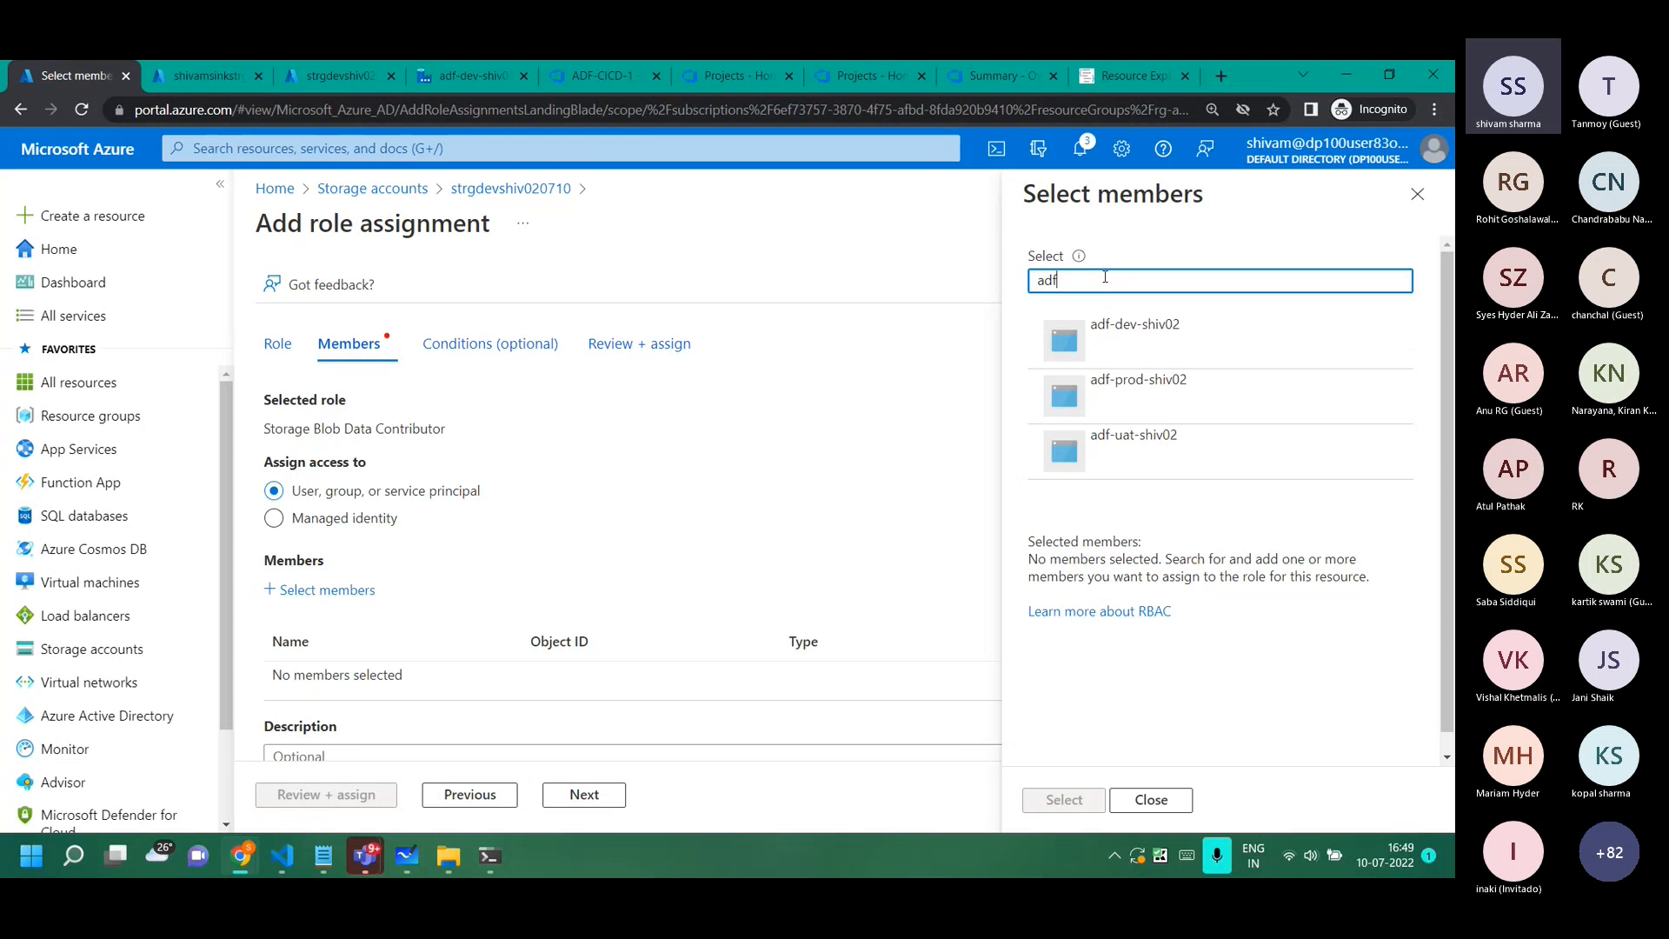
{"action": "scroll", "coordinate": [1178, 262], "scroll_direction": "up", "scroll_amount": 3}
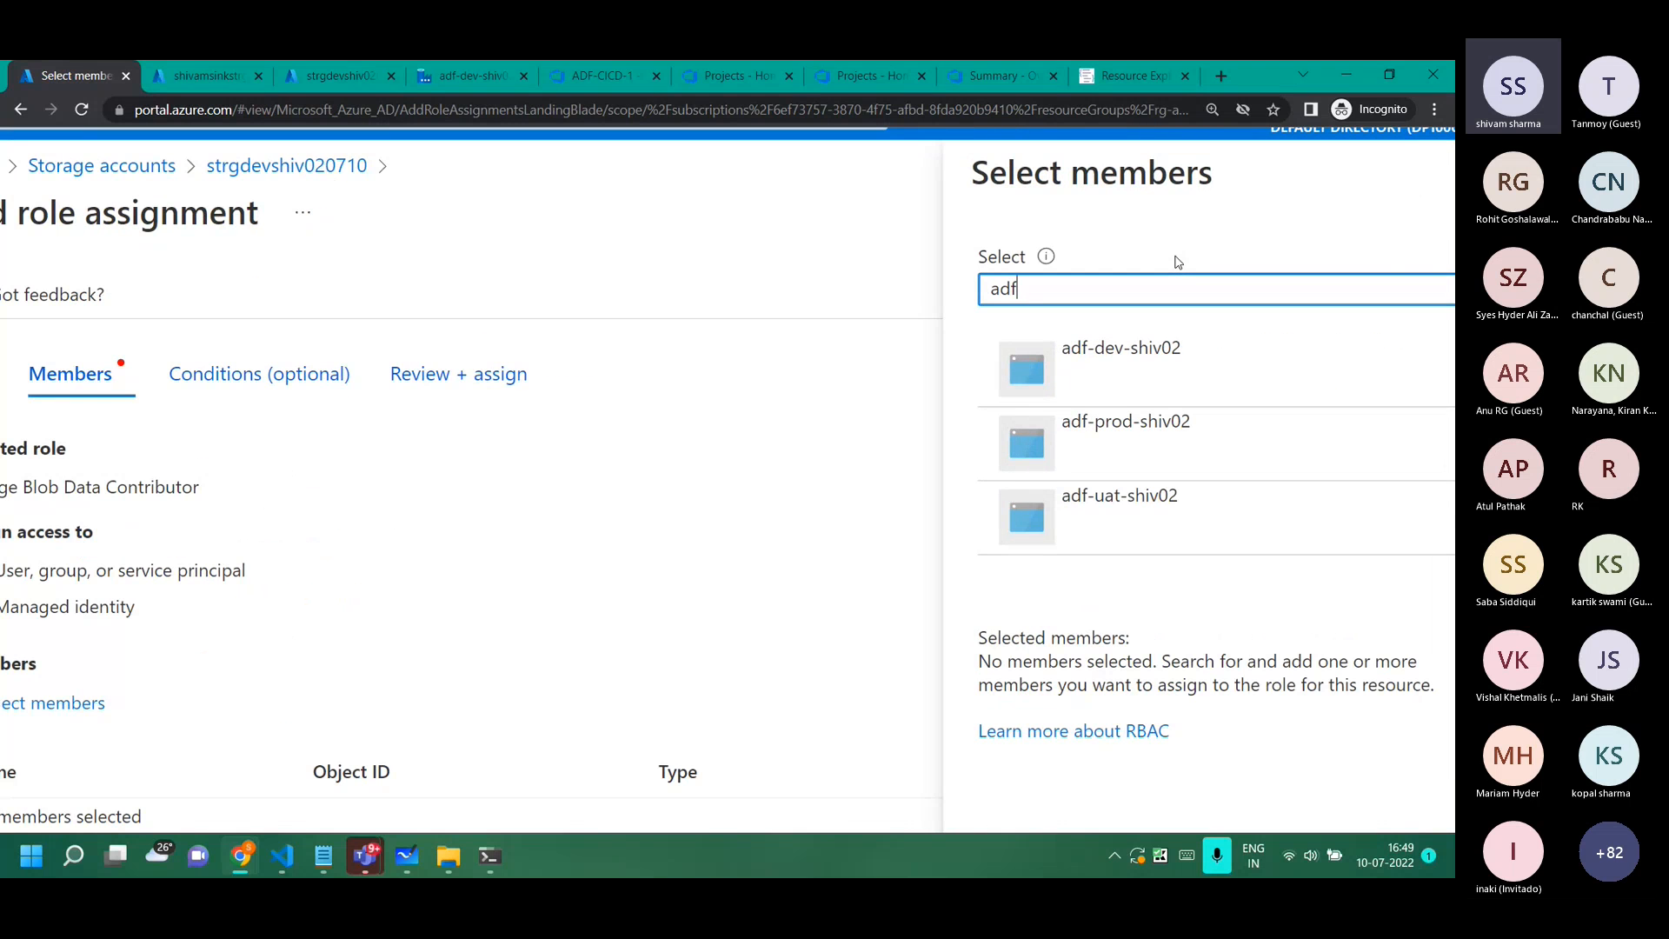
{"action": "scroll", "coordinate": [1179, 262], "scroll_direction": "right", "scroll_amount": 2}
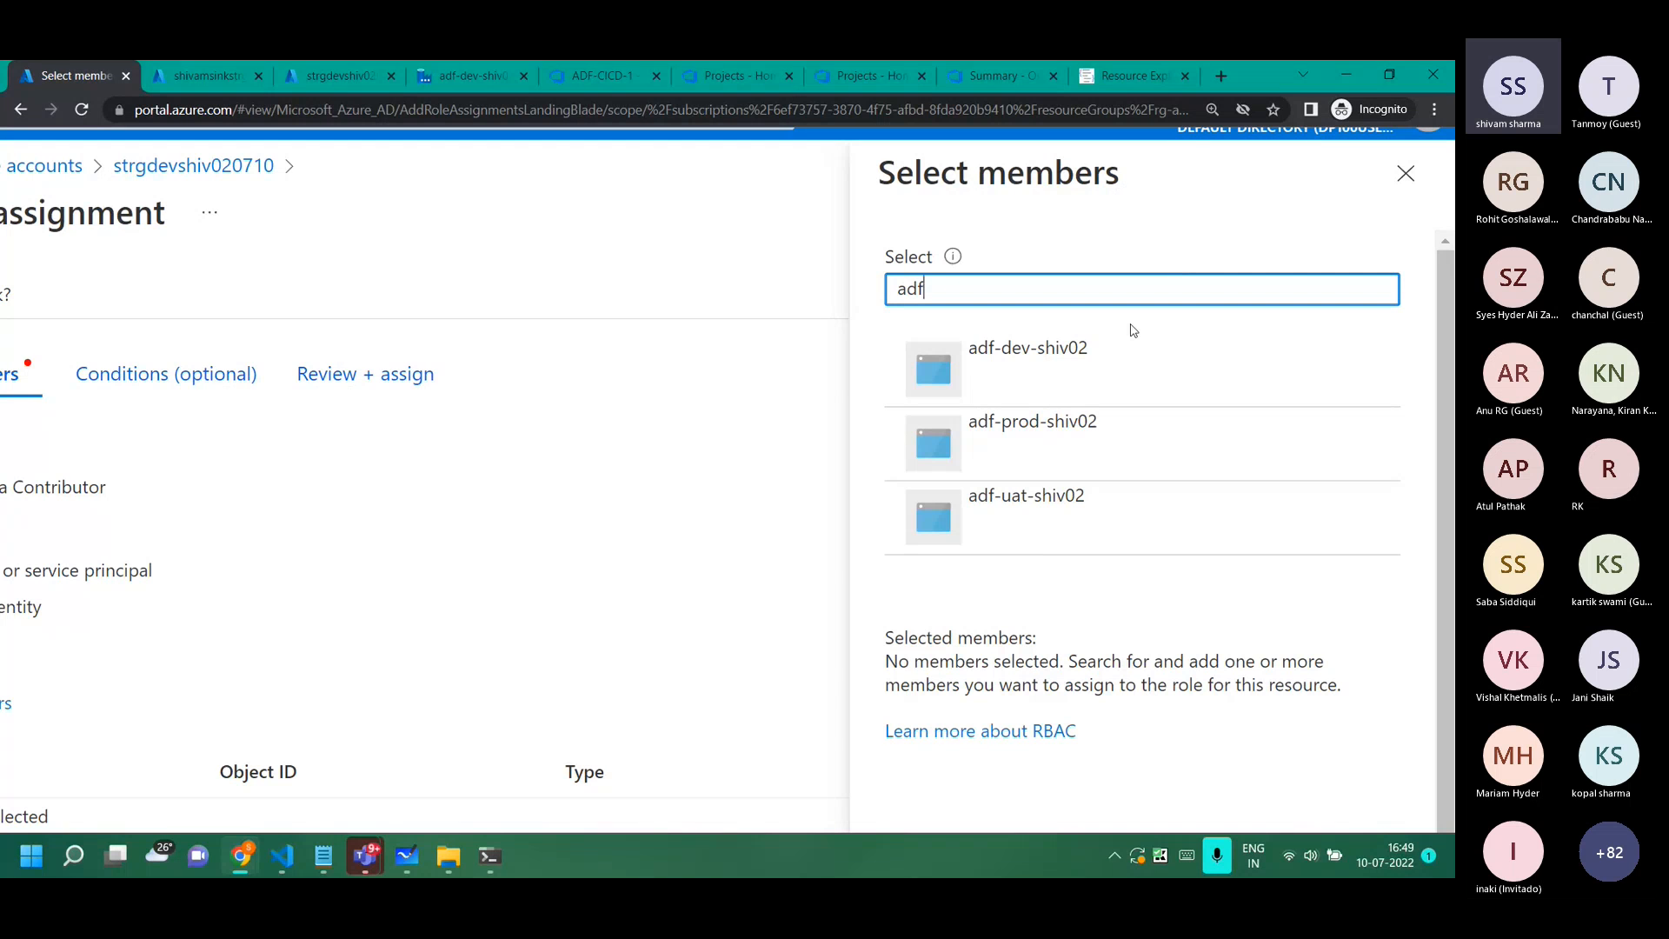
{"action": "left_click", "coordinate": [1037, 372]}
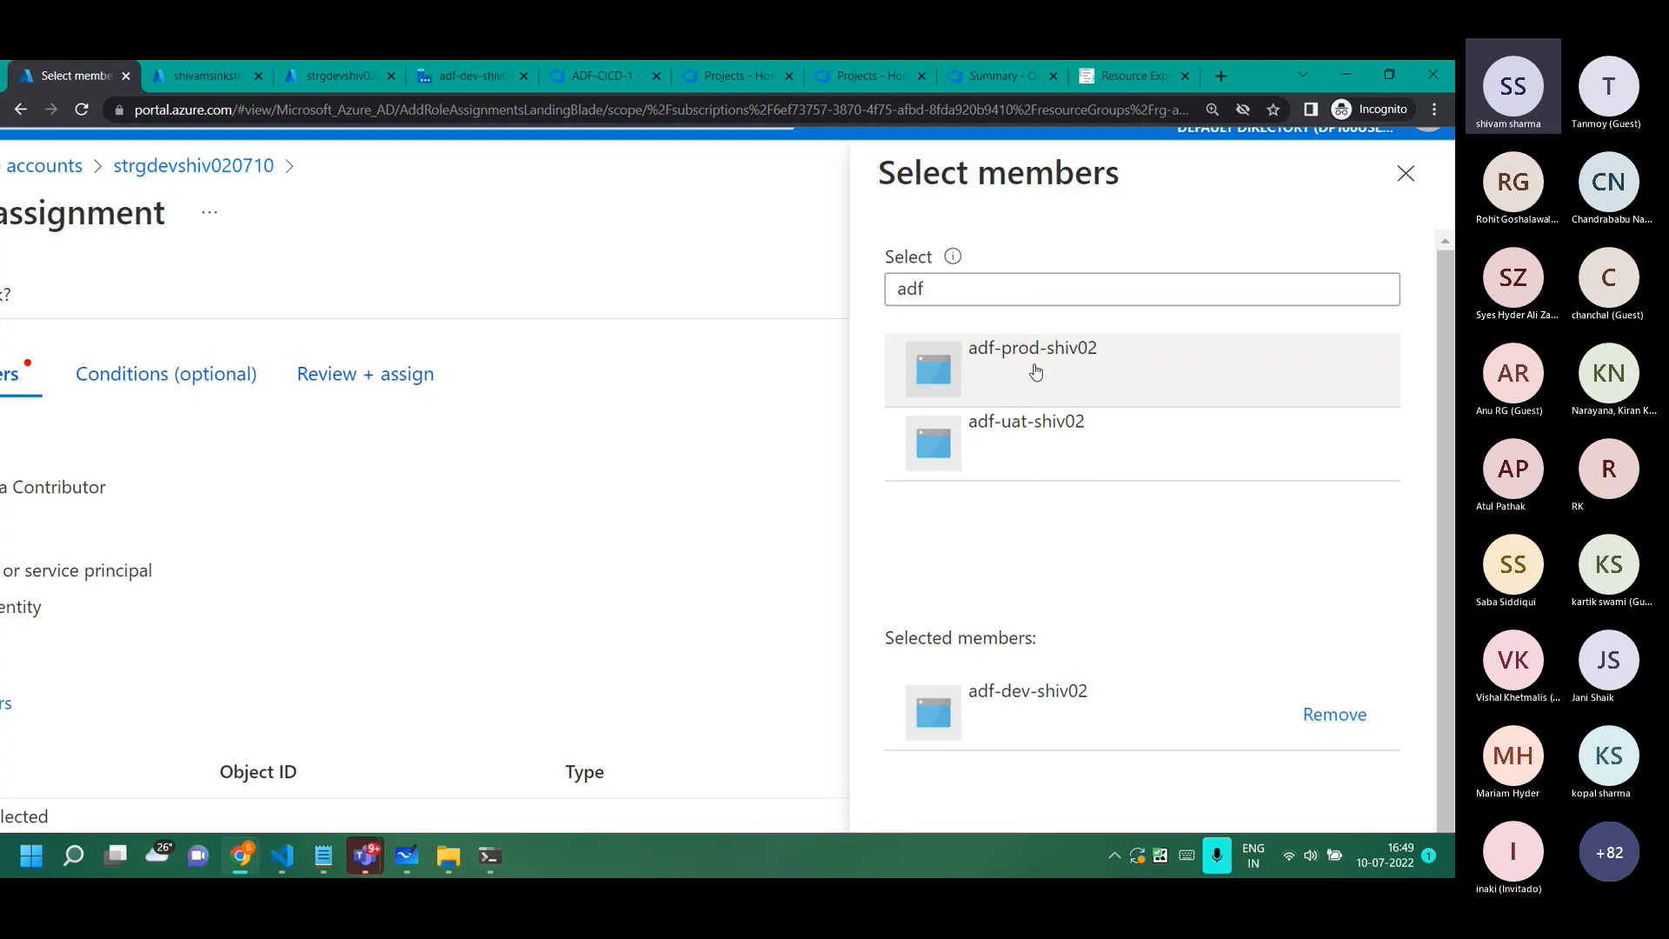
{"action": "key", "text": "ctrl+minus"}
{"action": "key", "text": "ctrl+minus"}
{"action": "left_click", "coordinate": [1062, 798]}
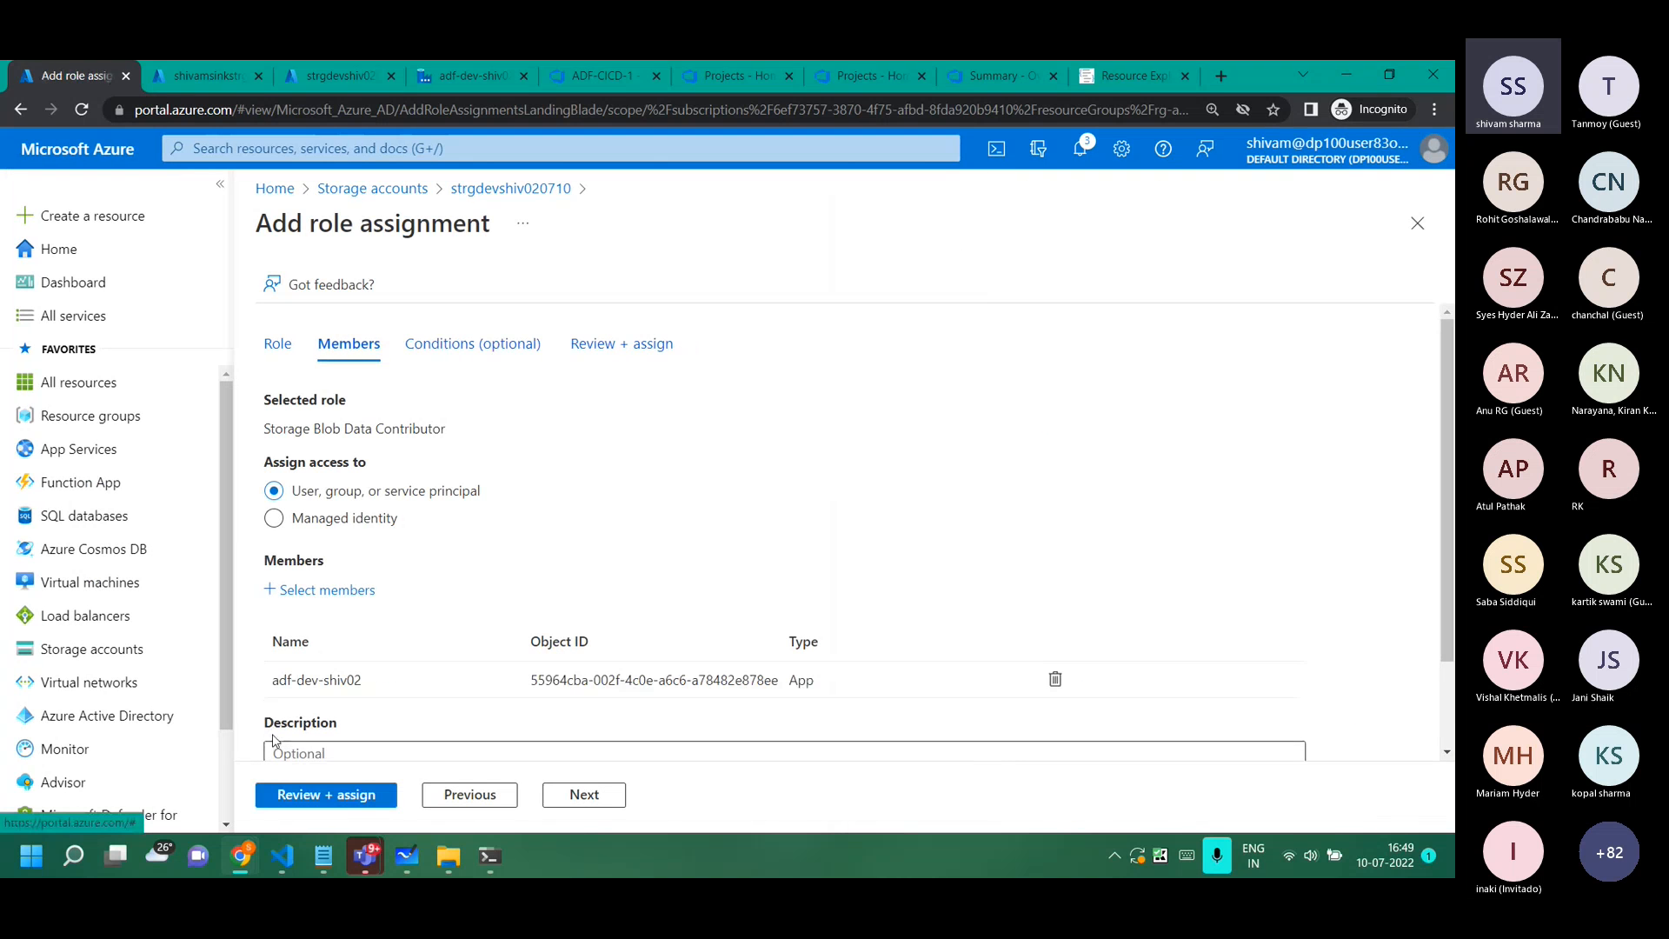
{"action": "double_click", "coordinate": [287, 794]}
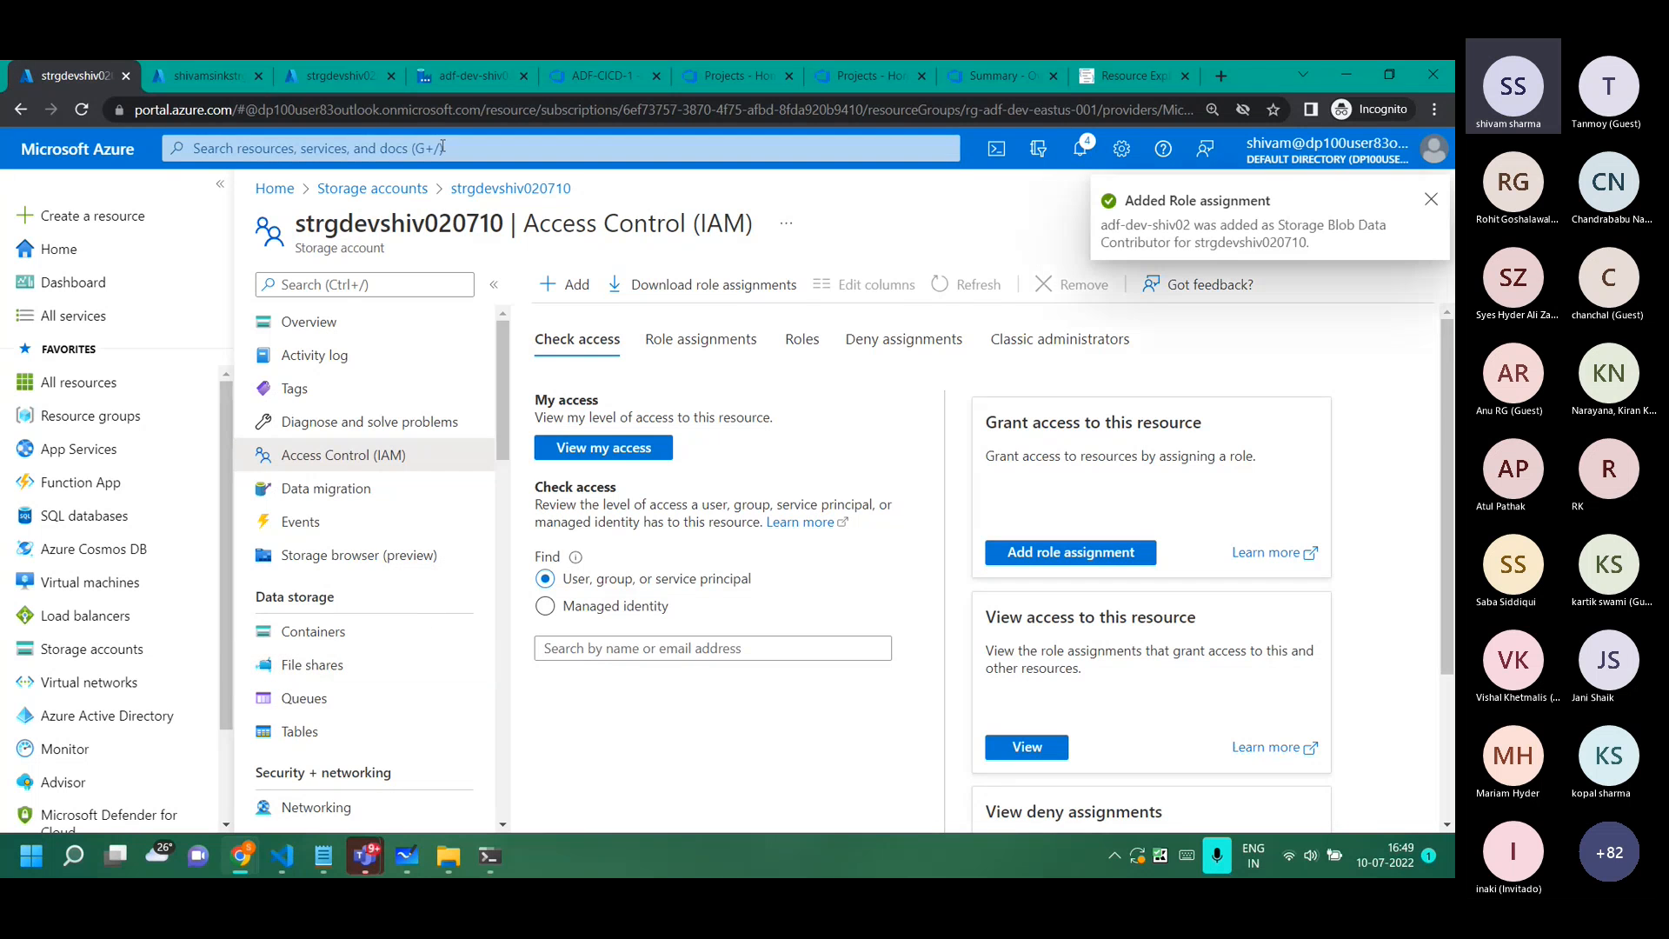
Open the shivamsinkstrg storage account from its completed deployment.
{"action": "left_click", "coordinate": [215, 77]}
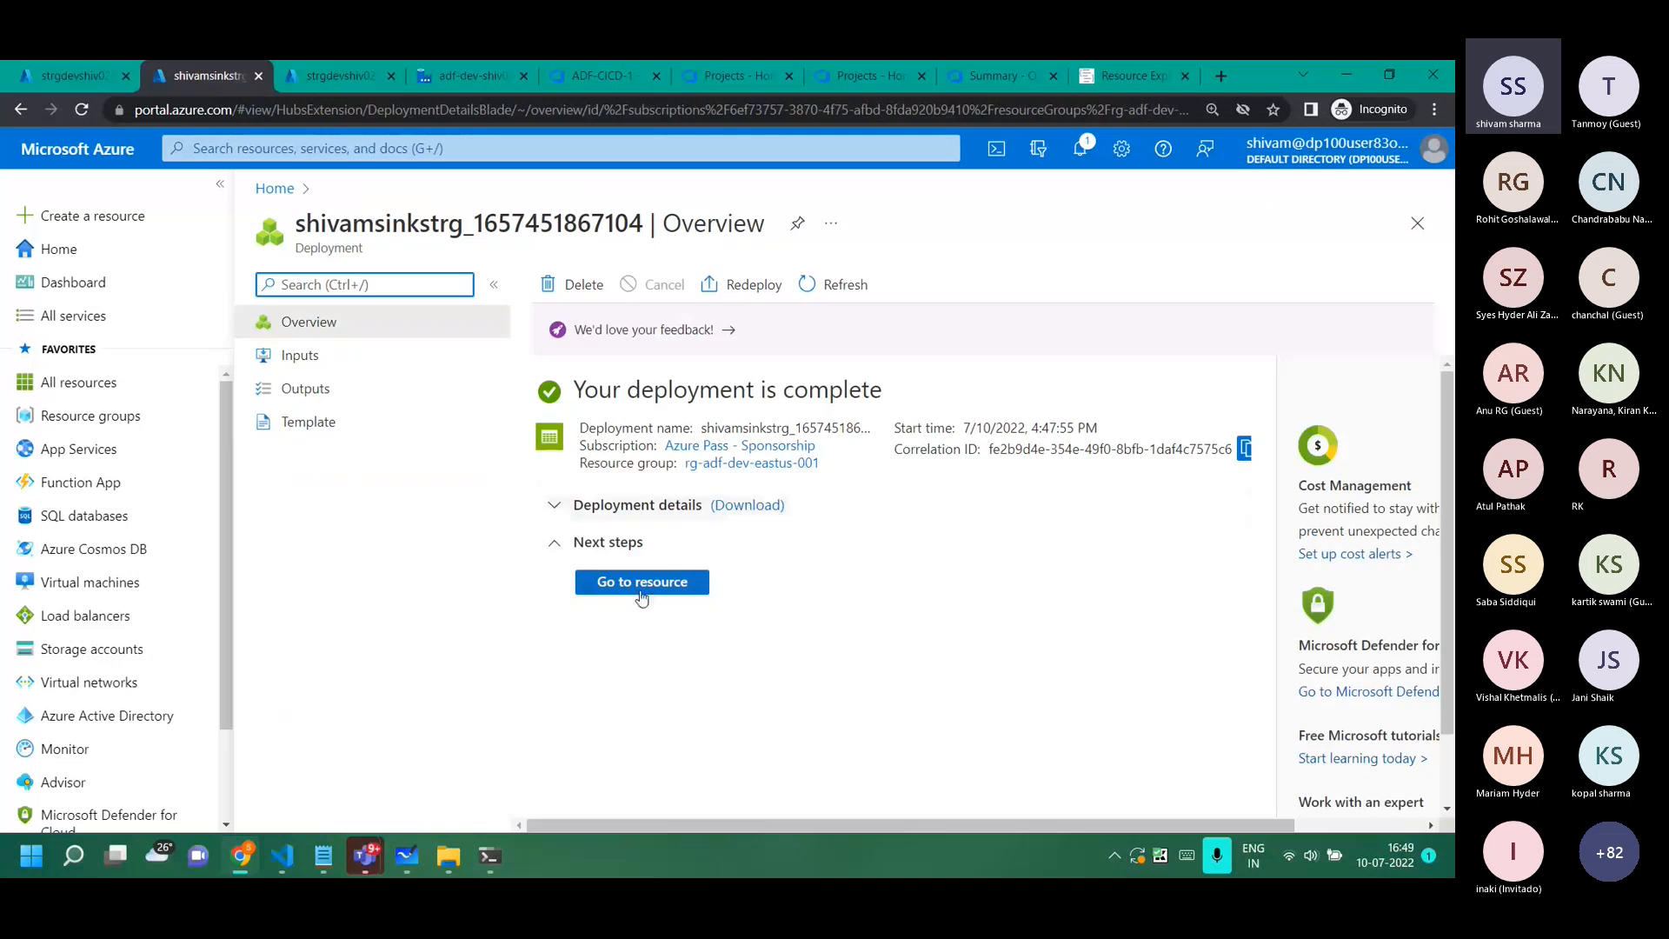
{"action": "left_click", "coordinate": [641, 594]}
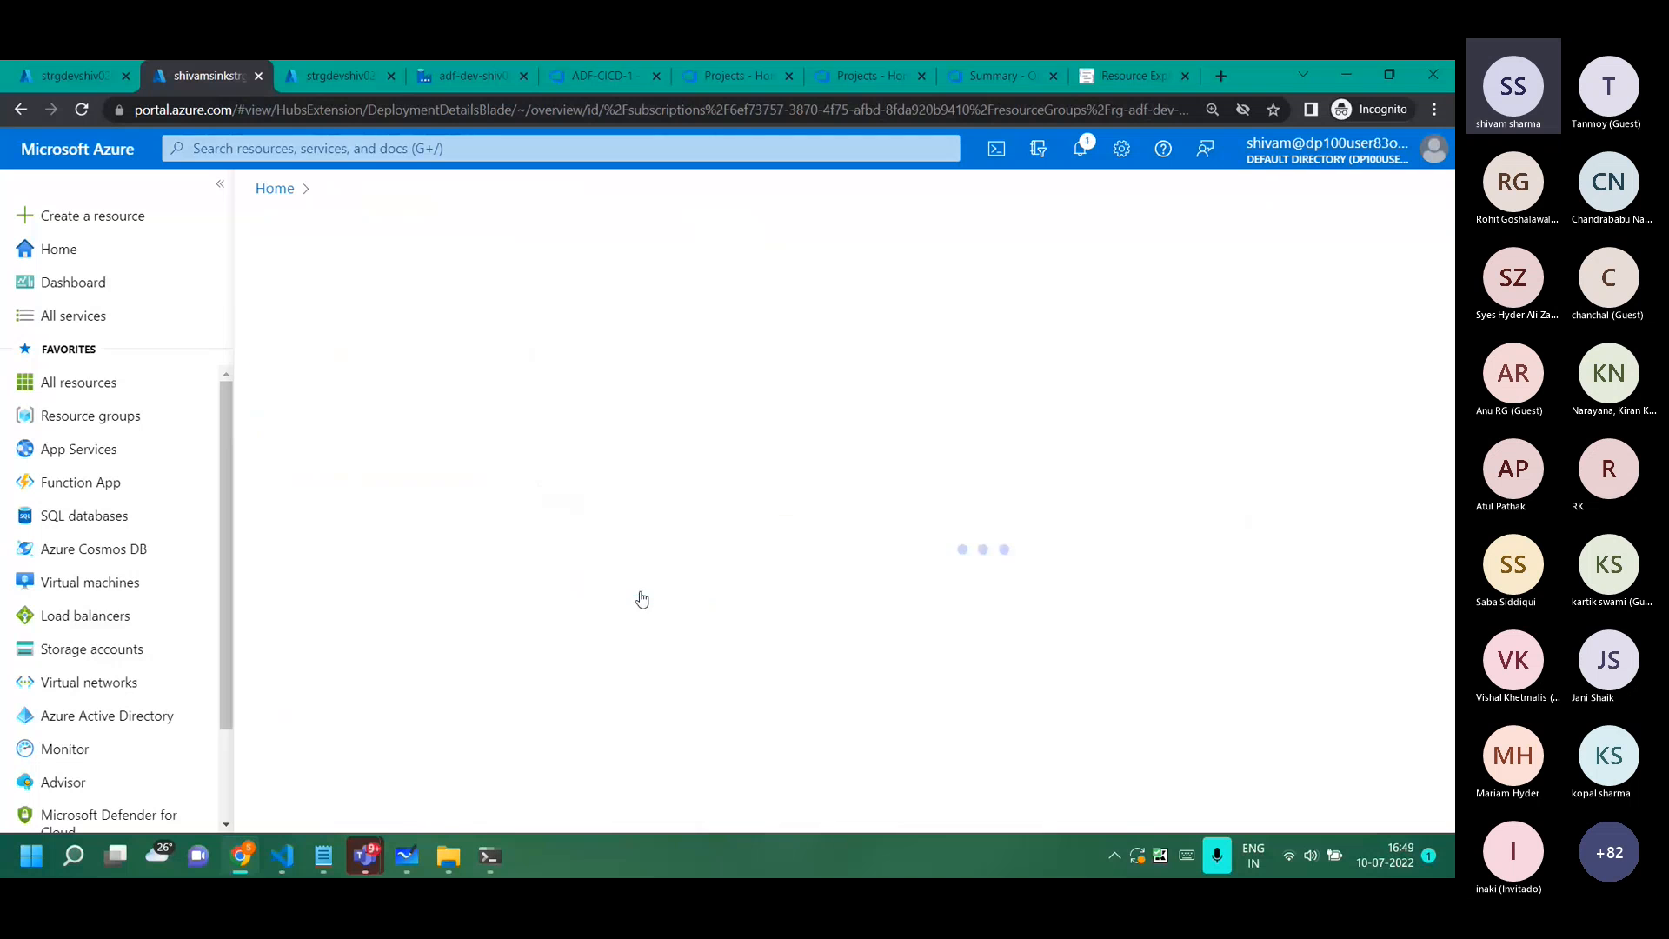
{"action": "left_click", "coordinate": [77, 518]}
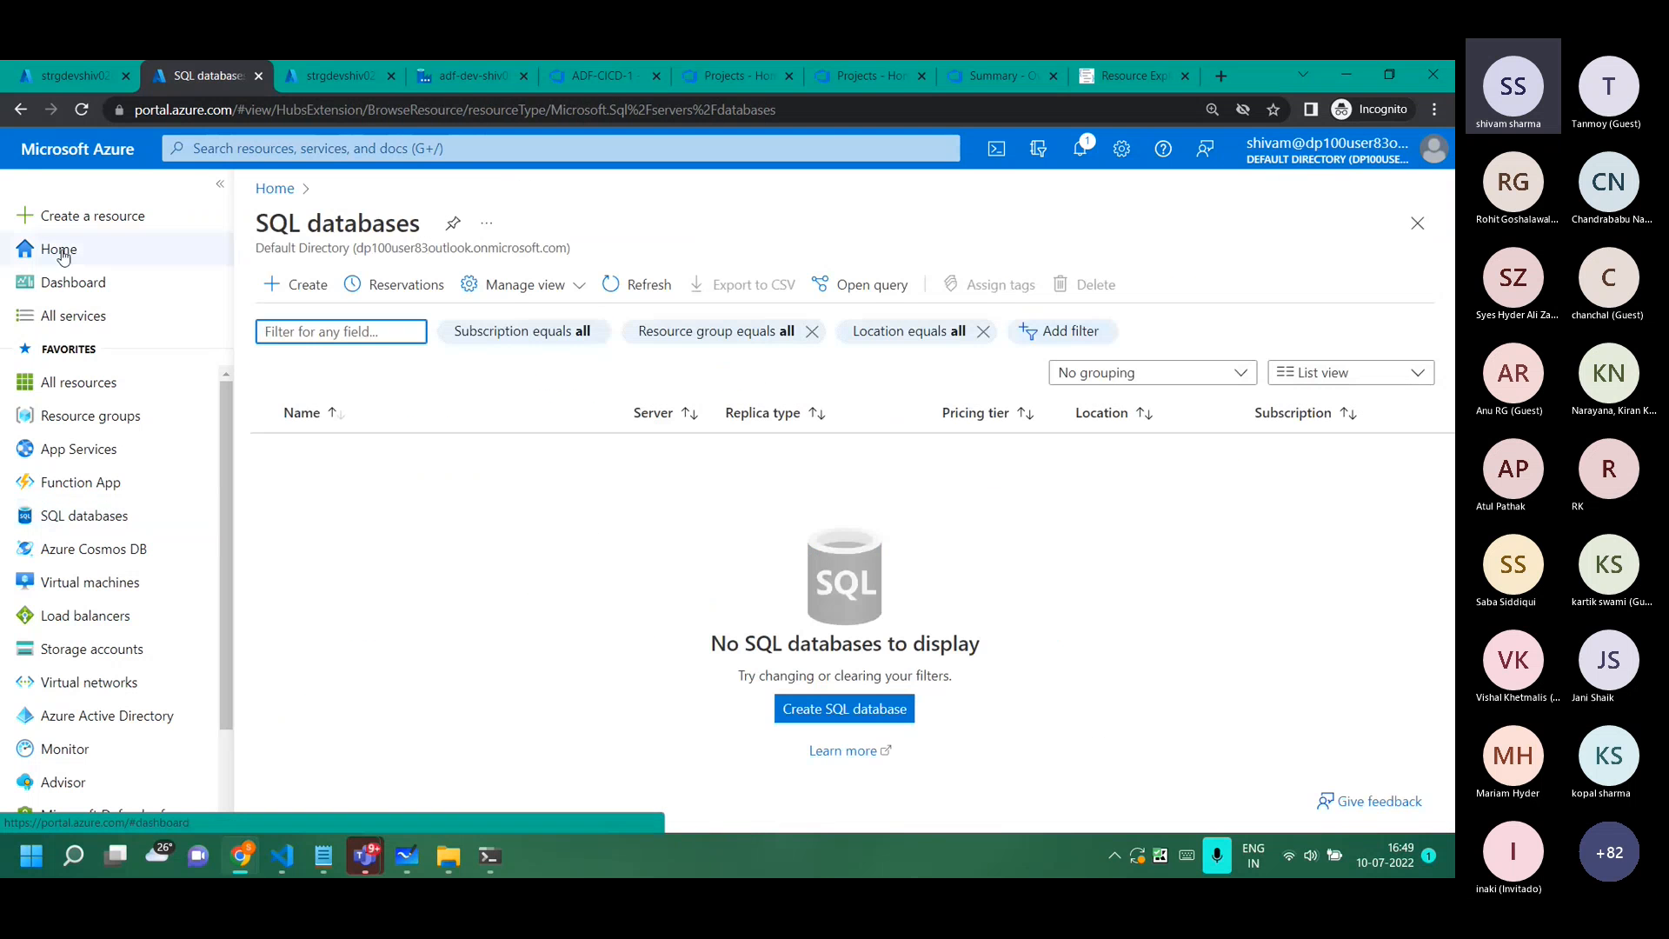
{"action": "left_click", "coordinate": [21, 110]}
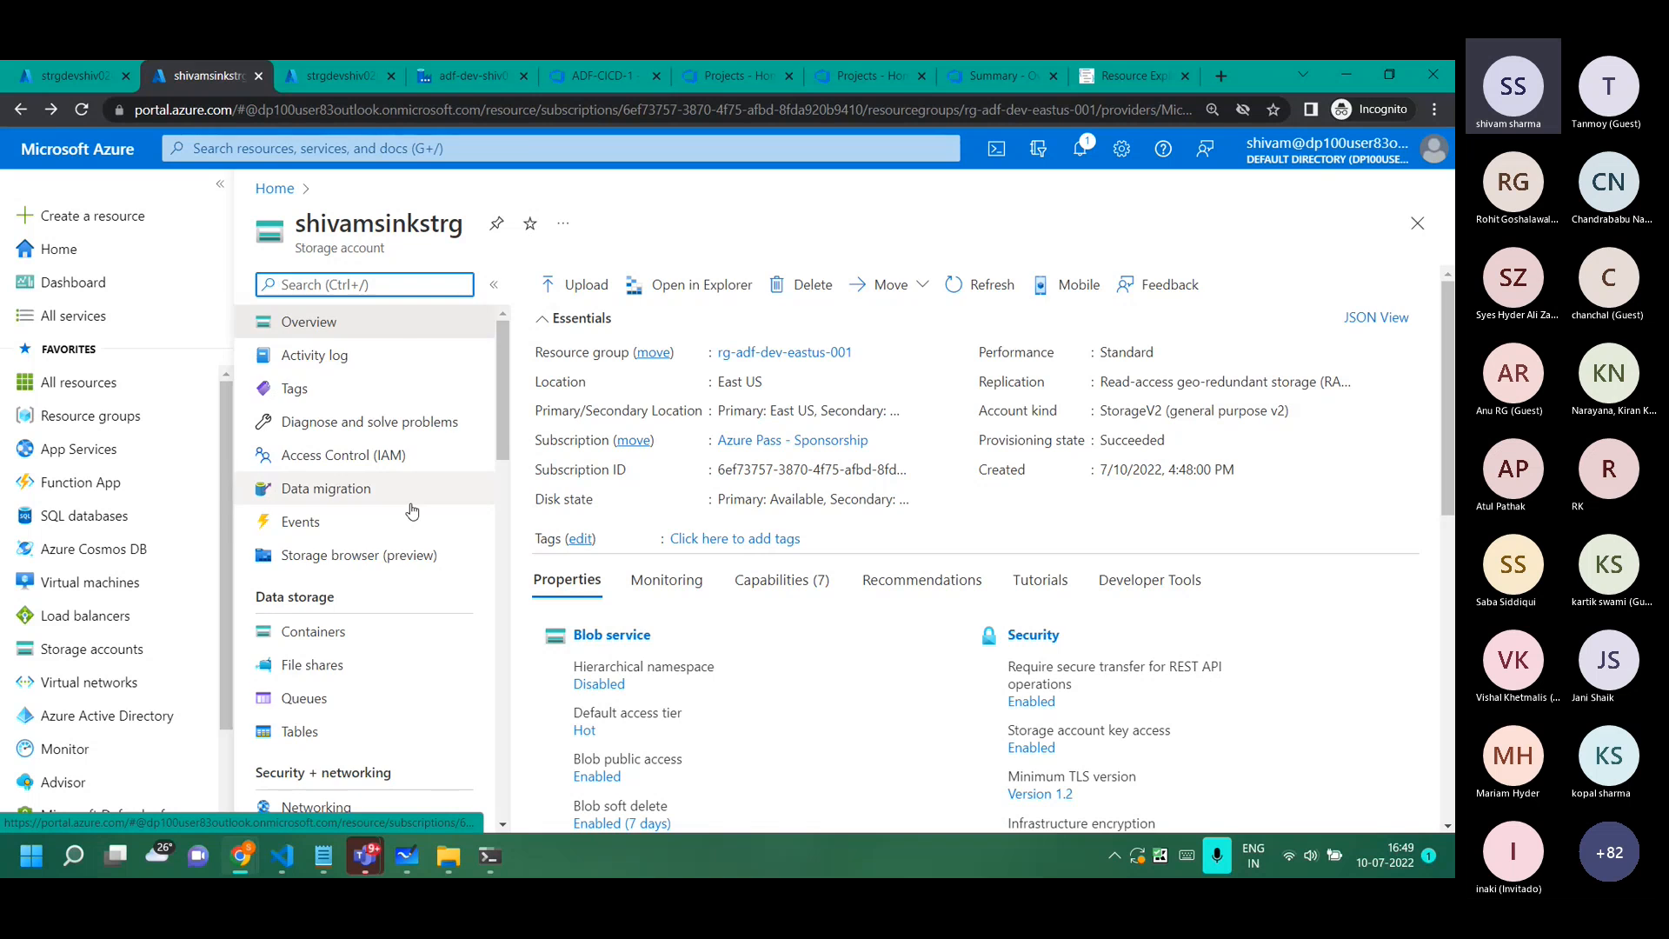
Create a private container named sink in the shivamsinkstrg storage account.
{"action": "scroll", "coordinate": [405, 461], "scroll_direction": "down", "scroll_amount": 2}
{"action": "left_click", "coordinate": [343, 505]}
{"action": "left_click", "coordinate": [581, 285]}
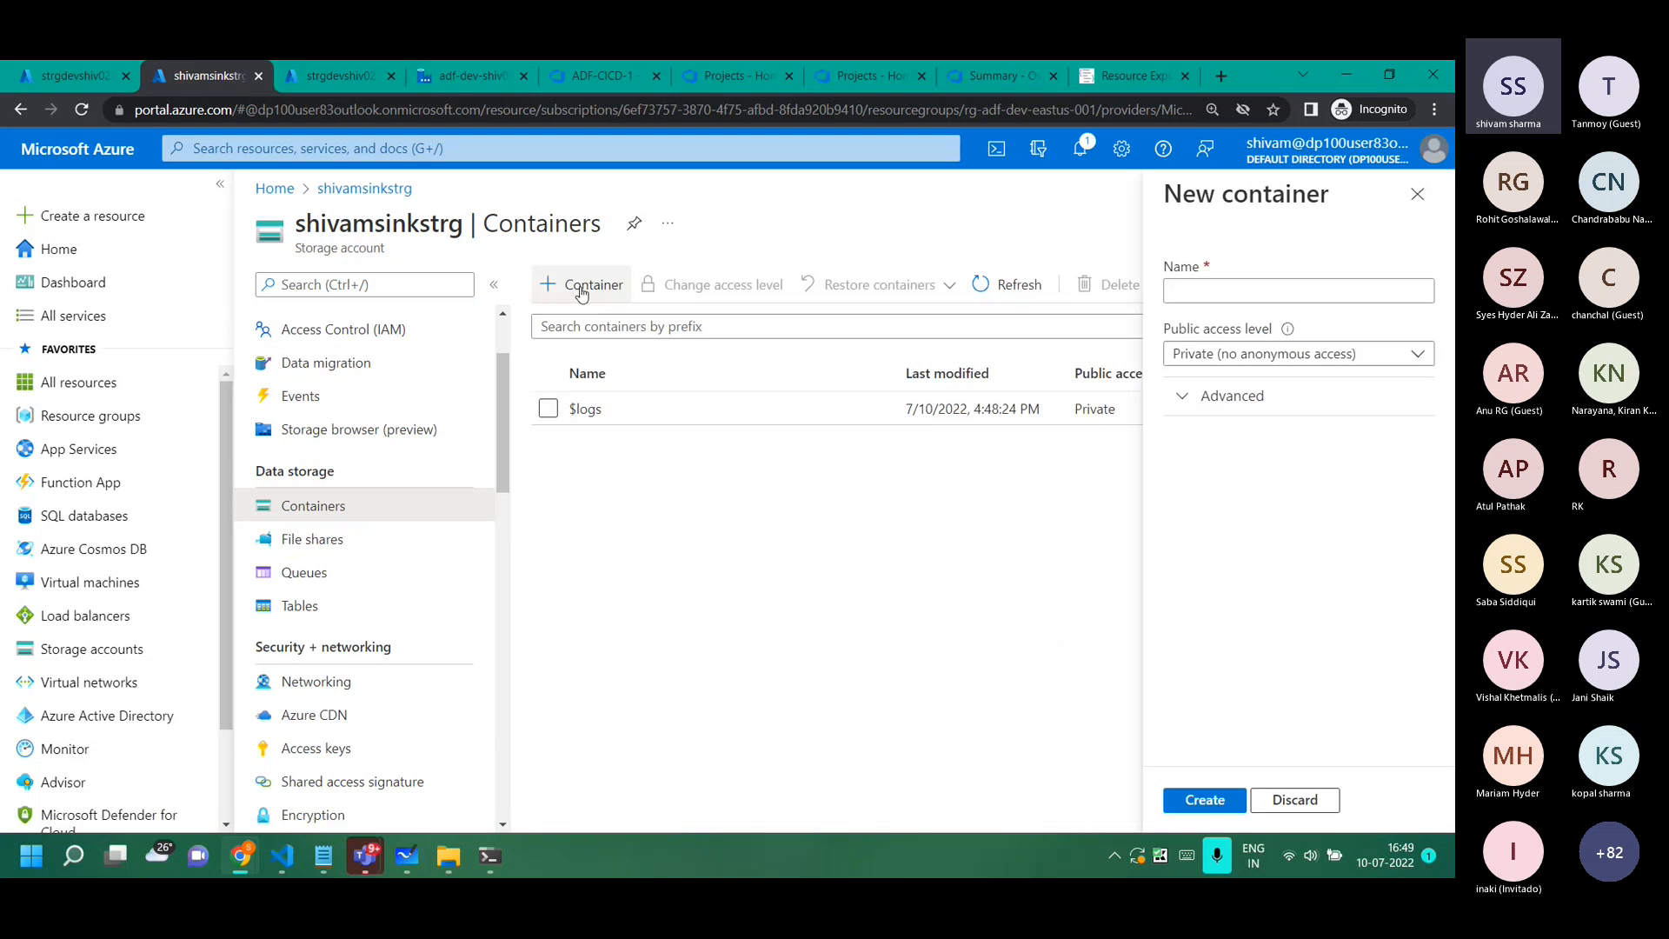
{"action": "type", "text": "s"}
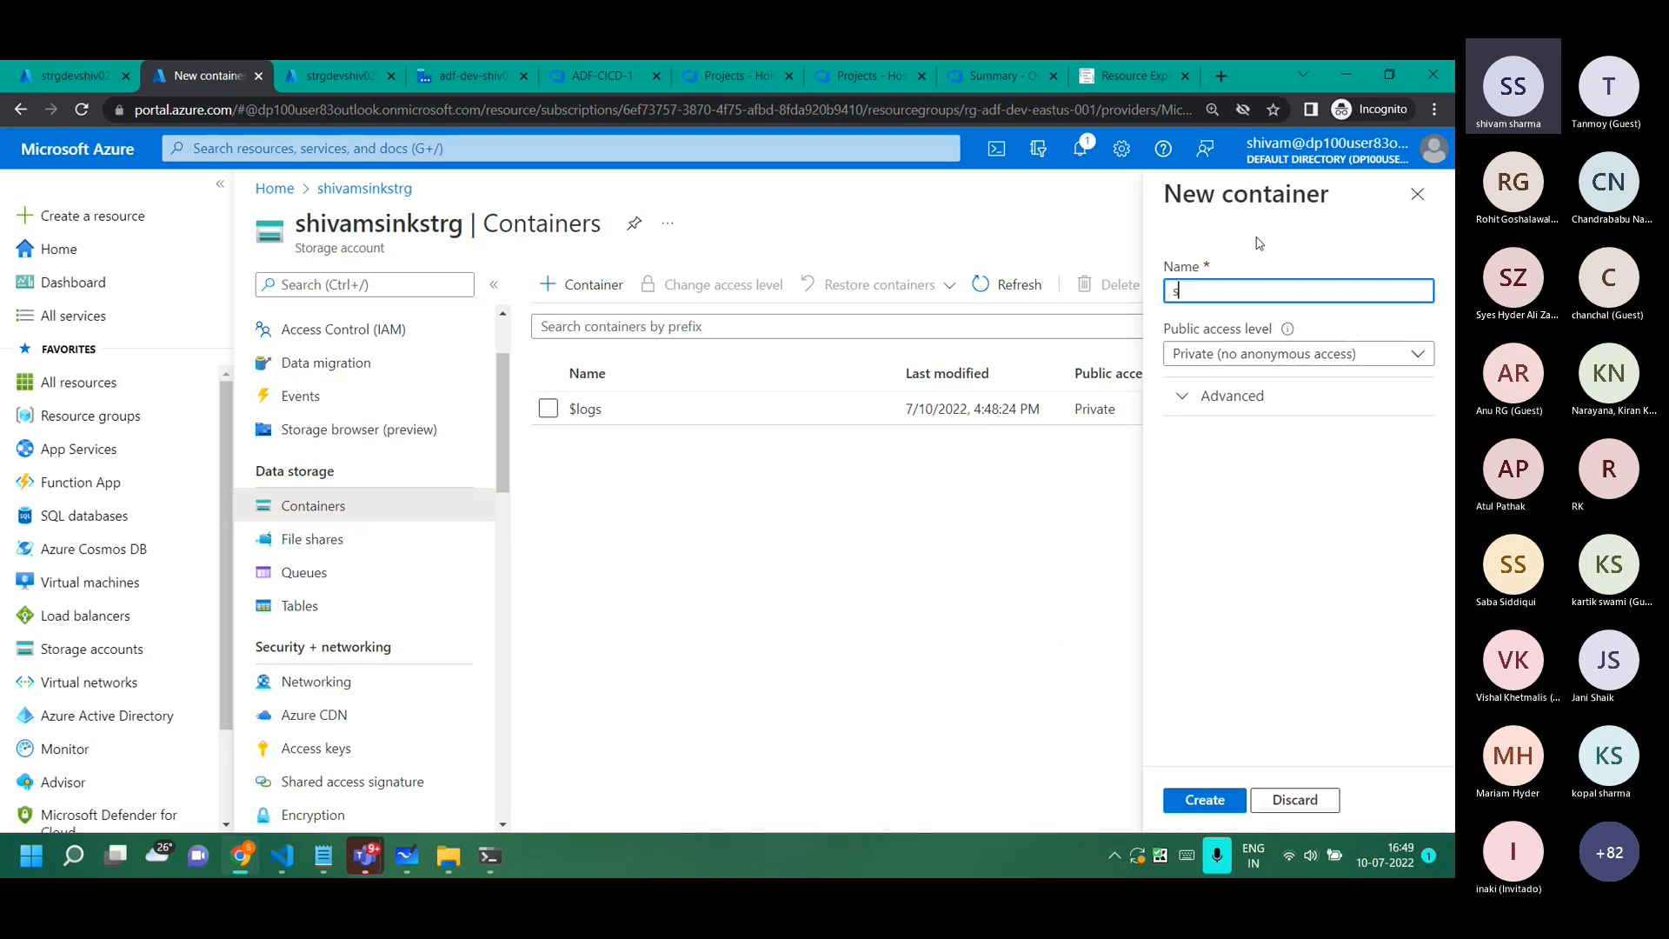
{"action": "type", "text": "ink"}
{"action": "left_click", "coordinate": [998, 695]}
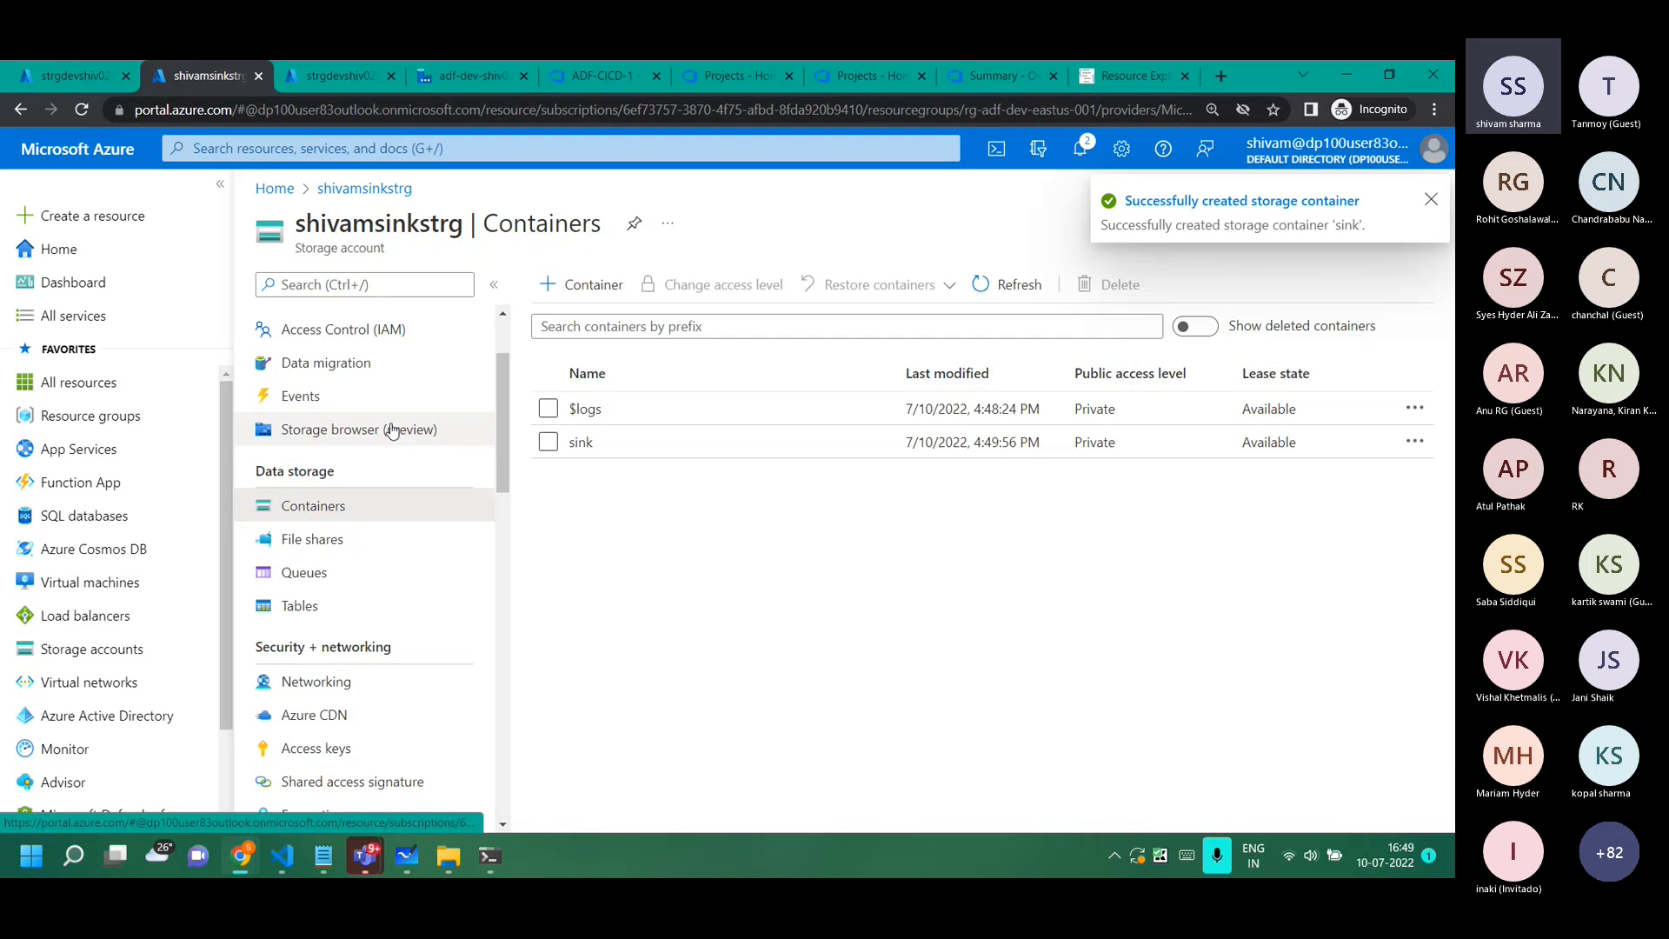
Bring the adf-dev-shiv02 Data Factory page forward and place it directly after the shivamsinkstrg page in the browser.
{"action": "scroll", "coordinate": [392, 431], "scroll_direction": "up", "scroll_amount": 2}
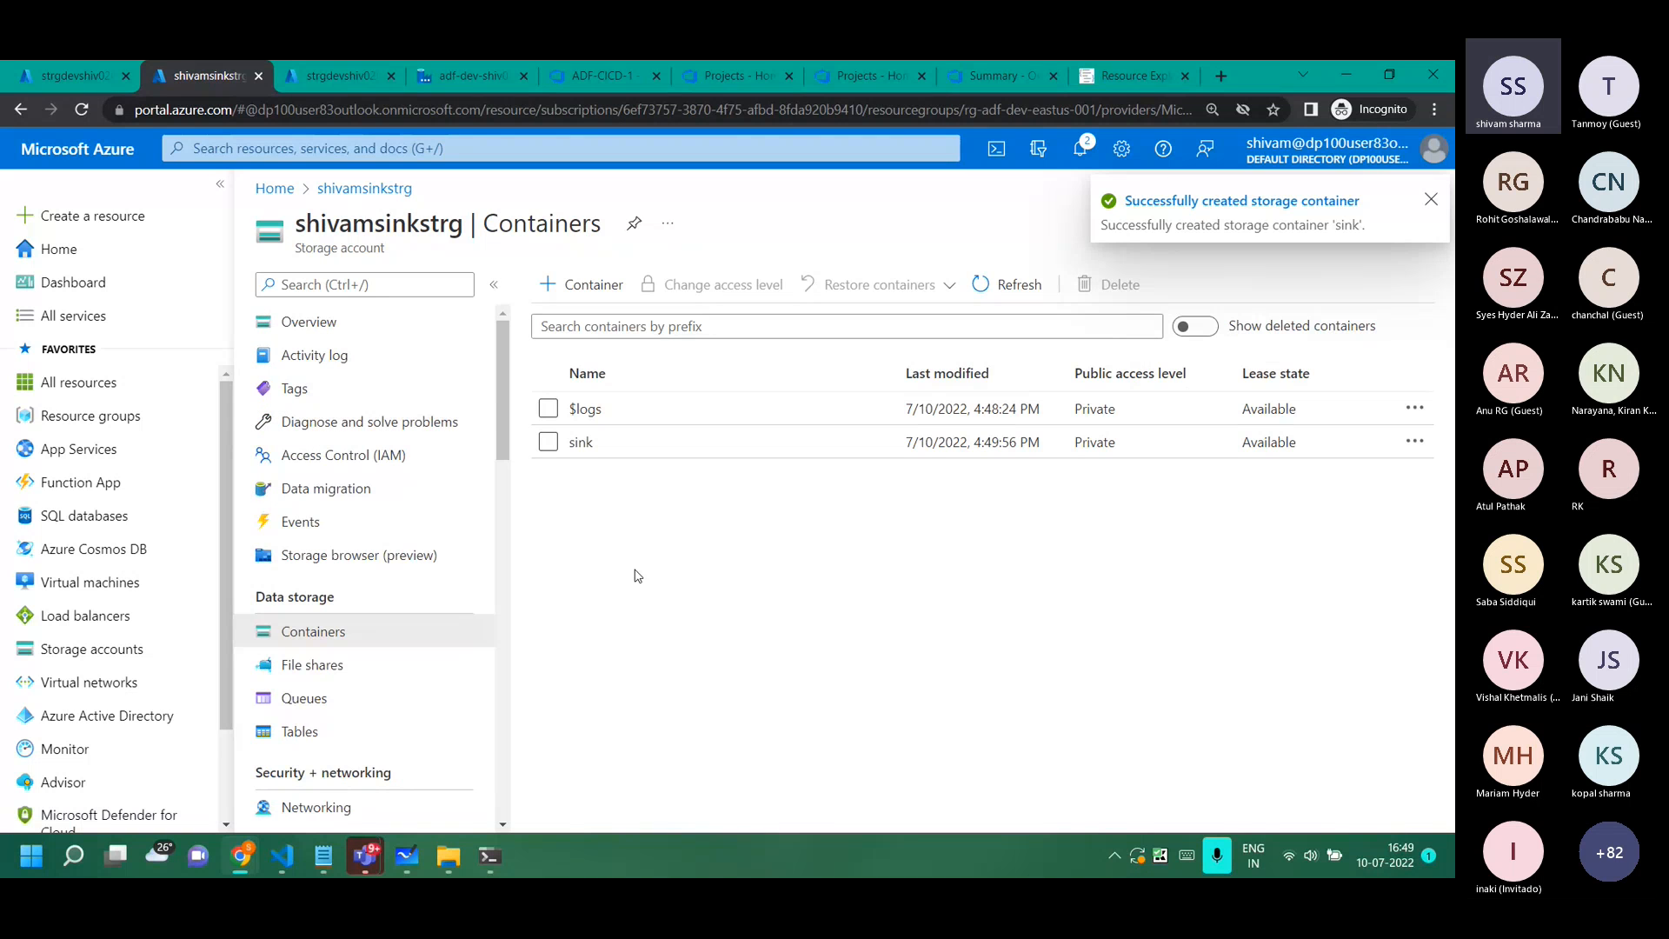
{"action": "scroll", "coordinate": [394, 665], "scroll_direction": "down", "scroll_amount": 3}
{"action": "scroll", "coordinate": [394, 665], "scroll_direction": "down", "scroll_amount": 1}
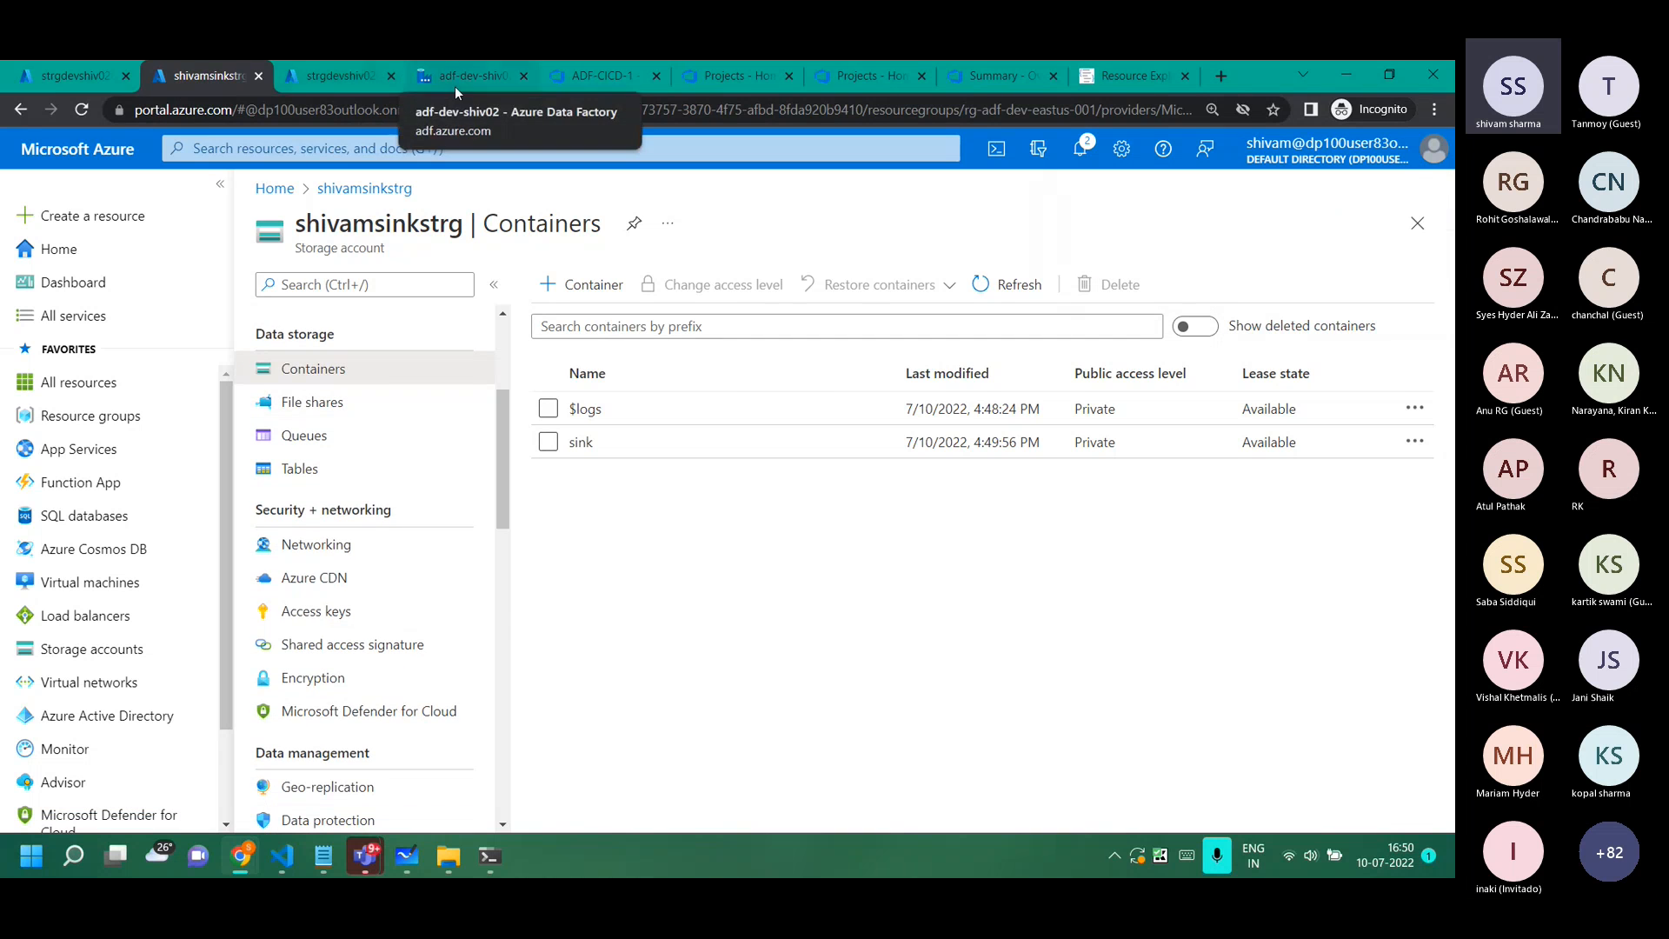
{"action": "left_click_drag", "start_coordinate": [456, 82], "coordinate": [361, 85]}
Switch to Microsoft Whiteboard, label the sink storage symbol "Sink Location" with a pink arrow, and return to Data Factory.
{"action": "left_click", "coordinate": [409, 865]}
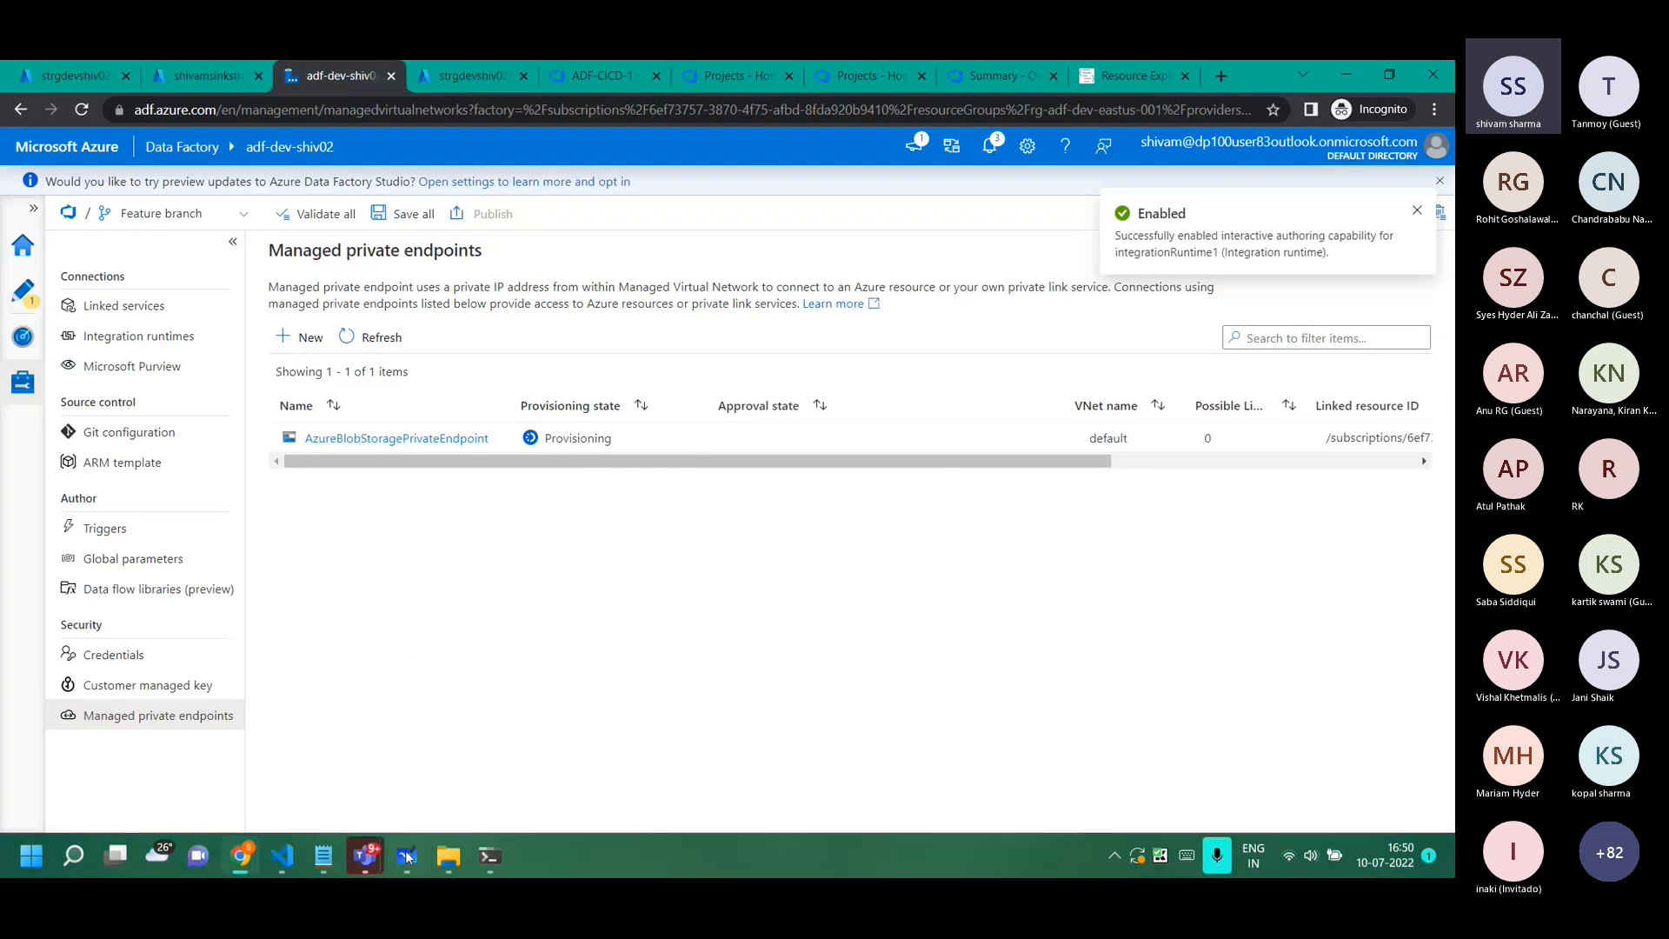
{"action": "left_click", "coordinate": [432, 813]}
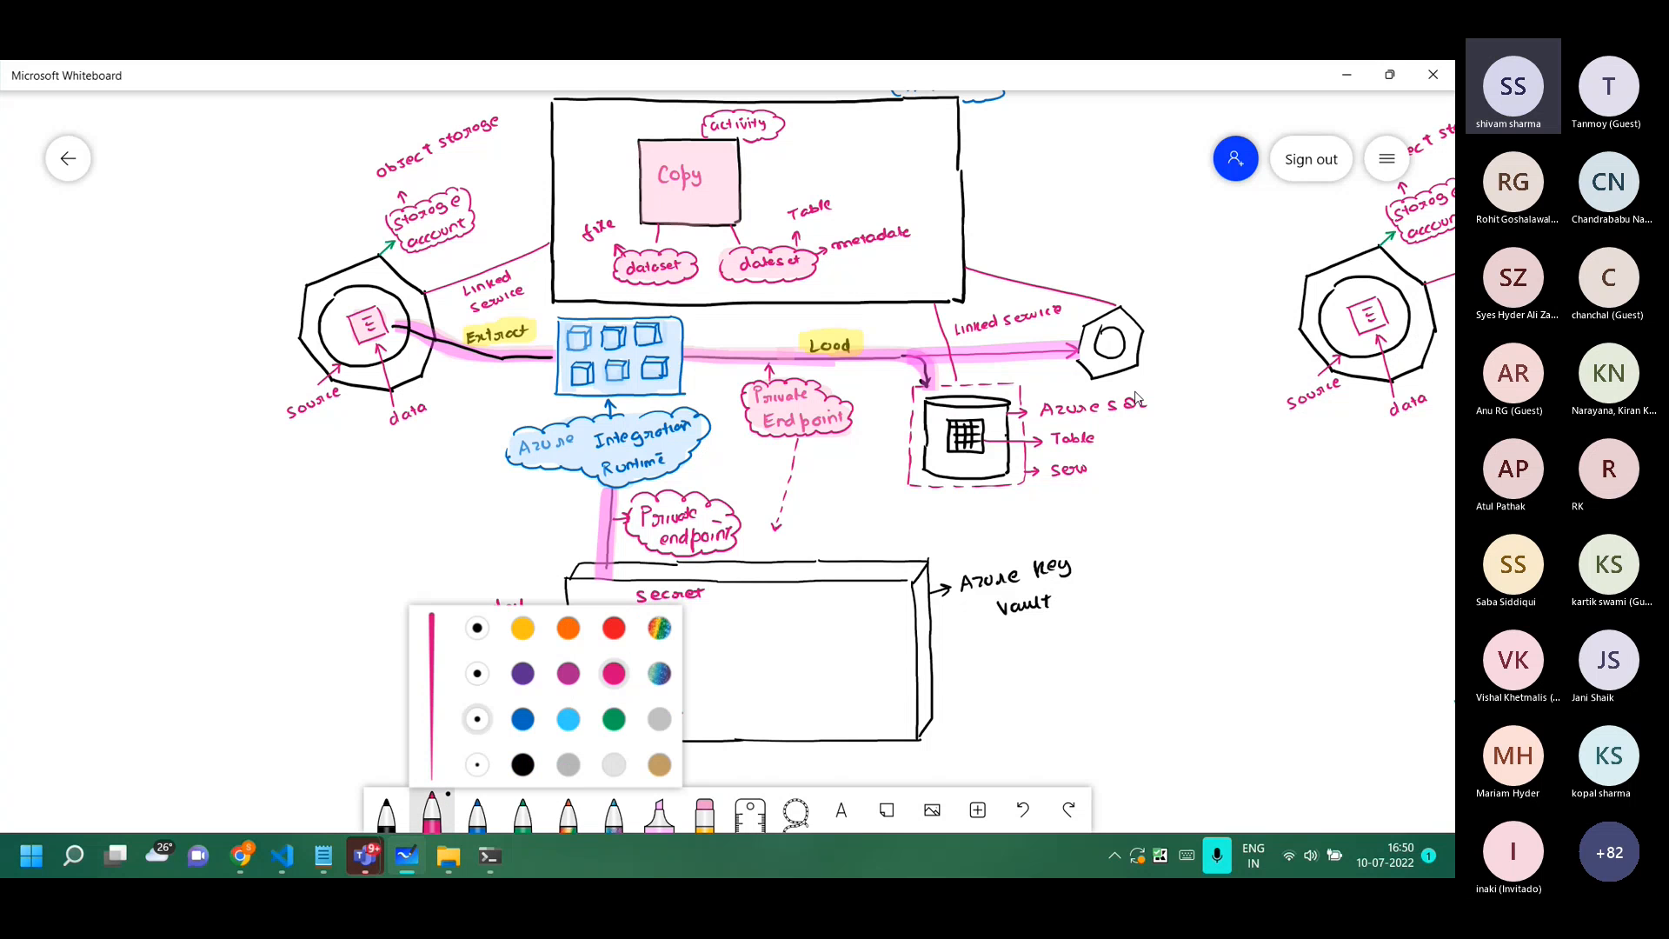
{"action": "left_click_drag", "start_coordinate": [1150, 381], "coordinate": [1143, 368]}
{"action": "left_click_drag", "start_coordinate": [1141, 375], "coordinate": [1150, 372]}
{"action": "left_click_drag", "start_coordinate": [1170, 375], "coordinate": [1160, 387]}
{"action": "mouse_move", "coordinate": [1173, 378]}
{"action": "left_mouse_down"}
{"action": "mouse_move", "coordinate": [1207, 407]}
{"action": "mouse_move", "coordinate": [1236, 399]}
{"action": "left_mouse_up"}
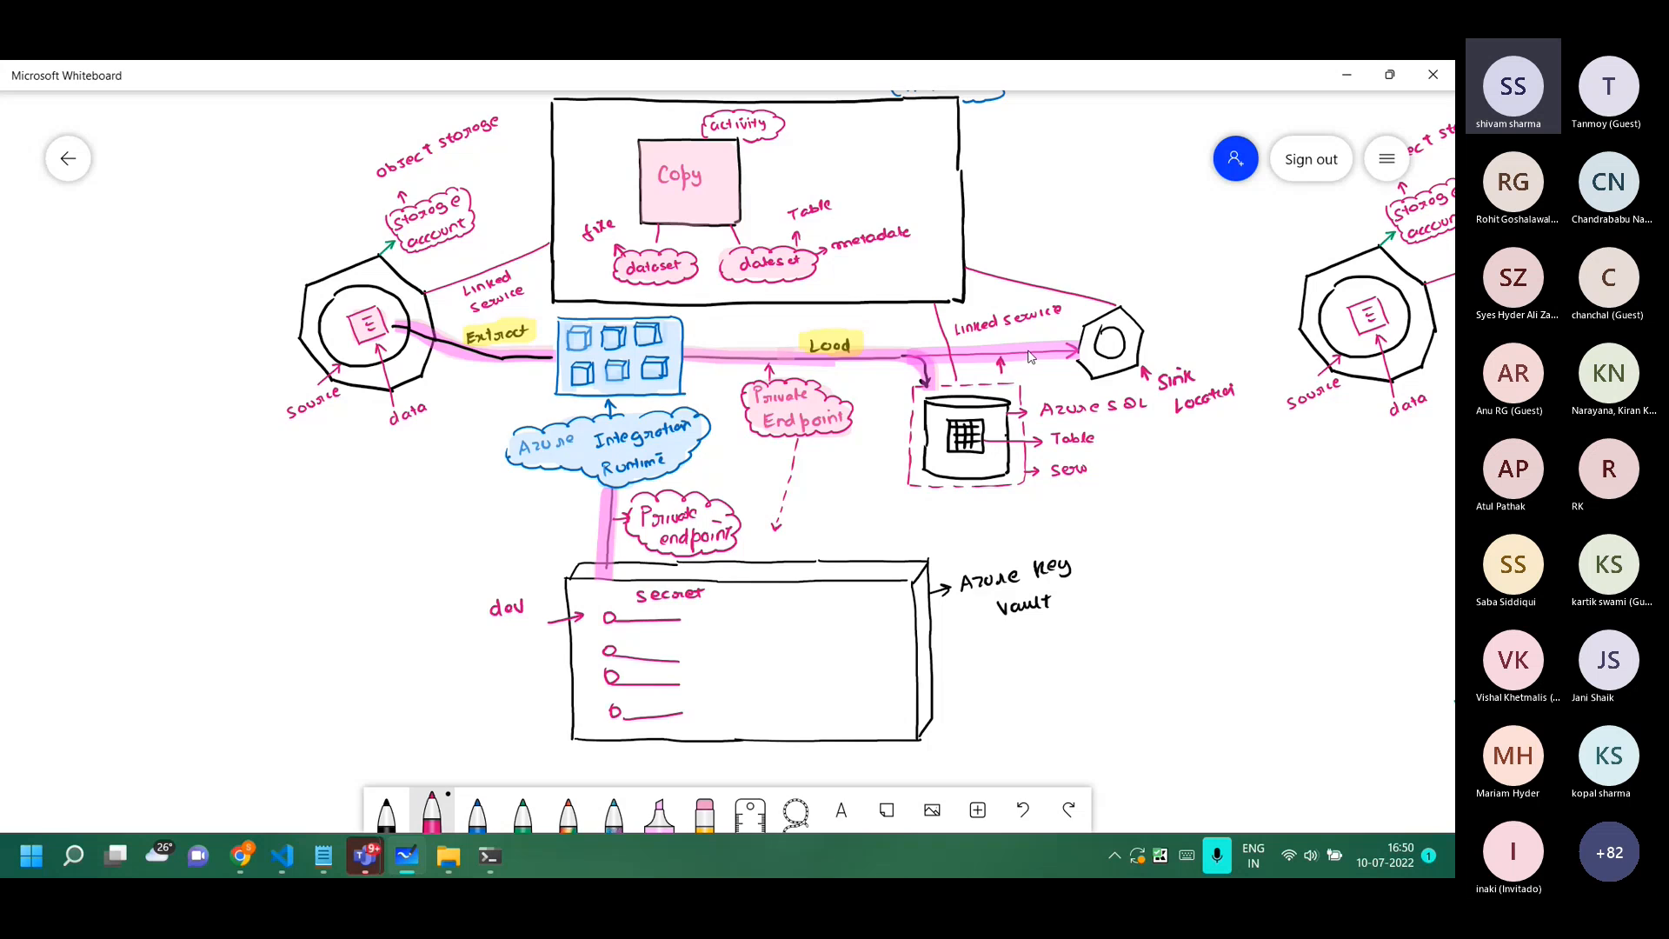
{"action": "key", "text": "alt+Tab"}
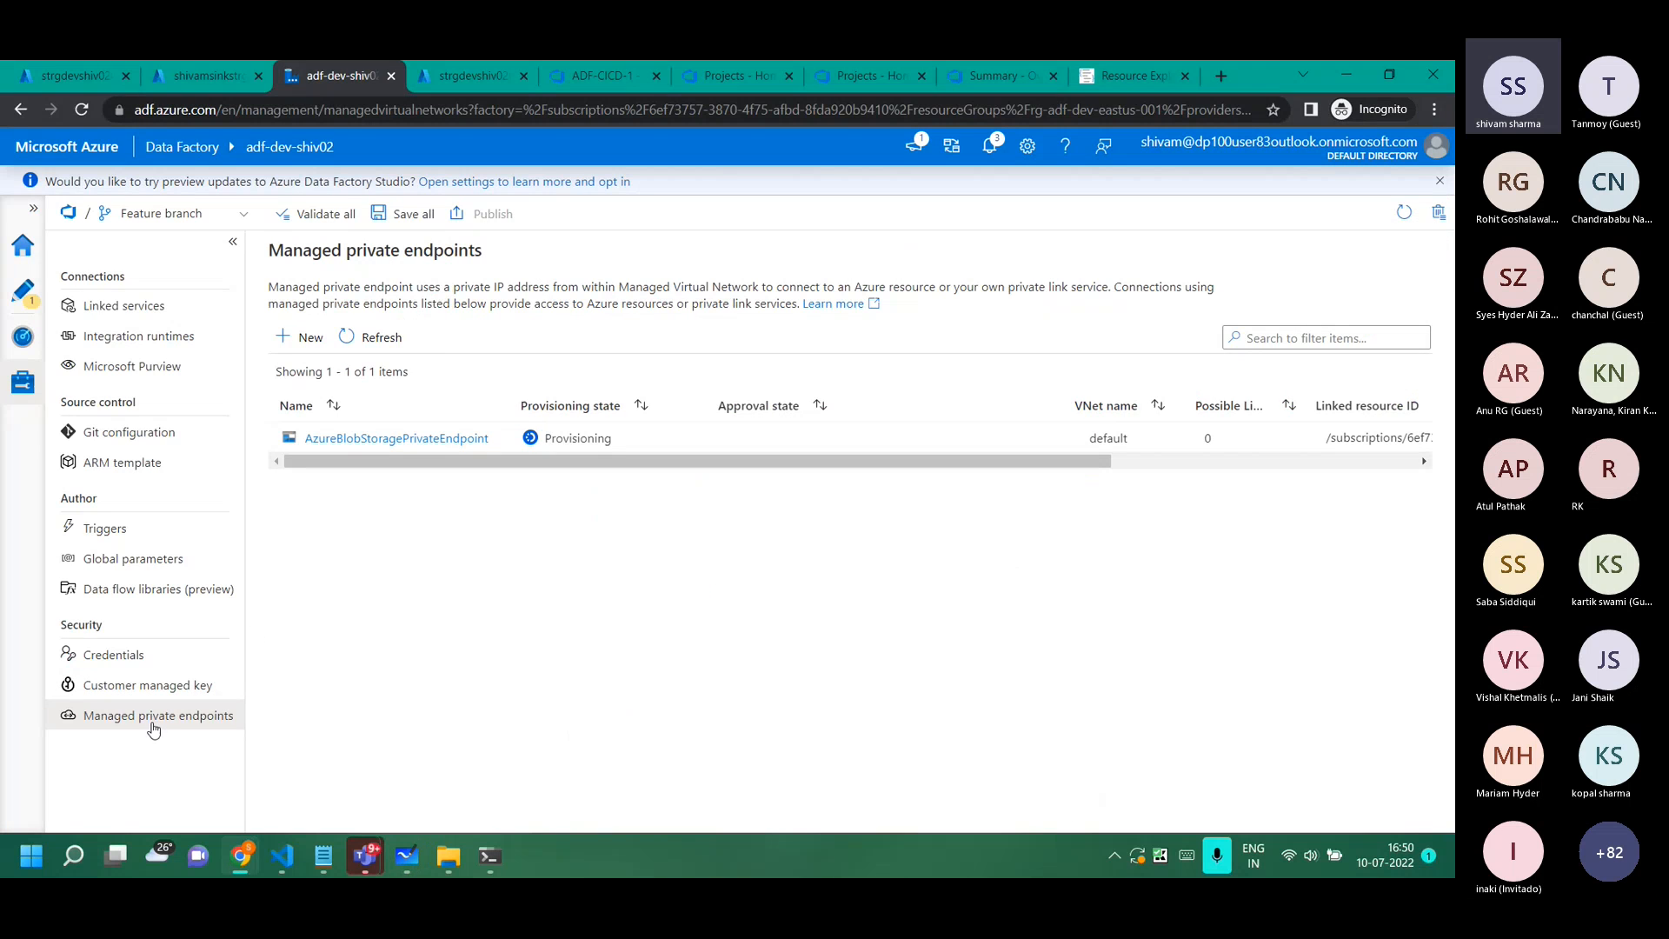
Start a new Azure Blob Storage managed private endpoint and name it AzureBlobStorageSink.
{"action": "left_click", "coordinate": [305, 337]}
{"action": "left_click", "coordinate": [983, 325]}
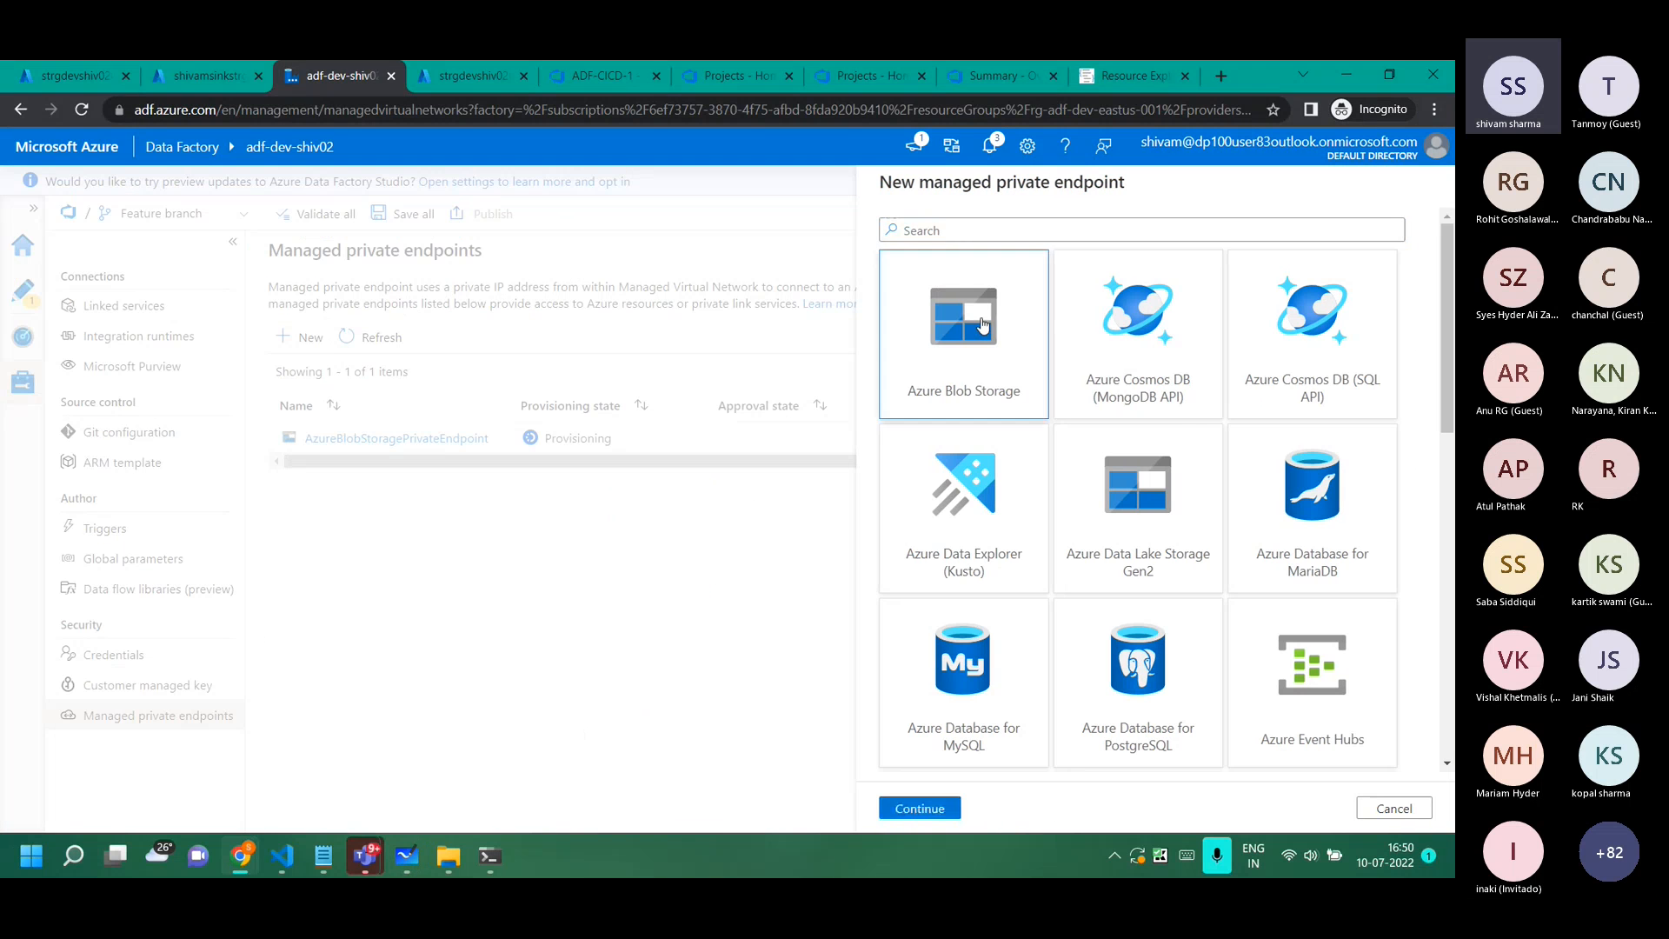
{"action": "left_click", "coordinate": [919, 808]}
{"action": "scroll", "coordinate": [983, 392], "scroll_direction": "up", "scroll_amount": 3}
{"action": "key", "text": "BackSpace"}
{"action": "key", "text": "BackSpace"}
{"action": "key", "text": "BackSpace"}
{"action": "type", "text": "Sink"}
{"action": "scroll", "coordinate": [989, 389], "scroll_direction": "down", "scroll_amount": 3}
Target the shivamsinkstrg account in the Azure Pass - Sponsorship subscription, reloading the account list, and create the endpoint.
{"action": "left_click", "coordinate": [956, 567]}
{"action": "left_click", "coordinate": [956, 630]}
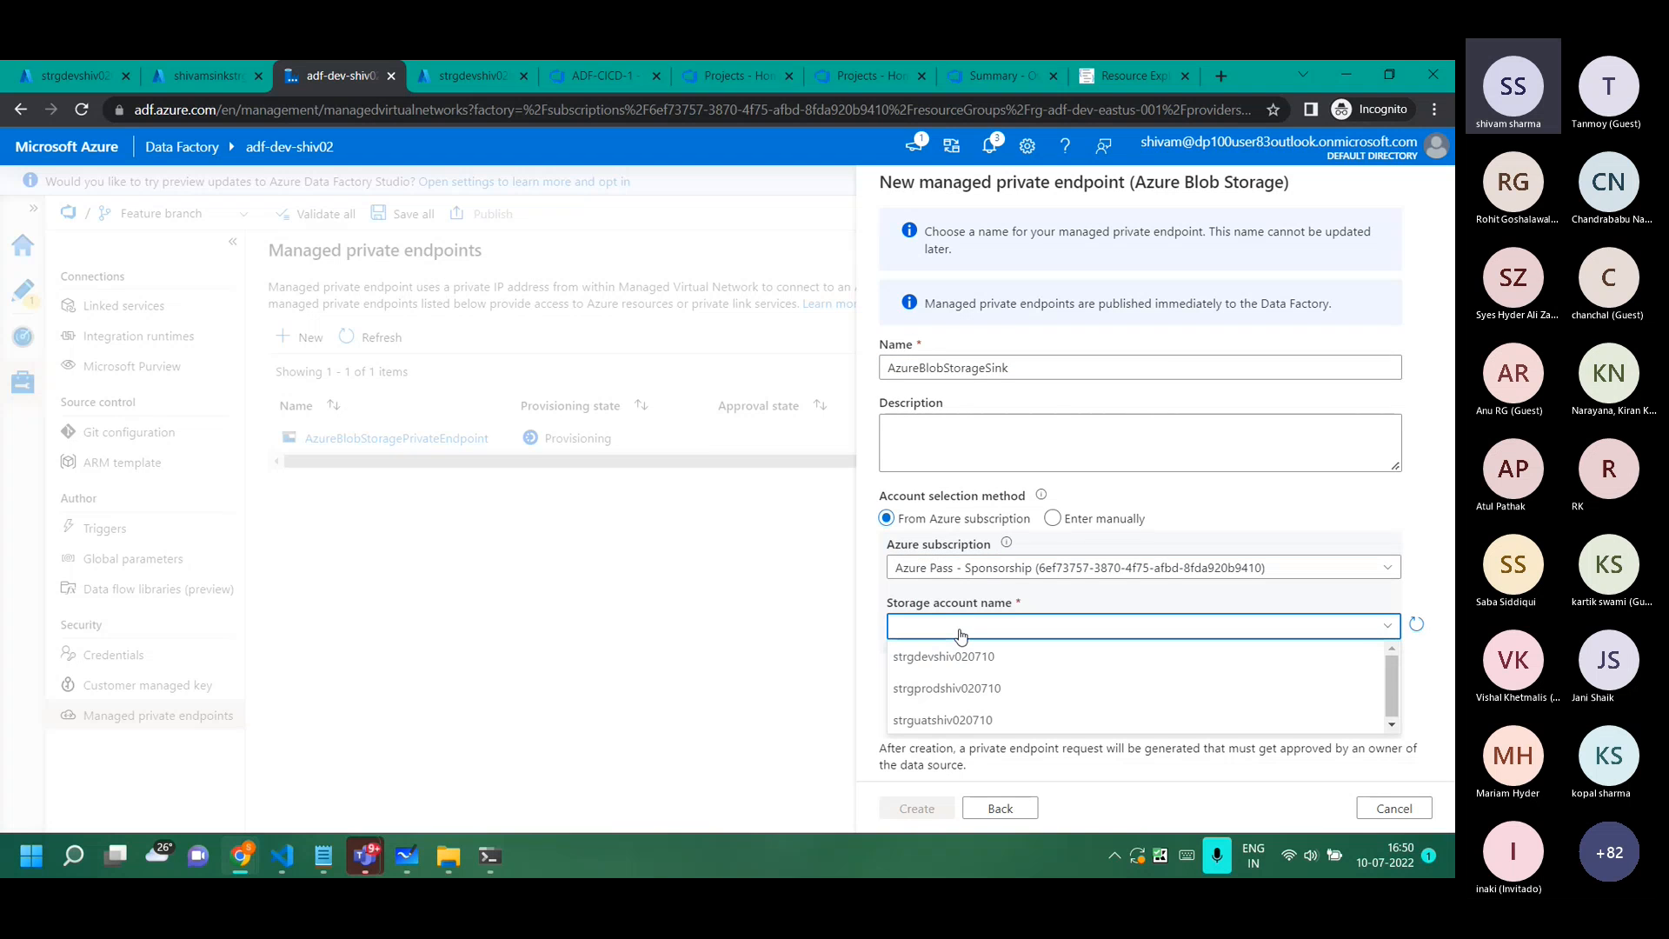
{"action": "left_click", "coordinate": [1416, 628]}
{"action": "left_click", "coordinate": [1417, 628]}
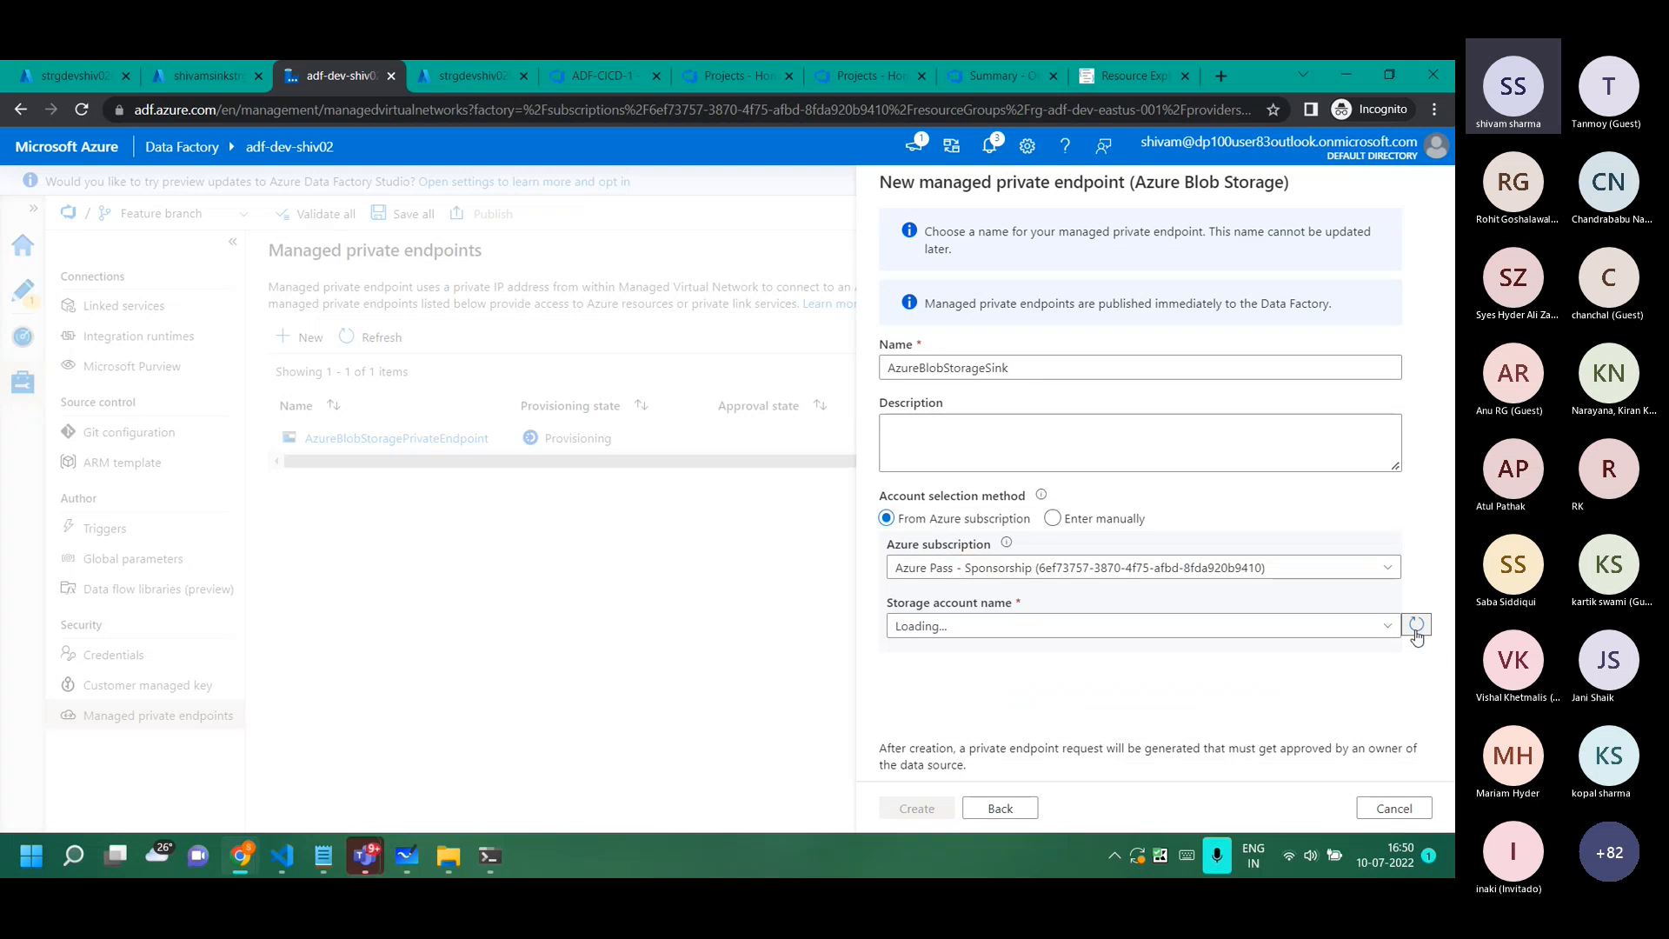
{"action": "left_click", "coordinate": [1271, 634]}
{"action": "scroll", "coordinate": [1226, 684], "scroll_direction": "up", "scroll_amount": 3}
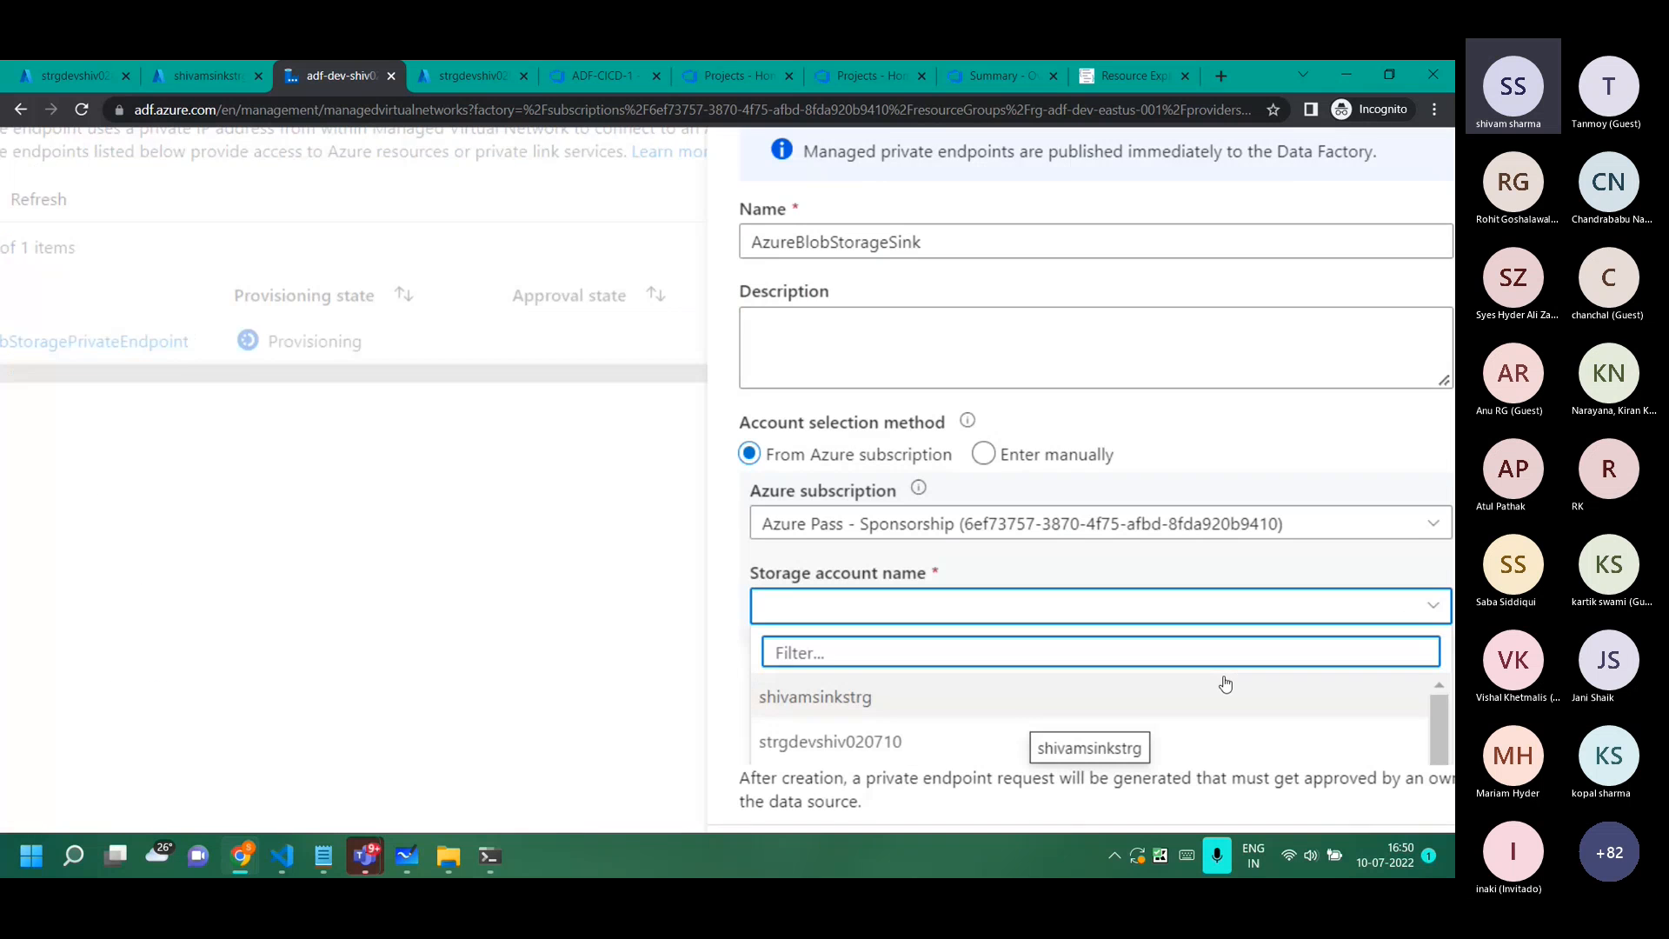
{"action": "left_click", "coordinate": [840, 702]}
{"action": "left_click", "coordinate": [840, 700]}
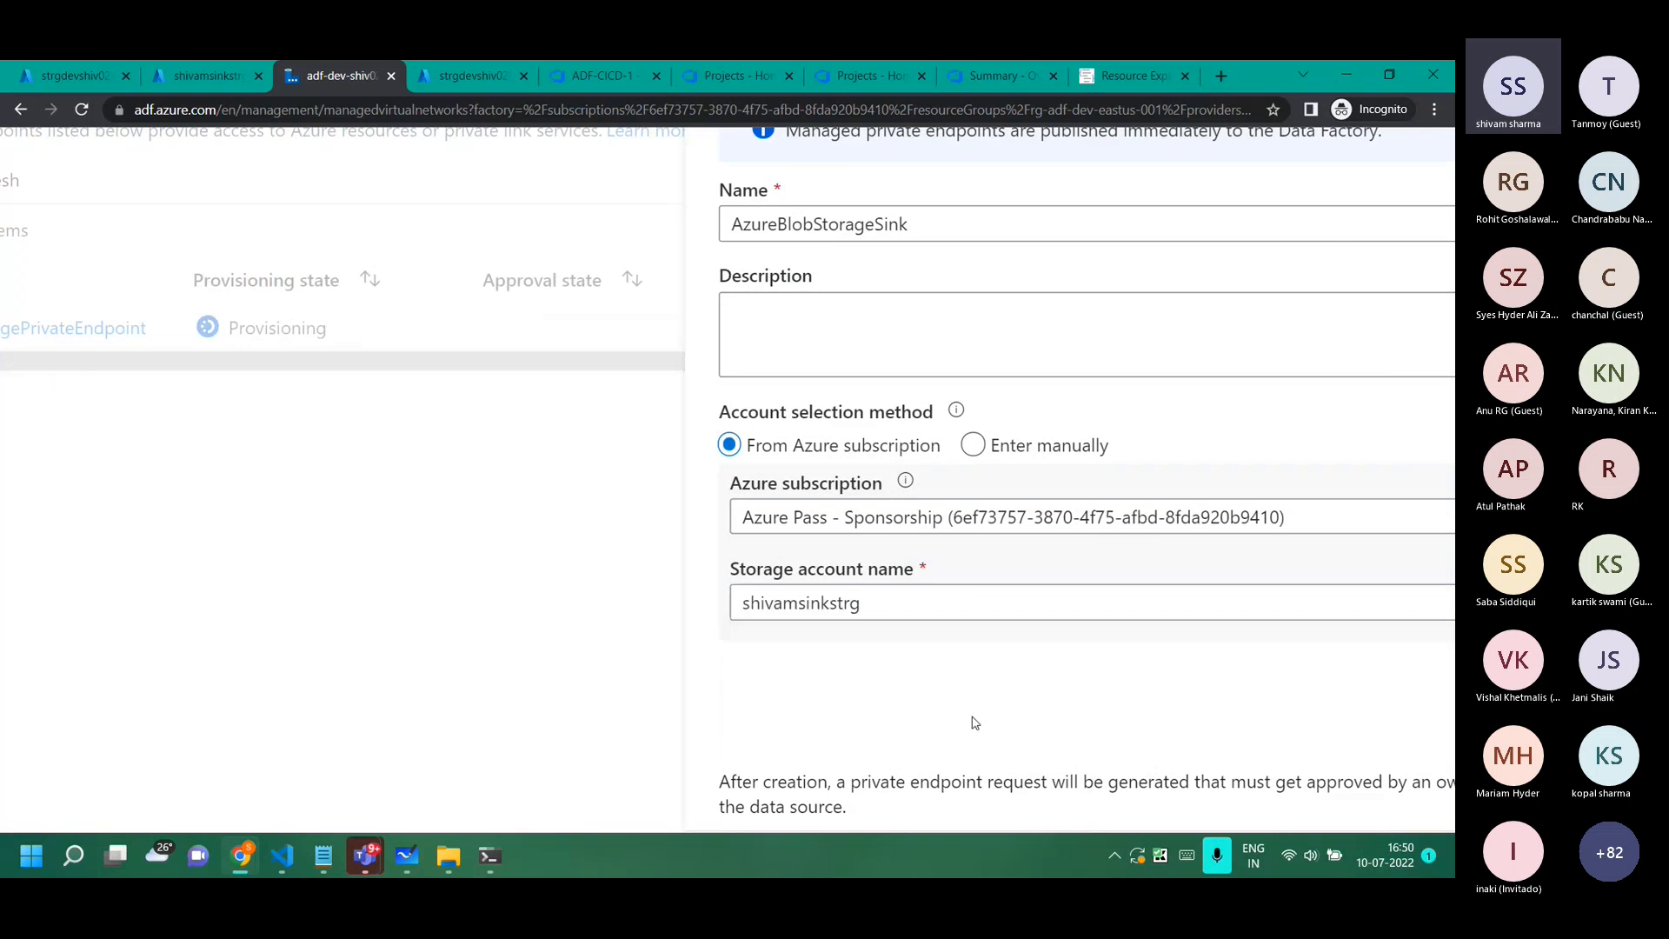
{"action": "scroll", "coordinate": [973, 720], "scroll_direction": "down", "scroll_amount": 3}
{"action": "left_click", "coordinate": [916, 809]}
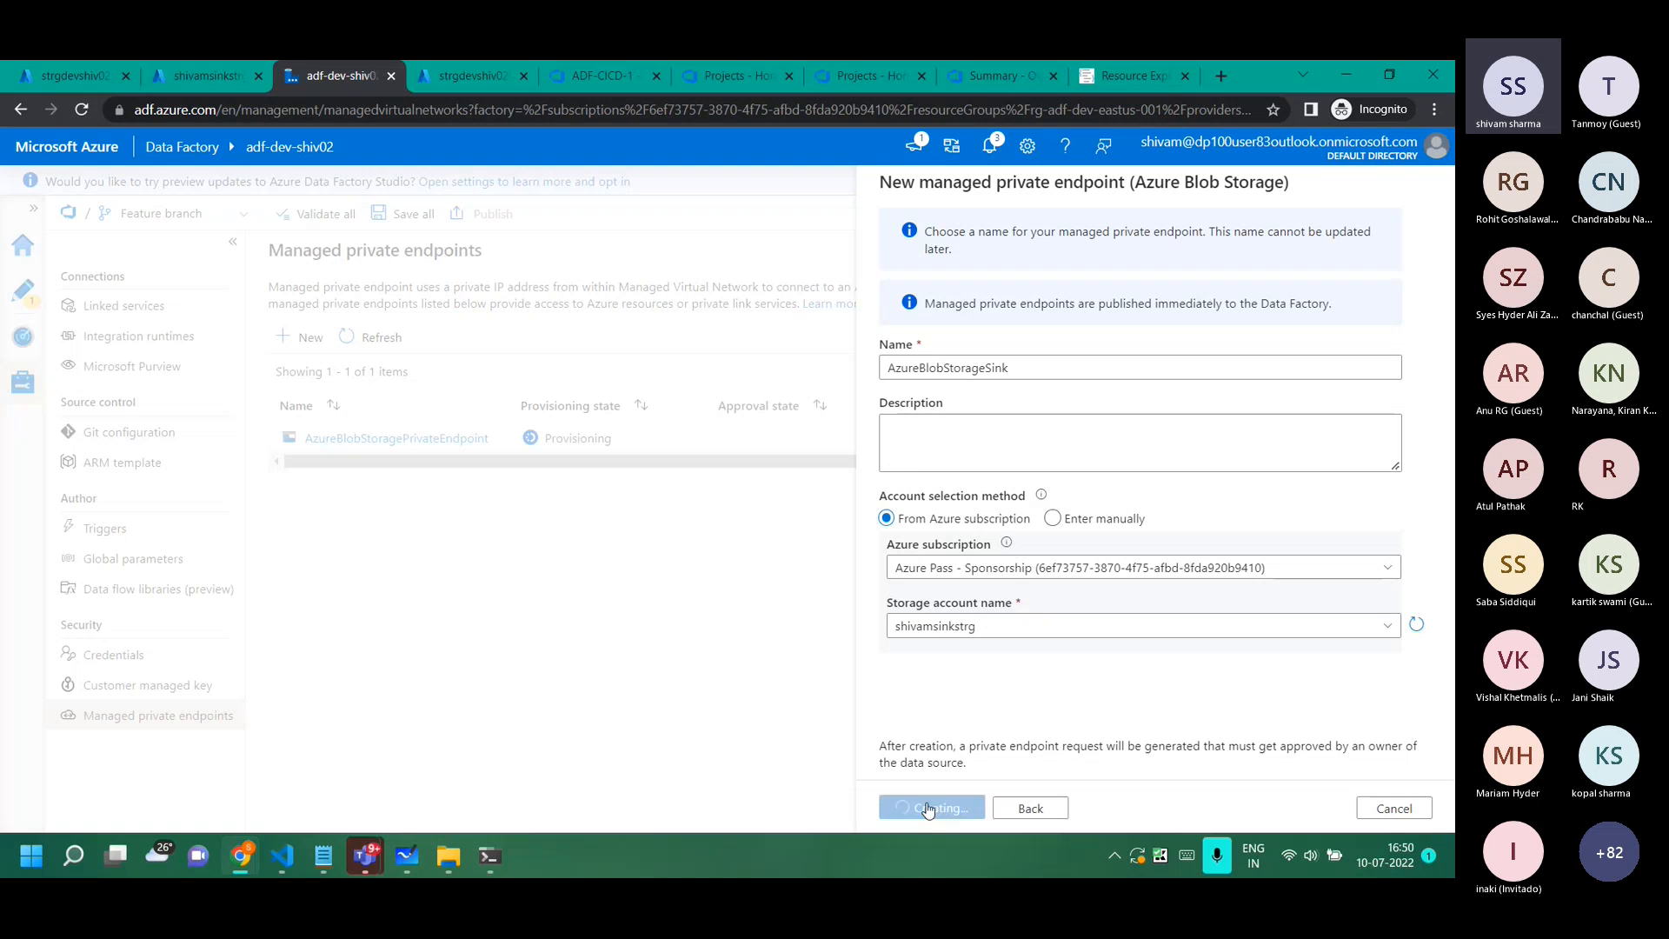
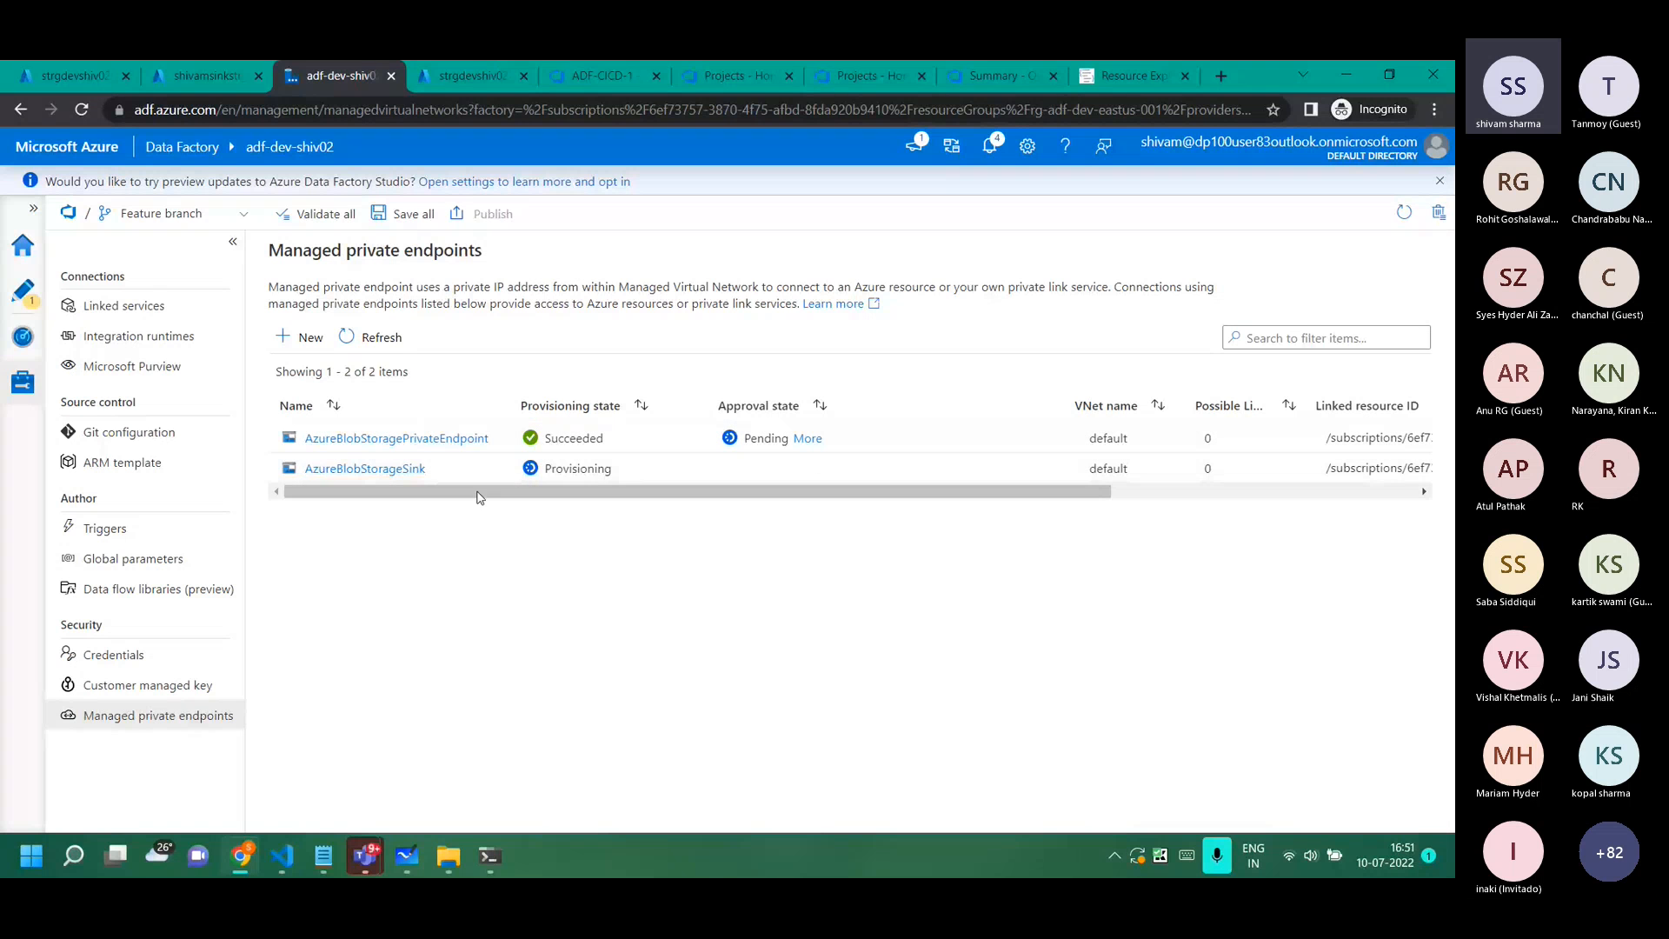
Approve the pending private endpoint connection from adf-dev-shiv02 in the shivamsinkstrg storage account's networking settings.
{"action": "left_click", "coordinate": [94, 76]}
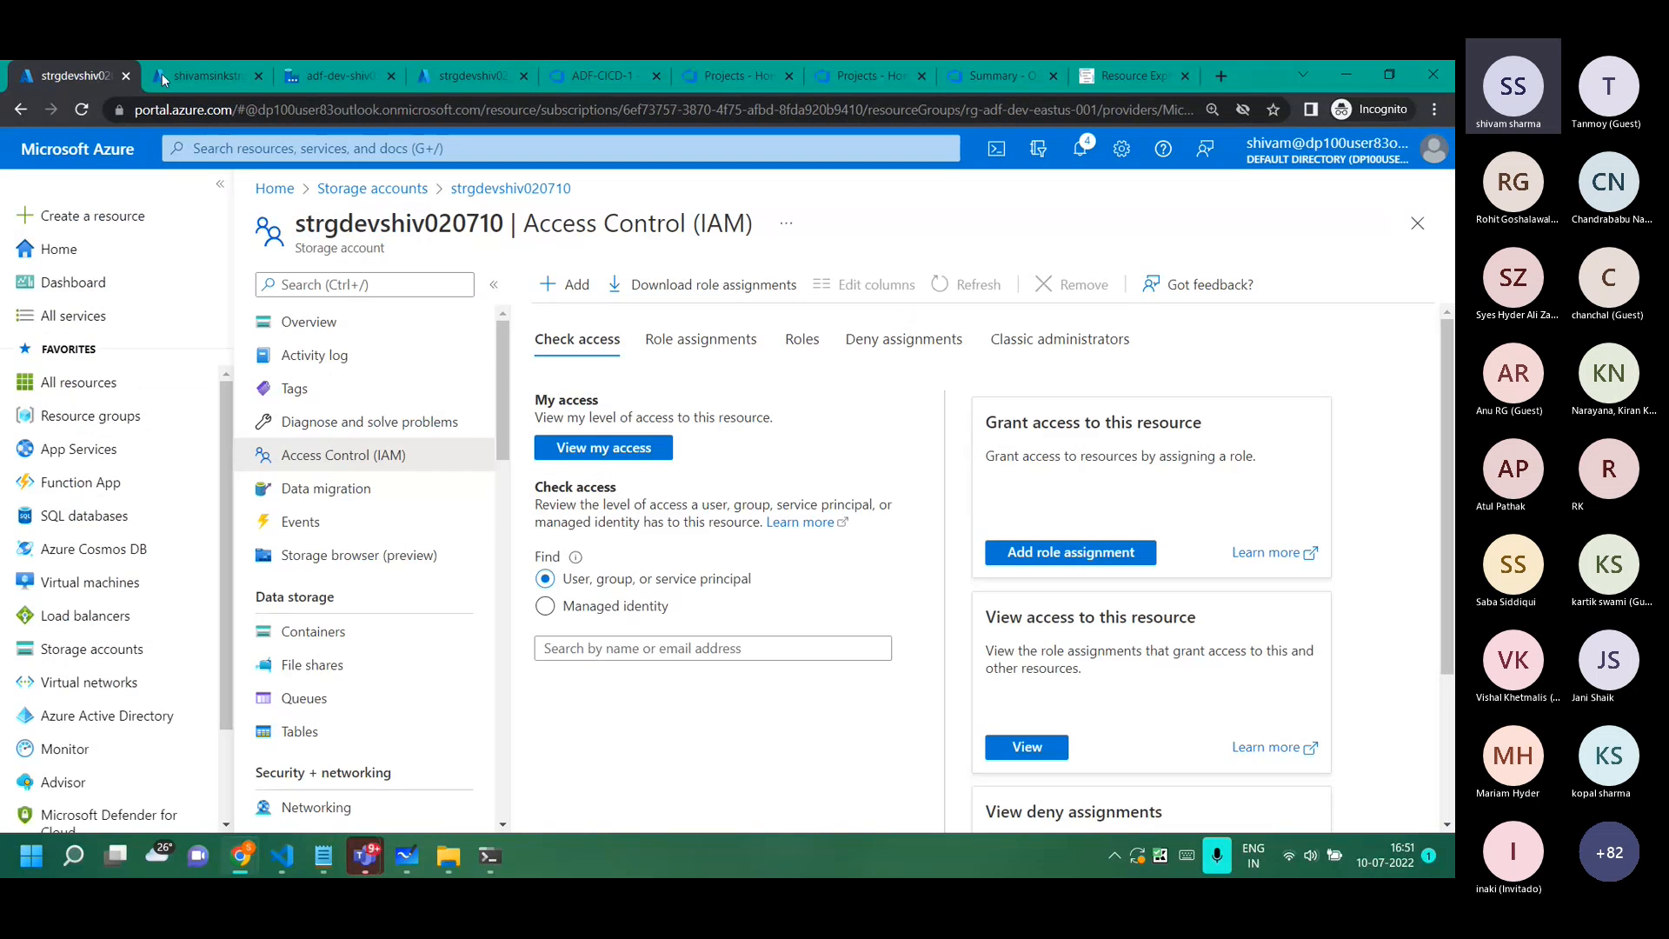
{"action": "left_click", "coordinate": [203, 78]}
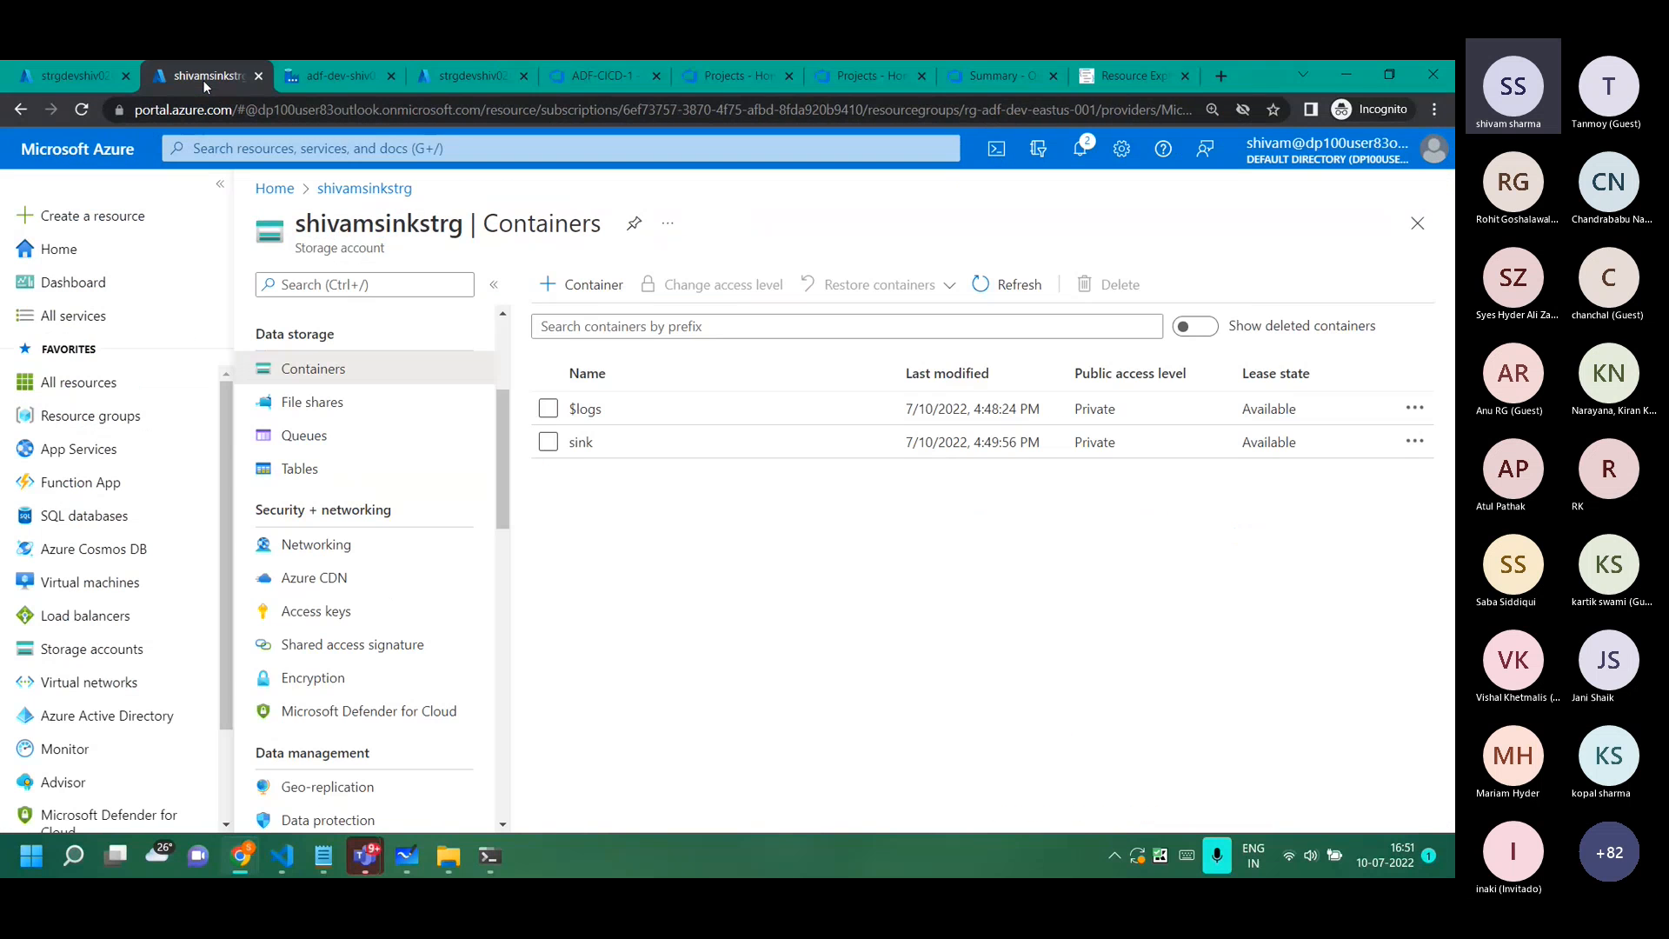
{"action": "left_click", "coordinate": [316, 548]}
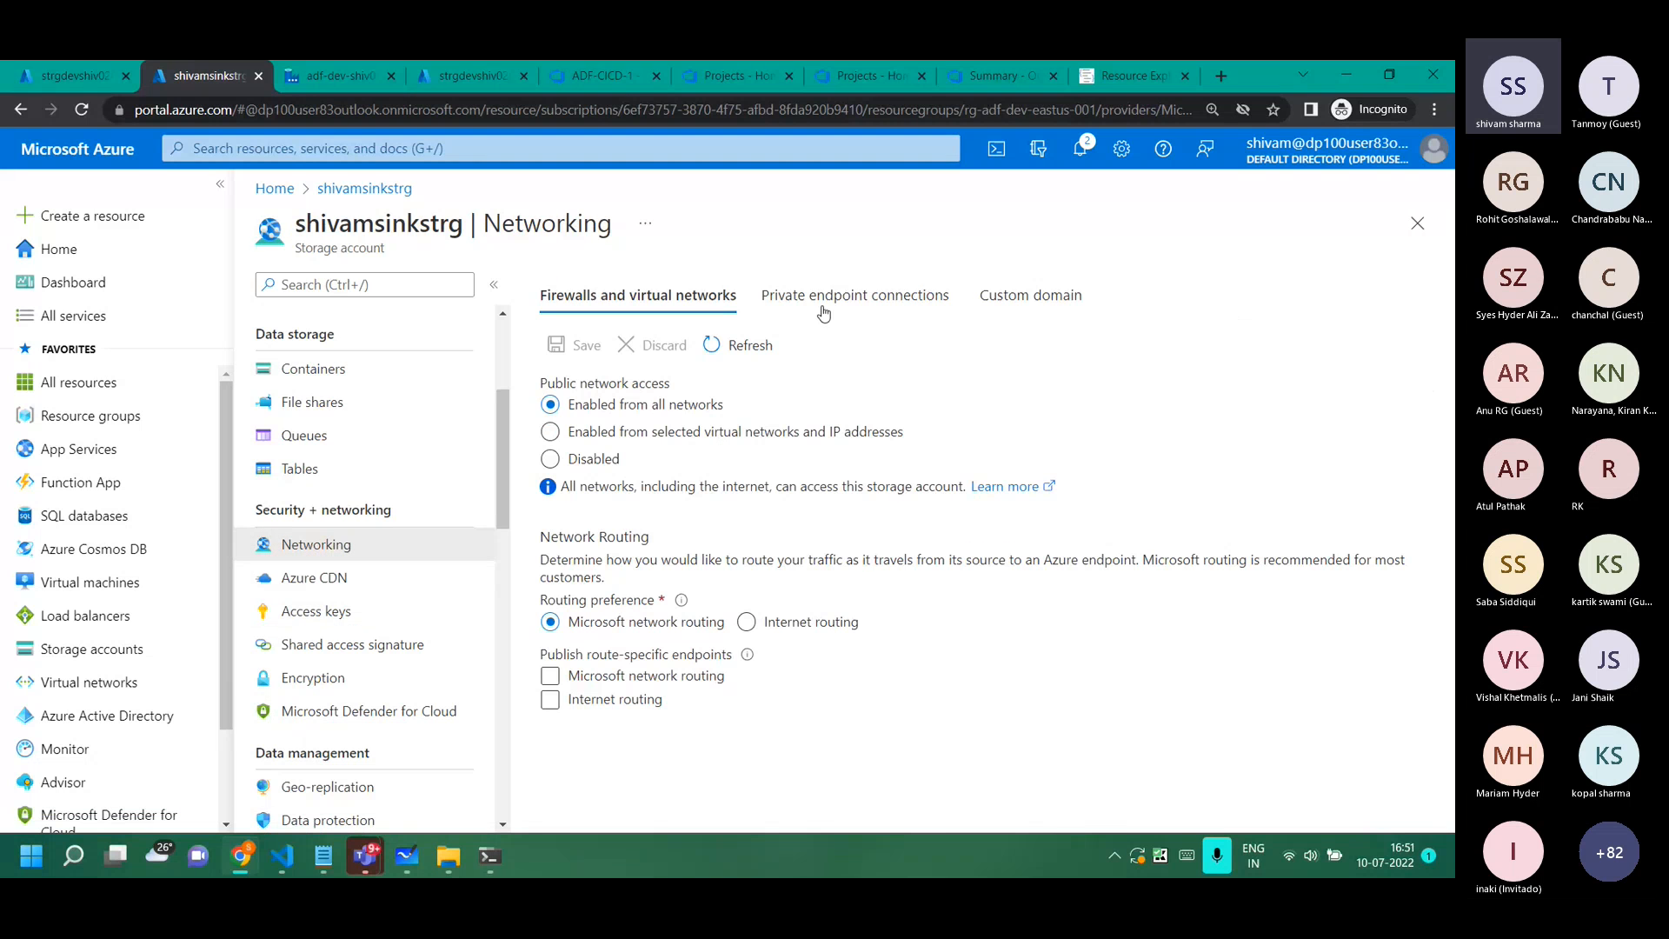
{"action": "left_click", "coordinate": [817, 297]}
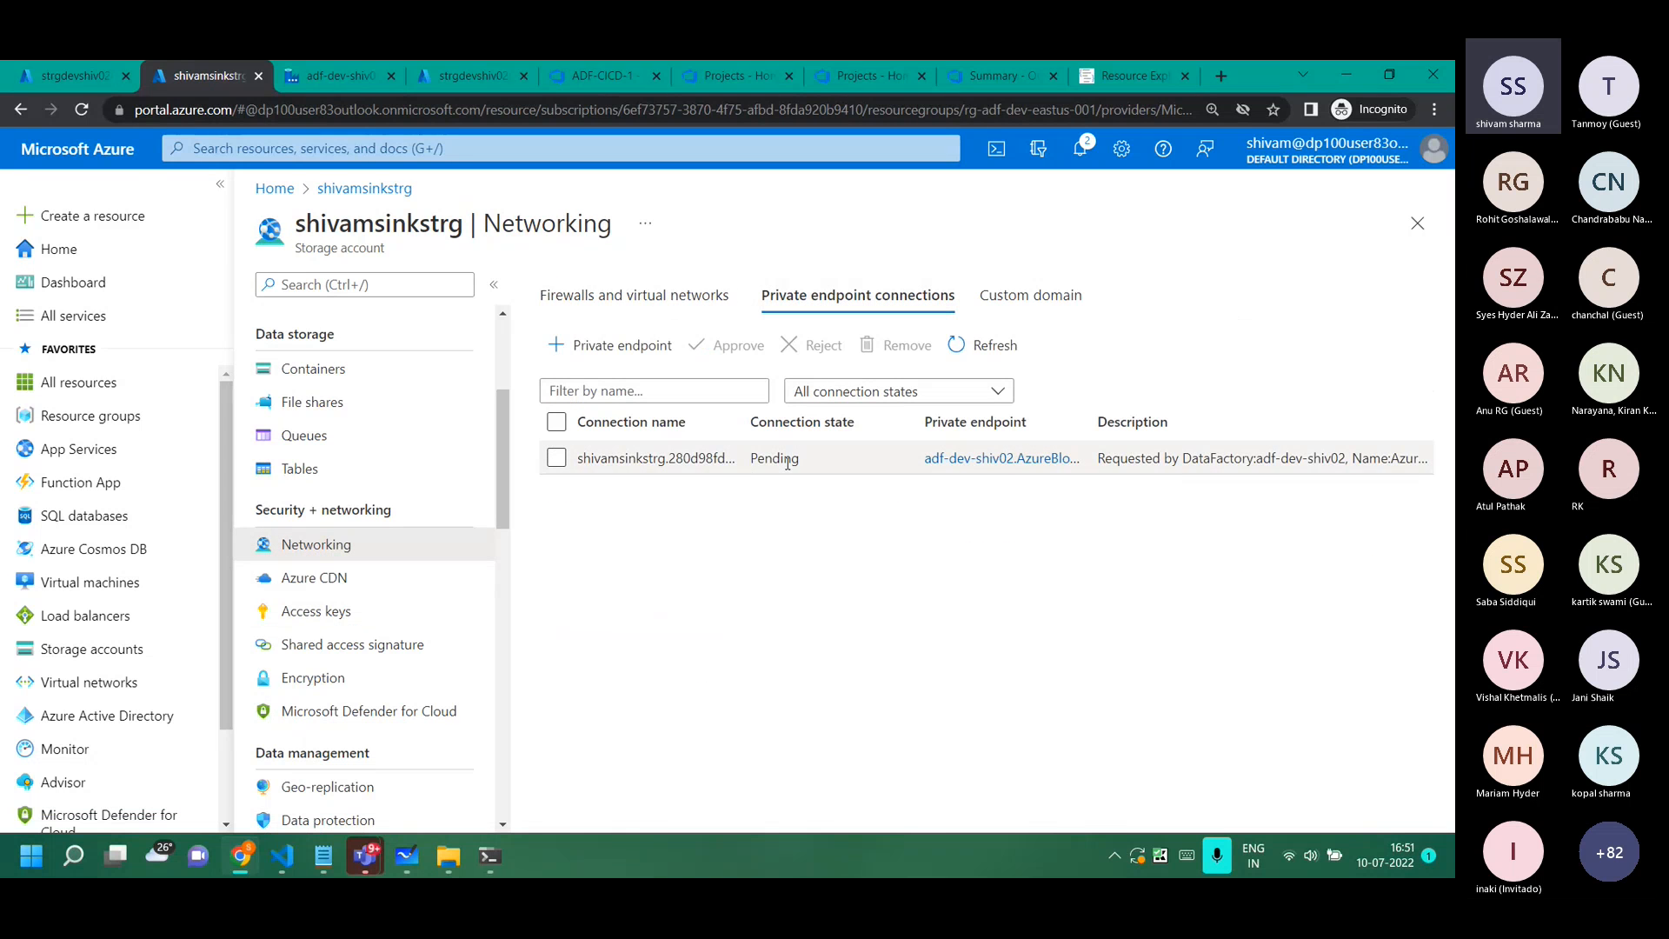
{"action": "left_click", "coordinate": [556, 458]}
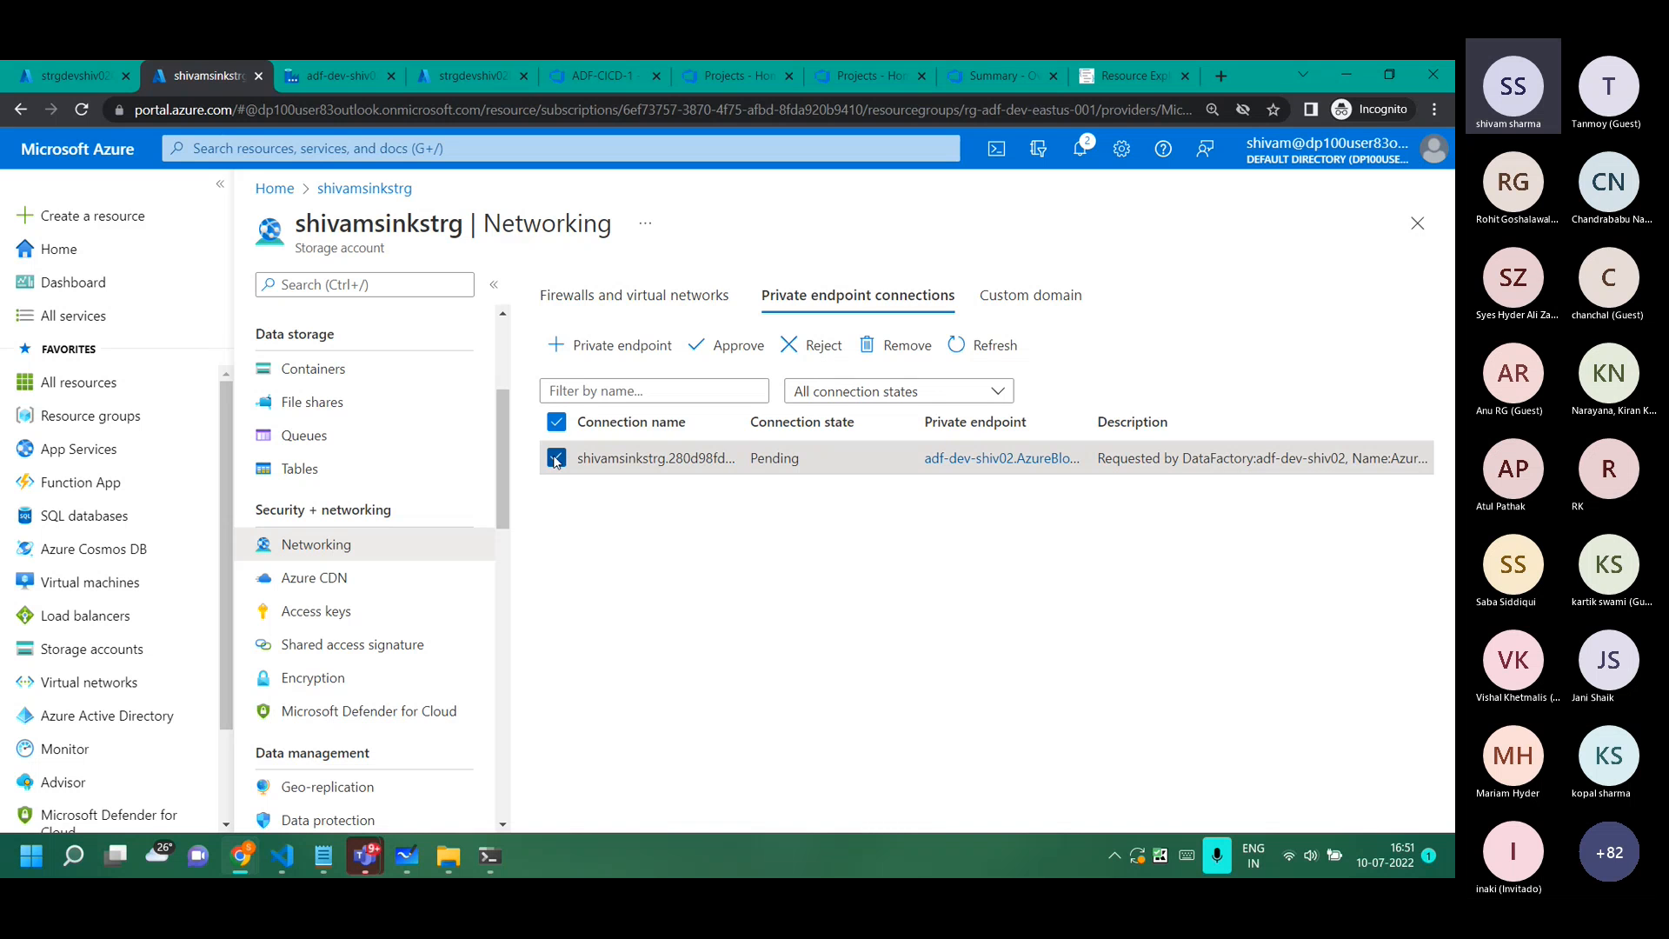
{"action": "left_click", "coordinate": [728, 345]}
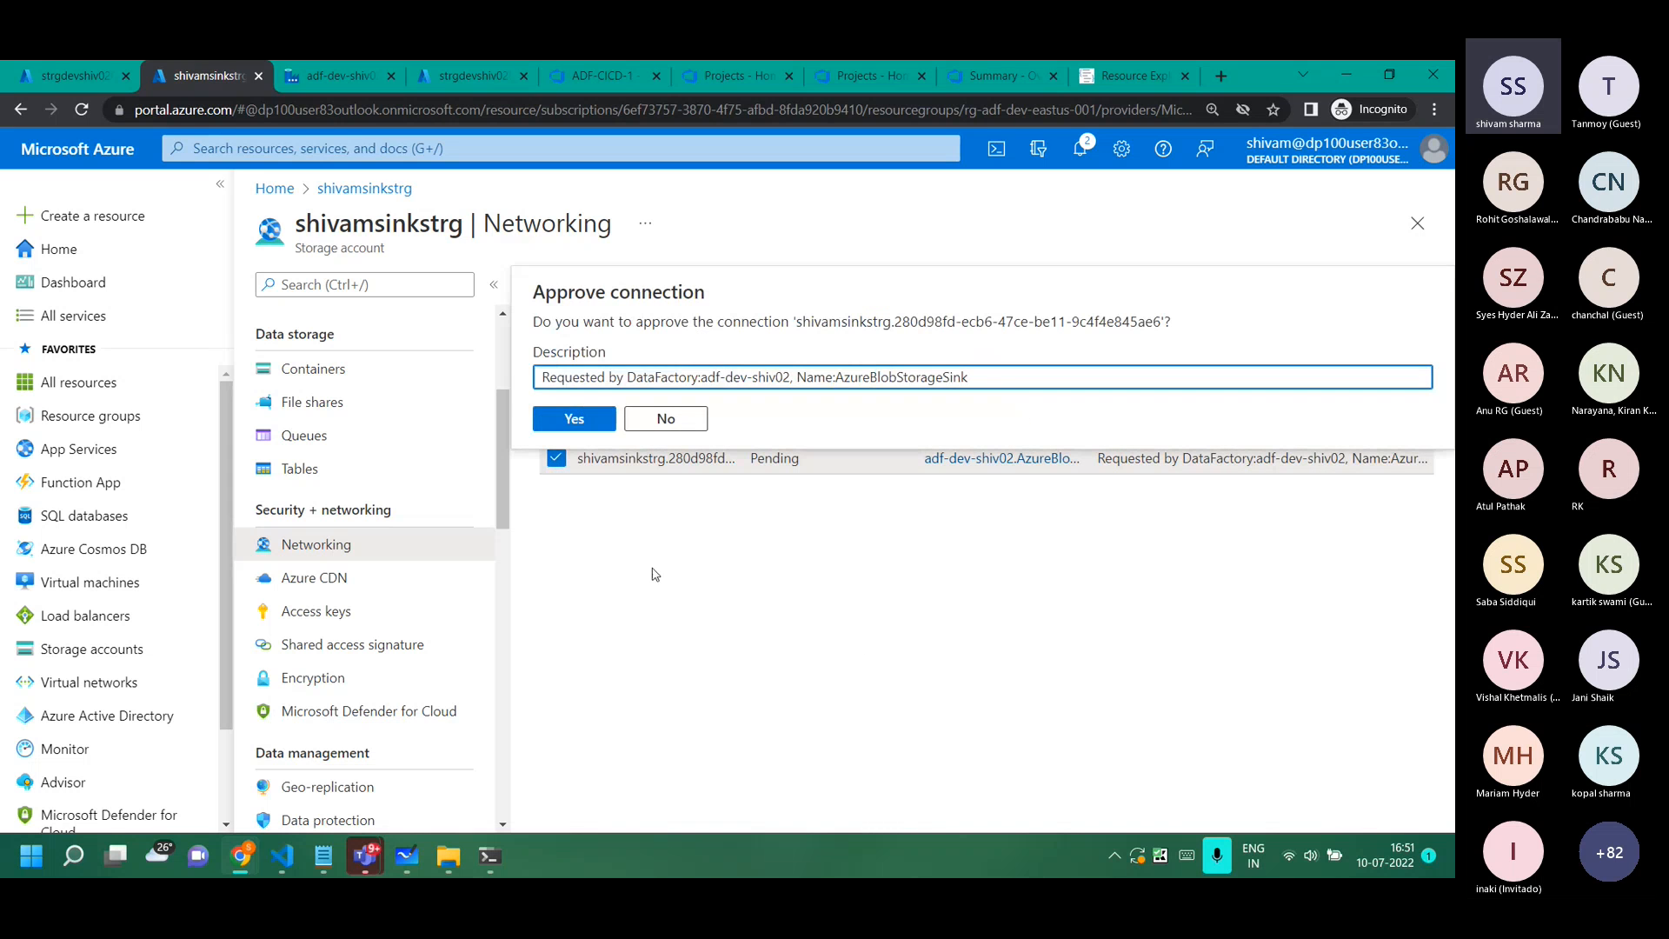
{"action": "left_click", "coordinate": [574, 419]}
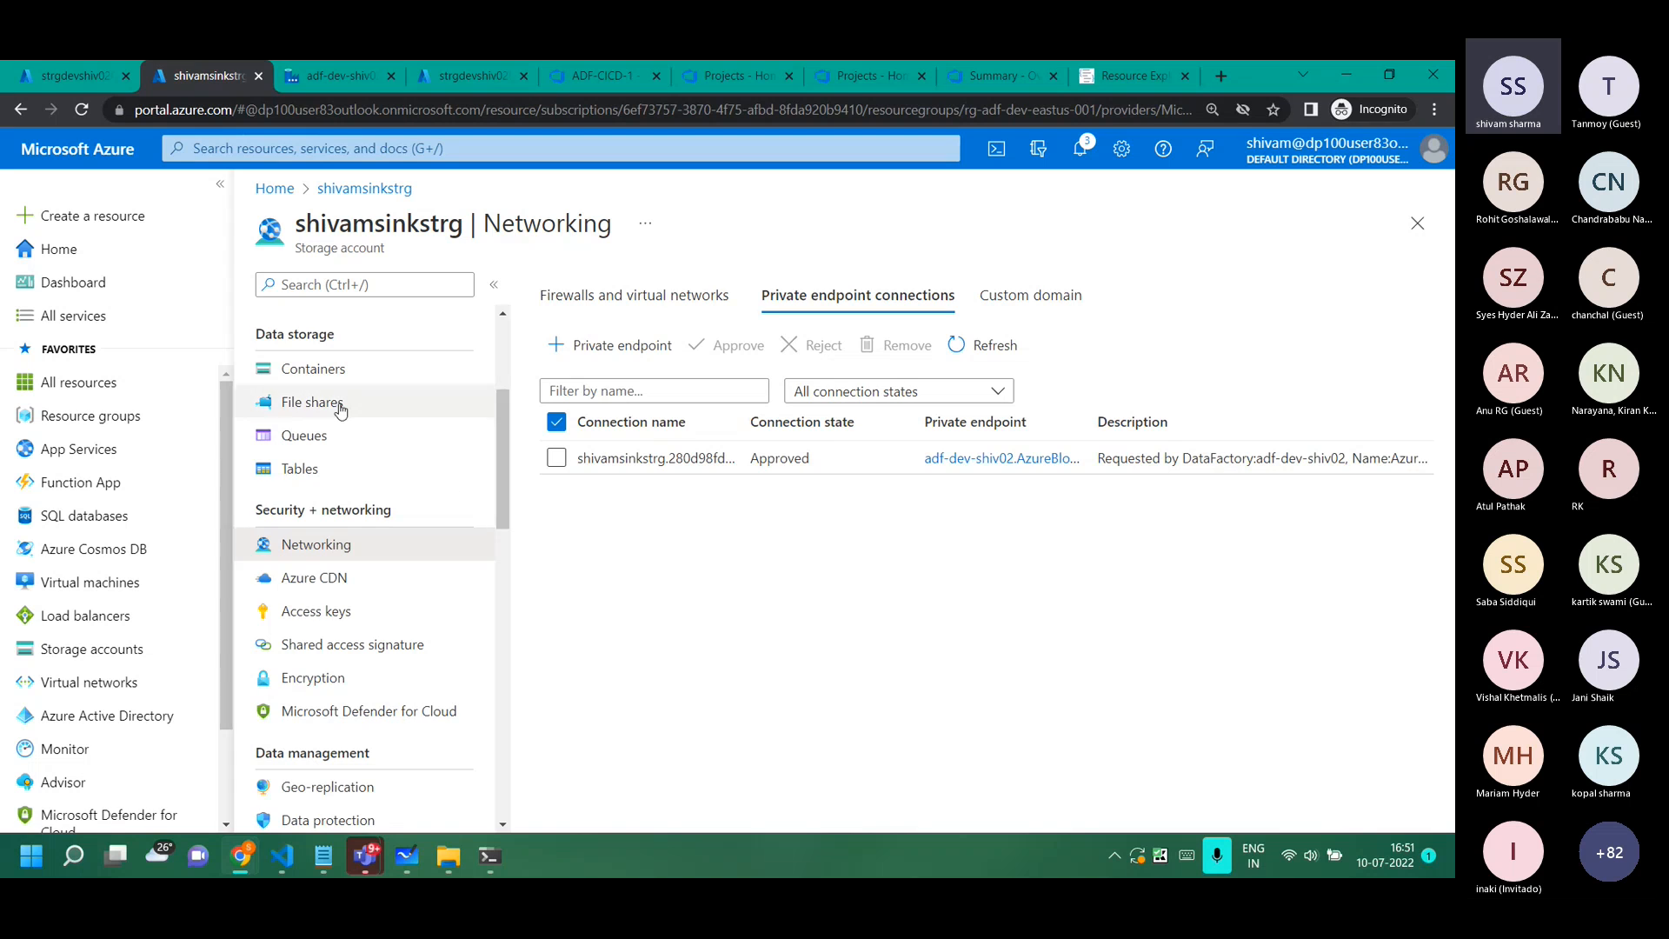
Start a role assignment in shivamsinkstrg's access control with the Storage Blob Data Contributor role.
{"action": "scroll", "coordinate": [340, 410], "scroll_direction": "up", "scroll_amount": 3}
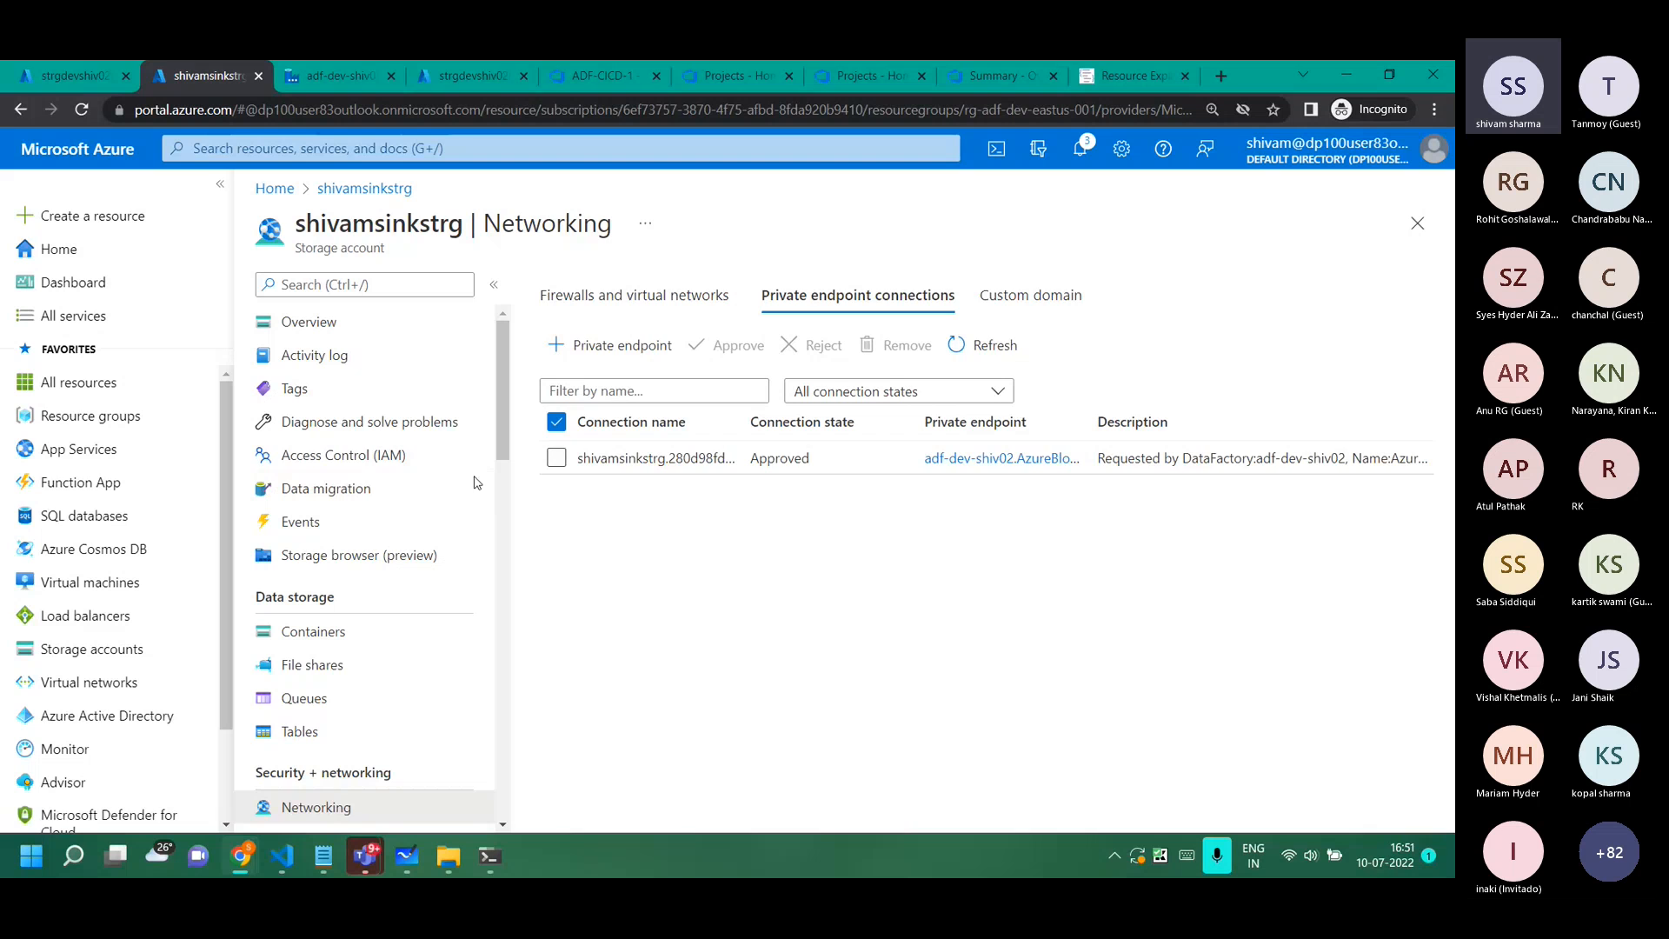
{"action": "left_click", "coordinate": [384, 456]}
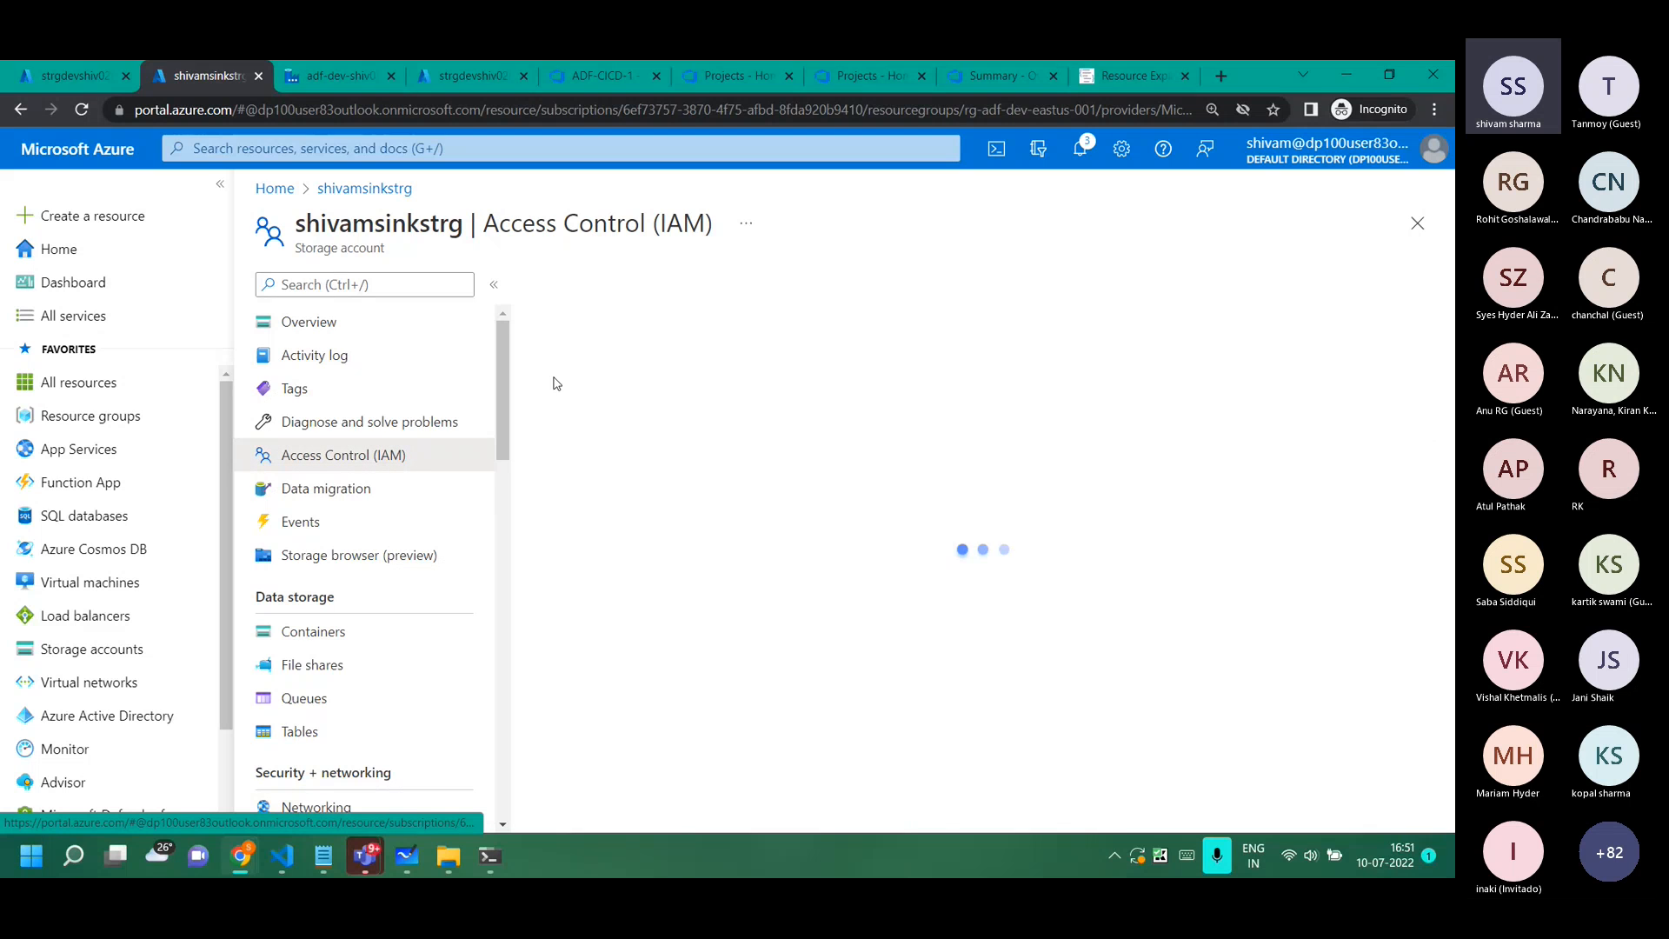
{"action": "left_click", "coordinate": [567, 280]}
{"action": "left_click", "coordinate": [598, 327]}
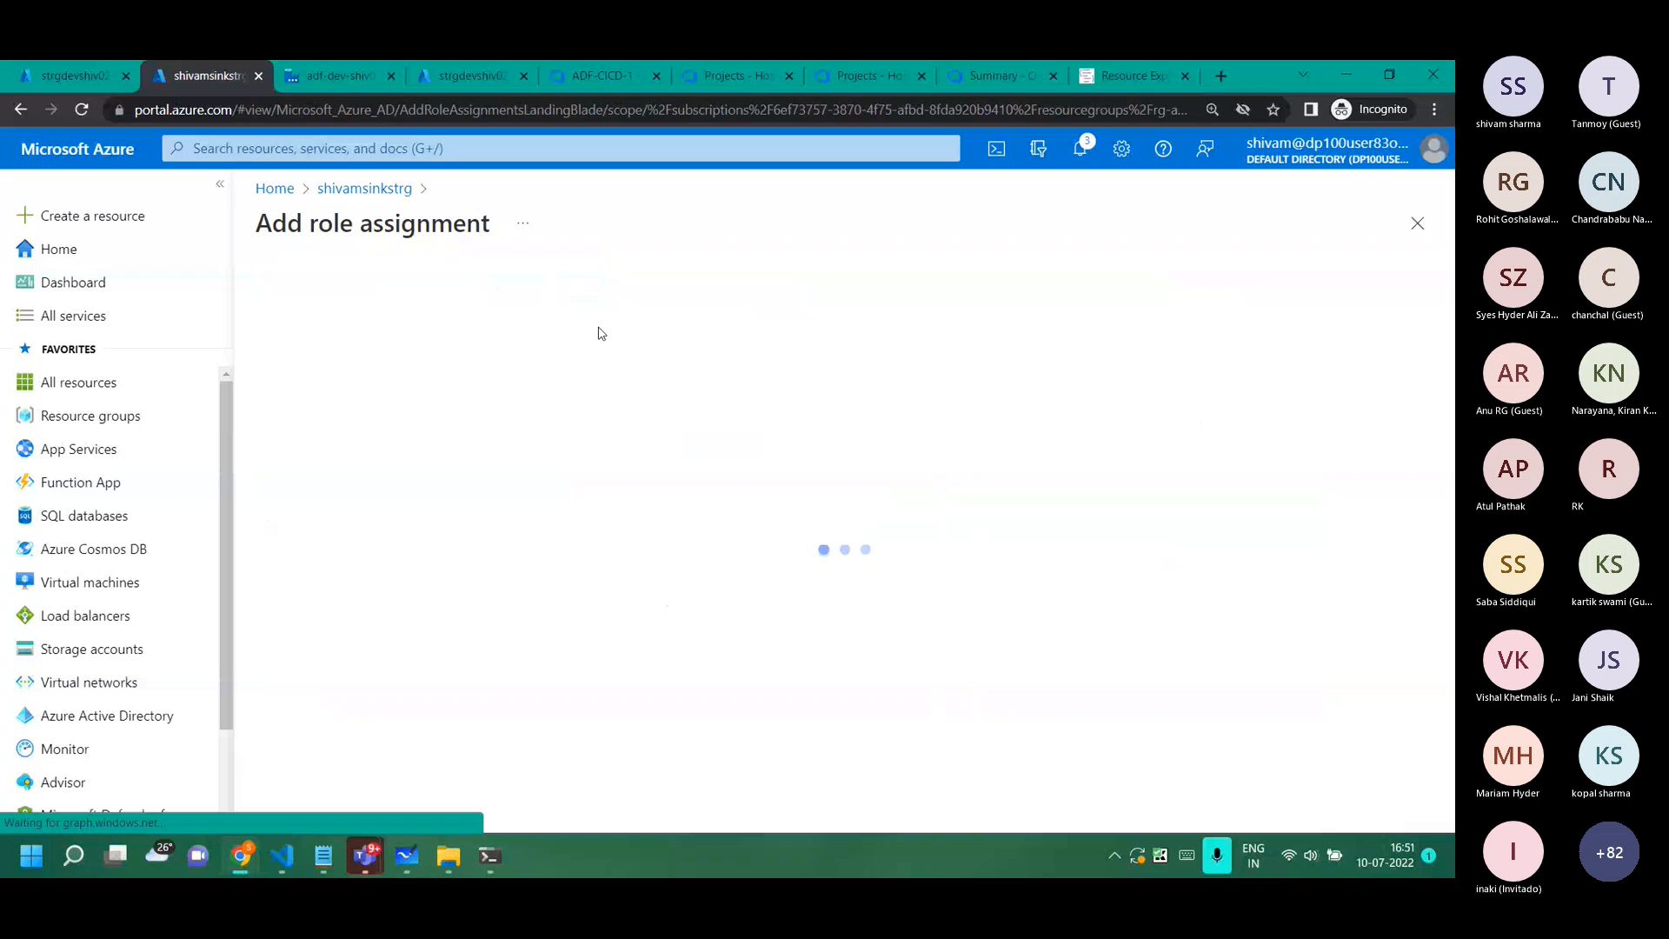
{"action": "left_click", "coordinate": [405, 451]}
{"action": "type", "text": "storage blob"}
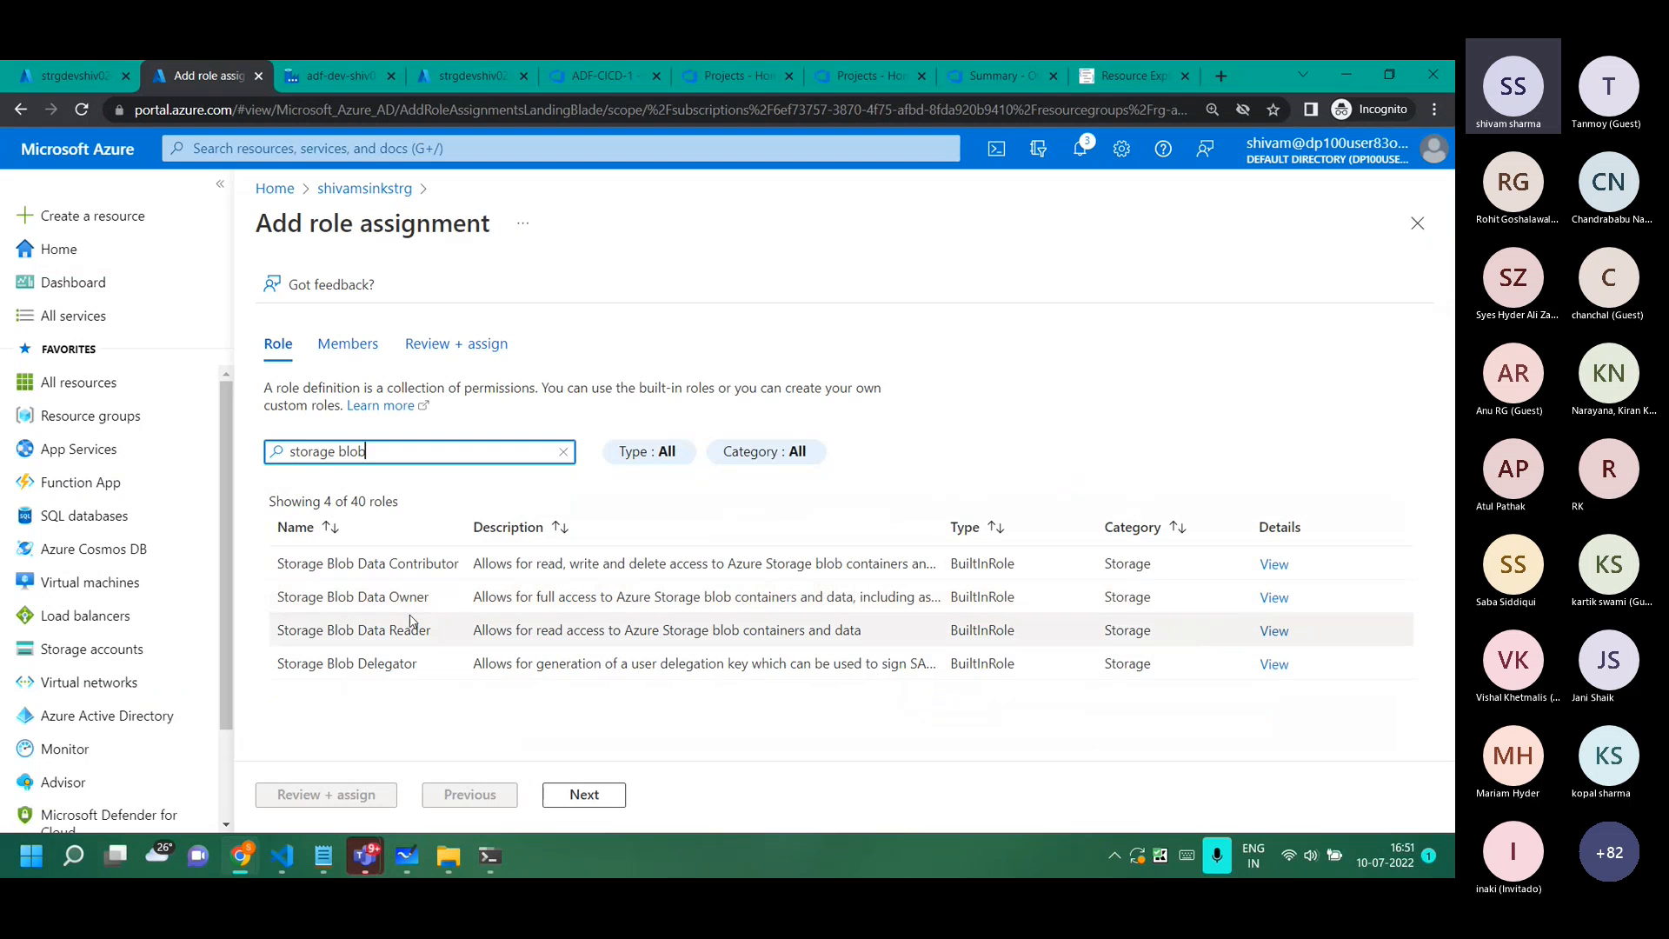
{"action": "left_click", "coordinate": [396, 577]}
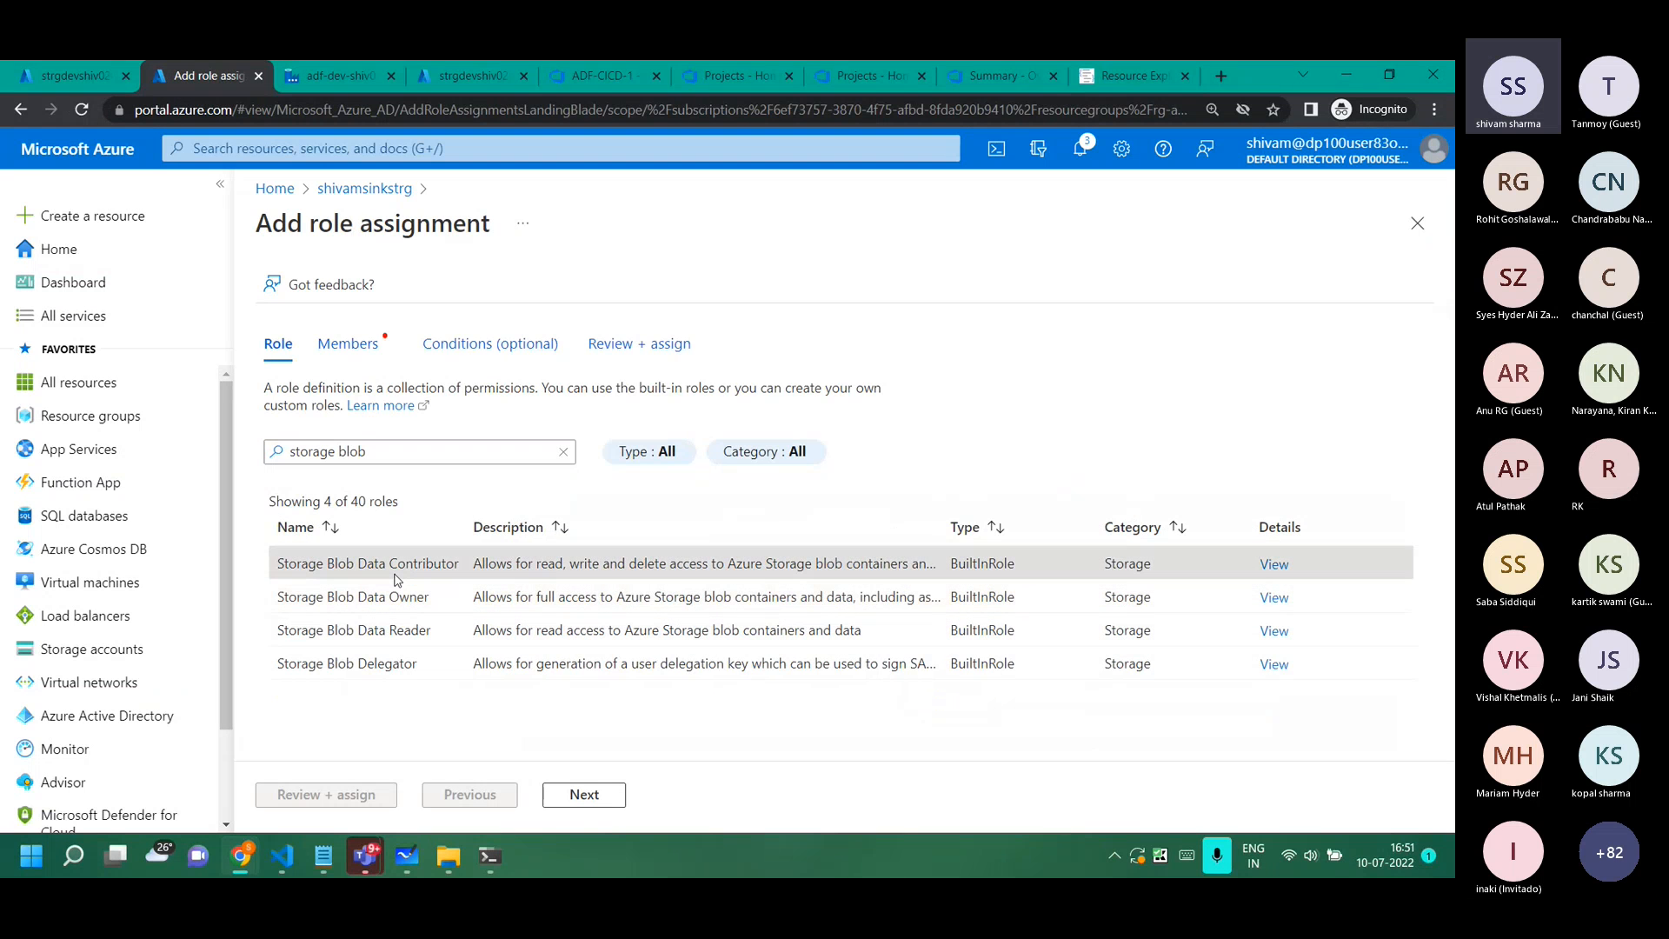
{"action": "left_click", "coordinate": [582, 794]}
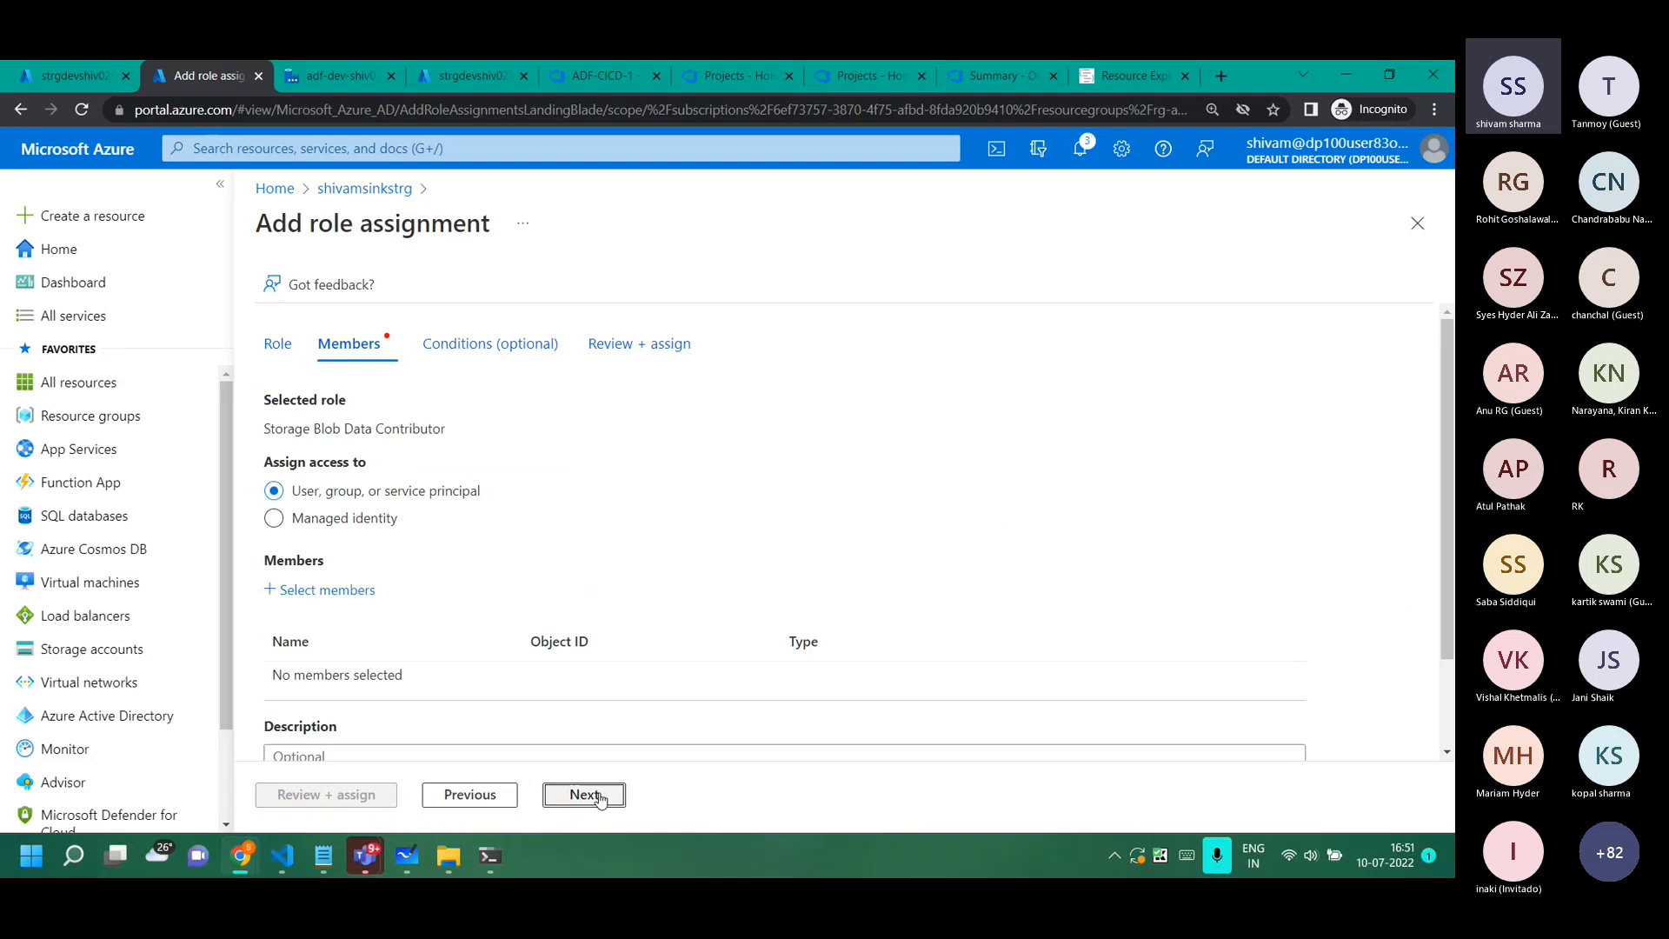
Add adf-dev-shiv02 as the role's member and complete the role assignment.
{"action": "left_click", "coordinate": [337, 591]}
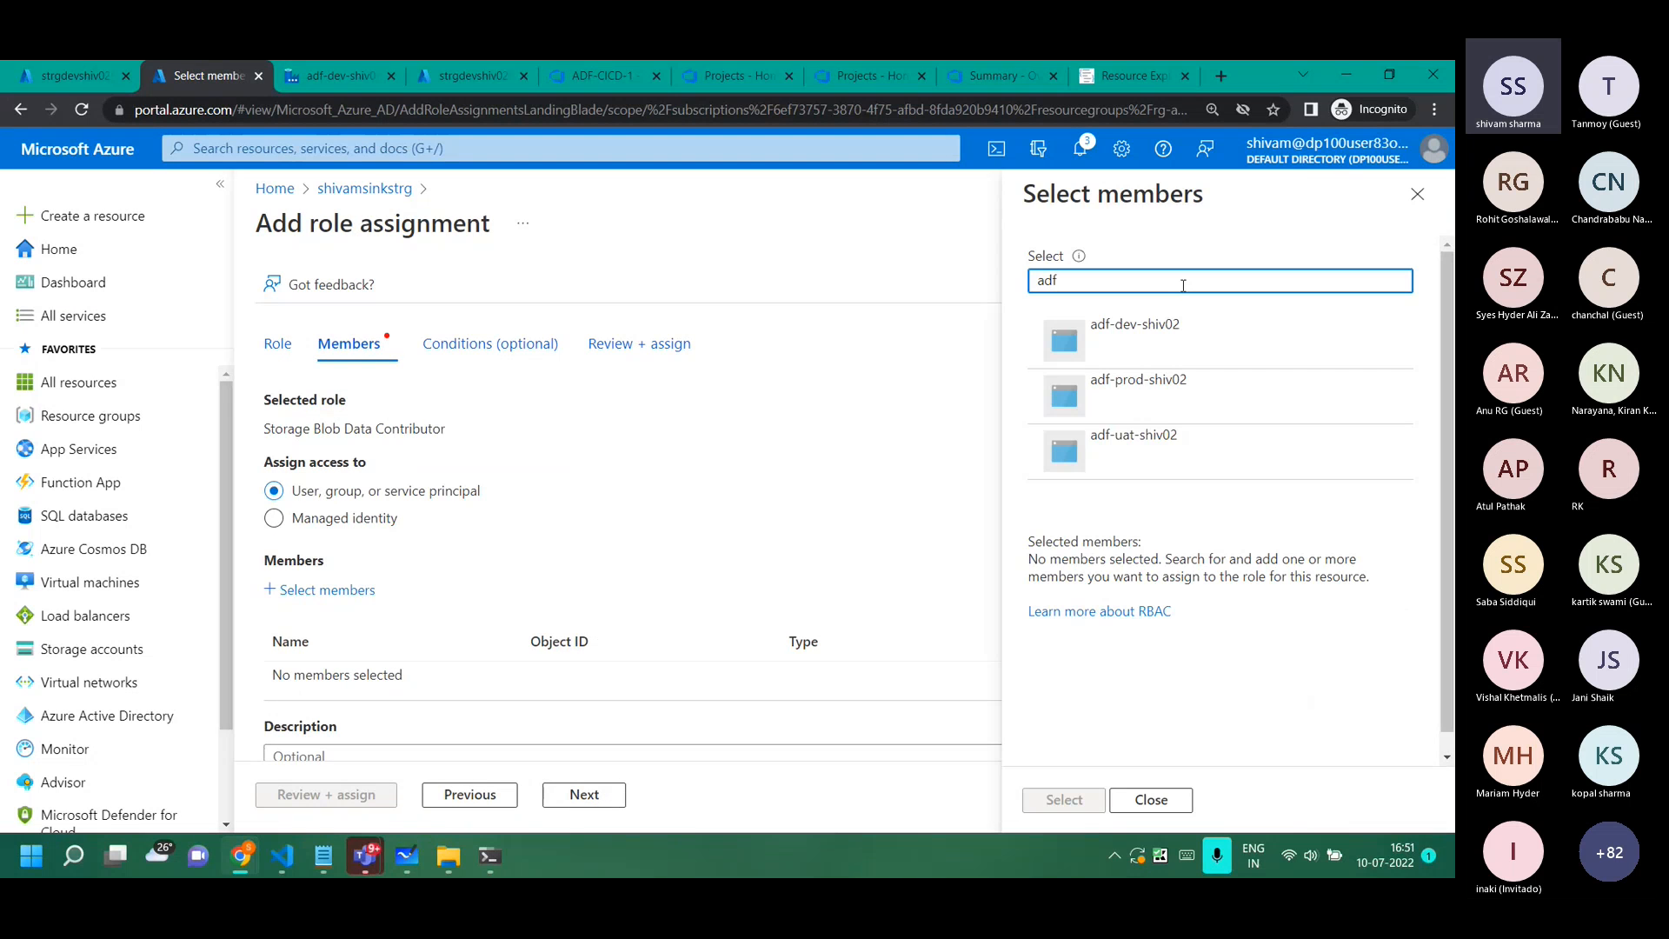
{"action": "left_click", "coordinate": [1162, 326]}
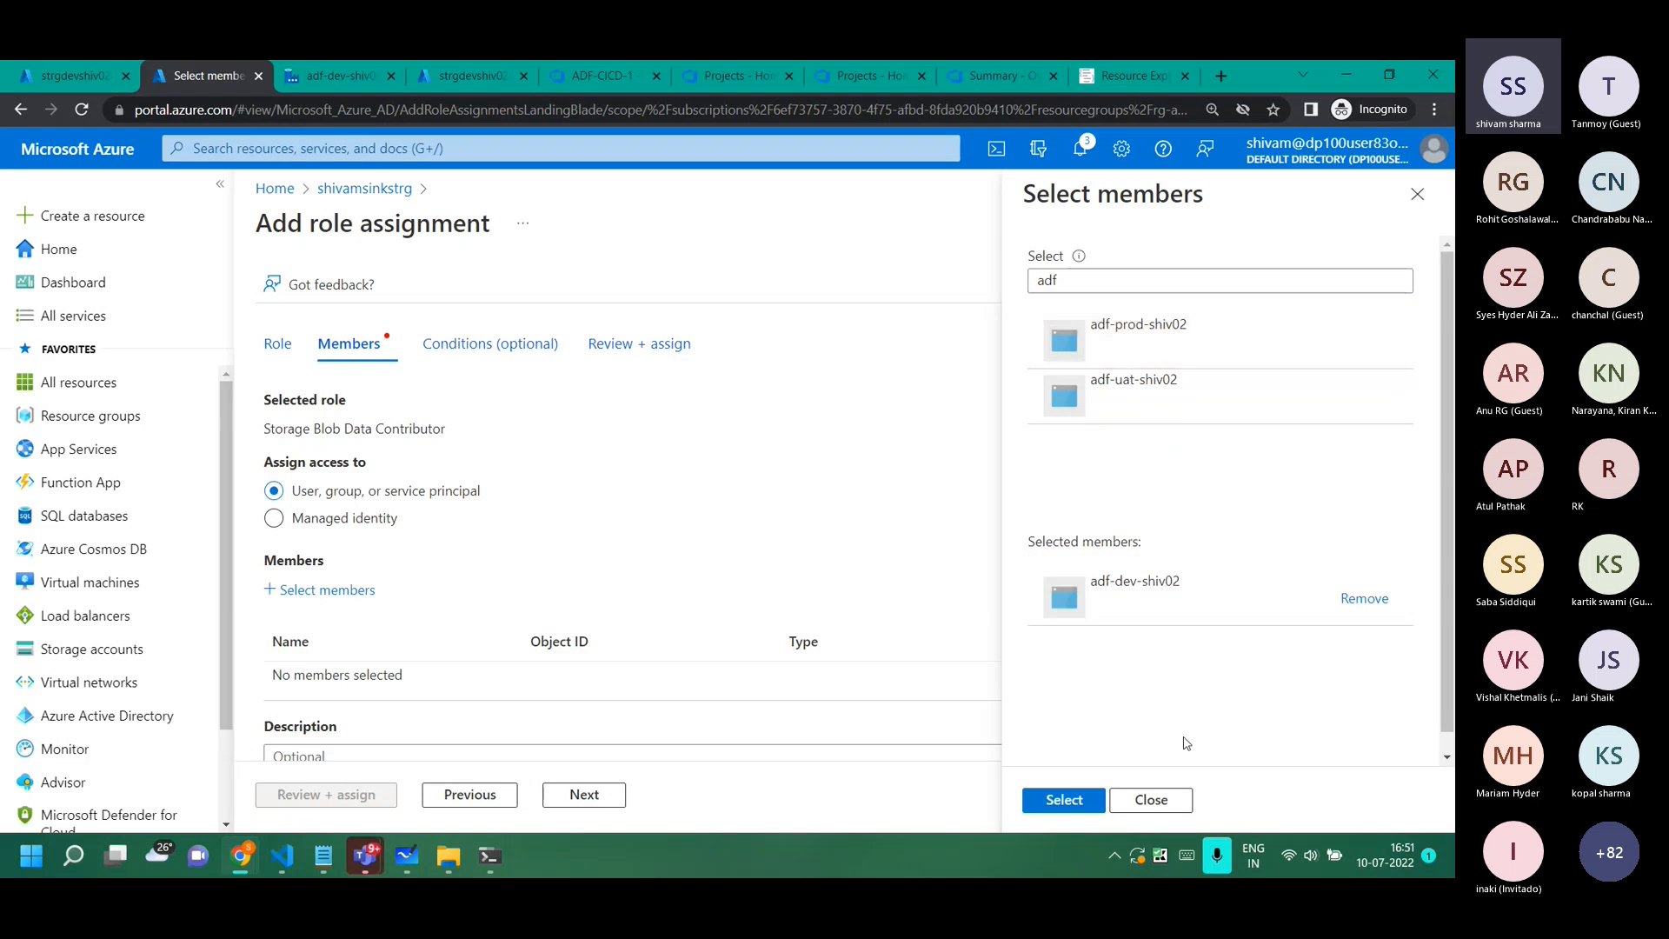
{"action": "left_click", "coordinate": [1079, 808]}
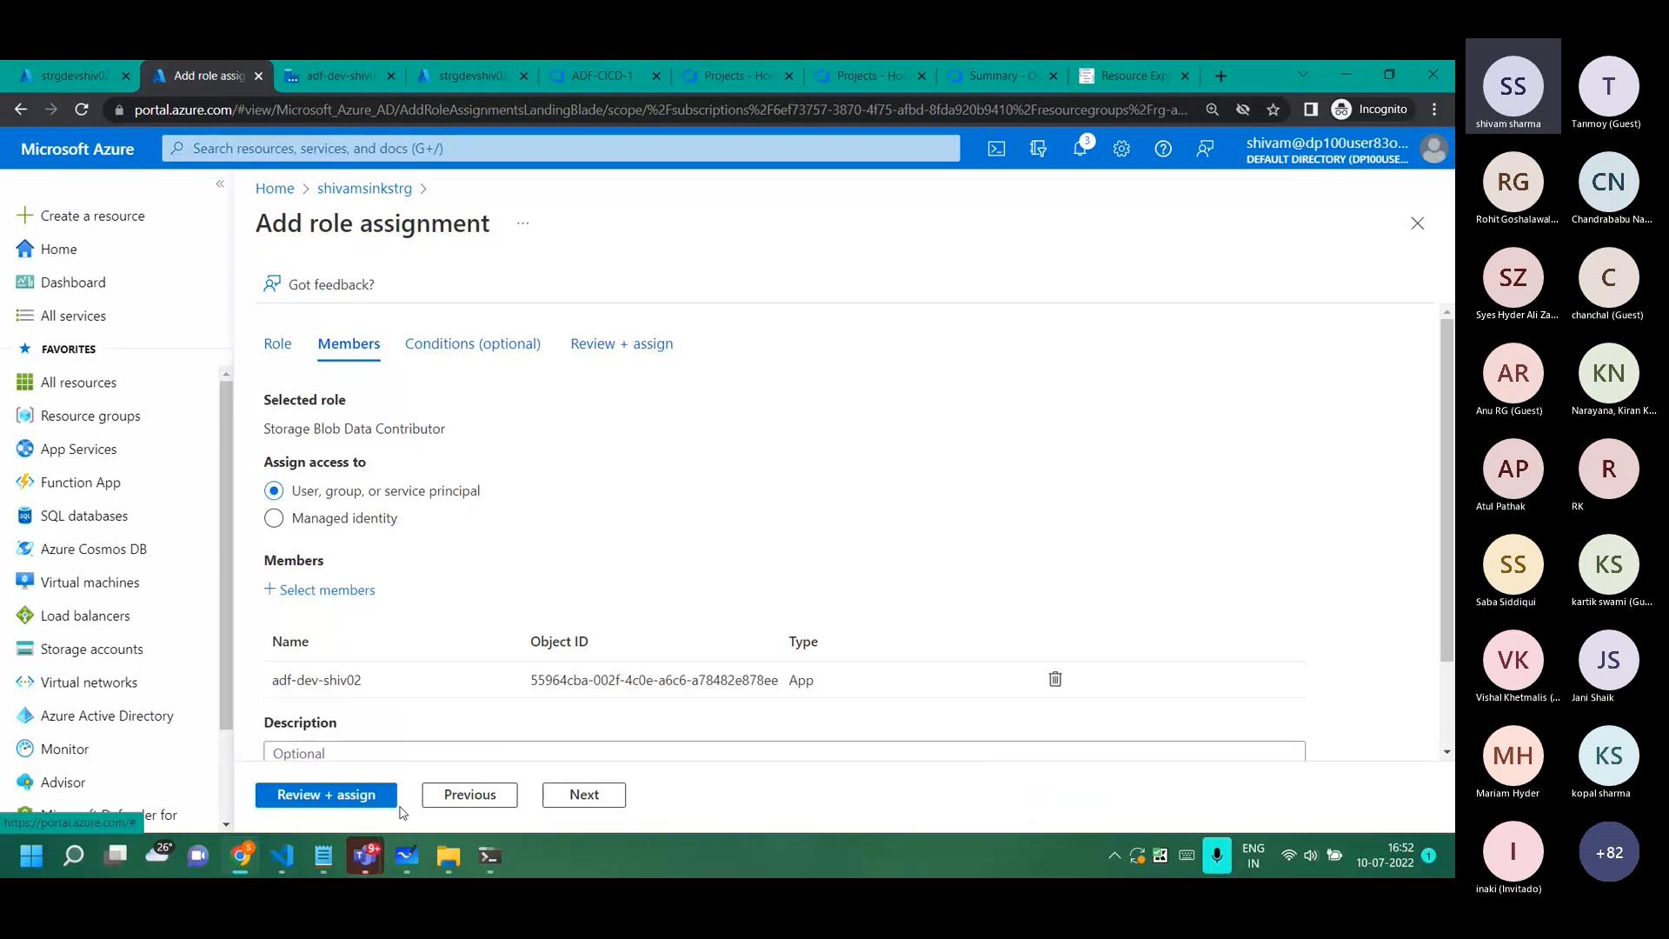
{"action": "left_click", "coordinate": [349, 802]}
{"action": "left_click", "coordinate": [350, 802]}
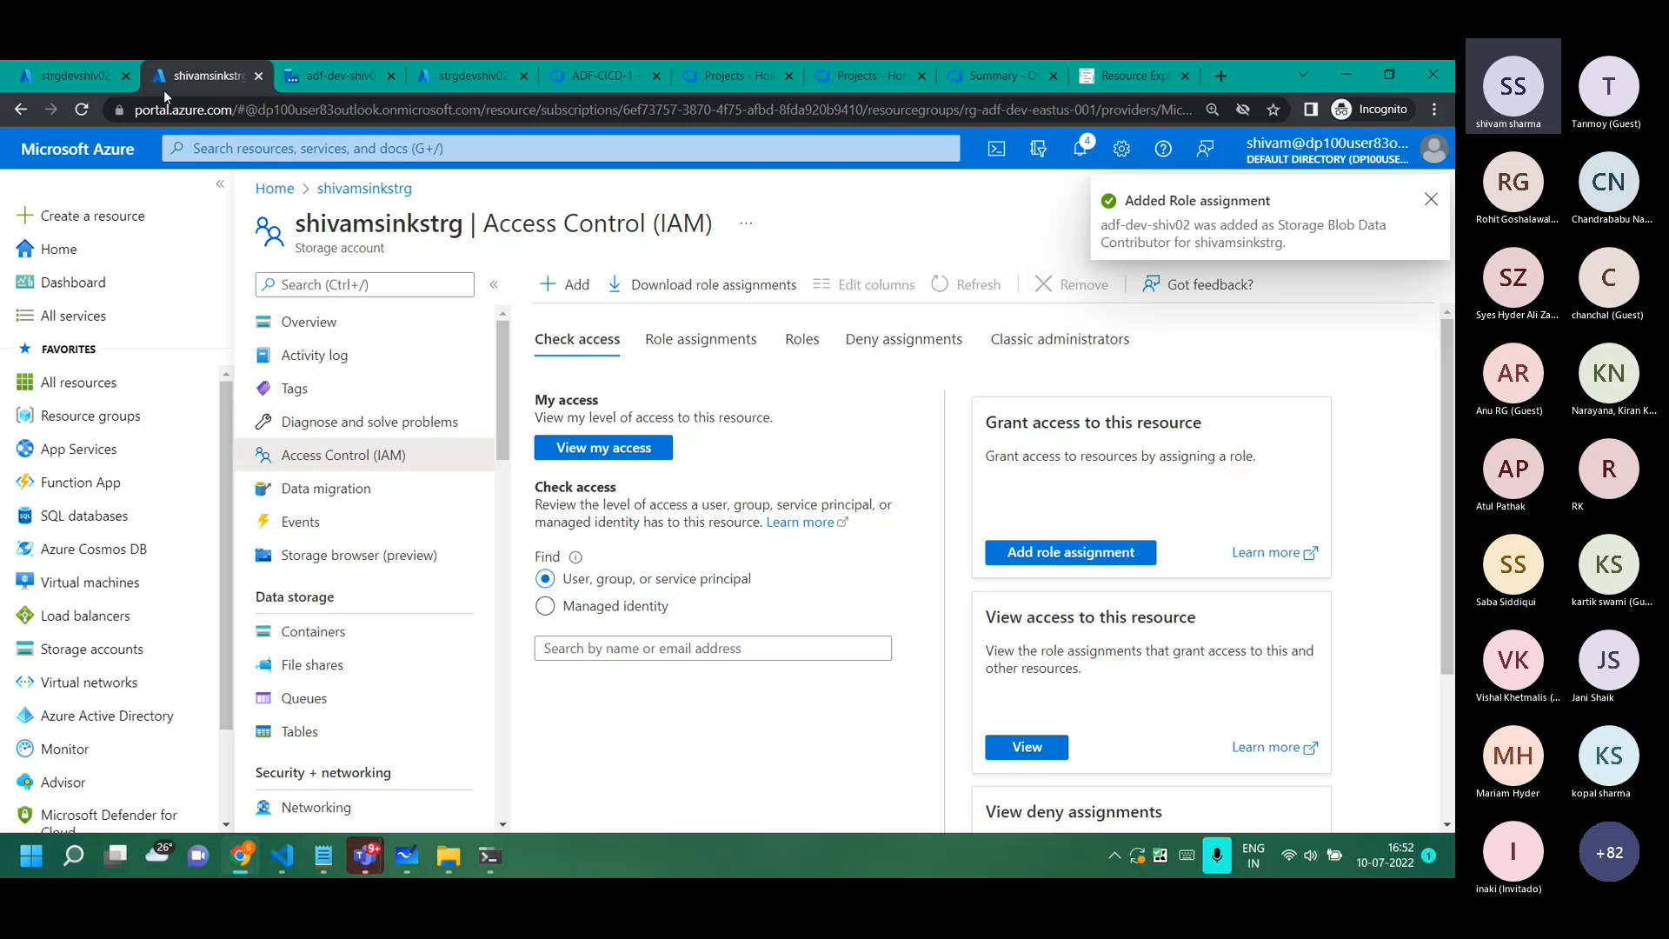
Return to the adf-dev-shiv02 Data Factory page and refresh the status of its managed private endpoints.
{"action": "left_click", "coordinate": [317, 83]}
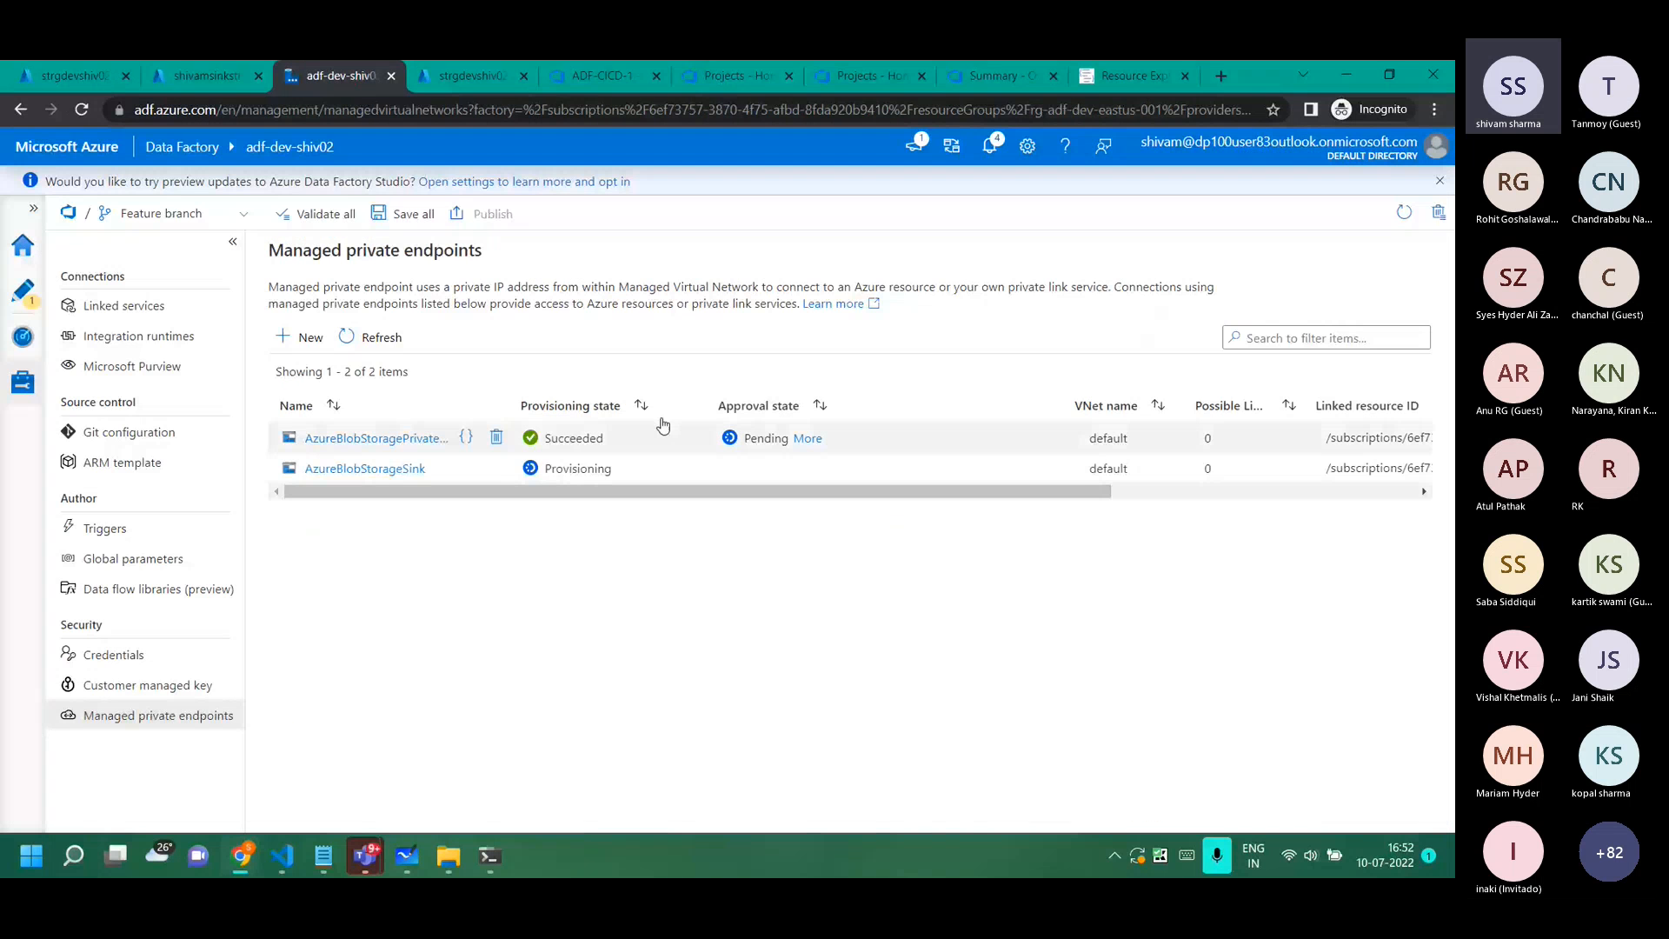
{"action": "left_click", "coordinate": [365, 340]}
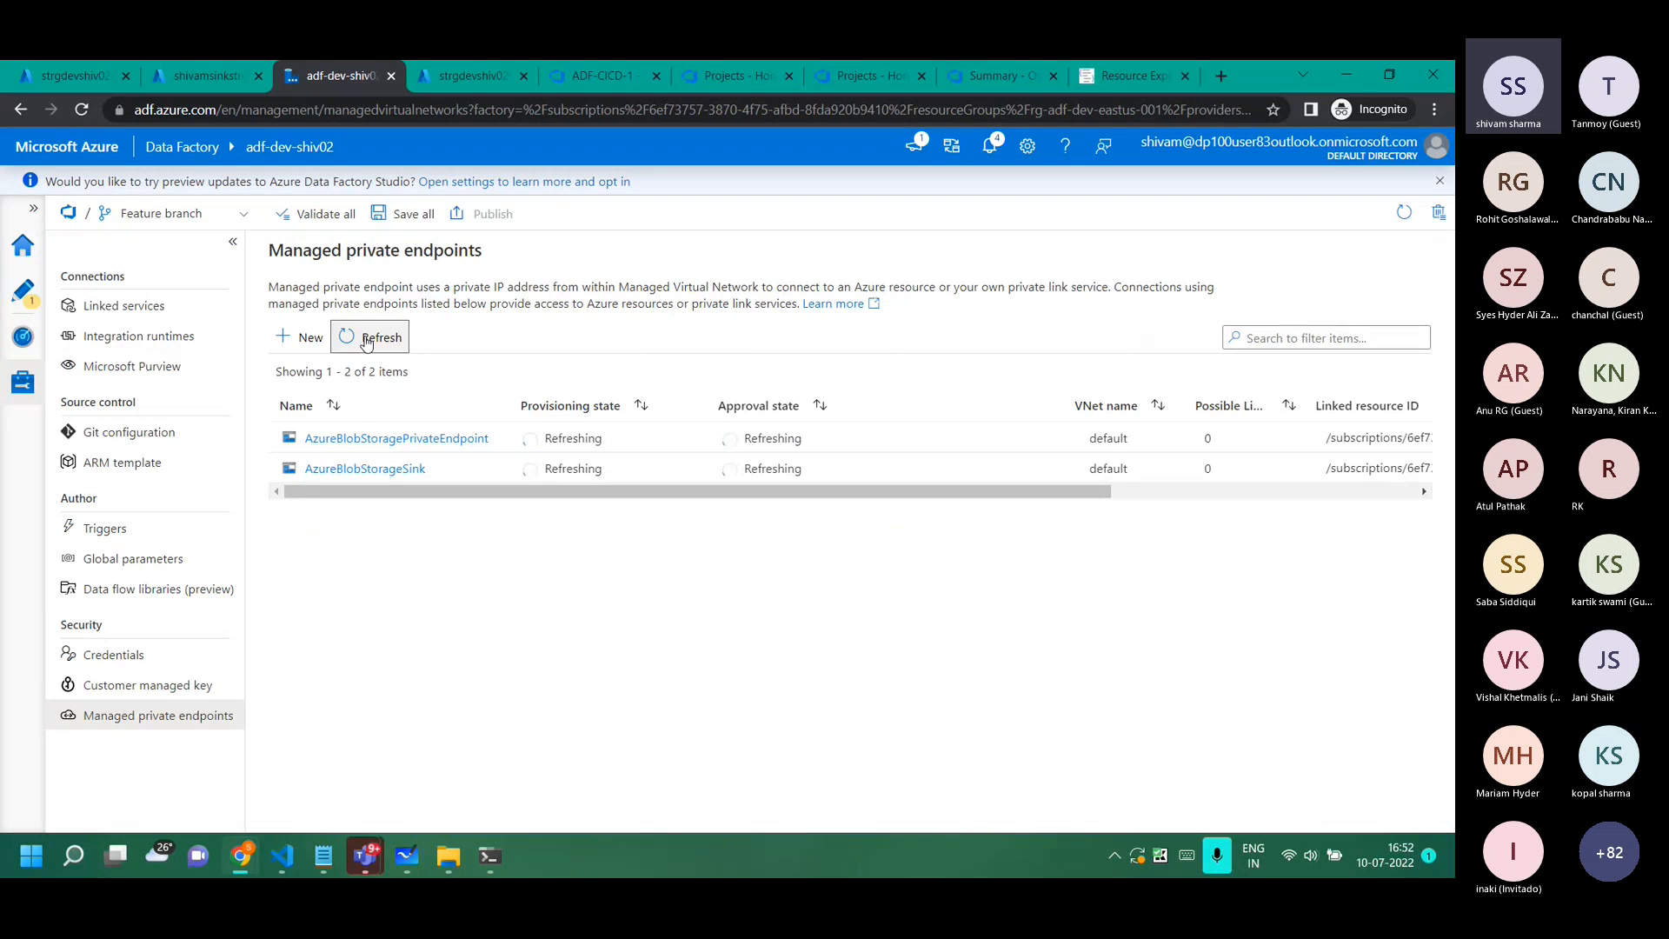
{"action": "left_click", "coordinate": [367, 339]}
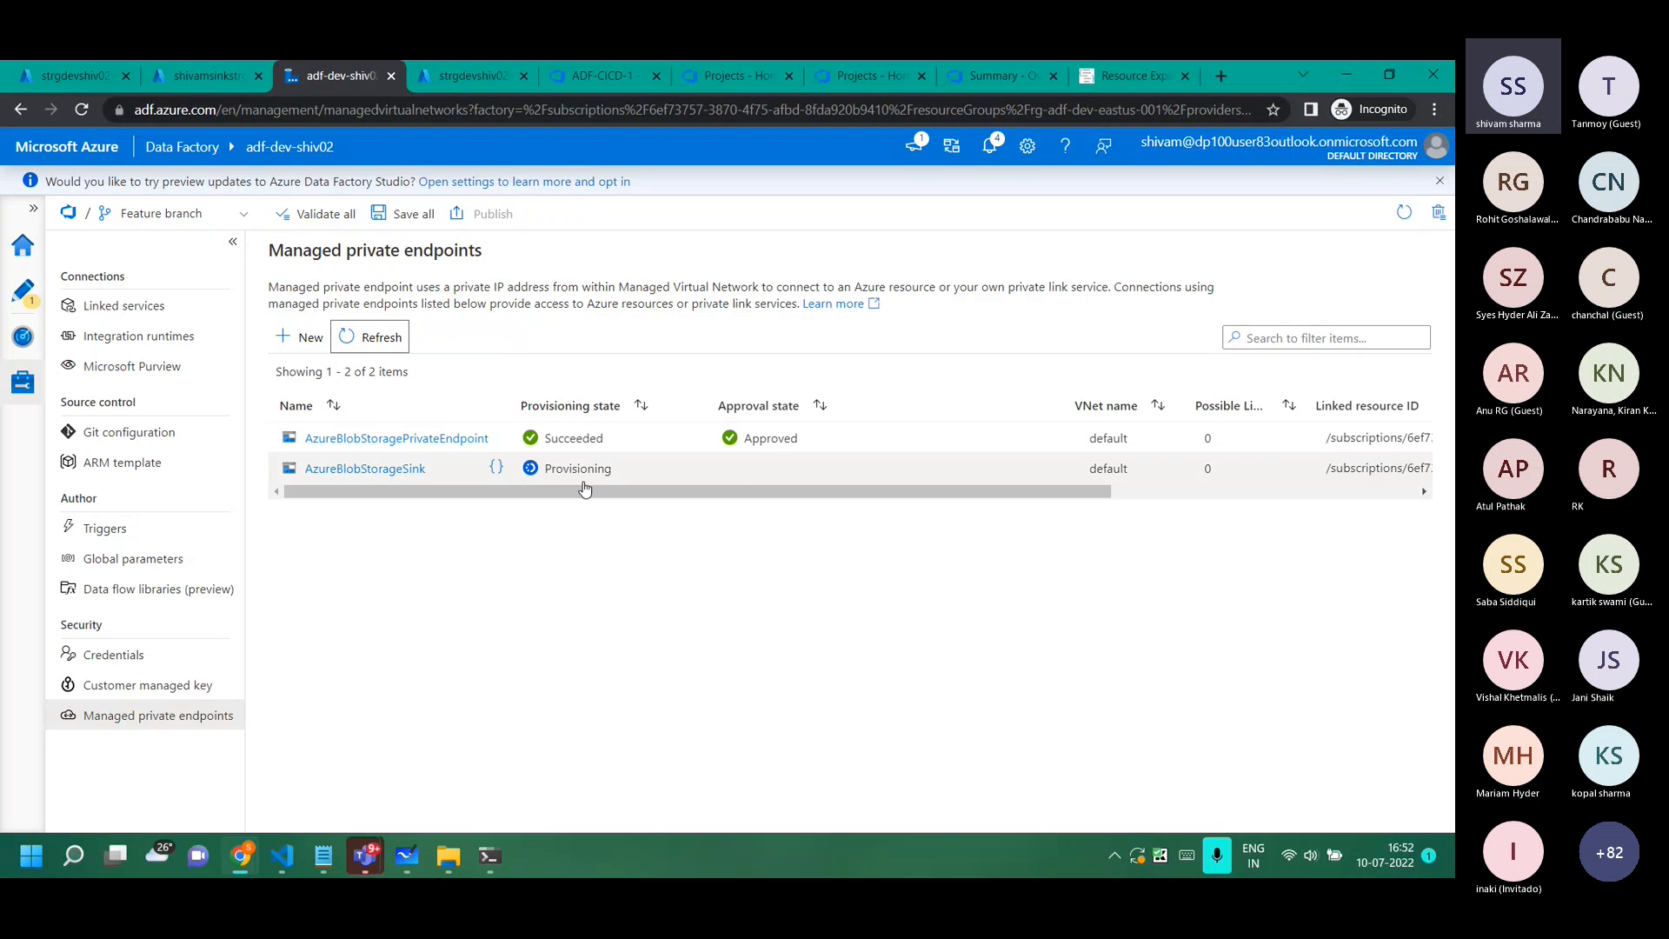
{"action": "left_click", "coordinate": [365, 340]}
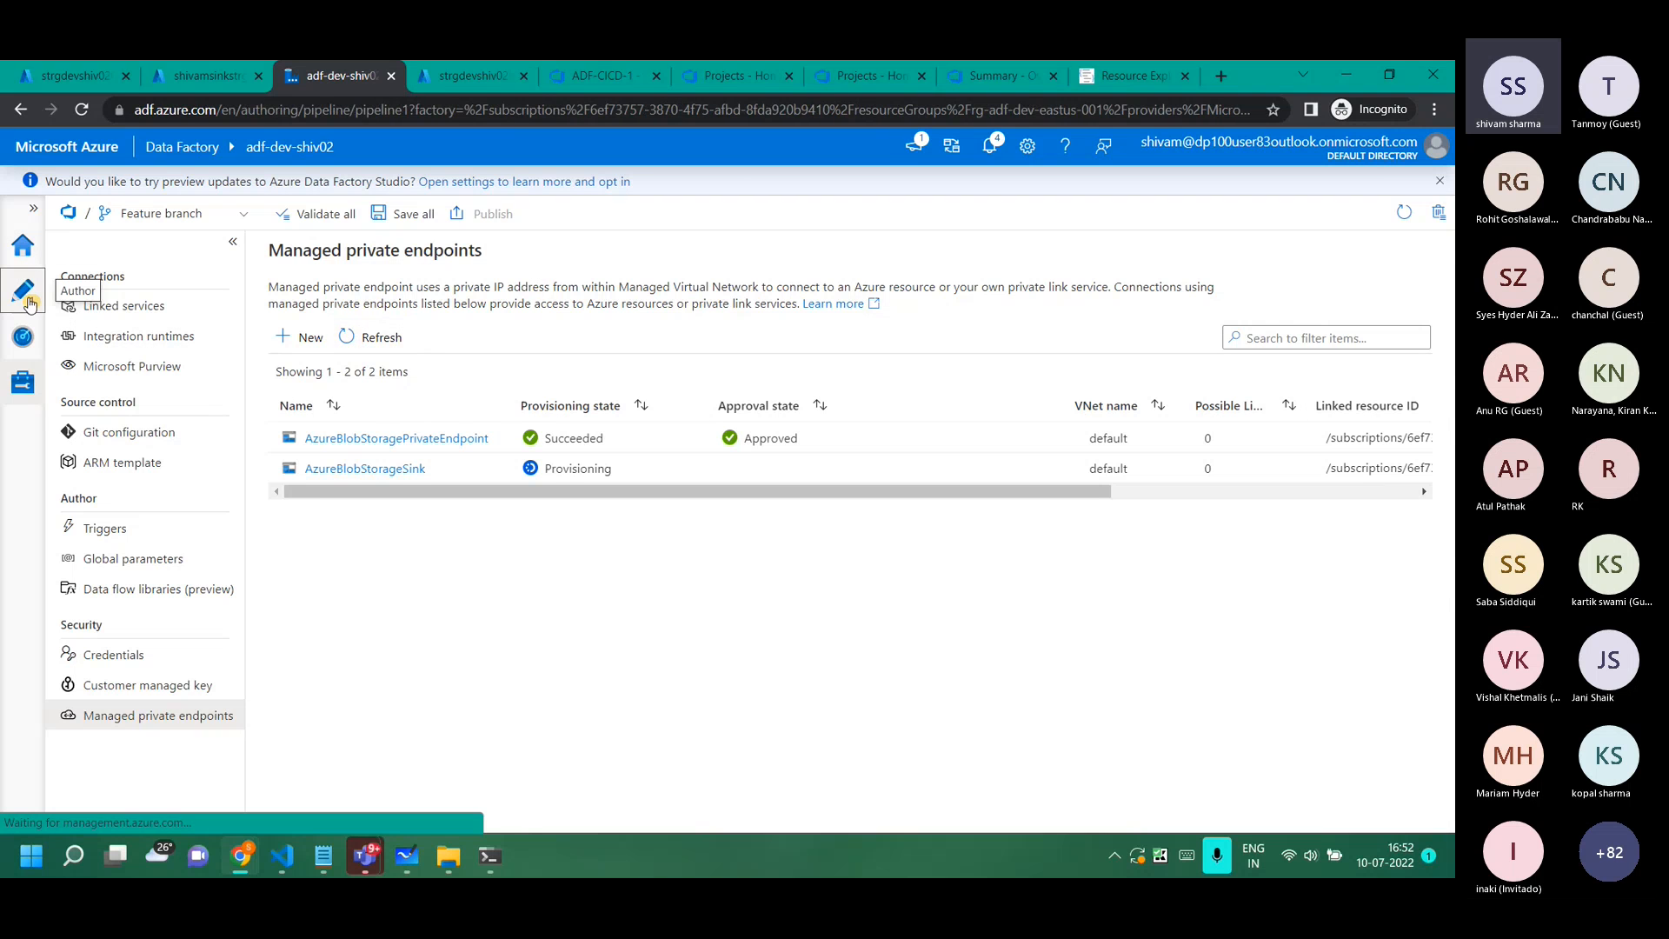
Add a Copy data activity to the pipeline1 canvas and hide the pipeline's properties.
{"action": "left_click", "coordinate": [29, 302]}
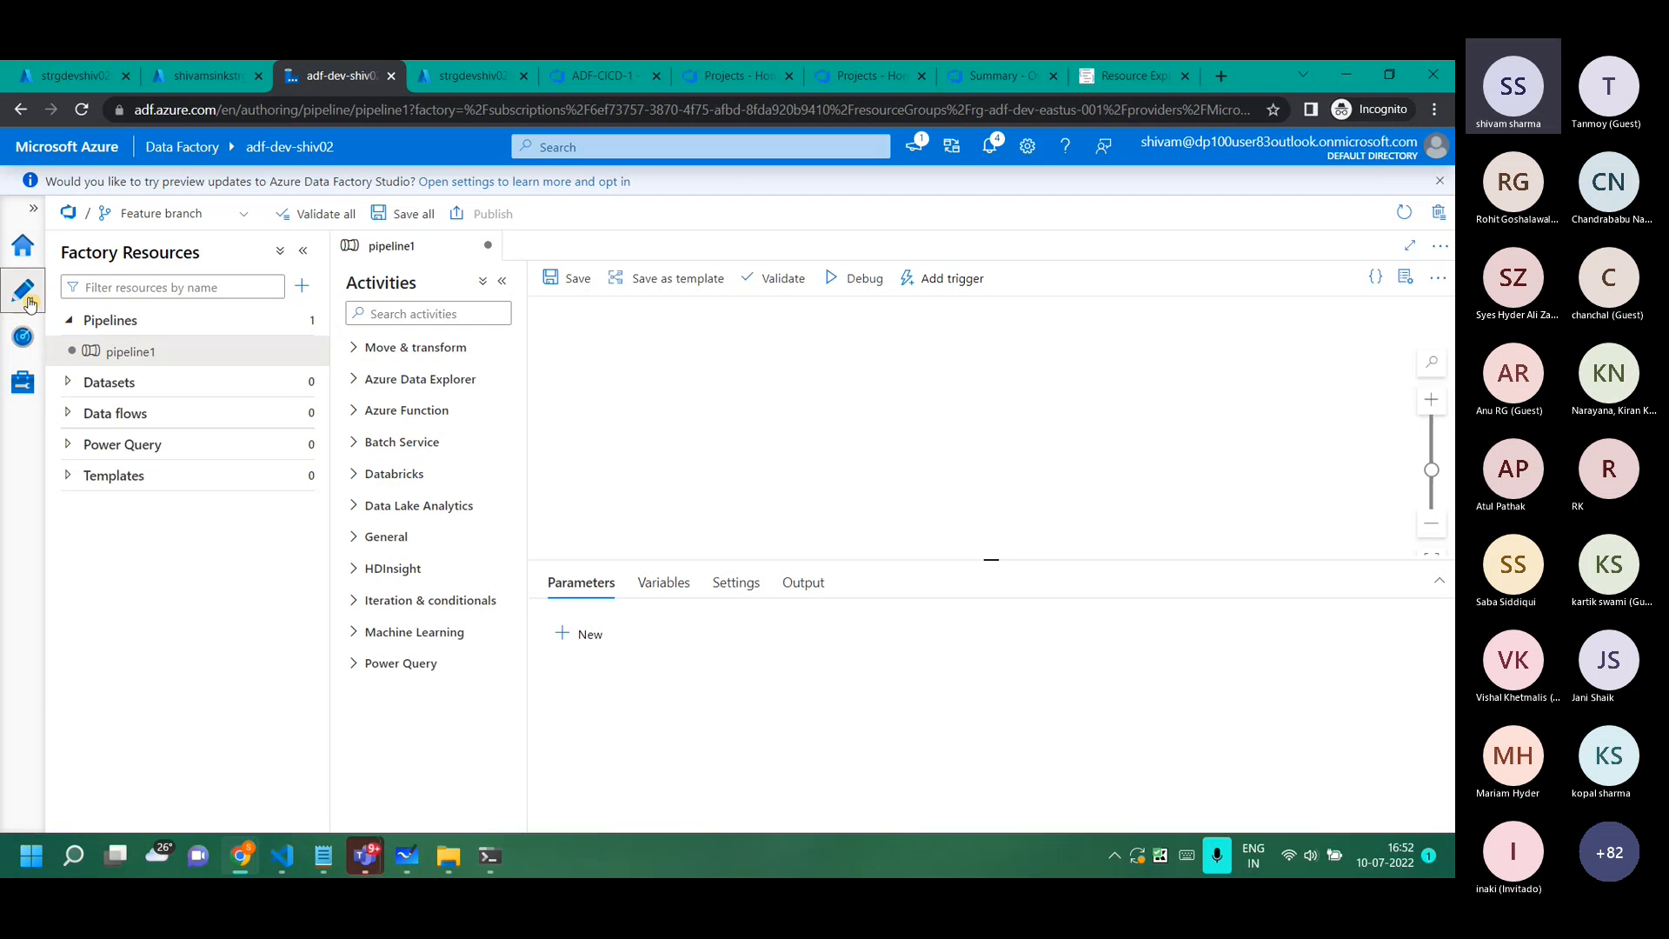
{"action": "left_click", "coordinate": [1406, 276]}
{"action": "left_click", "coordinate": [355, 348]}
{"action": "left_click_drag", "start_coordinate": [436, 382], "coordinate": [905, 386]}
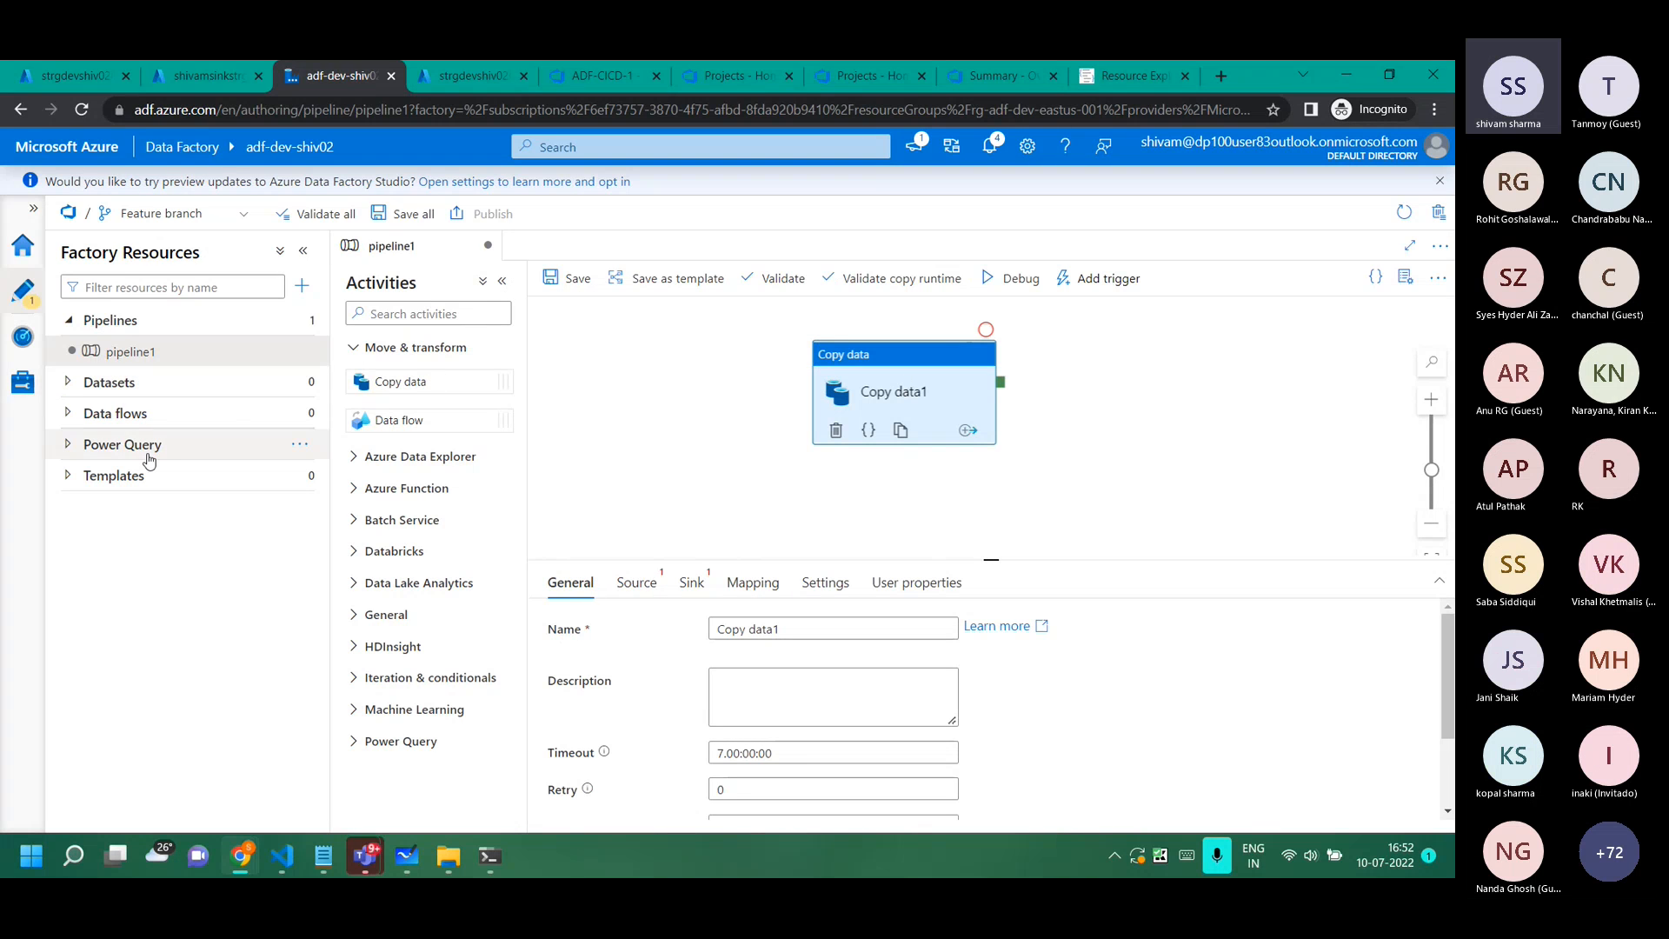
Recheck the managed private endpoints' status and open the Linked services page of the factory.
{"action": "left_click", "coordinate": [32, 393]}
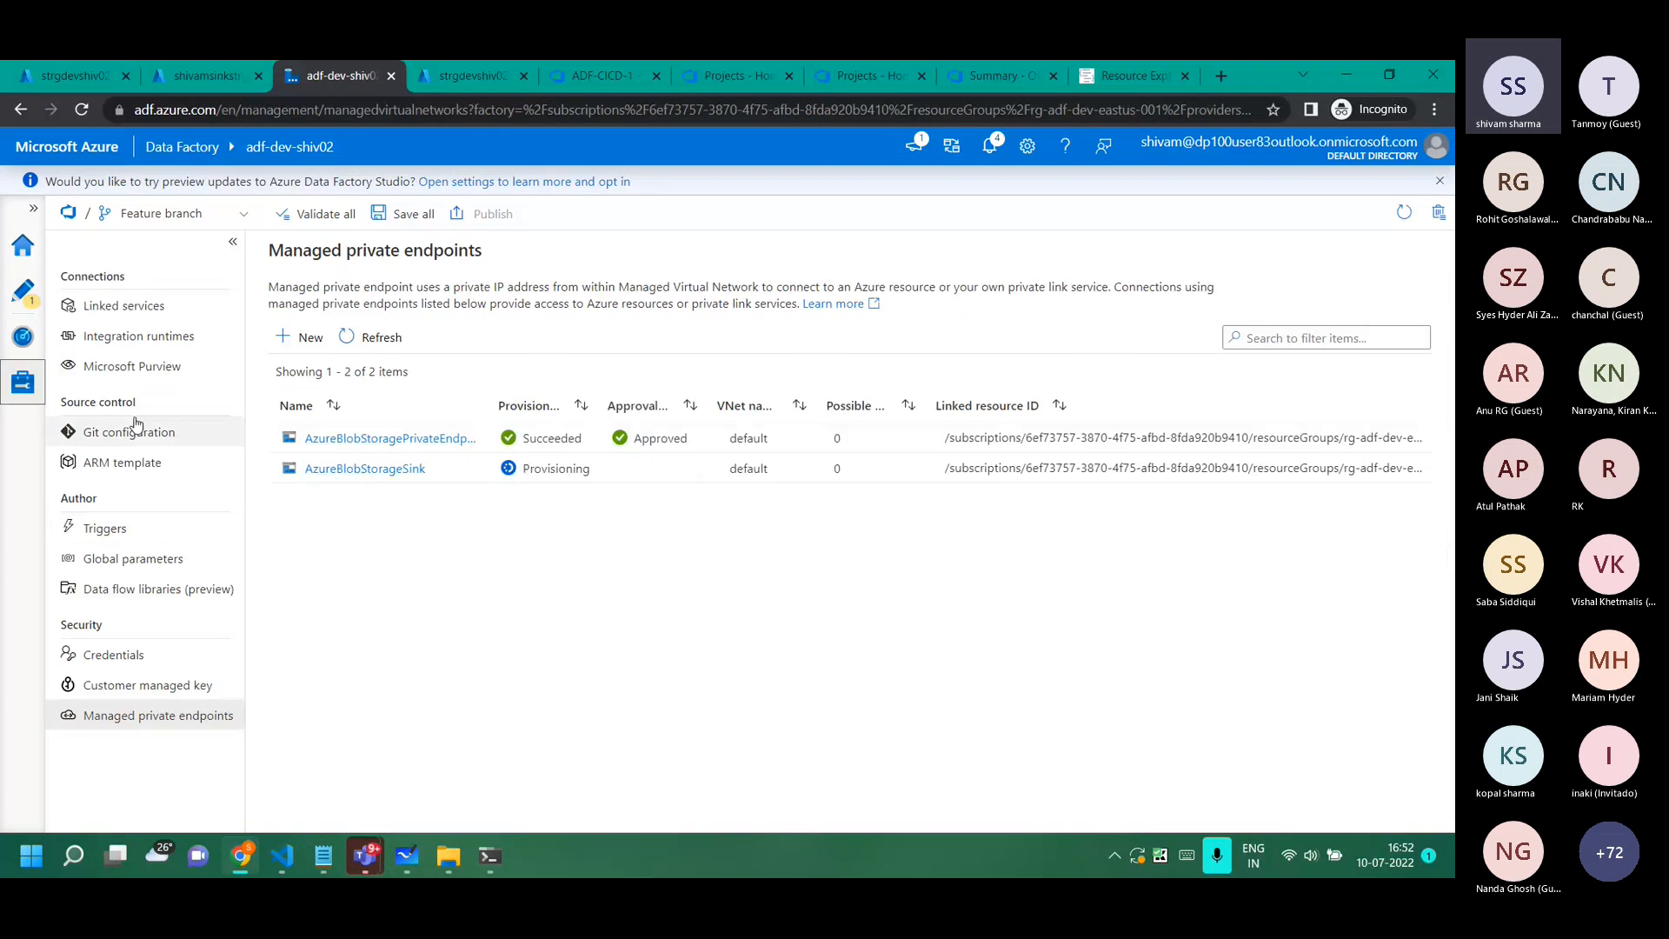
{"action": "left_click", "coordinate": [125, 305]}
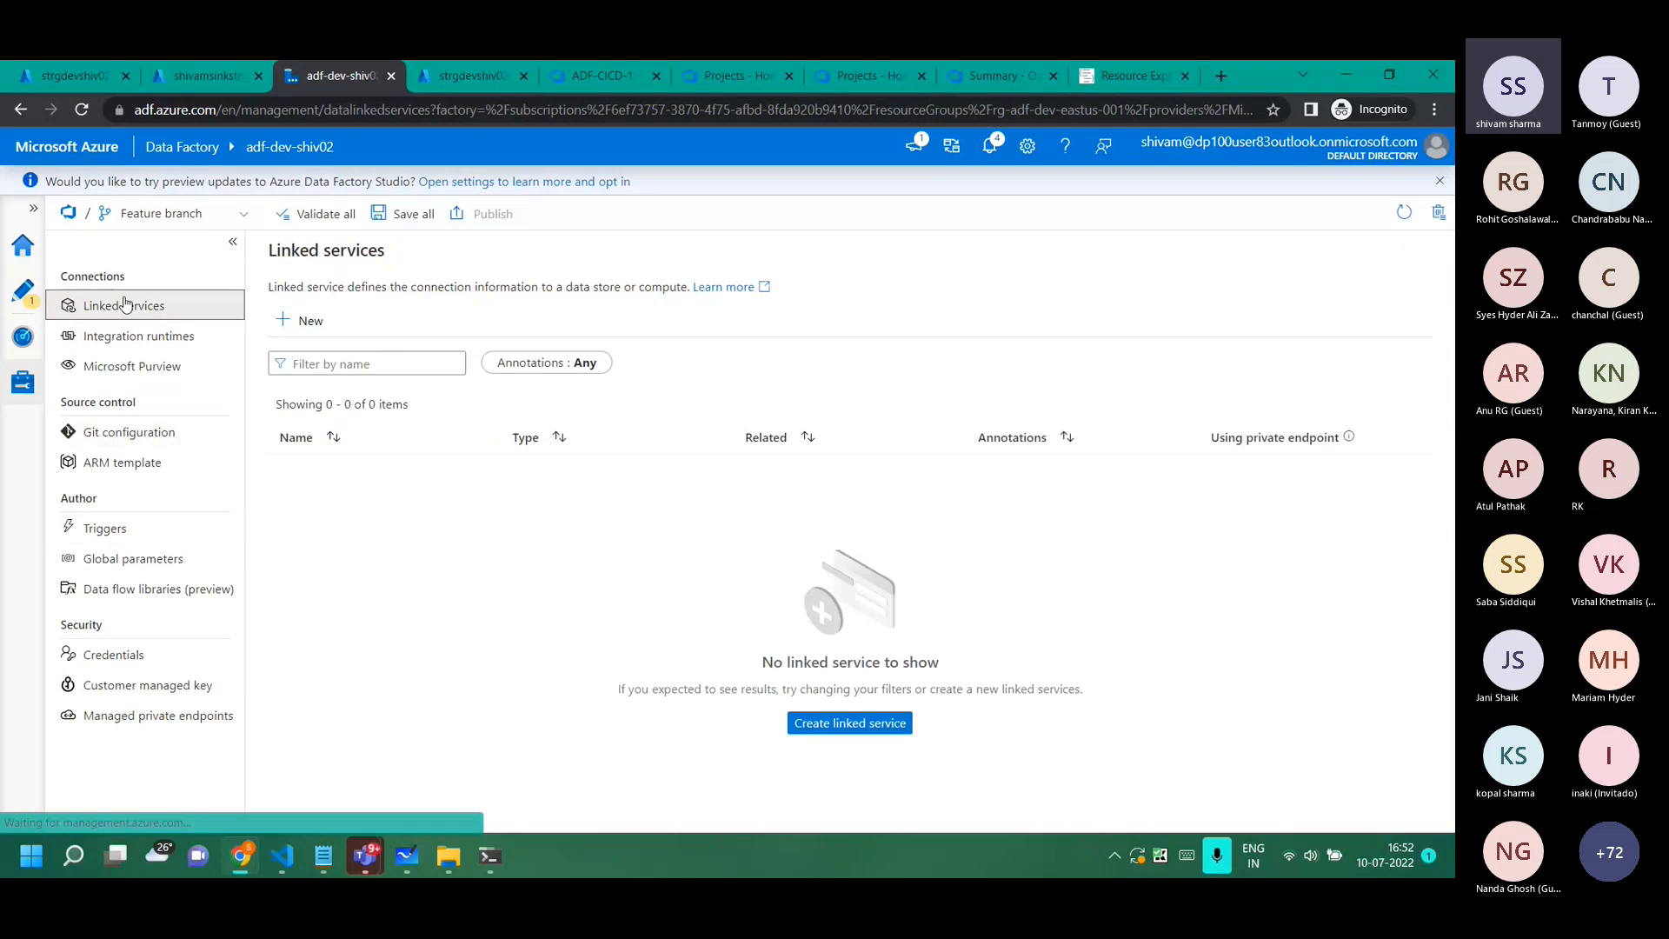
{"action": "left_click", "coordinate": [128, 727]}
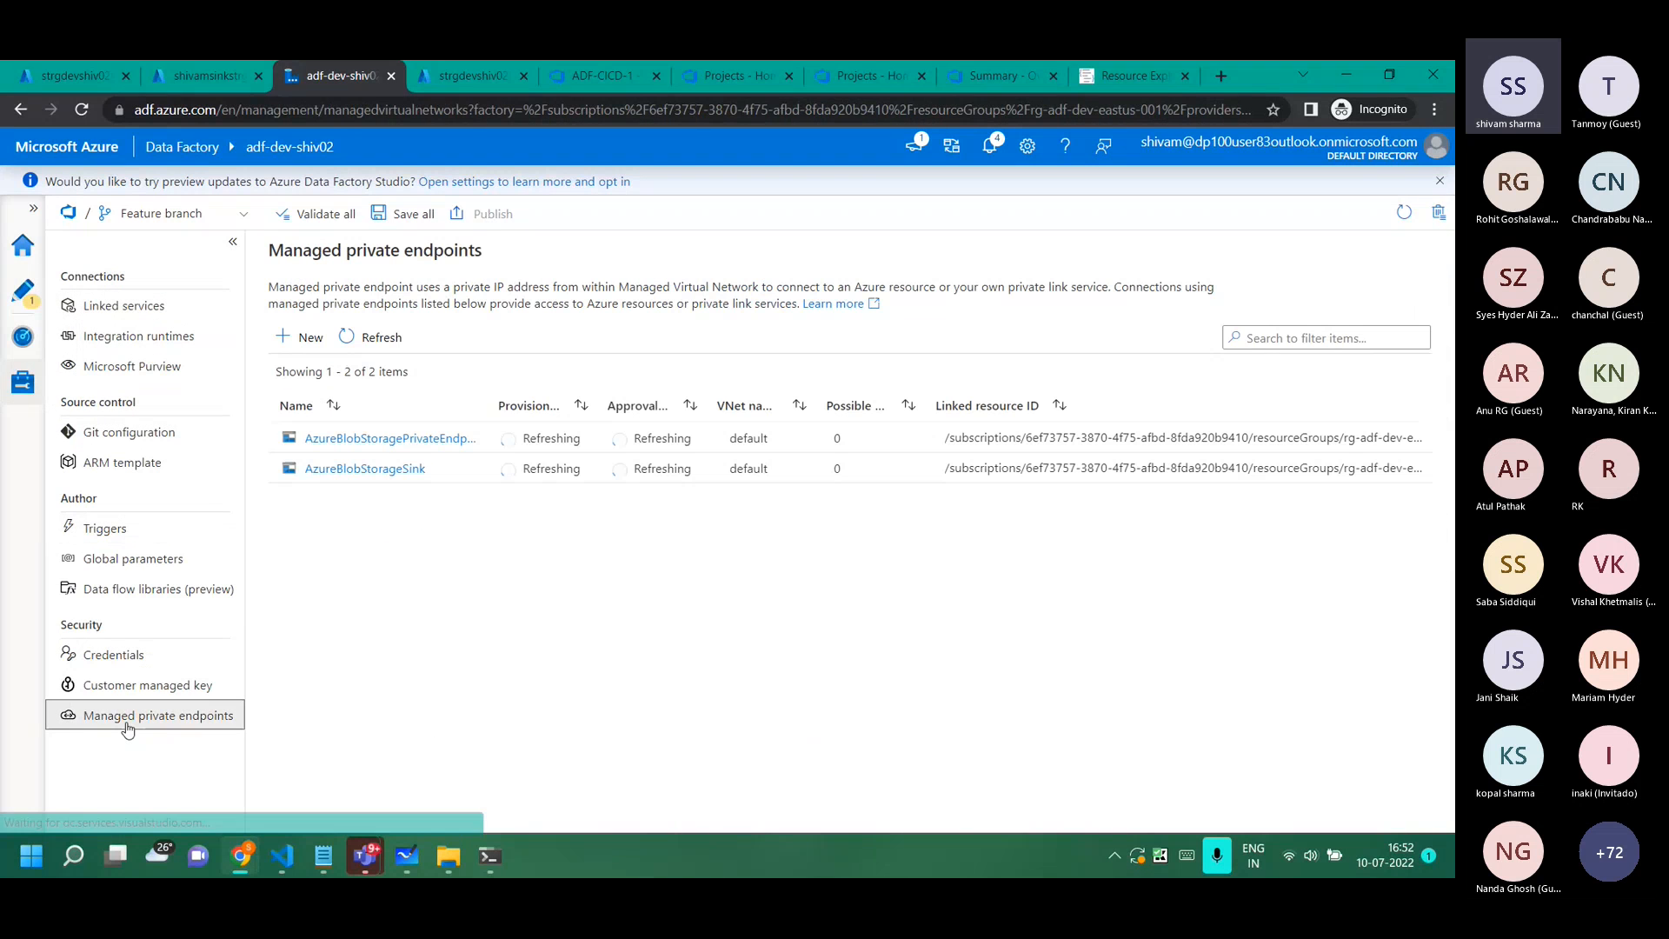
{"action": "left_click", "coordinate": [161, 318]}
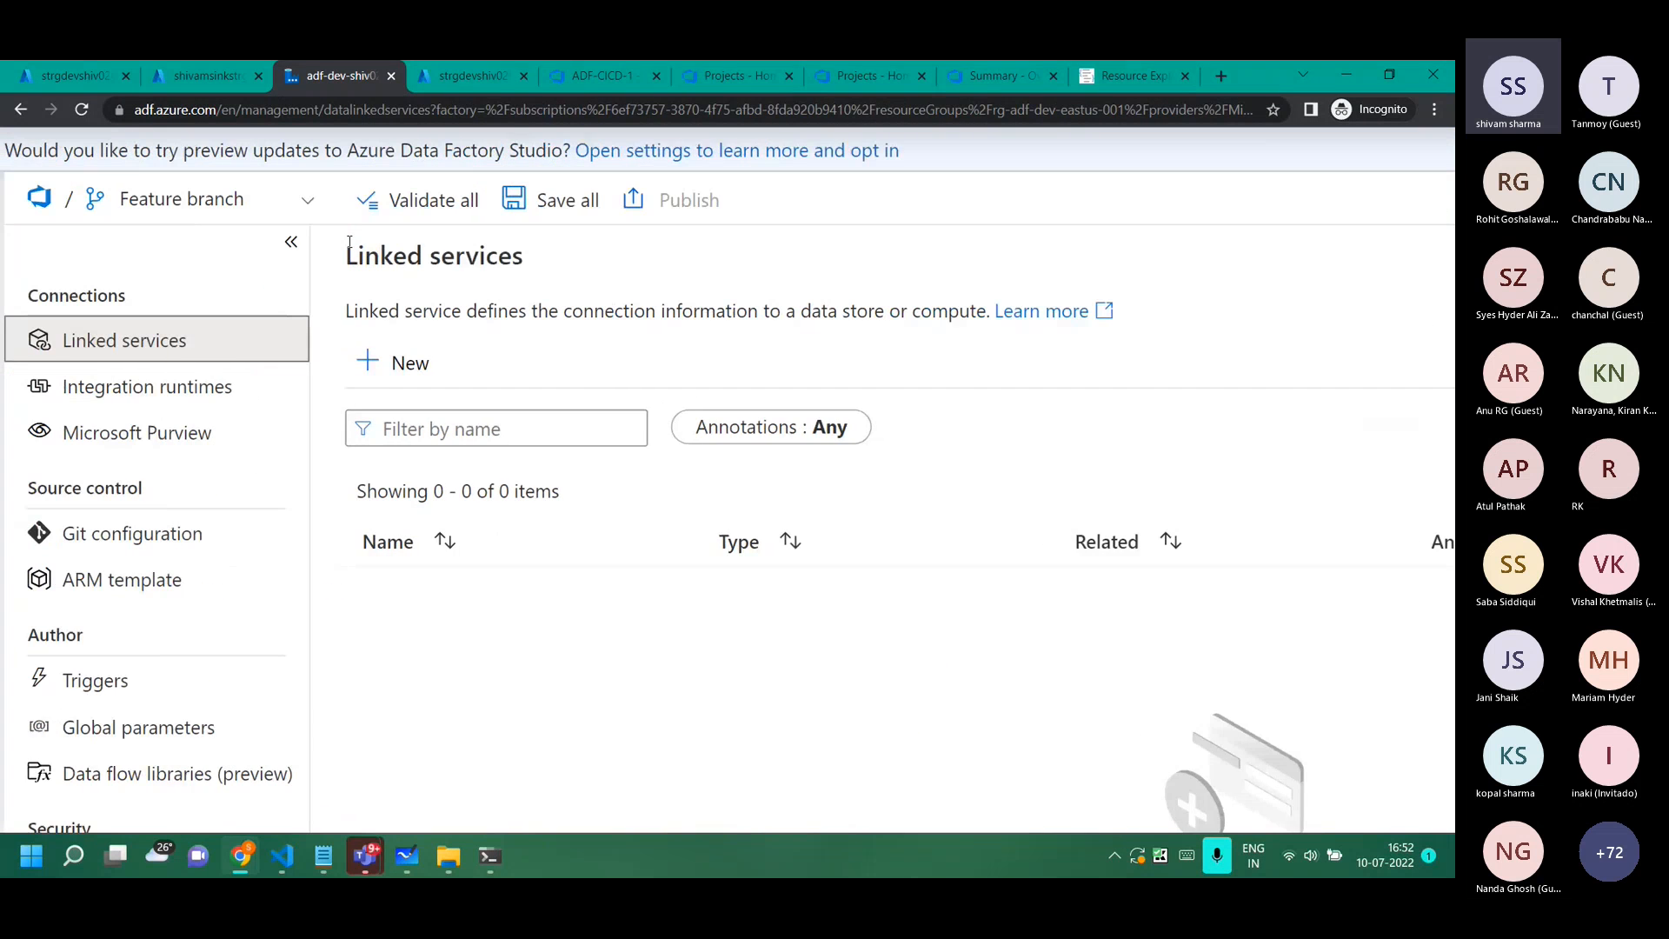
{"action": "scroll", "coordinate": [349, 243], "scroll_direction": "down", "scroll_amount": 1}
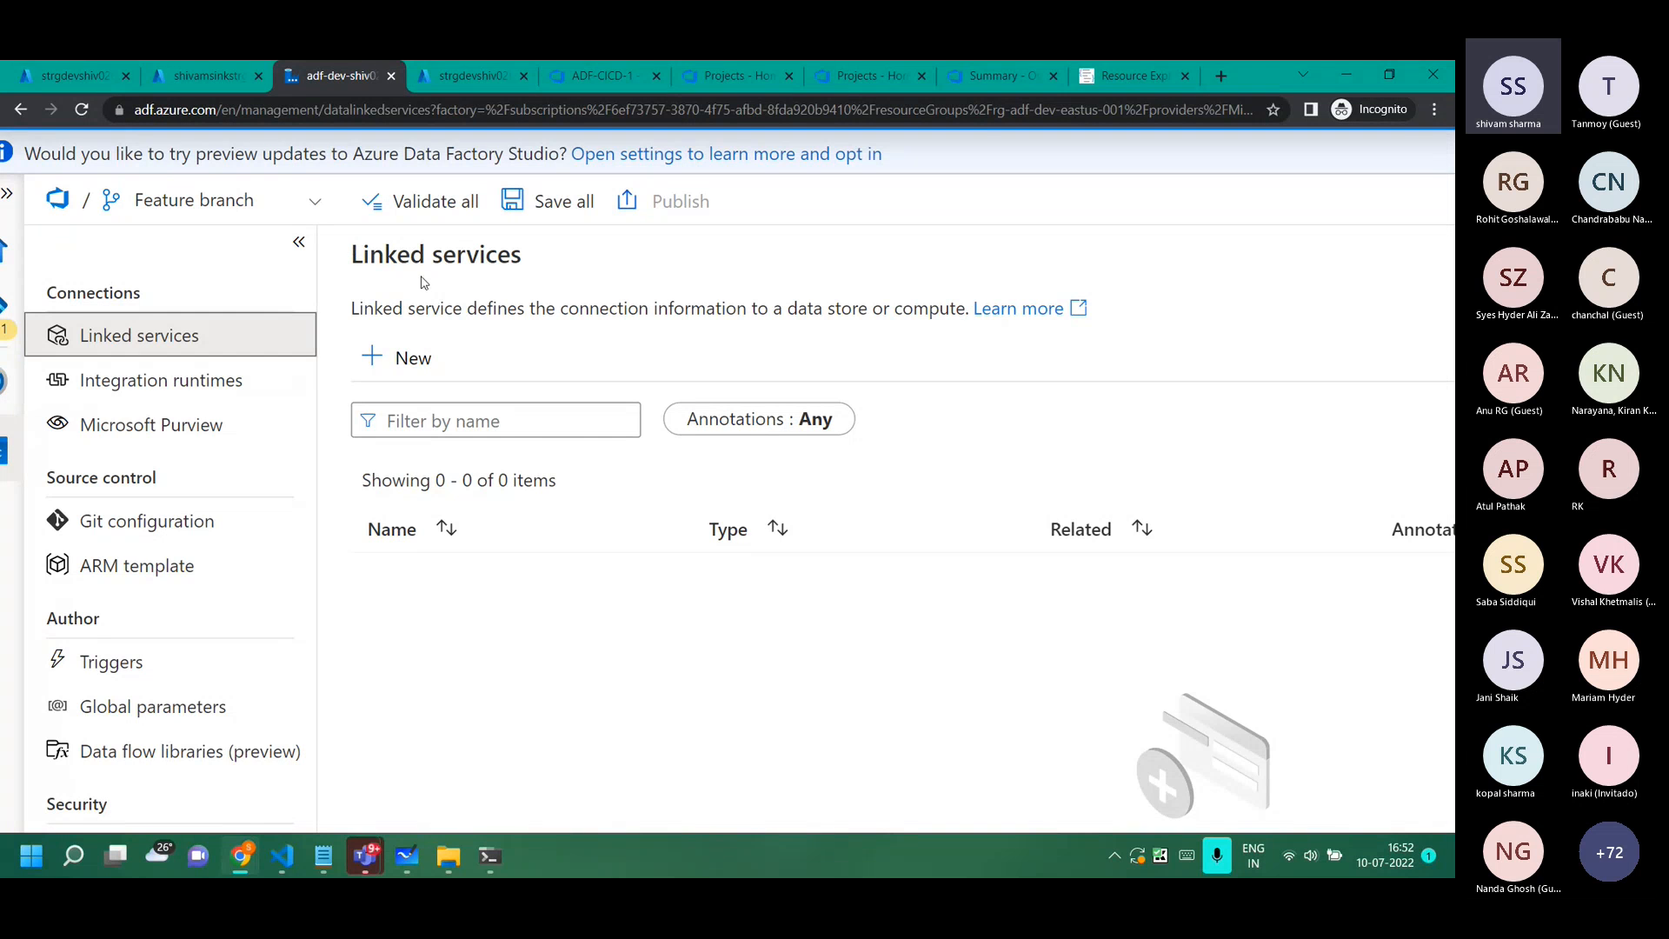
Start a new linked service for an Azure Blob Storage data store, searching the data stores for "stor".
{"action": "left_click", "coordinate": [300, 319]}
{"action": "left_click", "coordinate": [1022, 266]}
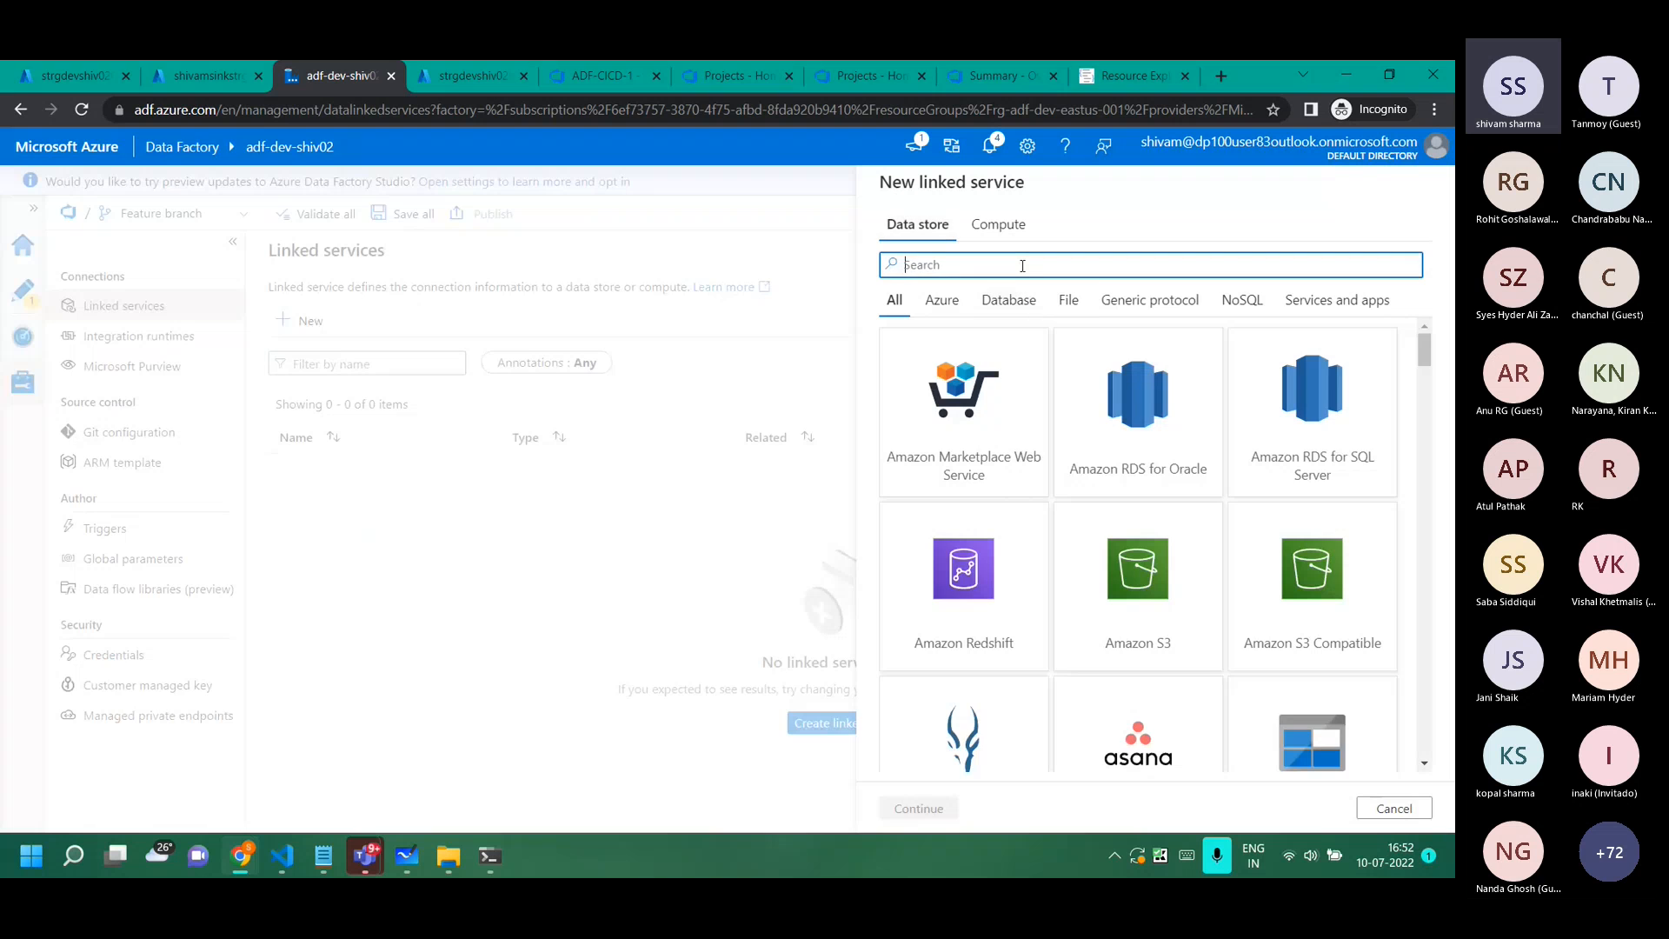
{"action": "type", "text": "stor"}
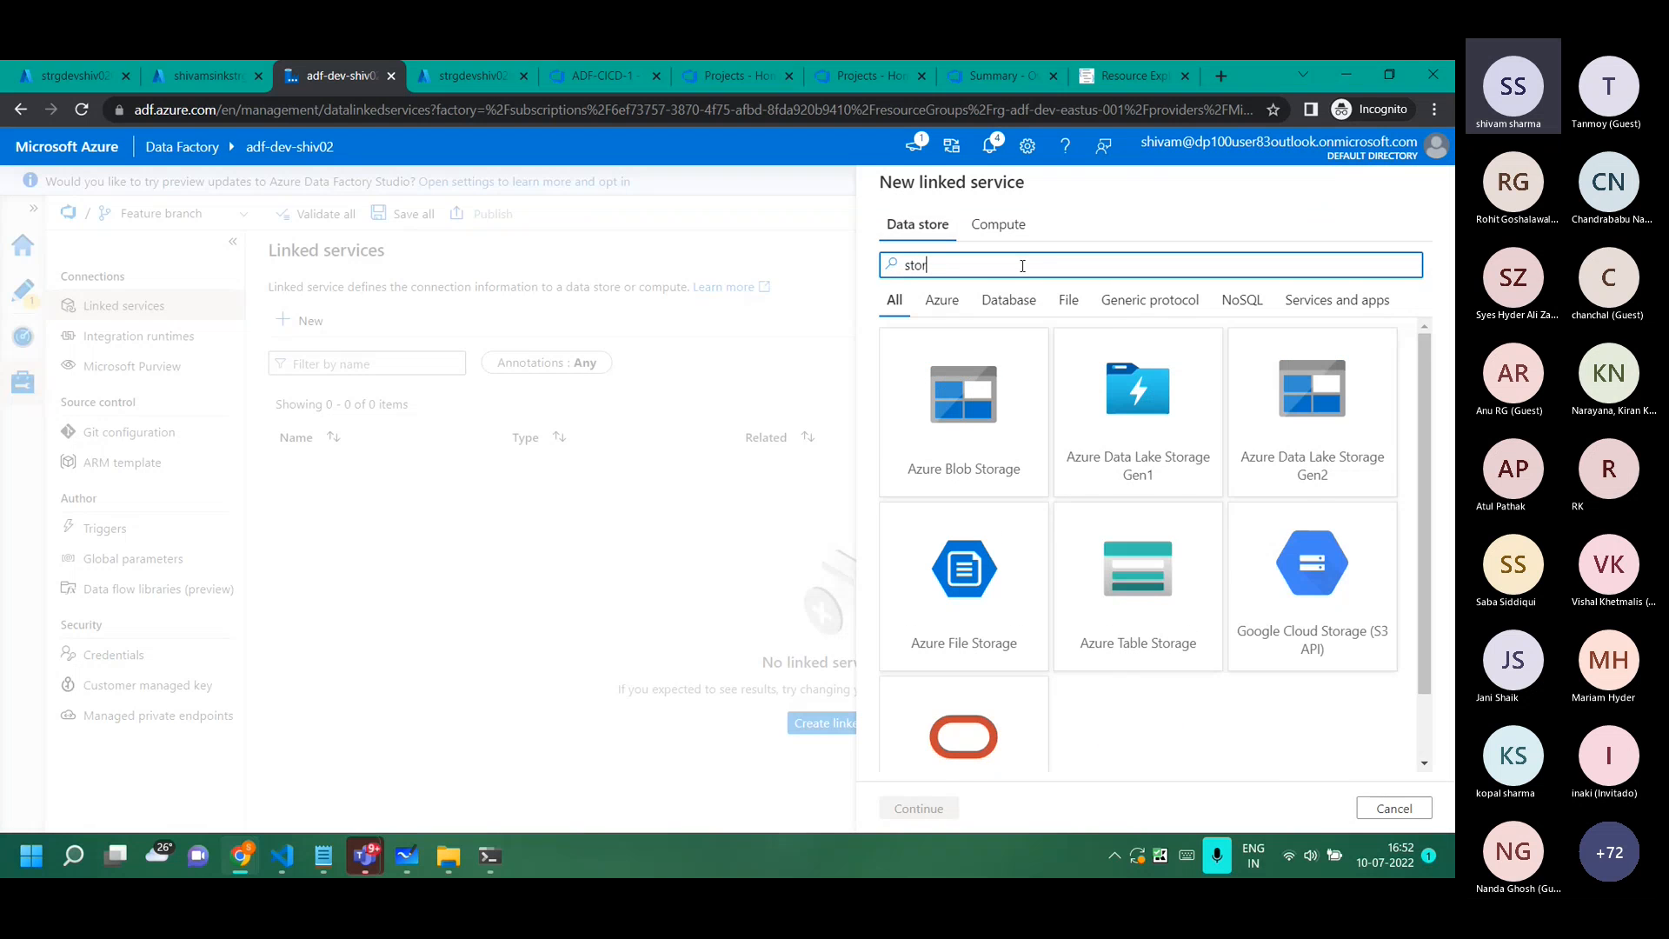
{"action": "double_click", "coordinate": [977, 362]}
Name the new linked service AzureBlobStorageSource.
{"action": "scroll", "coordinate": [977, 362], "scroll_direction": "up", "scroll_amount": 3}
{"action": "scroll", "coordinate": [978, 362], "scroll_direction": "right", "scroll_amount": 2}
{"action": "key", "text": "BackSpace"}
{"action": "type", "text": "Source"}
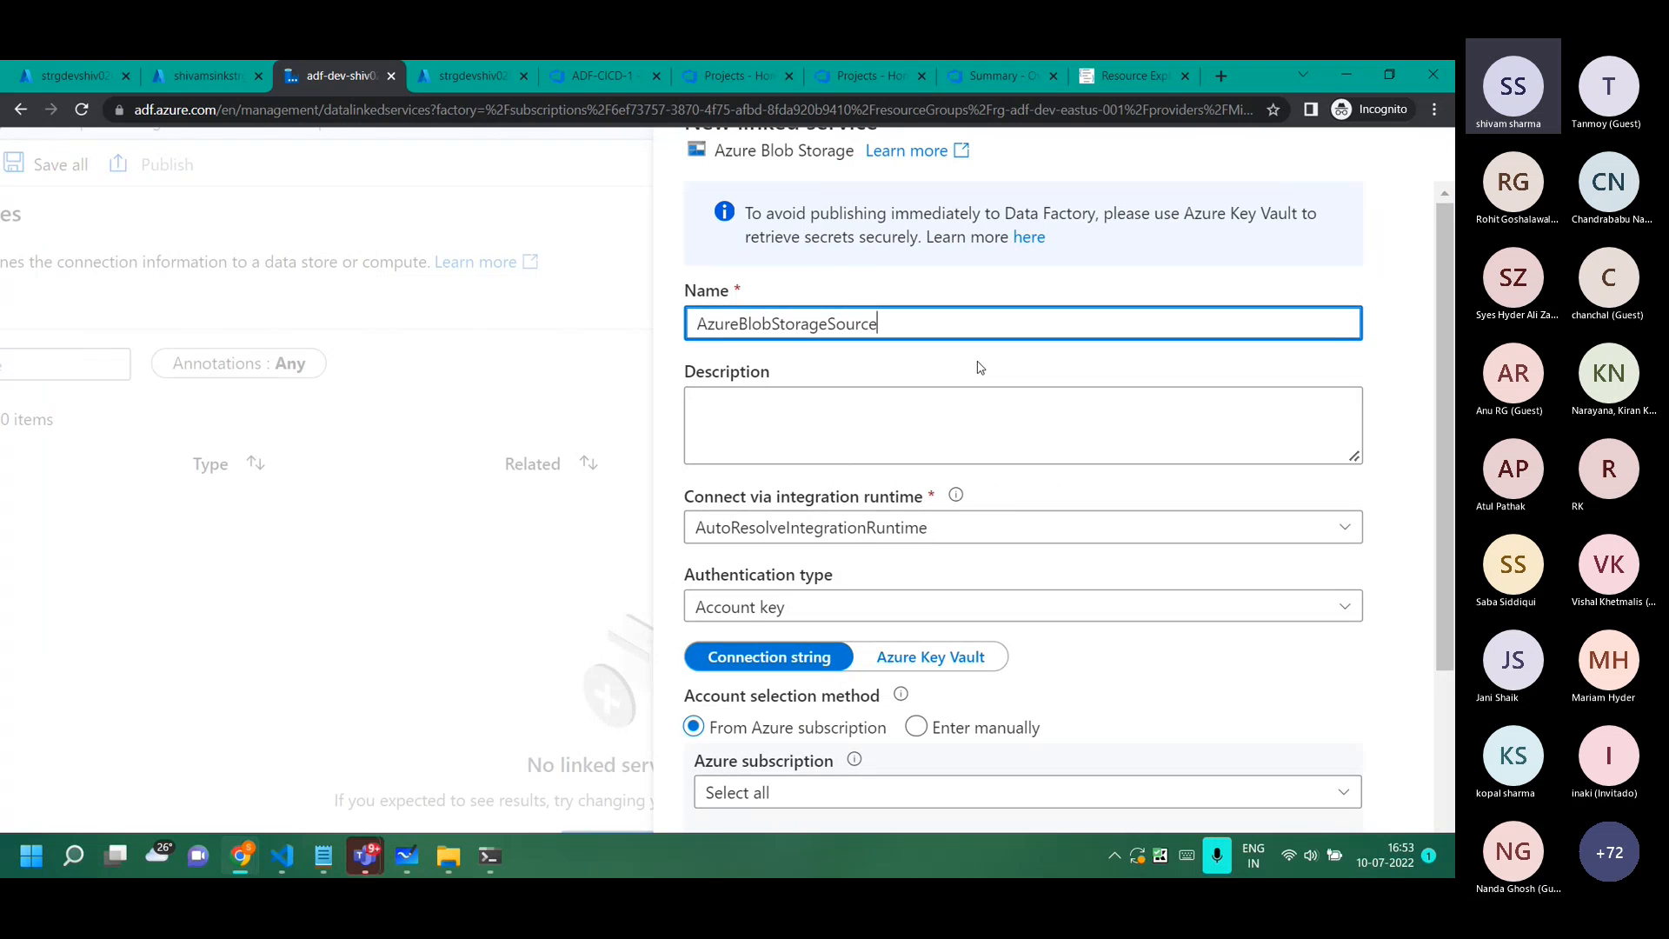
{"action": "key", "text": "BackSpace"}
{"action": "key", "text": "BackSpace"}
{"action": "key", "text": "BackSpace"}
{"action": "key", "text": "BackSpace"}
{"action": "key", "text": "BackSpace"}
{"action": "key", "text": "BackSpace"}
{"action": "type", "text": "Source"}
{"action": "key", "text": "ctrl+minus"}
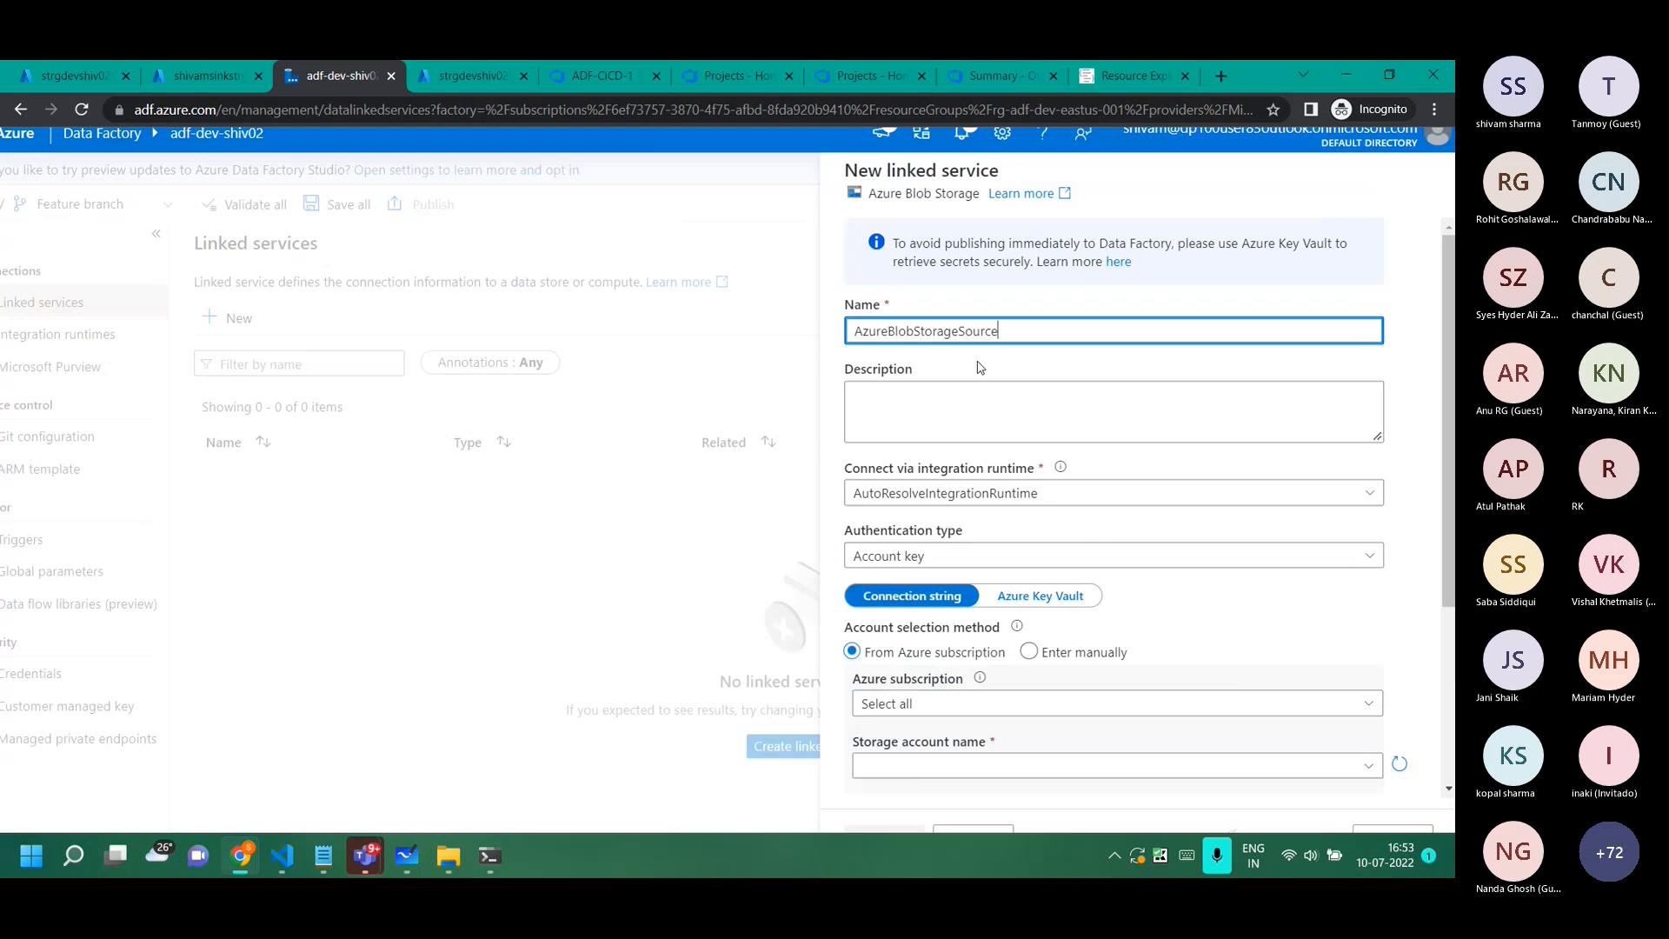
Connect the source linked service via integrationRuntime1 (Managed Virtual Network), keeping Account key as the authentication type.
{"action": "scroll", "coordinate": [991, 461], "scroll_direction": "down", "scroll_amount": 1}
{"action": "left_click", "coordinate": [960, 422]}
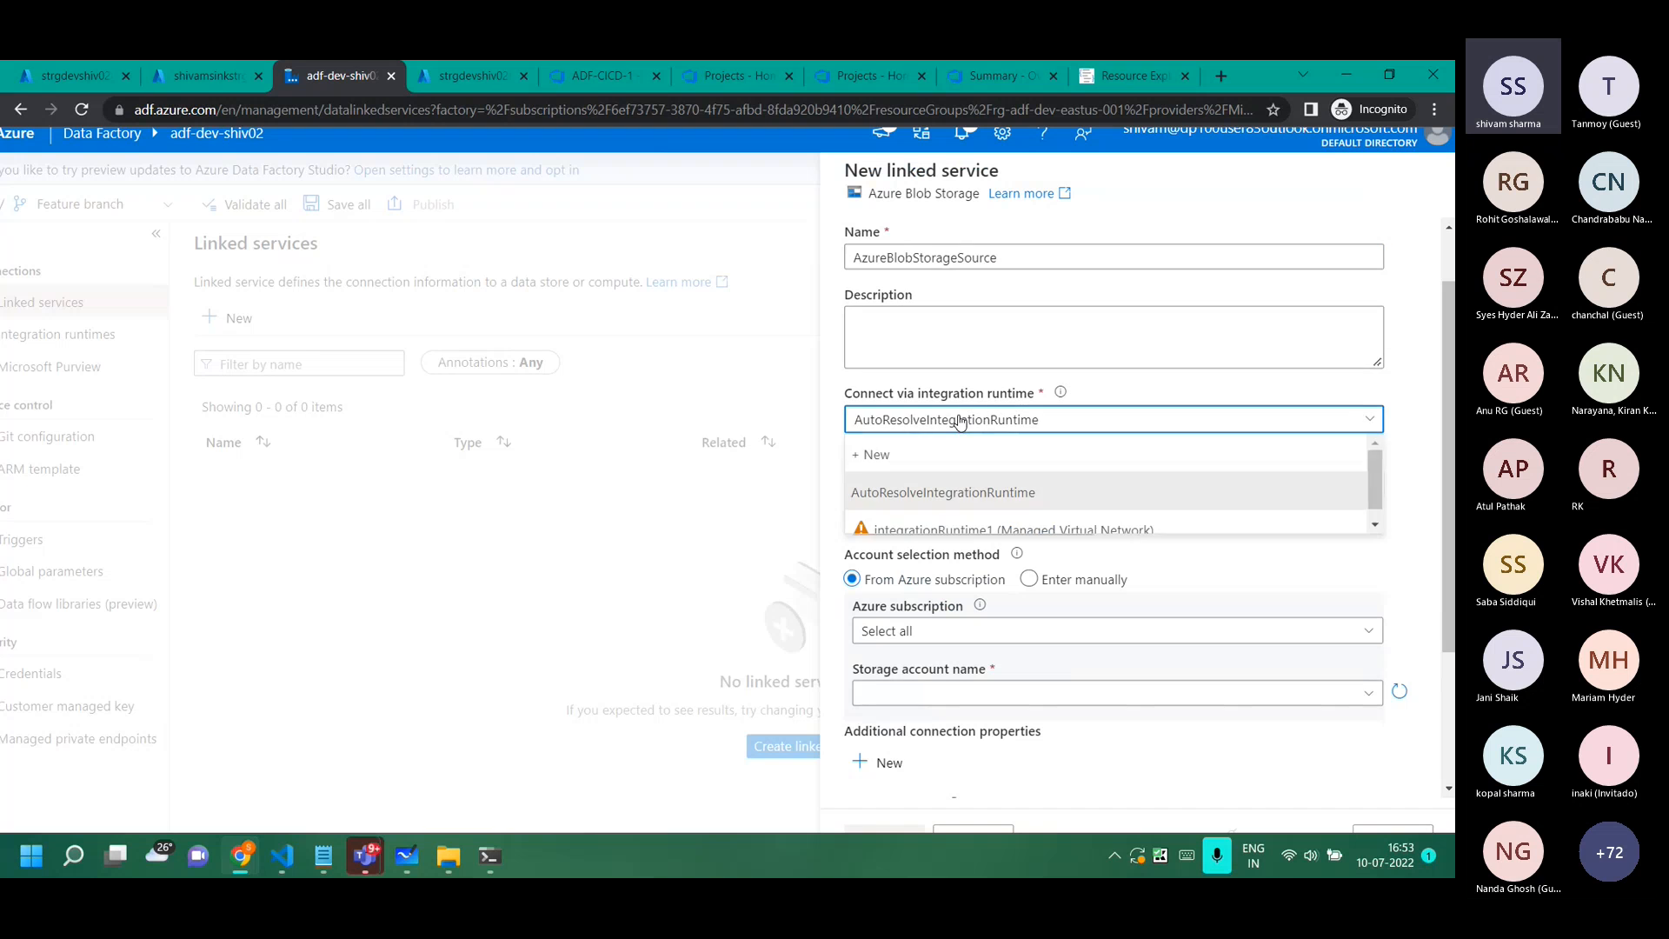
{"action": "left_click", "coordinate": [965, 526]}
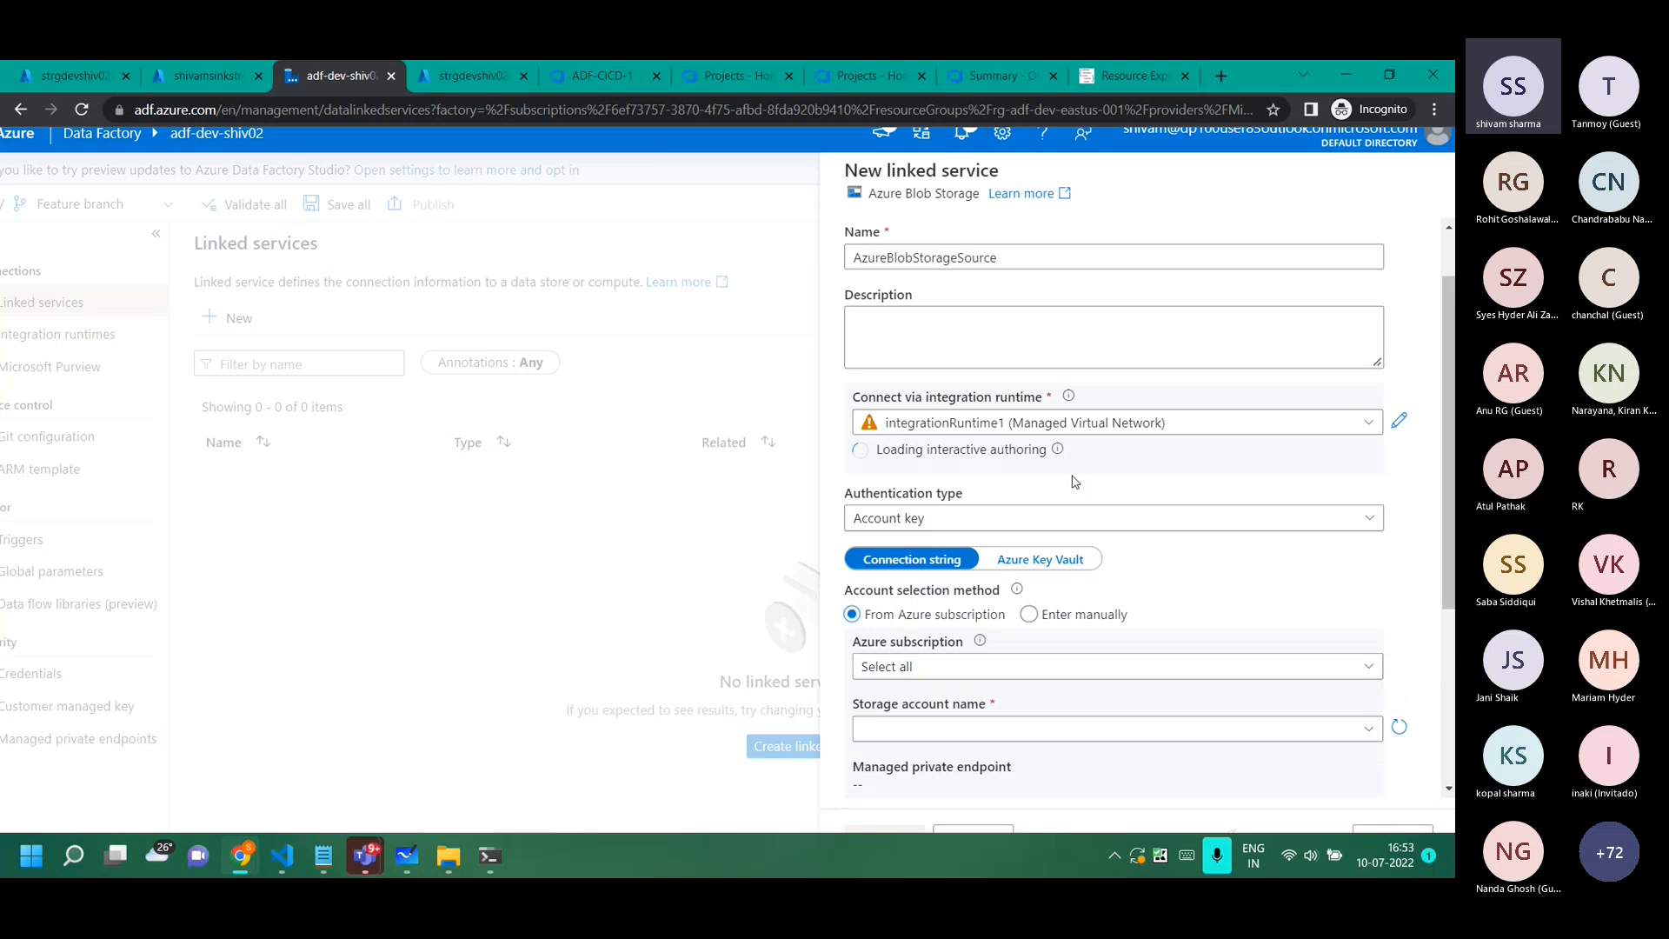
{"action": "scroll", "coordinate": [1075, 482], "scroll_direction": "down", "scroll_amount": 2}
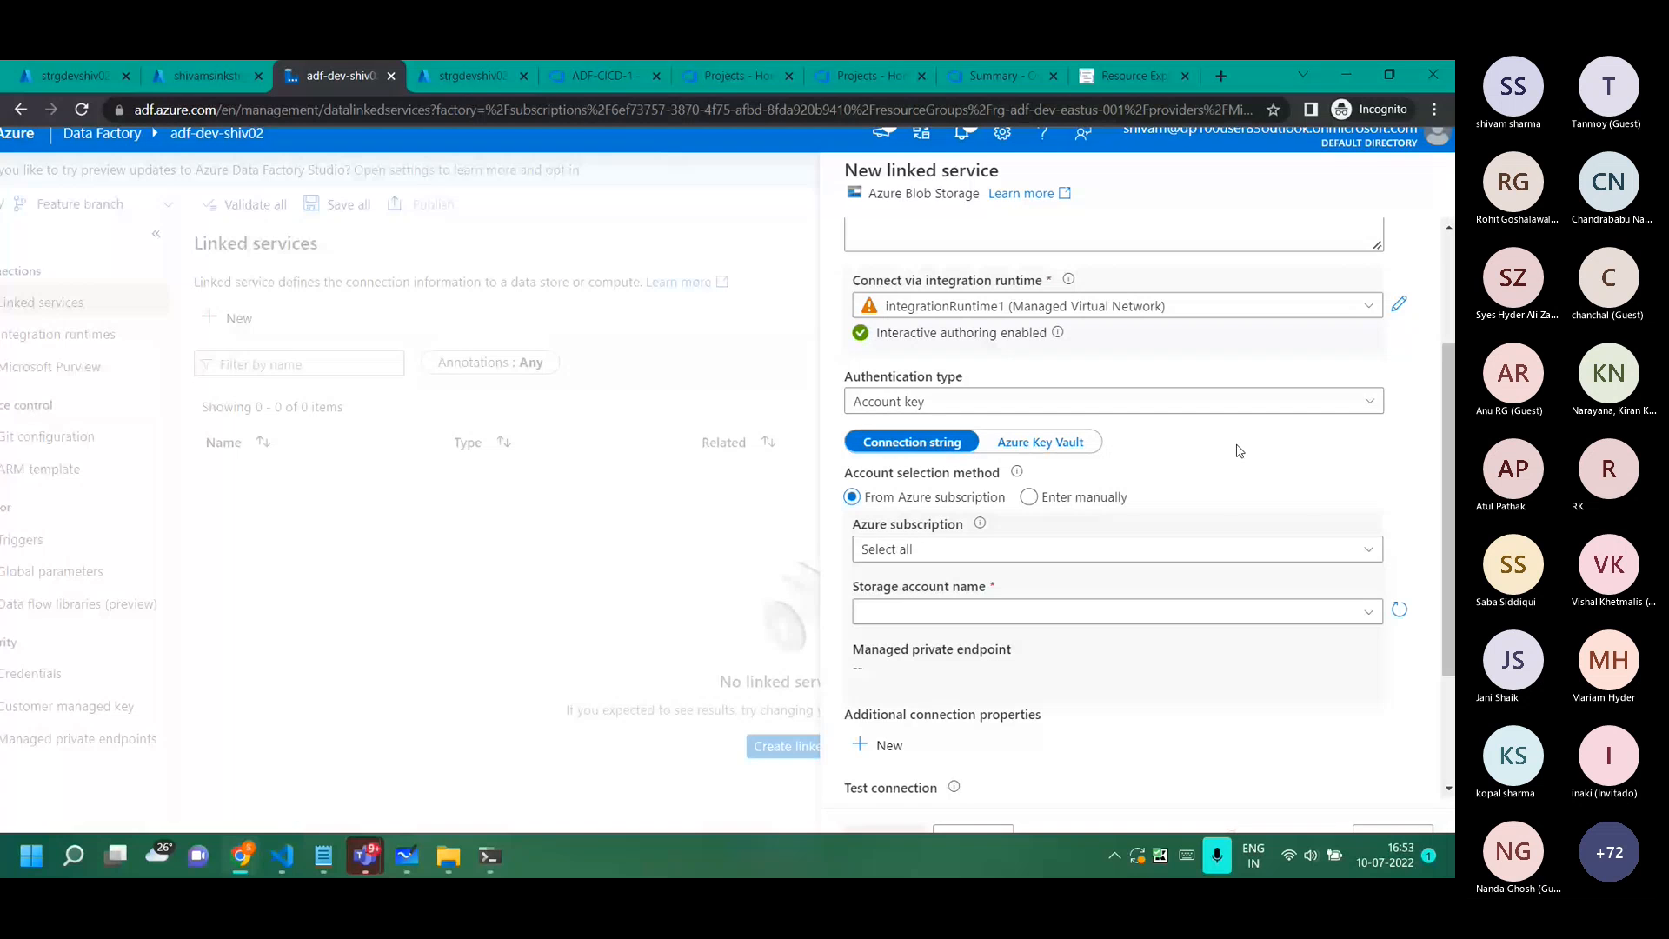
{"action": "left_click", "coordinate": [1041, 404]}
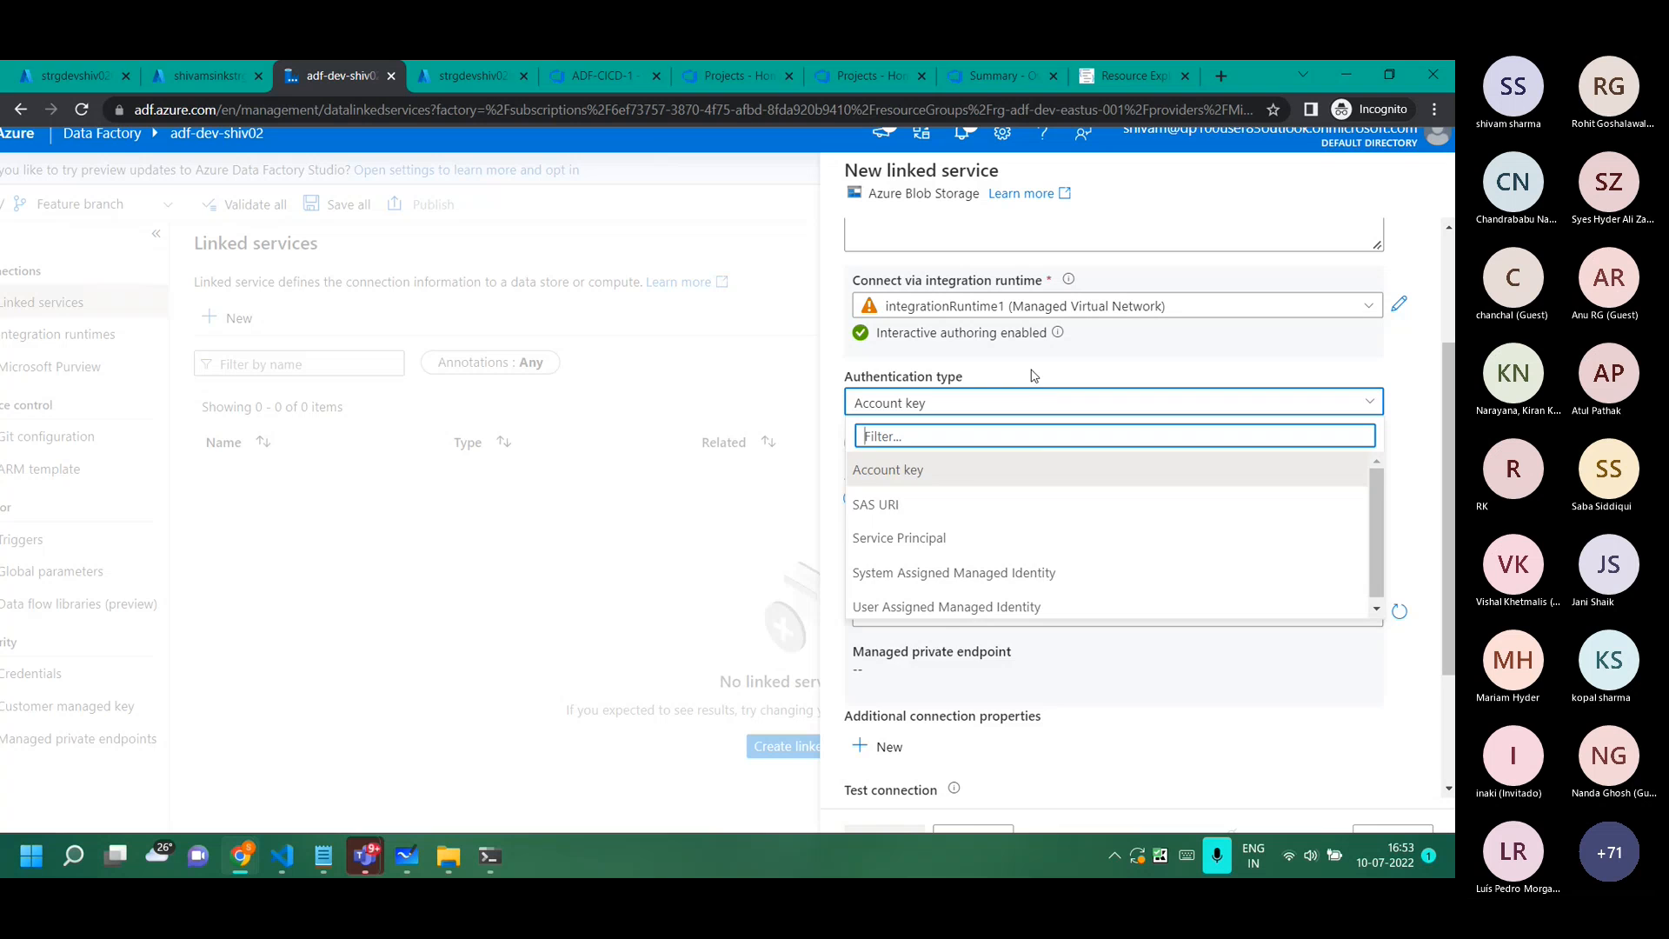
{"action": "left_click", "coordinate": [1034, 377]}
Select the Azure Pass - Sponsorship subscription and the strgdevshiv020710 storage account for the source linked service.
{"action": "scroll", "coordinate": [1116, 445], "scroll_direction": "down", "scroll_amount": 1}
{"action": "left_click", "coordinate": [1009, 456]}
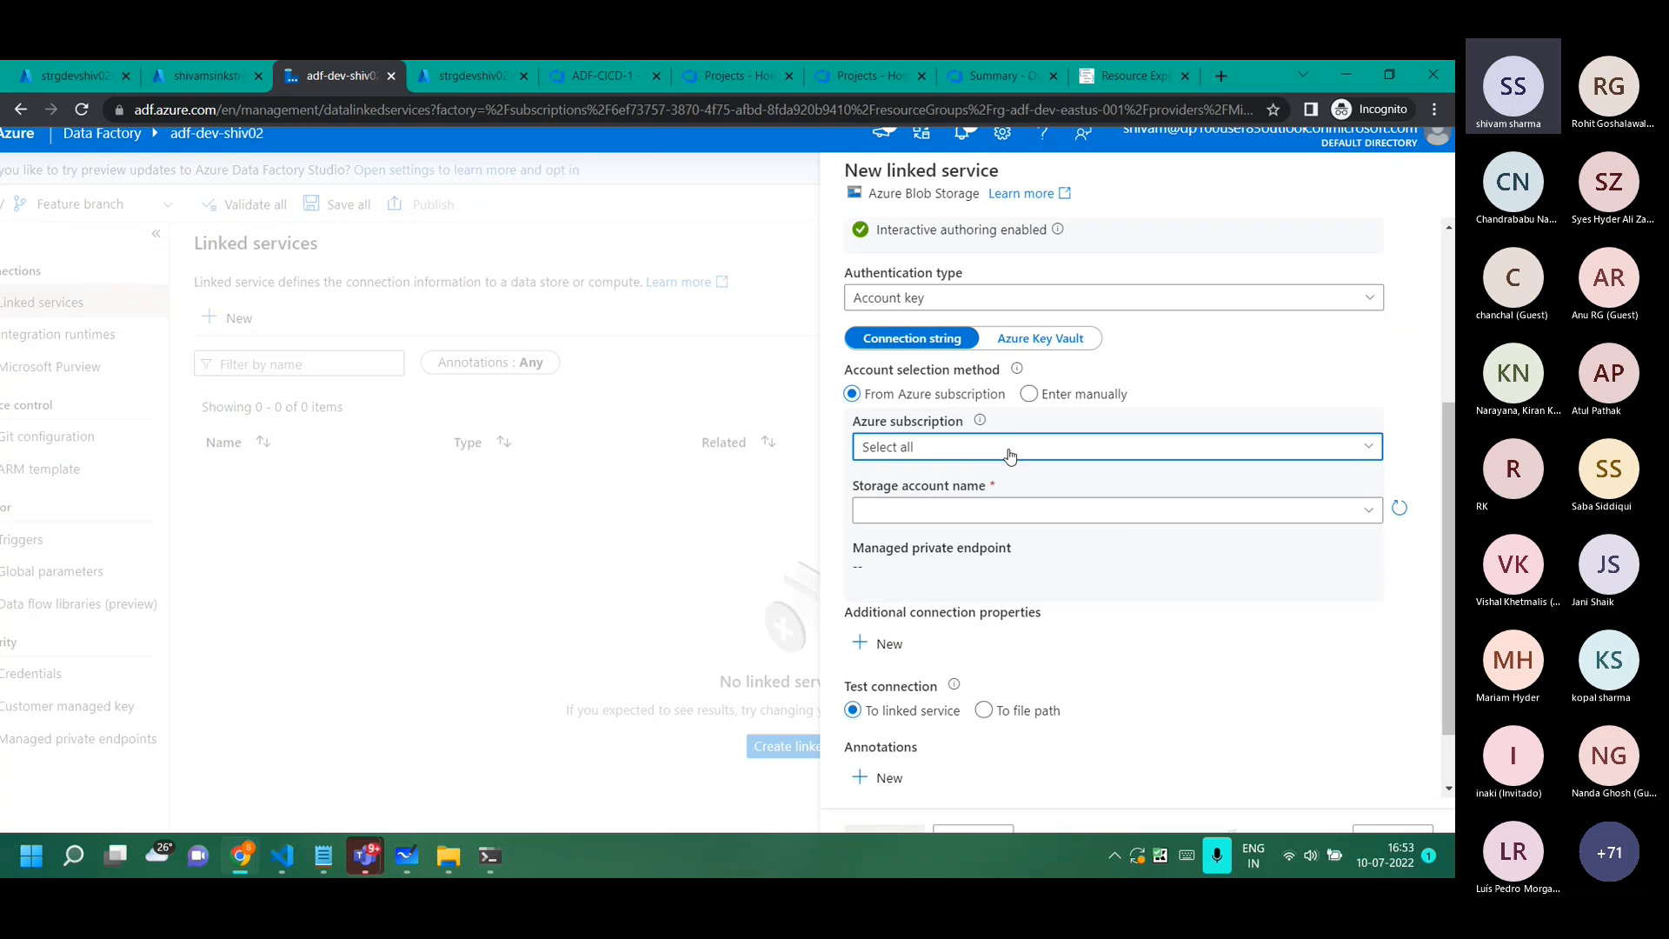
{"action": "left_click", "coordinate": [970, 518]}
{"action": "left_click", "coordinate": [969, 511]}
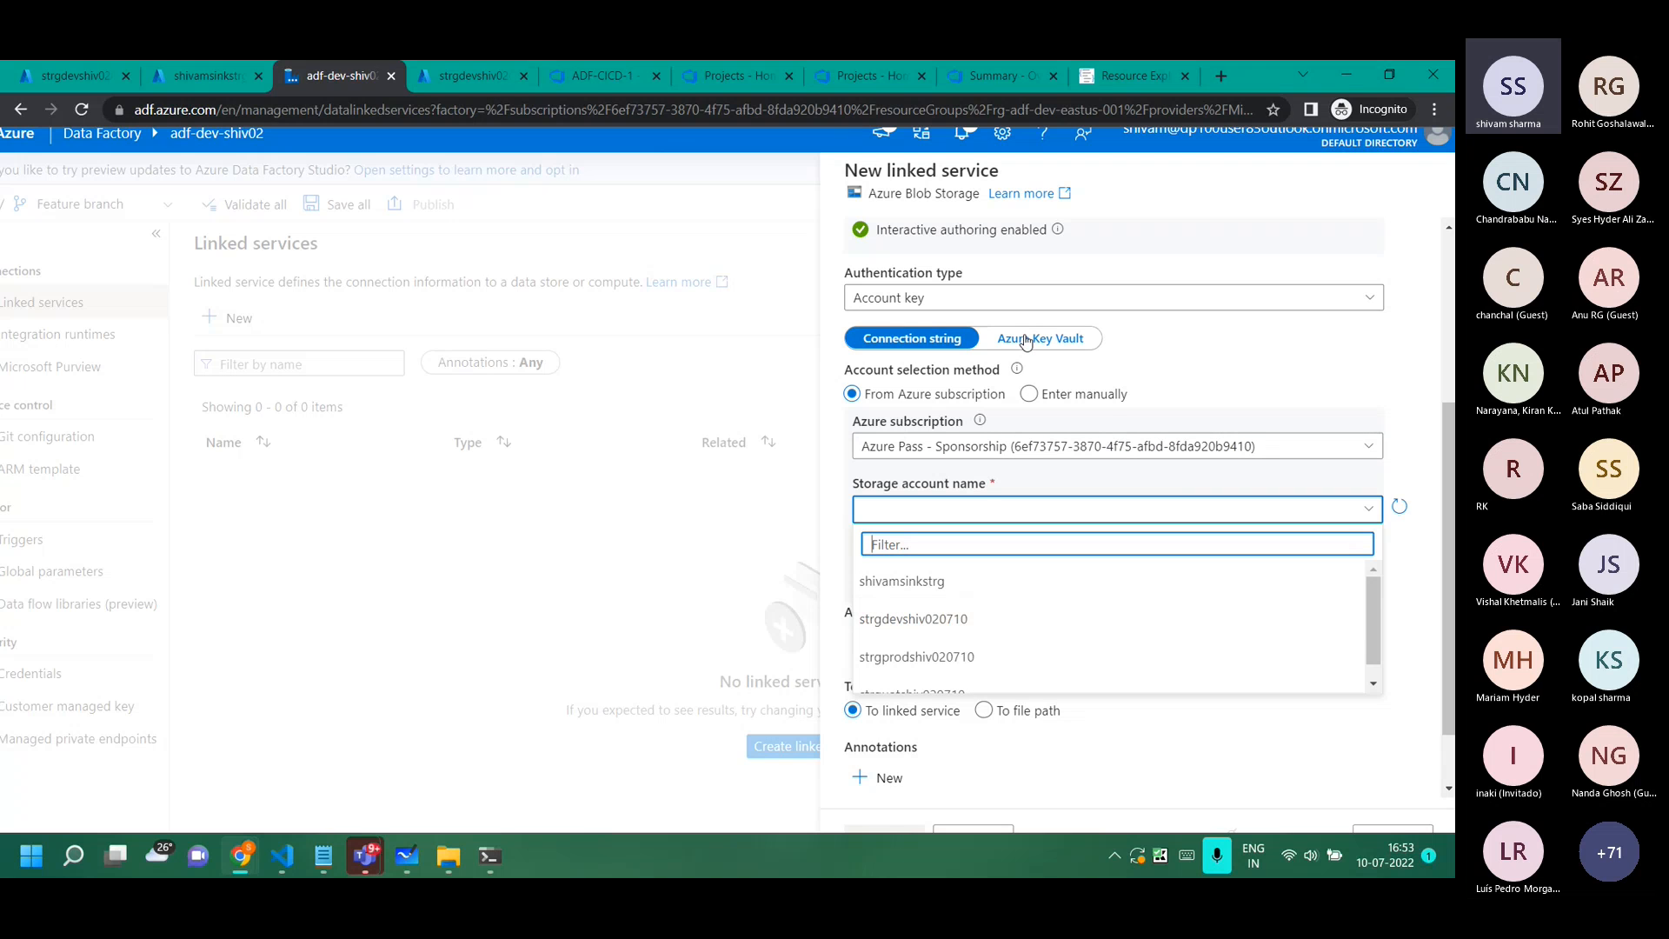
{"action": "left_click", "coordinate": [1043, 629]}
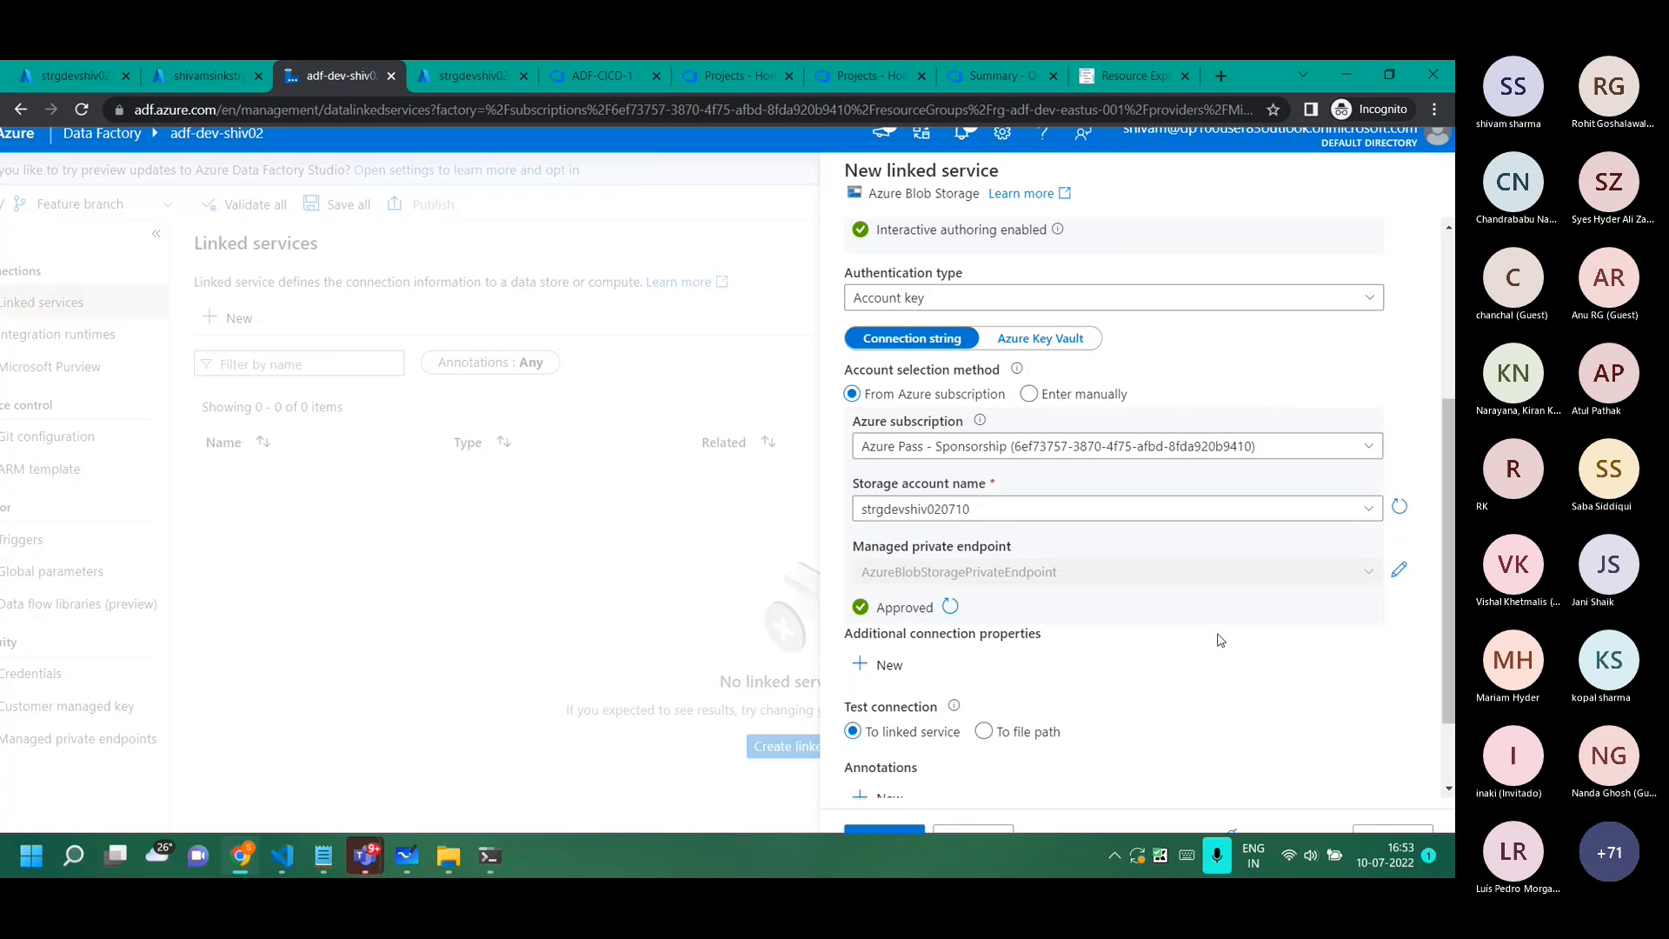
Test the source linked service's connection, viewing the copy-flow diagram in Microsoft Whiteboard before returning to Data Factory.
{"action": "scroll", "coordinate": [1217, 640], "scroll_direction": "down", "scroll_amount": 1}
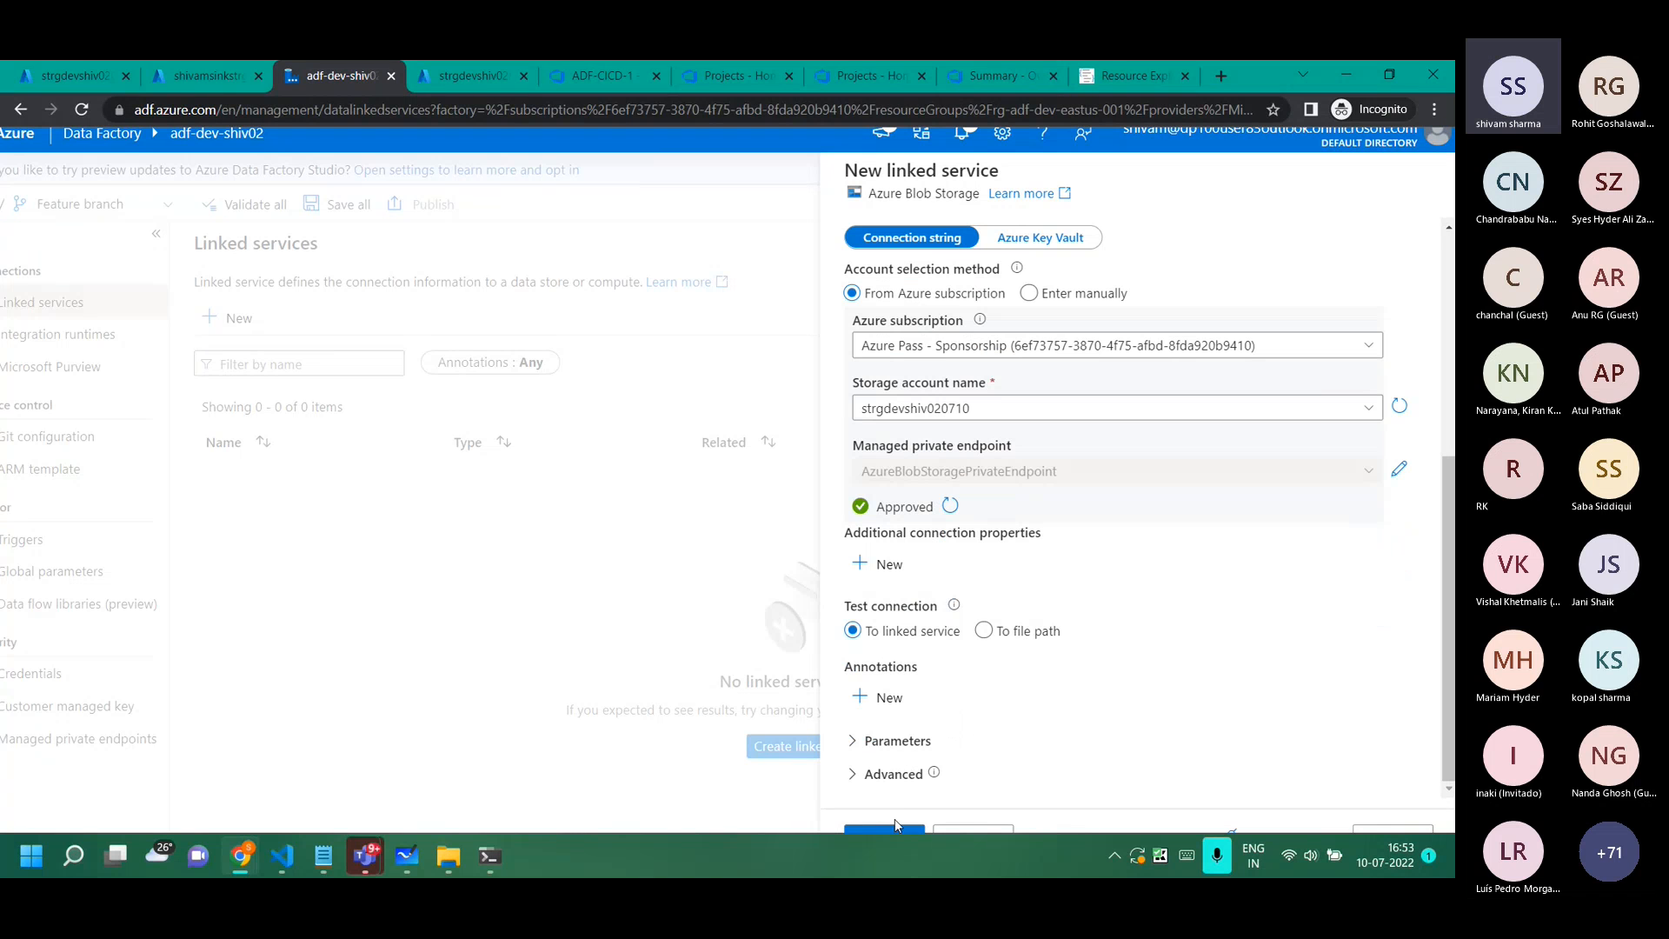
{"action": "scroll", "coordinate": [891, 429], "scroll_direction": "down", "scroll_amount": 1}
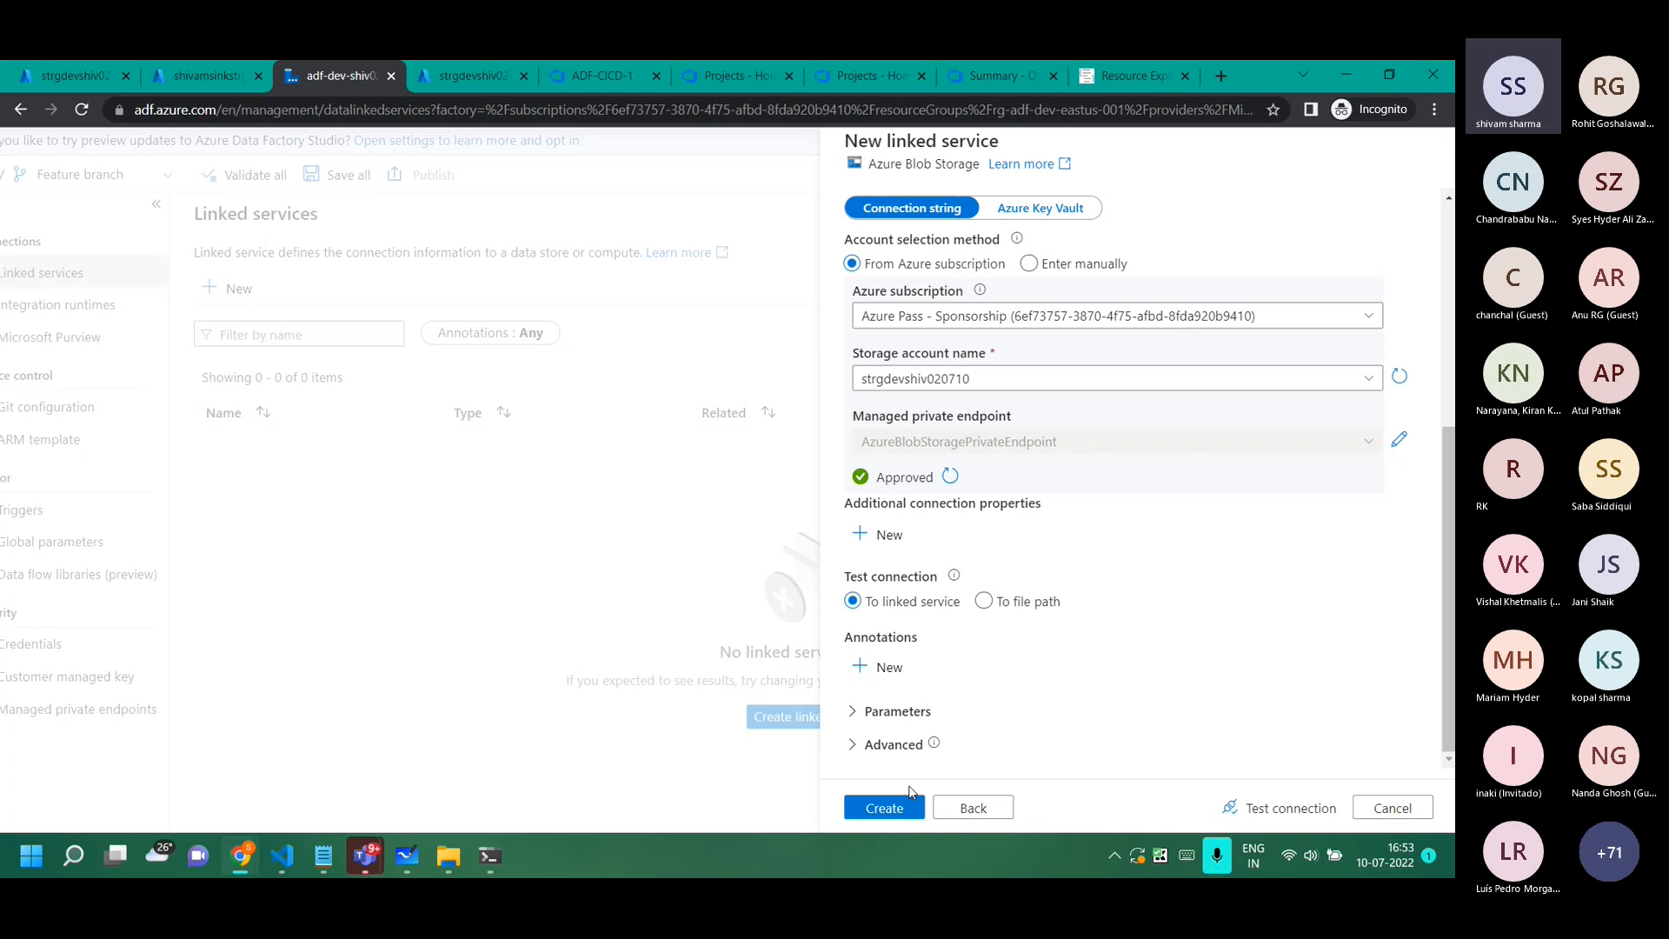
{"action": "left_click", "coordinate": [1270, 805]}
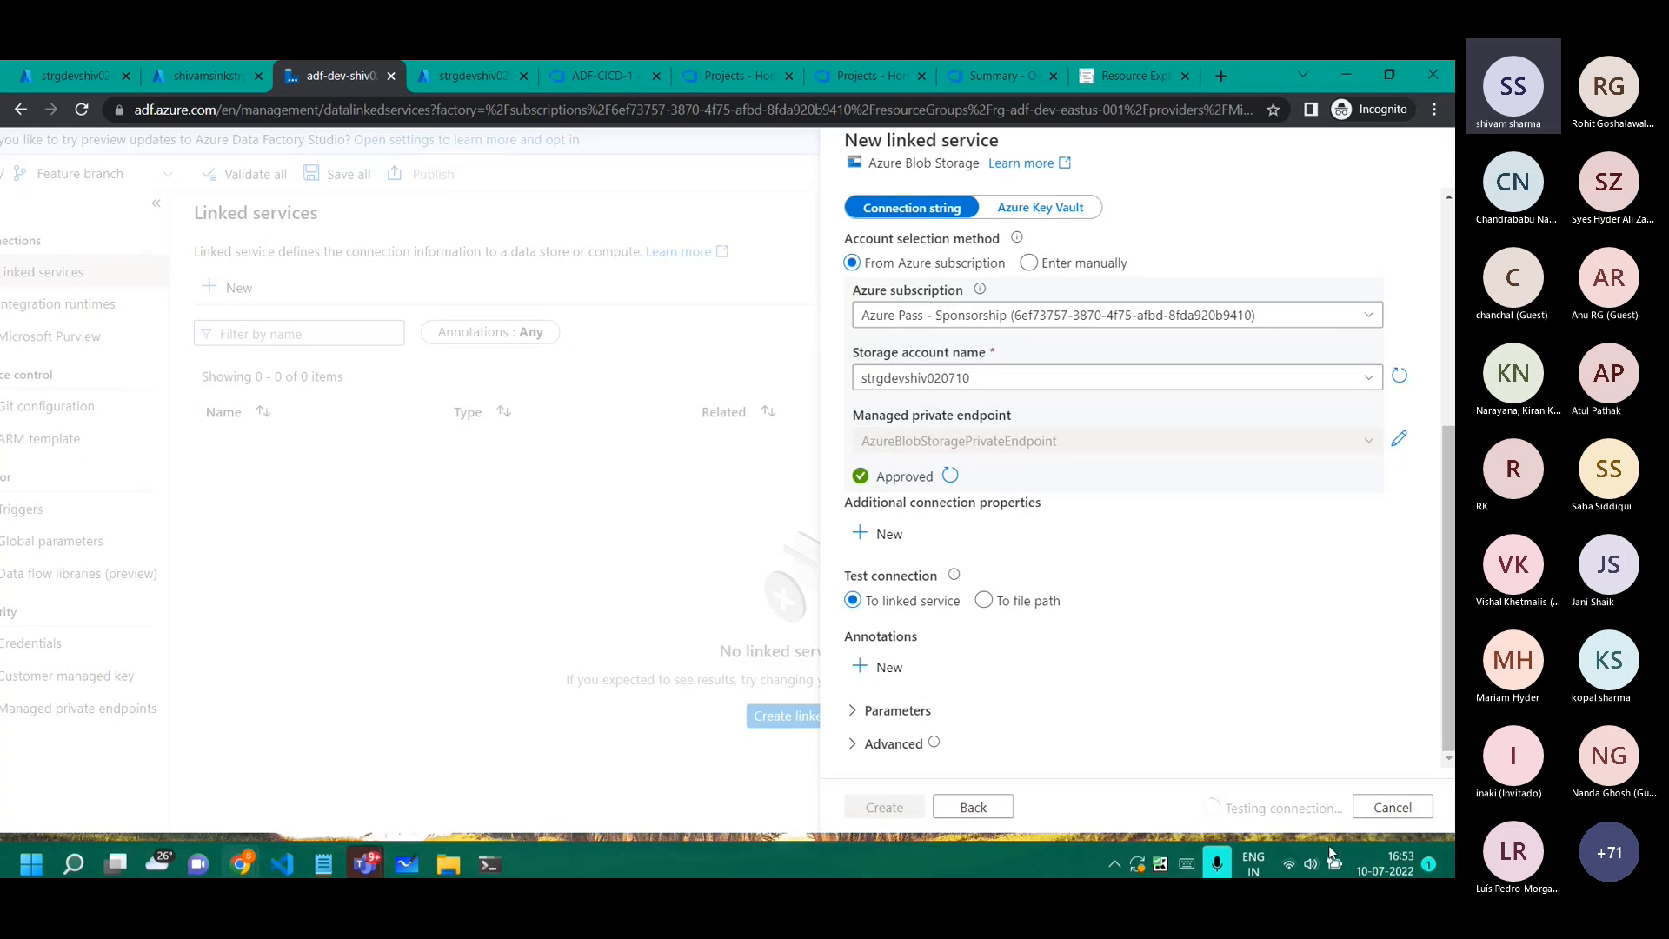
{"action": "left_click", "coordinate": [407, 856]}
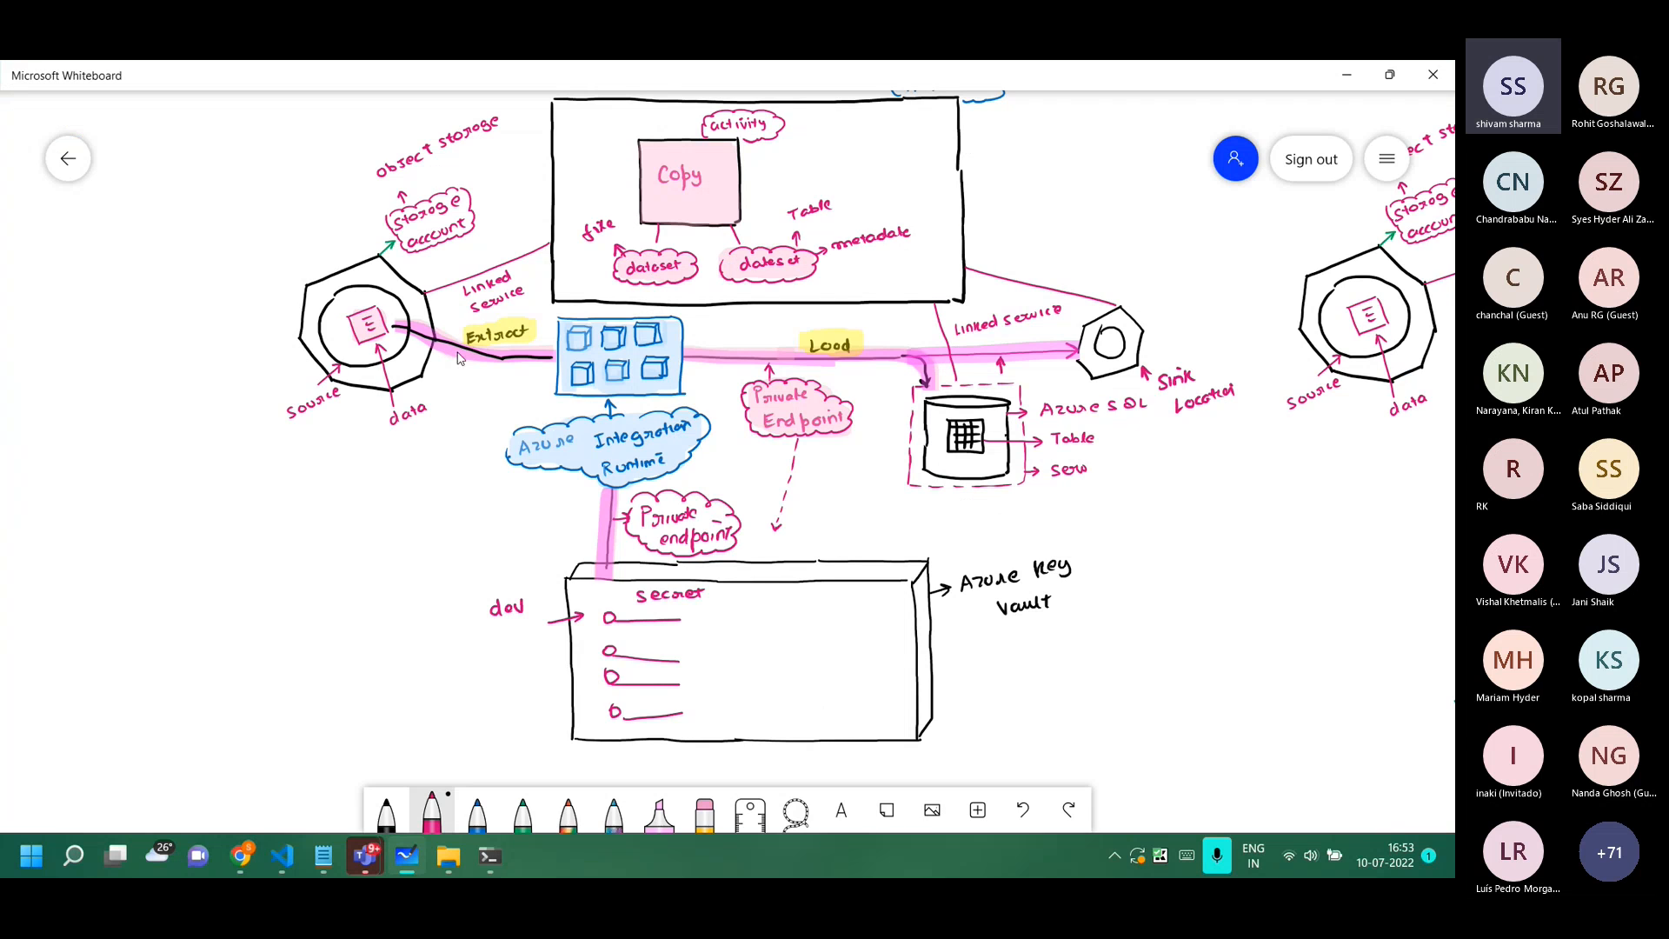
{"action": "key", "text": "alt+Tab"}
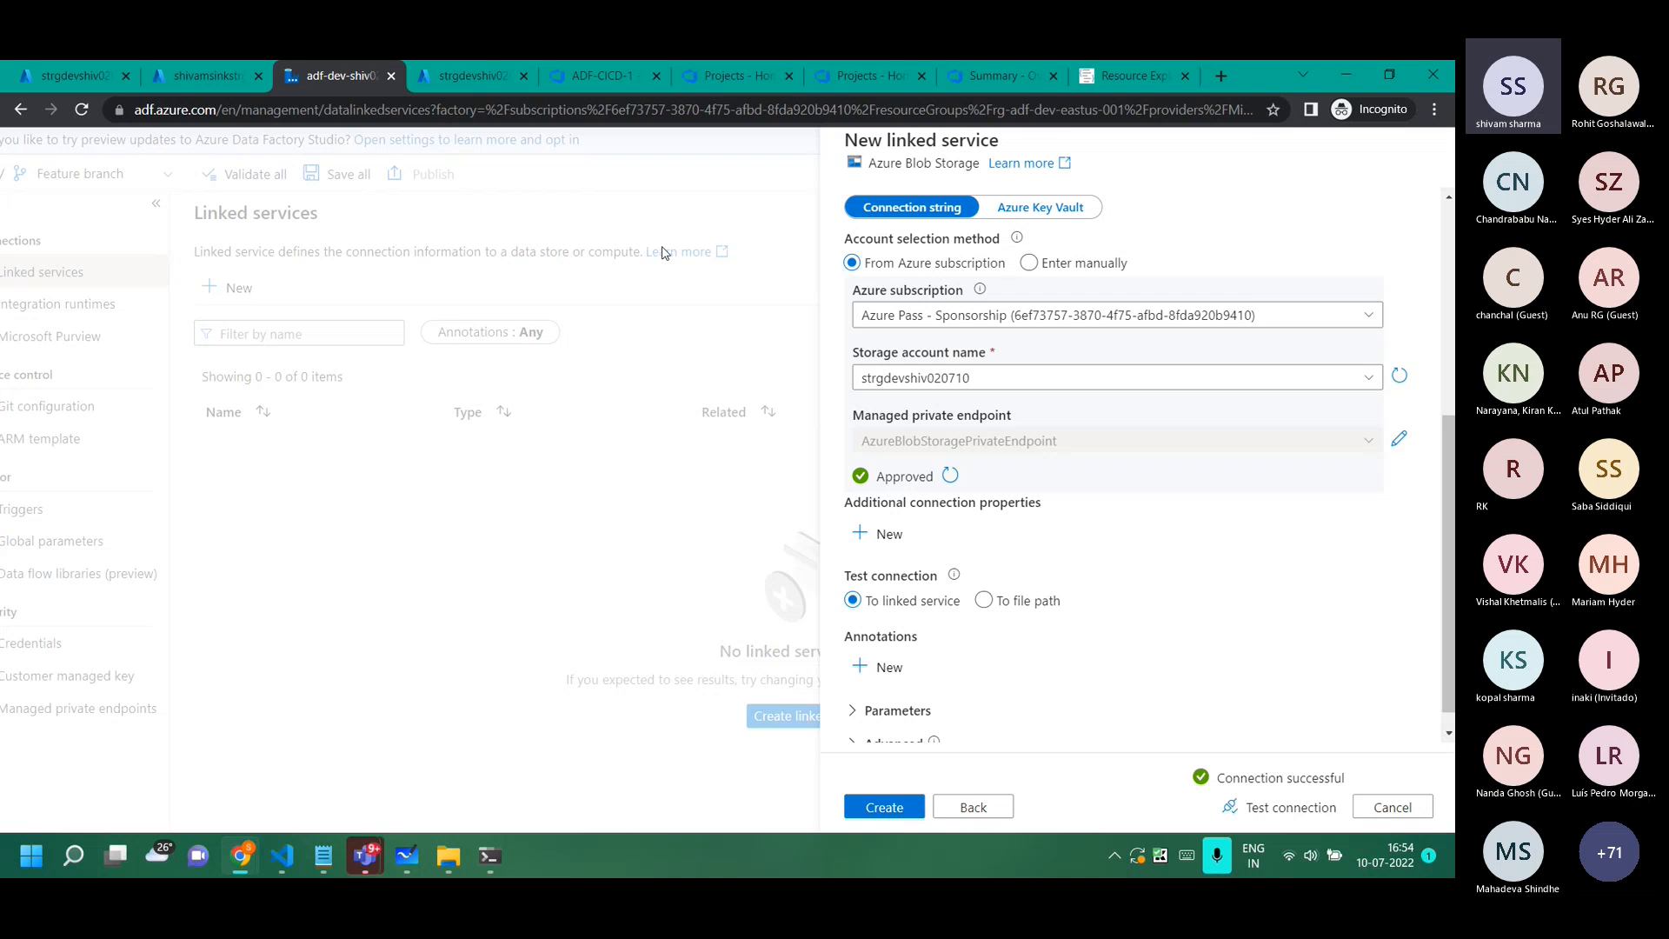
{"action": "right_click", "coordinate": [896, 805]}
{"action": "left_click", "coordinate": [882, 805]}
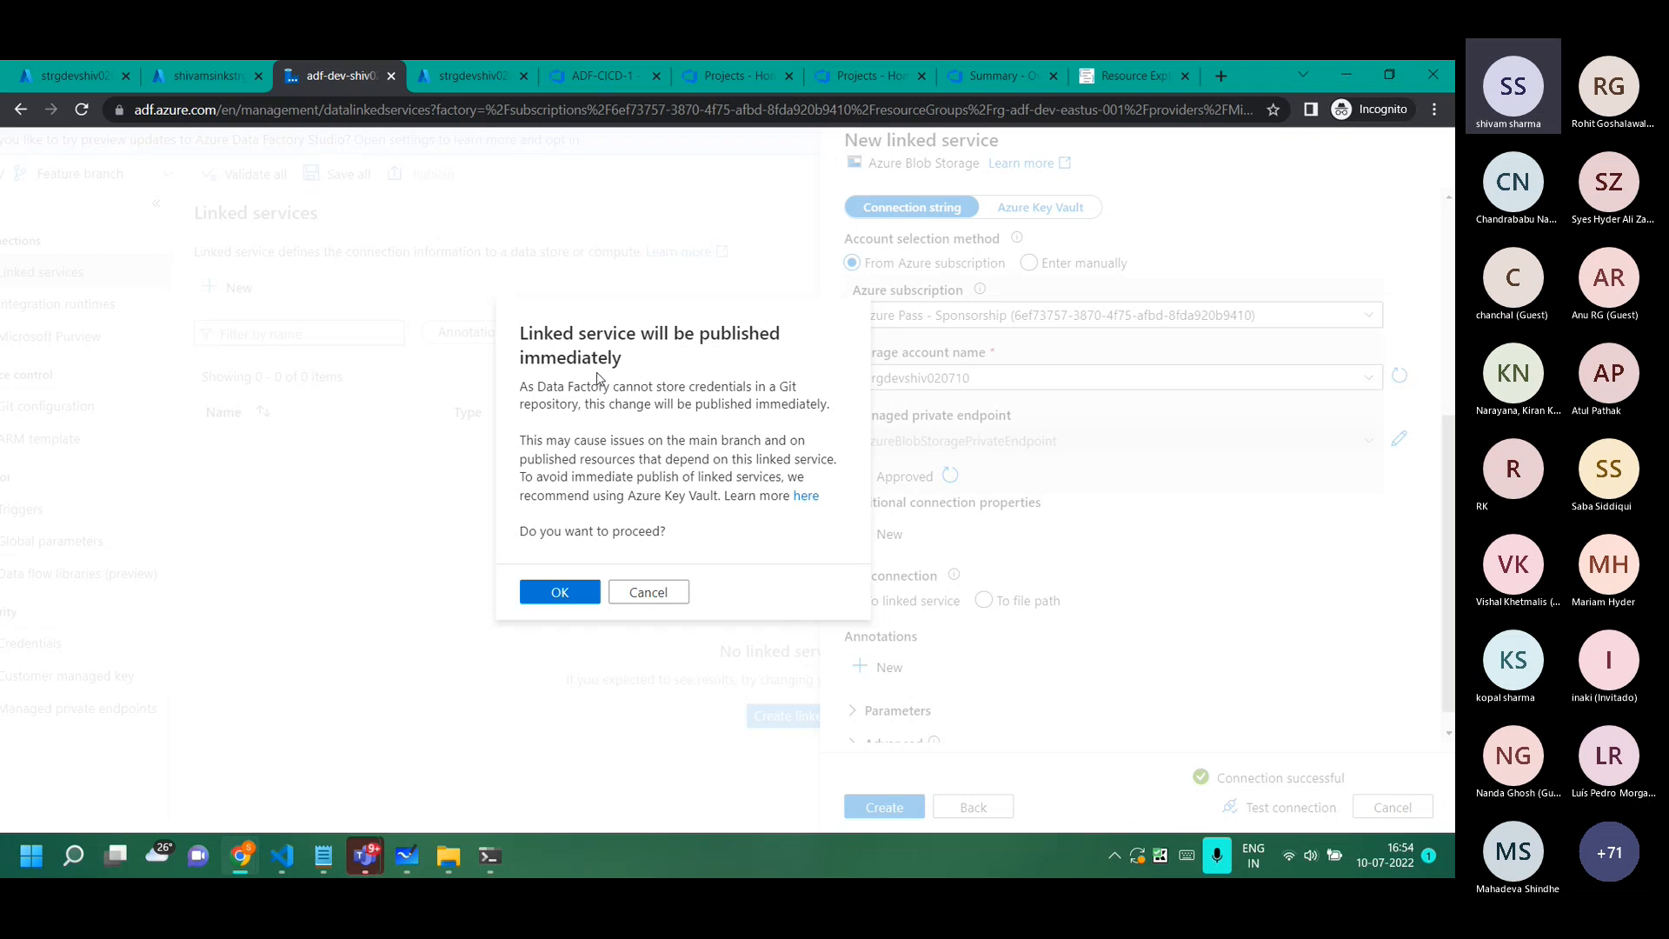
{"action": "left_click", "coordinate": [677, 588]}
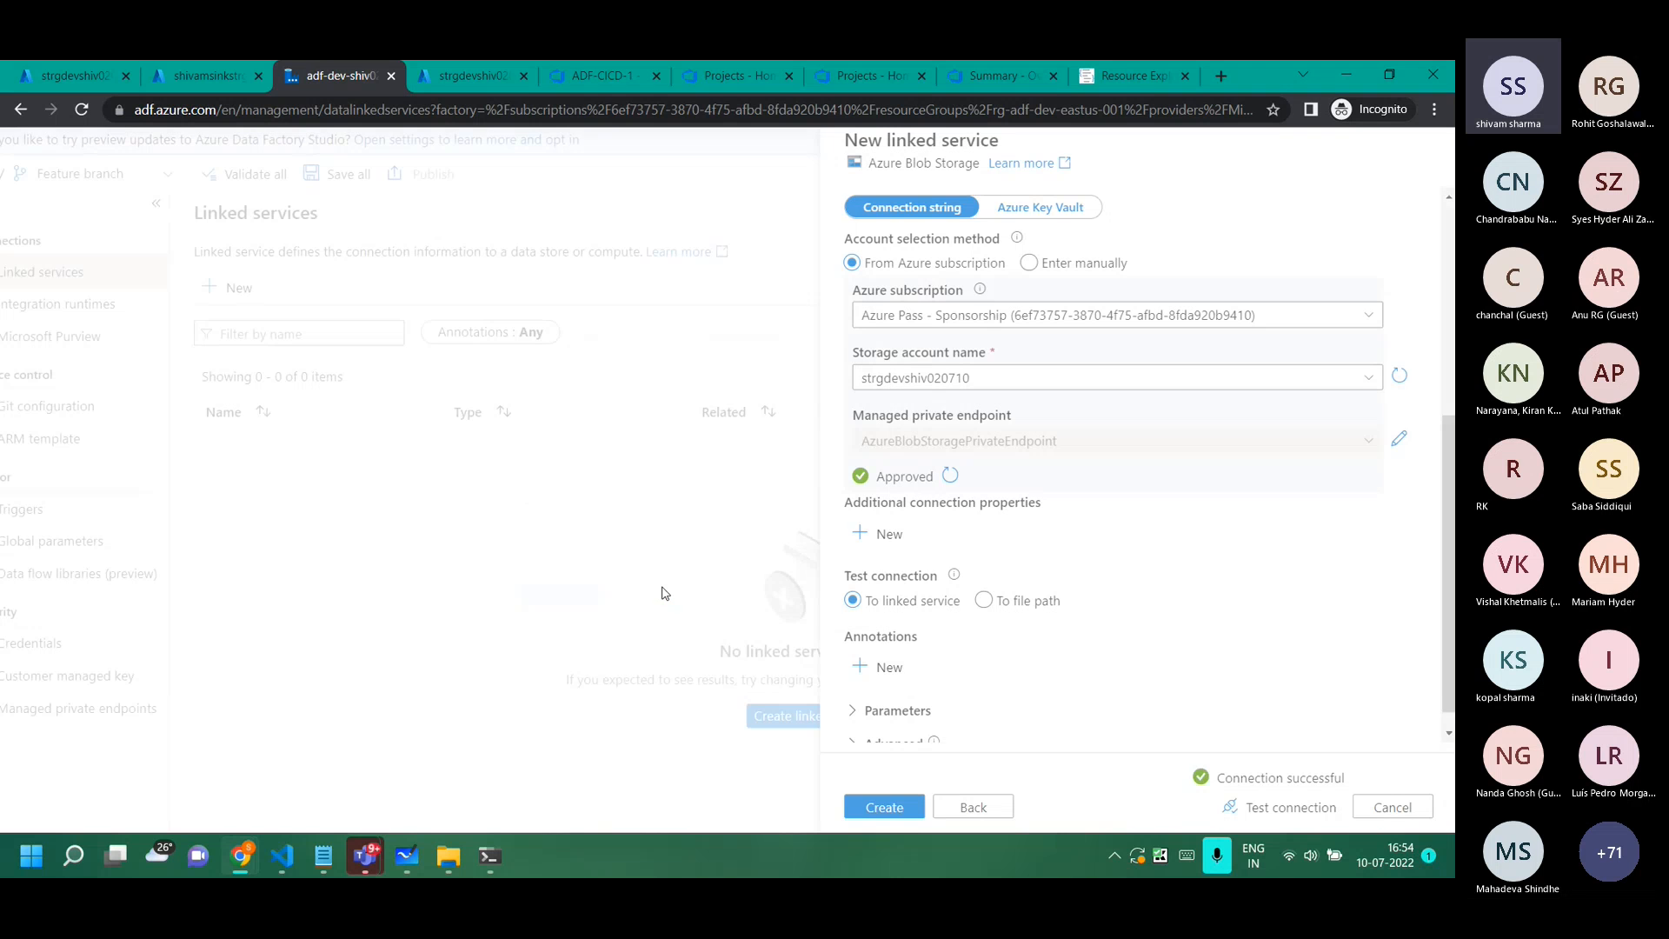
Review the source linked service's settings, create it, and accept publishing it immediately.
{"action": "scroll", "coordinate": [1068, 425], "scroll_direction": "up", "scroll_amount": 5}
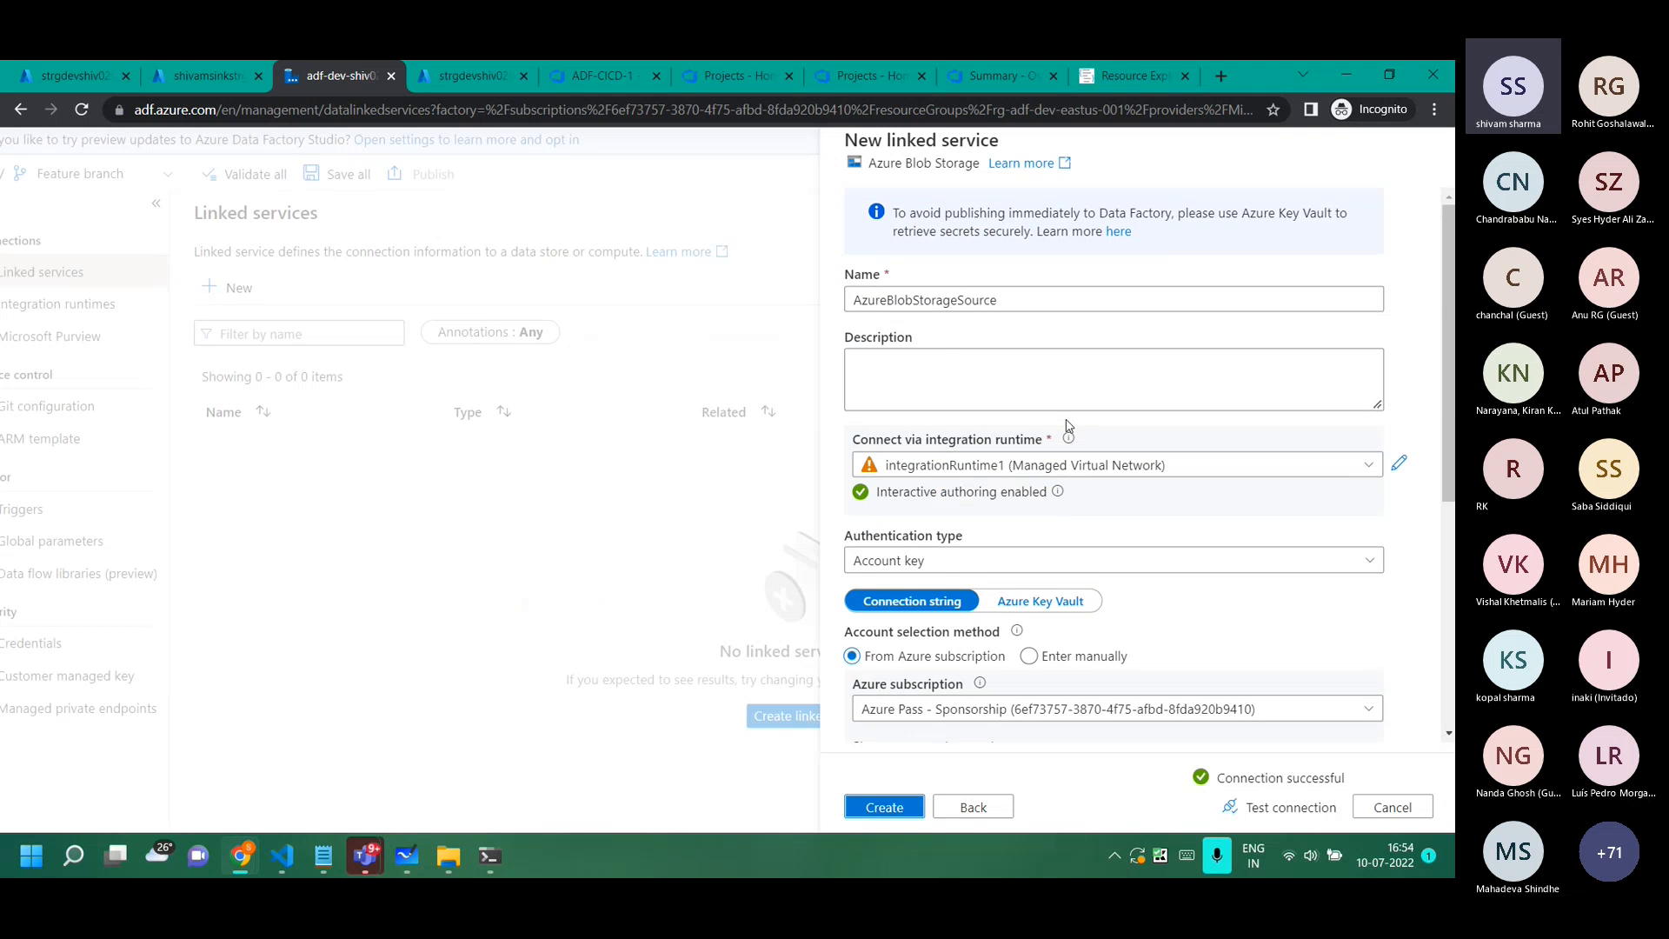
{"action": "scroll", "coordinate": [1067, 425], "scroll_direction": "down", "scroll_amount": 2}
{"action": "scroll", "coordinate": [1068, 425], "scroll_direction": "down", "scroll_amount": 1}
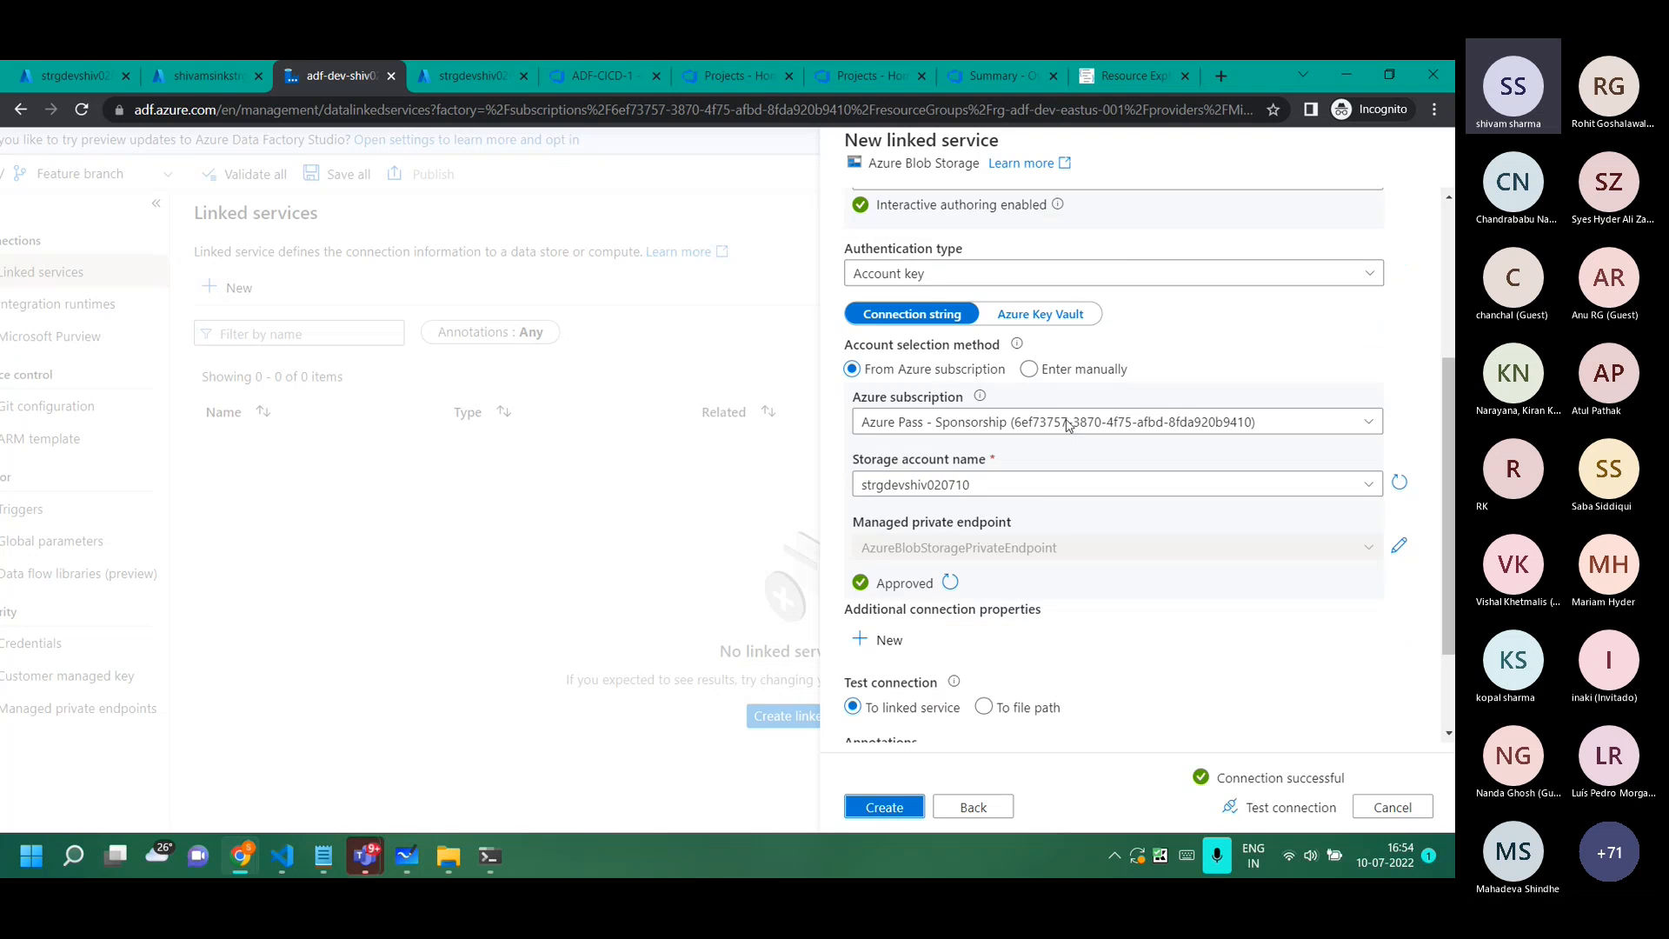
{"action": "scroll", "coordinate": [1068, 426], "scroll_direction": "down", "scroll_amount": 1}
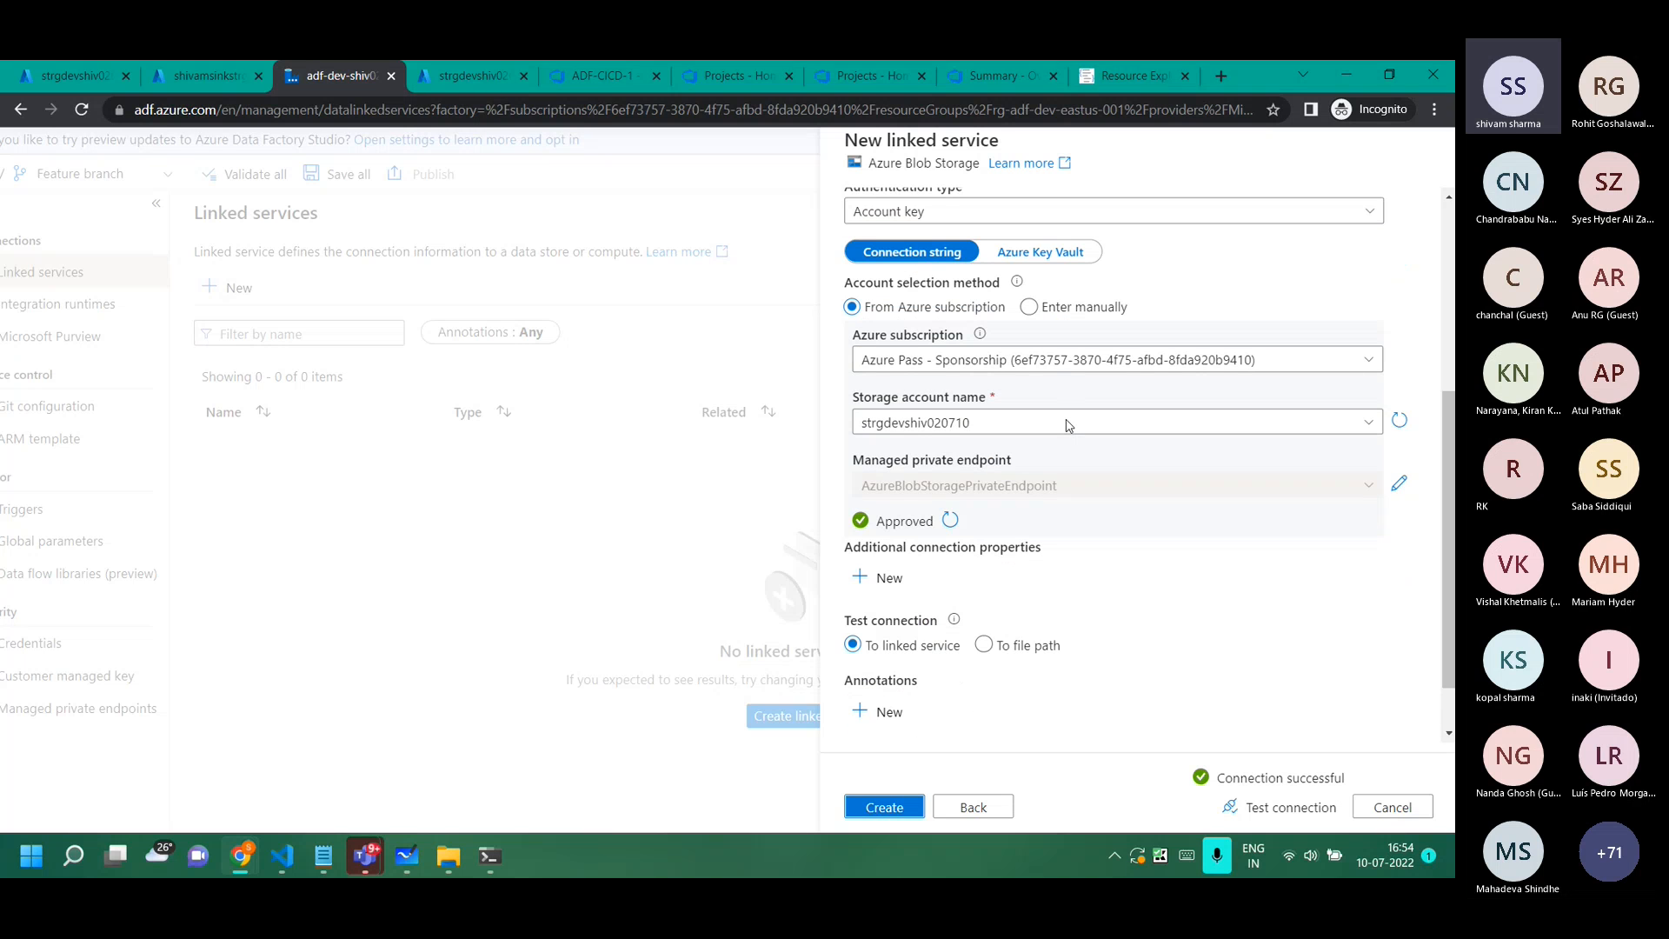
{"action": "scroll", "coordinate": [1068, 426], "scroll_direction": "down", "scroll_amount": 1}
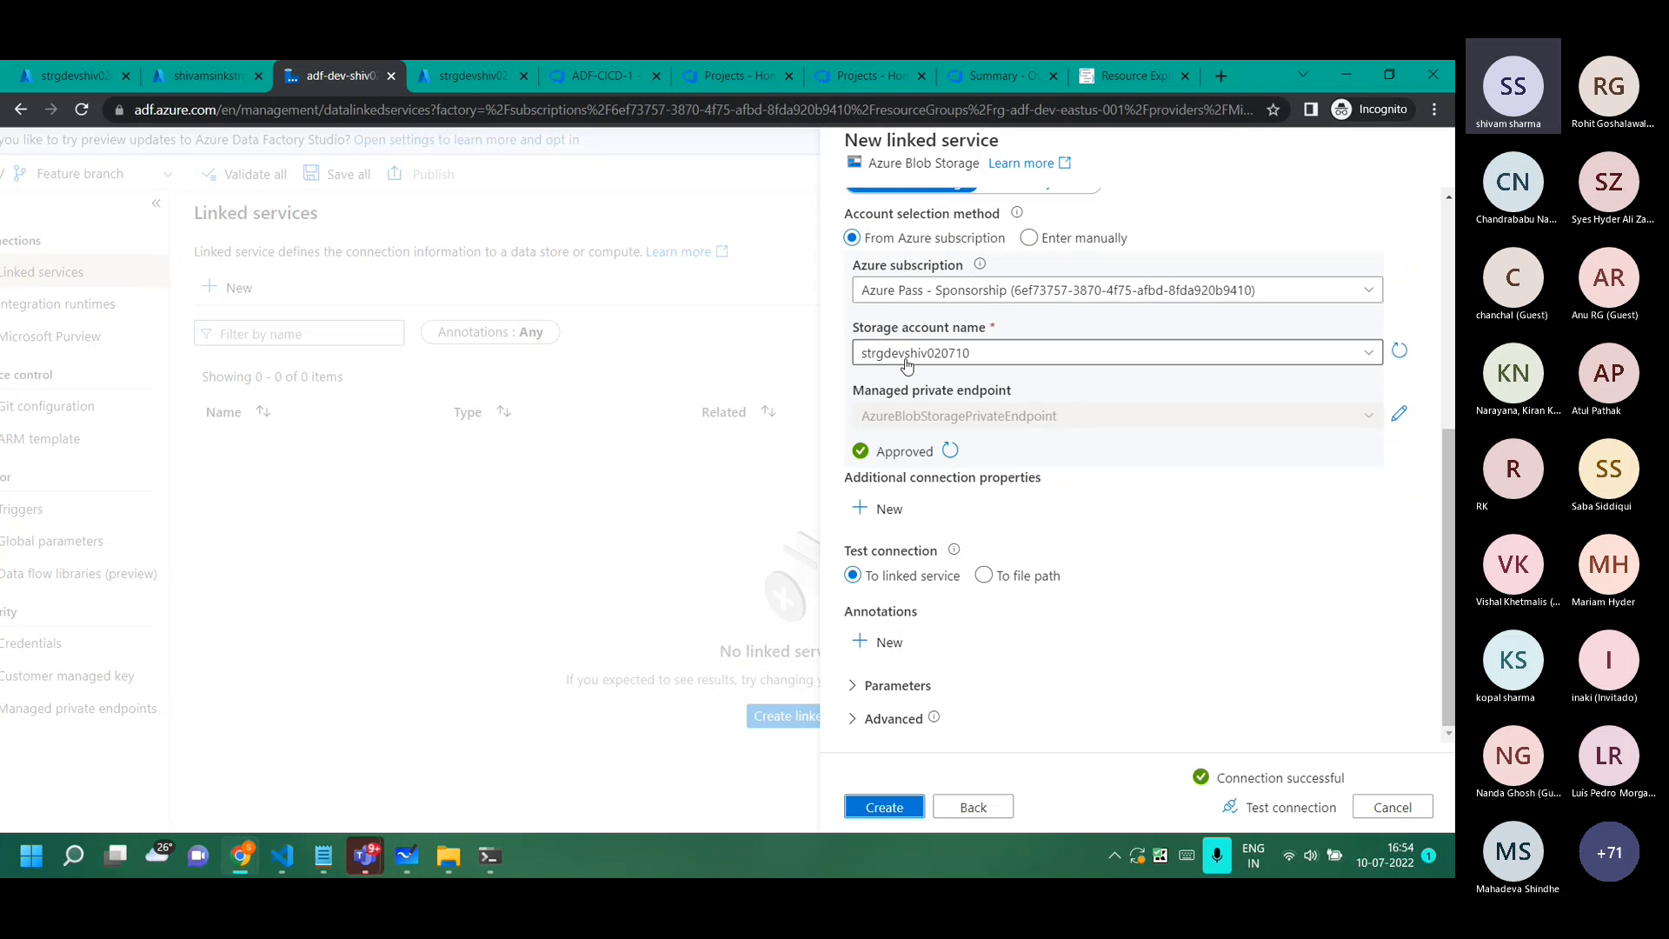
{"action": "left_click", "coordinate": [884, 806]}
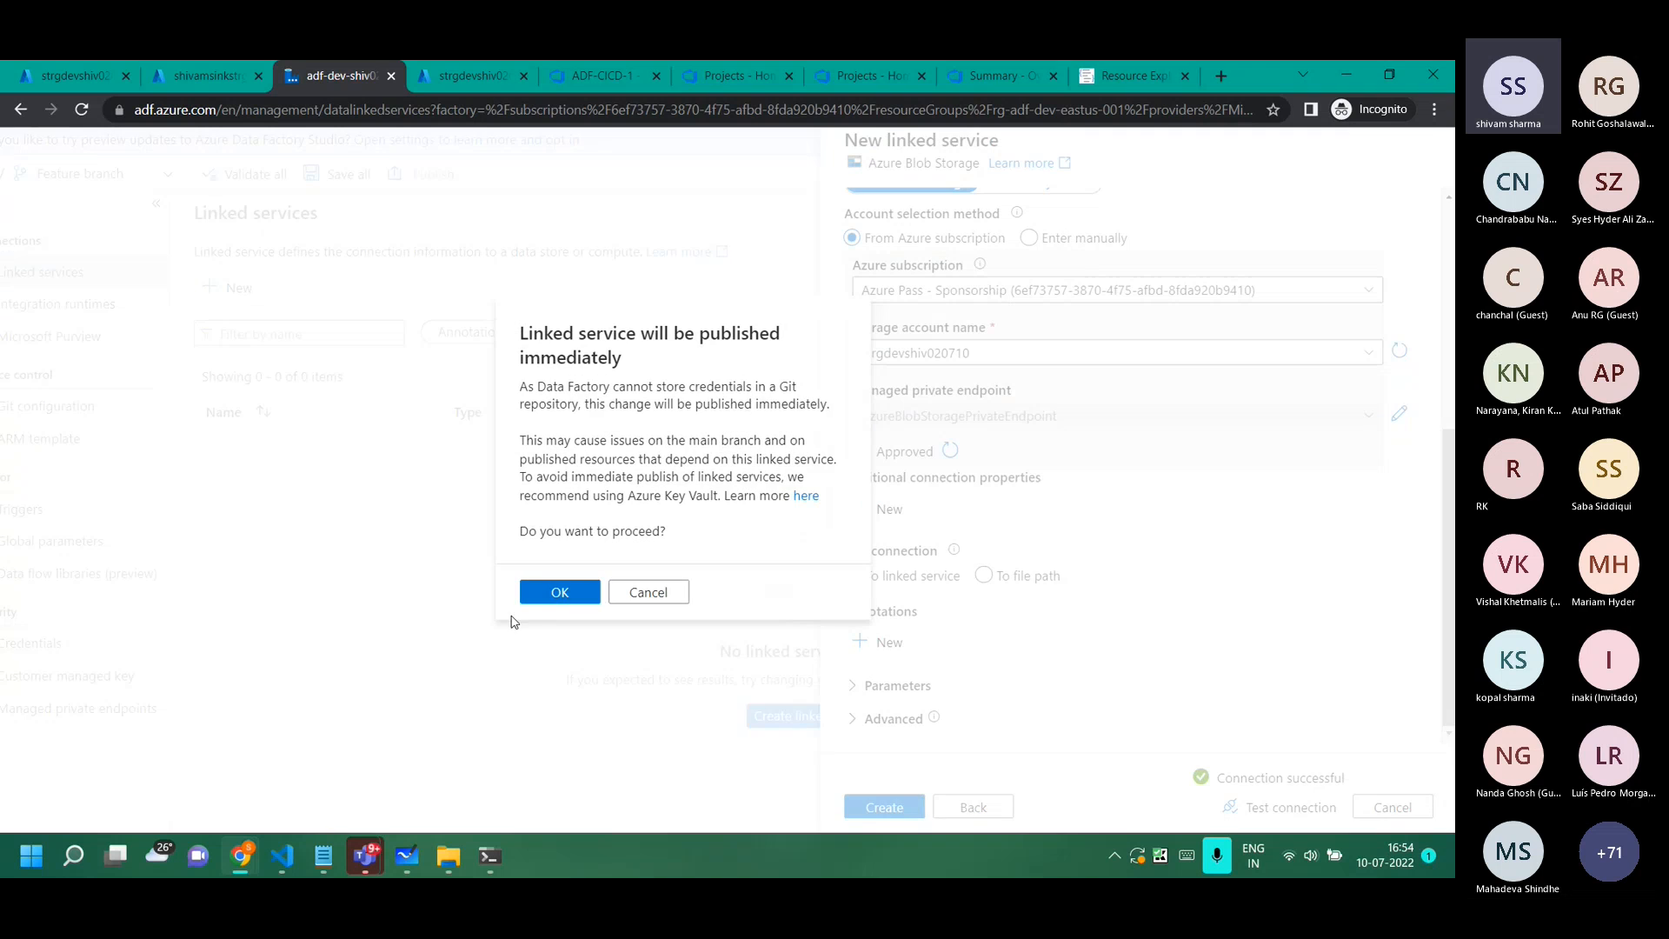
{"action": "left_click", "coordinate": [546, 594]}
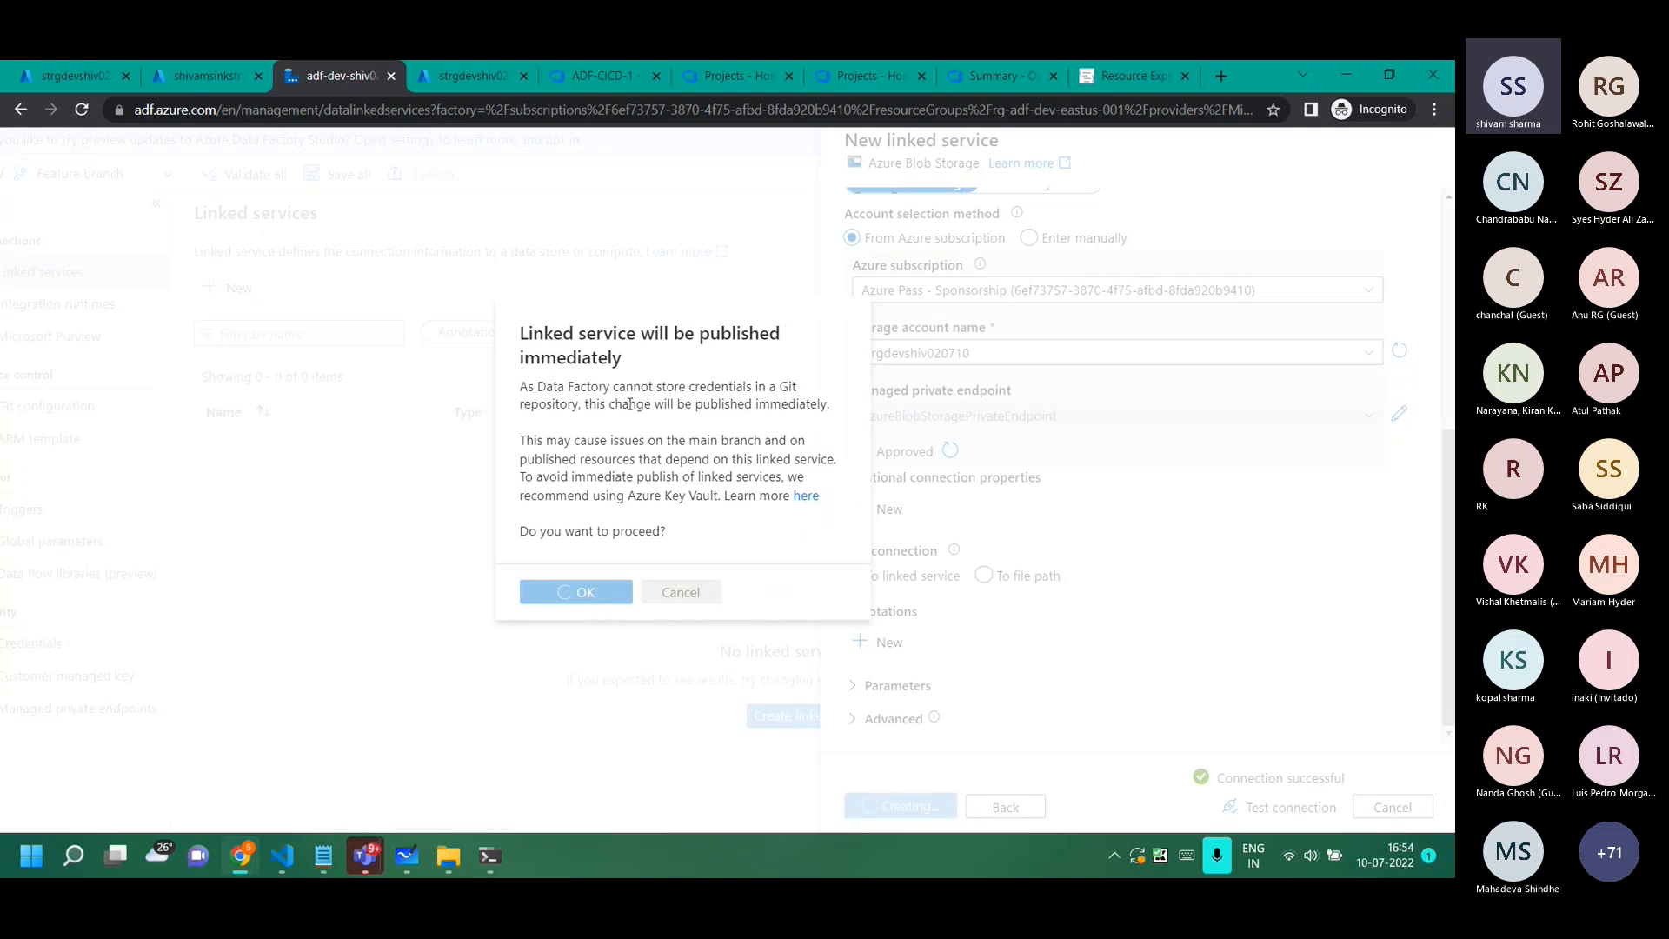
Inspect the factory folder of the ADF-CICD-1 repository in Azure DevOps and return to the Data Factory linked services.
{"action": "left_click", "coordinate": [586, 76]}
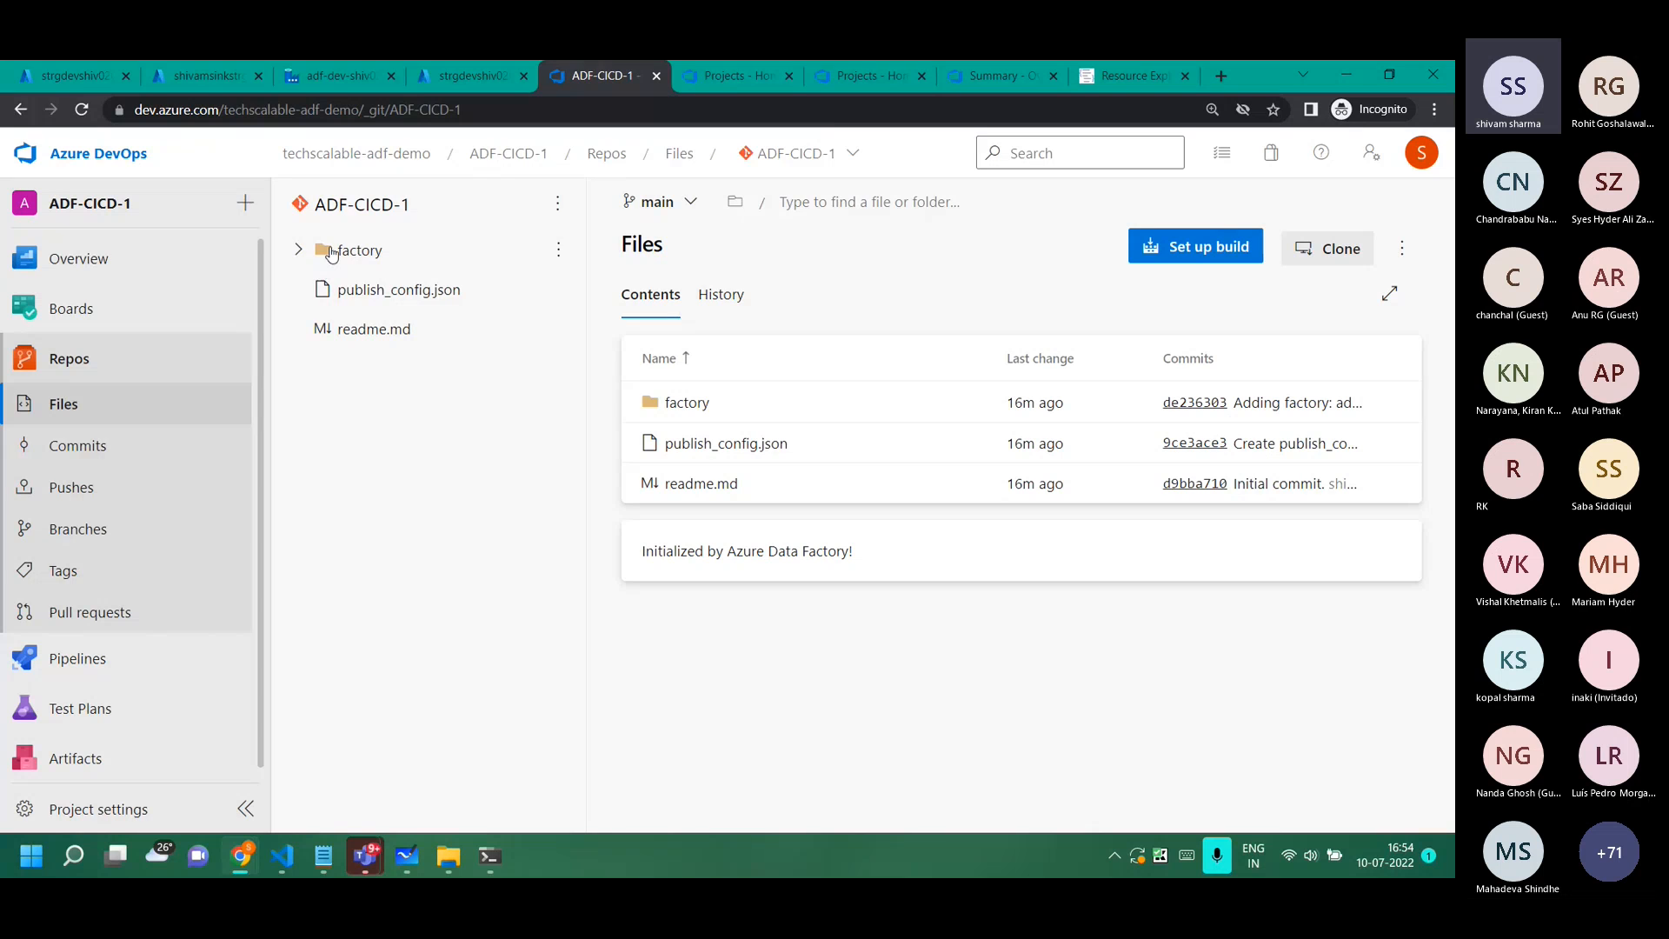
{"action": "left_click", "coordinate": [299, 252]}
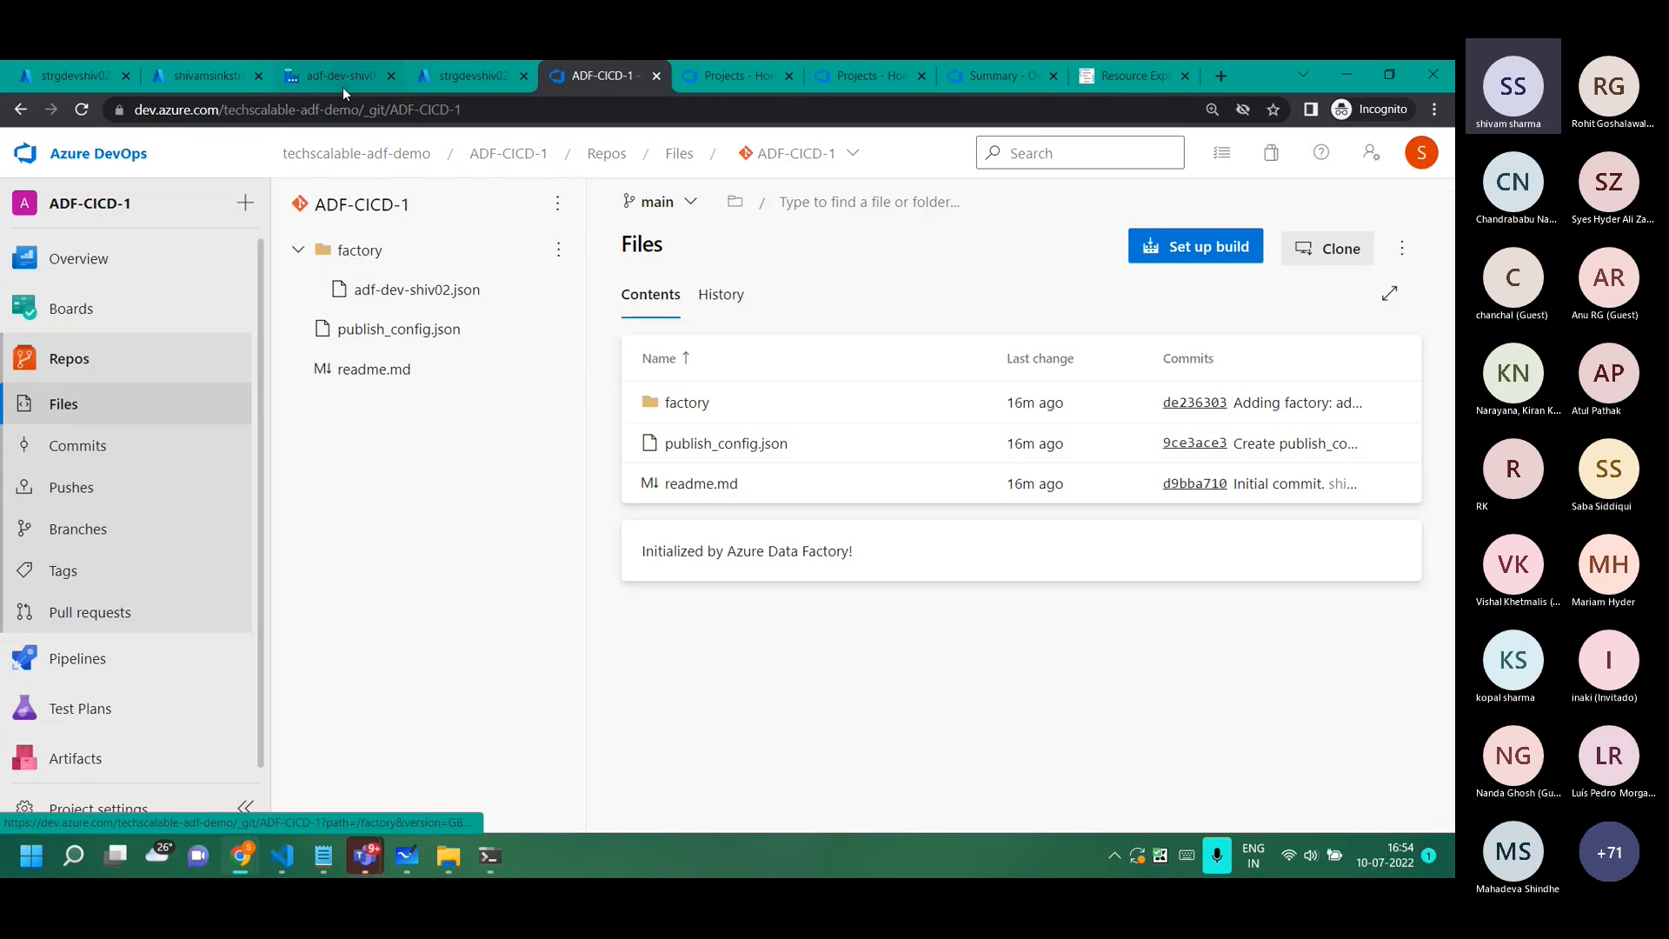
{"action": "left_click", "coordinate": [342, 87]}
{"action": "left_click", "coordinate": [483, 80]}
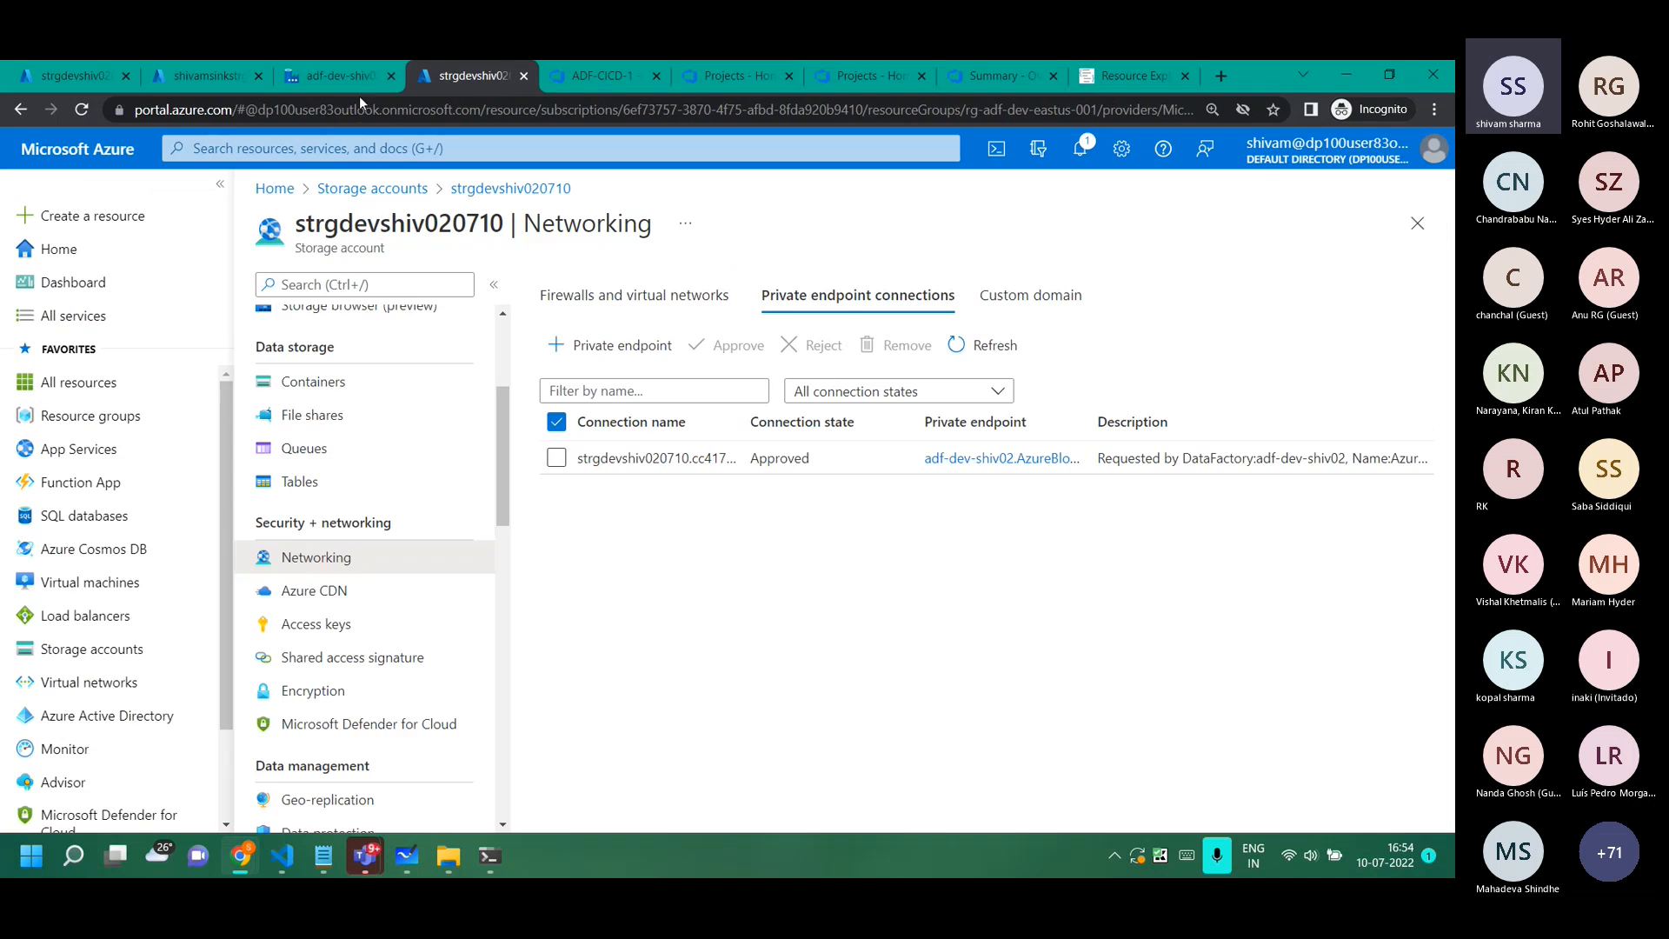
{"action": "left_click", "coordinate": [337, 77]}
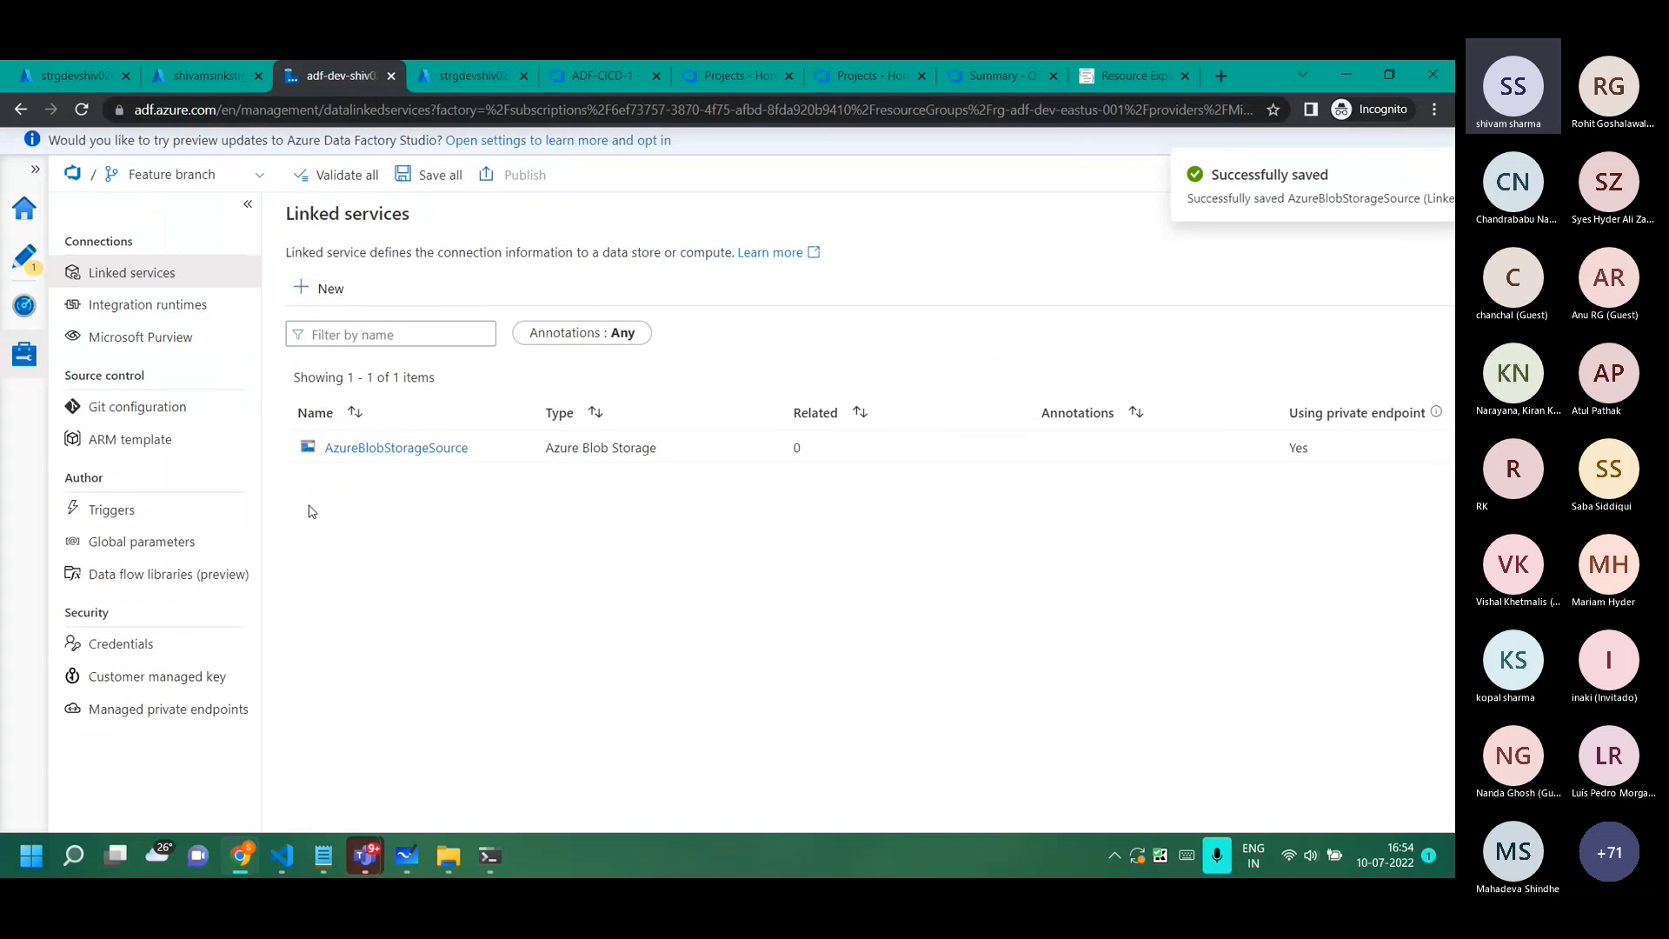
Start a second linked service for Azure Blob Storage, searching the data stores for "sto".
{"action": "left_click", "coordinate": [324, 287]}
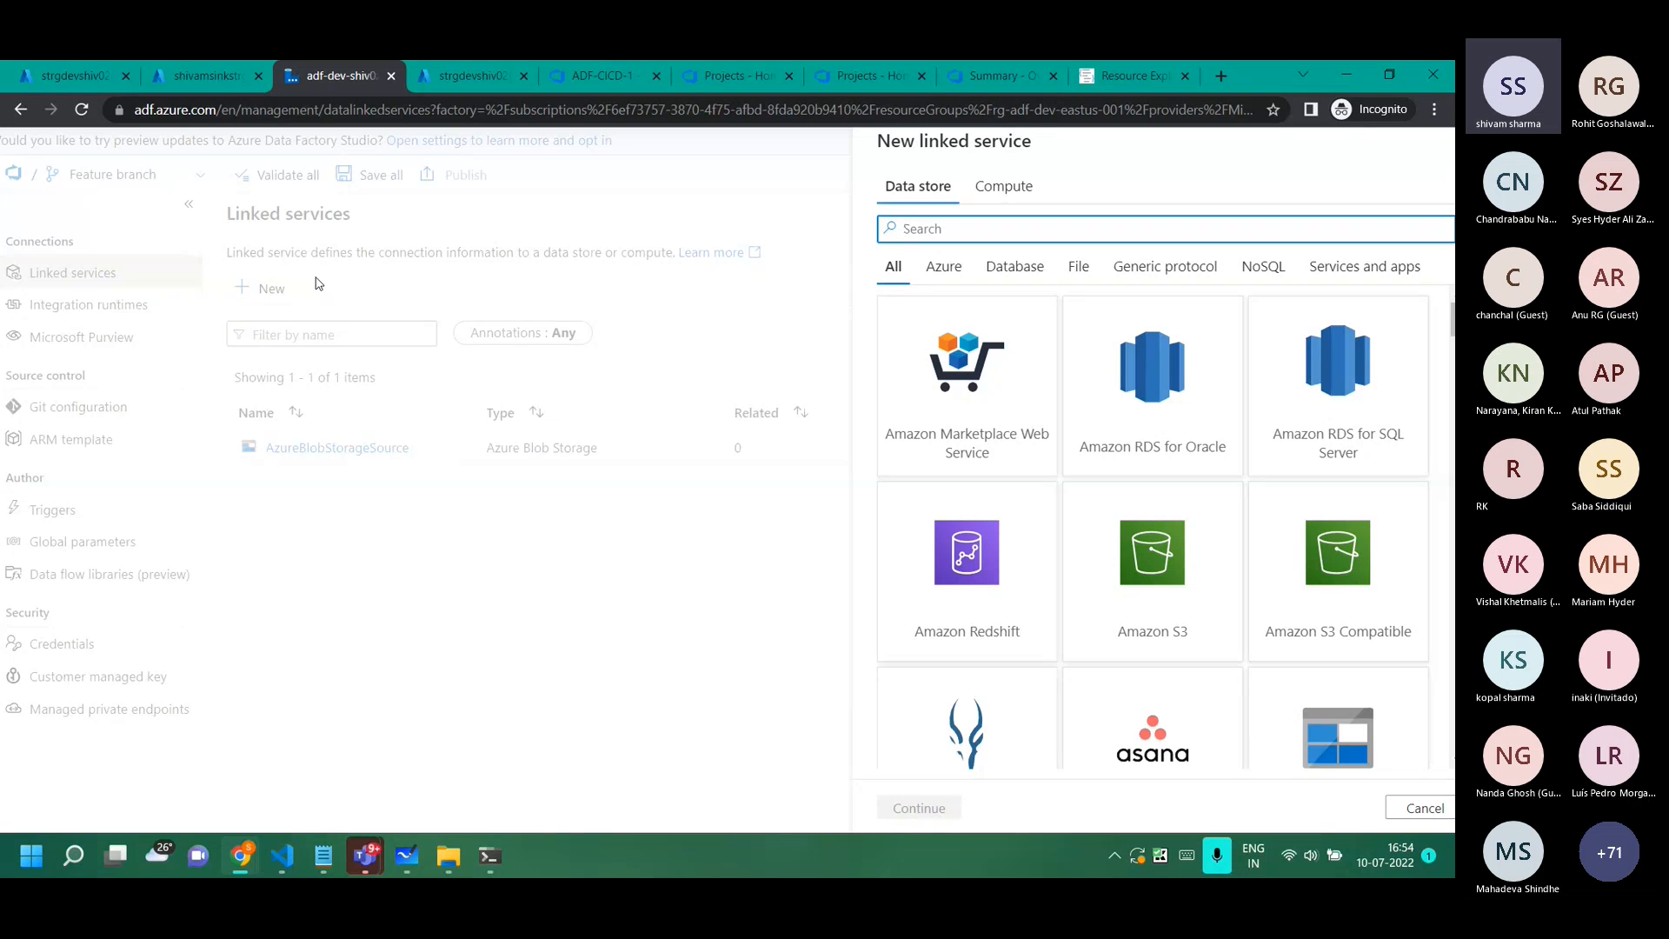
{"action": "type", "text": "sto"}
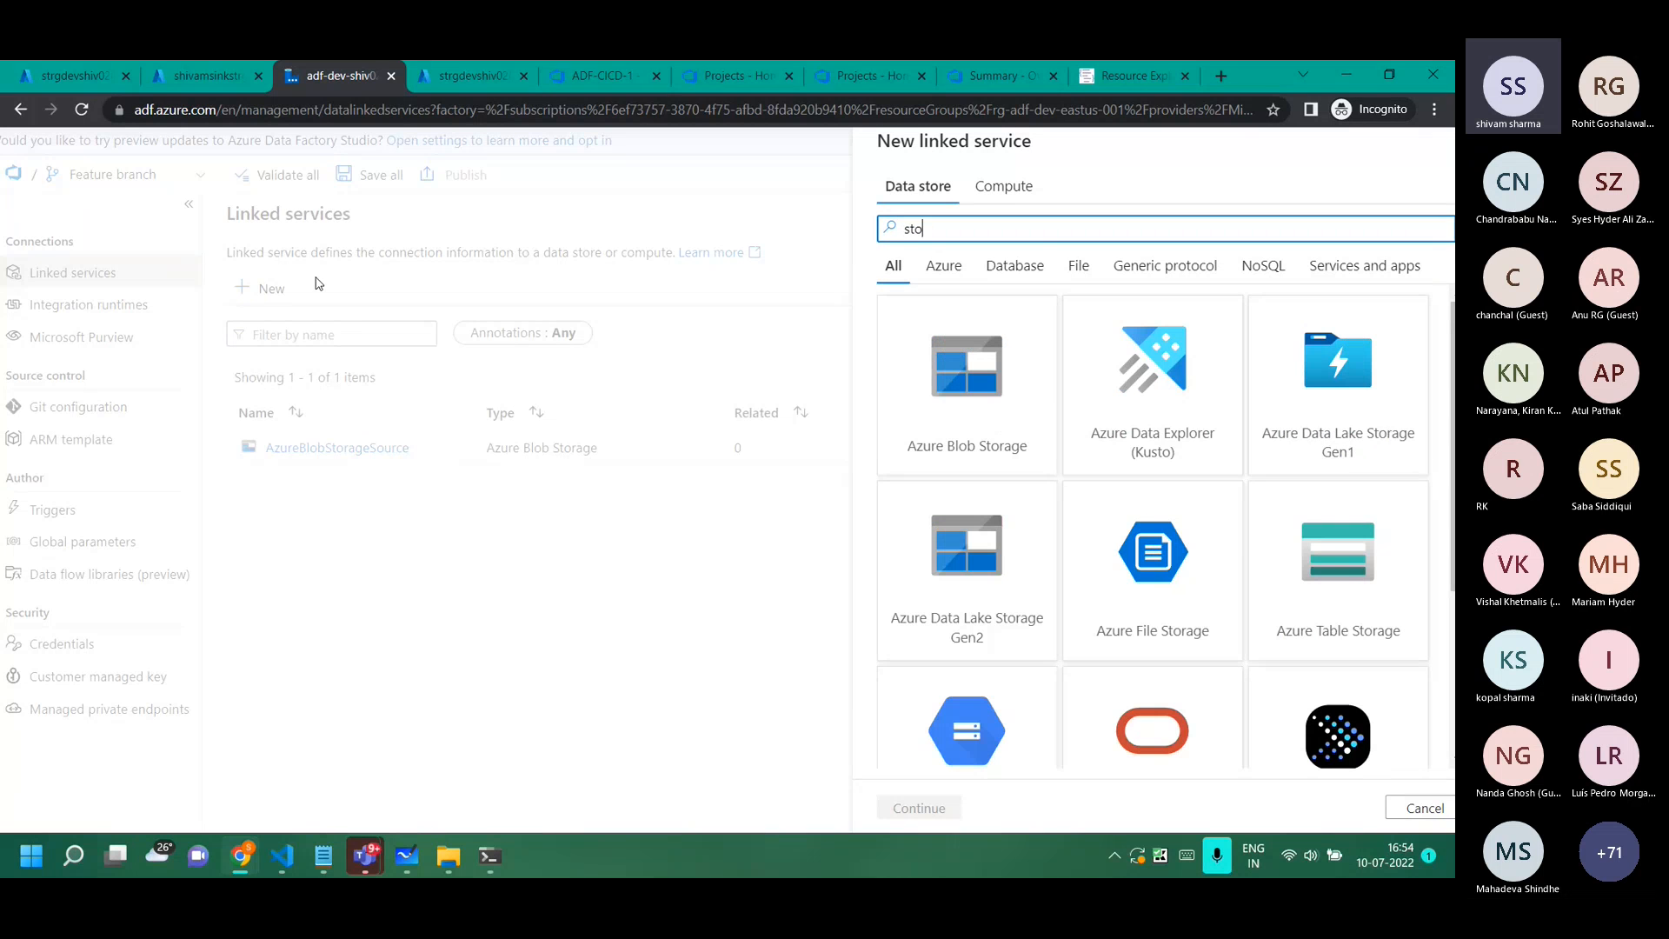
{"action": "left_click", "coordinate": [976, 437]}
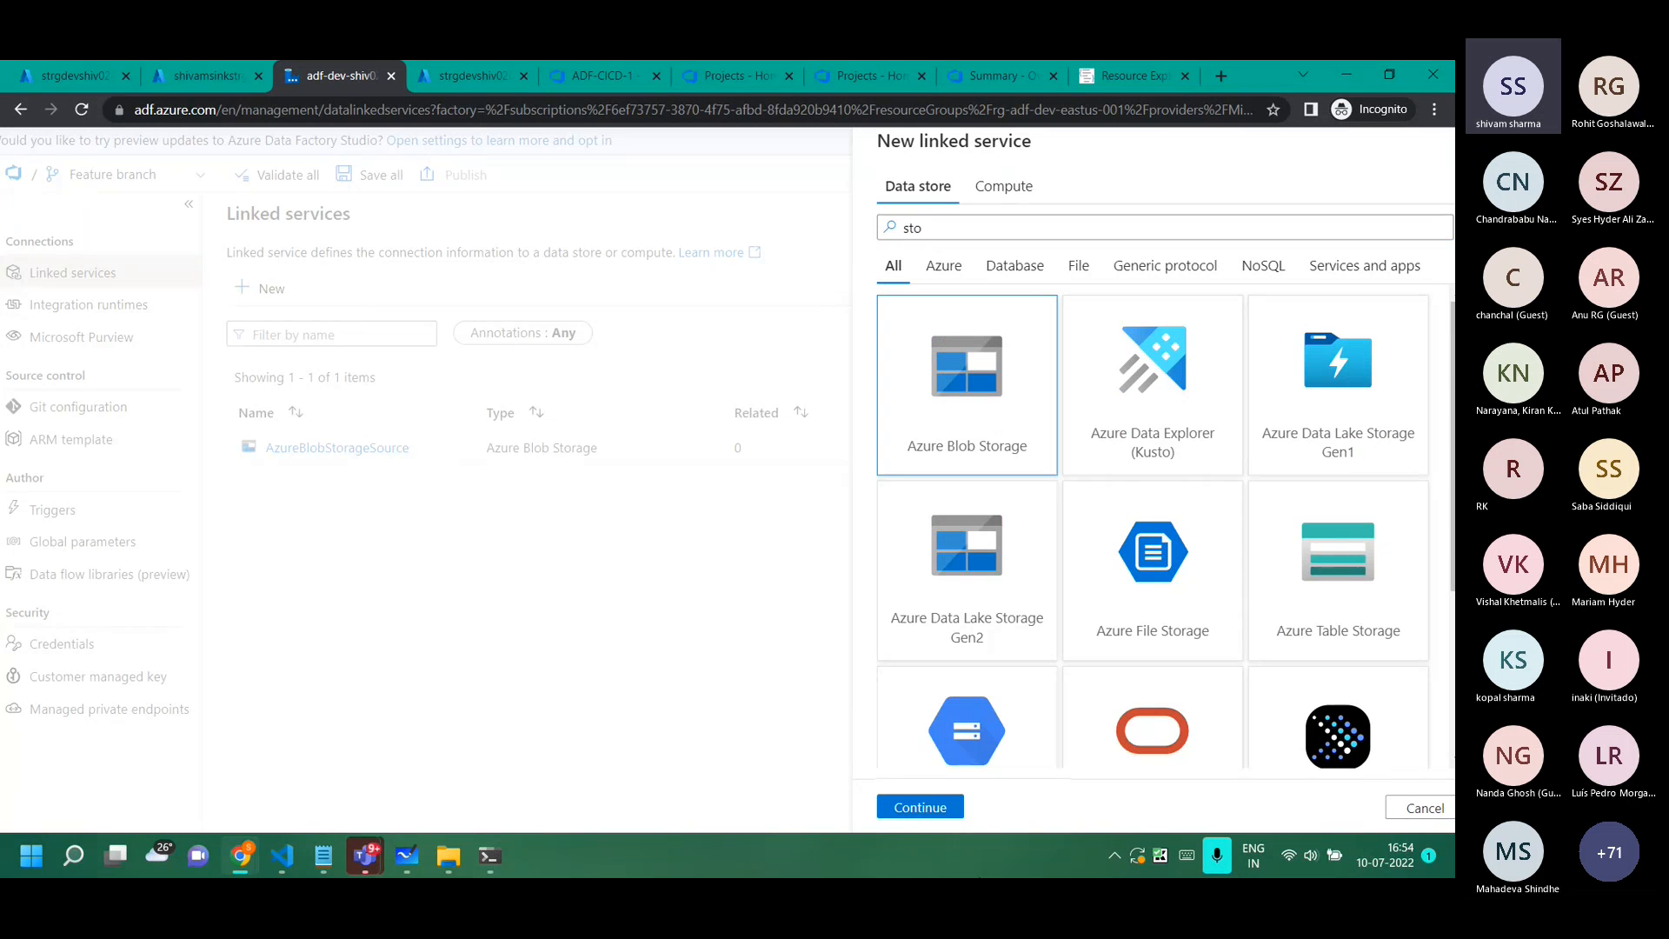
{"action": "left_click", "coordinate": [919, 806]}
Name the second linked service AzureBlobStorageSink and connect it via integrationRuntime1 (Managed Virtual Network).
{"action": "scroll", "coordinate": [1015, 301], "scroll_direction": "up", "scroll_amount": 5}
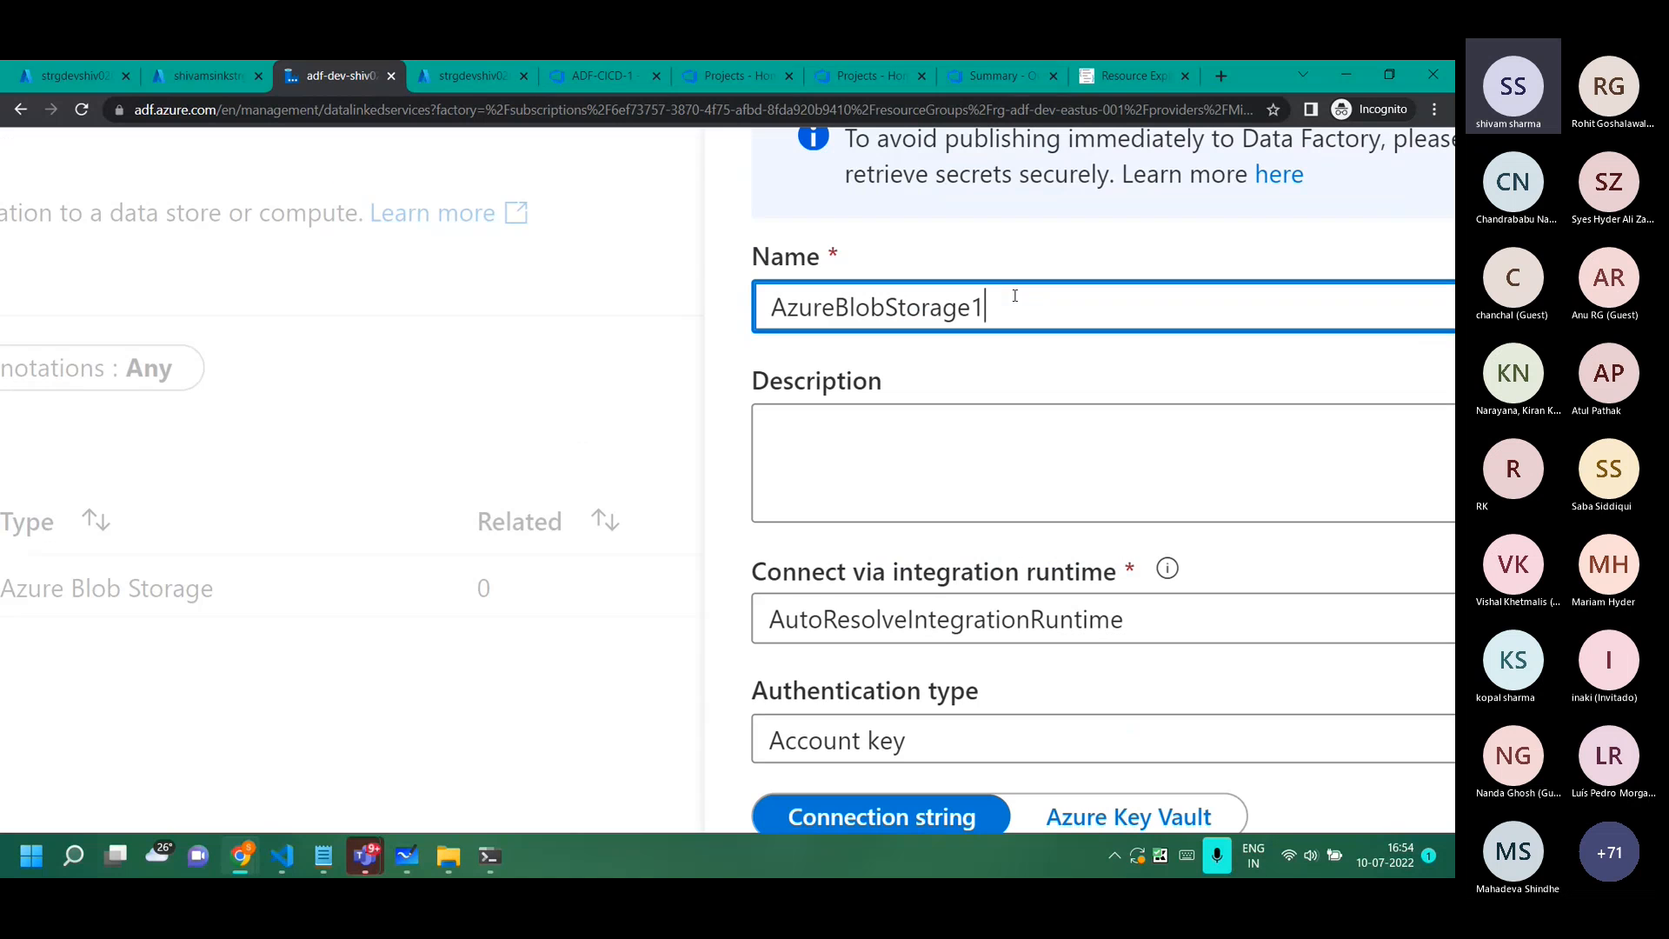
{"action": "type", "text": "Sink"}
{"action": "scroll", "coordinate": [1046, 390], "scroll_direction": "down", "scroll_amount": 1}
{"action": "scroll", "coordinate": [1046, 390], "scroll_direction": "down", "scroll_amount": 4}
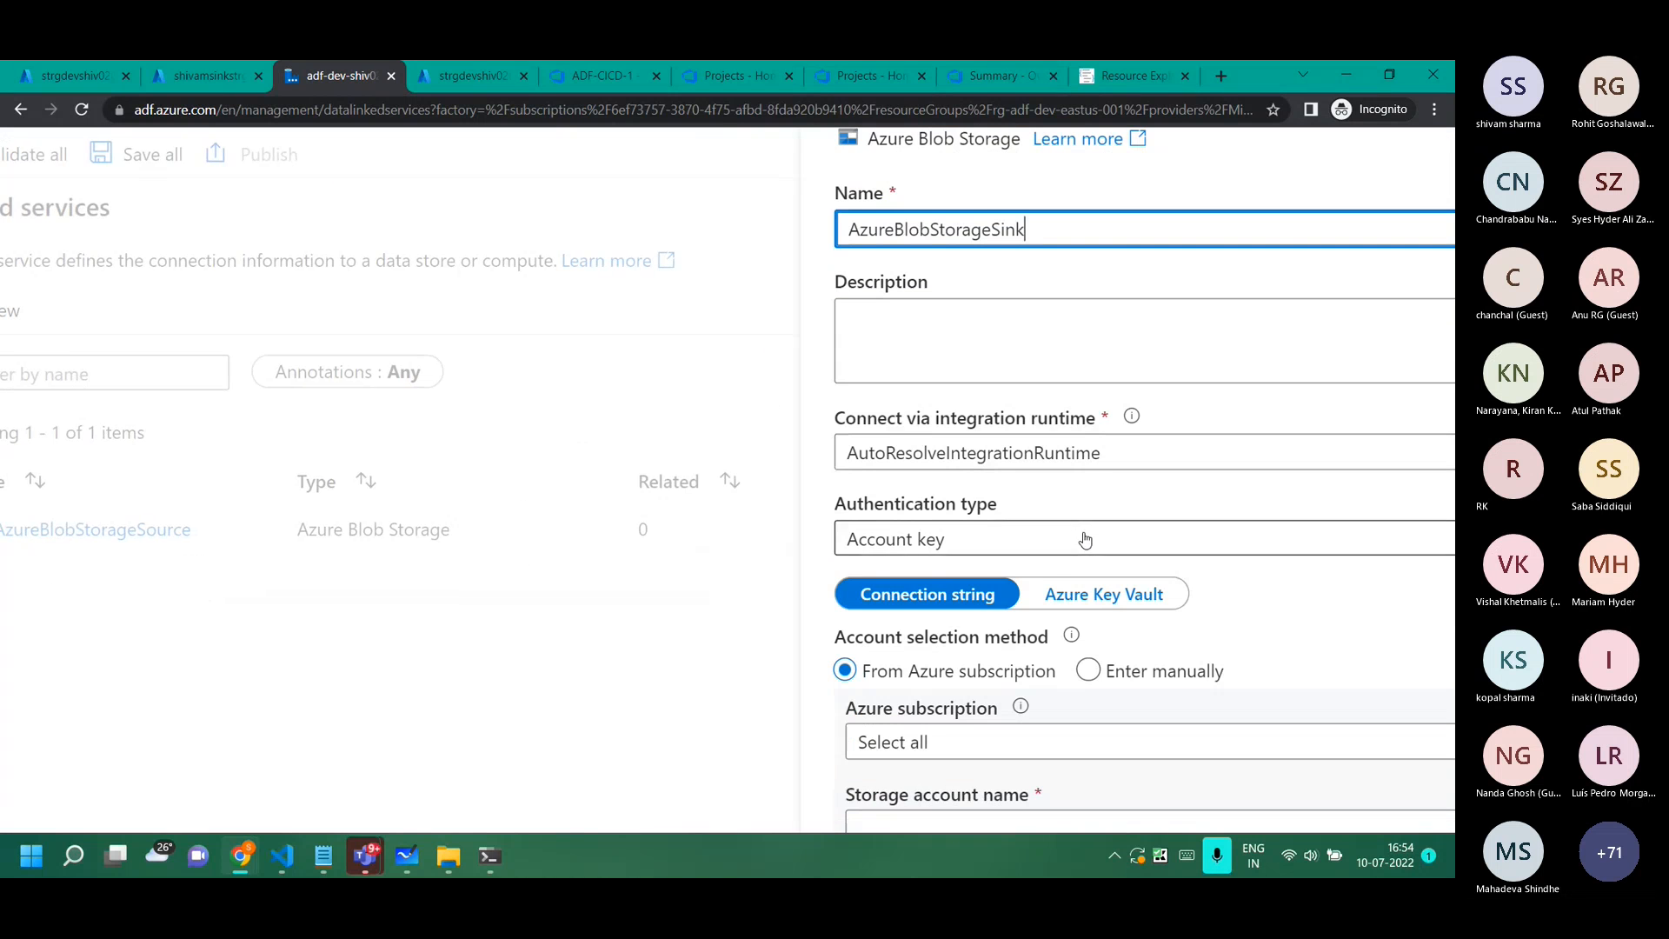
{"action": "left_click", "coordinate": [1063, 432]}
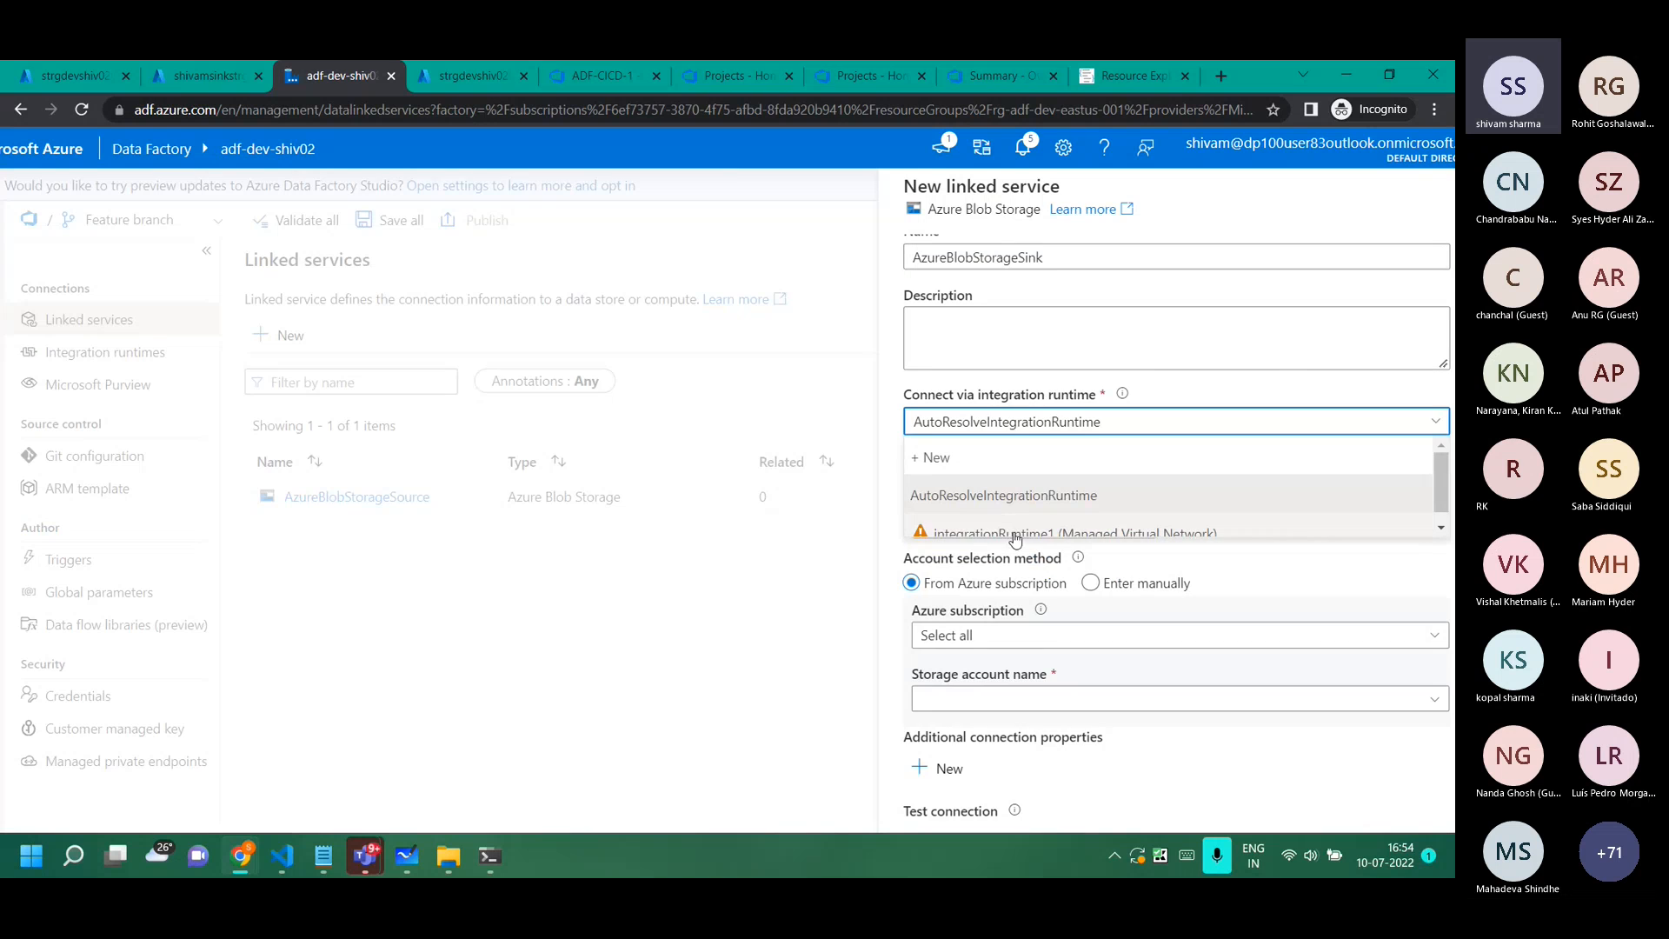
{"action": "left_click", "coordinate": [1014, 533]}
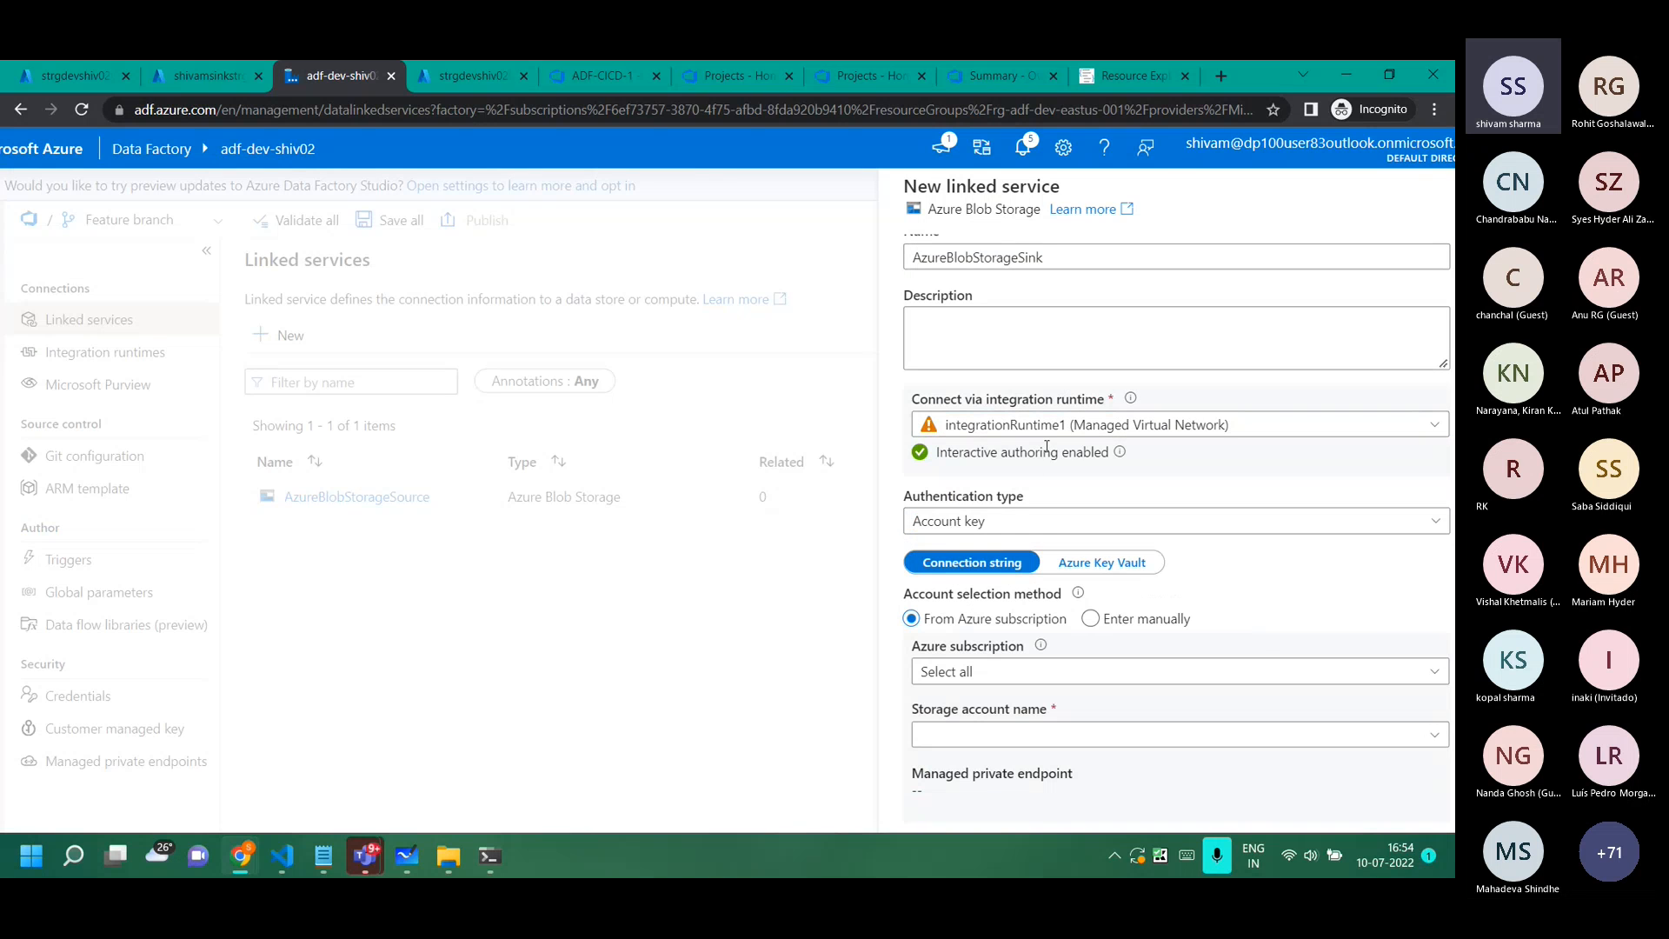
Set the sink linked service's subscription to Azure Pass - Sponsorship and storage account to shivamsinkstrg, and test its connection.
{"action": "scroll", "coordinate": [1130, 557], "scroll_direction": "down", "scroll_amount": 2}
{"action": "left_click", "coordinate": [865, 537]}
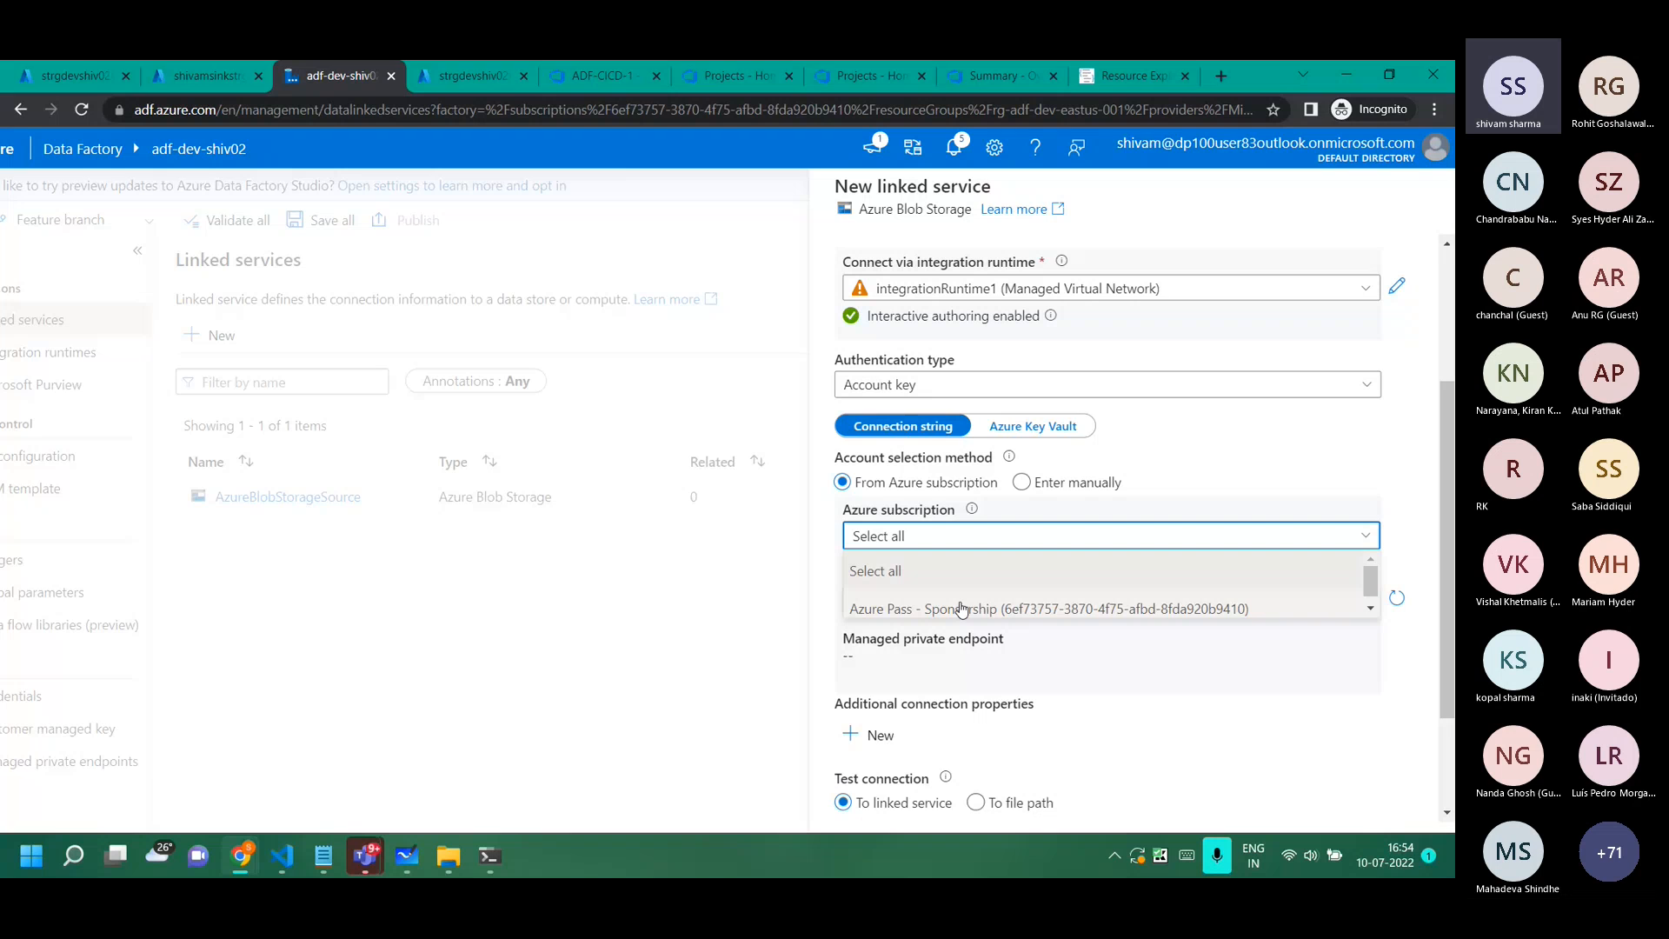
{"action": "left_click", "coordinate": [962, 609]}
{"action": "left_click", "coordinate": [927, 600]}
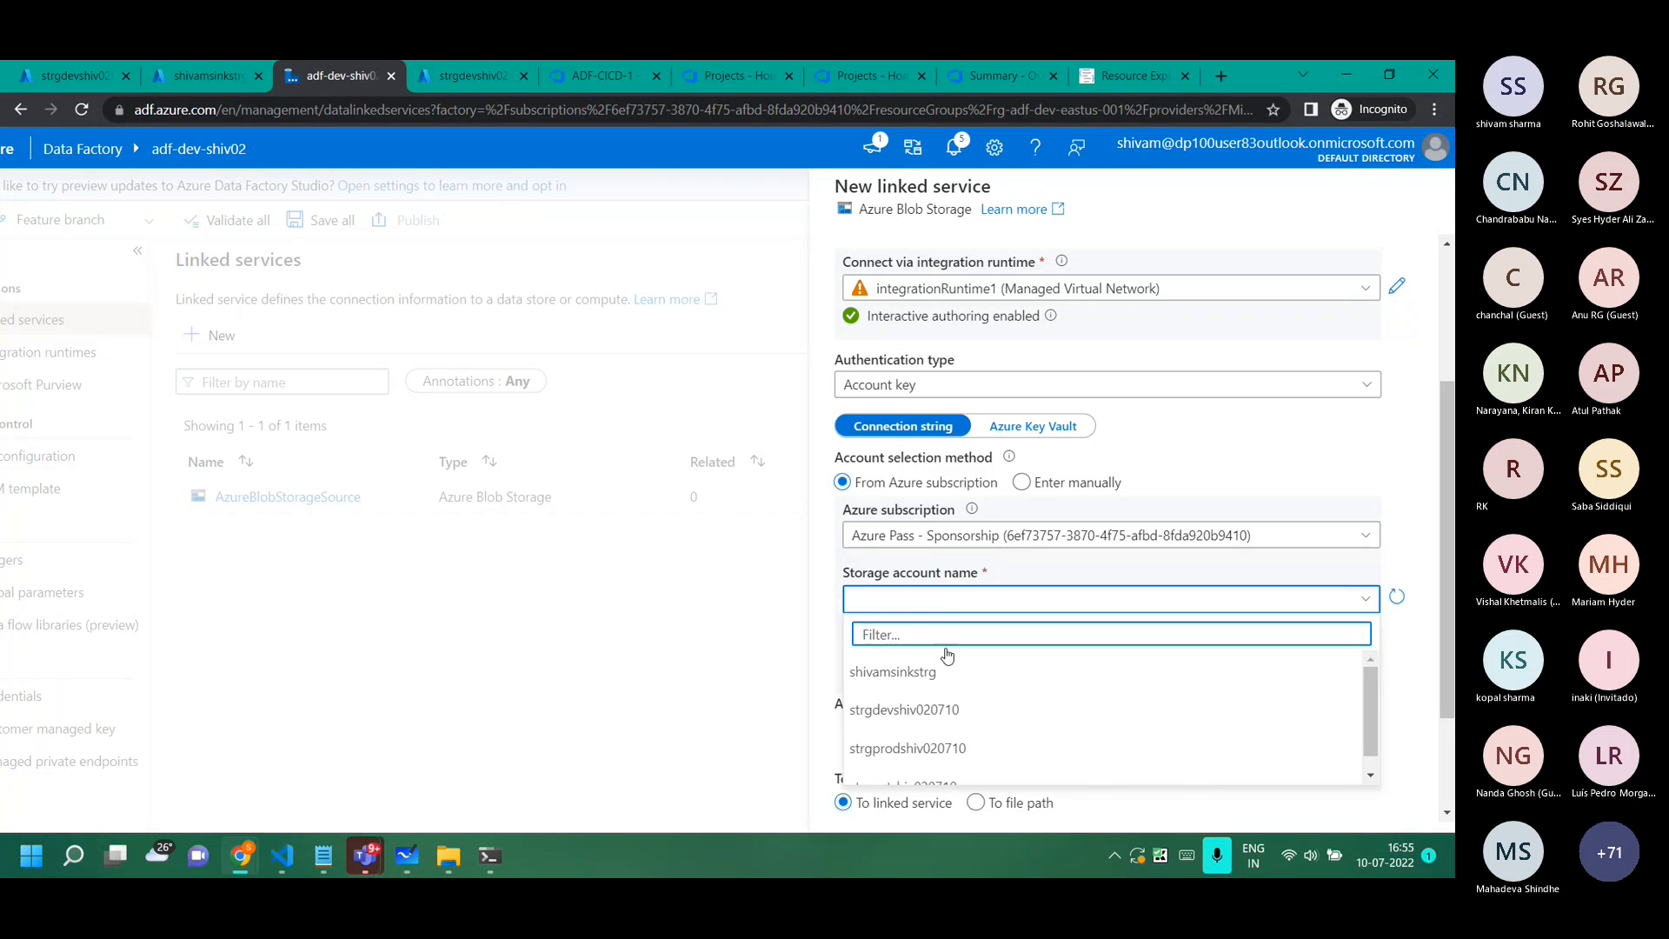
{"action": "left_click", "coordinate": [969, 675]}
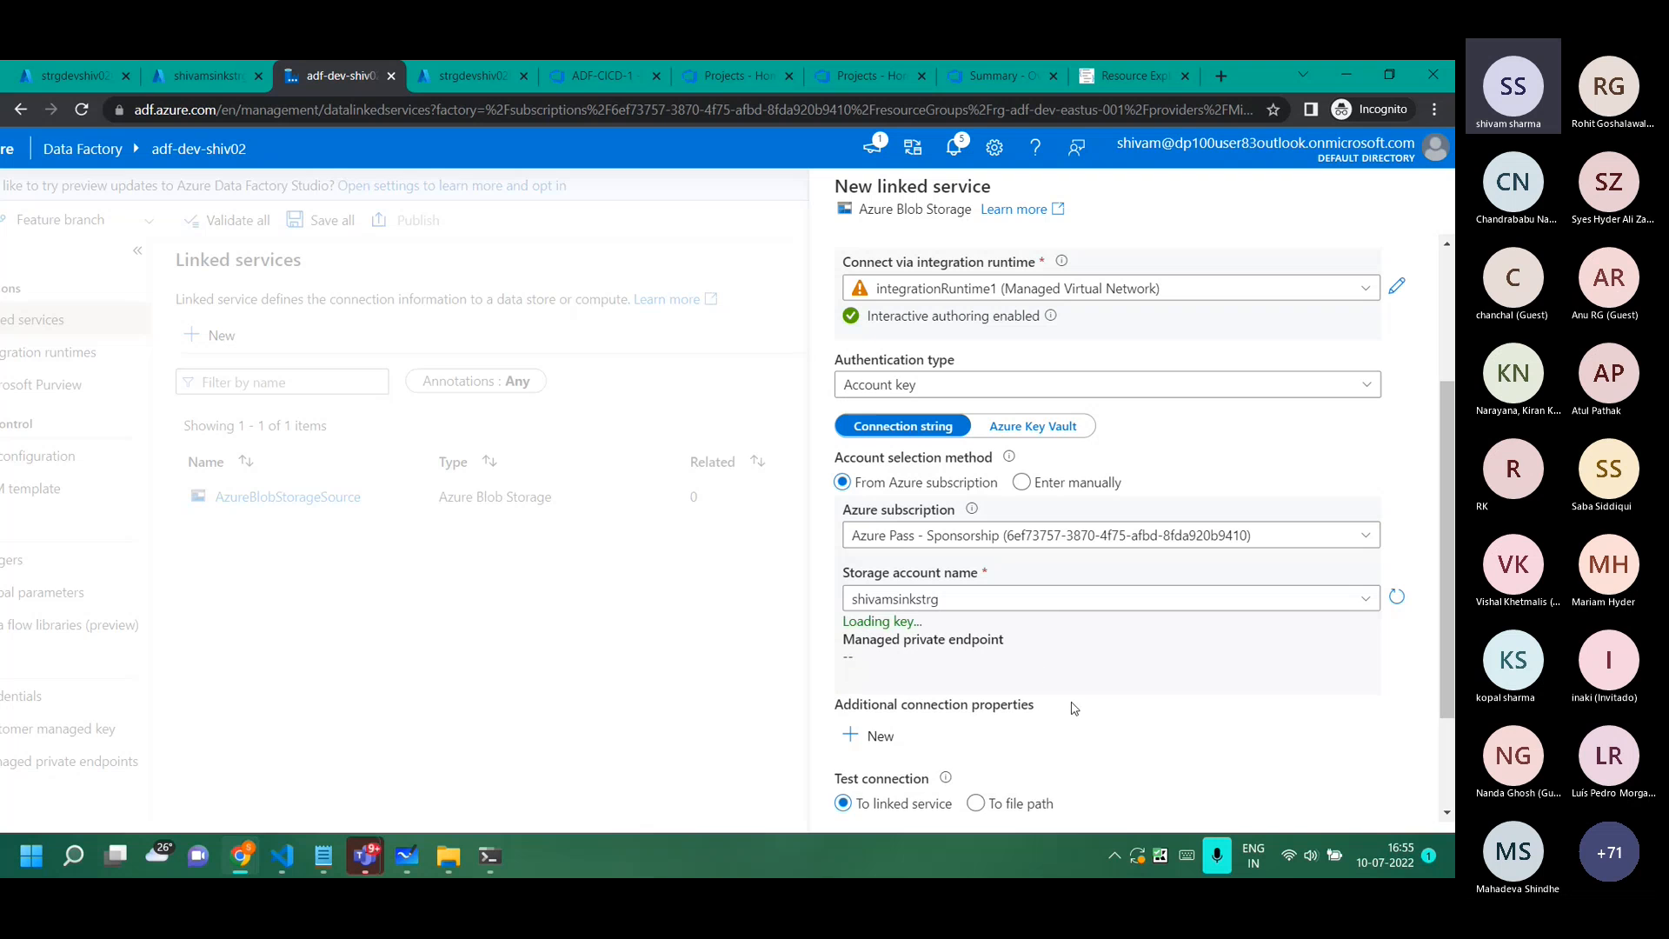
{"action": "scroll", "coordinate": [1072, 709], "scroll_direction": "down", "scroll_amount": 2}
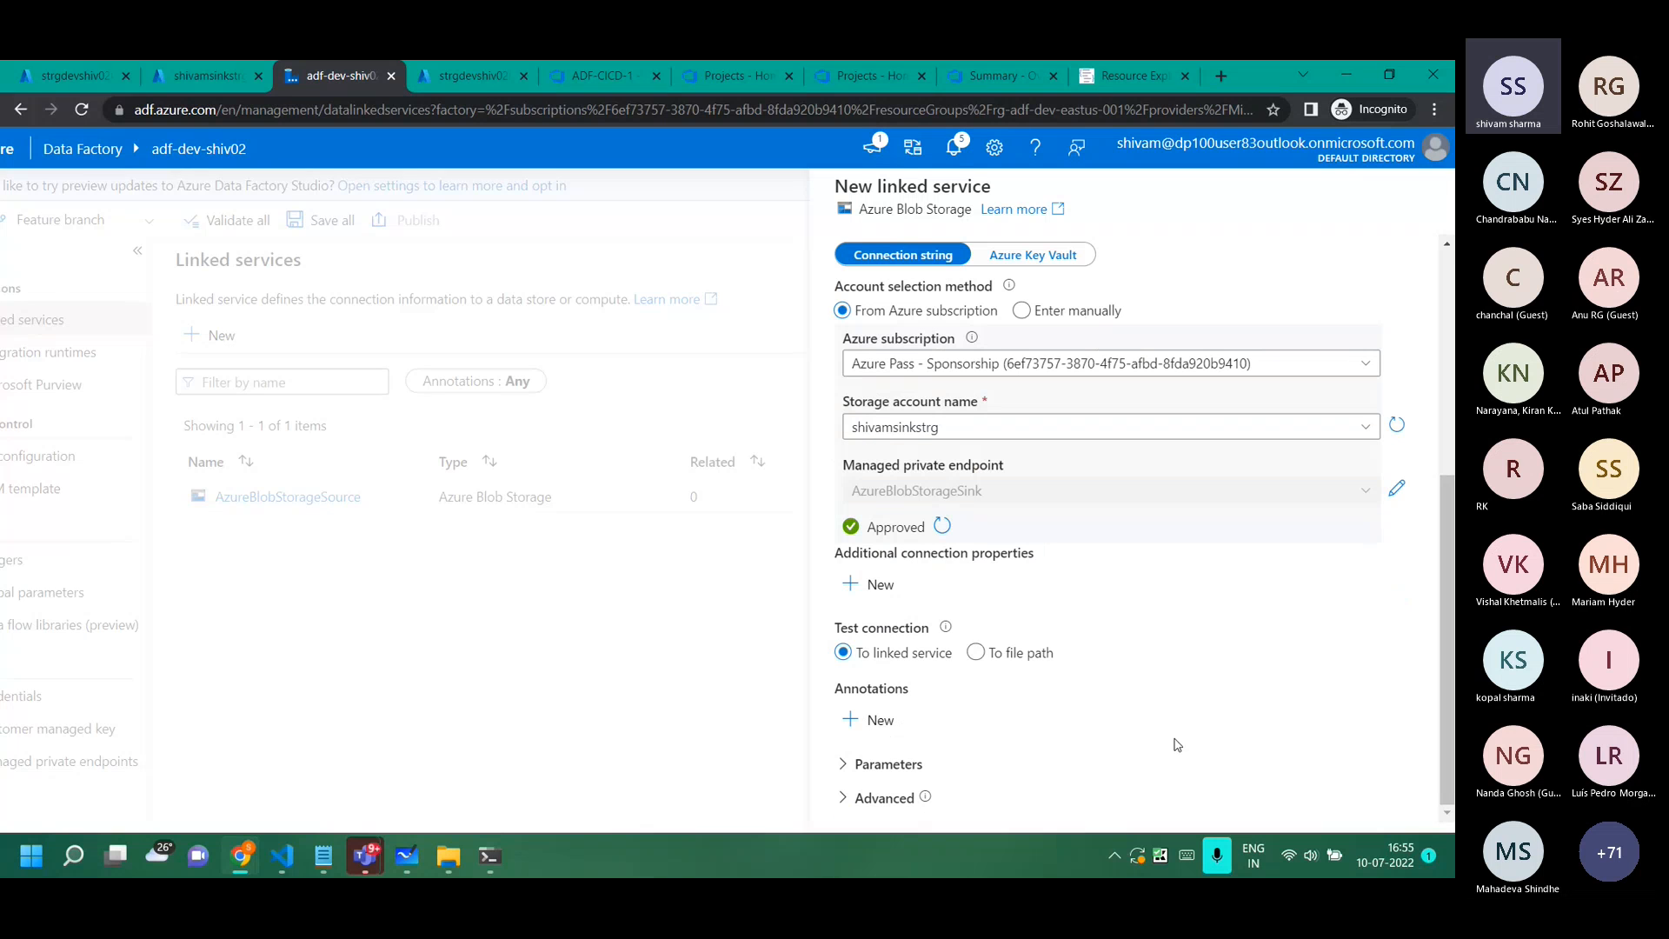
{"action": "scroll", "coordinate": [1239, 795], "scroll_direction": "down", "scroll_amount": 1}
{"action": "left_click", "coordinate": [1285, 809]}
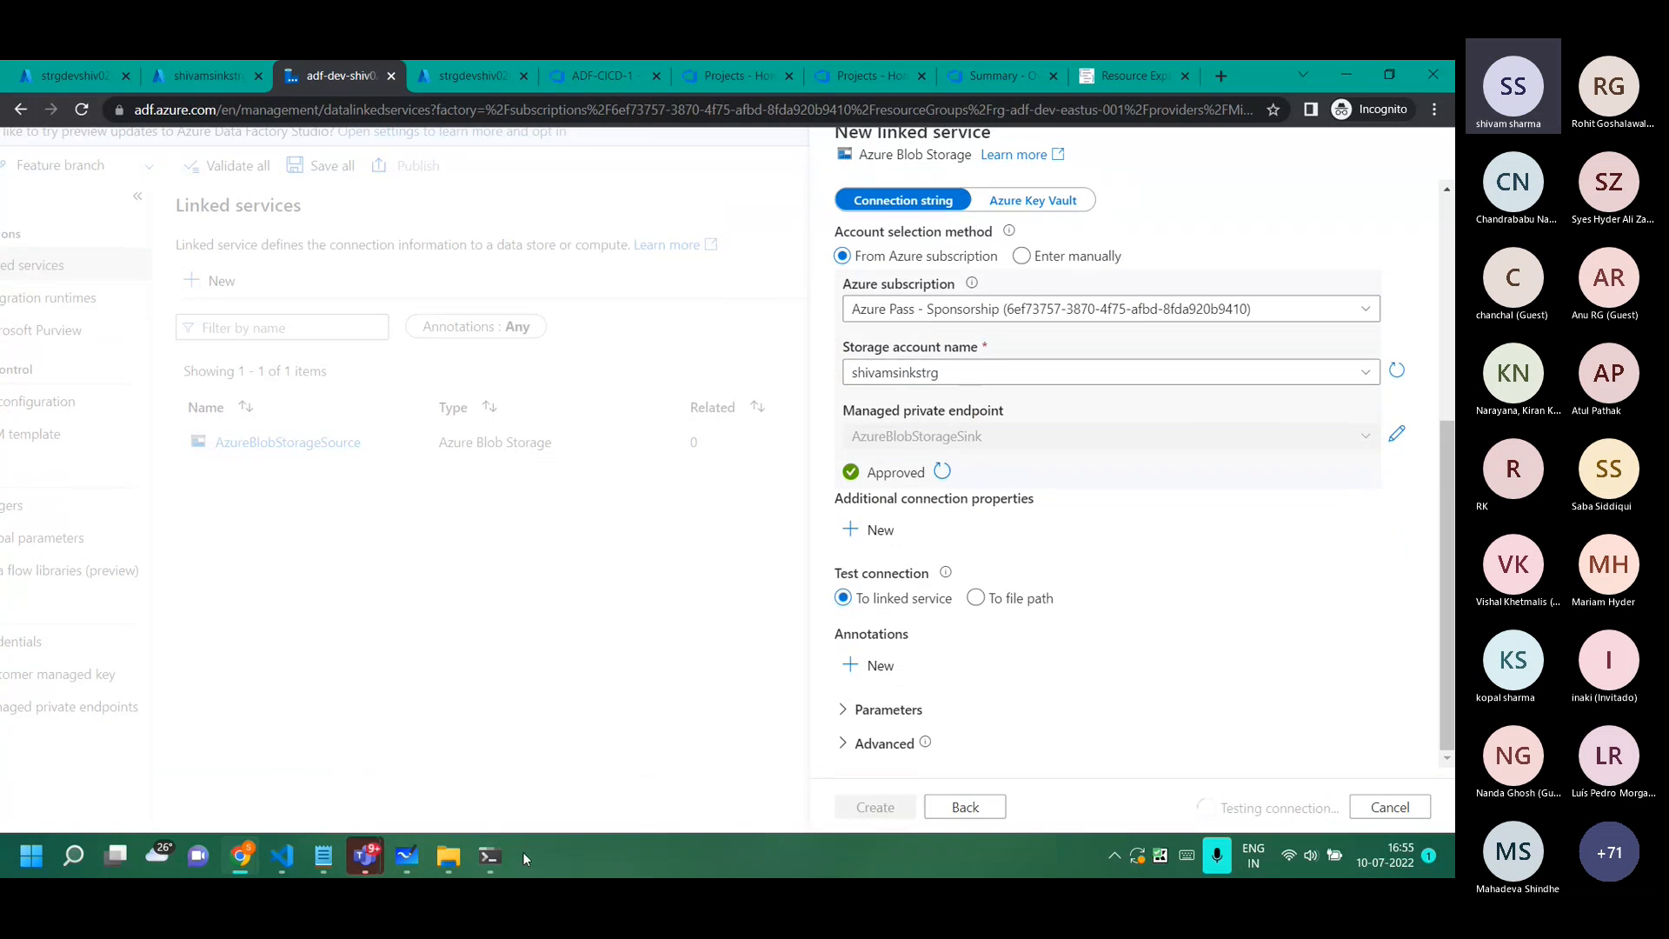
Switch to Microsoft Whiteboard and erase the Azure SQL database sketch, its labels and its branch arrow below the Load line.
{"action": "left_click", "coordinate": [407, 856]}
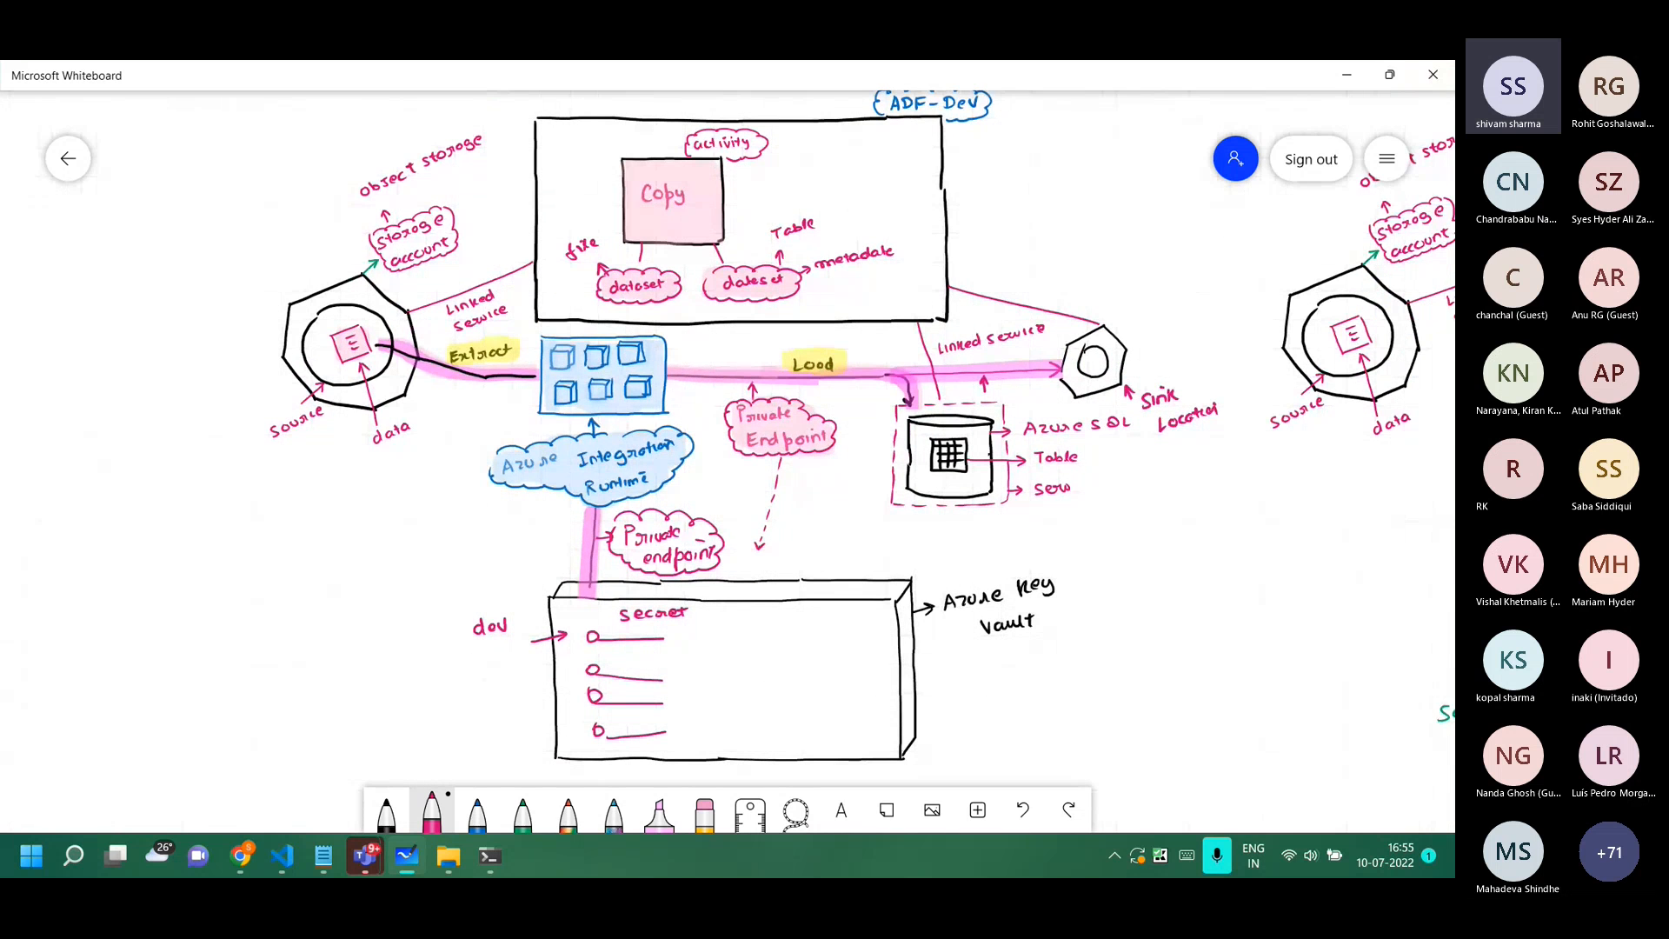
{"action": "key", "text": "alt+Tab"}
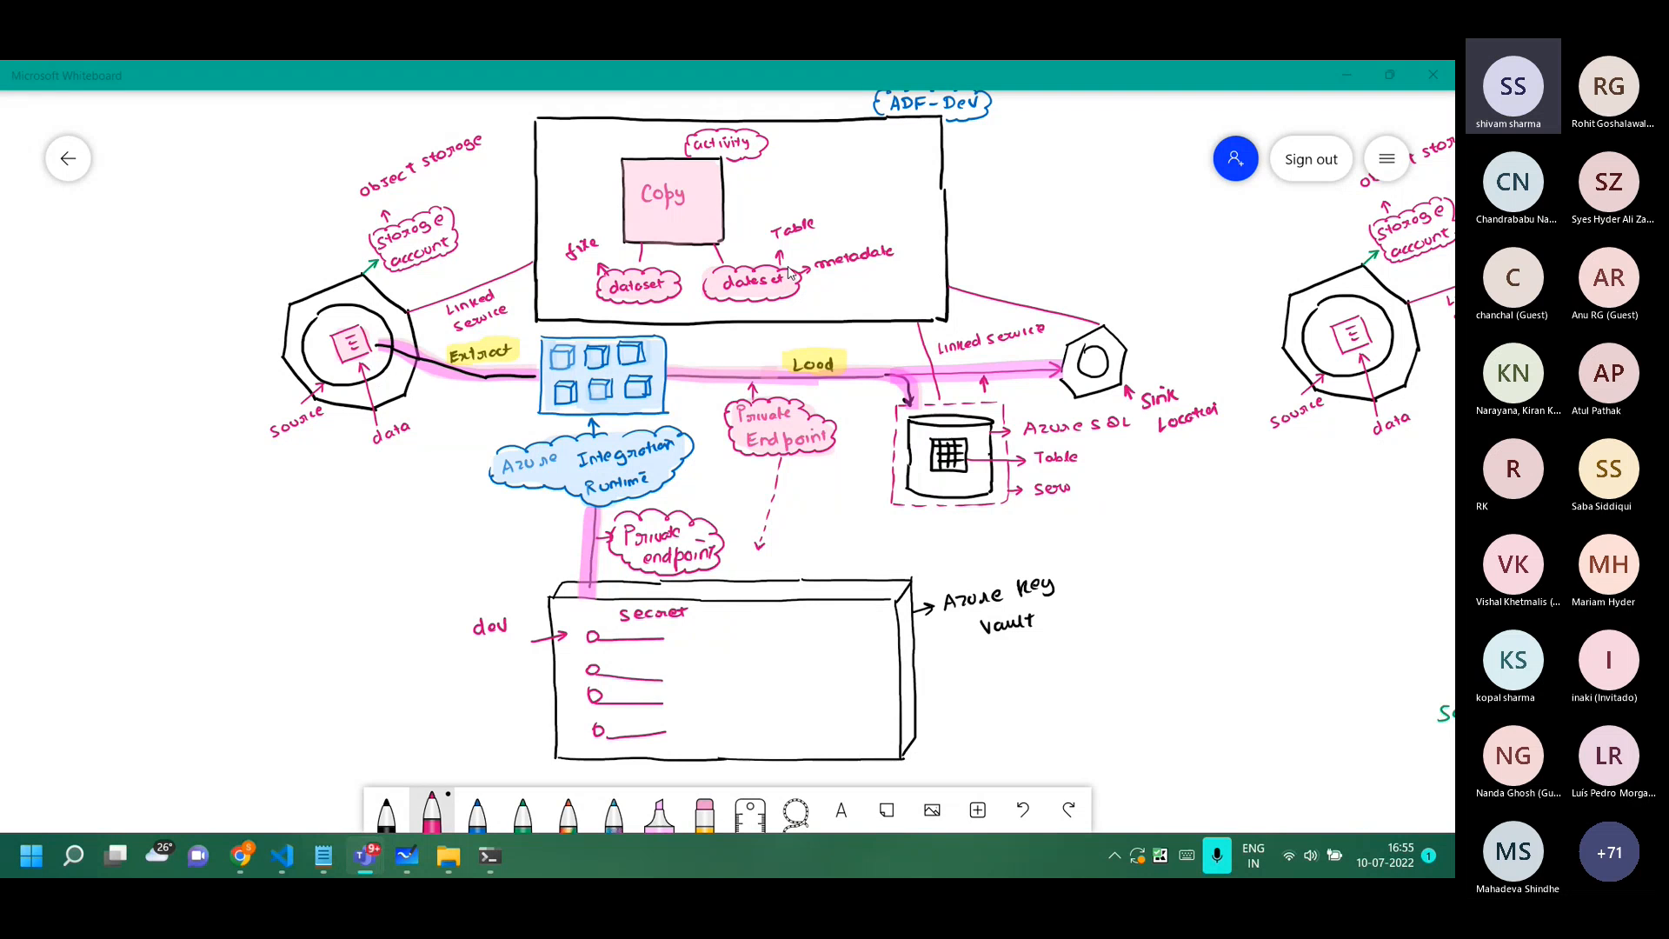
{"action": "left_click", "coordinate": [705, 813]}
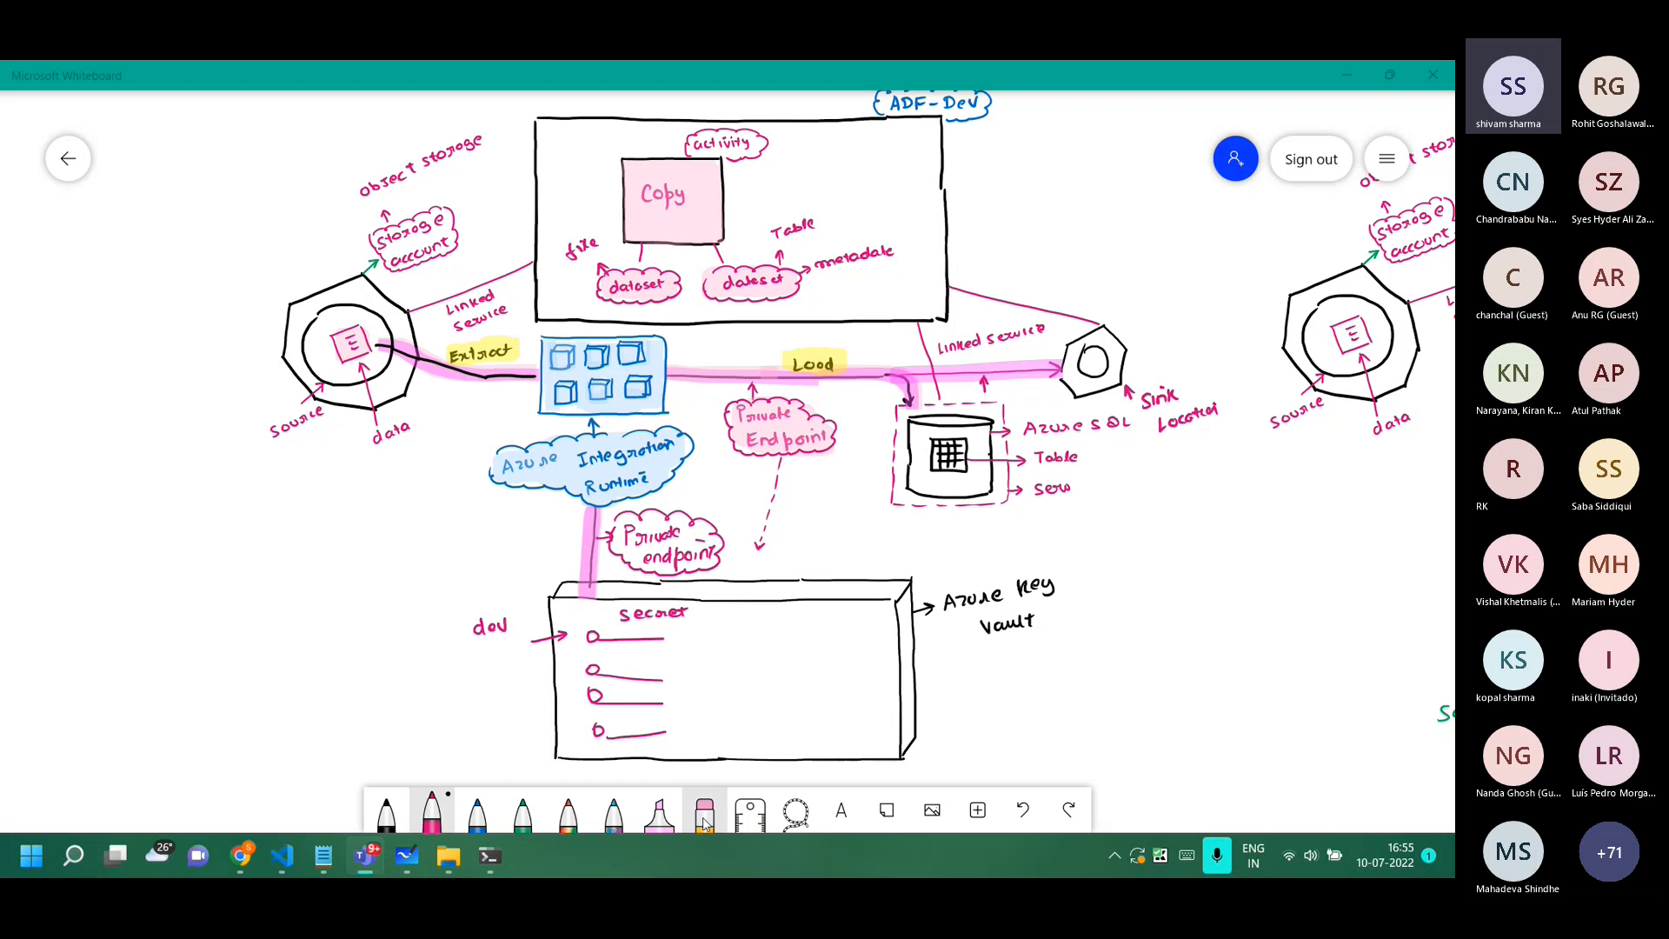
{"action": "mouse_move", "coordinate": [1073, 486]}
{"action": "left_mouse_down"}
{"action": "mouse_move", "coordinate": [963, 470]}
{"action": "mouse_move", "coordinate": [905, 435]}
{"action": "mouse_move", "coordinate": [896, 405]}
{"action": "mouse_move", "coordinate": [967, 404]}
{"action": "mouse_move", "coordinate": [957, 434]}
{"action": "mouse_move", "coordinate": [1074, 451]}
{"action": "mouse_move", "coordinate": [1121, 431]}
{"action": "mouse_move", "coordinate": [923, 426]}
{"action": "left_mouse_up"}
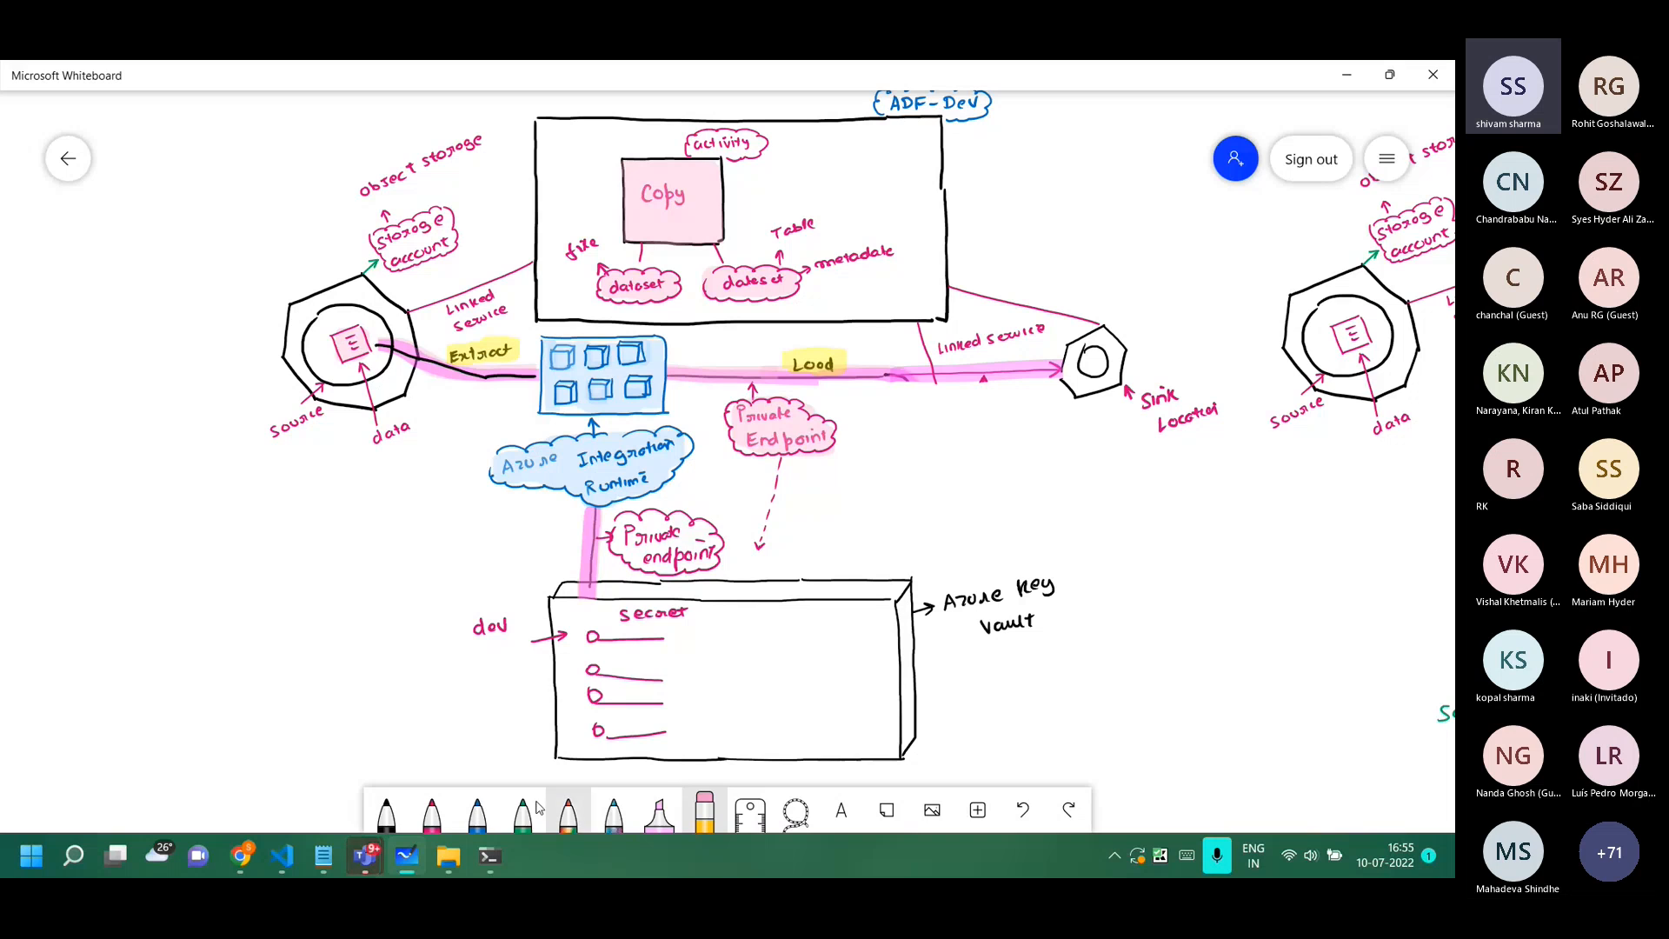
Draw pink arrows pointing at the Source and Sink Location labels of the first pipeline diagram.
{"action": "left_click", "coordinate": [431, 813]}
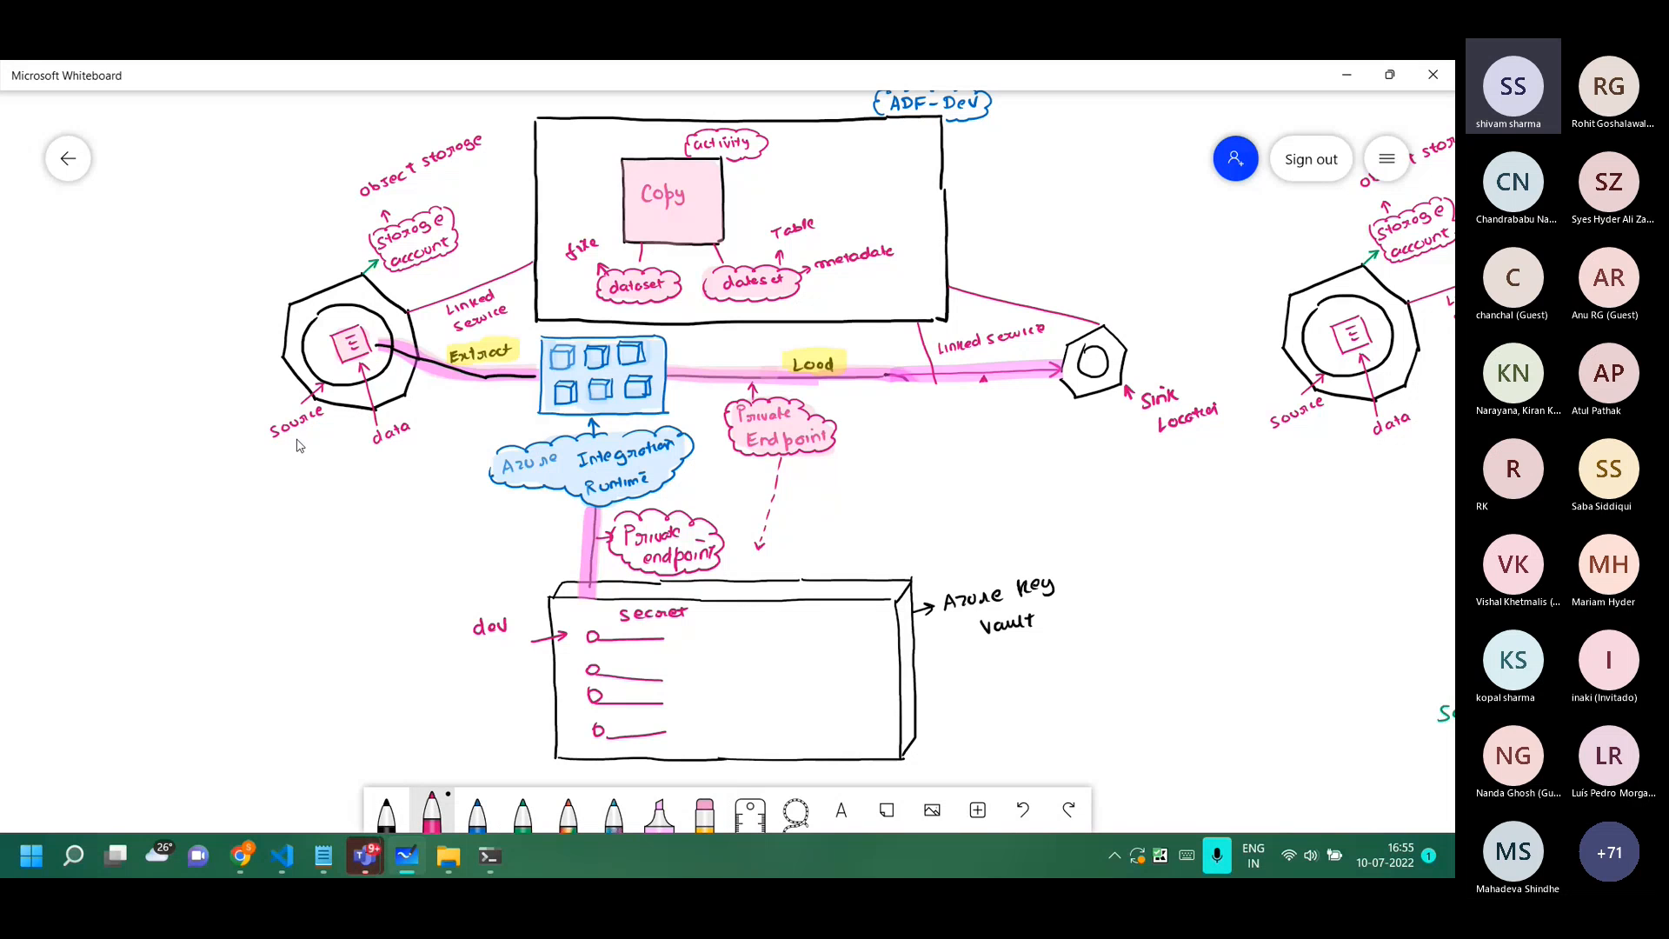
{"action": "left_click_drag", "start_coordinate": [245, 462], "coordinate": [263, 456]}
{"action": "mouse_move", "coordinate": [1182, 475]}
{"action": "left_mouse_down"}
{"action": "mouse_move", "coordinate": [1180, 449]}
{"action": "mouse_move", "coordinate": [1189, 462]}
{"action": "left_mouse_up"}
Write ETL and ELT in pink beside the ADF-Dev label, linked to it by arrows, and enclose both in a cloud.
{"action": "left_click_drag", "start_coordinate": [842, 99], "coordinate": [961, 428]}
{"action": "left_click_drag", "start_coordinate": [1111, 429], "coordinate": [1130, 422]}
{"action": "left_click_drag", "start_coordinate": [1121, 417], "coordinate": [1160, 405]}
{"action": "left_click_drag", "start_coordinate": [1147, 412], "coordinate": [1158, 411]}
{"action": "left_click_drag", "start_coordinate": [1148, 418], "coordinate": [1178, 403]}
{"action": "left_click_drag", "start_coordinate": [1171, 404], "coordinate": [1191, 418]}
{"action": "left_click_drag", "start_coordinate": [1113, 440], "coordinate": [1157, 440]}
{"action": "left_click_drag", "start_coordinate": [1146, 448], "coordinate": [1158, 457]}
{"action": "mouse_move", "coordinate": [1161, 441]}
{"action": "left_mouse_down"}
{"action": "mouse_move", "coordinate": [1170, 457]}
{"action": "mouse_move", "coordinate": [1189, 439]}
{"action": "left_mouse_up"}
{"action": "left_click_drag", "start_coordinate": [1181, 440], "coordinate": [1180, 459]}
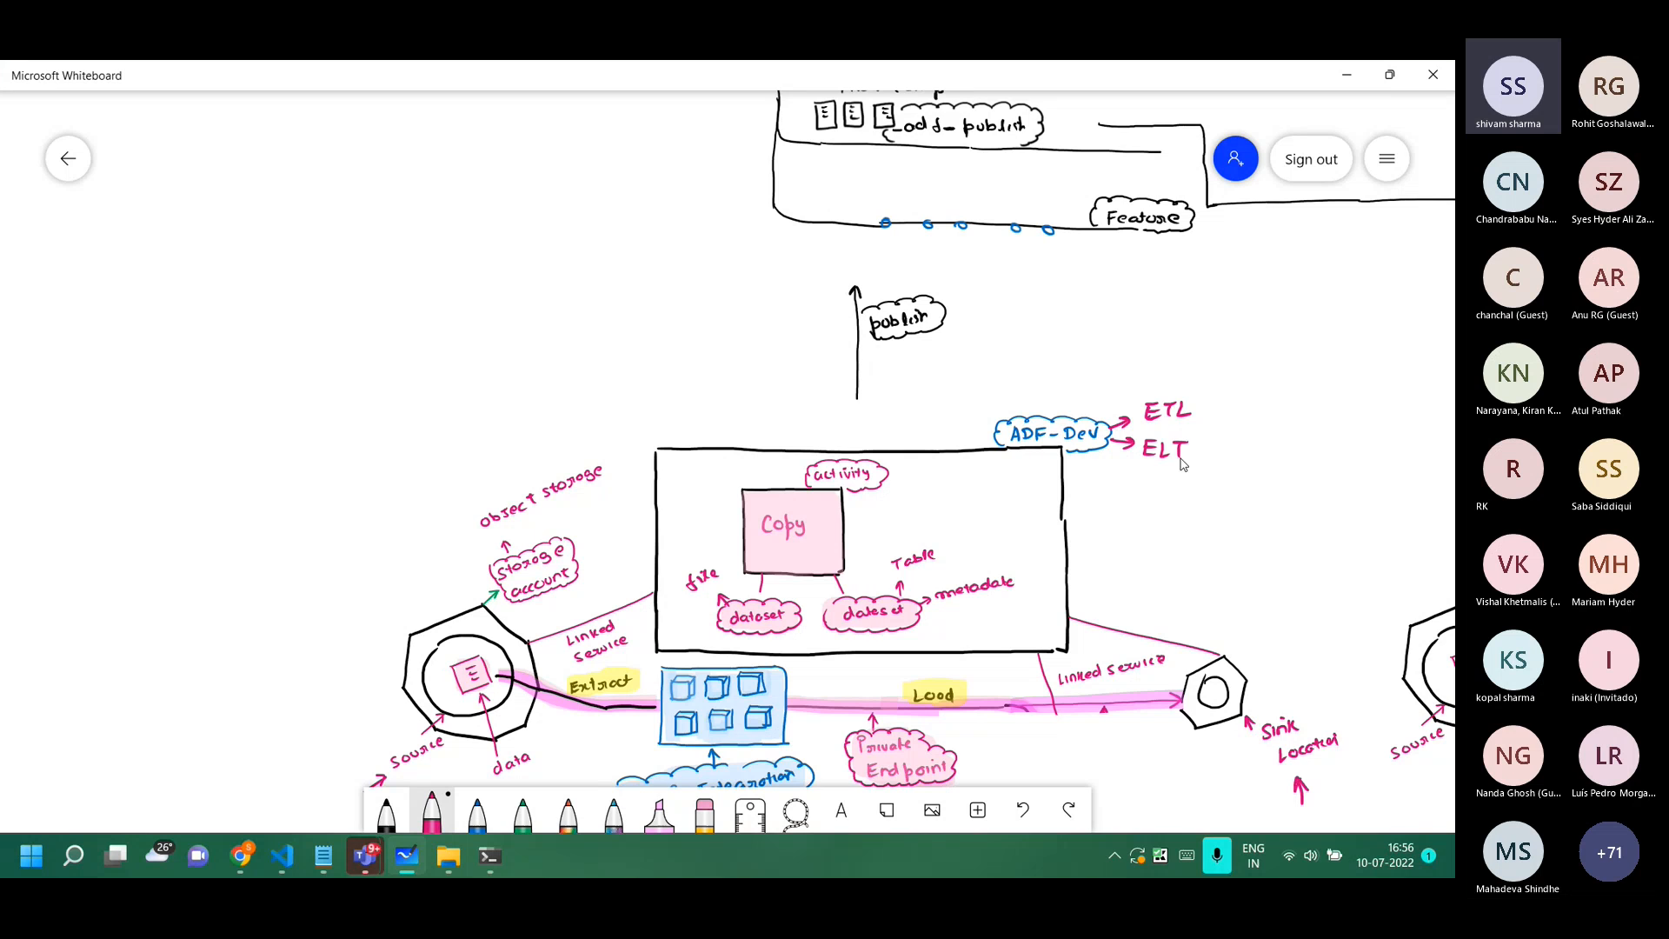
{"action": "mouse_move", "coordinate": [1135, 401]}
{"action": "left_mouse_down"}
{"action": "mouse_move", "coordinate": [1196, 391]}
{"action": "mouse_move", "coordinate": [1206, 461]}
{"action": "mouse_move", "coordinate": [1162, 472]}
{"action": "mouse_move", "coordinate": [1128, 454]}
{"action": "mouse_move", "coordinate": [1132, 428]}
{"action": "left_mouse_up"}
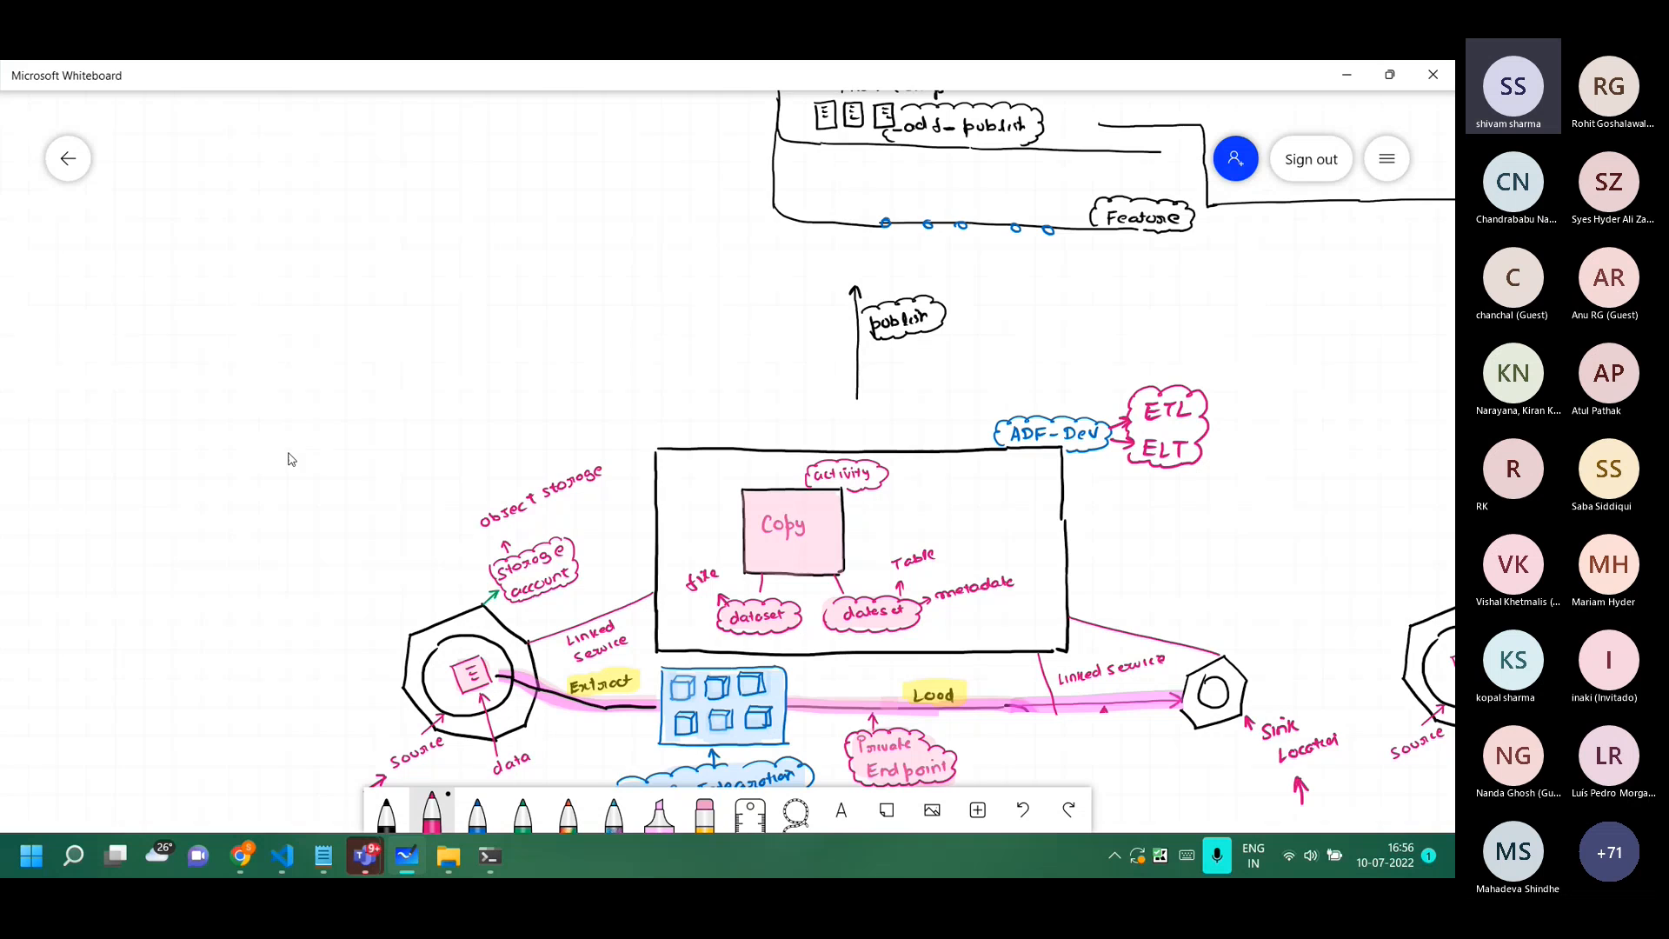
Outline the Extract and Load labels on the data flow line with pink clouds.
{"action": "left_click_drag", "start_coordinate": [289, 453], "coordinate": [220, 350]}
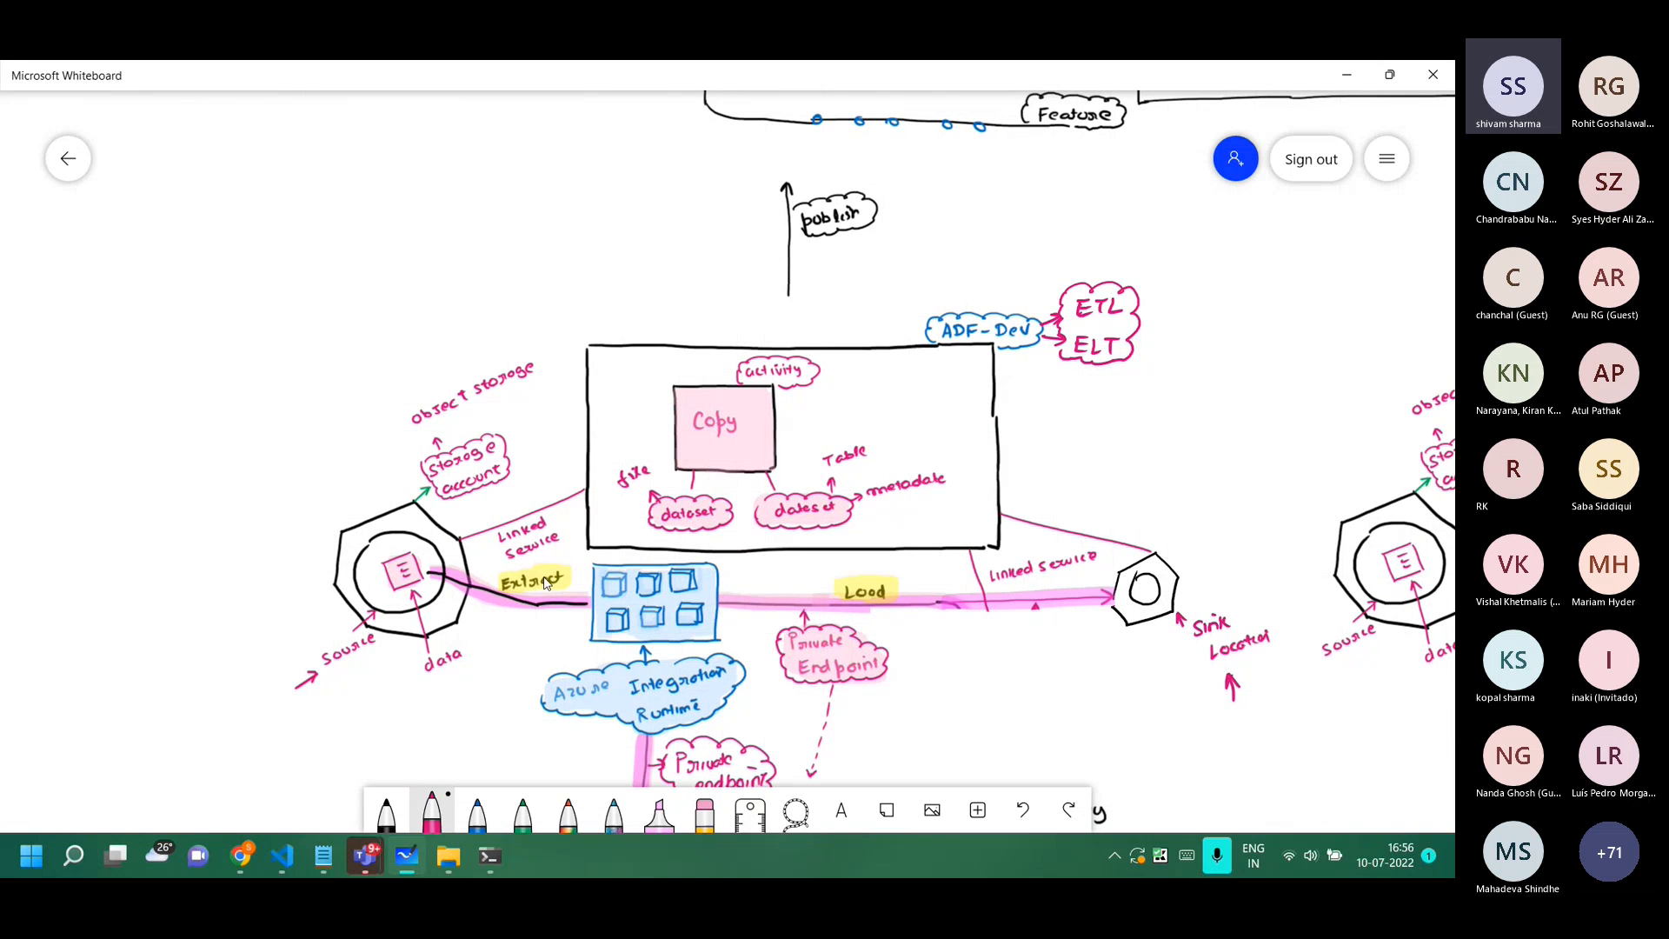
{"action": "left_click_drag", "start_coordinate": [546, 582], "coordinate": [557, 574]}
{"action": "left_click_drag", "start_coordinate": [837, 580], "coordinate": [894, 591]}
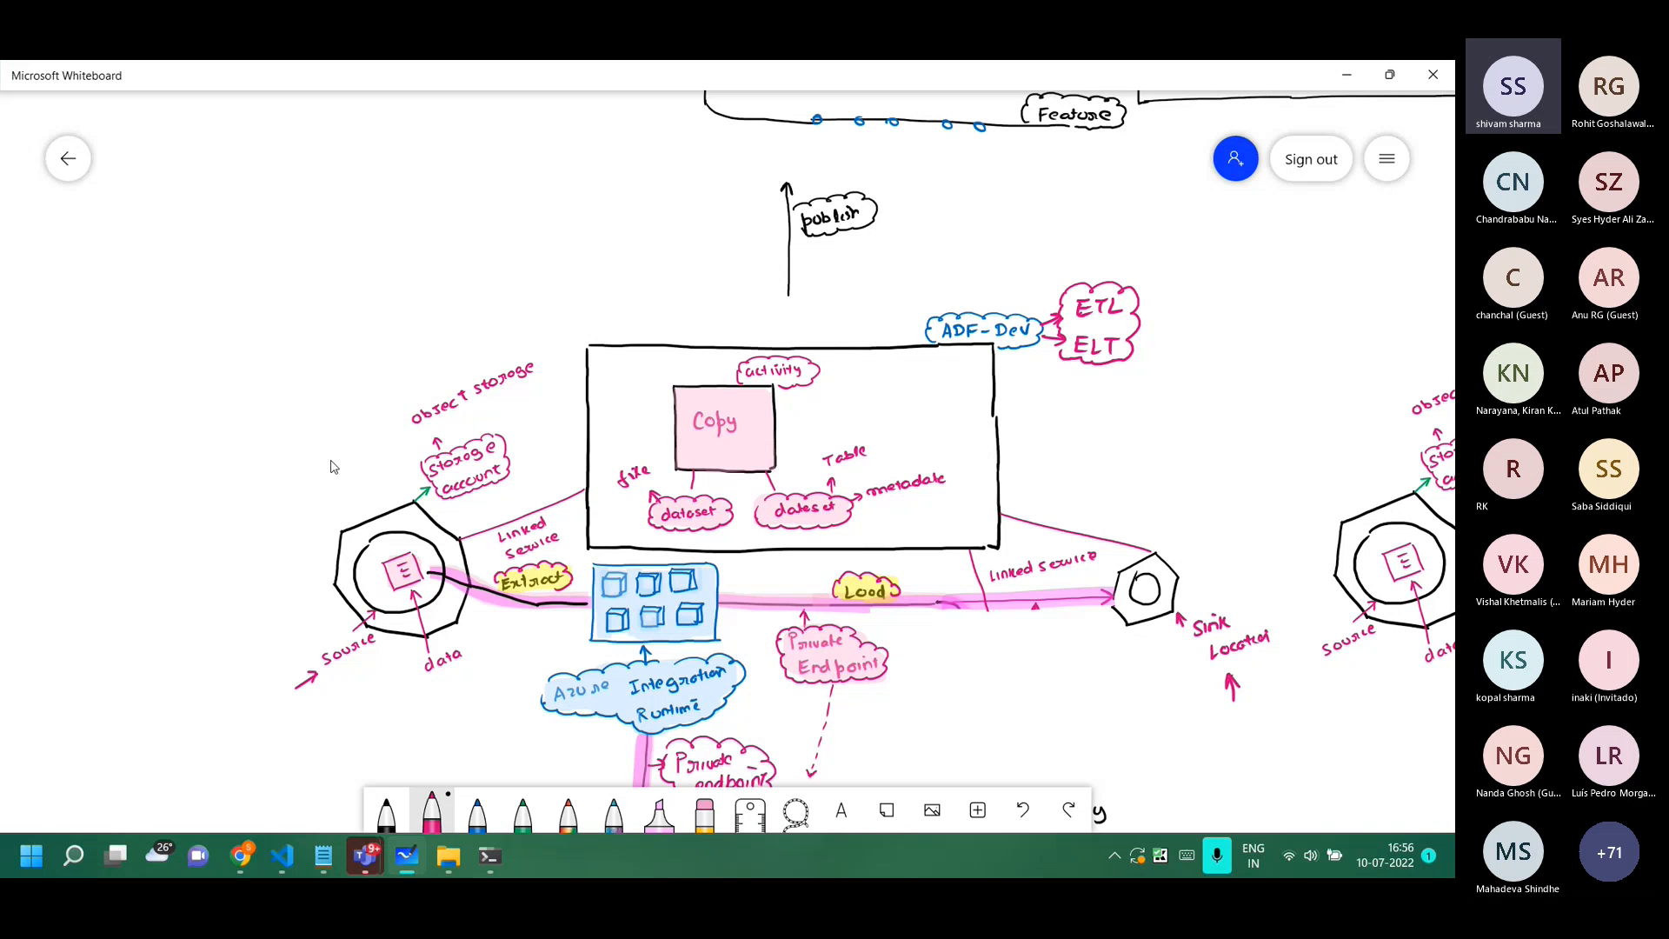
Draw an upward arrow above the source storage and write Azure, AWS and GCP over it inside a pink cloud.
{"action": "left_click_drag", "start_coordinate": [328, 465], "coordinate": [330, 474]}
{"action": "left_click_drag", "start_coordinate": [324, 459], "coordinate": [336, 459]}
{"action": "mouse_move", "coordinate": [293, 407]}
{"action": "left_mouse_down"}
{"action": "mouse_move", "coordinate": [323, 393]}
{"action": "mouse_move", "coordinate": [295, 417]}
{"action": "mouse_move", "coordinate": [313, 416]}
{"action": "mouse_move", "coordinate": [280, 347]}
{"action": "mouse_move", "coordinate": [285, 373]}
{"action": "mouse_move", "coordinate": [351, 323]}
{"action": "mouse_move", "coordinate": [365, 430]}
{"action": "mouse_move", "coordinate": [326, 448]}
{"action": "mouse_move", "coordinate": [278, 447]}
{"action": "mouse_move", "coordinate": [257, 341]}
{"action": "left_mouse_up"}
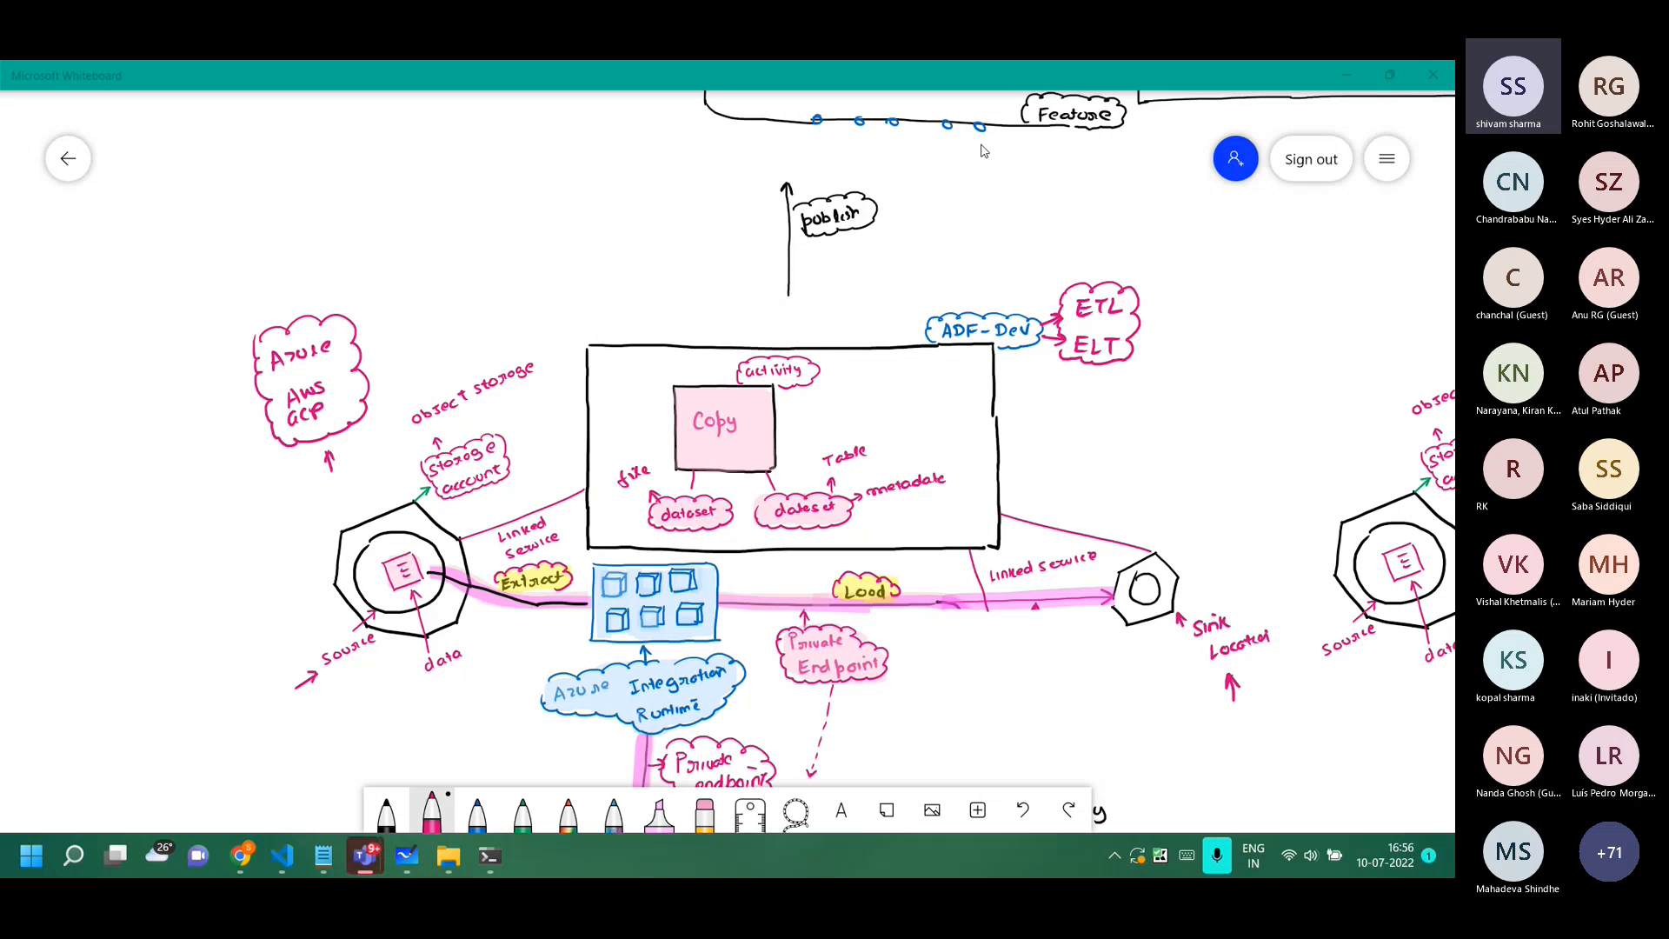
Return to Data Factory, retest the sink linked service's connection, create the service and accept publishing it immediately.
{"action": "left_click", "coordinate": [1347, 75]}
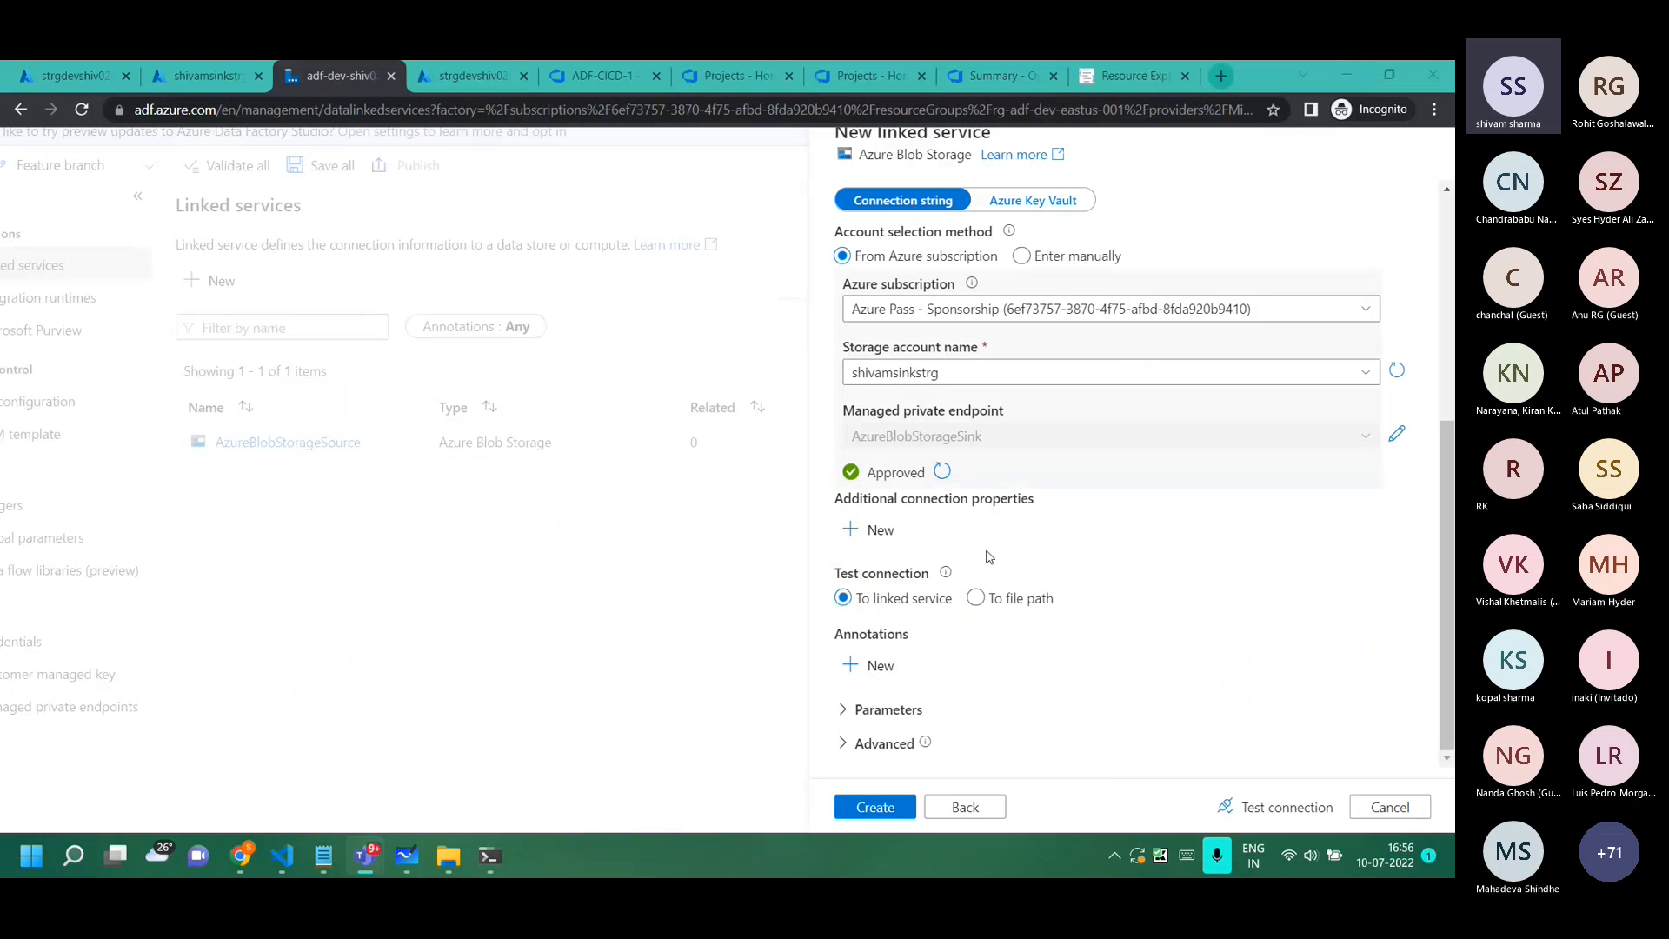
{"action": "left_click", "coordinate": [1290, 806]}
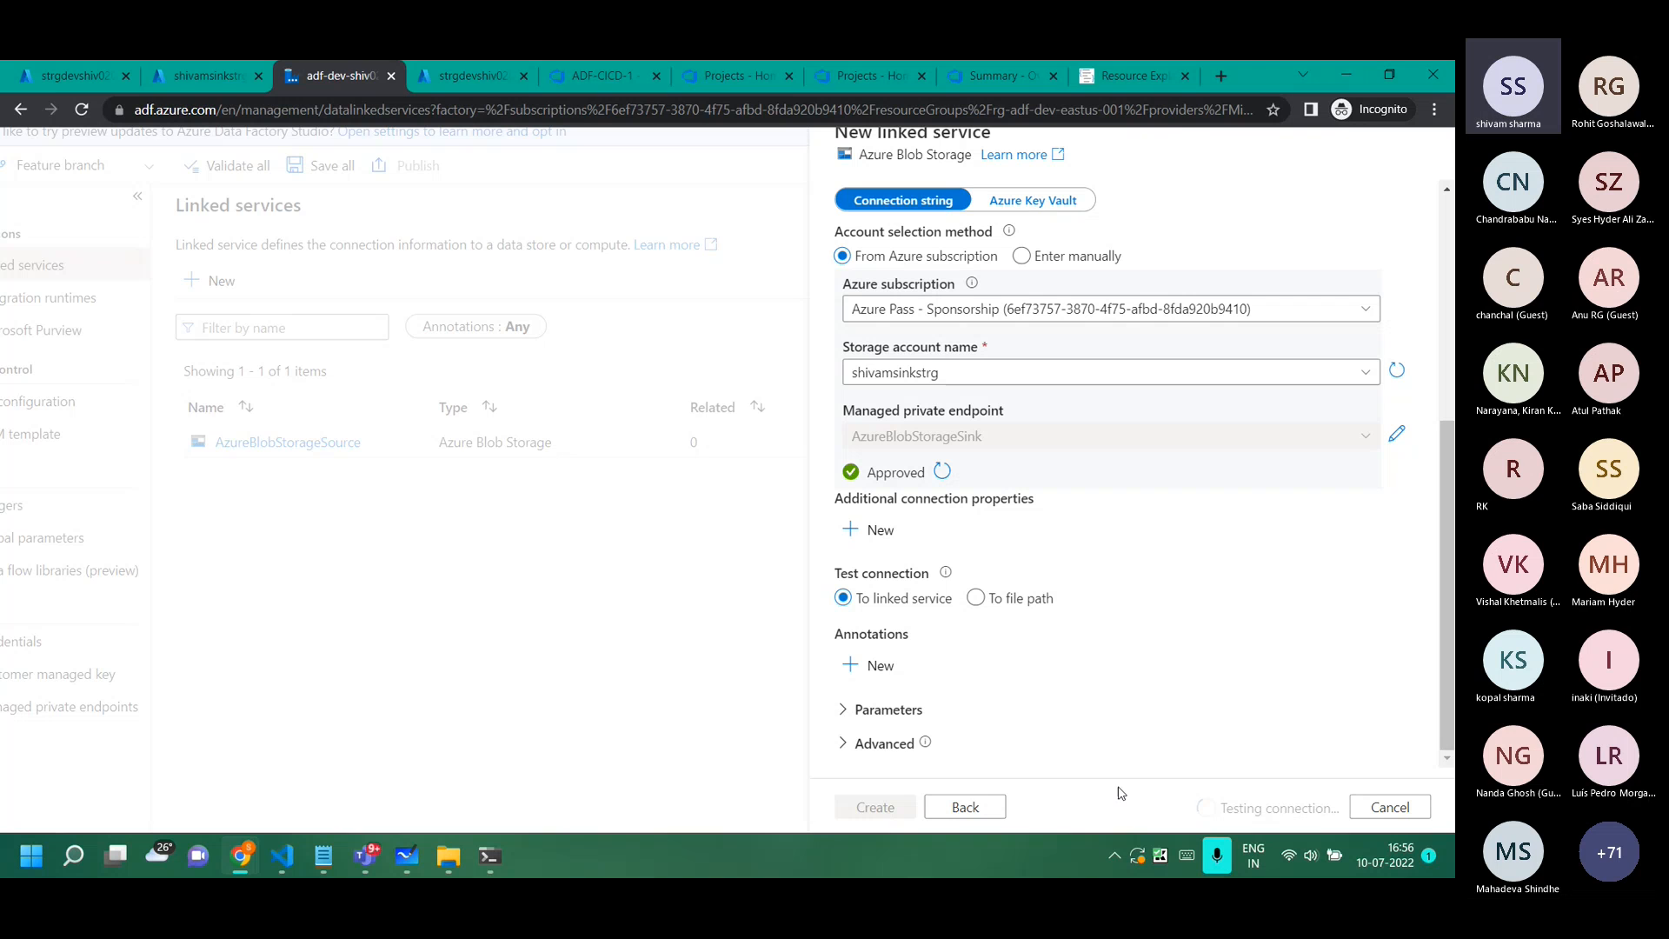
{"action": "left_click", "coordinate": [878, 808]}
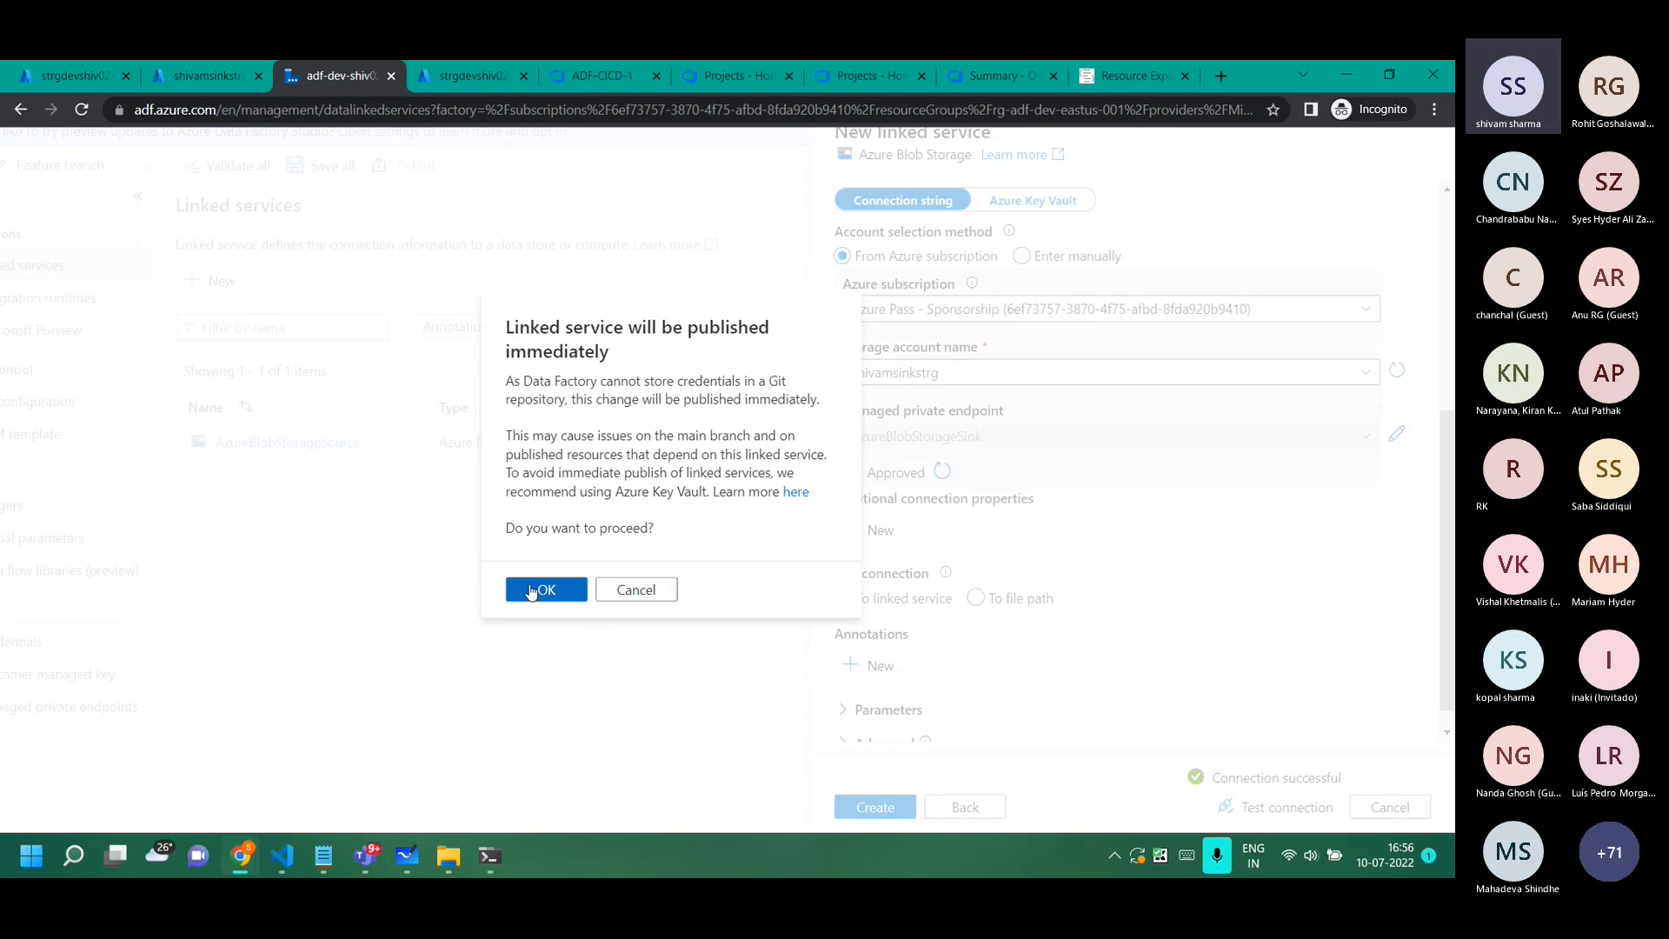
{"action": "left_click", "coordinate": [673, 592]}
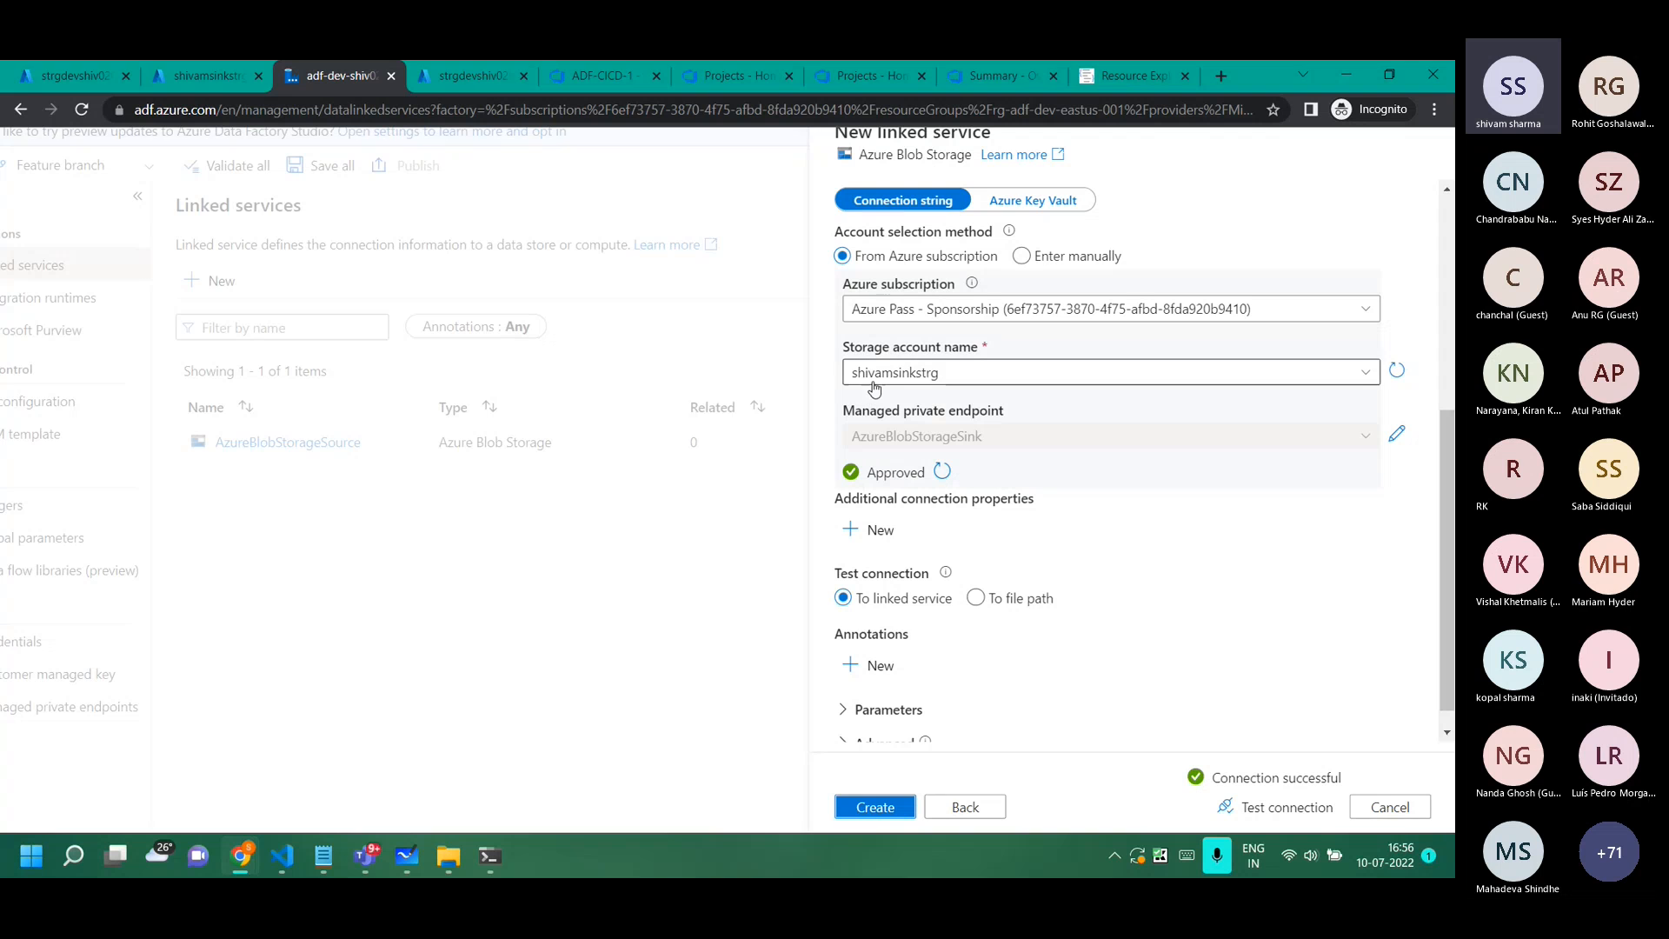
{"action": "left_click", "coordinate": [876, 810]}
{"action": "left_click", "coordinate": [544, 591]}
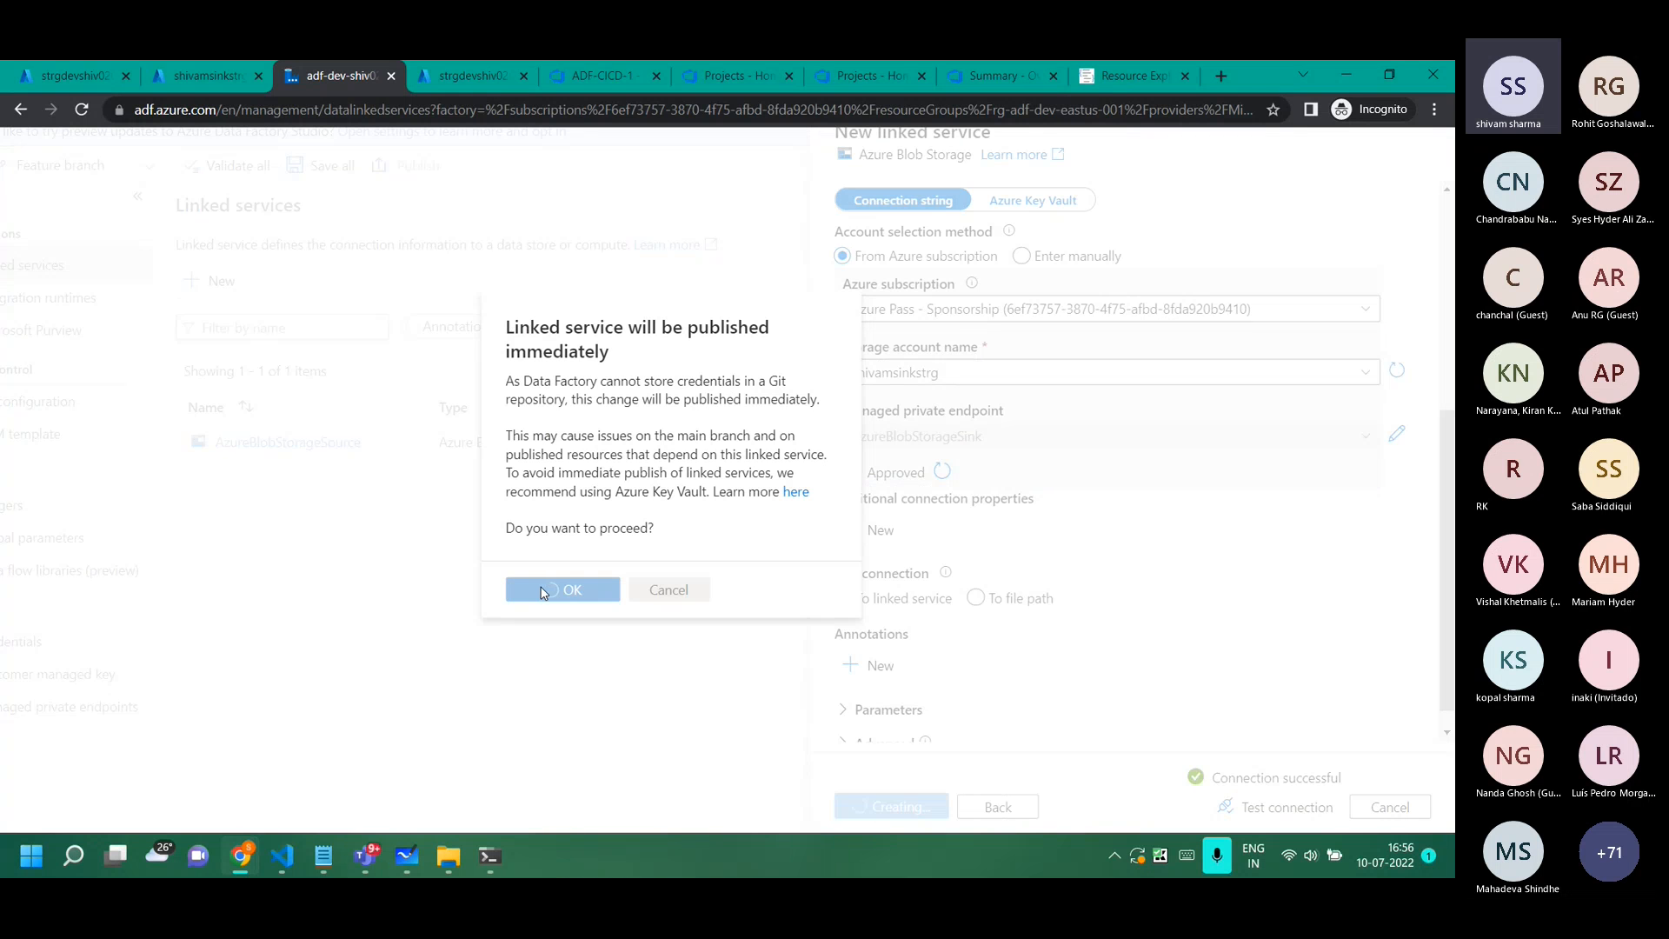
Open the source dataset choices of pipeline1's Copy data1 activity, hide the pipeline properties and reposition the activity on the canvas.
{"action": "scroll", "coordinate": [363, 479], "scroll_direction": "down", "scroll_amount": 1}
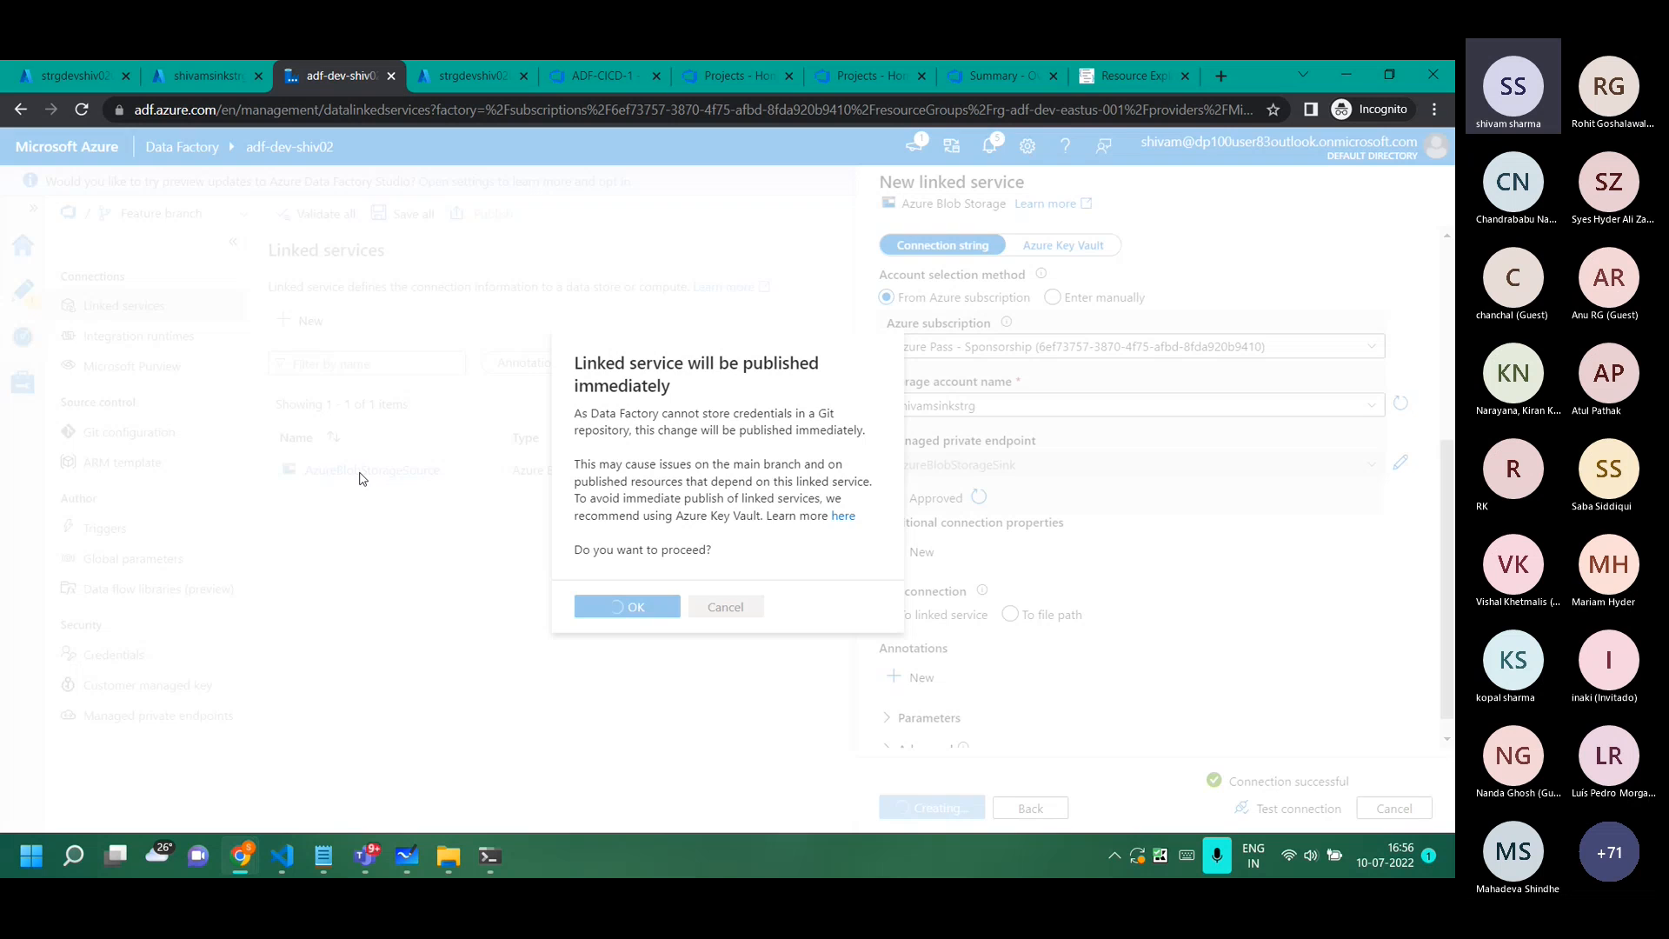
{"action": "left_click", "coordinate": [24, 300]}
{"action": "left_click", "coordinate": [939, 376]}
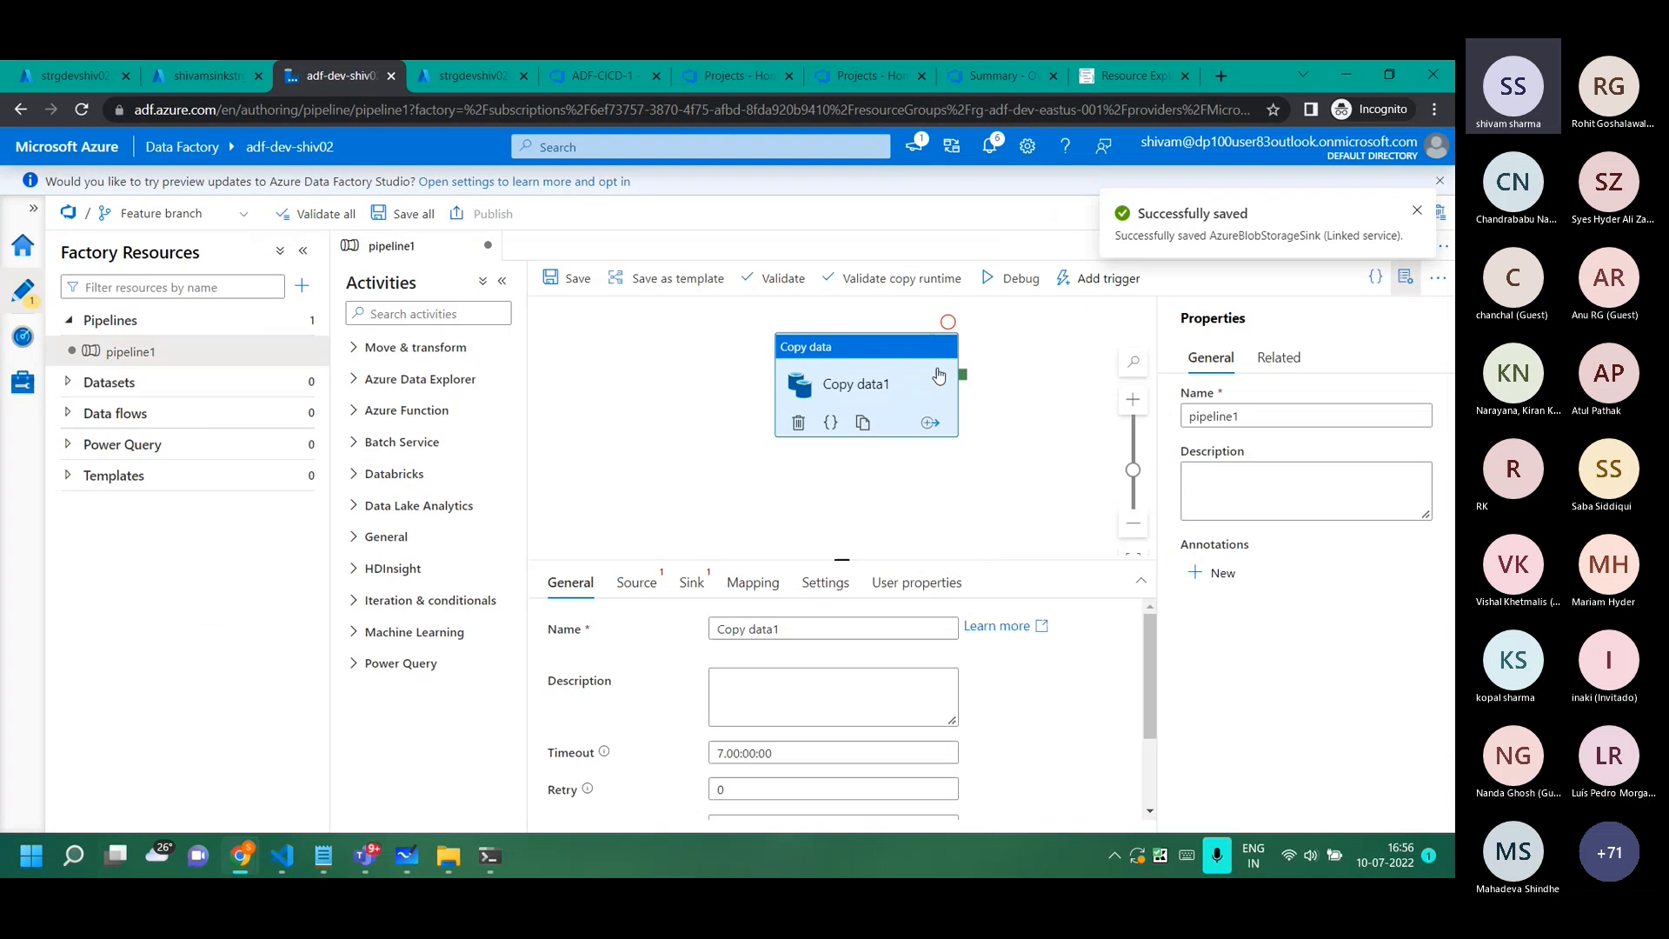
{"action": "left_click", "coordinate": [1409, 277]}
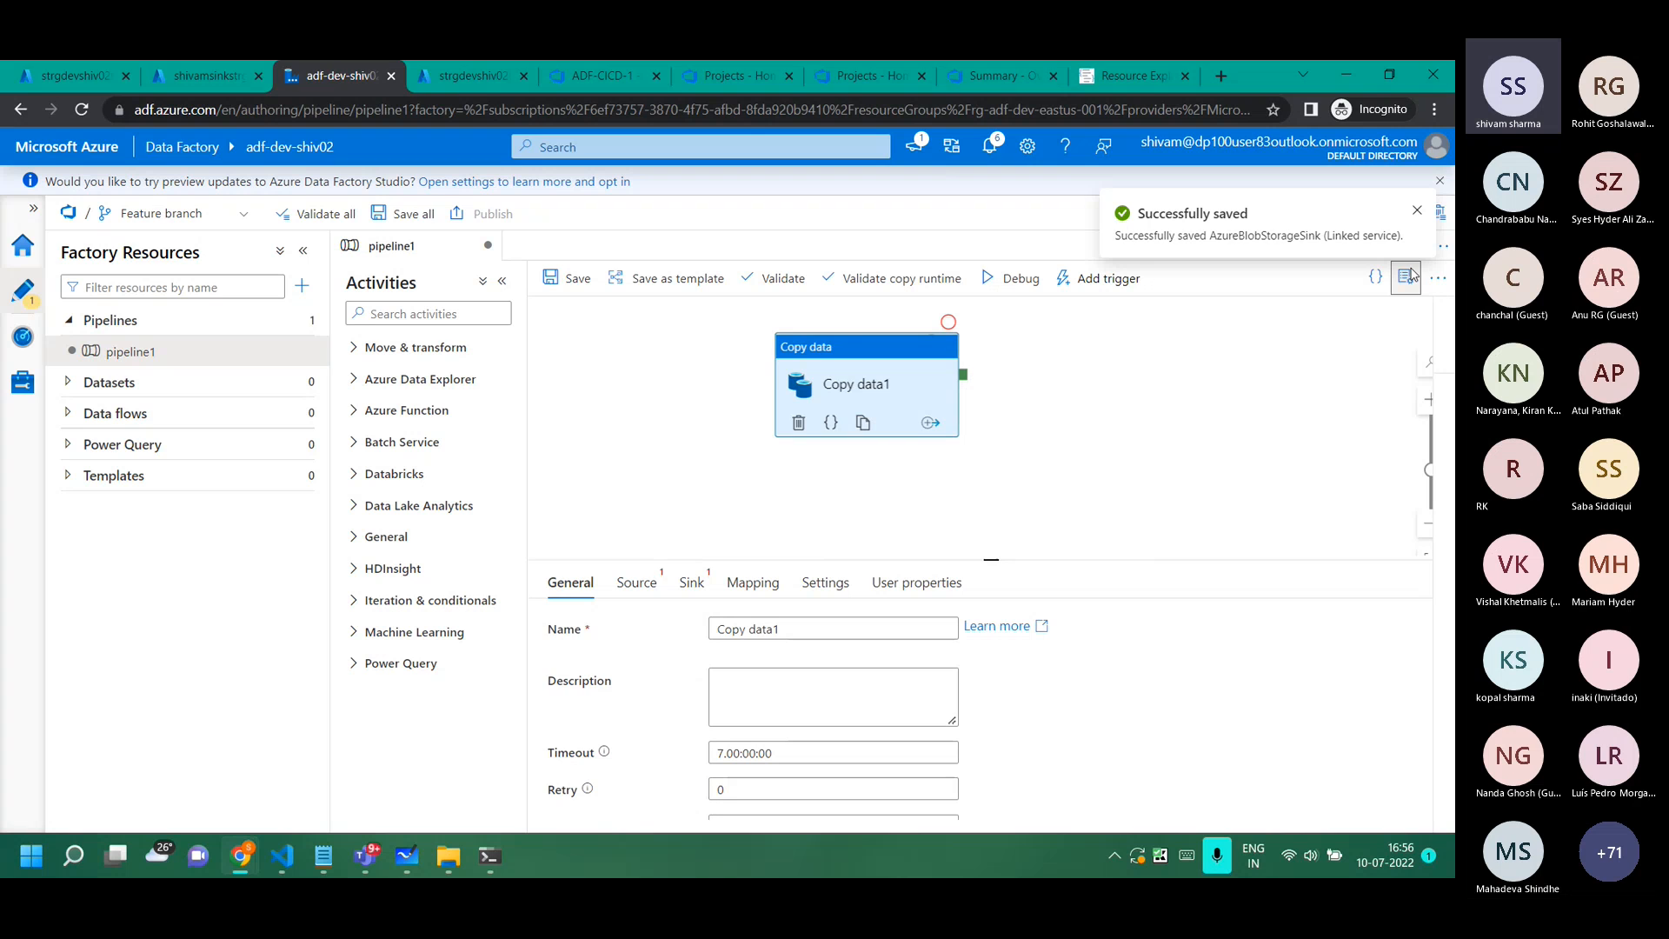
{"action": "left_click", "coordinate": [636, 582]}
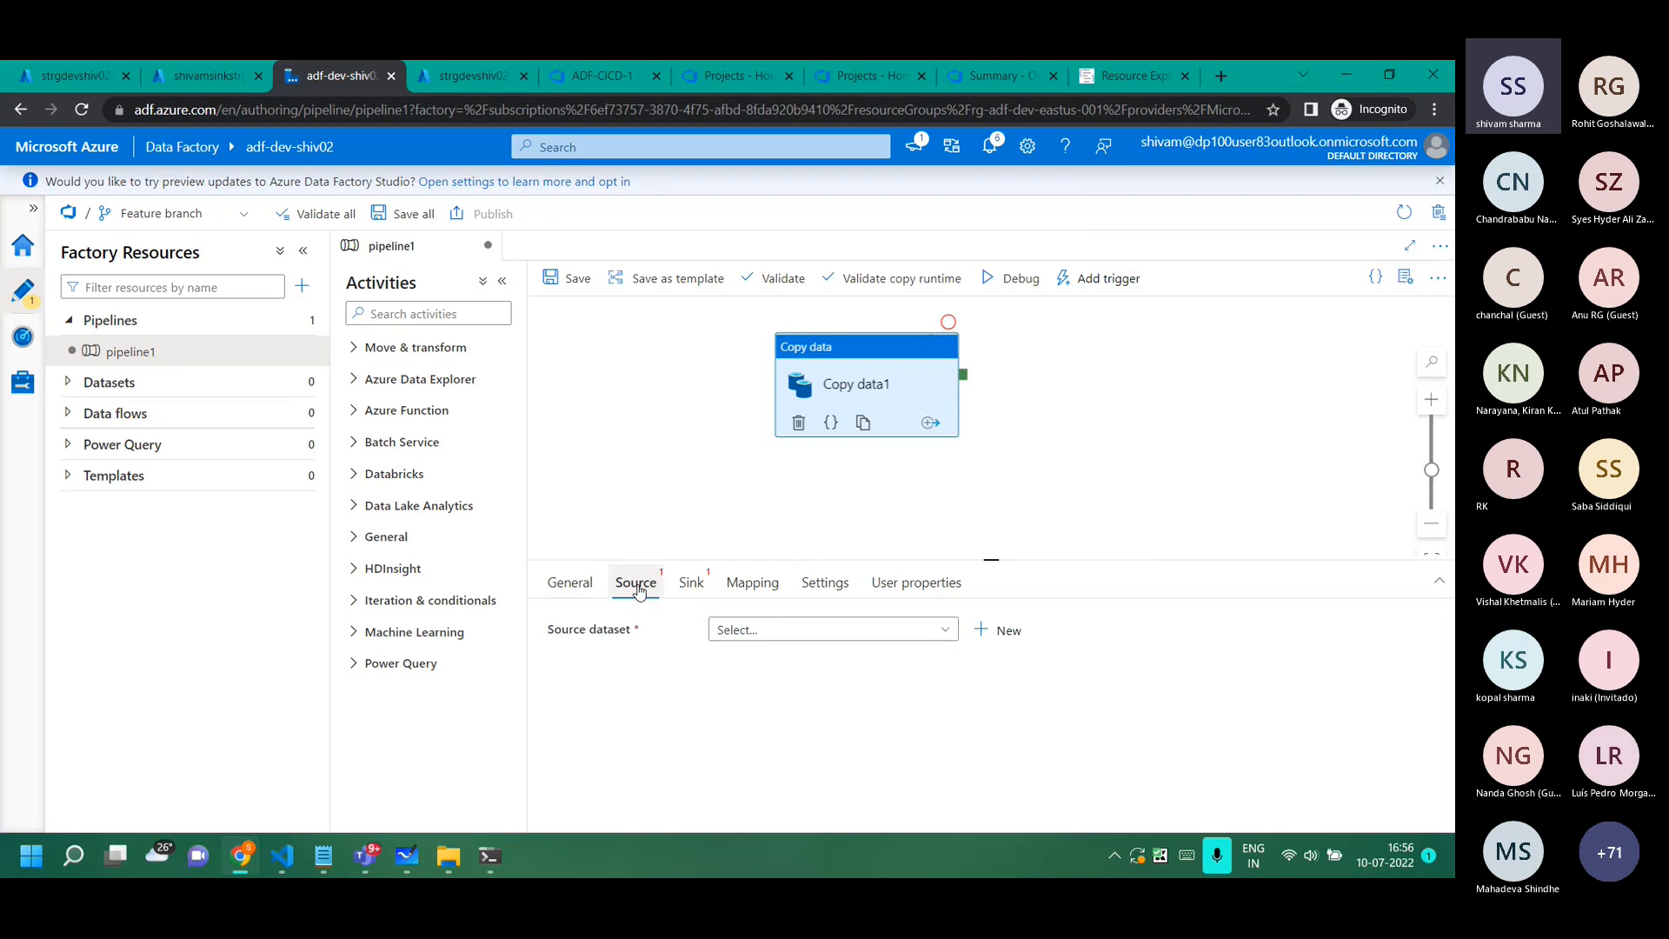
{"action": "left_click", "coordinate": [762, 630]}
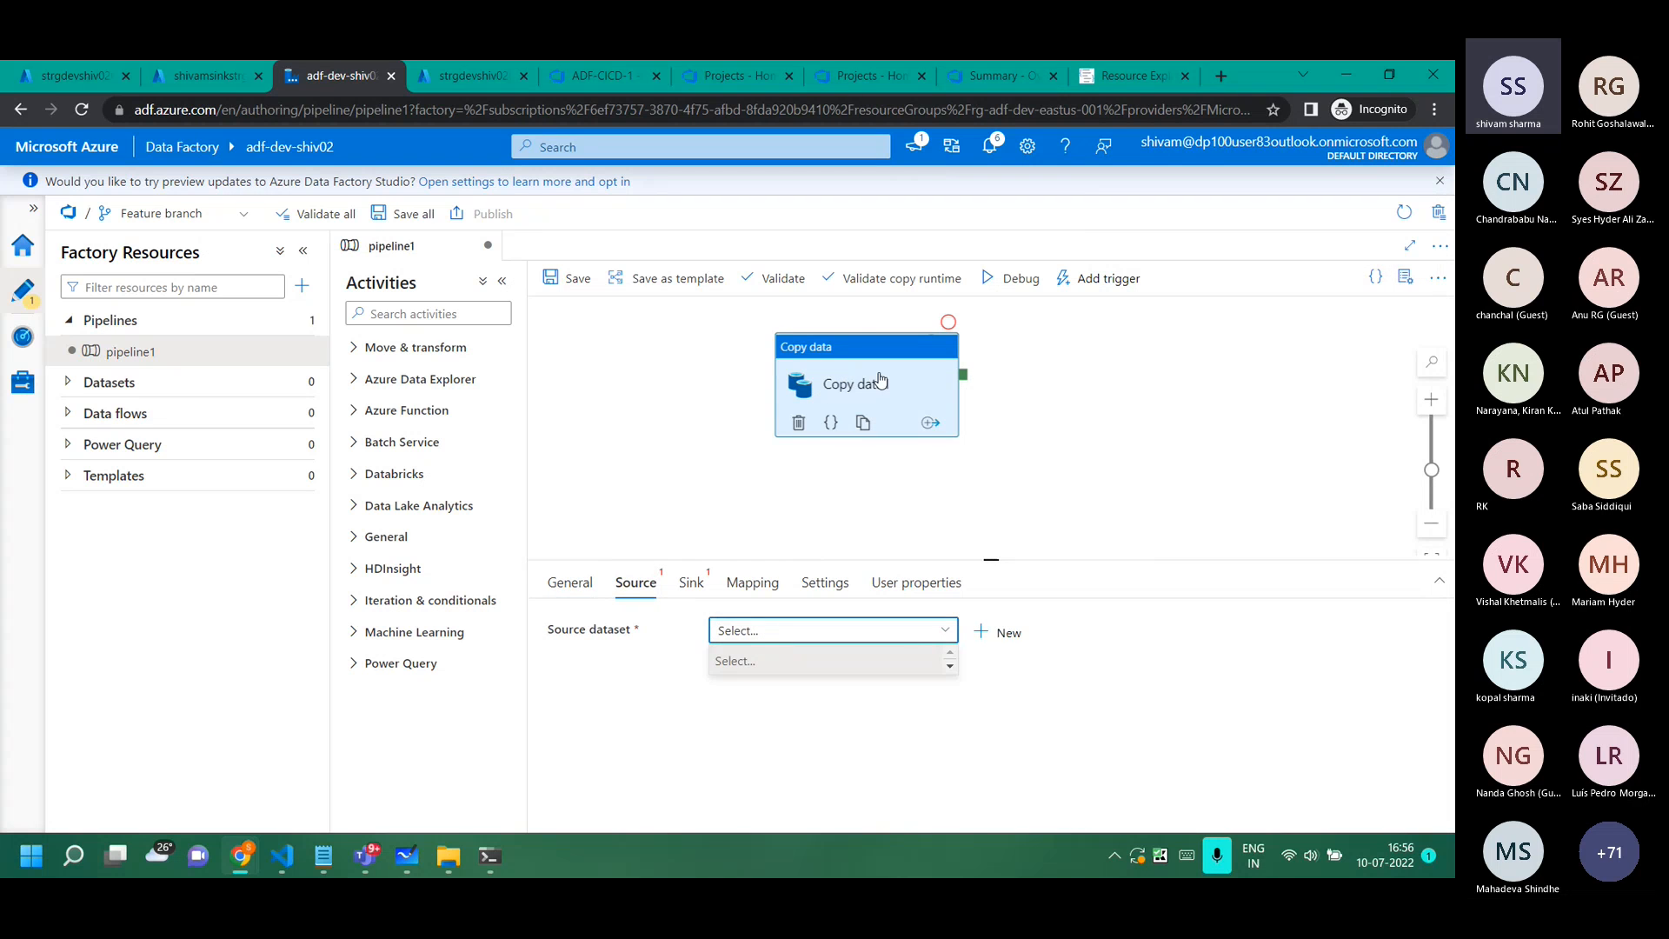
{"action": "left_click_drag", "start_coordinate": [904, 383], "coordinate": [813, 407]}
Switch to Microsoft Whiteboard and annotate the source, the sink and the sink dataset with green arrows and short handwritten labels.
{"action": "left_click", "coordinate": [407, 857]}
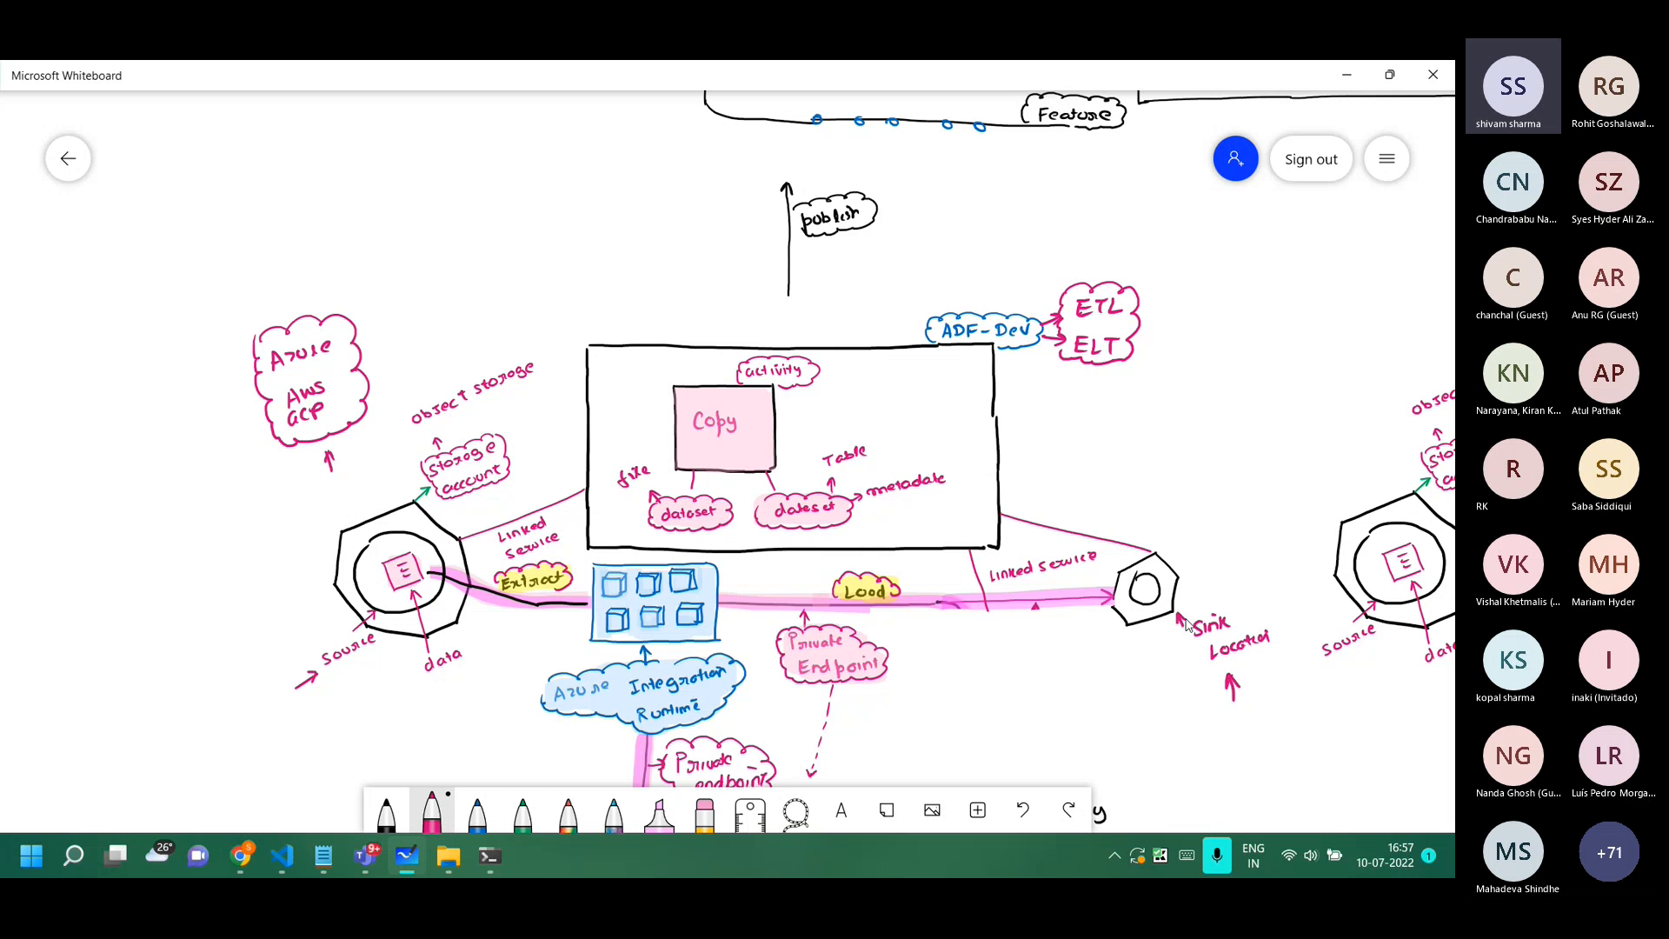
{"action": "left_click", "coordinate": [522, 813]}
{"action": "left_click_drag", "start_coordinate": [339, 678], "coordinate": [349, 678]}
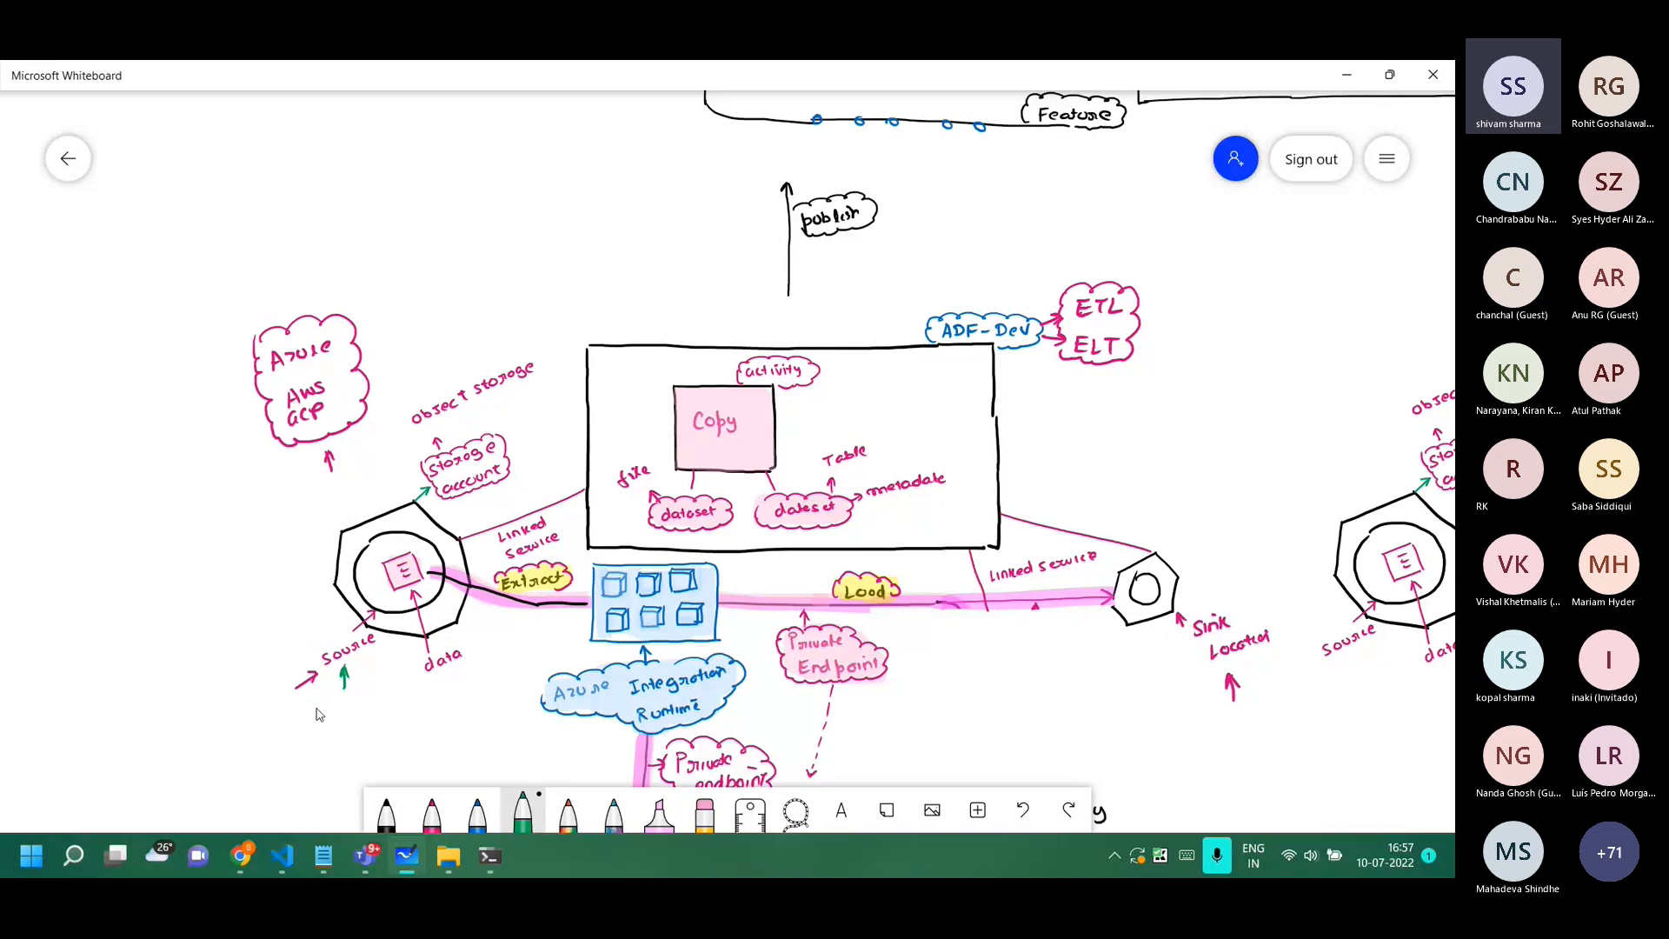
{"action": "mouse_move", "coordinate": [330, 705]}
{"action": "left_mouse_down"}
{"action": "mouse_move", "coordinate": [341, 724]}
{"action": "mouse_move", "coordinate": [369, 702]}
{"action": "left_mouse_up"}
{"action": "left_click_drag", "start_coordinate": [1153, 652], "coordinate": [1153, 633]}
{"action": "mouse_move", "coordinate": [1137, 665]}
{"action": "left_mouse_down"}
{"action": "mouse_move", "coordinate": [1149, 686]}
{"action": "mouse_move", "coordinate": [1175, 661]}
{"action": "left_mouse_up"}
{"action": "left_click_drag", "start_coordinate": [839, 543], "coordinate": [845, 533]}
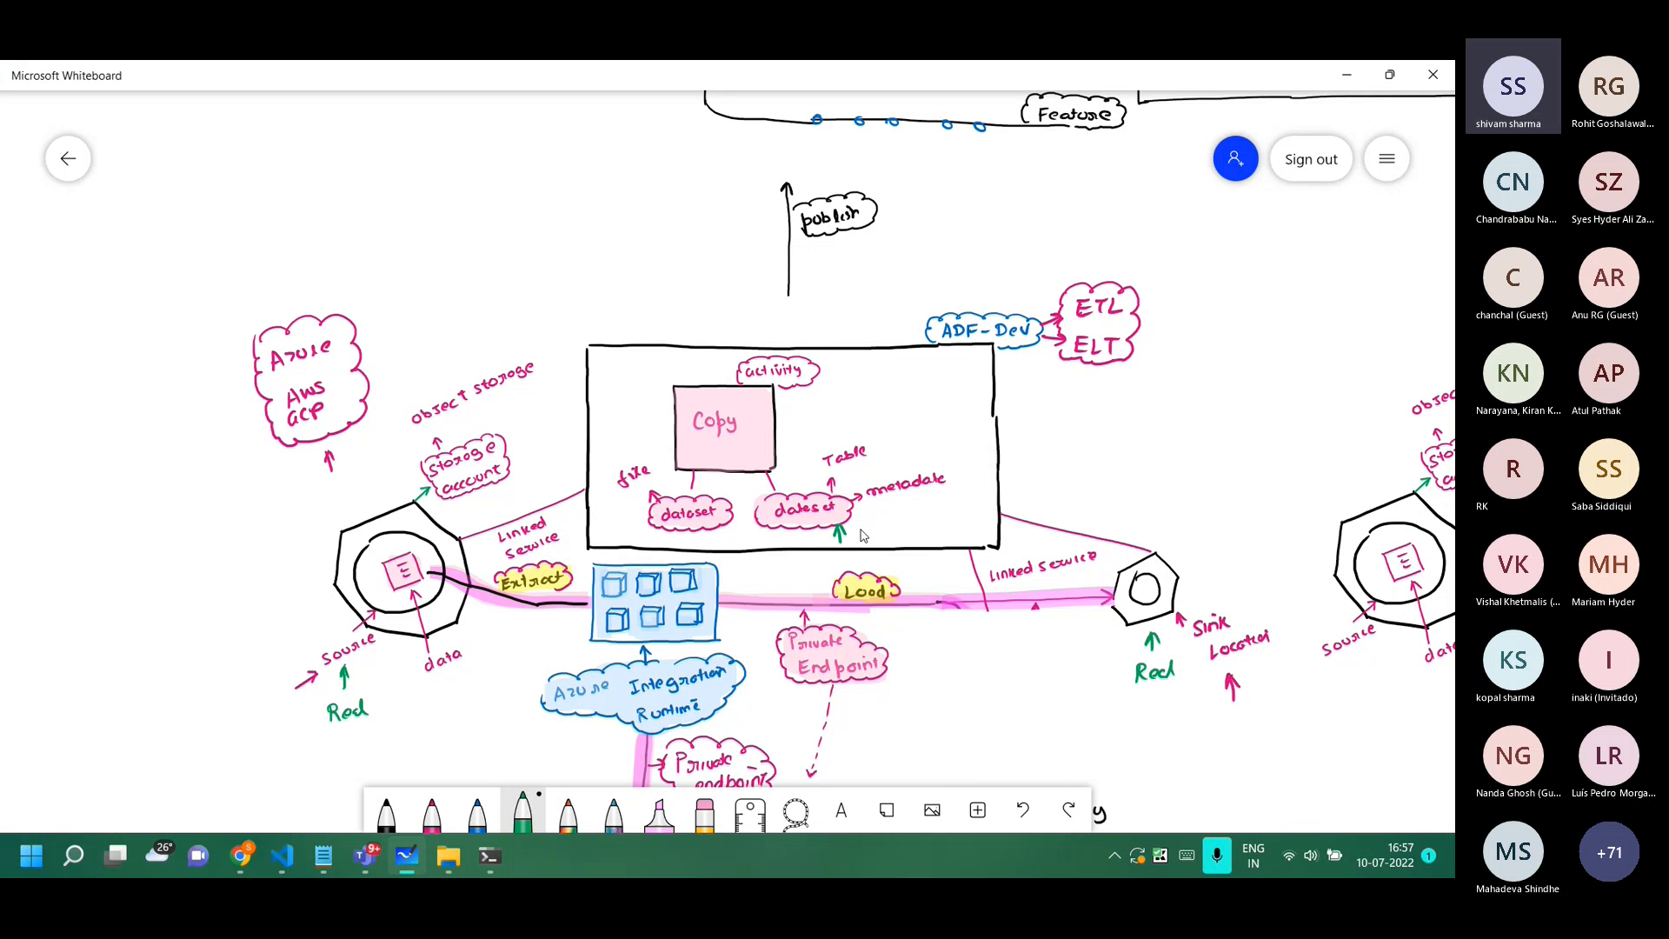
{"action": "mouse_move", "coordinate": [869, 526]}
{"action": "left_mouse_down"}
{"action": "mouse_move", "coordinate": [862, 541]}
{"action": "mouse_move", "coordinate": [900, 524]}
{"action": "left_mouse_up"}
Switch to Data Factory, start a new source dataset for Copy data1 and look through the available data stores.
{"action": "key", "text": "alt+Tab"}
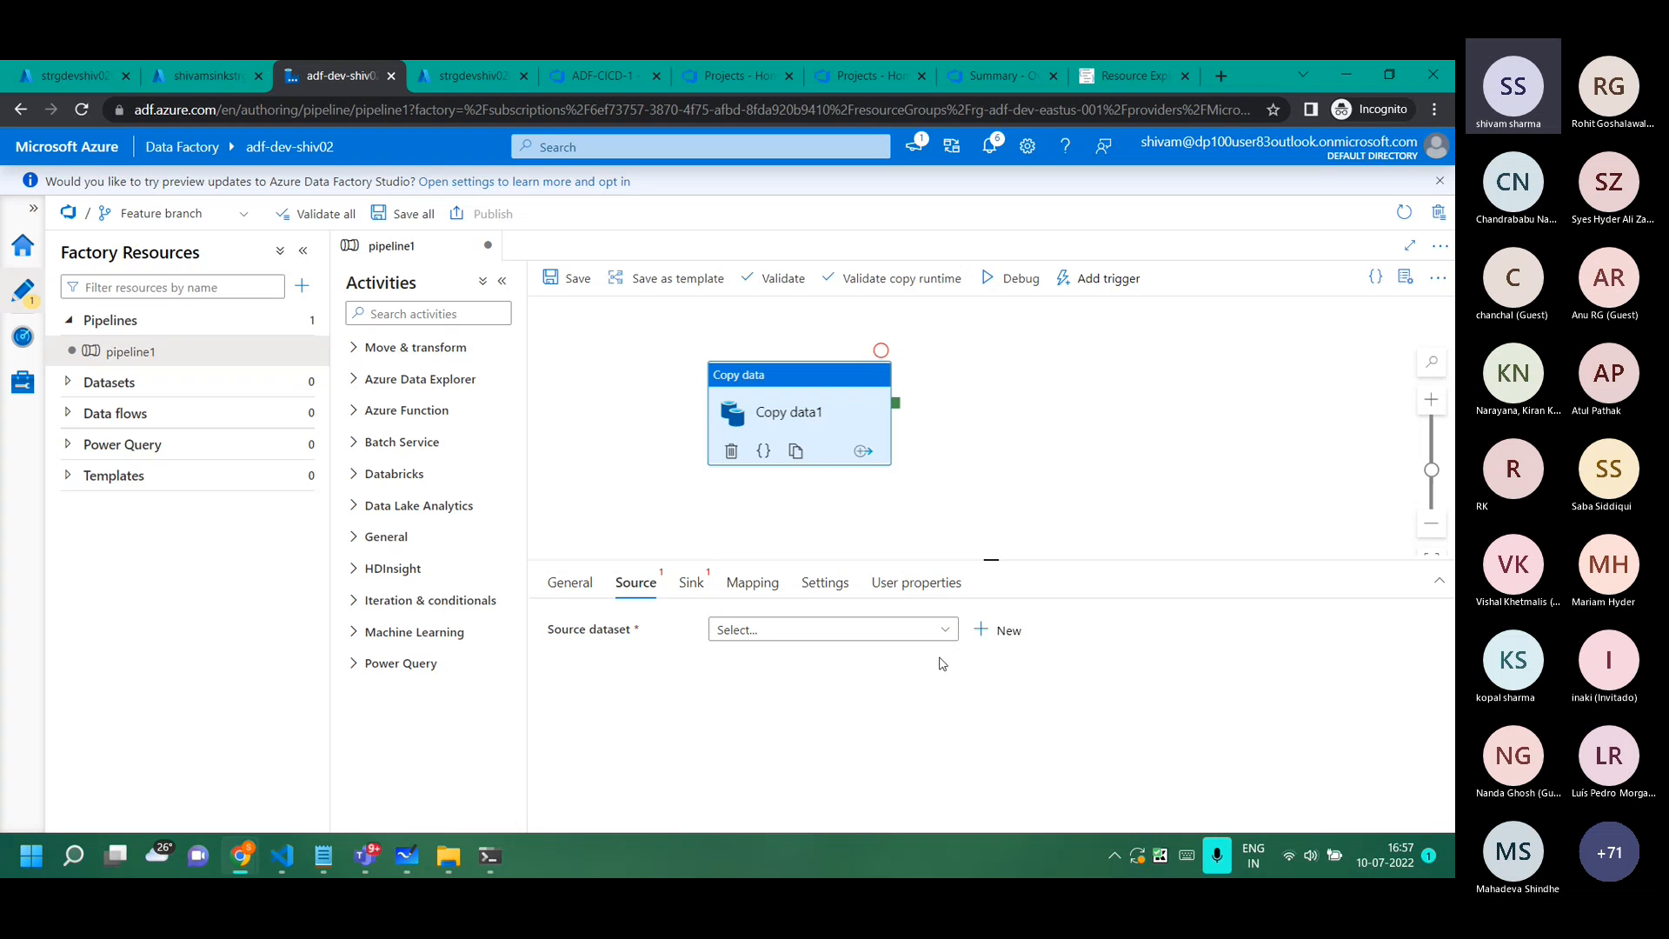
{"action": "left_click", "coordinate": [911, 637]}
{"action": "left_click", "coordinate": [1019, 632]}
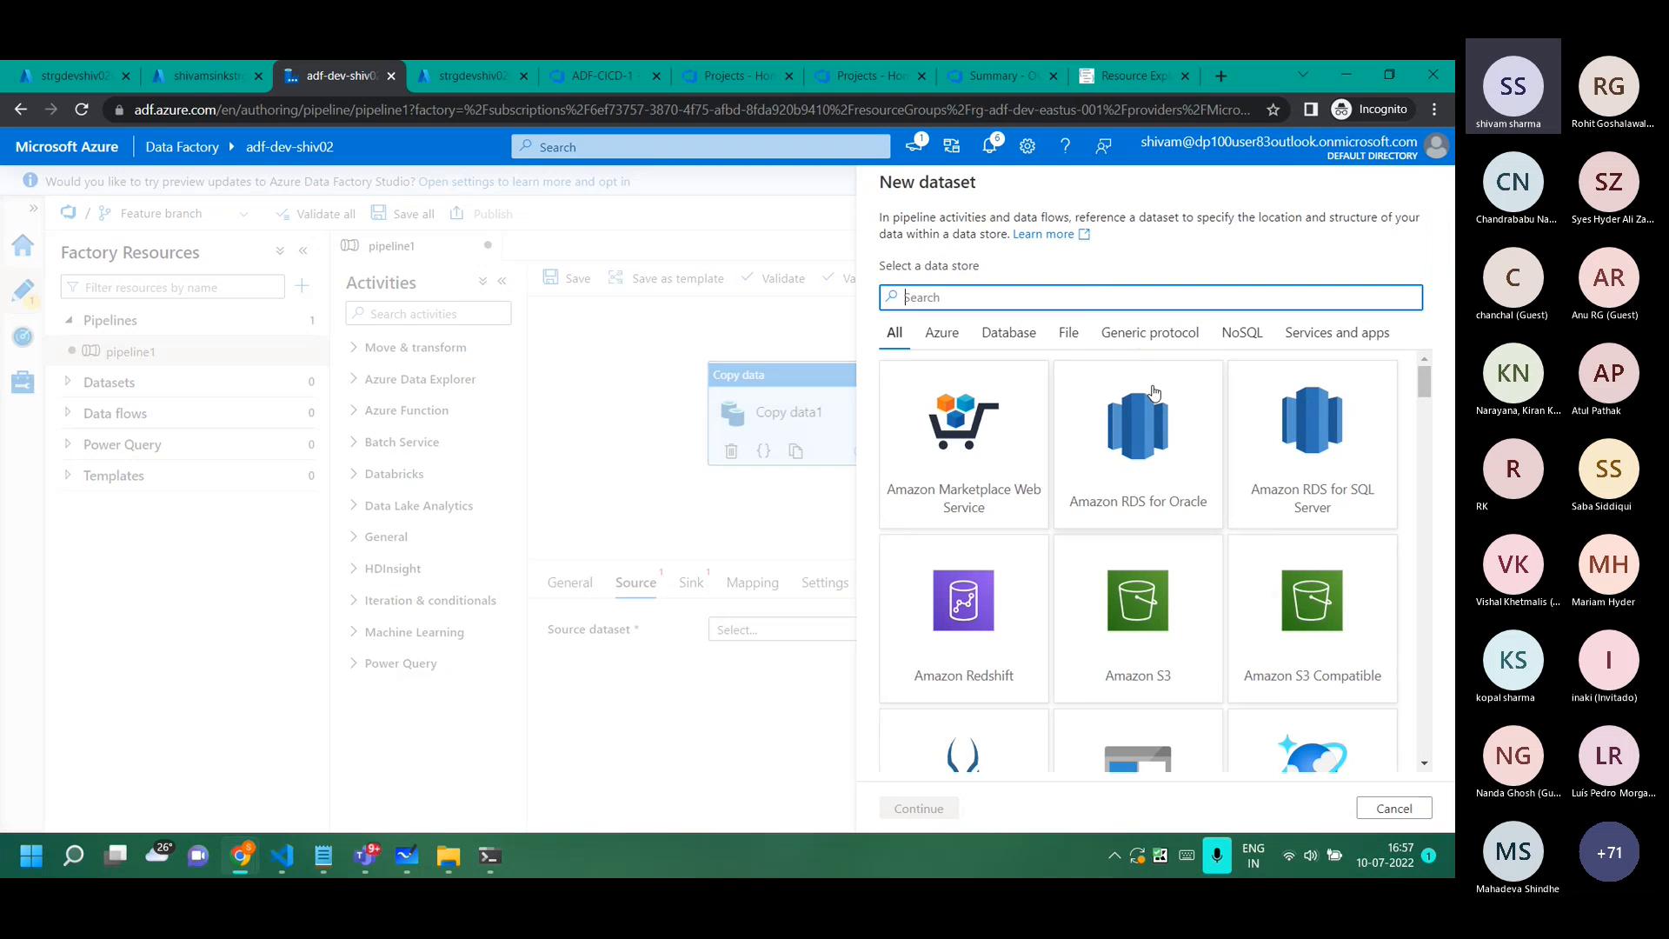
{"action": "scroll", "coordinate": [1155, 393], "scroll_direction": "down", "scroll_amount": 2}
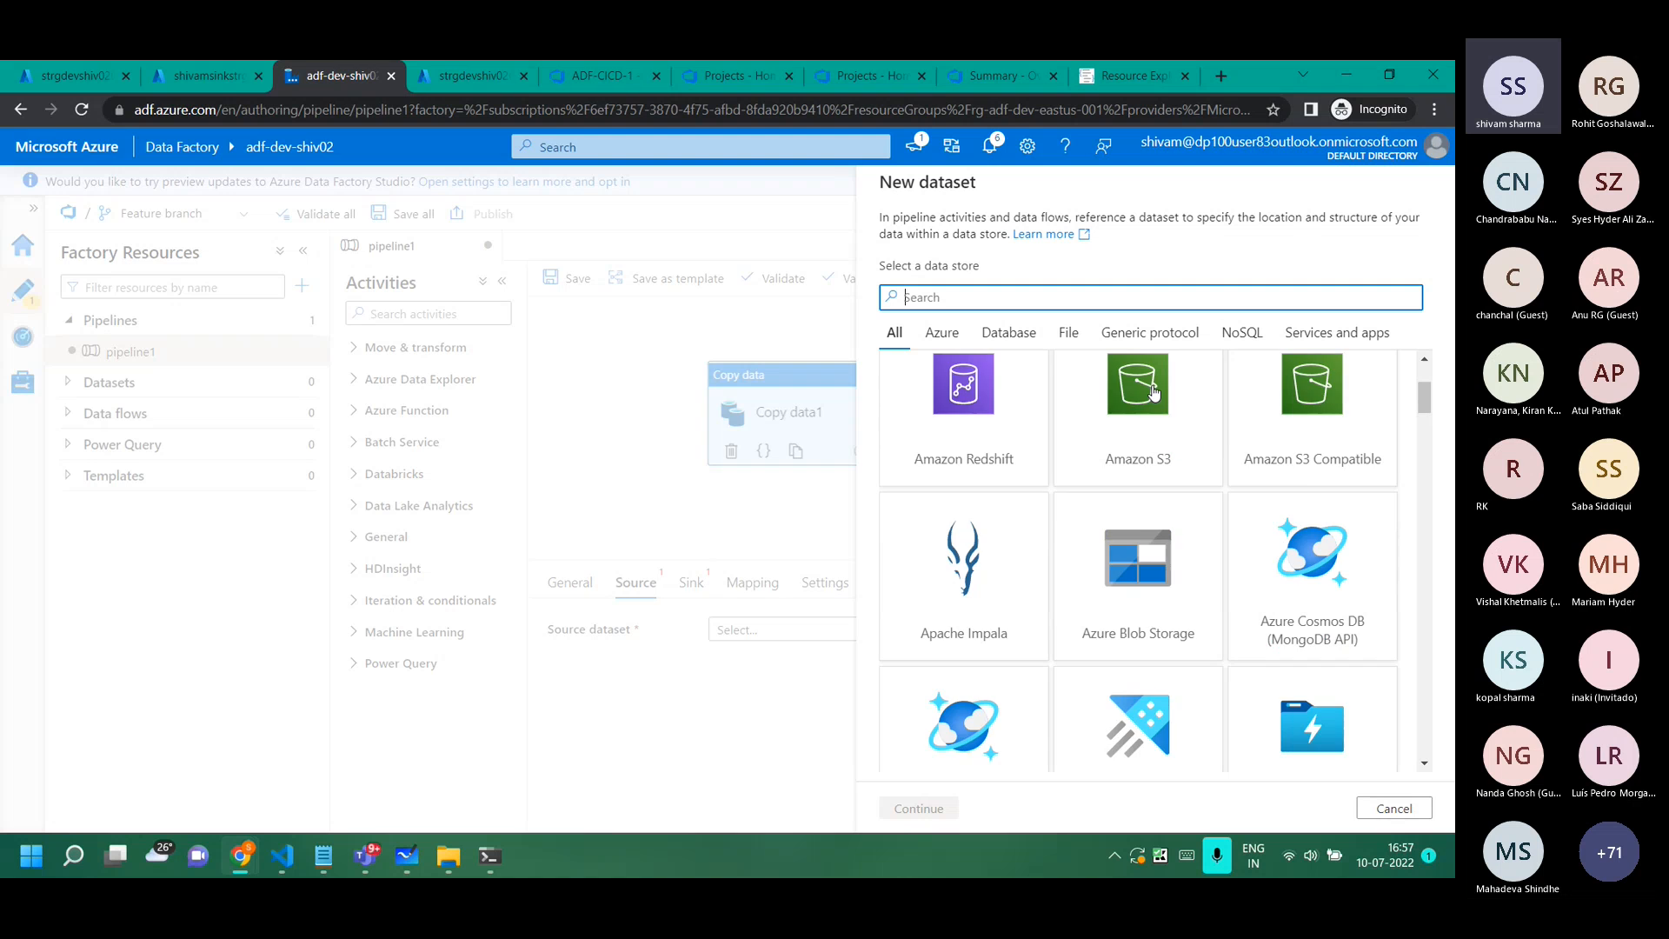
{"action": "scroll", "coordinate": [1155, 393], "scroll_direction": "down", "scroll_amount": 2}
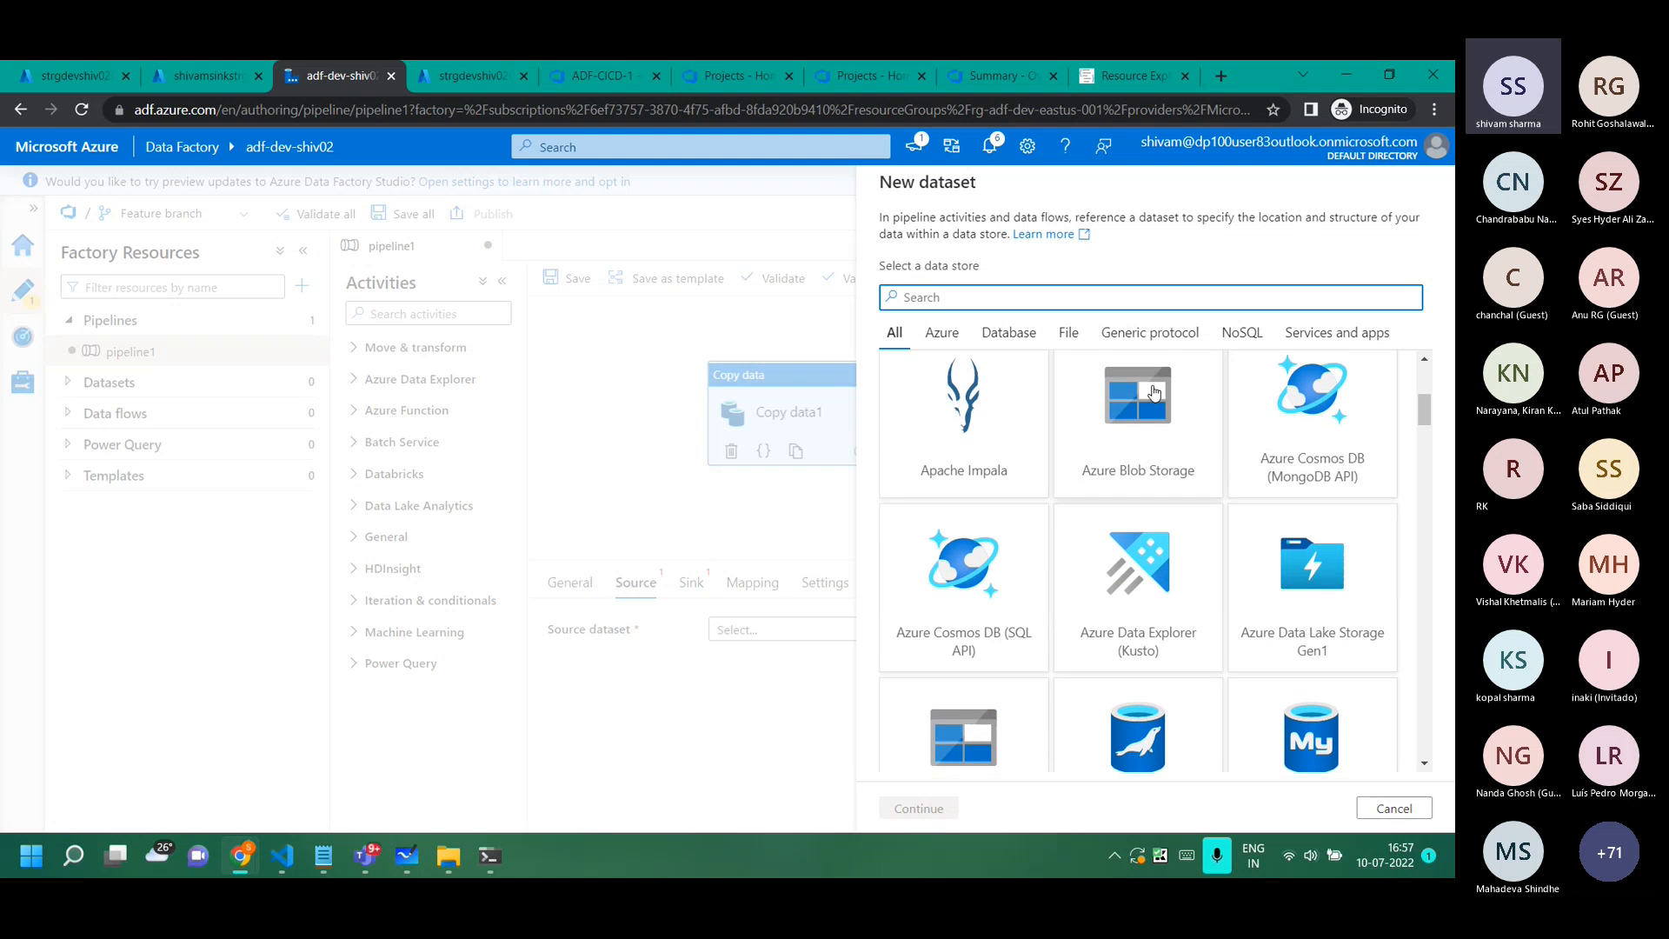
{"action": "scroll", "coordinate": [1154, 393], "scroll_direction": "down", "scroll_amount": 2}
{"action": "scroll", "coordinate": [1155, 393], "scroll_direction": "down", "scroll_amount": 2}
{"action": "scroll", "coordinate": [1155, 393], "scroll_direction": "down", "scroll_amount": 2}
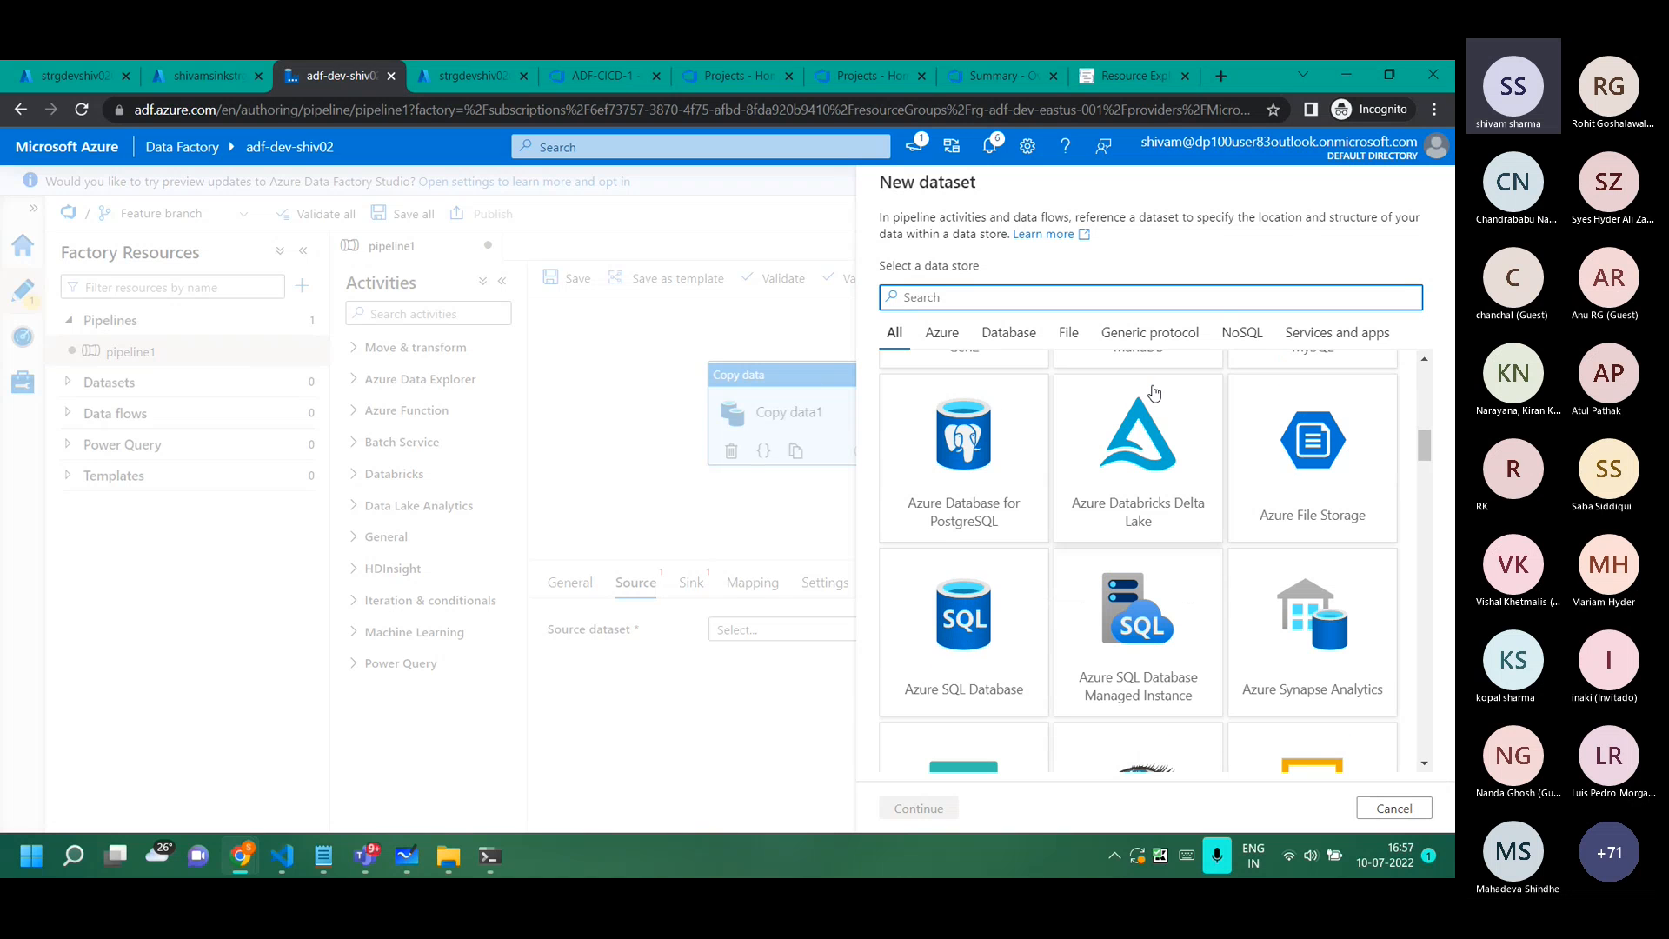
{"action": "scroll", "coordinate": [1154, 393], "scroll_direction": "down", "scroll_amount": 1}
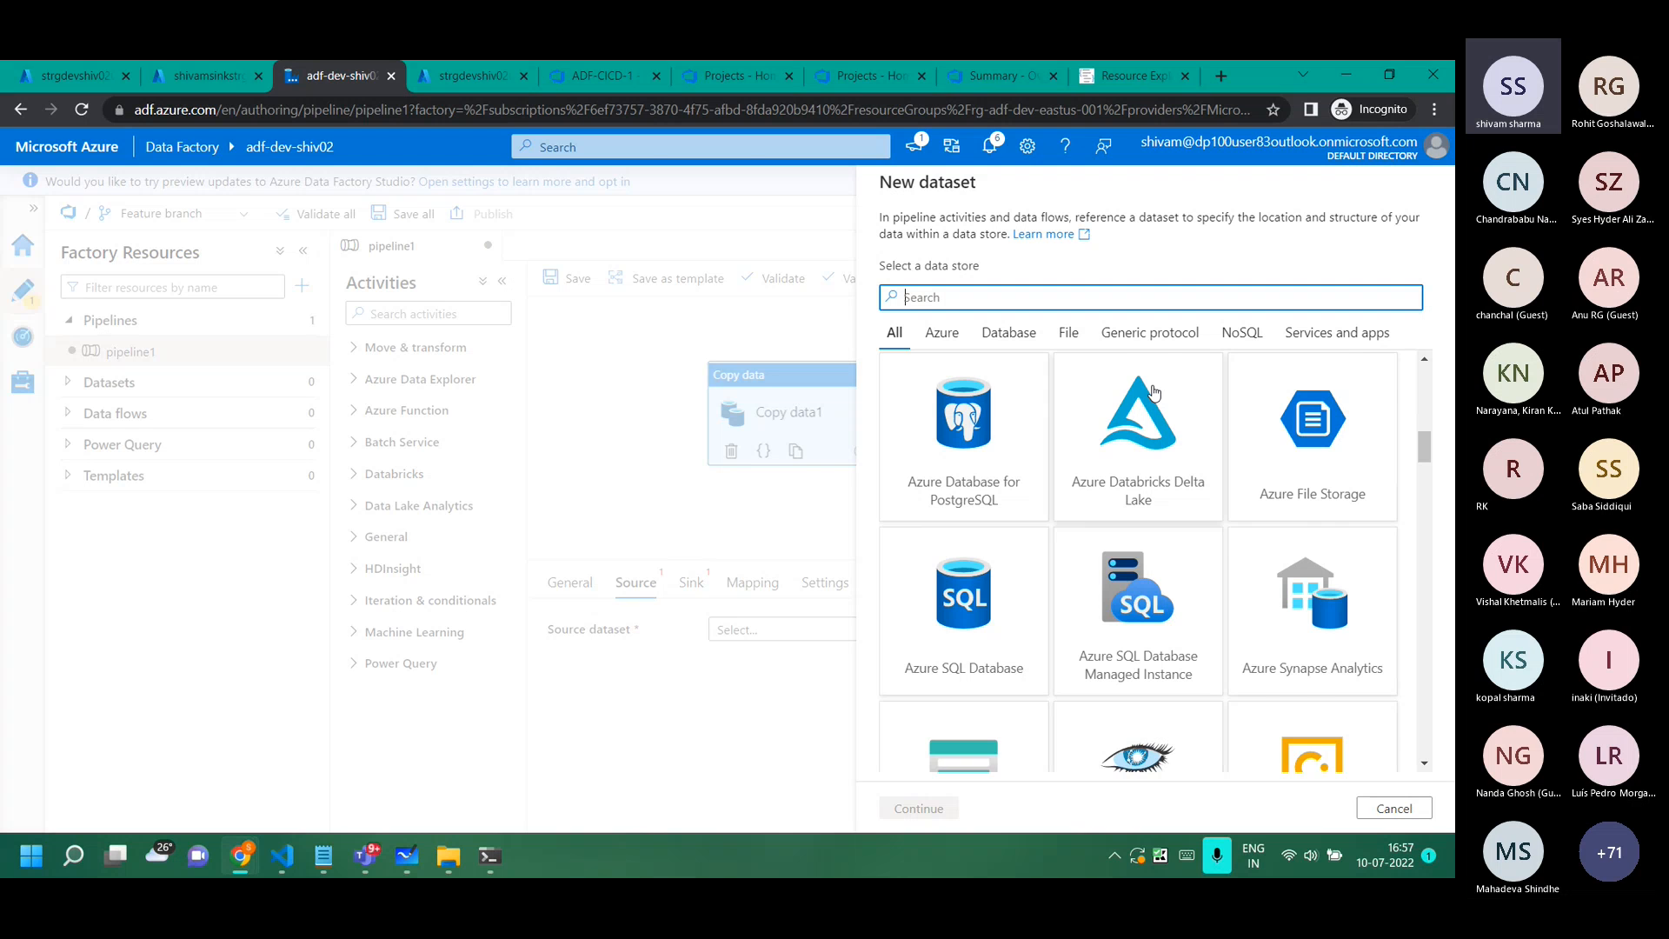
{"action": "scroll", "coordinate": [1155, 393], "scroll_direction": "down", "scroll_amount": 8}
Filter the data stores by "blo", choose Azure Blob Storage and set the data format to DelimitedText.
{"action": "type", "text": "blo"}
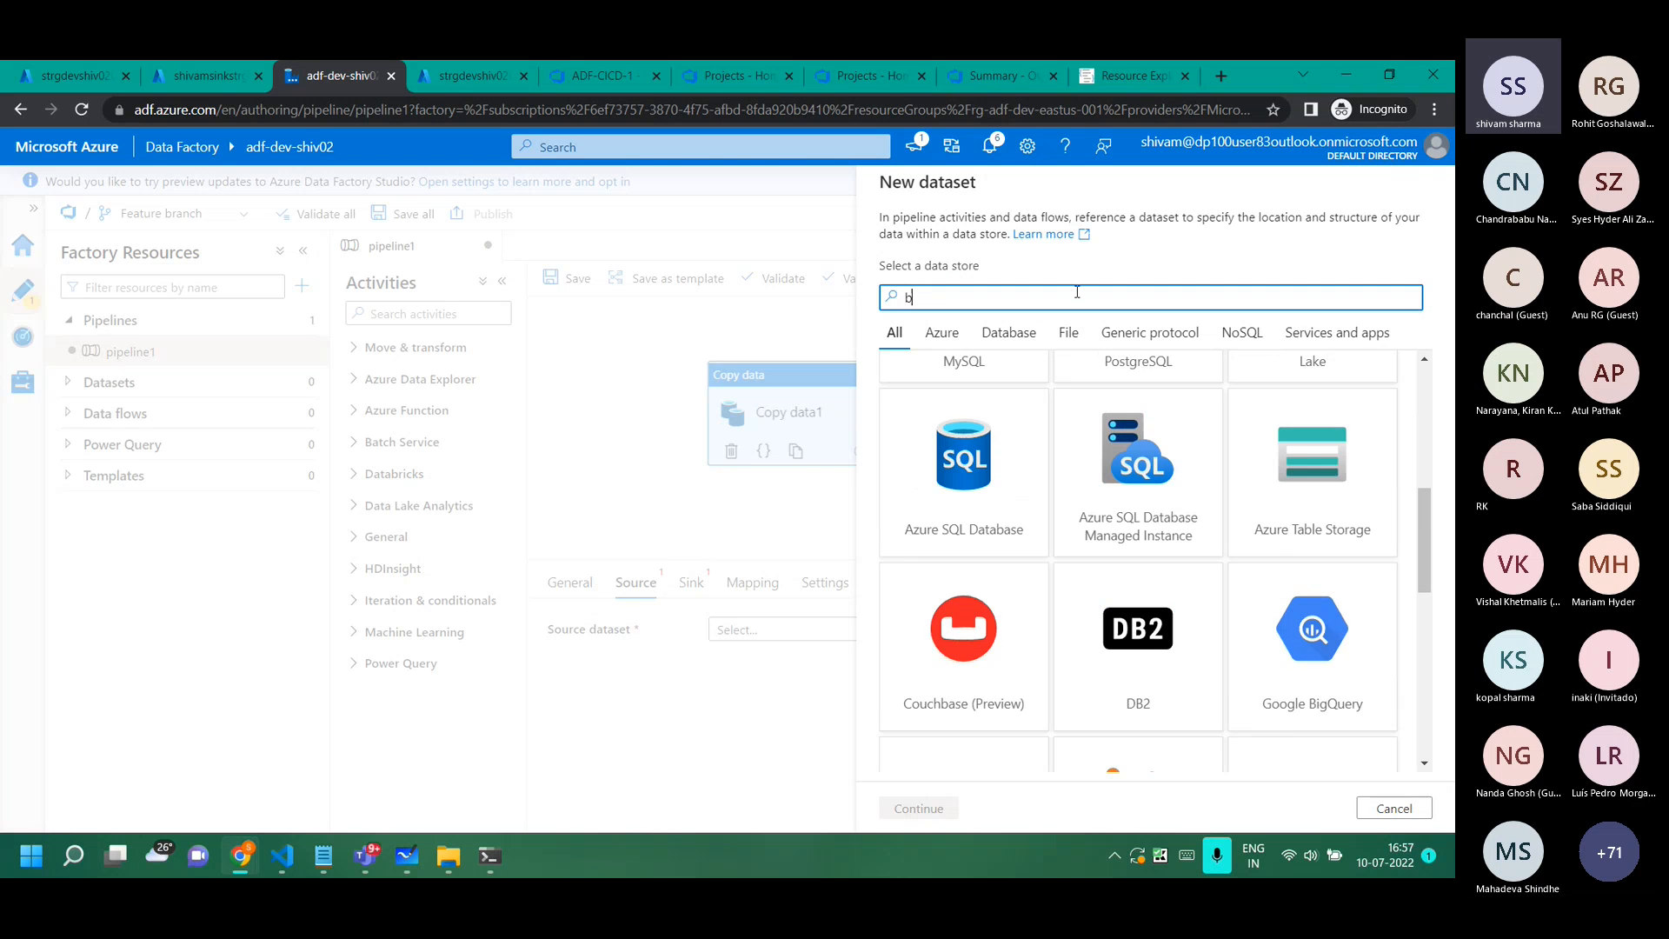
{"action": "left_click", "coordinate": [974, 452]}
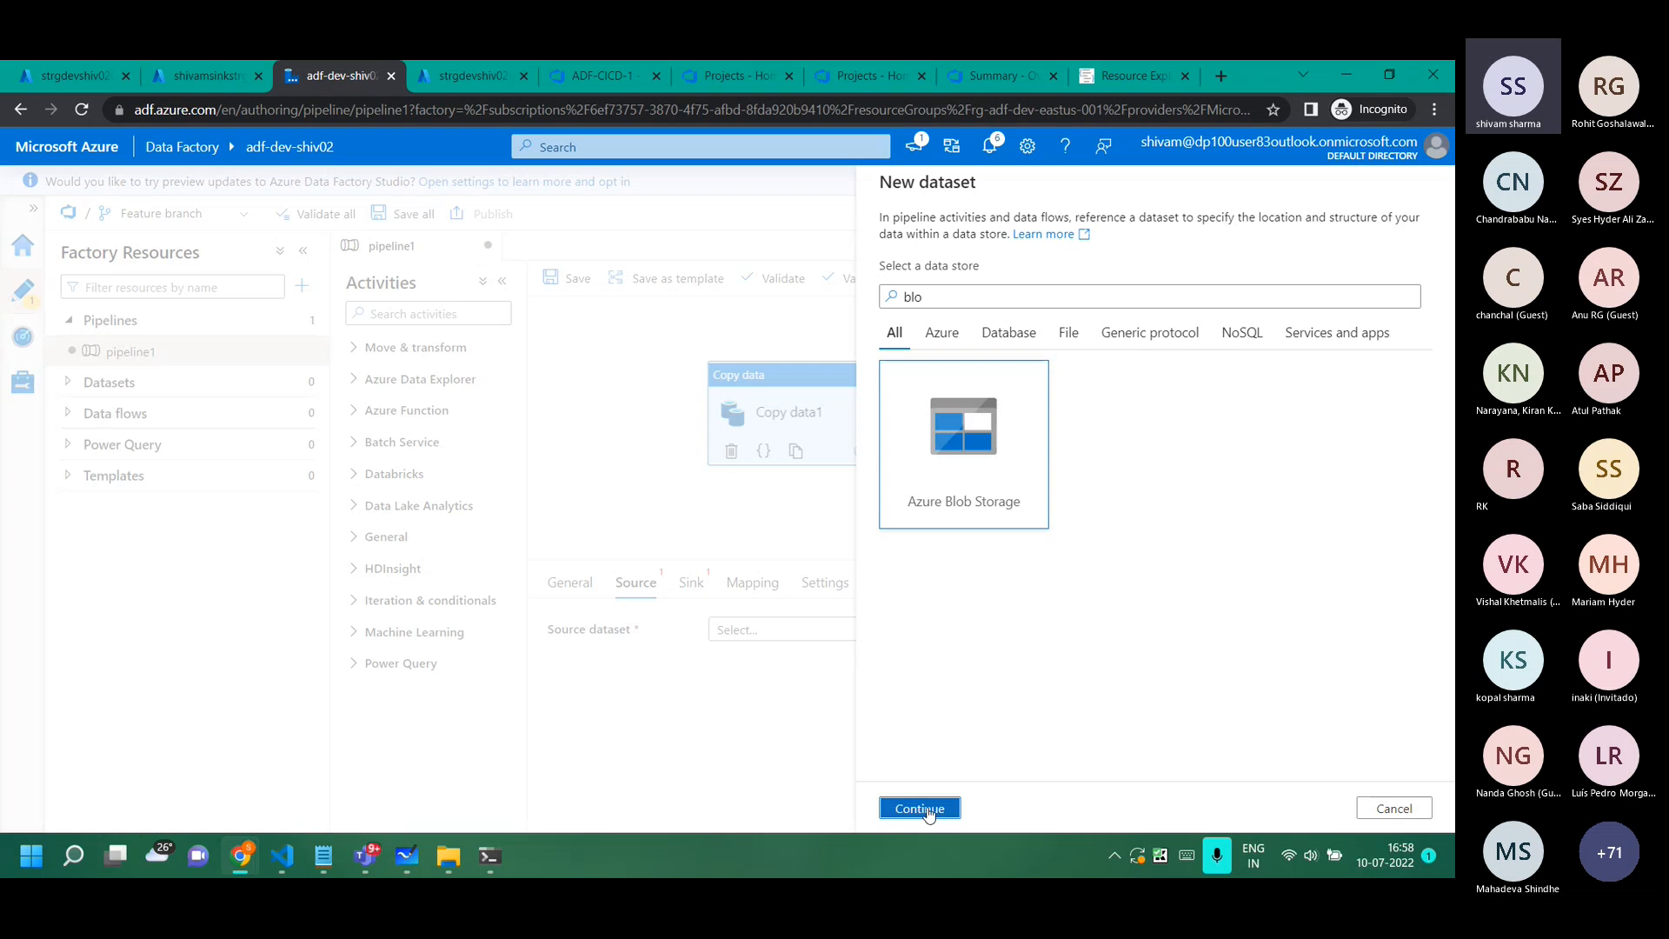
{"action": "left_click", "coordinate": [919, 809]}
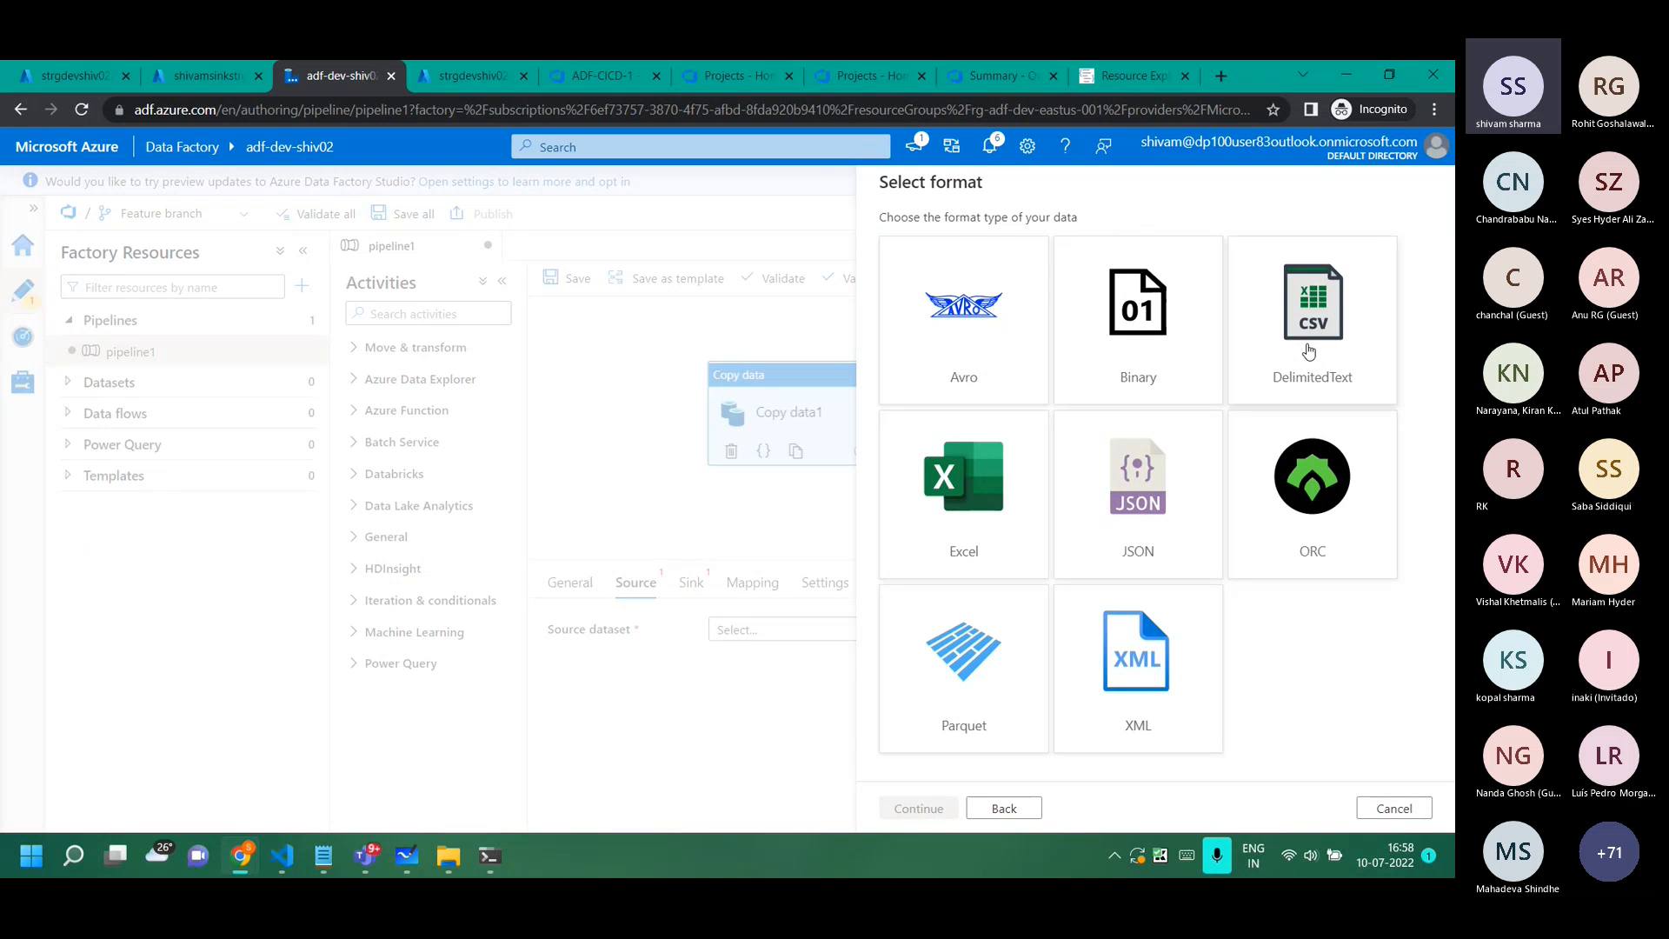
{"action": "left_click", "coordinate": [1239, 396]}
{"action": "left_click", "coordinate": [920, 809]}
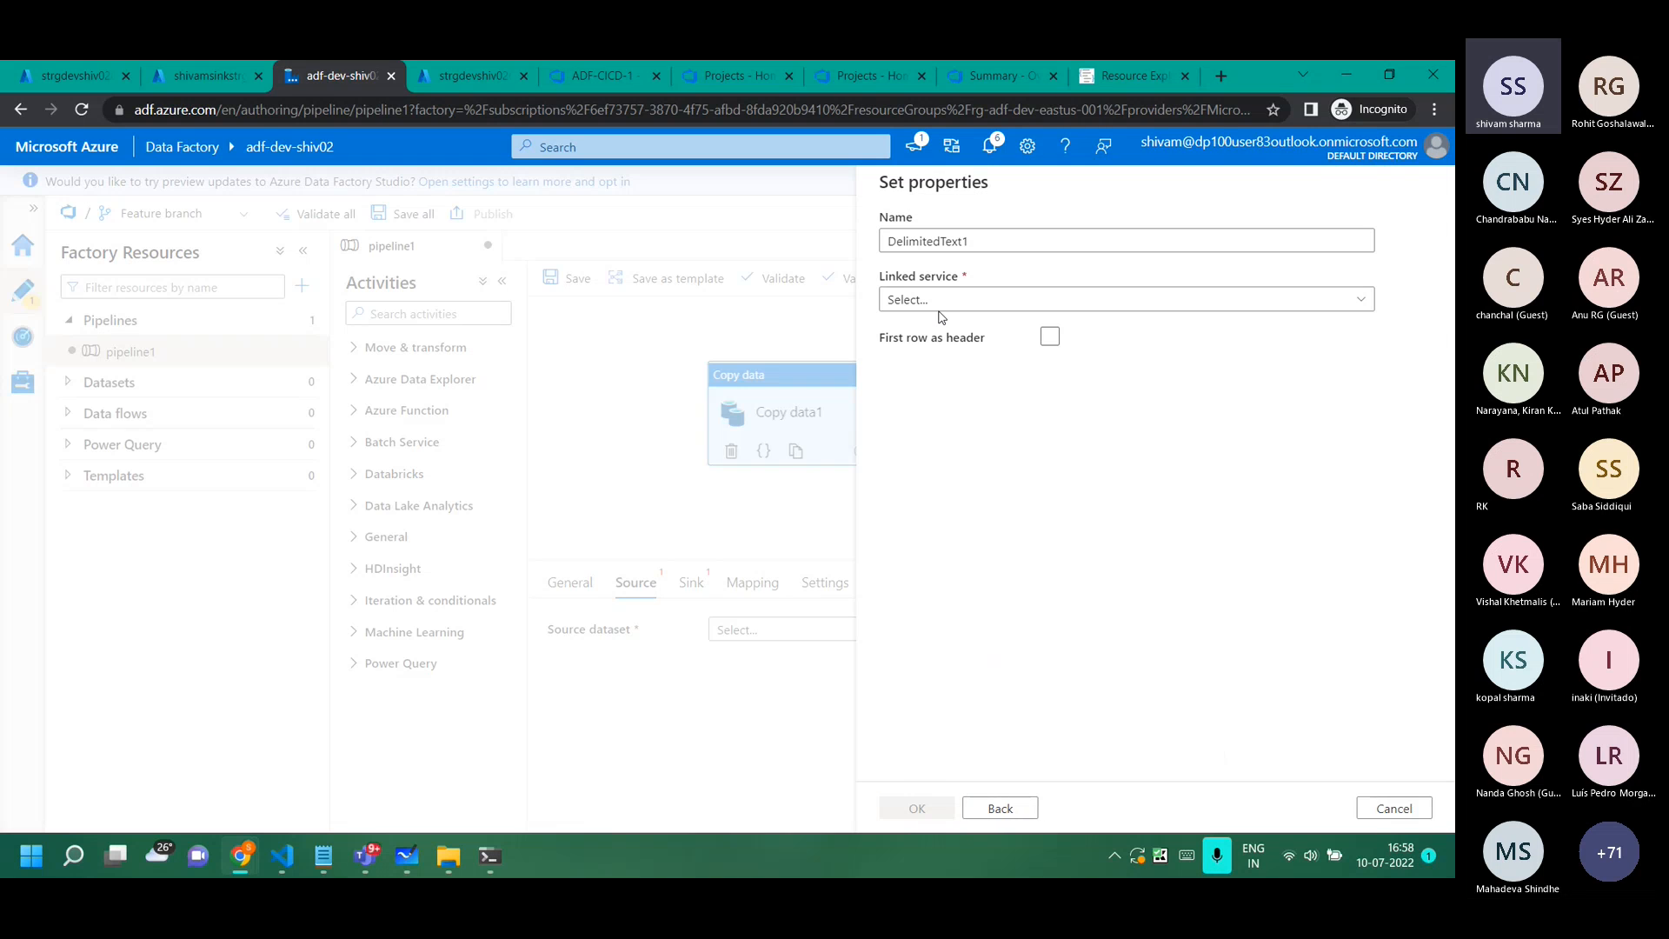
Name the dataset sourceDataset and link it to the AzureBlobStorageSource linked service.
{"action": "double_click", "coordinate": [974, 242]}
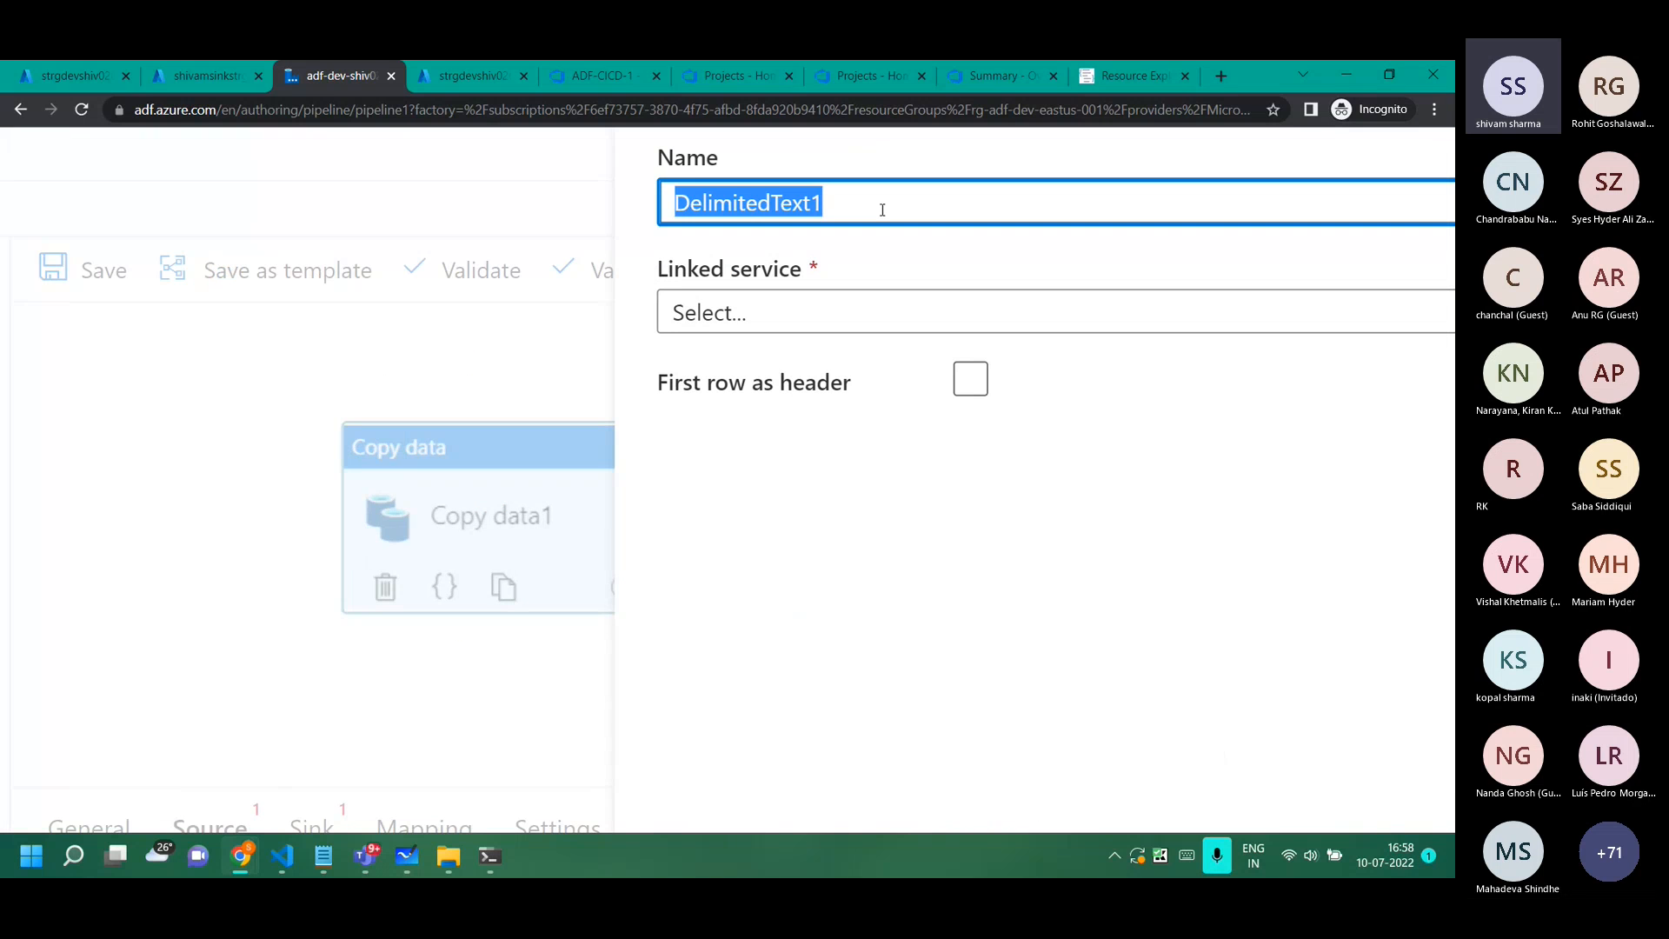
{"action": "type", "text": "source"}
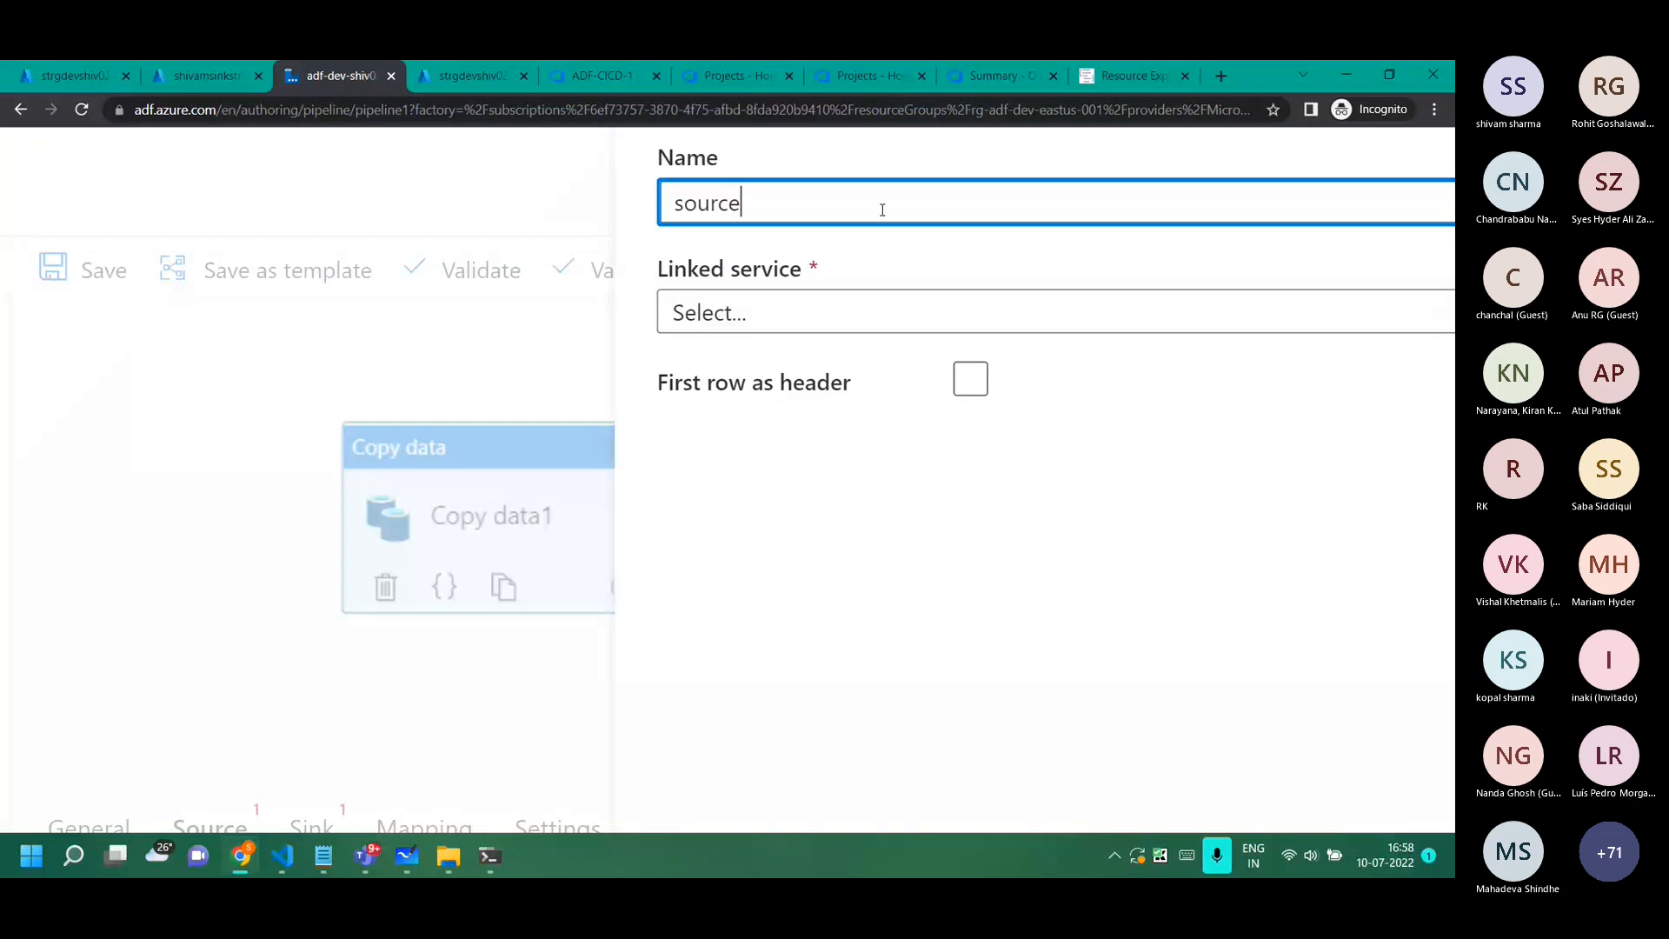
{"action": "type", "text": "Dataset"}
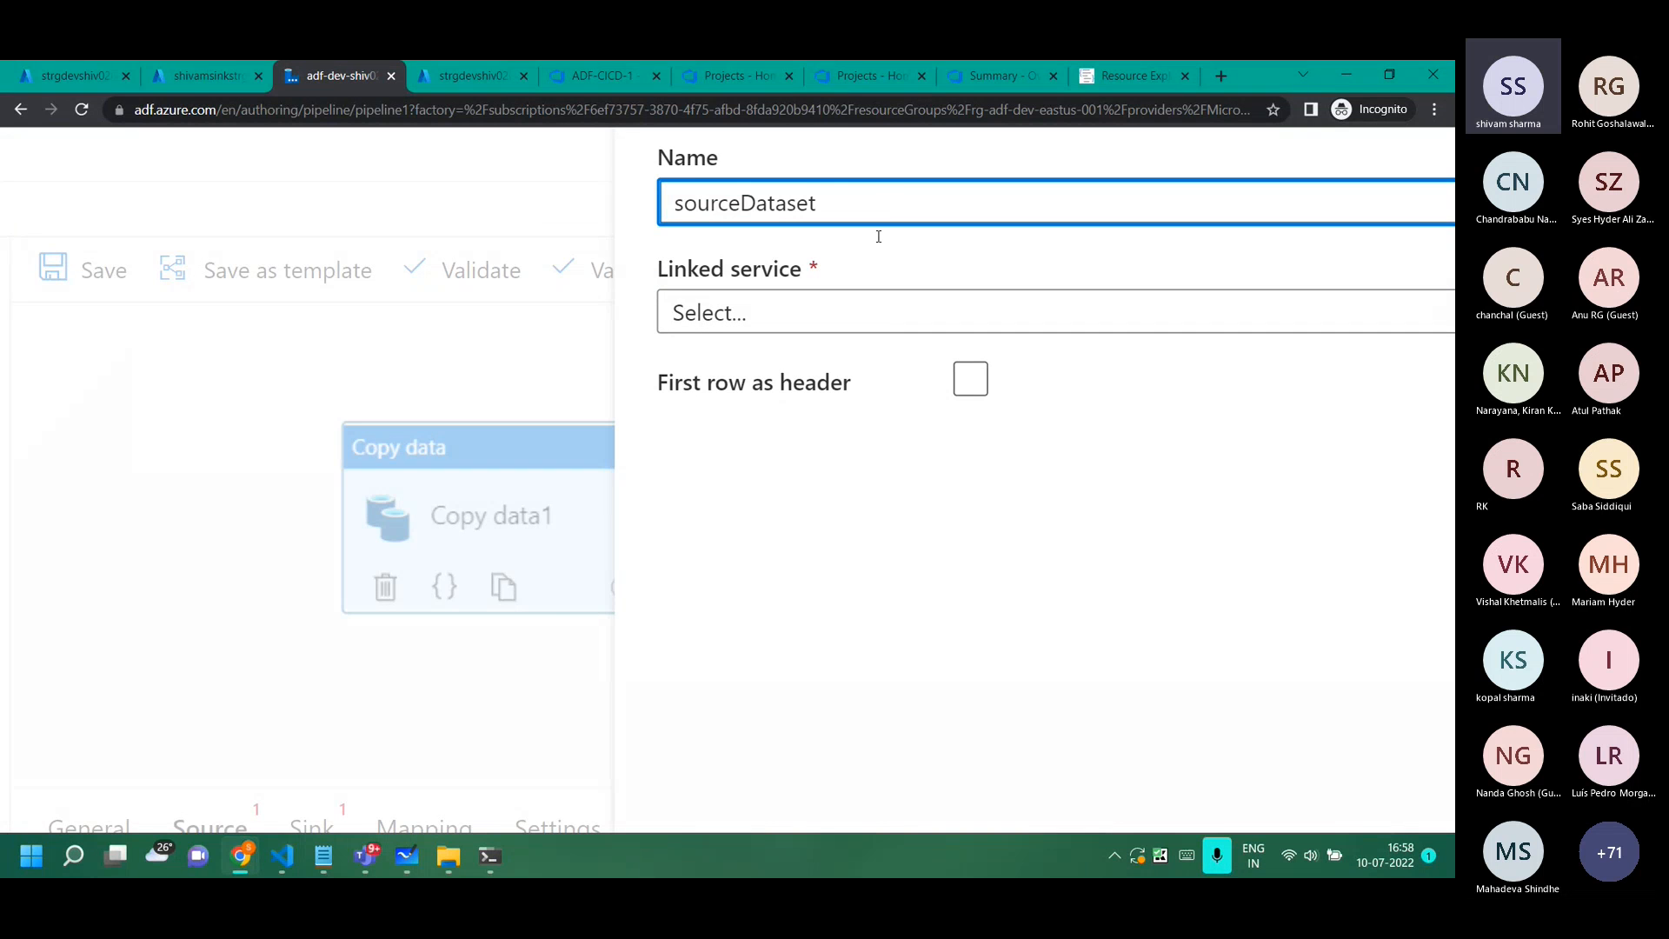
{"action": "left_click", "coordinate": [873, 313]}
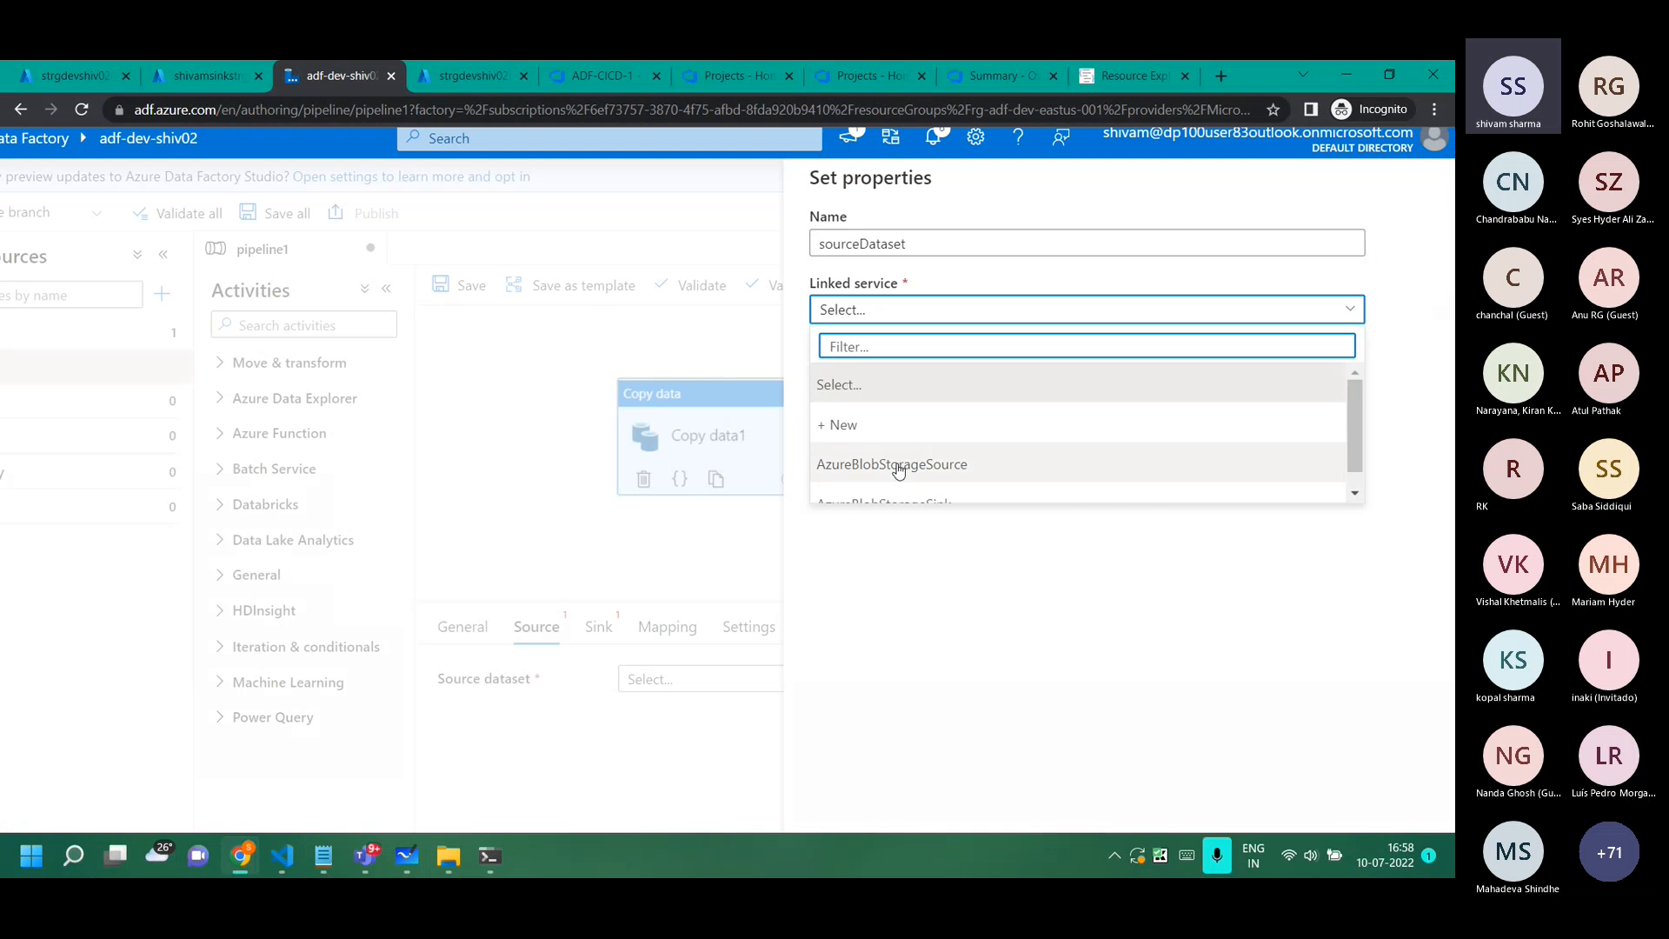
{"action": "left_click", "coordinate": [951, 446]}
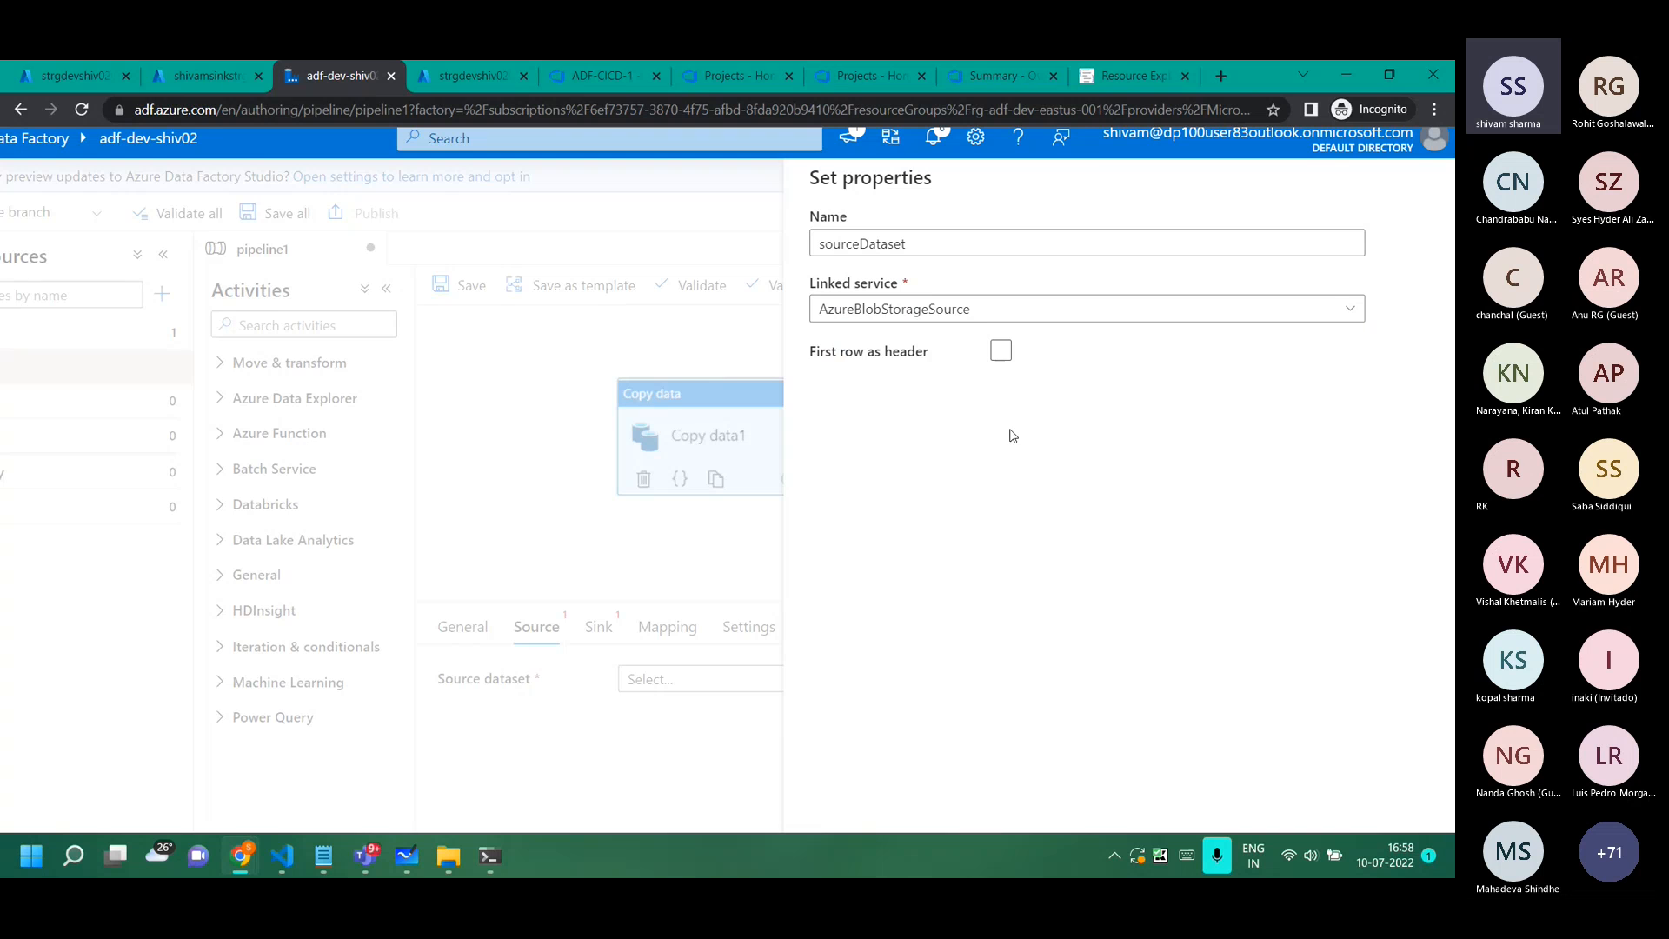
Set the file path to emp.txt in the source container and create the dataset with first row as header and schema from connection/store.
{"action": "mouse_move", "coordinate": [1024, 404]}
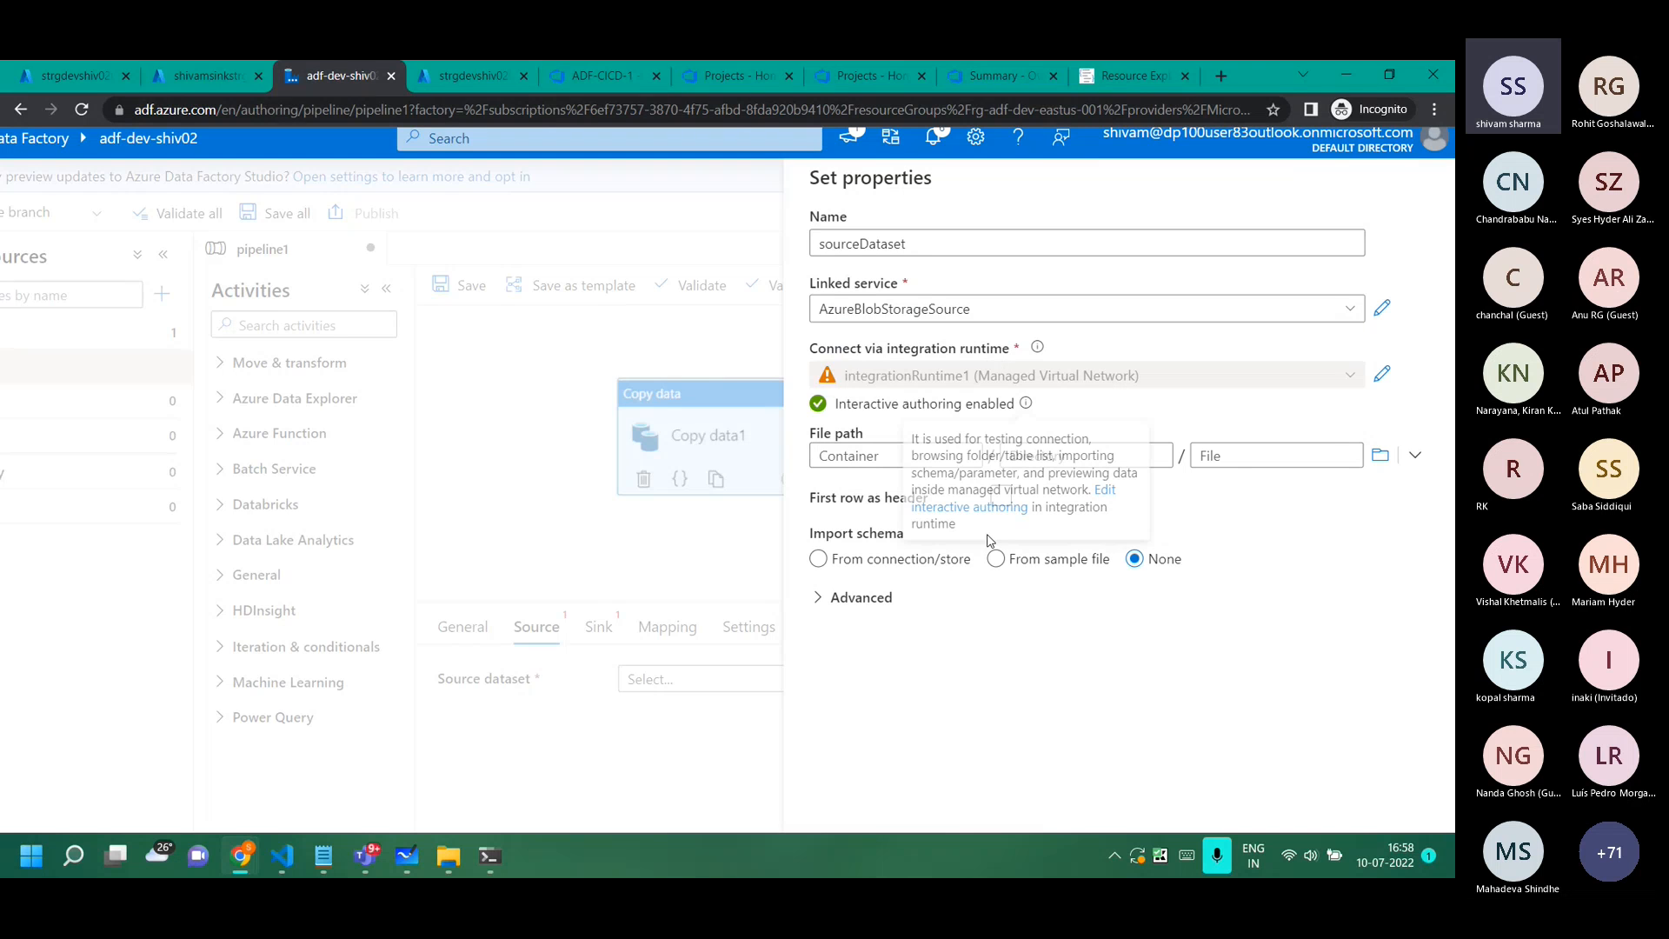
{"action": "left_click", "coordinate": [1380, 454]}
{"action": "left_click", "coordinate": [934, 311]}
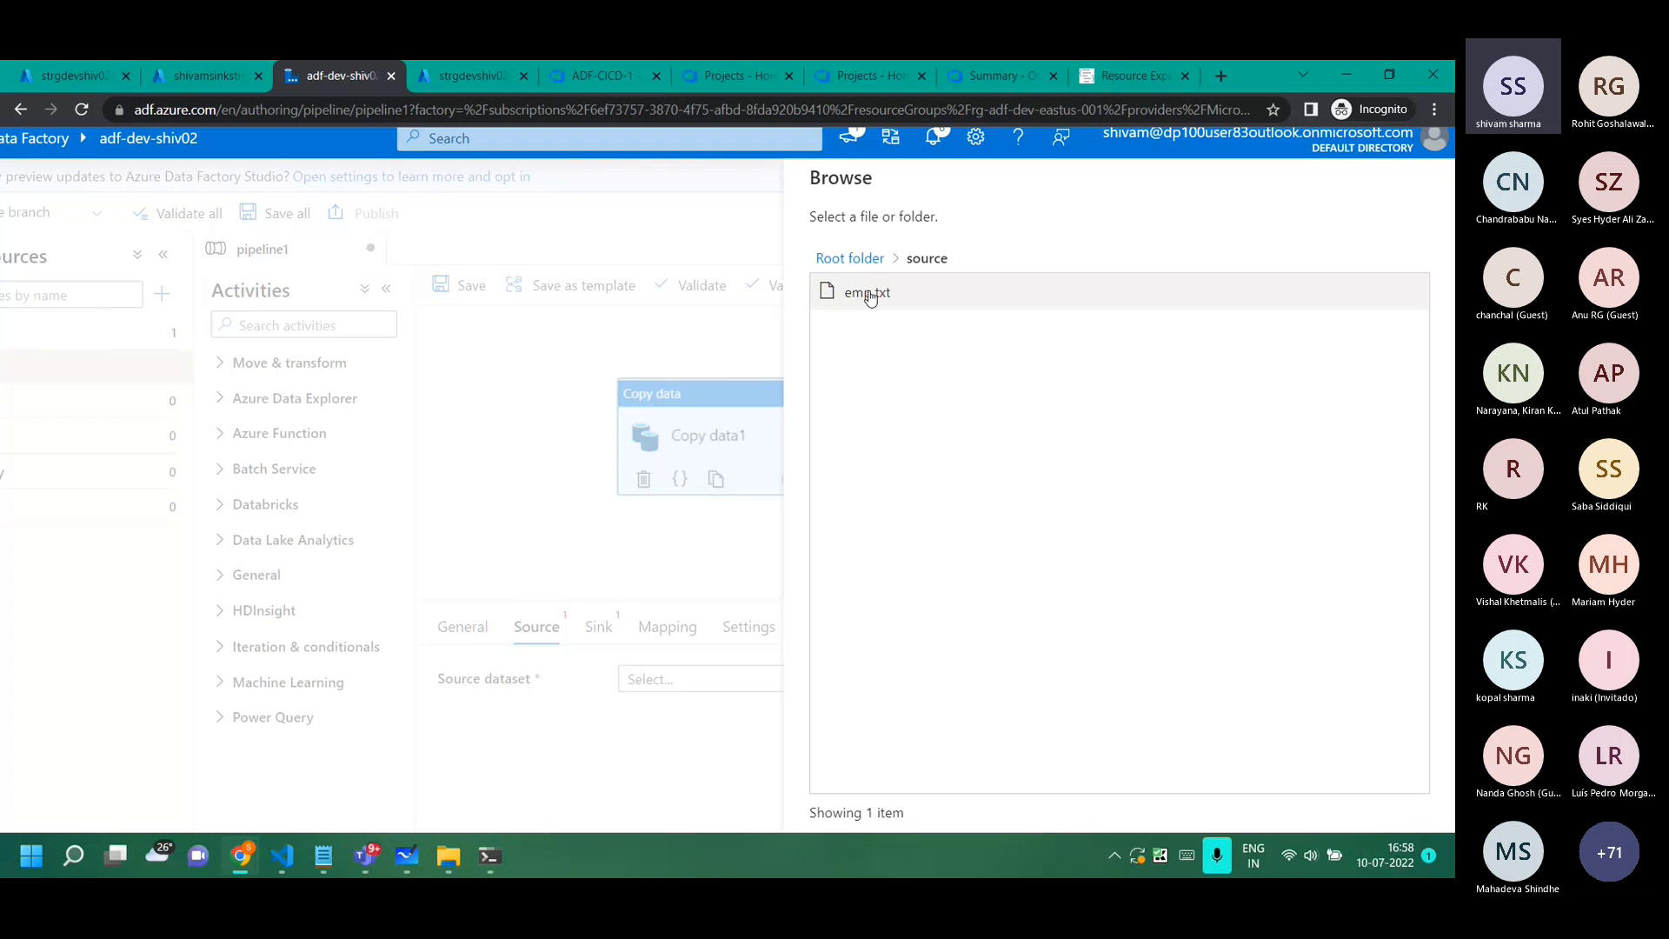
{"action": "scroll", "coordinate": [863, 618], "scroll_direction": "down", "scroll_amount": 1}
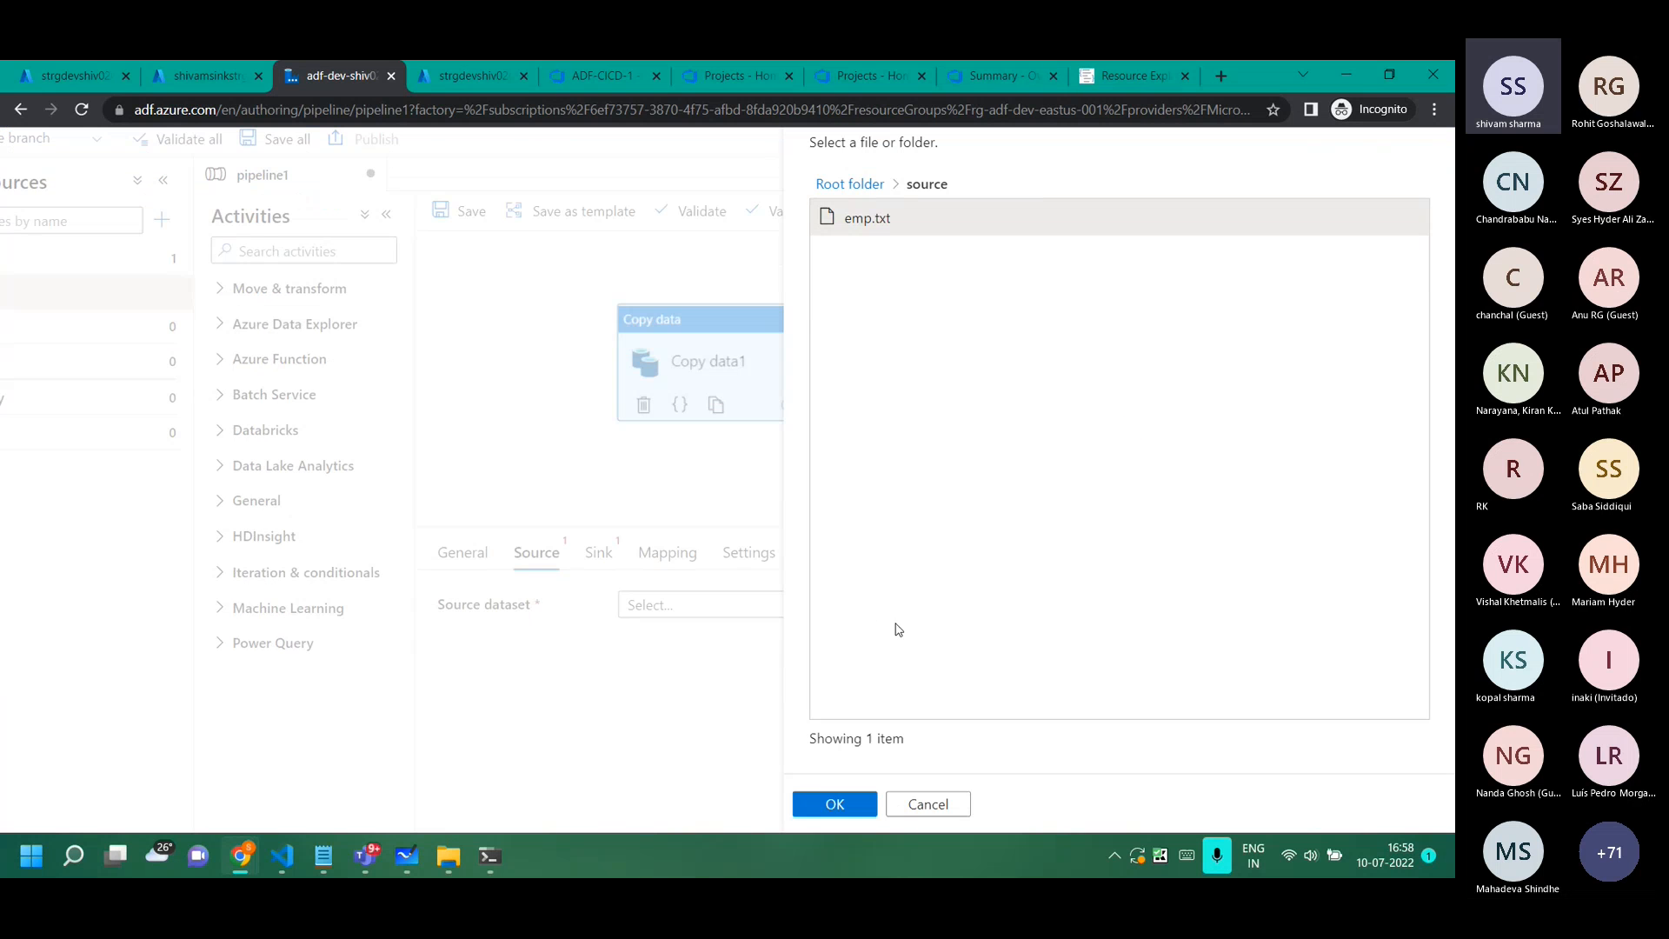
{"action": "left_click", "coordinate": [862, 801]}
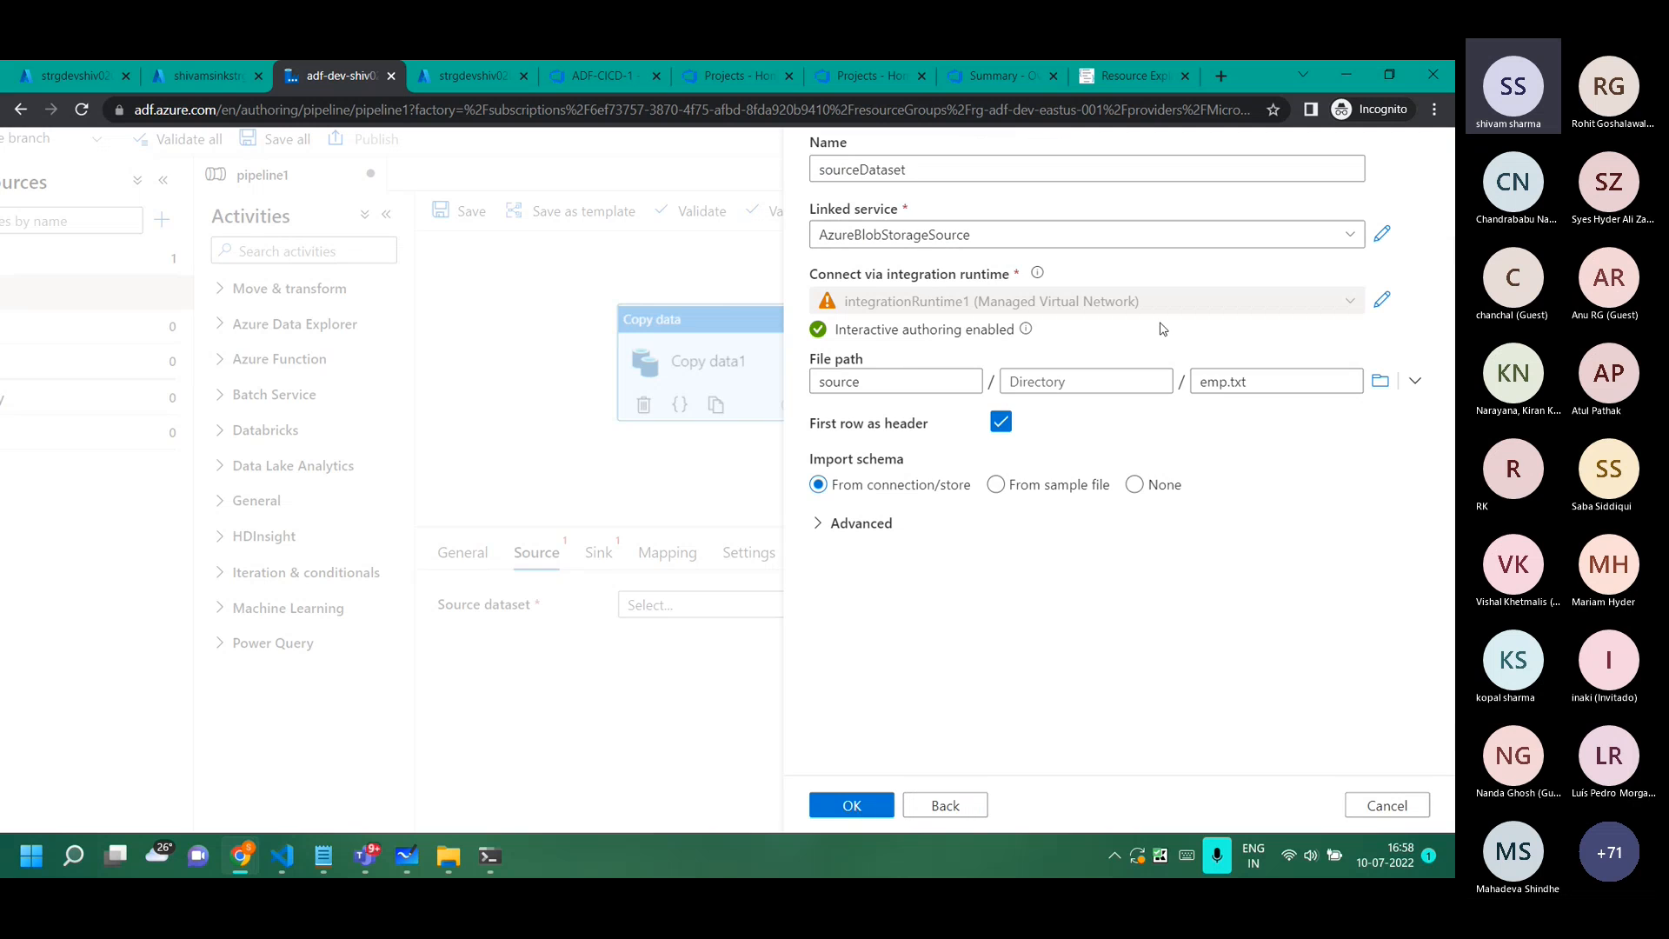
{"action": "left_click", "coordinate": [859, 803]}
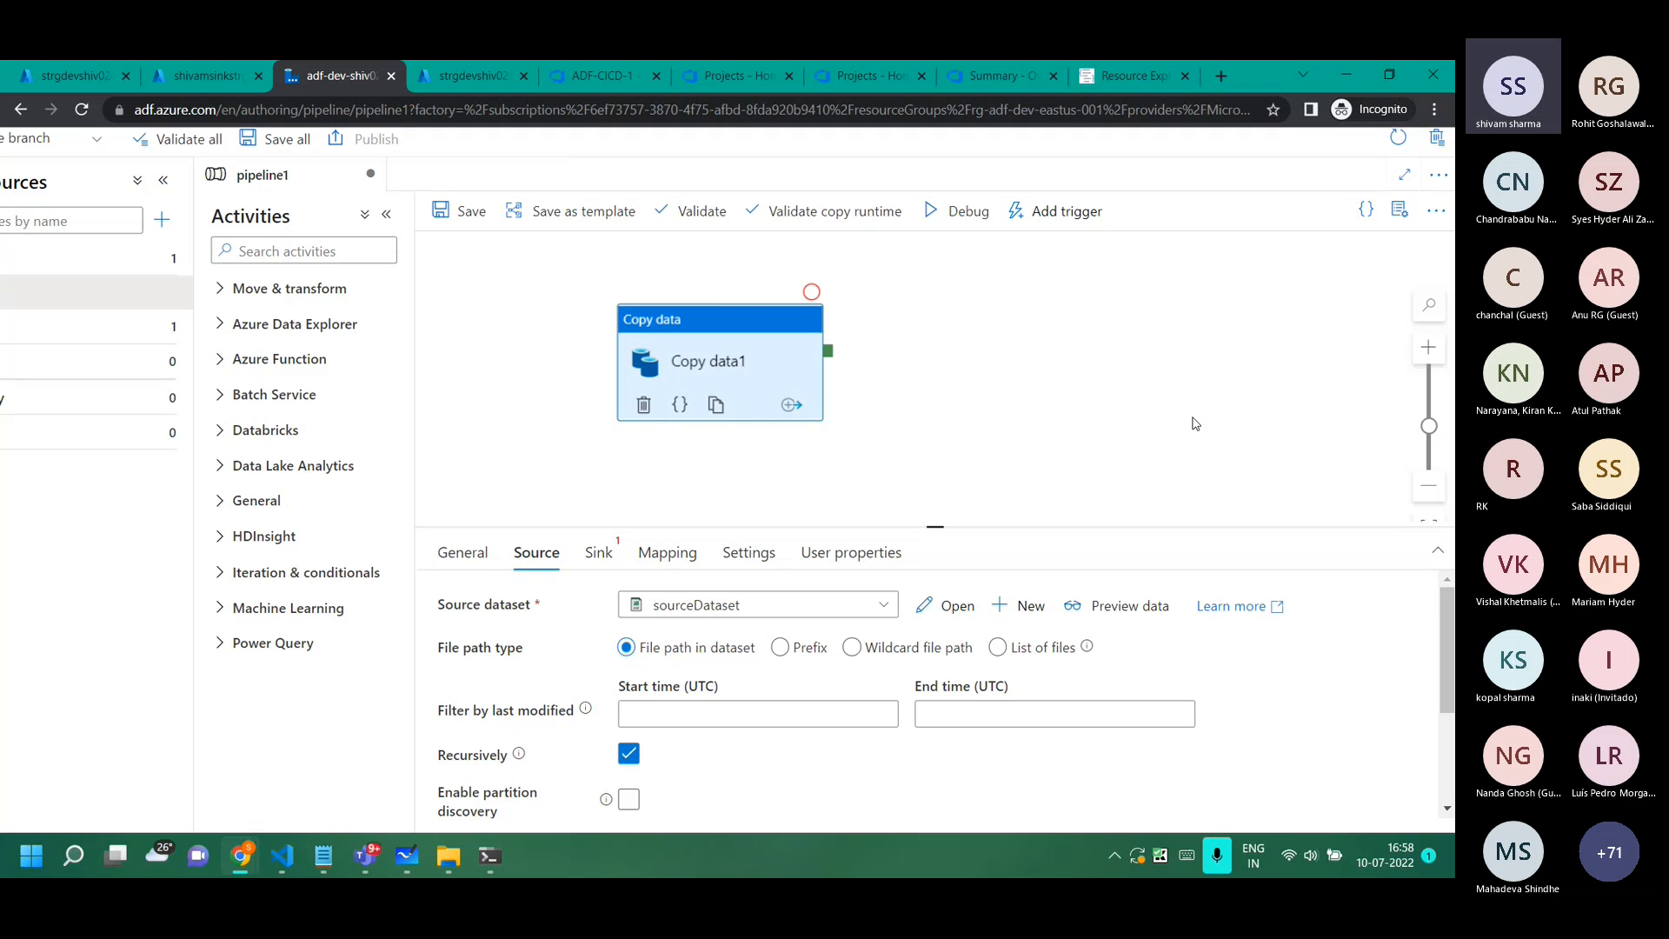
Start a new delimited-text sink dataset for the copy activity, named sinkDataset and using the AzureBlobStorageSink linked service.
{"action": "left_click", "coordinate": [598, 552]}
{"action": "left_click", "coordinate": [722, 605]}
{"action": "left_click", "coordinate": [946, 602]}
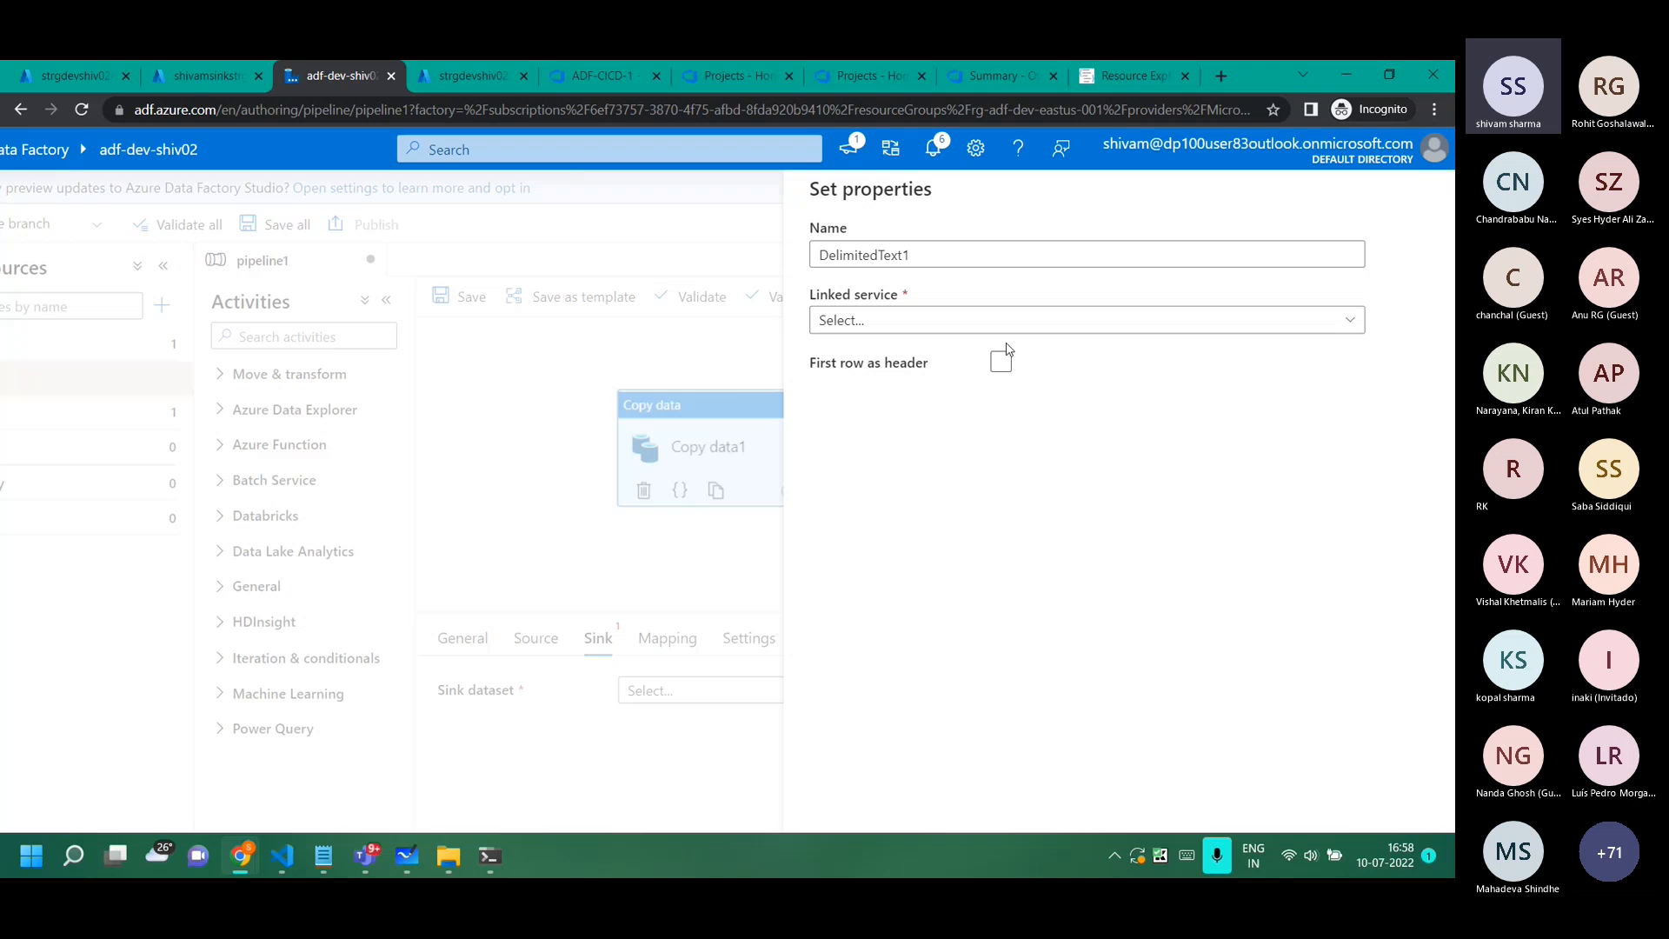
{"action": "double_click", "coordinate": [916, 256]}
{"action": "type", "text": "sinkDataset"}
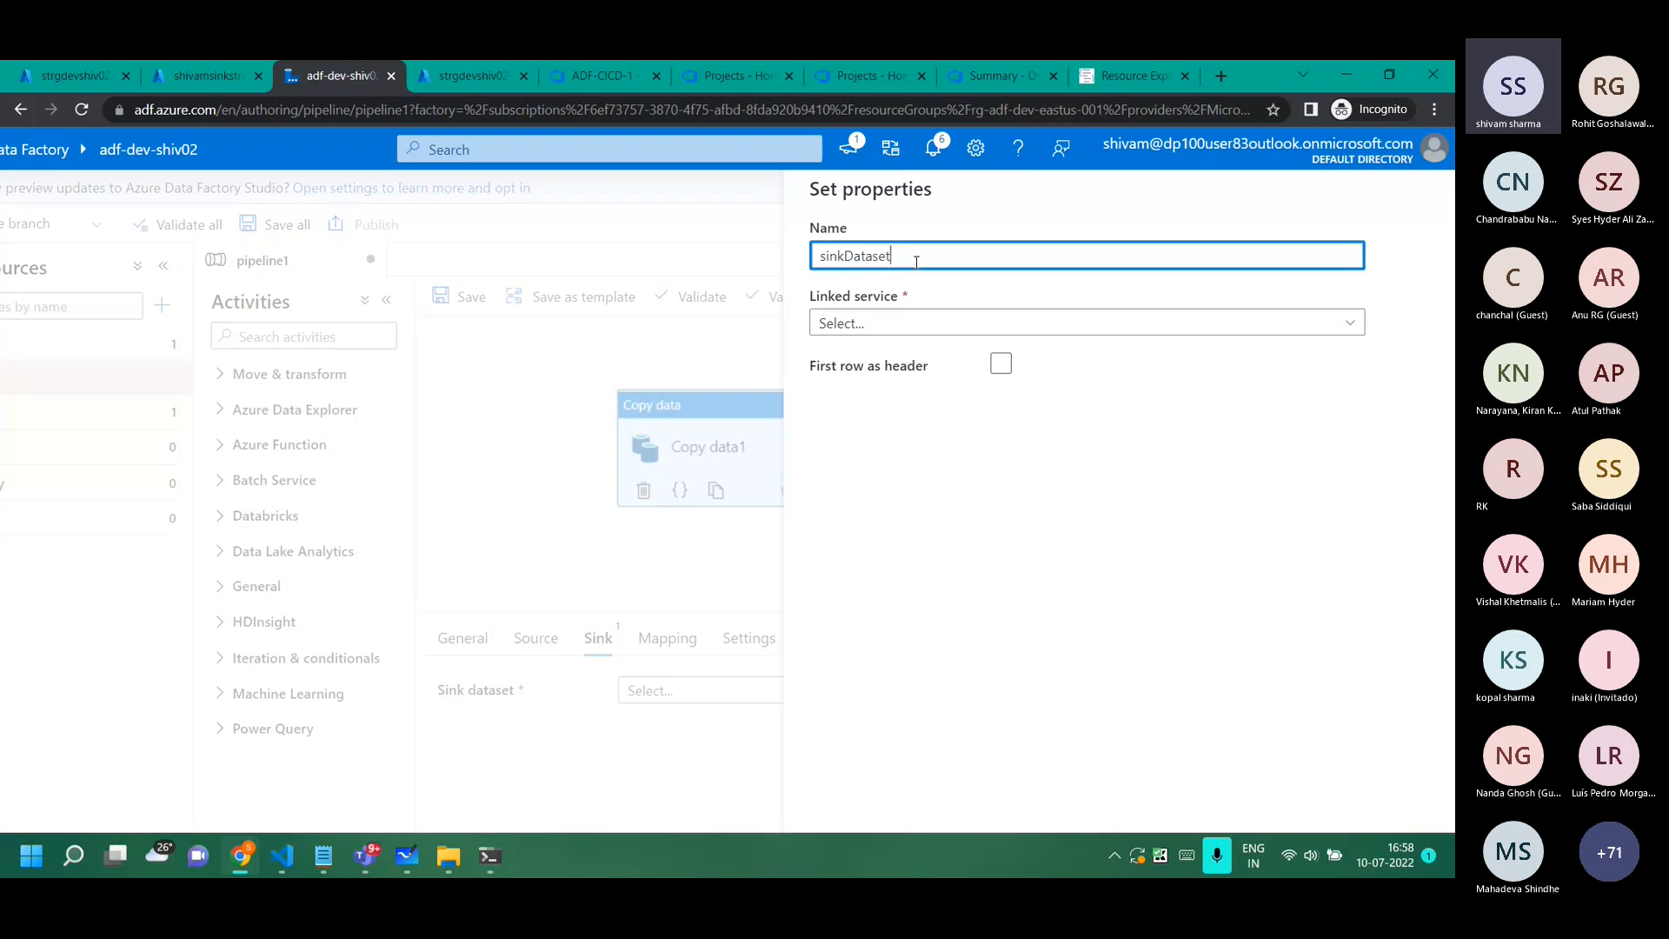
{"action": "scroll", "coordinate": [917, 259], "scroll_direction": "up", "scroll_amount": 3}
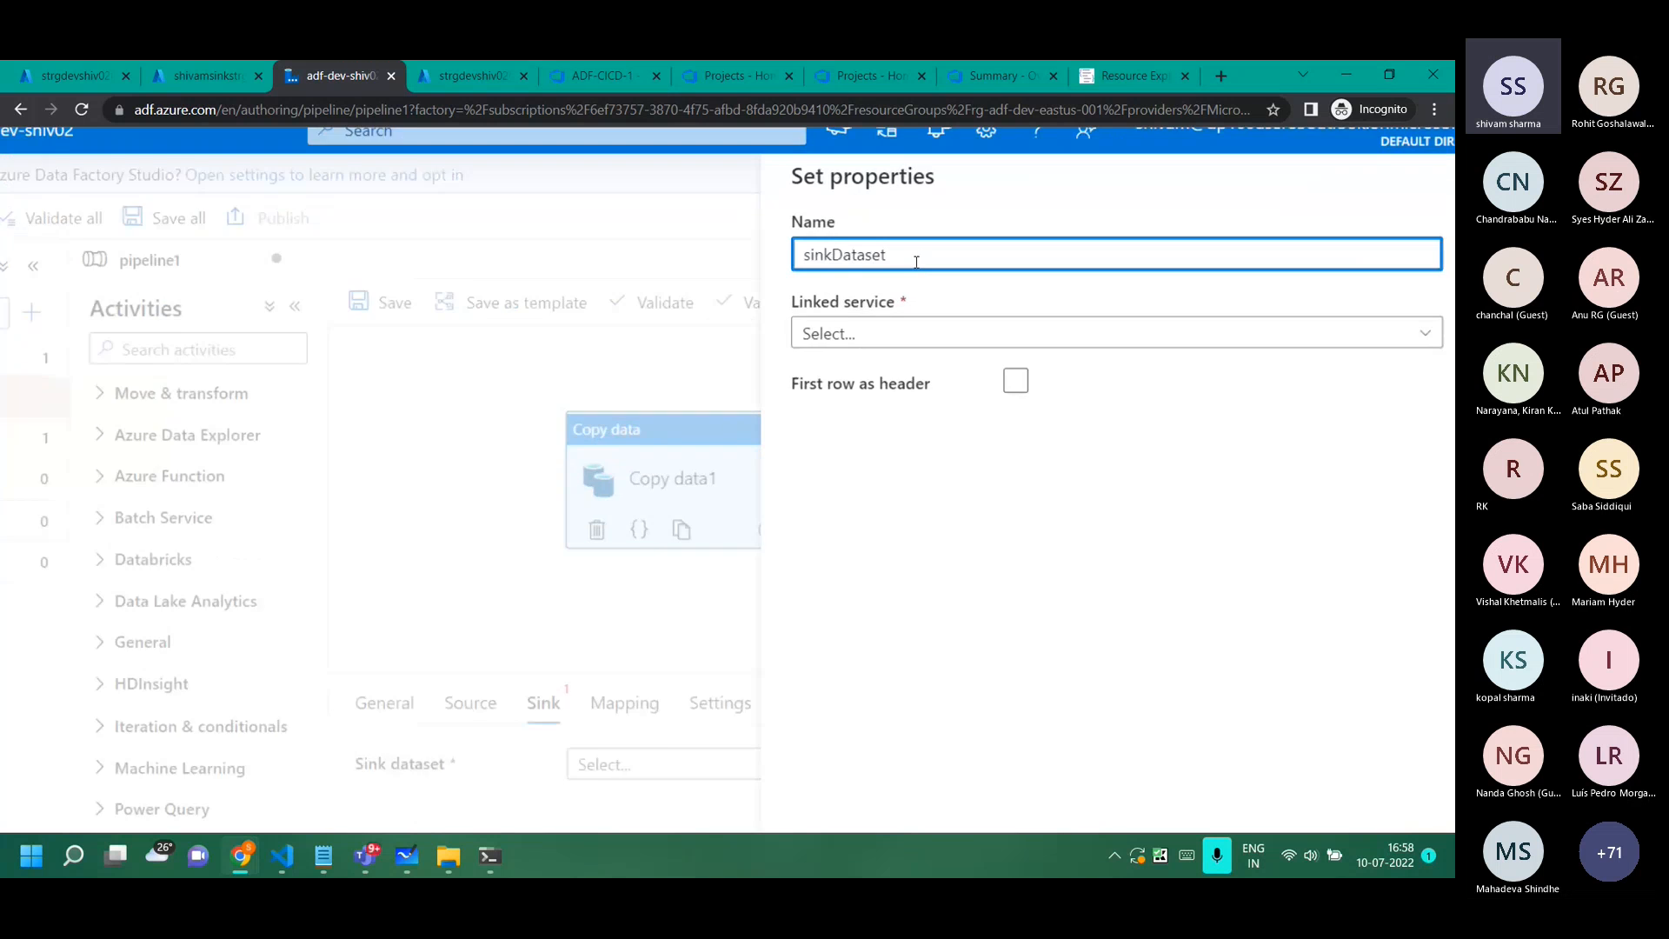
{"action": "left_click", "coordinate": [943, 347]}
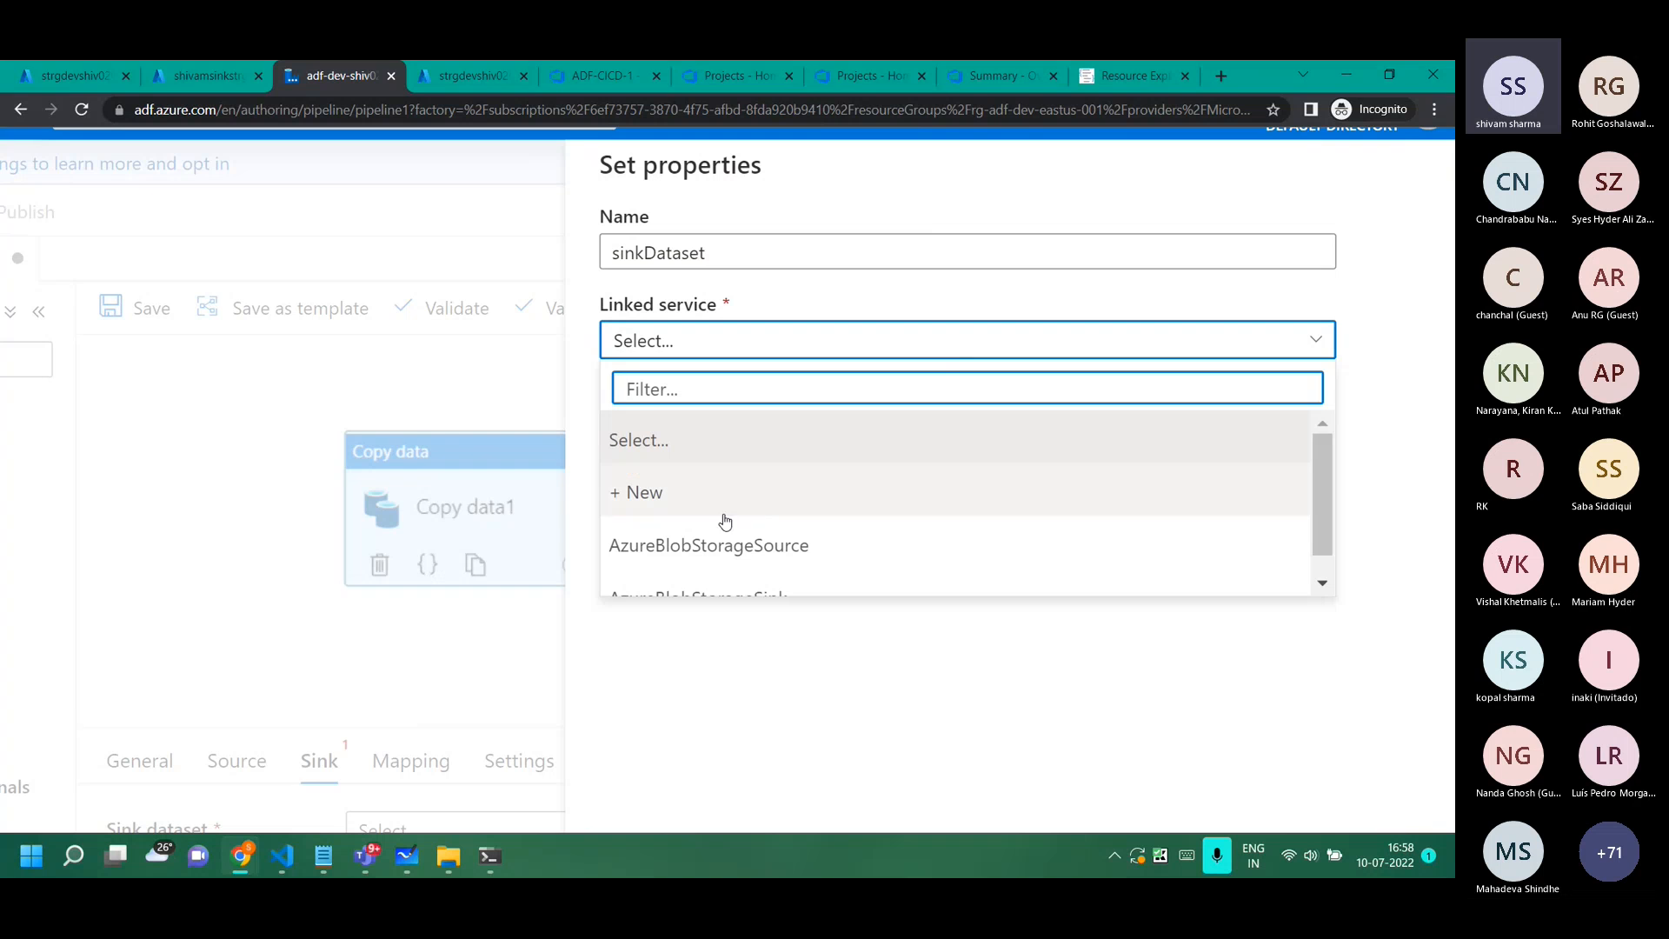
{"action": "scroll", "coordinate": [765, 548], "scroll_direction": "down", "scroll_amount": 1}
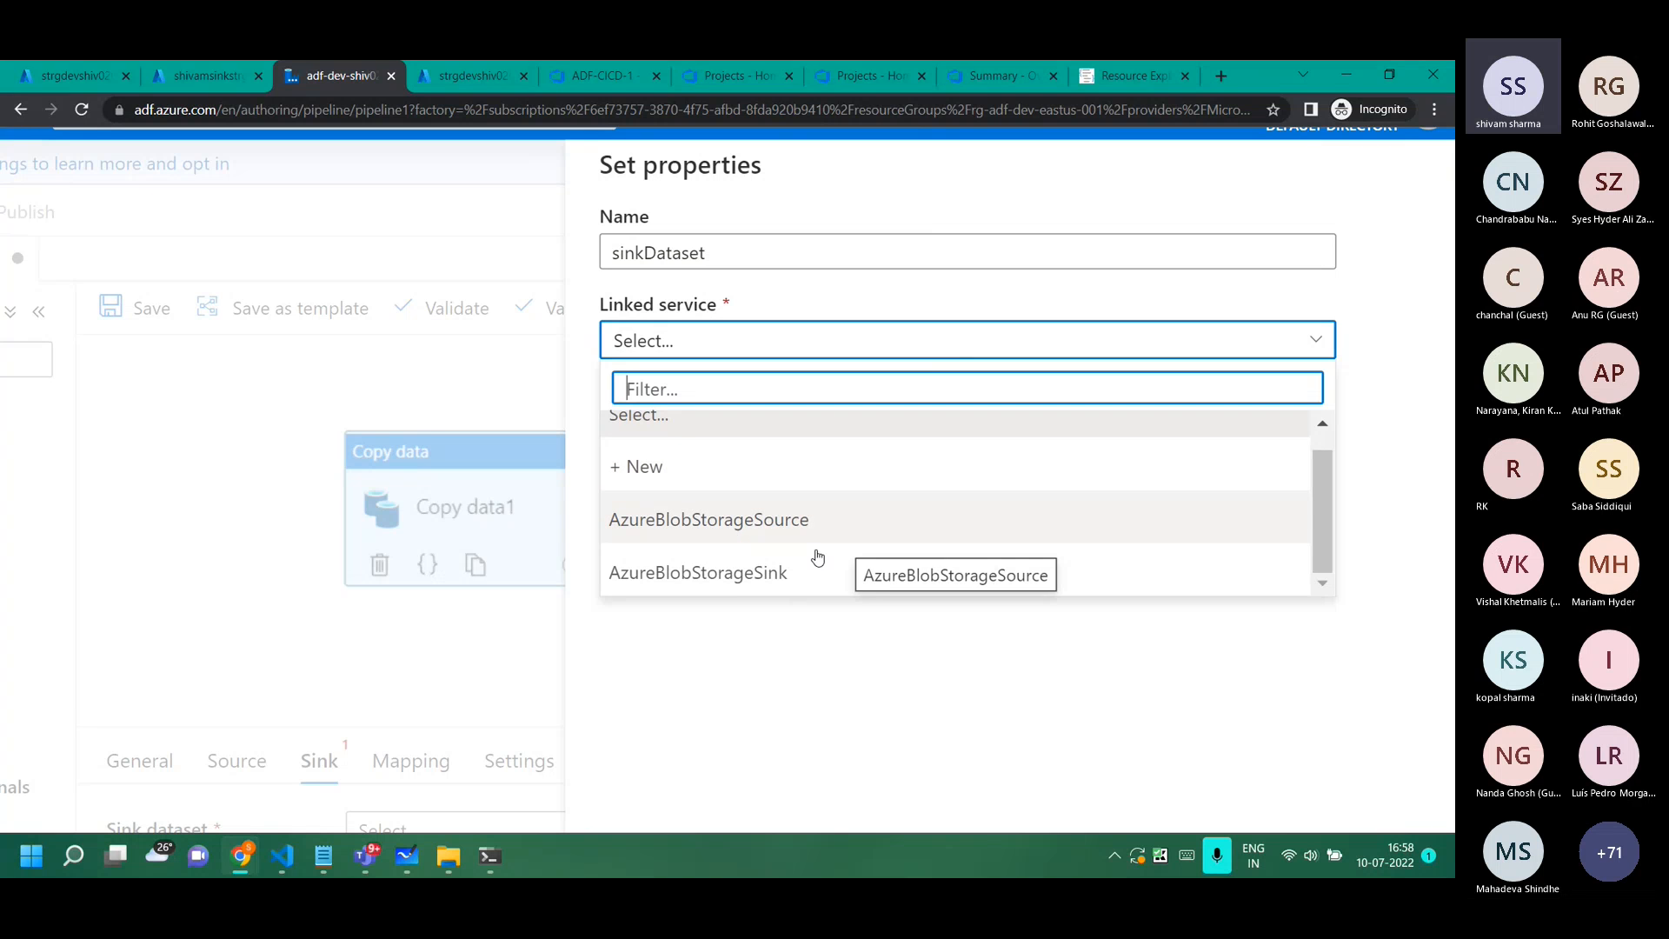
{"action": "left_click", "coordinate": [720, 575]}
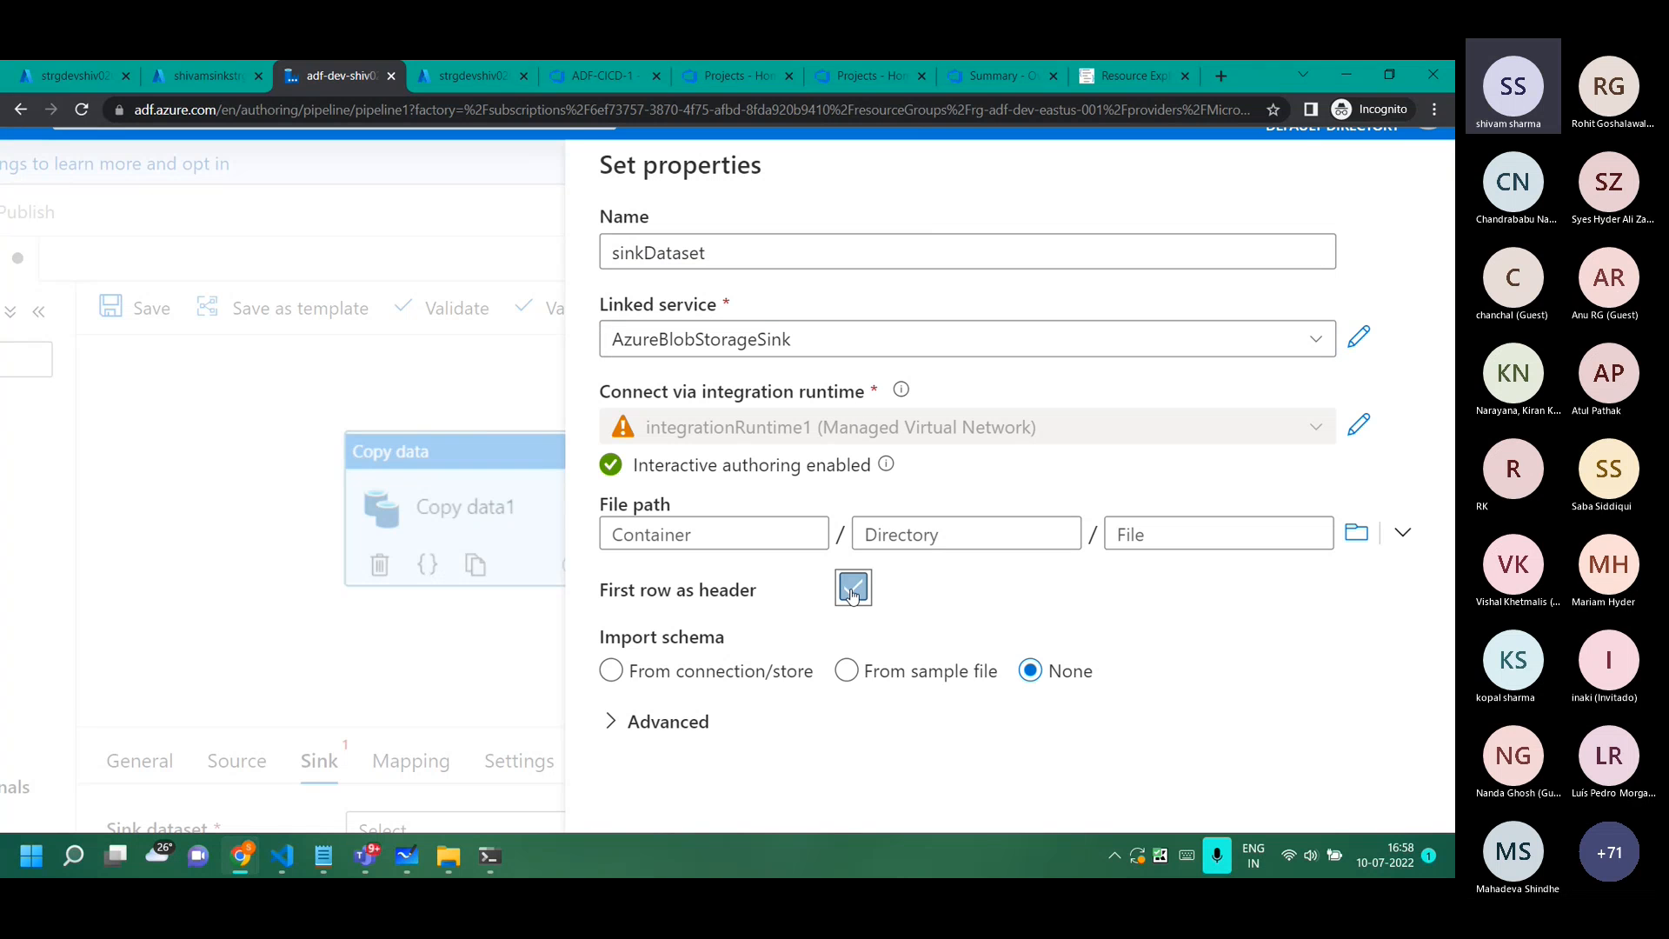
Treat the first row as header, set the file path to the sink container, and create the dataset.
{"action": "left_click", "coordinate": [853, 586]}
{"action": "left_click", "coordinate": [1357, 532]}
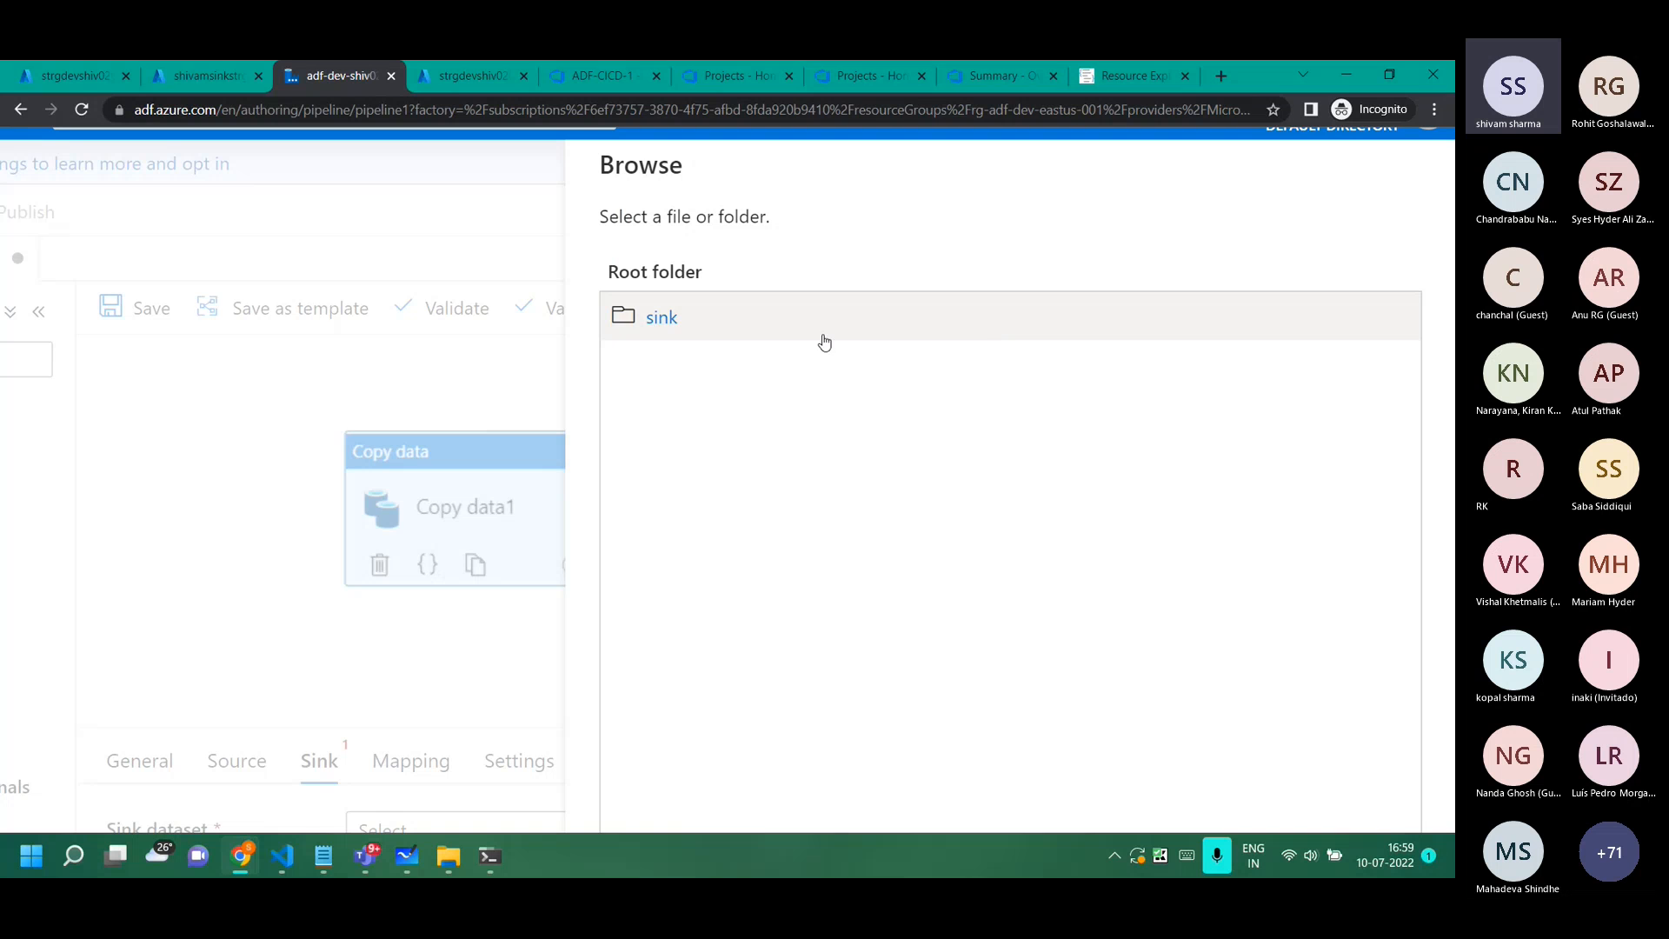
{"action": "double_click", "coordinate": [761, 336]}
{"action": "scroll", "coordinate": [761, 336], "scroll_direction": "down", "scroll_amount": 3}
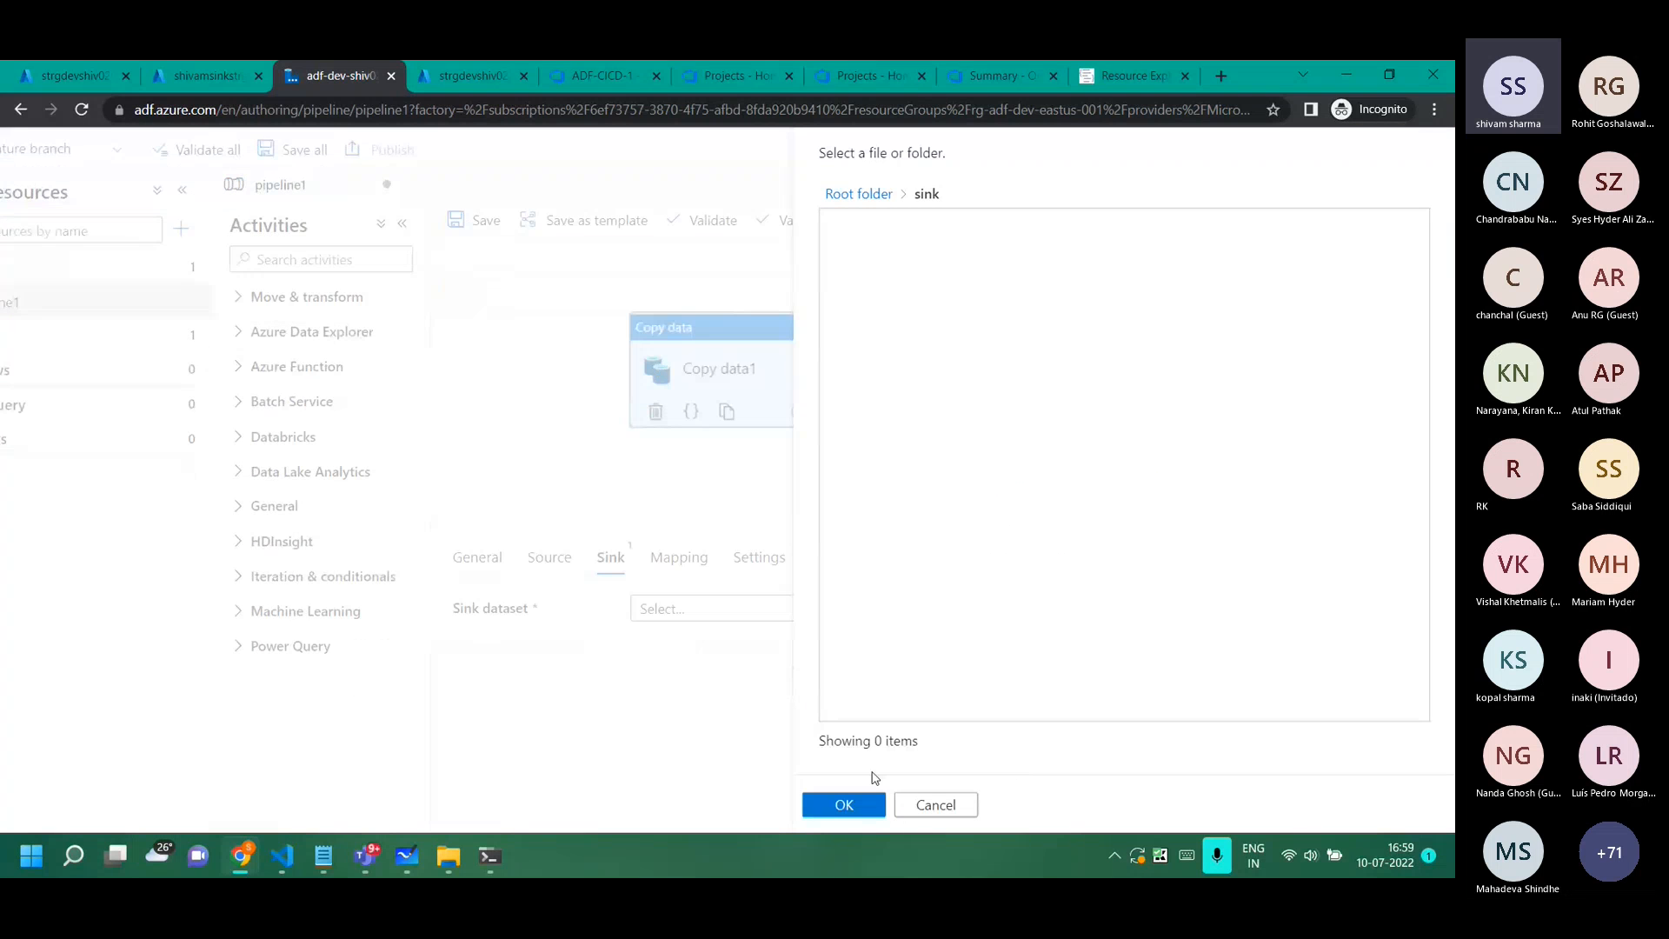
{"action": "left_click", "coordinate": [833, 807]}
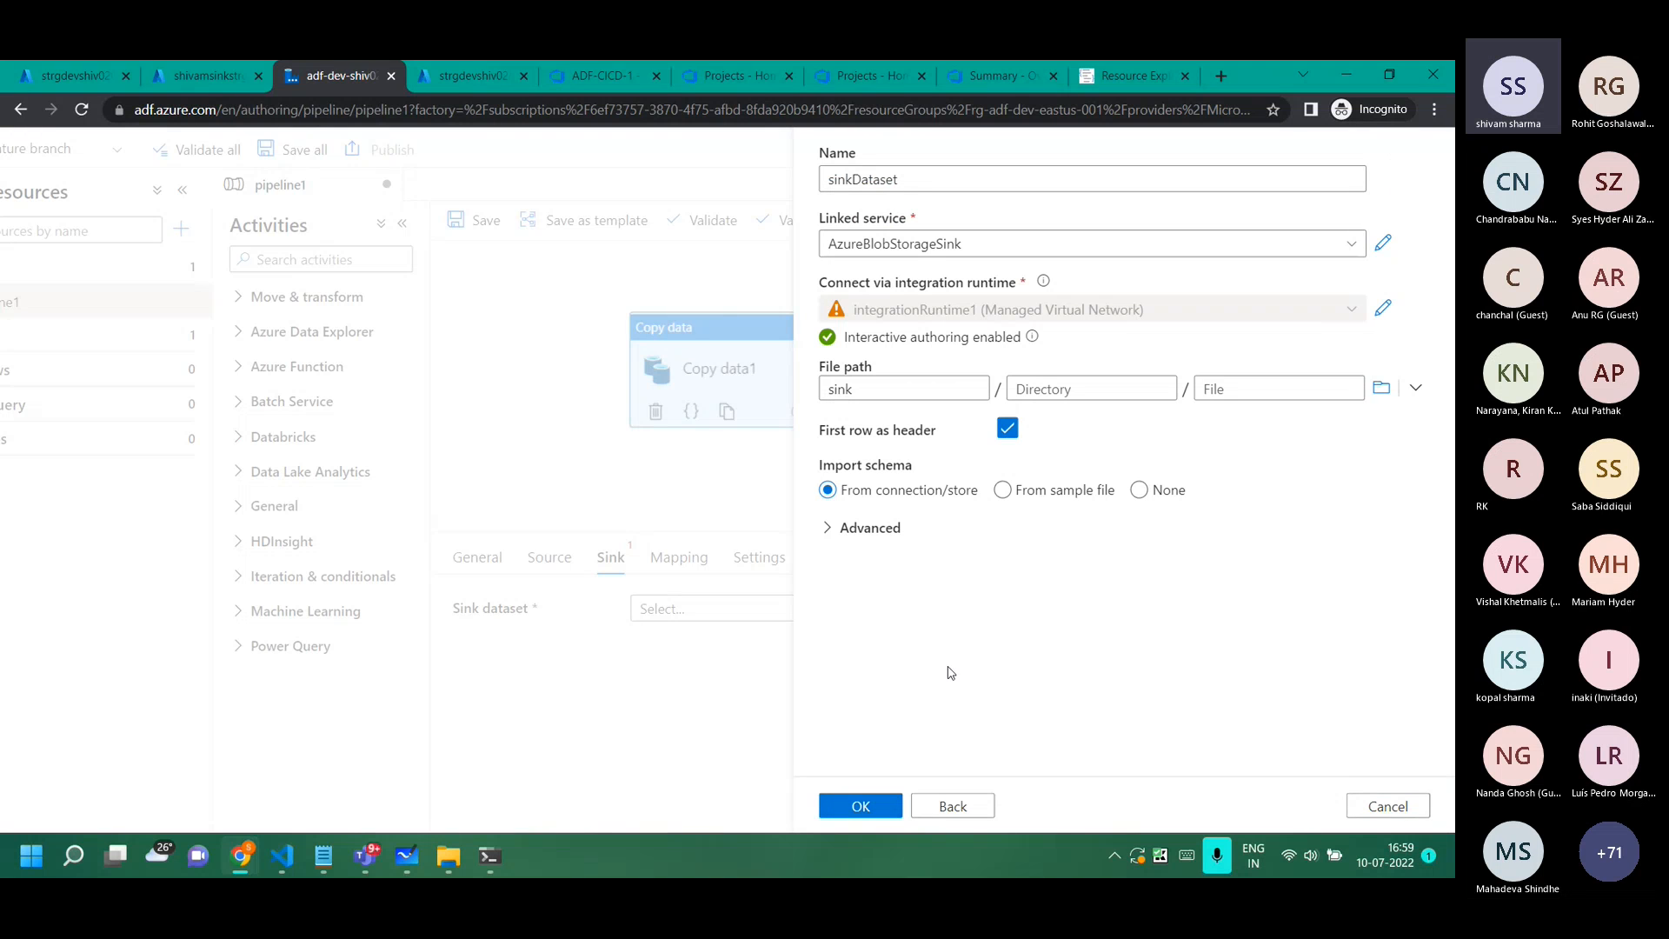
{"action": "left_click", "coordinate": [865, 806]}
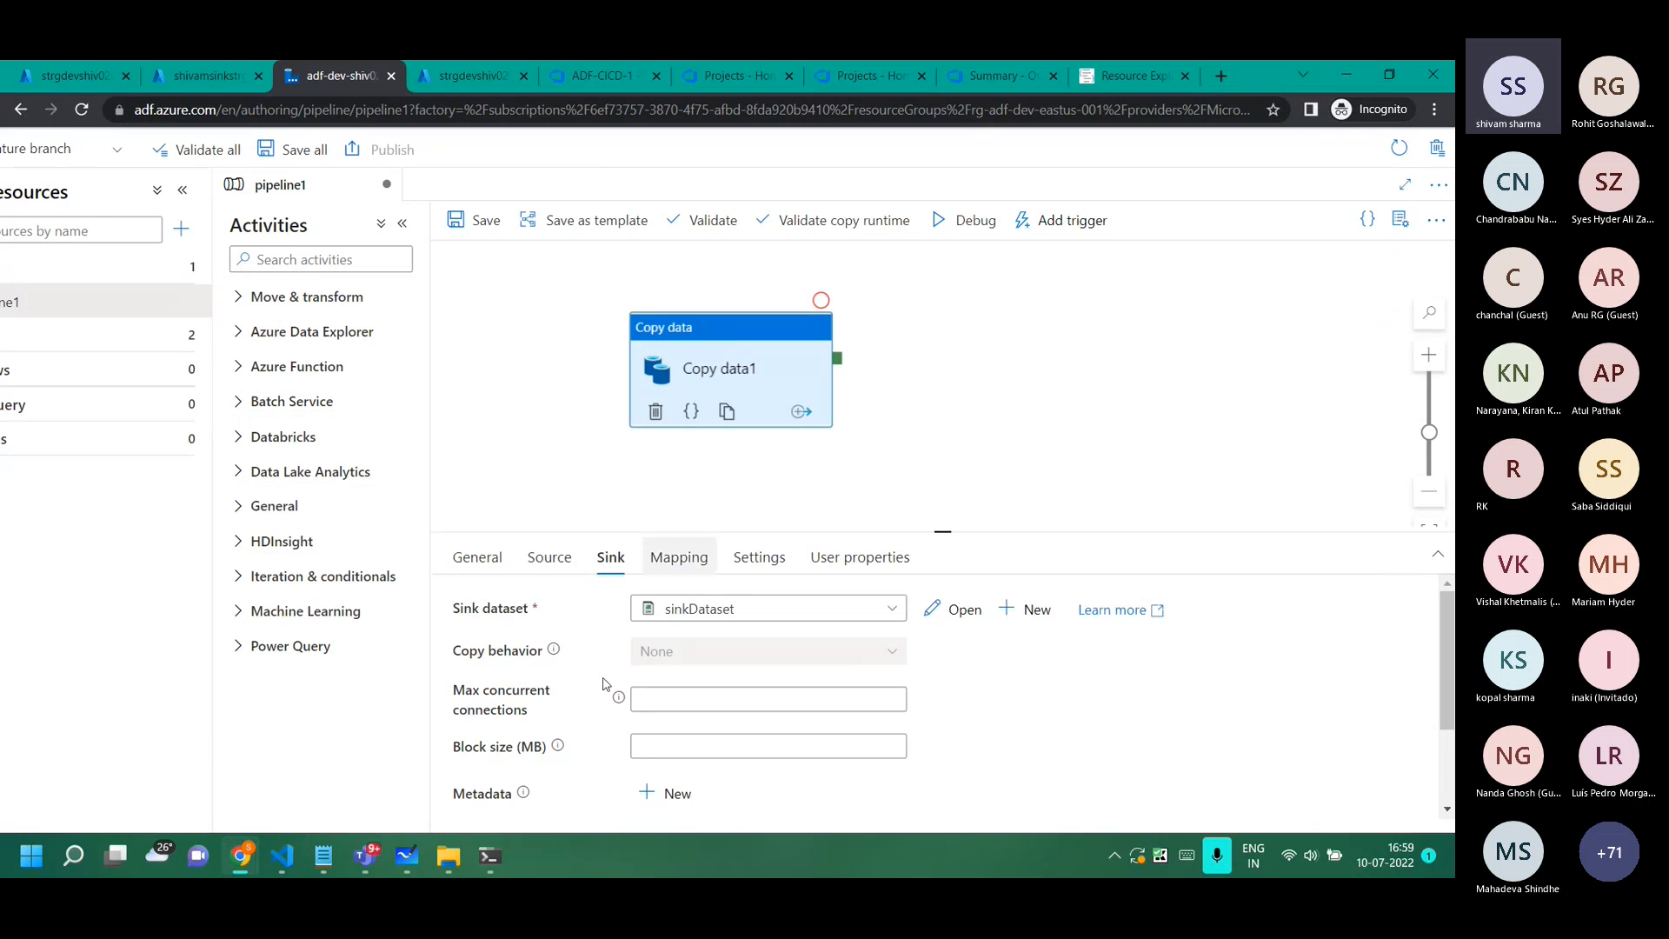
Switch to Microsoft Whiteboard and erase the copy activity, datasets and Azure SQL sink from the ADF-UAT diagram.
{"action": "left_click", "coordinate": [422, 859]}
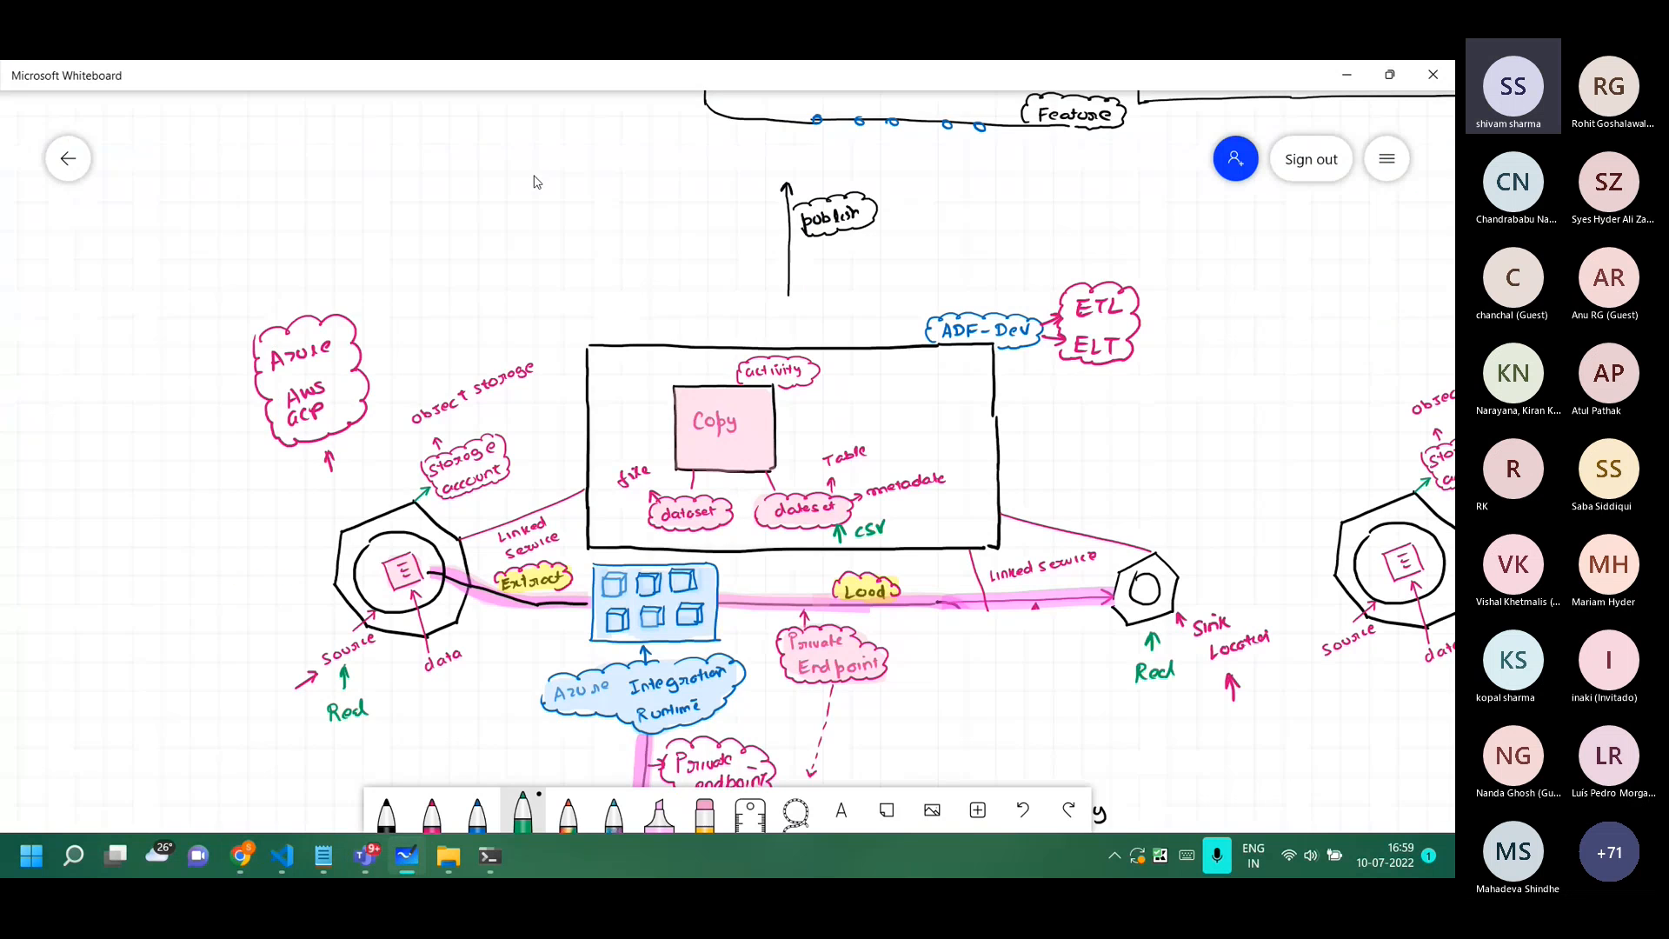
{"action": "scroll", "coordinate": [348, 276], "scroll_direction": "down", "scroll_amount": 3}
{"action": "scroll", "coordinate": [352, 279], "scroll_direction": "down", "scroll_amount": 1}
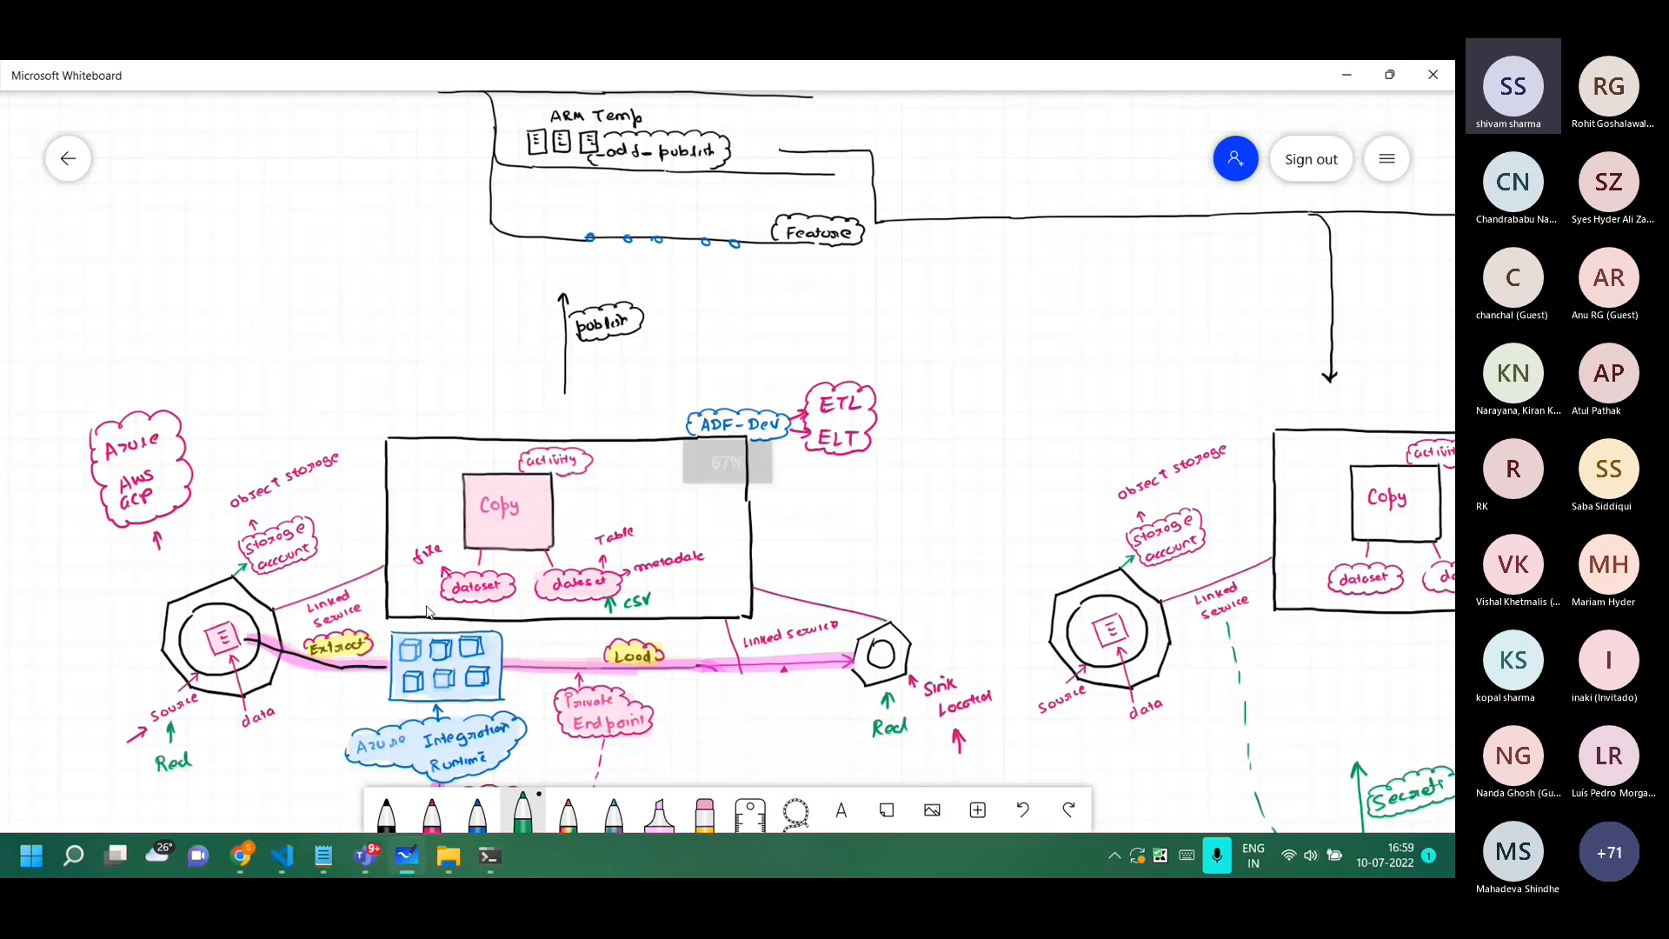
{"action": "left_click_drag", "start_coordinate": [734, 301], "coordinate": [352, 263]}
{"action": "left_click", "coordinate": [705, 809]}
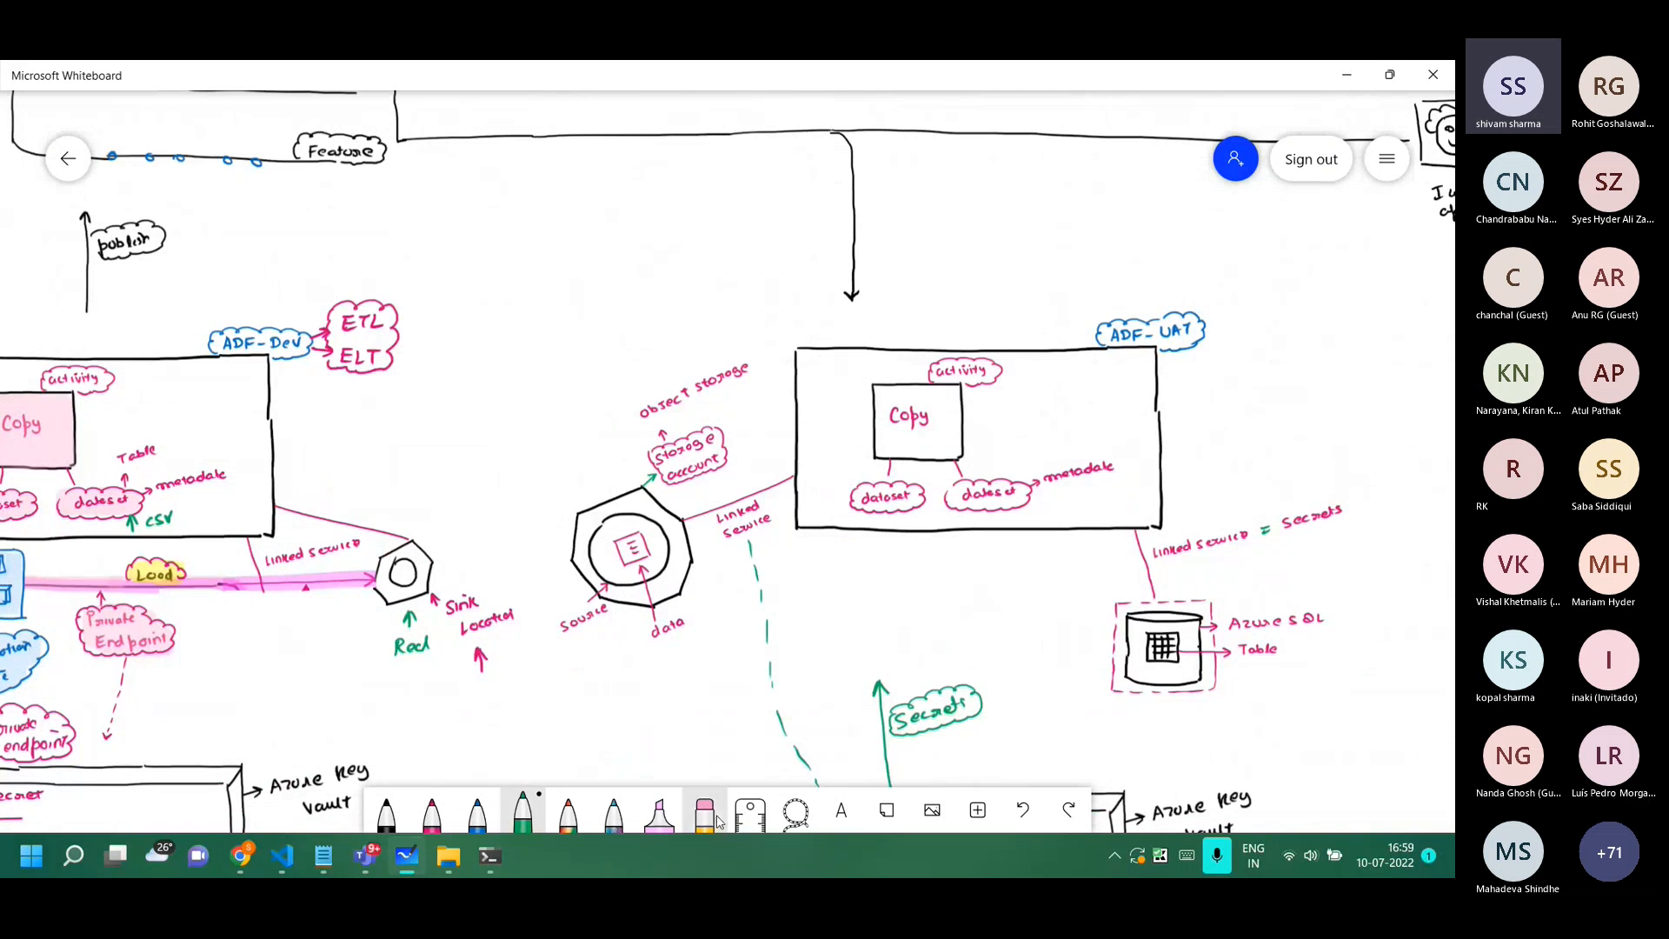
{"action": "mouse_move", "coordinate": [880, 454]}
{"action": "left_mouse_down"}
{"action": "mouse_move", "coordinate": [960, 450]}
{"action": "mouse_move", "coordinate": [895, 396]}
{"action": "mouse_move", "coordinate": [1011, 376]}
{"action": "mouse_move", "coordinate": [924, 377]}
{"action": "mouse_move", "coordinate": [950, 475]}
{"action": "mouse_move", "coordinate": [850, 491]}
{"action": "mouse_move", "coordinate": [1006, 485]}
{"action": "mouse_move", "coordinate": [984, 492]}
{"action": "mouse_move", "coordinate": [1082, 464]}
{"action": "mouse_move", "coordinate": [1388, 536]}
{"action": "mouse_move", "coordinate": [1350, 509]}
{"action": "mouse_move", "coordinate": [1260, 545]}
{"action": "mouse_move", "coordinate": [1139, 553]}
{"action": "mouse_move", "coordinate": [1166, 626]}
{"action": "mouse_move", "coordinate": [1246, 620]}
{"action": "mouse_move", "coordinate": [1241, 652]}
{"action": "left_mouse_up"}
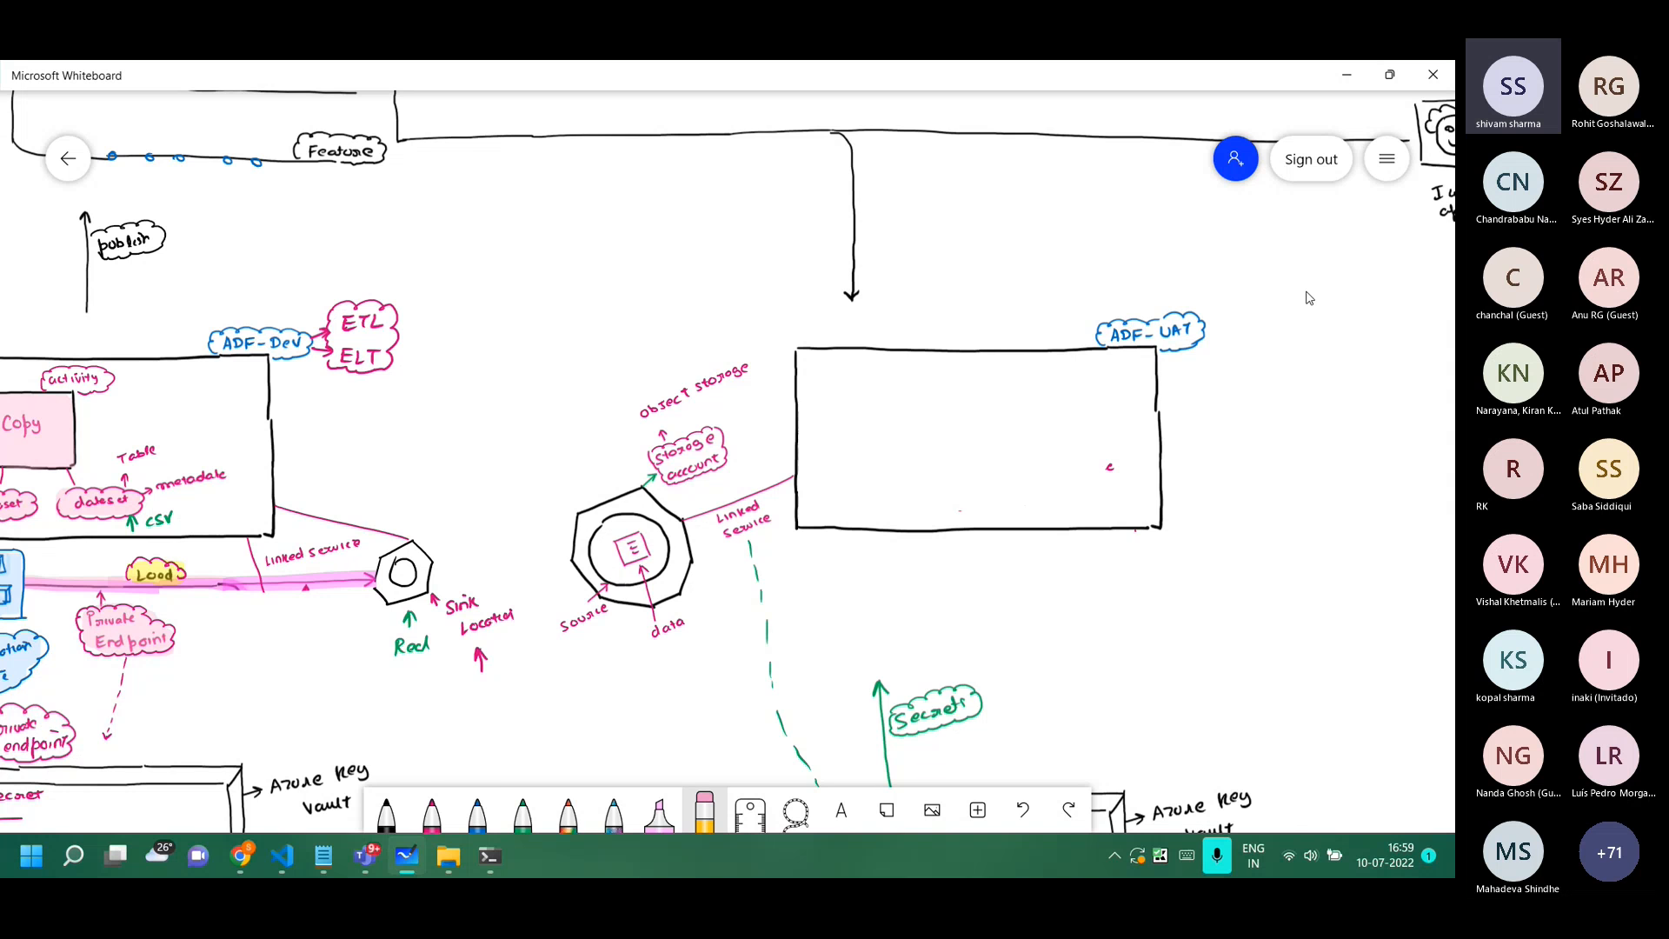
Erase the copy activity with its label and both datasets from the ADF-Prod box.
{"action": "scroll", "coordinate": [886, 270], "scroll_direction": "right", "scroll_amount": 1}
{"action": "scroll", "coordinate": [904, 269], "scroll_direction": "right", "scroll_amount": 4}
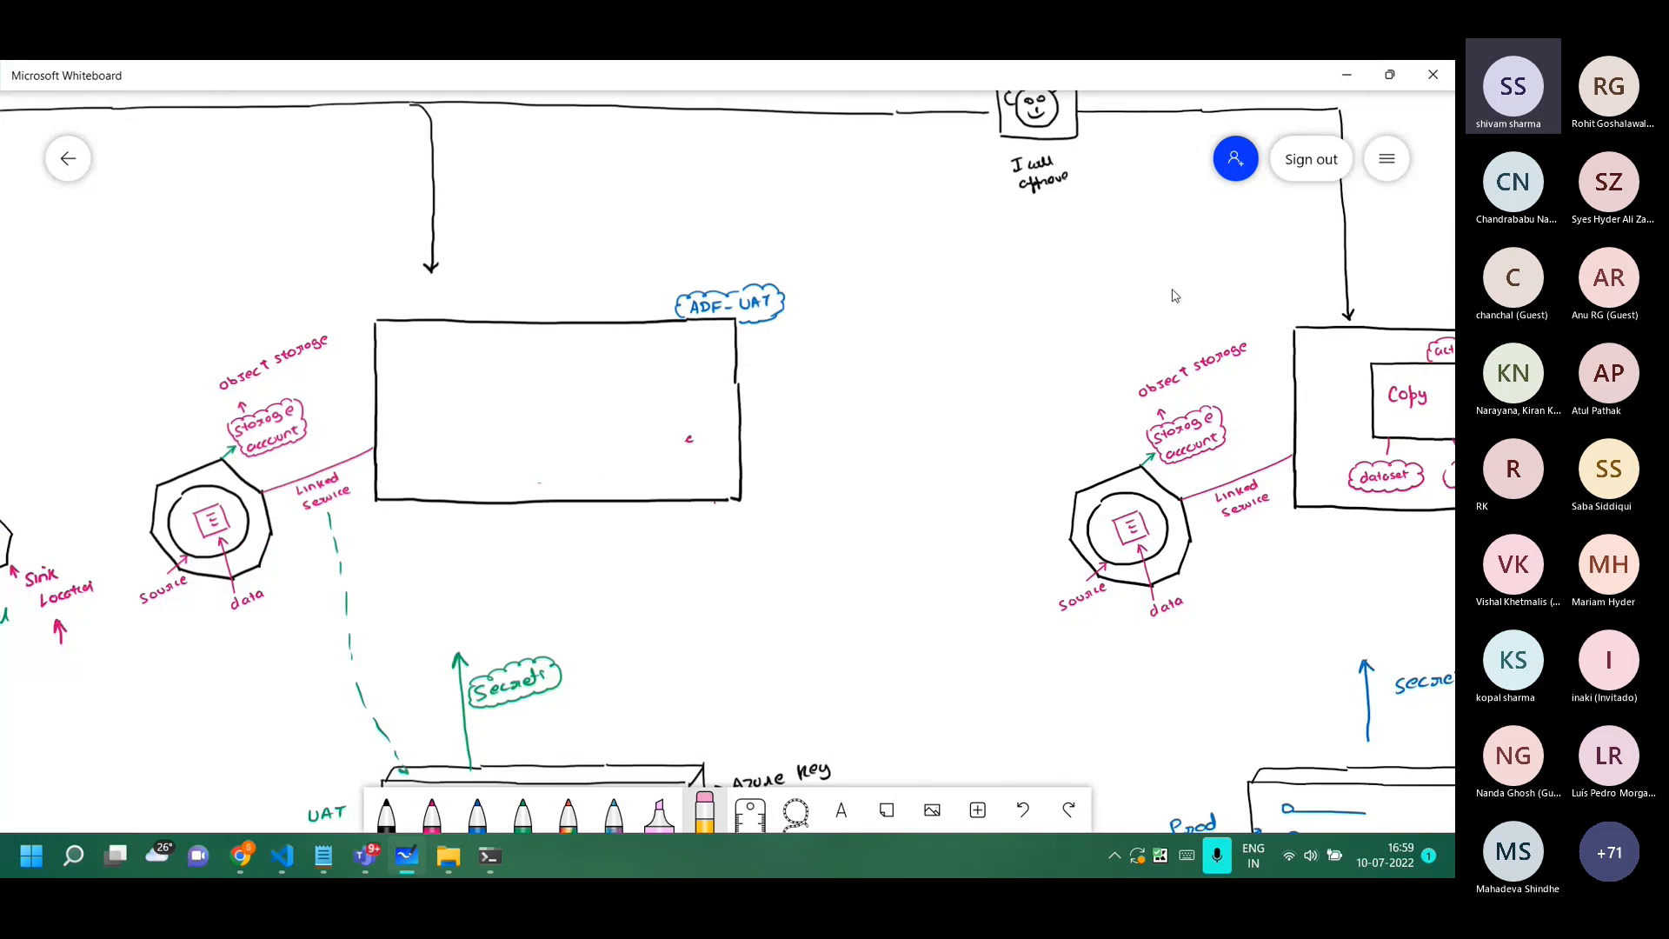
{"action": "scroll", "coordinate": [758, 339], "scroll_direction": "right", "scroll_amount": 5}
{"action": "scroll", "coordinate": [633, 344], "scroll_direction": "right", "scroll_amount": 1}
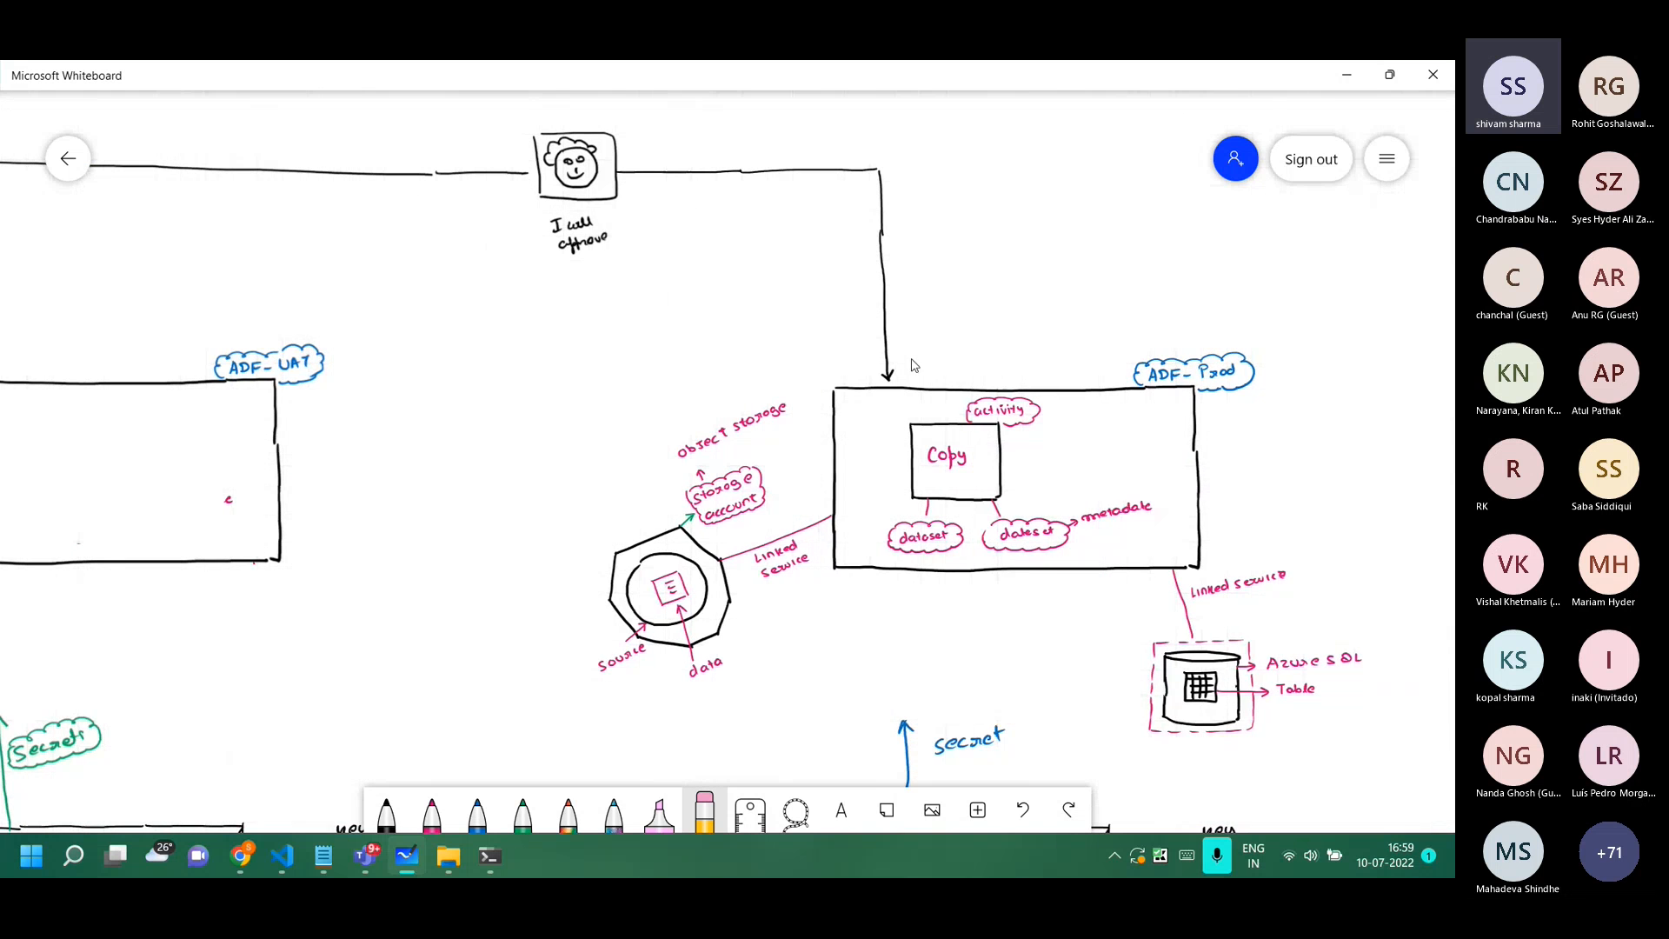
{"action": "mouse_move", "coordinate": [971, 468]}
{"action": "left_mouse_down"}
{"action": "mouse_move", "coordinate": [924, 440]}
{"action": "mouse_move", "coordinate": [1006, 417]}
{"action": "mouse_move", "coordinate": [977, 488]}
{"action": "mouse_move", "coordinate": [922, 532]}
{"action": "mouse_move", "coordinate": [1033, 533]}
{"action": "mouse_move", "coordinate": [995, 533]}
{"action": "mouse_move", "coordinate": [1106, 485]}
{"action": "left_mouse_up"}
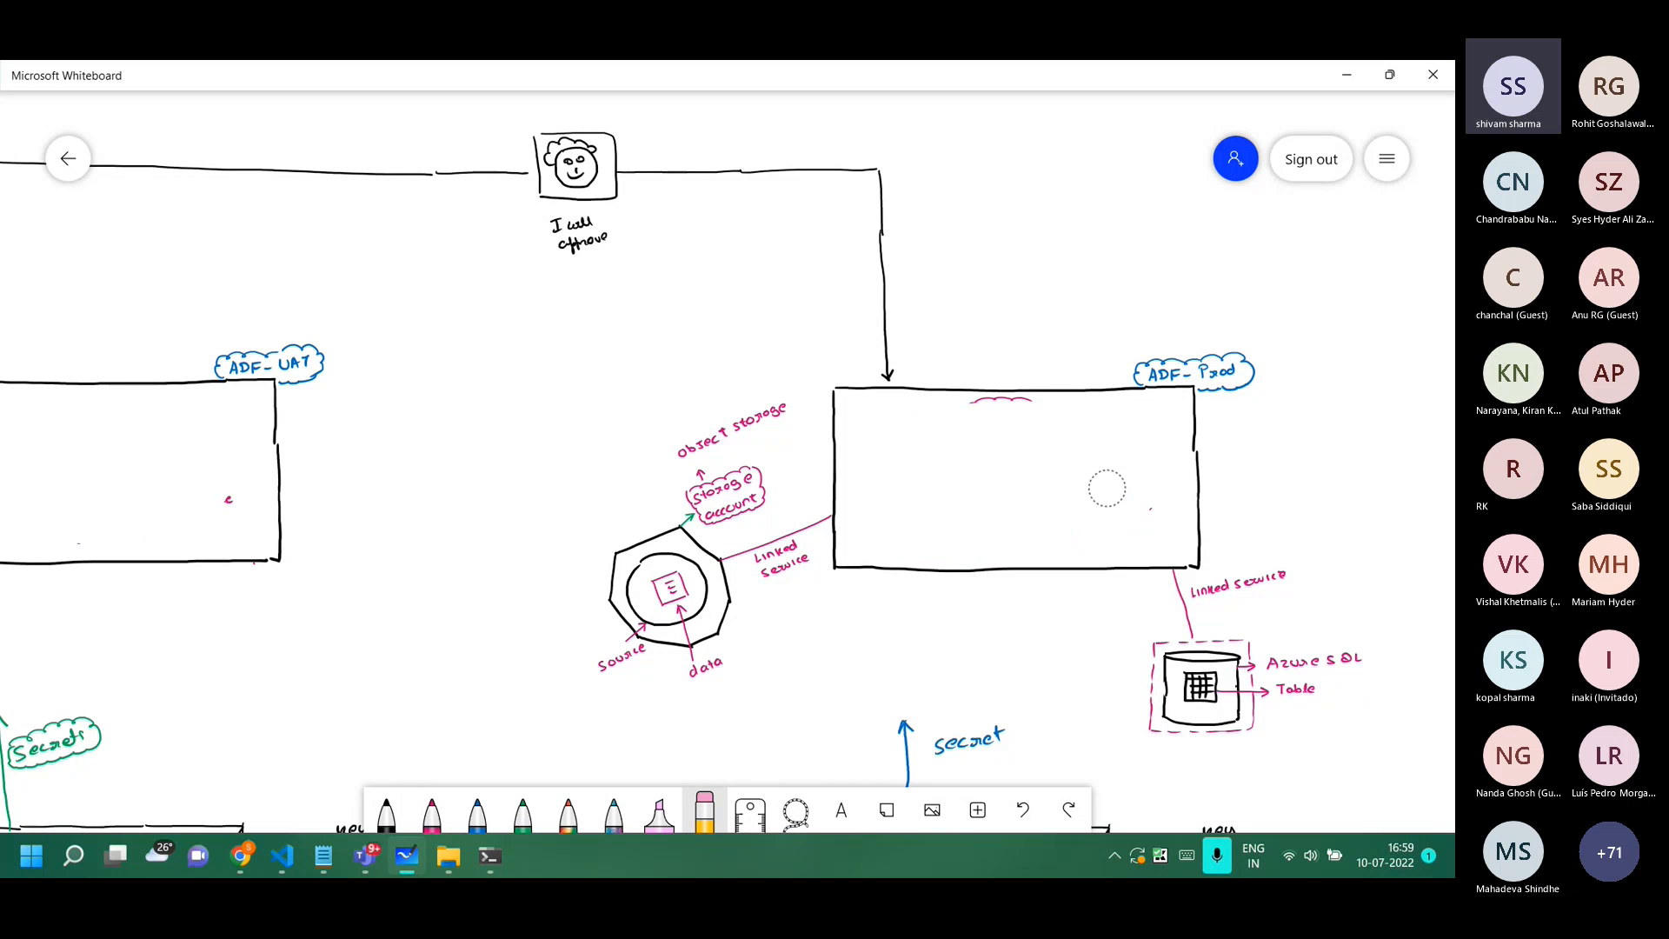
{"action": "left_click_drag", "start_coordinate": [973, 430], "coordinate": [1047, 414]}
Draw a black heptagon with an inner circle beside the ADF-UAT box as its sink and label it SA in a cloud.
{"action": "left_click_drag", "start_coordinate": [779, 332], "coordinate": [856, 386]}
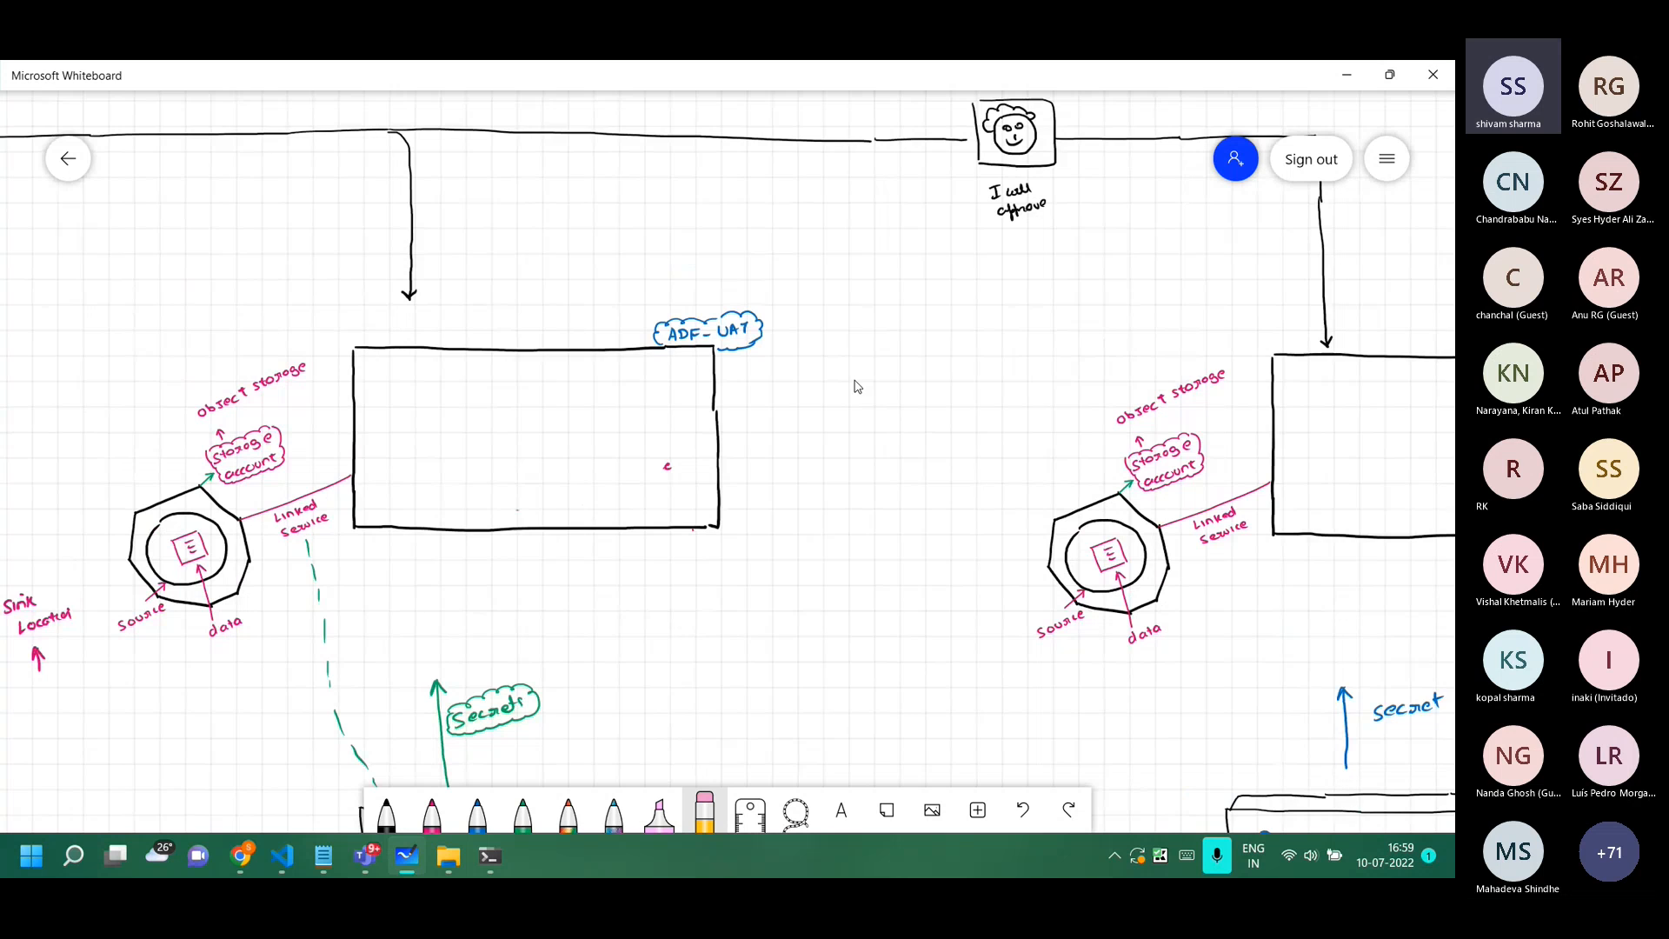
{"action": "left_click", "coordinate": [386, 813]}
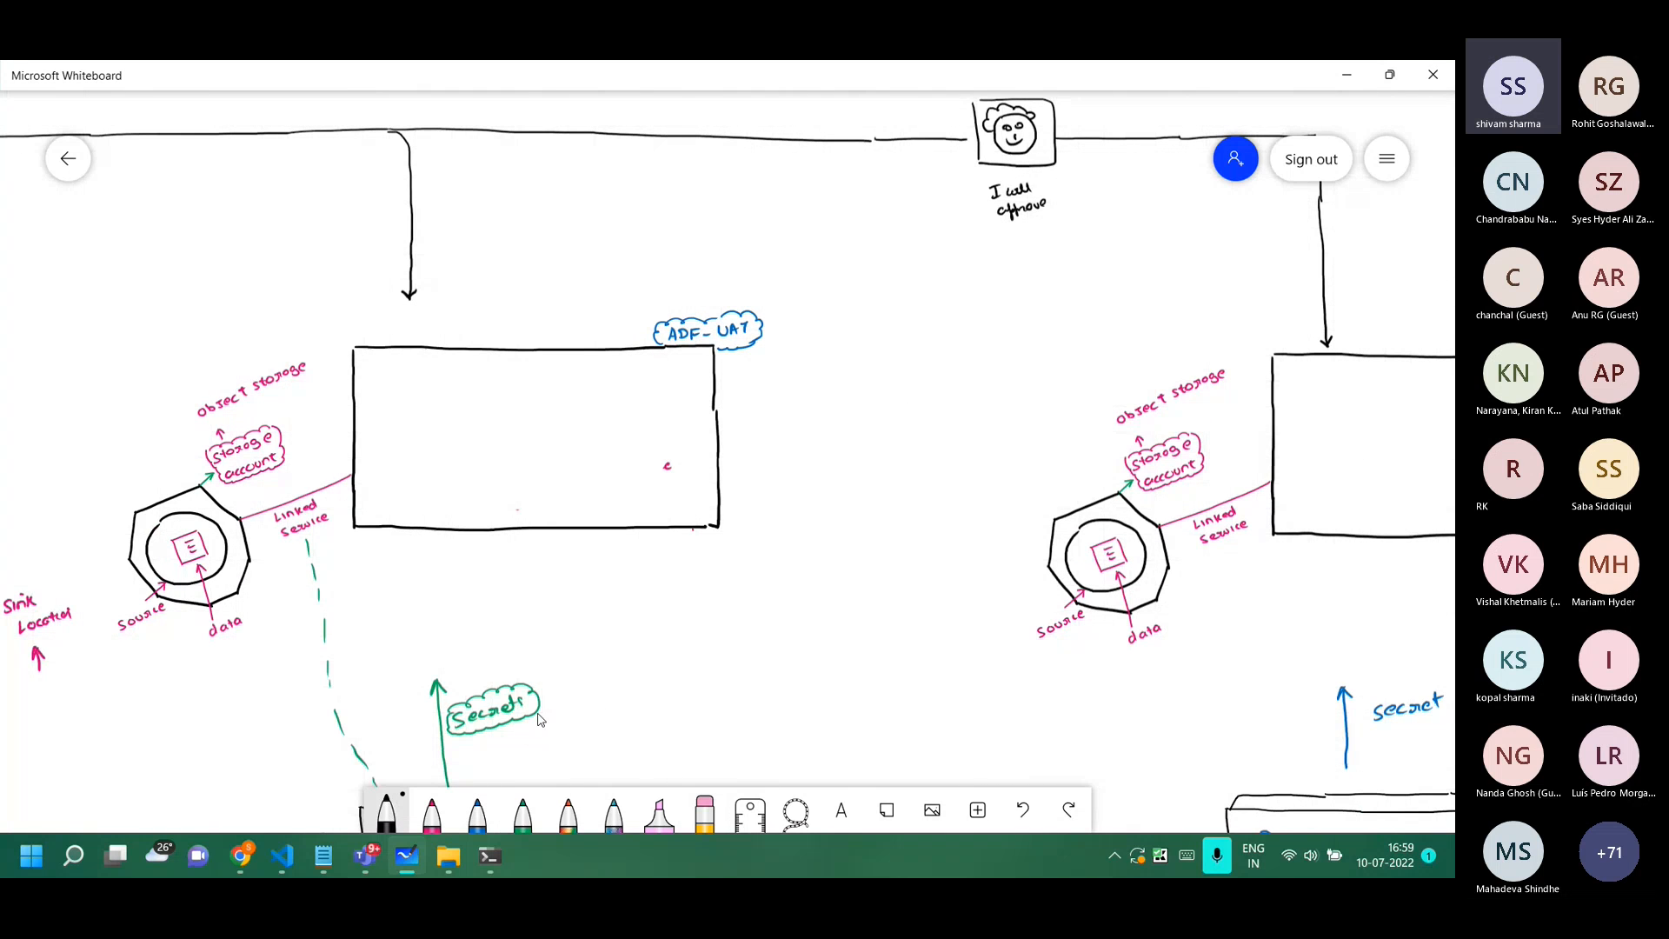
{"action": "mouse_move", "coordinate": [774, 496]}
{"action": "left_mouse_down"}
{"action": "mouse_move", "coordinate": [841, 477]}
{"action": "mouse_move", "coordinate": [767, 546]}
{"action": "mouse_move", "coordinate": [865, 575]}
{"action": "mouse_move", "coordinate": [881, 525]}
{"action": "mouse_move", "coordinate": [855, 484]}
{"action": "mouse_move", "coordinate": [810, 548]}
{"action": "mouse_move", "coordinate": [808, 504]}
{"action": "left_mouse_up"}
{"action": "mouse_move", "coordinate": [856, 442]}
{"action": "left_mouse_down"}
{"action": "mouse_move", "coordinate": [845, 458]}
{"action": "mouse_move", "coordinate": [869, 454]}
{"action": "mouse_move", "coordinate": [848, 434]}
{"action": "mouse_move", "coordinate": [870, 427]}
{"action": "mouse_move", "coordinate": [874, 469]}
{"action": "mouse_move", "coordinate": [832, 443]}
{"action": "left_mouse_up"}
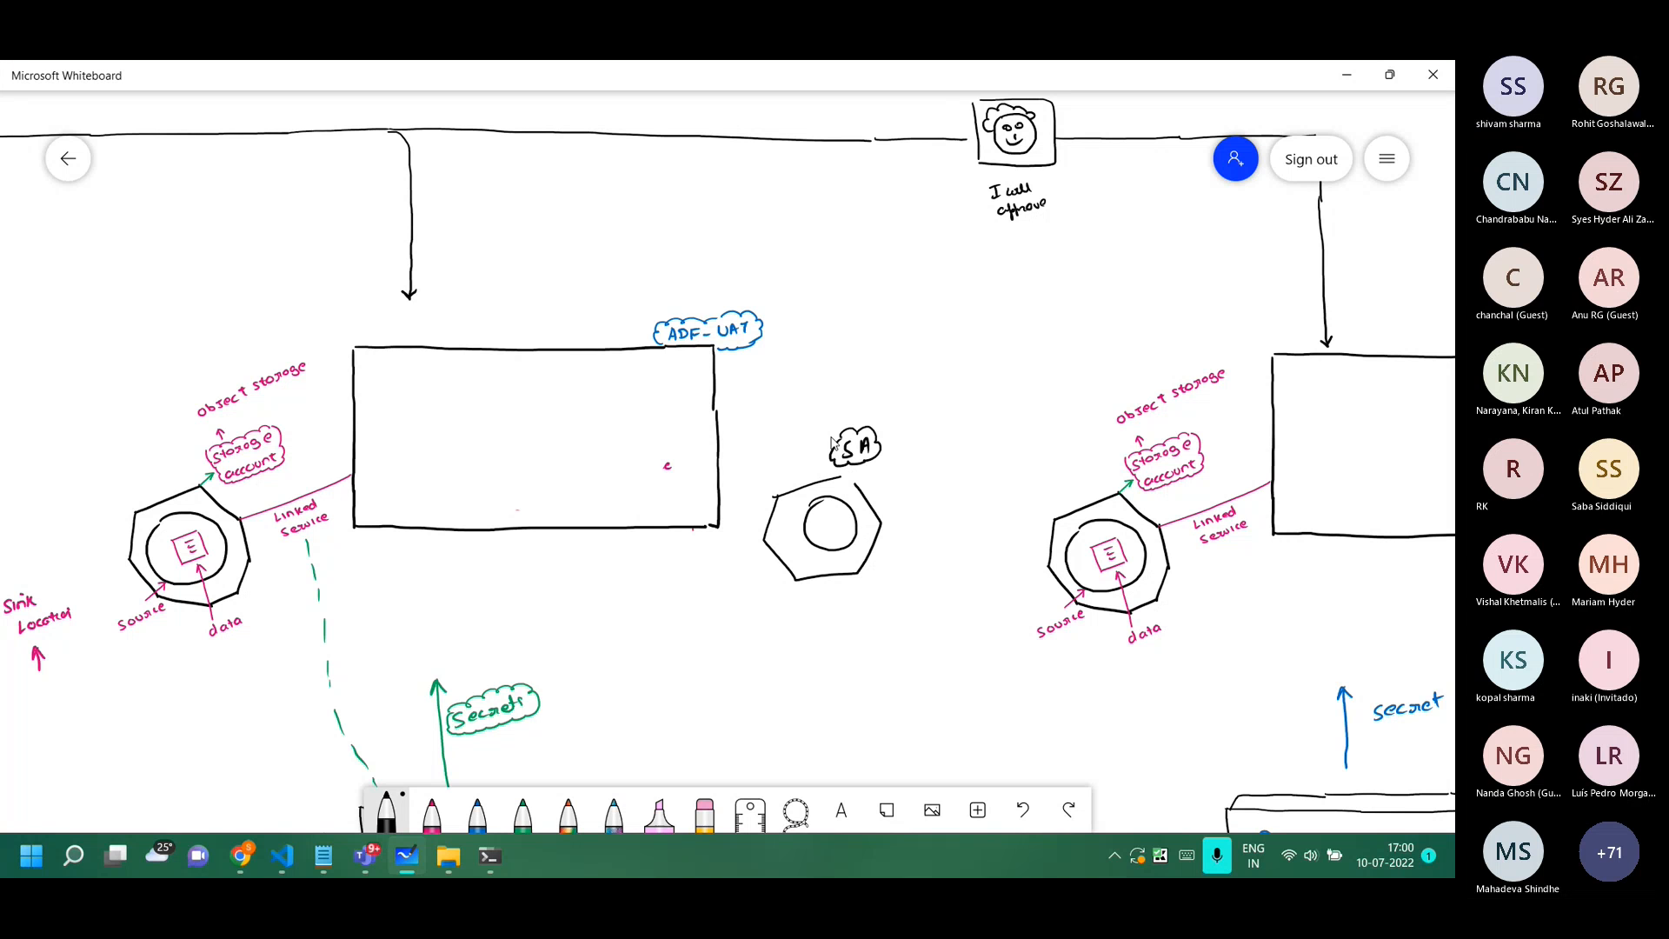
{"action": "left_click_drag", "start_coordinate": [318, 232], "coordinate": [1140, 409]}
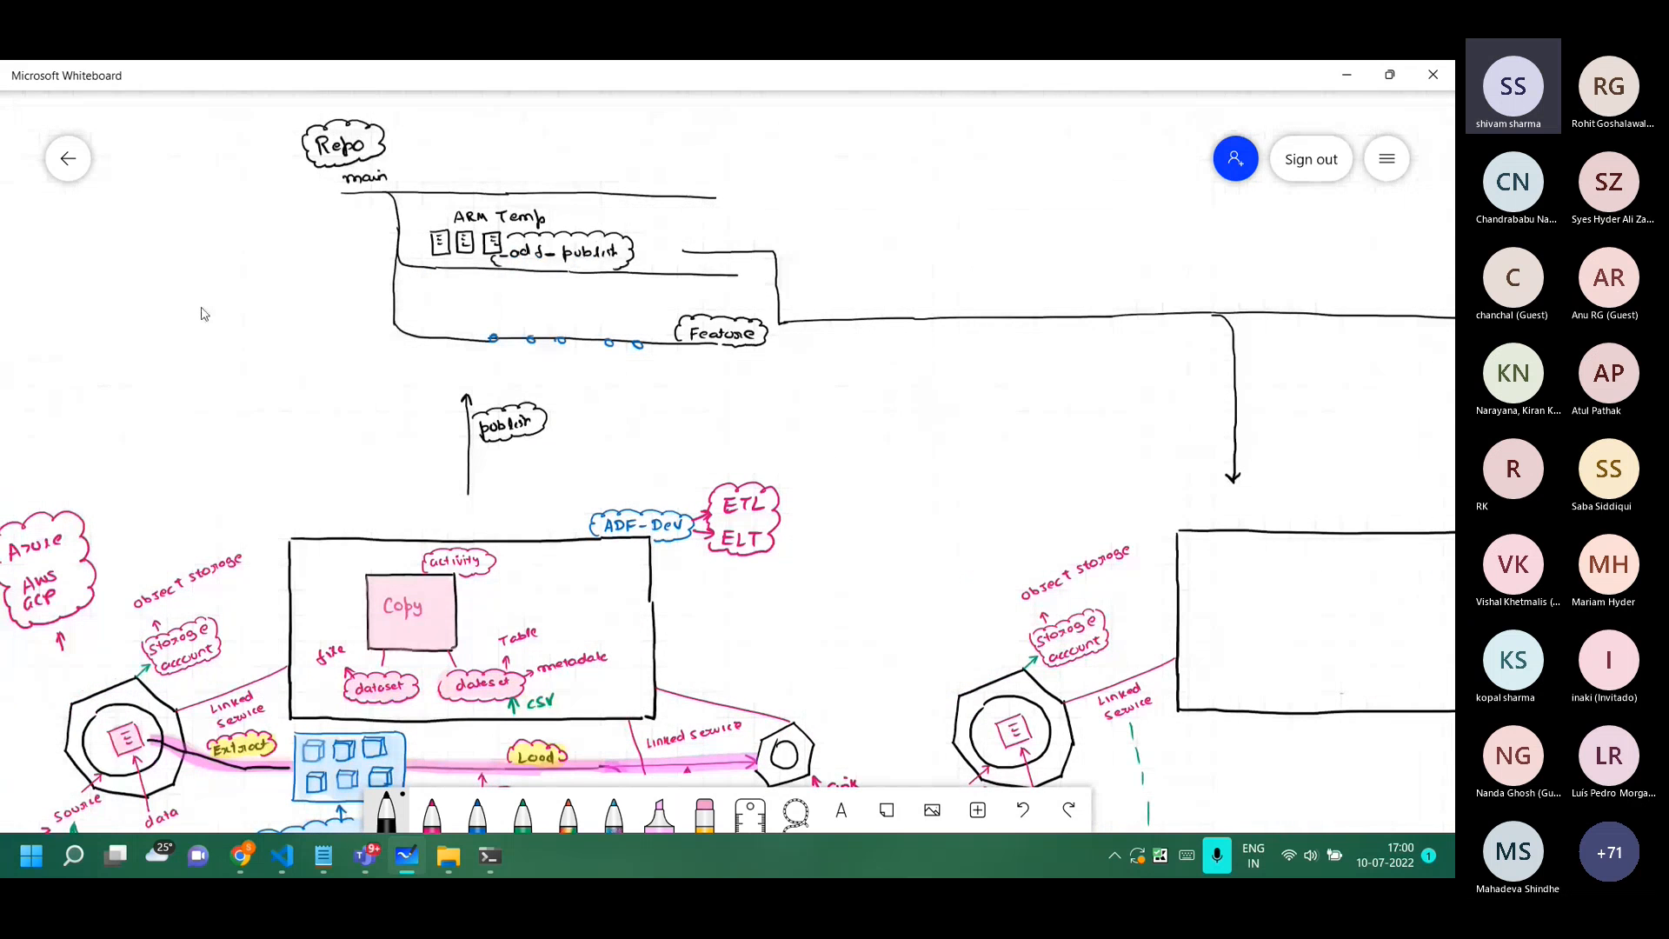
{"action": "scroll", "coordinate": [200, 313], "scroll_direction": "up", "scroll_amount": 3}
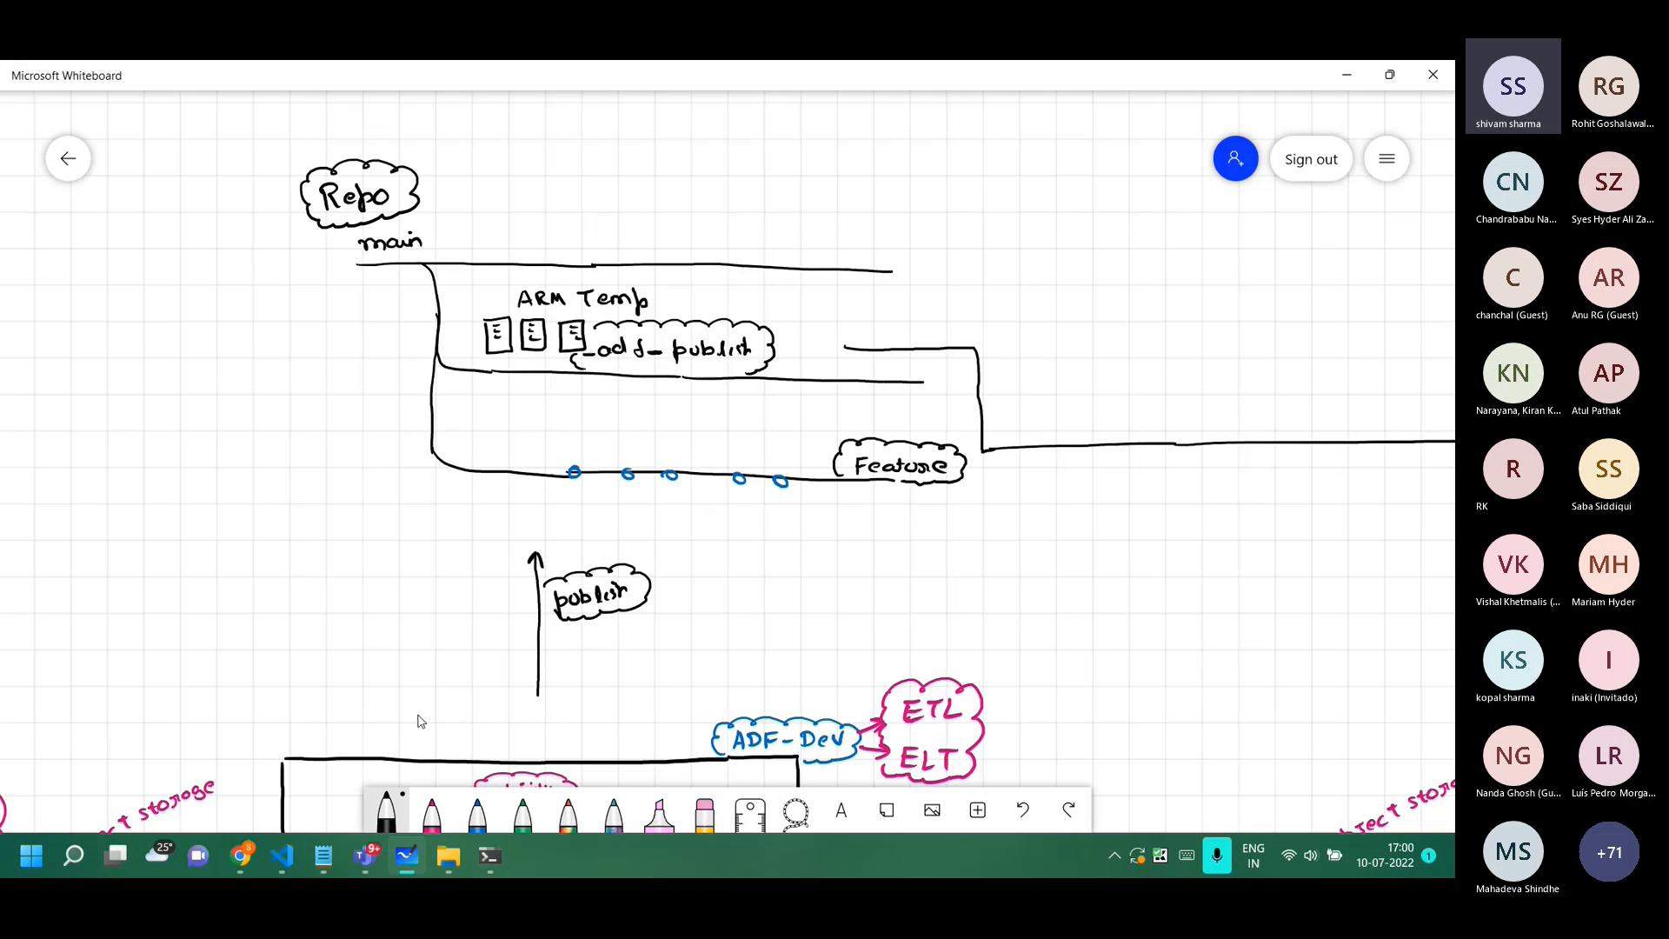
{"action": "scroll", "coordinate": [417, 696], "scroll_direction": "down", "scroll_amount": 1}
{"action": "scroll", "coordinate": [417, 670], "scroll_direction": "down", "scroll_amount": 2}
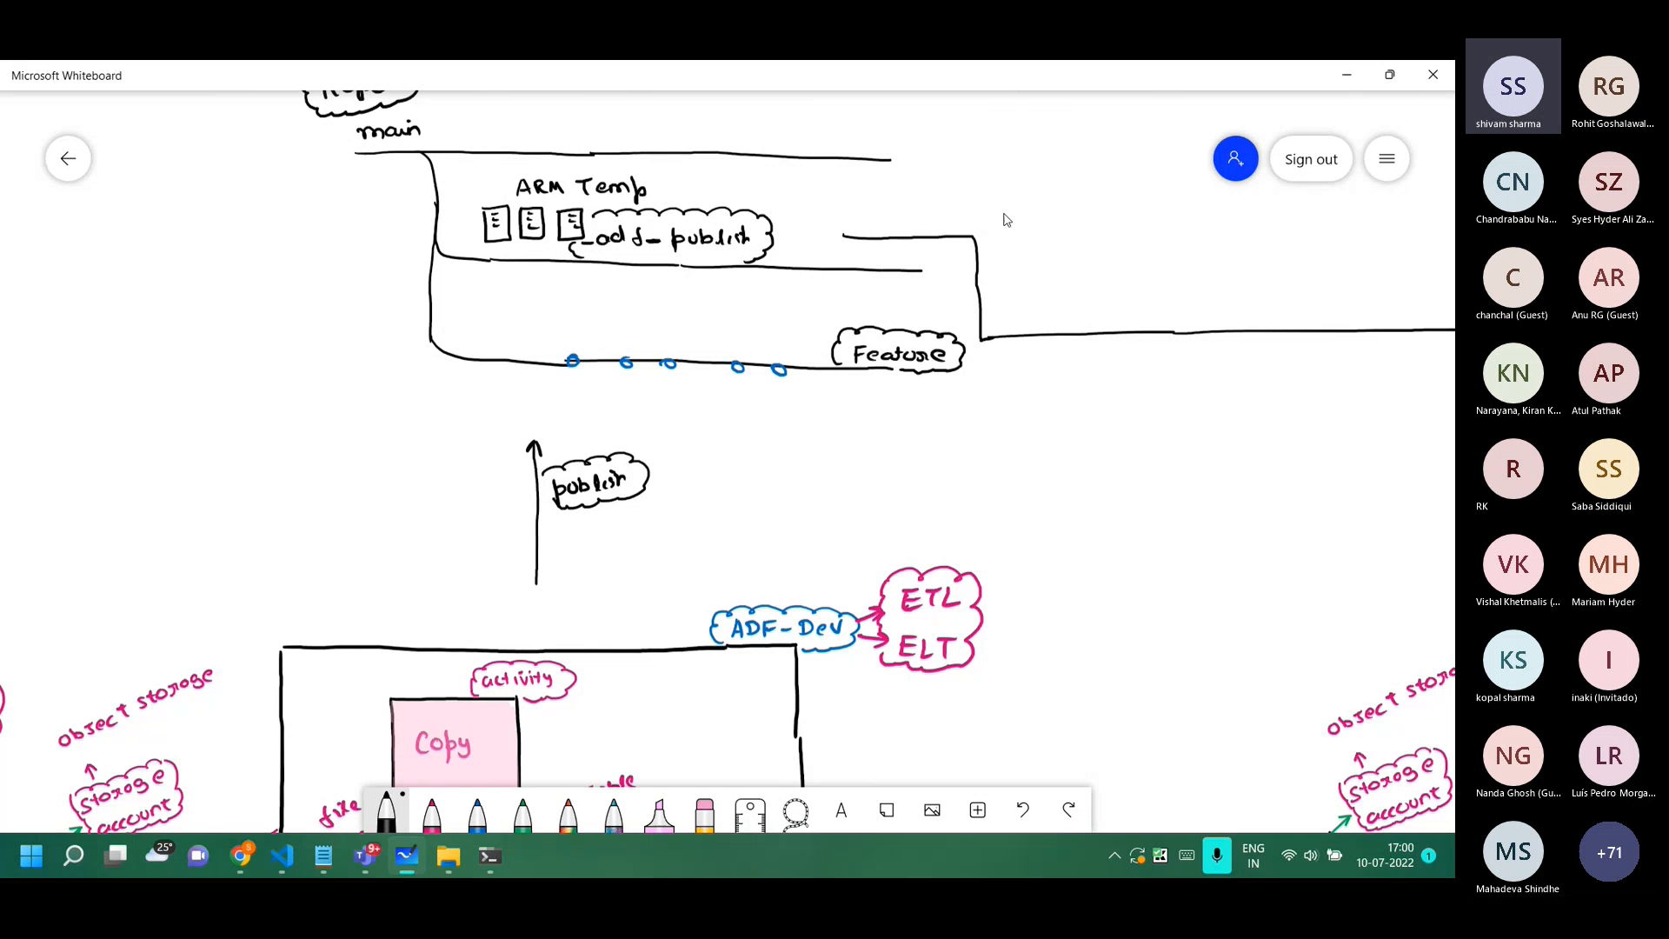
Switch back to Azure Data Factory, validate the whole factory, and start a debug run of pipeline1.
{"action": "left_click", "coordinate": [1347, 75]}
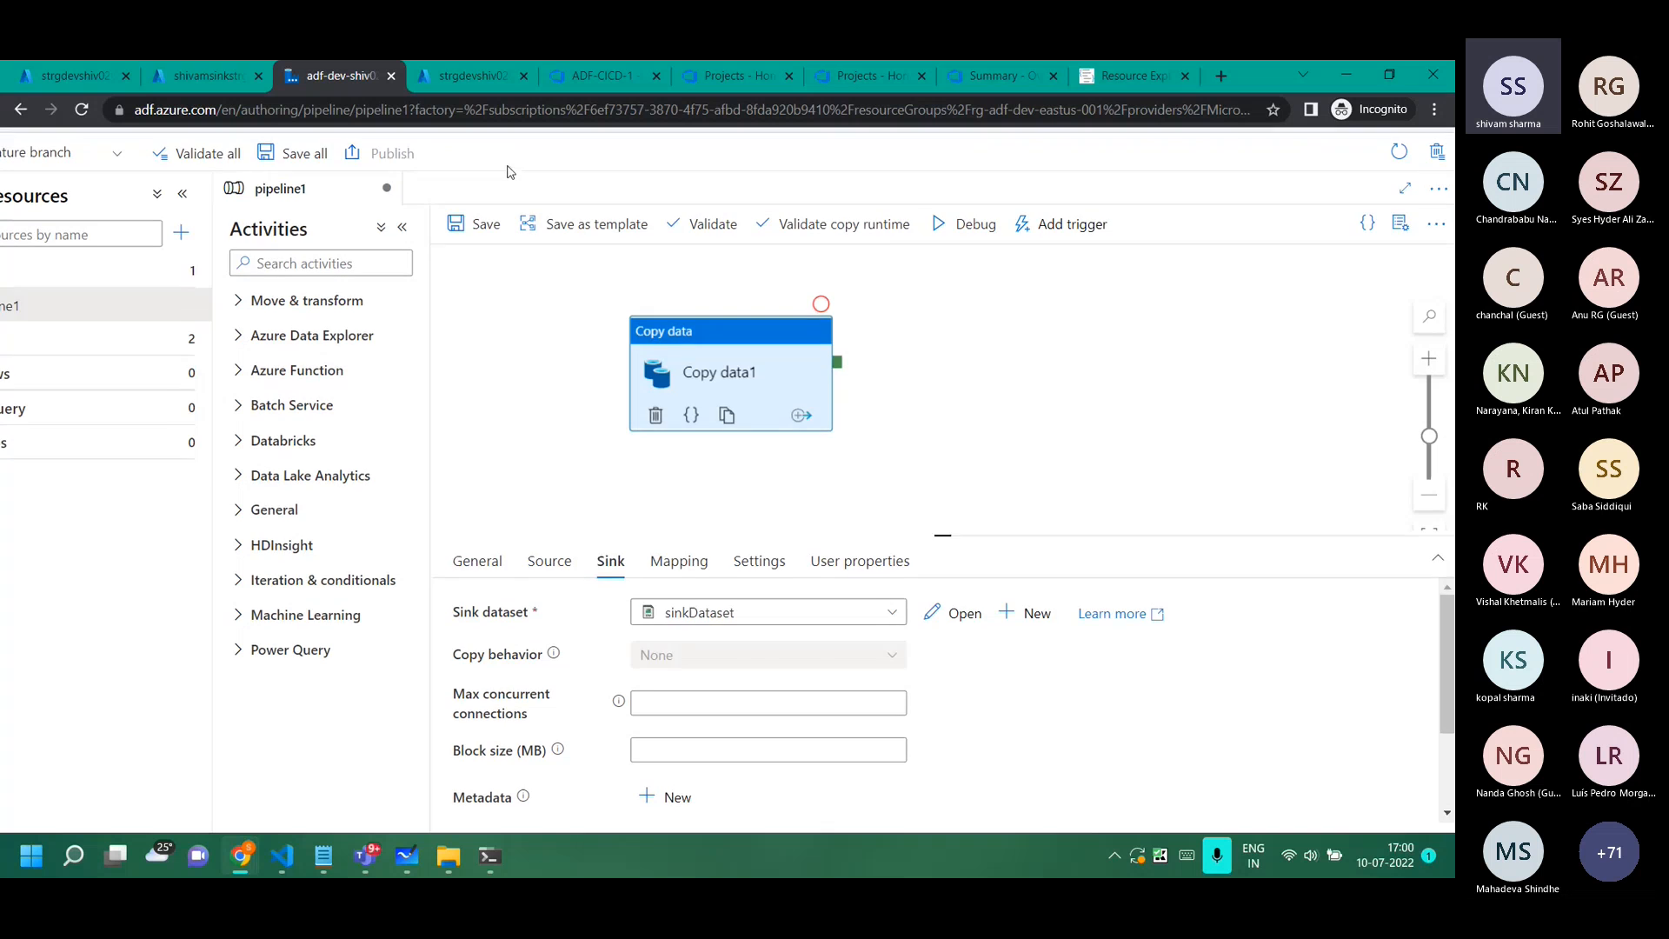
{"action": "left_click", "coordinate": [207, 224]}
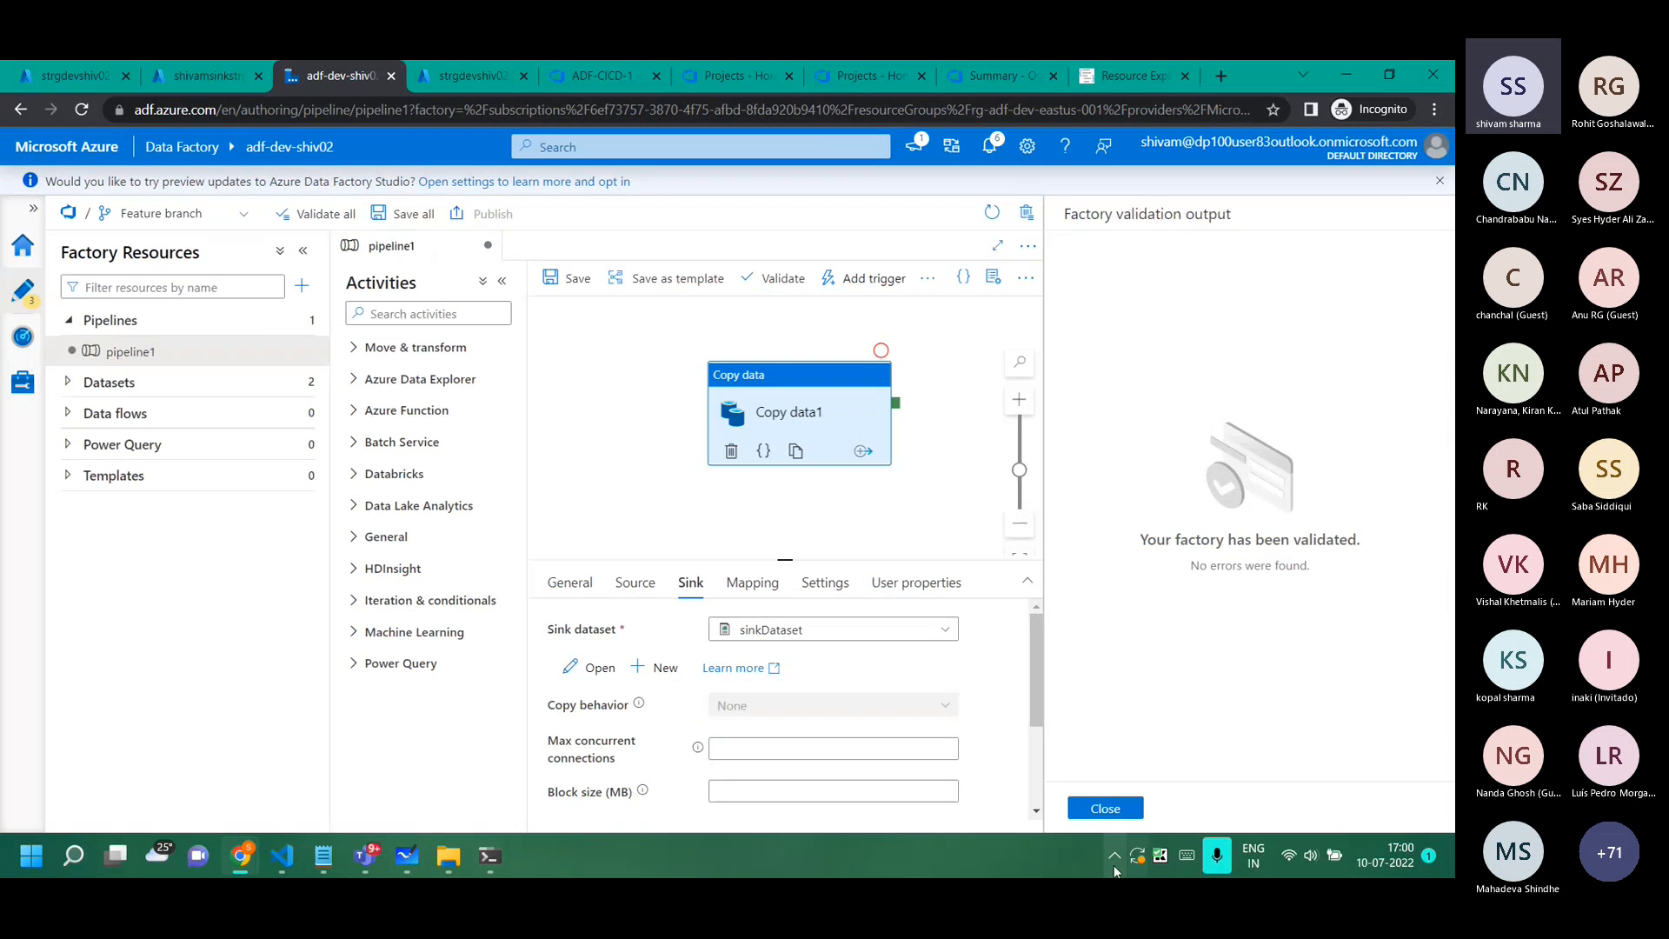
{"action": "left_click", "coordinate": [1094, 810]}
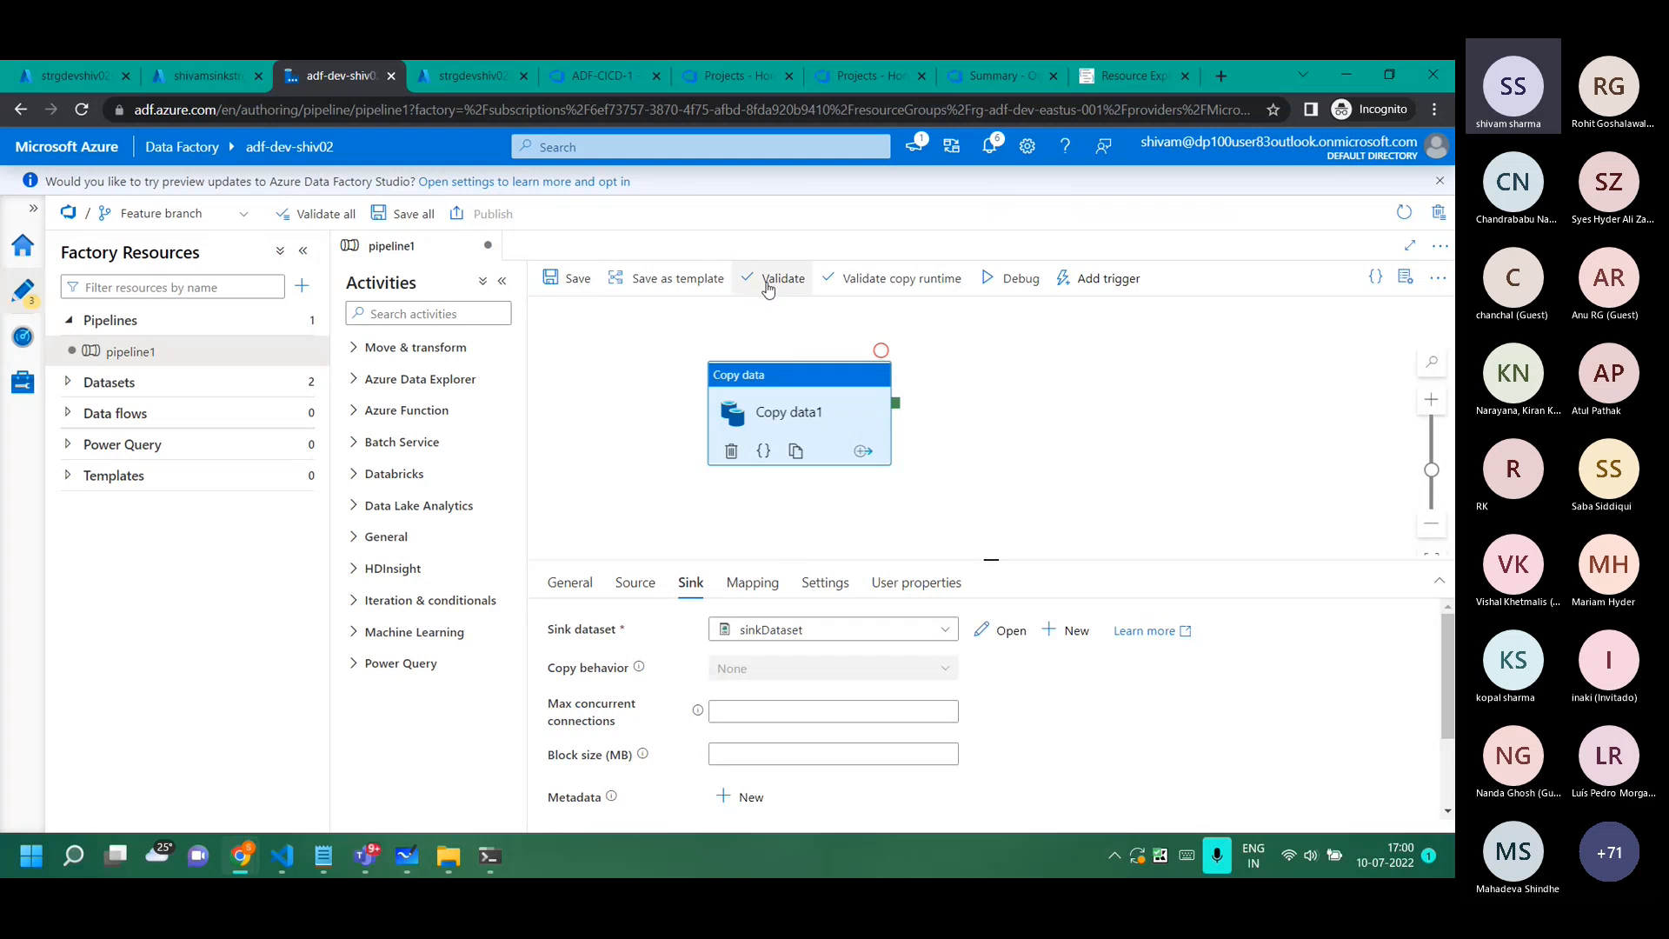
{"action": "left_click", "coordinate": [1017, 279]}
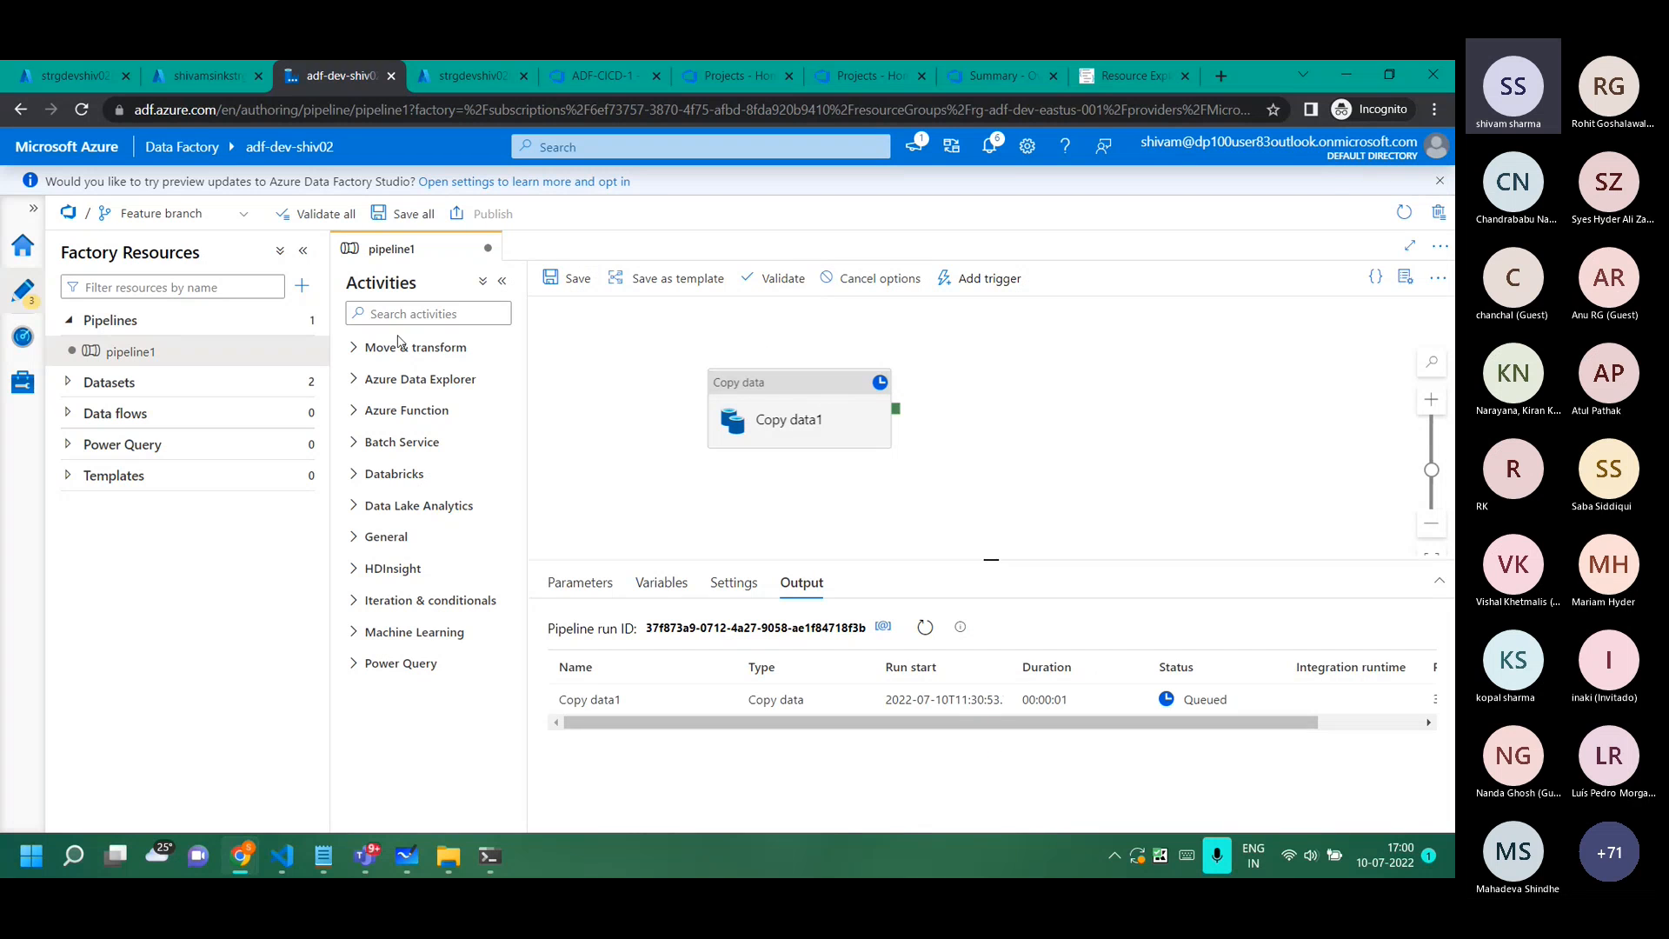
Look through the activity categories from Move & transform to HDInsight to examine which activities each offers.
{"action": "left_click", "coordinate": [352, 347]}
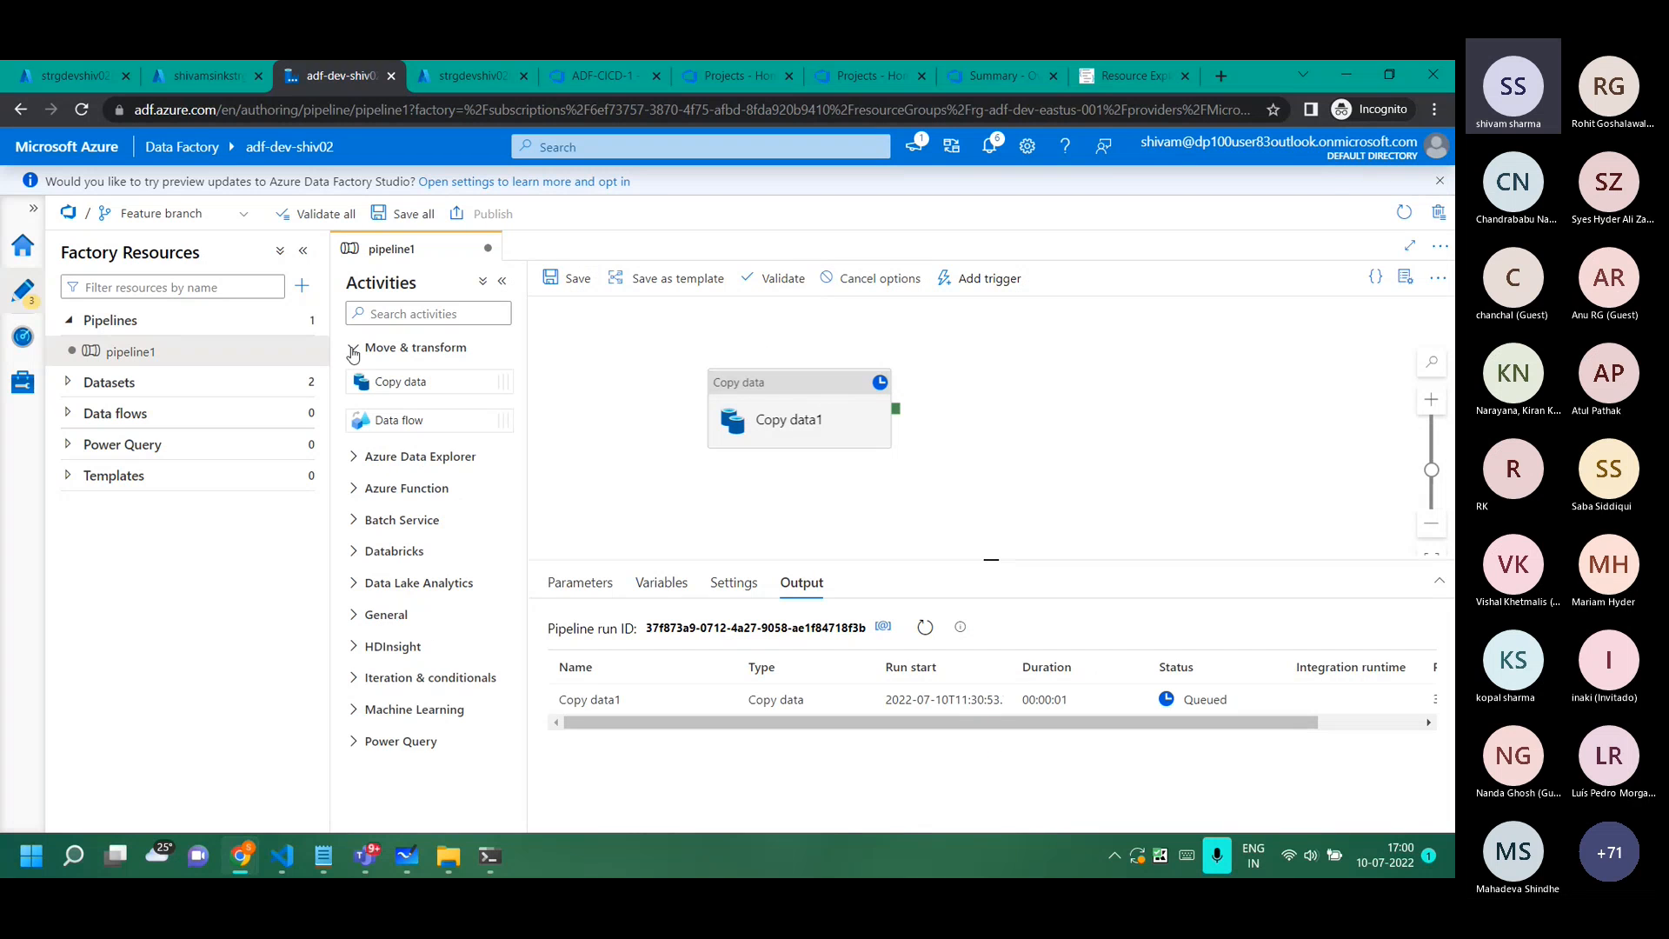
{"action": "left_click", "coordinate": [355, 457]}
{"action": "left_click", "coordinate": [362, 528]}
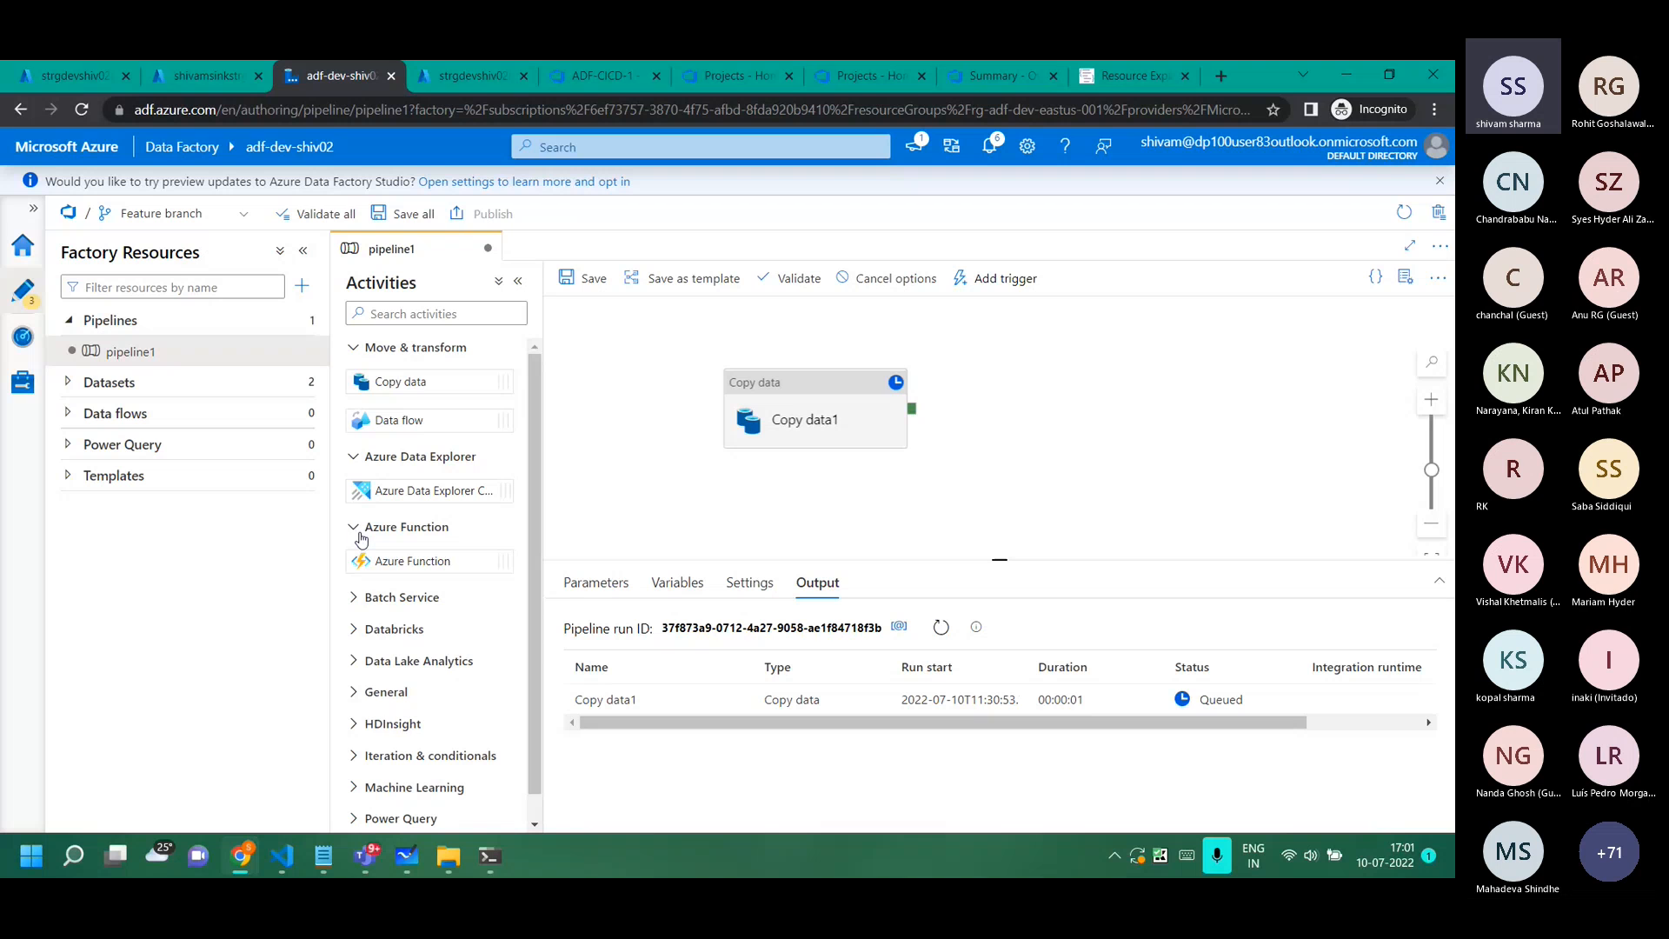
{"action": "left_click", "coordinate": [360, 598]}
{"action": "scroll", "coordinate": [373, 617], "scroll_direction": "down", "scroll_amount": 2}
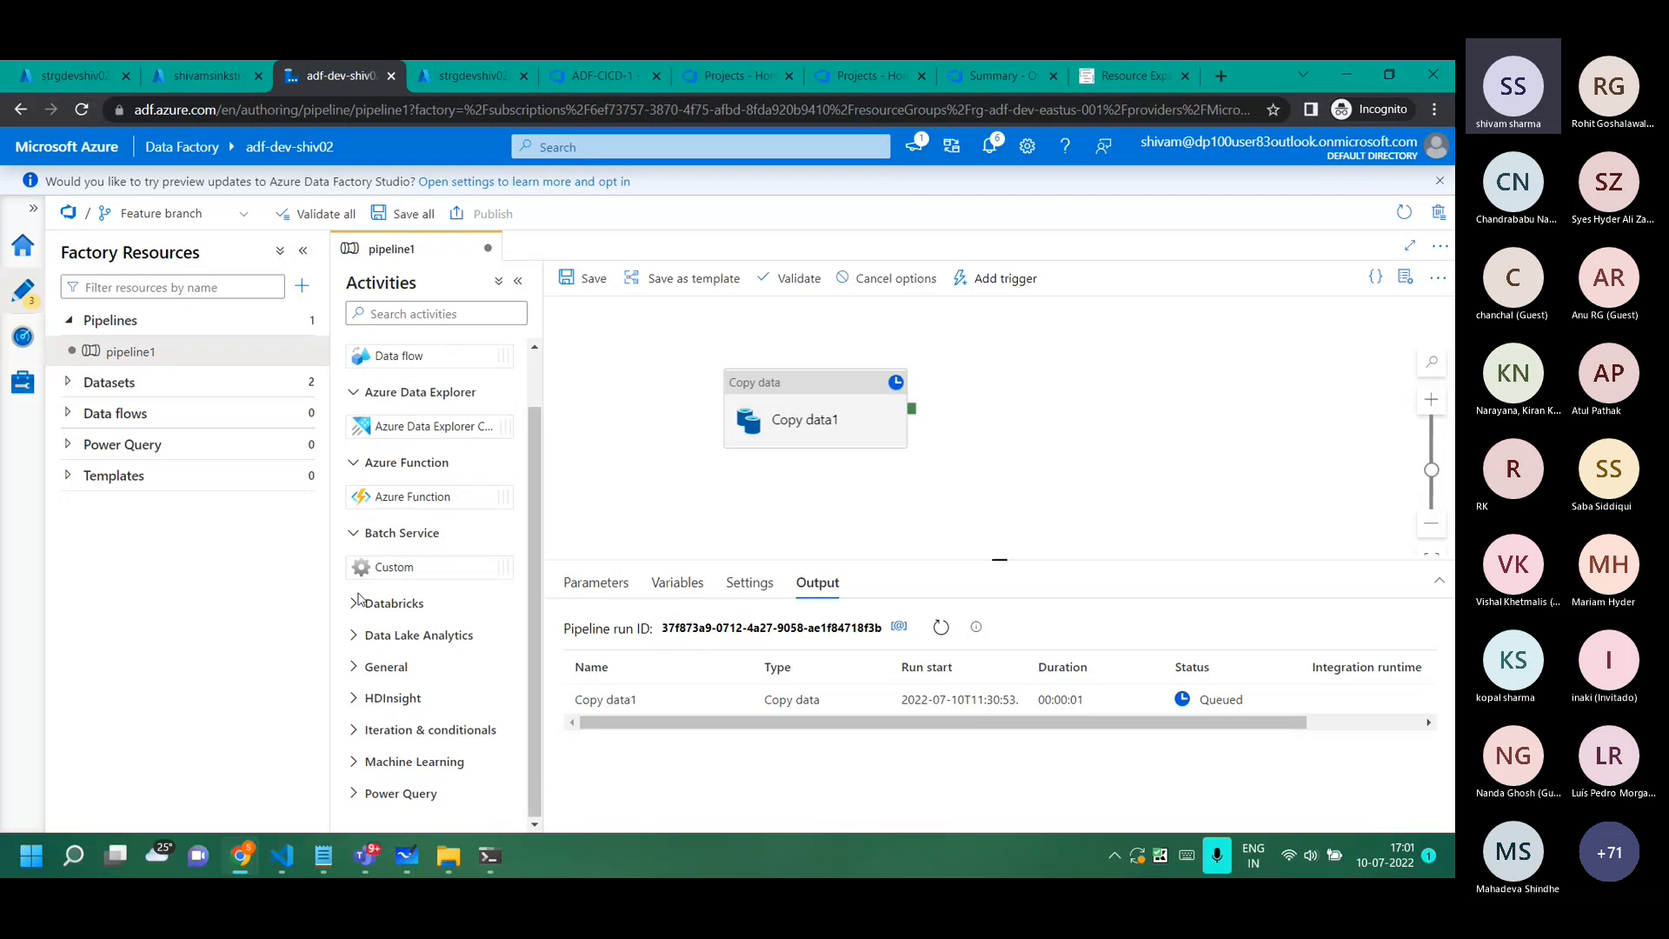
{"action": "left_click", "coordinate": [359, 603]}
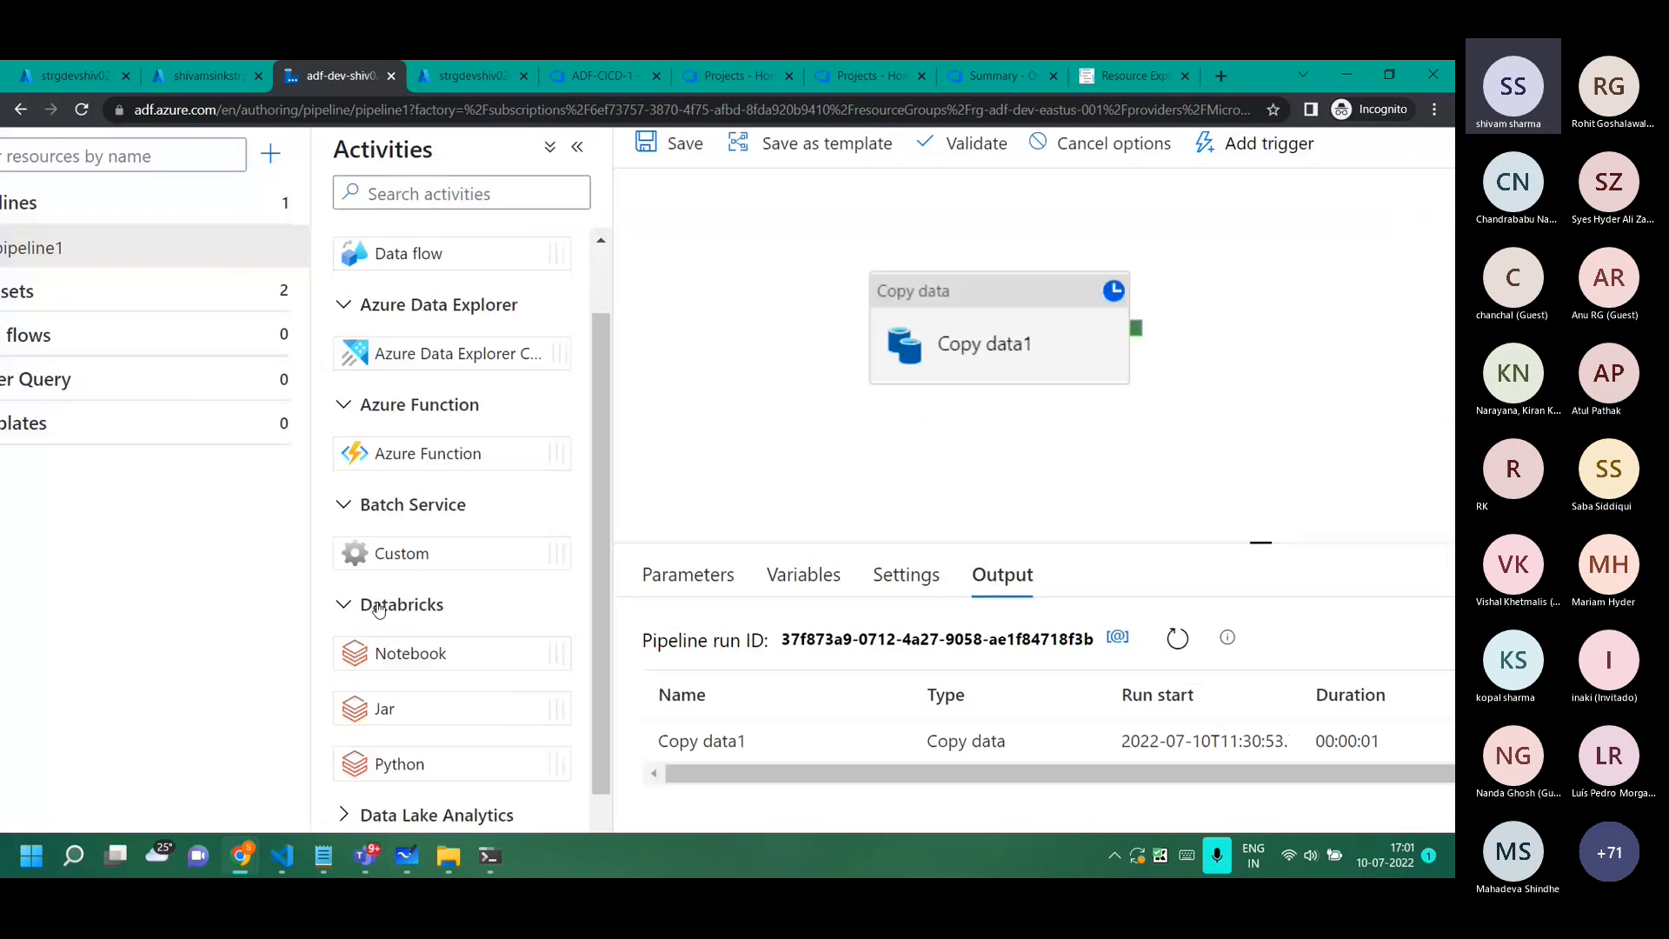
{"action": "scroll", "coordinate": [426, 639], "scroll_direction": "down", "scroll_amount": 3}
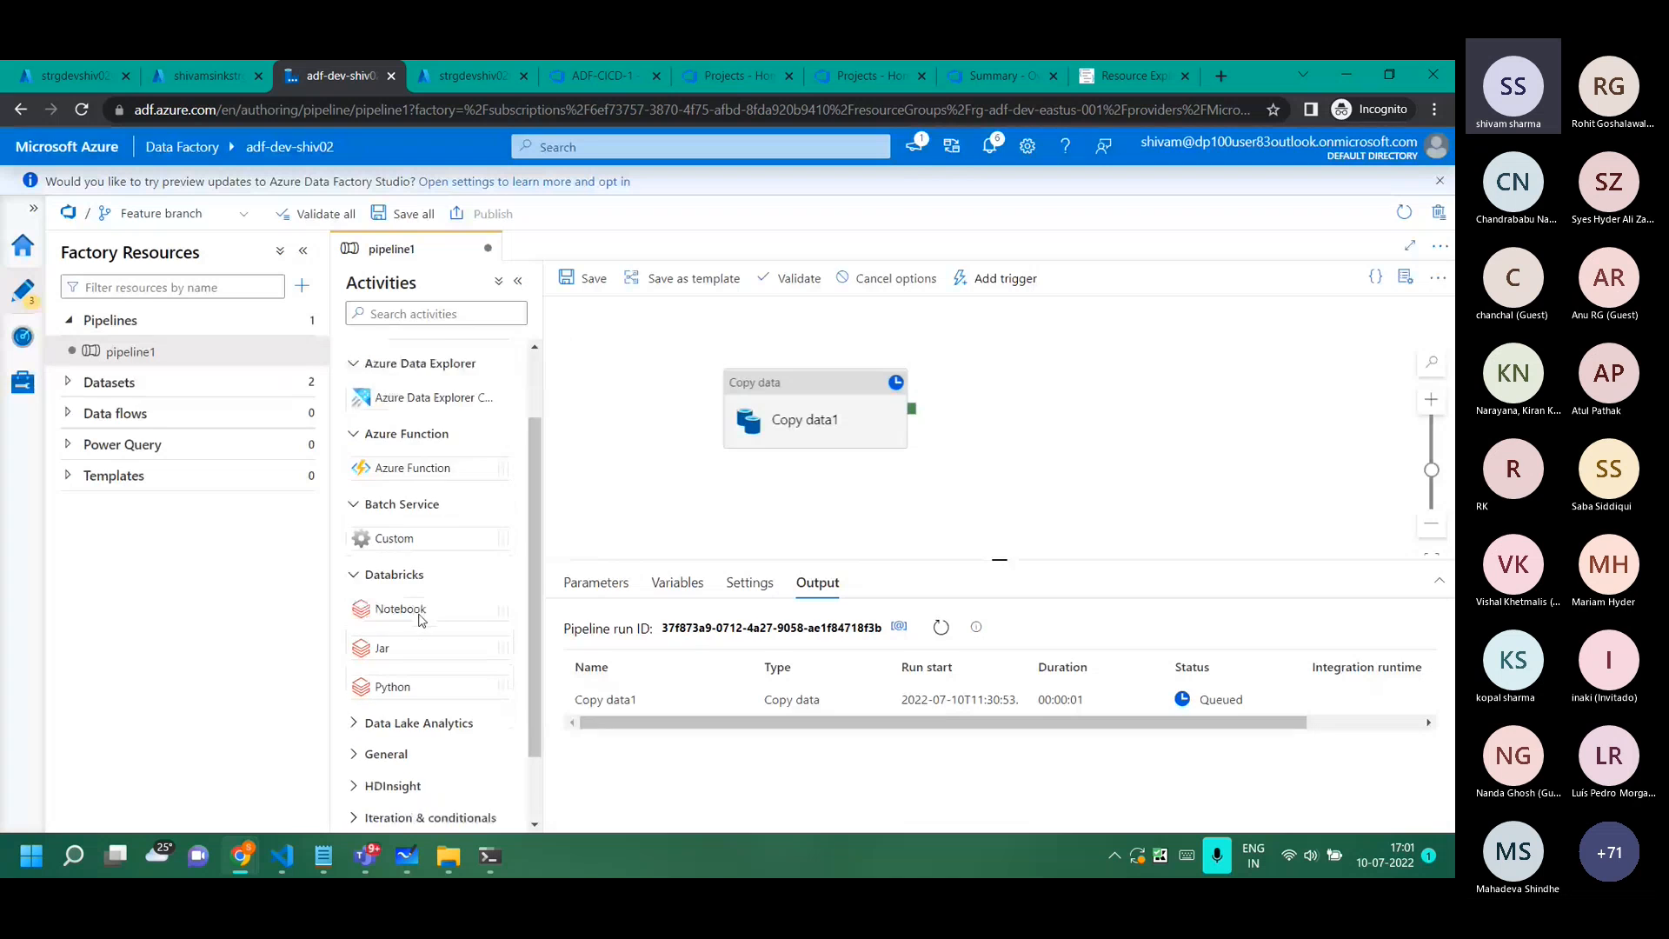
{"action": "left_click", "coordinate": [397, 638]}
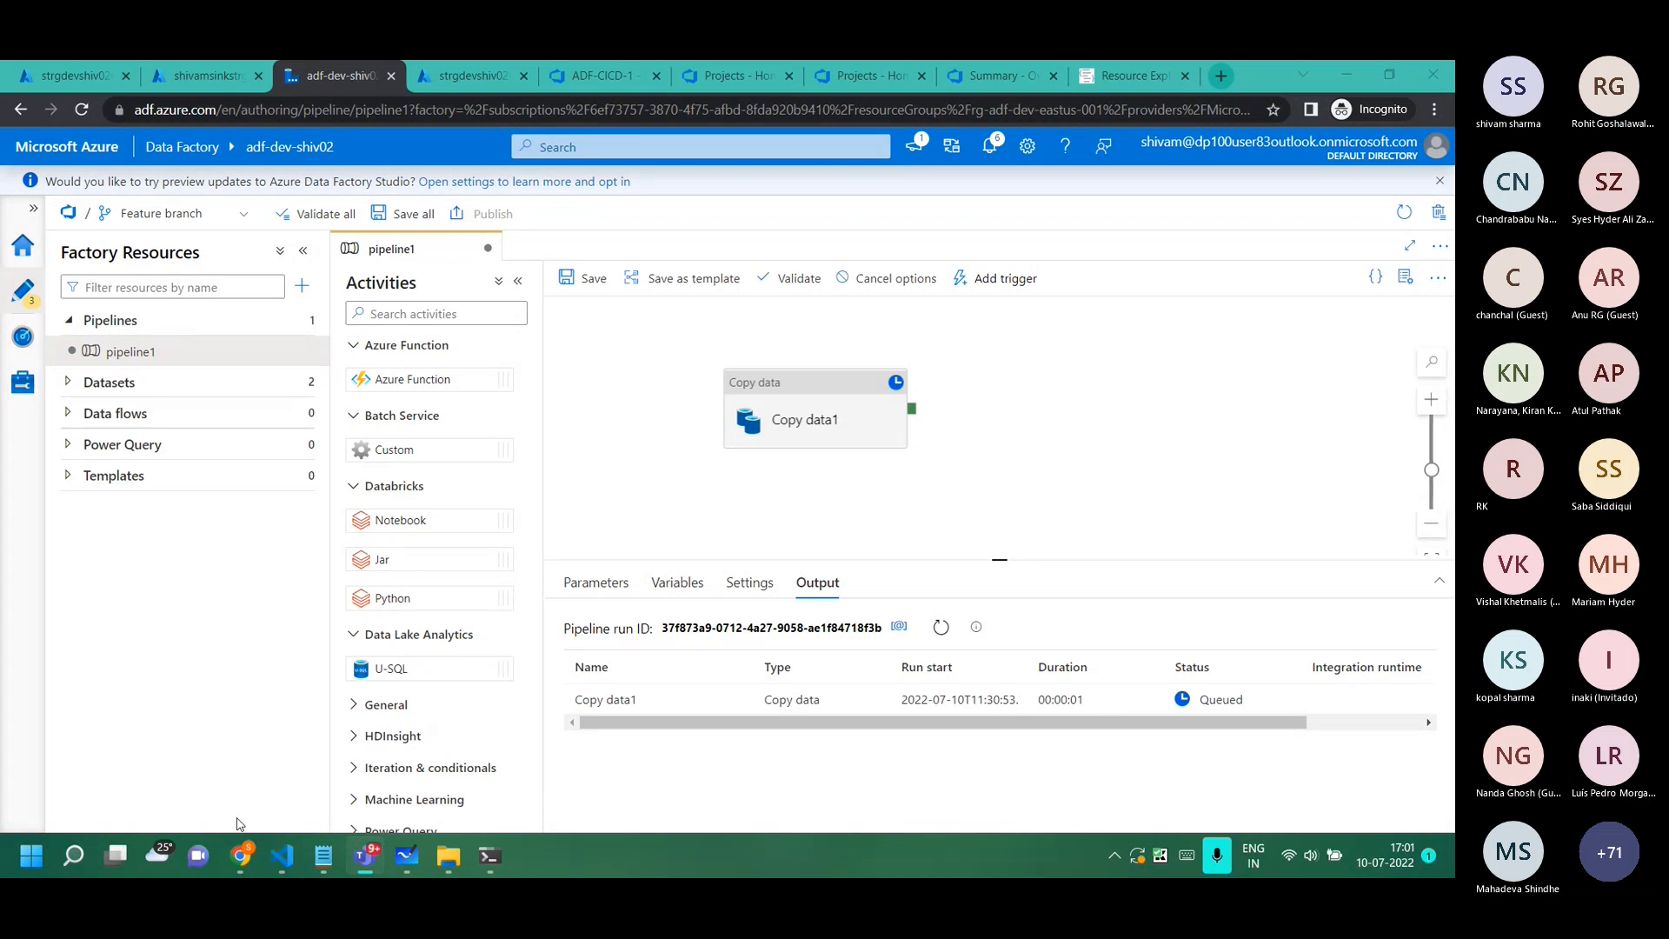
{"action": "scroll", "coordinate": [458, 739], "scroll_direction": "down", "scroll_amount": 1}
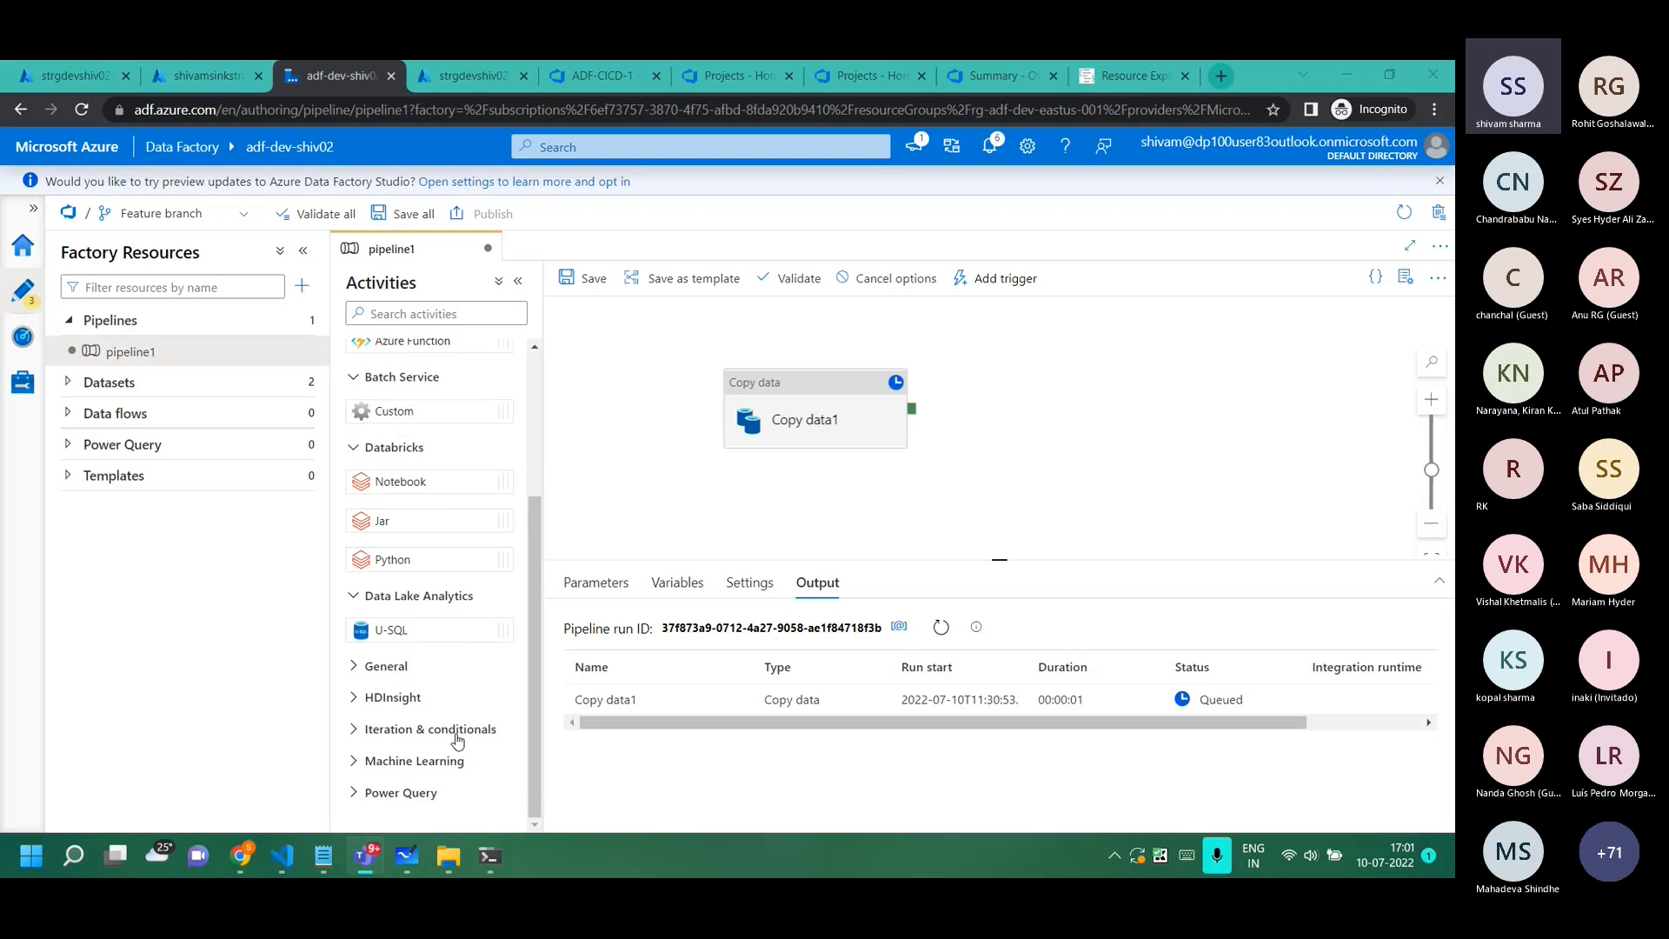
{"action": "scroll", "coordinate": [387, 687], "scroll_direction": "up", "scroll_amount": 3, "text": "ctrl"}
{"action": "left_click", "coordinate": [377, 738]}
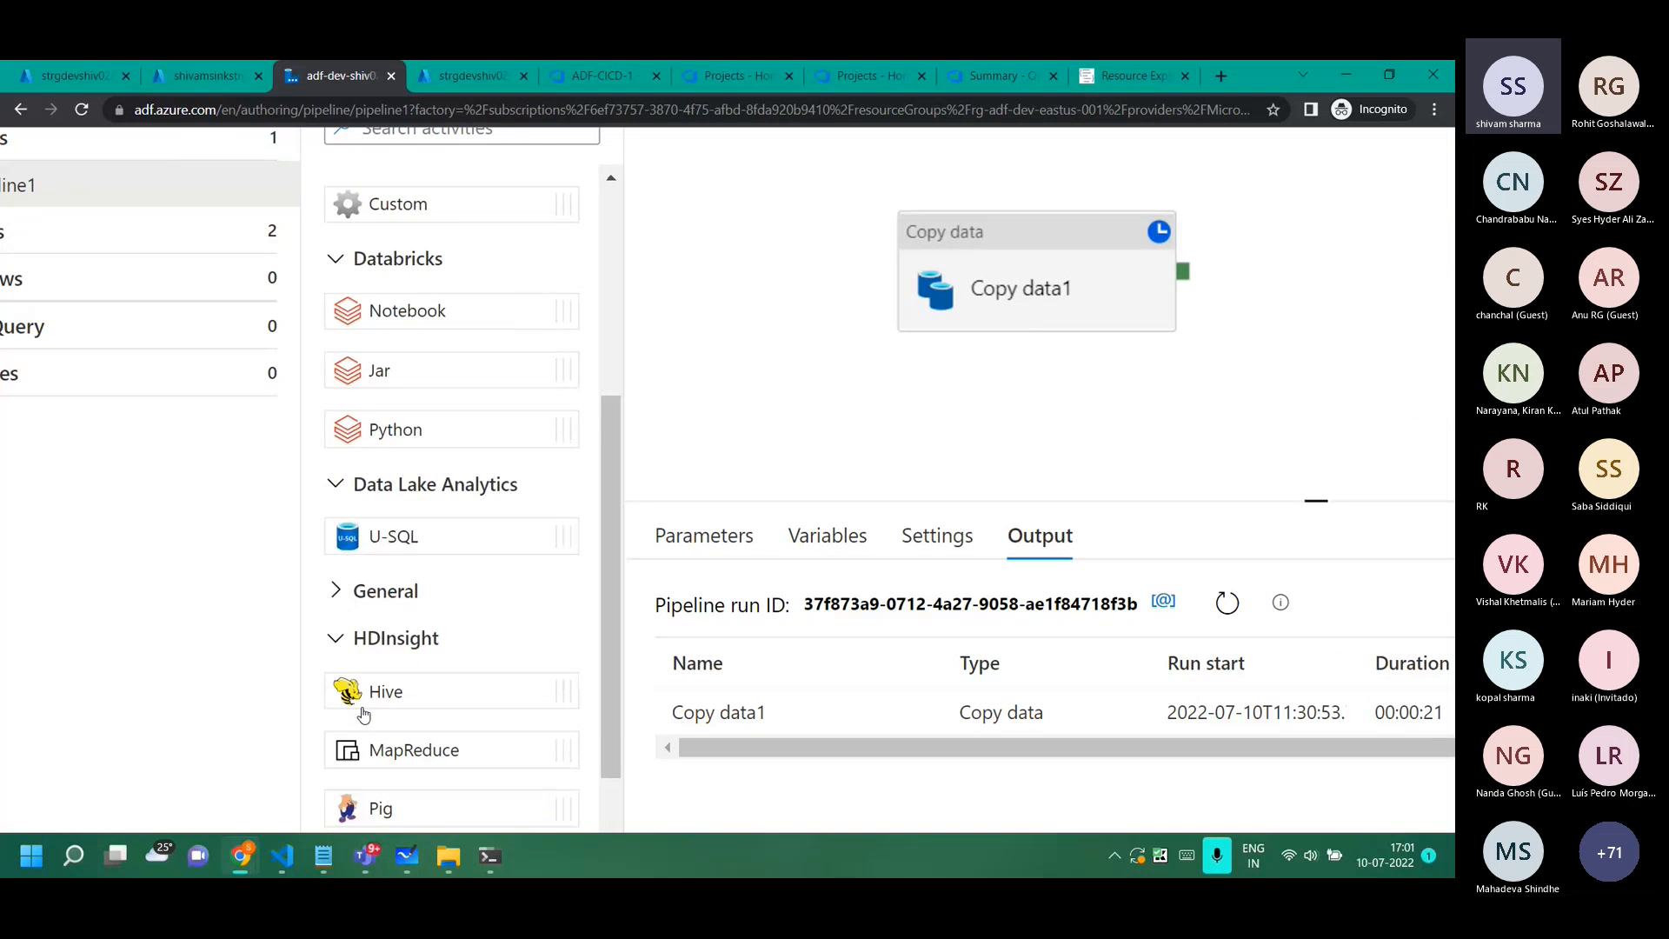
{"action": "scroll", "coordinate": [363, 714], "scroll_direction": "down", "scroll_amount": 1}
{"action": "scroll", "coordinate": [347, 679], "scroll_direction": "down", "scroll_amount": 3, "text": "ctrl"}
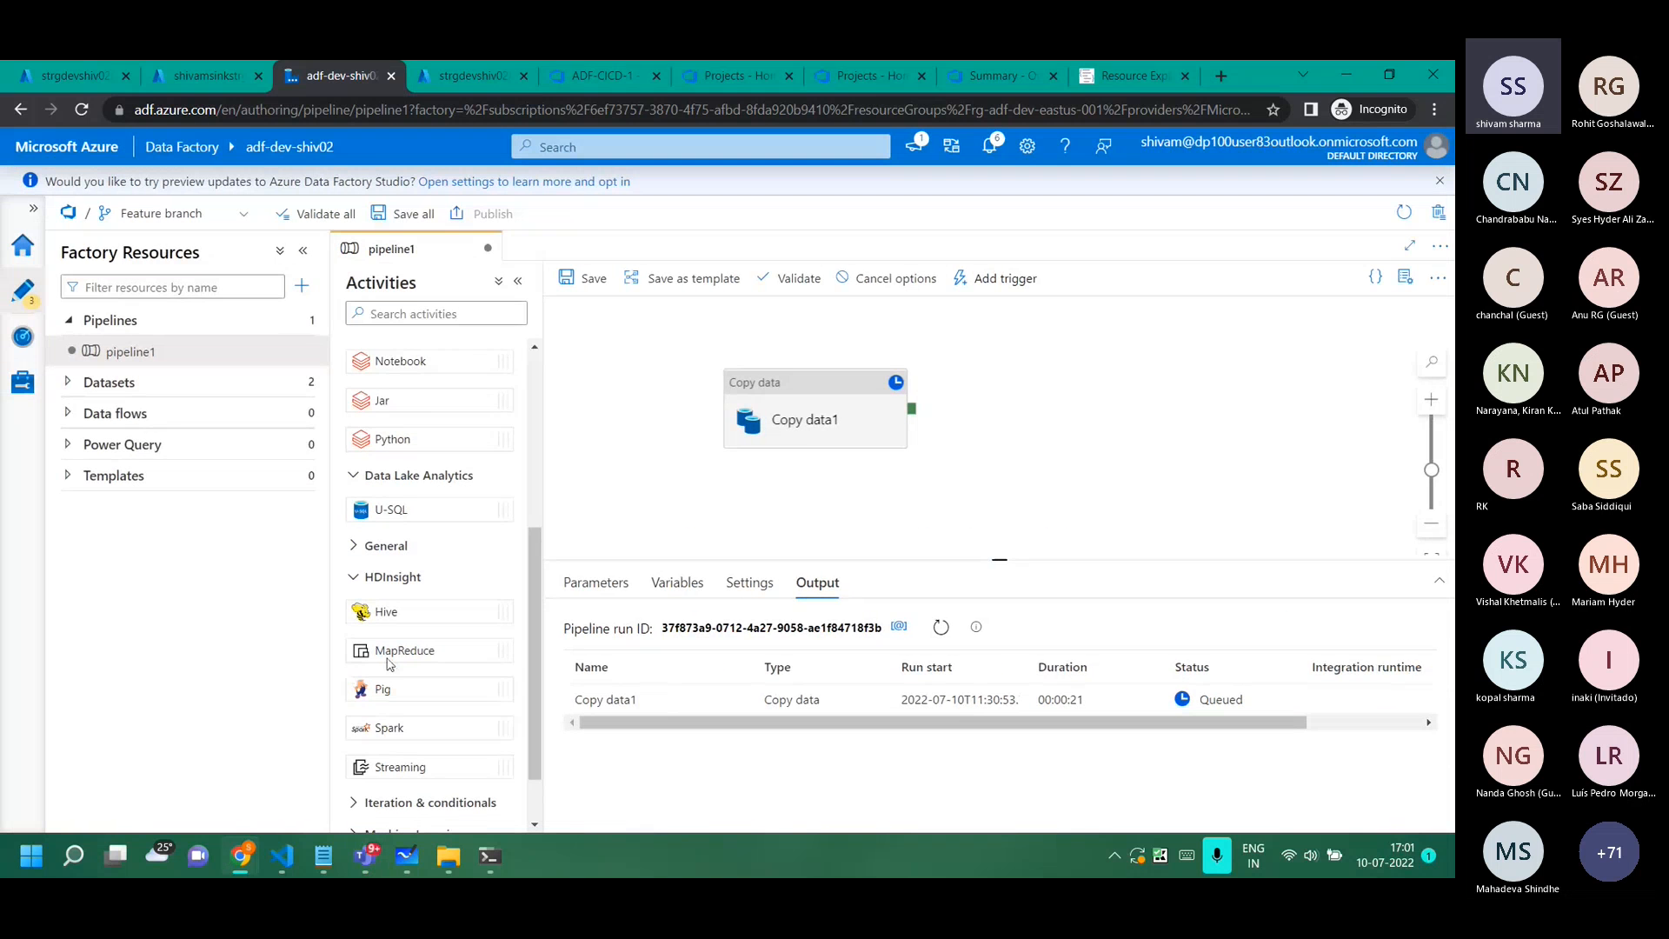
Refresh the debug run output of pipeline1 several times to check the status of Copy data1.
{"action": "left_click", "coordinate": [940, 629]}
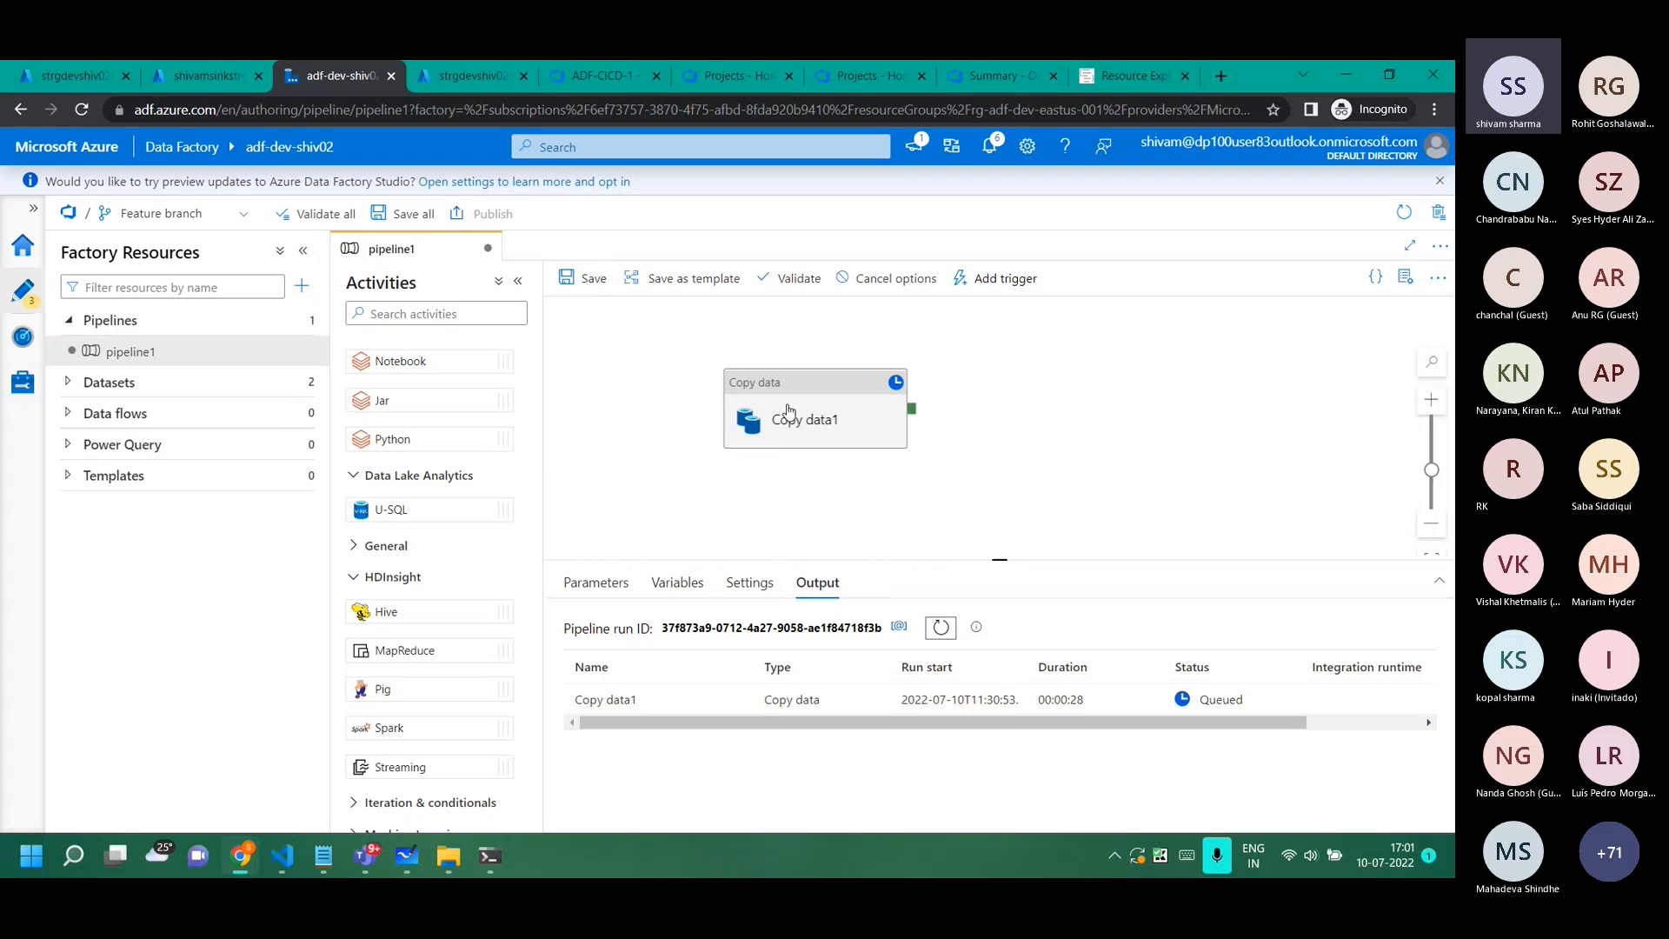
{"action": "left_click", "coordinate": [942, 628]}
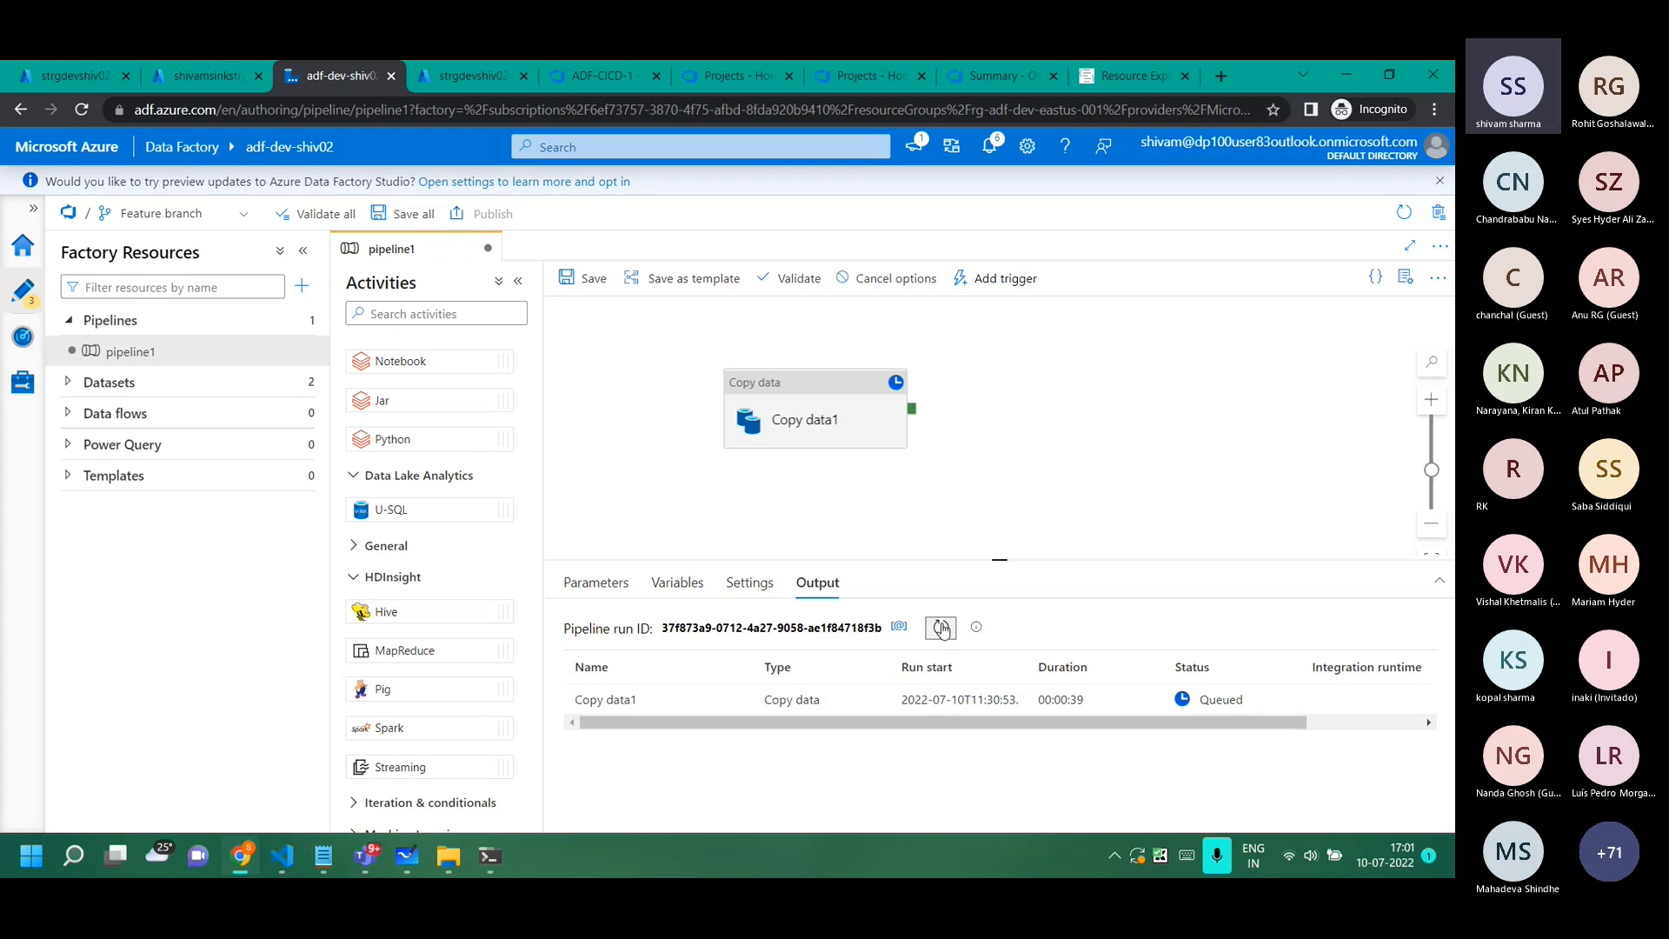
{"action": "left_click", "coordinate": [943, 629]}
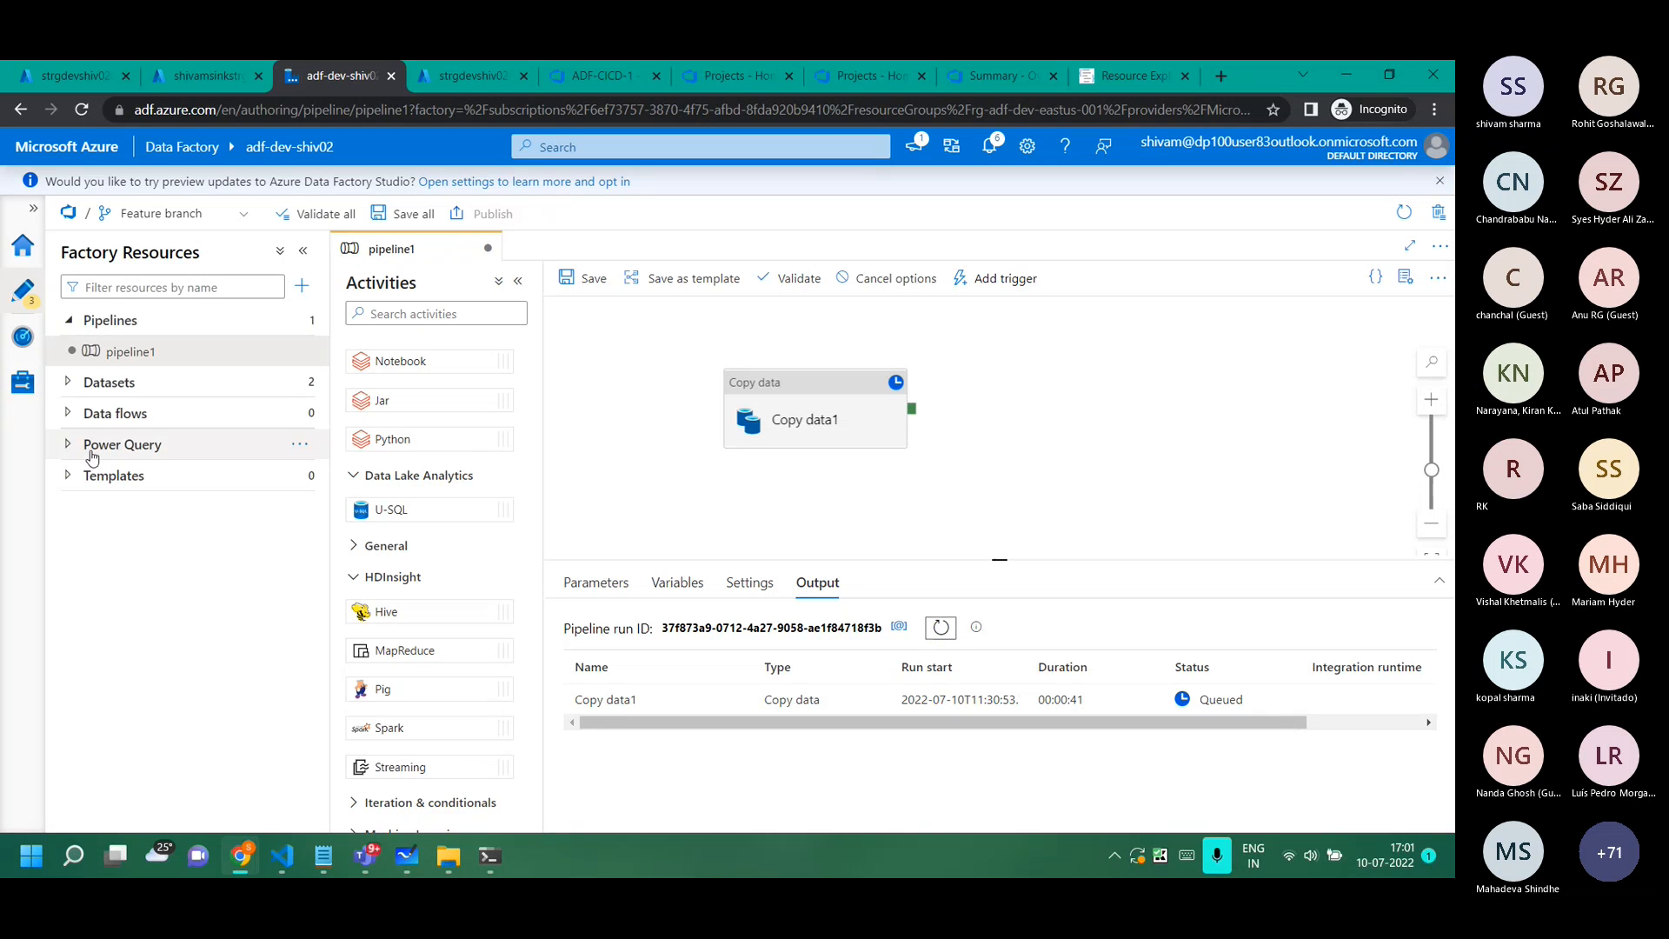
View the debug pipeline runs in the monitoring area to check pipeline1's run status.
{"action": "left_click", "coordinate": [27, 215]}
{"action": "left_click", "coordinate": [27, 216]}
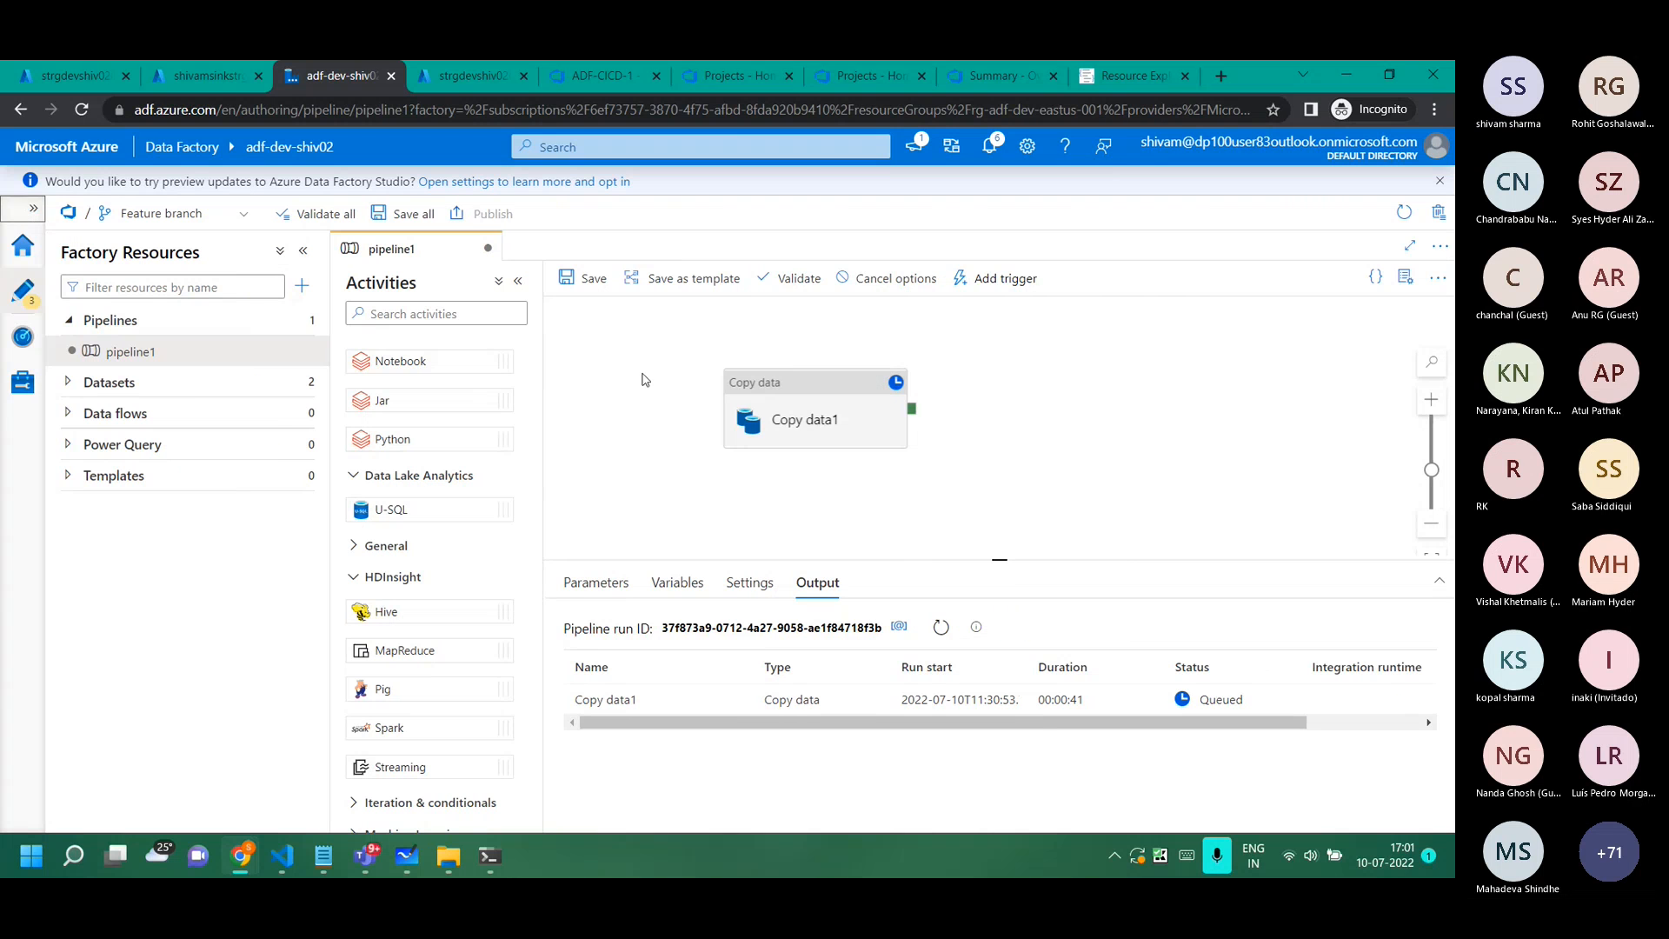
{"action": "left_click", "coordinate": [856, 386]}
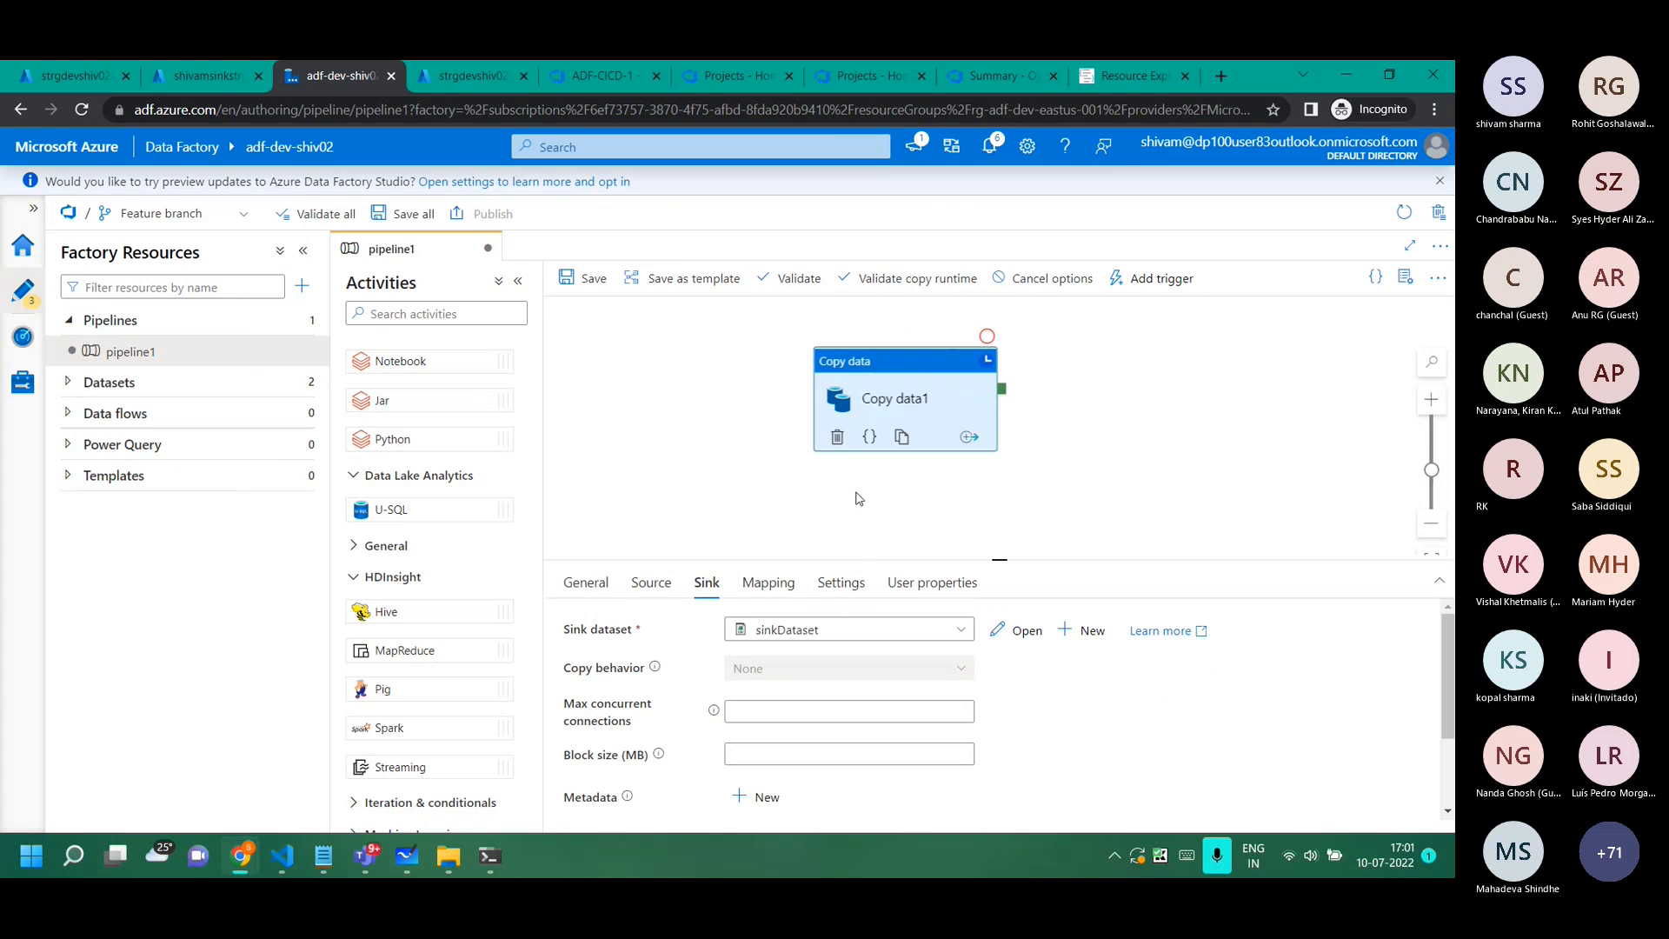
{"action": "left_click", "coordinate": [22, 336]}
{"action": "left_click", "coordinate": [360, 256]}
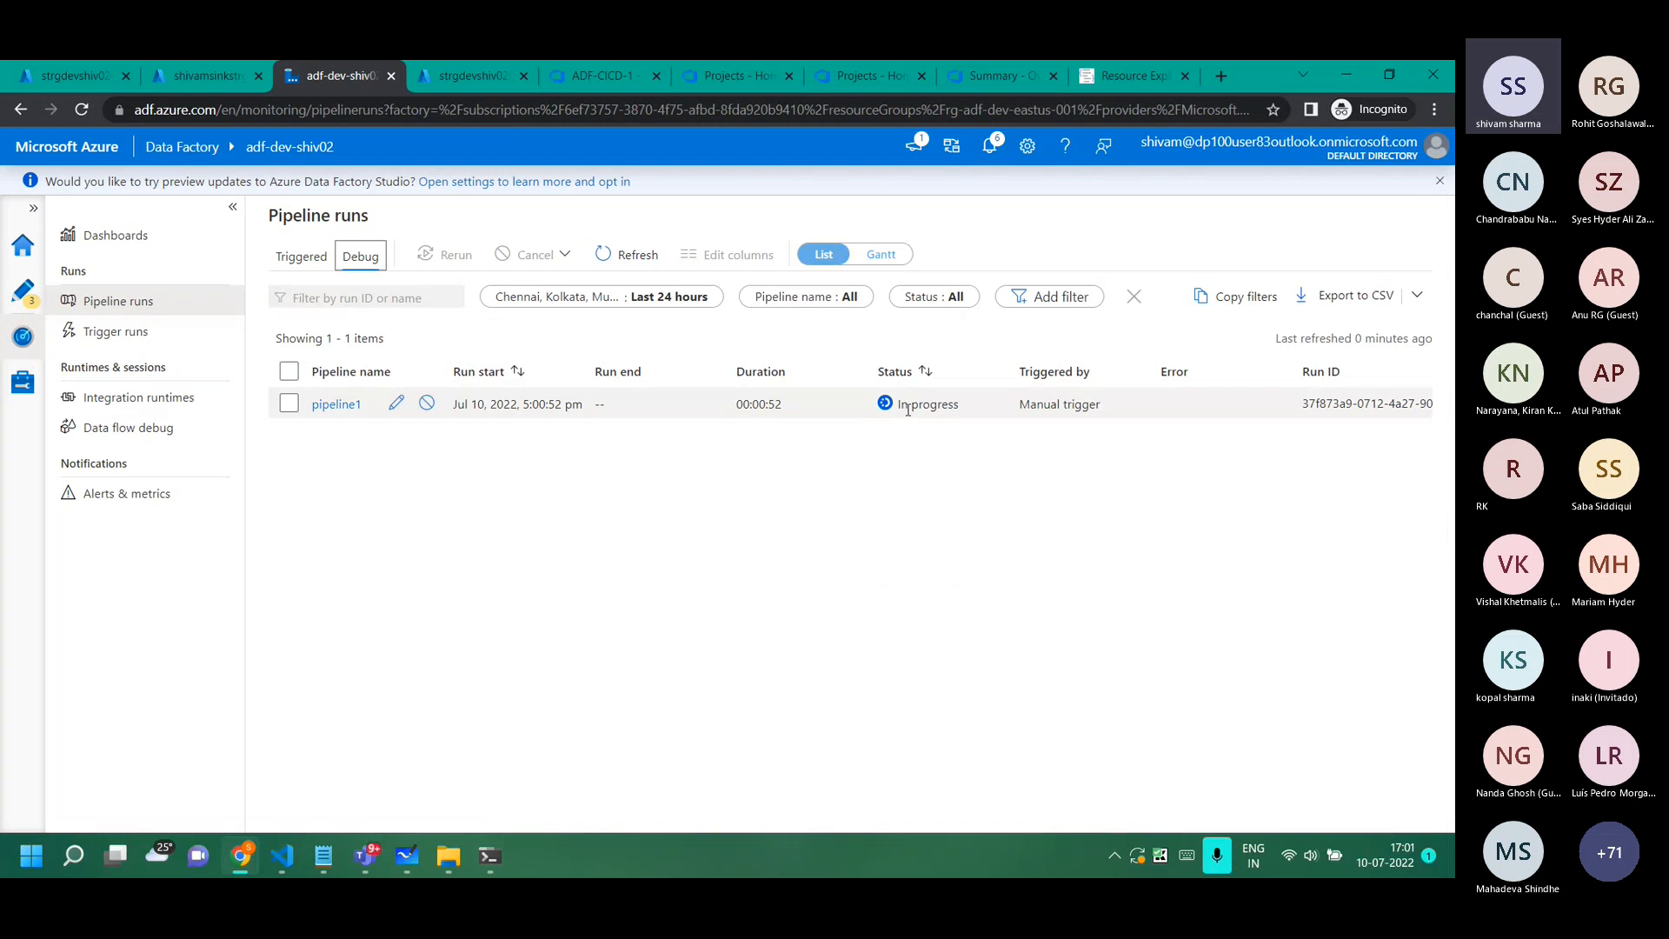
Return to pipeline1 in the authoring area and hide its properties pane.
{"action": "left_click", "coordinate": [23, 249]}
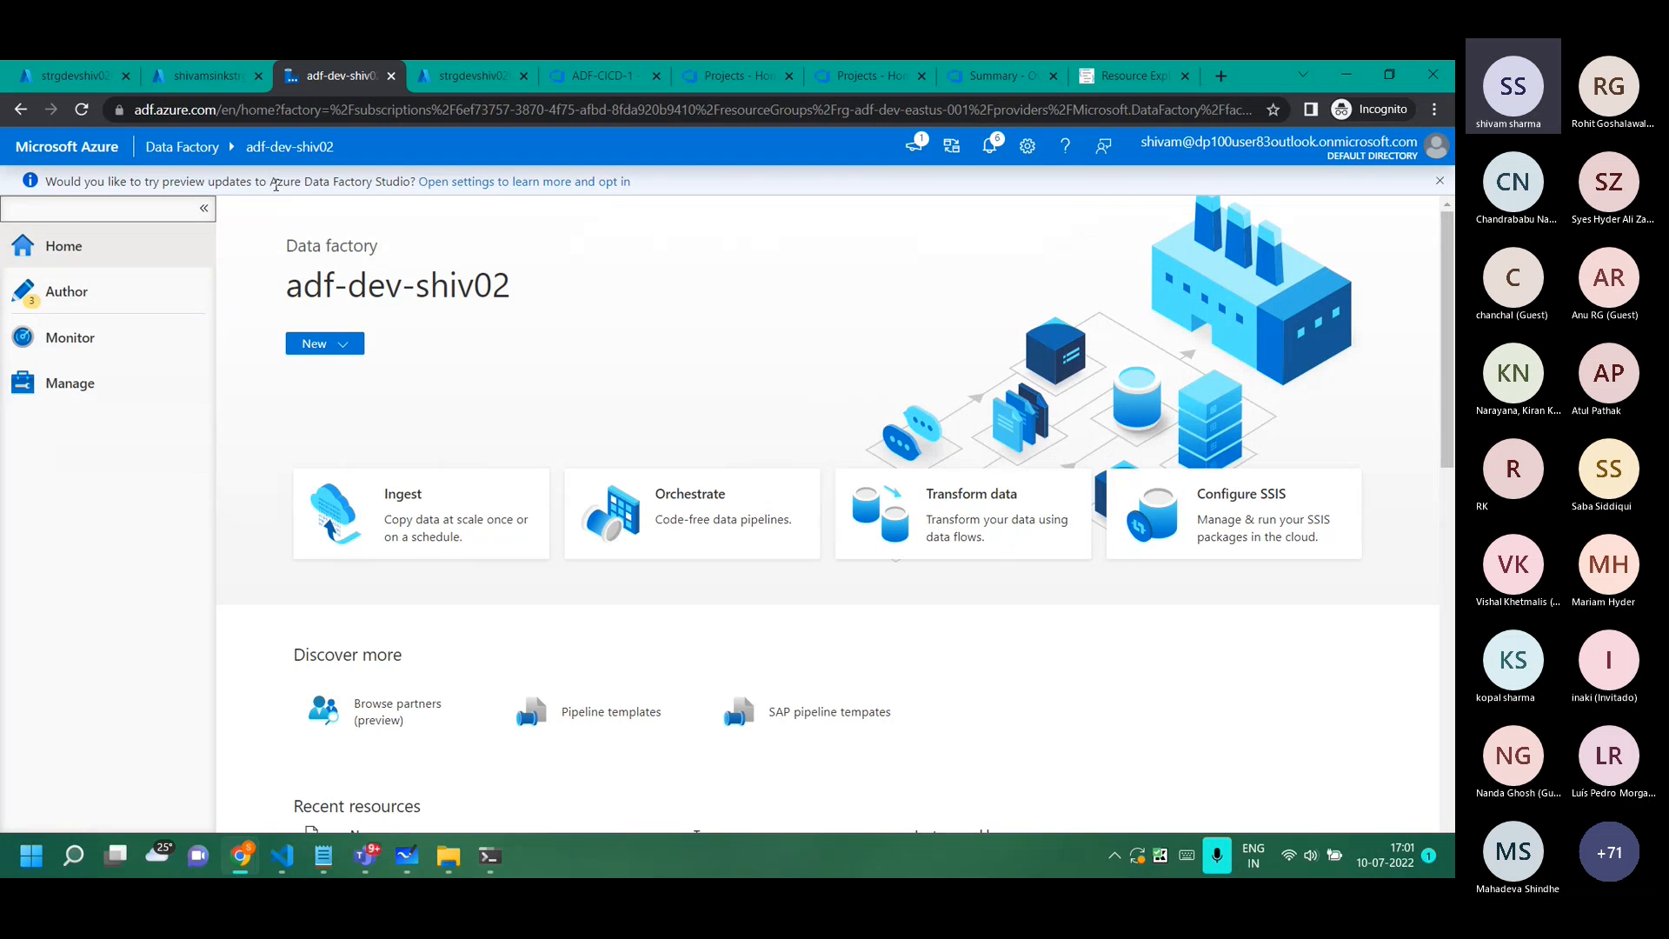
{"action": "left_click", "coordinate": [66, 292]}
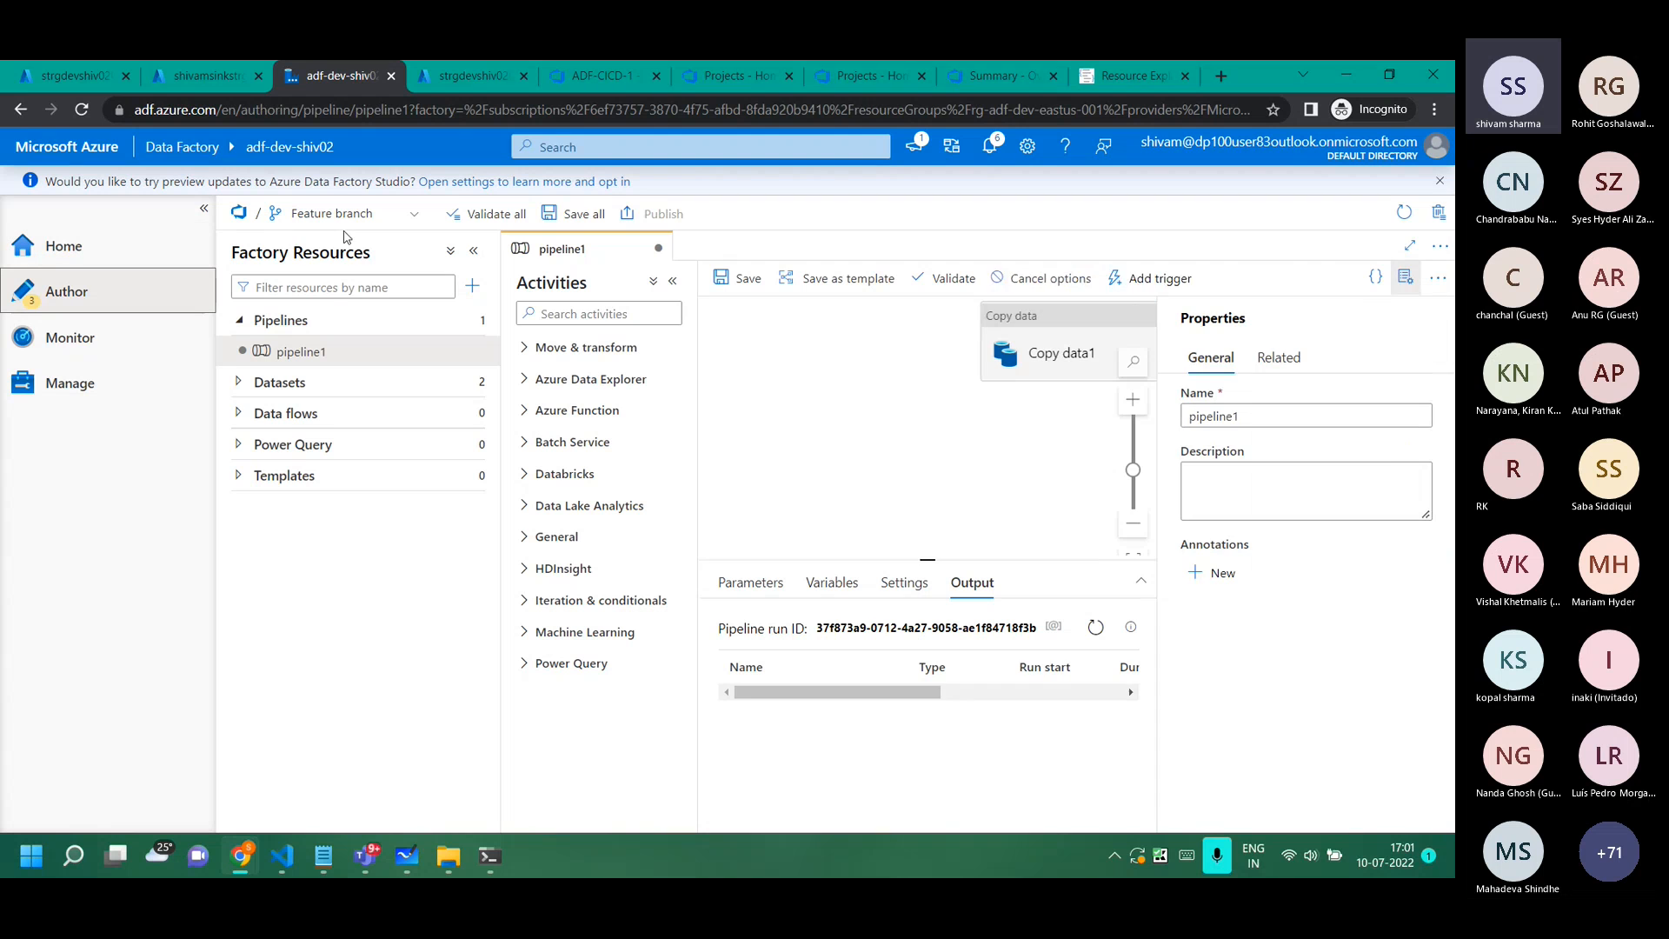
{"action": "left_click", "coordinate": [1406, 279]}
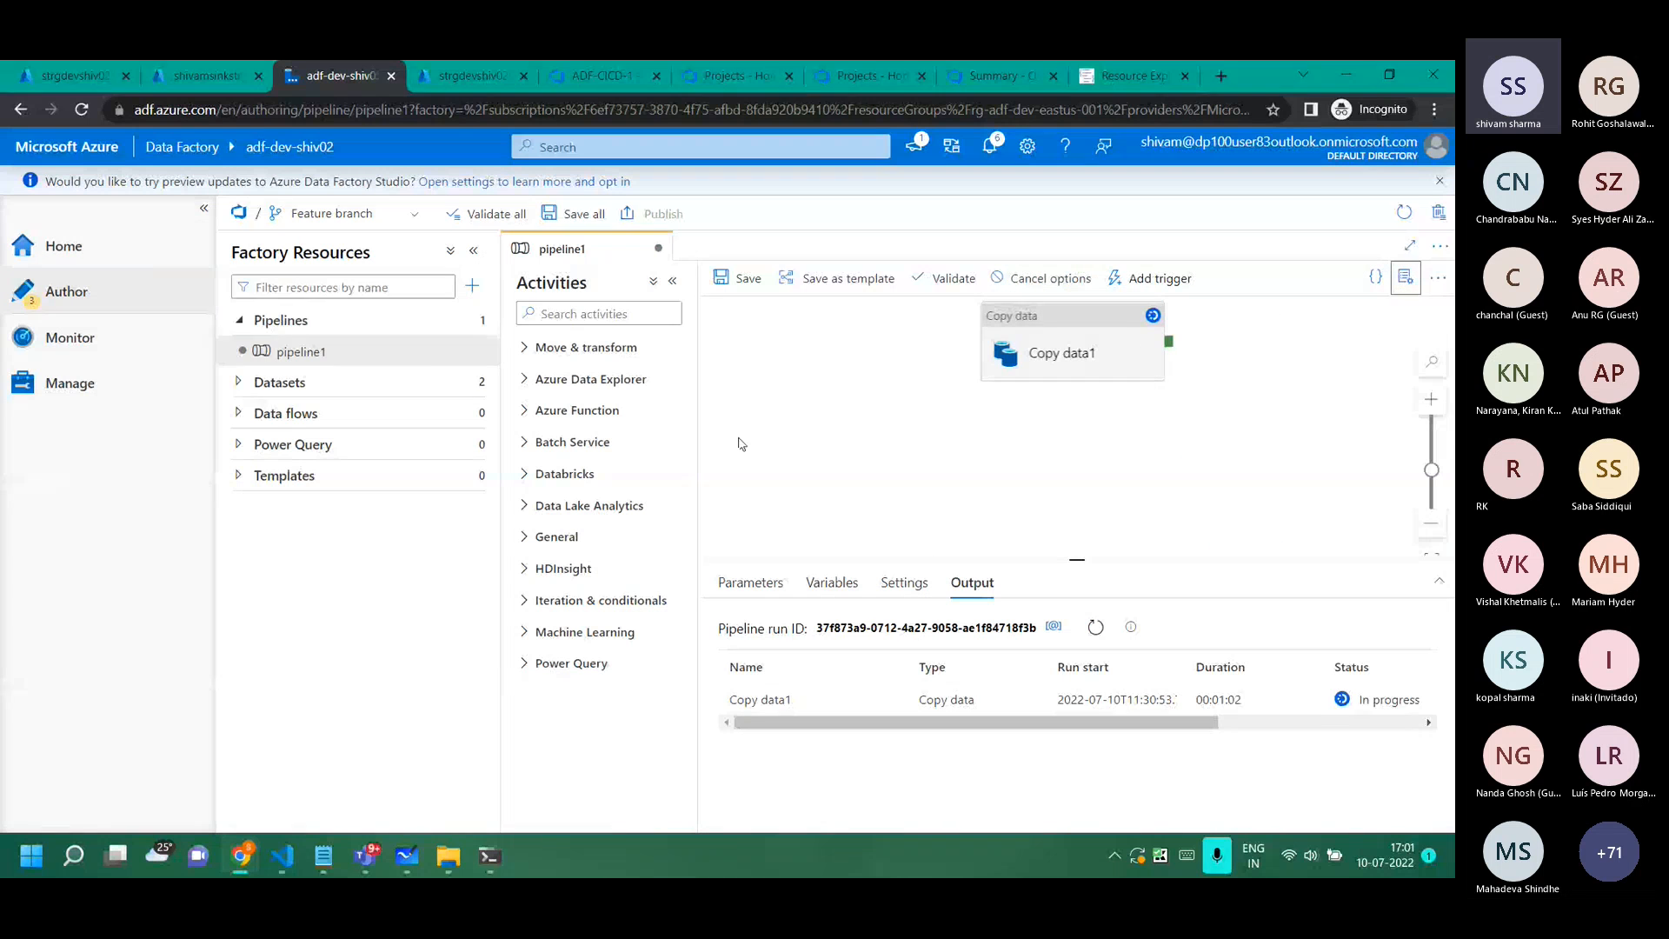
Start a pull request from the Feature branch into main and title it "Blob to blob copy".
{"action": "left_click", "coordinate": [304, 215]}
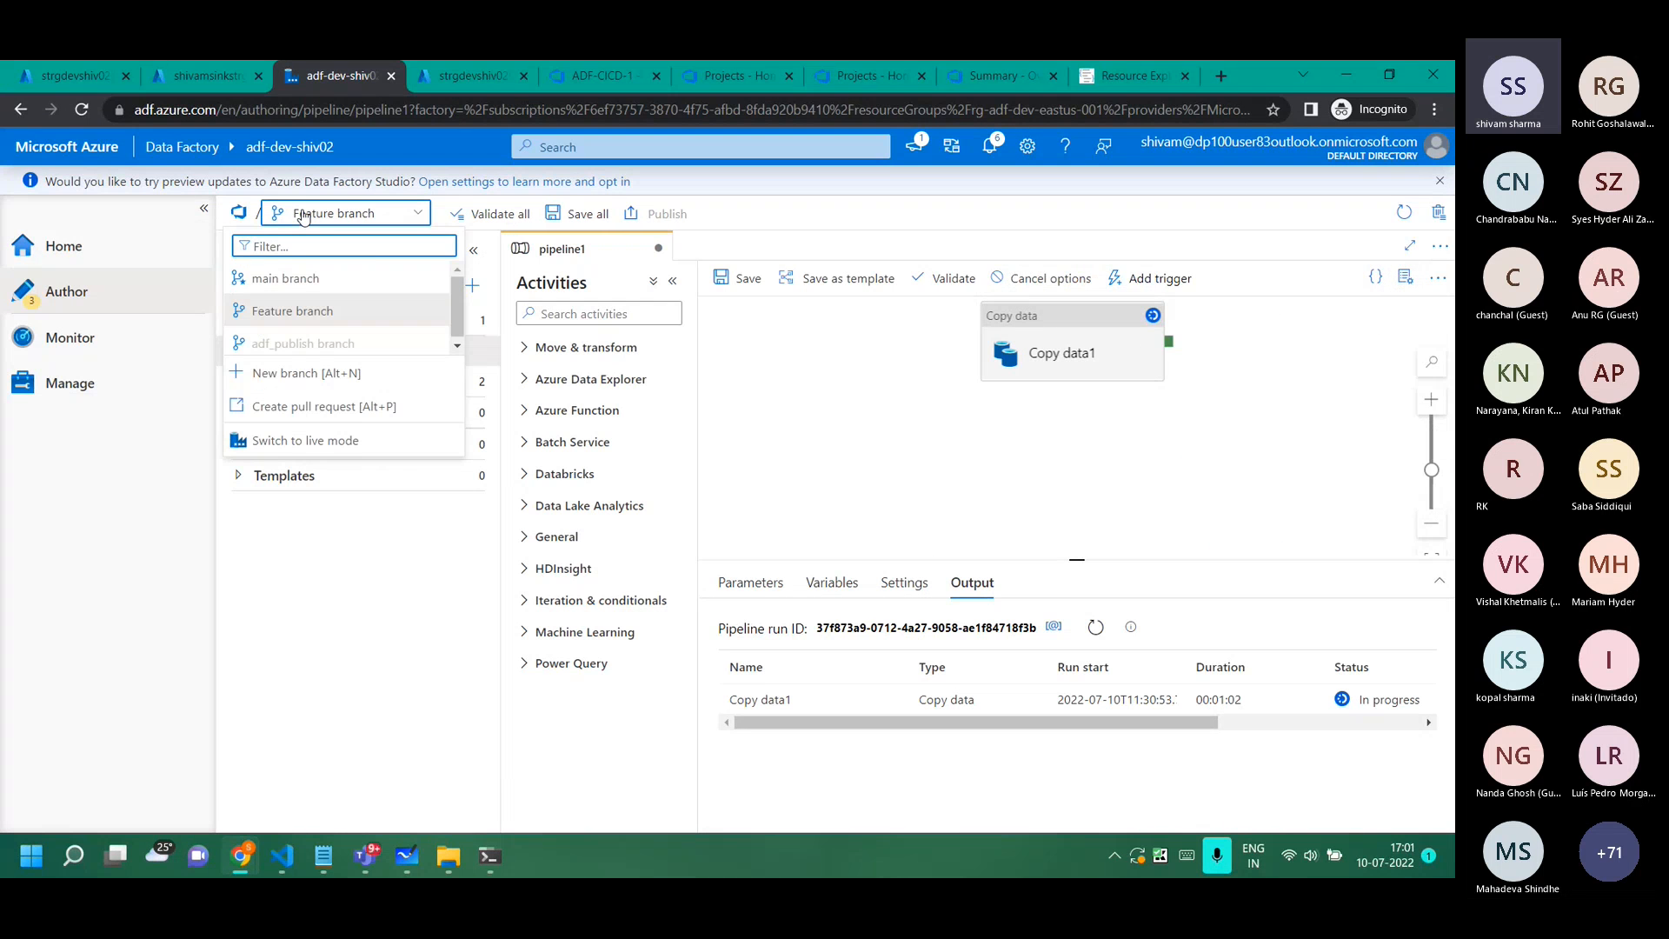
{"action": "left_click", "coordinate": [319, 412]}
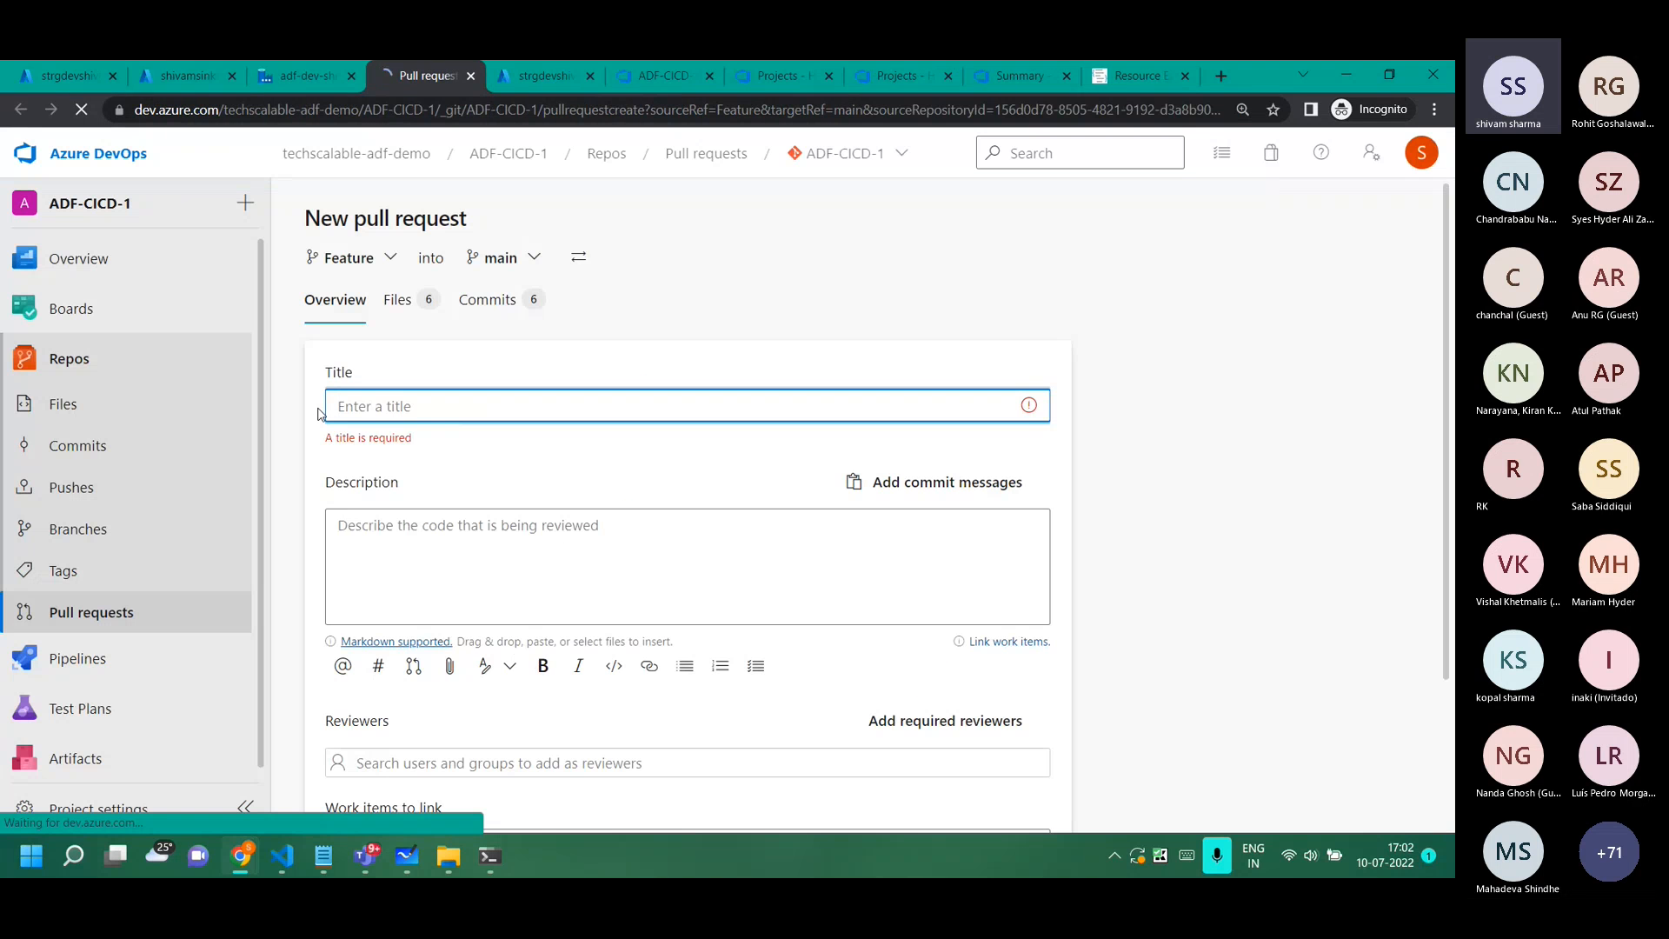
{"action": "type", "text": "ADF"}
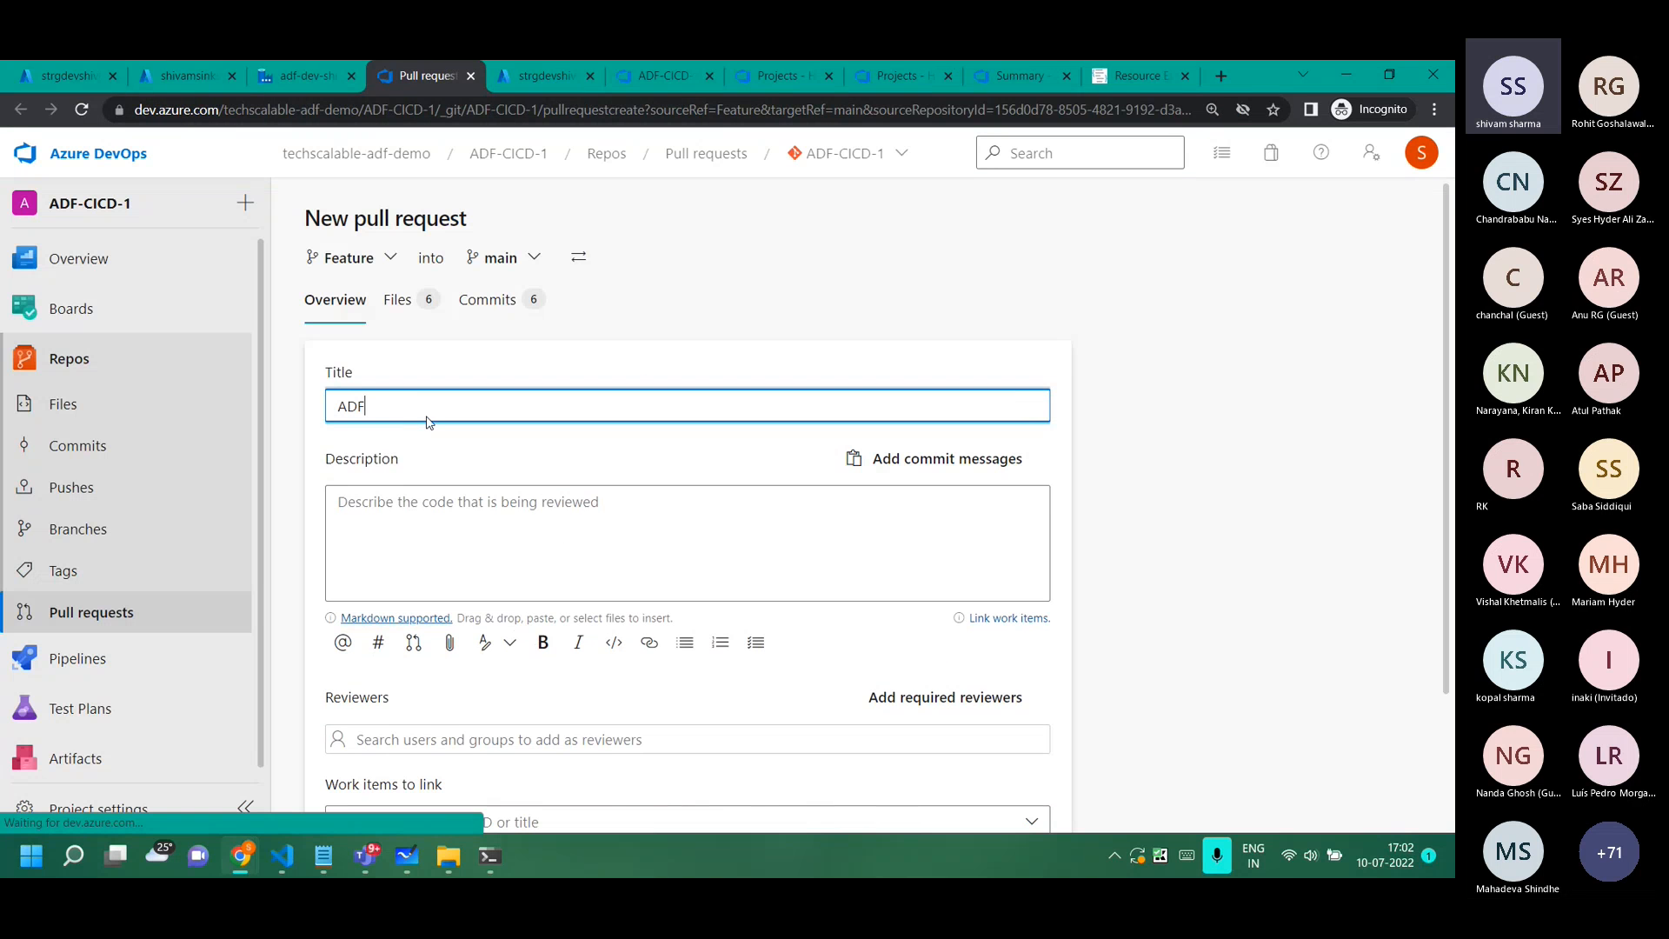
{"action": "key", "text": "BackSpace"}
{"action": "key", "text": "BackSpace"}
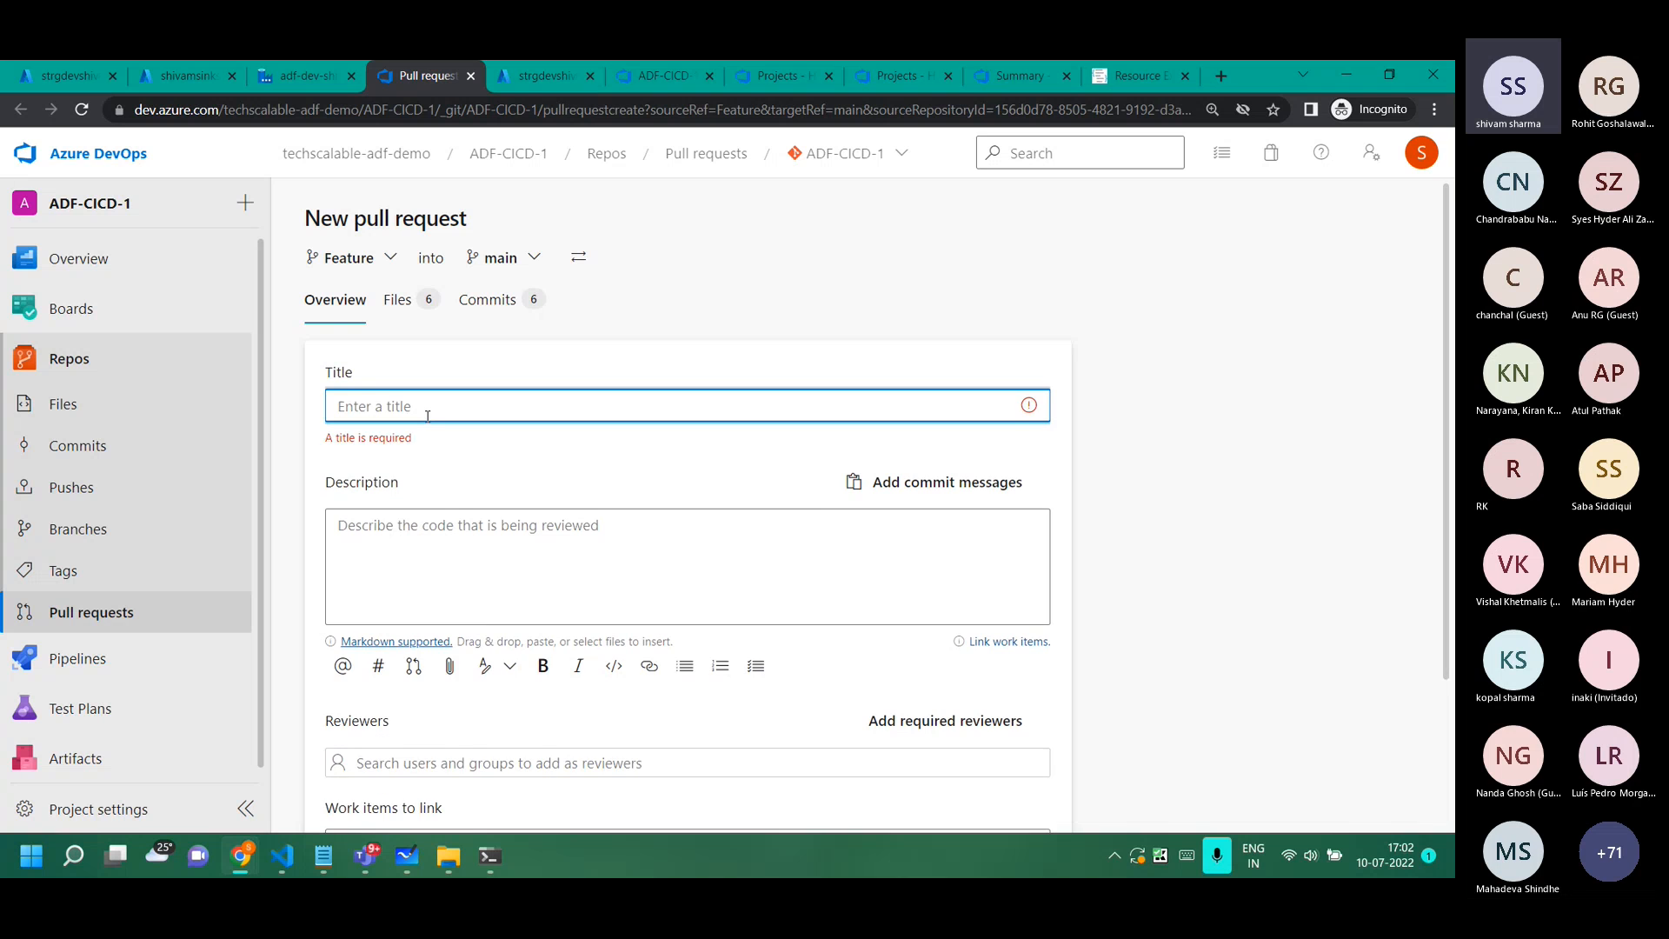
{"action": "type", "text": "Blob to blob copy"}
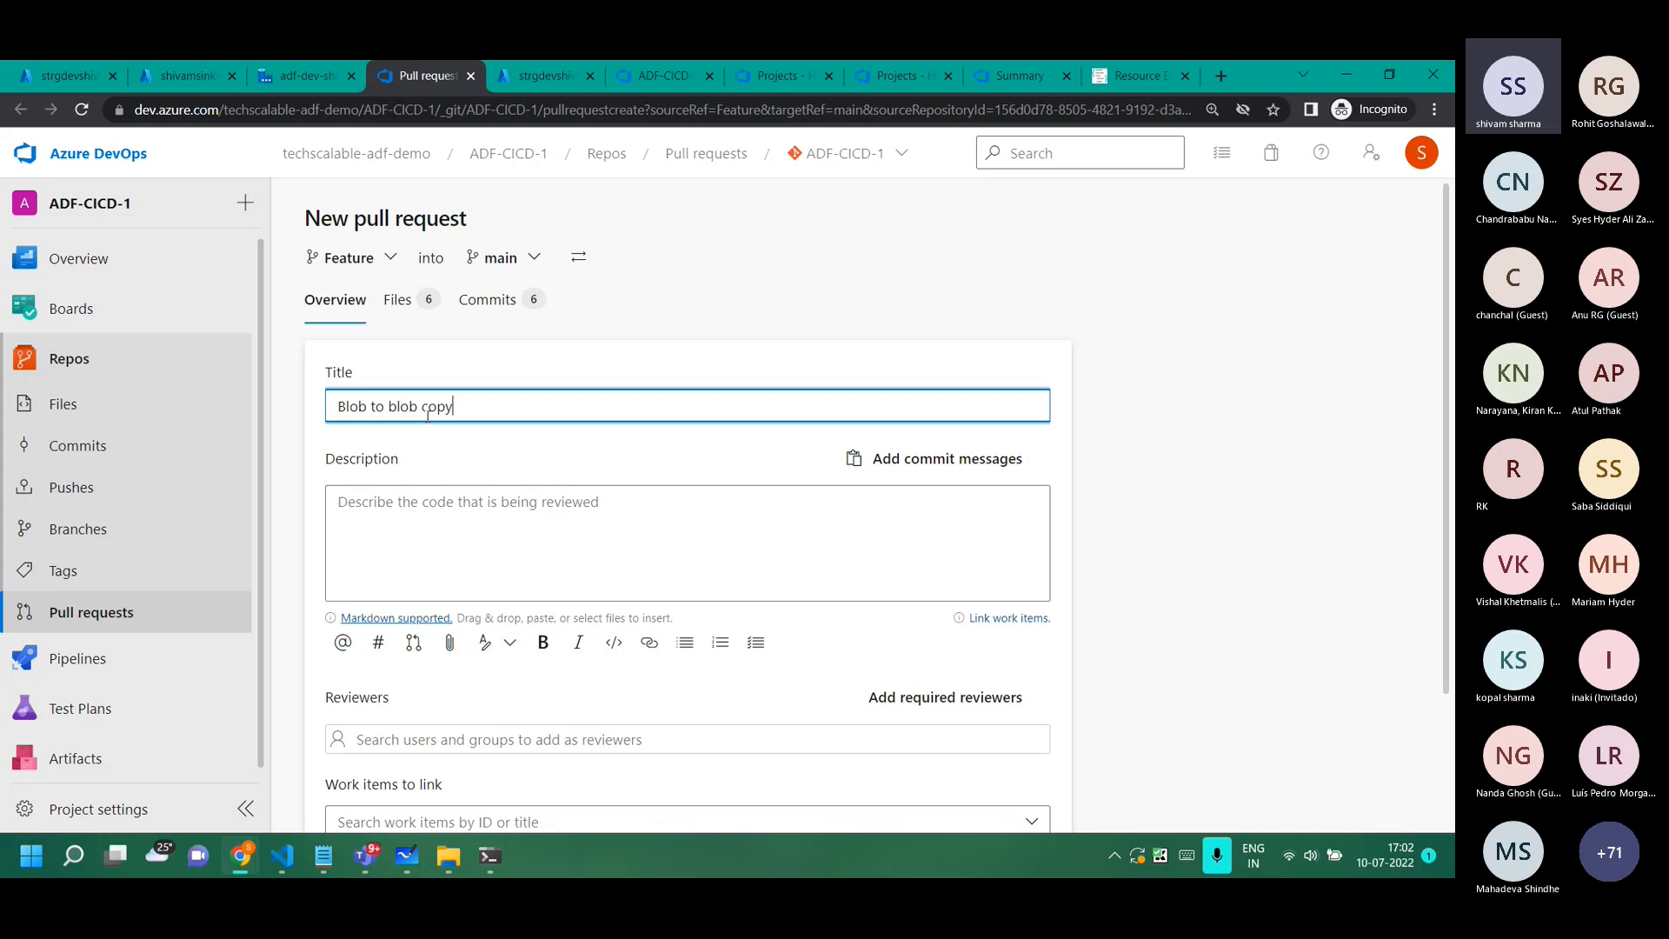
Enter the description "Copy data from source storage to the sink object storage" and create the pull request.
{"action": "left_click", "coordinate": [457, 540]}
{"action": "type", "text": "Co"}
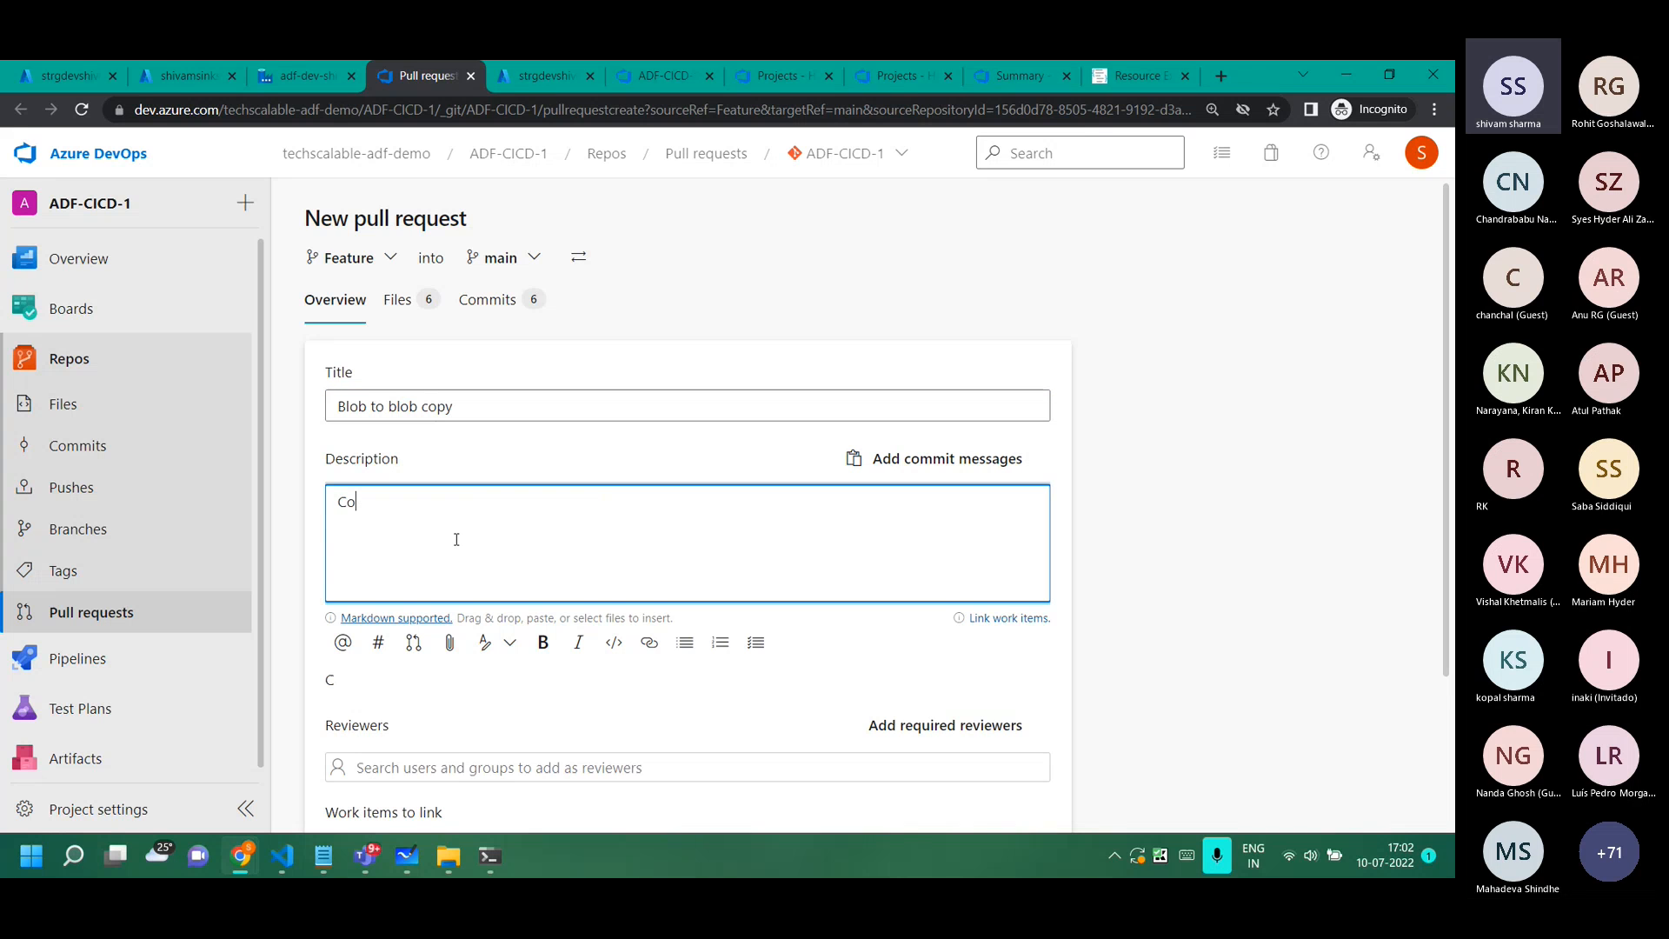
{"action": "type", "text": "py data"}
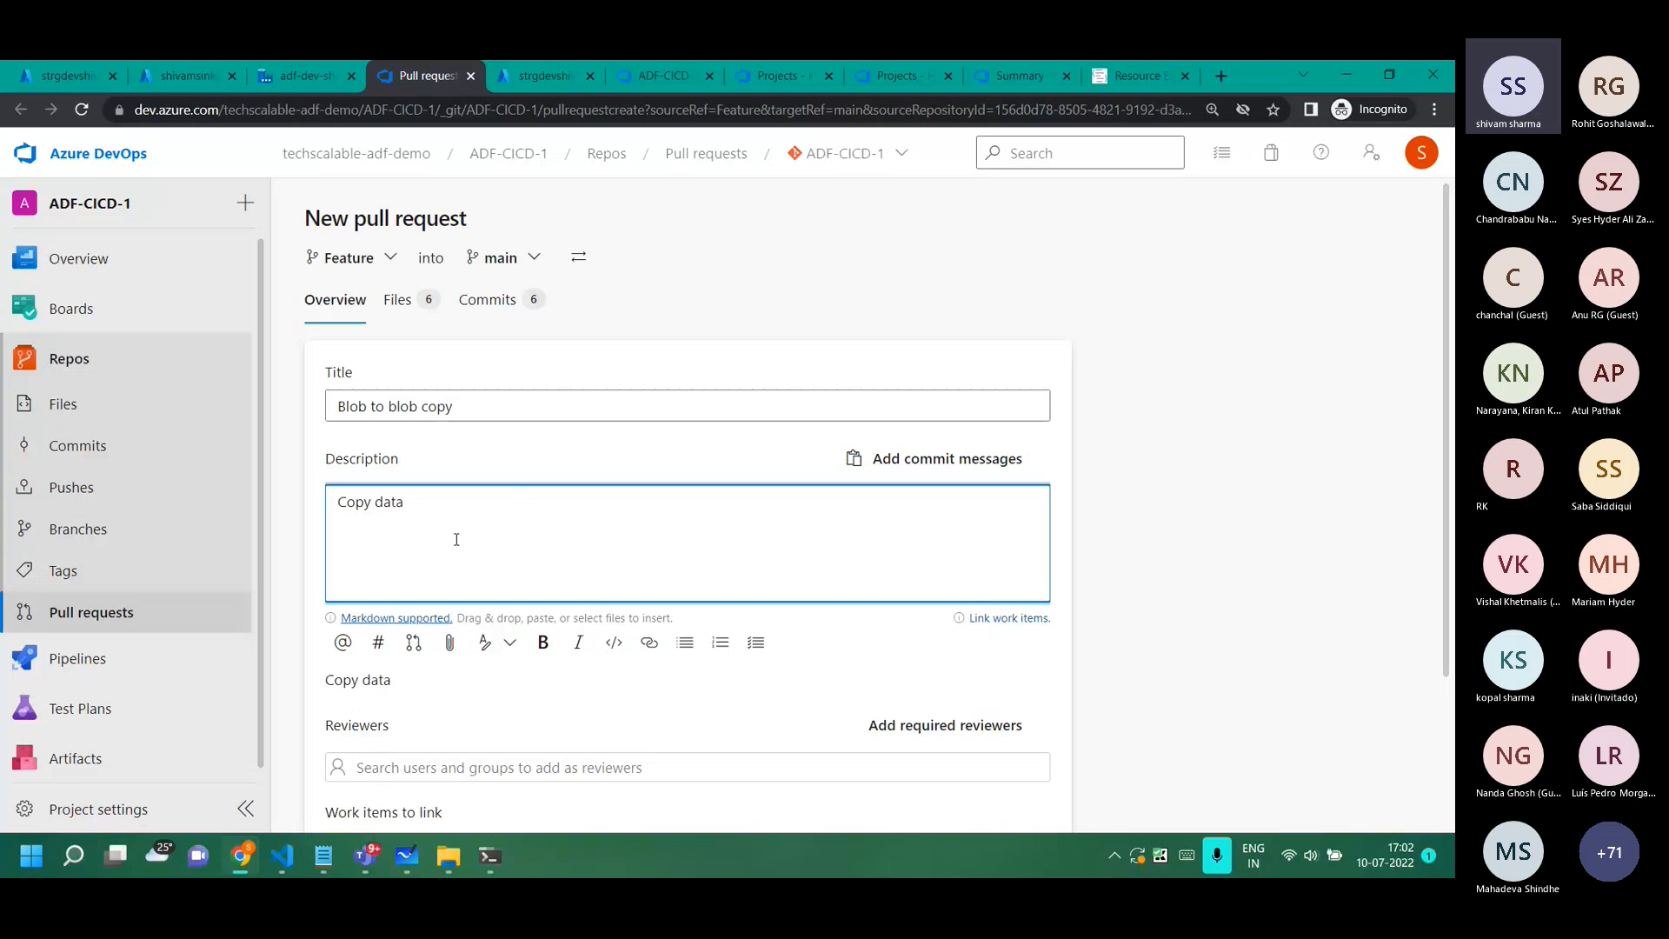
{"action": "type", "text": " from source storage to t"}
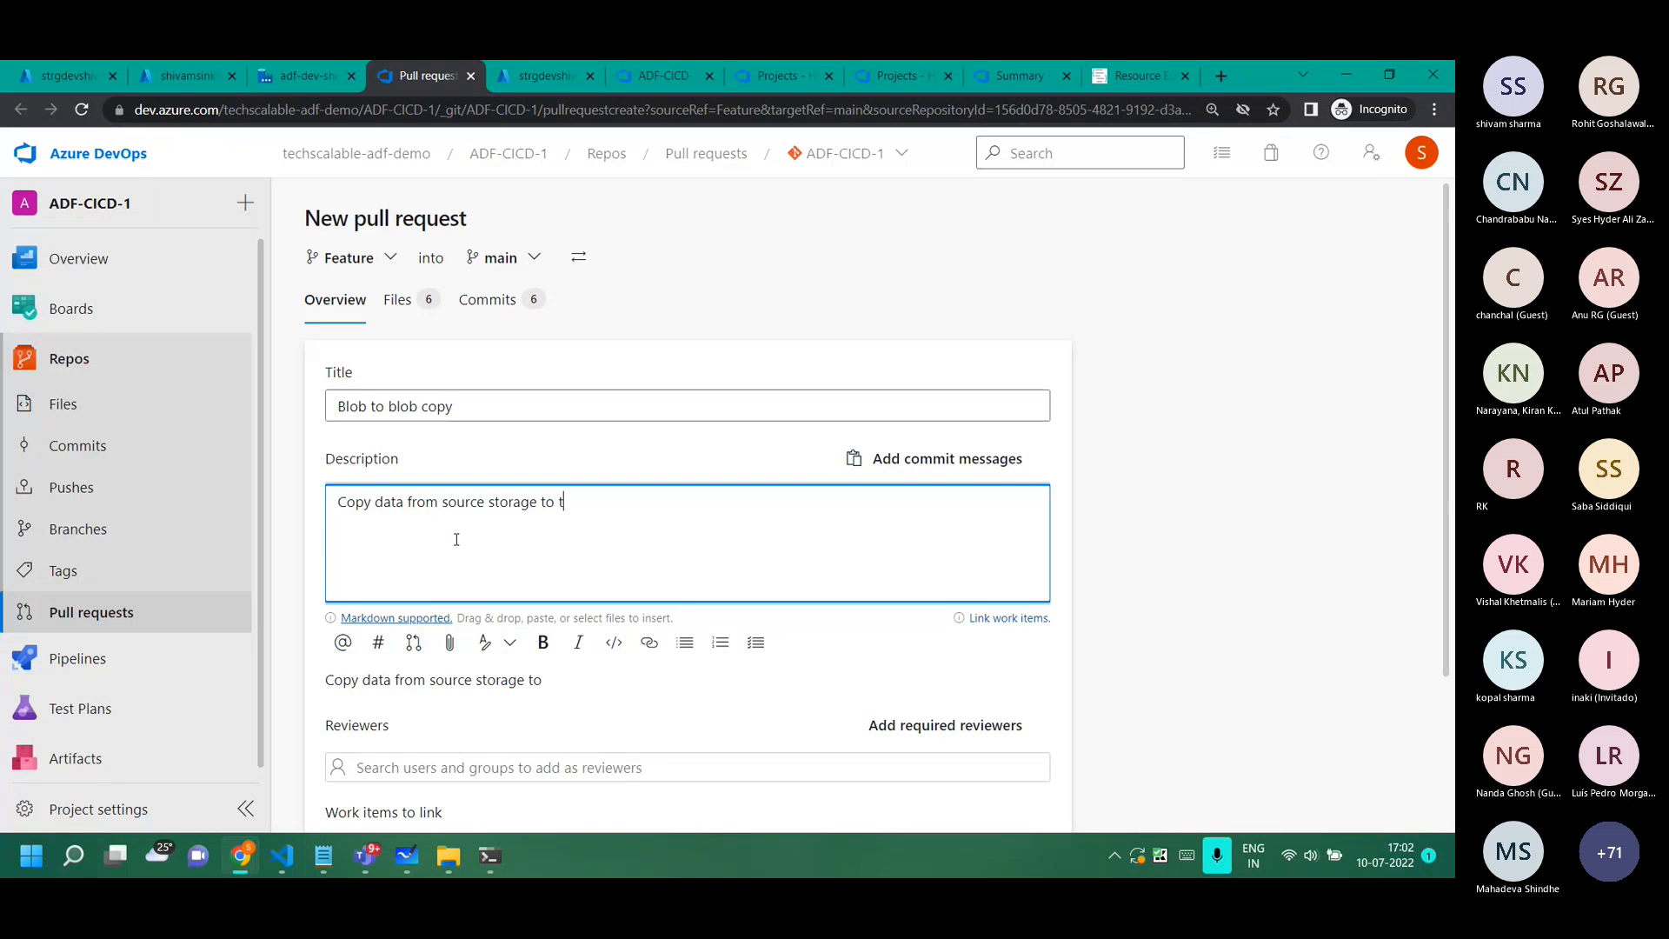
{"action": "type", "text": "he sink "}
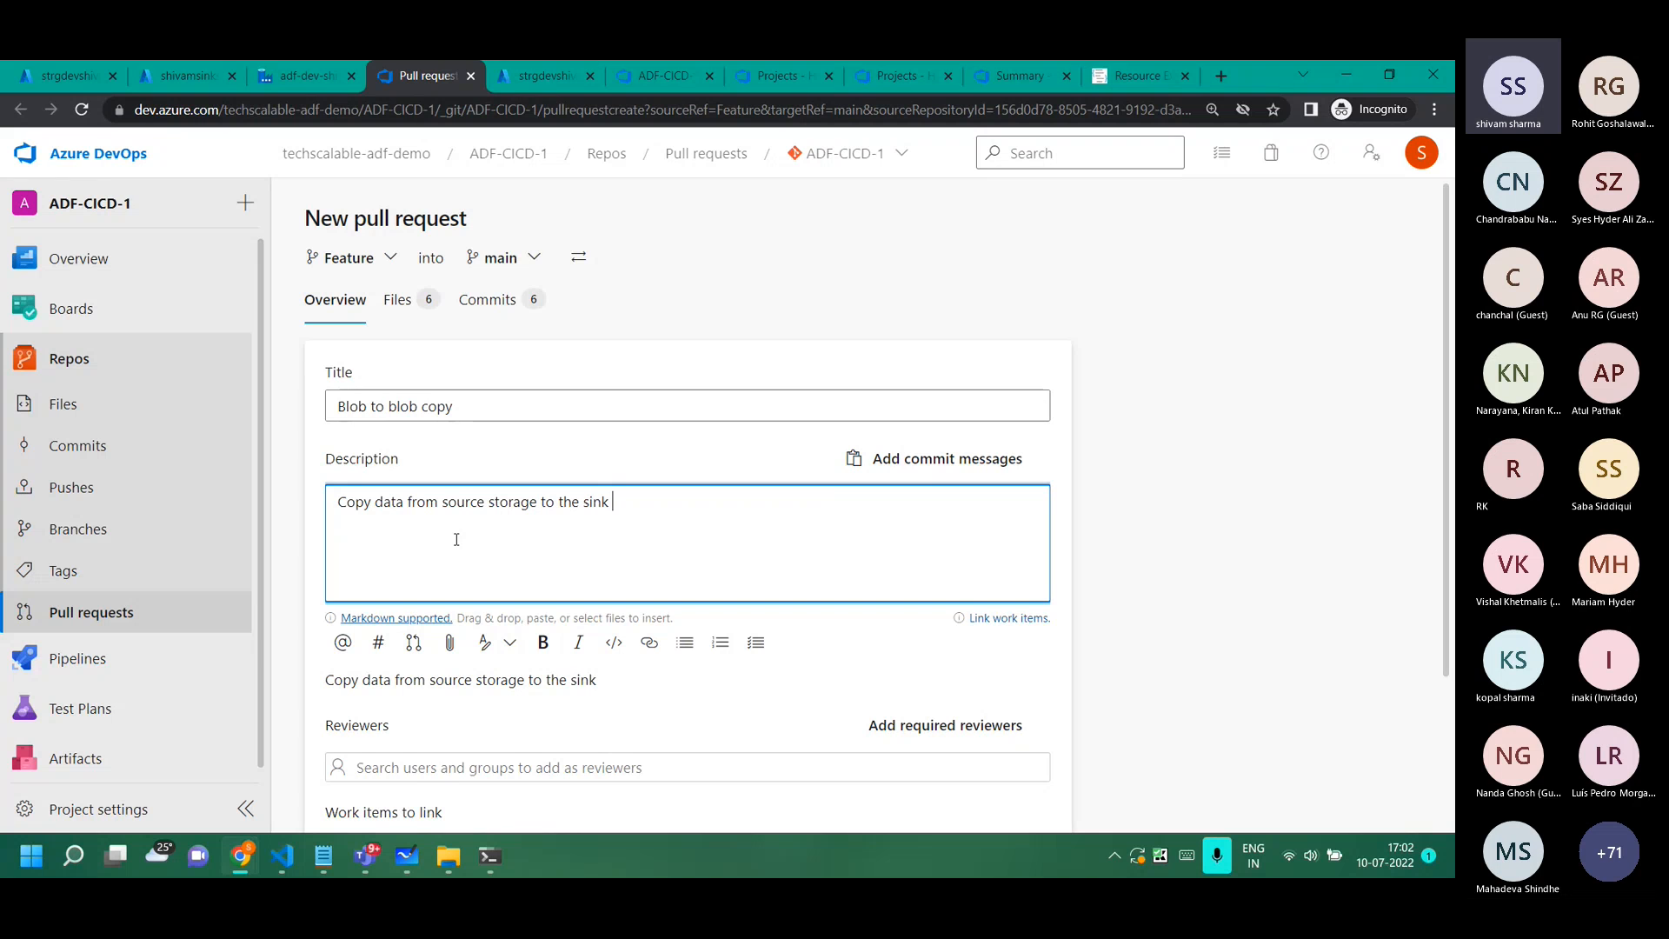
{"action": "type", "text": "object storage"}
{"action": "key", "text": "BackSpace"}
{"action": "scroll", "coordinate": [1162, 636], "scroll_direction": "down", "scroll_amount": 3}
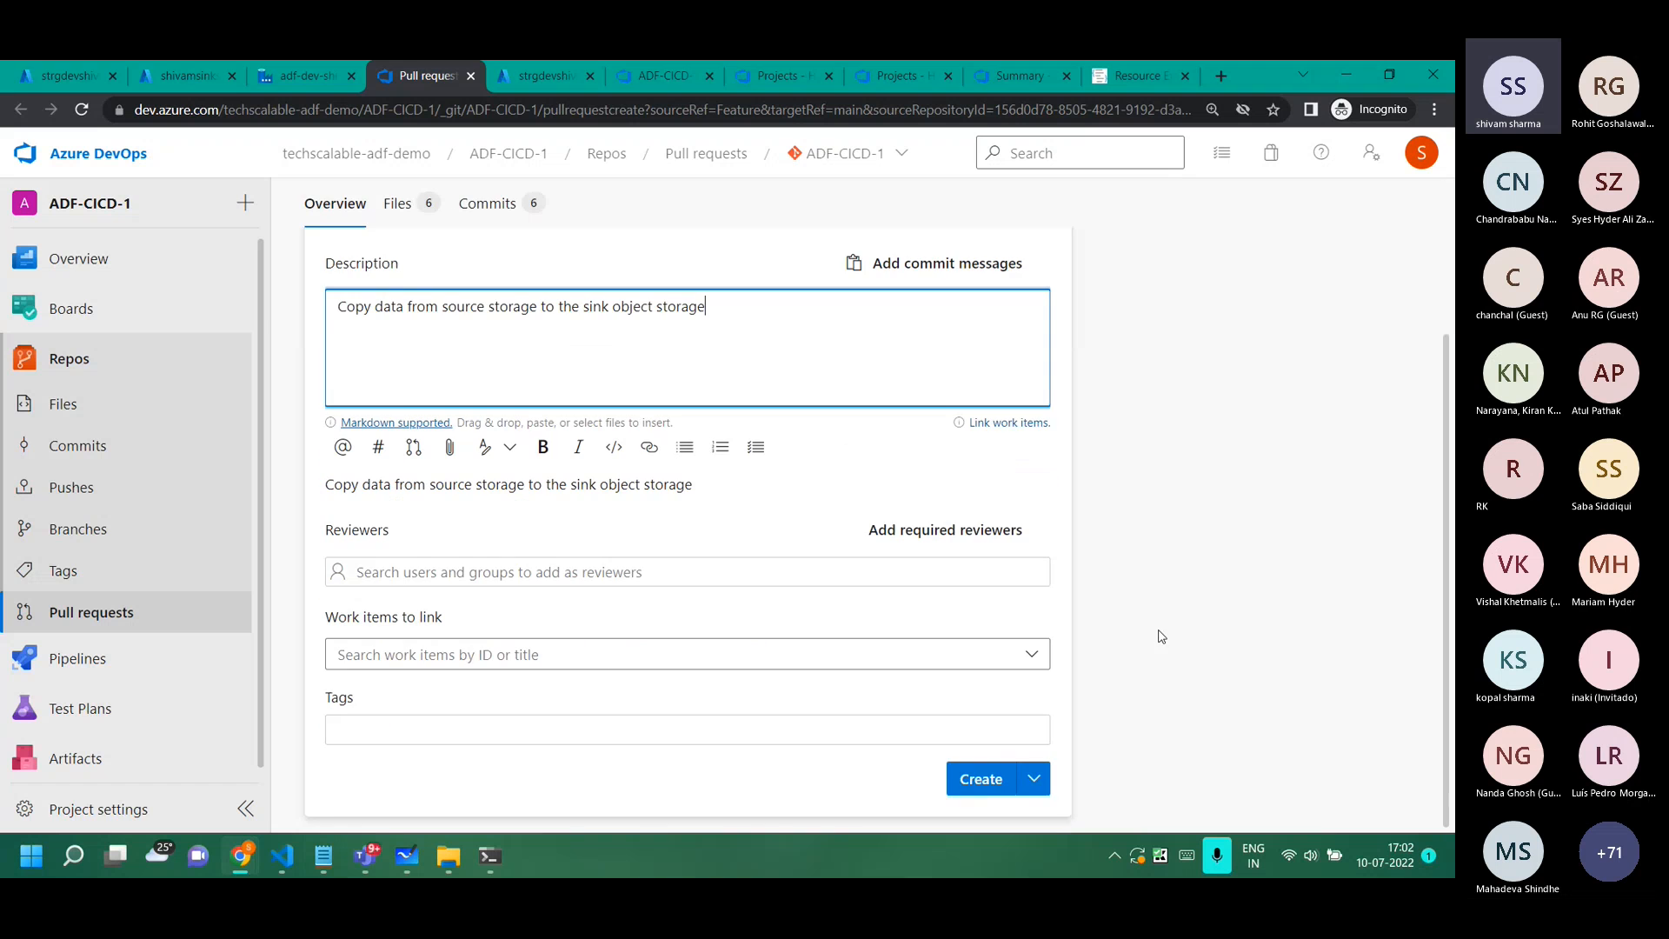
{"action": "left_click", "coordinate": [980, 779]}
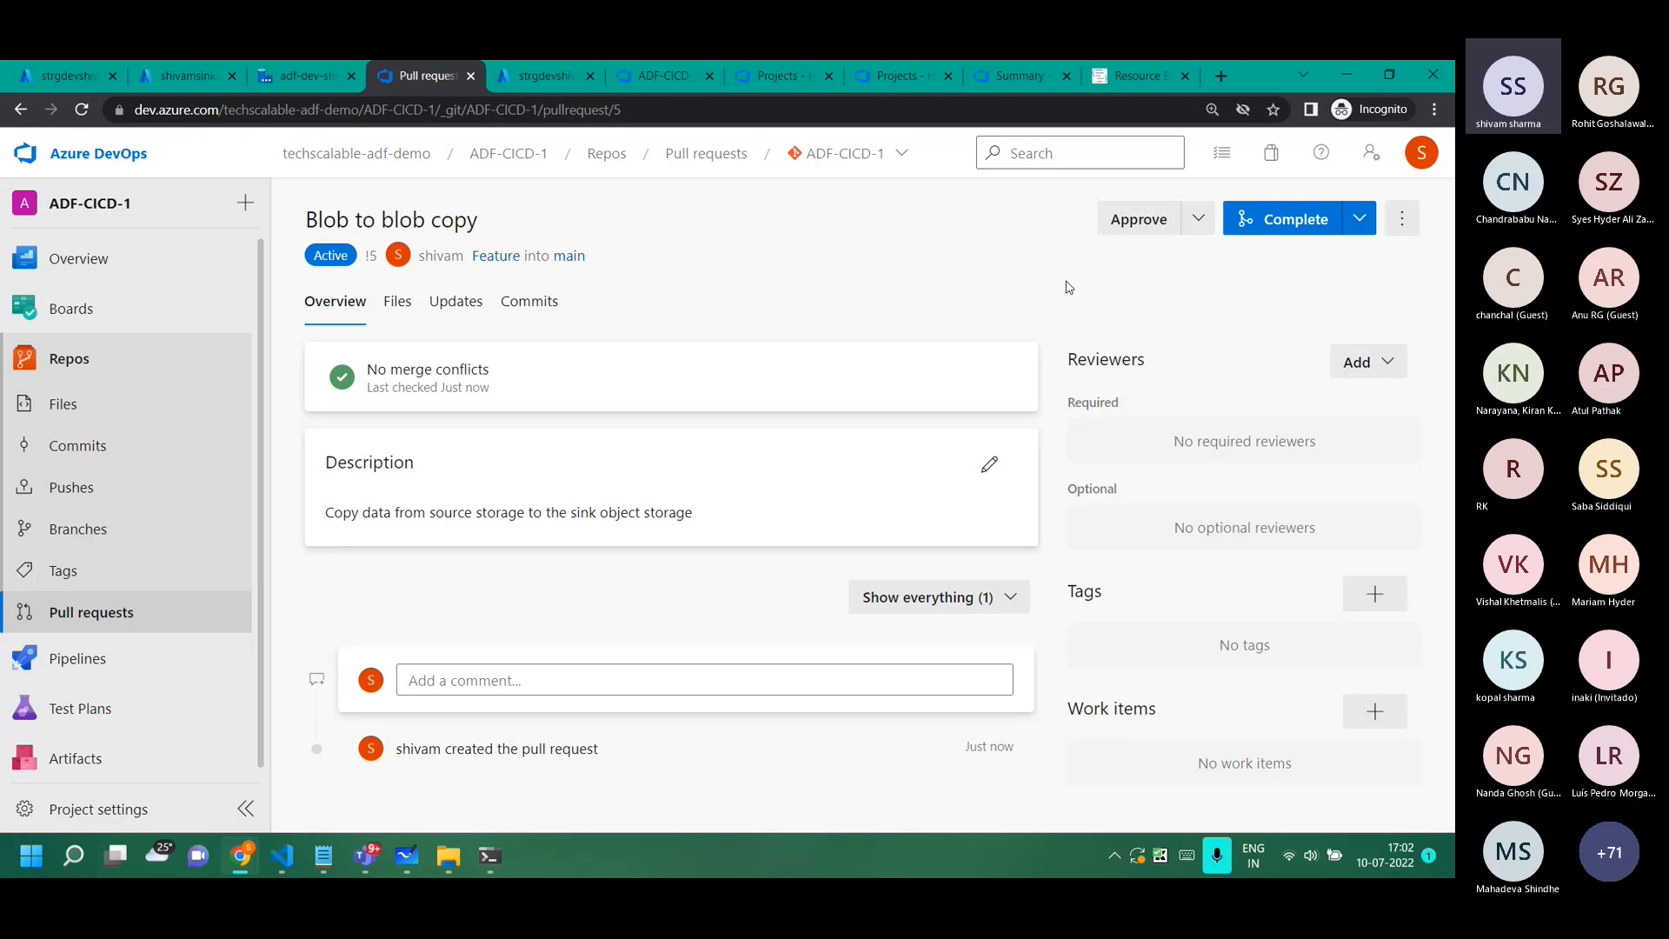
Approve the Blob to blob copy pull request and open its completion options.
{"action": "left_click", "coordinate": [1118, 222]}
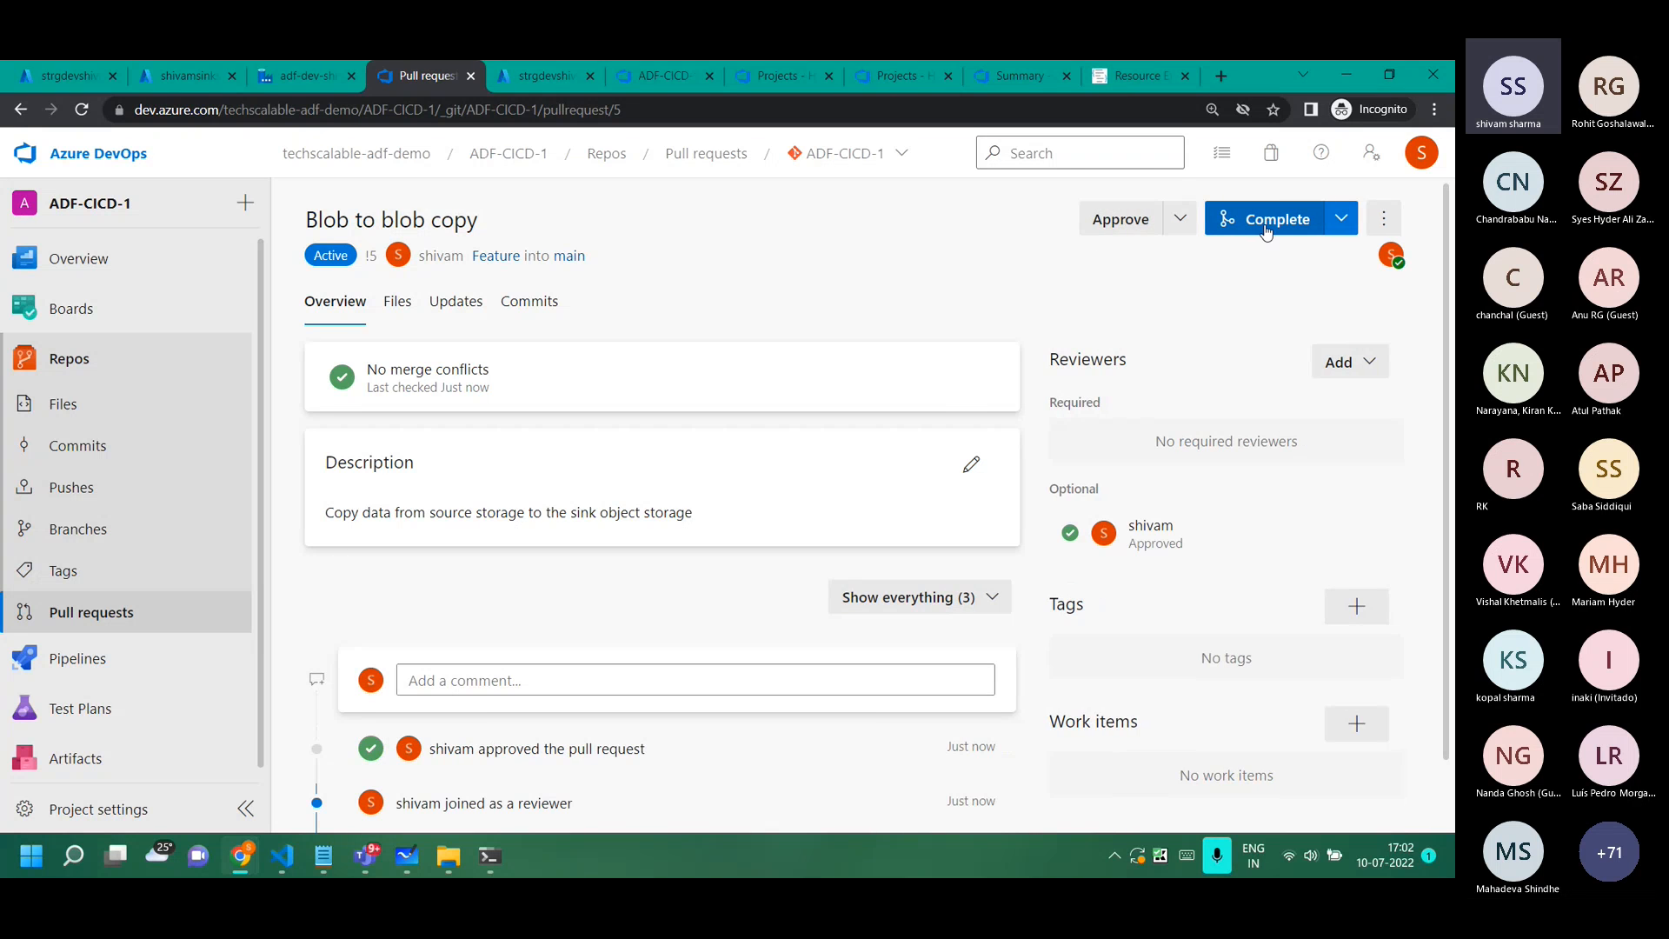
{"action": "left_click", "coordinate": [1266, 228]}
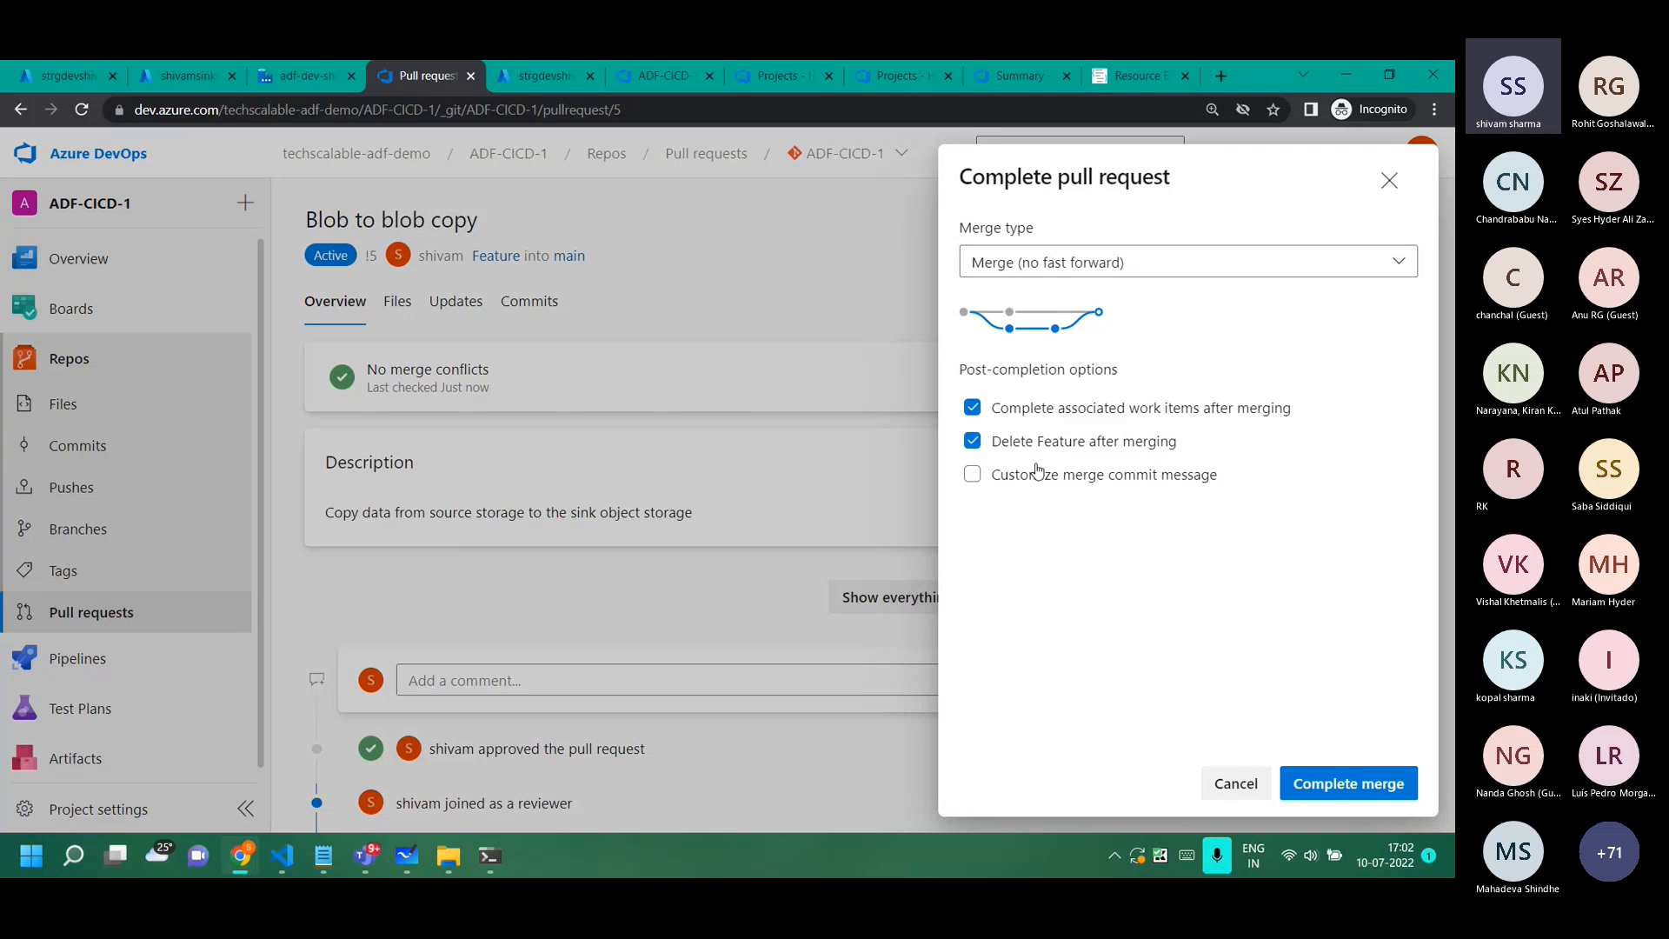
Switch to Azure Data Factory and check the status of pipeline1's debug run.
{"action": "left_click", "coordinate": [305, 79]}
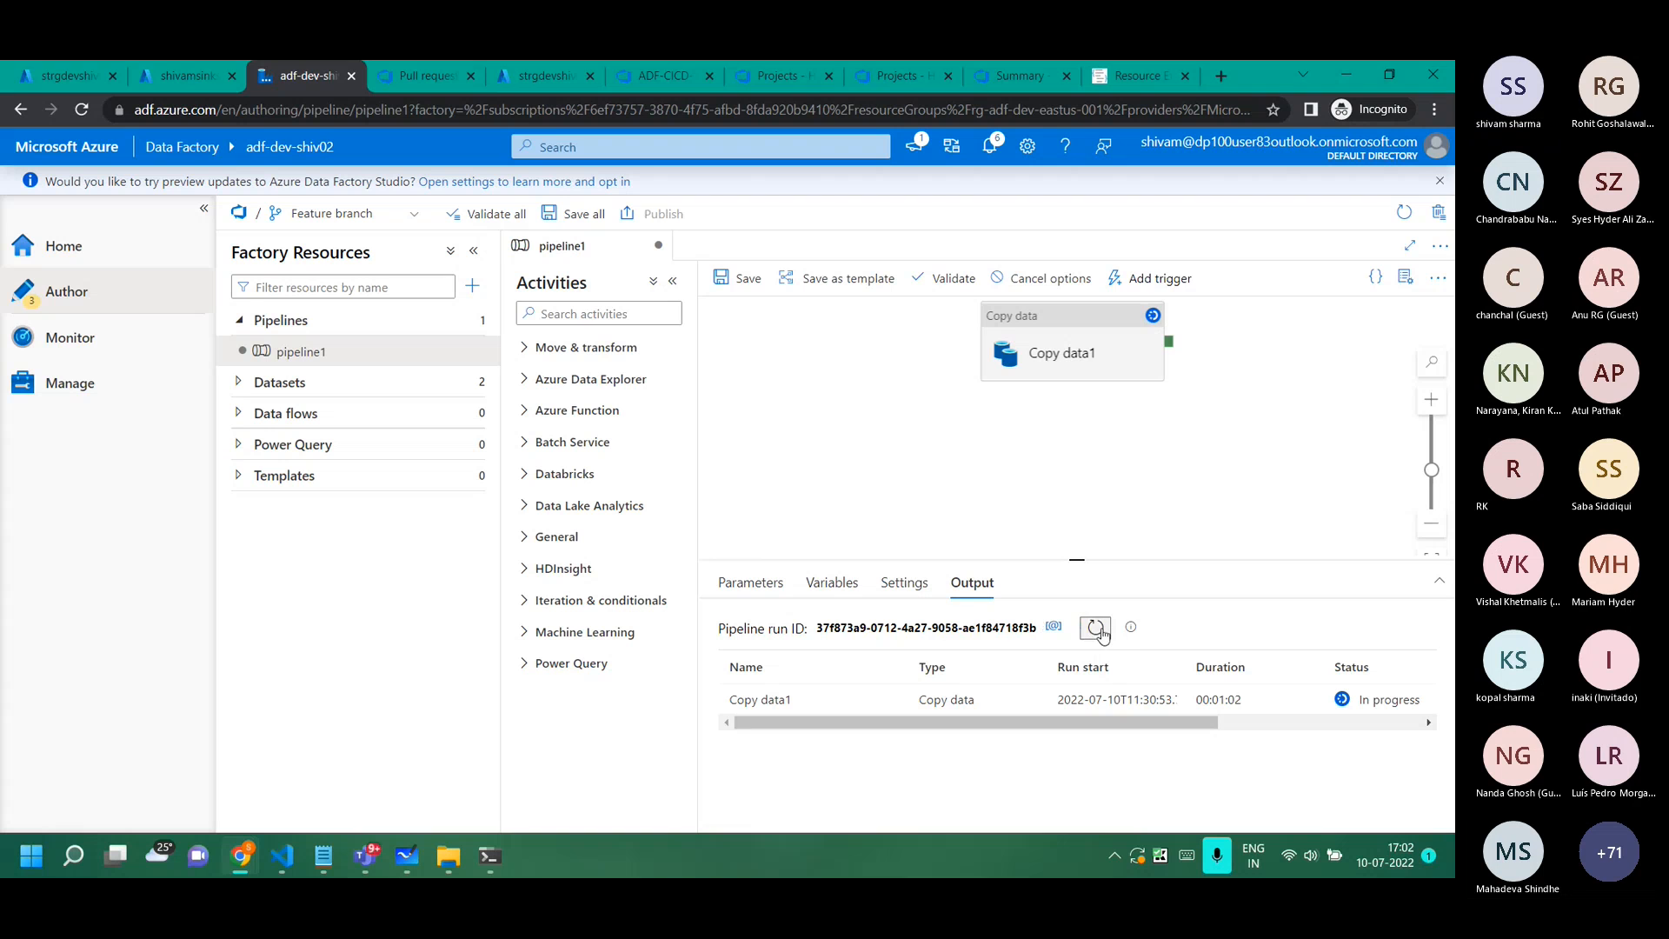
{"action": "left_click", "coordinate": [1250, 730]}
{"action": "left_click_drag", "start_coordinate": [1200, 727], "coordinate": [892, 753]}
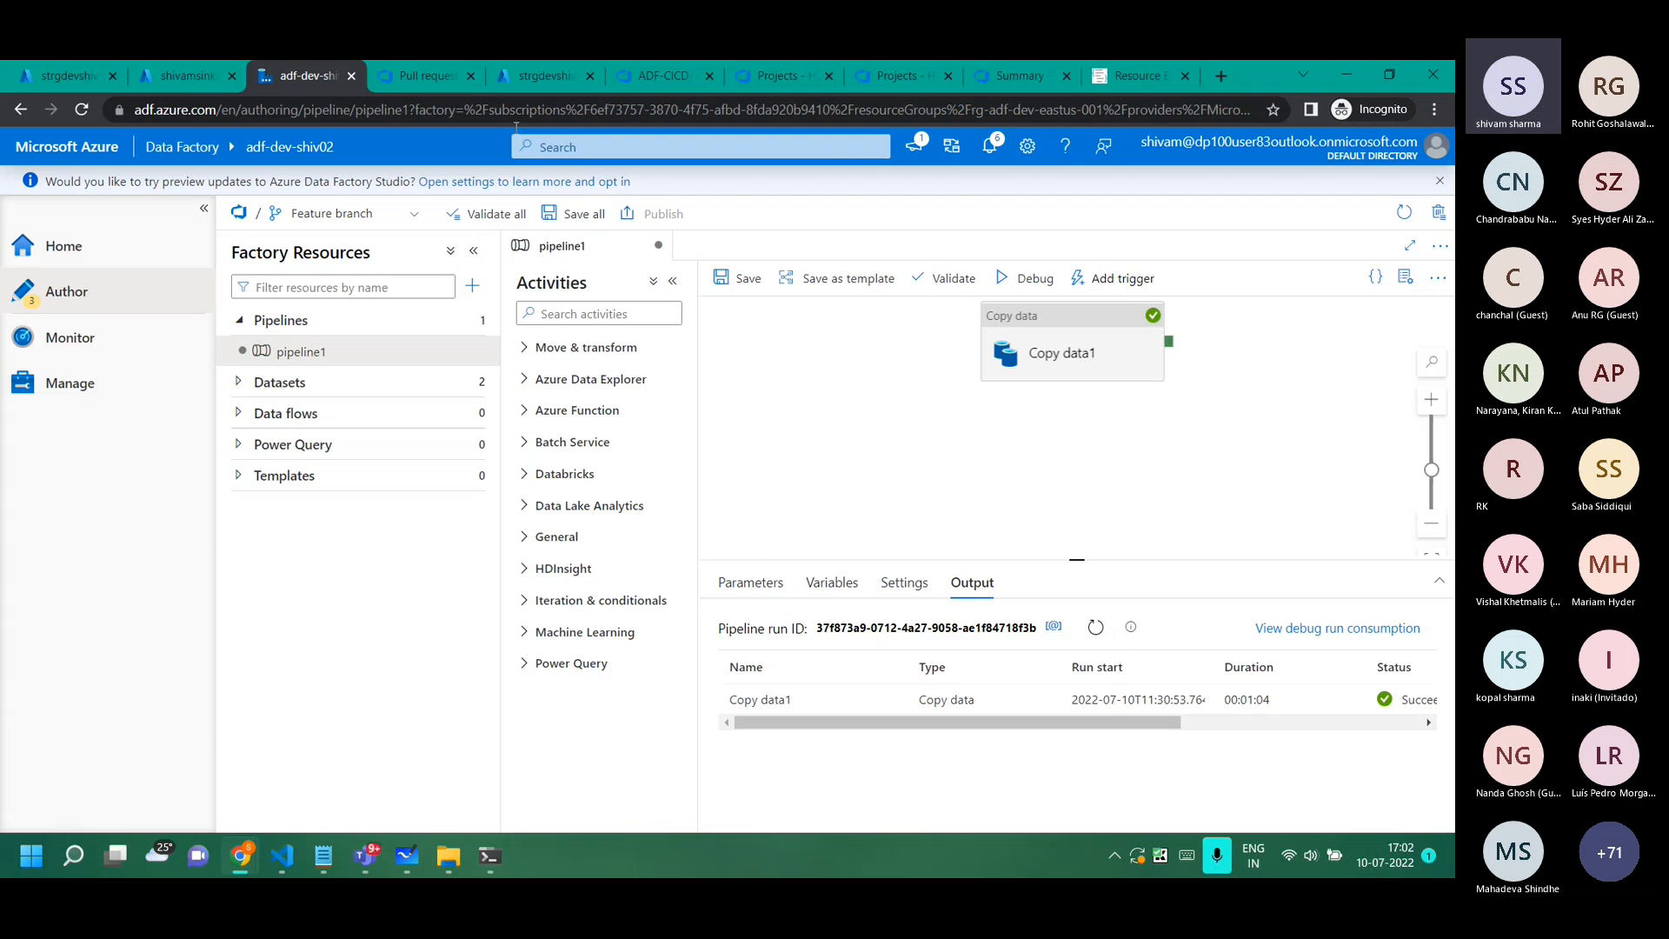
Switch back to the Azure DevOps pull request and complete the no-fast-forward merge into main, deleting the Feature branch after merging.
{"action": "left_click", "coordinate": [426, 77]}
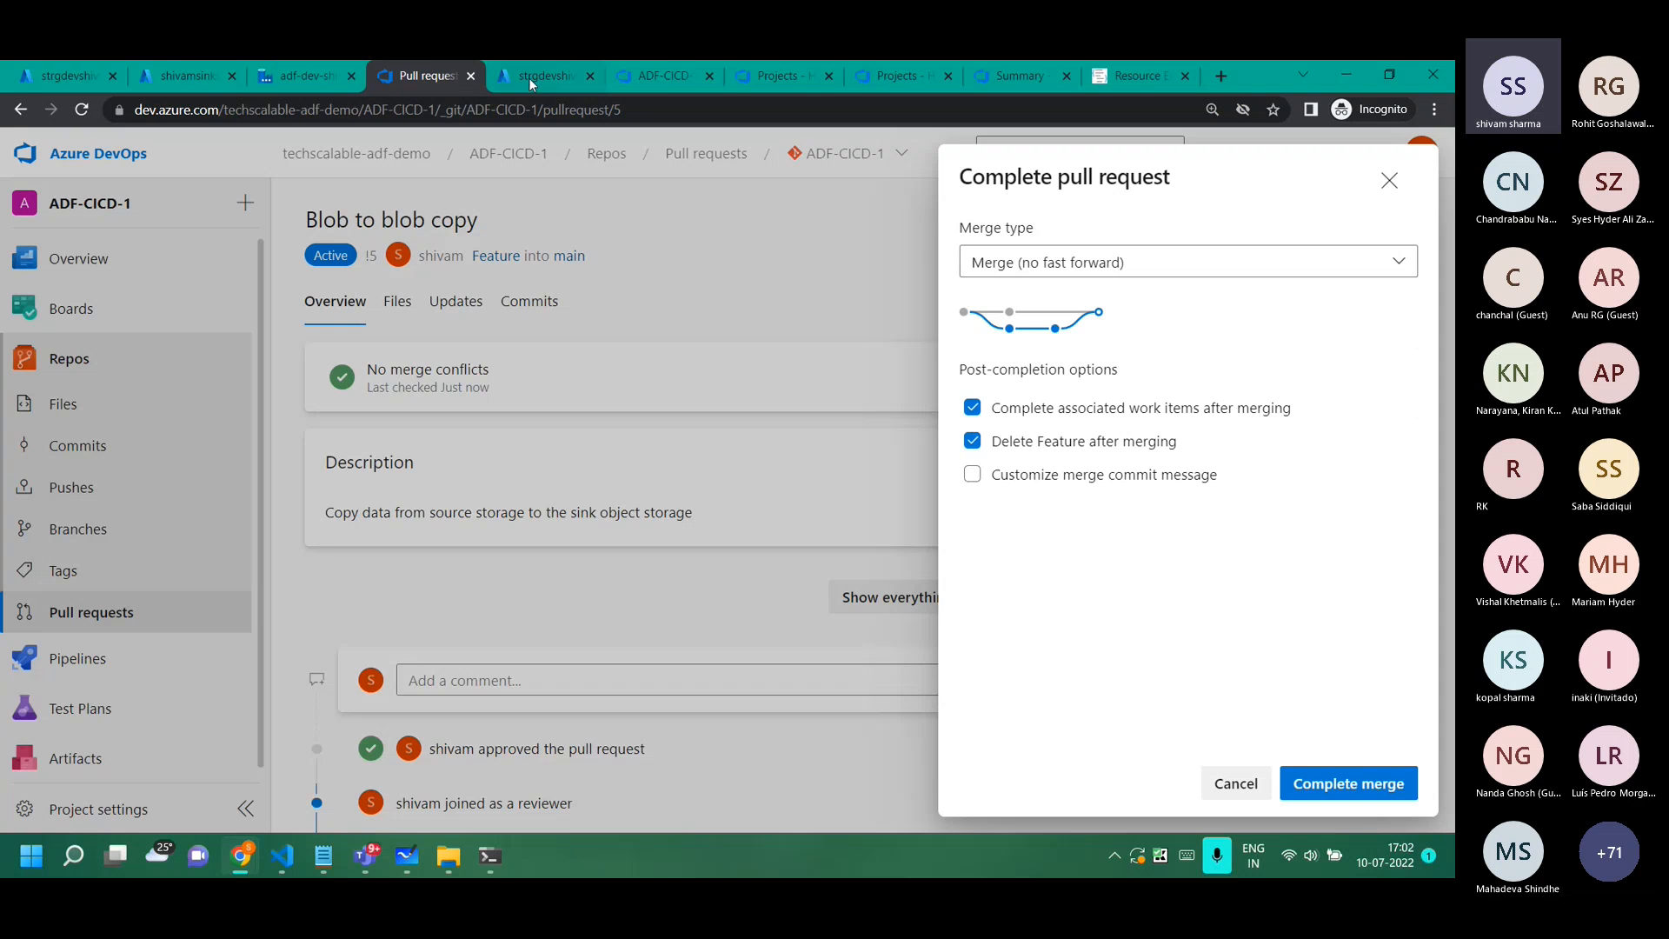
{"action": "left_click", "coordinate": [1347, 790]}
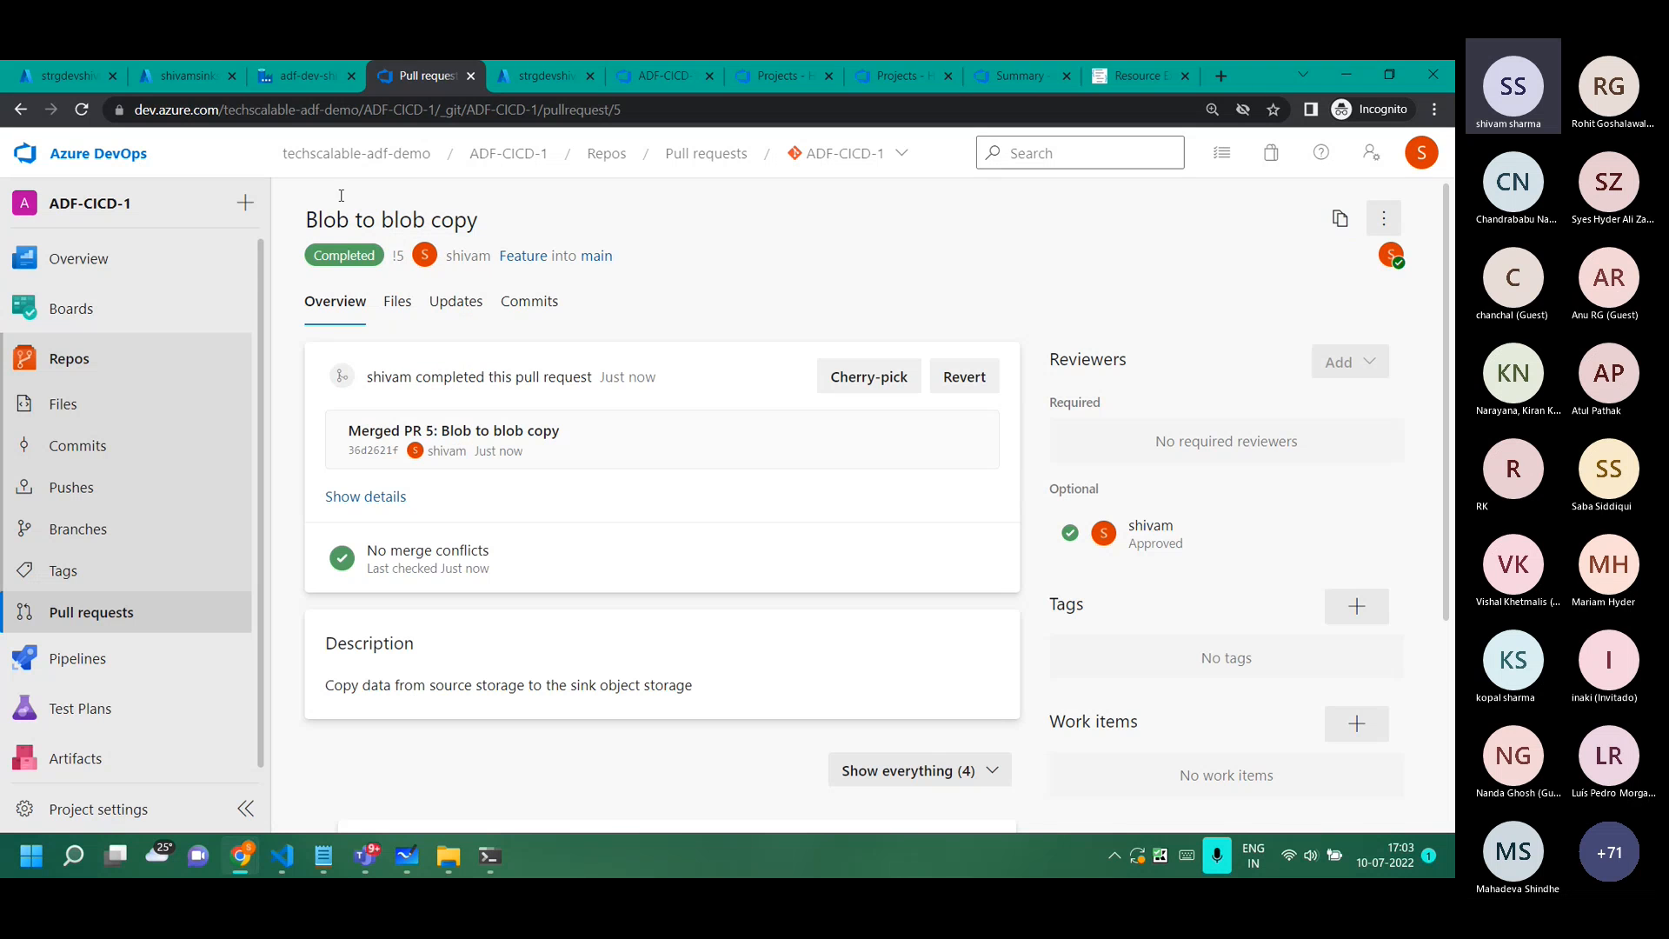
Switch to Azure Data Factory and try to change the working branch from Feature to main, saving all pending changes.
{"action": "left_click", "coordinate": [283, 79]}
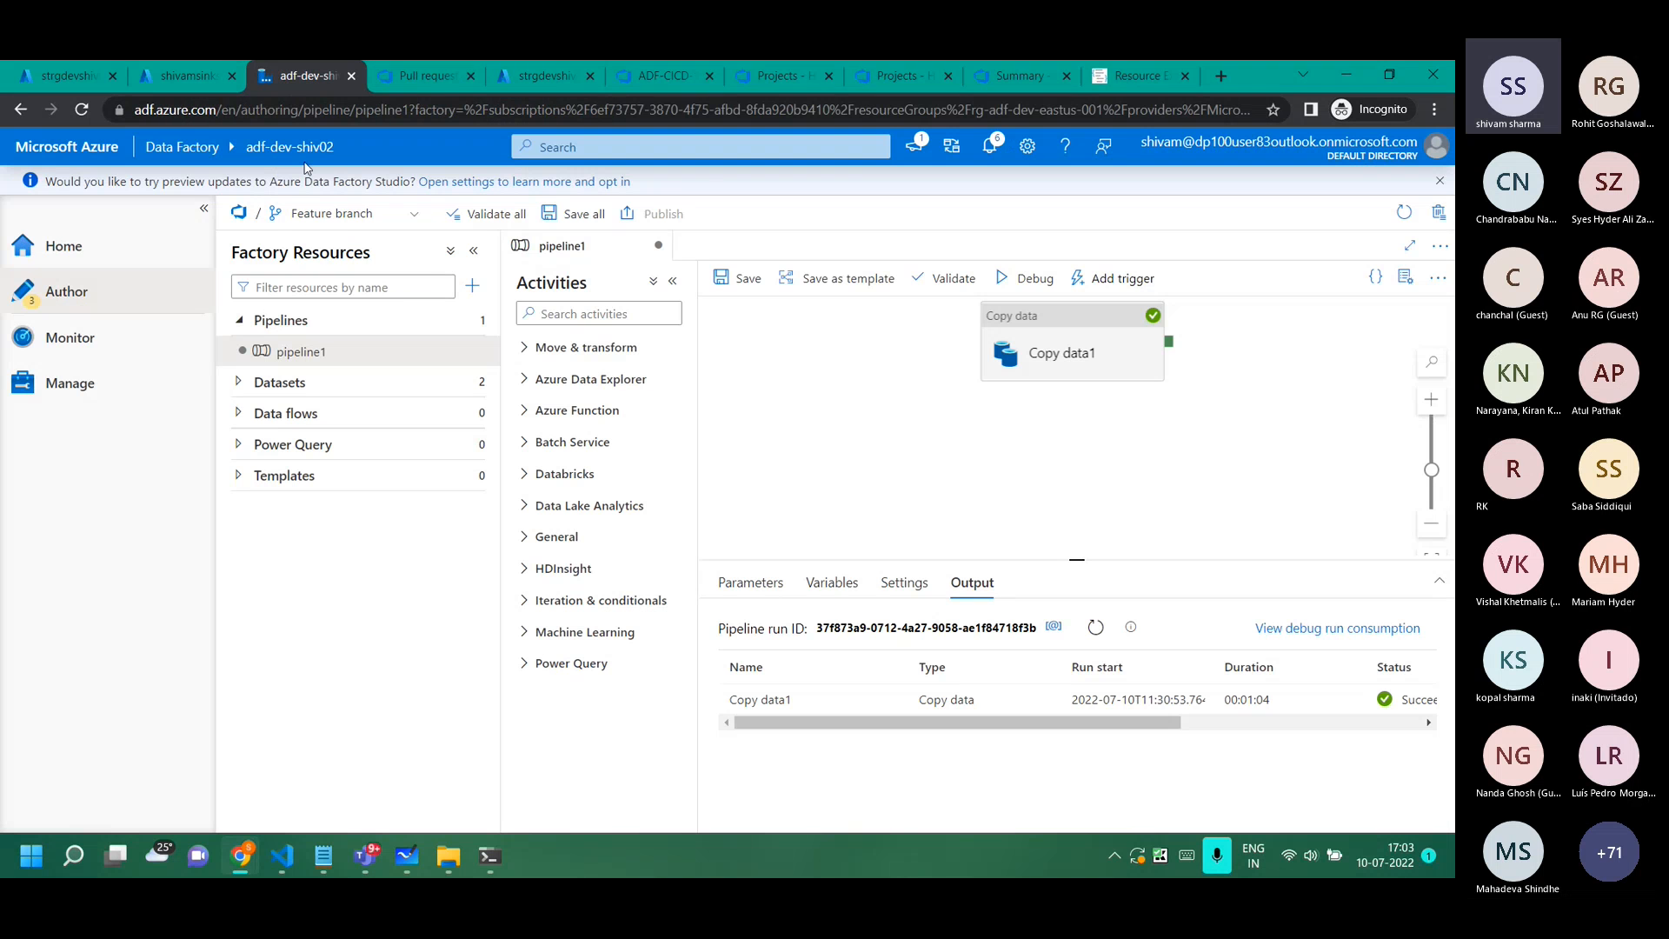
{"action": "left_click", "coordinate": [325, 217]}
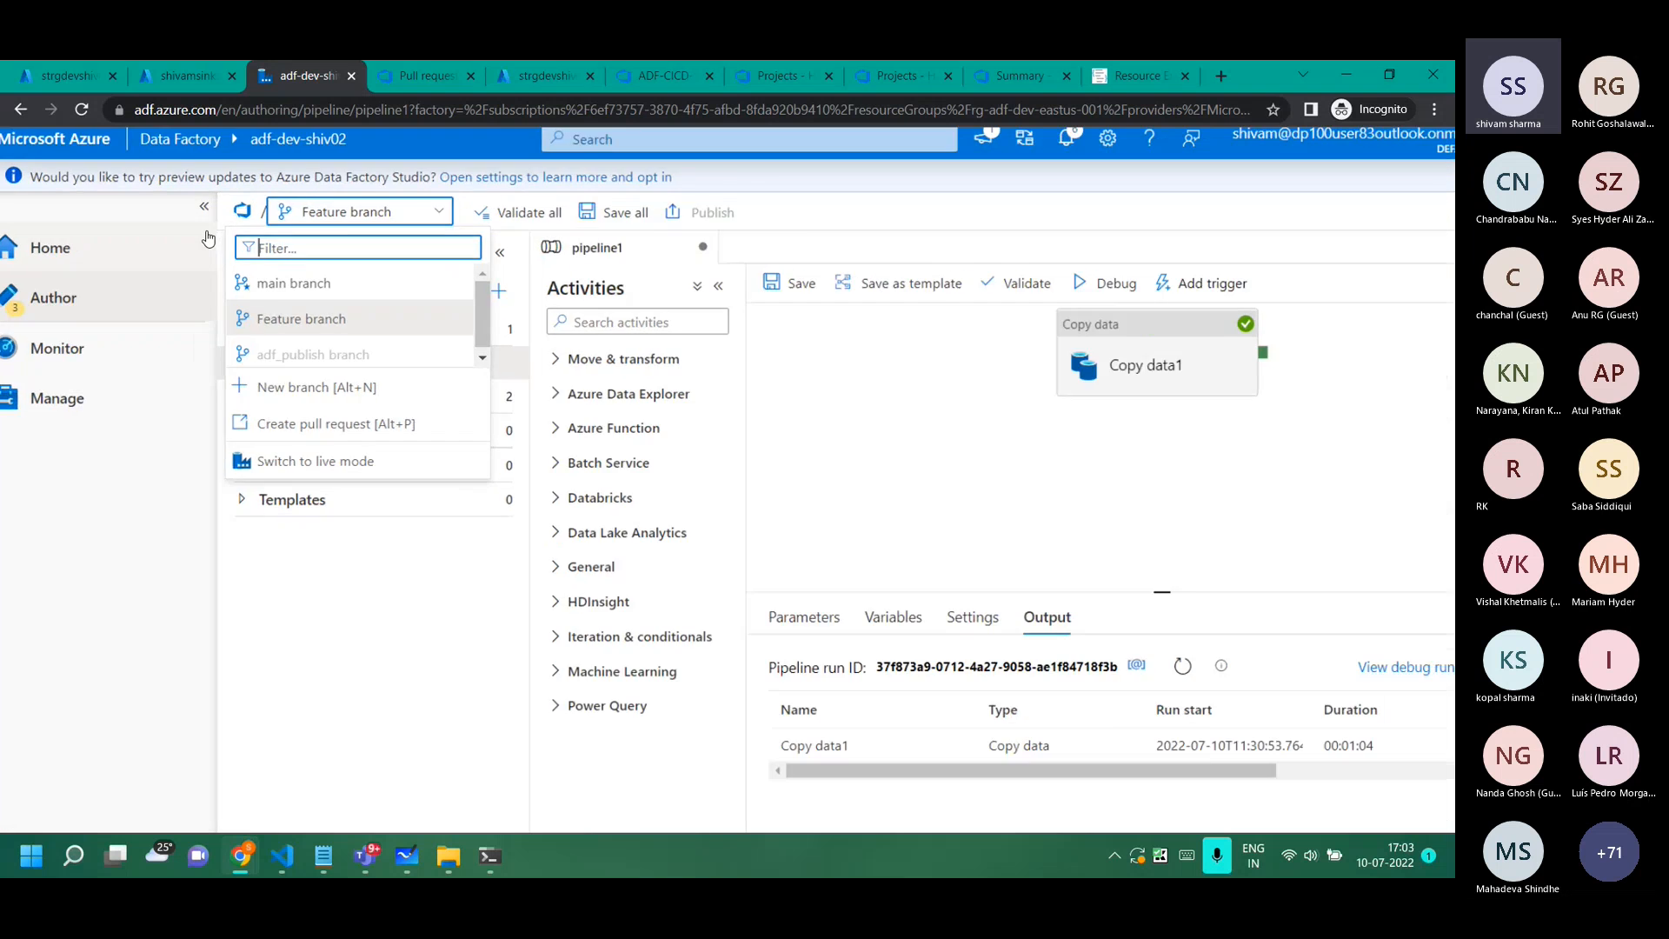
{"action": "key", "text": "ctrl+plus"}
{"action": "key", "text": "ctrl+plus"}
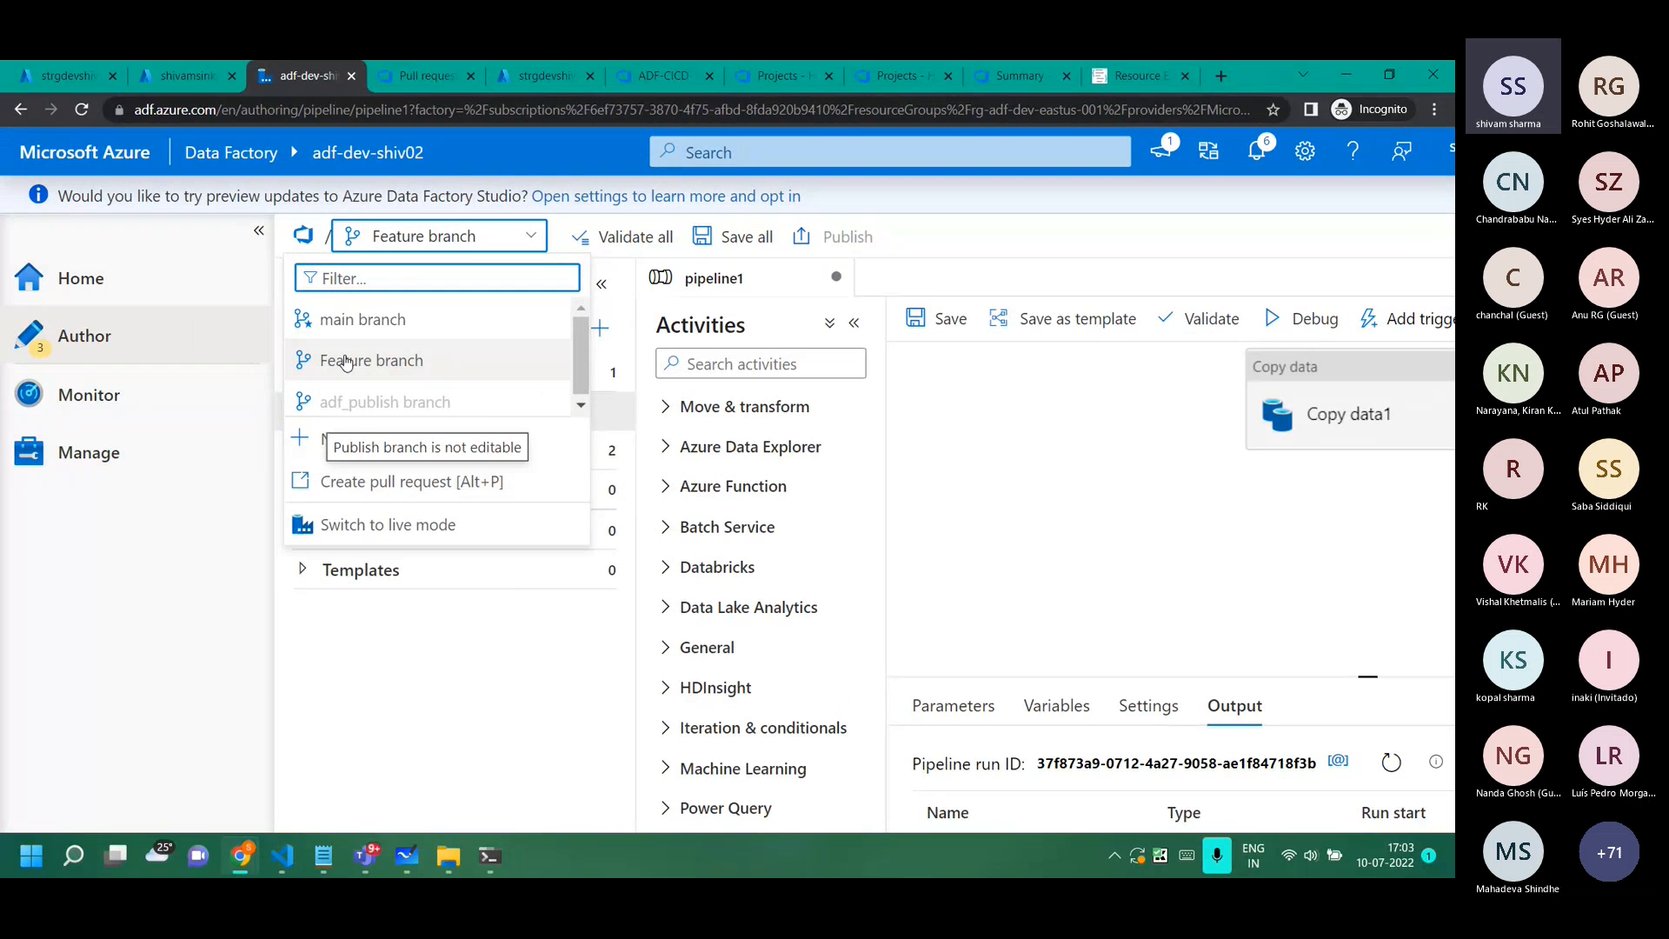
{"action": "key", "text": "ctrl+minus"}
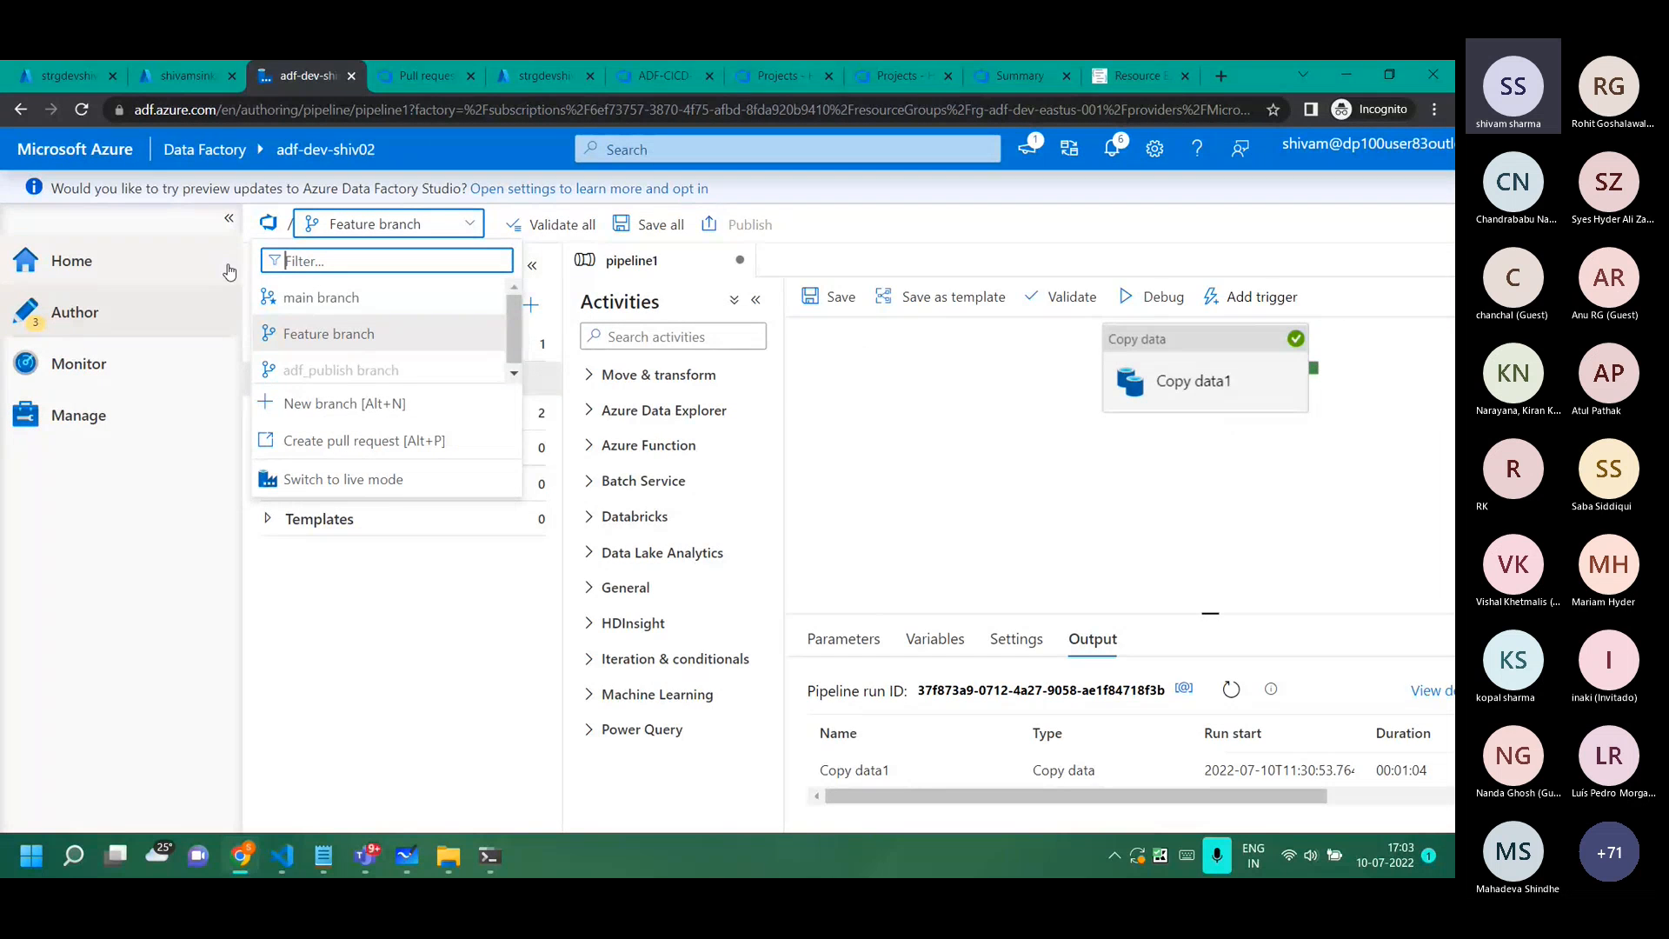
{"action": "left_click", "coordinate": [307, 297]}
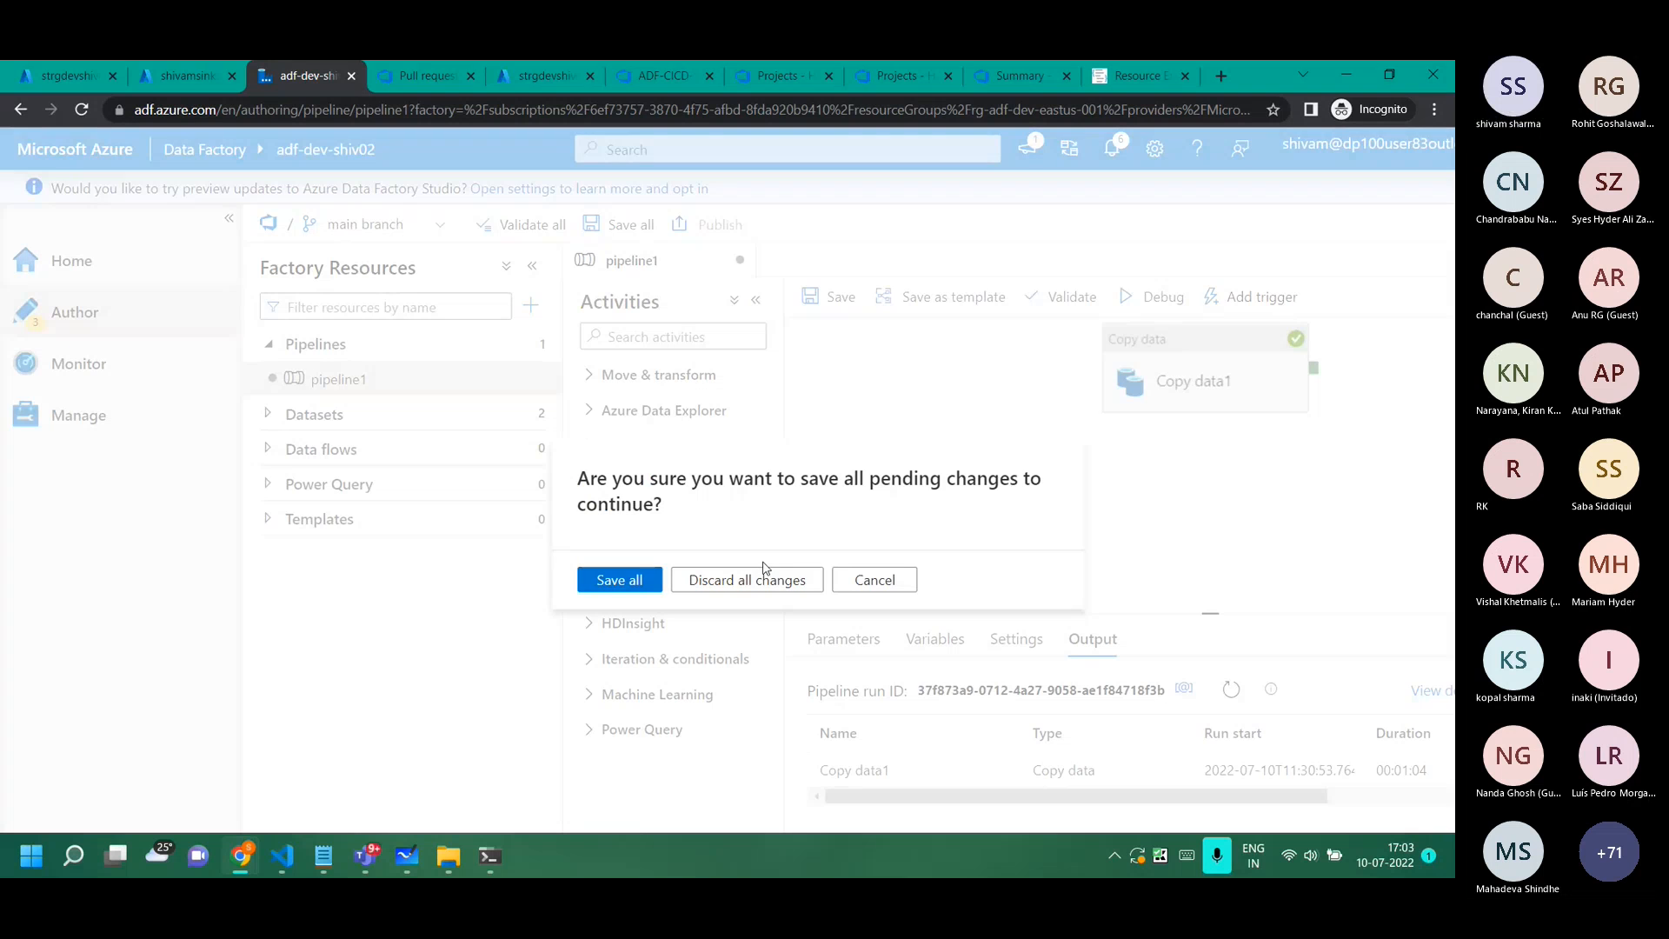
{"action": "left_click", "coordinate": [618, 582]}
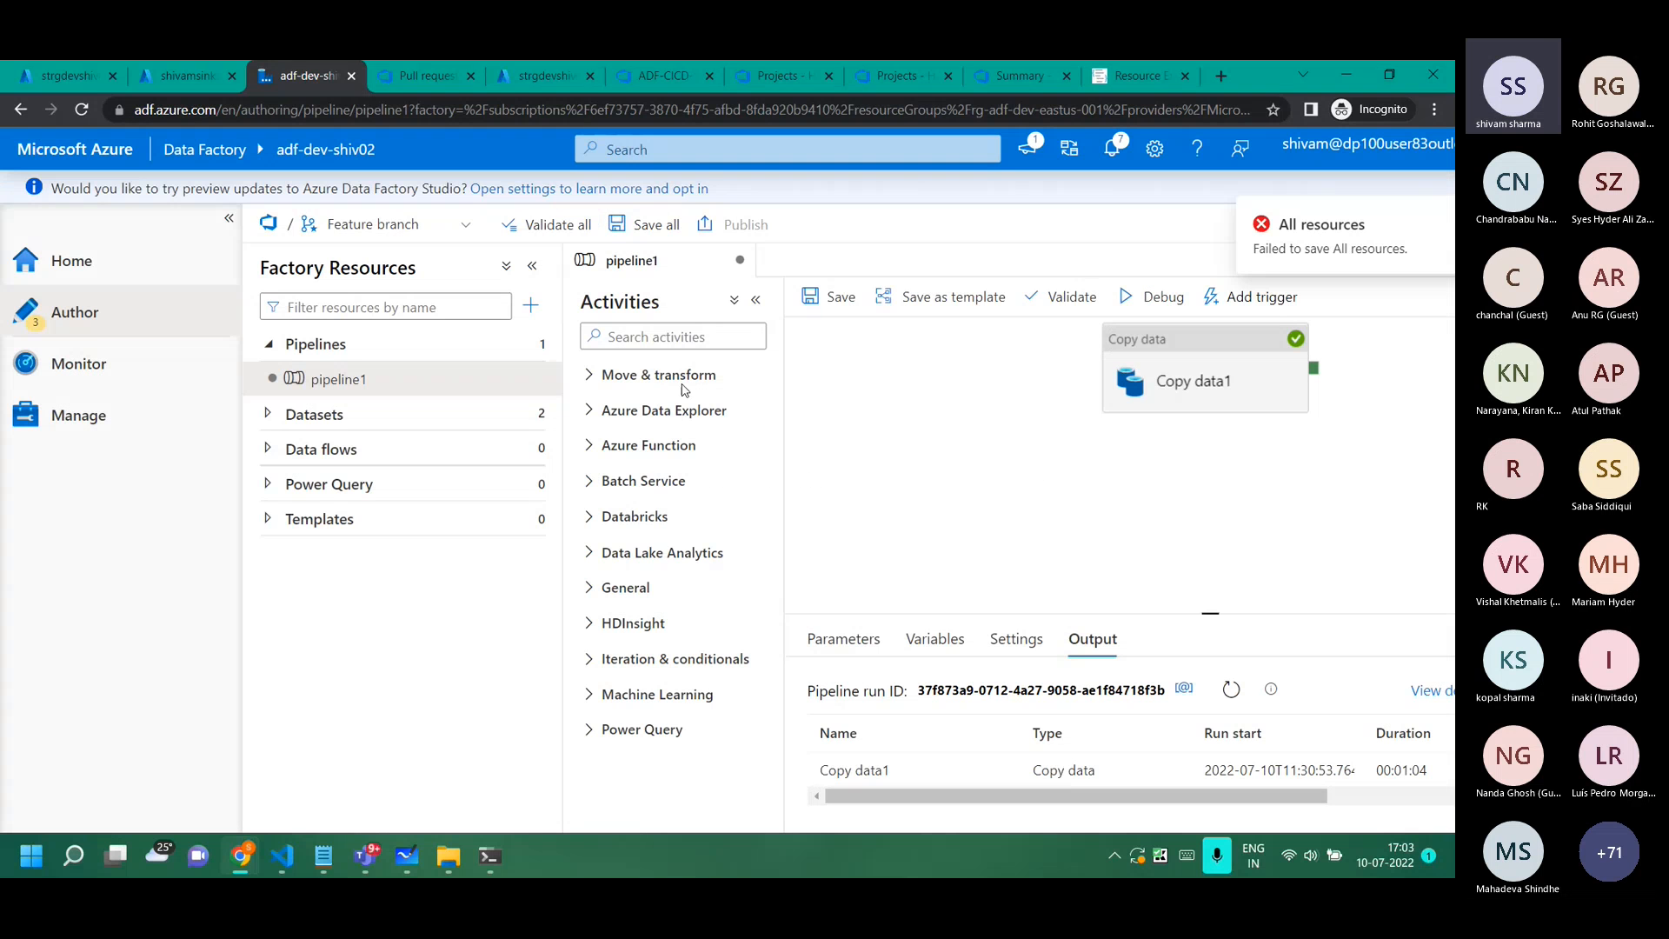
{"action": "scroll", "coordinate": [1213, 210], "scroll_direction": "right", "scroll_amount": 2}
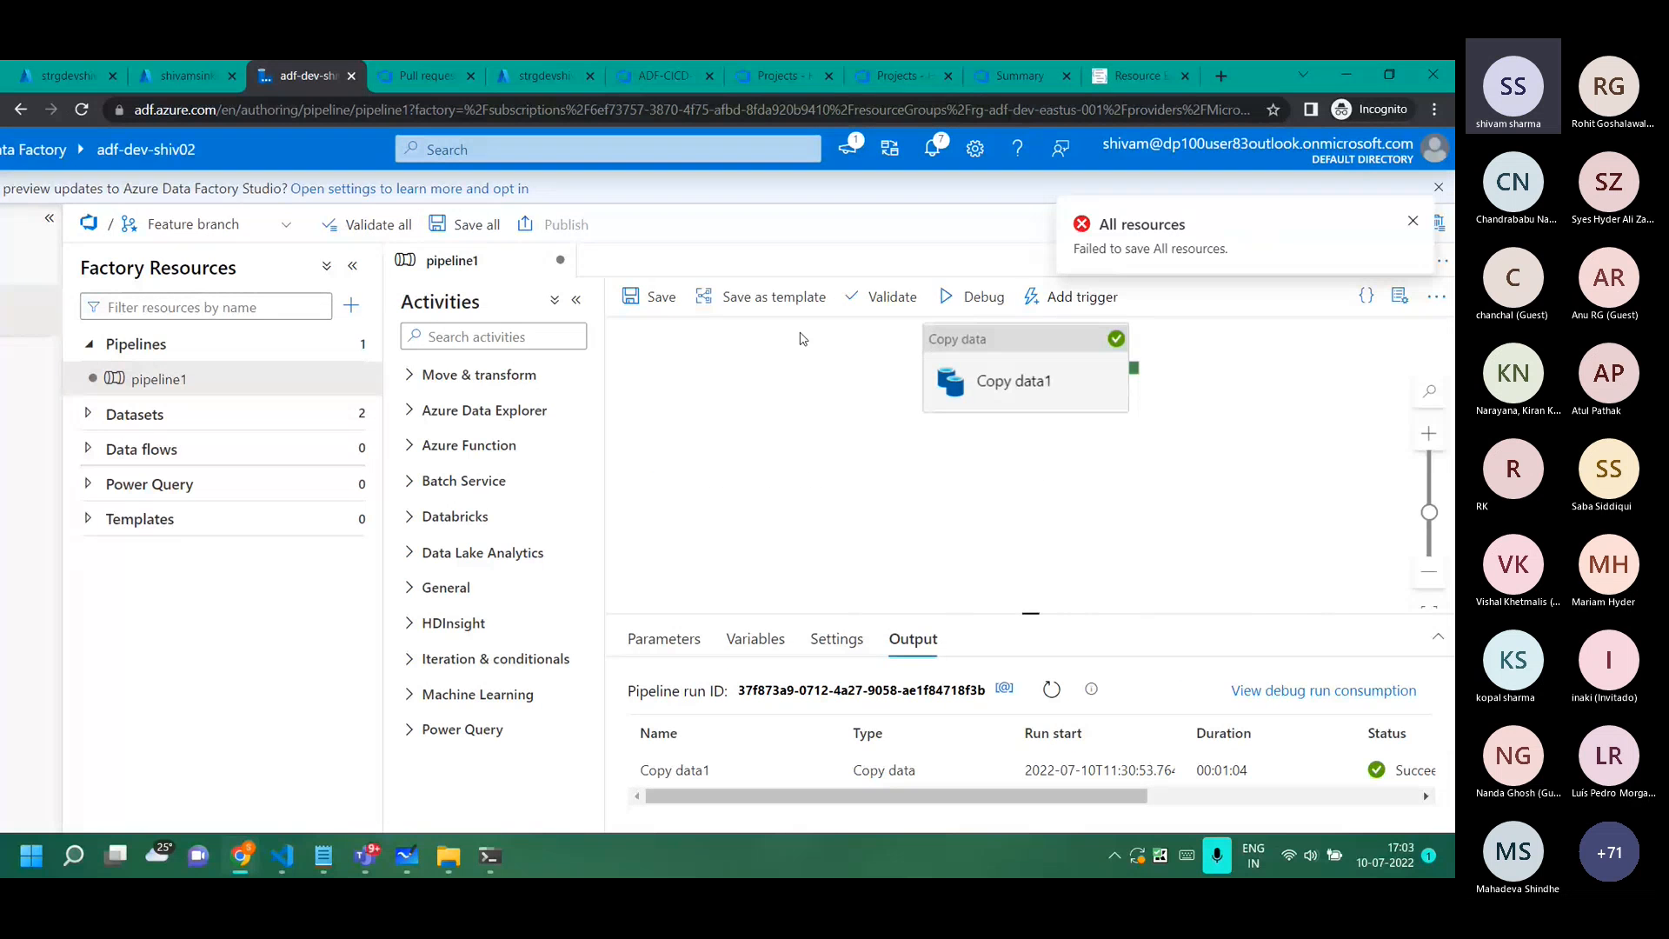
{"action": "left_click", "coordinate": [465, 224]}
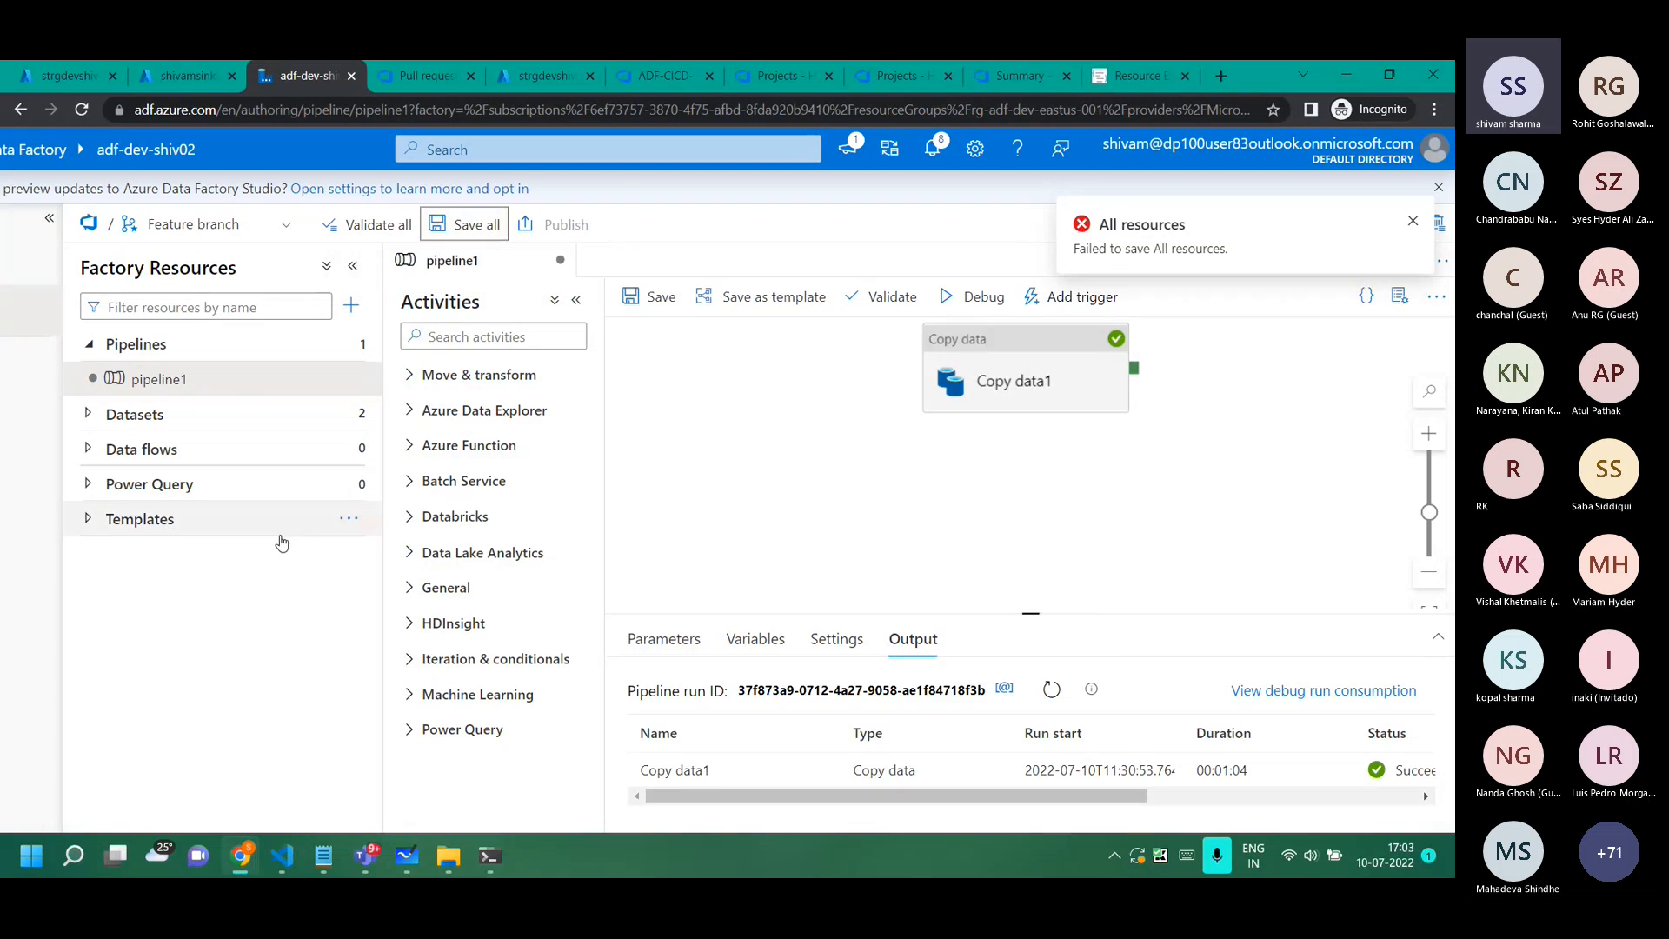
{"action": "key", "text": "ctrl+minus"}
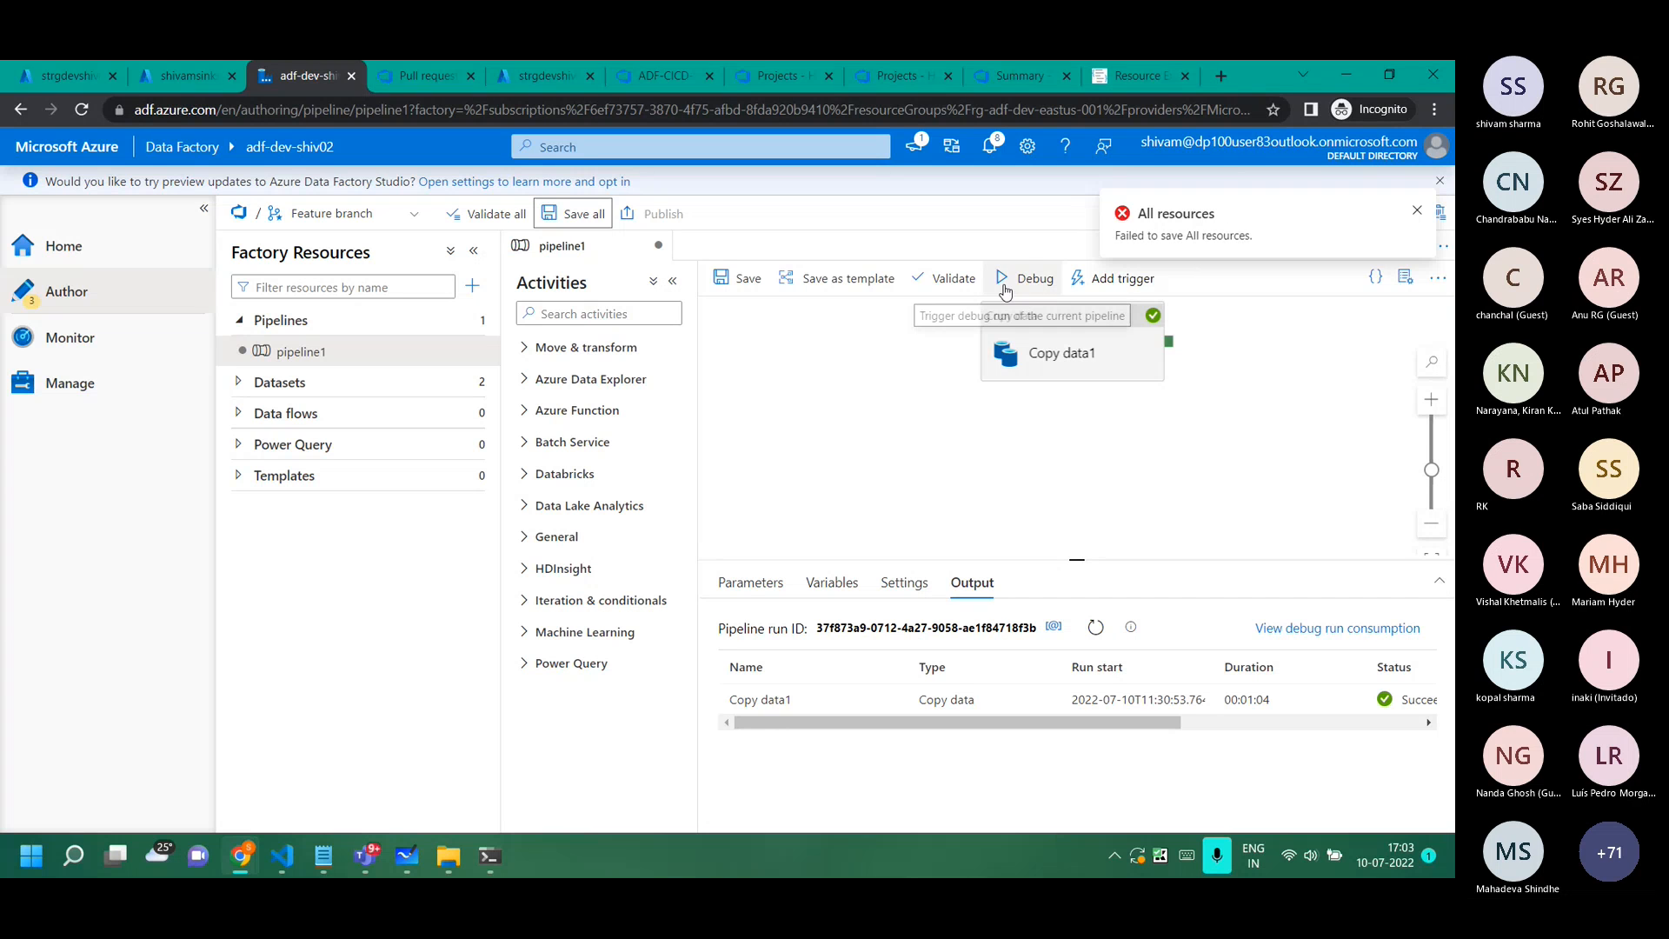
Reposition the Copy data1 activity on the canvas and try again to switch to the main branch with all changes saved.
{"action": "left_click", "coordinate": [1075, 337]}
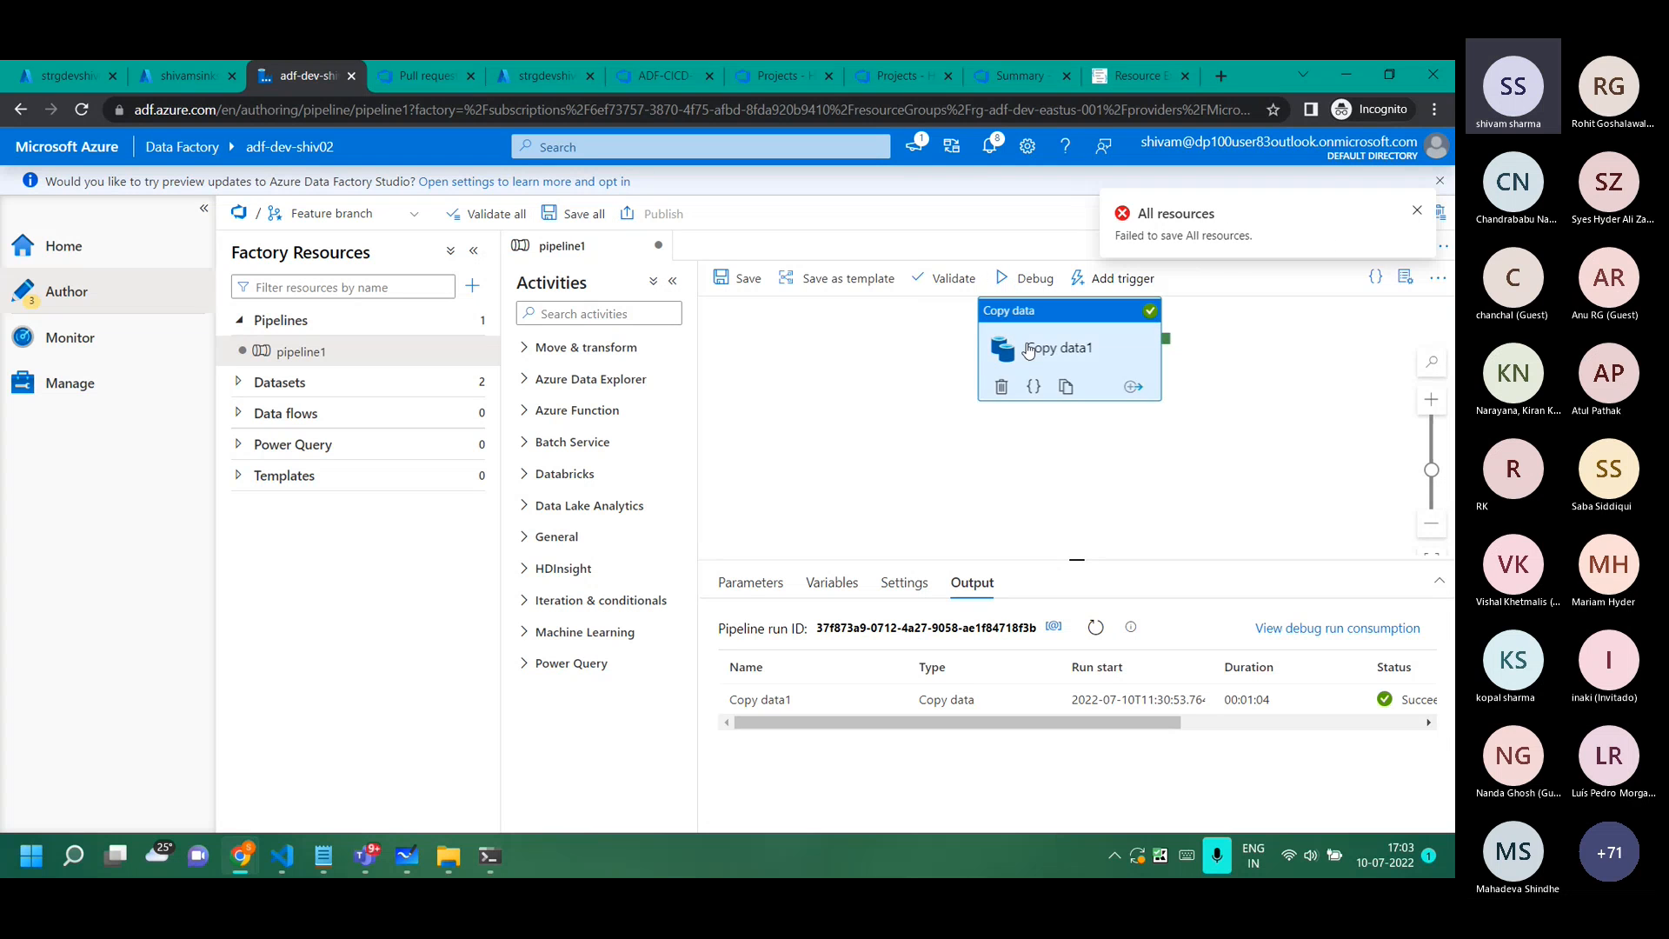
{"action": "left_click_drag", "start_coordinate": [1075, 337], "coordinate": [989, 389]}
{"action": "left_click", "coordinate": [315, 222]}
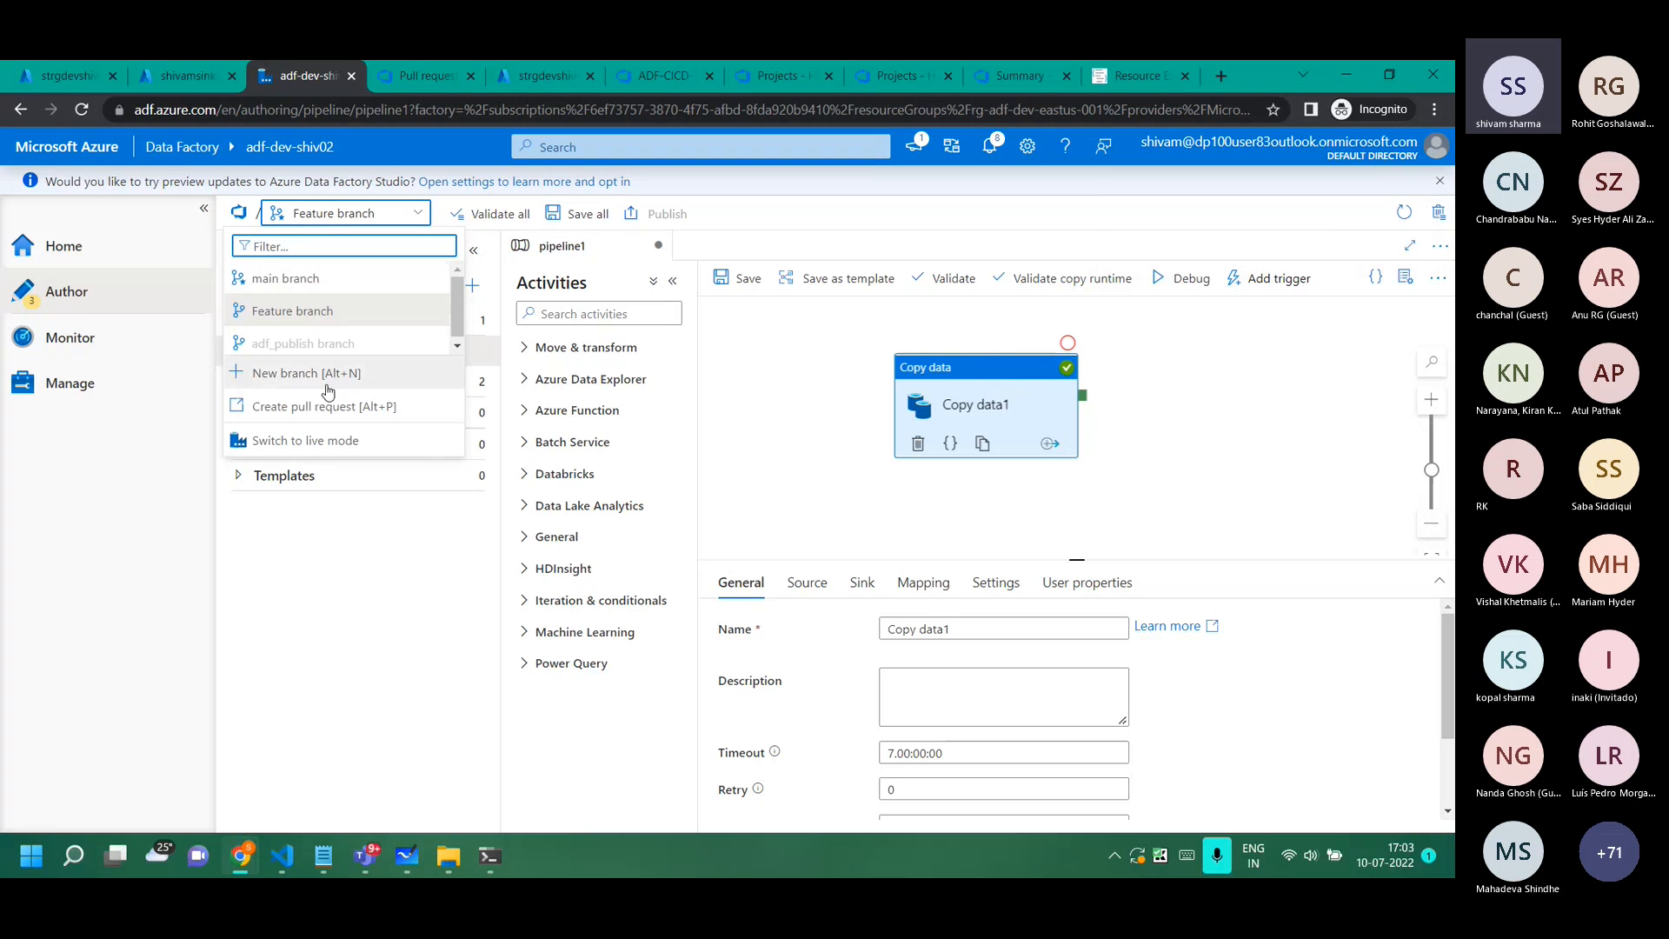
{"action": "left_click", "coordinate": [268, 277]}
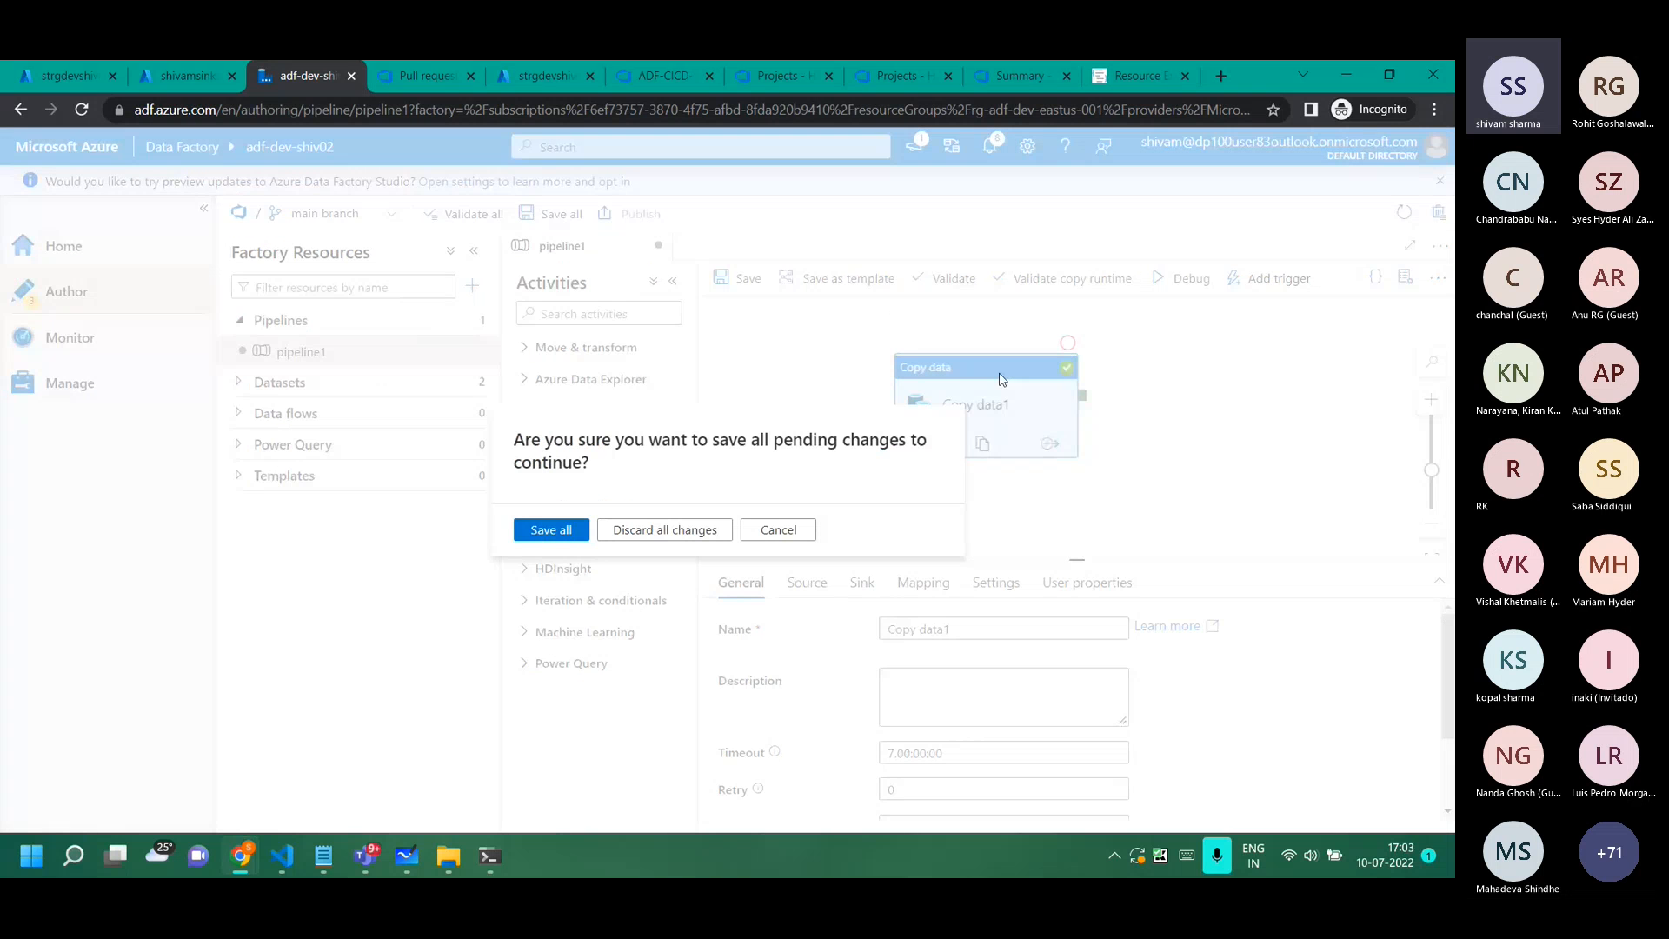
{"action": "left_click", "coordinate": [551, 529]}
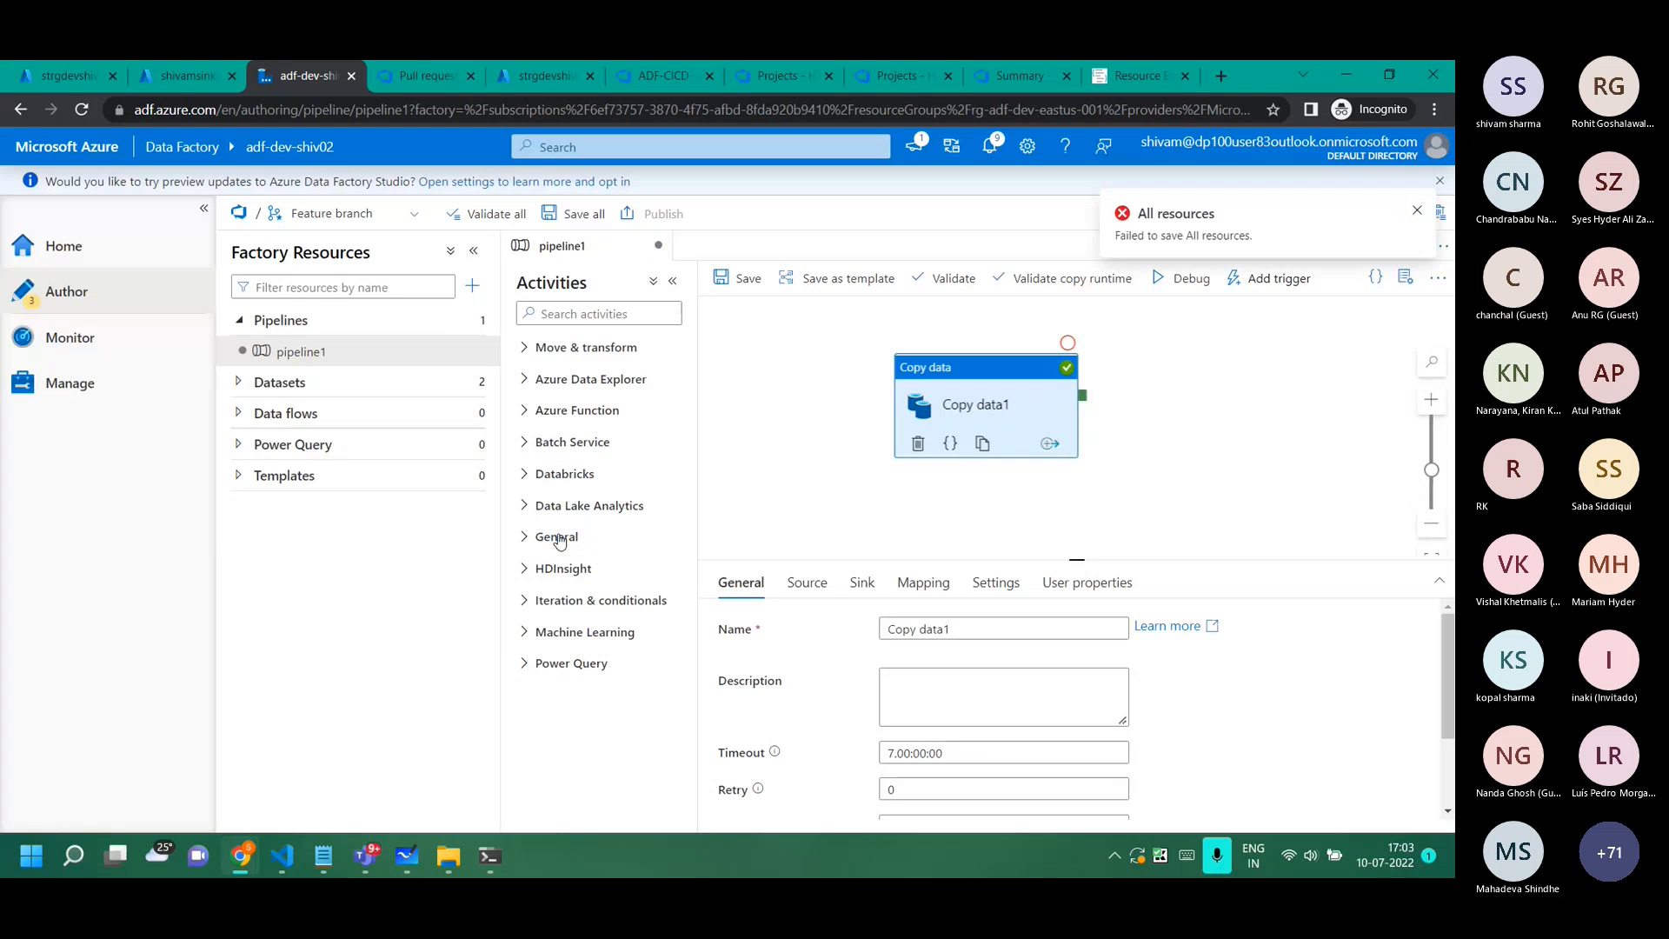
{"action": "left_click", "coordinate": [1417, 210]}
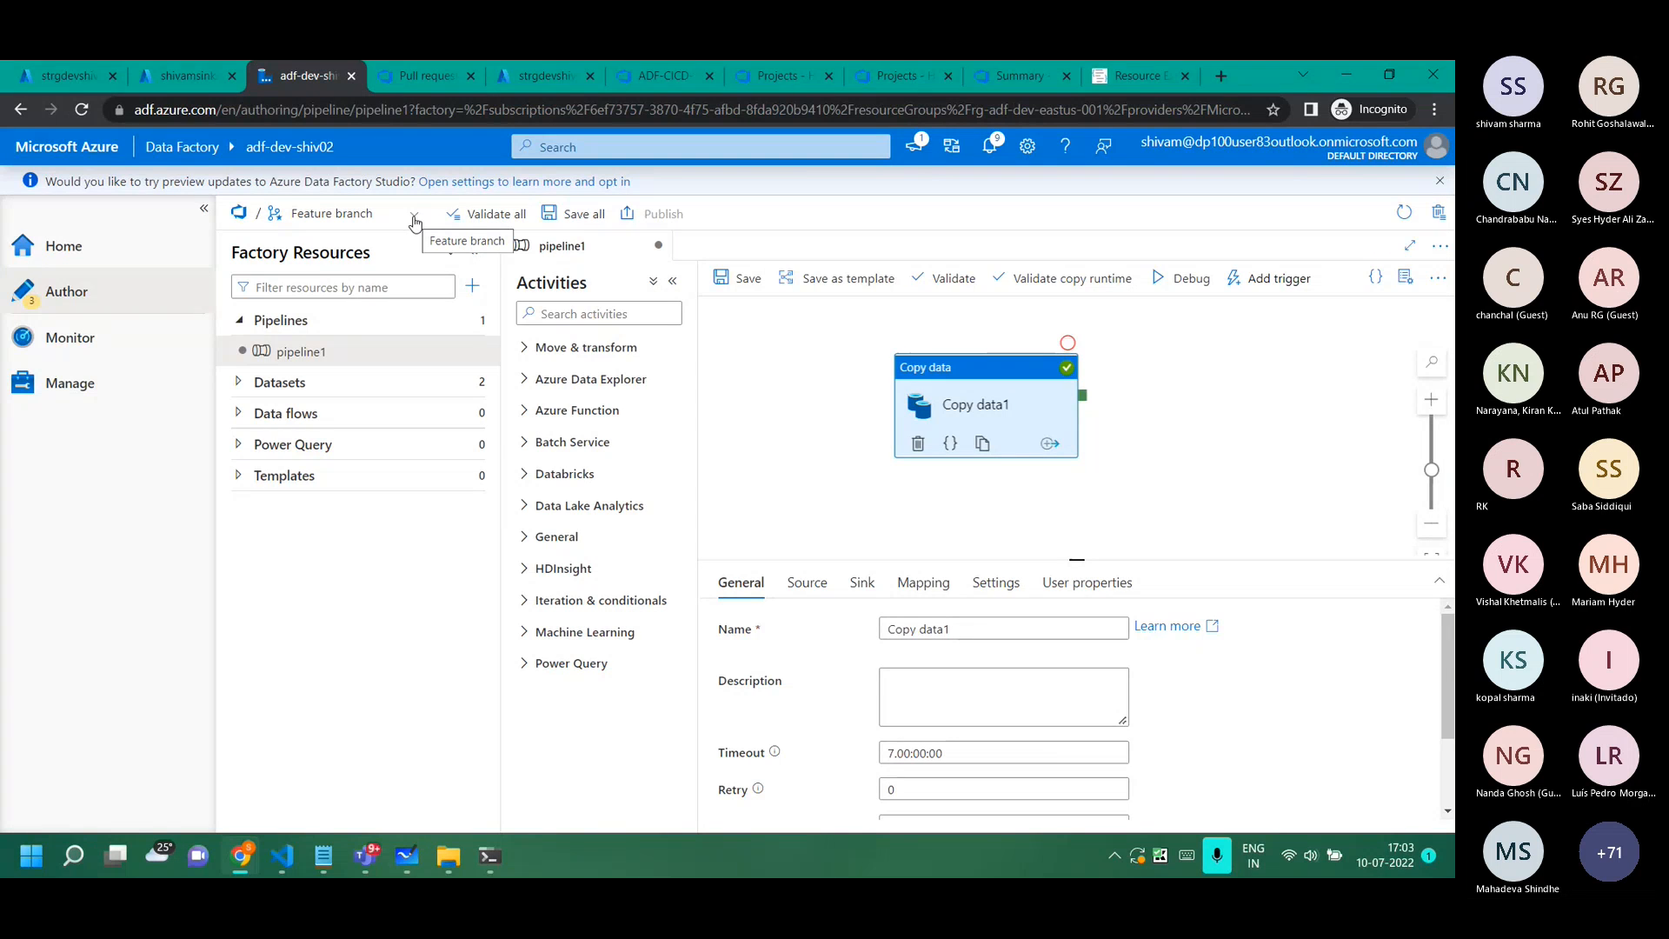
Review the factory's save notifications and retry saving all pending changes while switching to the main branch.
{"action": "left_click", "coordinate": [999, 149]}
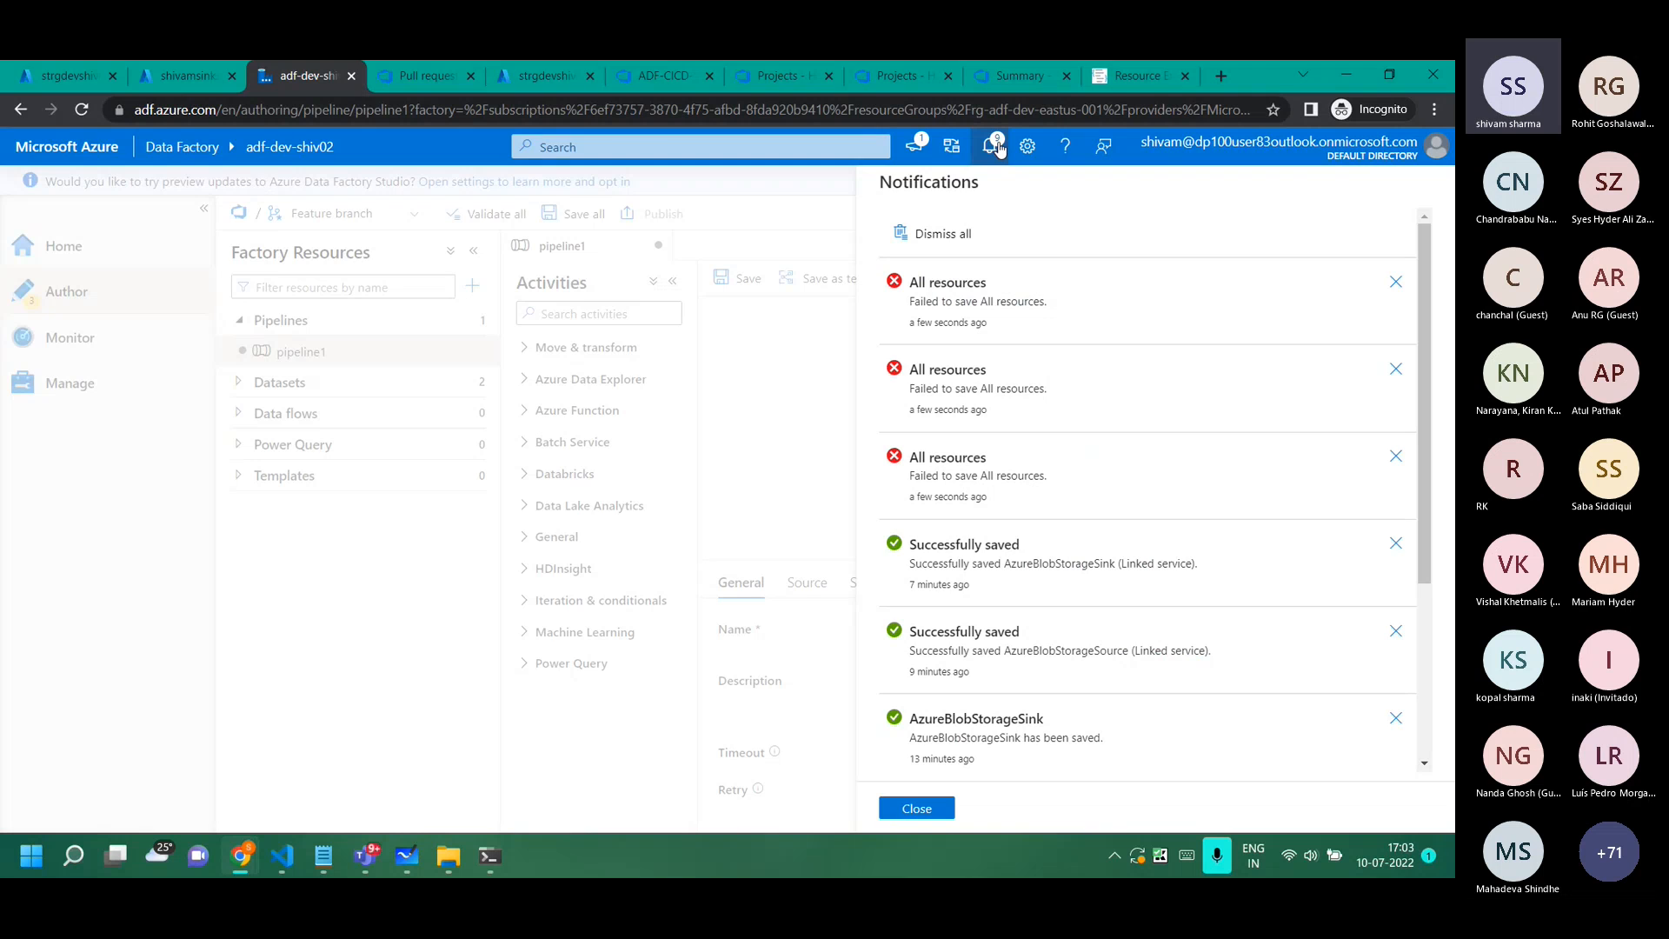
{"action": "left_click", "coordinate": [999, 149]}
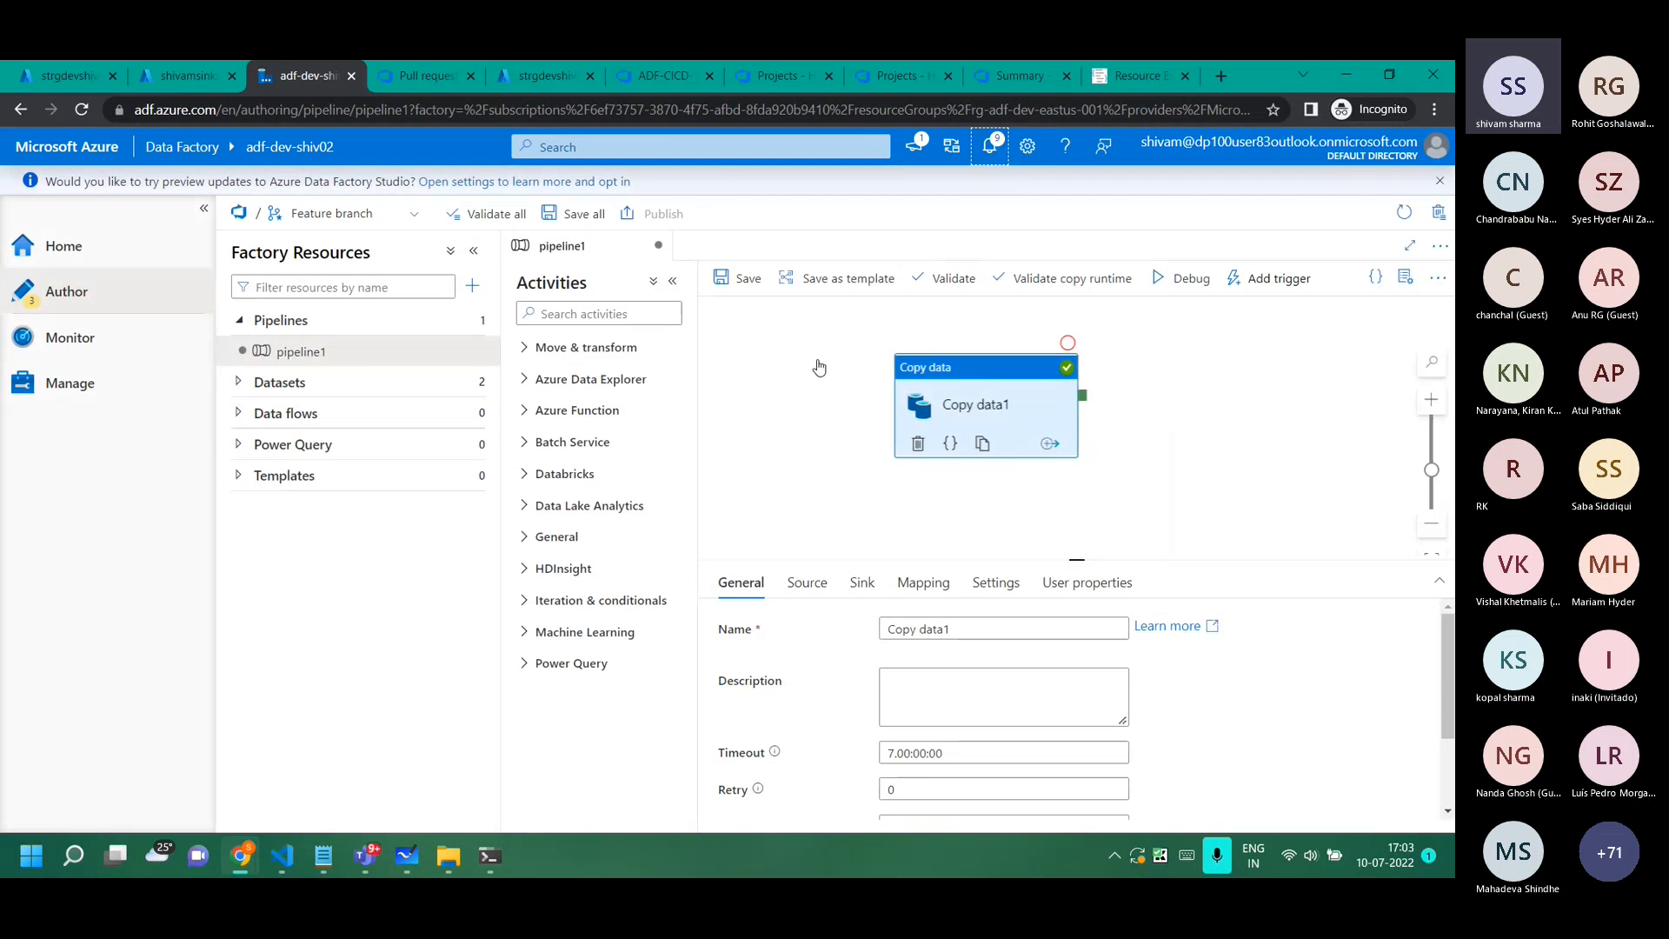
{"action": "left_click", "coordinate": [298, 216]}
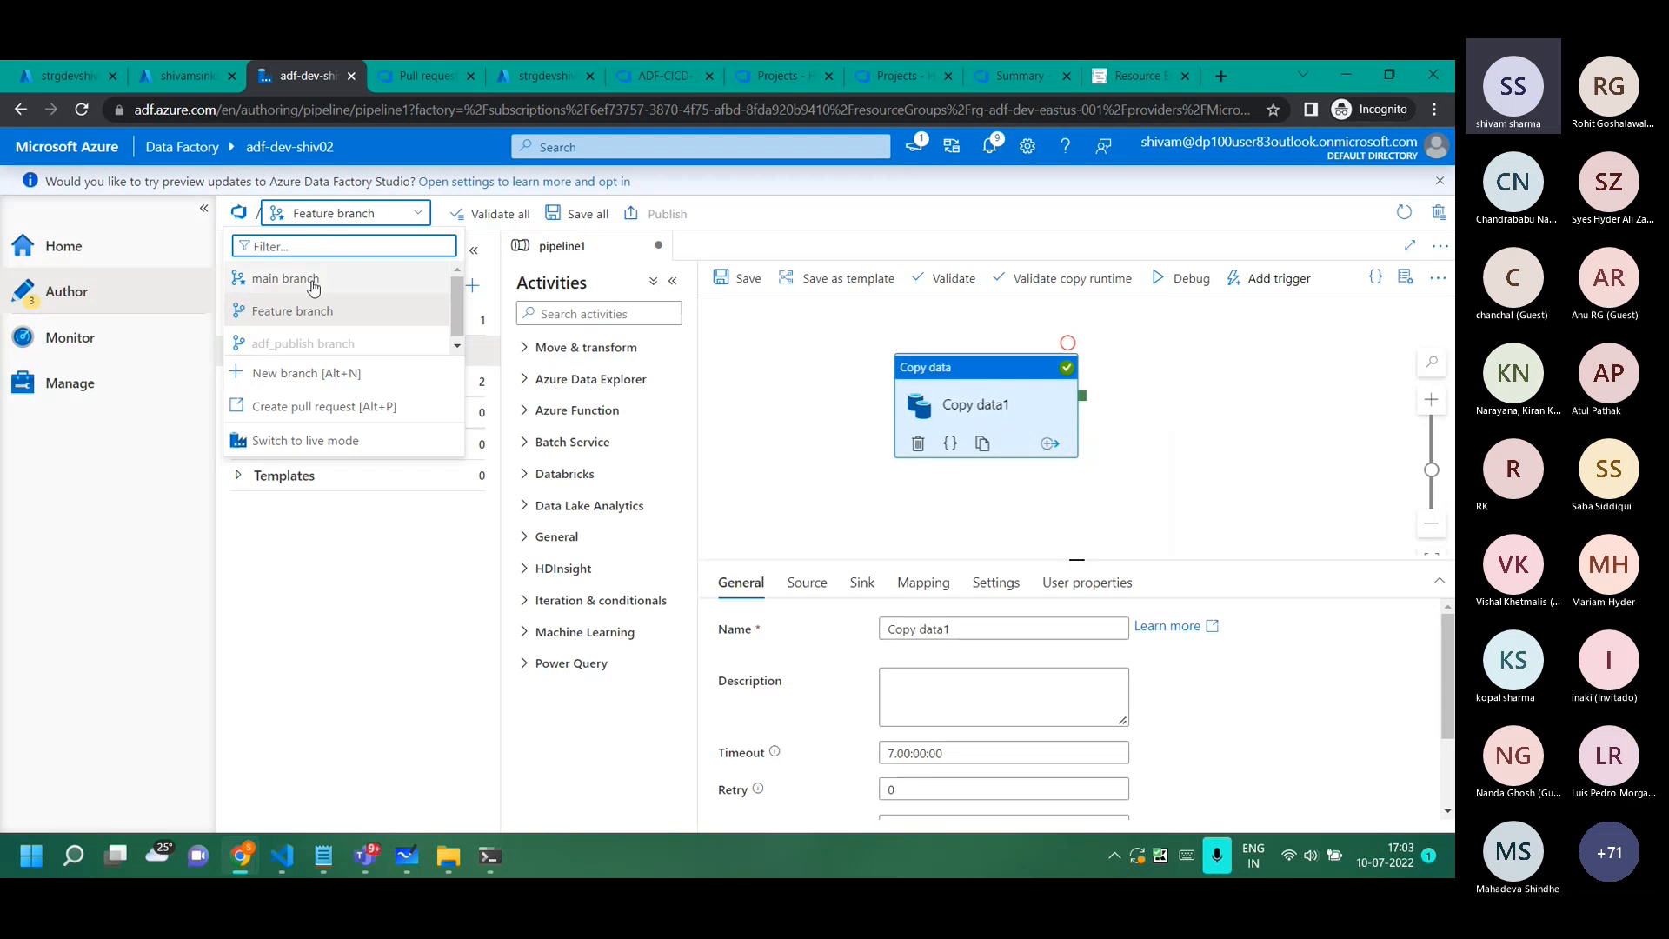
{"action": "left_click", "coordinate": [306, 280]}
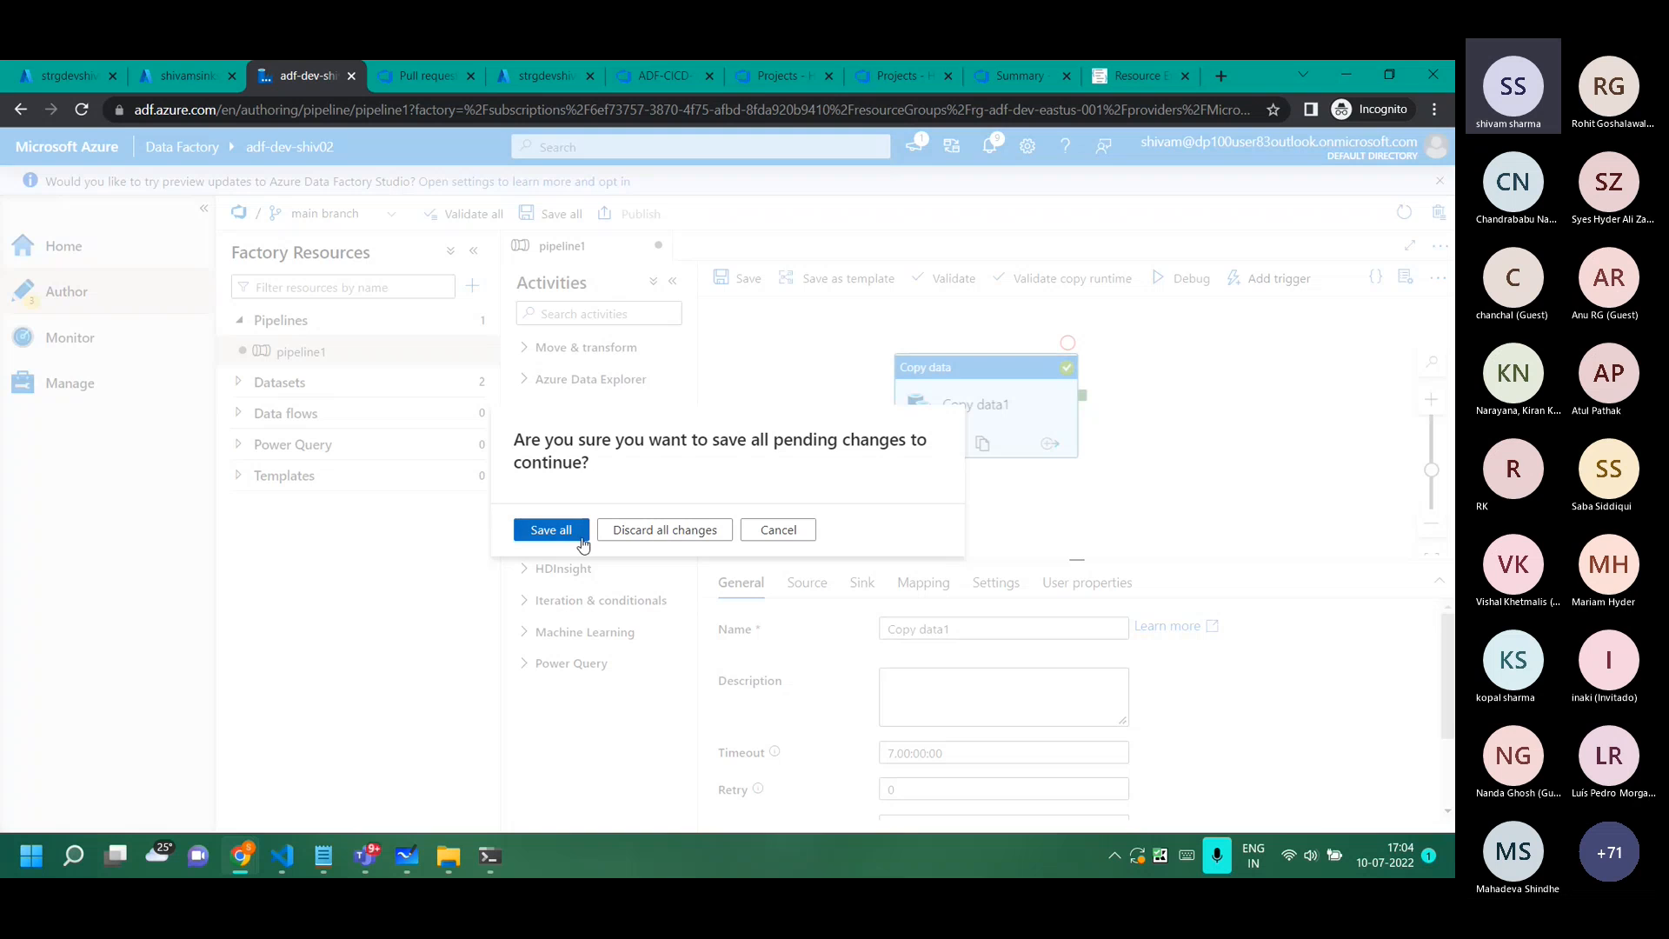
{"action": "left_click", "coordinate": [582, 540]}
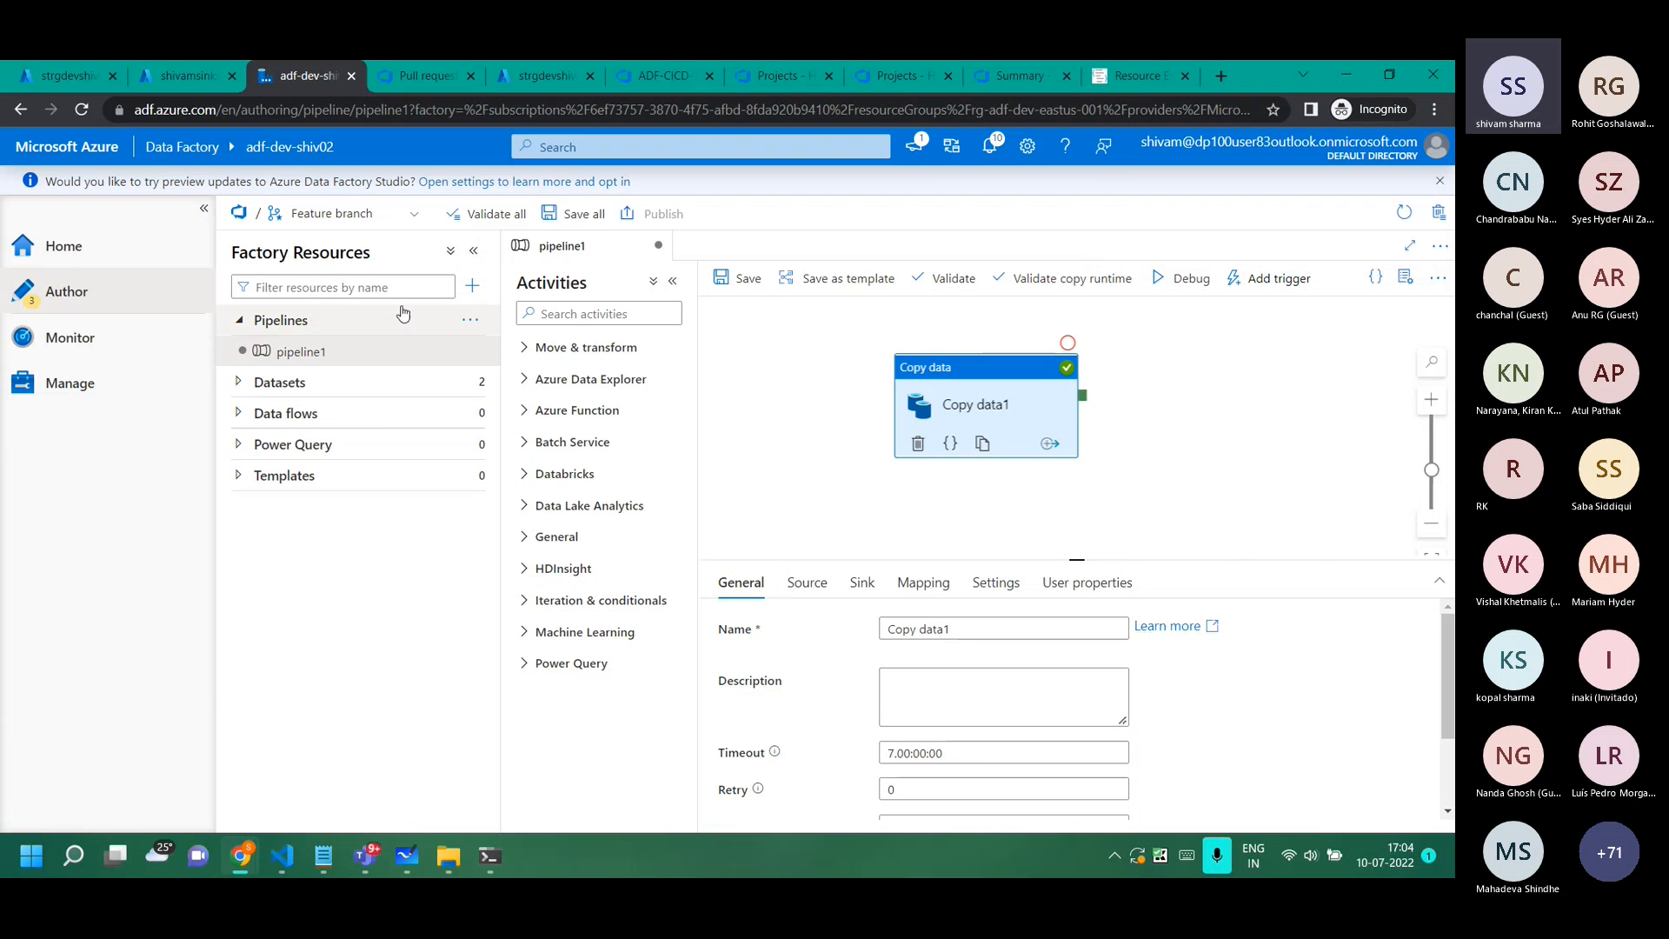
Rename the Copy data1 activity to "Copy data", shift it on the canvas, and try to save pipeline1.
{"action": "left_click", "coordinate": [986, 624]}
{"action": "key", "text": "BackSpace"}
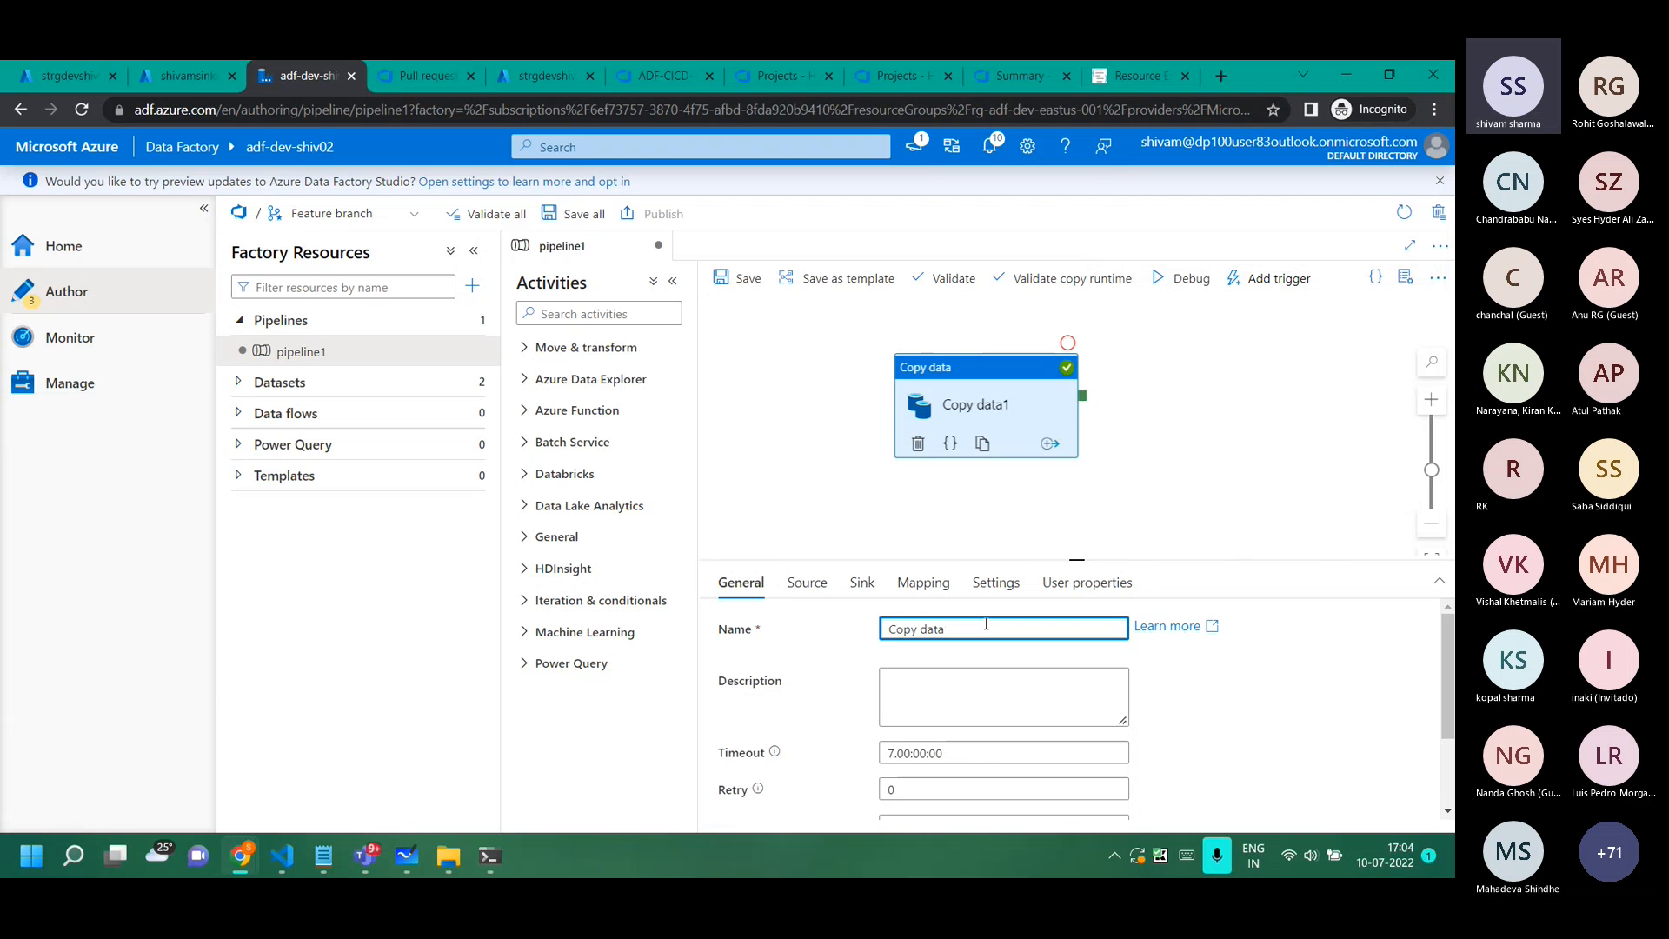
{"action": "left_click_drag", "start_coordinate": [953, 391], "coordinate": [859, 373]}
{"action": "left_click", "coordinate": [749, 287]}
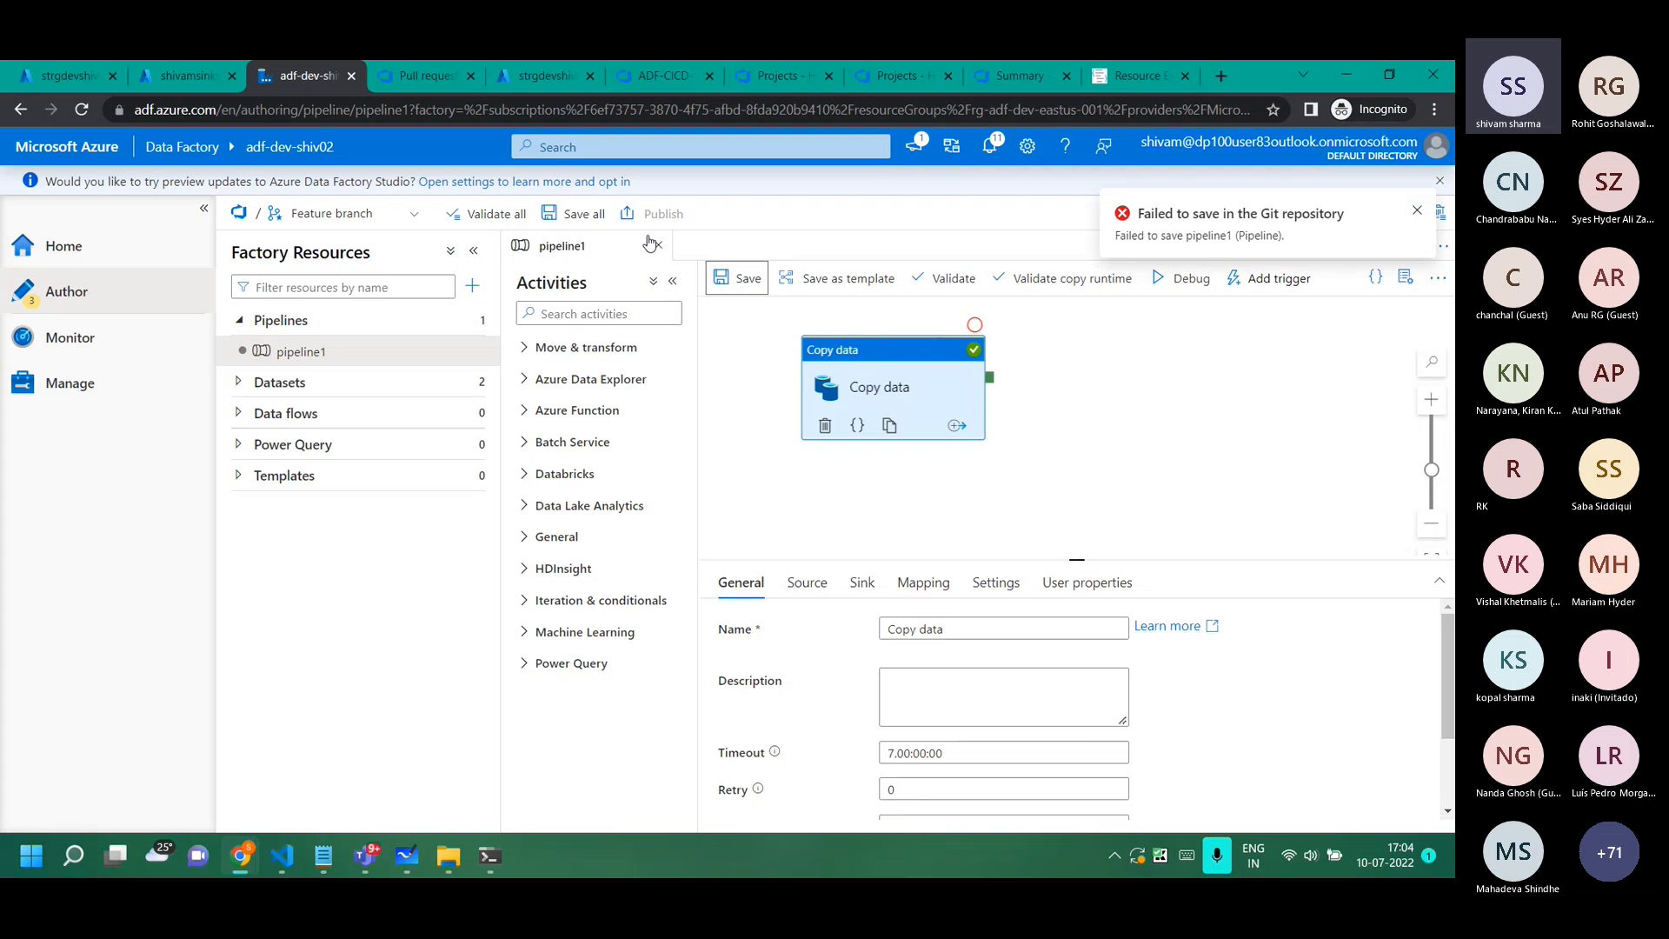
{"action": "left_click", "coordinate": [327, 224]}
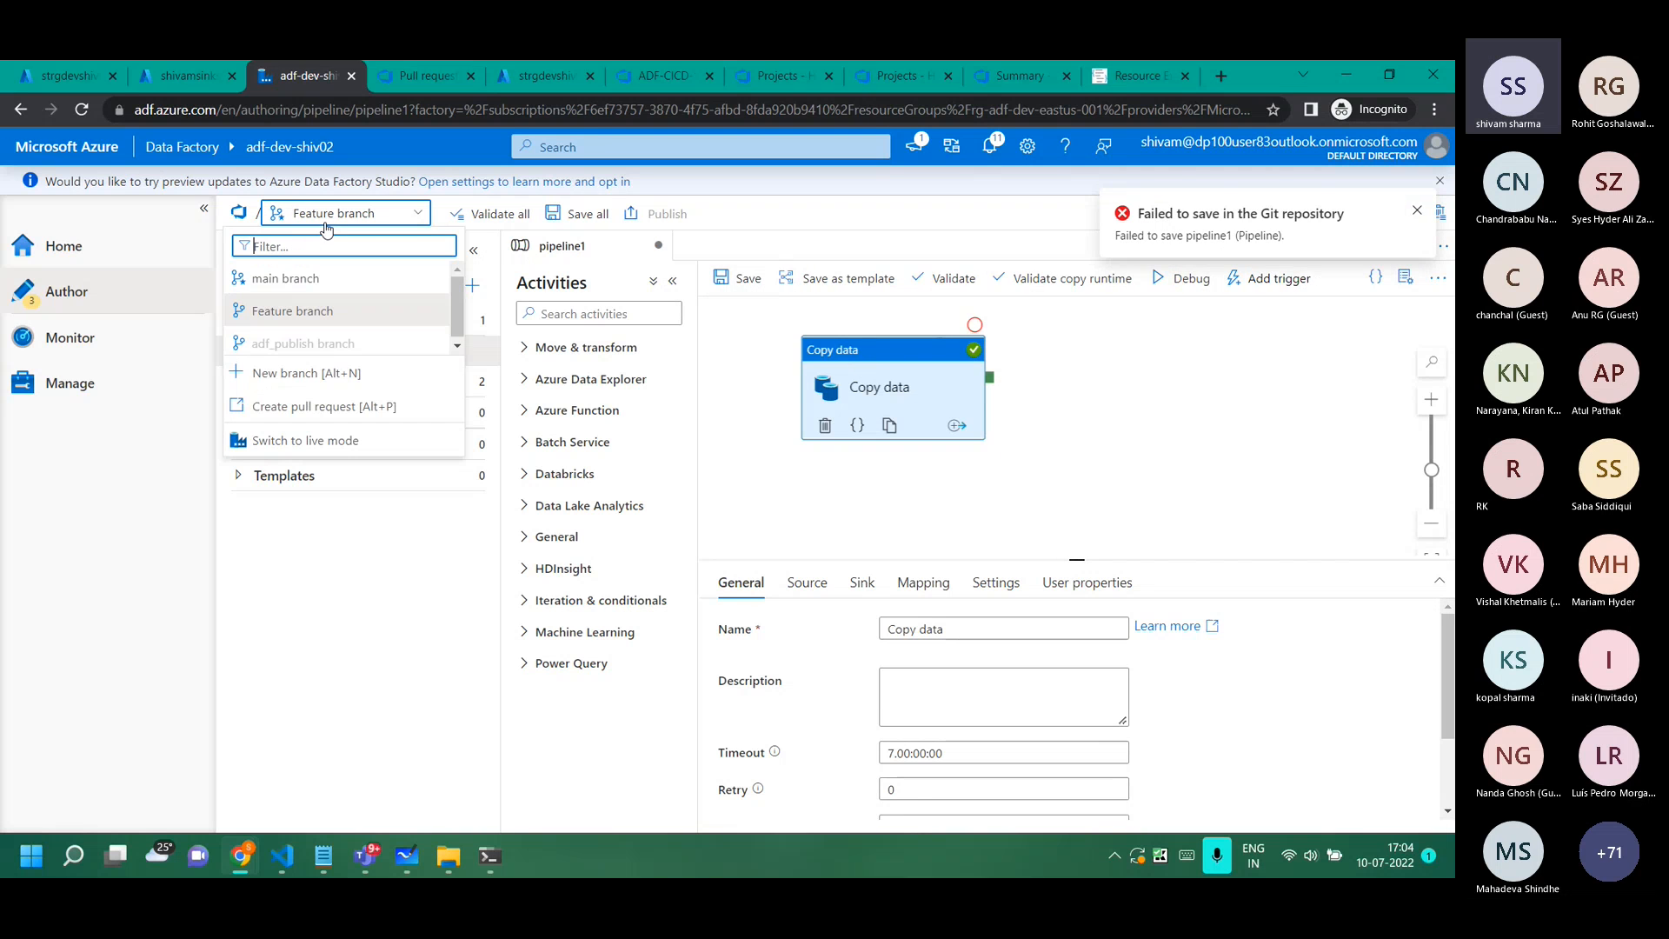
{"action": "left_click", "coordinate": [299, 408]}
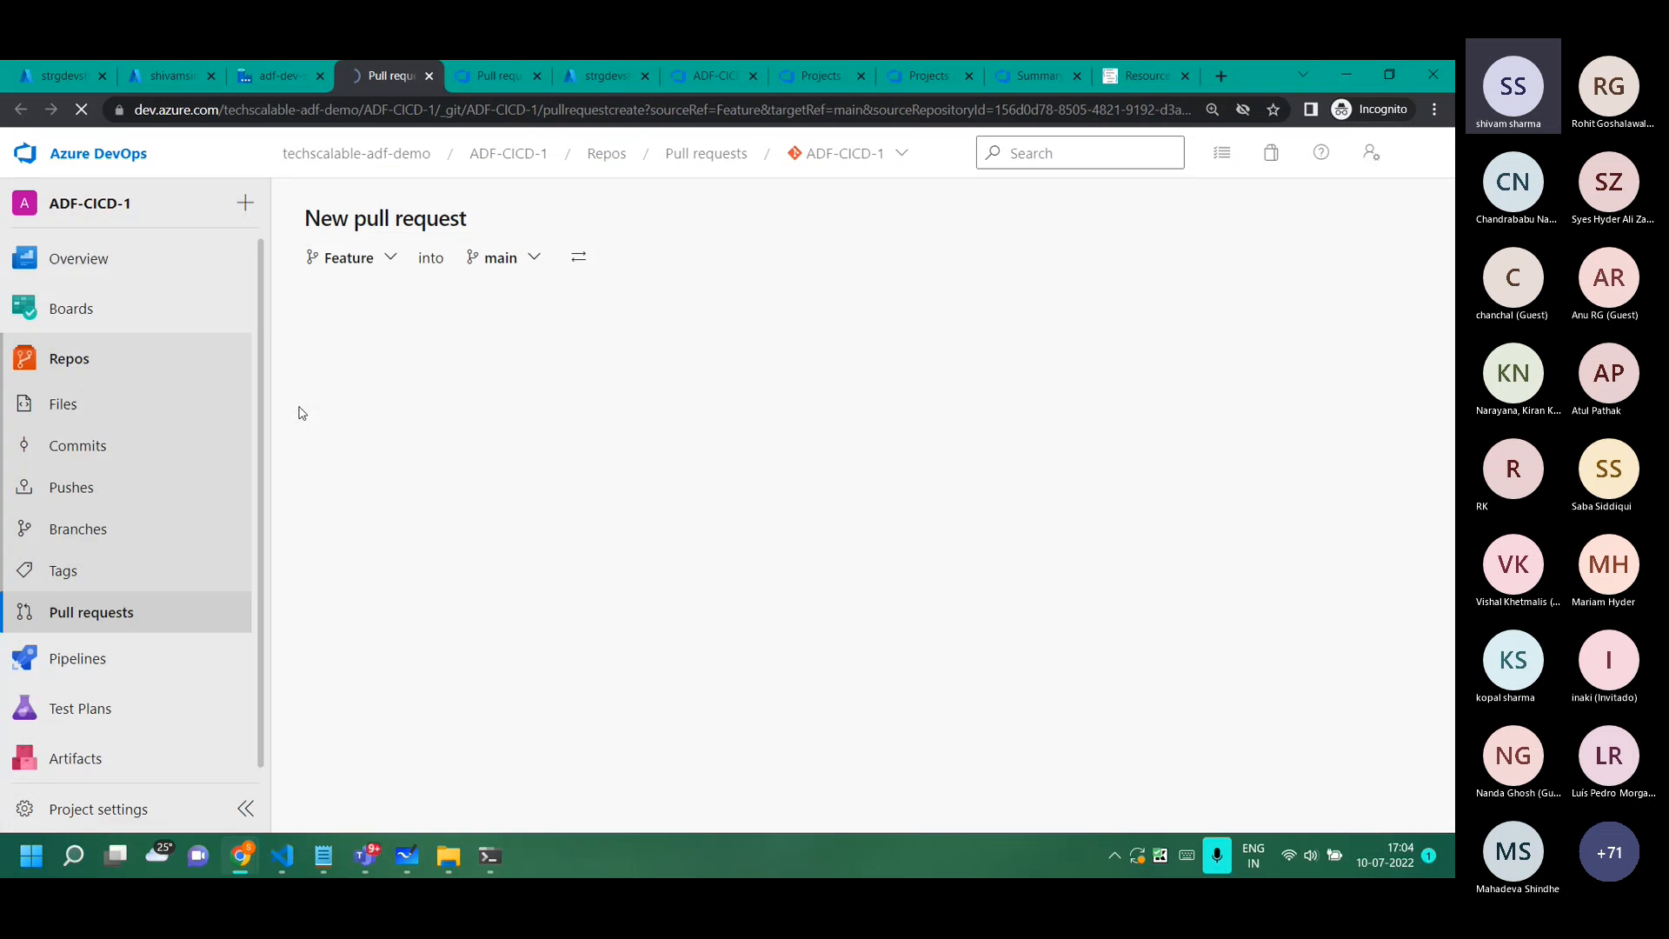
{"action": "left_click", "coordinate": [428, 77]}
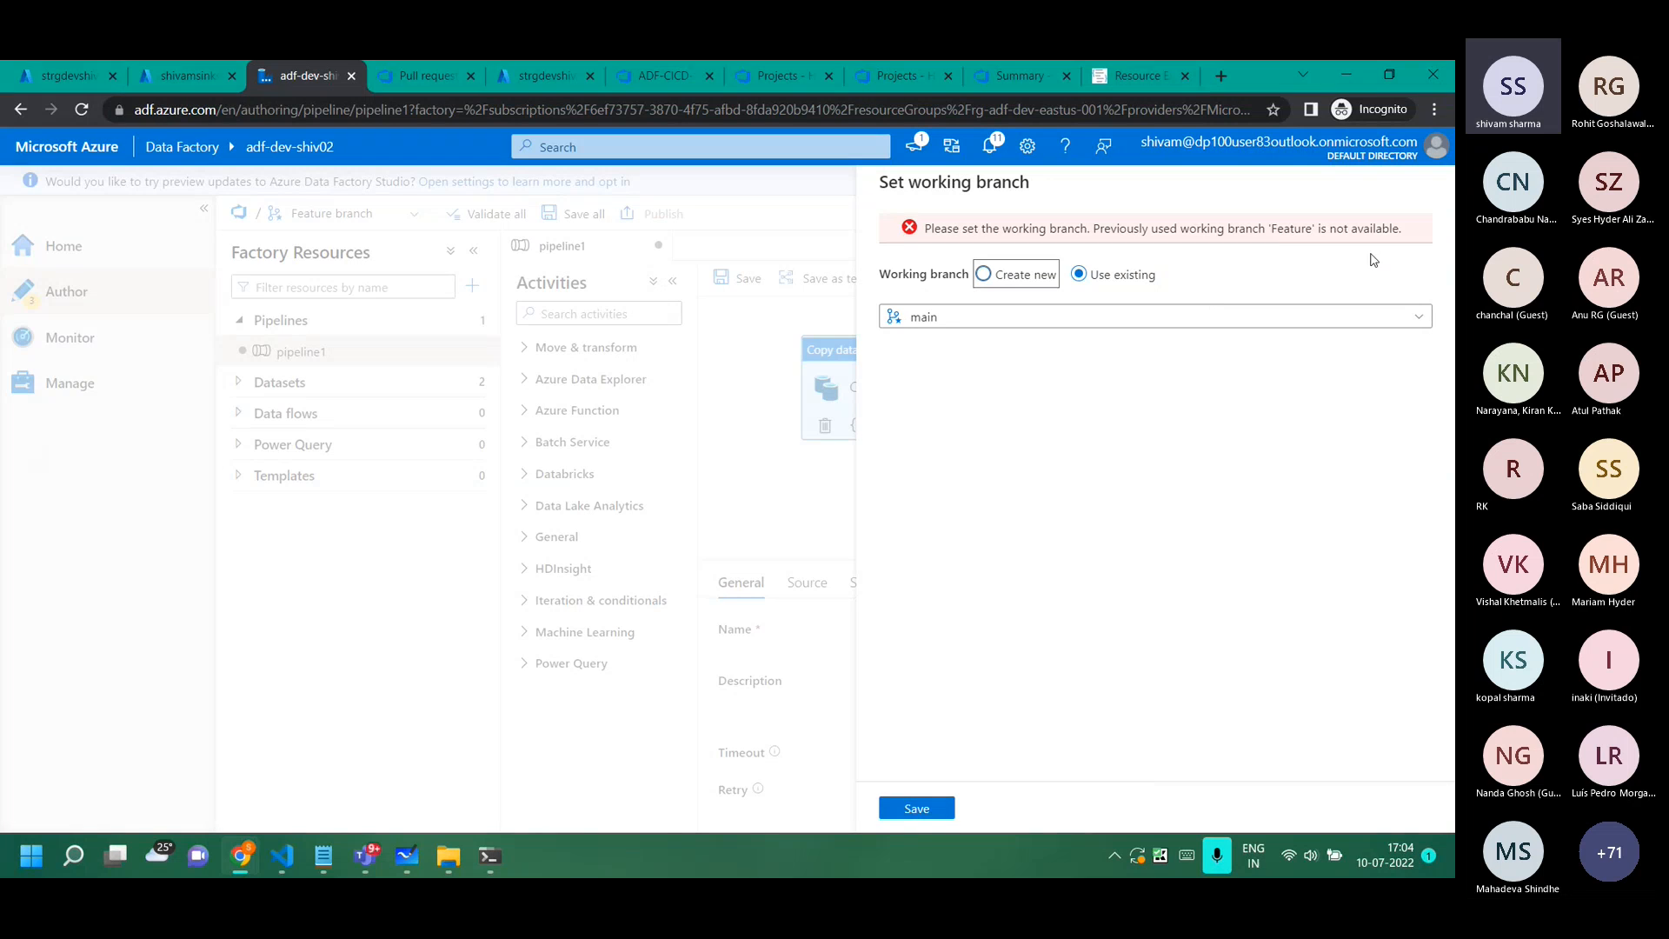
Create a new working branch named "Feature-1" to replace the unavailable Feature branch.
{"action": "left_click", "coordinate": [1004, 279]}
{"action": "left_click", "coordinate": [1078, 274]}
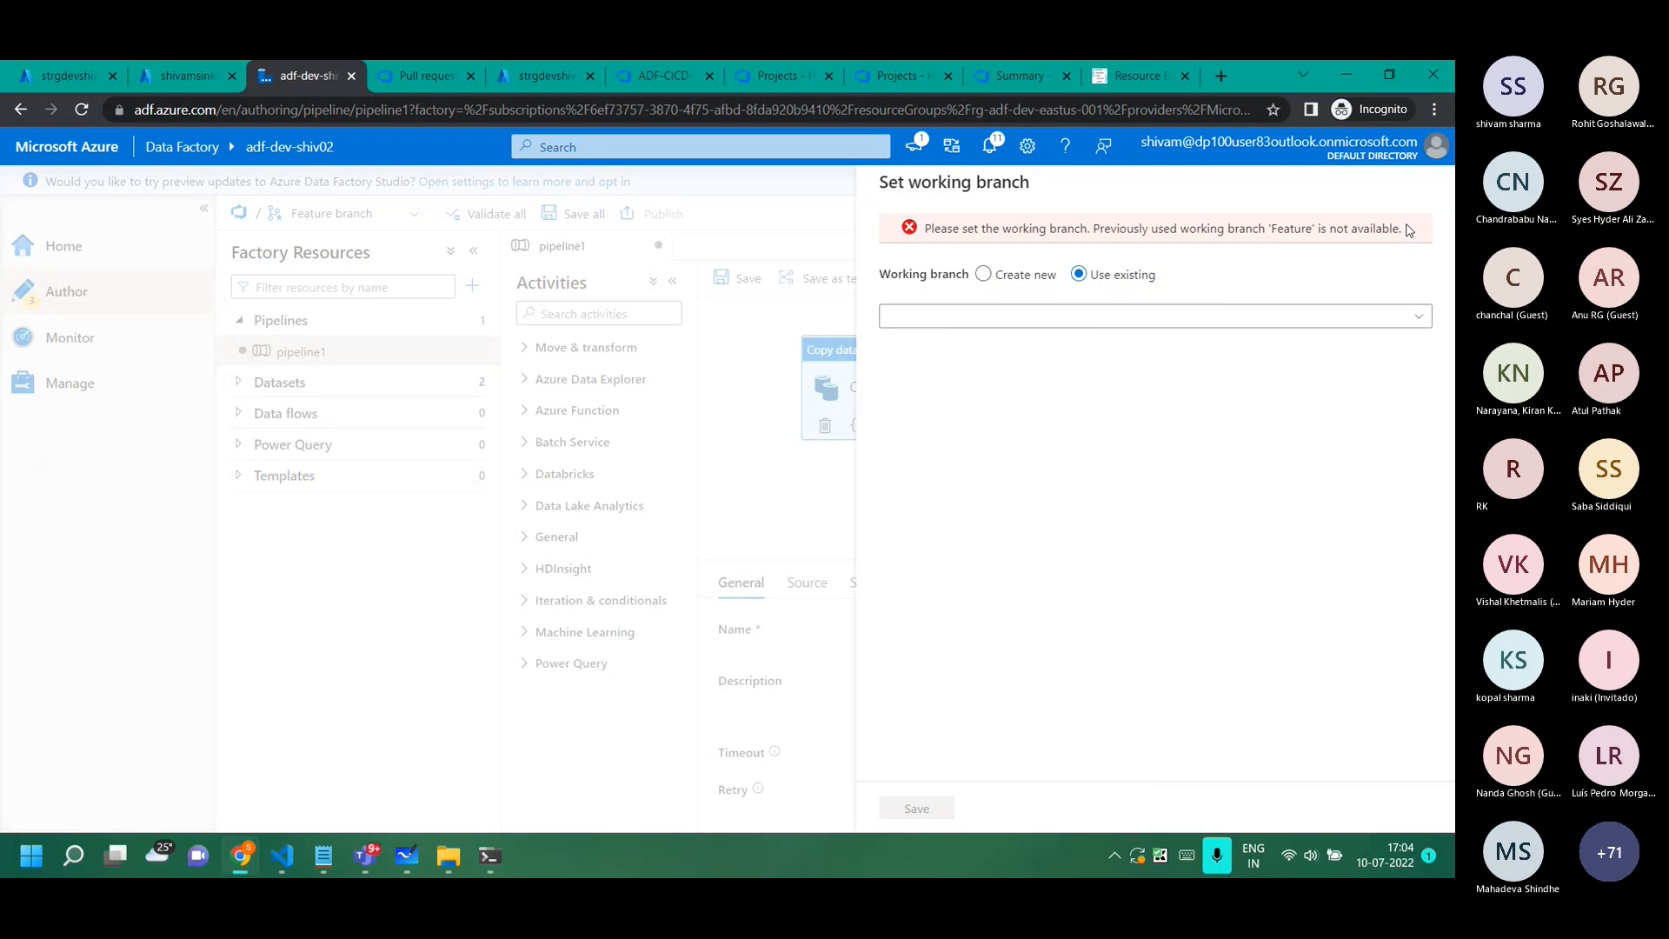
{"action": "left_click", "coordinate": [1043, 318]}
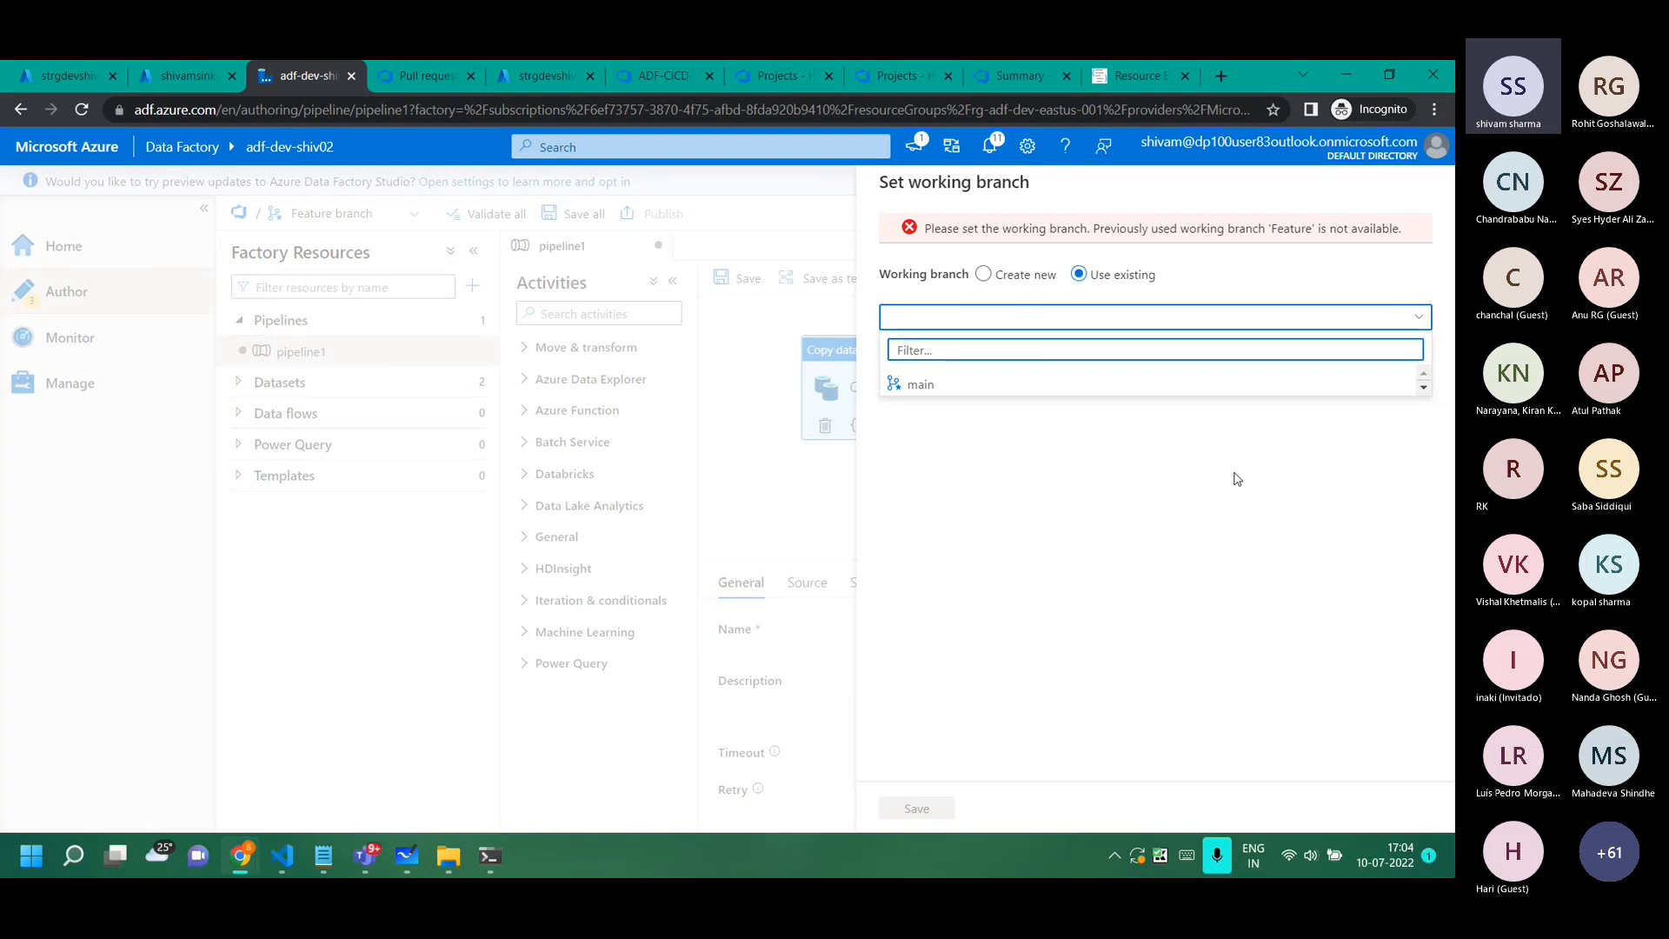
{"action": "left_click", "coordinate": [783, 672]}
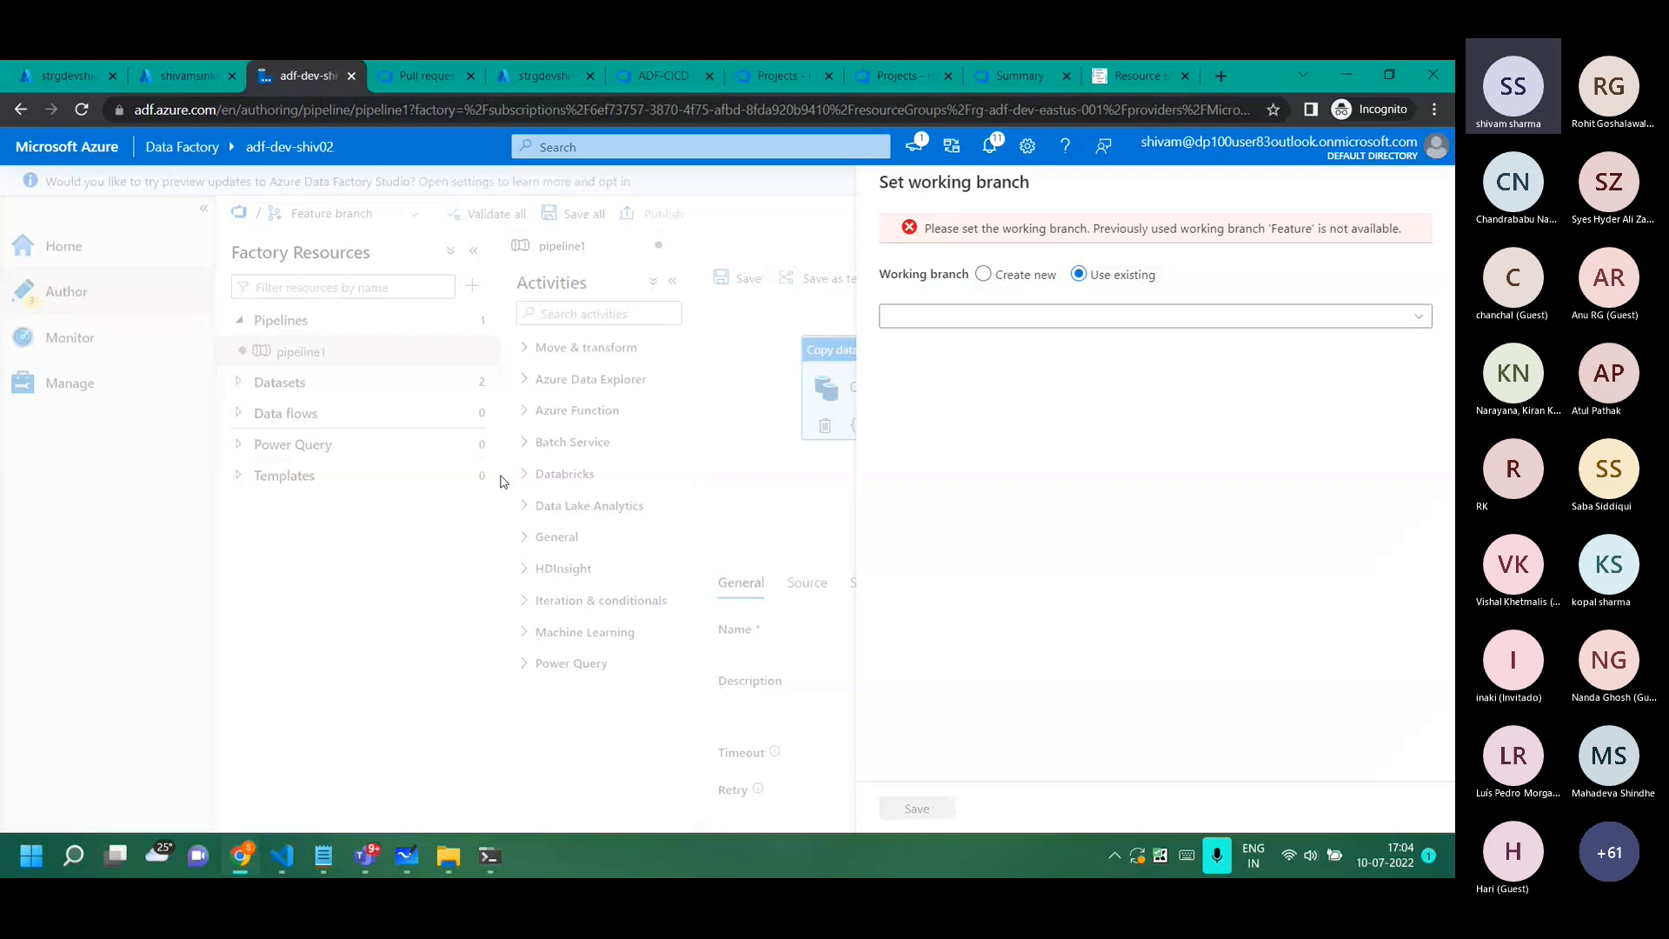
{"action": "left_click", "coordinate": [980, 276]}
{"action": "left_click", "coordinate": [967, 318]}
{"action": "type", "text": "Feature-1"}
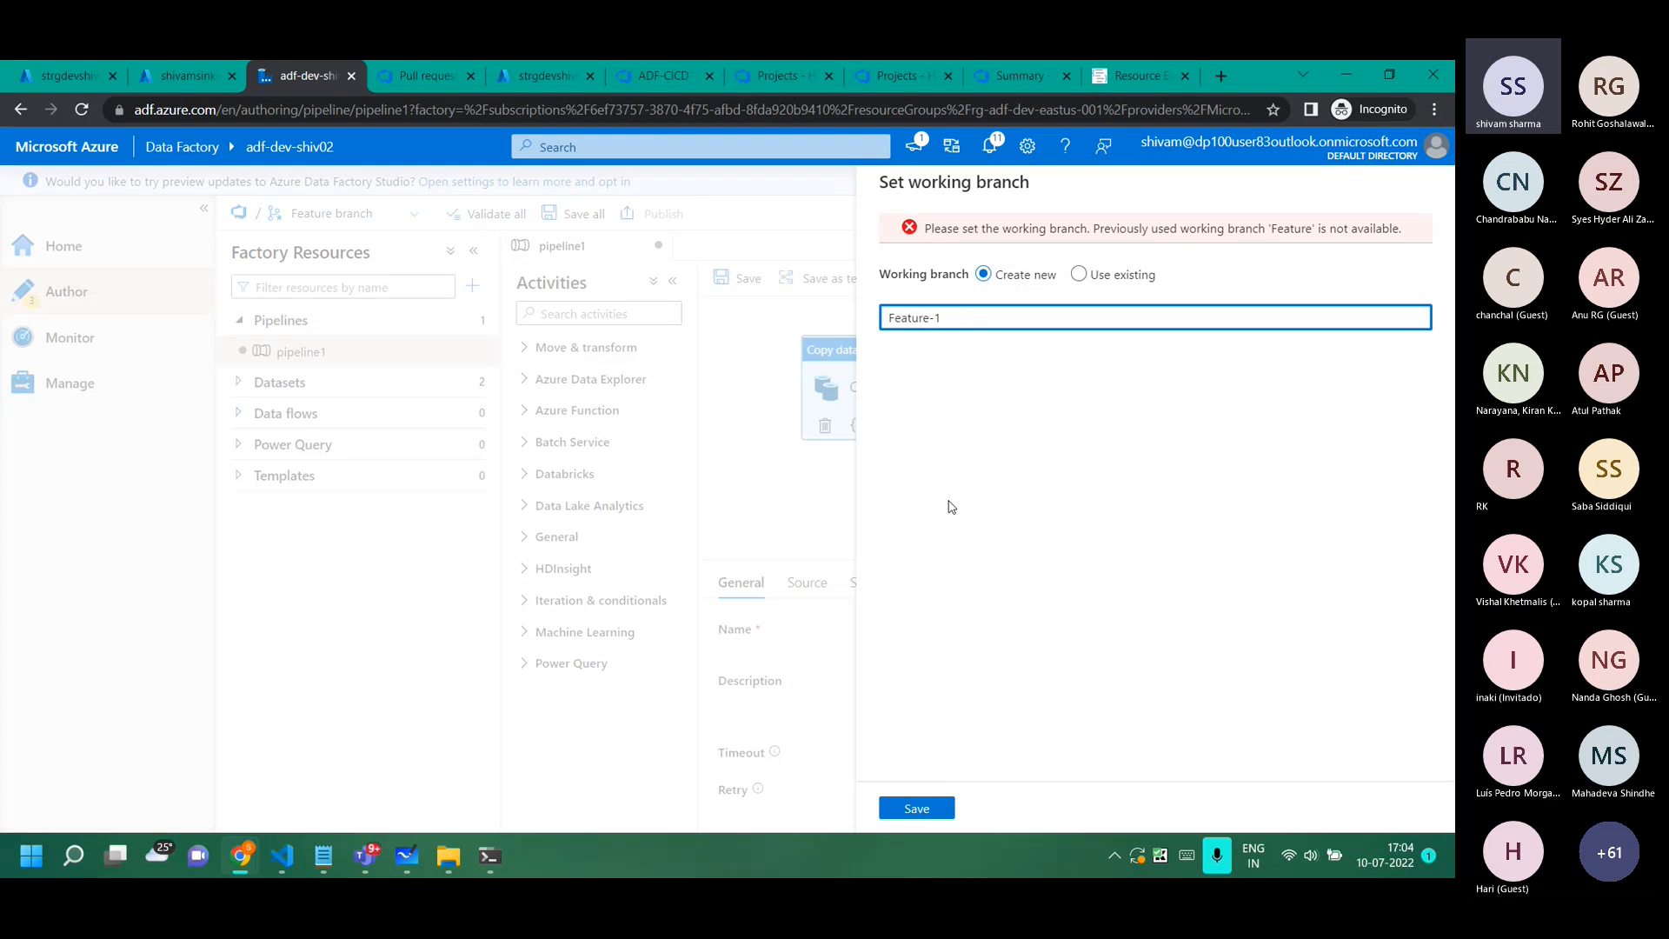
{"action": "left_click", "coordinate": [917, 809]}
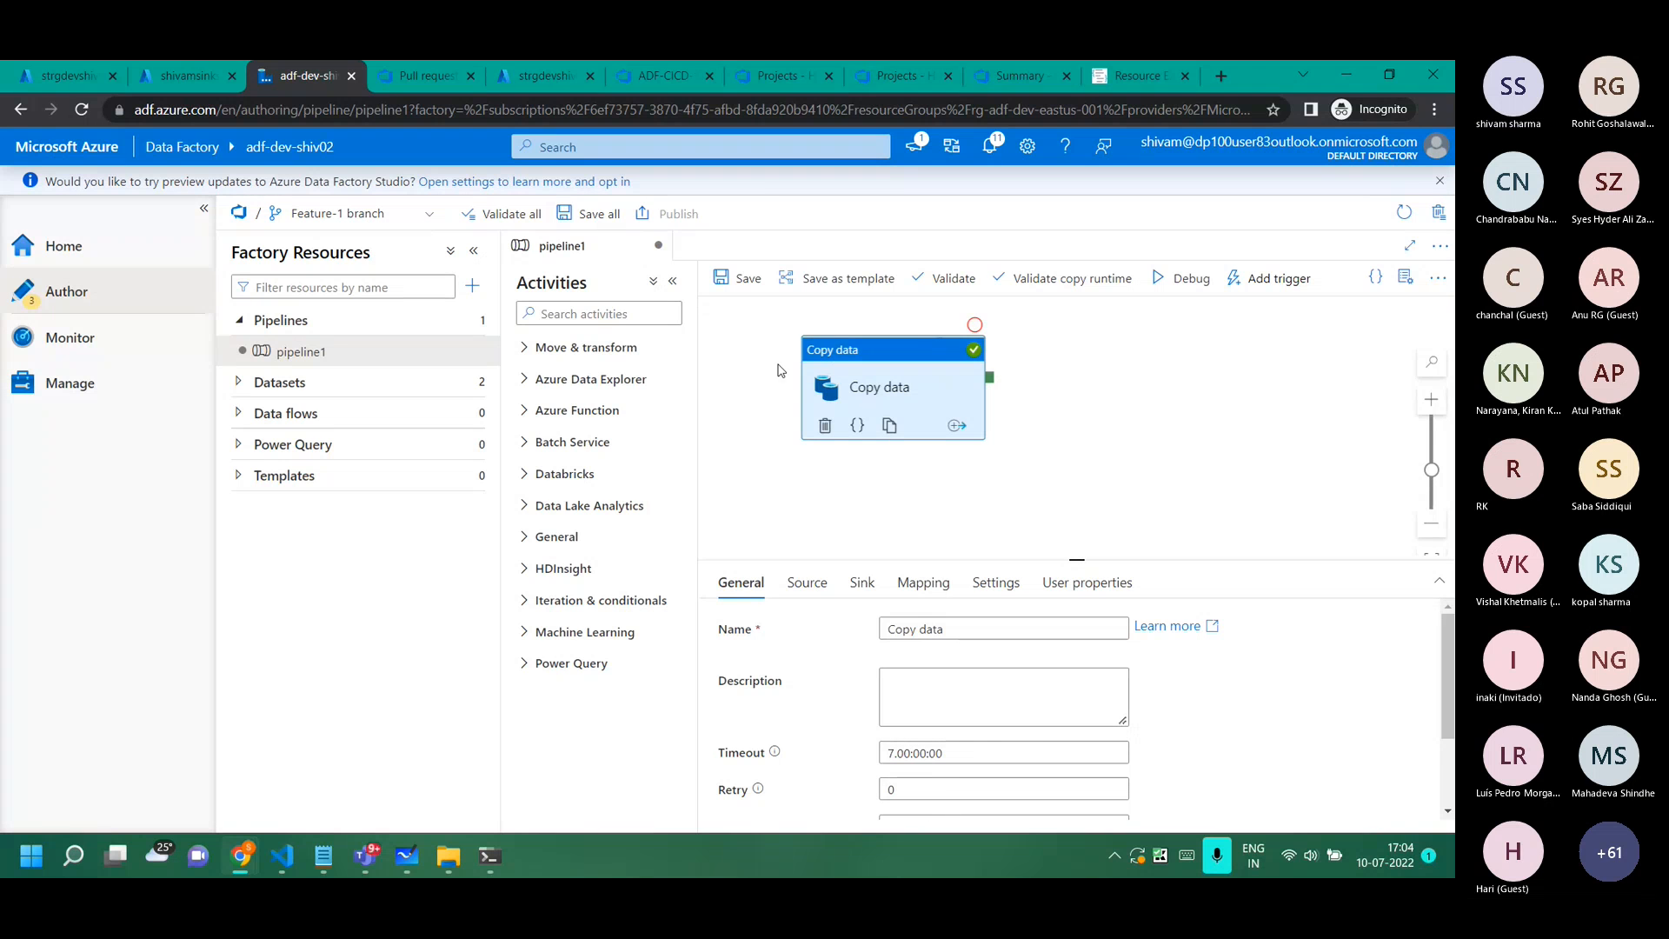
Keep the activity name as "Copy data" and save pipeline1 in the Feature-1 branch.
{"action": "left_click", "coordinate": [1000, 628]}
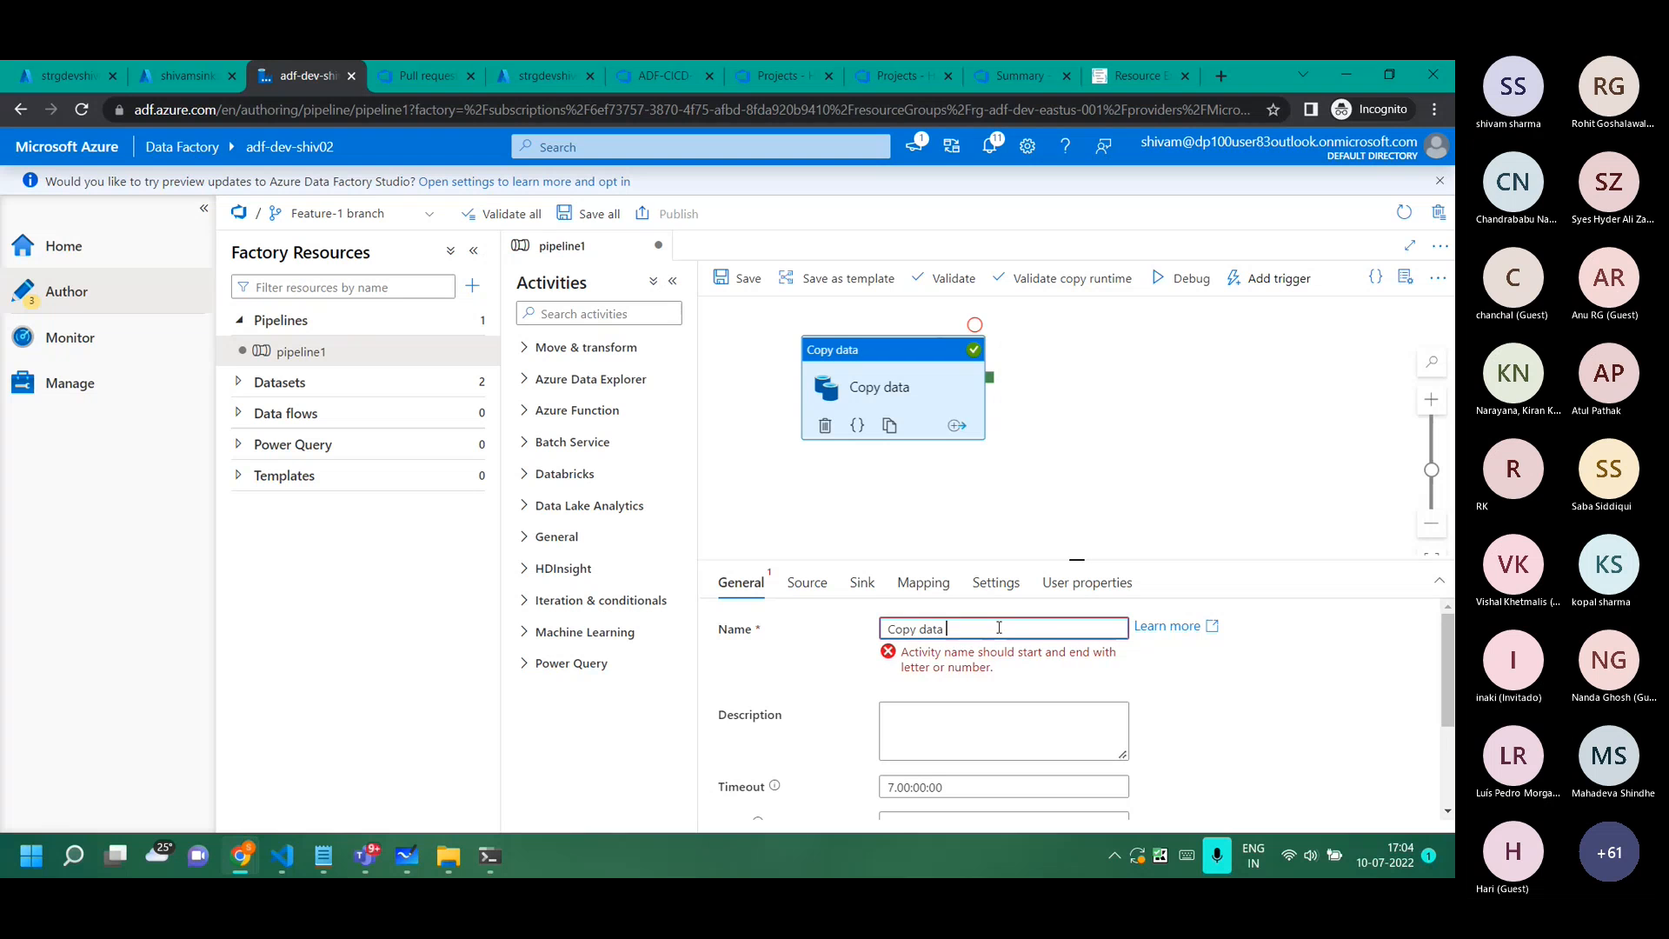
{"action": "key", "text": "BackSpace"}
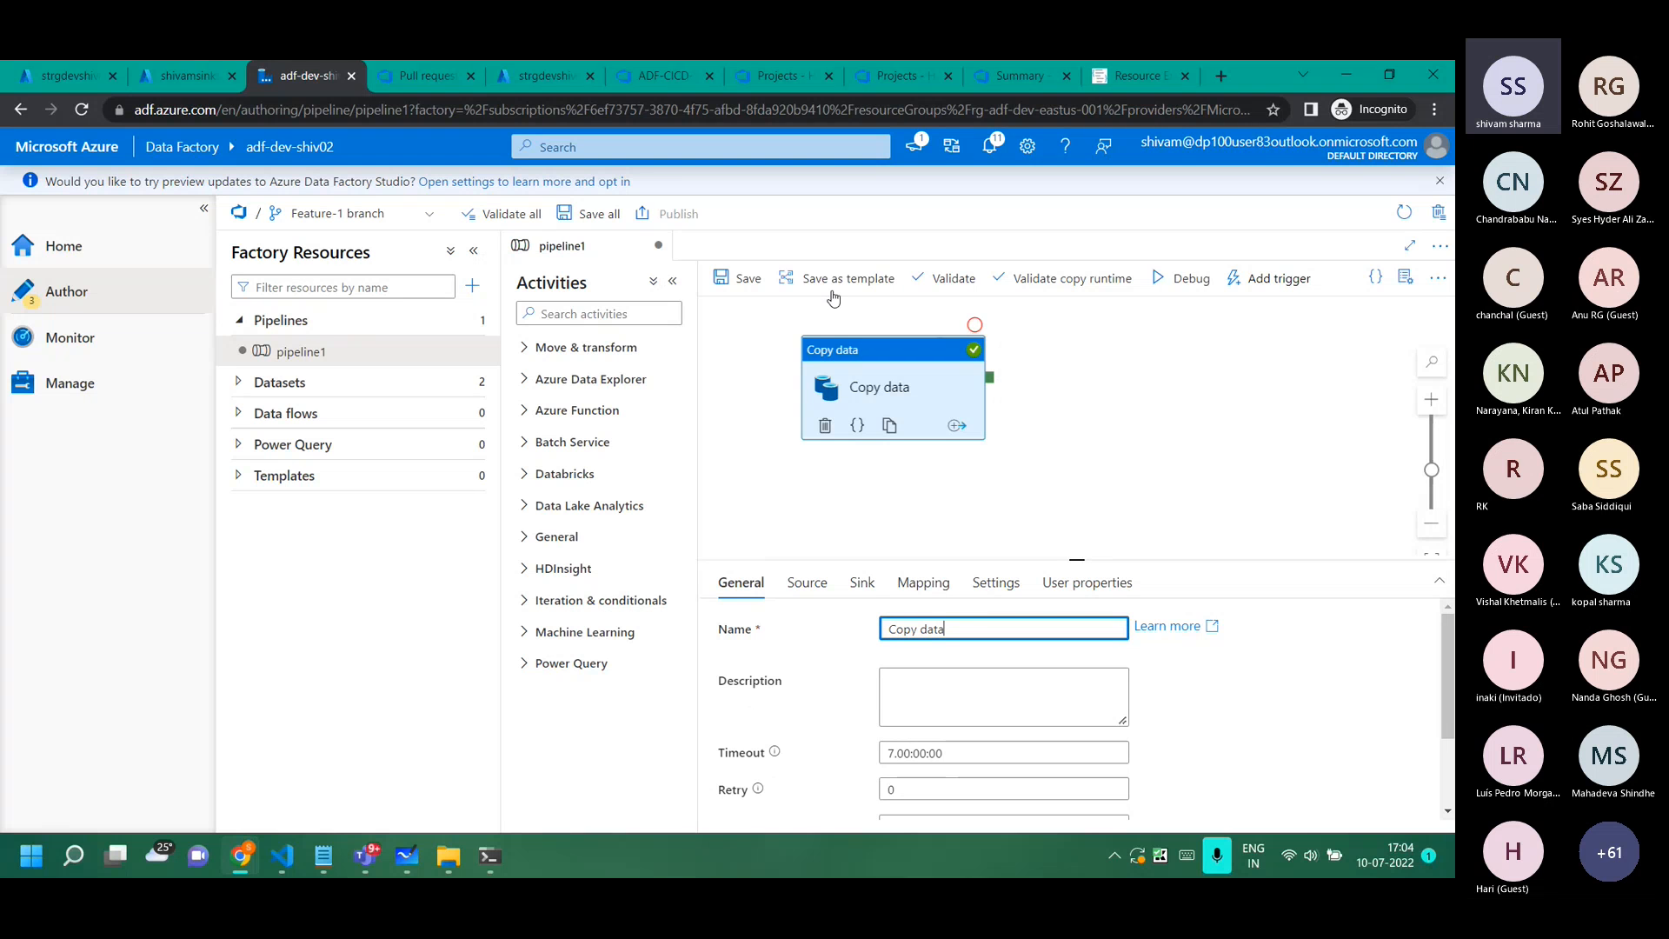
{"action": "left_click", "coordinate": [730, 280]}
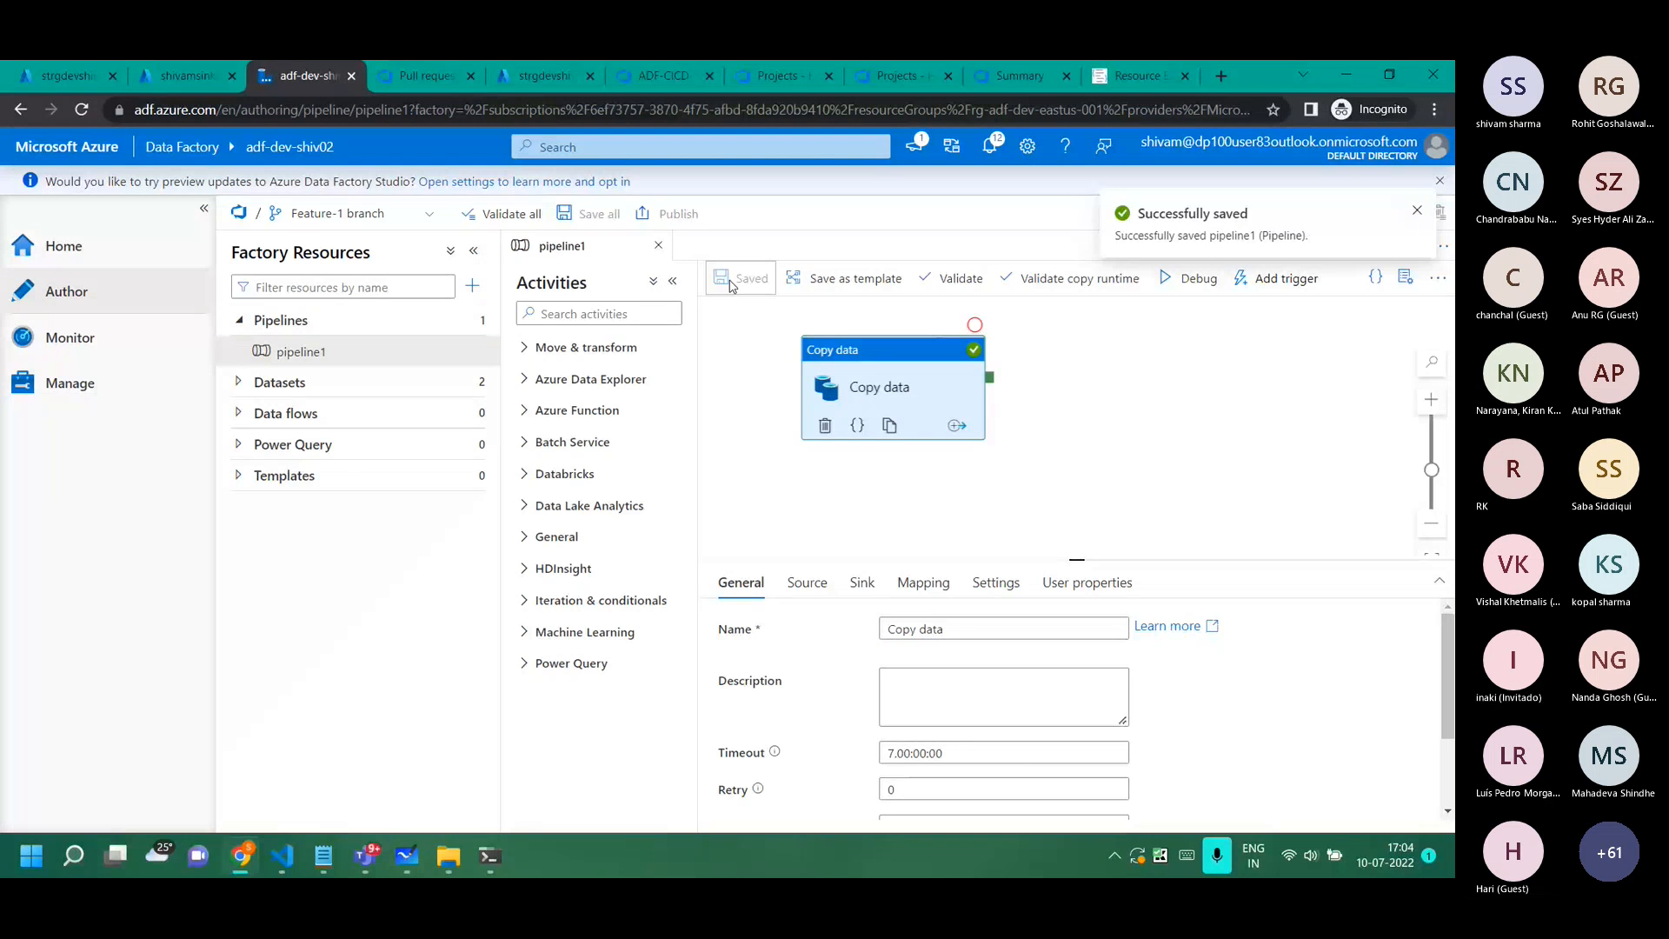
Create a pull request from the Feature-1 branch into main, keeping the prefilled title and description.
{"action": "left_click", "coordinate": [373, 215]}
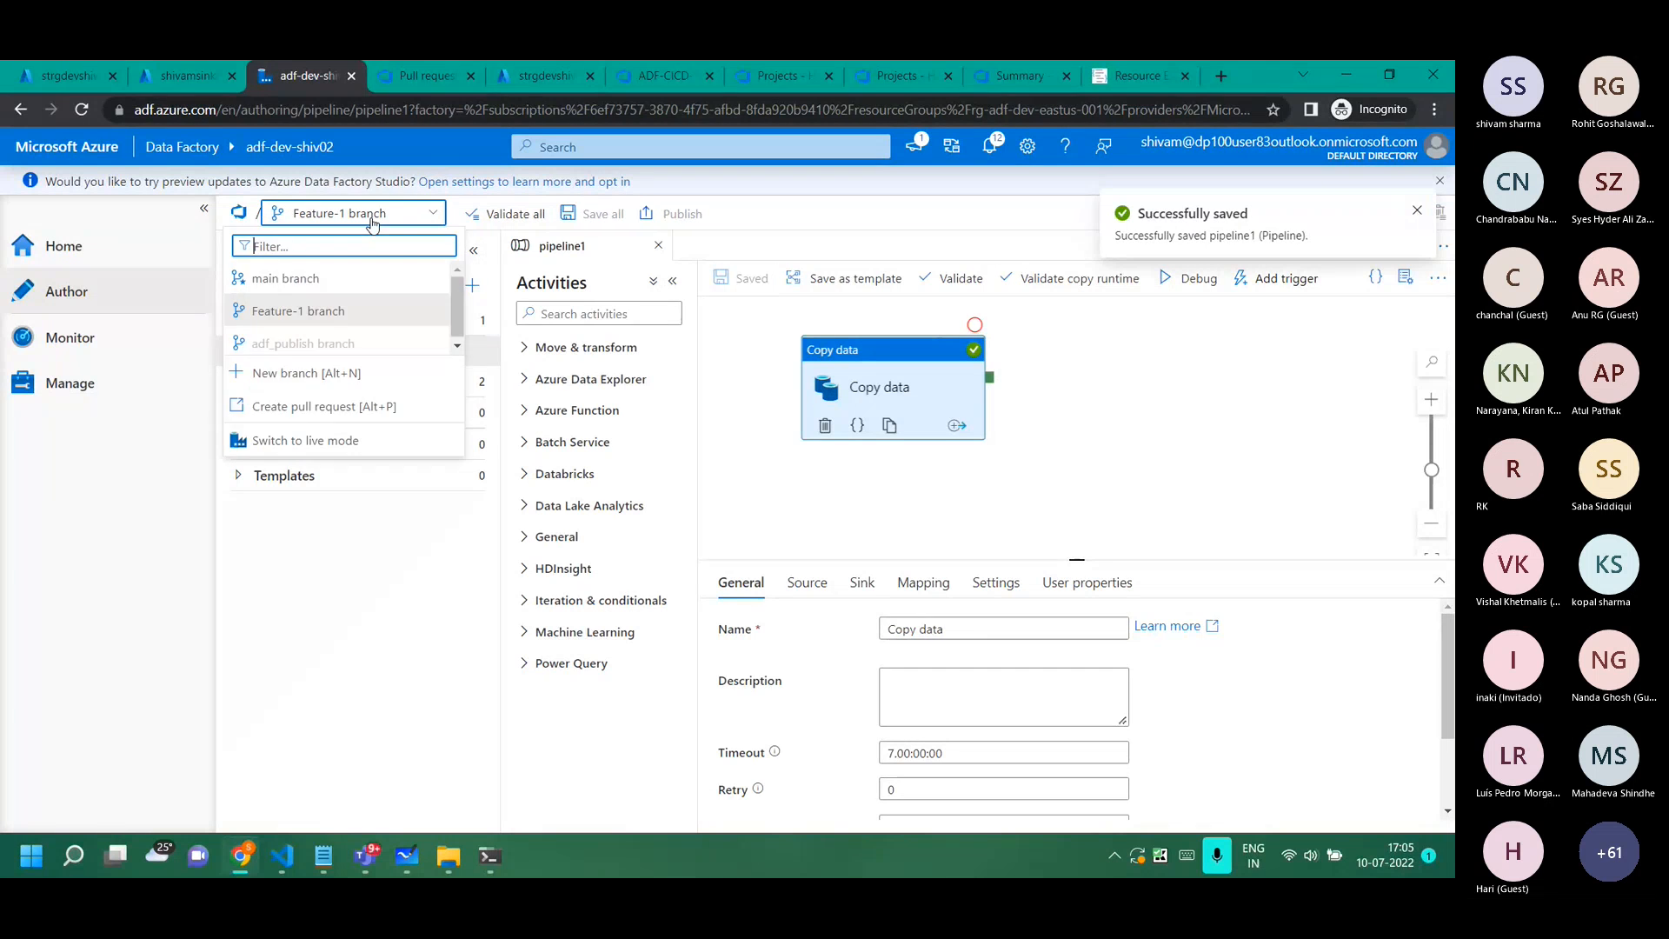
{"action": "left_click", "coordinate": [292, 414]}
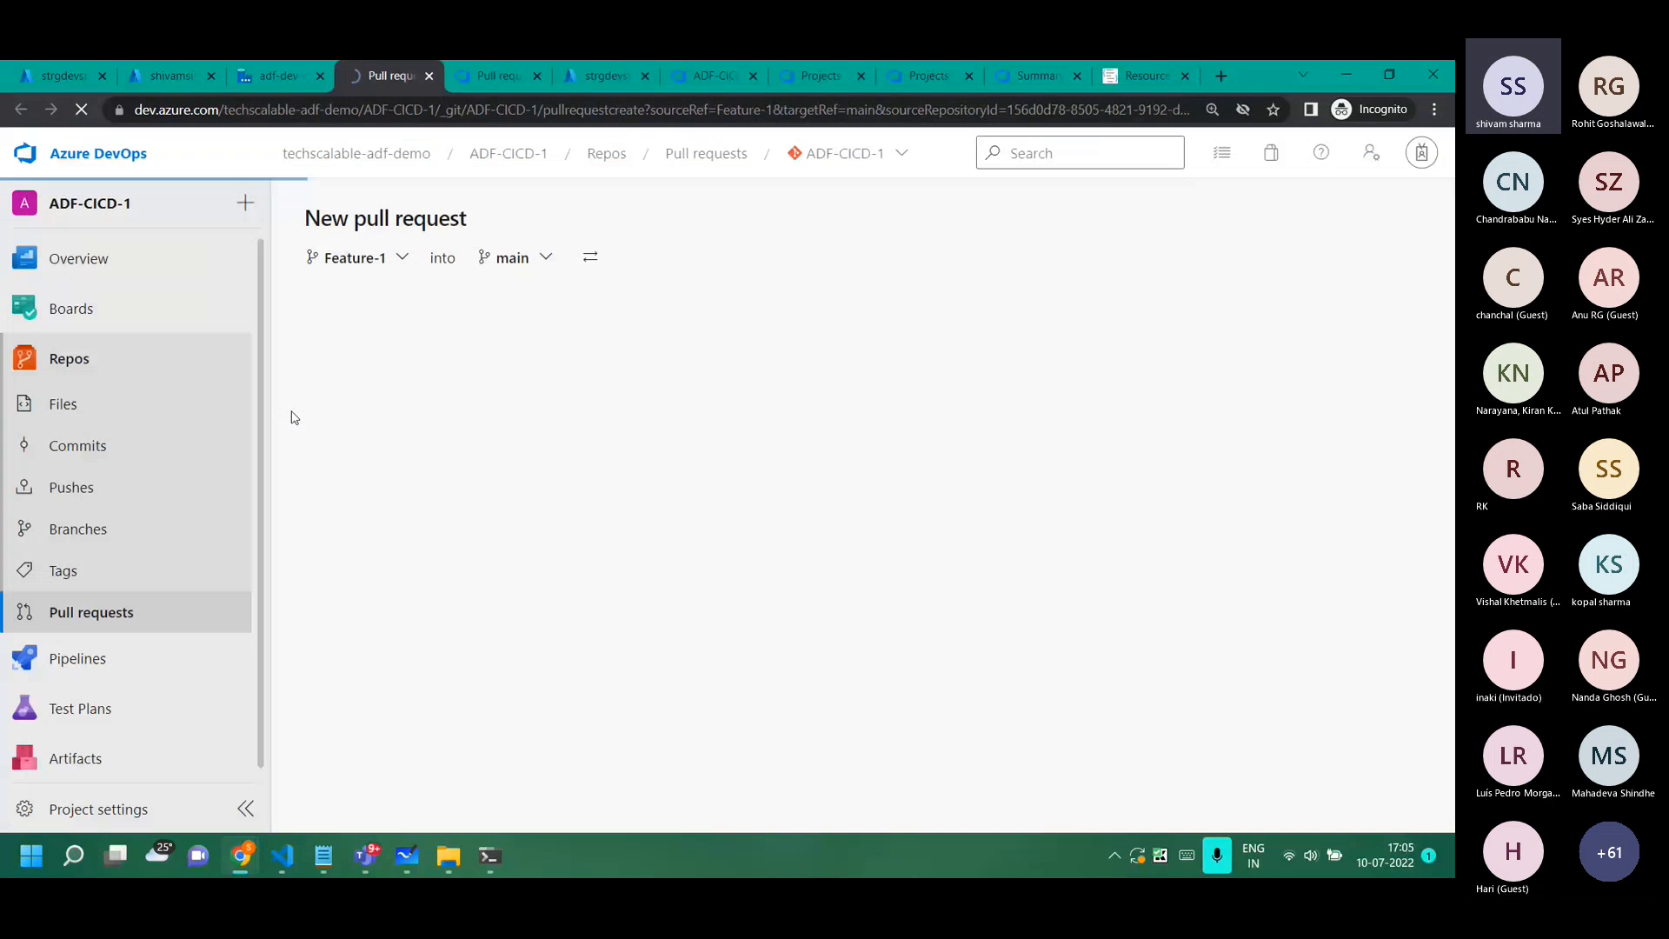
{"action": "scroll", "coordinate": [667, 361], "scroll_direction": "down", "scroll_amount": 3}
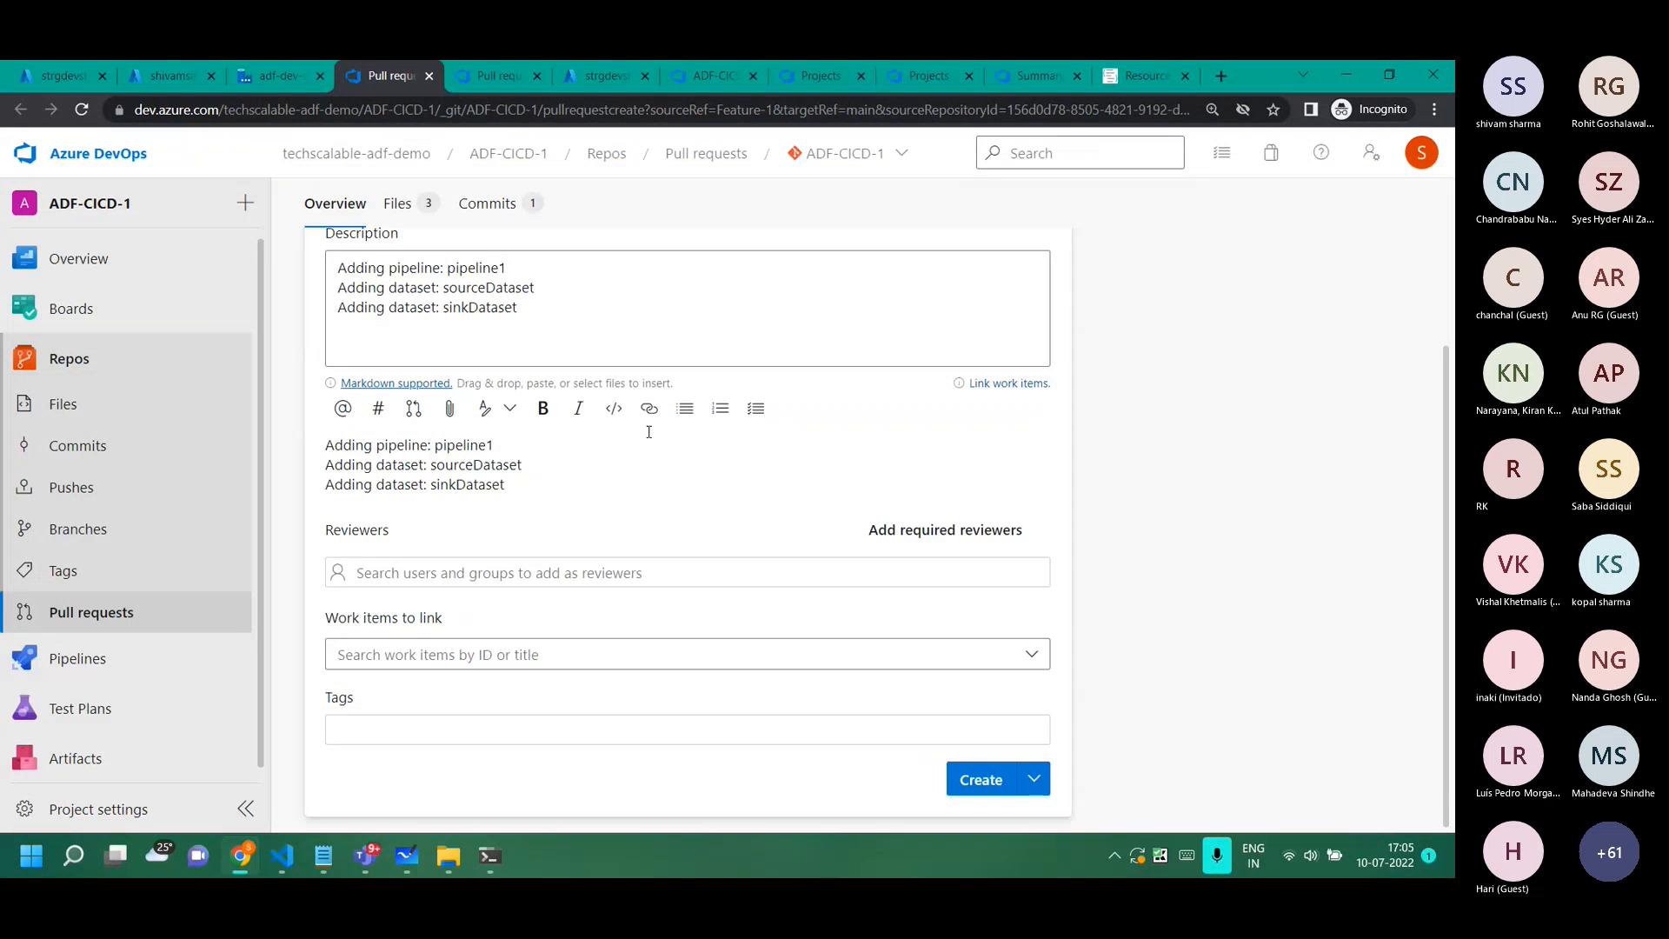
{"action": "left_click", "coordinate": [981, 779]}
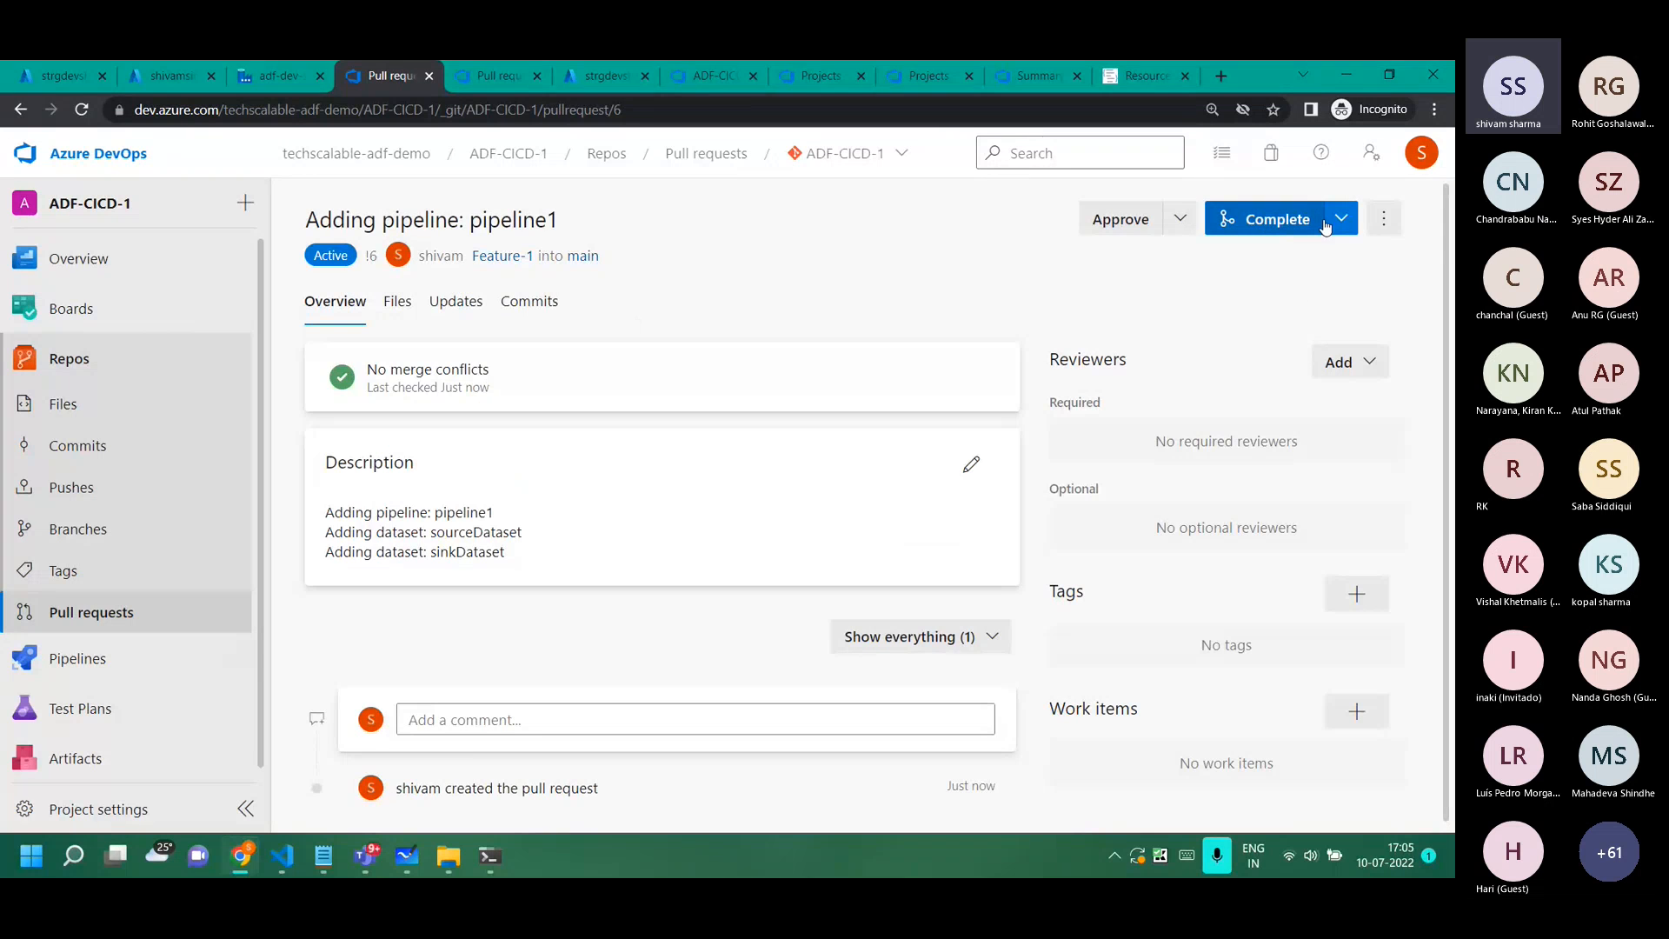
Complete the pull request with a no-fast-forward merge, keeping the Feature-1 branch after merging.
{"action": "left_click", "coordinate": [1341, 222]}
{"action": "left_click", "coordinate": [1265, 221]}
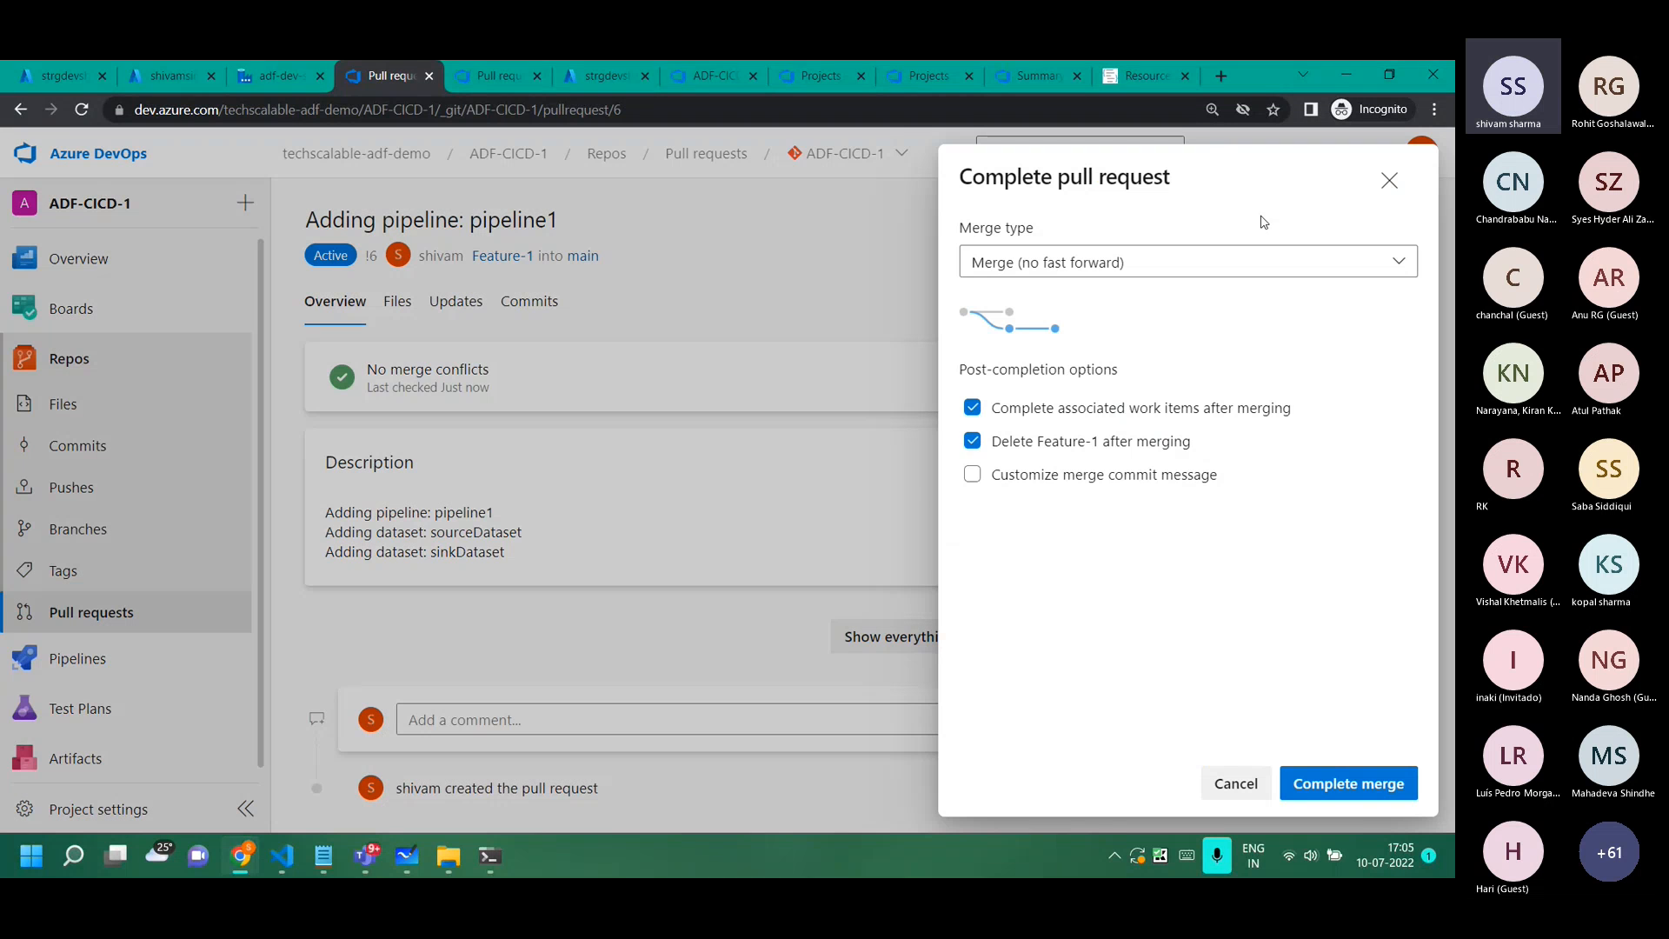
{"action": "left_click", "coordinate": [1004, 443]}
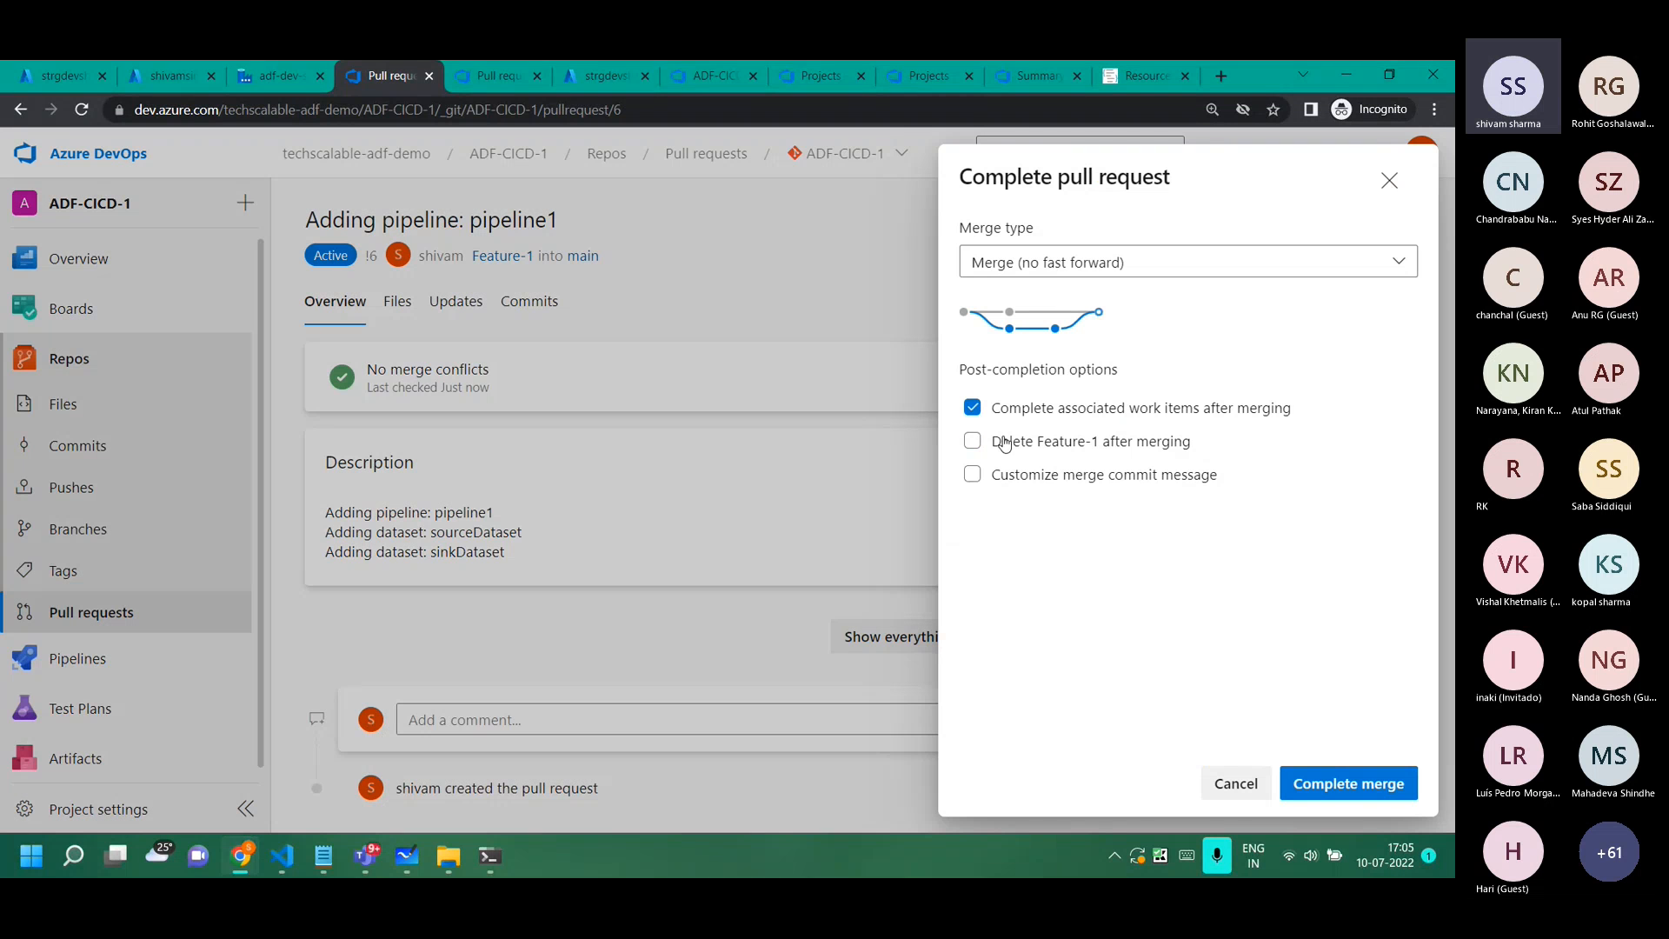
{"action": "left_click", "coordinate": [1330, 785]}
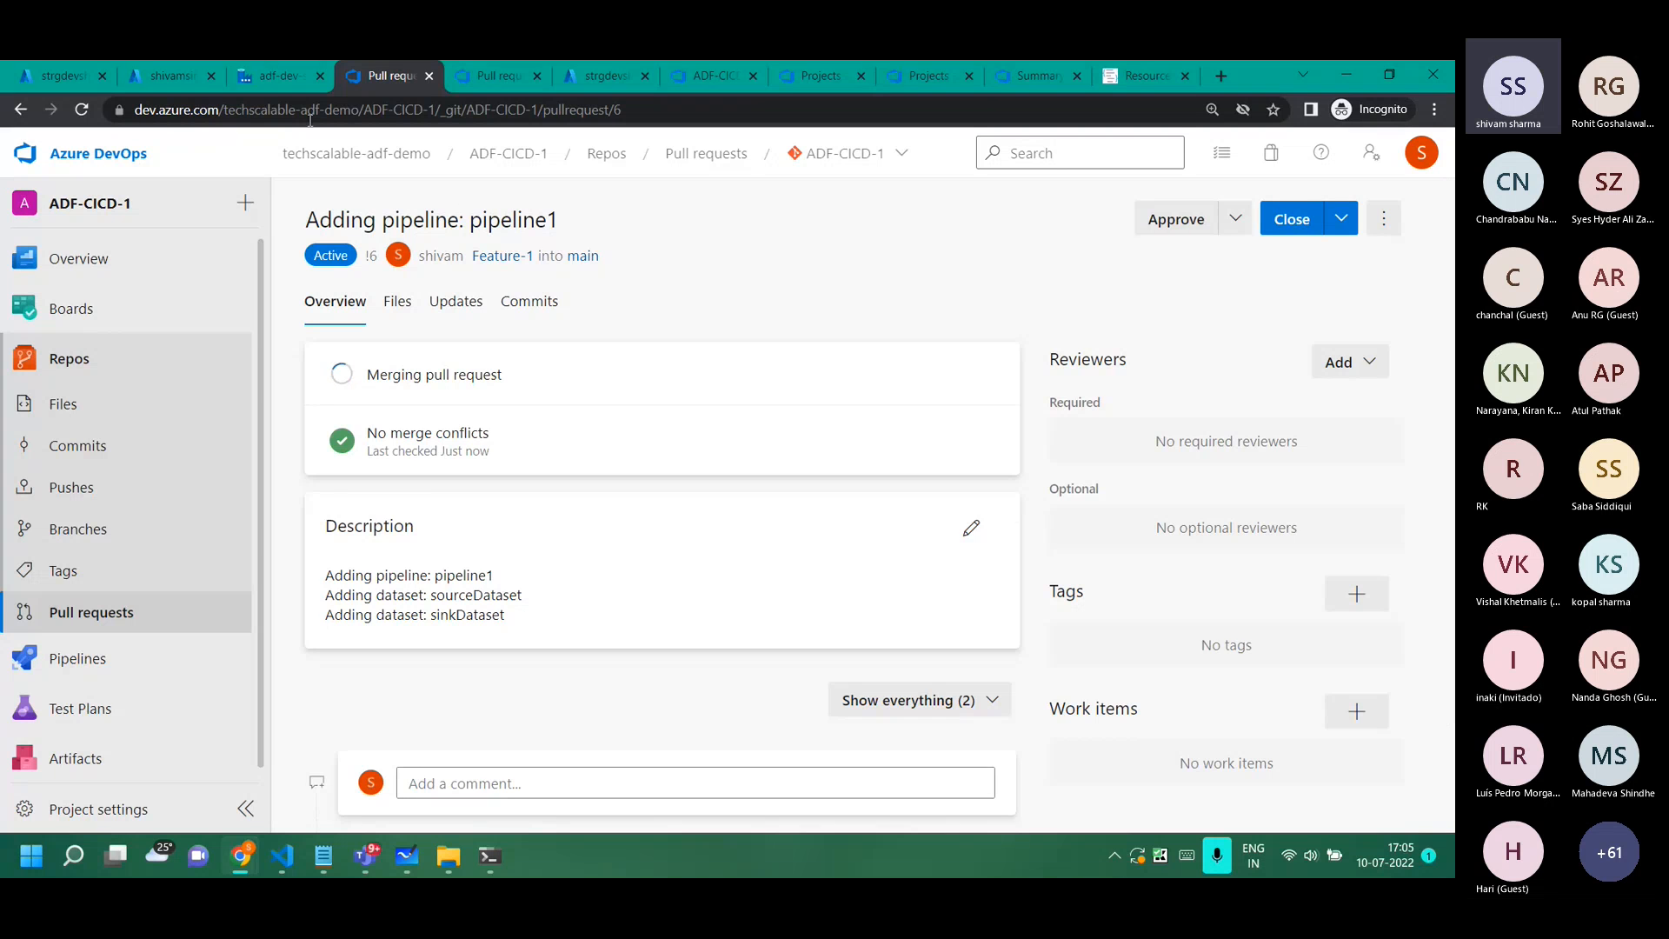
Switch the adf-dev-shiv02 data factory to the main branch, publish pipeline1 and its two datasets, and shift the Copy data activity on the canvas.
{"action": "left_click", "coordinate": [284, 81]}
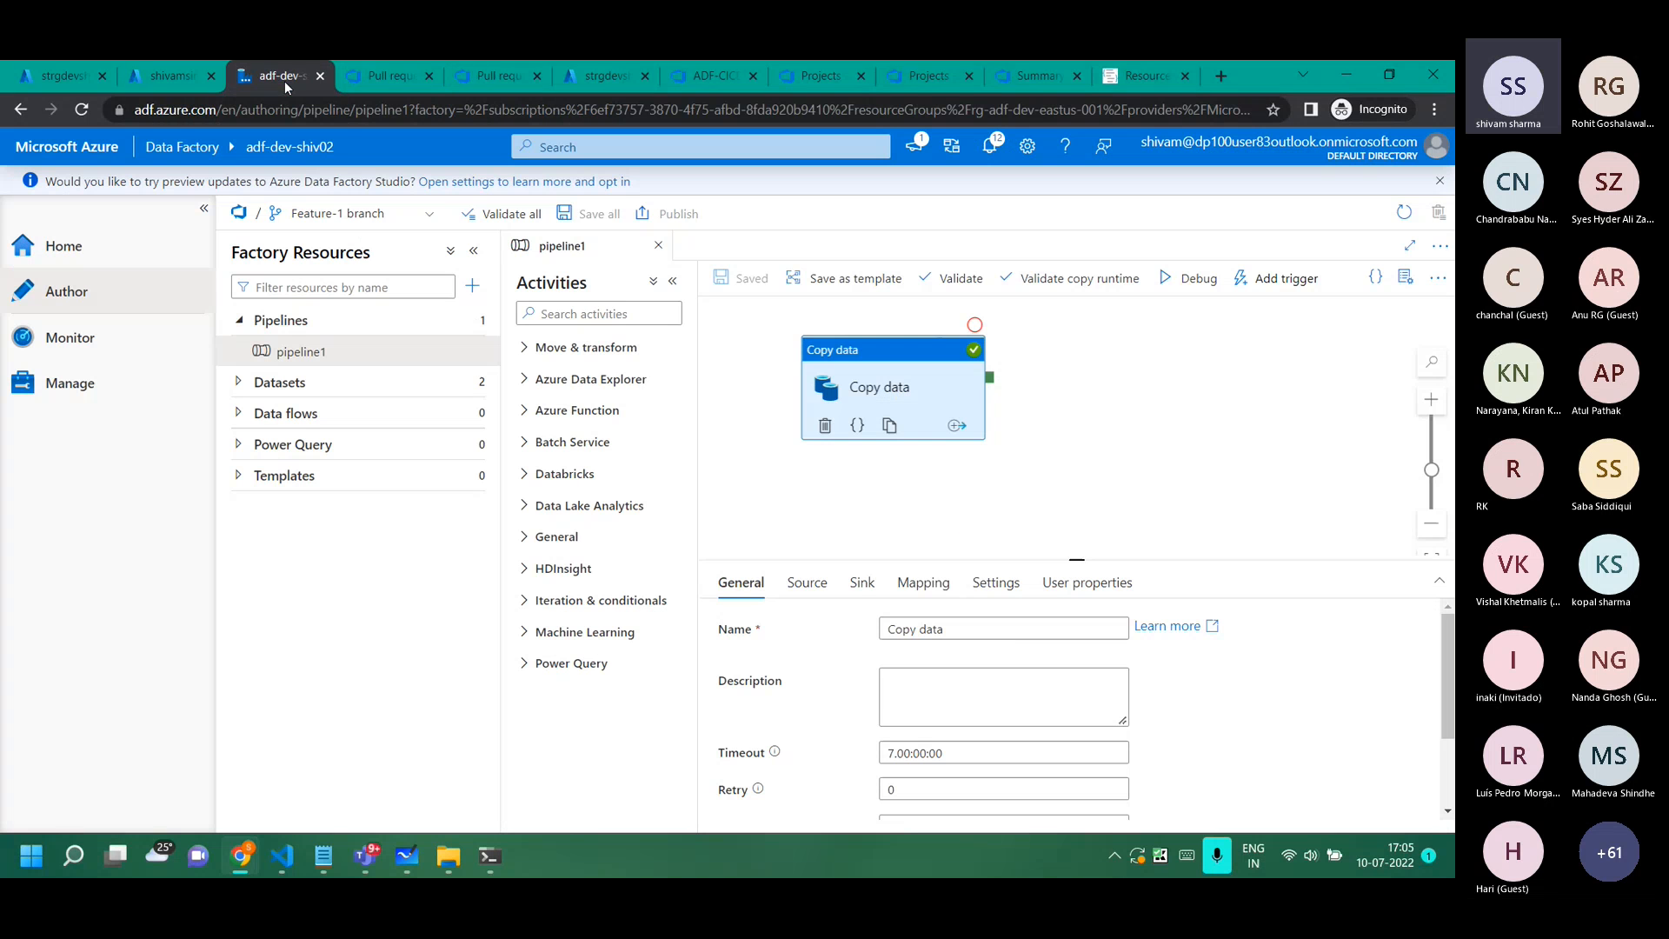
{"action": "left_click", "coordinate": [338, 213]}
{"action": "left_click", "coordinate": [298, 274]}
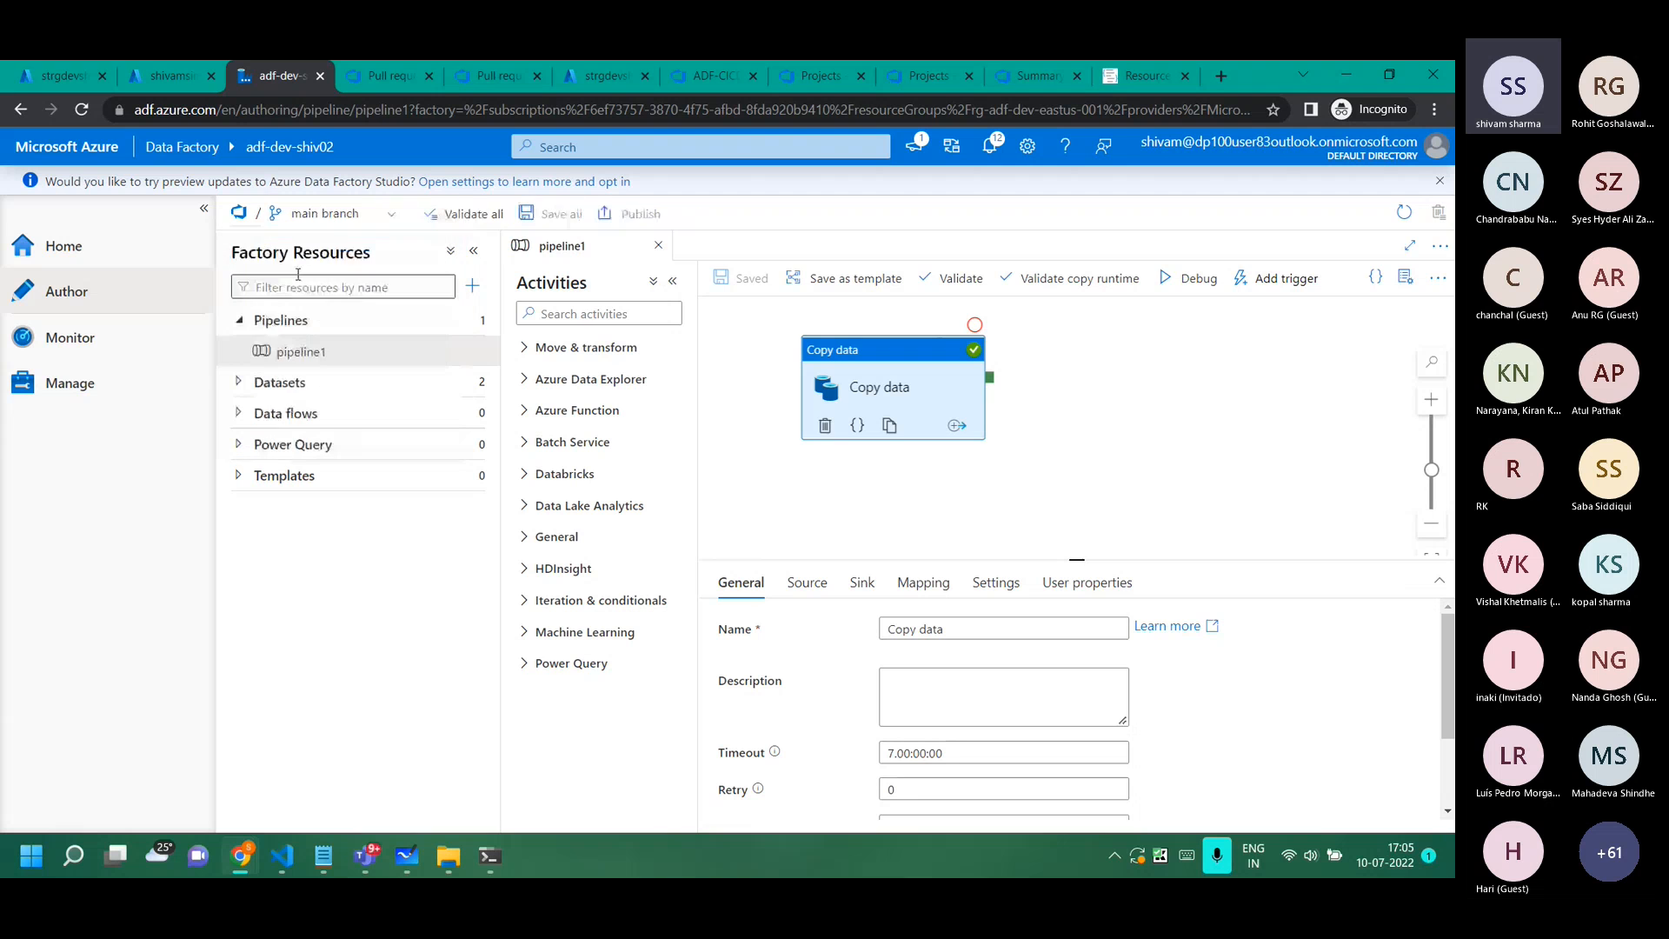
{"action": "left_click", "coordinate": [639, 213]}
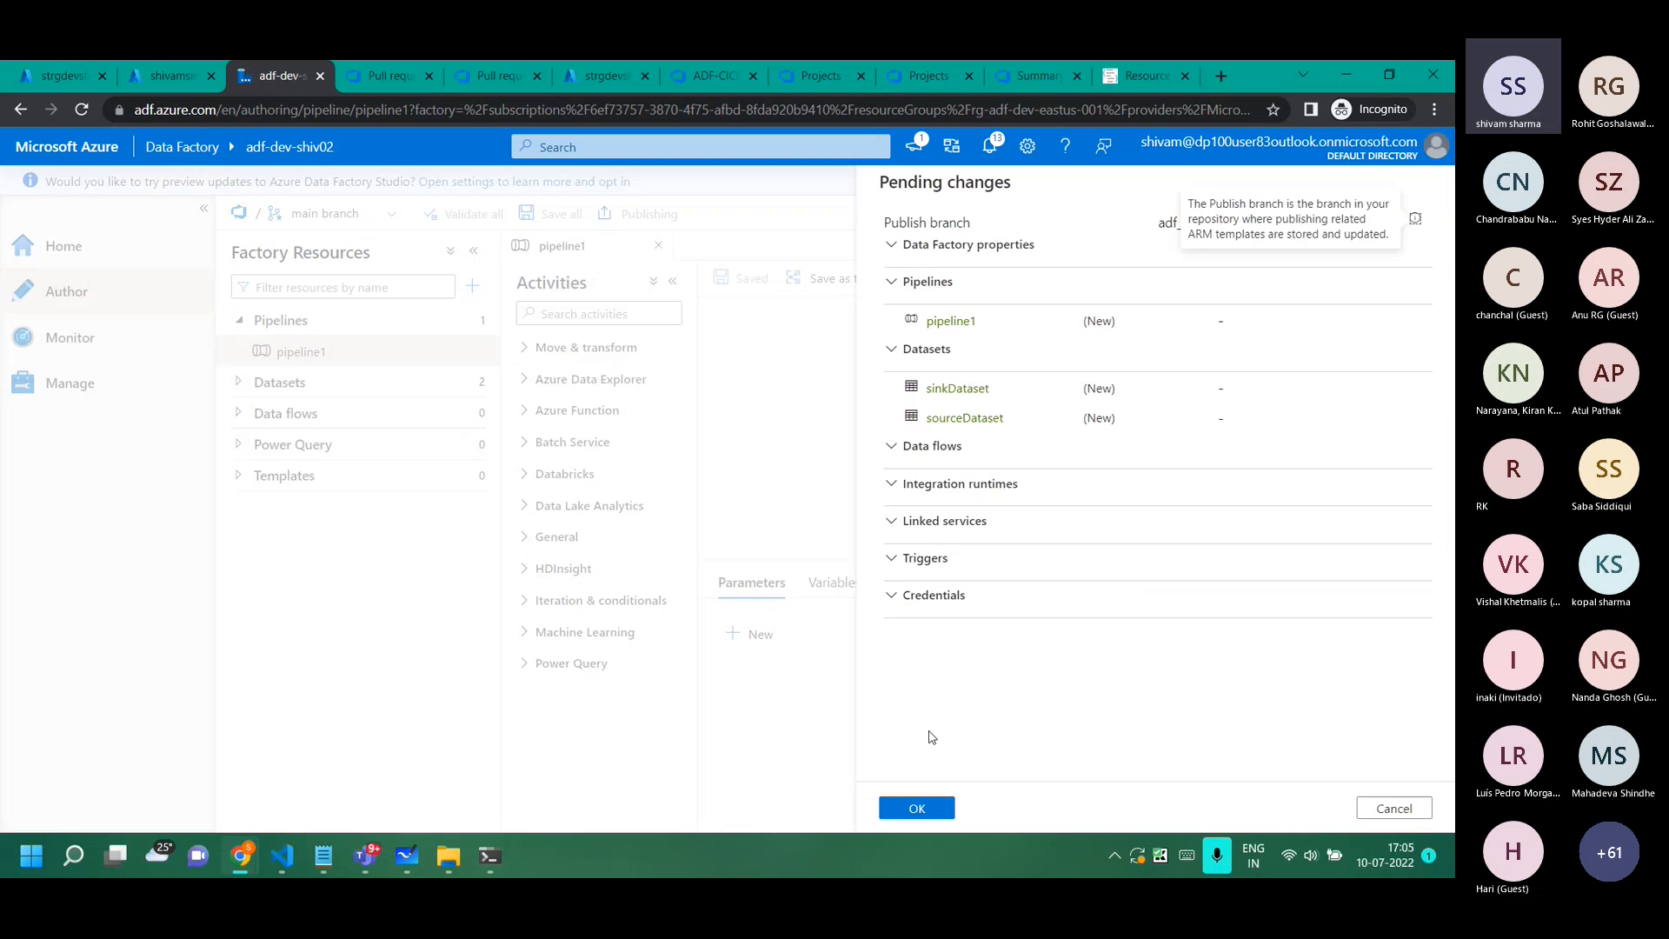
{"action": "left_click", "coordinate": [917, 809]}
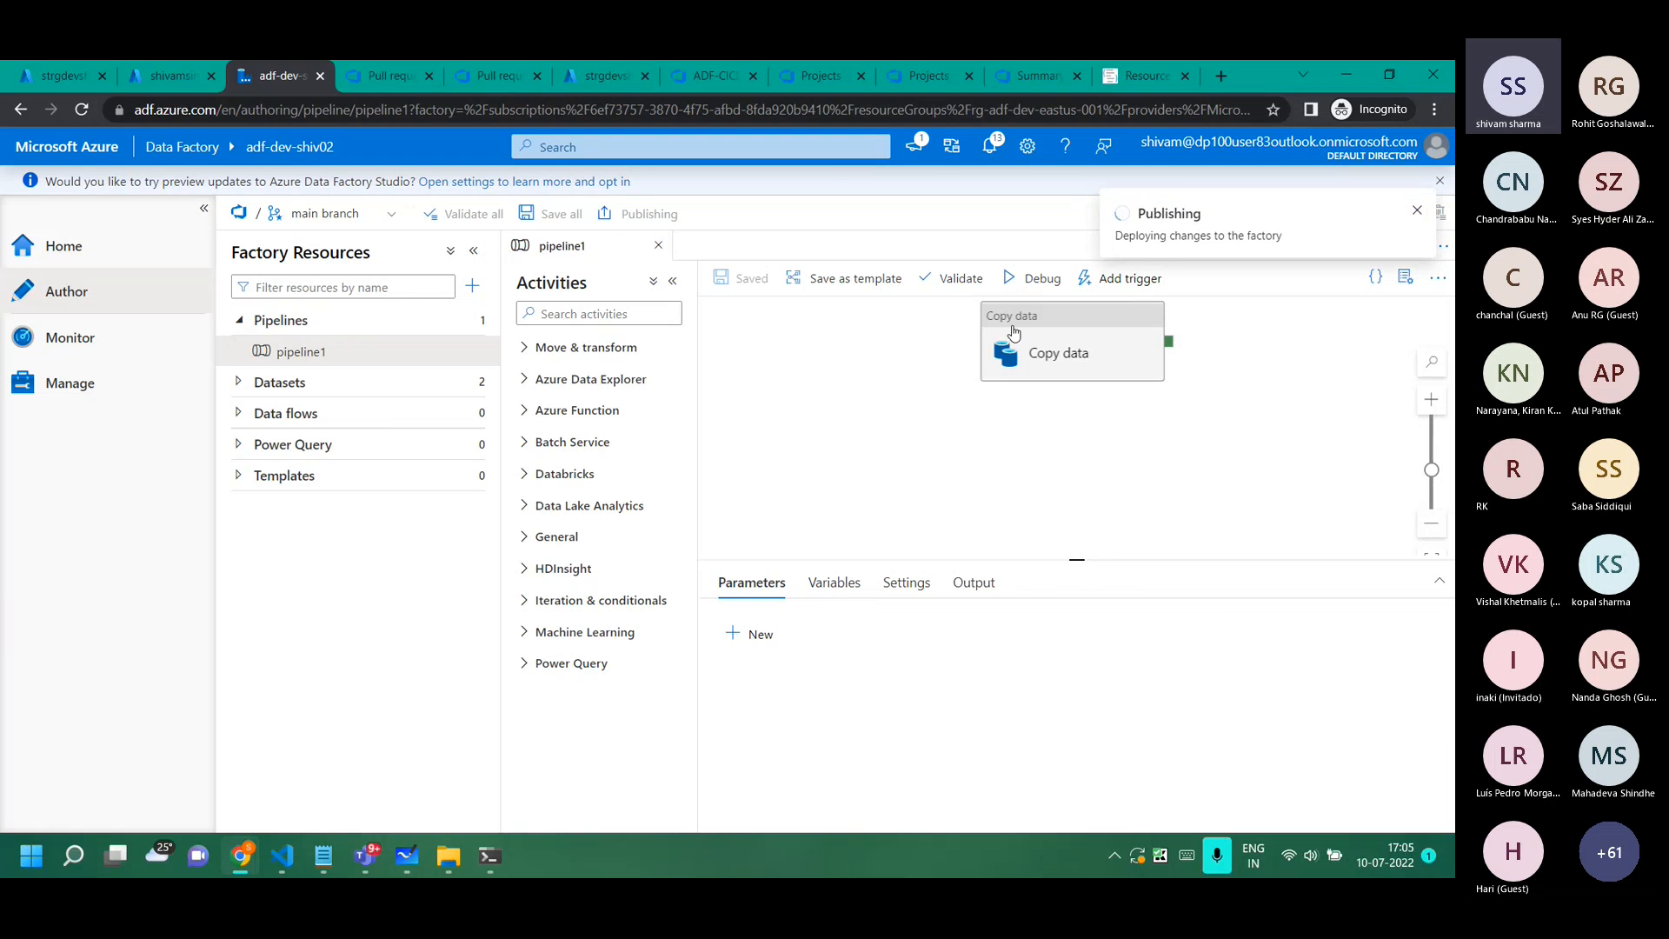
{"action": "left_click_drag", "start_coordinate": [1014, 339], "coordinate": [961, 393]}
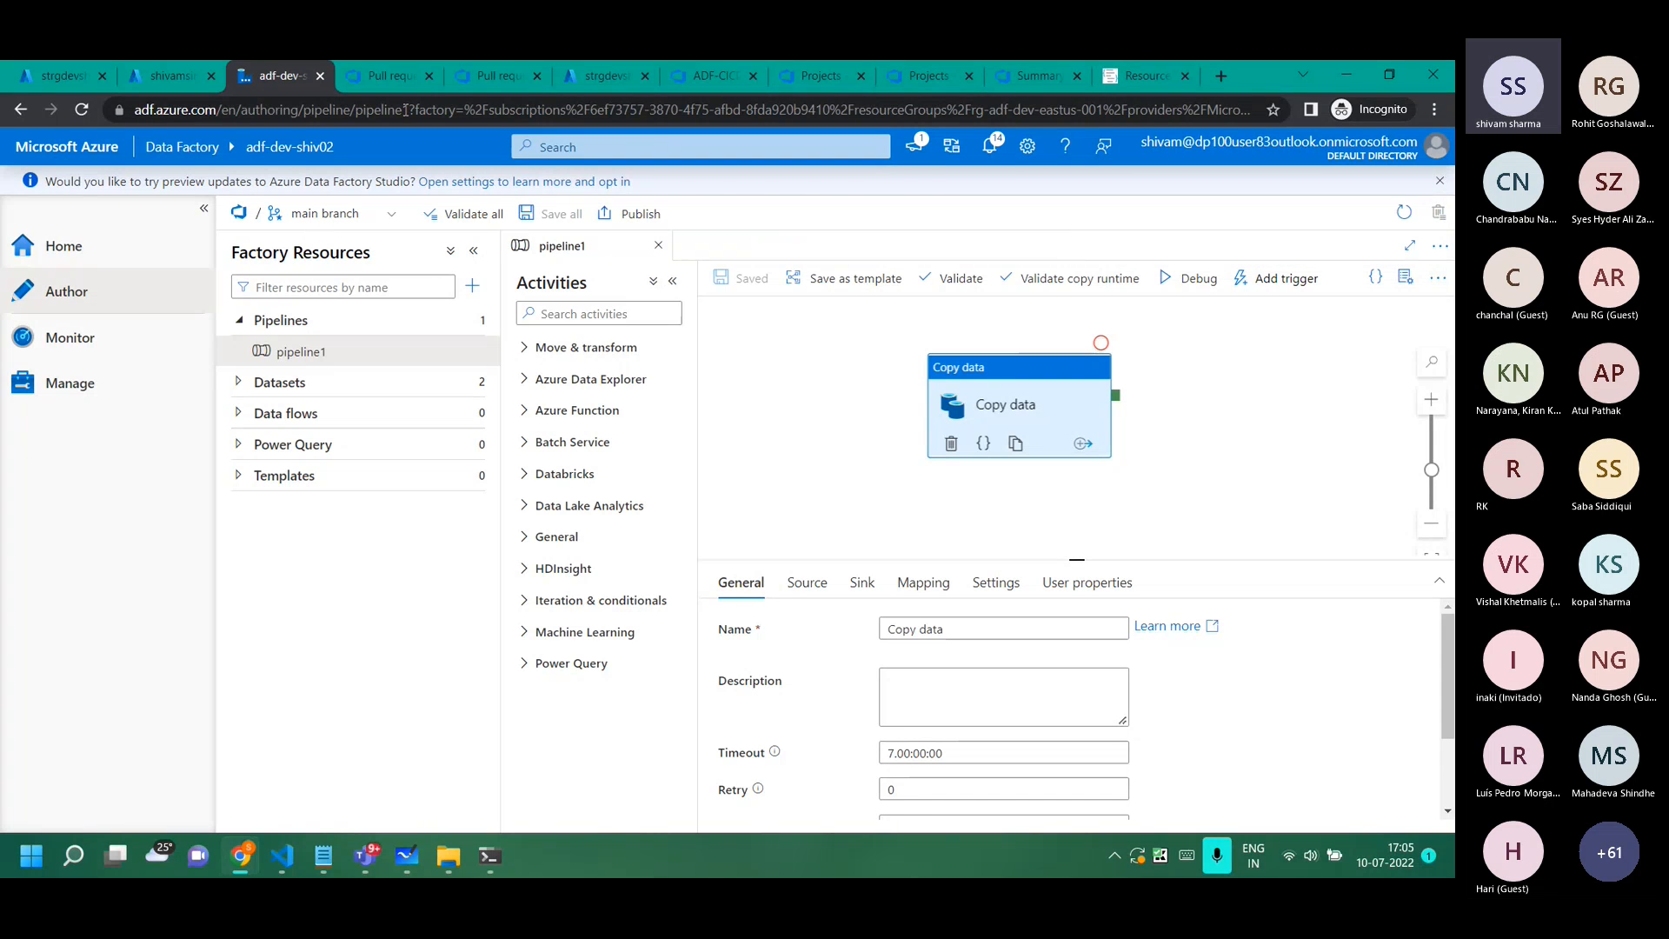
Examine ARMTemplateForFactory.json and ARMTemplateParametersForFactory.json in the adf-dev-shiv02 folder of the repository's adf_publish branch.
{"action": "left_click", "coordinate": [391, 79]}
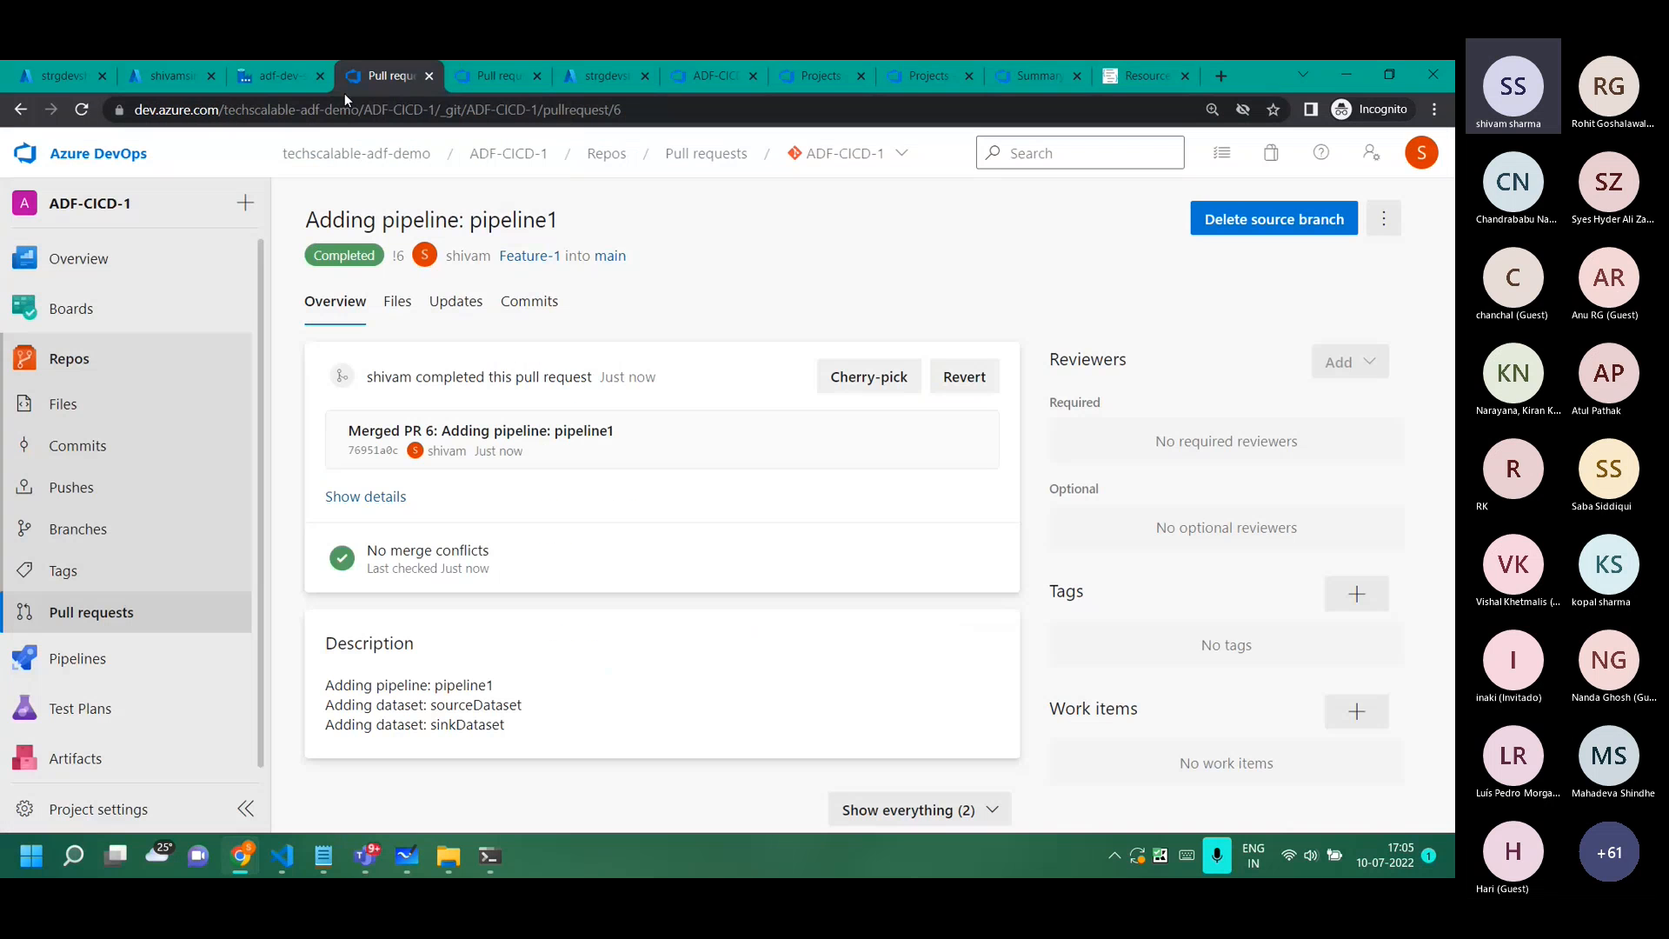
{"action": "left_click", "coordinate": [60, 354]}
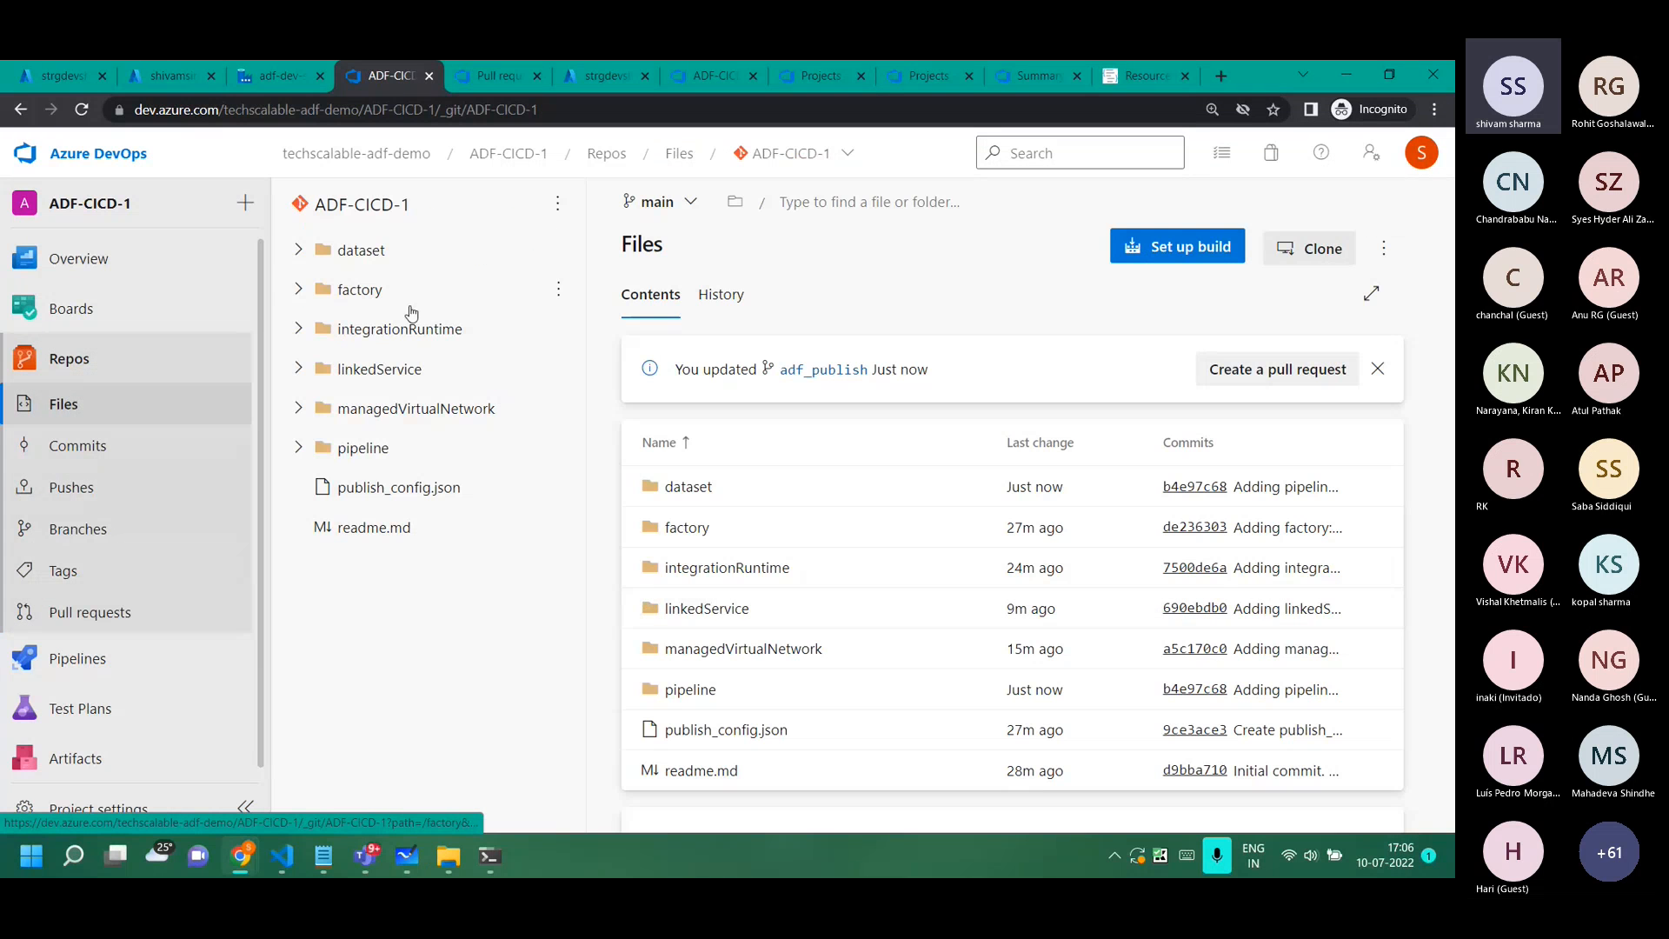
{"action": "left_click", "coordinate": [685, 201]}
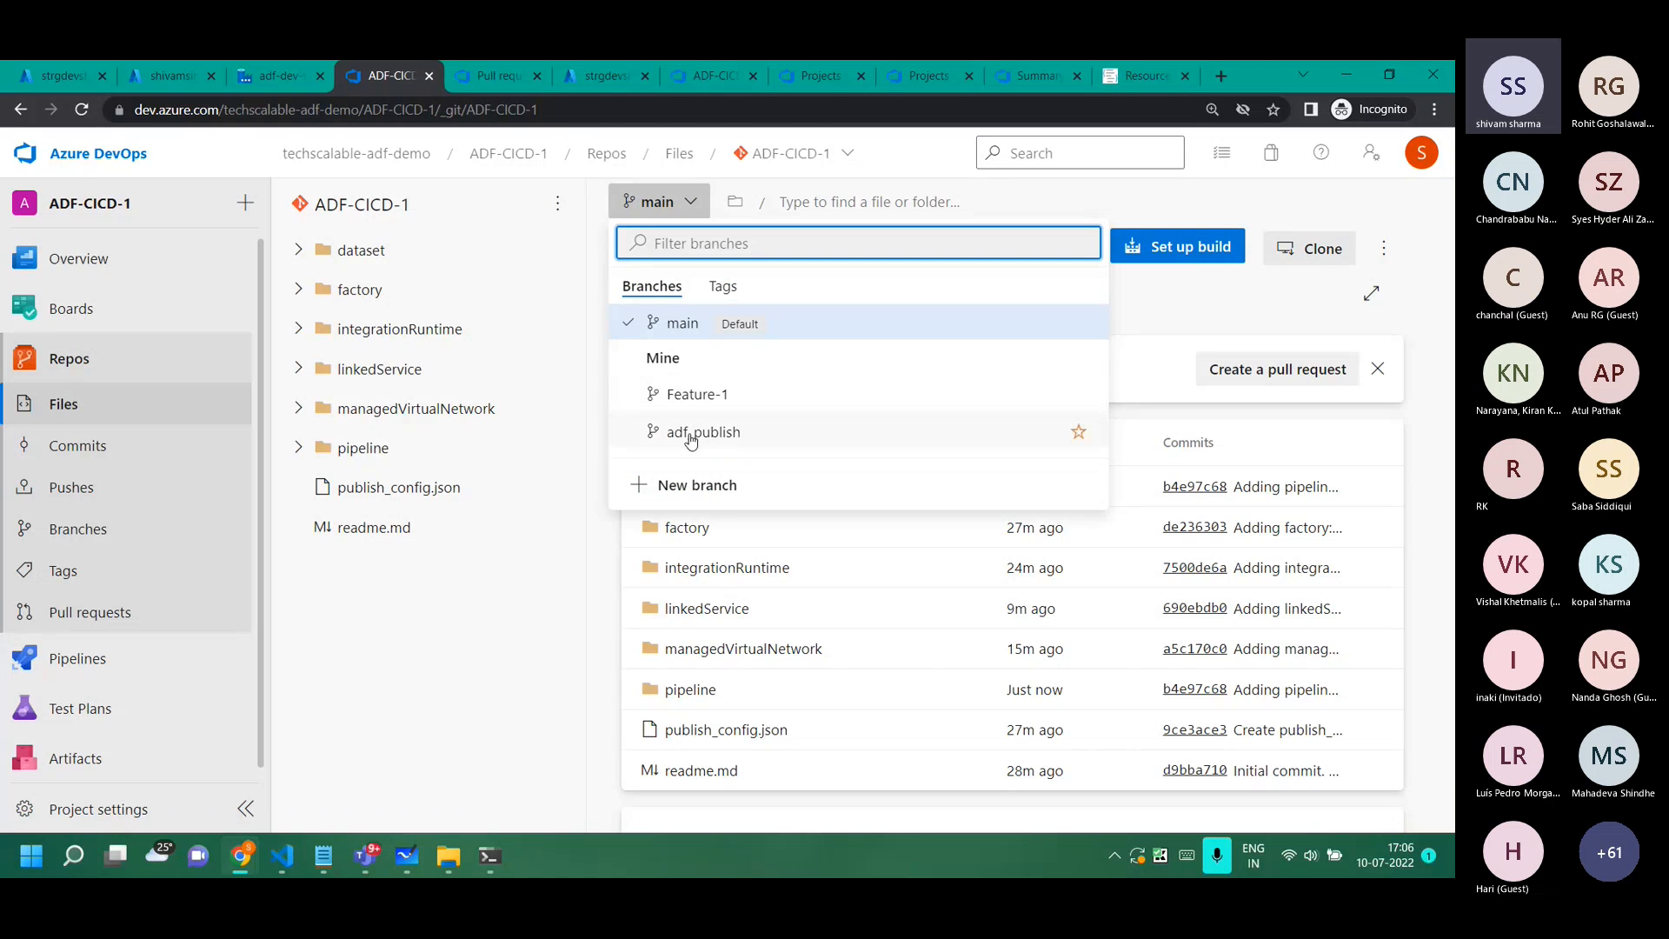
{"action": "left_click", "coordinate": [689, 434]}
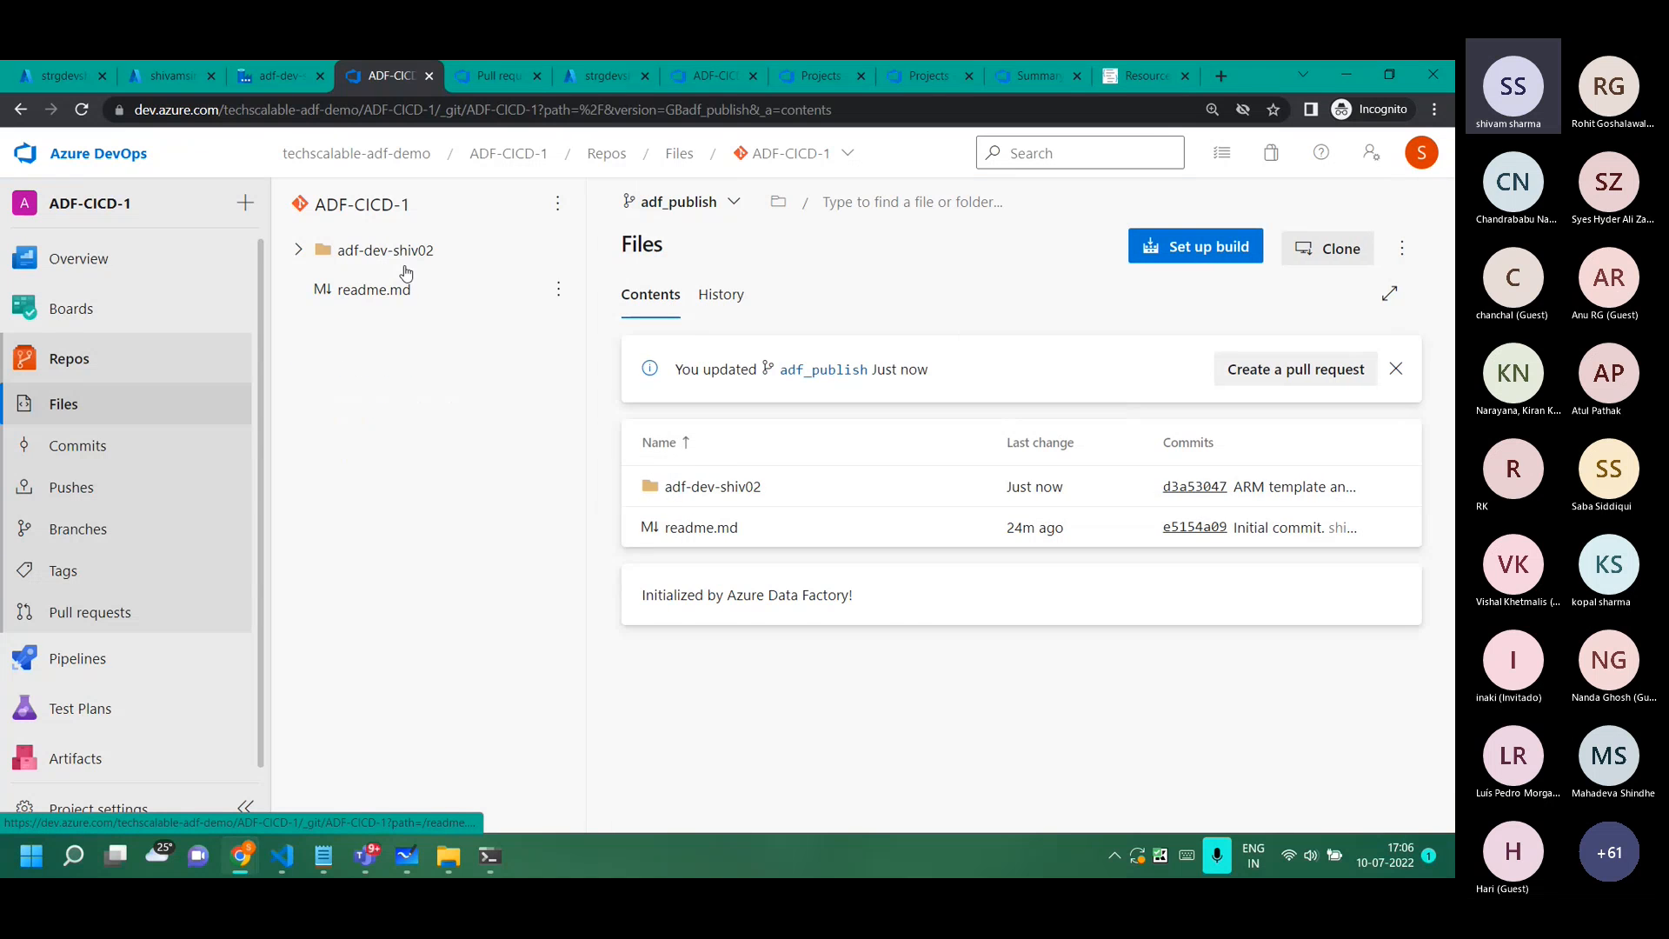
{"action": "left_click", "coordinate": [324, 250]}
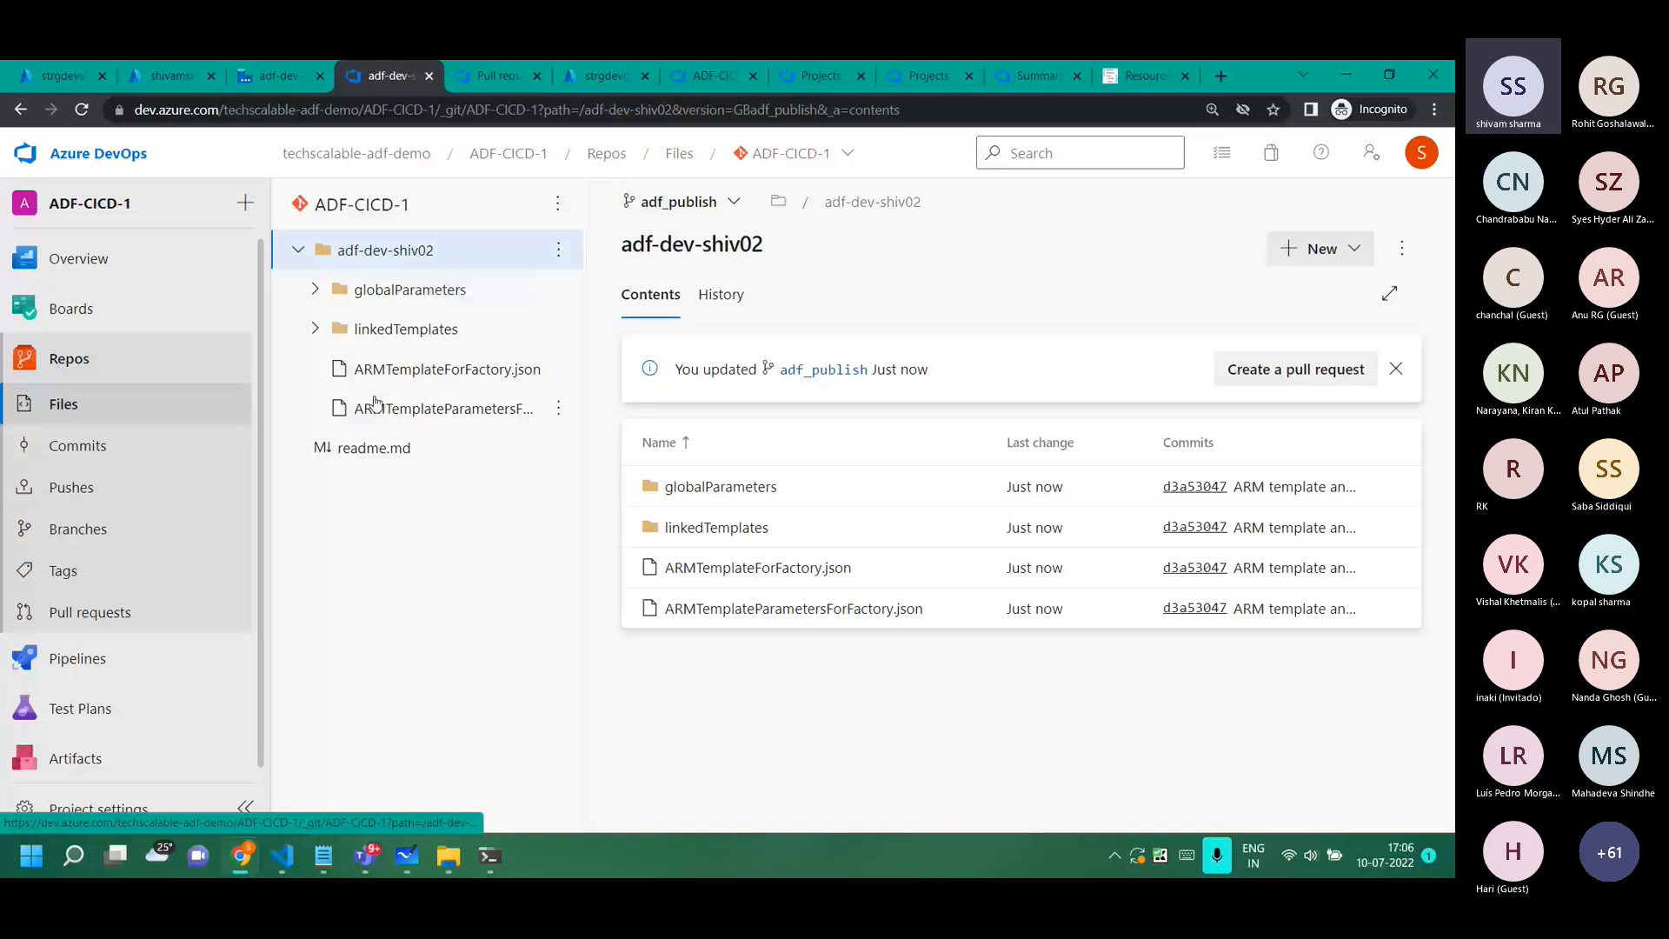
{"action": "left_click", "coordinate": [387, 373]}
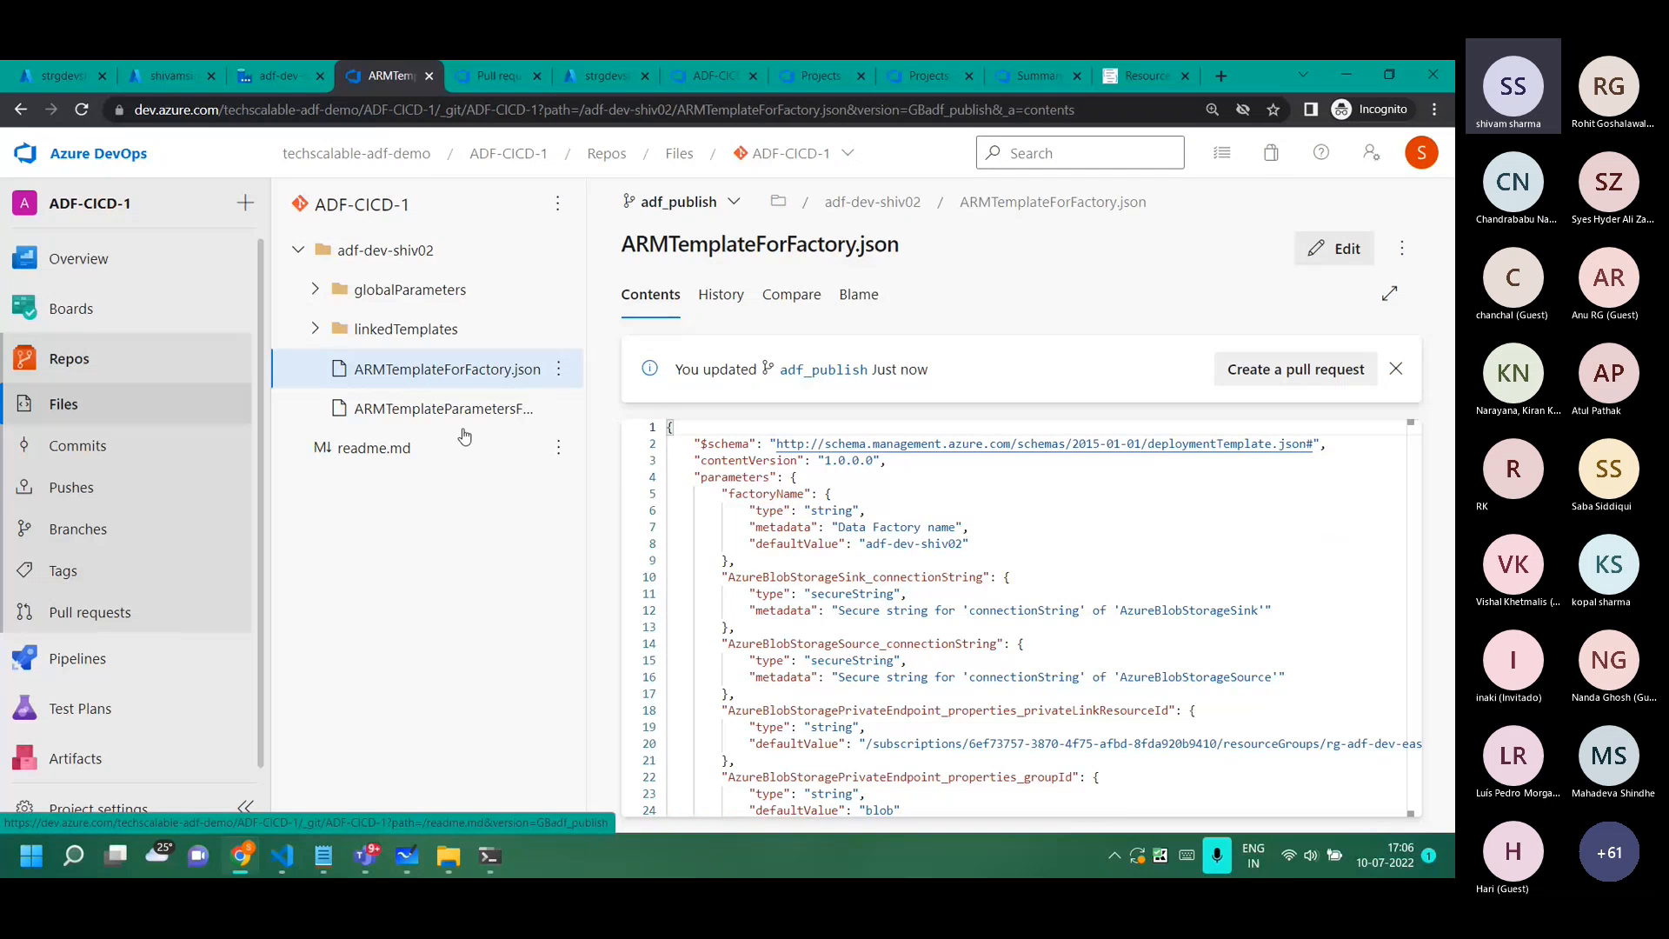
{"action": "left_click", "coordinate": [465, 412]}
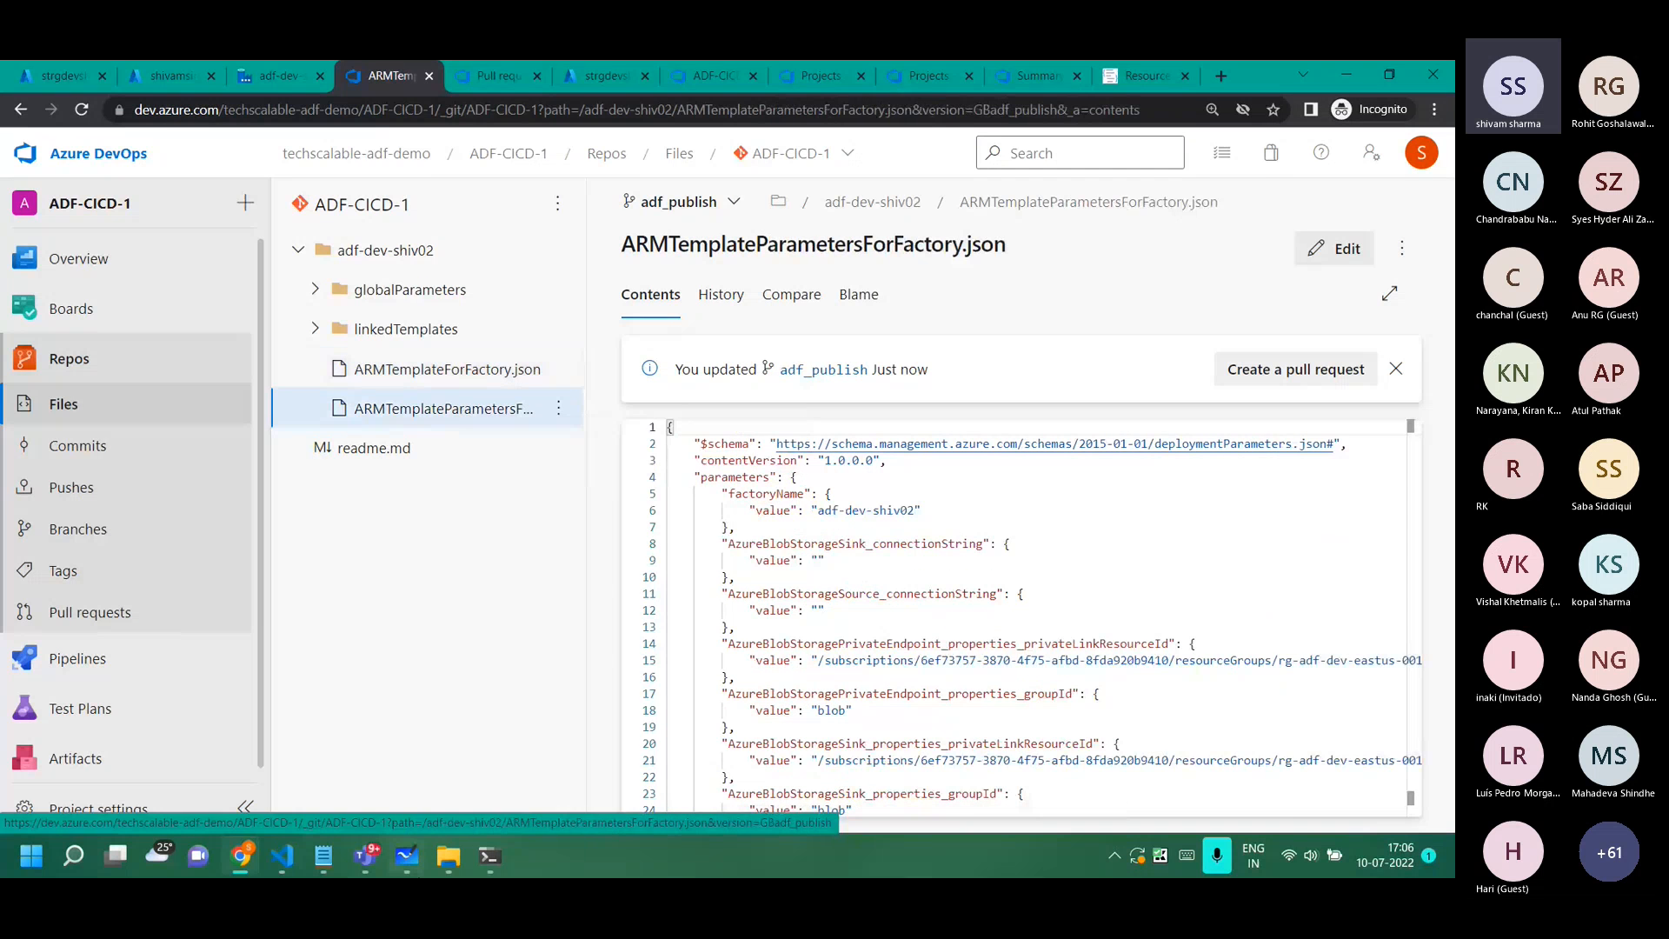
Switch to Microsoft Whiteboard and review the deployment flow from adf_publish to the UAT and Prod data factories, then return to the repository.
{"action": "key", "text": "alt+Tab"}
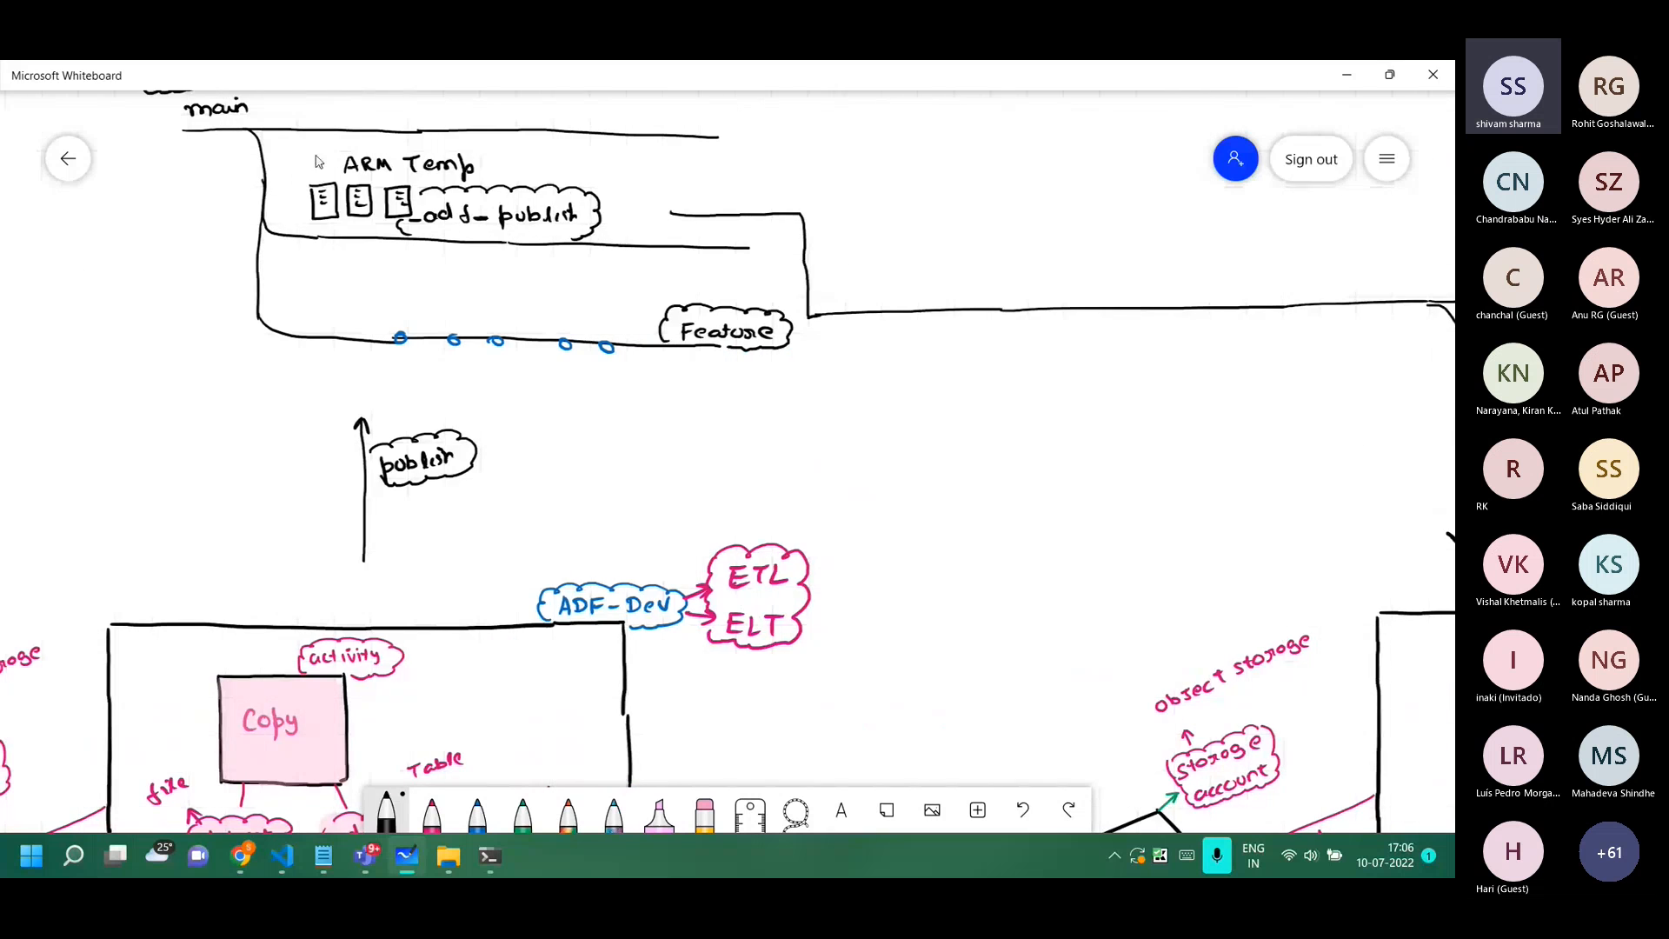
{"action": "left_click_drag", "start_coordinate": [915, 205], "coordinate": [566, 148]}
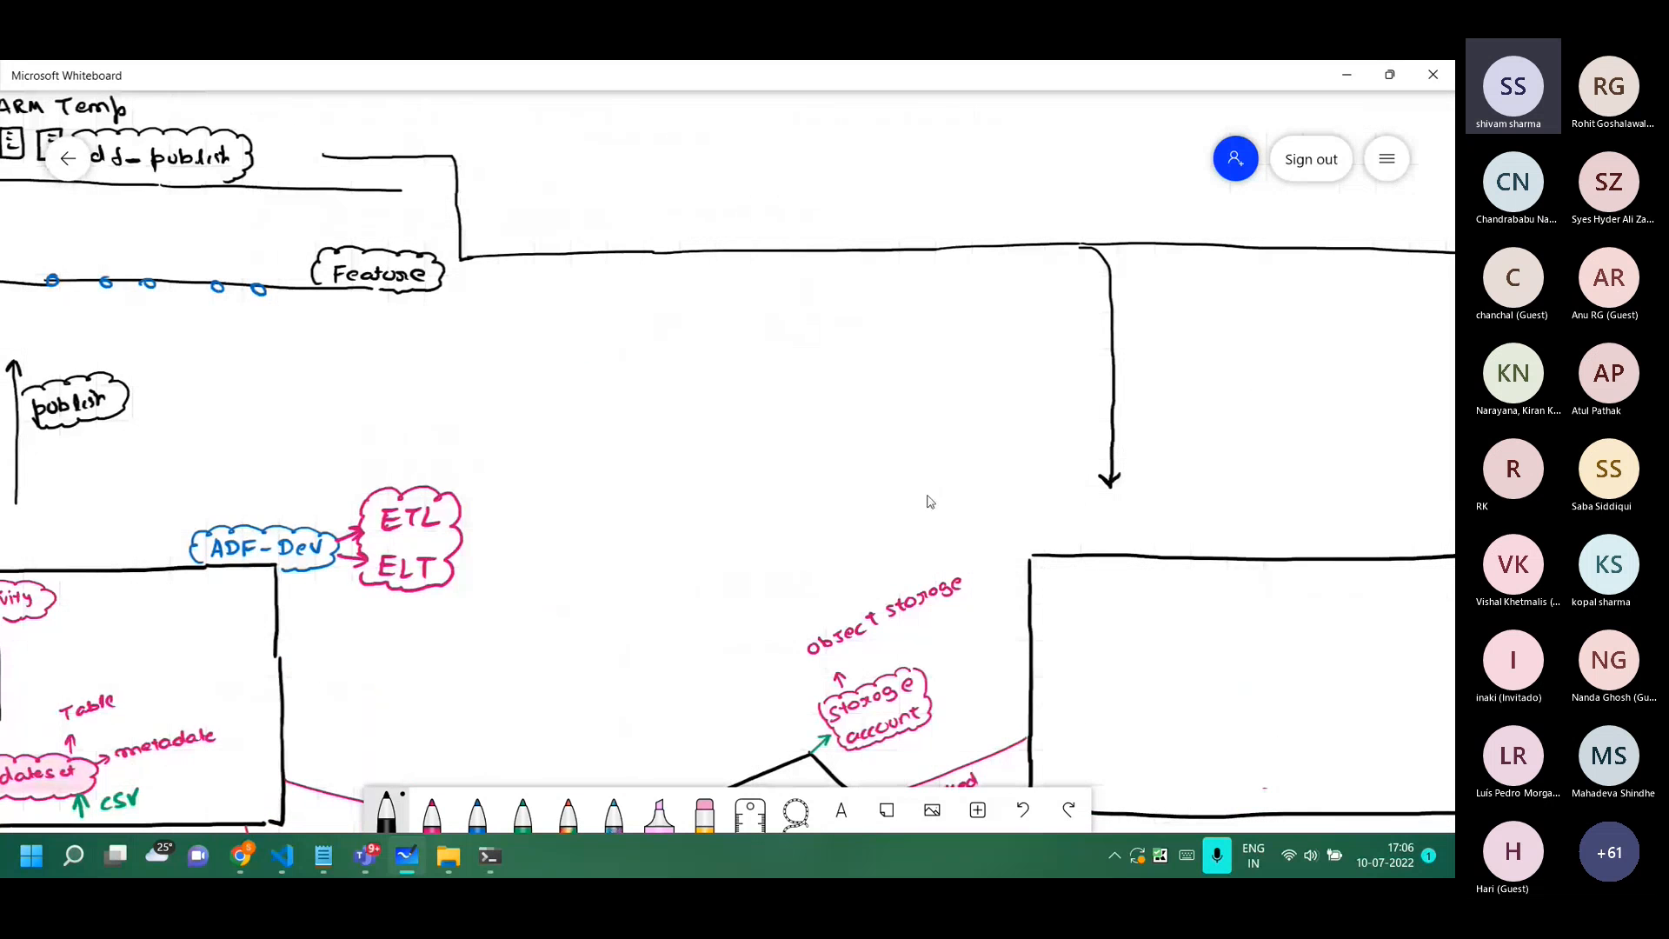
{"action": "scroll", "coordinate": [768, 462], "scroll_direction": "down", "scroll_amount": 2}
{"action": "left_click_drag", "start_coordinate": [768, 462], "coordinate": [453, 376]}
{"action": "scroll", "coordinate": [791, 378], "scroll_direction": "down", "scroll_amount": 2}
{"action": "left_click_drag", "start_coordinate": [913, 373], "coordinate": [589, 321]}
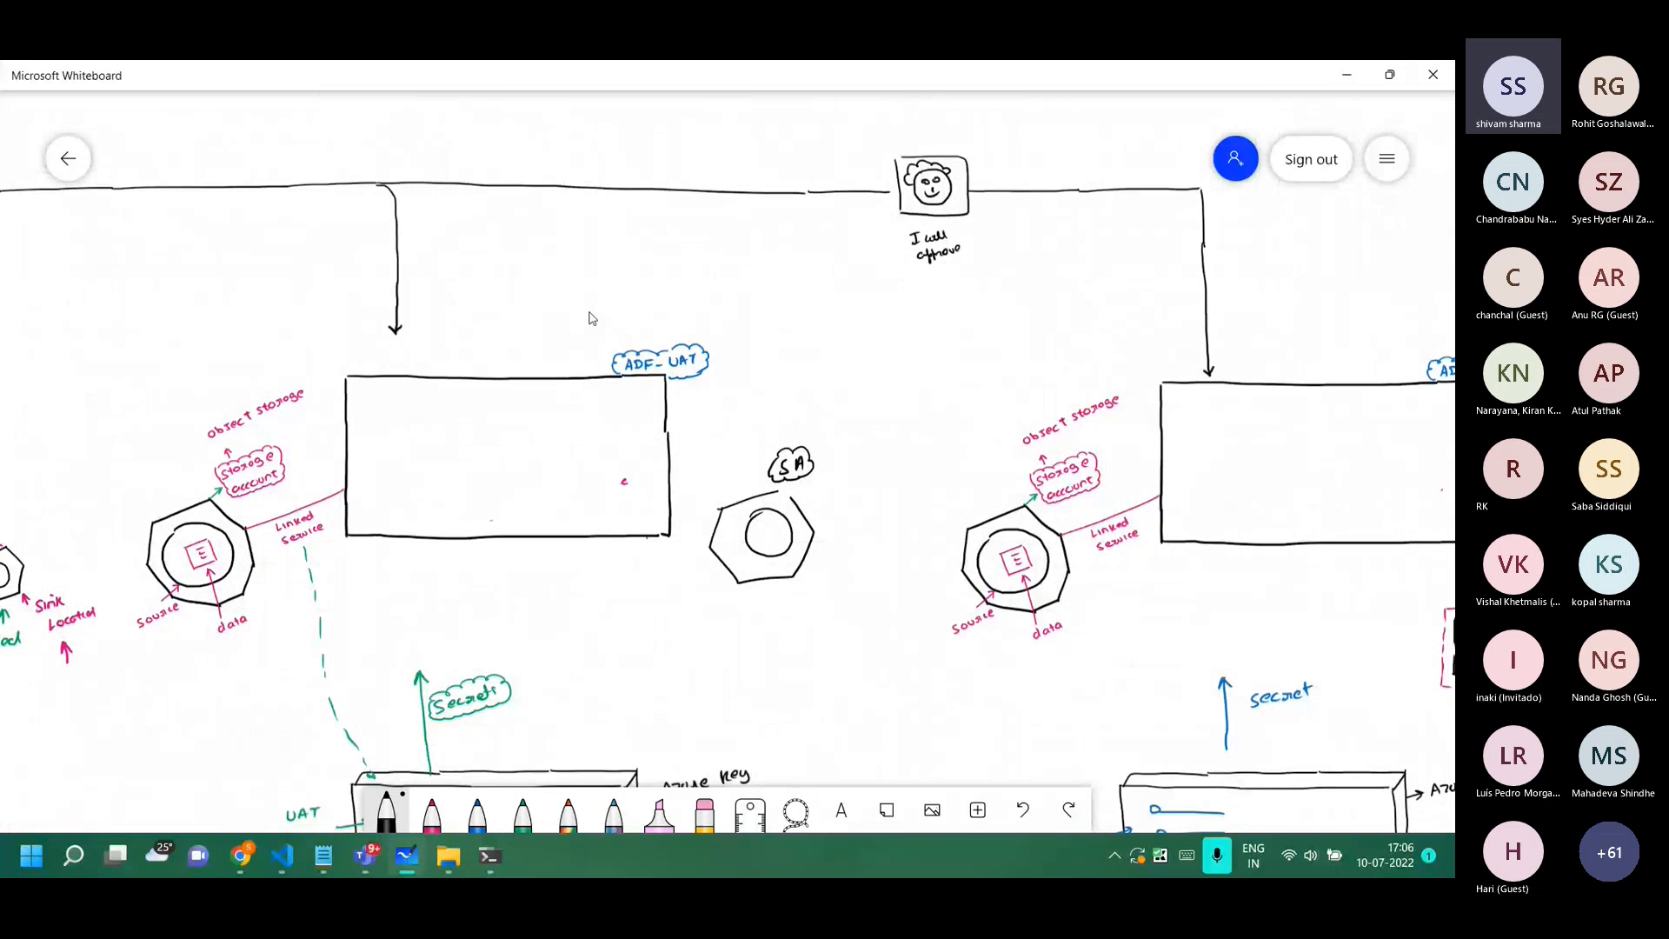
{"action": "left_click_drag", "start_coordinate": [522, 631], "coordinate": [582, 537]}
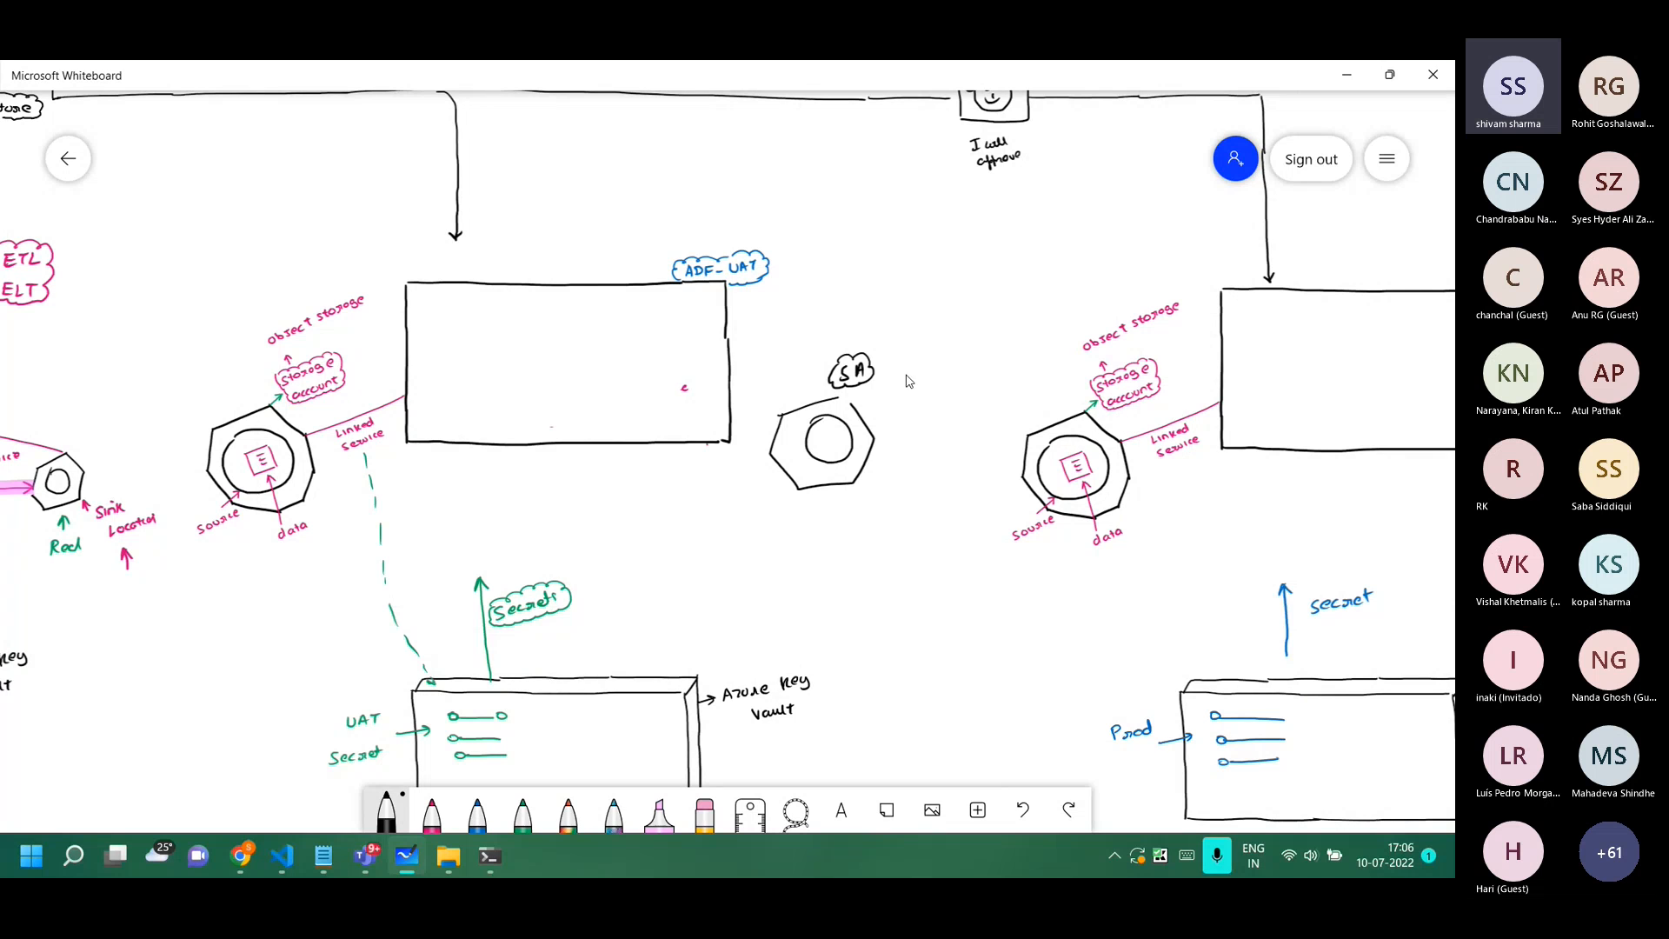
{"action": "left_click_drag", "start_coordinate": [321, 201], "coordinate": [917, 404]}
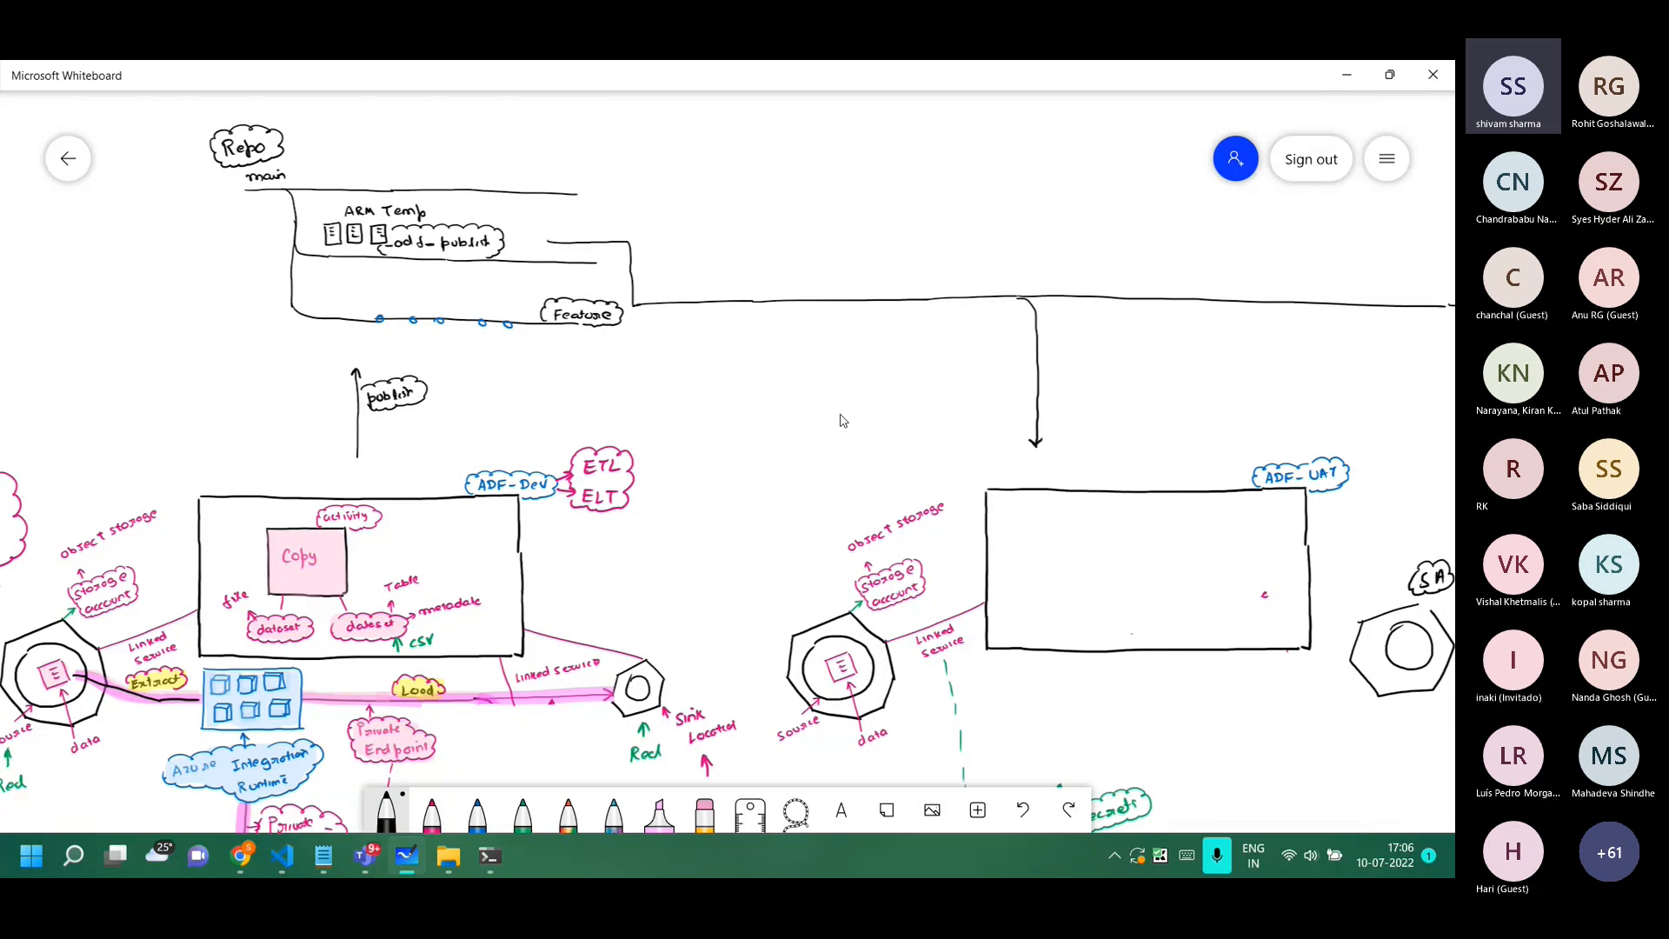
{"action": "left_click", "coordinate": [1346, 76]}
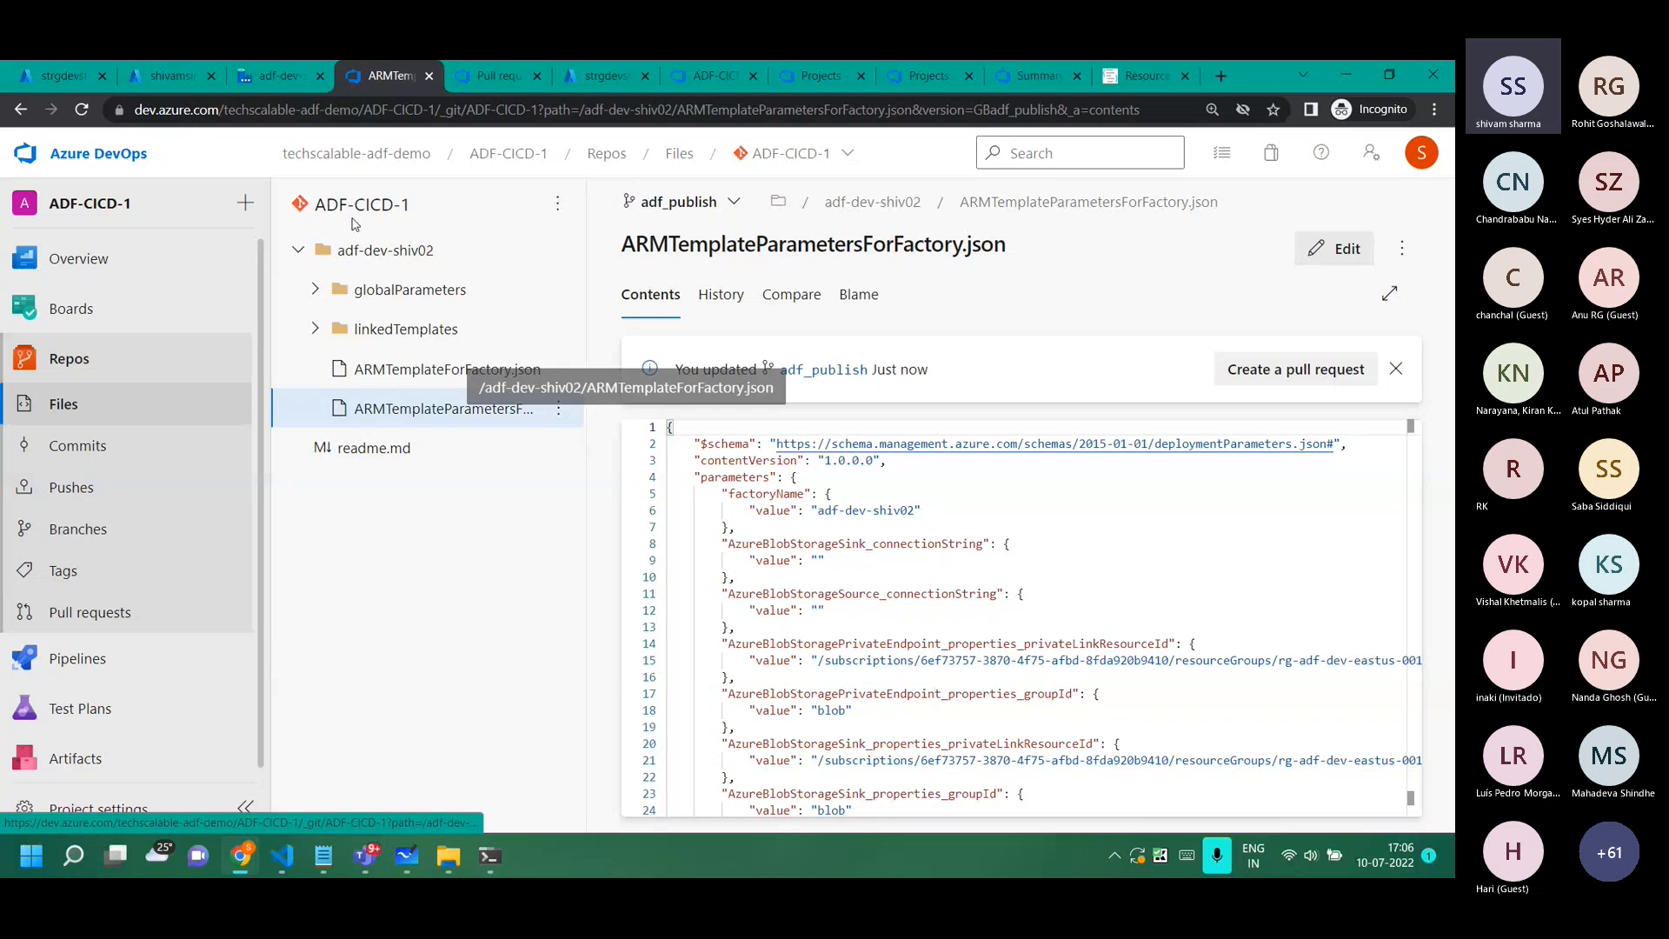
Open the variable group Library under Pipelines of the ADF-CICD-1 project in the older pull request's page.
{"action": "left_click", "coordinate": [679, 202]}
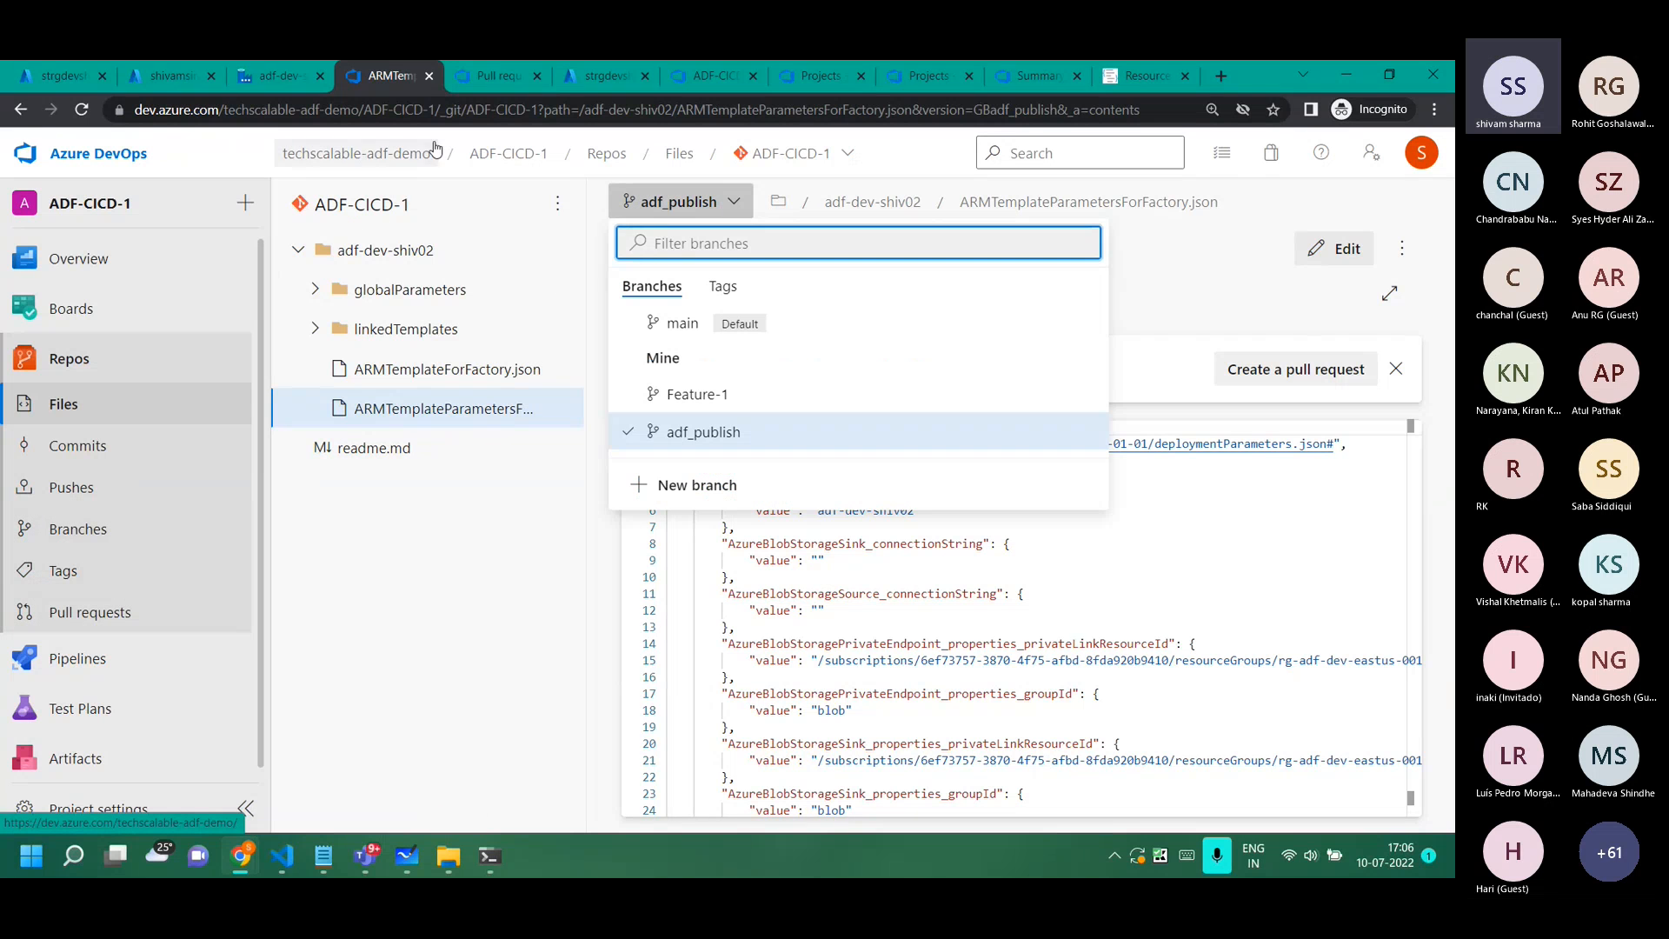
{"action": "left_click", "coordinate": [476, 78]}
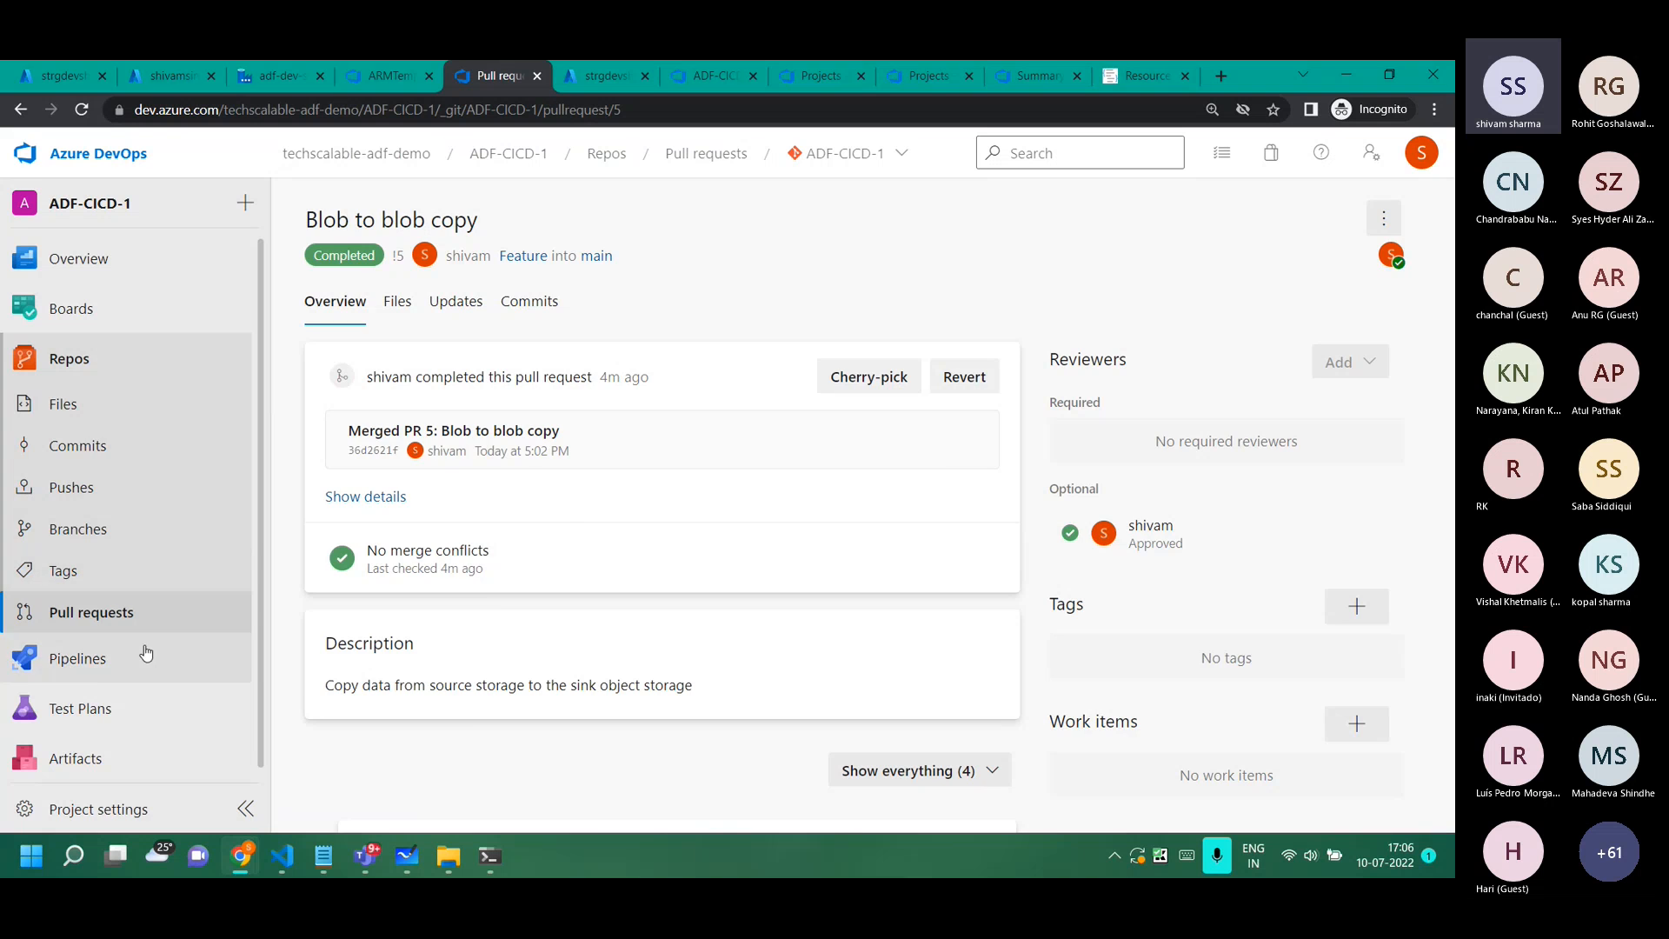
{"action": "left_click", "coordinate": [97, 658]}
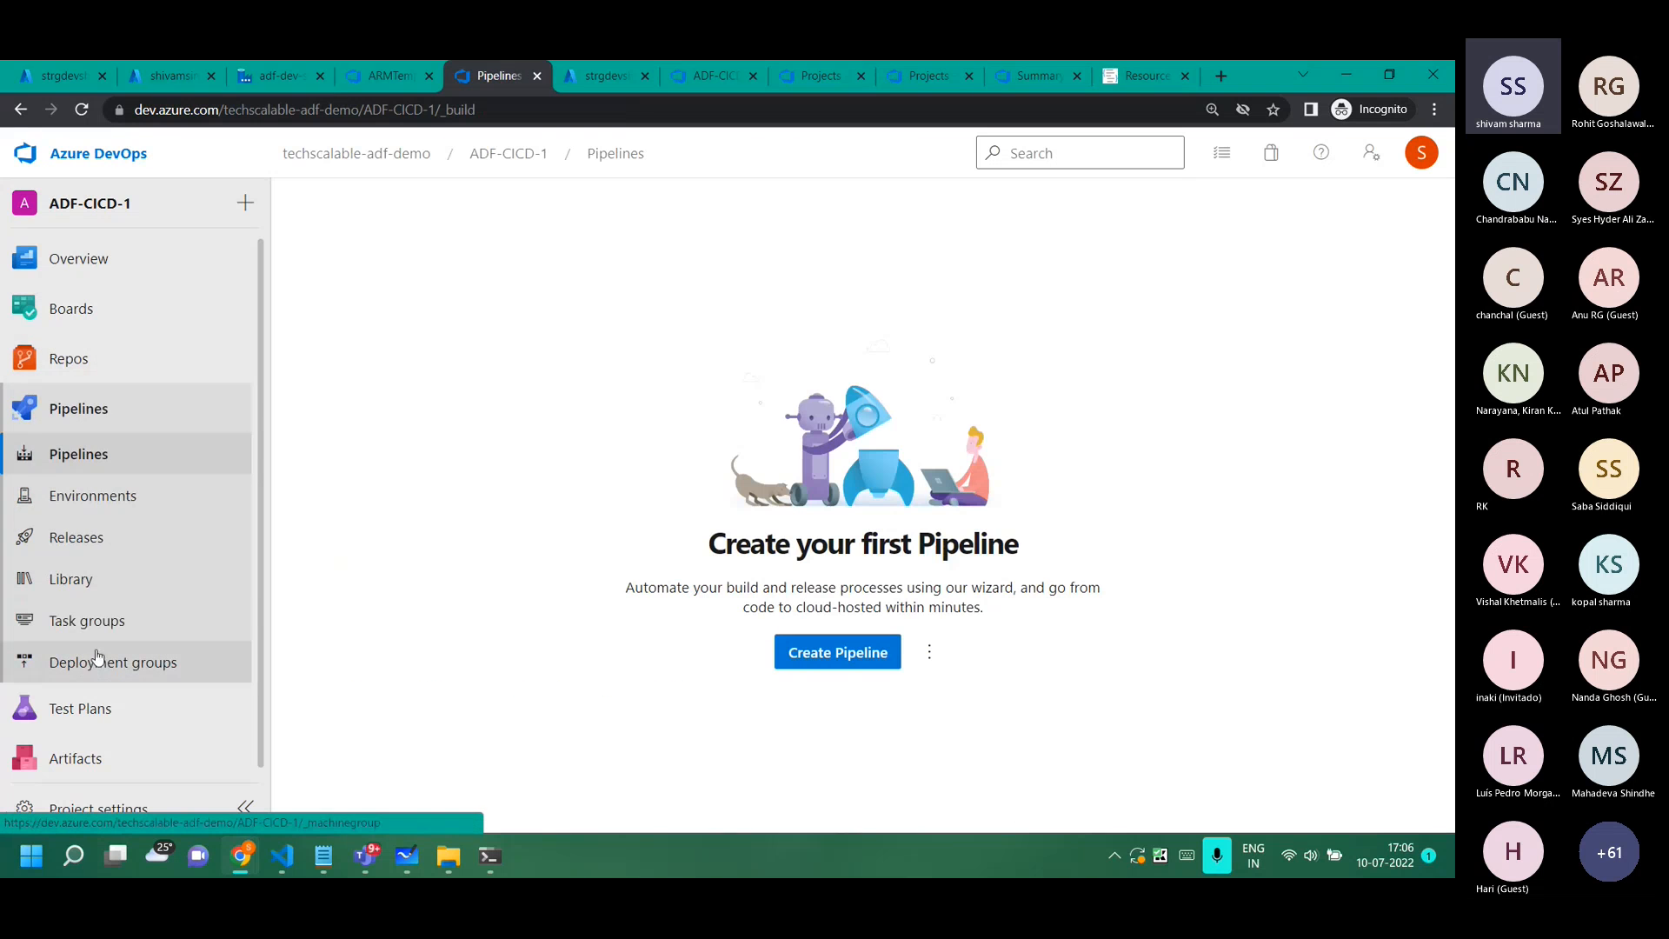
{"action": "left_click", "coordinate": [71, 579]}
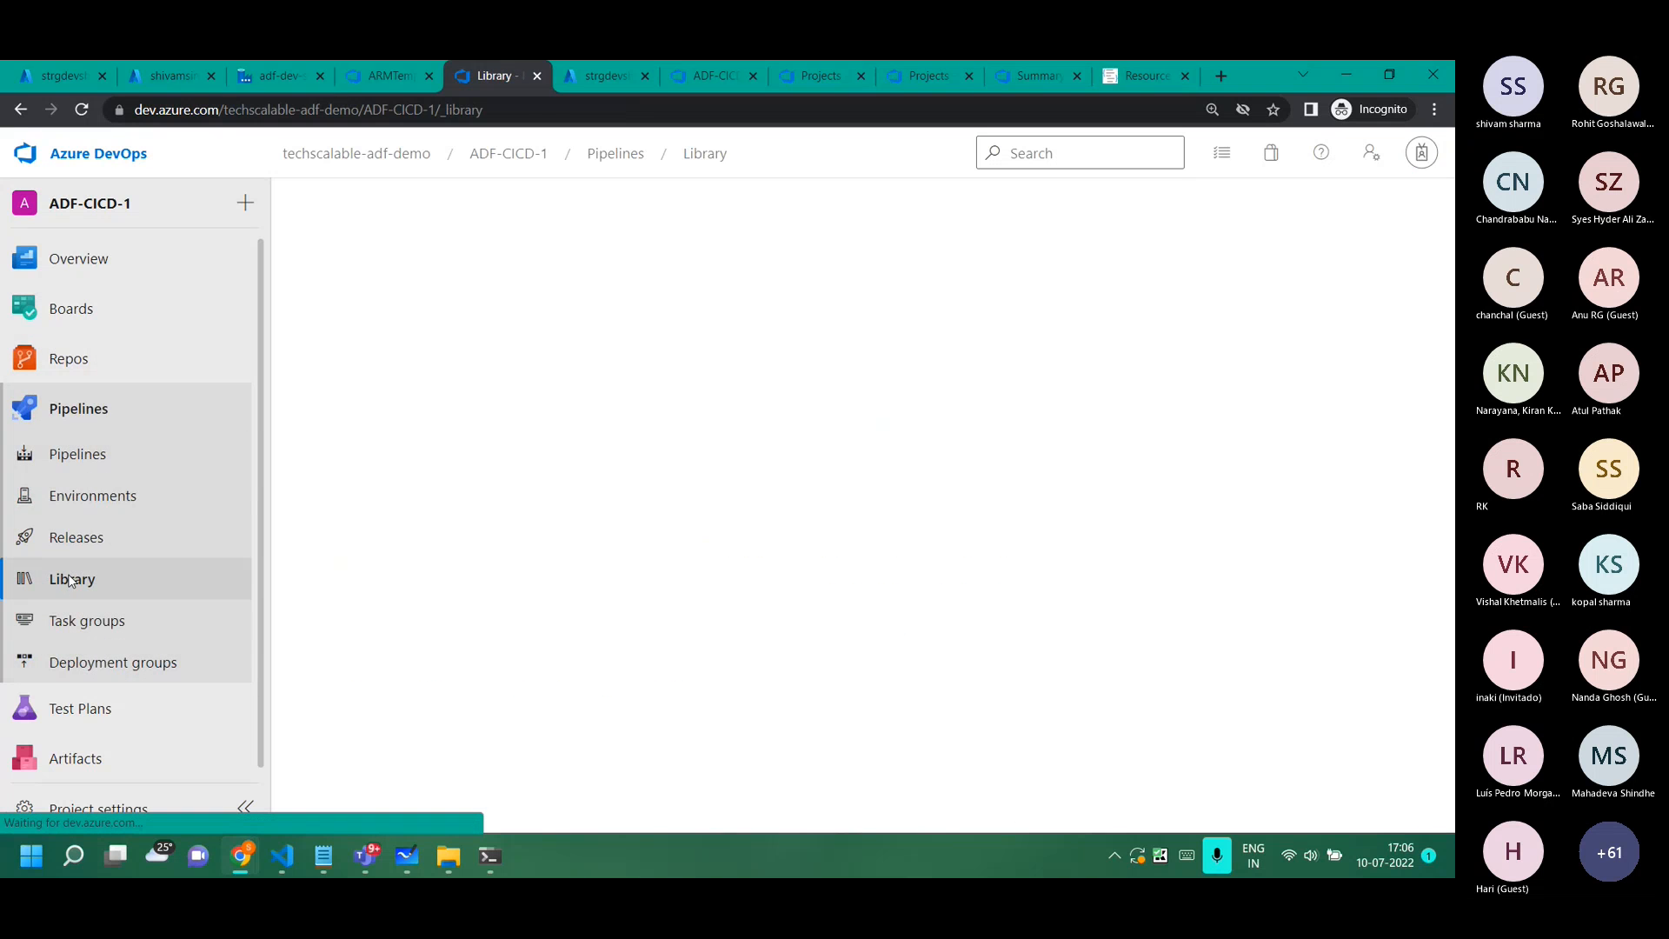
Reorder the browser pages so that the Library and Projects pages directly follow the ARM template page.
{"action": "left_click", "coordinate": [598, 75]}
{"action": "left_click_drag", "start_coordinate": [598, 75], "coordinate": [1000, 78]}
{"action": "left_click_drag", "start_coordinate": [698, 78], "coordinate": [493, 86]}
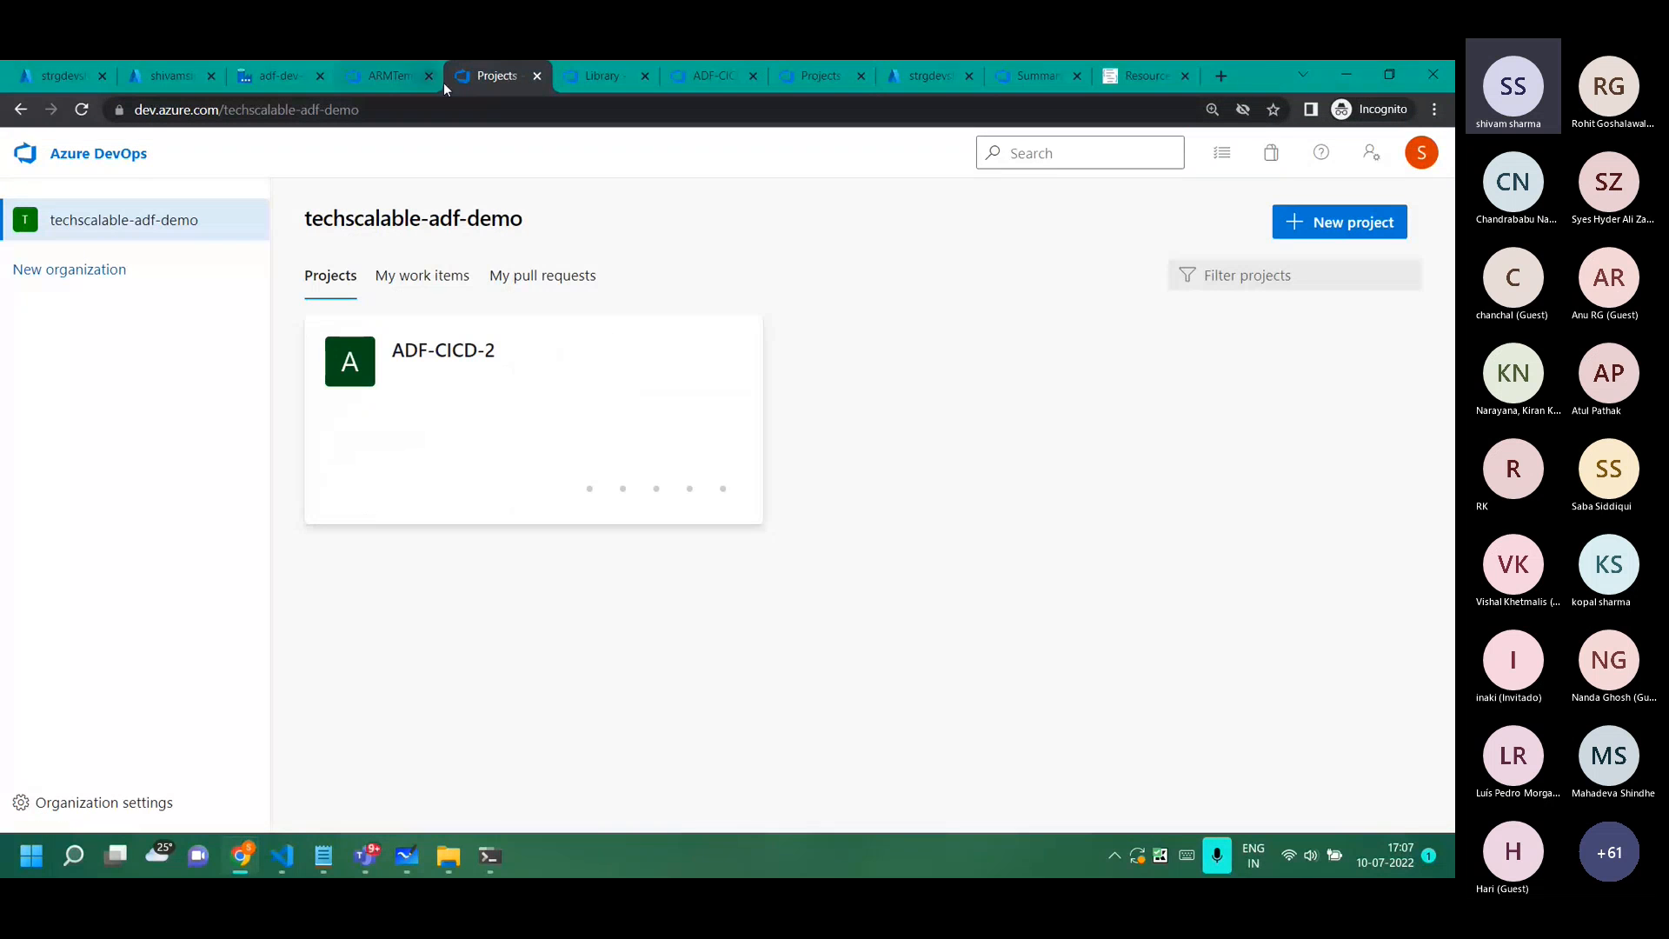
{"action": "left_click", "coordinate": [376, 74]}
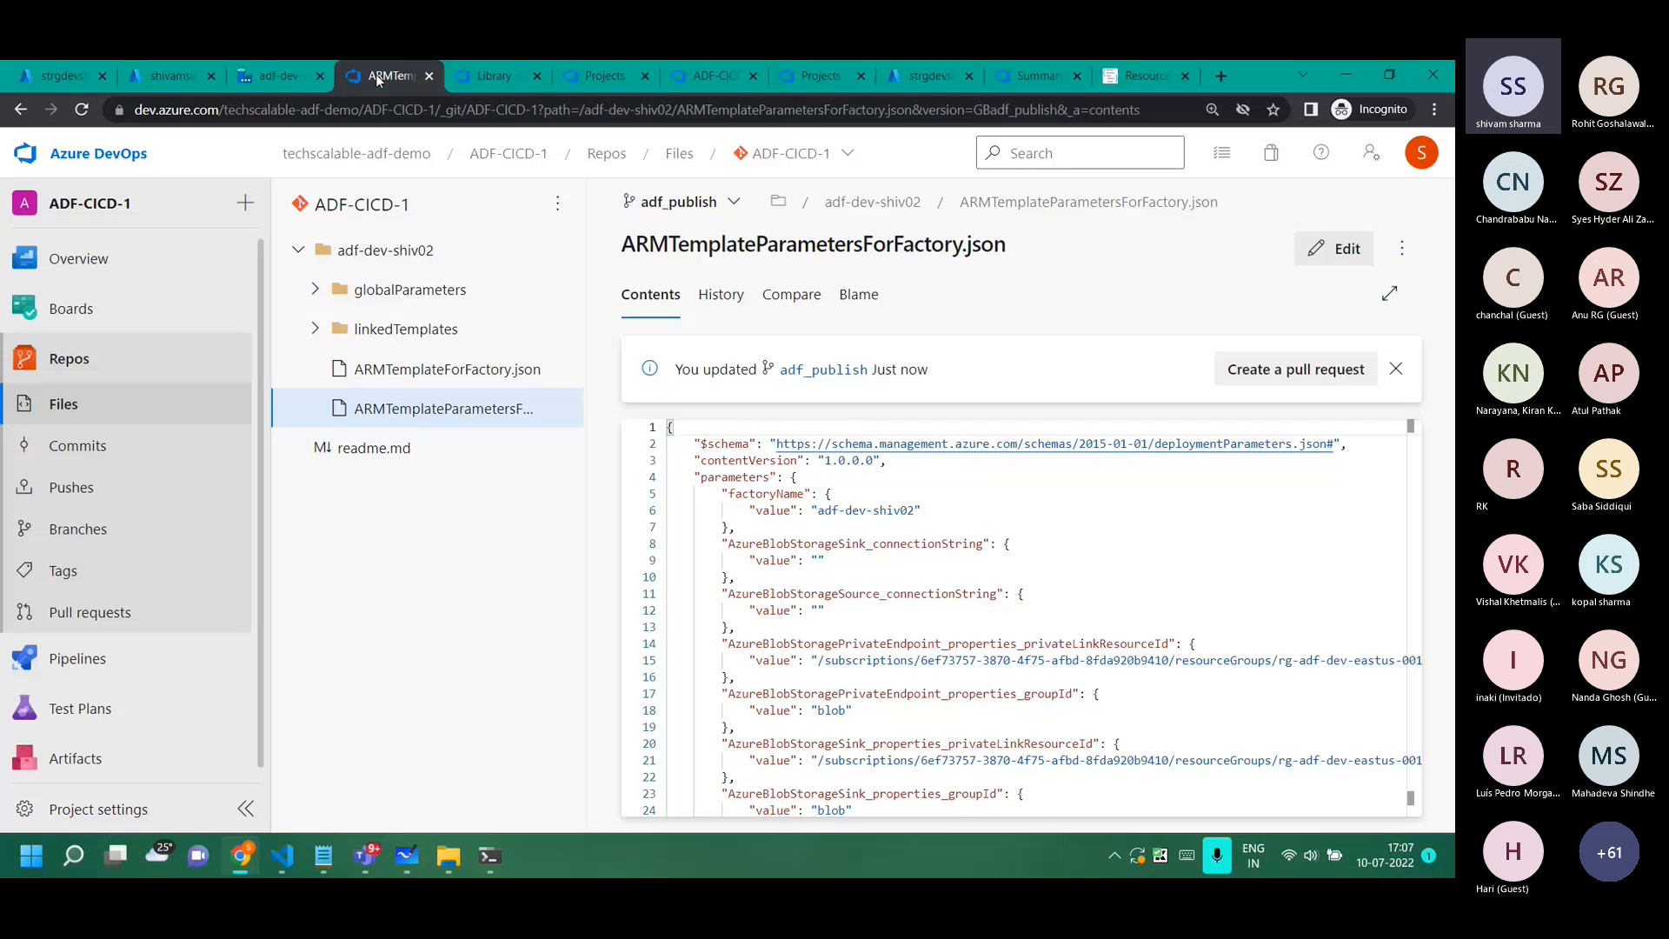
{"action": "left_click", "coordinate": [506, 86]}
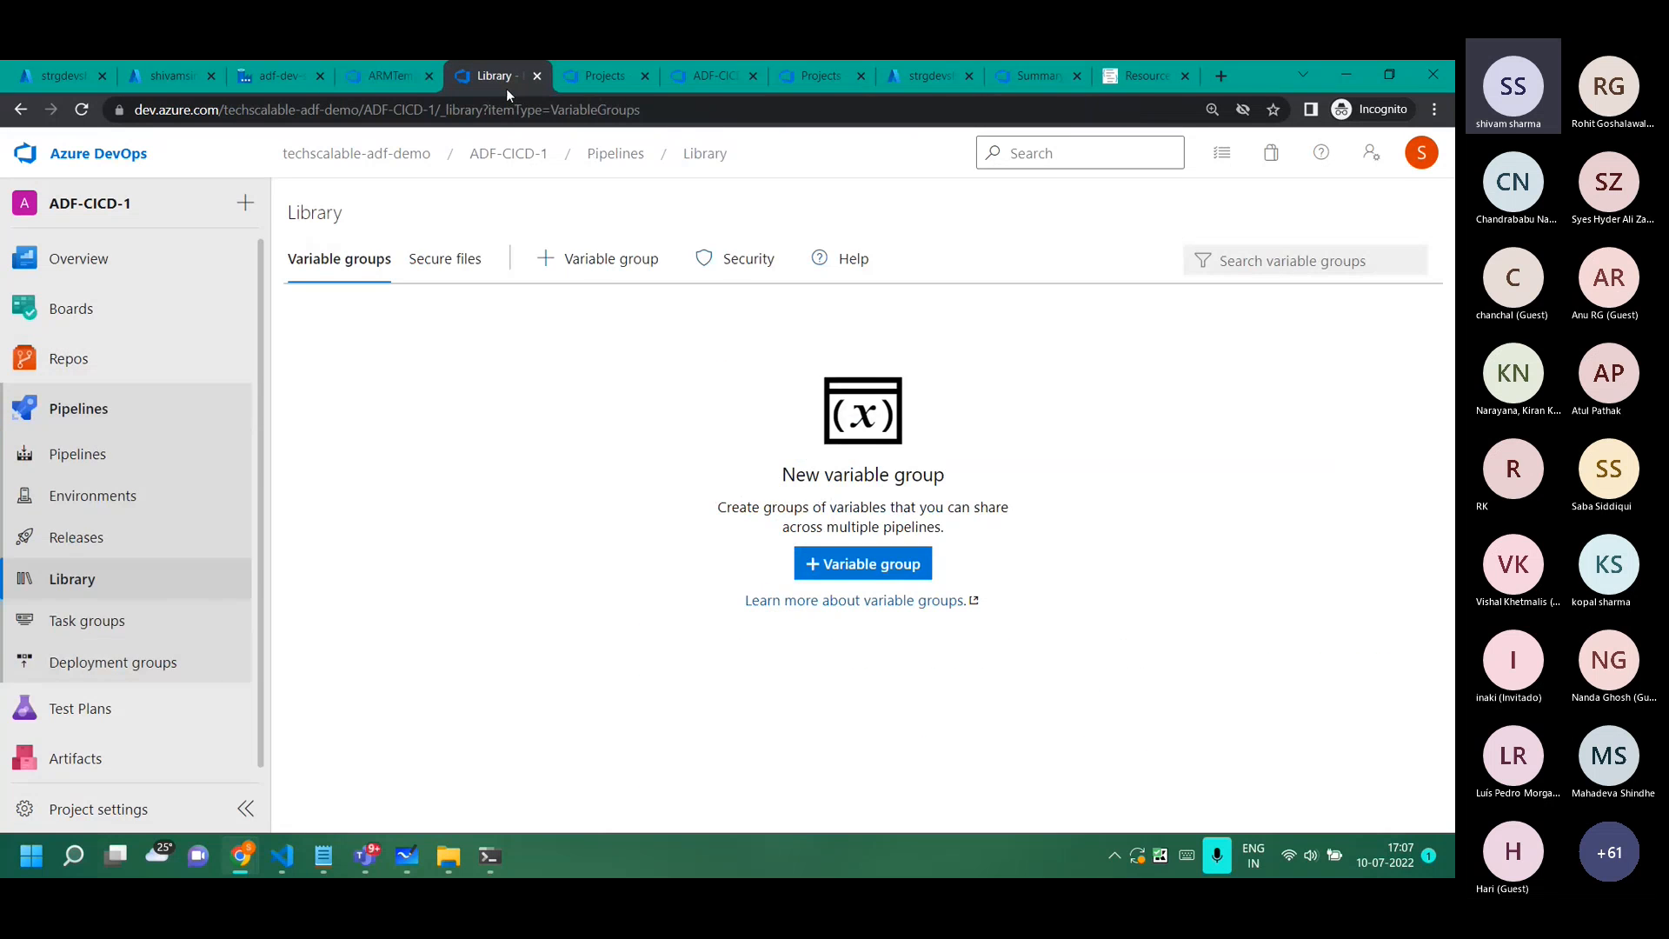
{"action": "left_click", "coordinate": [598, 86]}
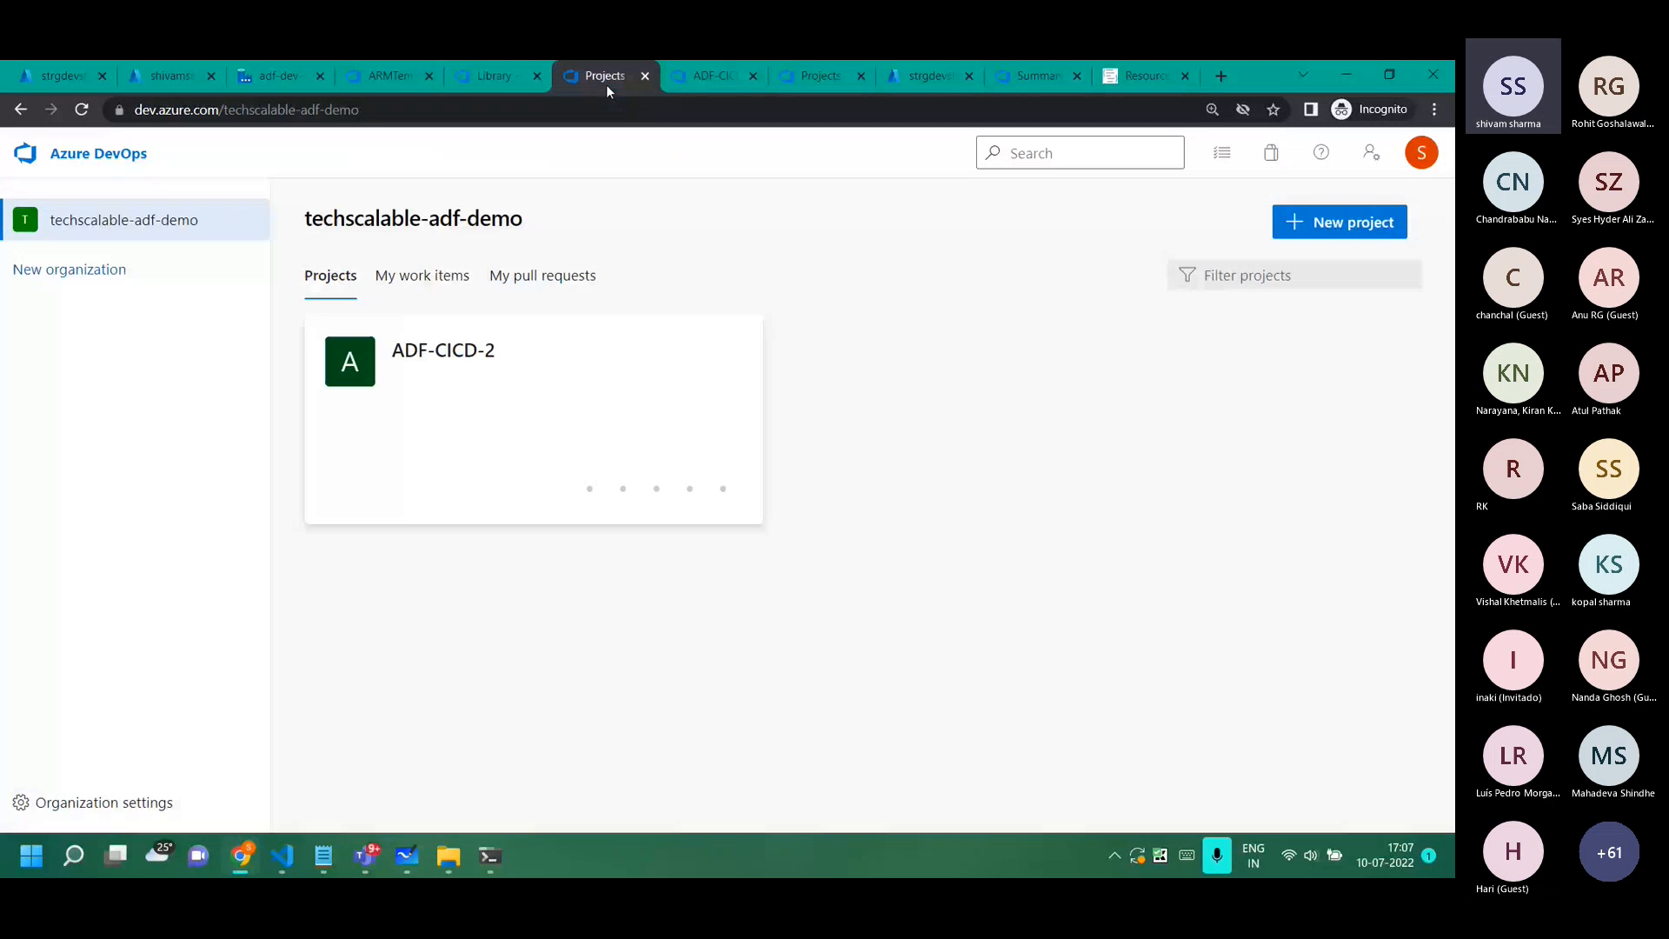
Open the techscalable-adf-demo organization's own pull requests list and reload the page.
{"action": "left_click", "coordinate": [554, 305]}
{"action": "key", "text": "F5"}
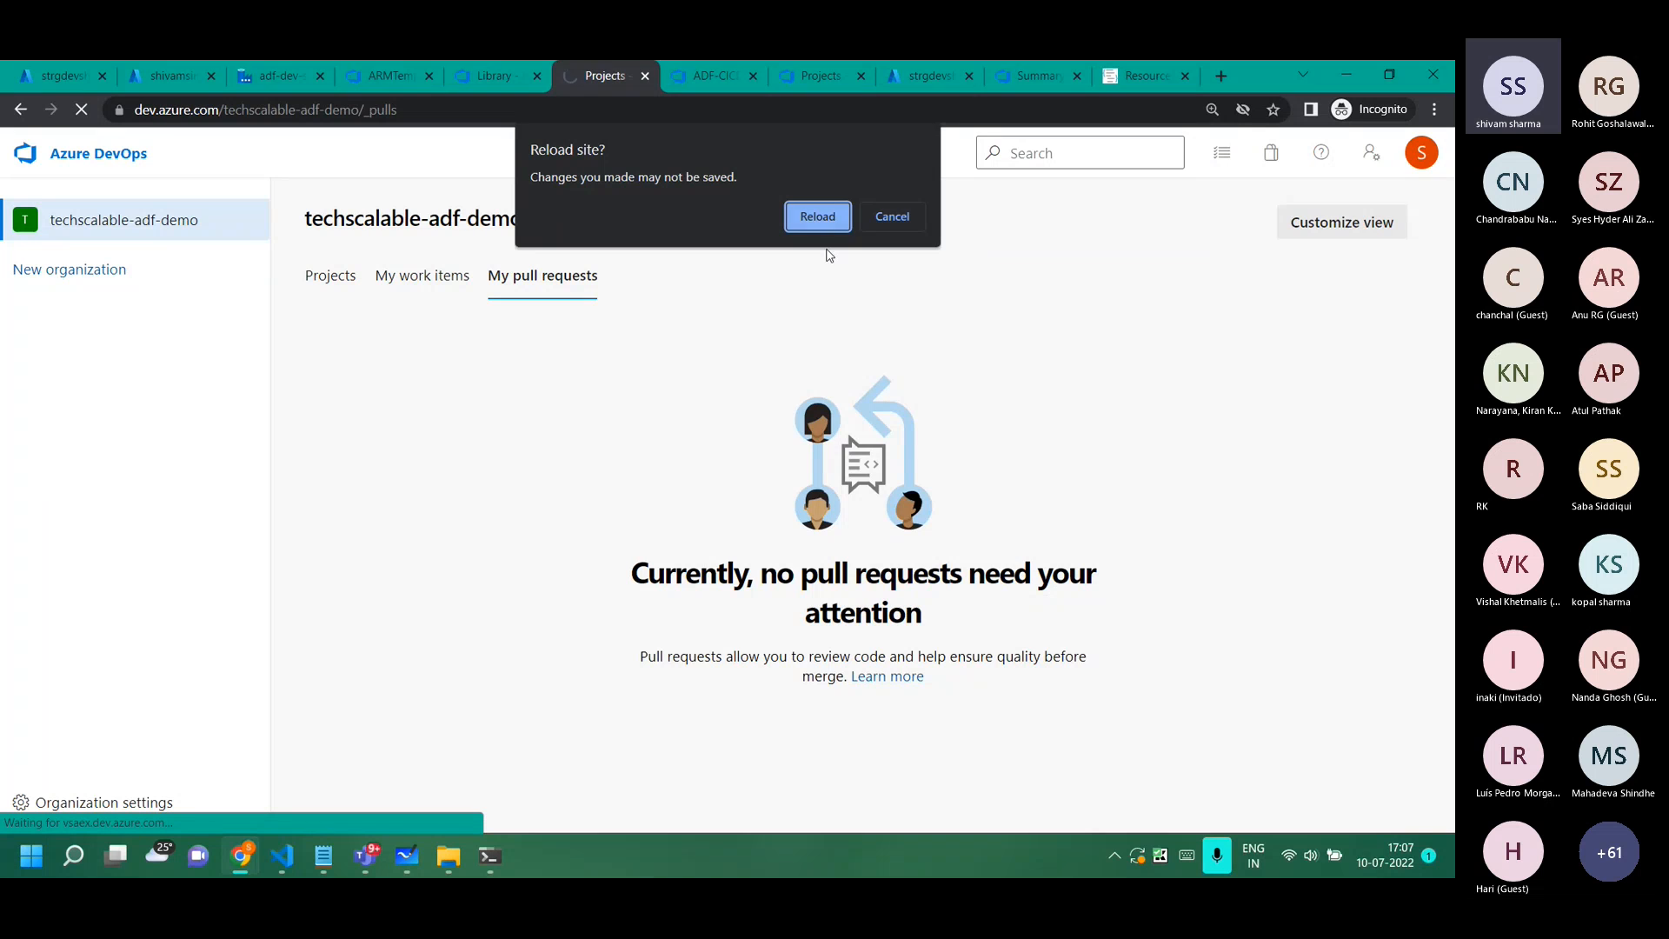
{"action": "left_click", "coordinate": [818, 217]}
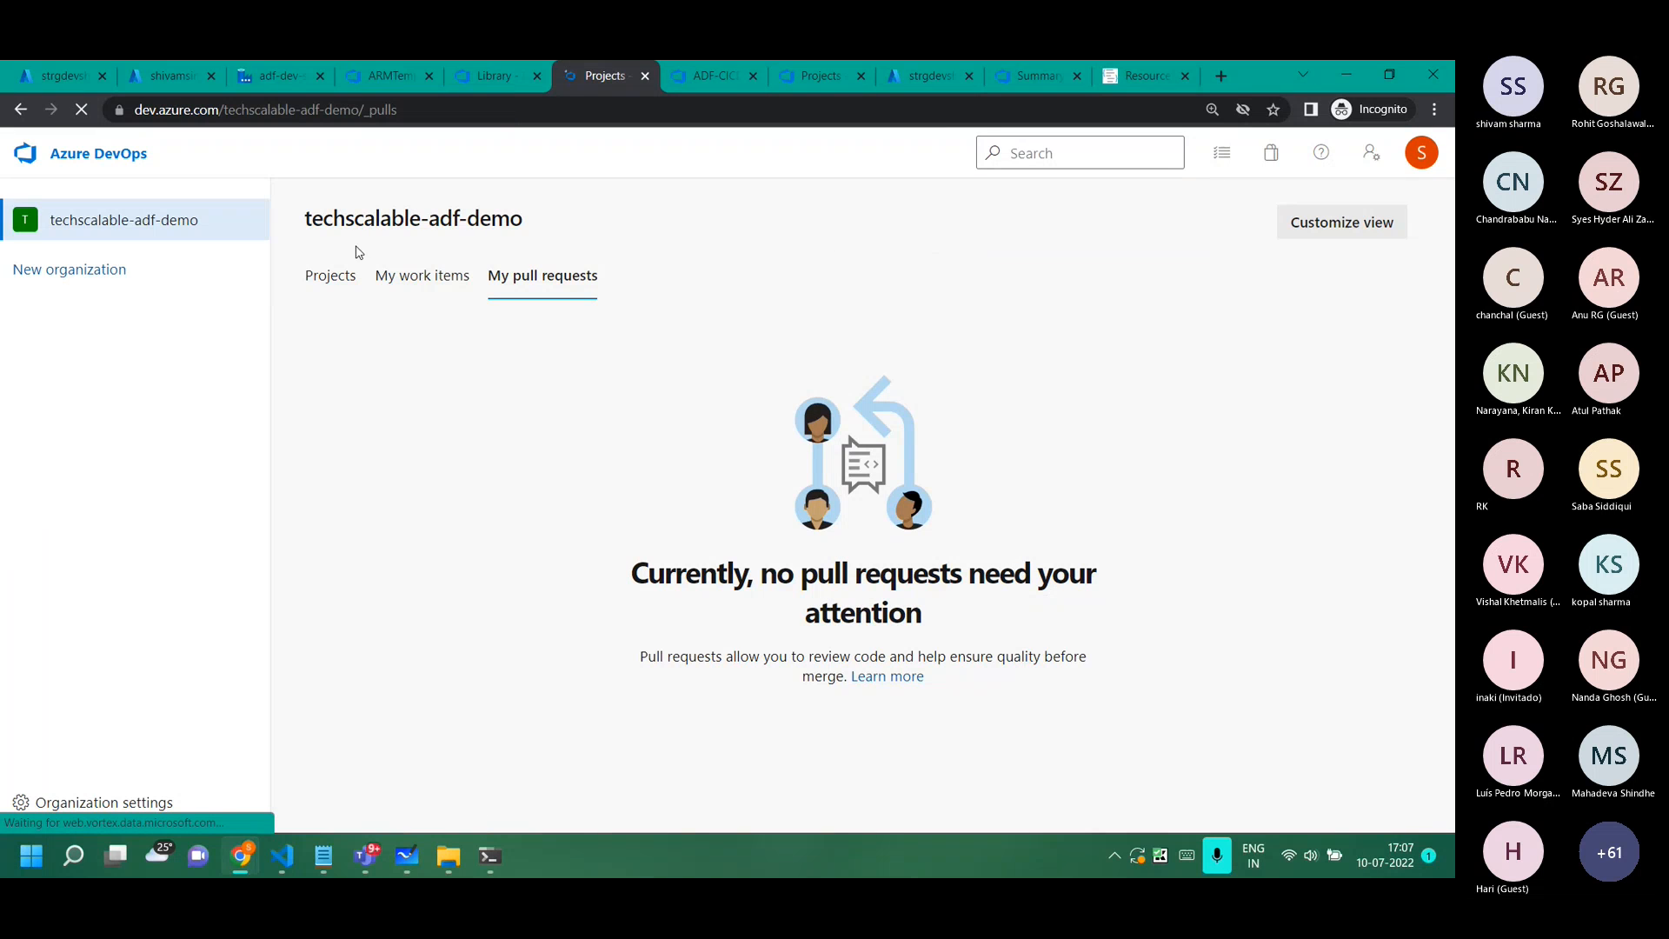
Open the Releases page of the ADF-CICD-1 project and start a new release pipeline.
{"action": "left_click", "coordinate": [328, 287]}
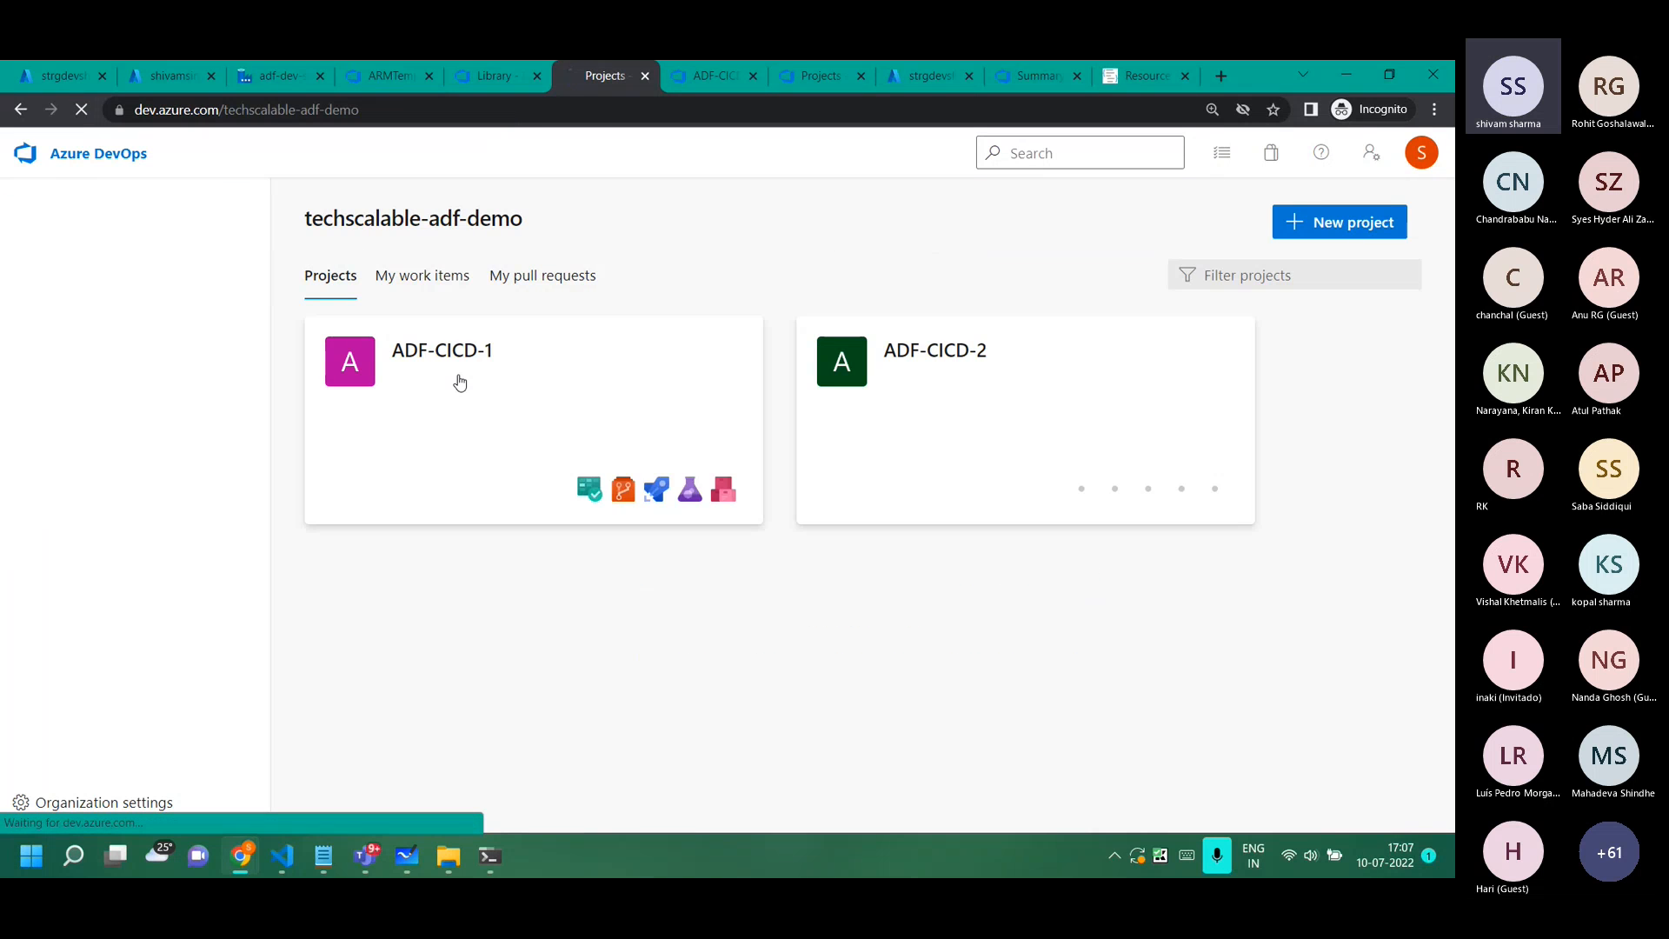
{"action": "left_click", "coordinate": [458, 376]}
{"action": "mouse_move", "coordinate": [102, 471]}
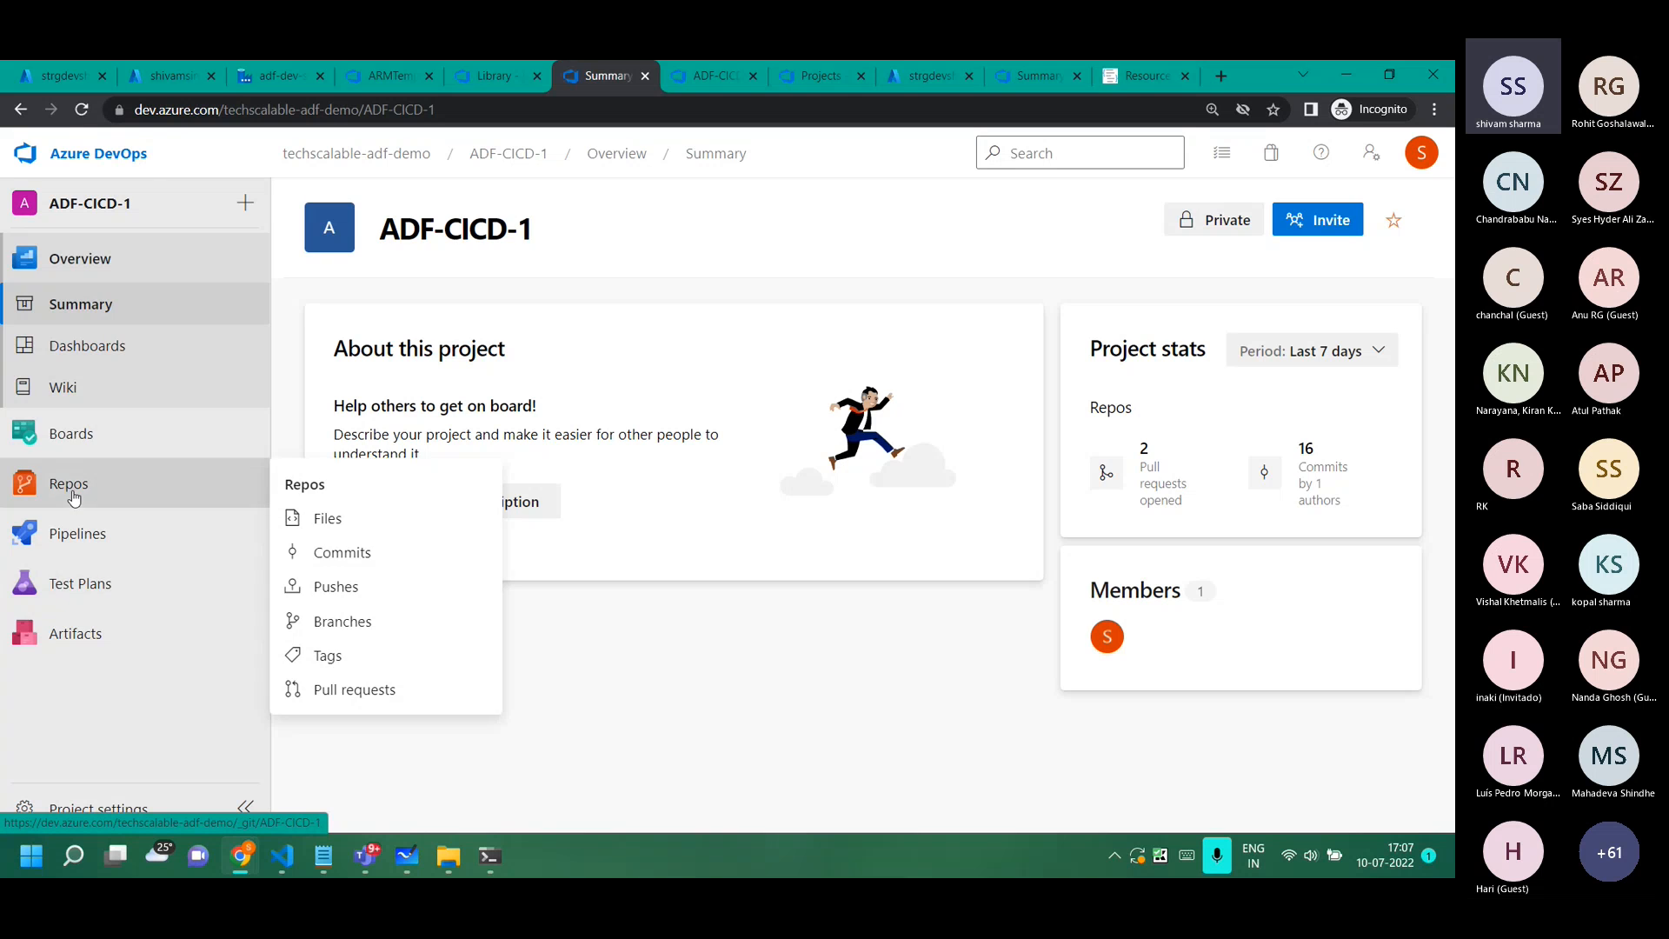
{"action": "left_click", "coordinate": [83, 533]}
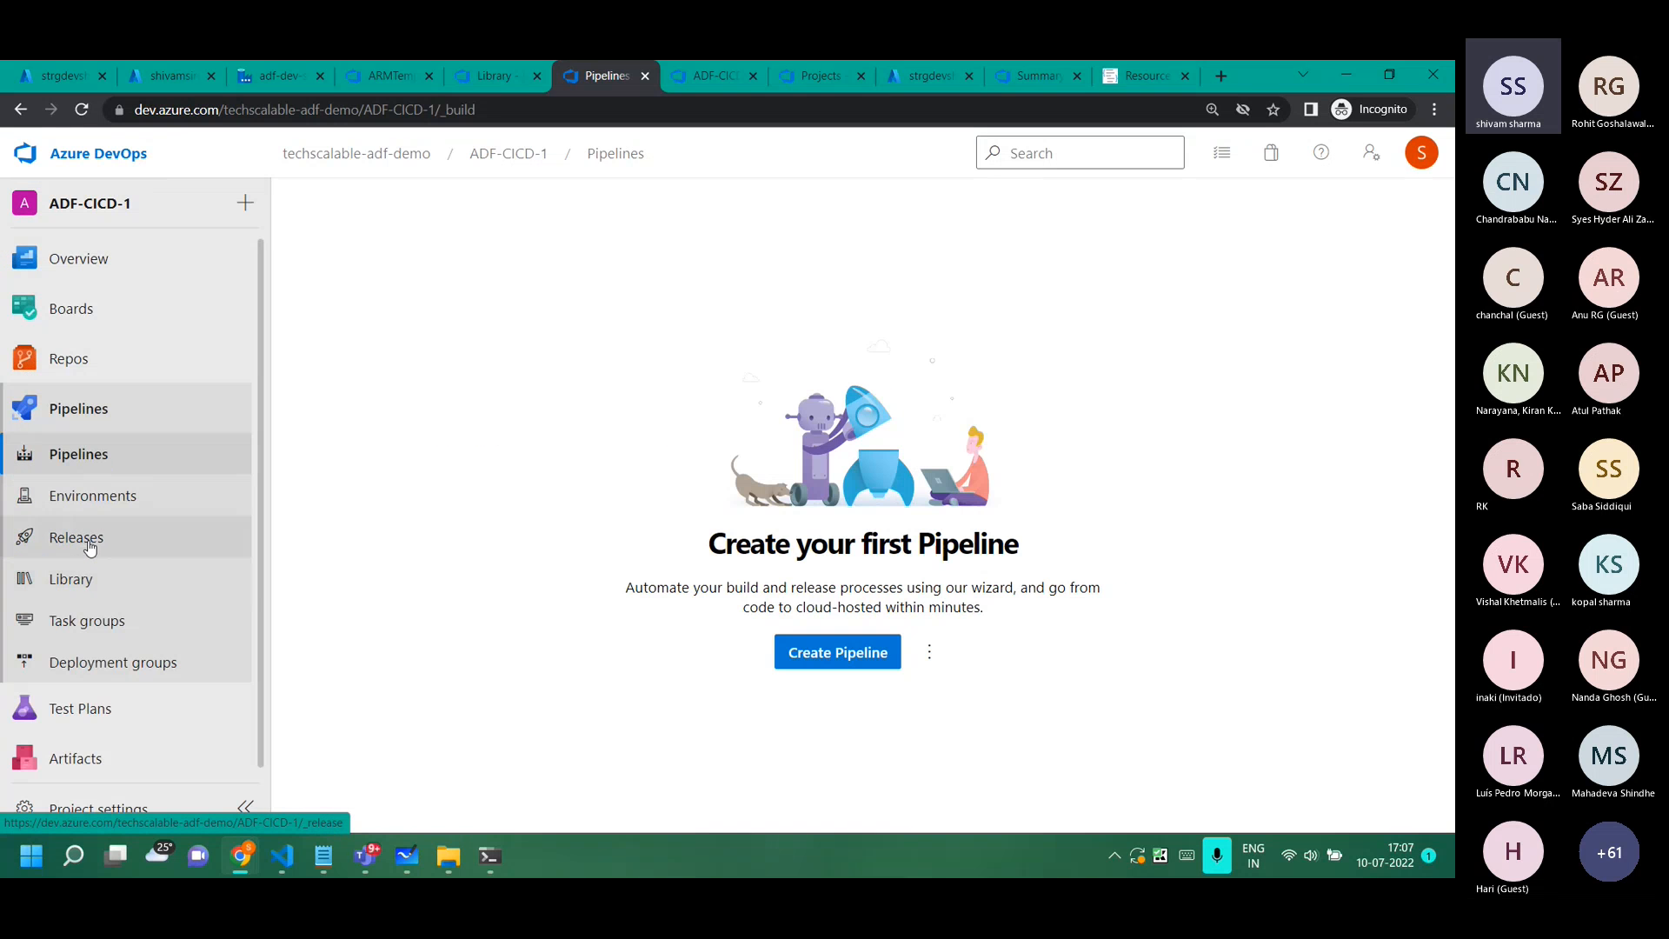
{"action": "left_click", "coordinate": [91, 543]}
{"action": "left_click", "coordinate": [813, 655]}
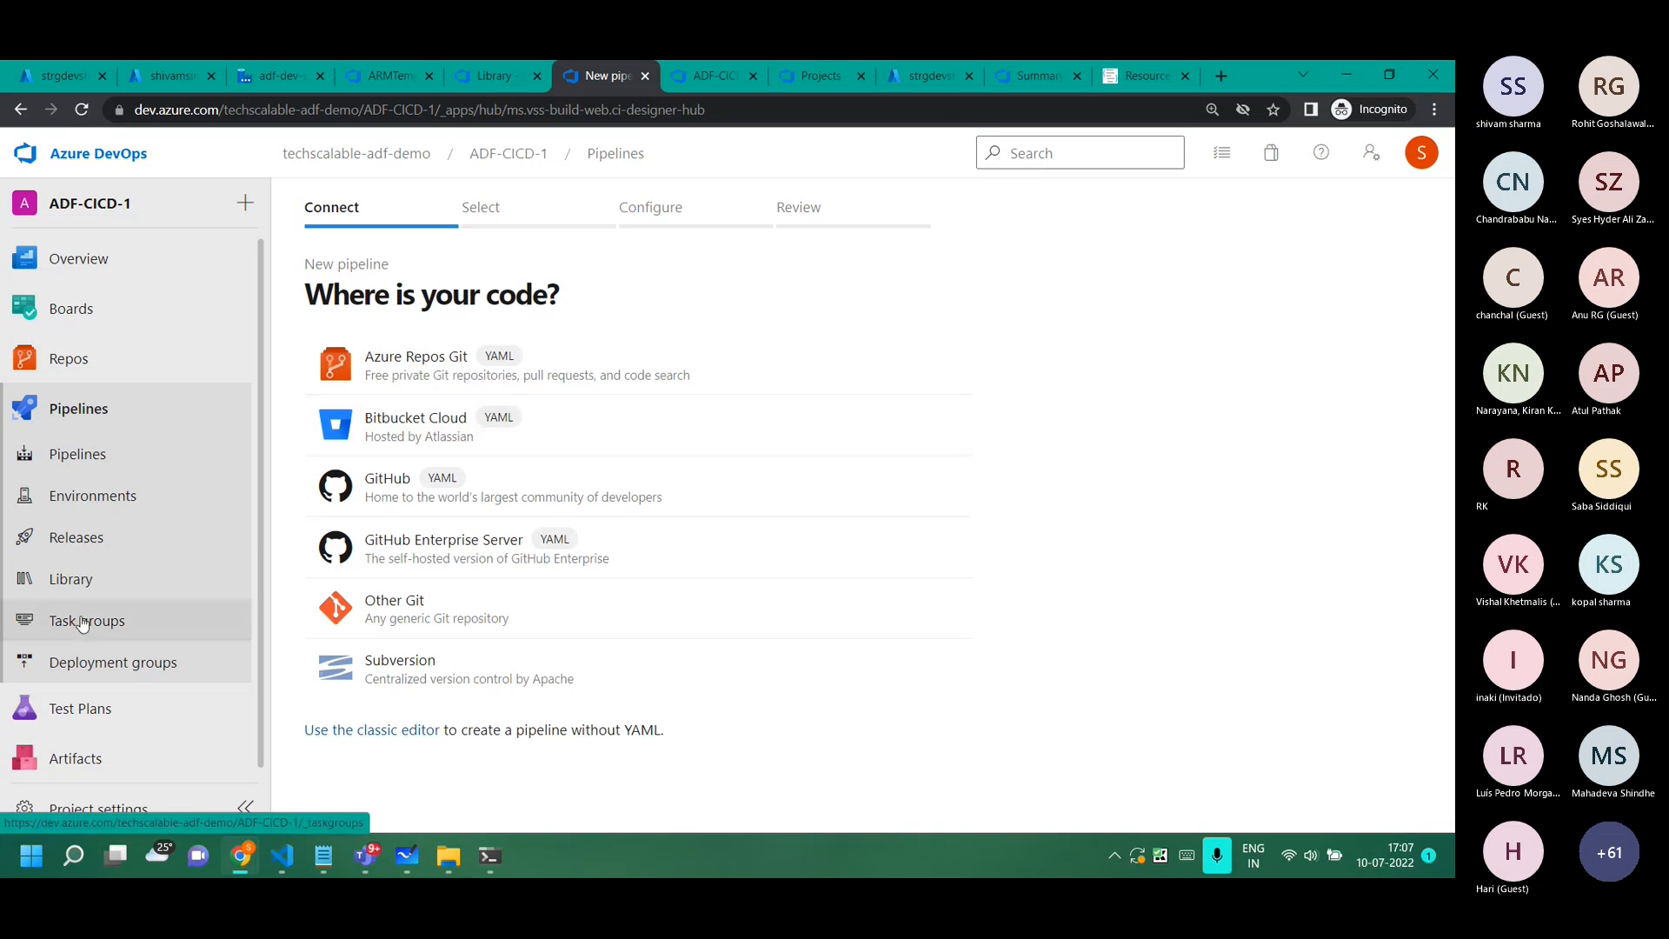
{"action": "left_click", "coordinate": [26, 541]}
{"action": "left_click", "coordinate": [863, 660]}
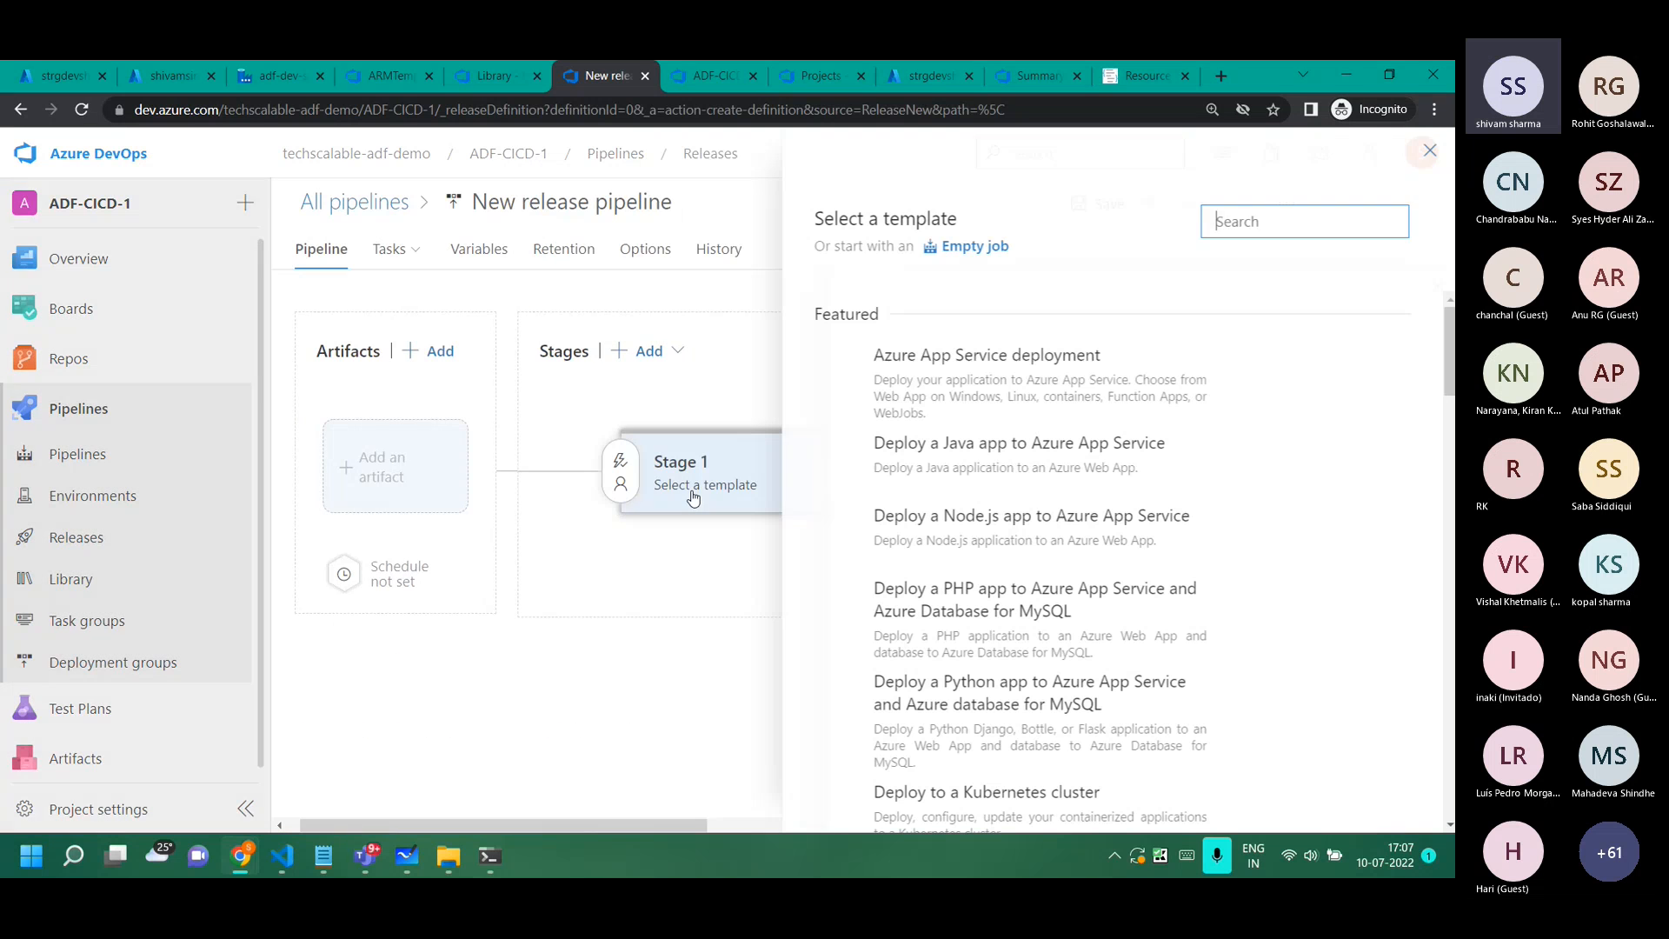
Start the release pipeline's first stage with an empty job and name the stage UAT.
{"action": "left_click", "coordinate": [972, 247]}
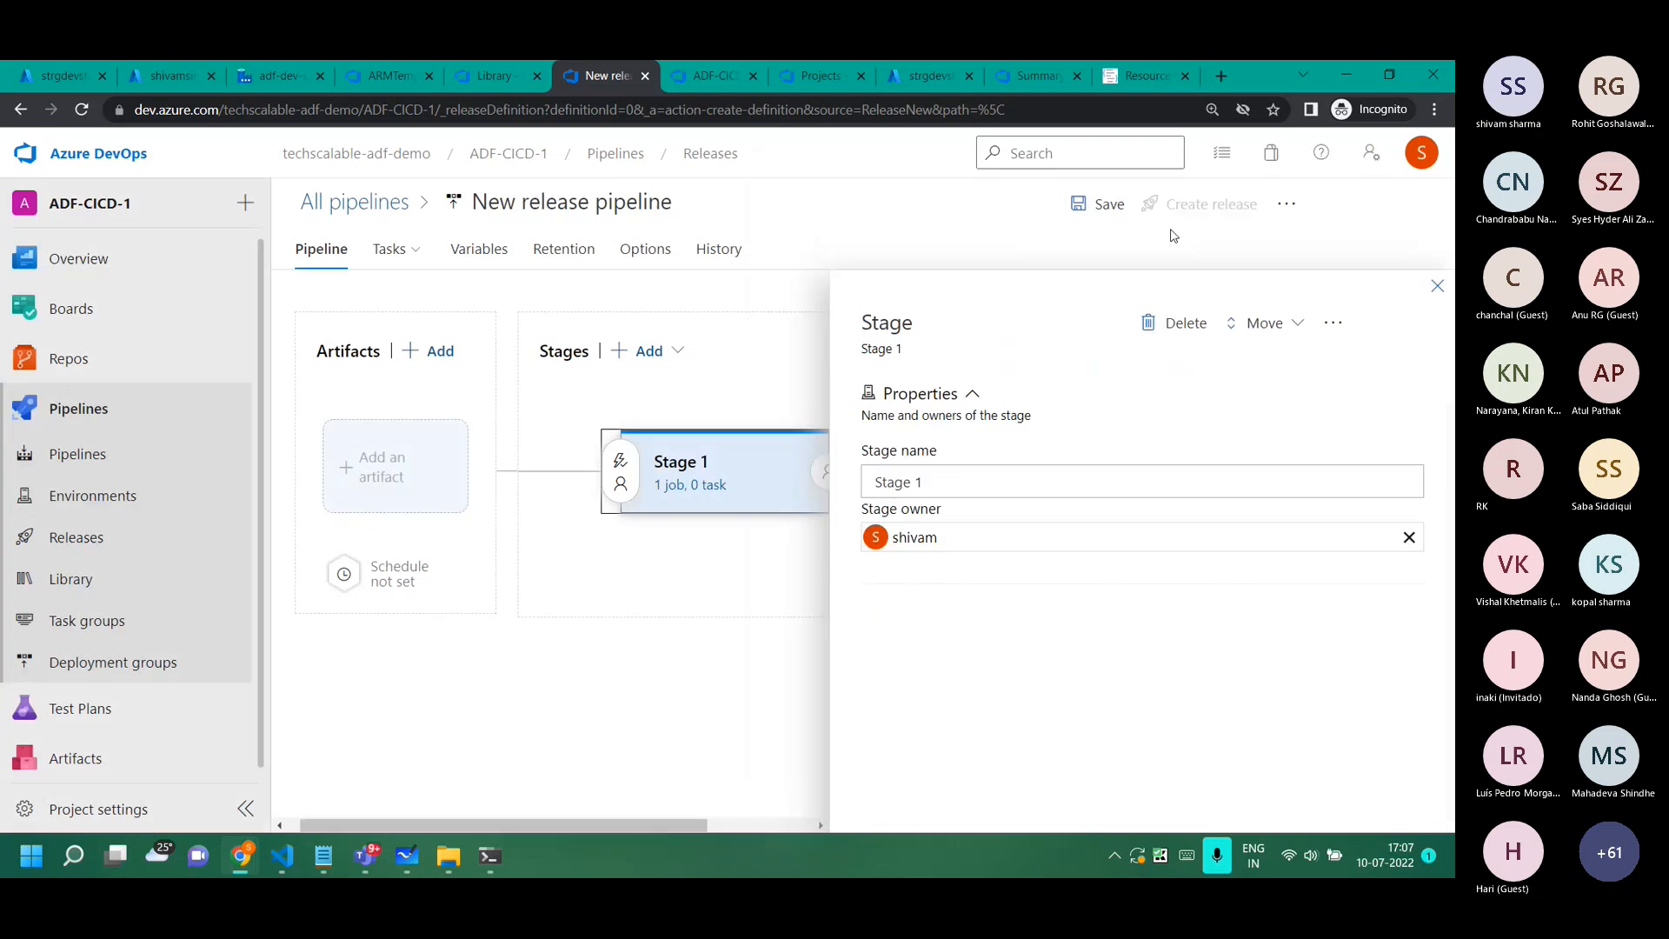
{"action": "triple_click", "coordinate": [989, 479]}
{"action": "type", "text": "UAT"}
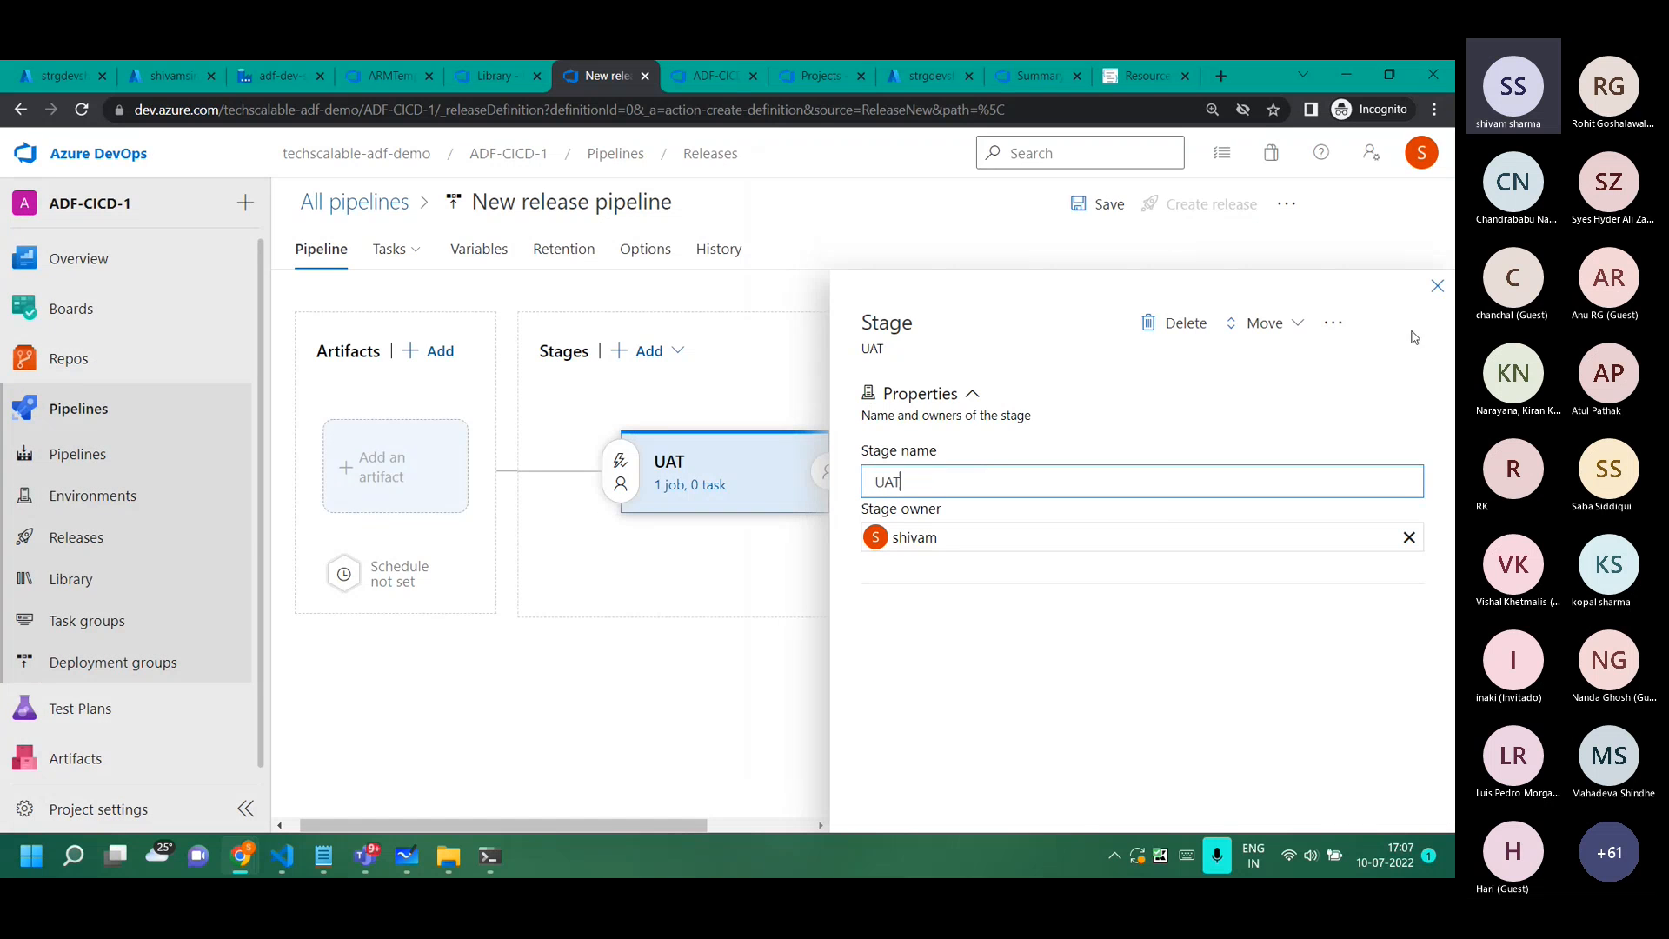
{"action": "left_click", "coordinate": [1437, 286]}
Clone the UAT stage and rename the copy as Production.
{"action": "left_click", "coordinate": [765, 541]}
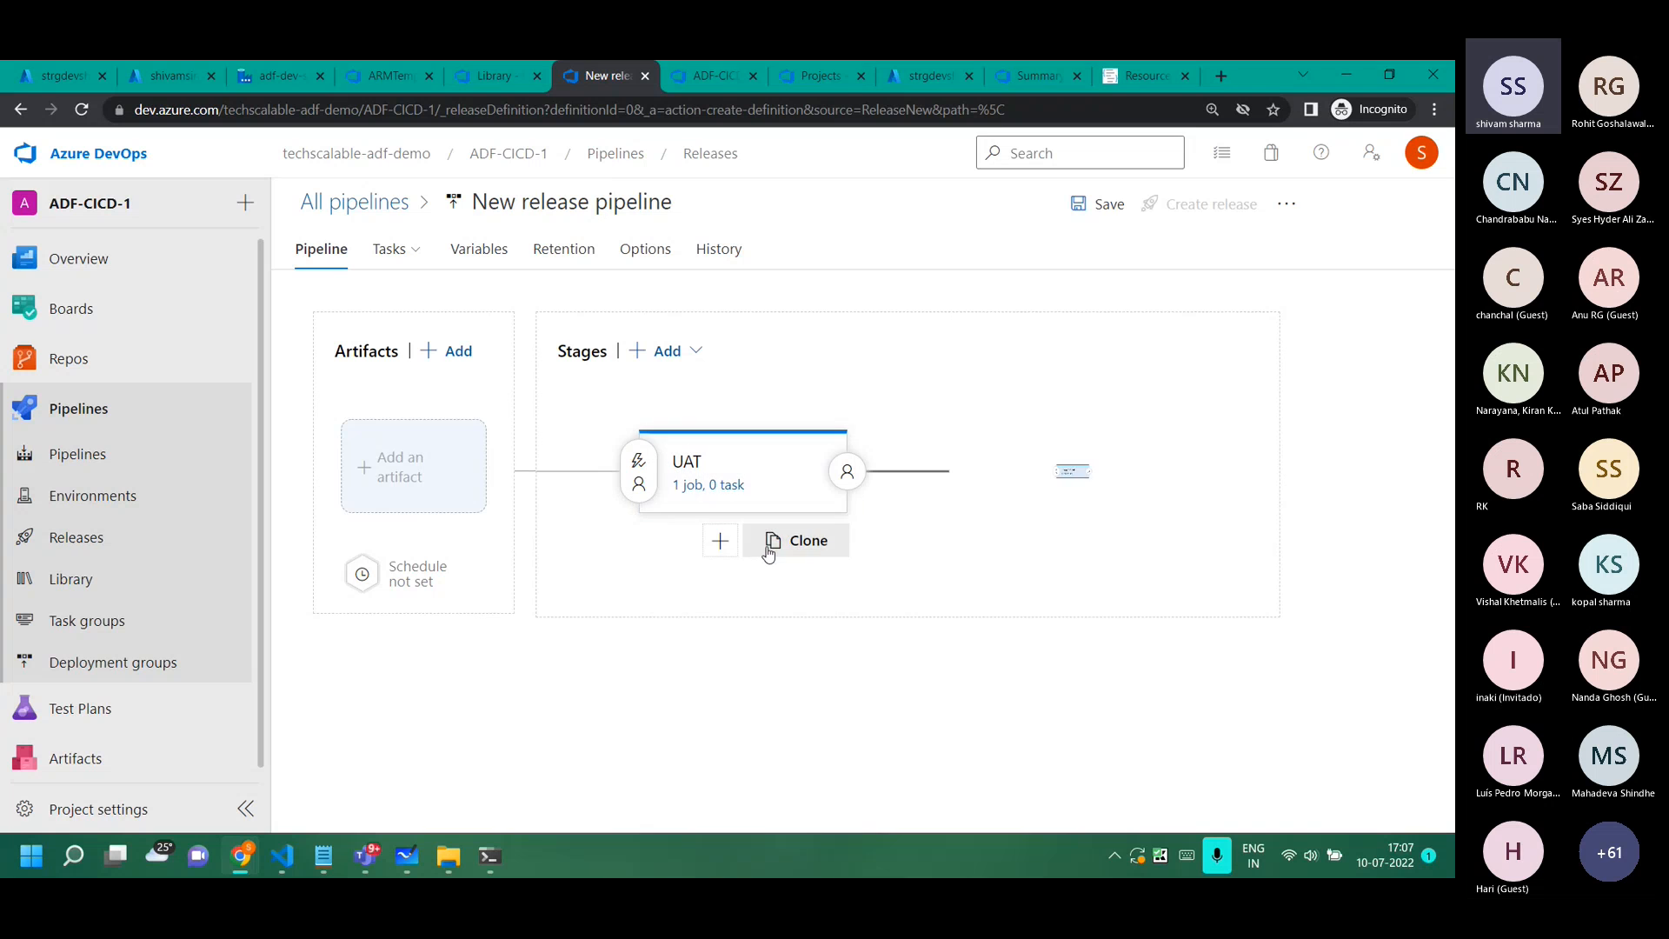
{"action": "left_click", "coordinate": [1056, 469]}
{"action": "left_click", "coordinate": [980, 488]}
{"action": "key", "text": "ctrl+a"}
{"action": "type", "text": "Production"}
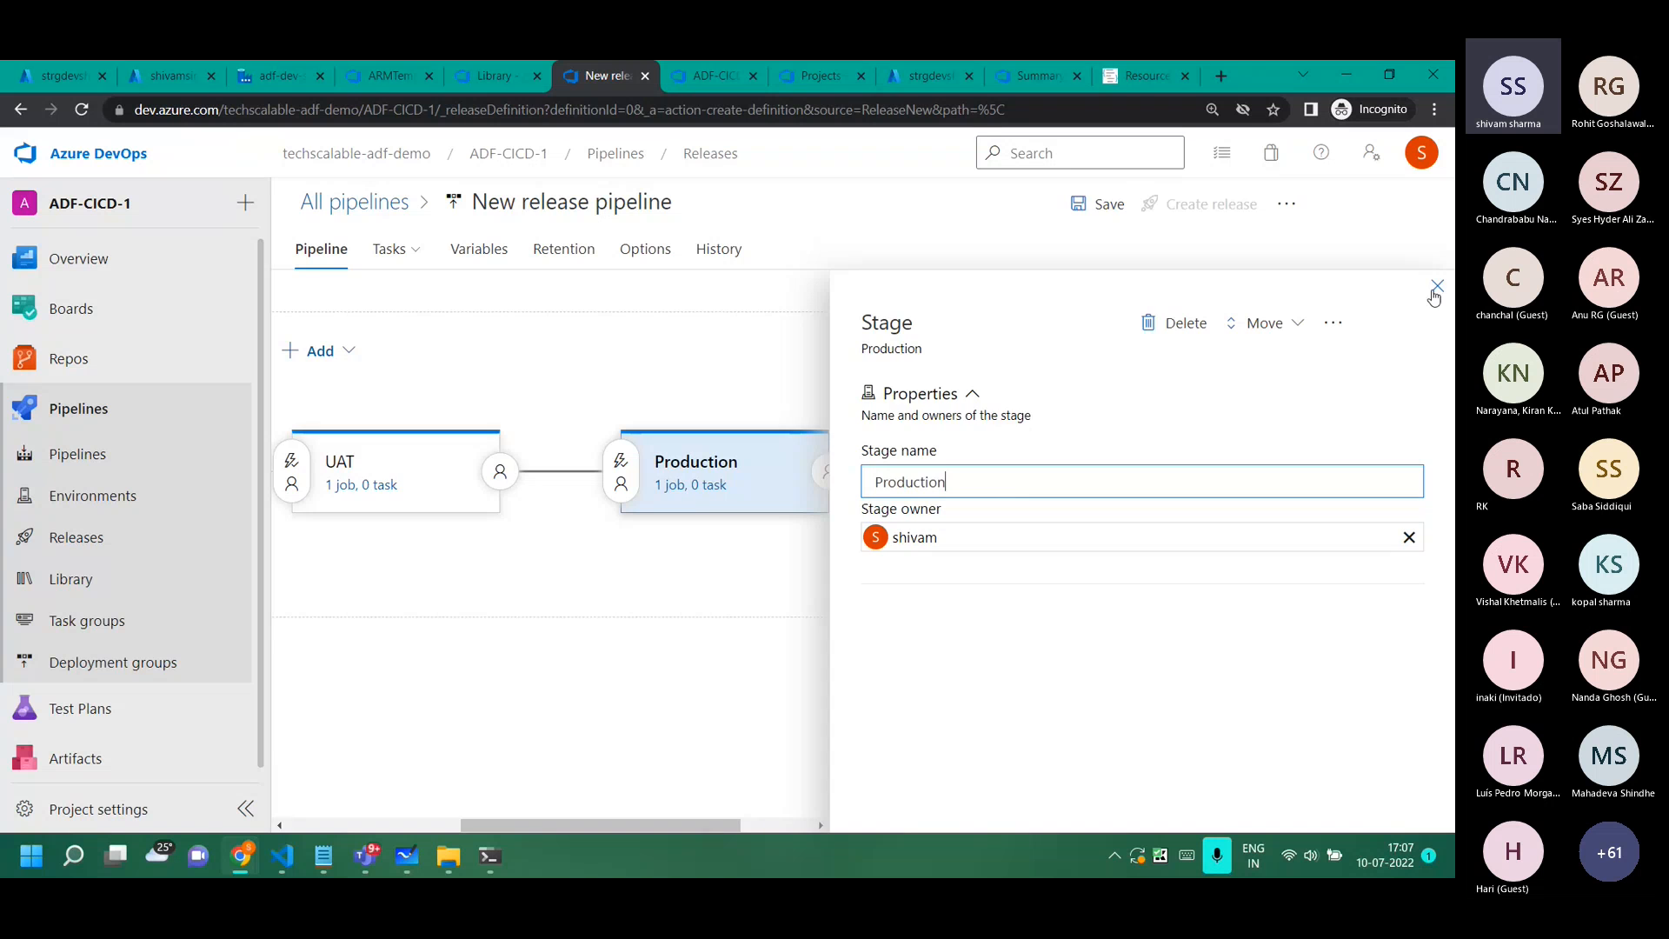
{"action": "left_click", "coordinate": [1437, 288]}
Enable pre-deployment approvals for the Production stage and add the account owner as approver.
{"action": "left_click", "coordinate": [965, 480]}
{"action": "scroll", "coordinate": [1104, 643], "scroll_direction": "down", "scroll_amount": 3}
{"action": "scroll", "coordinate": [1112, 696], "scroll_direction": "down", "scroll_amount": 1}
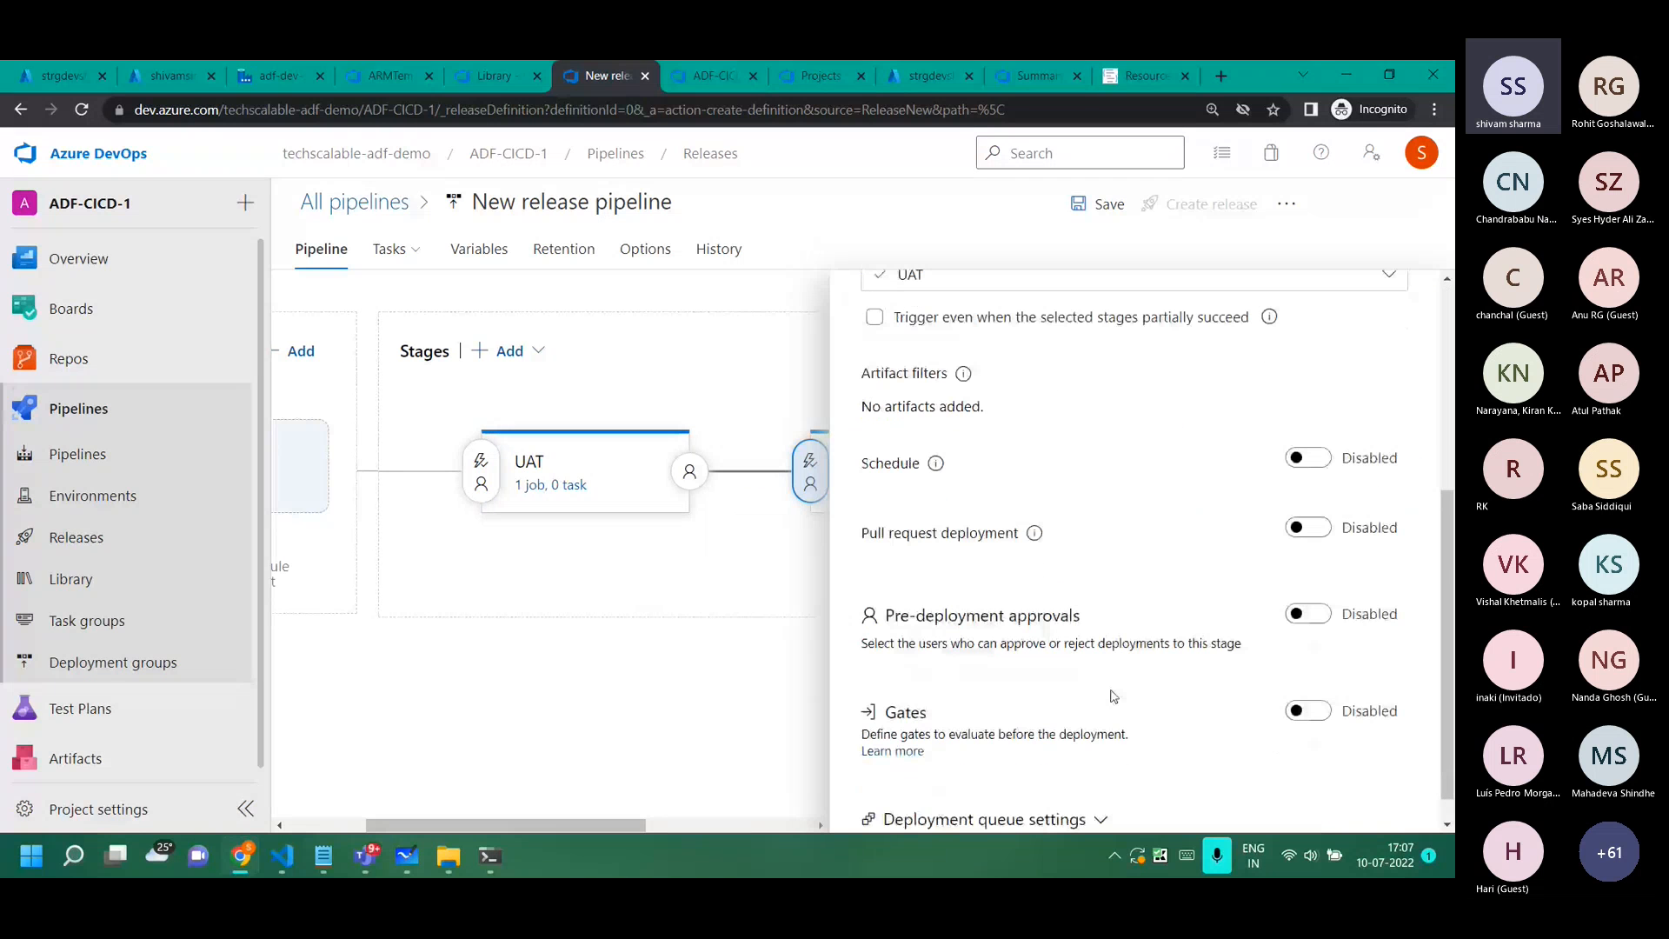
{"action": "left_click", "coordinate": [982, 615]}
{"action": "type", "text": "dp"}
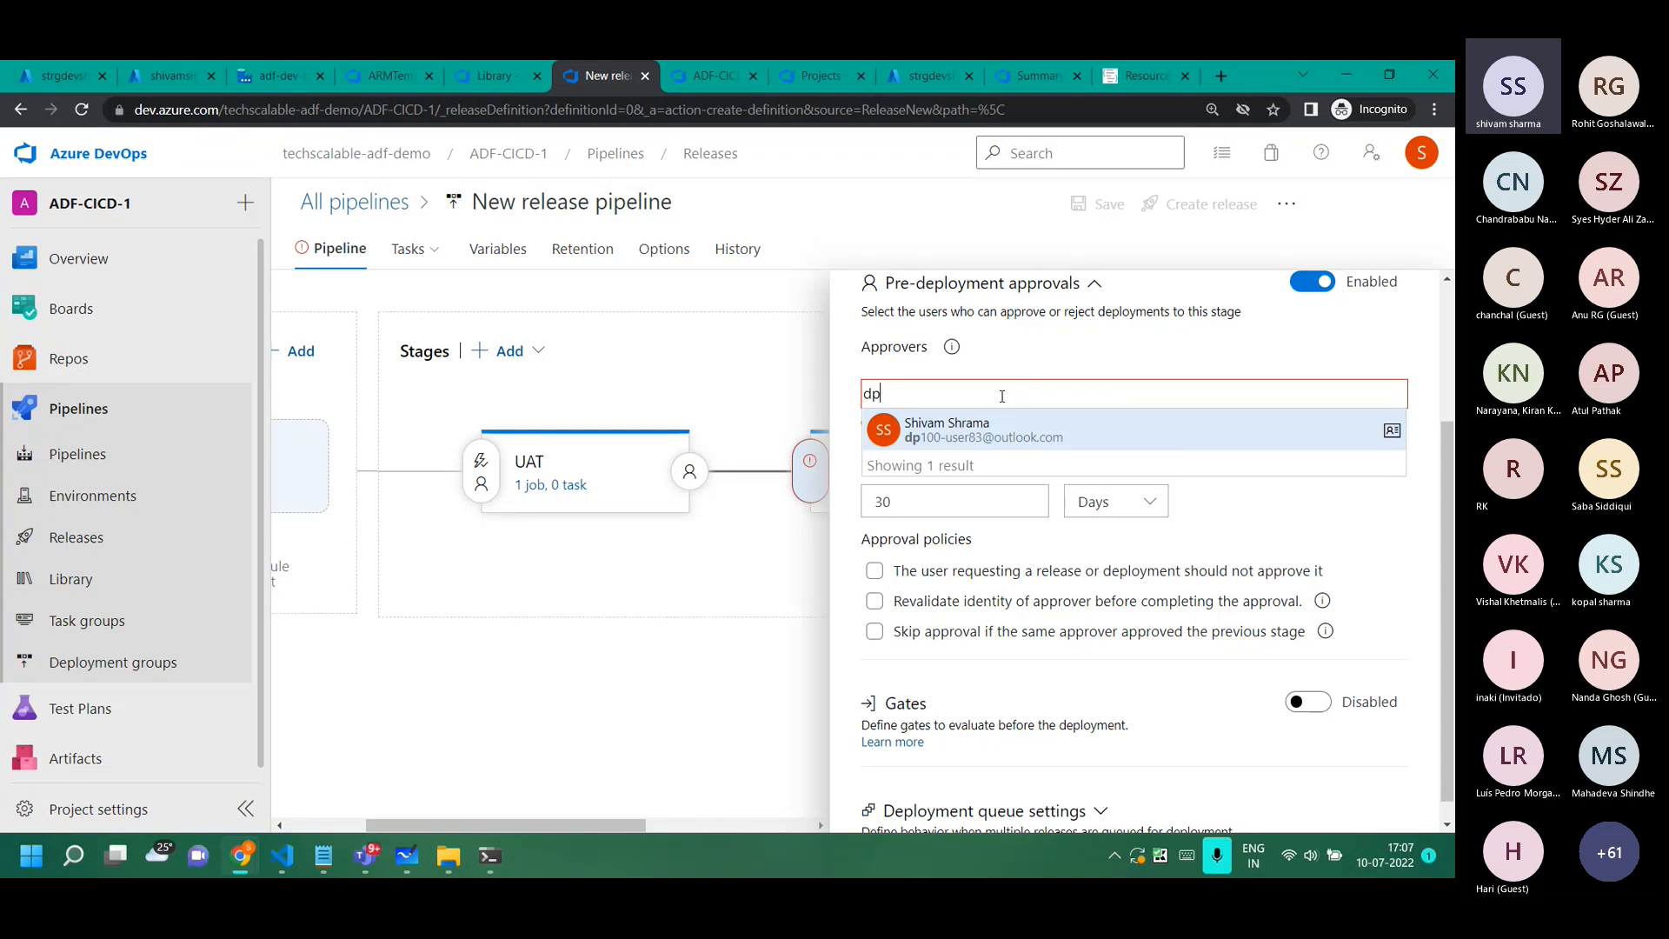
{"action": "left_click", "coordinate": [1006, 426]}
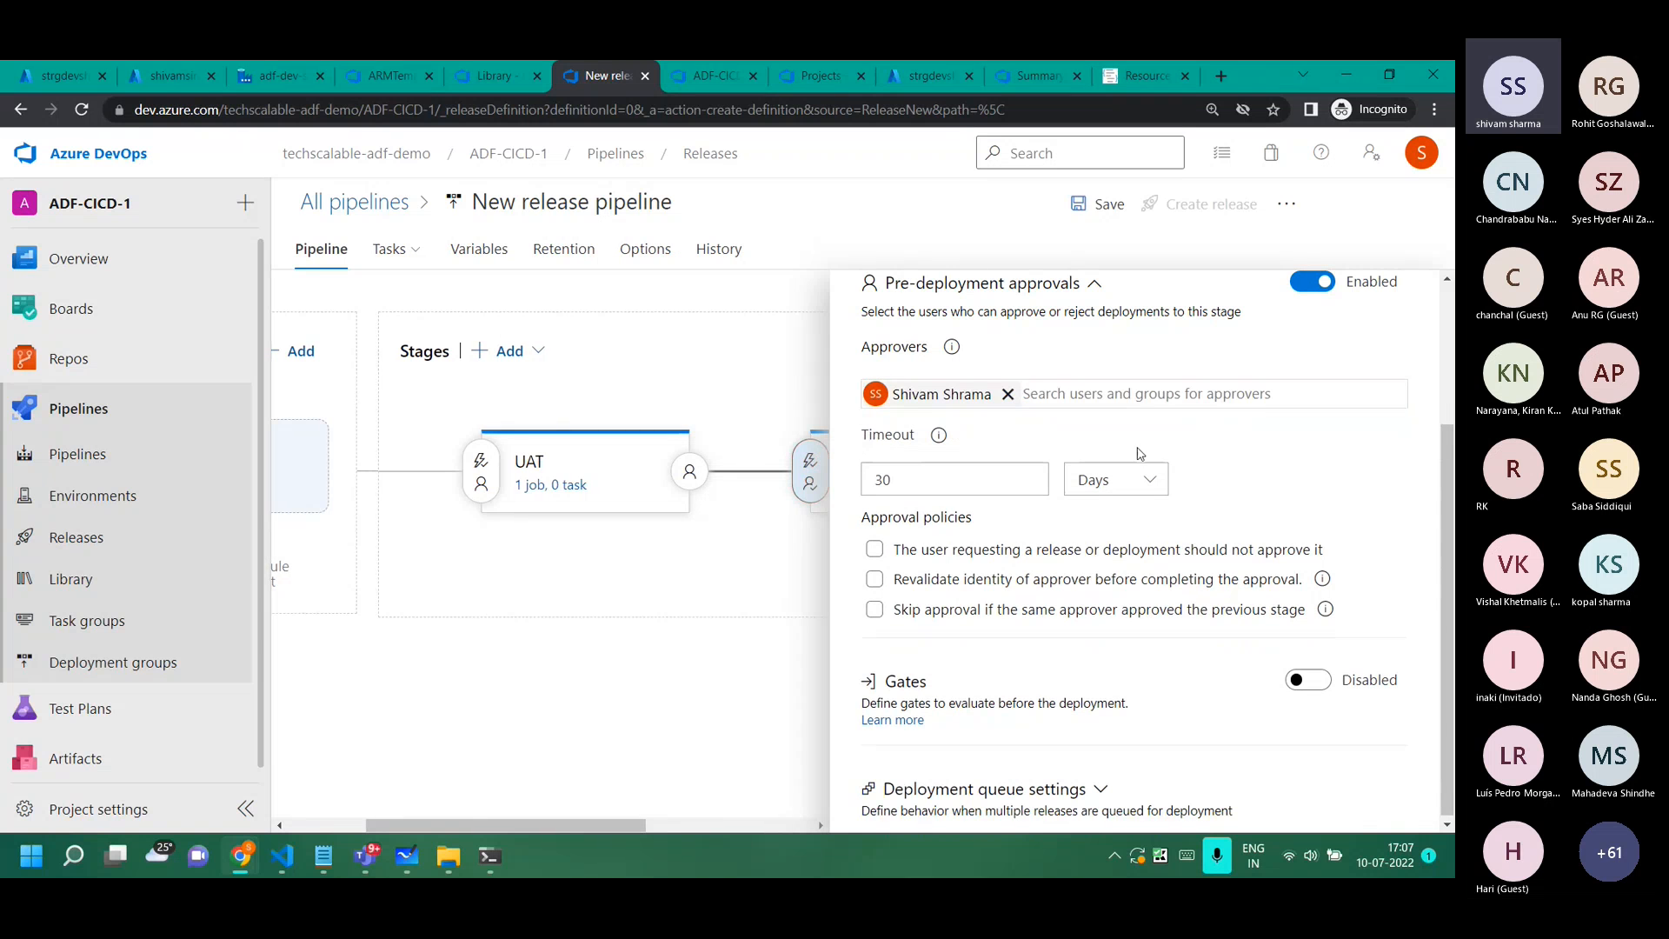
{"action": "scroll", "coordinate": [1146, 467], "scroll_direction": "up", "scroll_amount": 3}
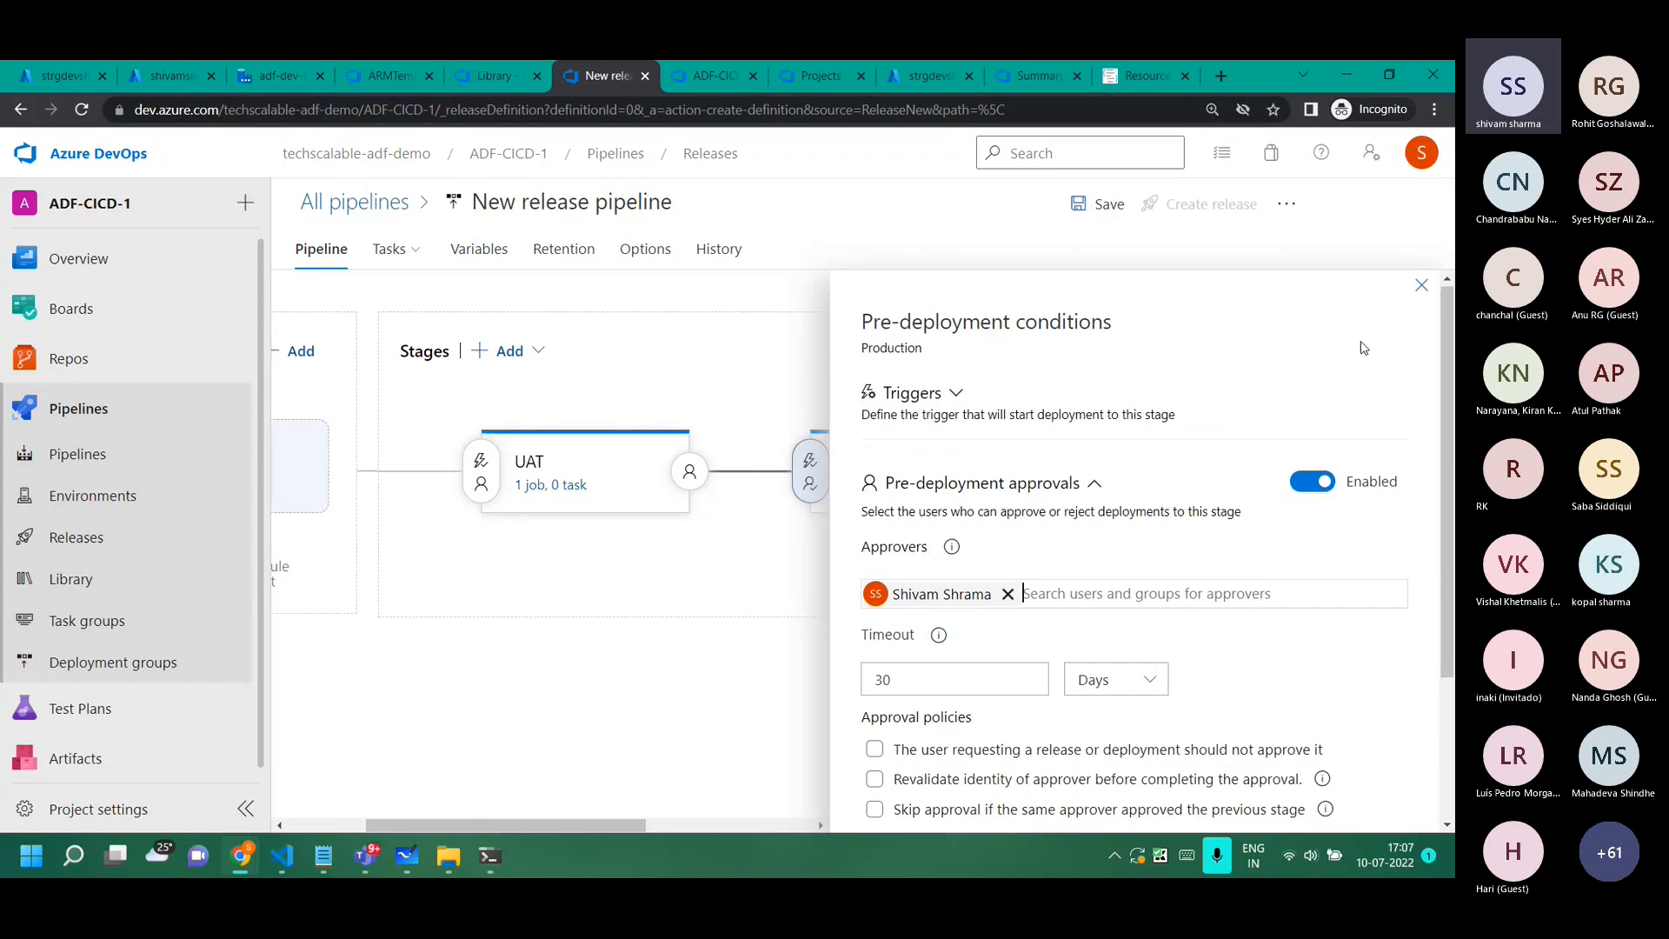
{"action": "left_click", "coordinate": [1429, 296]}
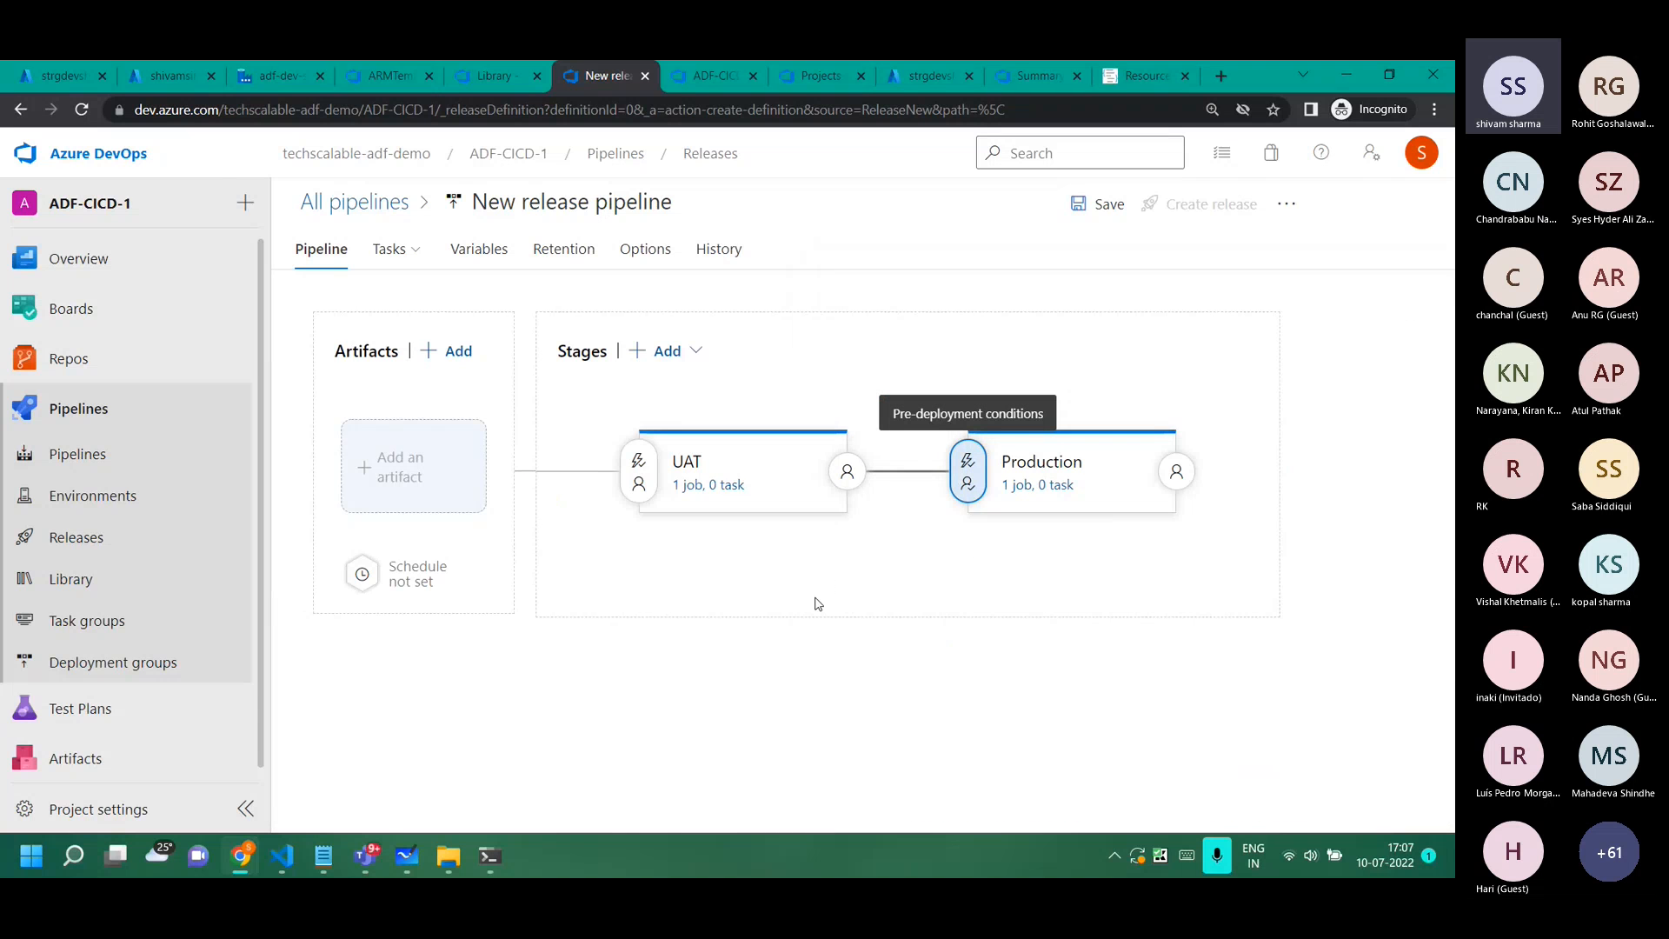
Switch to Microsoft Whiteboard and draw small pen marks beside the deployment arrows leading to the UAT and Production data factories.
{"action": "left_click", "coordinate": [395, 856]}
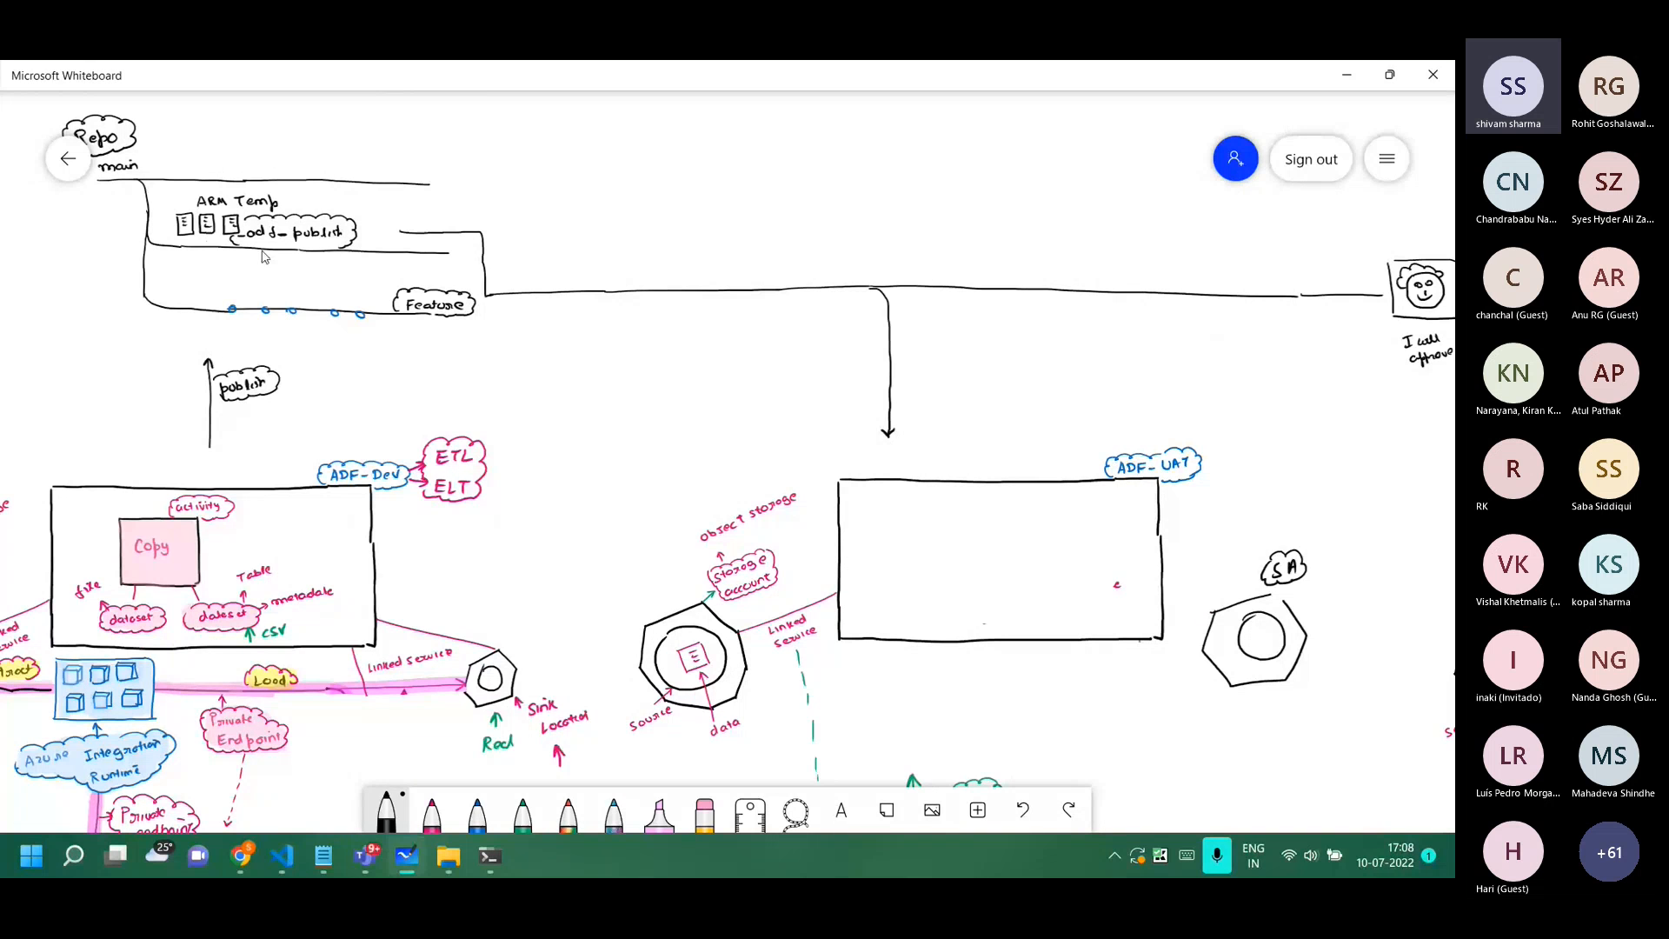
{"action": "left_click_drag", "start_coordinate": [670, 391], "coordinate": [290, 369]}
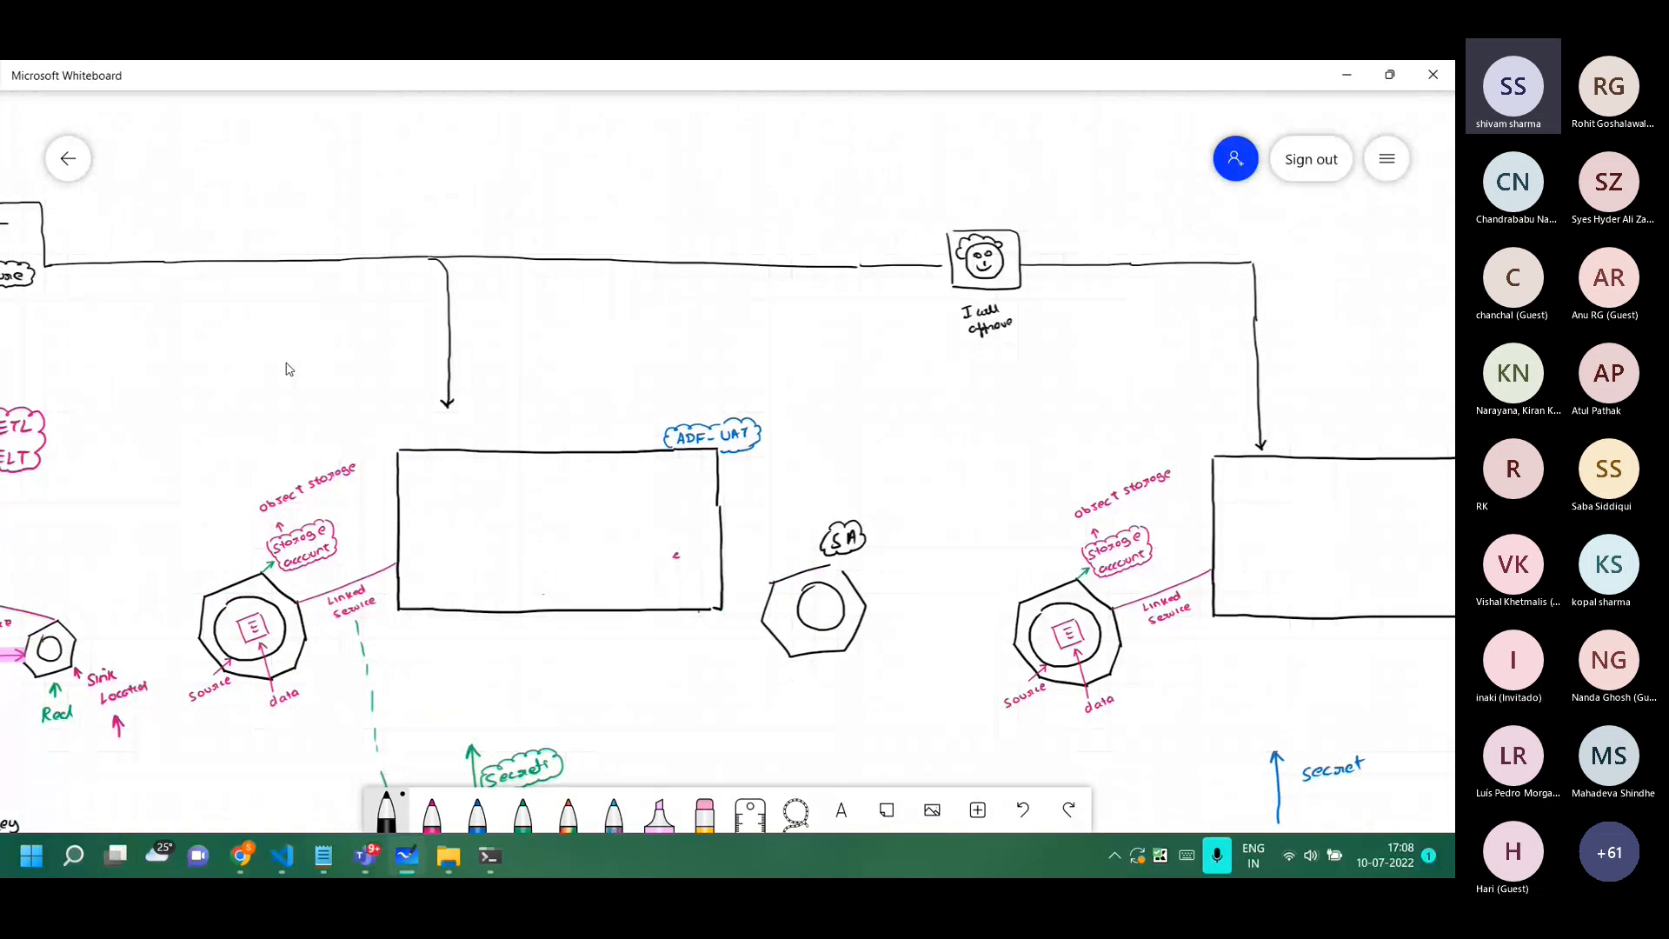
{"action": "left_click", "coordinate": [386, 807]}
{"action": "left_click", "coordinate": [469, 330]}
{"action": "mouse_move", "coordinate": [467, 330]}
{"action": "left_mouse_down"}
{"action": "mouse_move", "coordinate": [465, 347]}
{"action": "mouse_move", "coordinate": [464, 330]}
{"action": "left_mouse_up"}
{"action": "left_click_drag", "start_coordinate": [467, 333], "coordinate": [476, 333]}
{"action": "left_click_drag", "start_coordinate": [469, 336], "coordinate": [476, 339]}
{"action": "left_click_drag", "start_coordinate": [1276, 328], "coordinate": [1275, 331]}
{"action": "left_click_drag", "start_coordinate": [1277, 333], "coordinate": [1286, 332]}
{"action": "left_click_drag", "start_coordinate": [1277, 338], "coordinate": [1285, 337]}
{"action": "left_click_drag", "start_coordinate": [1276, 343], "coordinate": [1285, 343]}
Examine the Azure Key Vault sketch with the UAT secrets on the whiteboard, and return to the release pipeline.
{"action": "left_click_drag", "start_coordinate": [607, 342], "coordinate": [732, 193]}
{"action": "scroll", "coordinate": [732, 193], "scroll_direction": "up", "scroll_amount": 3}
{"action": "scroll", "coordinate": [716, 676], "scroll_direction": "down", "scroll_amount": 5}
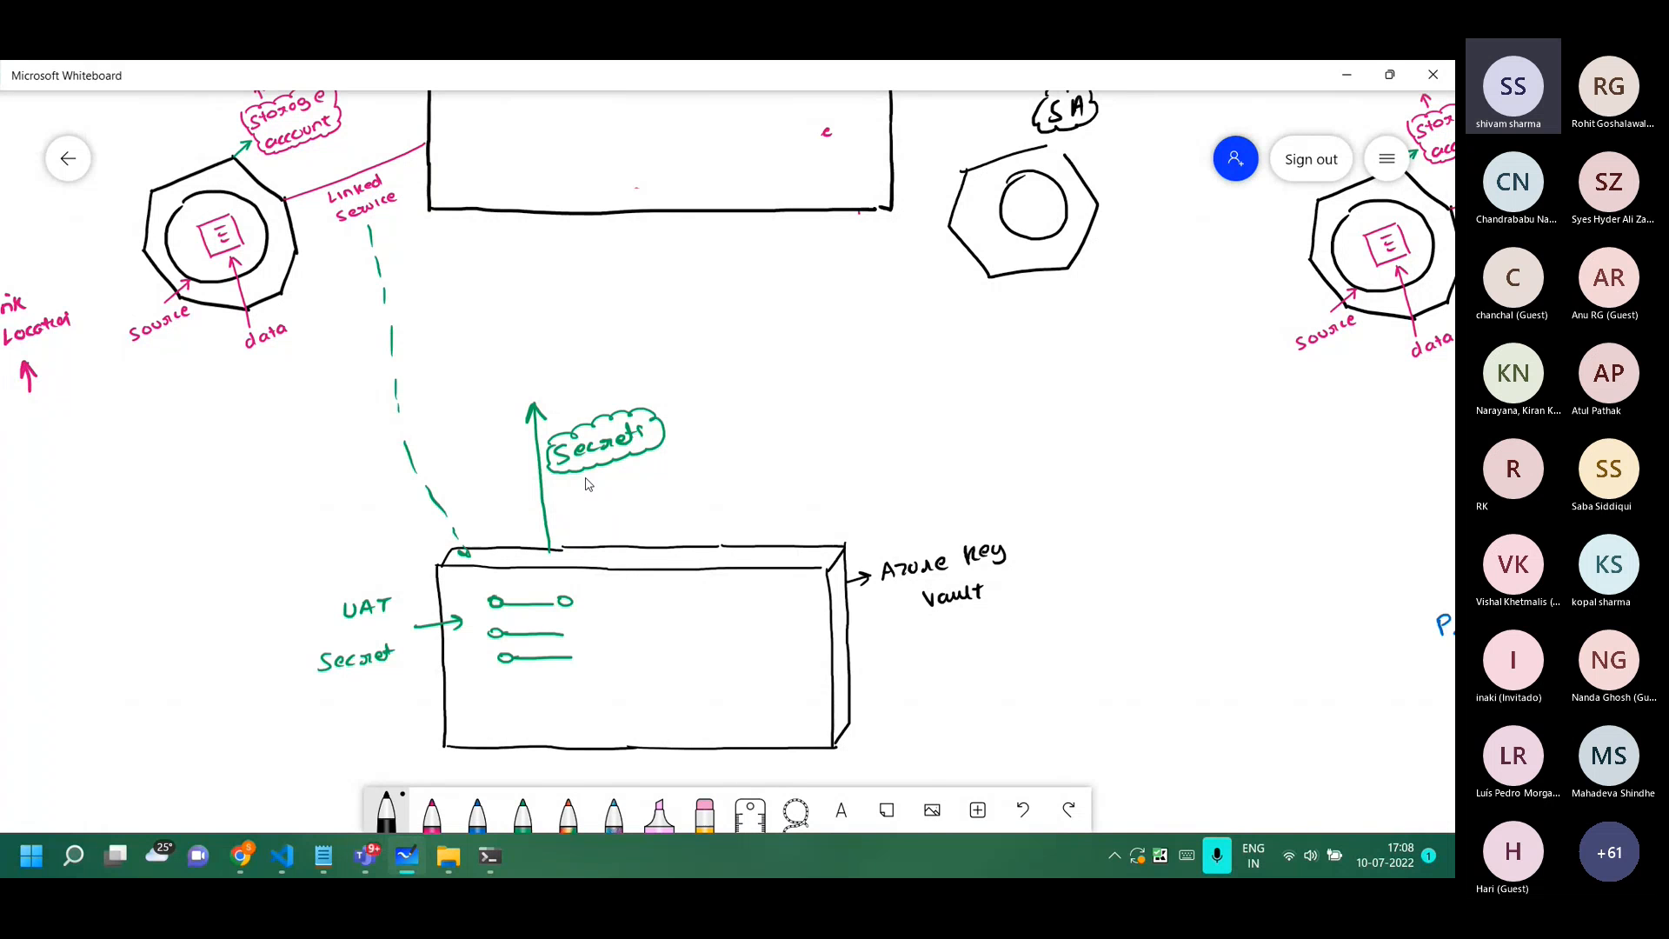
{"action": "scroll", "coordinate": [513, 445], "scroll_direction": "down", "scroll_amount": 2}
{"action": "left_click_drag", "start_coordinate": [216, 180], "coordinate": [360, 471]}
{"action": "left_click", "coordinate": [1347, 75]}
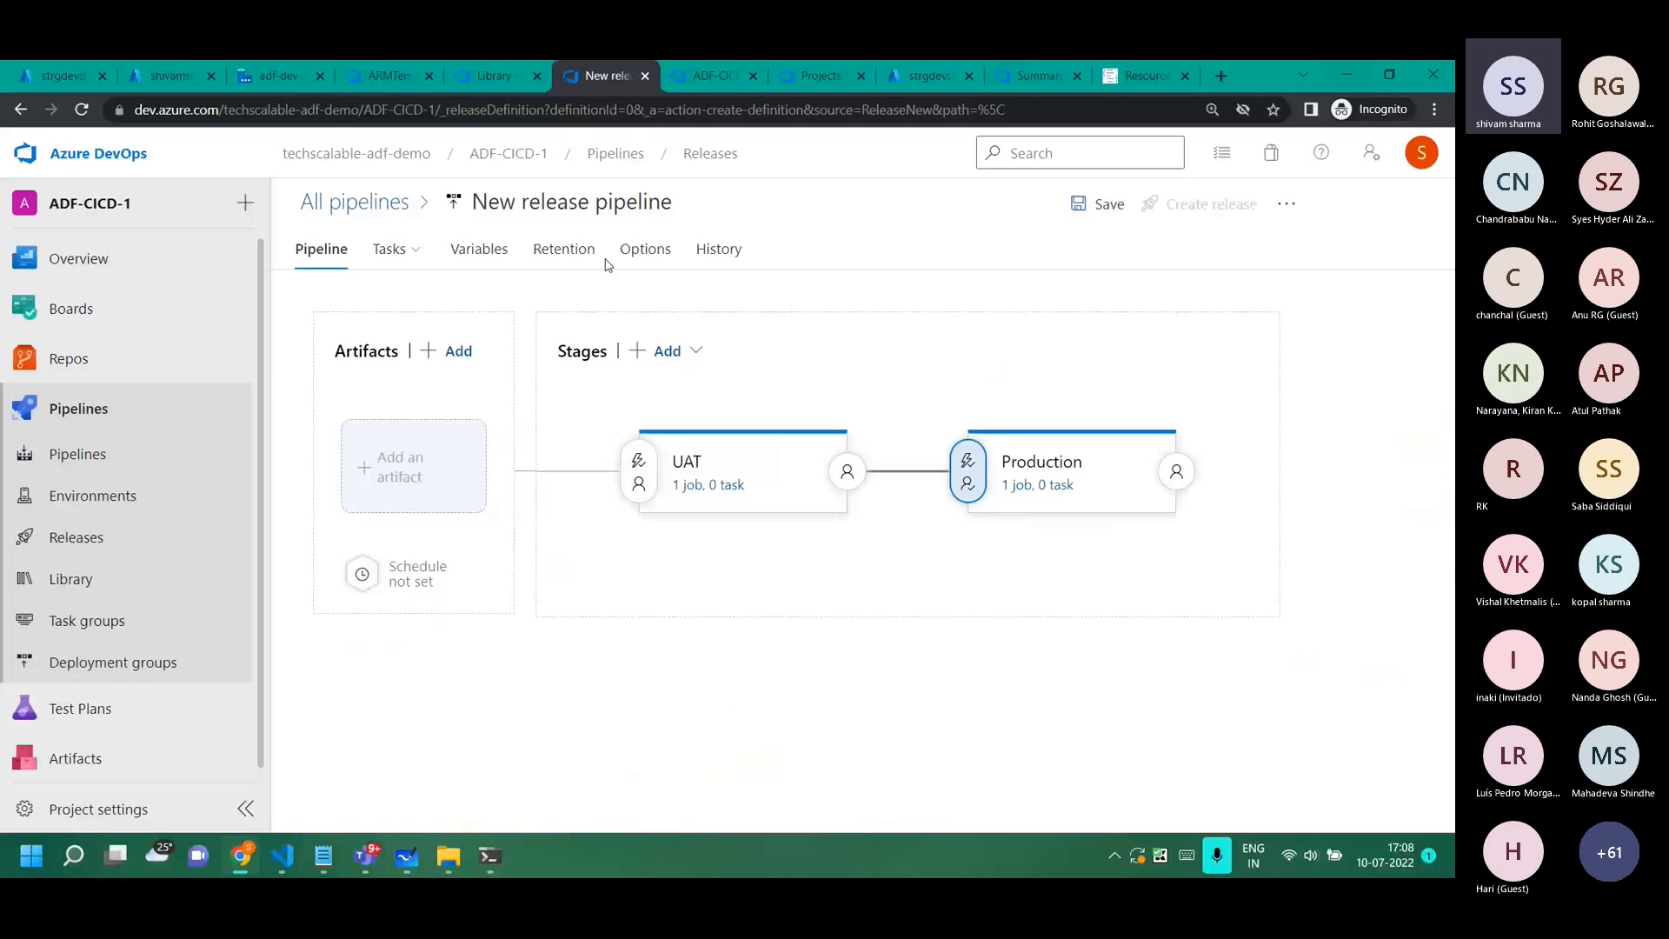
{"action": "left_click", "coordinate": [62, 76]}
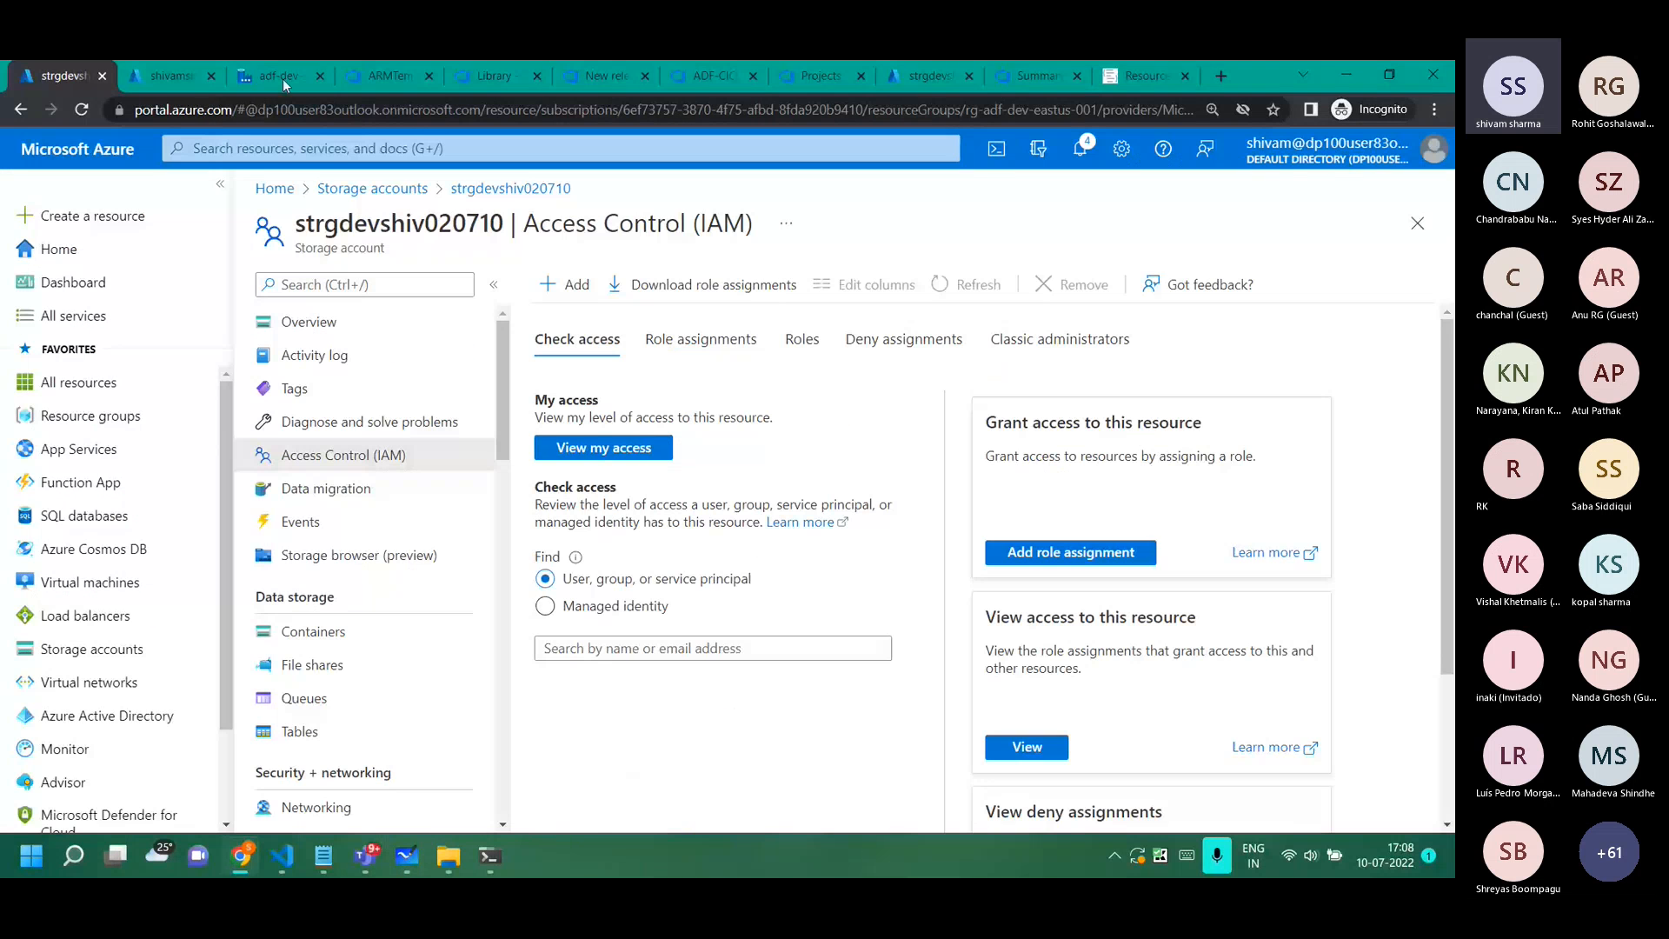
{"action": "left_click", "coordinate": [282, 857]}
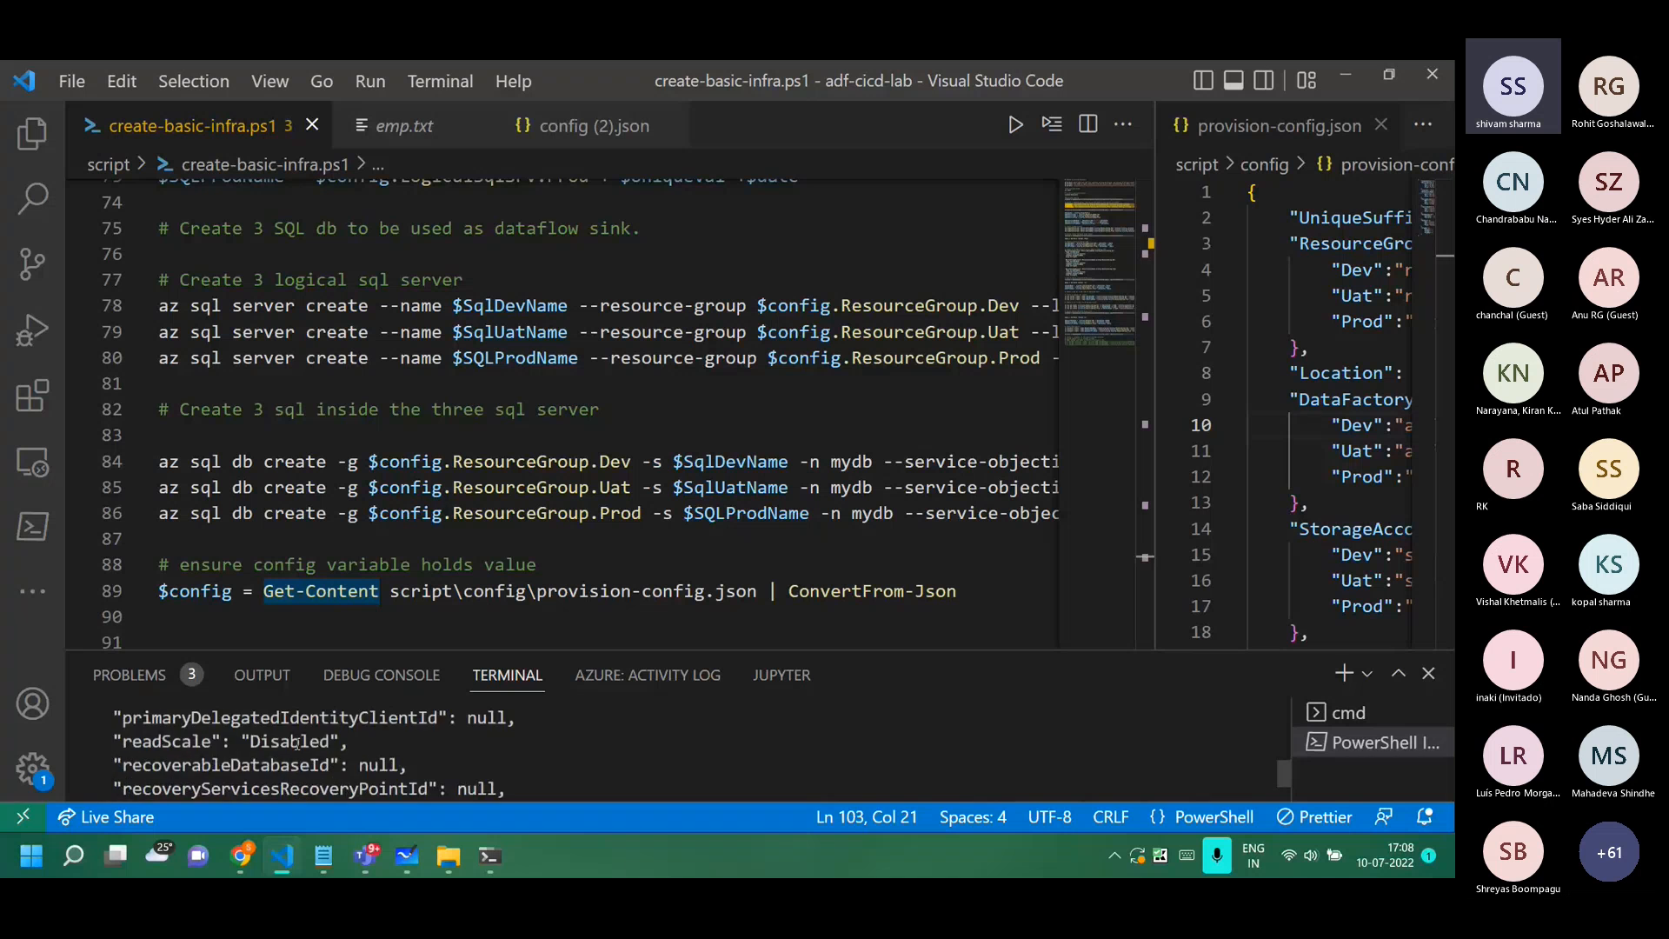
{"action": "left_click", "coordinate": [1345, 74]}
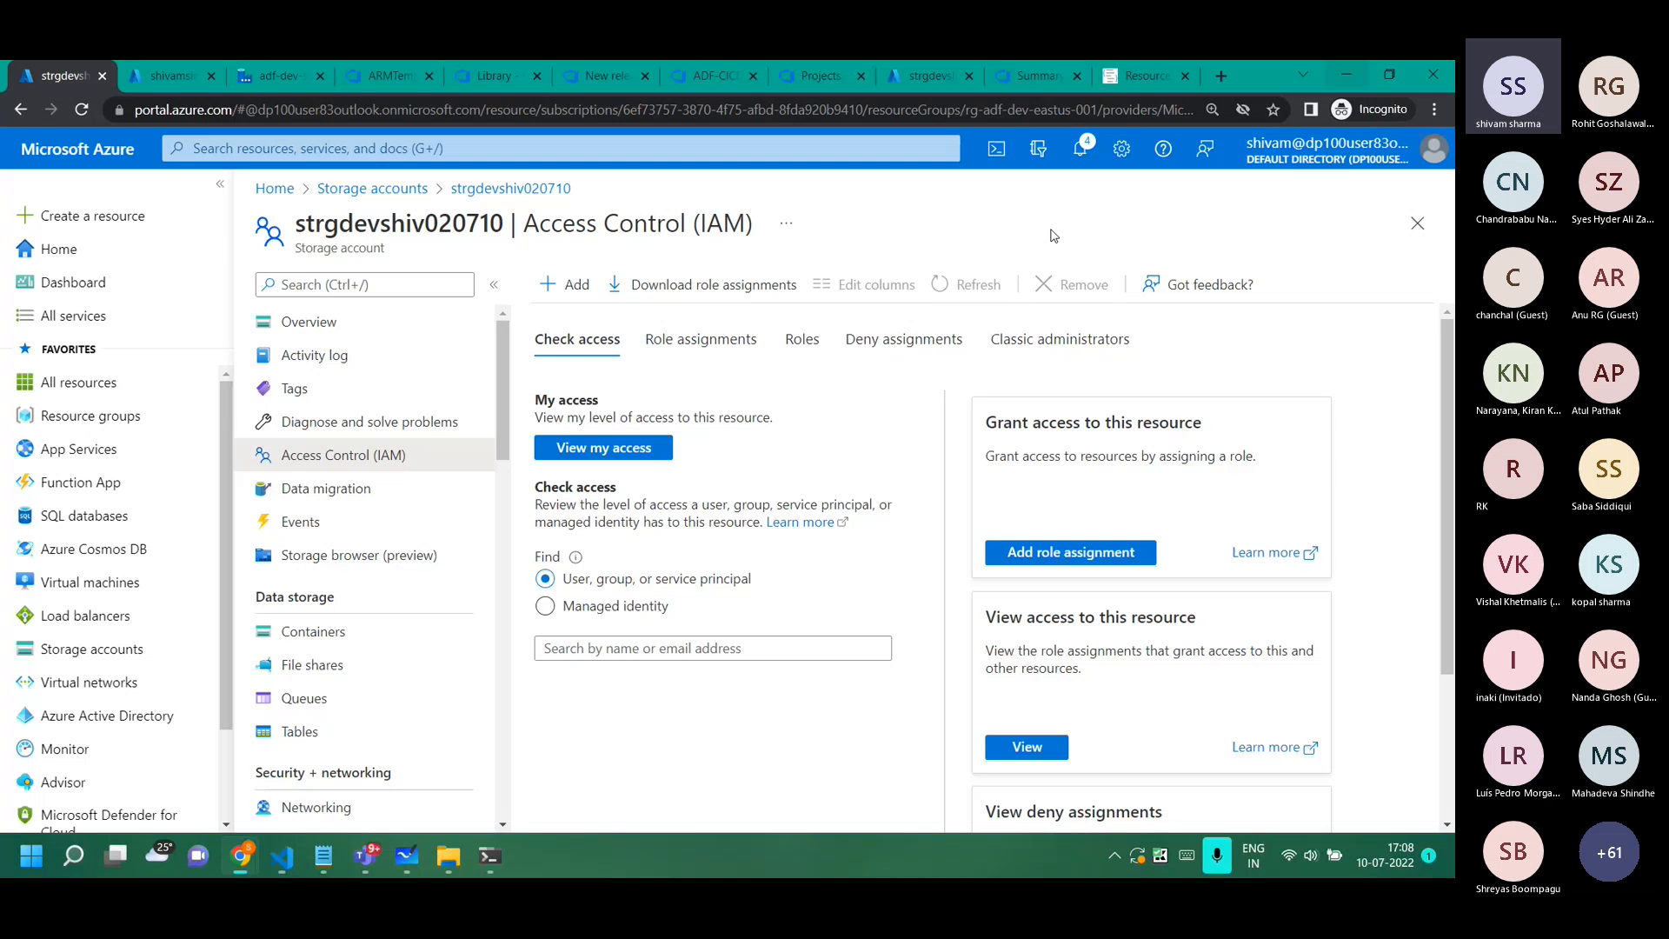
{"action": "left_click", "coordinate": [353, 85]}
Search the Azure portal for key vaults, open keyvaultuatshiv0210 and view its secrets.
{"action": "left_click", "coordinate": [159, 78]}
{"action": "left_click", "coordinate": [270, 148]}
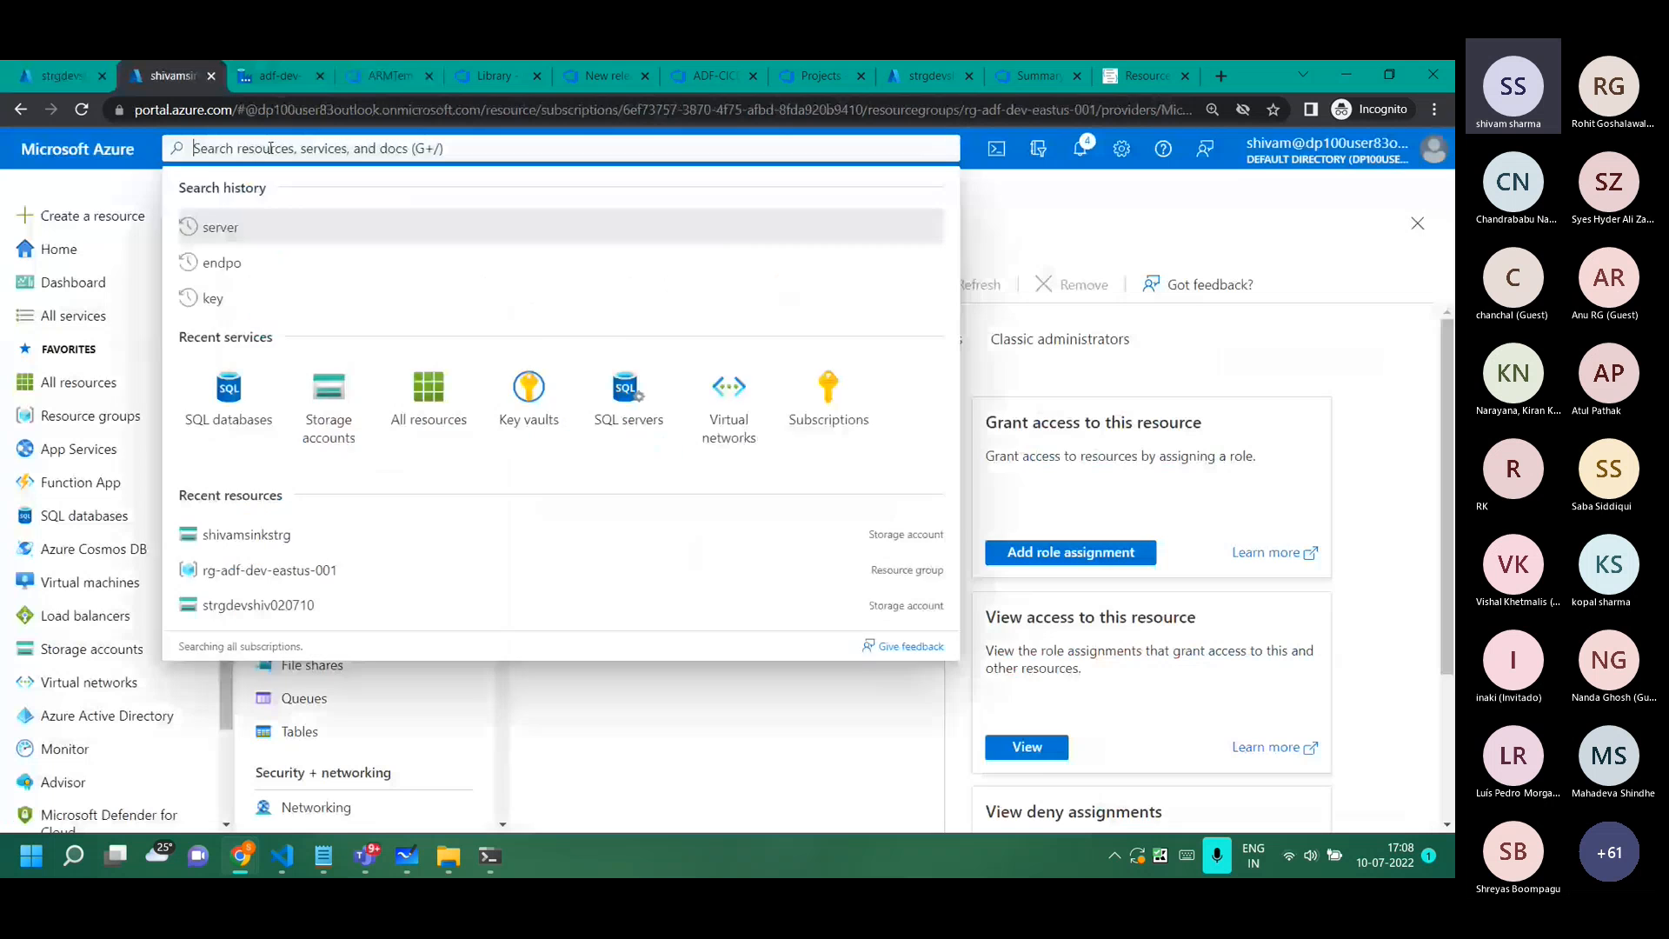
{"action": "type", "text": "key"}
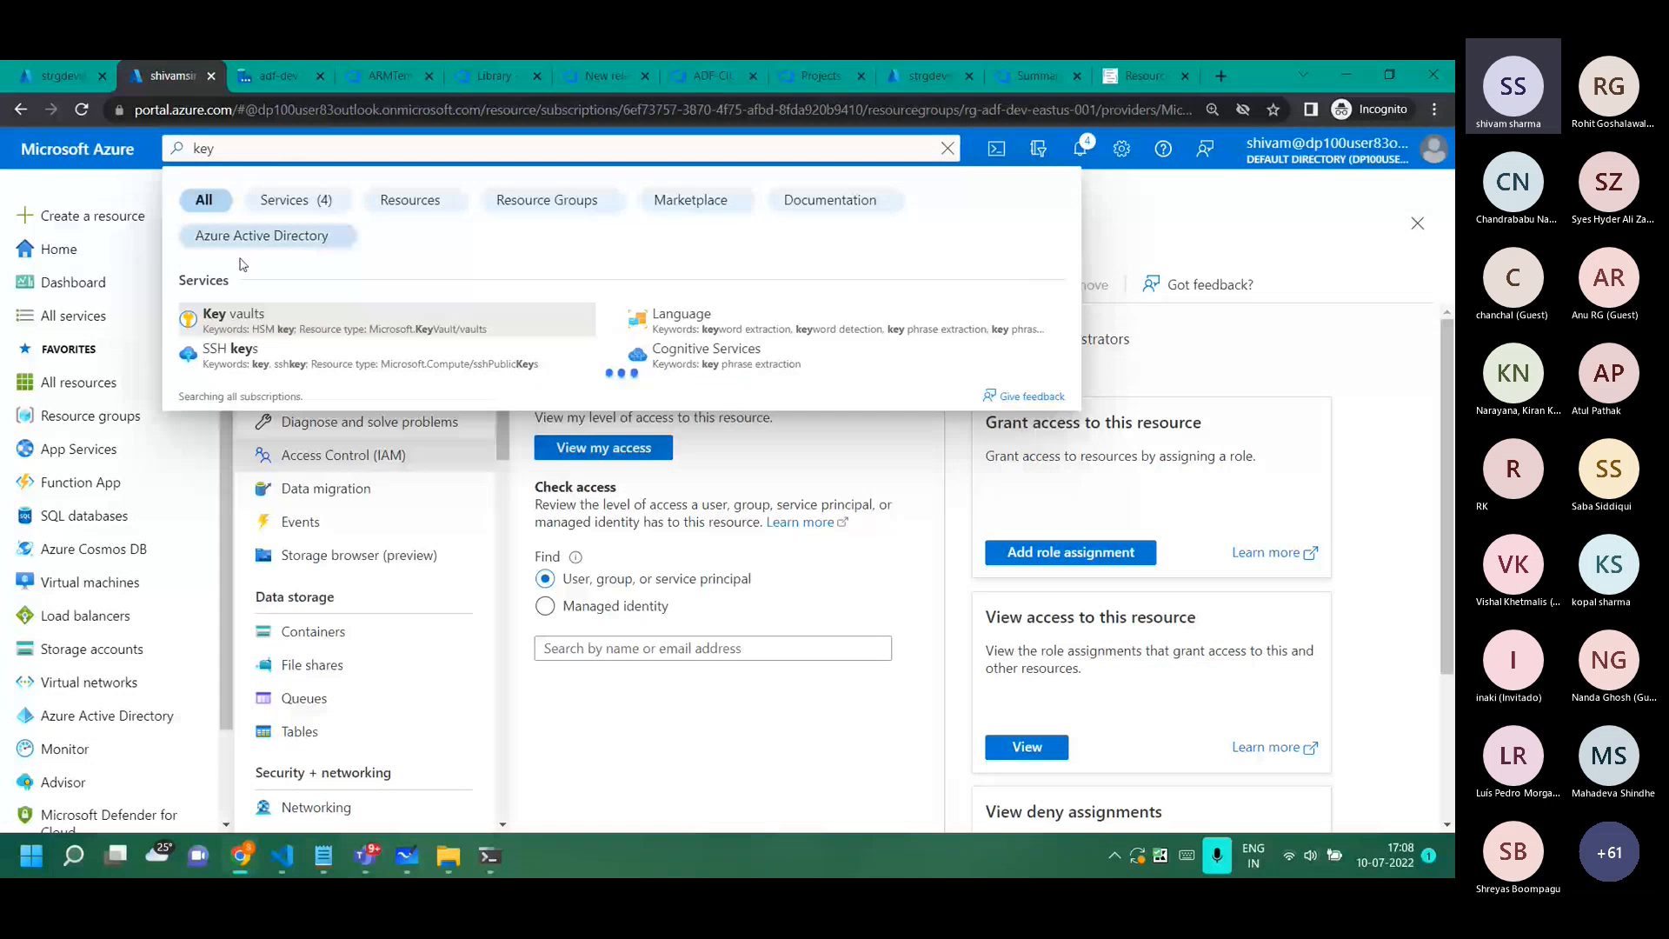
{"action": "left_click", "coordinate": [237, 323]}
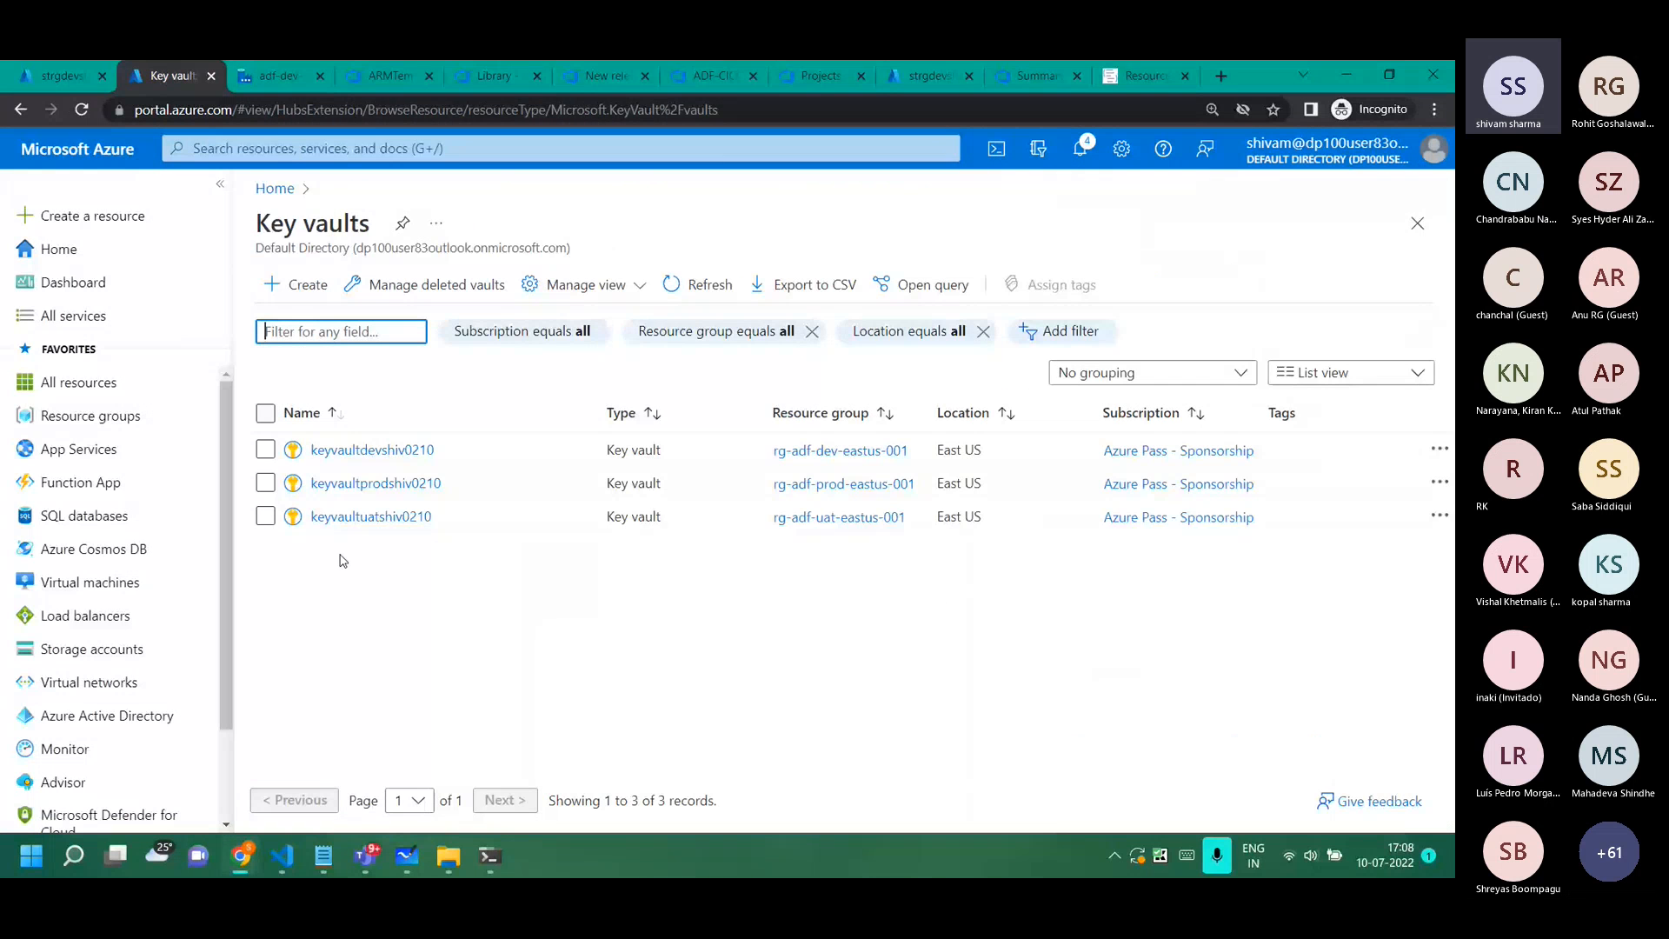
{"action": "scroll", "coordinate": [341, 561], "scroll_direction": "up", "scroll_amount": 3}
{"action": "scroll", "coordinate": [341, 561], "scroll_direction": "up", "scroll_amount": 1}
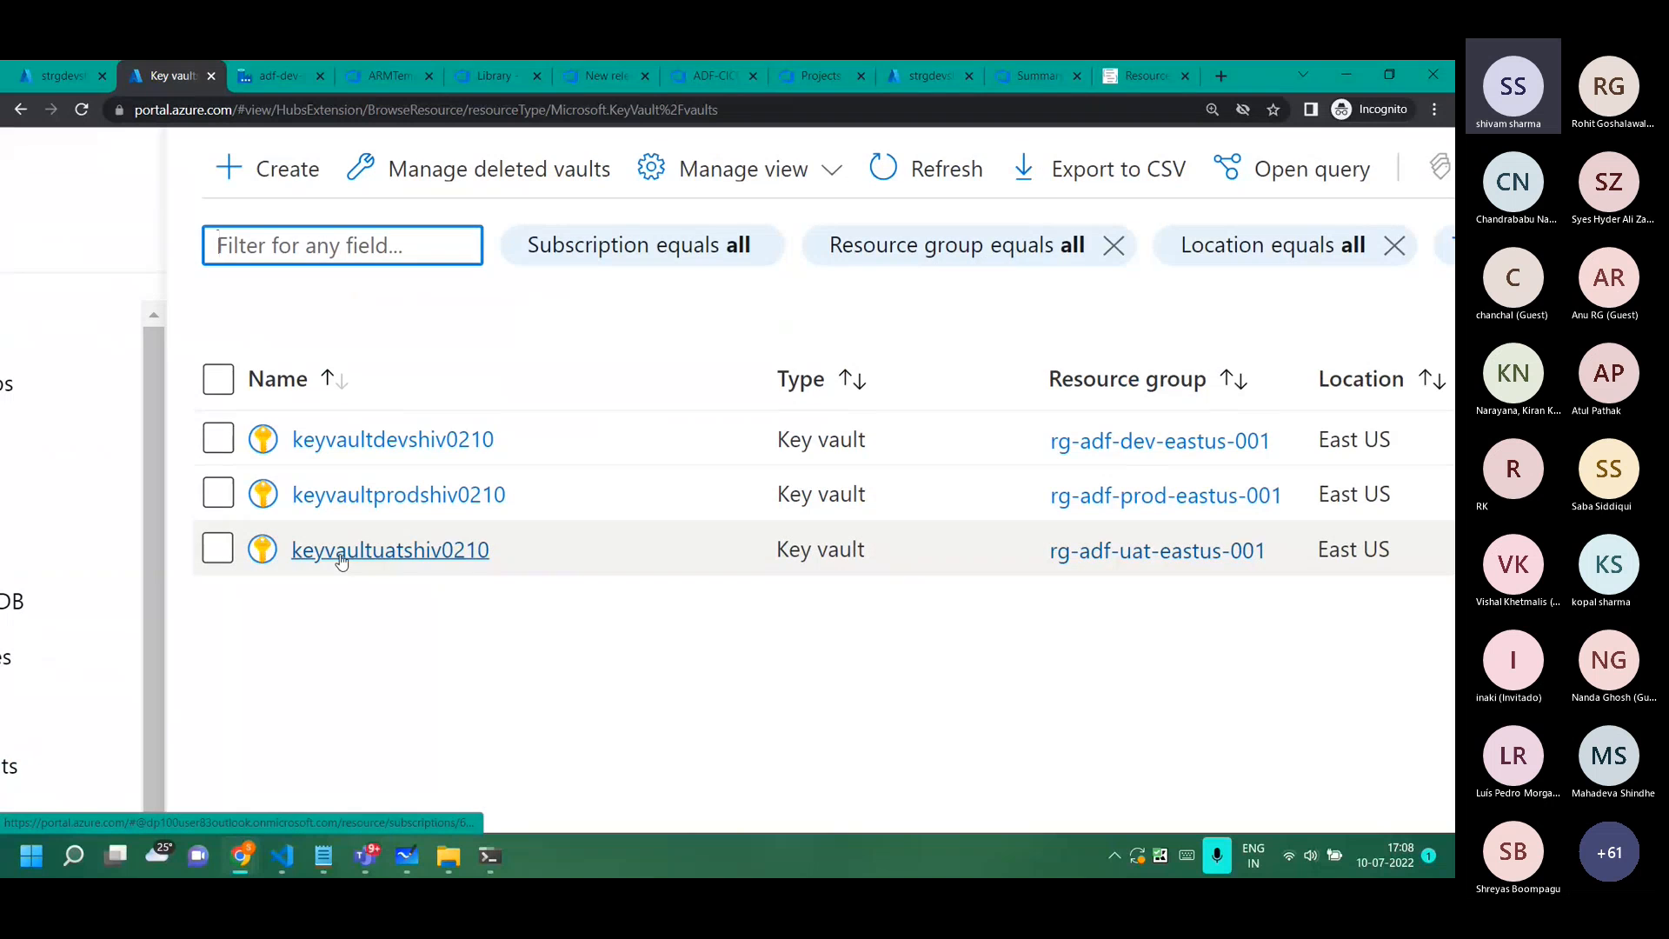
{"action": "scroll", "coordinate": [341, 561], "scroll_direction": "down", "scroll_amount": 1}
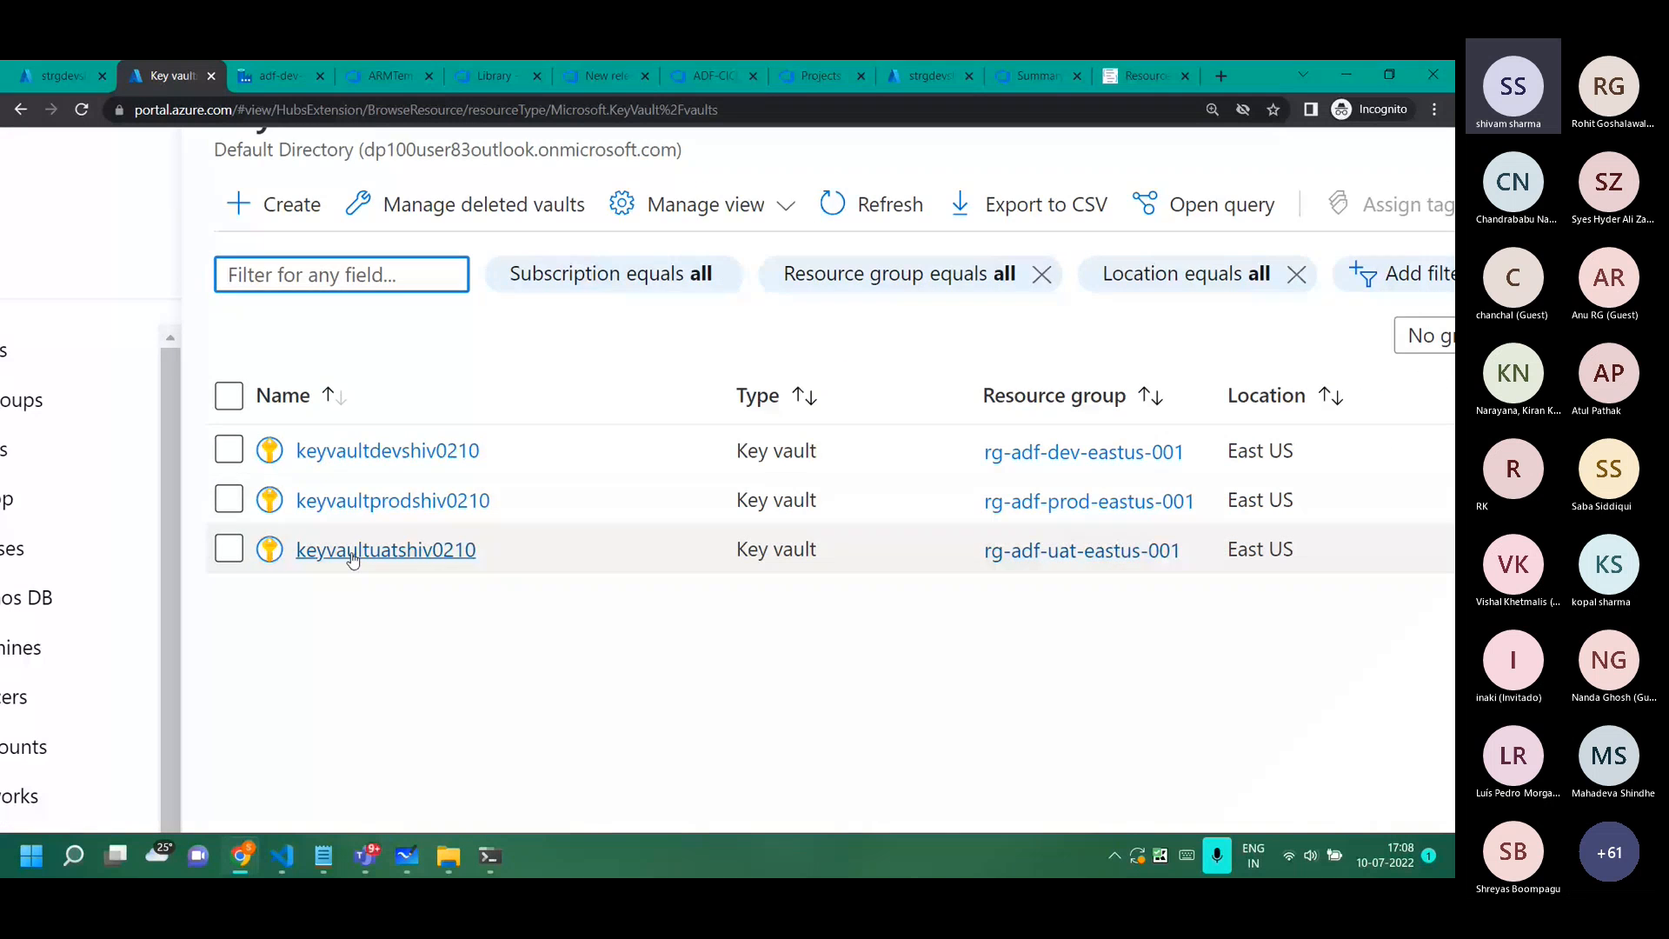
{"action": "left_click", "coordinate": [383, 550]}
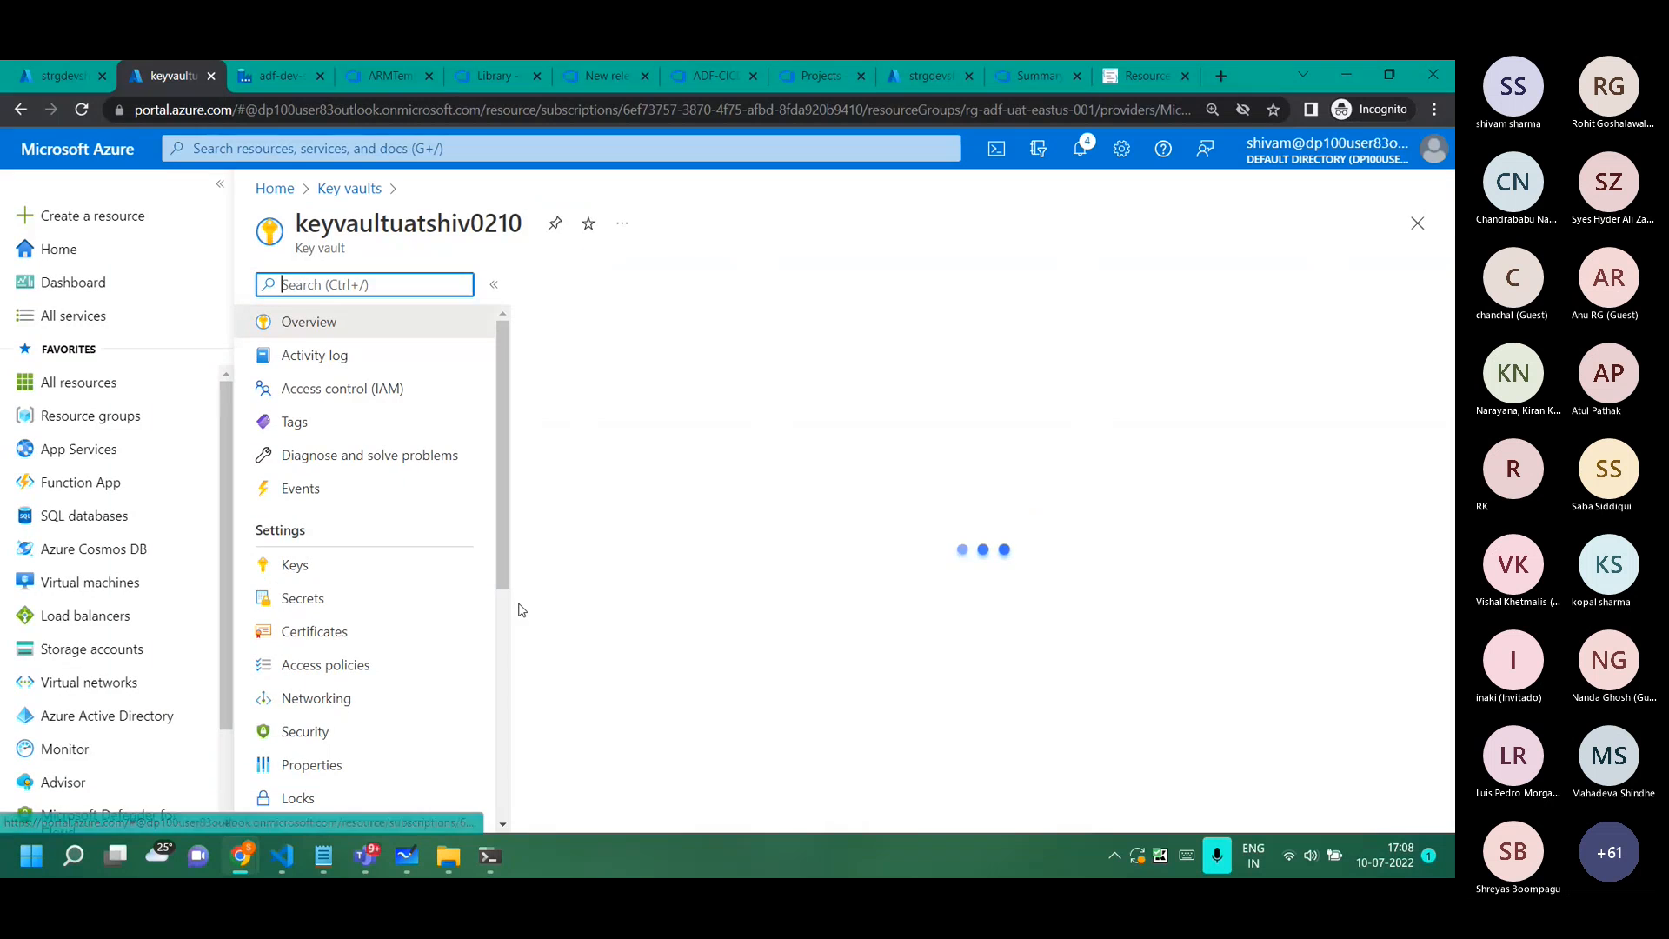
{"action": "left_click", "coordinate": [313, 599]}
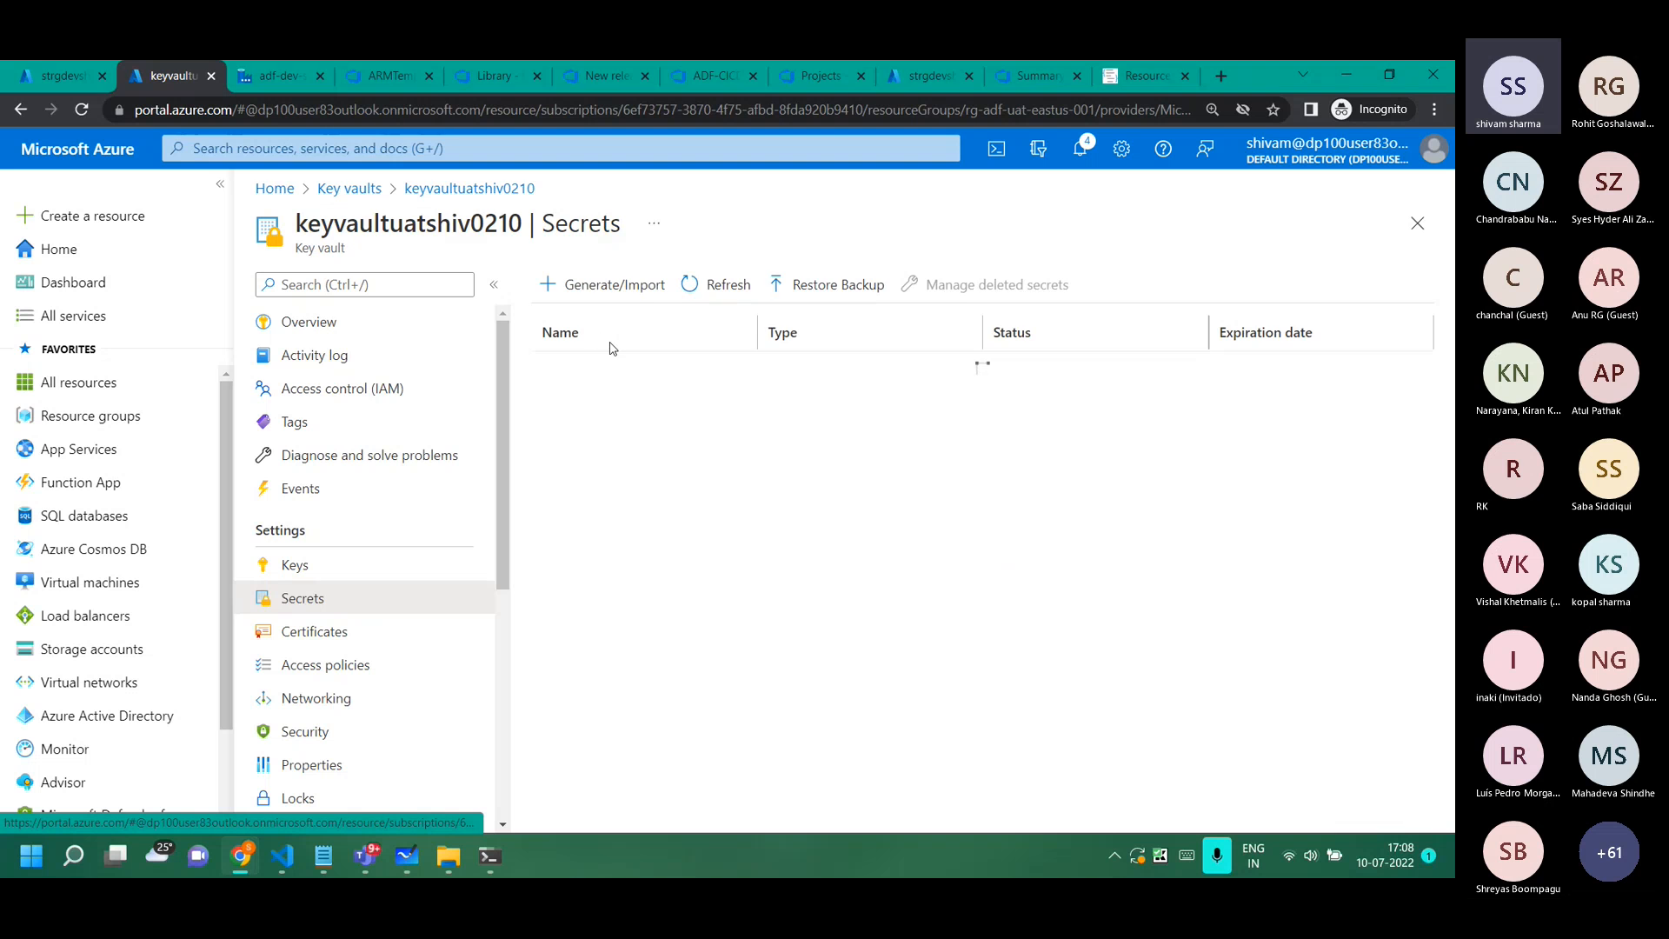
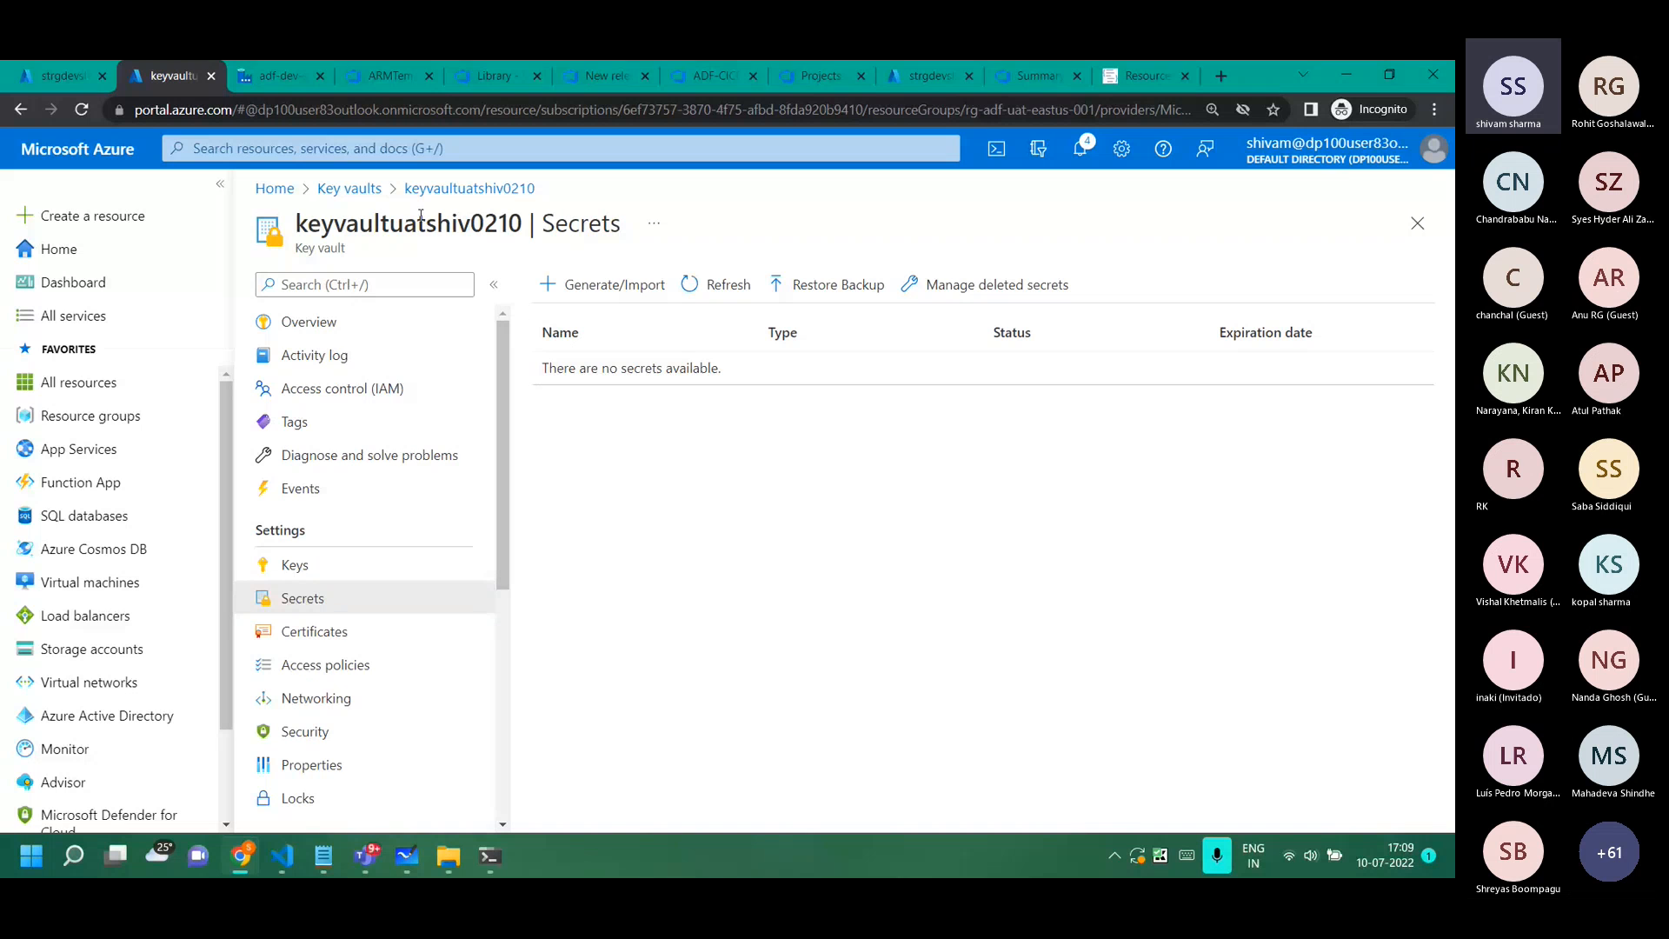
Return to the release pipeline and start an Azure Repos artifact with project ADF-CICD-1 and source repository ADF-CICD-1.
{"action": "left_click", "coordinate": [598, 78]}
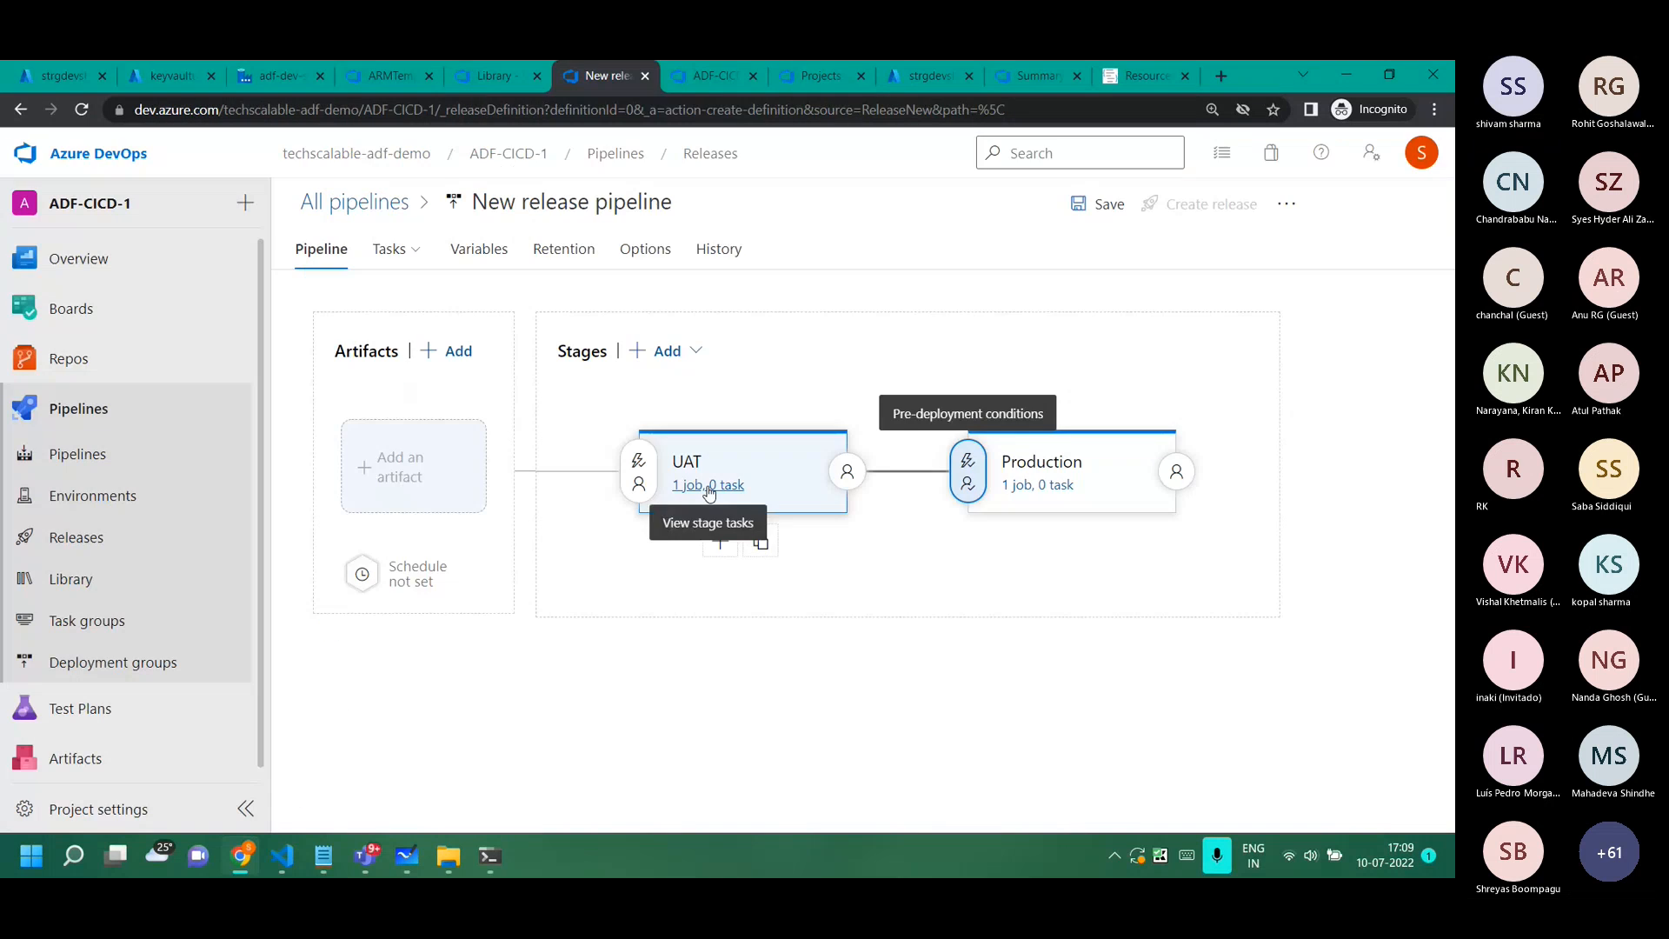
{"action": "left_click", "coordinate": [400, 475]}
{"action": "left_click", "coordinate": [1008, 329]}
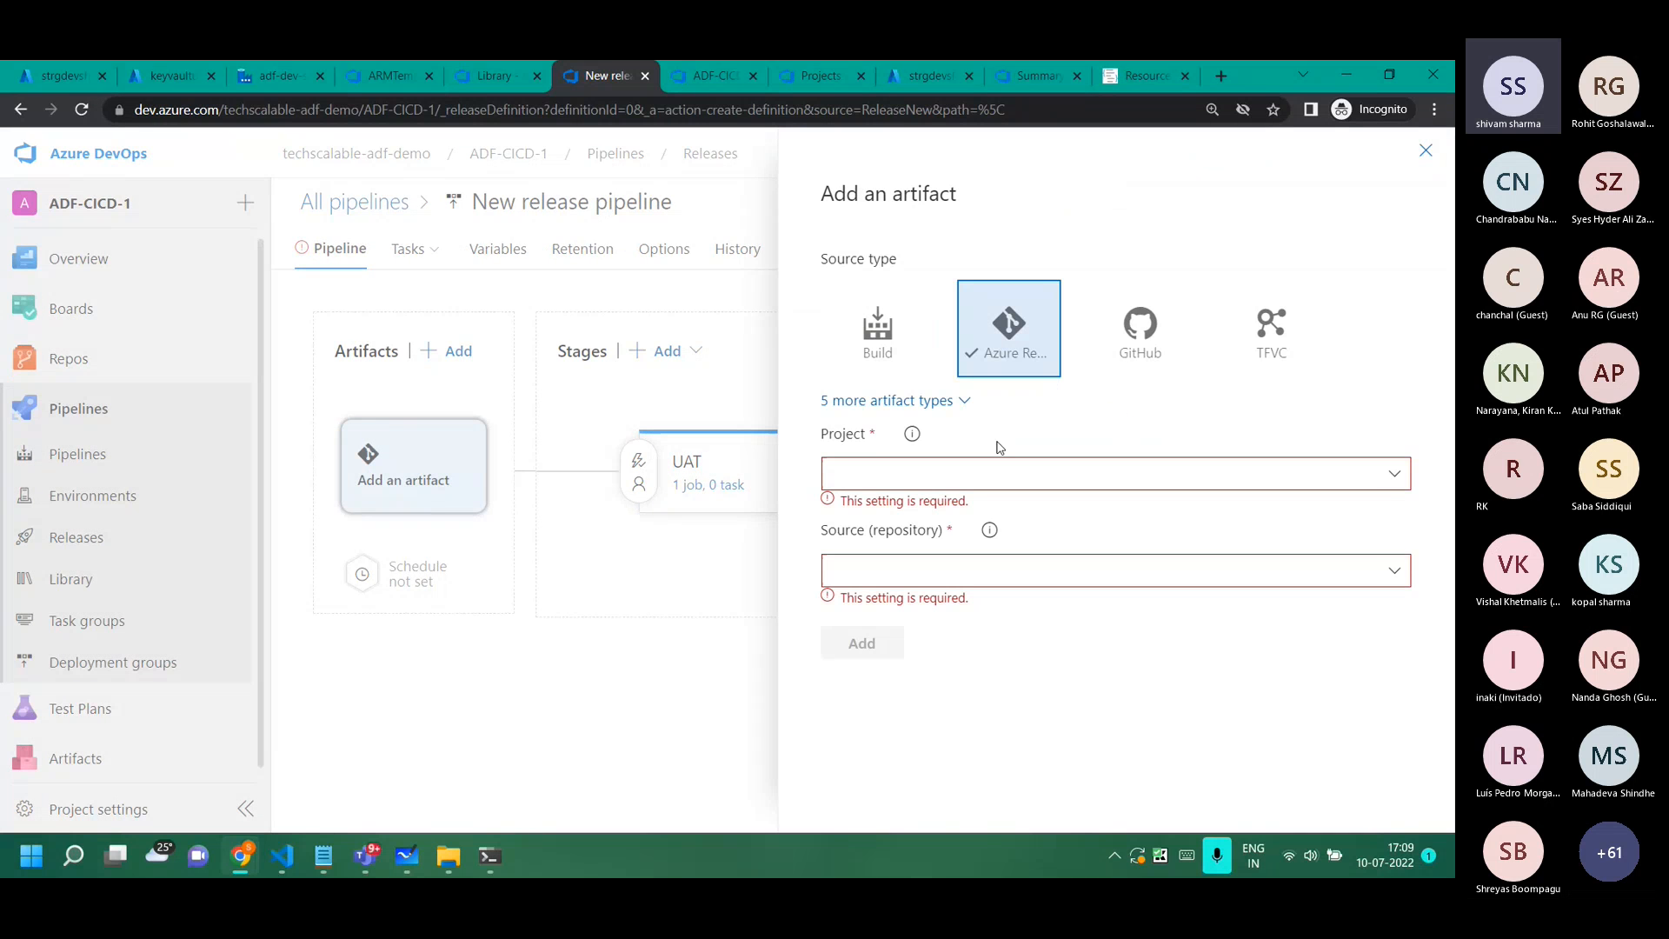
{"action": "left_click", "coordinate": [1396, 475]}
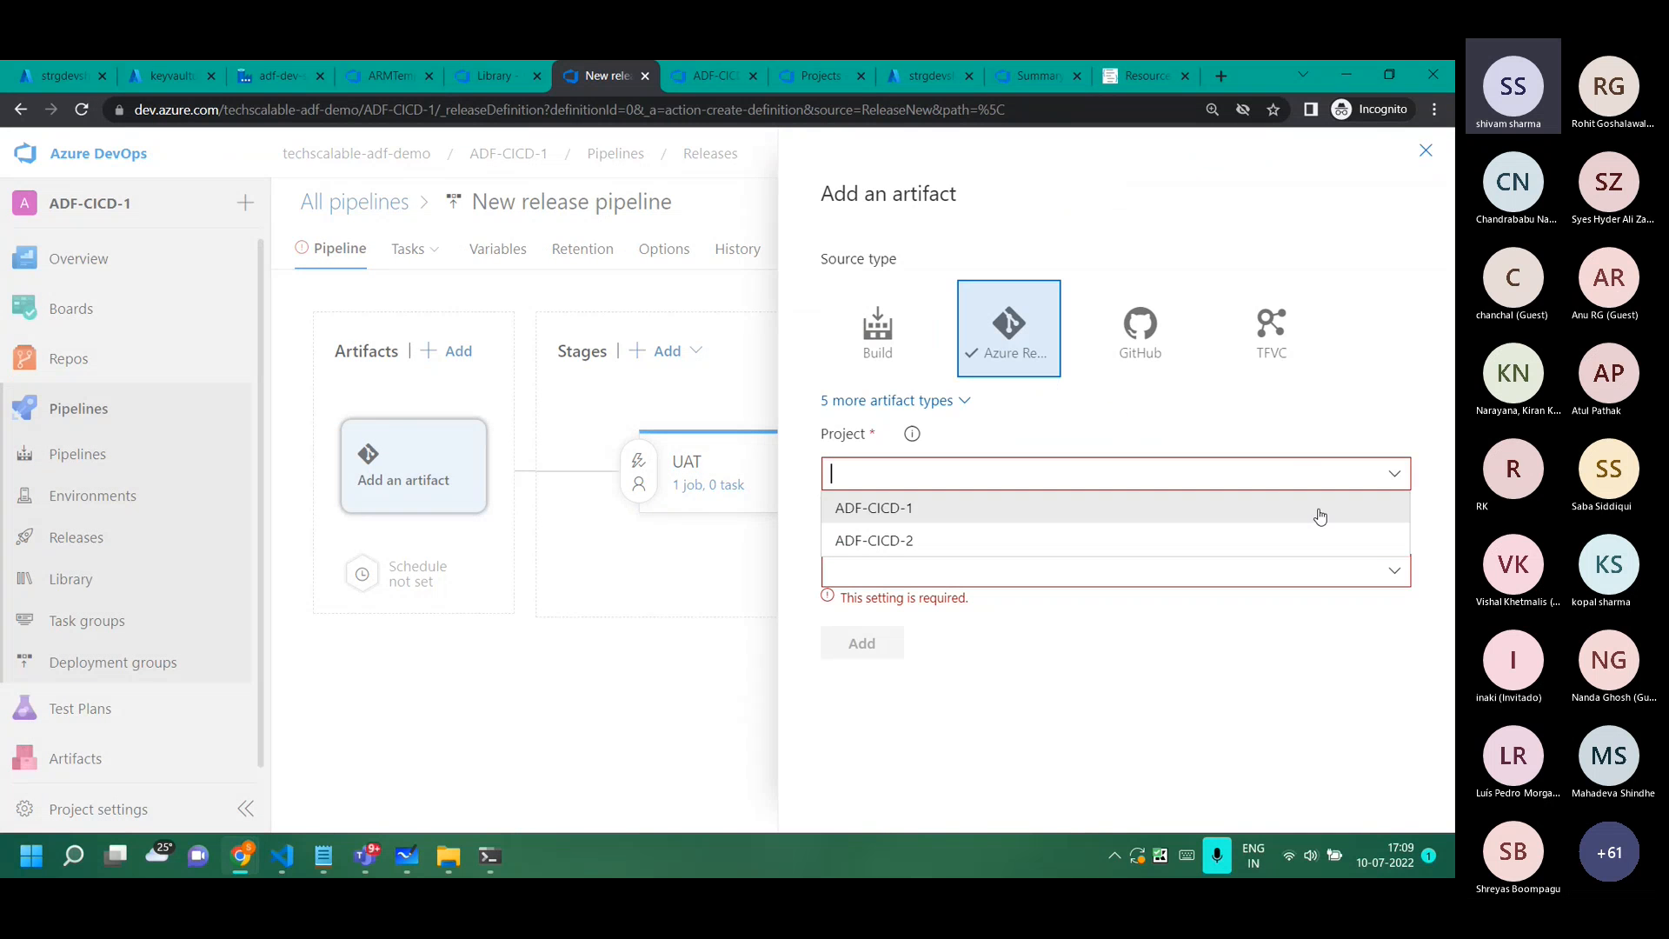
{"action": "left_click", "coordinate": [1234, 521]}
{"action": "left_click", "coordinate": [1396, 553]}
{"action": "left_click", "coordinate": [1296, 585]}
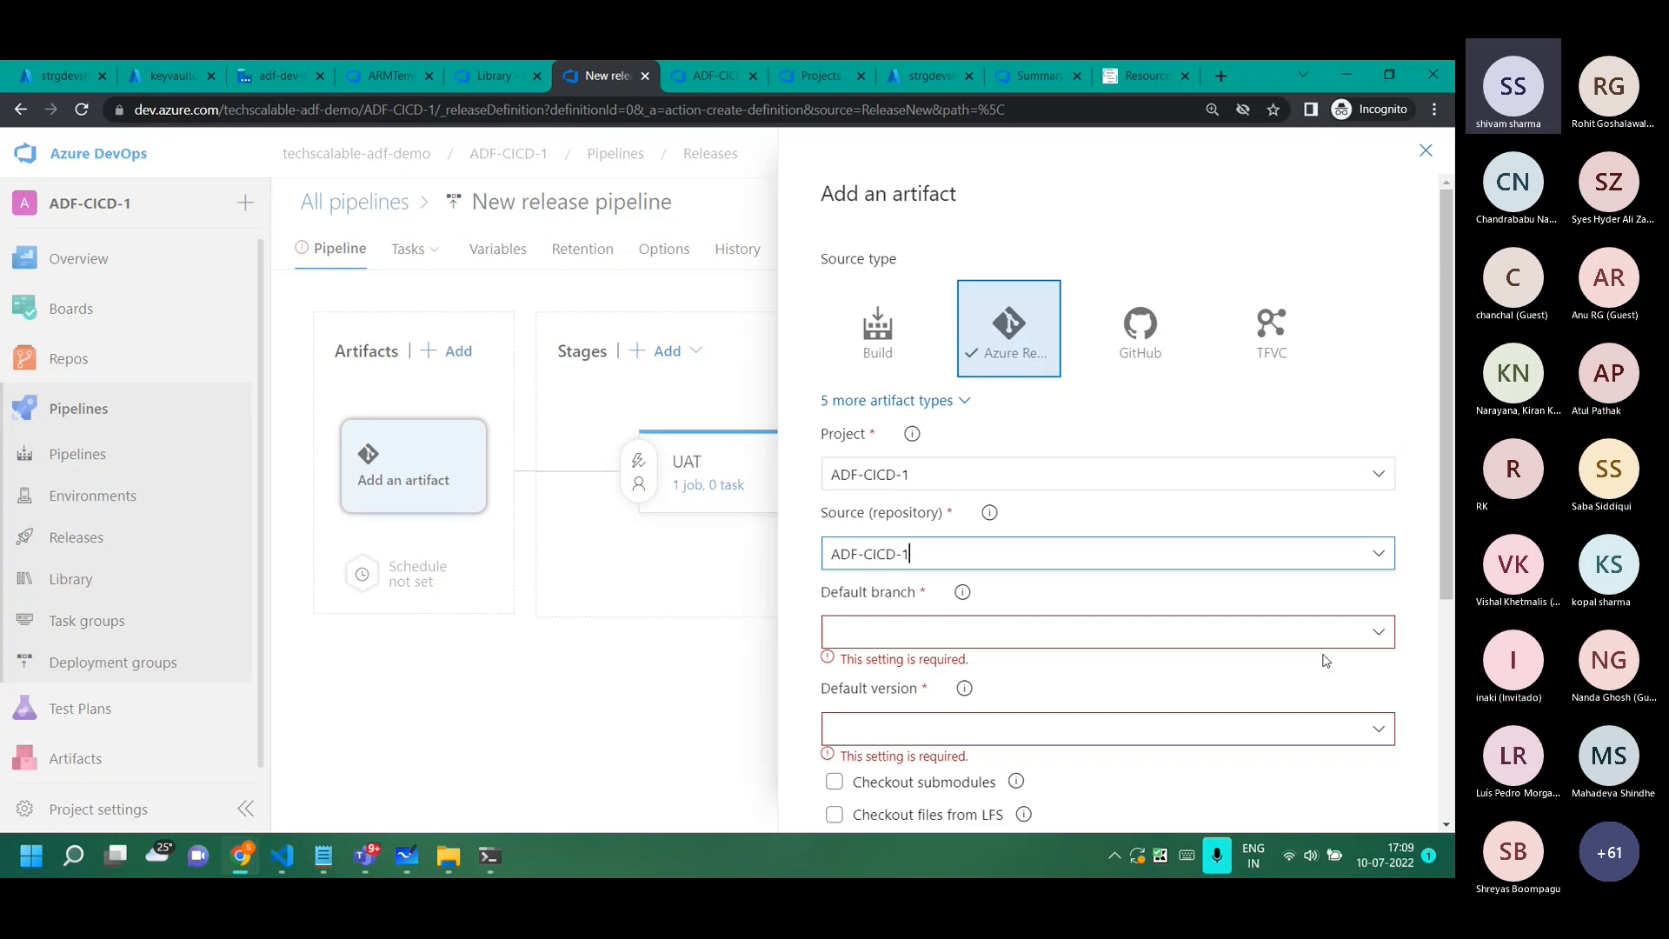
Set the artifact's default branch to adf_publish.
{"action": "scroll", "coordinate": [1323, 657], "scroll_direction": "down", "scroll_amount": 2}
{"action": "left_click", "coordinate": [1386, 497]}
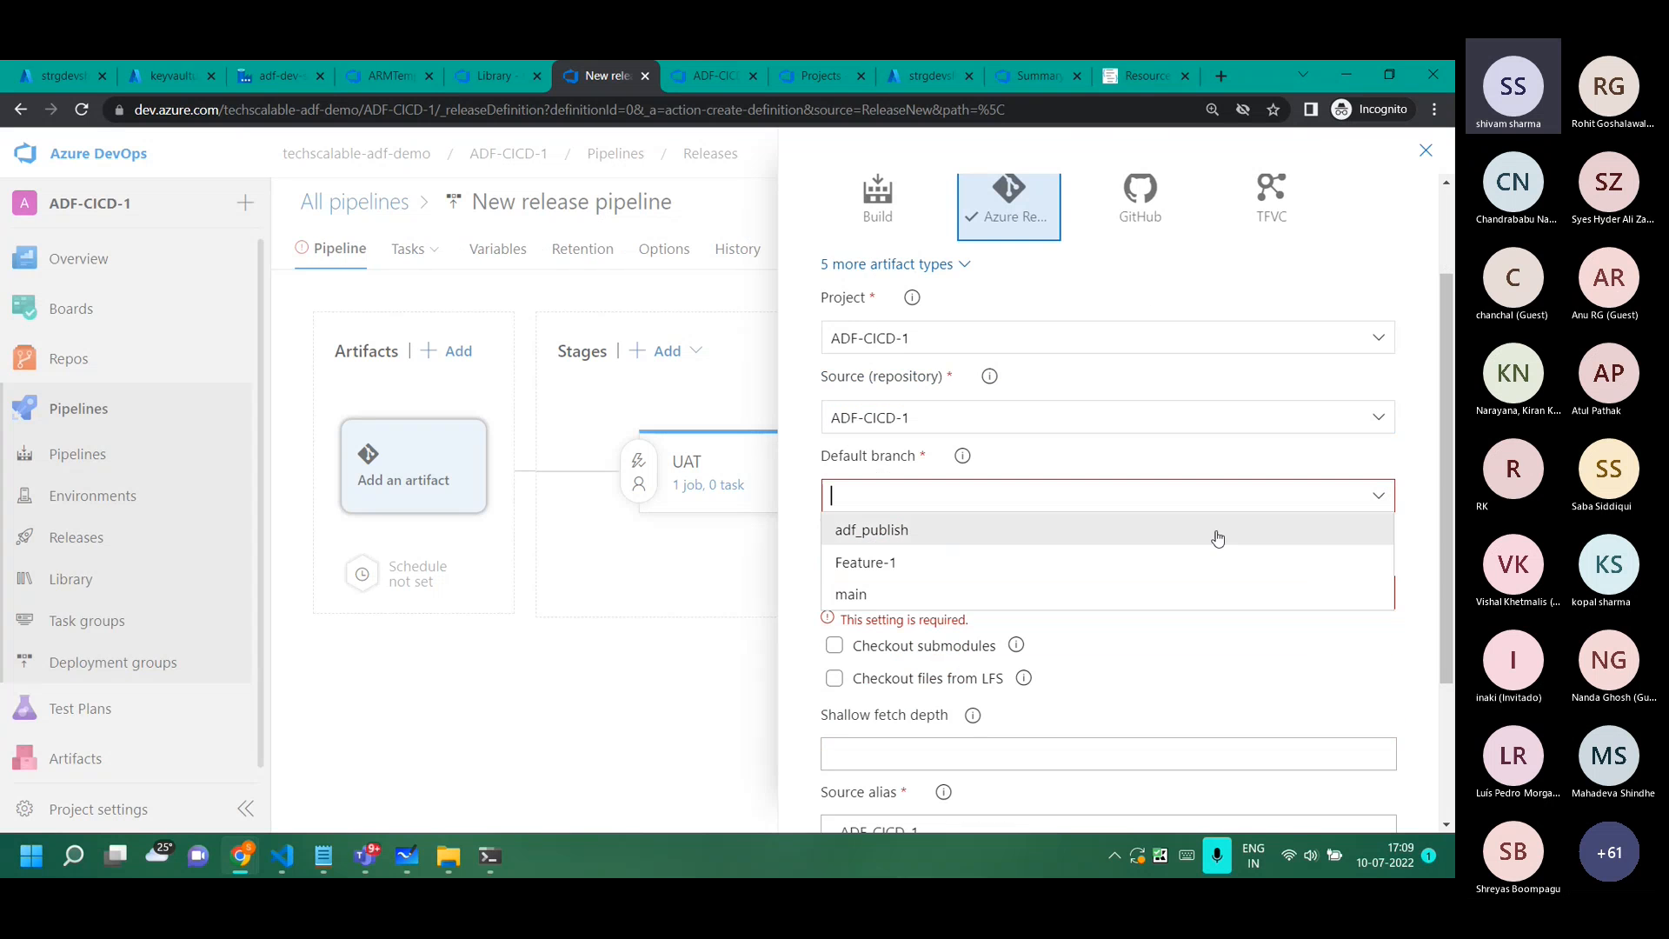
{"action": "left_click", "coordinate": [1079, 544]}
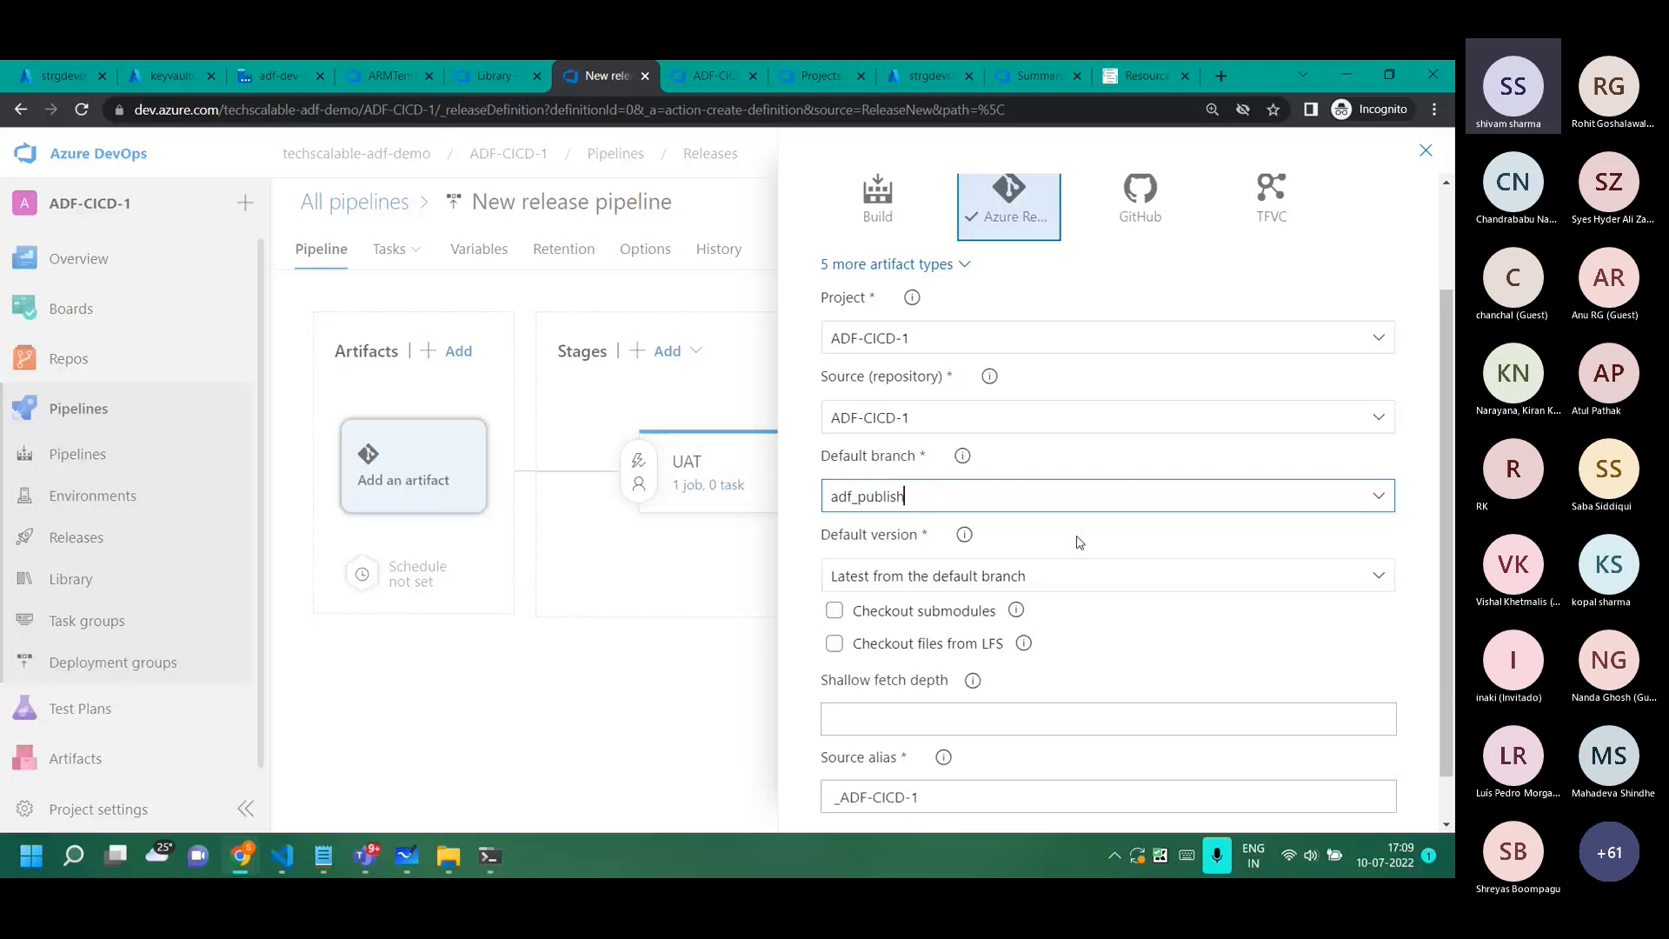
Set the artifact's source alias to _adf_publish_source and add the artifact to the release pipeline.
{"action": "scroll", "coordinate": [1078, 543], "scroll_direction": "down", "scroll_amount": 1}
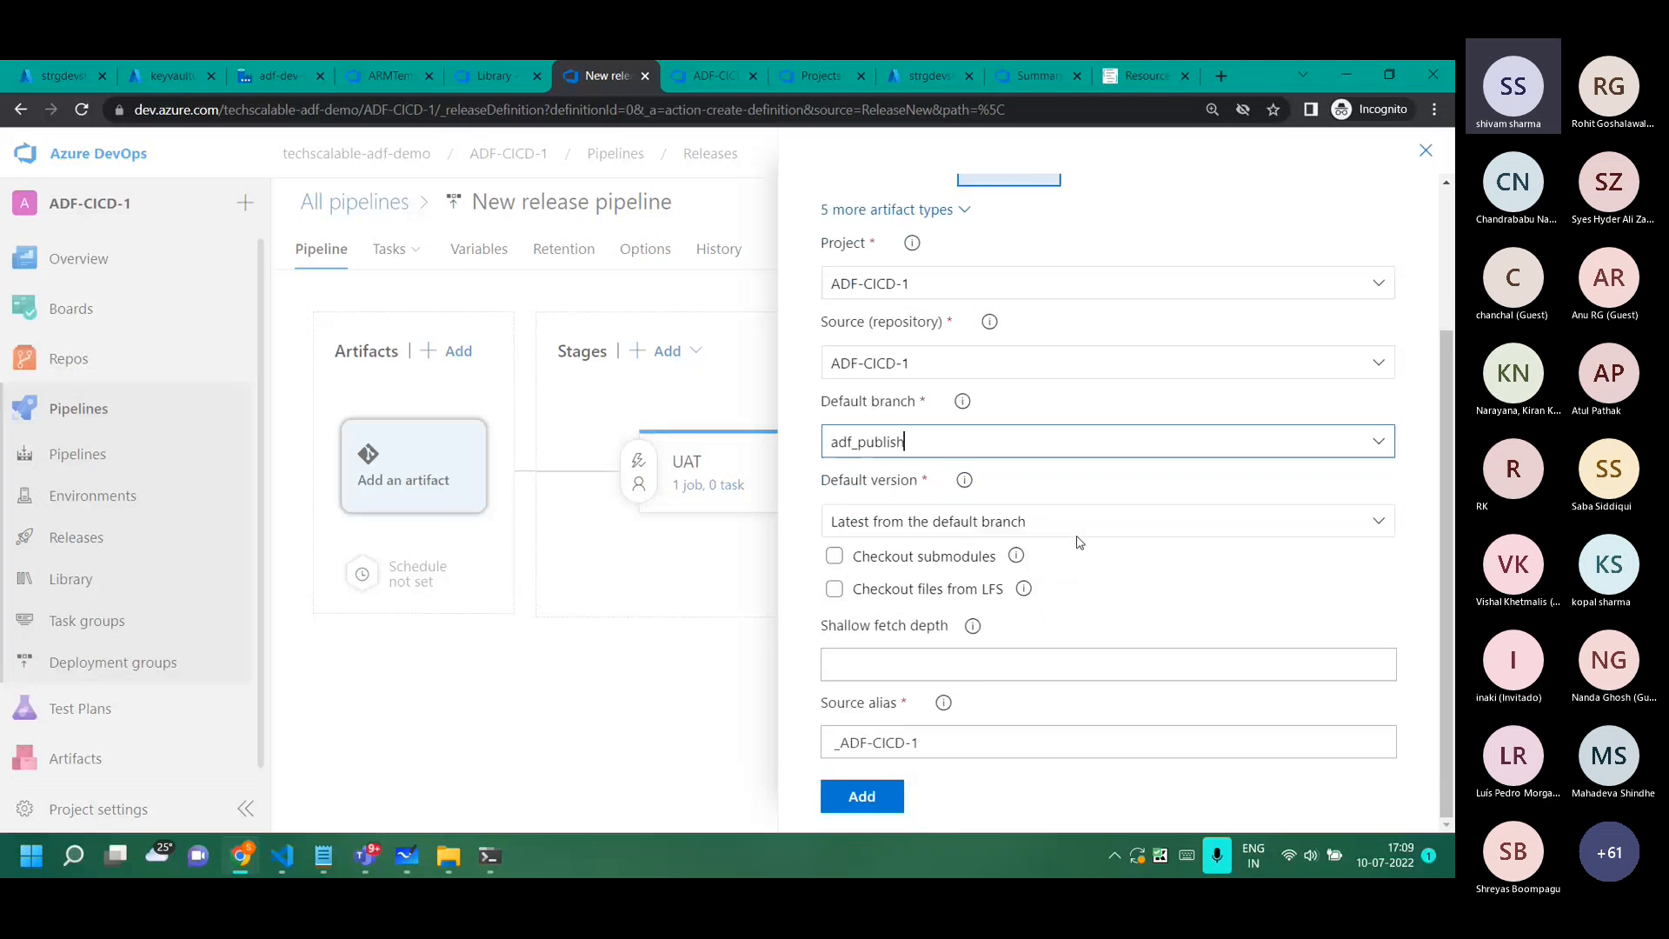
{"action": "left_click_drag", "start_coordinate": [923, 742], "coordinate": [693, 753]}
{"action": "key", "text": "BackSpace"}
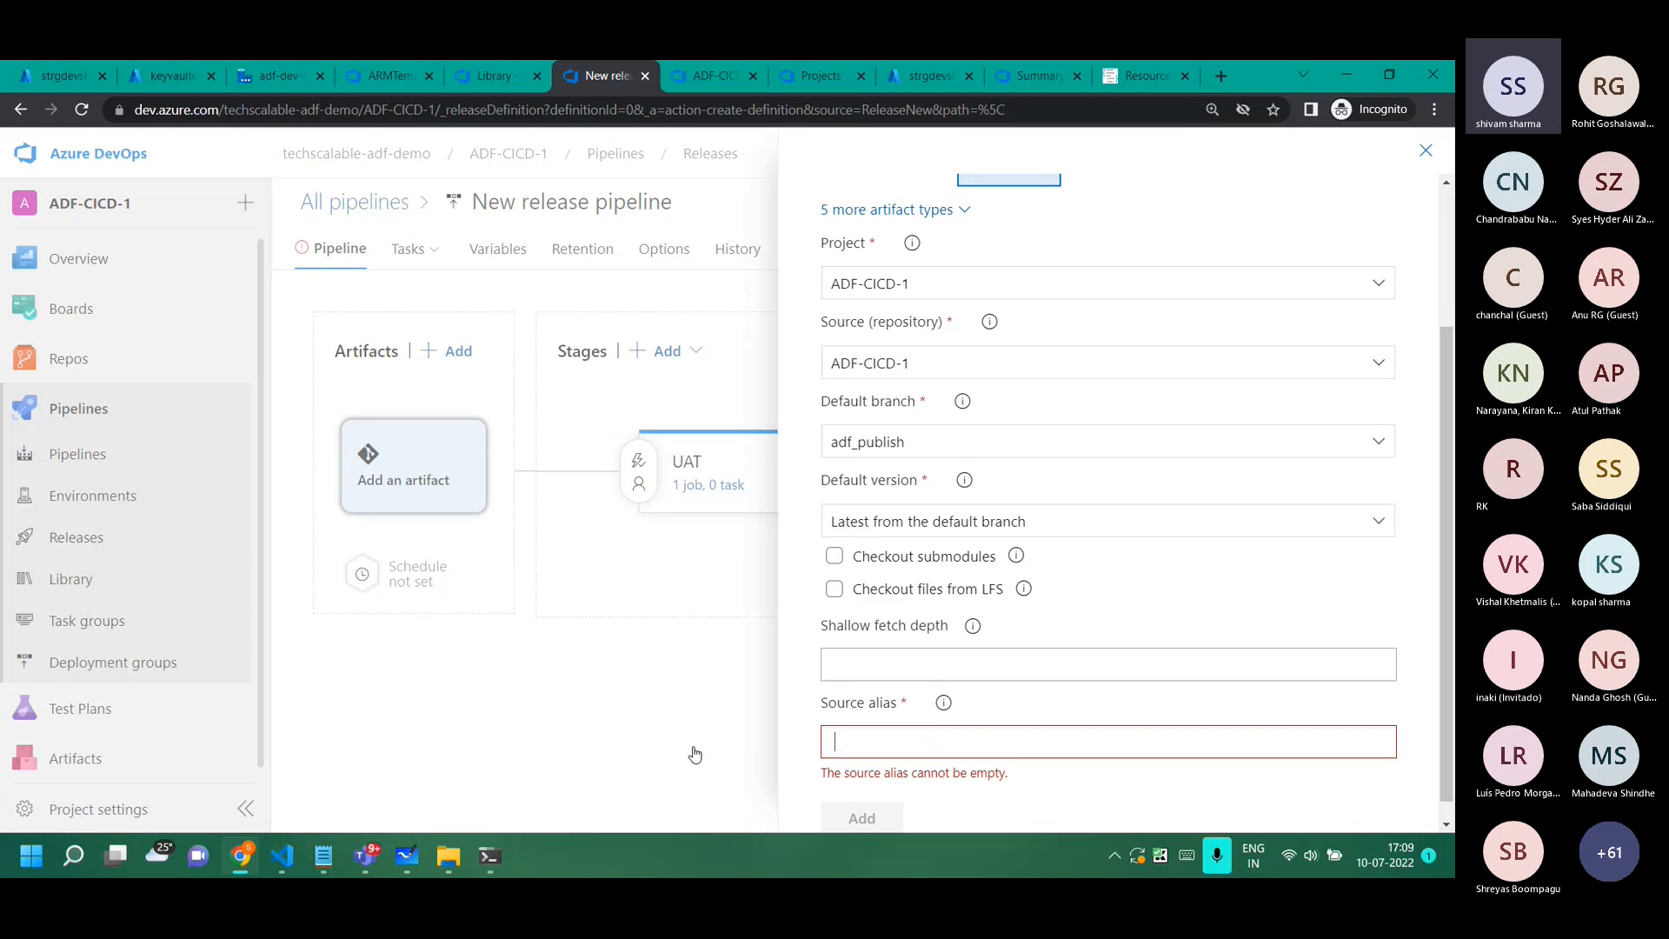
{"action": "type", "text": "_adf_"}
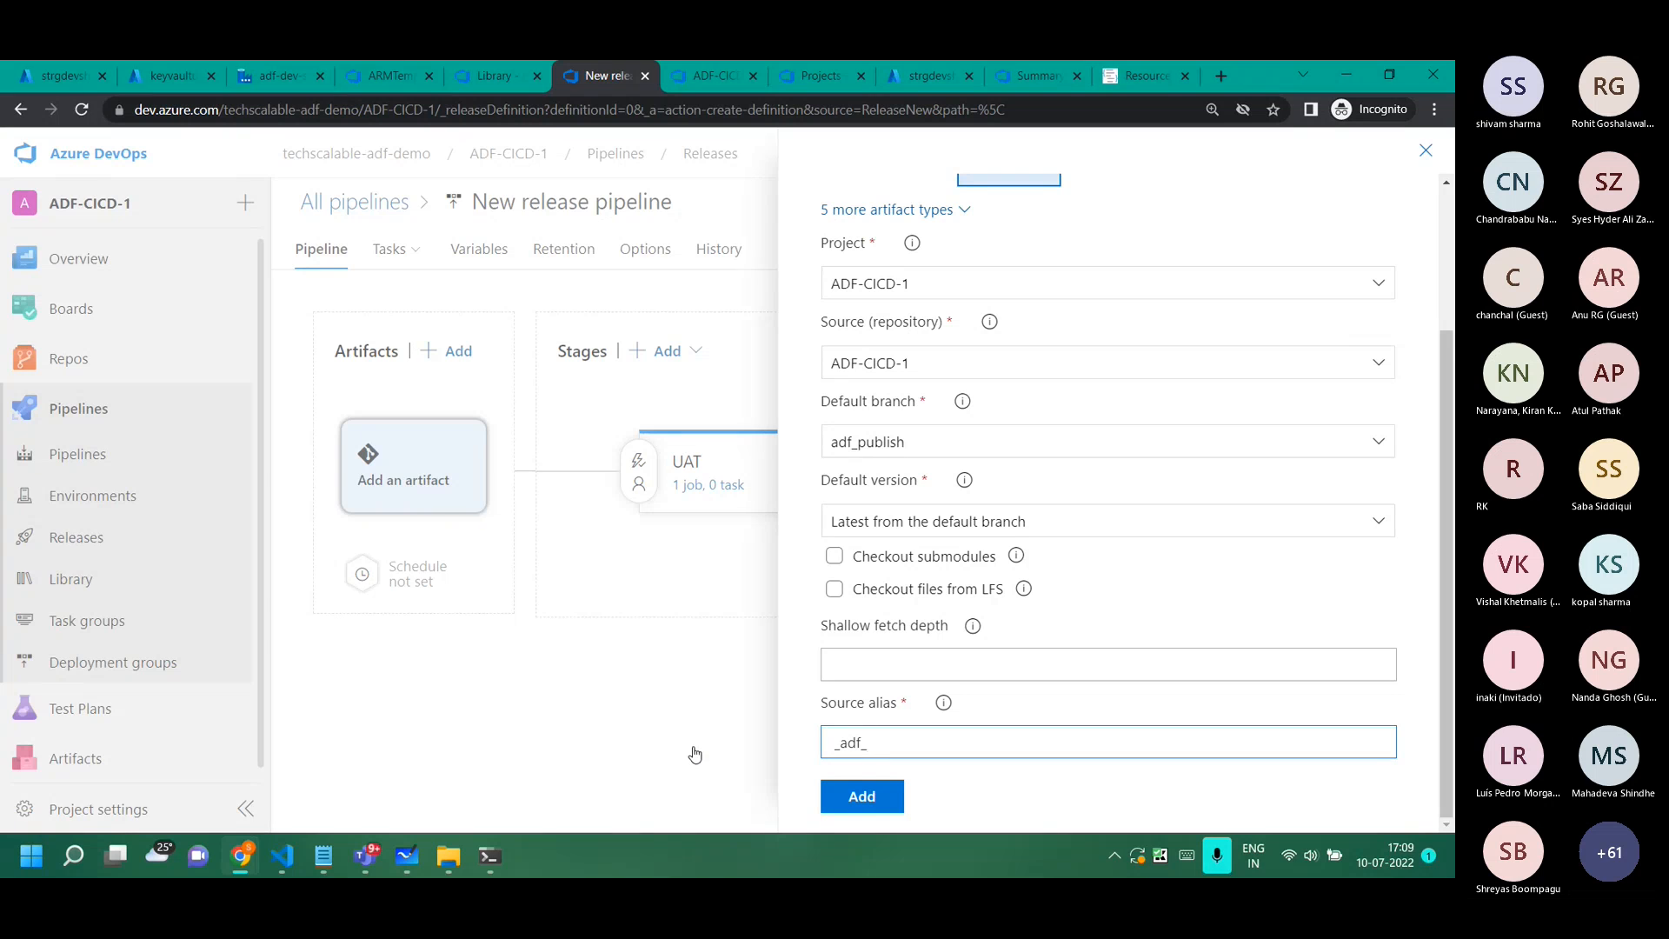
{"action": "type", "text": "public"}
{"action": "key", "text": "BackSpace"}
{"action": "type", "text": "lish_source"}
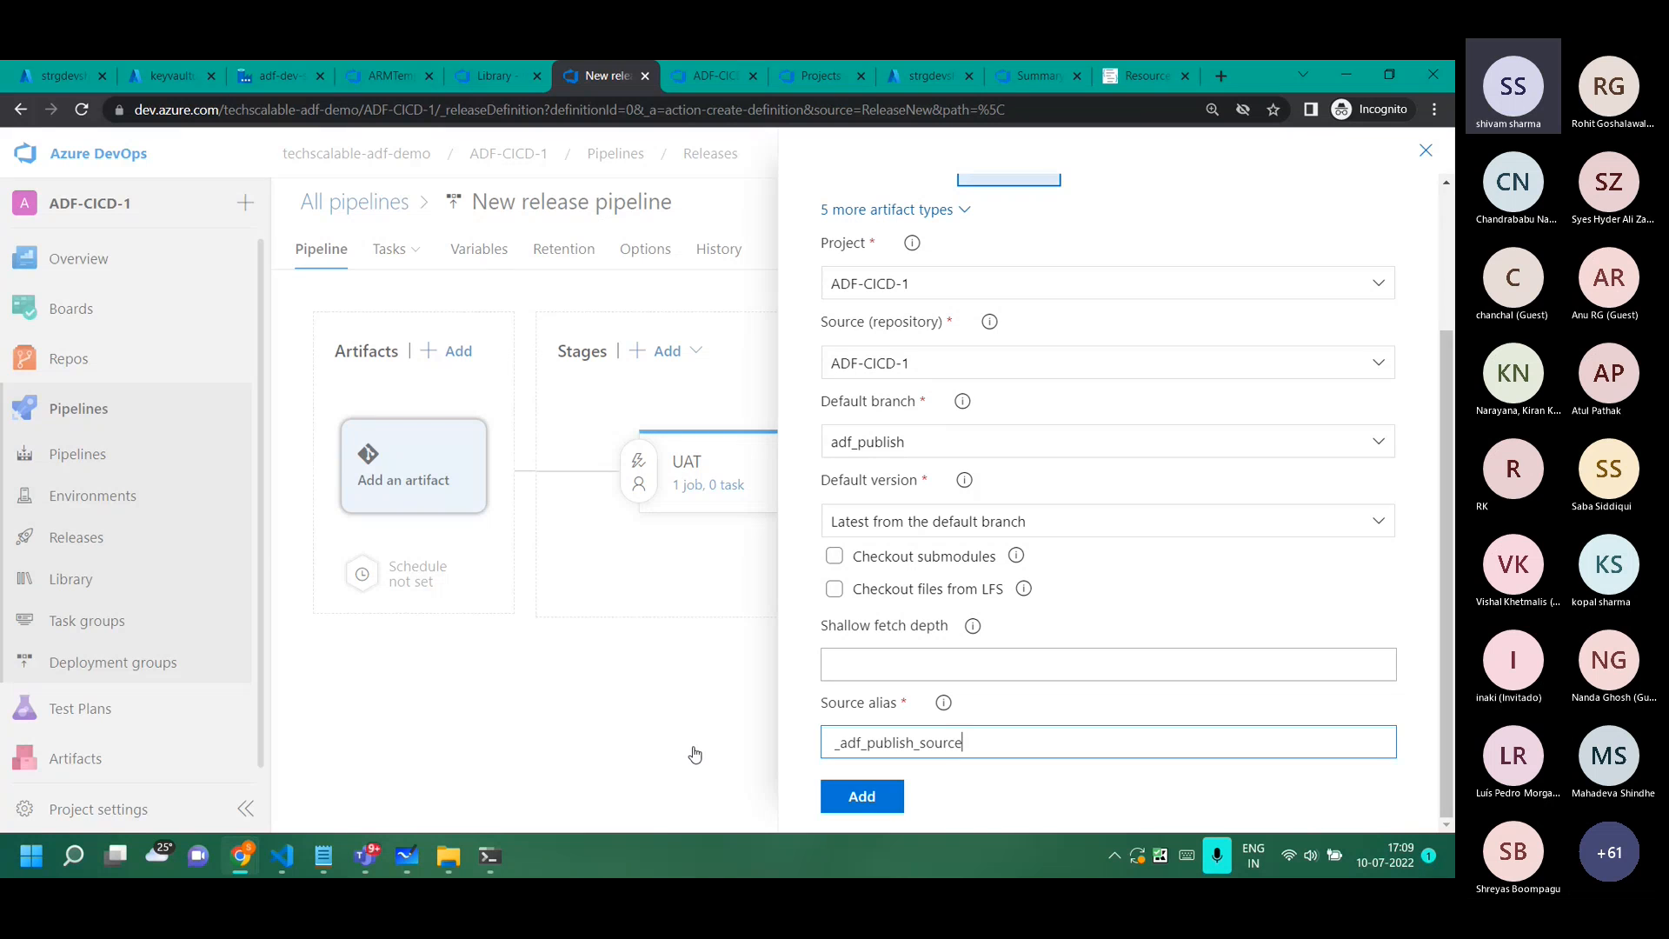
{"action": "left_click", "coordinate": [863, 798]}
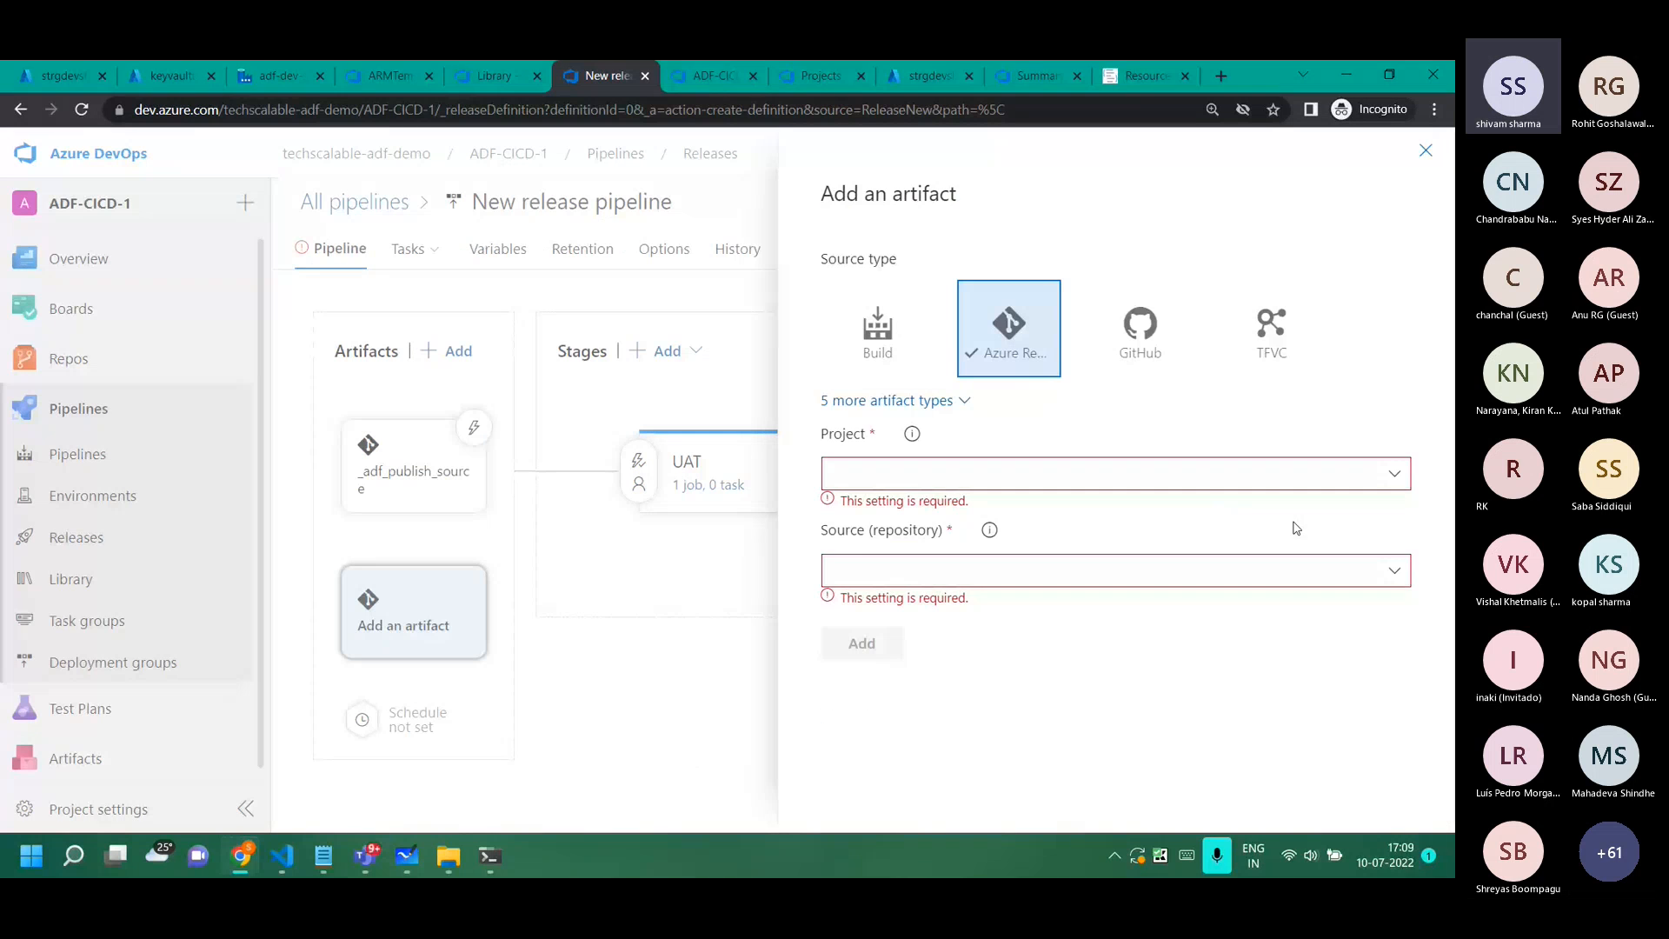
Configure a second Azure Repos artifact with project ADF-CICD-1, source repository ADF-CICD-1 and default branch main.
{"action": "left_click", "coordinate": [1394, 476]}
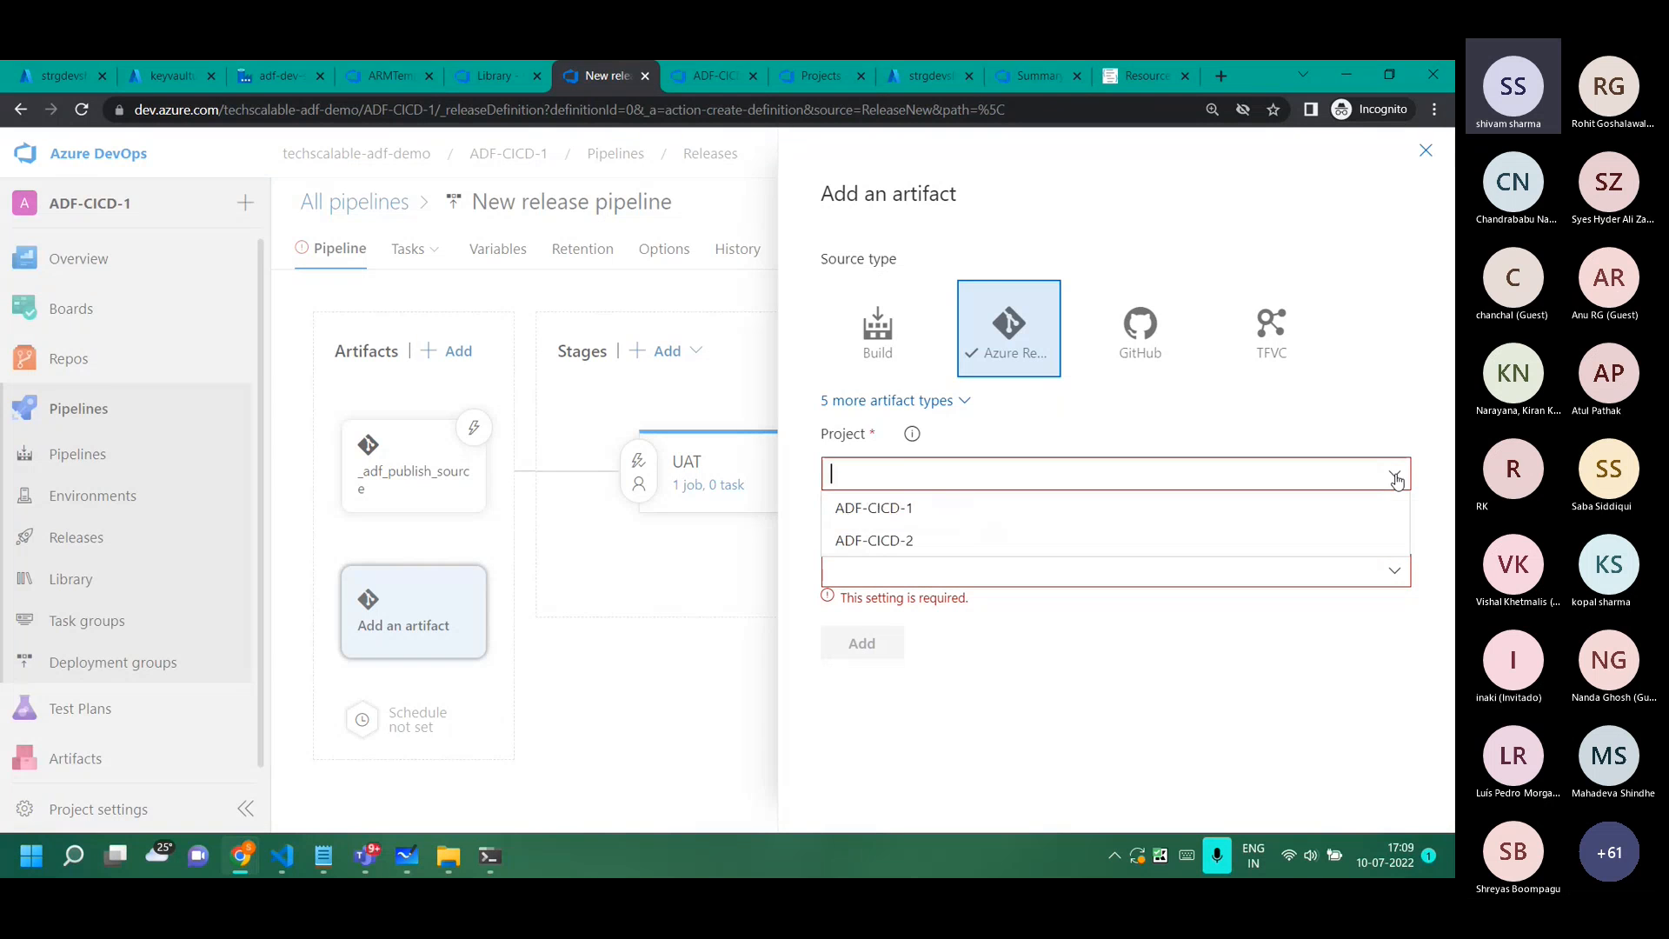
{"action": "left_click", "coordinate": [1373, 508]}
{"action": "left_click", "coordinate": [1395, 553]}
{"action": "left_click", "coordinate": [1188, 593]}
{"action": "scroll", "coordinate": [1200, 641], "scroll_direction": "down", "scroll_amount": 1}
{"action": "left_click", "coordinate": [1378, 527]}
{"action": "left_click", "coordinate": [1017, 629]}
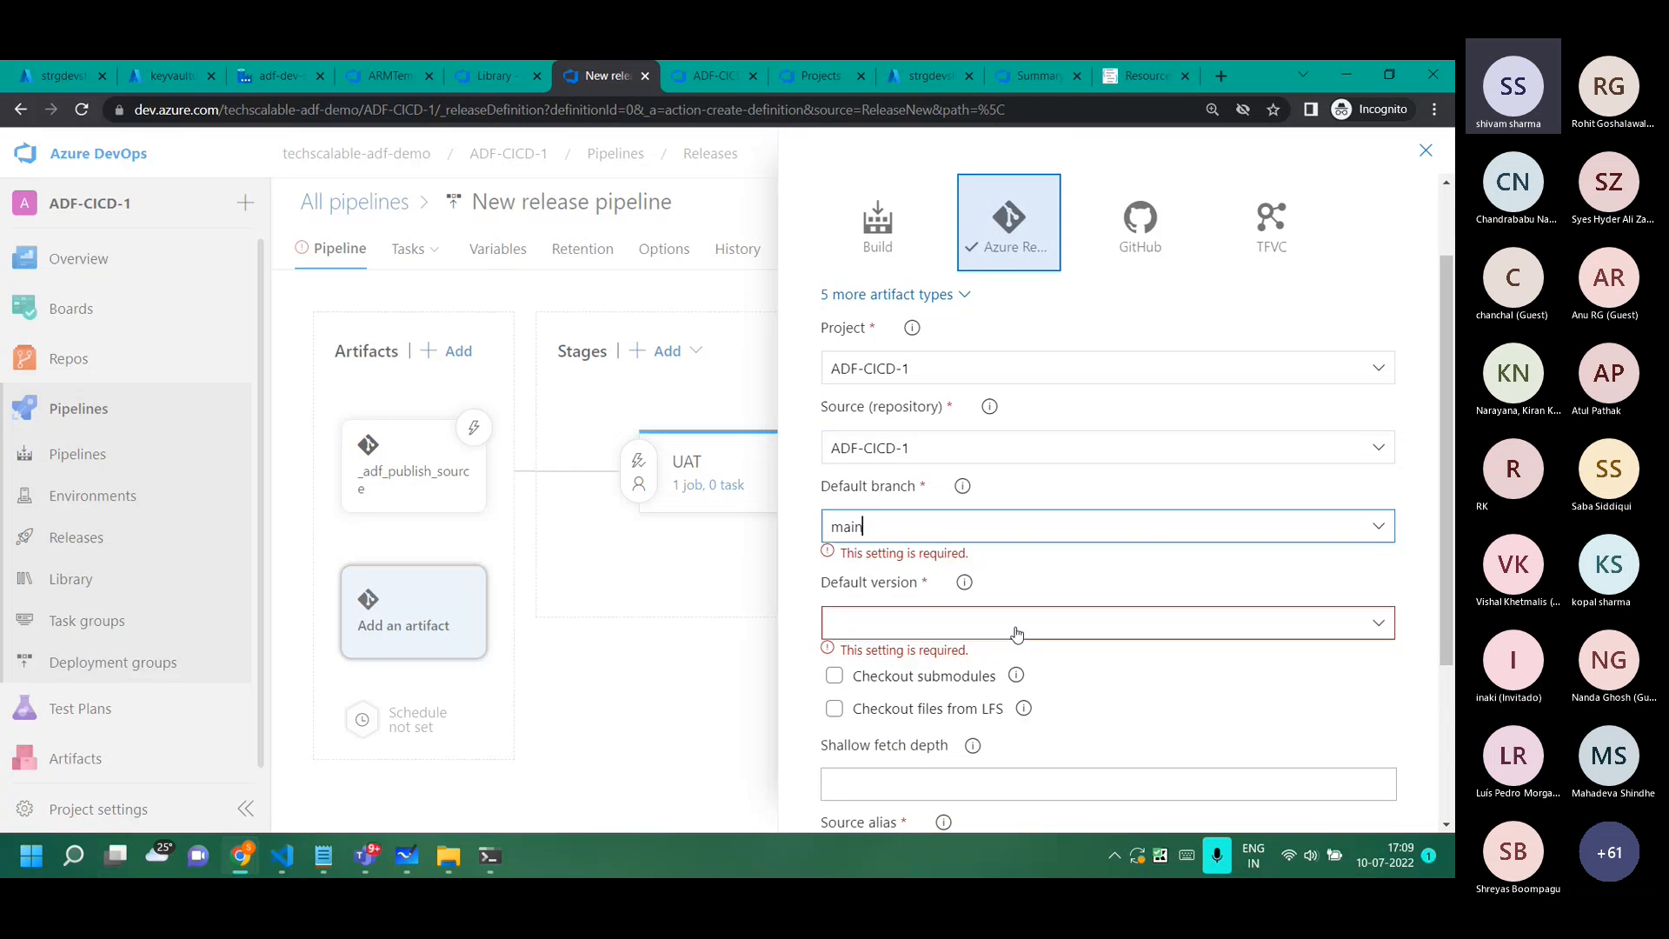
{"action": "scroll", "coordinate": [1167, 693], "scroll_direction": "down", "scroll_amount": 1}
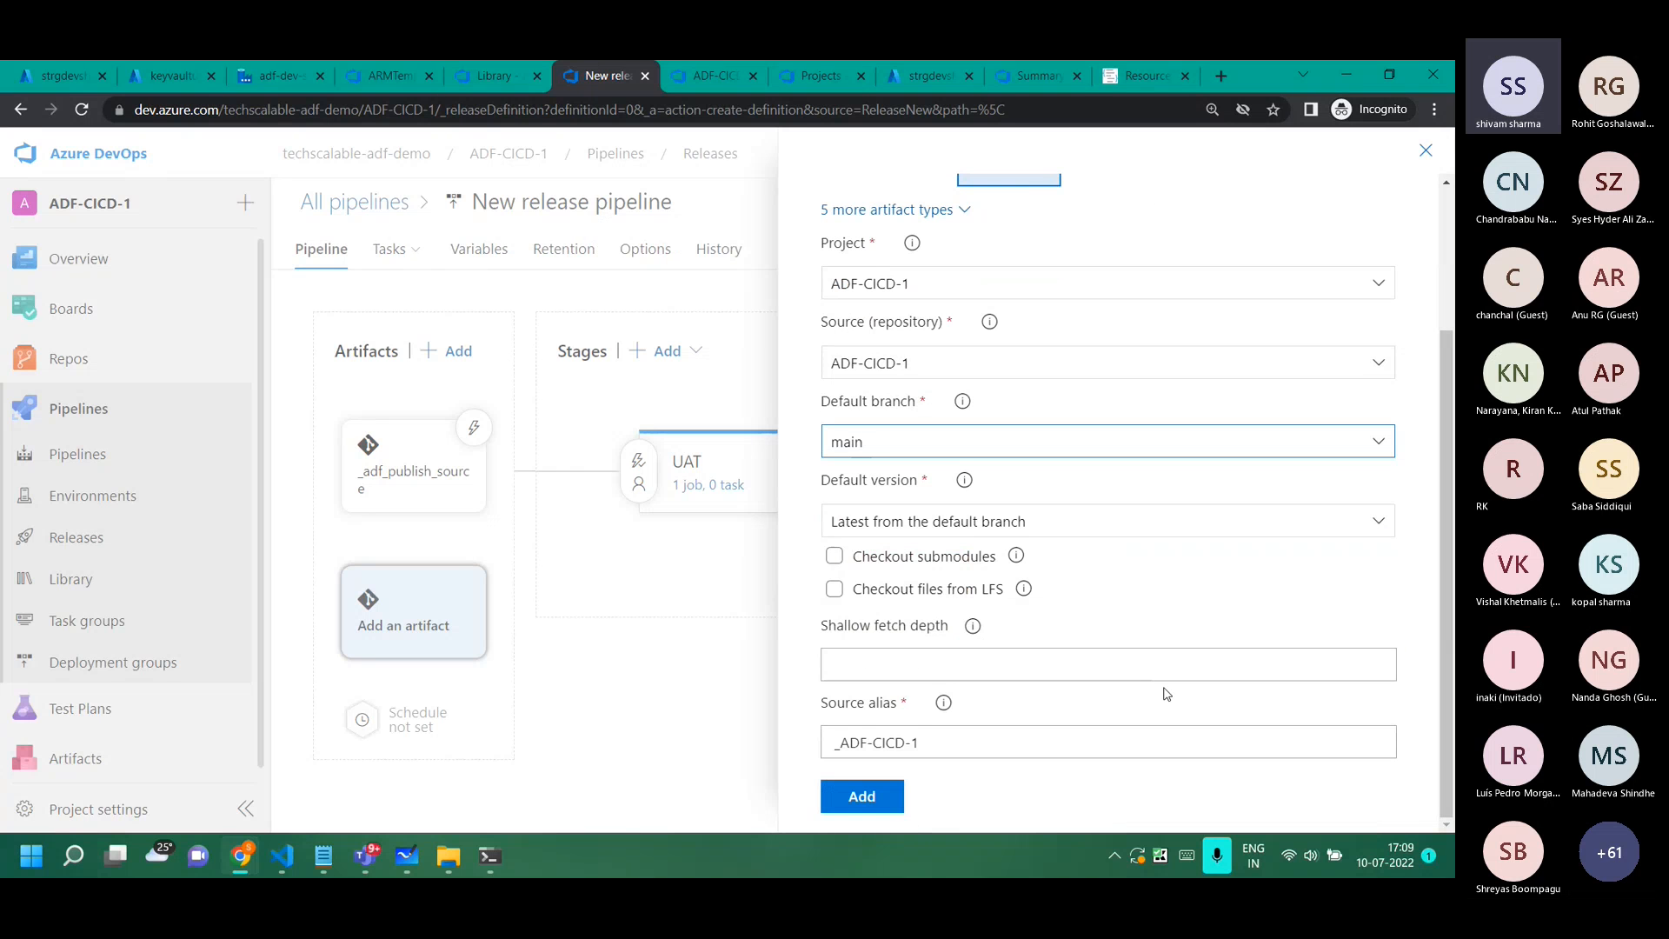
Set the main-branch artifact's source alias to _adf_main_source and add it to the release pipeline.
{"action": "left_click", "coordinate": [988, 742]}
{"action": "key", "text": "ctrl+a"}
{"action": "key", "text": "BackSpace"}
{"action": "type", "text": "_ad"}
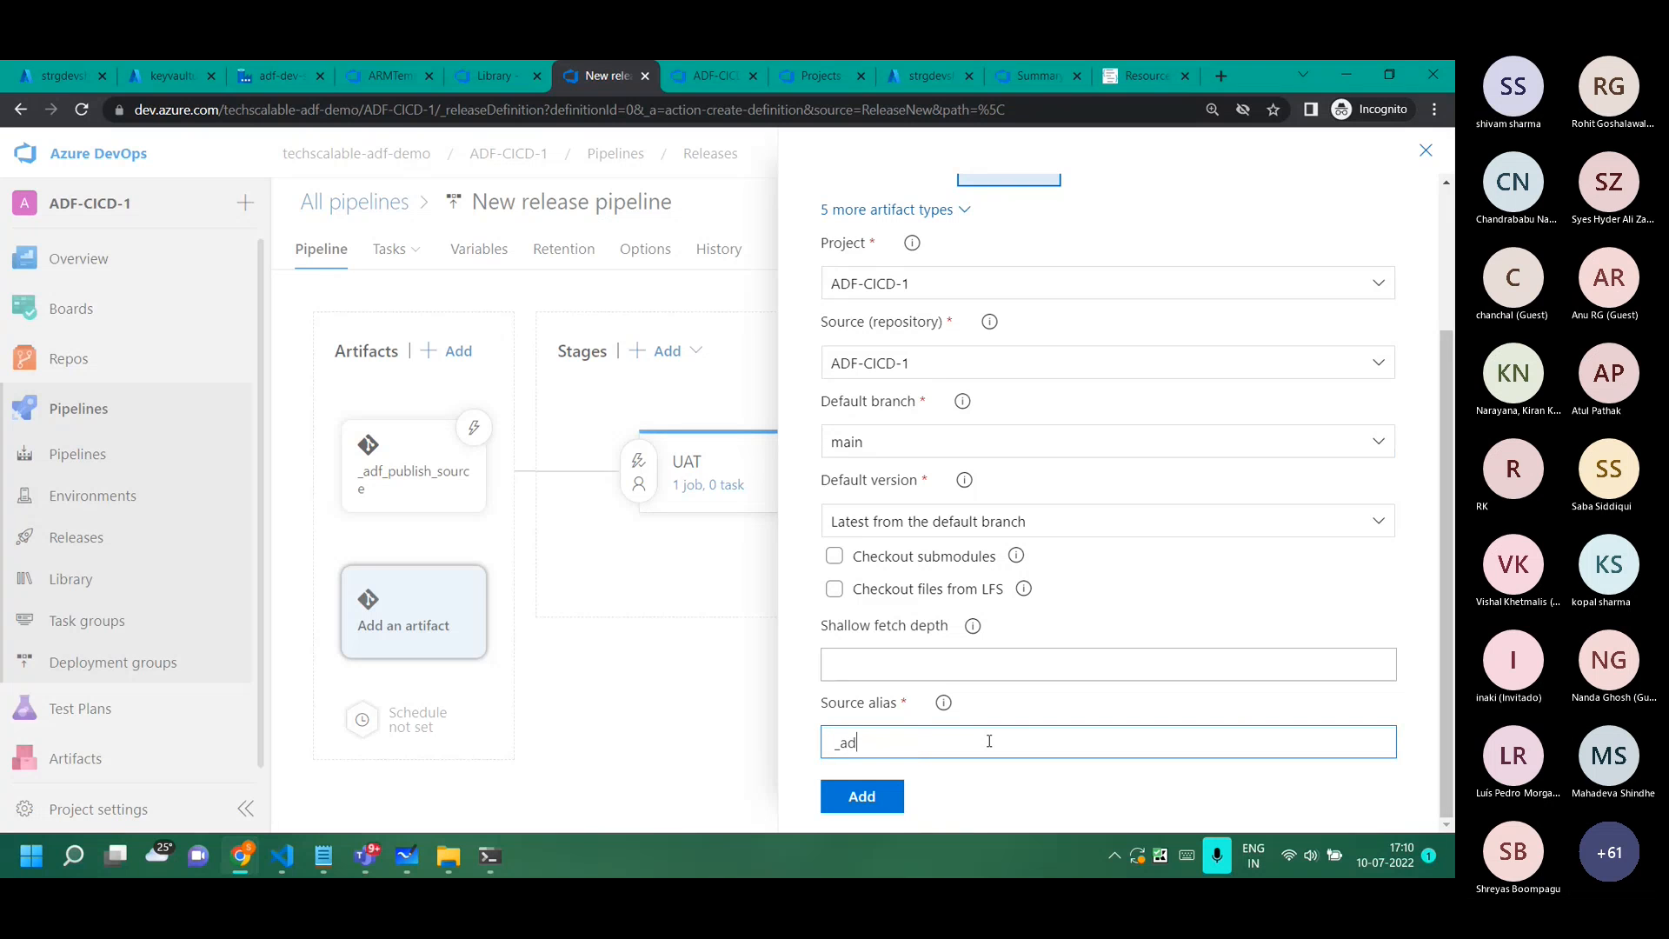
{"action": "type", "text": "f_main"}
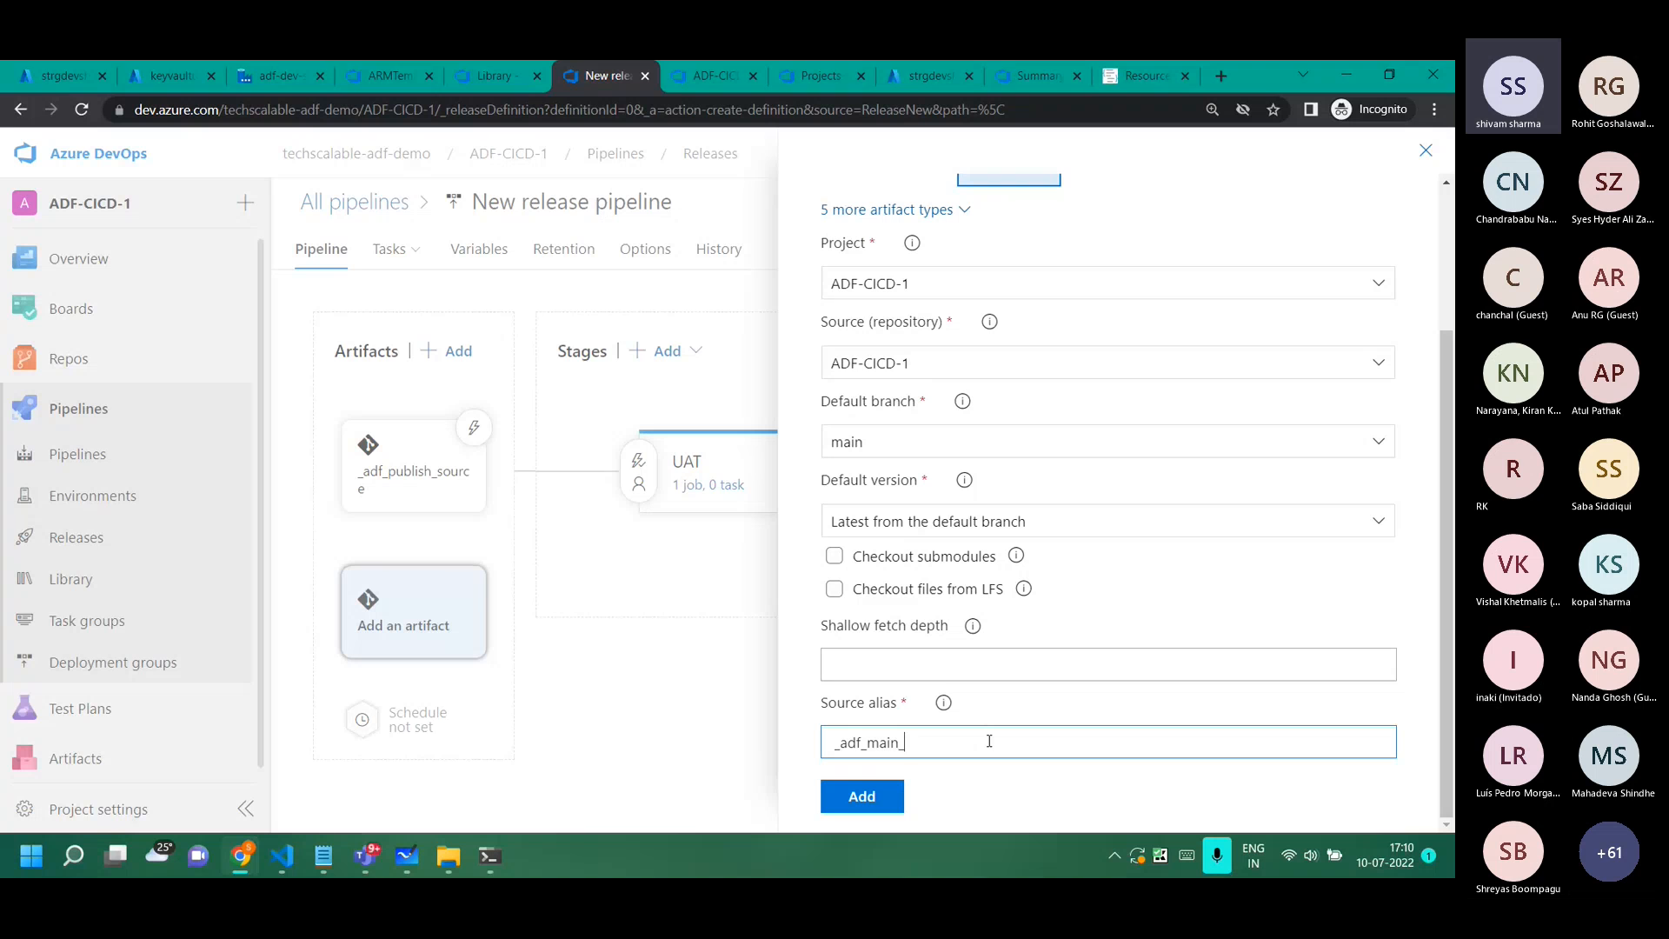
{"action": "type", "text": "_source"}
{"action": "left_click", "coordinate": [896, 802]}
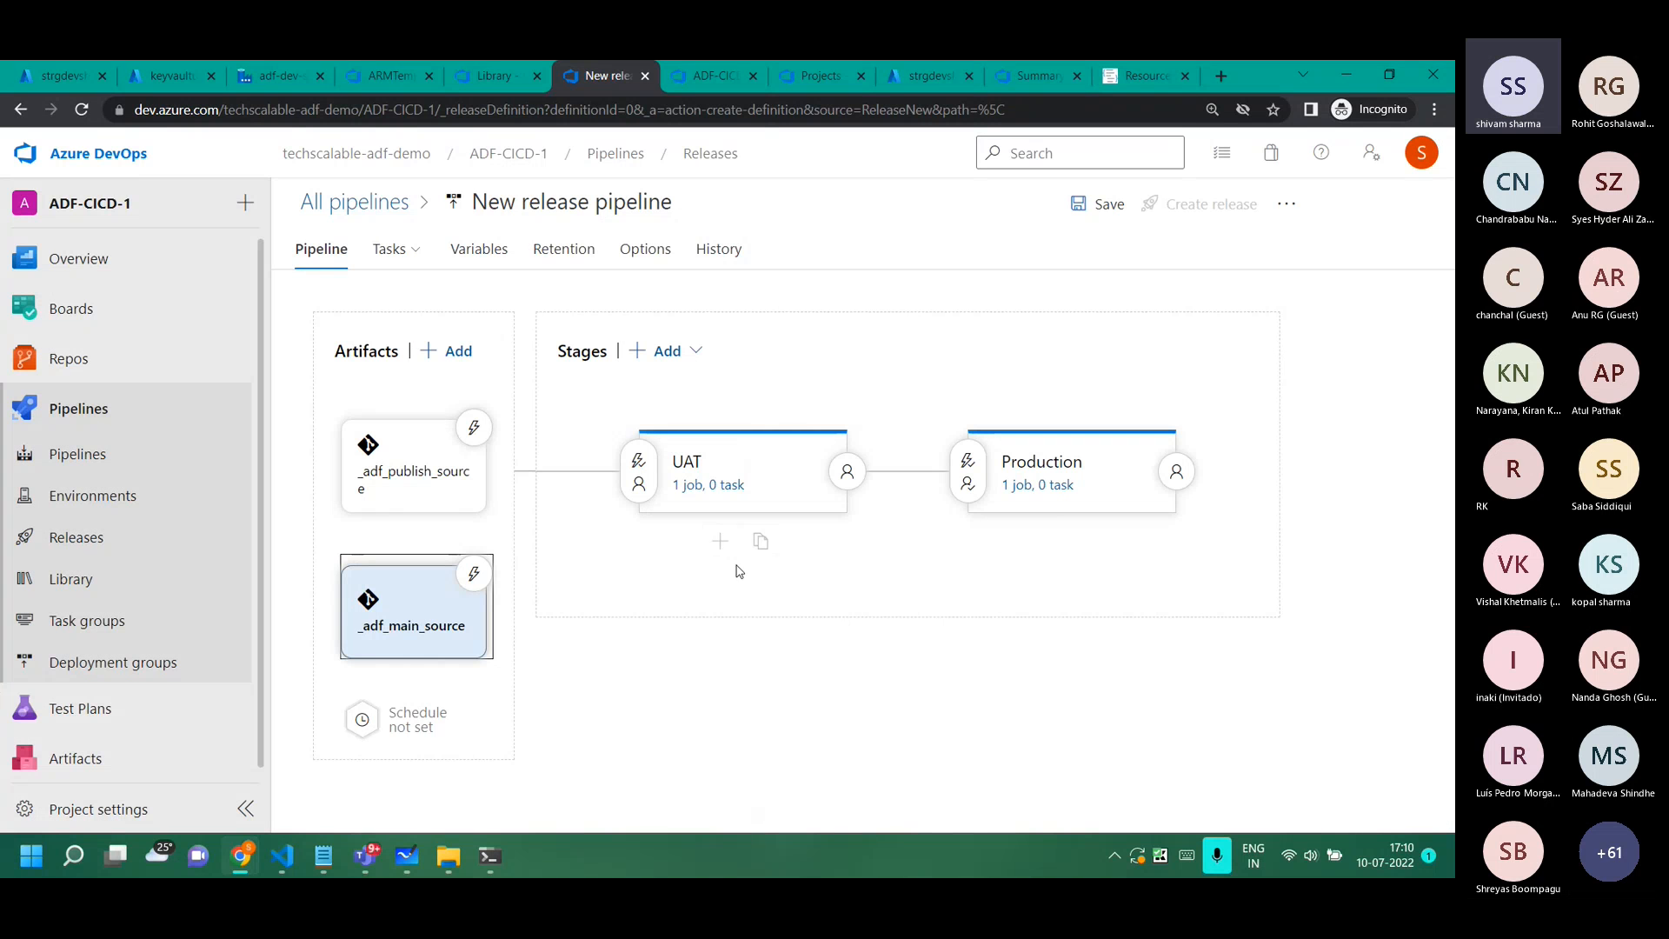
Open the UAT stage's tasks, find Azure PowerShell and add two of these tasks to the agent job.
{"action": "left_click", "coordinate": [713, 485]}
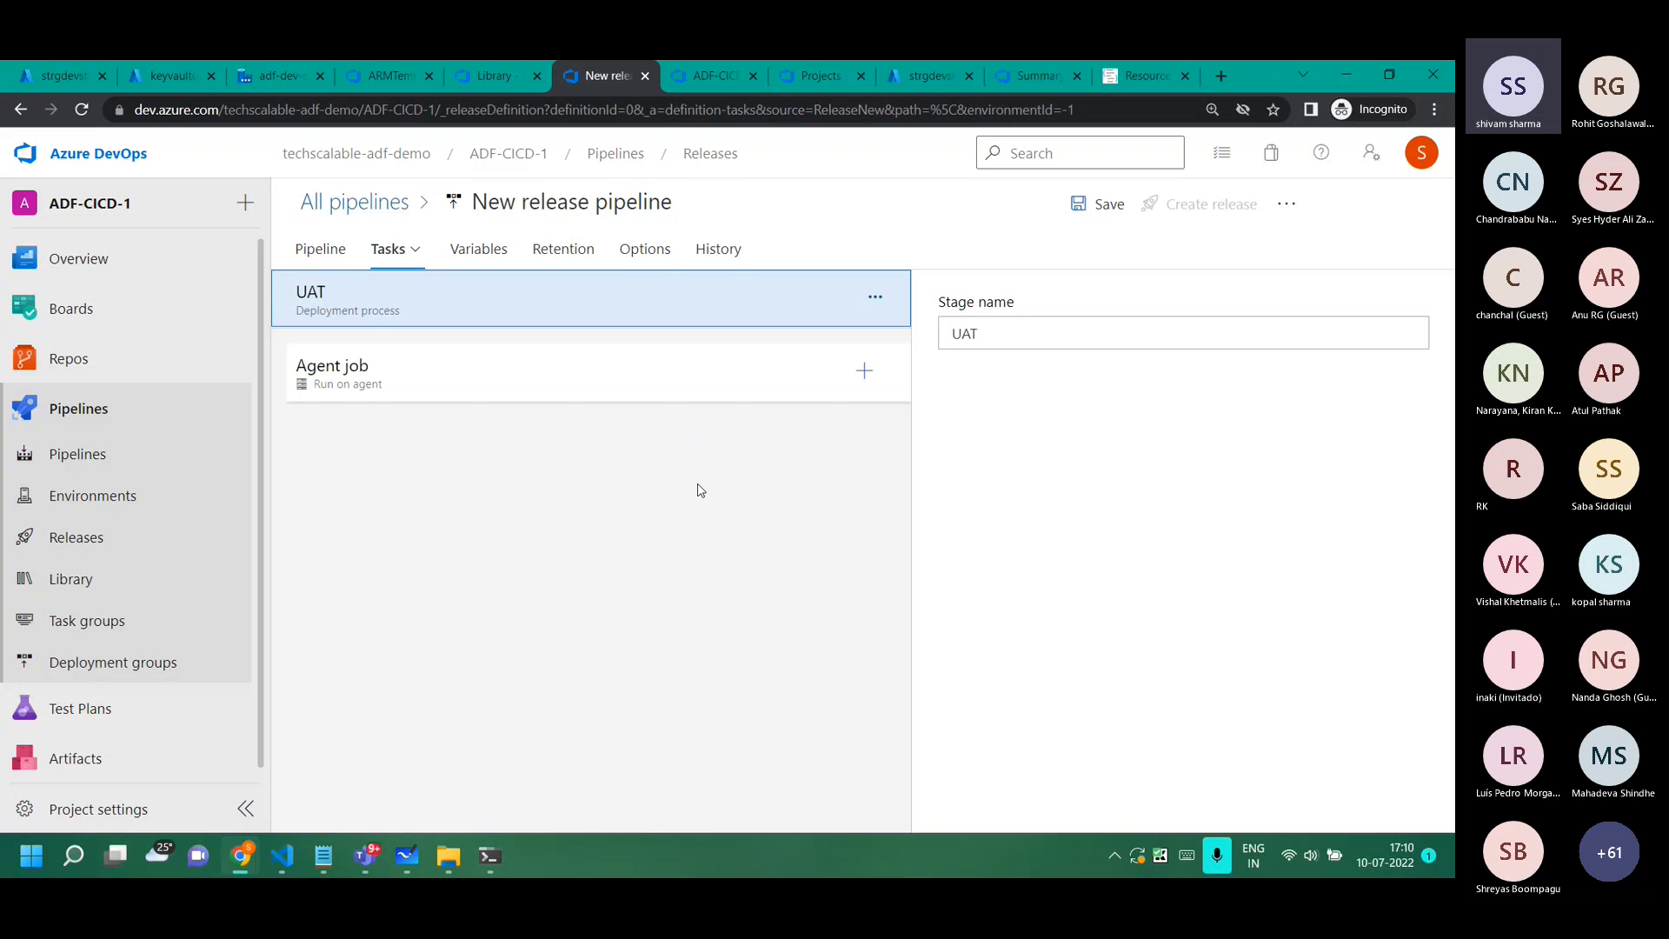
{"action": "left_click", "coordinate": [863, 373]}
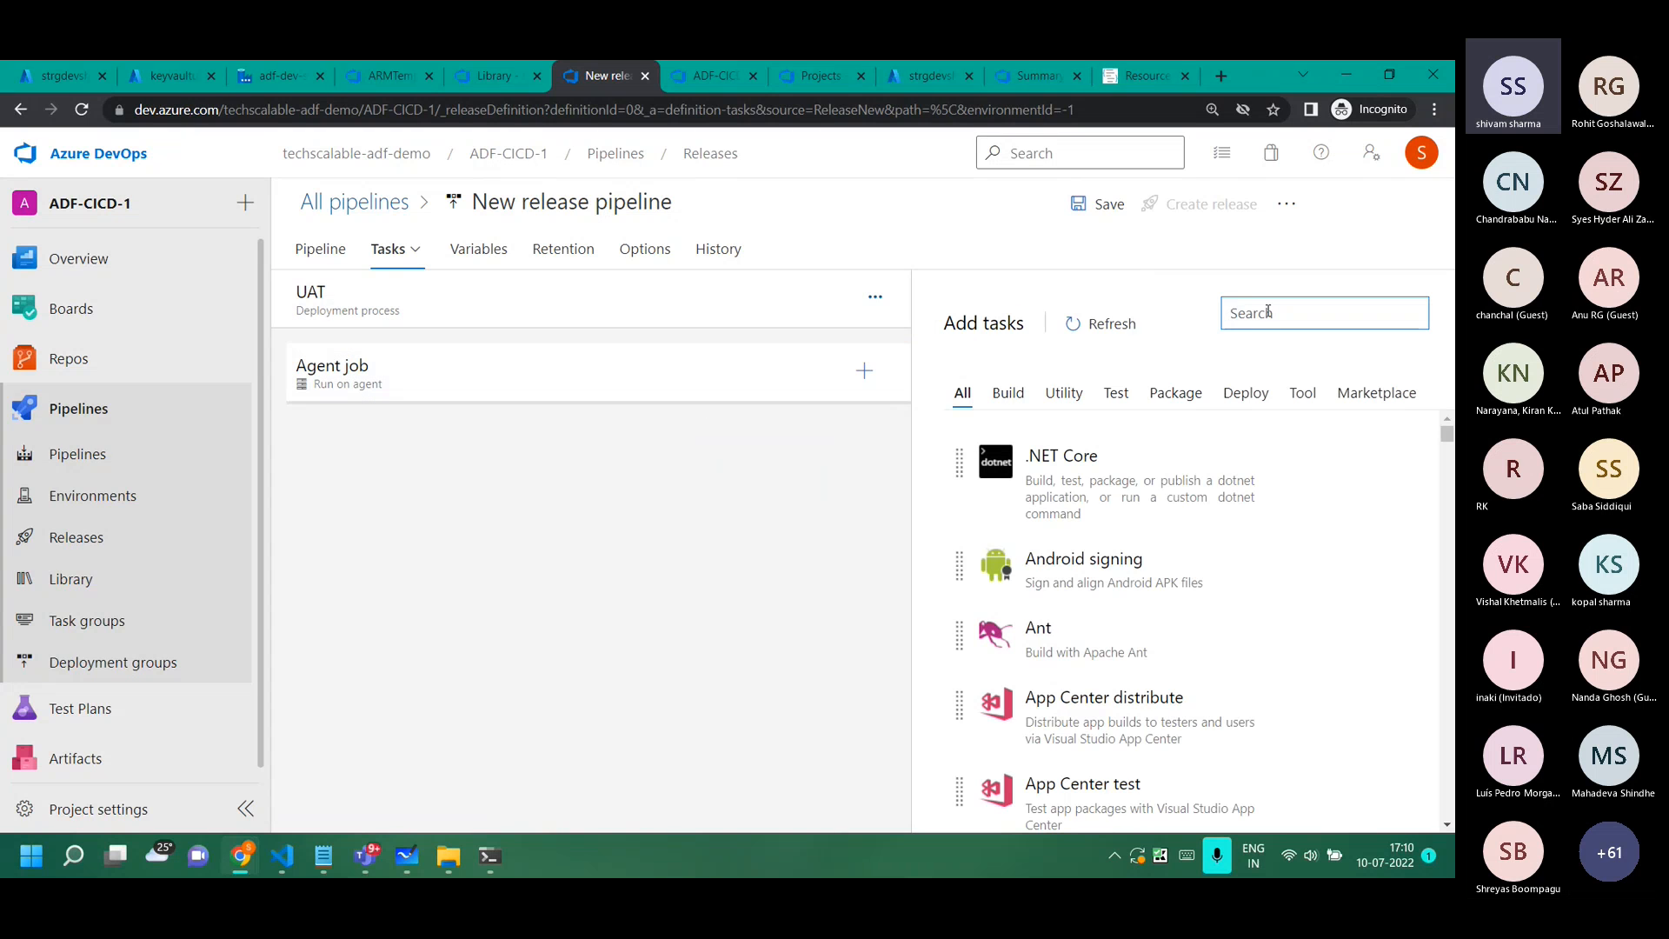
{"action": "type", "text": "pr"}
{"action": "key", "text": "BackSpace"}
{"action": "key", "text": "BackSpace"}
{"action": "type", "text": "azure"}
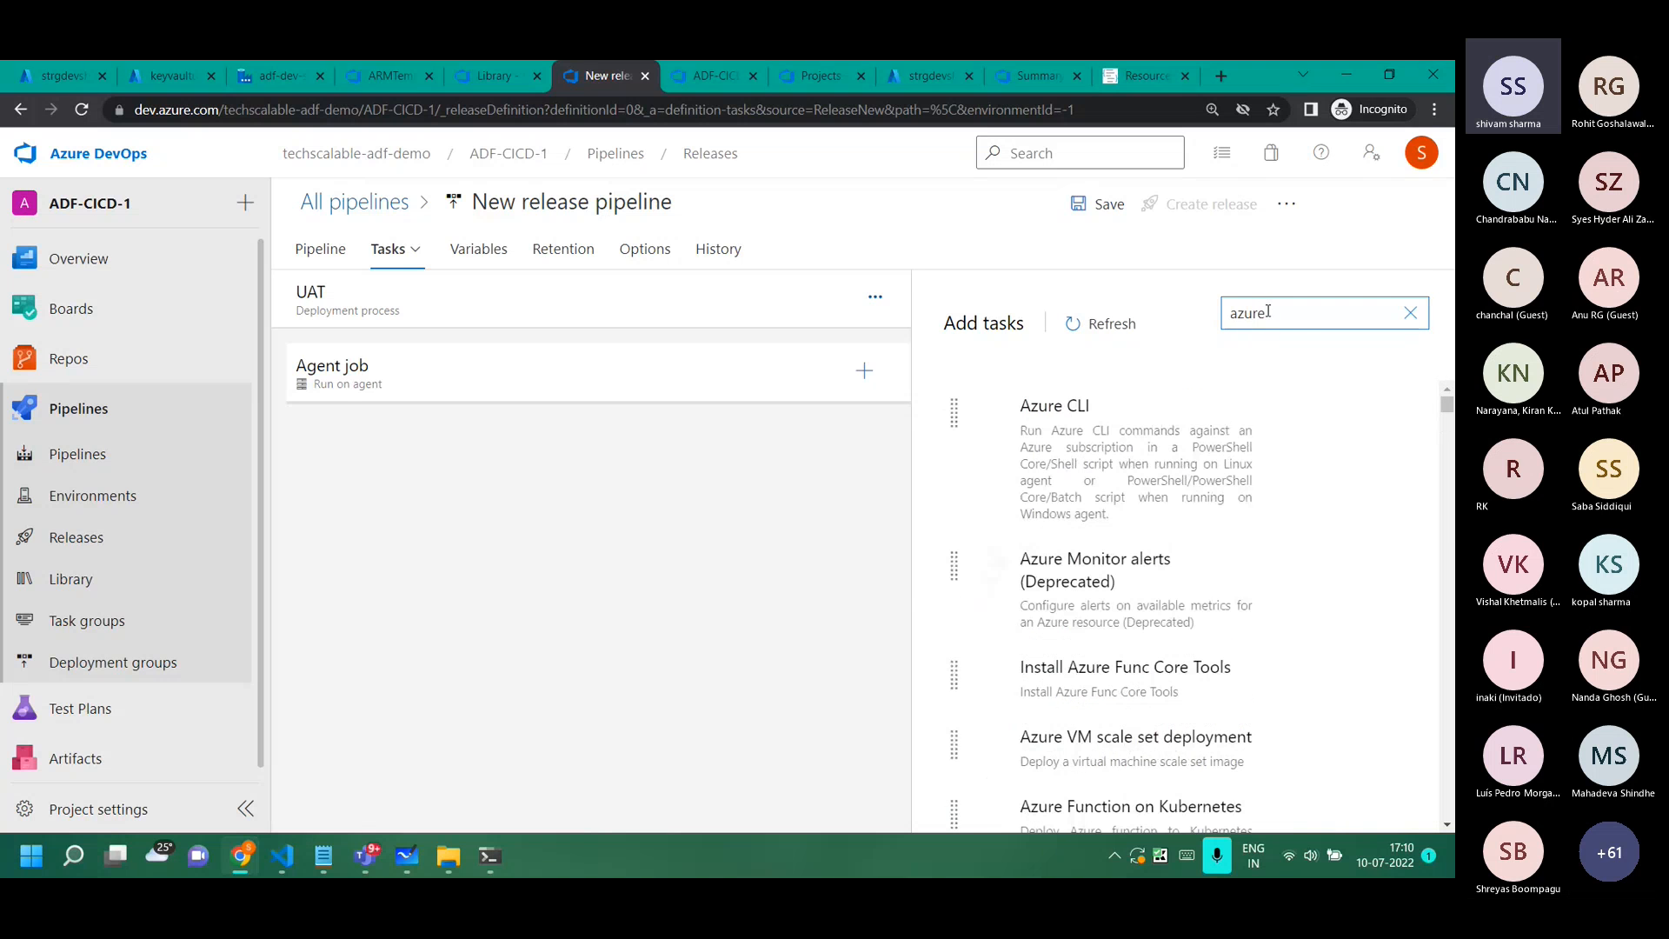
{"action": "type", "text": " power"}
{"action": "mouse_move", "coordinate": [1229, 425]}
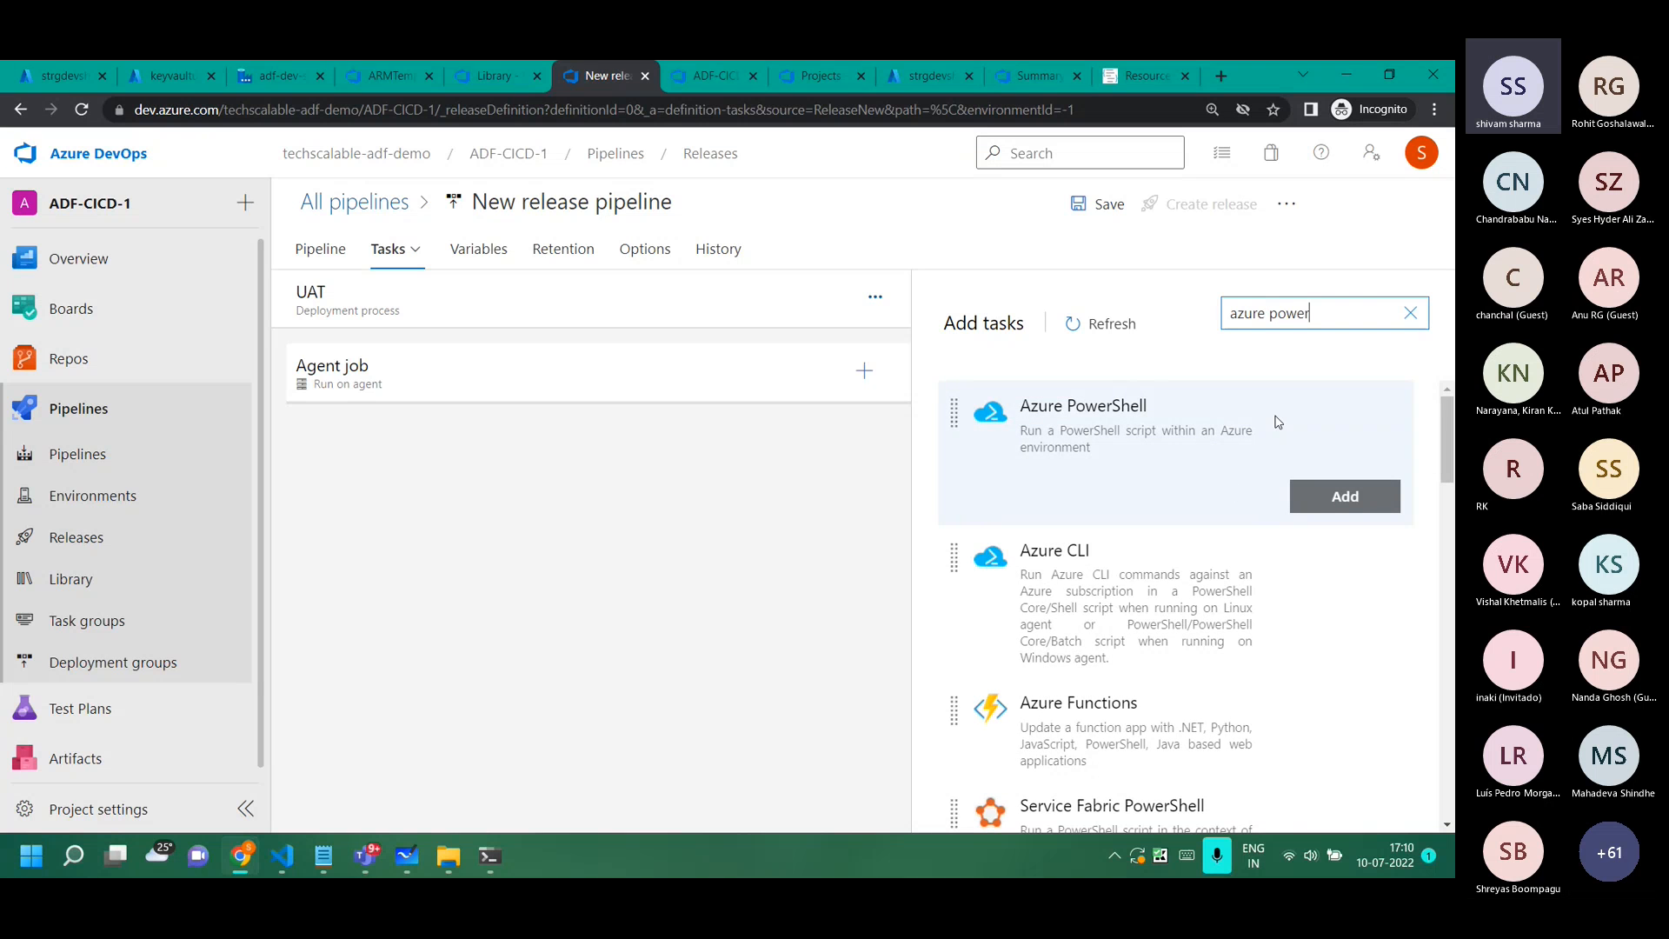
{"action": "left_click", "coordinate": [1343, 494]}
{"action": "left_click", "coordinate": [1343, 494]}
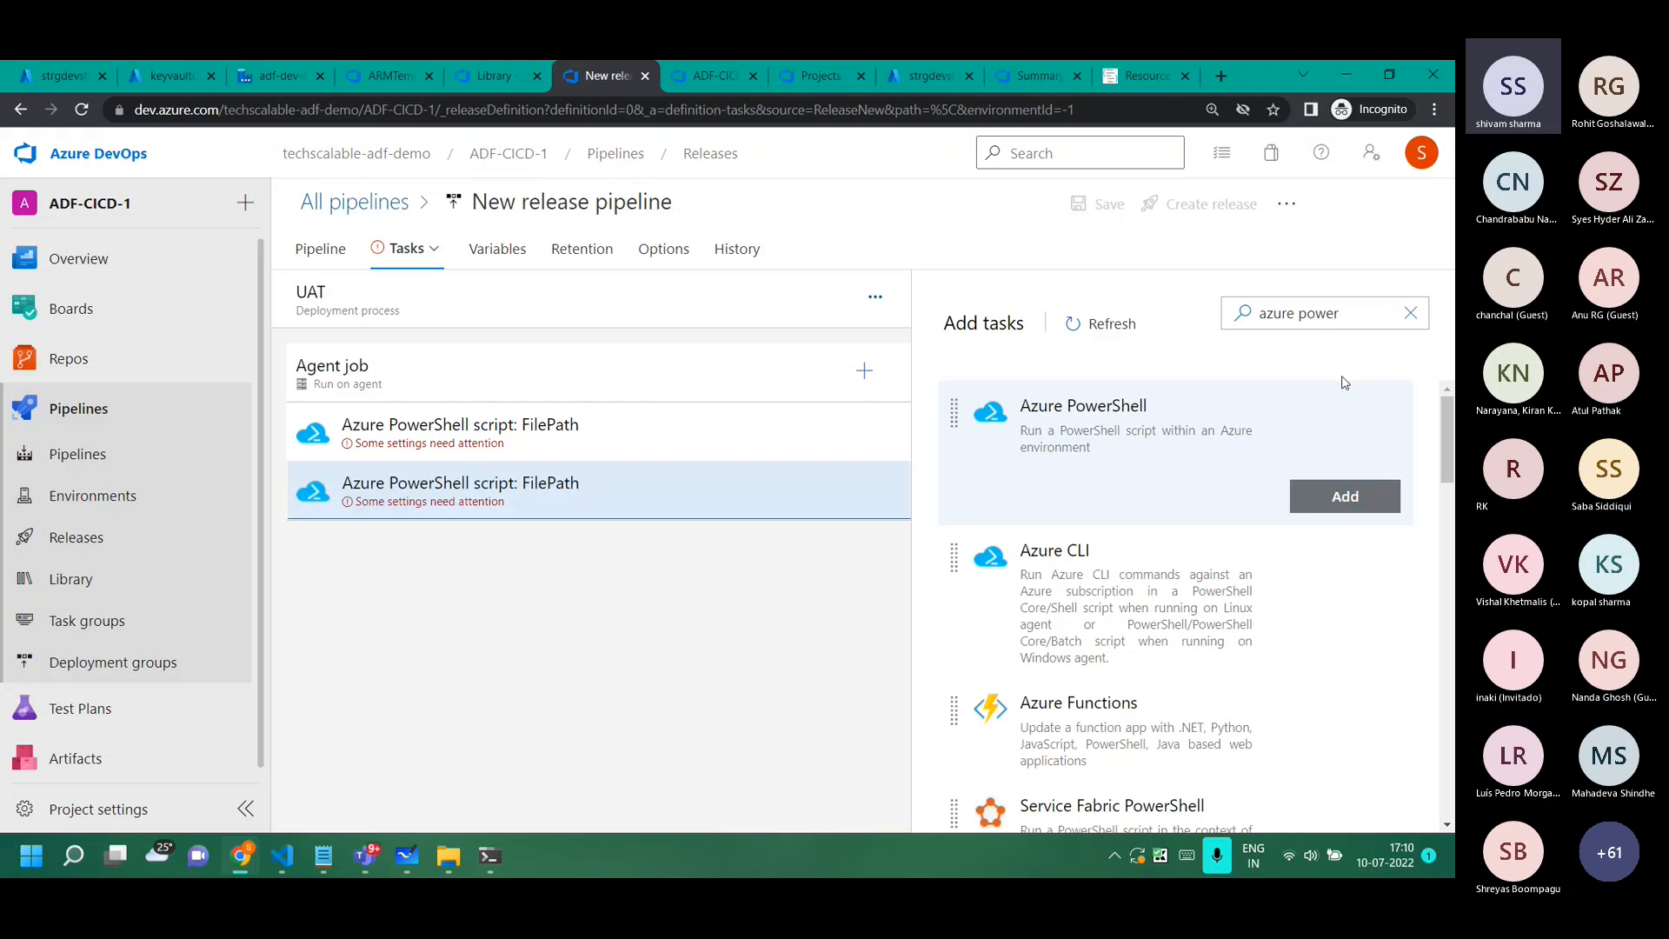
Add an ARM template deployment task to the UAT agent job and place it between the two Azure PowerShell tasks.
{"action": "triple_click", "coordinate": [1324, 306]}
{"action": "type", "text": "Templ"}
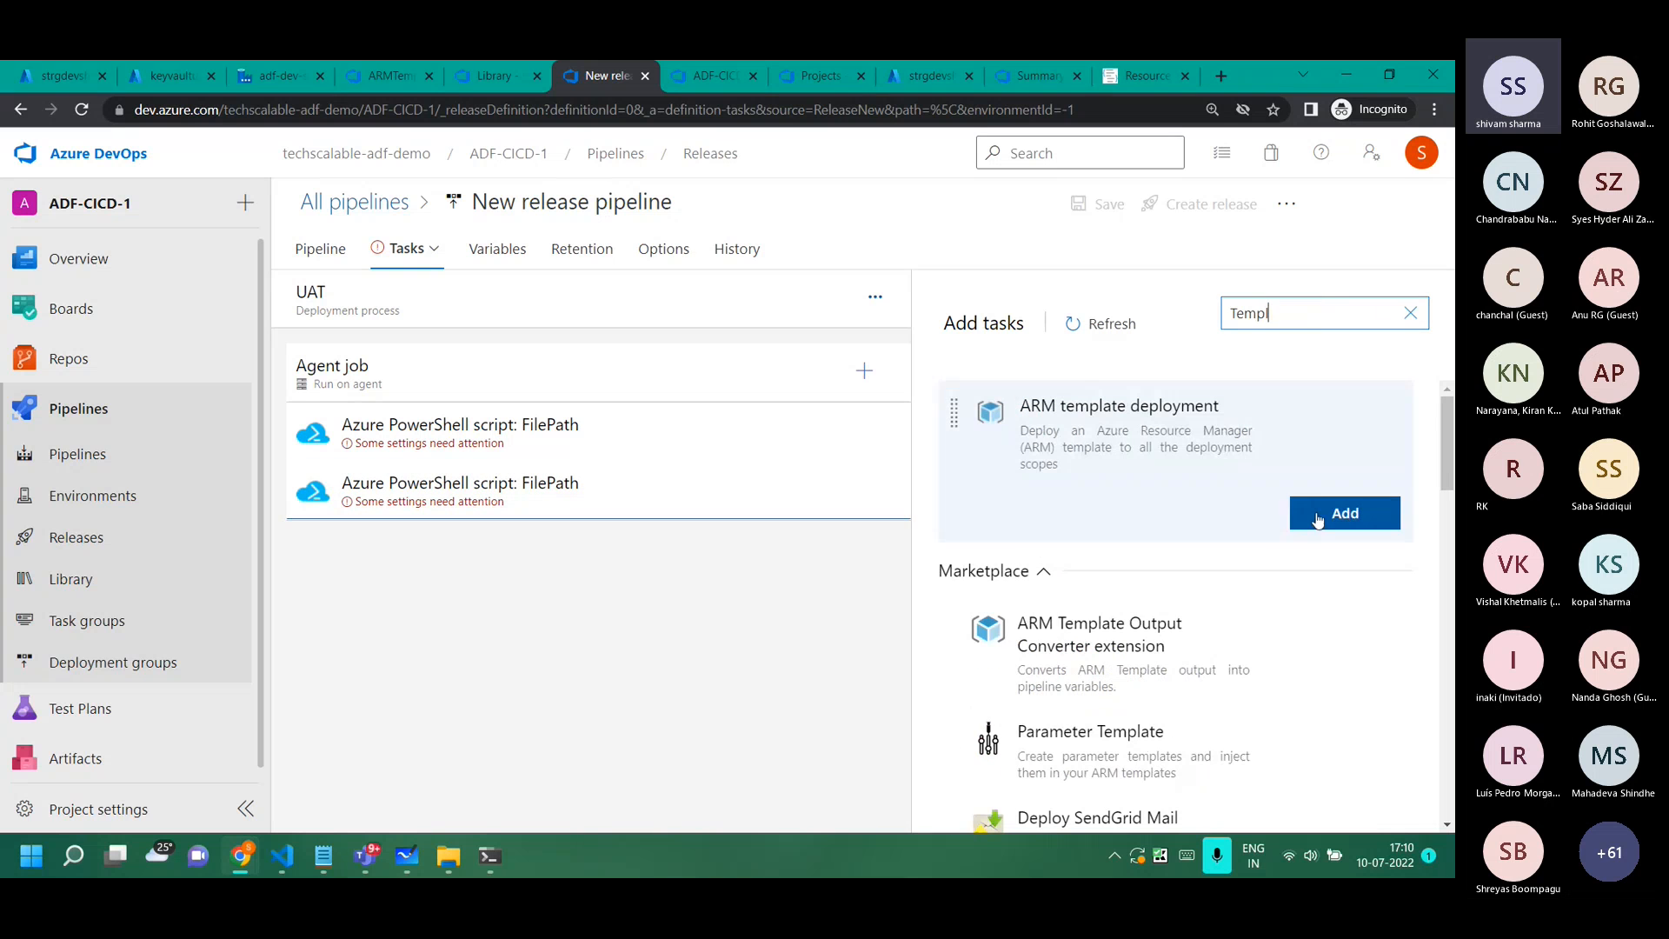
{"action": "left_click", "coordinate": [1330, 513]}
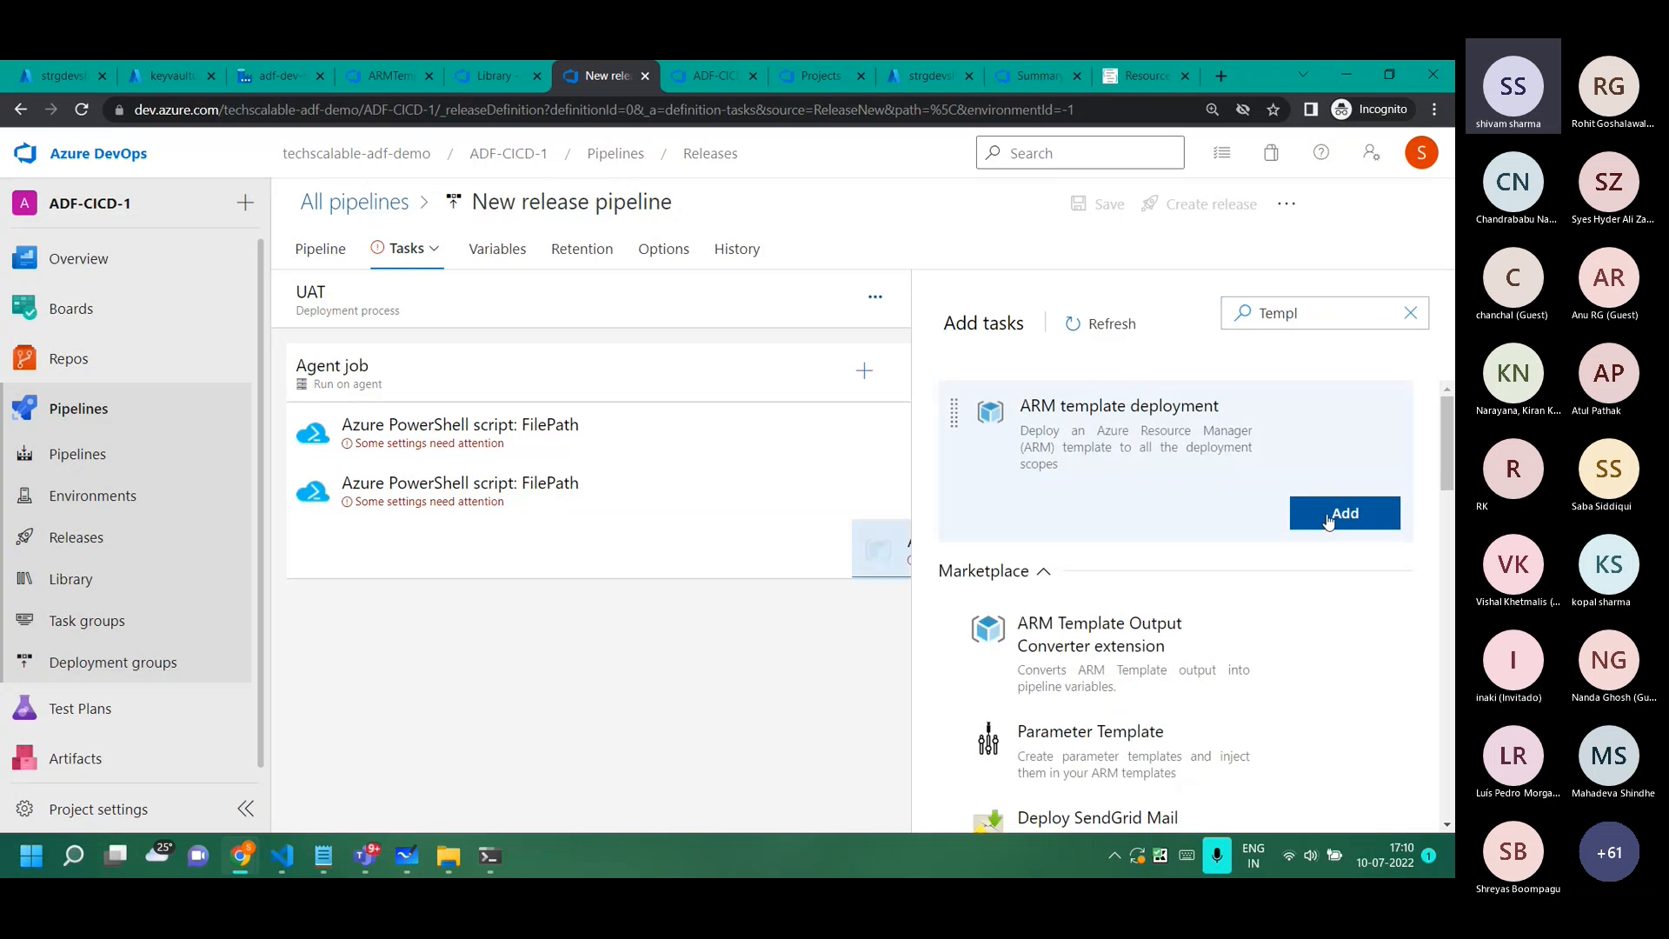
{"action": "left_click_drag", "start_coordinate": [745, 496], "coordinate": [745, 490]}
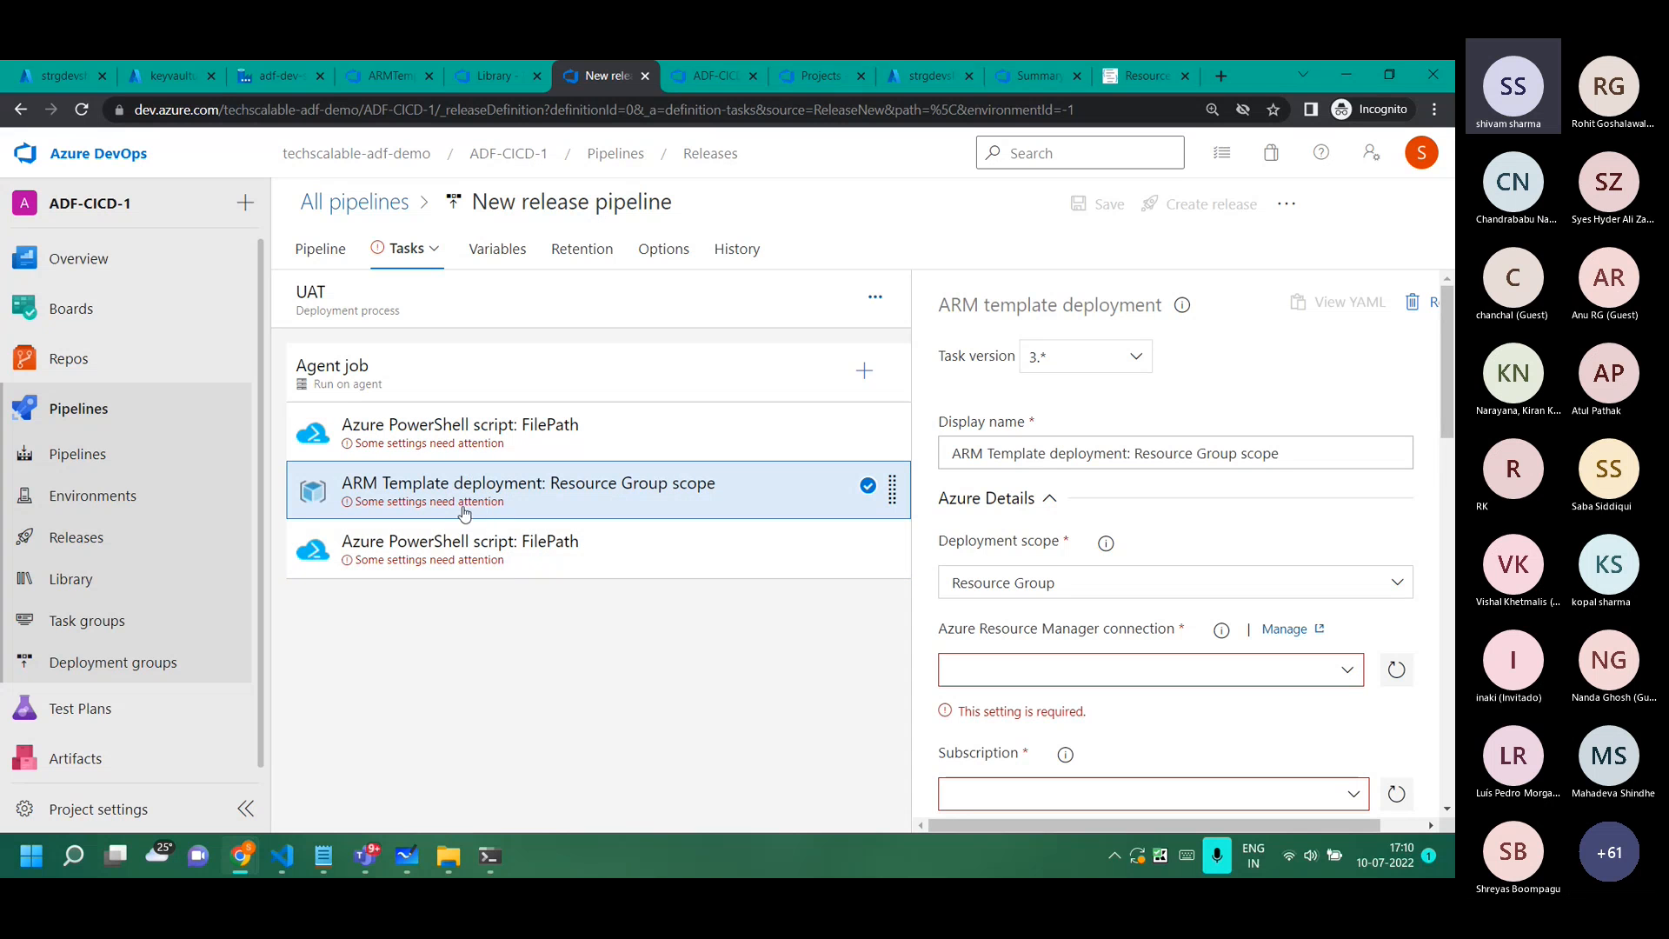
Examine the UAT and Production deployment flow on the Microsoft Whiteboard sketch, and return to the release pipeline.
{"action": "key", "text": "alt+Tab"}
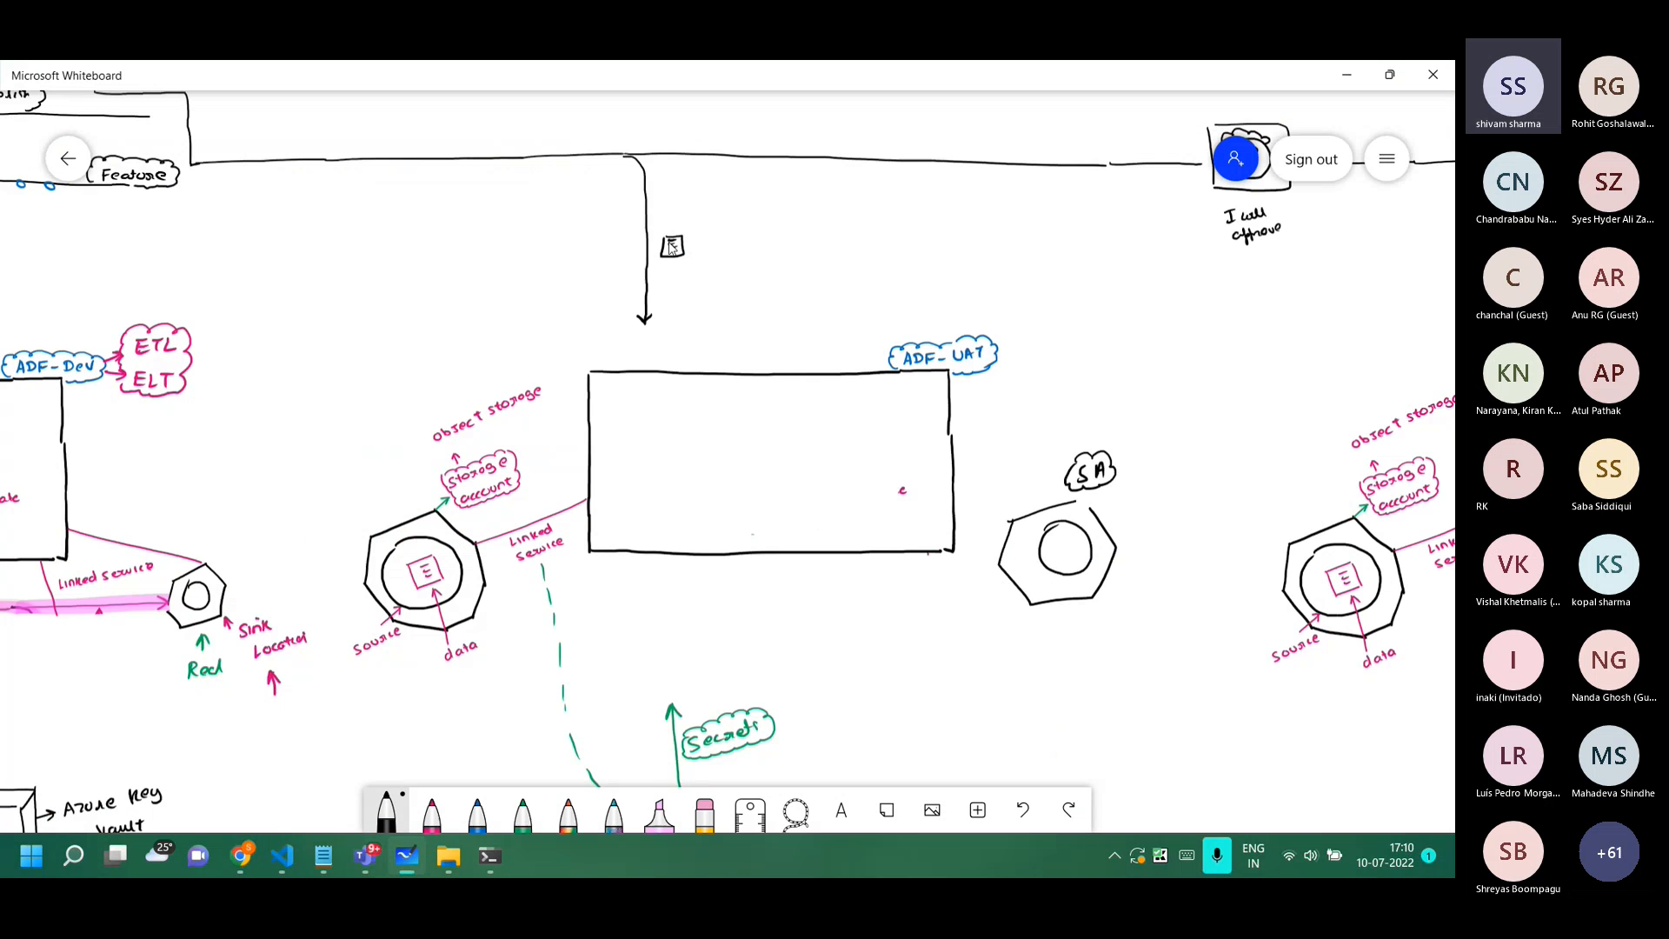
{"action": "left_click_drag", "start_coordinate": [436, 299], "coordinate": [818, 335]}
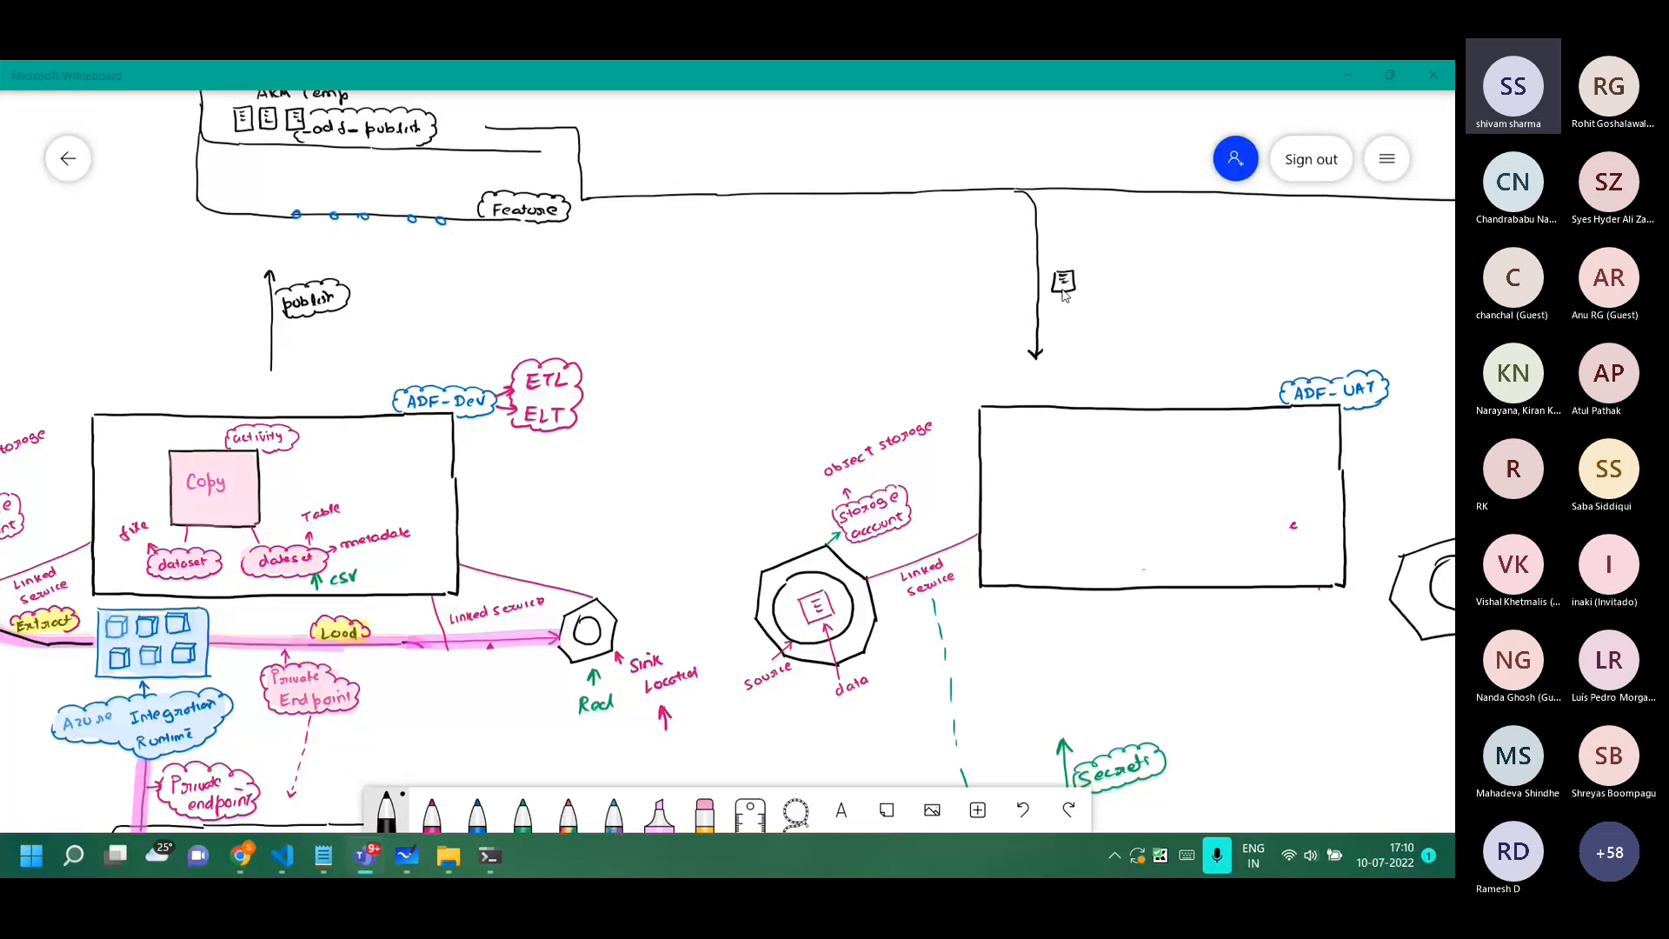
{"action": "left_click_drag", "start_coordinate": [1219, 685], "coordinate": [668, 753]}
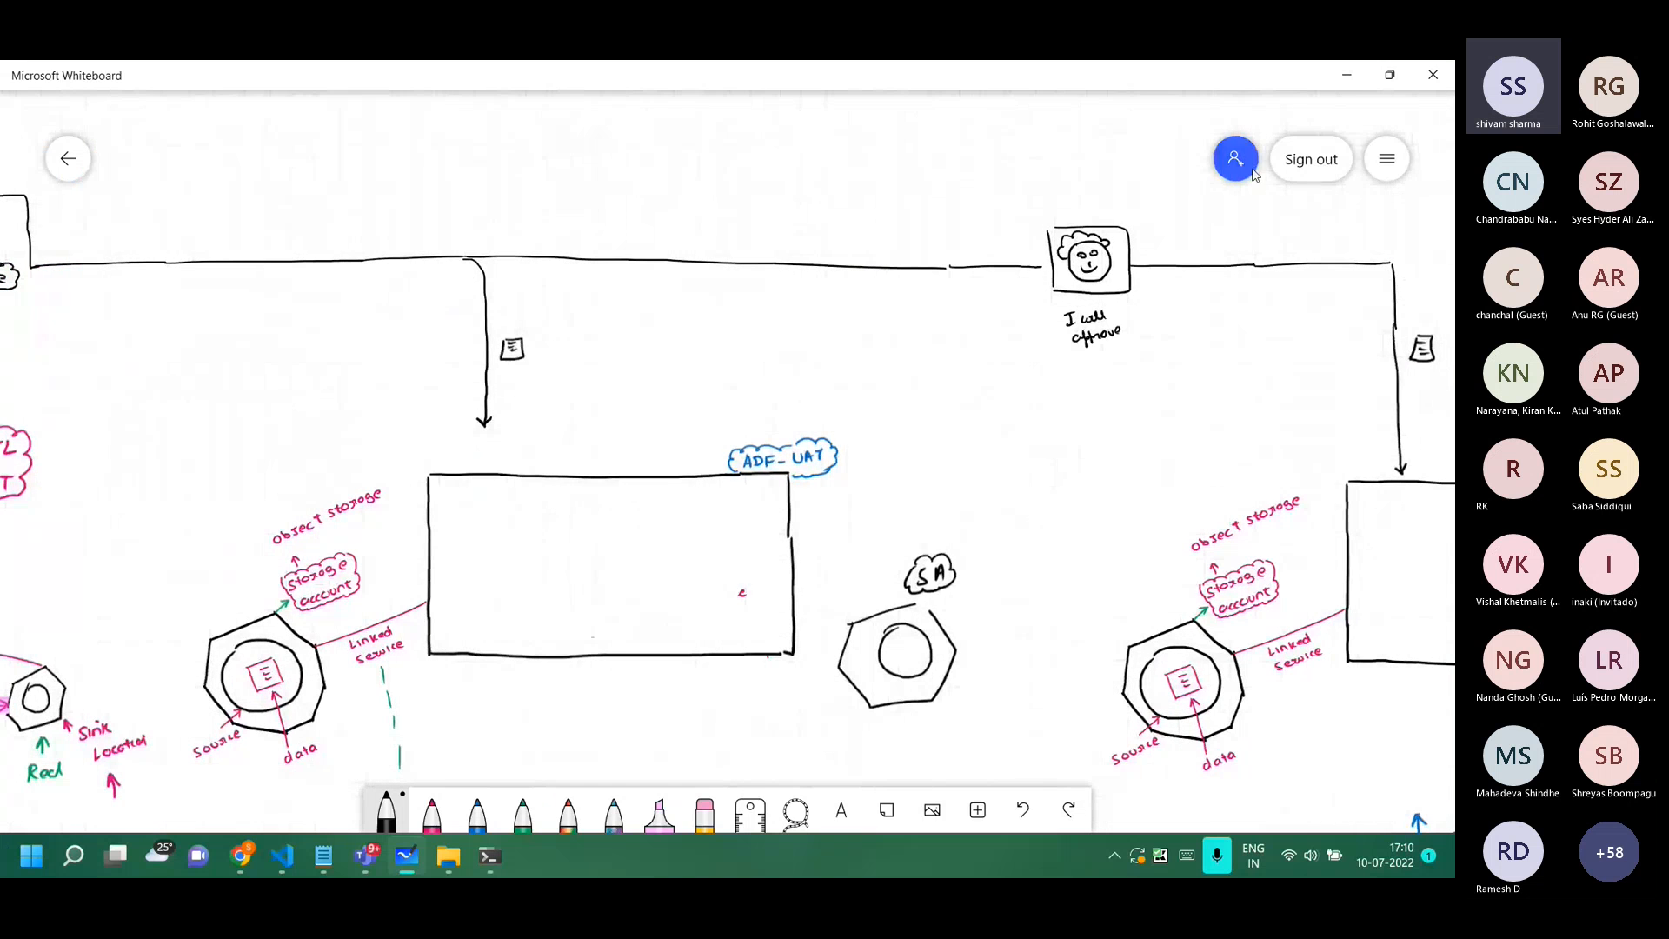
{"action": "left_click", "coordinate": [1349, 76]}
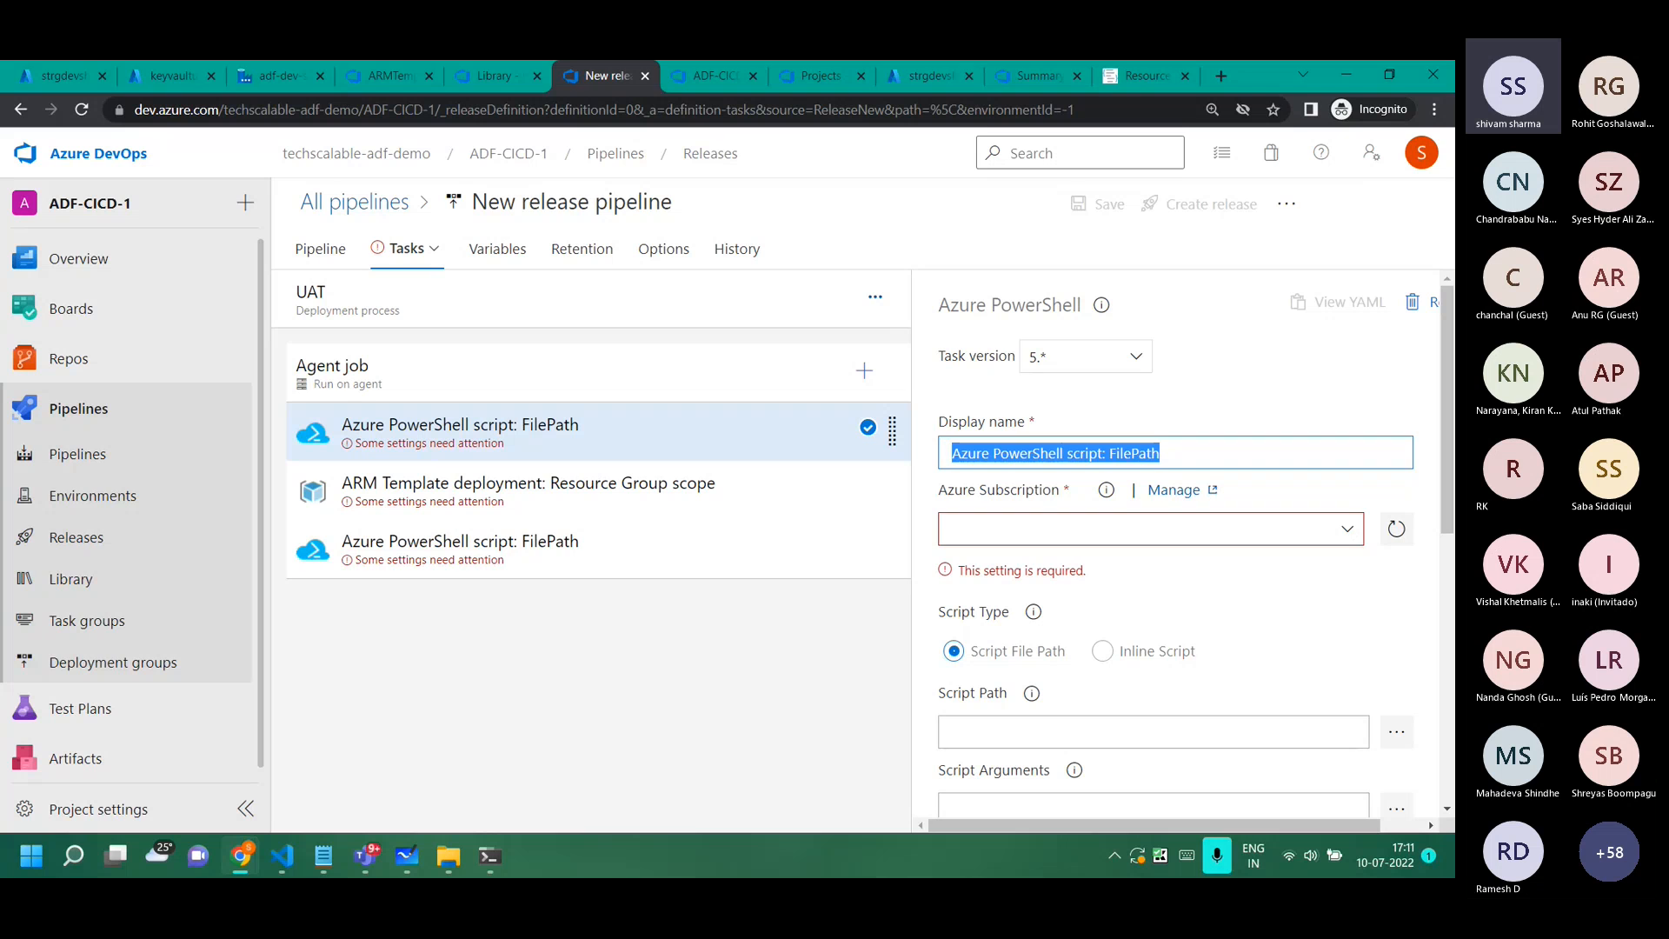
Switch to the GitHub window showing Azure-DataFactory's ContinuousIntegrationAndDelivery samples, maximize it and select the page address.
{"action": "key", "text": "alt+Tab"}
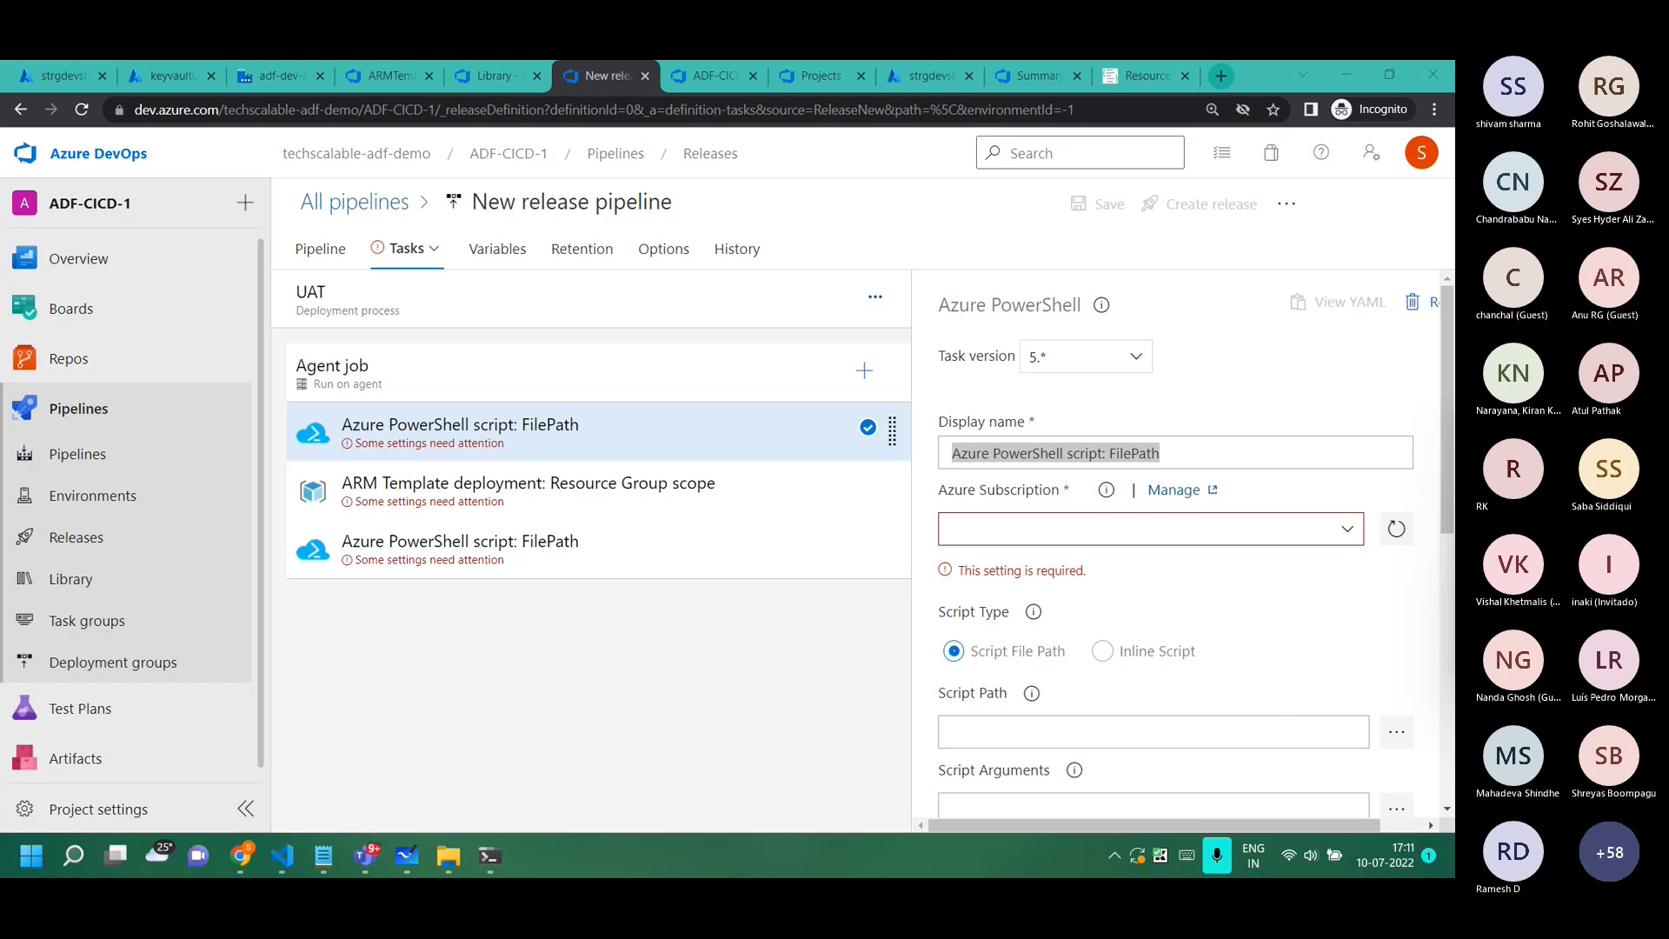
{"action": "key", "text": "super+d"}
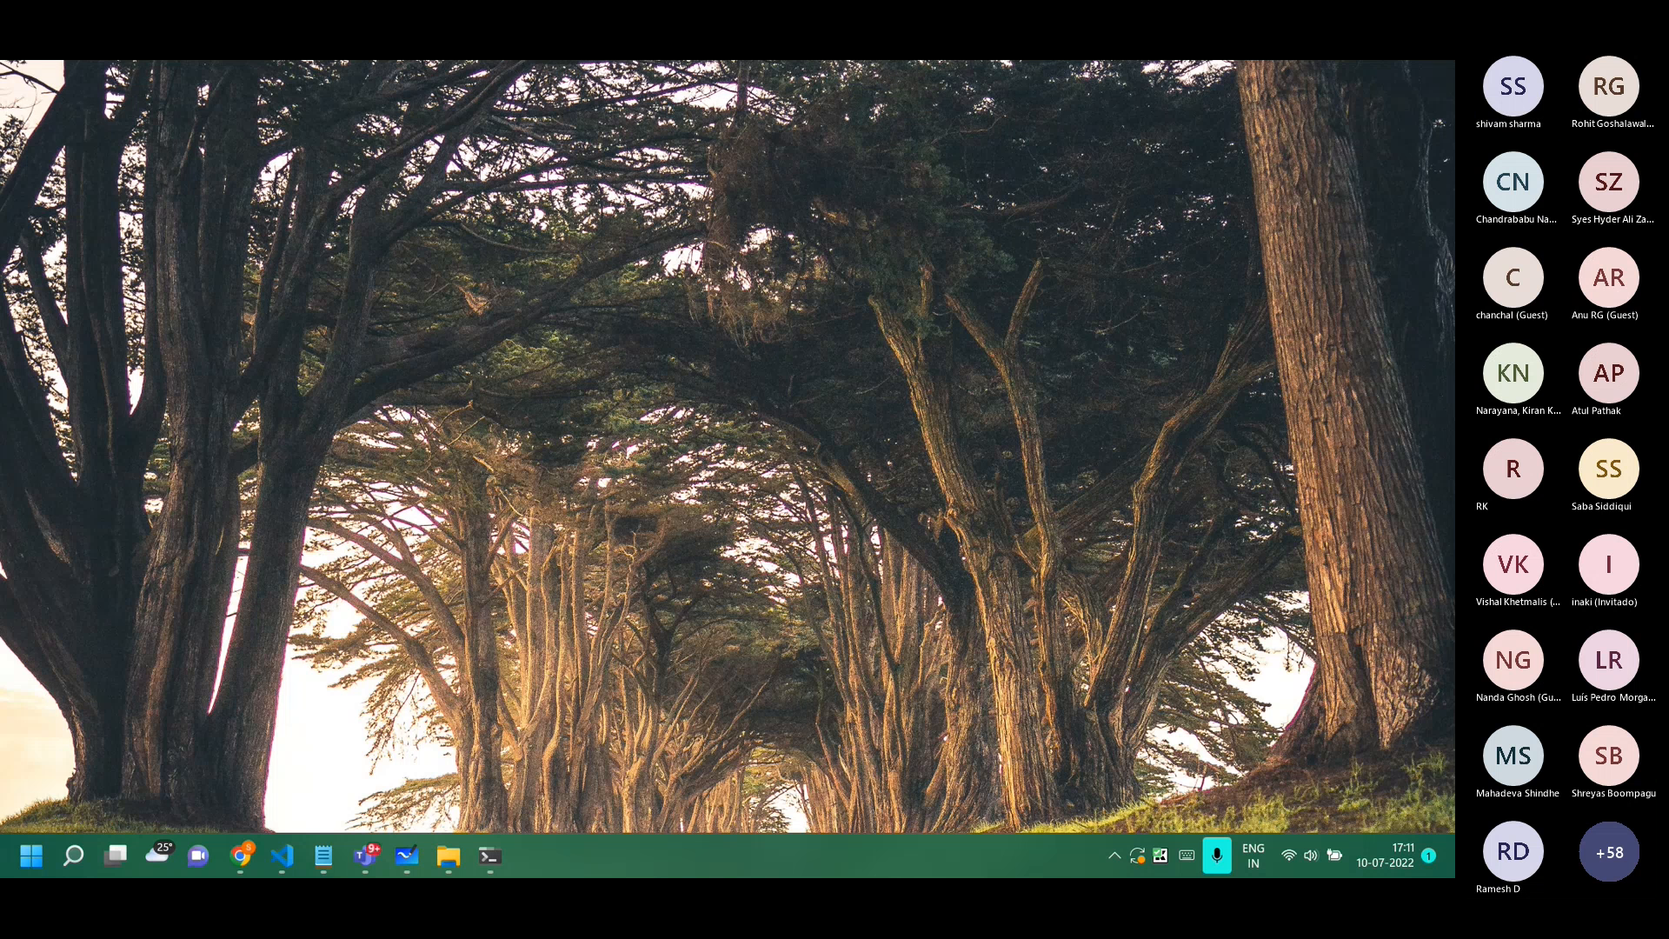
{"action": "key", "text": "super+d"}
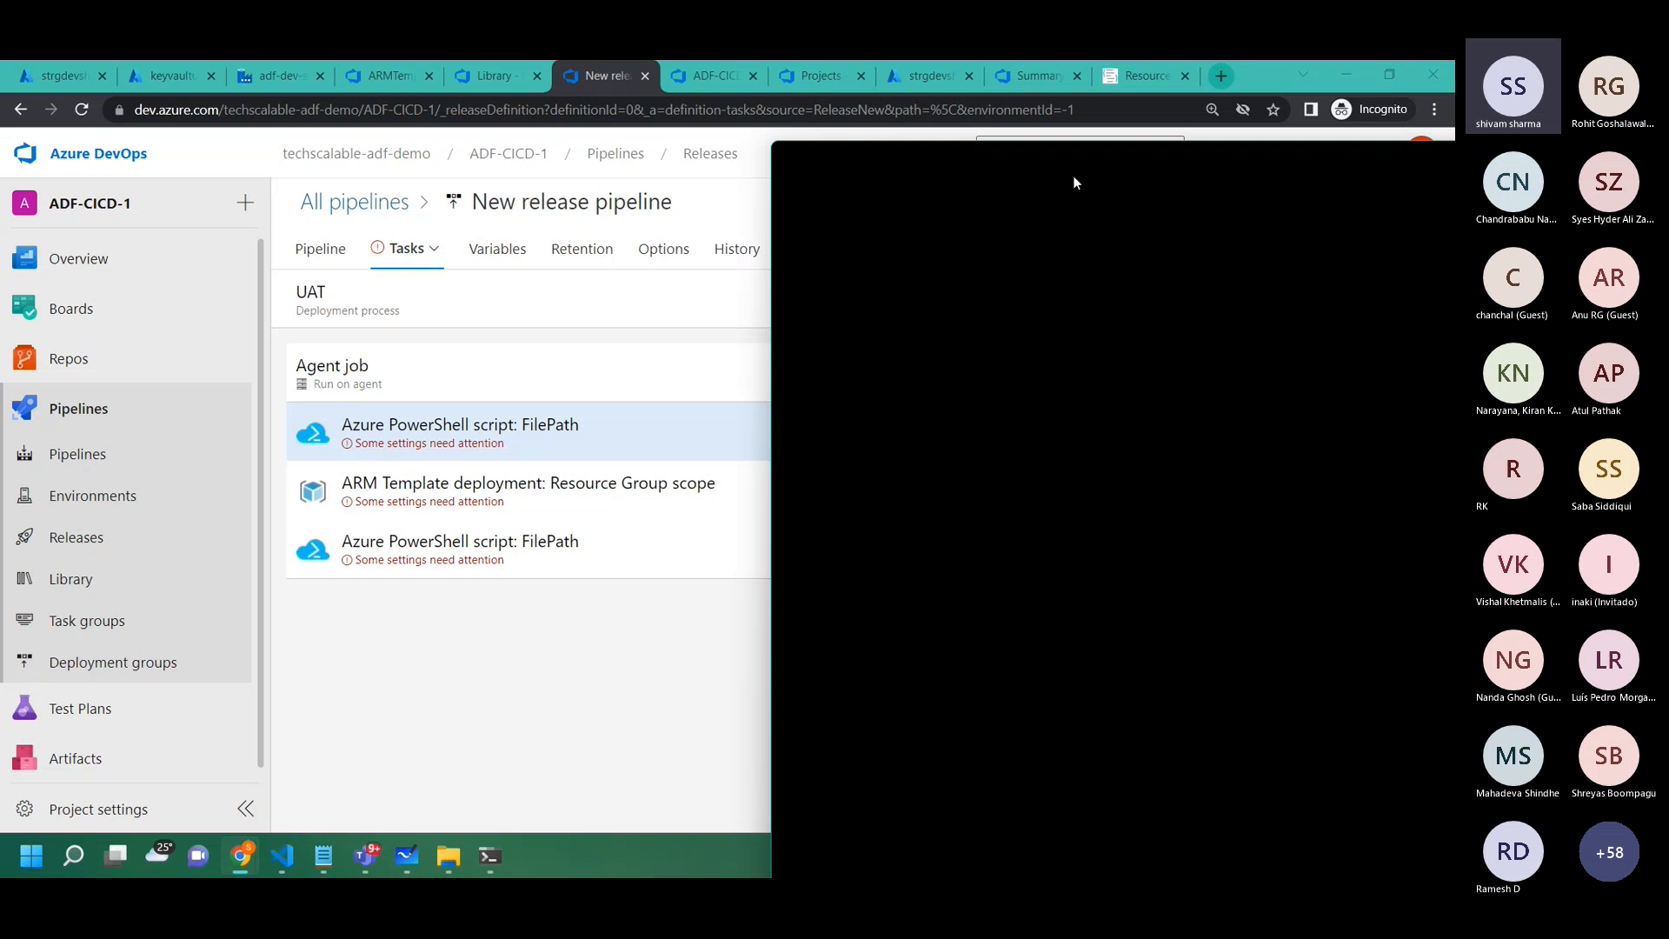
{"action": "left_click_drag", "start_coordinate": [1074, 176], "coordinate": [328, 284]}
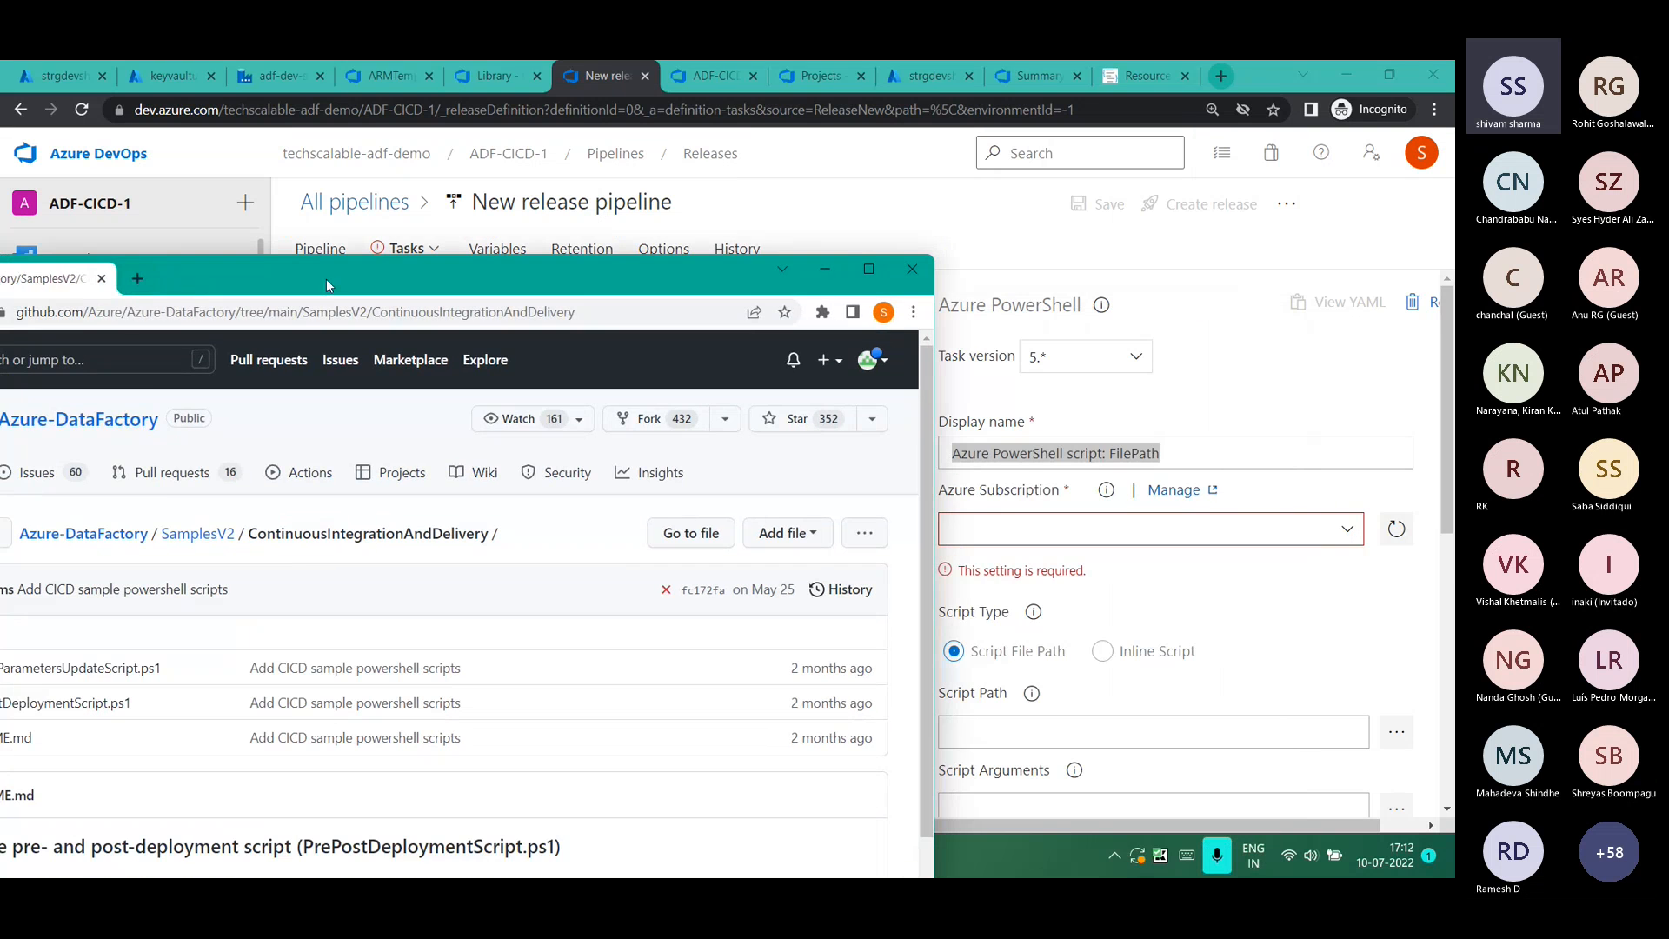
{"action": "double_click", "coordinate": [327, 276]}
{"action": "left_click", "coordinate": [310, 112]}
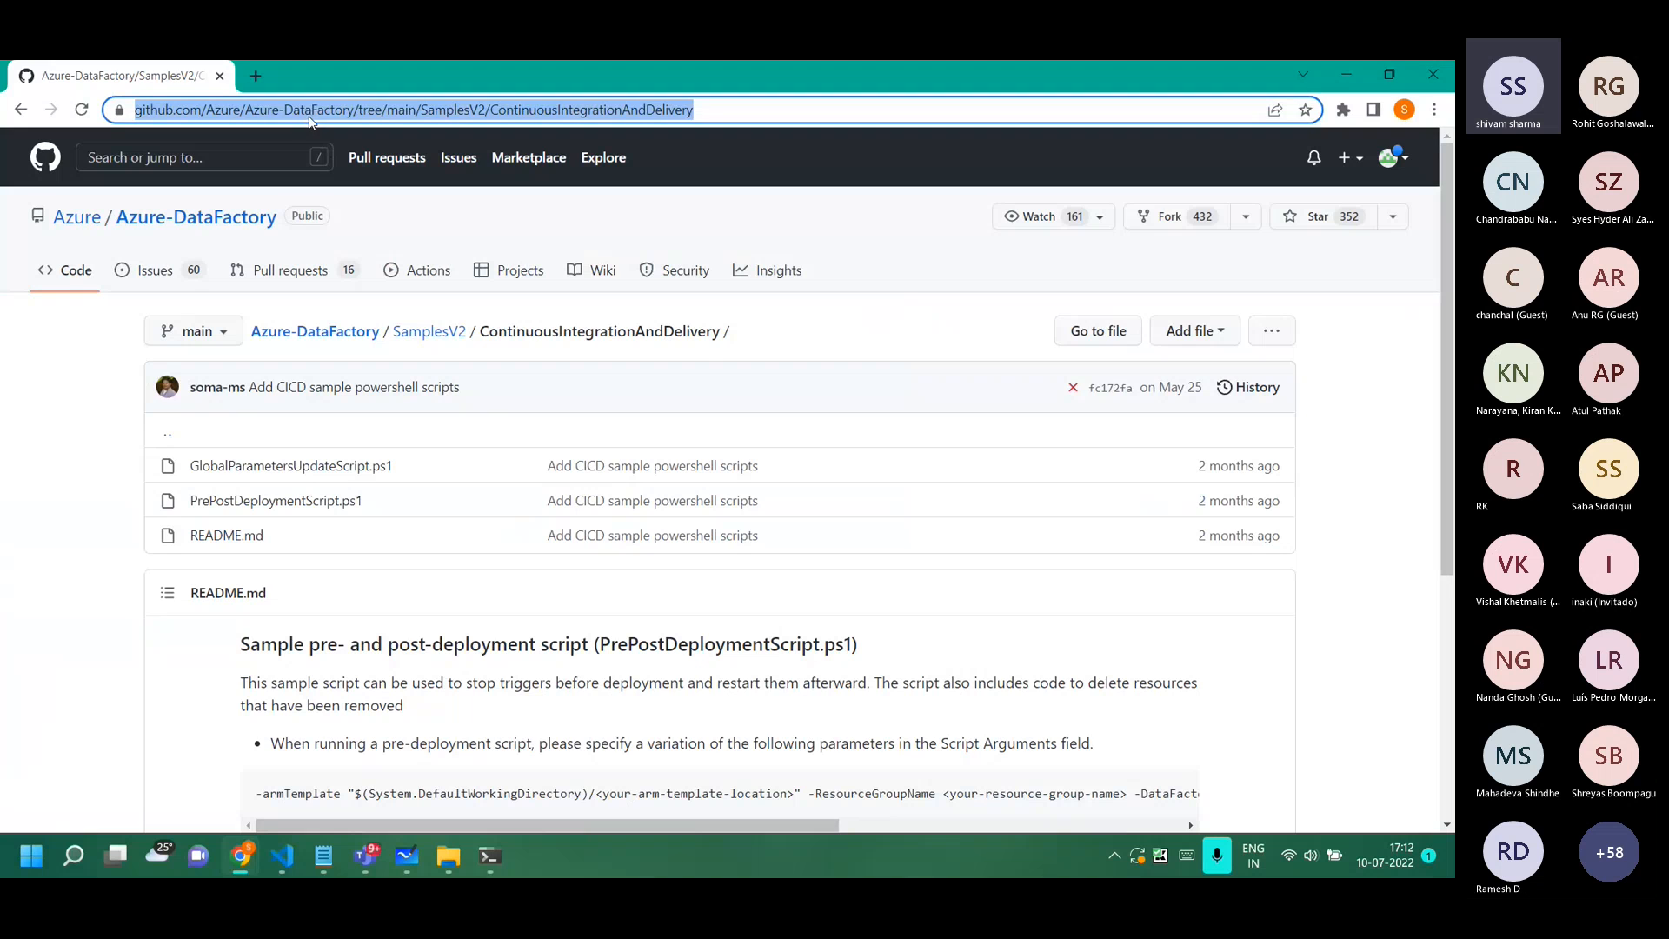
{"action": "key", "text": "alt+Tab"}
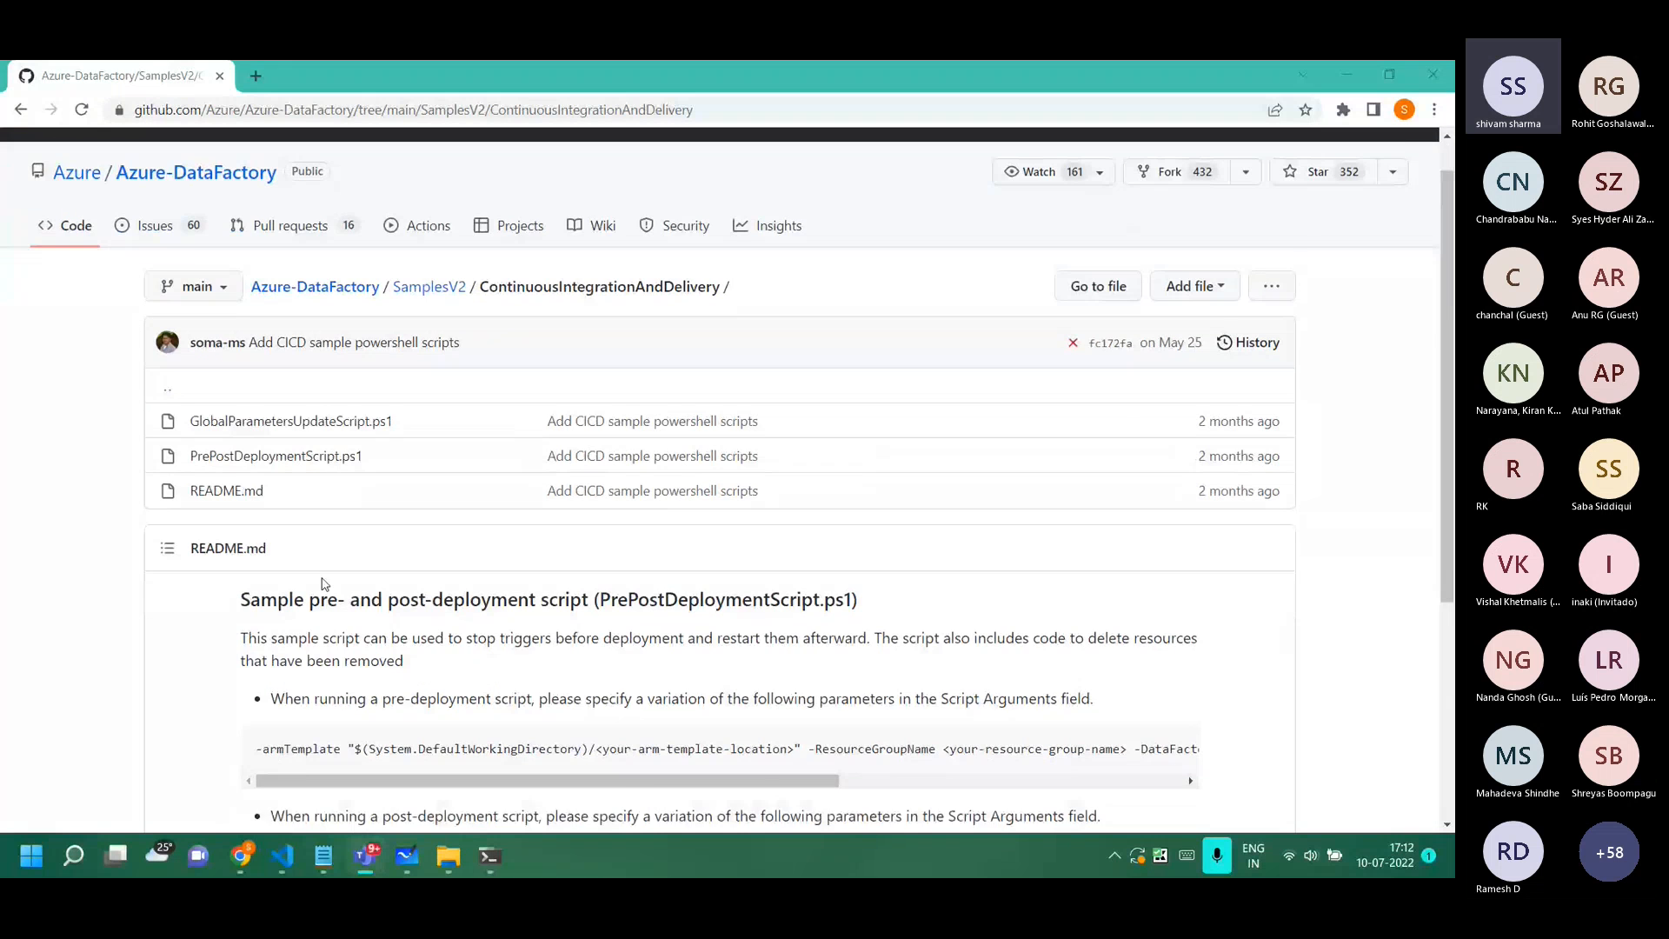
Read the README's pre- and post-deployment script instructions and select the pre-deployment Script Arguments line.
{"action": "scroll", "coordinate": [323, 583], "scroll_direction": "down", "scroll_amount": 1}
{"action": "scroll", "coordinate": [324, 584], "scroll_direction": "down", "scroll_amount": 2}
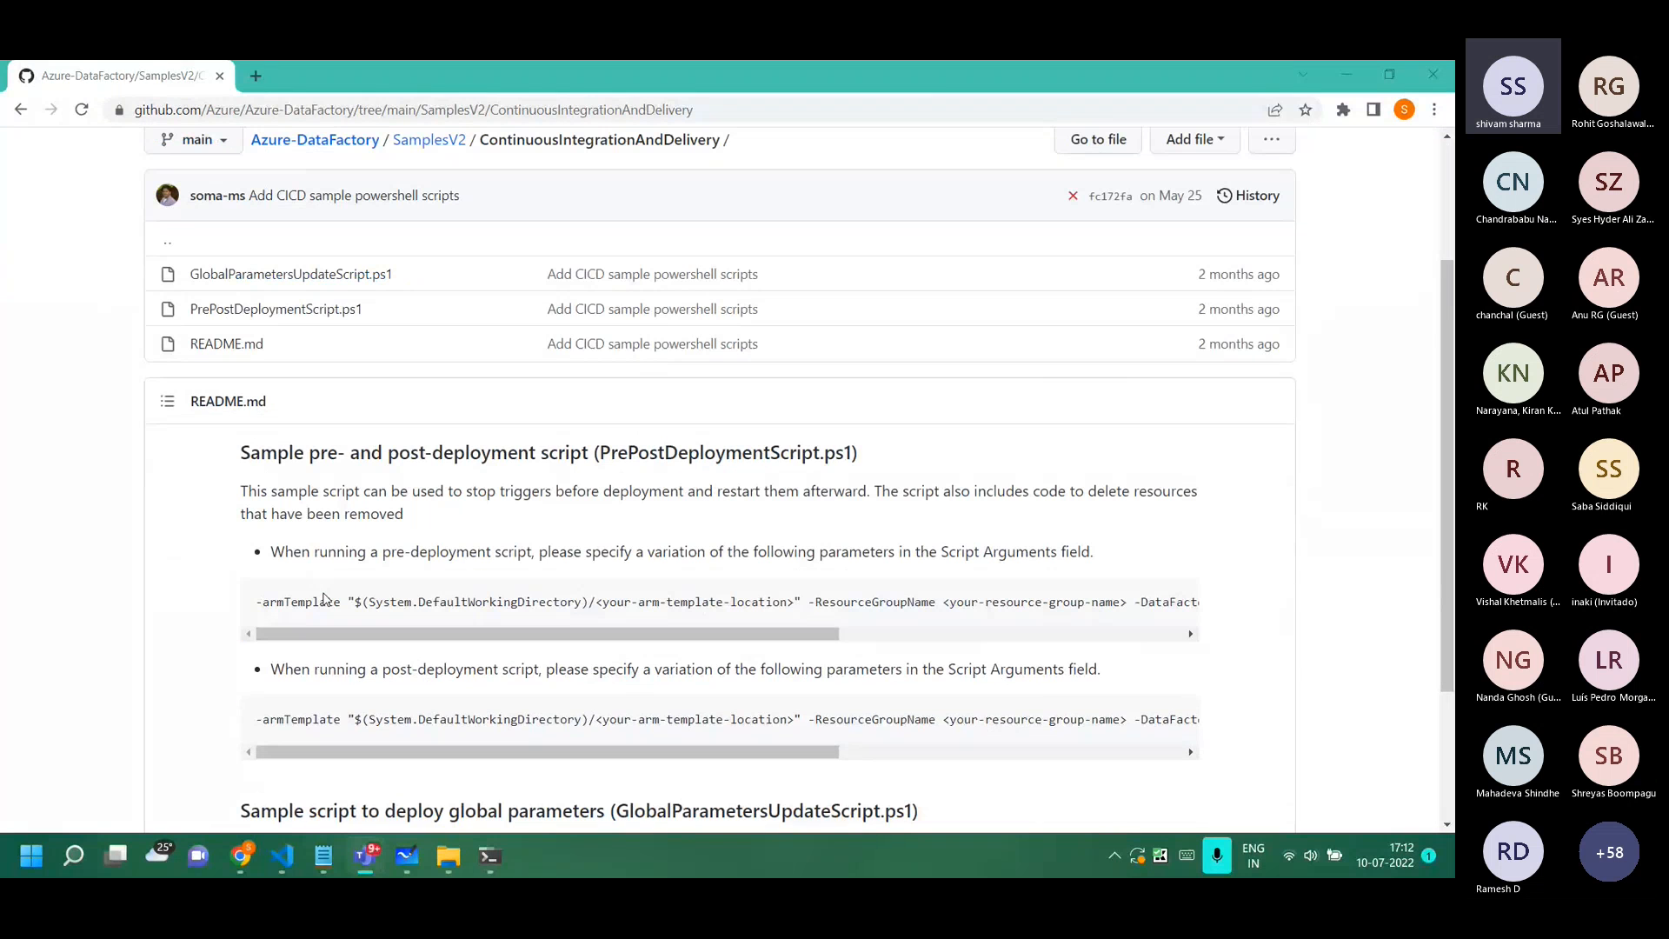
{"action": "scroll", "coordinate": [323, 598], "scroll_direction": "up", "scroll_amount": 1}
{"action": "triple_click", "coordinate": [324, 685]}
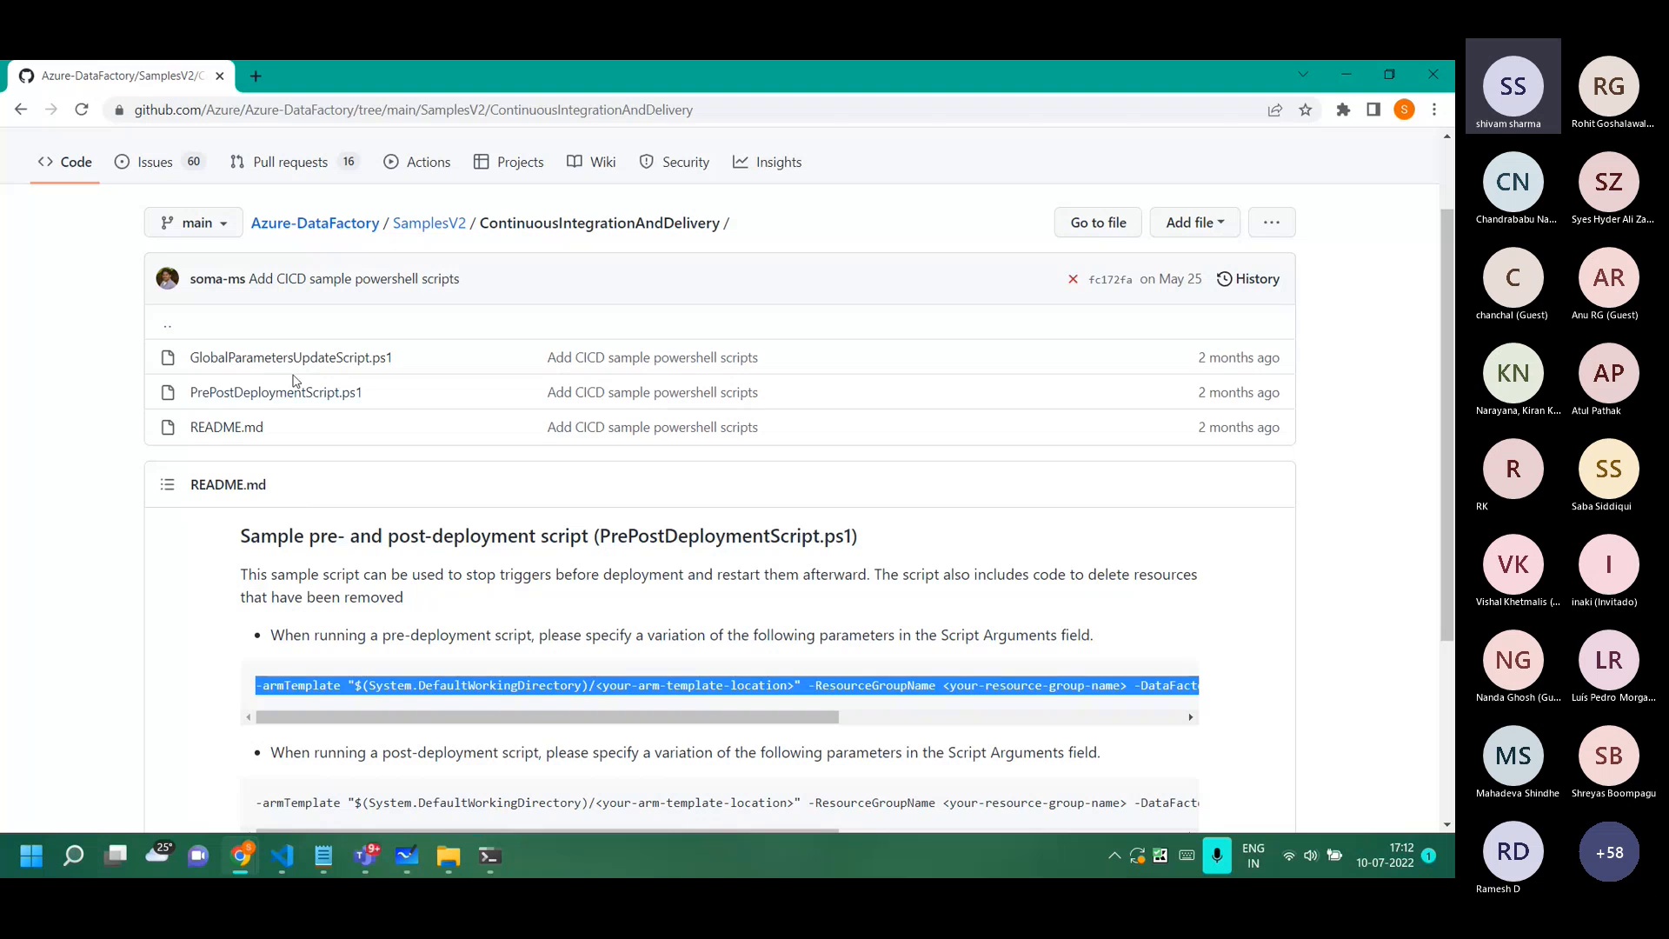
Open PrePostDeploymentScript.ps1 and examine its parameter block, highlighting the armTemplate parameter.
{"action": "left_click", "coordinate": [269, 393]}
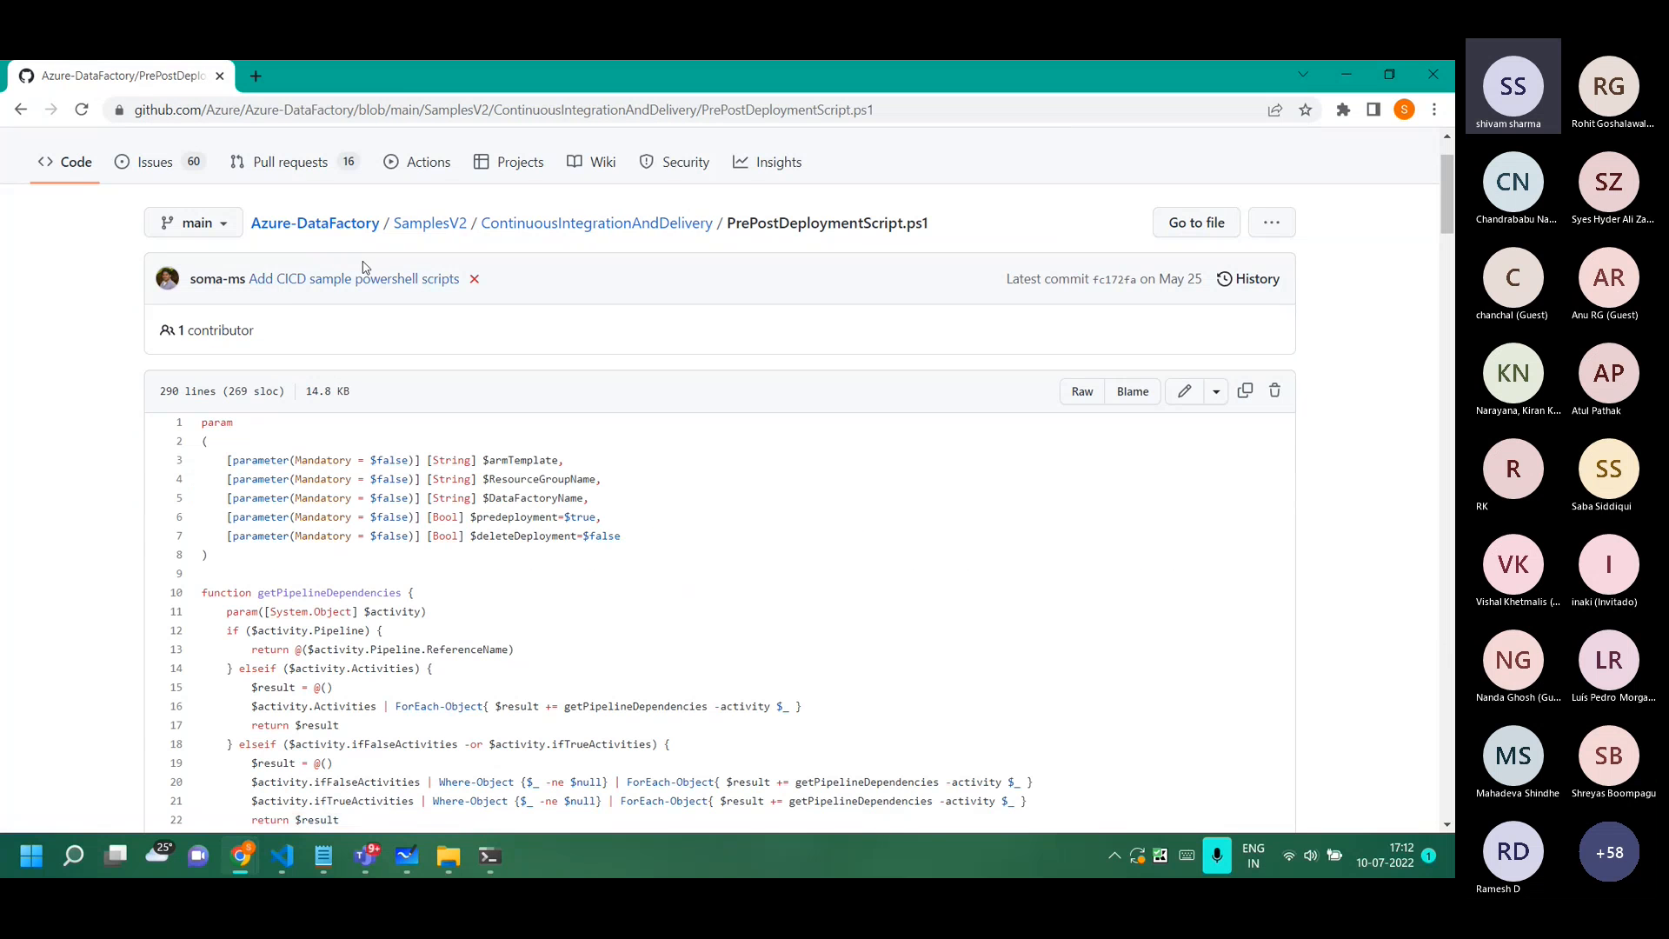
{"action": "scroll", "coordinate": [289, 283], "scroll_direction": "up", "scroll_amount": 3}
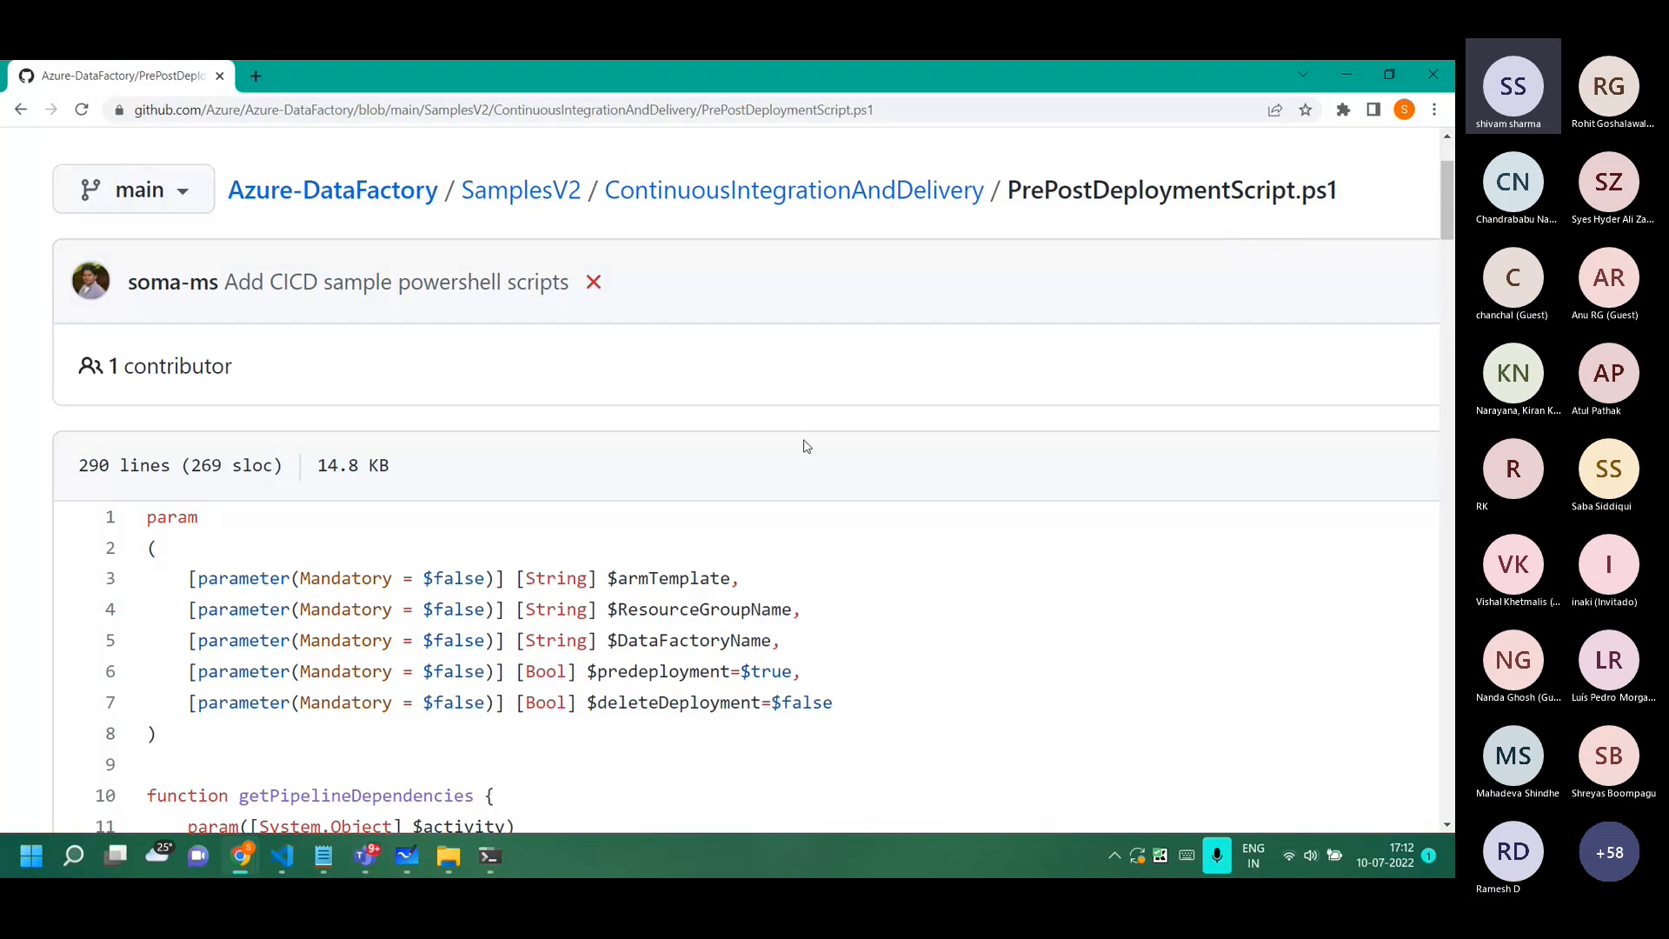
{"action": "left_click_drag", "start_coordinate": [850, 706], "coordinate": [89, 577]}
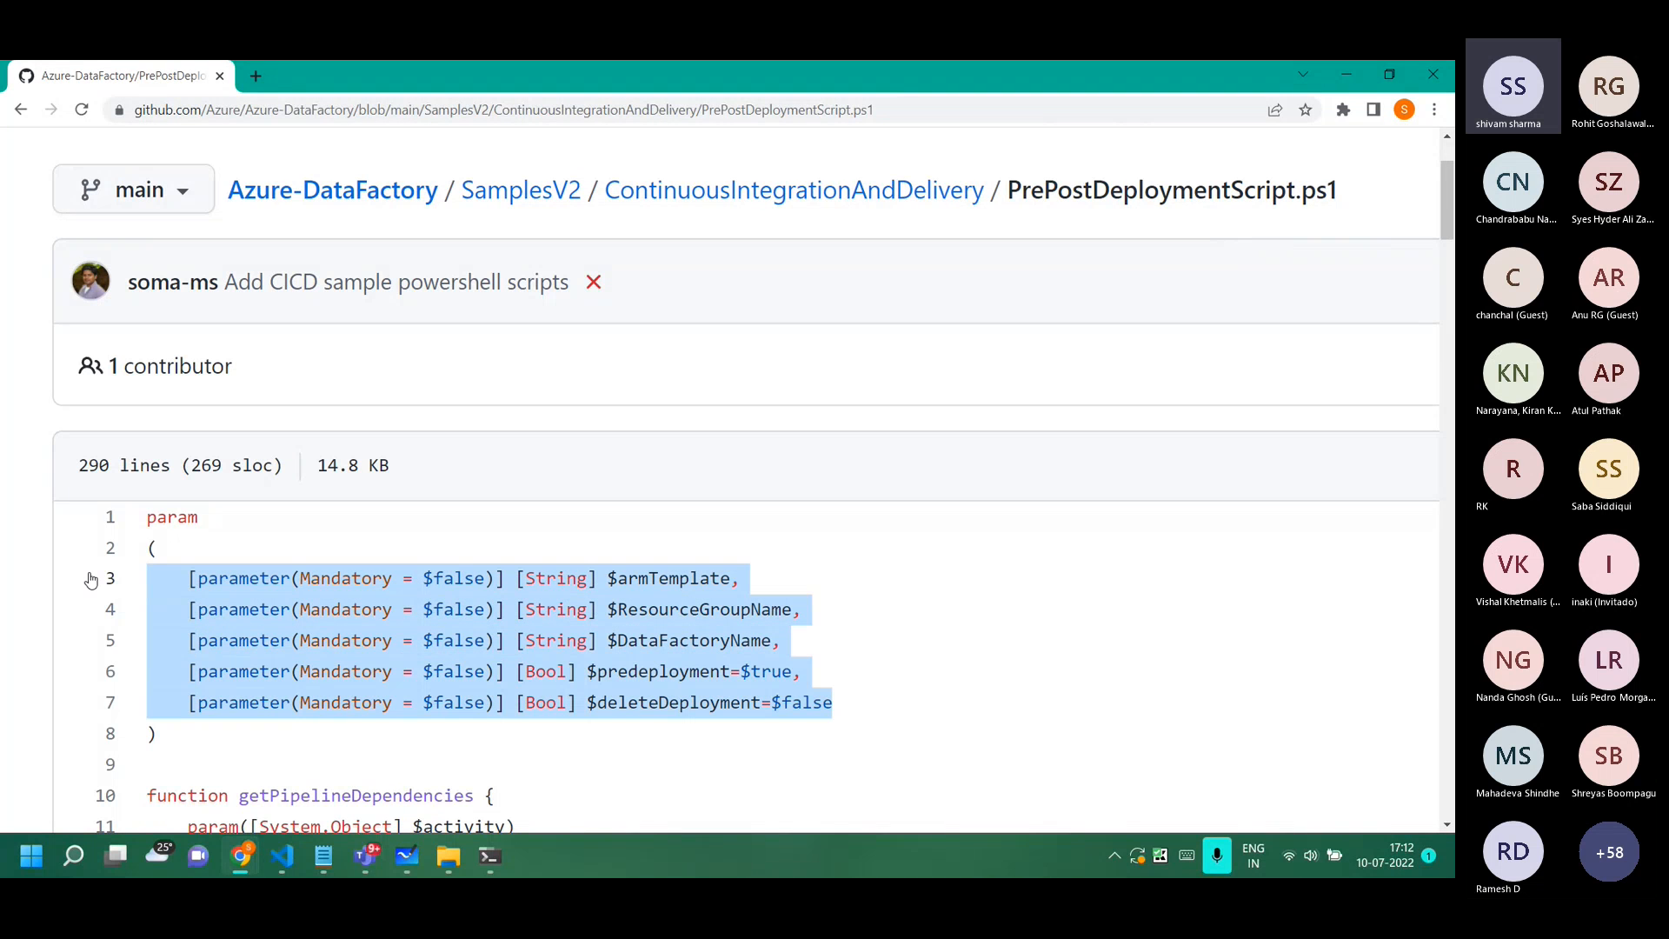
{"action": "double_click", "coordinate": [693, 577]}
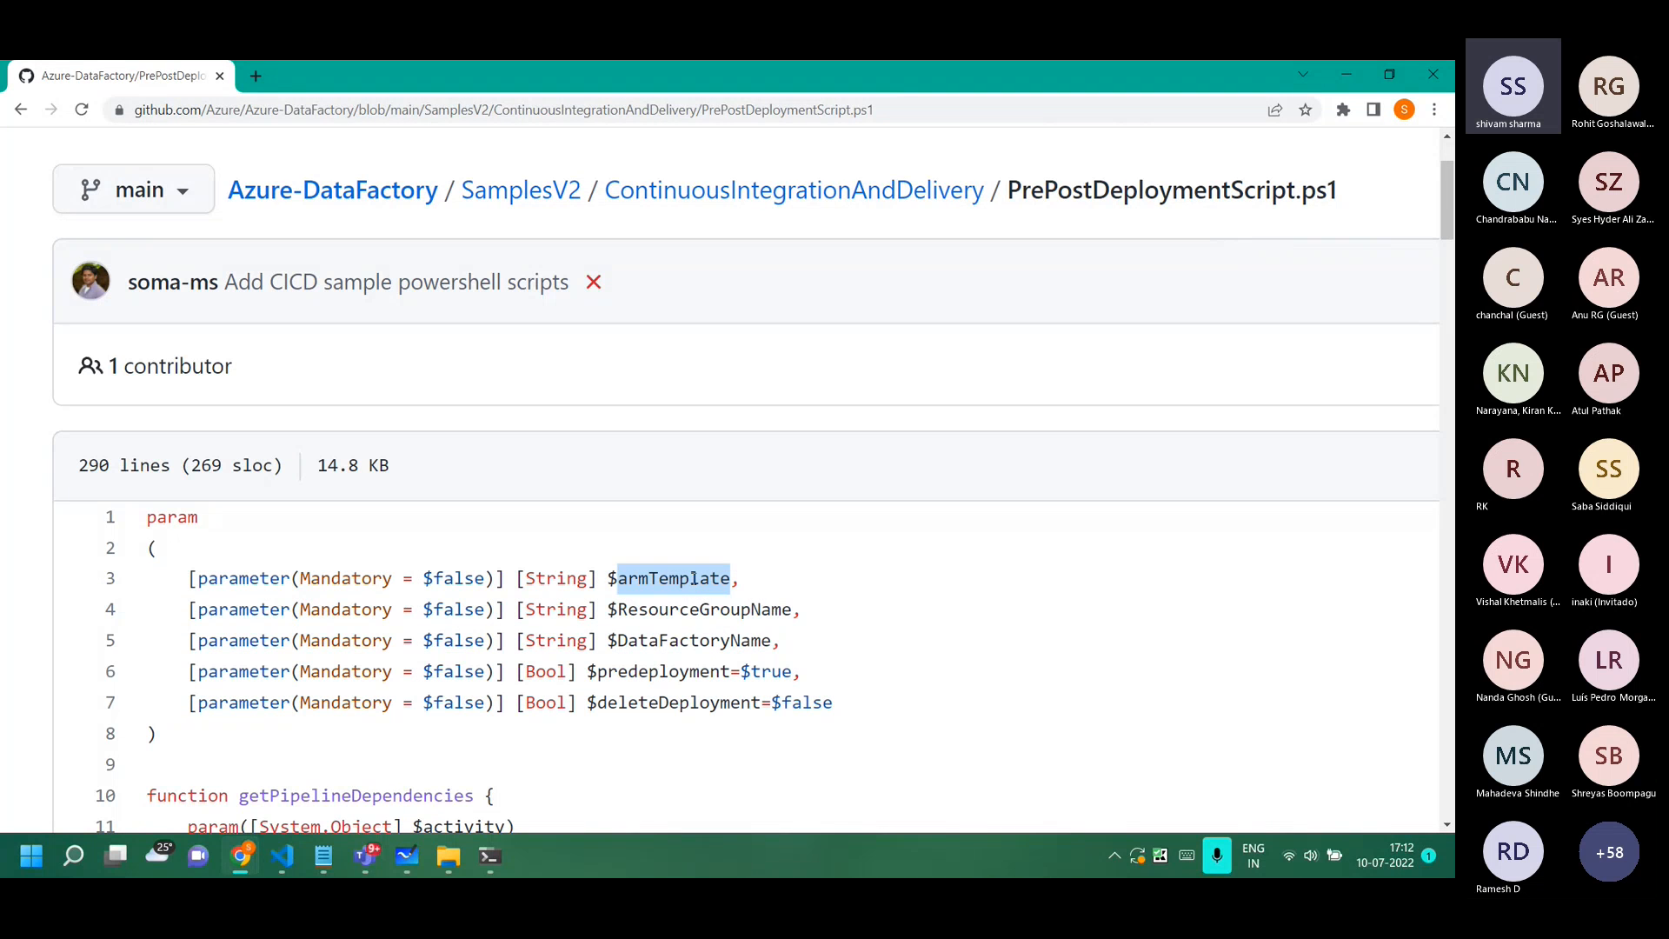
Switch to Microsoft Whiteboard and examine how the ARM templates travel from the adf_publish branch to the ADF-UAT data factory.
{"action": "left_click", "coordinate": [407, 857]}
{"action": "left_click_drag", "start_coordinate": [327, 361], "coordinate": [633, 340]}
{"action": "scroll", "coordinate": [272, 336], "scroll_direction": "down", "scroll_amount": 2}
{"action": "scroll", "coordinate": [398, 347], "scroll_direction": "up", "scroll_amount": 5}
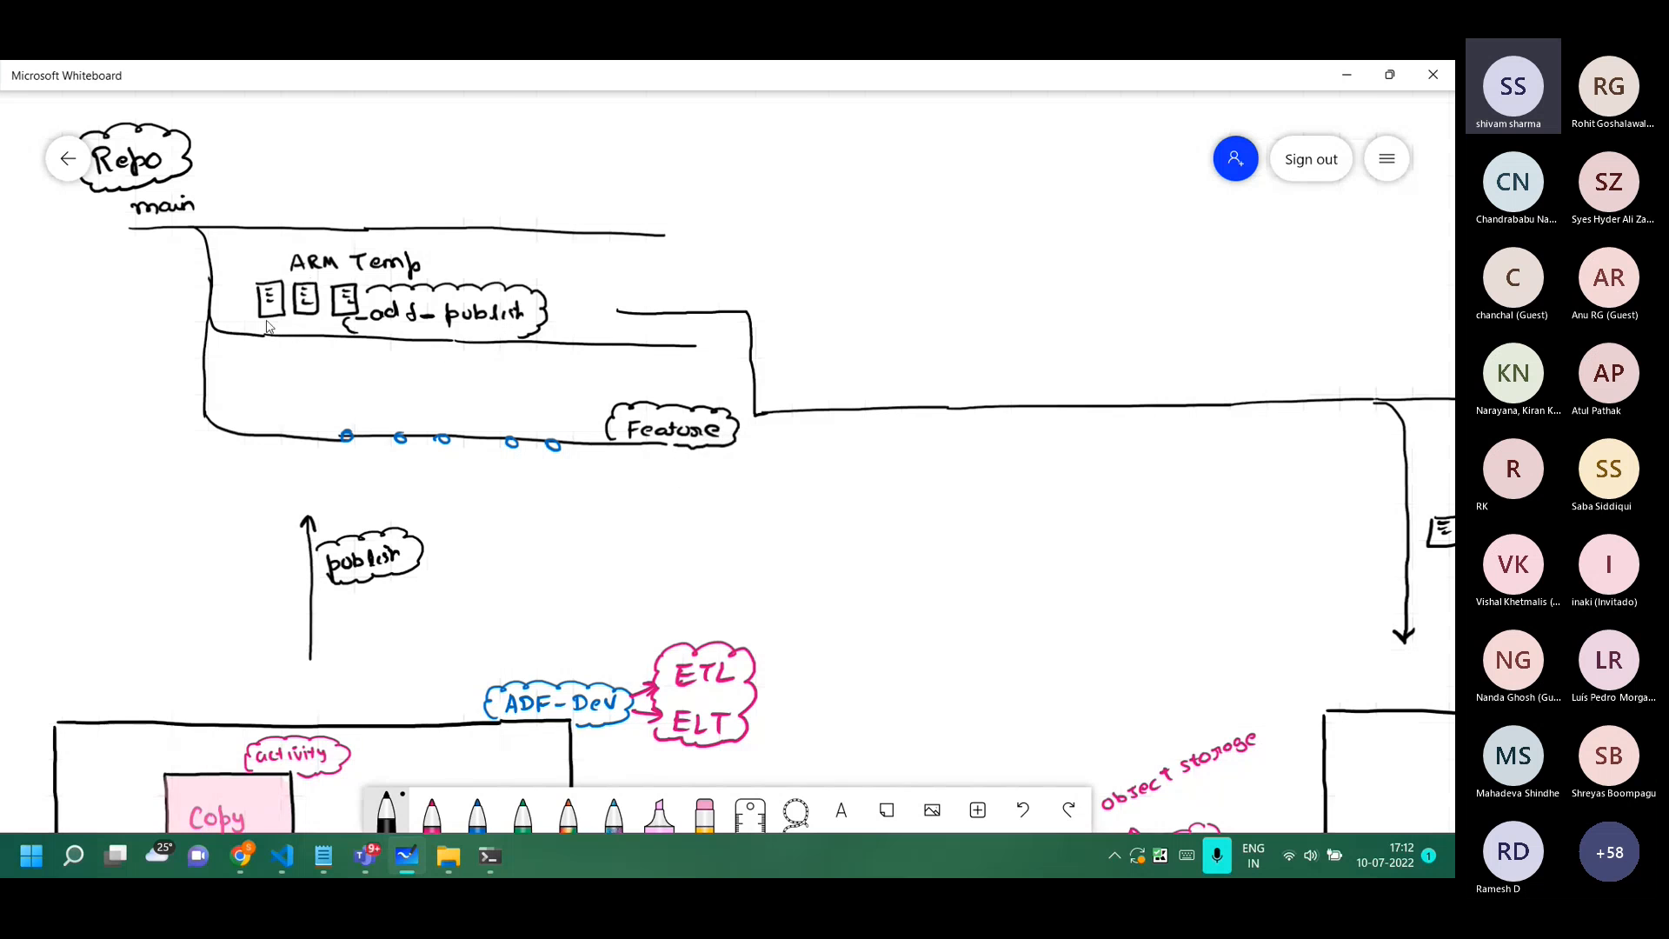
{"action": "scroll", "coordinate": [619, 295], "scroll_direction": "down", "scroll_amount": 3}
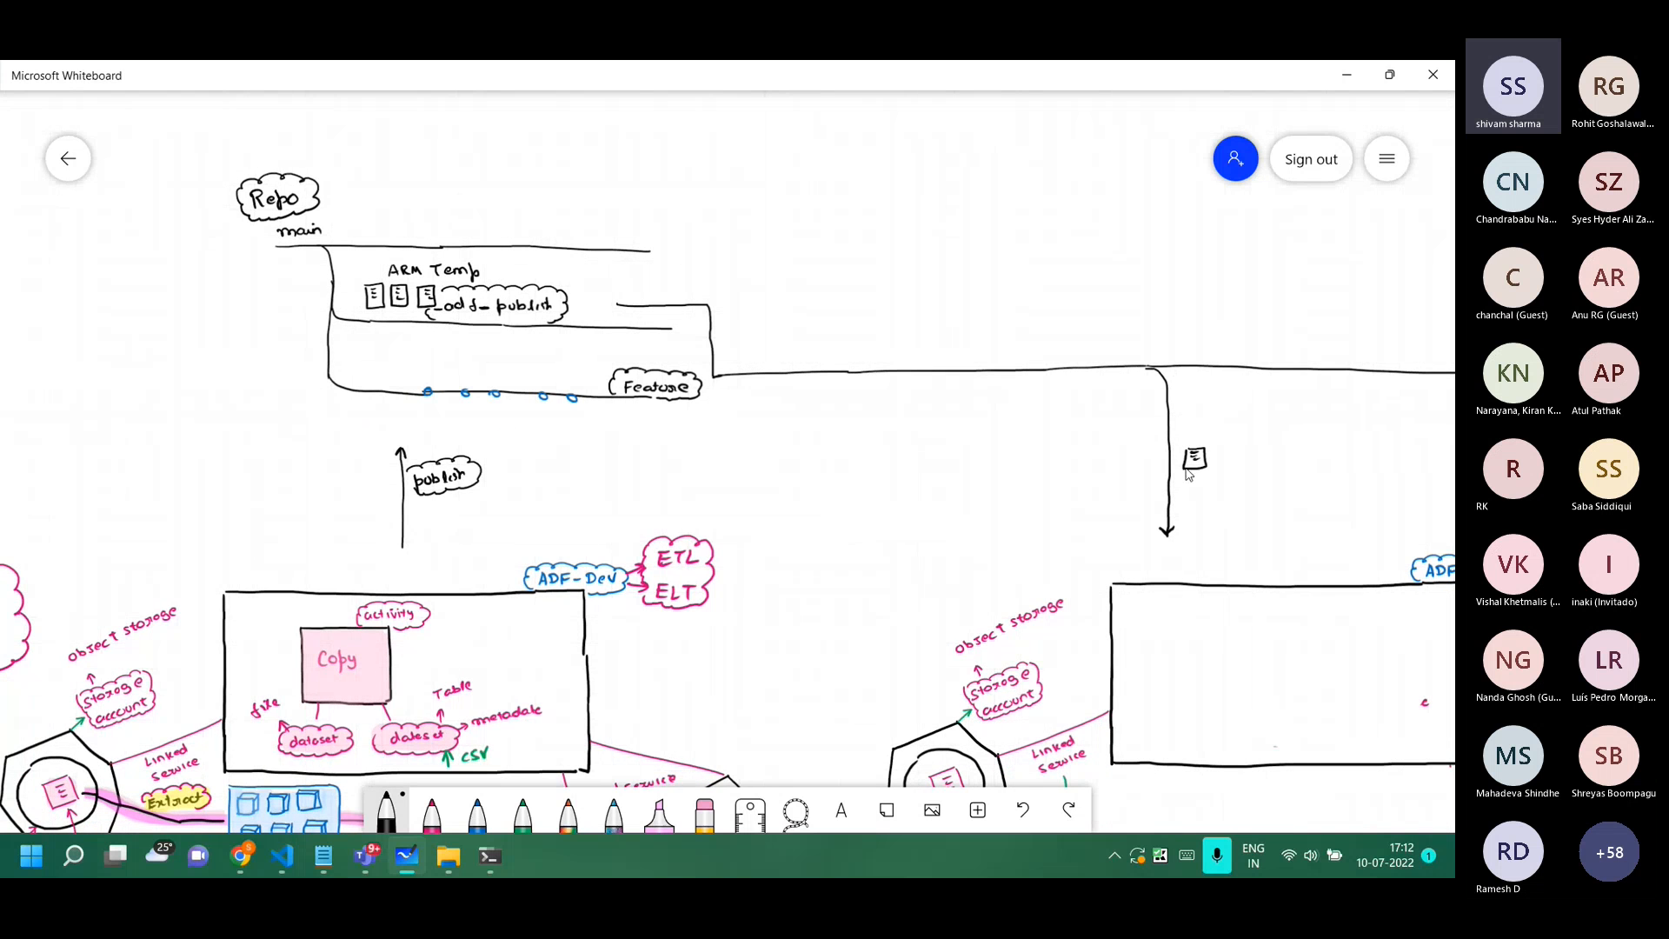
{"action": "scroll", "coordinate": [748, 443], "scroll_direction": "right", "scroll_amount": 5}
{"action": "scroll", "coordinate": [748, 444], "scroll_direction": "down", "scroll_amount": 1}
Examine the script's ResourceGroupName, DataFactoryName, predeployment and deleteDeployment parameters on GitHub, comparing them with the ADF-UAT factory in the Whiteboard sketch.
{"action": "key", "text": "alt+Tab"}
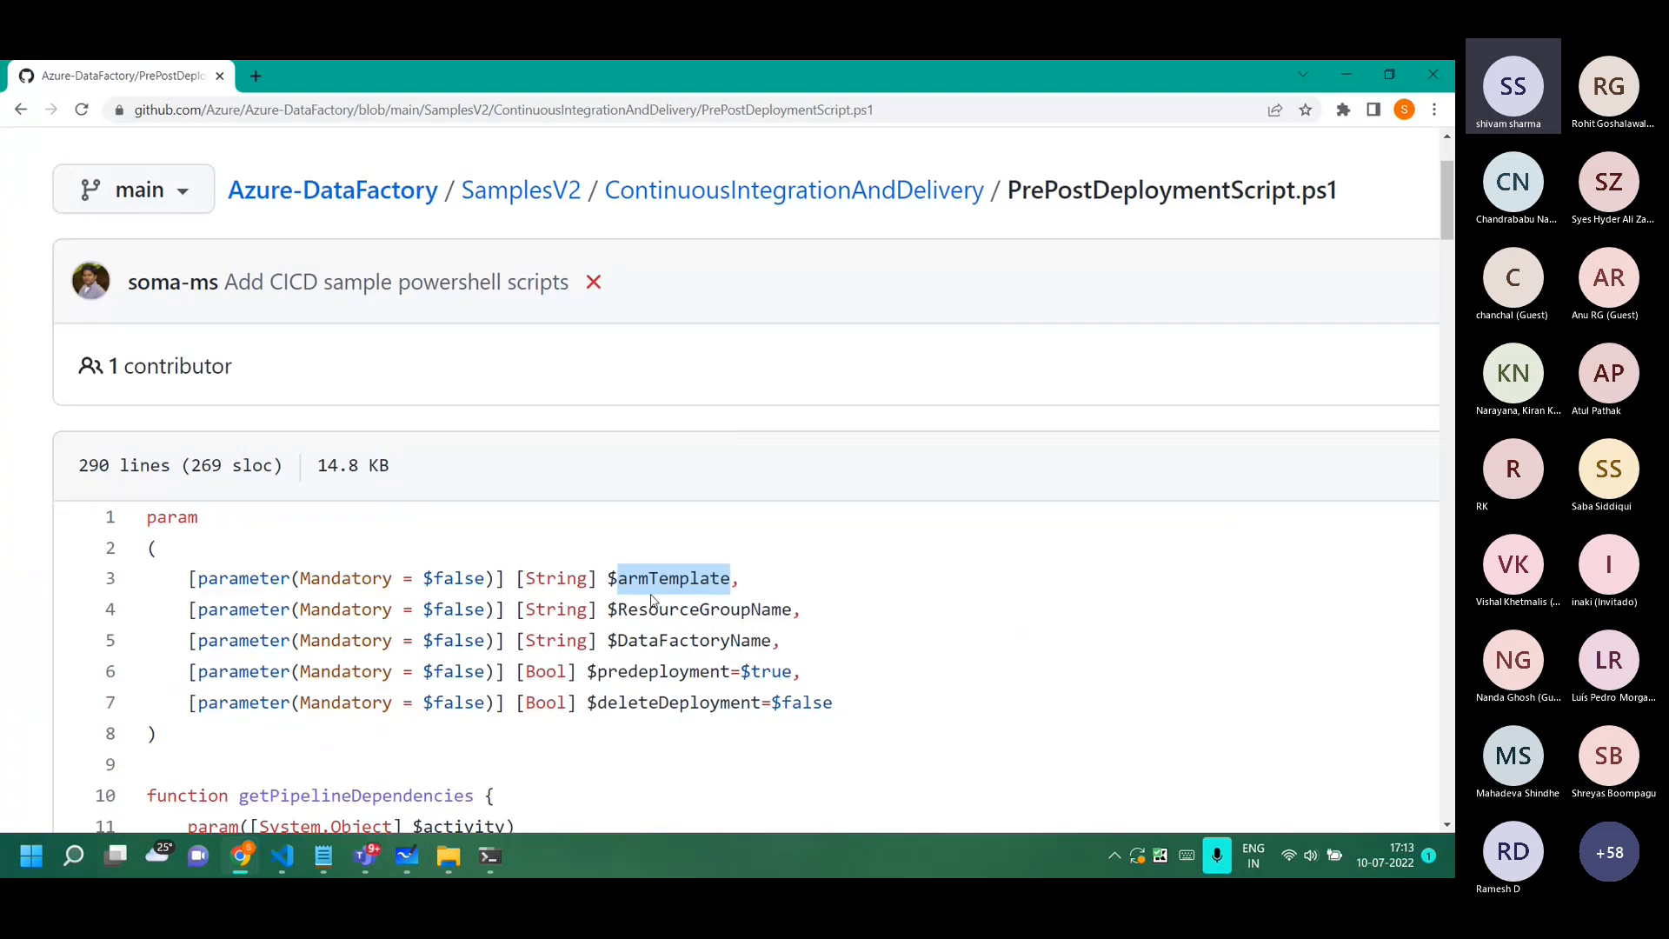
{"action": "triple_click", "coordinate": [655, 609]}
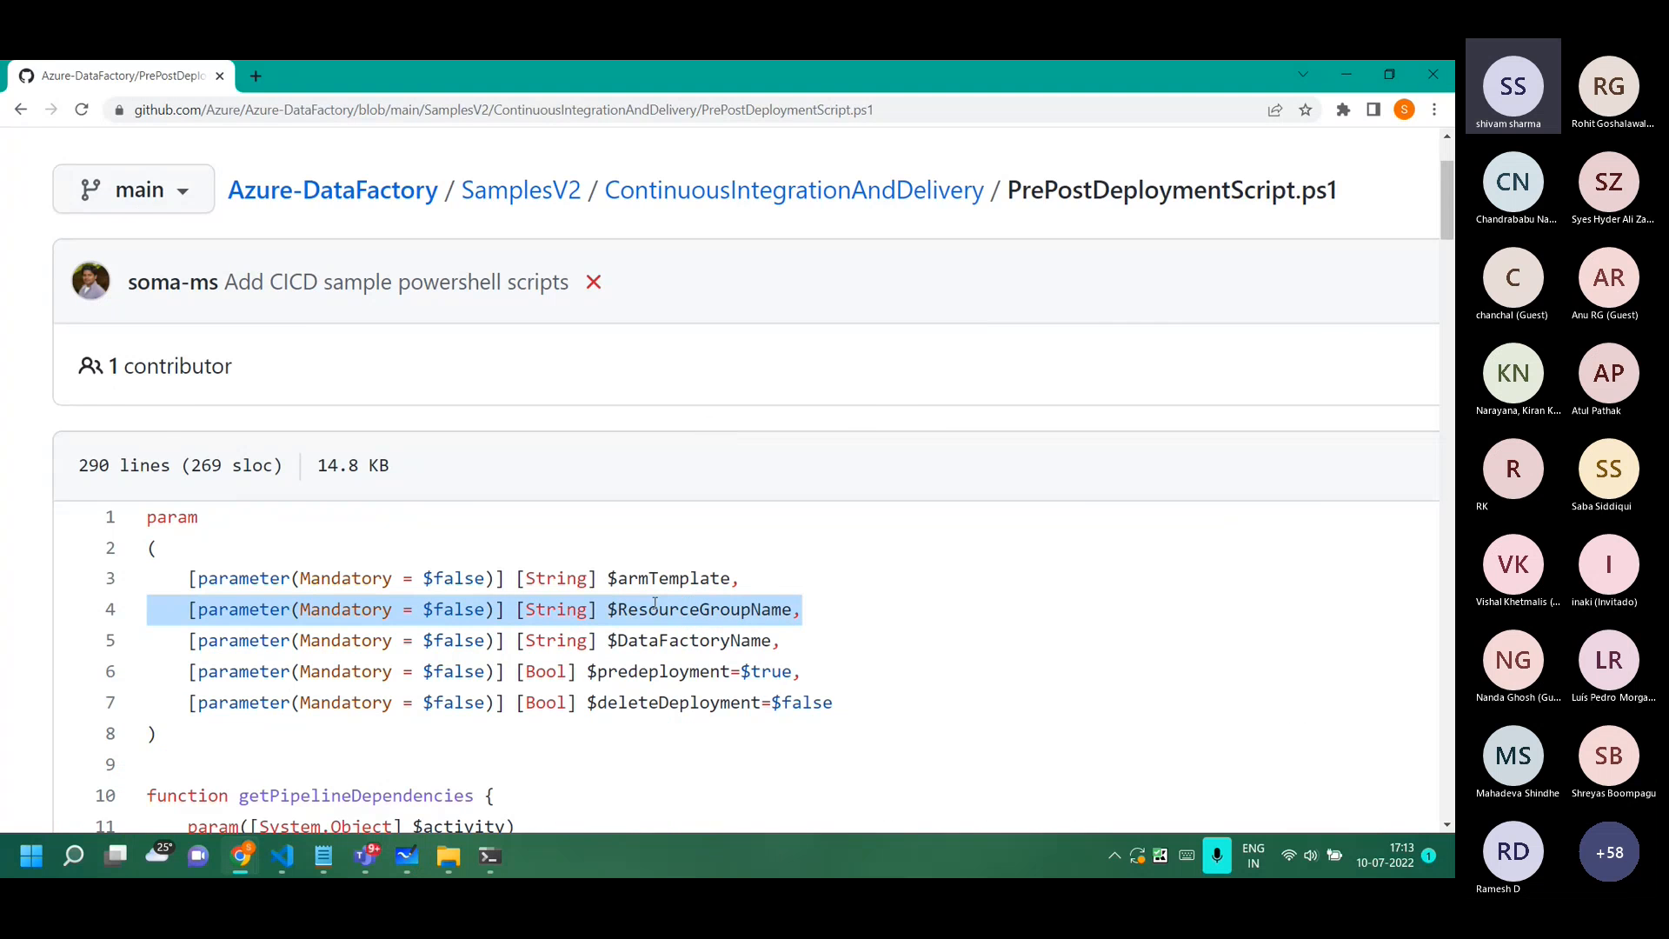
{"action": "key", "text": "alt+Tab"}
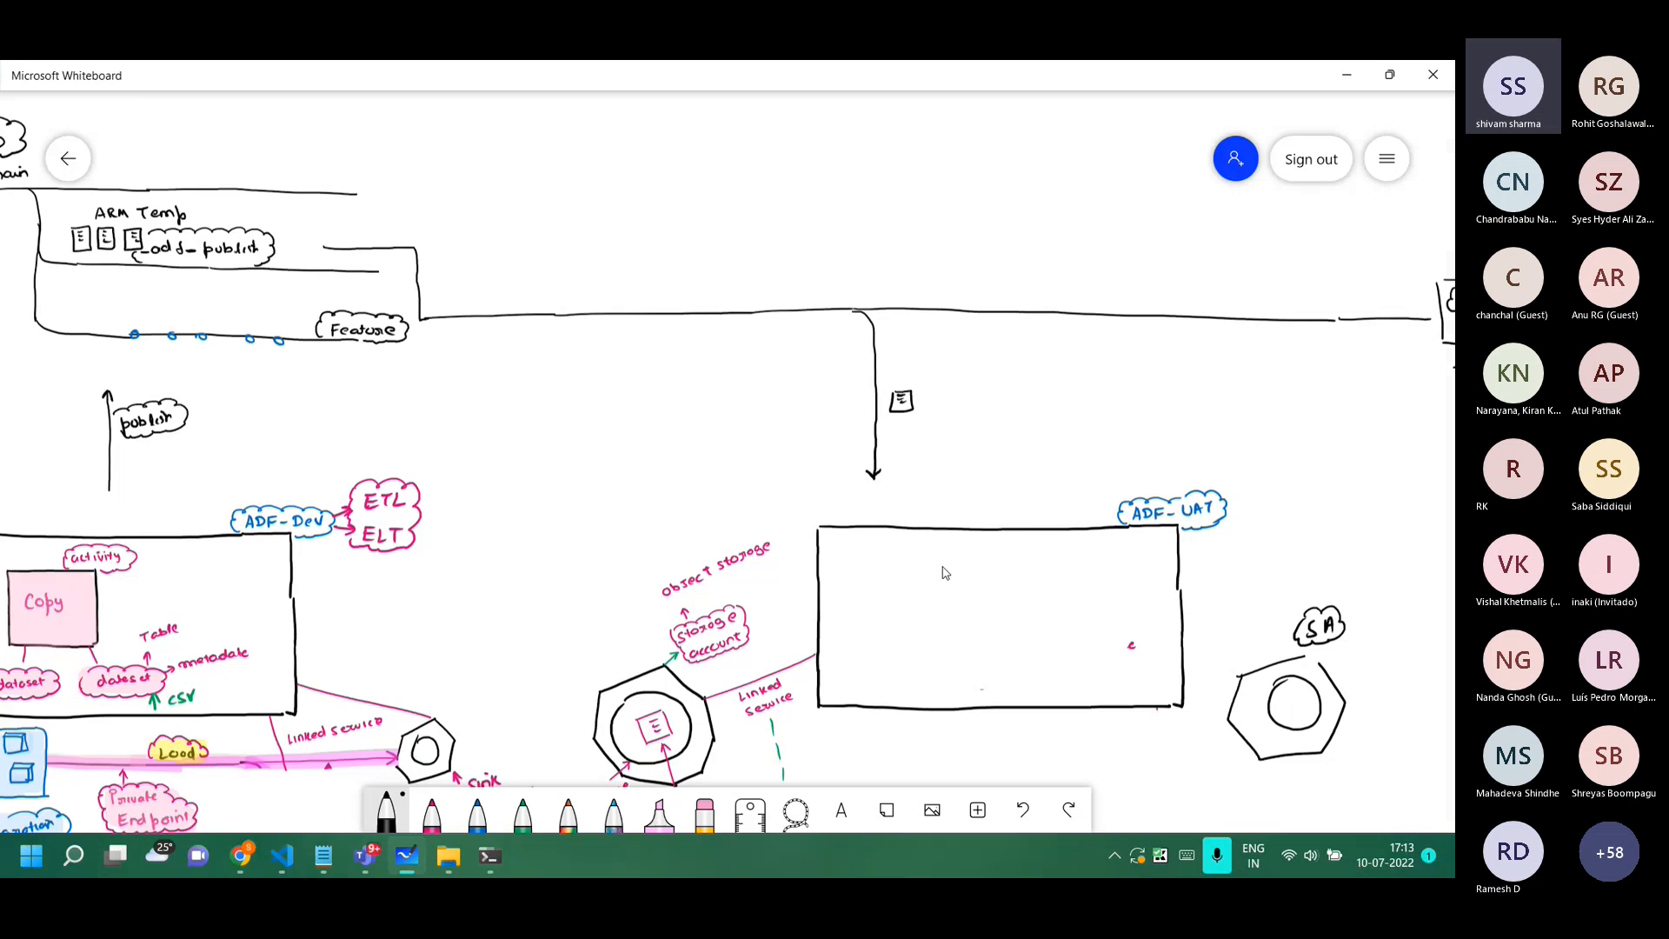
{"action": "key", "text": "alt+Tab"}
{"action": "double_click", "coordinate": [628, 644]}
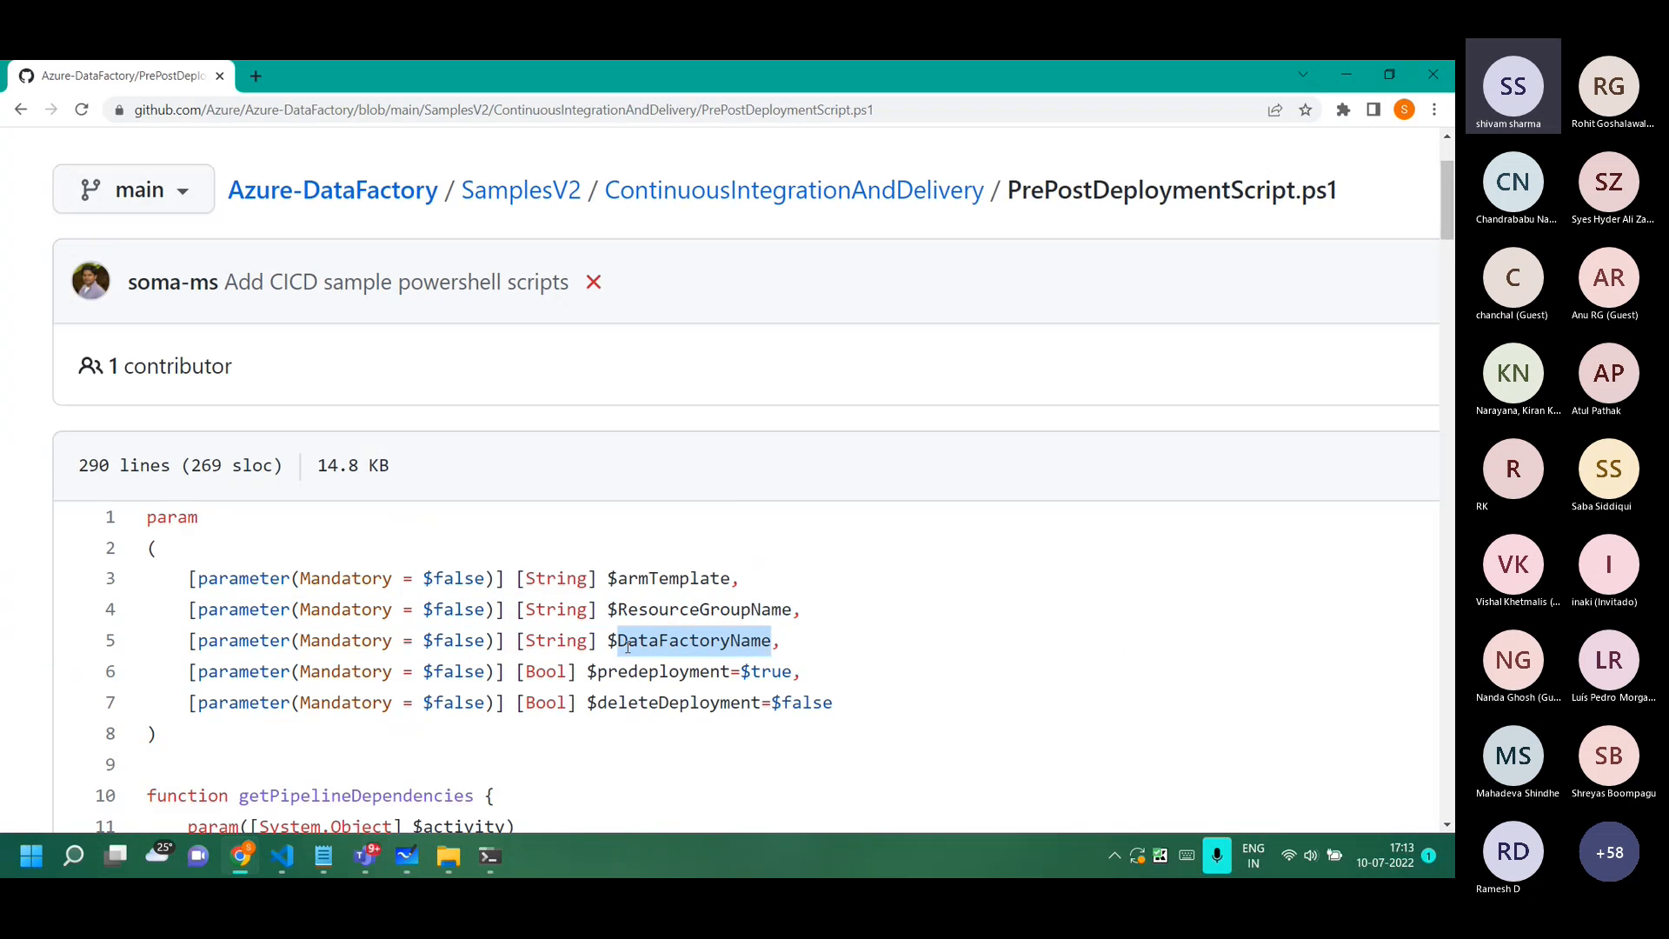
{"action": "triple_click", "coordinate": [628, 643]}
{"action": "key", "text": "alt+Tab"}
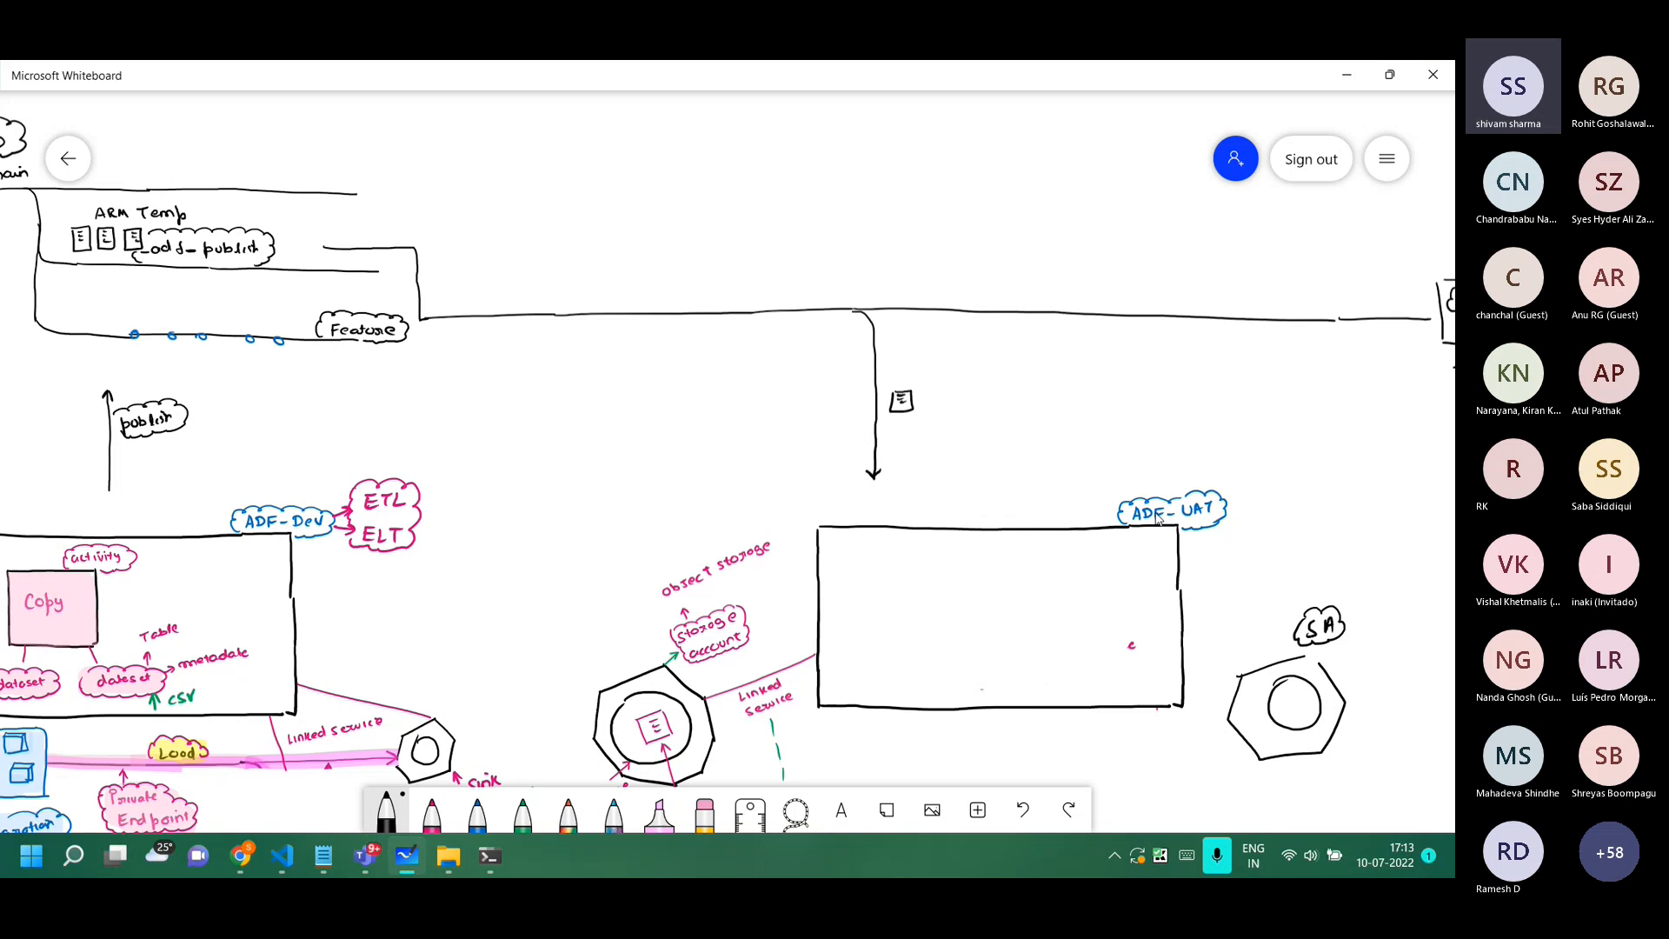
{"action": "key", "text": "alt+Tab"}
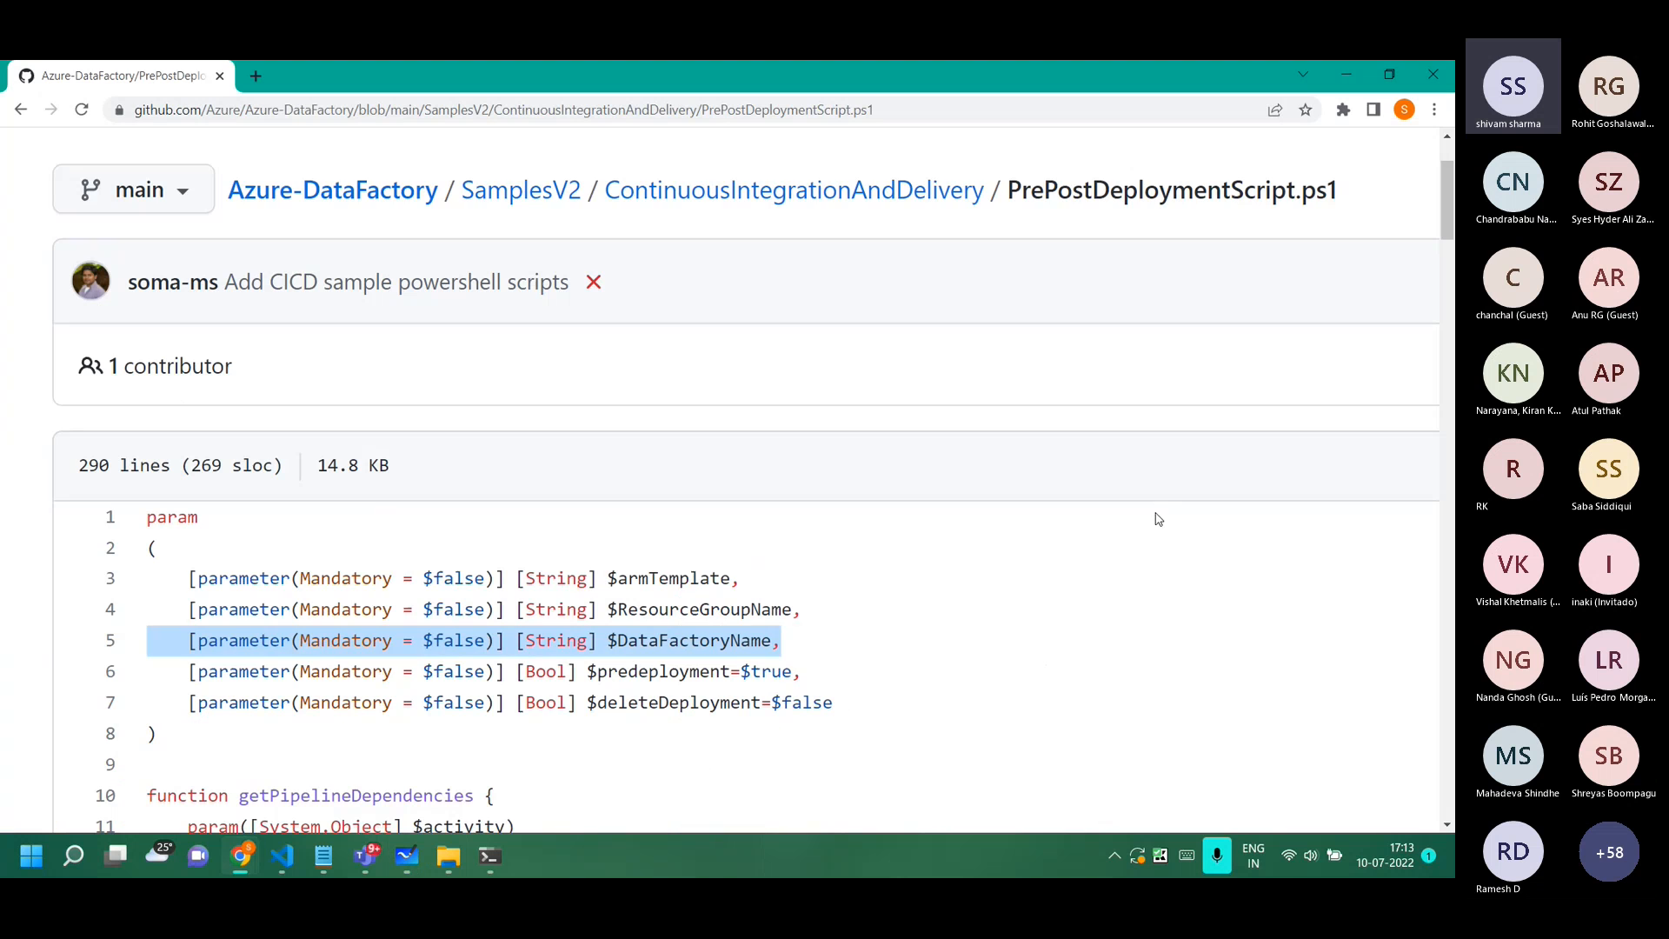
{"action": "triple_click", "coordinate": [776, 672]}
{"action": "triple_click", "coordinate": [720, 704]}
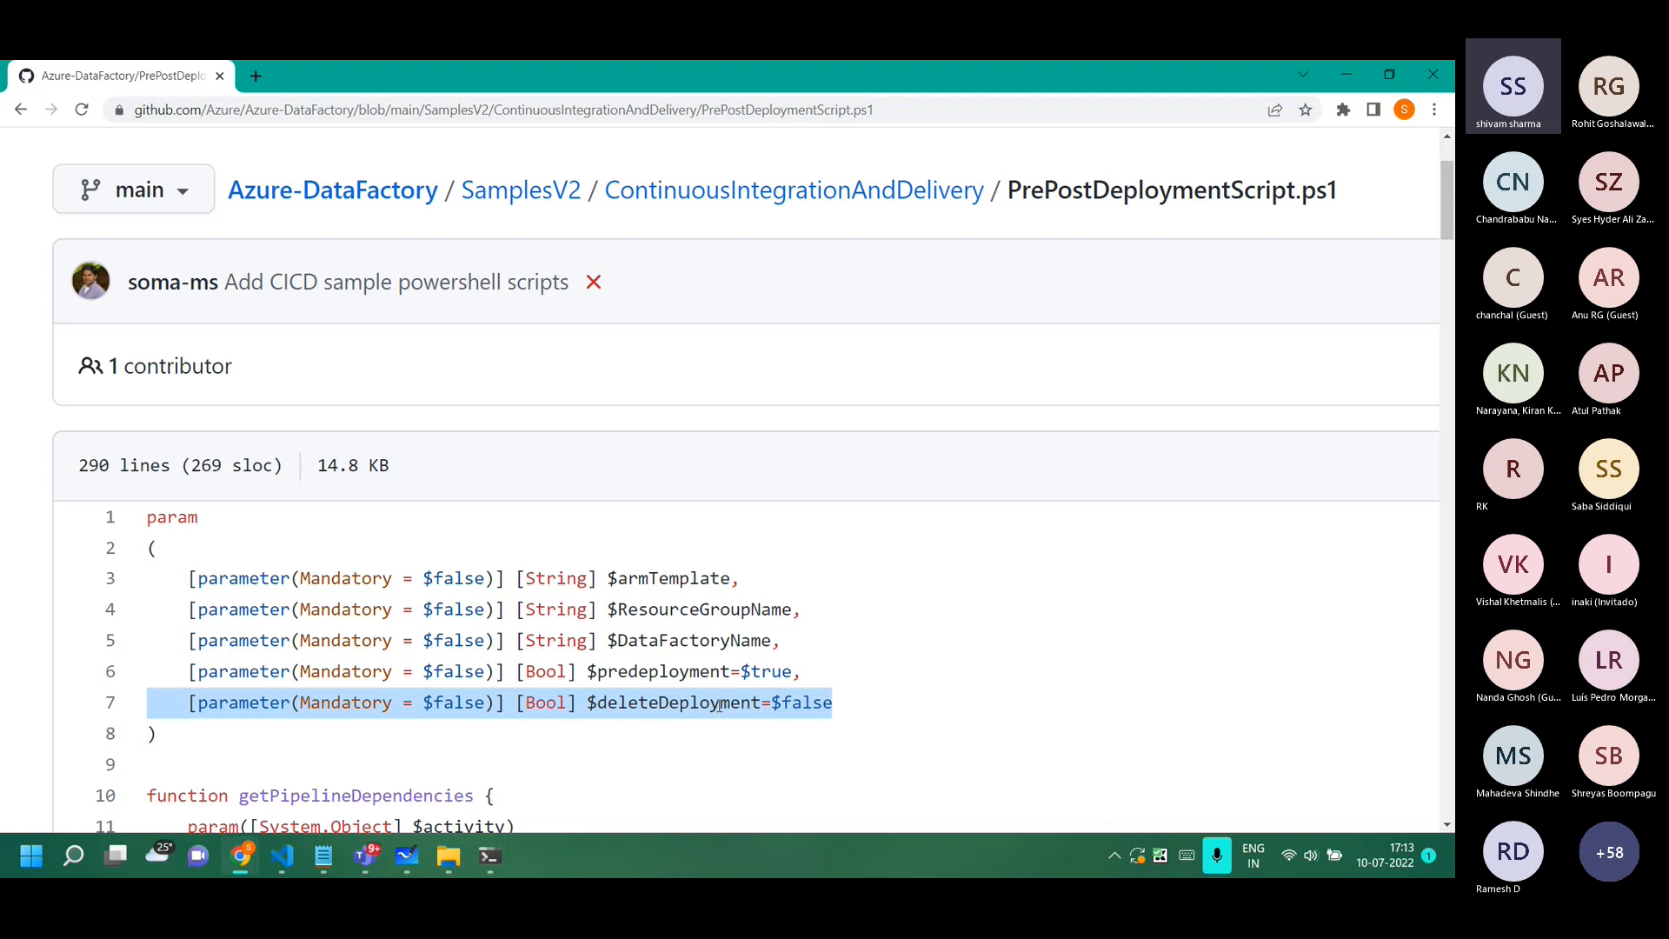
Copy the entire code of PrePostDeploymentScript.ps1 and minimize the GitHub window.
{"action": "key", "text": "ctrl+minus"}
{"action": "key", "text": "ctrl+minus"}
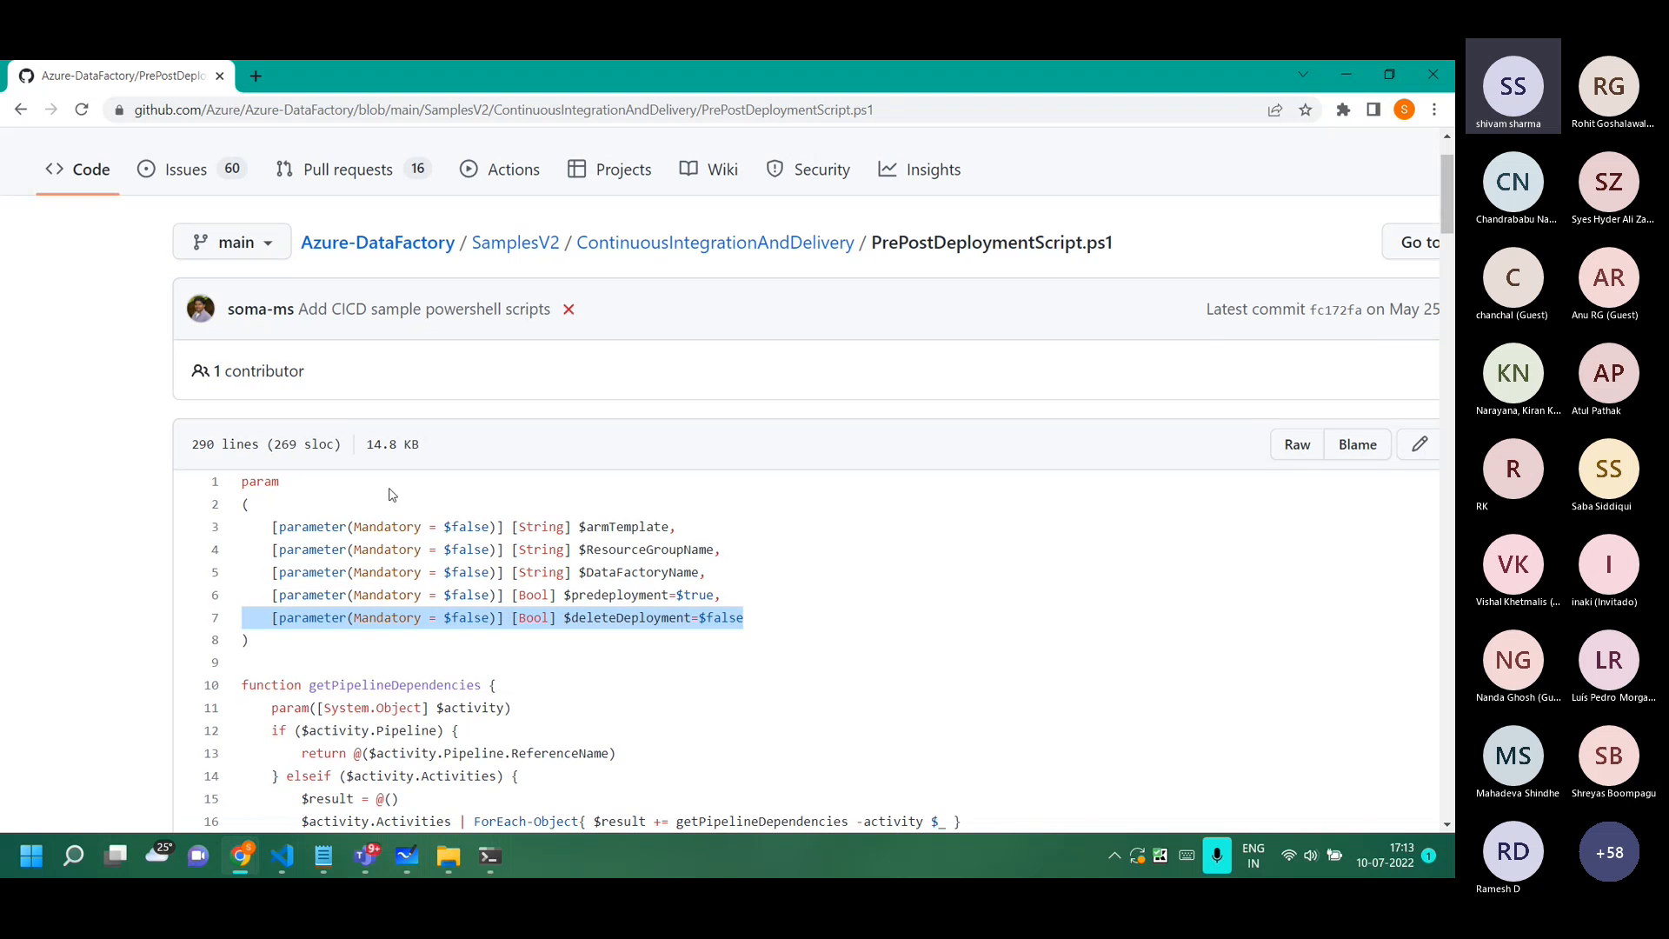
{"action": "left_click_drag", "start_coordinate": [242, 482], "coordinate": [290, 631]}
{"action": "scroll", "coordinate": [1054, 259], "scroll_direction": "up", "scroll_amount": 10}
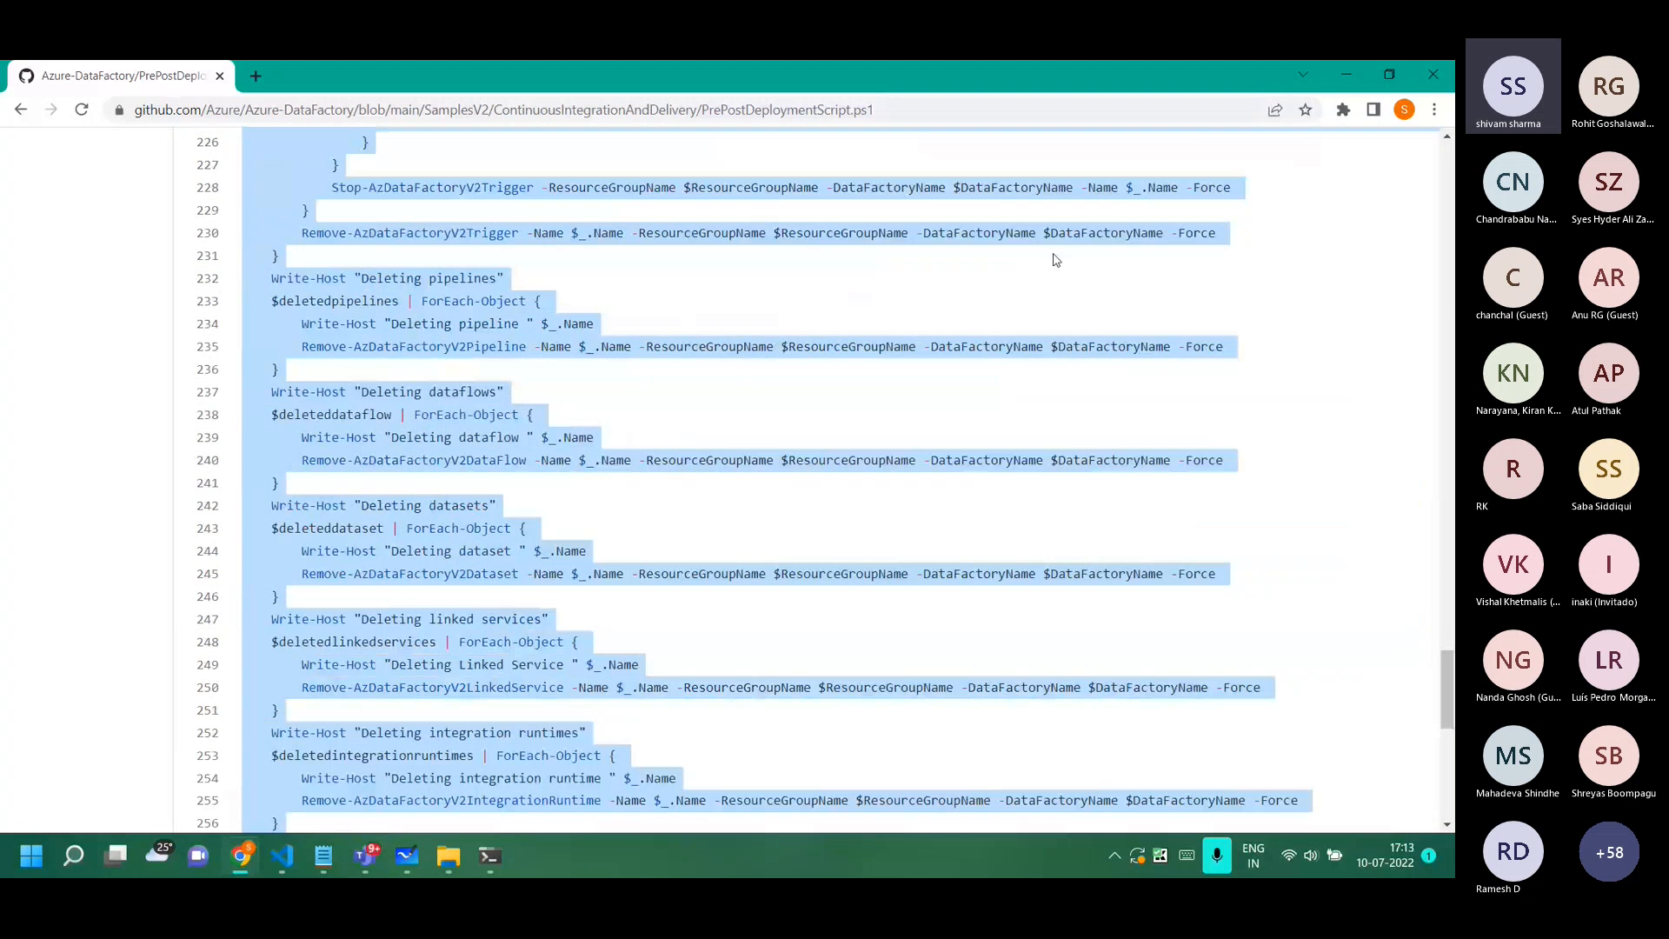
{"action": "left_click", "coordinate": [1346, 75]}
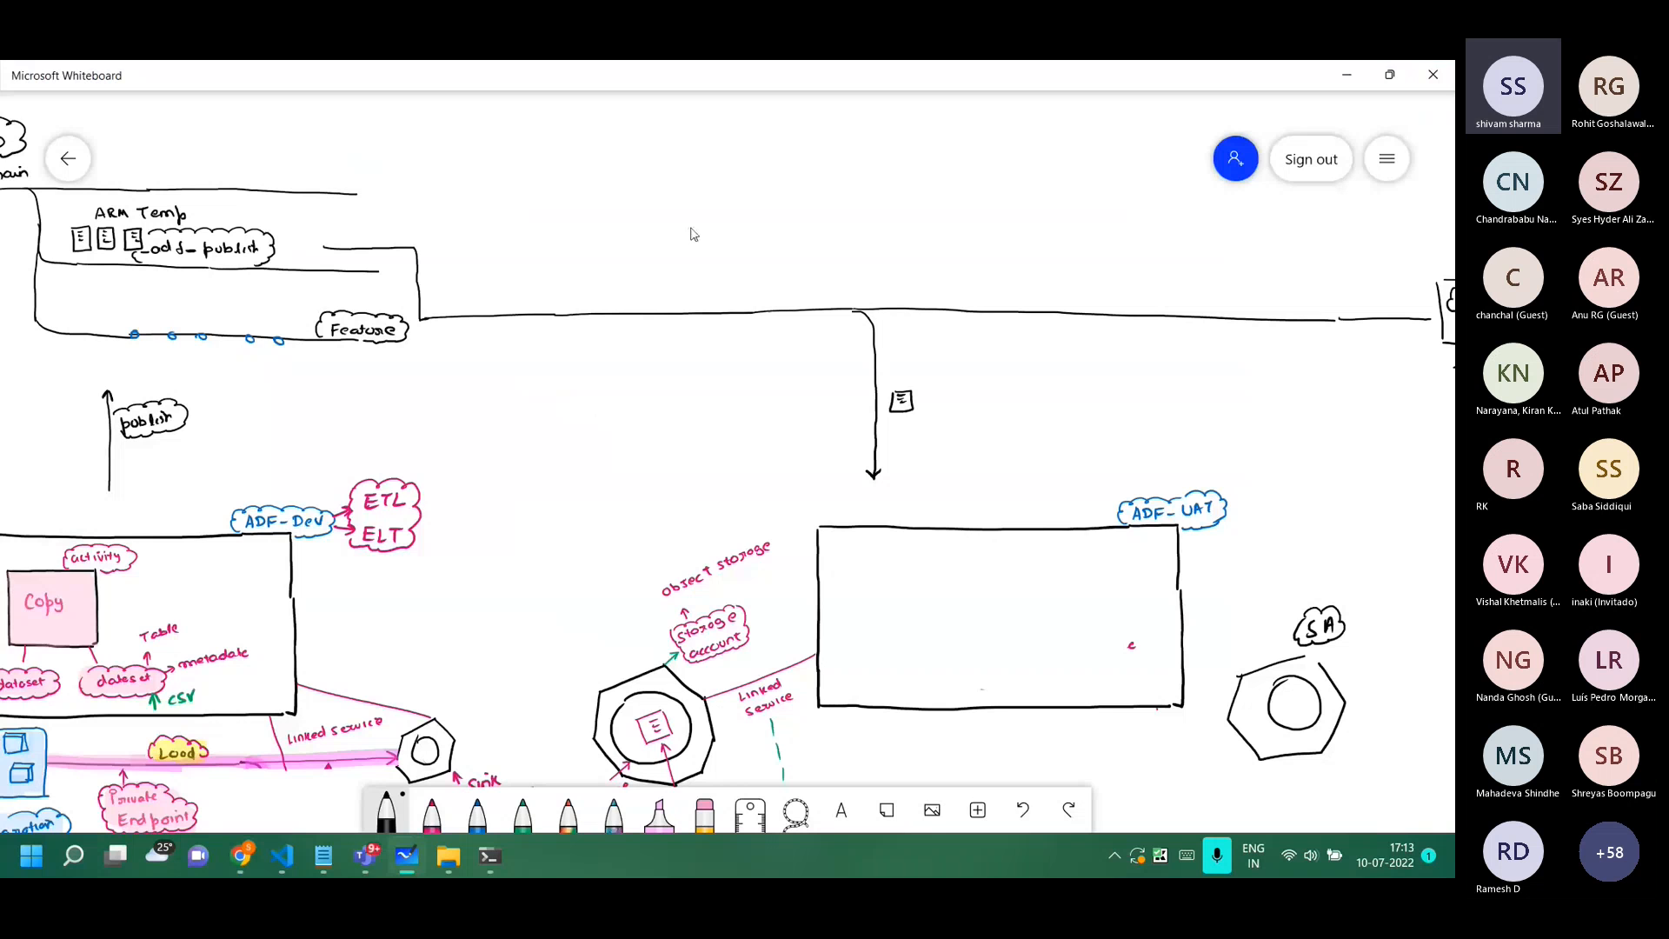
Switch to the Azure DevOps browser window and show the main branch of the ADF-CICD-1 repository files.
{"action": "left_click_drag", "start_coordinate": [585, 421], "coordinate": [859, 204]}
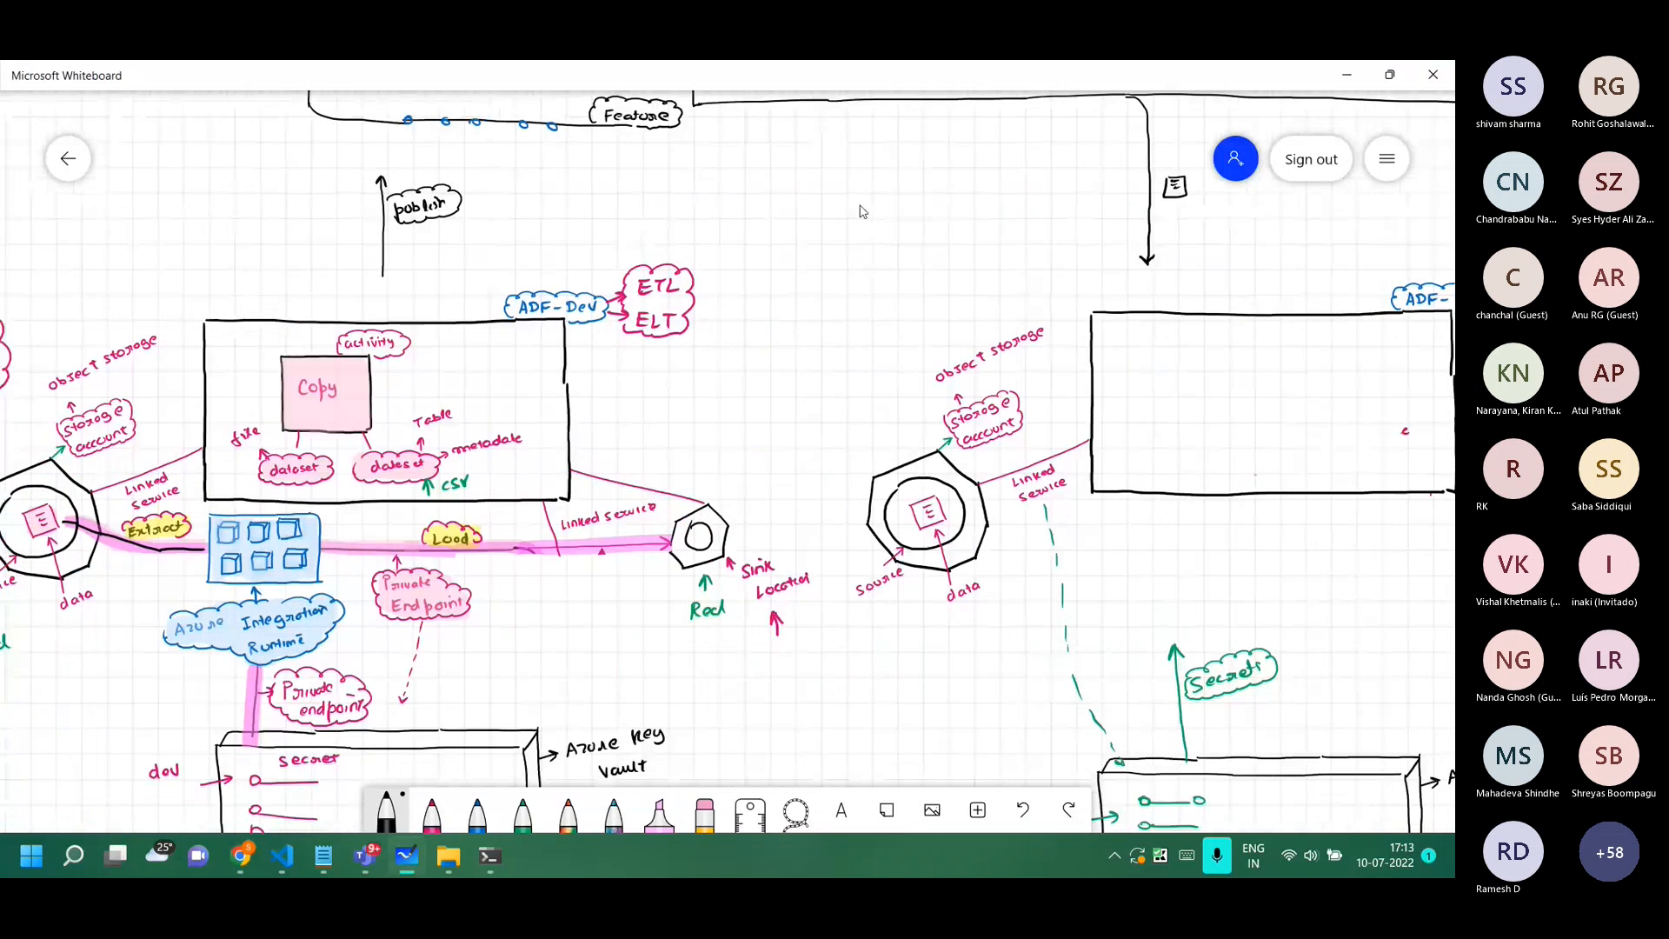
{"action": "mouse_move", "coordinate": [246, 857]}
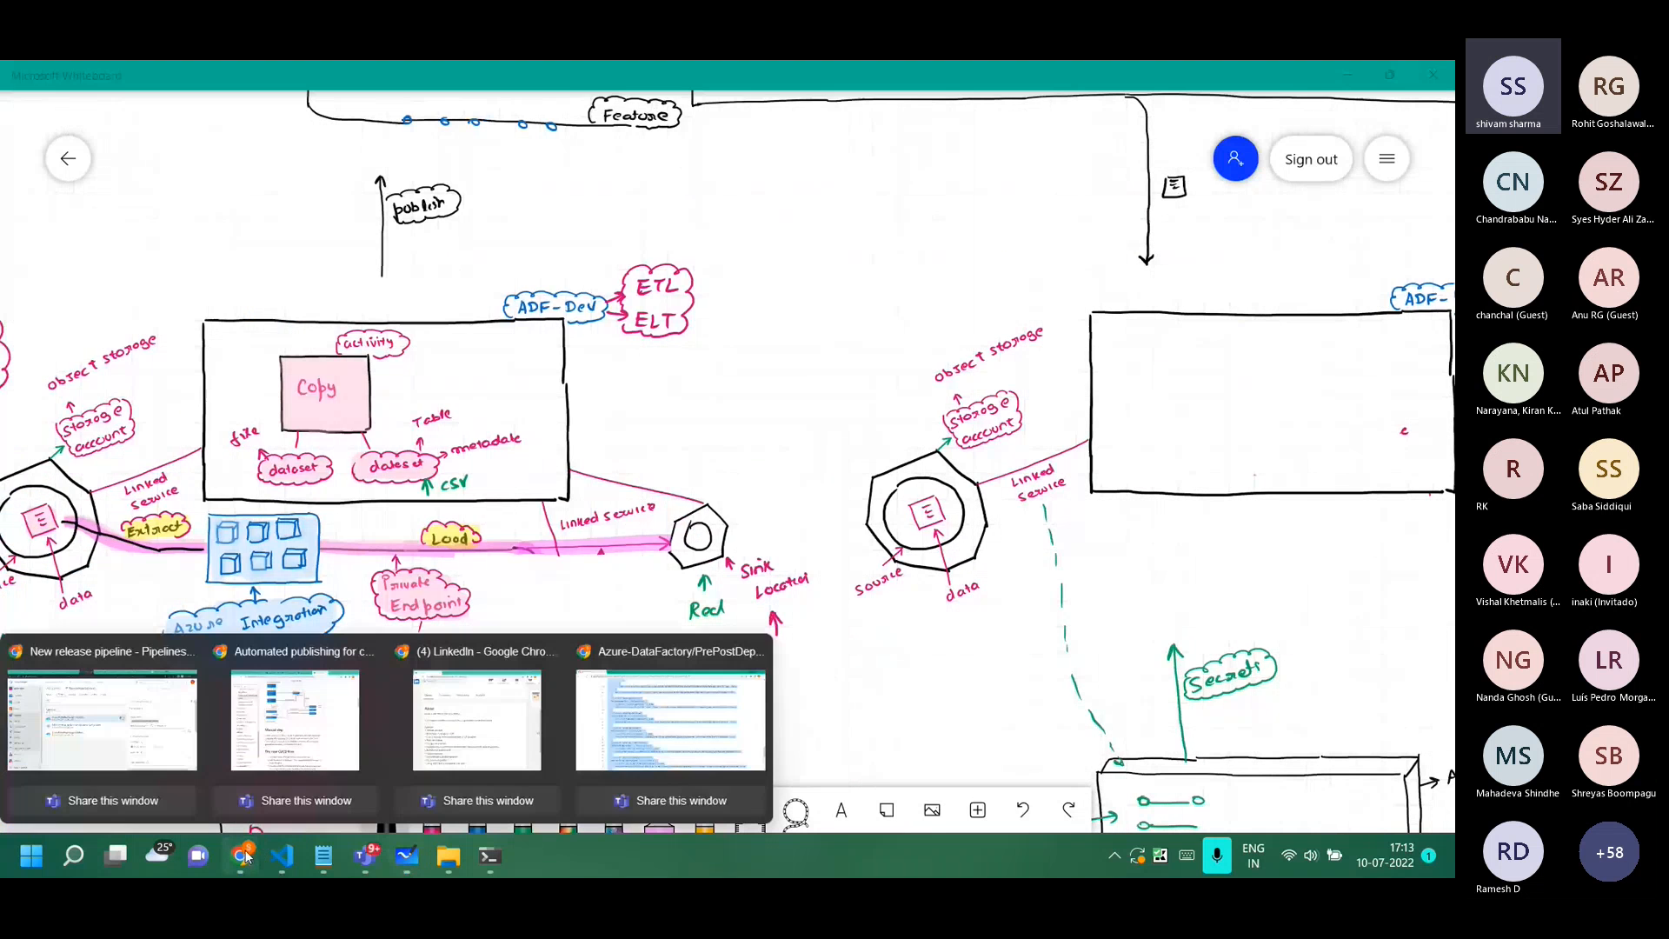
{"action": "left_click", "coordinate": [159, 765]}
{"action": "left_click", "coordinate": [387, 77]}
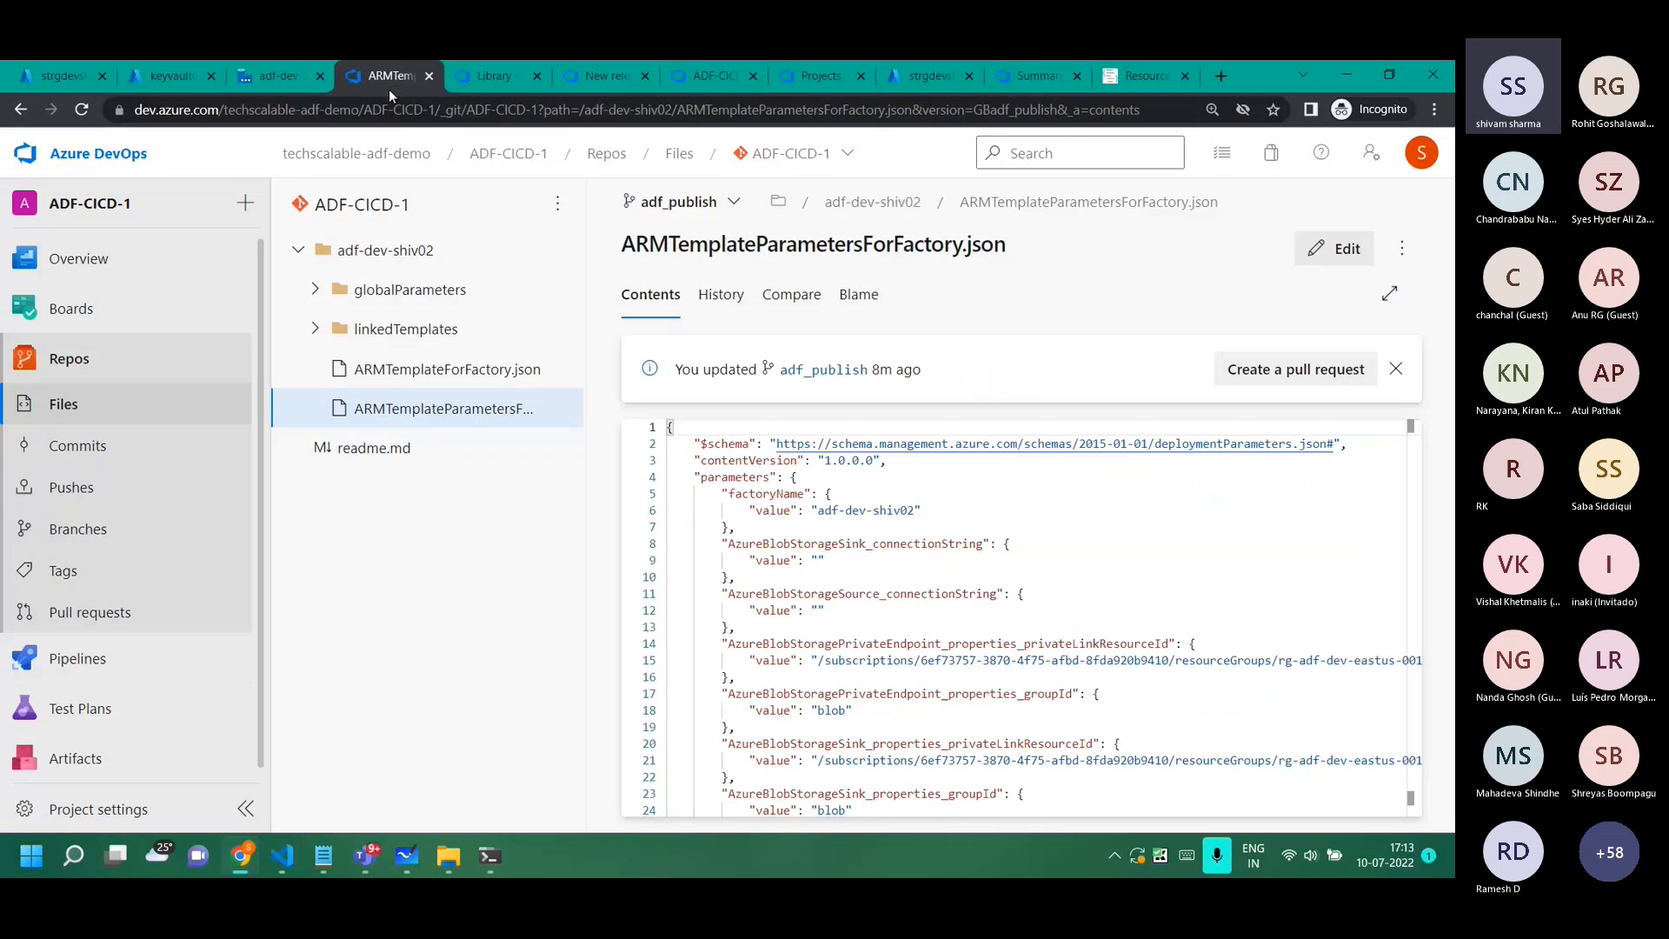
{"action": "left_click", "coordinate": [695, 202]}
{"action": "left_click", "coordinate": [683, 324]}
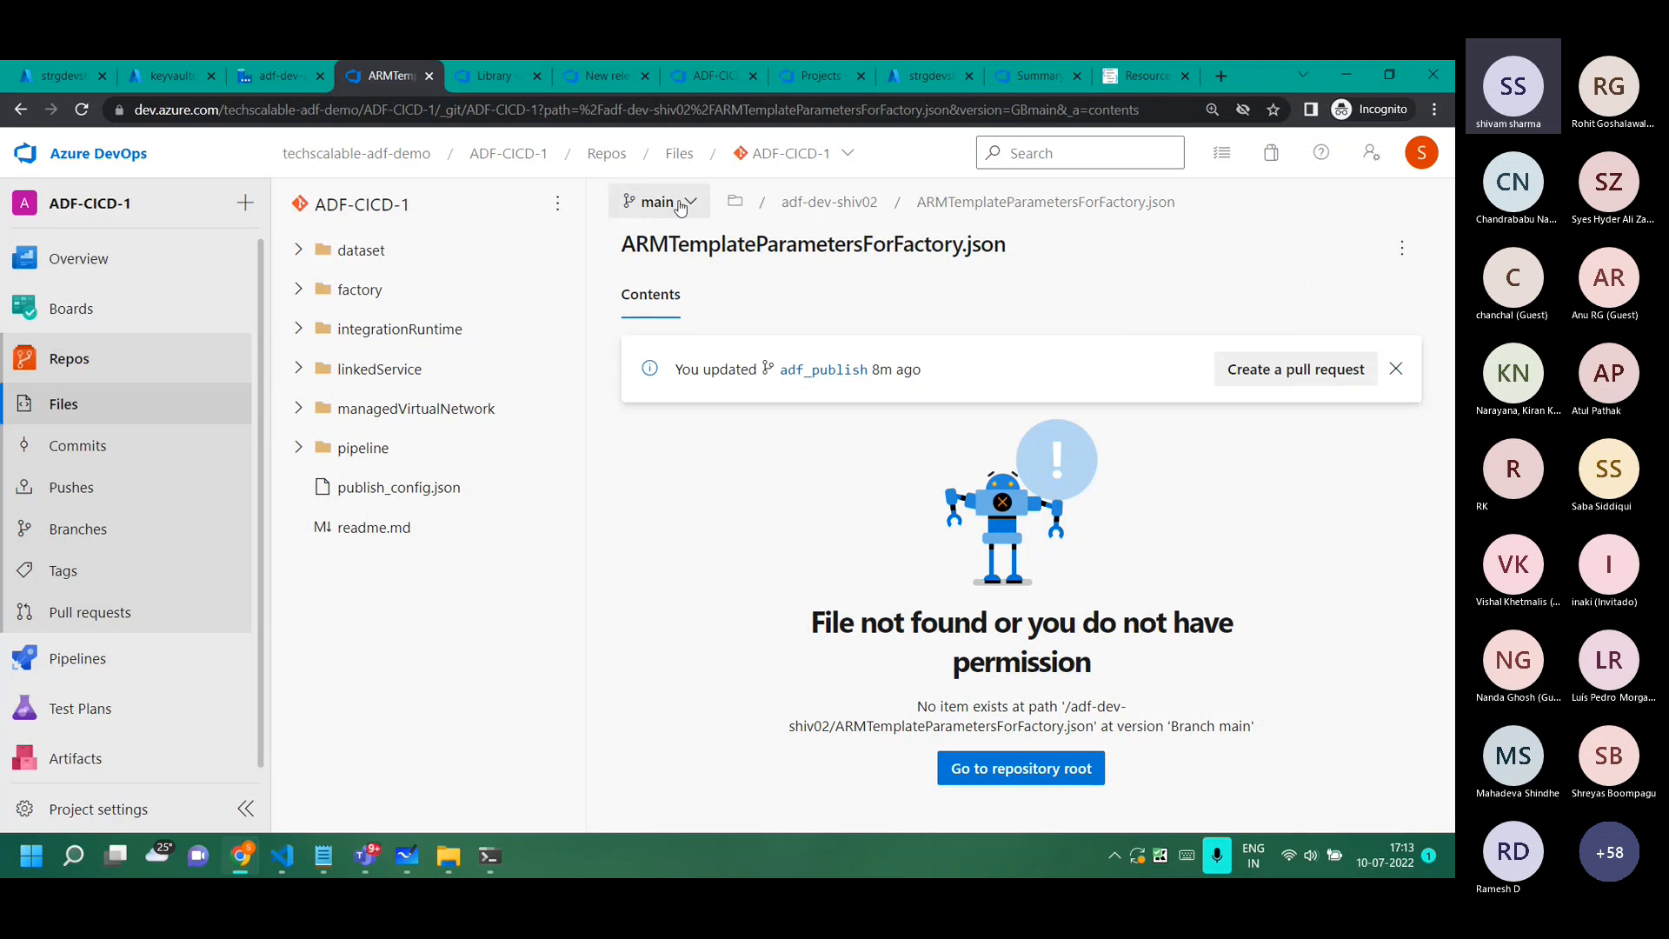
Create a new file named ci-cd.ps1 in the root of the ADF-CICD-1 repository's main branch.
{"action": "left_click", "coordinate": [1404, 249]}
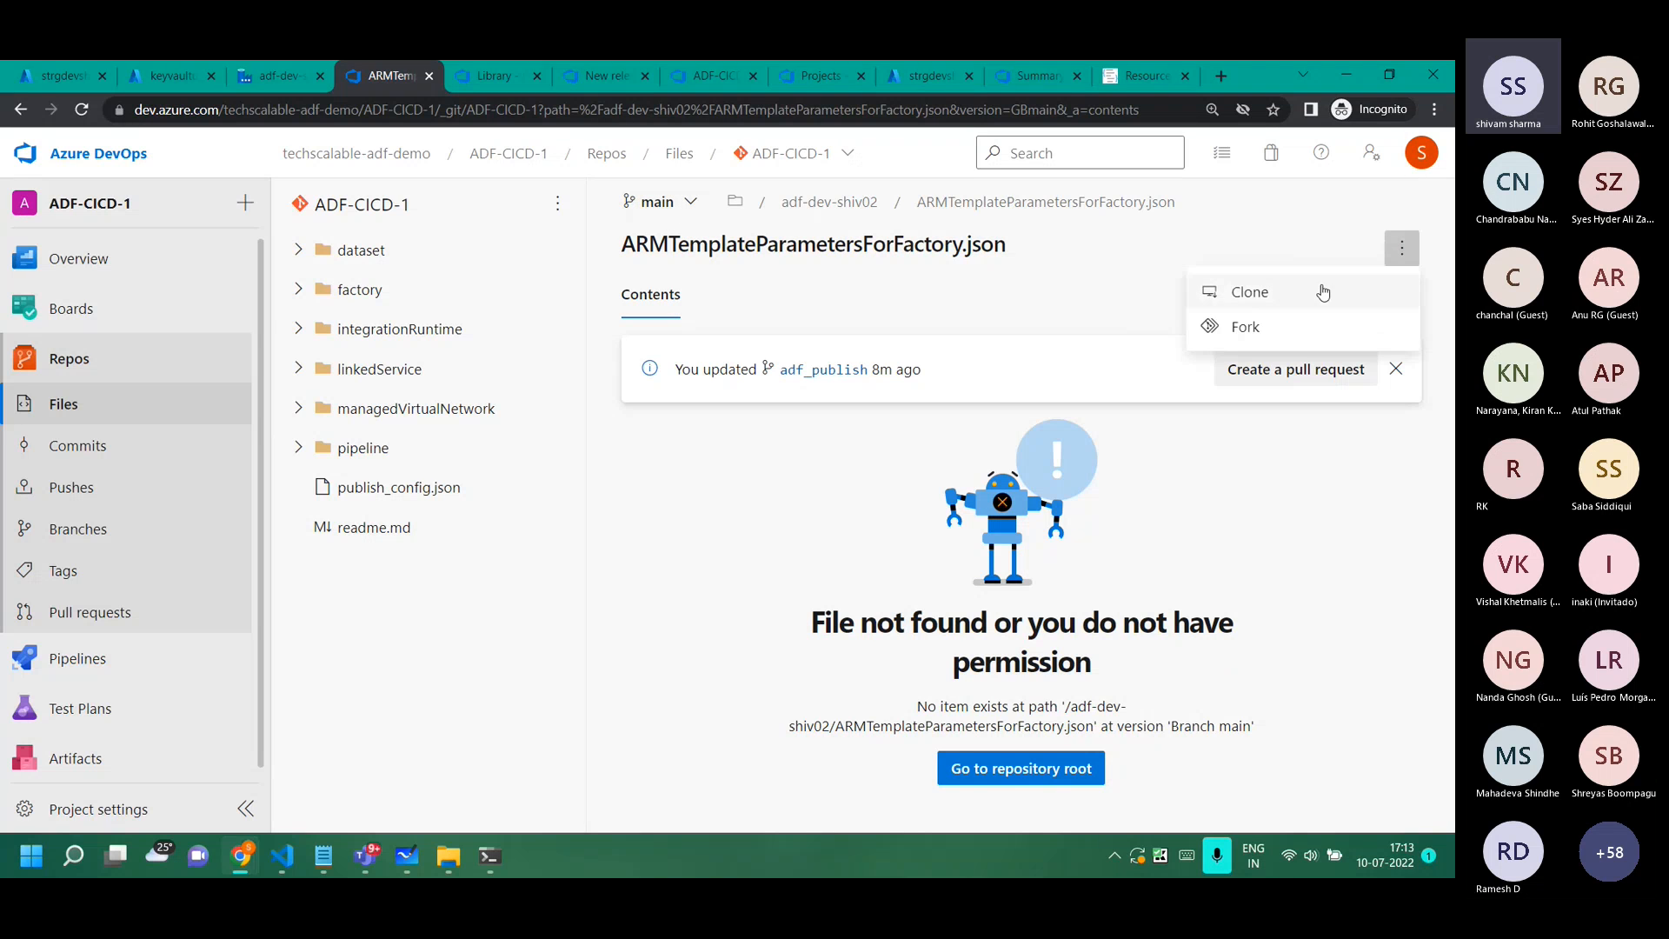
{"action": "left_click", "coordinate": [1083, 293]}
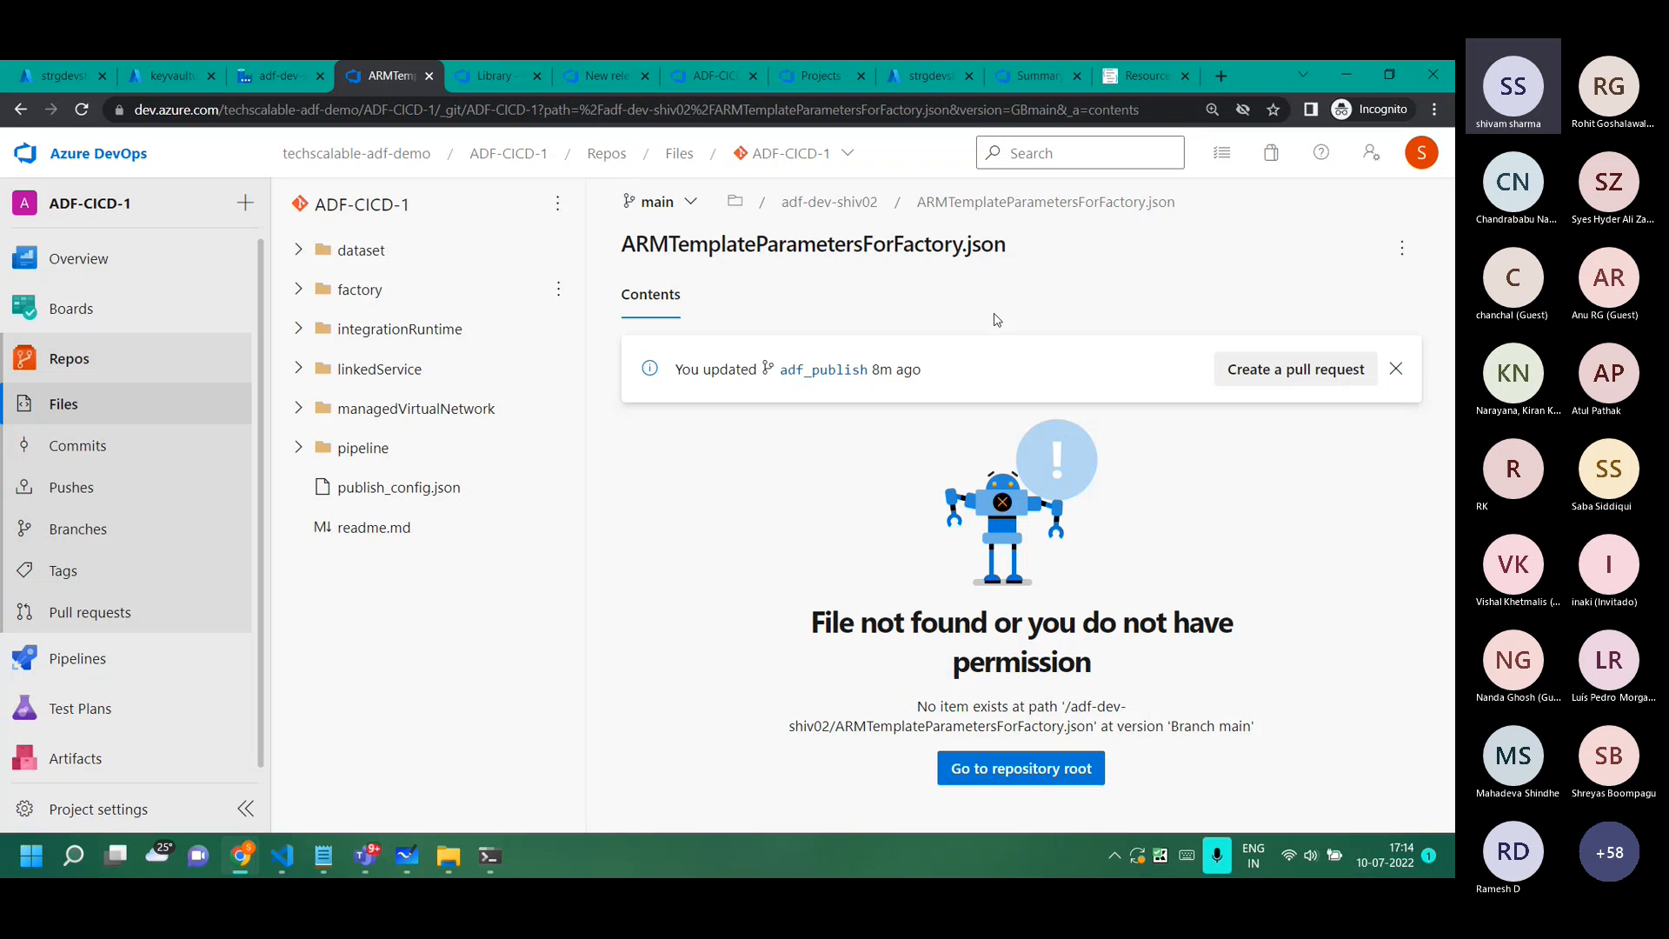
{"action": "left_click", "coordinate": [648, 203]}
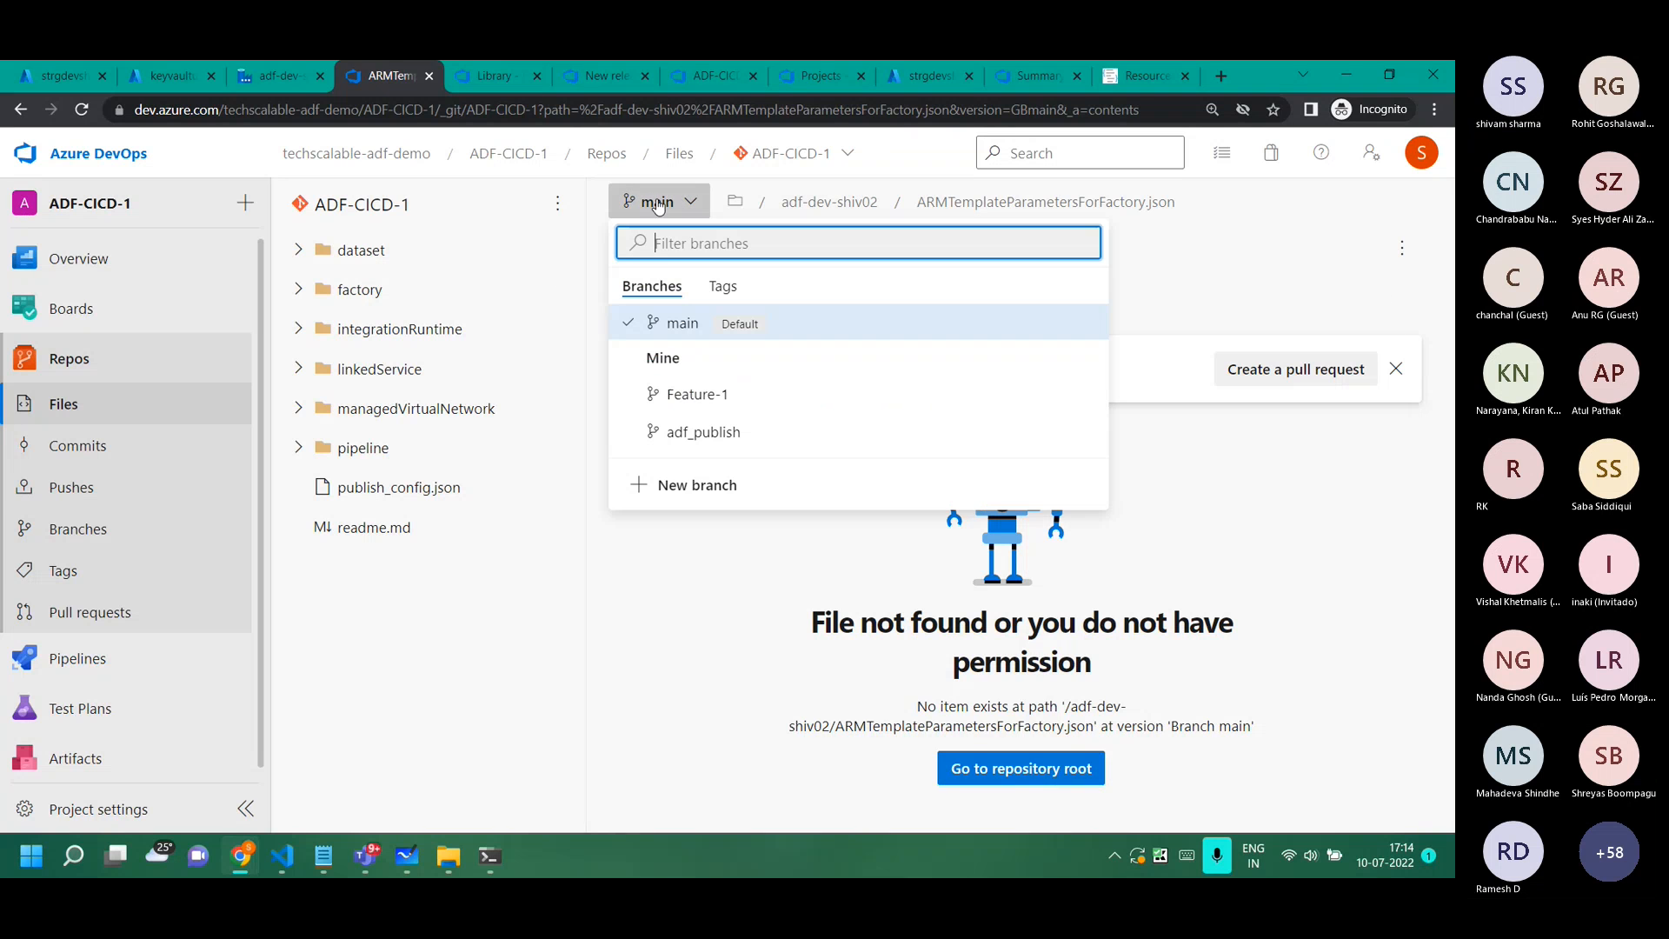
{"action": "left_click", "coordinate": [572, 326]}
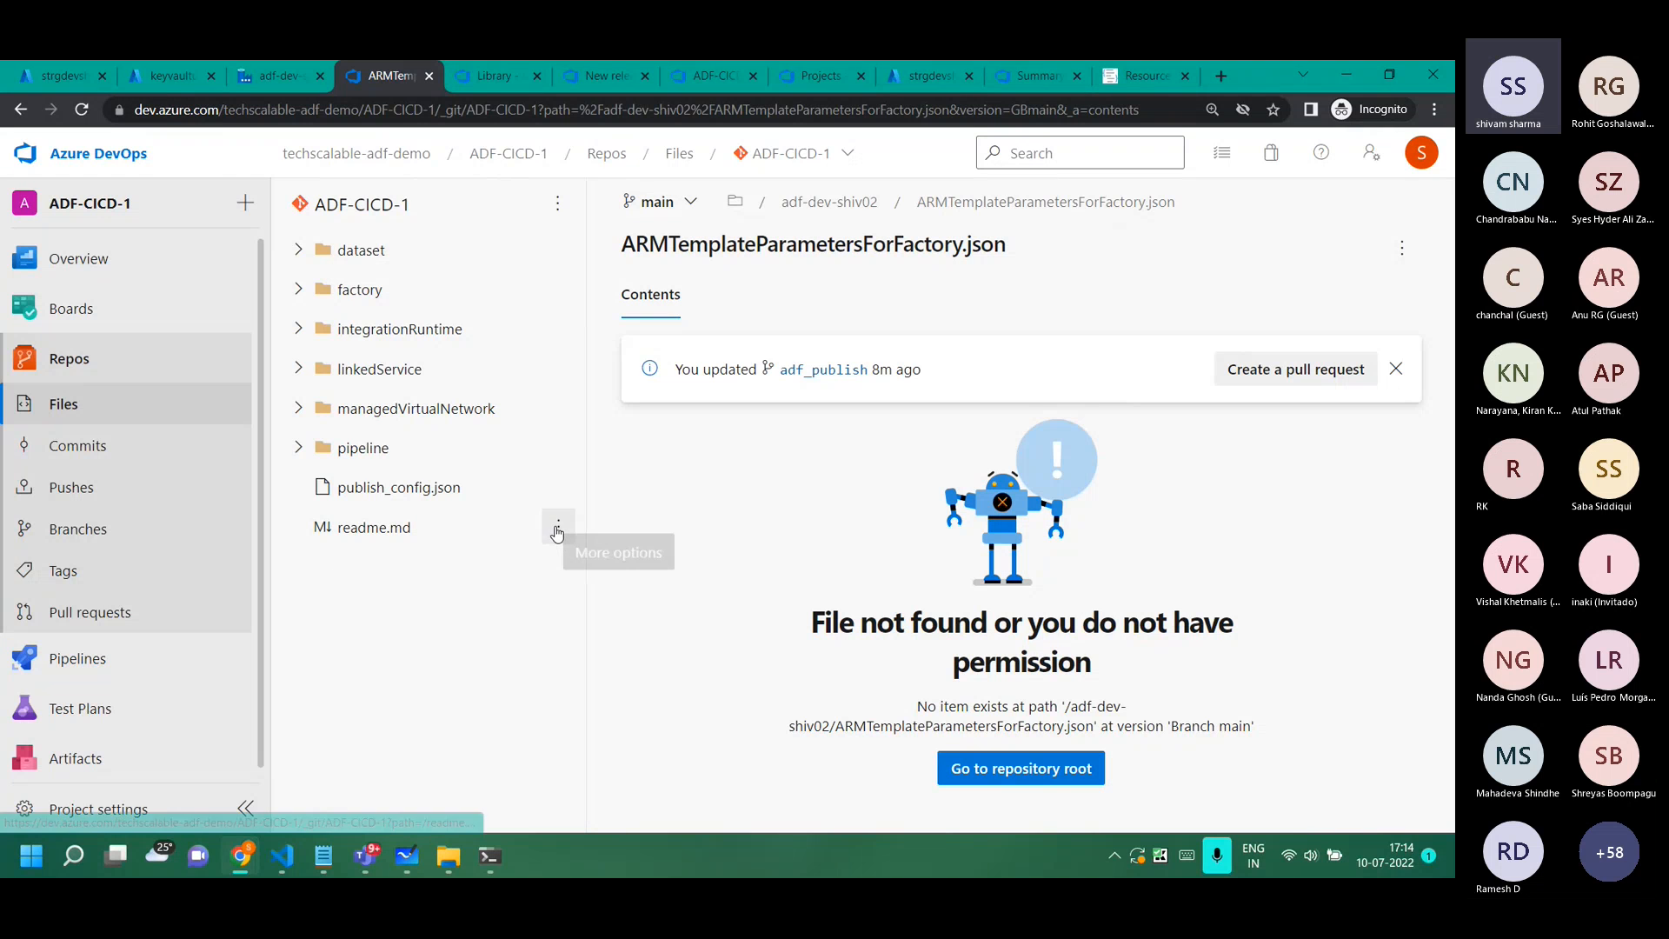
{"action": "left_click", "coordinate": [558, 203]}
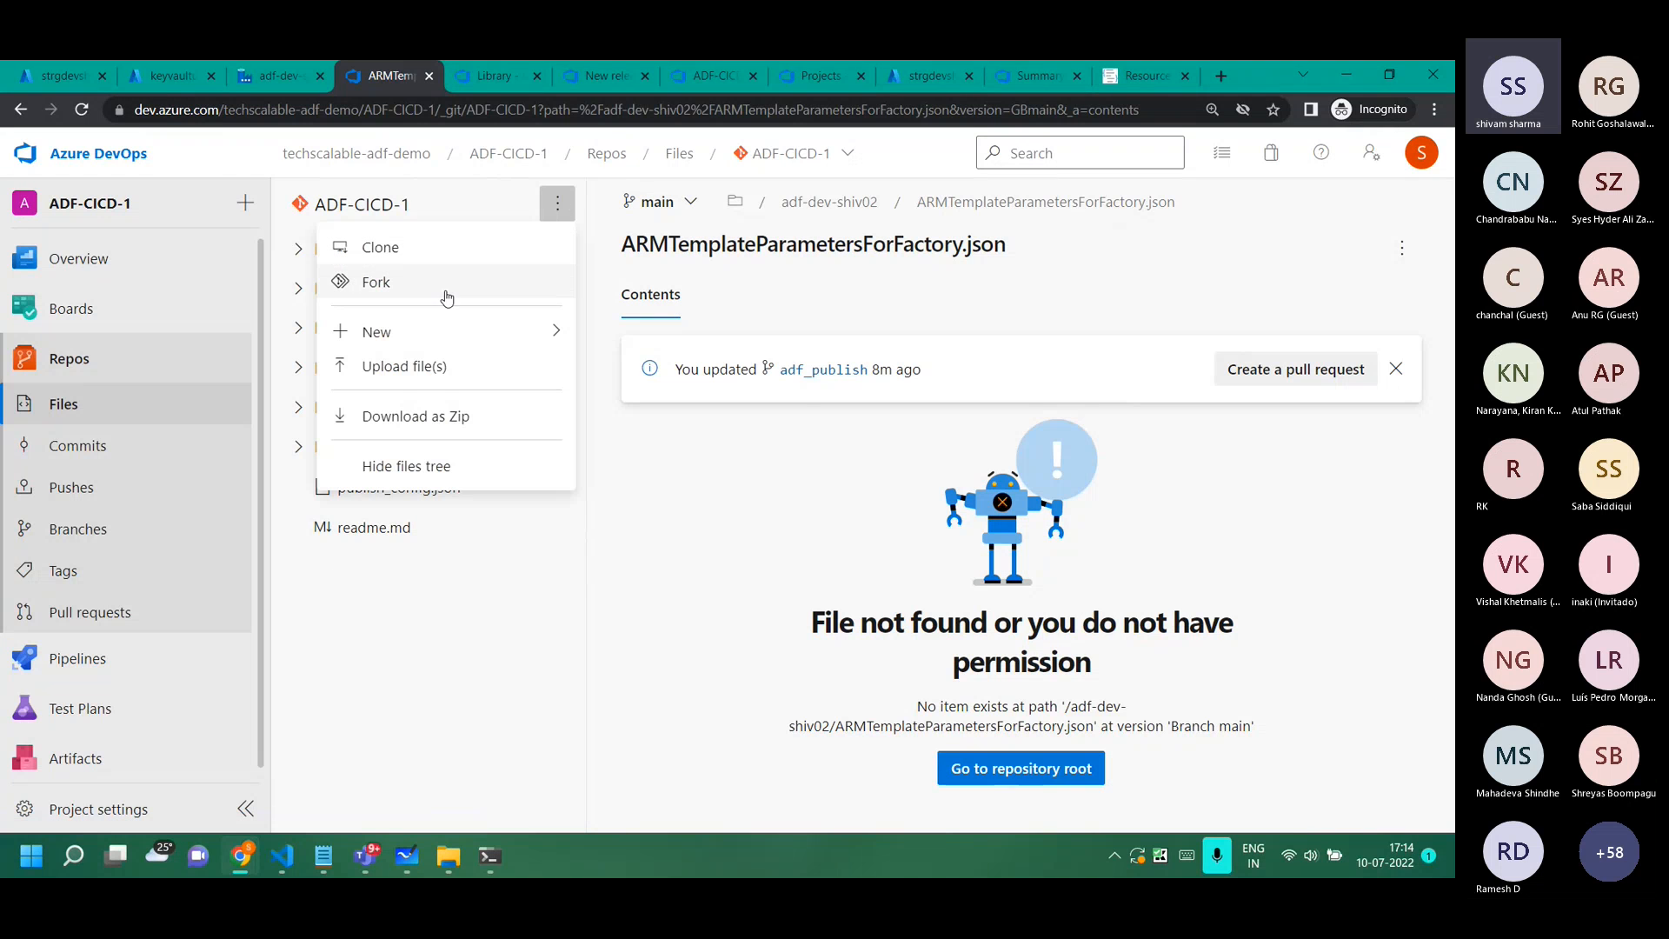
{"action": "mouse_move", "coordinate": [452, 333]}
{"action": "left_click", "coordinate": [675, 331]}
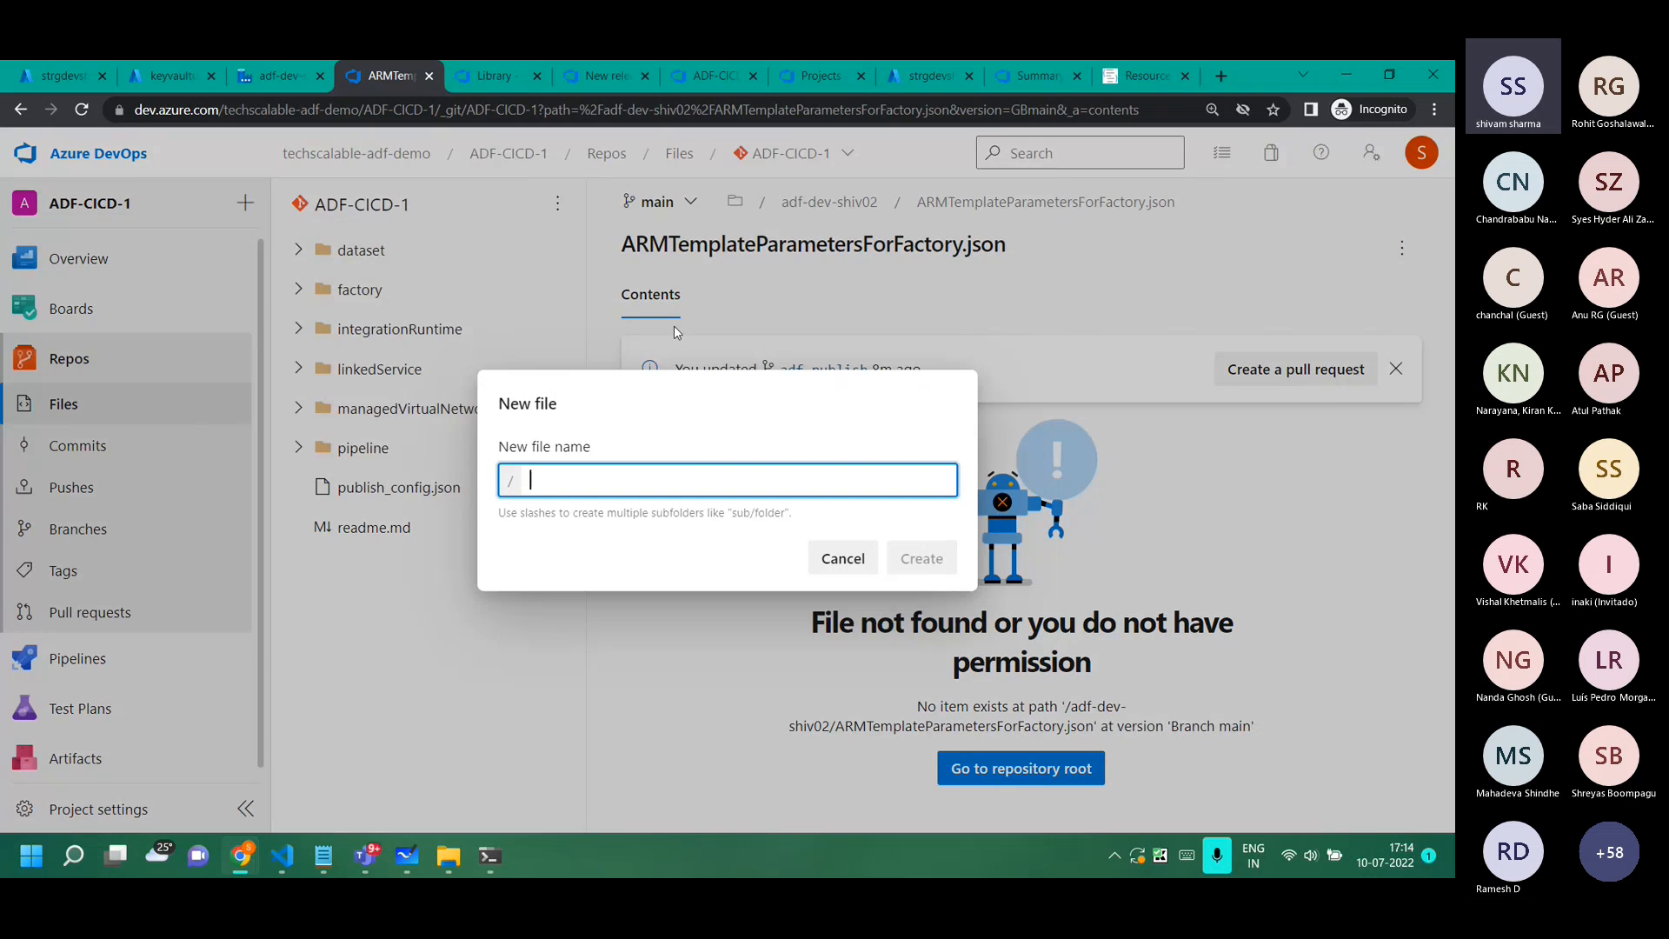
{"action": "type", "text": "cic"}
{"action": "type", "text": "-cd."}
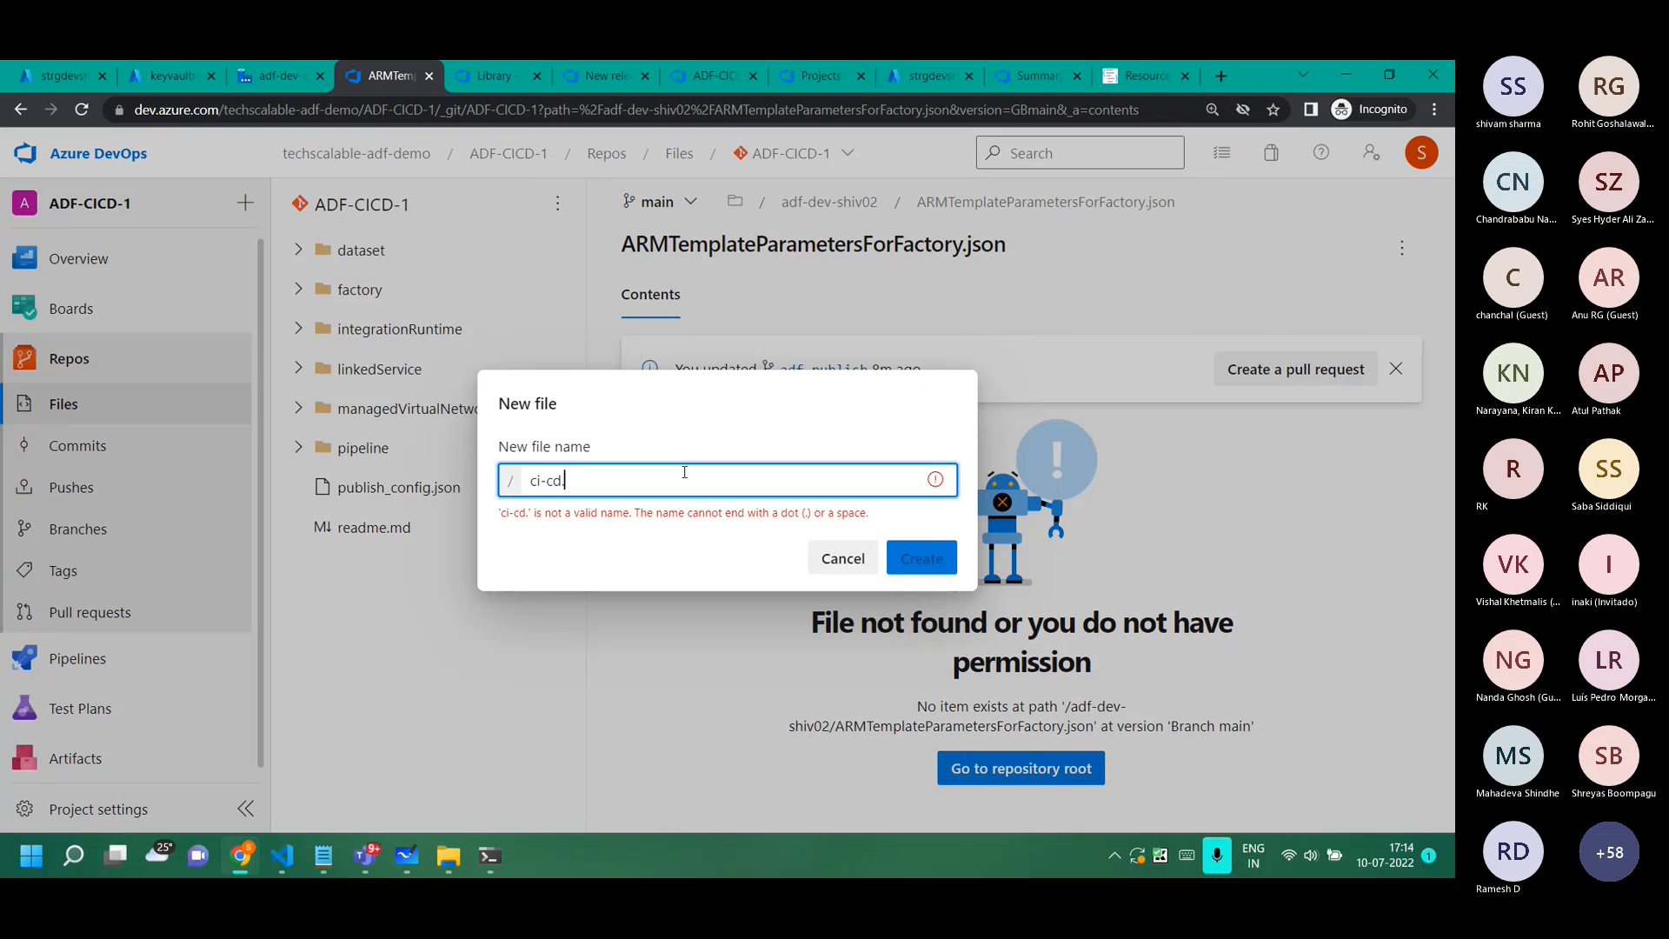
{"action": "type", "text": "ps1"}
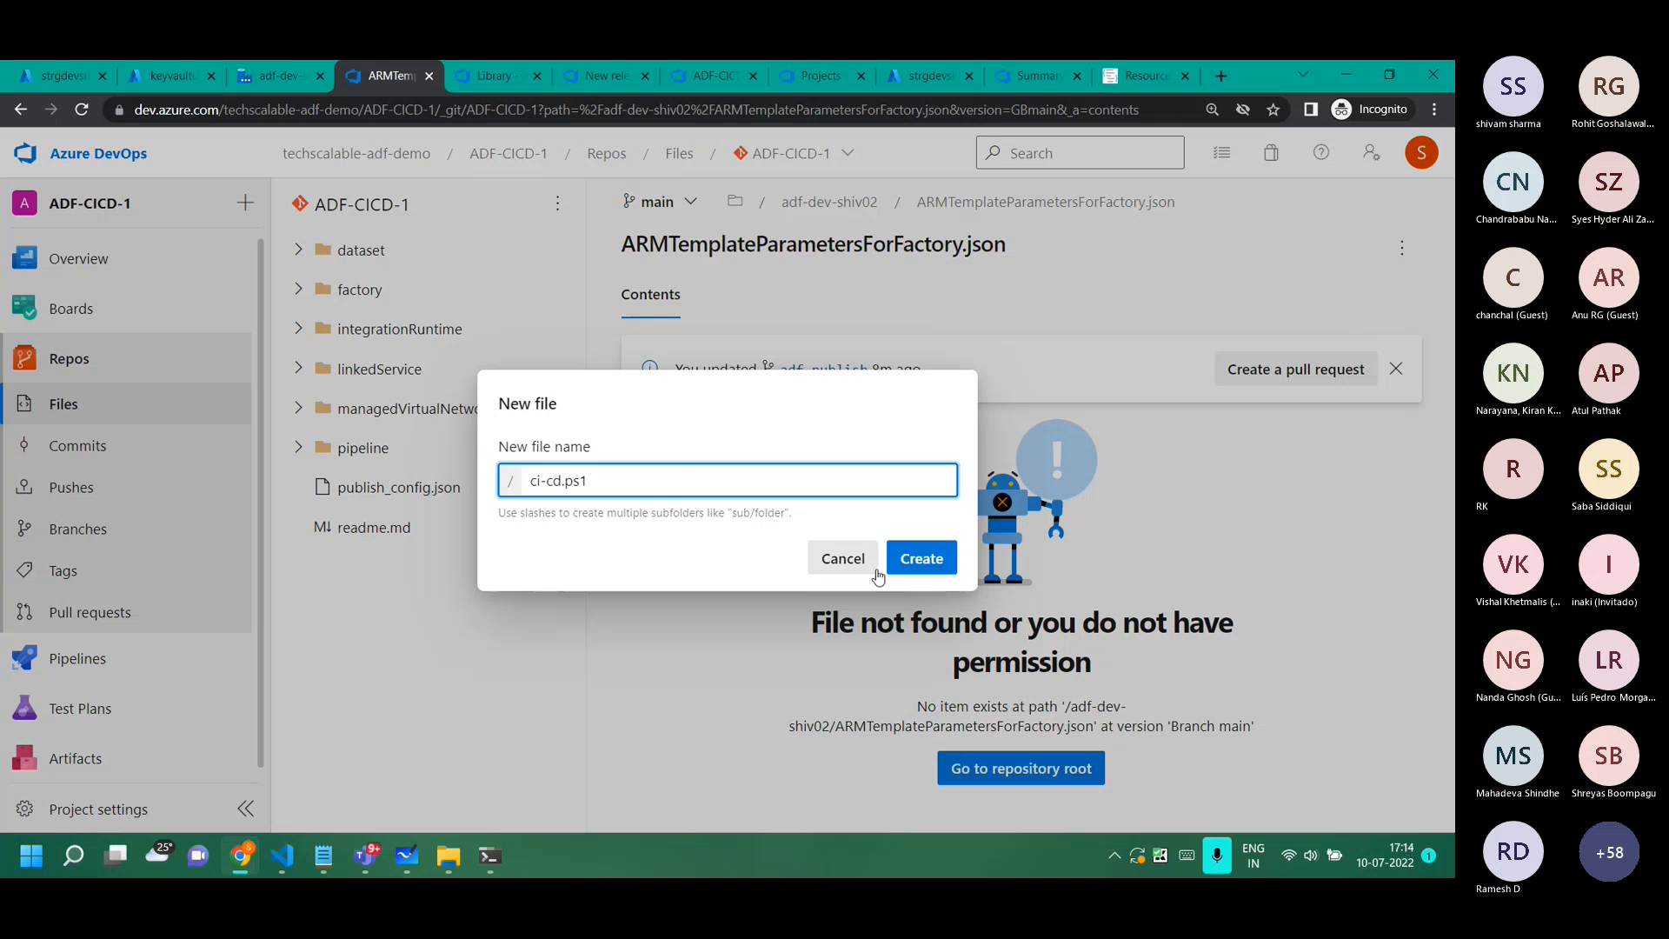
{"action": "left_click", "coordinate": [932, 561]}
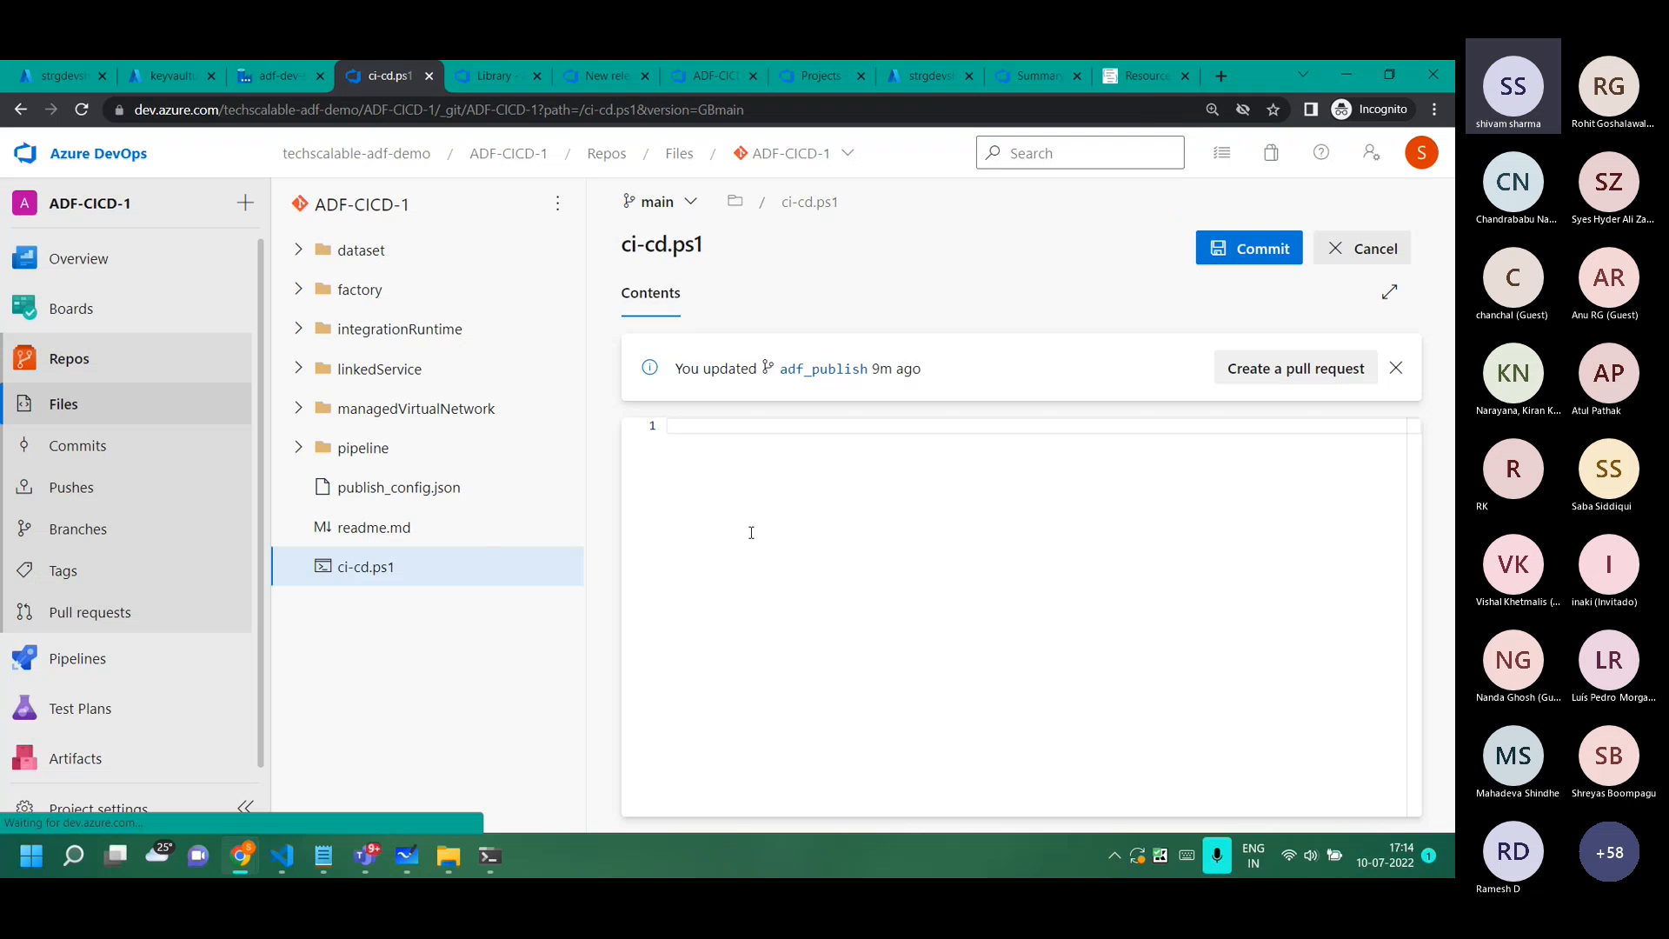
Paste the copied deployment script into ci-cd.ps1 and commit the file to main.
{"action": "key", "text": "ctrl+v"}
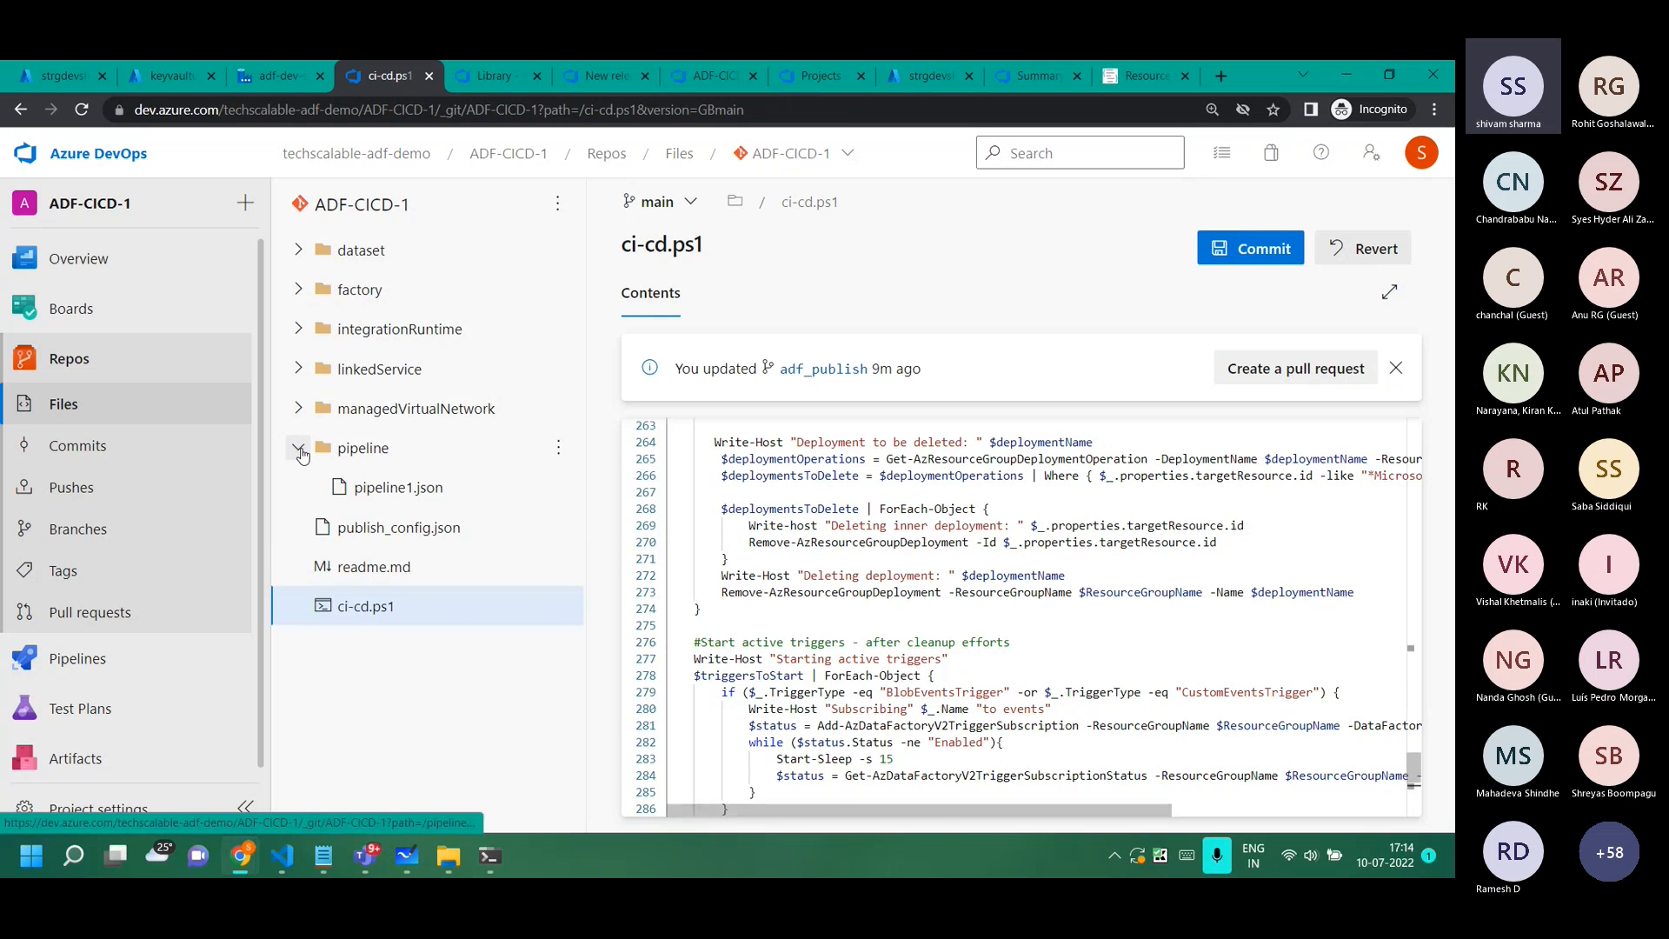
{"action": "left_click", "coordinate": [1262, 246]}
{"action": "left_click", "coordinate": [1369, 777]}
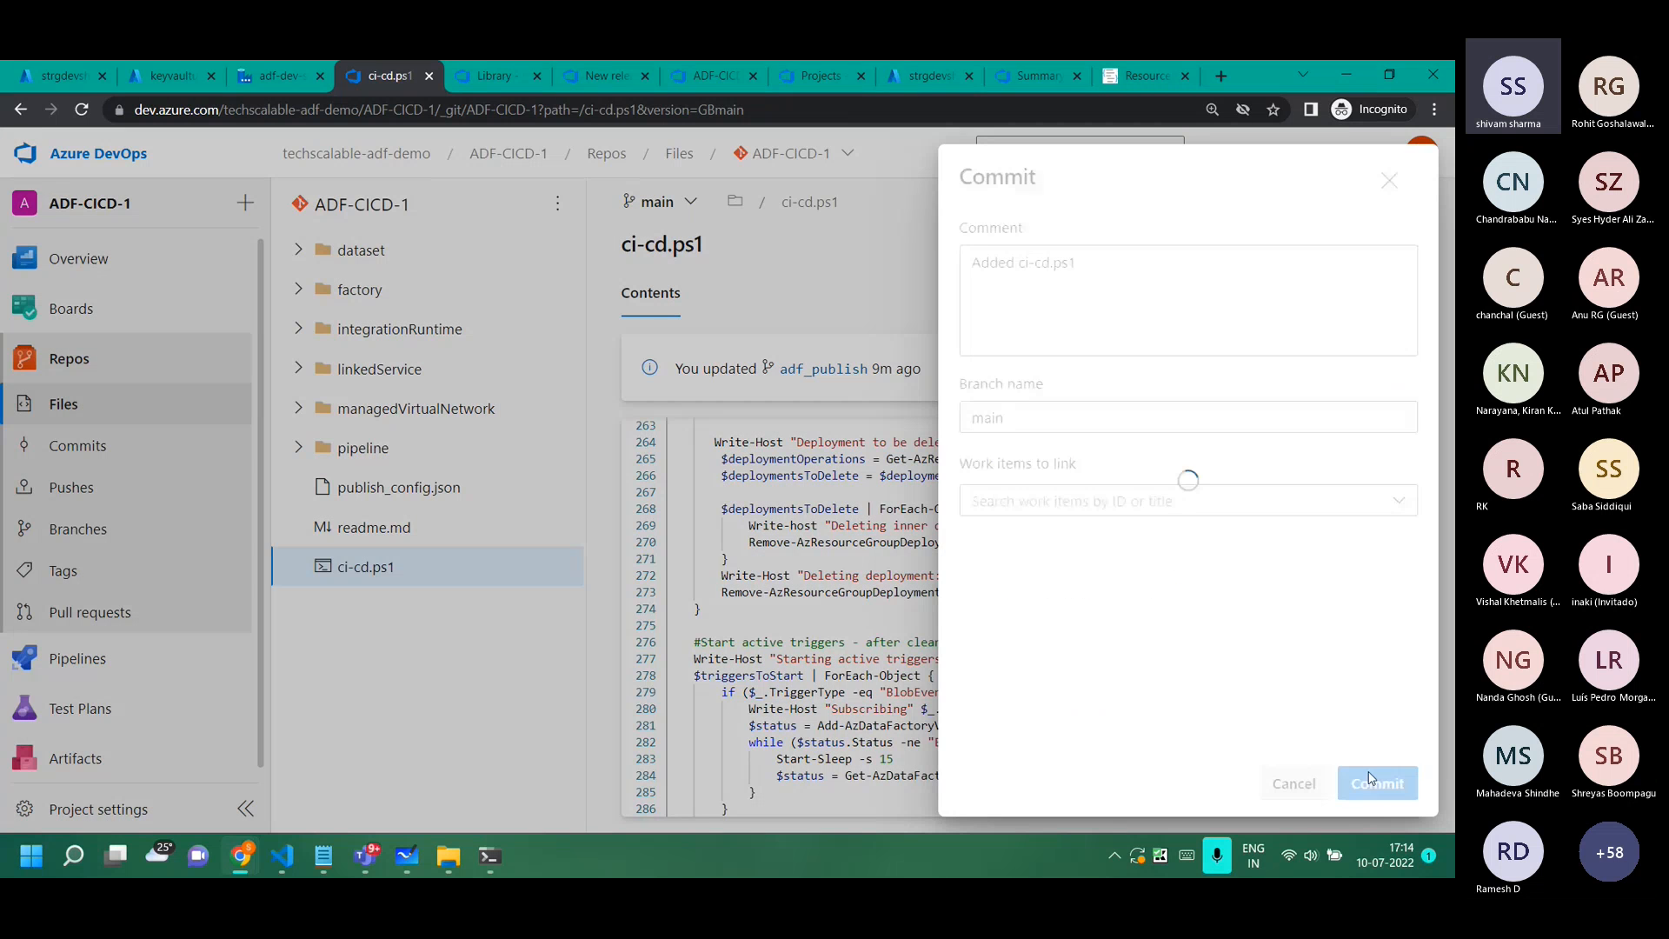
In the release pipeline's UAT stage, rename the first Azure PowerShell task "Pre Deployment" and the last one "Post Deployment".
{"action": "left_click", "coordinate": [599, 78]}
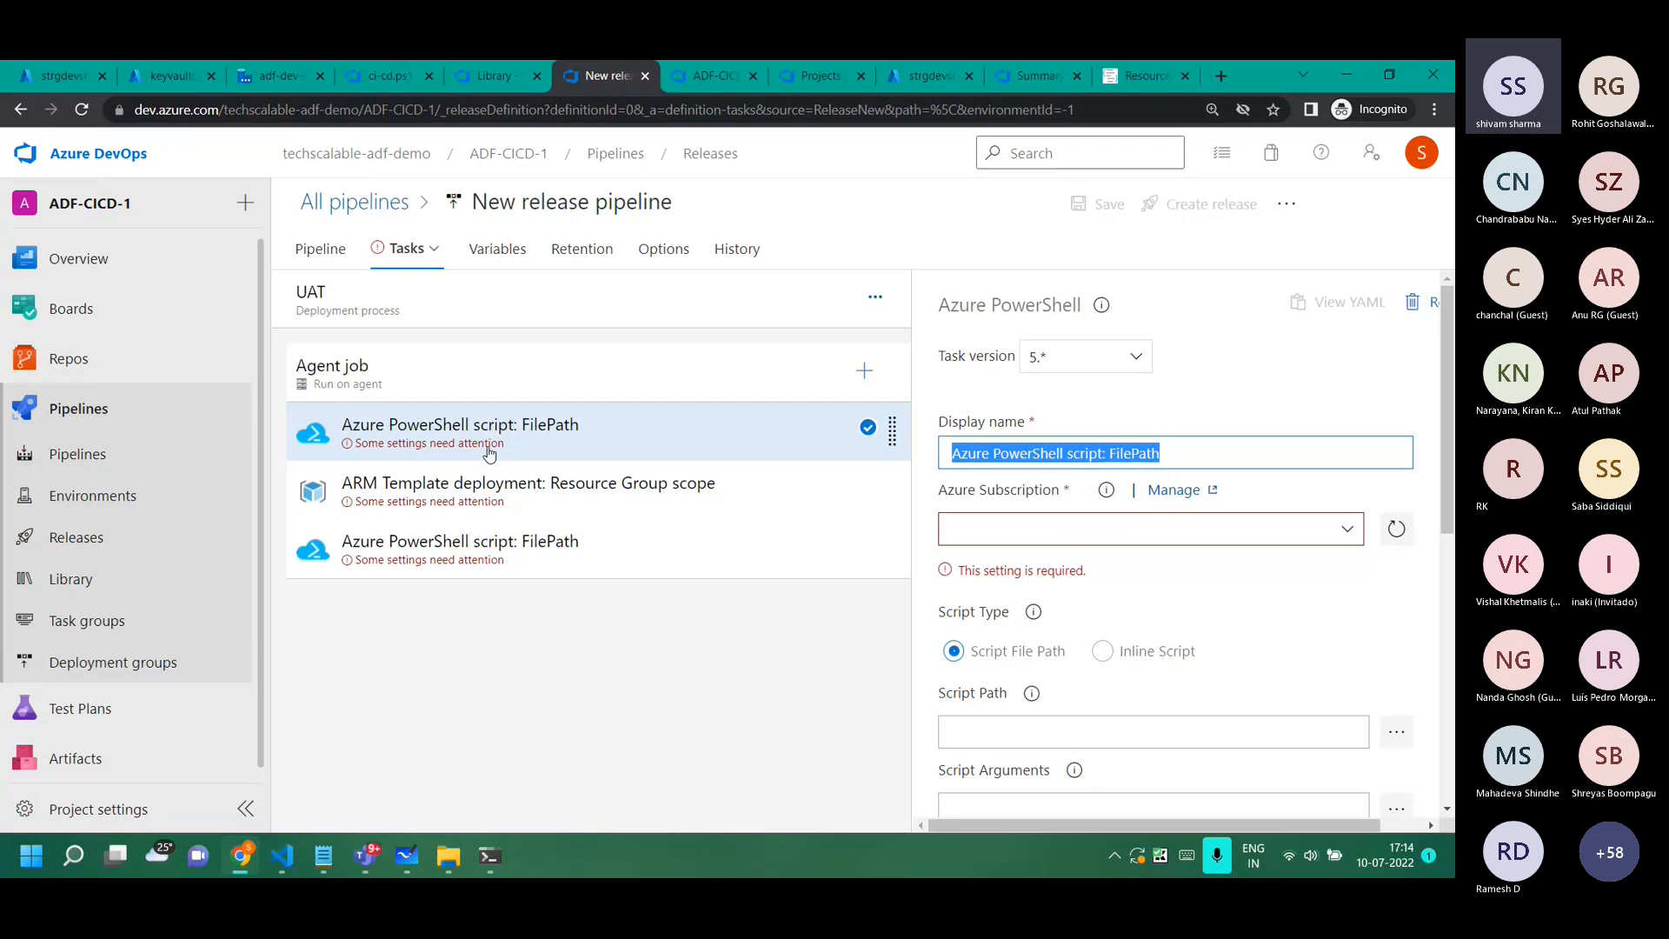
{"action": "triple_click", "coordinate": [1057, 451]}
{"action": "type", "text": "Pre De"}
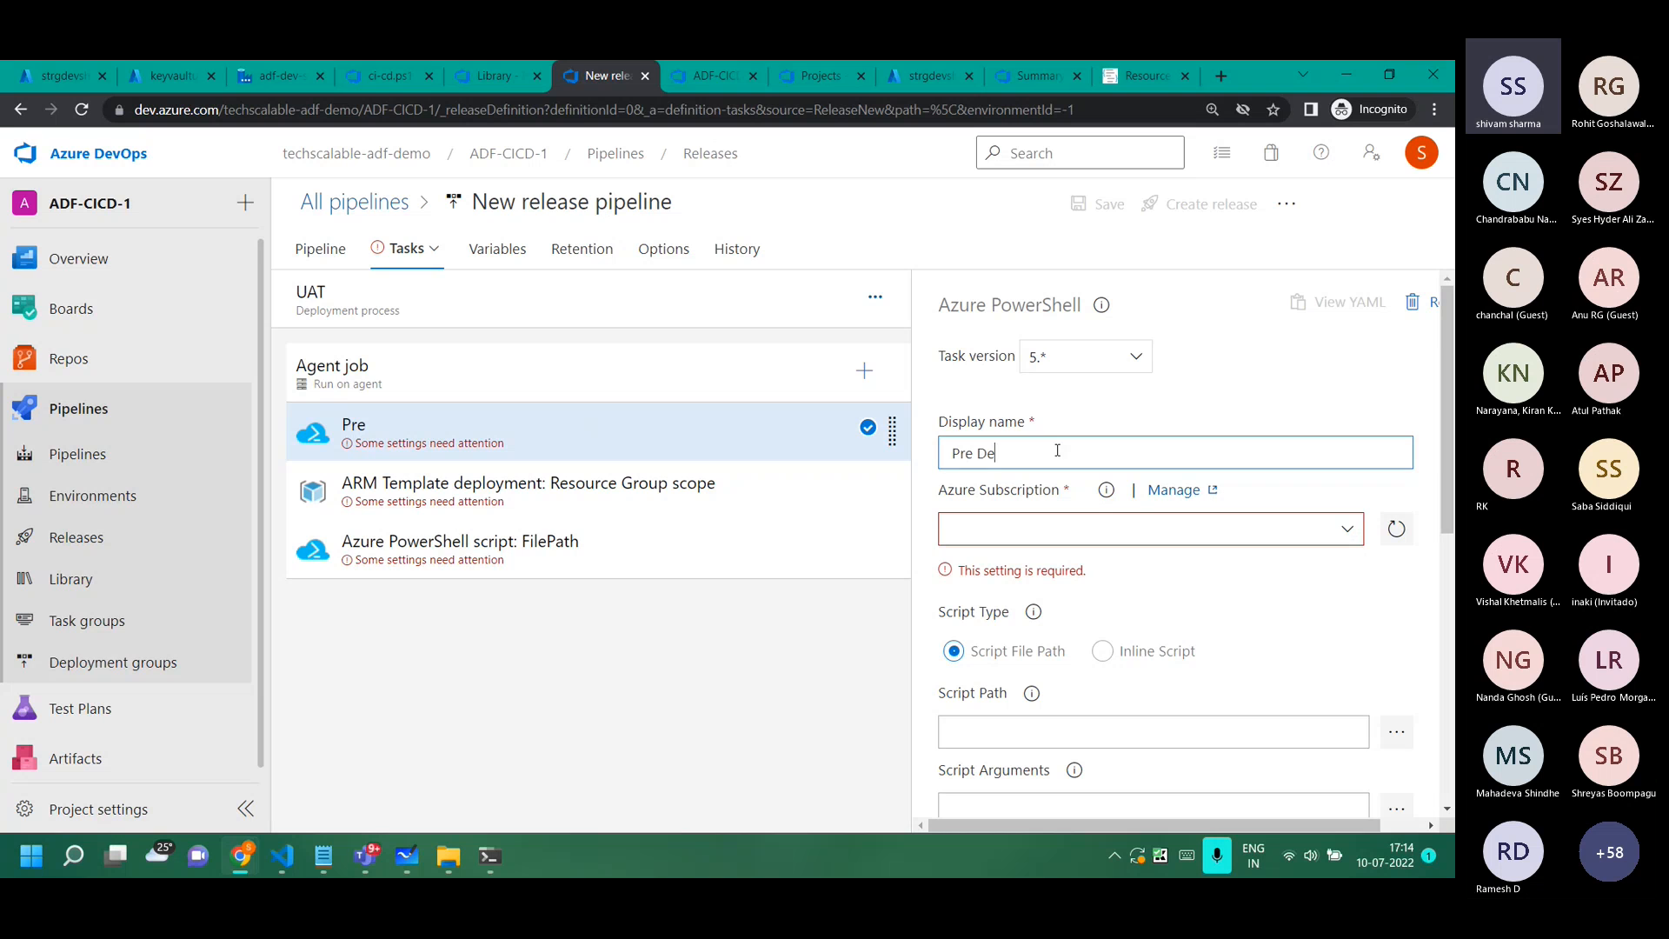
{"action": "type", "text": "ployment"}
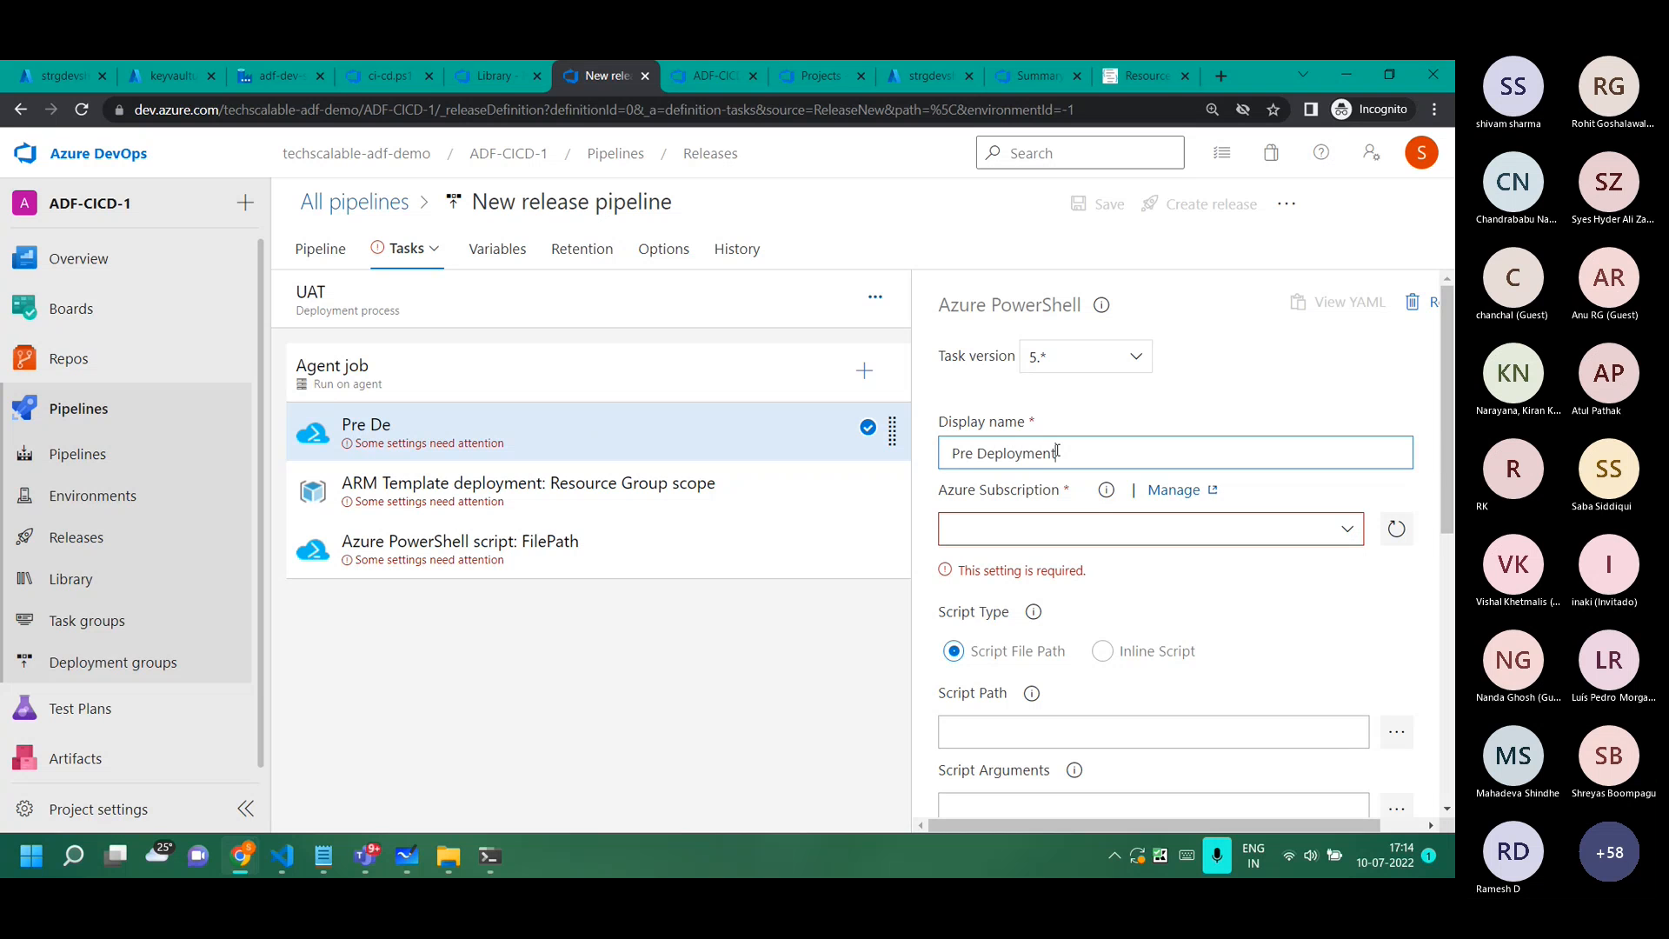
{"action": "left_click", "coordinate": [662, 569]}
{"action": "triple_click", "coordinate": [1014, 459]}
{"action": "type", "text": "Post Deploymen"}
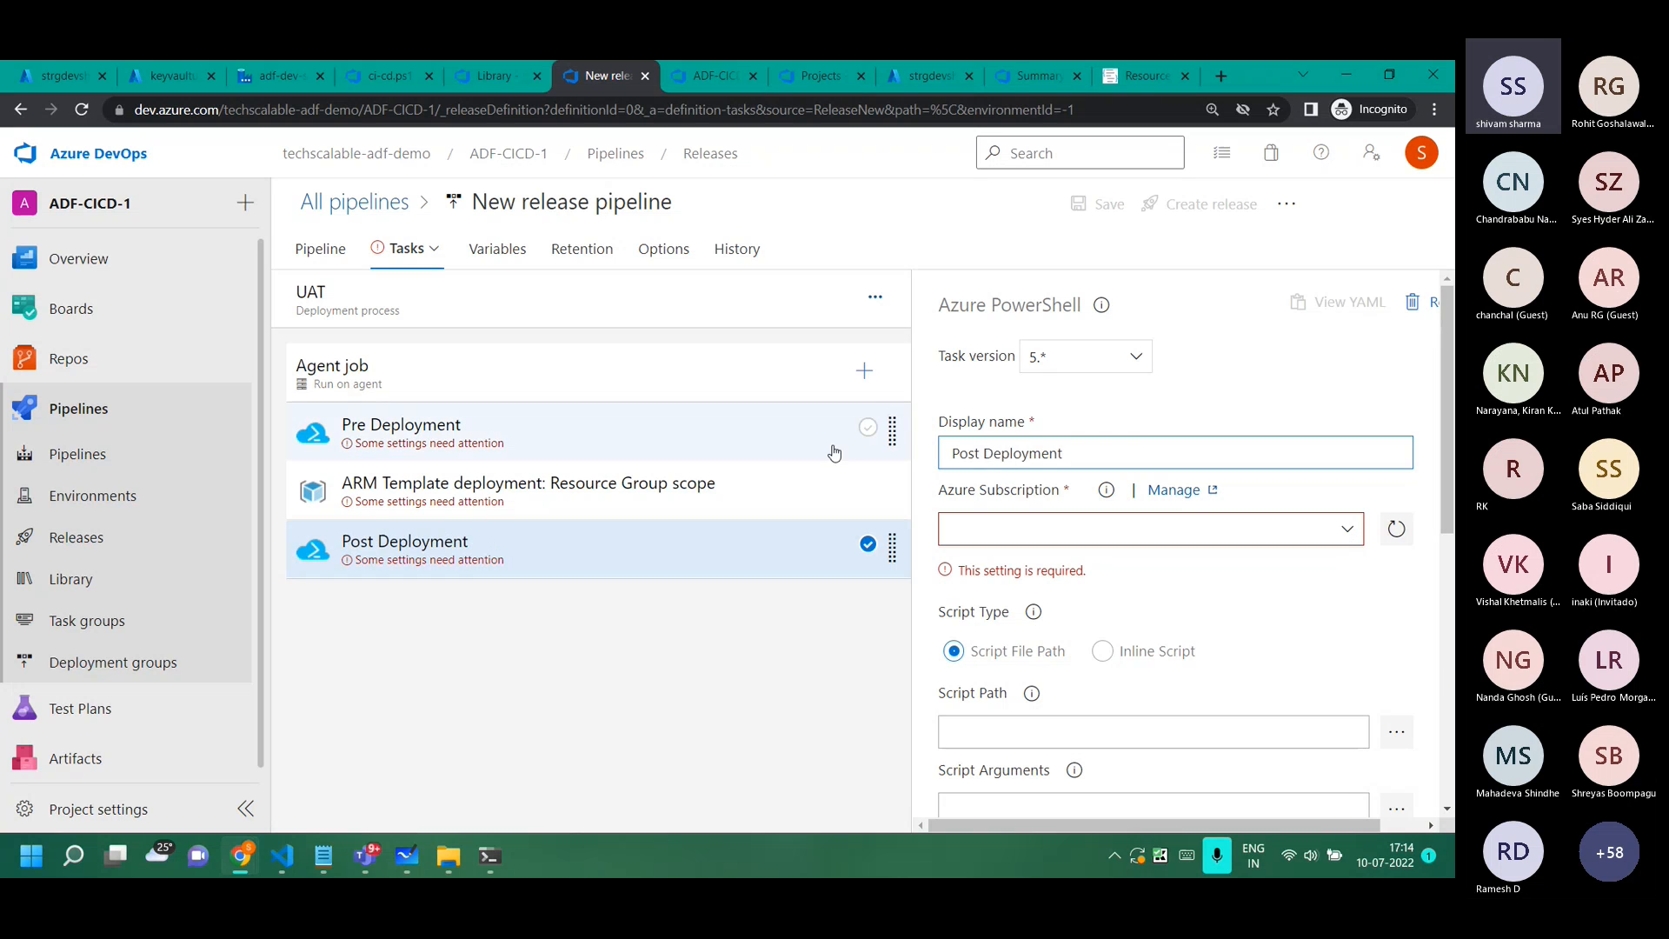
Rename the UAT stage's ARM template deployment task "ADF UAT ARM Deployment".
{"action": "left_click", "coordinate": [738, 487]}
{"action": "triple_click", "coordinate": [1040, 453]}
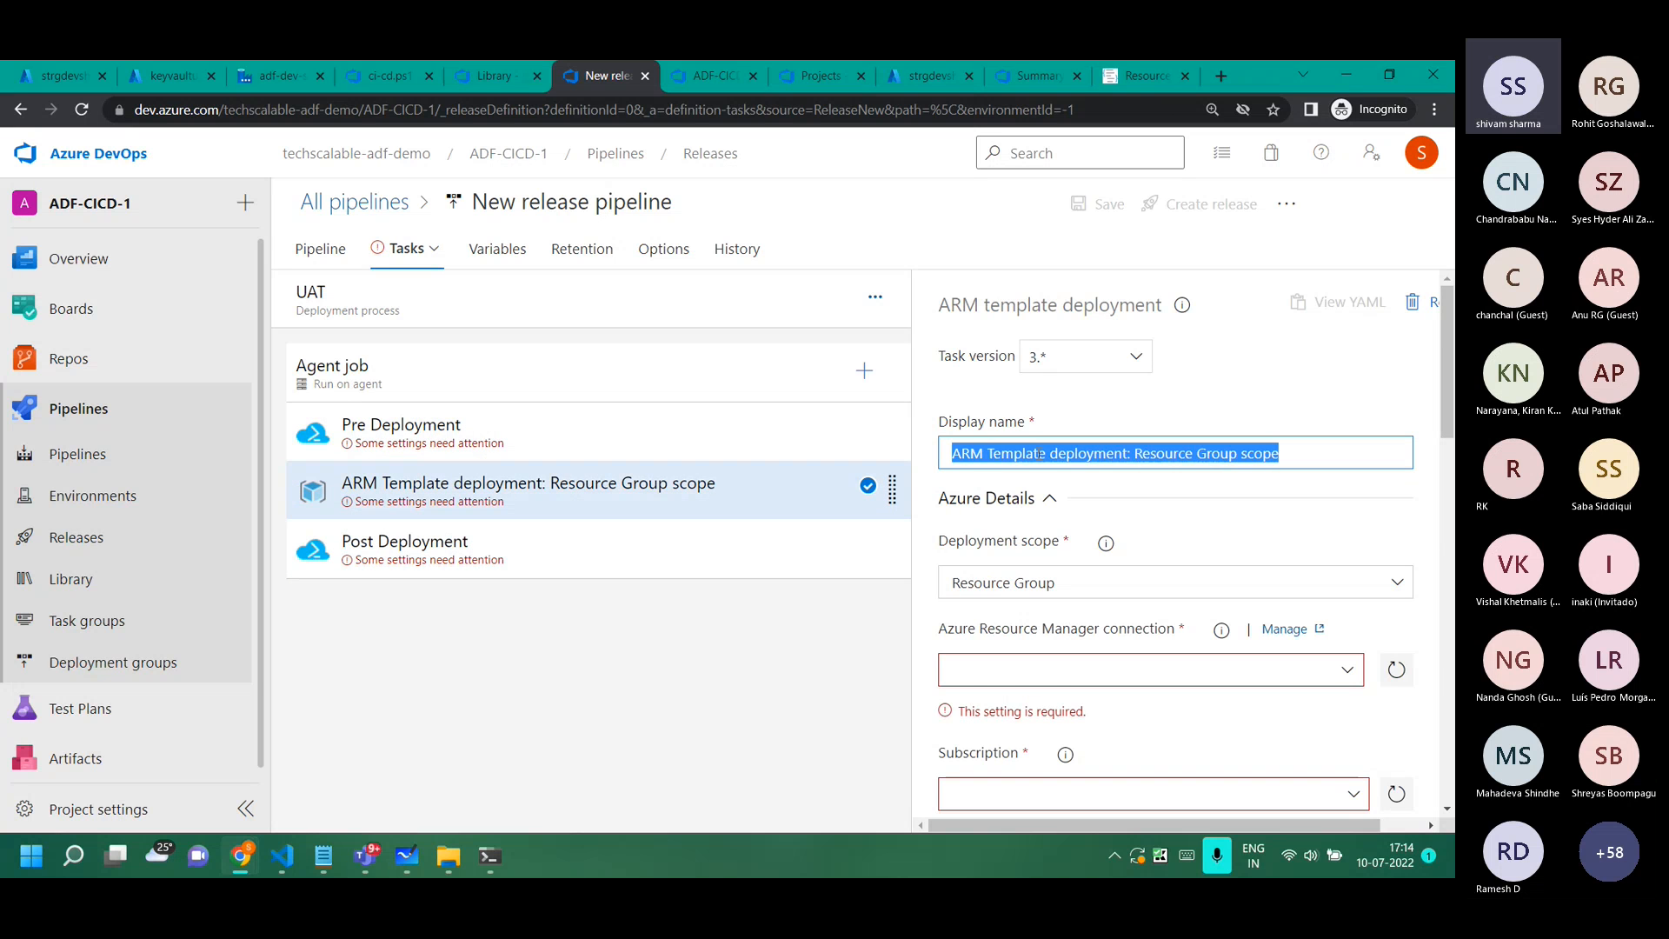
{"action": "type", "text": "ADF UAT ARM Deployment"}
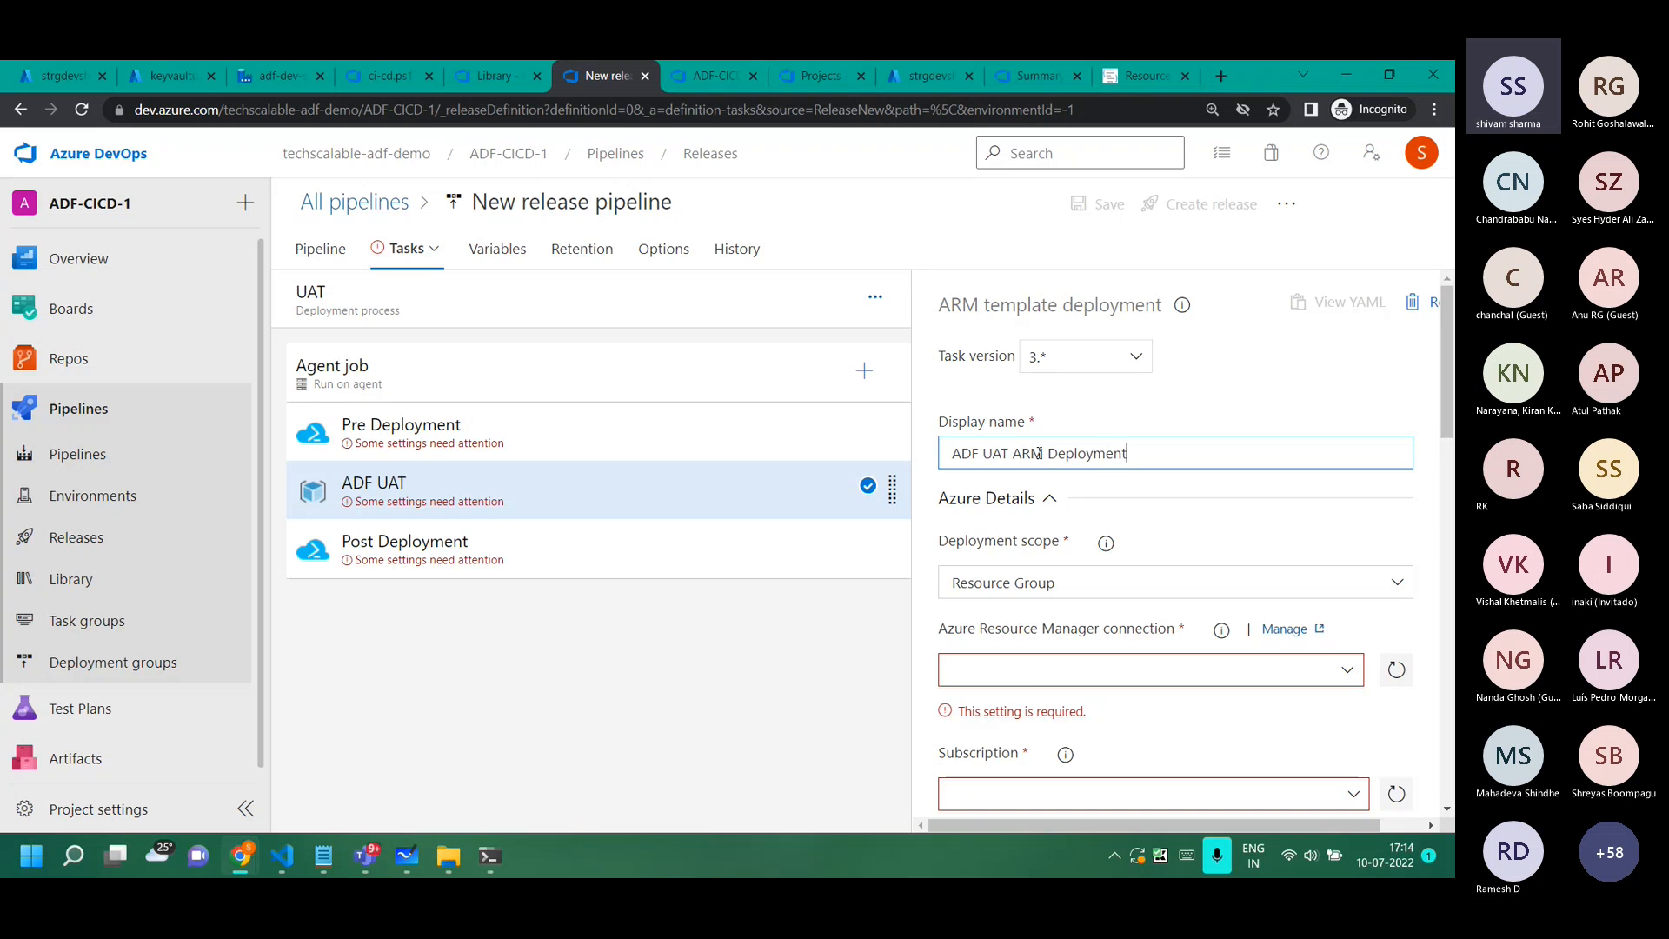
Set the Pre Deployment task's Azure subscription to Azure Pass - Sponsorship and authorize its service connection.
{"action": "left_click", "coordinate": [641, 435]}
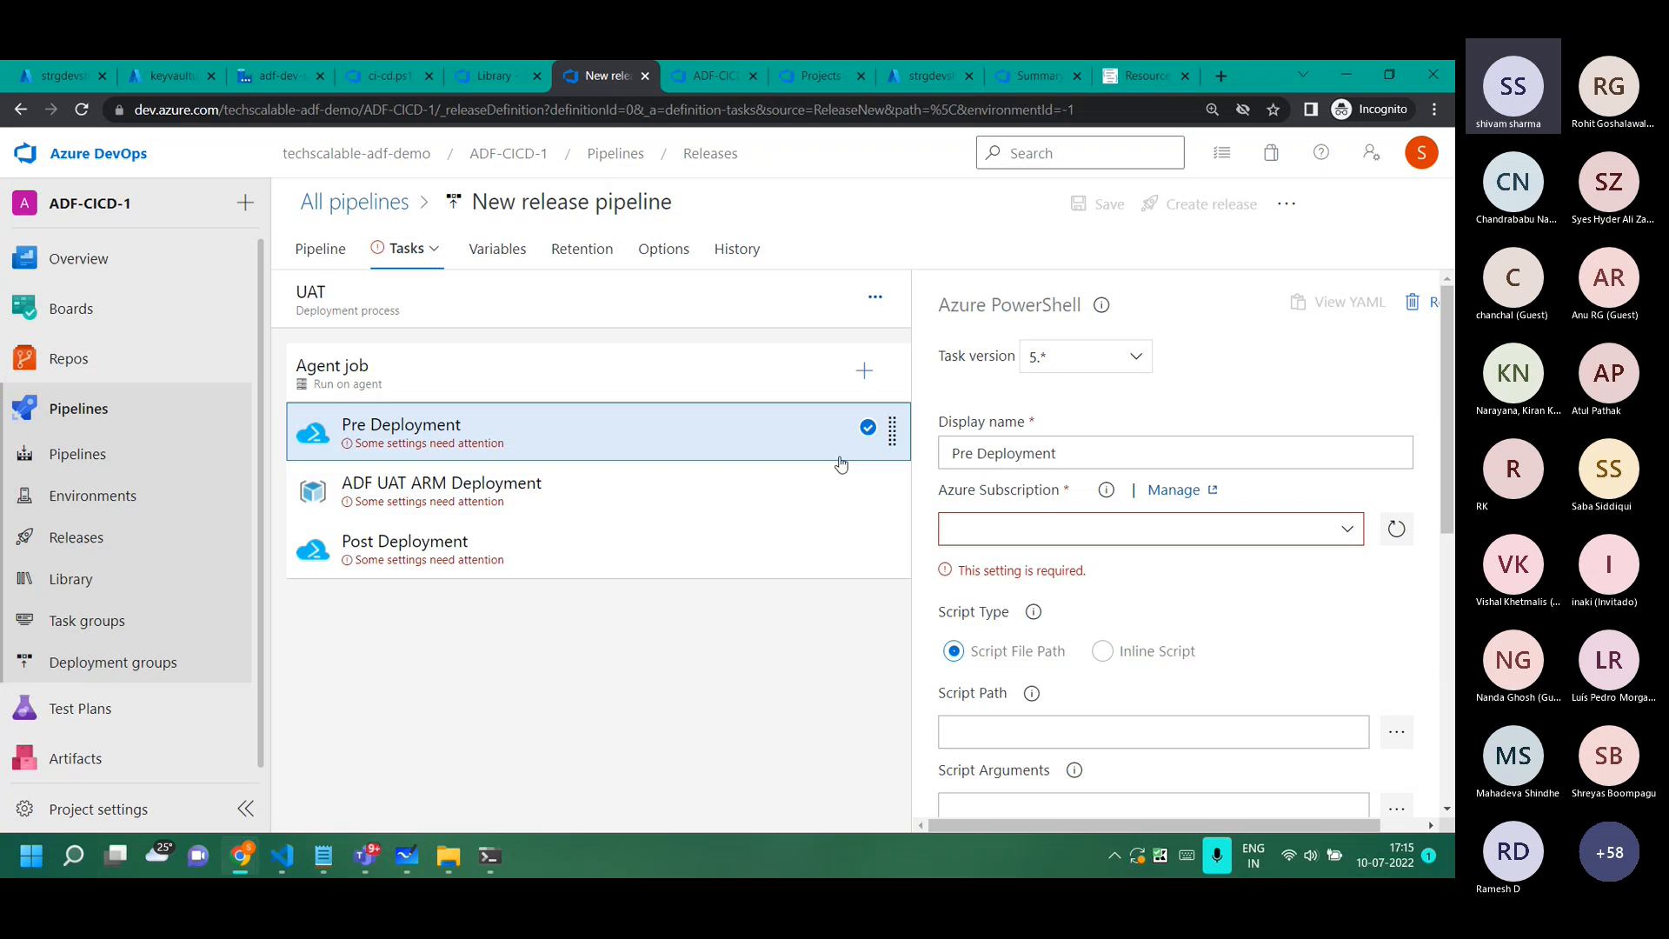
{"action": "left_click", "coordinate": [1246, 533]}
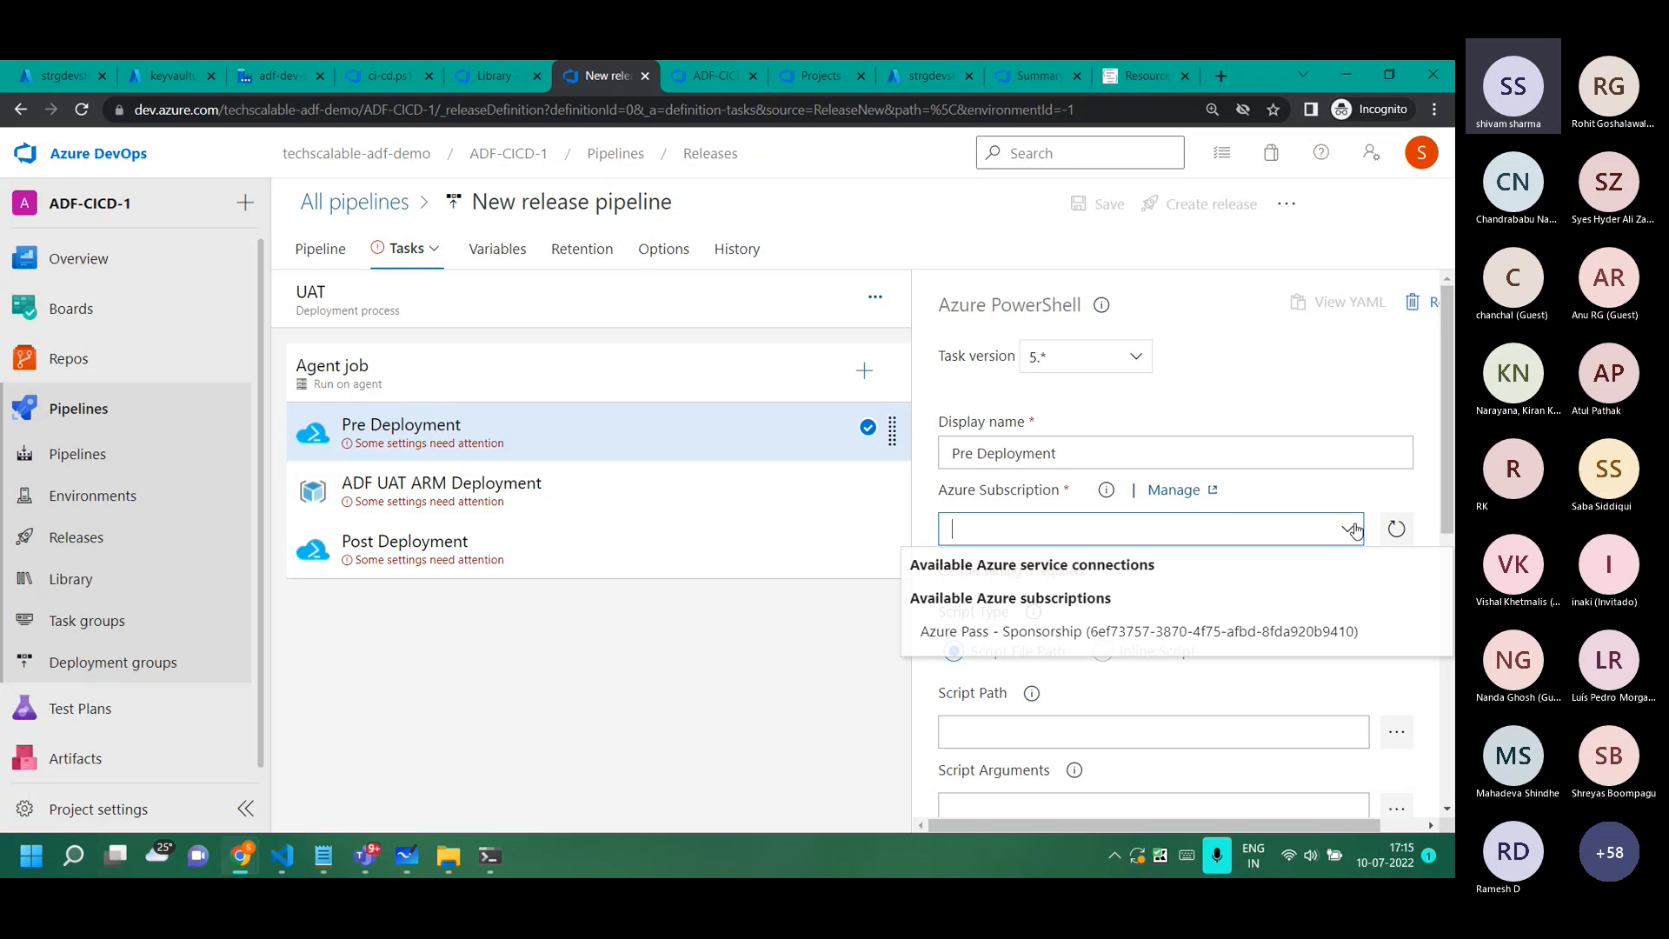
{"action": "left_click", "coordinate": [1234, 632]}
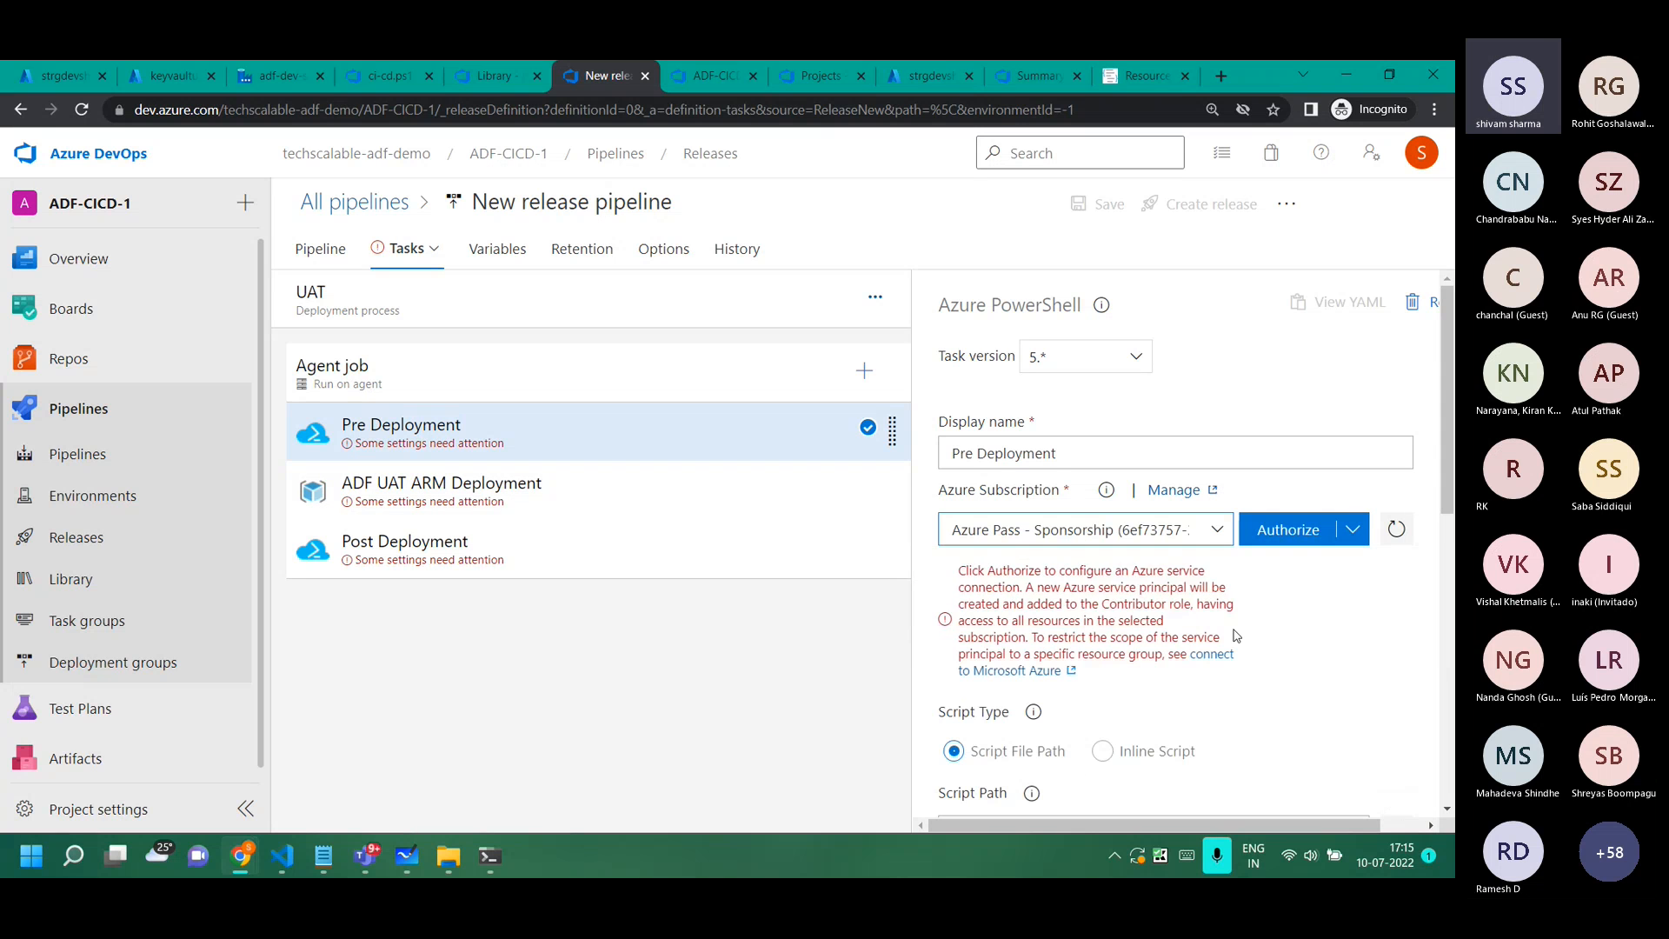
{"action": "left_click", "coordinate": [1280, 539]}
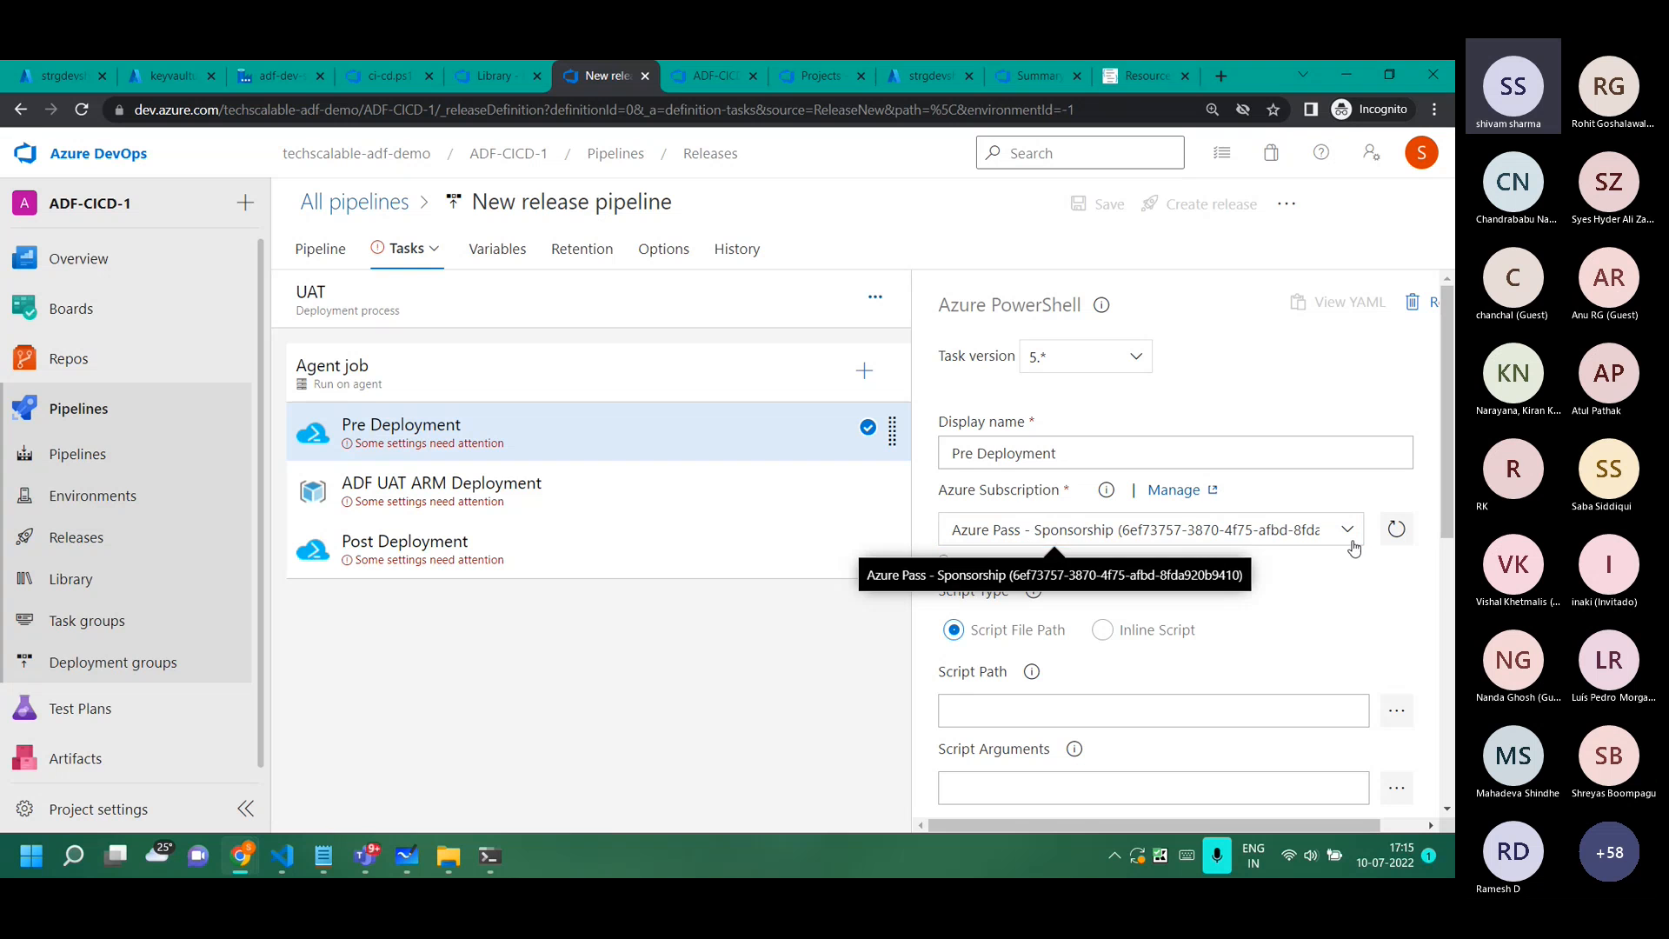
Set the Pre Deployment task's script path to ci-cd.ps1 from the _adf_main_source linked artifact.
{"action": "scroll", "coordinate": [1110, 678], "scroll_direction": "down", "scroll_amount": 2}
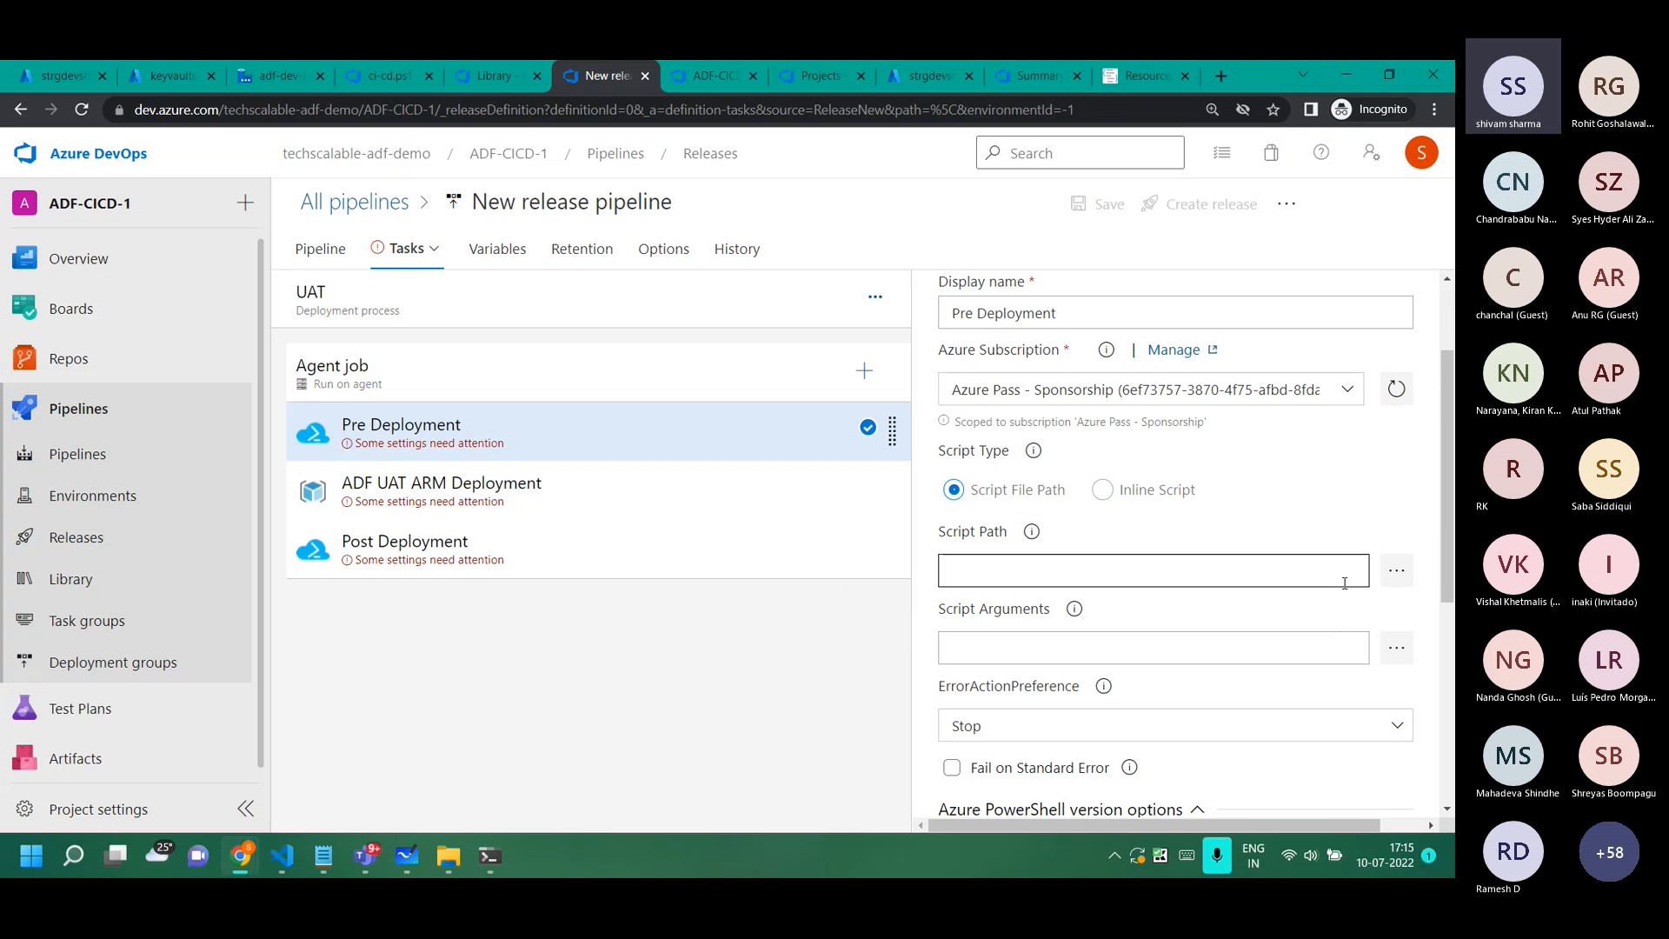
{"action": "left_click", "coordinate": [1397, 572]}
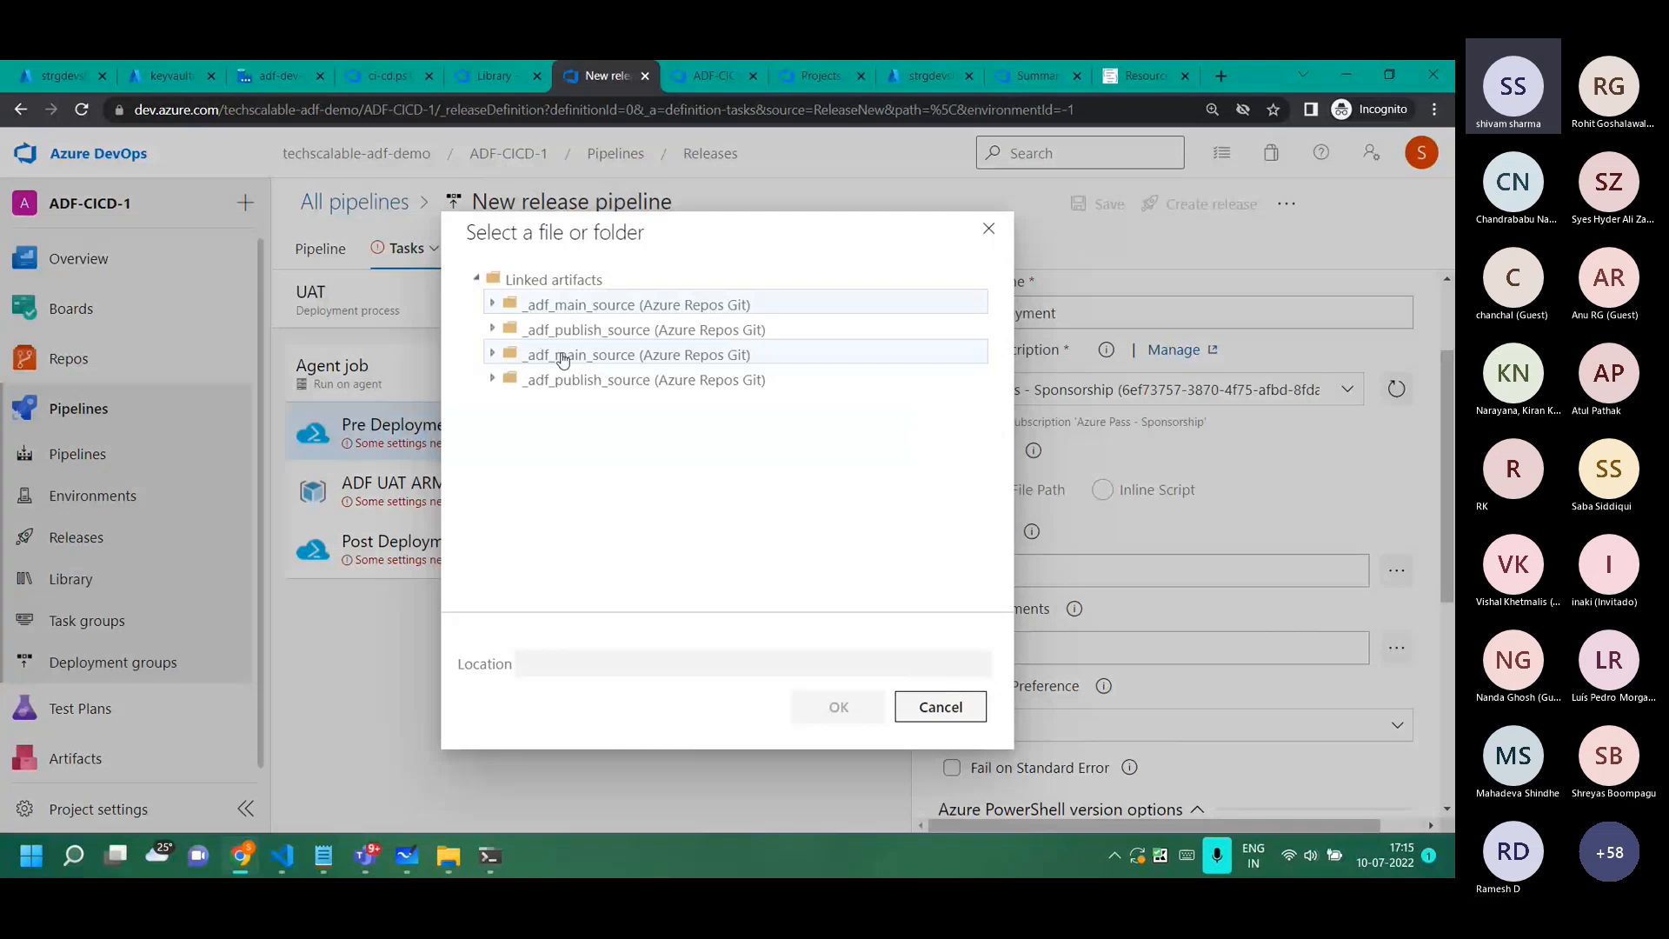
{"action": "left_click", "coordinate": [580, 479]}
{"action": "left_click", "coordinate": [847, 789]}
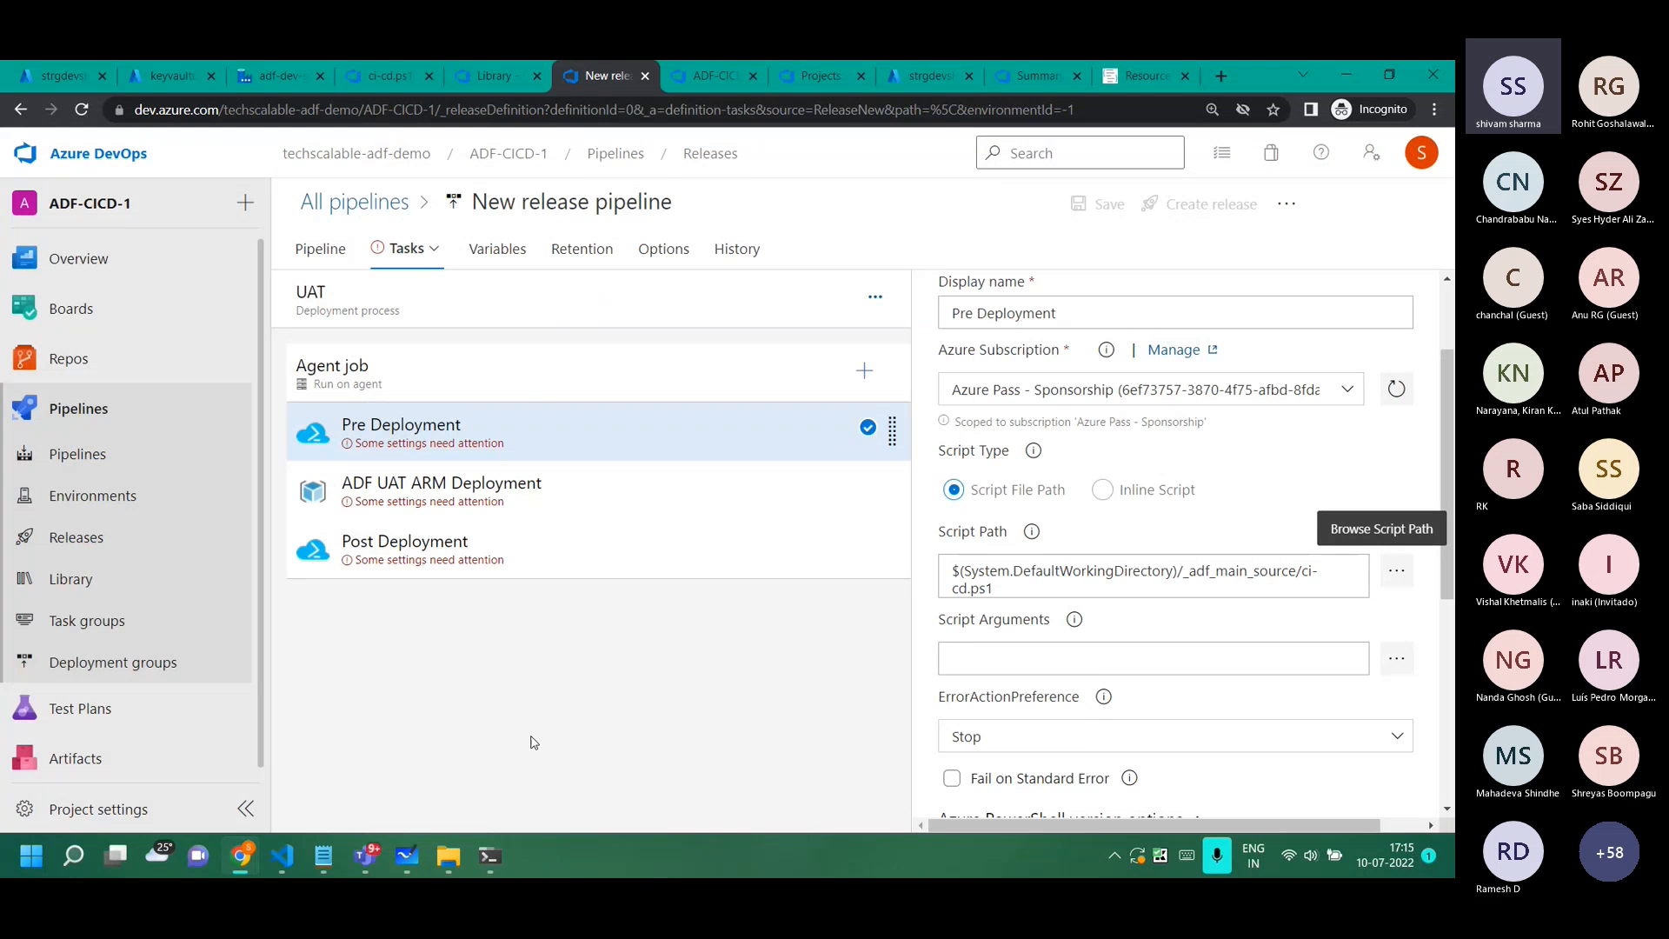
Switch to the GitHub window and review the parameter block of PrePostDeploymentScript.ps1, then return to the release pipeline.
{"action": "mouse_move", "coordinate": [243, 861]}
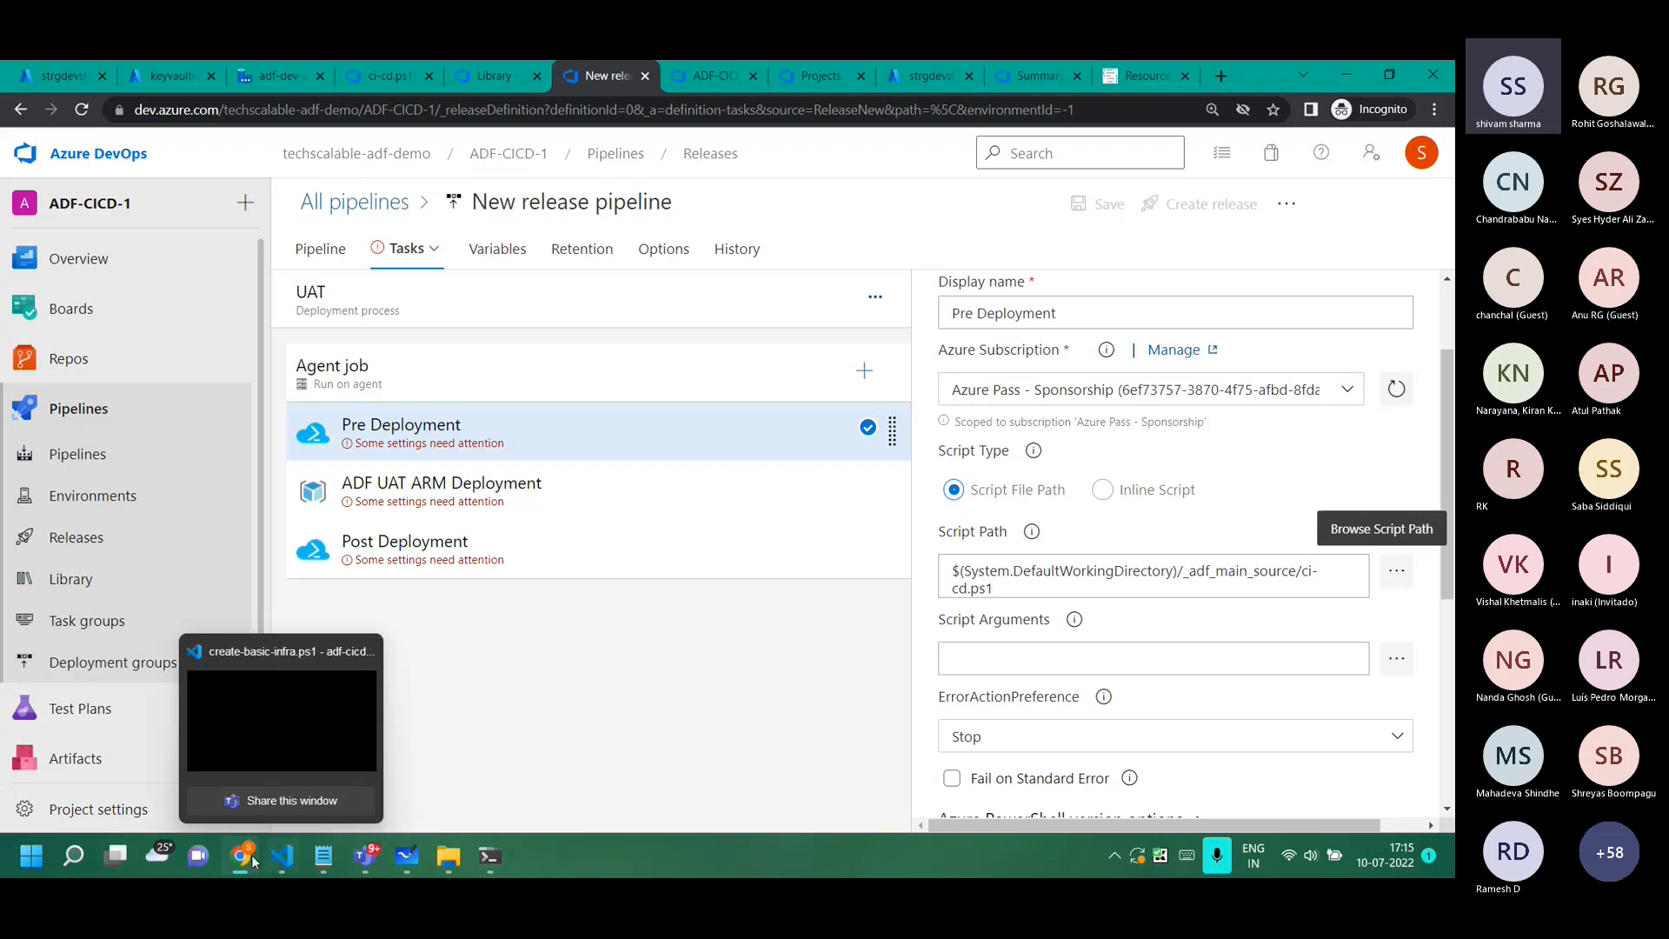
{"action": "left_click", "coordinate": [670, 720]}
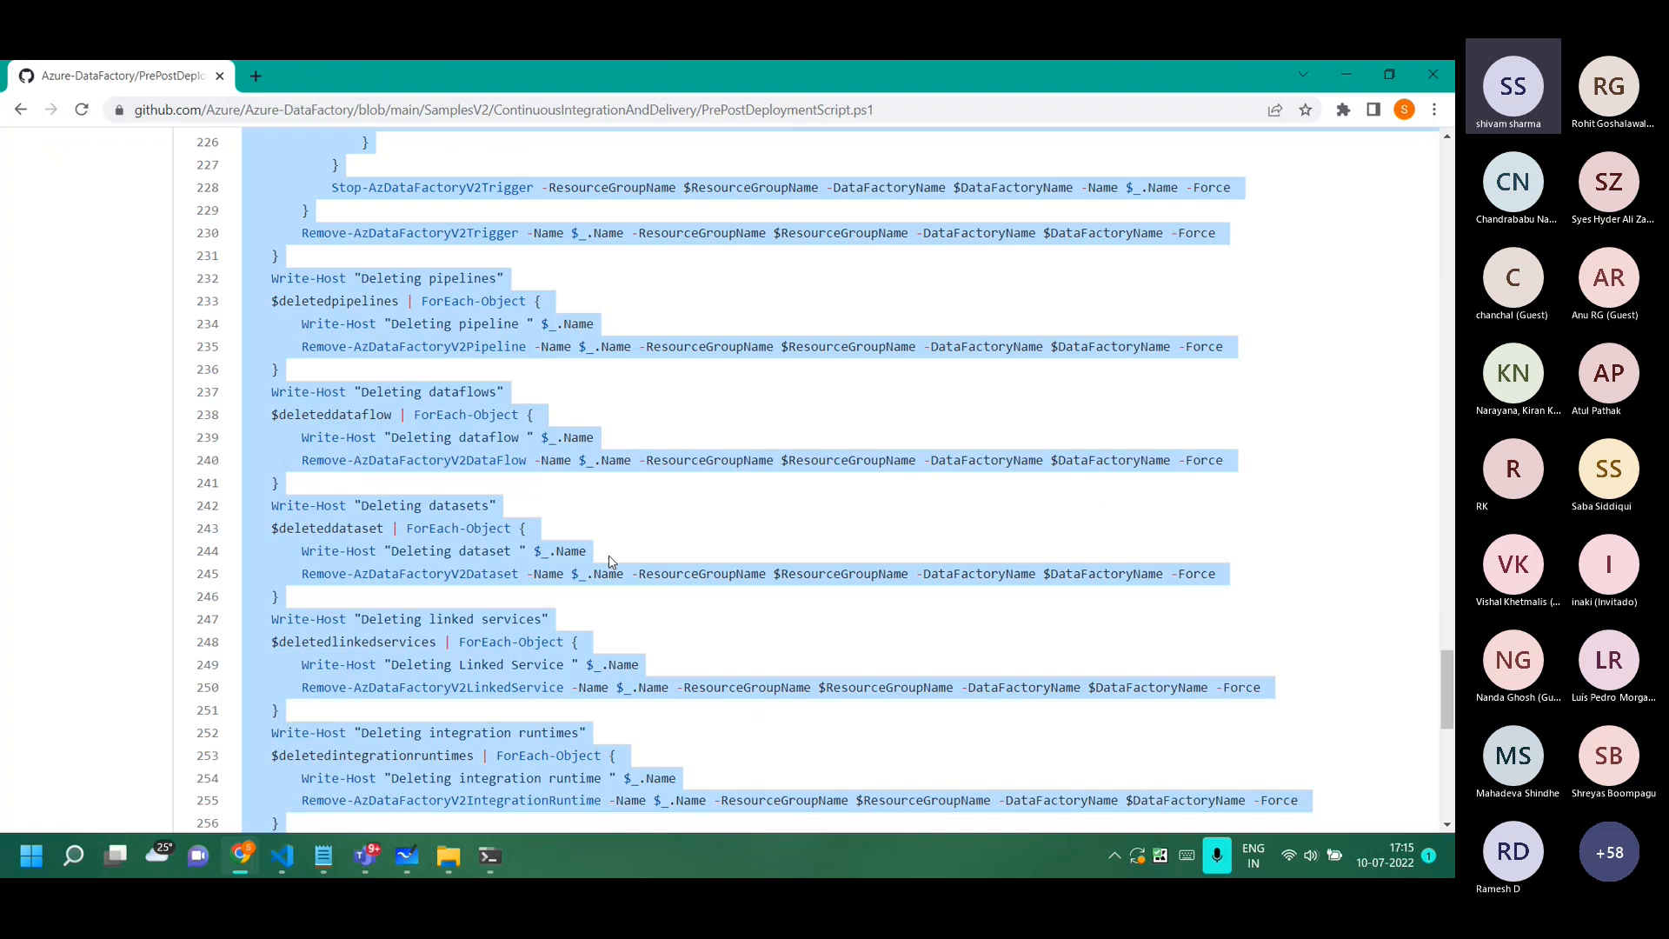
{"action": "scroll", "coordinate": [613, 561], "scroll_direction": "up", "scroll_amount": 20}
{"action": "left_click", "coordinate": [609, 676]}
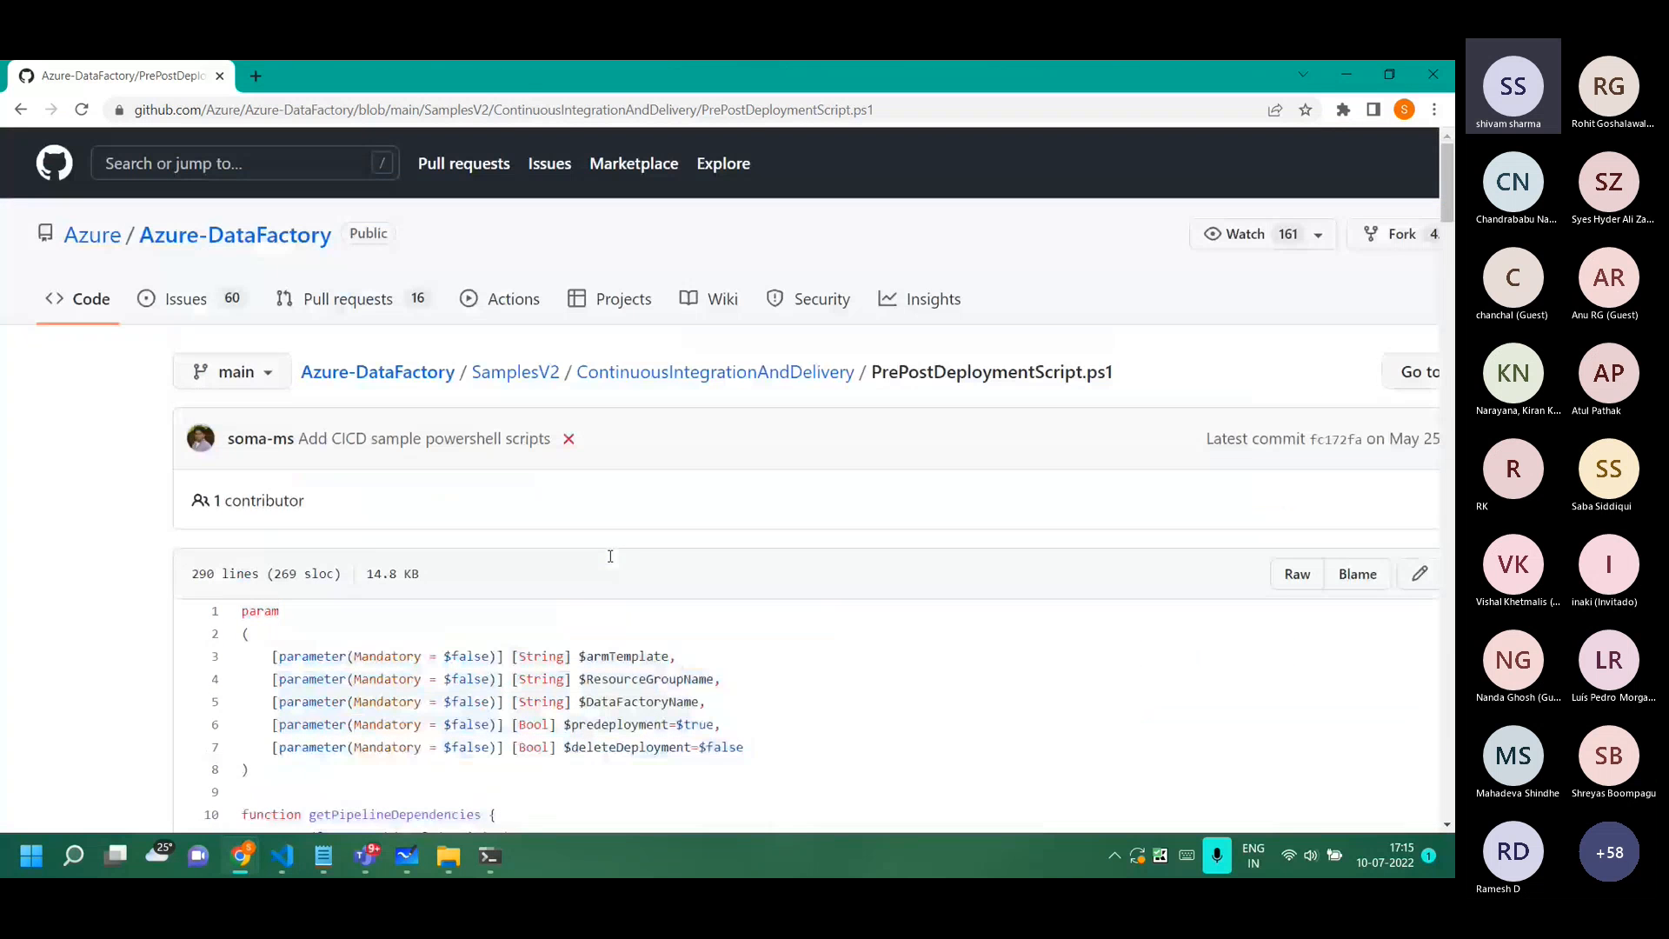
{"action": "scroll", "coordinate": [613, 678], "scroll_direction": "up", "scroll_amount": 5, "text": "ctrl"}
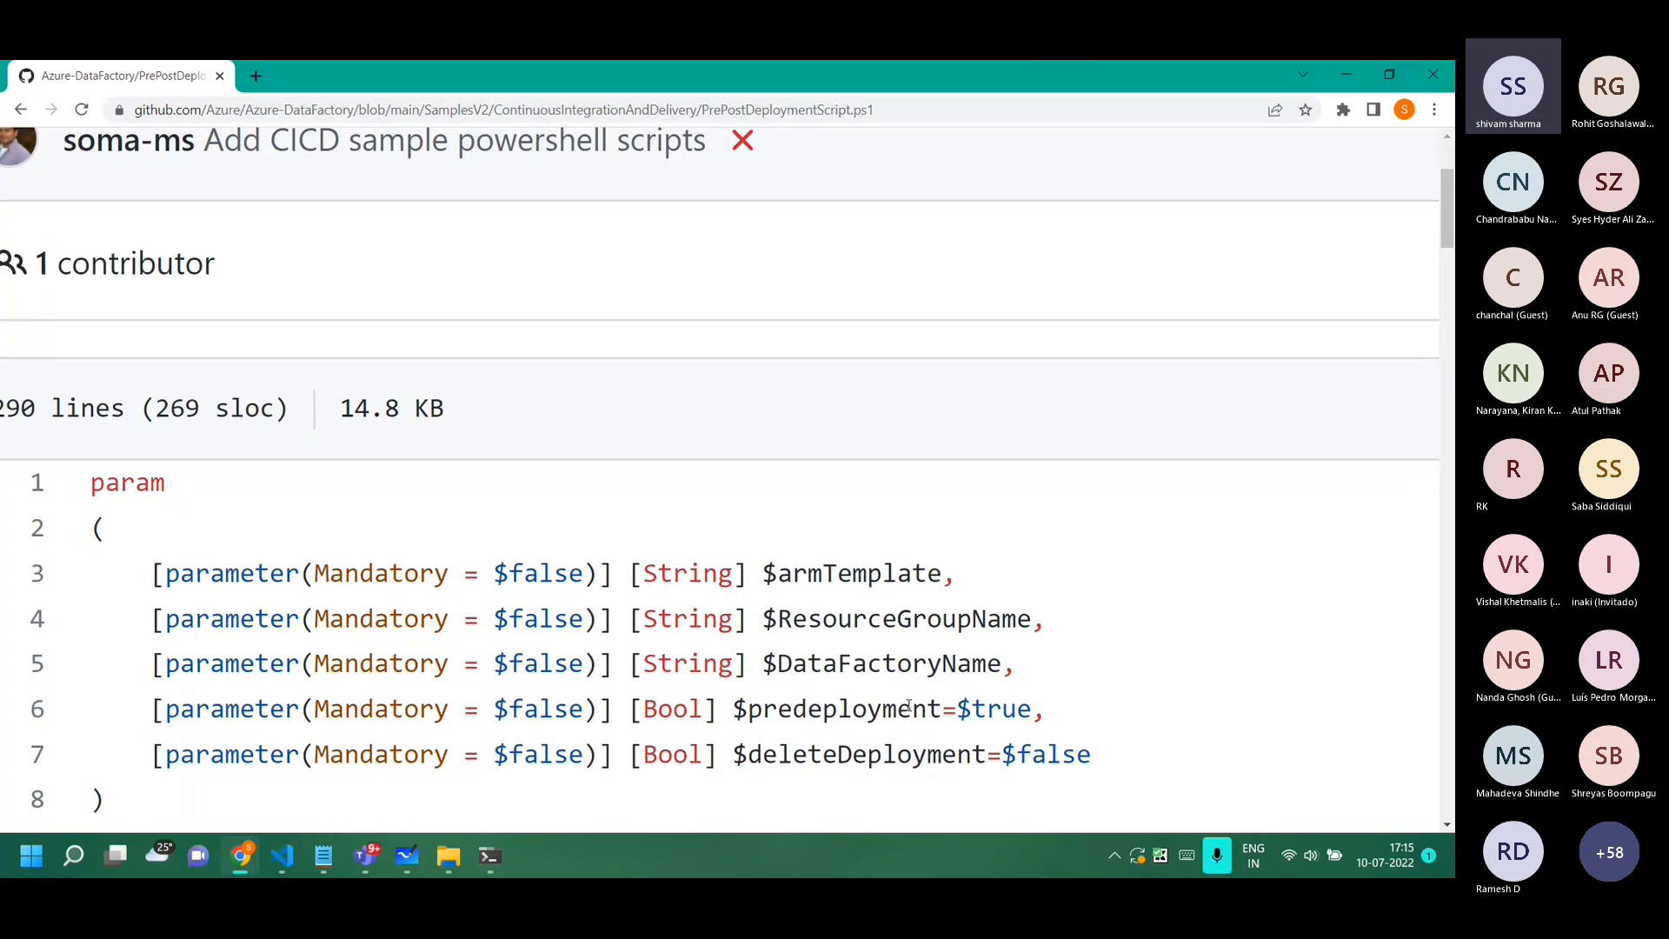
{"action": "scroll", "coordinate": [909, 705], "scroll_direction": "down", "scroll_amount": 4, "text": "ctrl"}
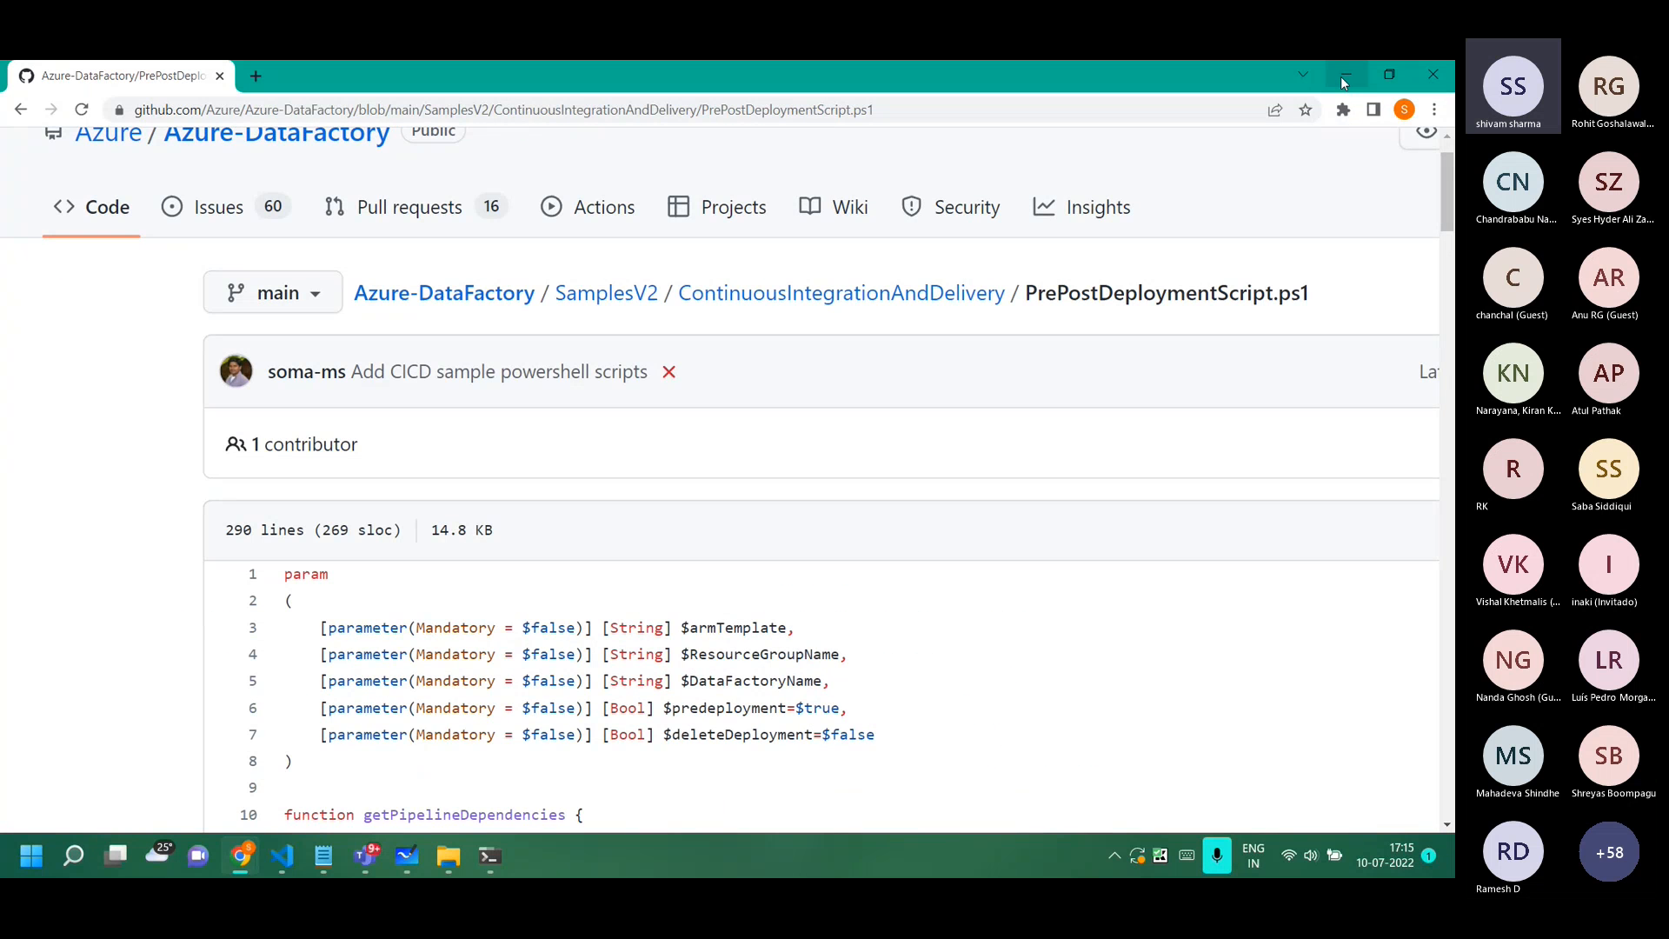
{"action": "left_click", "coordinate": [1343, 76]}
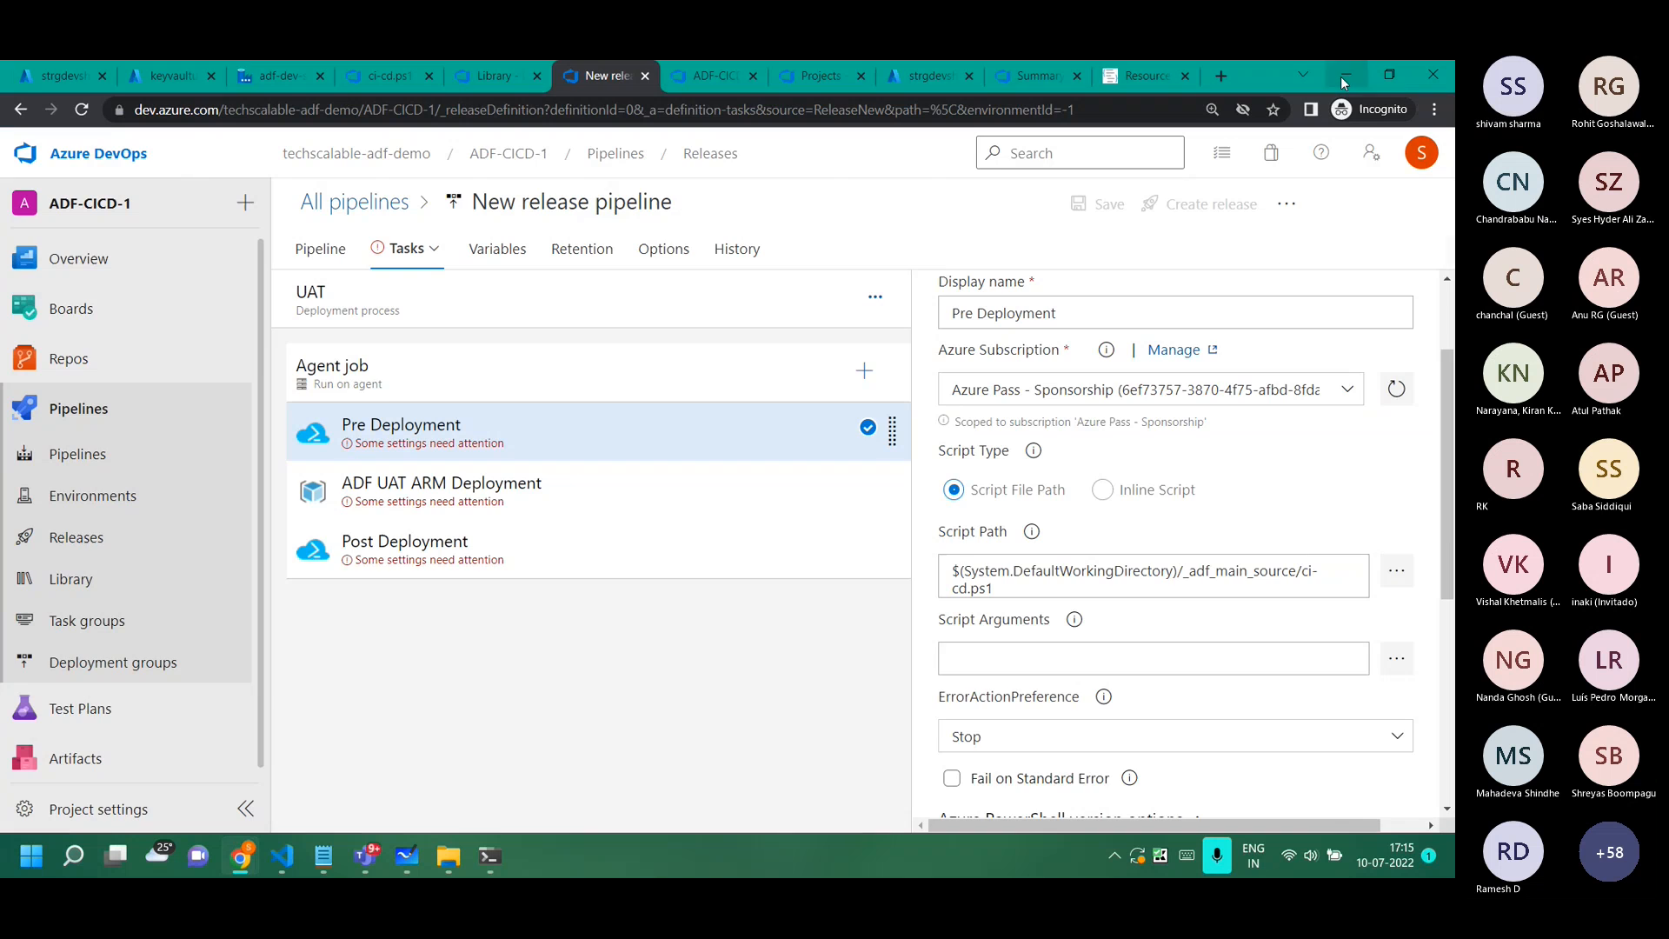
Set the ADF UAT ARM Deployment task's Azure Resource Manager connection and subscription to Azure Pass - Sponsorship.
{"action": "left_click", "coordinate": [492, 492]}
{"action": "scroll", "coordinate": [1074, 619], "scroll_direction": "down", "scroll_amount": 1}
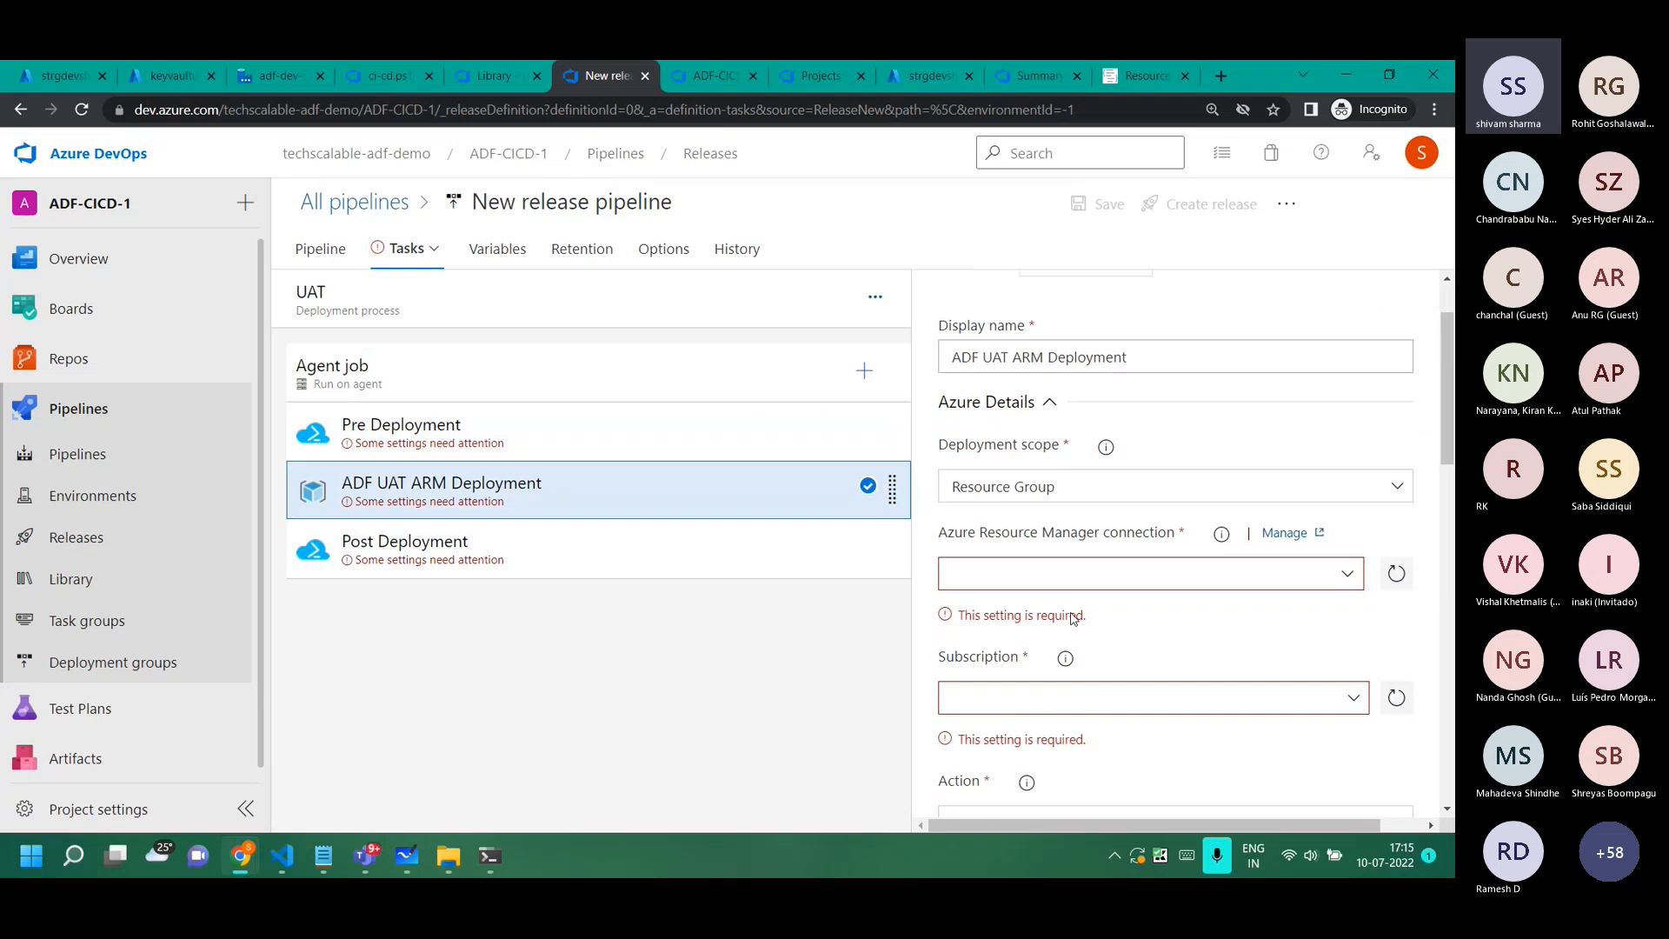
{"action": "left_click", "coordinate": [1347, 574]}
{"action": "left_click", "coordinate": [1161, 642]}
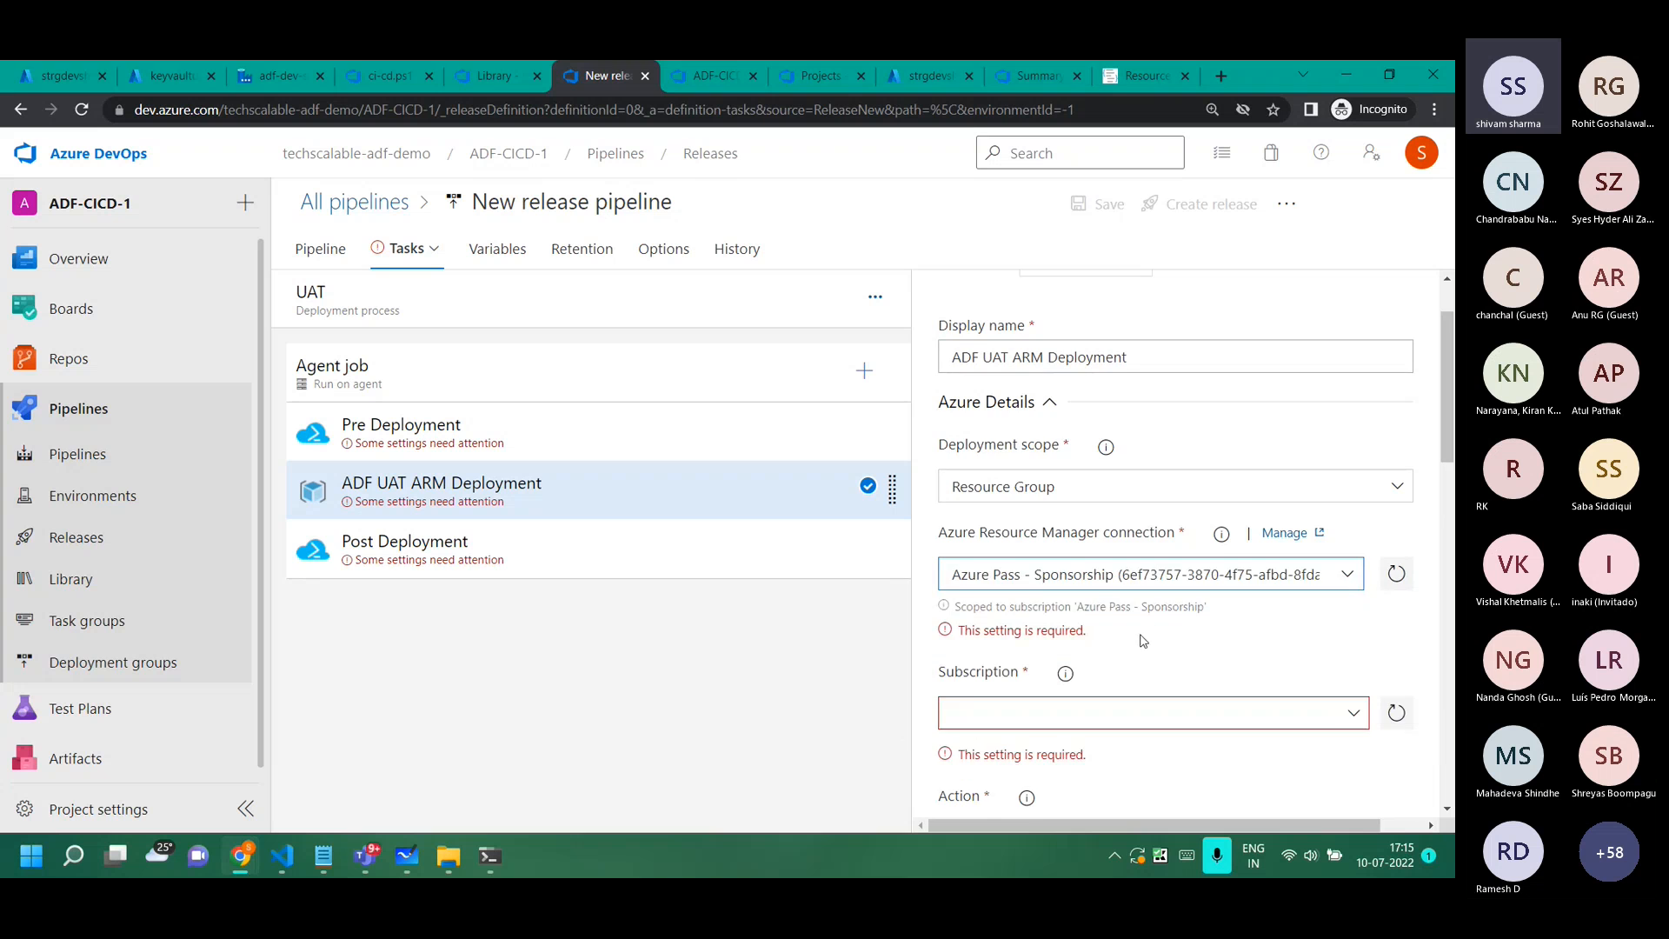
{"action": "scroll", "coordinate": [1217, 700], "scroll_direction": "down", "scroll_amount": 2}
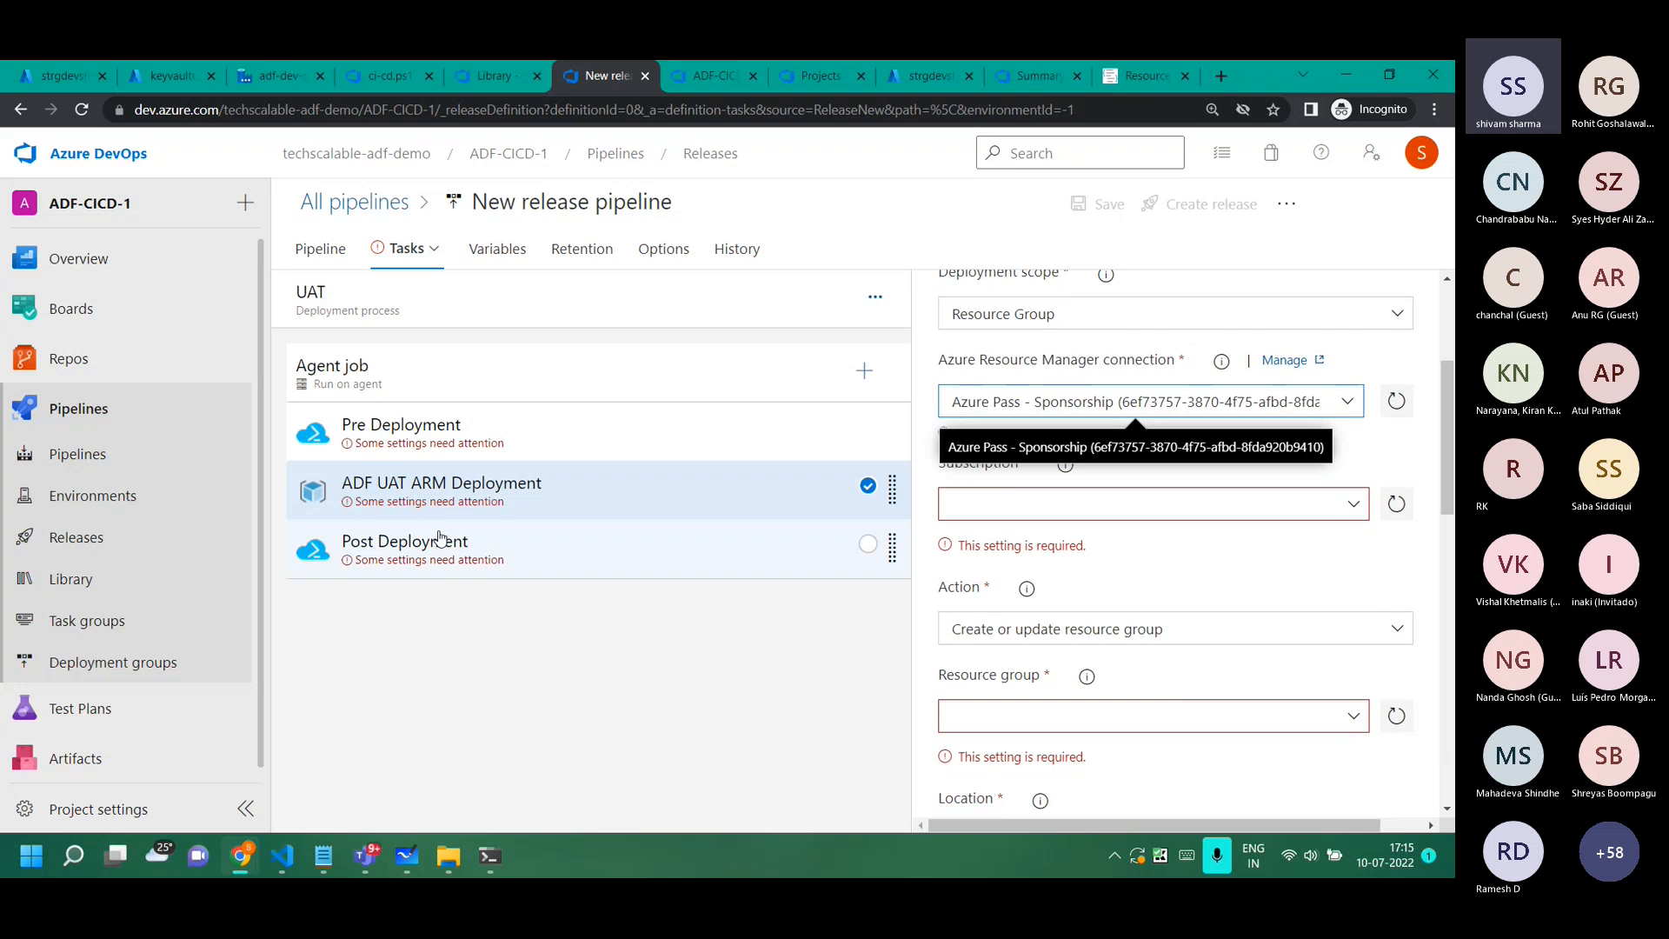
{"action": "left_click", "coordinate": [1351, 511]}
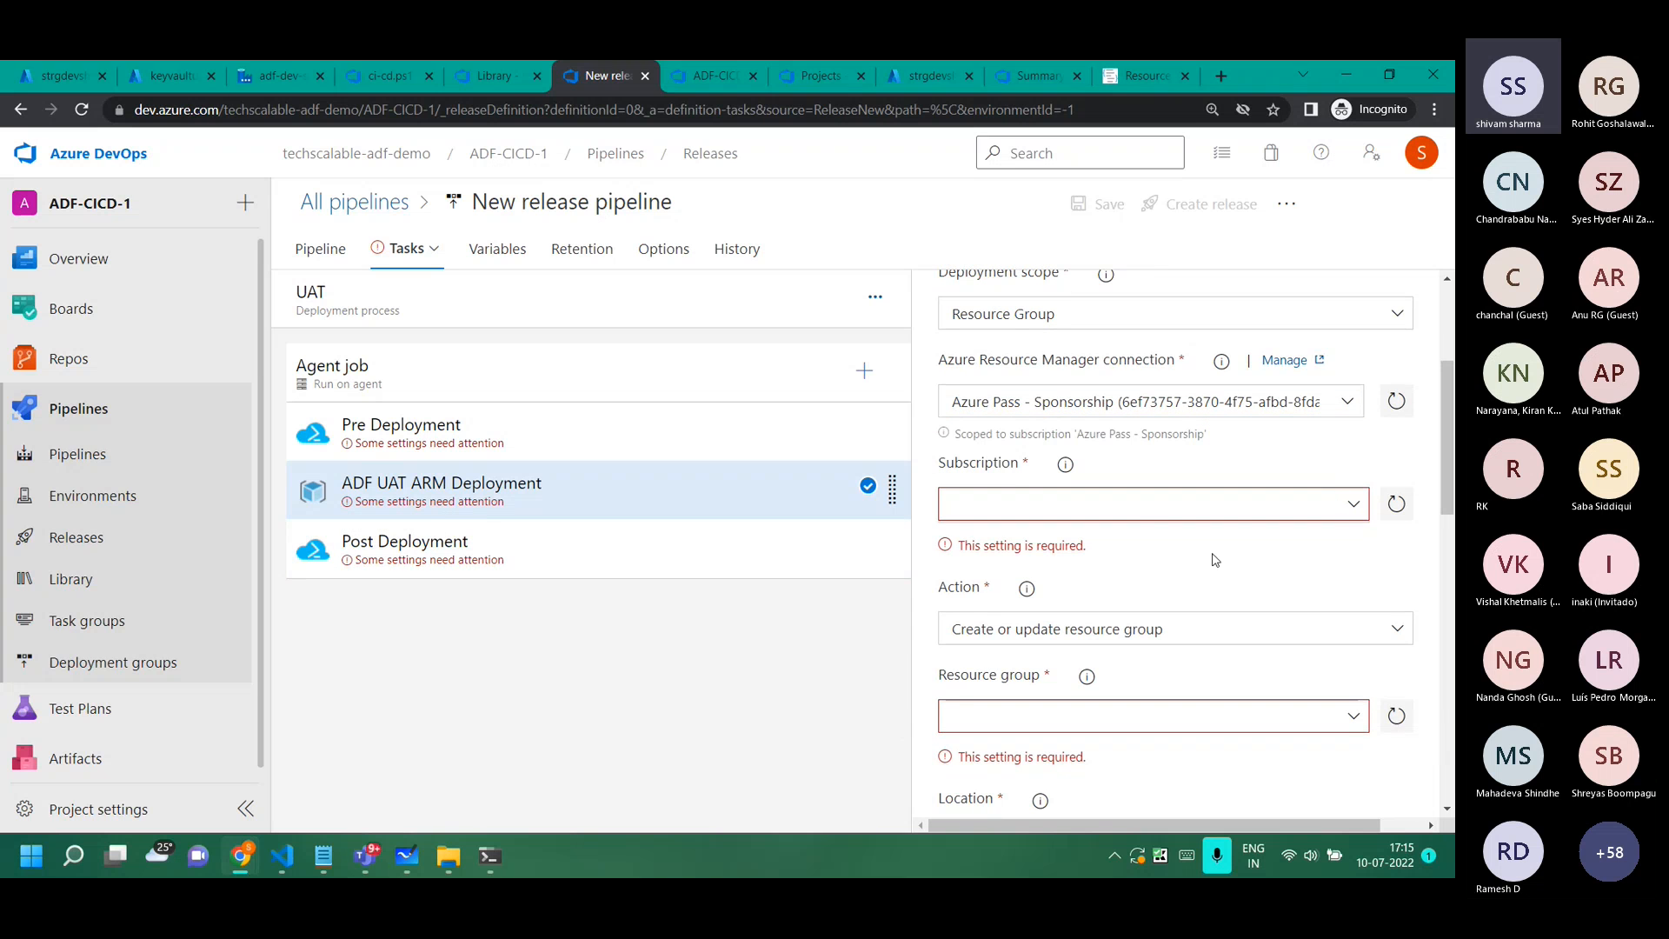
{"action": "left_click", "coordinate": [1044, 535]}
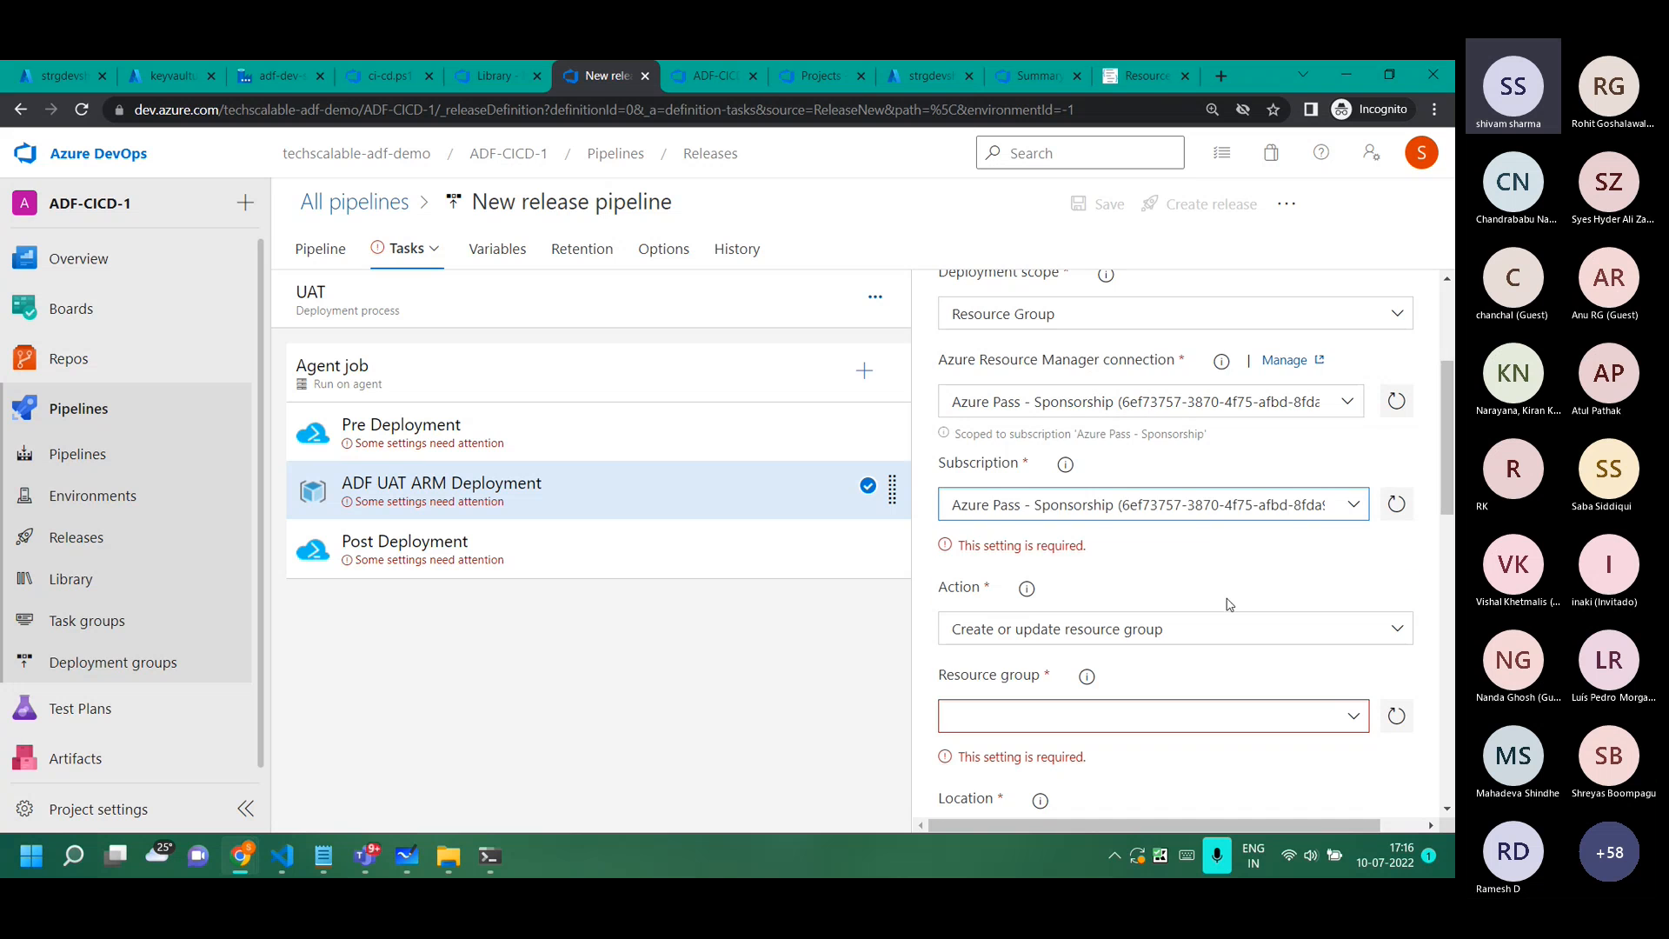
Set the ARM deployment's resource group to rg-adf-uat-eastus-001 and its location to East US.
{"action": "scroll", "coordinate": [1230, 603], "scroll_direction": "down", "scroll_amount": 2}
{"action": "left_click", "coordinate": [1353, 548]}
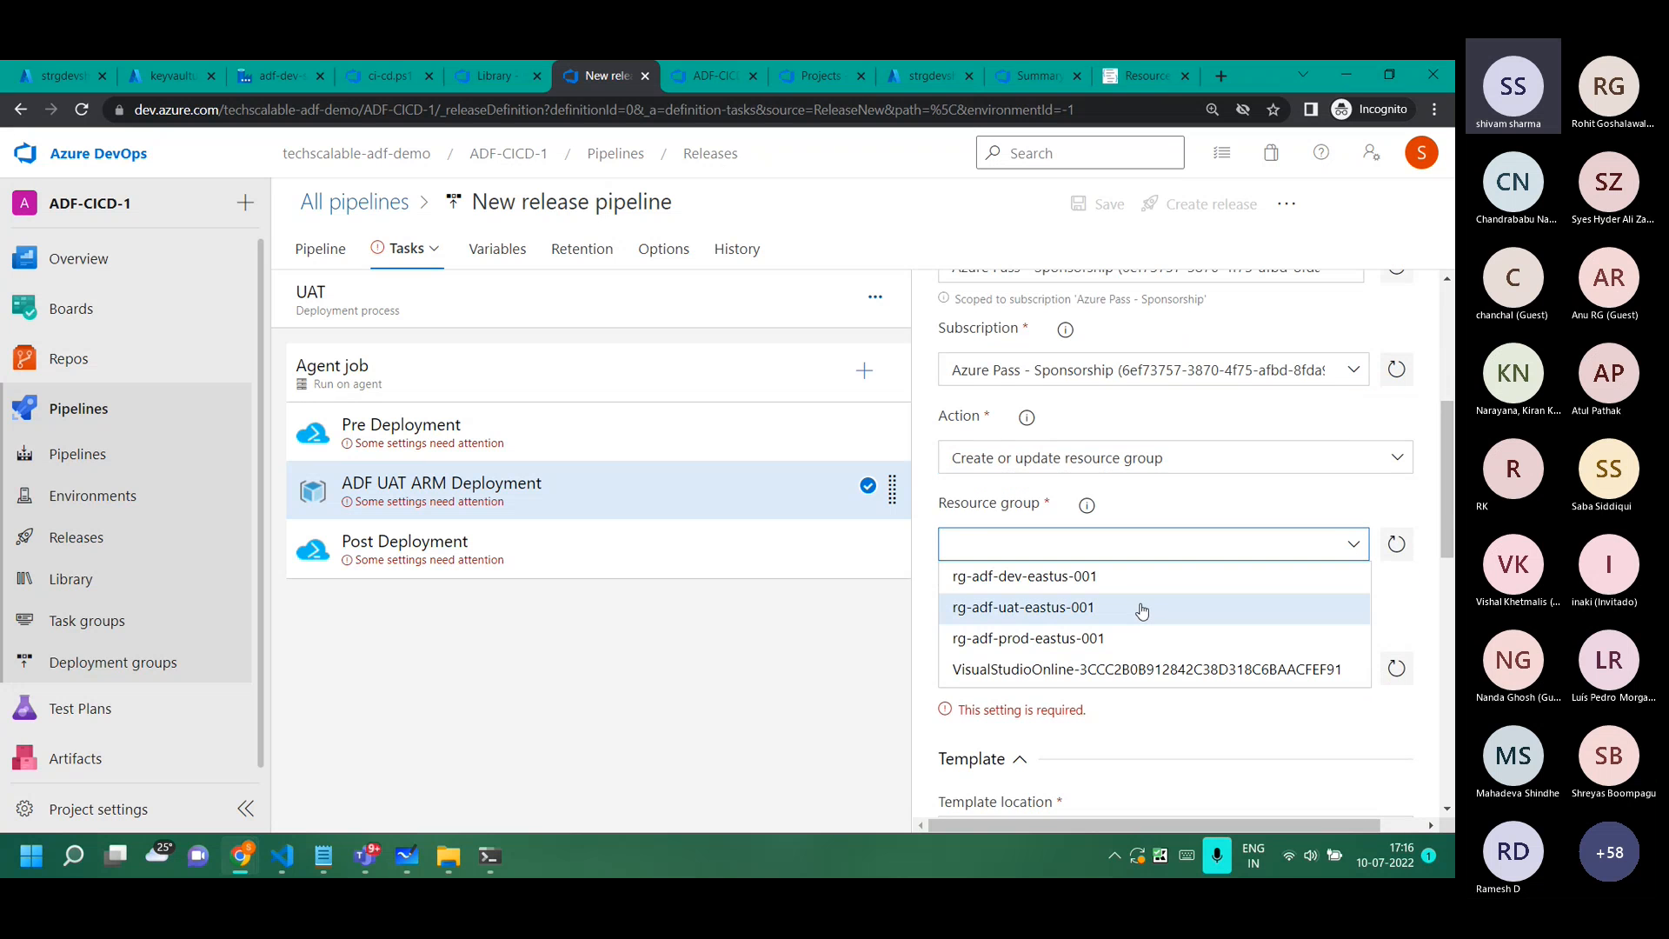
{"action": "left_click", "coordinate": [1039, 609]}
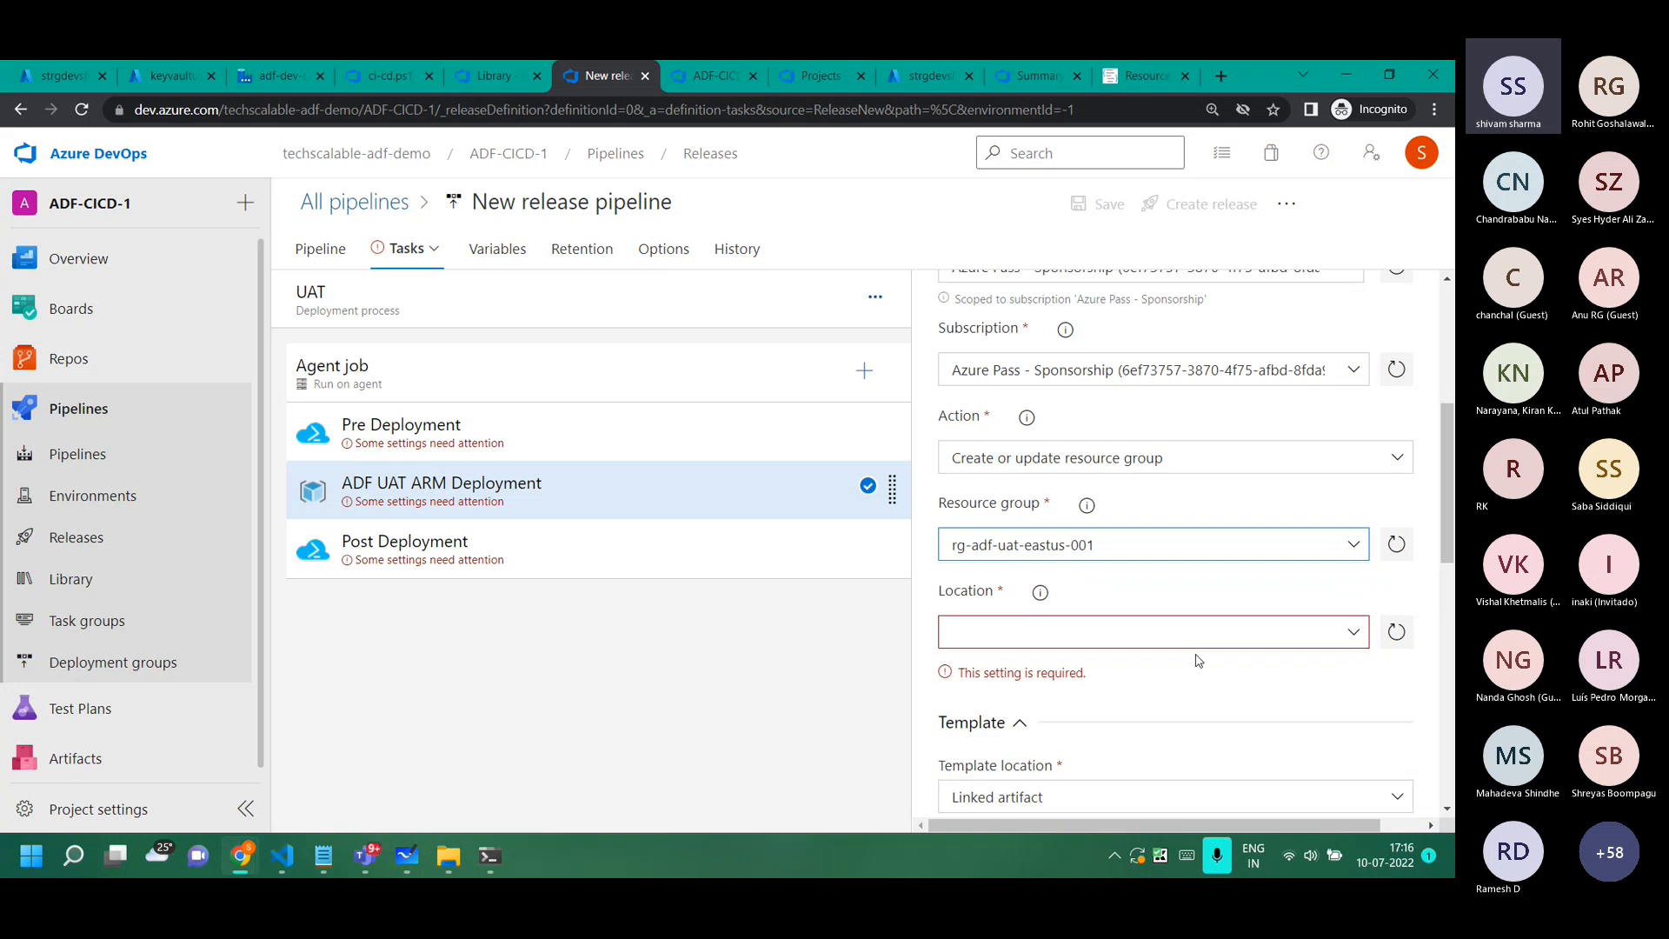
{"action": "scroll", "coordinate": [1198, 666], "scroll_direction": "down", "scroll_amount": 2}
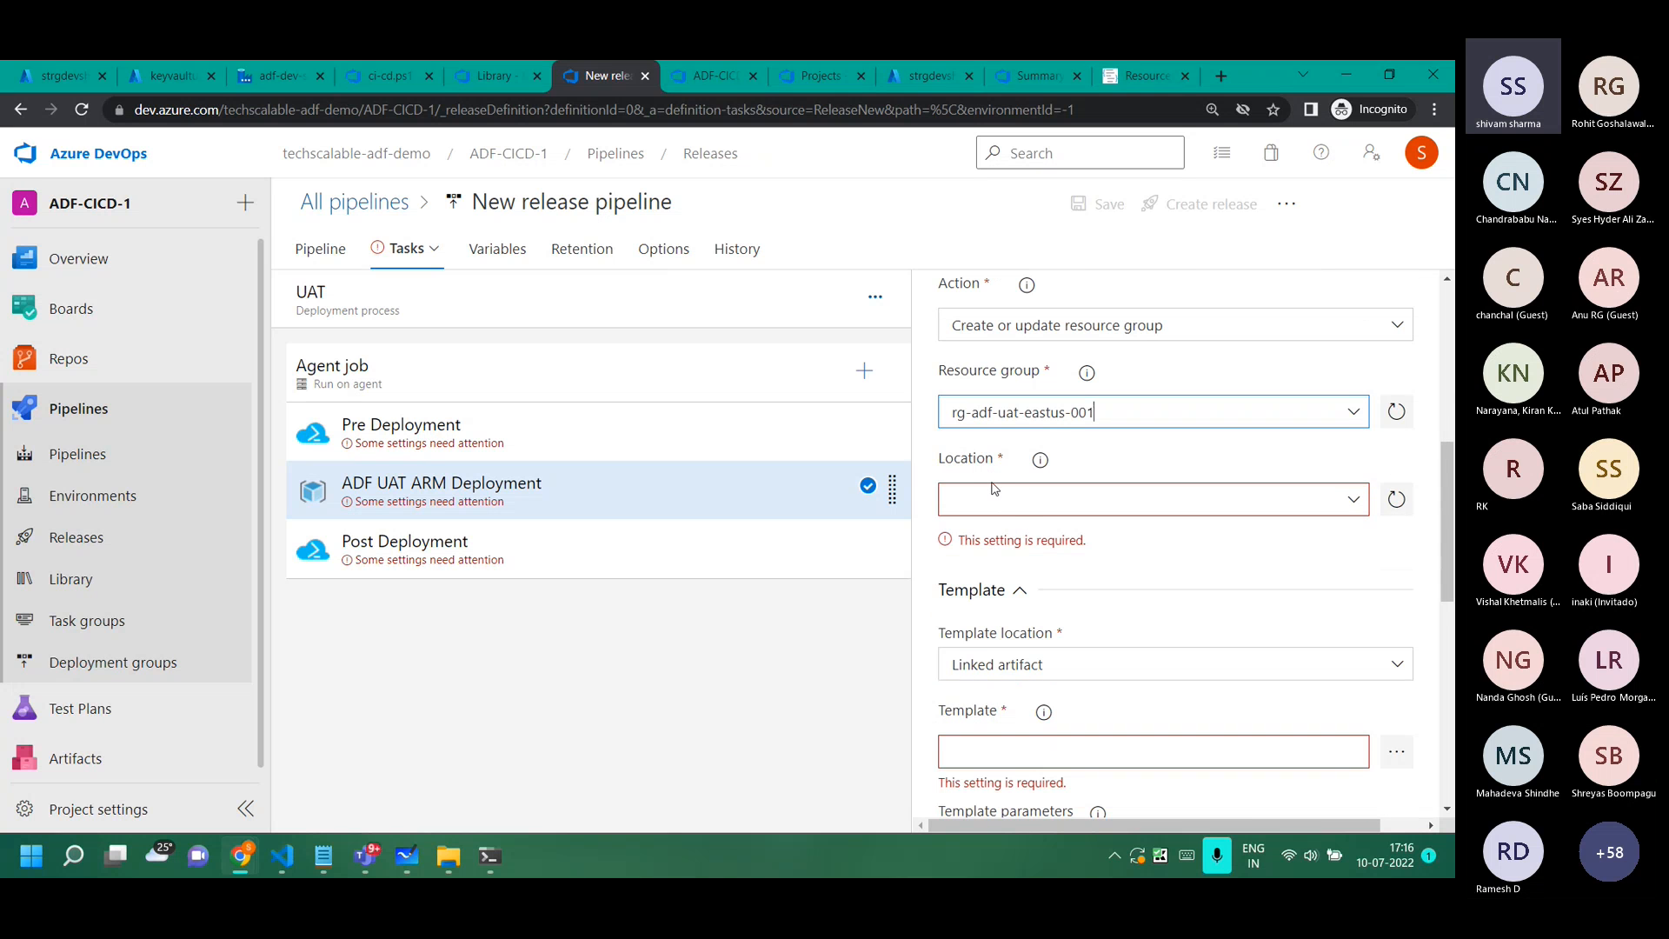
{"action": "left_click", "coordinate": [1353, 499]}
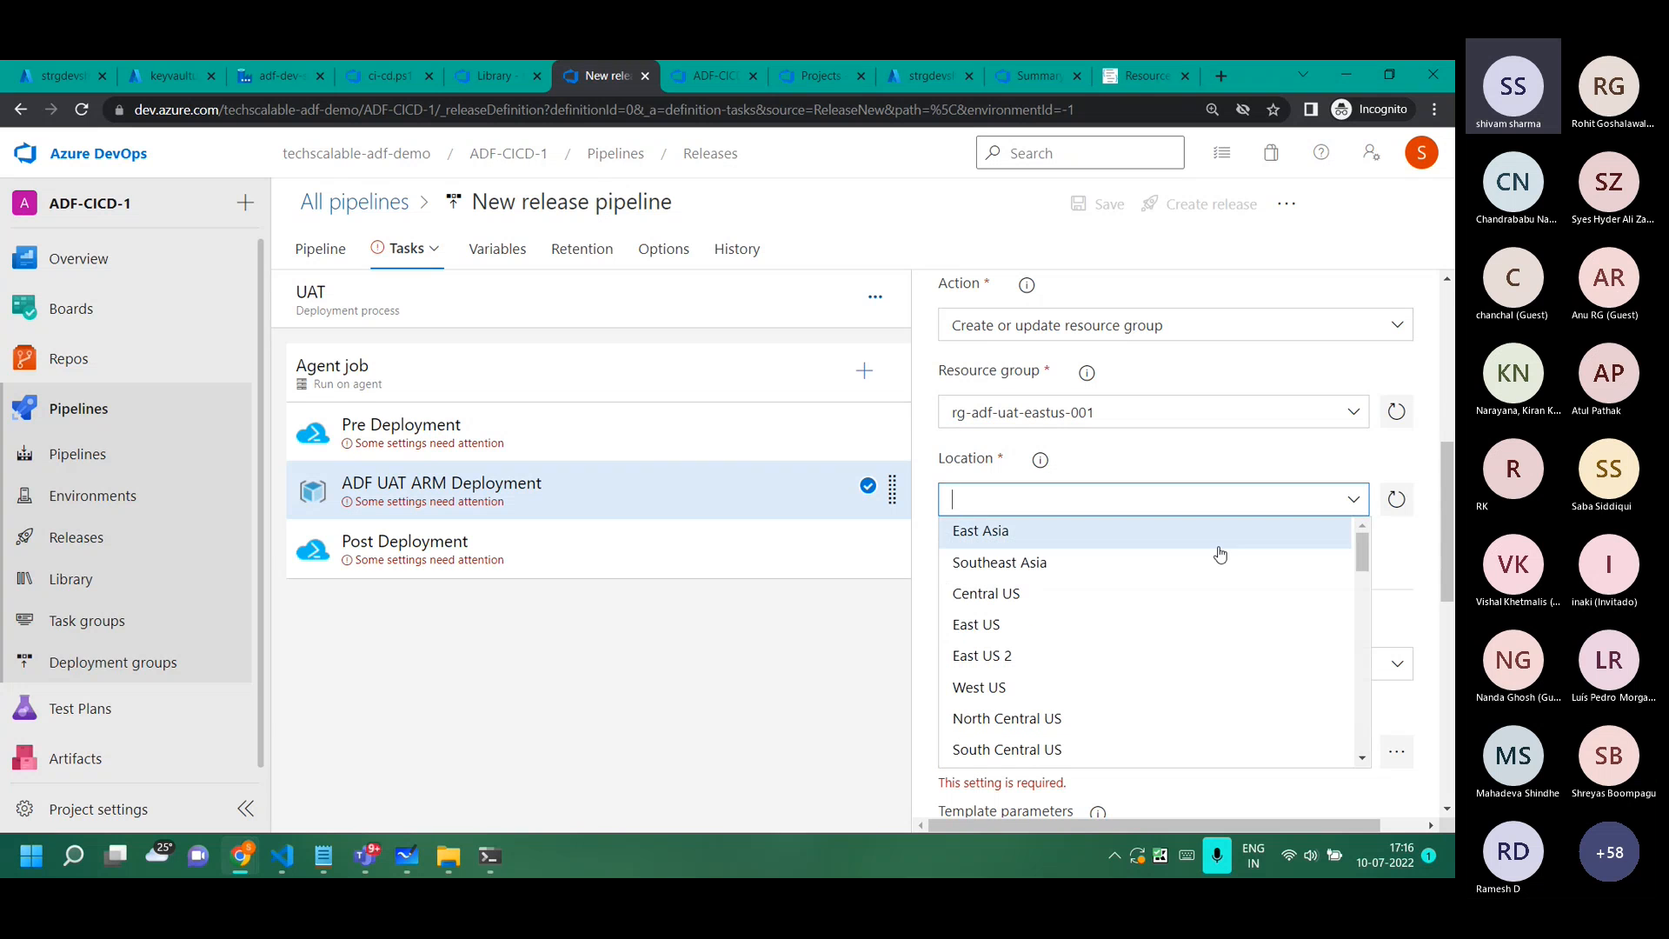
{"action": "left_click", "coordinate": [1054, 624]}
For the ARM deployment's template, select ARMTemplateForFactory.json in the adf-dev-shiv02 folder of the _adf_publish_source artifact.
{"action": "scroll", "coordinate": [1139, 609], "scroll_direction": "down", "scroll_amount": 3}
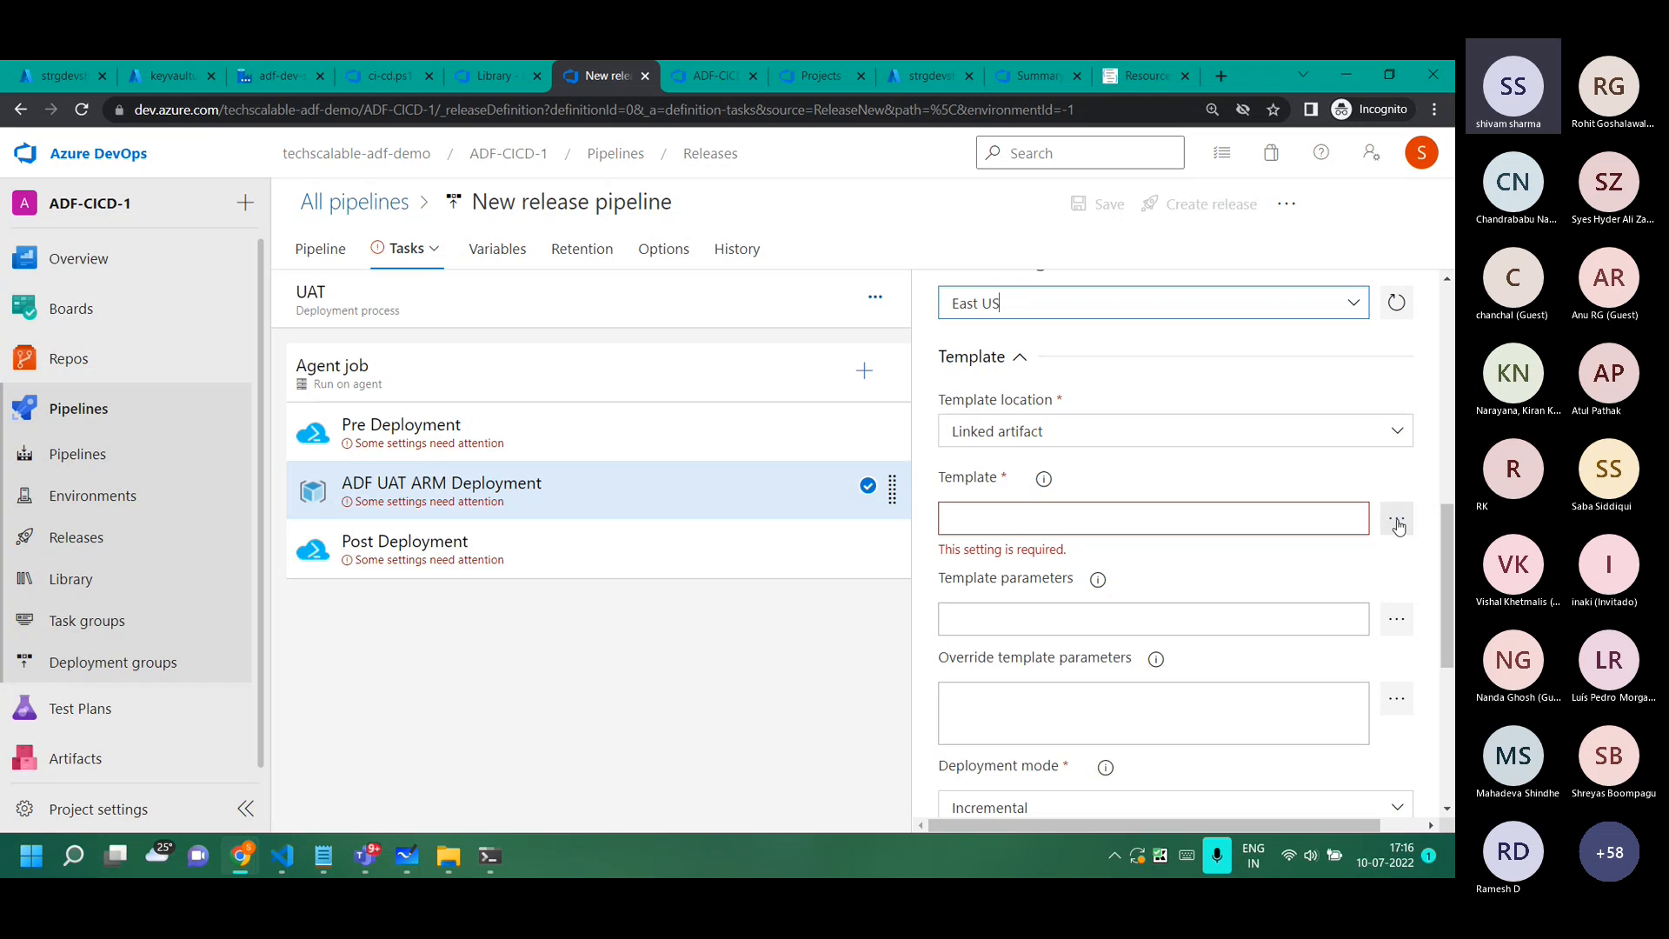
{"action": "left_click", "coordinate": [1398, 522]}
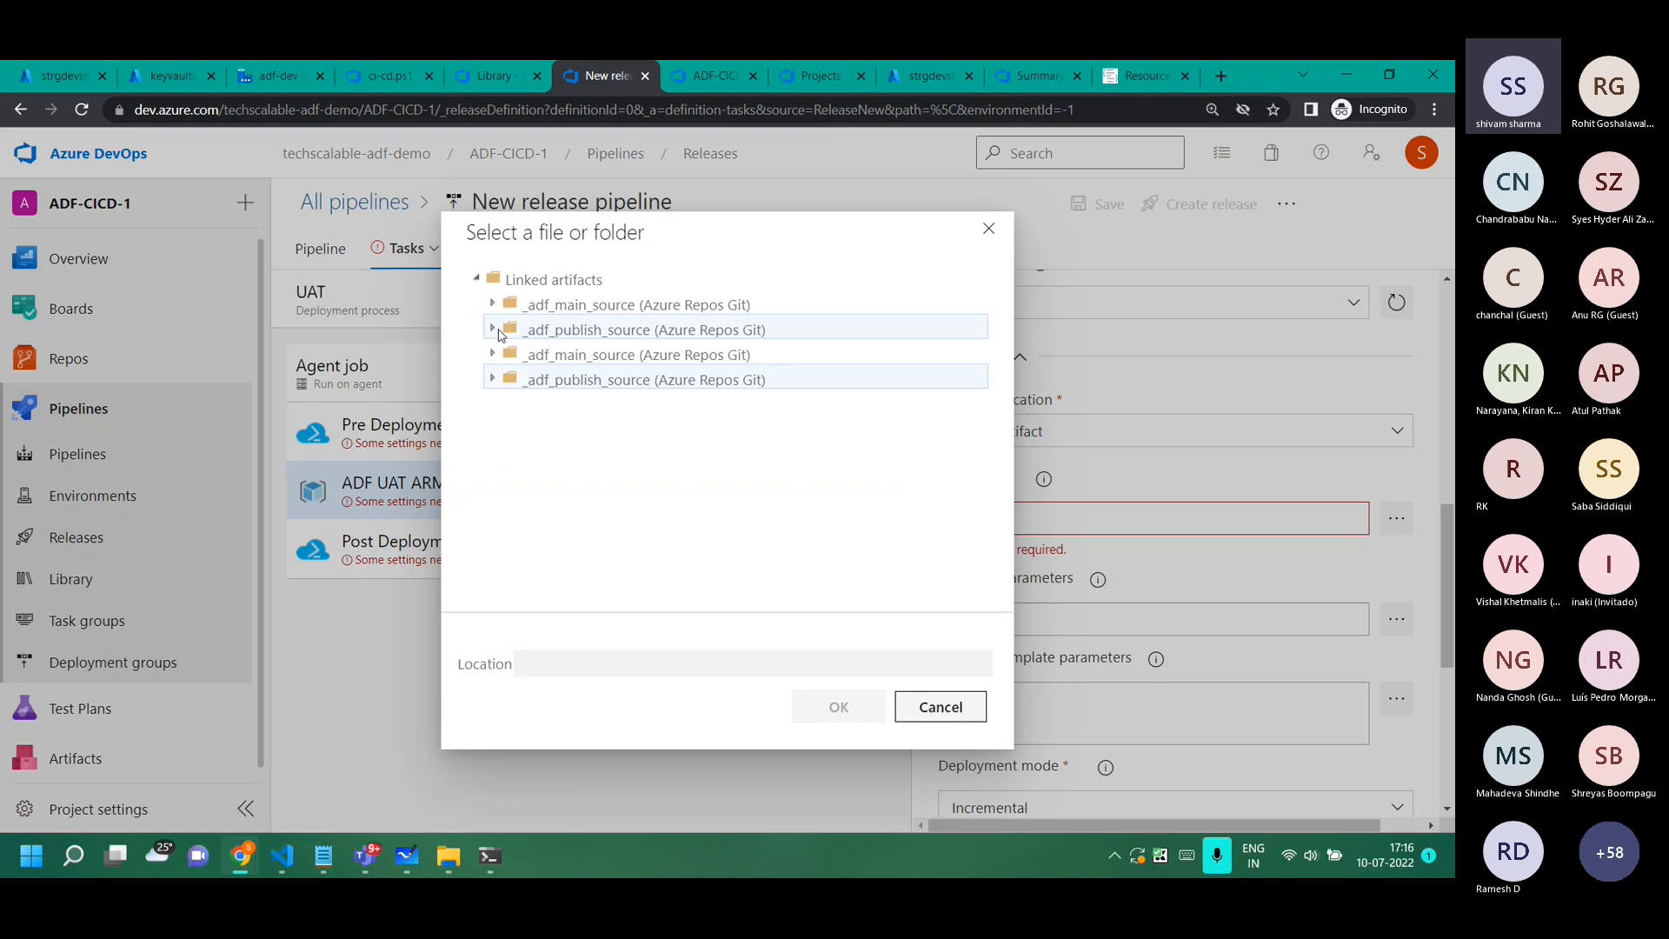
{"action": "left_click", "coordinate": [494, 330]}
{"action": "left_click", "coordinate": [512, 353]}
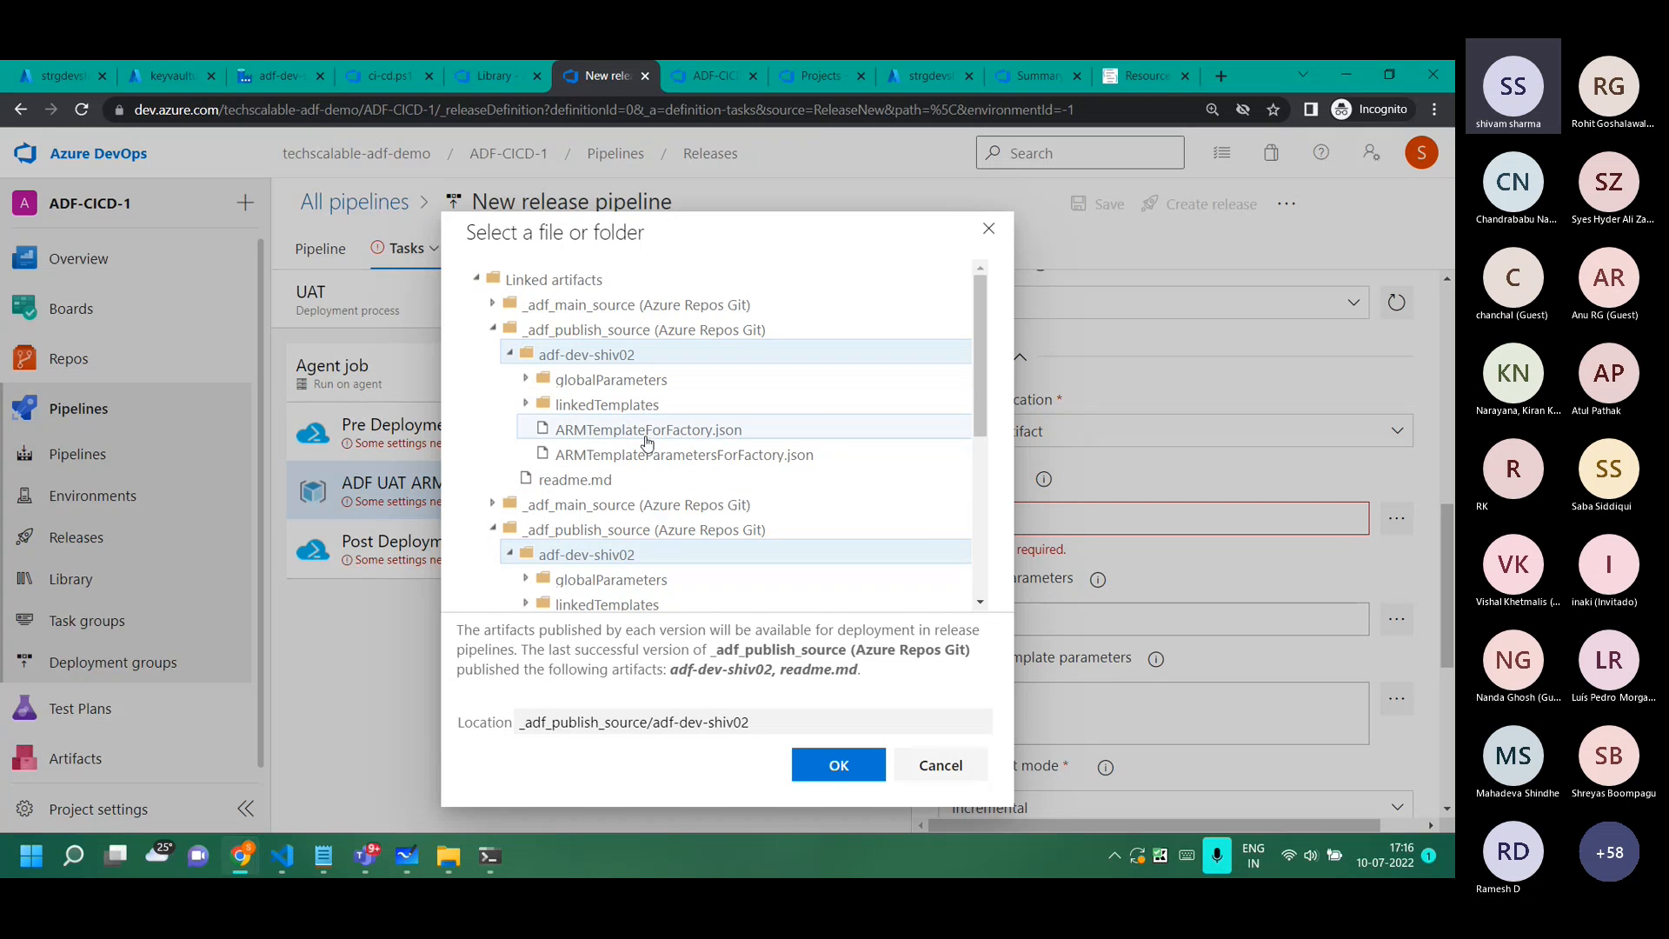
{"action": "left_click", "coordinate": [646, 437]}
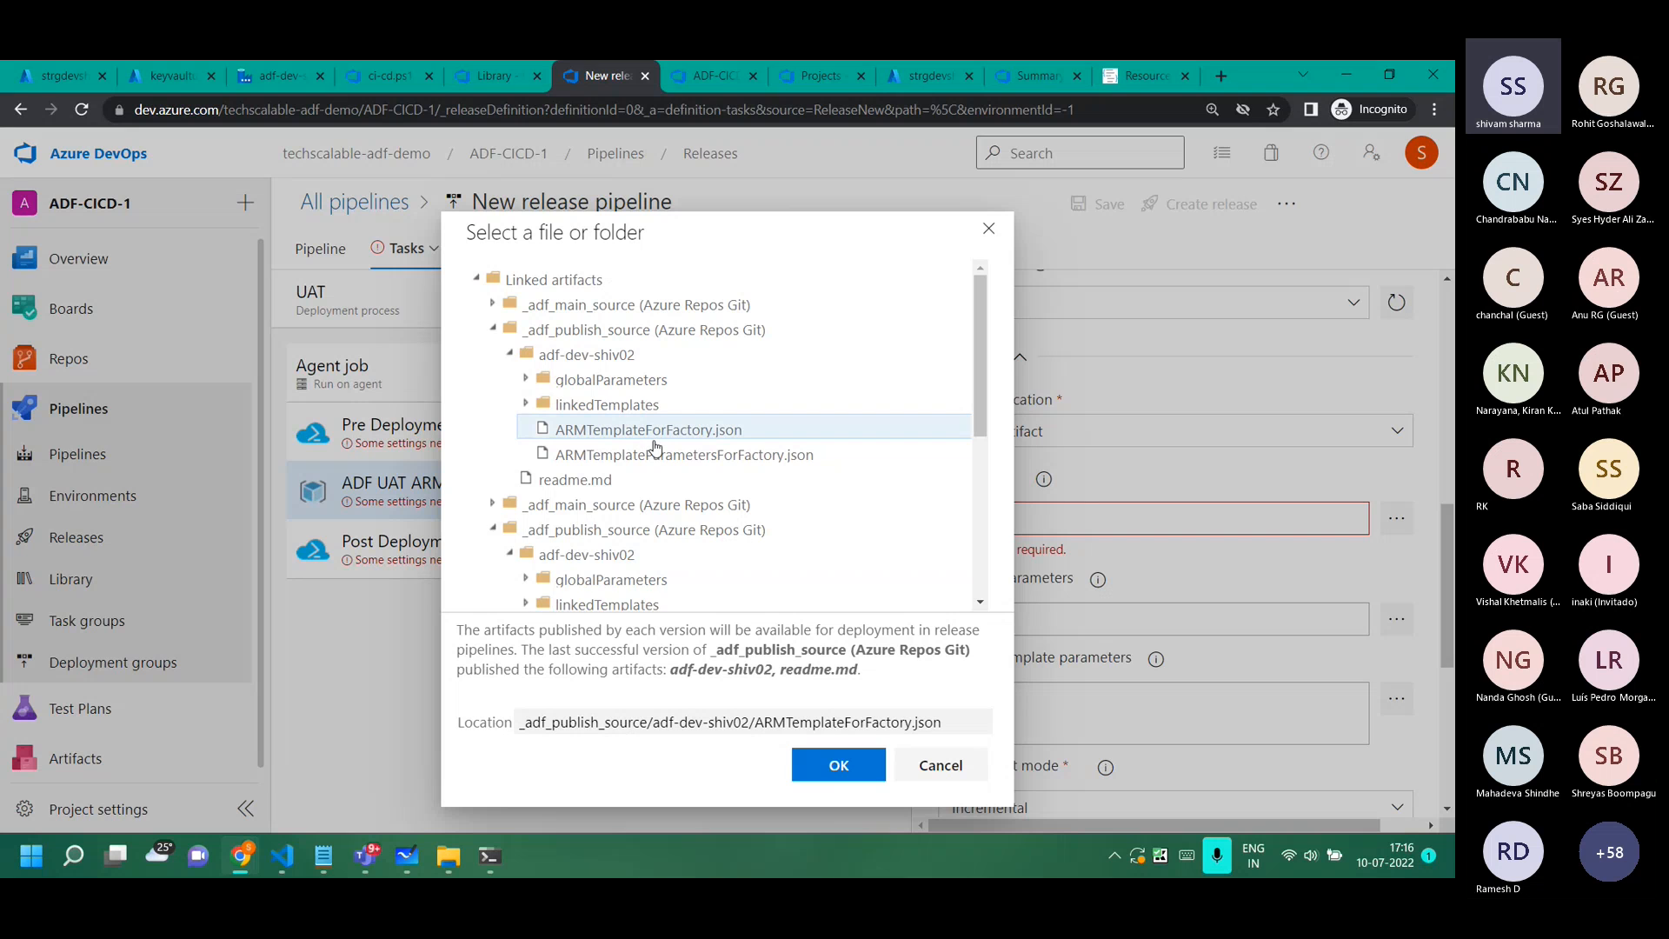
Copy the selected template's location path into a new Notepad document and enlarge the text to 120%.
{"action": "triple_click", "coordinate": [803, 733]}
{"action": "key", "text": "ctrl+c"}
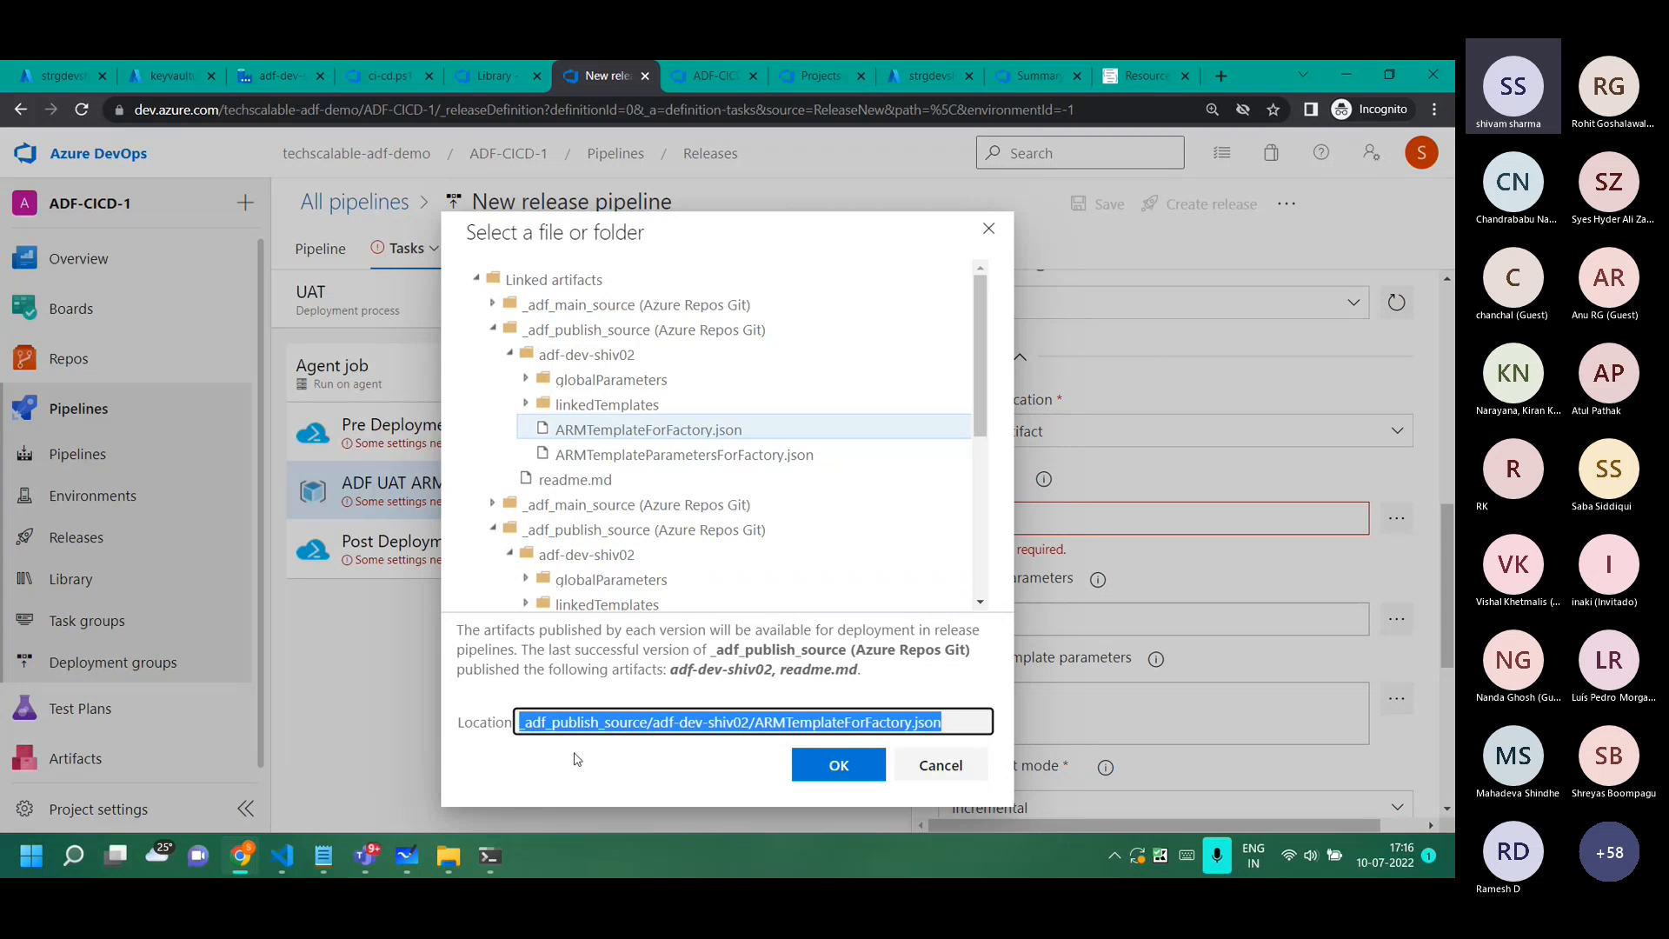
{"action": "key", "text": "super+r"}
{"action": "type", "text": "notepad"}
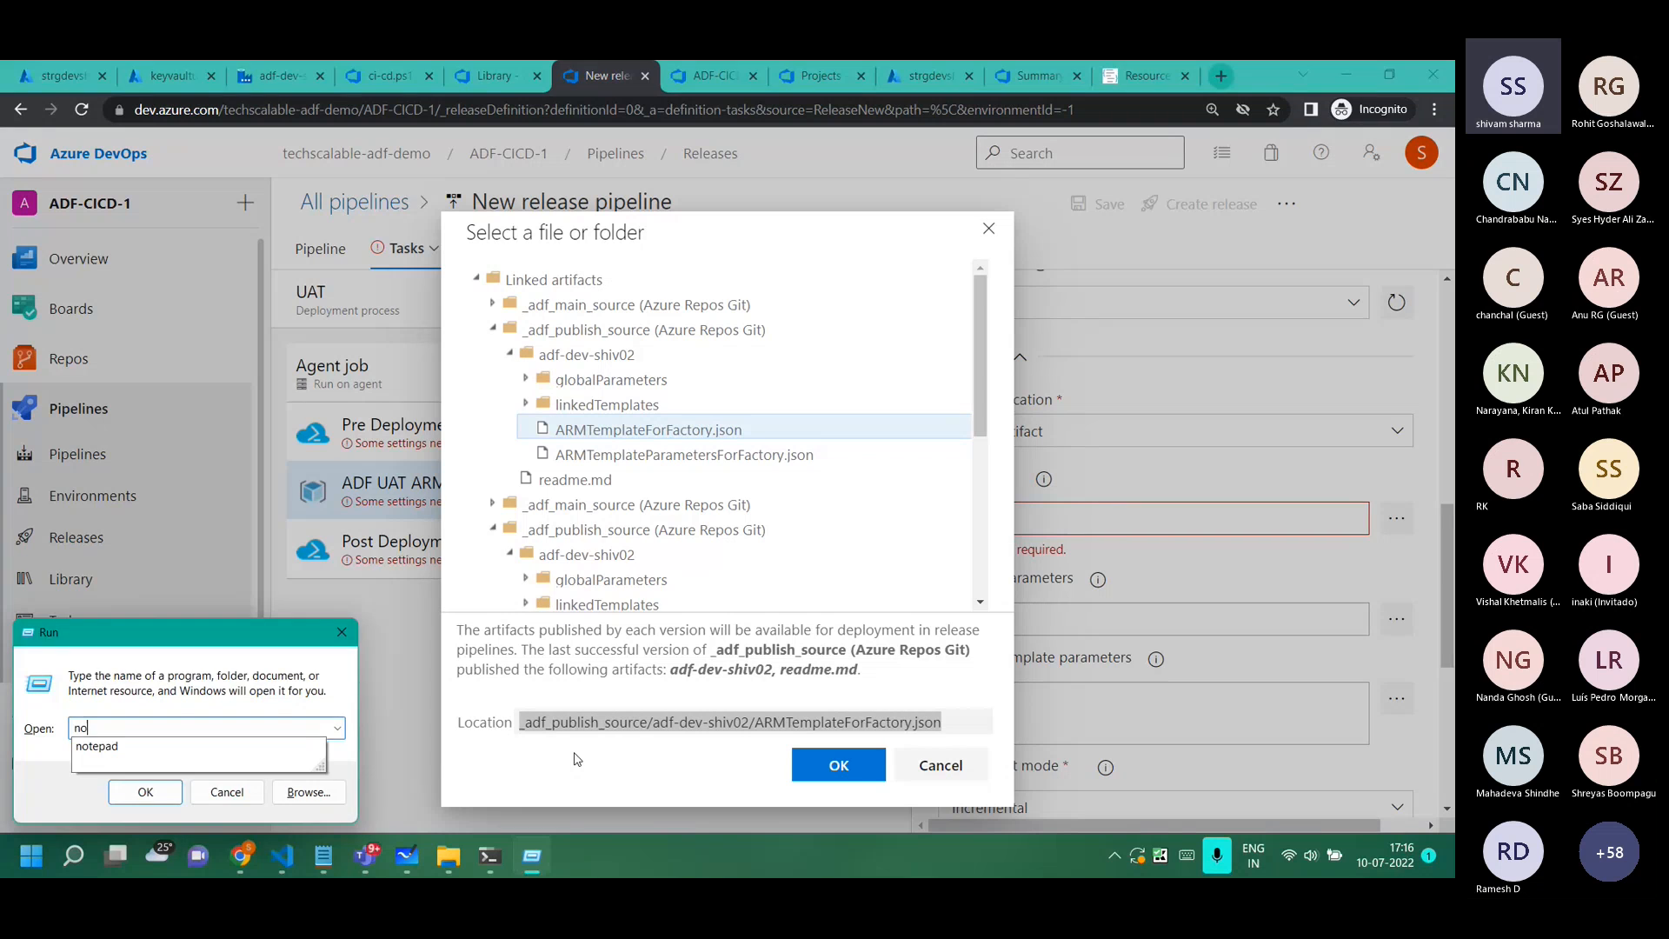
{"action": "key", "text": "Return"}
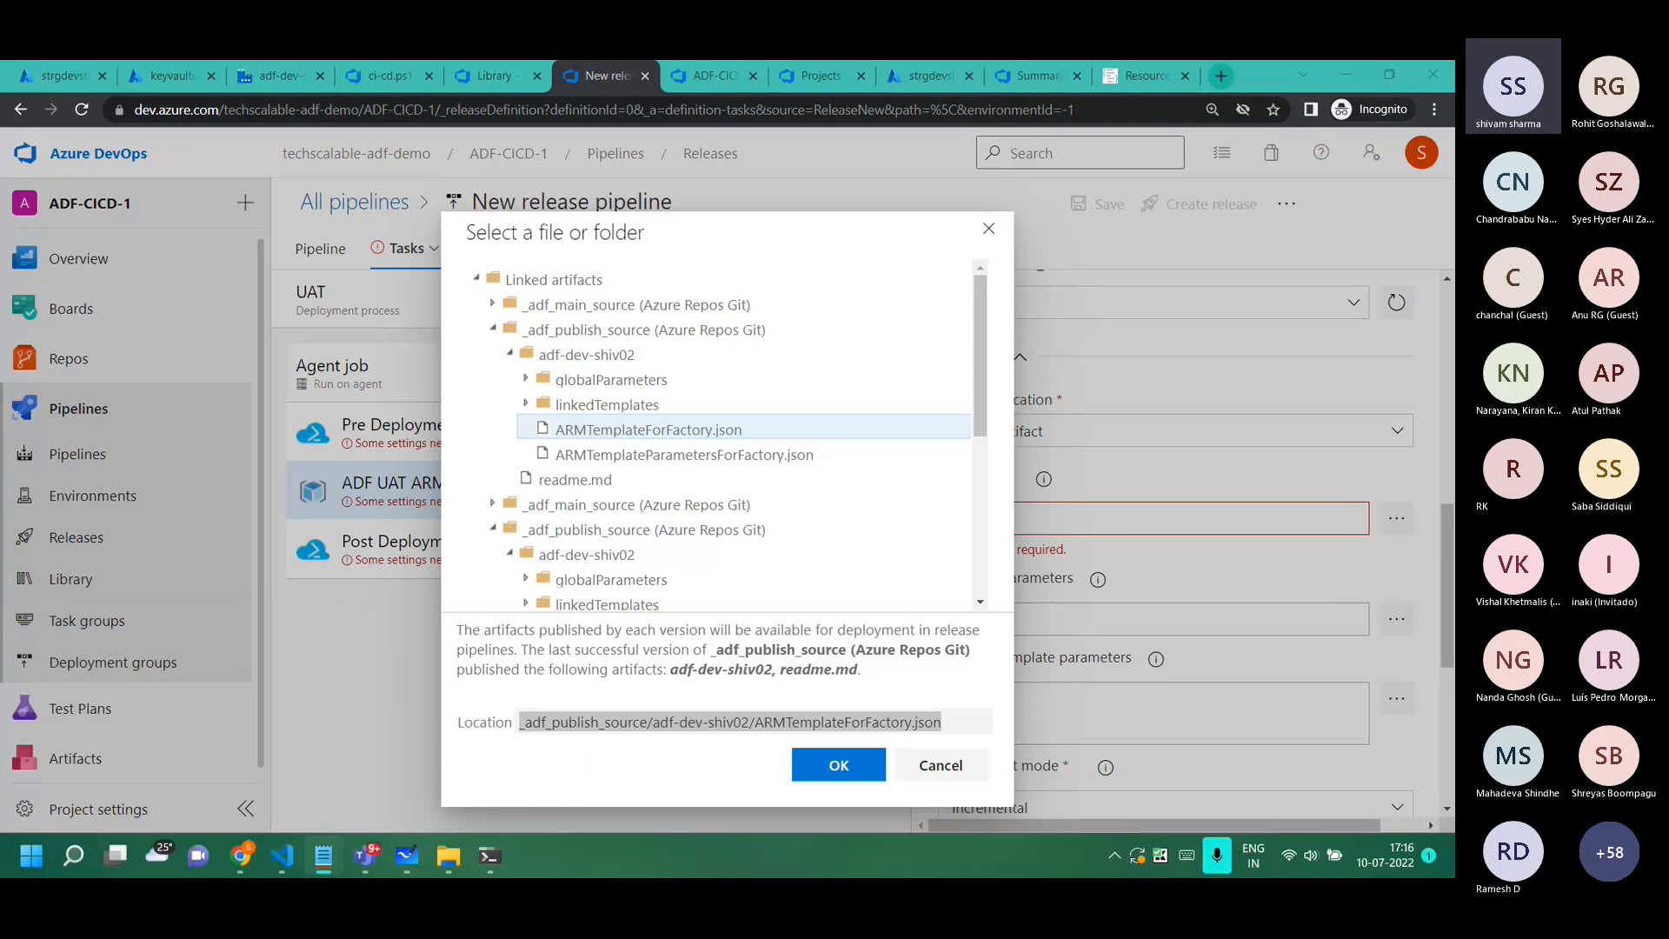
{"action": "key", "text": "ctrl+v"}
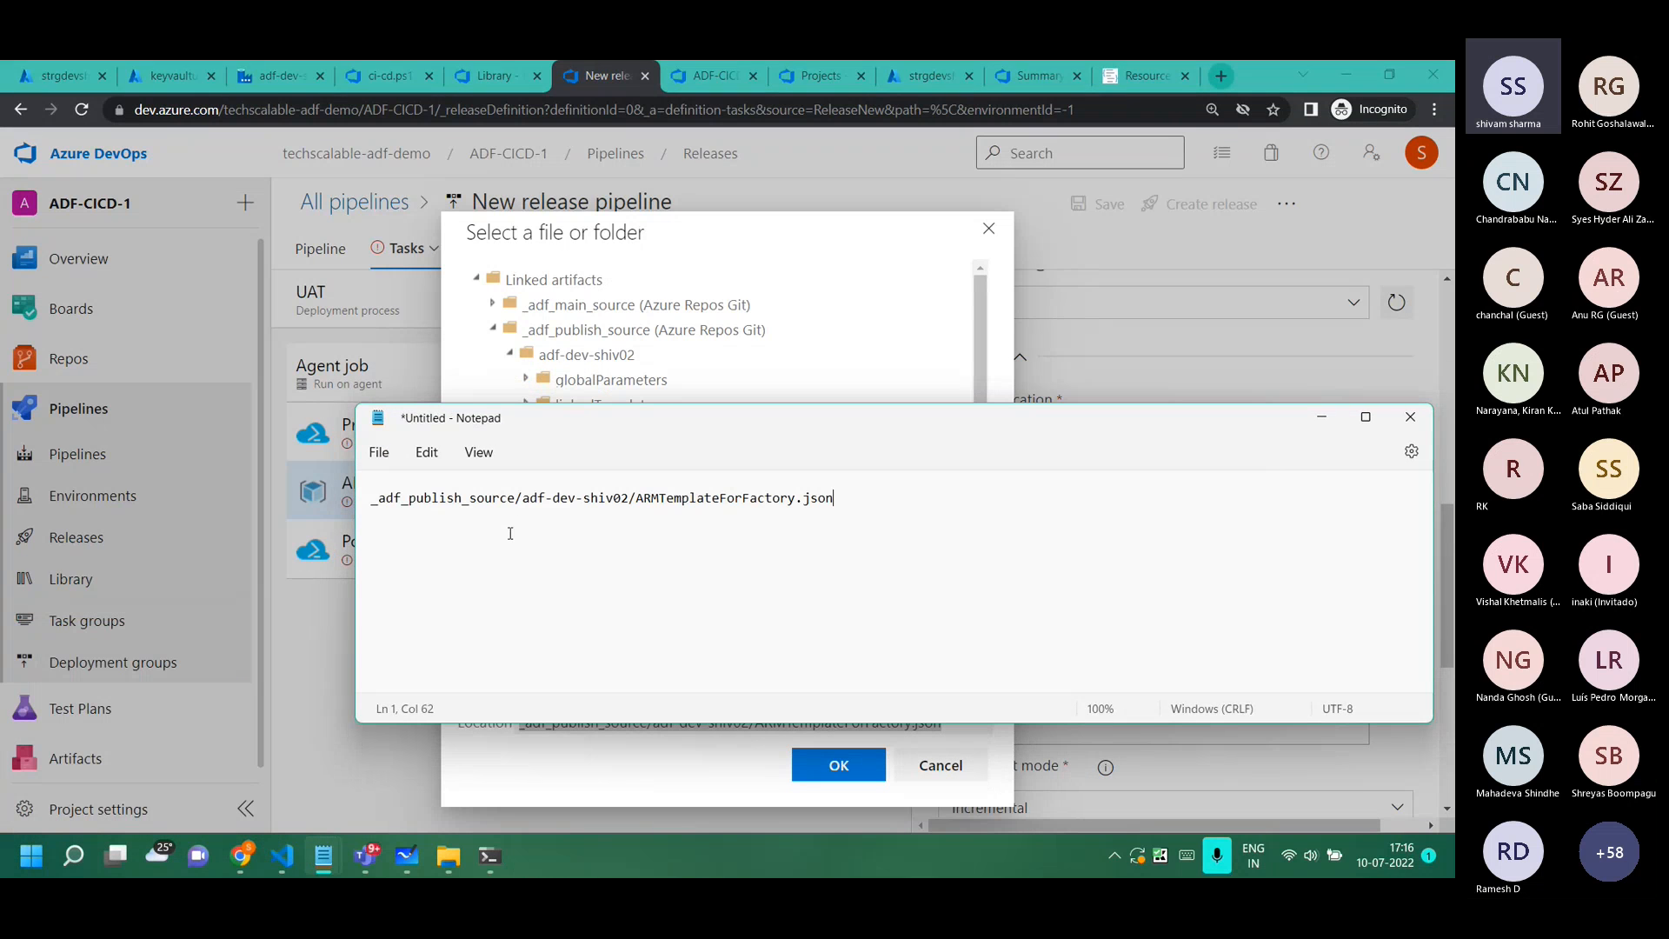
{"action": "scroll", "coordinate": [510, 531], "scroll_direction": "up", "scroll_amount": 2}
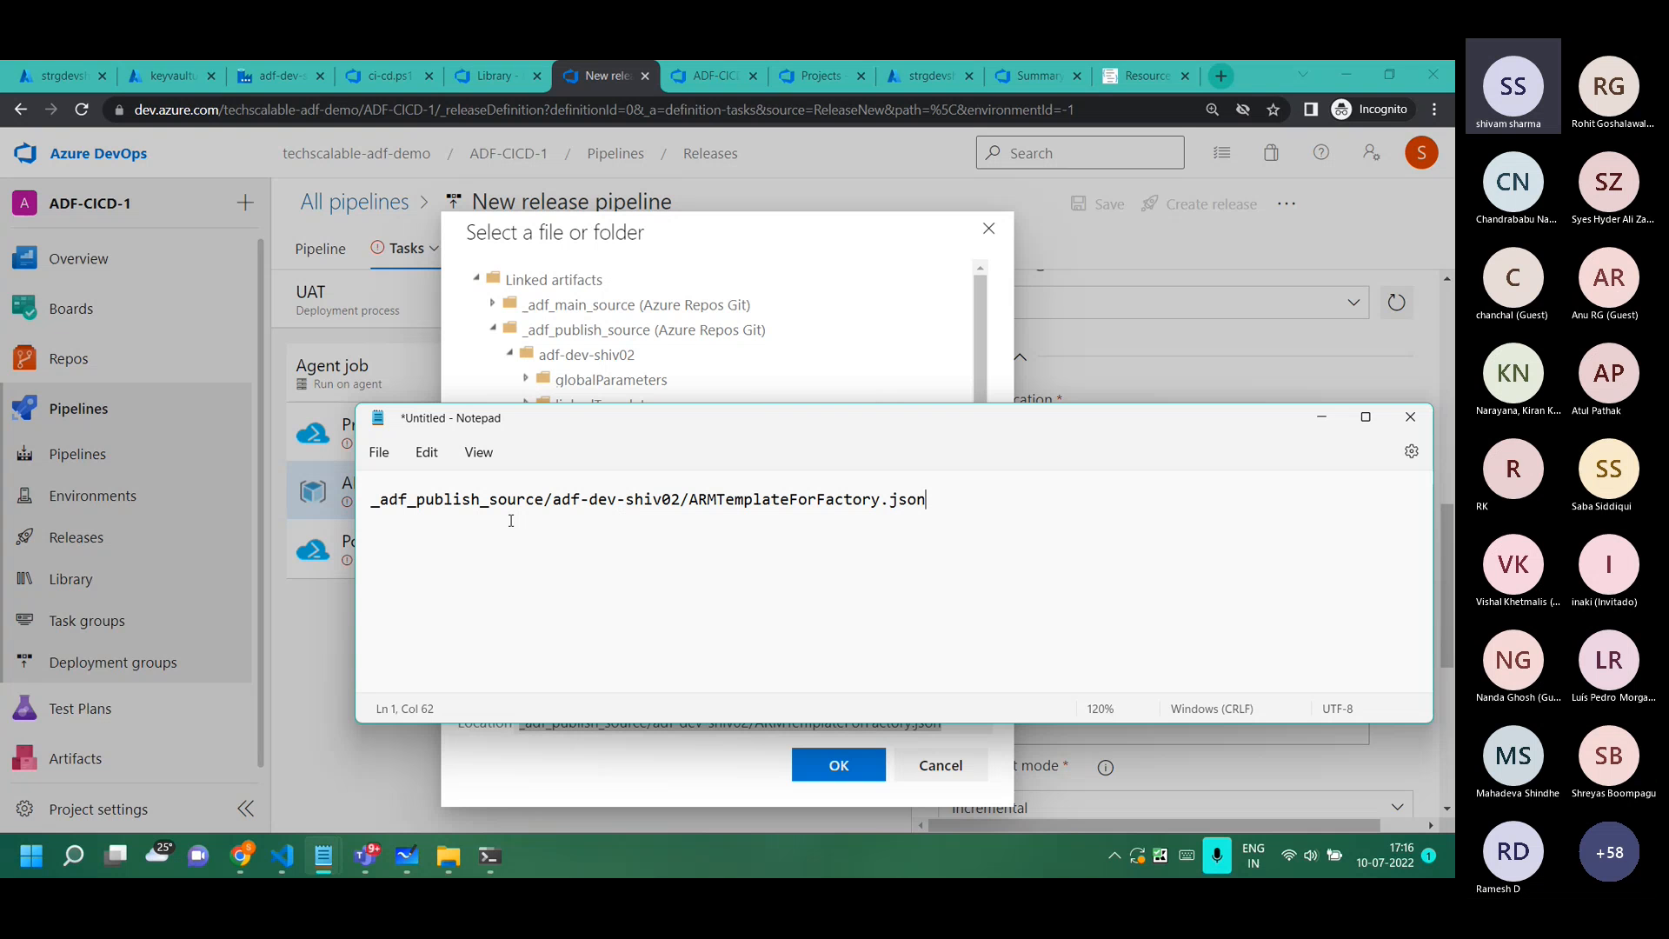
Confirm the template selection and set Template parameters to adf-dev-shiv02/ARMTemplateParametersForFactory.json from _adf_publish_source.
{"action": "left_click", "coordinate": [923, 789]}
{"action": "left_click", "coordinate": [854, 774]}
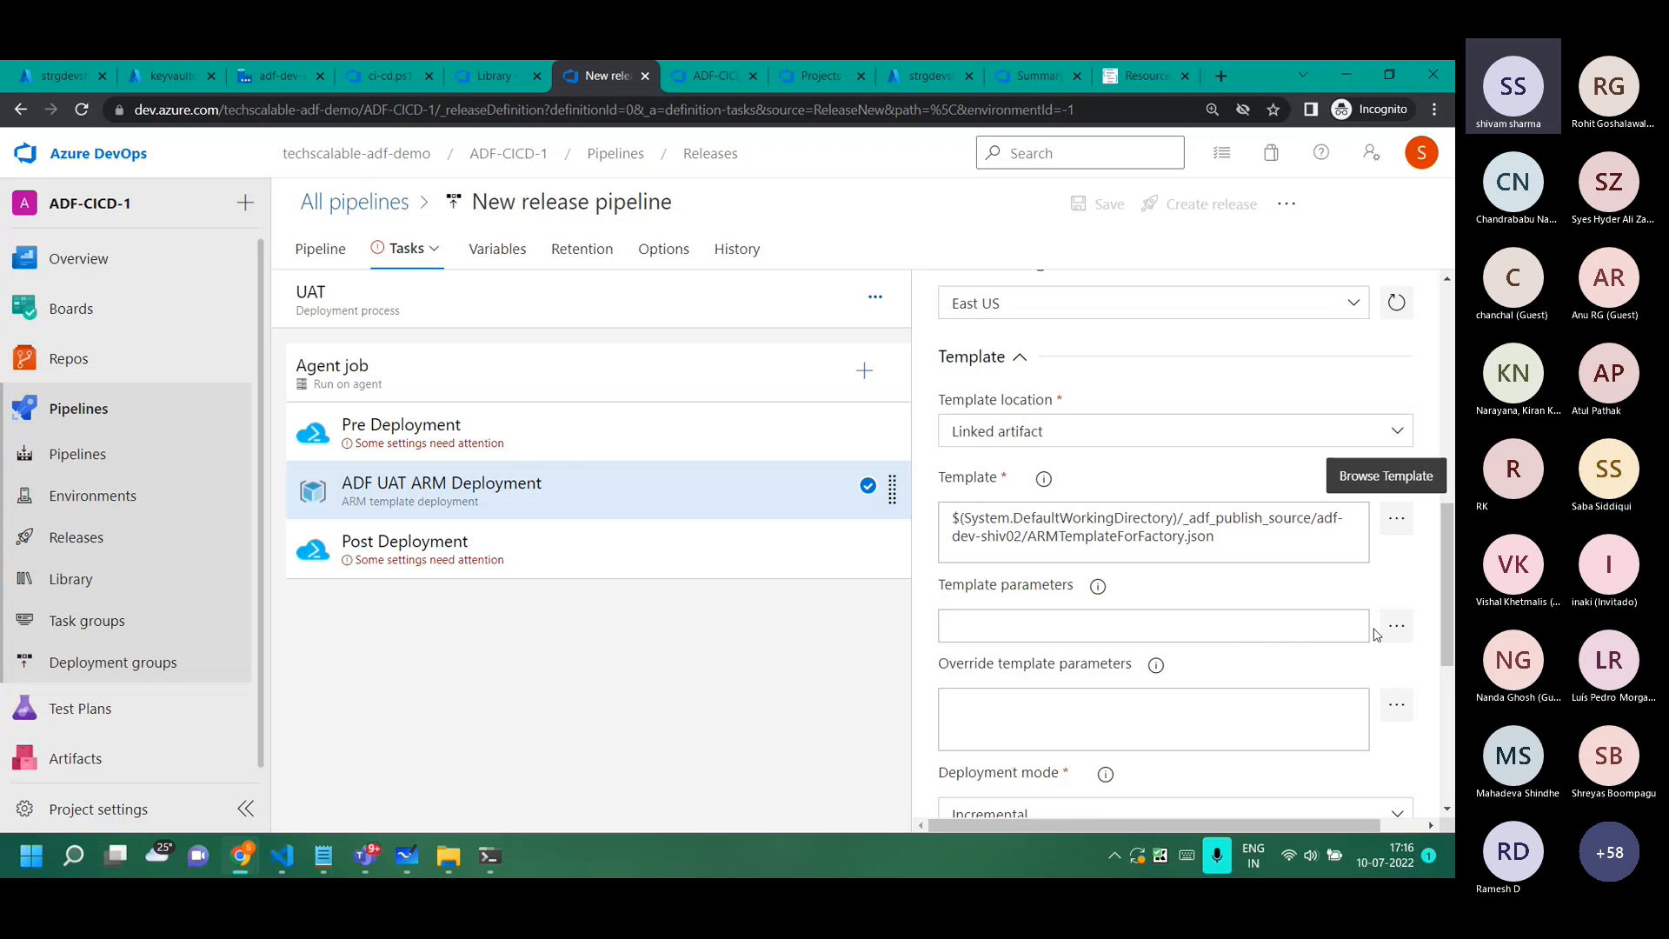
{"action": "left_click", "coordinate": [1397, 626]}
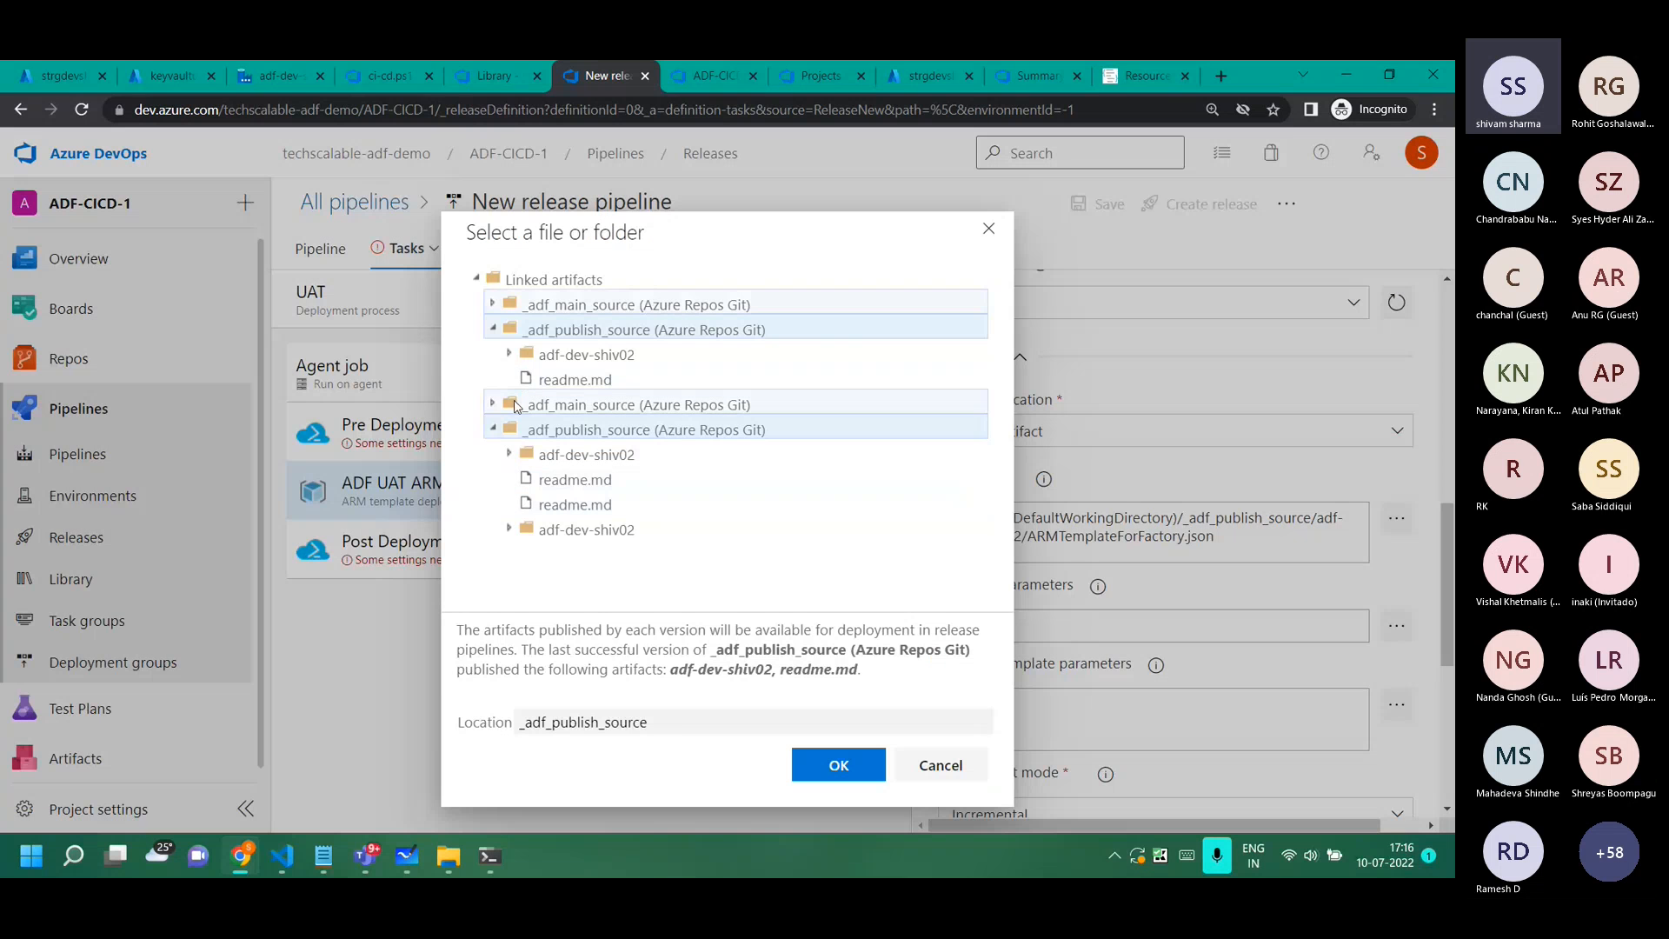
{"action": "left_click", "coordinate": [504, 356]}
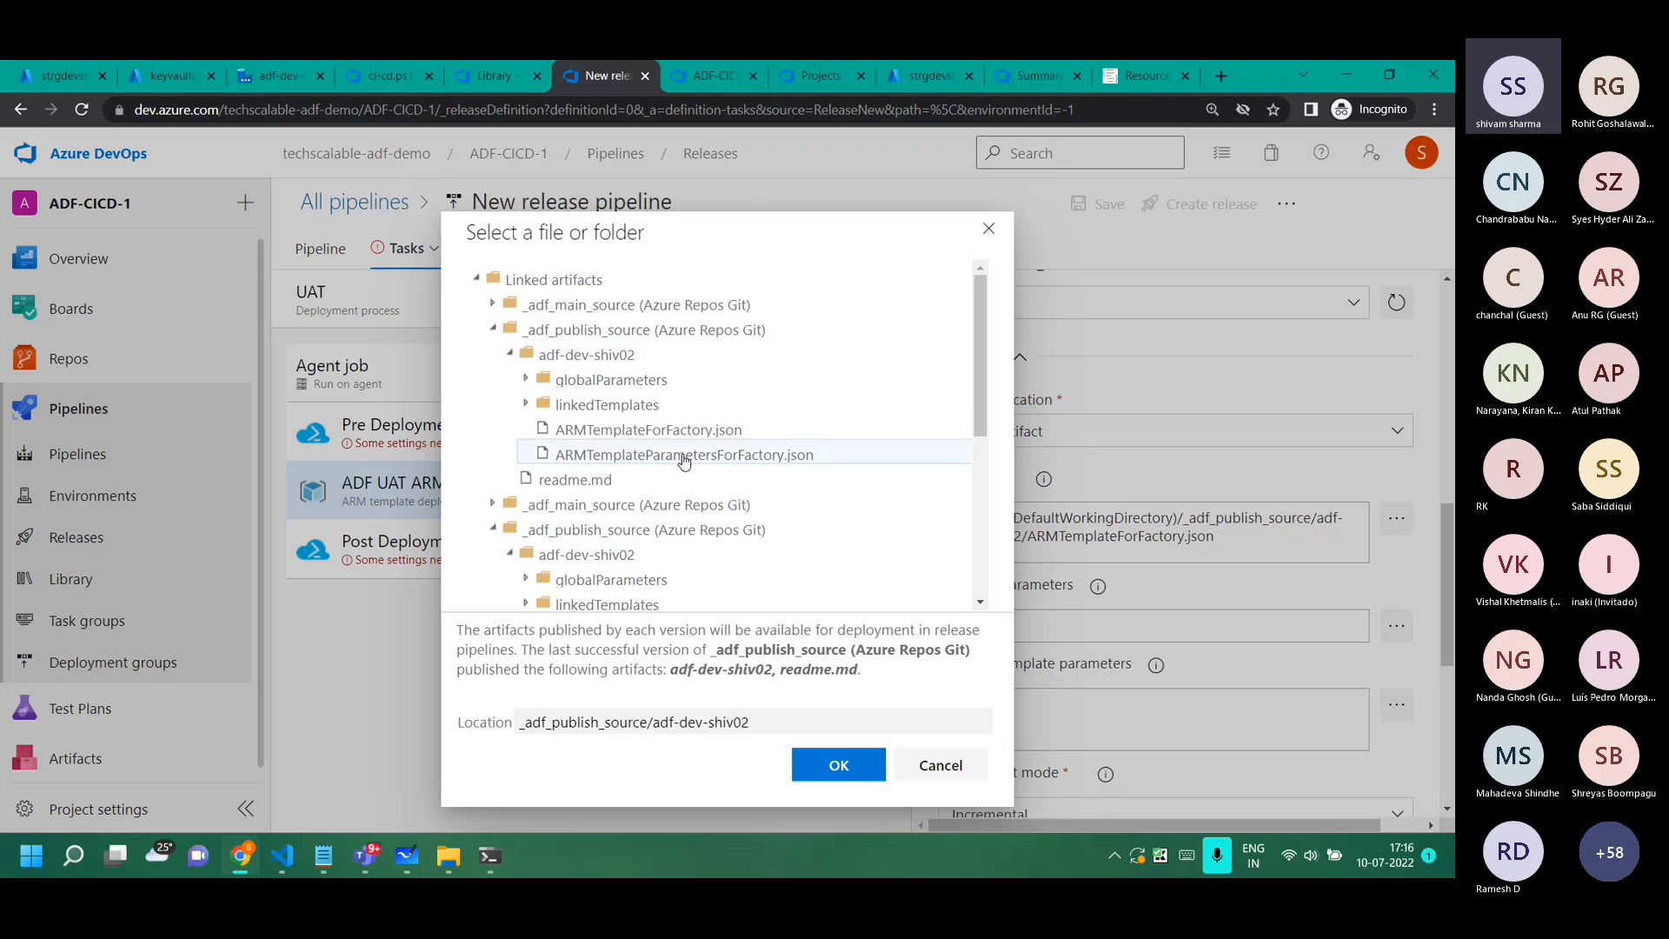
{"action": "double_click", "coordinate": [771, 456]}
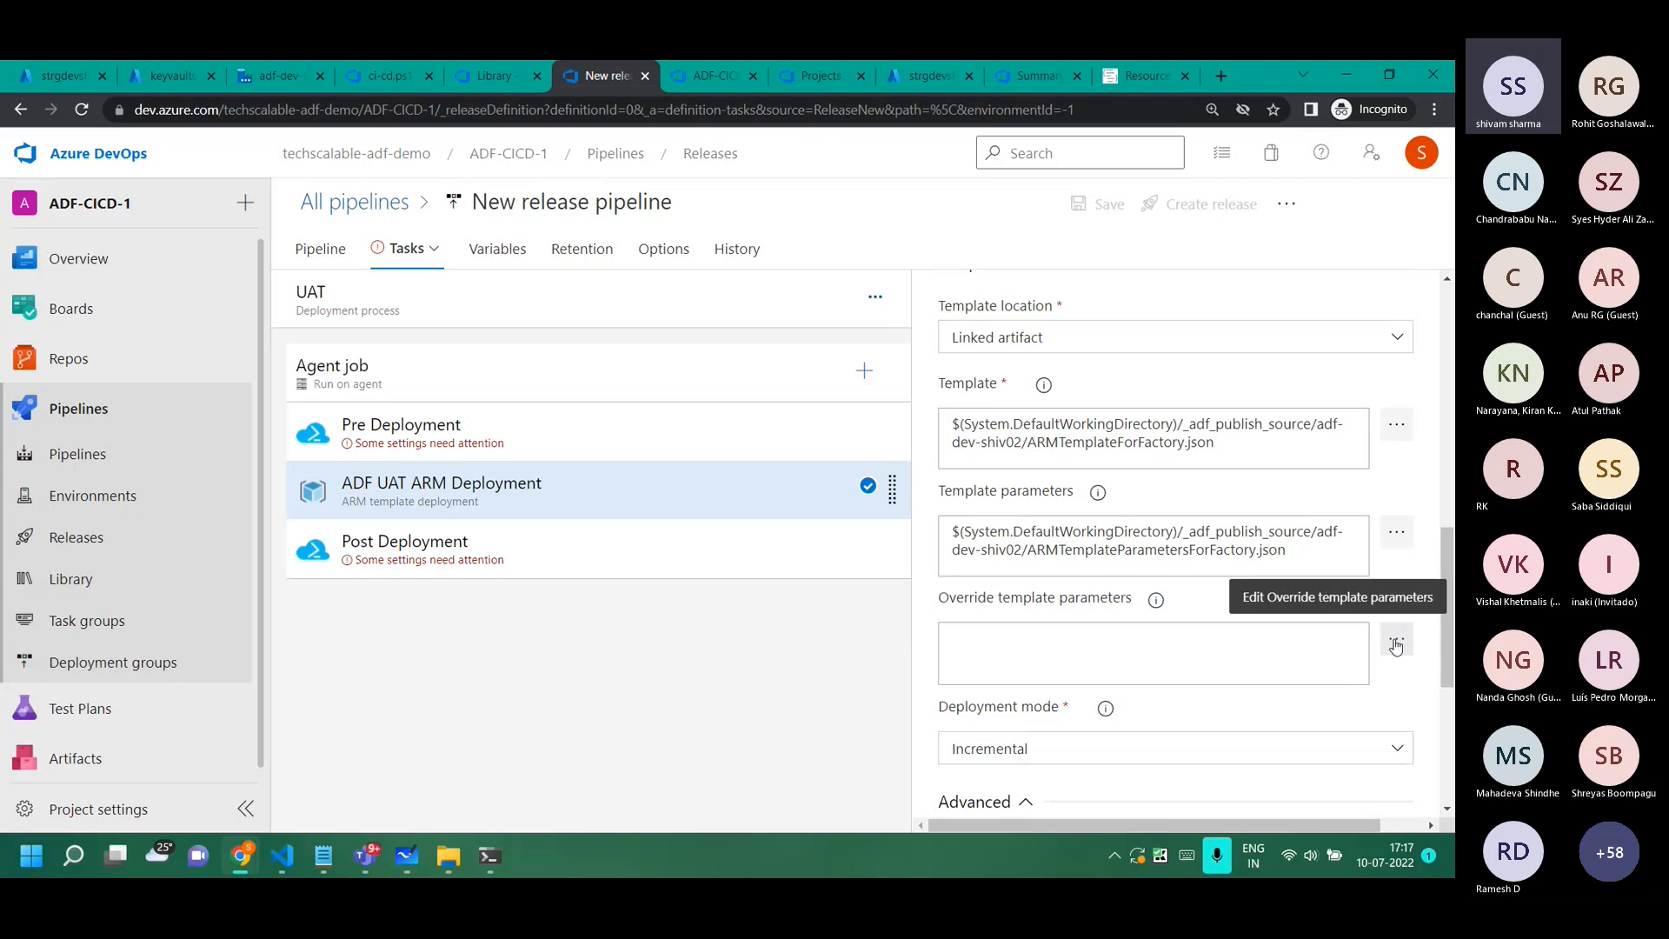
Open the override template parameters of the ADF UAT ARM Deployment task and widen the Name column to read the parameter names.
{"action": "left_click", "coordinate": [1395, 644]}
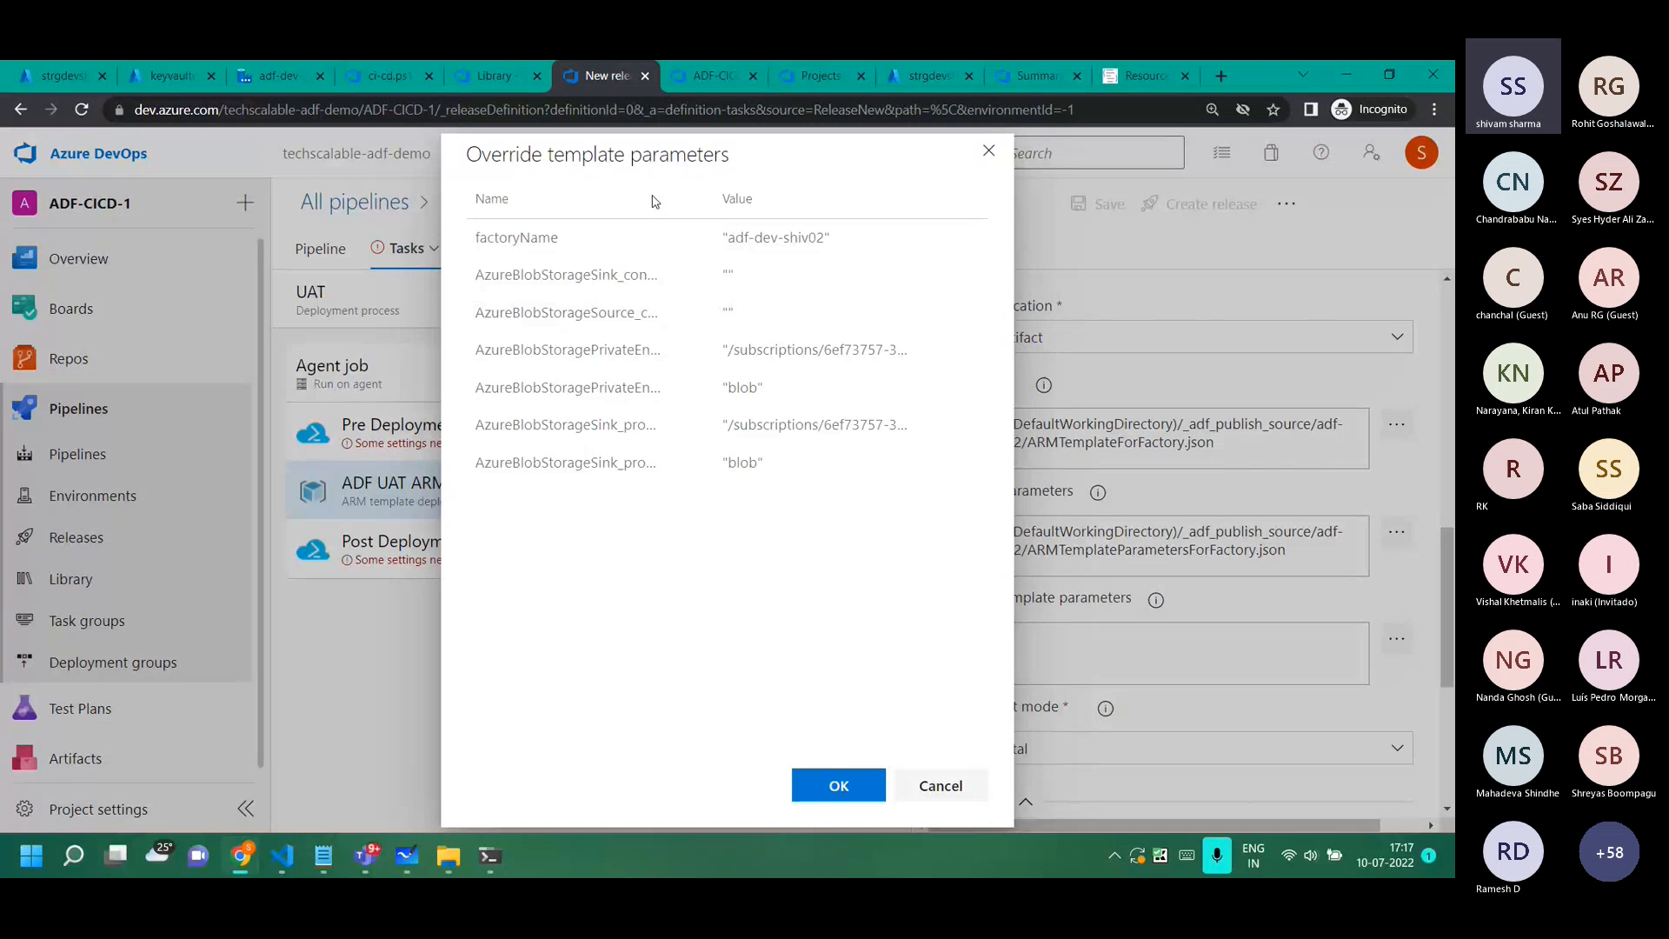
{"action": "left_click_drag", "start_coordinate": [670, 201], "coordinate": [818, 206]}
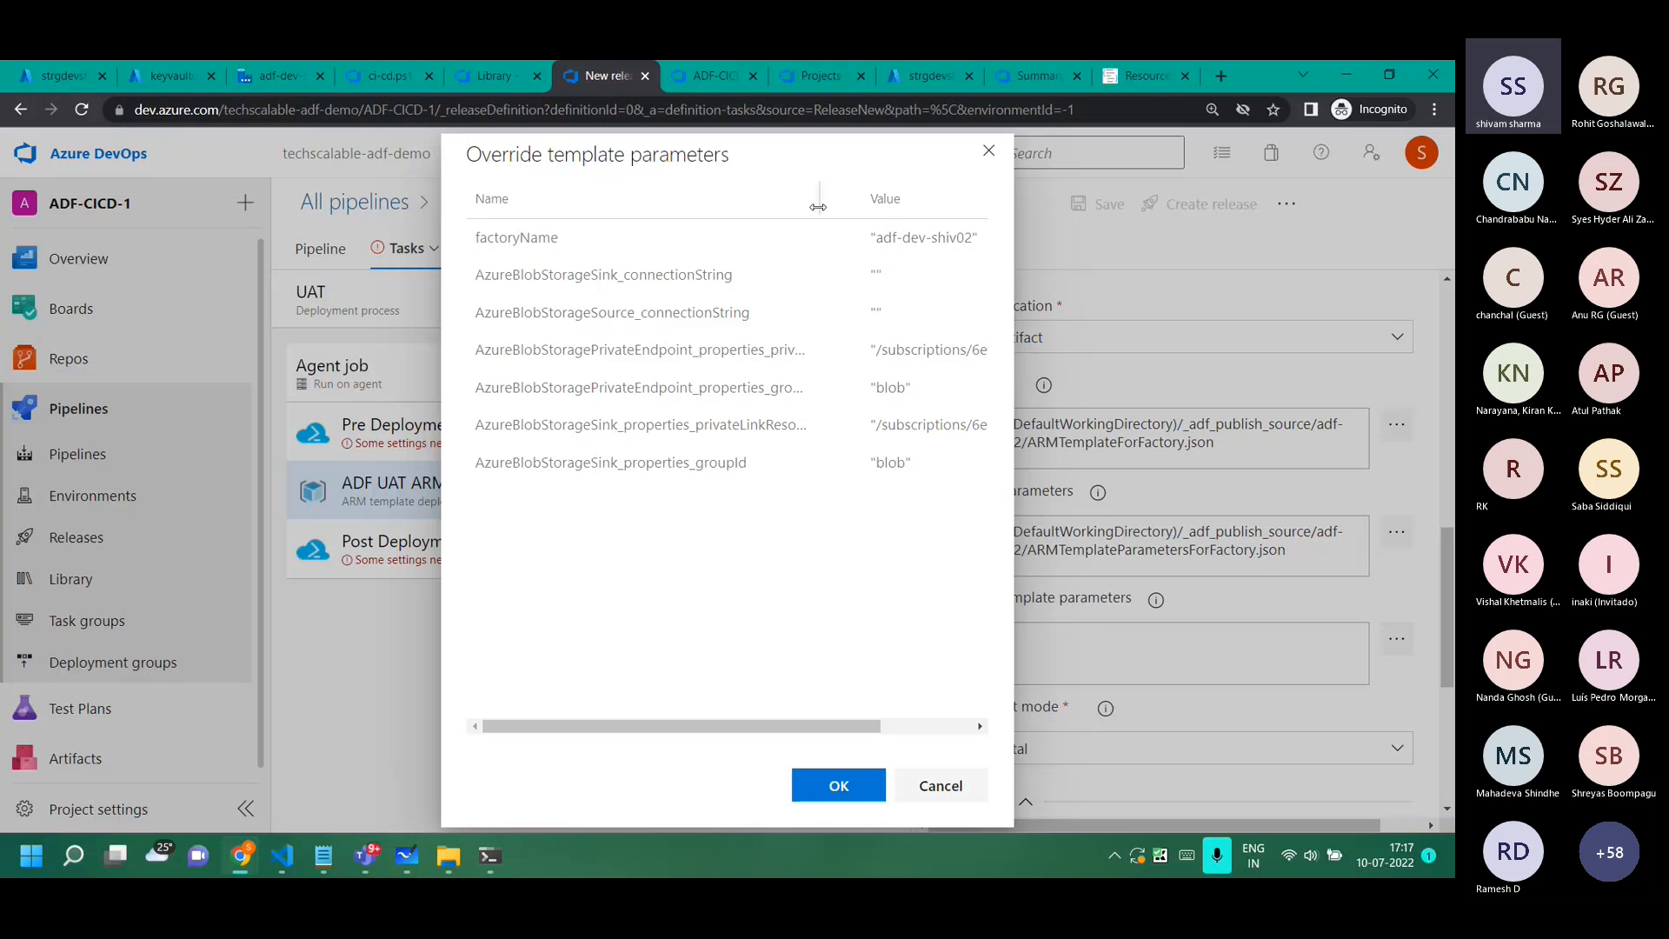
{"action": "left_click_drag", "start_coordinate": [818, 206], "coordinate": [713, 289]}
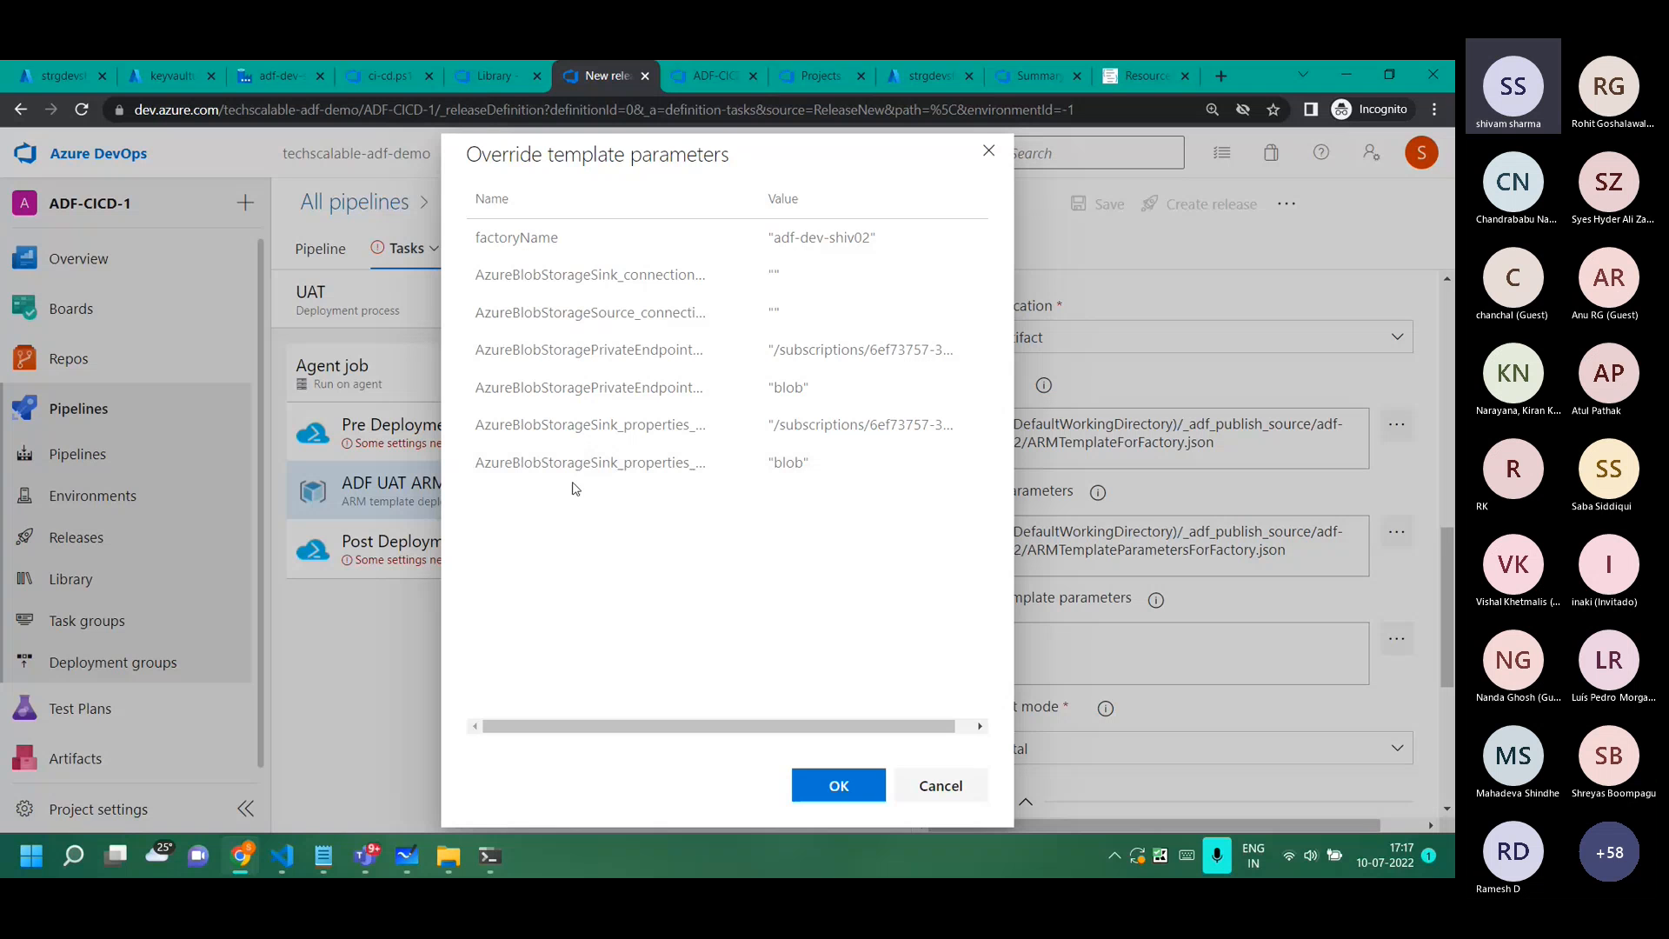
Copy the pre-deployment script arguments from the README.md of GitHub's ContinuousIntegrationAndDelivery folder into the Notepad notes, below the ARM template path.
{"action": "mouse_move", "coordinate": [323, 856]}
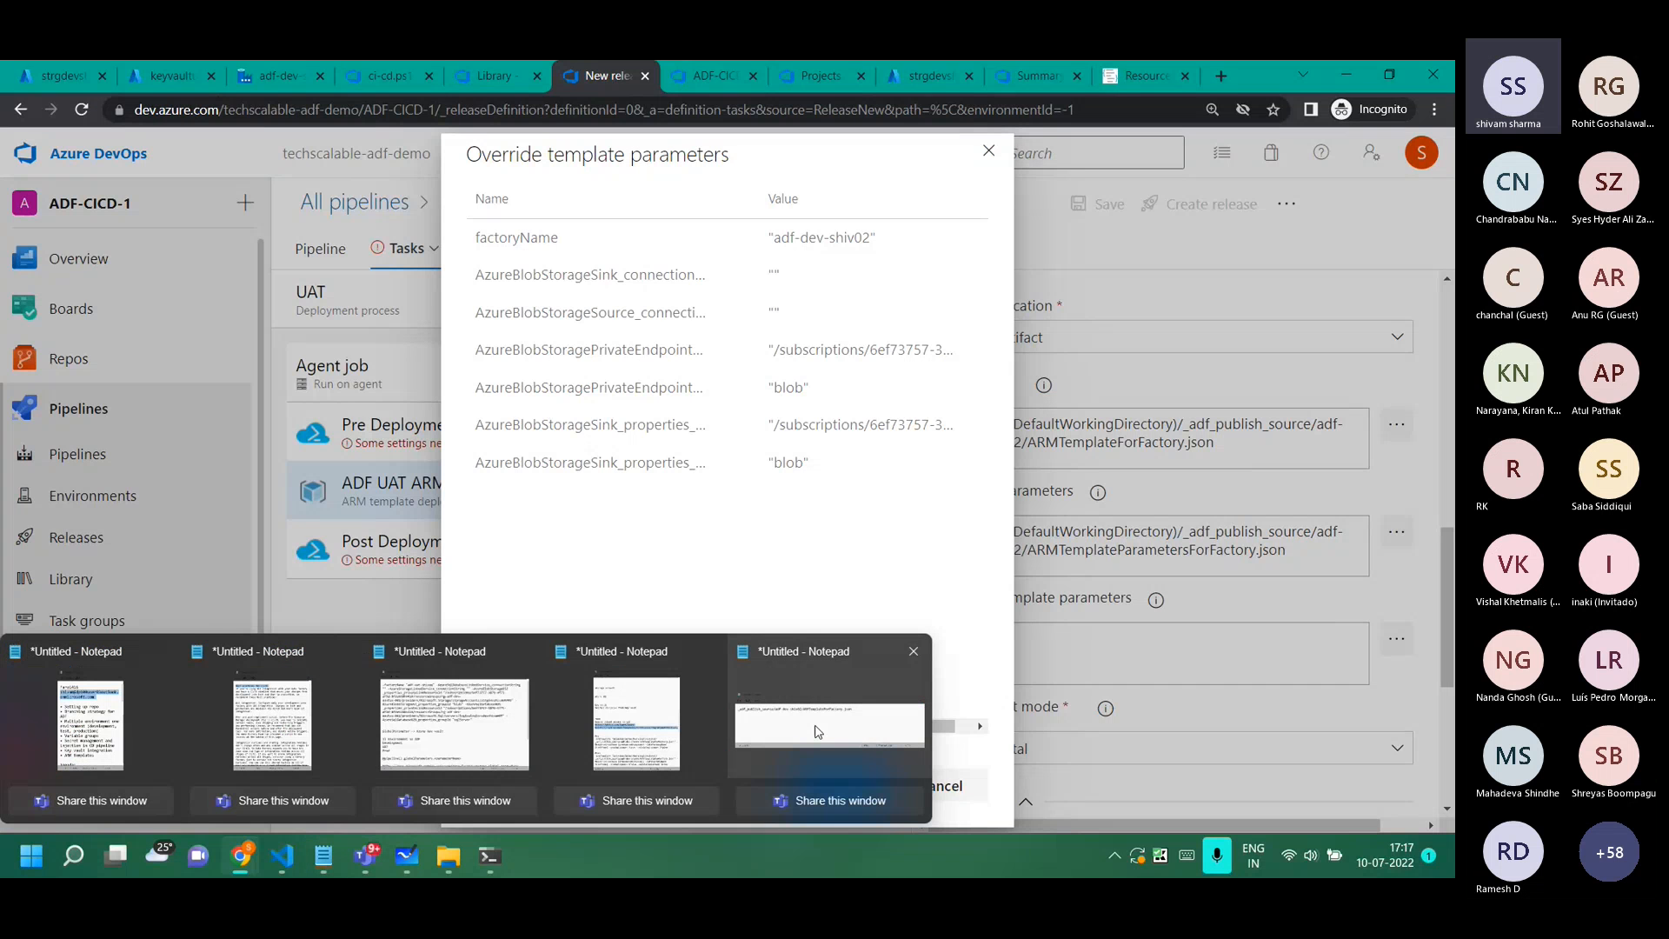
{"action": "mouse_move", "coordinate": [817, 731]}
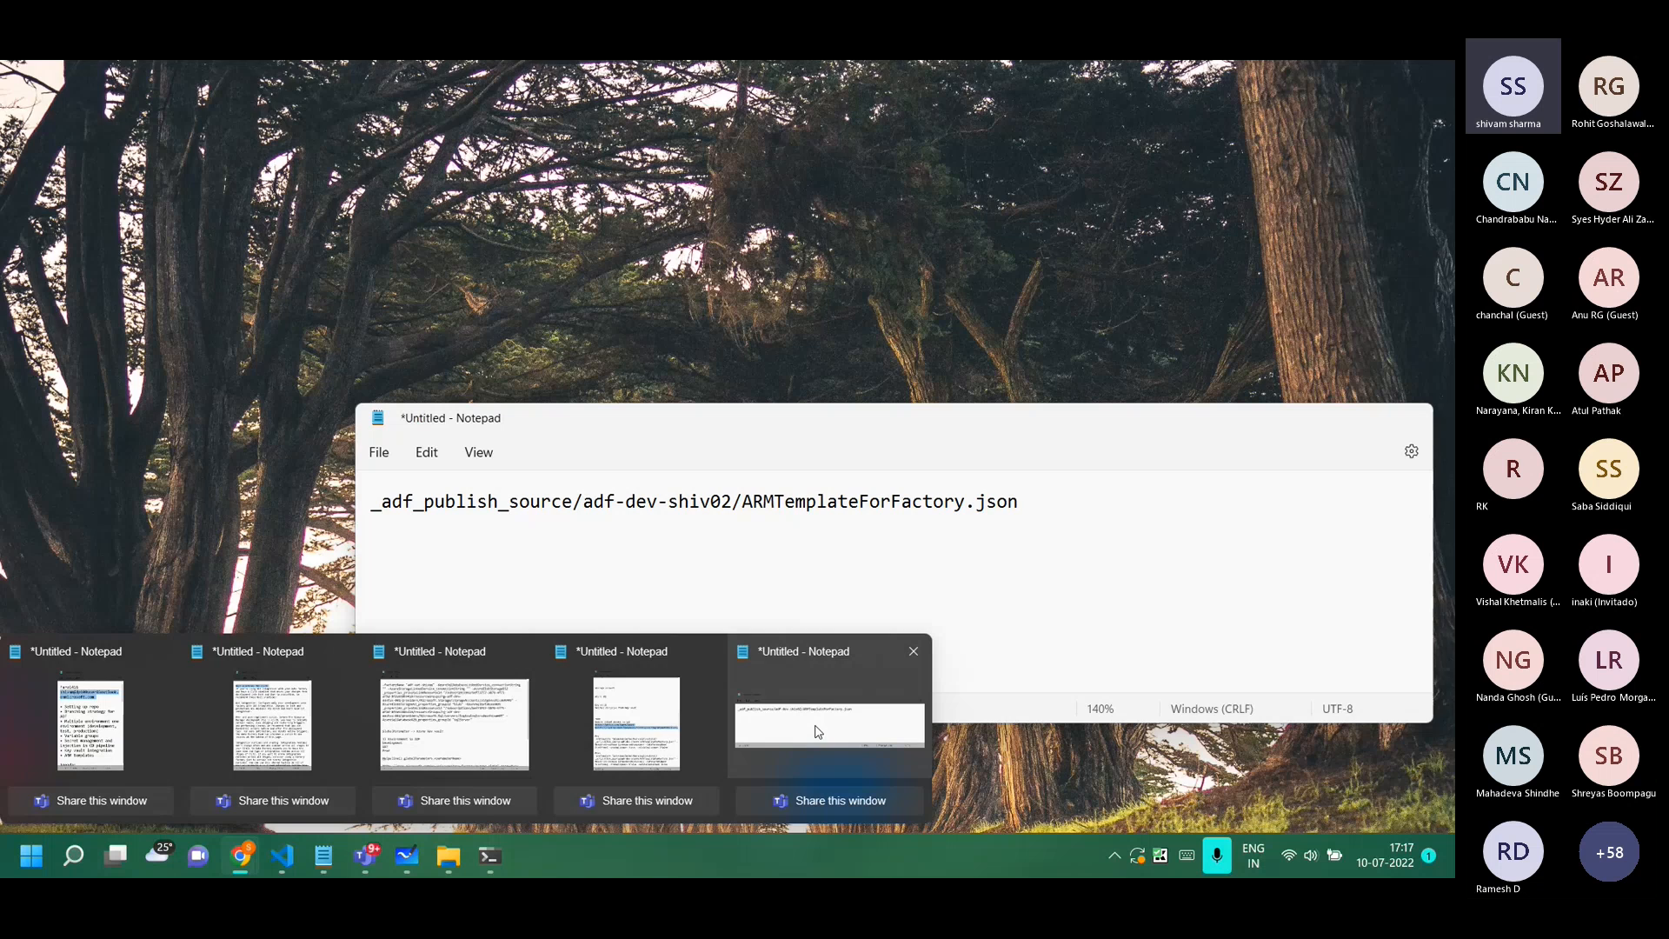
{"action": "left_click", "coordinate": [817, 732]}
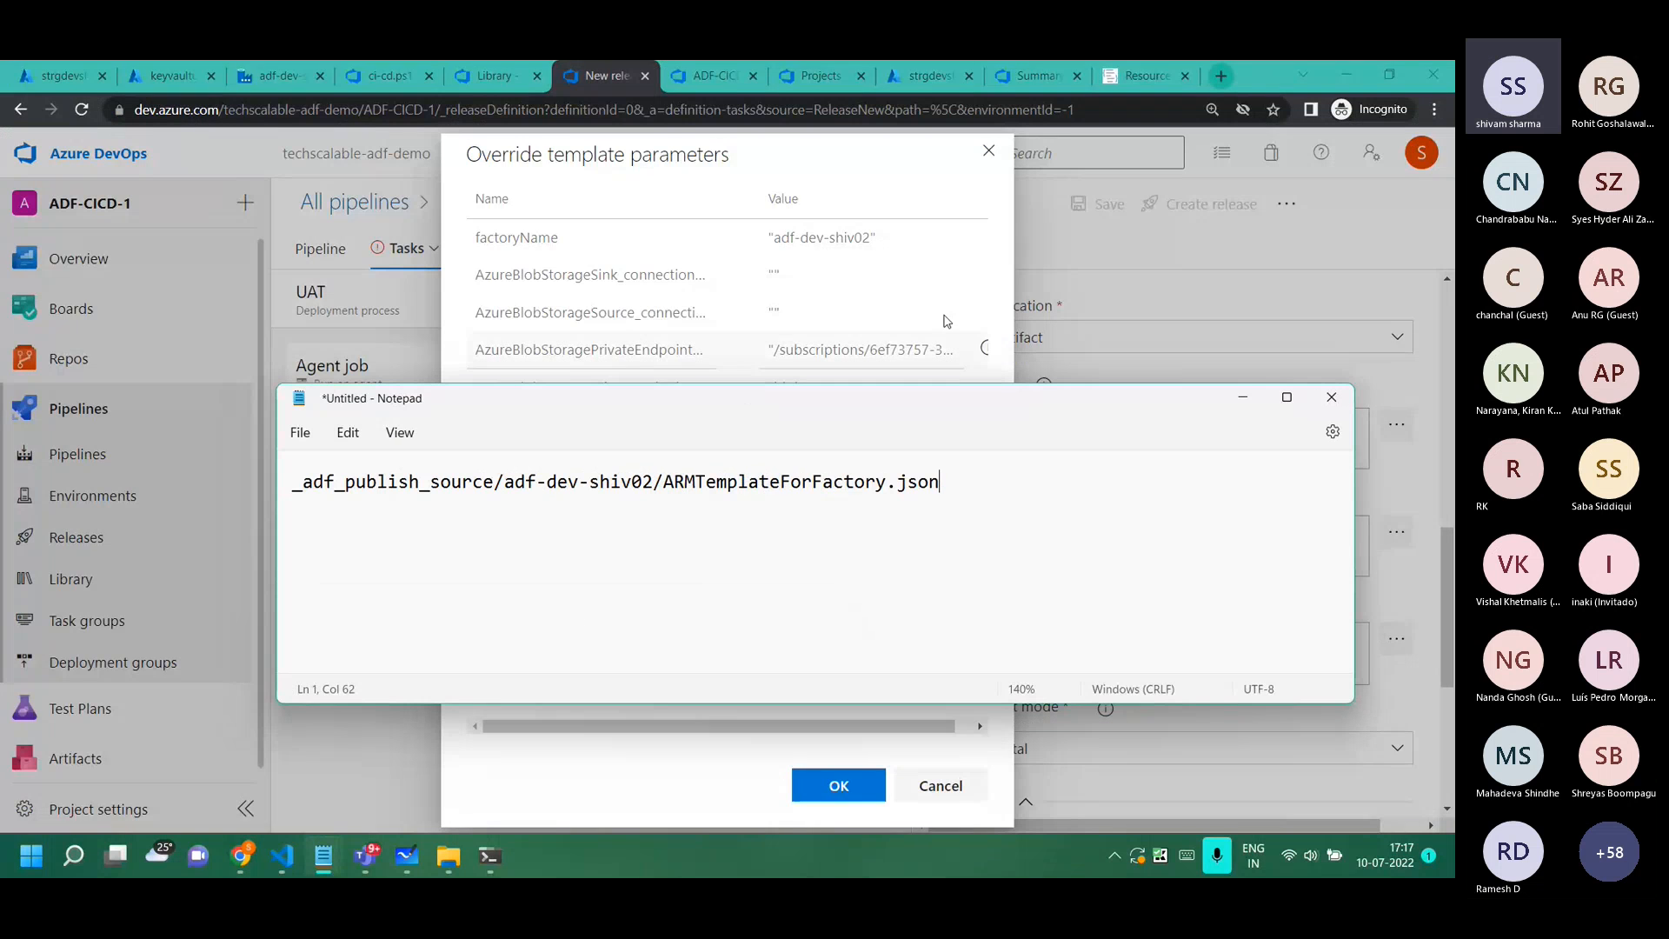
{"action": "mouse_move", "coordinate": [238, 862]}
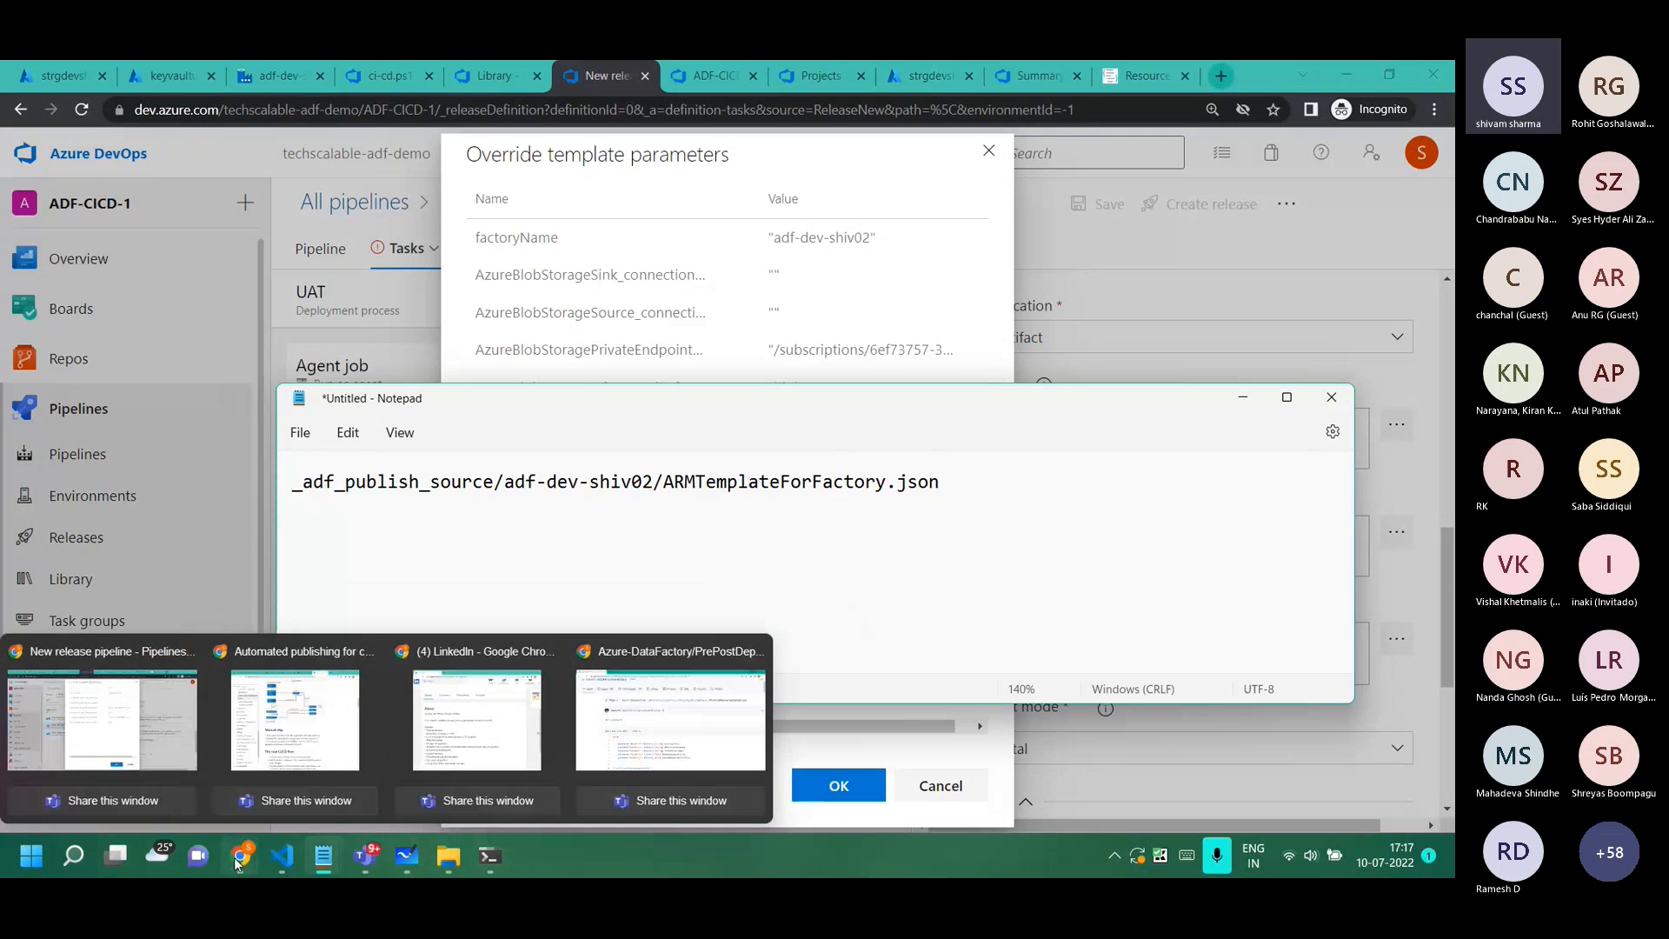
{"action": "left_click", "coordinate": [678, 722]}
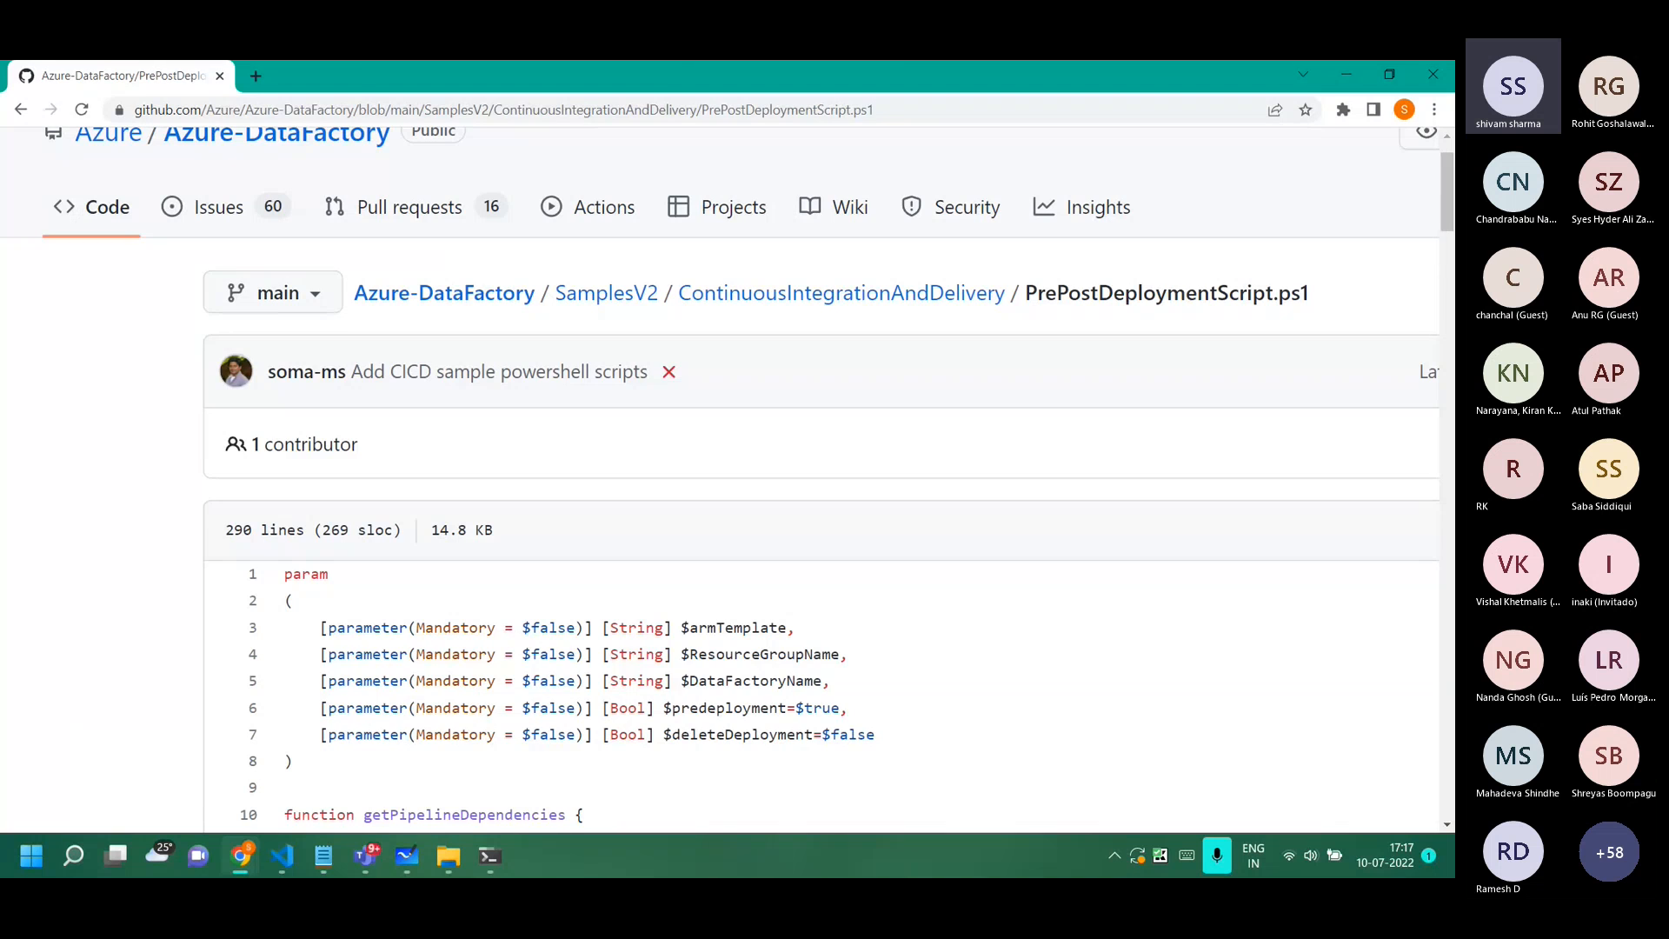
{"action": "left_click", "coordinate": [21, 110]}
{"action": "triple_click", "coordinate": [372, 477]}
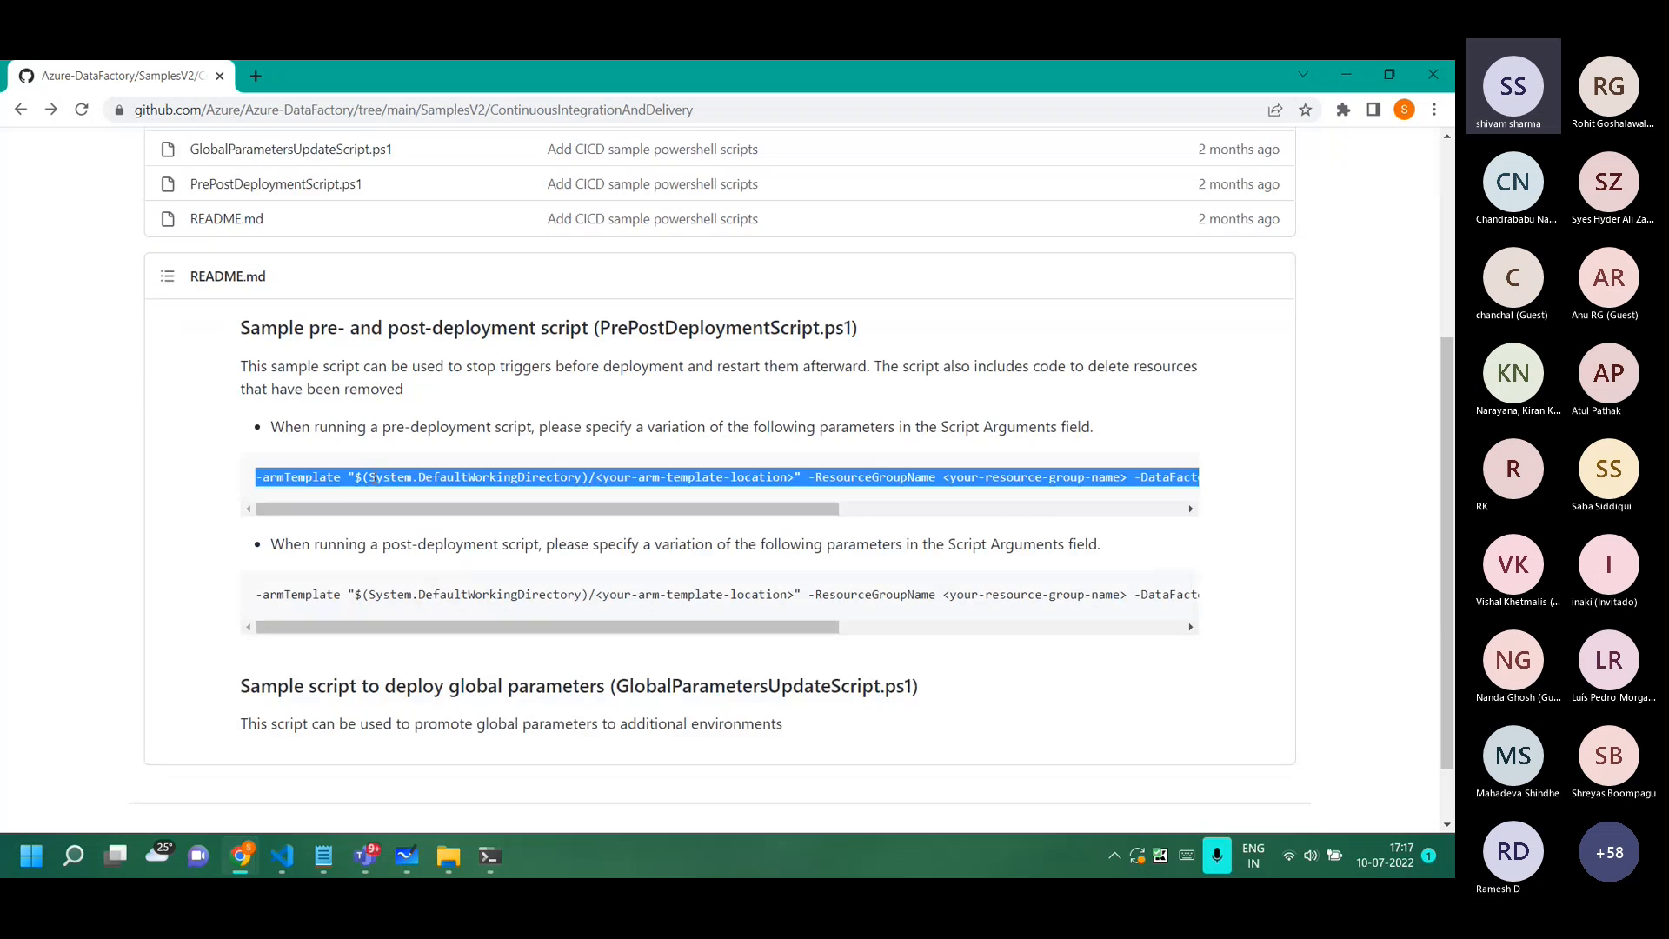
{"action": "key", "text": "alt+Tab"}
{"action": "key", "text": "Return"}
{"action": "key", "text": "Return"}
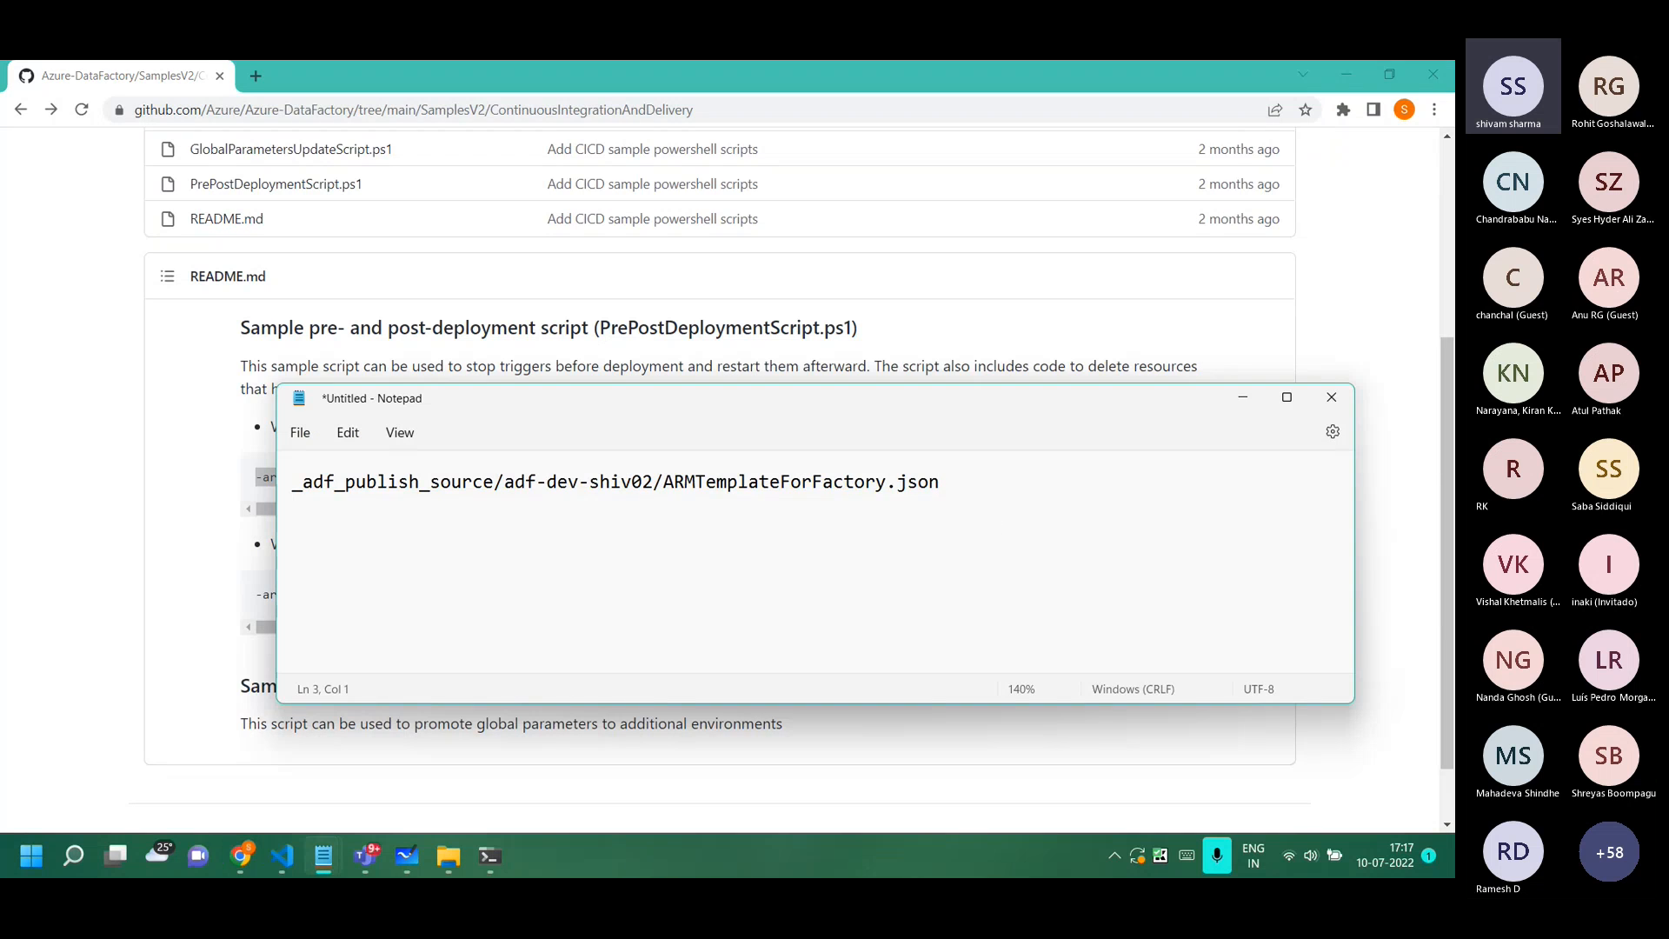
{"action": "type", "text": "-armTemplate \"$(System.DefaultWorkingDirectory)/<your-arm-template-location>\" -ResourceGroupName <your-resource-group-name> -DataFactoryName <your-data-factory-name> -predeployment $true -deleteDeployment $false"}
{"action": "key", "text": "Return"}
{"action": "key", "text": "Return"}
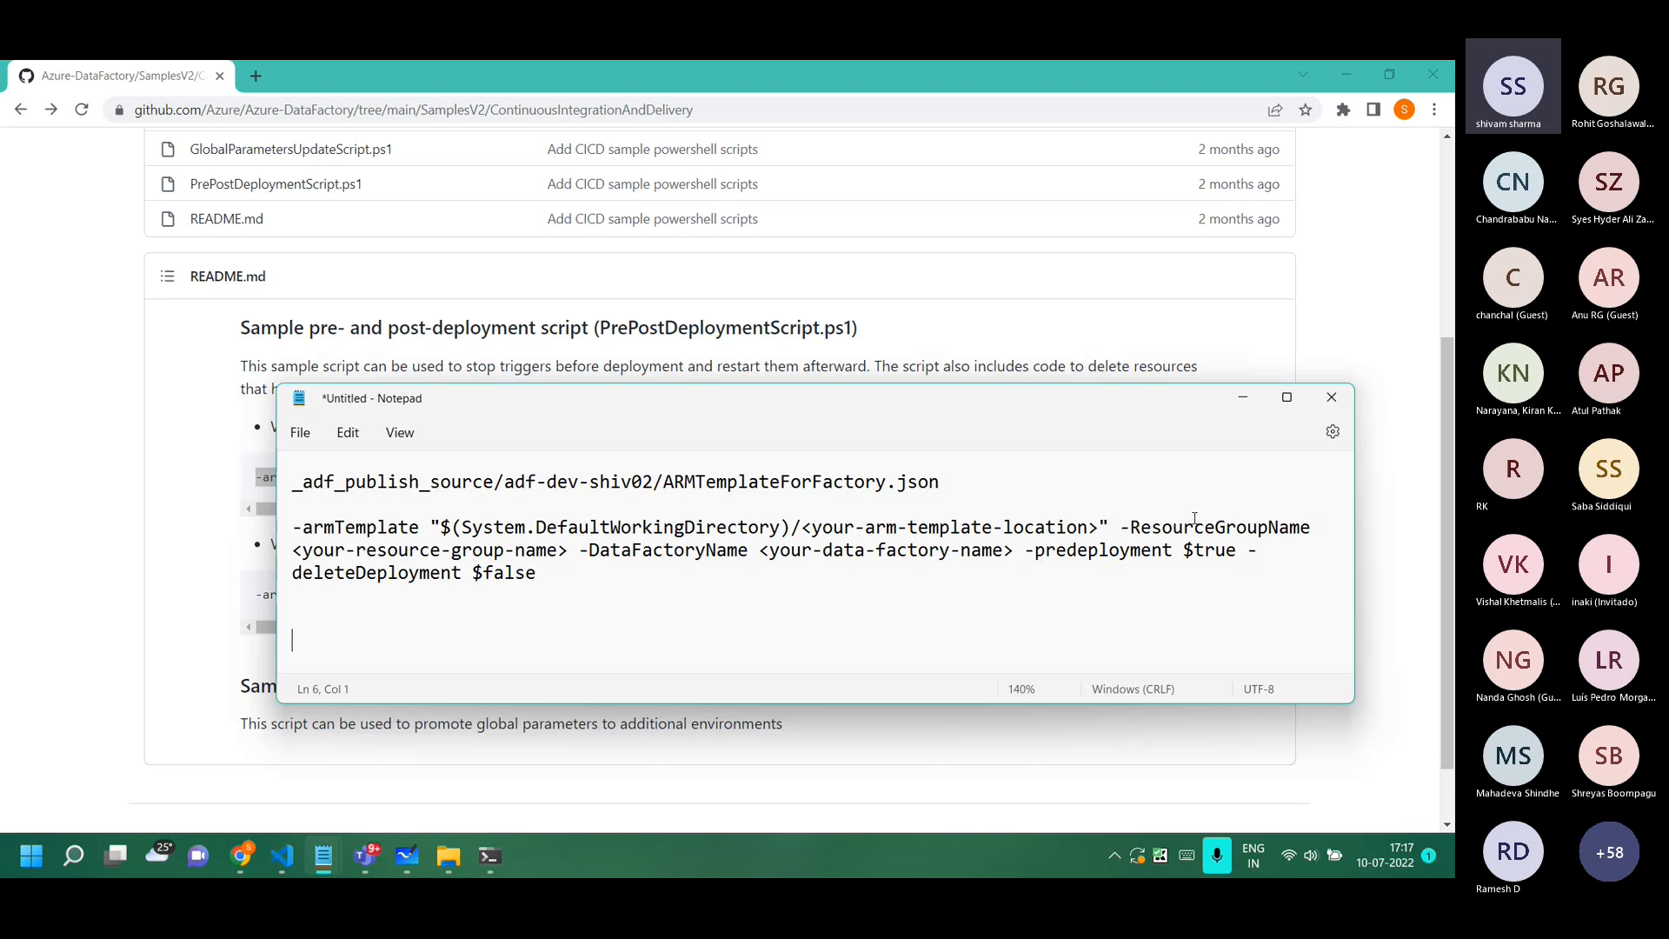
Review the armTemplate, ResourceGroupName, DataFactoryName and predeployment arguments in the notes.
{"action": "left_click_drag", "start_coordinate": [421, 527], "coordinate": [279, 524]}
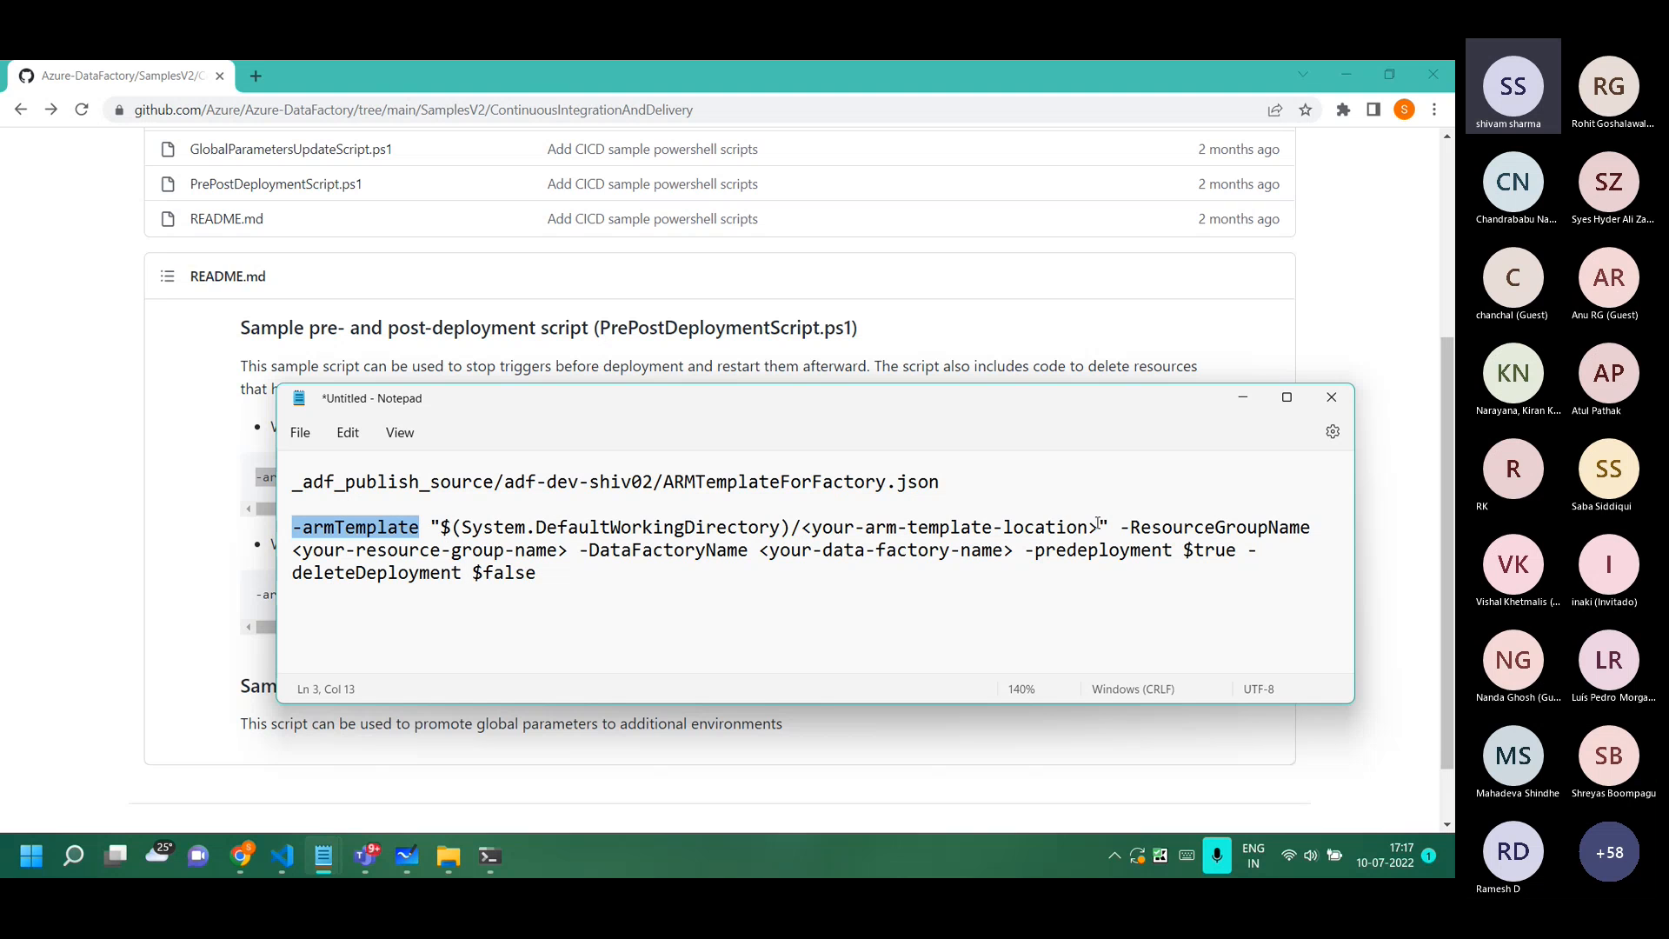
{"action": "left_click_drag", "start_coordinate": [1119, 527], "coordinate": [1316, 525]}
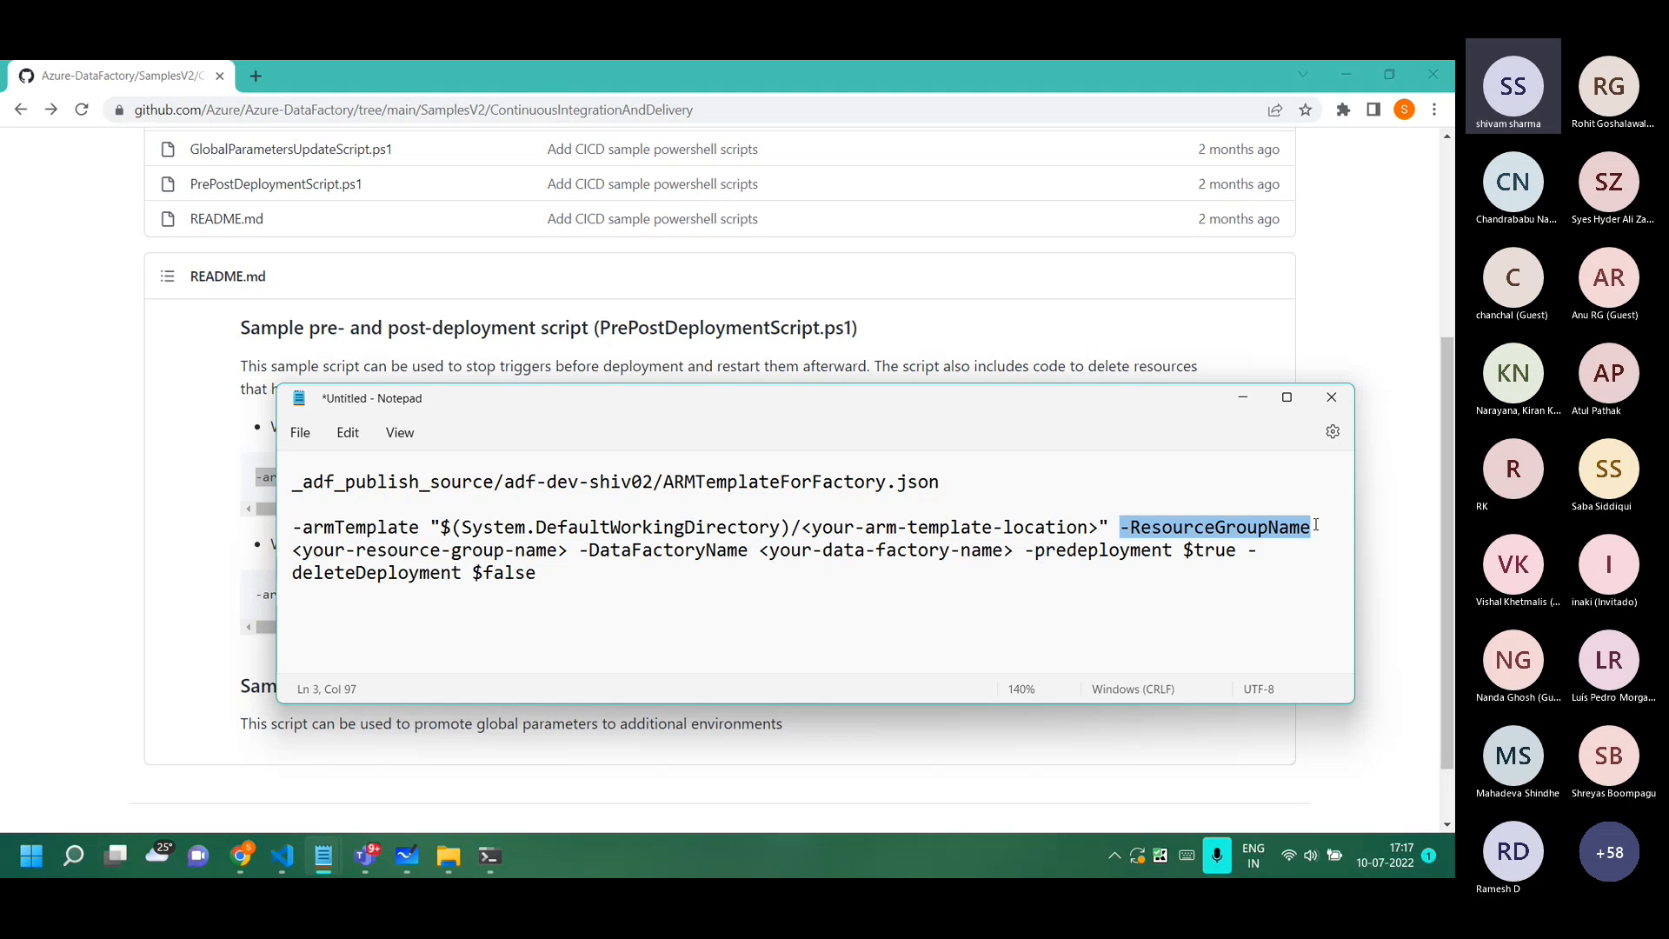
{"action": "left_click_drag", "start_coordinate": [599, 549], "coordinate": [754, 551]}
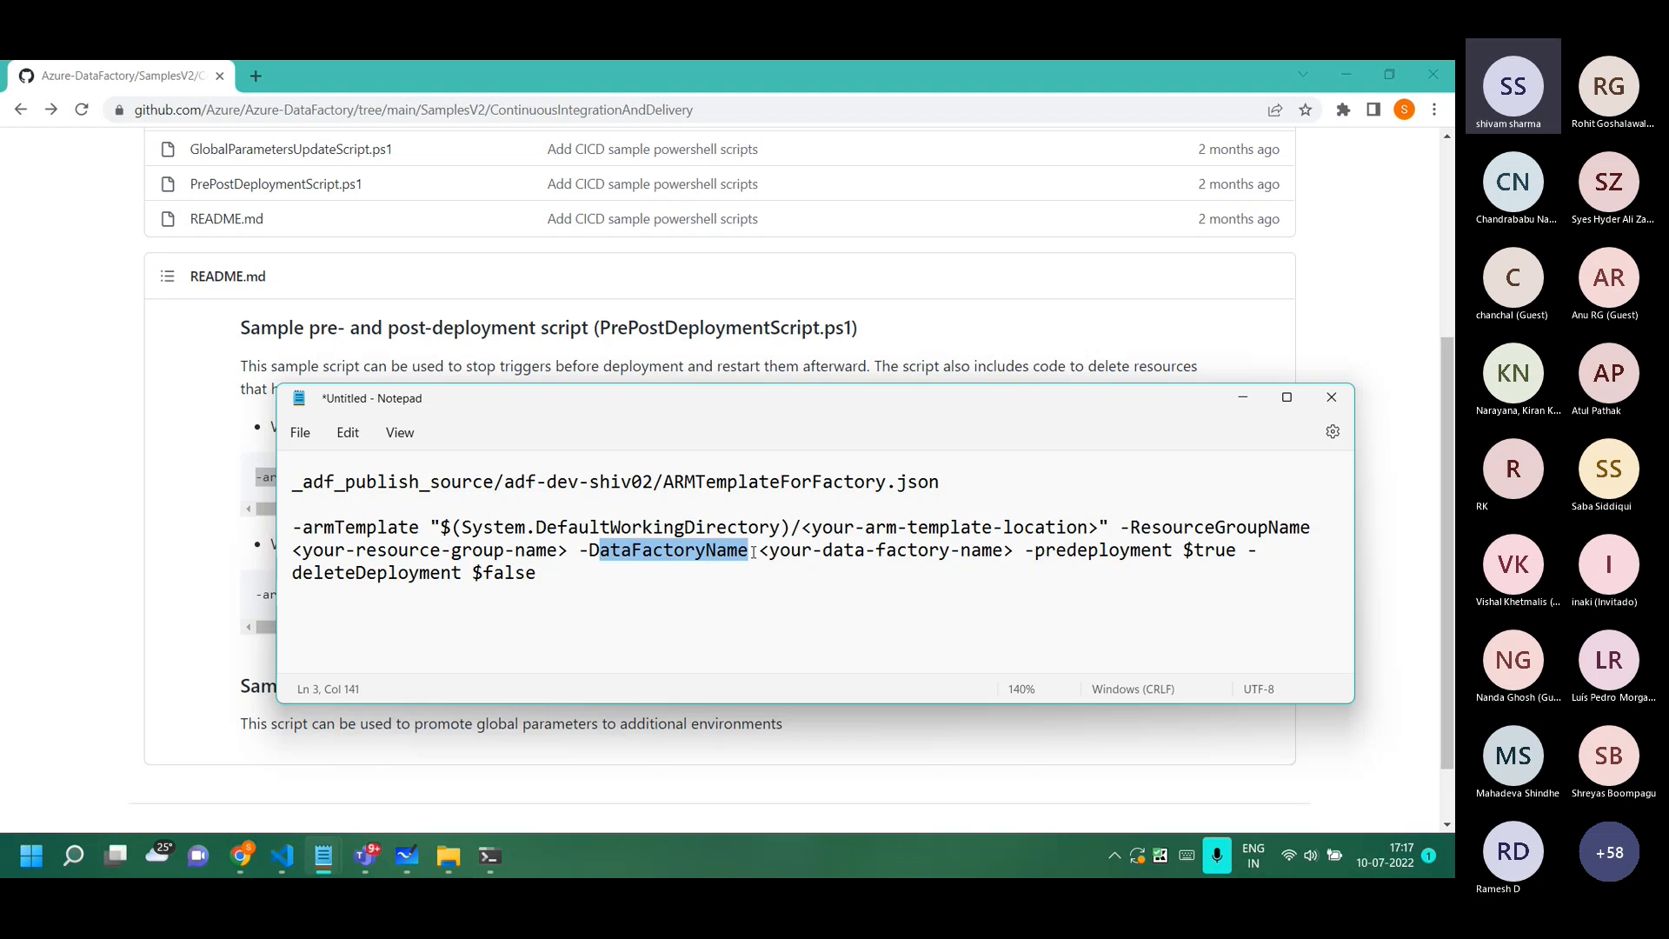
{"action": "left_click_drag", "start_coordinate": [1031, 549], "coordinate": [1174, 555]}
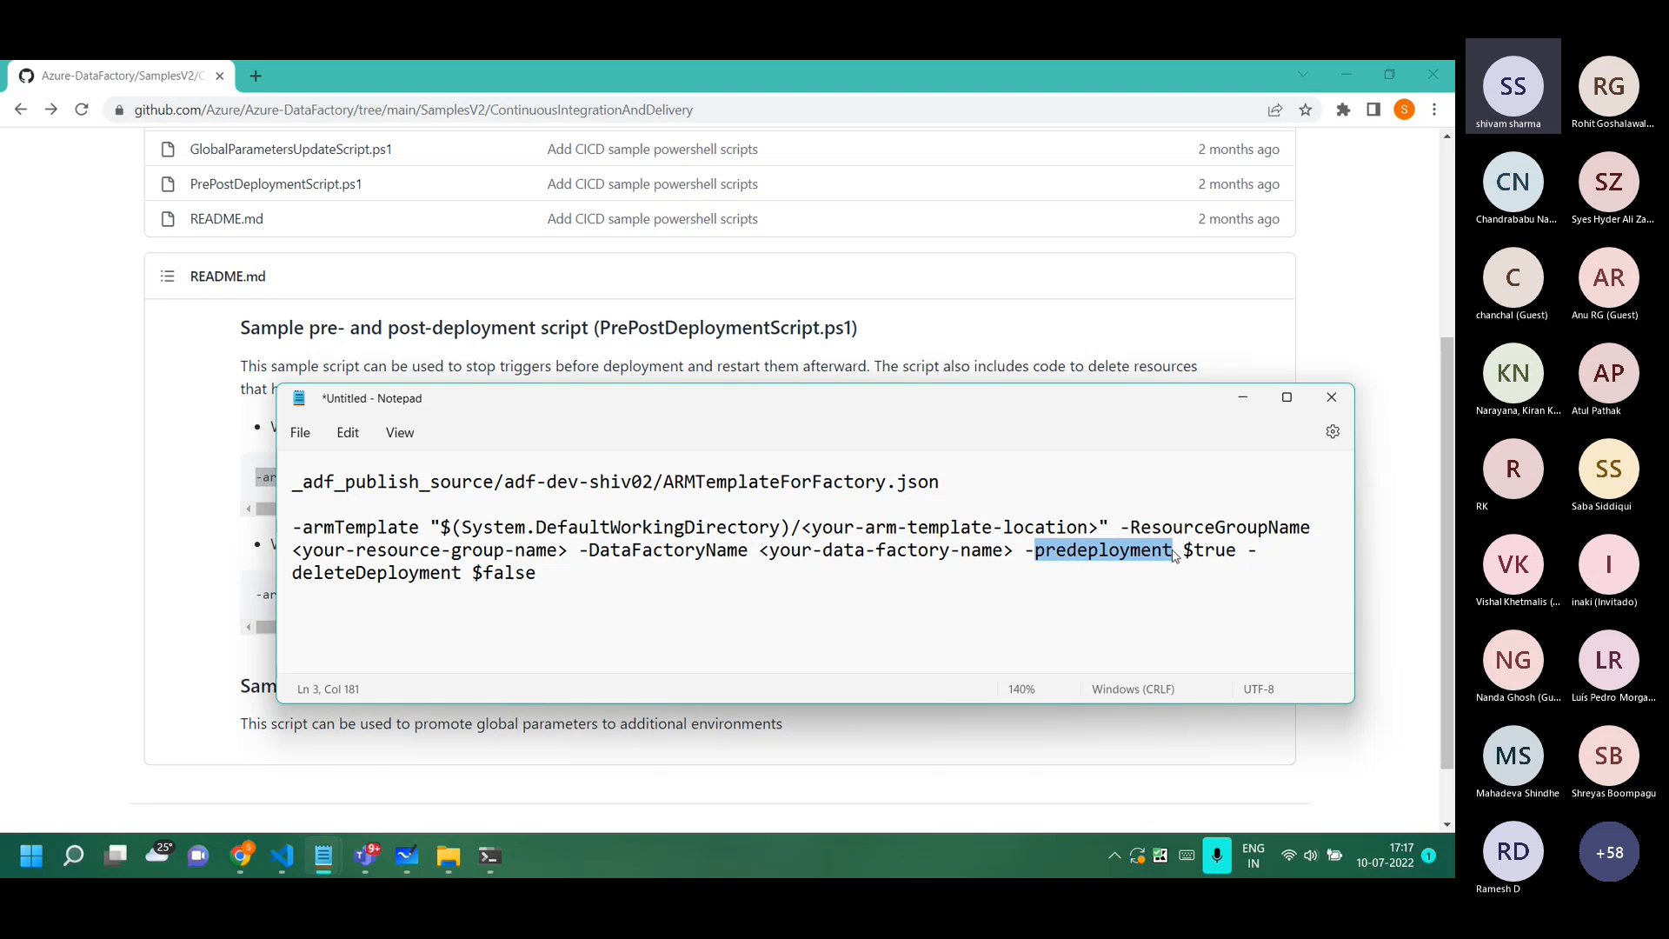
Copy the README's post-deployment script arguments into the notes below the pre-deployment ones and review their deleteDeployment and predeployment values.
{"action": "left_click", "coordinate": [267, 625]}
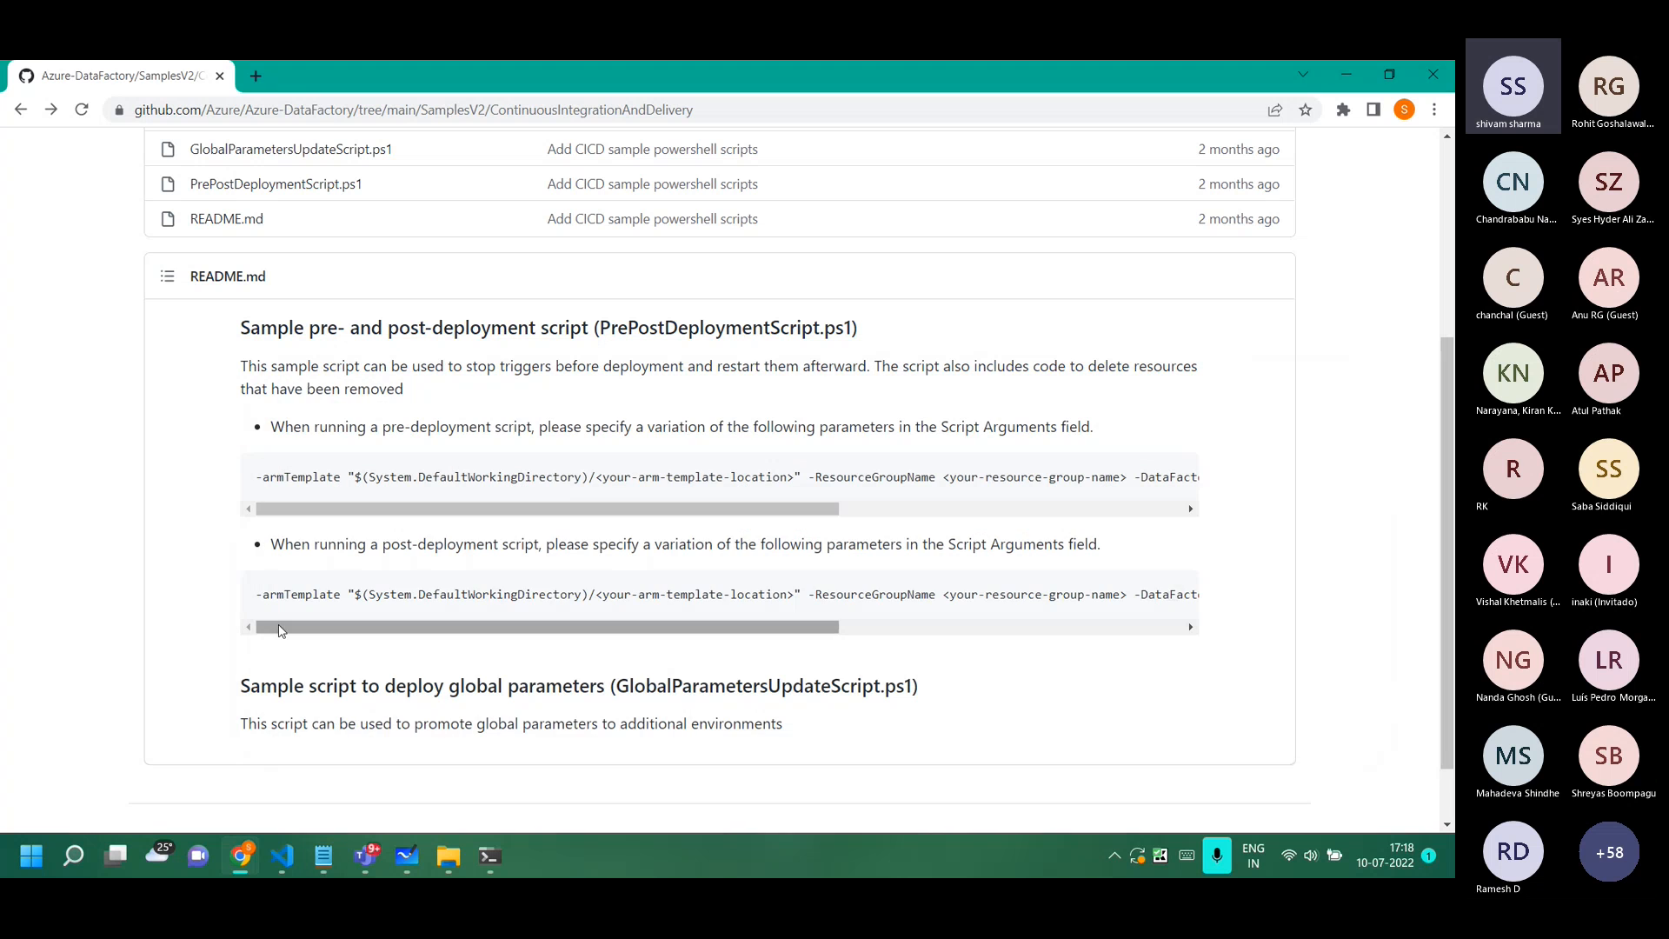
{"action": "triple_click", "coordinate": [294, 606]}
{"action": "key", "text": "ctrl+c"}
{"action": "key", "text": "alt+Tab"}
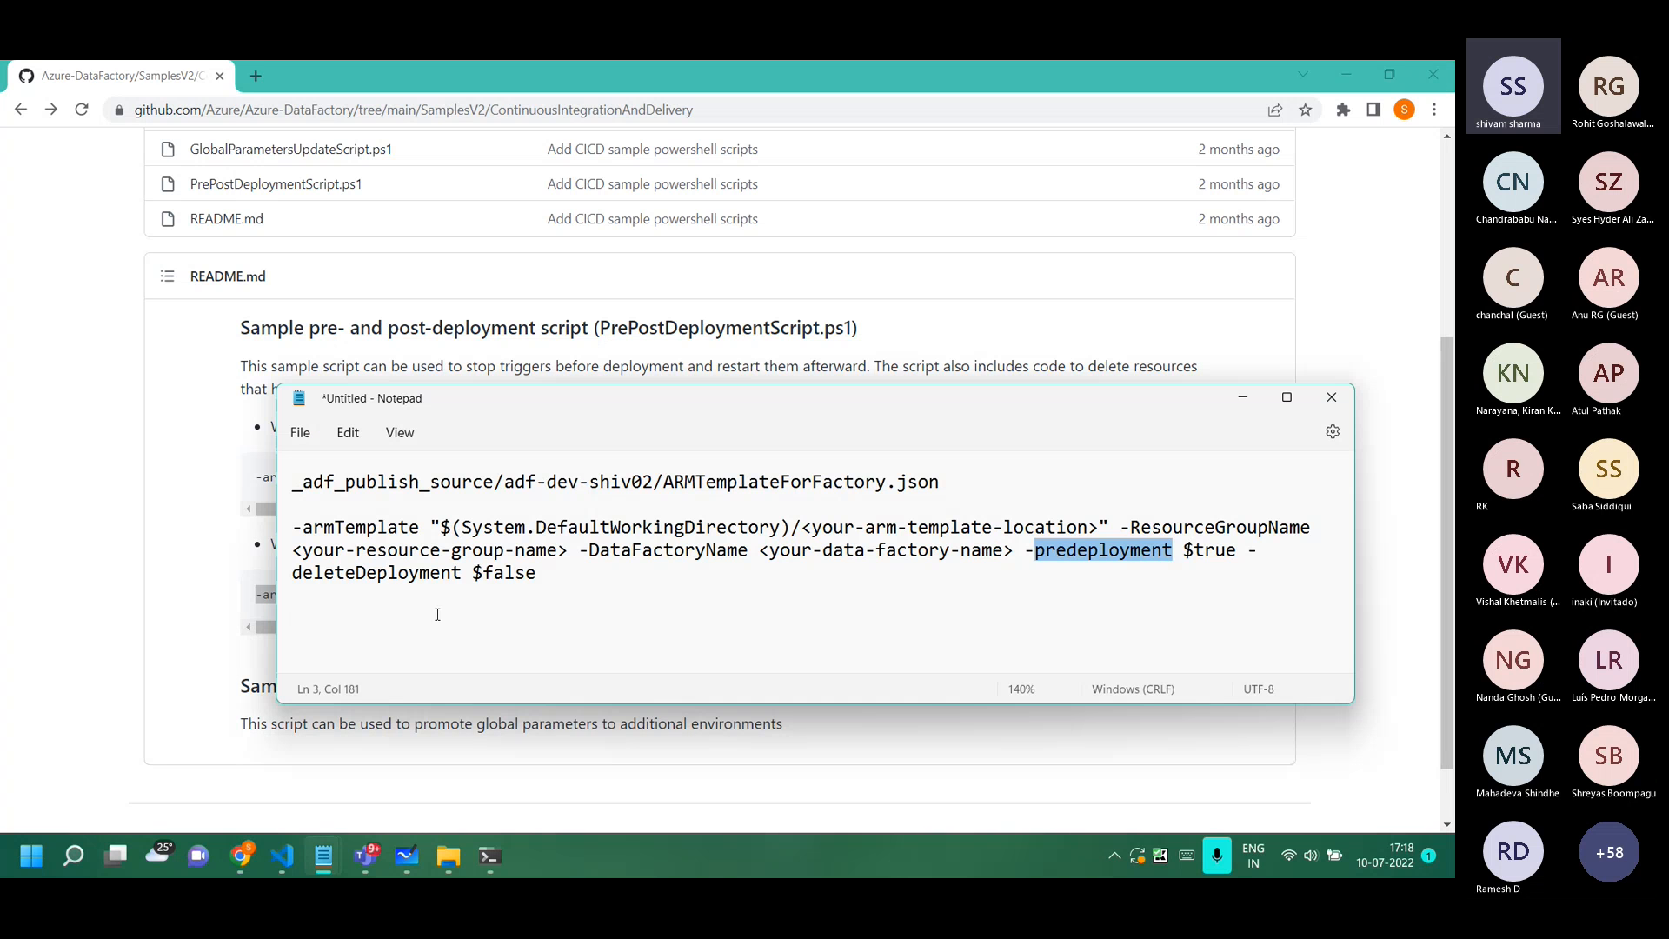
{"action": "left_click", "coordinate": [559, 619]}
{"action": "key", "text": "Return"}
{"action": "key", "text": "ctrl+v"}
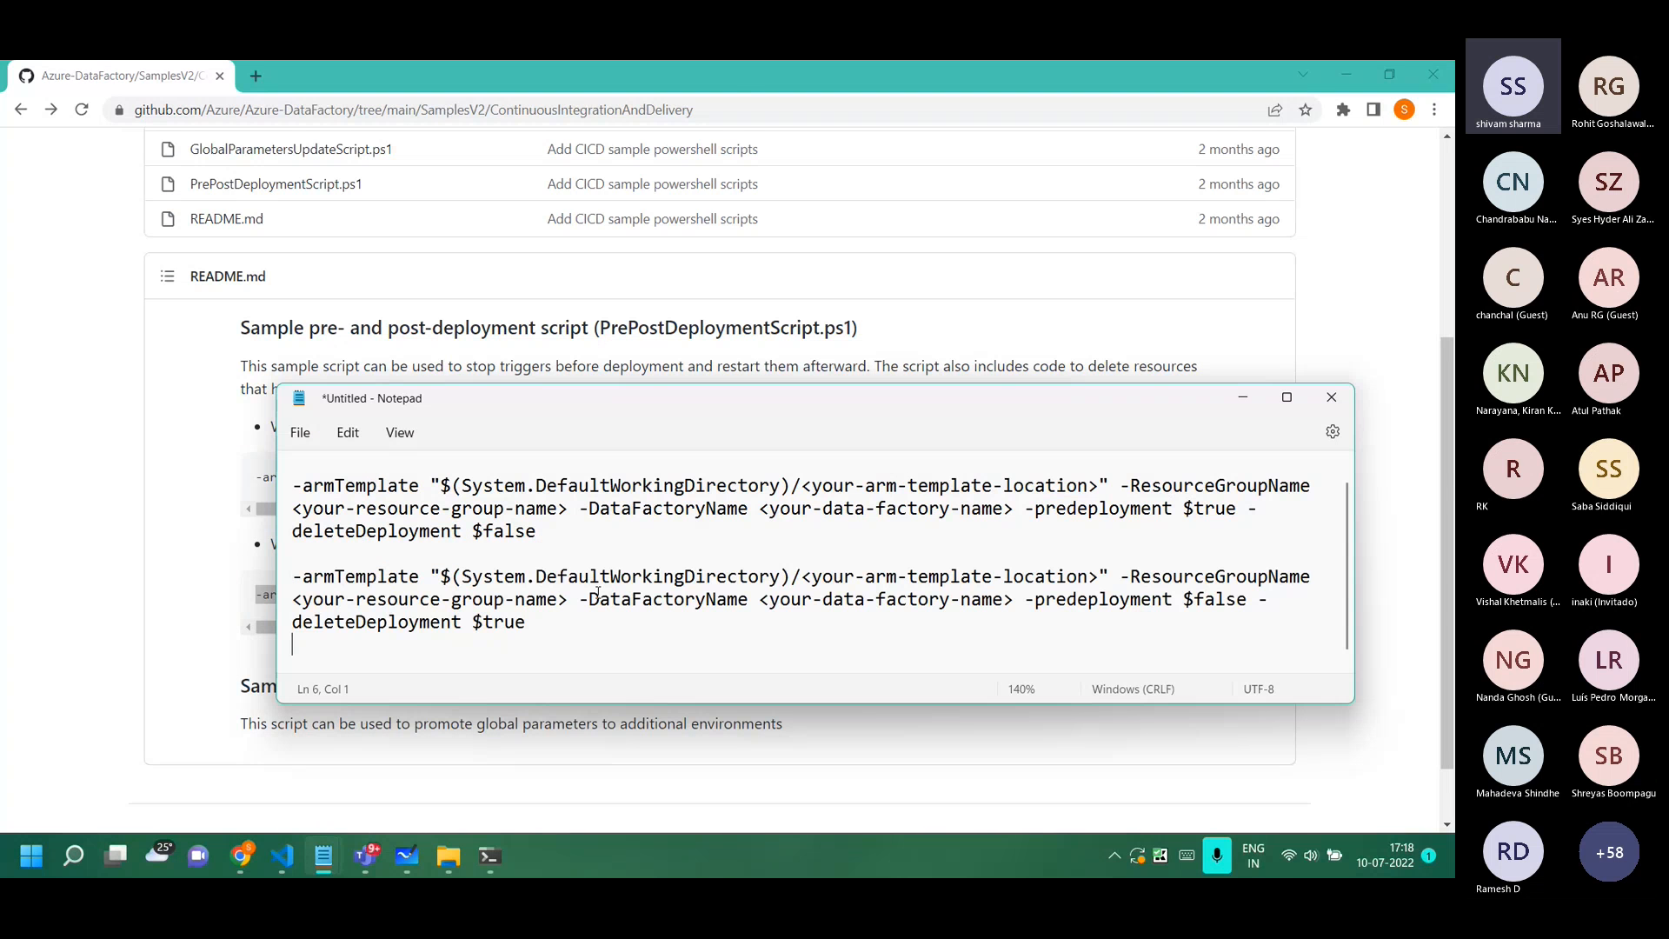
{"action": "left_click_drag", "start_coordinate": [532, 622], "coordinate": [470, 624]}
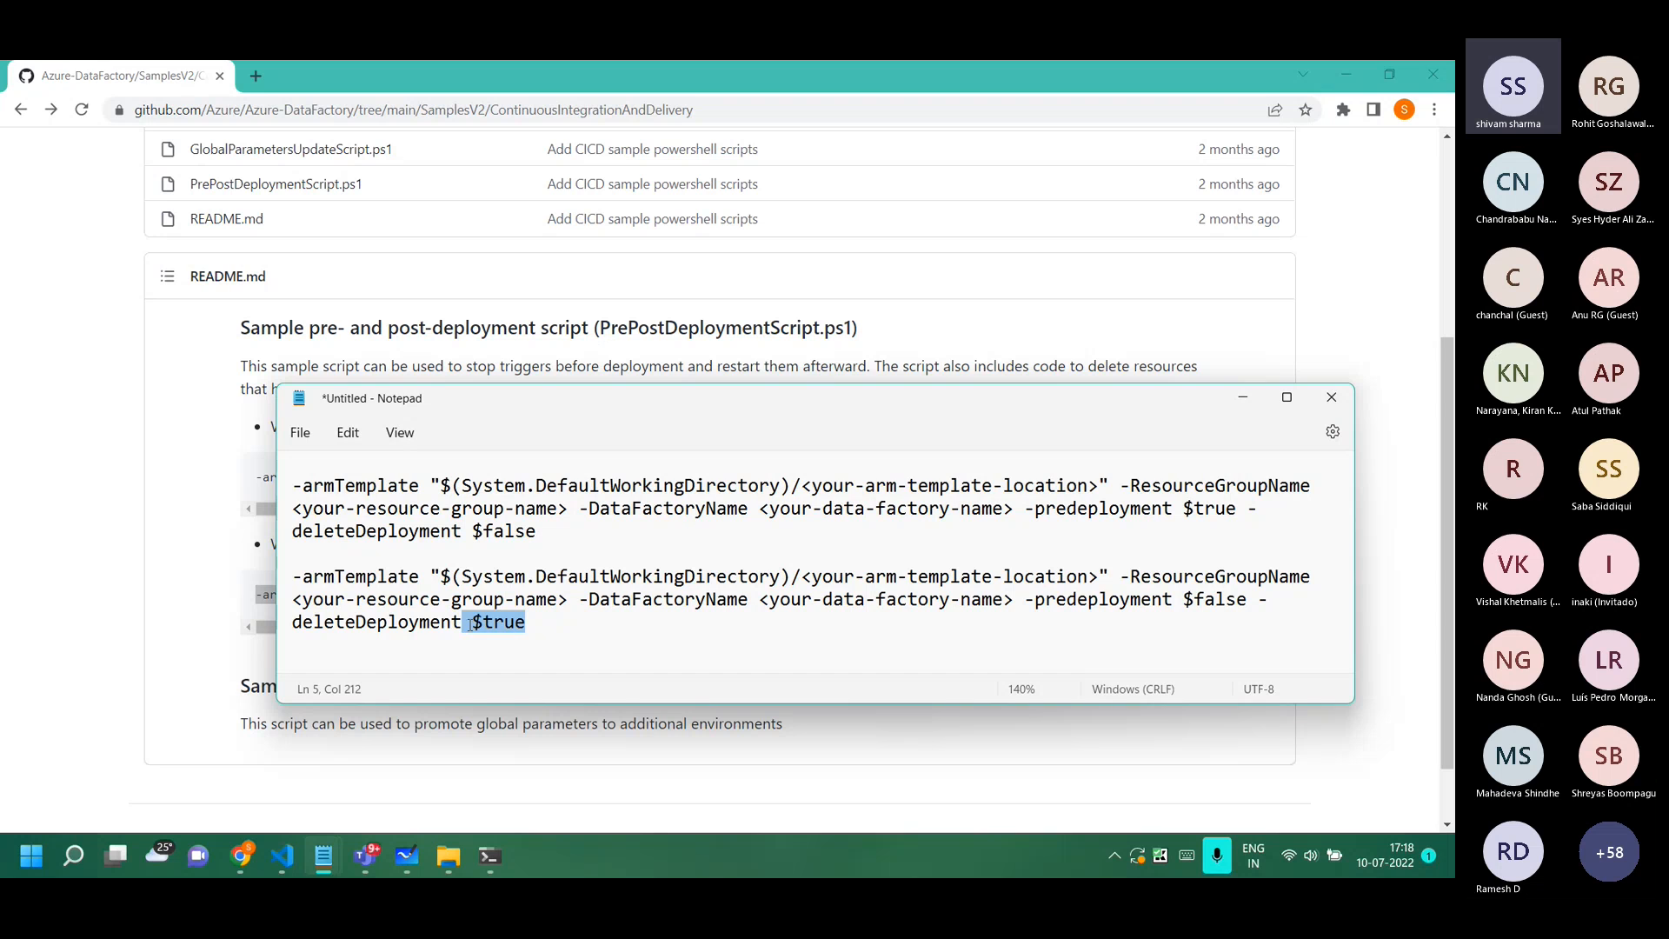
{"action": "left_click_drag", "start_coordinate": [1250, 599], "coordinate": [1187, 602]}
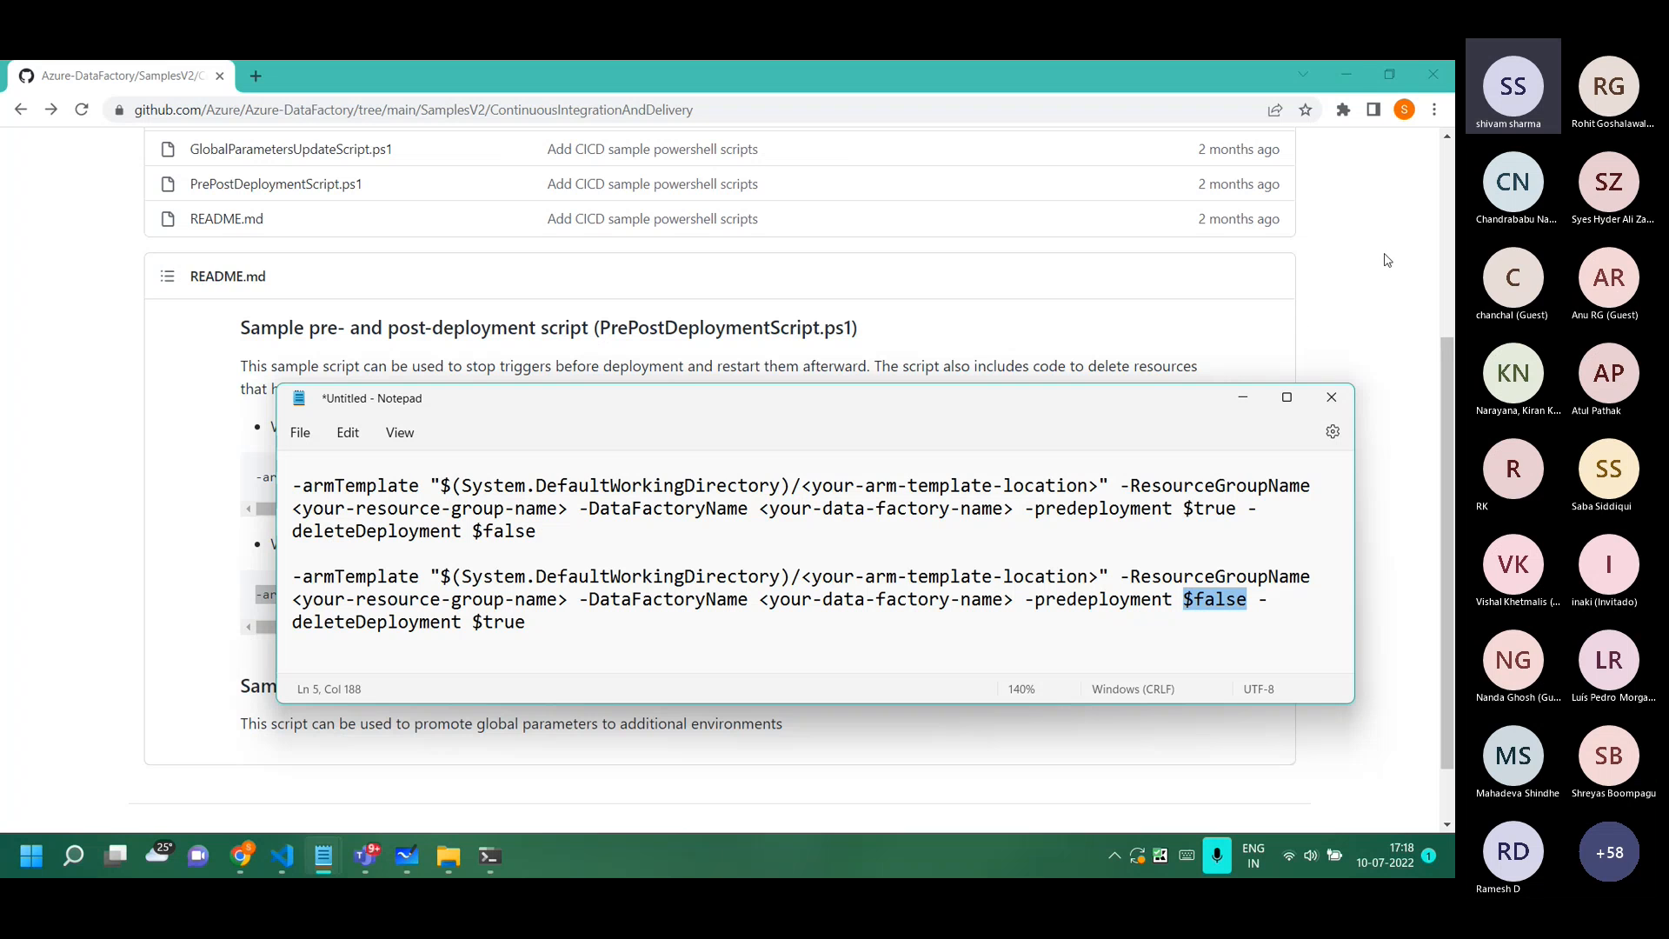
Put the GitHub window away and make the Notepad window taller so that all the notes show over the release pipeline.
{"action": "left_click", "coordinate": [1348, 80]}
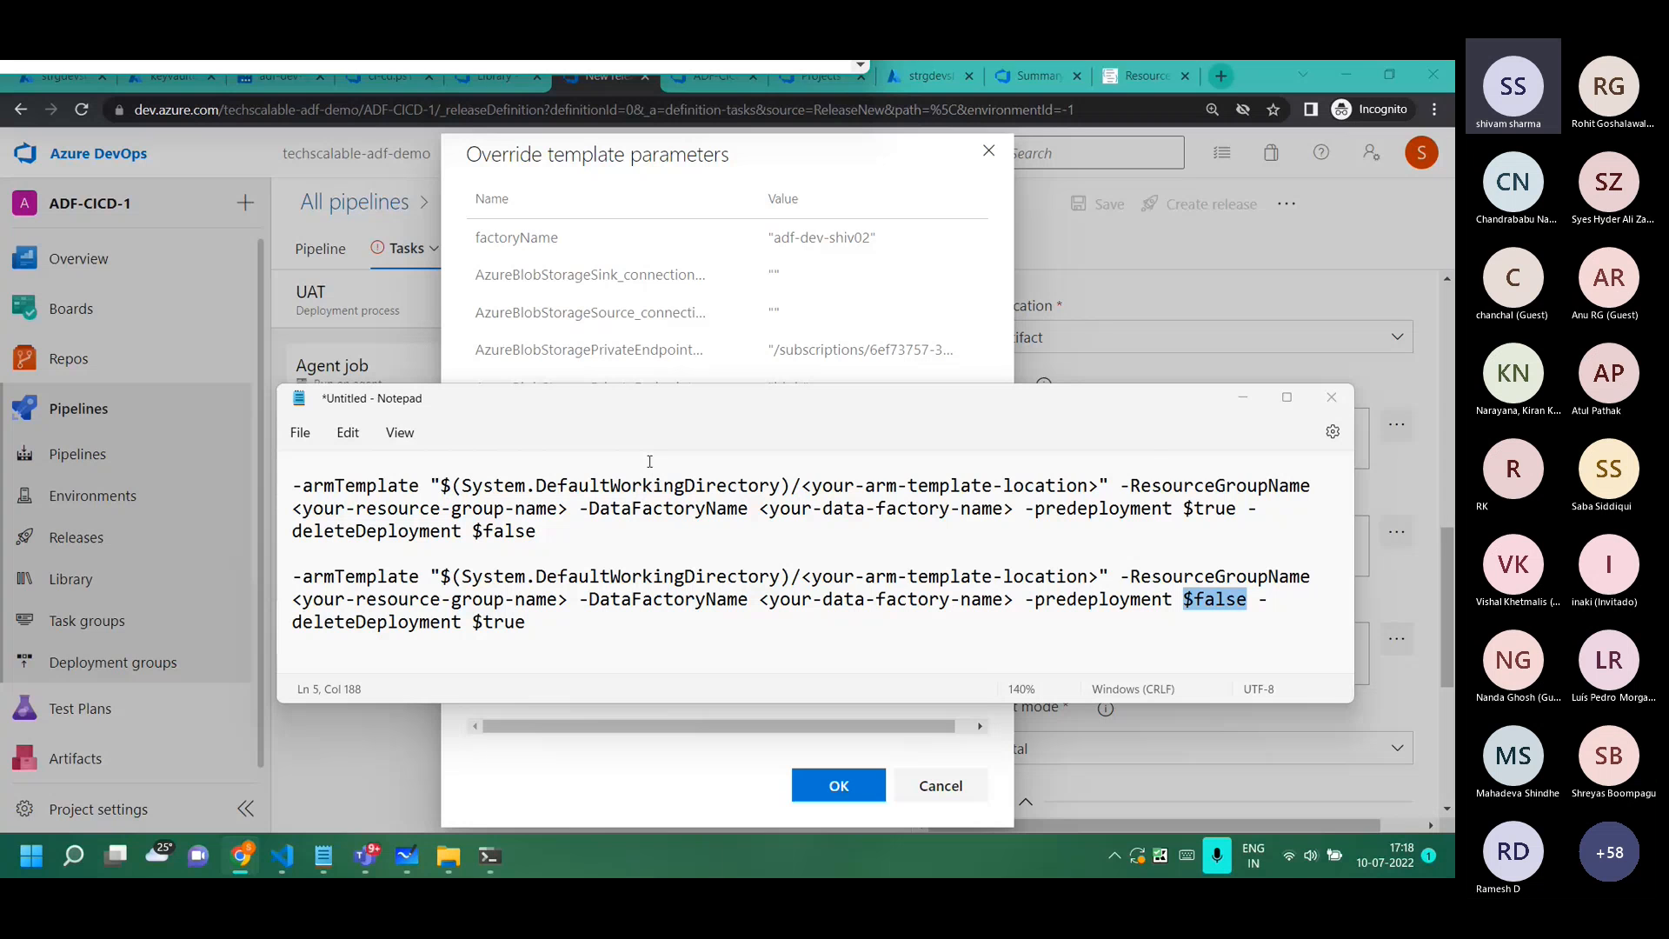
{"action": "left_click_drag", "start_coordinate": [650, 383], "coordinate": [650, 201]}
{"action": "left_click_drag", "start_coordinate": [296, 500], "coordinate": [293, 341]}
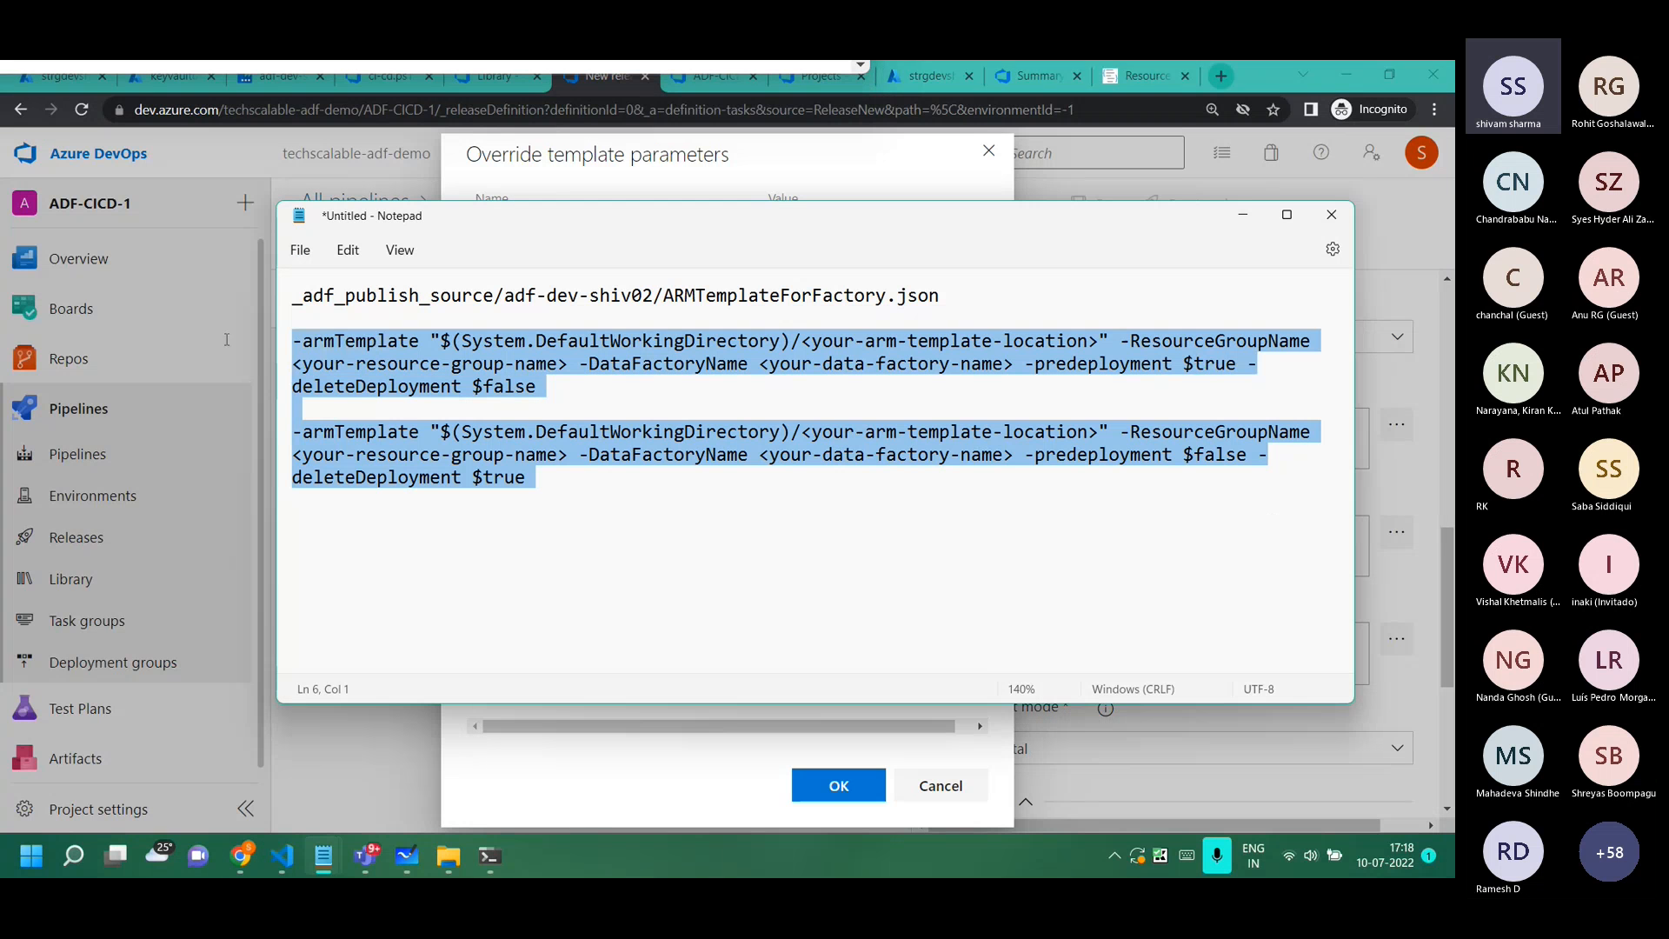
{"action": "left_click", "coordinate": [1103, 340]}
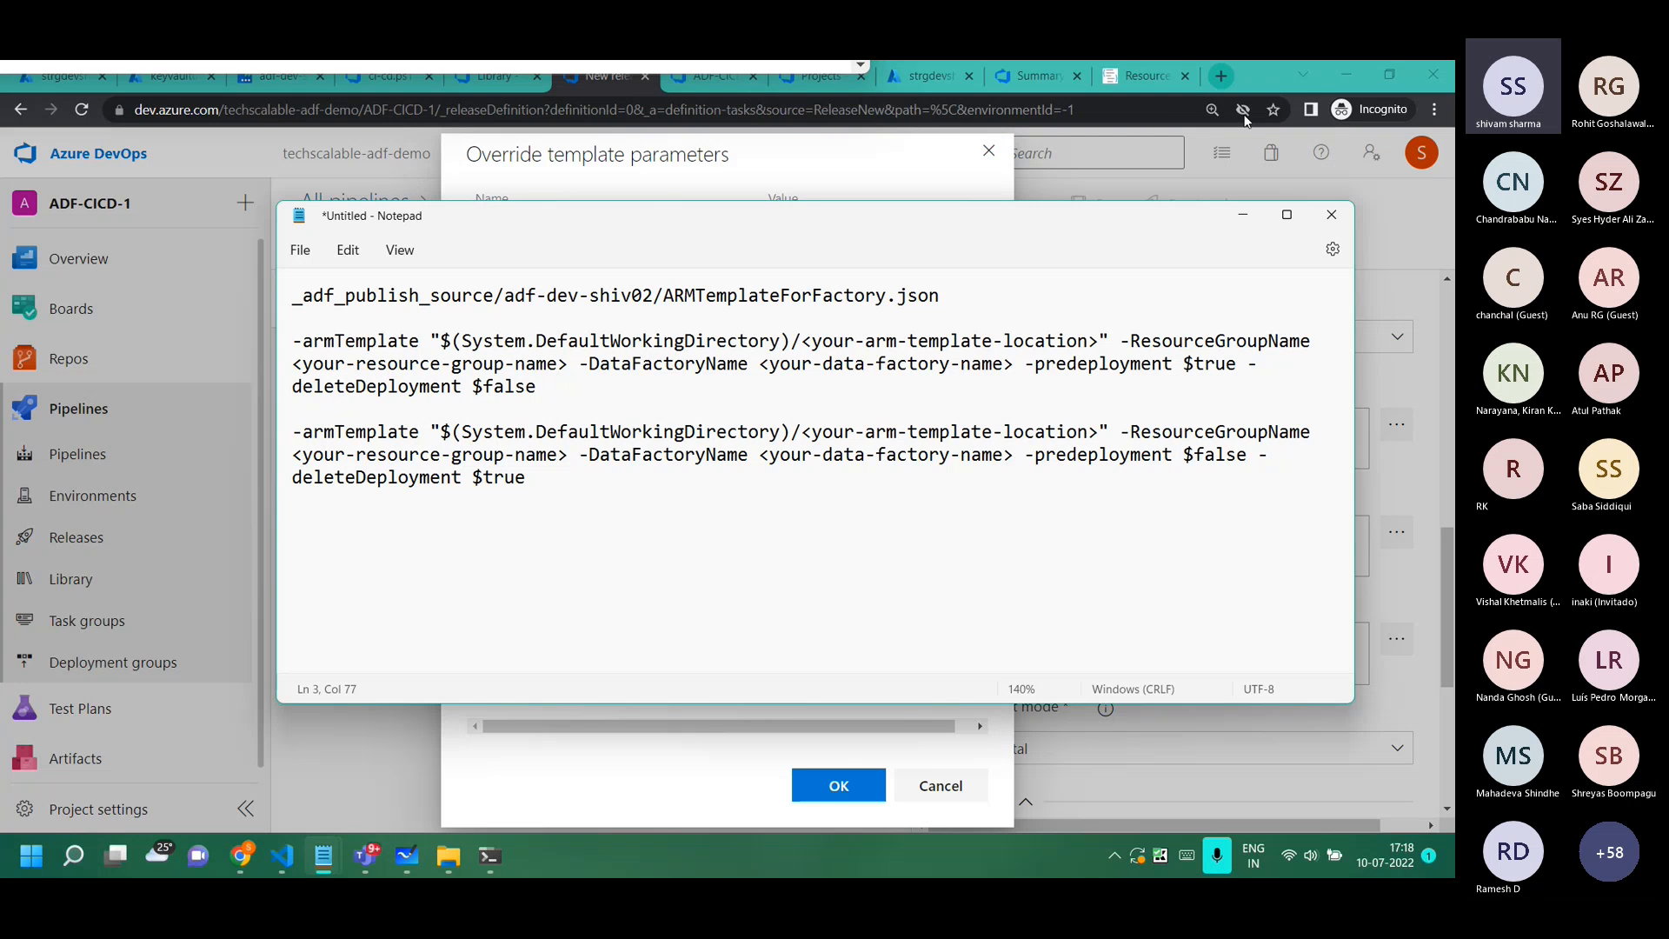
Switch to the secrets of key vault keyvaultuatshiv0210 in the Azure portal and start creating a secret.
{"action": "left_click", "coordinate": [1264, 76]}
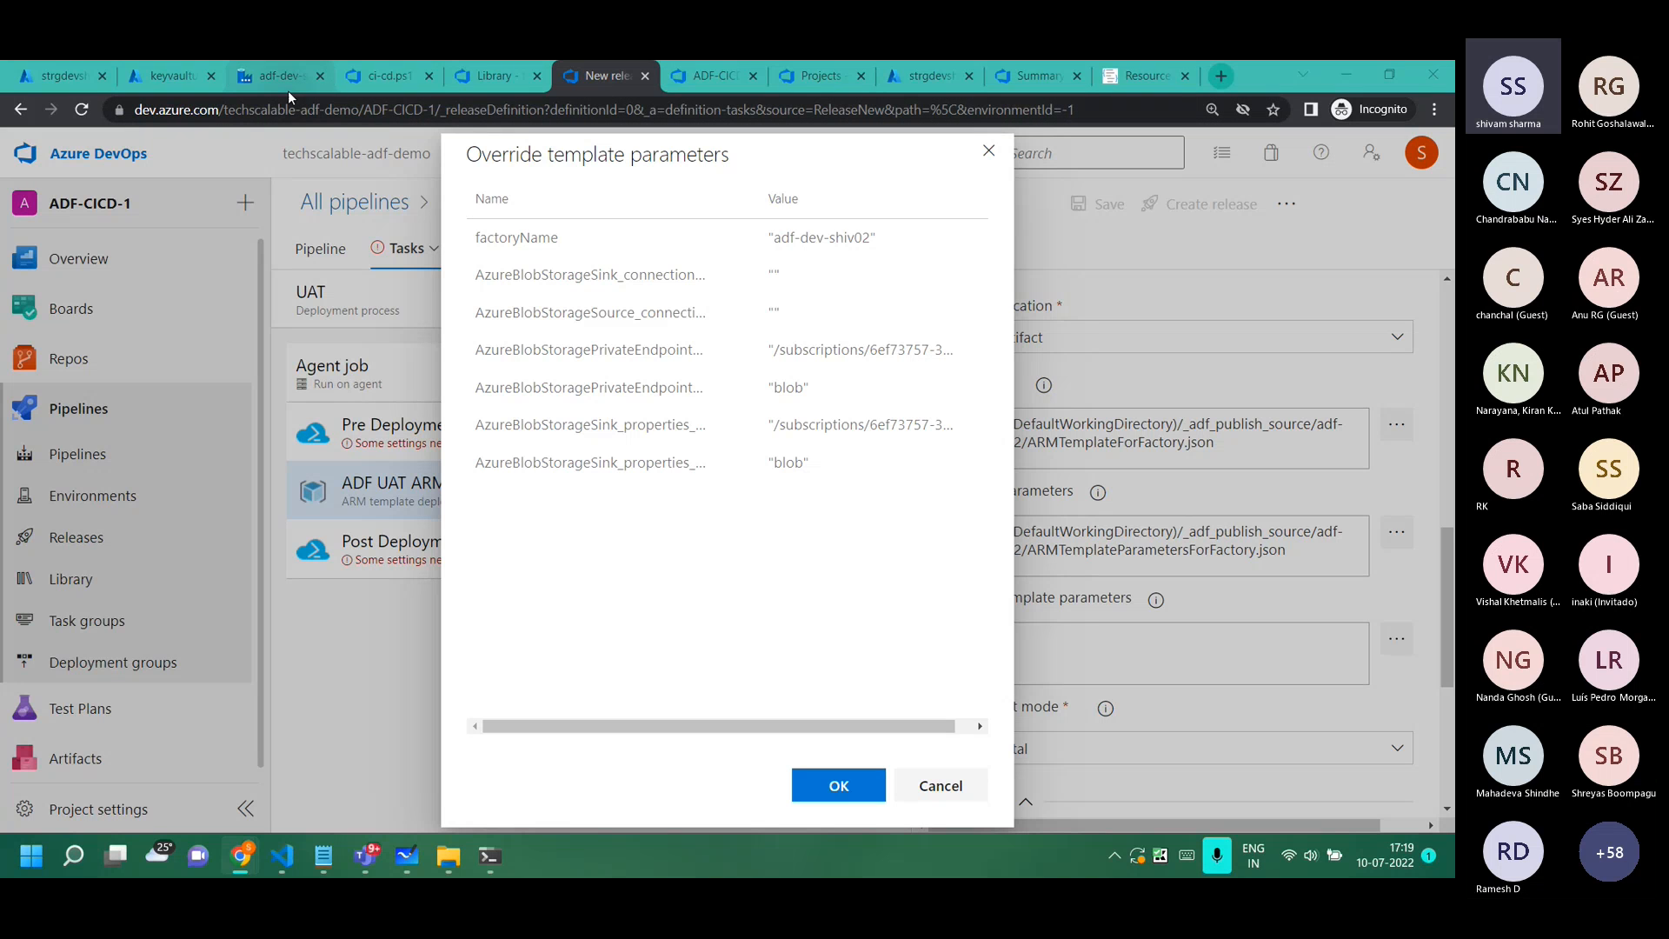
{"action": "left_click", "coordinate": [157, 79]}
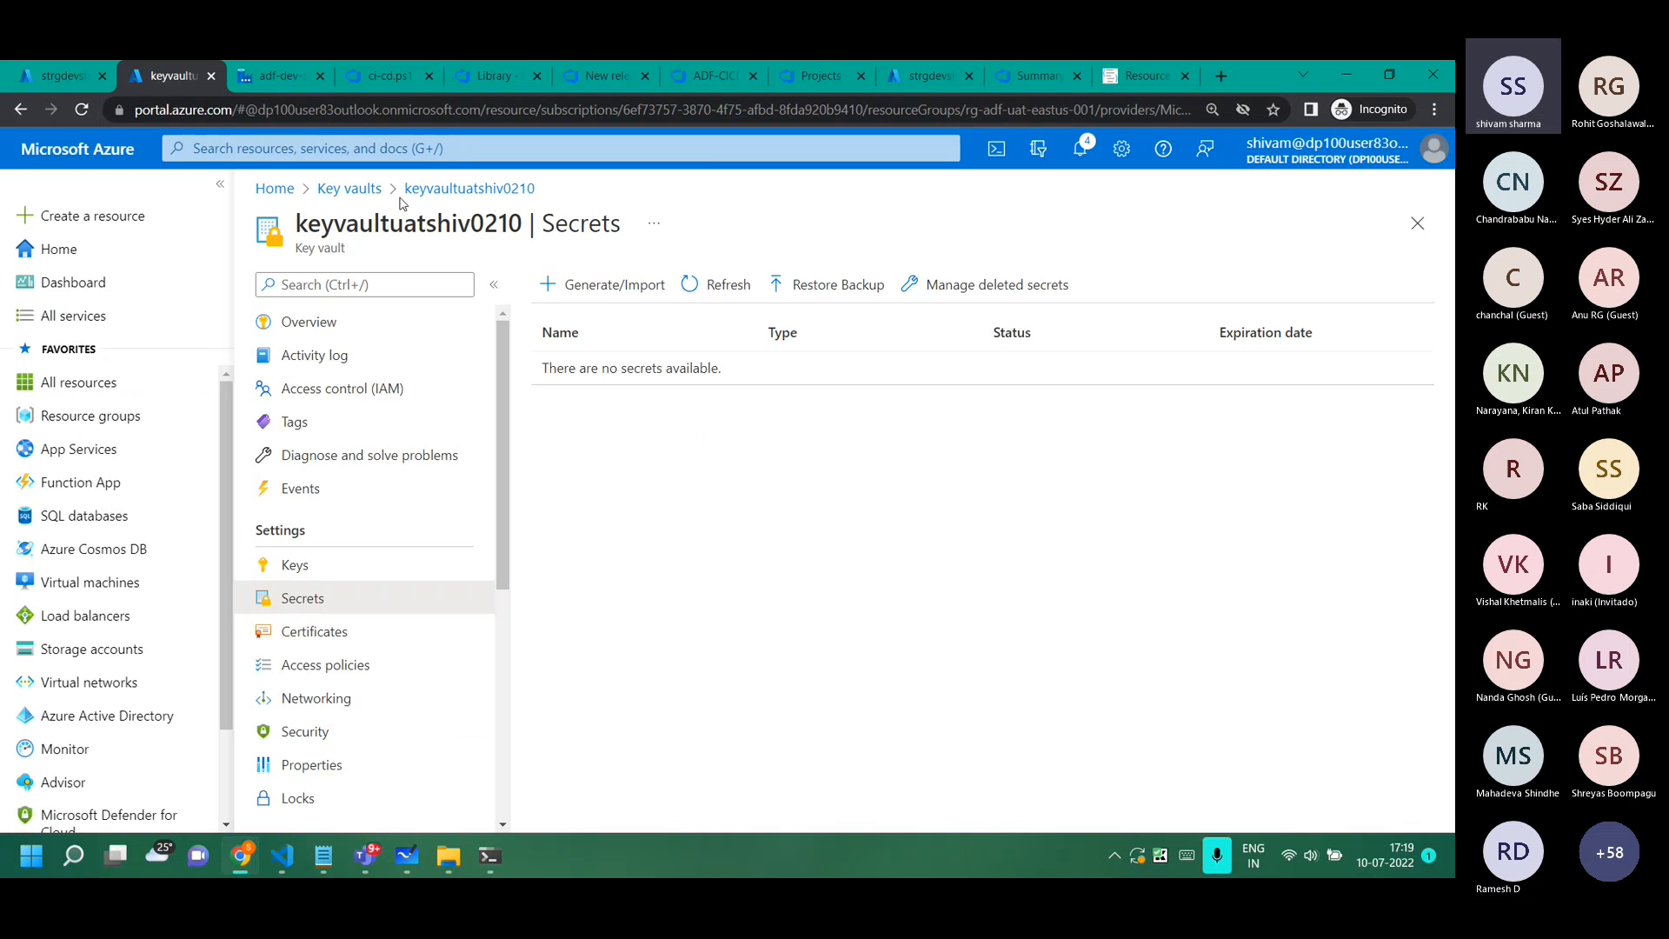
{"action": "left_click", "coordinate": [574, 286]}
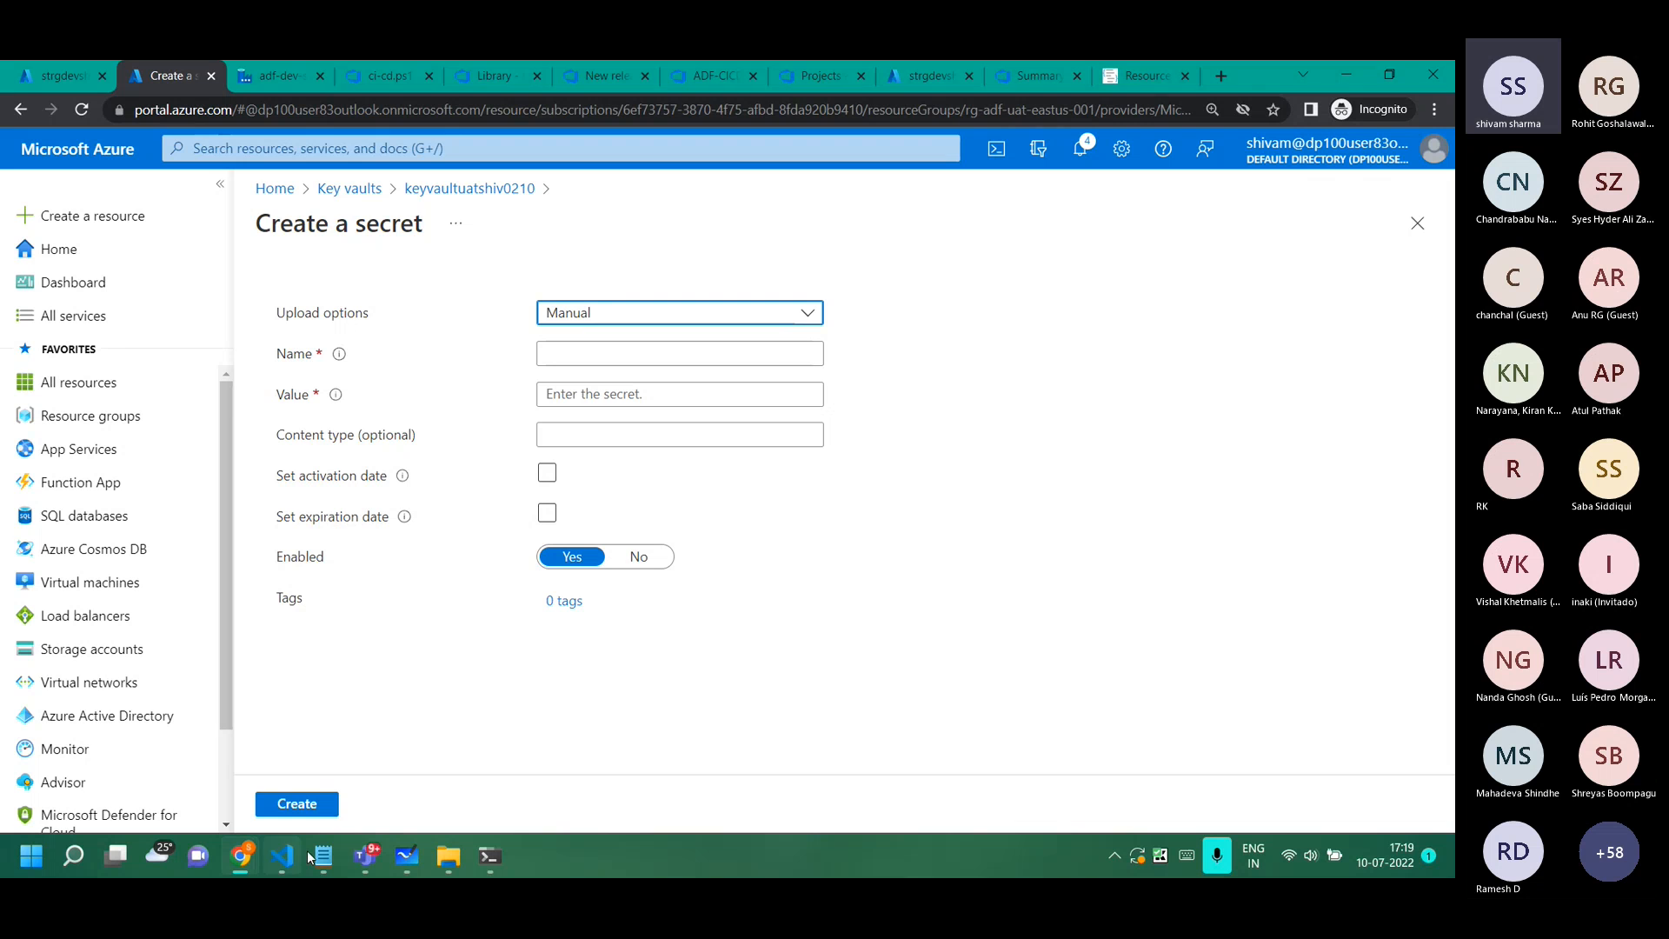
Add adfName and adfResourceGr as separate lines in the Notepad notes below the post-deployment arguments.
{"action": "mouse_move", "coordinate": [323, 857]}
{"action": "left_click", "coordinate": [808, 739]}
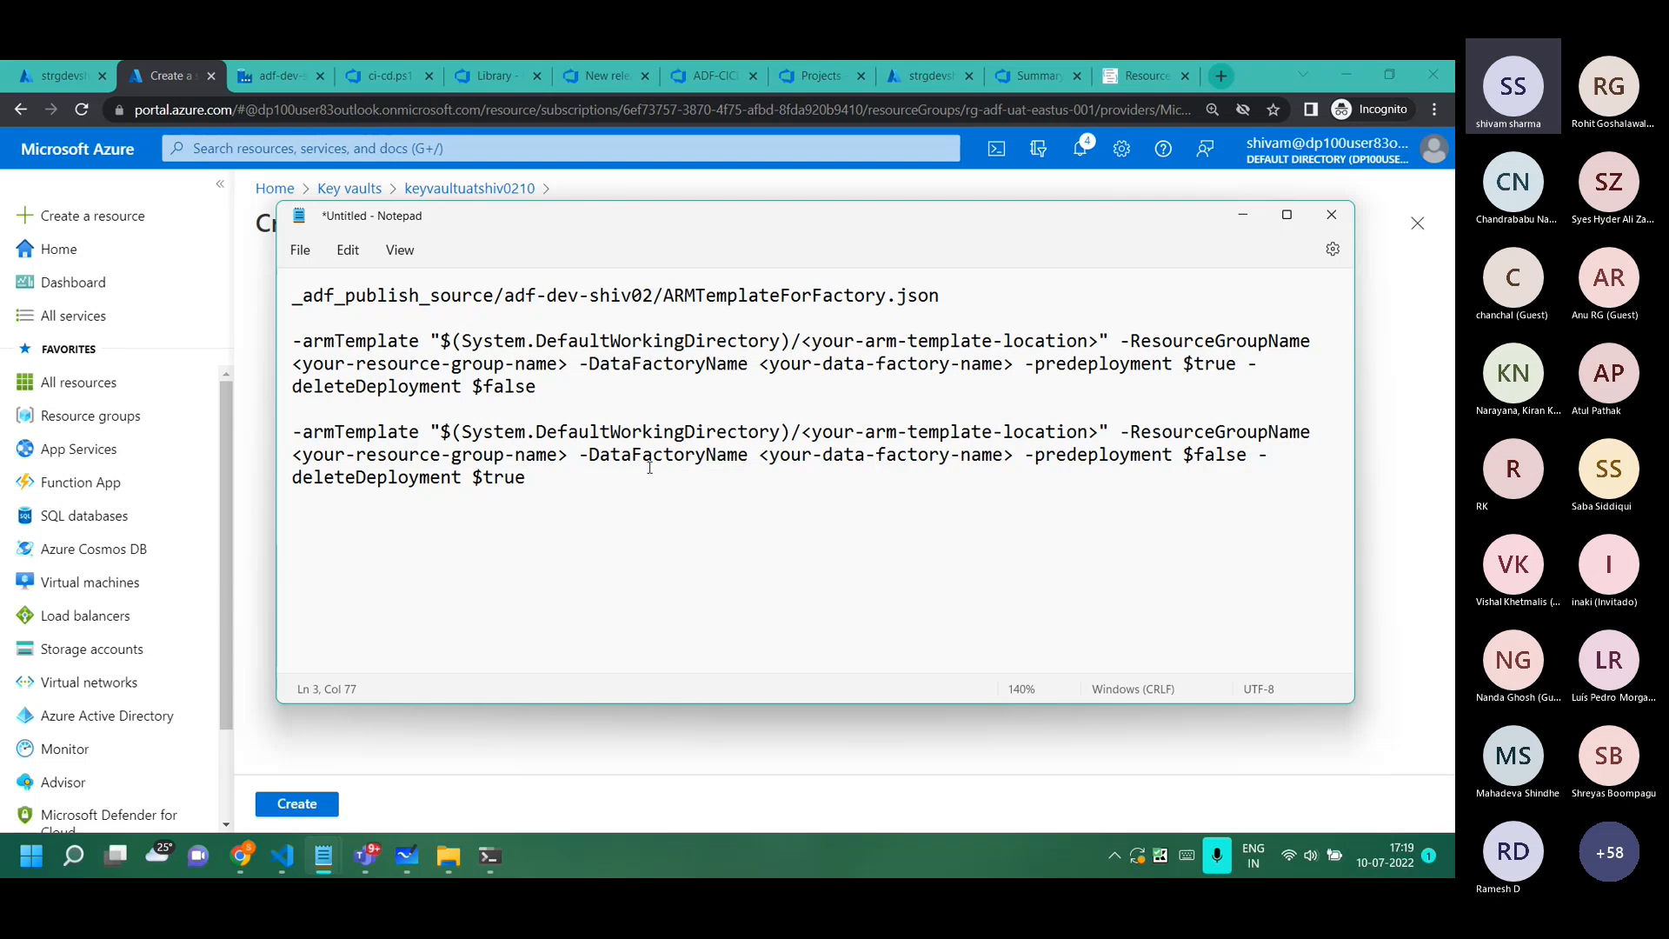
{"action": "left_click", "coordinate": [551, 509]}
{"action": "key", "text": "Return"}
{"action": "key", "text": "Return"}
{"action": "key", "text": "Return"}
{"action": "type", "text": "adfName"}
{"action": "key", "text": "Return"}
{"action": "key", "text": "Return"}
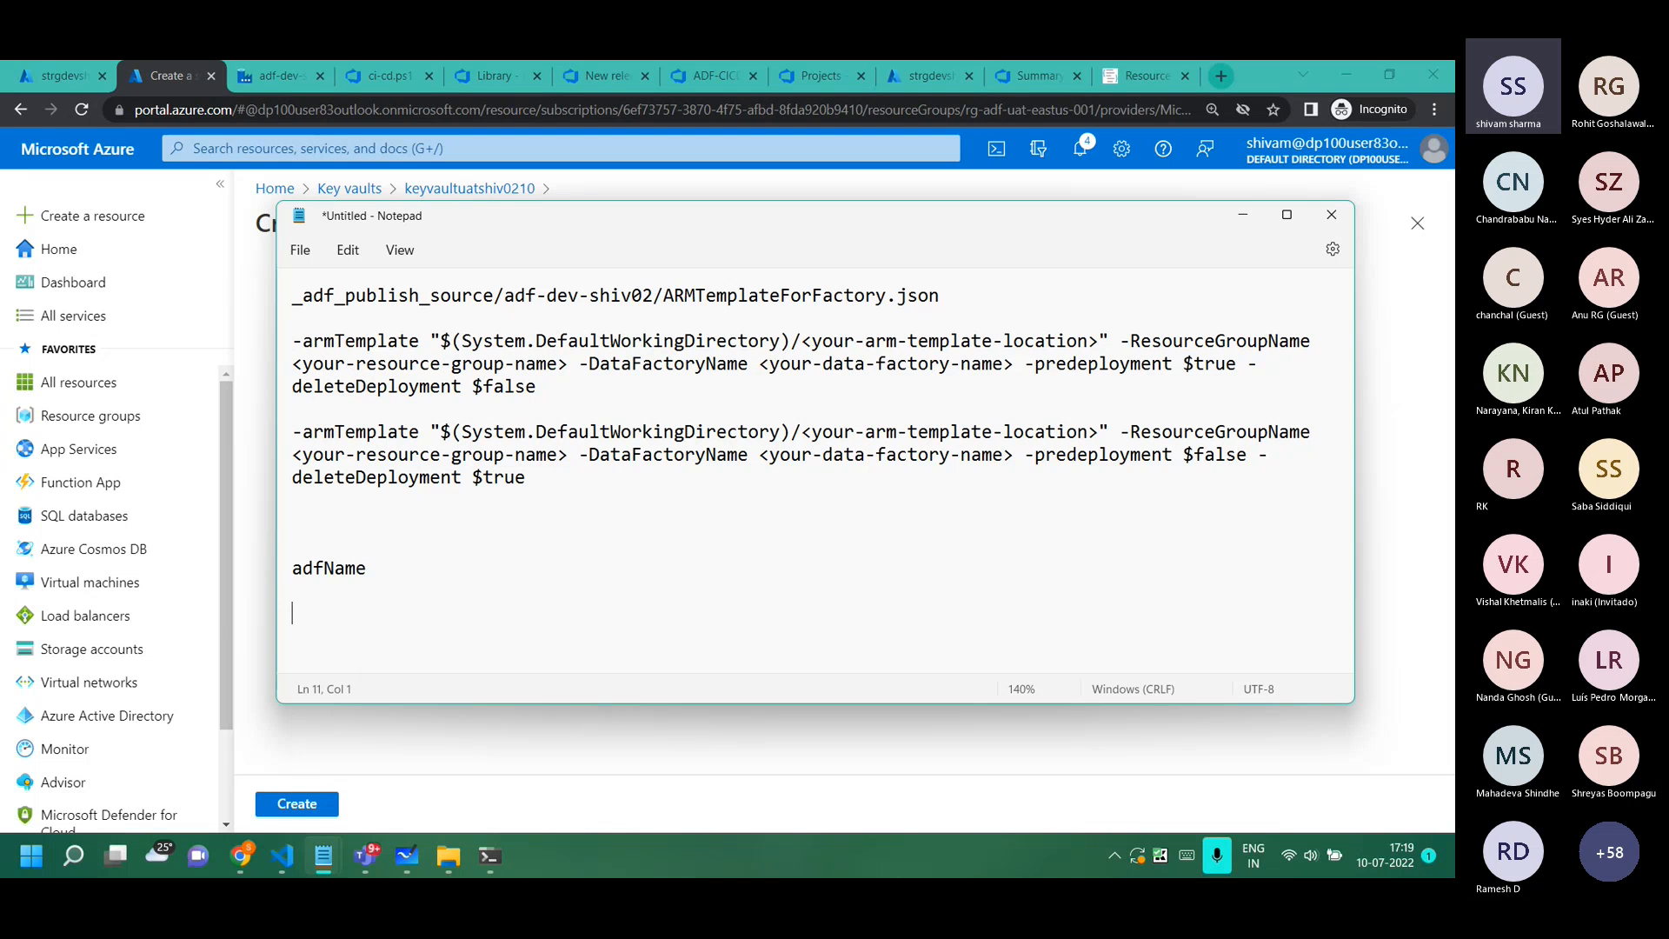
{"action": "type", "text": "adfResourceGr"}
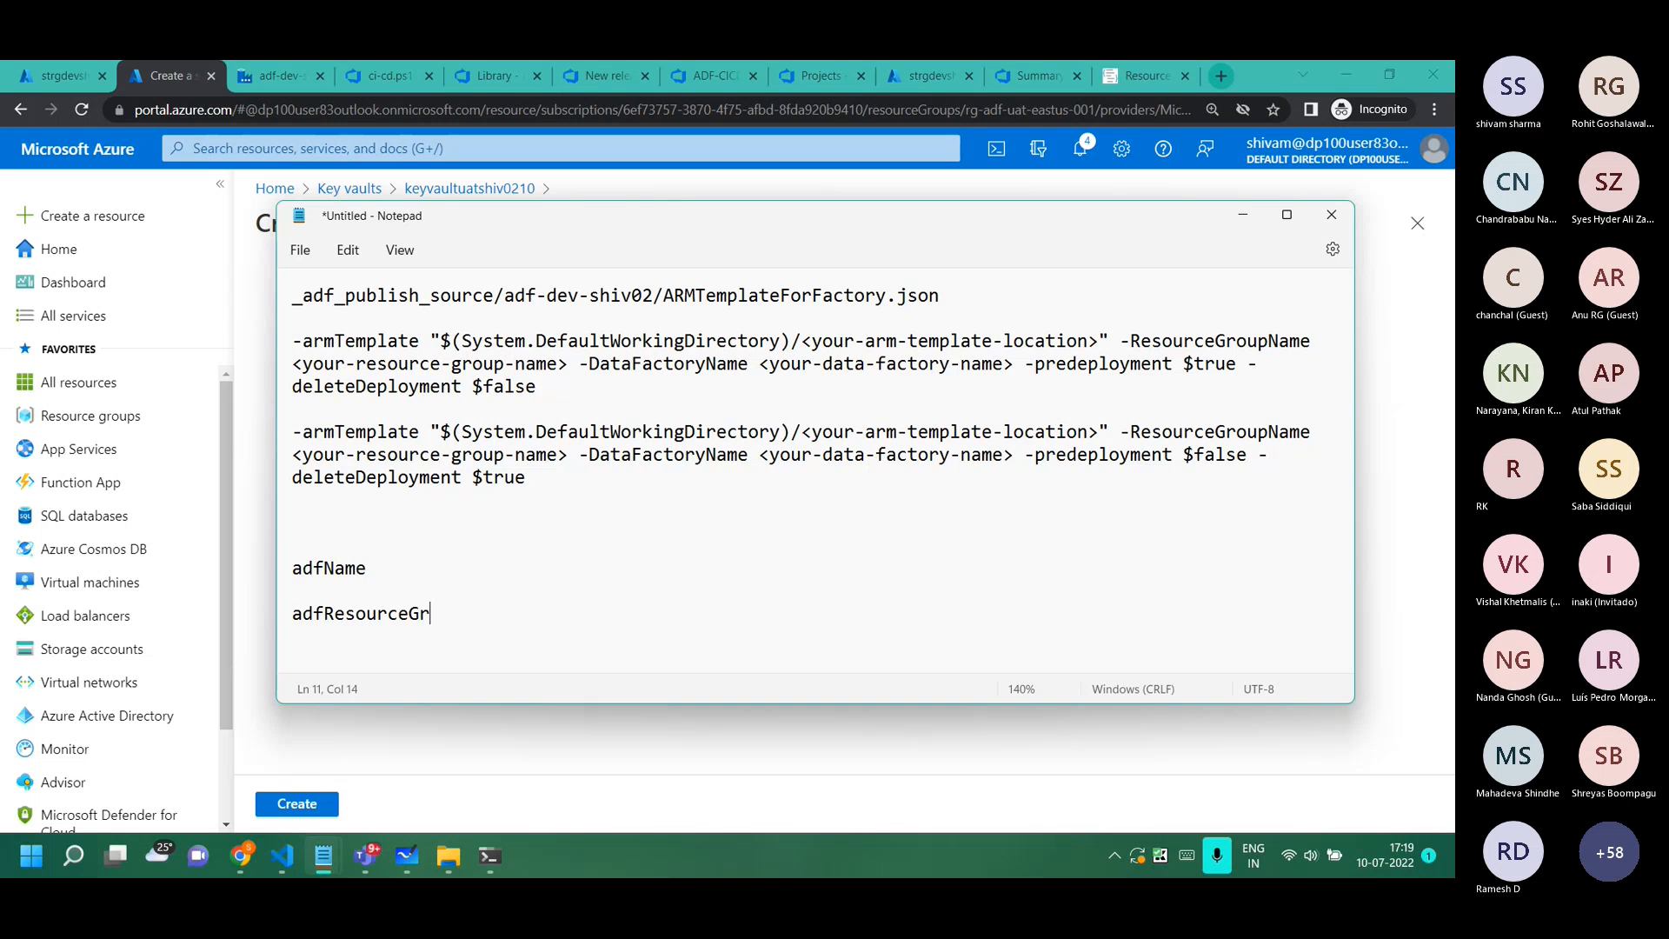
Open a new Notepad document, paste the pre-deployment script arguments with predeployment $true and deleteDeployment $false, and enlarge the text to 150%.
{"action": "key", "text": "alt+Tab"}
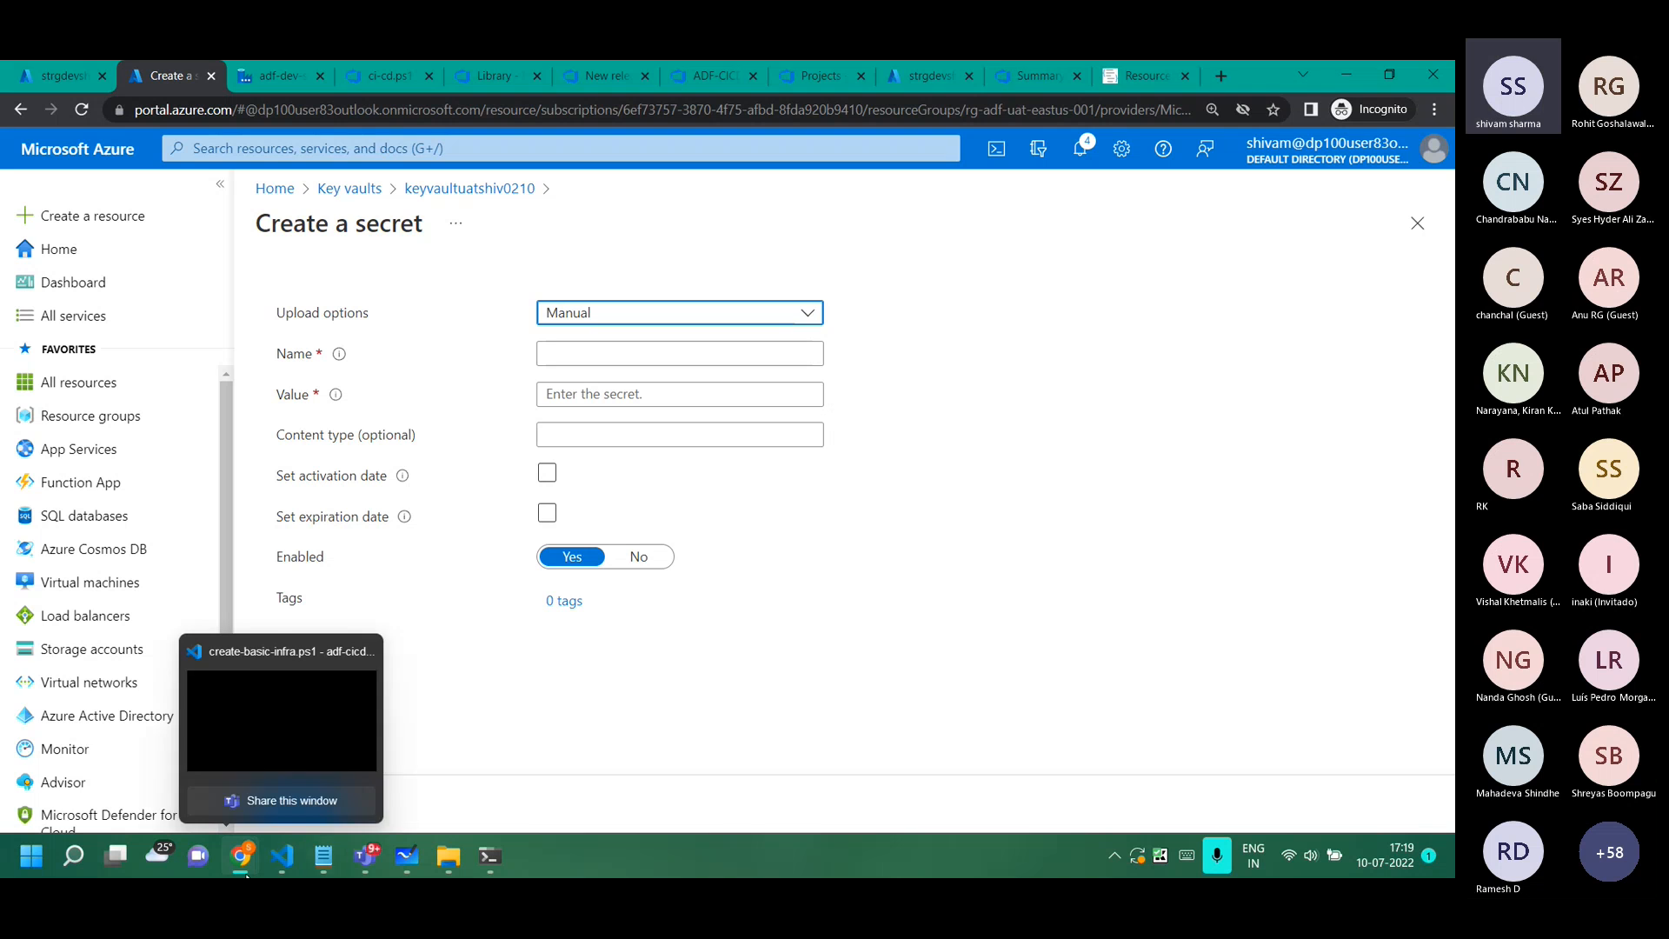
{"action": "mouse_move", "coordinate": [322, 863]}
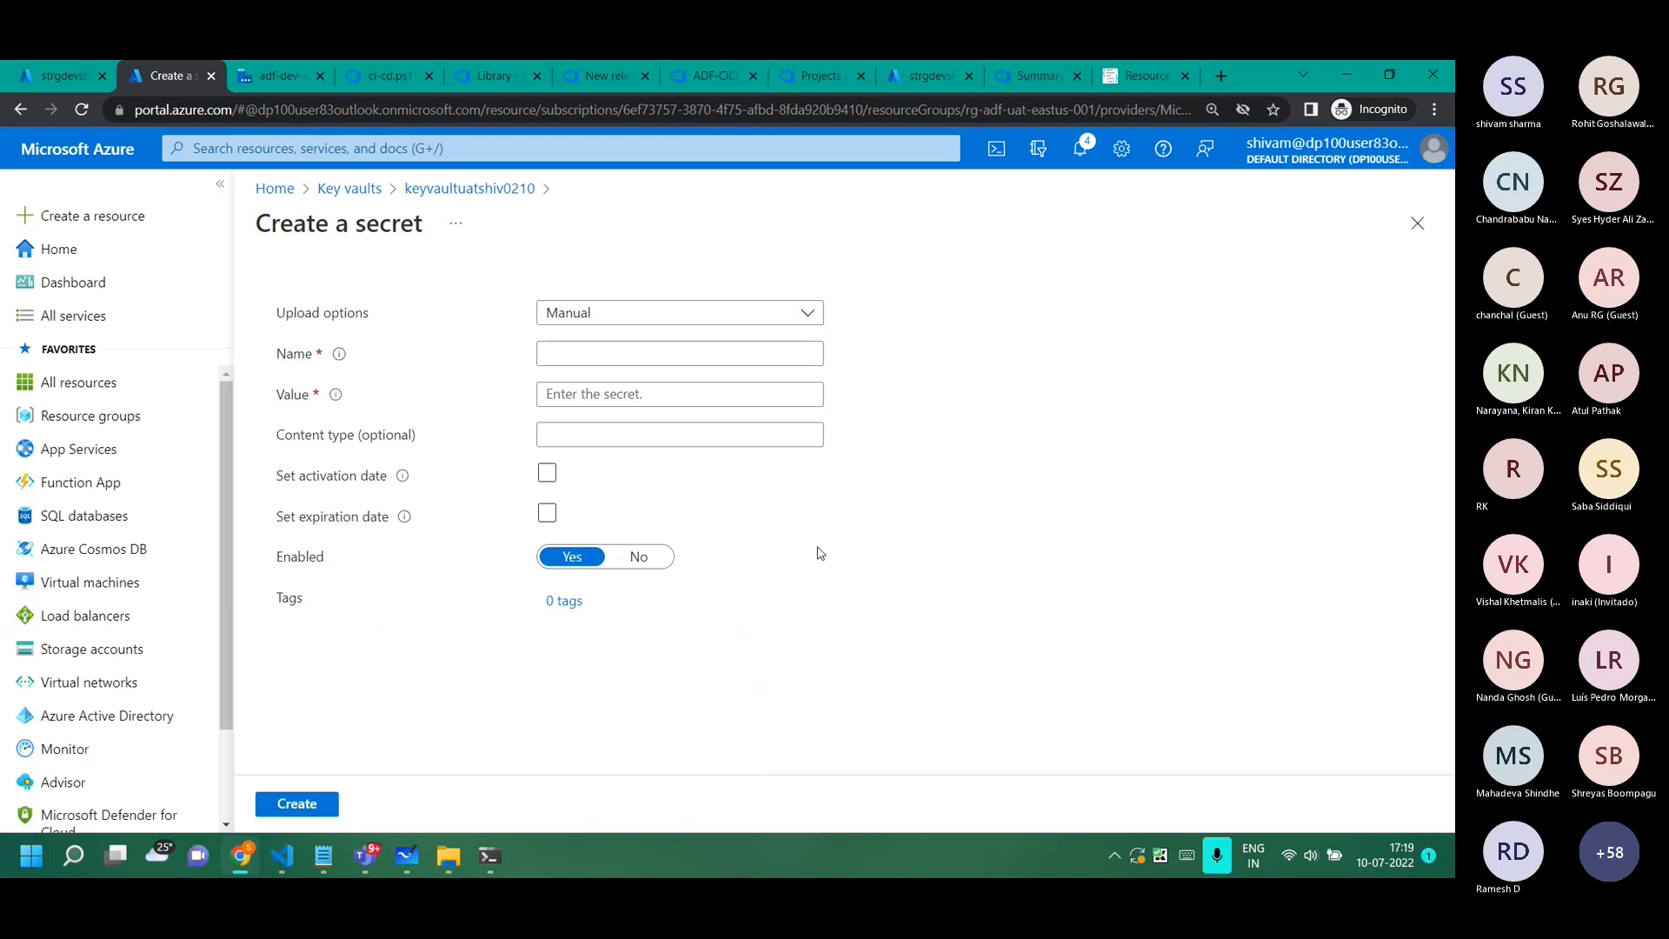
{"action": "key", "text": "super+r"}
{"action": "key", "text": "Return"}
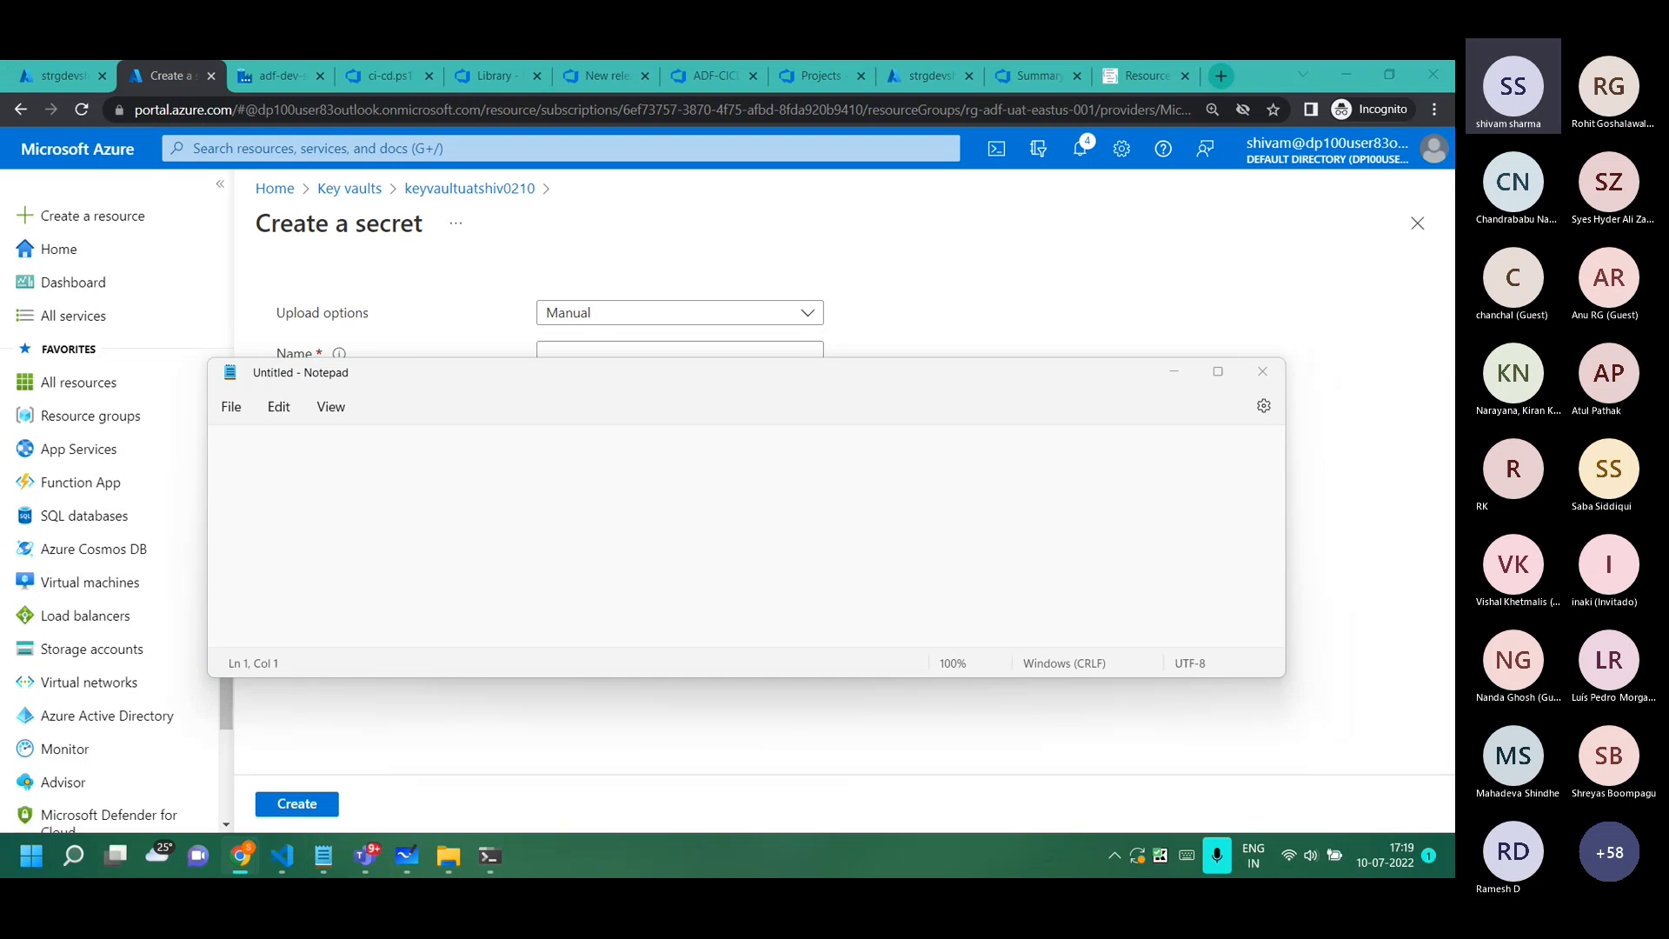
{"action": "left_click", "coordinate": [715, 477]}
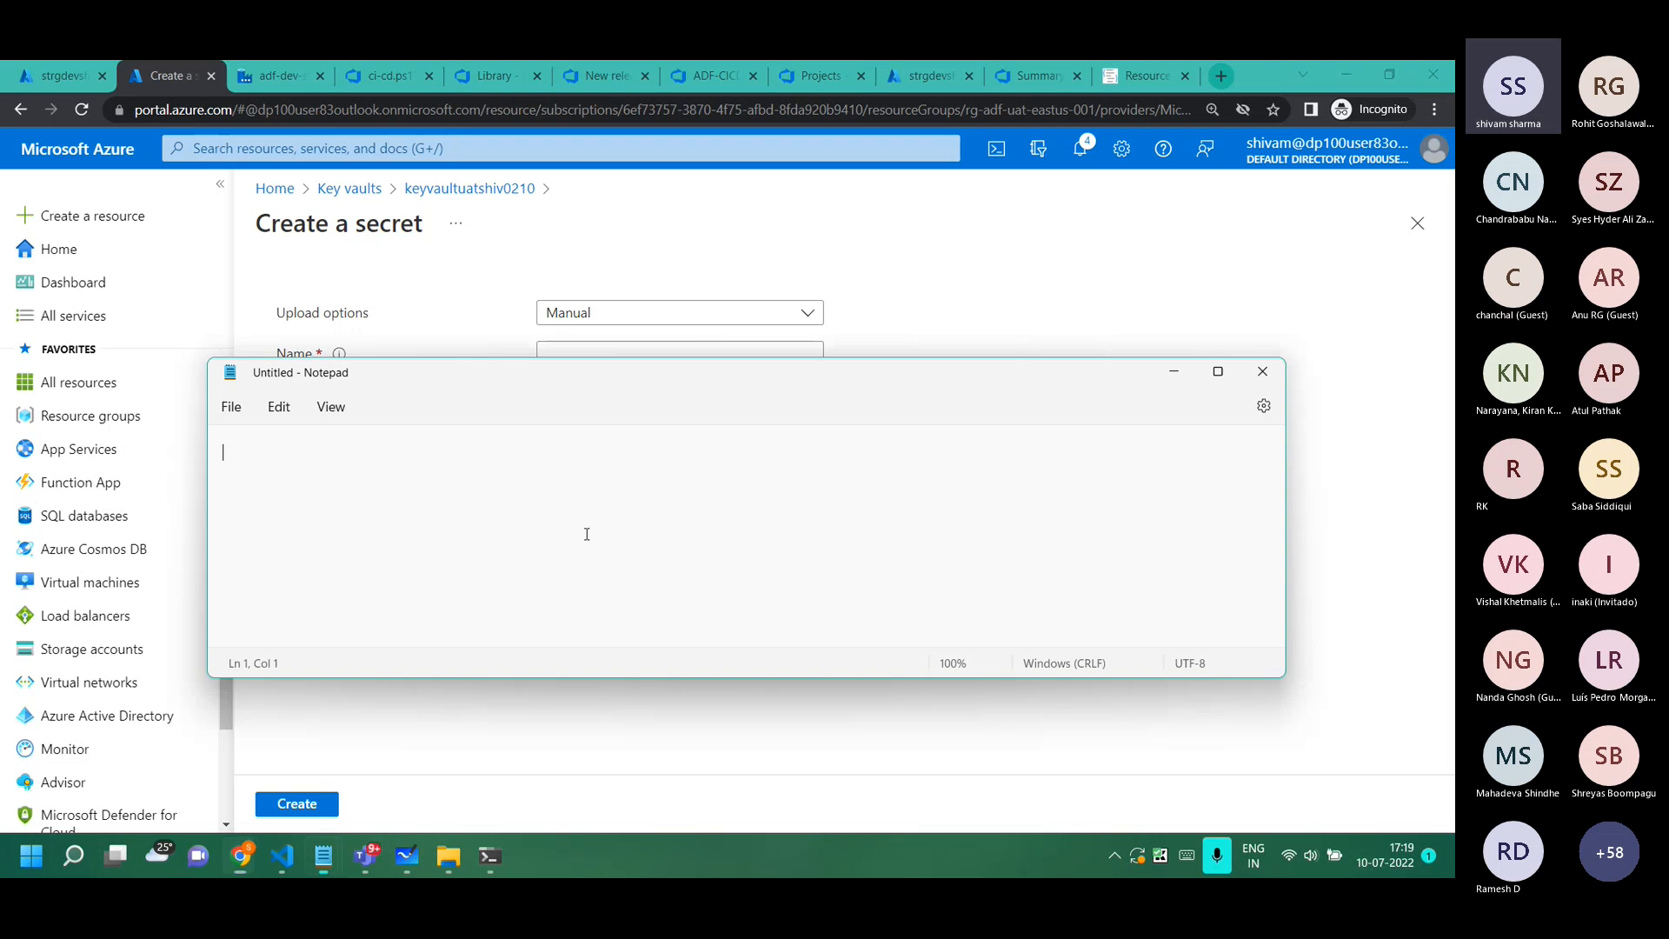
{"action": "type", "text": "-armTemplate \"$(System.DefaultWorkingDirectory)/<your-arm-template-location>\" -ResourceGroupName <your-resource-group-name> -DataFactoryName <your-data-factory-name> -predeployment $true -deleteDeployment $false"}
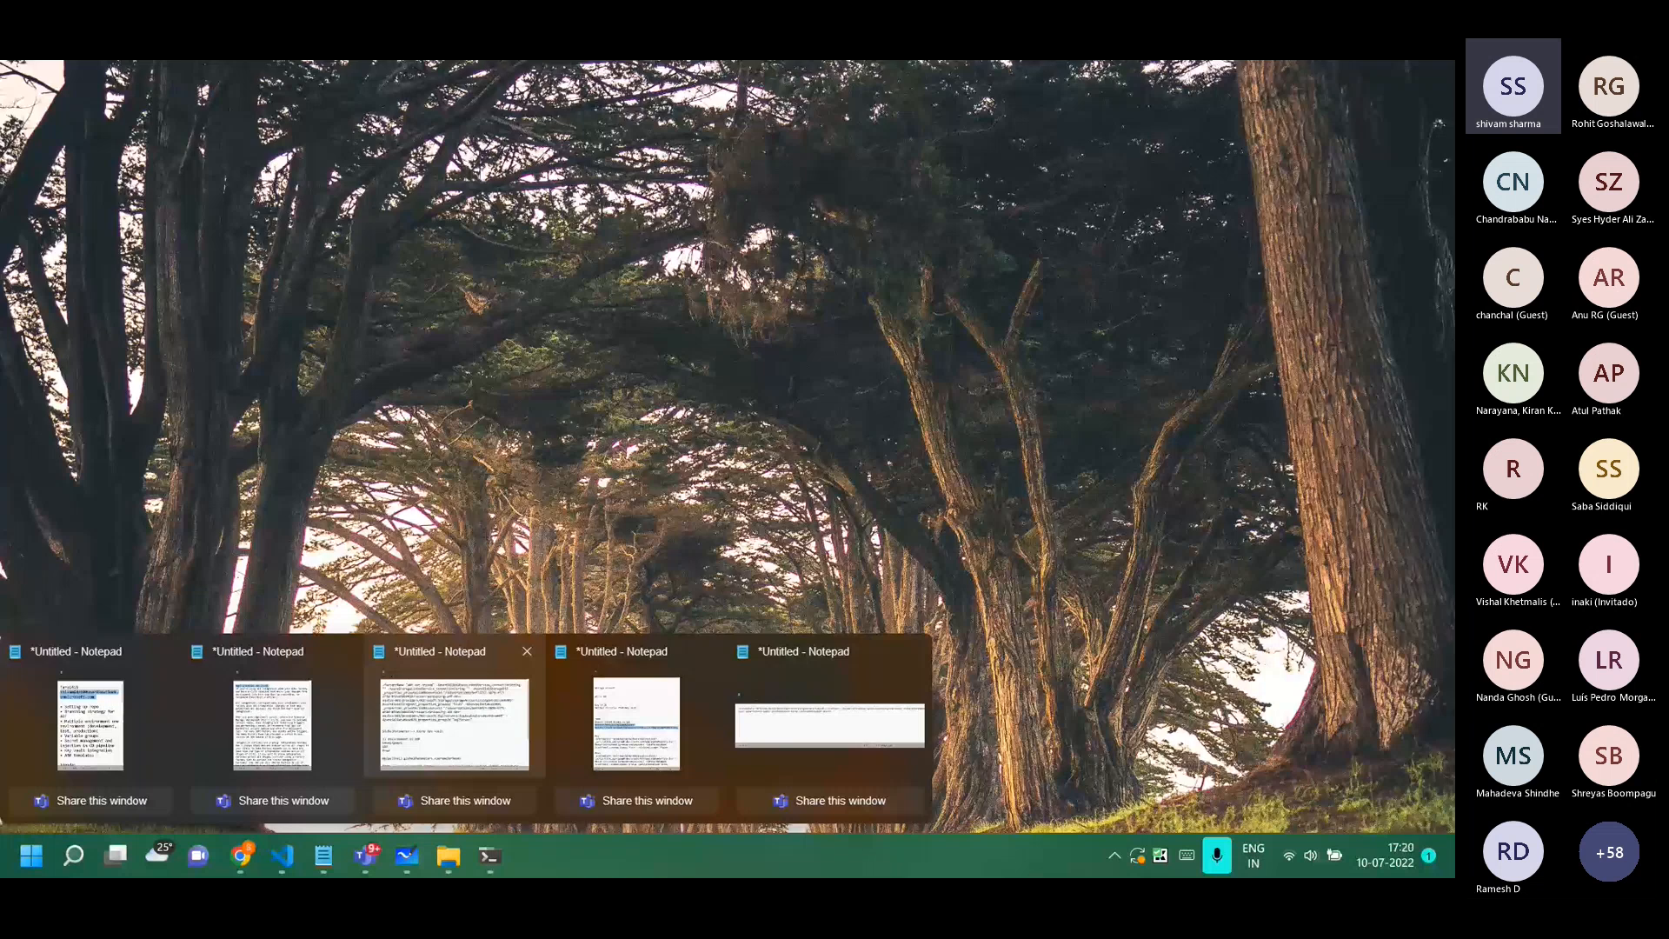
{"action": "left_click", "coordinate": [468, 740]}
{"action": "key", "text": "ctrl+plus"}
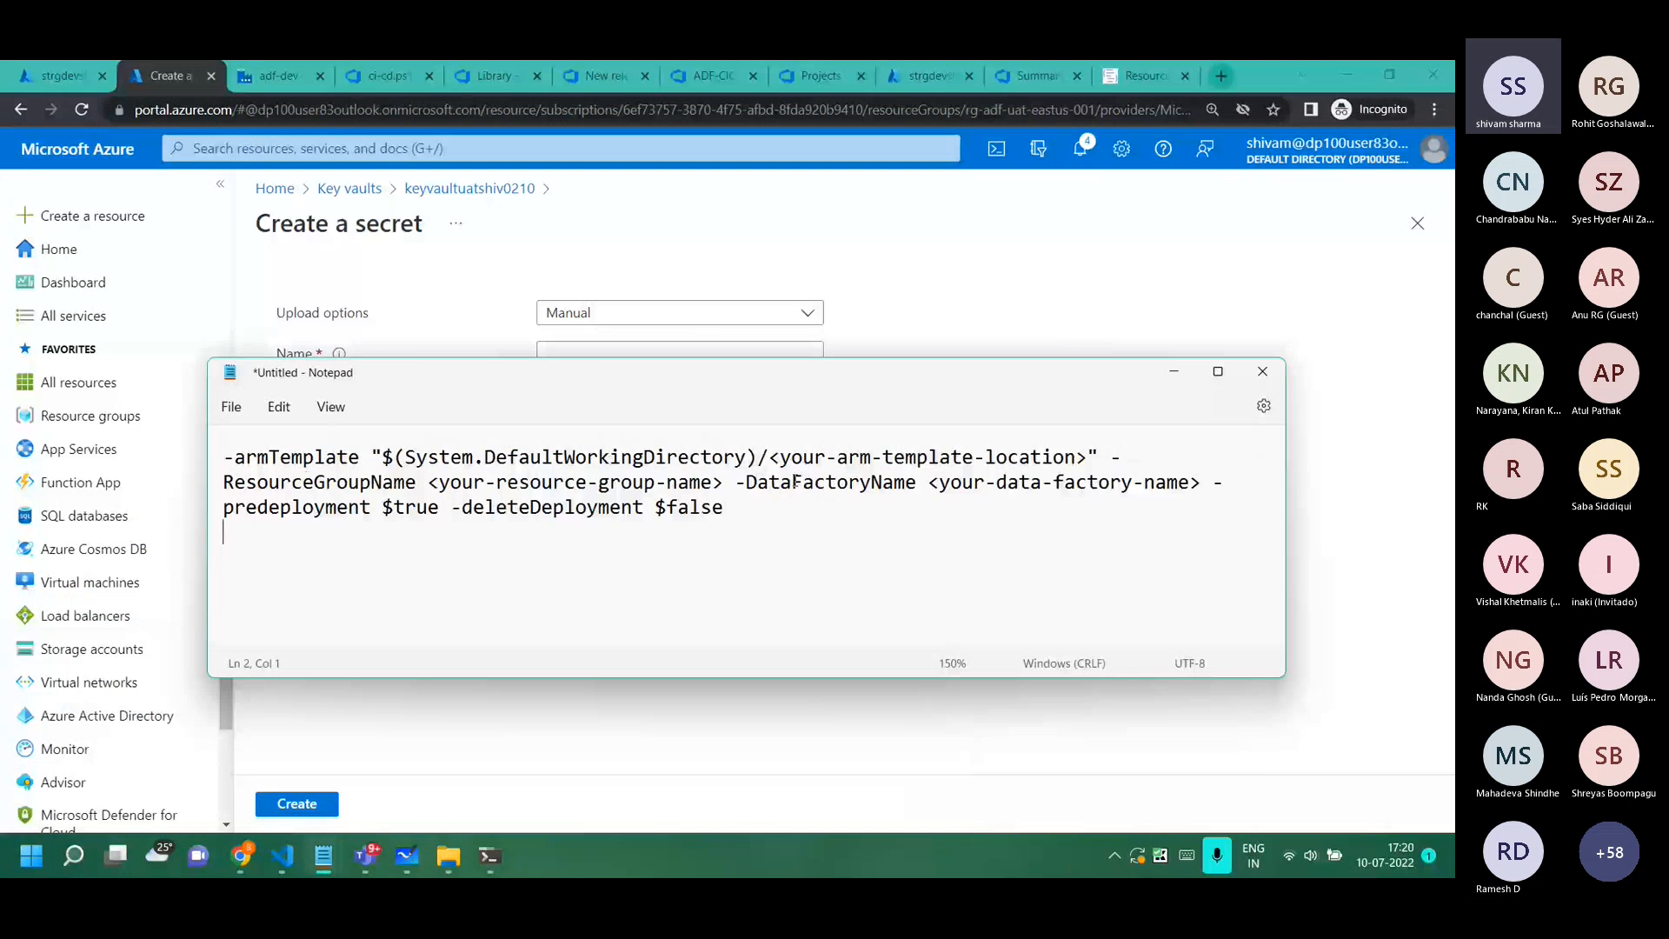
Paste the post-deployment script arguments with predeployment $false and deleteDeployment $true below the existing ones and make the Notepad window taller.
{"action": "key", "text": "Return"}
{"action": "key", "text": "Return"}
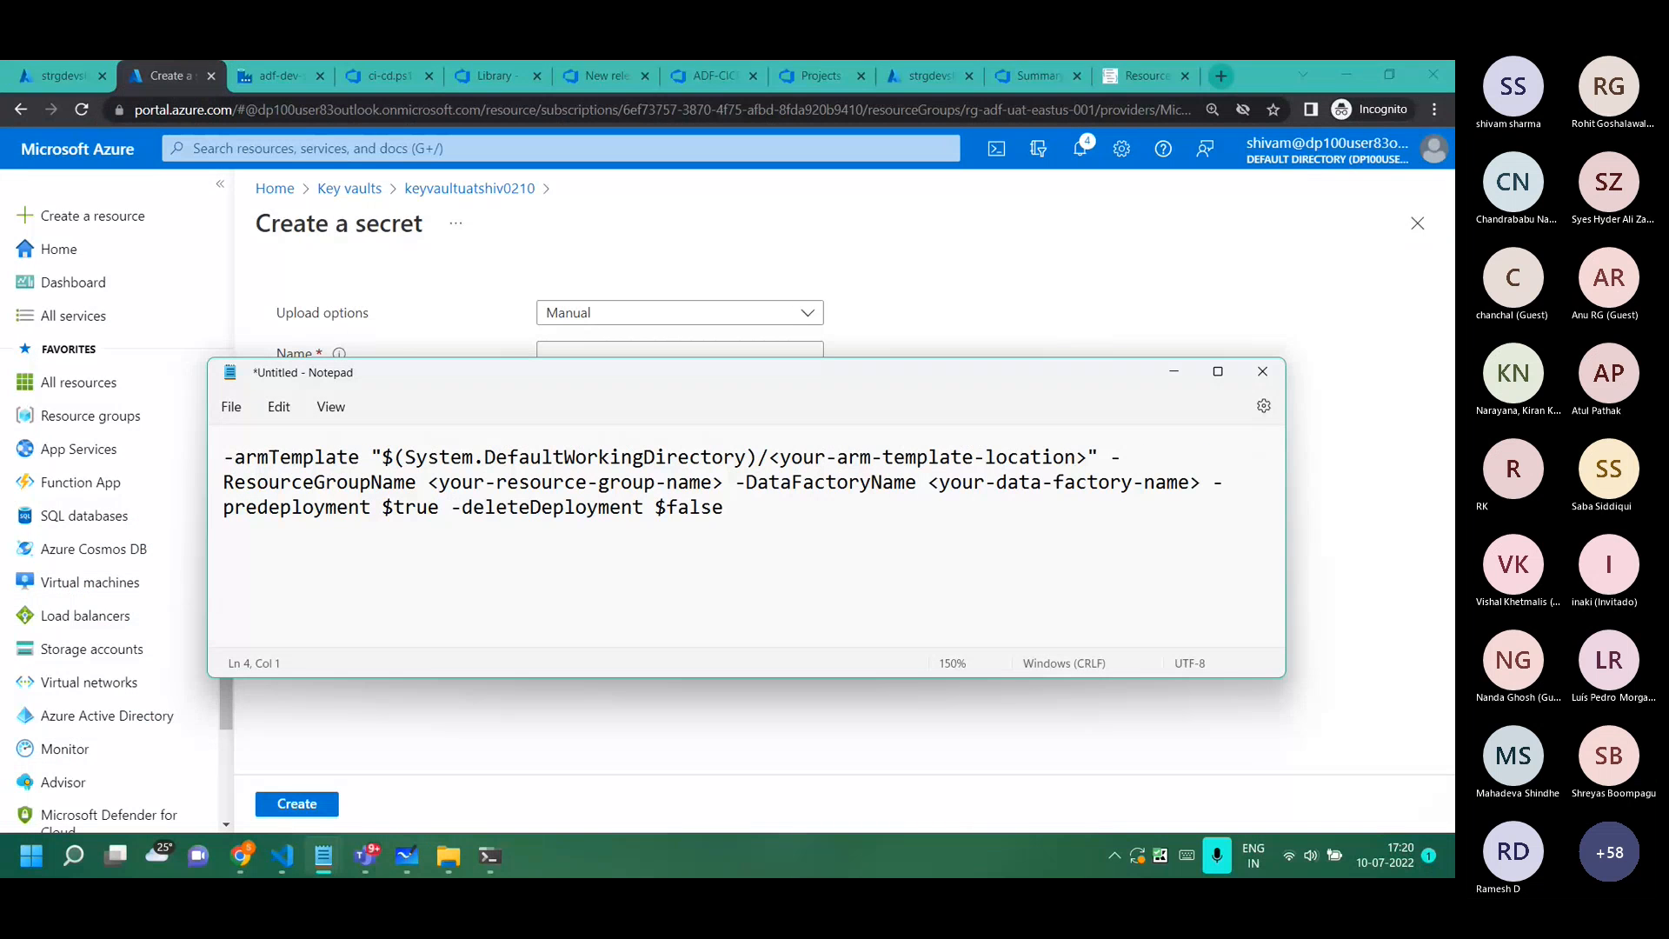
{"action": "left_click", "coordinate": [779, 349]}
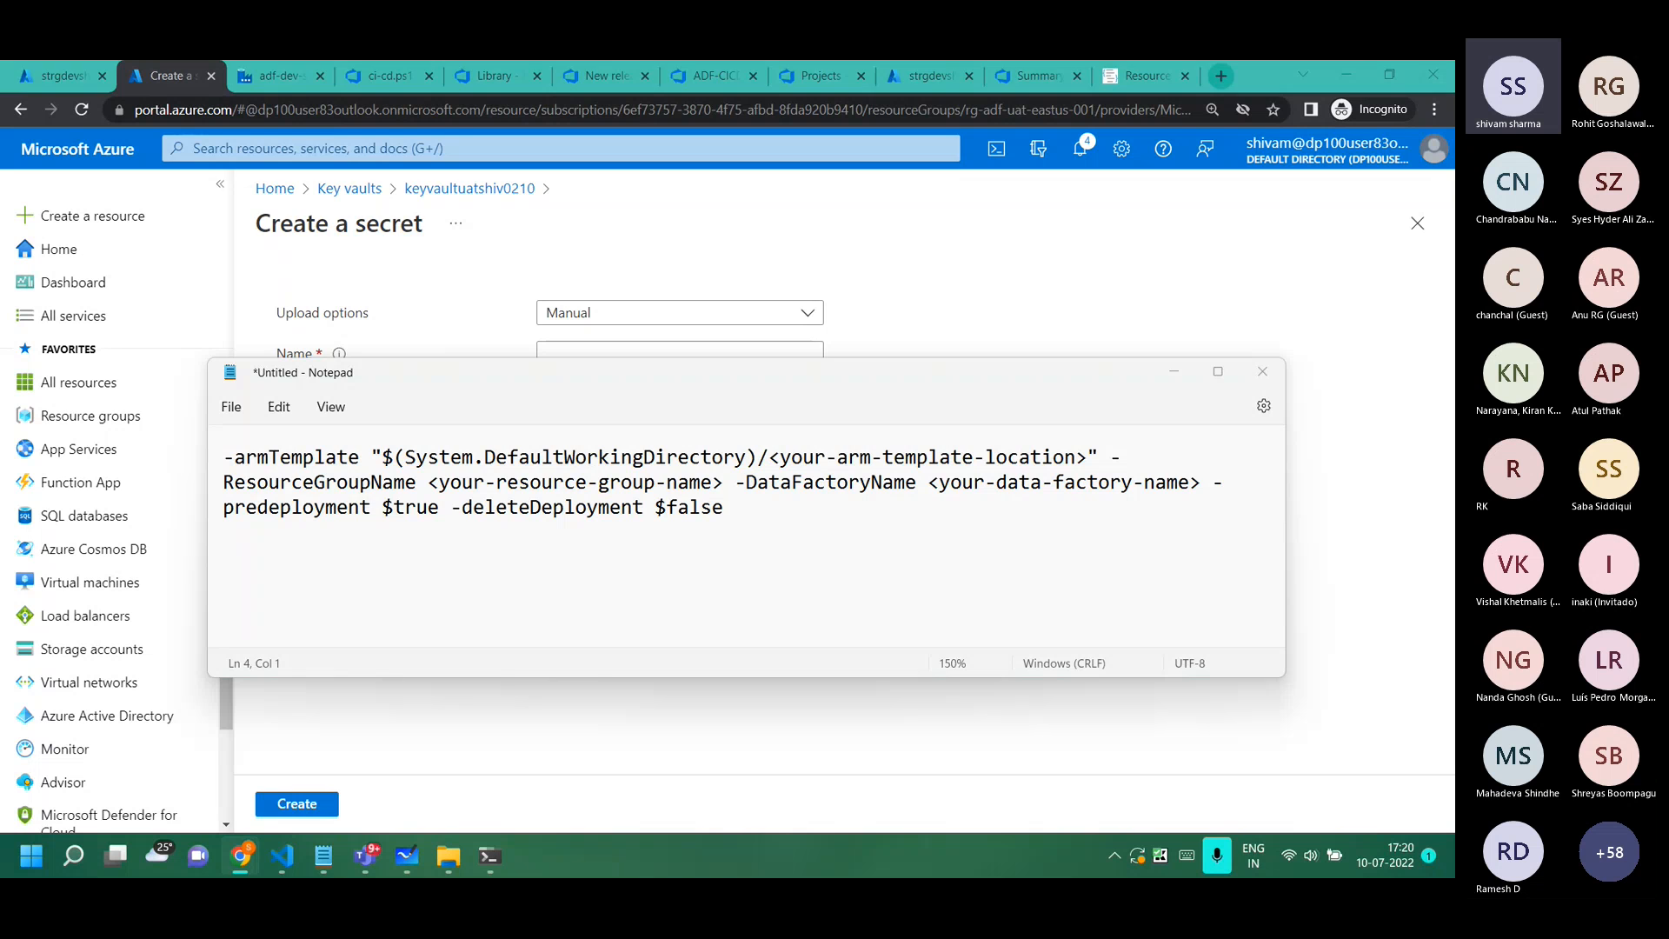
{"action": "left_click", "coordinate": [656, 371]}
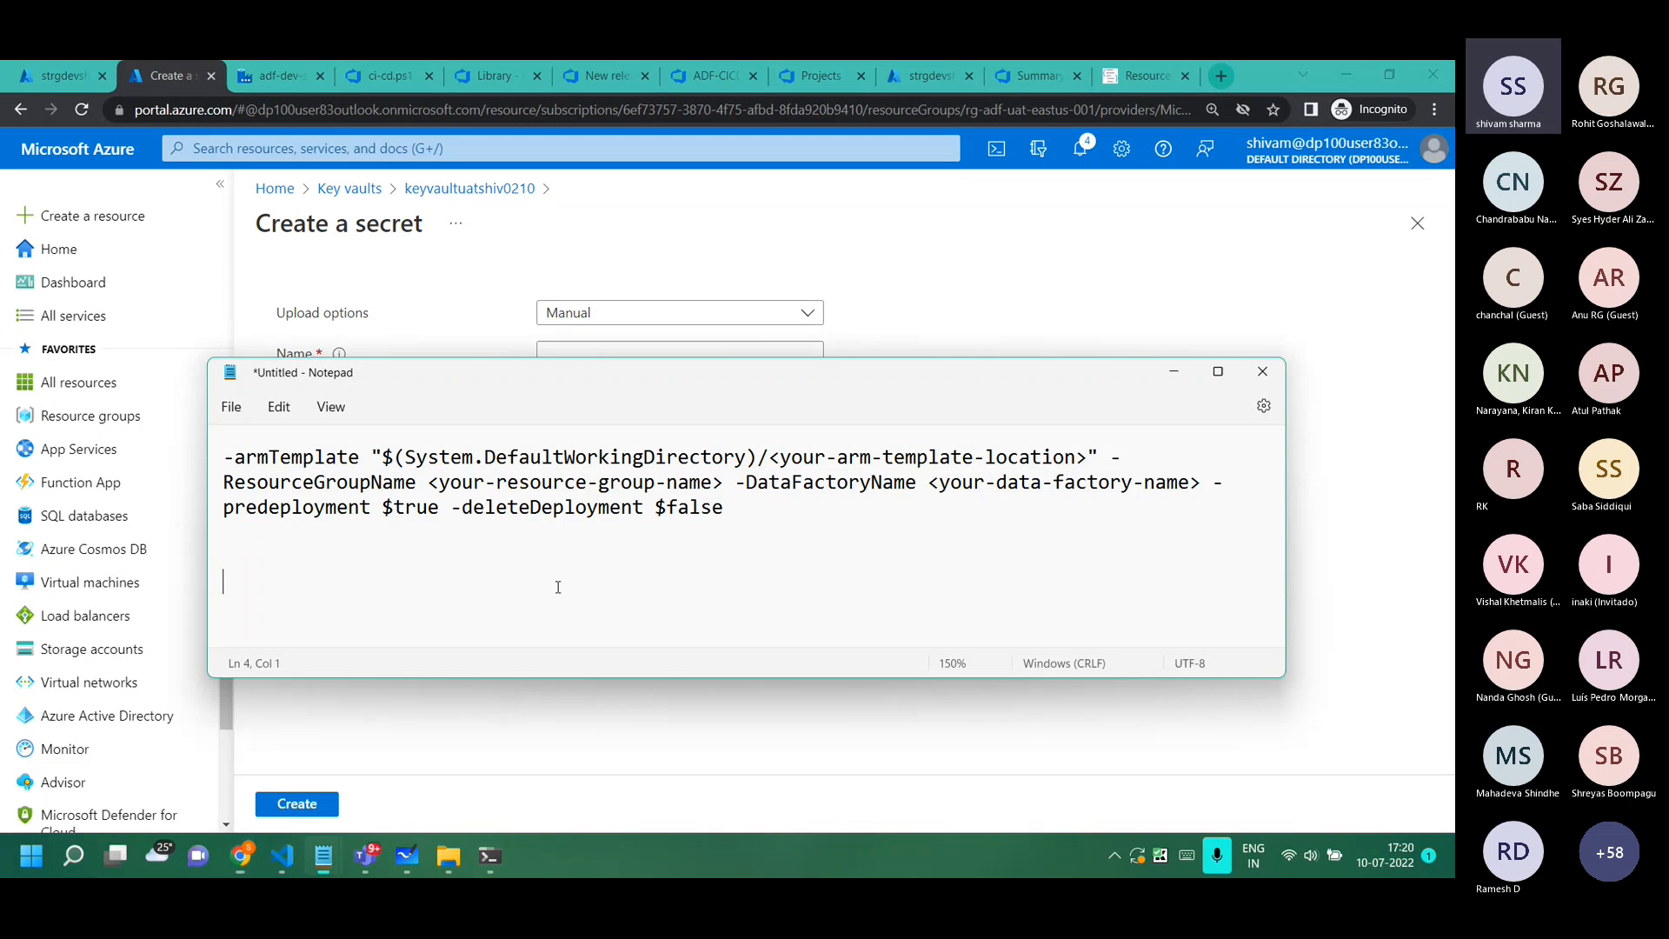
{"action": "type", "text": "-armTemplate \"$(System.DefaultWorkingDirectory)/<your-arm-template-location>\" -ResourceGroupName <your-resource-group-name> -DataFactoryName <your-data-factory-name> -predeployment $false -deleteDeployment $true"}
{"action": "key", "text": "Return"}
{"action": "left_click_drag", "start_coordinate": [639, 359], "coordinate": [614, 203]}
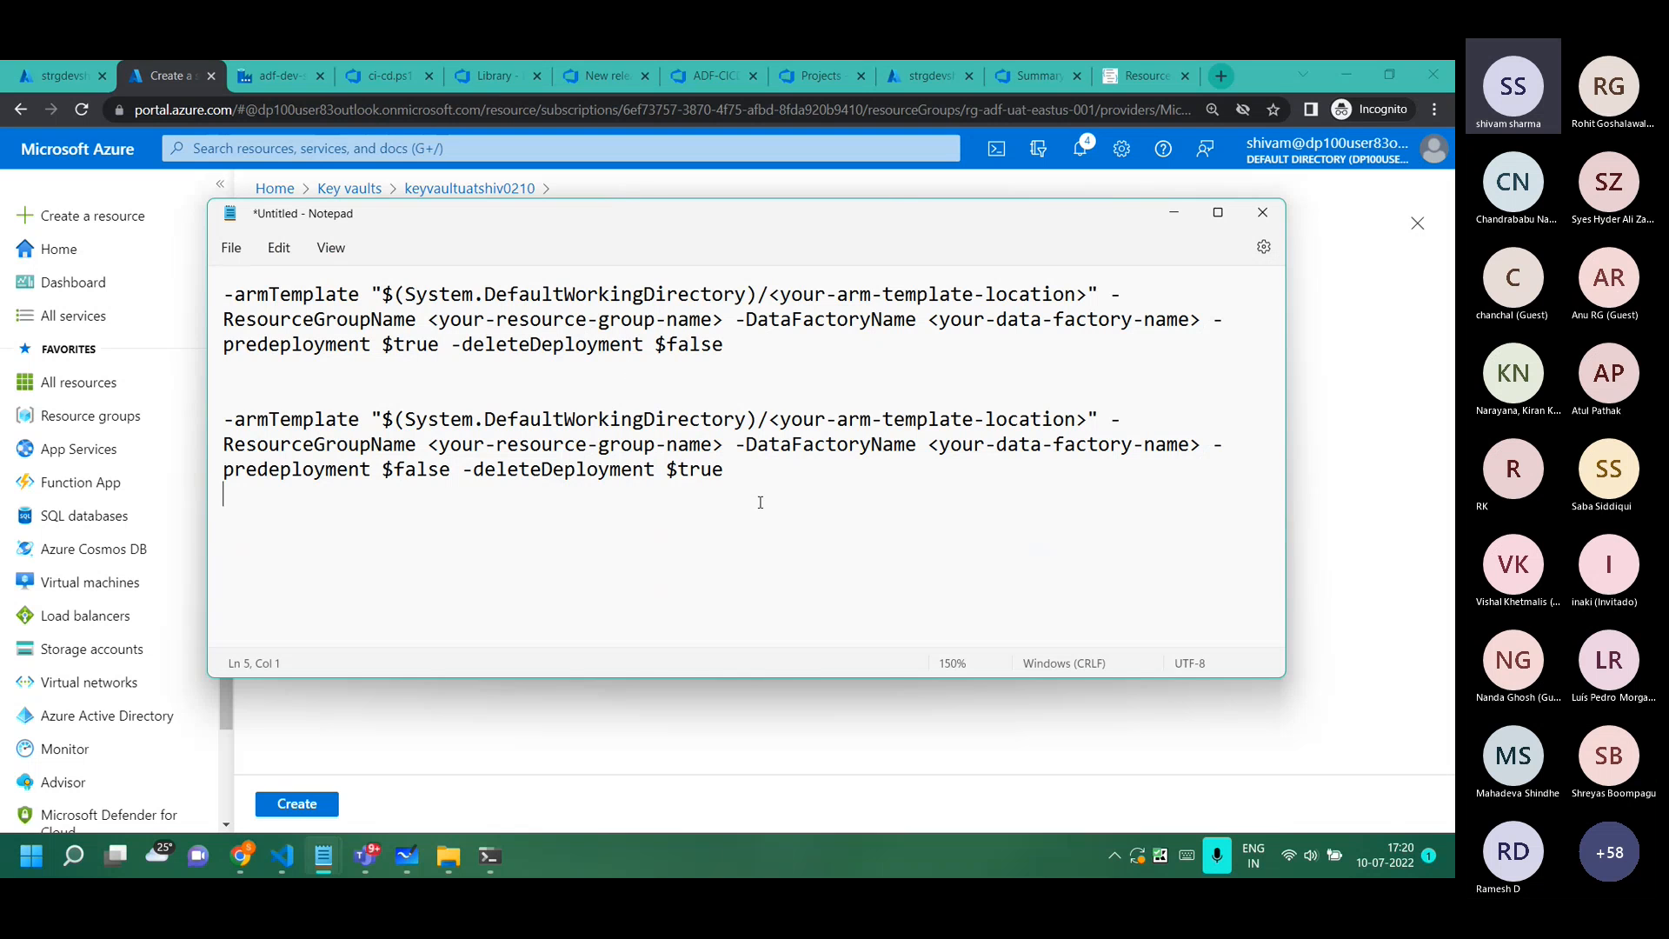
Save the Notepad document to the Desktop as a text file named notepad.
{"action": "left_click", "coordinate": [230, 247]}
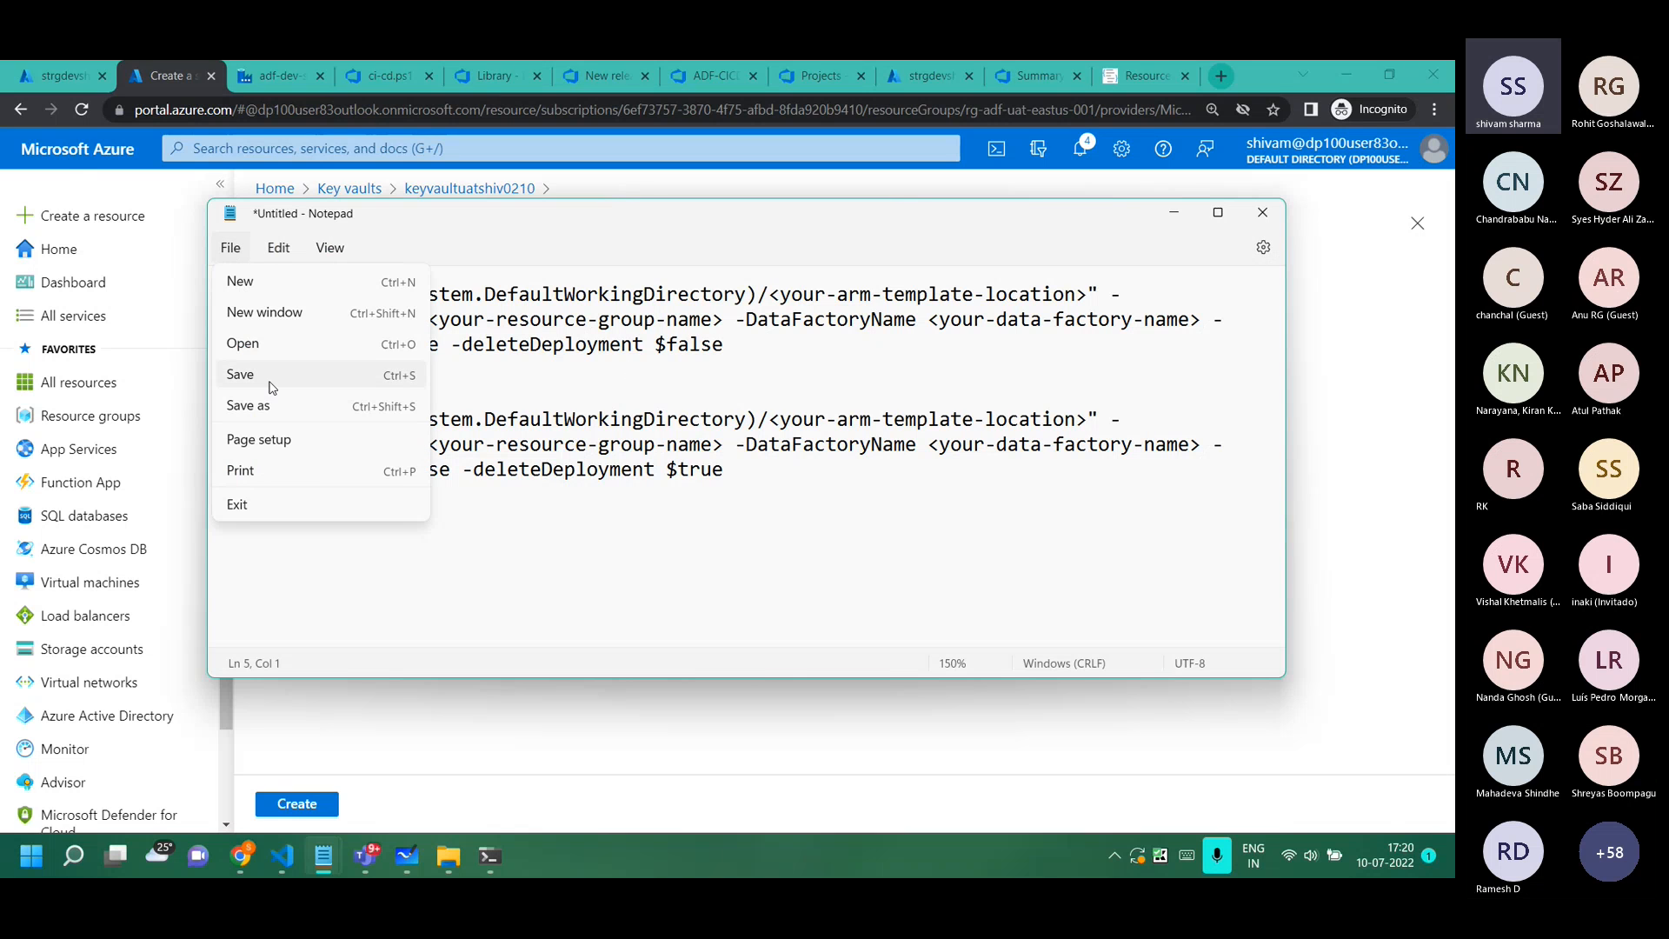
{"action": "left_click", "coordinate": [253, 406]}
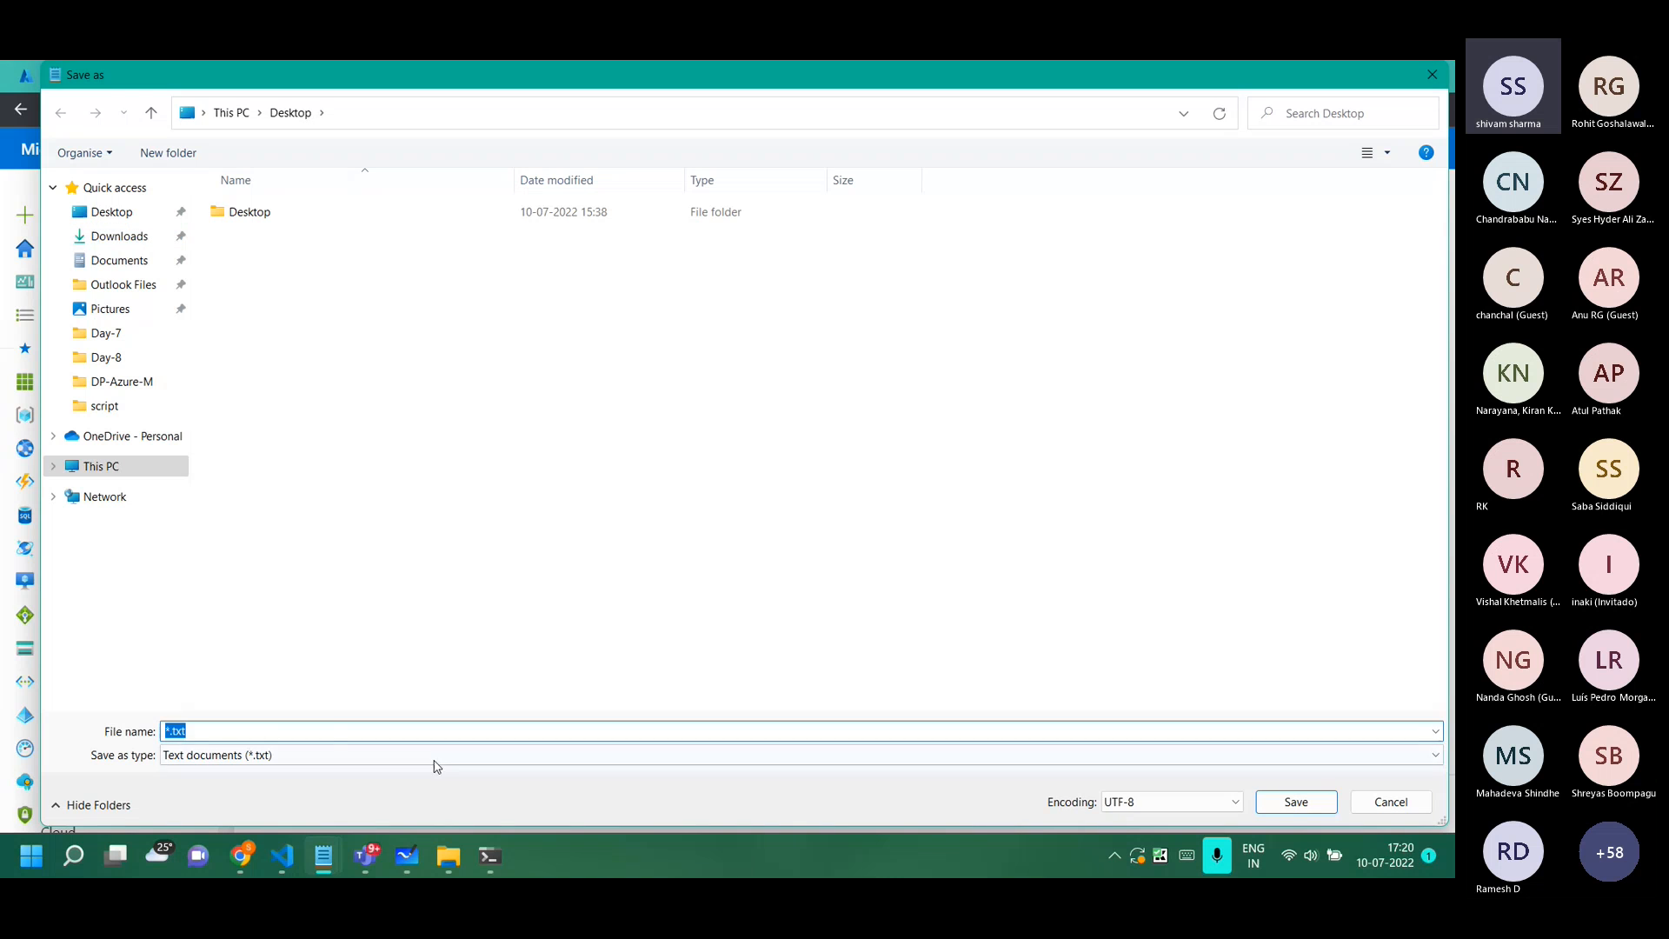
{"action": "type", "text": "notepad"}
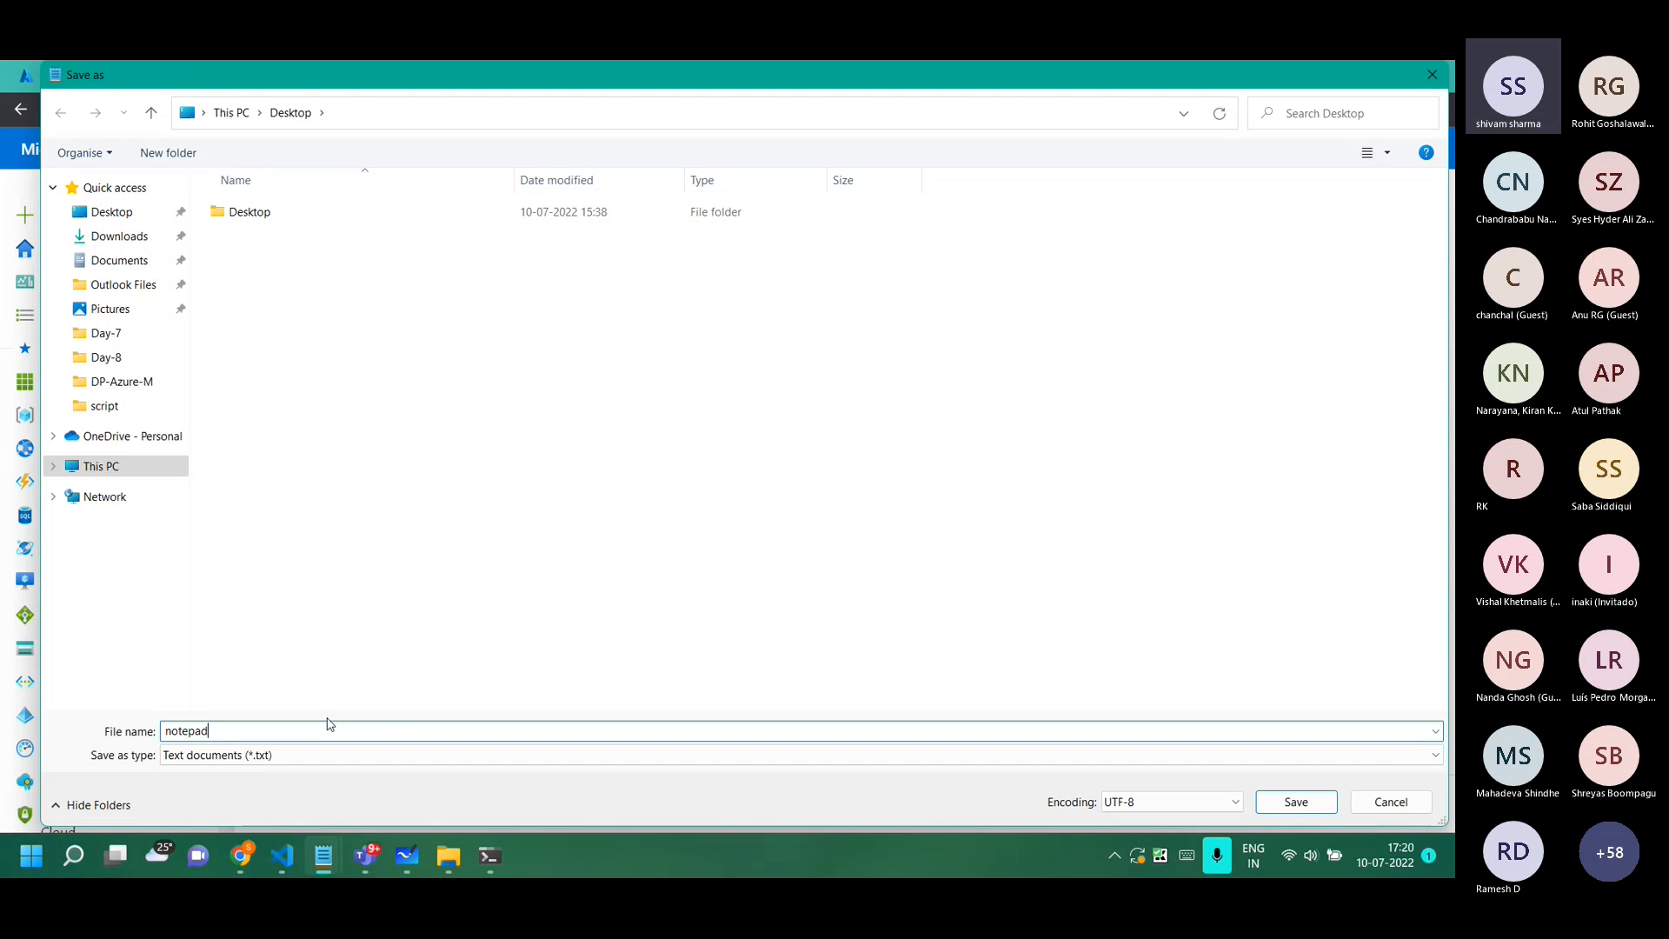
{"action": "key", "text": "Return"}
Below the post-deployment arguments, add a Key vault heading with adfName and adfResourceGroup on separate lines beneath it.
{"action": "key", "text": "Return"}
{"action": "key", "text": "Return"}
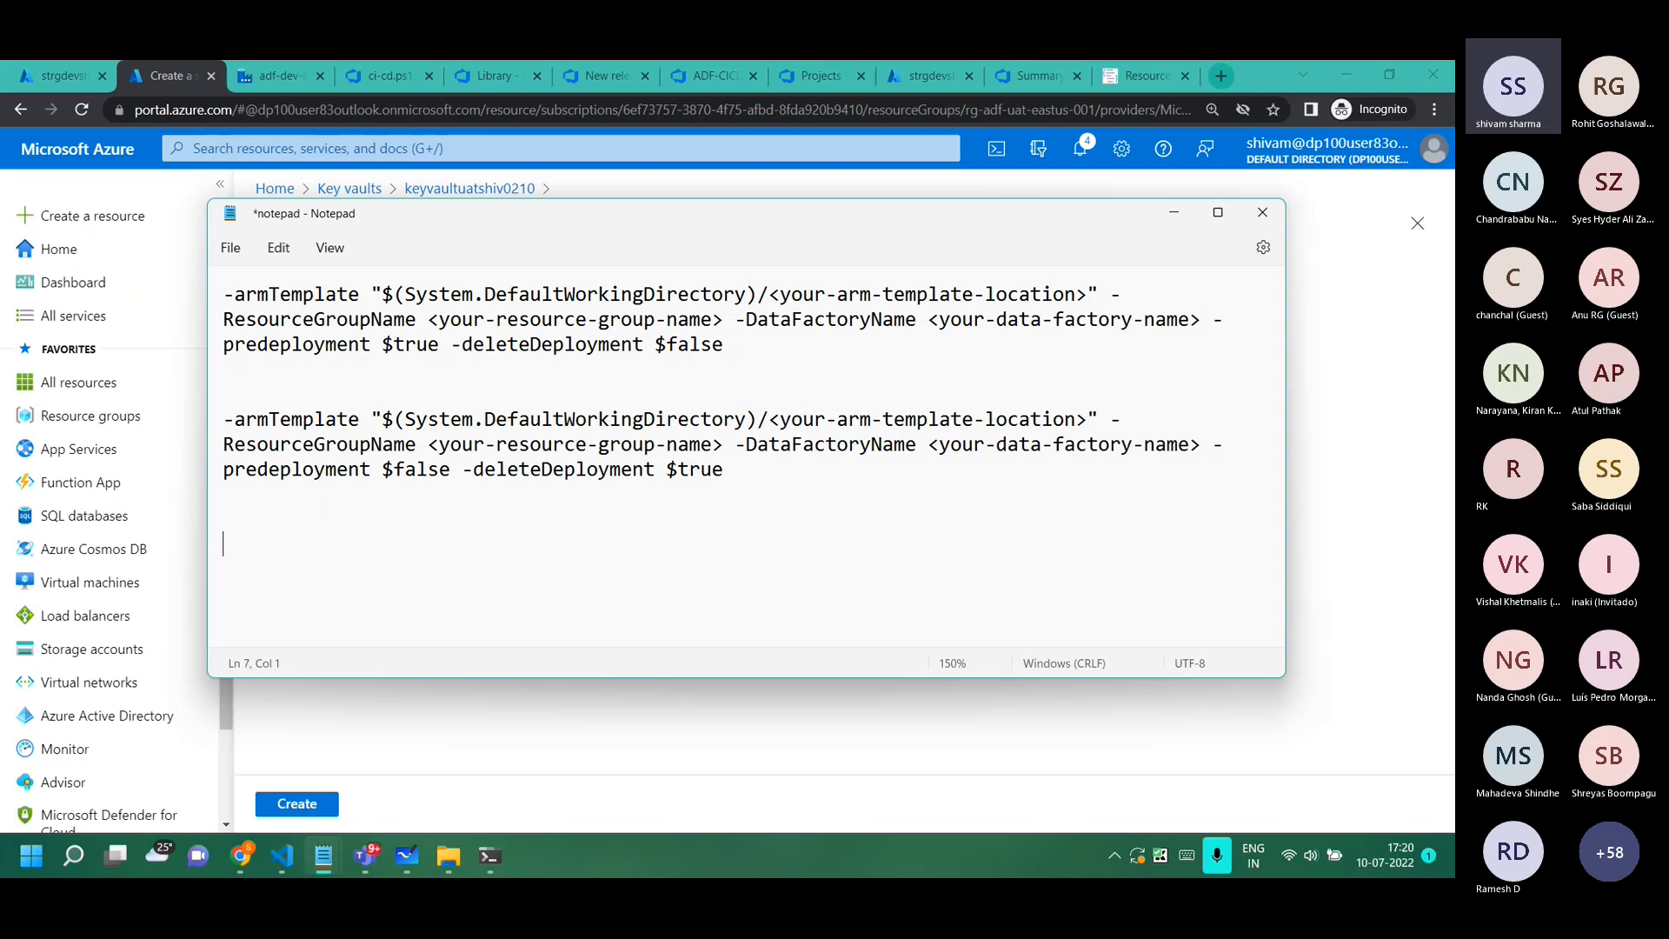
{"action": "type", "text": "adfName"}
{"action": "key", "text": "Return"}
{"action": "key", "text": "Return"}
{"action": "key", "text": "Up"}
{"action": "key", "text": "Up"}
{"action": "key", "text": "Up"}
{"action": "type", "text": "Key vault"}
{"action": "key", "text": "Down"}
{"action": "key", "text": "Down"}
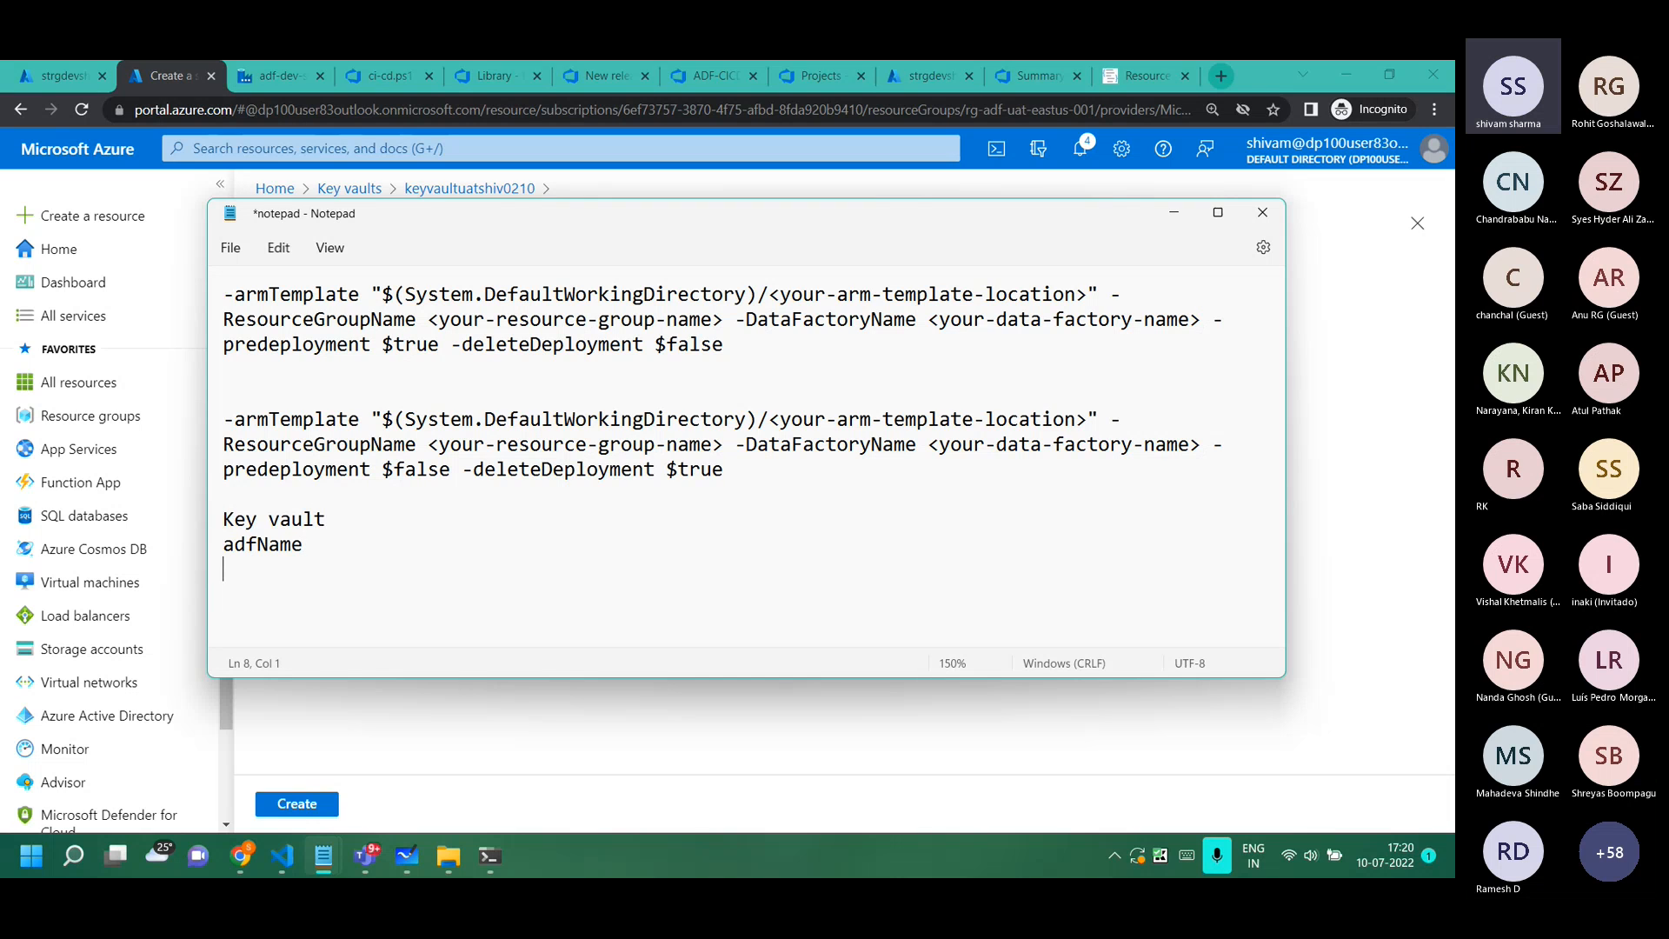
{"action": "type", "text": "adf ResourceGroup"}
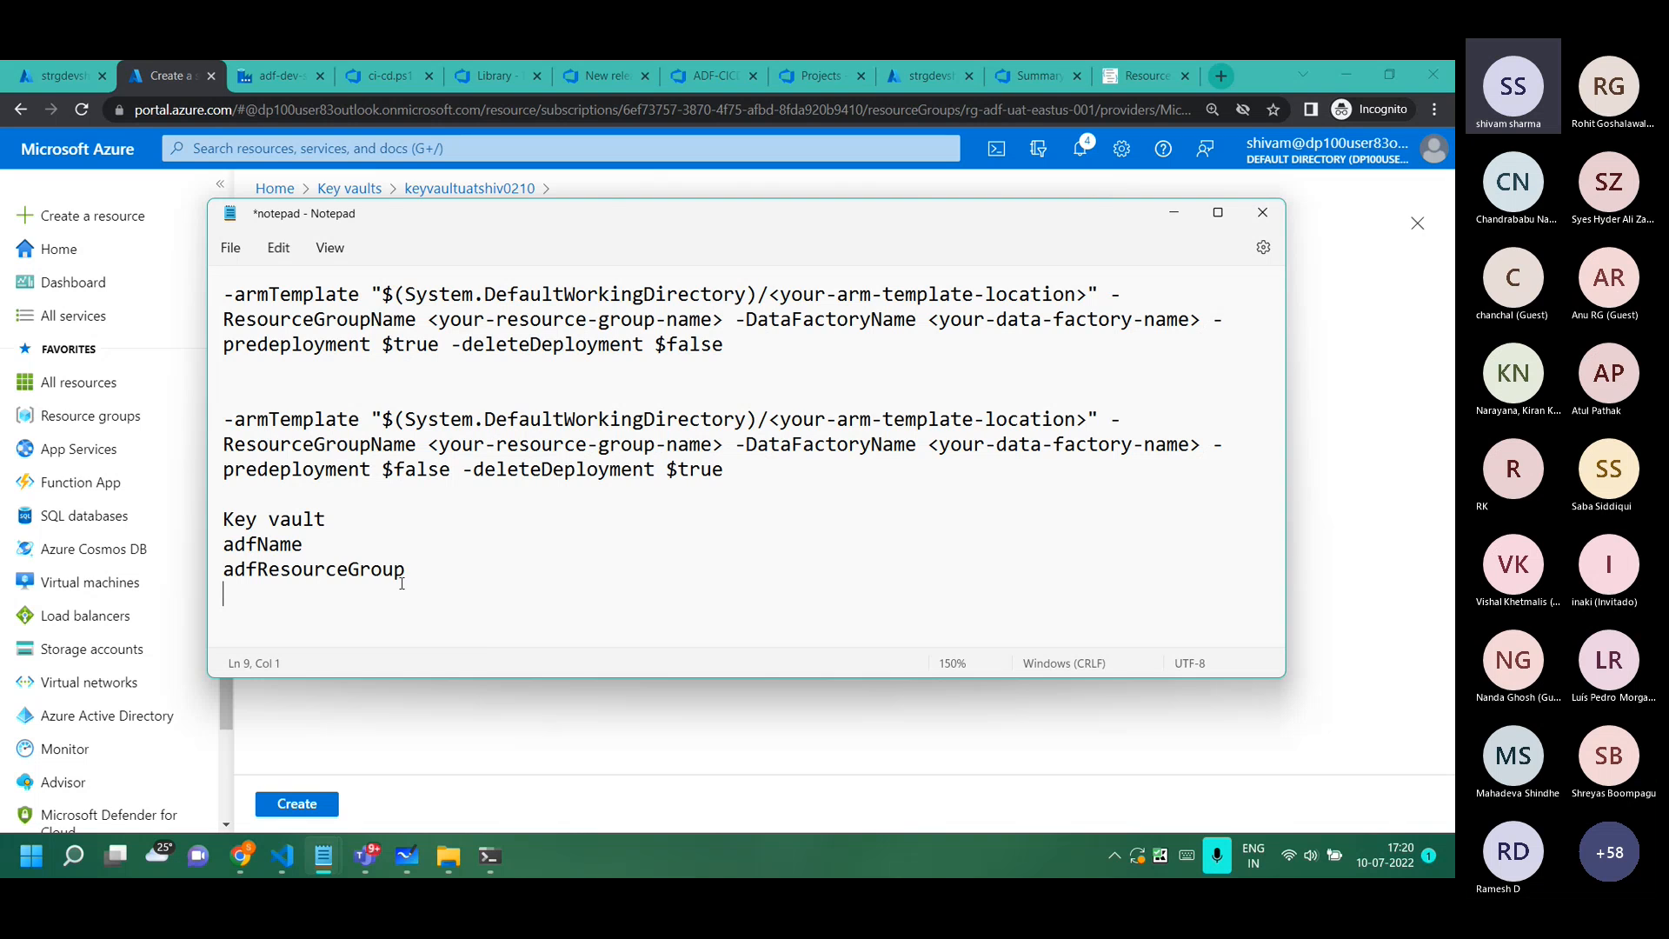
Move Notepad off the Azure portal and name the new key vault secret adfName.
{"action": "left_click_drag", "start_coordinate": [365, 217], "coordinate": [1452, 233]}
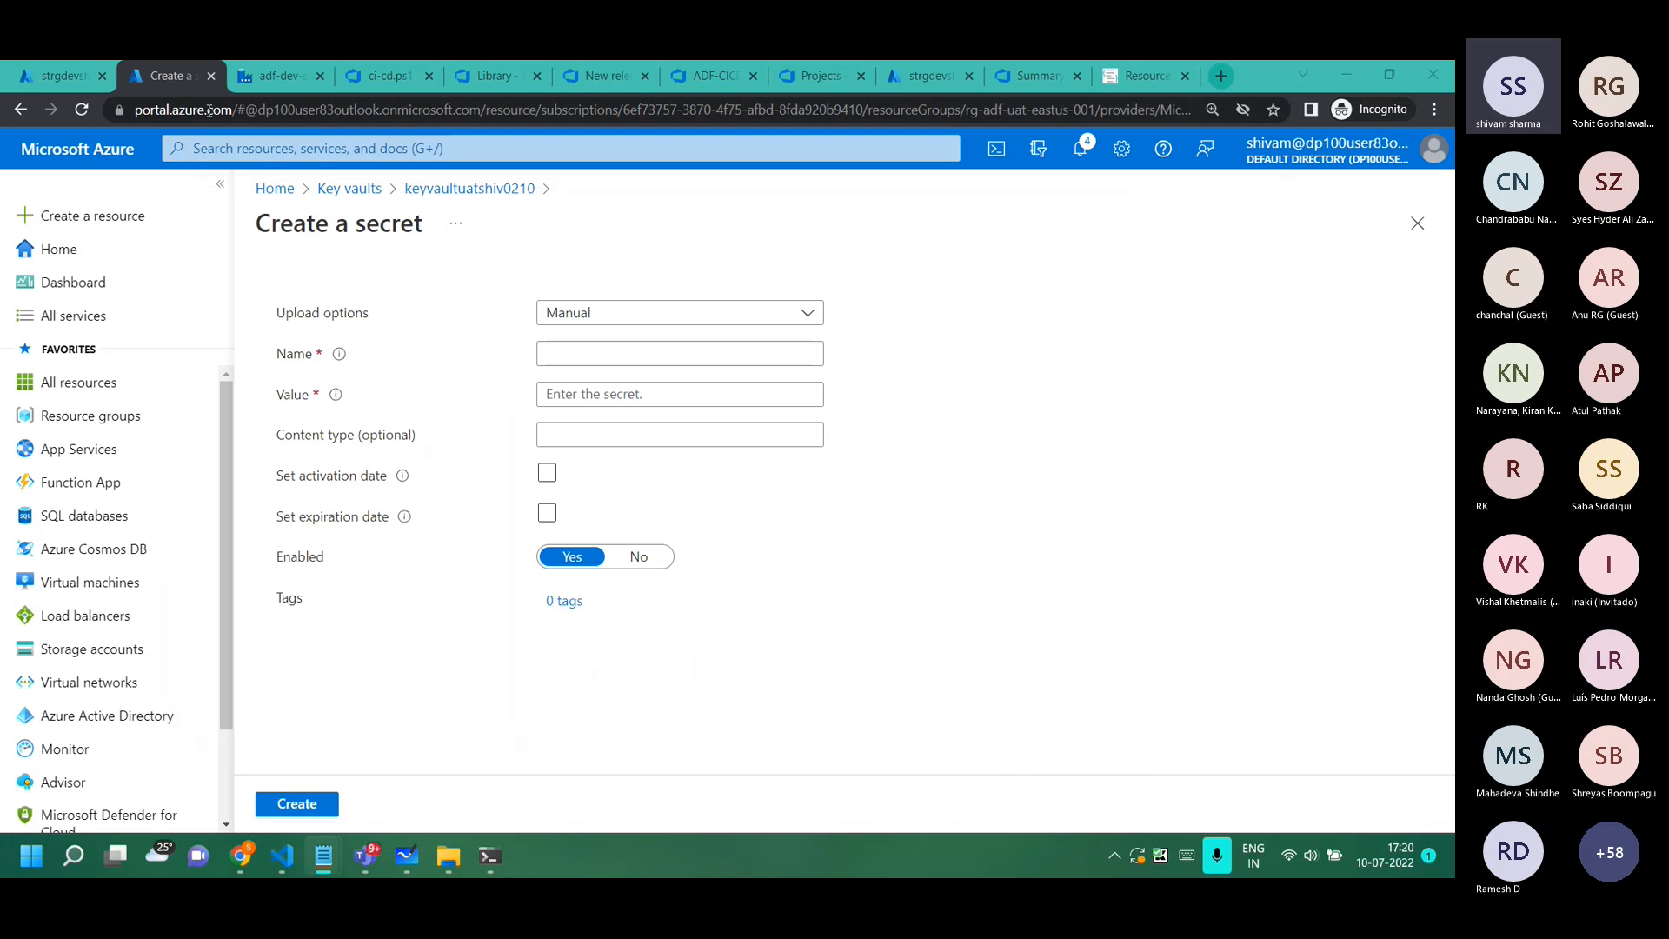
{"action": "left_click", "coordinate": [561, 353]}
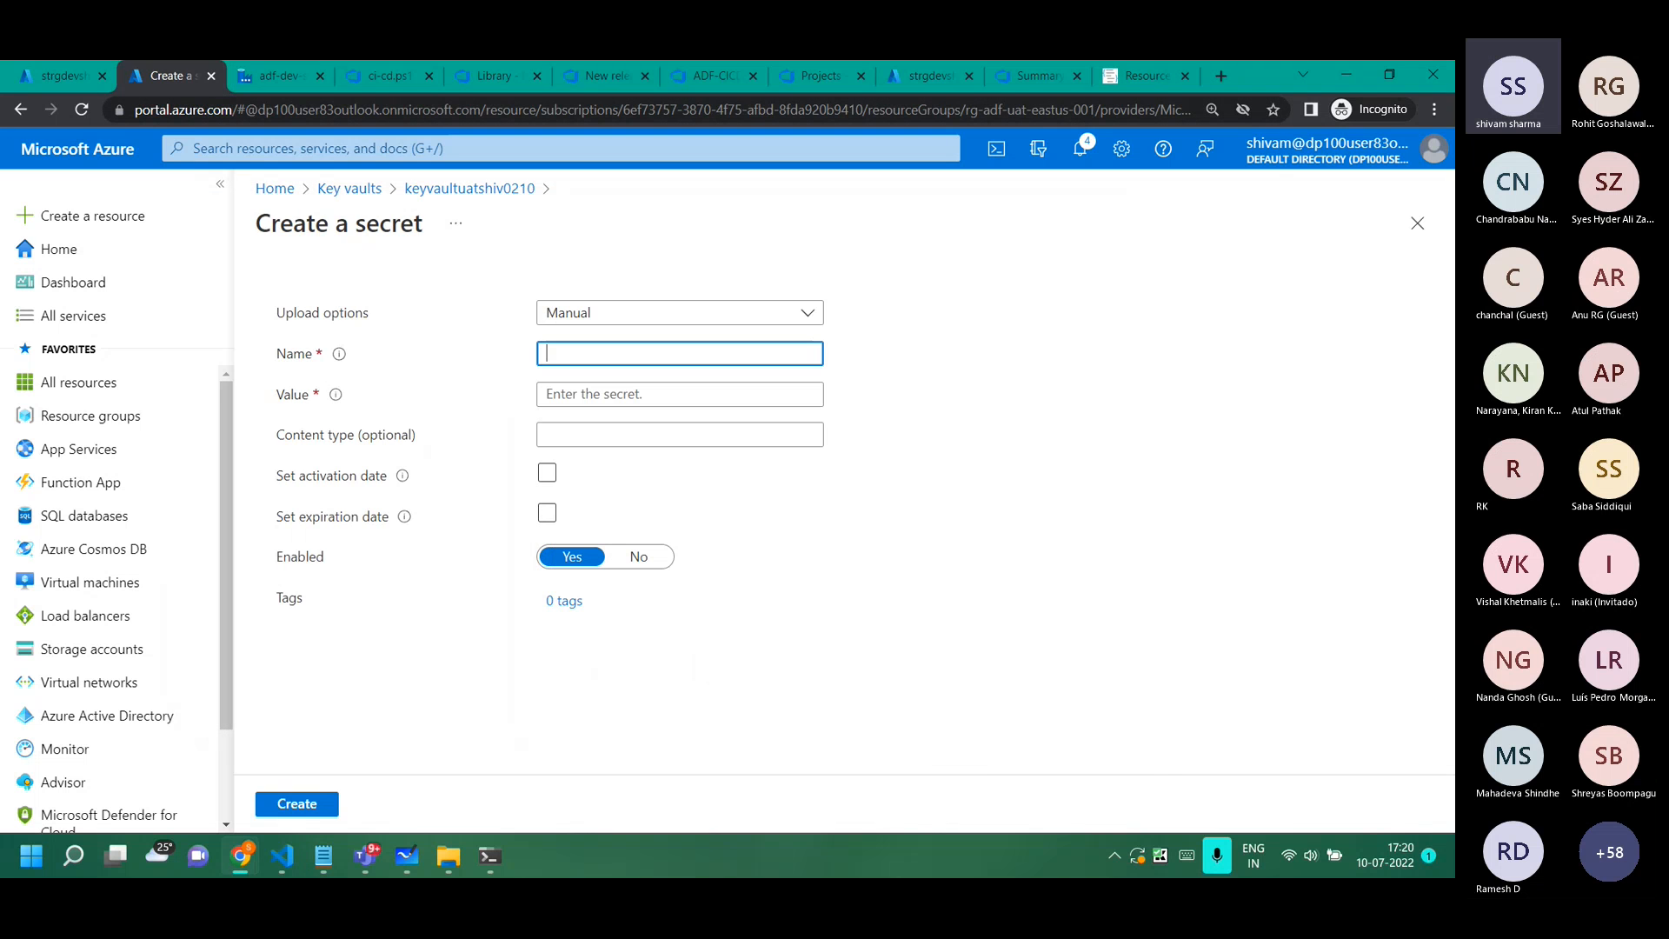
{"action": "key", "text": "alt+Tab"}
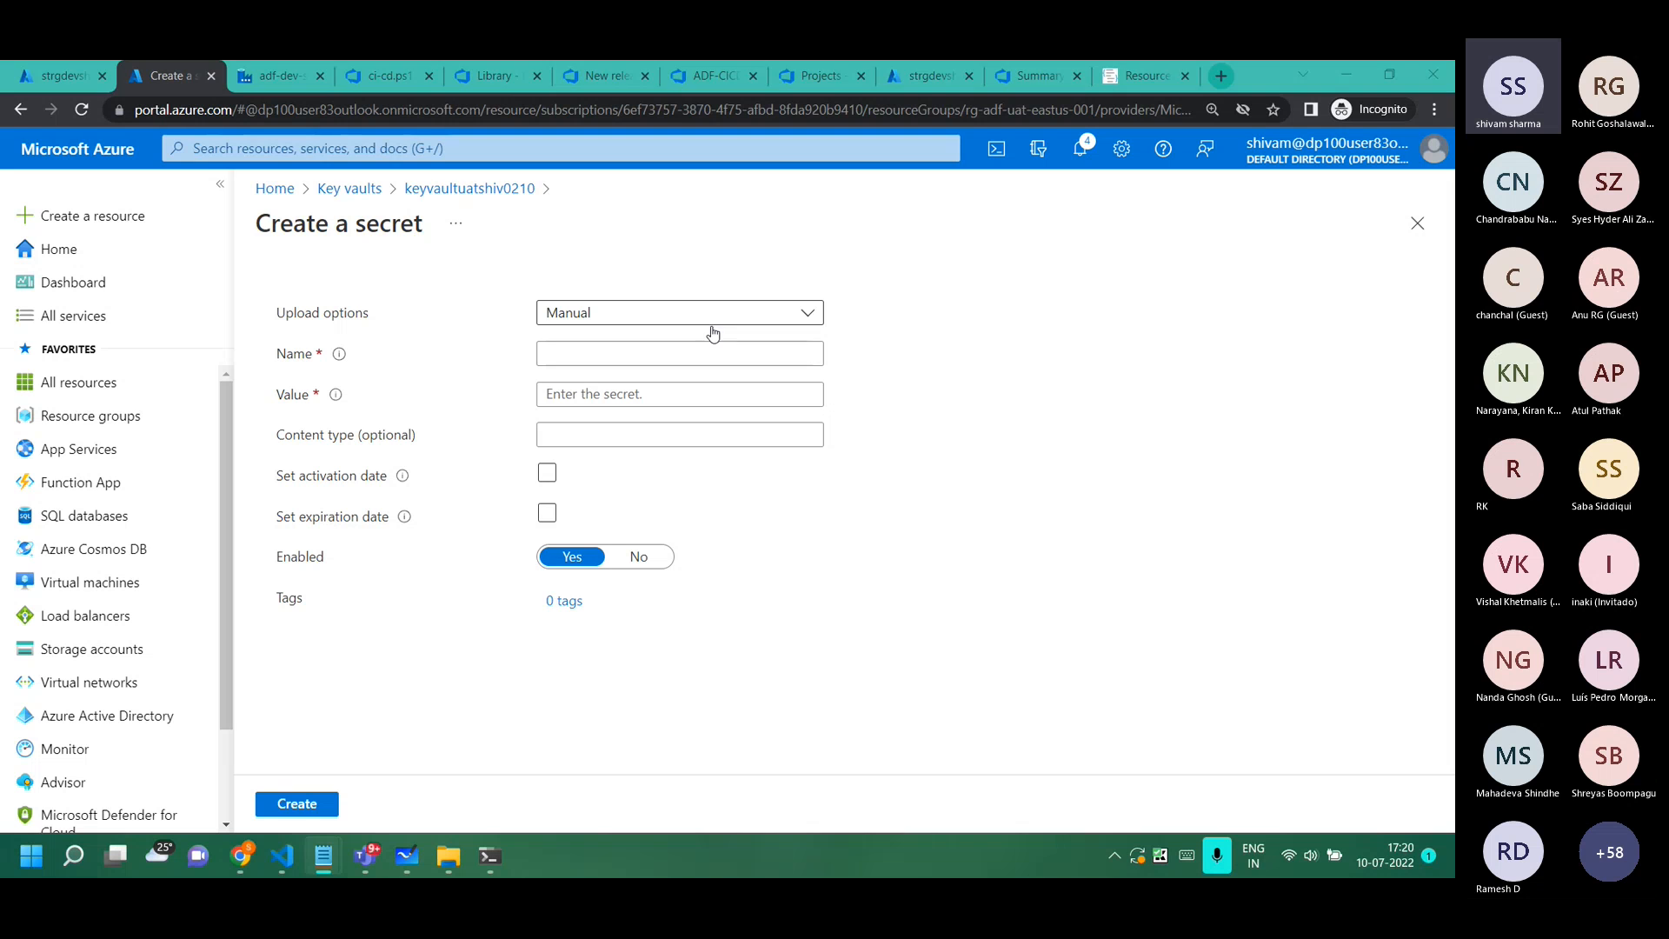
{"action": "left_click", "coordinate": [664, 347]}
{"action": "type", "text": "adfName"}
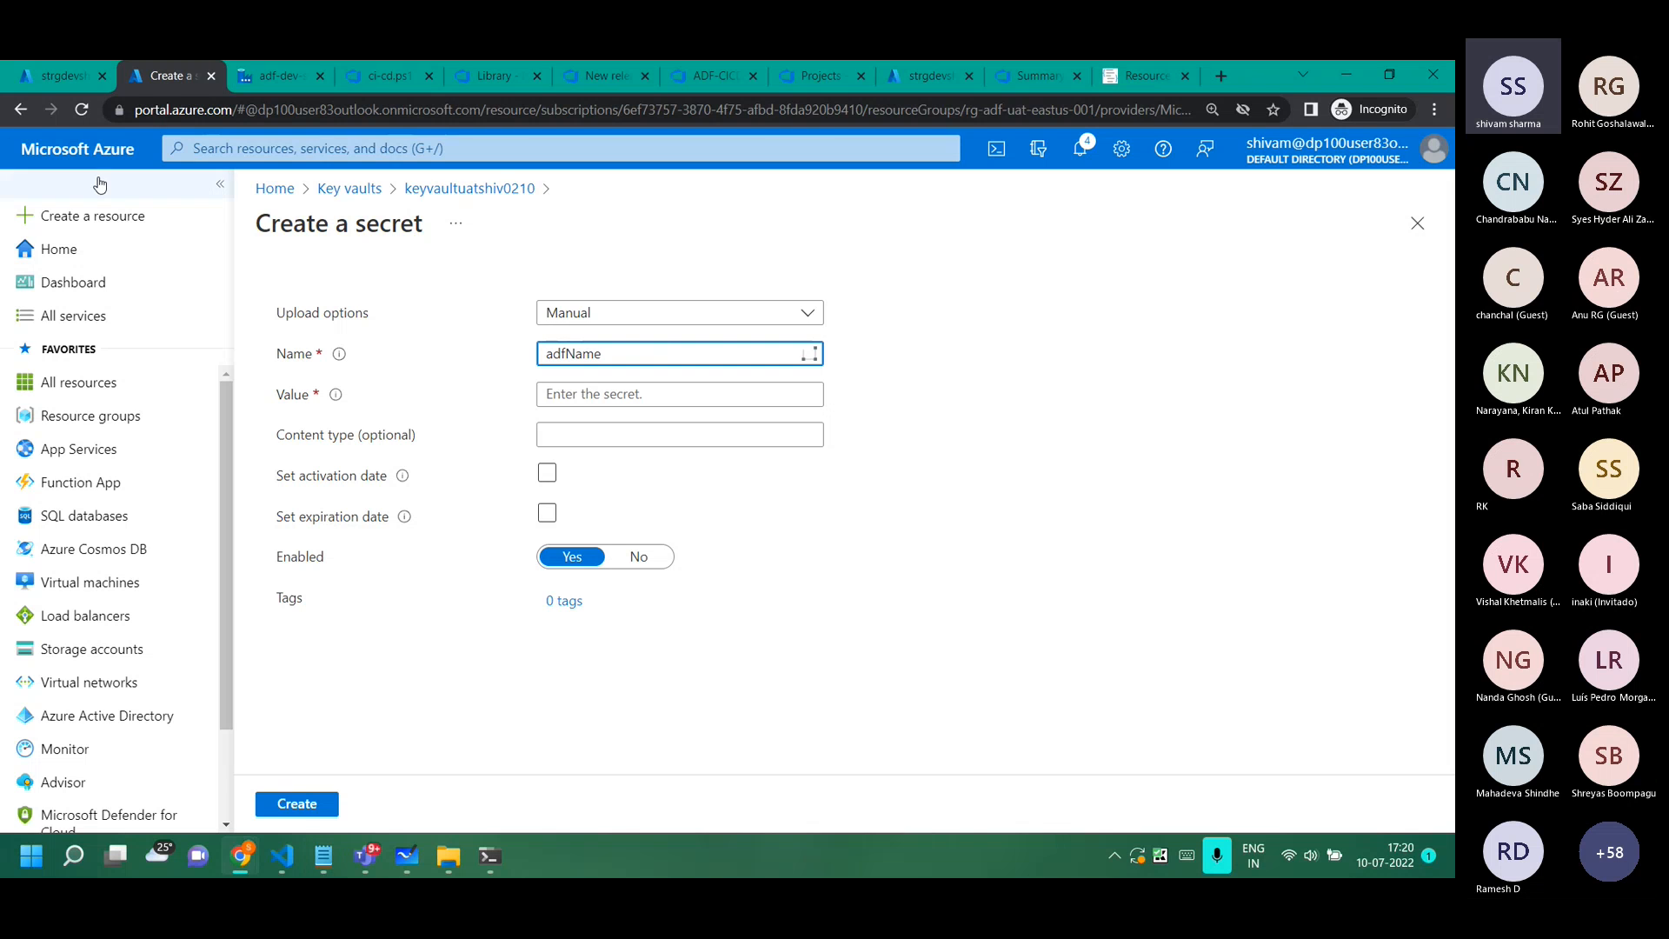
Open the UAT data factory adf-uat-shiv02 from all resources in the other portal tab and copy its name.
{"action": "left_click", "coordinate": [50, 76]}
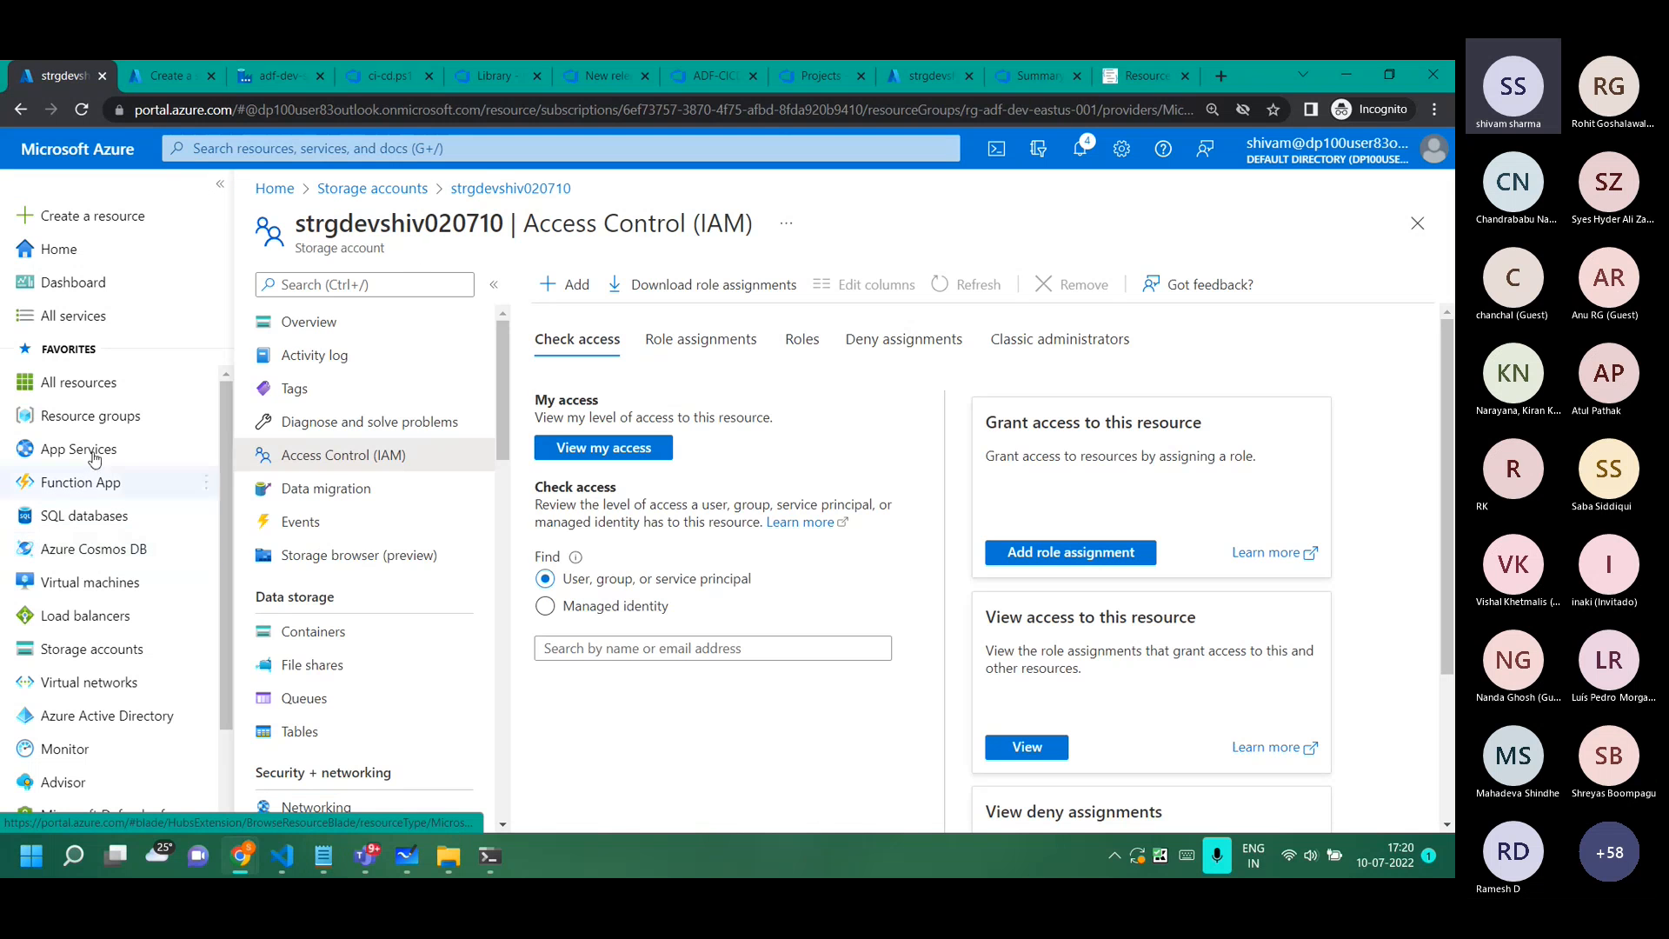
{"action": "left_click", "coordinate": [73, 383]}
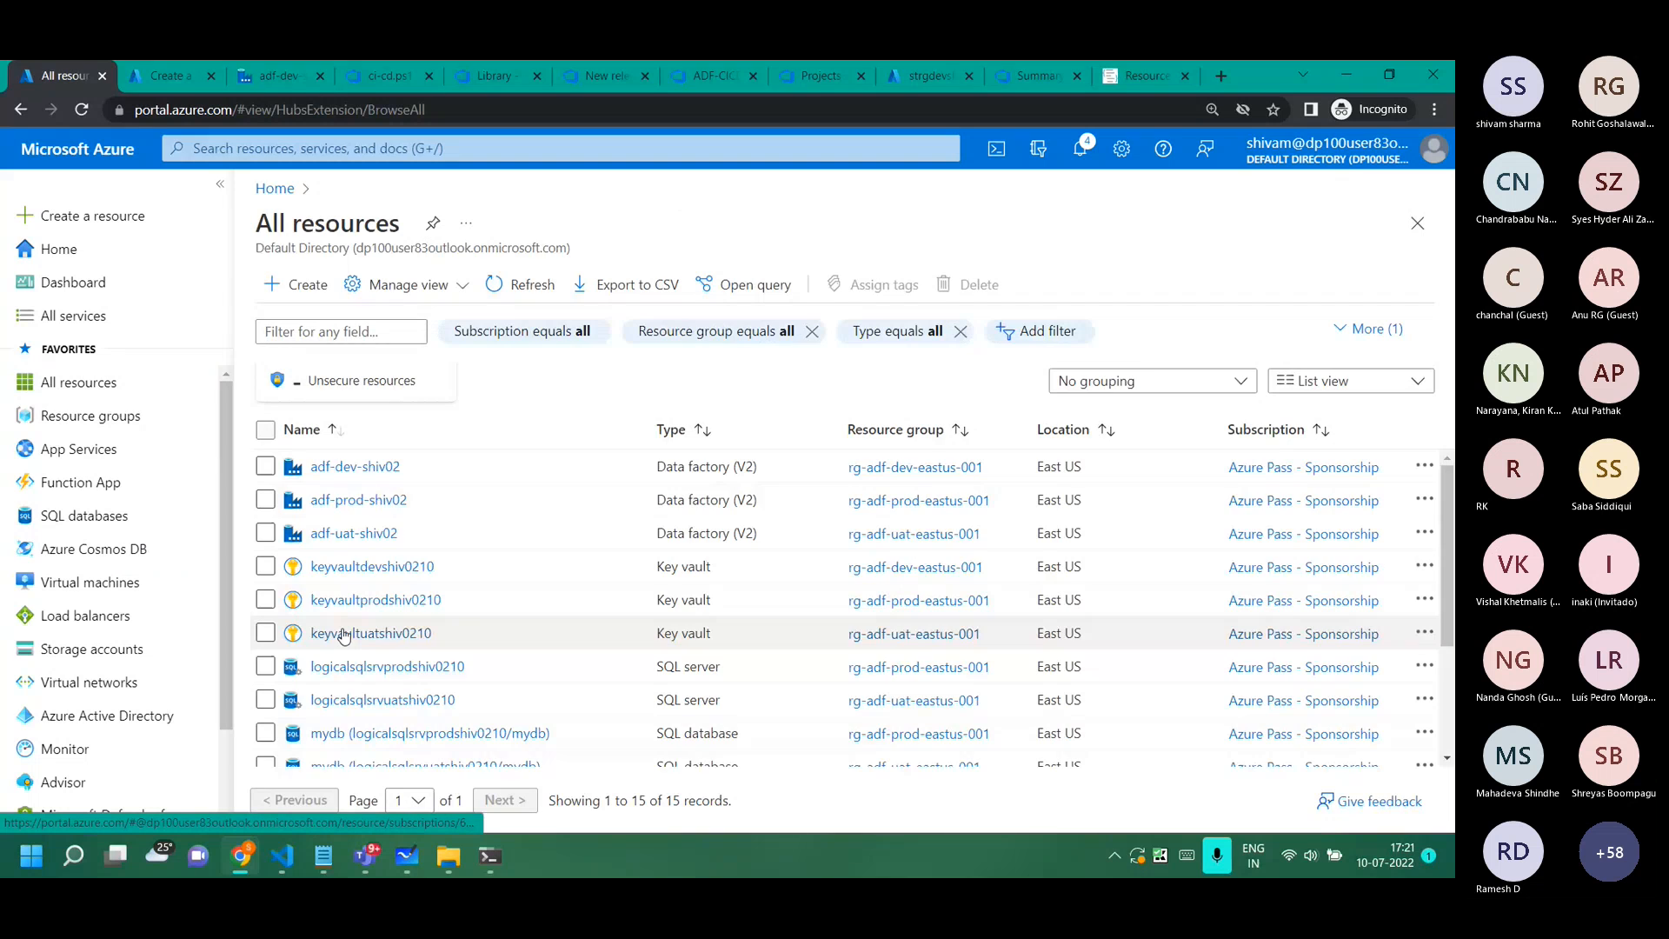
{"action": "left_click", "coordinate": [342, 535]}
{"action": "left_click_drag", "start_coordinate": [460, 225], "coordinate": [287, 248]}
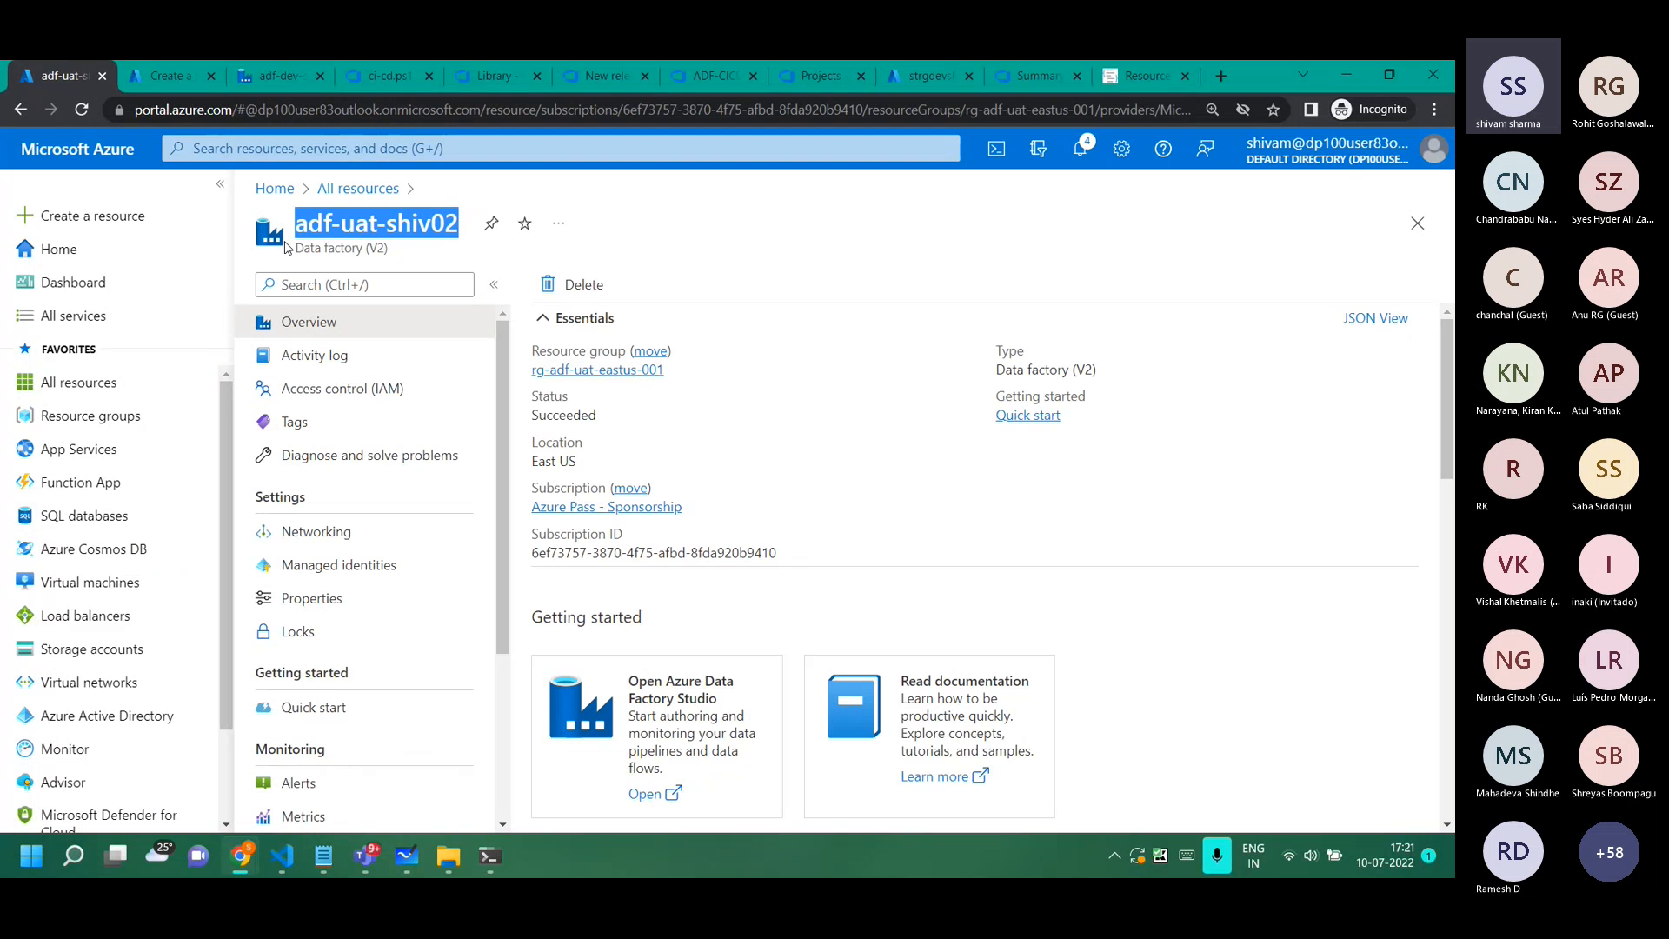
Paste the copied UAT data factory name as the value of the adfName secret and create the secret.
{"action": "left_click", "coordinate": [184, 77]}
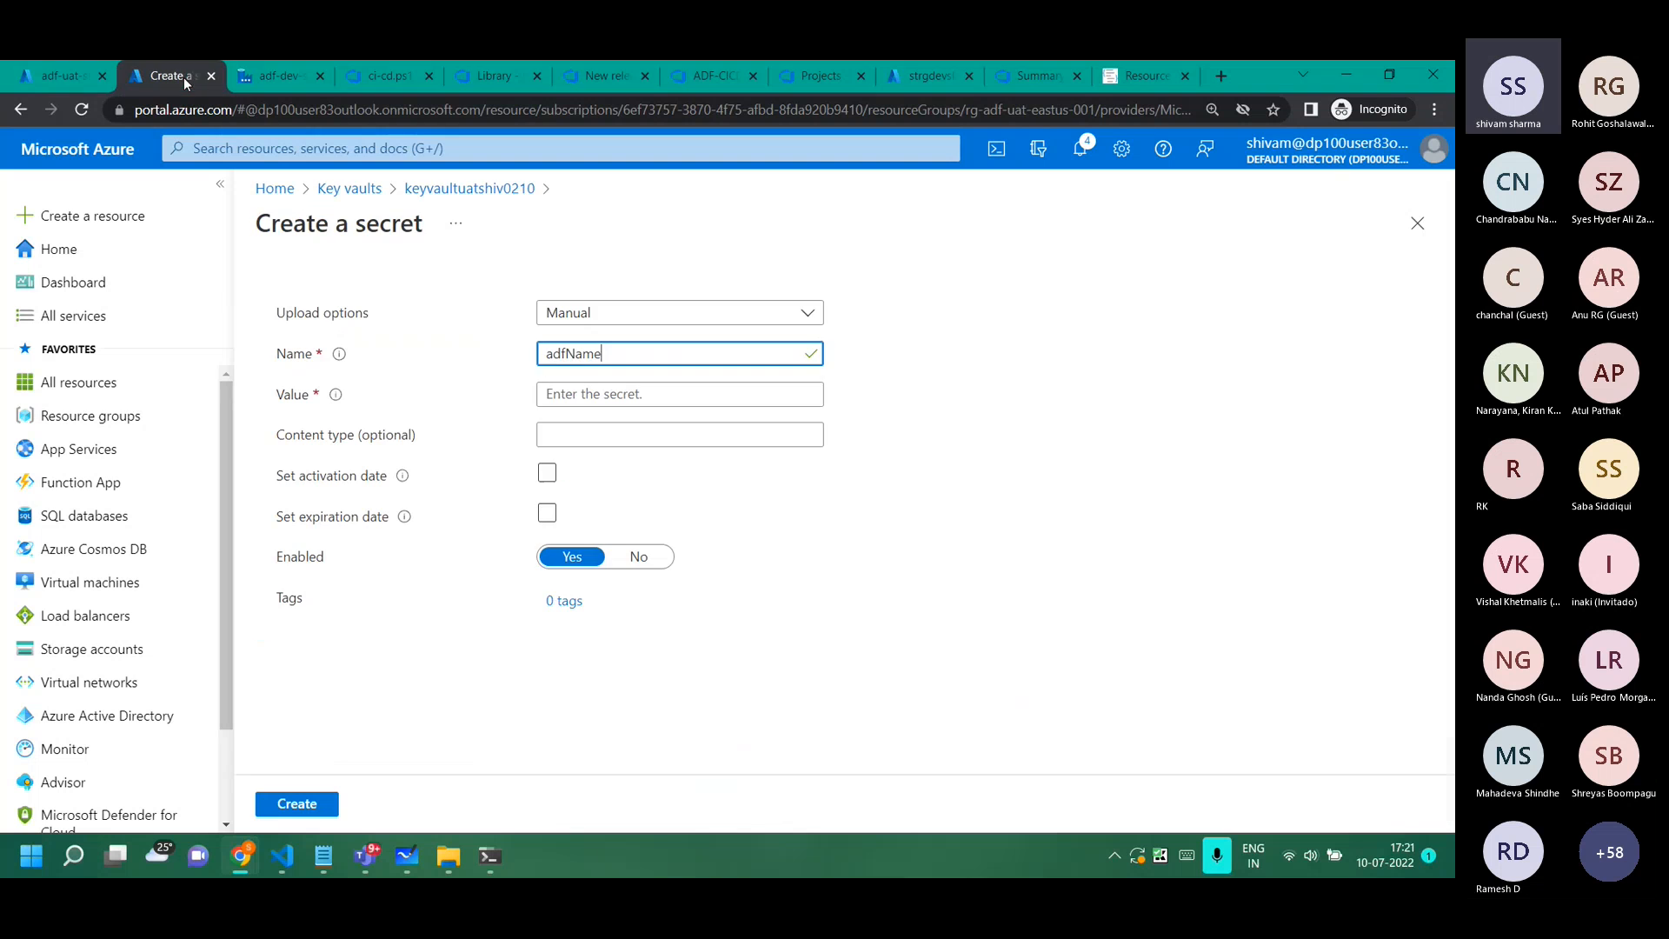
{"action": "left_click", "coordinate": [574, 398]}
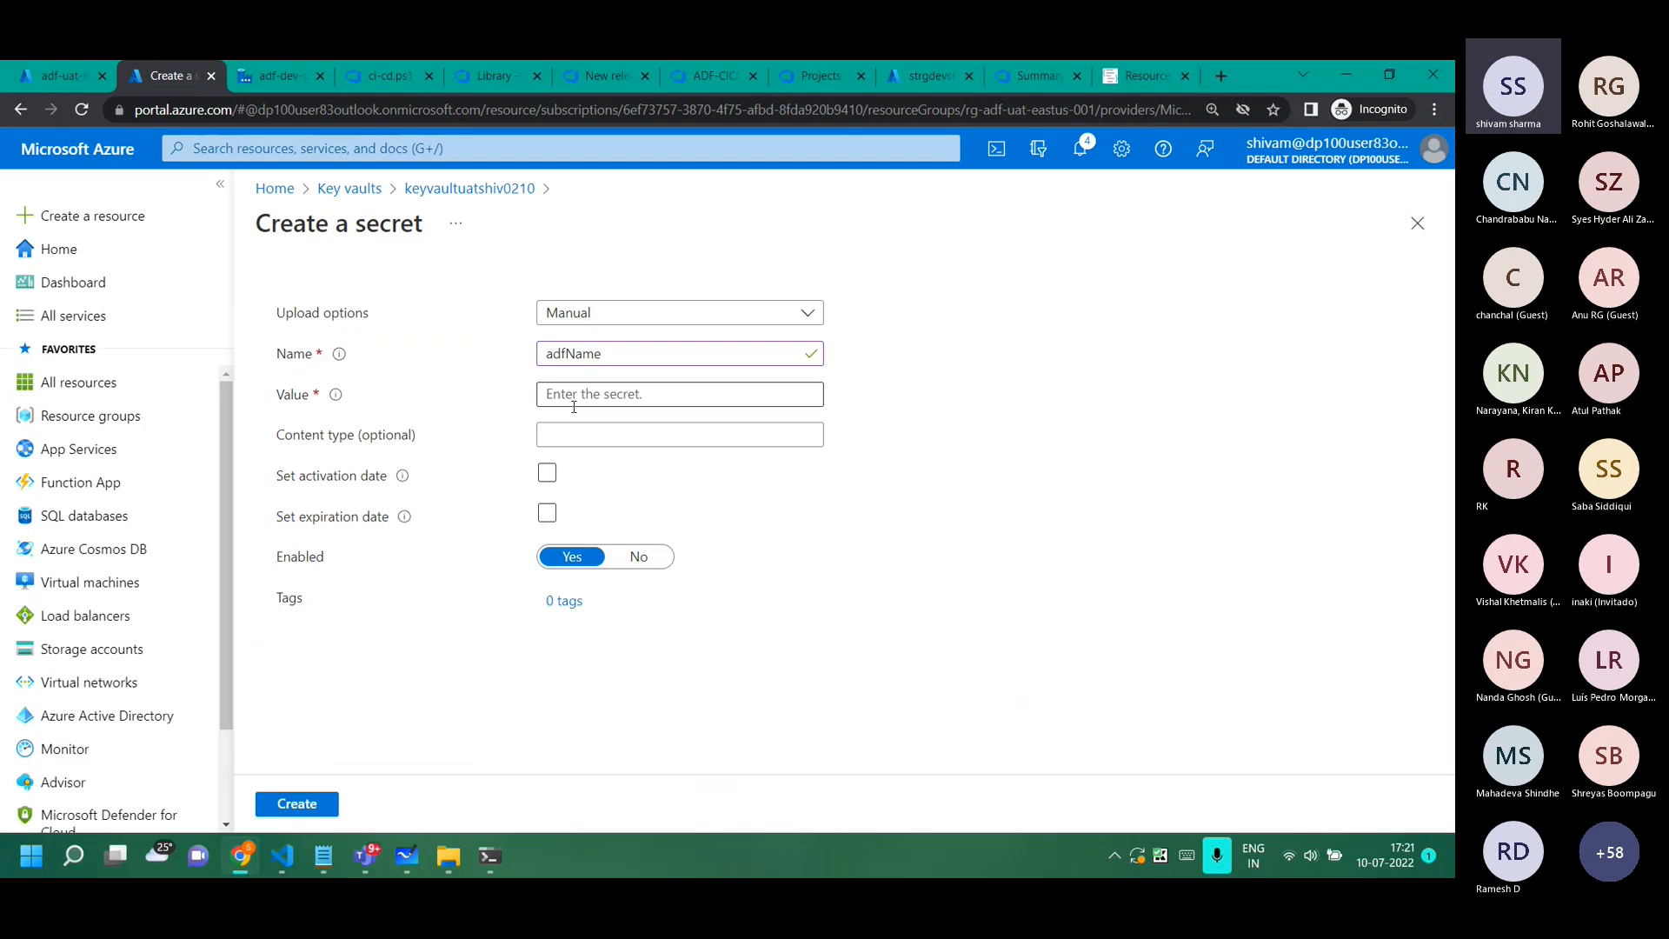
{"action": "key", "text": "ctrl+v"}
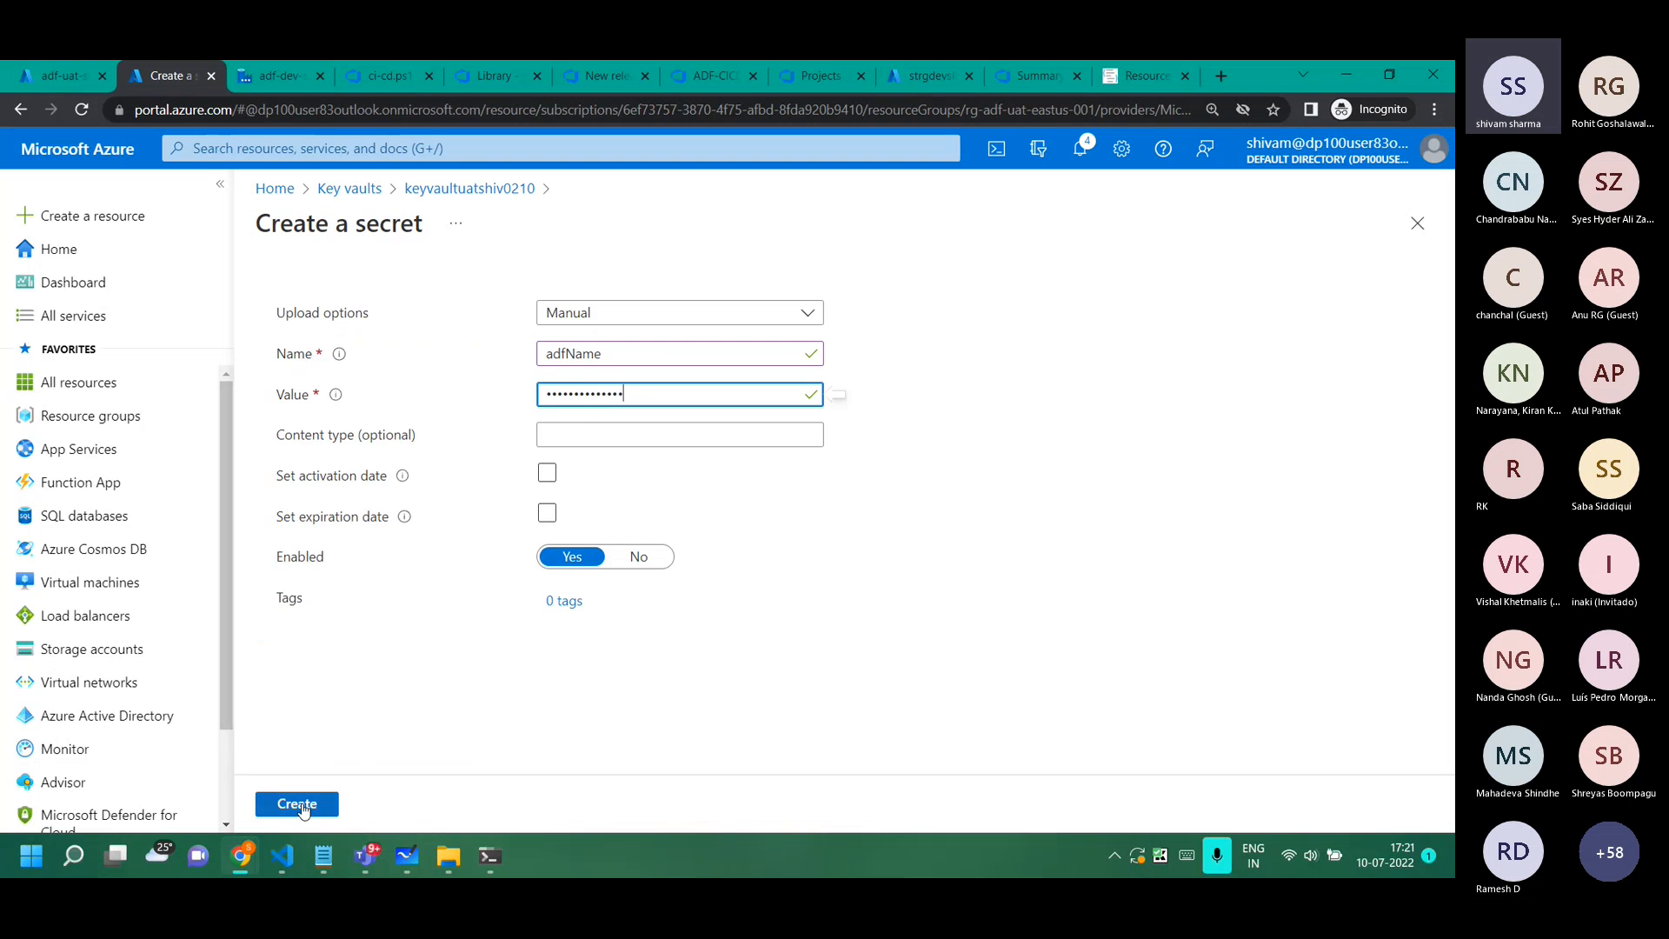
{"action": "left_click", "coordinate": [300, 806]}
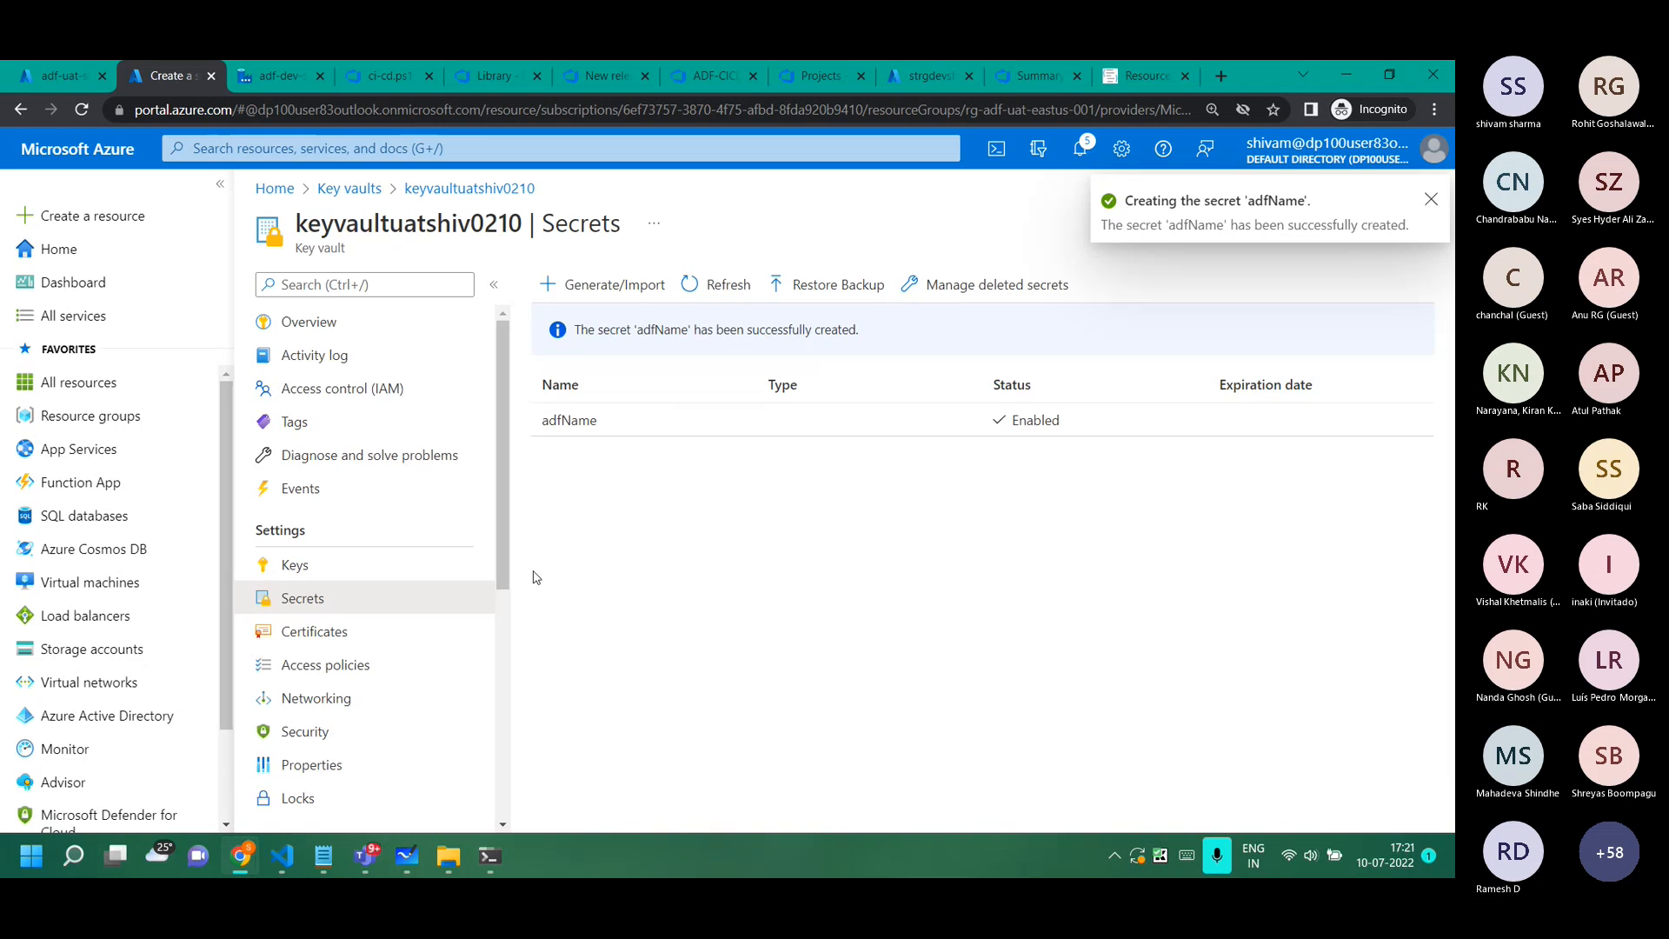
Start creating another secret in keyvaultuatshiv0210 and return to the Notepad notes for its name.
{"action": "left_click", "coordinate": [582, 293]}
{"action": "left_click", "coordinate": [582, 355]}
{"action": "key", "text": "alt+Tab"}
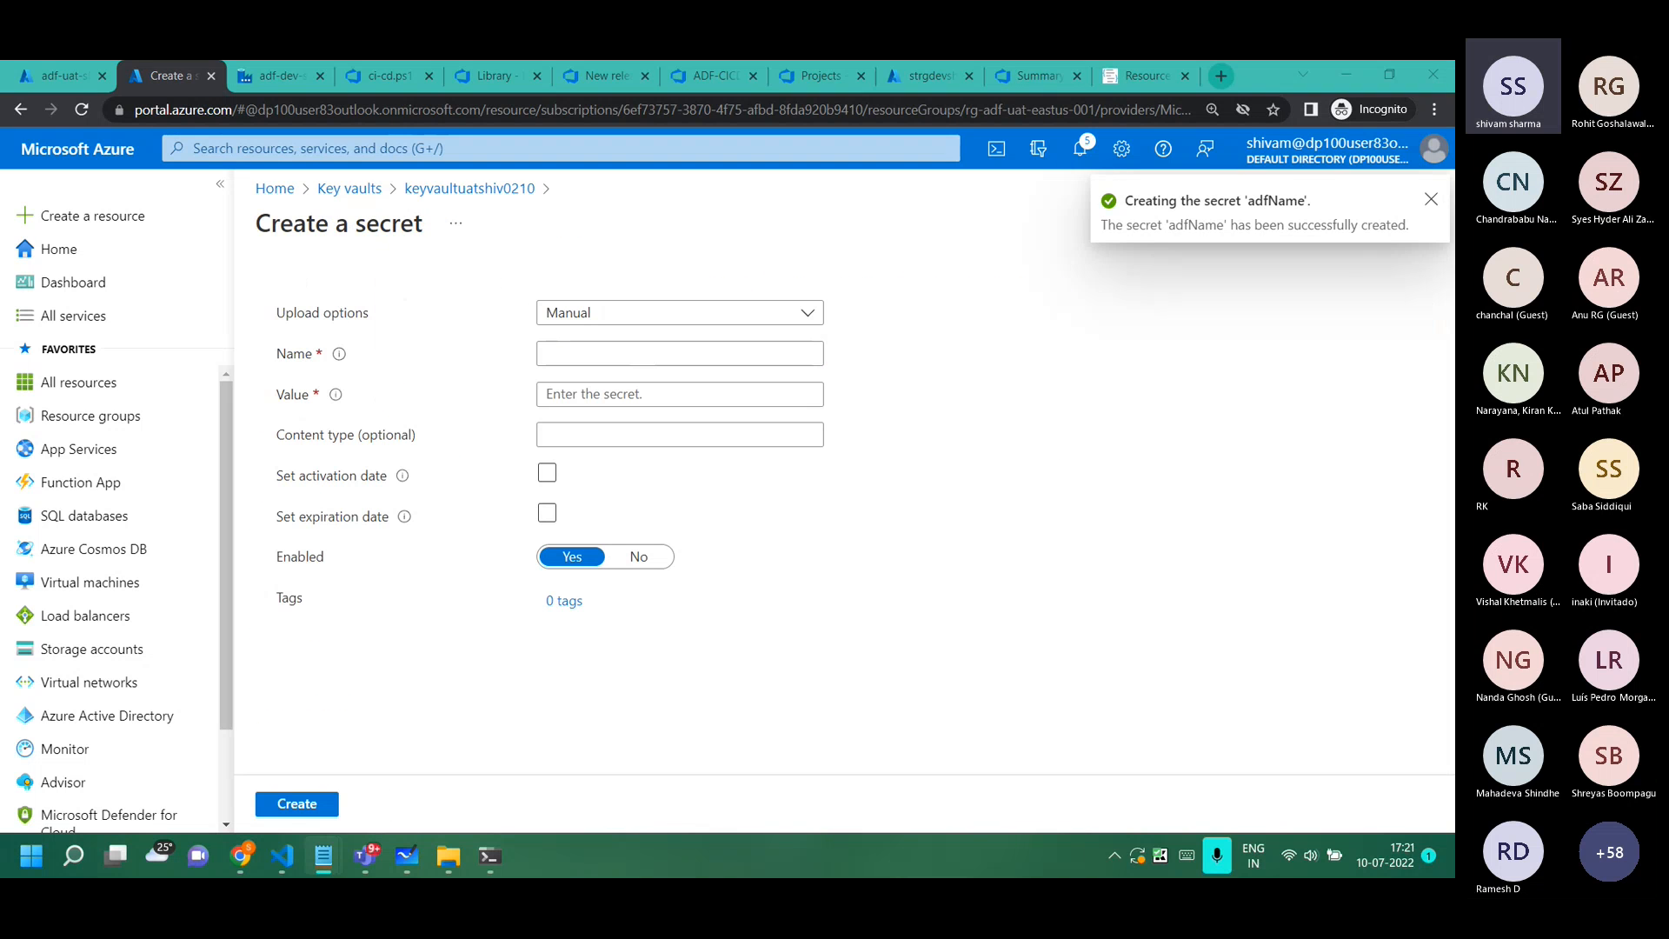
Name the new key vault secret adfResourceGroup.
{"action": "left_click", "coordinate": [722, 351]}
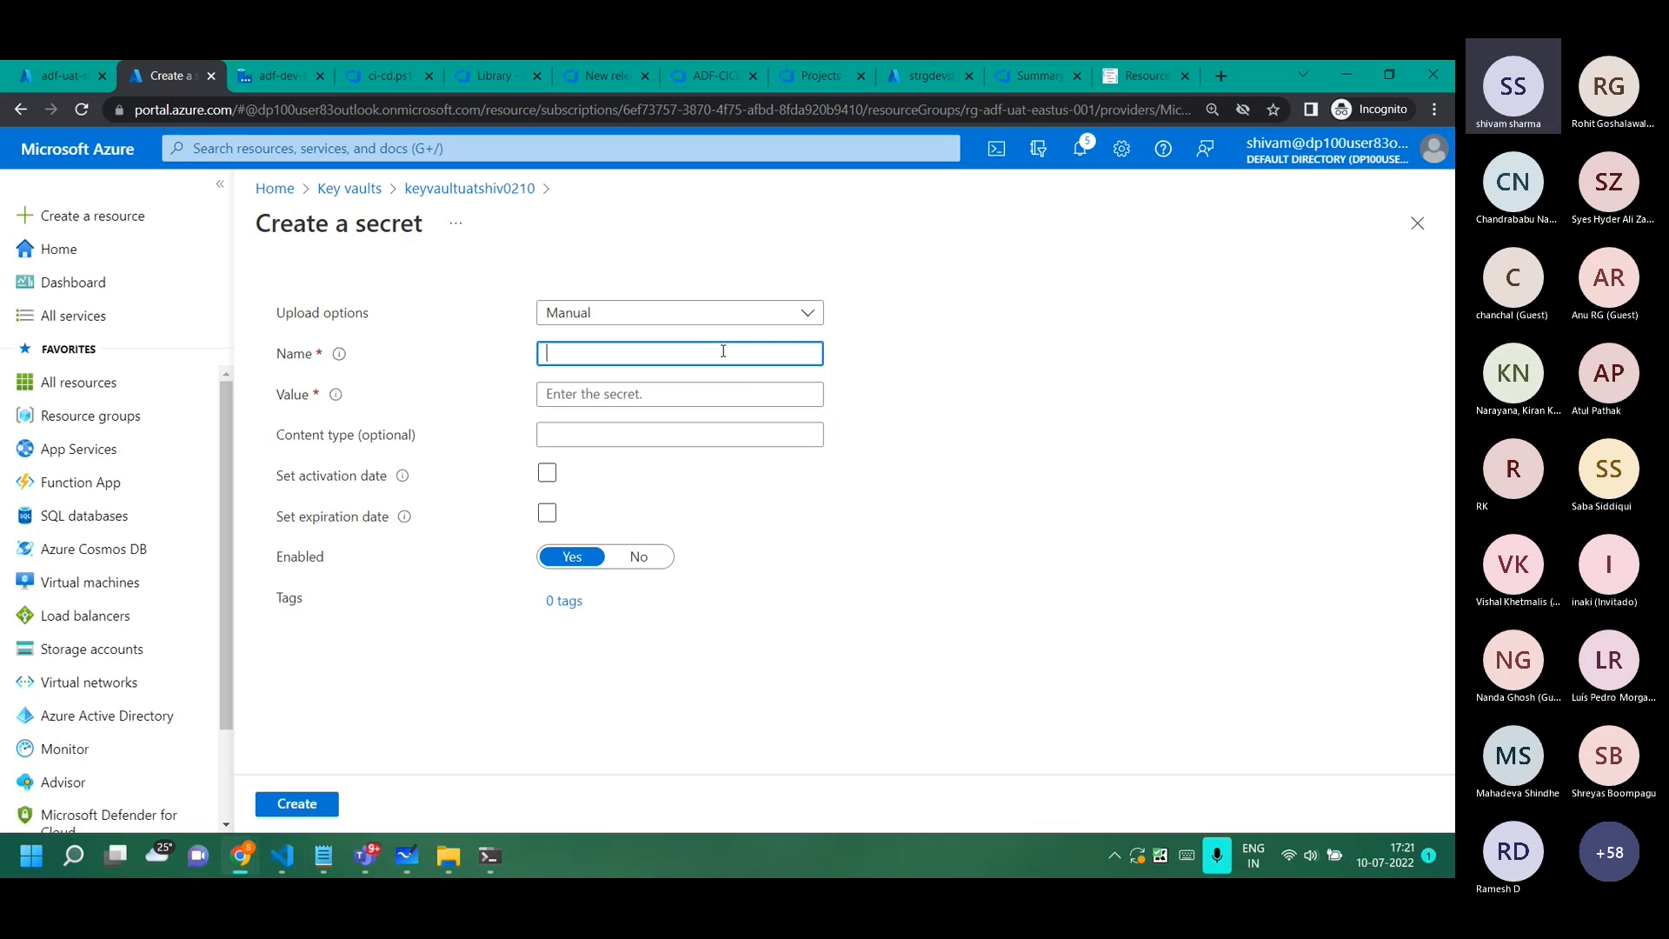
{"action": "type", "text": "adfResourceGroup"}
{"action": "left_click", "coordinate": [661, 400]}
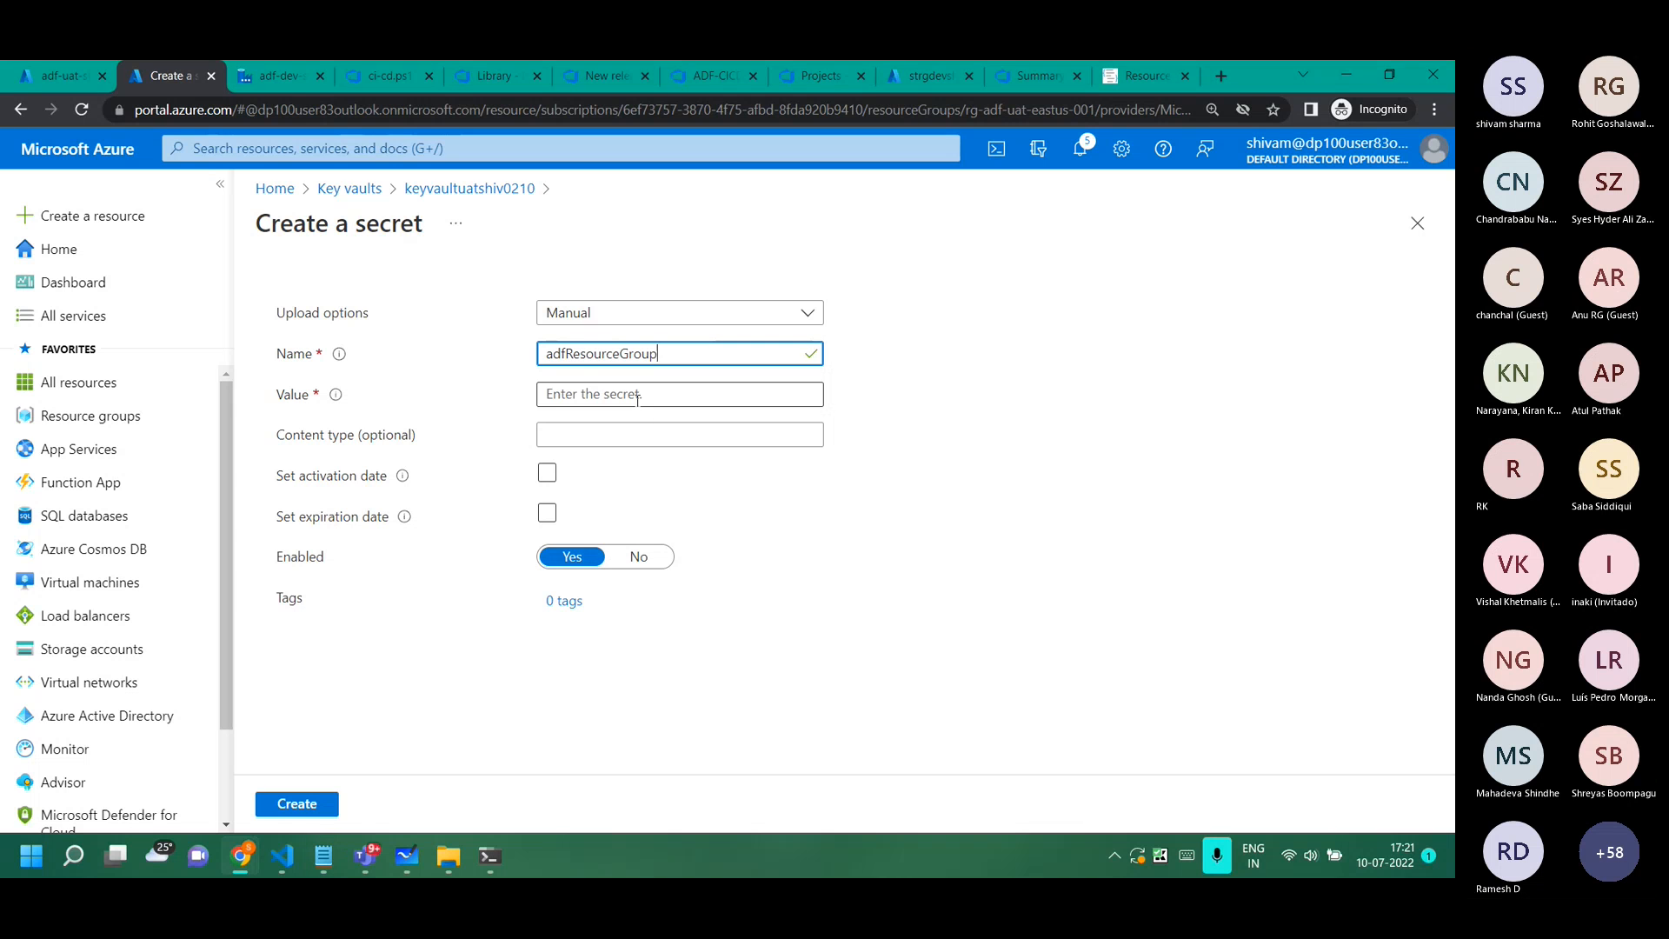
Copy the resource group name rg-adf-uat-eastus-001 from the adf-uat-shiv02 data factory into the new secret's value.
{"action": "left_click", "coordinate": [36, 80]}
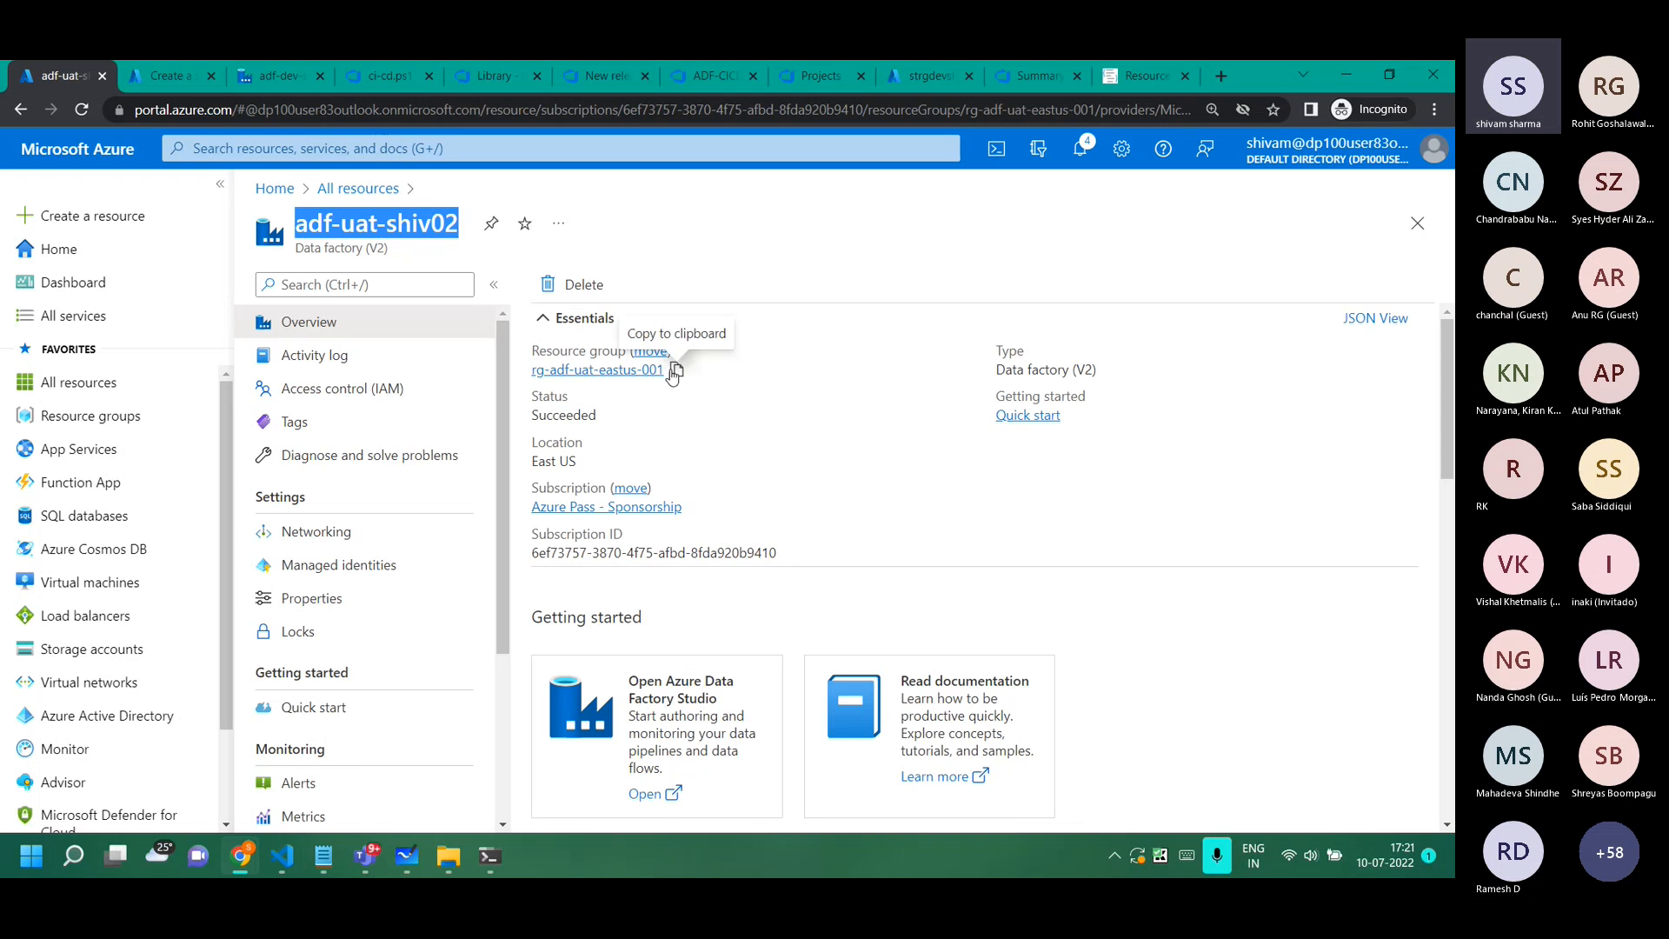
{"action": "left_click", "coordinate": [676, 372]}
{"action": "key", "text": "ctrl+plus"}
{"action": "key", "text": "ctrl+plus"}
{"action": "key", "text": "ctrl+plus"}
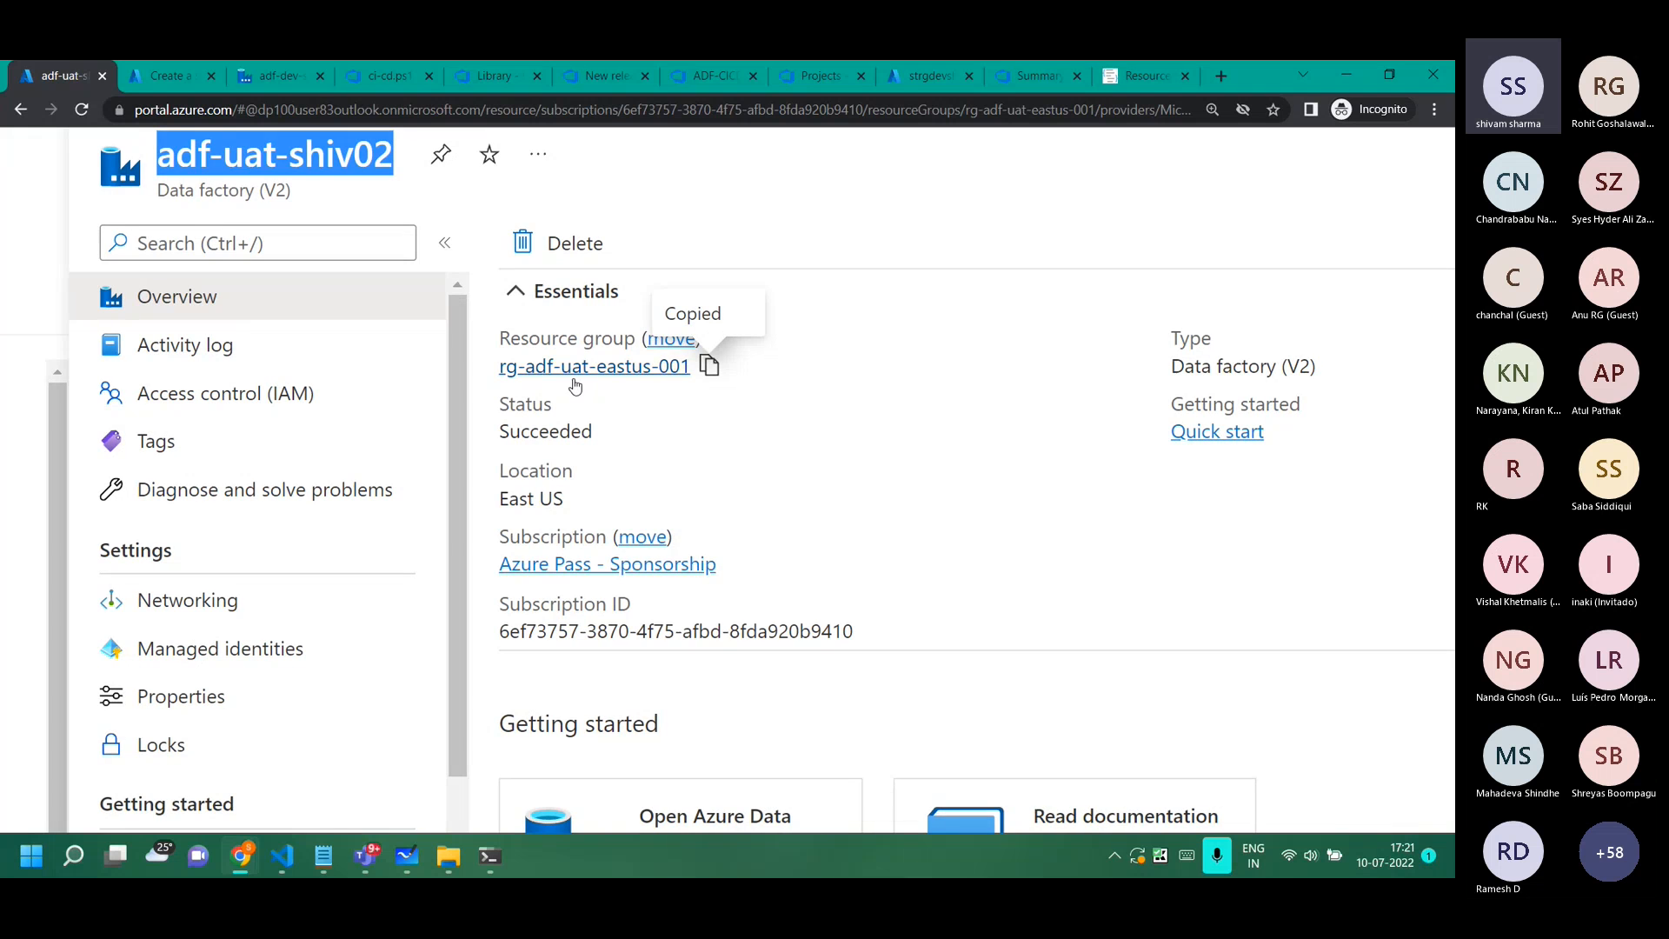
{"action": "key", "text": "ctrl+minus"}
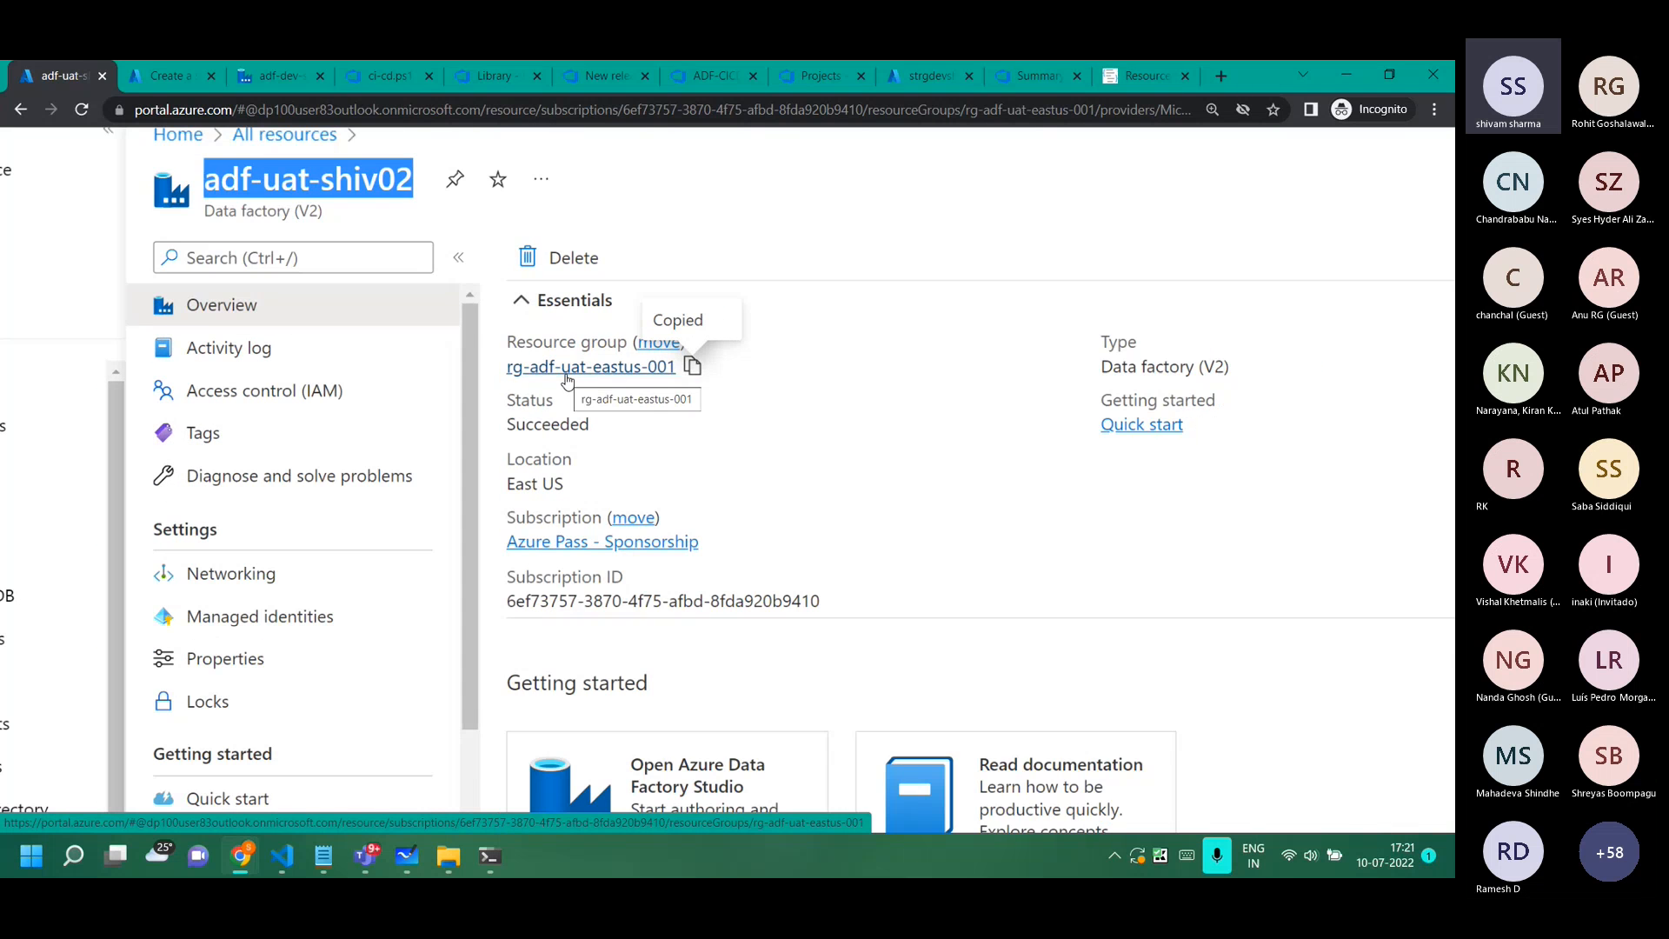
{"action": "key", "text": "ctrl+0"}
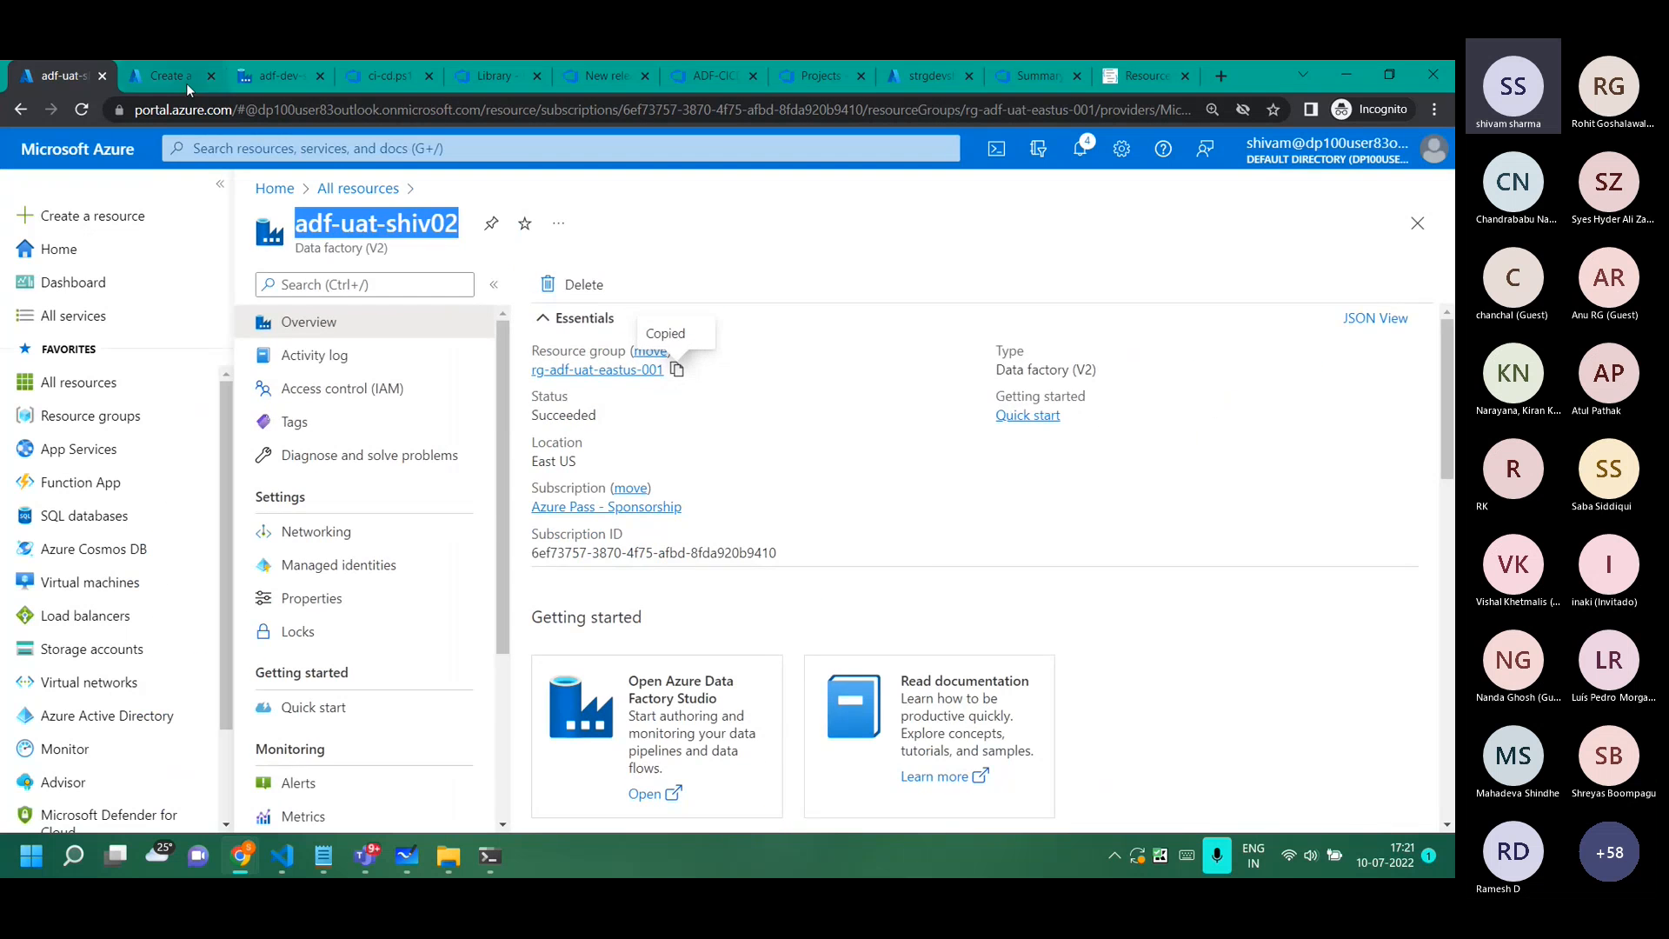
{"action": "left_click", "coordinate": [181, 78]}
{"action": "key", "text": "ctrl+v"}
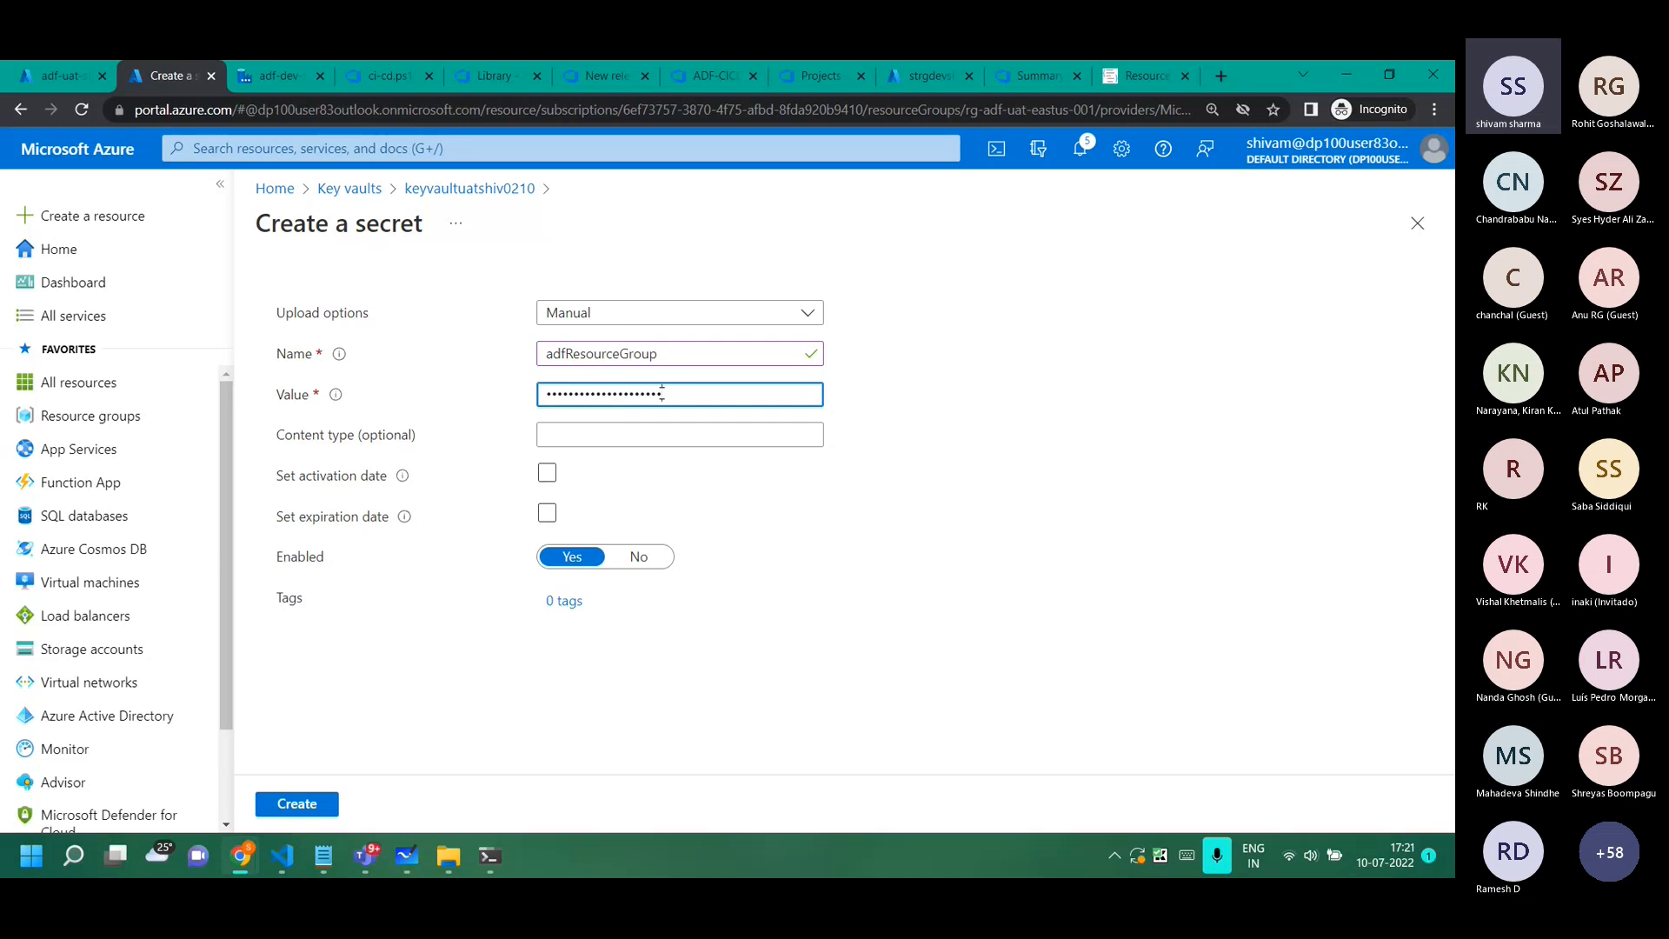
Check the resource group on the adf-uat-shiv02 overview and create the adfResourceGroup secret.
{"action": "left_click", "coordinate": [63, 77]}
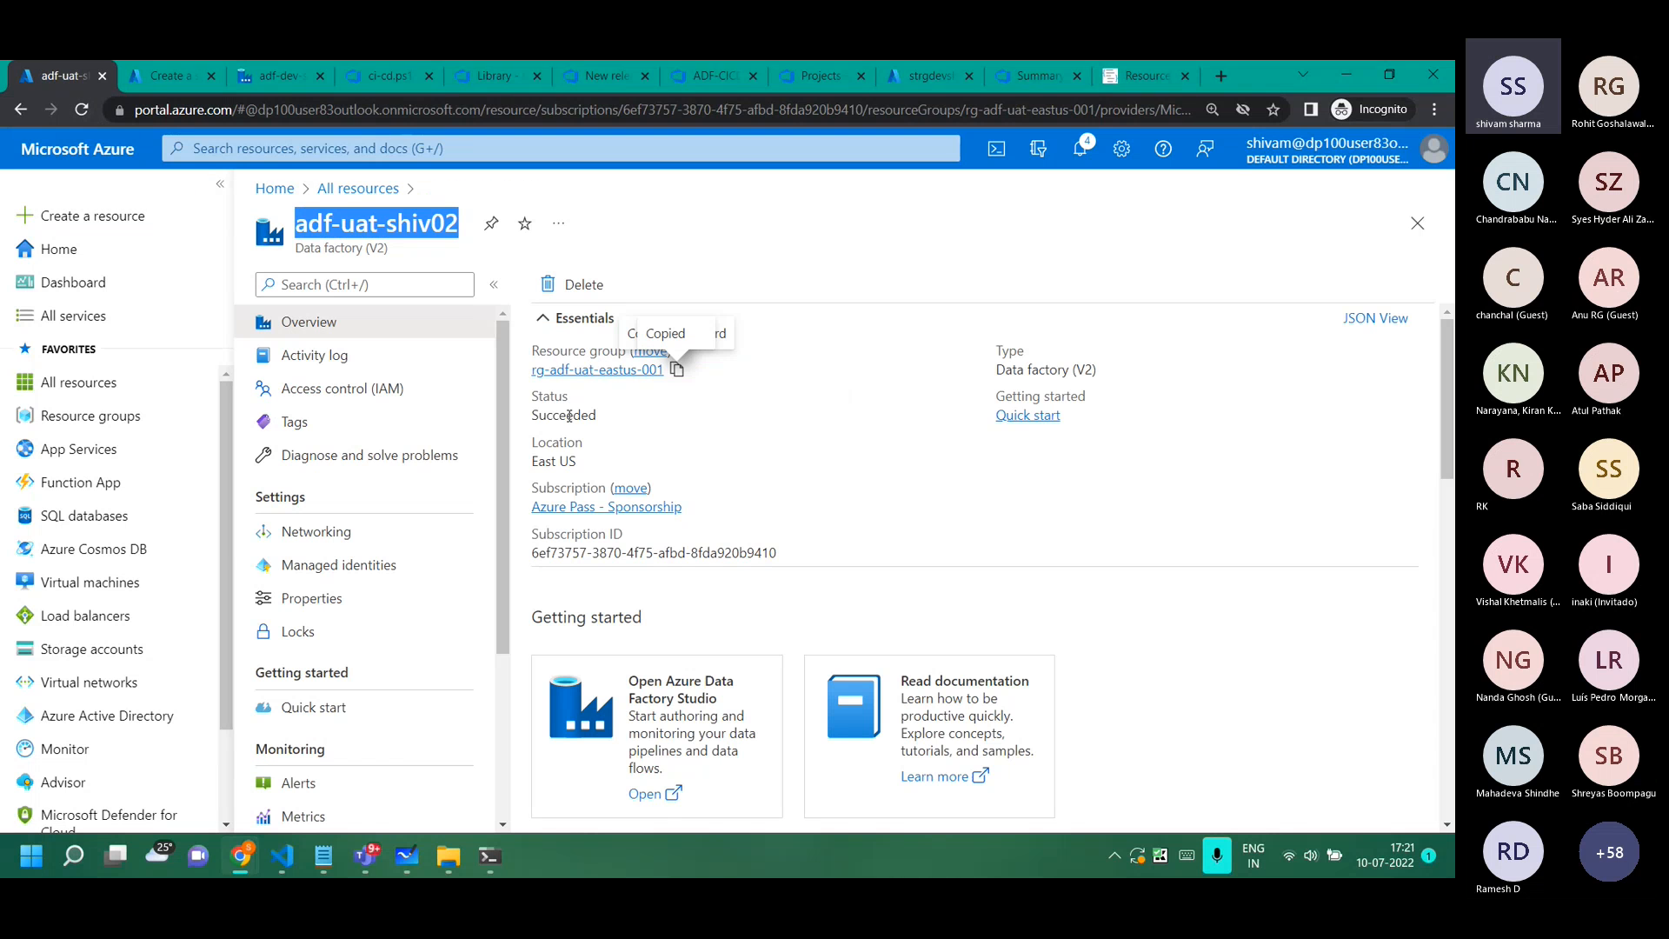
{"action": "left_click", "coordinate": [173, 76]}
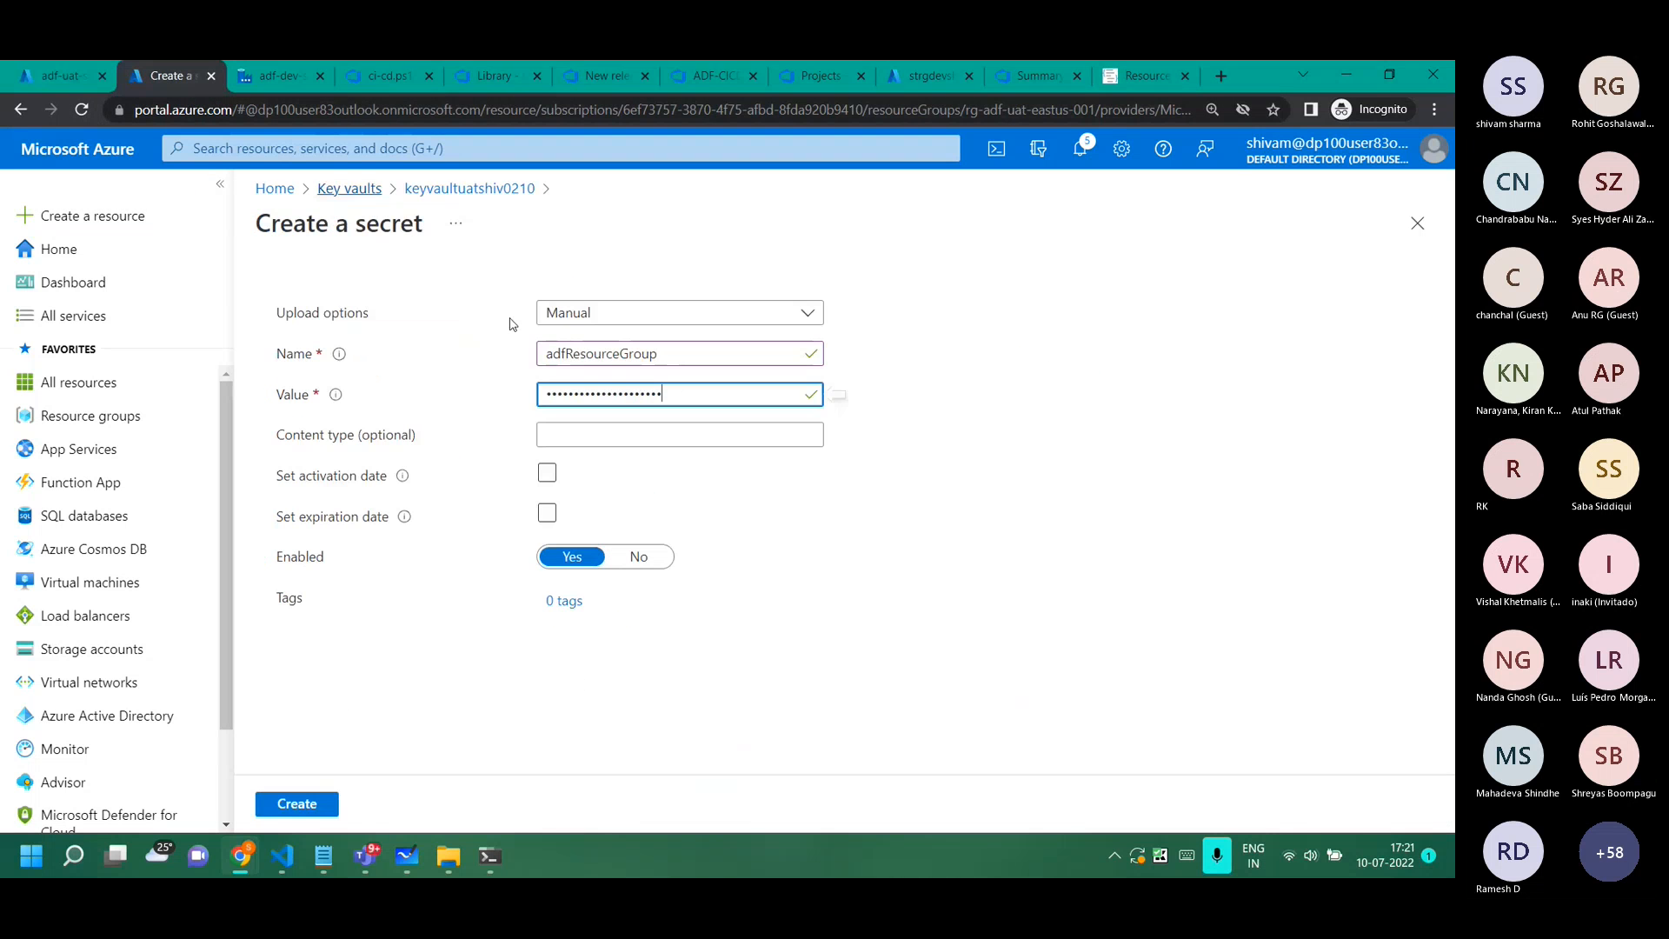
{"action": "left_click", "coordinate": [281, 807]}
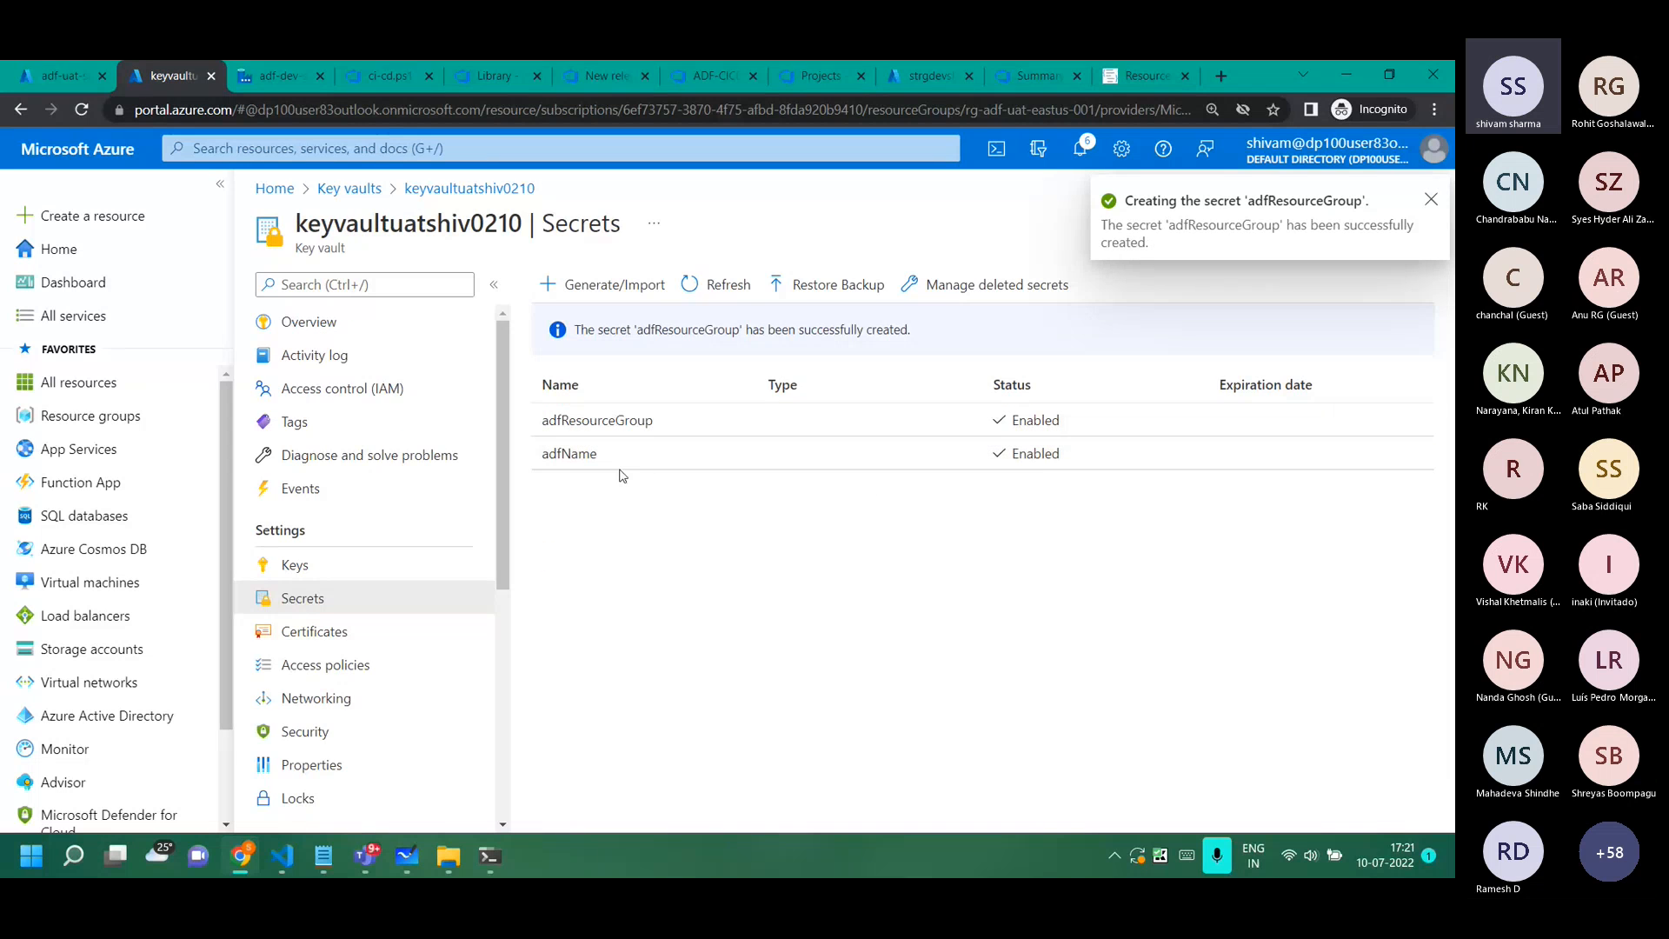
Switch to Microsoft Whiteboard and examine the UAT part of the diagram, covering the data factory, linked service and key vault secrets.
{"action": "key", "text": "alt+Tab"}
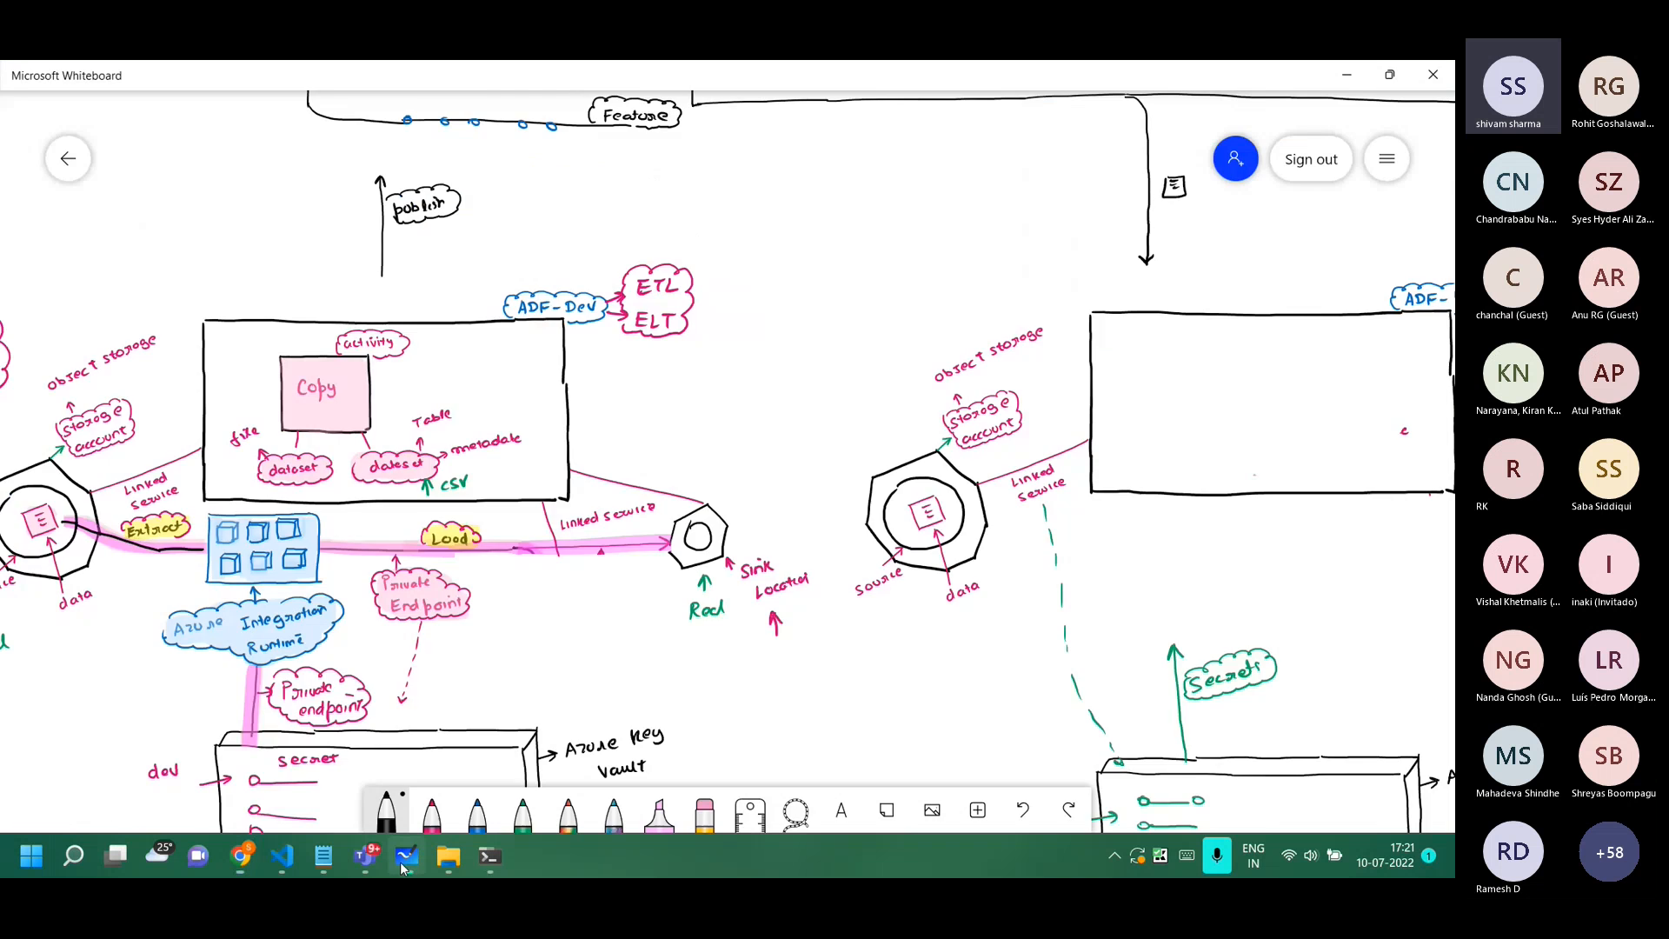
{"action": "scroll", "coordinate": [581, 536], "scroll_direction": "right", "scroll_amount": 5}
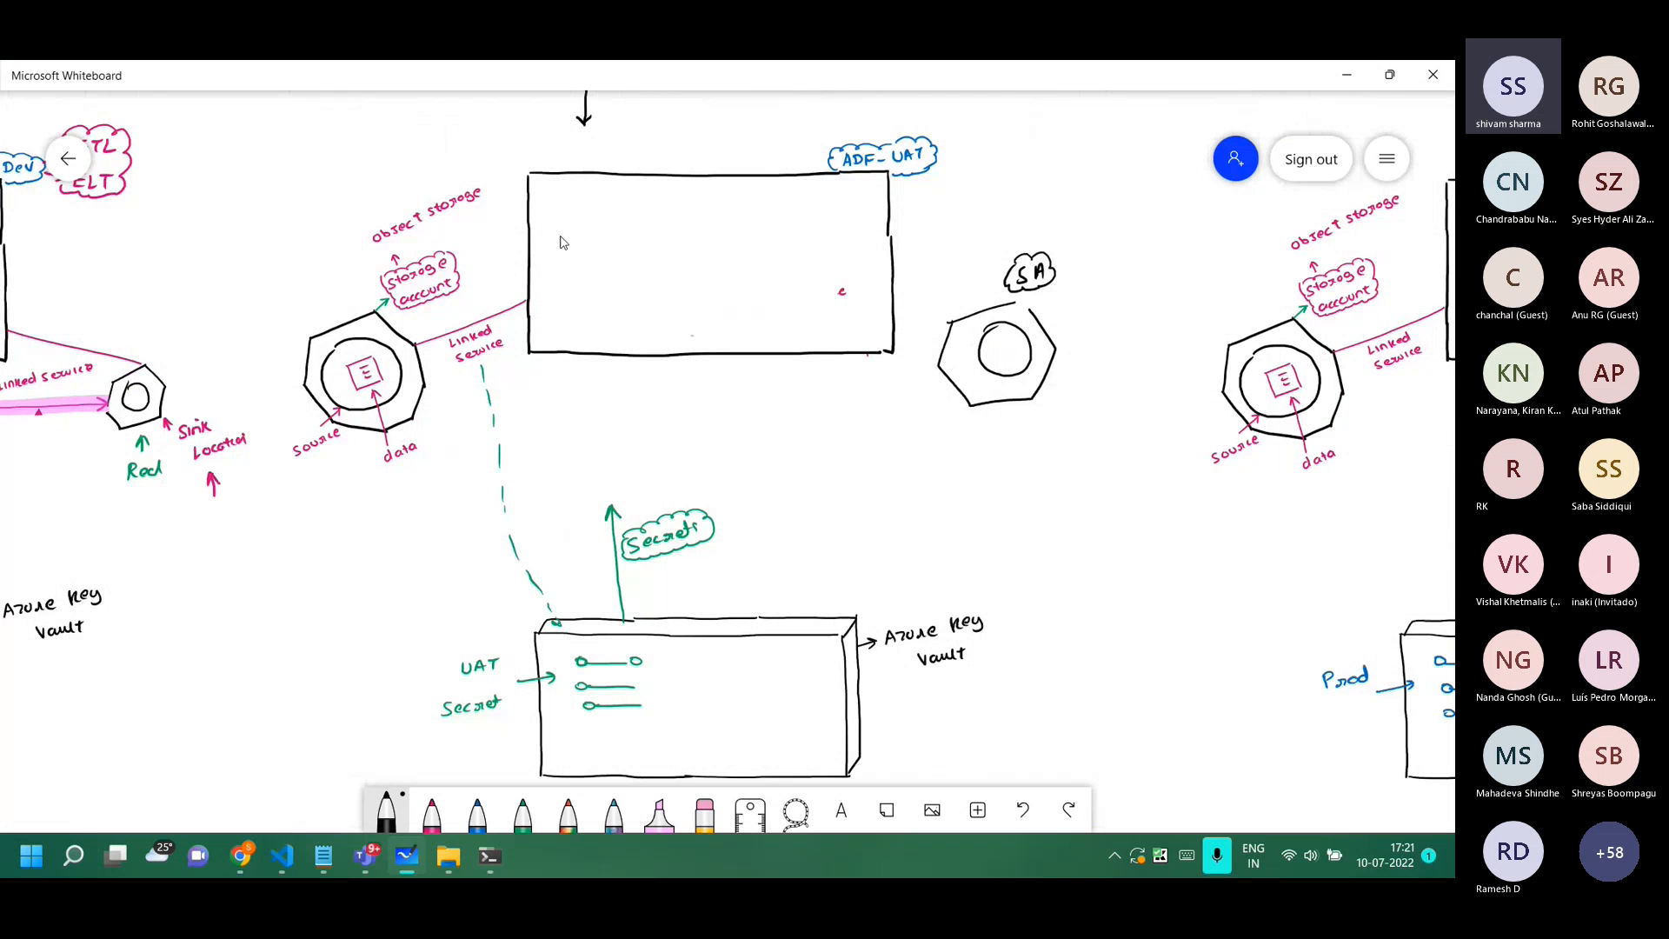
{"action": "left_click_drag", "start_coordinate": [459, 121], "coordinate": [655, 579]}
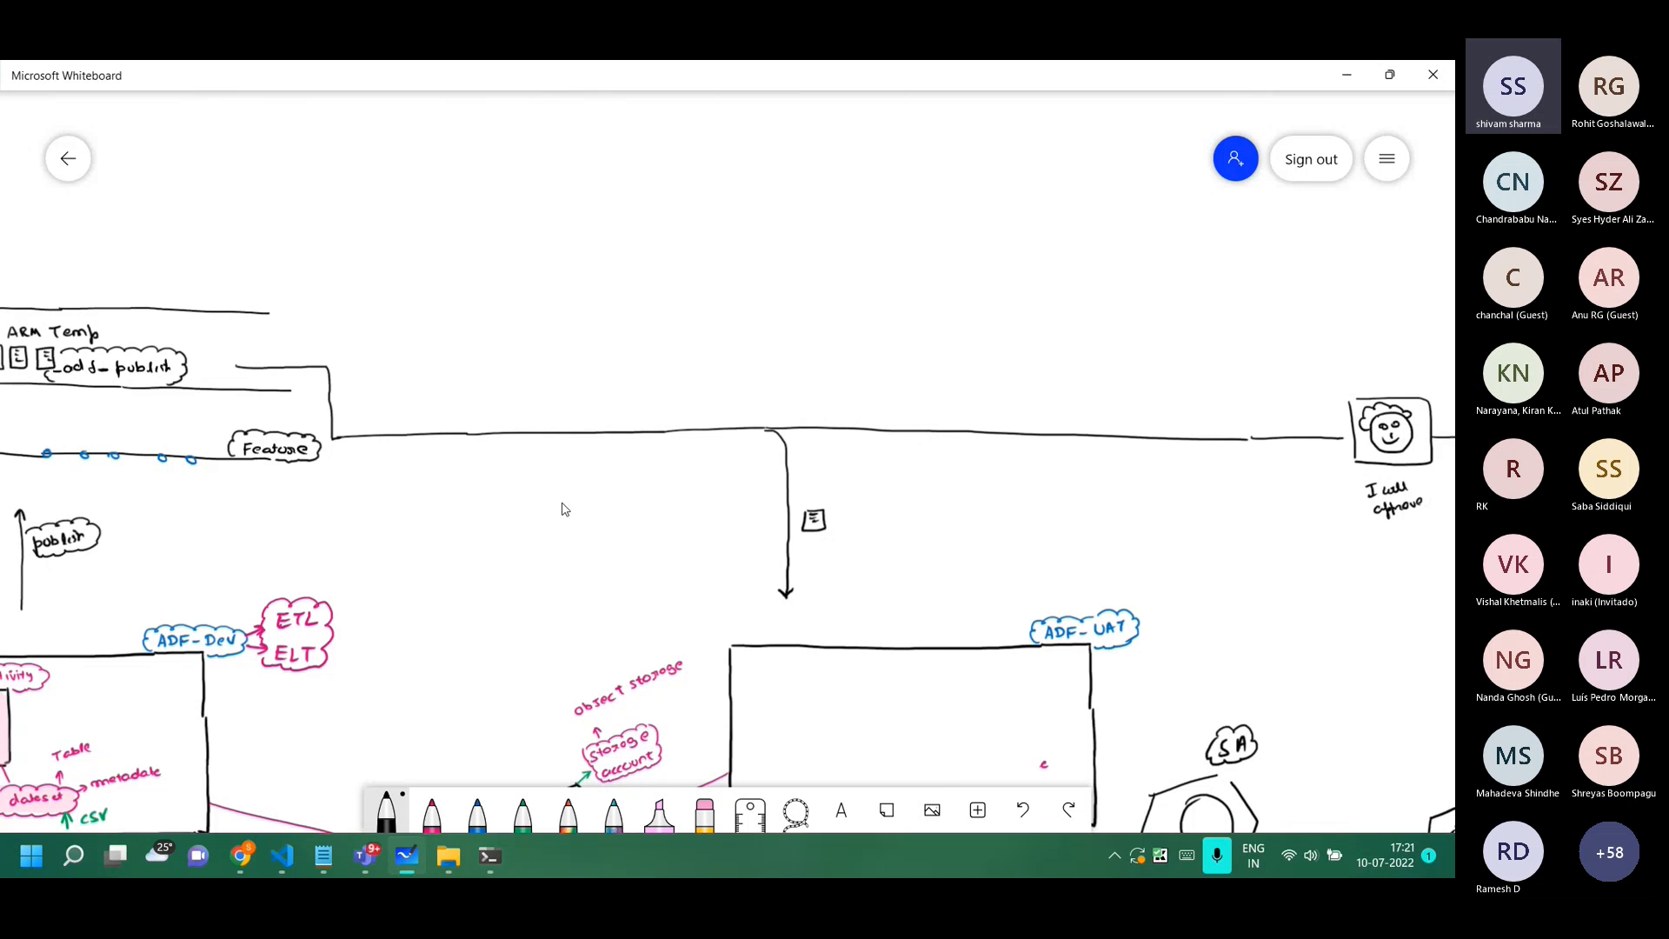
{"action": "left_click_drag", "start_coordinate": [469, 551], "coordinate": [425, 258]}
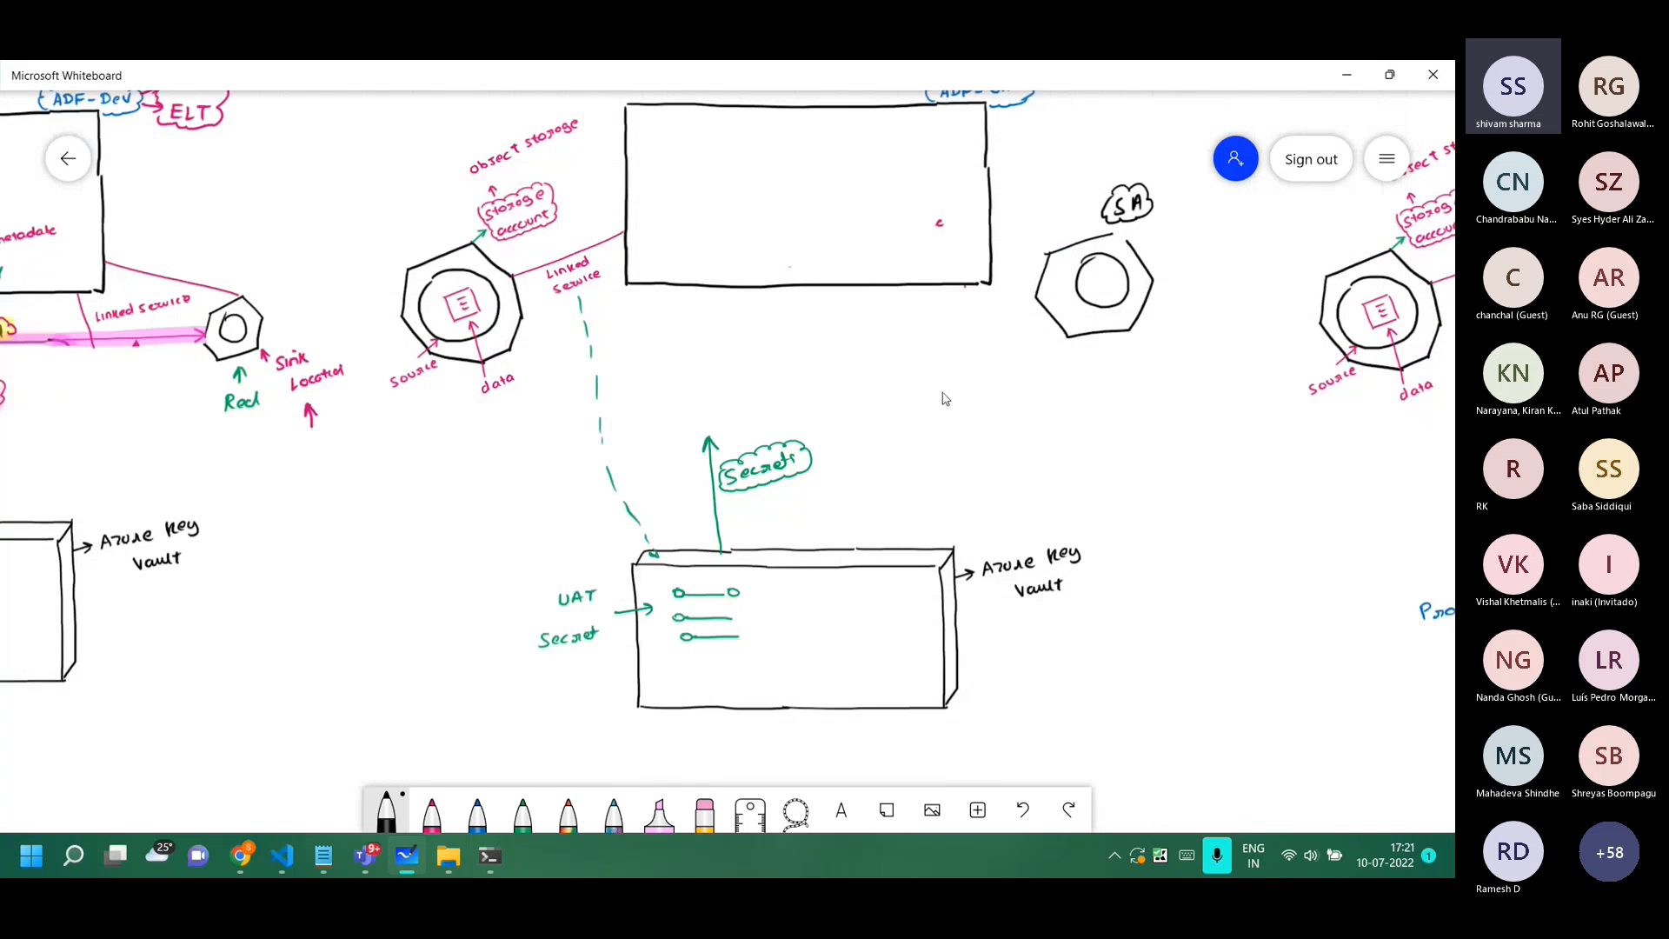
{"action": "left_click_drag", "start_coordinate": [947, 400], "coordinate": [917, 653]}
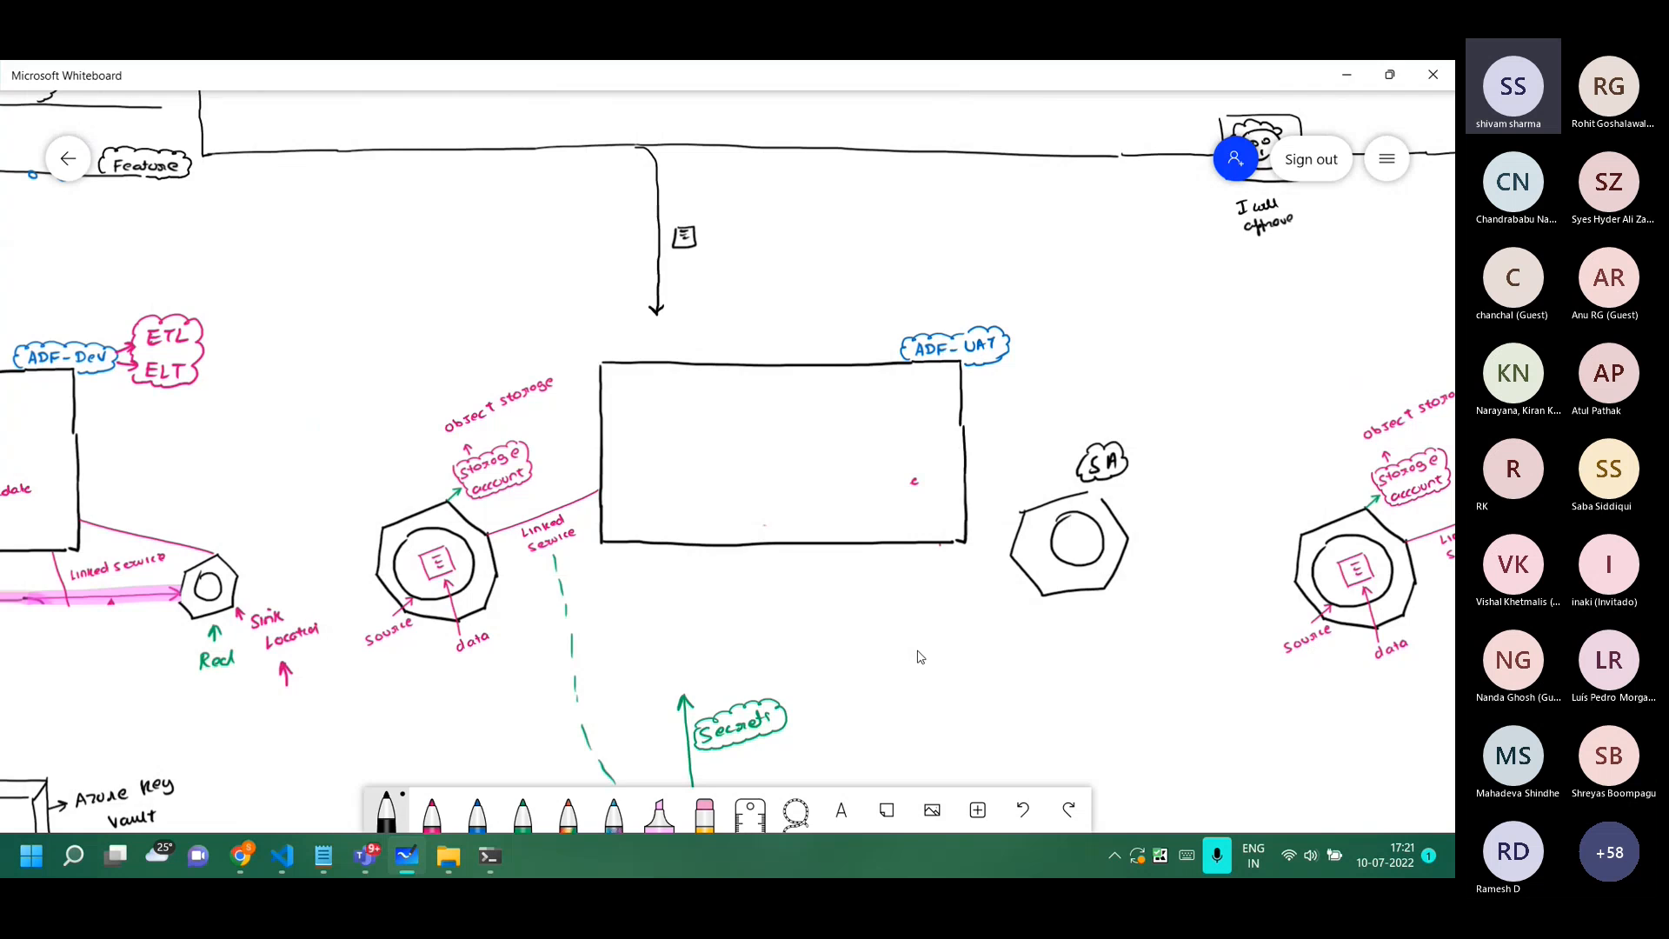
{"action": "key", "text": "alt+Tab"}
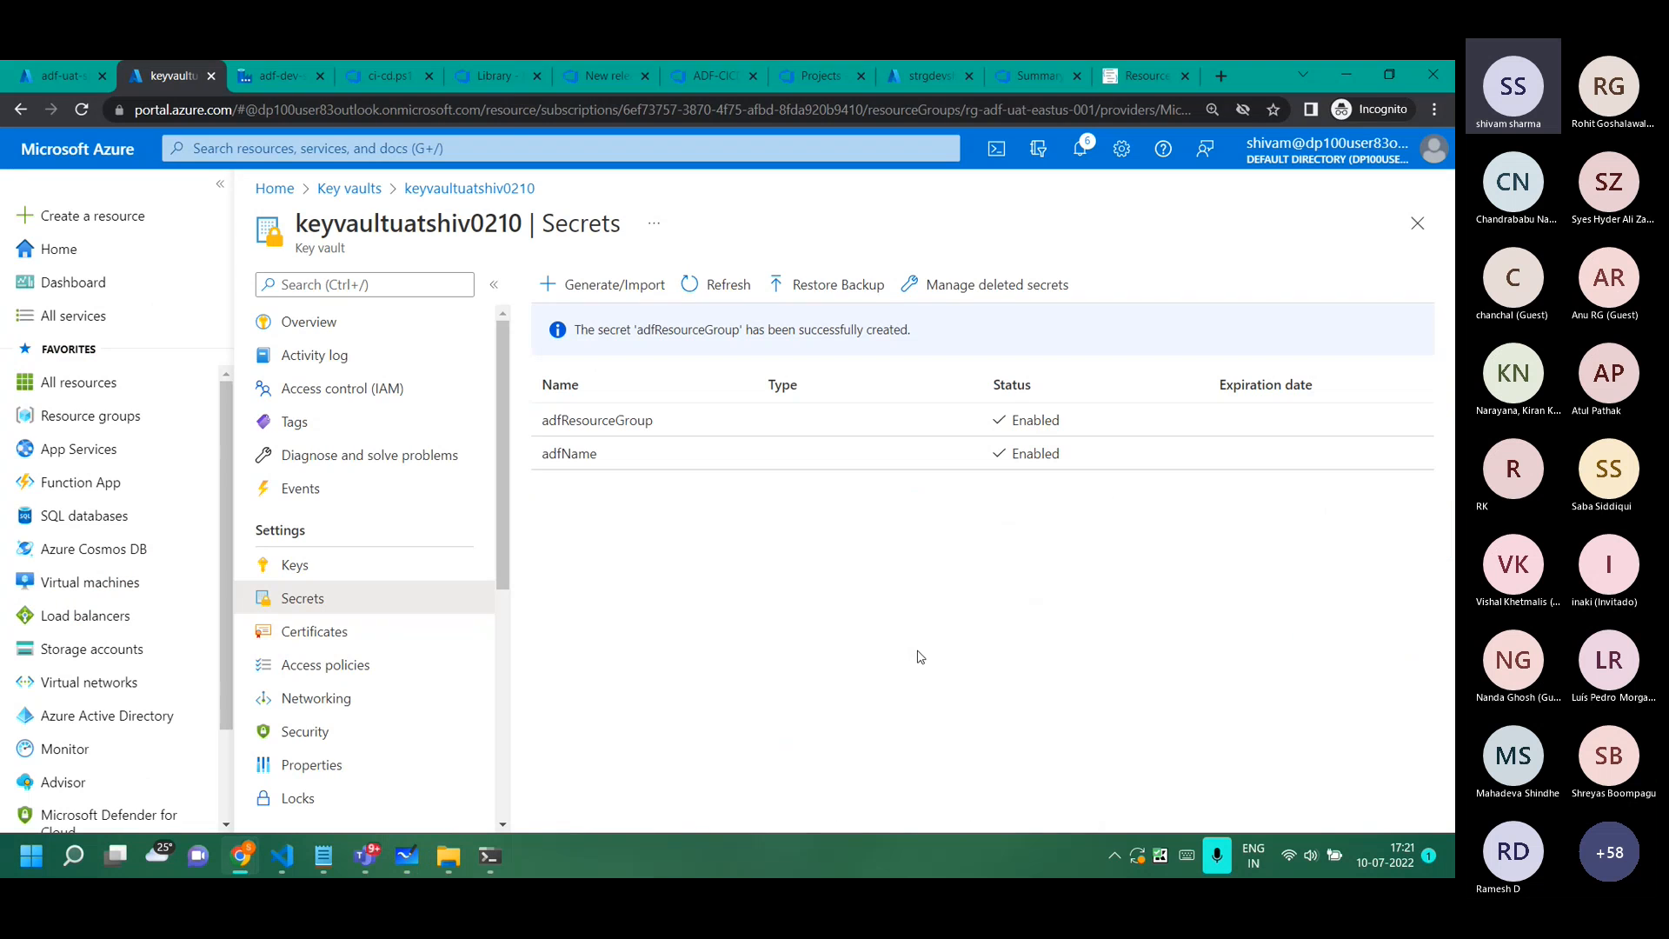
Go to the new release pipeline in Azure DevOps and dismiss the override template parameters of the ARM deployment task.
{"action": "left_click", "coordinate": [499, 77]}
{"action": "left_click", "coordinate": [592, 79]}
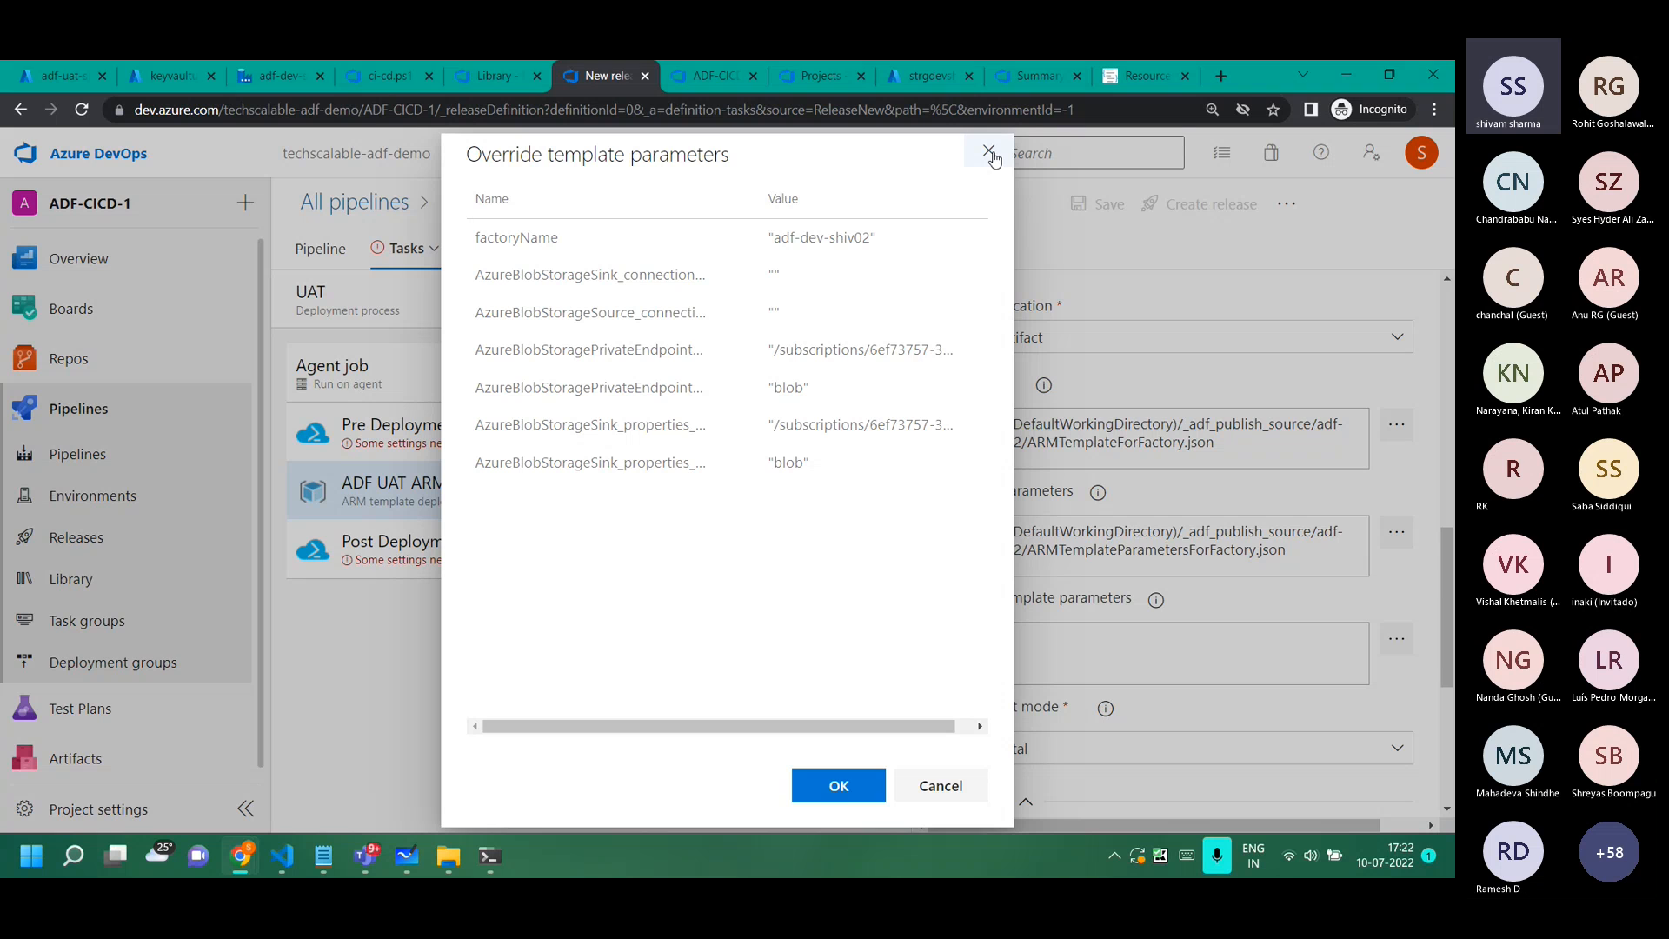
{"action": "left_click", "coordinate": [498, 78]}
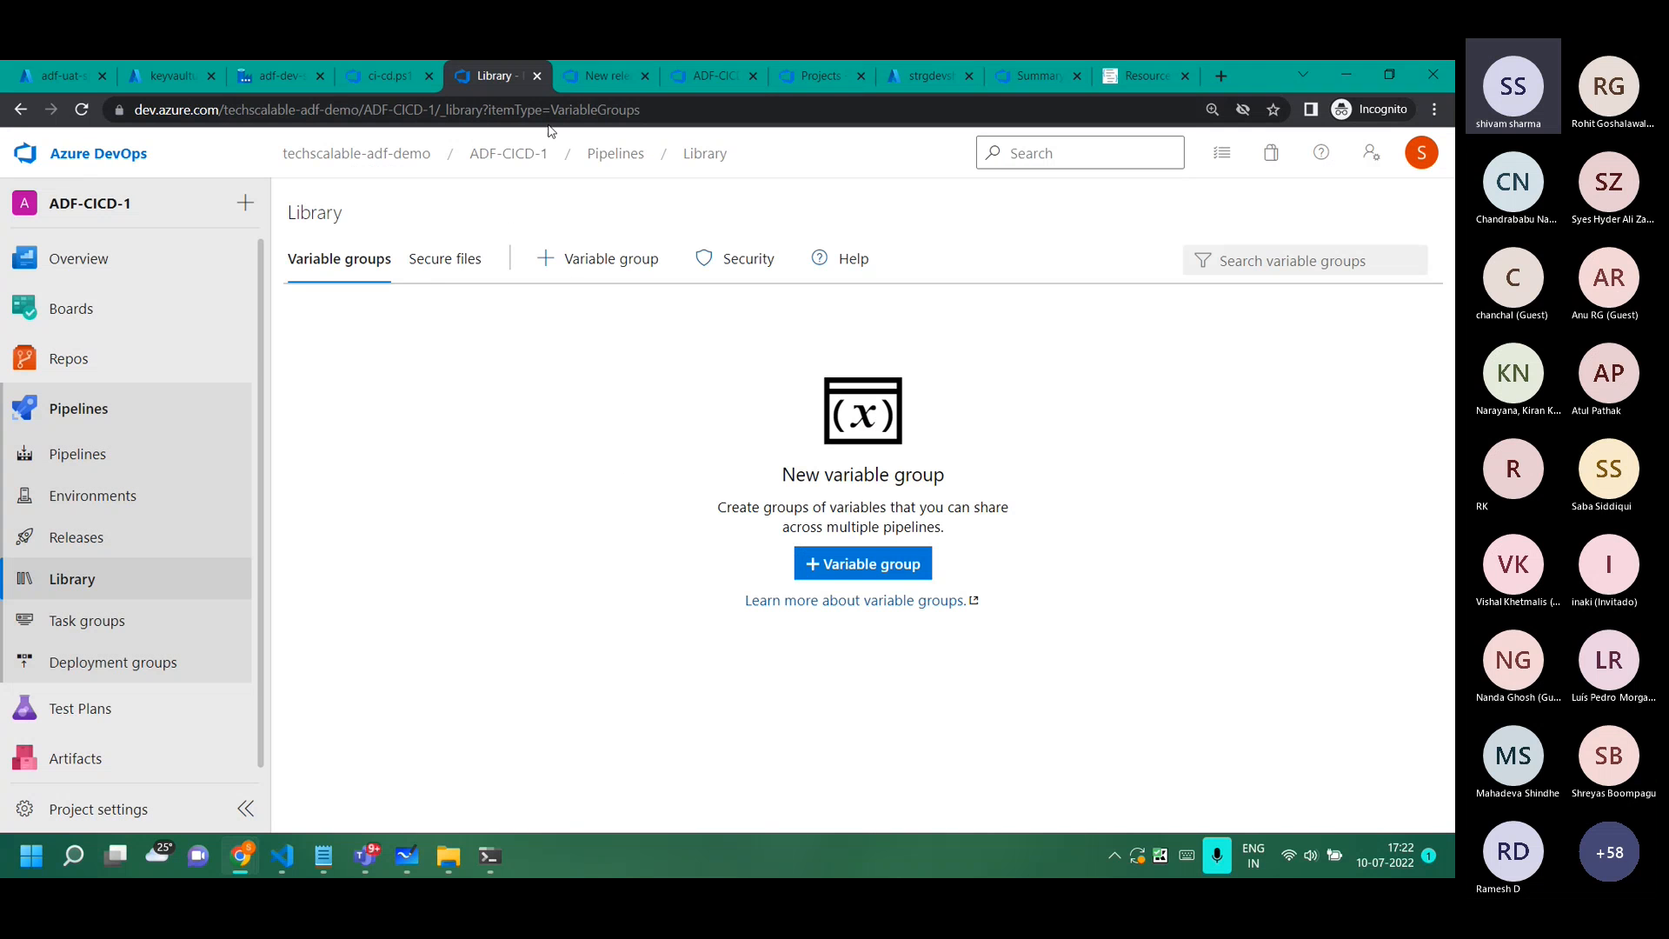
{"action": "left_click", "coordinate": [588, 77]}
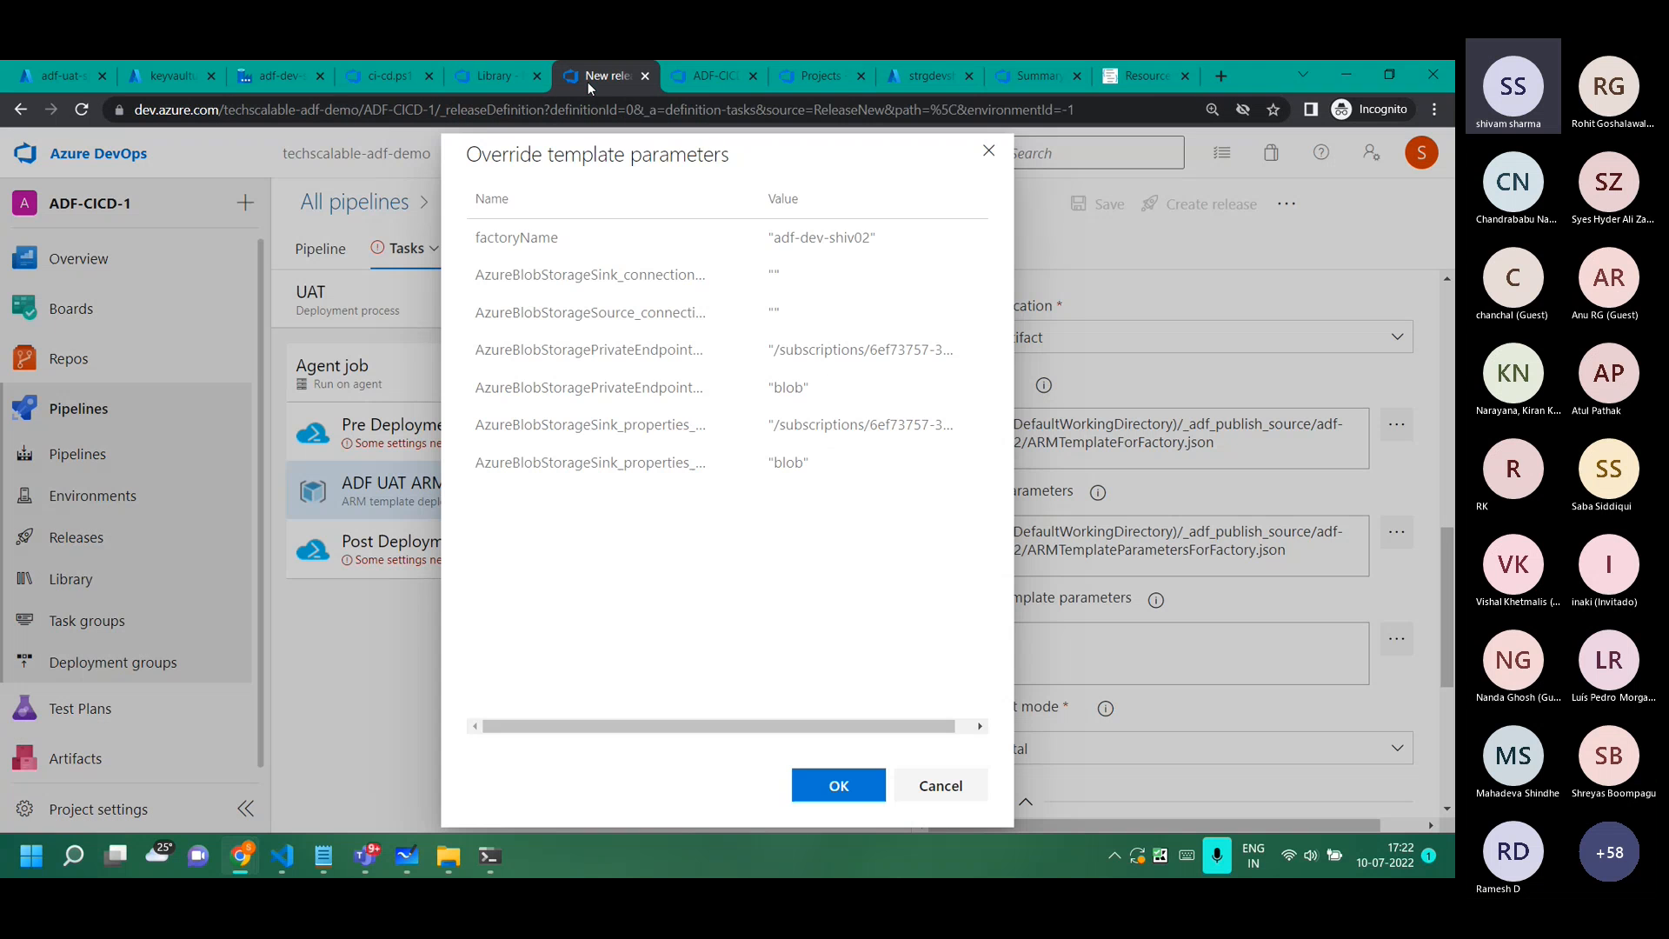
{"action": "left_click", "coordinate": [988, 151]}
Search the tasks that can be added to the UAT agent job for key, examine Azure Key Vault, and clear the search.
{"action": "left_click", "coordinate": [862, 372]}
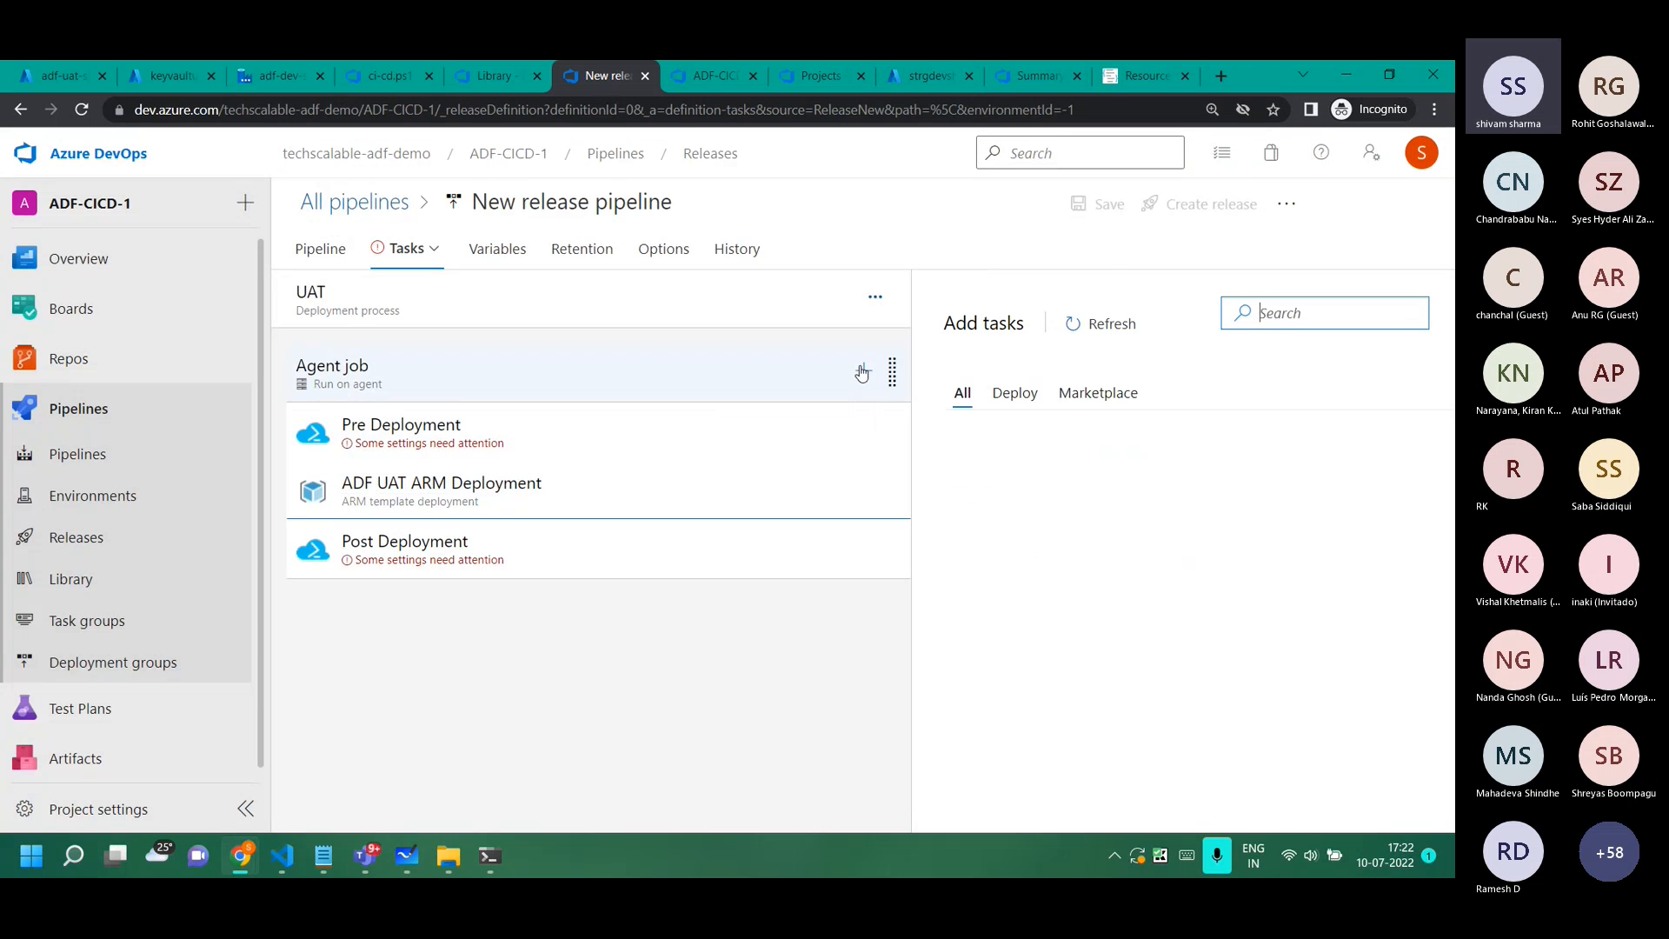
{"action": "type", "text": "key"}
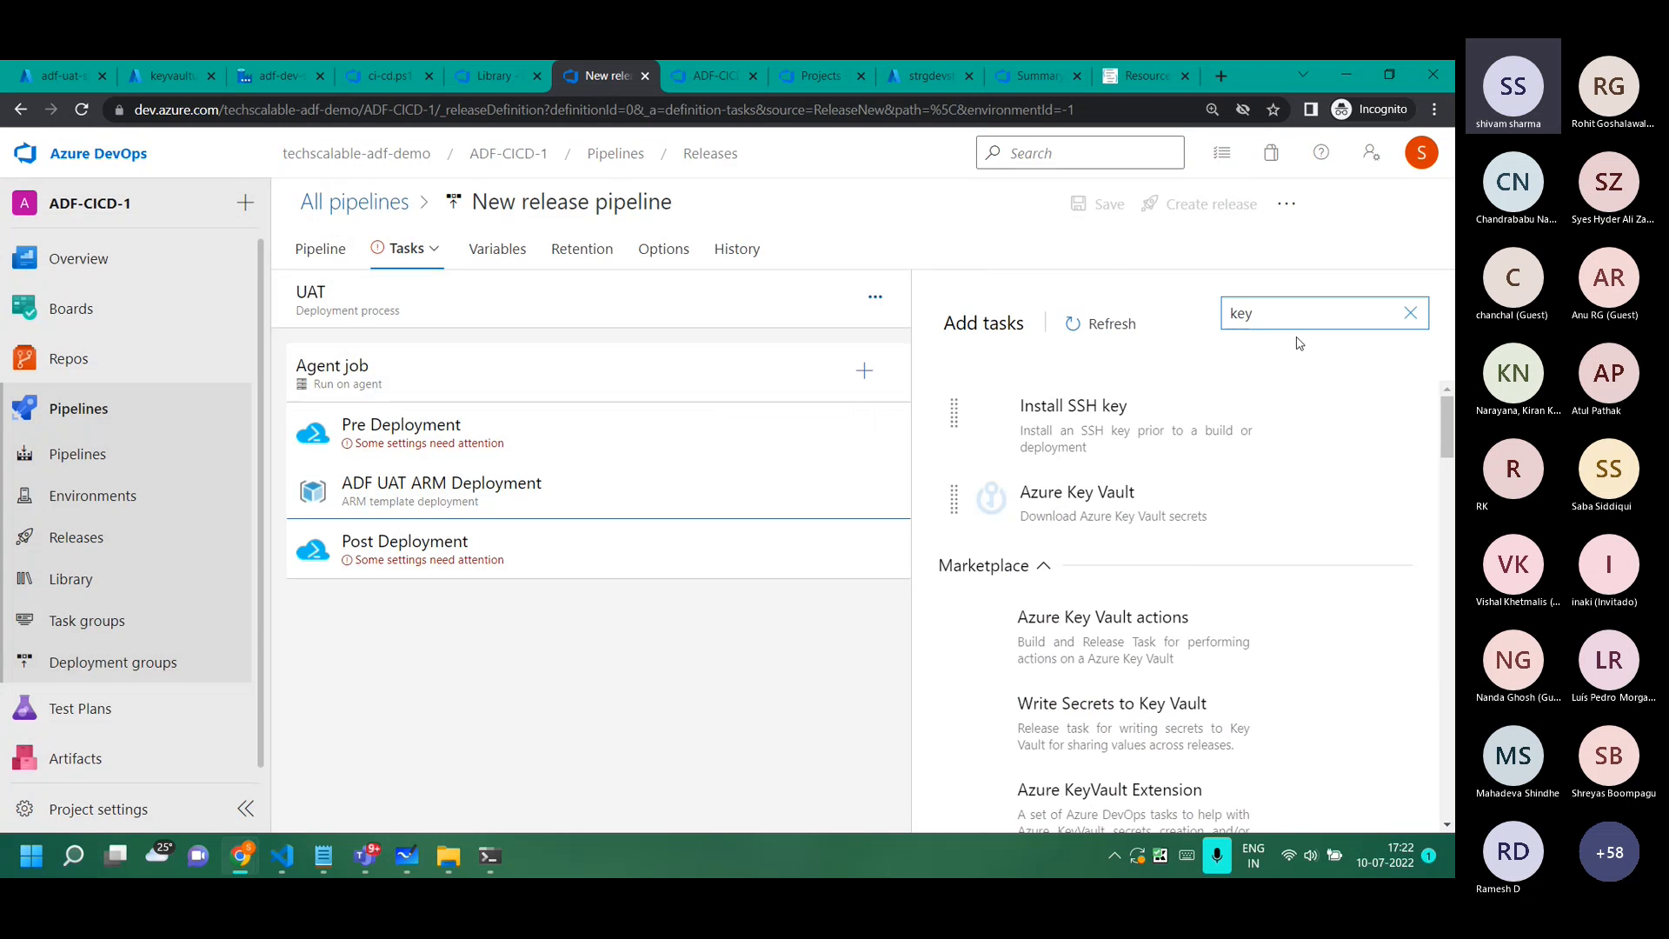
{"action": "mouse_move", "coordinate": [1130, 519]}
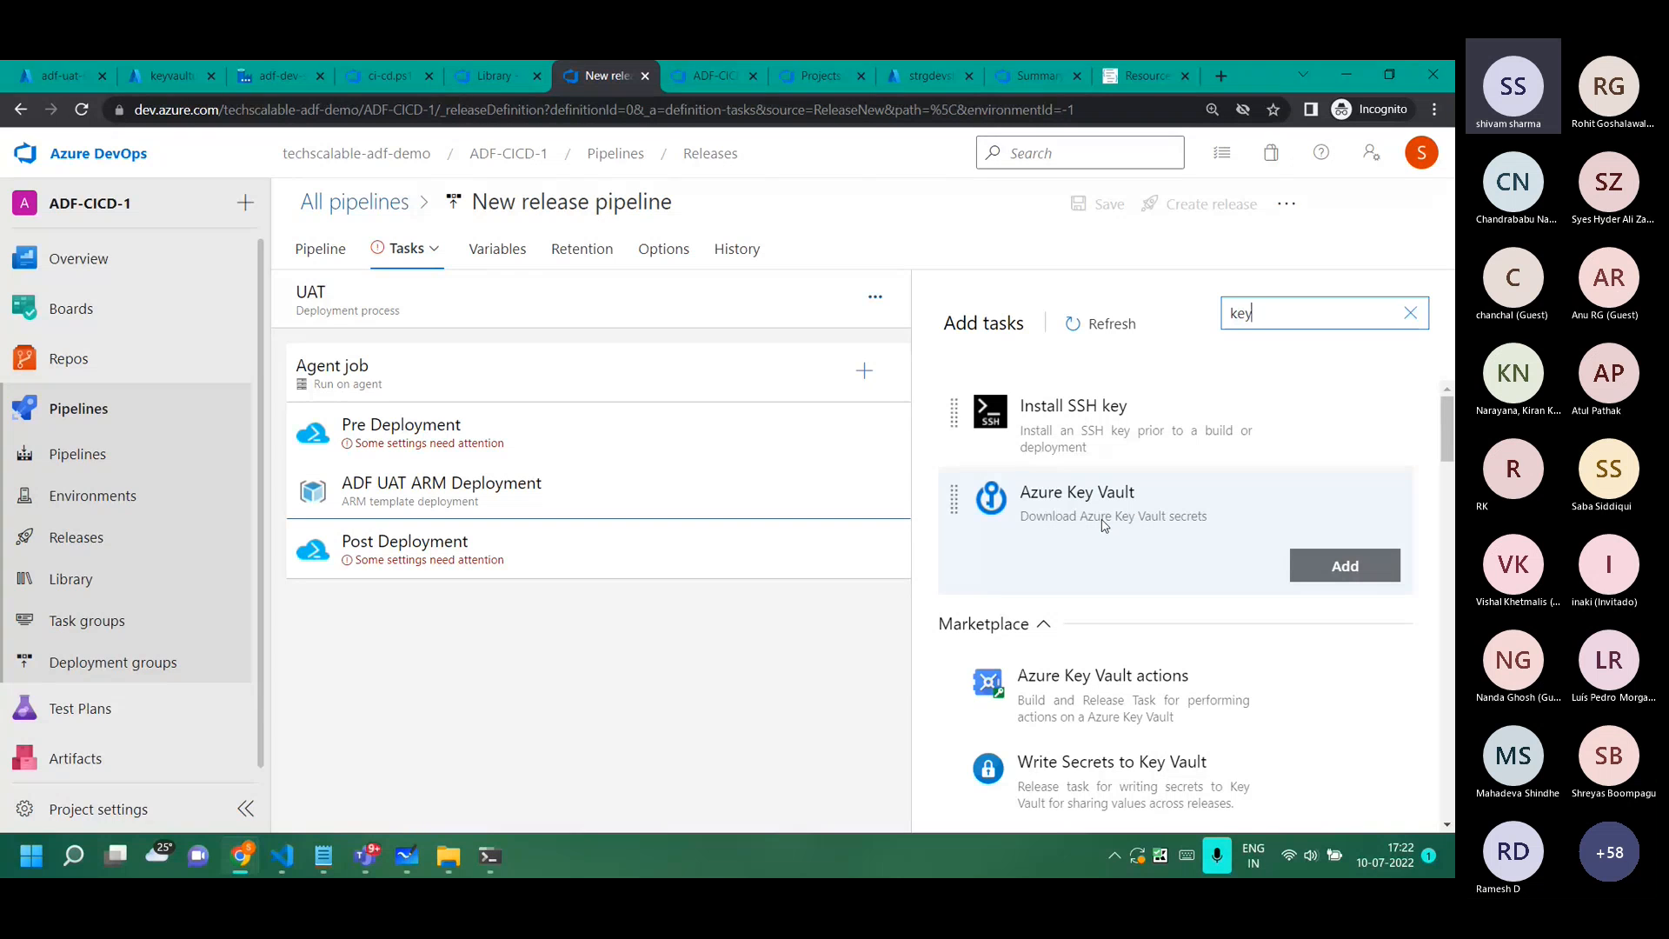
{"action": "left_click", "coordinate": [1411, 313]}
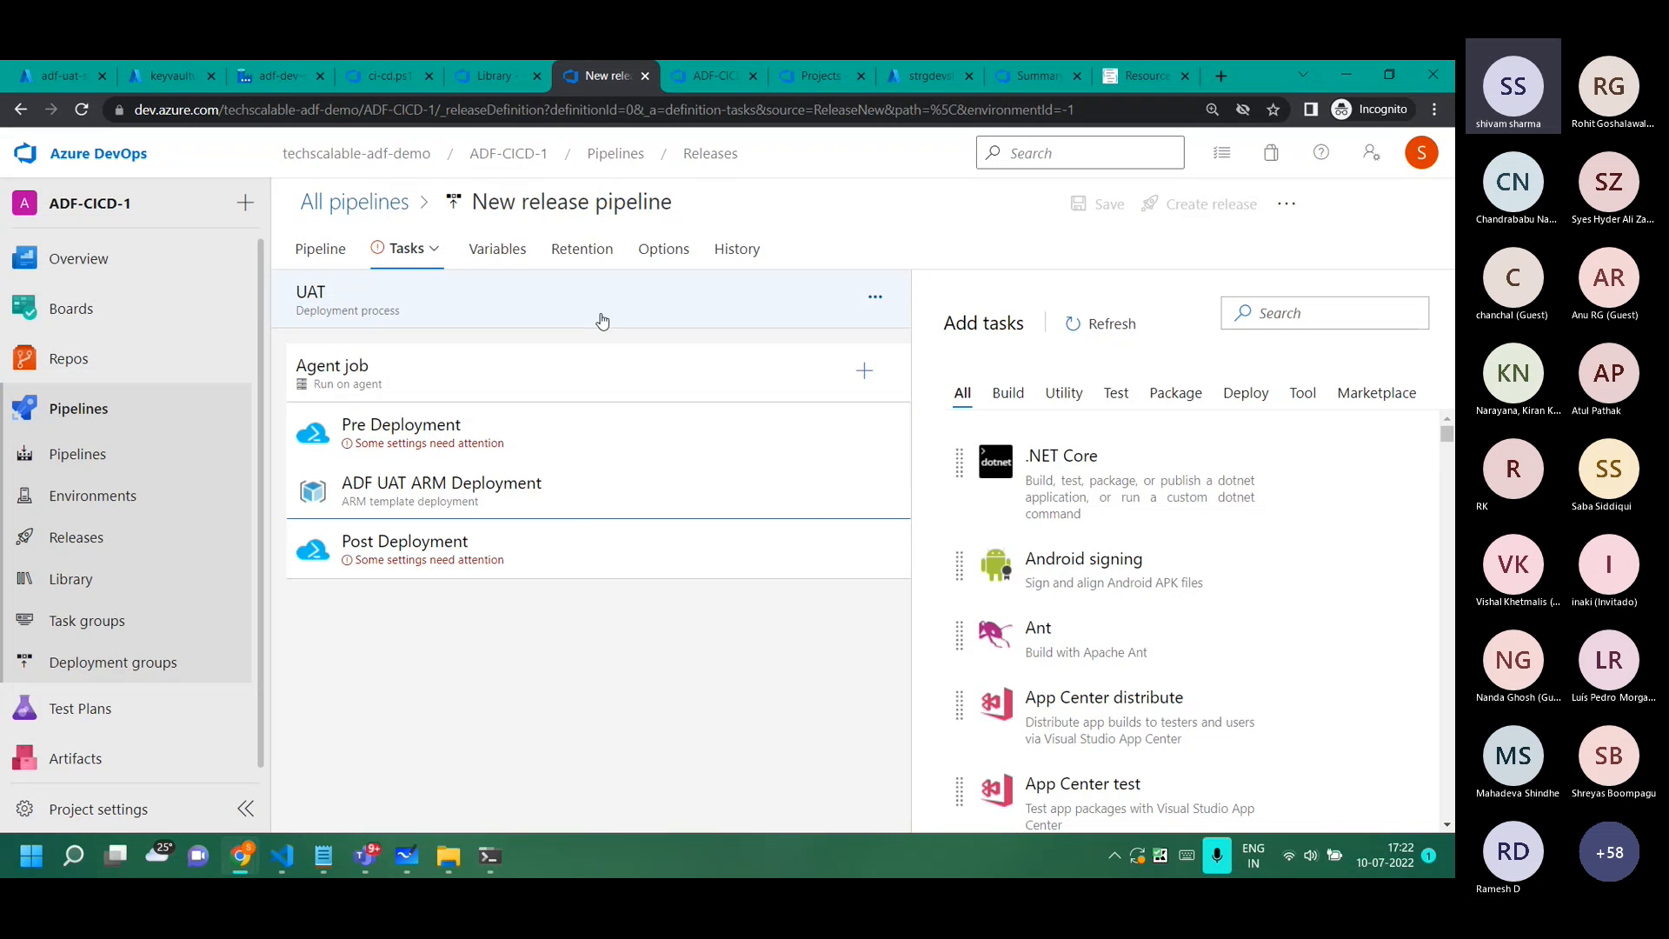
Create a variable group in the ADF-CICD-1 pipeline library and name it Blob to Blob Copy UAT.
{"action": "left_click", "coordinate": [485, 82]}
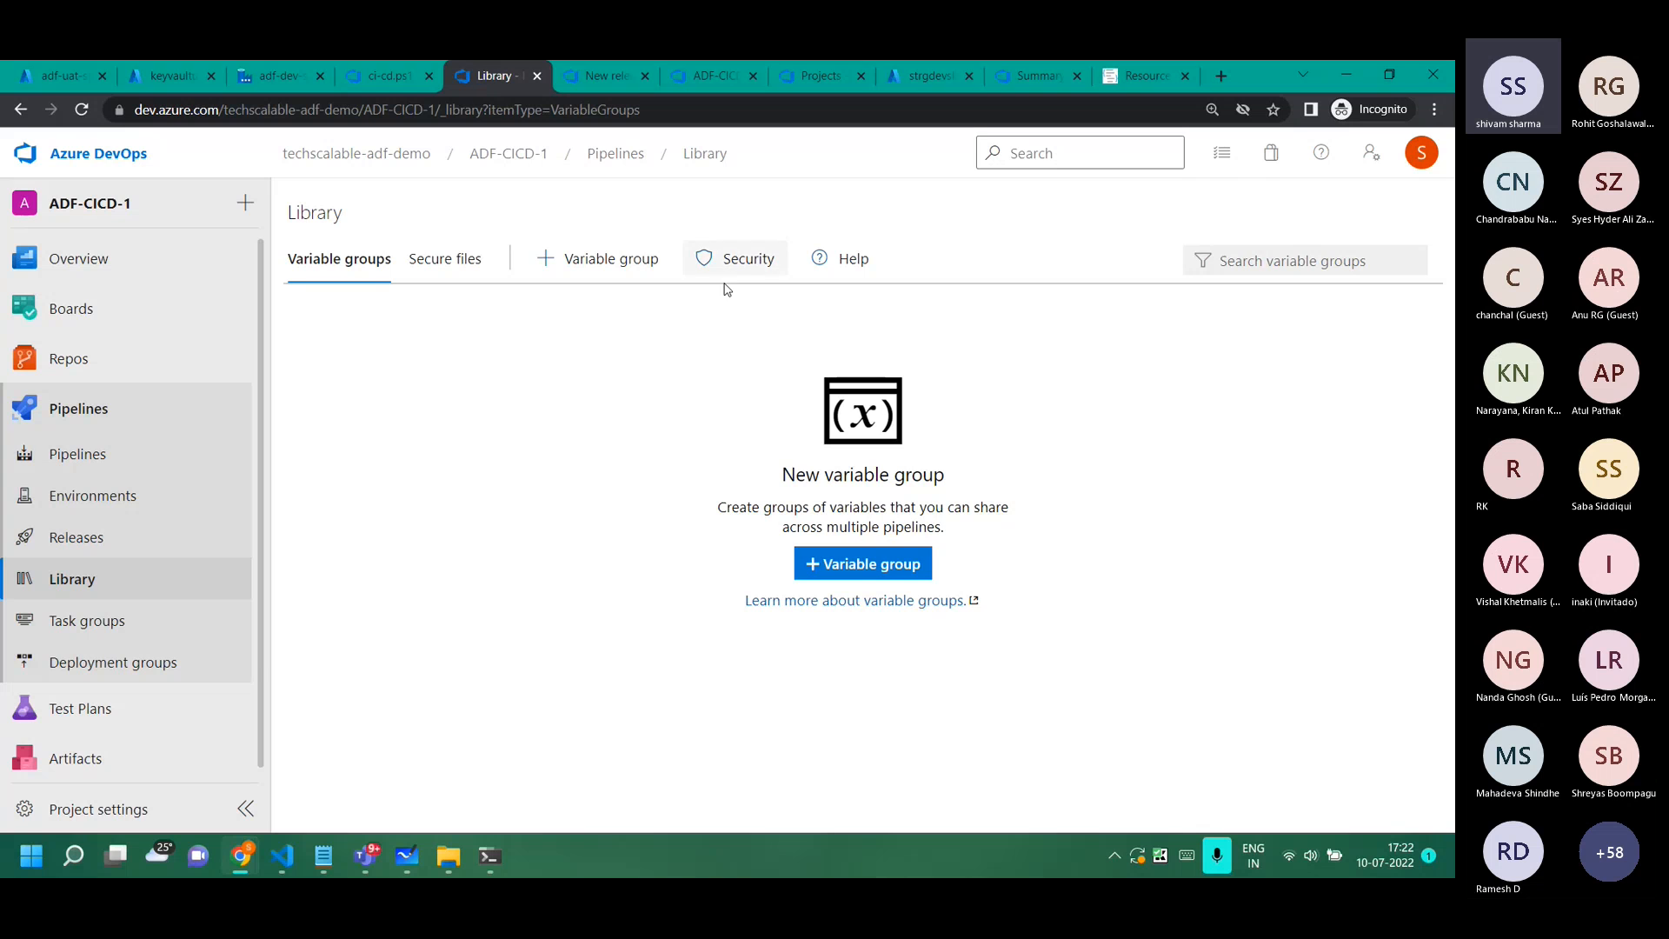
{"action": "left_click", "coordinate": [870, 563]}
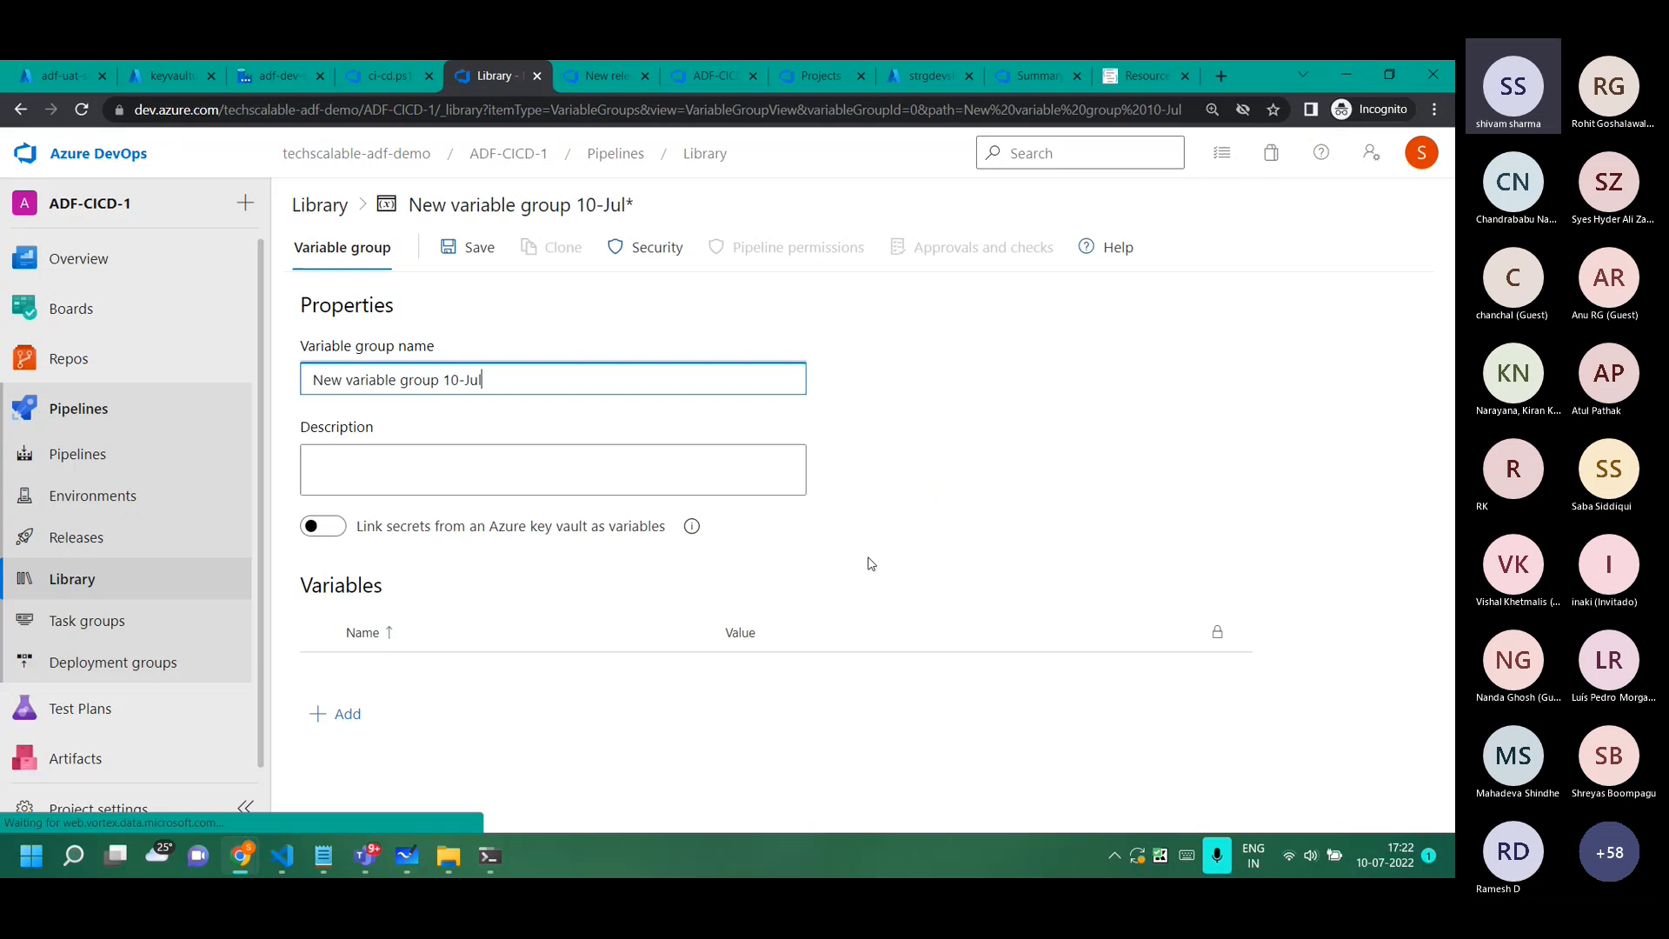
{"action": "triple_click", "coordinate": [455, 388]}
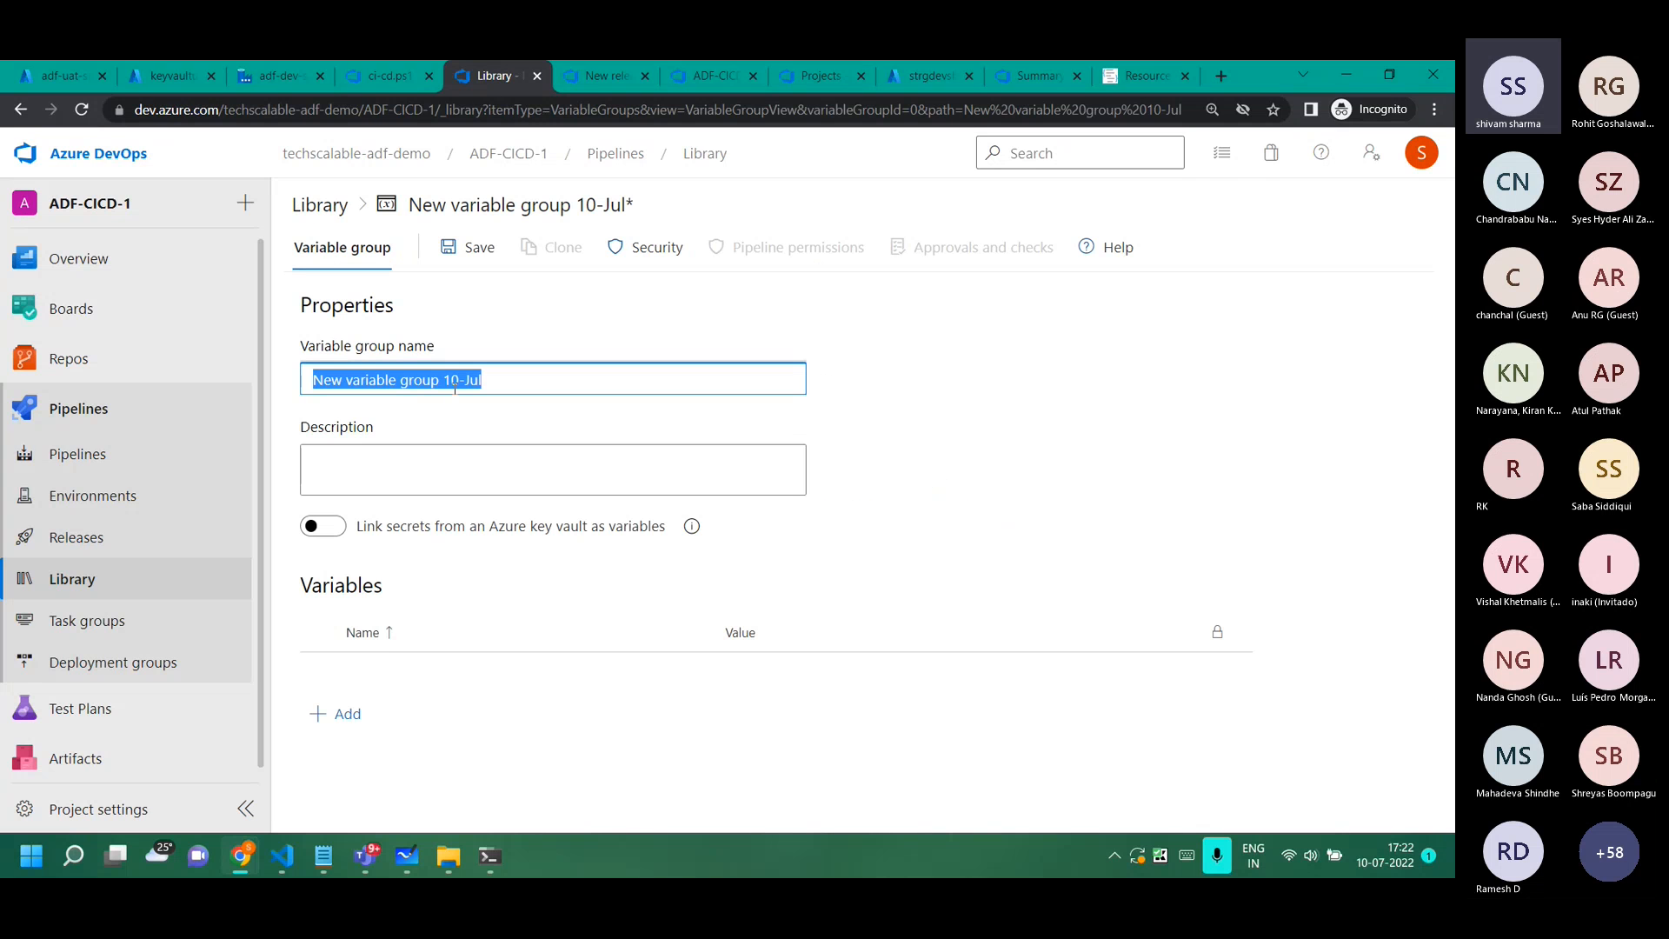
{"action": "type", "text": "Blob t"}
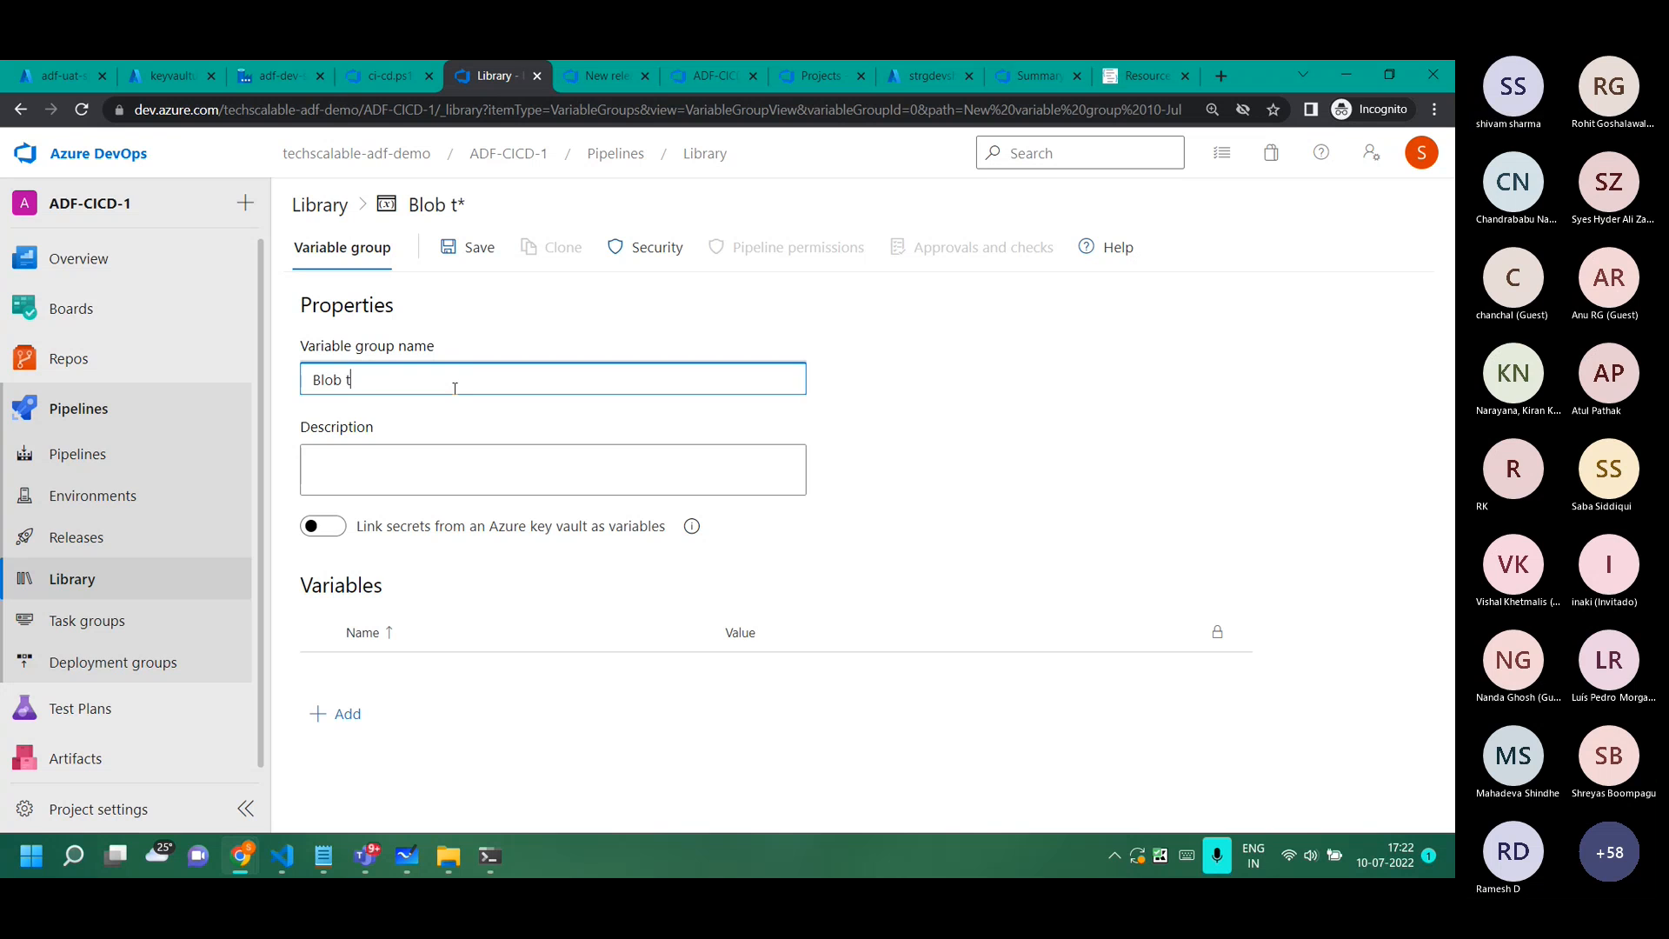
{"action": "type", "text": "o Blob Copy"}
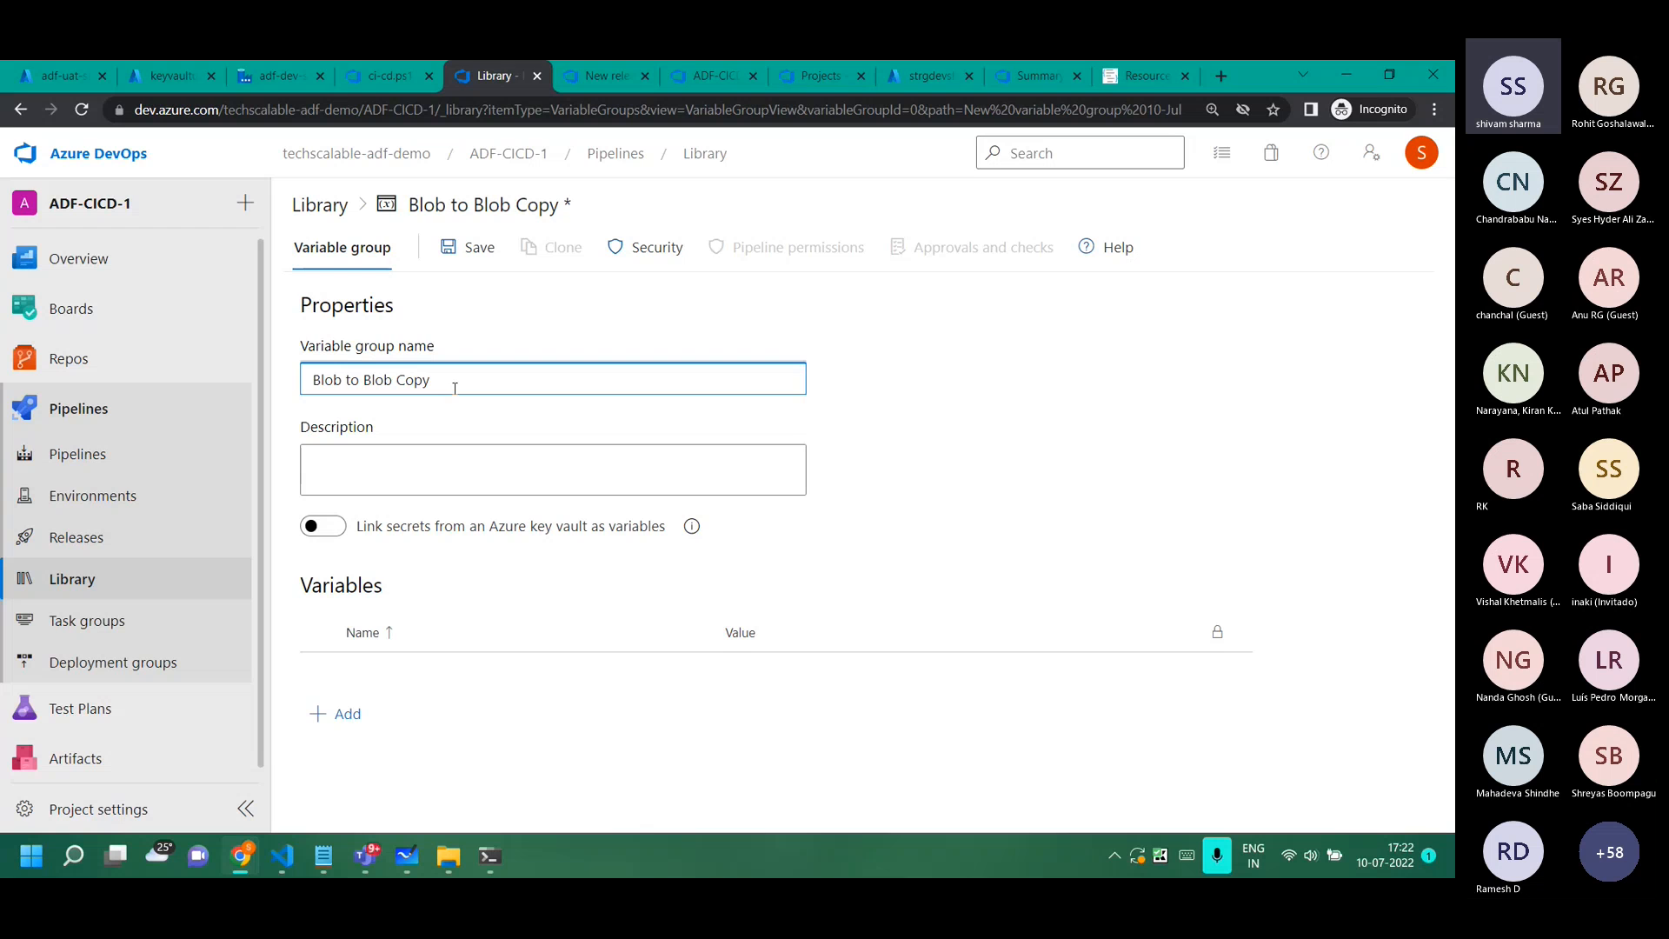
{"action": "type", "text": " UAT"}
Enable linking secrets from an Azure key vault as variables and choose the Azure Pass - Sponsorship subscription.
{"action": "left_click", "coordinate": [322, 526]}
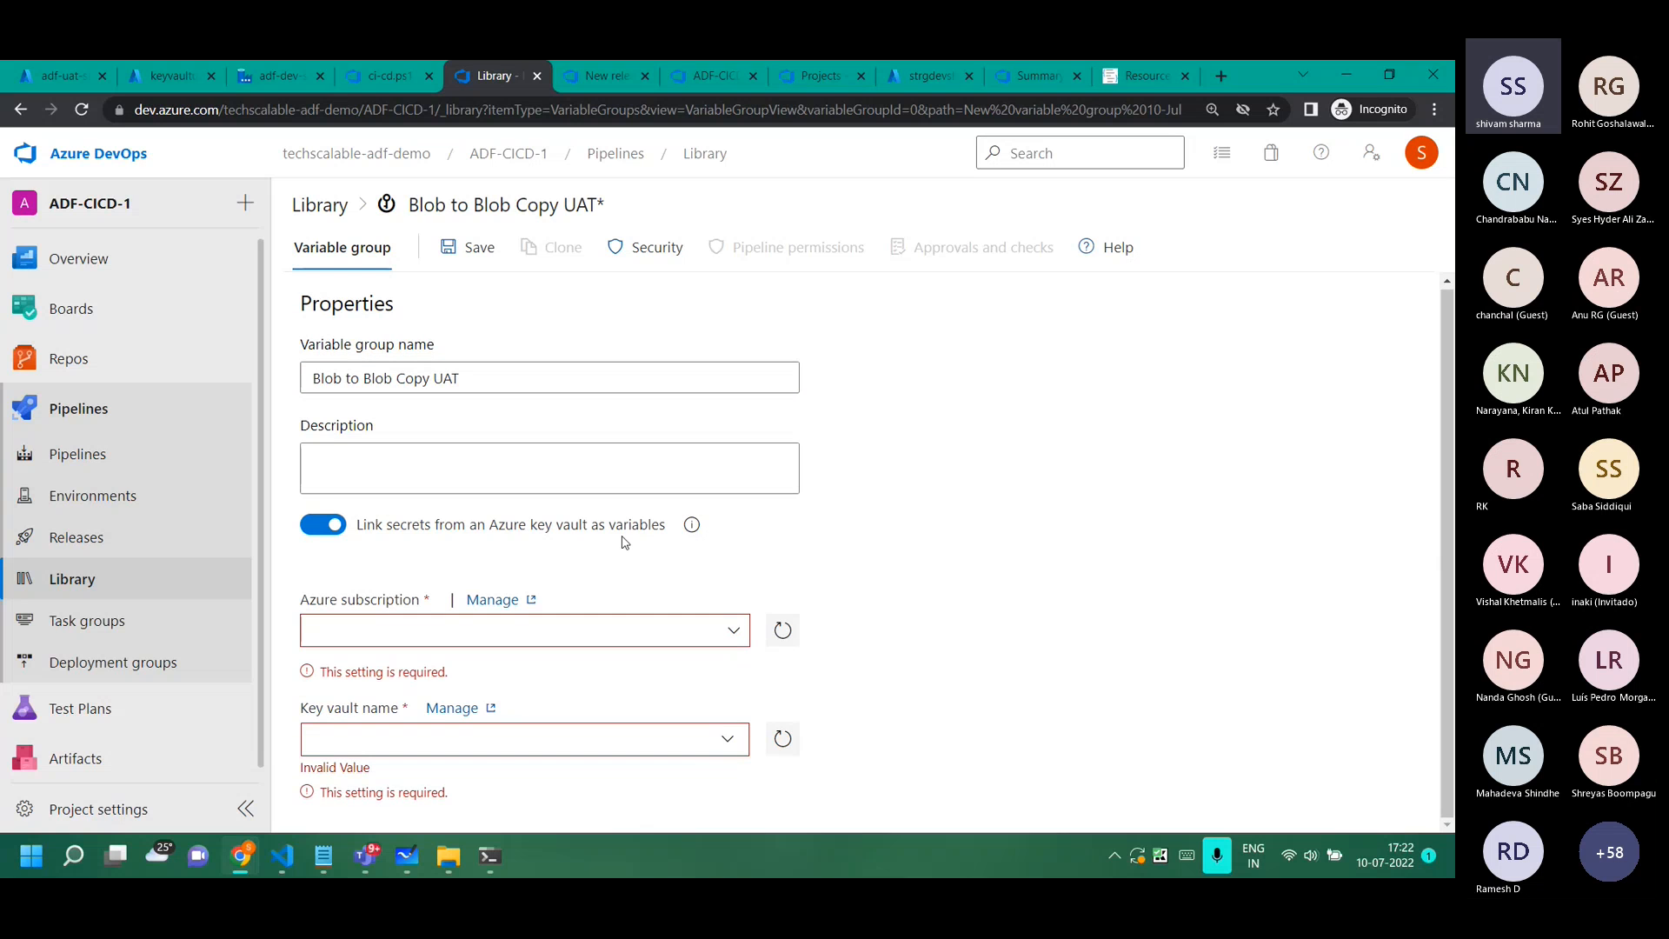
{"action": "left_click", "coordinate": [734, 631]}
{"action": "left_click", "coordinate": [477, 700]}
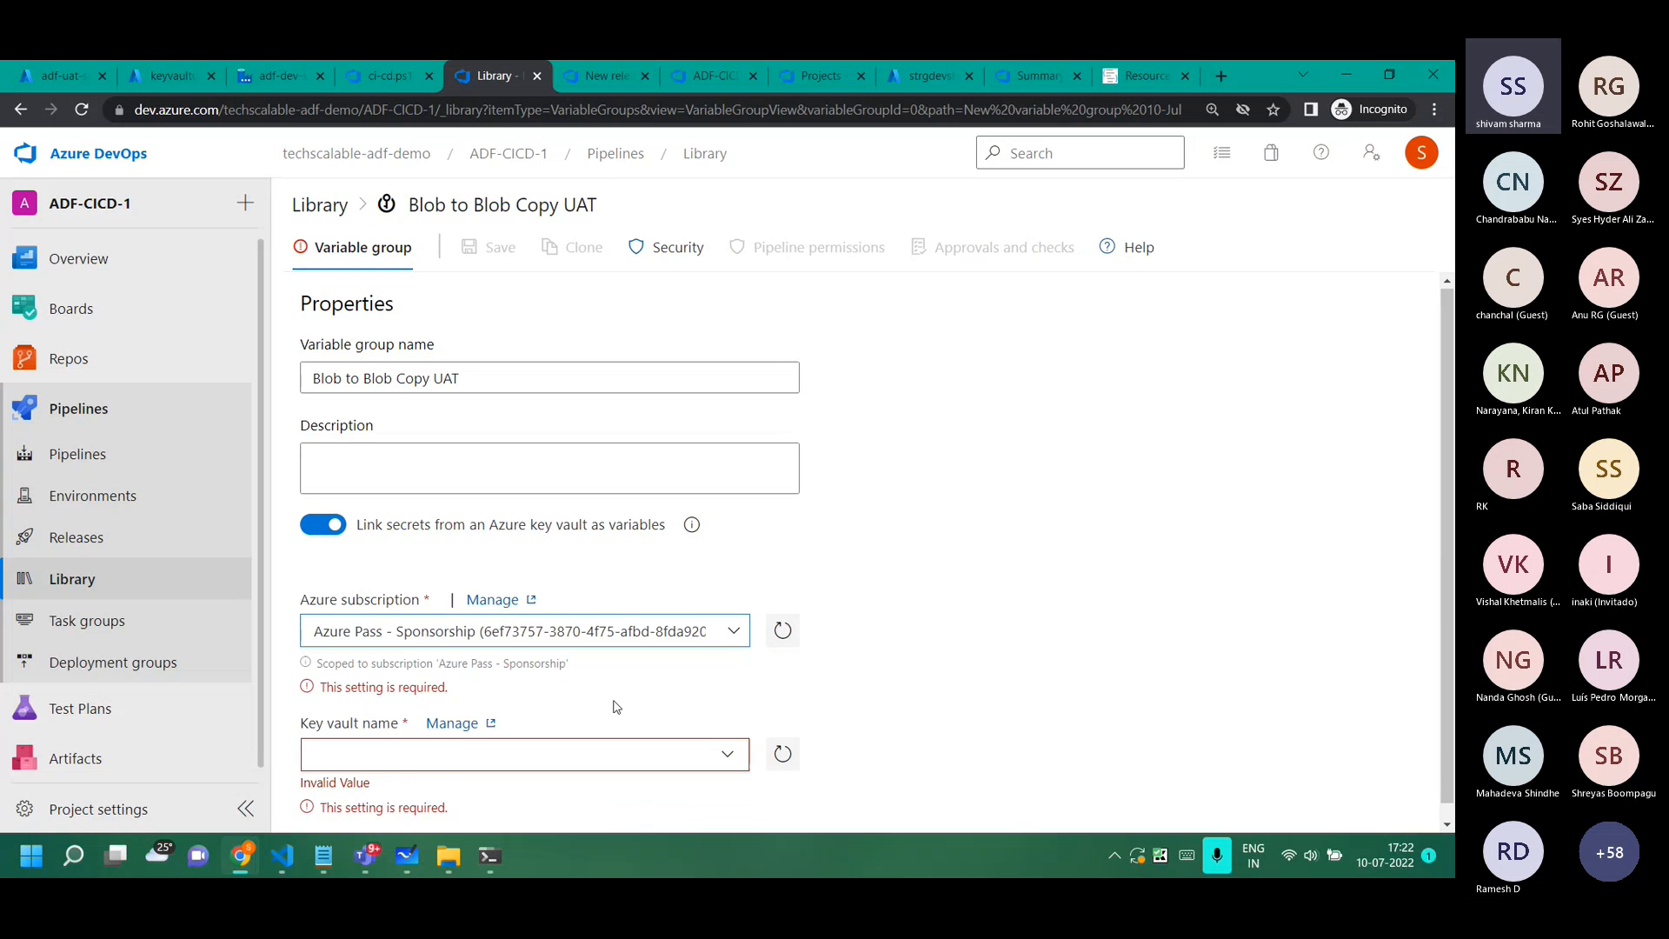
Select keyvaultuatshiv0210 as the variable group's key vault and authorize Azure Pipelines to access its secrets.
{"action": "left_click", "coordinate": [738, 725]}
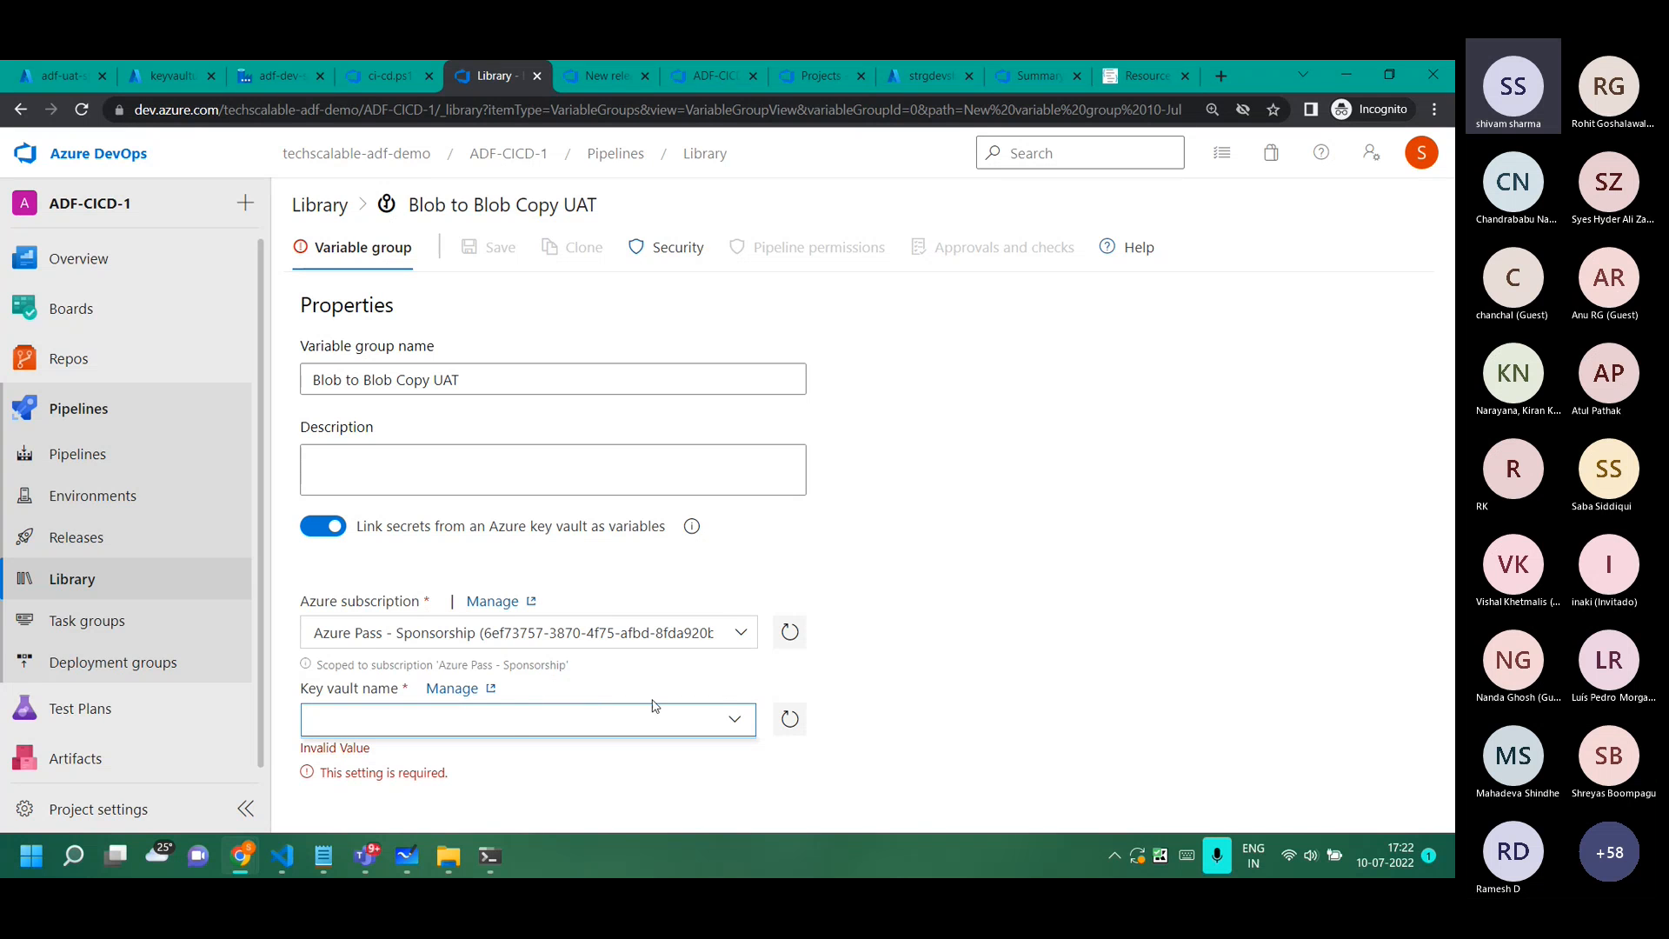
{"action": "left_click", "coordinate": [733, 720]}
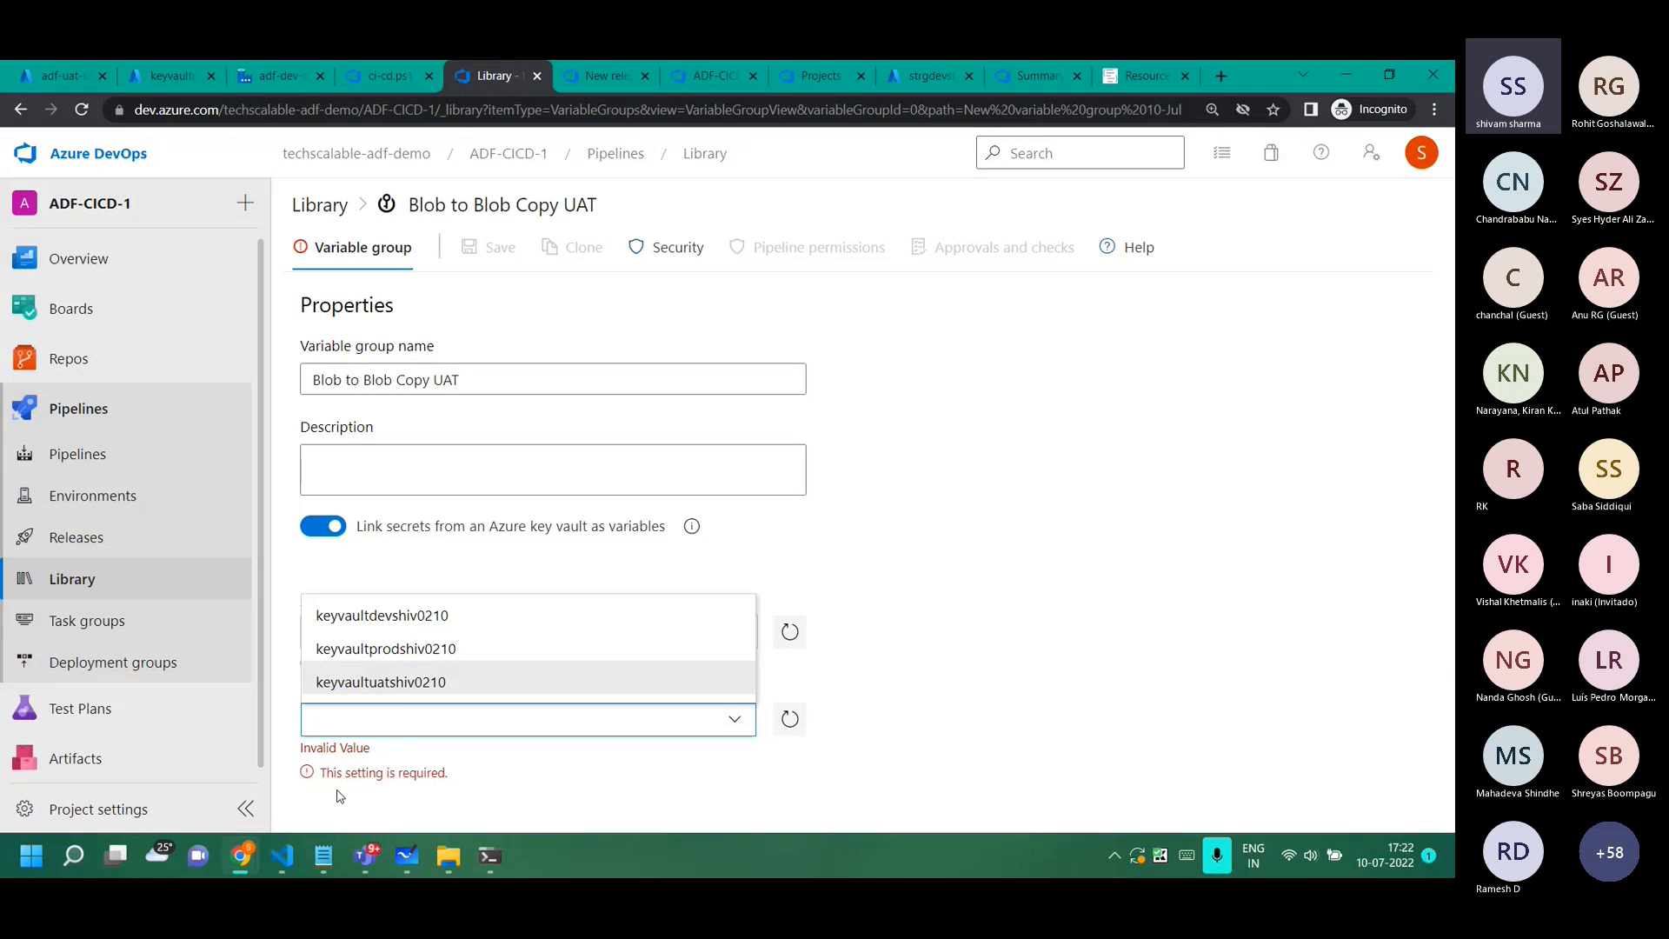
{"action": "left_click", "coordinate": [373, 684]}
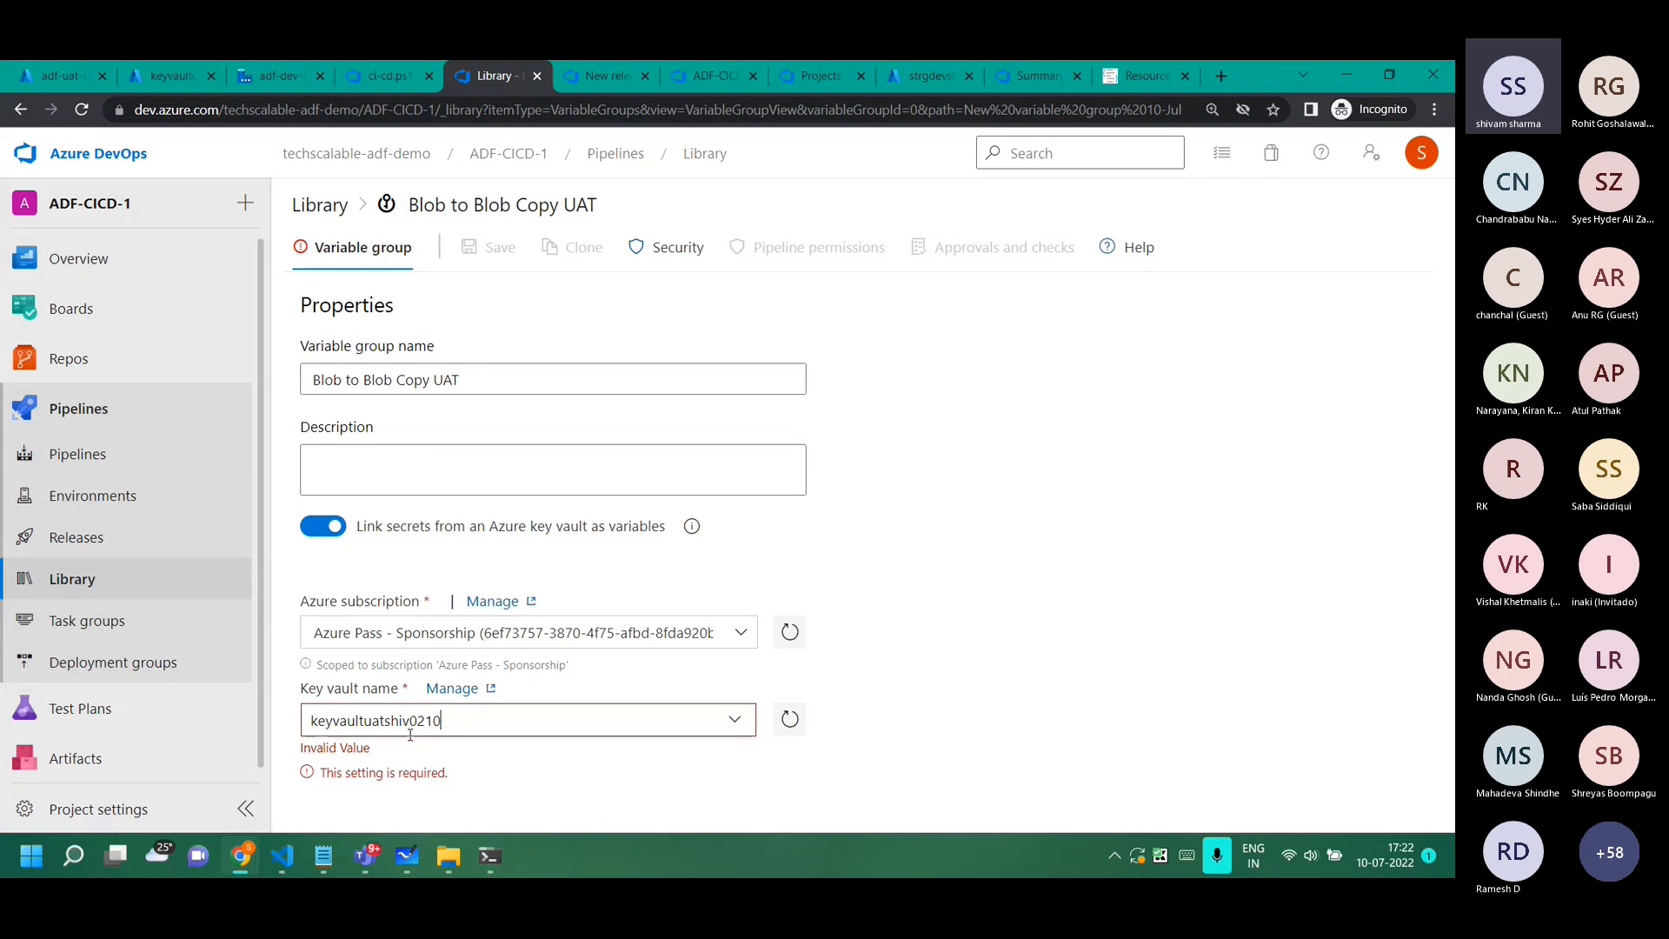
{"action": "left_click", "coordinate": [711, 720]}
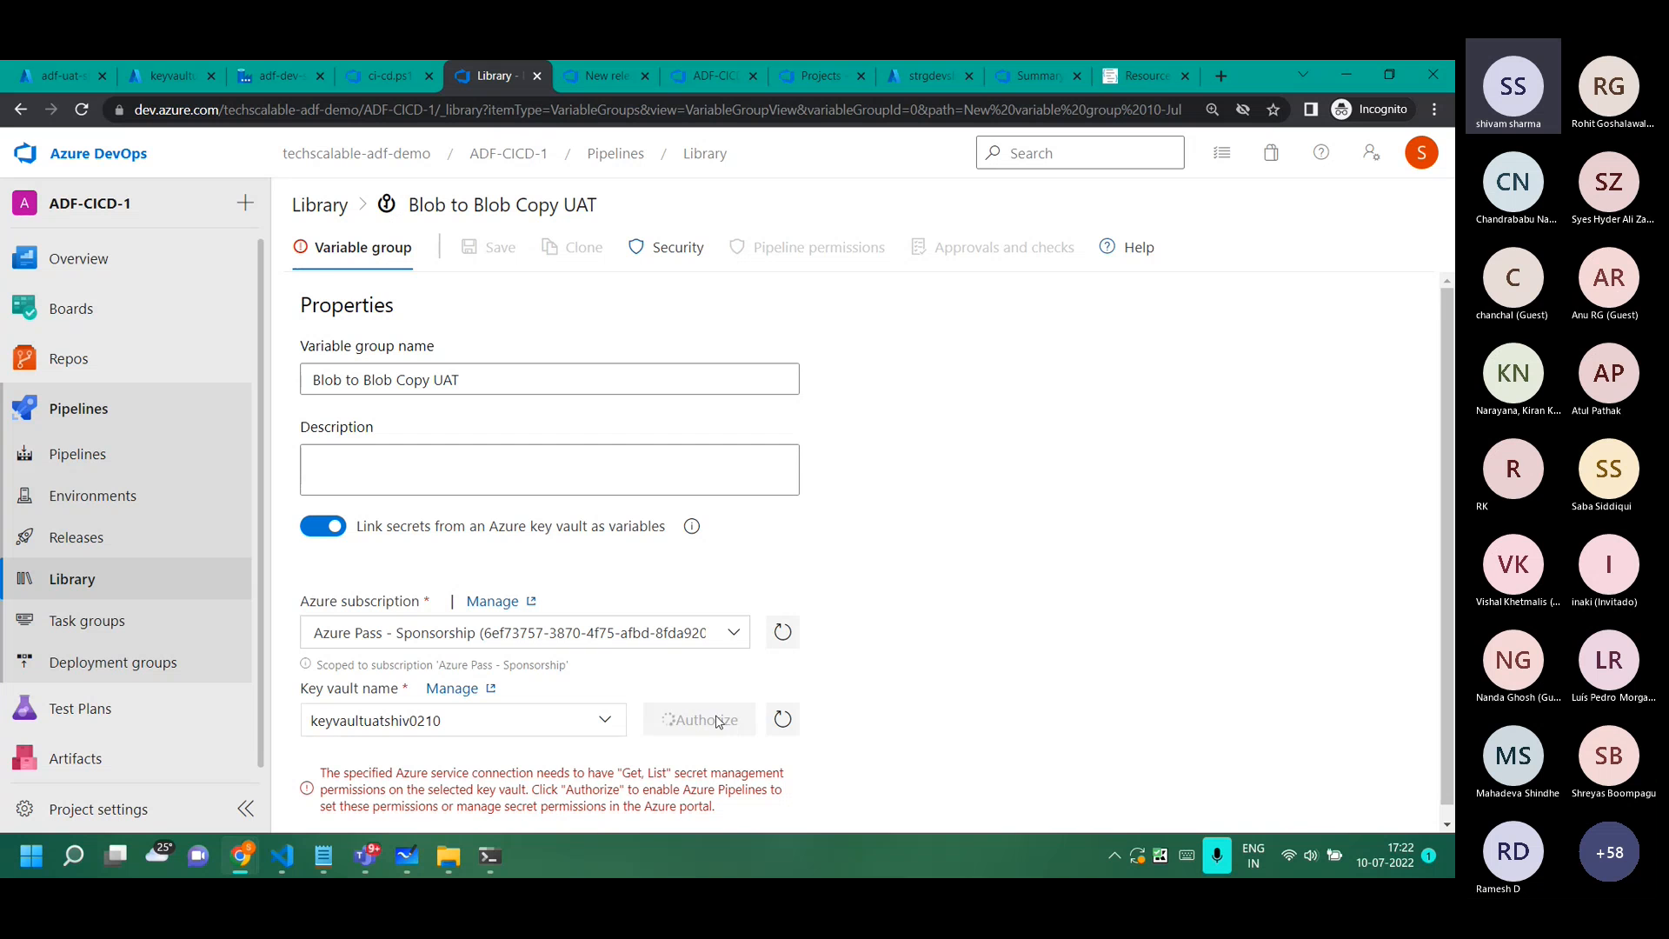
Examine the secret permissions granted in the access policies of keyvaultuatshiv0210.
{"action": "left_click", "coordinate": [169, 77]}
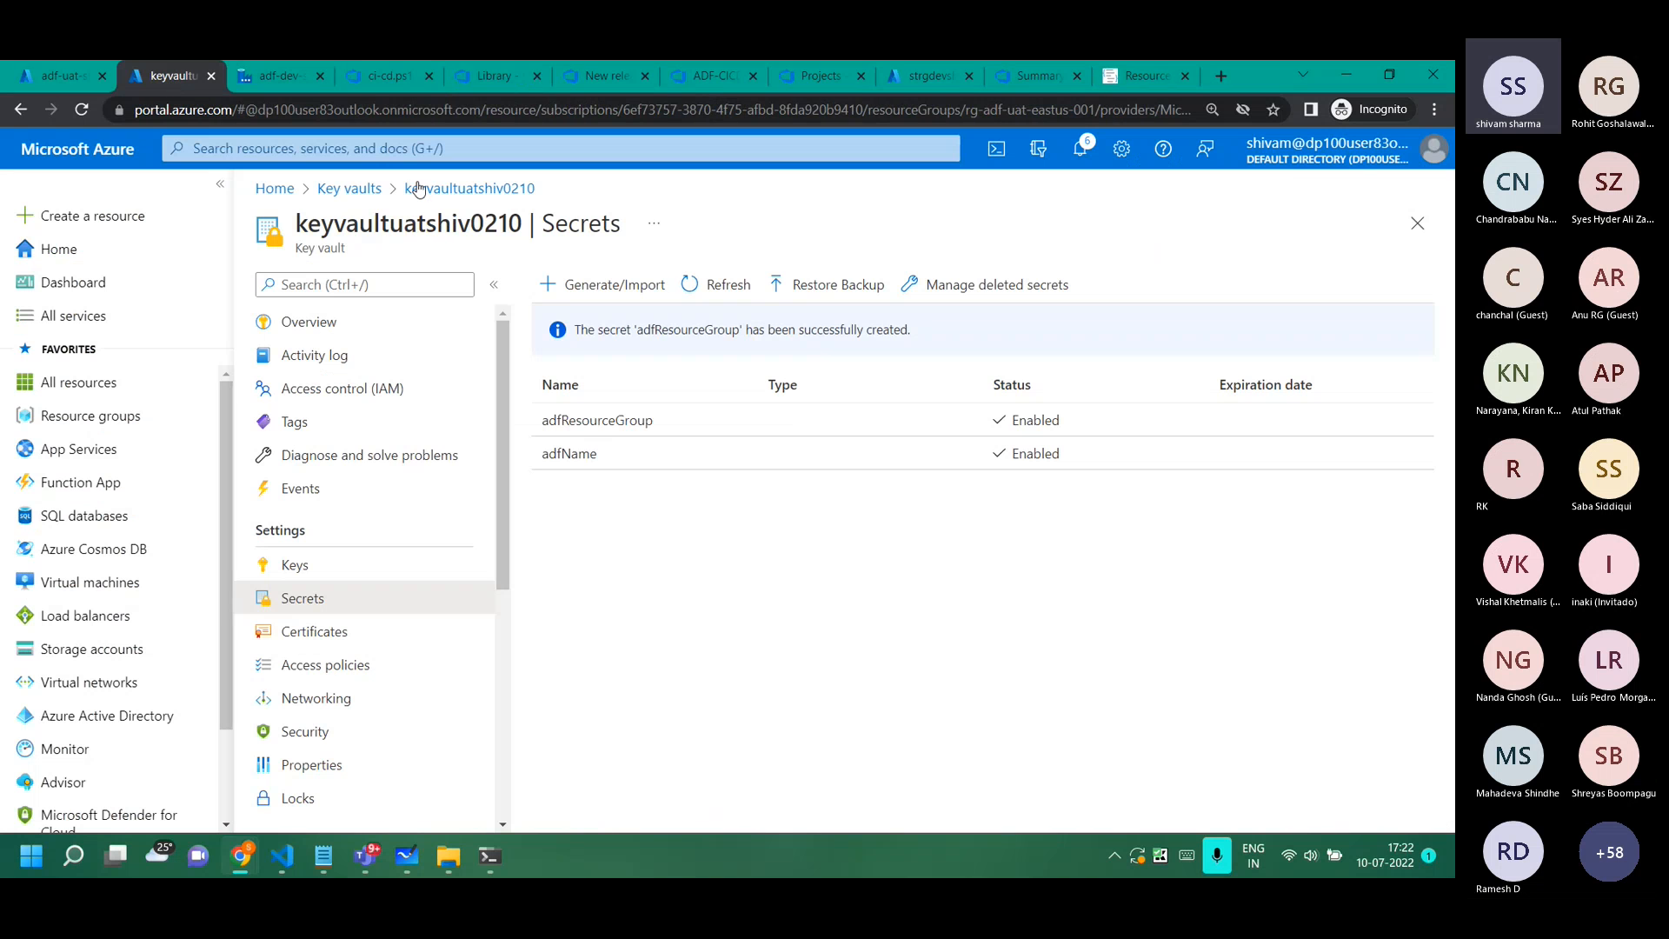
{"action": "left_click", "coordinate": [341, 668]}
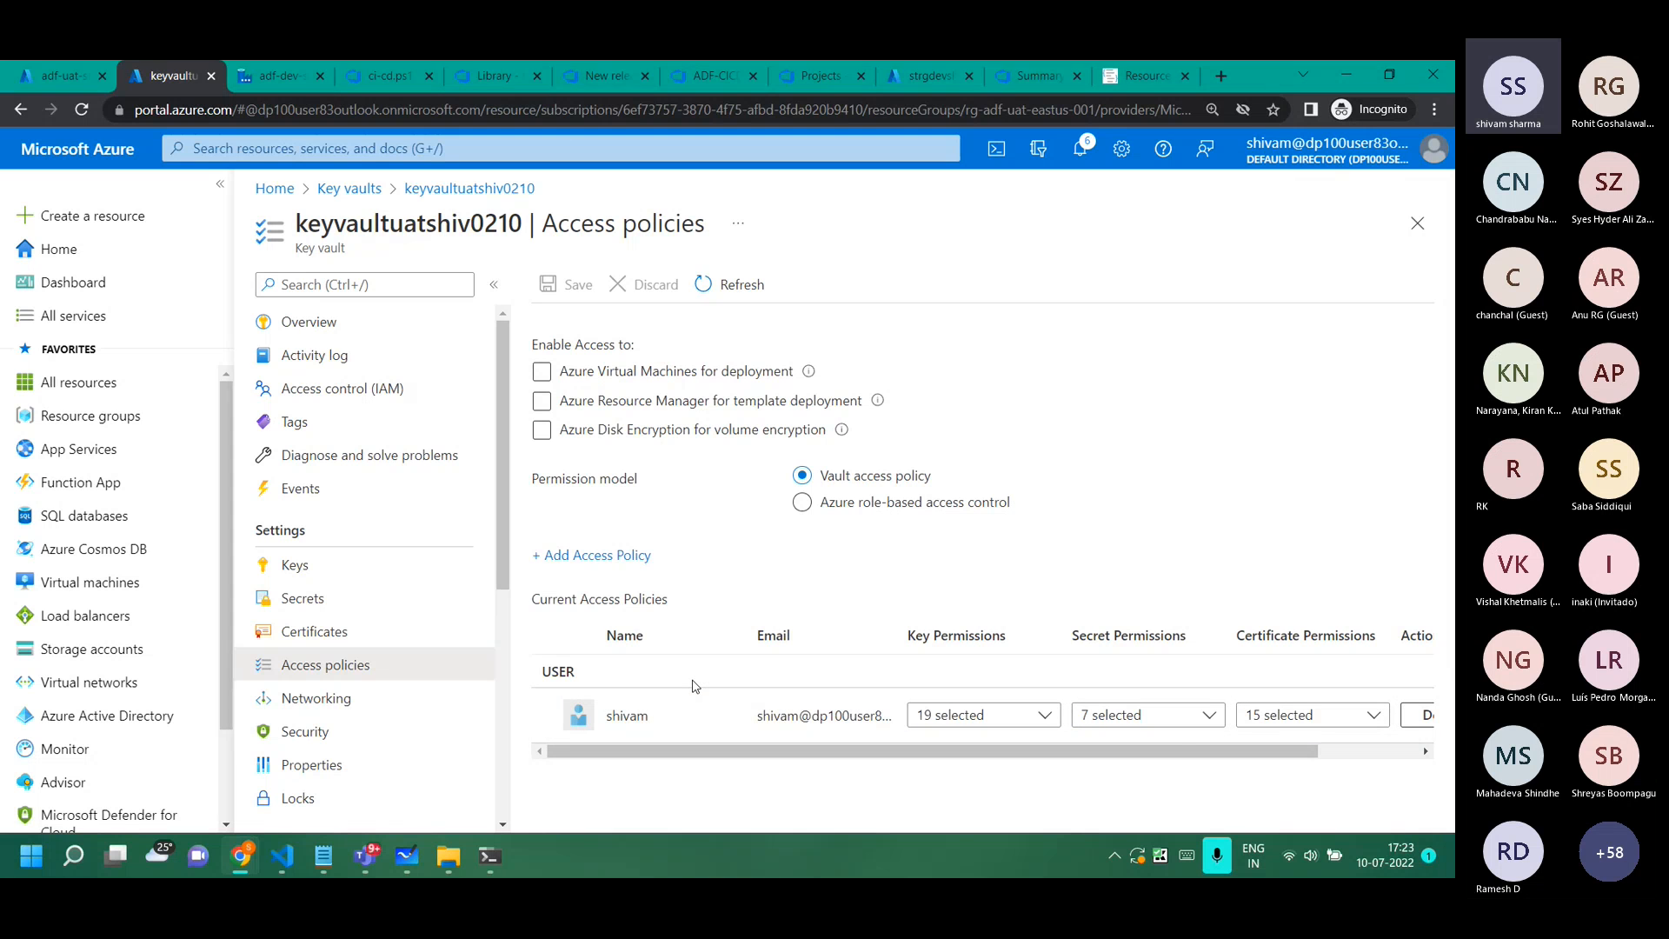
{"action": "left_click", "coordinate": [1167, 722]}
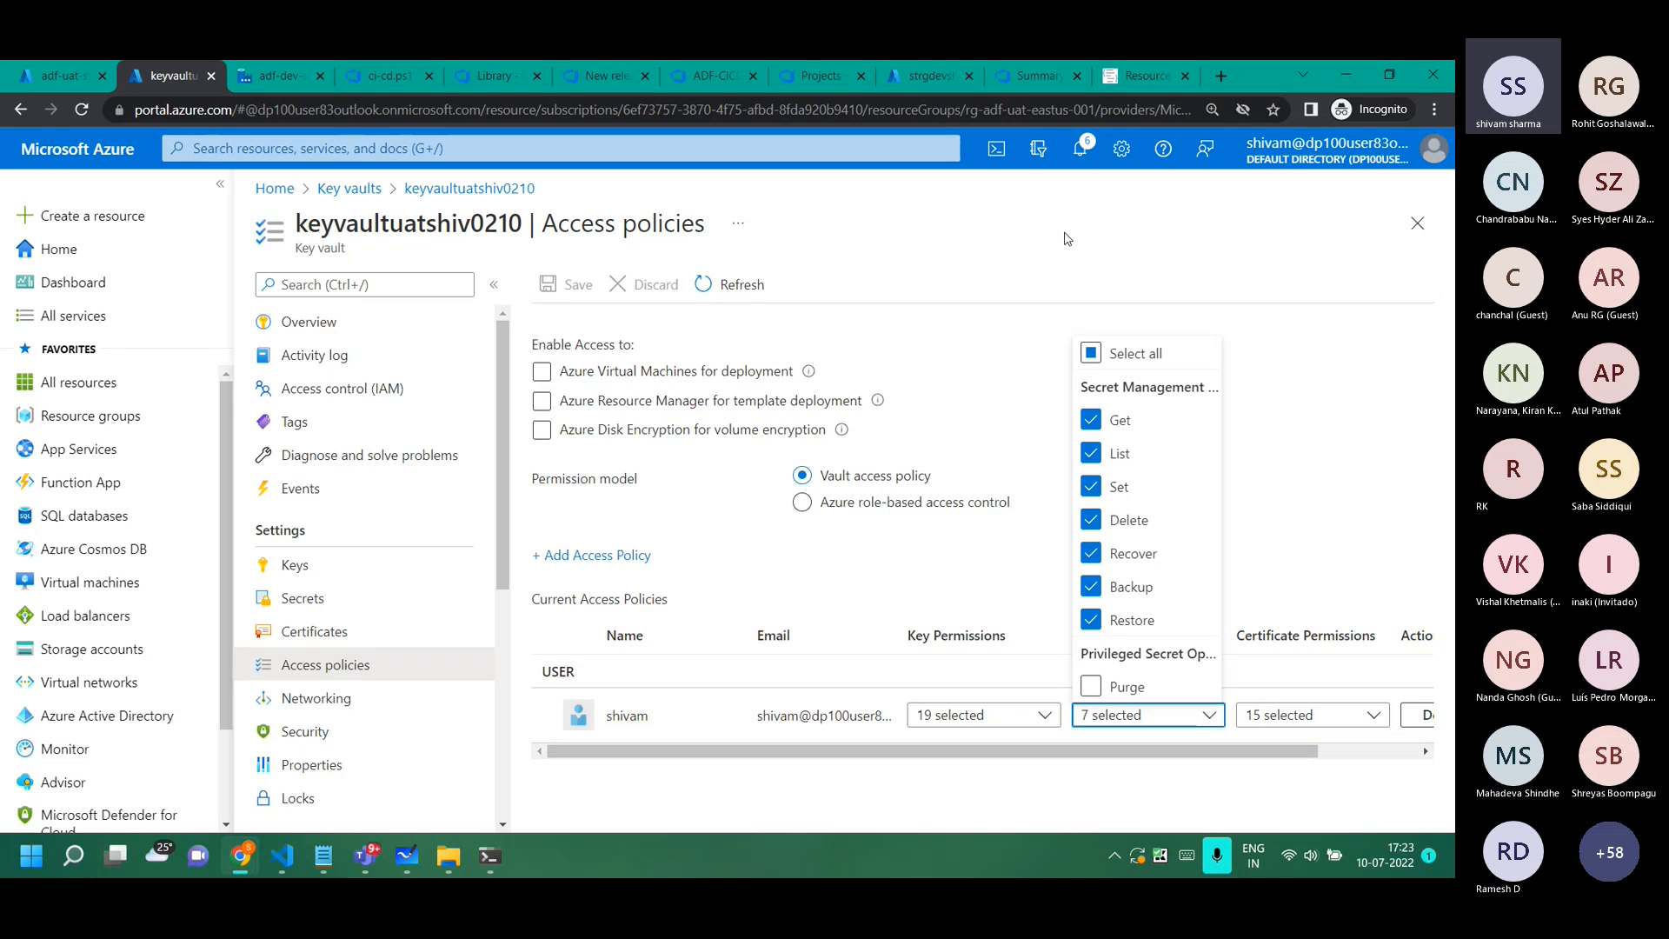
{"action": "left_click", "coordinate": [276, 76]}
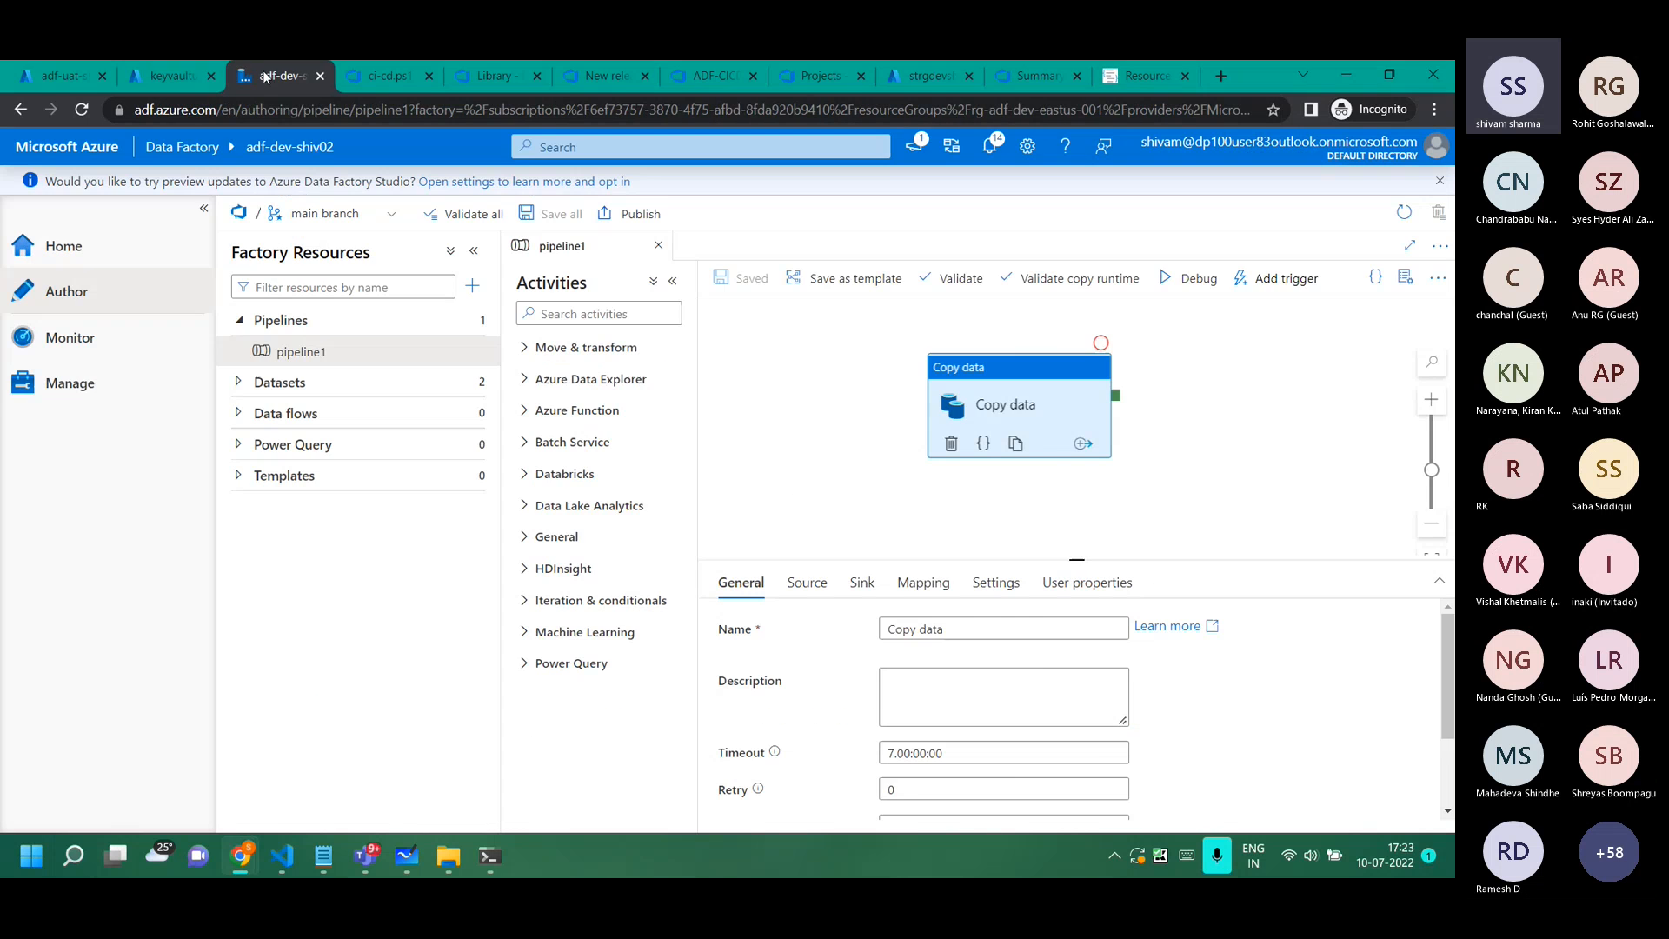
{"action": "left_click", "coordinate": [381, 74]}
{"action": "left_click", "coordinate": [493, 75]}
{"action": "left_click", "coordinate": [595, 78]}
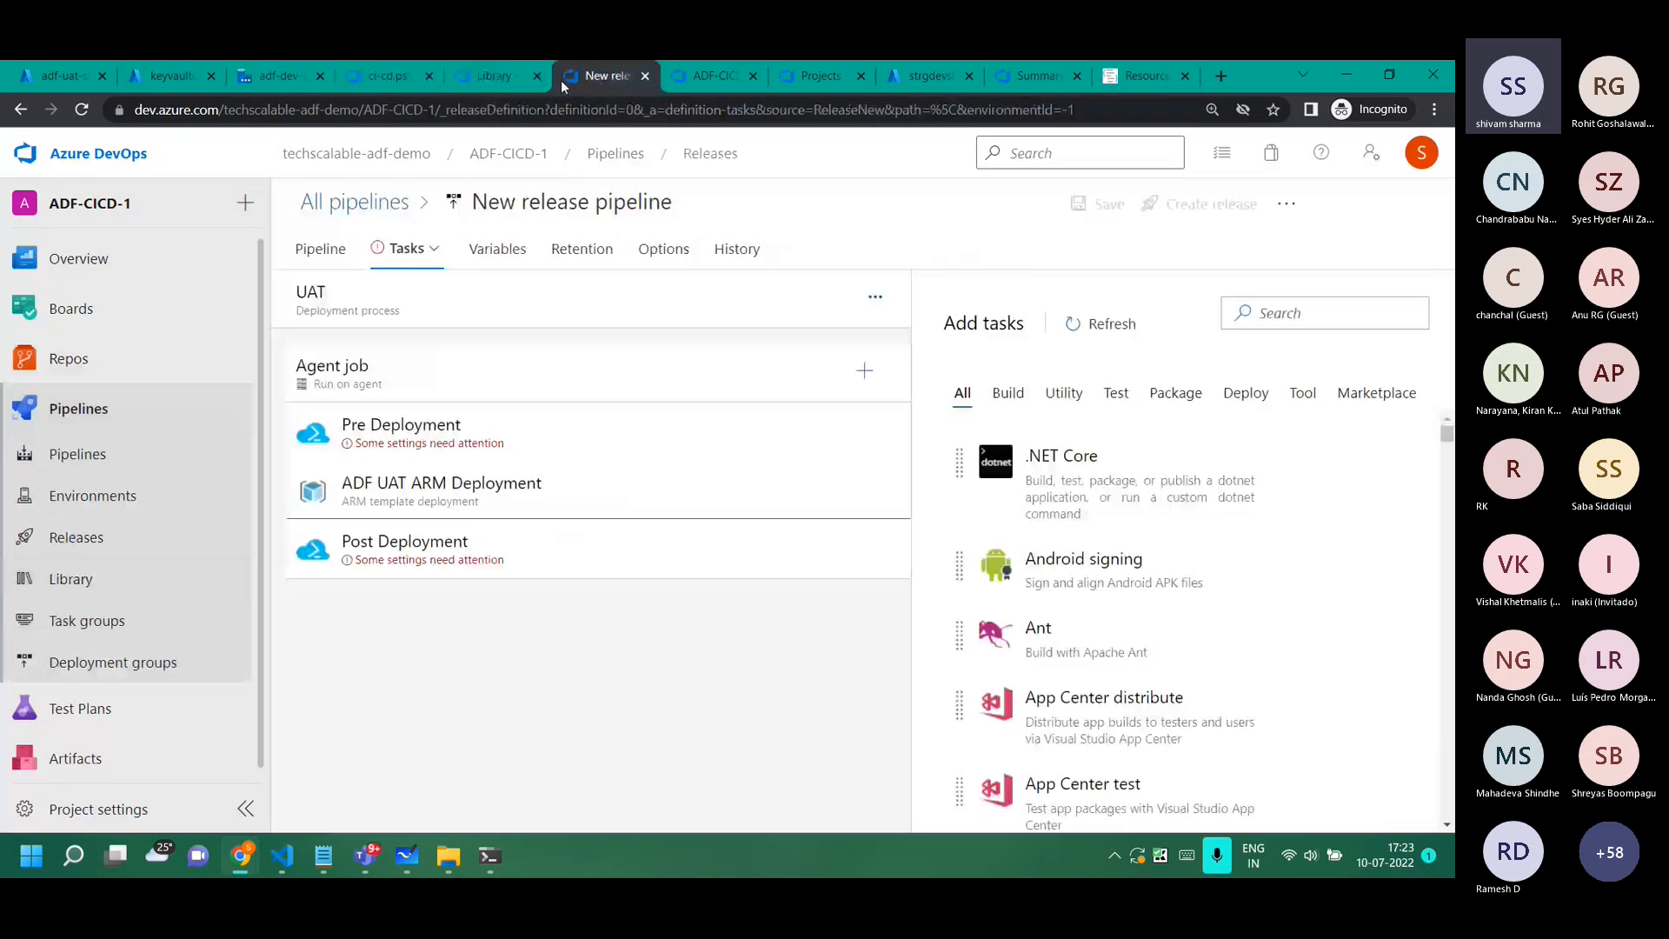
Add the adfName and adfResourceGroup secrets to the Blob to Blob Copy UAT variable group and save the group.
{"action": "left_click", "coordinate": [494, 76]}
{"action": "scroll", "coordinate": [492, 662], "scroll_direction": "down", "scroll_amount": 2}
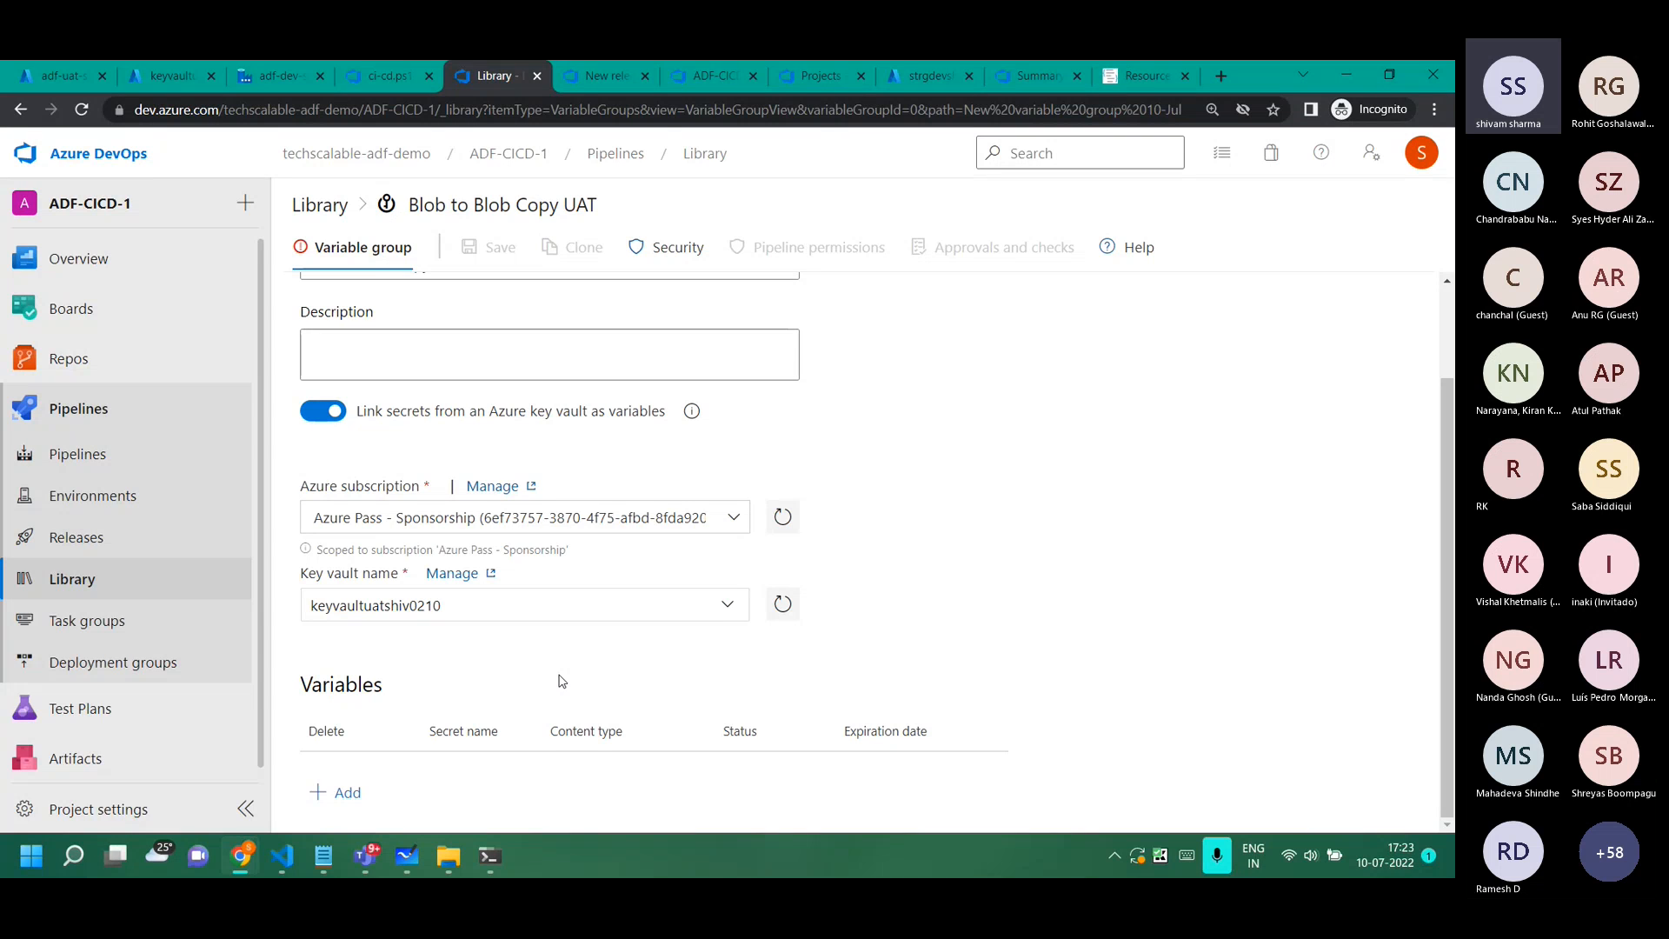
{"action": "left_click", "coordinate": [337, 792]}
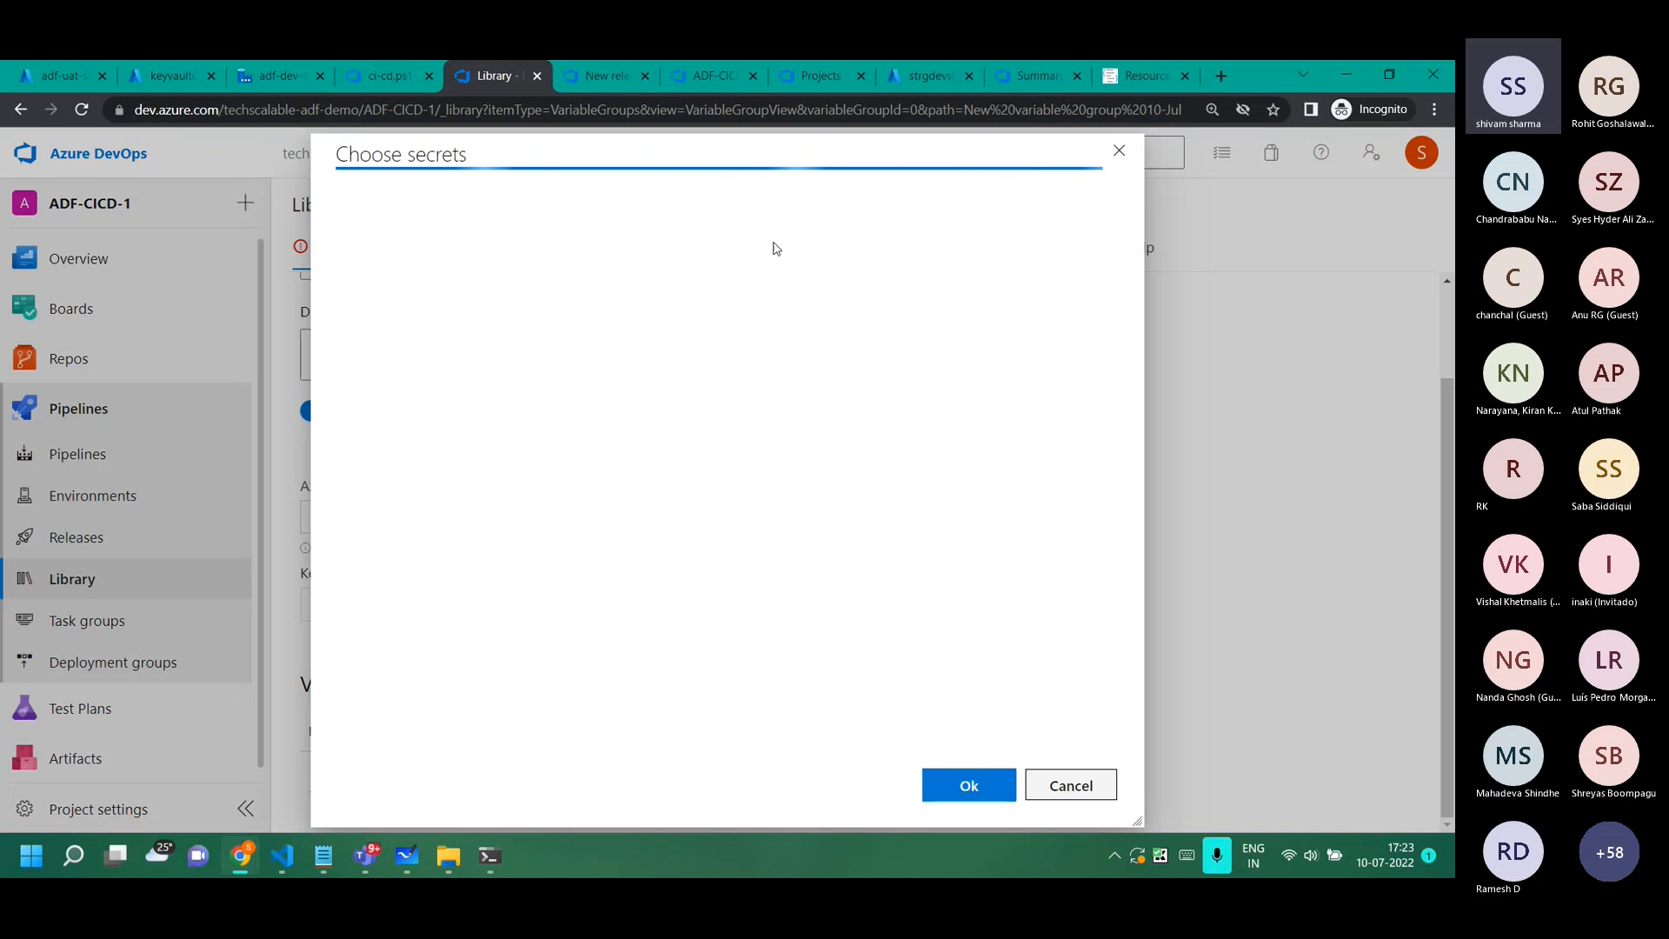
{"action": "left_click", "coordinate": [356, 268]}
{"action": "left_click", "coordinate": [356, 315]}
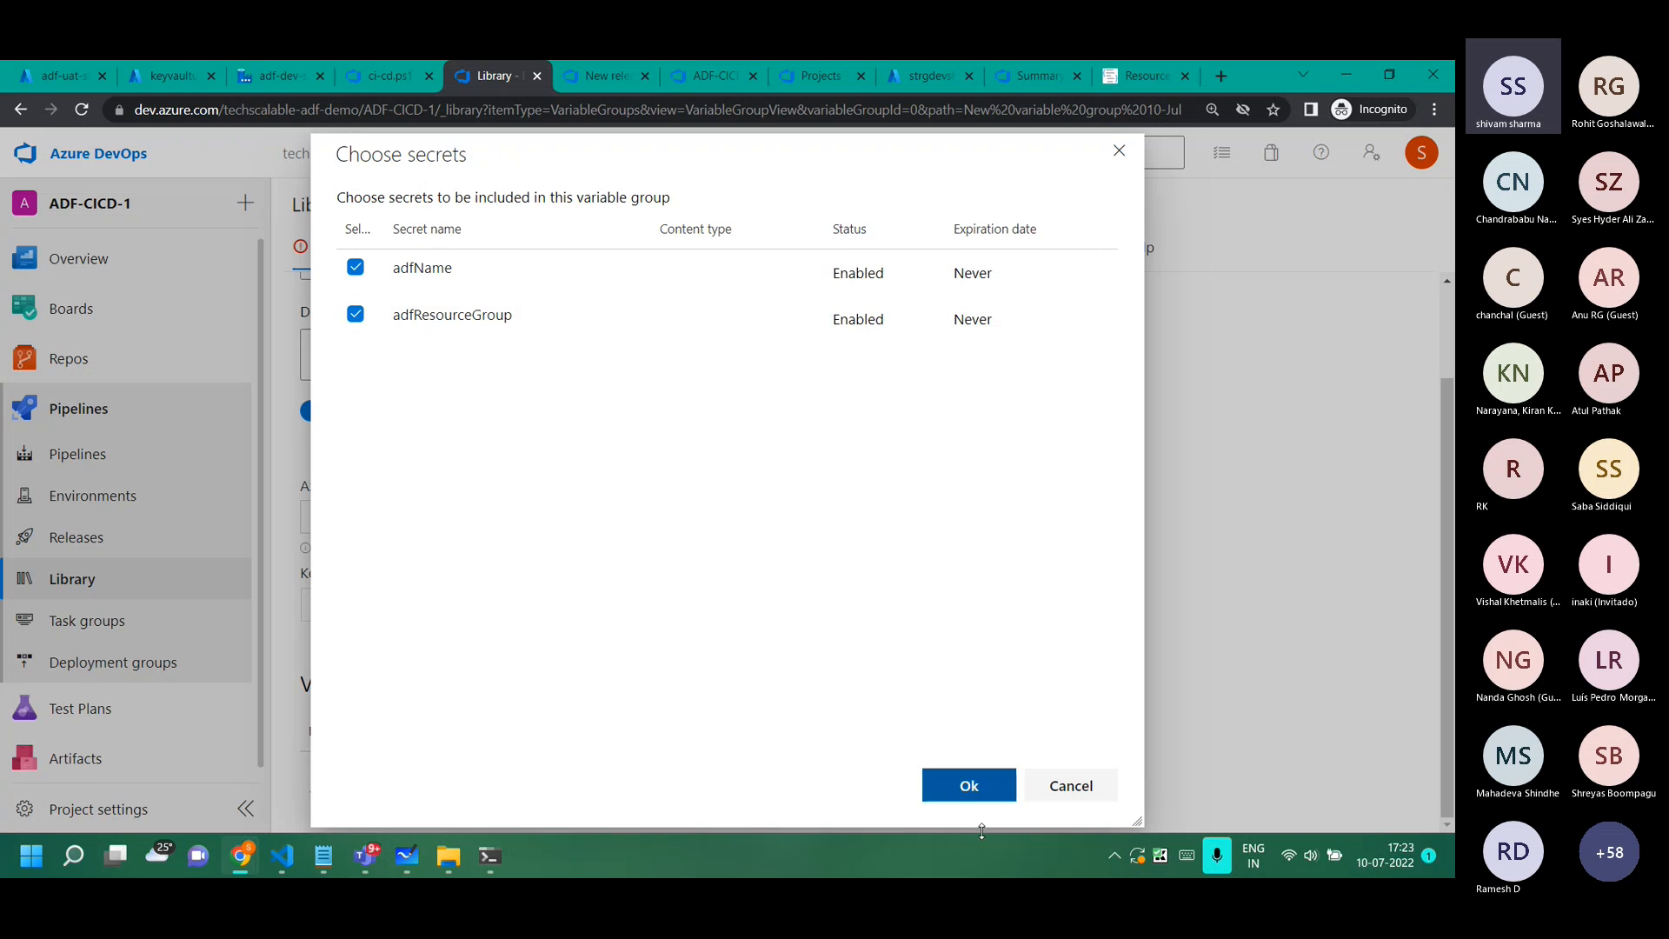
{"action": "left_click", "coordinate": [963, 796]}
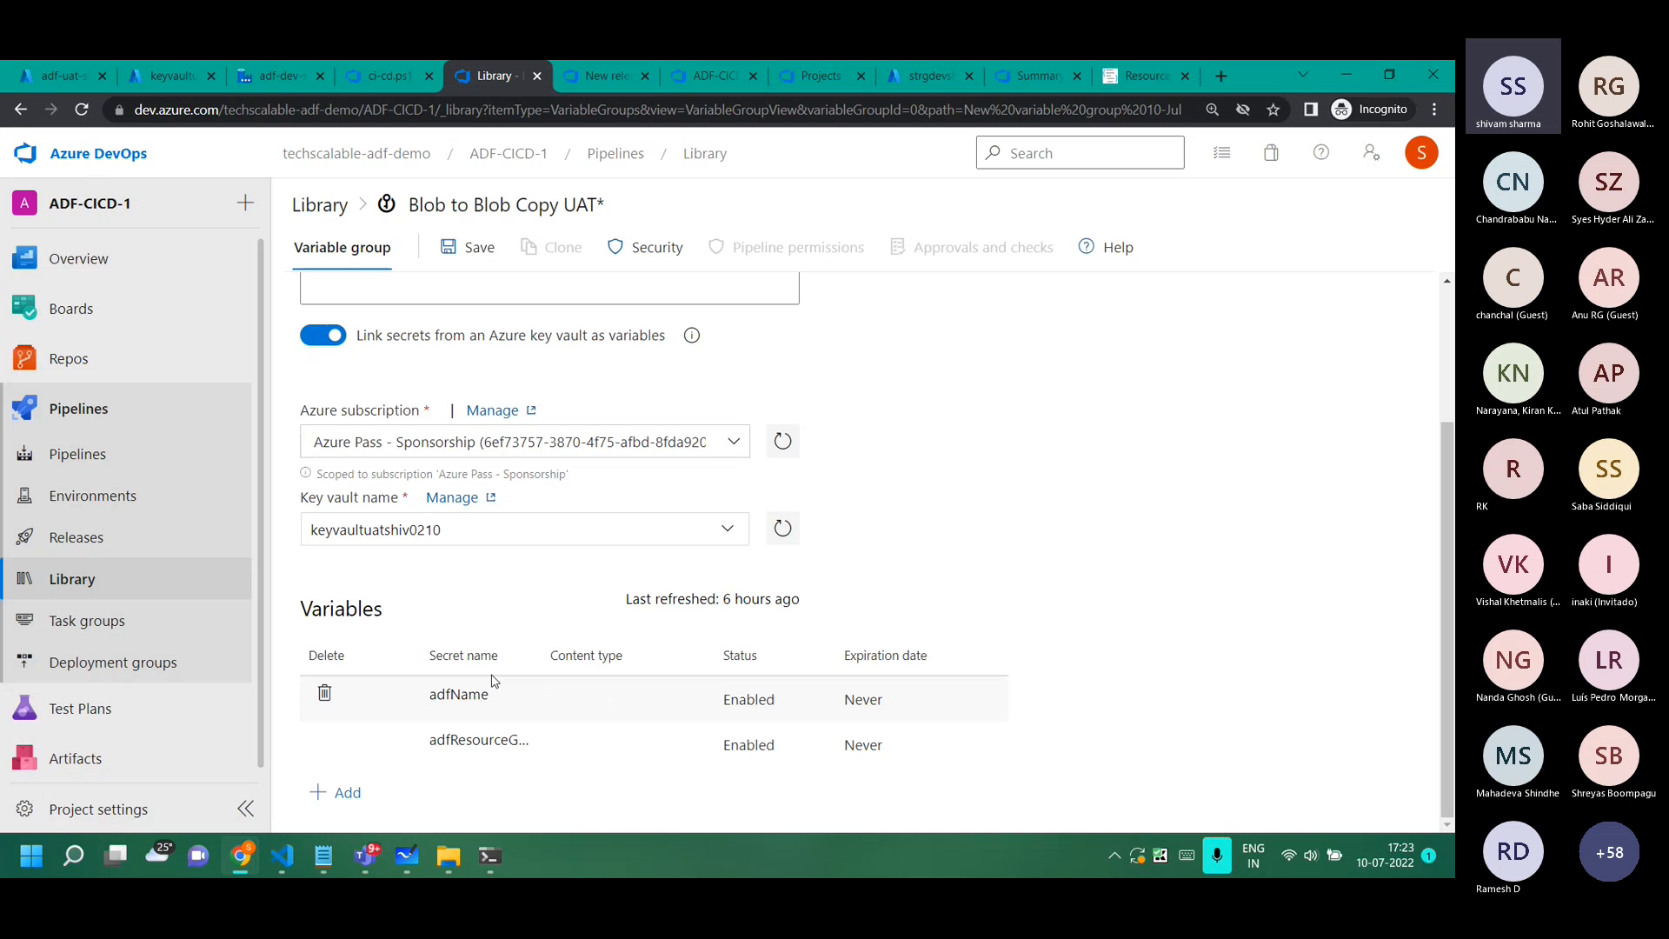
{"action": "scroll", "coordinate": [484, 646], "scroll_direction": "up", "scroll_amount": 3}
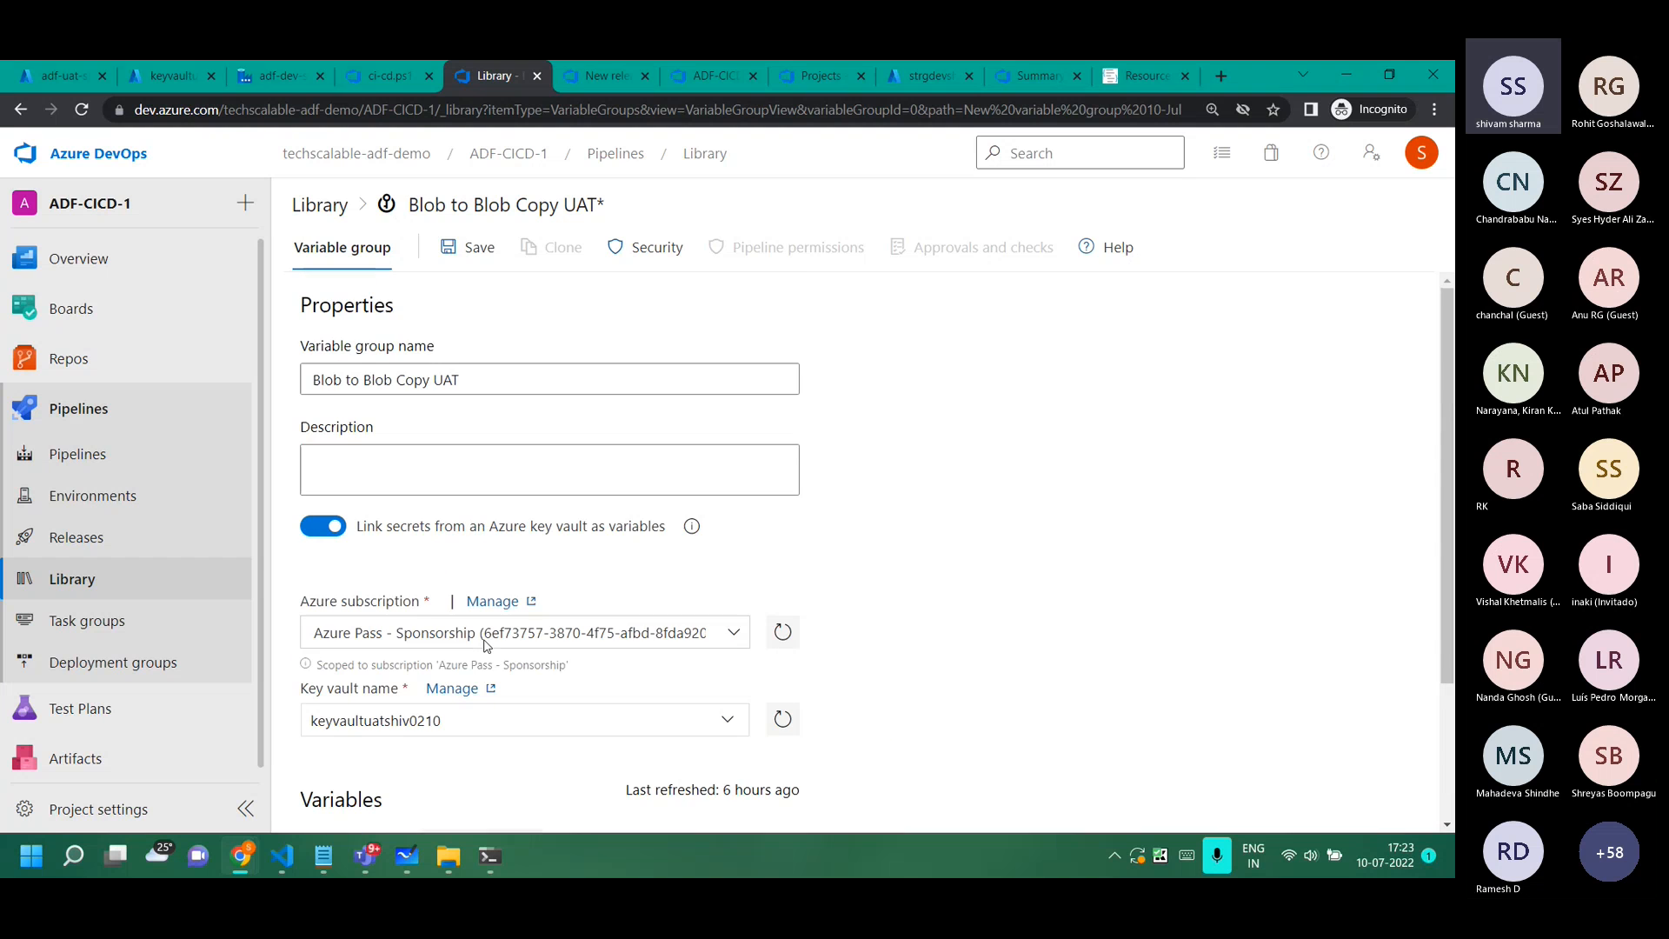
{"action": "left_click", "coordinate": [468, 247]}
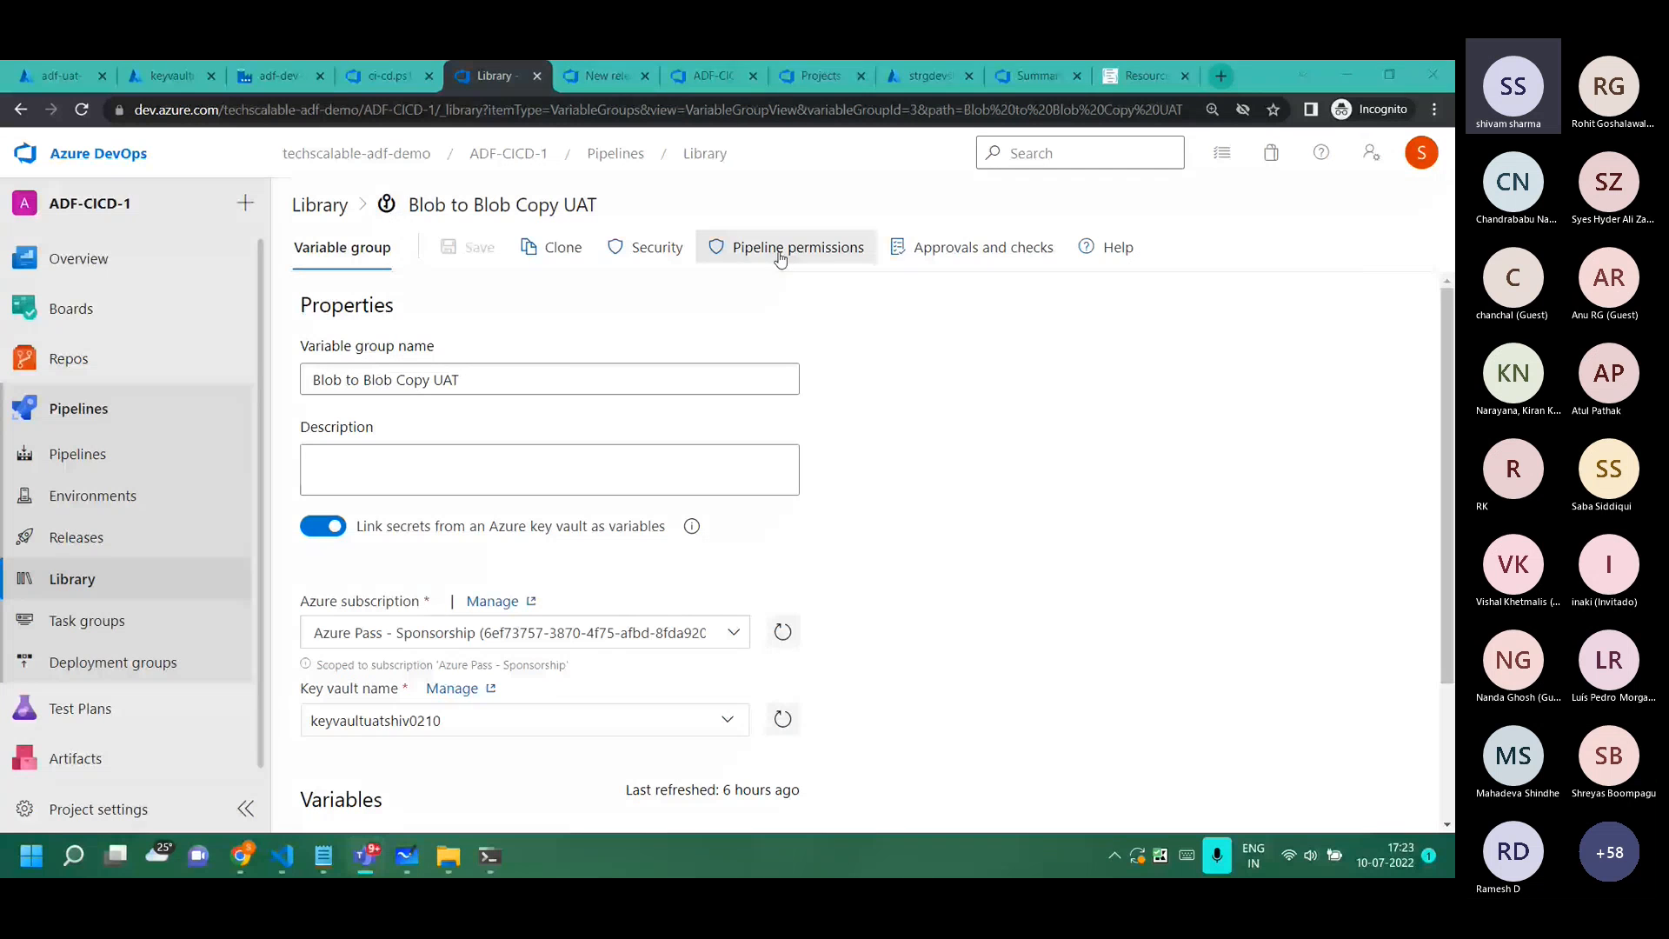
Review the pipeline permissions of the Blob to Blob Copy UAT variable group and close them.
{"action": "left_click", "coordinate": [733, 251]}
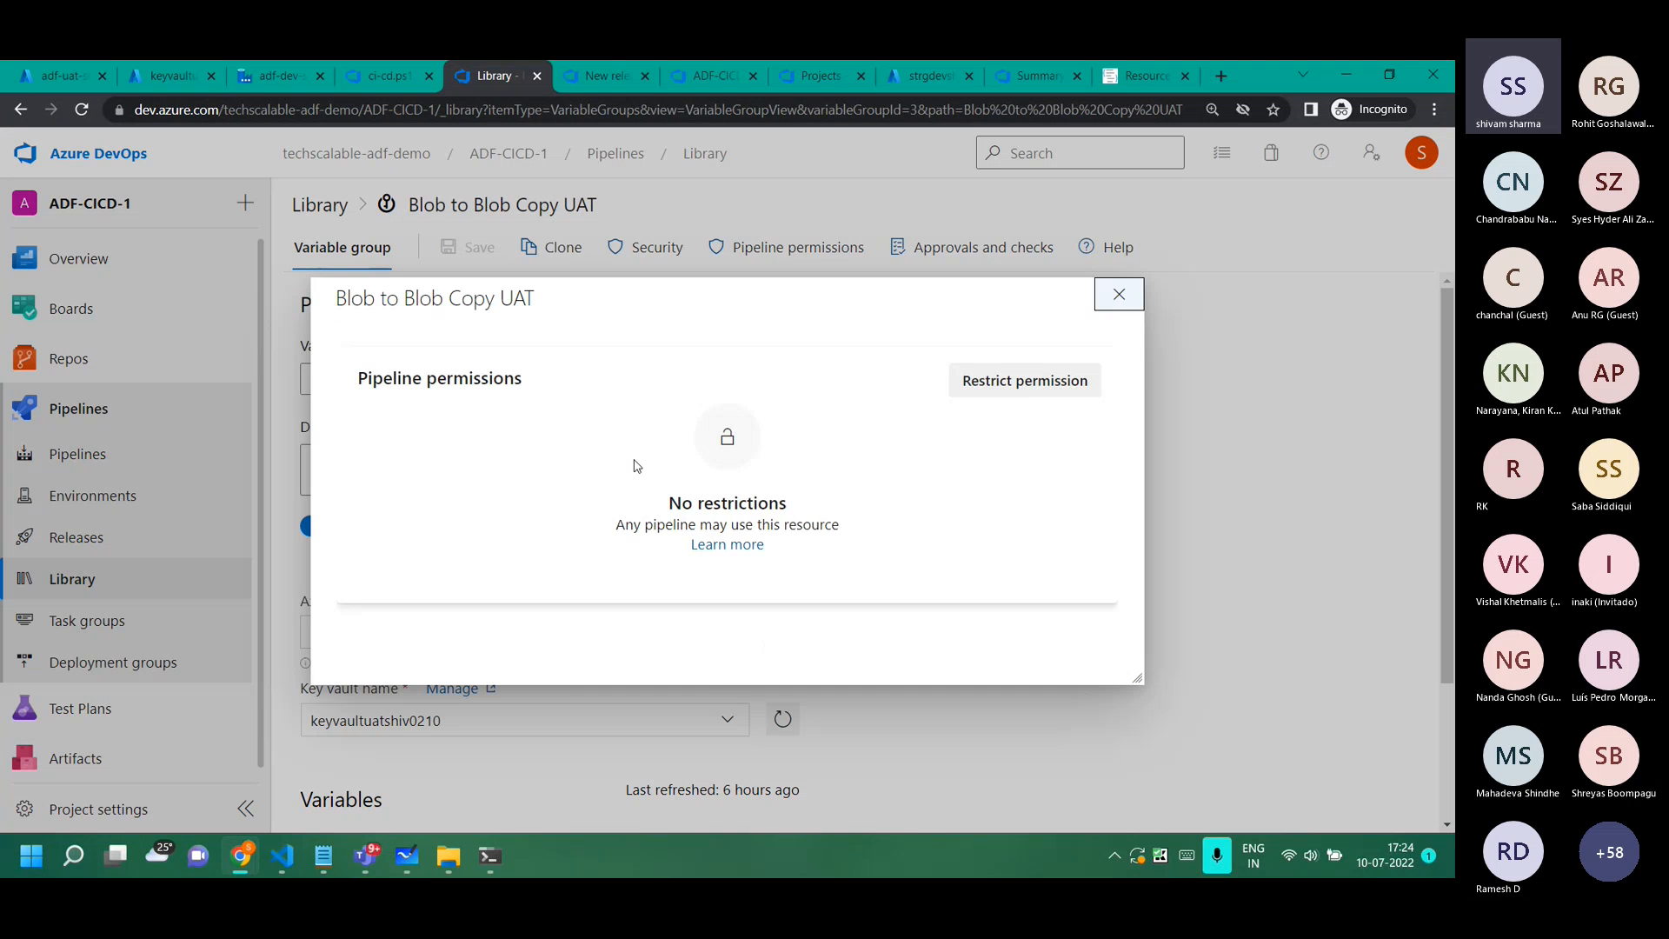
{"action": "triple_click", "coordinate": [673, 525]}
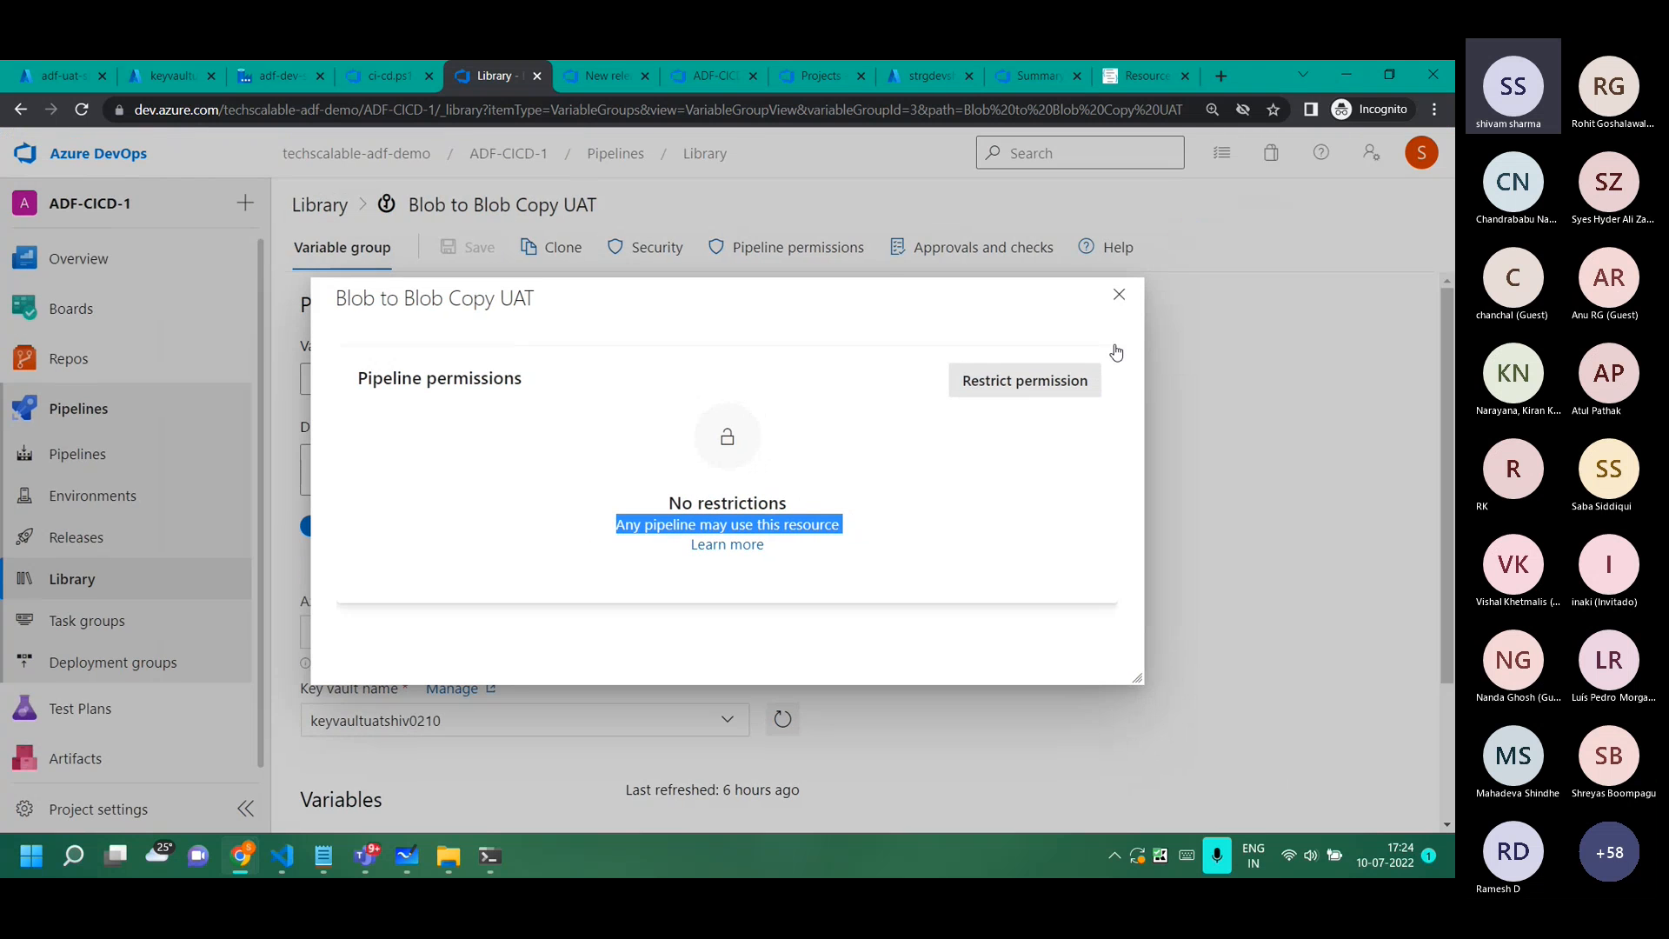
{"action": "left_click", "coordinate": [1119, 294]}
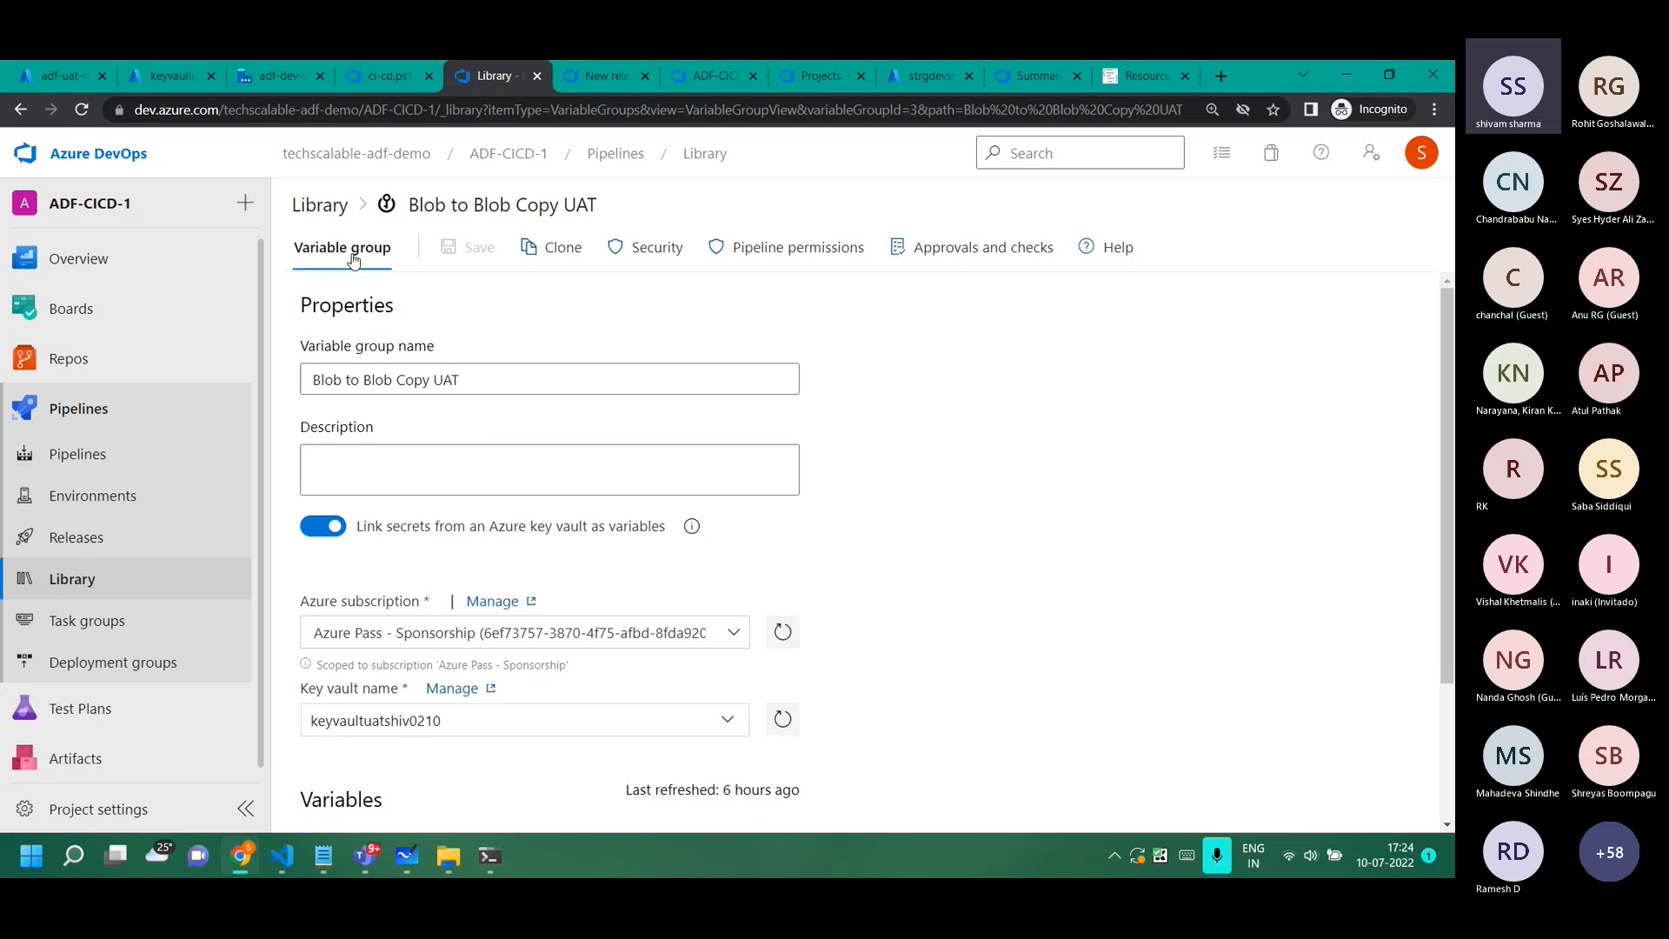
Link the Blob to Blob Copy UAT variable group to the new release pipeline with Release scope.
{"action": "left_click", "coordinate": [585, 76]}
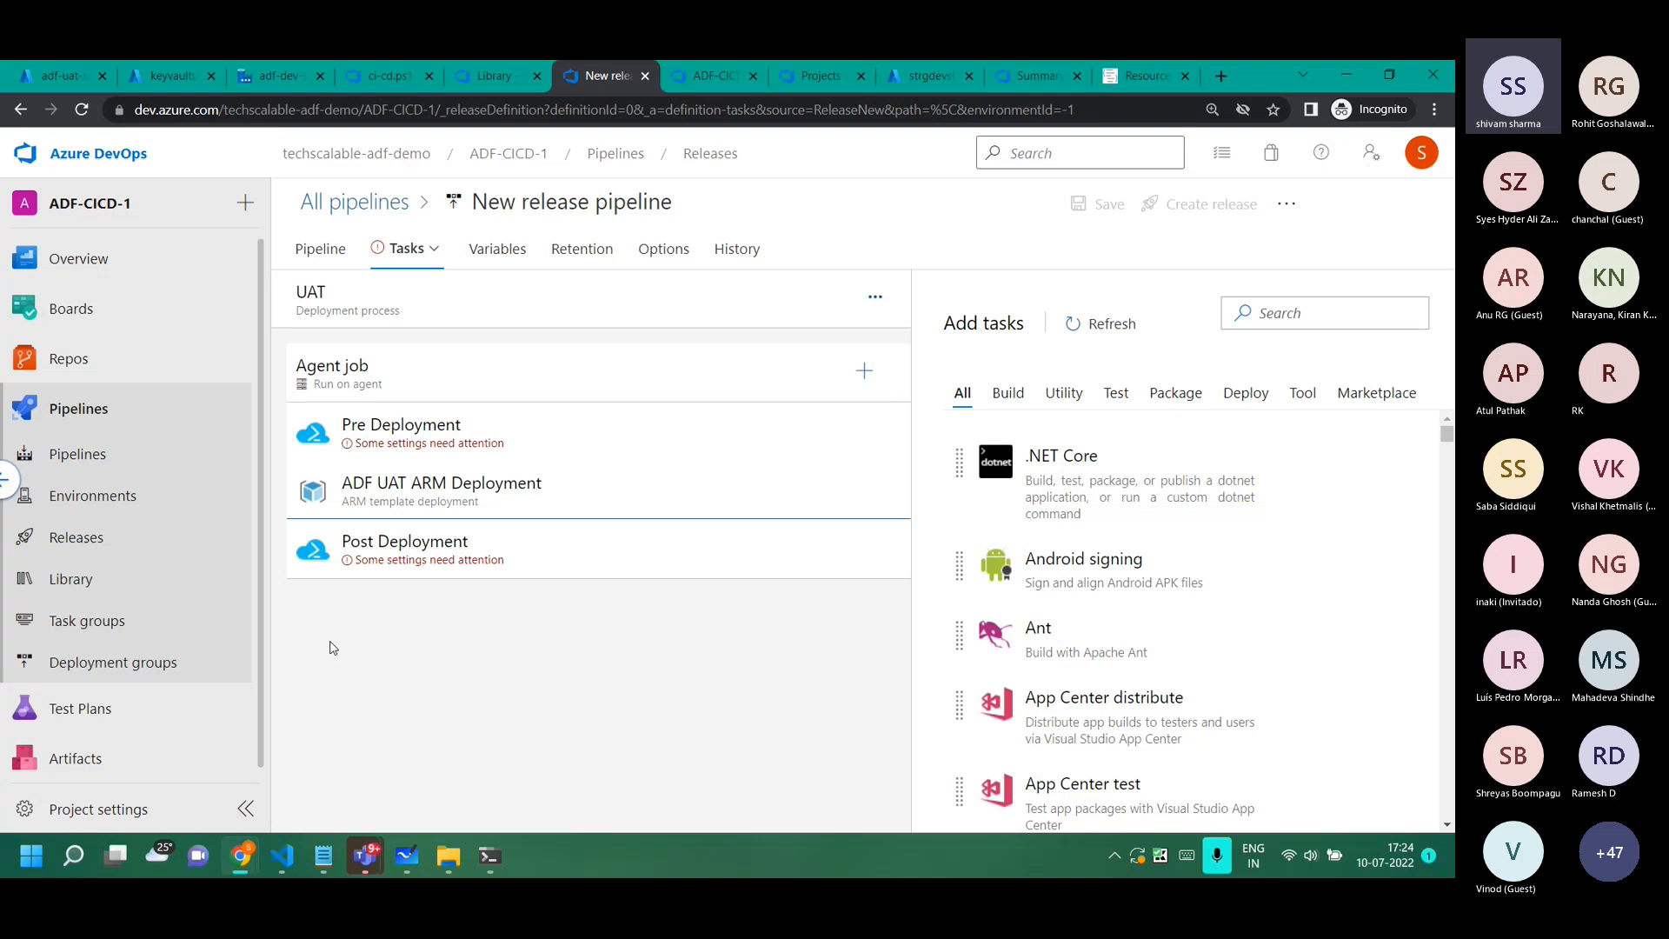
{"action": "left_click", "coordinate": [497, 252]}
{"action": "left_click", "coordinate": [362, 338]}
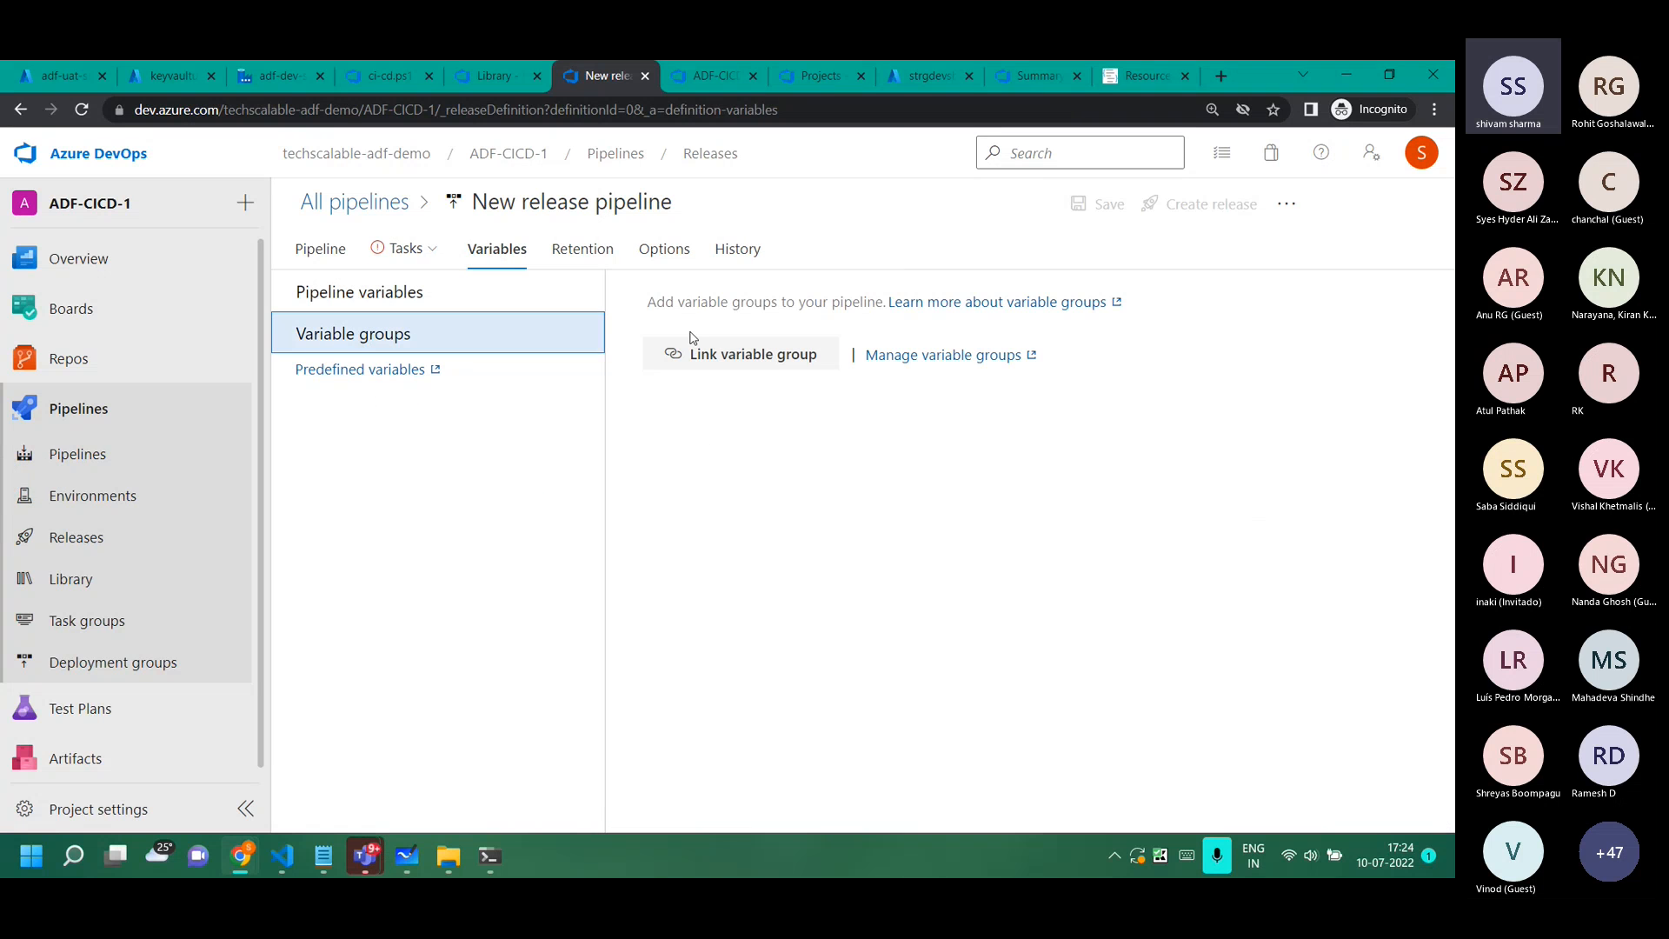
{"action": "left_click", "coordinate": [726, 354]}
{"action": "left_click", "coordinate": [987, 247]}
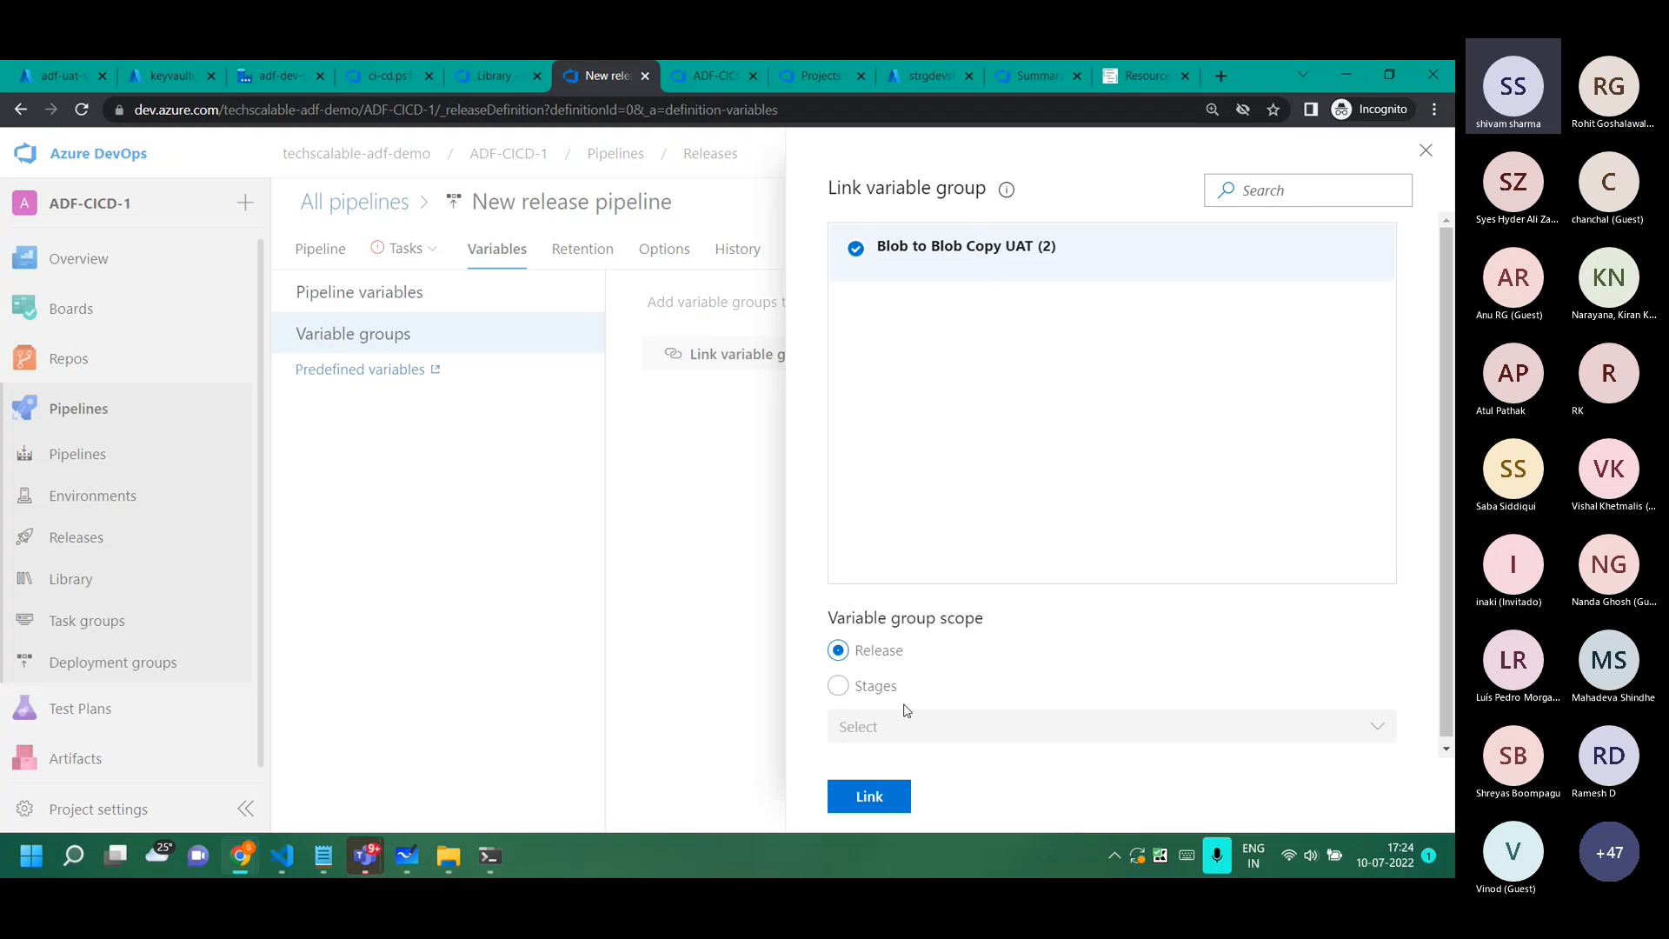
{"action": "left_click", "coordinate": [866, 787]}
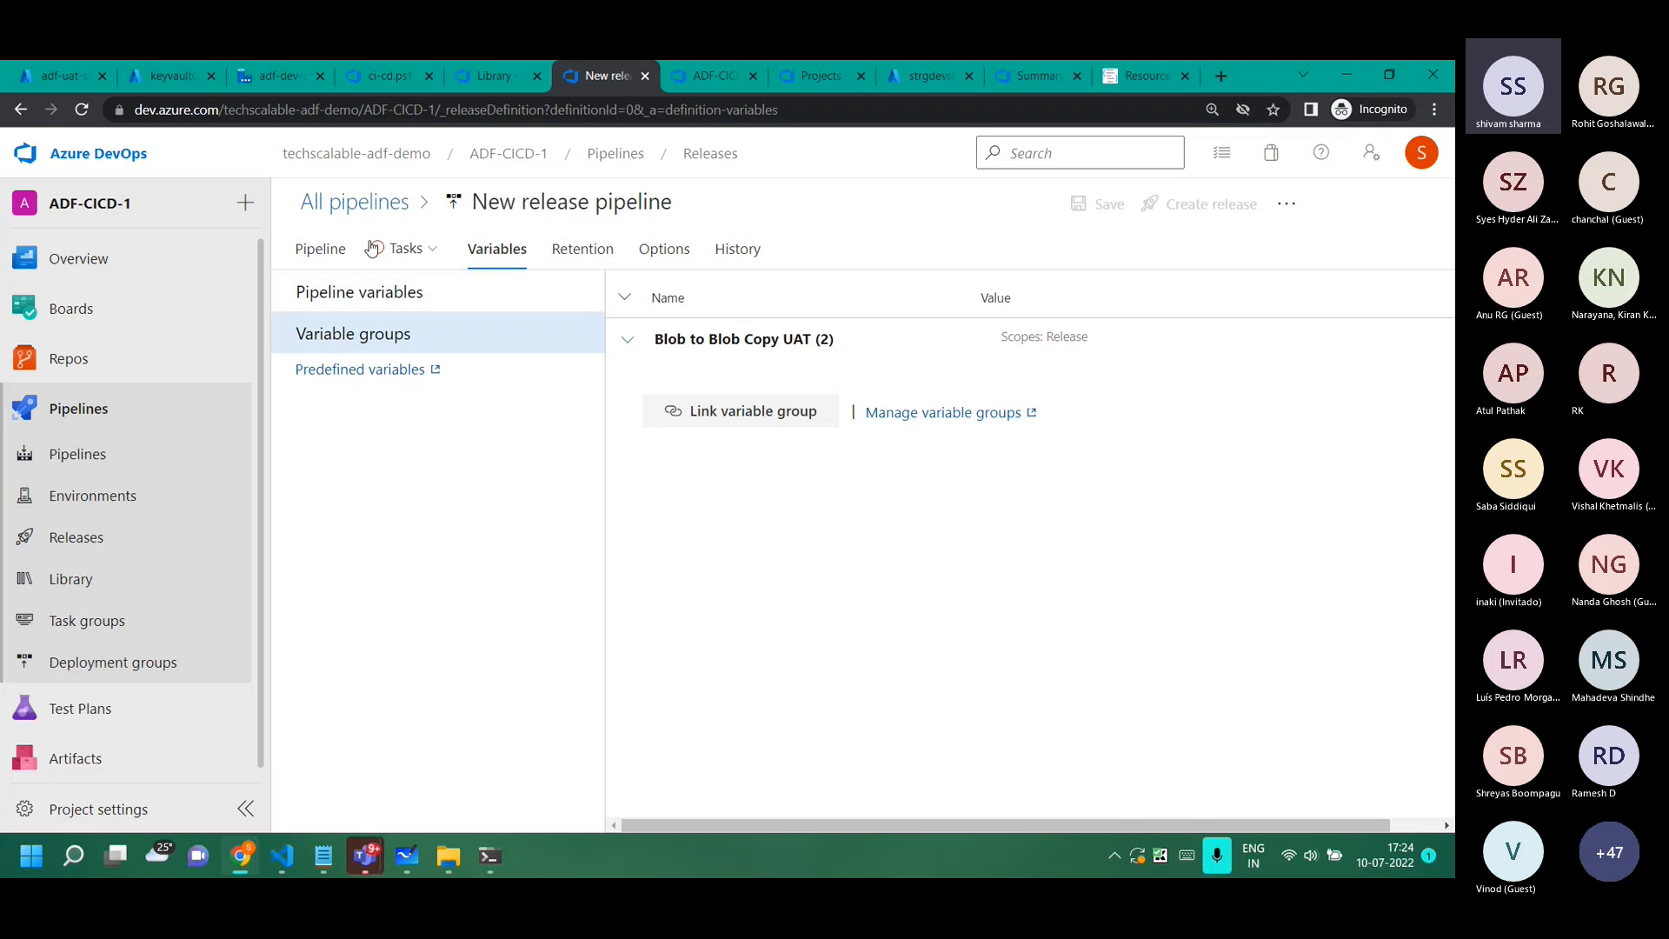
Open the UAT stage's Pre Deployment task and start editing its script arguments.
{"action": "left_click", "coordinate": [405, 249]}
{"action": "left_click", "coordinate": [425, 441]}
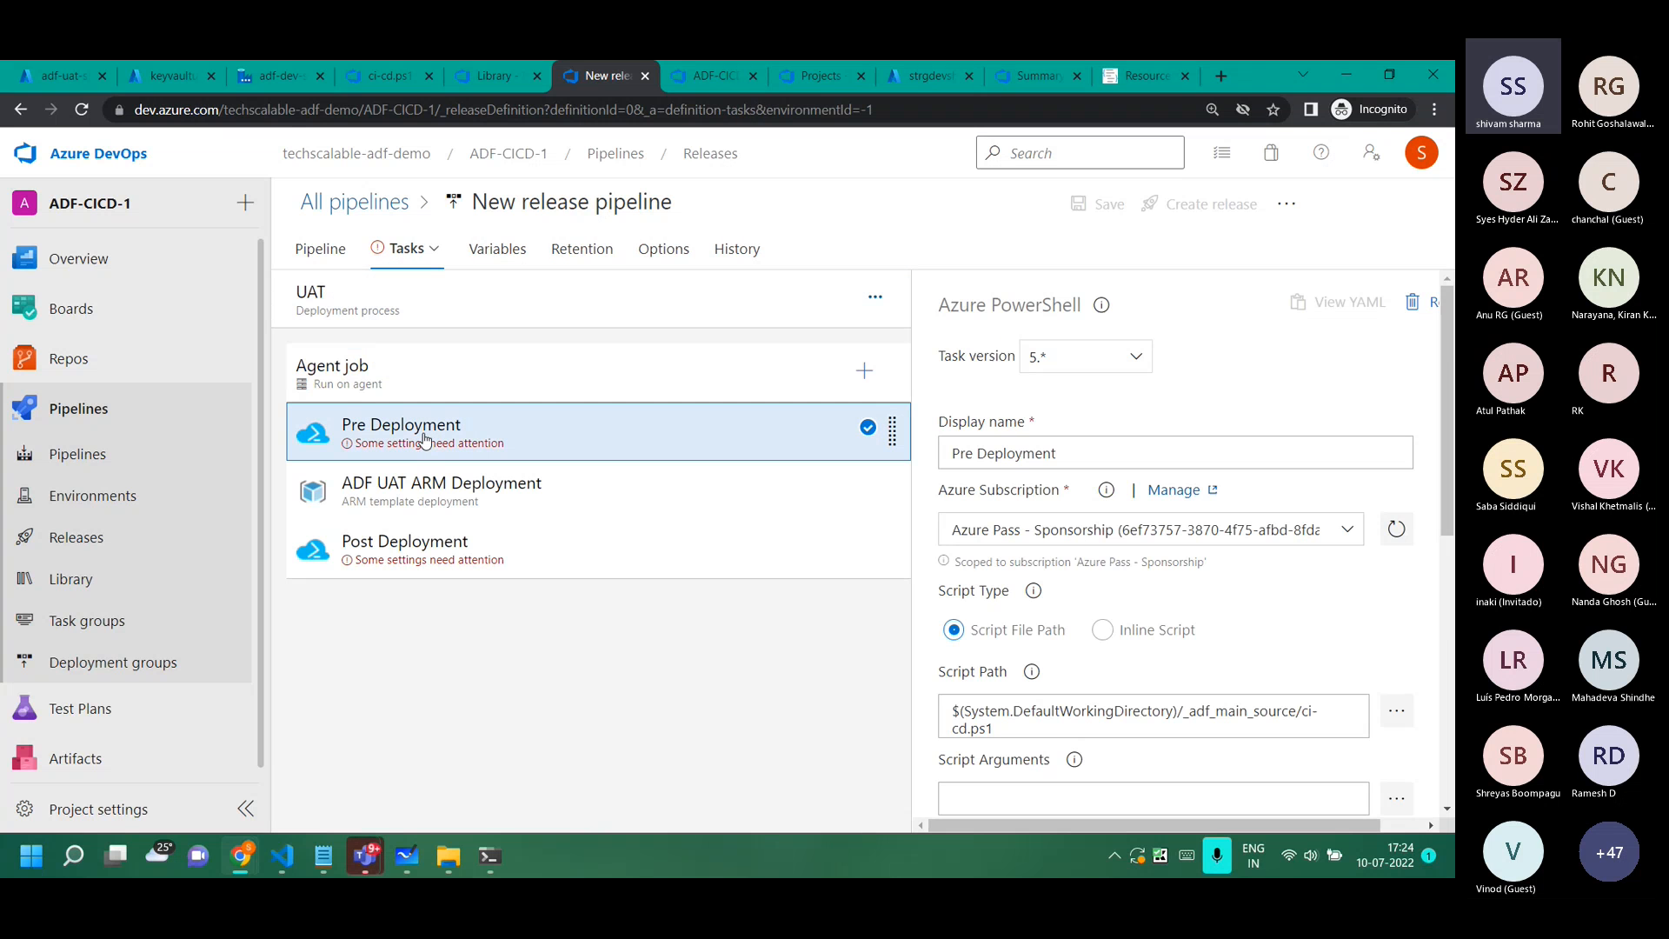
{"action": "scroll", "coordinate": [1204, 648], "scroll_direction": "down", "scroll_amount": 3}
{"action": "left_click", "coordinate": [1135, 571]}
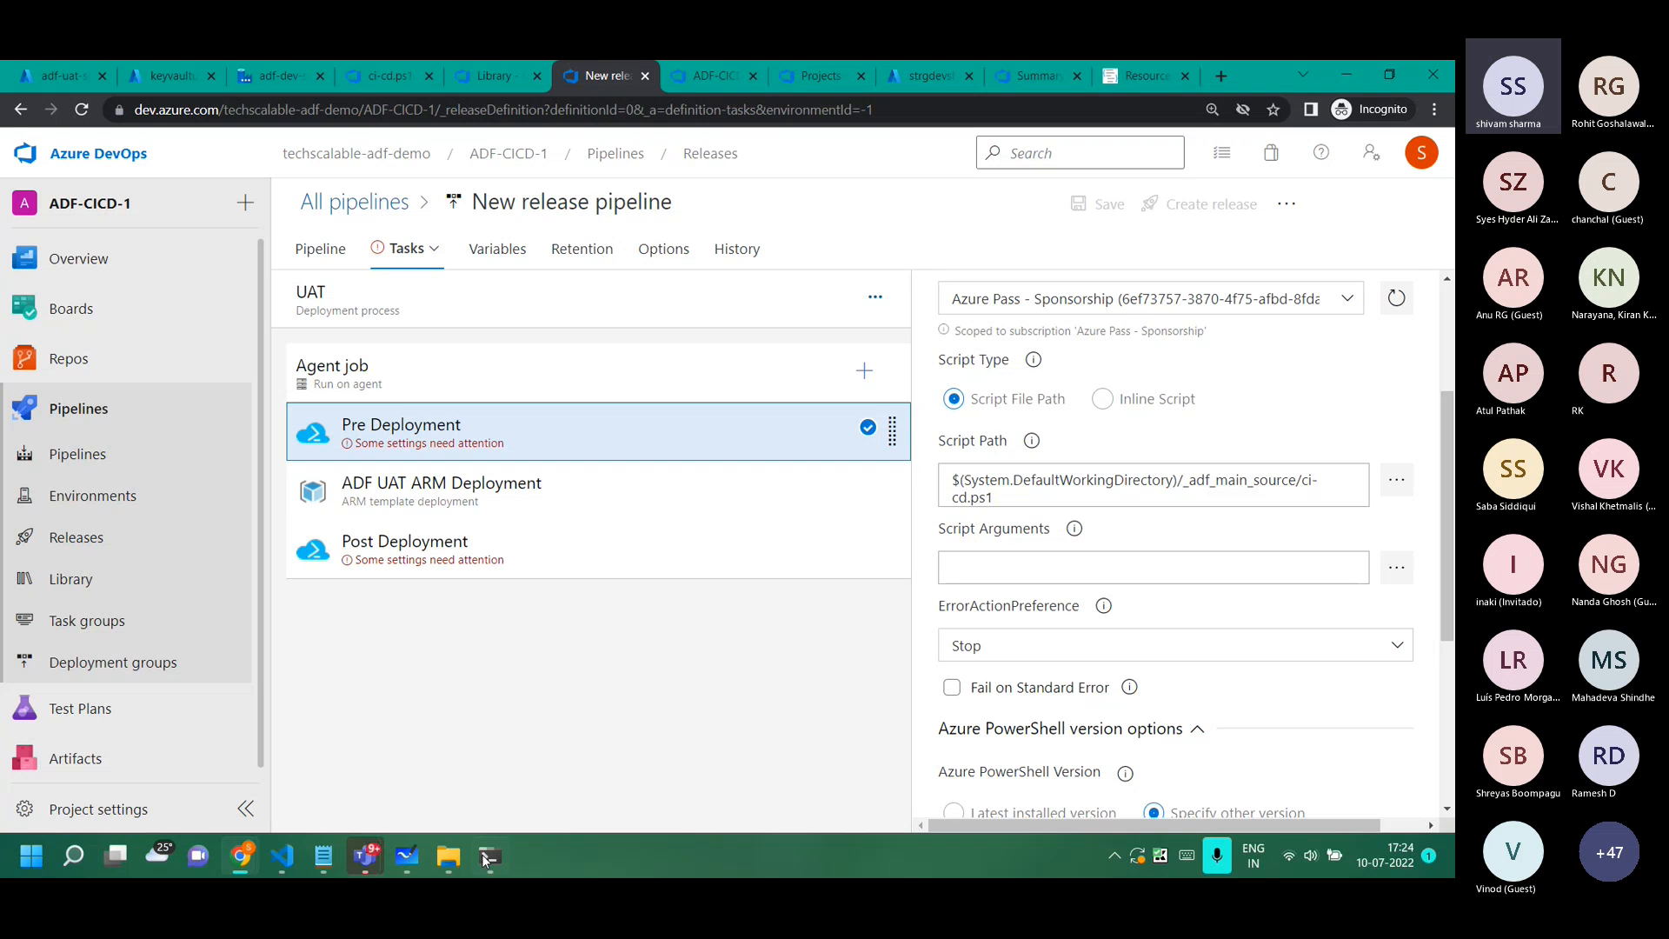
Switch to Notepad and replace the data factory name placeholder in the pre-deployment arguments with "$(adfName)", including the double quotes.
{"action": "left_click", "coordinate": [324, 857]}
{"action": "left_click_drag", "start_coordinate": [423, 268], "coordinate": [423, 277]}
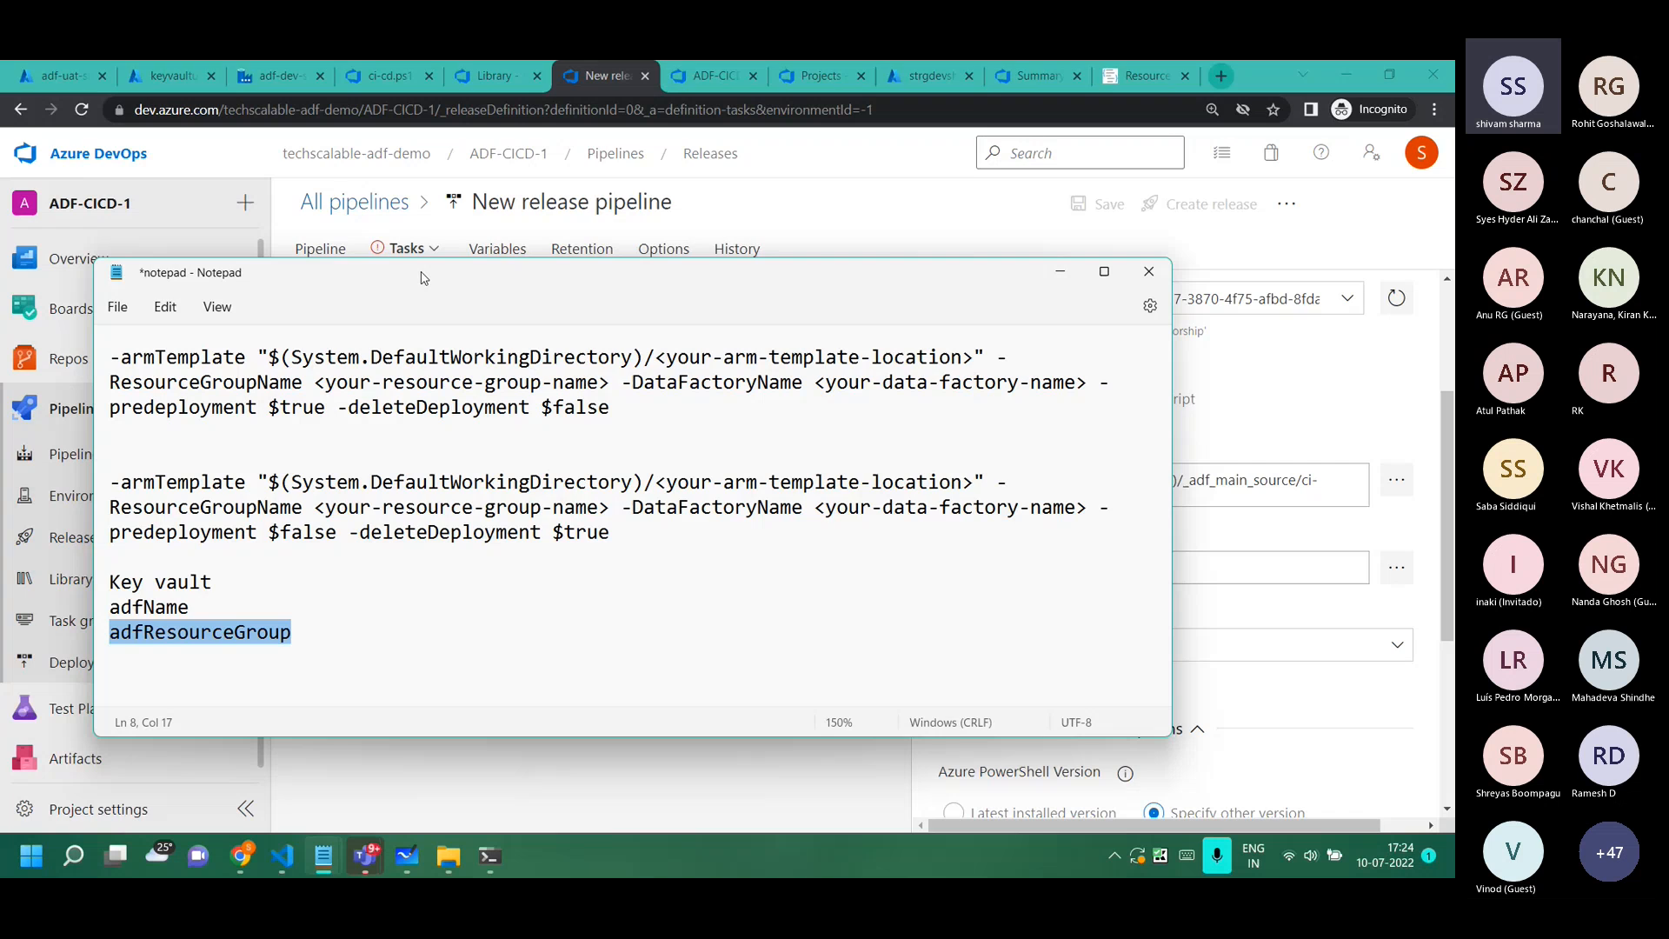
{"action": "double_click", "coordinate": [424, 274]}
{"action": "scroll", "coordinate": [251, 226], "scroll_direction": "up", "scroll_amount": 3}
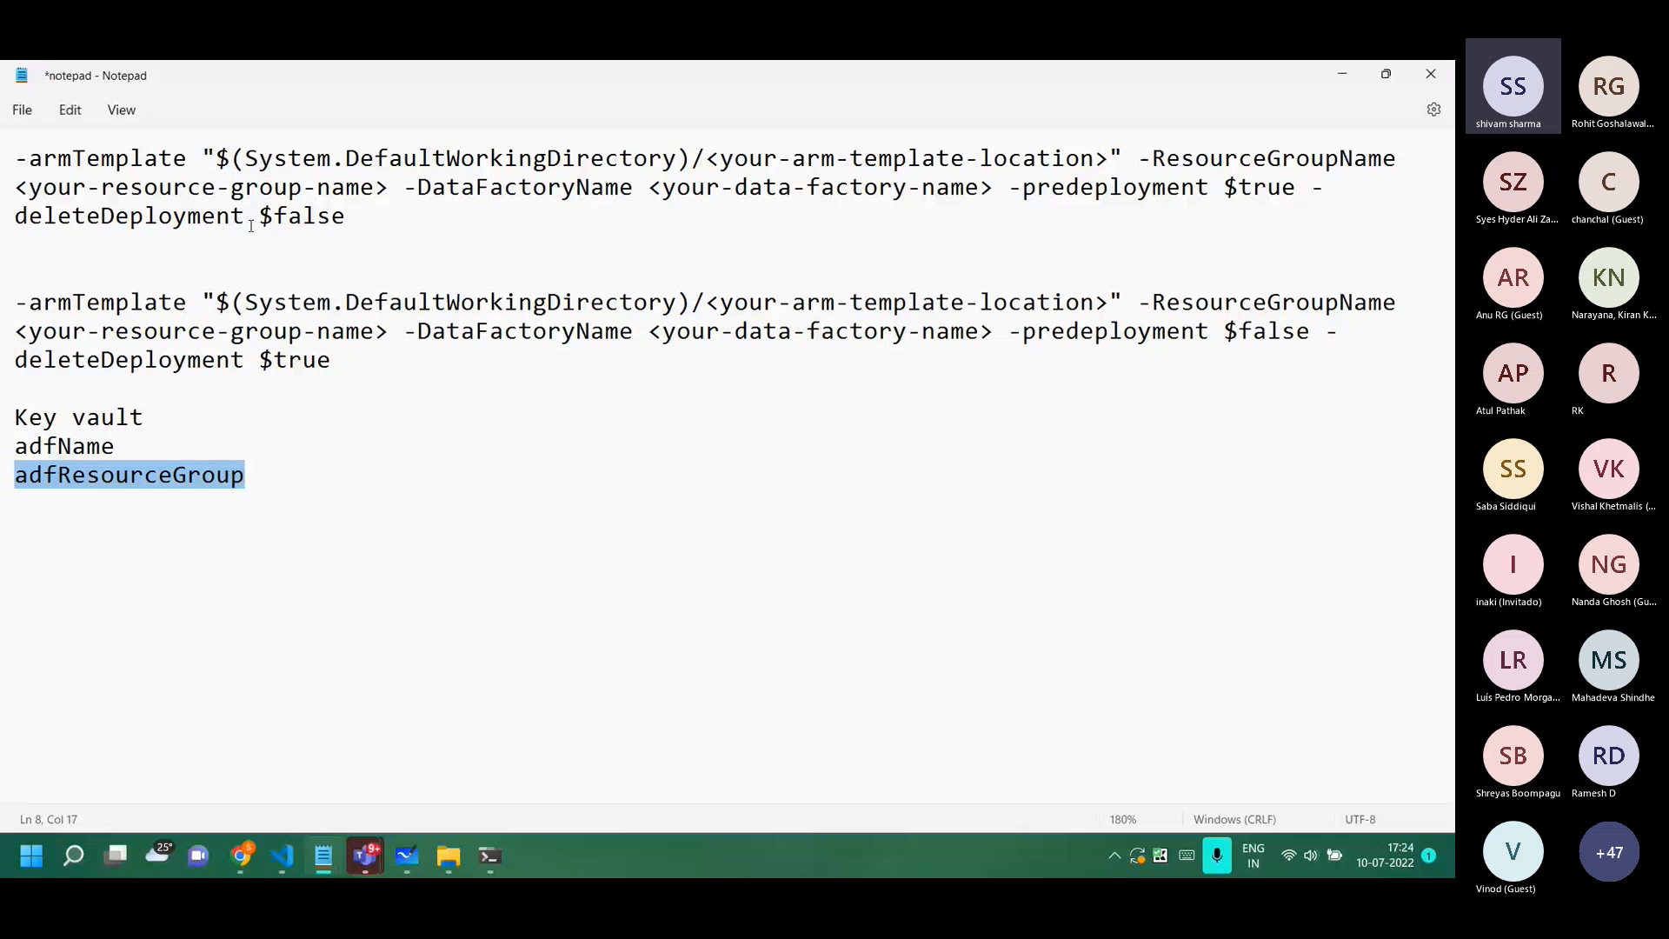
{"action": "left_click_drag", "start_coordinate": [117, 448], "coordinate": [3, 448]}
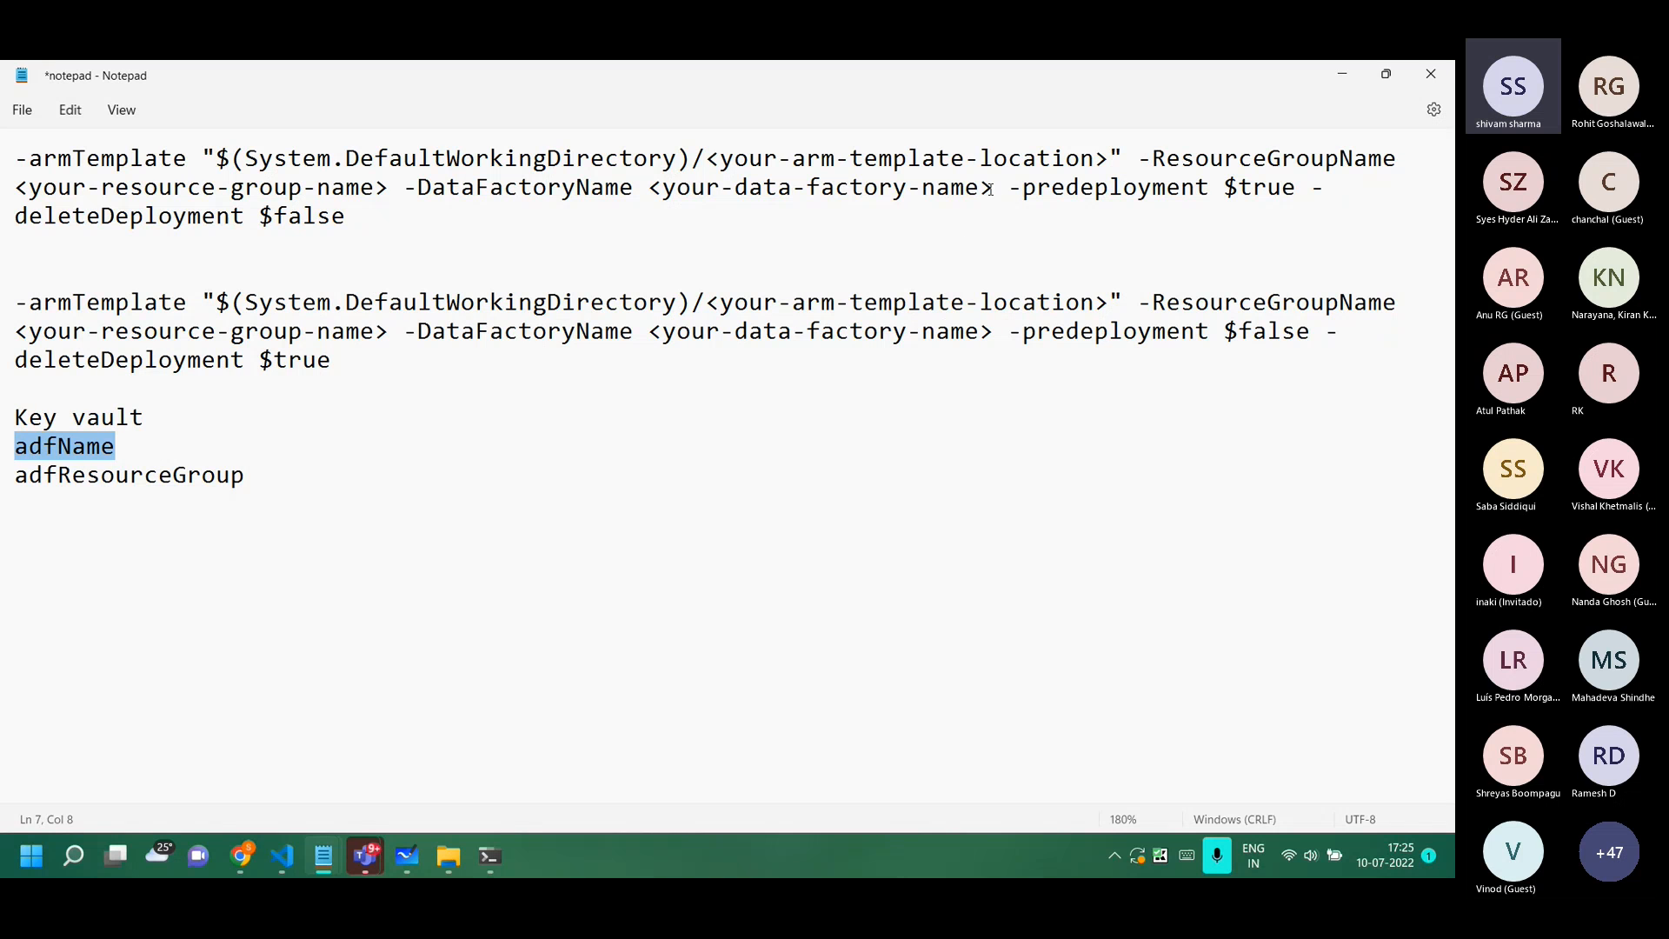
{"action": "left_click_drag", "start_coordinate": [998, 188], "coordinate": [649, 187]}
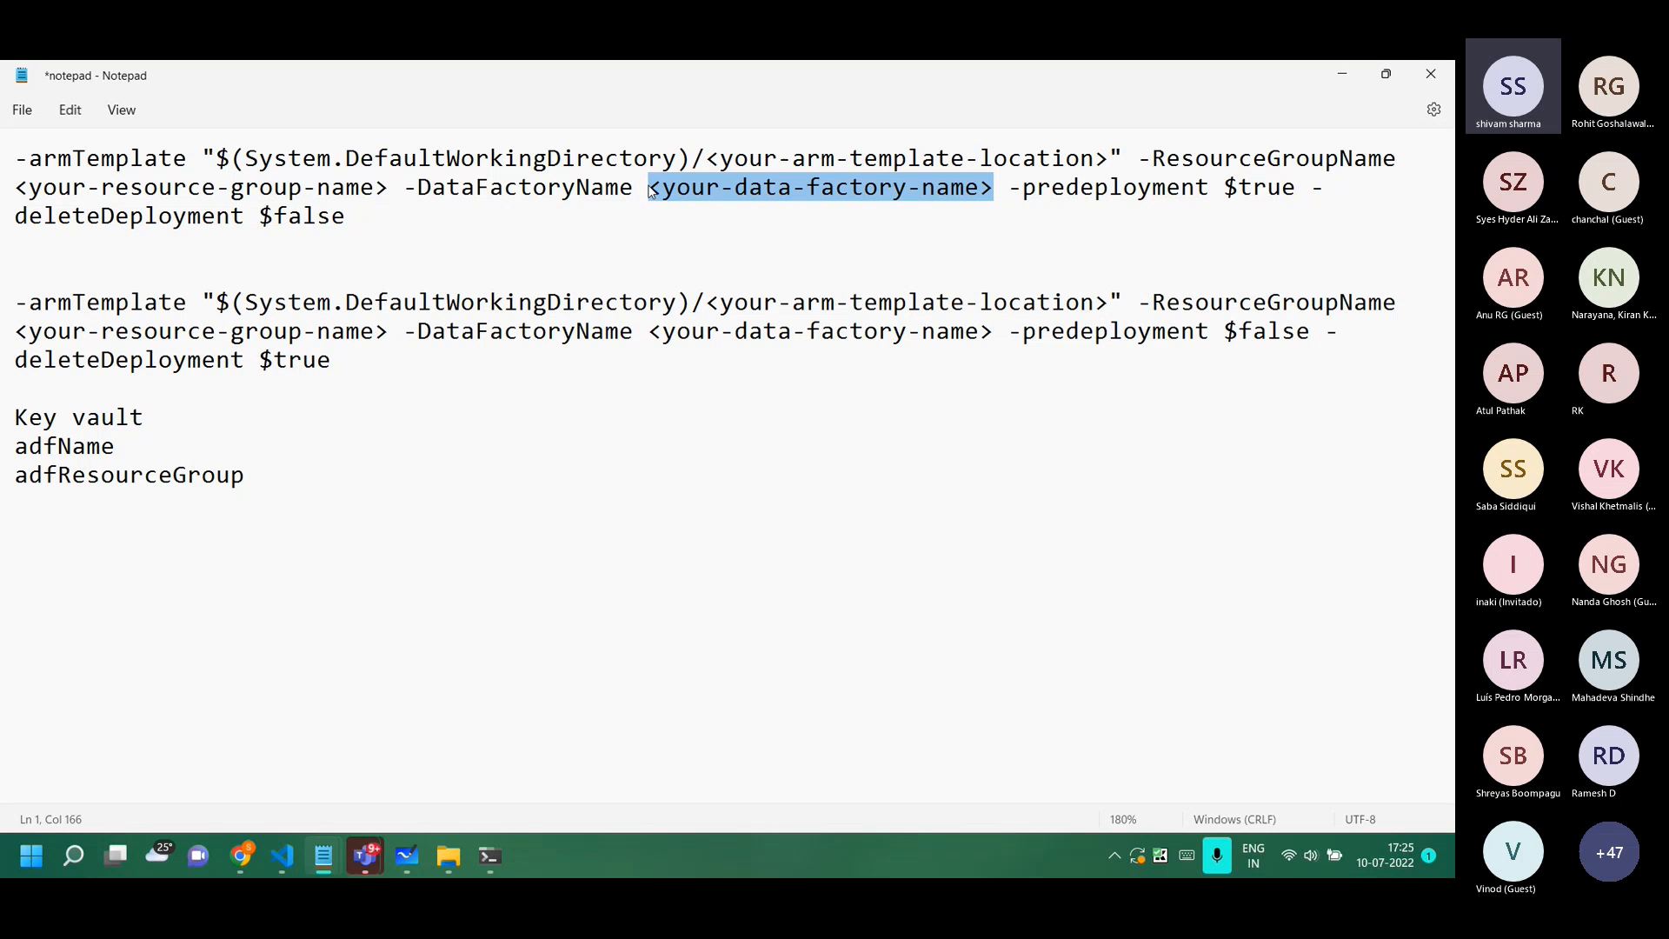
{"action": "type", "text": "$()"}
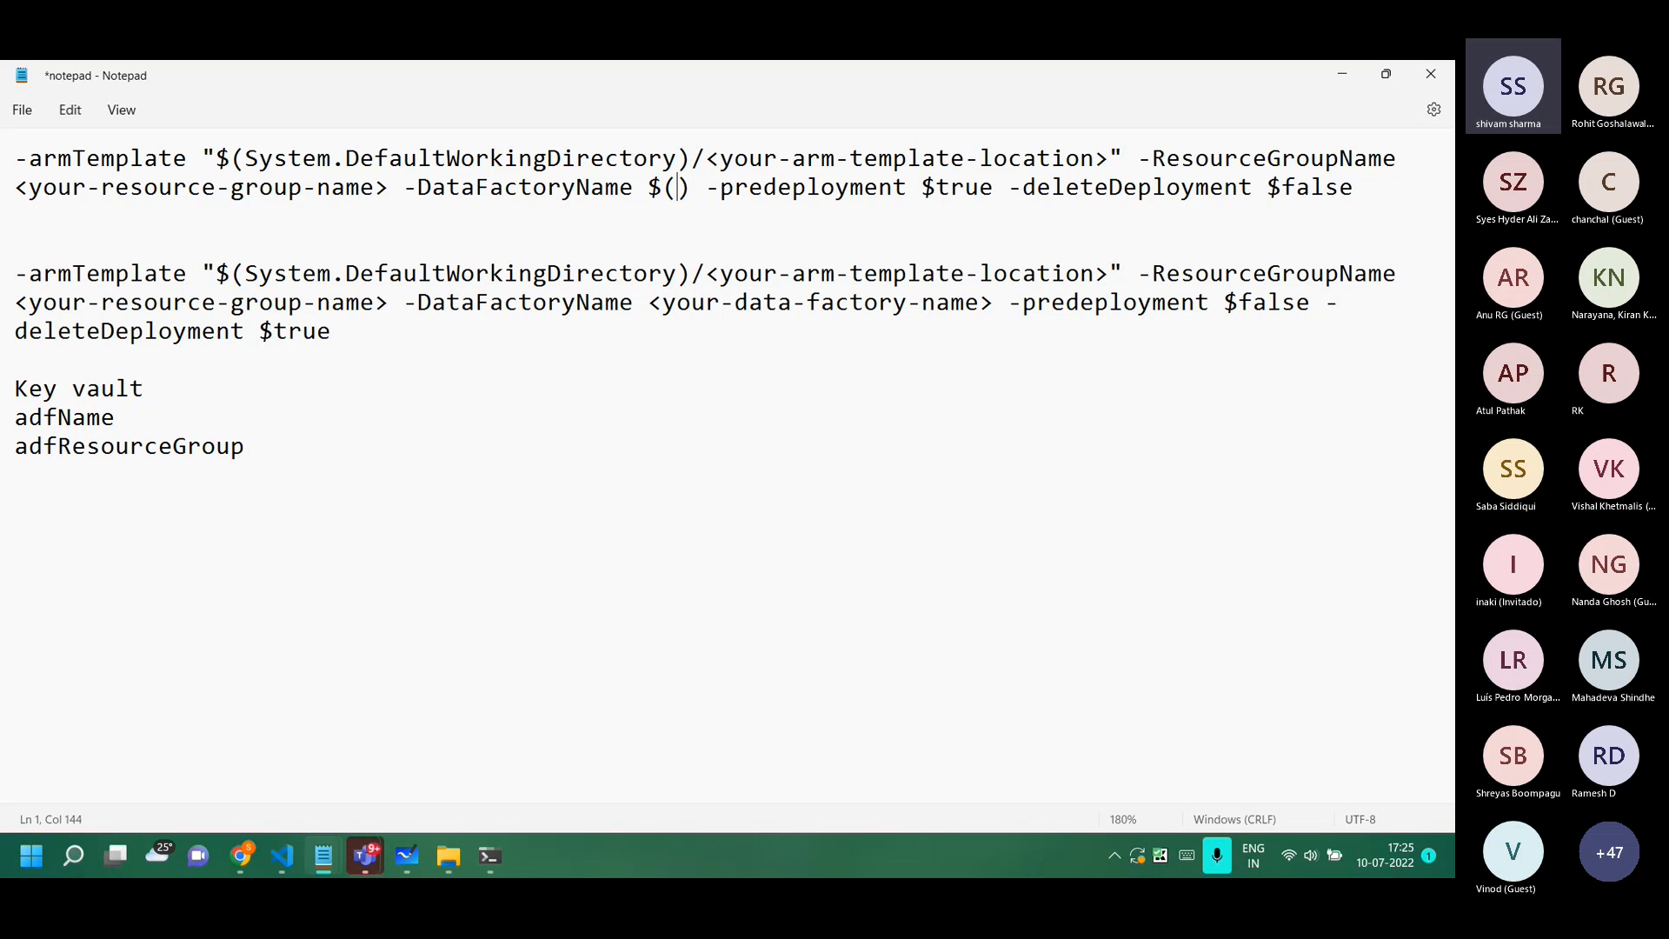
{"action": "type", "text": "adfName"}
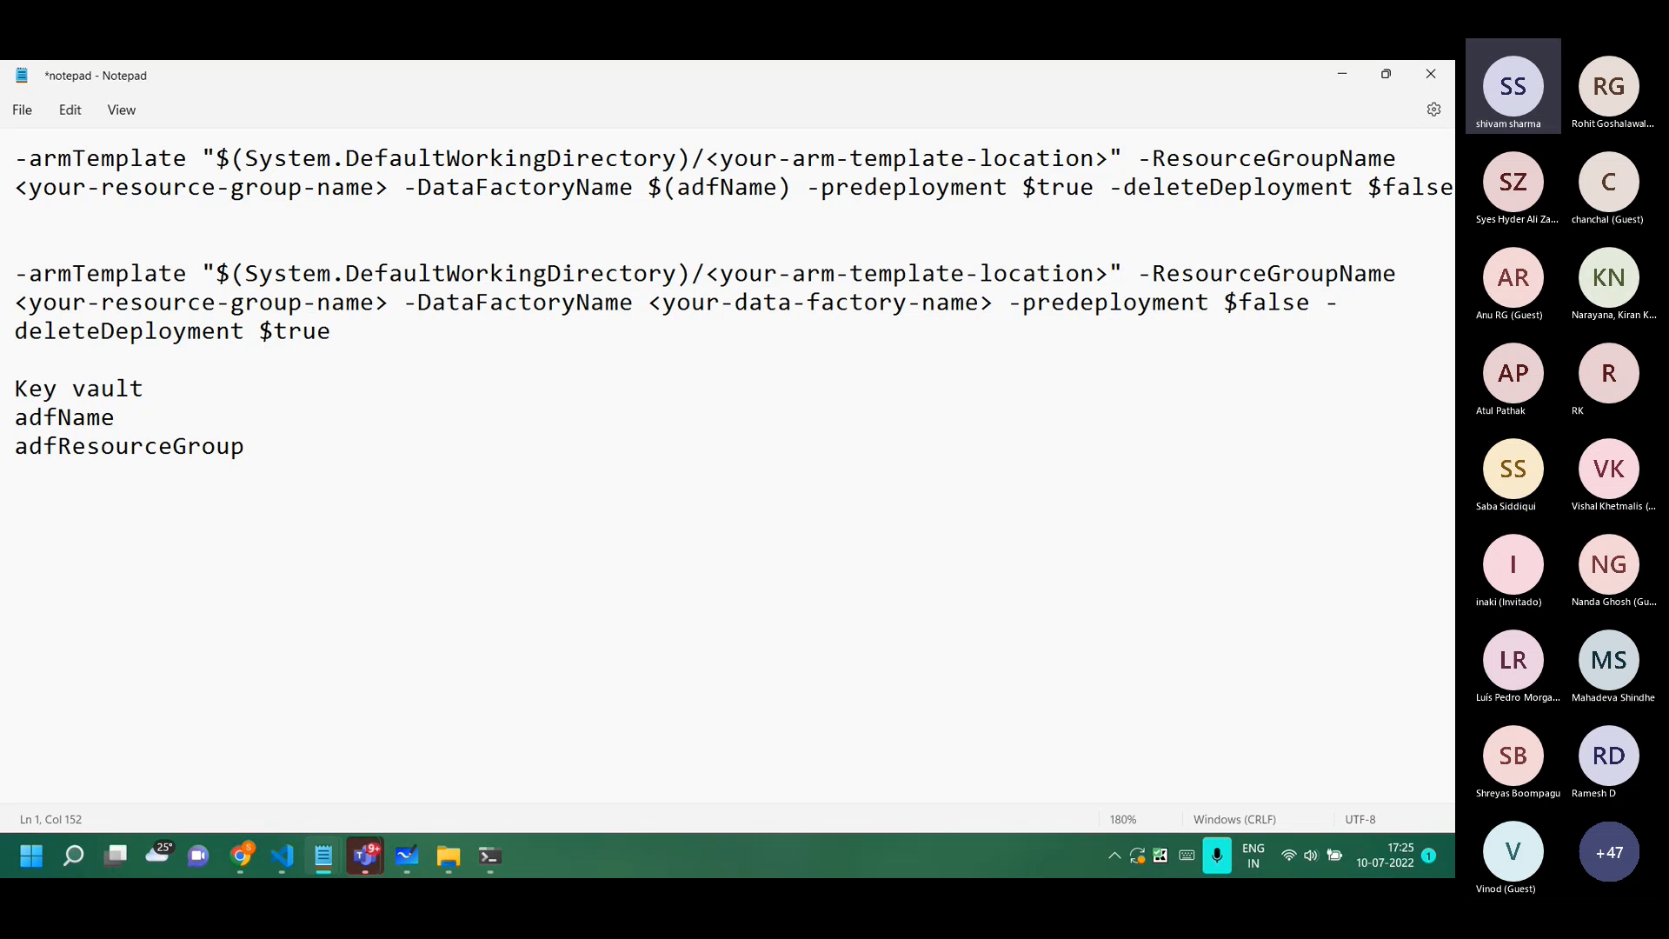
{"action": "type", "text": "\""}
{"action": "key", "text": "Left"}
{"action": "key", "text": "Left"}
{"action": "key", "text": "Left"}
{"action": "key", "text": "Left"}
{"action": "key", "text": "Left"}
{"action": "key", "text": "Left"}
{"action": "key", "text": "Left"}
{"action": "key", "text": "Left"}
{"action": "key", "text": "Left"}
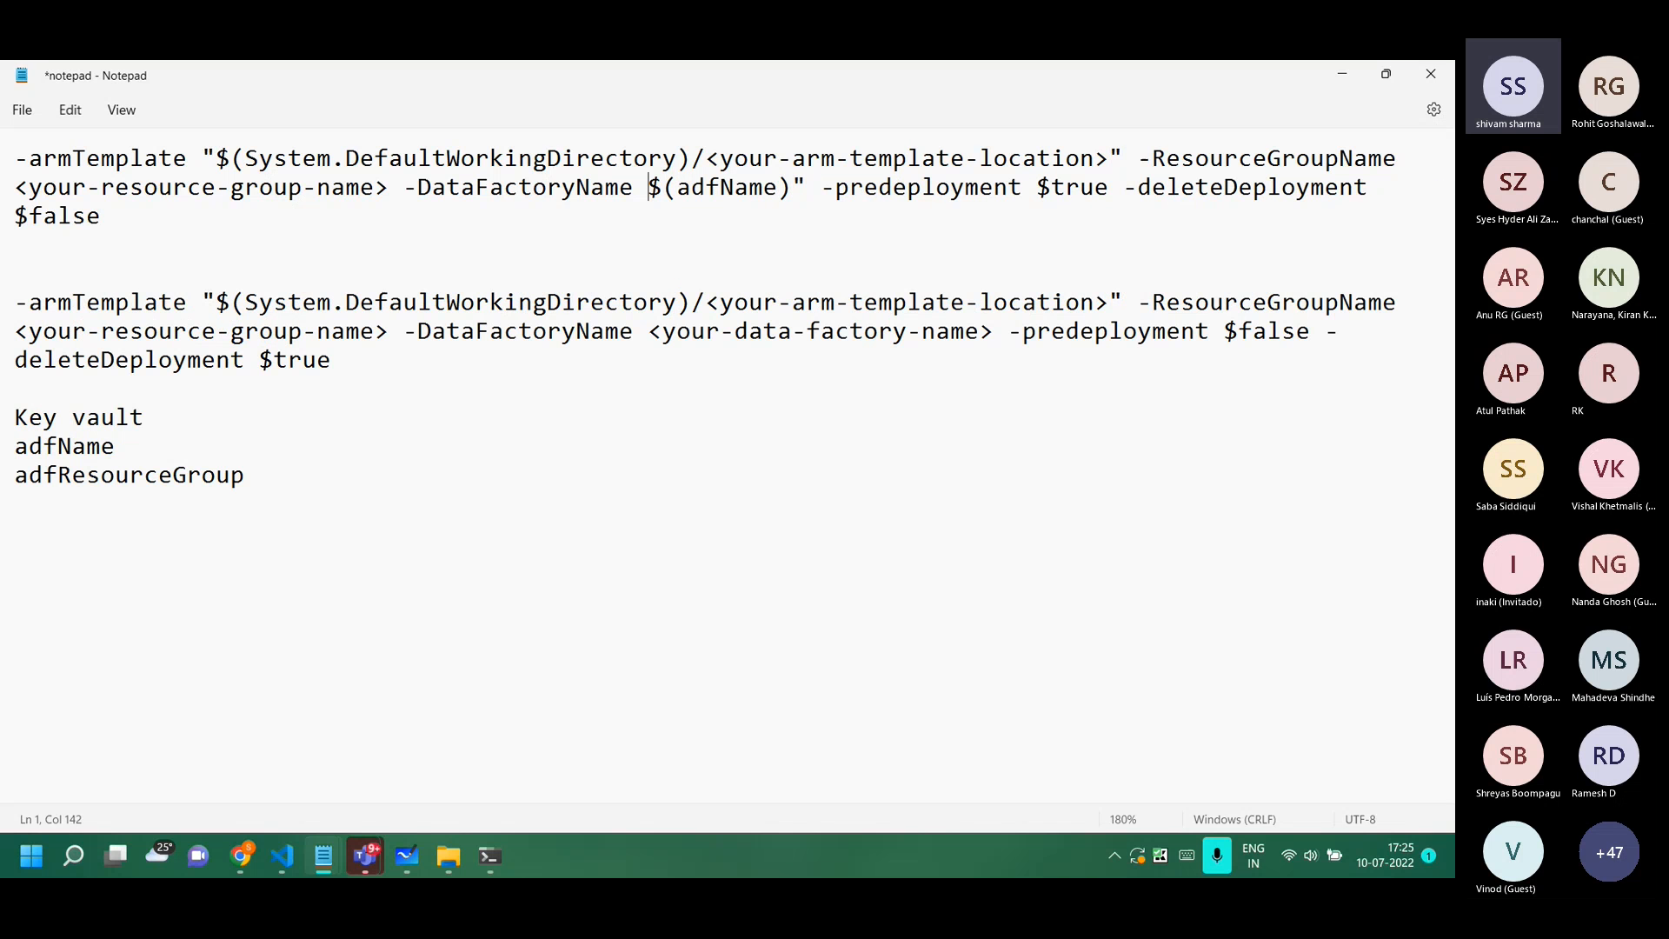
{"action": "type", "text": "\""}
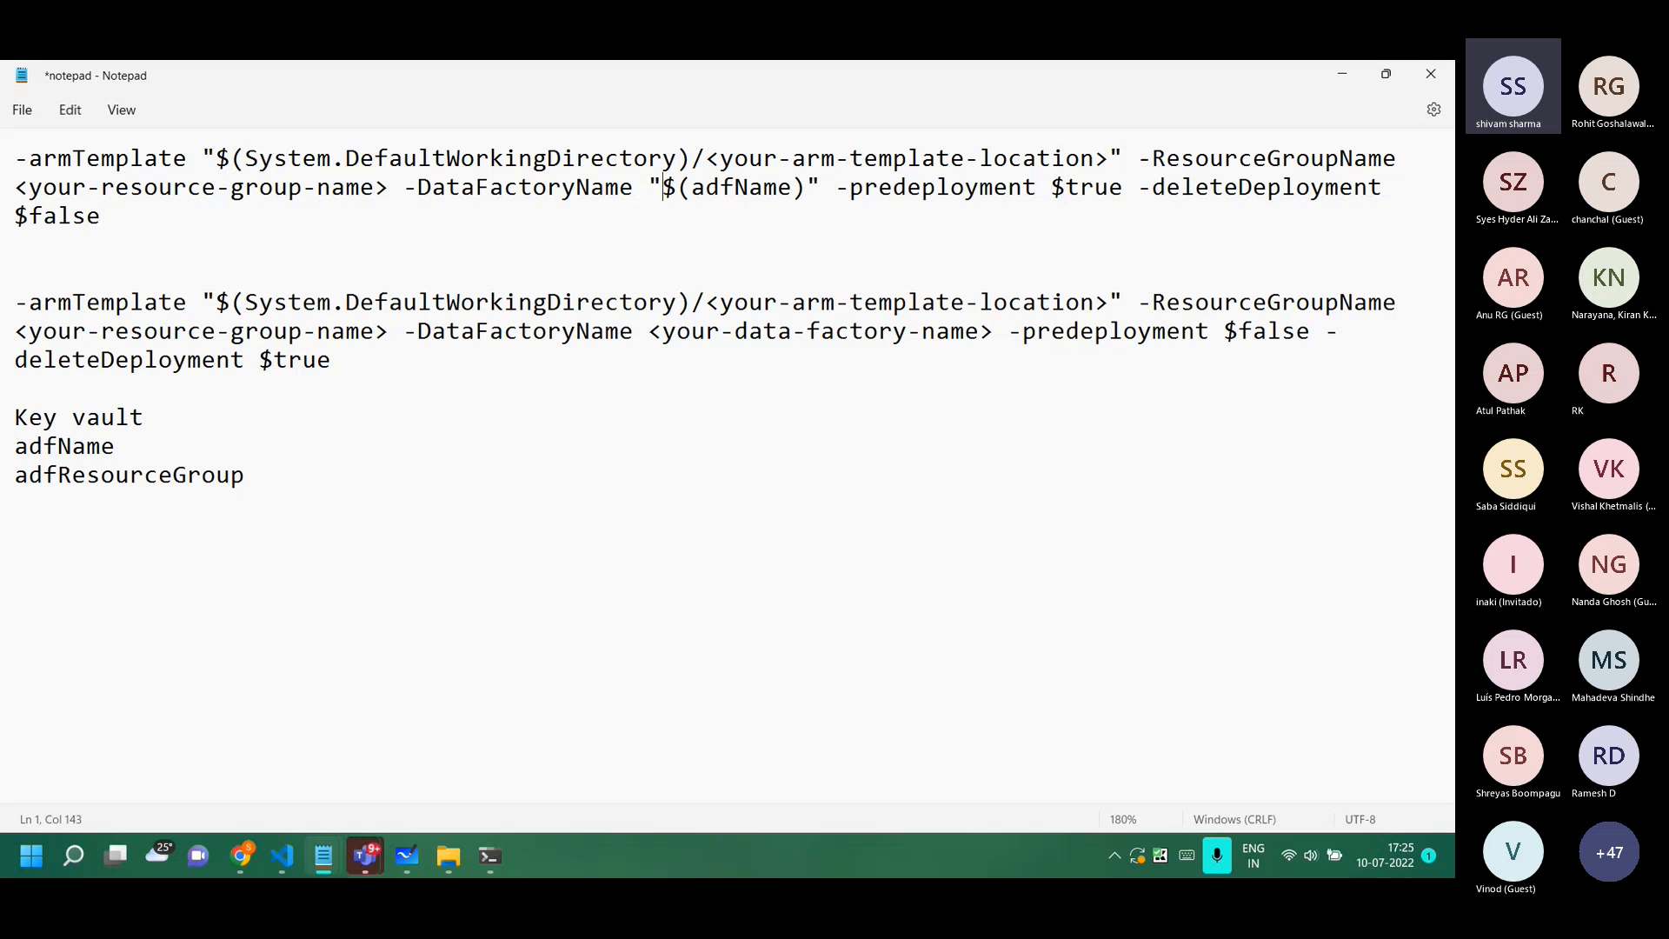
{"action": "key", "text": "super+alt+k"}
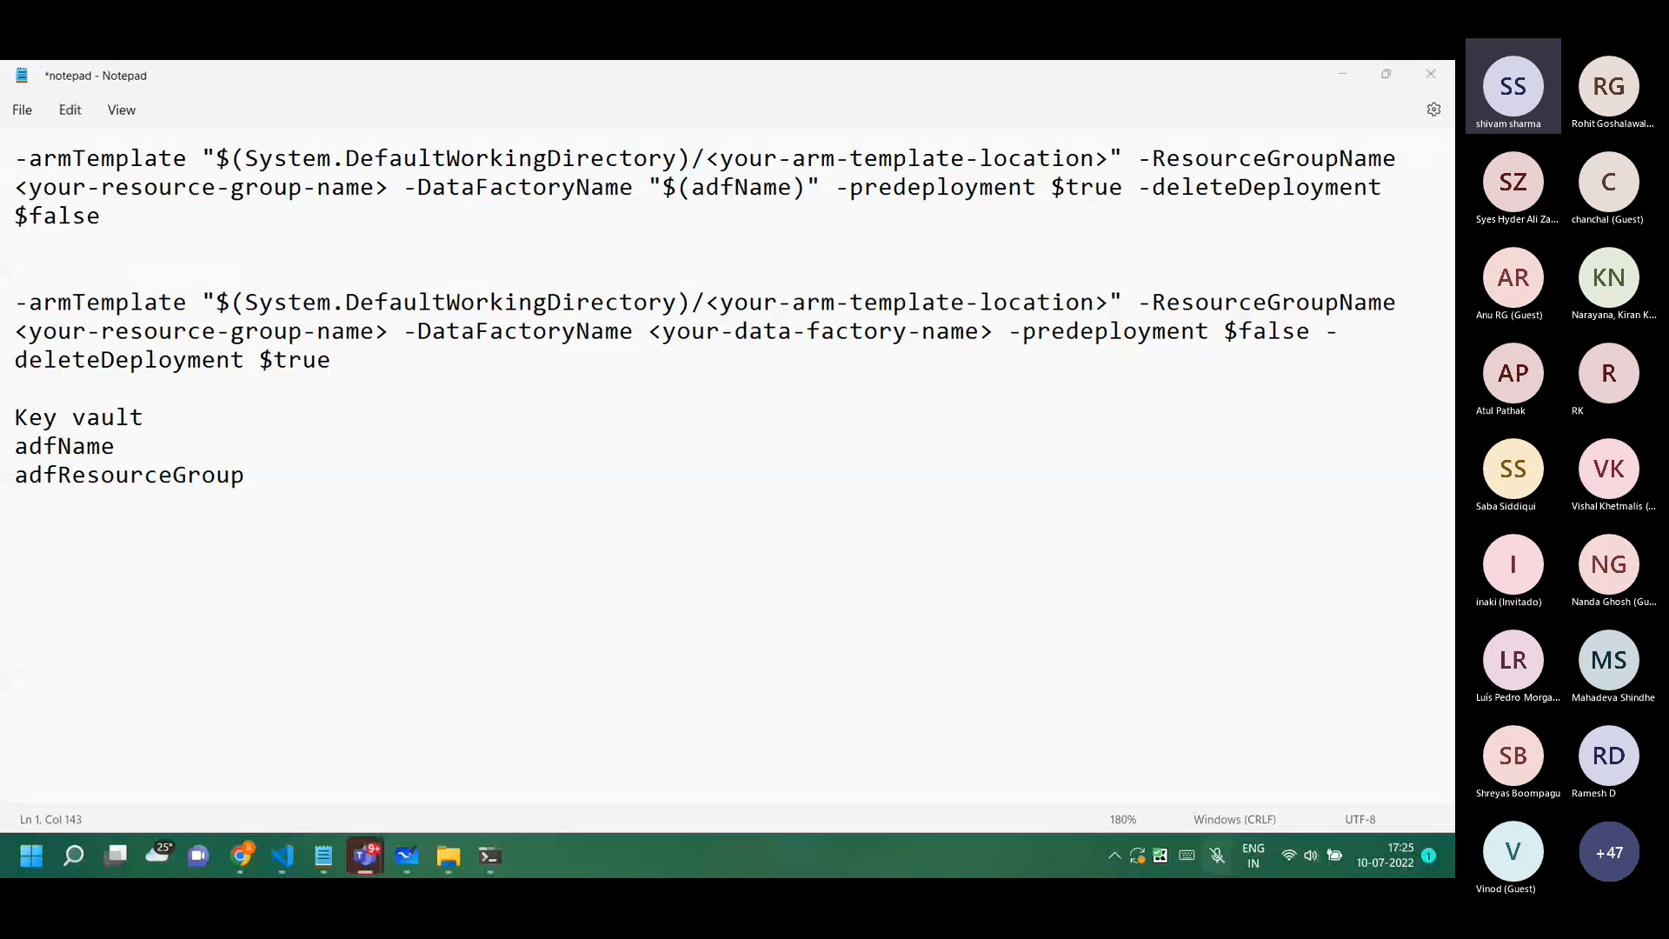
{"action": "key", "text": "super+alt+k"}
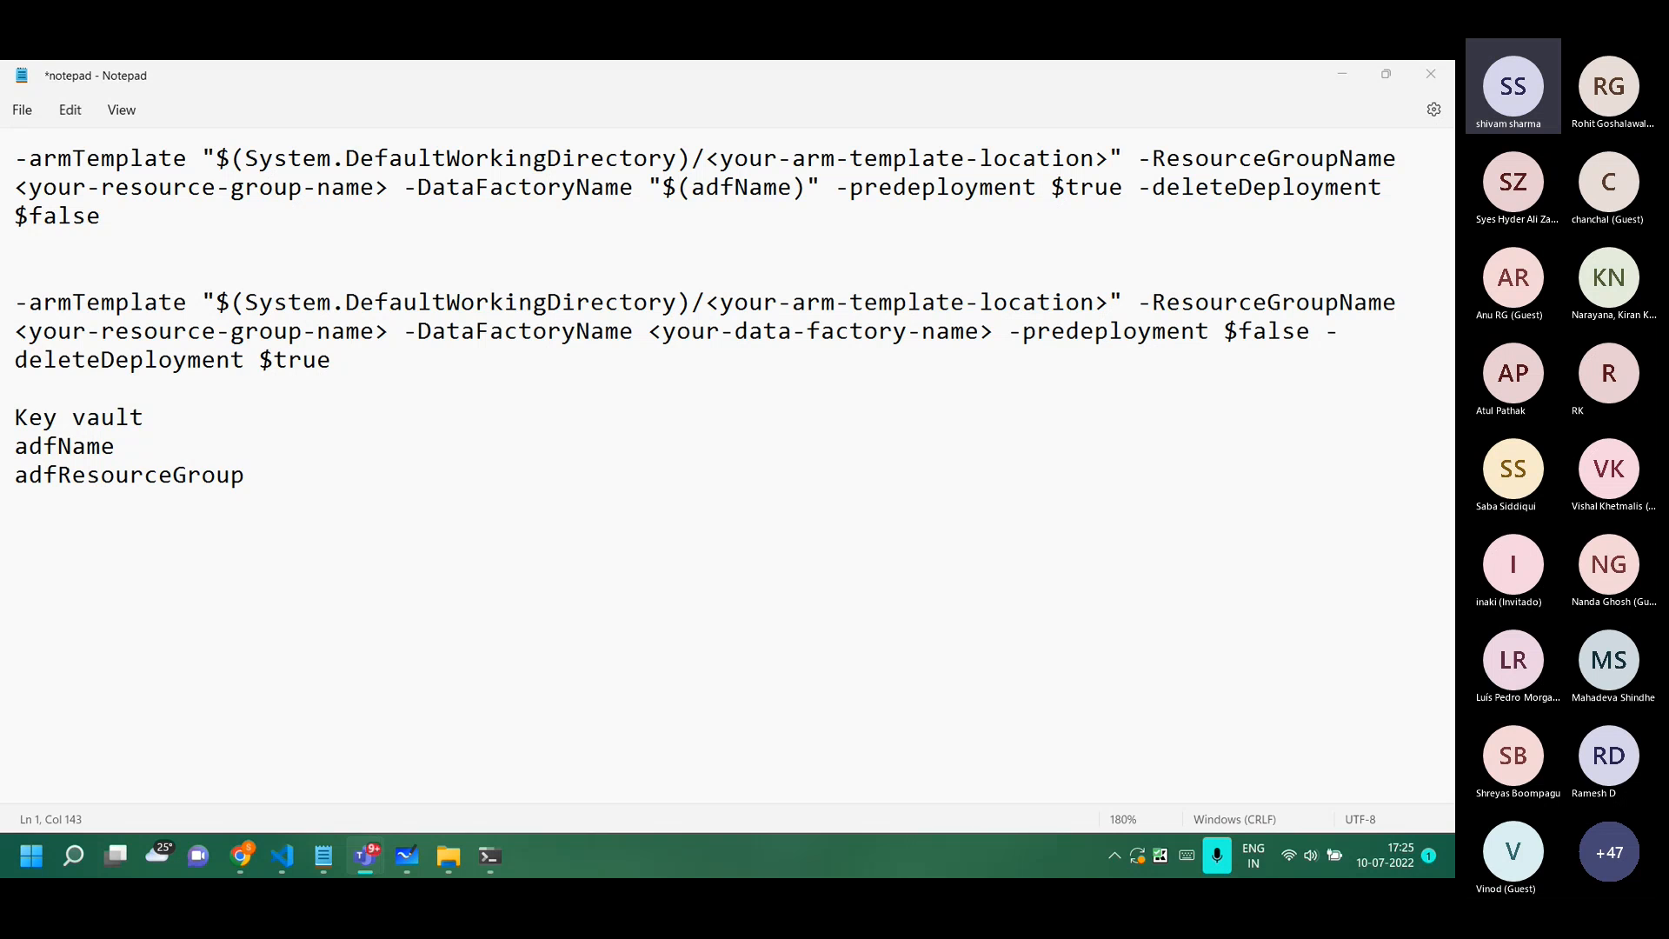
Replace the resource group name placeholder in the pre-deployment arguments with "$(adfResourceGroup)", including the double quotes.
{"action": "left_click", "coordinate": [178, 478]}
{"action": "double_click", "coordinate": [176, 480]}
{"action": "key", "text": "ctrl+c"}
{"action": "left_click_drag", "start_coordinate": [389, 187], "coordinate": [43, 185]}
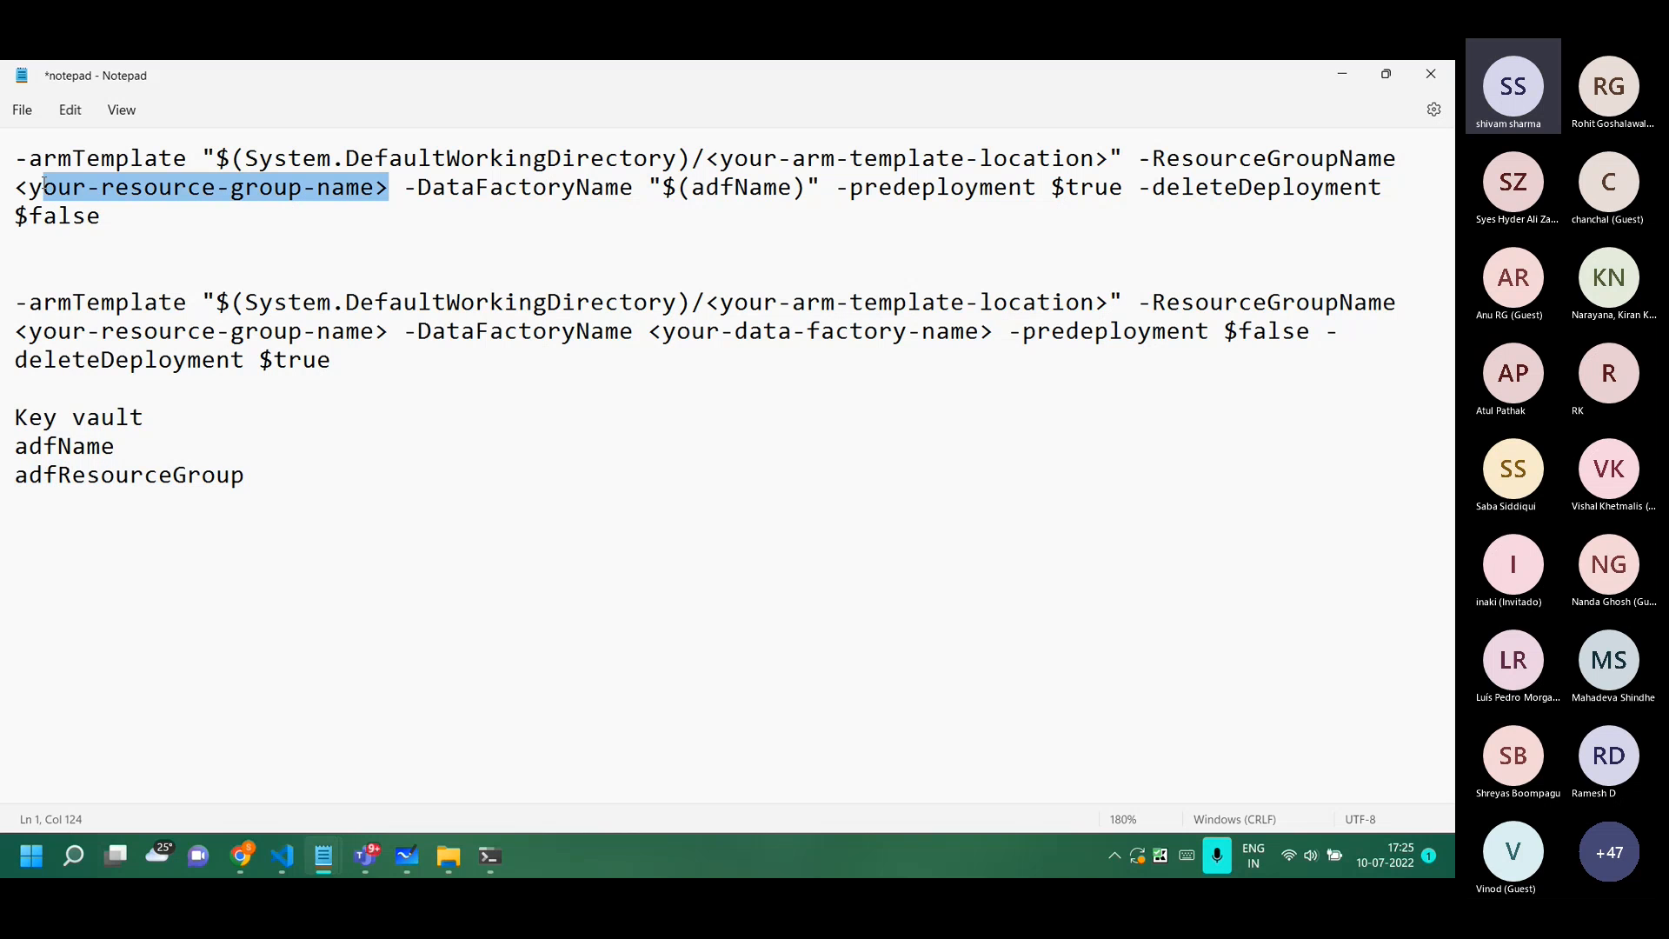
{"action": "left_click_drag", "start_coordinate": [44, 184], "coordinate": [16, 185]}
{"action": "type", "text": "\"\""}
{"action": "key", "text": "Left"}
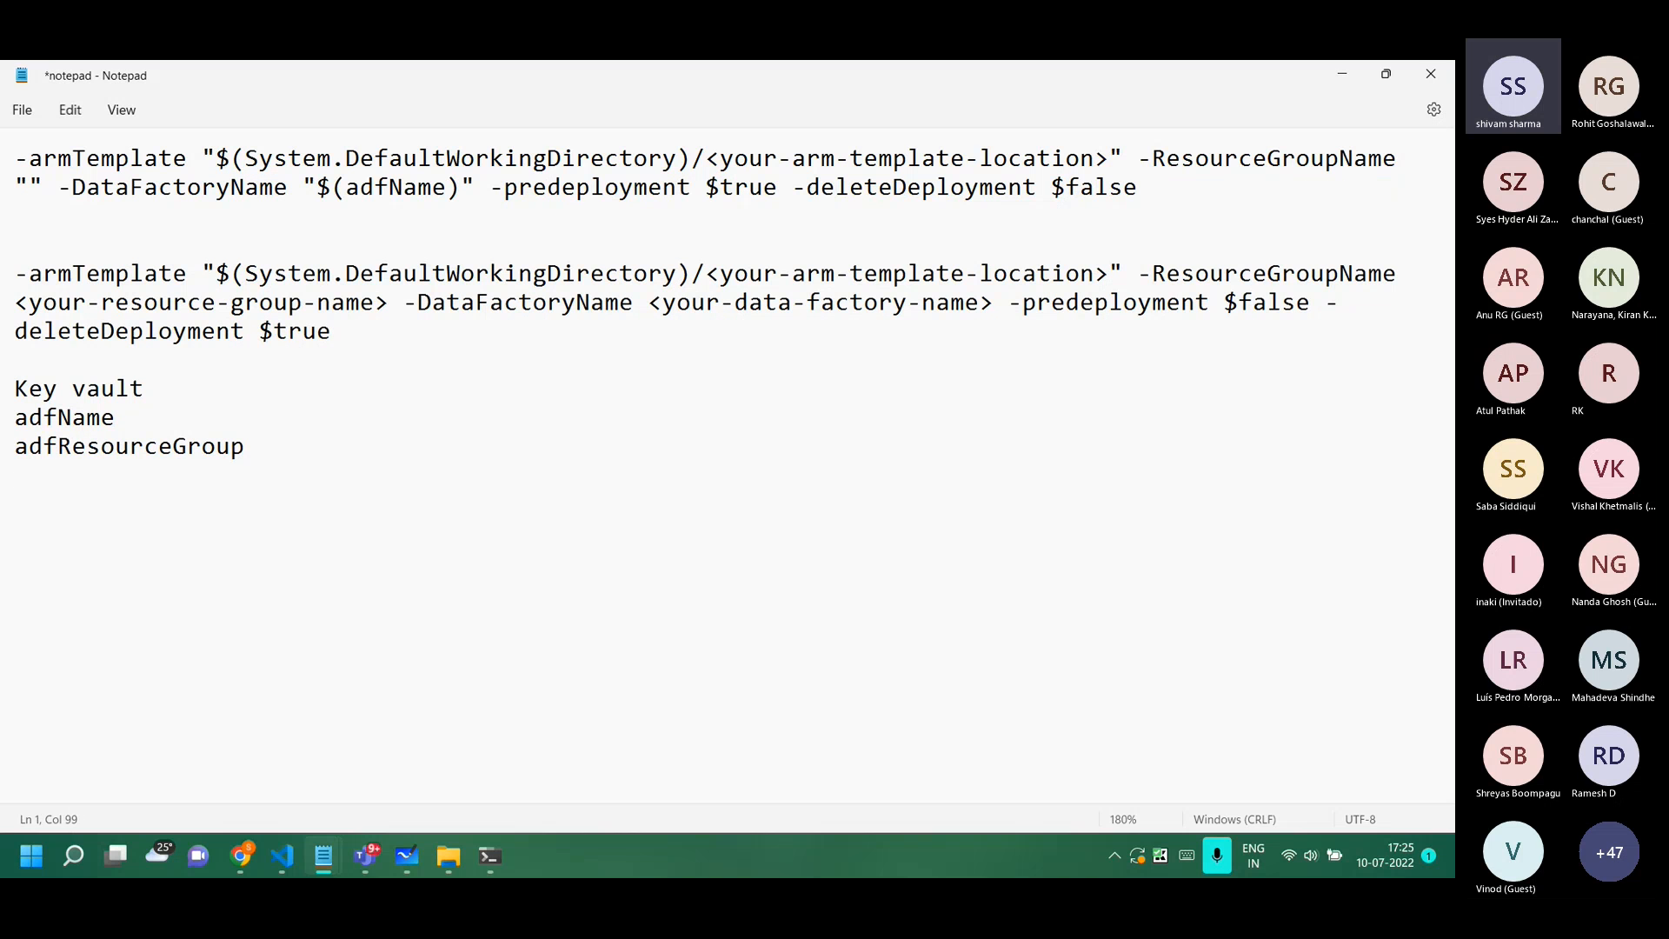
{"action": "type", "text": "$()"}
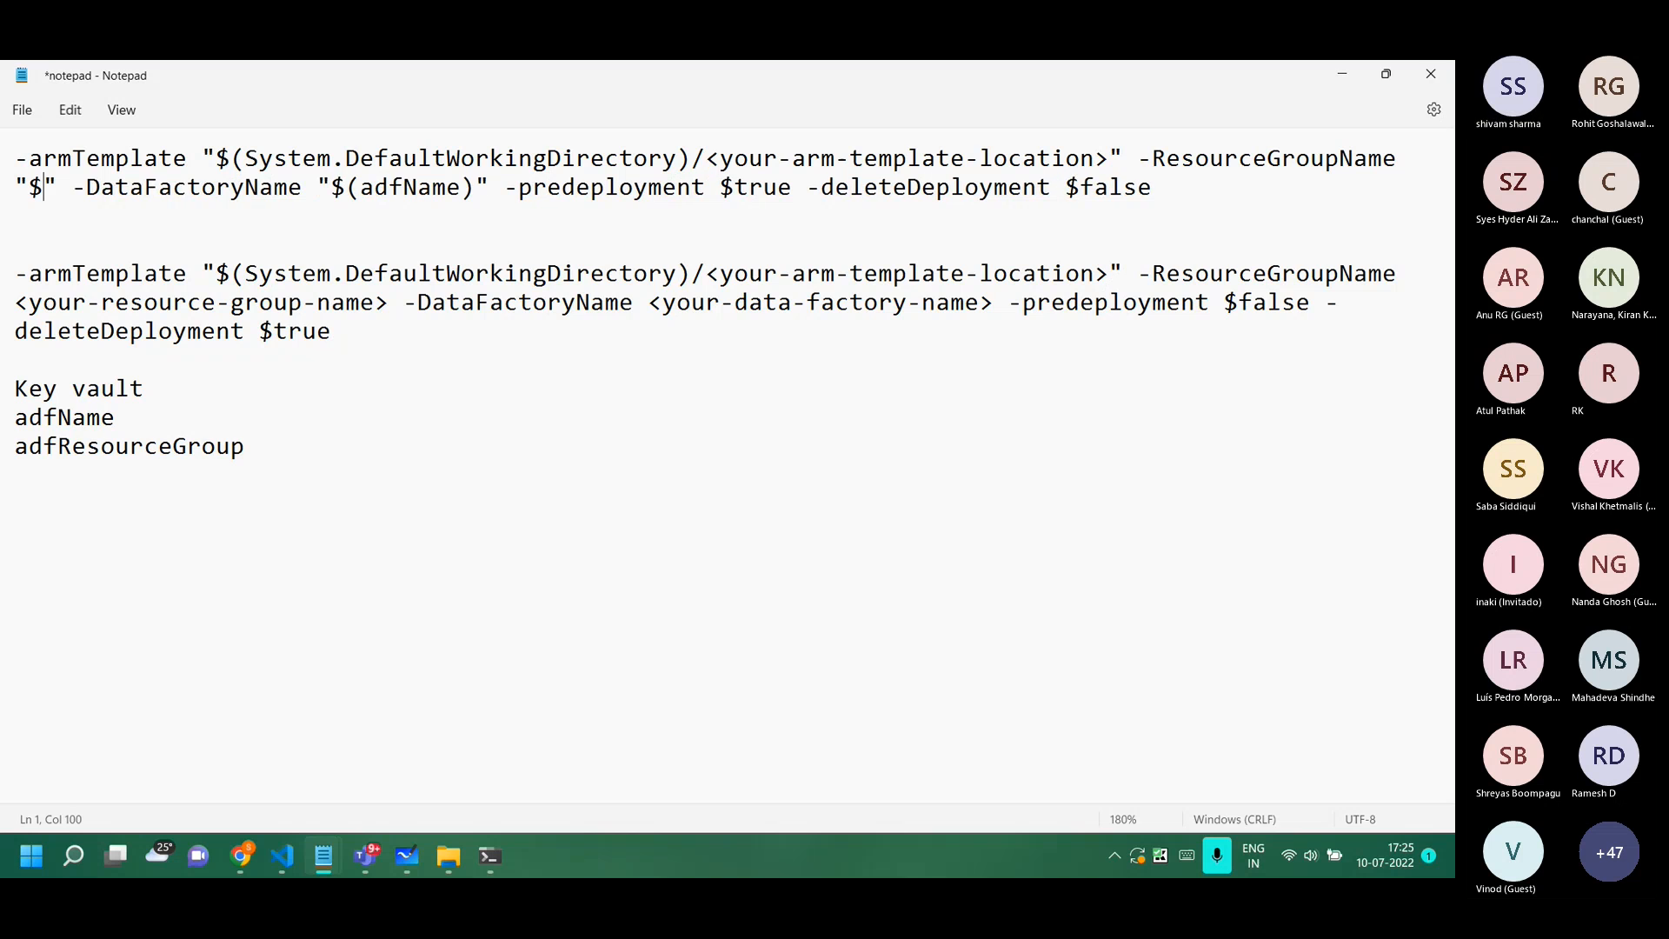
{"action": "key", "text": "Left"}
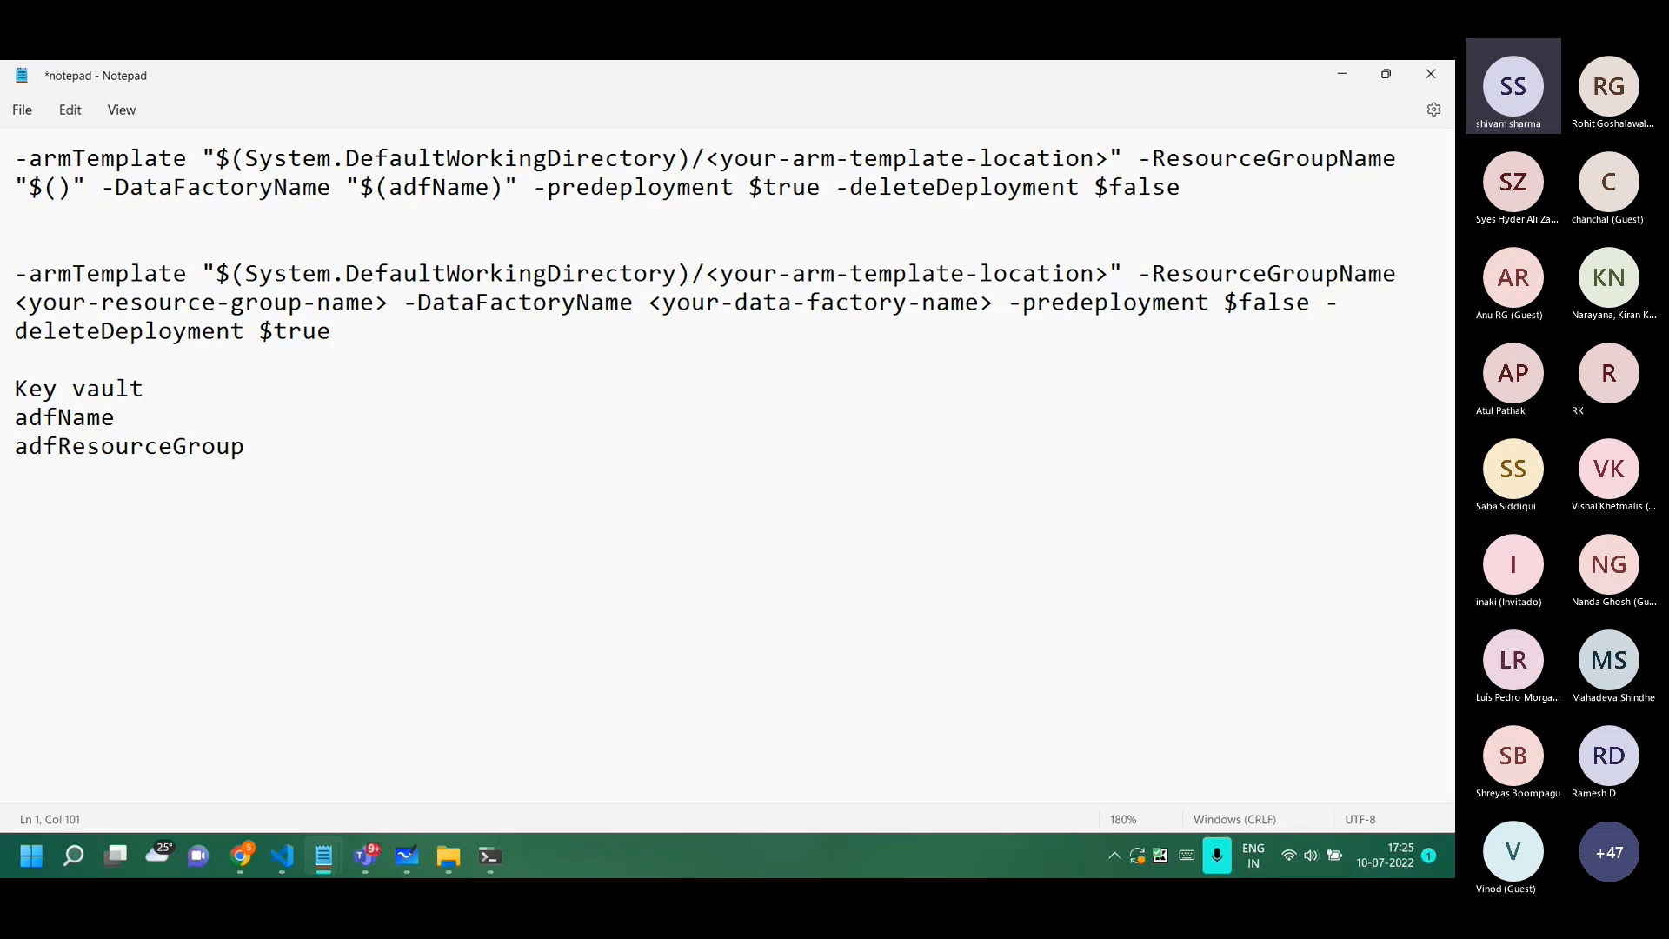
{"action": "key", "text": "ctrl+v"}
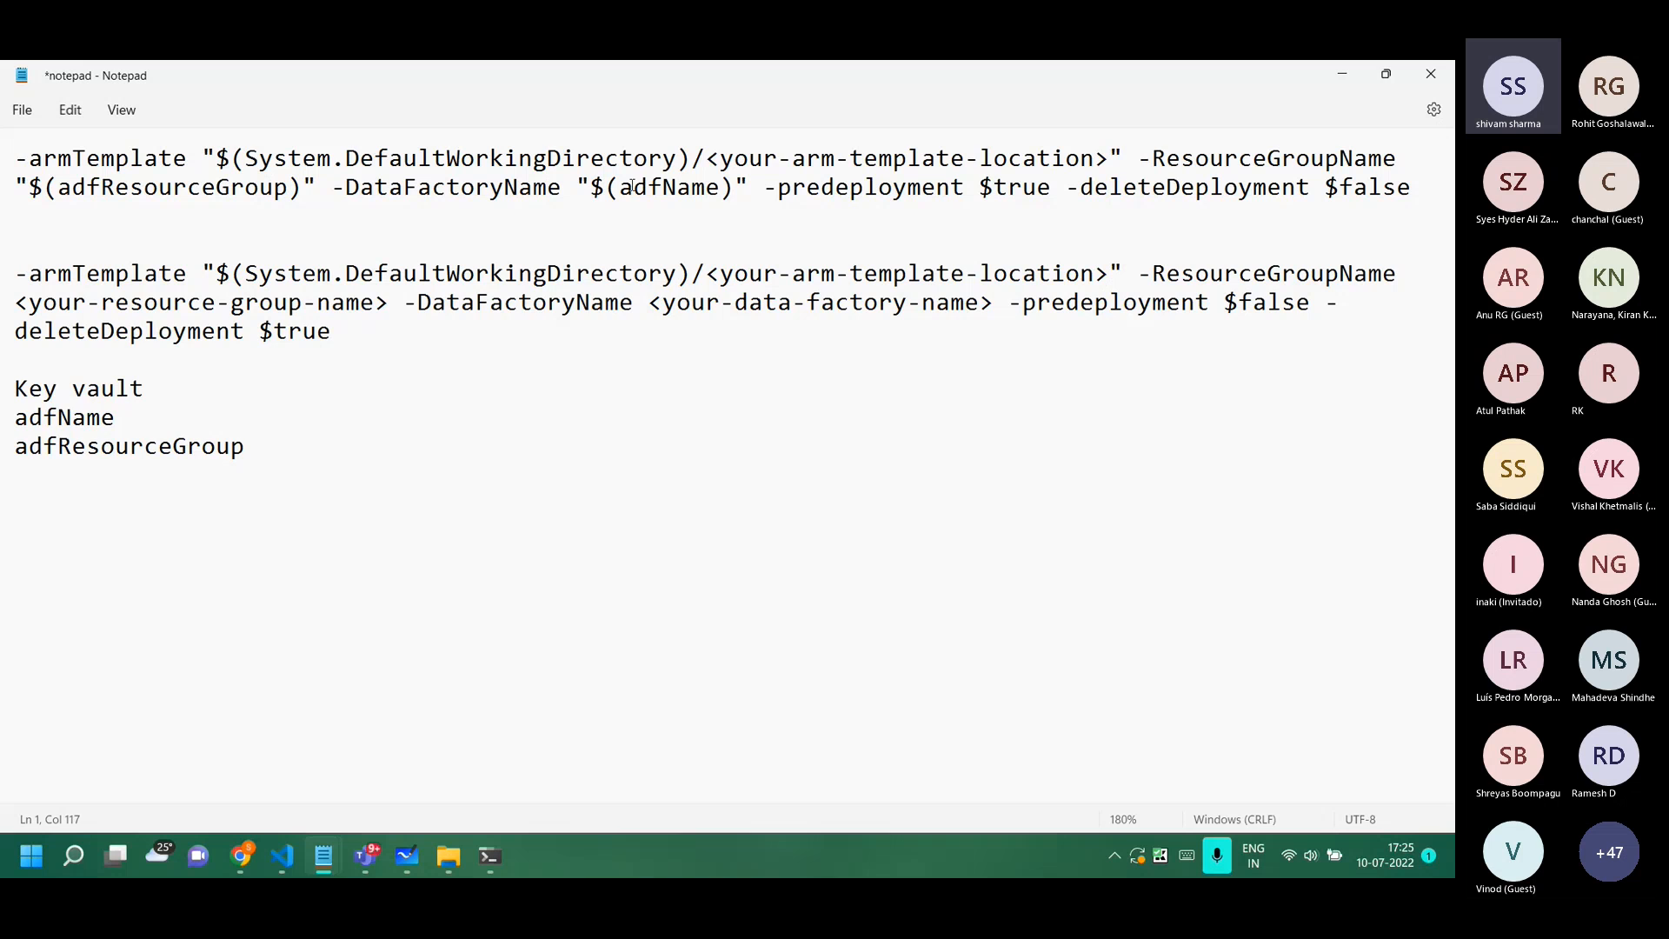
{"action": "double_click", "coordinate": [632, 186]}
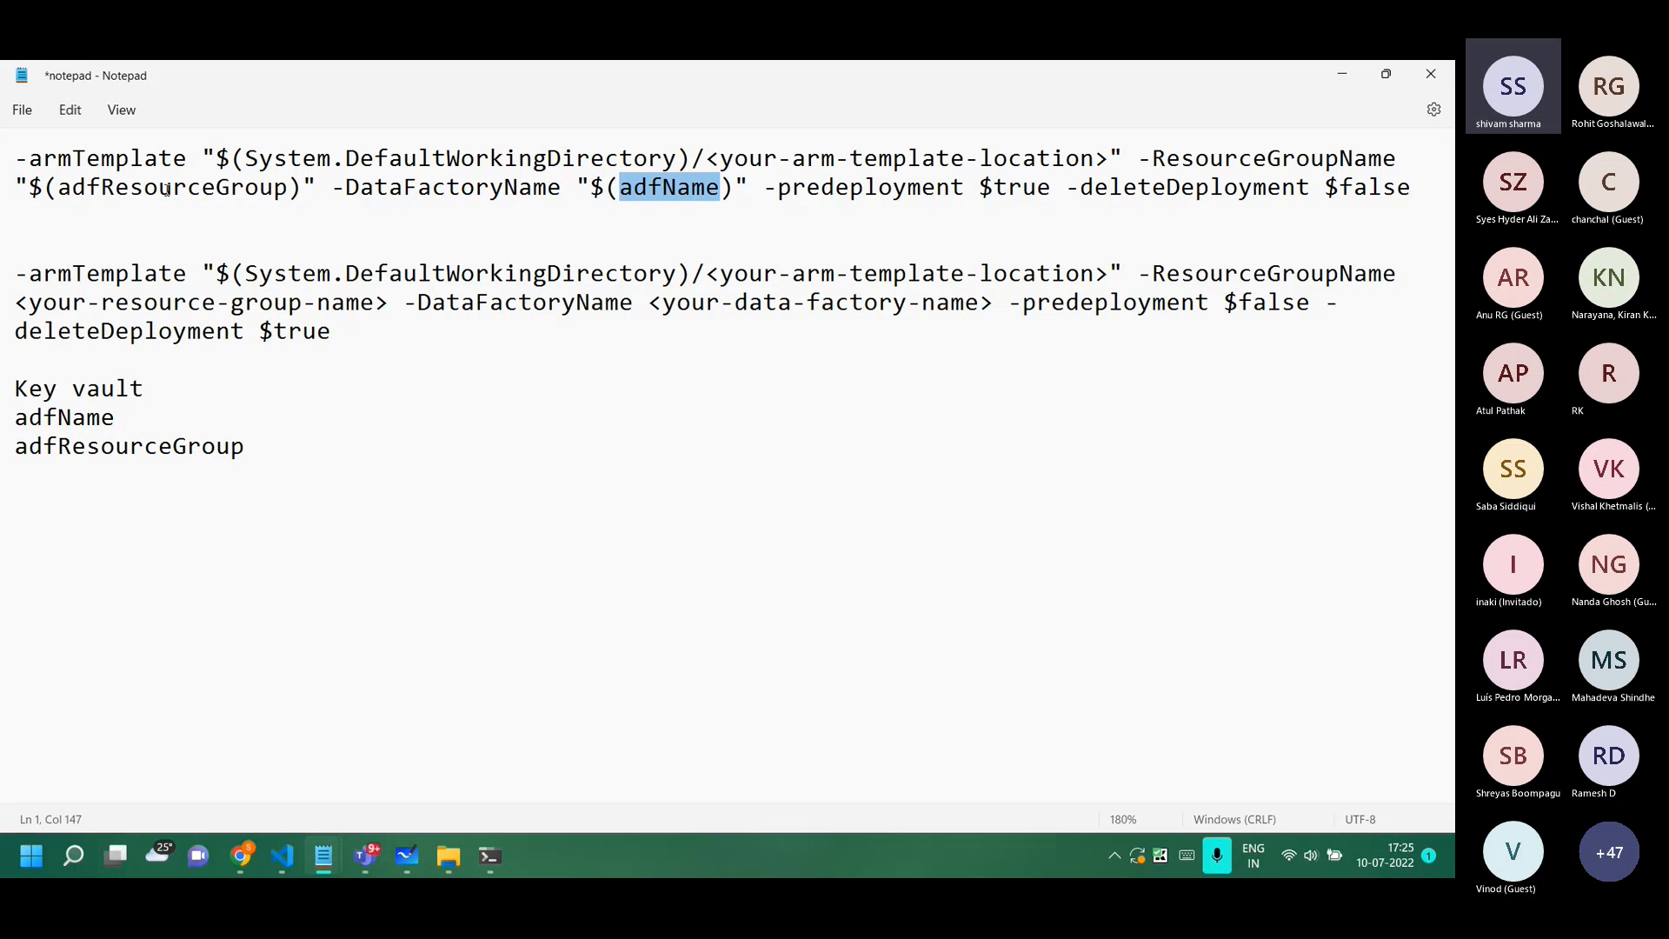
{"action": "double_click", "coordinate": [167, 189]}
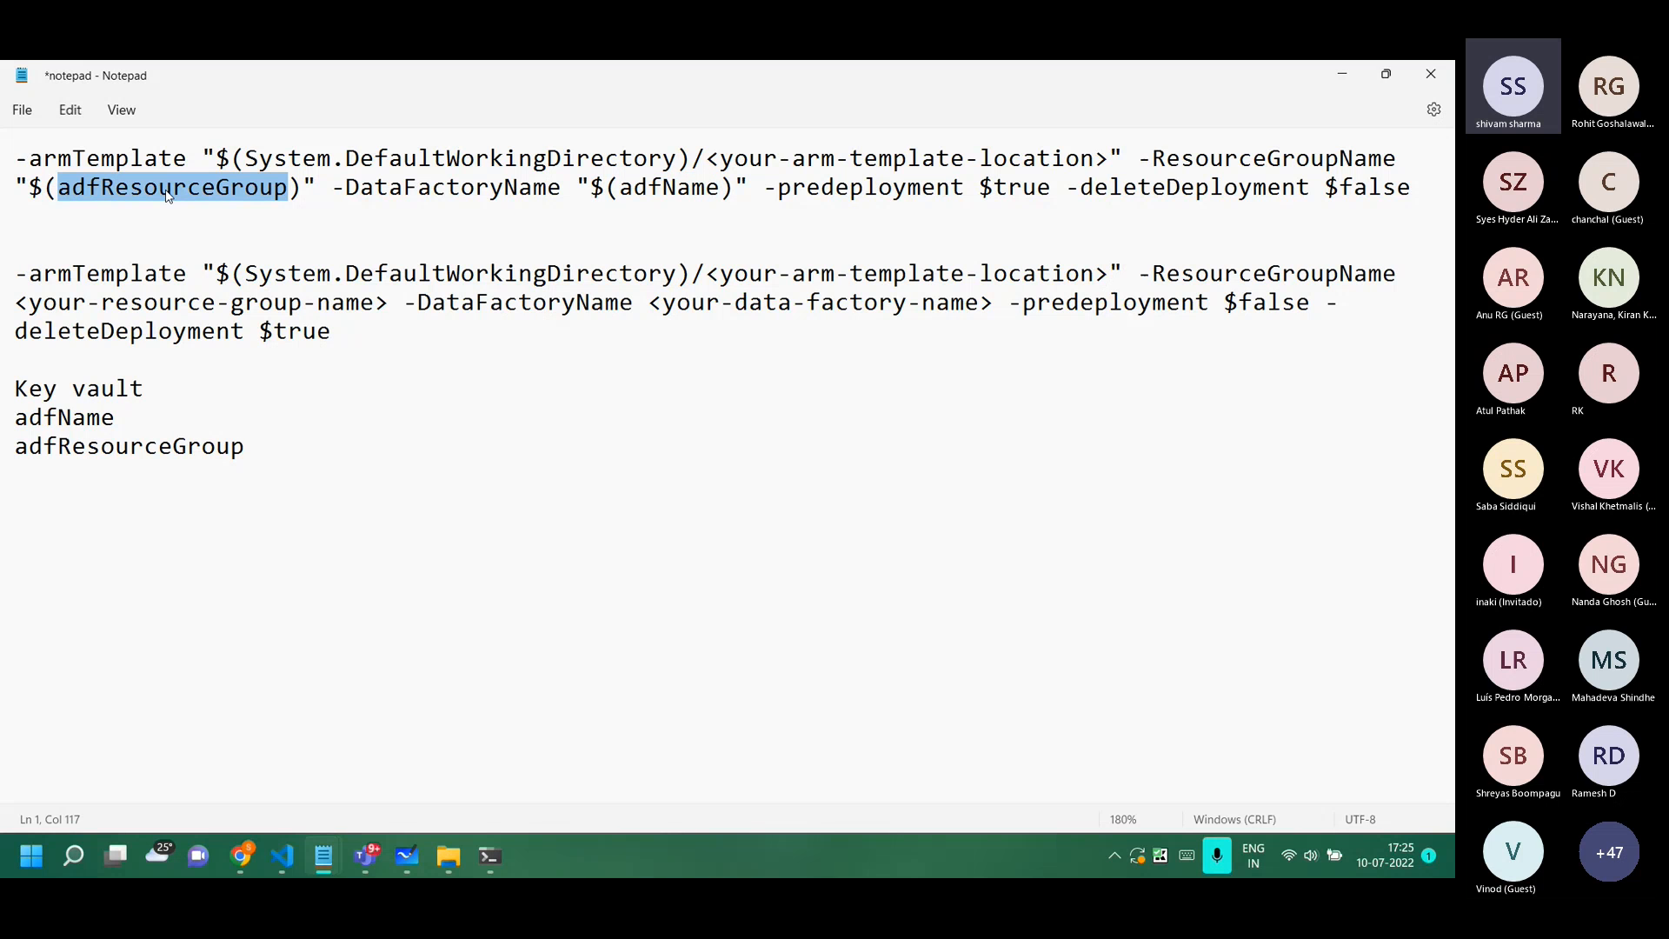
{"action": "double_click", "coordinate": [291, 81]}
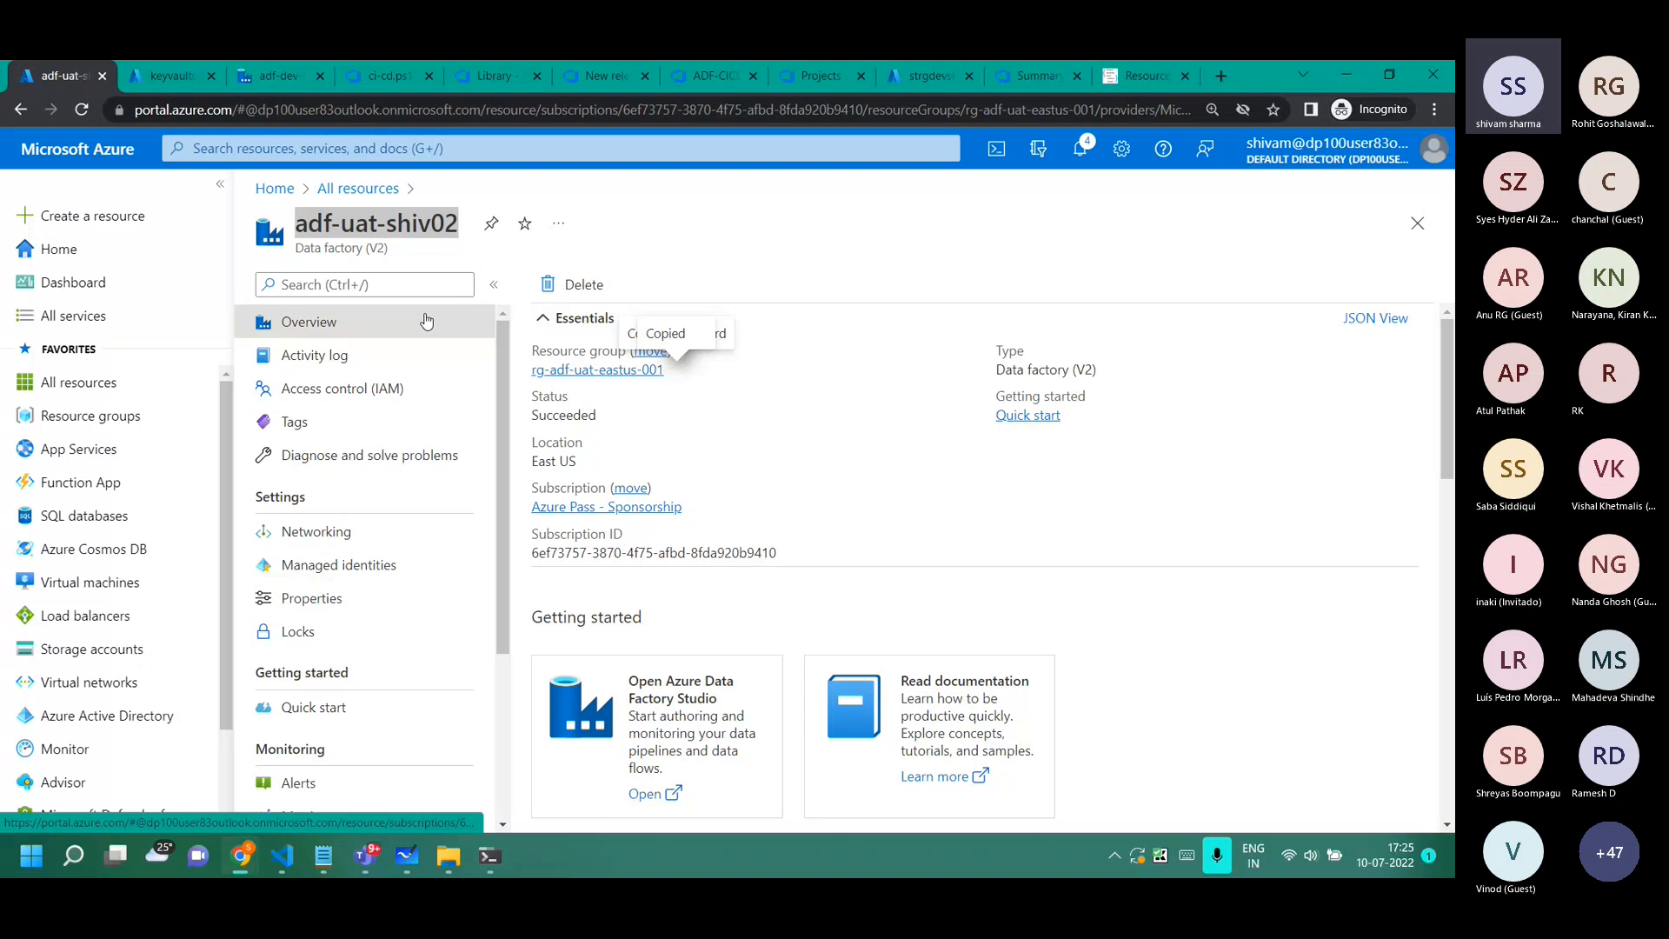
{"action": "double_click", "coordinate": [582, 448]}
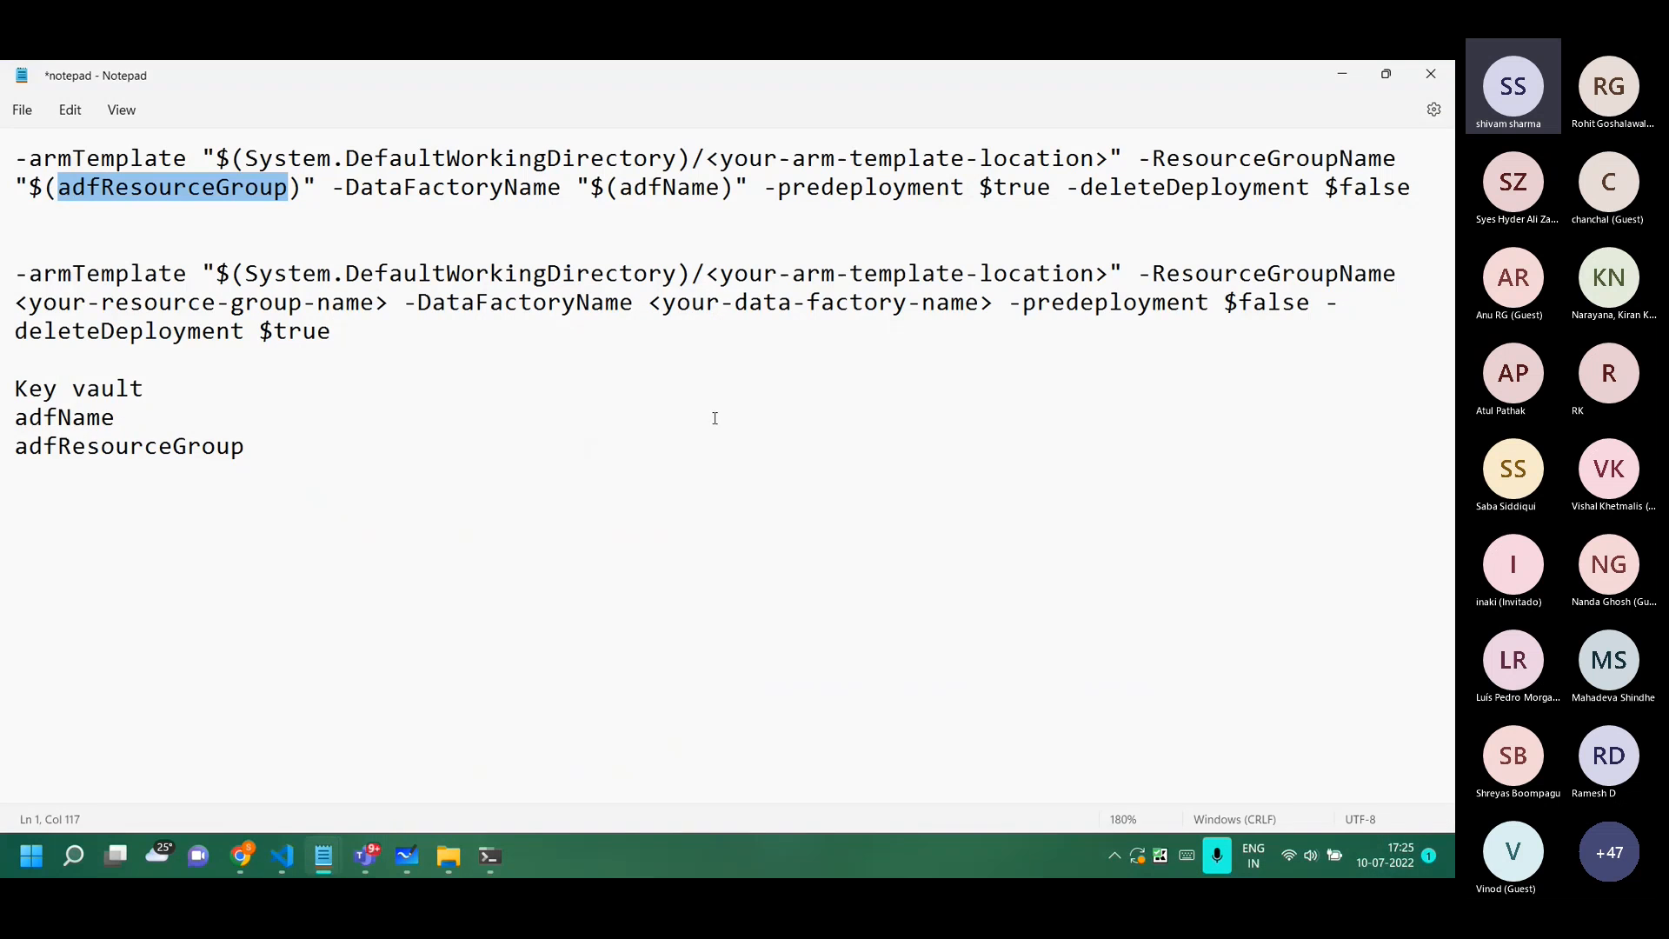
Switch to the new release pipeline in Chrome and open the resource group settings of the ADF UAT ARM Deployment task.
{"action": "left_click", "coordinate": [241, 859]}
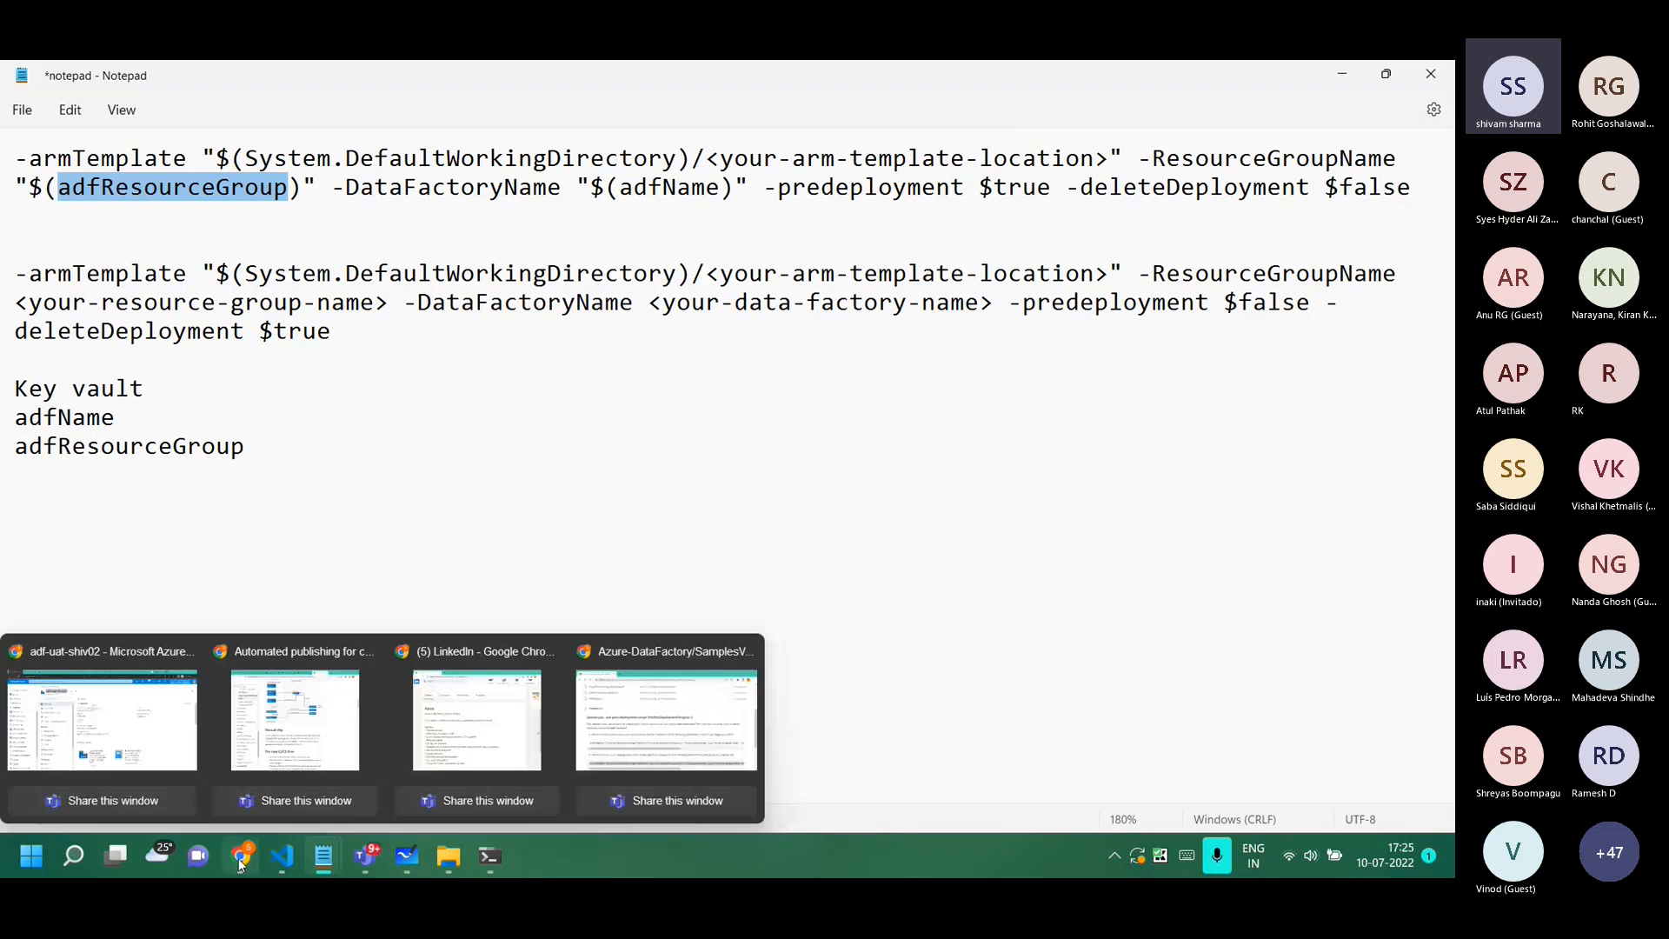
{"action": "left_click", "coordinate": [103, 720]}
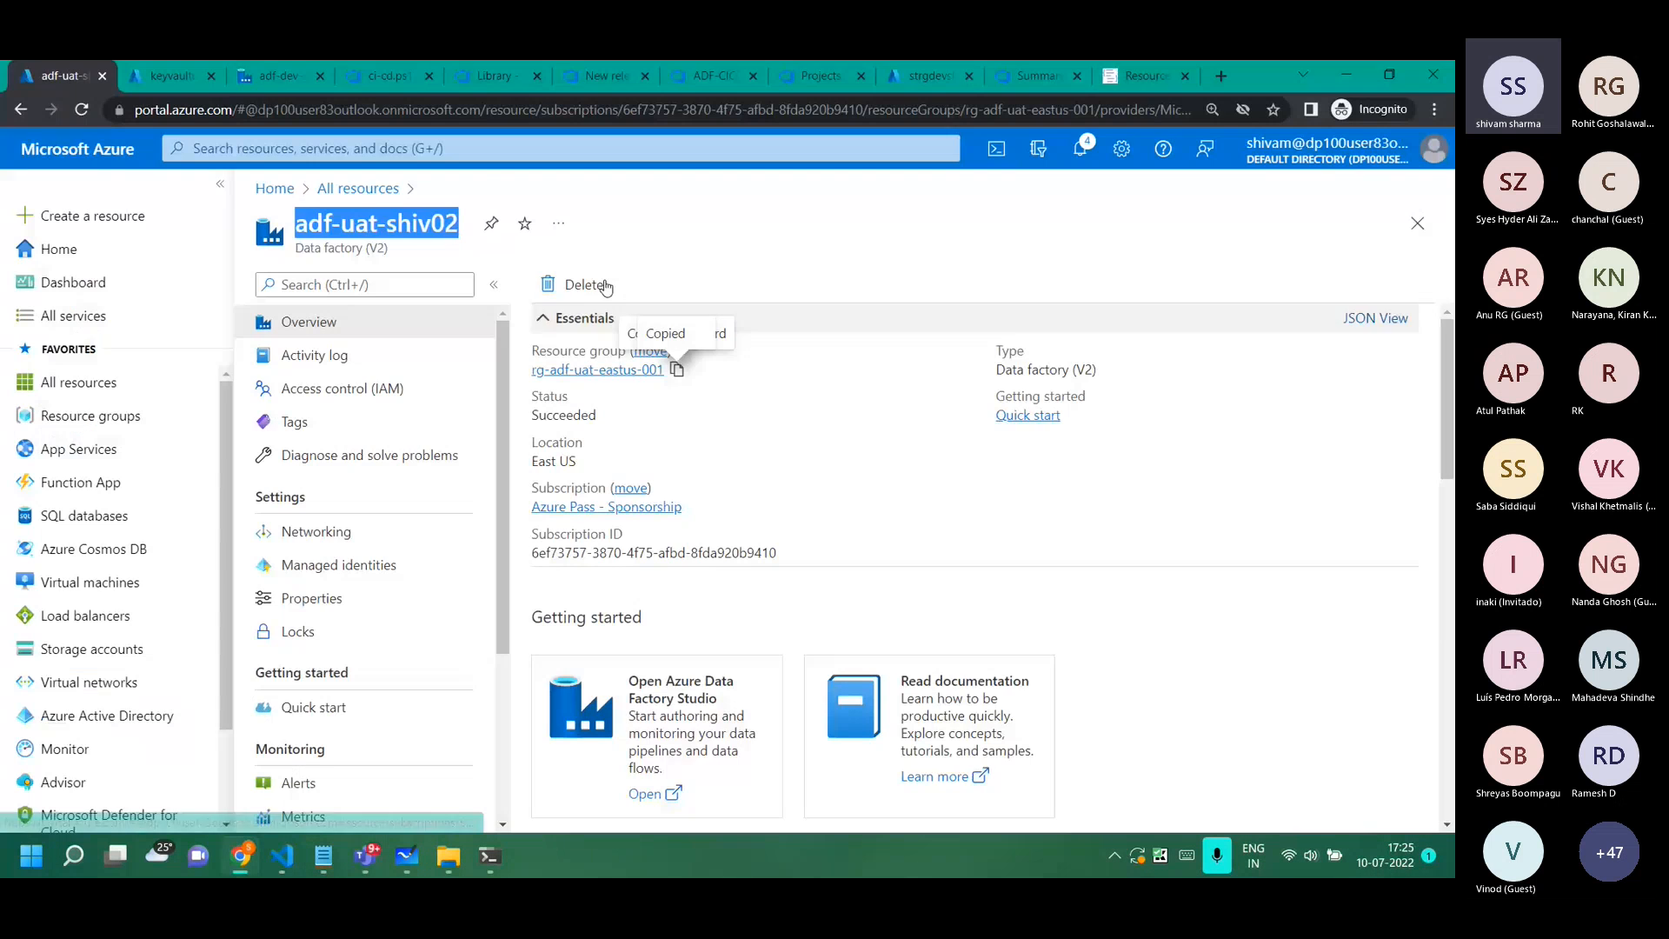
{"action": "left_click", "coordinate": [576, 75]}
{"action": "left_click", "coordinate": [489, 77]}
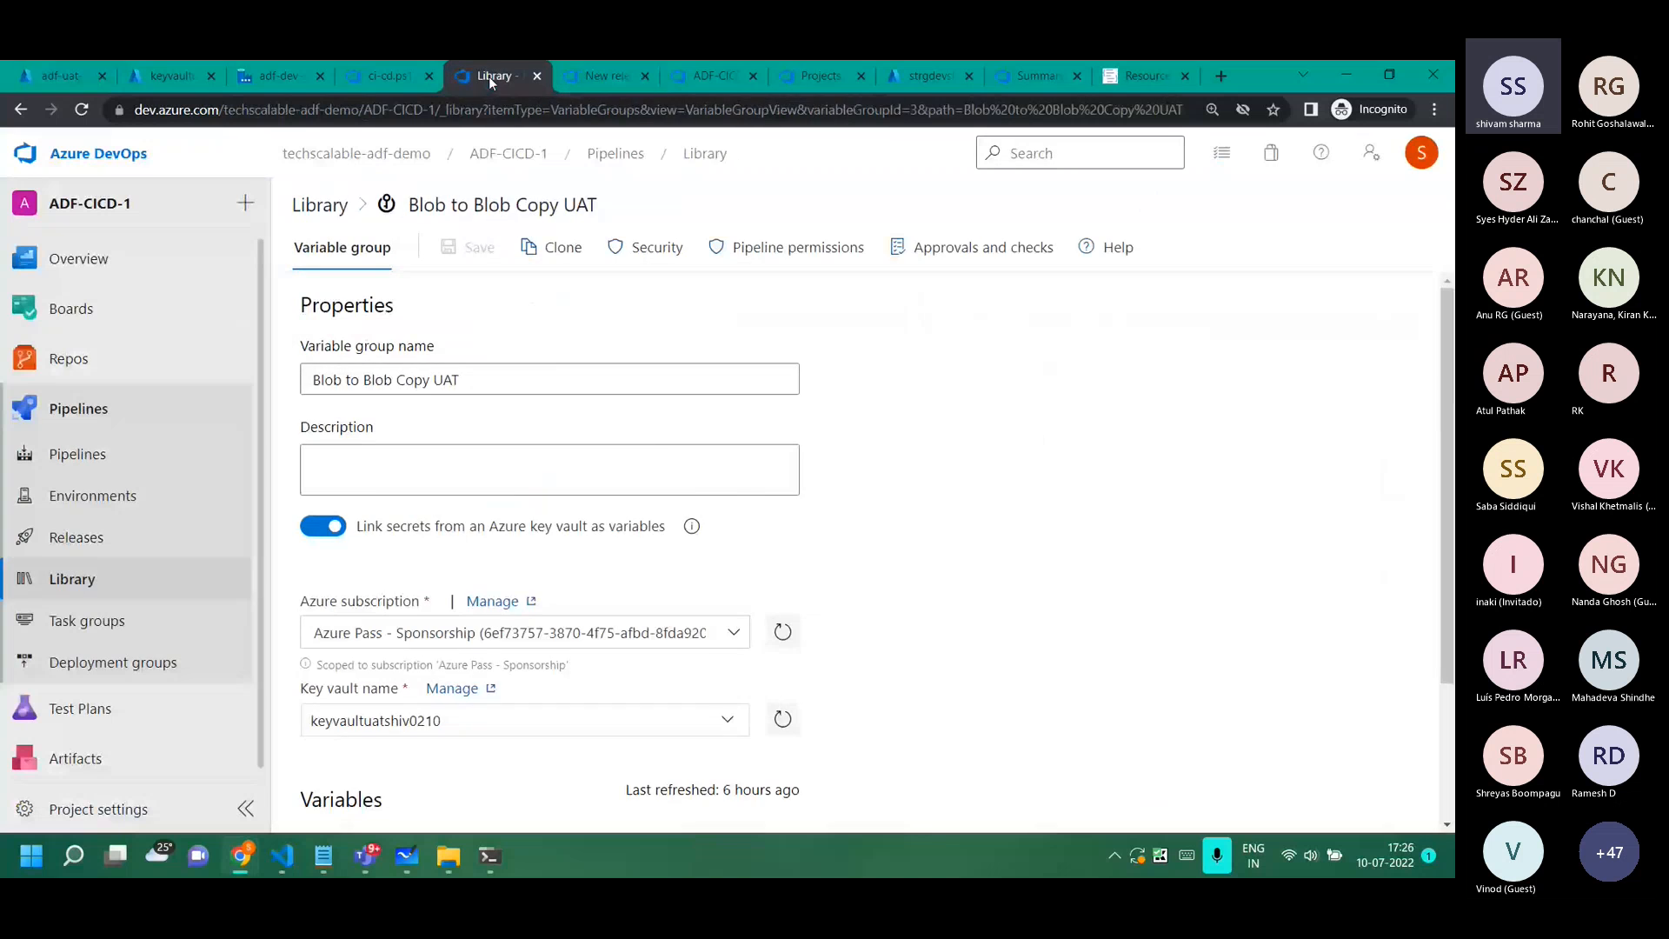
{"action": "left_click", "coordinate": [374, 78]}
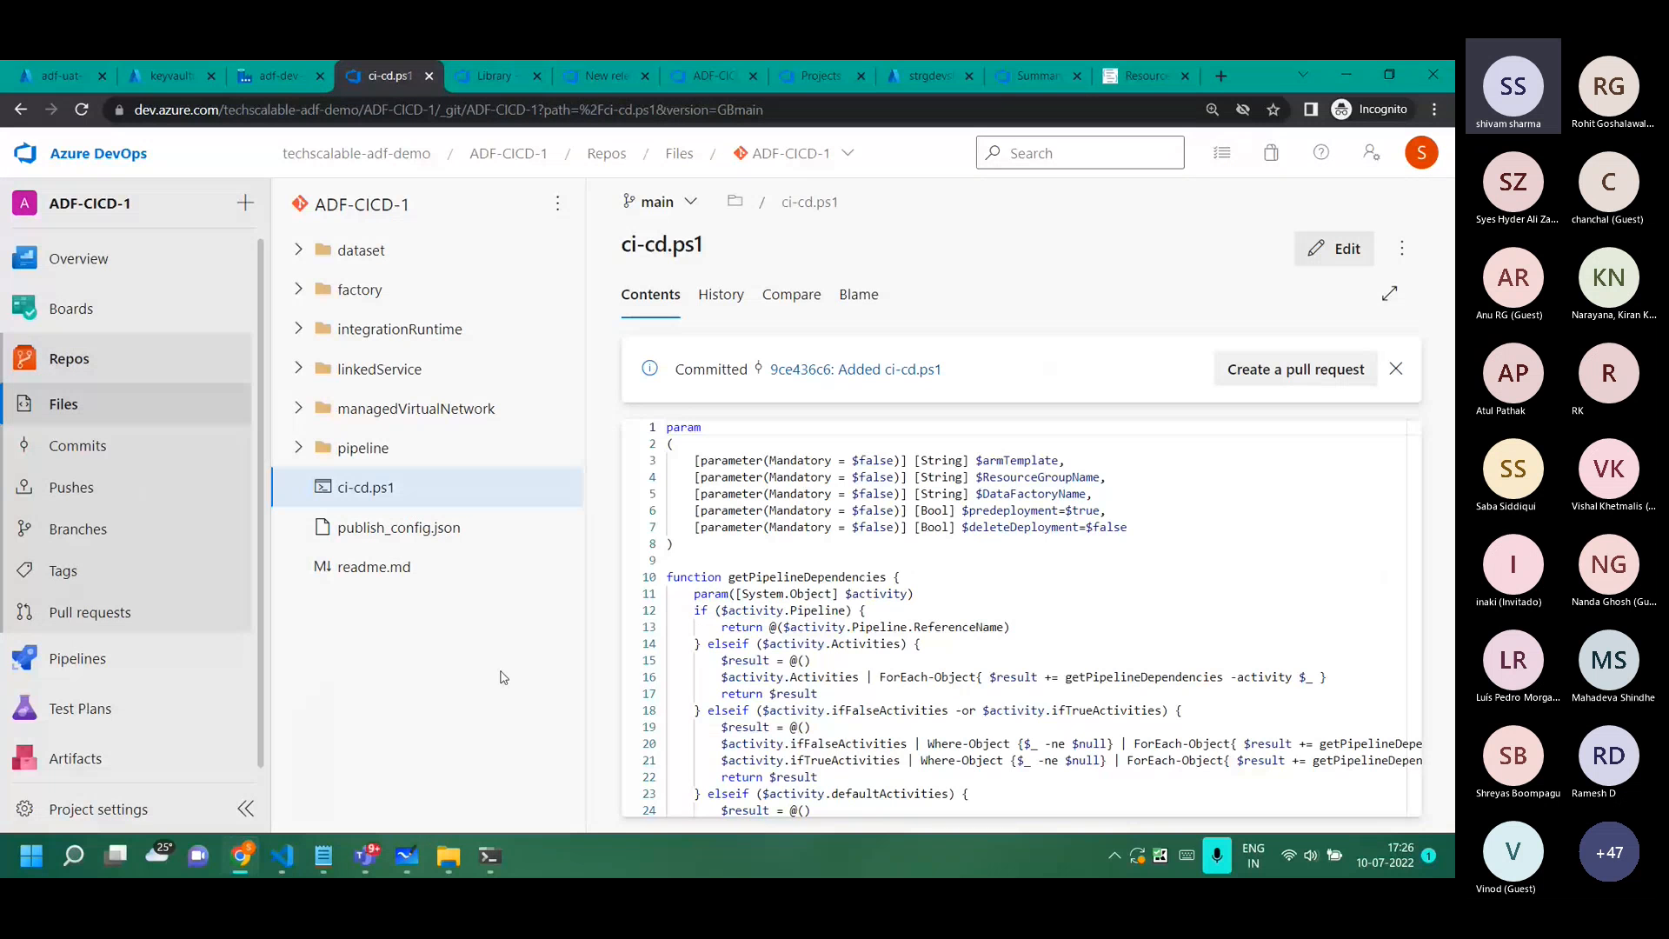
{"action": "left_click", "coordinate": [607, 77]}
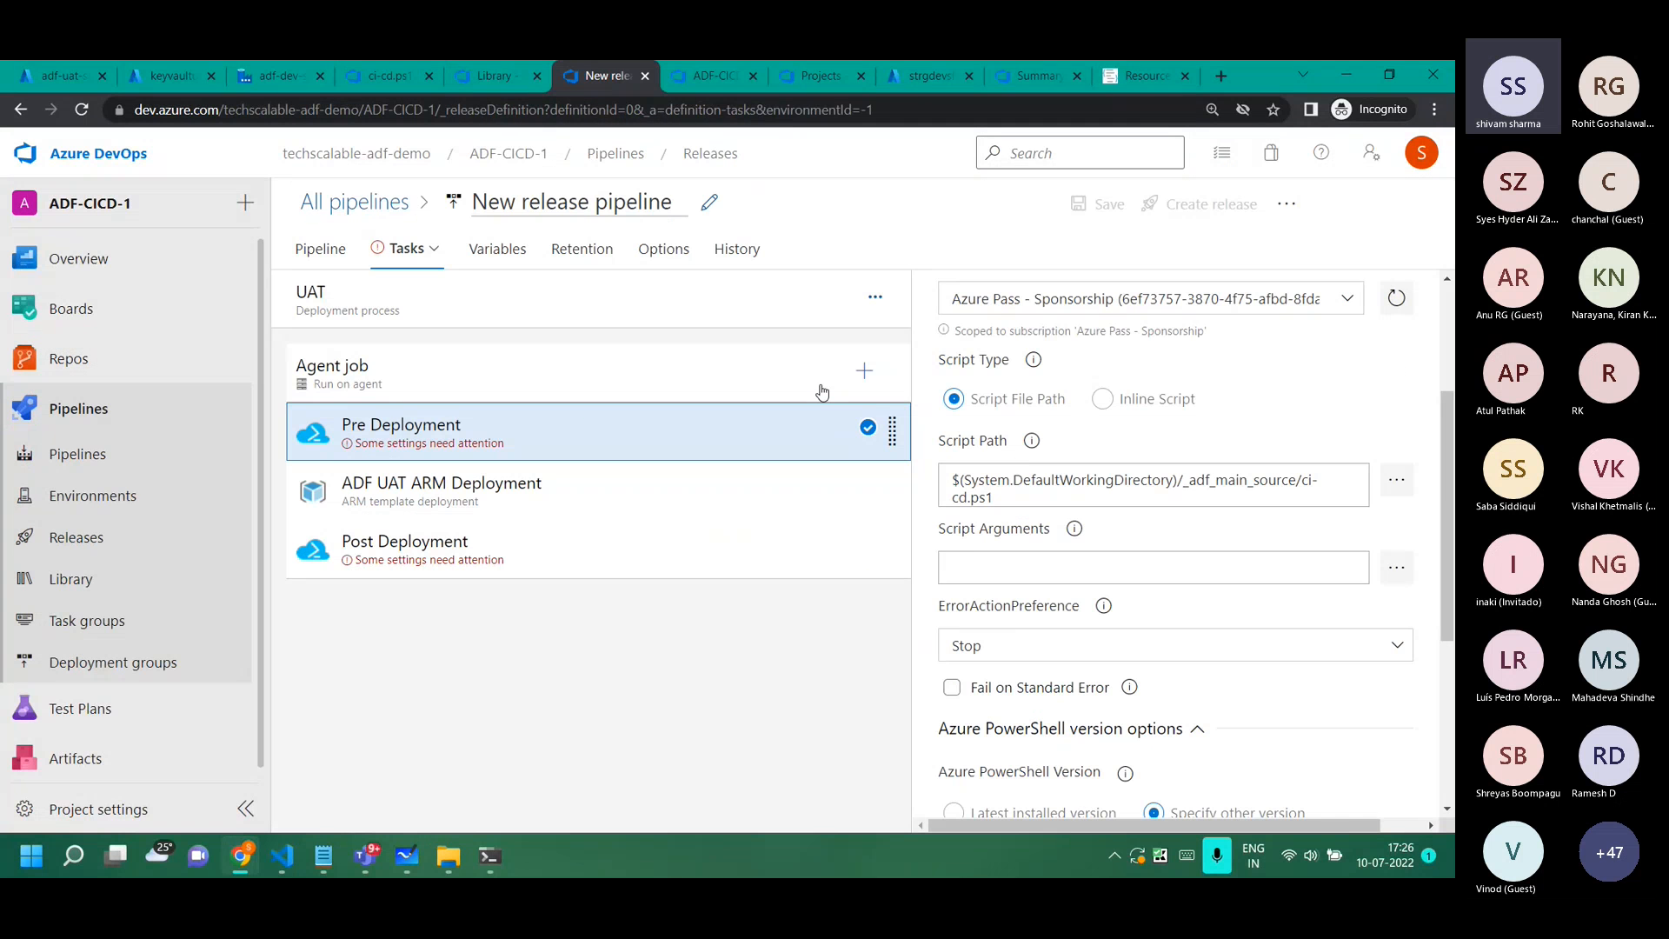
{"action": "left_click", "coordinate": [826, 490]}
{"action": "scroll", "coordinate": [1269, 683], "scroll_direction": "down", "scroll_amount": 3}
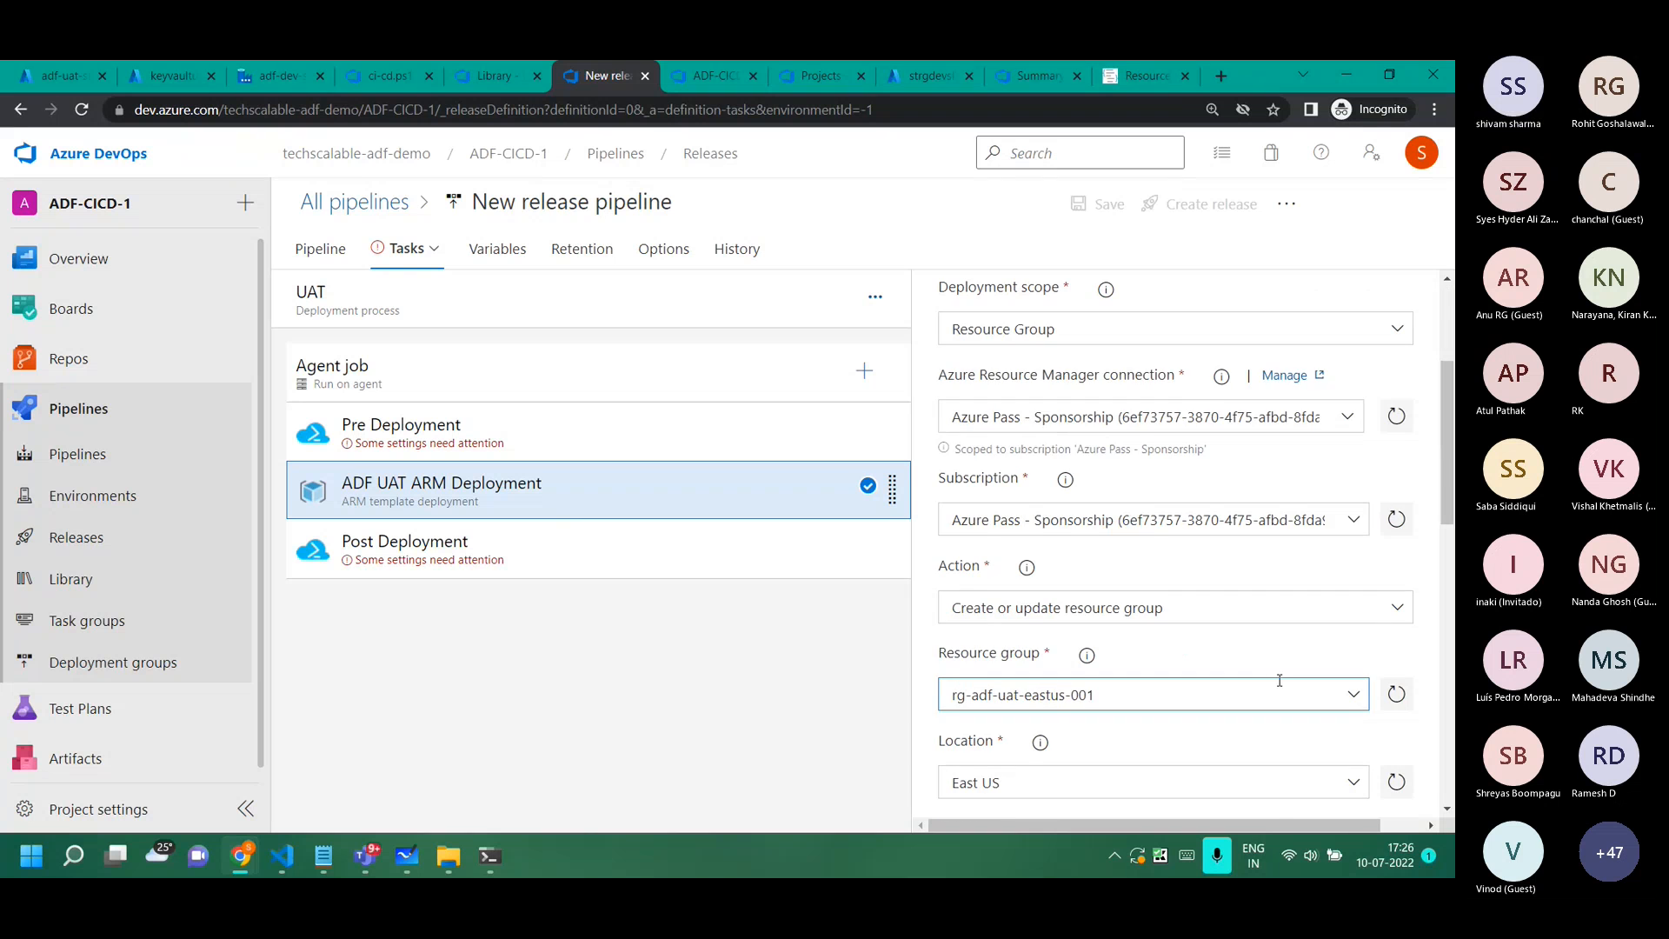
{"action": "scroll", "coordinate": [1292, 681], "scroll_direction": "down", "scroll_amount": 3}
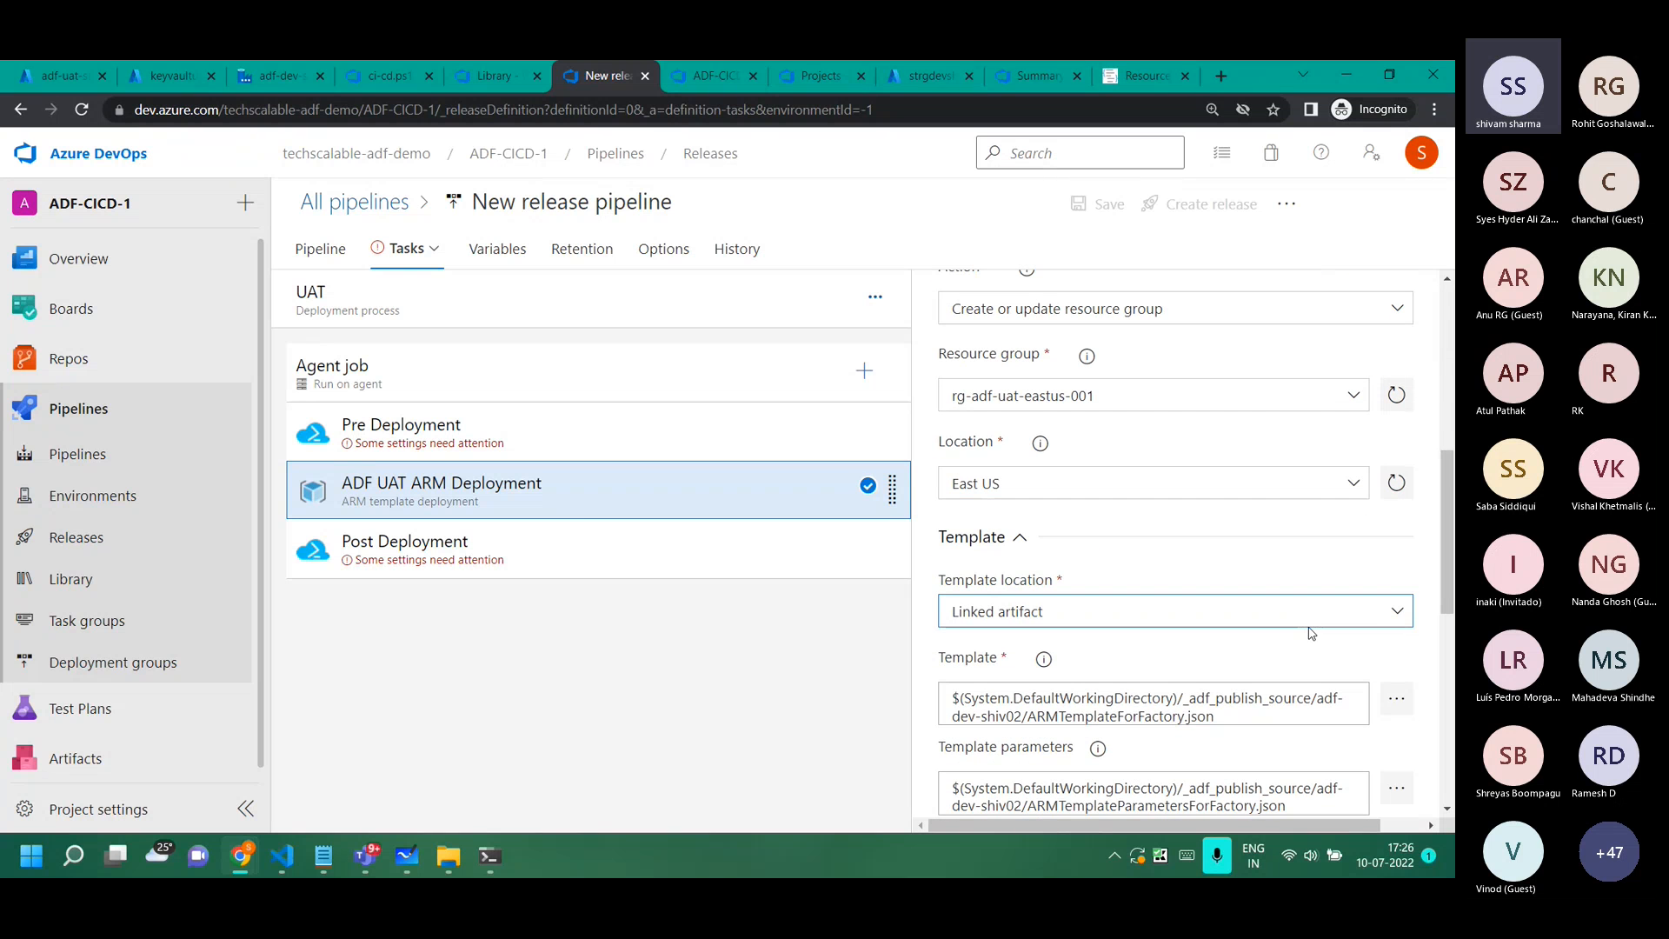
Replace the ADF UAT ARM Deployment task's resource group with the empty variable reference $().
{"action": "key", "text": "ctrl+plus"}
{"action": "key", "text": "ctrl+plus"}
{"action": "double_click", "coordinate": [1044, 397]}
{"action": "triple_click", "coordinate": [1043, 397]}
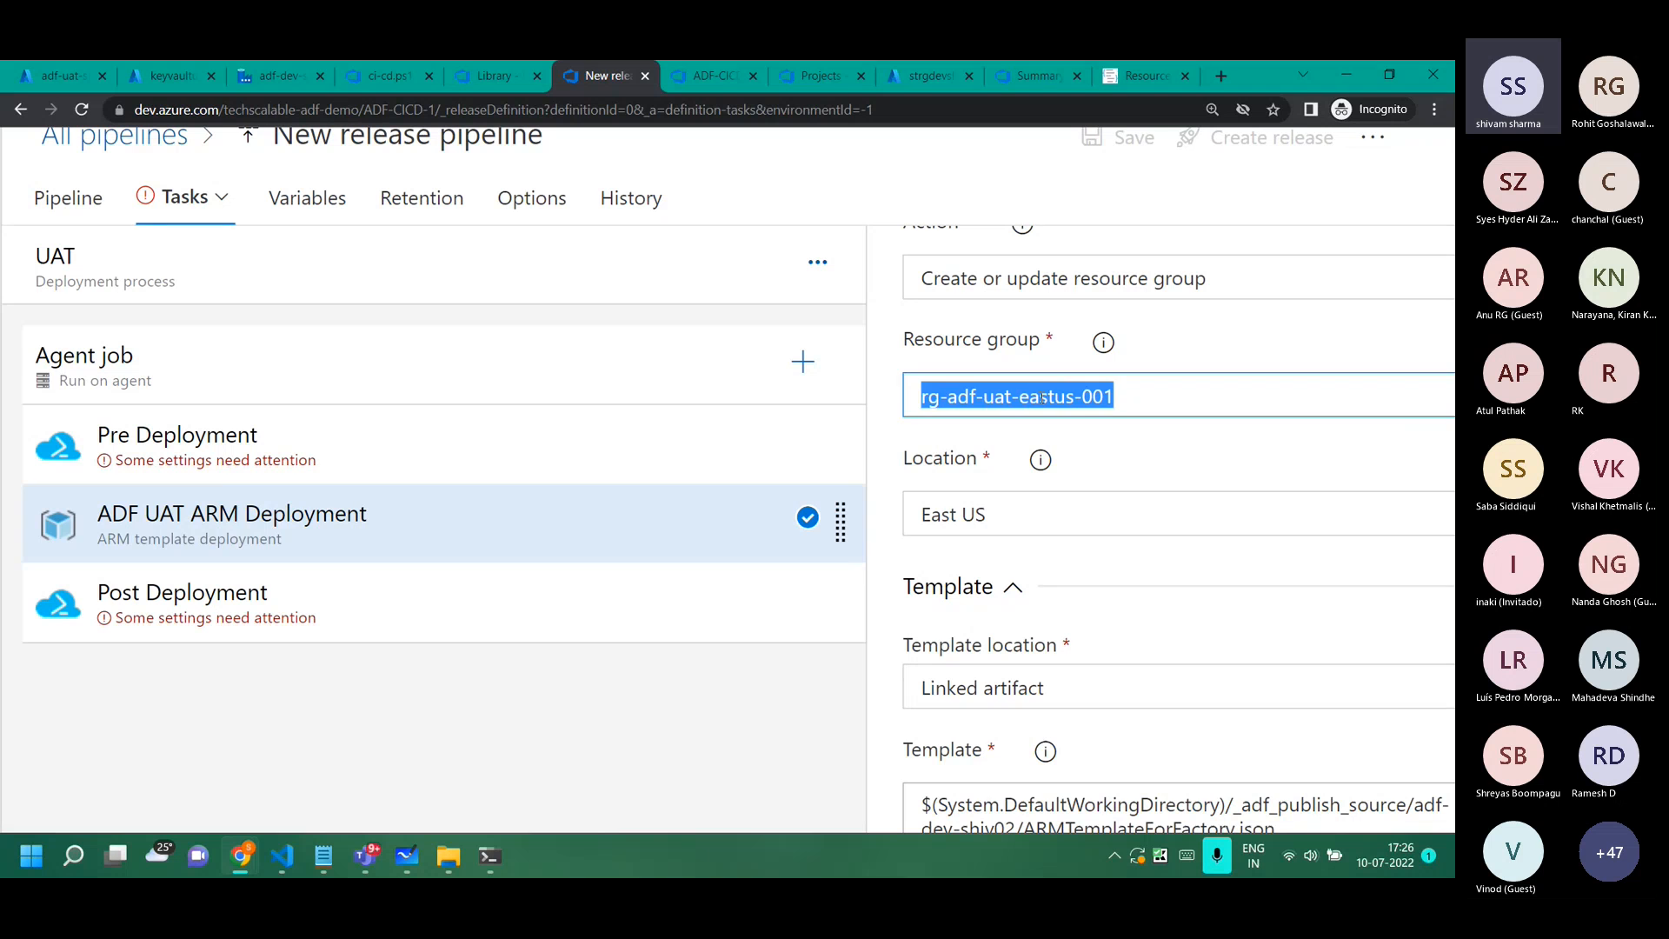
{"action": "key", "text": "BackSpace"}
{"action": "type", "text": "$()"}
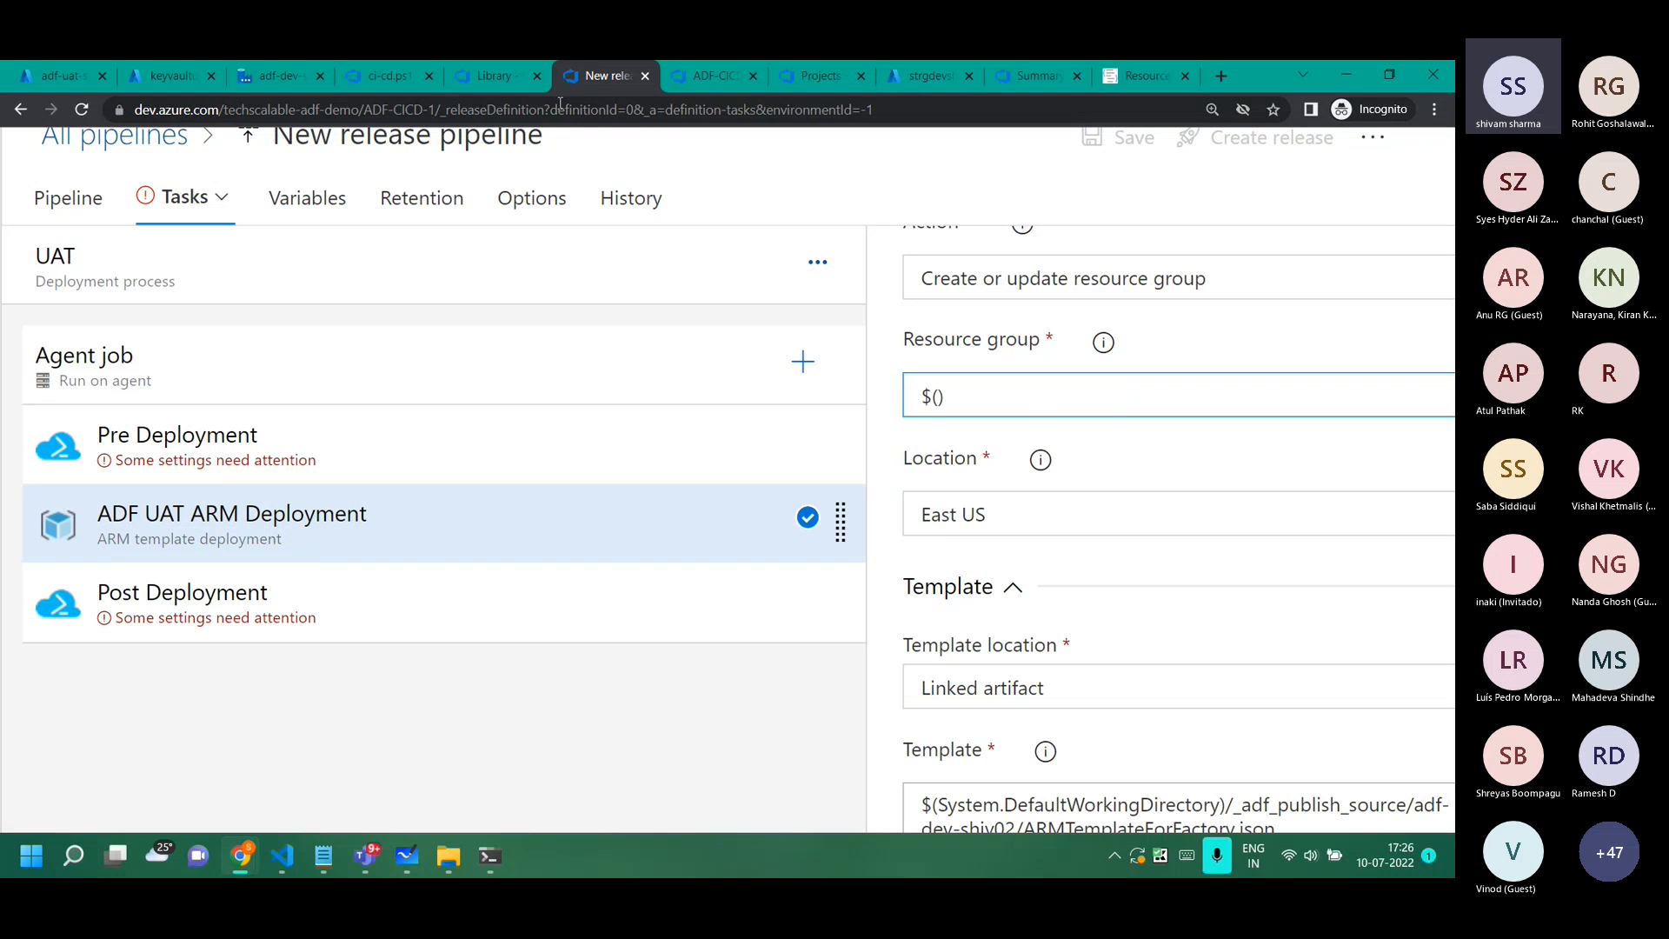
Copy the adfResourceGroup secret name from Notepad into the task's resource group reference, making it $(adfResourceGroup).
{"action": "left_click", "coordinate": [697, 81]}
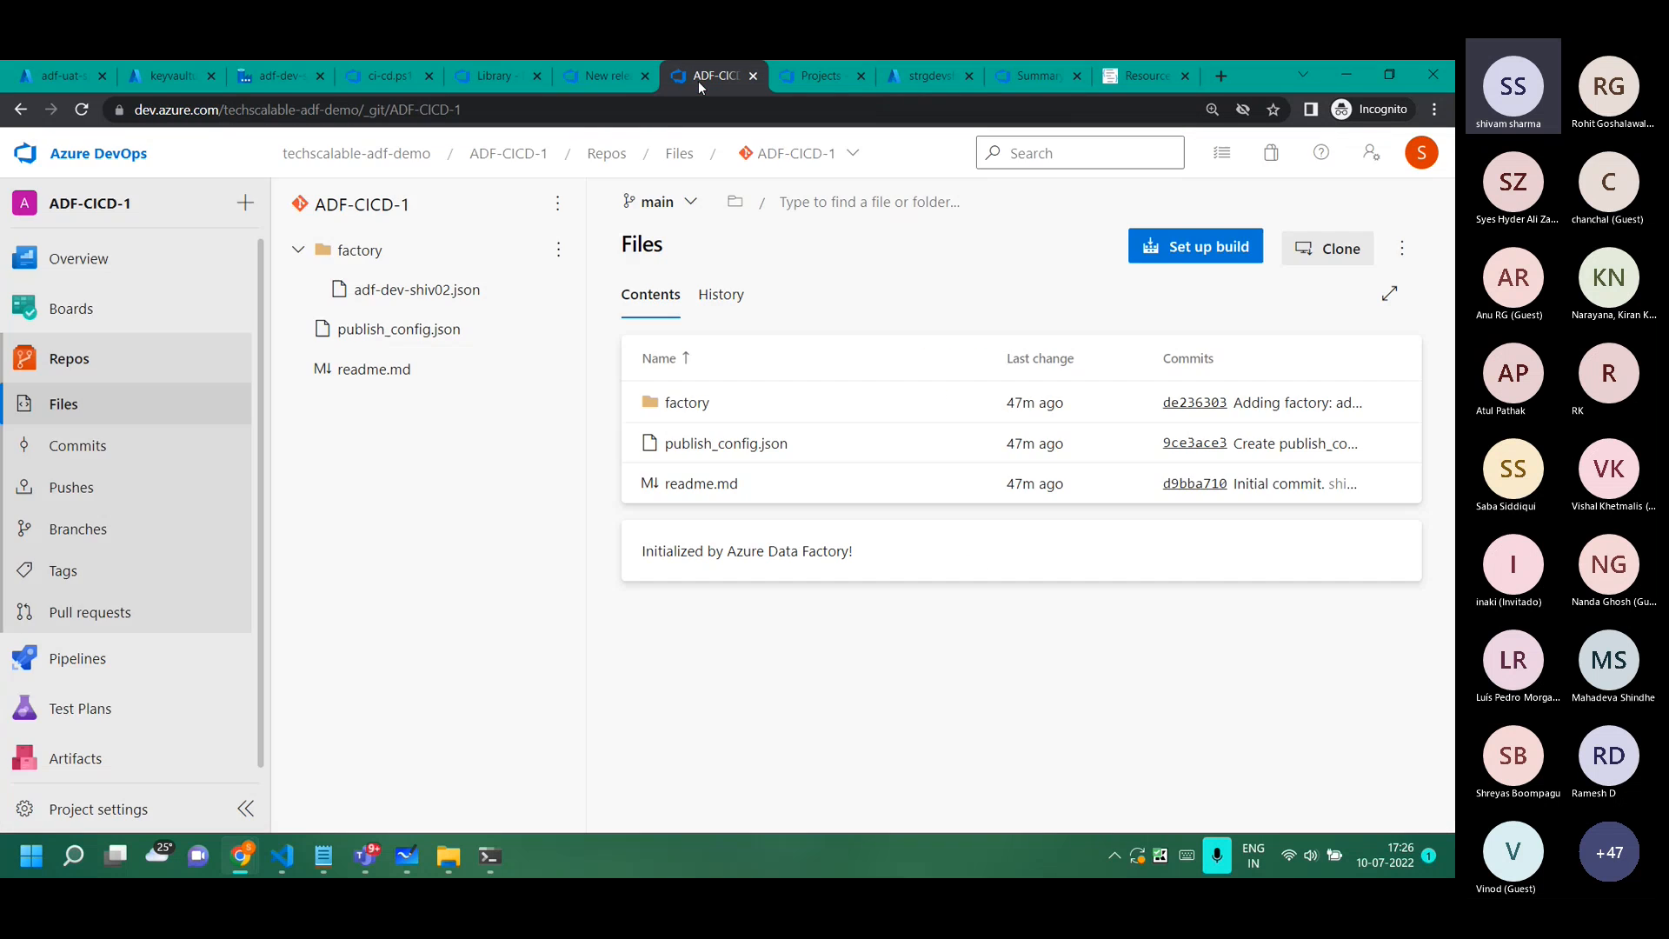
{"action": "left_click", "coordinate": [587, 81]}
{"action": "mouse_move", "coordinate": [334, 861]}
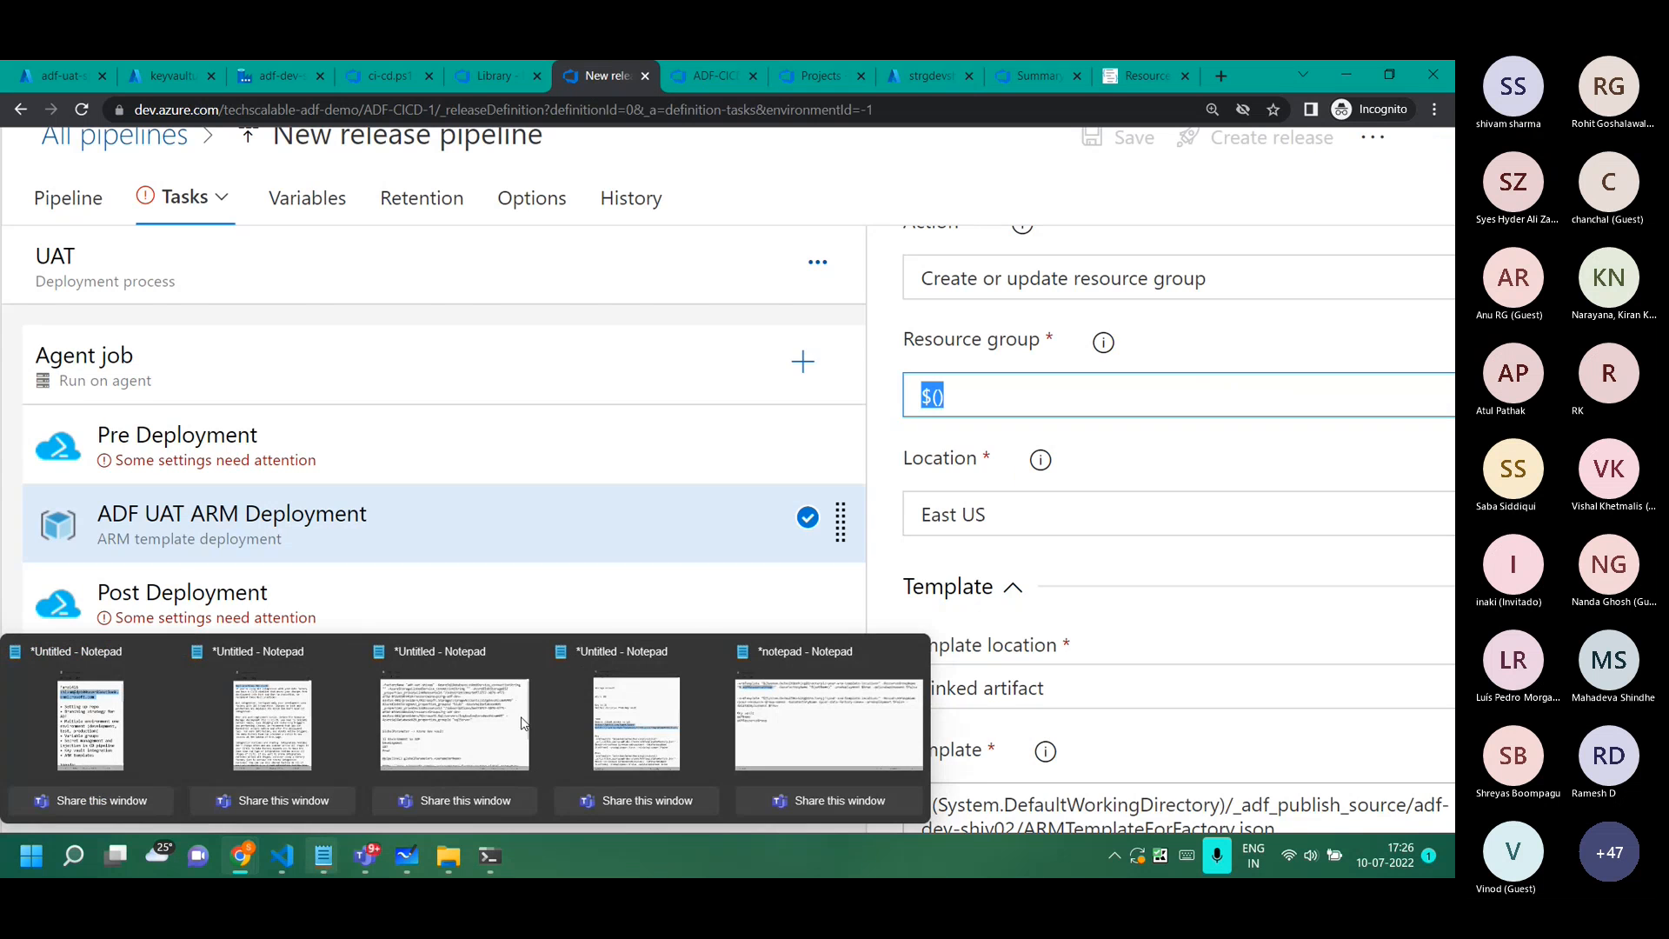
{"action": "left_click", "coordinate": [798, 735]}
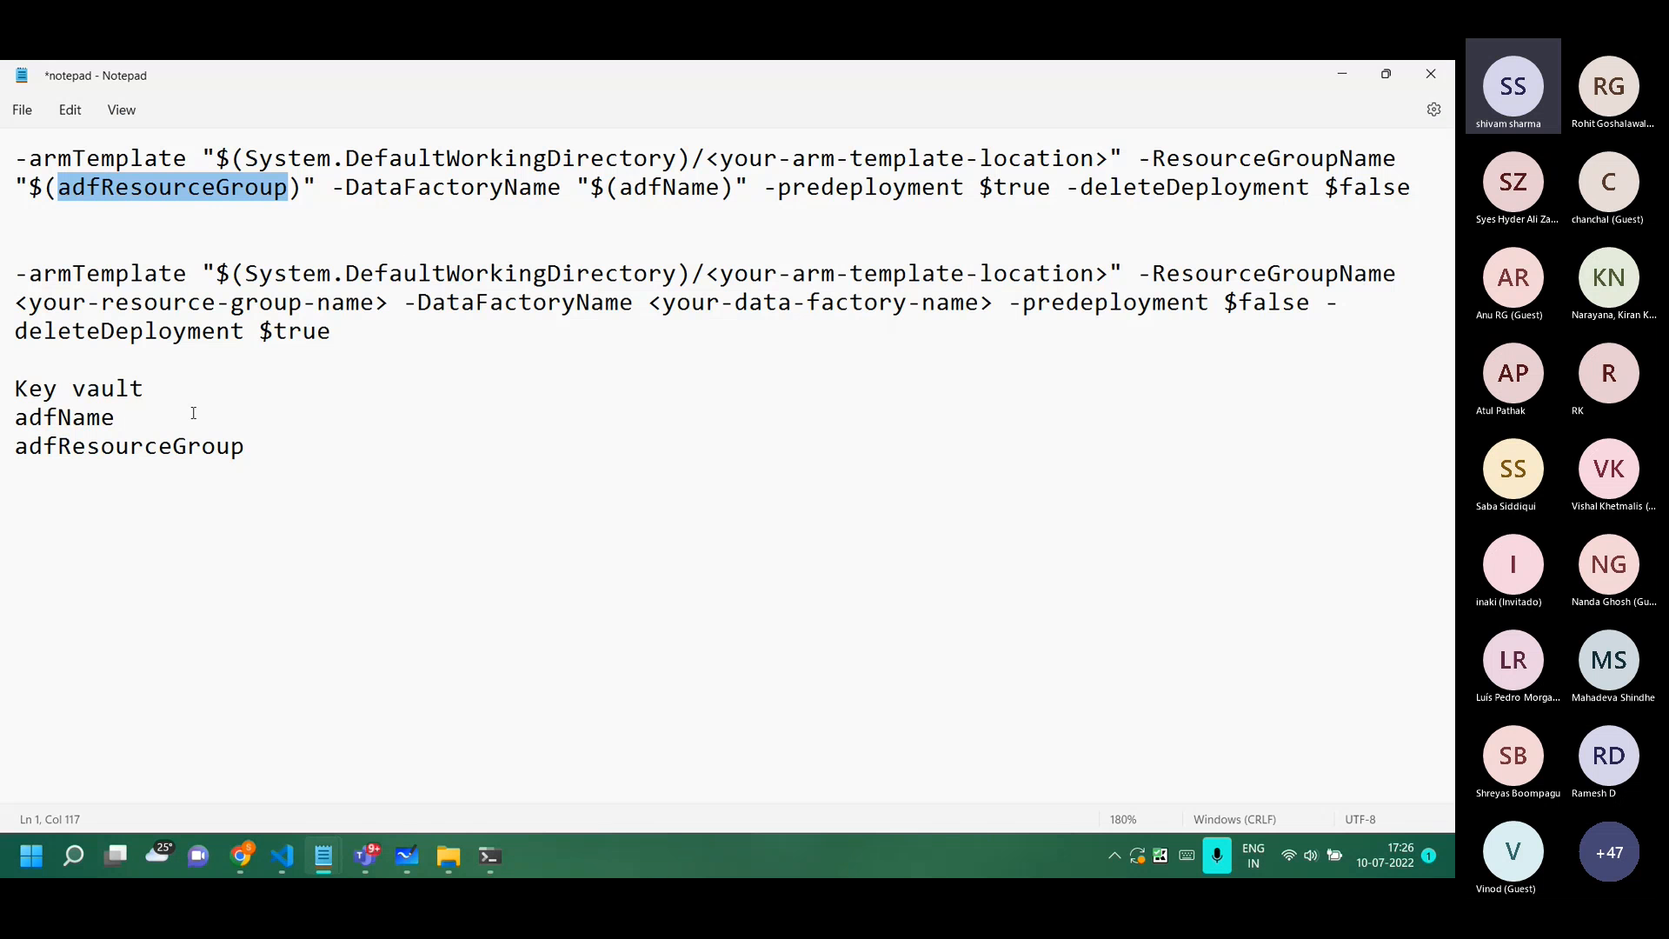
{"action": "left_click", "coordinate": [264, 461]}
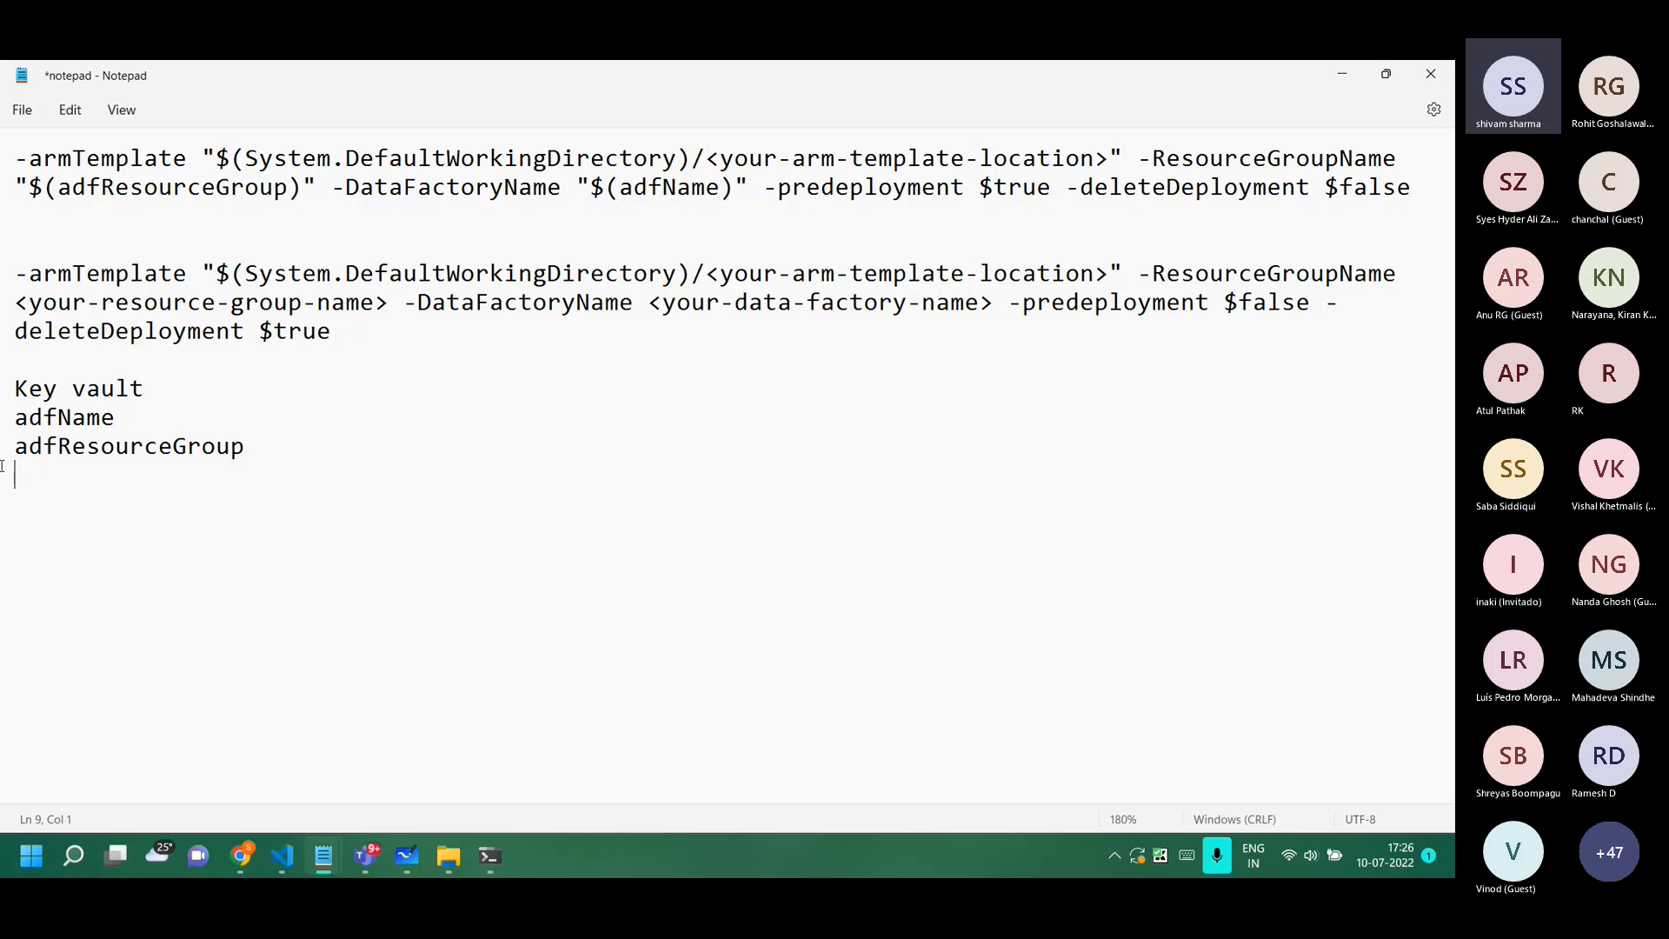
{"action": "double_click", "coordinate": [82, 450]}
{"action": "key", "text": "ctrl+c"}
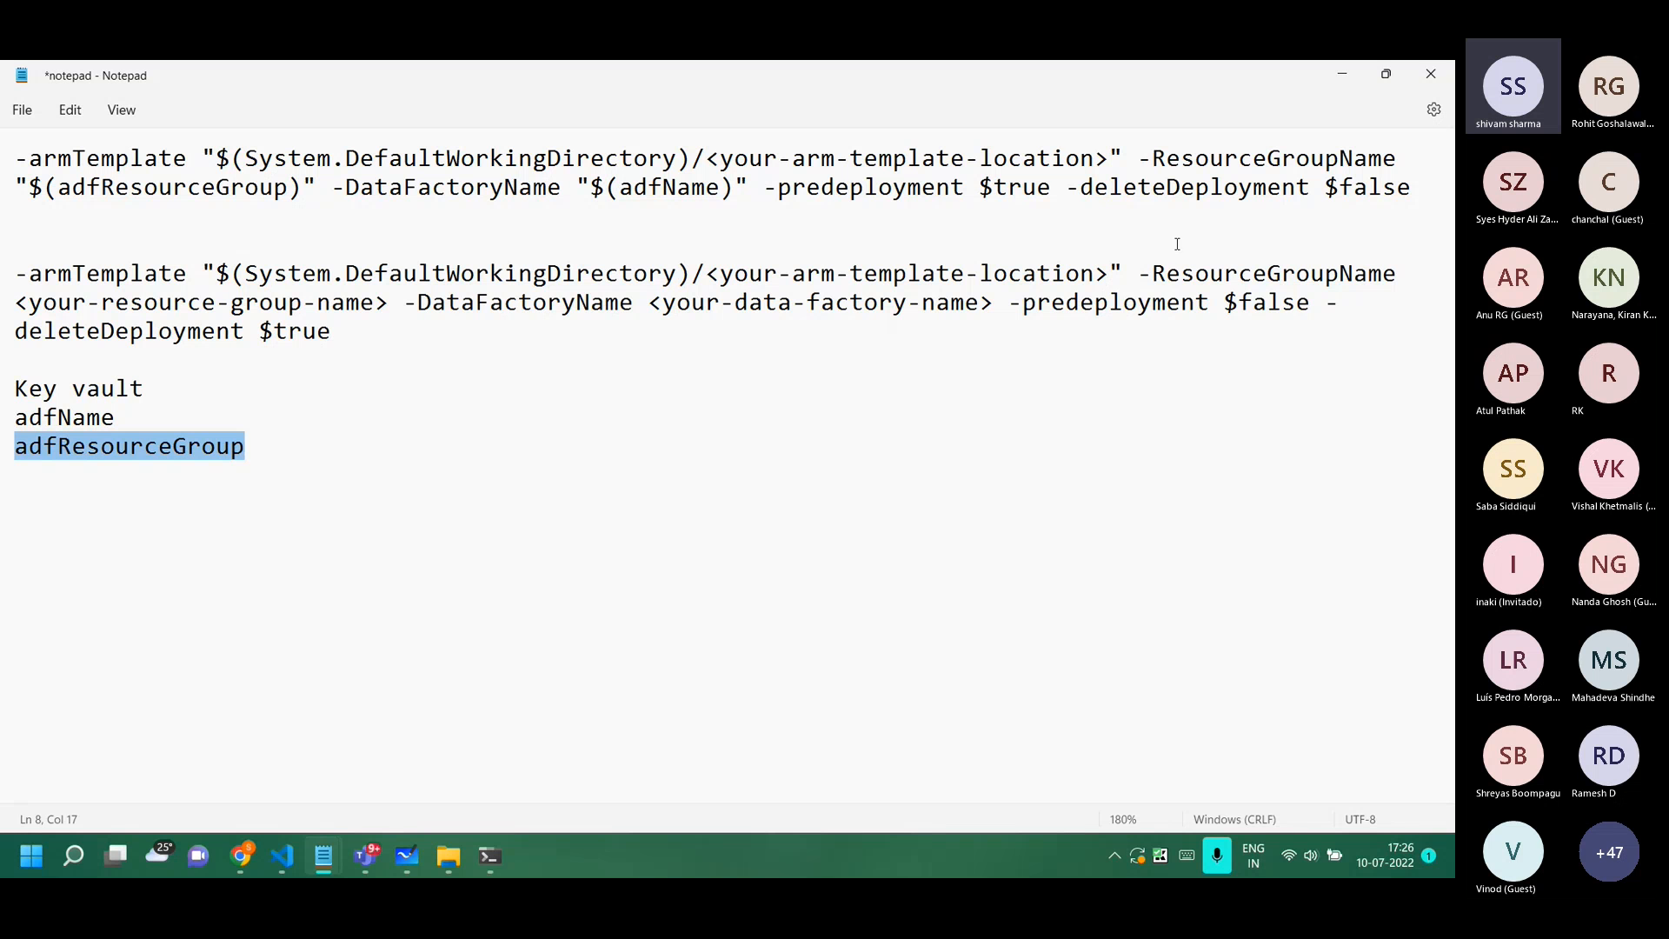
{"action": "left_click", "coordinate": [1344, 73]}
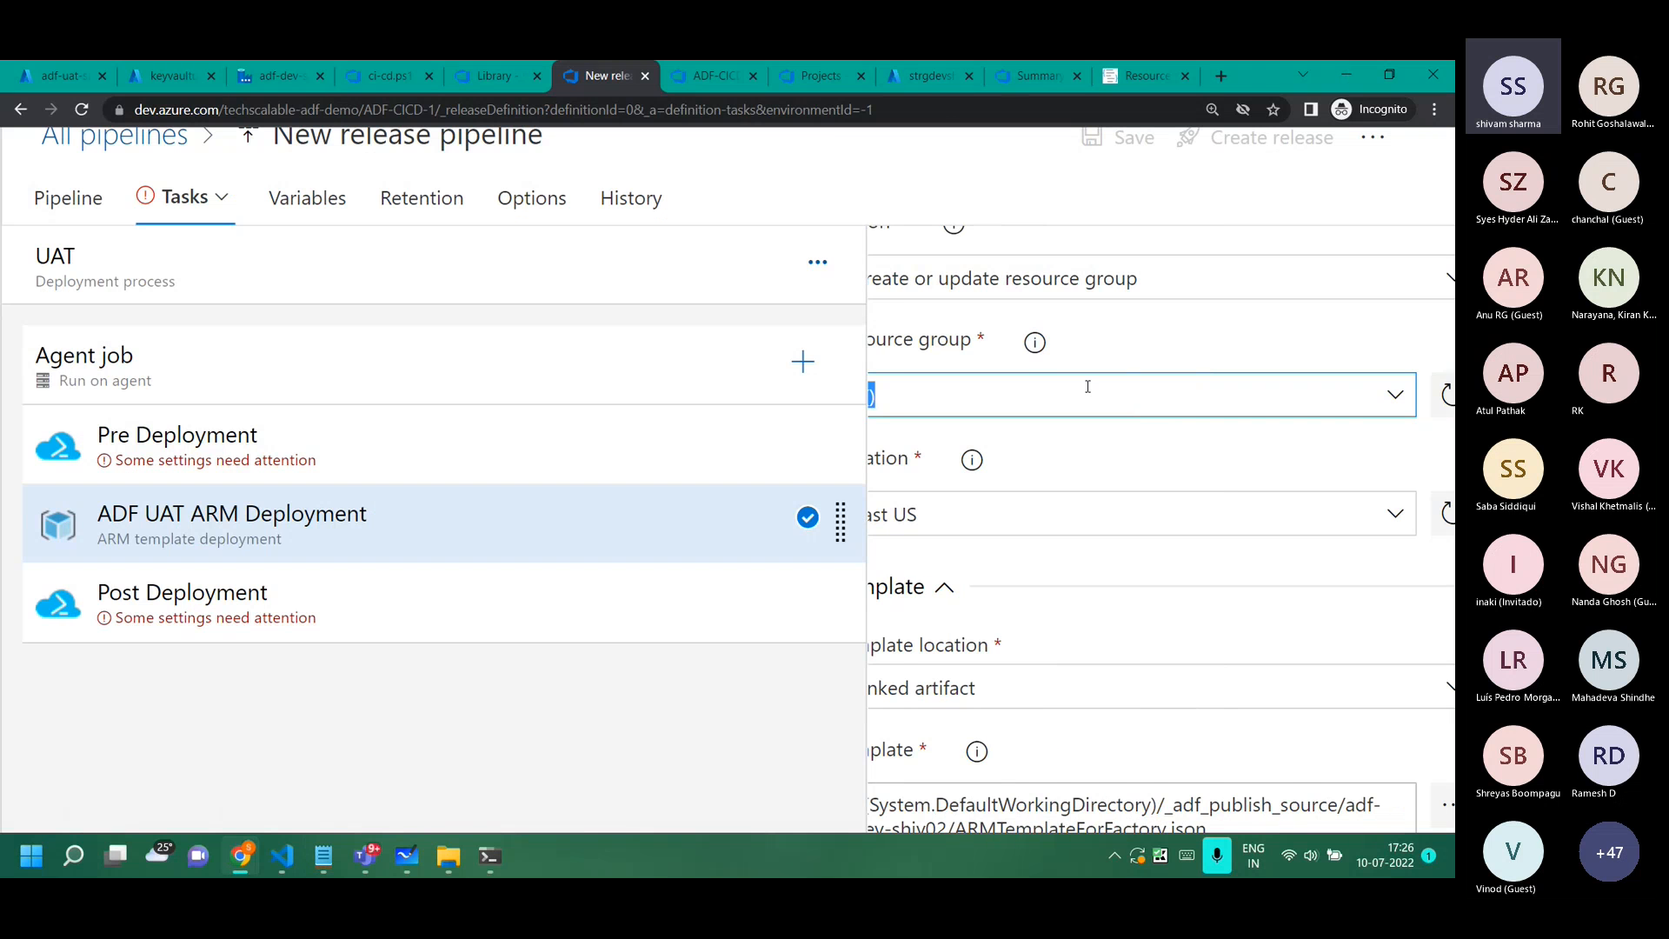
{"action": "scroll", "coordinate": [1087, 387], "scroll_direction": "left", "scroll_amount": 1}
{"action": "left_click", "coordinate": [937, 396]}
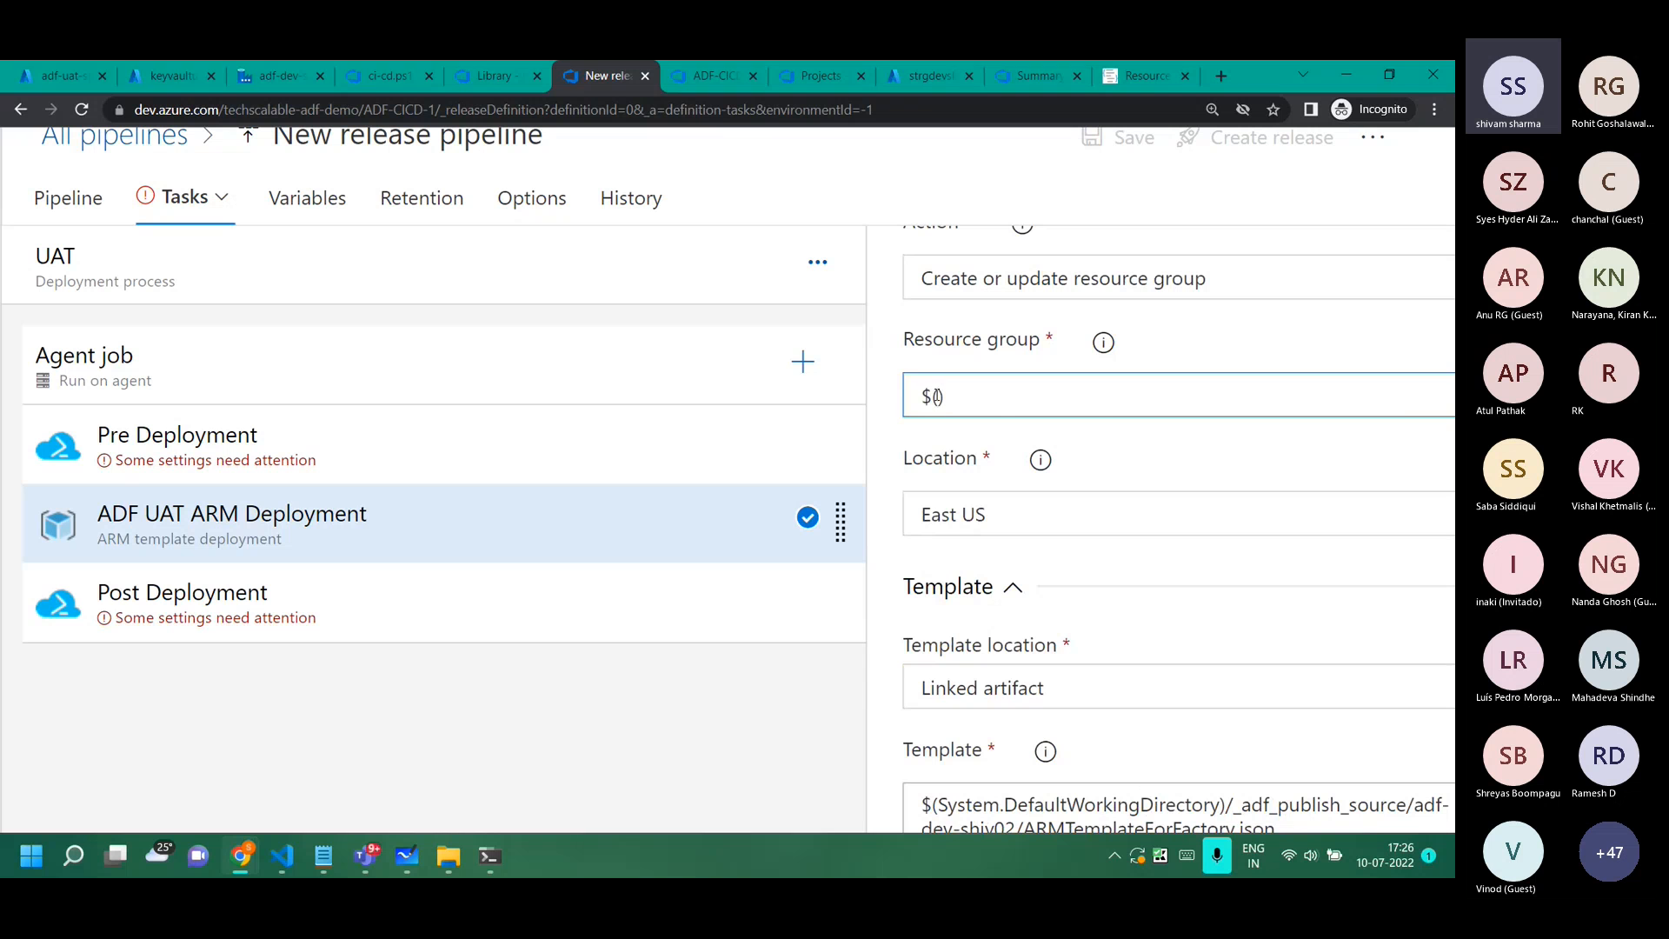
{"action": "key", "text": "ctrl+v"}
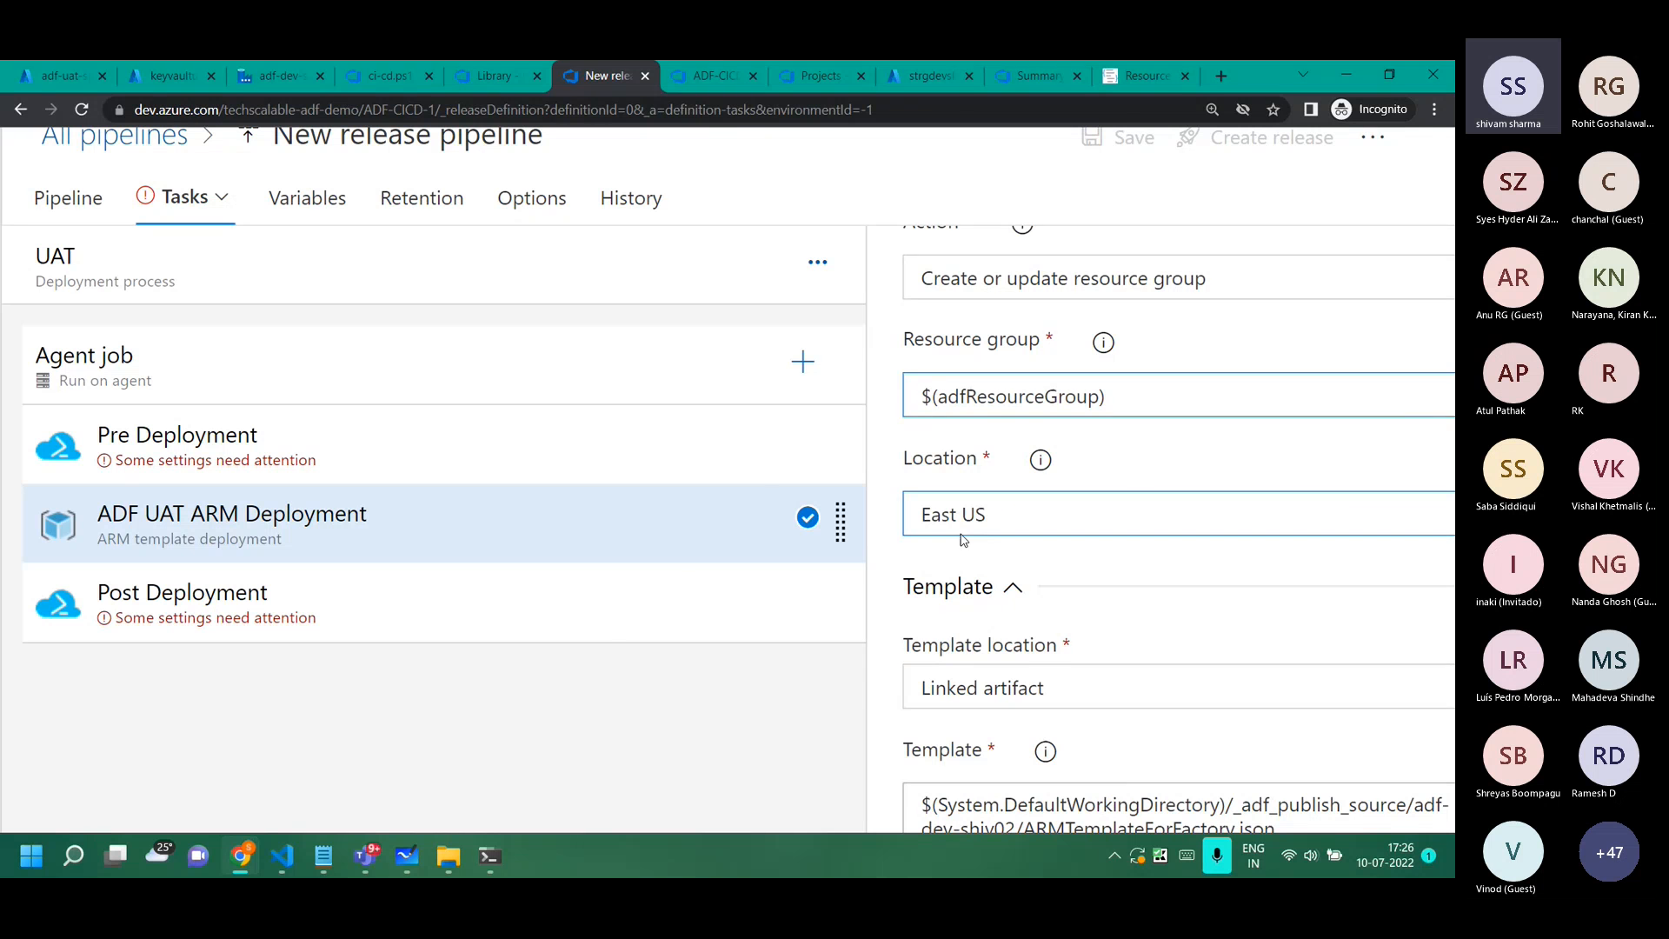
Open the ARM deployment task's template file selection and copy its location path, _adf_publish_source/adf-dev-shiv02/ARMTemplateForFactory.json.
{"action": "key", "text": "ctrl+minus"}
{"action": "scroll", "coordinate": [1136, 461], "scroll_direction": "down", "scroll_amount": 2}
{"action": "scroll", "coordinate": [1204, 603], "scroll_direction": "down", "scroll_amount": 1}
{"action": "scroll", "coordinate": [1204, 605], "scroll_direction": "down", "scroll_amount": 1}
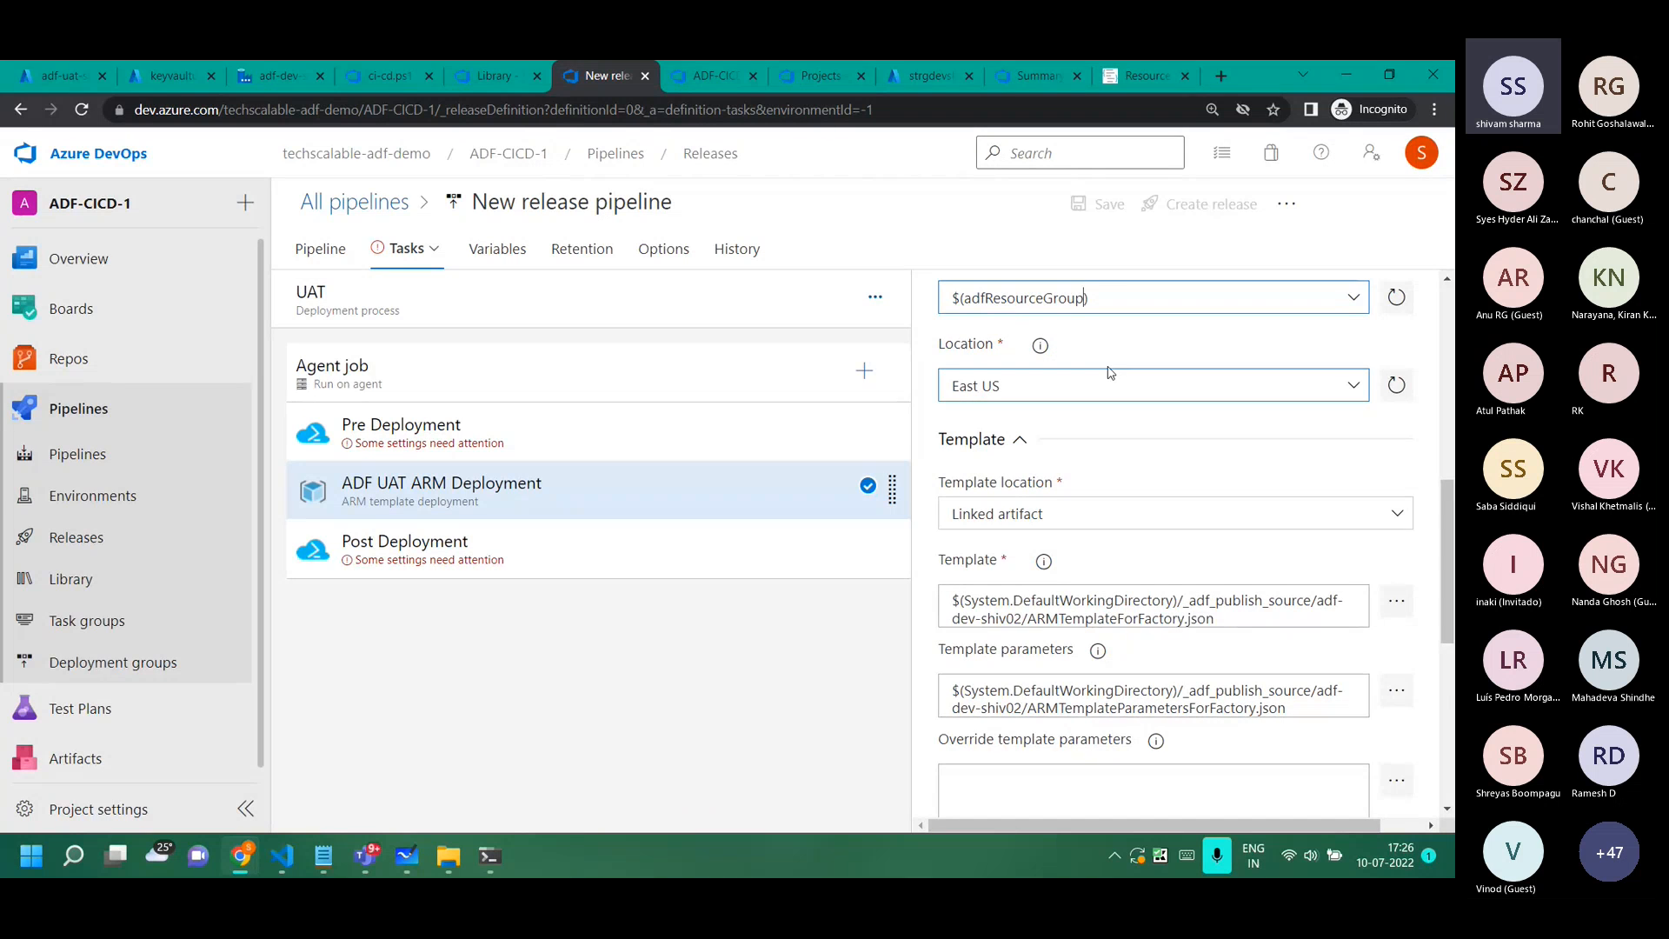
{"action": "scroll", "coordinate": [1162, 459], "scroll_direction": "down", "scroll_amount": 2}
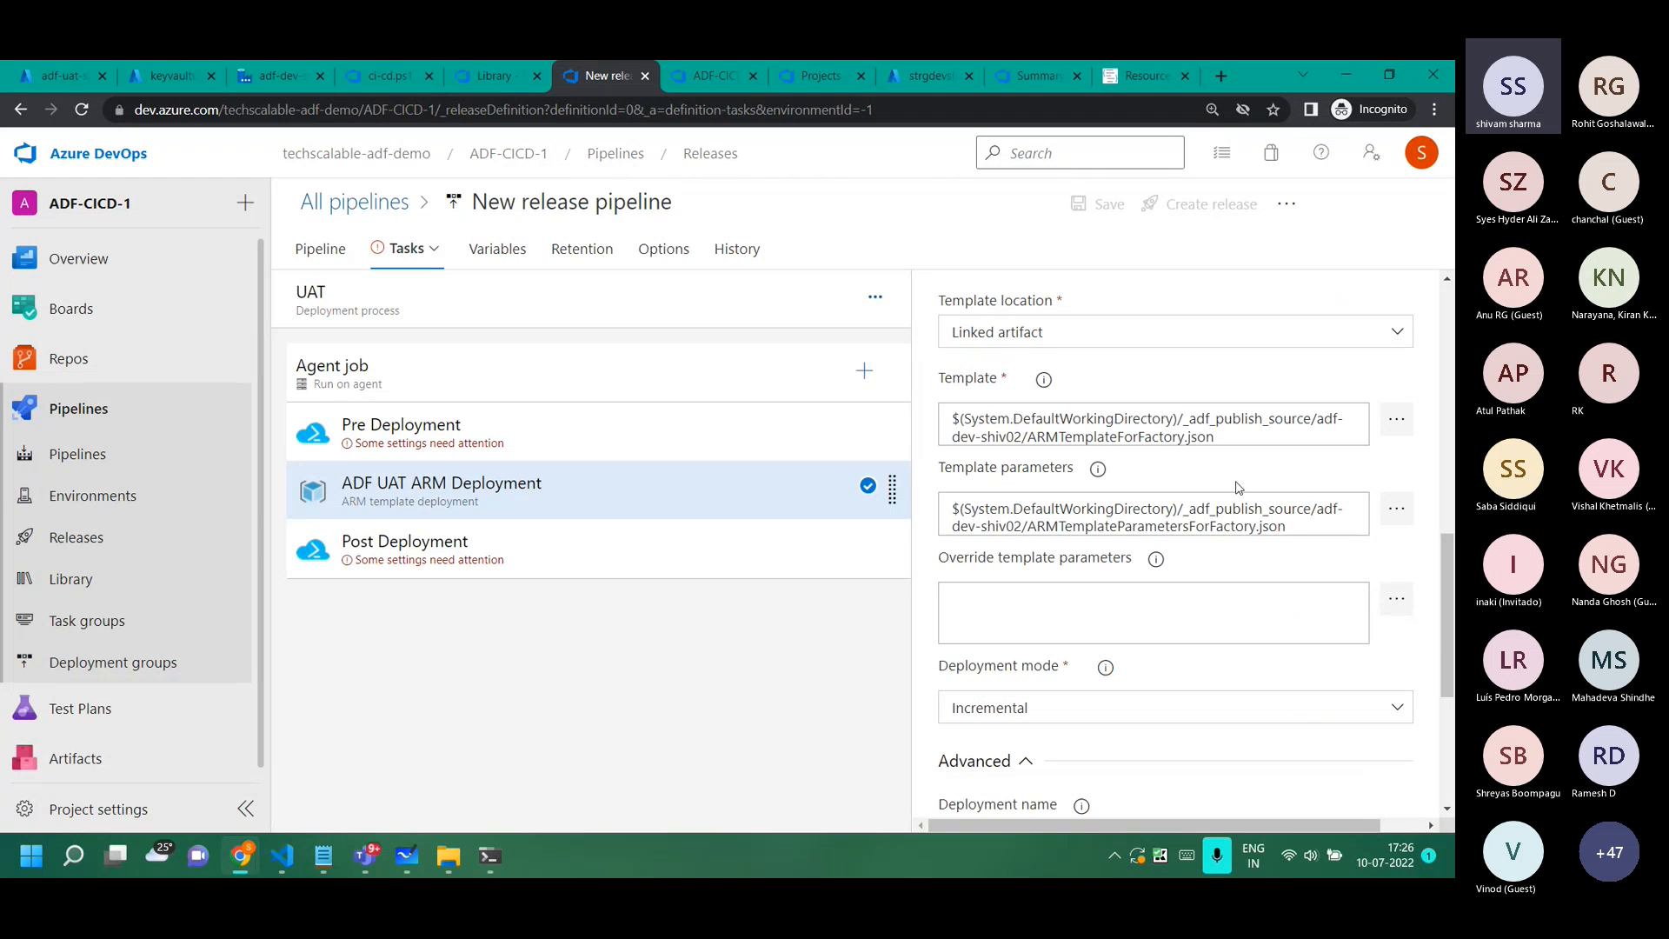
{"action": "left_click", "coordinate": [1397, 424]}
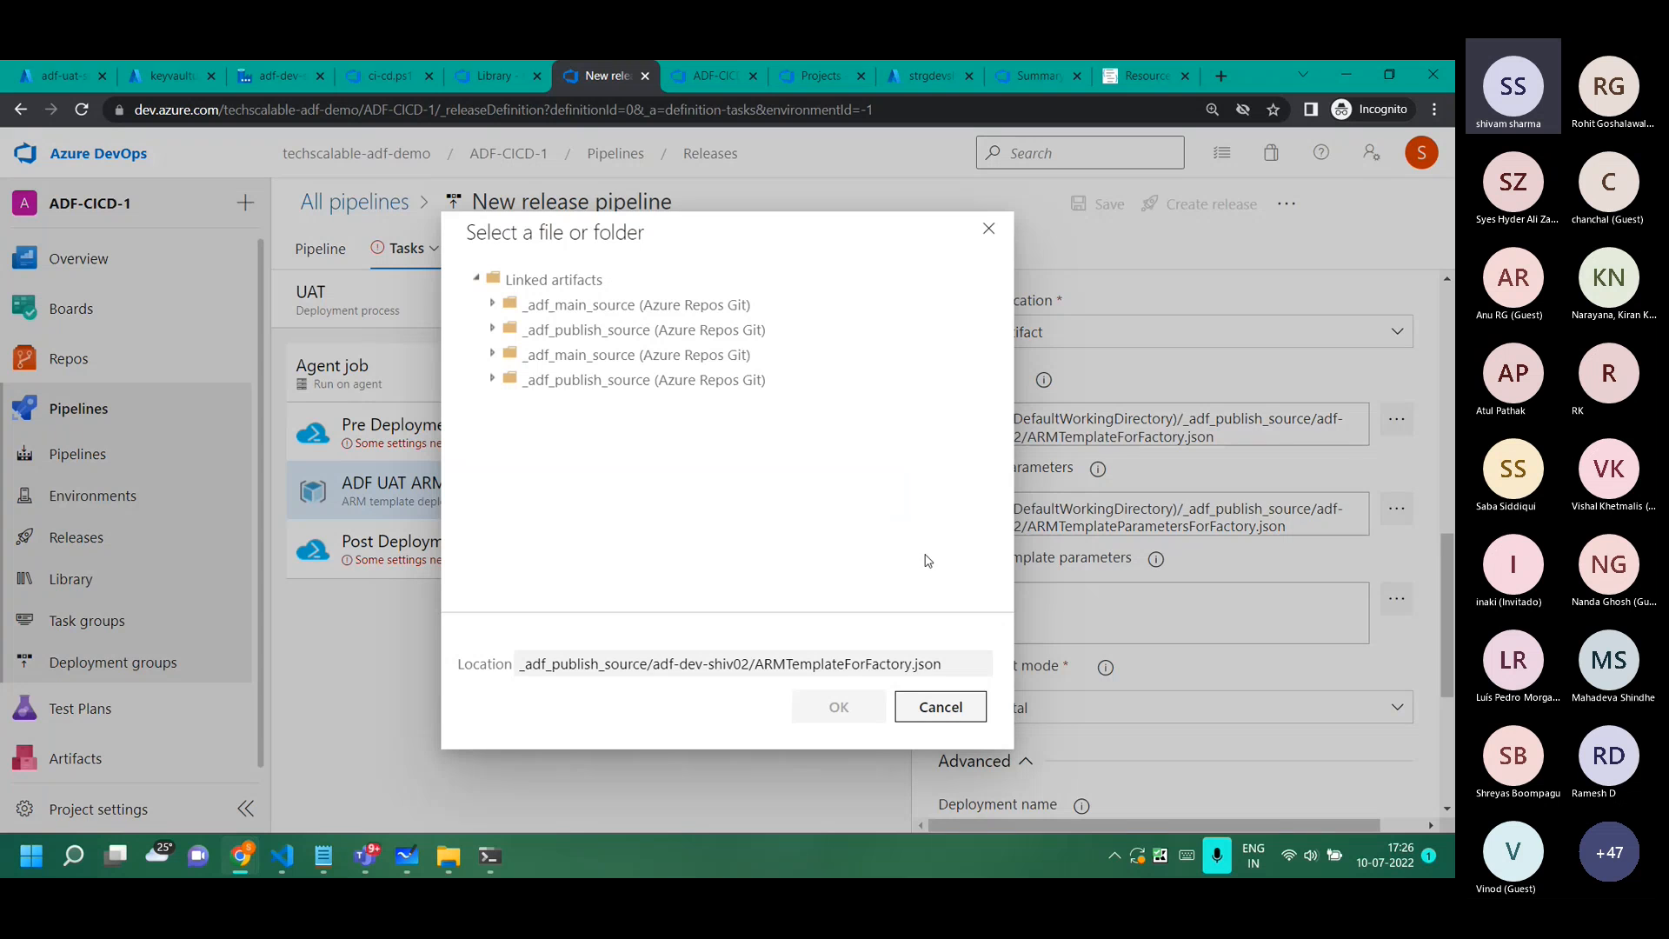
{"action": "double_click", "coordinate": [783, 666]}
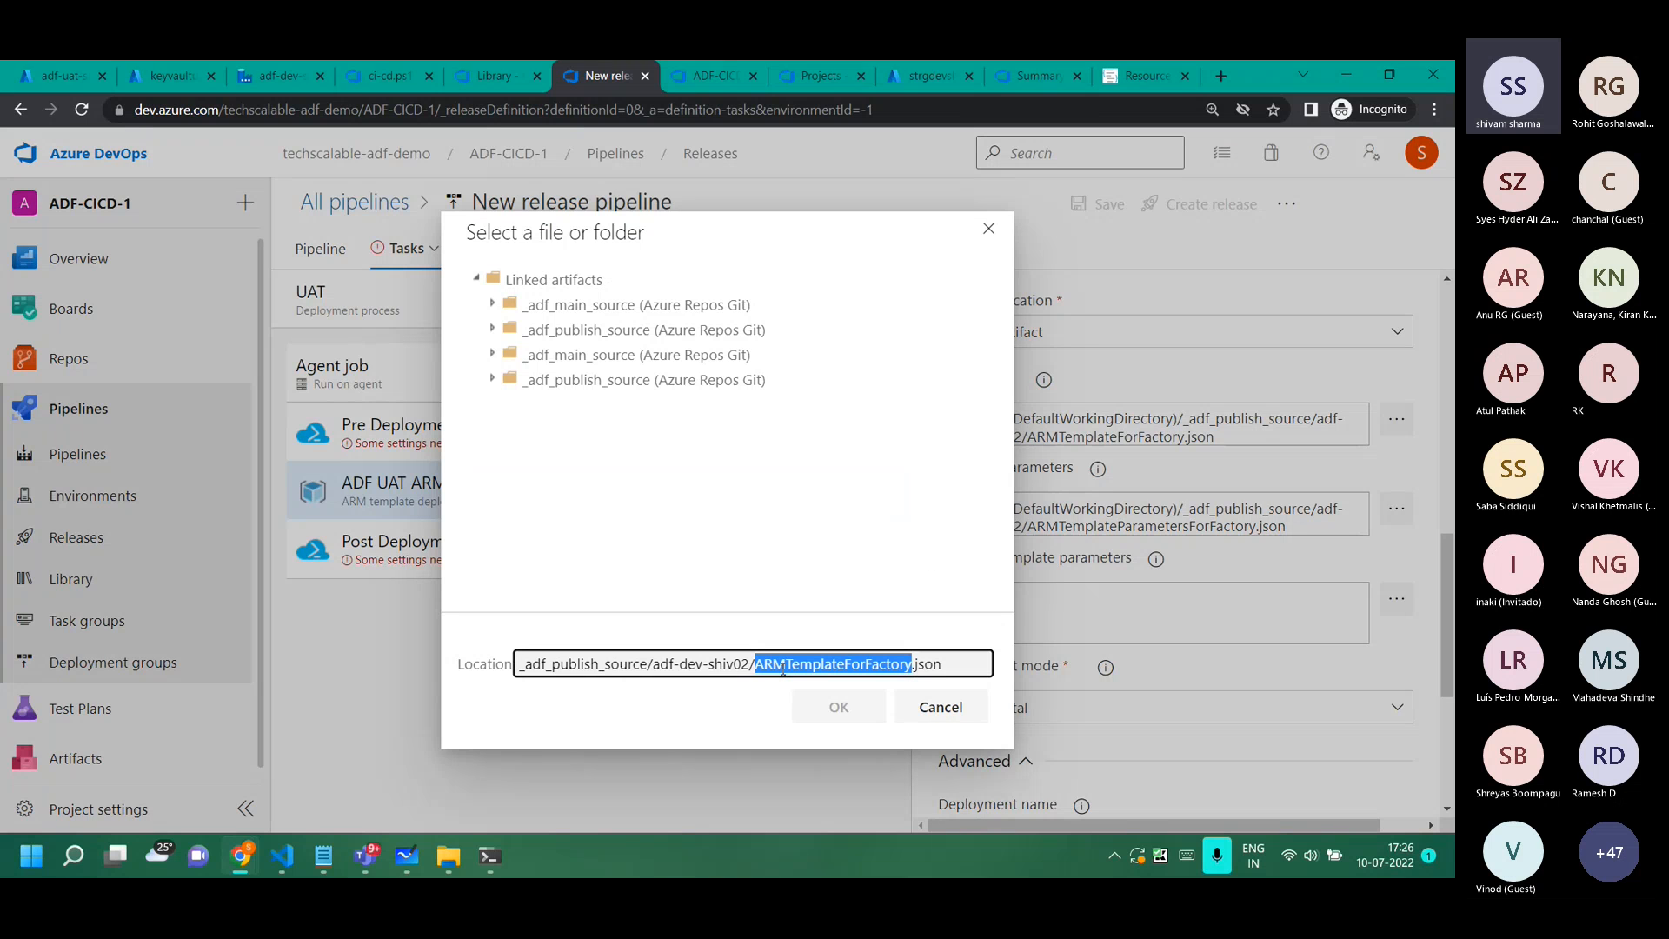
{"action": "key", "text": "ctrl+a"}
Switch to Notepad and replace the ARM template location placeholder in both argument sets with _adf_publish_source/adf-dev-shiv02/ARMTemplateForFactory.json.
{"action": "mouse_move", "coordinate": [324, 856]}
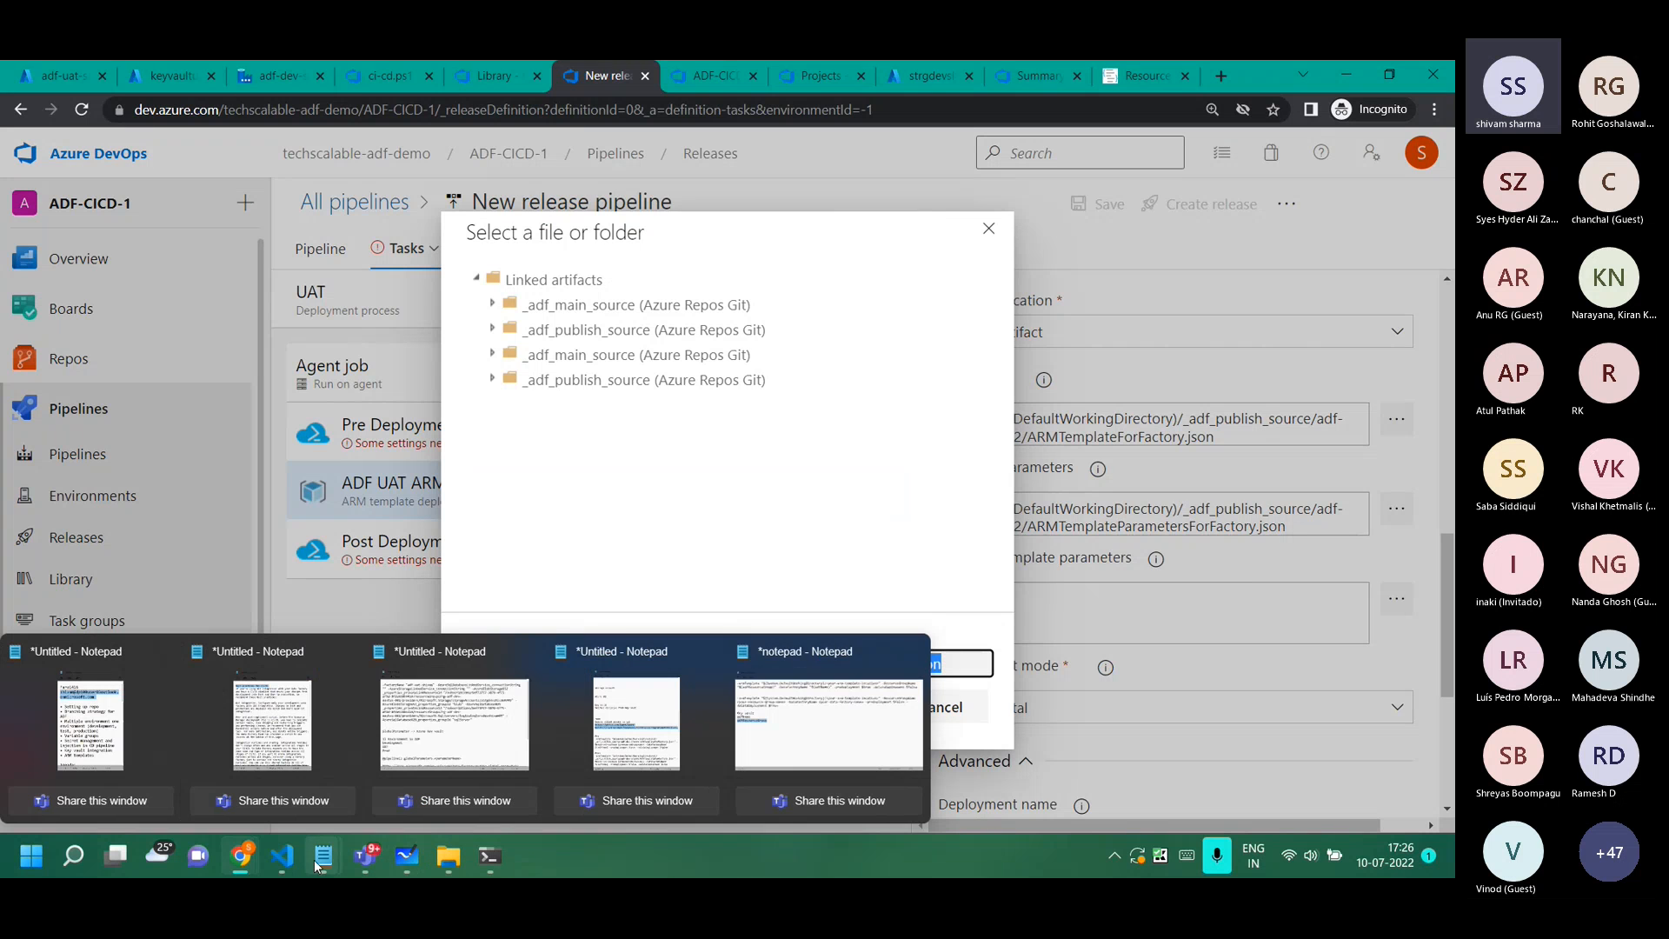
{"action": "left_click", "coordinate": [852, 705]}
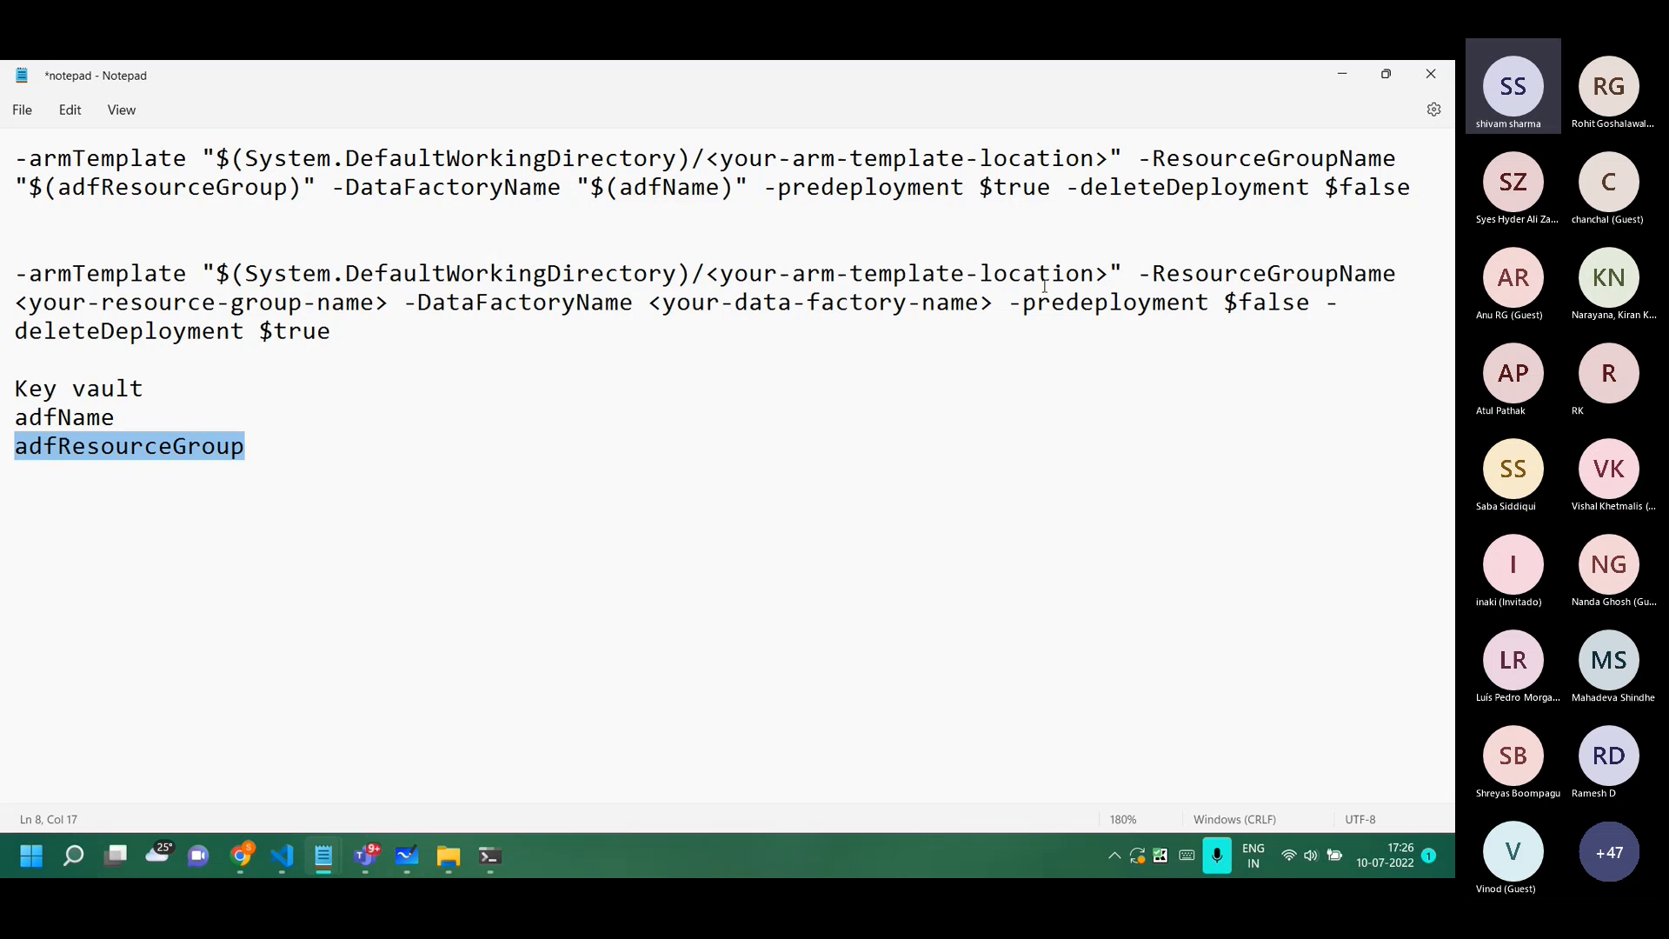
{"action": "left_click_drag", "start_coordinate": [1110, 274], "coordinate": [706, 277]}
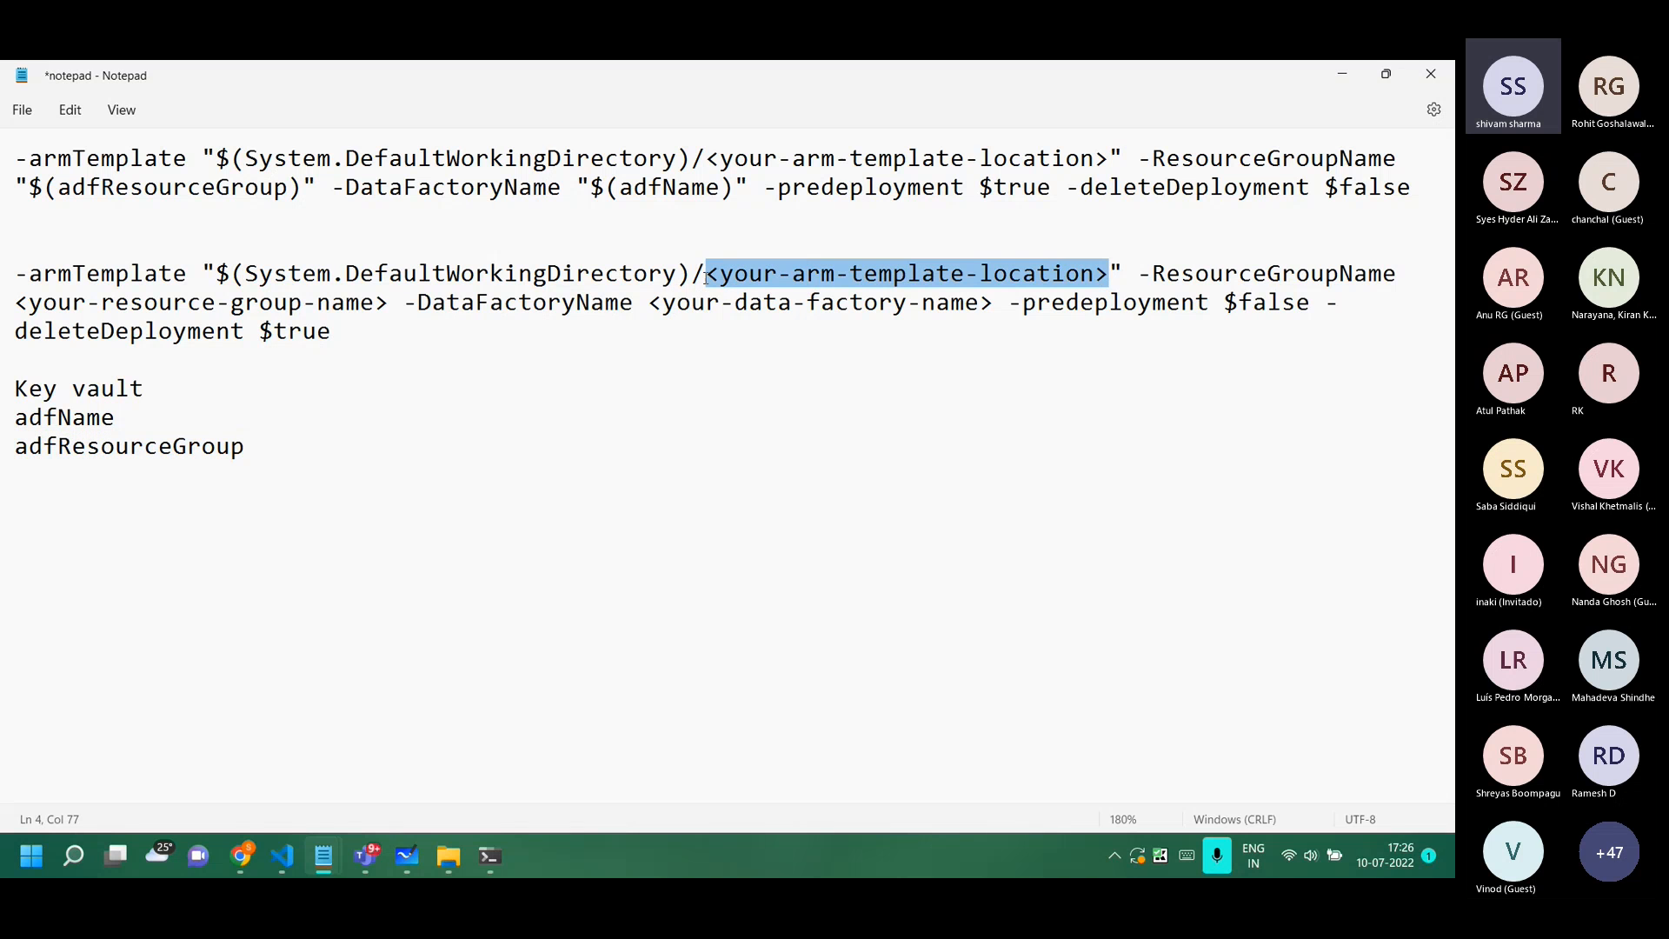
{"action": "type", "text": "_adf_publish_source/adf-dev-shiv02/ARMTemplateForFactory.json"}
{"action": "left_click_drag", "start_coordinate": [1109, 159], "coordinate": [694, 159]}
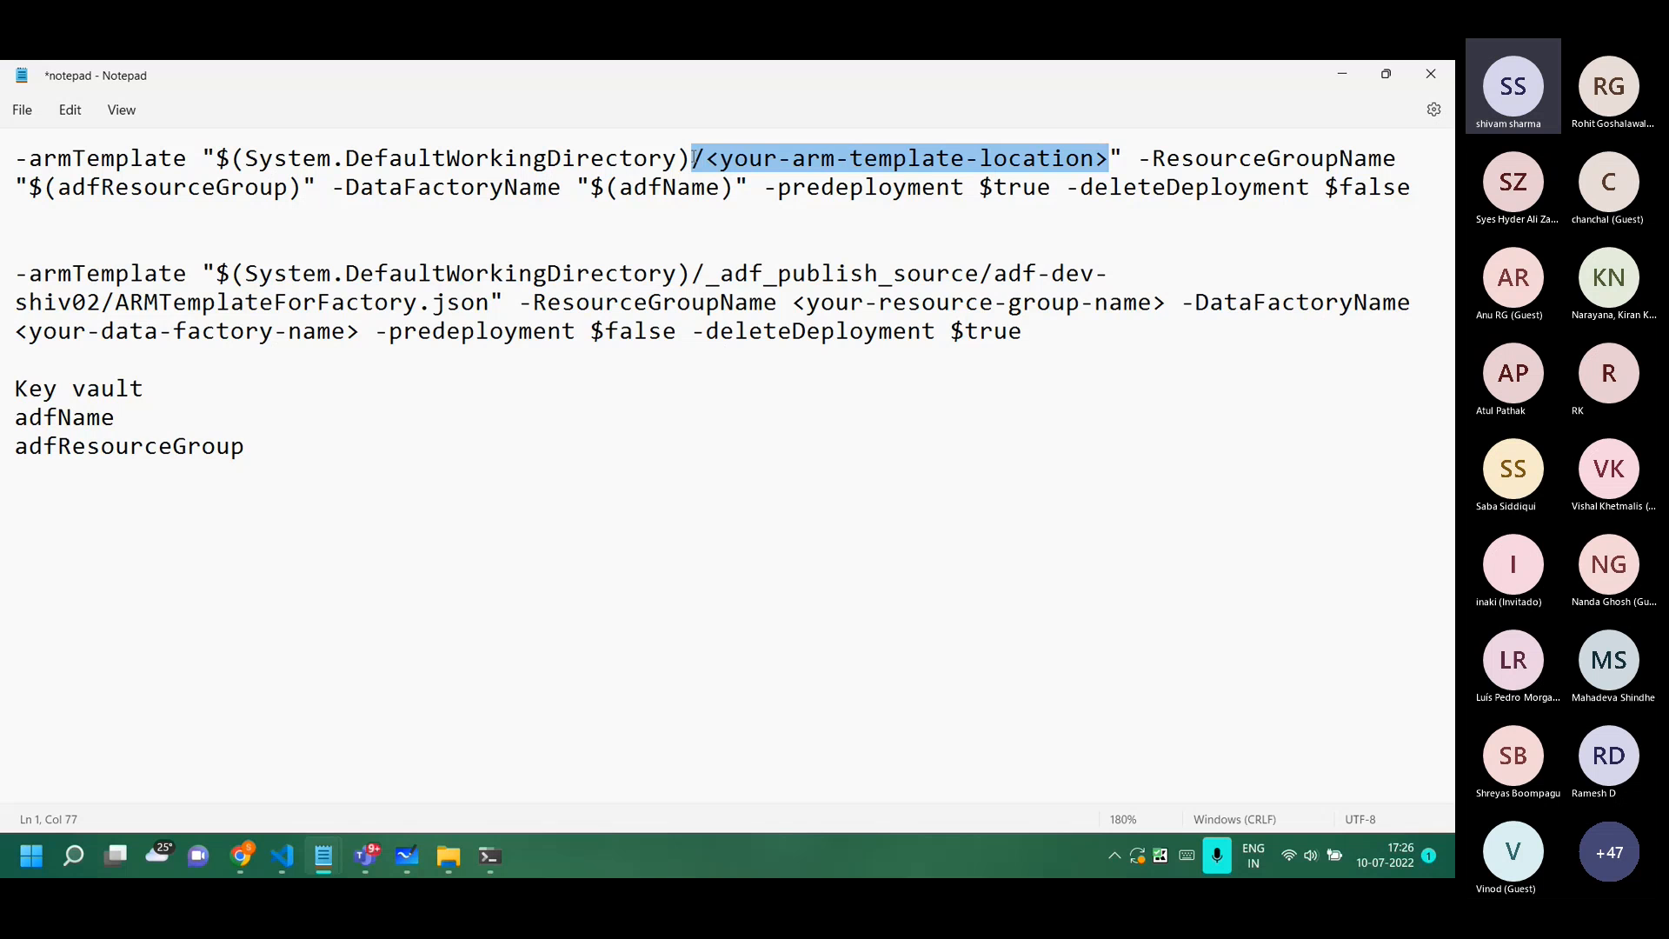
{"action": "type", "text": "/_adf_publish_source/adf-dev-shiv02/ARMTemplateForFactory.json"}
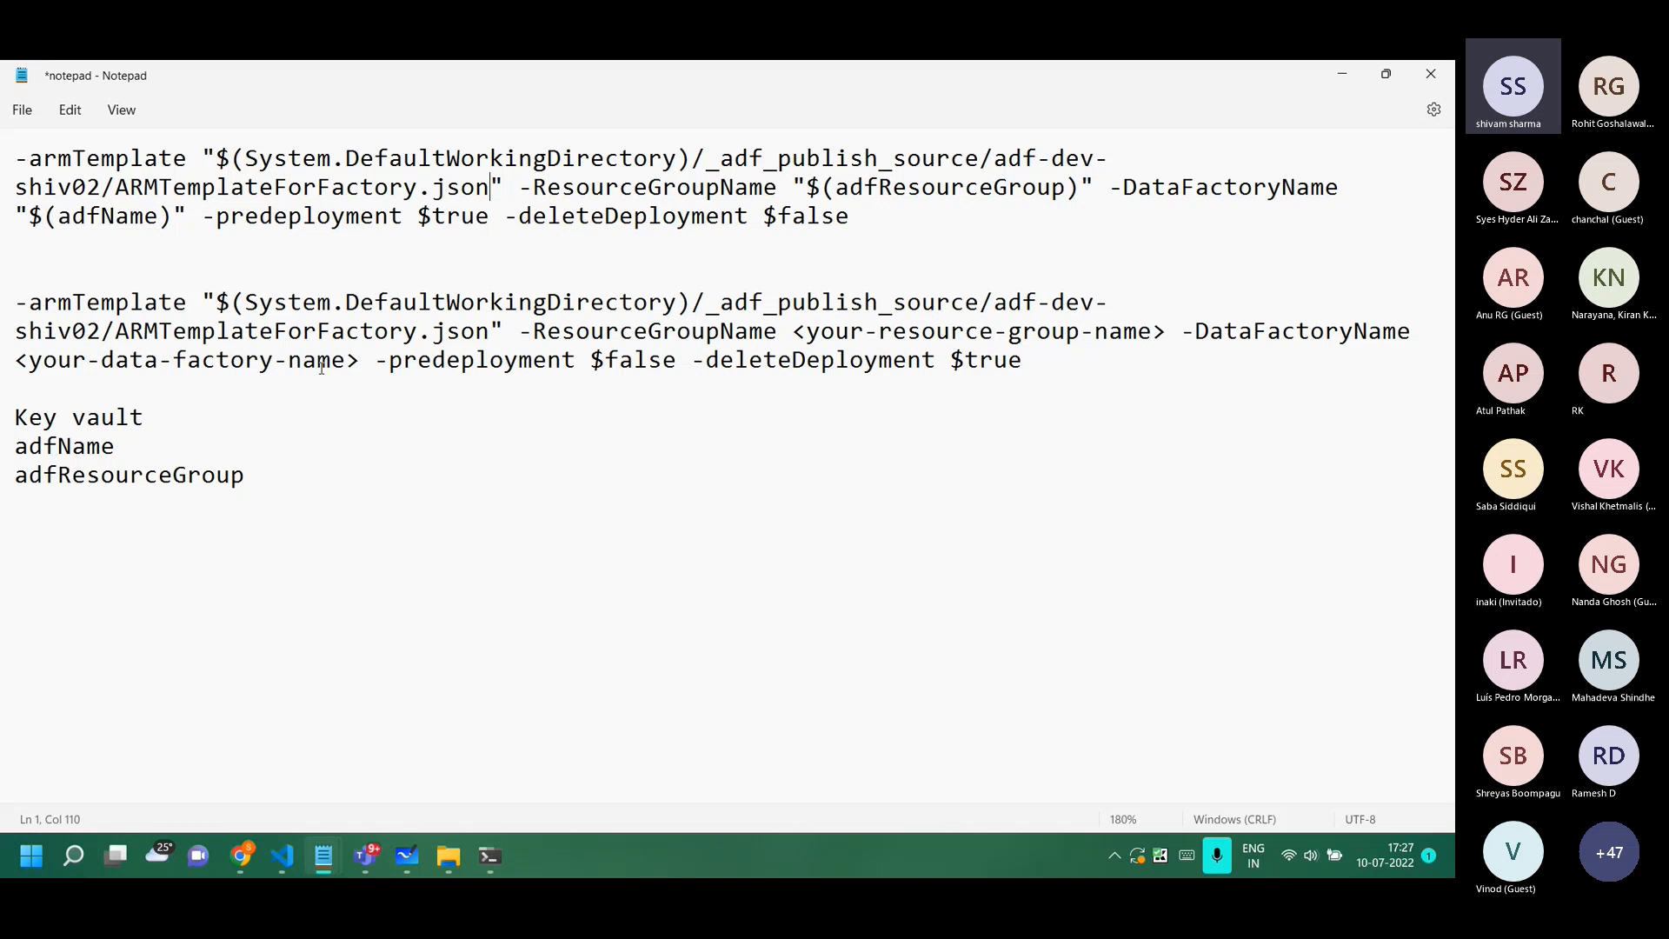
Replace the data factory name placeholder in the post-deployment arguments with "$(adfName)", copied from the pre-deployment arguments with its double quotes.
{"action": "left_click", "coordinate": [173, 217]}
{"action": "left_click_drag", "start_coordinate": [191, 218], "coordinate": [14, 217]}
{"action": "key", "text": "ctrl+c"}
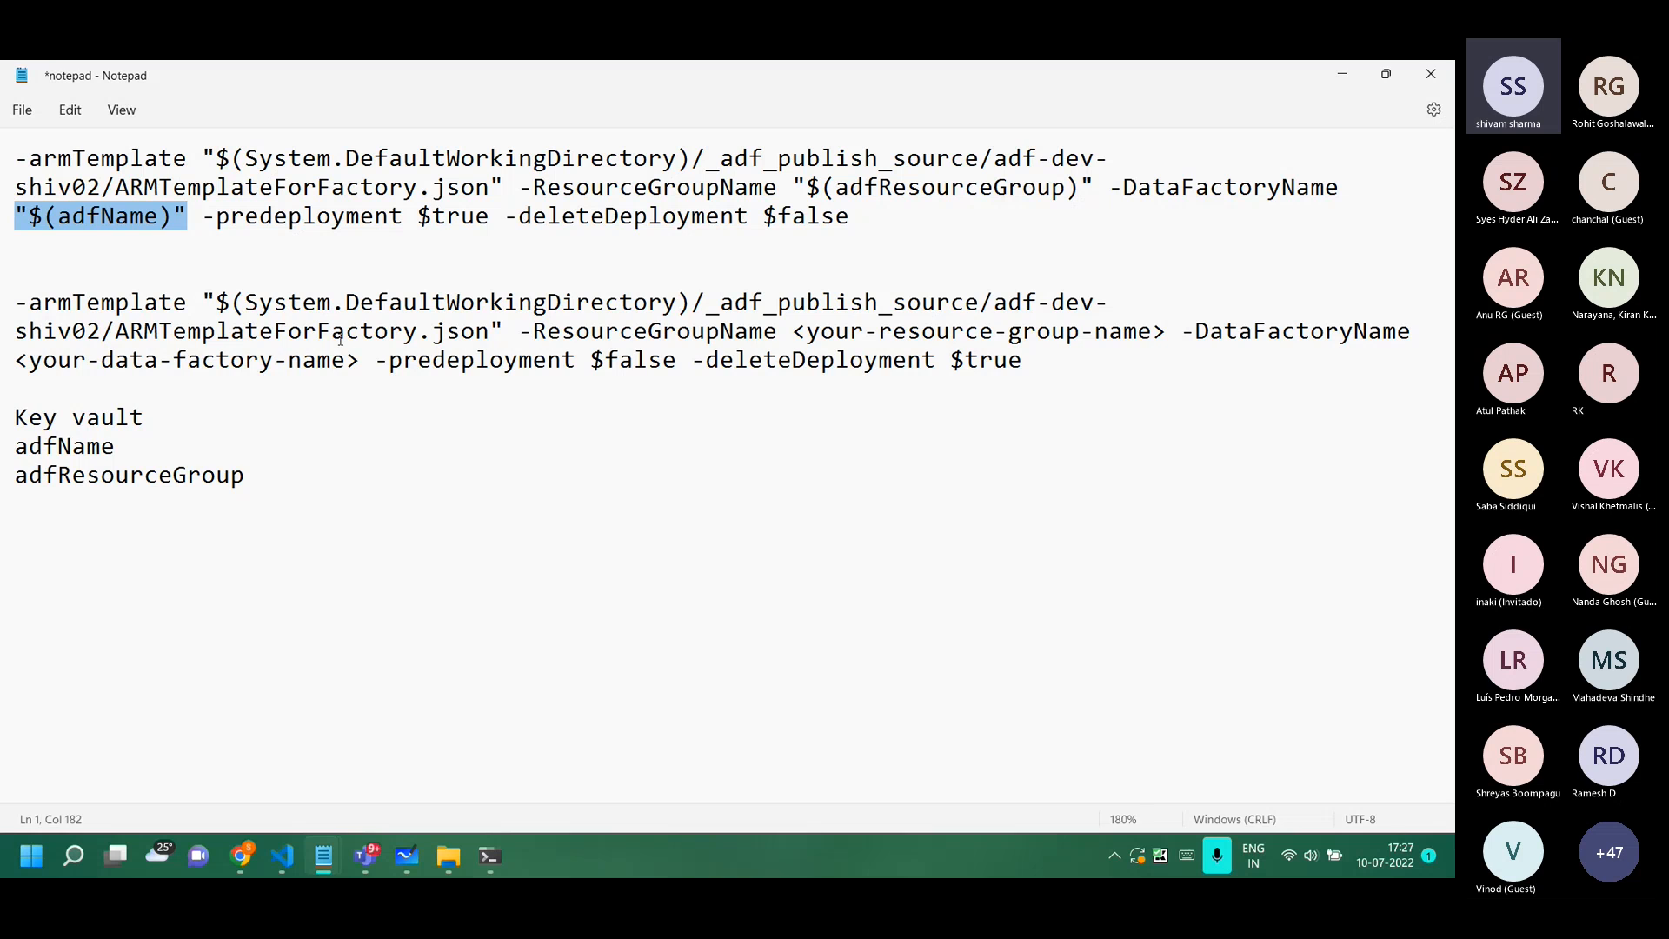
{"action": "left_click_drag", "start_coordinate": [360, 359], "coordinate": [11, 360]}
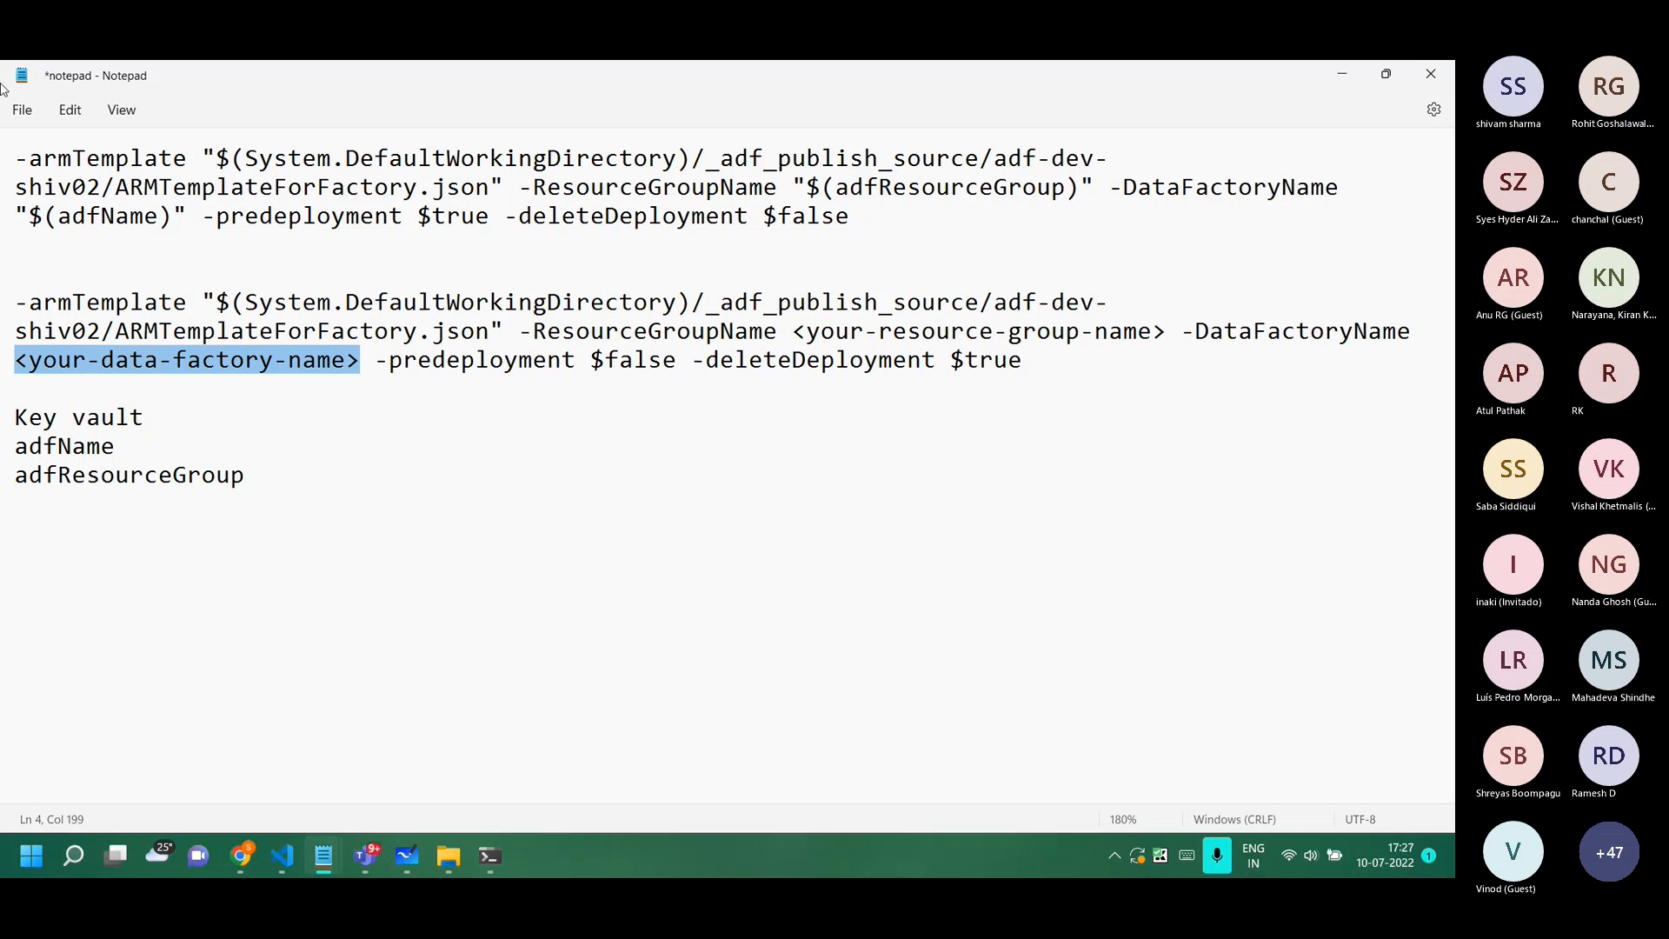
{"action": "key", "text": "ctrl+v"}
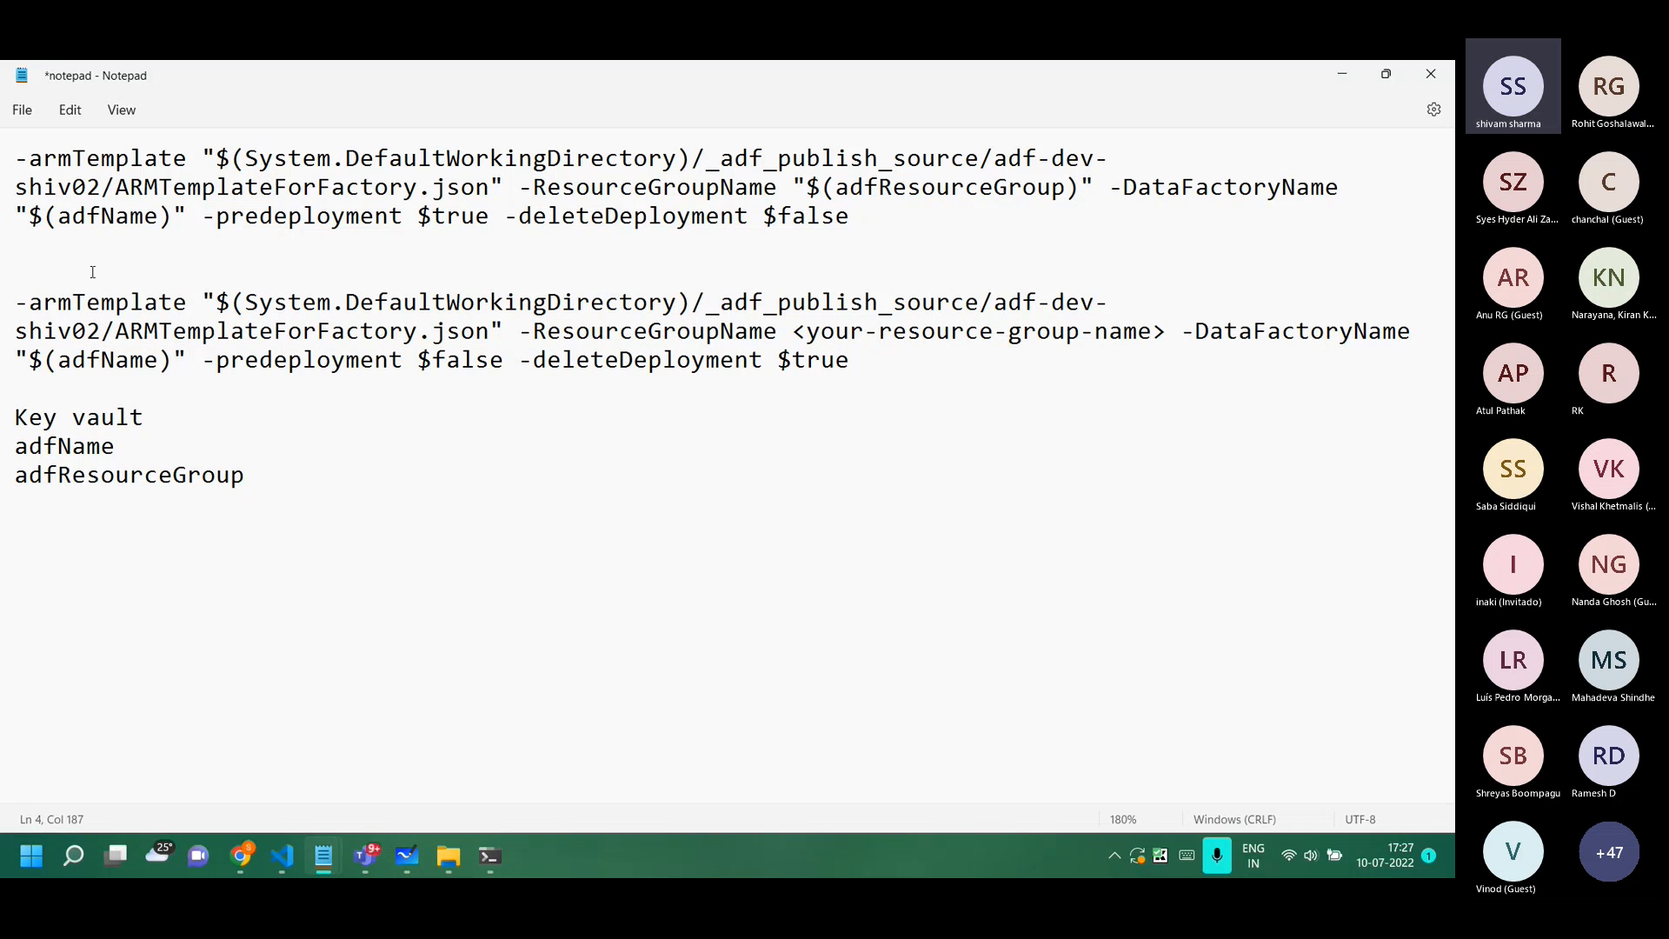
Replace the resource group name placeholder in the post-deployment arguments with "$(adfResourceGroup)", copied from the pre-deployment arguments with its double quotes.
{"action": "left_click_drag", "start_coordinate": [1097, 187], "coordinate": [793, 187]}
{"action": "key", "text": "ctrl+c"}
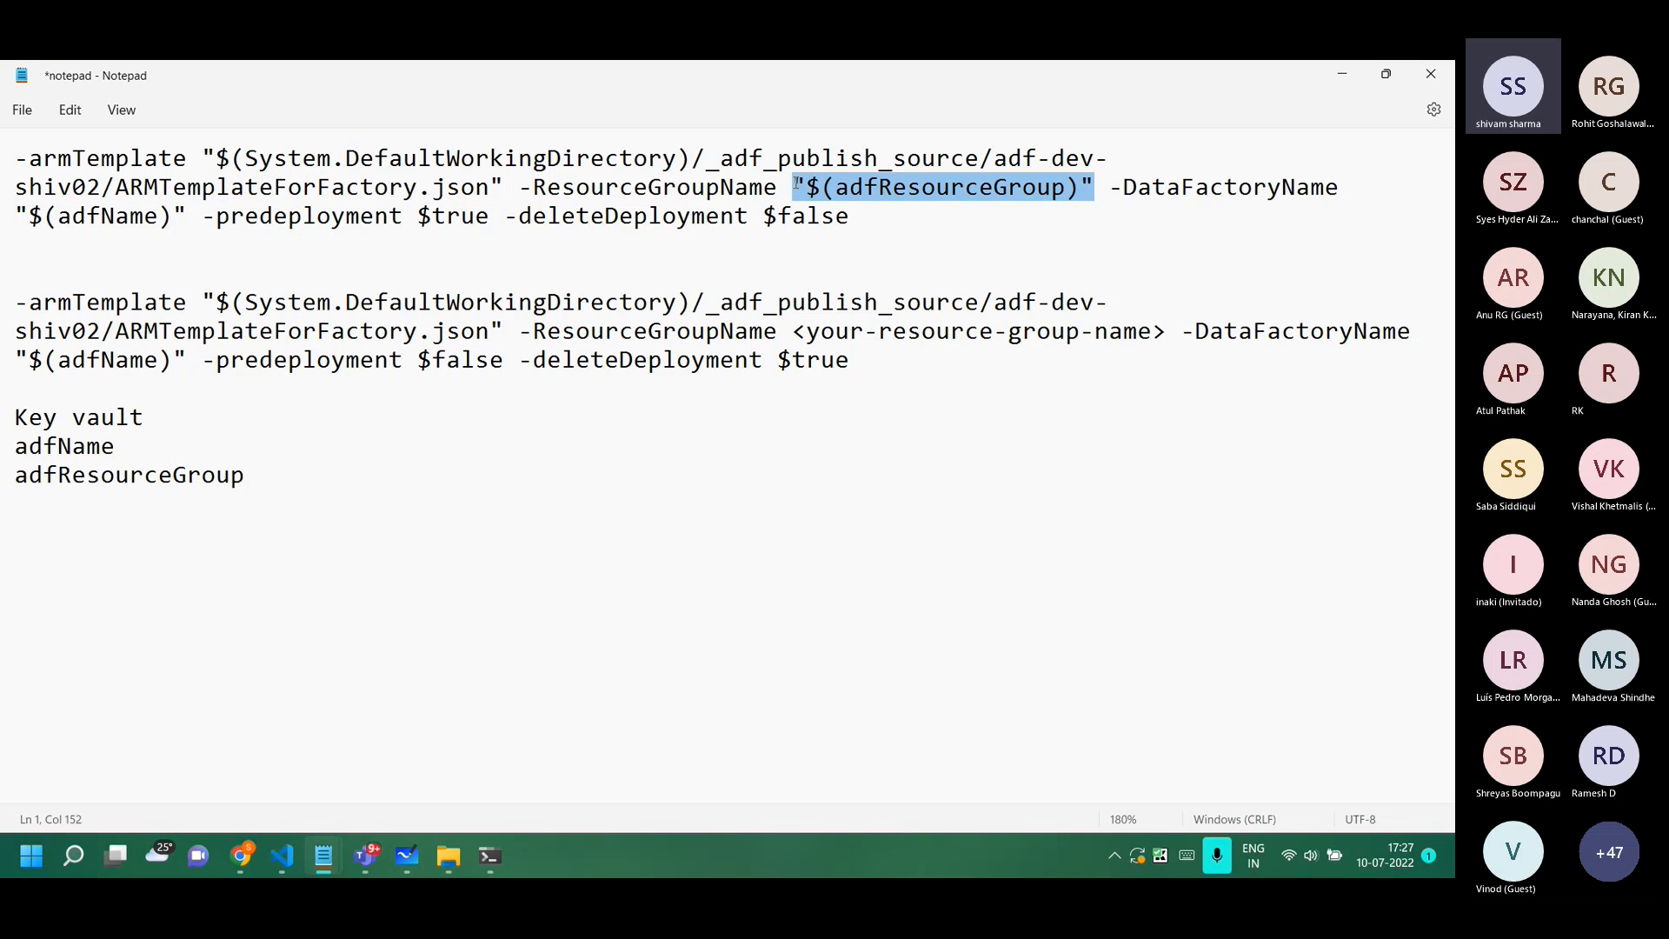
{"action": "left_click_drag", "start_coordinate": [1167, 331], "coordinate": [785, 348]}
{"action": "key", "text": "ctrl+v"}
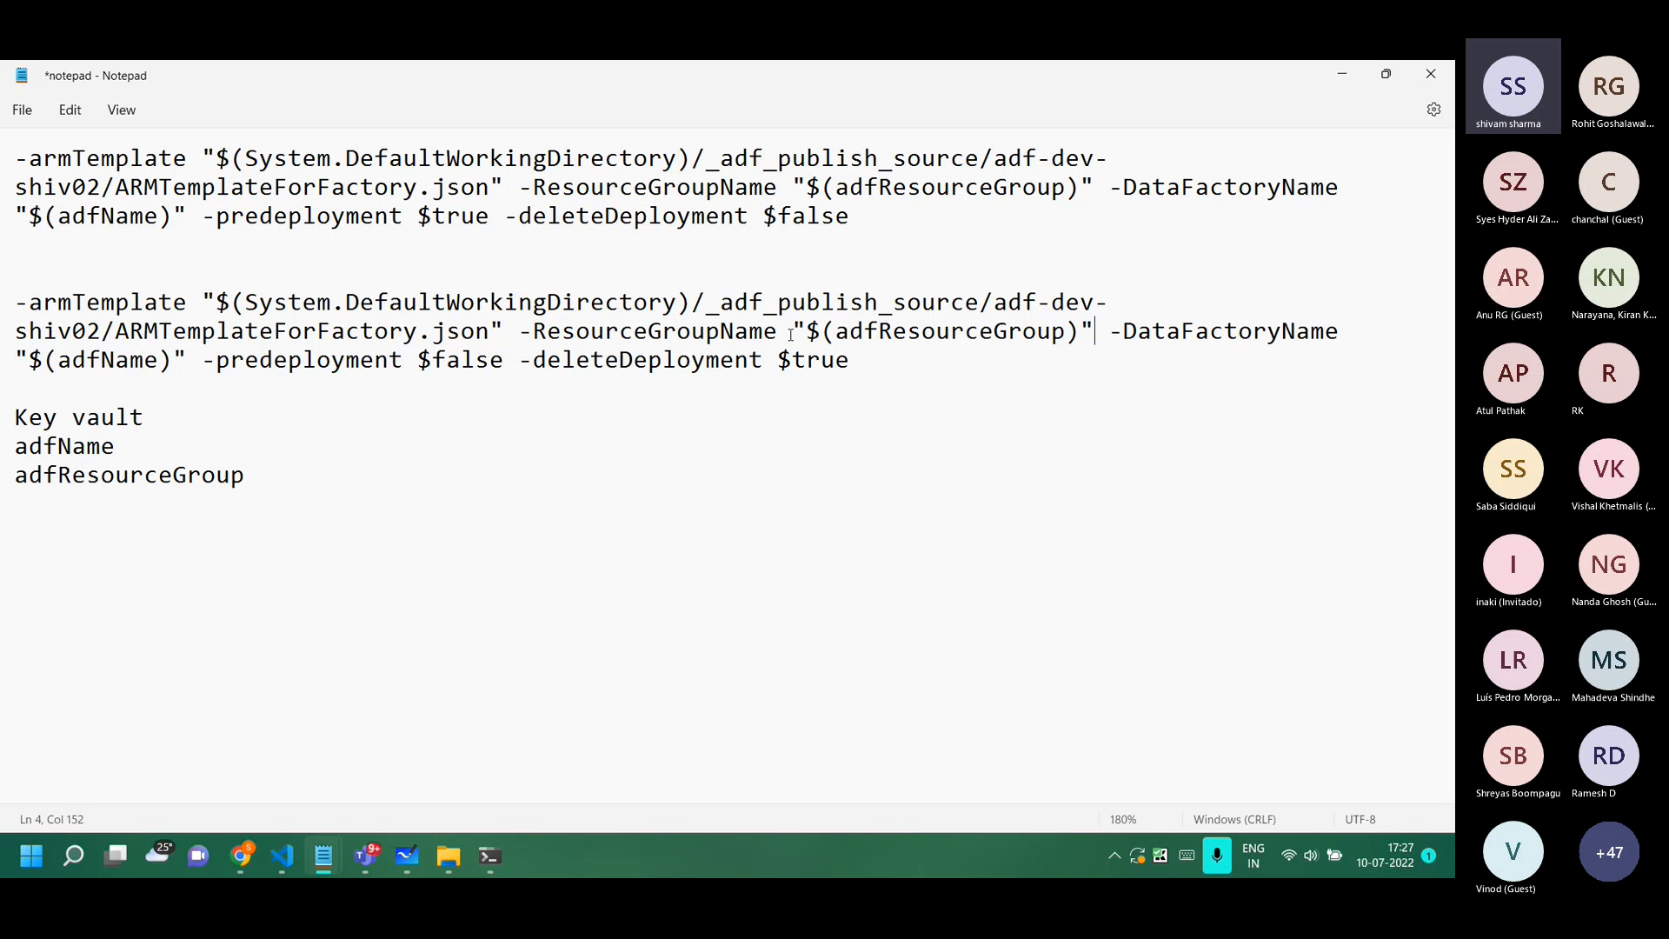
Add extra blank lines and the text "Mid here" between the pre-deployment and post-deployment argument sets.
{"action": "left_click", "coordinate": [97, 268]}
{"action": "key", "text": "Return"}
{"action": "key", "text": "Return"}
{"action": "key", "text": "Return"}
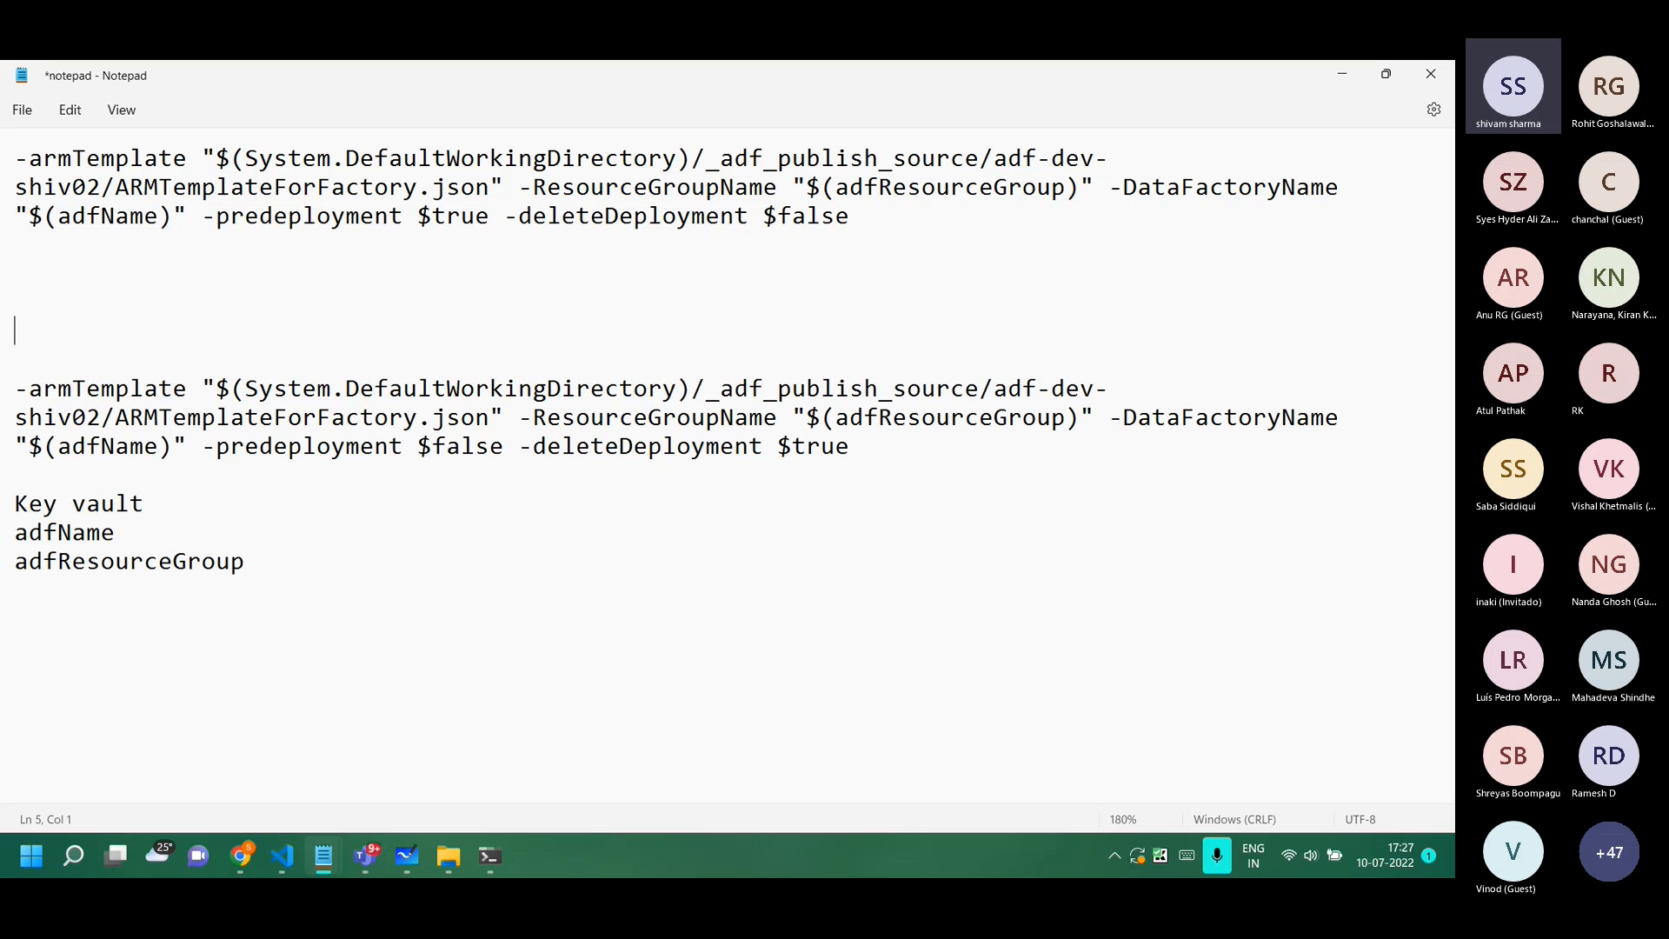
{"action": "type", "text": "Mid here"}
Copy the pre-deployment argument set from Notepad into the Pre Deployment task's script arguments, checking the parsed argument names and values.
{"action": "left_click_drag", "start_coordinate": [852, 217], "coordinate": [3, 125]}
{"action": "key", "text": "alt+Tab"}
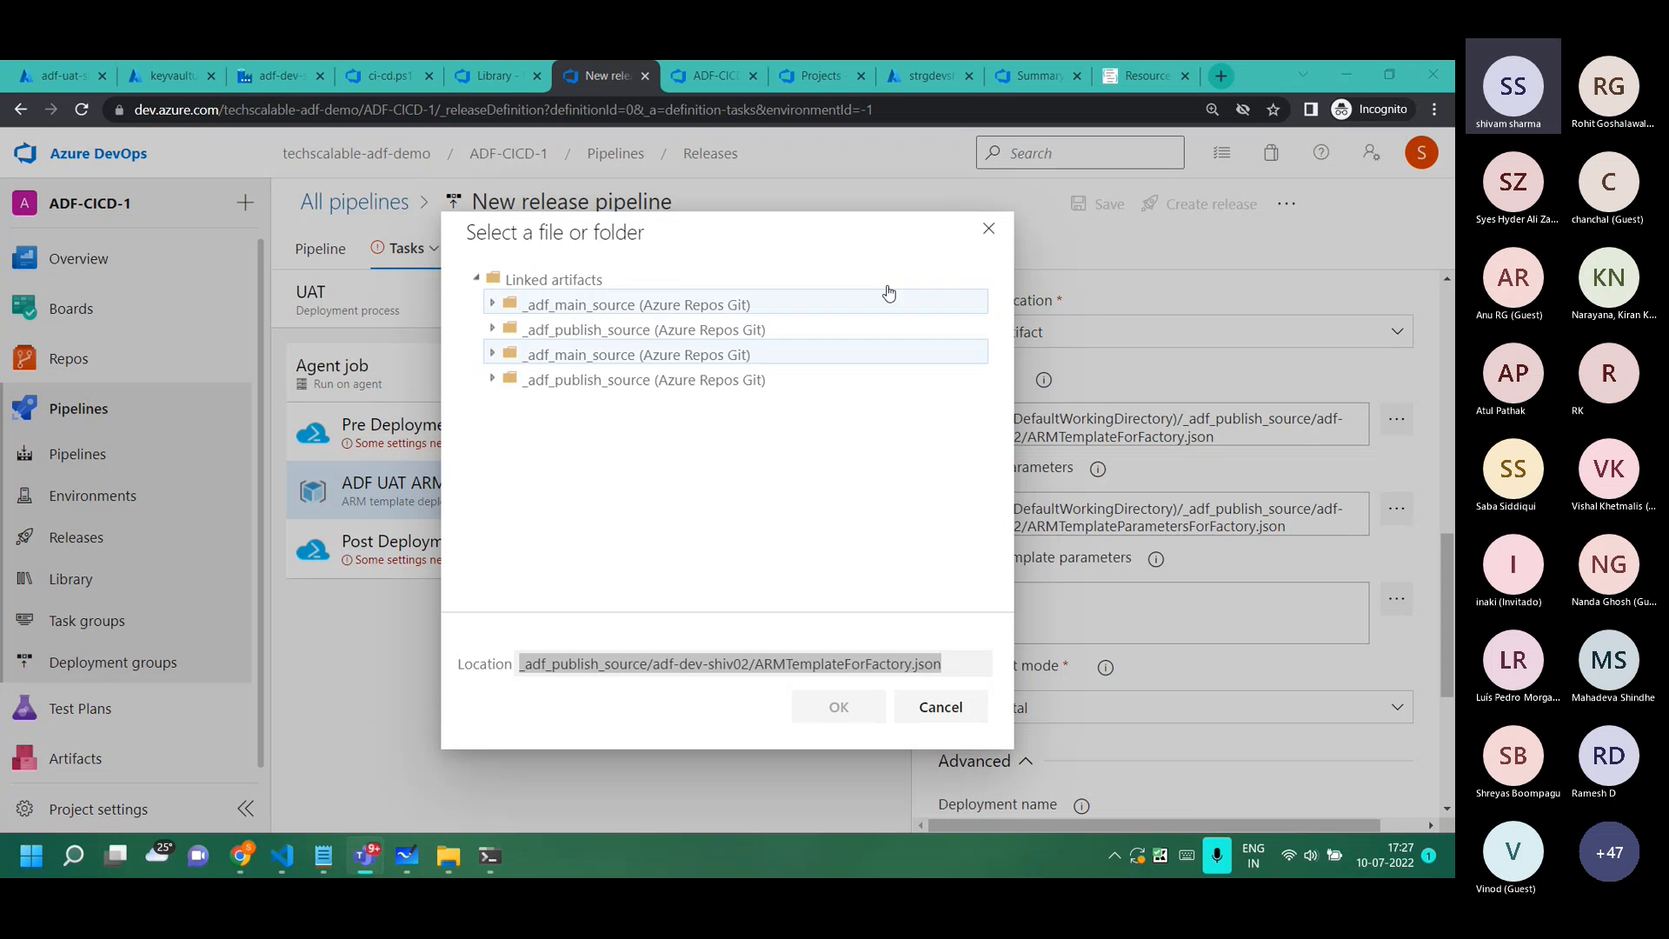
{"action": "left_click", "coordinate": [989, 228]}
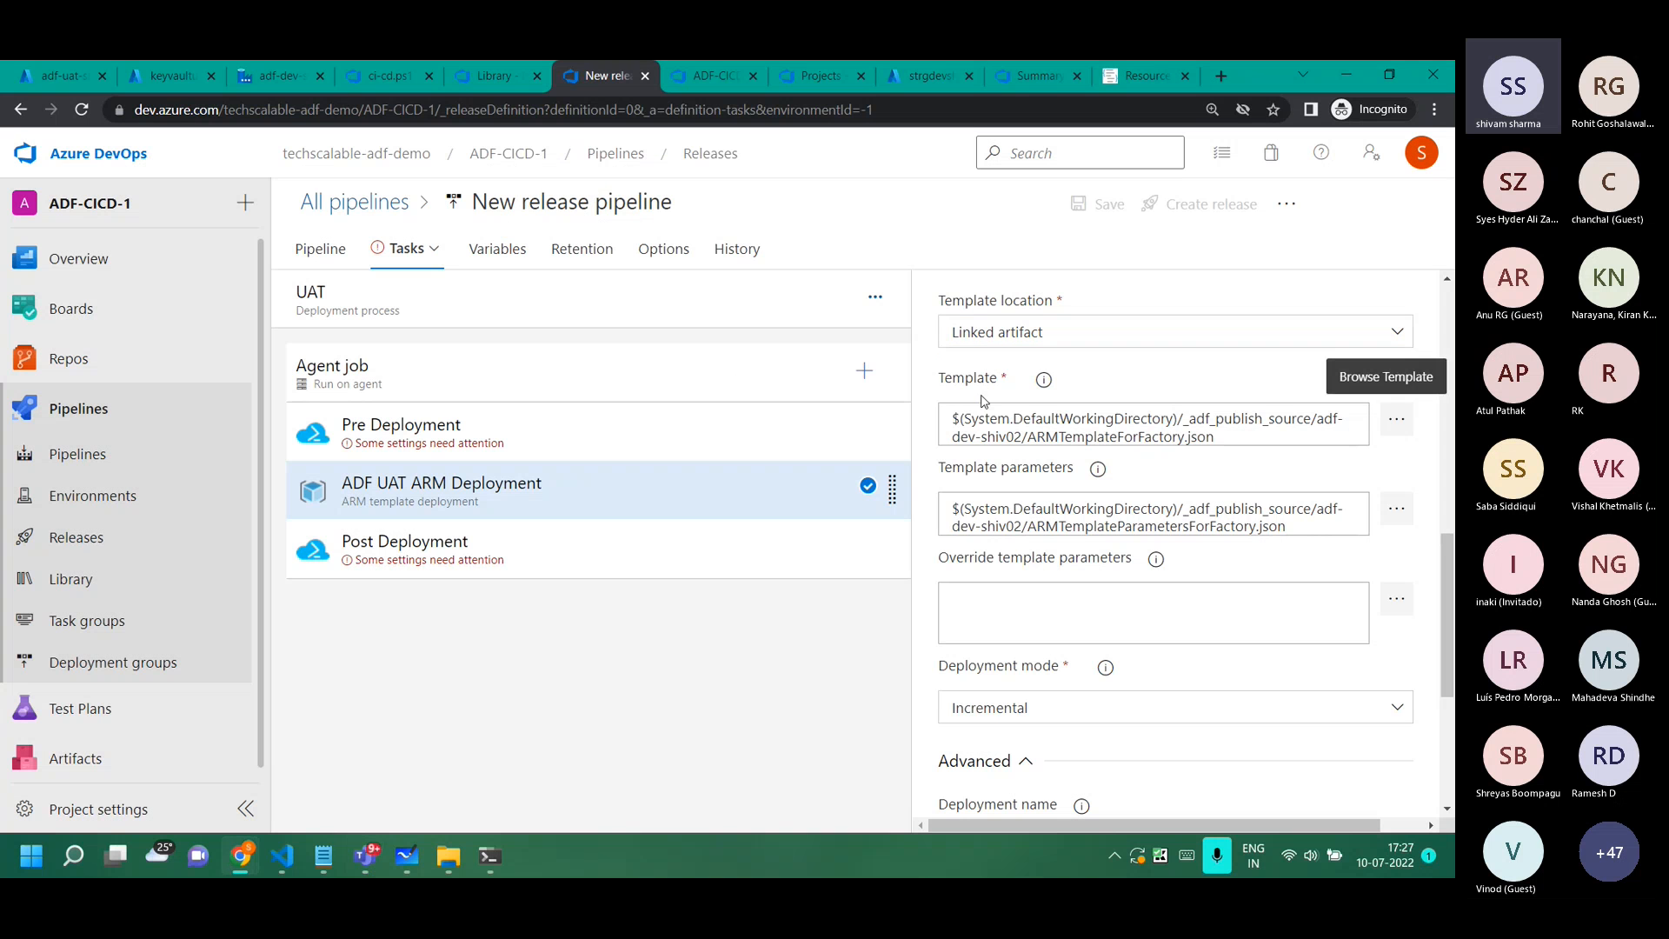
{"action": "left_click", "coordinate": [540, 436]}
{"action": "scroll", "coordinate": [1070, 566], "scroll_direction": "down", "scroll_amount": 3}
{"action": "left_click", "coordinate": [1019, 476]}
{"action": "key", "text": "ctrl+v"}
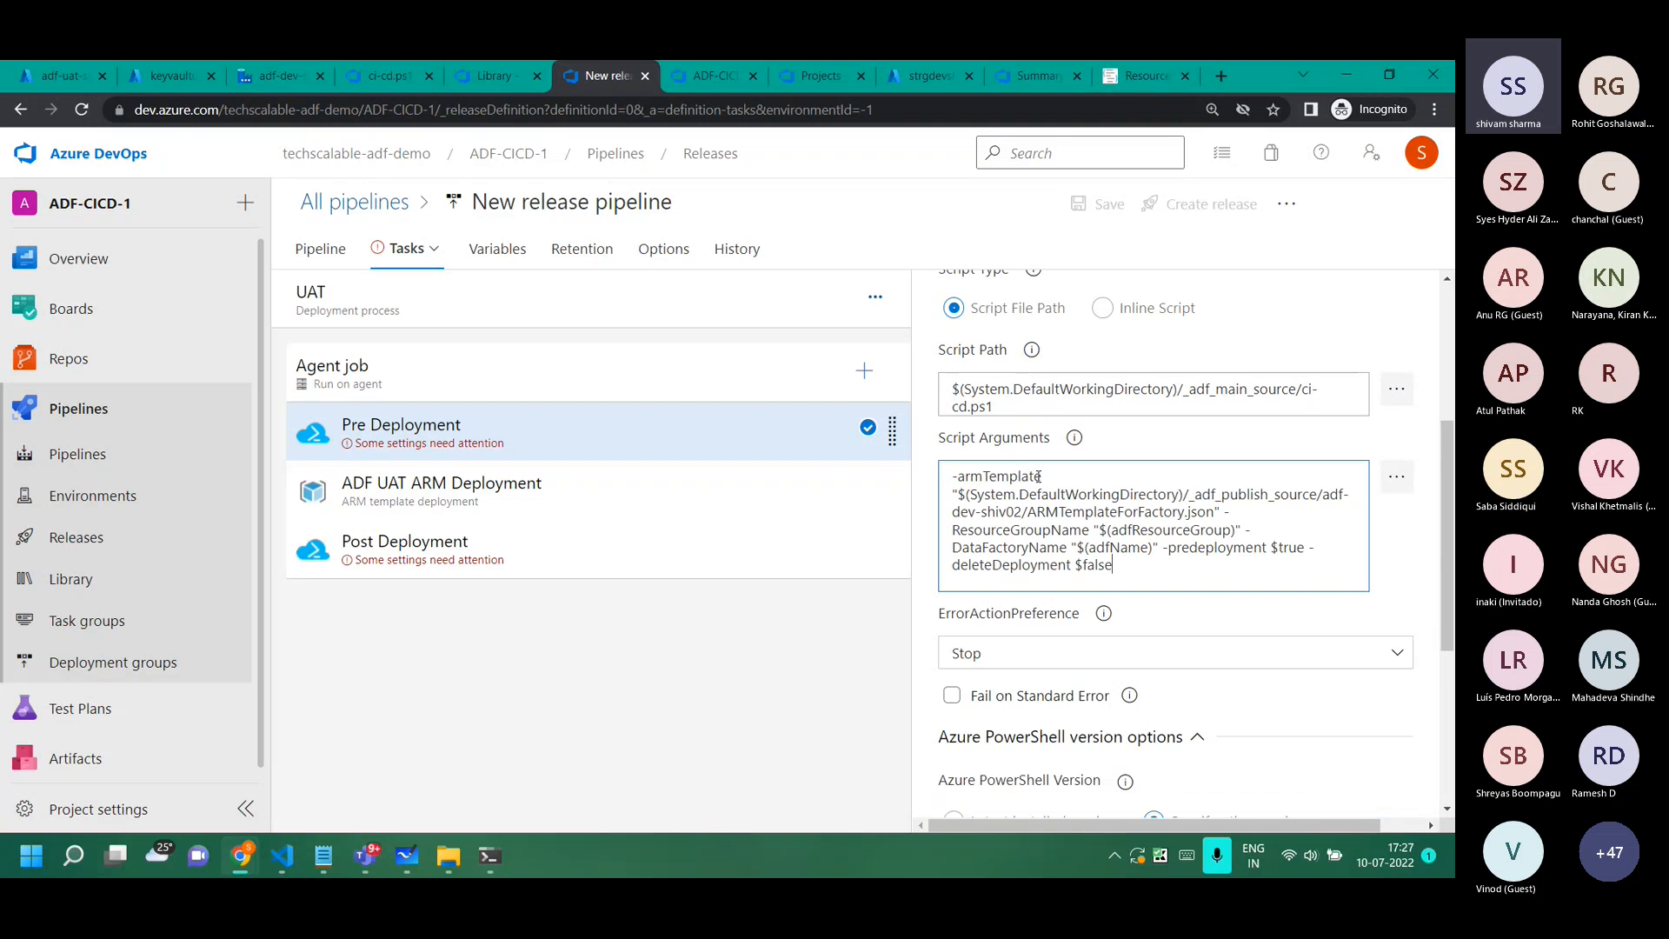
{"action": "left_click", "coordinate": [1398, 477]}
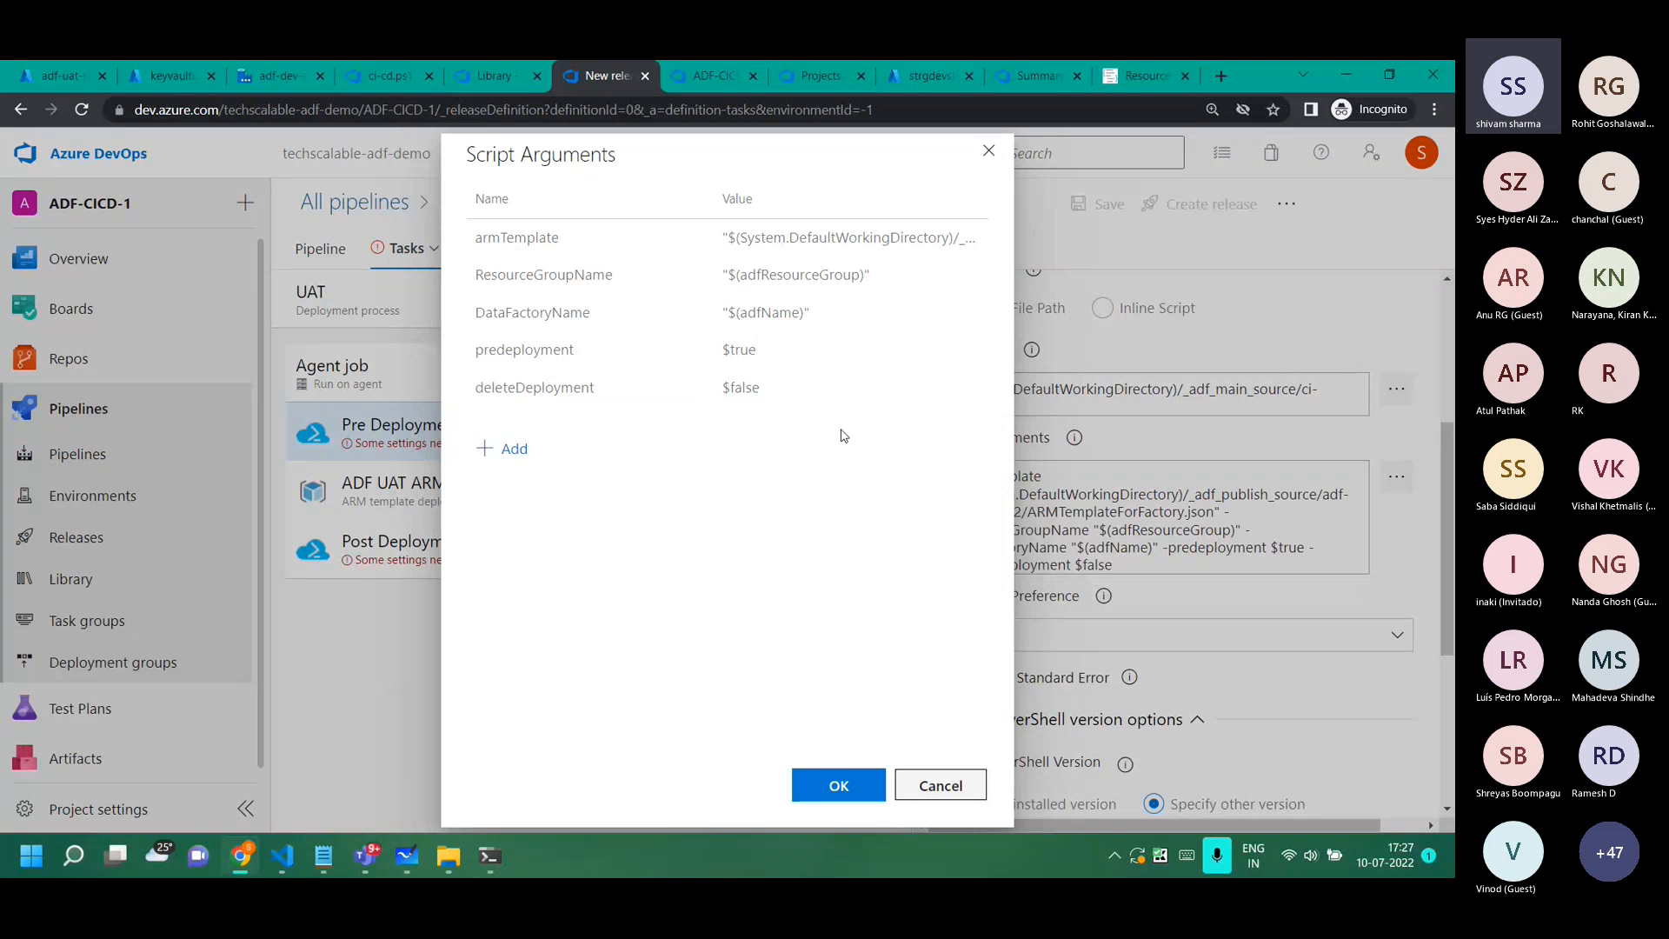
{"action": "left_click", "coordinate": [989, 151]}
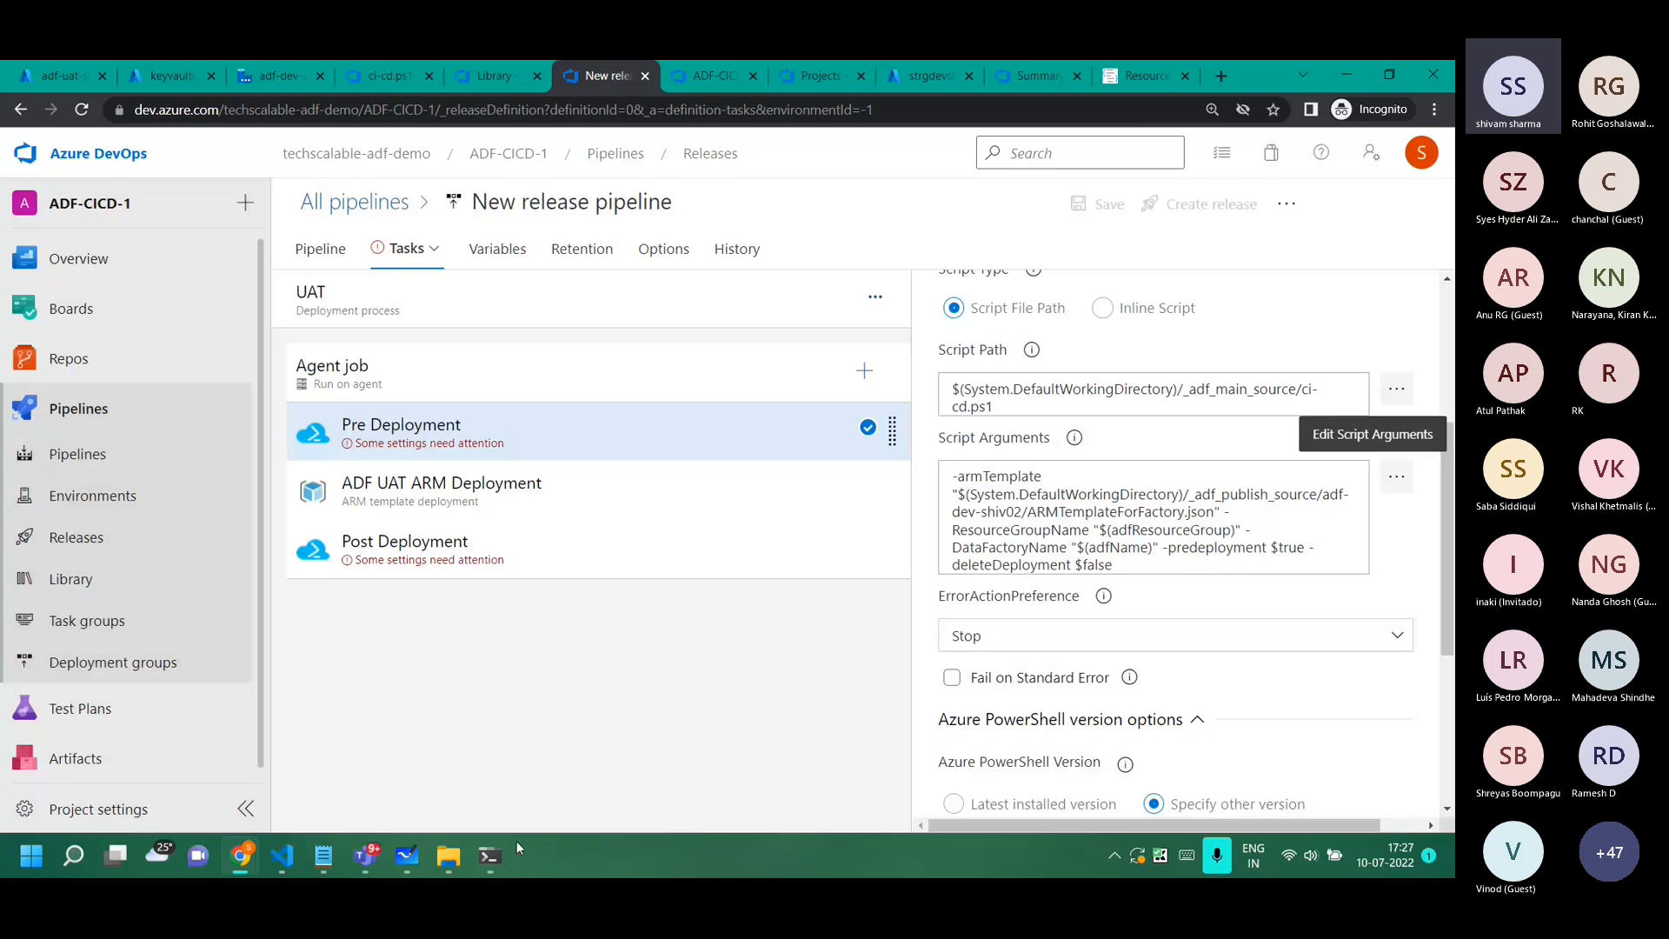
Switch to Notepad, copy the post-deployment argument set with -predeployment $false -deleteDeployment $true, and return to the release pipeline.
{"action": "mouse_move", "coordinate": [325, 859]}
{"action": "left_click", "coordinate": [830, 706]}
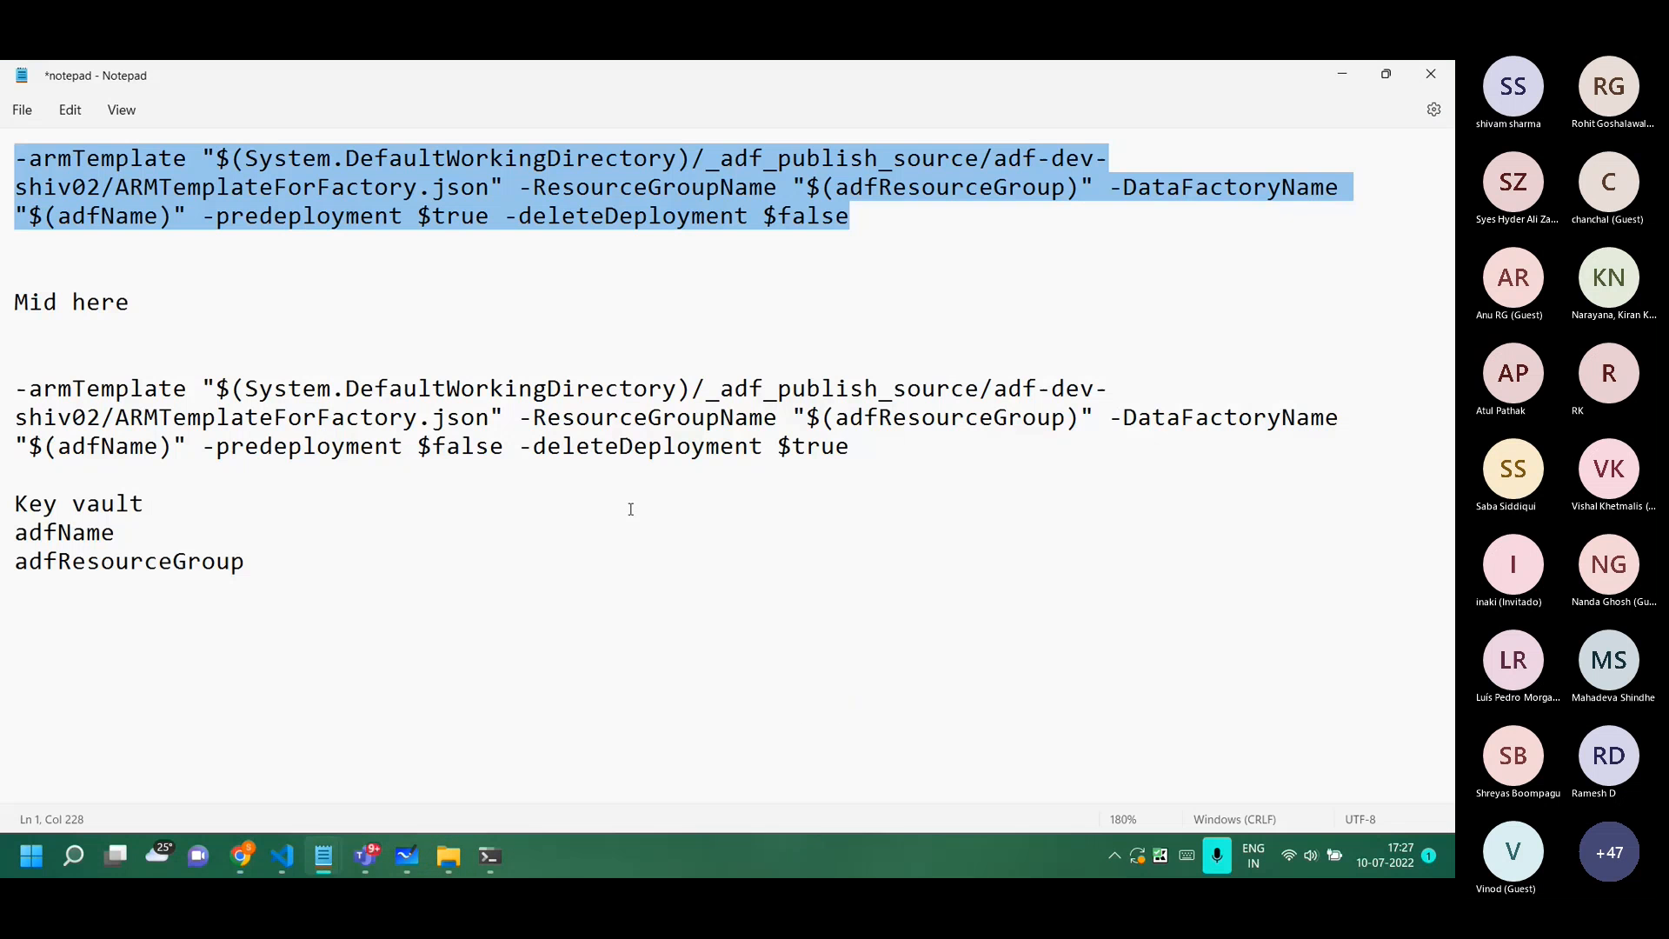
{"action": "left_click_drag", "start_coordinate": [941, 456], "coordinate": [2, 401]}
{"action": "key", "text": "ctrl+c"}
{"action": "key", "text": "alt+Tab"}
Set the Post Deployment task's Azure subscription to the available Azure Pass - Sponsorship service connection.
{"action": "left_click", "coordinate": [570, 548]}
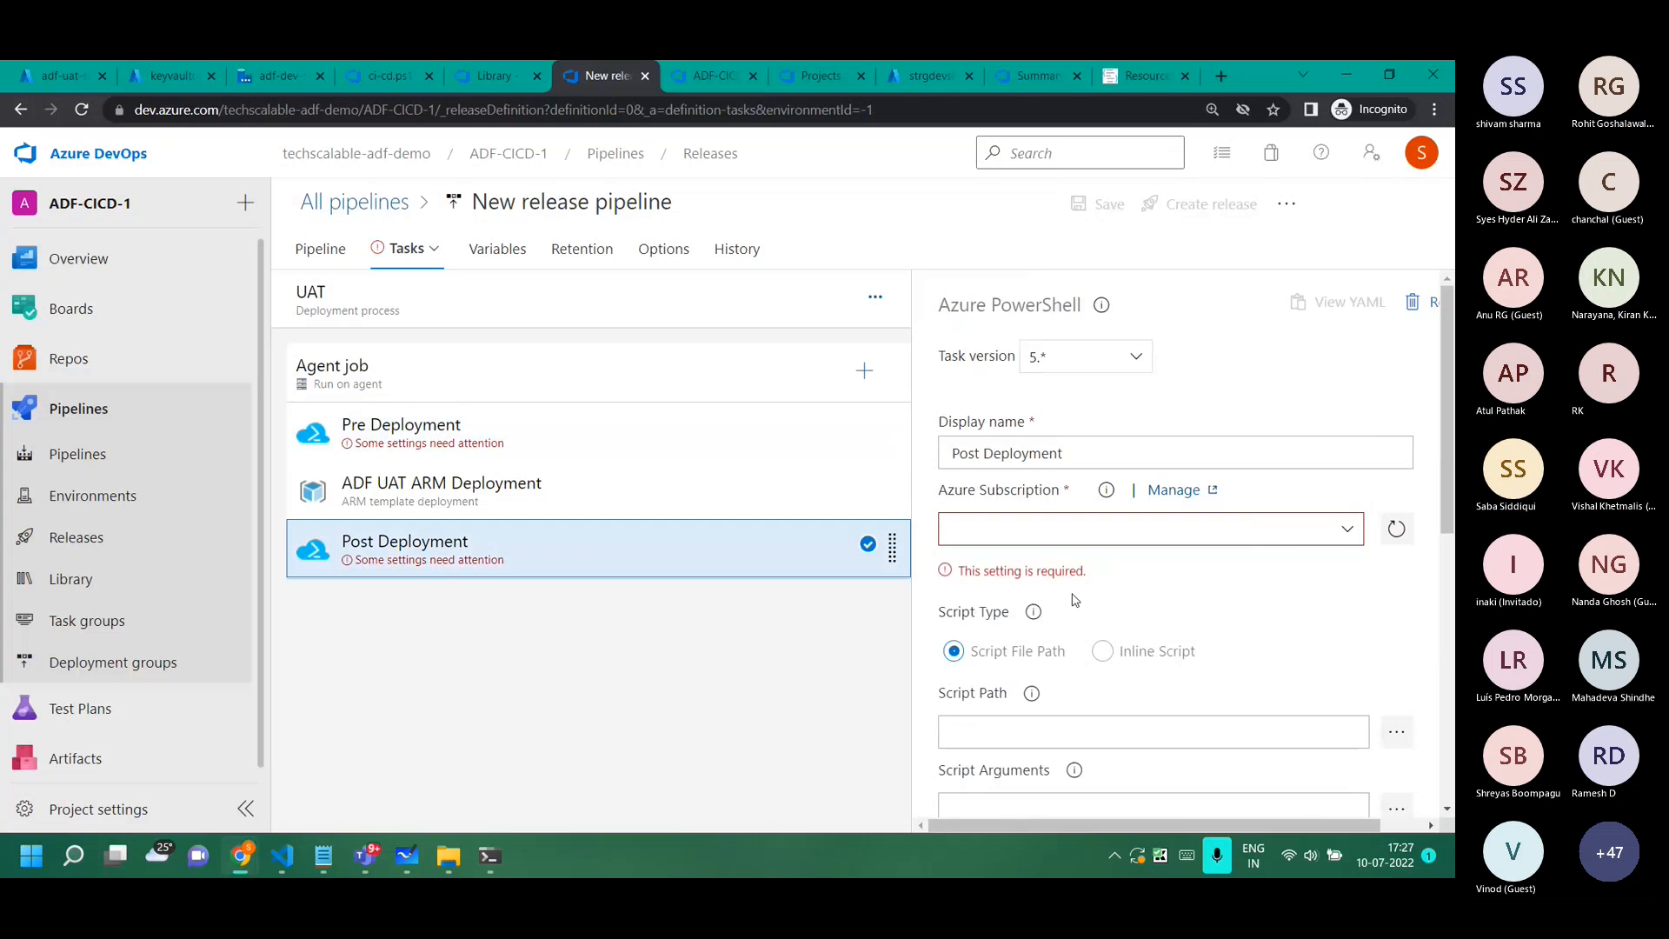
{"action": "left_click", "coordinate": [1348, 529]}
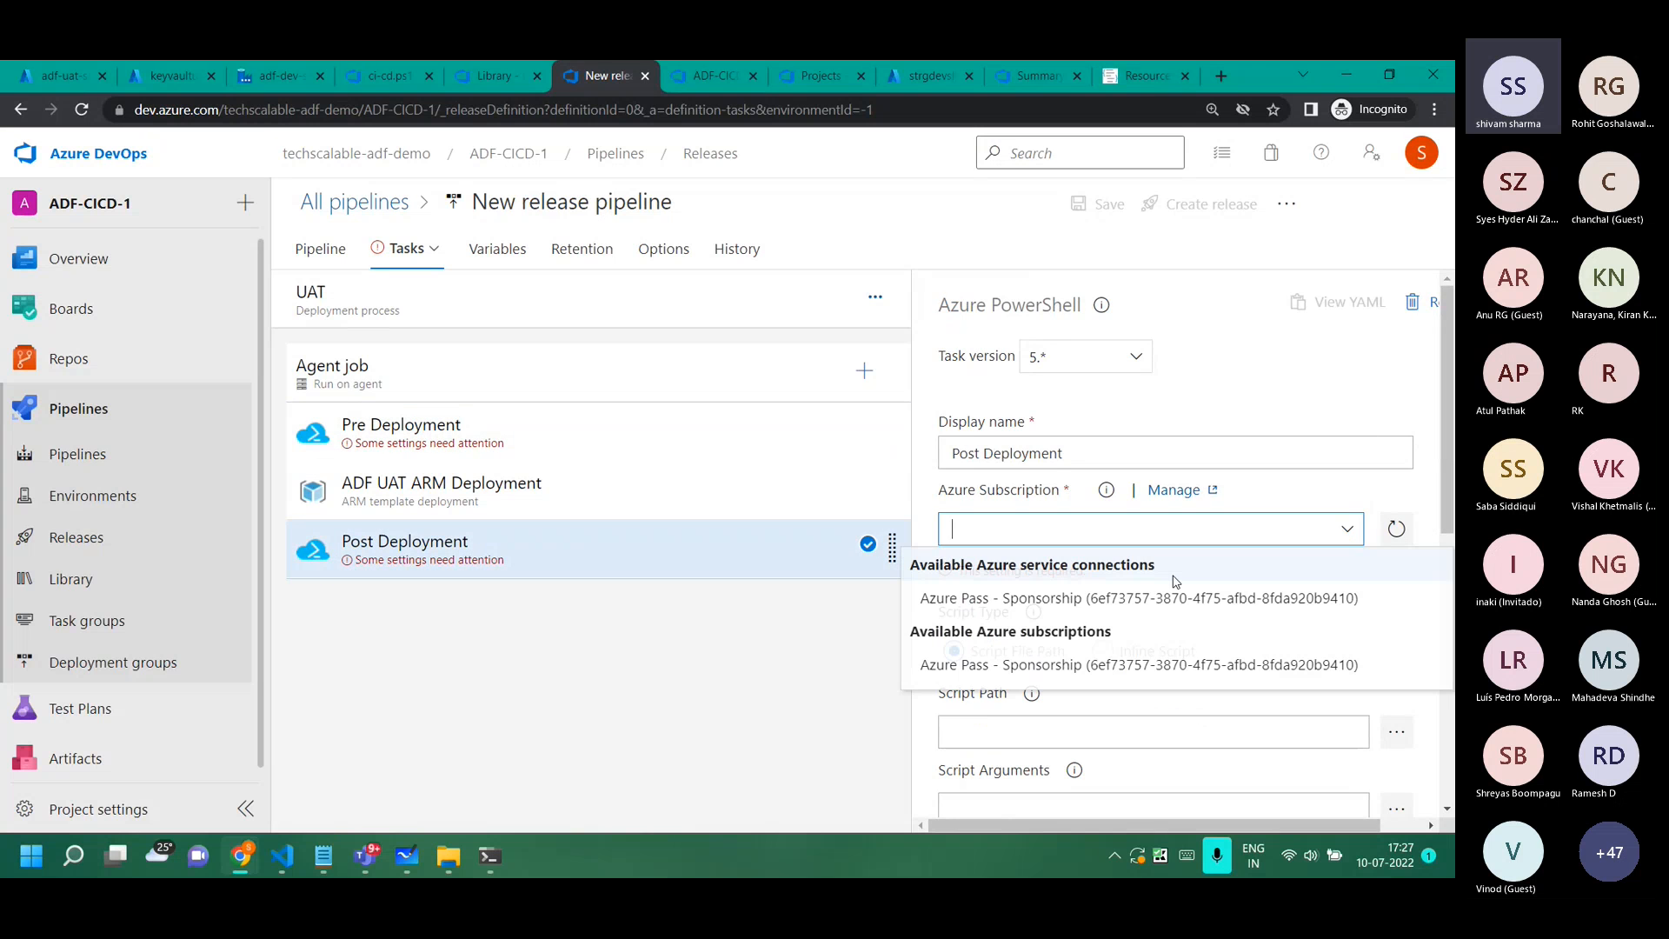
{"action": "left_click", "coordinate": [1108, 598]}
{"action": "scroll", "coordinate": [1122, 610], "scroll_direction": "down", "scroll_amount": 2}
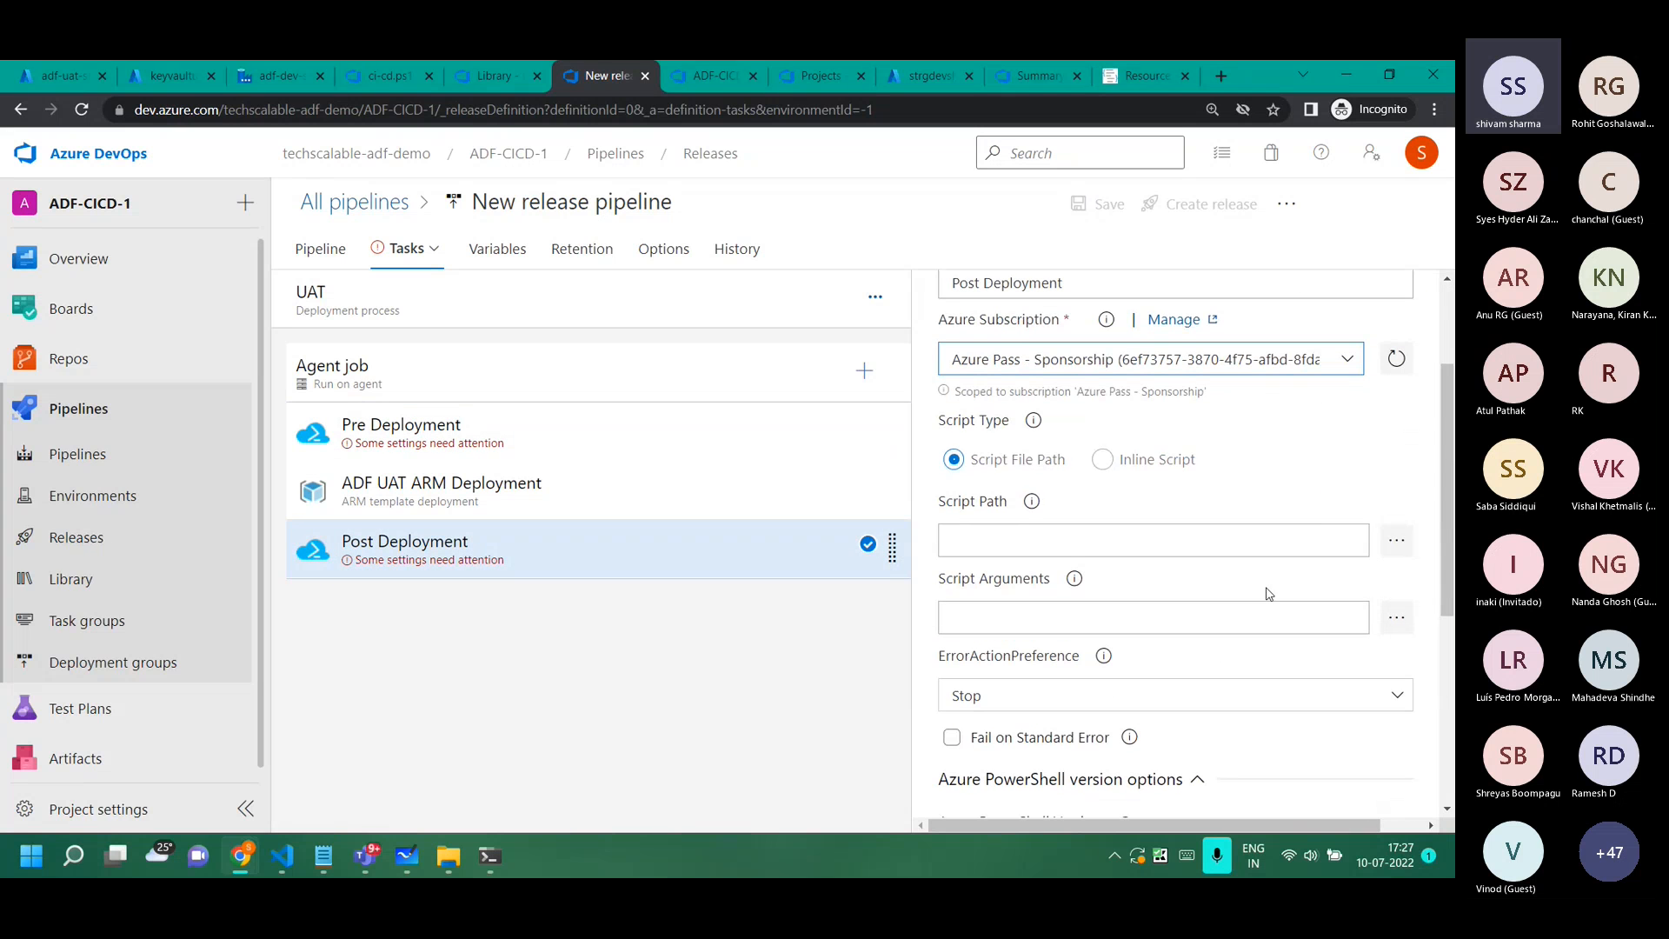
Set the Post Deployment task's script path to _adf_main_source/ci-cd.ps1 from the linked artifacts.
{"action": "left_click", "coordinate": [1396, 546]}
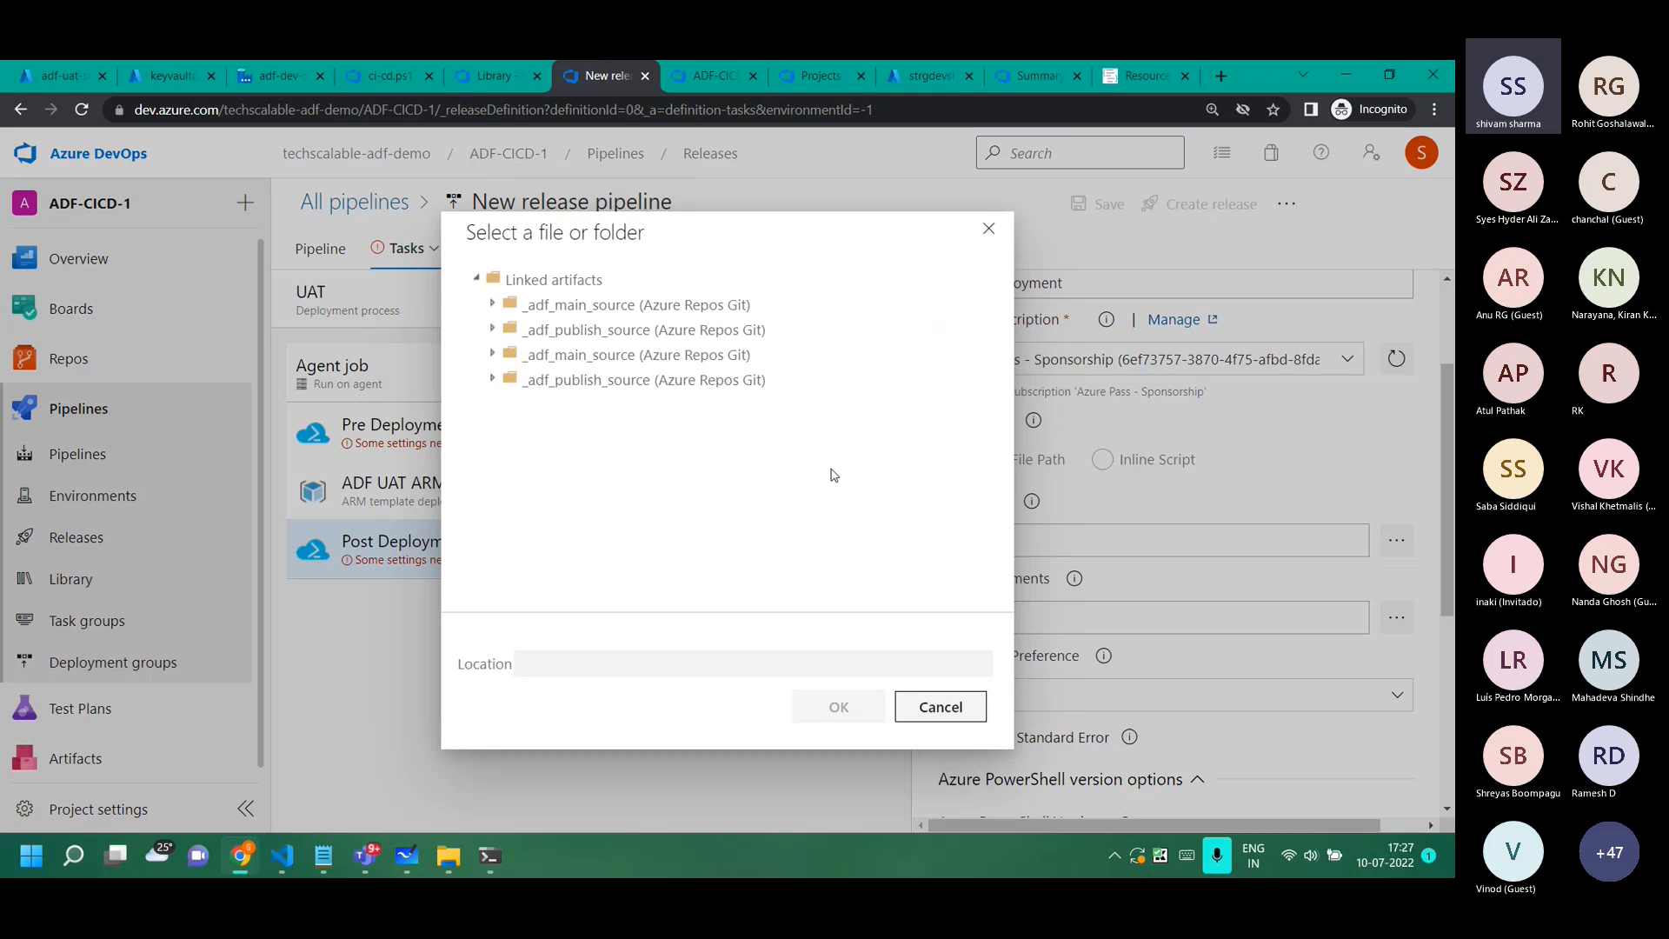
{"action": "left_click", "coordinate": [489, 305]}
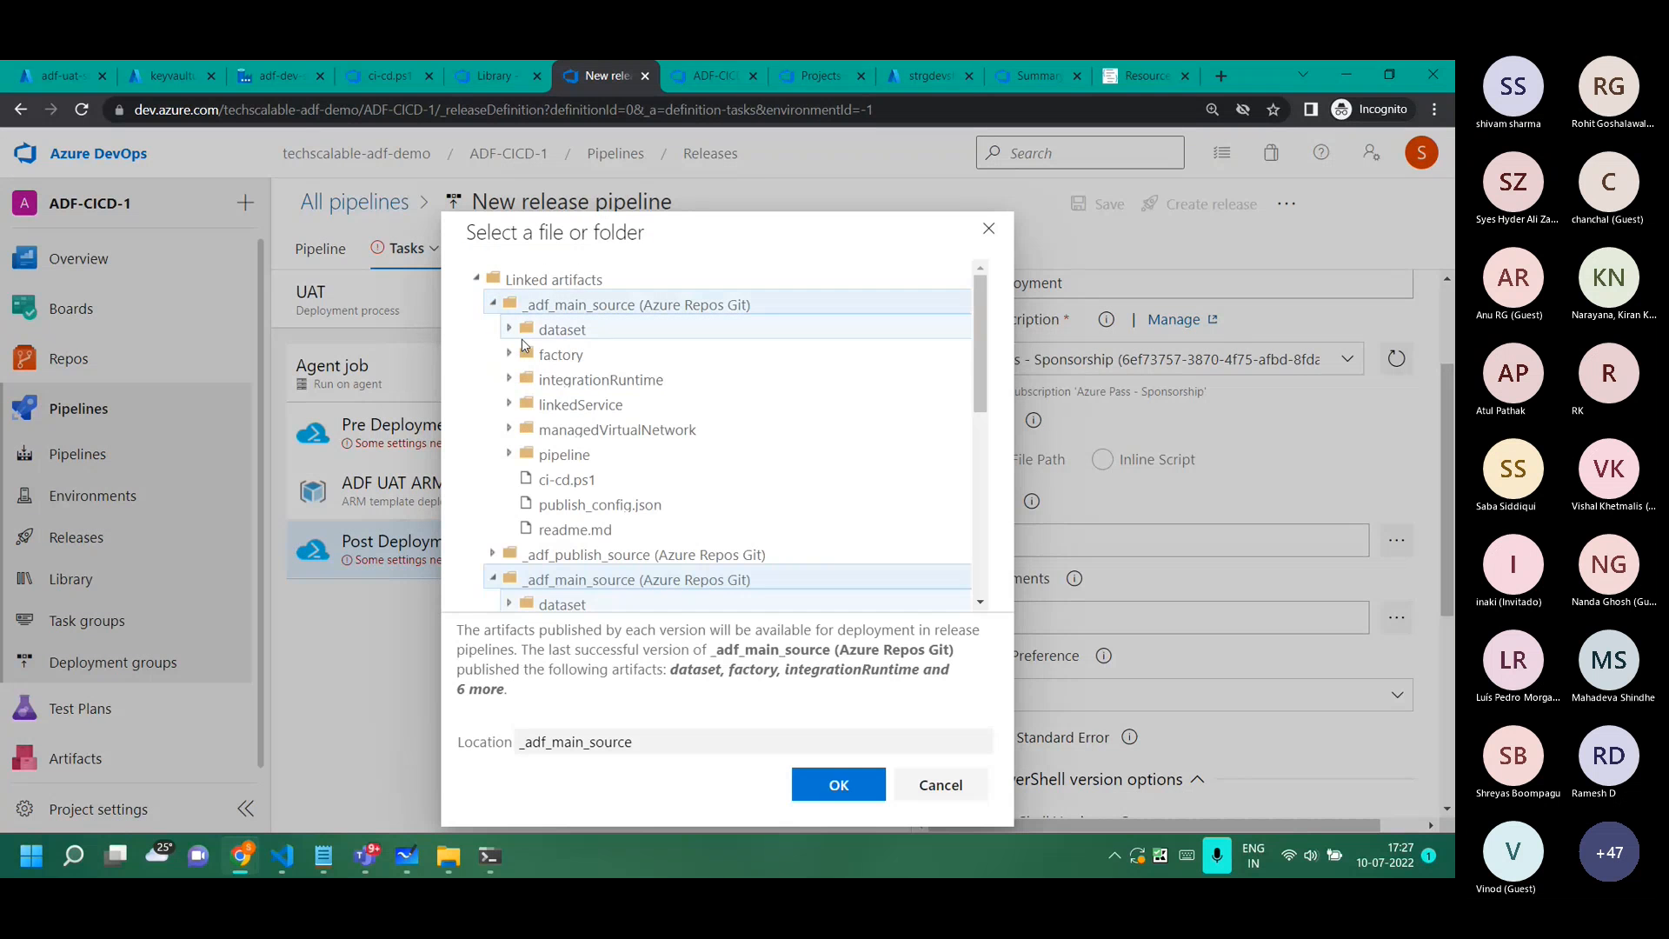
{"action": "left_click", "coordinate": [563, 482]}
{"action": "left_click", "coordinate": [839, 785]}
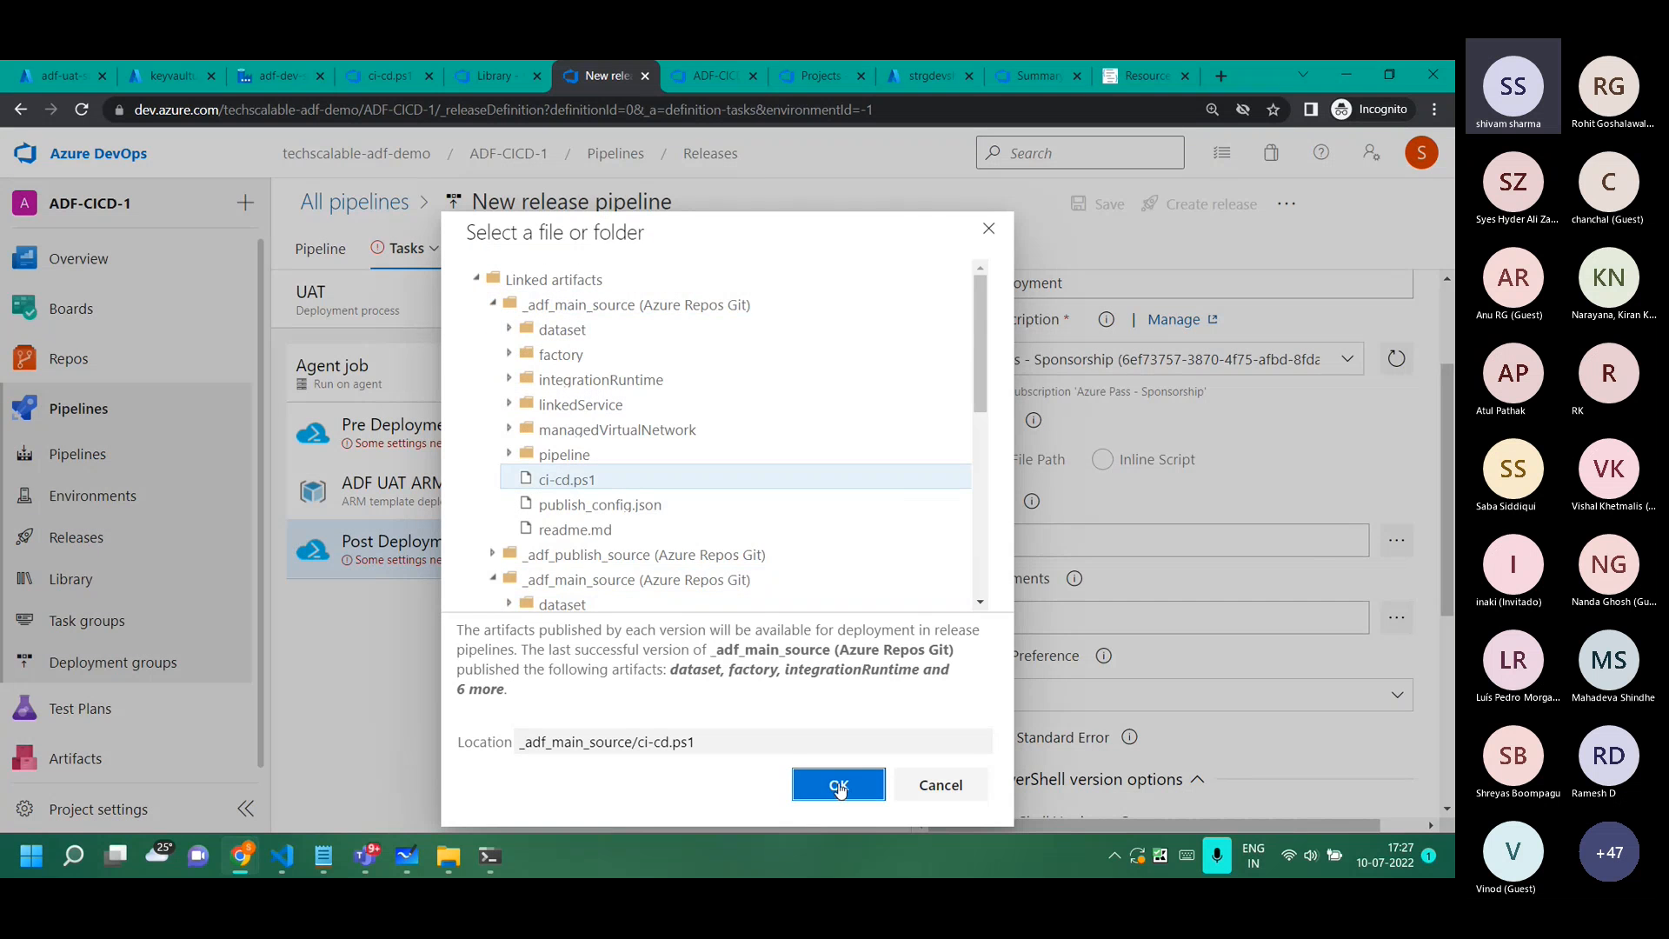
Paste the copied post-deployment argument set into the Post Deployment task's script arguments and accept the parsed values.
{"action": "left_click", "coordinate": [1078, 626]}
{"action": "key", "text": "ctrl+v"}
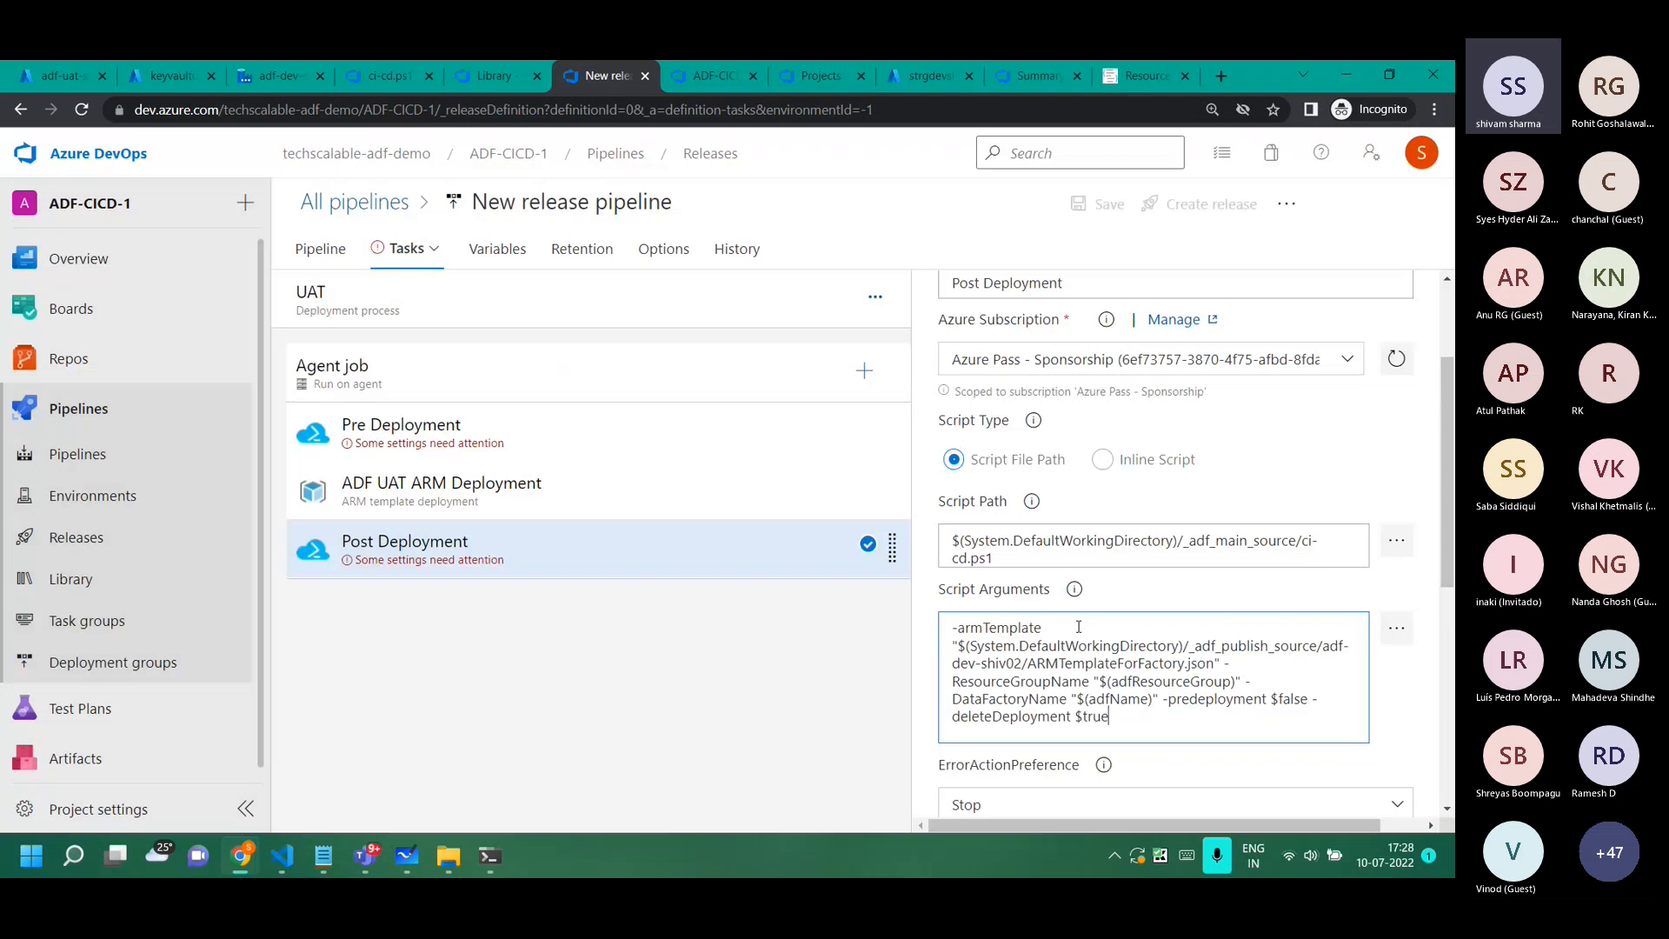
{"action": "left_click", "coordinate": [1396, 629]}
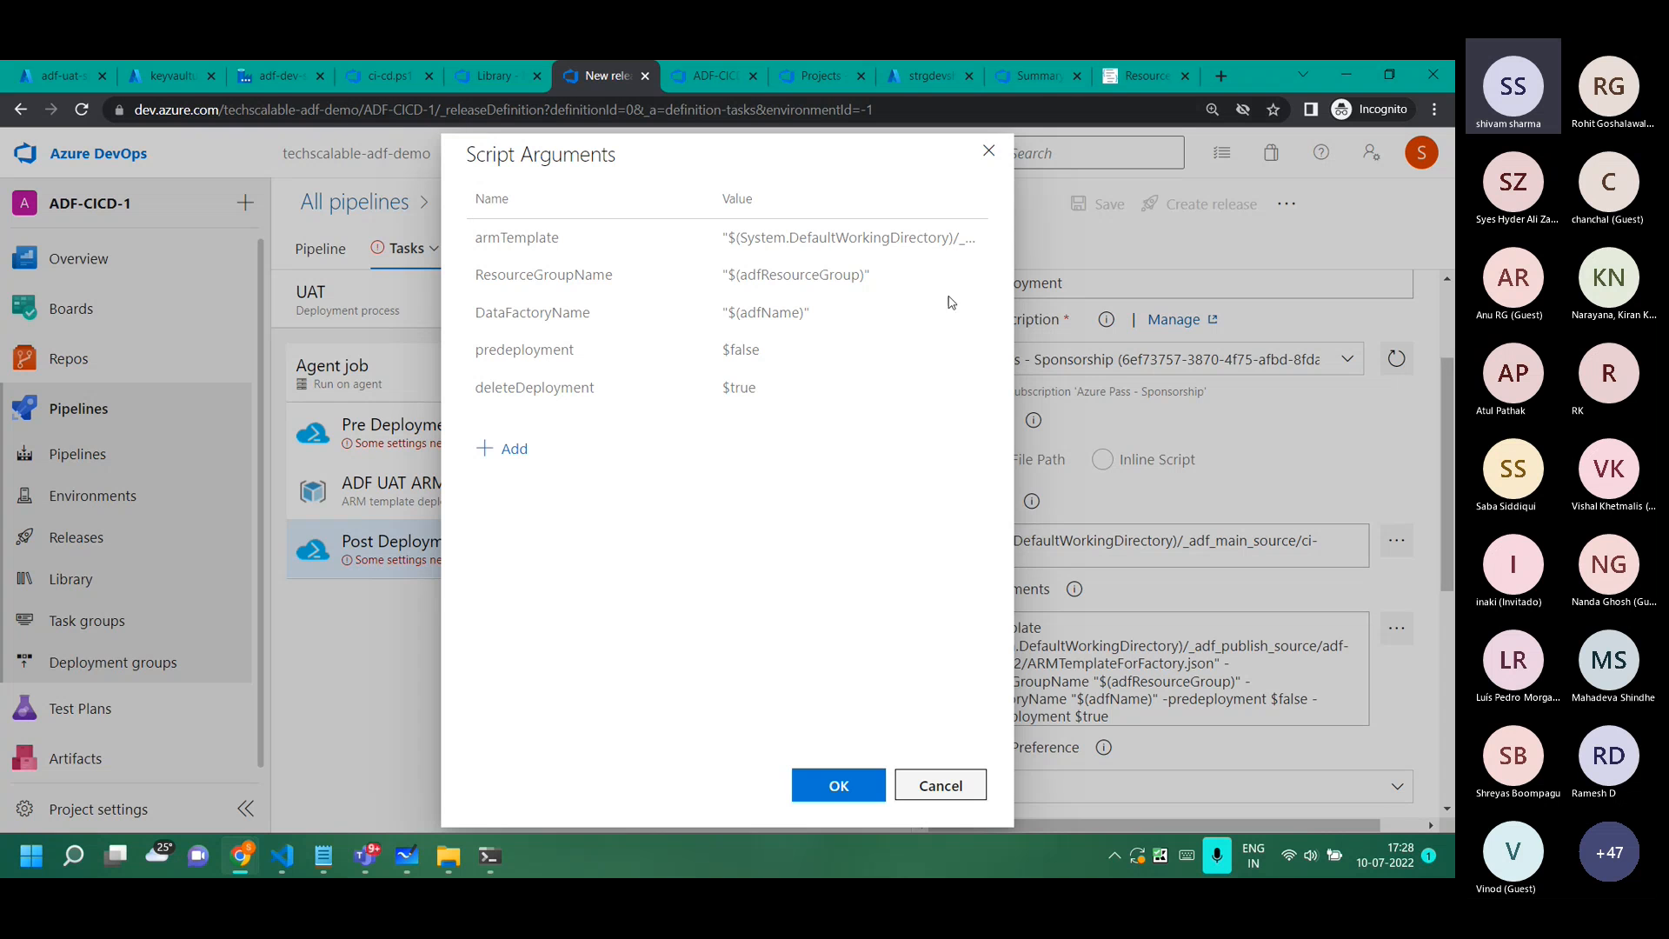
{"action": "left_click", "coordinate": [838, 785]}
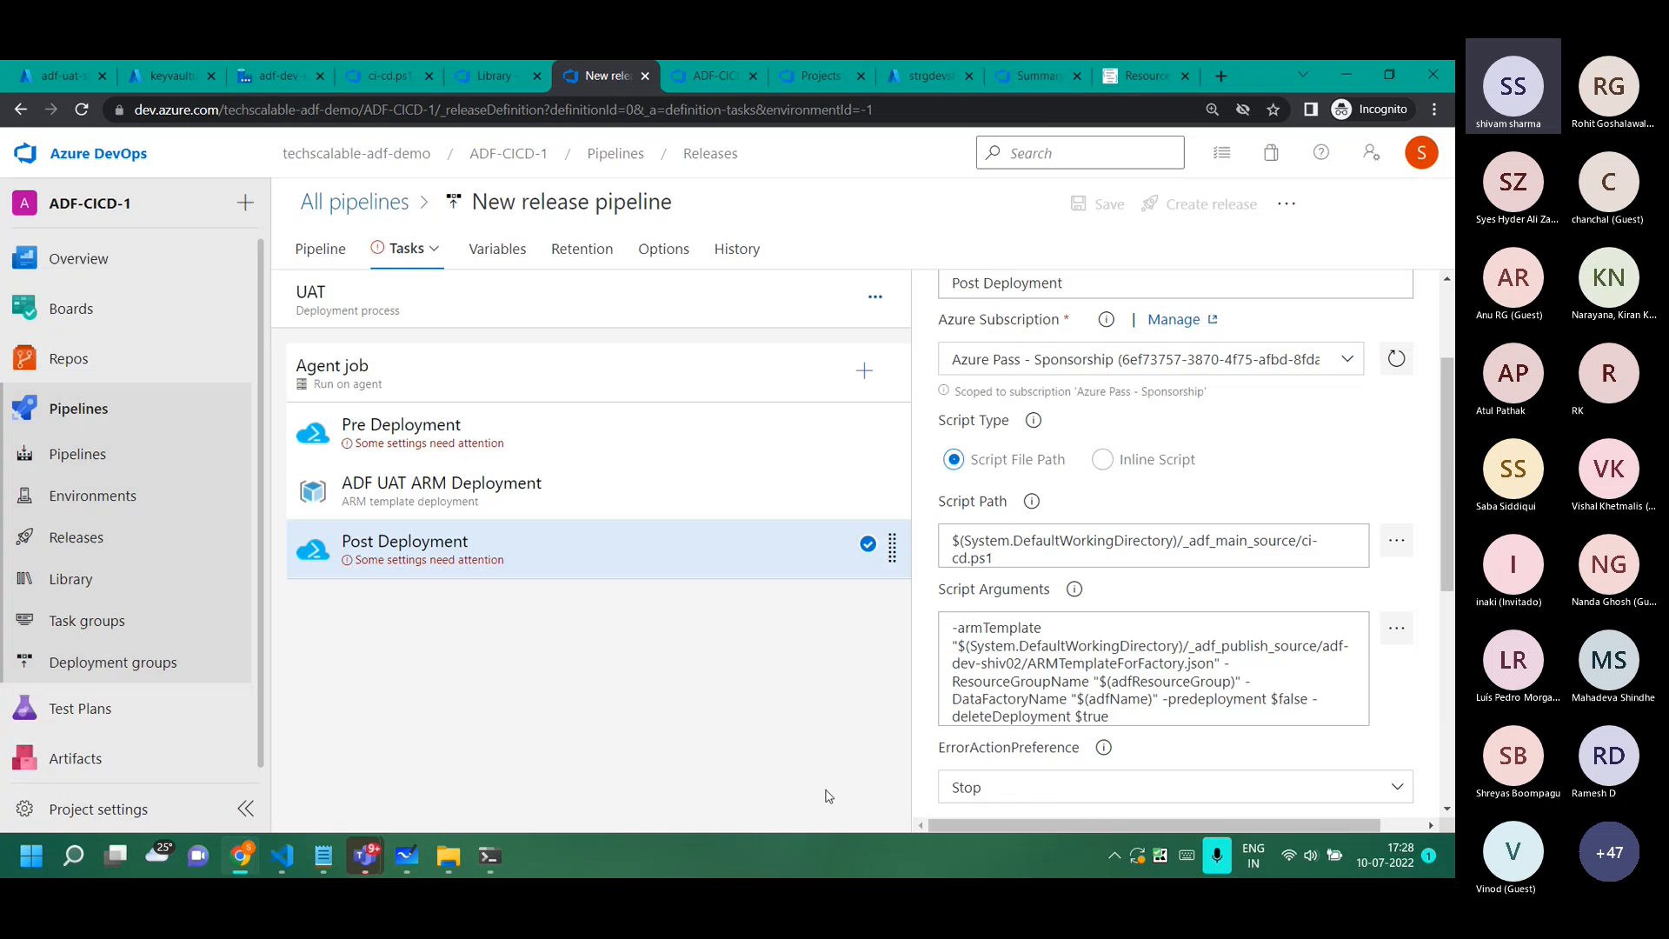
Set the Azure PowerShell version to the latest installed version in both the Post Deployment and Pre Deployment tasks.
{"action": "scroll", "coordinate": [1153, 689], "scroll_direction": "down", "scroll_amount": 3}
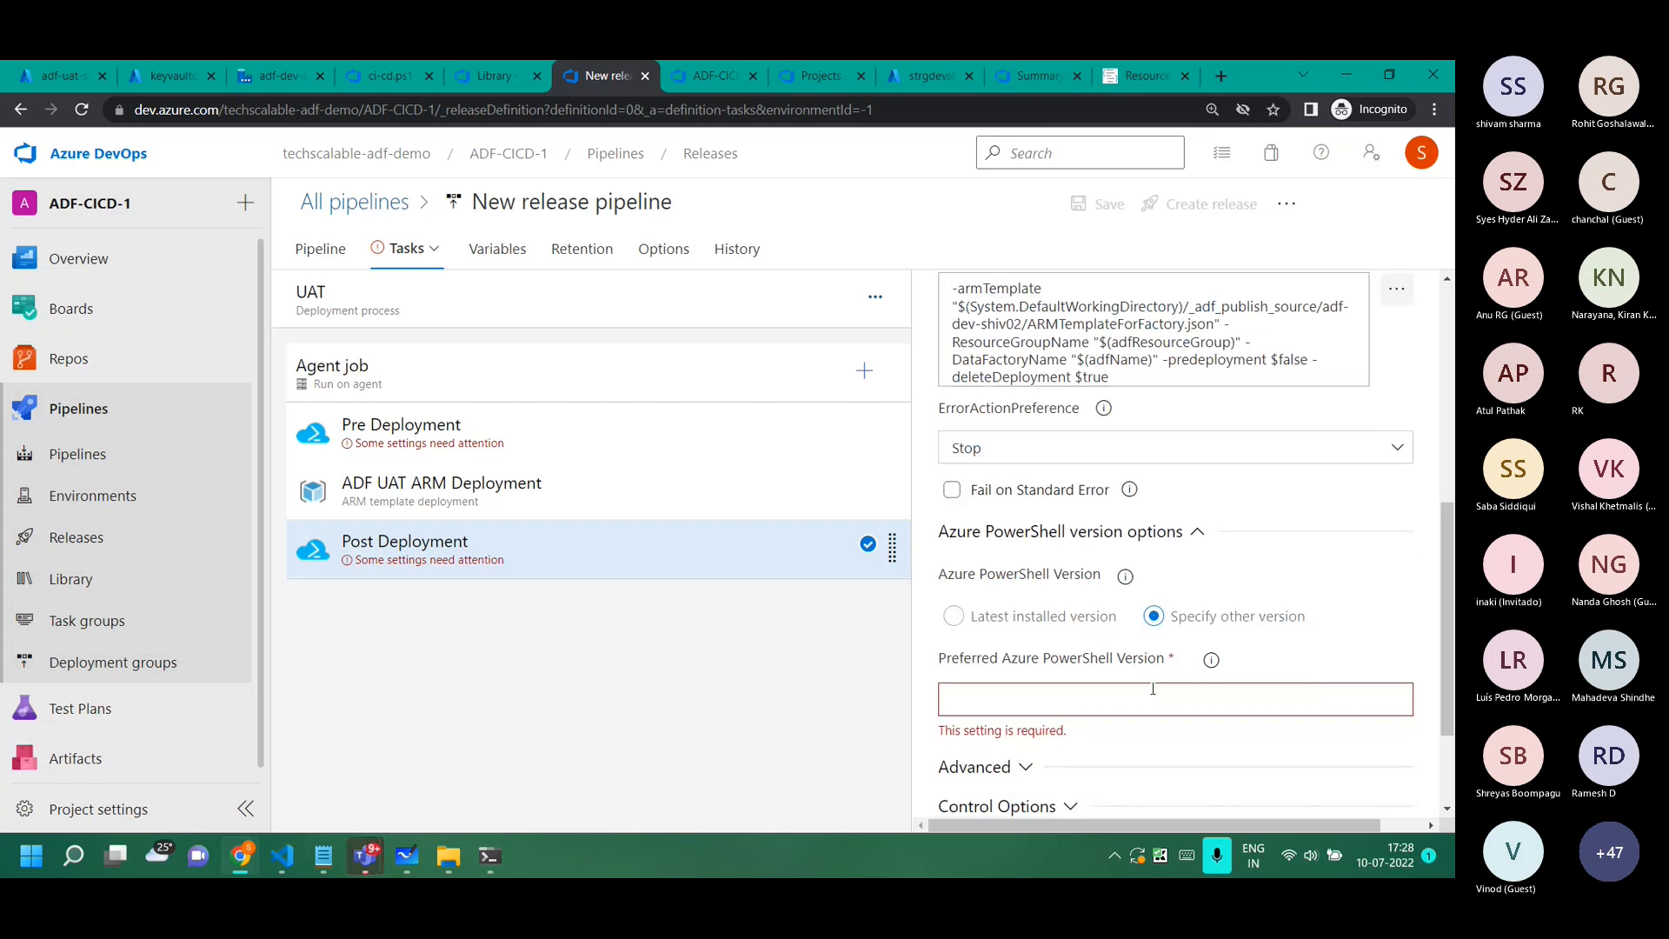
{"action": "left_click", "coordinate": [978, 619]}
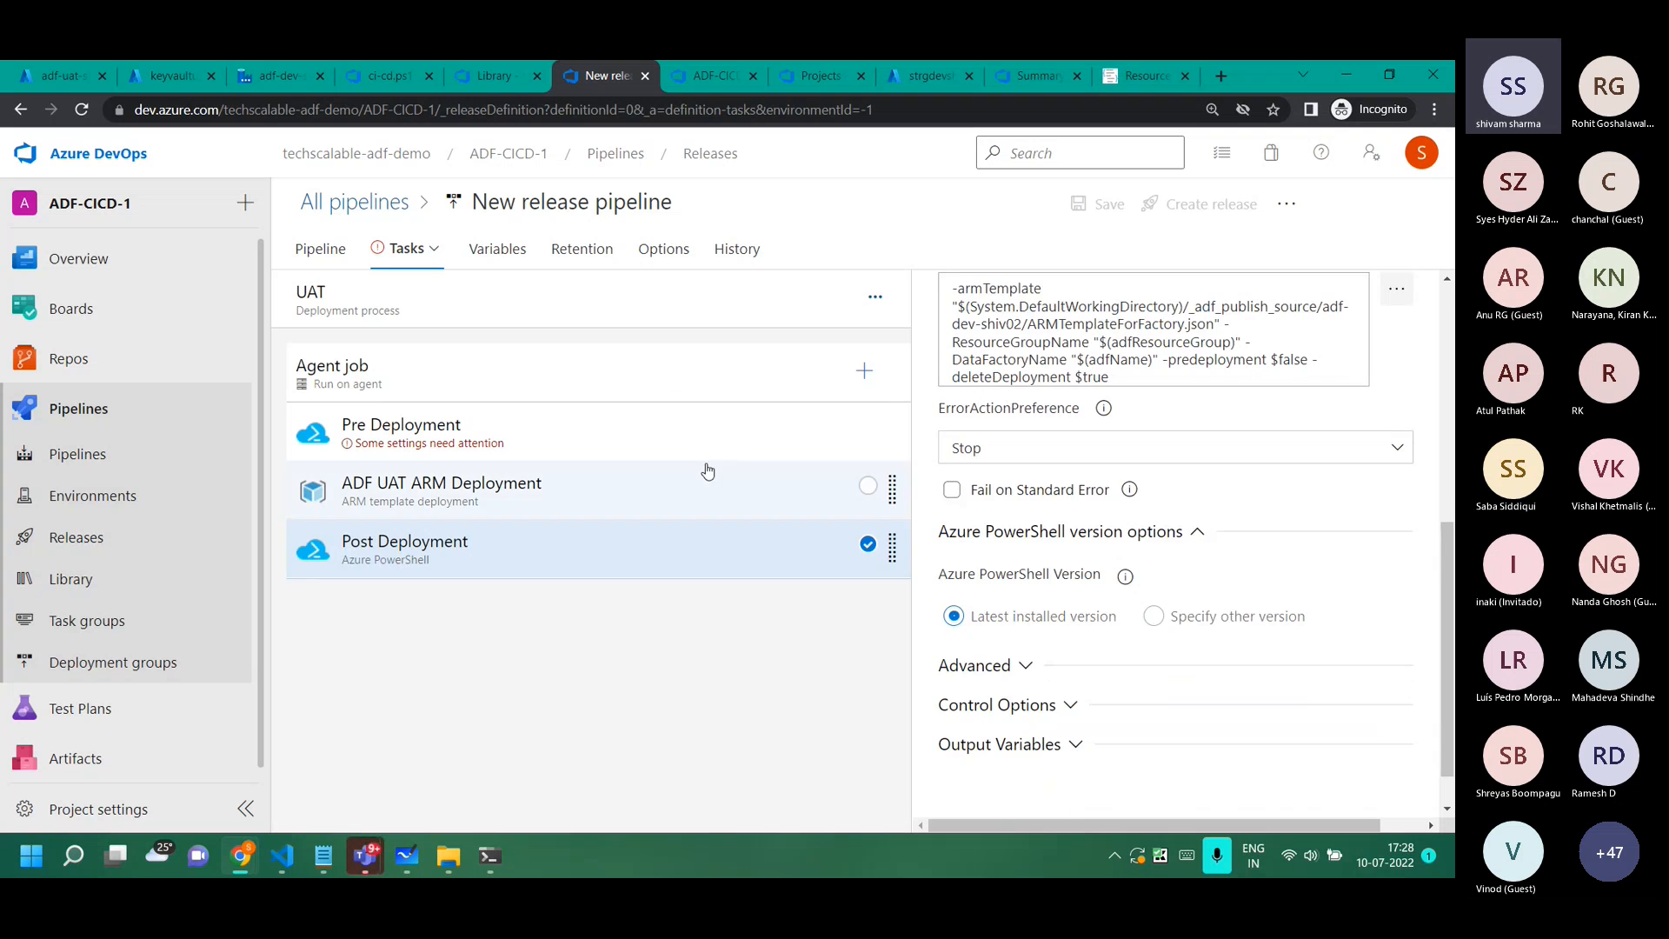
{"action": "left_click", "coordinate": [664, 424]}
{"action": "scroll", "coordinate": [1060, 613], "scroll_direction": "down", "scroll_amount": 5}
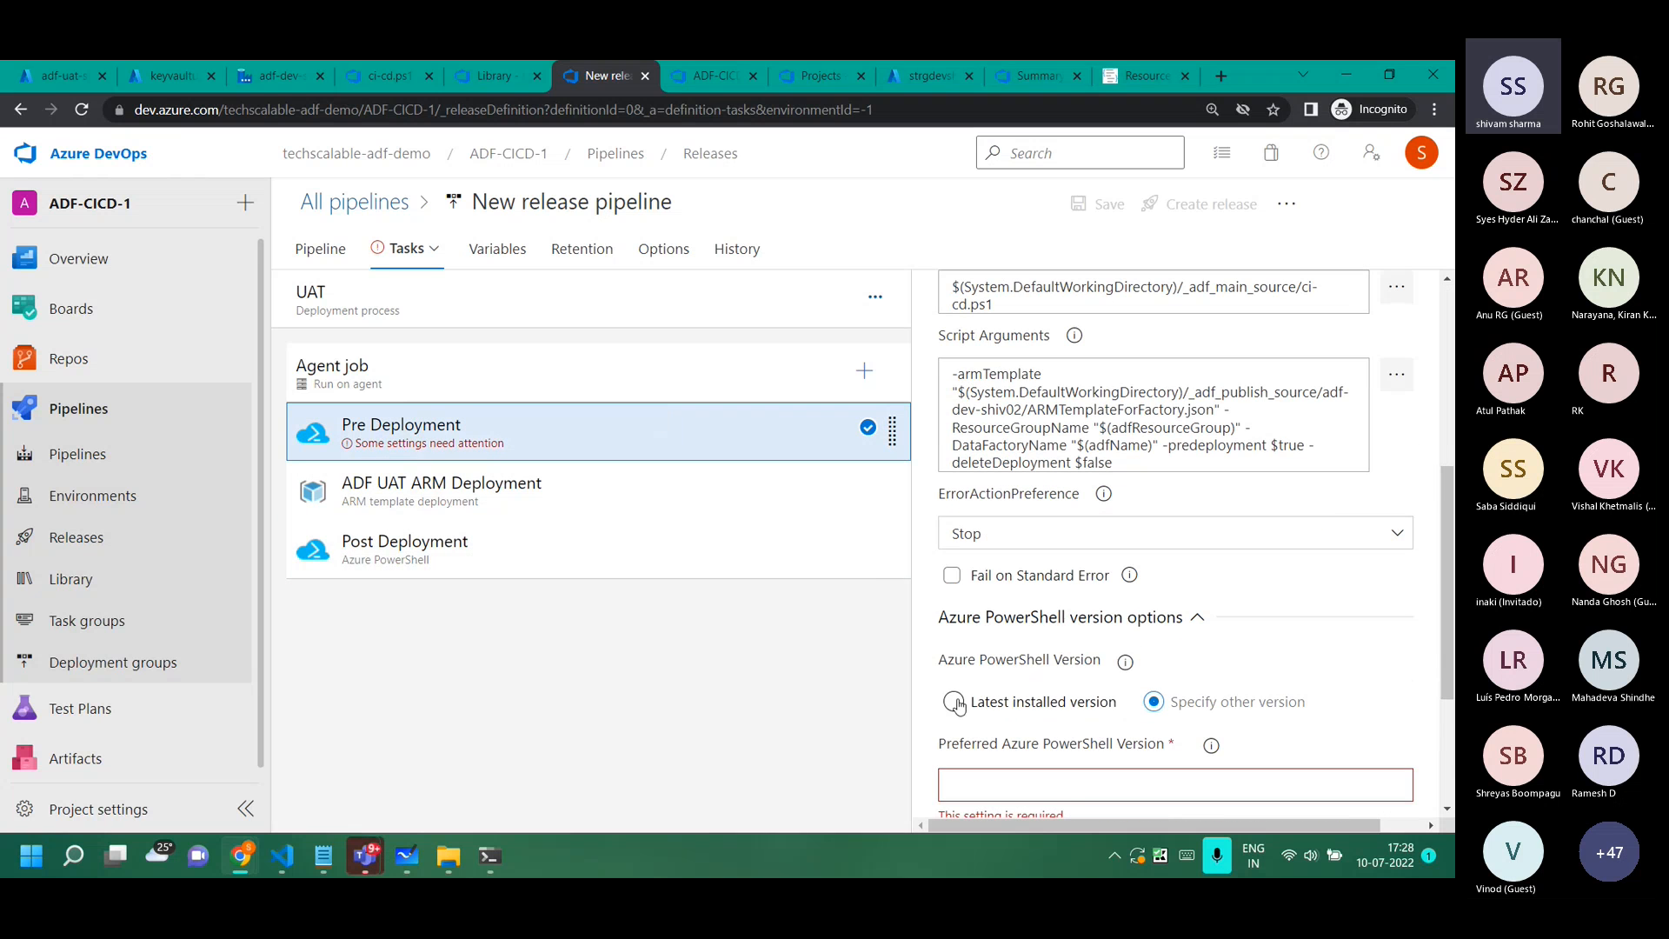
{"action": "left_click", "coordinate": [954, 702]}
In the ADF UAT ARM Deployment task's override template parameters, set factoryName to $(adfName), copying the variable name from Notepad.
{"action": "left_click", "coordinate": [599, 493]}
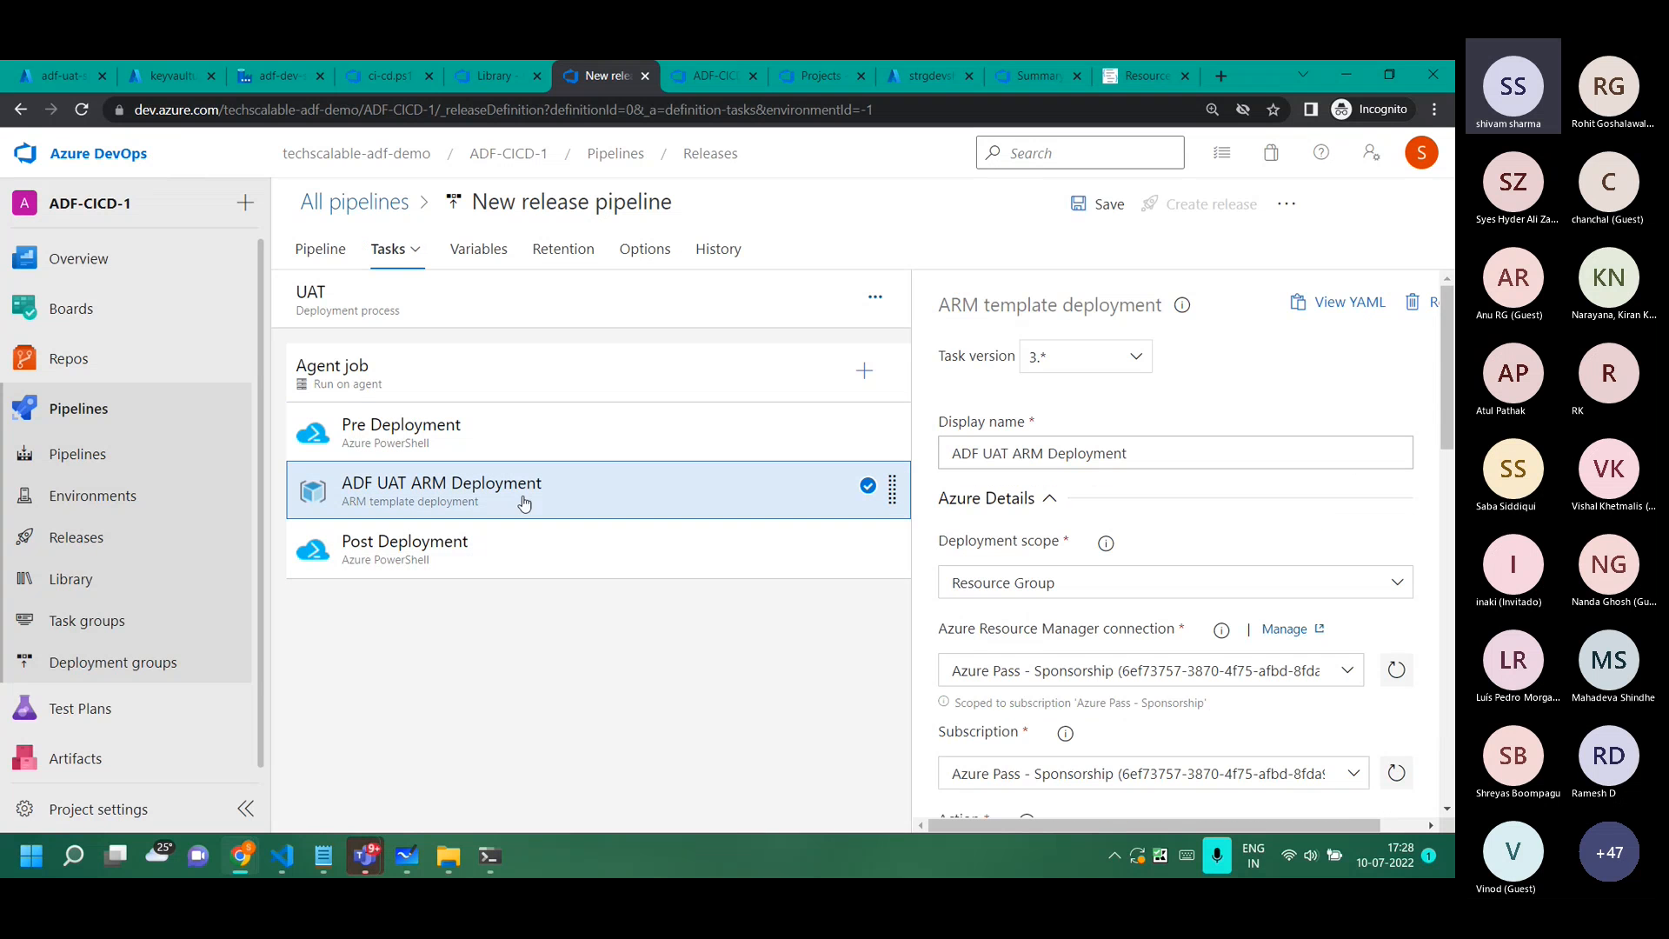
{"action": "scroll", "coordinate": [971, 538], "scroll_direction": "down", "scroll_amount": 10}
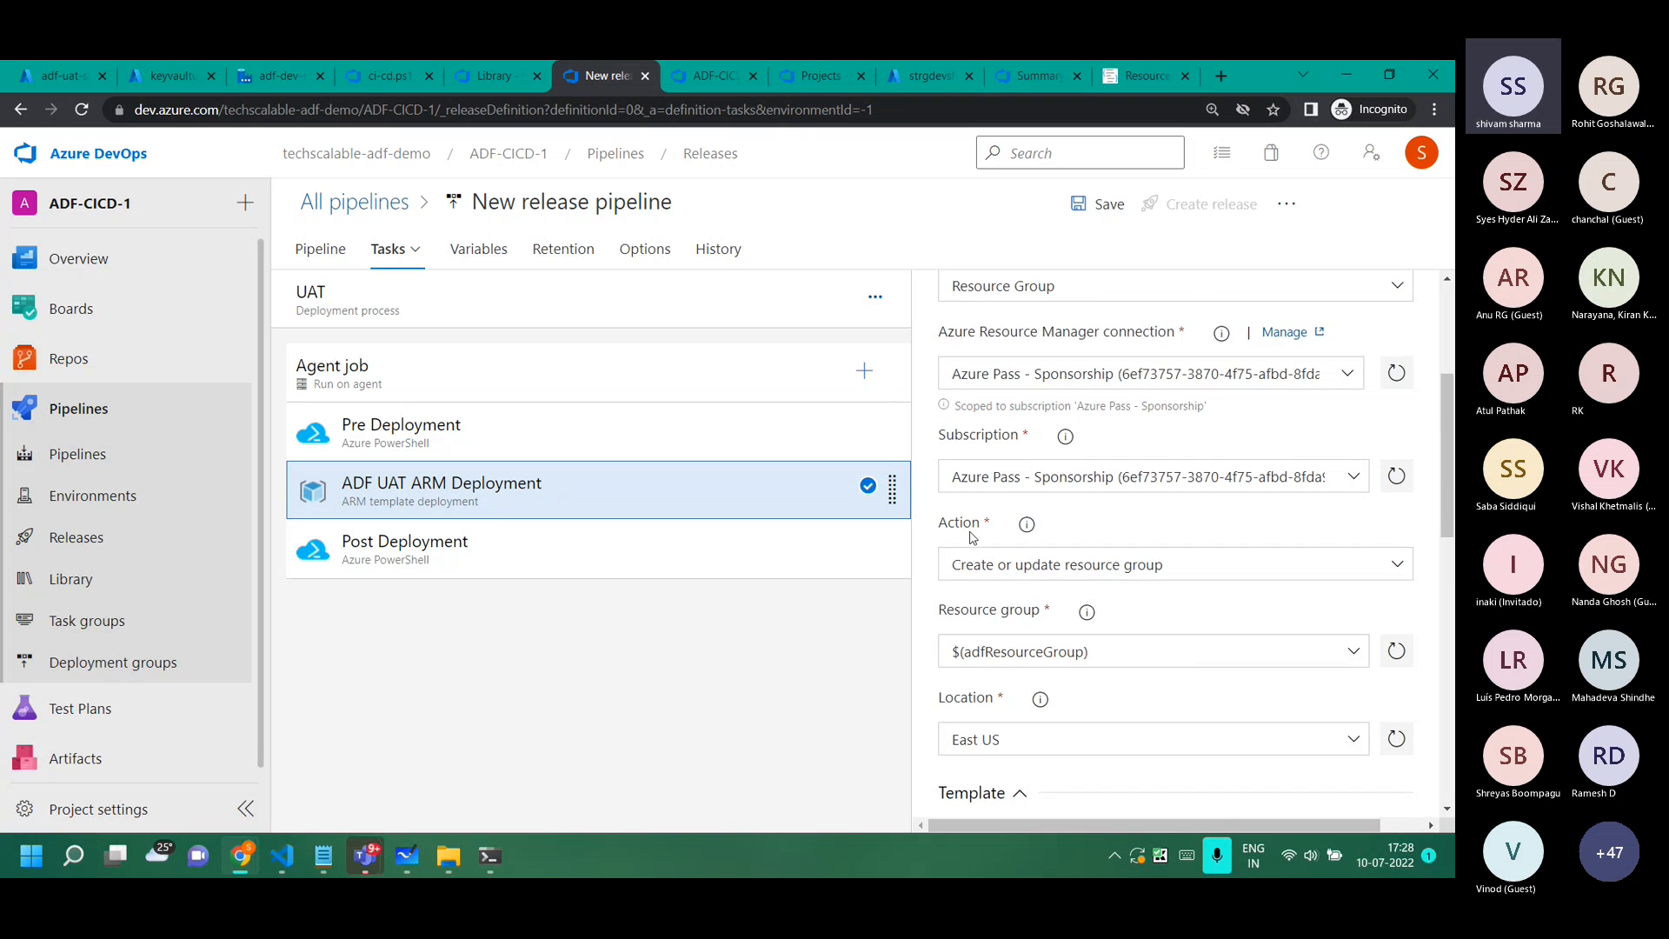
{"action": "scroll", "coordinate": [1119, 601], "scroll_direction": "down", "scroll_amount": 2}
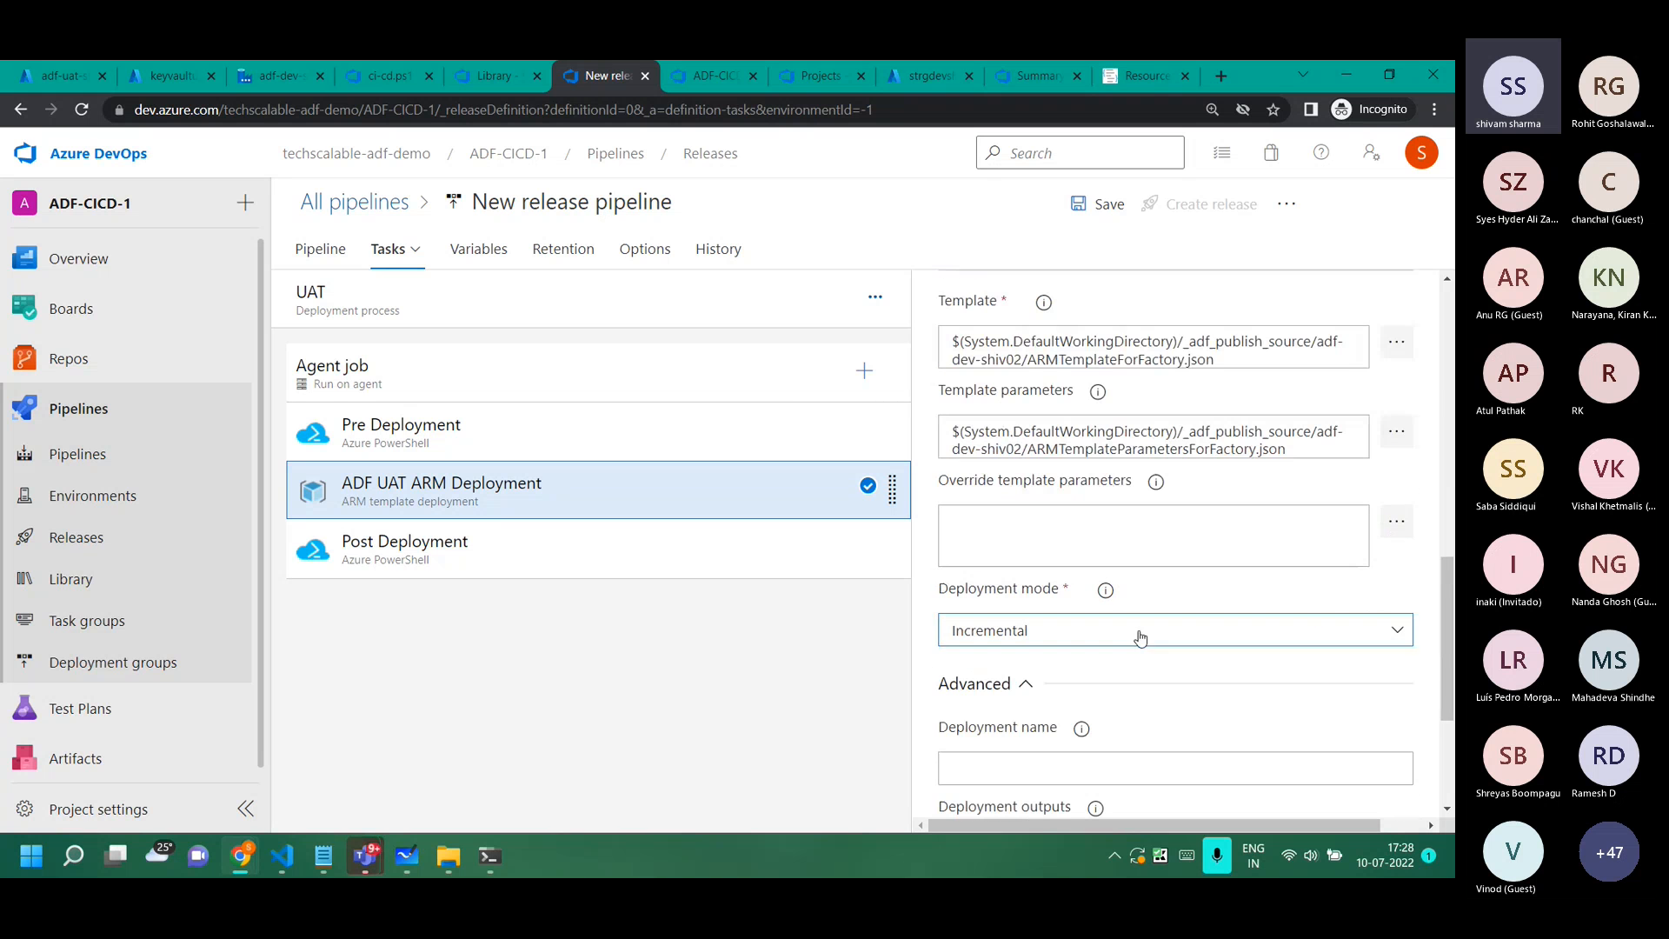
{"action": "left_click", "coordinate": [1397, 522]}
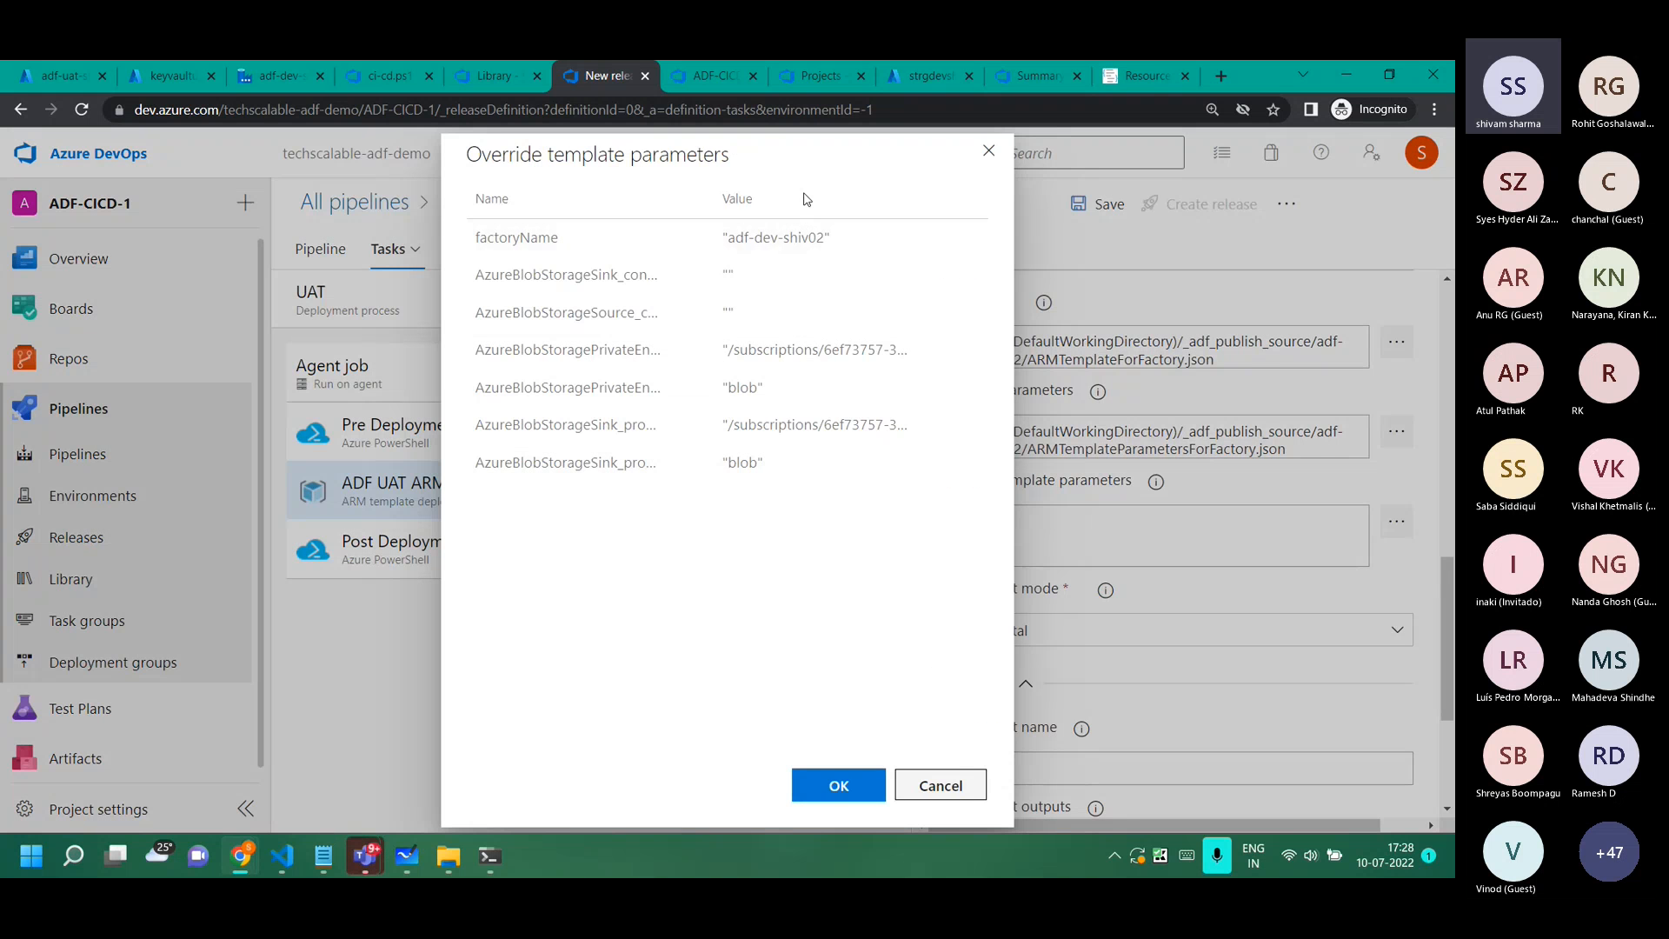
{"action": "scroll", "coordinate": [807, 200], "scroll_direction": "up", "scroll_amount": 3}
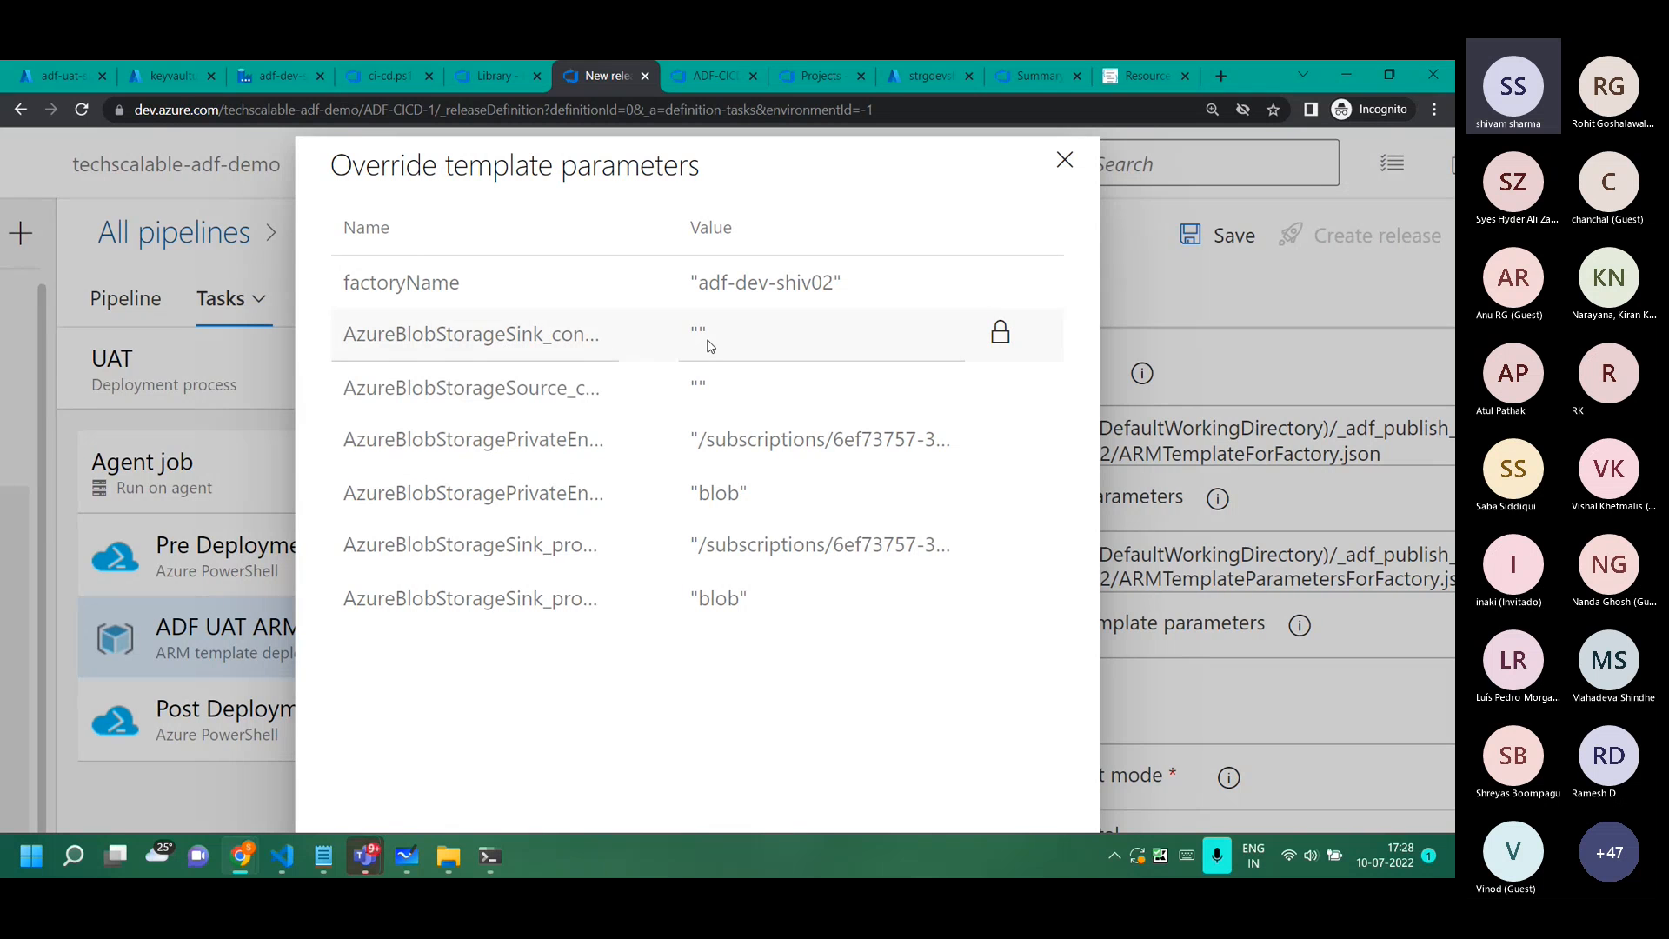
{"action": "left_click", "coordinate": [773, 283]}
{"action": "triple_click", "coordinate": [773, 283]}
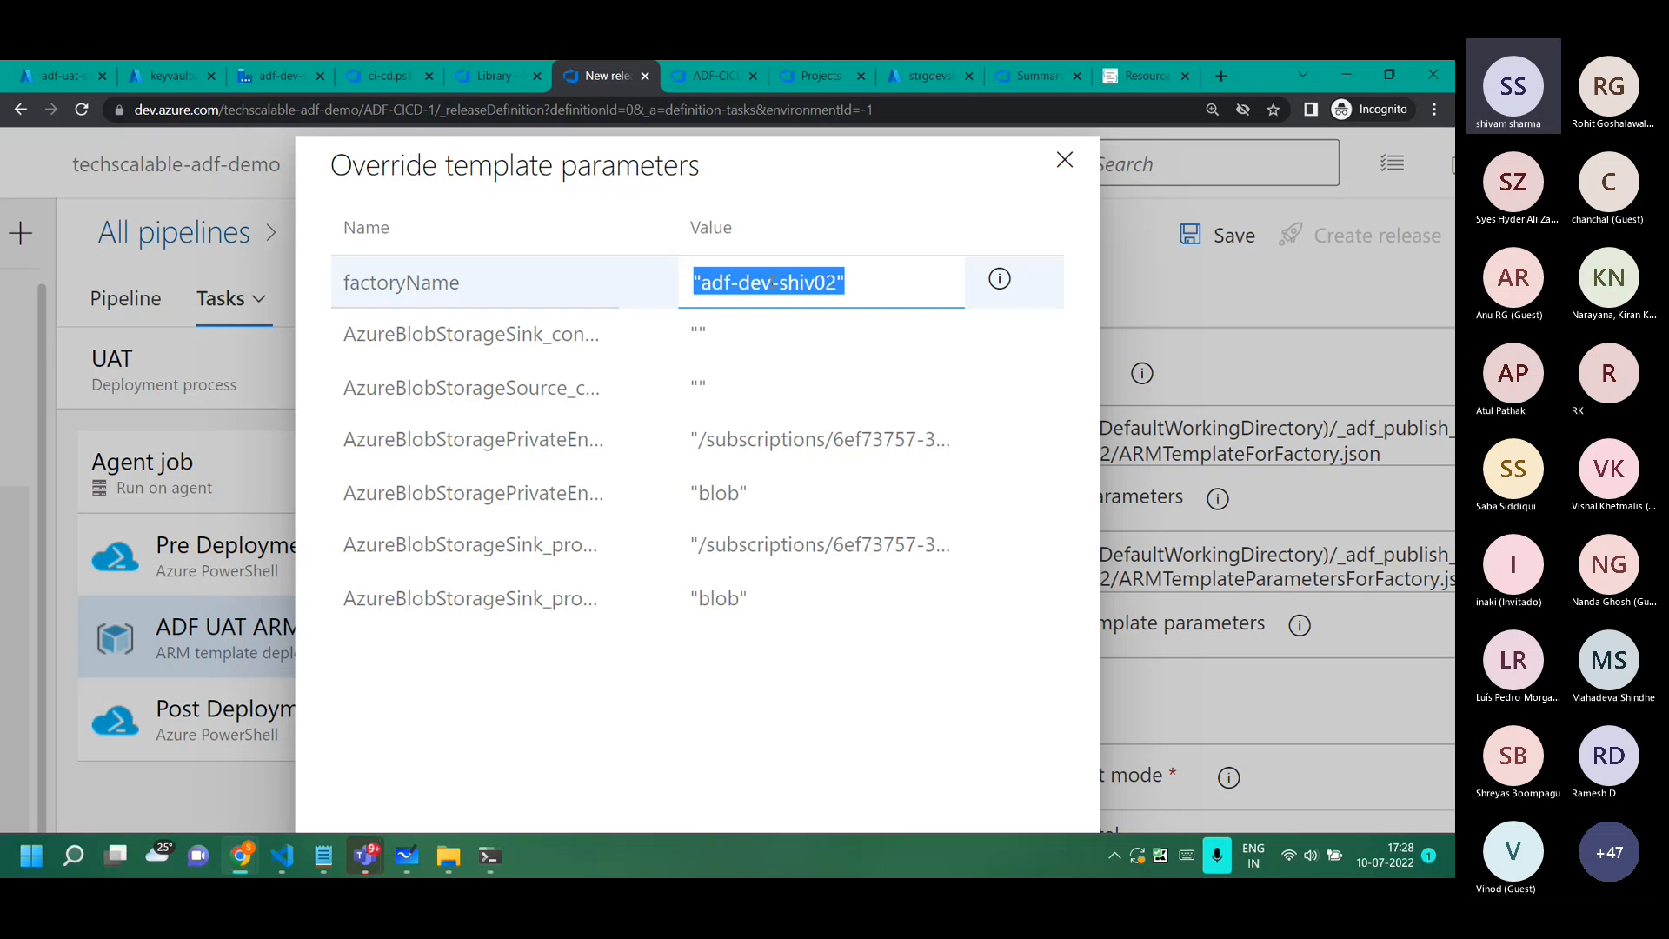
{"action": "type", "text": "$()"}
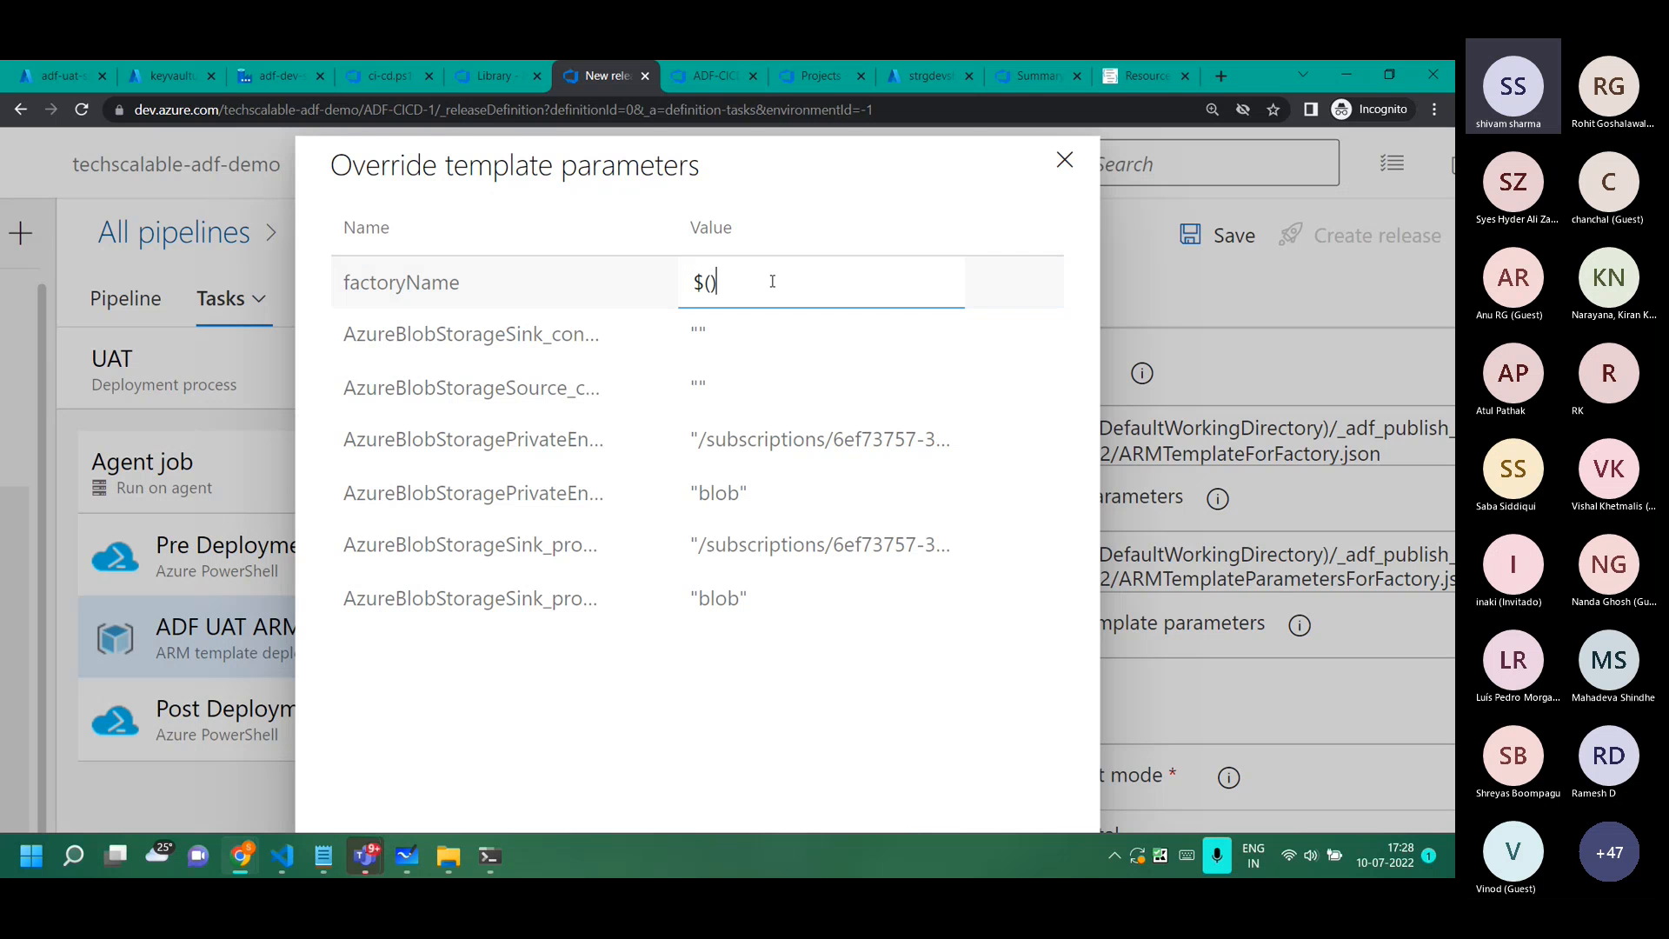
{"action": "mouse_move", "coordinate": [323, 856]}
{"action": "left_click", "coordinate": [826, 721]}
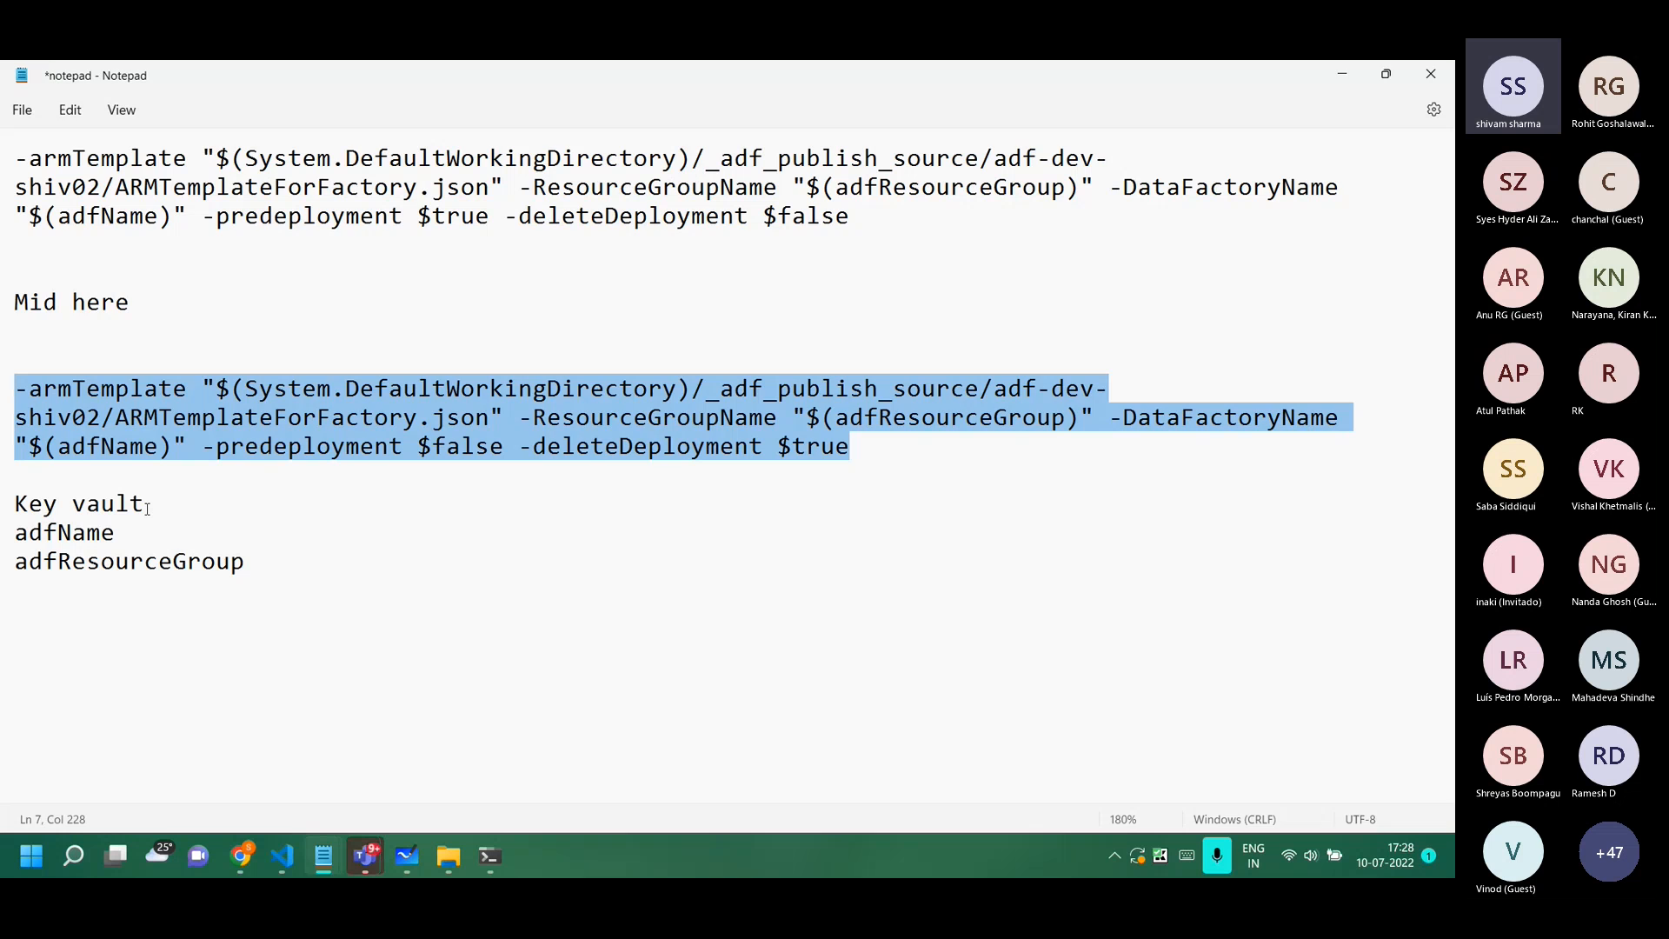
{"action": "double_click", "coordinate": [65, 533]}
{"action": "key", "text": "ctrl+c"}
{"action": "key", "text": "alt+Tab"}
{"action": "key", "text": "ctrl+v"}
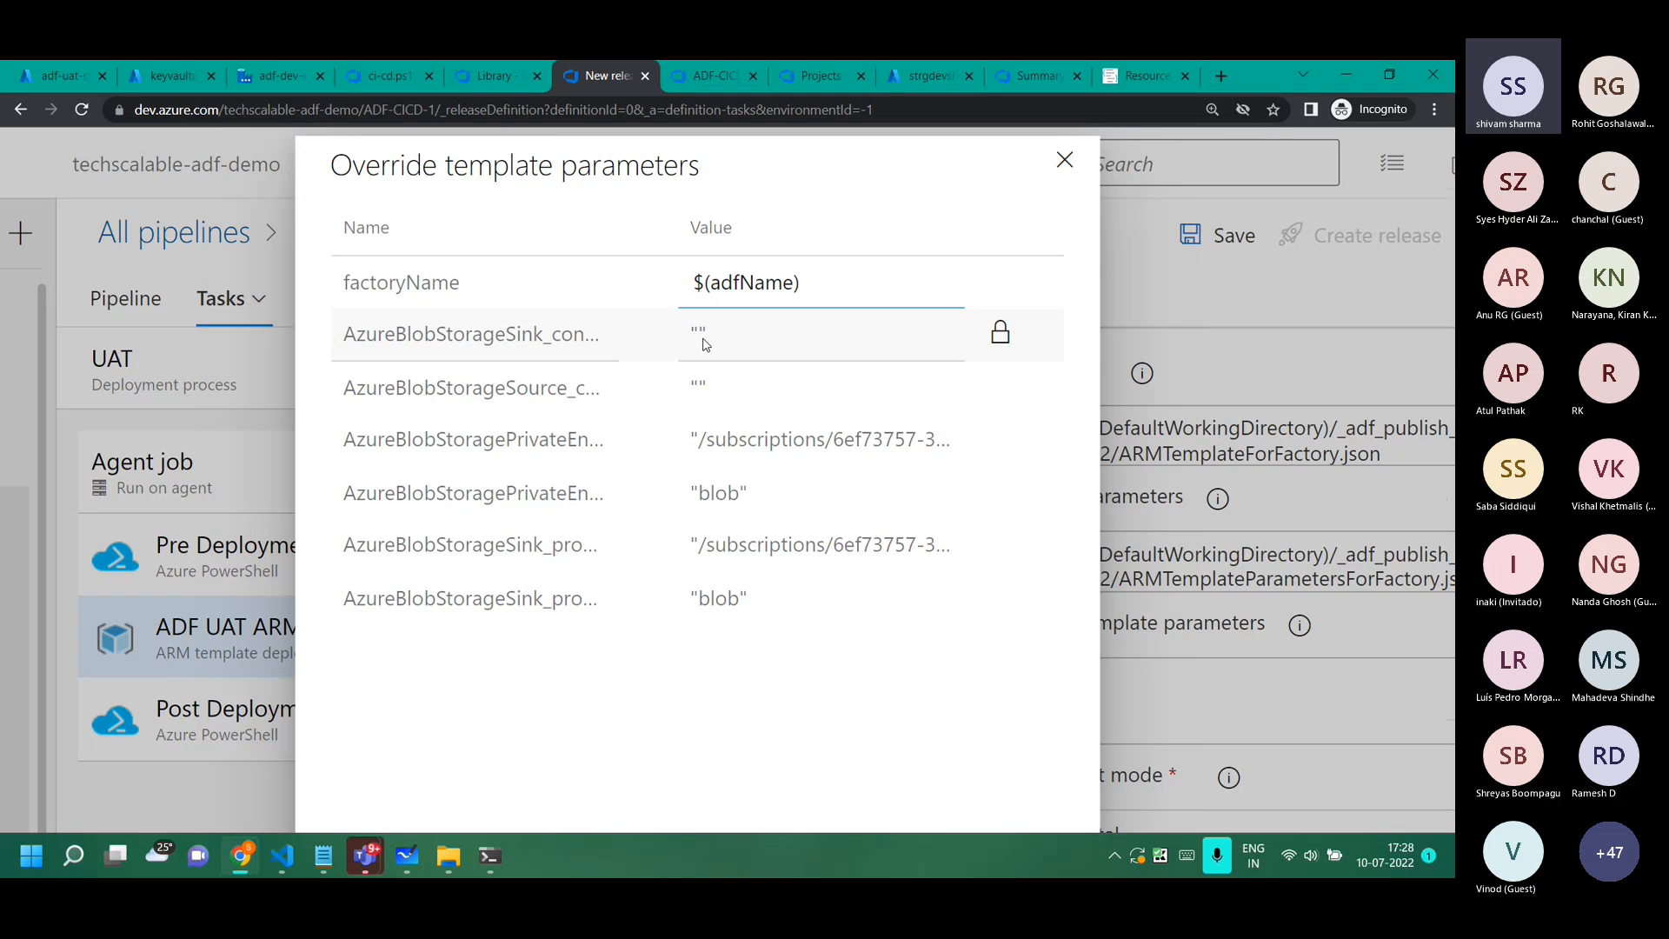
Switch to the Azure portal and open the list of storage accounts.
{"action": "key", "text": "ctrl+minus"}
{"action": "left_click", "coordinate": [38, 77]}
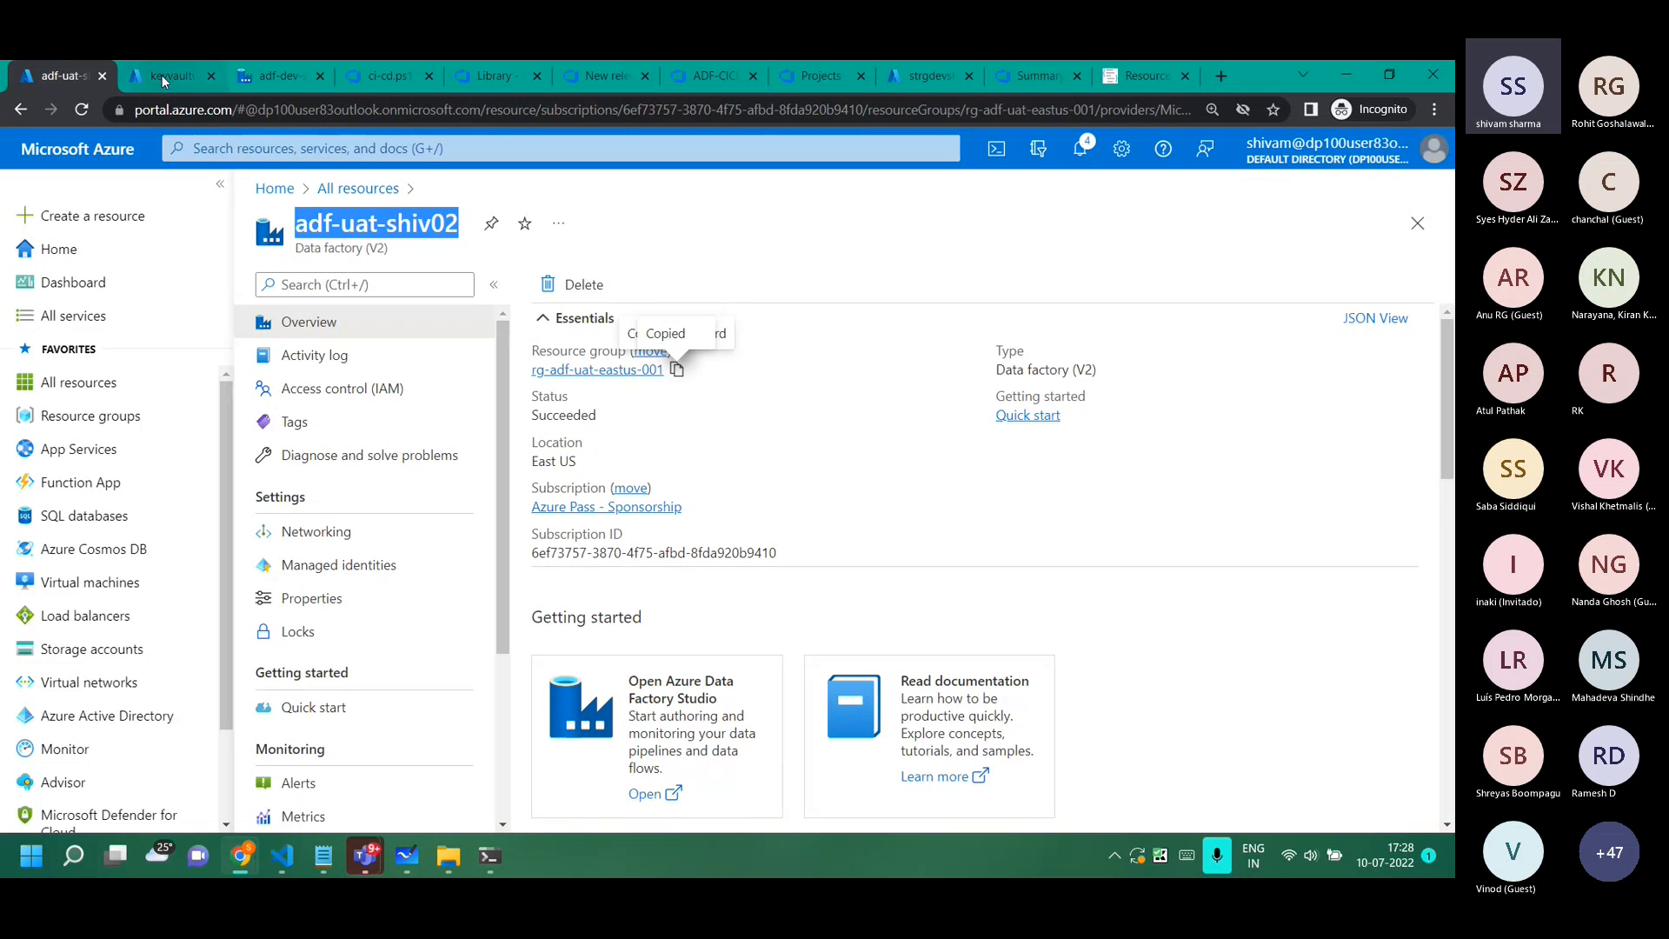
{"action": "left_click", "coordinate": [83, 648]}
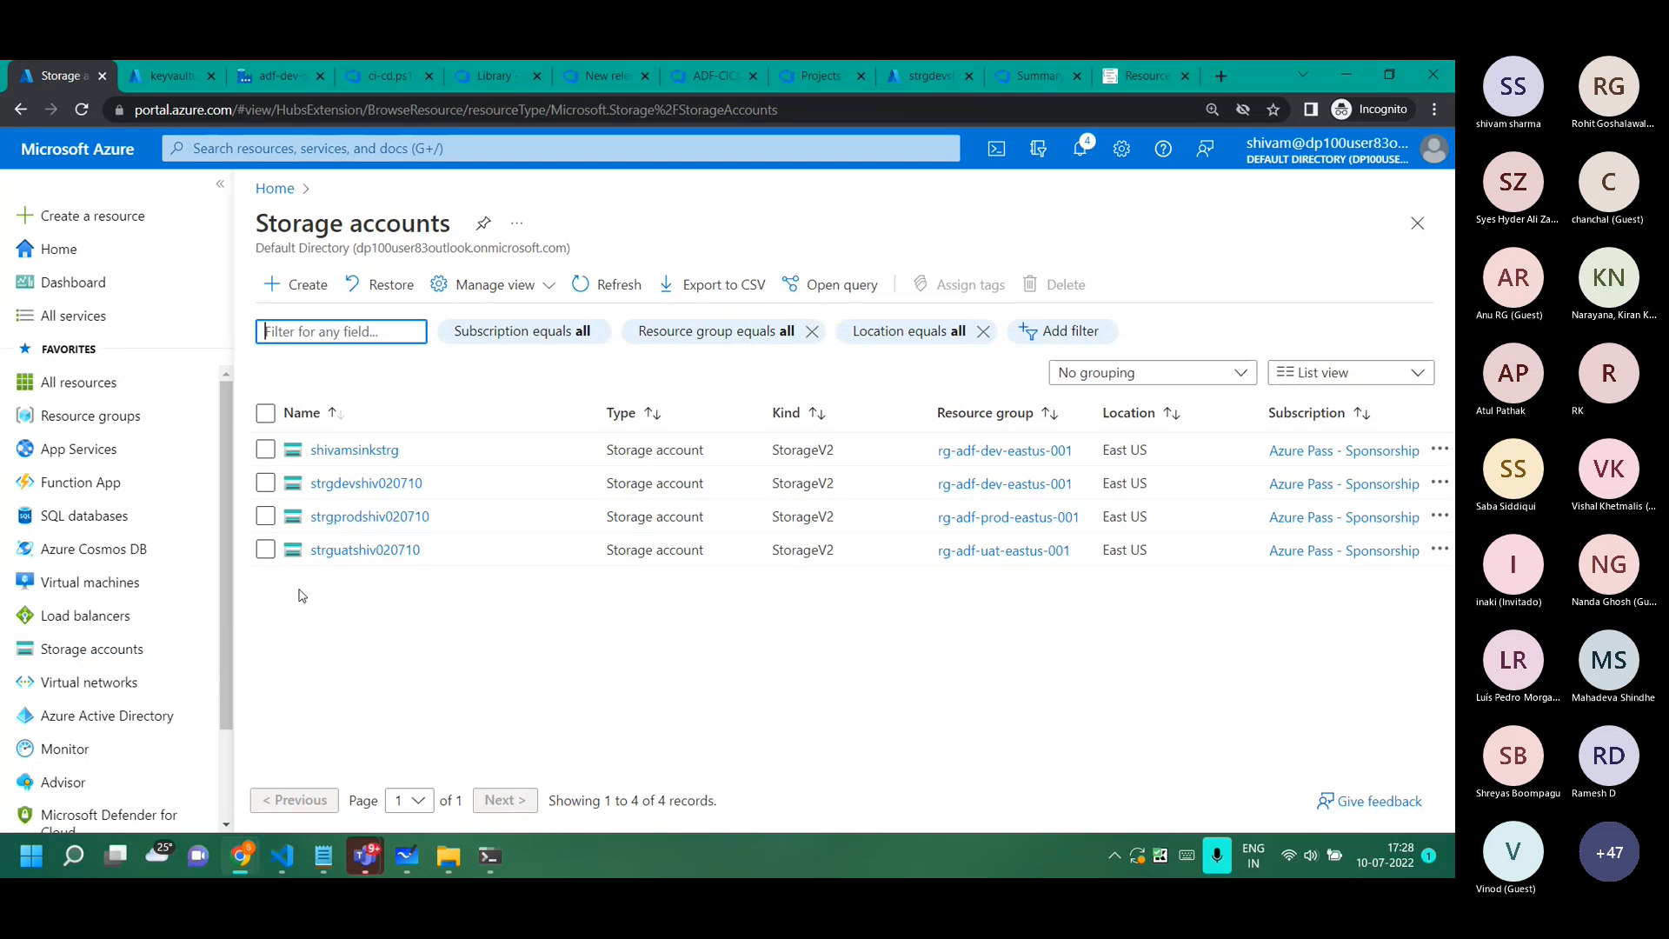
Switch to Microsoft Whiteboard and highlight the circle inside the sink storage account beside ADF-Dev.
{"action": "left_click", "coordinate": [407, 855]}
{"action": "left_click_drag", "start_coordinate": [345, 424], "coordinate": [905, 322]}
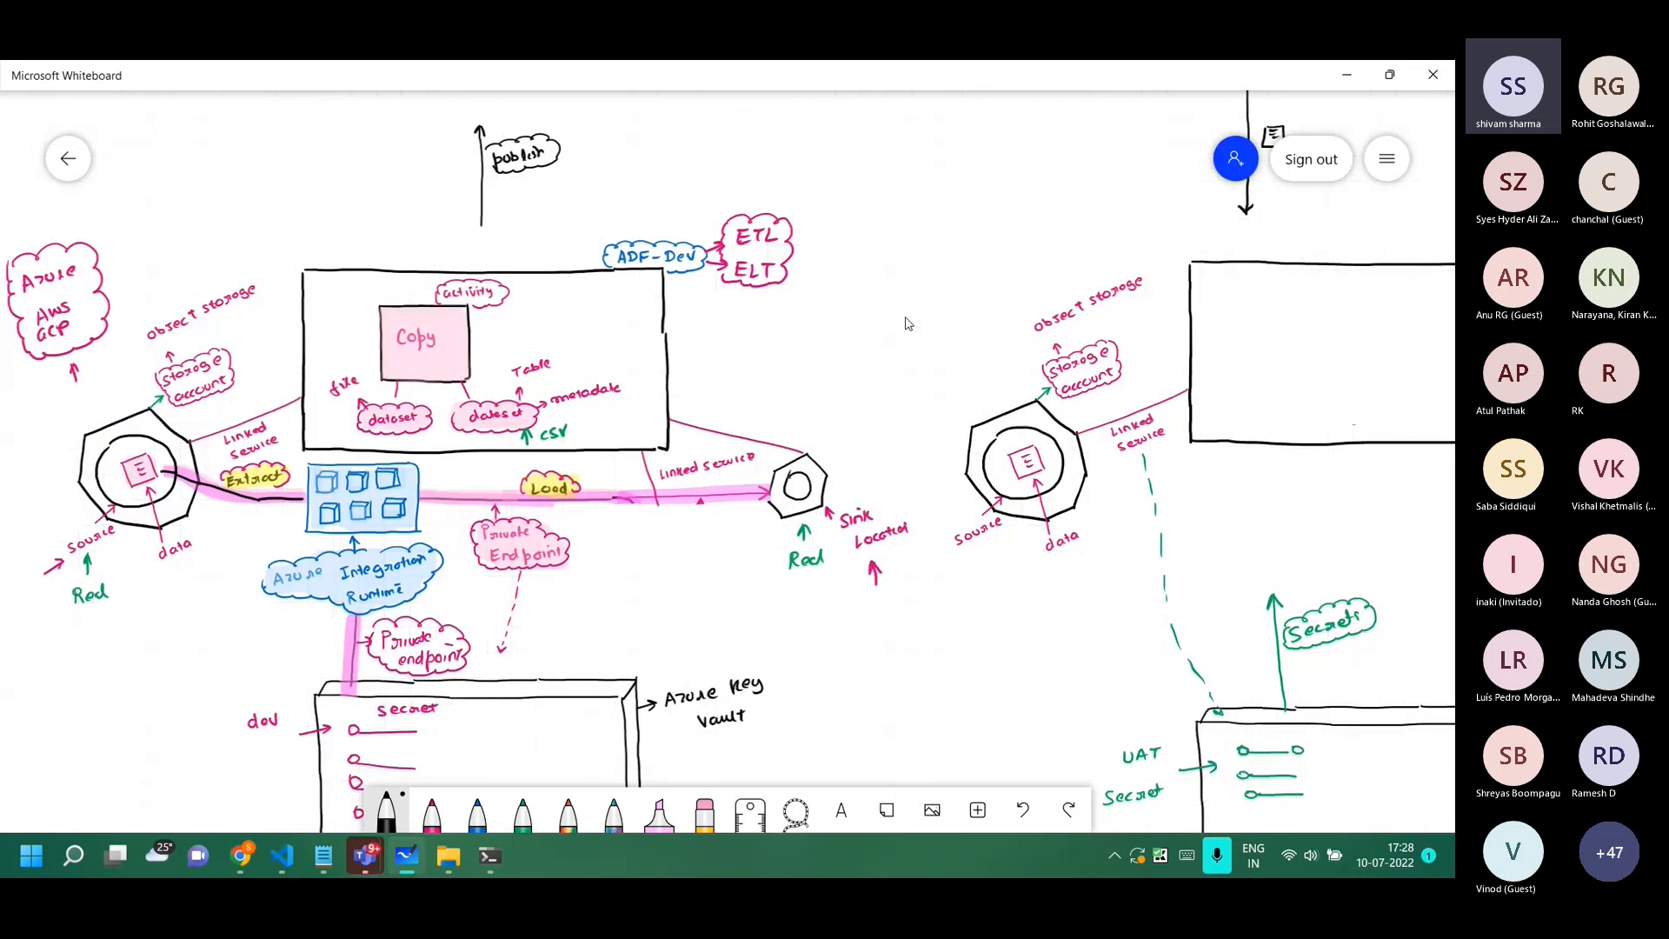
{"action": "scroll", "coordinate": [906, 322], "scroll_direction": "up", "scroll_amount": 3}
{"action": "left_click", "coordinate": [660, 813]}
{"action": "mouse_move", "coordinate": [759, 522]}
{"action": "left_mouse_down"}
{"action": "mouse_move", "coordinate": [776, 535]}
{"action": "mouse_move", "coordinate": [760, 539]}
{"action": "left_mouse_up"}
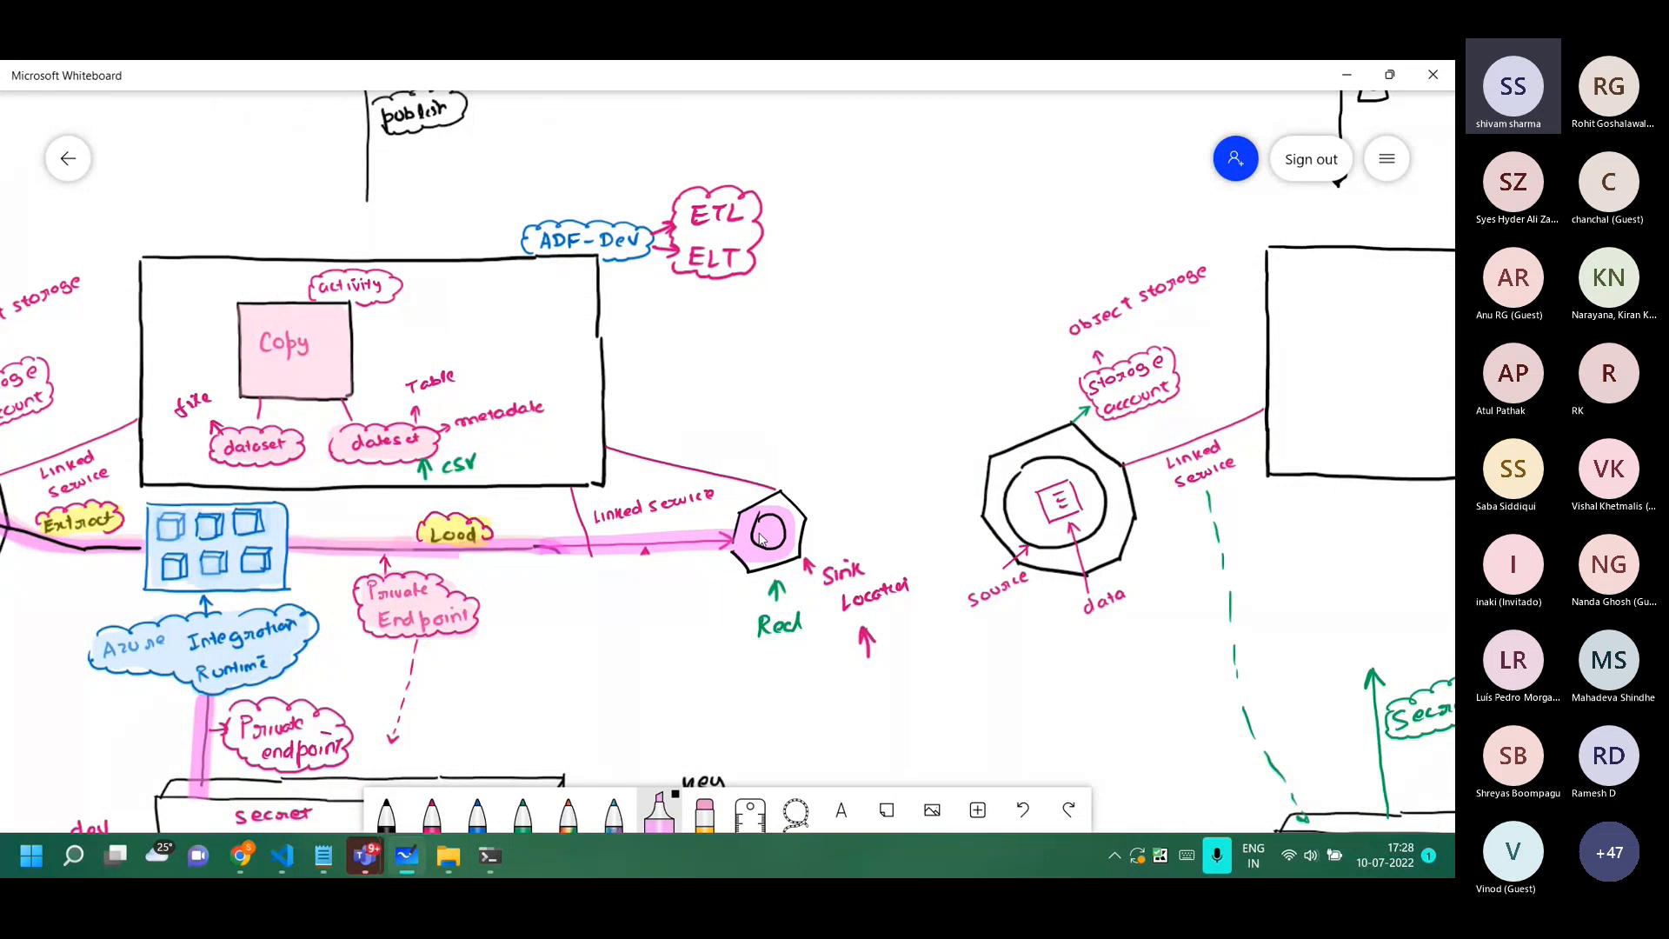
Draw a hexagonal storage account with an inner circle, labelled SA, and connect it to the ADF-UAT box with a black line.
{"action": "mouse_move", "coordinate": [1088, 250]}
{"action": "left_mouse_down"}
{"action": "mouse_move", "coordinate": [469, 256]}
{"action": "mouse_move", "coordinate": [165, 234]}
{"action": "left_mouse_up"}
{"action": "left_click", "coordinate": [386, 813]}
{"action": "left_click_drag", "start_coordinate": [849, 376], "coordinate": [930, 398]}
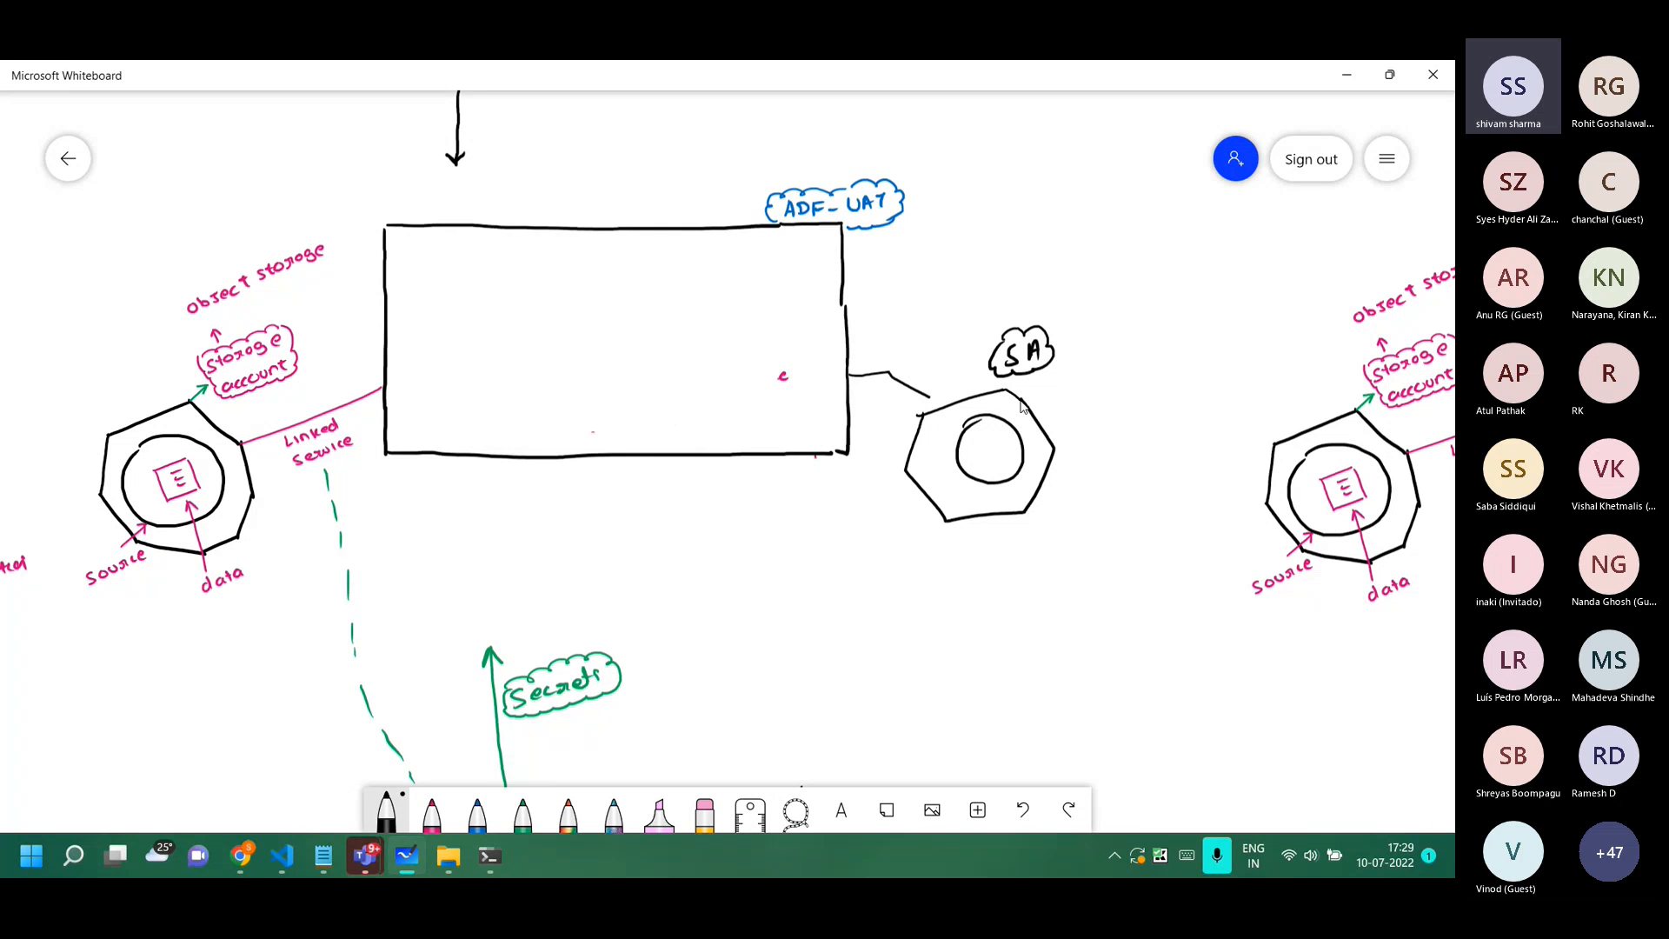
Label the ADF-UAT storage account as sink, sketch a data file inside its circle, and draw an upward arrow beneath it.
{"action": "left_click_drag", "start_coordinate": [1073, 405], "coordinate": [1065, 418]}
{"action": "left_click_drag", "start_coordinate": [1079, 405], "coordinate": [1094, 413]}
{"action": "left_click_drag", "start_coordinate": [1099, 402], "coordinate": [1108, 412]}
{"action": "mouse_move", "coordinate": [980, 435]}
{"action": "left_mouse_down"}
{"action": "mouse_move", "coordinate": [999, 434]}
{"action": "mouse_move", "coordinate": [1007, 460]}
{"action": "left_mouse_up"}
{"action": "left_click_drag", "start_coordinate": [984, 442], "coordinate": [996, 452]}
{"action": "left_click_drag", "start_coordinate": [1004, 548], "coordinate": [1002, 528]}
{"action": "left_click_drag", "start_coordinate": [997, 539], "coordinate": [1009, 540]}
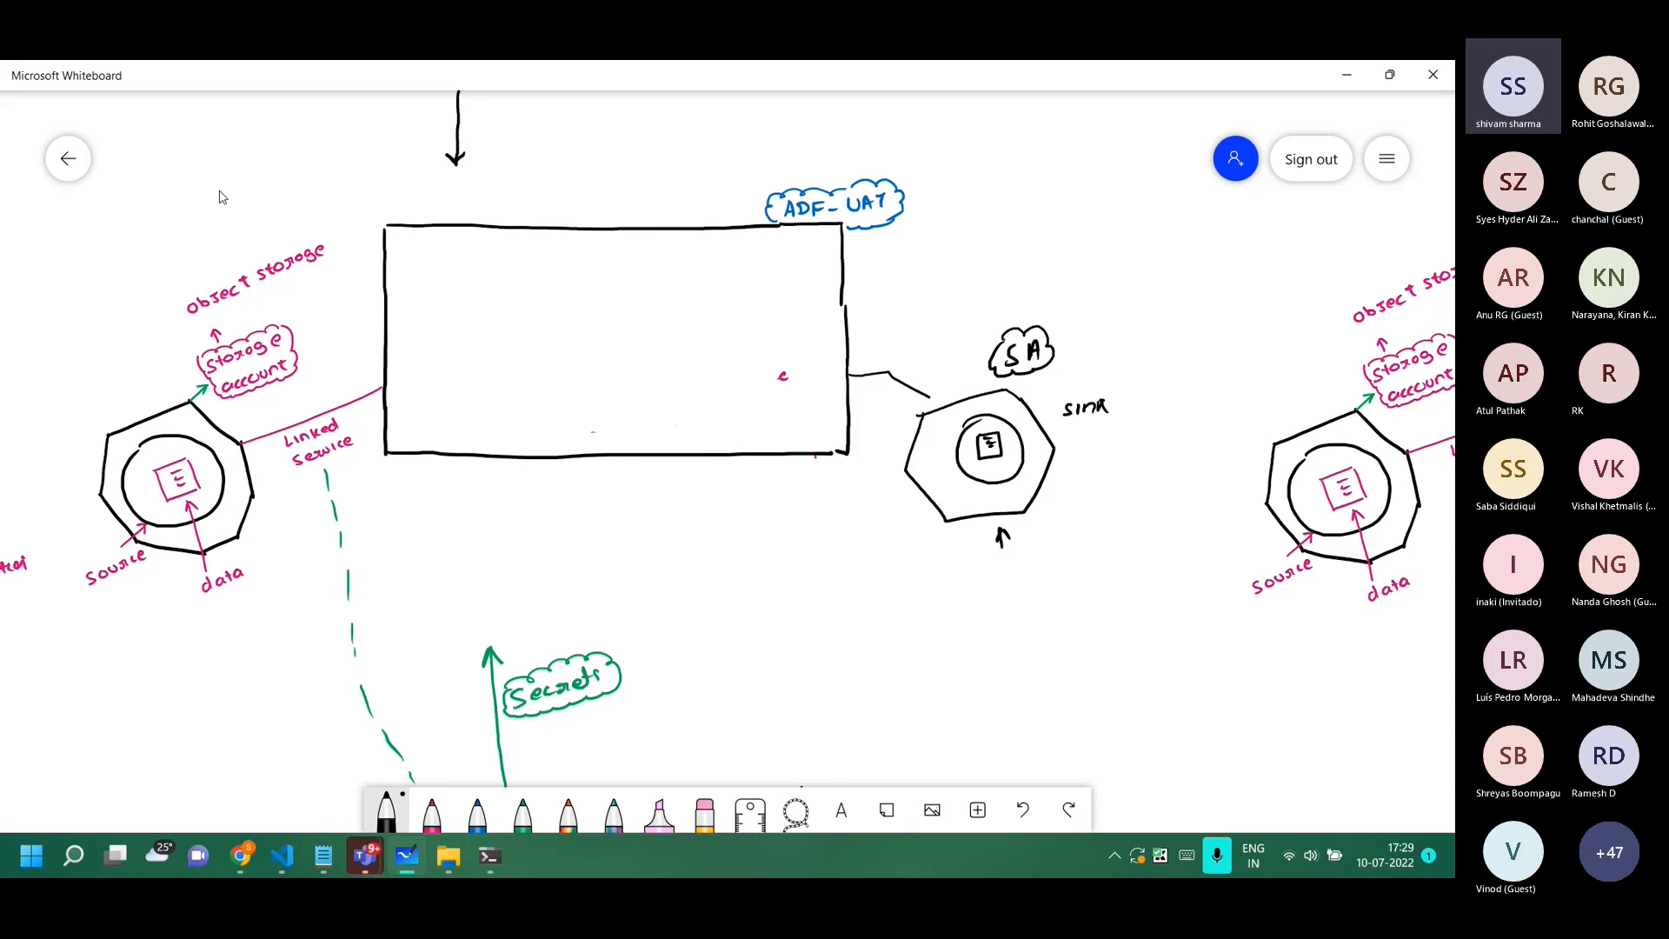
{"action": "scroll", "coordinate": [220, 195], "scroll_direction": "down", "scroll_amount": 3}
{"action": "left_click_drag", "start_coordinate": [223, 193], "coordinate": [496, 440]}
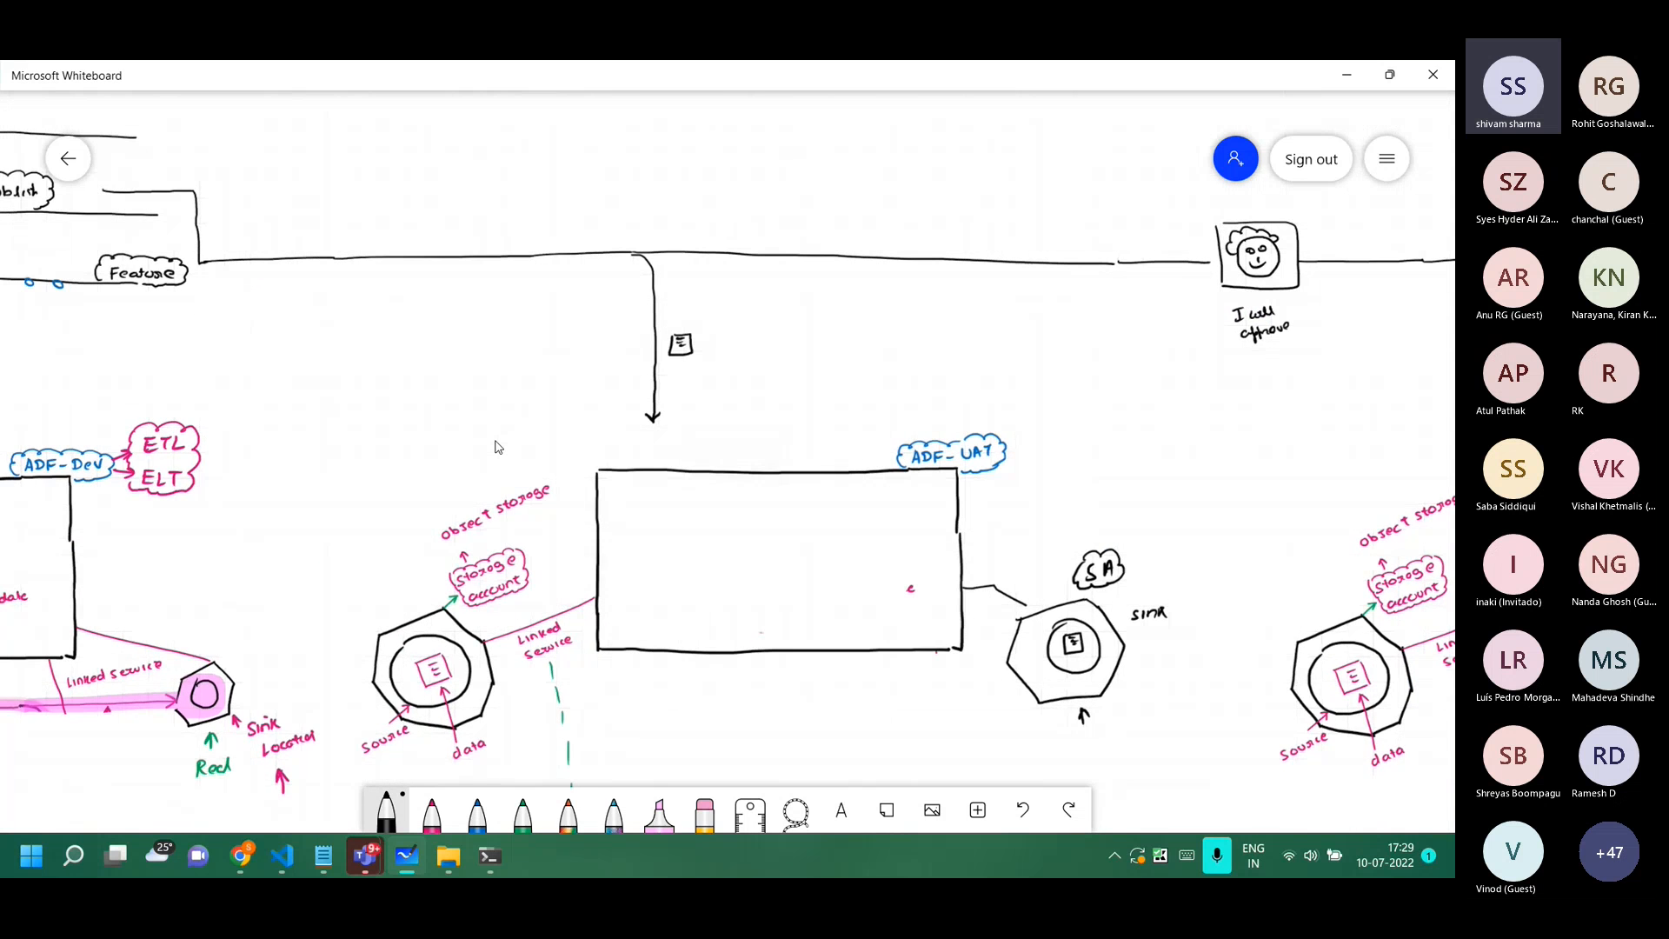
{"action": "scroll", "coordinate": [496, 447], "scroll_direction": "up", "scroll_amount": 1}
{"action": "scroll", "coordinate": [499, 447], "scroll_direction": "up", "scroll_amount": 3}
{"action": "left_click_drag", "start_coordinate": [499, 447], "coordinate": [506, 376]}
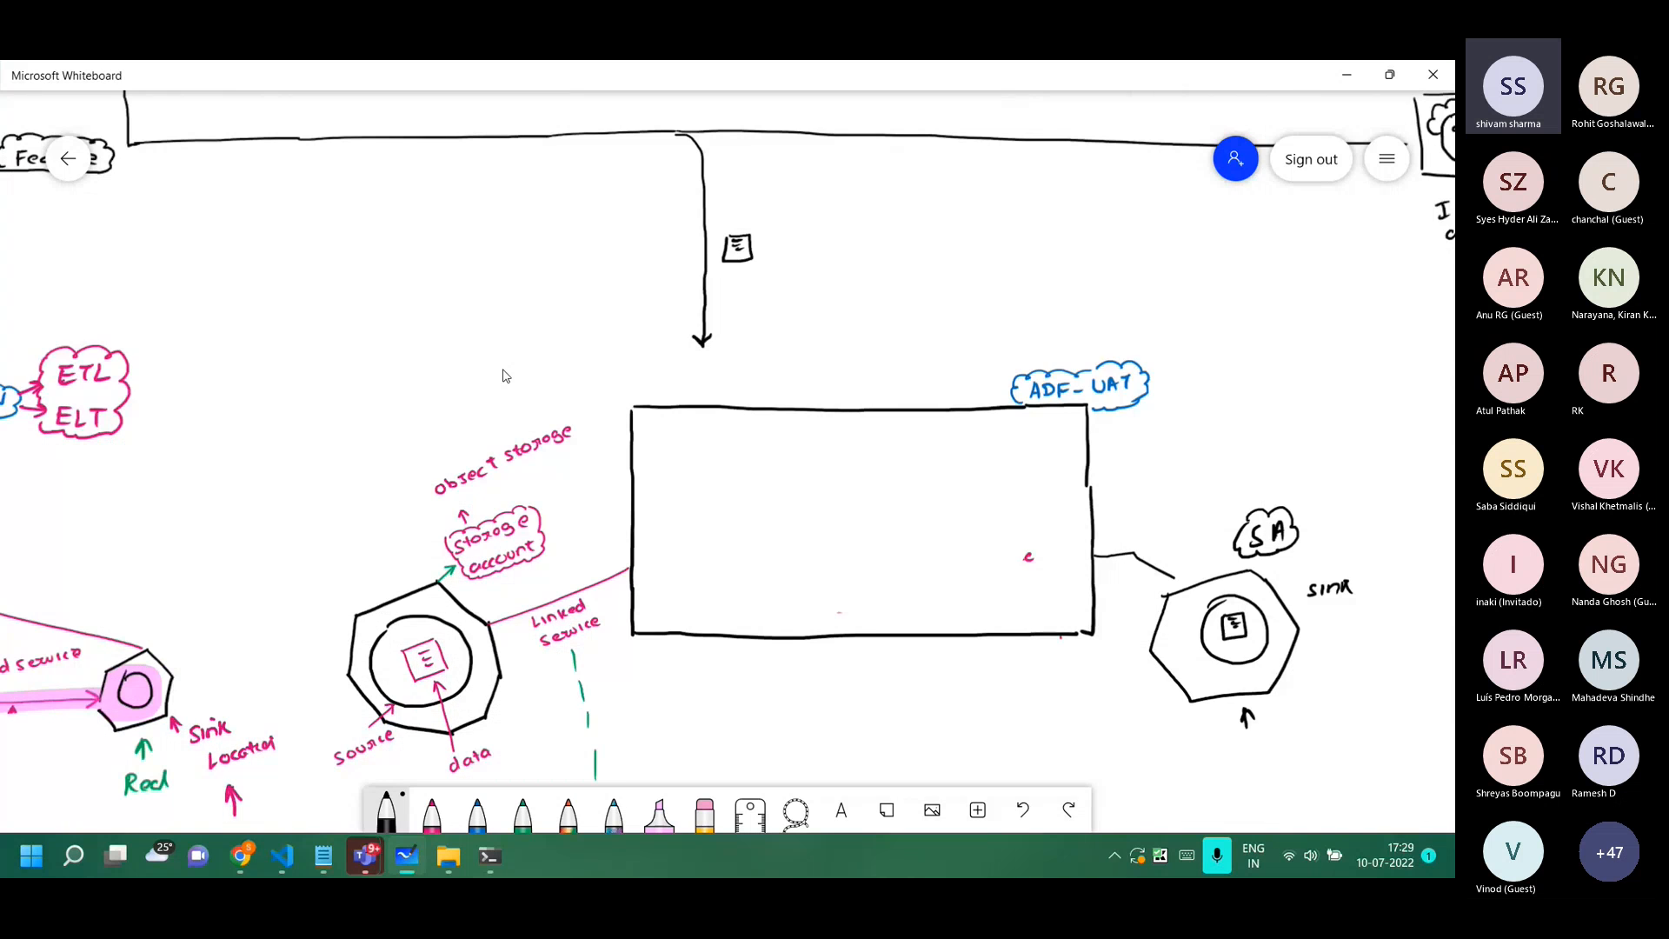
{"action": "scroll", "coordinate": [502, 375], "scroll_direction": "down", "scroll_amount": 3}
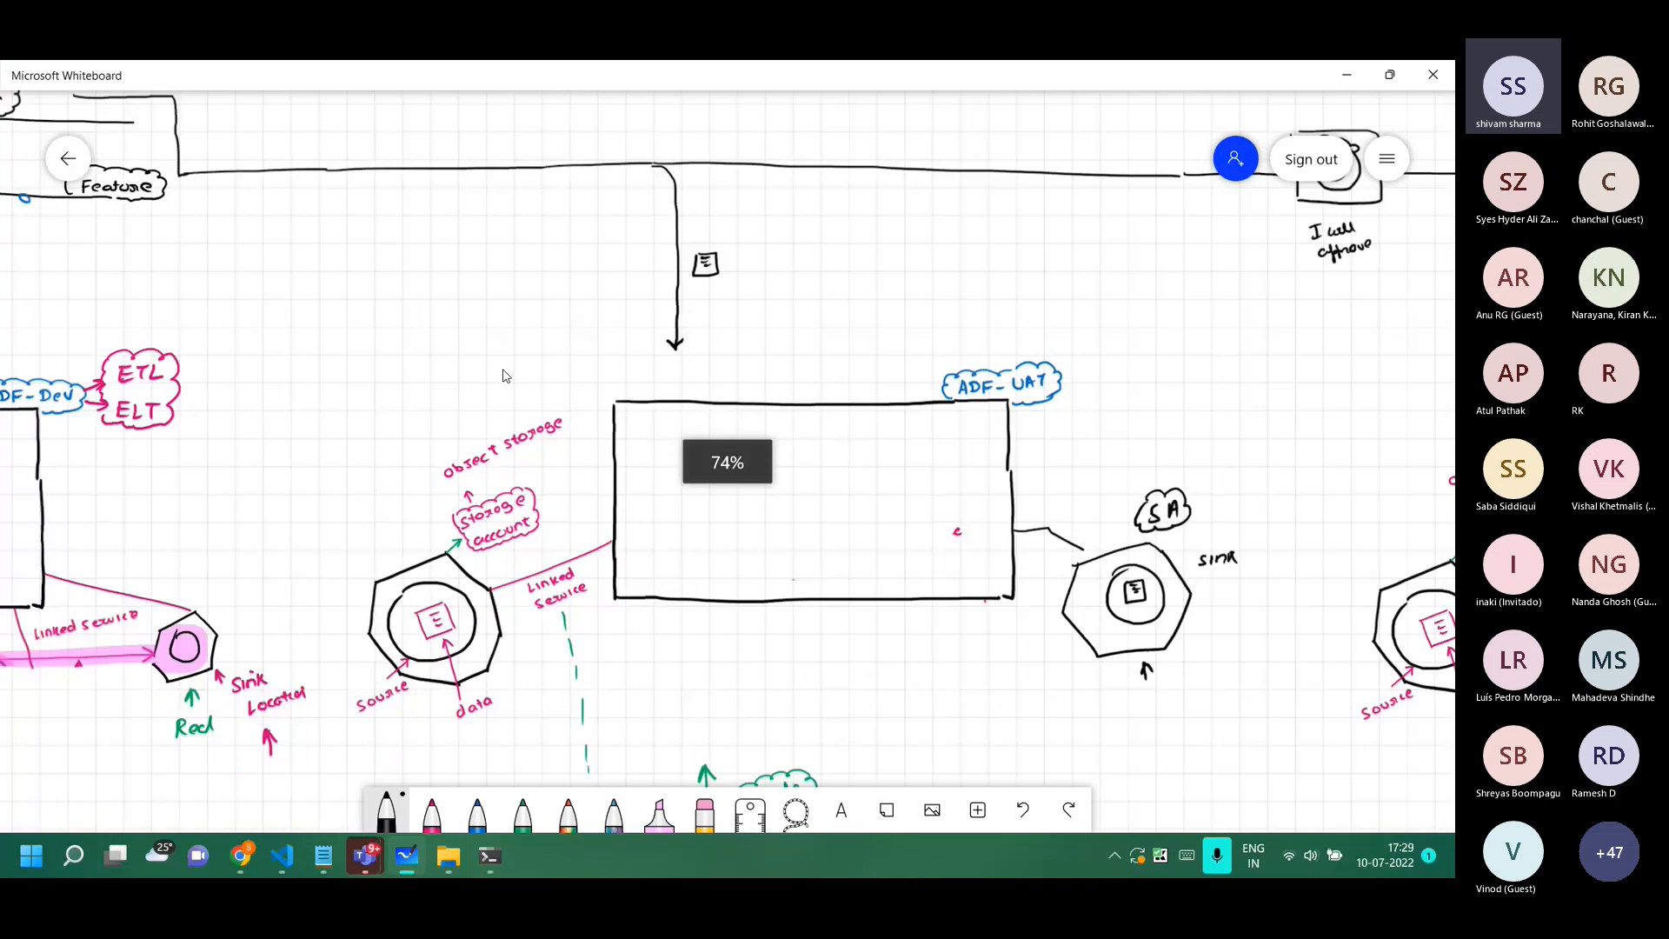
{"action": "left_click_drag", "start_coordinate": [503, 375], "coordinate": [517, 320]}
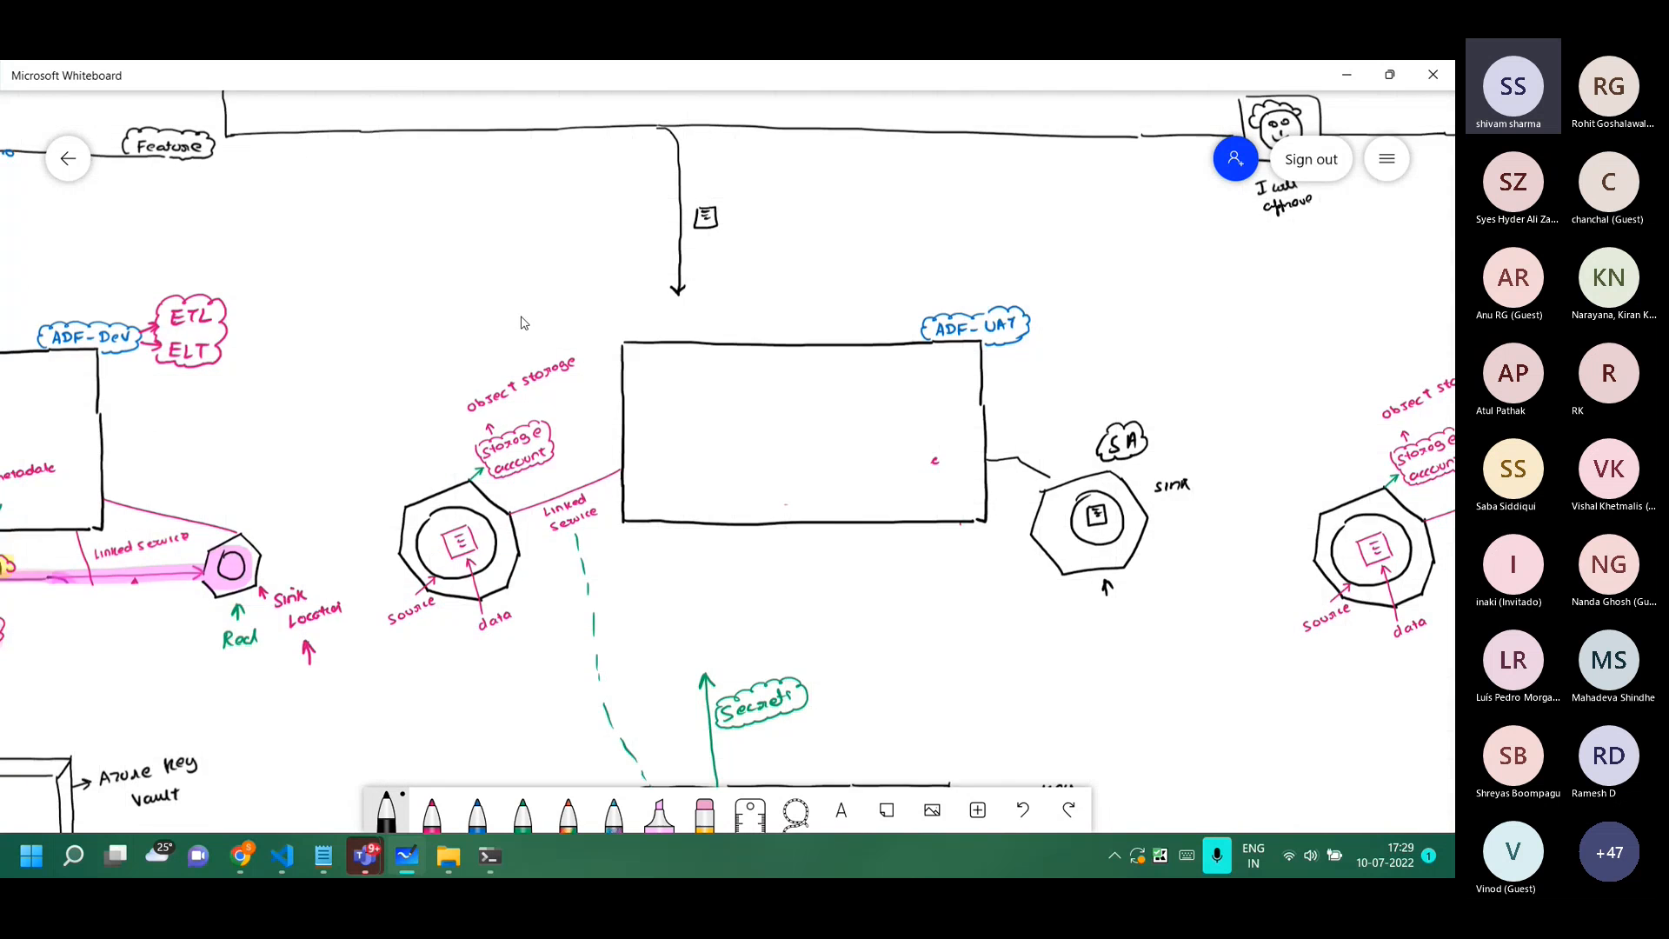
{"action": "scroll", "coordinate": [522, 322], "scroll_direction": "up", "scroll_amount": 1}
Switch to the Azure portal and start a new storage account in the resource group rg-adf-uat-eastus-001.
{"action": "key", "text": "alt+Tab"}
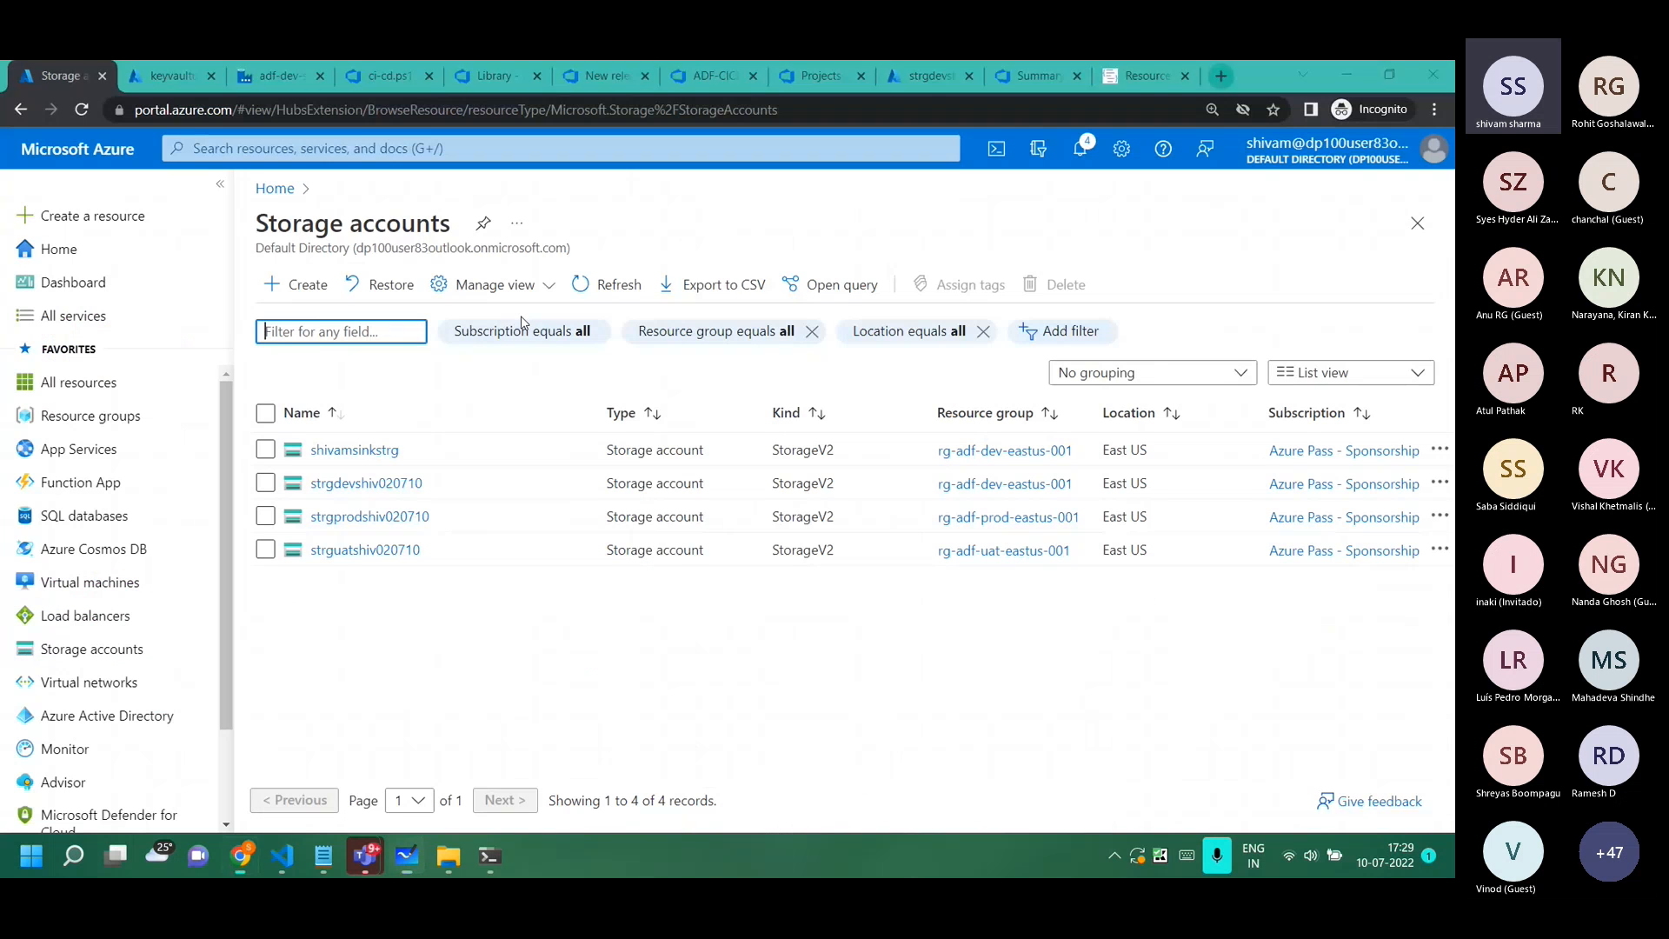
{"action": "left_click", "coordinate": [313, 285]}
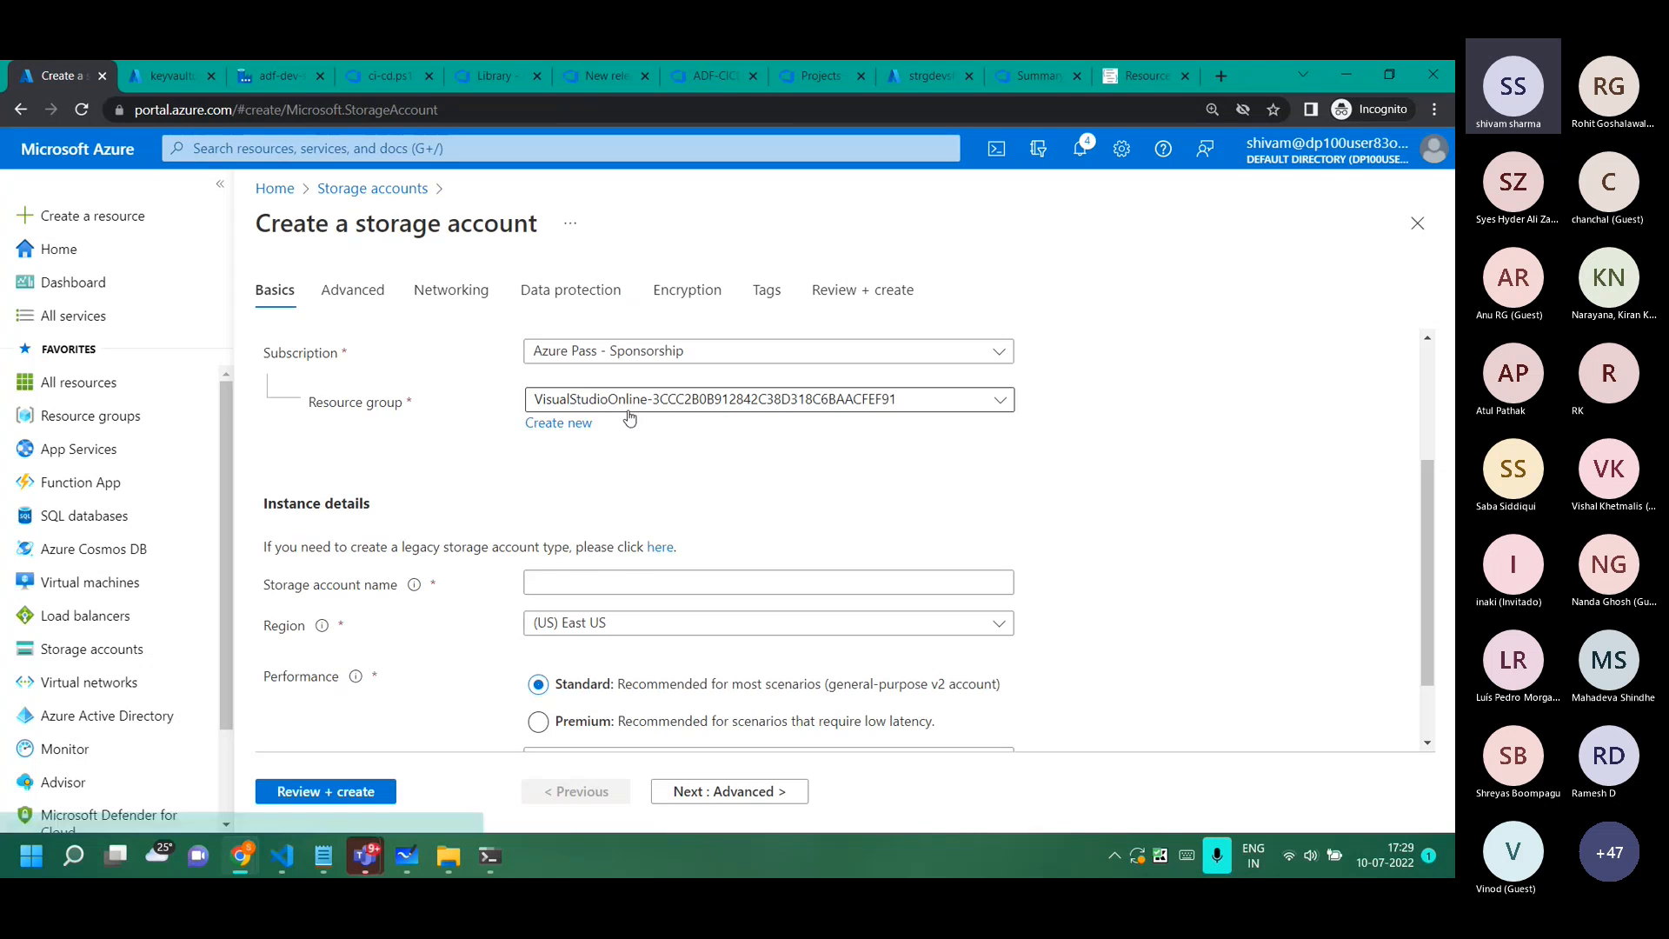
{"action": "left_click", "coordinate": [850, 398]}
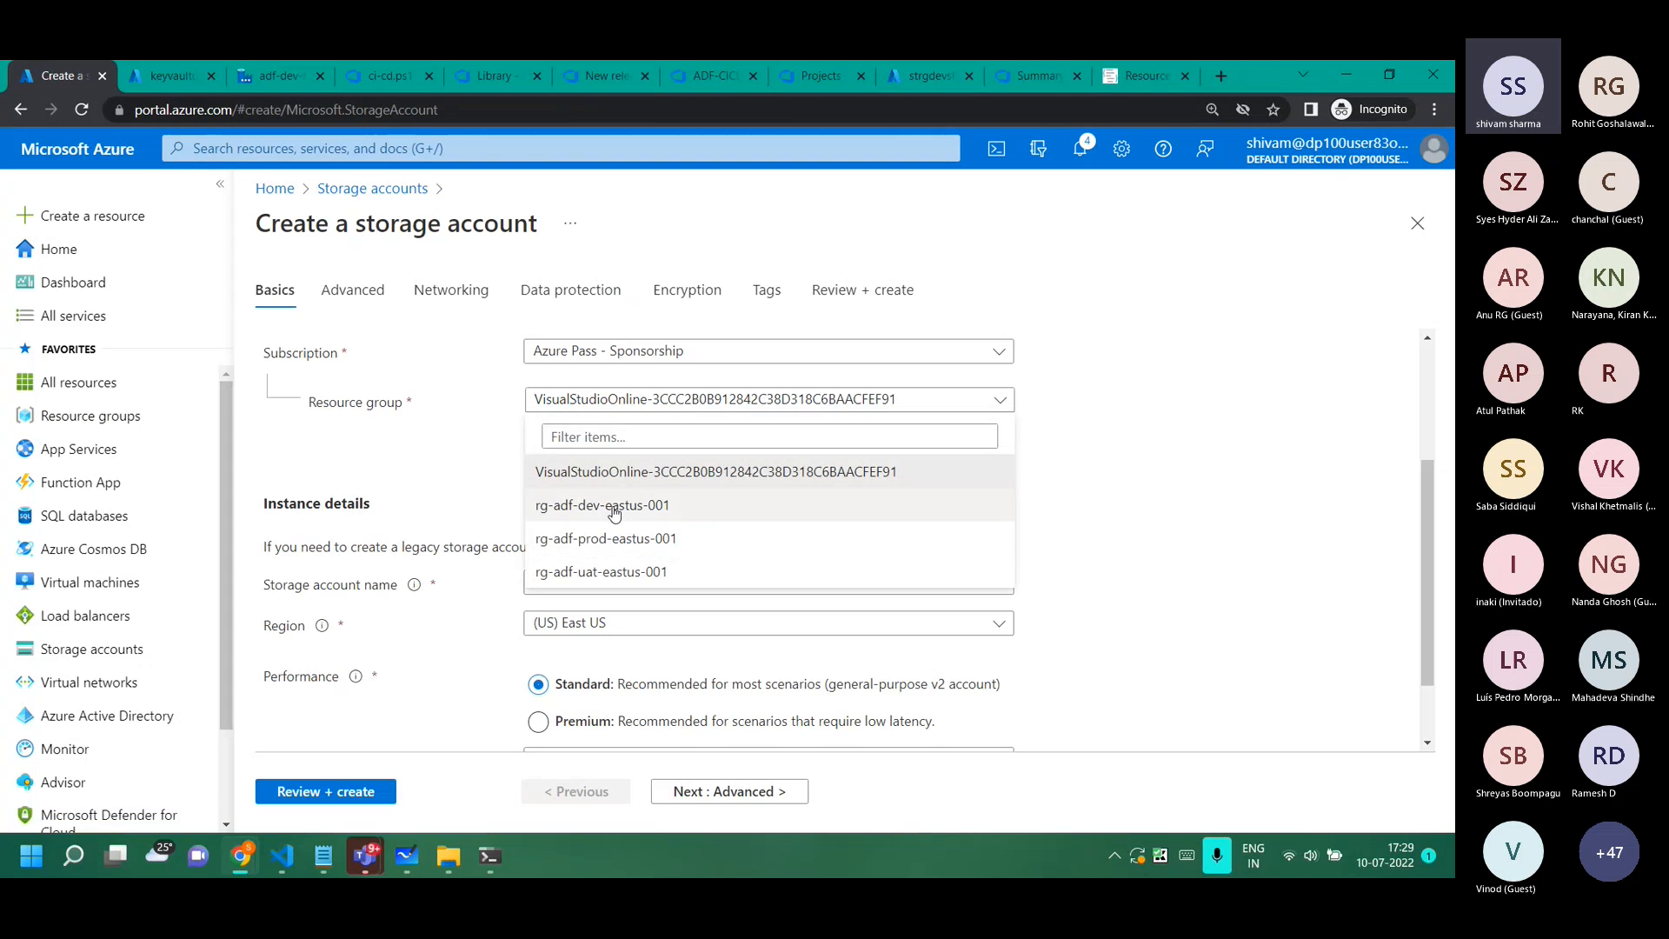
{"action": "scroll", "coordinate": [610, 512], "scroll_direction": "up", "scroll_amount": 1}
{"action": "left_click", "coordinate": [603, 583]}
Name the storage account shivamuatstrgsink, keep the default settings, and review and create it.
{"action": "left_click", "coordinate": [574, 590]}
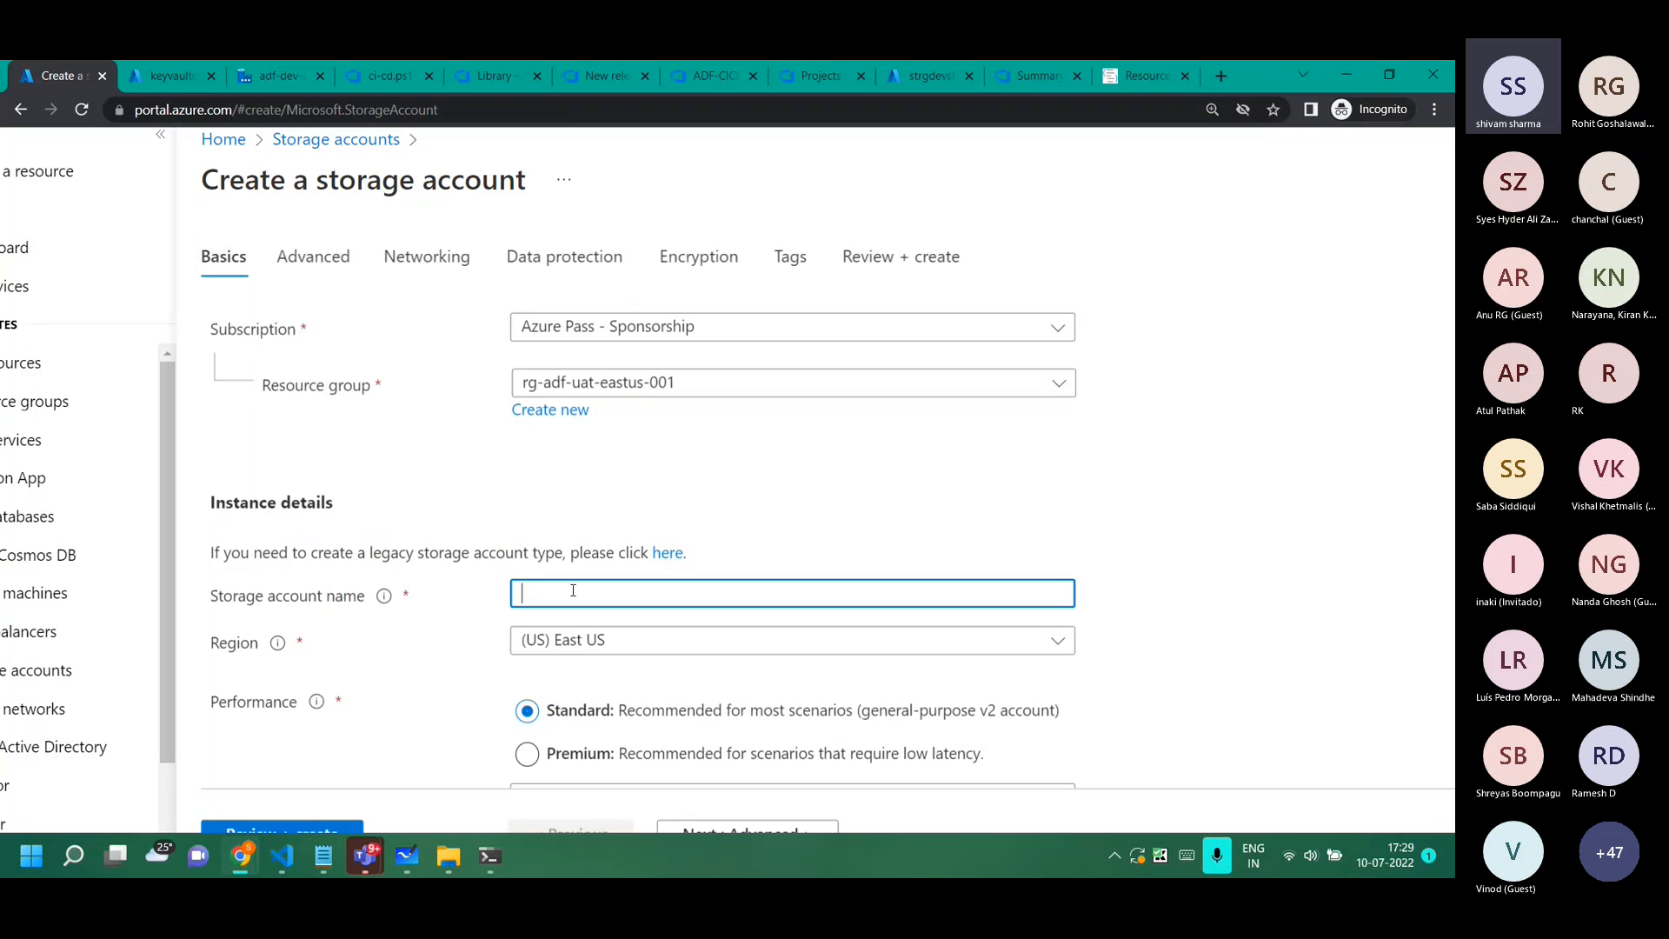
{"action": "type", "text": "shi"}
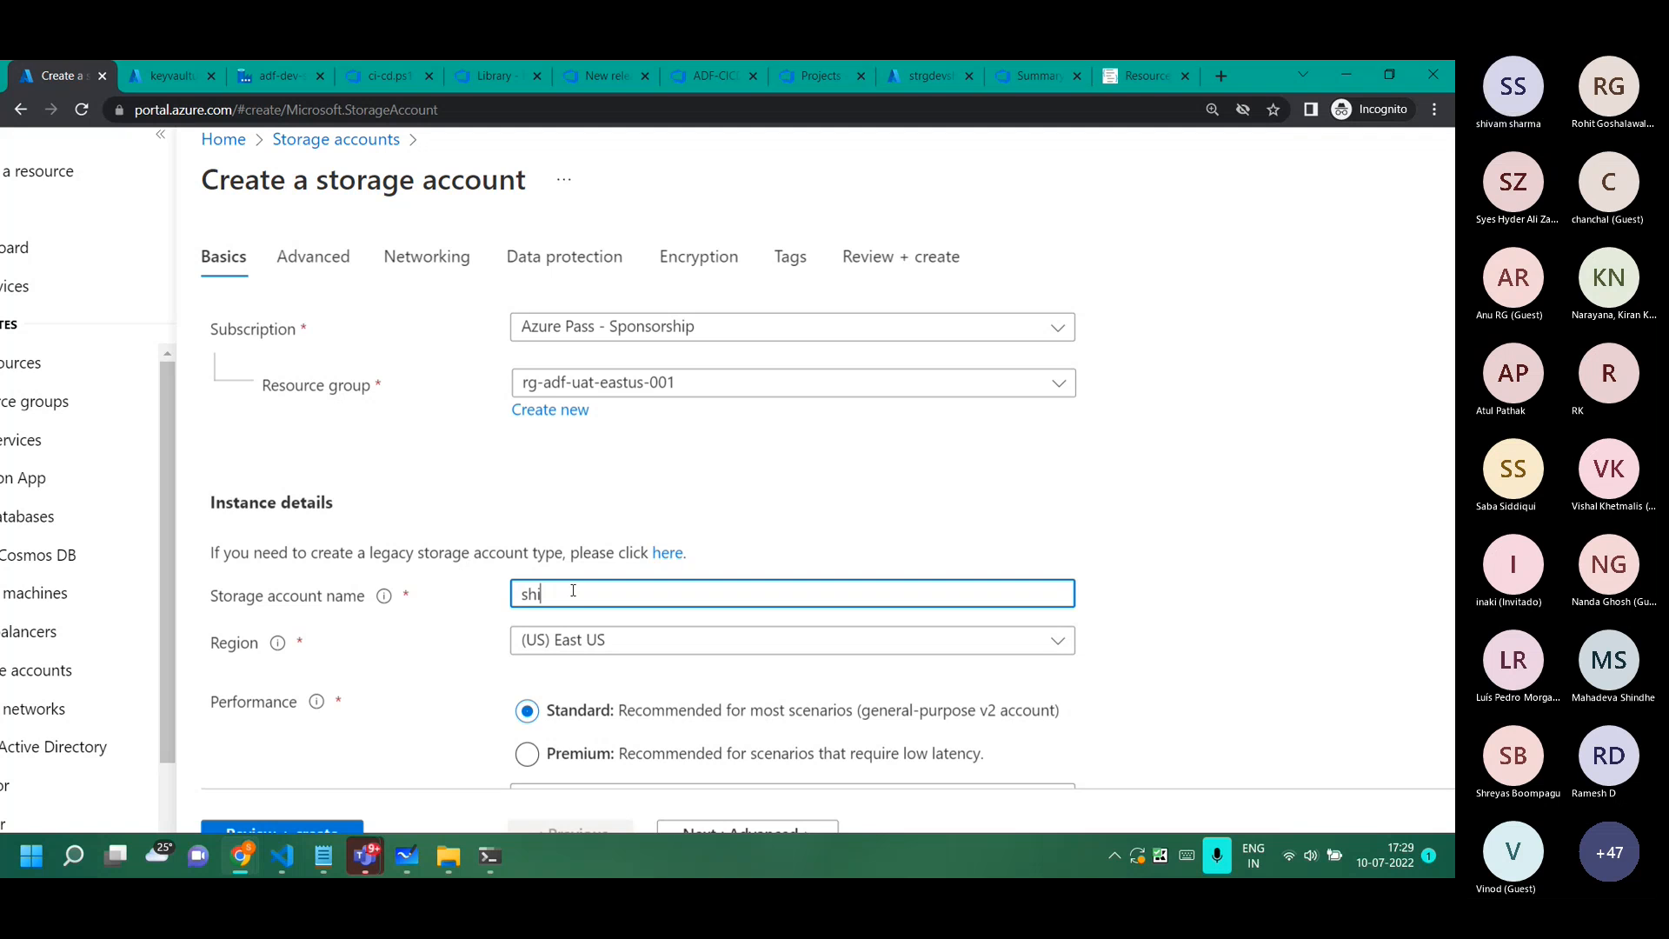
{"action": "type", "text": "vamuat"}
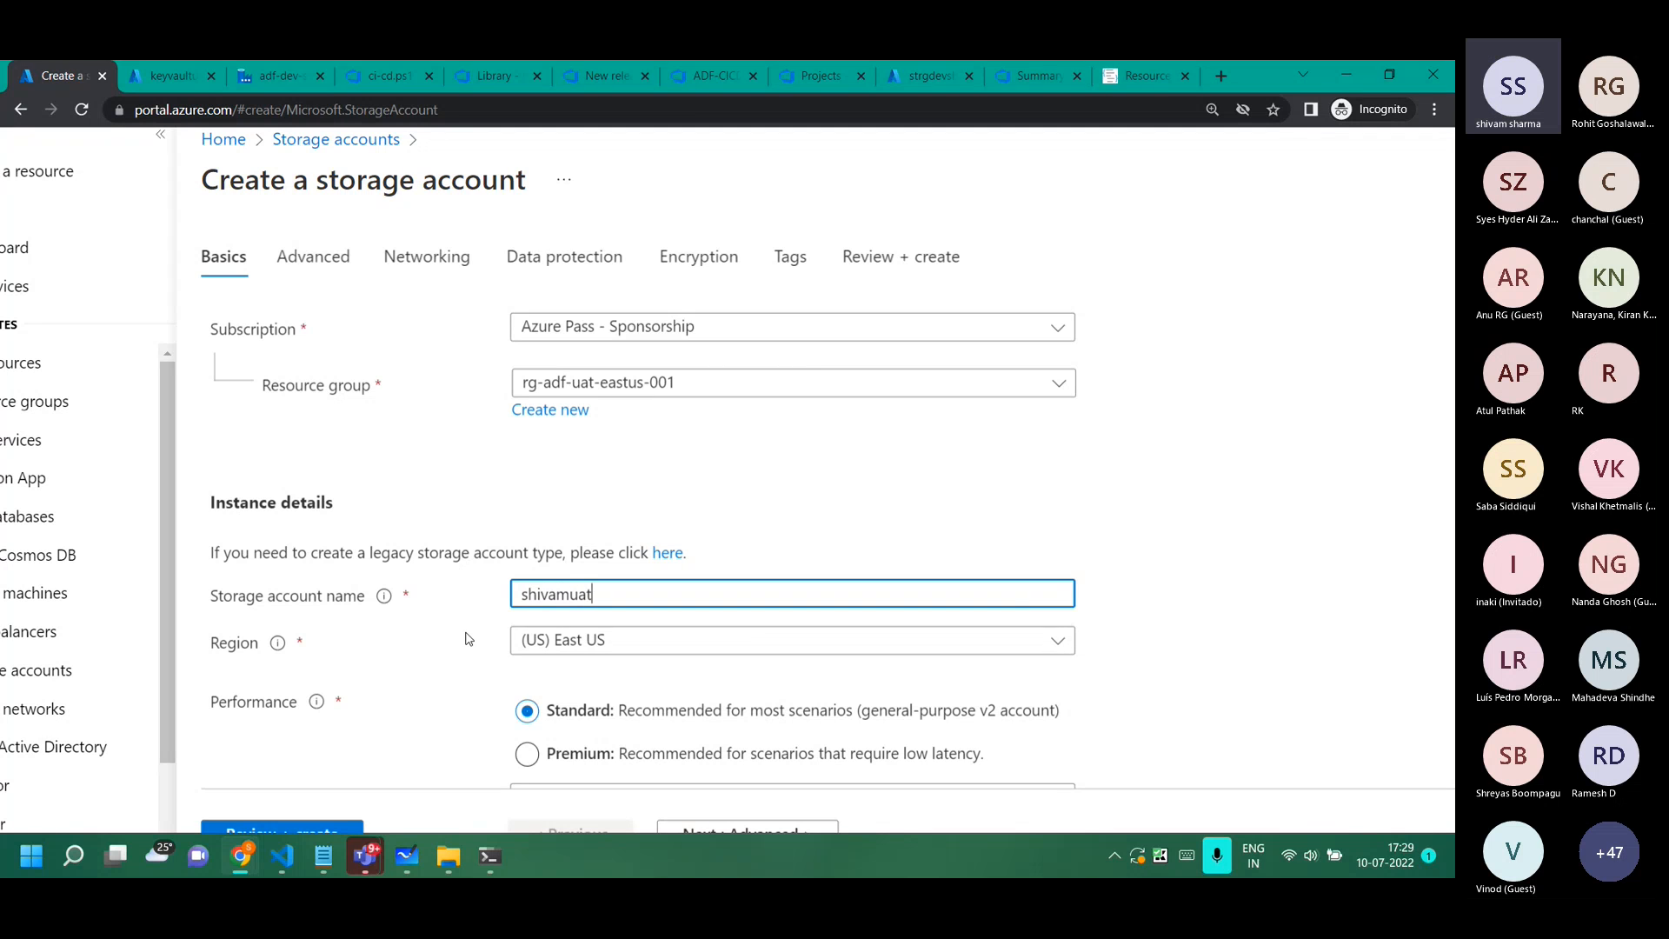
{"action": "scroll", "coordinate": [467, 639], "scroll_direction": "up", "scroll_amount": 1}
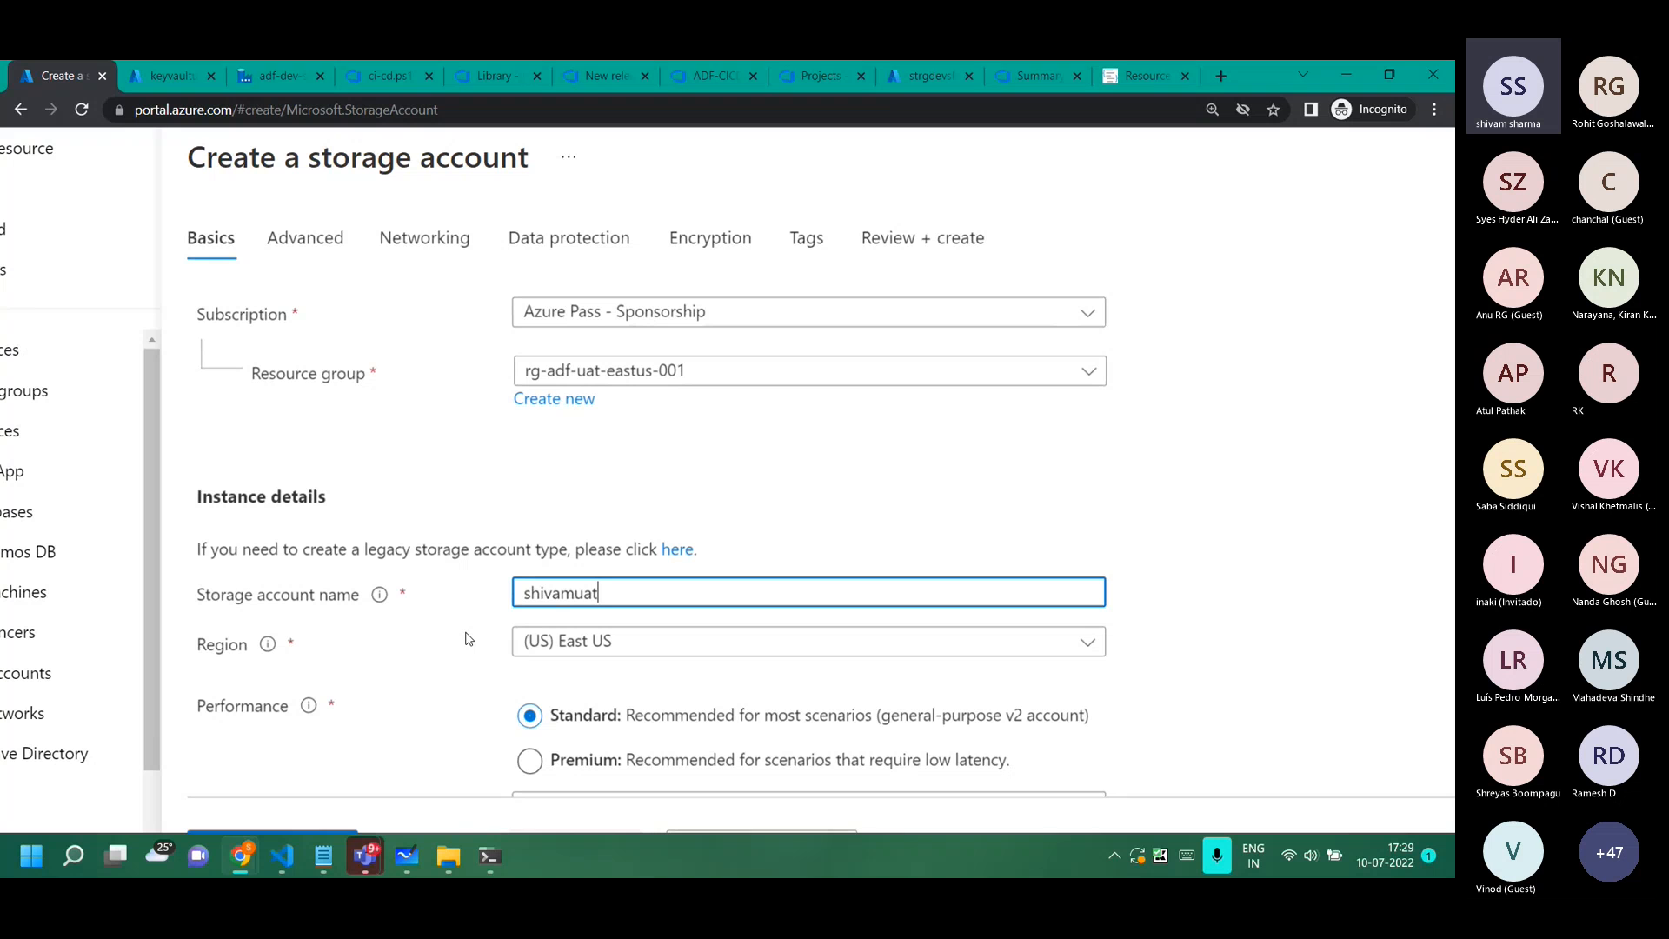
{"action": "type", "text": "strgsink"}
{"action": "scroll", "coordinate": [448, 651], "scroll_direction": "down", "scroll_amount": 1}
{"action": "scroll", "coordinate": [429, 734], "scroll_direction": "down", "scroll_amount": 1}
{"action": "left_click", "coordinate": [389, 792]}
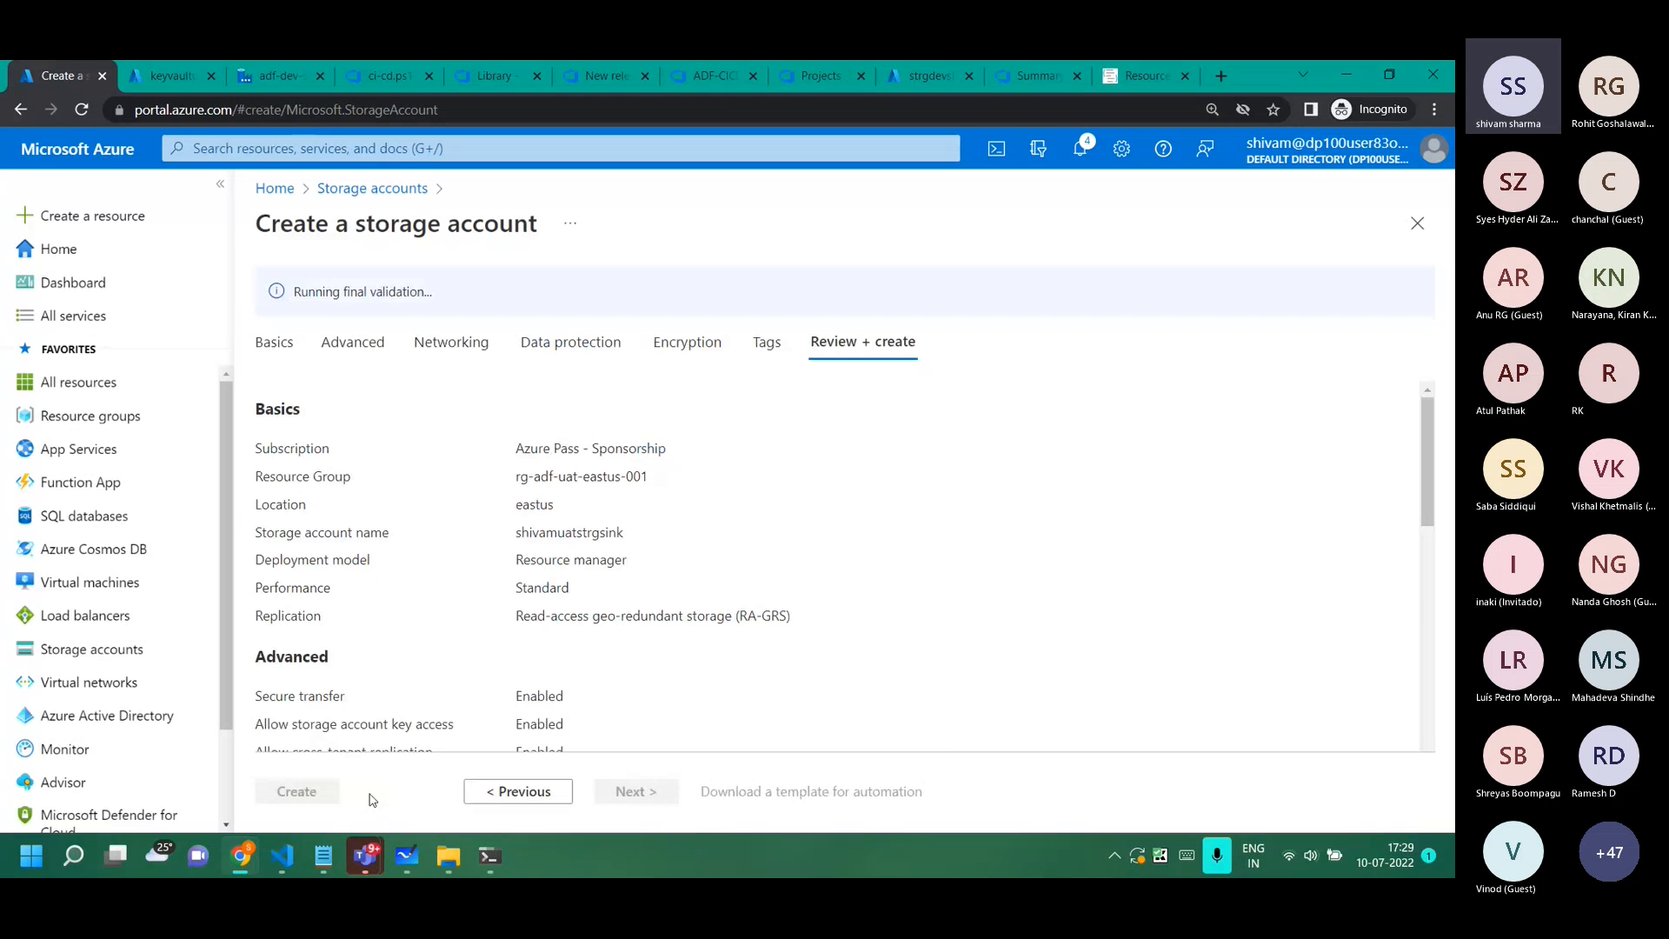
{"action": "left_click", "coordinate": [297, 793]}
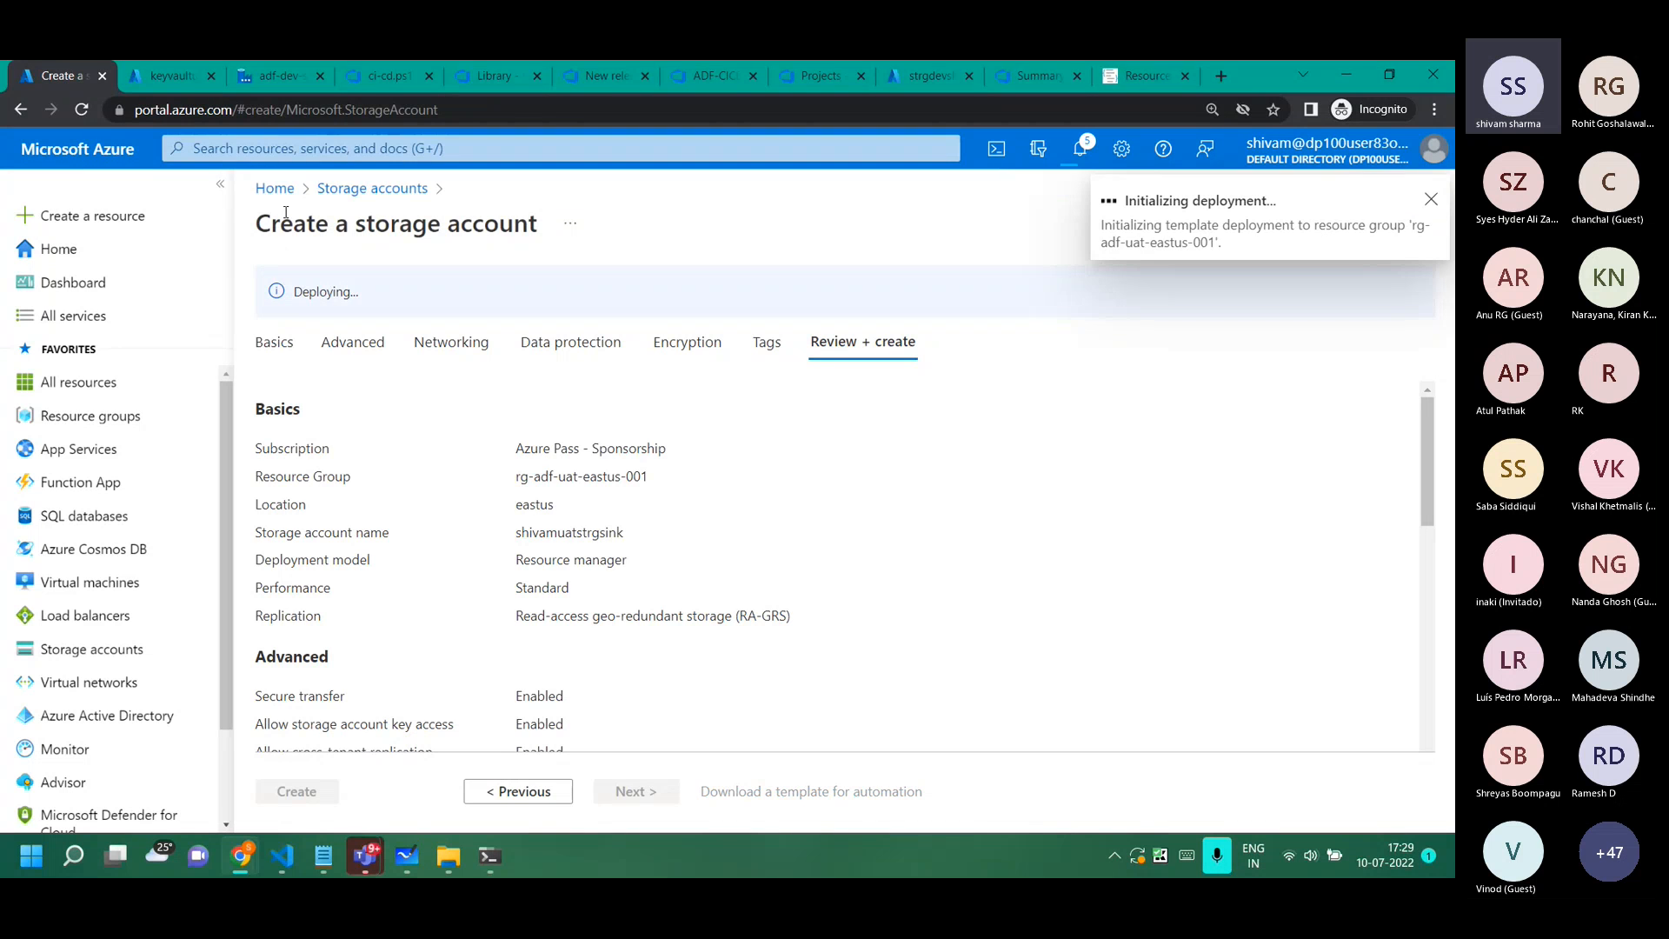
Find the browser page of the dev storage account, return to the storage accounts list, and open strguatshiv020710.
{"action": "left_click", "coordinate": [179, 78]}
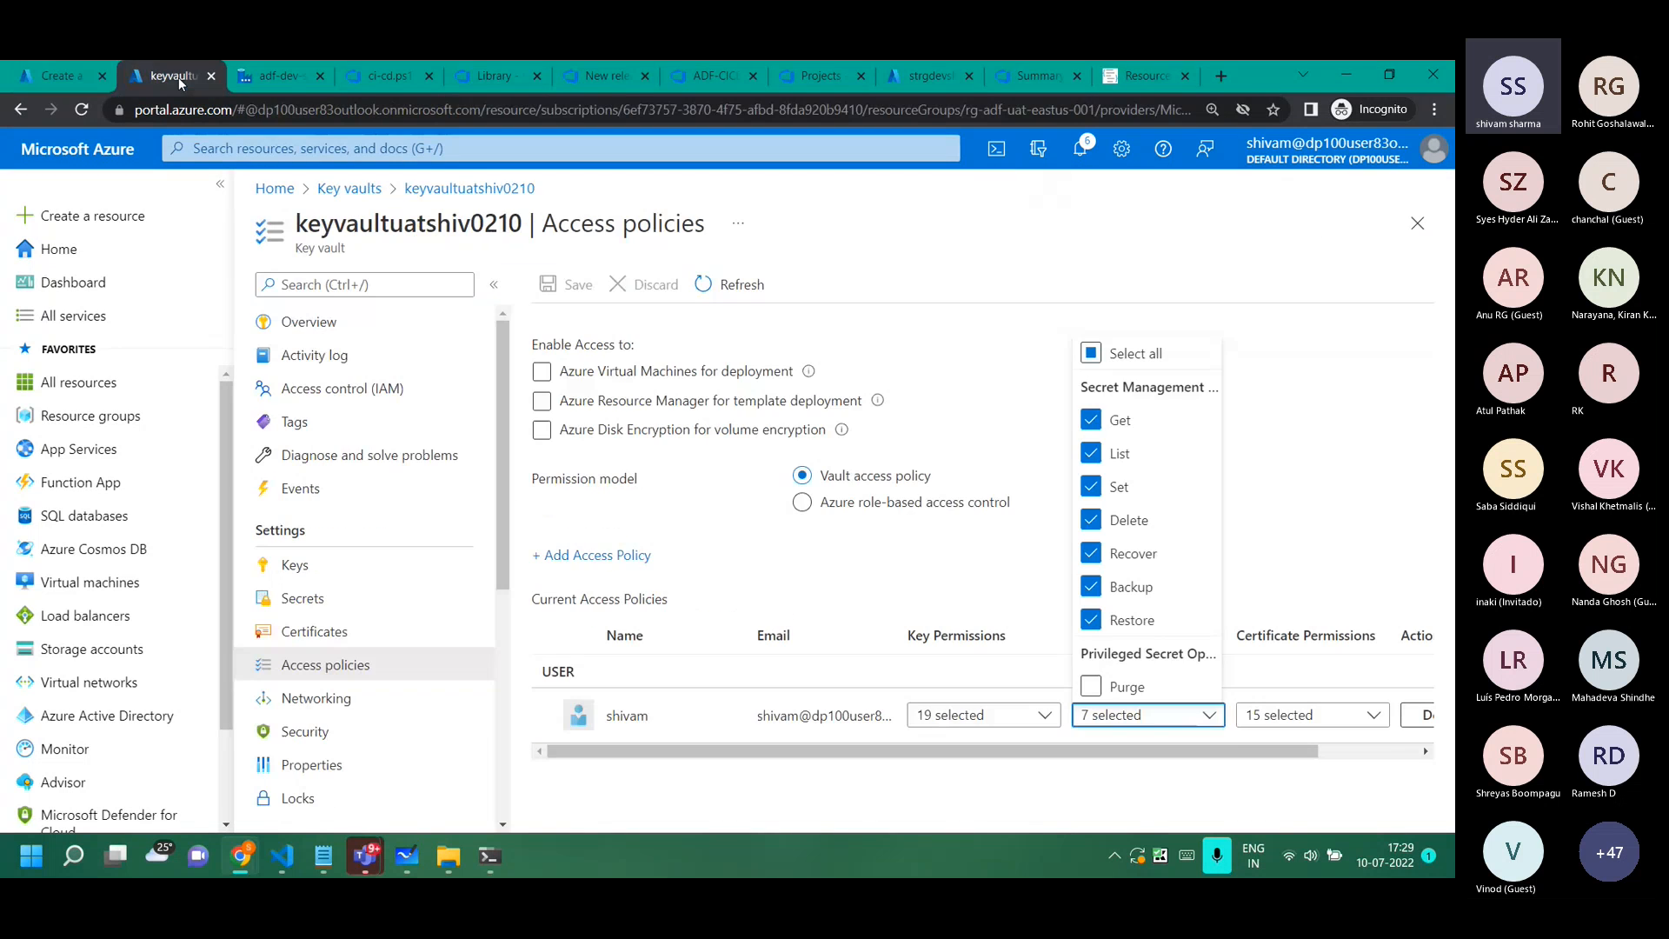
{"action": "left_click", "coordinate": [280, 78]}
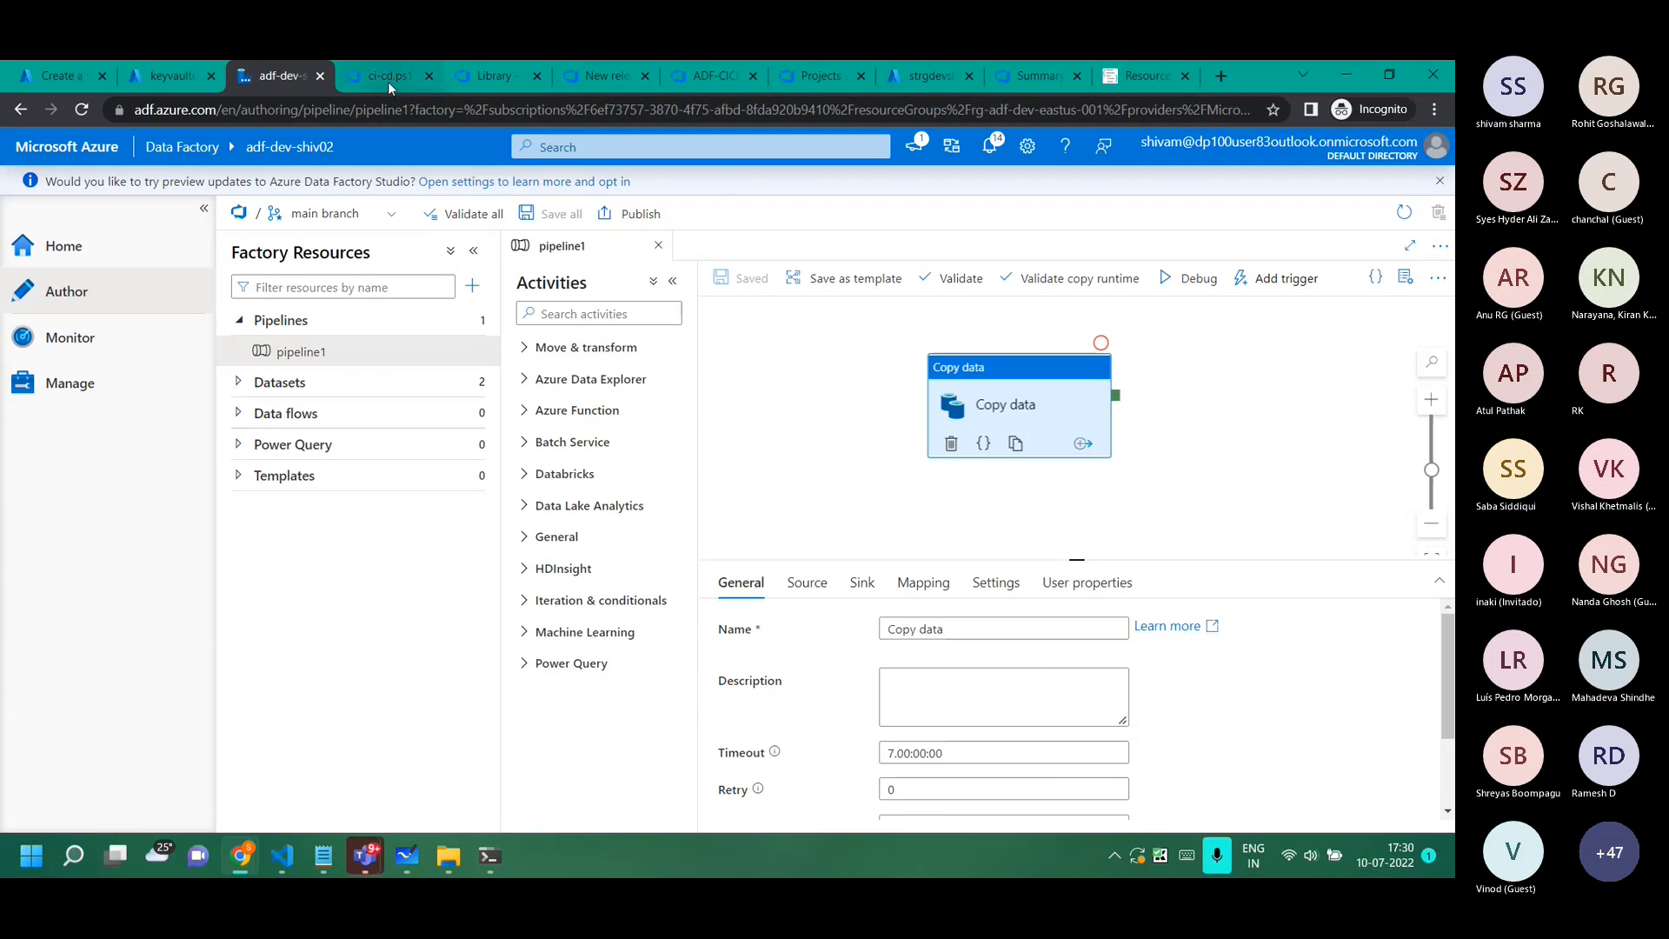
{"action": "left_click_drag", "start_coordinate": [388, 82], "coordinate": [307, 82]}
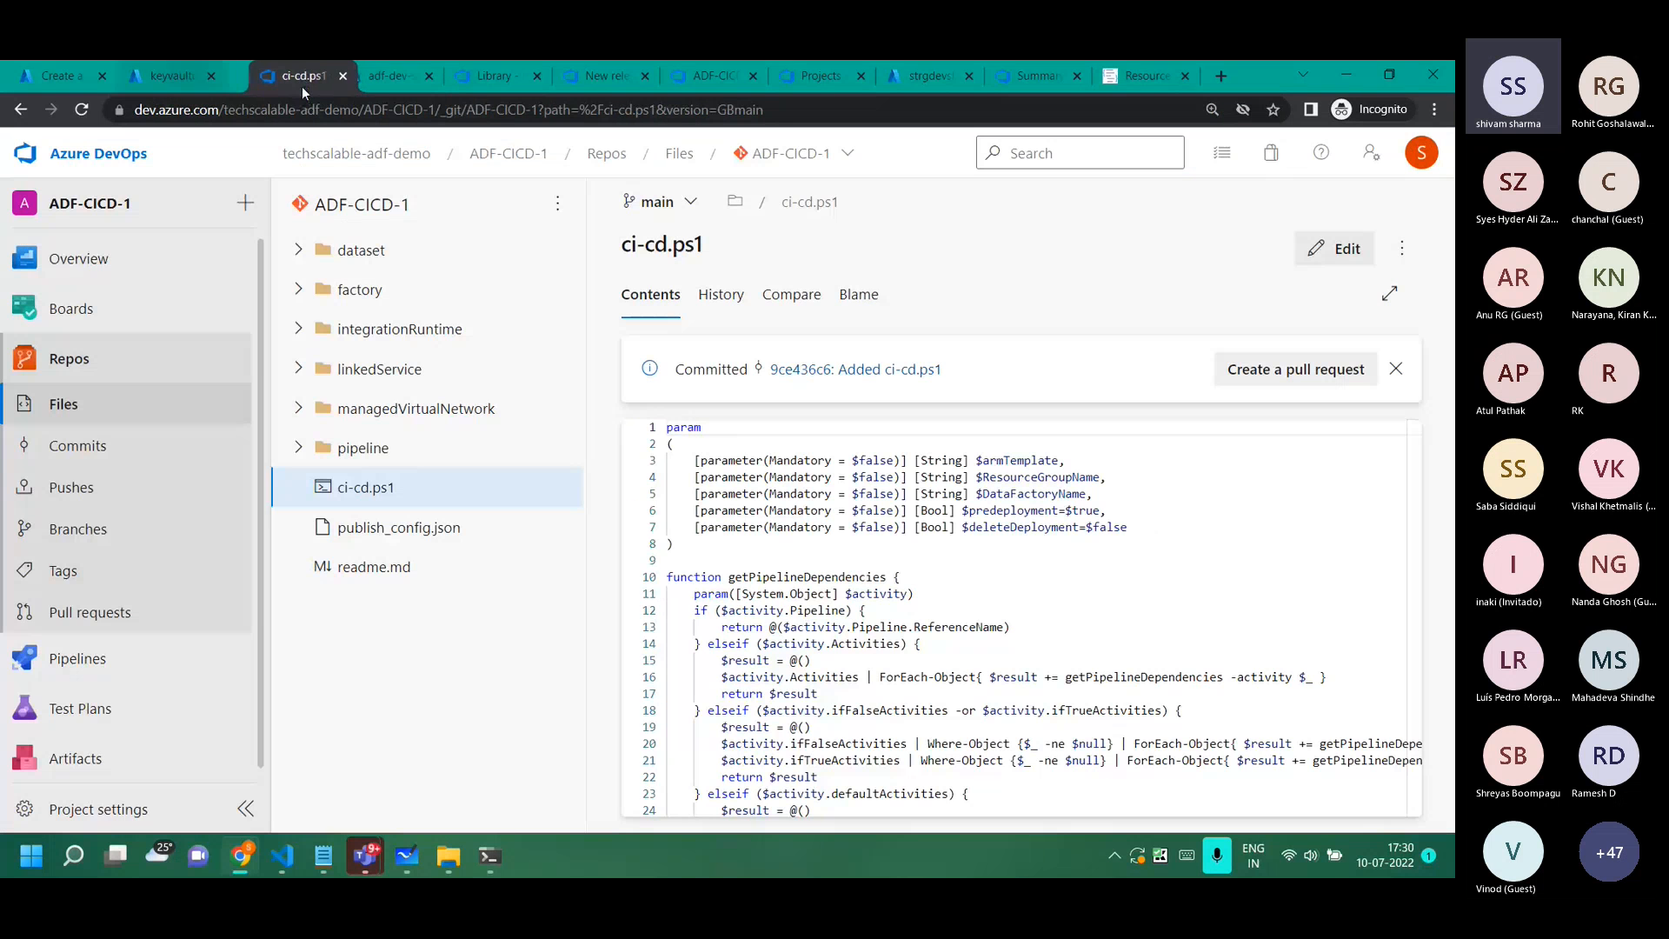
{"action": "left_click_drag", "start_coordinate": [929, 76], "coordinate": [52, 97]}
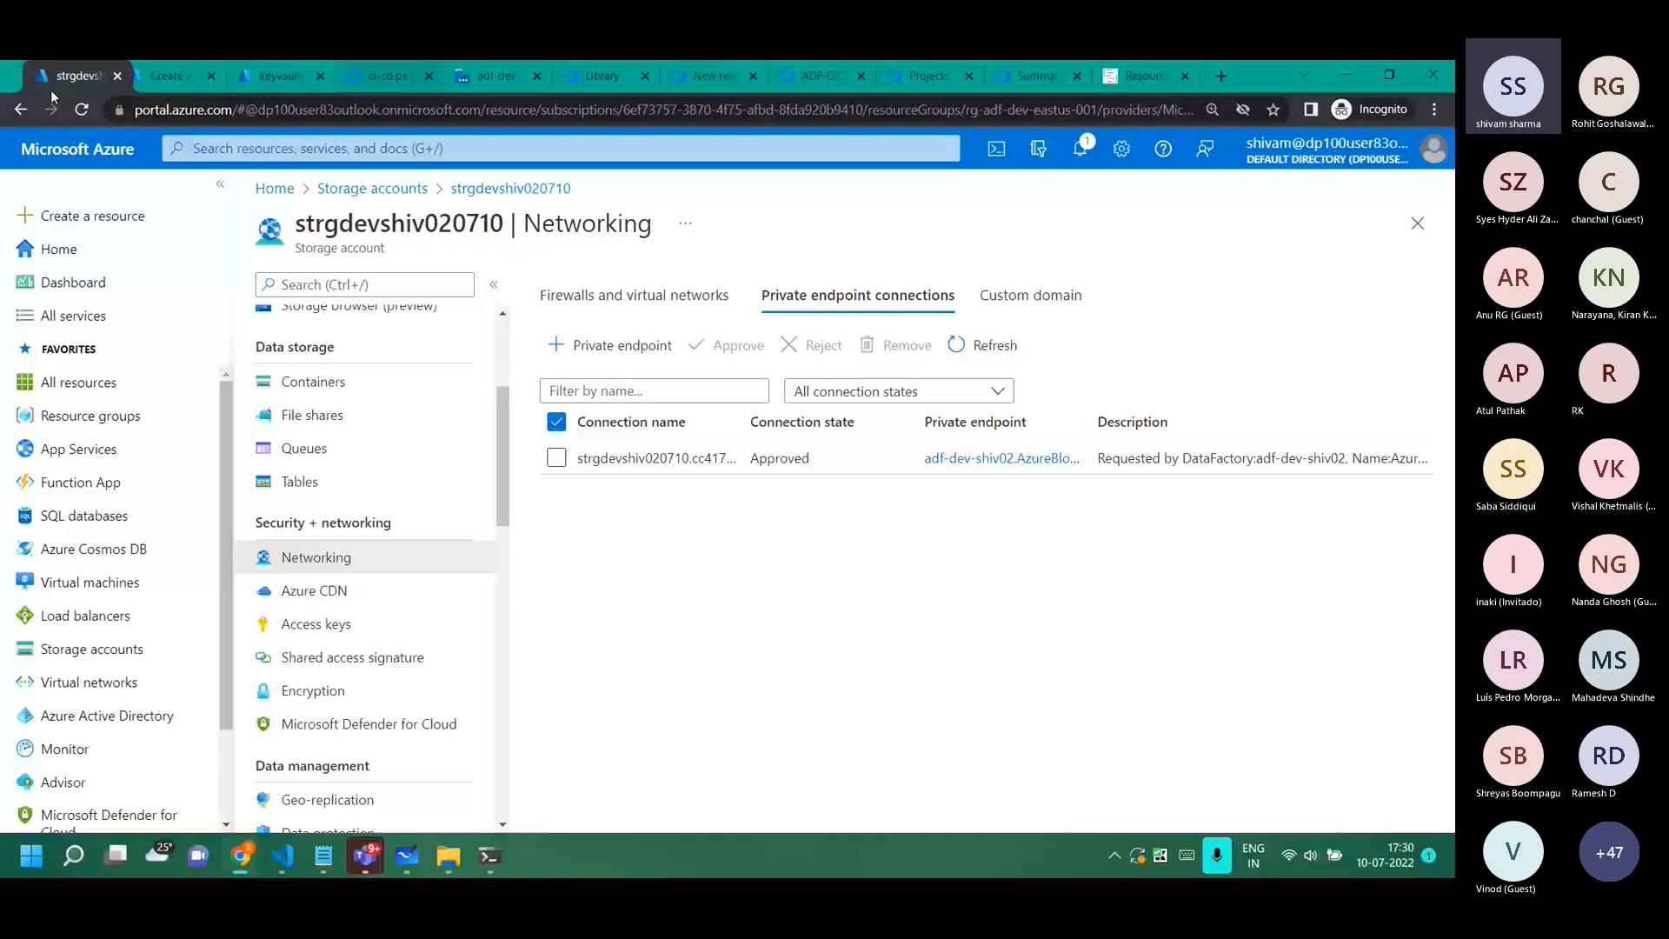
{"action": "scroll", "coordinate": [323, 376], "scroll_direction": "up", "scroll_amount": 3}
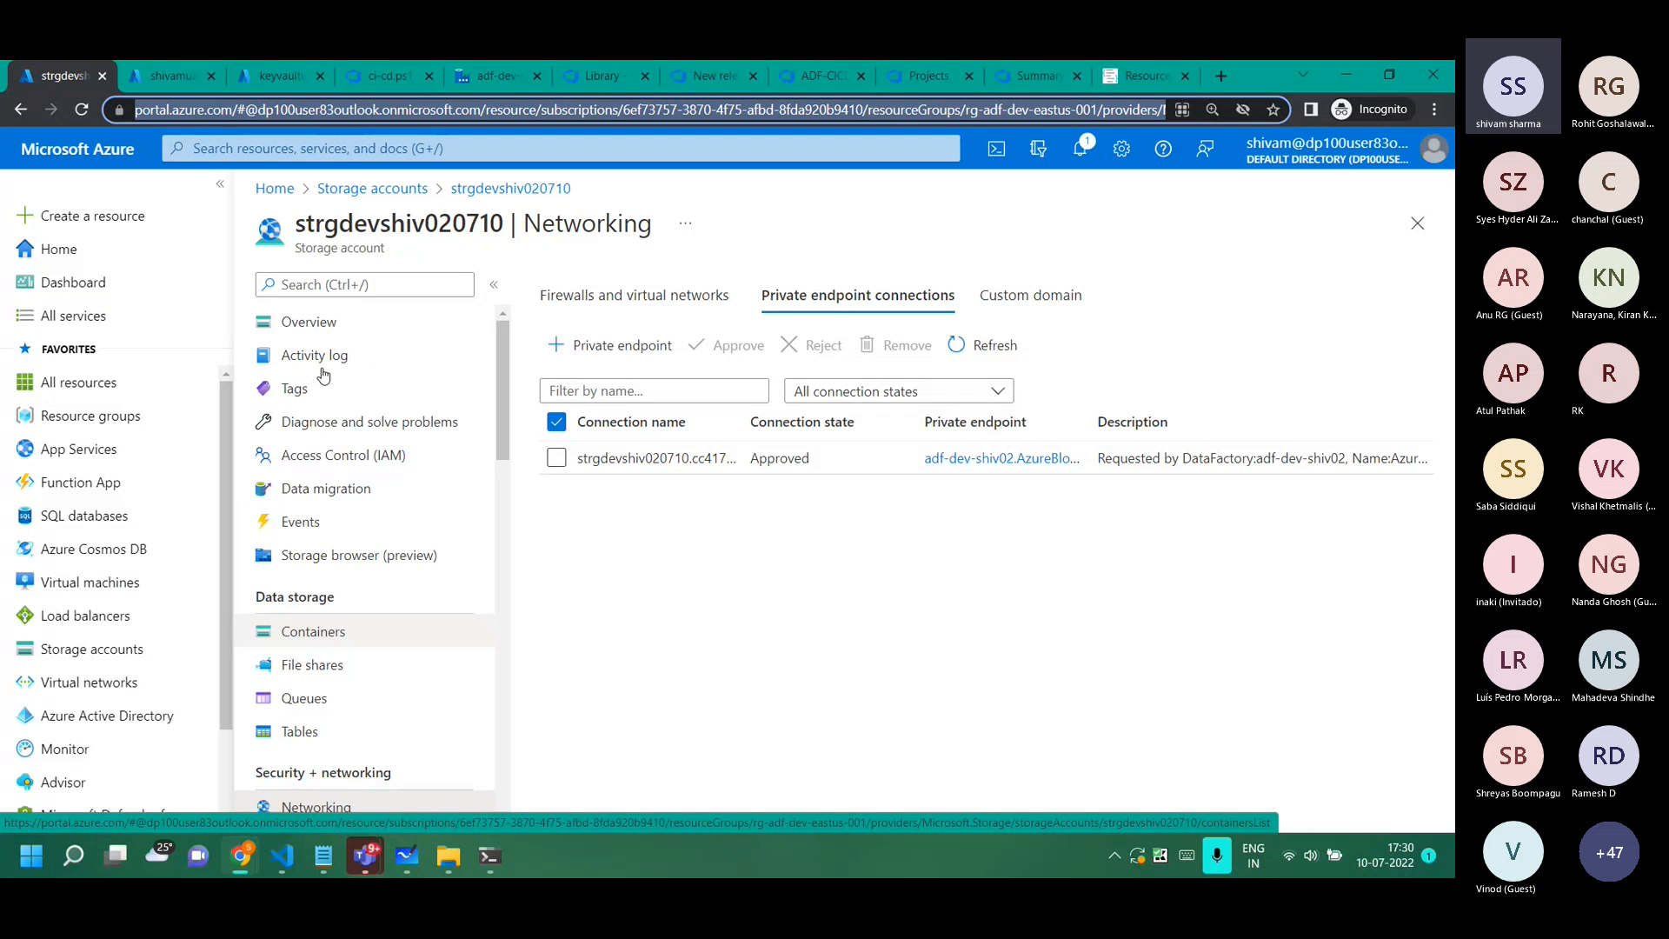
{"action": "left_click", "coordinate": [393, 191]}
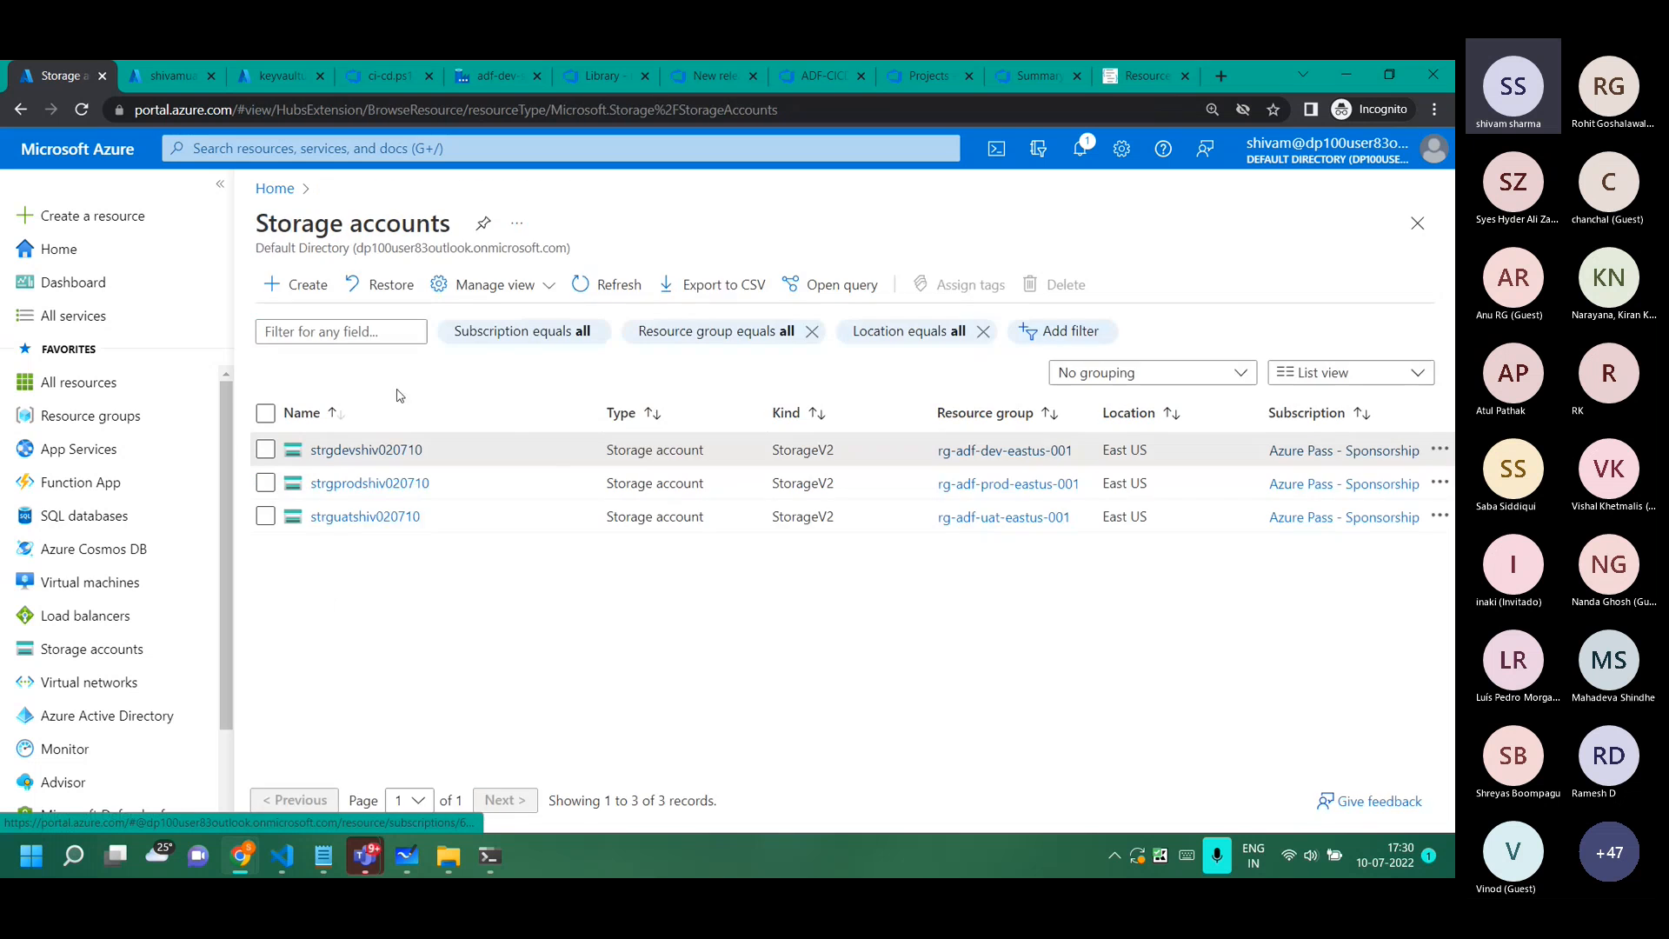
{"action": "scroll", "coordinate": [384, 556], "scroll_direction": "up", "scroll_amount": 3}
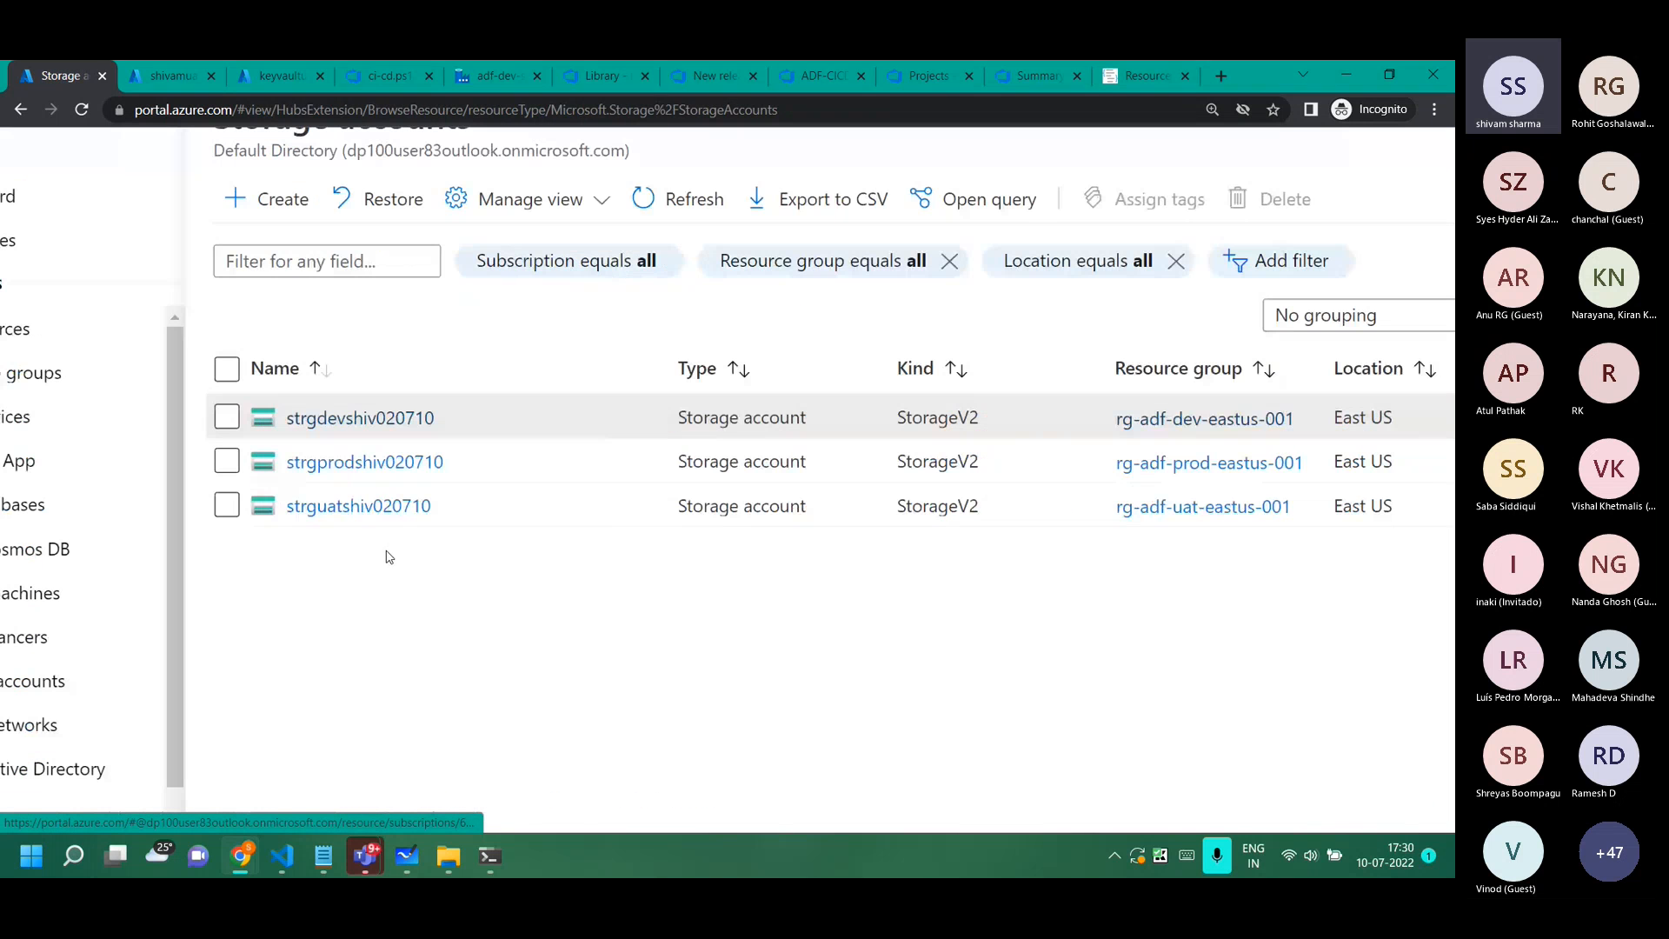
{"action": "left_click", "coordinate": [338, 514]}
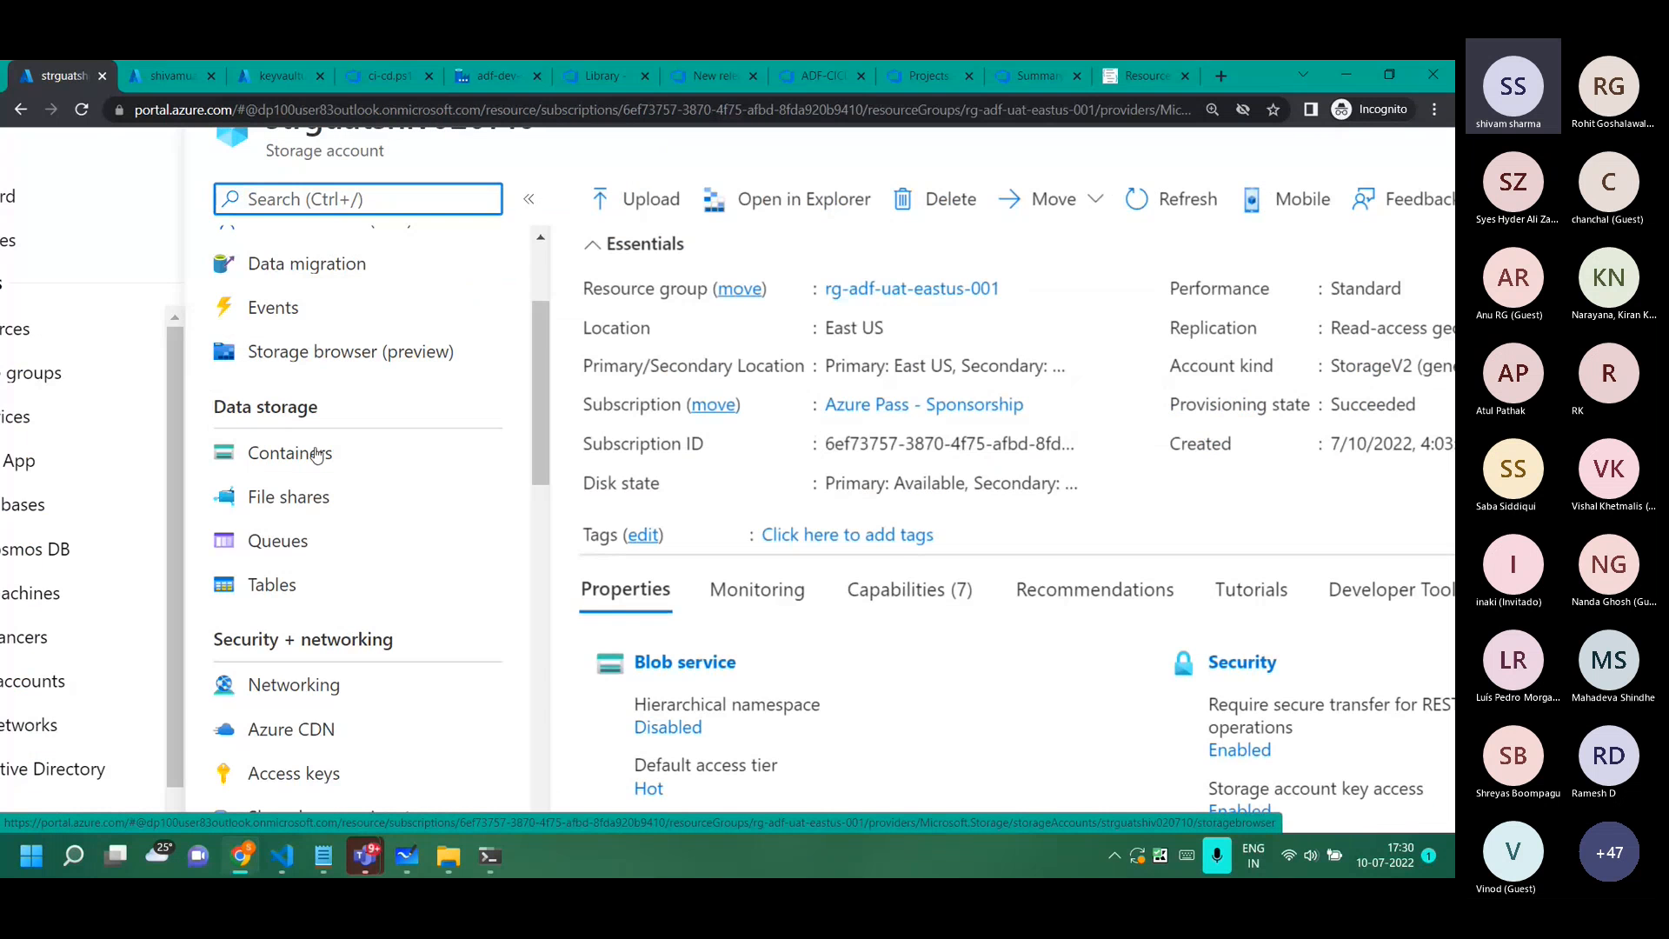
Reveal the access keys of the UAT source storage account and copy the key1 connection string.
{"action": "left_click", "coordinate": [294, 624]}
{"action": "scroll", "coordinate": [626, 525], "scroll_direction": "down", "scroll_amount": 3}
{"action": "left_click", "coordinate": [584, 295]}
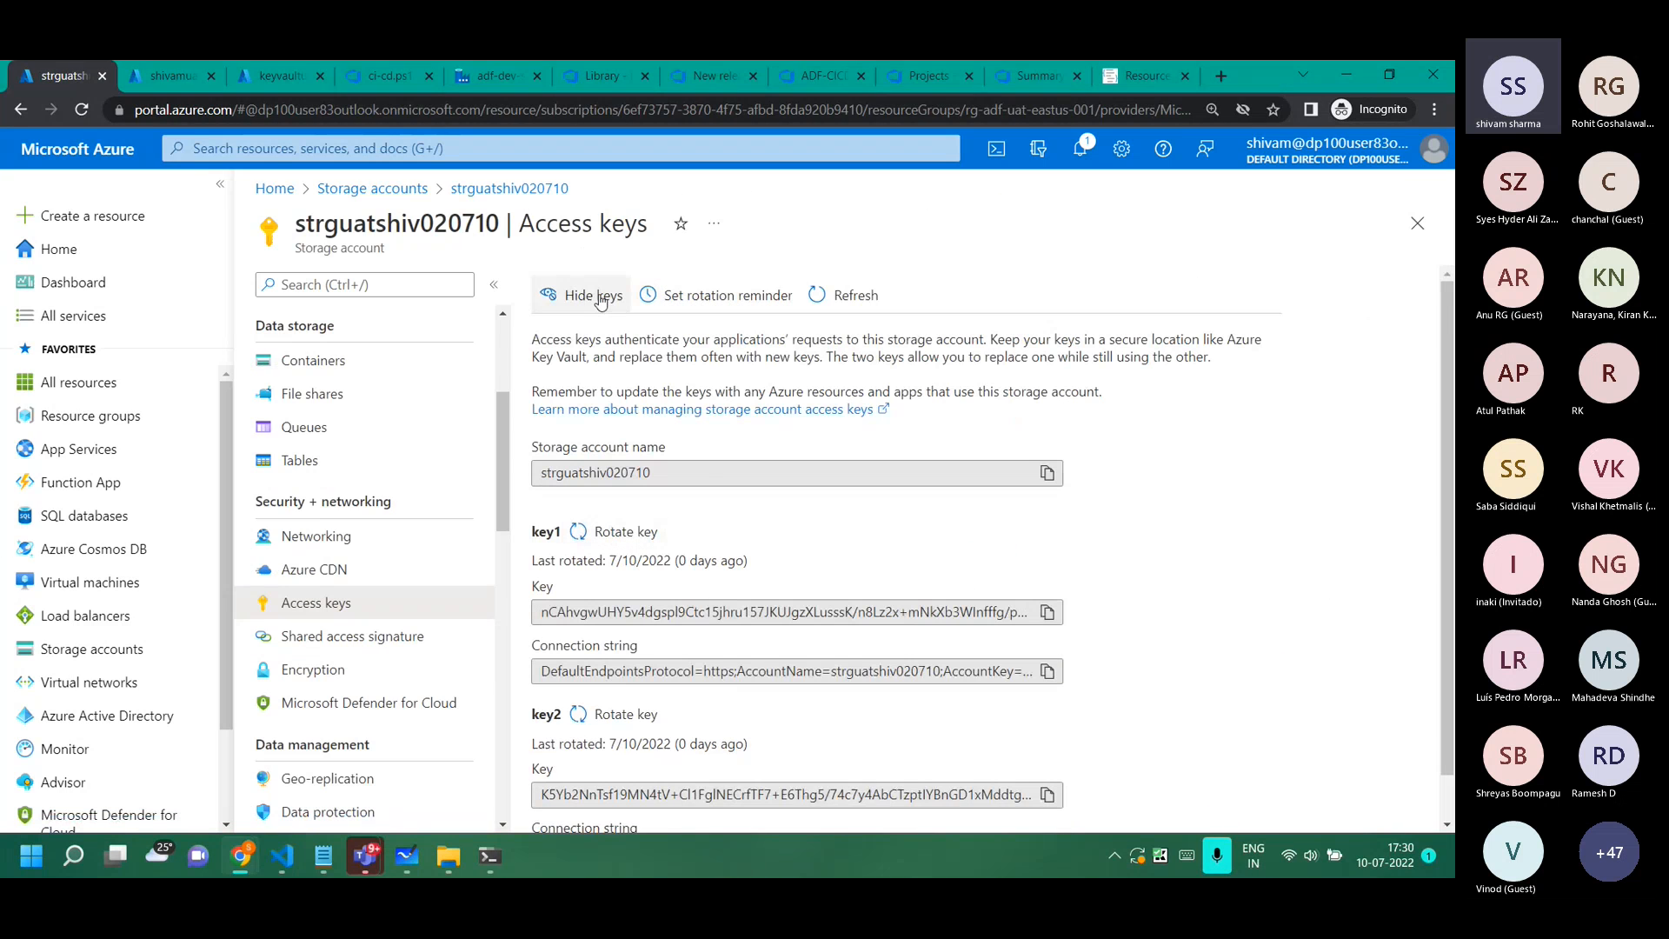
{"action": "scroll", "coordinate": [704, 488], "scroll_direction": "down", "scroll_amount": 1}
{"action": "left_click", "coordinate": [1047, 622]}
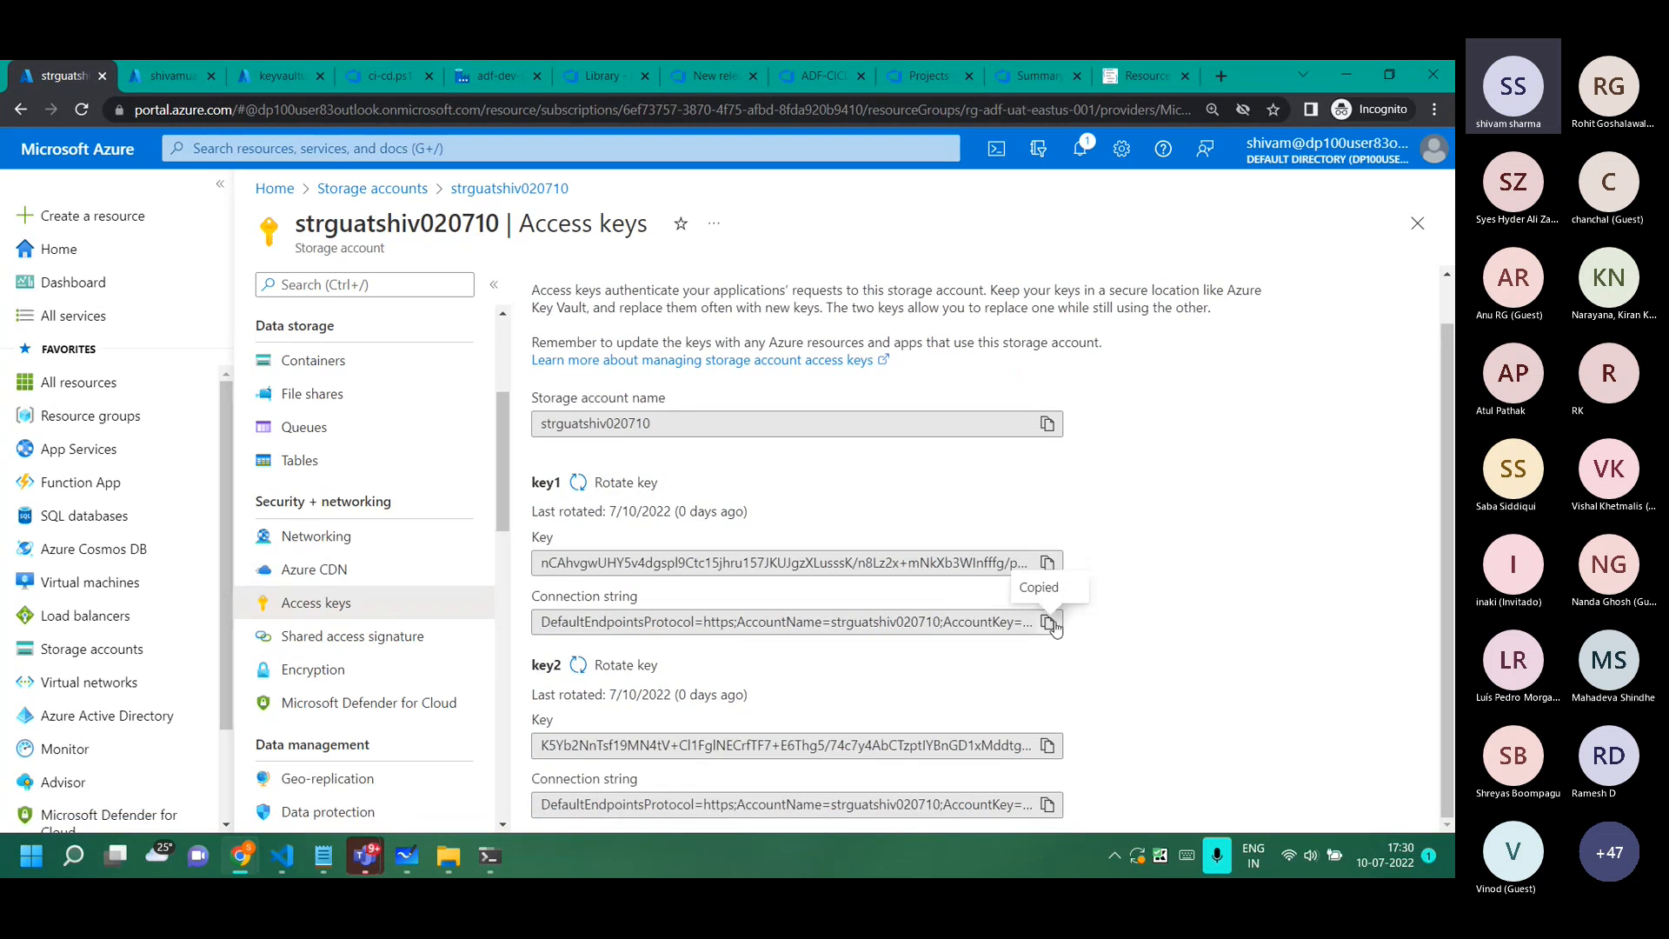
Switch to the Notepad notes, add the label "UAT Source Storage Acoount Con String" below adfResourceGroup, and paste the connection string after it.
{"action": "mouse_move", "coordinate": [326, 872]}
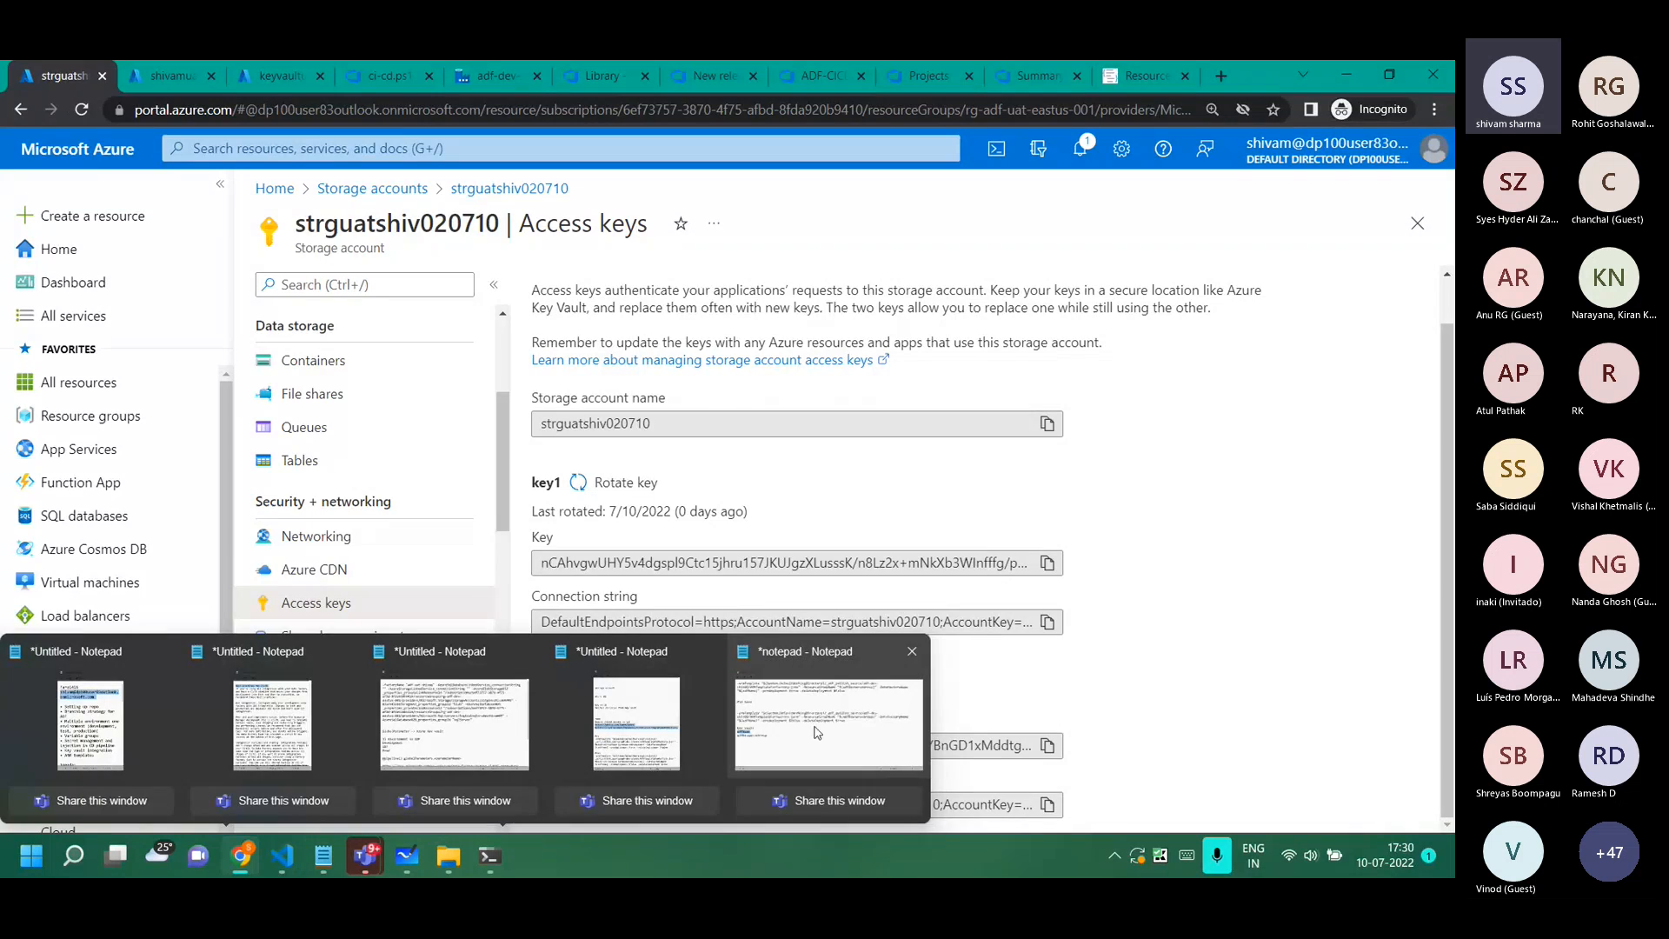
{"action": "left_click", "coordinate": [787, 706]}
{"action": "left_click", "coordinate": [482, 525]}
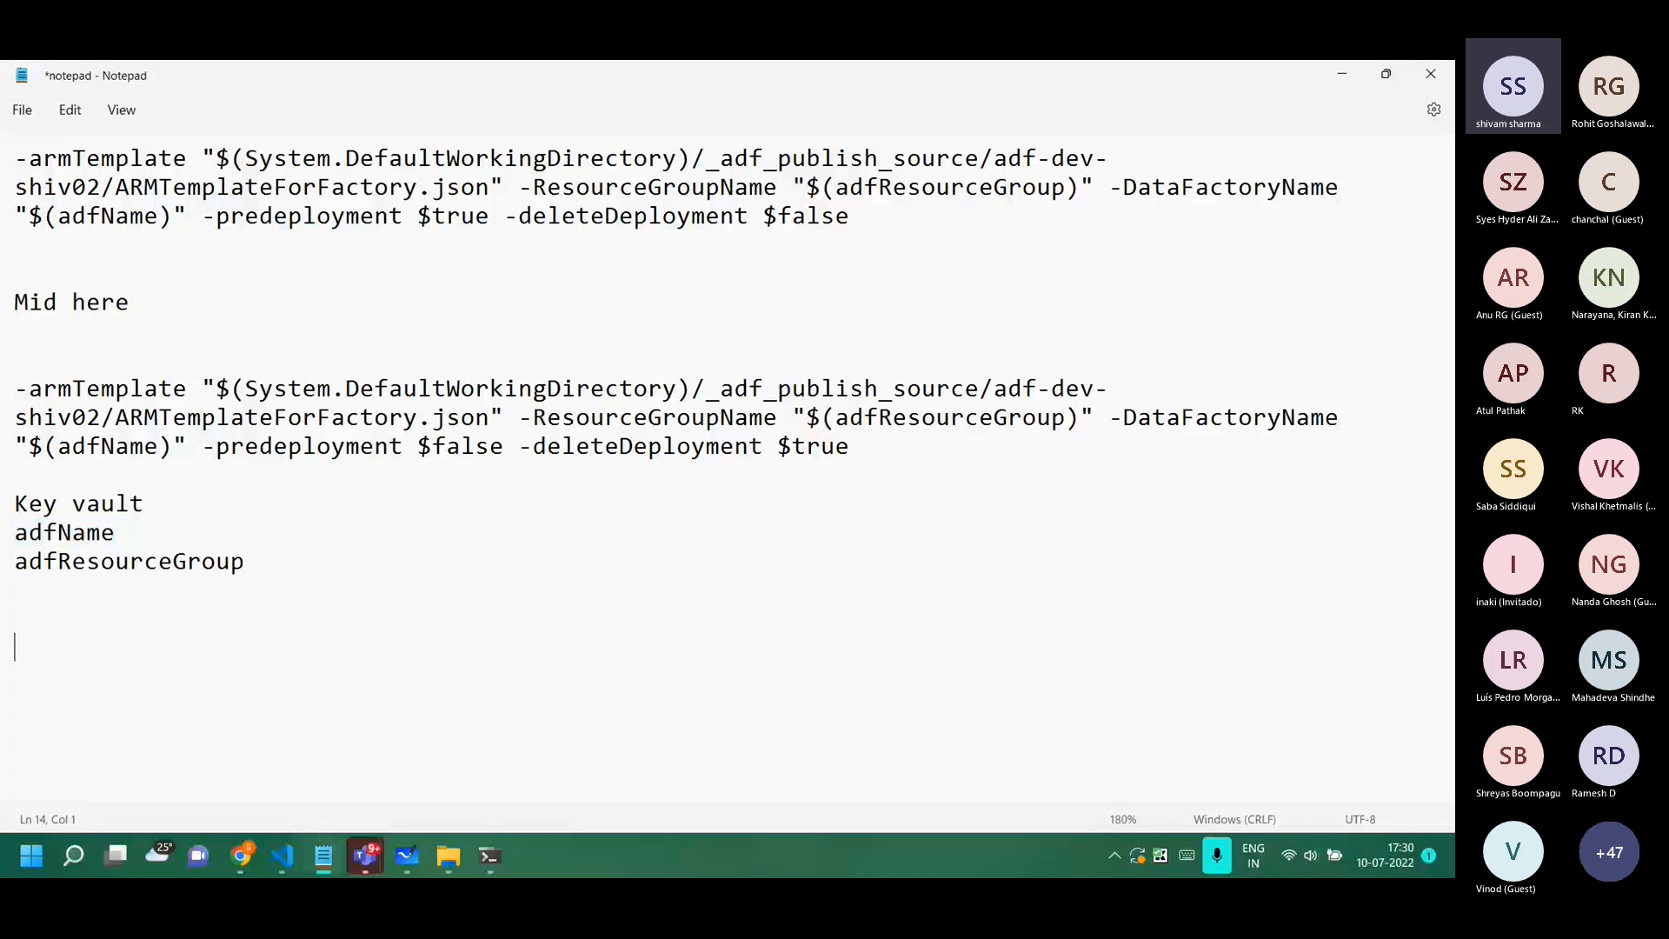
{"action": "type", "text": "UAT Source Stora"}
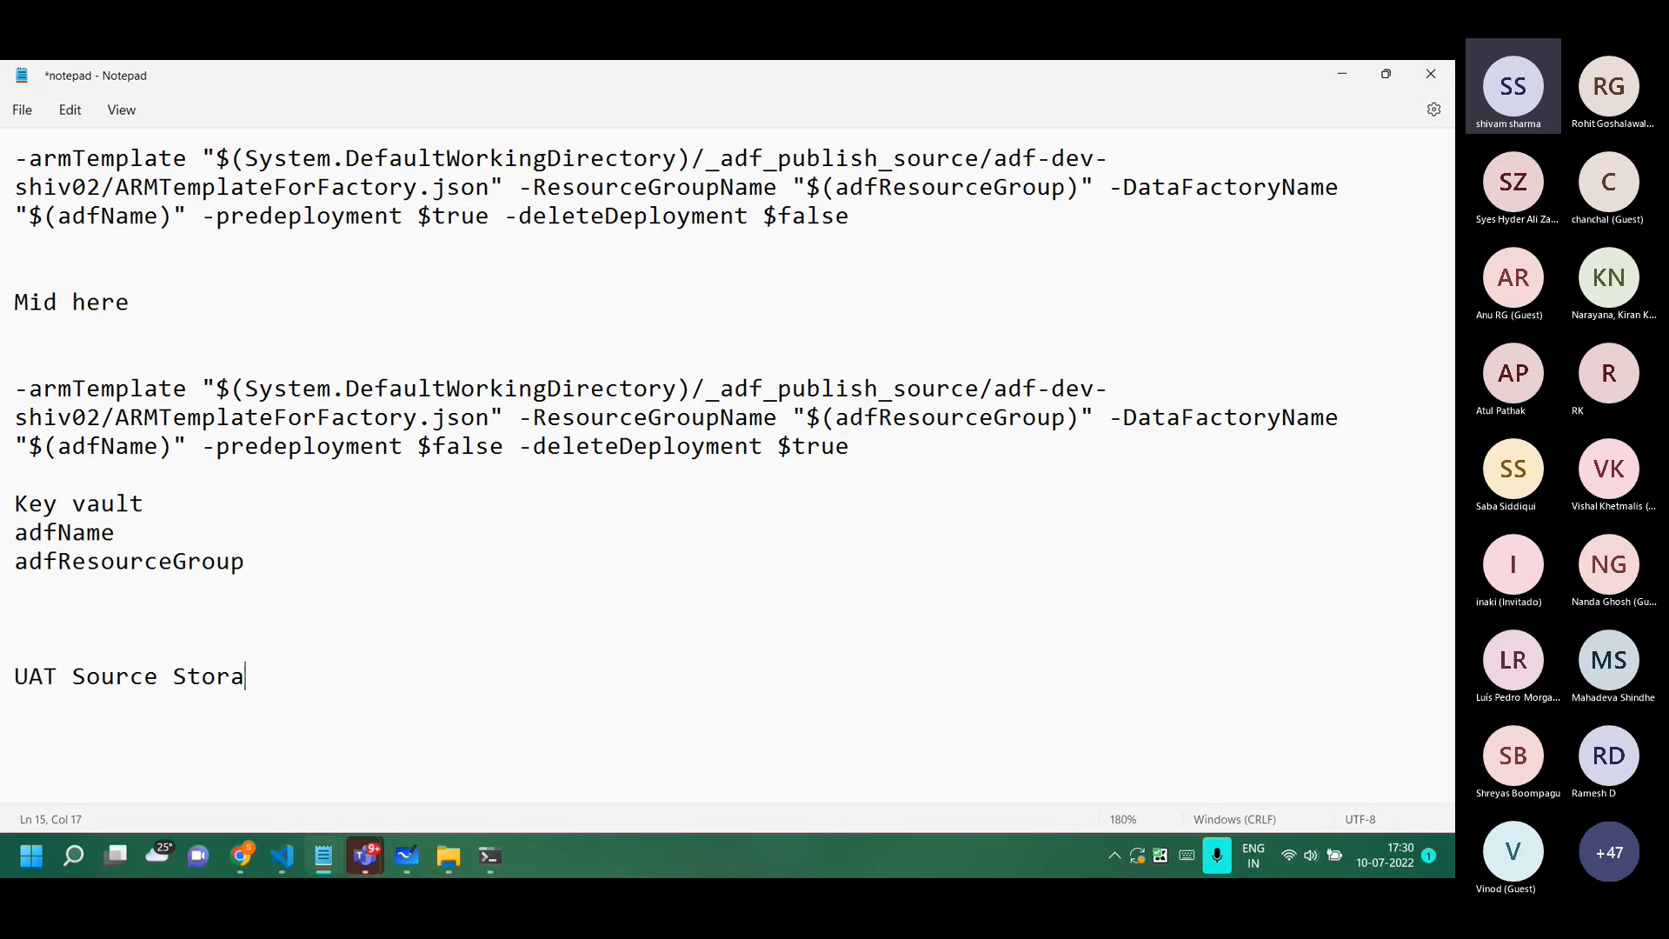
{"action": "type", "text": "ge Acoount "}
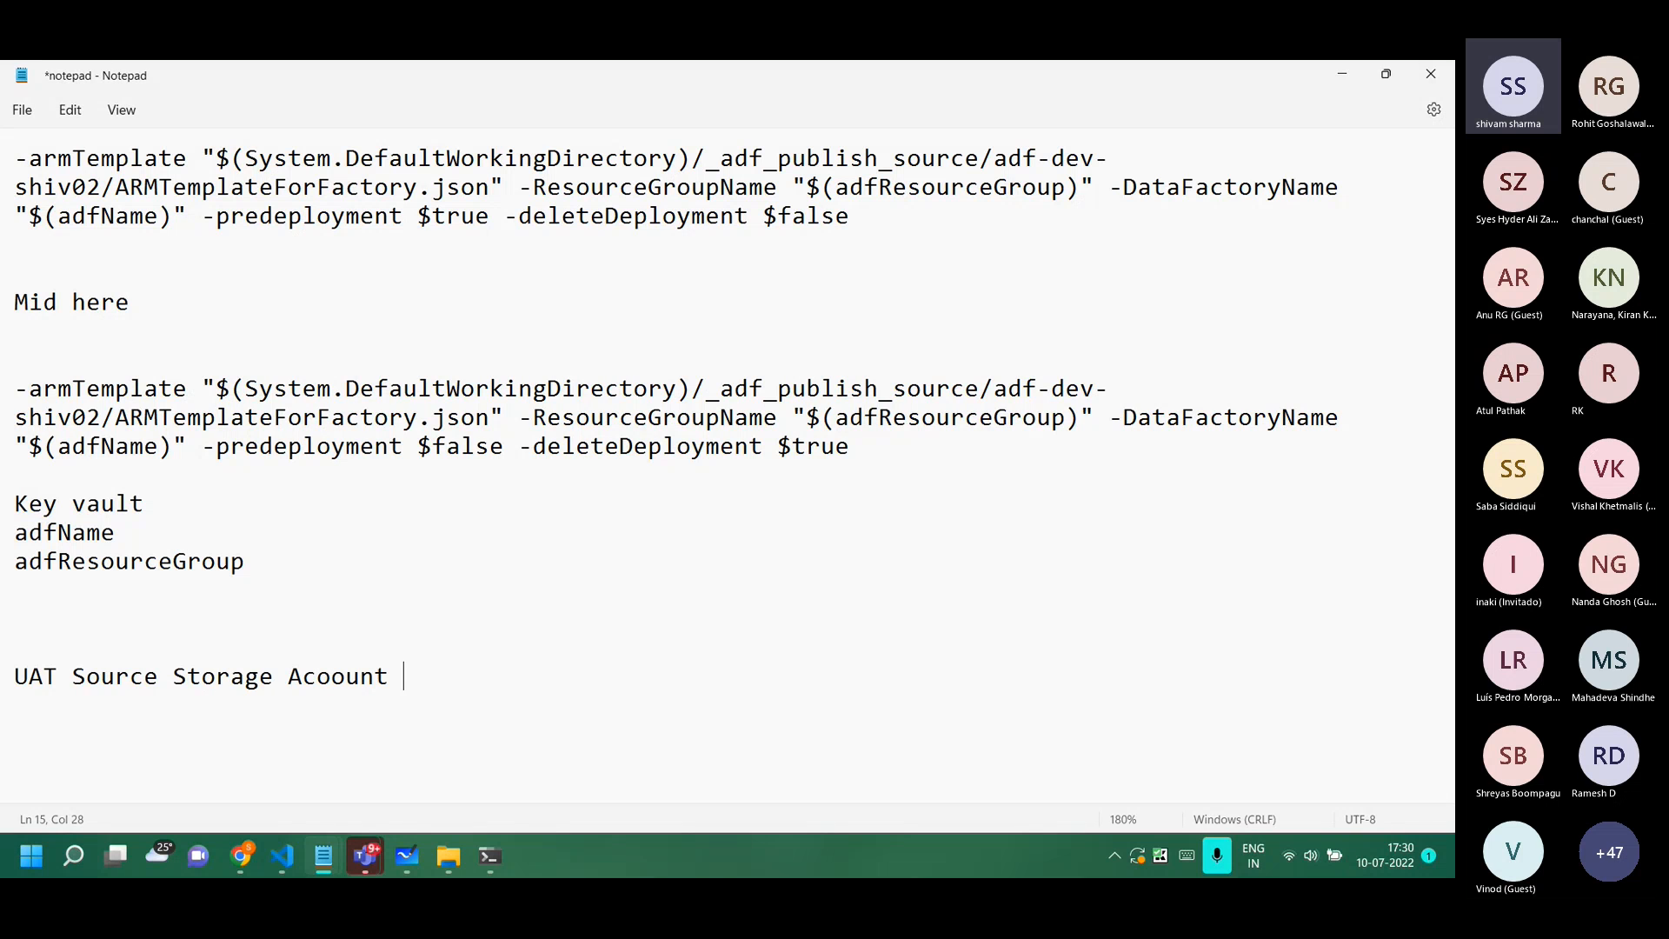
{"action": "type", "text": "Con String"}
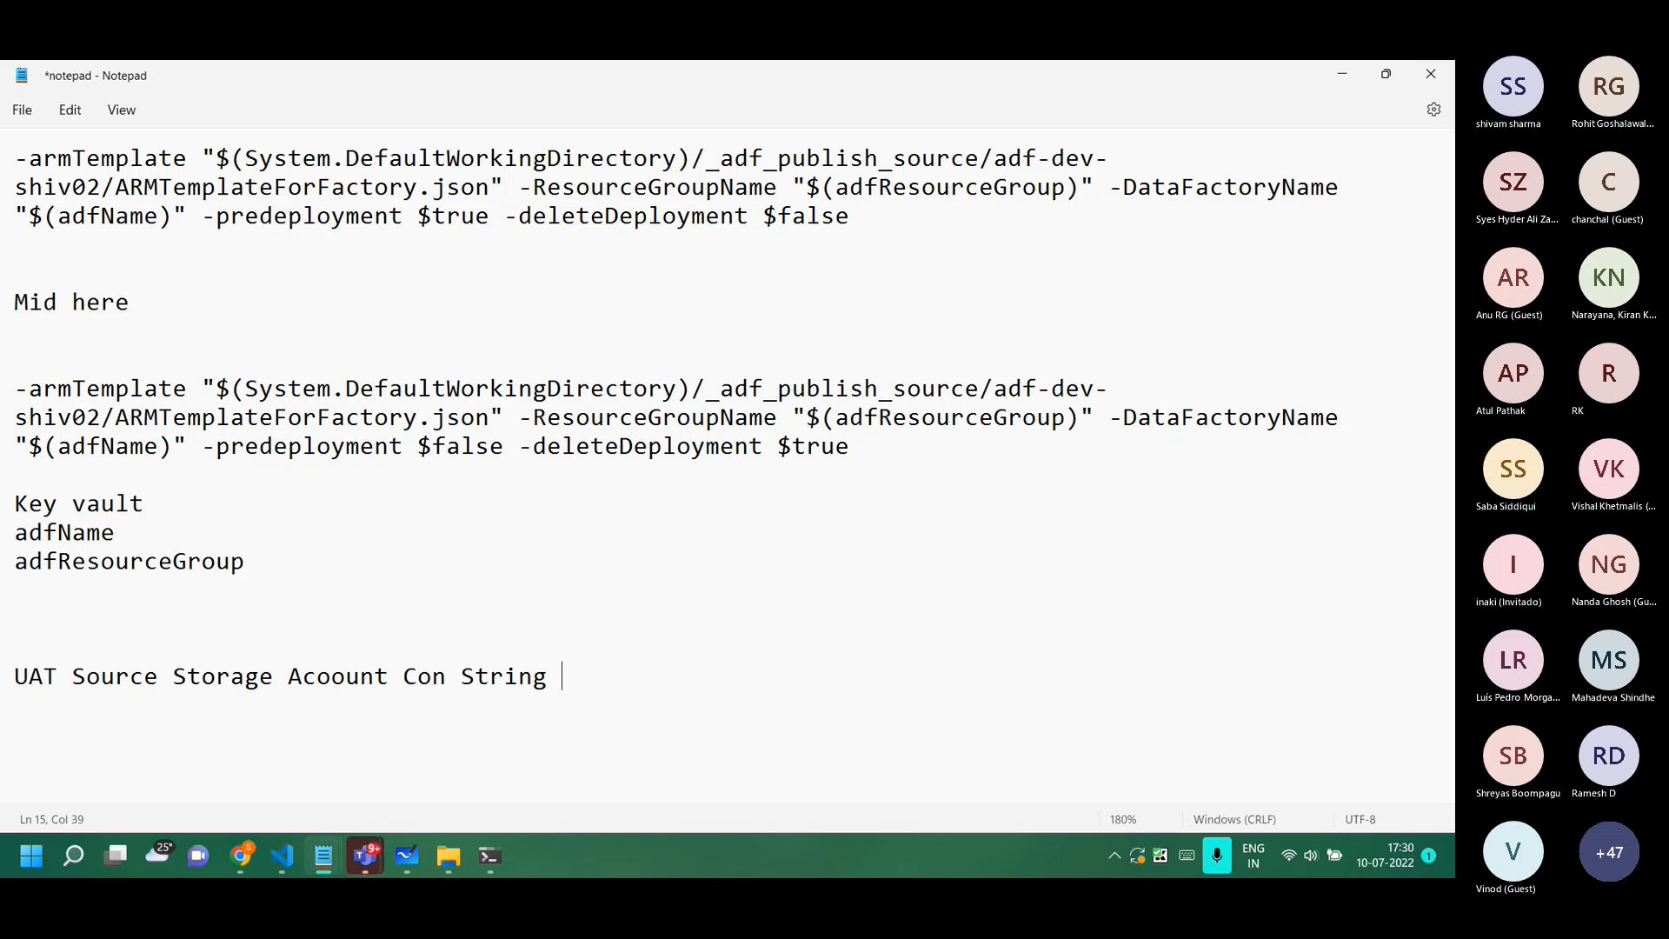
{"action": "key", "text": "ctrl+v"}
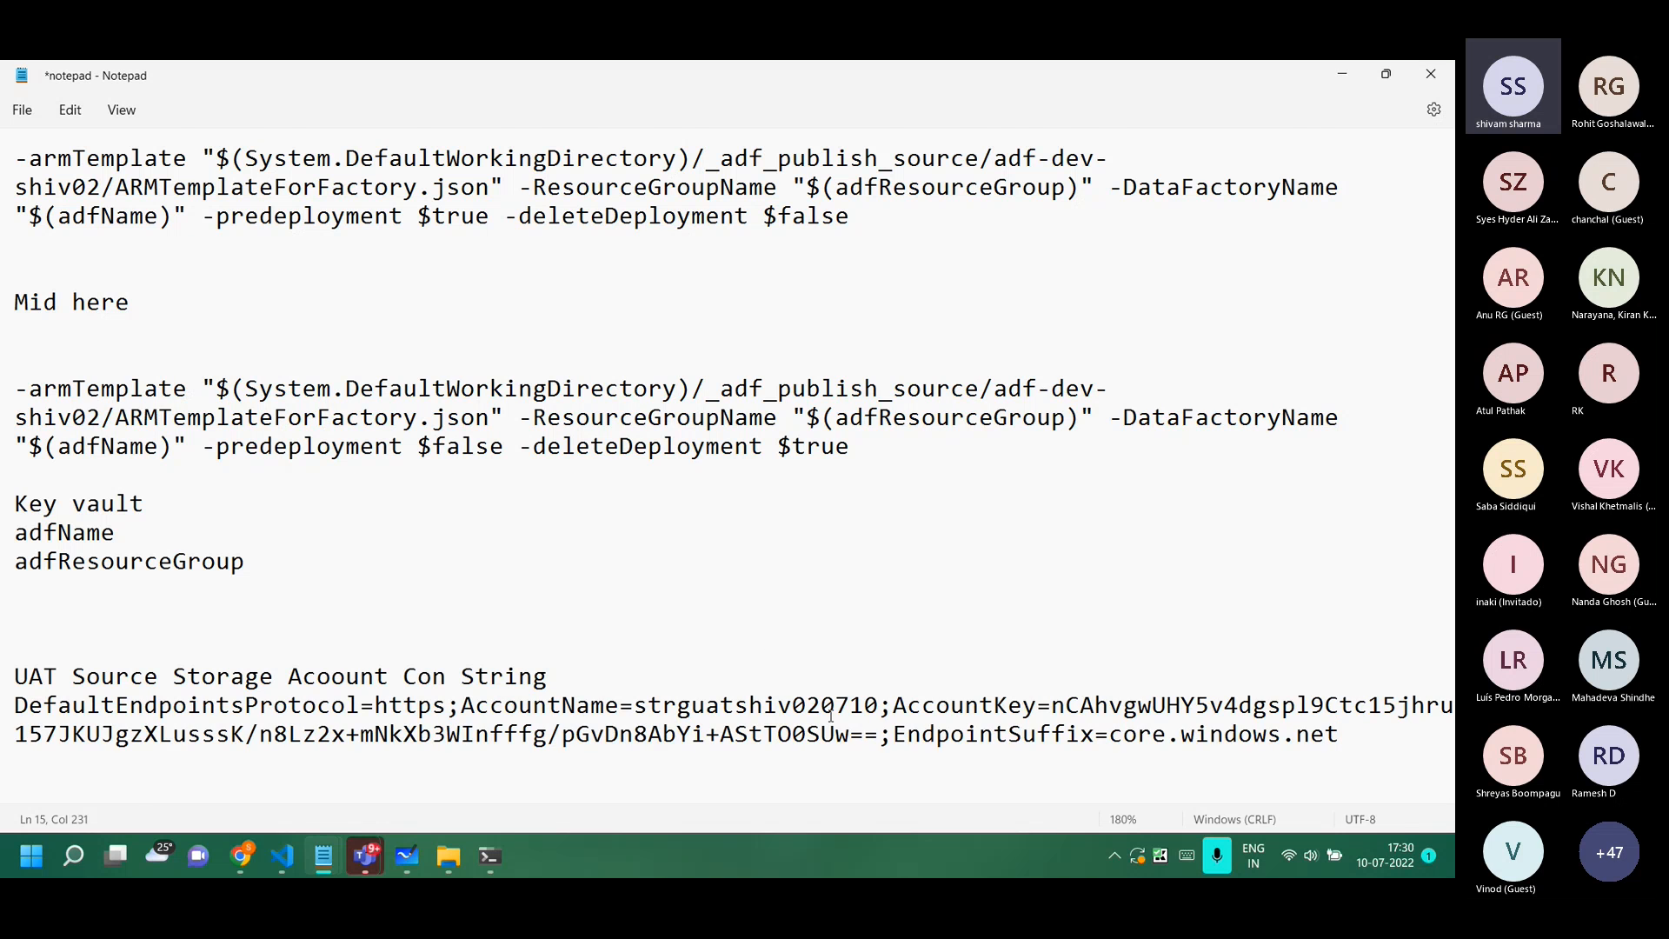
{"action": "key", "text": "Return"}
{"action": "key", "text": "Return"}
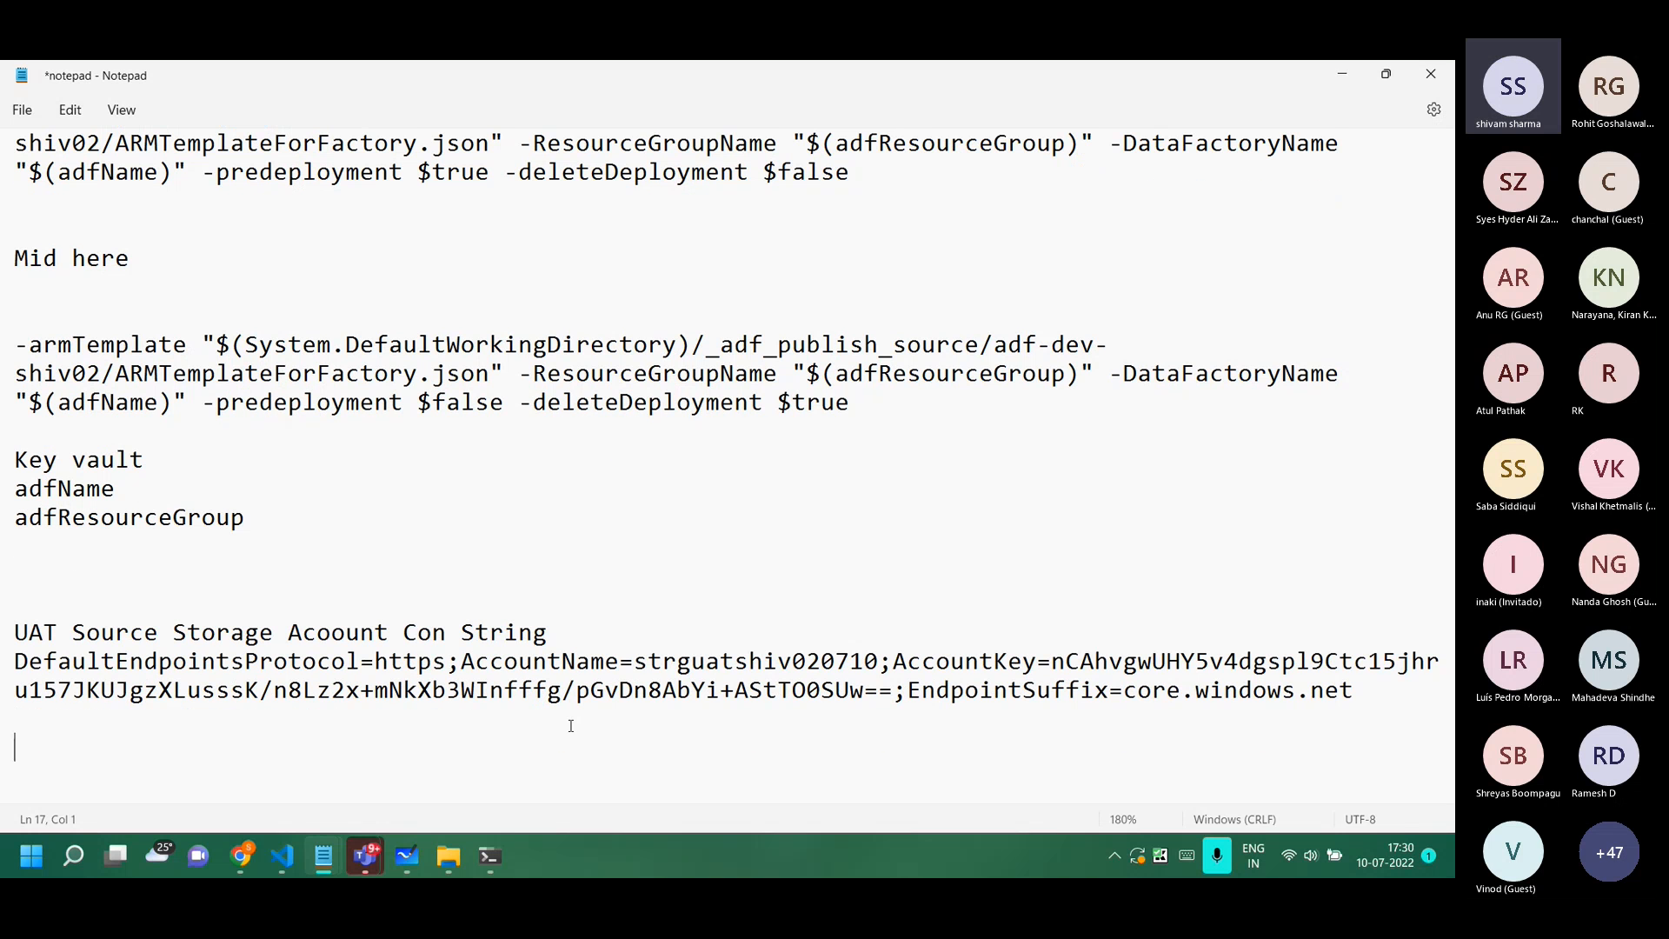
Begin a UAT sink line below the connection string and remove the word "Acoount" from the source label.
{"action": "type", "text": "UAT SInk St"}
{"action": "left_click", "coordinate": [388, 639]}
{"action": "key", "text": "BackSpace"}
{"action": "key", "text": "BackSpace"}
{"action": "key", "text": "BackSpace"}
{"action": "key", "text": "BackSpace"}
{"action": "key", "text": "BackSpace"}
{"action": "key", "text": "BackSpace"}
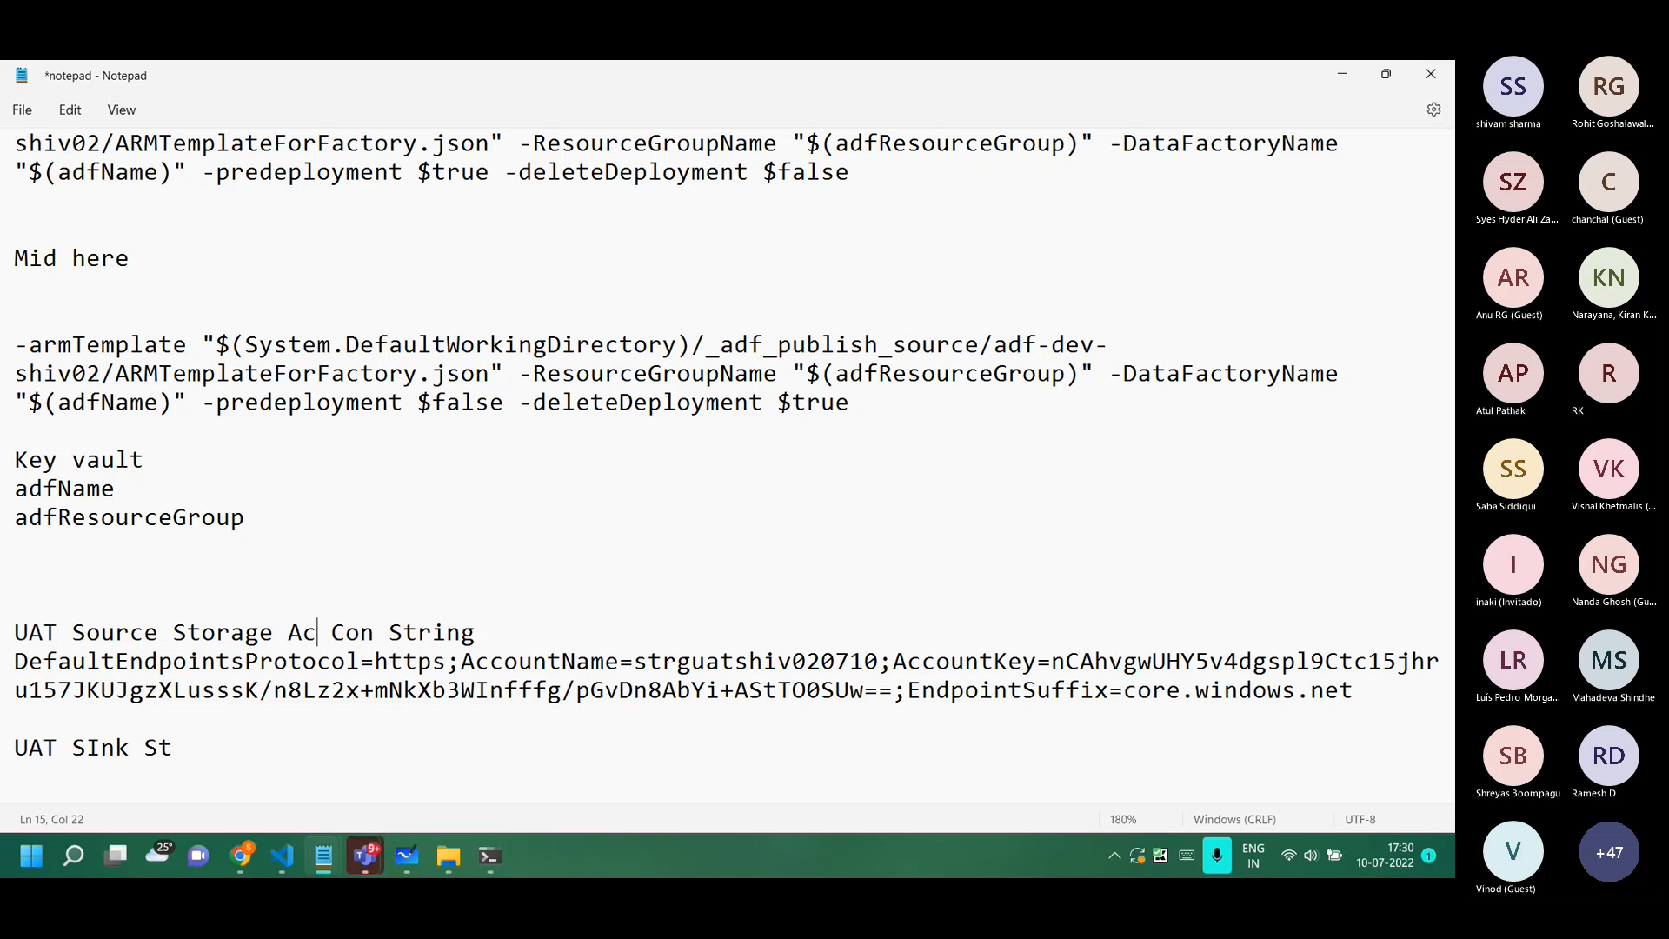
{"action": "key", "text": "BackSpace"}
{"action": "key", "text": "BackSpace"}
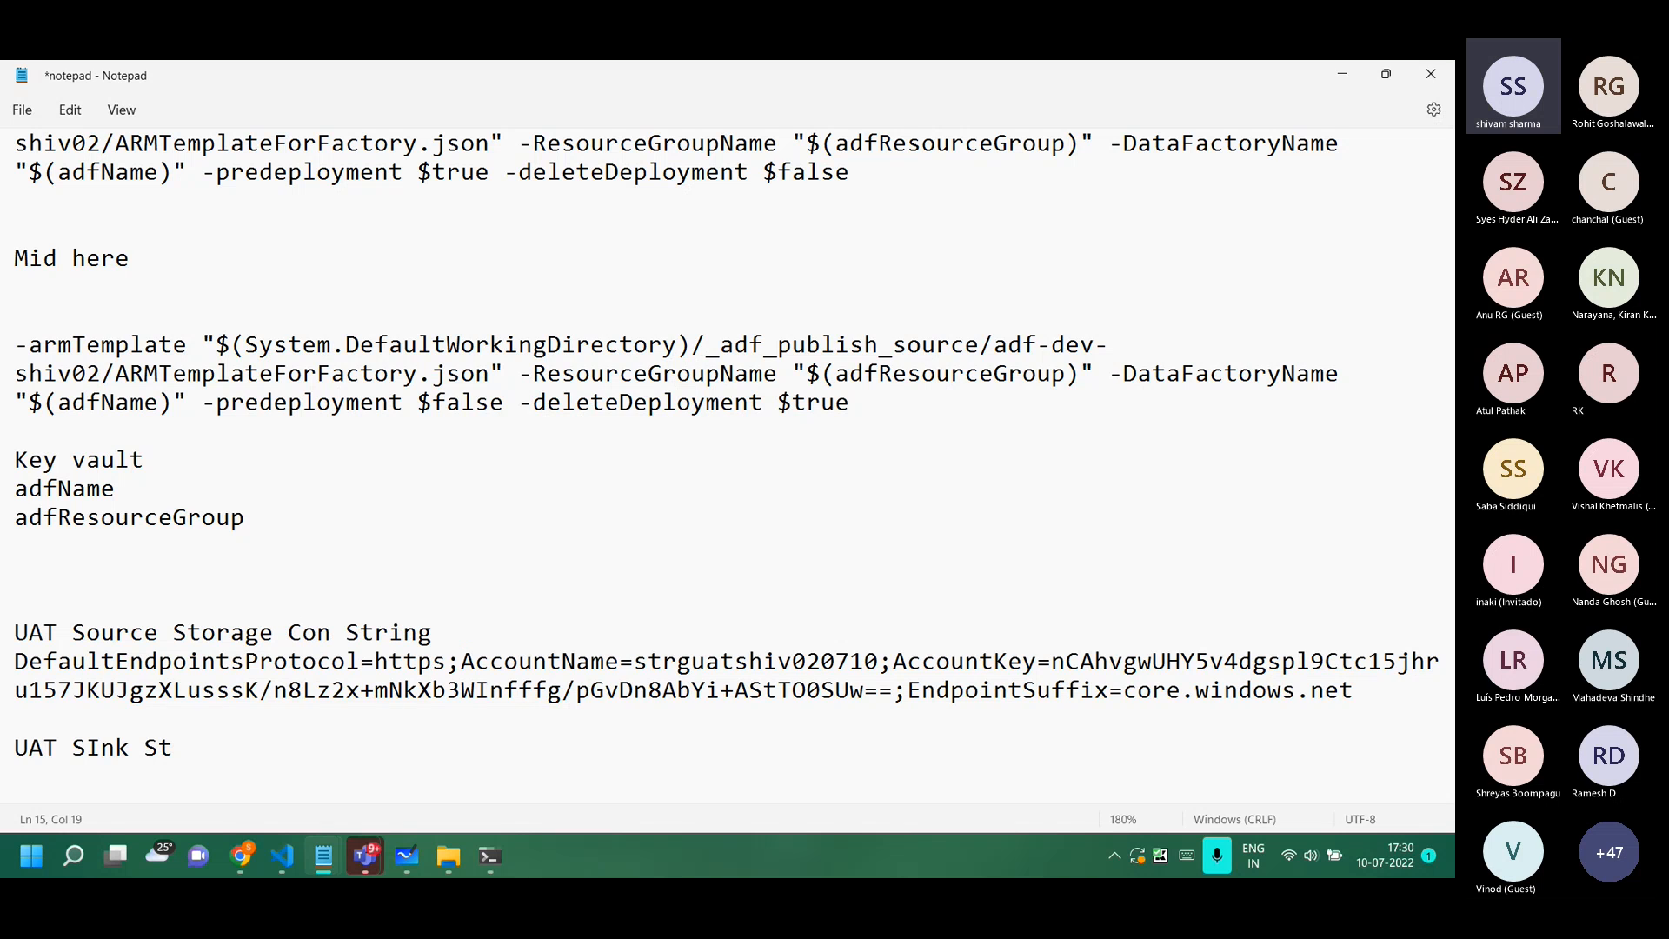
Reuse the source label's wording to complete the second label as "UAT Sink Storage Con String".
{"action": "left_click_drag", "start_coordinate": [446, 633], "coordinate": [78, 635]}
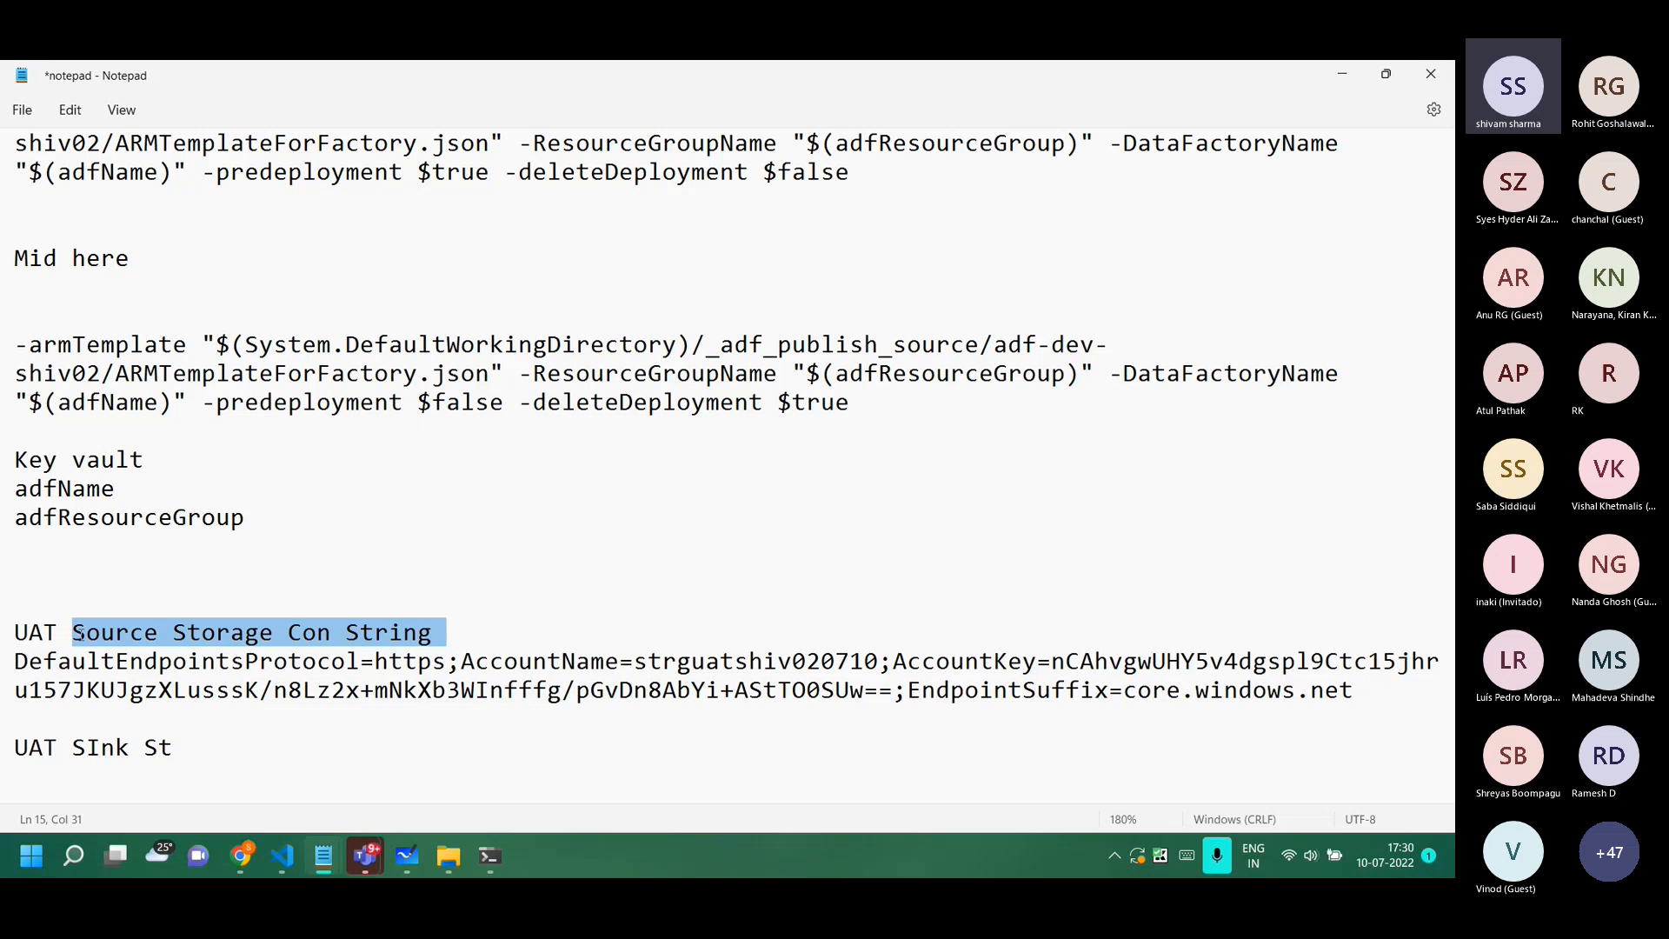
{"action": "left_click", "coordinate": [187, 732]}
{"action": "left_click_drag", "start_coordinate": [188, 750], "coordinate": [77, 752]}
{"action": "key", "text": "ctrl+v"}
{"action": "double_click", "coordinate": [77, 752]}
{"action": "type", "text": "Sink"}
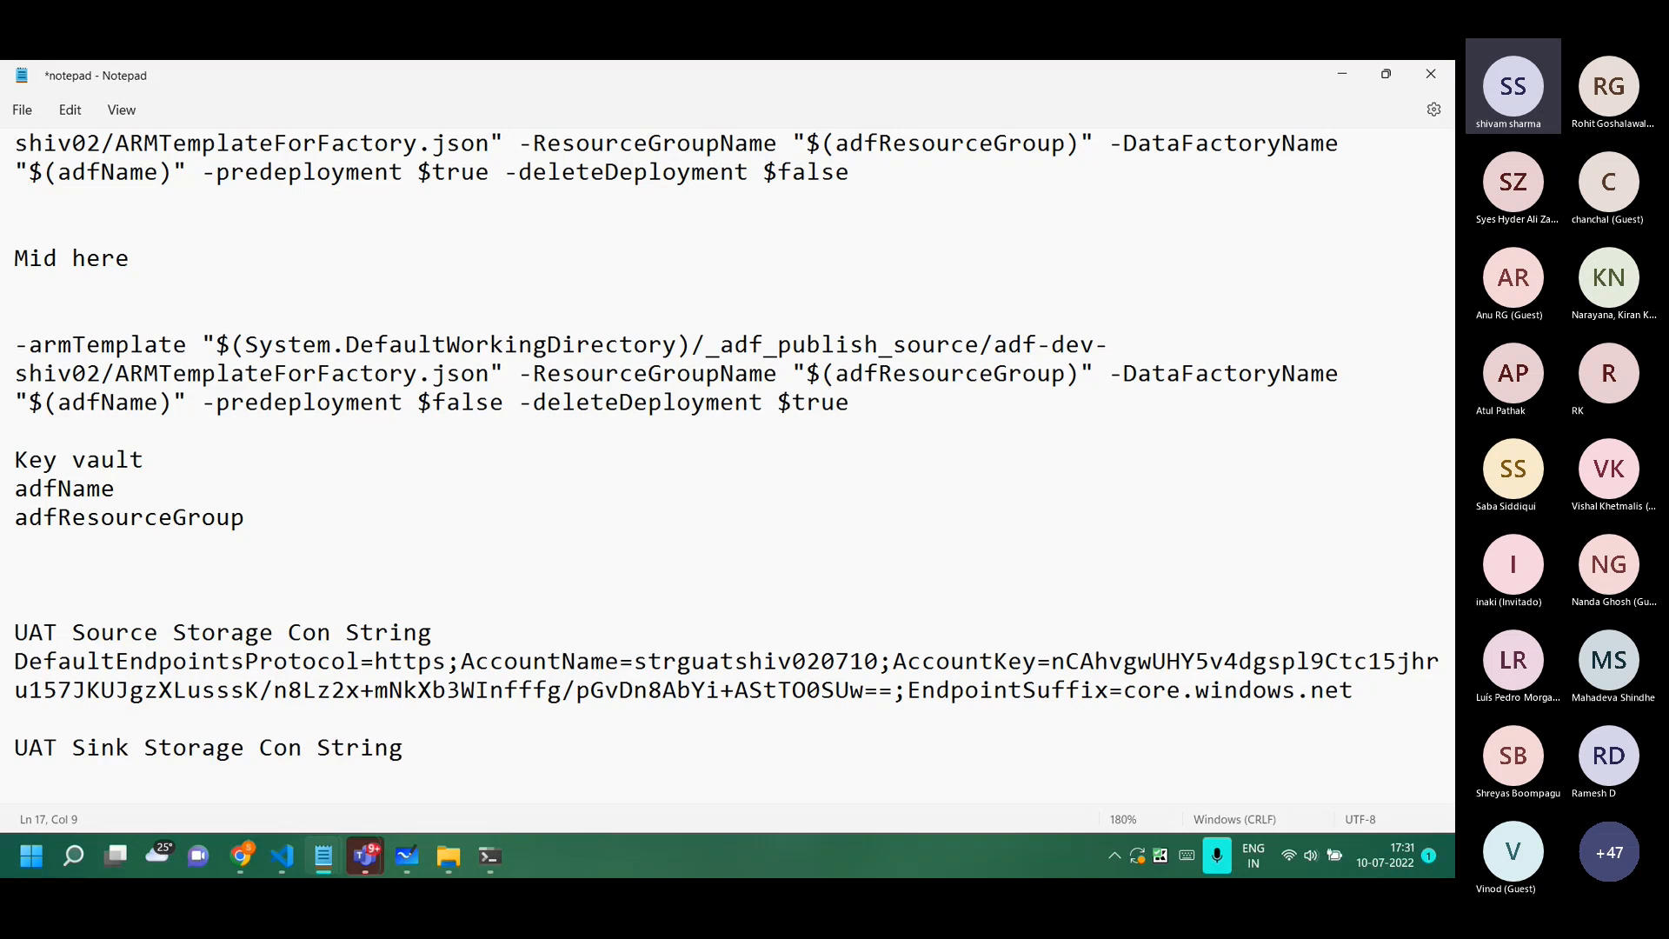
Switch back to the Azure portal and open the newly deployed shivamuatstrgsink storage account.
{"action": "key", "text": "alt+Tab"}
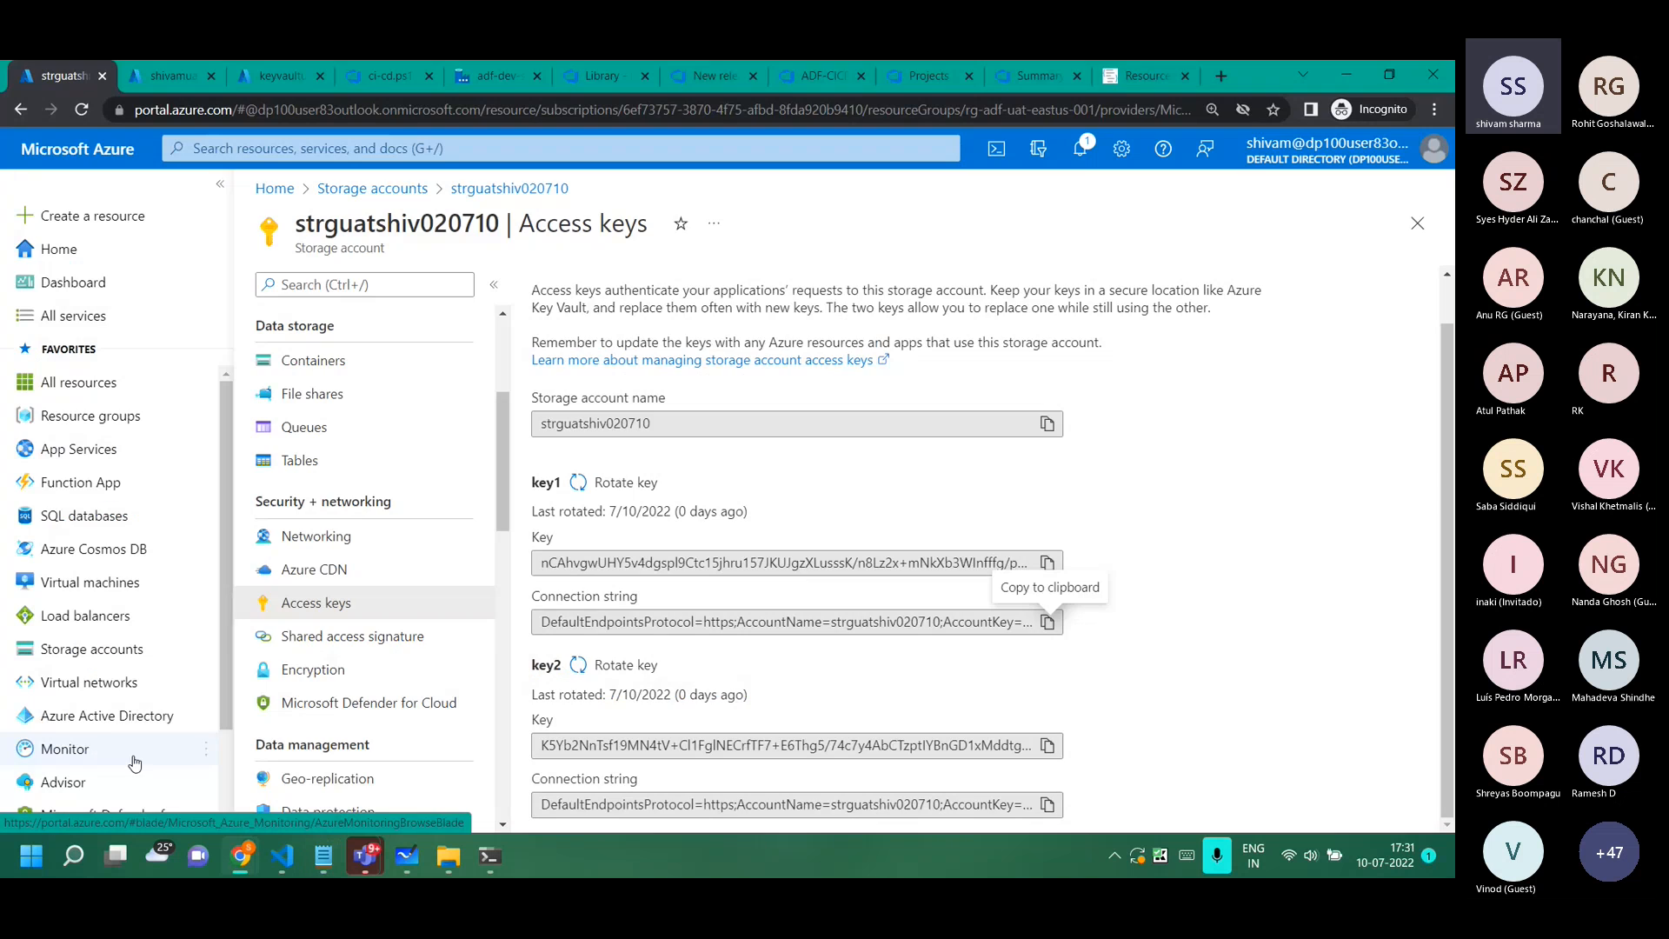
{"action": "left_click", "coordinate": [171, 78]}
{"action": "left_click", "coordinate": [648, 584]}
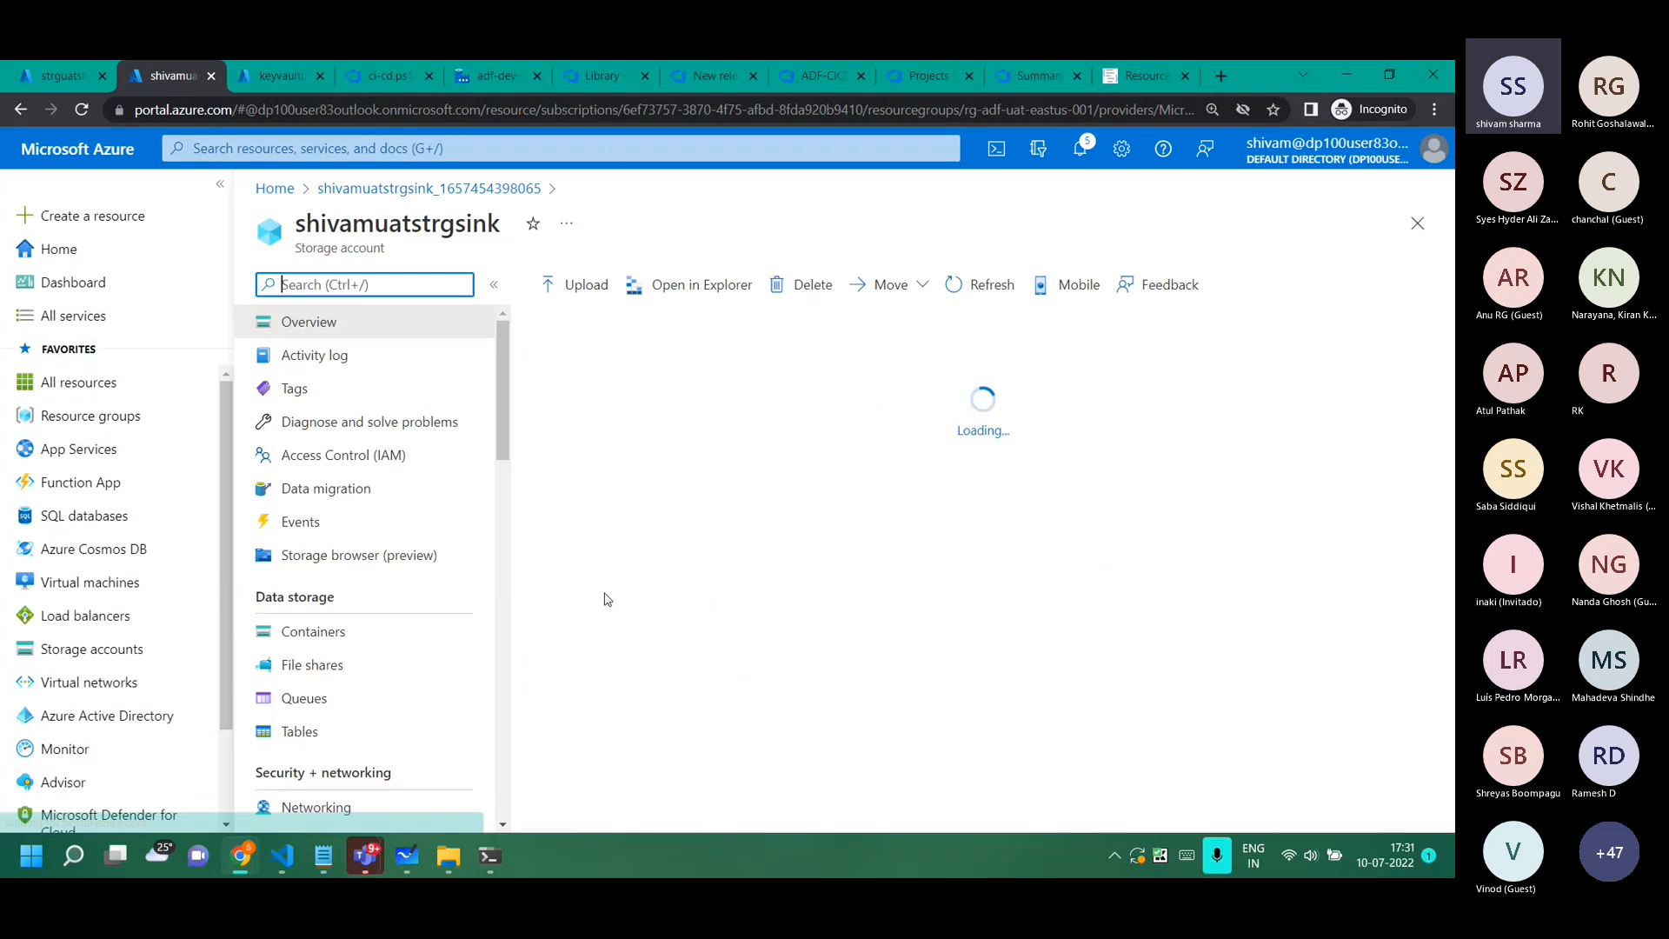
Create a private container named sink in the shivamuatstrgsink storage account.
{"action": "left_click", "coordinate": [337, 634]}
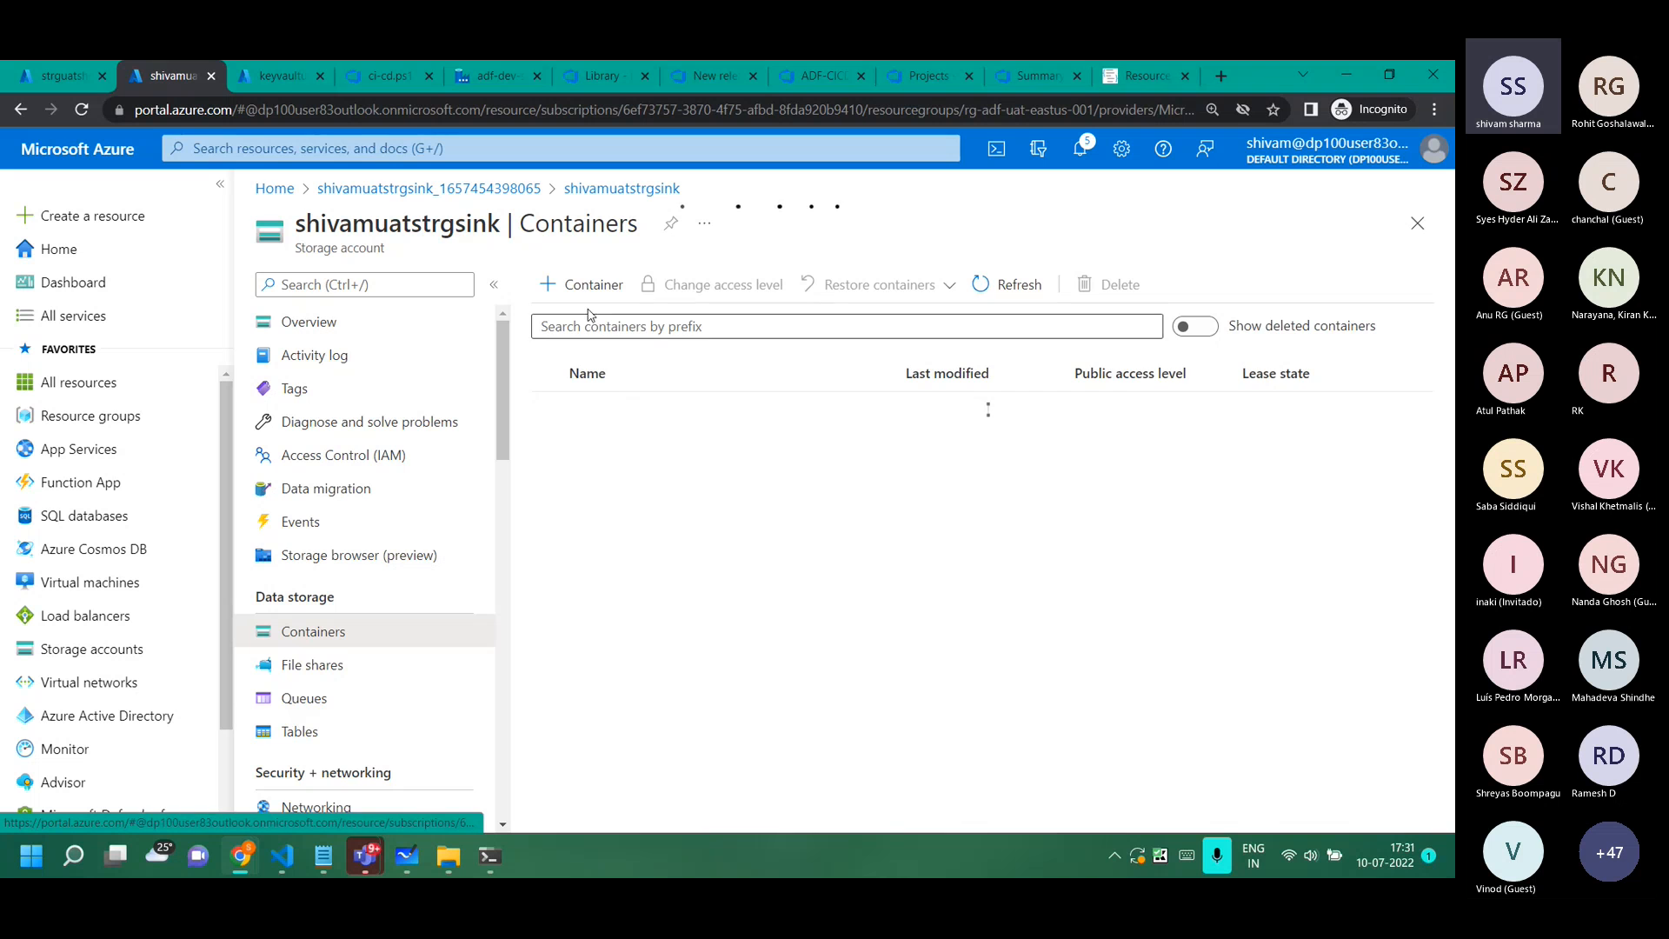
{"action": "left_click", "coordinate": [589, 284]}
{"action": "type", "text": "sink"}
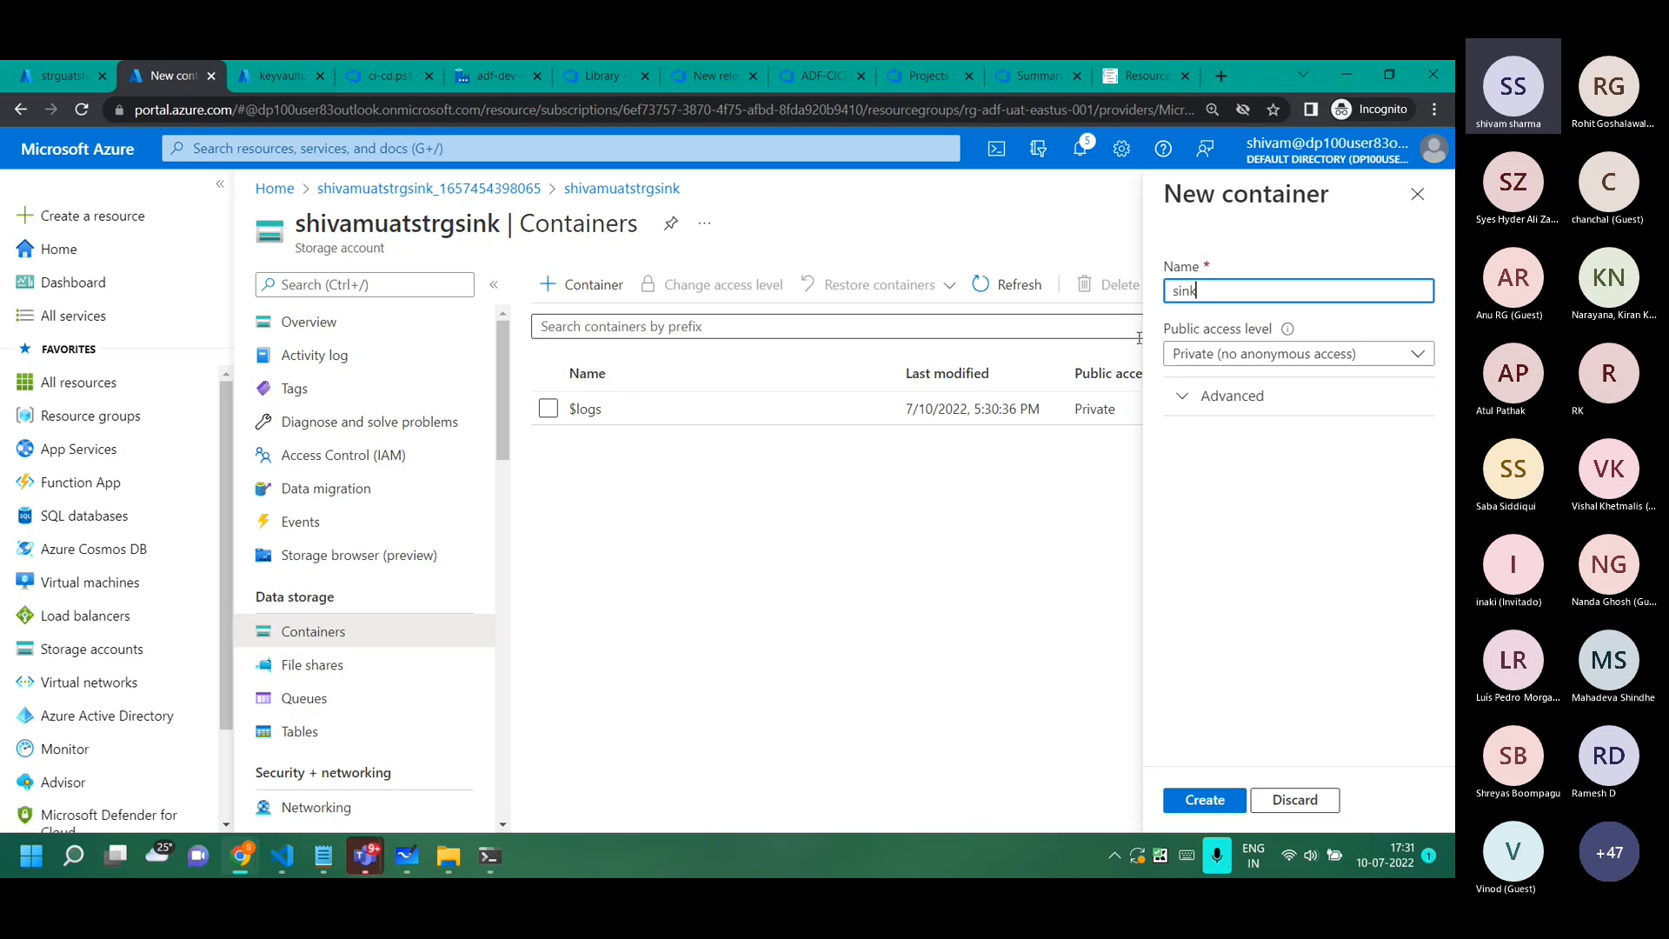
{"action": "left_click", "coordinate": [1198, 800]}
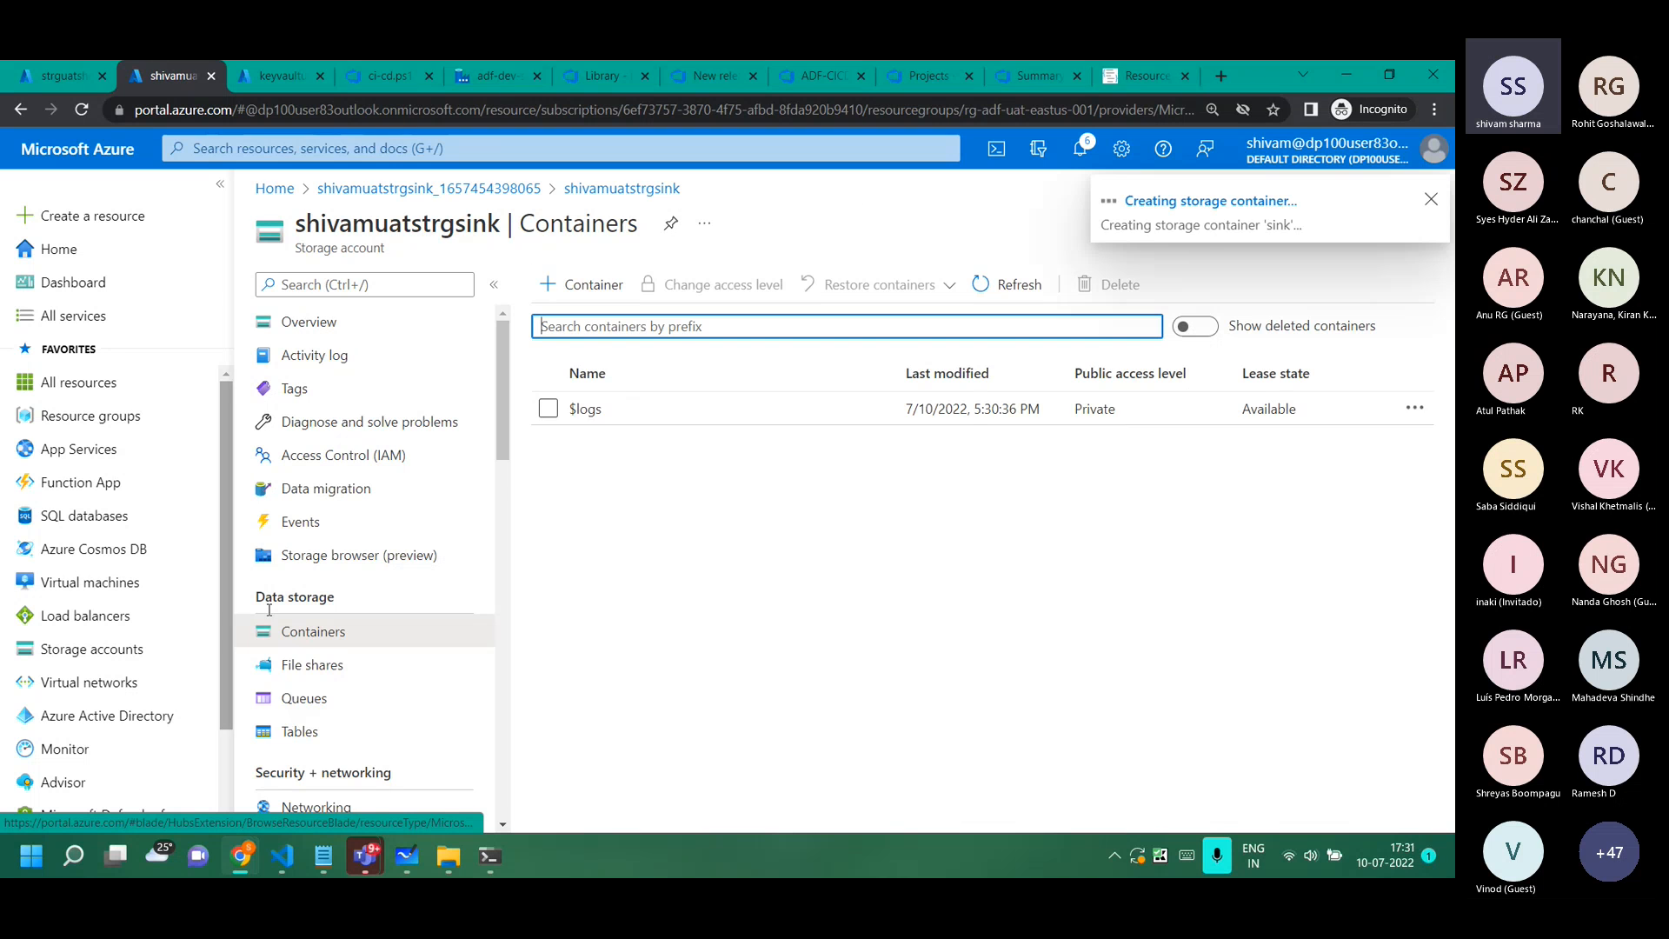
Open the shivamuatstrgsink storage account's access keys and reveal the hidden key and connection string values.
{"action": "scroll", "coordinate": [278, 634], "scroll_direction": "down", "scroll_amount": 1}
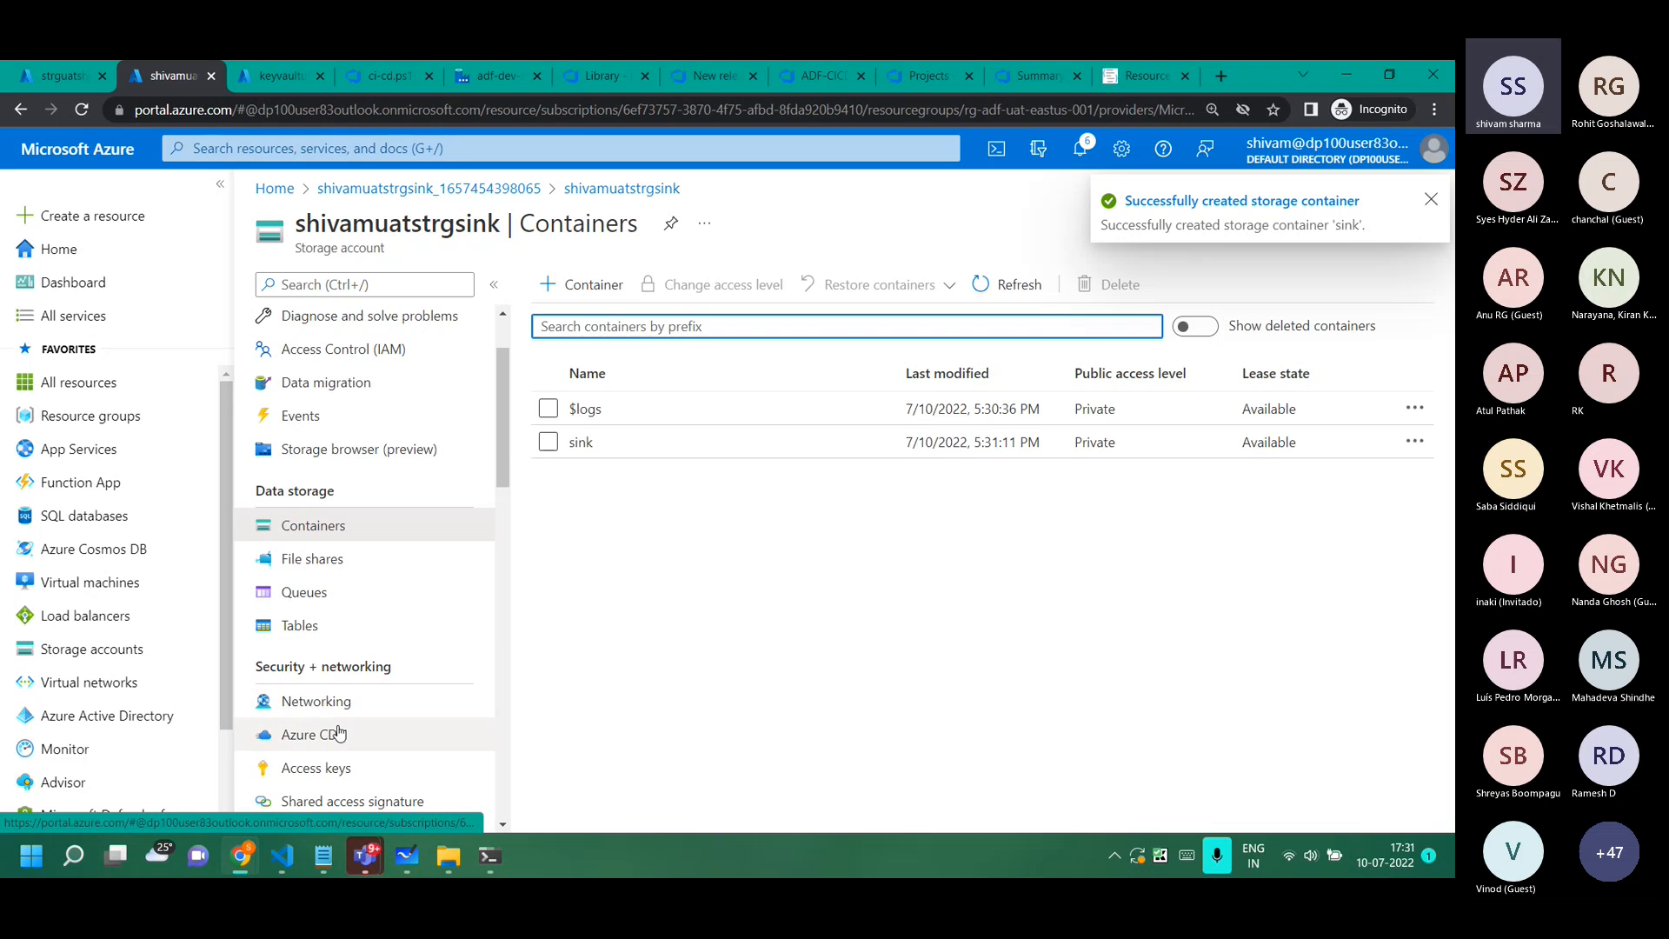
{"action": "left_click", "coordinate": [318, 768]}
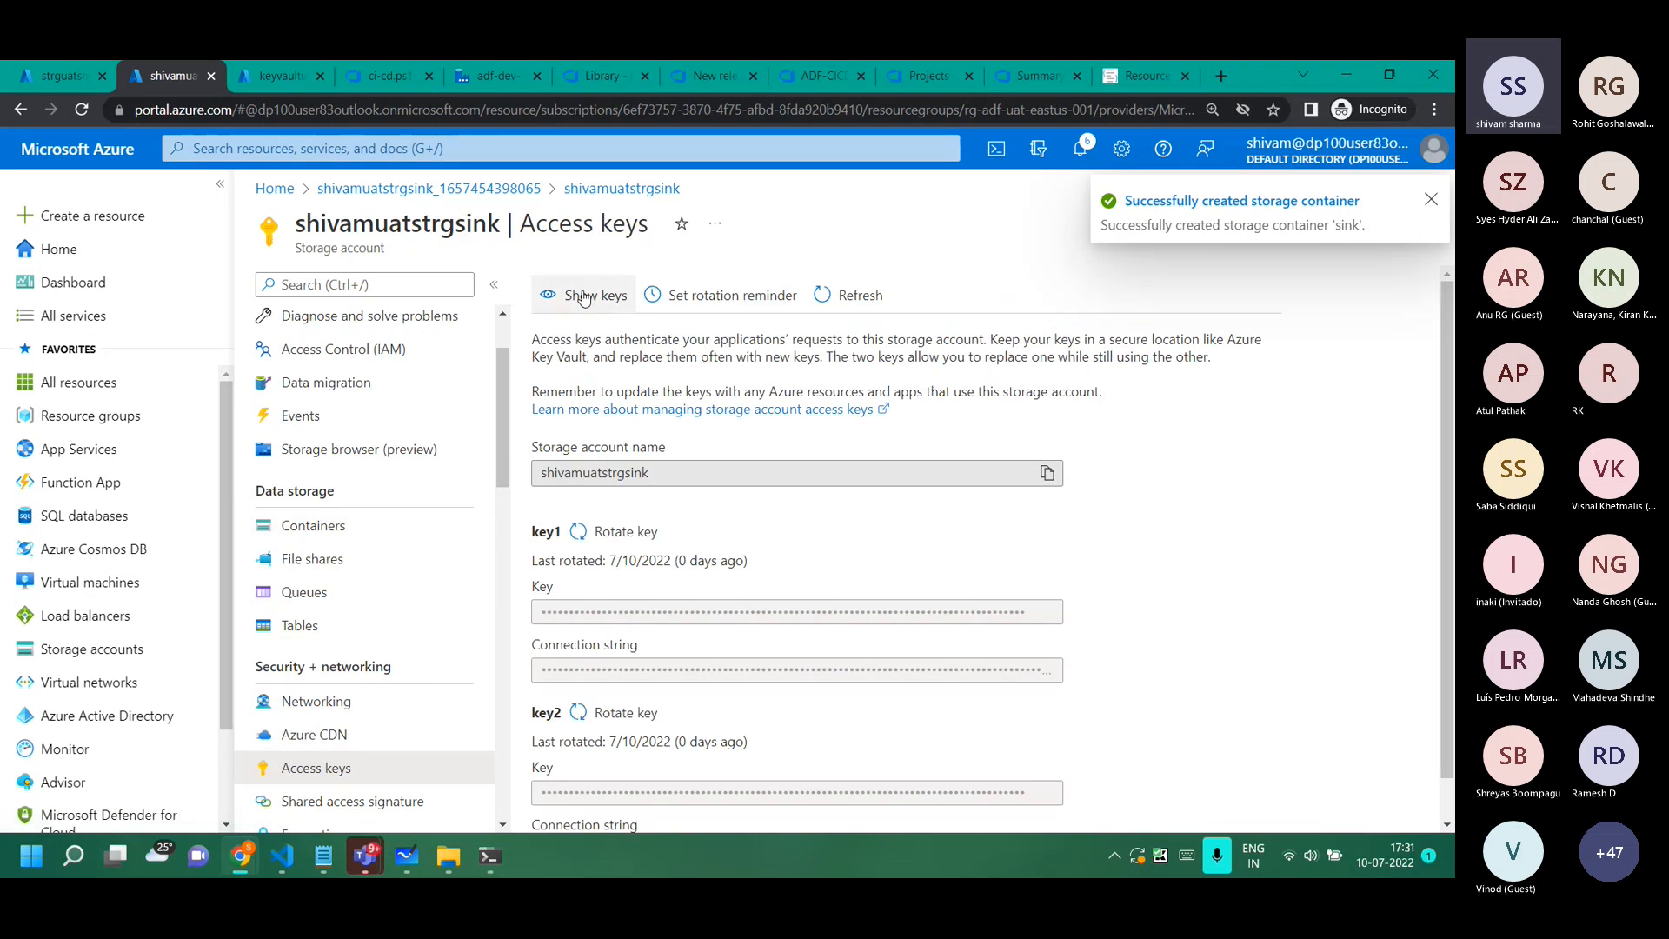
{"action": "left_click", "coordinate": [583, 297]}
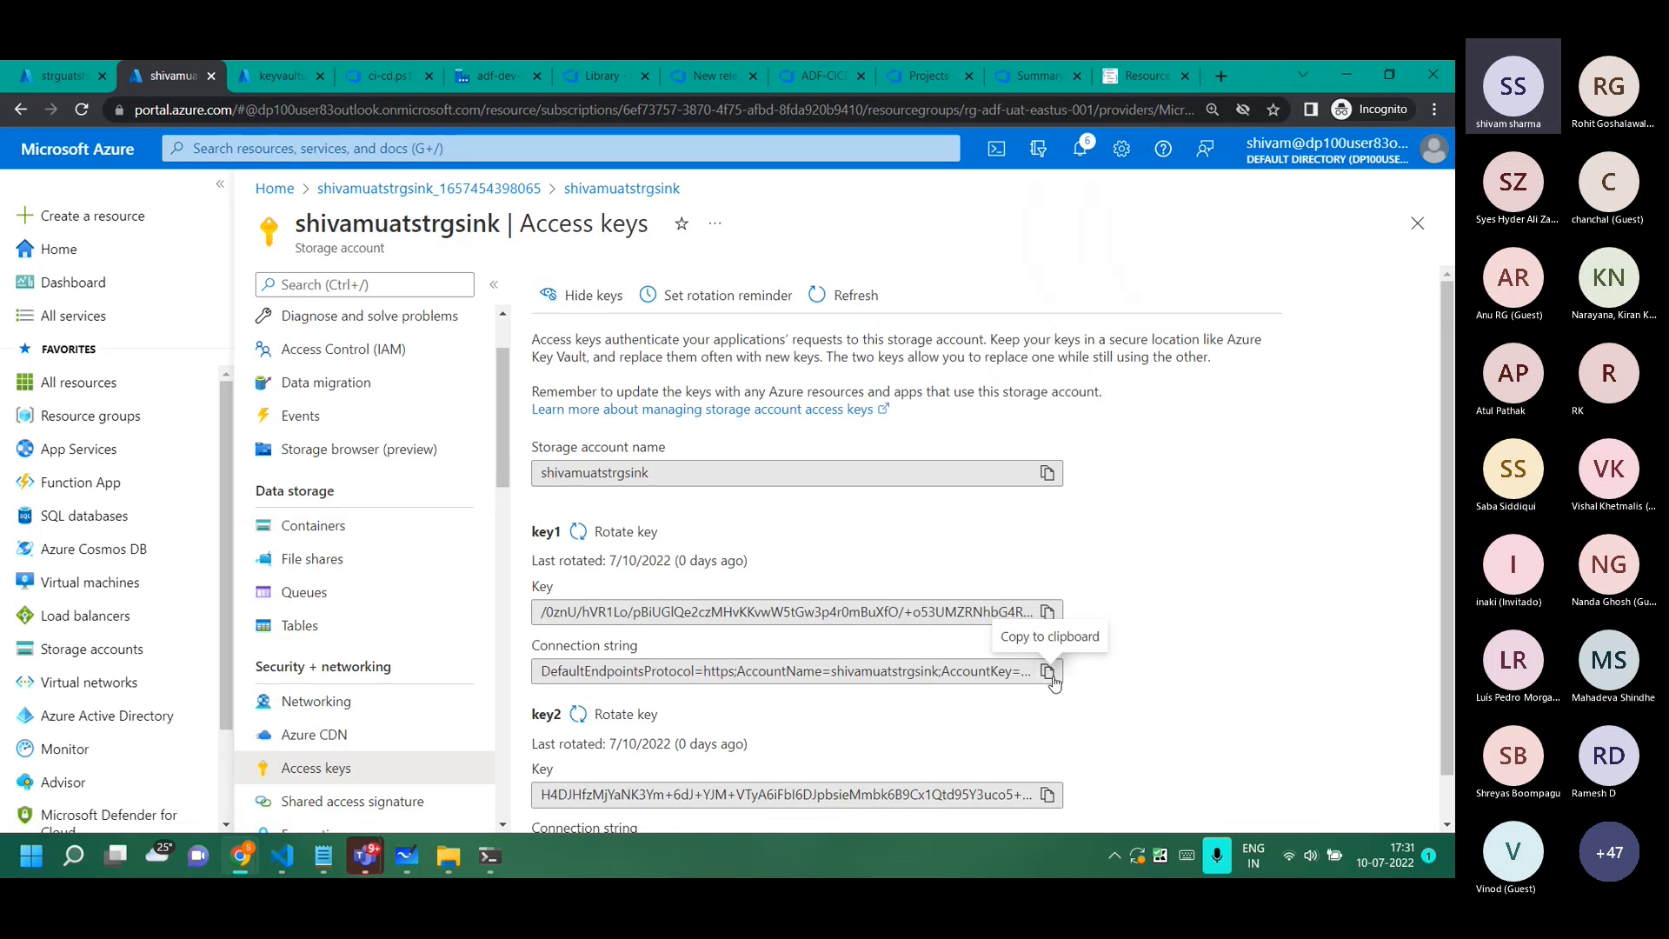
Copy the key1 connection string into the Notepad notes on a new line below "UAT Sink Storage Con String".
{"action": "mouse_move", "coordinate": [459, 865]}
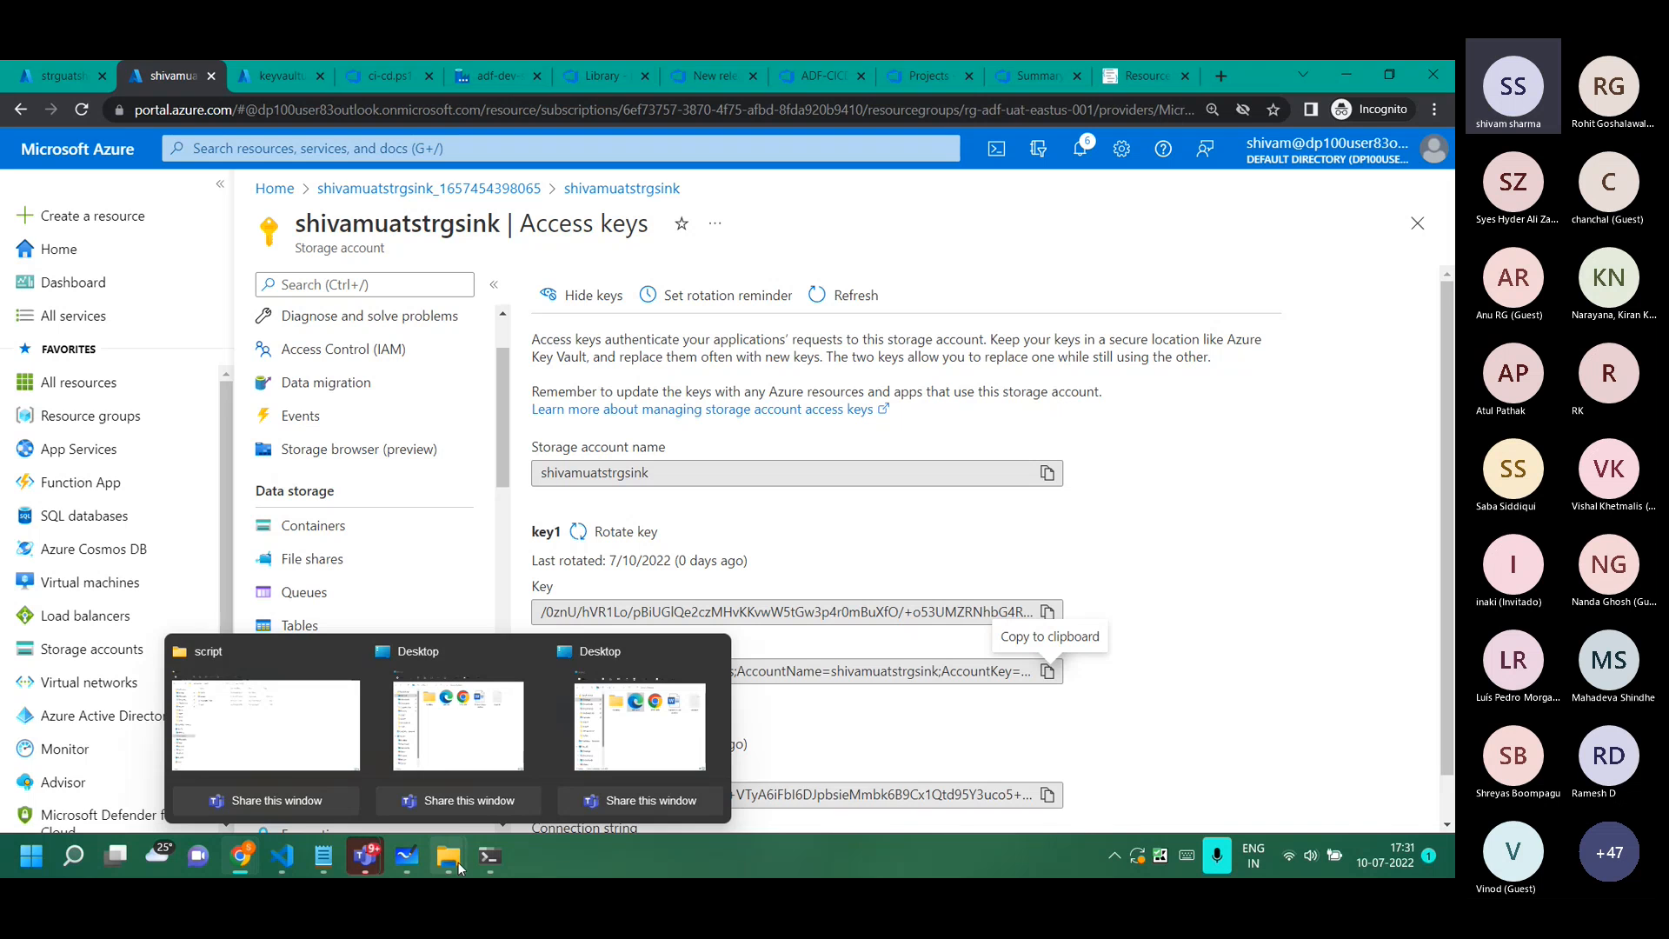
{"action": "mouse_move", "coordinate": [324, 856]}
{"action": "left_click", "coordinate": [426, 684]}
{"action": "left_click", "coordinate": [458, 747]}
{"action": "key", "text": "Return"}
{"action": "type", "text": "Source Storage Con String"}
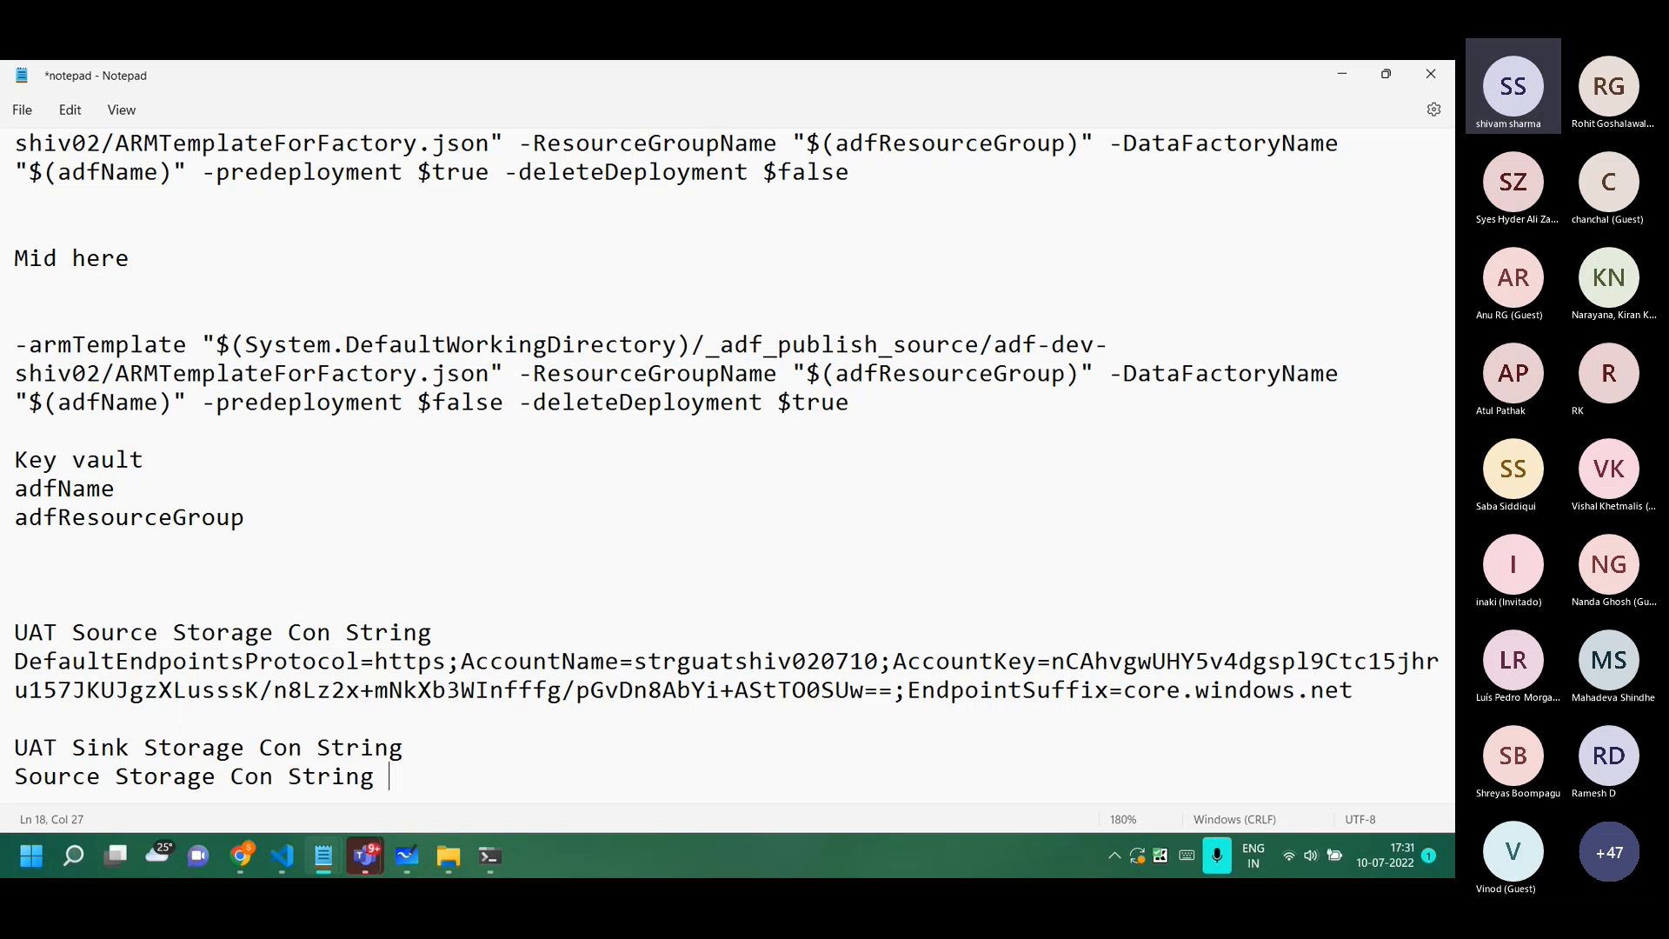
{"action": "key", "text": "alt+Tab"}
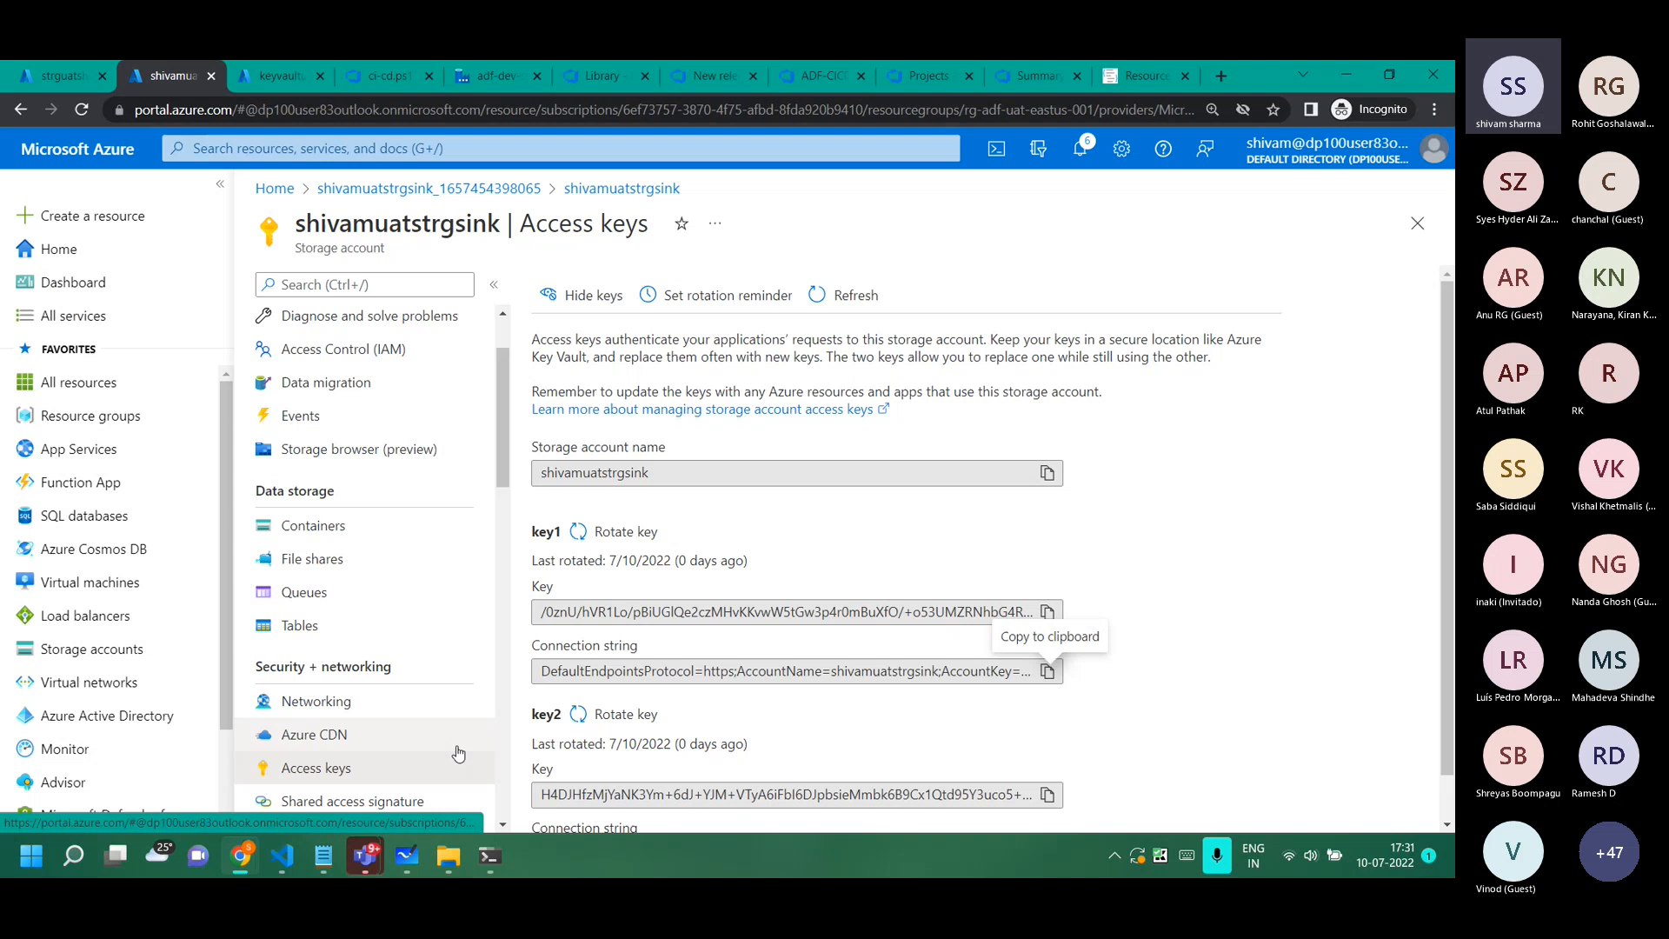
{"action": "left_click", "coordinate": [1049, 673]}
{"action": "key", "text": "alt+Tab"}
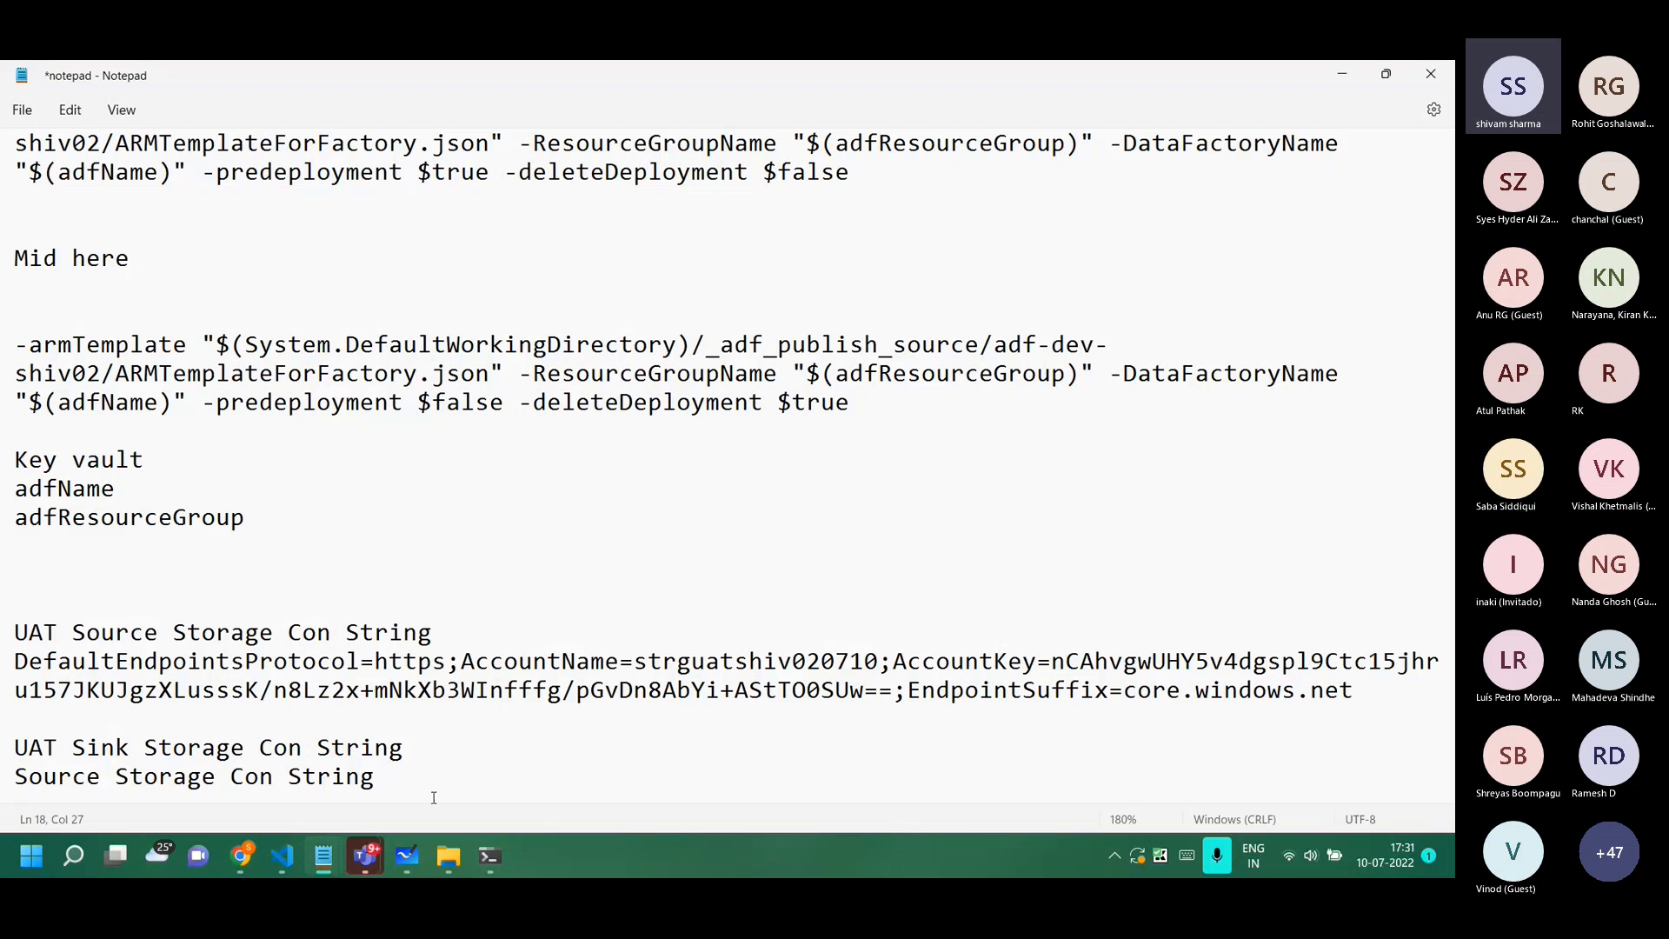
{"action": "triple_click", "coordinate": [393, 782]}
{"action": "key", "text": "ctrl+v"}
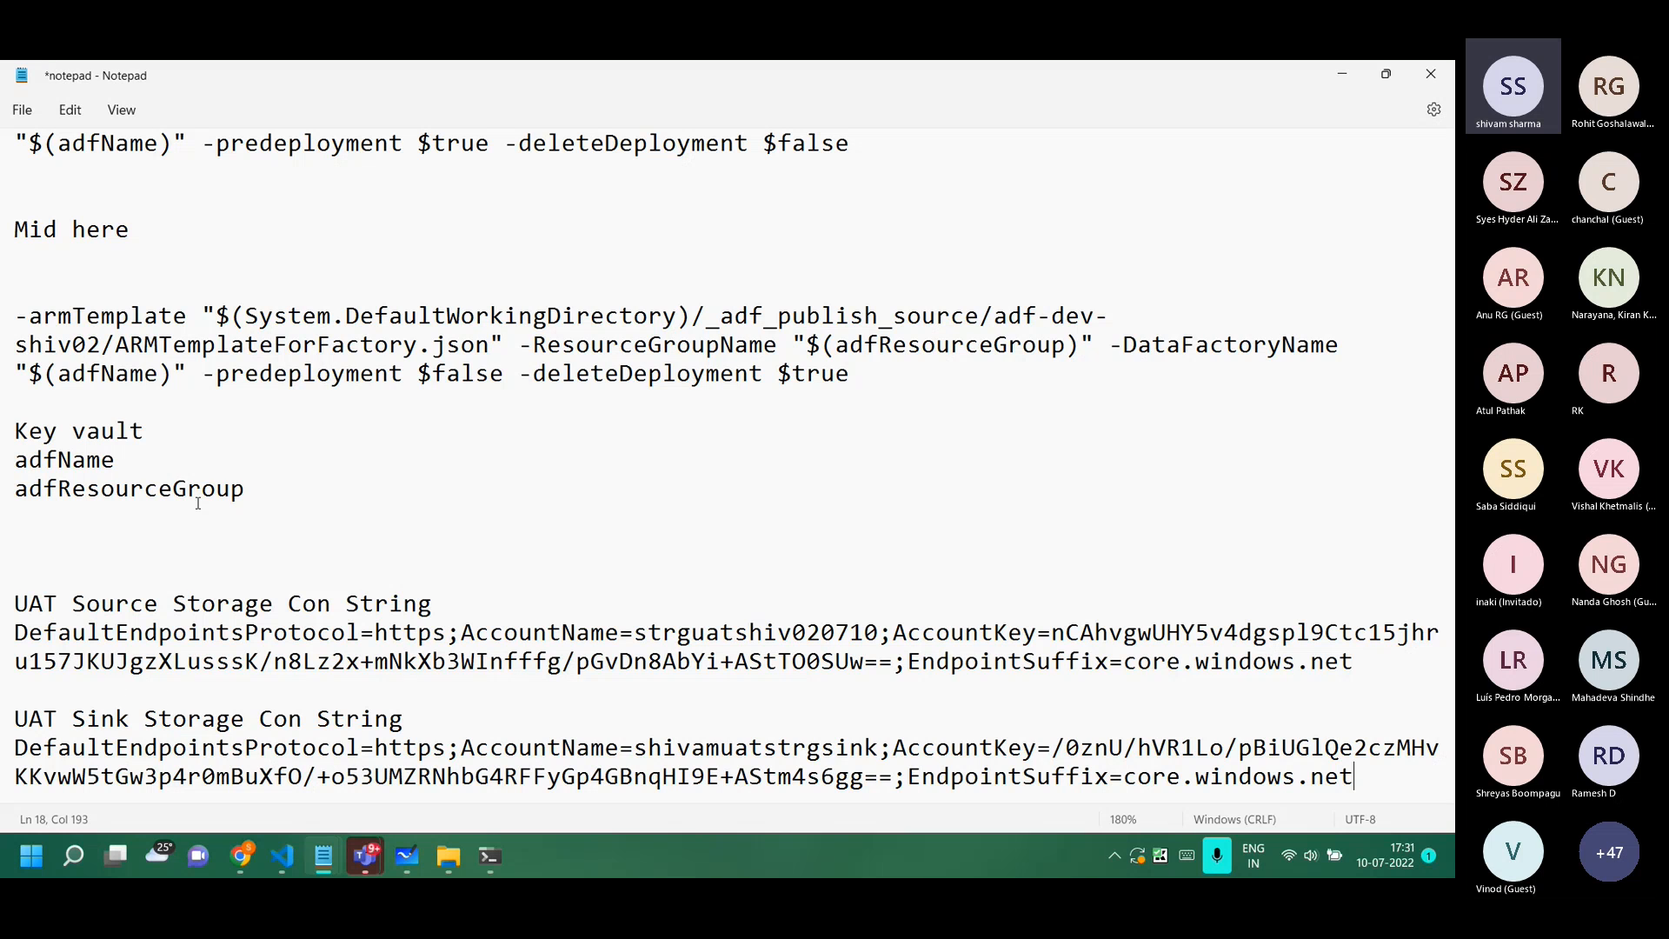
Copy the UAT source connection string from the notes and switch to the release pipeline's template parameter overrides in Azure DevOps.
{"action": "left_click_drag", "start_coordinate": [182, 379], "coordinate": [1, 380]}
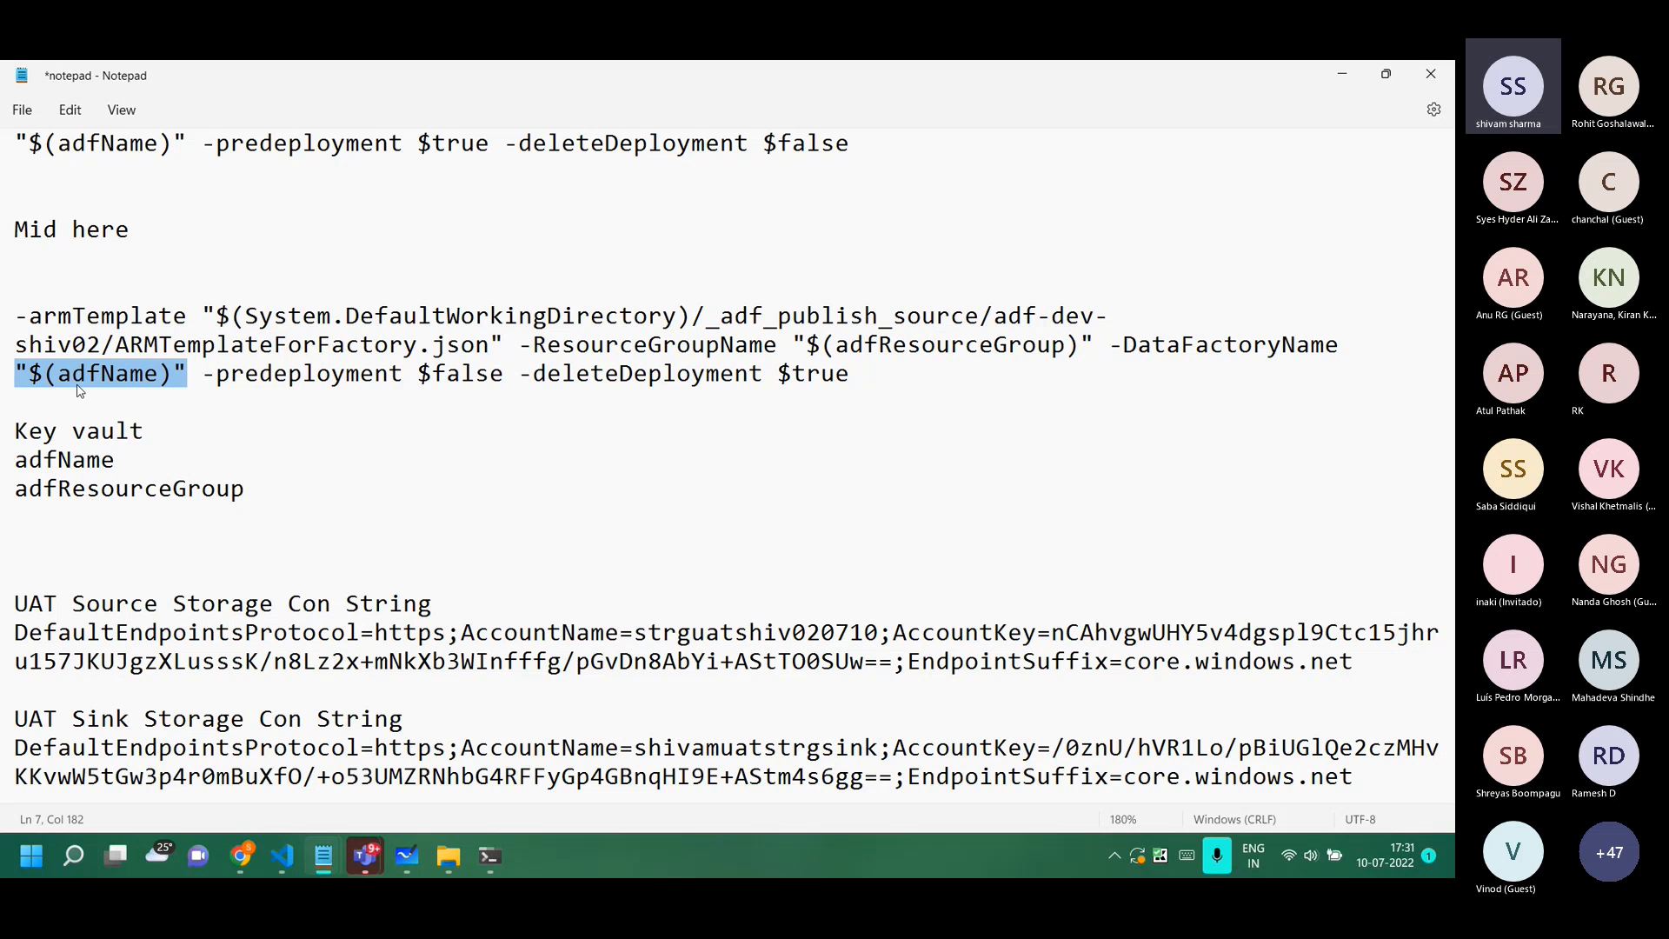
{"action": "left_click", "coordinate": [390, 603]}
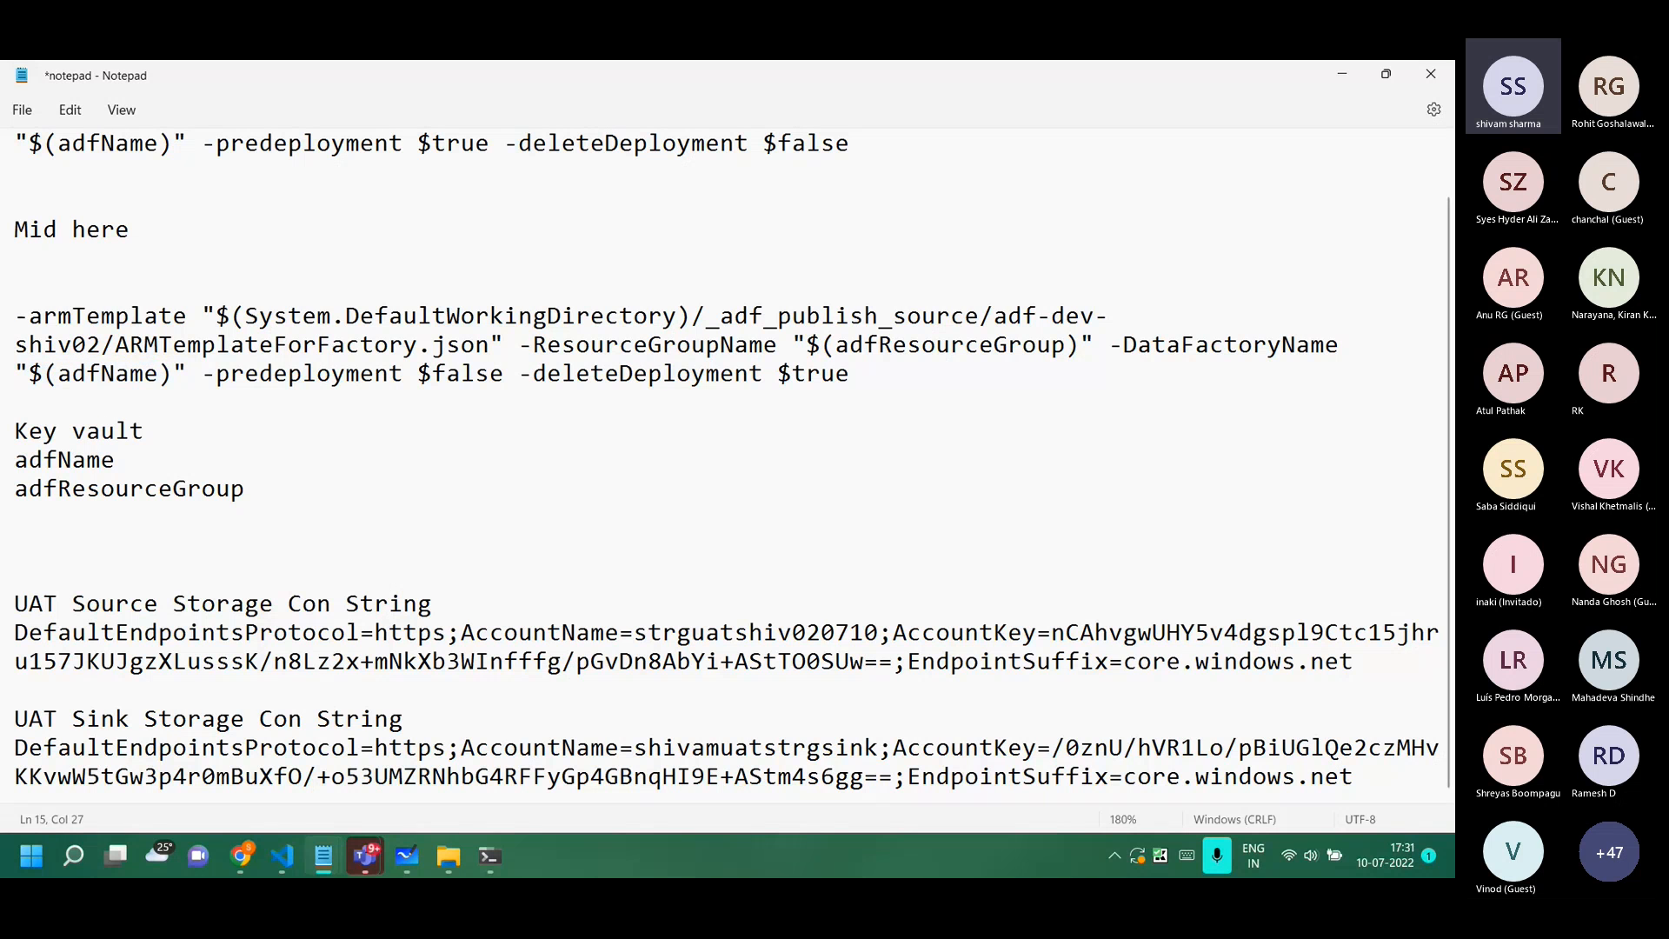
{"action": "left_click_drag", "start_coordinate": [1356, 661], "coordinate": [3, 640]}
{"action": "key", "text": "alt+Tab"}
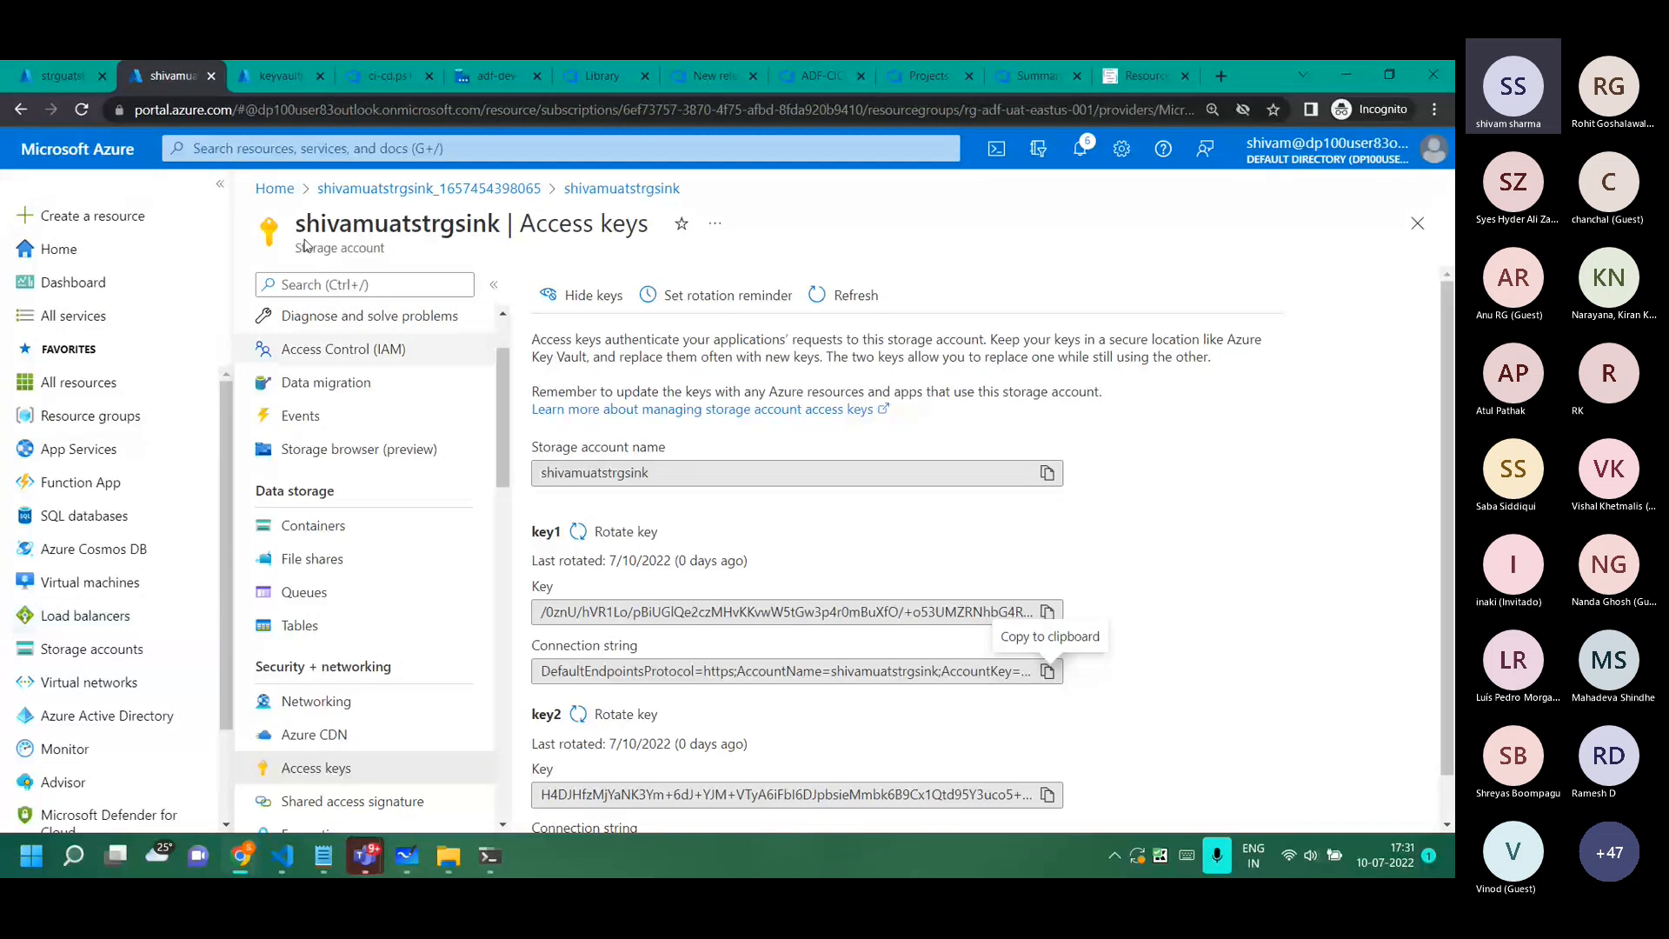
{"action": "left_click", "coordinate": [273, 86]}
{"action": "left_click", "coordinate": [373, 82]}
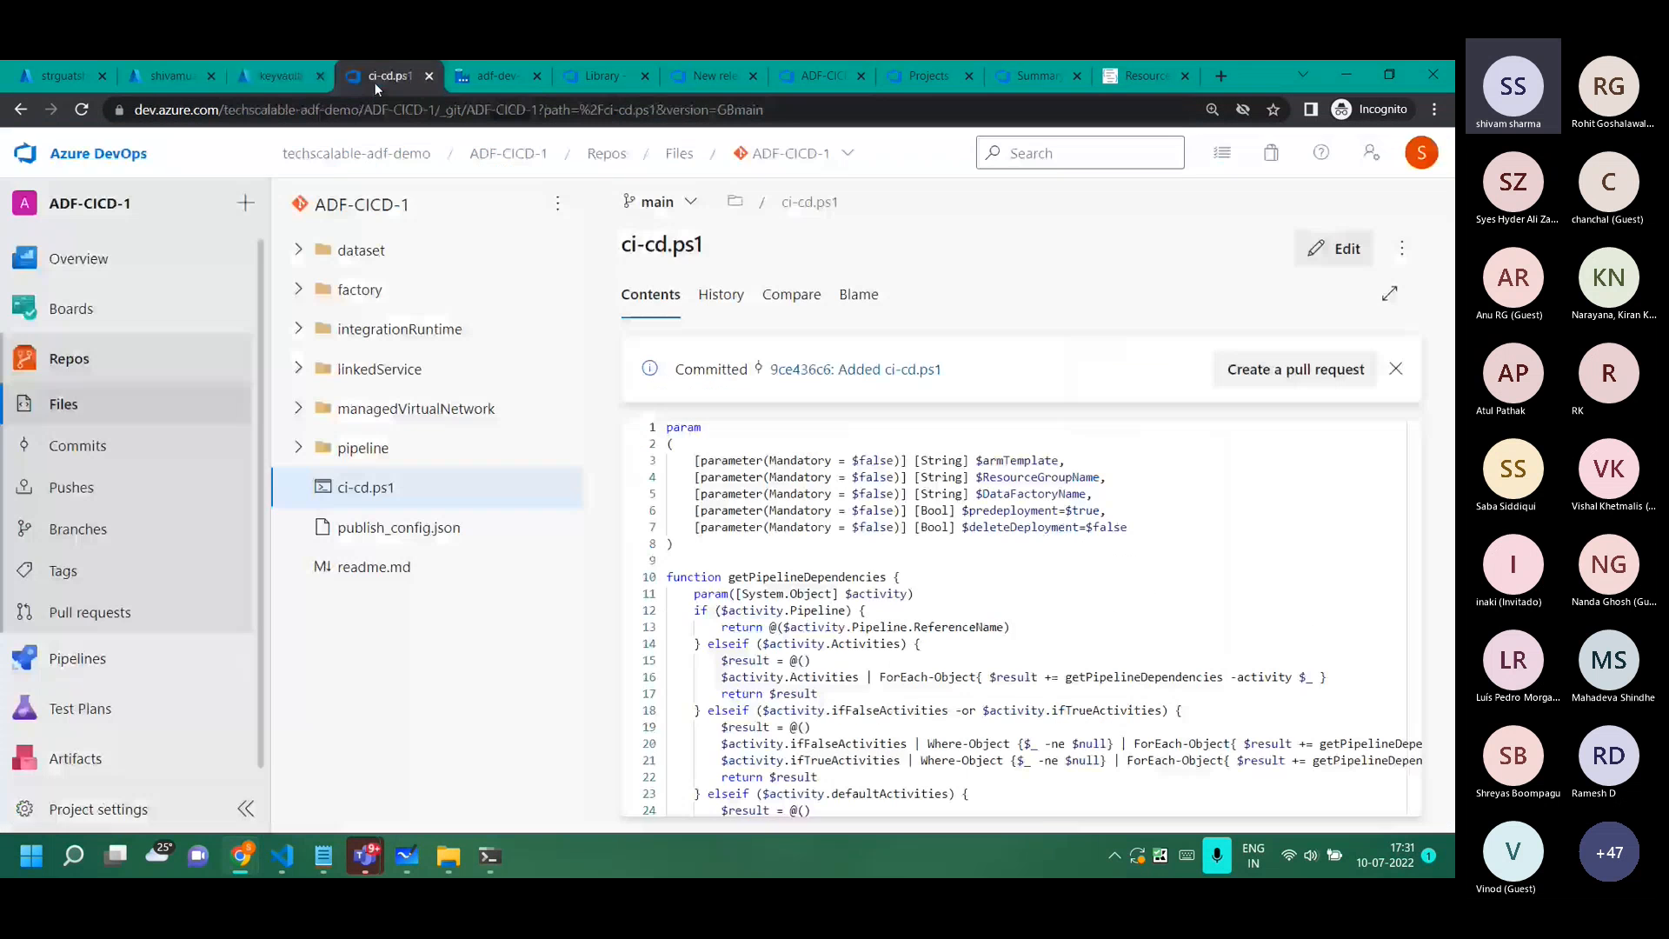
{"action": "left_click", "coordinate": [475, 78]}
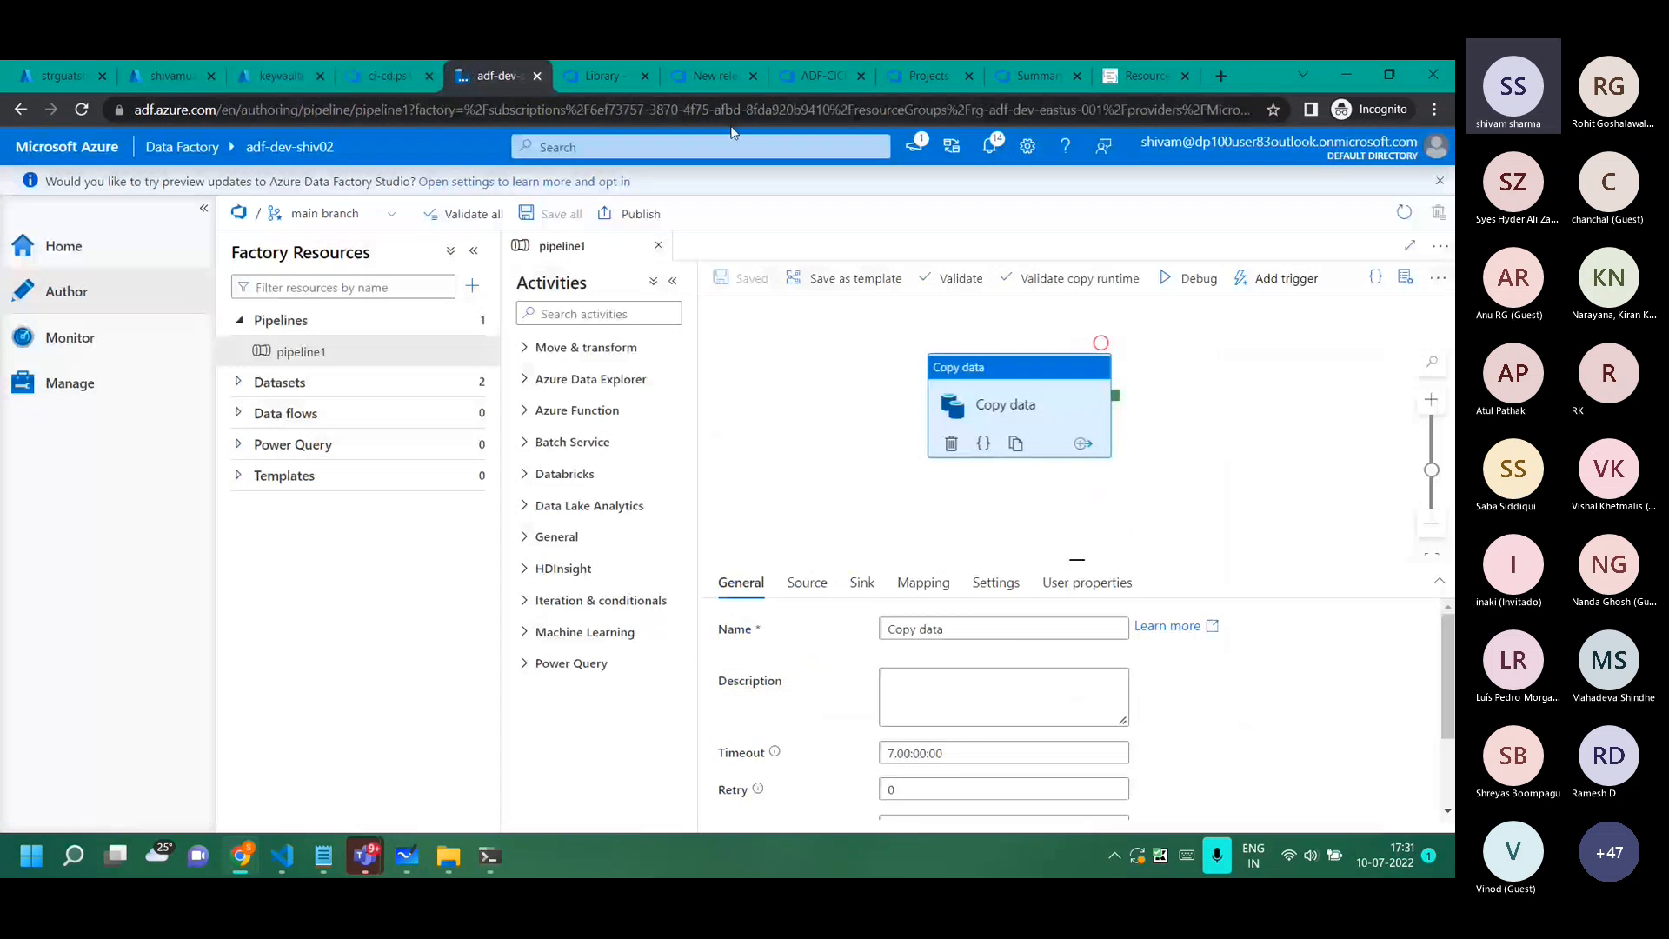
{"action": "left_click", "coordinate": [409, 77]}
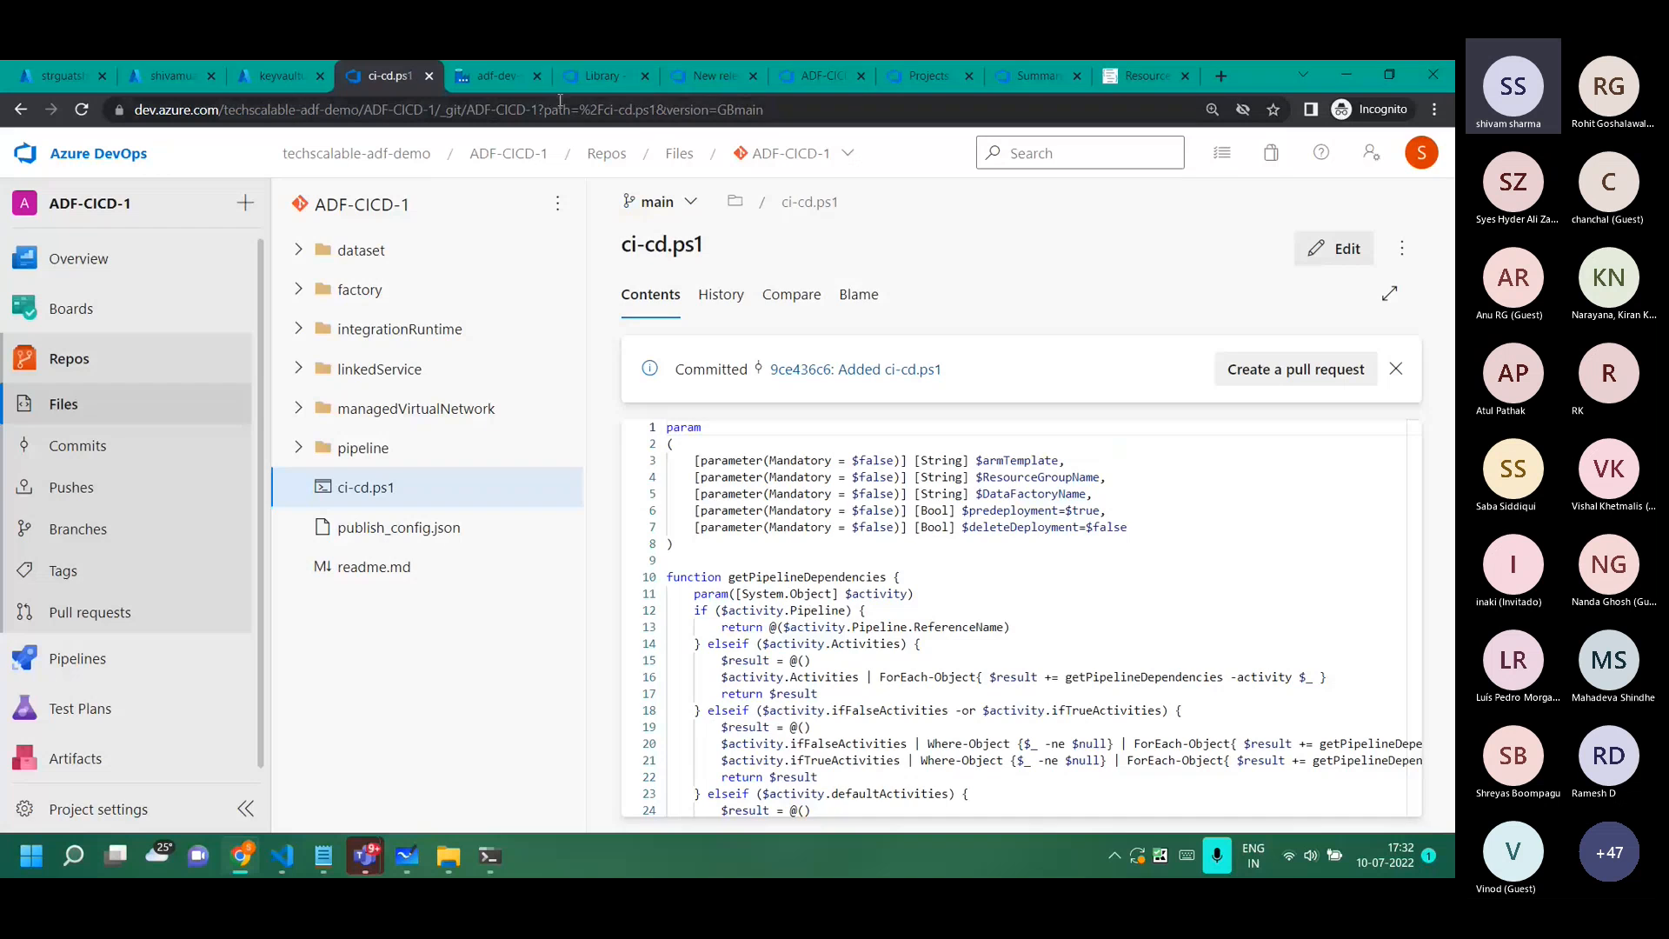
{"action": "left_click", "coordinate": [603, 76]}
{"action": "left_click", "coordinate": [724, 80]}
Set the AzureBlobStorageSink connection string override to the UAT sink connection string from the notes, keeping the surrounding quotes.
{"action": "left_click", "coordinate": [751, 322]}
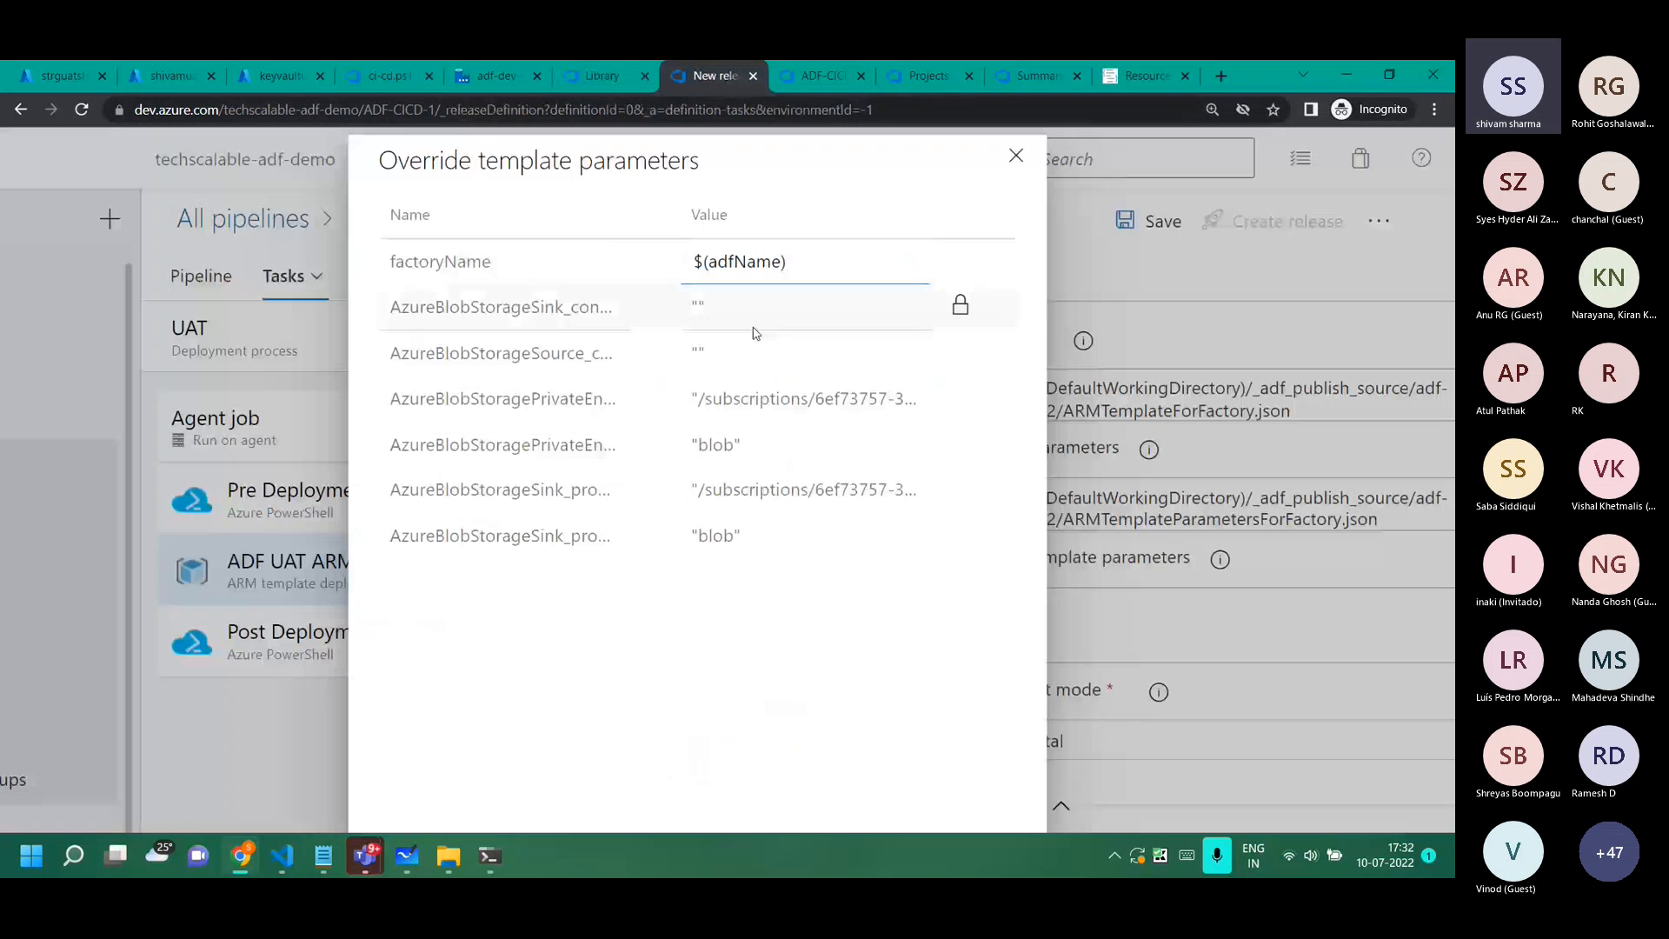
{"action": "key", "text": "ctrl+v"}
{"action": "key", "text": "alt+Tab"}
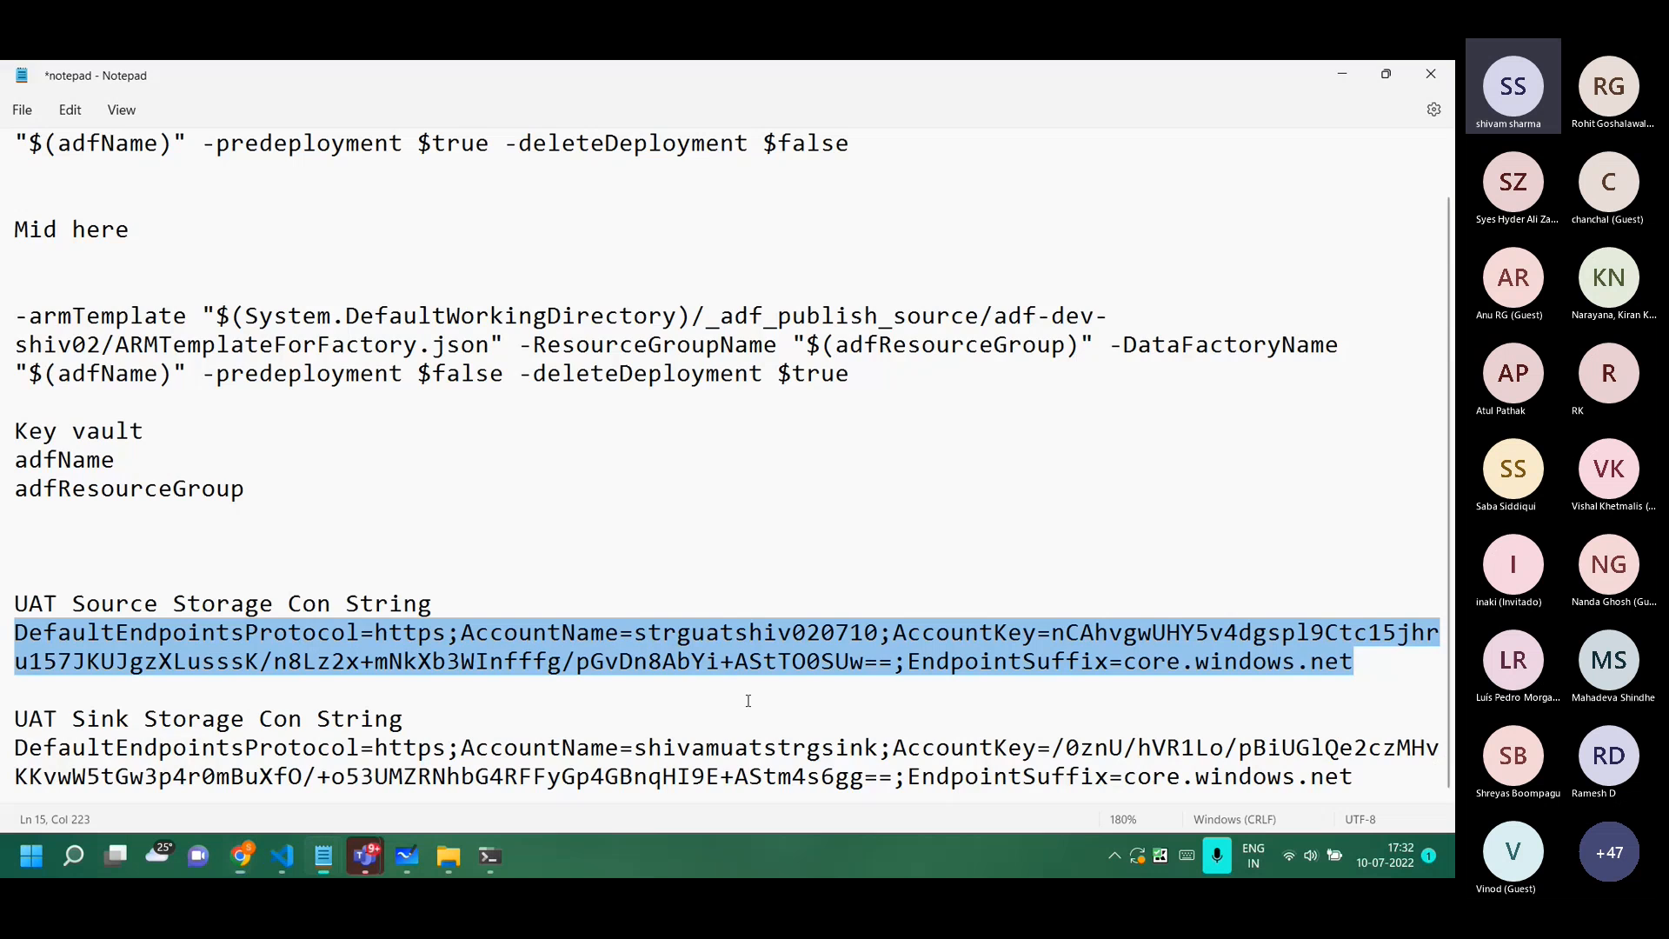
{"action": "left_click_drag", "start_coordinate": [1361, 776], "coordinate": [2, 750]}
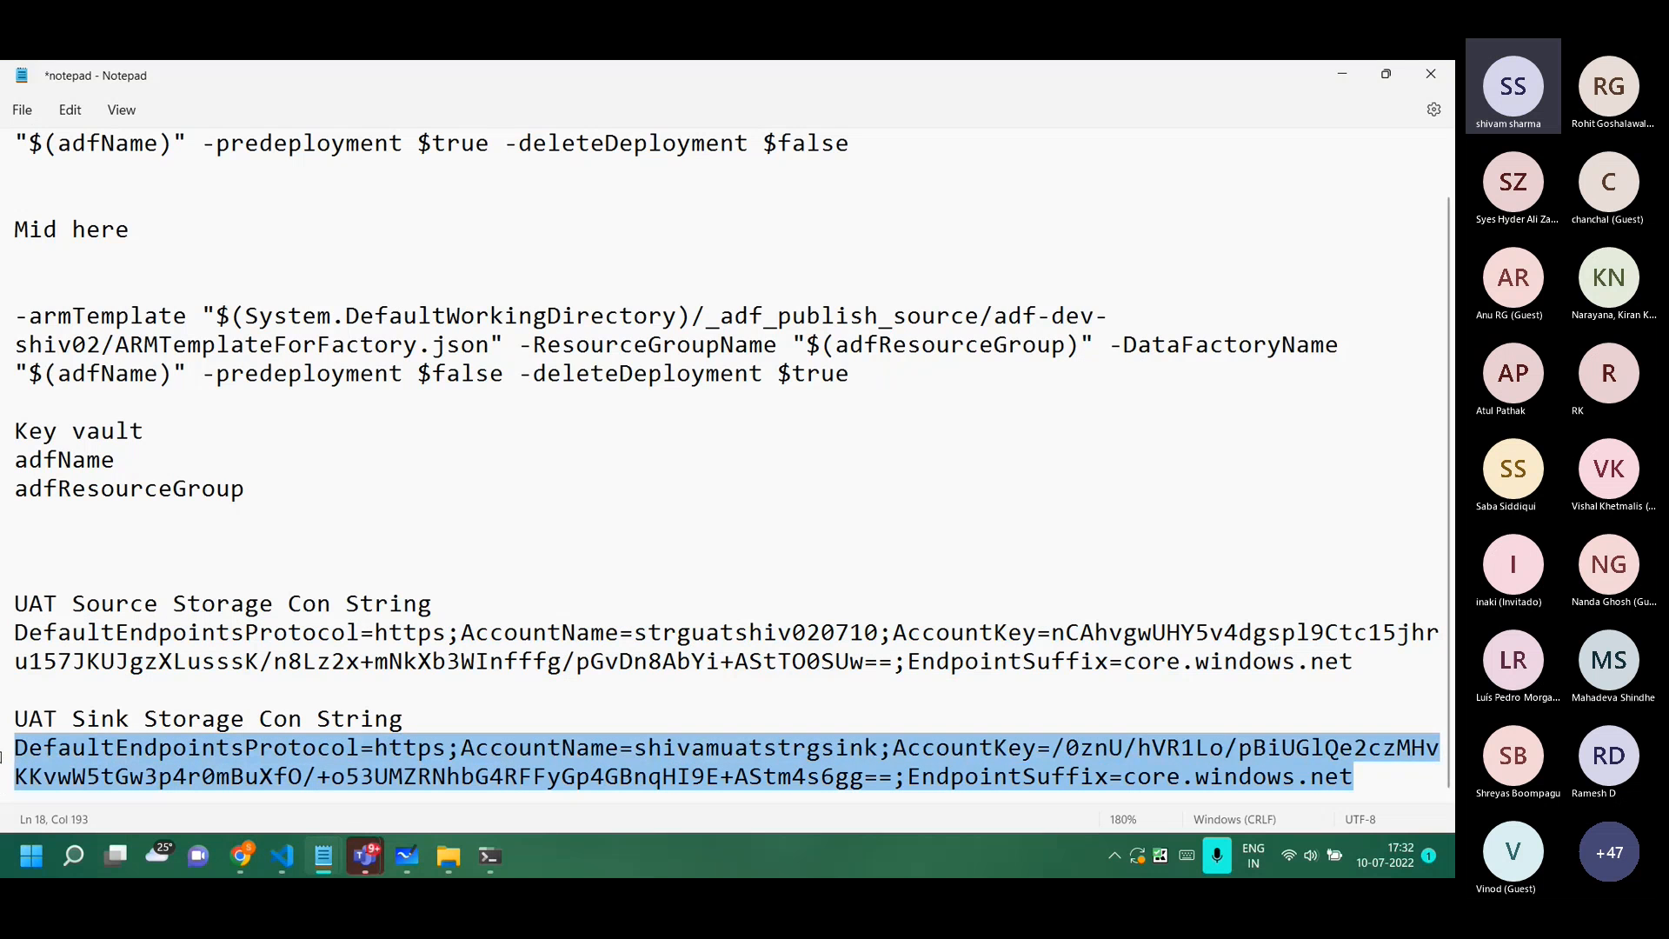
{"action": "key", "text": "alt+Tab"}
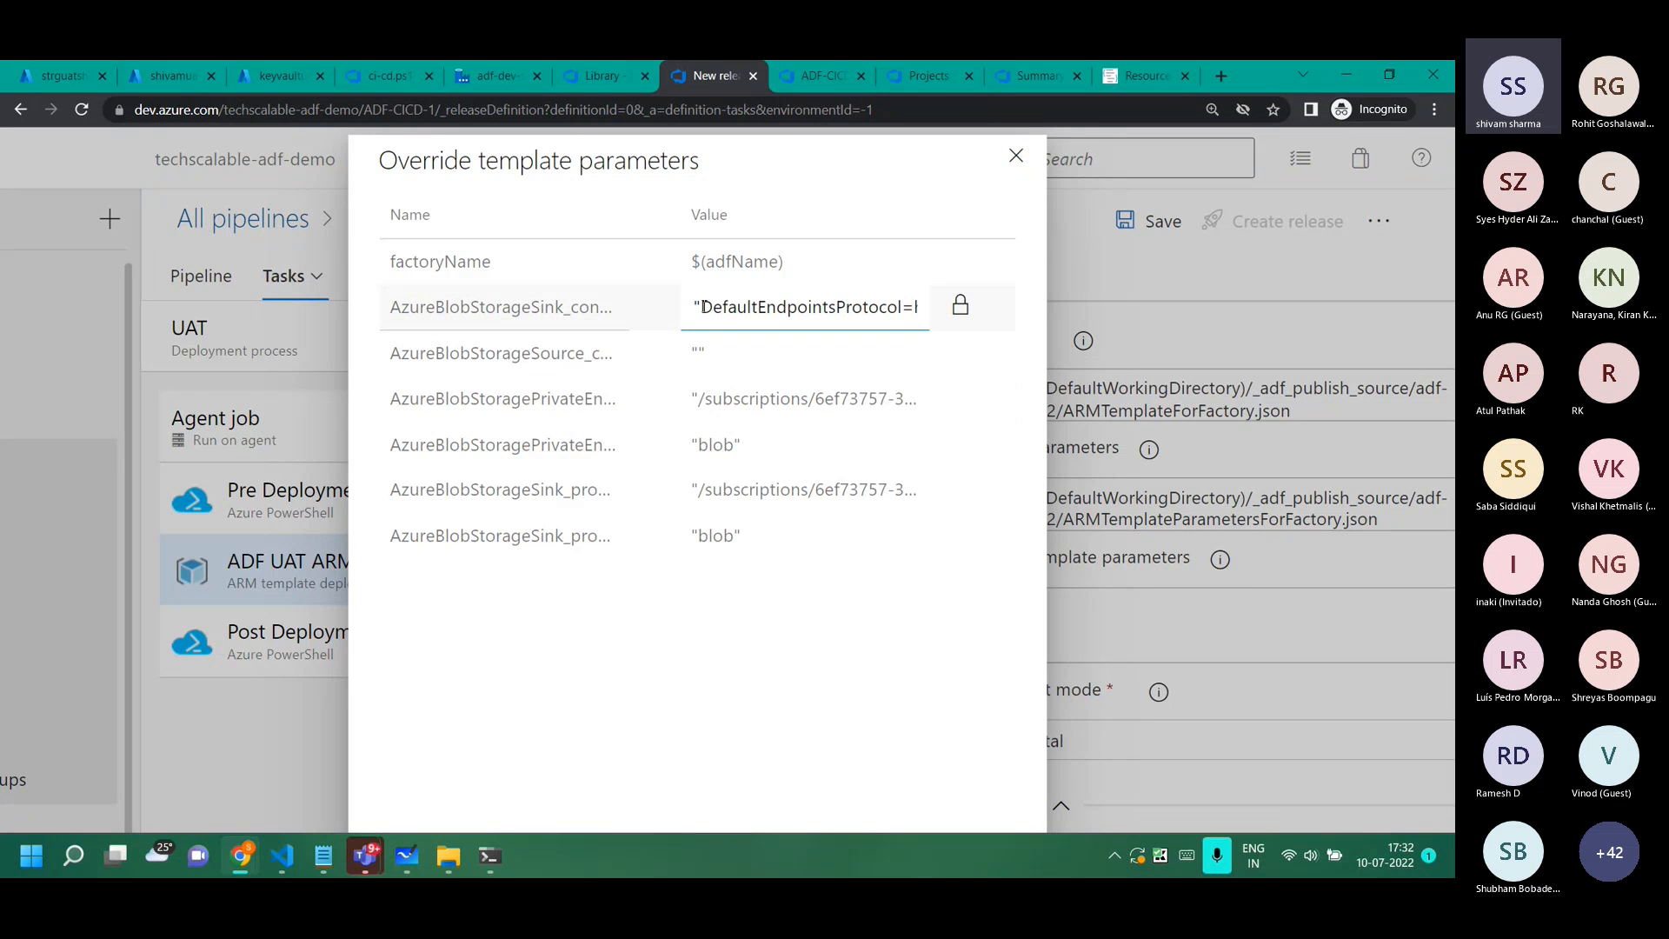
{"action": "left_click_drag", "start_coordinate": [700, 306], "coordinate": [1011, 316]}
{"action": "key", "text": "shift+Left"}
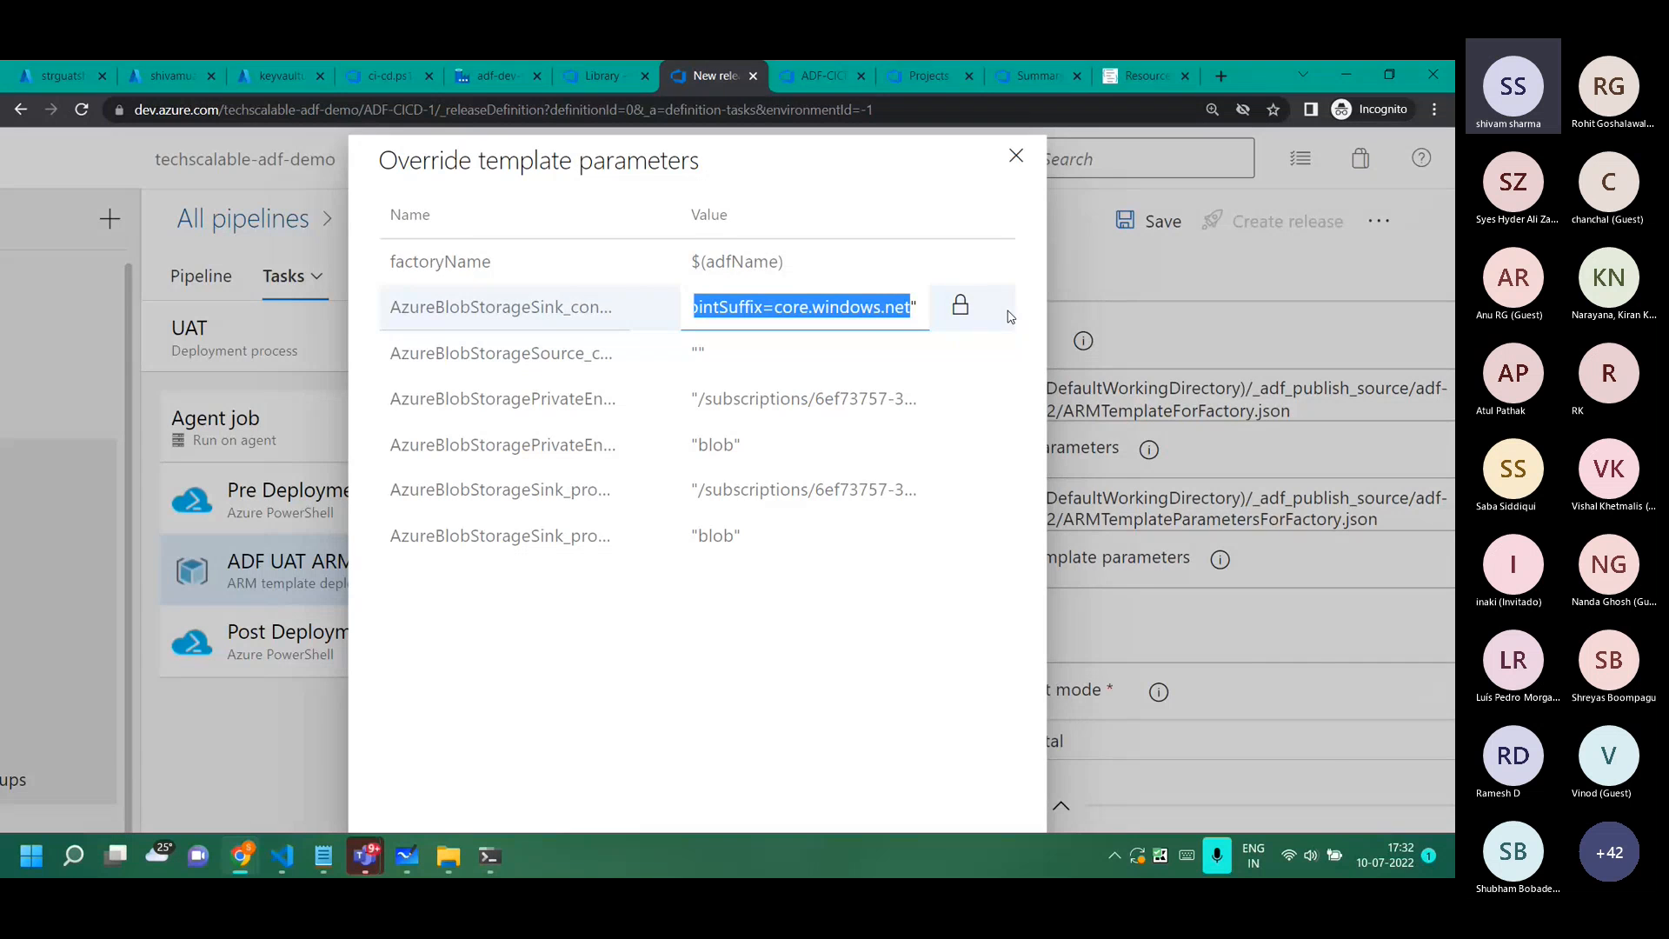
Set the AzureBlobStorageSource connection string override to the UAT source connection string from the notes and apply the overrides.
{"action": "key", "text": "alt+Tab"}
{"action": "left_click", "coordinate": [288, 661]}
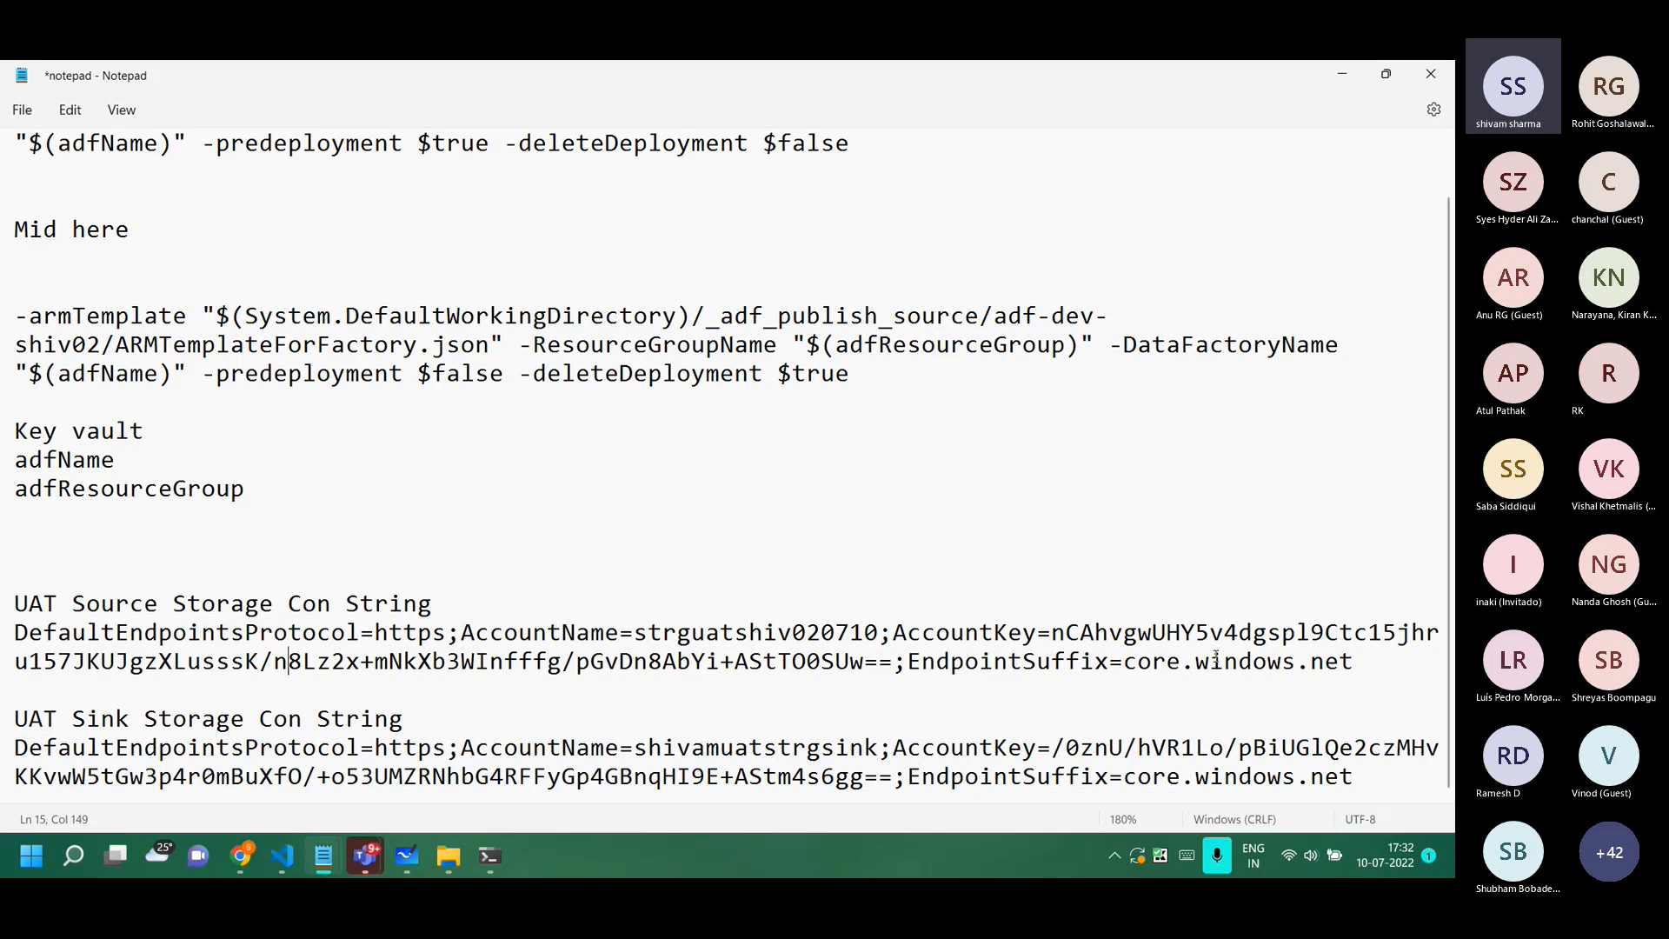
{"action": "left_click_drag", "start_coordinate": [1353, 660], "coordinate": [10, 633]}
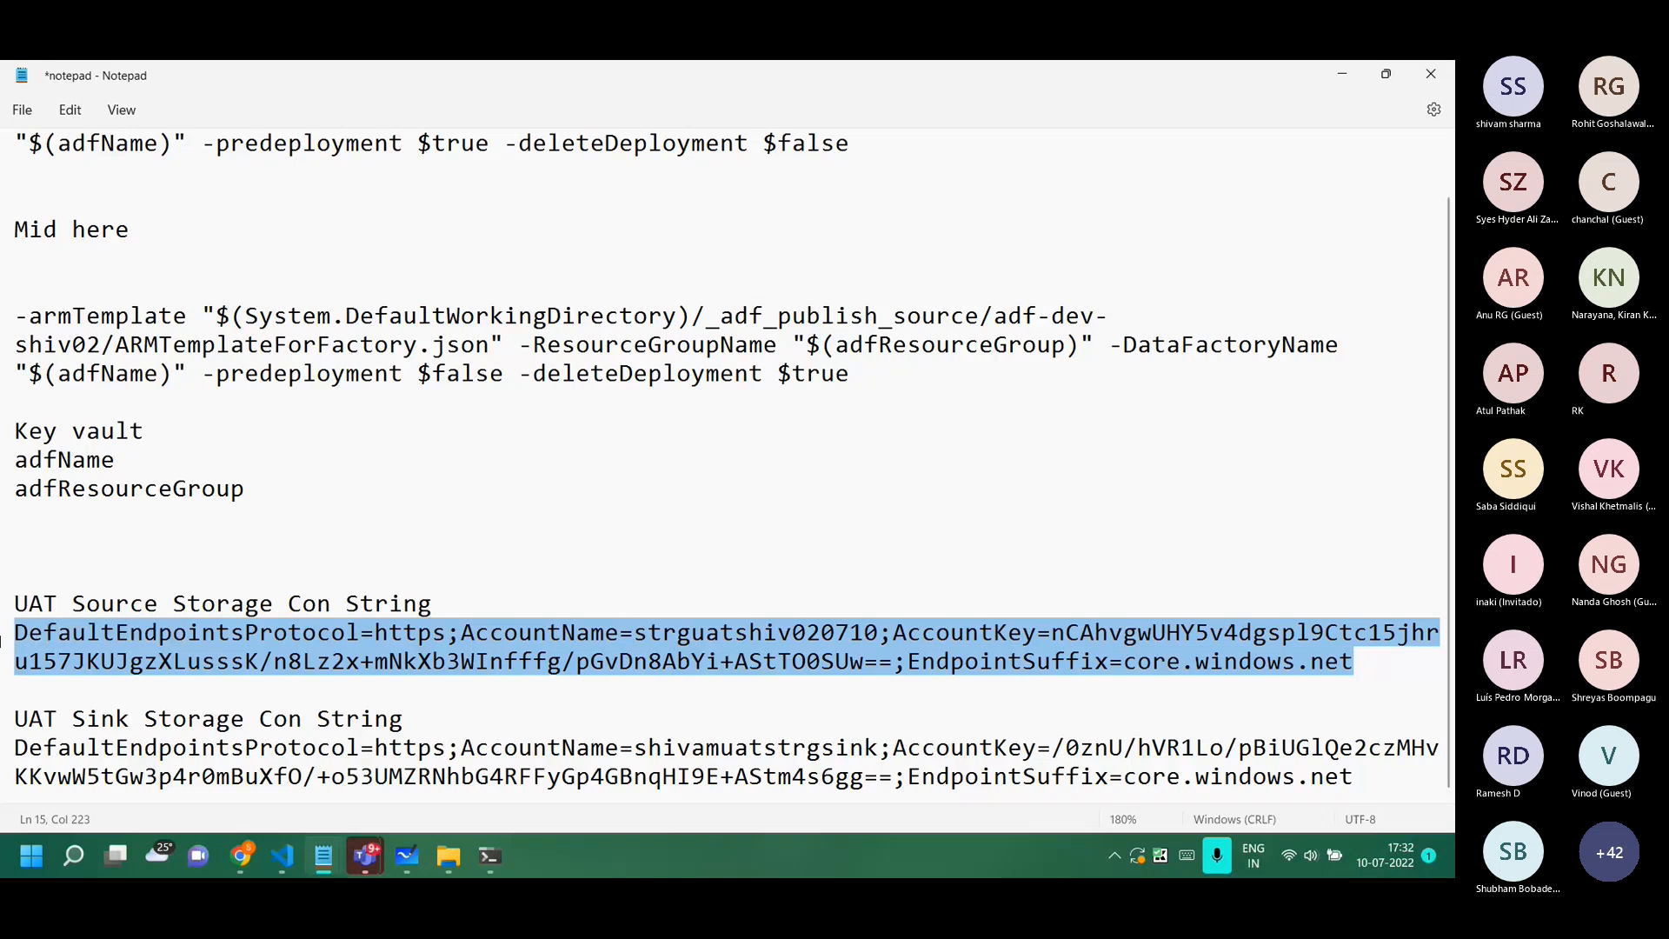
{"action": "key", "text": "alt+Tab"}
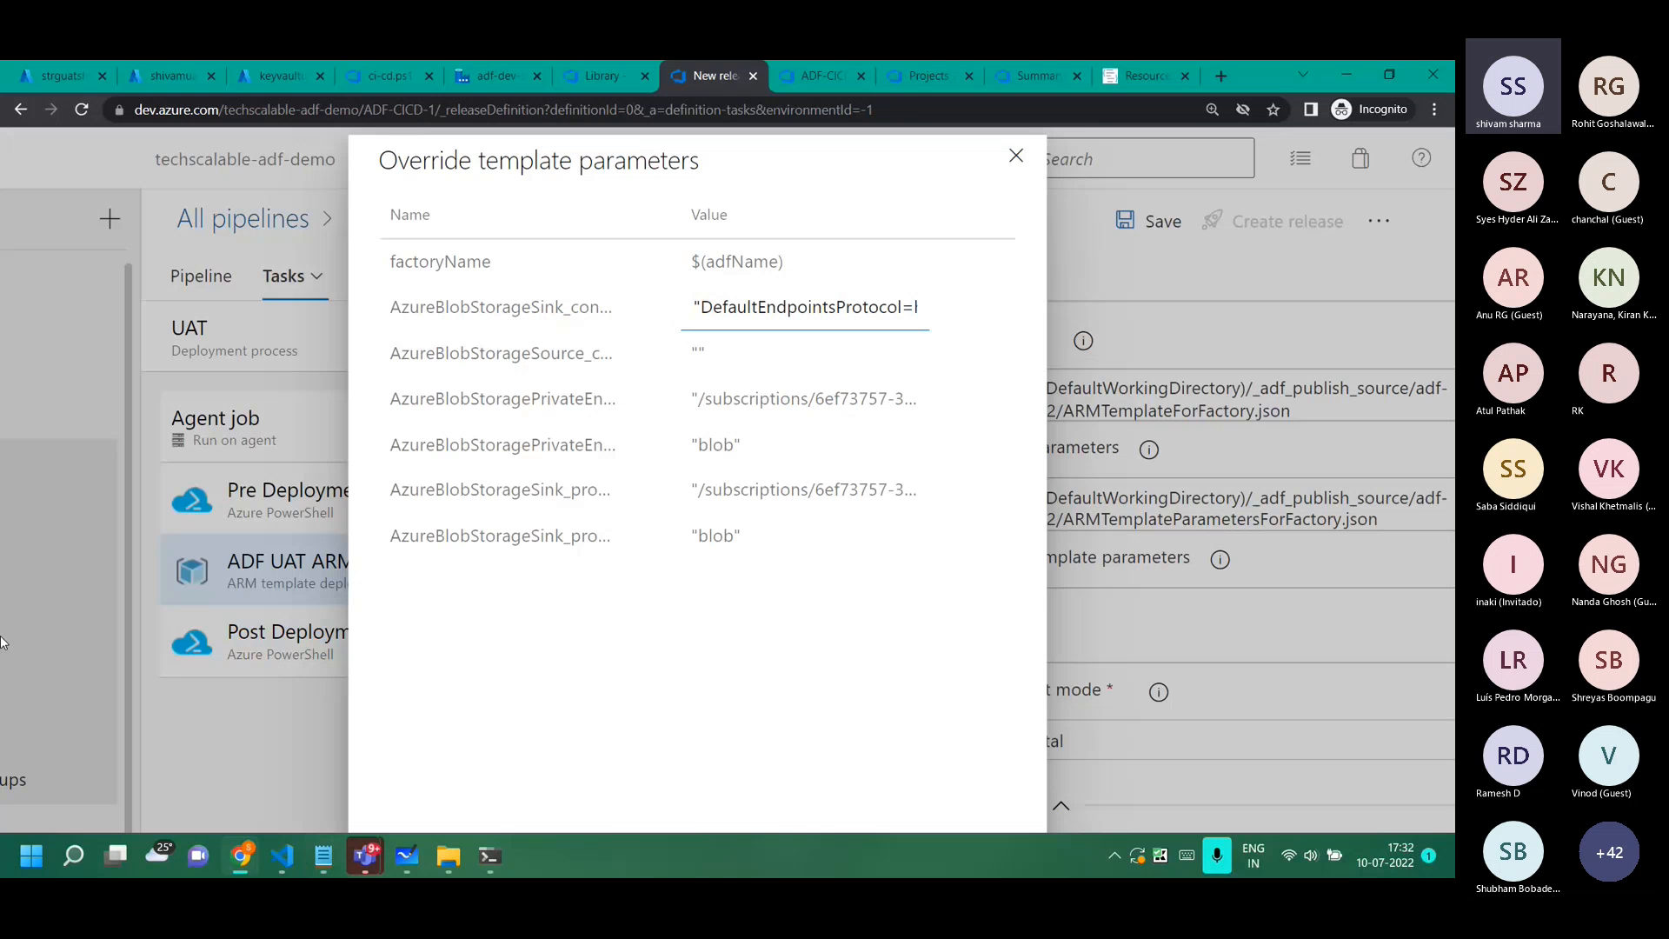
{"action": "left_click", "coordinate": [539, 353]}
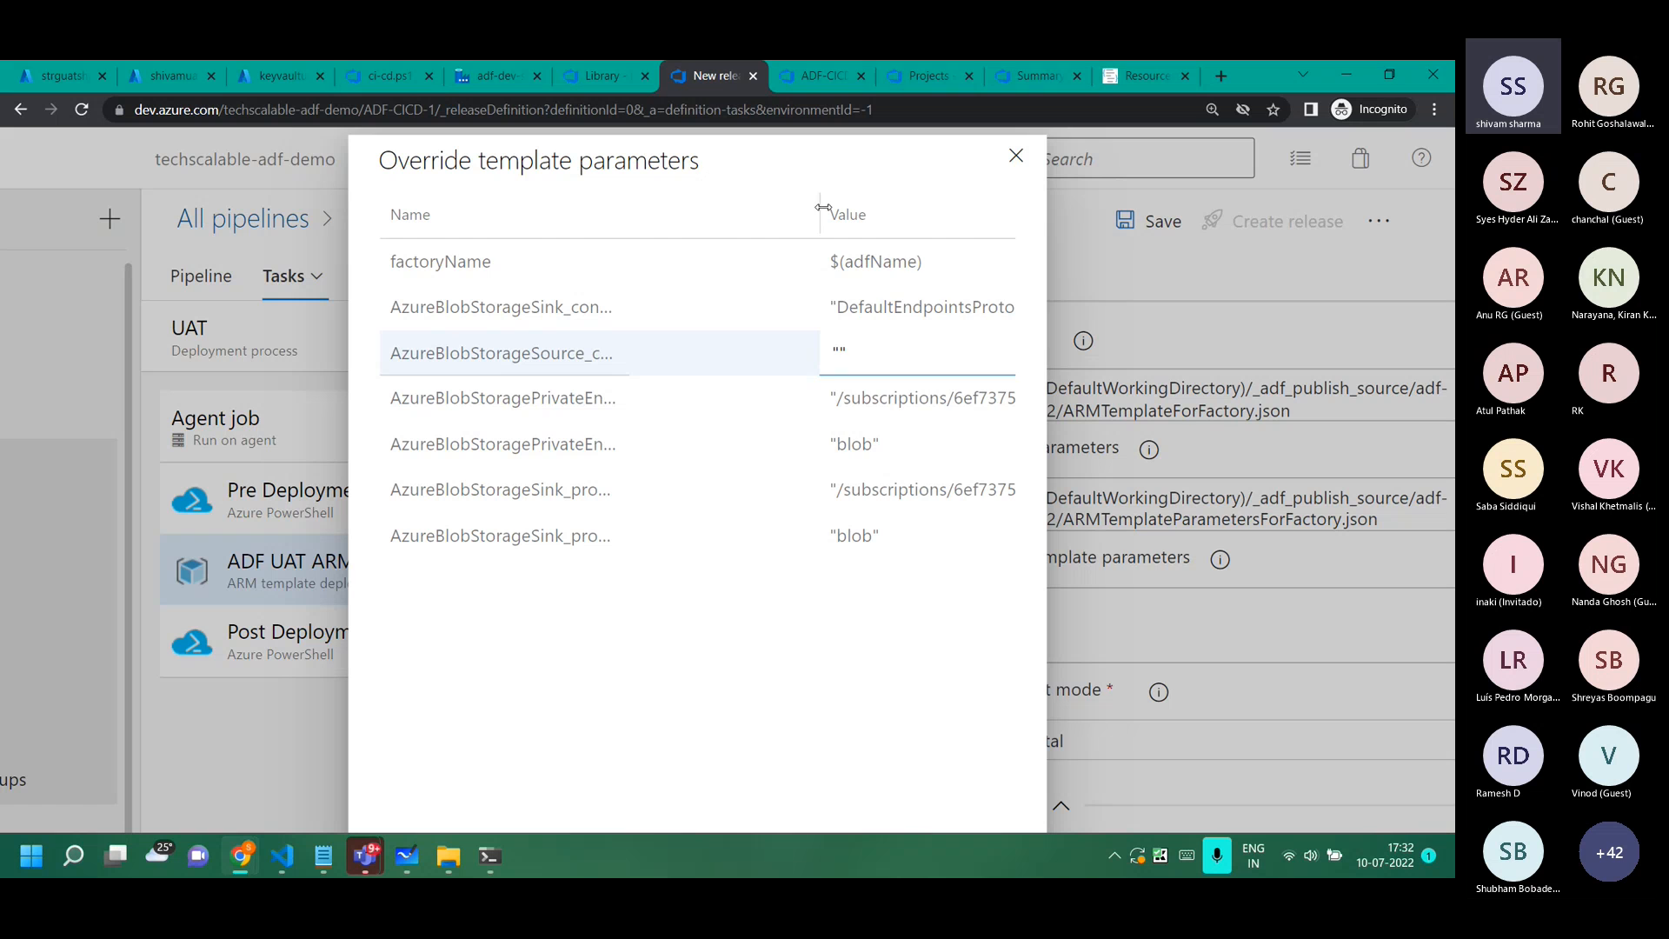
{"action": "left_click_drag", "start_coordinate": [822, 207], "coordinate": [681, 208]}
{"action": "key", "text": "ctrl+v"}
{"action": "scroll", "coordinate": [757, 609], "scroll_direction": "down", "scroll_amount": 2}
{"action": "left_click", "coordinate": [829, 773]}
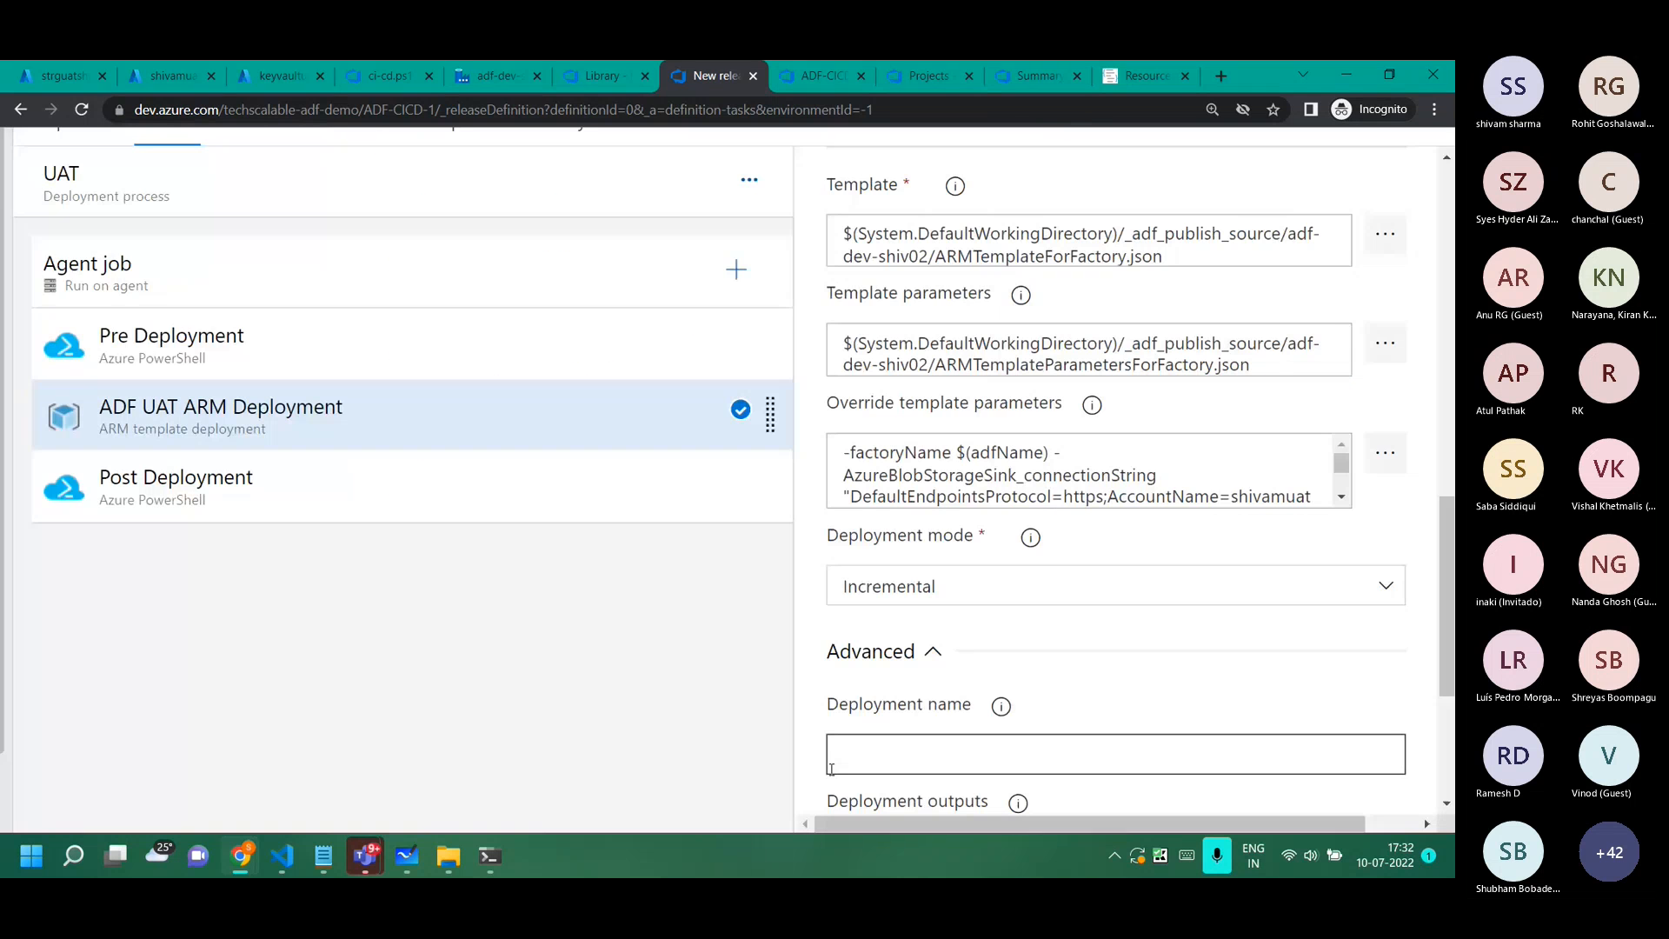
Save the new release pipeline in the root folder without a comment.
{"action": "key", "text": "ctrl+minus"}
{"action": "left_click", "coordinate": [1101, 209]}
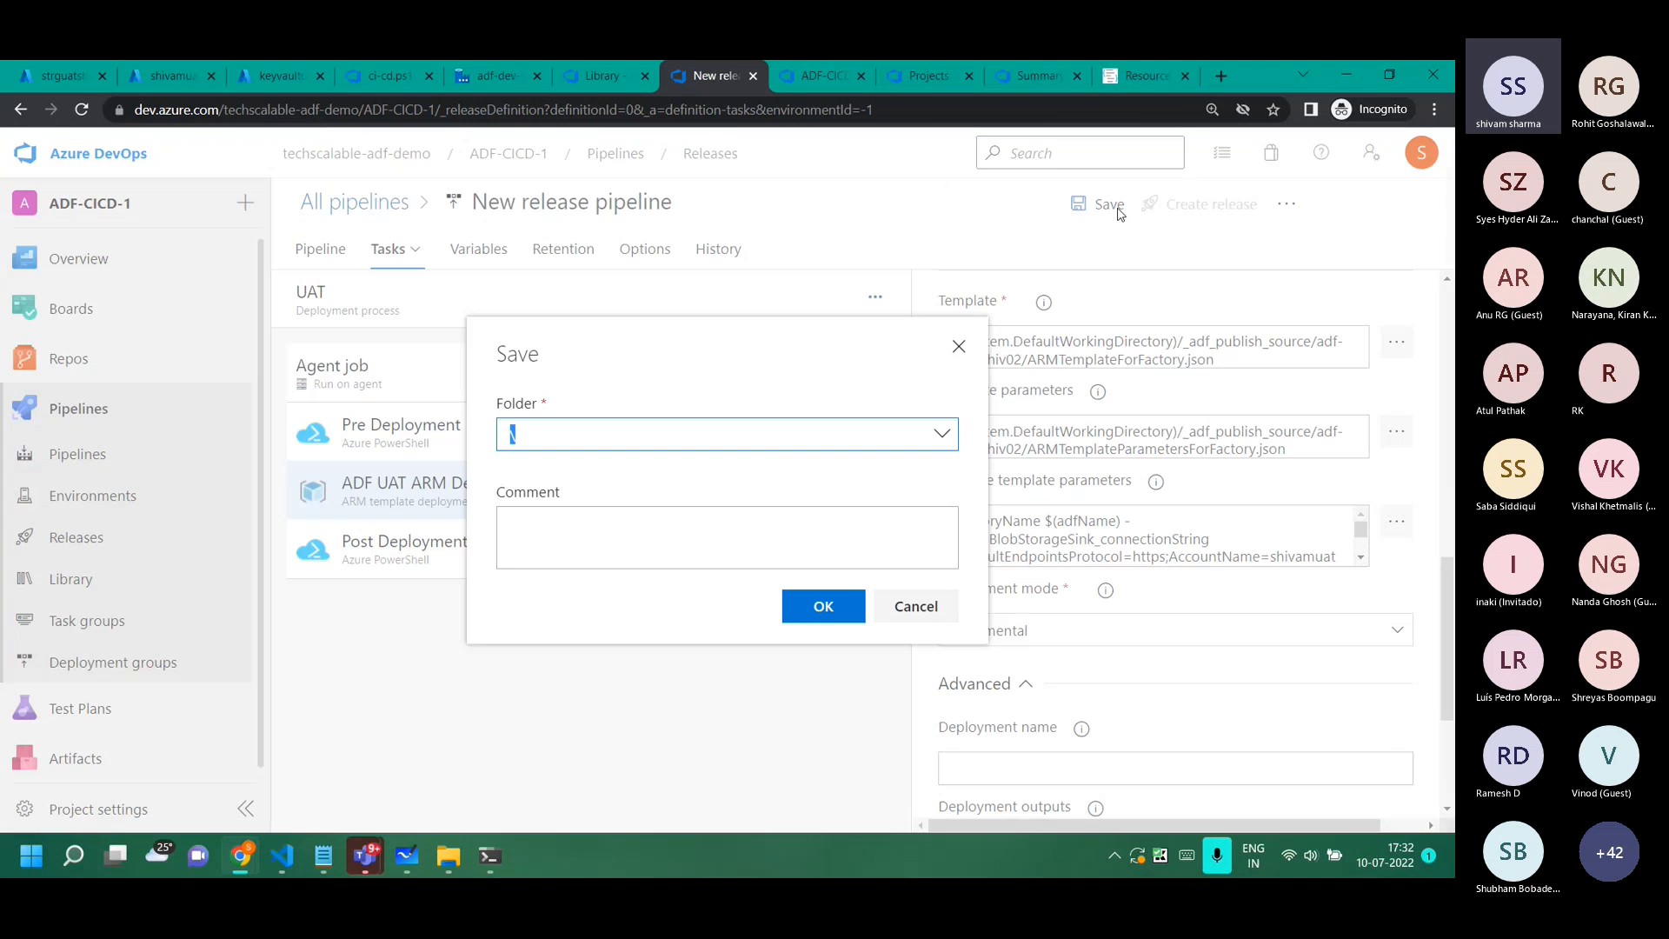
{"action": "key", "text": "Return"}
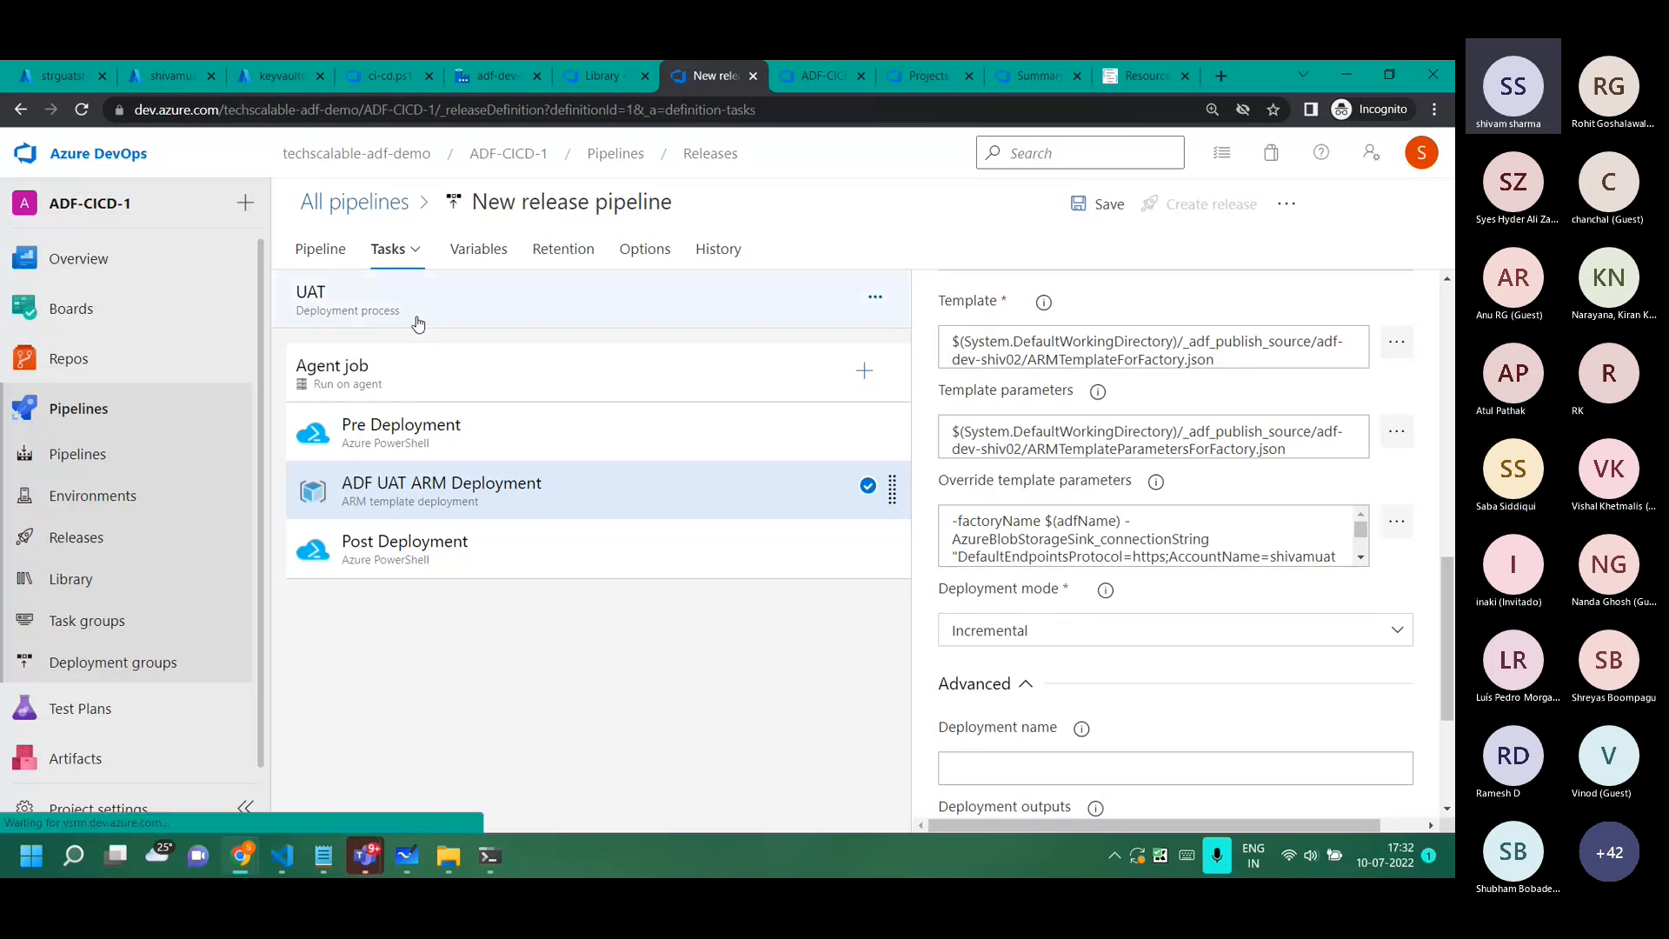
Rename the release pipeline as "ADF Release" and save the change.
{"action": "left_click", "coordinate": [581, 208]}
{"action": "type", "text": "ADF Release"}
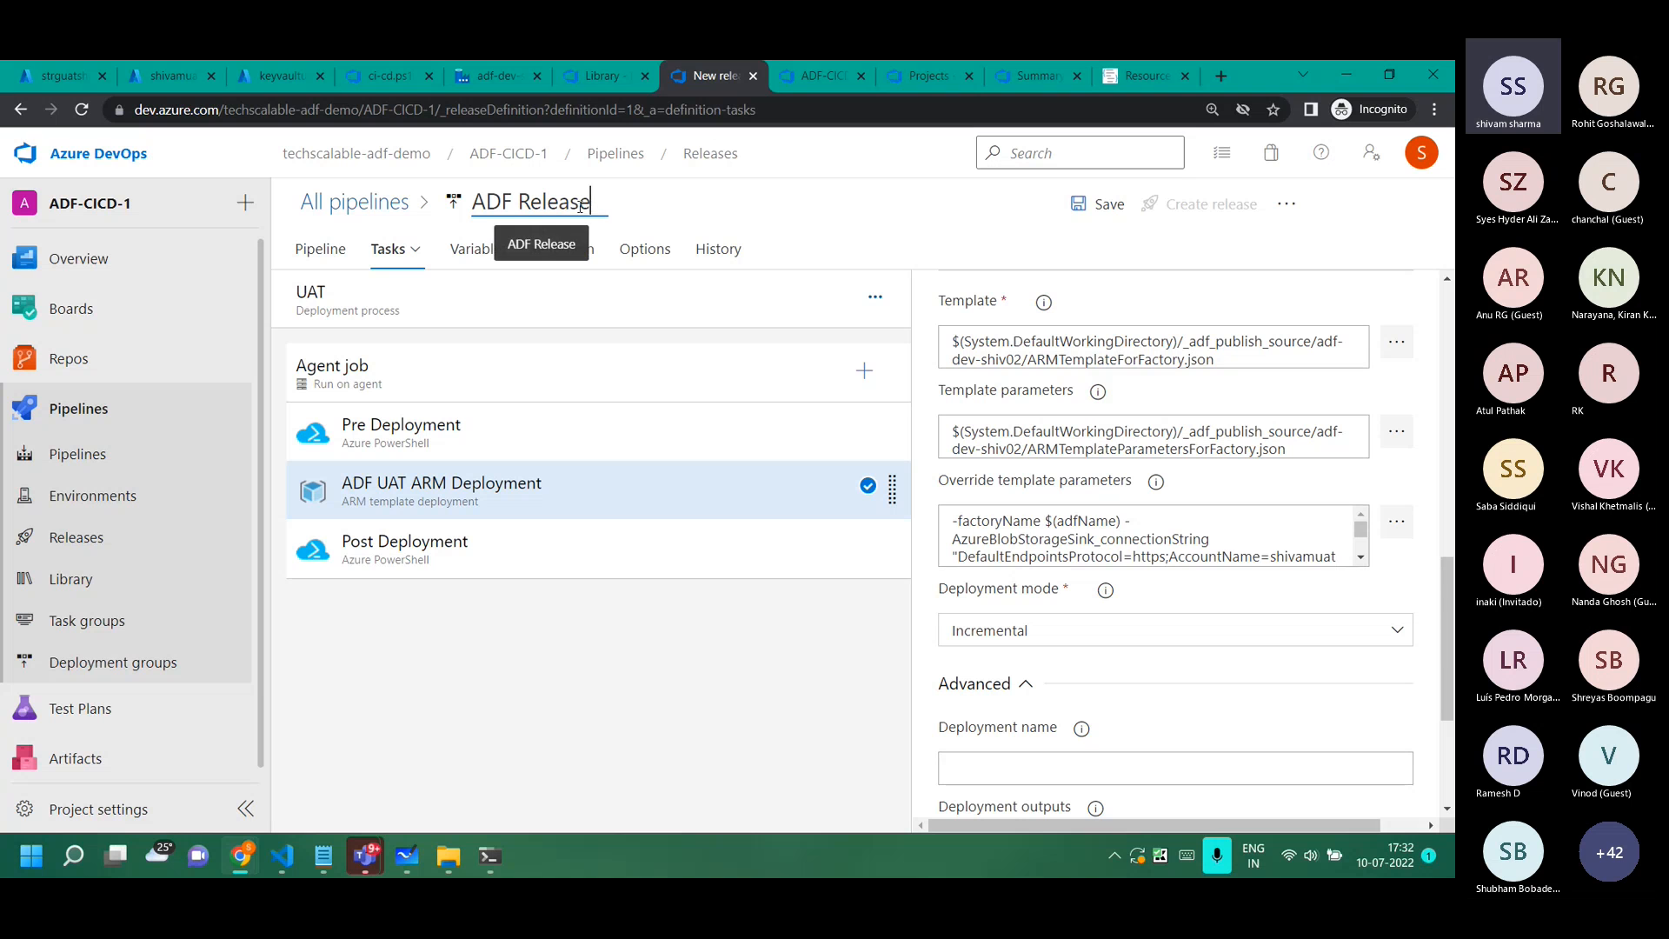
{"action": "left_click", "coordinate": [1101, 204]}
{"action": "left_click", "coordinate": [824, 565]}
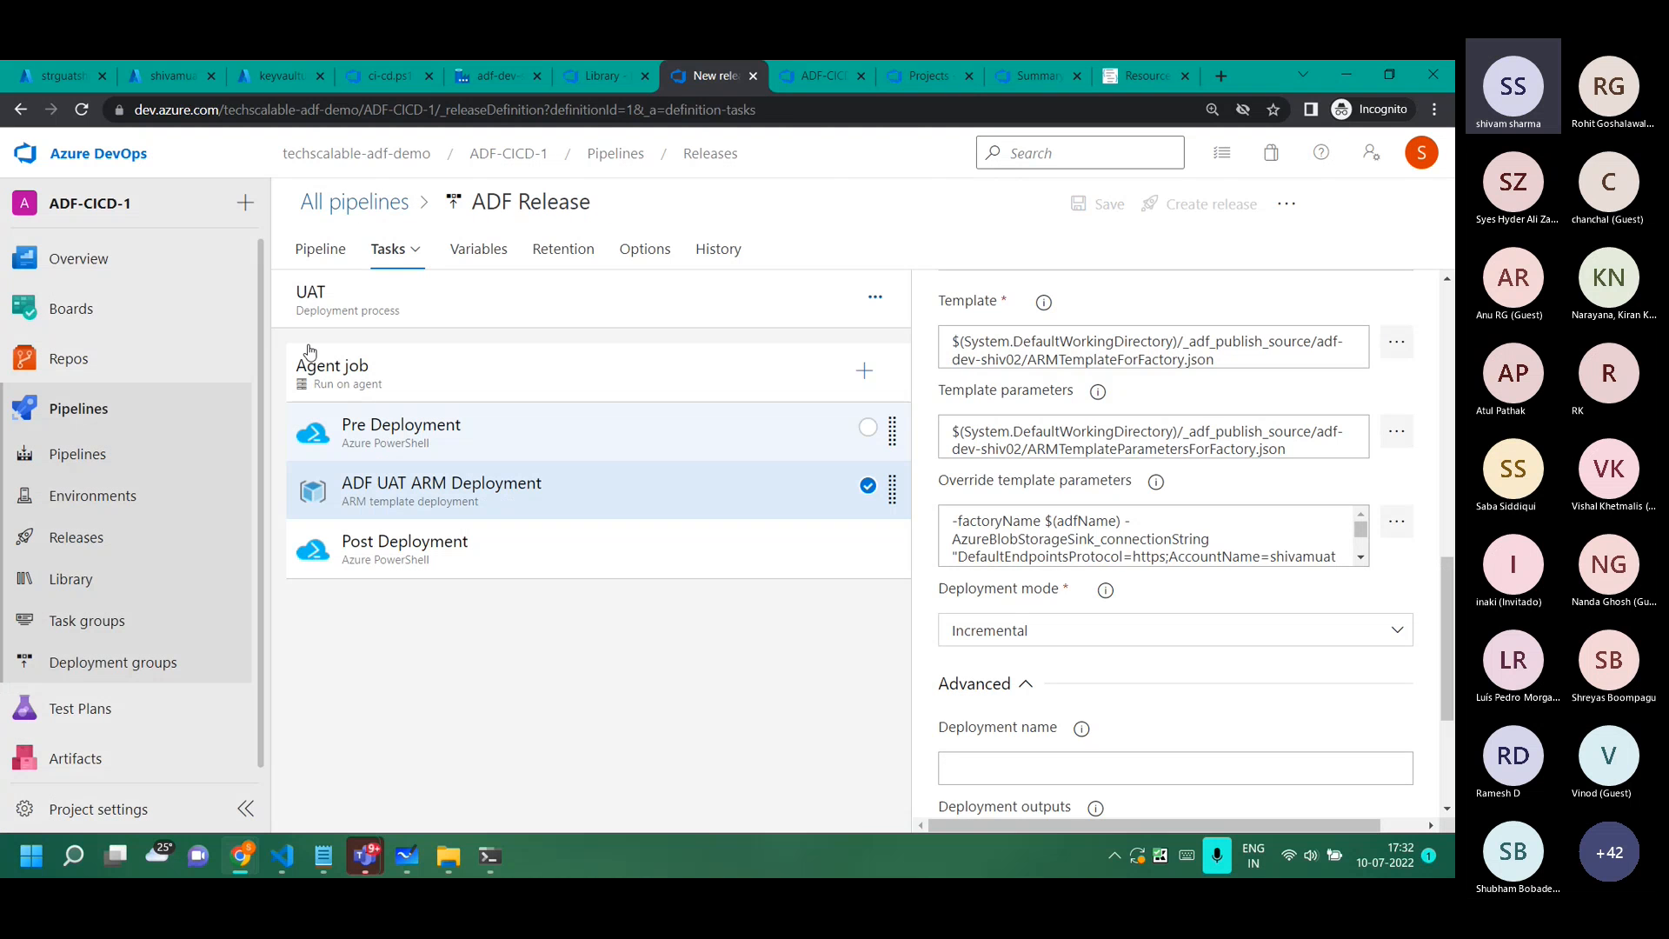
Create a new release from the ADF Release pipeline with the default artifact versions and open its UAT stage logs.
{"action": "left_click", "coordinate": [321, 249]}
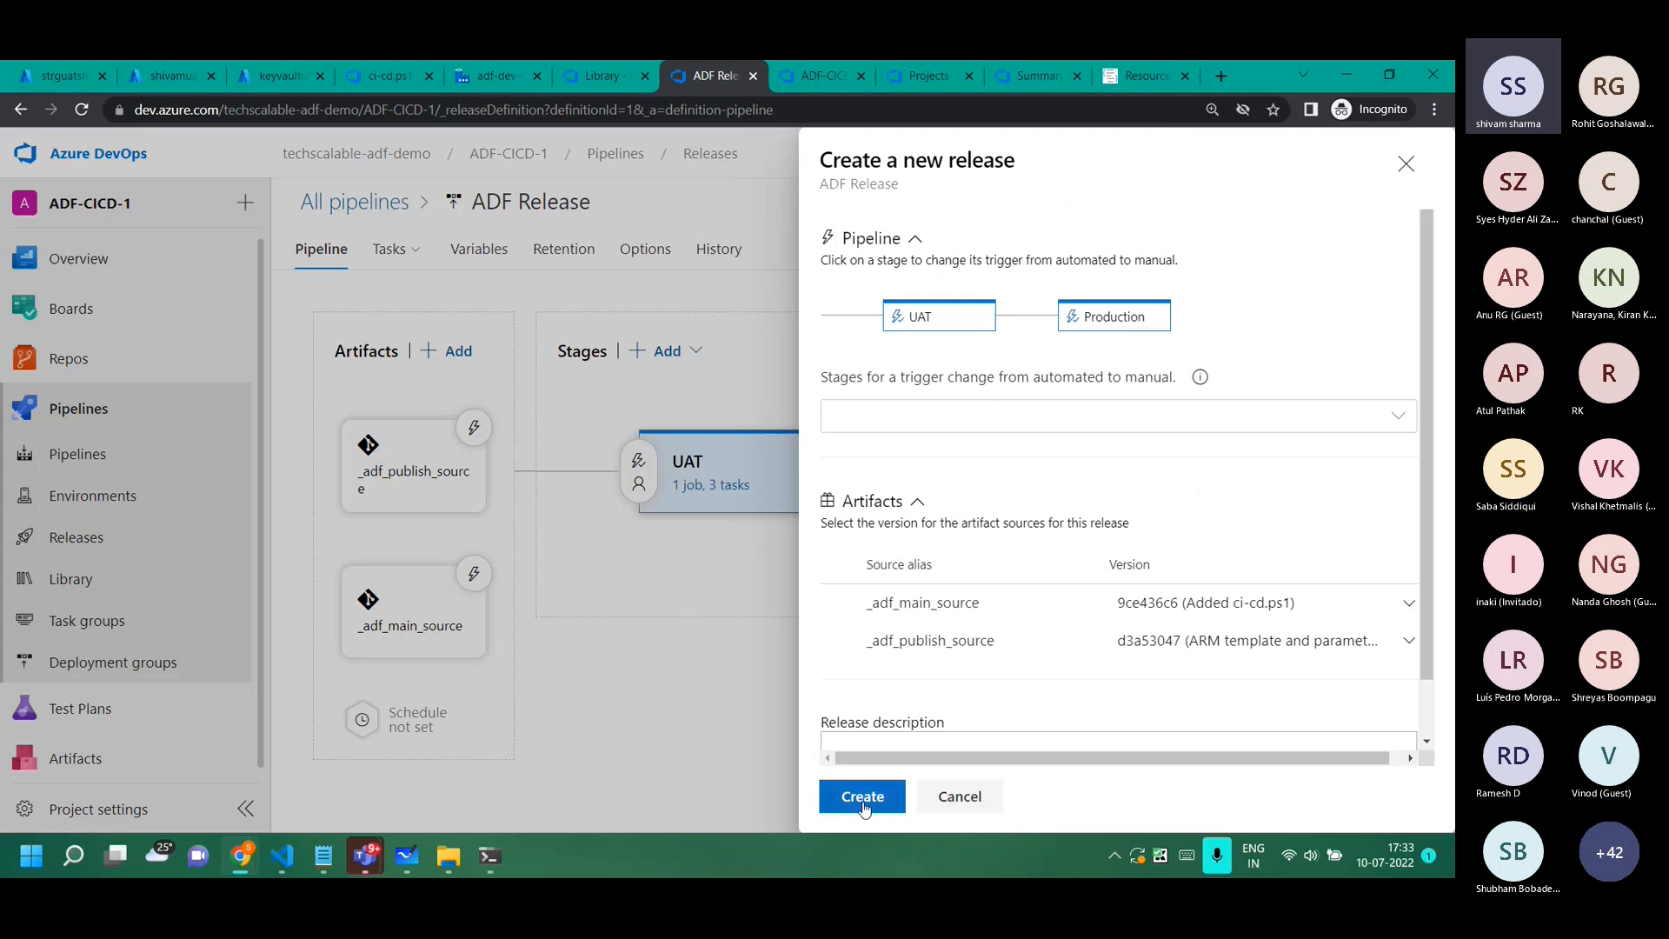
{"action": "left_click", "coordinate": [863, 794]}
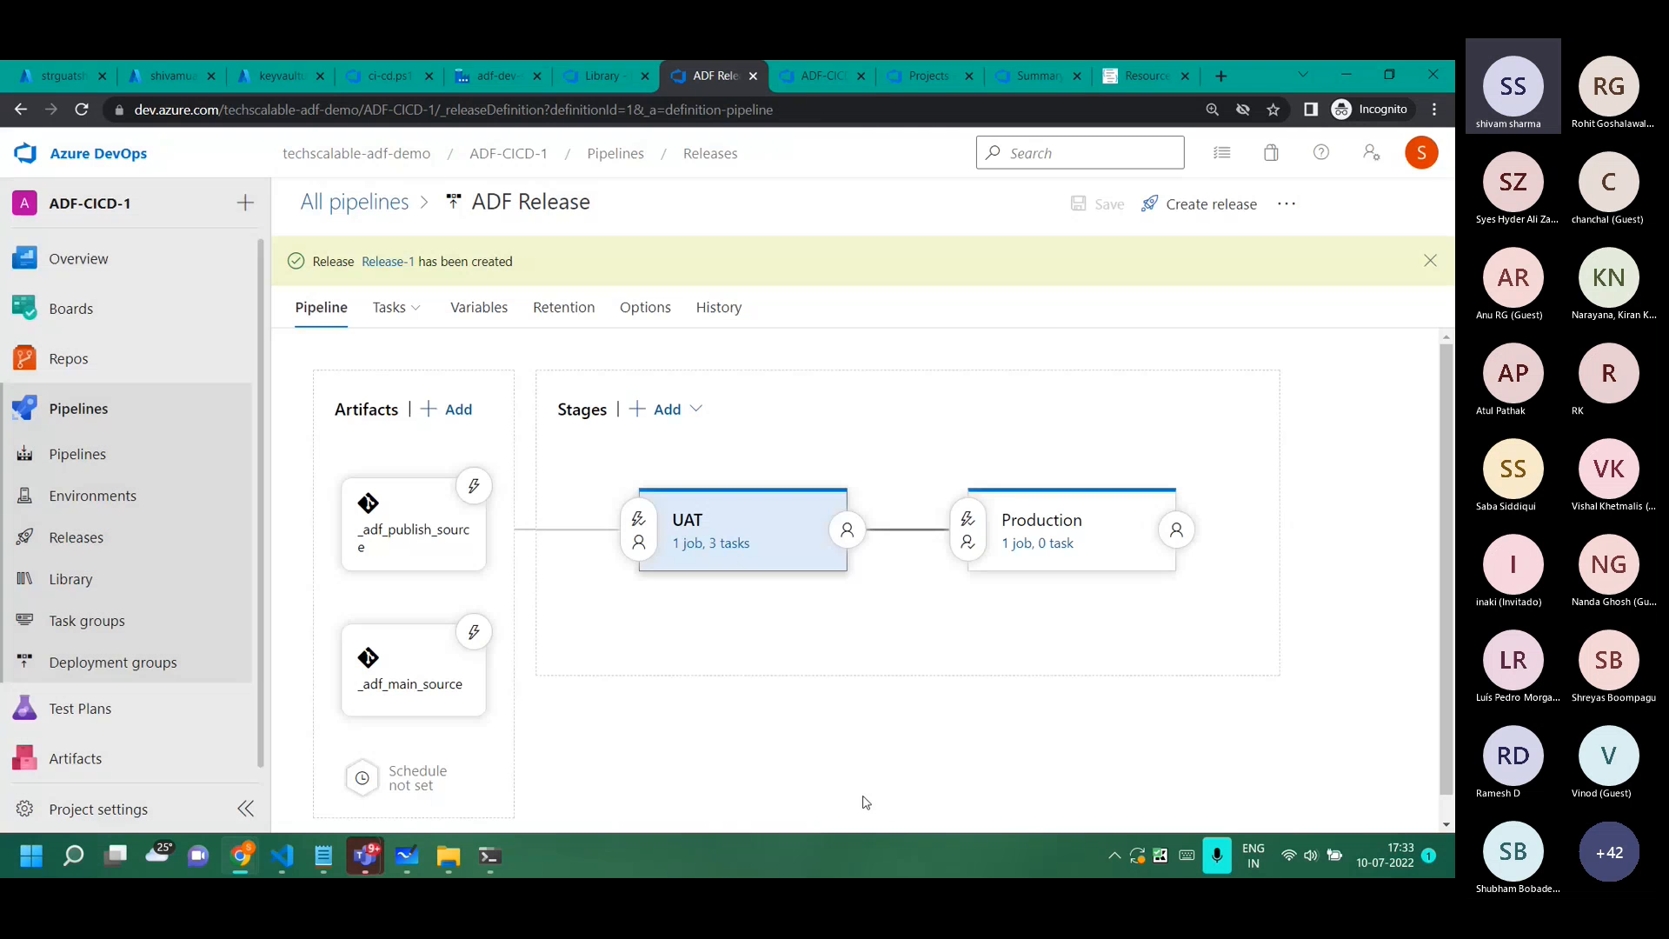
{"action": "mouse_move", "coordinate": [717, 616]}
{"action": "left_click", "coordinate": [375, 263]}
{"action": "mouse_move", "coordinate": [733, 459]}
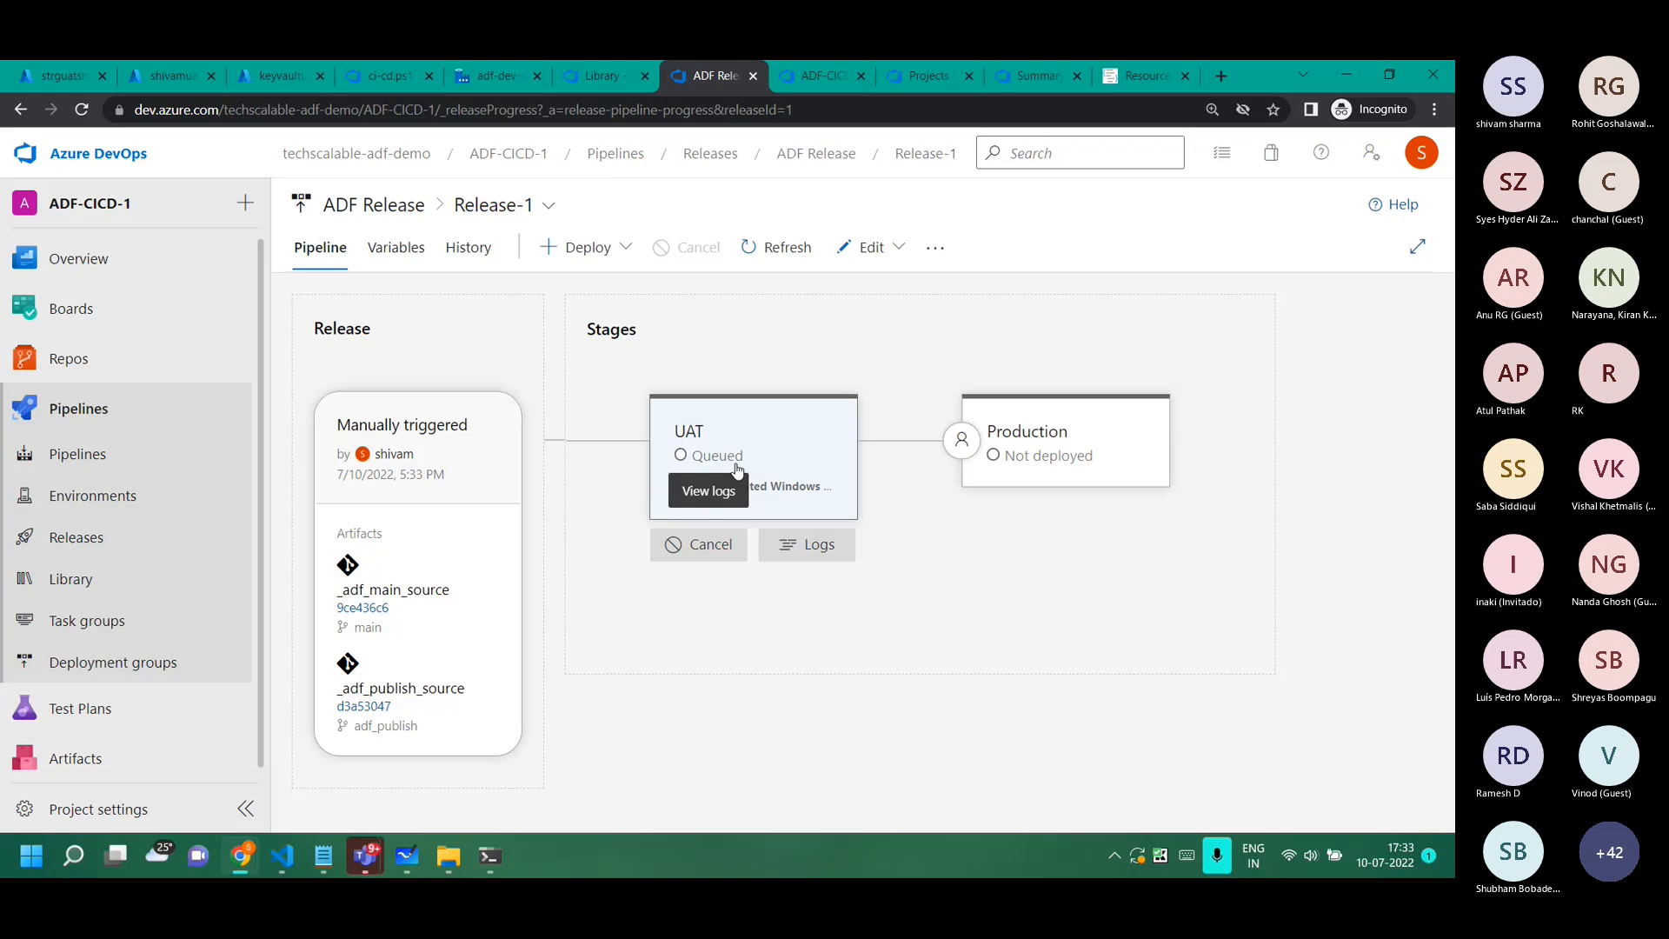
{"action": "left_click", "coordinate": [736, 469]}
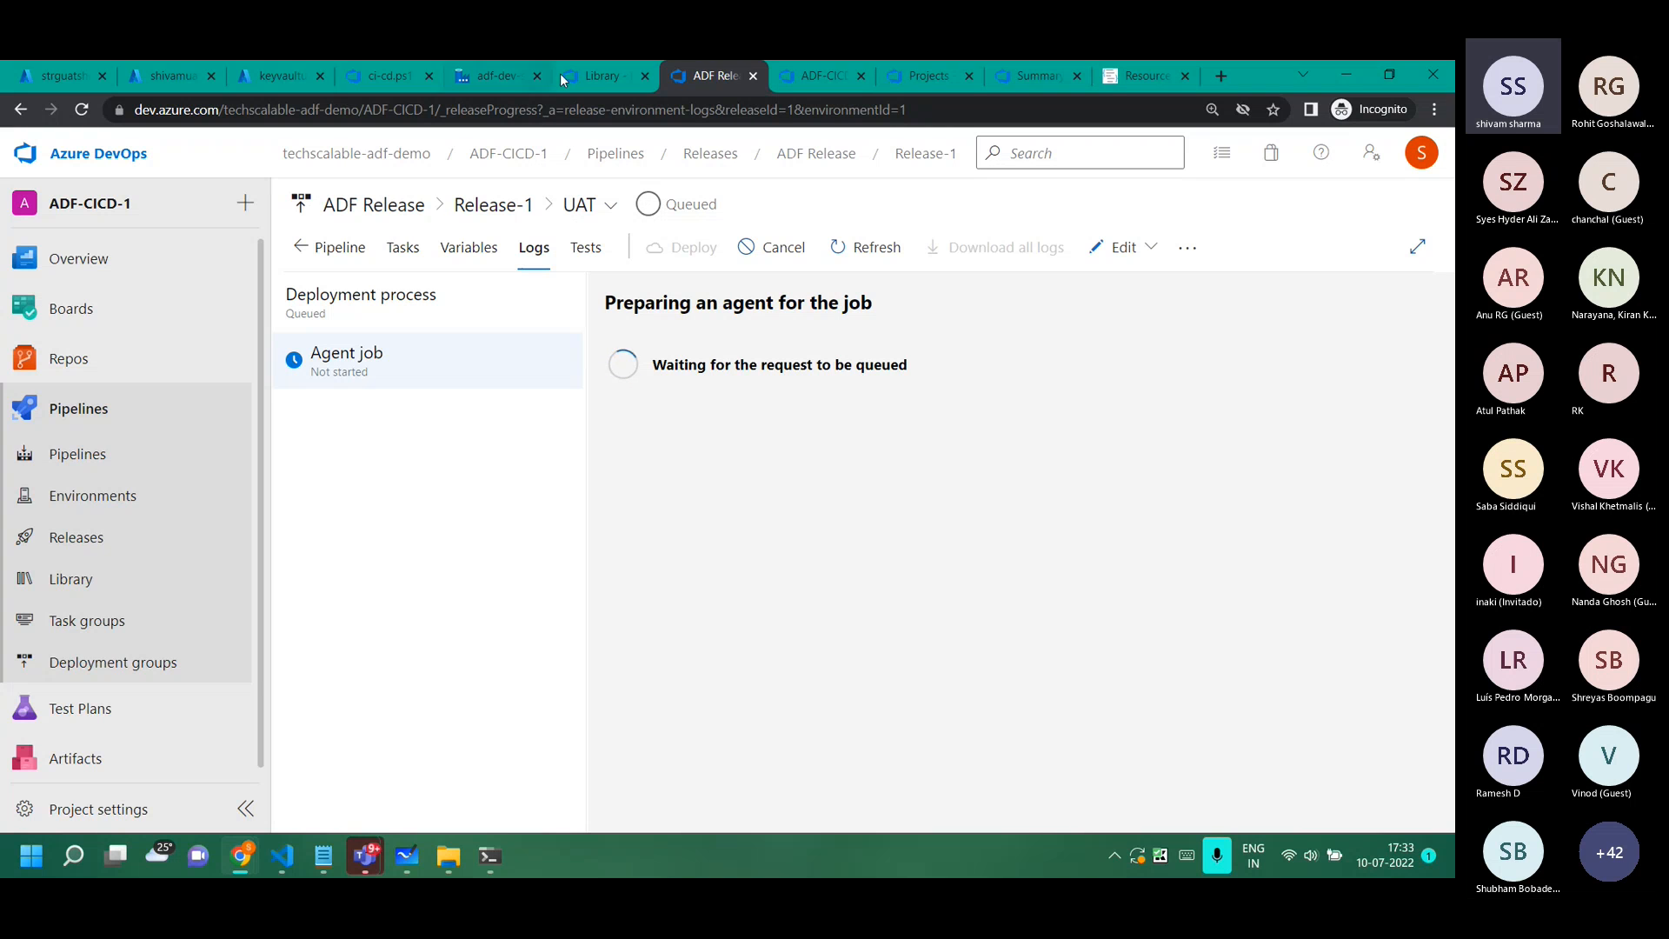
Open the UAT stage logs of Release-4 in the ADF-CICD-2 project's Release Pipeline for comparison.
{"action": "left_click", "coordinate": [816, 78]}
{"action": "left_click", "coordinate": [112, 162]}
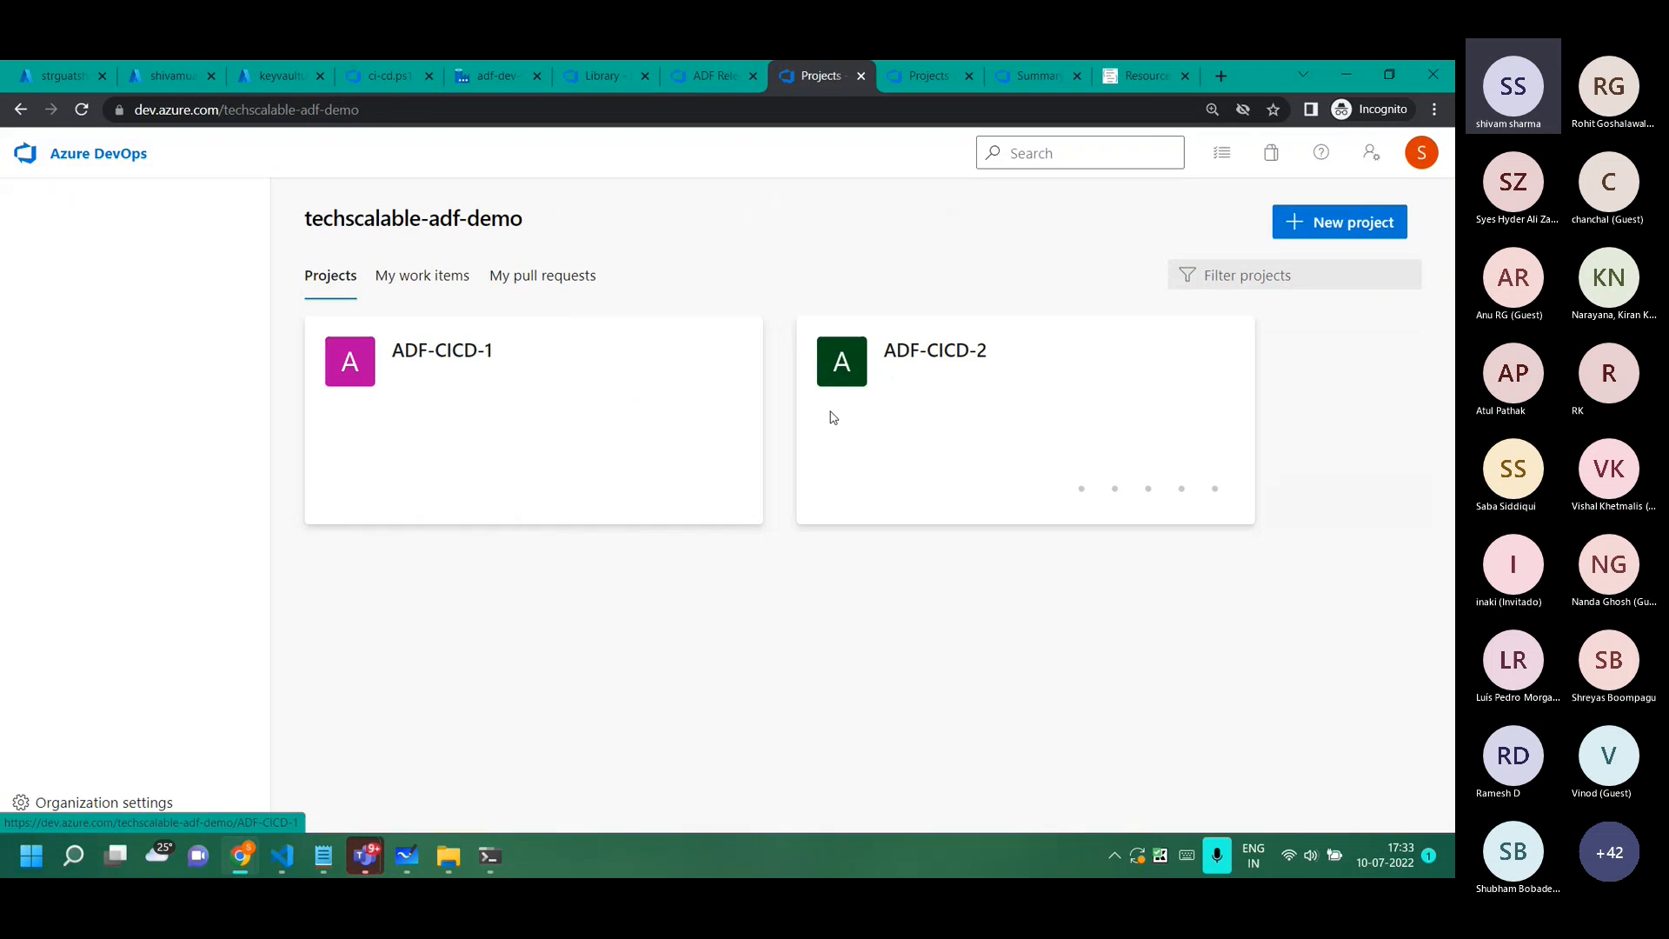
{"action": "left_click", "coordinate": [920, 380]}
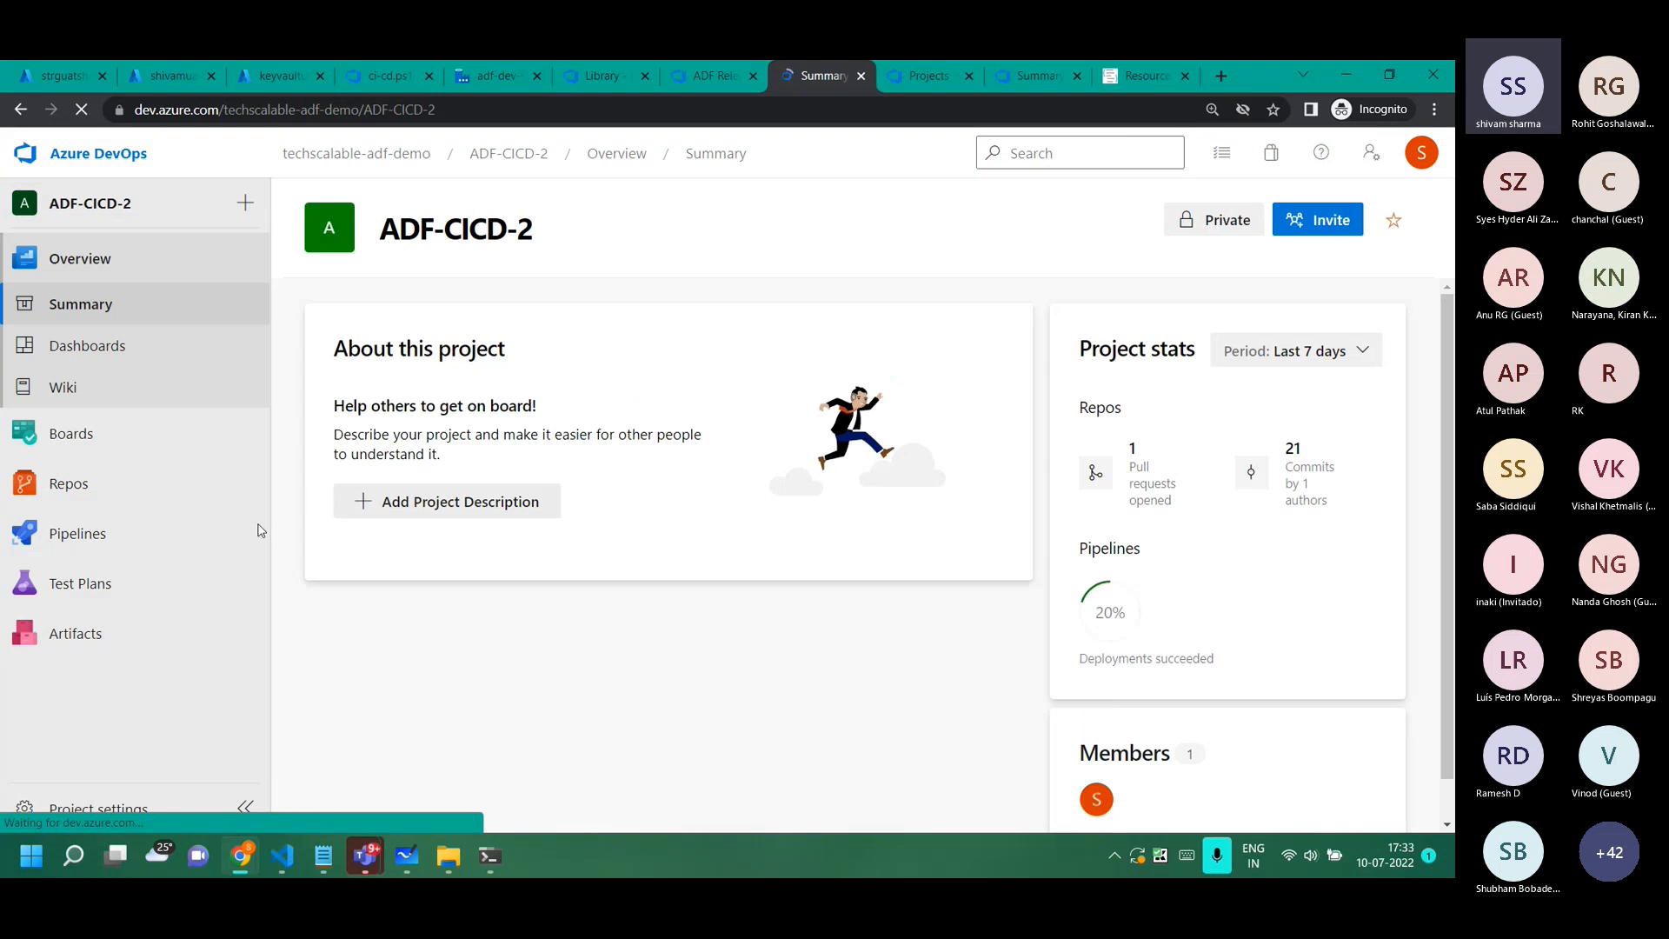
{"action": "left_click", "coordinate": [100, 554]}
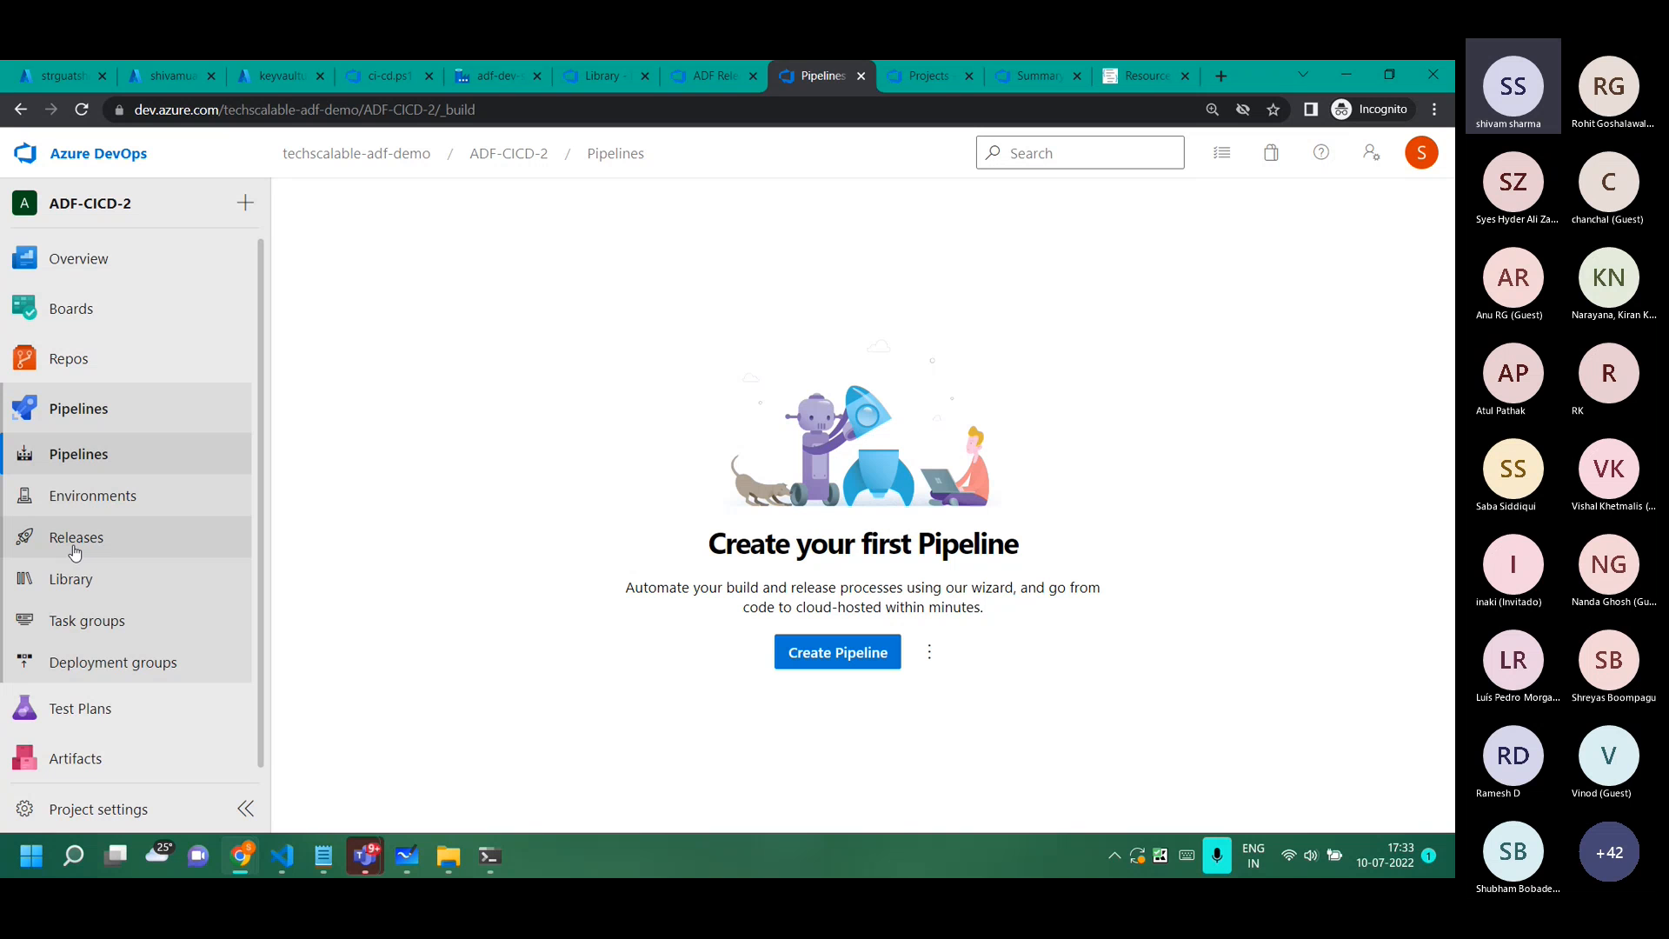
{"action": "left_click", "coordinate": [75, 544]}
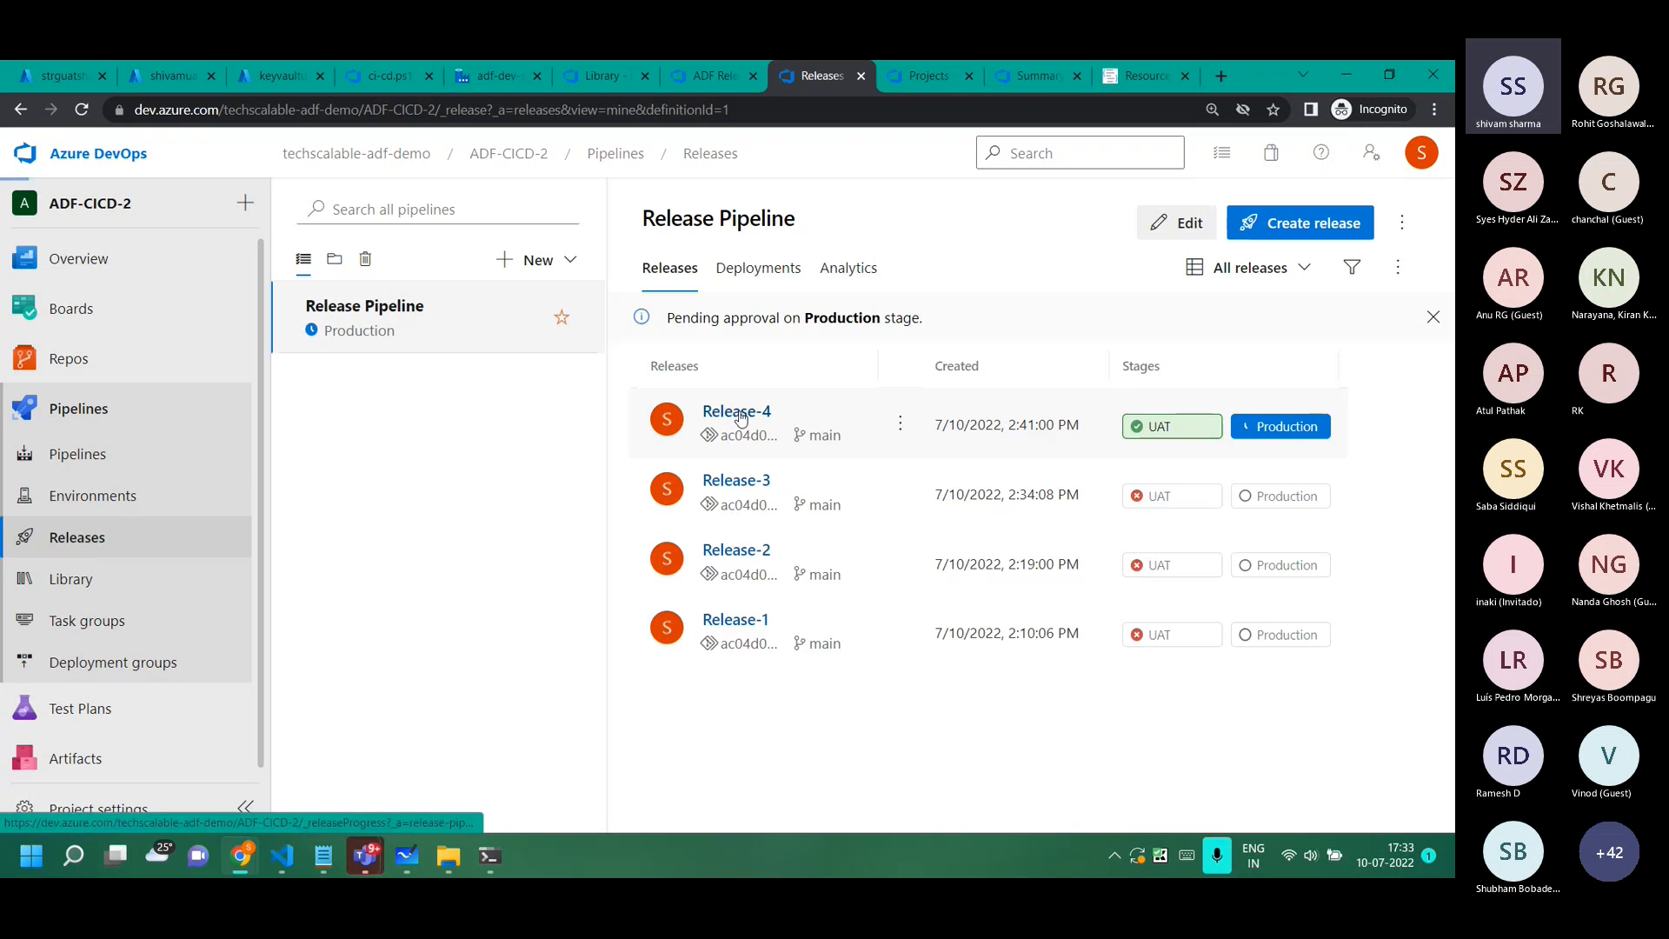
{"action": "left_click", "coordinate": [740, 414]}
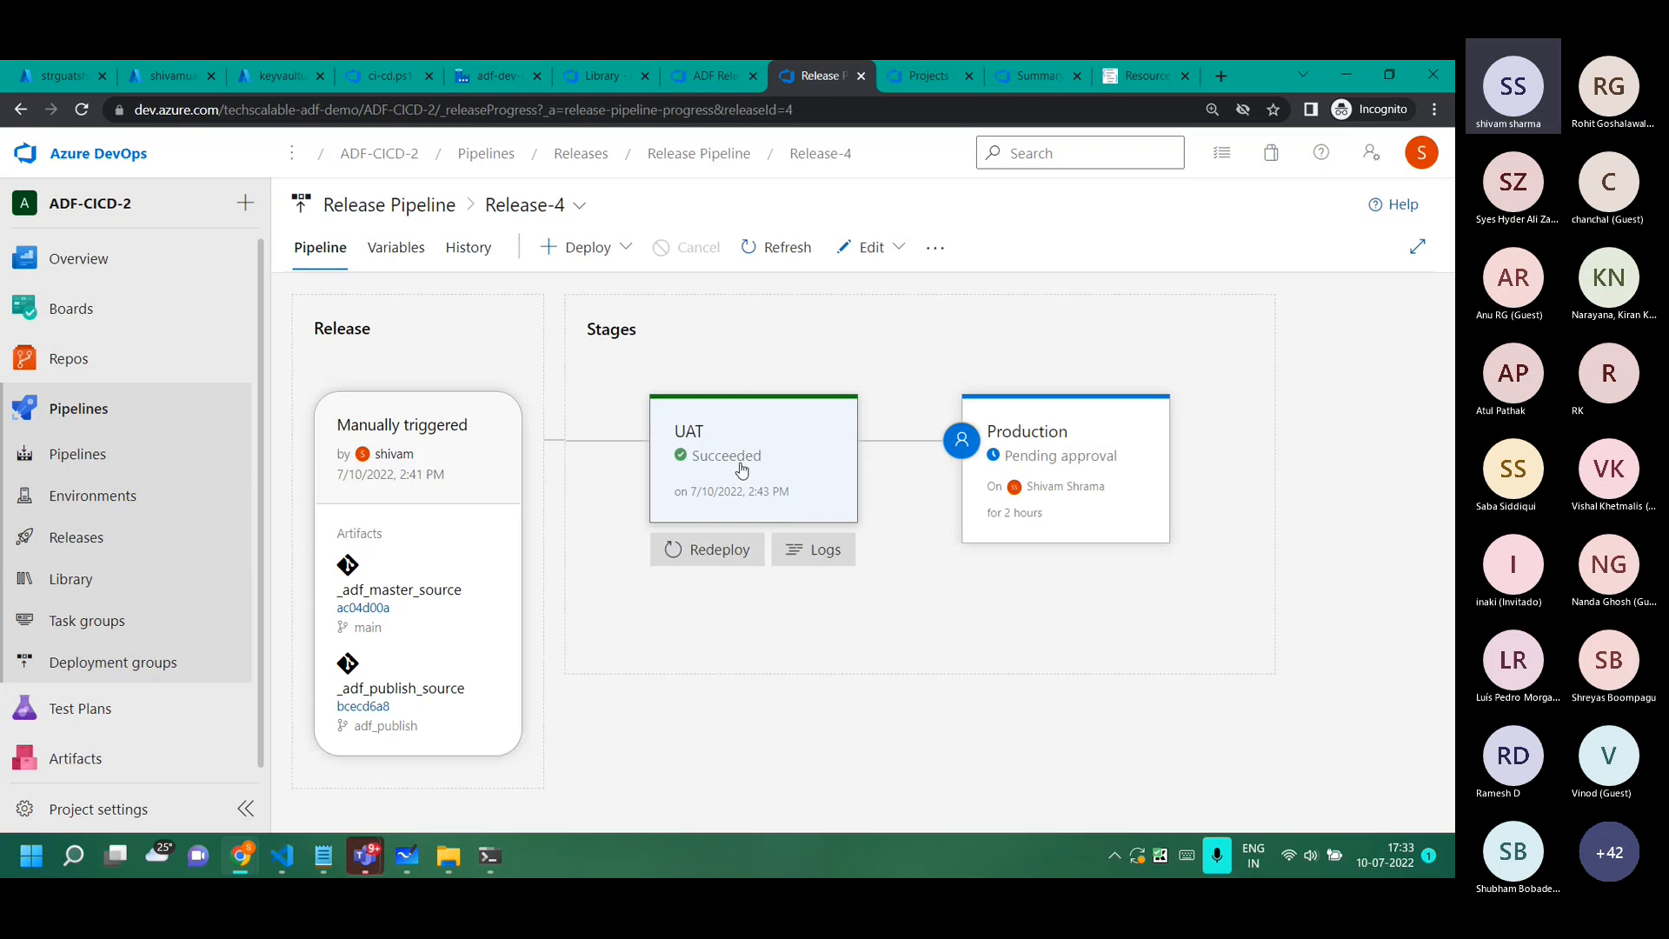
{"action": "left_click", "coordinate": [840, 549]}
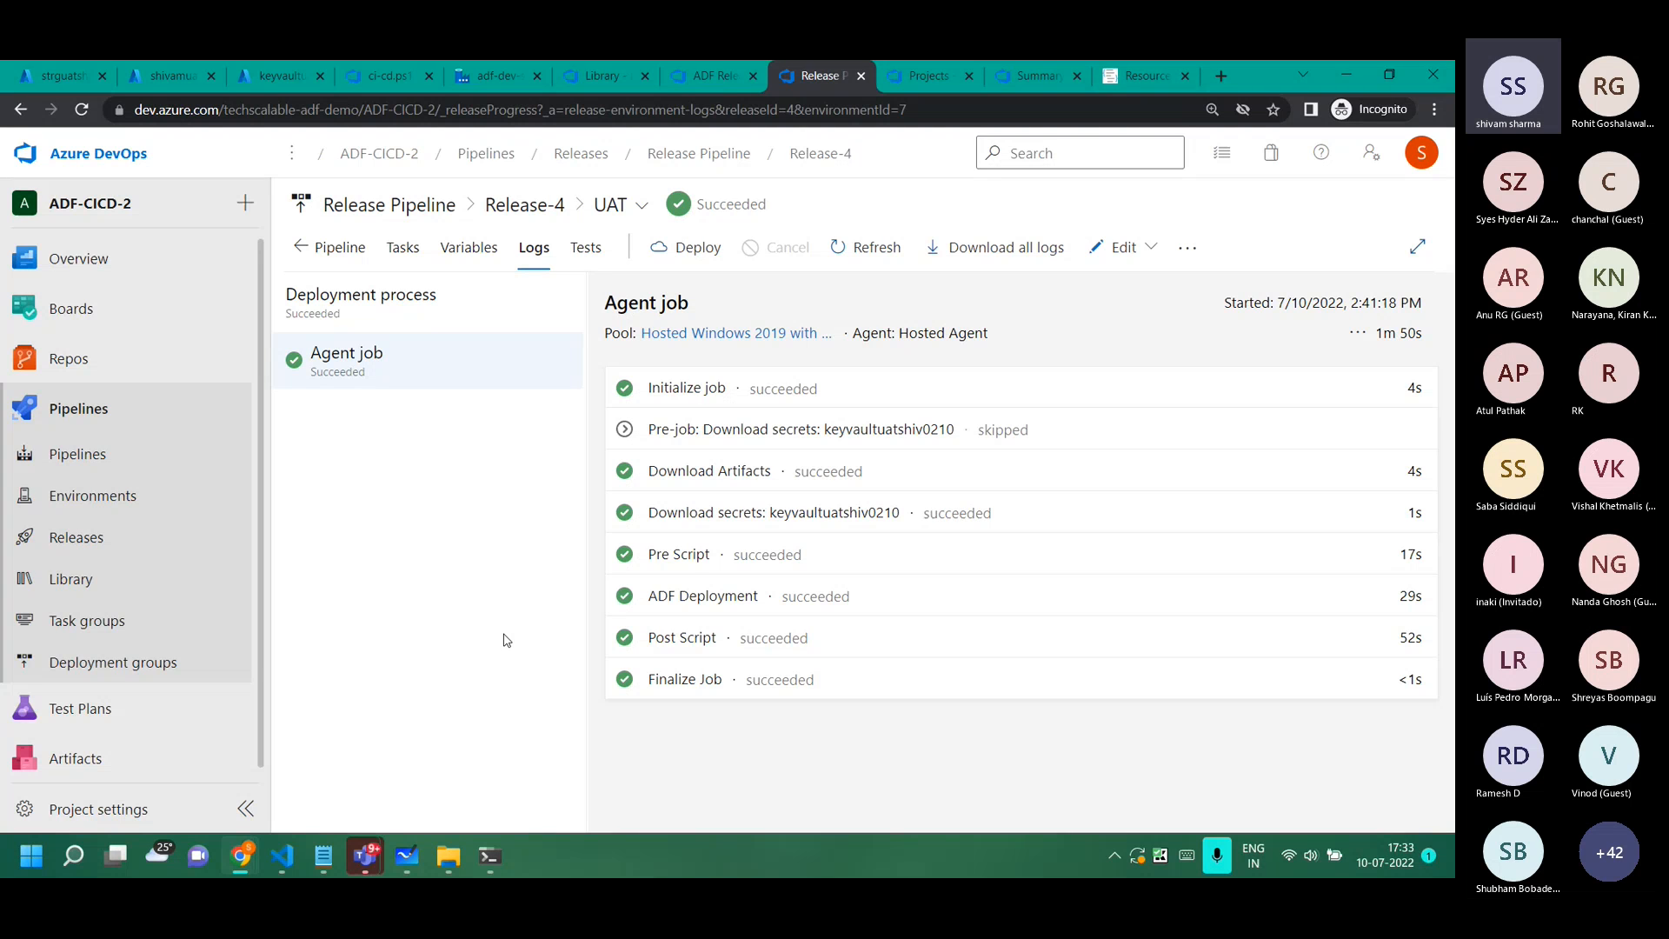
Switch to Microsoft Whiteboard and examine the repository, ADF-Dev and Azure Key Vault parts of the architecture diagram.
{"action": "left_click", "coordinate": [407, 856]}
{"action": "left_click_drag", "start_coordinate": [401, 305], "coordinate": [1096, 300]}
{"action": "scroll", "coordinate": [1096, 300], "scroll_direction": "down", "scroll_amount": 3}
{"action": "left_click_drag", "start_coordinate": [387, 207], "coordinate": [246, 407]}
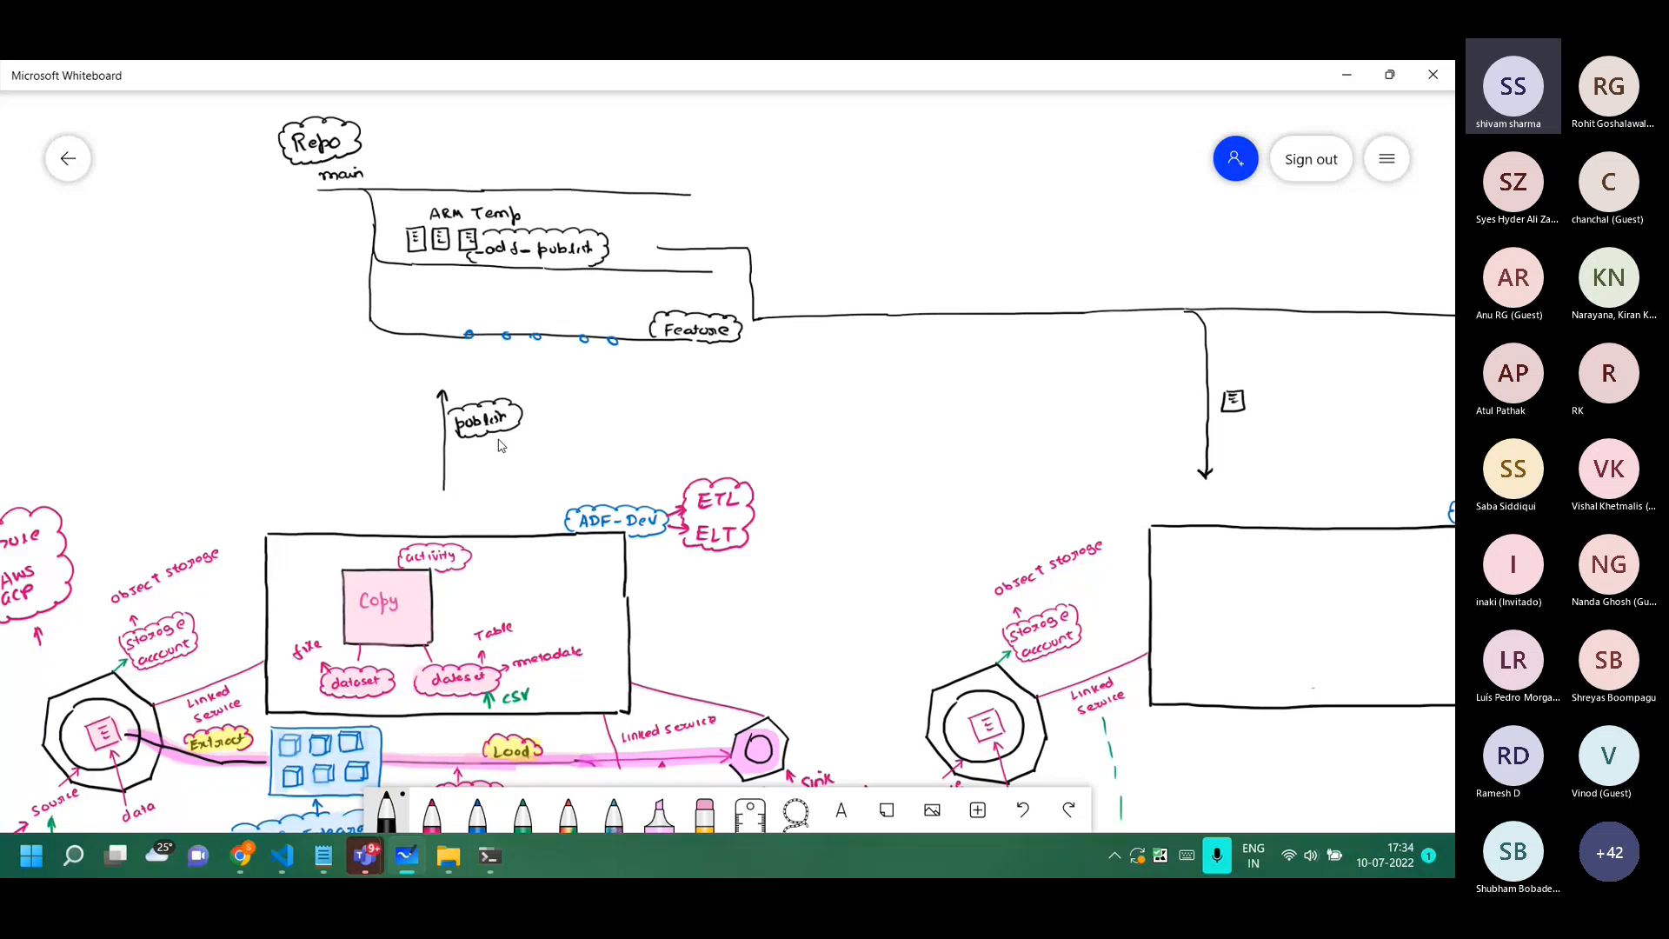
{"action": "scroll", "coordinate": [500, 445], "scroll_direction": "down", "scroll_amount": 4}
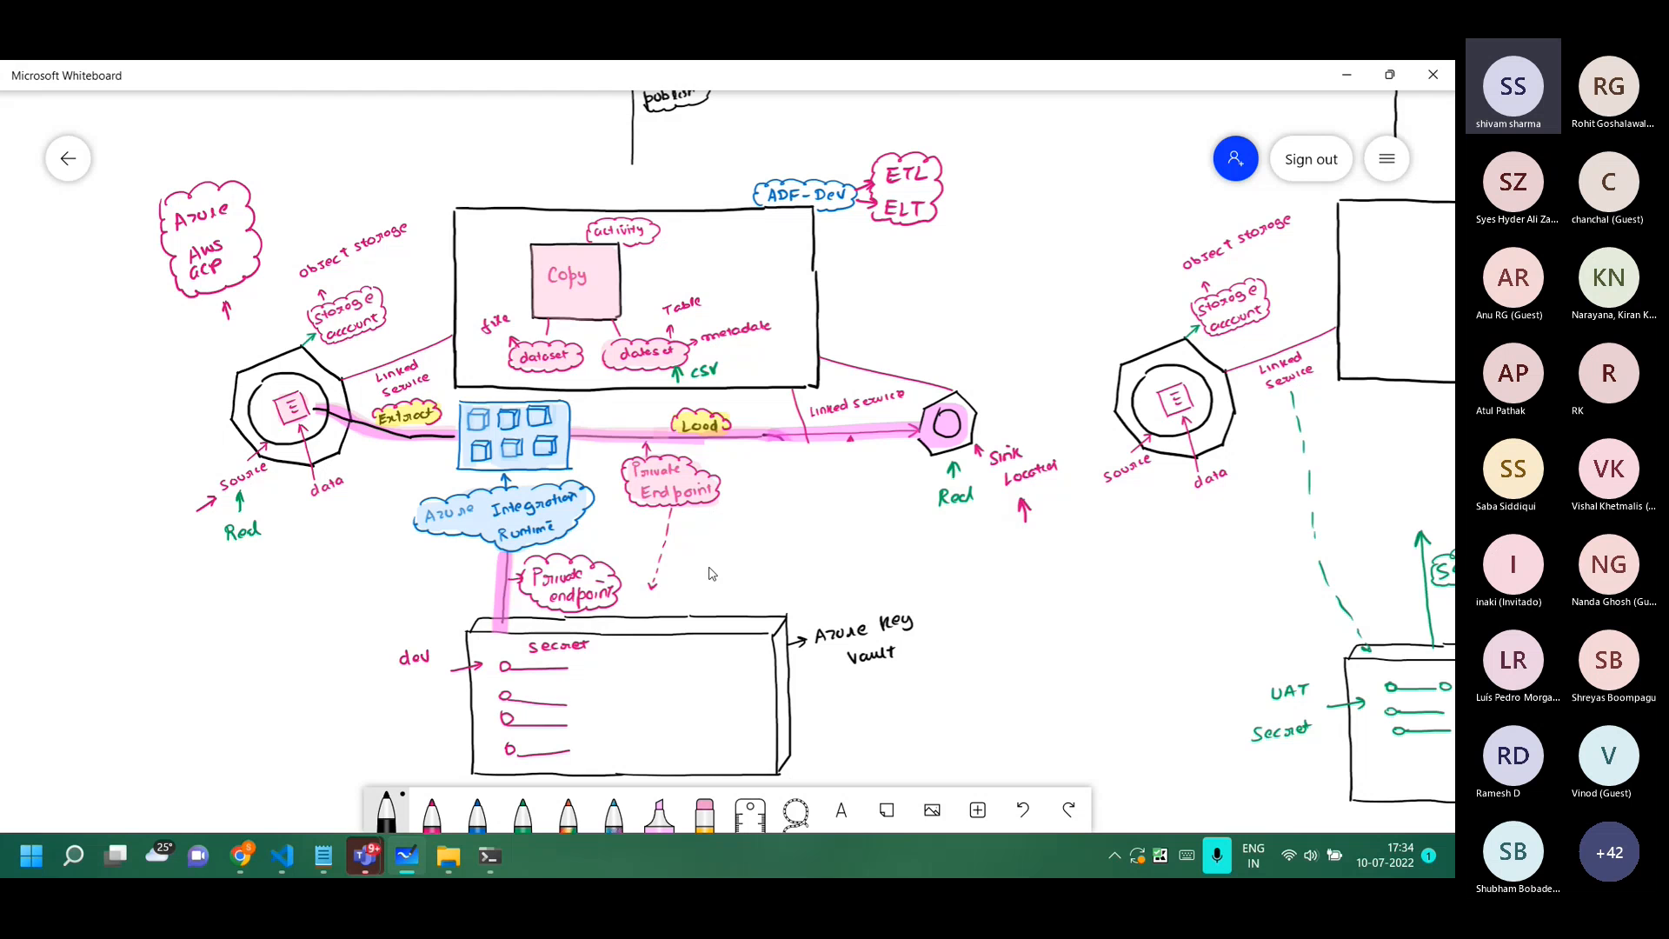
{"action": "scroll", "coordinate": [521, 416], "scroll_direction": "up", "scroll_amount": 5}
{"action": "scroll", "coordinate": [521, 415], "scroll_direction": "up", "scroll_amount": 1}
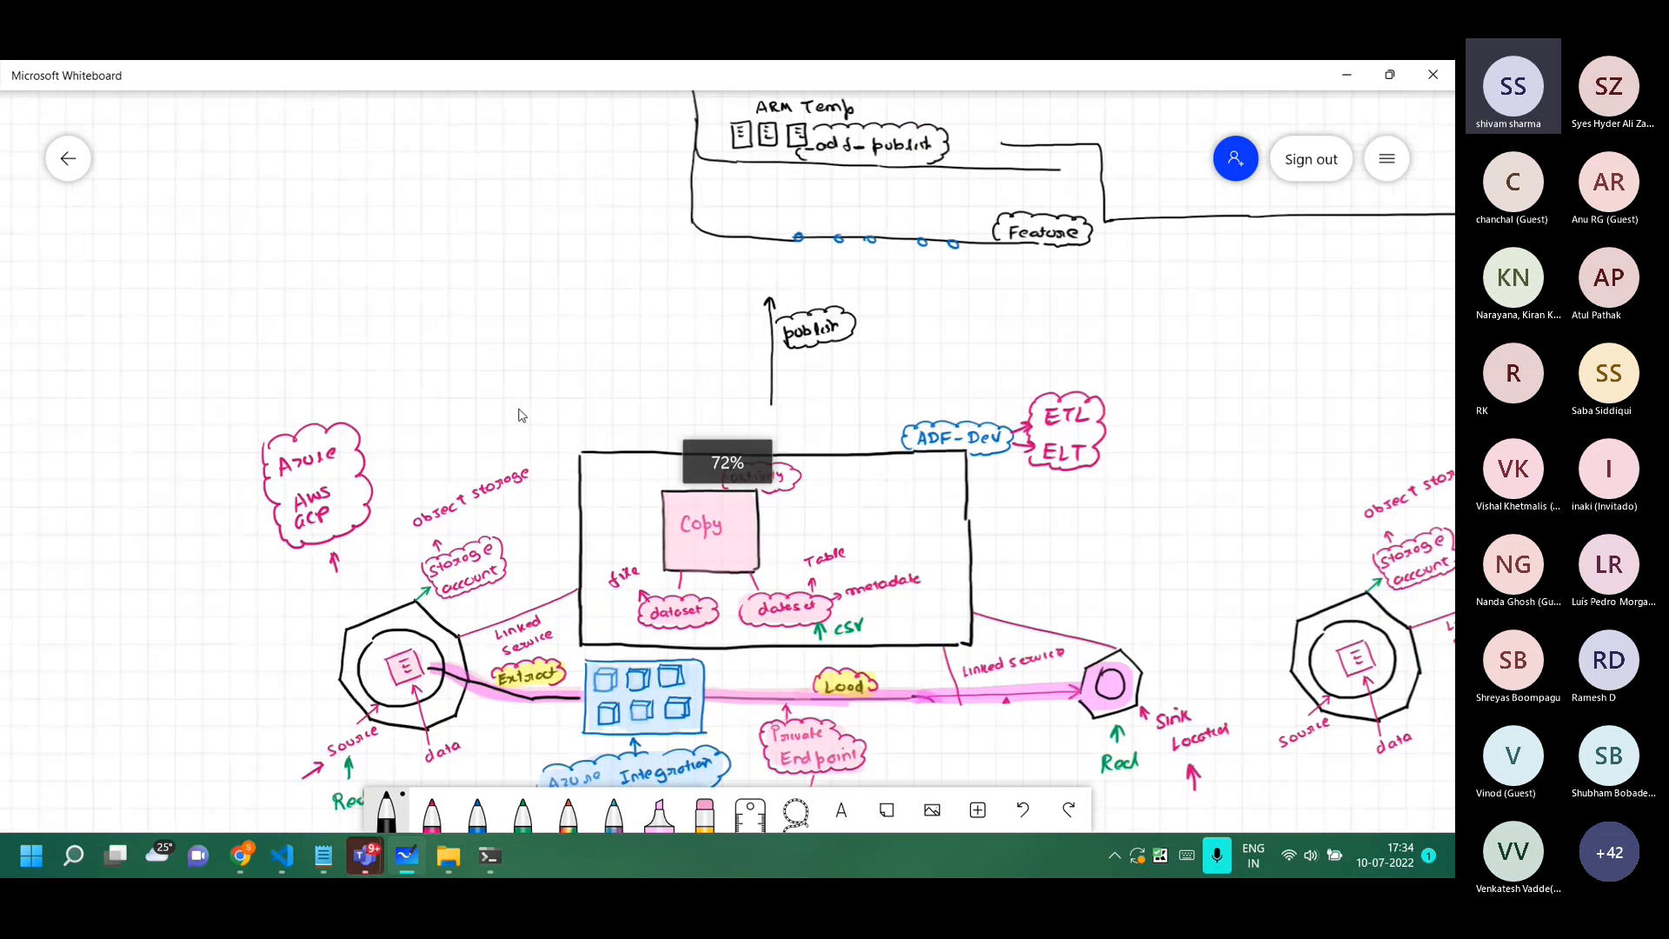
{"action": "scroll", "coordinate": [522, 415], "scroll_direction": "up", "scroll_amount": 2}
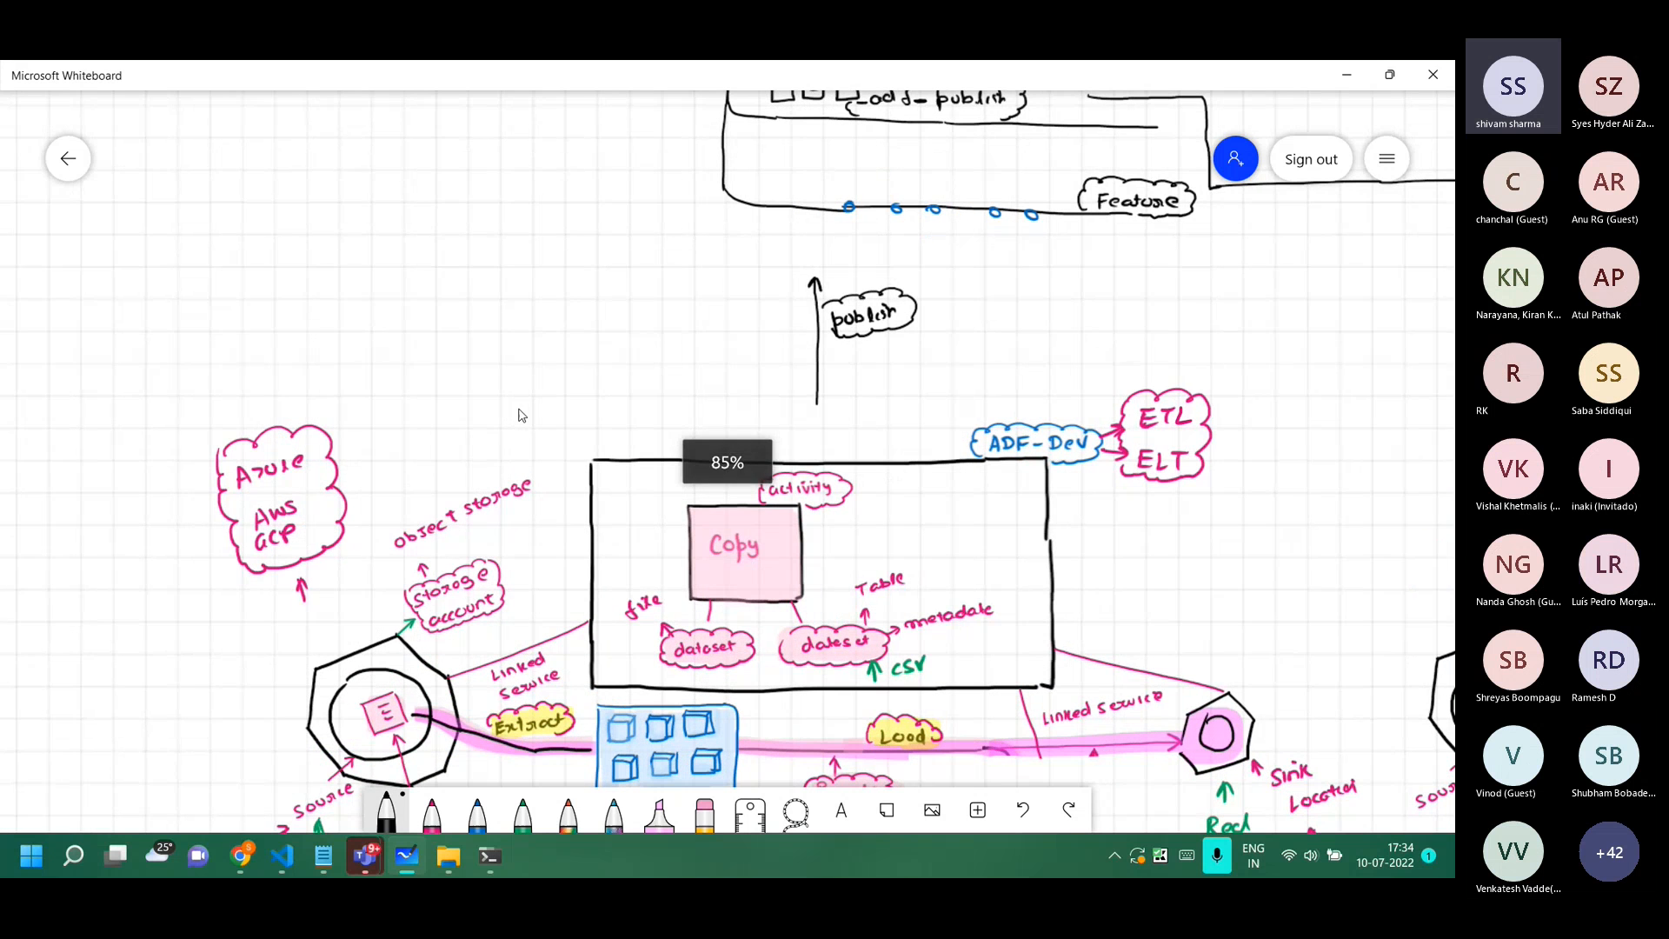
Draw a small black arrow pointing at the feature branch line and handwrite "dev.azure.com" above it.
{"action": "left_click", "coordinate": [388, 817]}
{"action": "left_click_drag", "start_coordinate": [673, 214], "coordinate": [698, 204]}
{"action": "left_click_drag", "start_coordinate": [685, 201], "coordinate": [644, 194]}
{"action": "left_click_drag", "start_coordinate": [646, 183], "coordinate": [654, 187]}
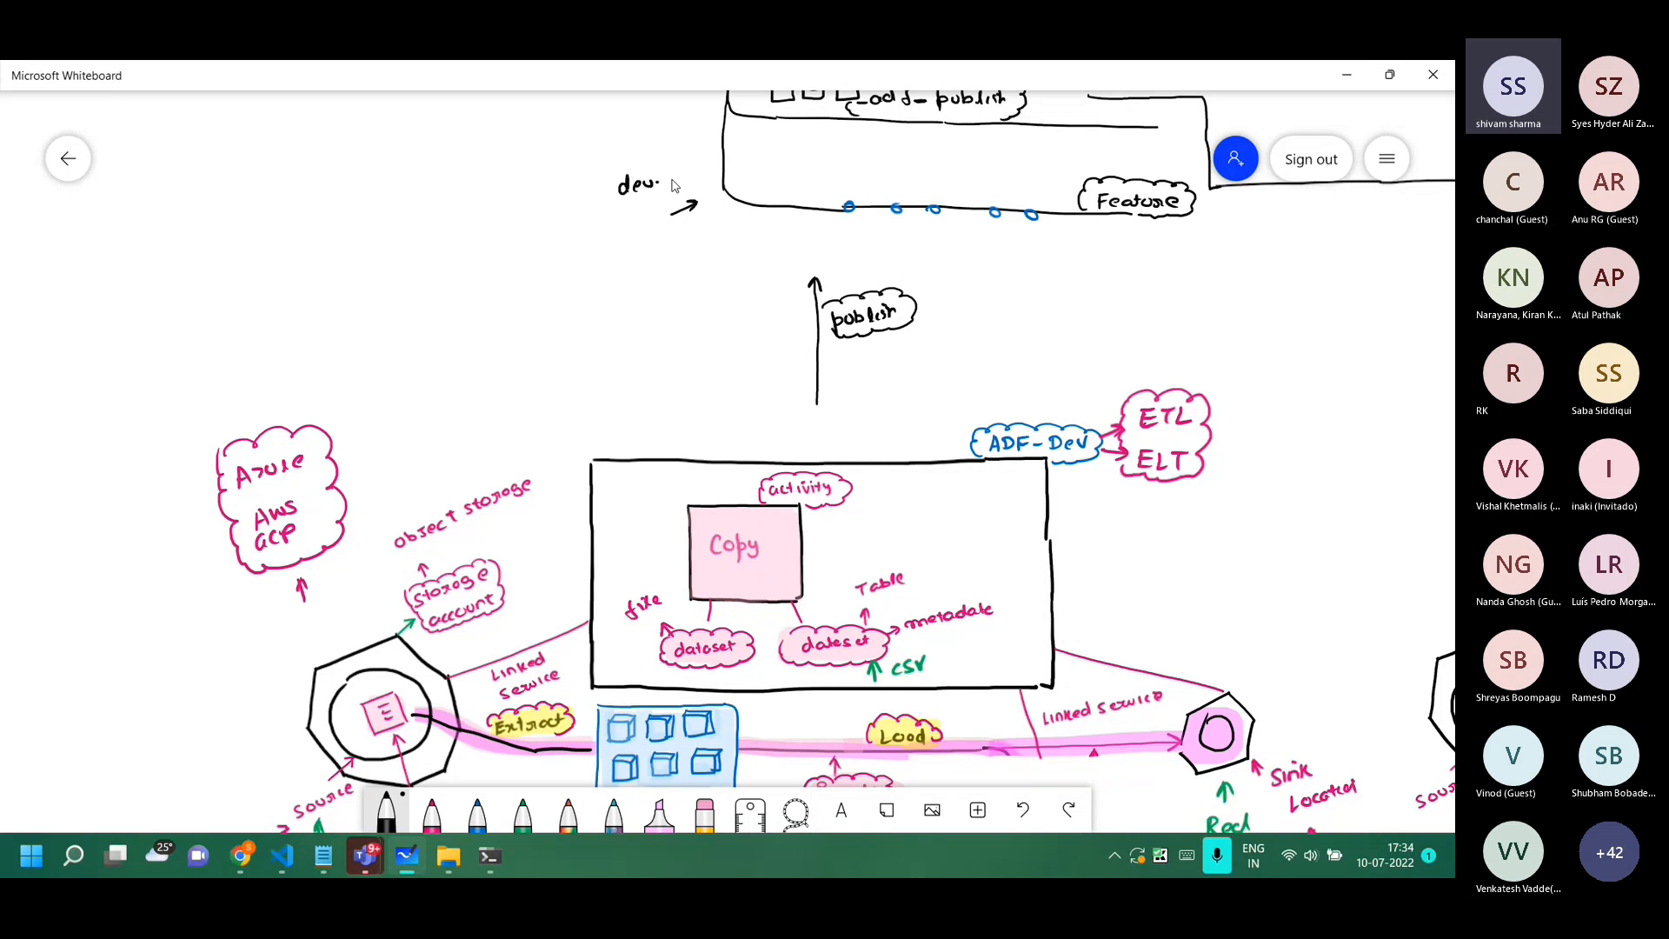
{"action": "left_click_drag", "start_coordinate": [667, 184], "coordinate": [687, 178]}
{"action": "left_click_drag", "start_coordinate": [690, 180], "coordinate": [710, 174]}
{"action": "left_click", "coordinate": [714, 180]}
{"action": "left_click_drag", "start_coordinate": [733, 163], "coordinate": [772, 156]}
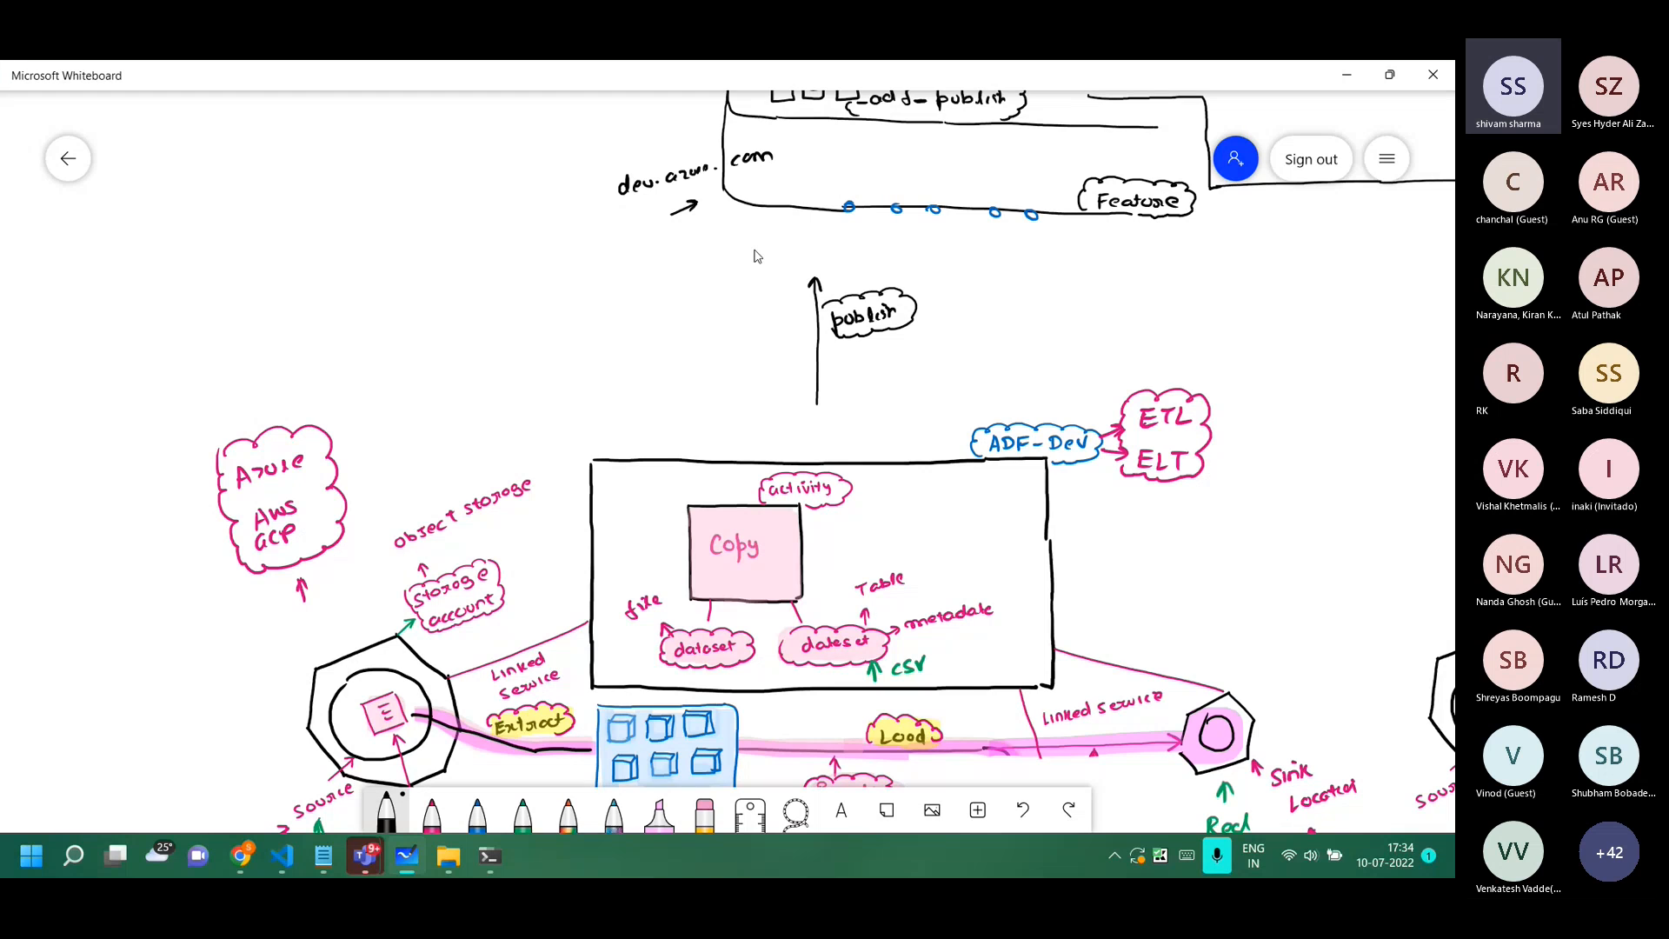
Draw an arrow onto the upper-left corner of the ADF-Dev box and label it "adf param".
{"action": "left_click_drag", "start_coordinate": [592, 436], "coordinate": [606, 460]}
{"action": "left_click_drag", "start_coordinate": [583, 403], "coordinate": [603, 391]}
{"action": "left_click_drag", "start_coordinate": [618, 389], "coordinate": [611, 409]}
{"action": "mouse_move", "coordinate": [631, 388]}
{"action": "left_mouse_down"}
{"action": "mouse_move", "coordinate": [631, 416]}
{"action": "mouse_move", "coordinate": [696, 395]}
{"action": "left_mouse_up"}
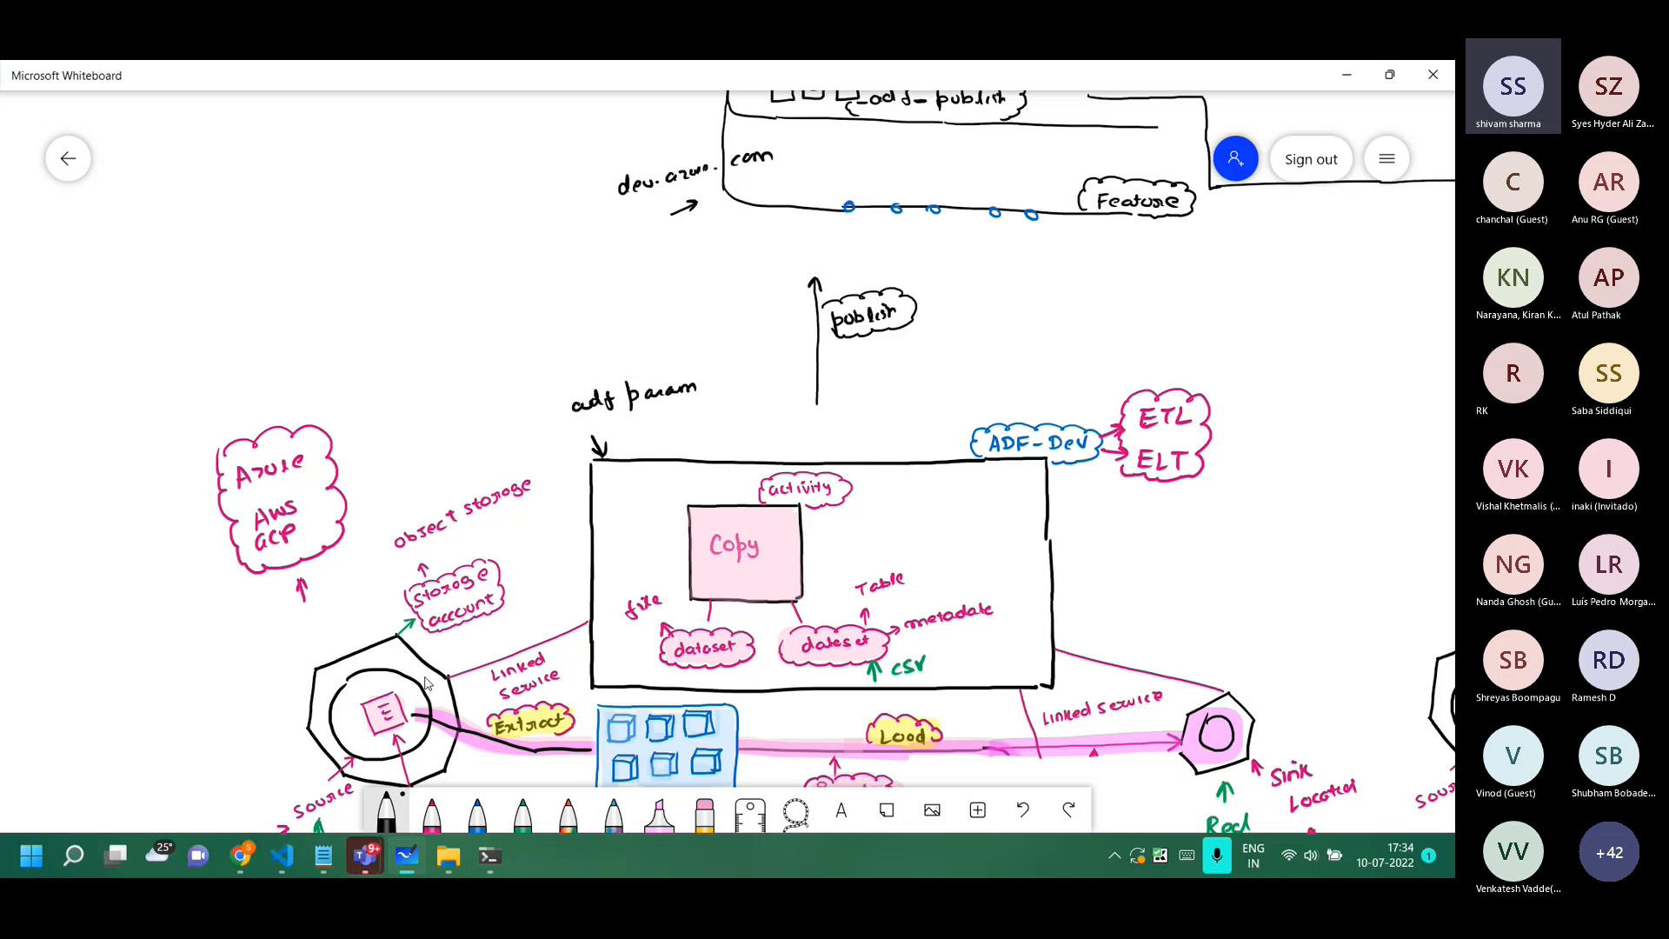
Return to the browser and show the Global parameters page of the adf-dev-shiv02 data factory.
{"action": "mouse_move", "coordinate": [240, 866]}
{"action": "left_click", "coordinate": [122, 739]}
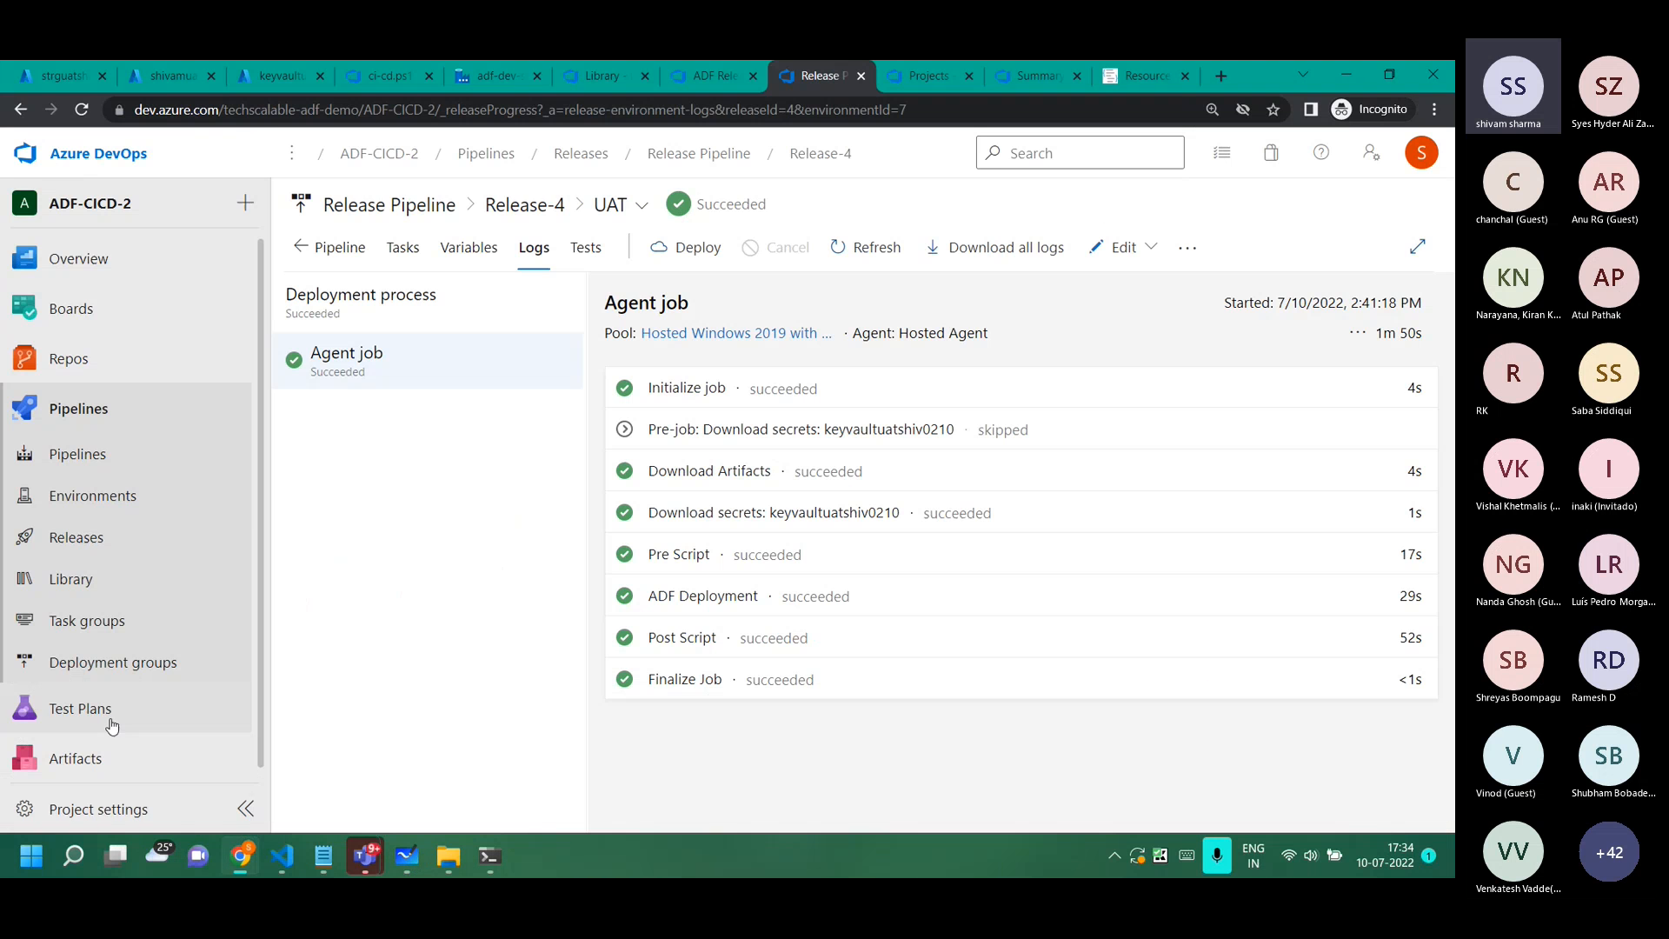
{"action": "left_click", "coordinate": [59, 77]}
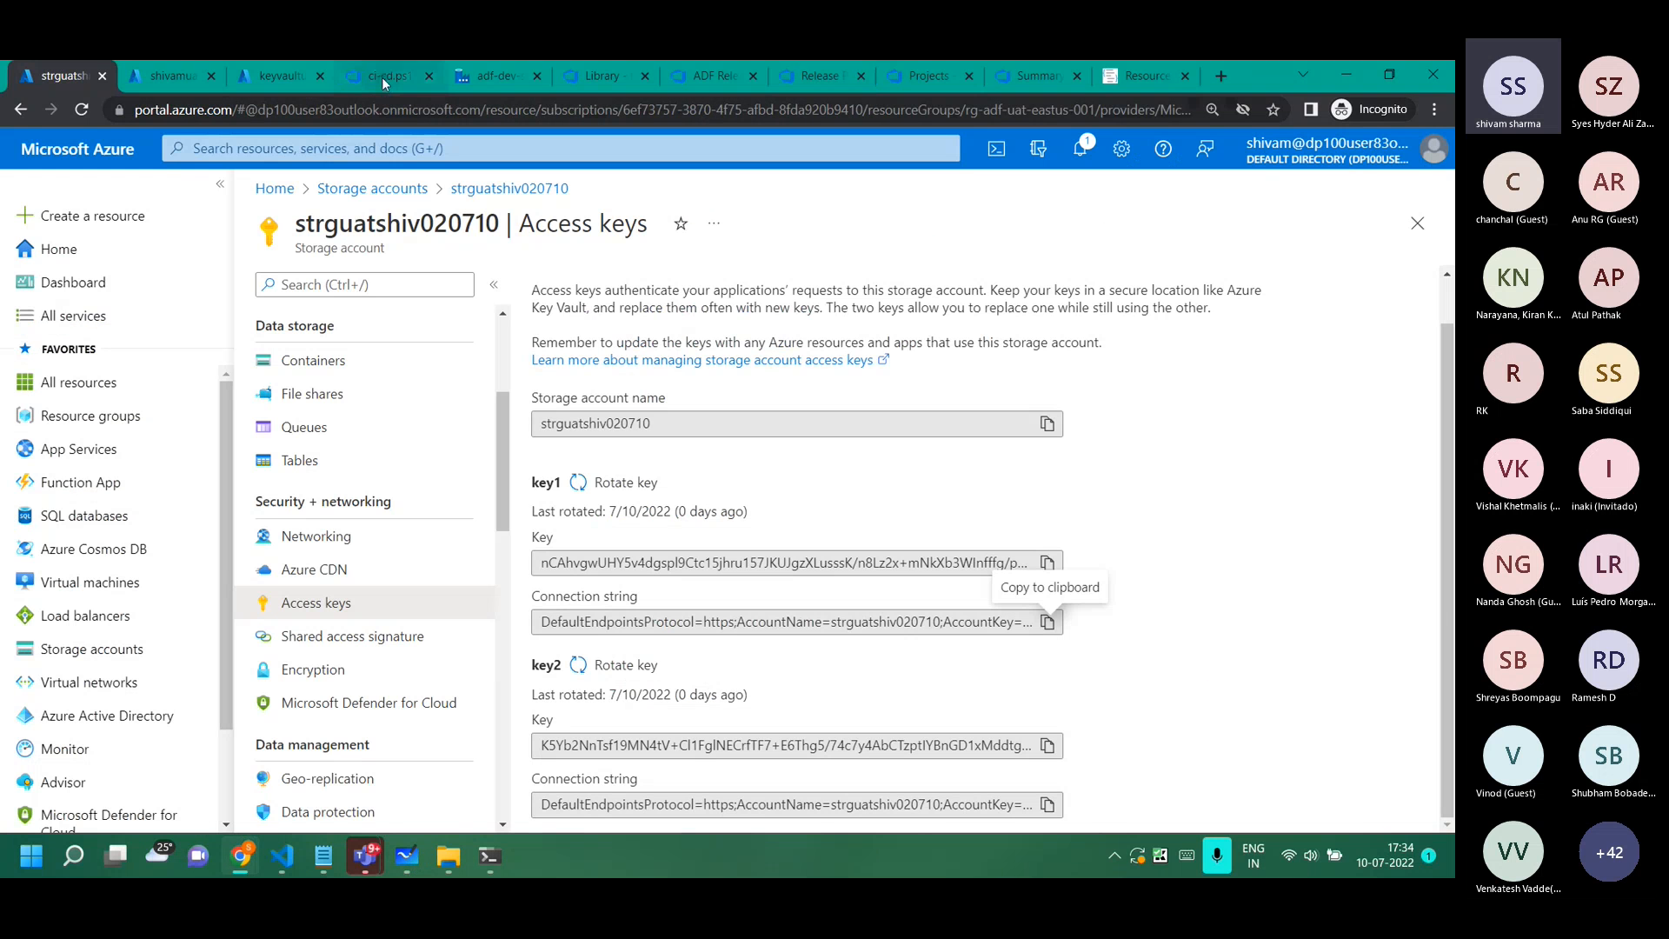
{"action": "left_click", "coordinate": [477, 76]}
{"action": "left_click", "coordinate": [59, 387]}
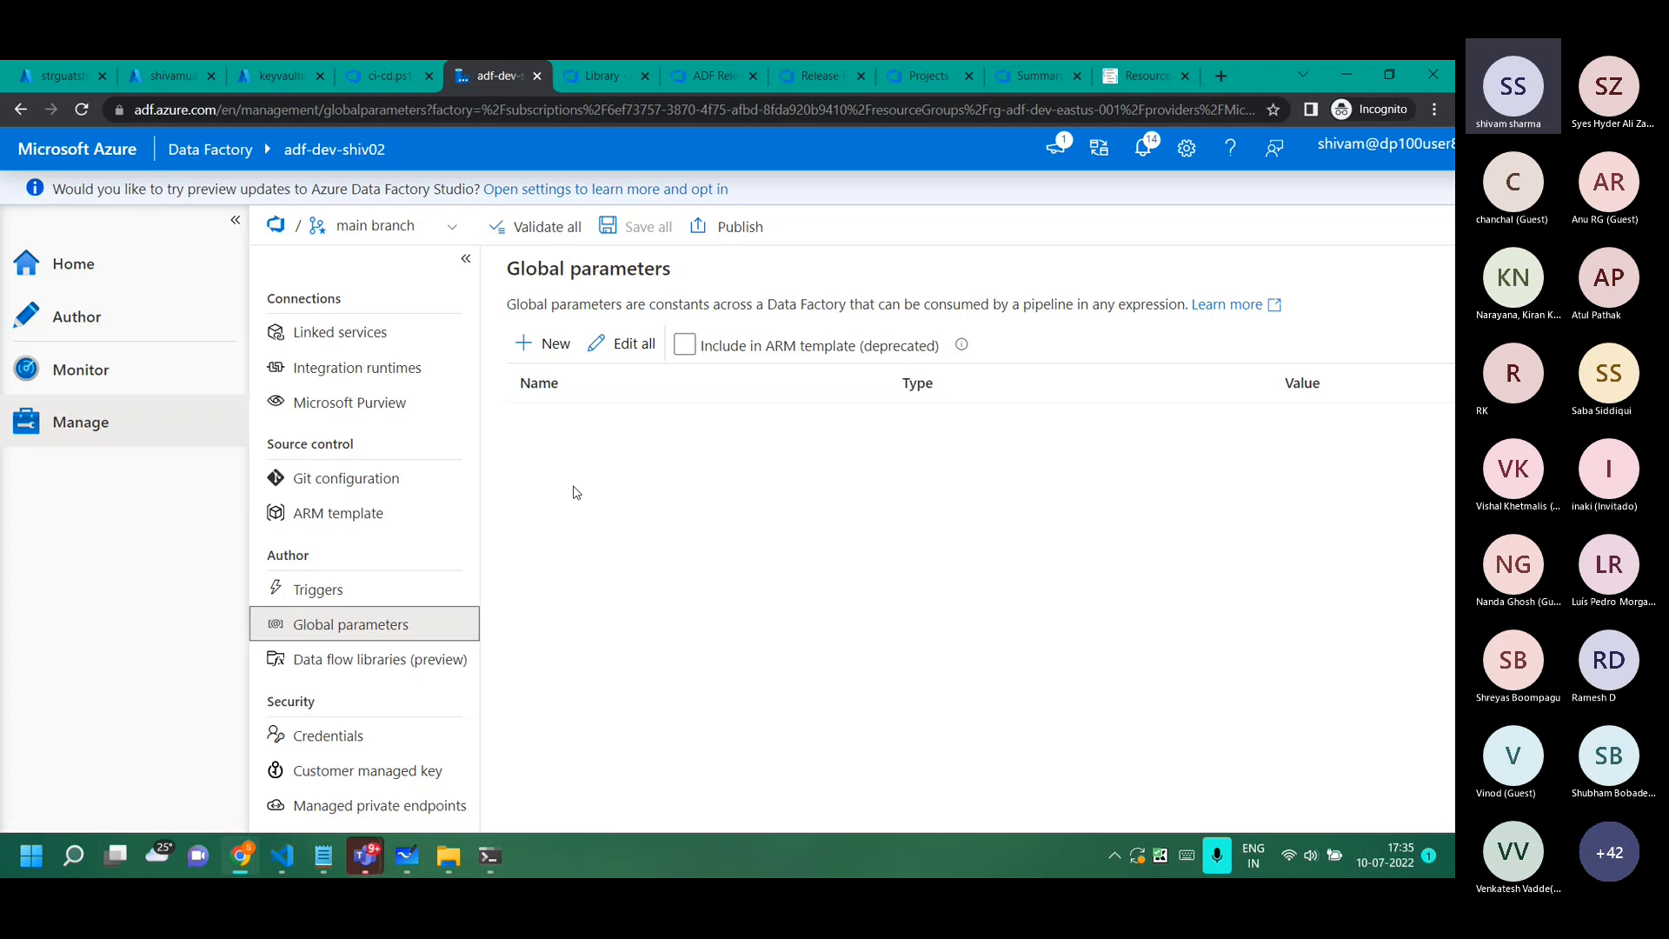
{"action": "triple_click", "coordinate": [567, 271]}
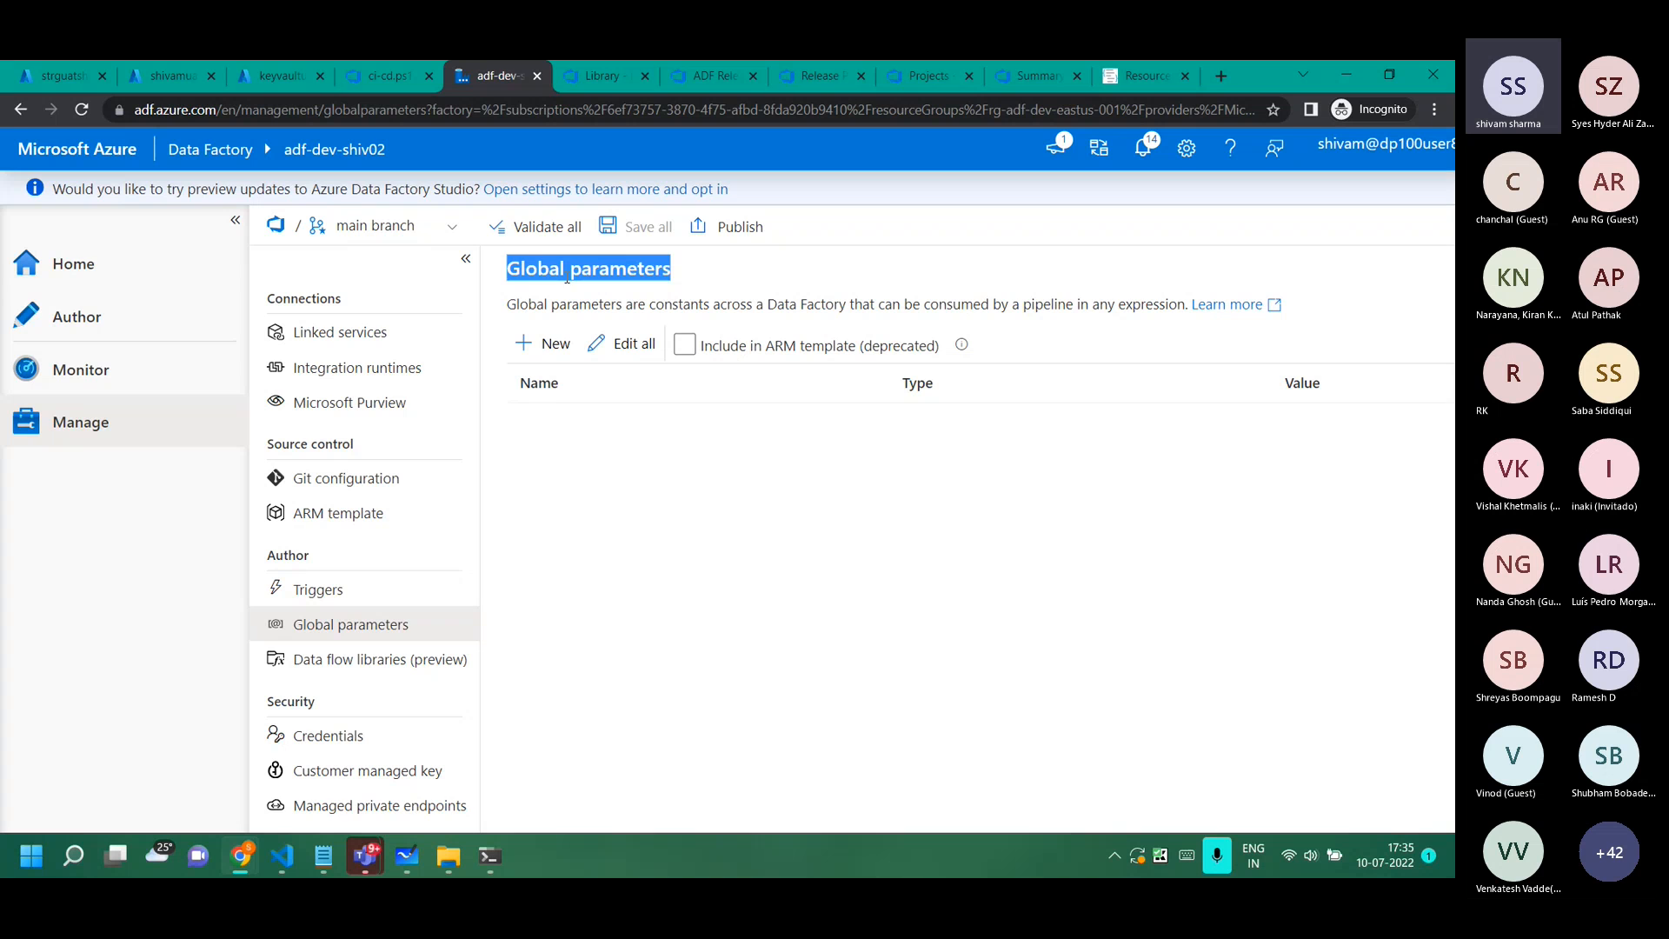
Open pipeline1 for authoring and add a blank String parameter to it.
{"action": "left_click", "coordinate": [139, 324]}
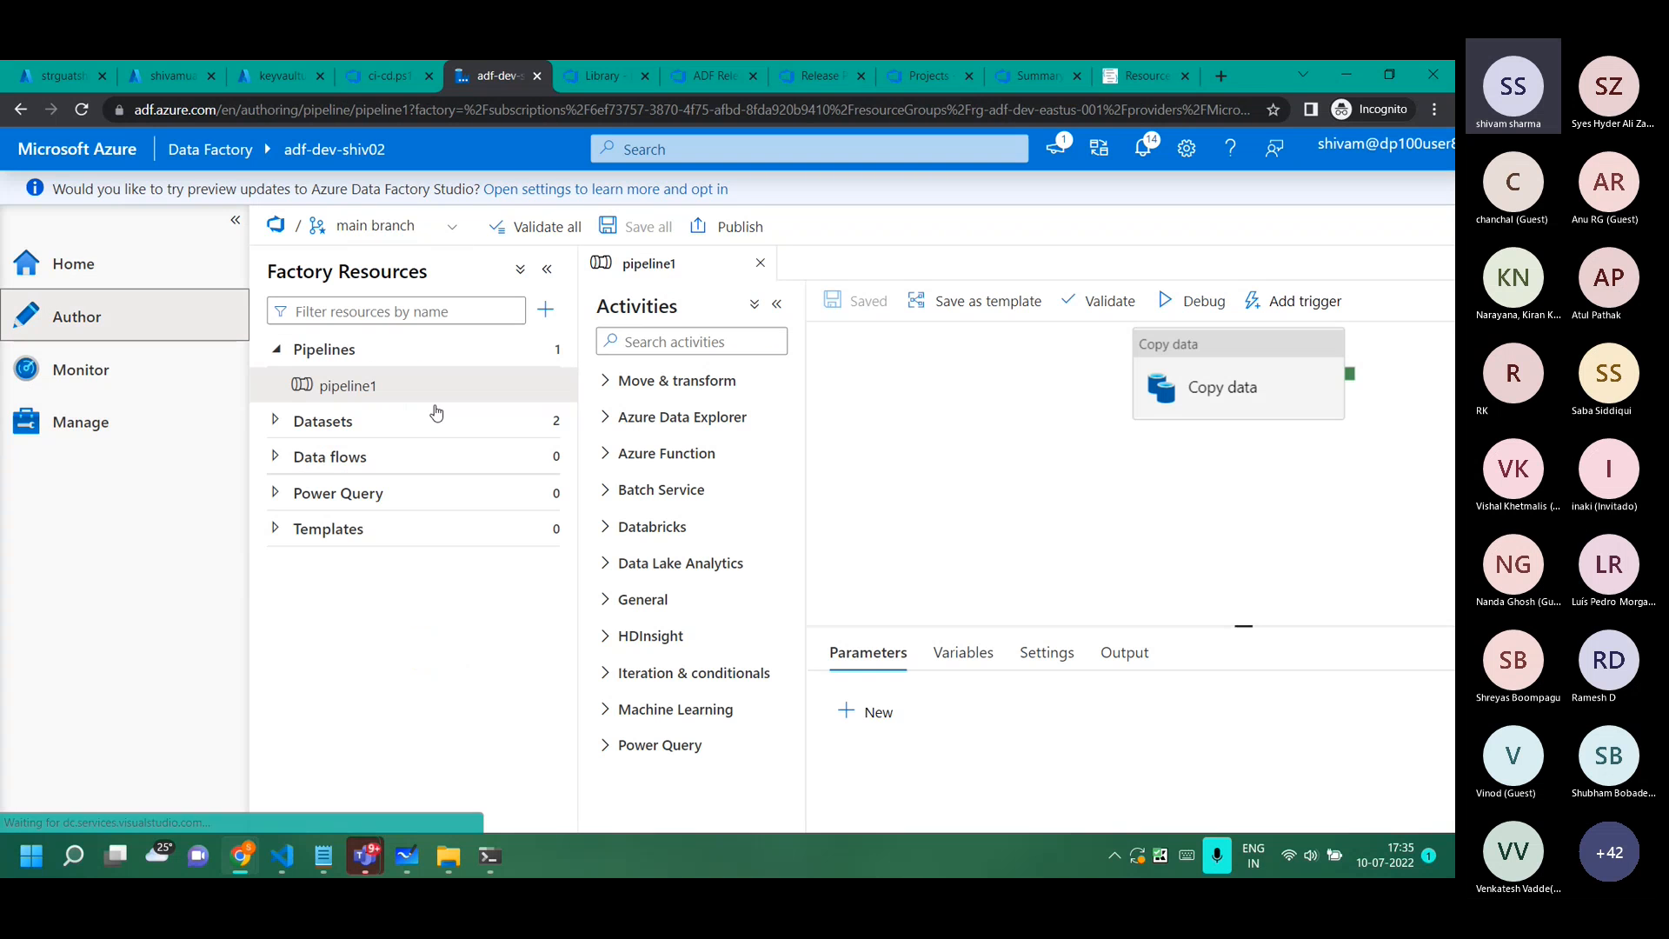
{"action": "left_click", "coordinate": [922, 531]}
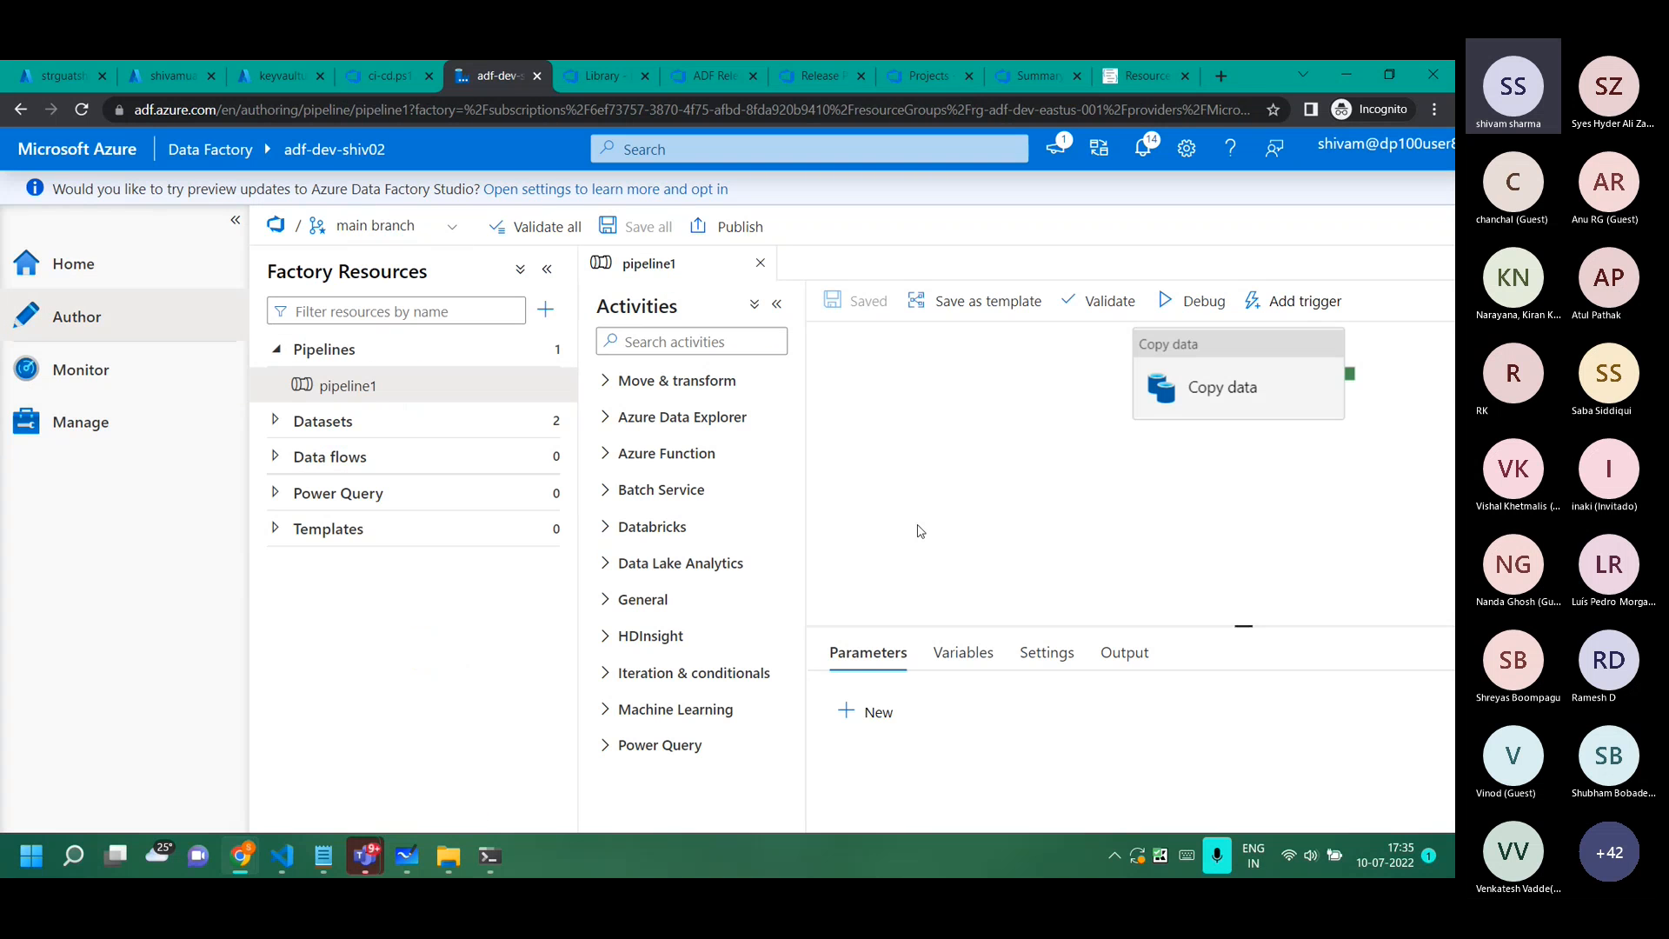
{"action": "left_click", "coordinate": [875, 727]}
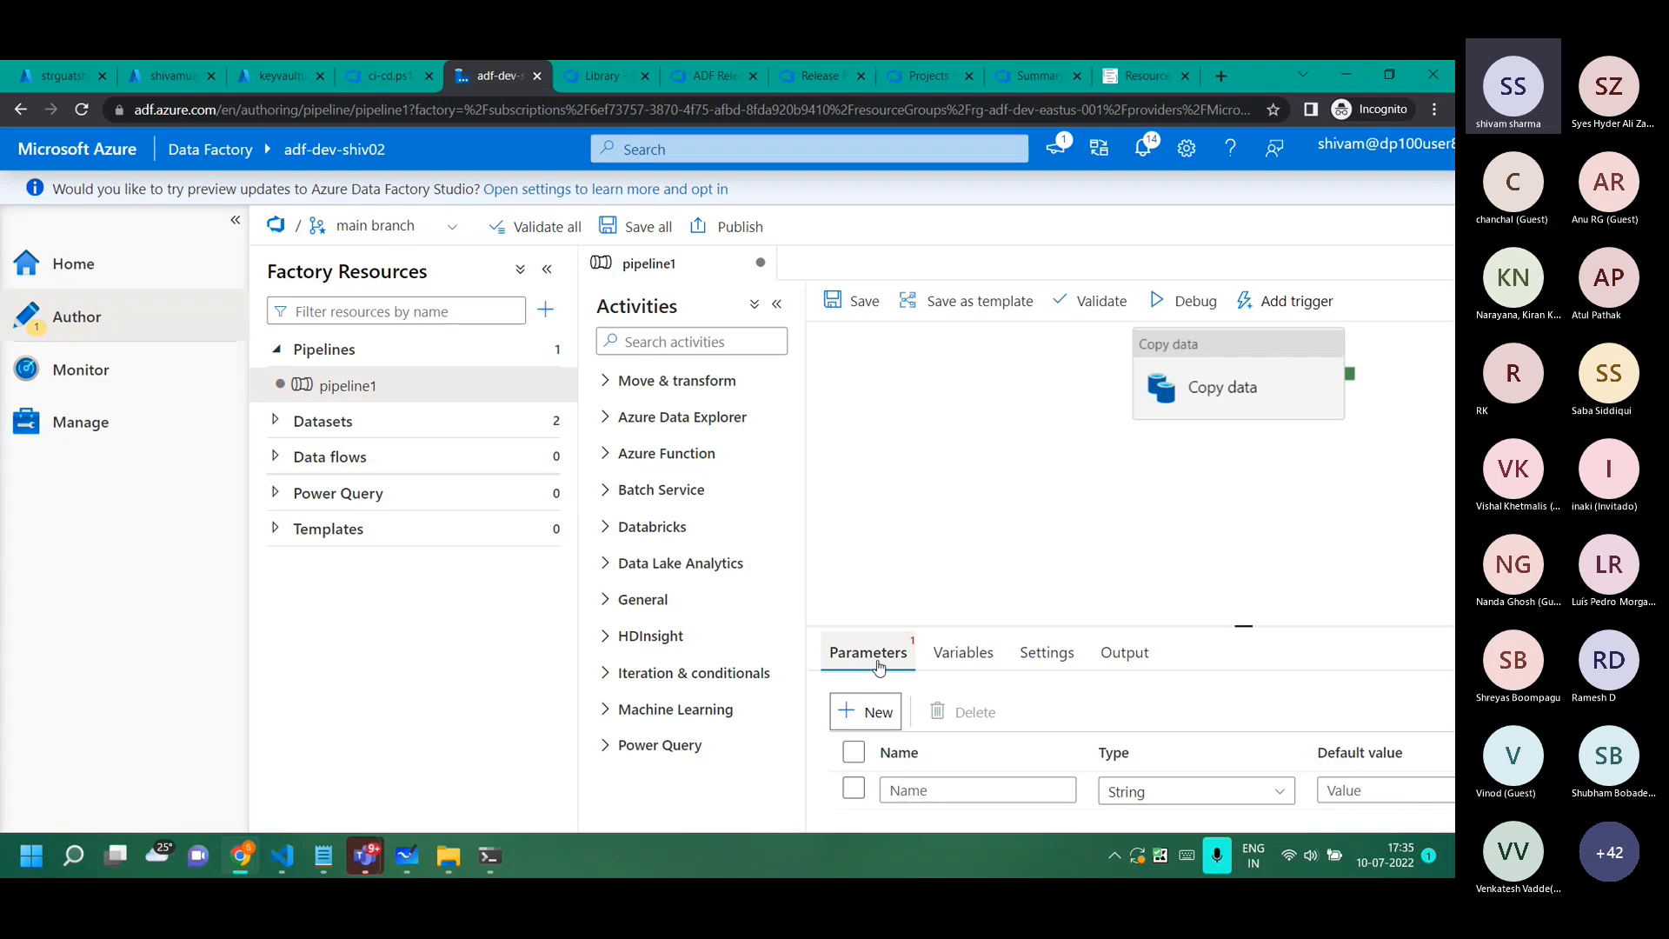
Reposition the Copy data activity in pipeline1, add a Data flow activity beside it and connect Copy data to it.
{"action": "left_click_drag", "start_coordinate": [1220, 351], "coordinate": [989, 421]}
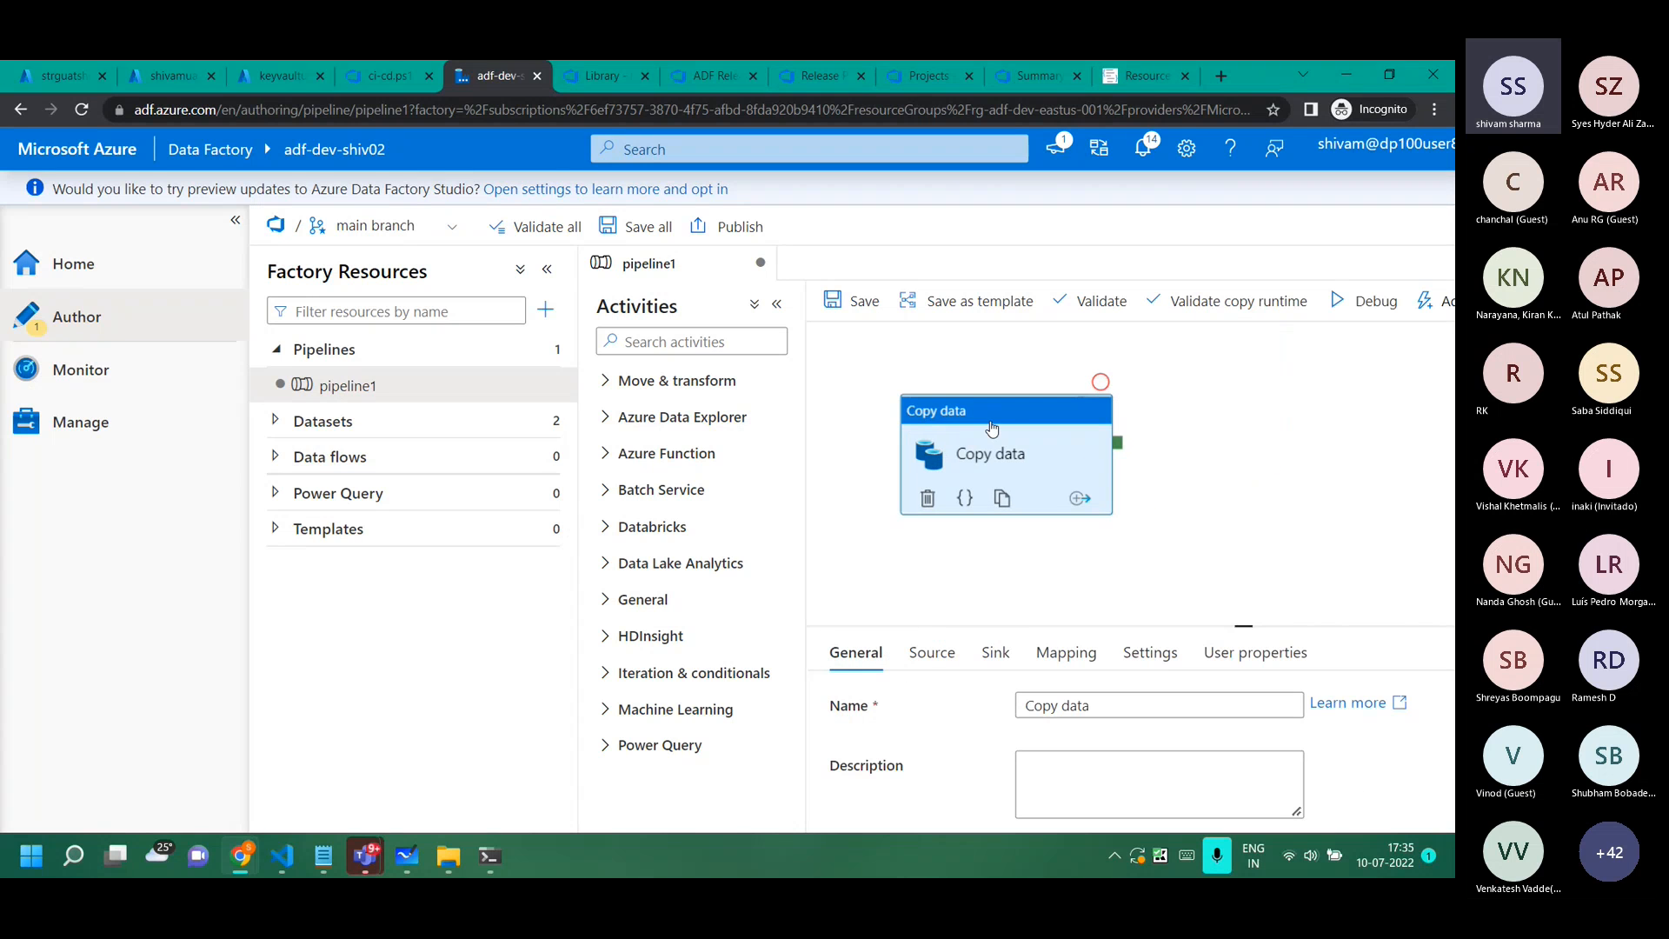
{"action": "left_click", "coordinate": [616, 390]}
{"action": "left_click_drag", "start_coordinate": [643, 464], "coordinate": [1226, 462]}
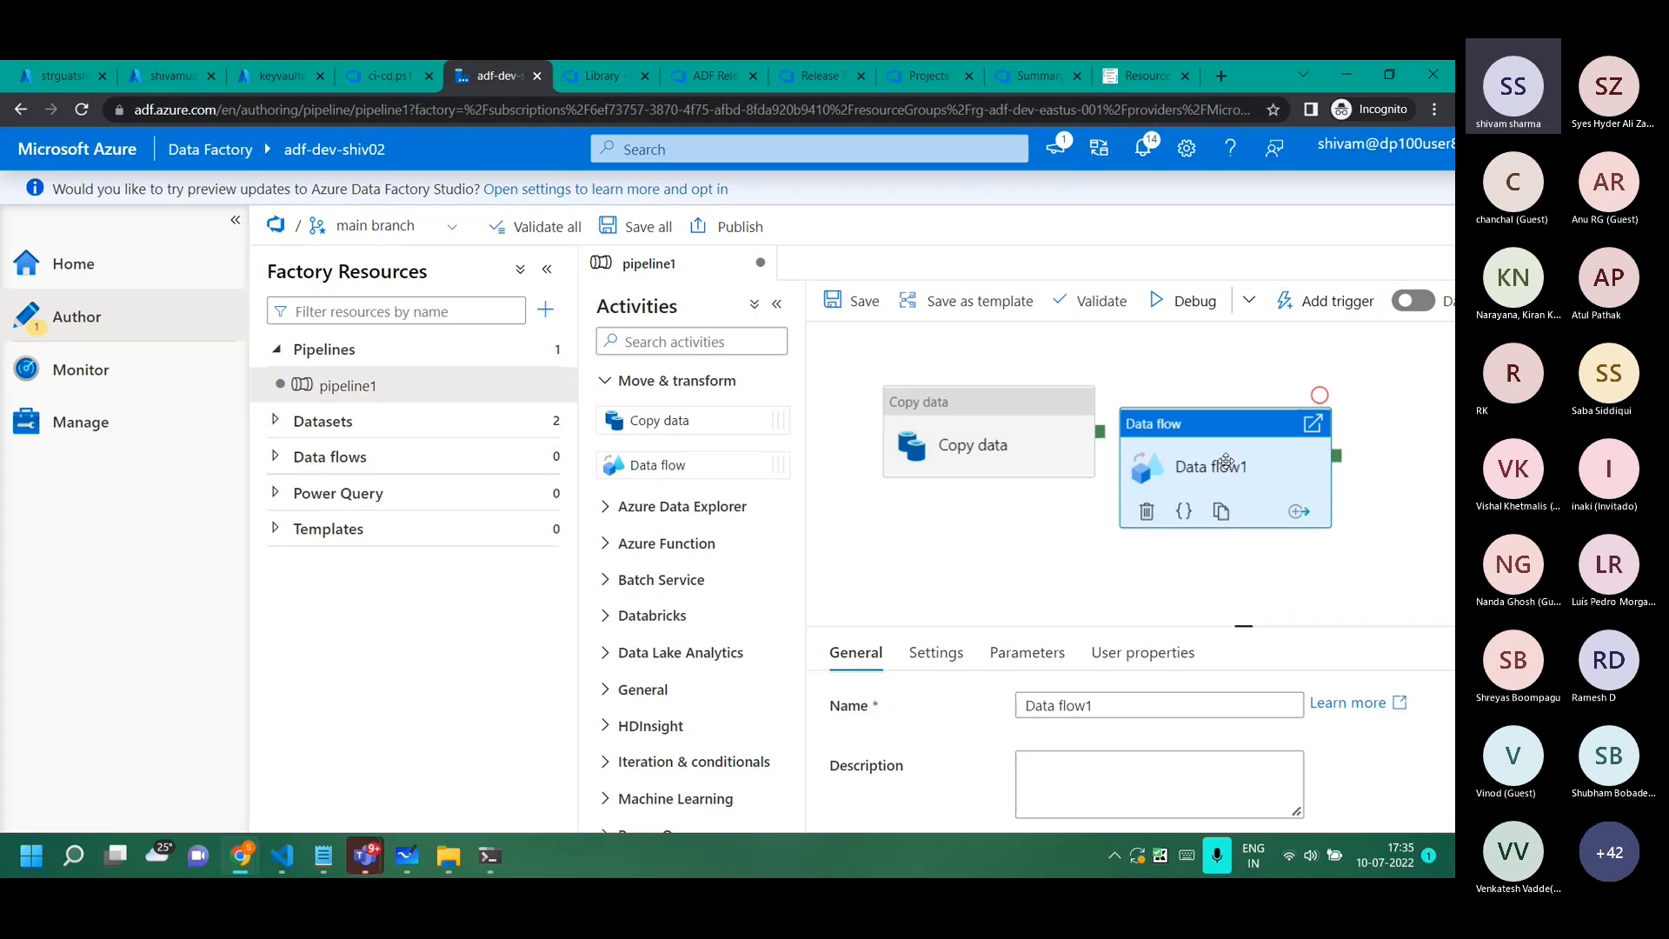
{"action": "left_click_drag", "start_coordinate": [1100, 431], "coordinate": [1184, 462]}
{"action": "left_click", "coordinate": [1192, 432]}
Create a new data flow for the Data flow activity and add a source to it.
{"action": "left_click", "coordinate": [936, 652]}
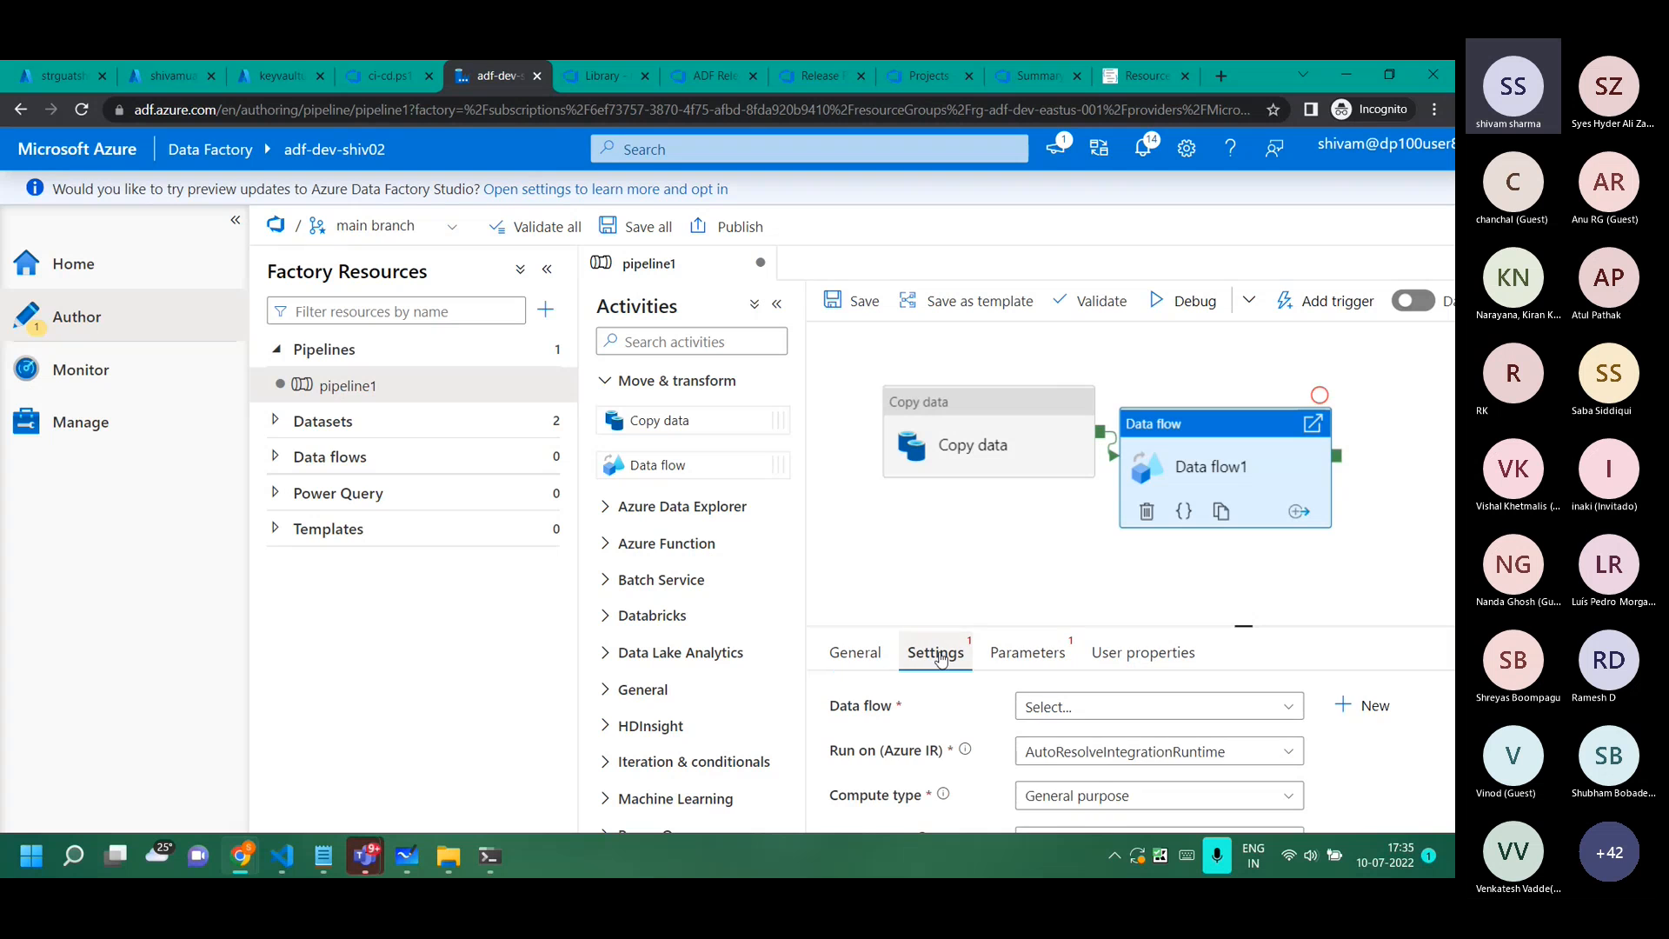
{"action": "left_click", "coordinate": [1350, 711]}
{"action": "left_click", "coordinate": [787, 383]}
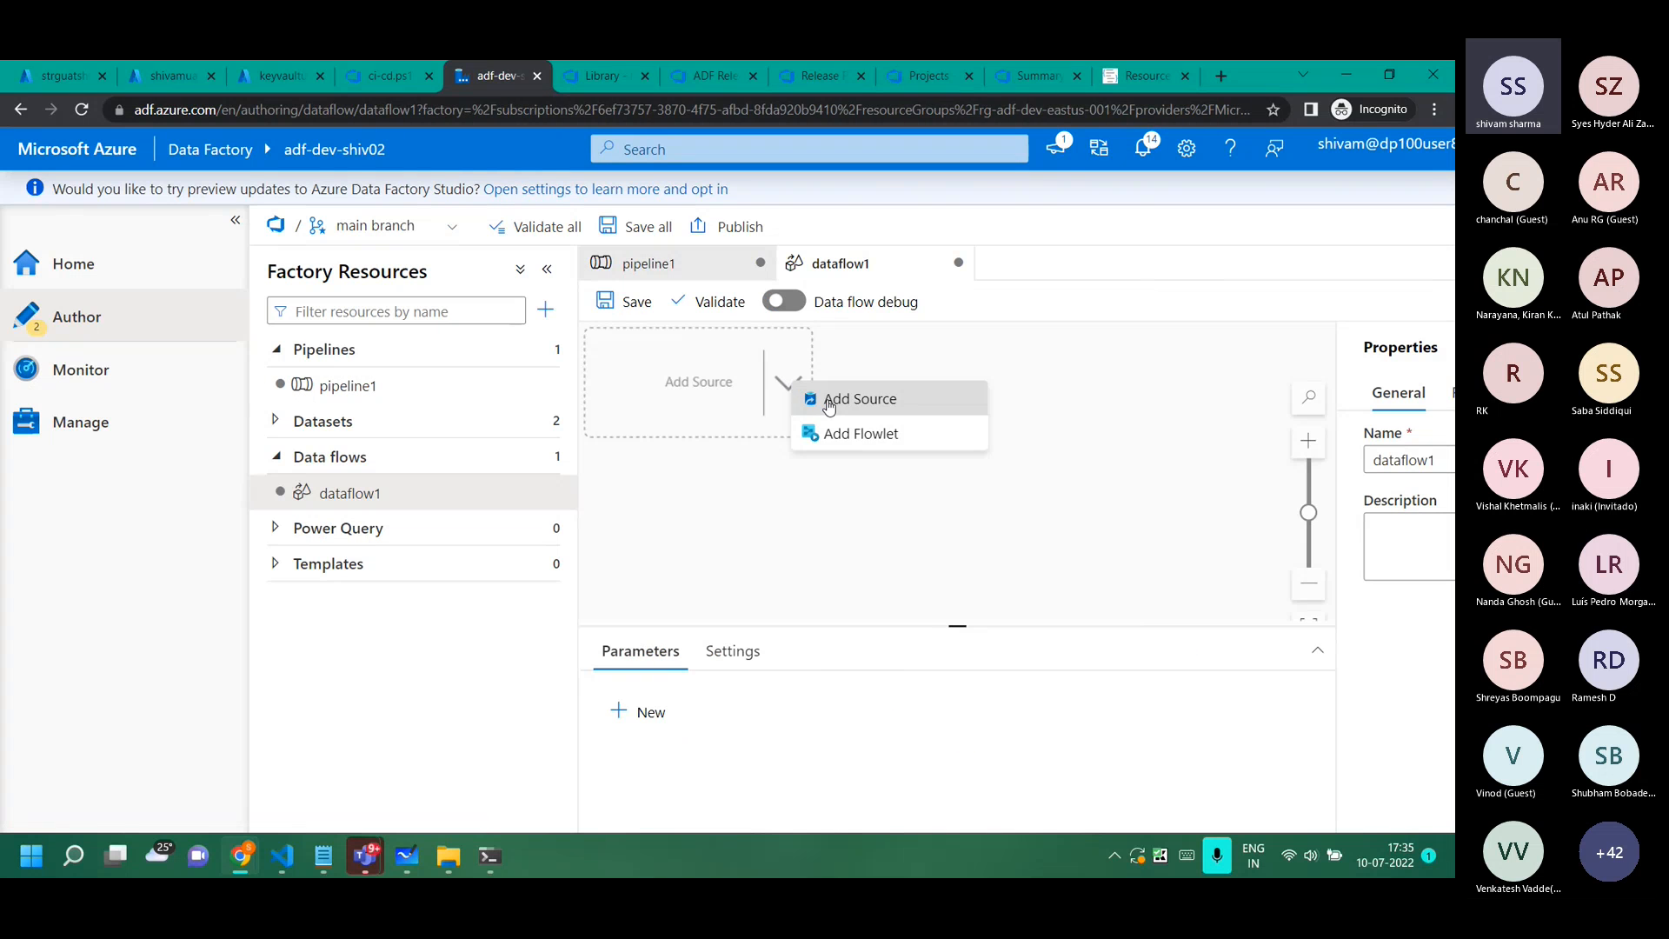
{"action": "left_click", "coordinate": [815, 406]}
Add a Conditional Split after the source and an Exists transformation on the split's first output stream.
{"action": "left_click", "coordinate": [805, 427]}
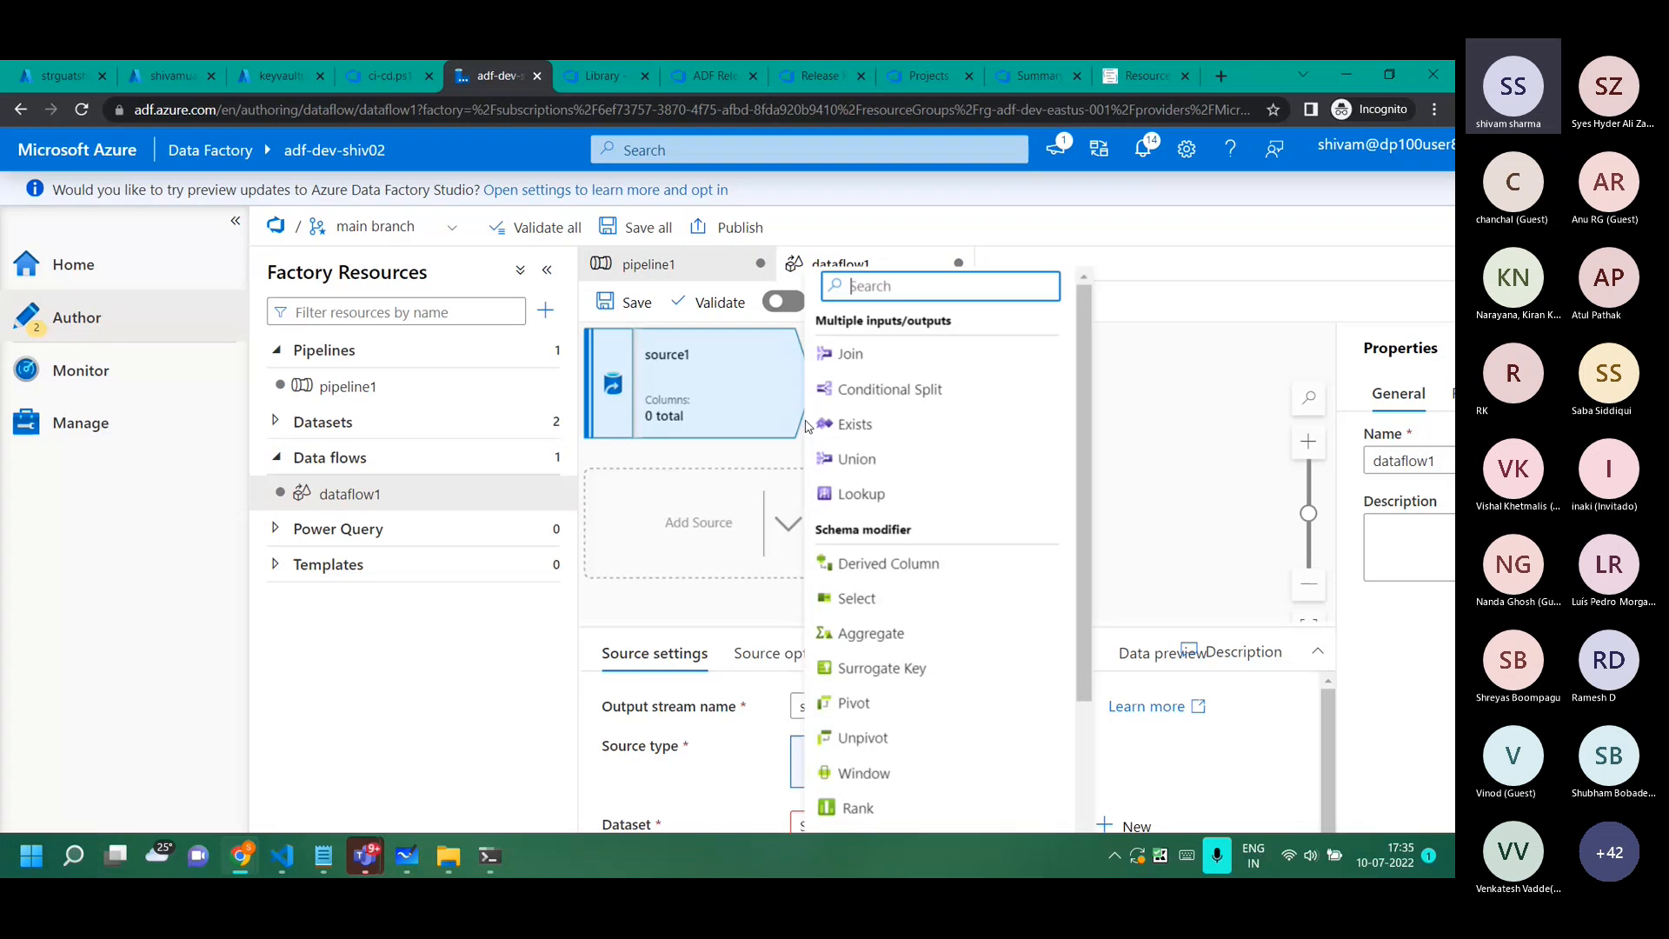
{"action": "left_click", "coordinate": [890, 389]}
{"action": "left_click", "coordinate": [1047, 427]}
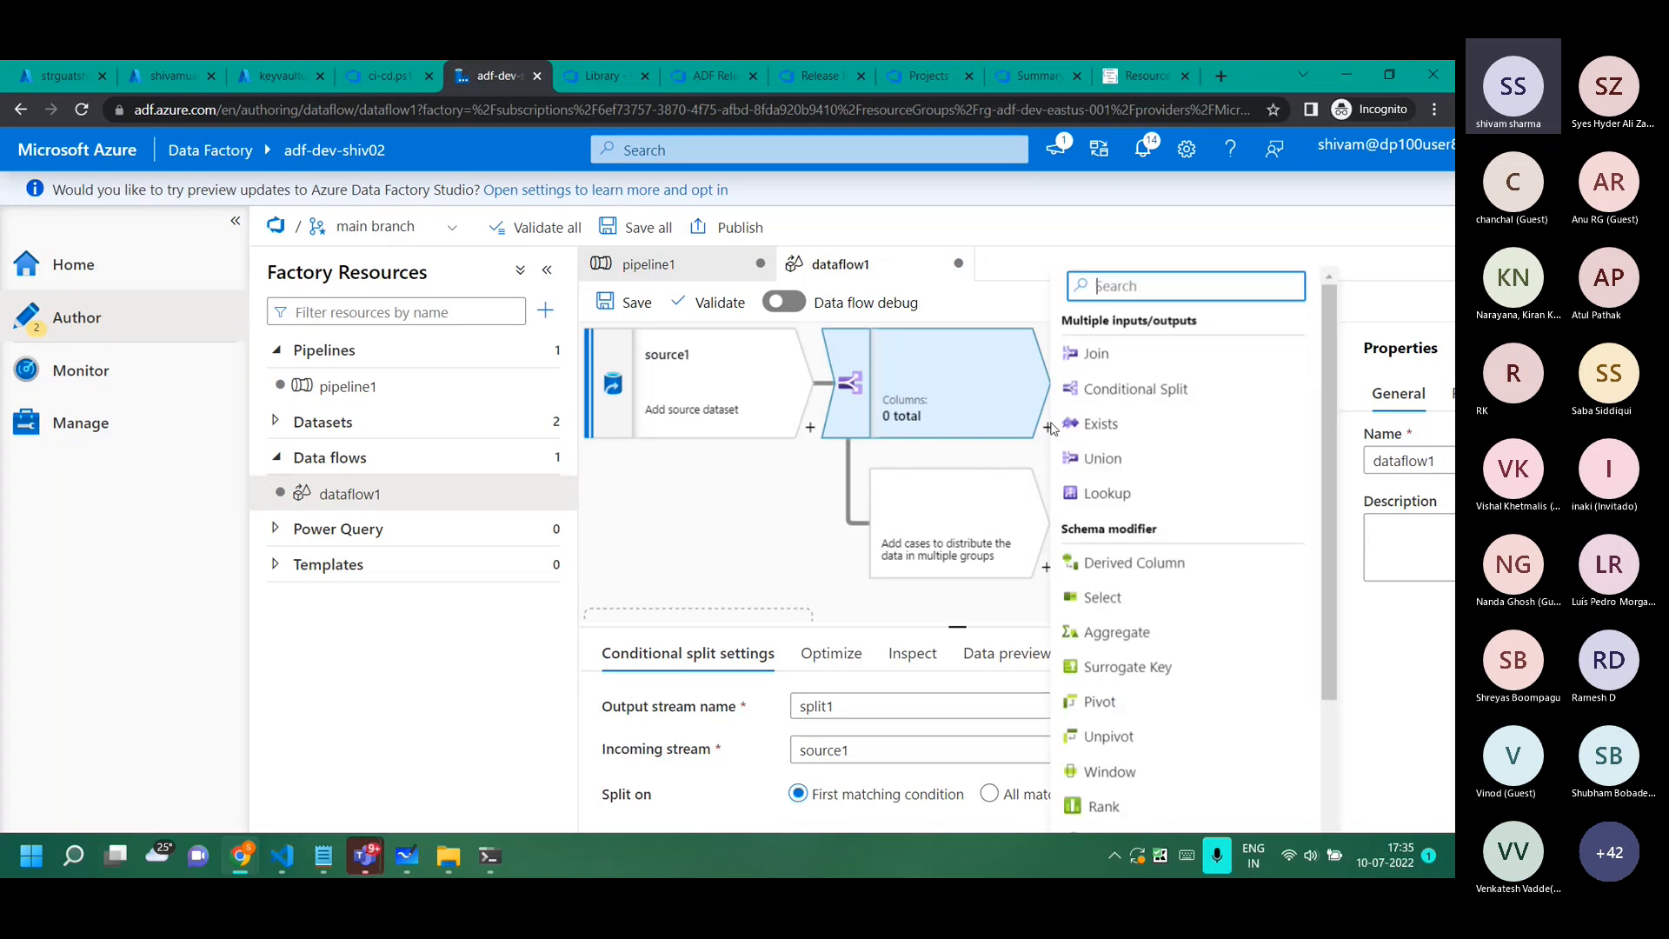
{"action": "left_click", "coordinate": [1103, 425]}
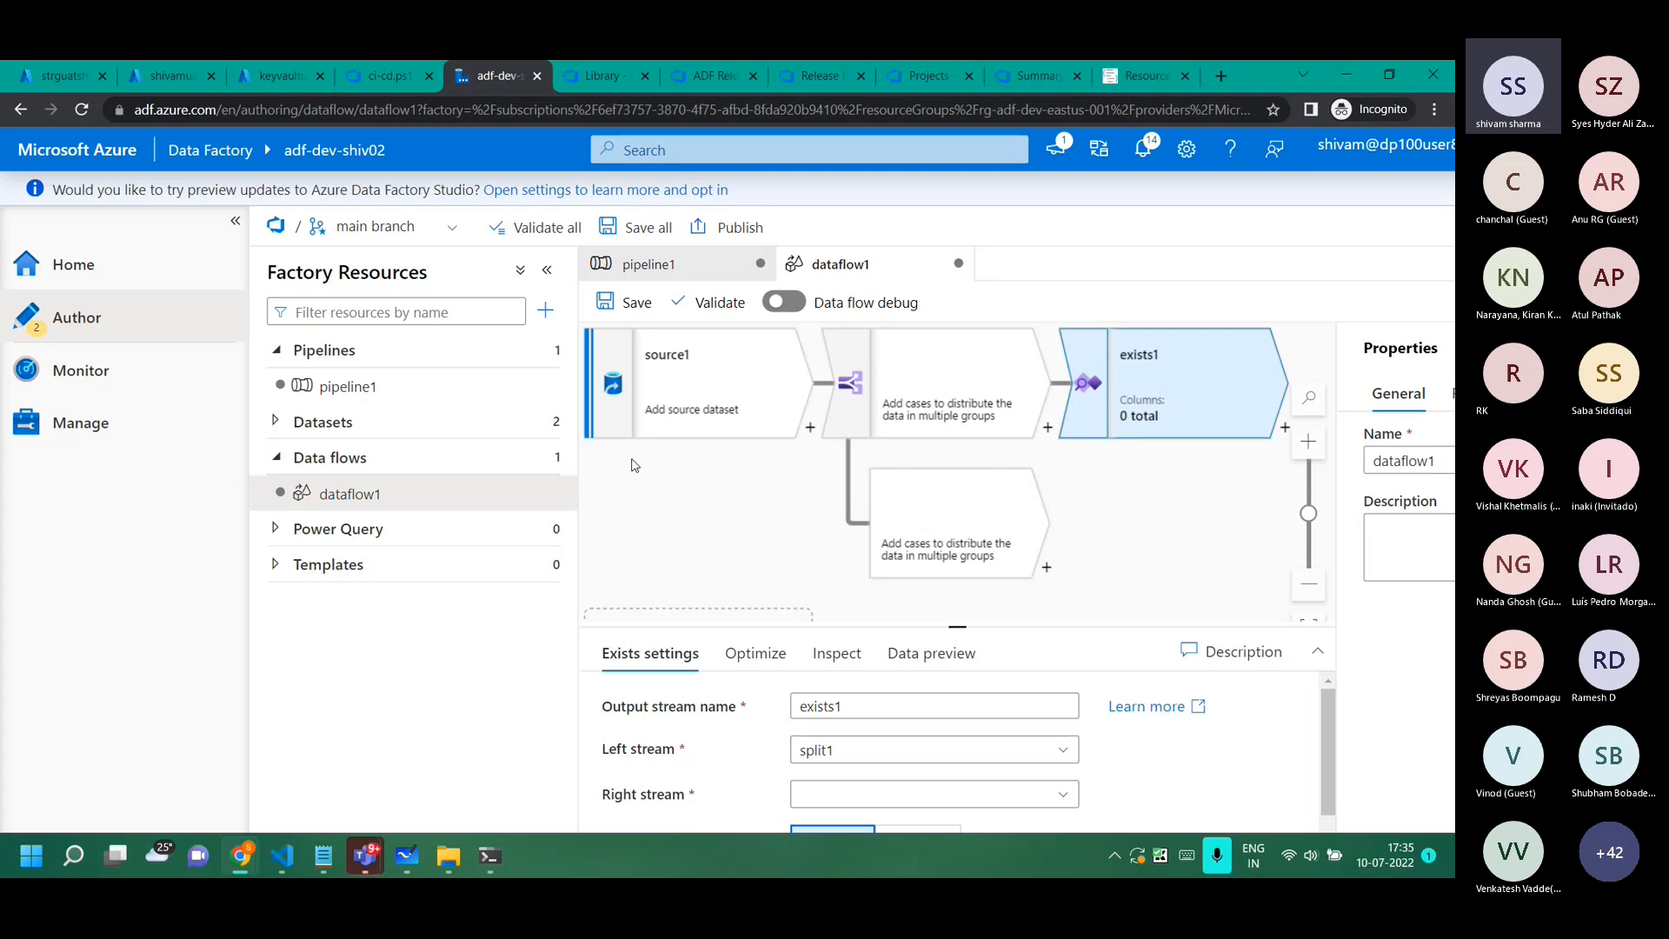
Revisit the data factory's Global parameters page, and examine the dev and UAT sections of the Whiteboard diagram.
{"action": "left_click", "coordinate": [124, 416]}
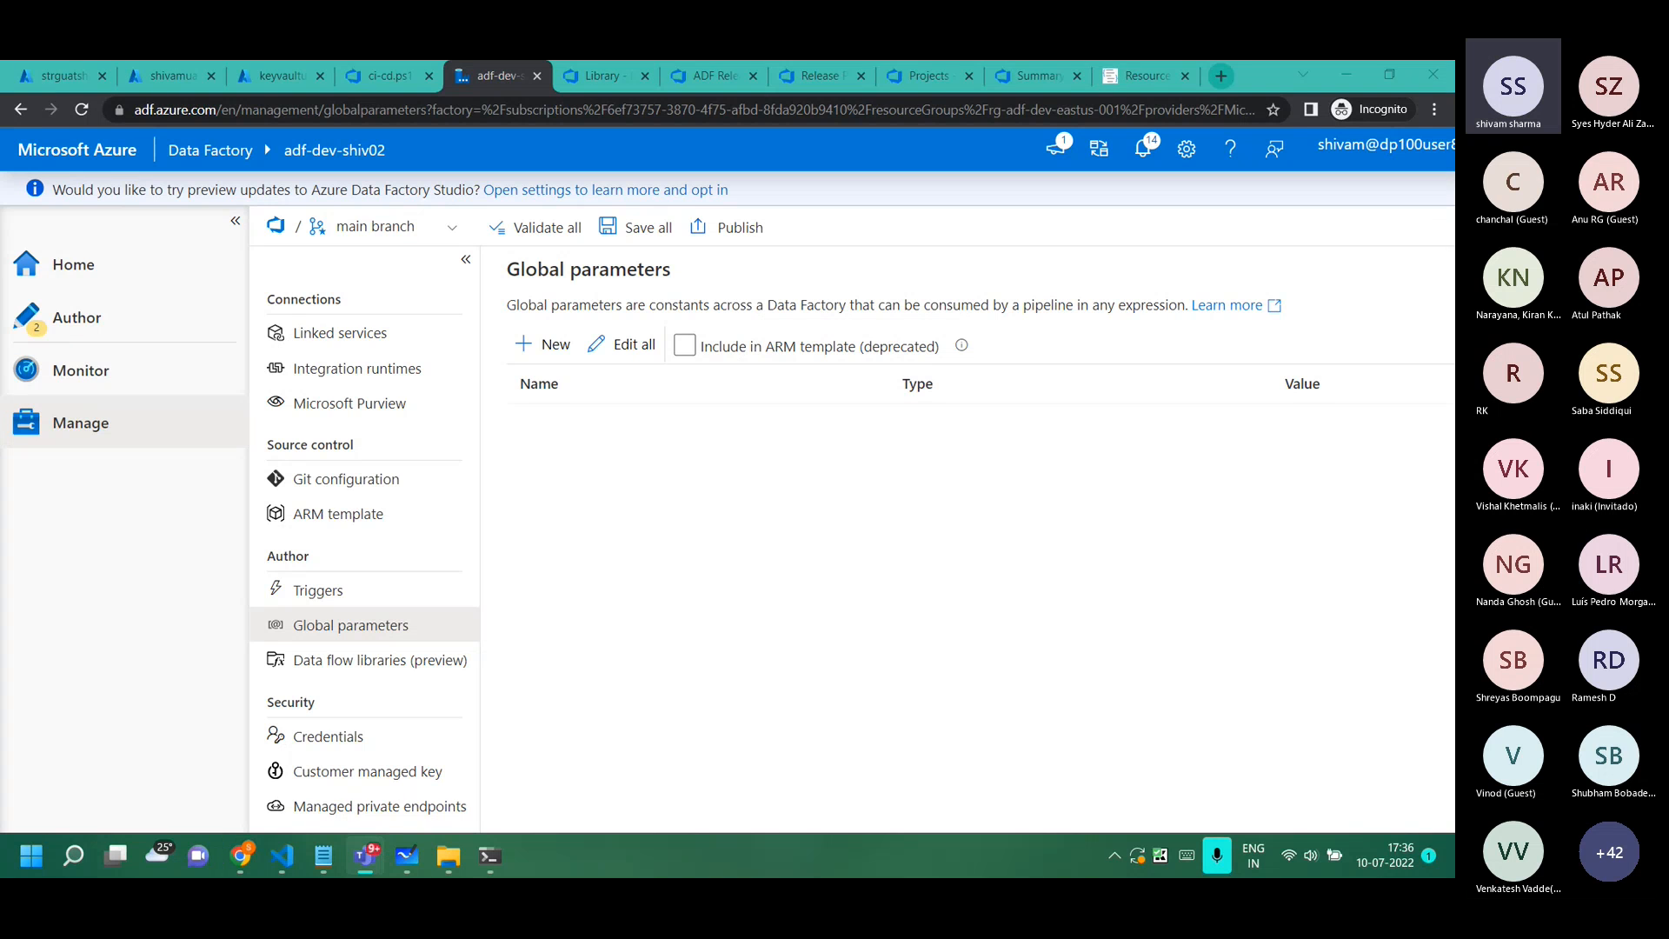
{"action": "left_click", "coordinate": [406, 856]}
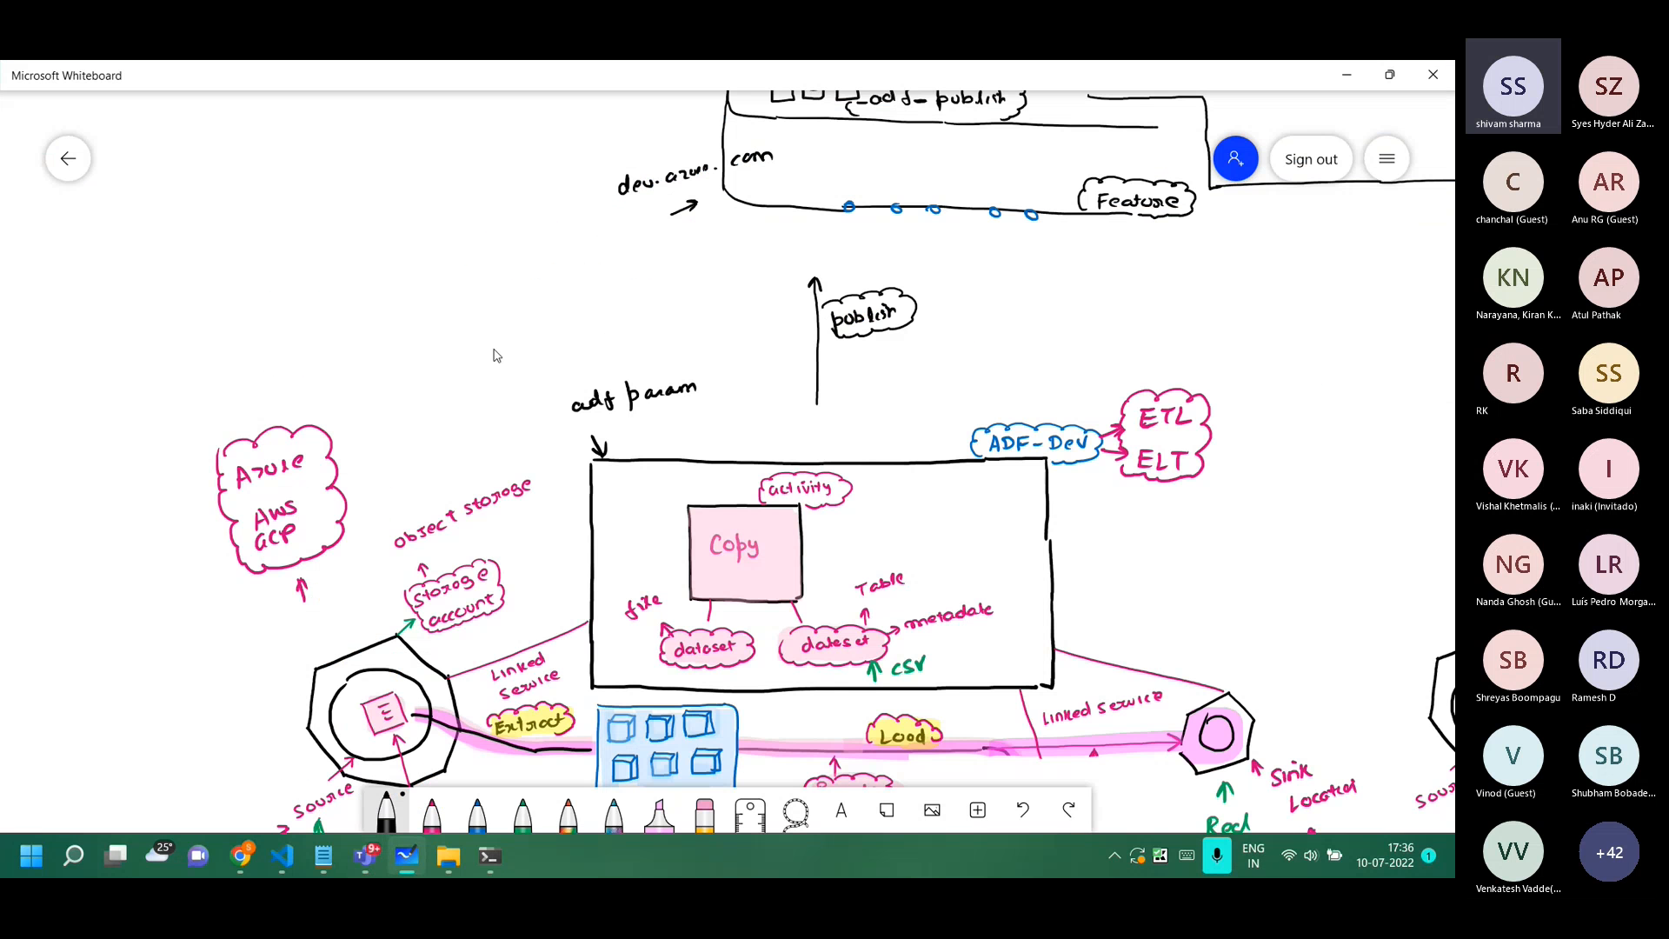
{"action": "left_click_drag", "start_coordinate": [1244, 554], "coordinate": [717, 365]}
{"action": "scroll", "coordinate": [717, 365], "scroll_direction": "down", "scroll_amount": 1}
{"action": "scroll", "coordinate": [718, 366], "scroll_direction": "down", "scroll_amount": 3}
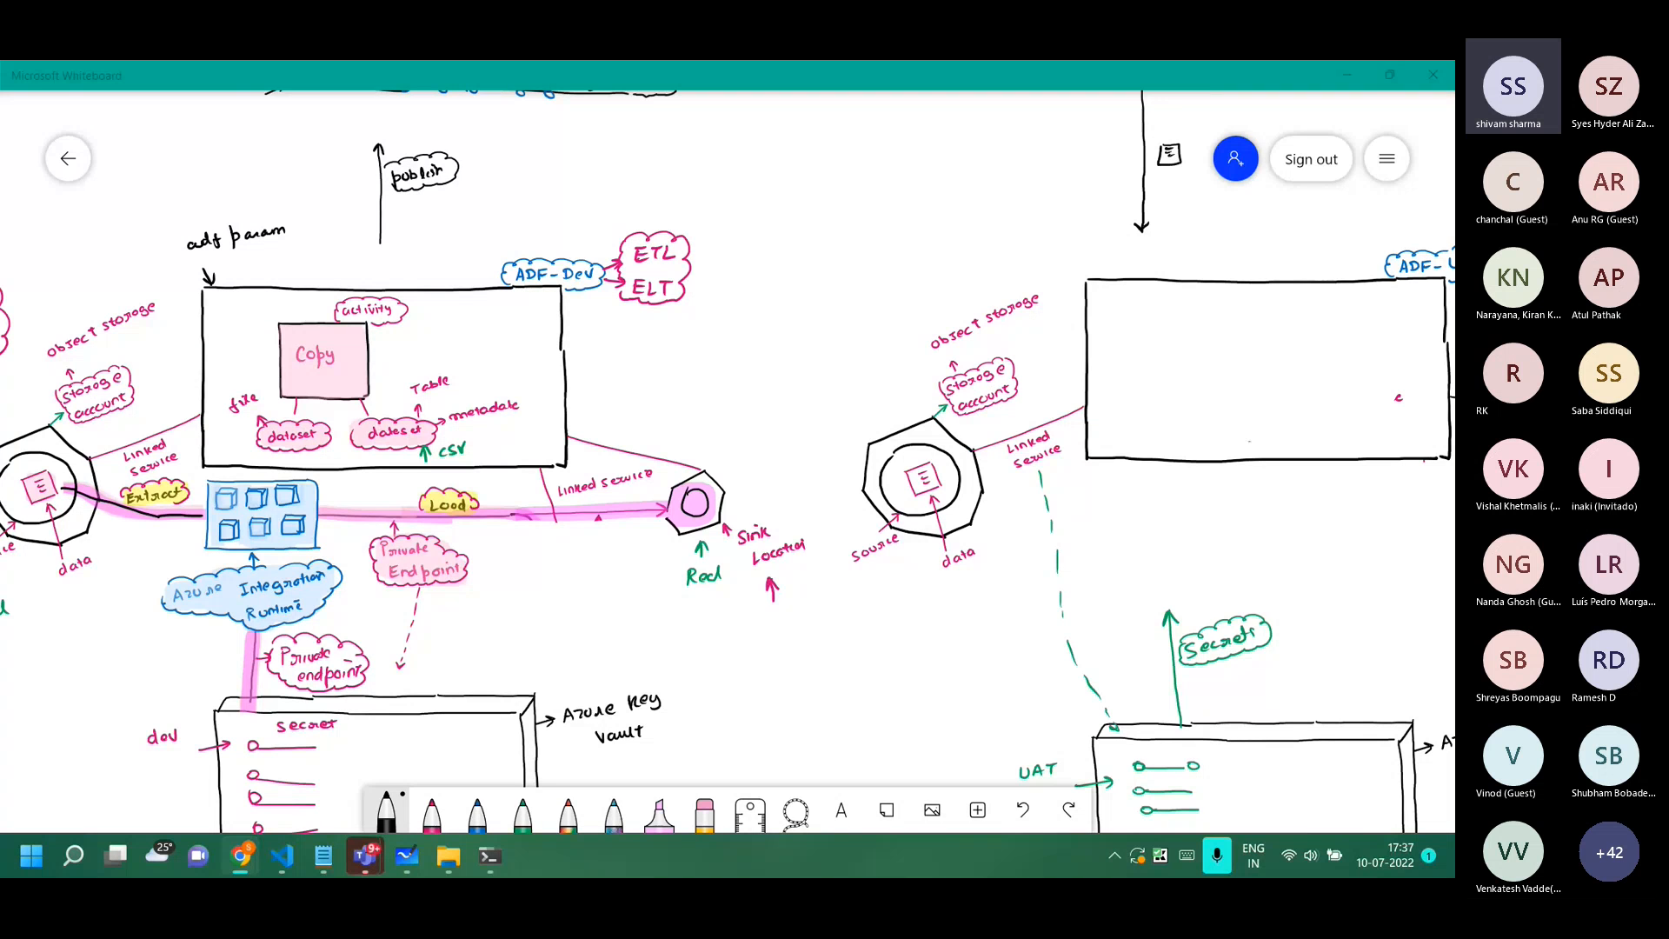
Search the Microsoft Reactor YouTube channel for "adf" and open "Create Production Workloads on Azure Databricks with Azure Data Factory".
{"action": "left_click", "coordinate": [242, 856]}
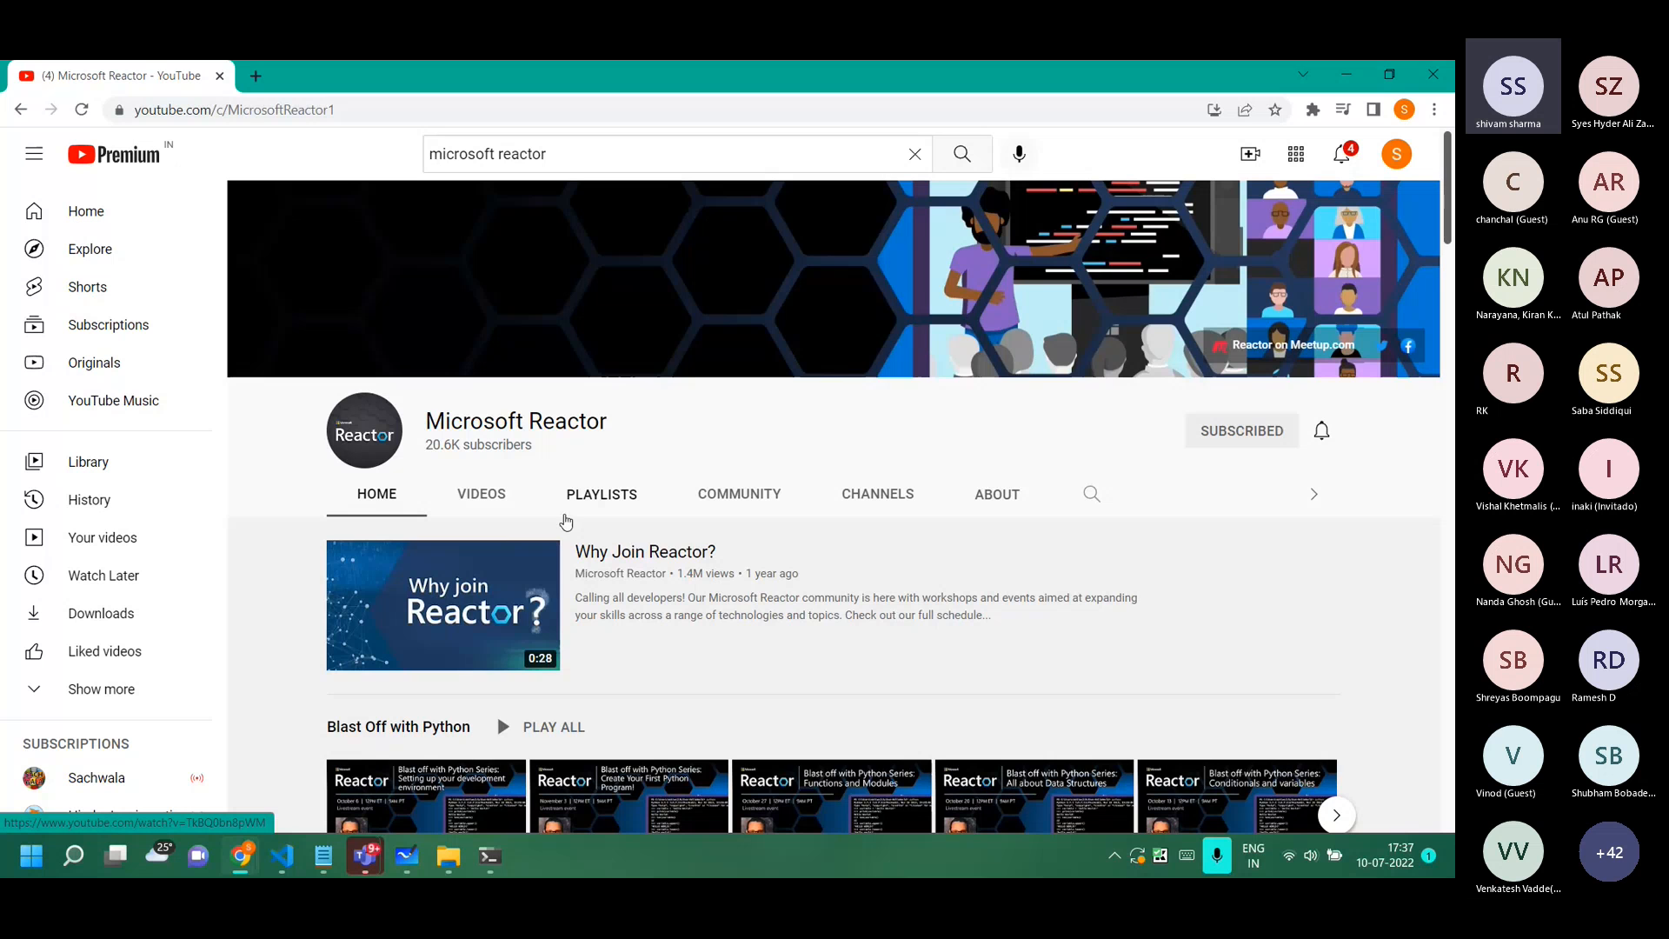
{"action": "scroll", "coordinate": [566, 522], "scroll_direction": "down", "scroll_amount": 10}
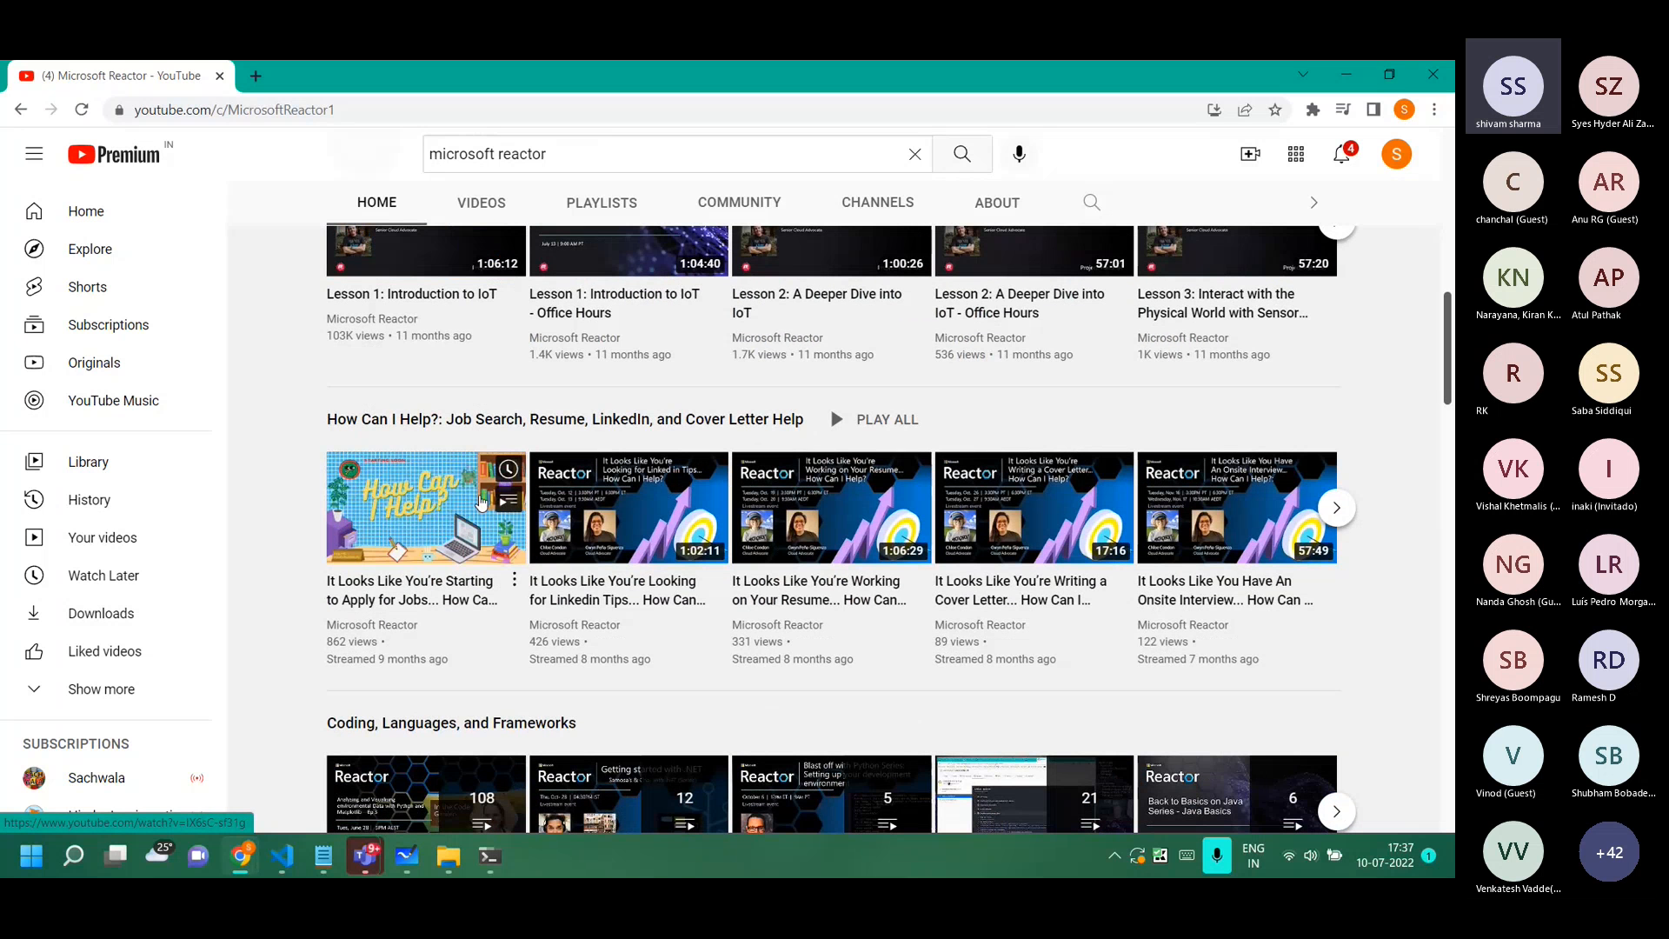
{"action": "scroll", "coordinate": [481, 503], "scroll_direction": "up", "scroll_amount": 10}
{"action": "left_click", "coordinate": [1094, 495]}
{"action": "type", "text": "adf"}
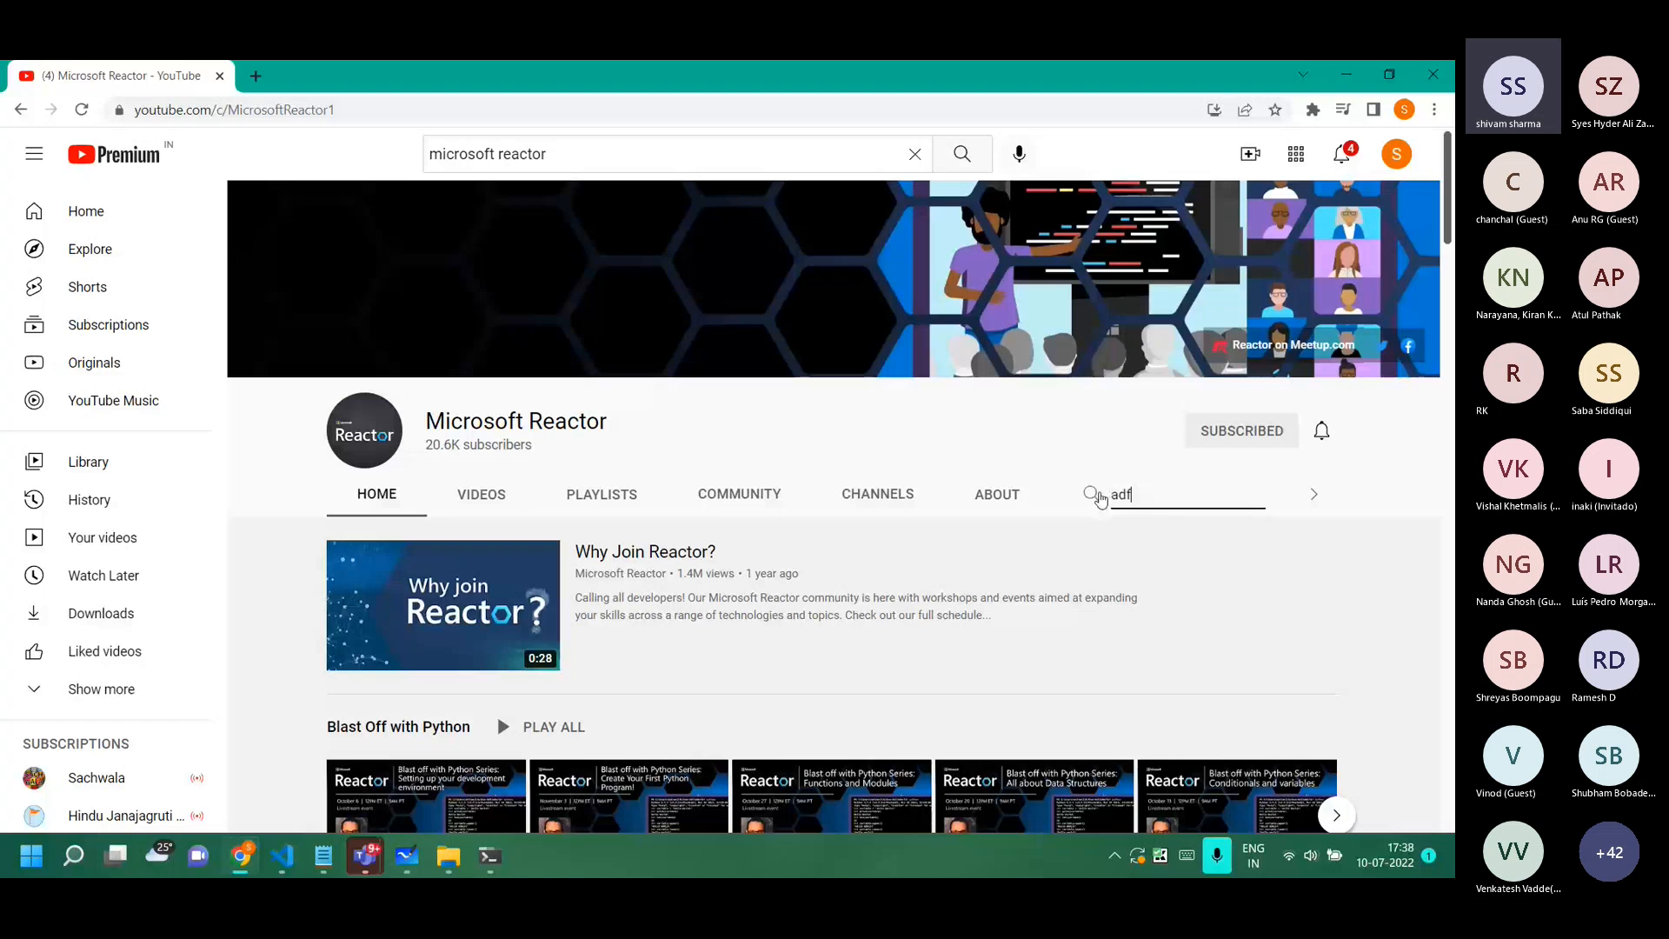
{"action": "key", "text": "Return"}
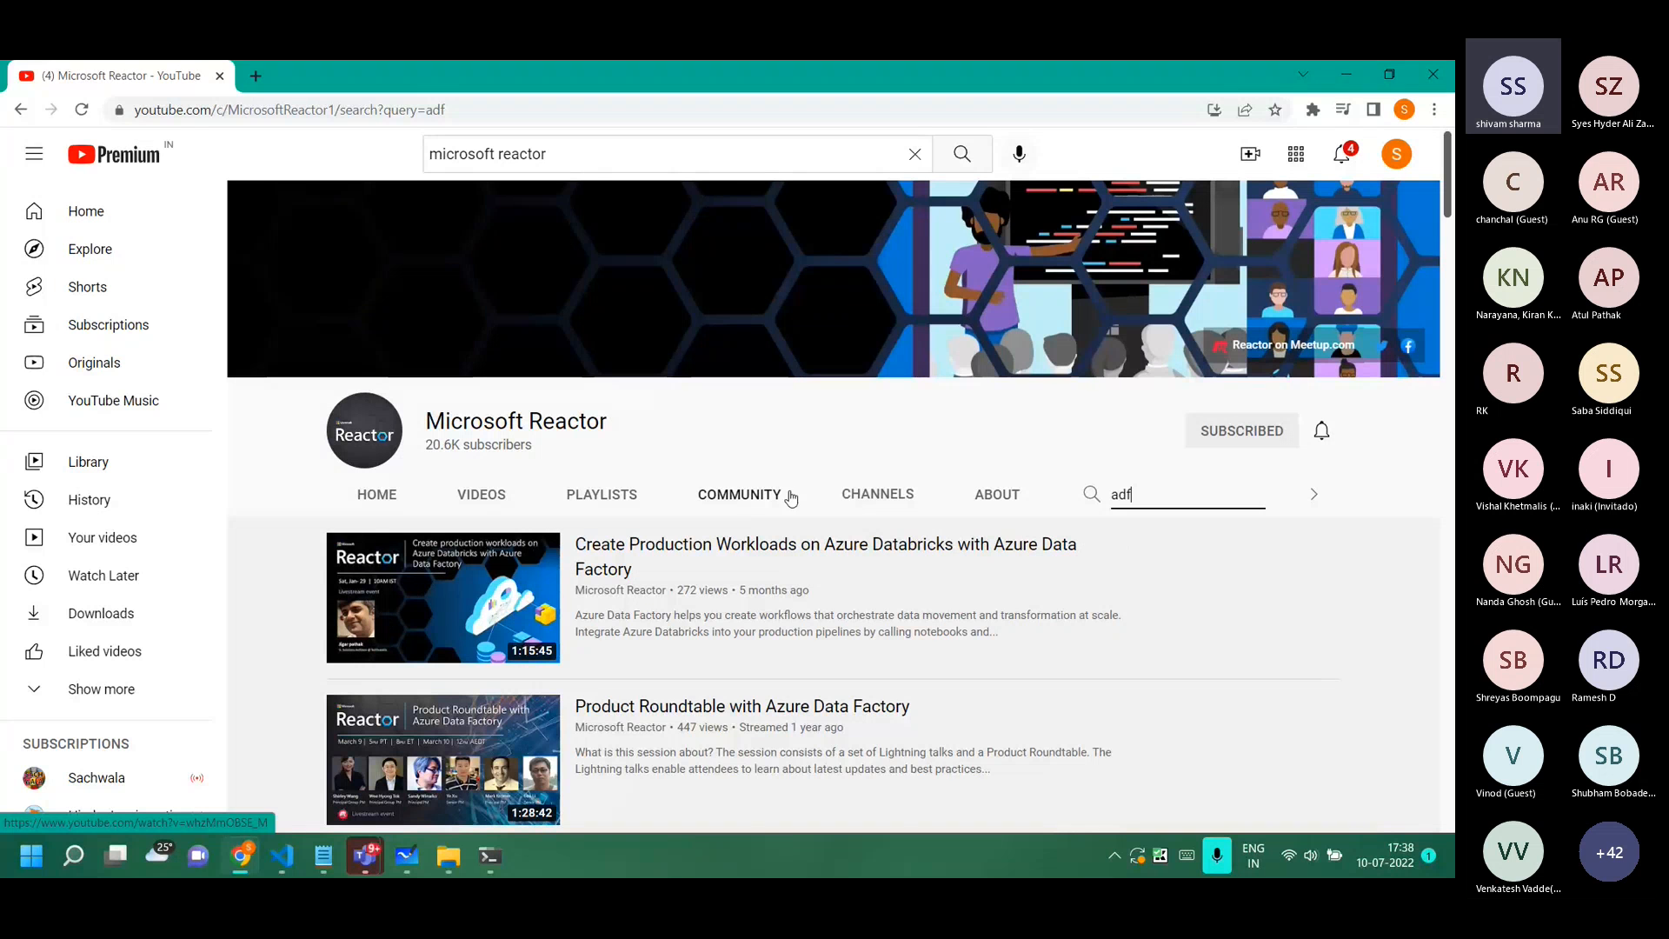
{"action": "left_click", "coordinate": [719, 551]}
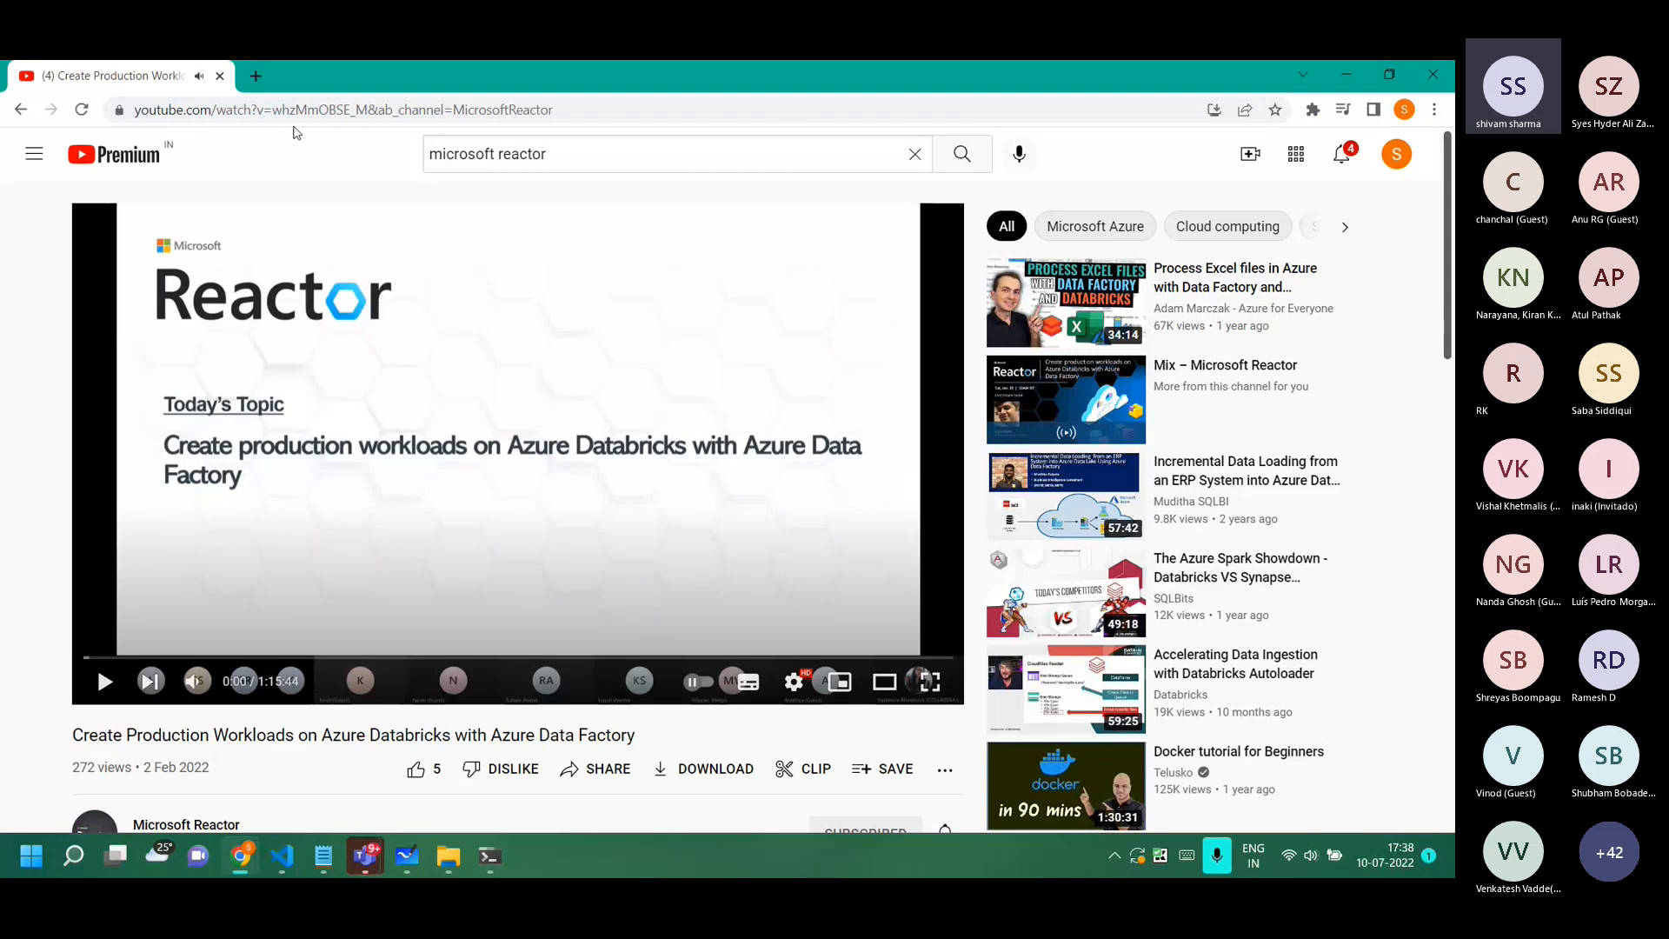
Return to the Microsoft Reactor channel's "adf" results and look through the listed Azure Data Factory videos.
{"action": "left_click", "coordinate": [278, 115]}
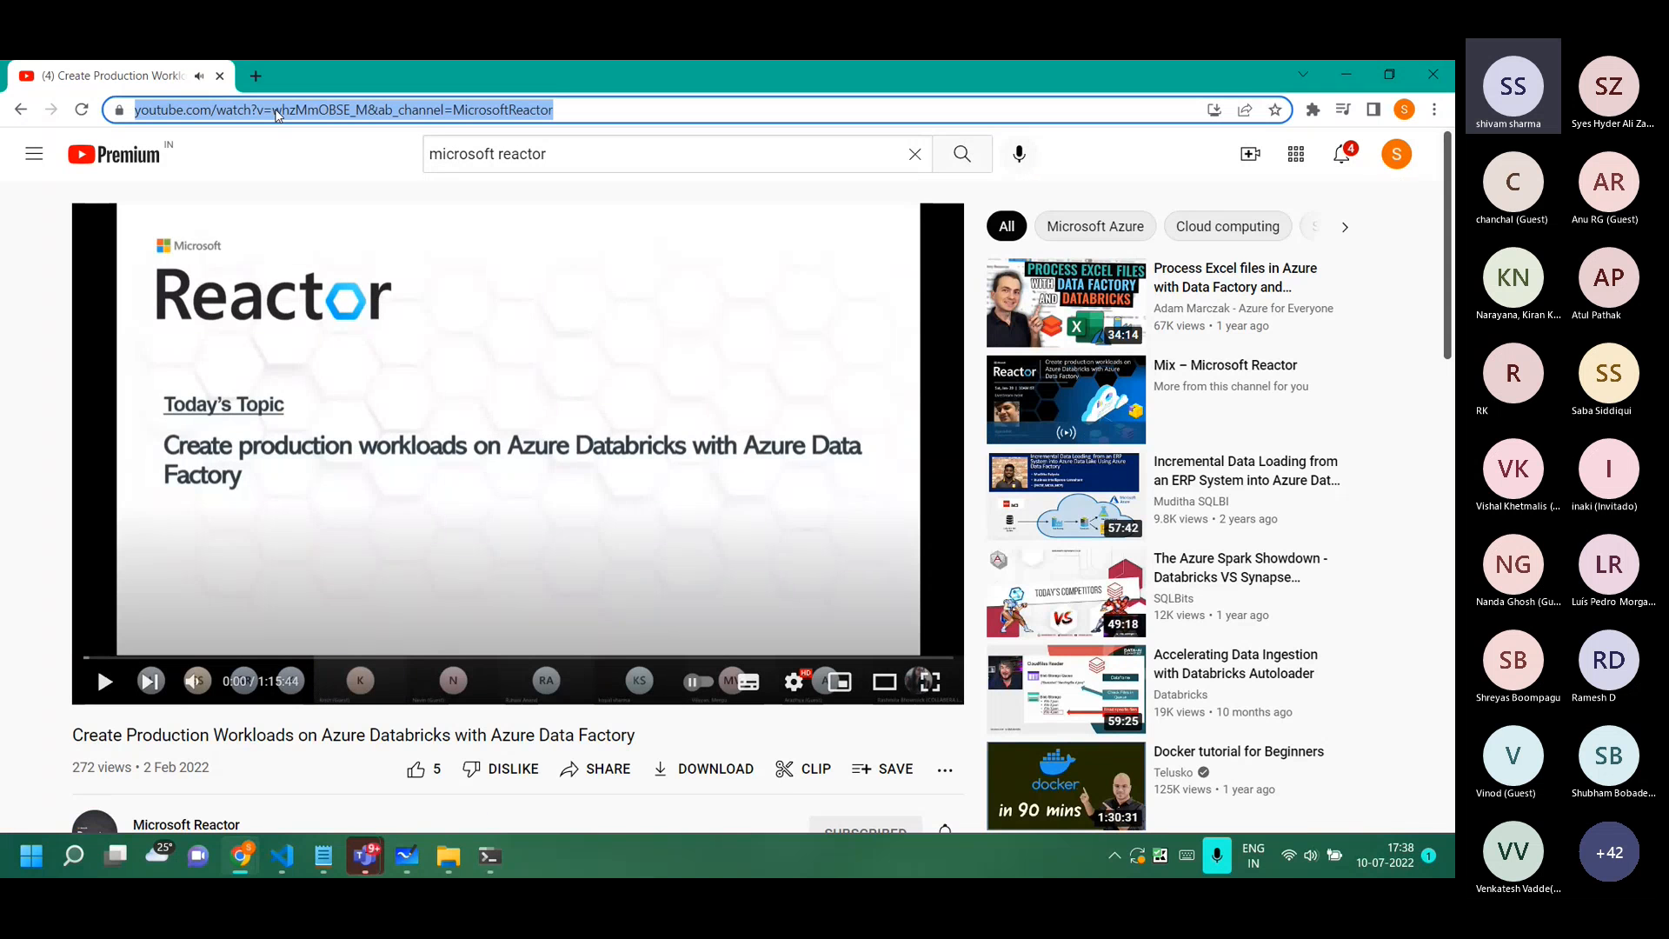
{"action": "left_click", "coordinate": [19, 111]}
{"action": "scroll", "coordinate": [739, 504], "scroll_direction": "down", "scroll_amount": 4}
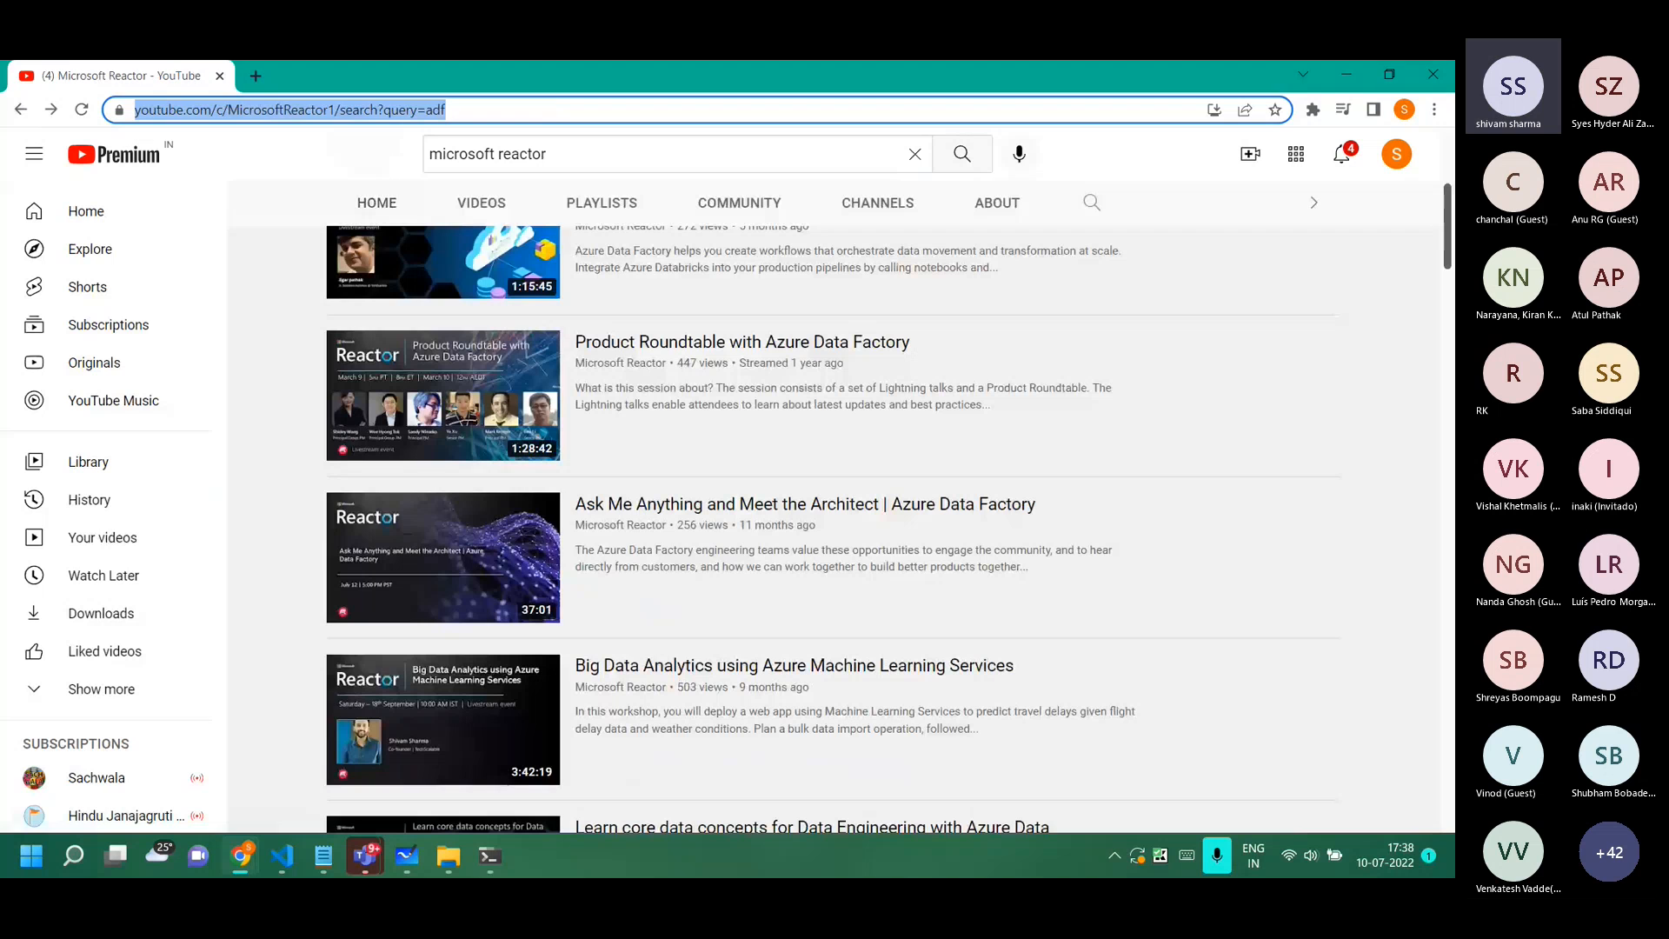
{"action": "key", "text": "alt+Tab"}
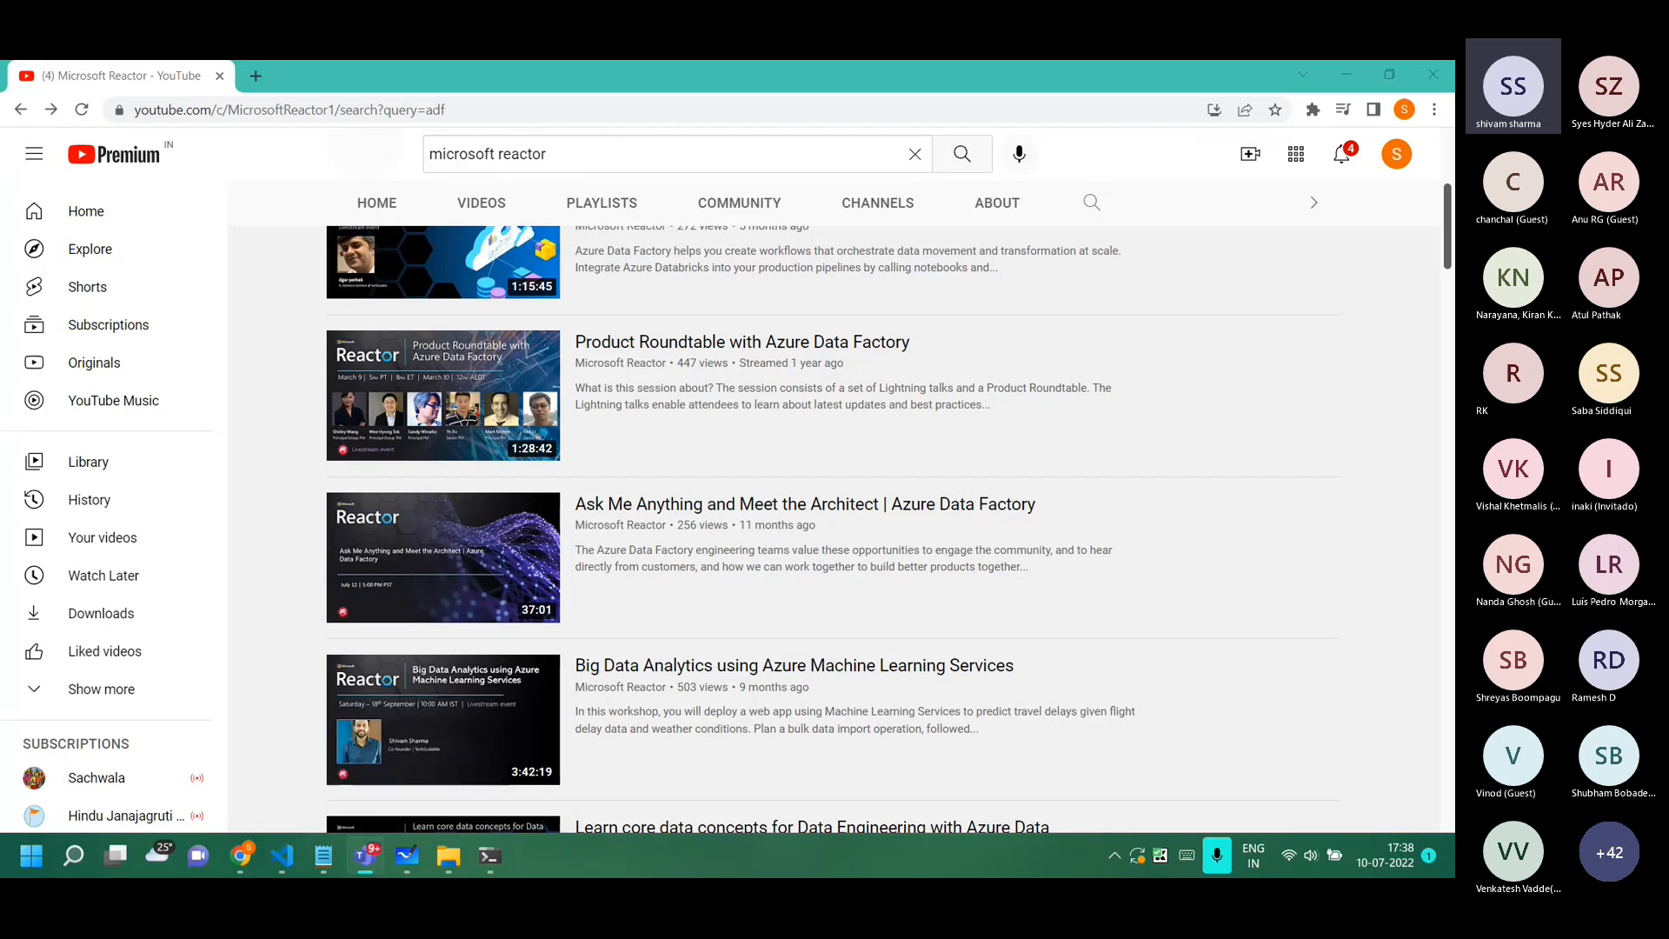
{"action": "scroll", "coordinate": [713, 365], "scroll_direction": "up", "scroll_amount": 4}
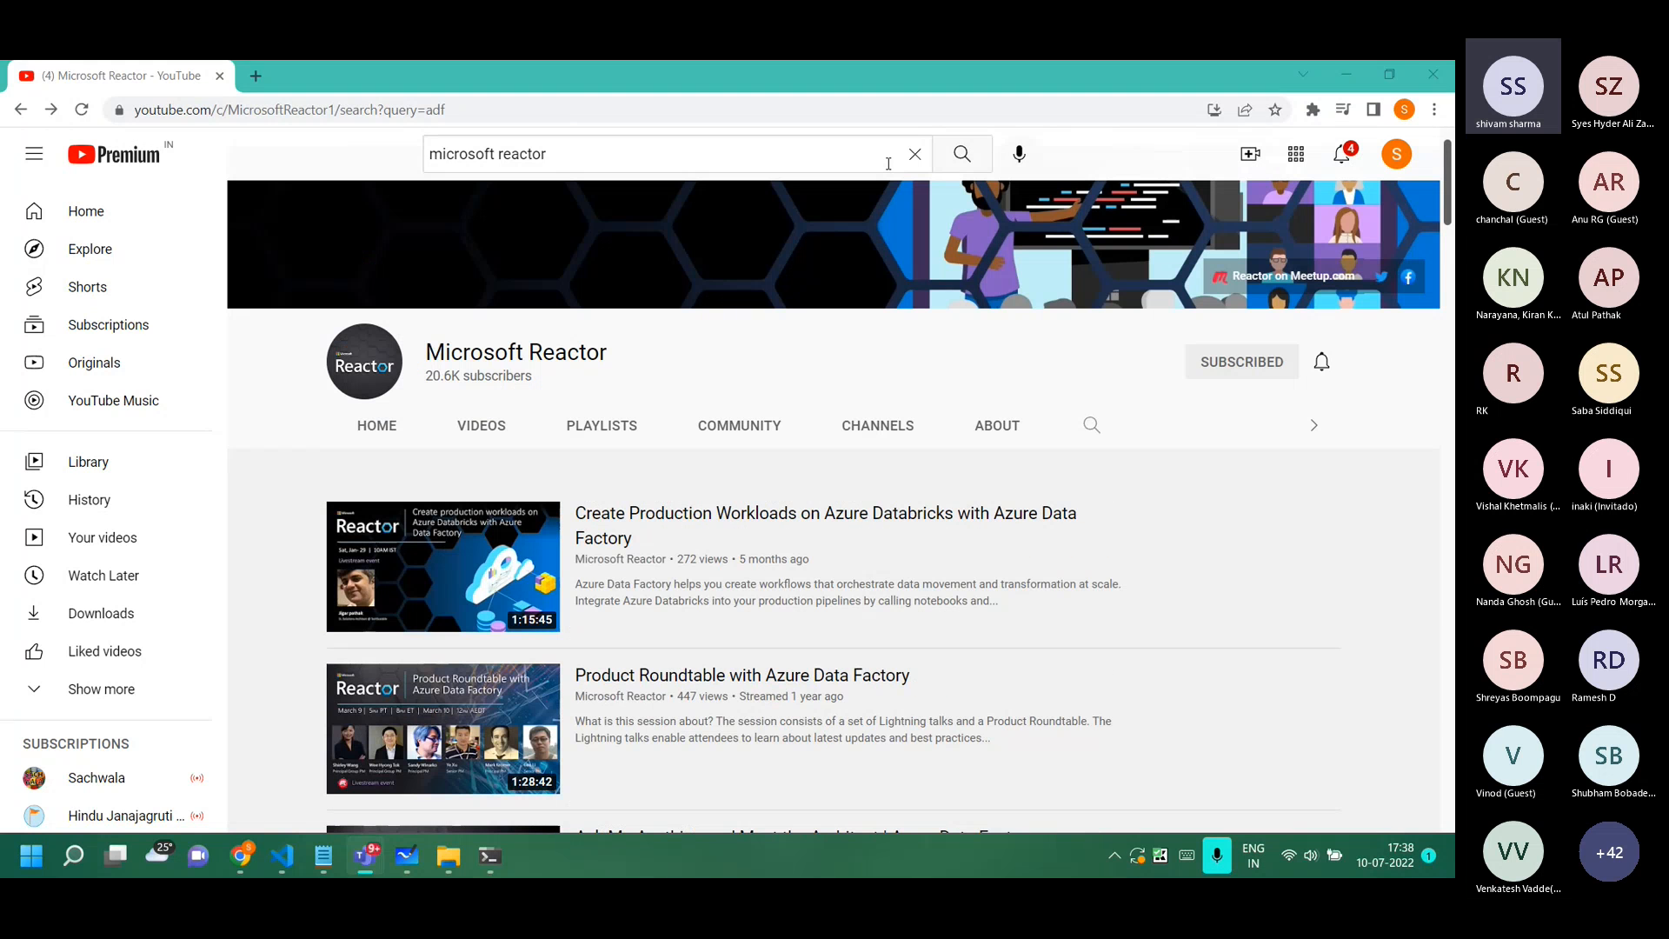
Switch from Whiteboard to the Azure portal, list the storage accounts and open shivamuatstrgsink.
{"action": "left_click_drag", "start_coordinate": [824, 86], "coordinate": [856, 61]}
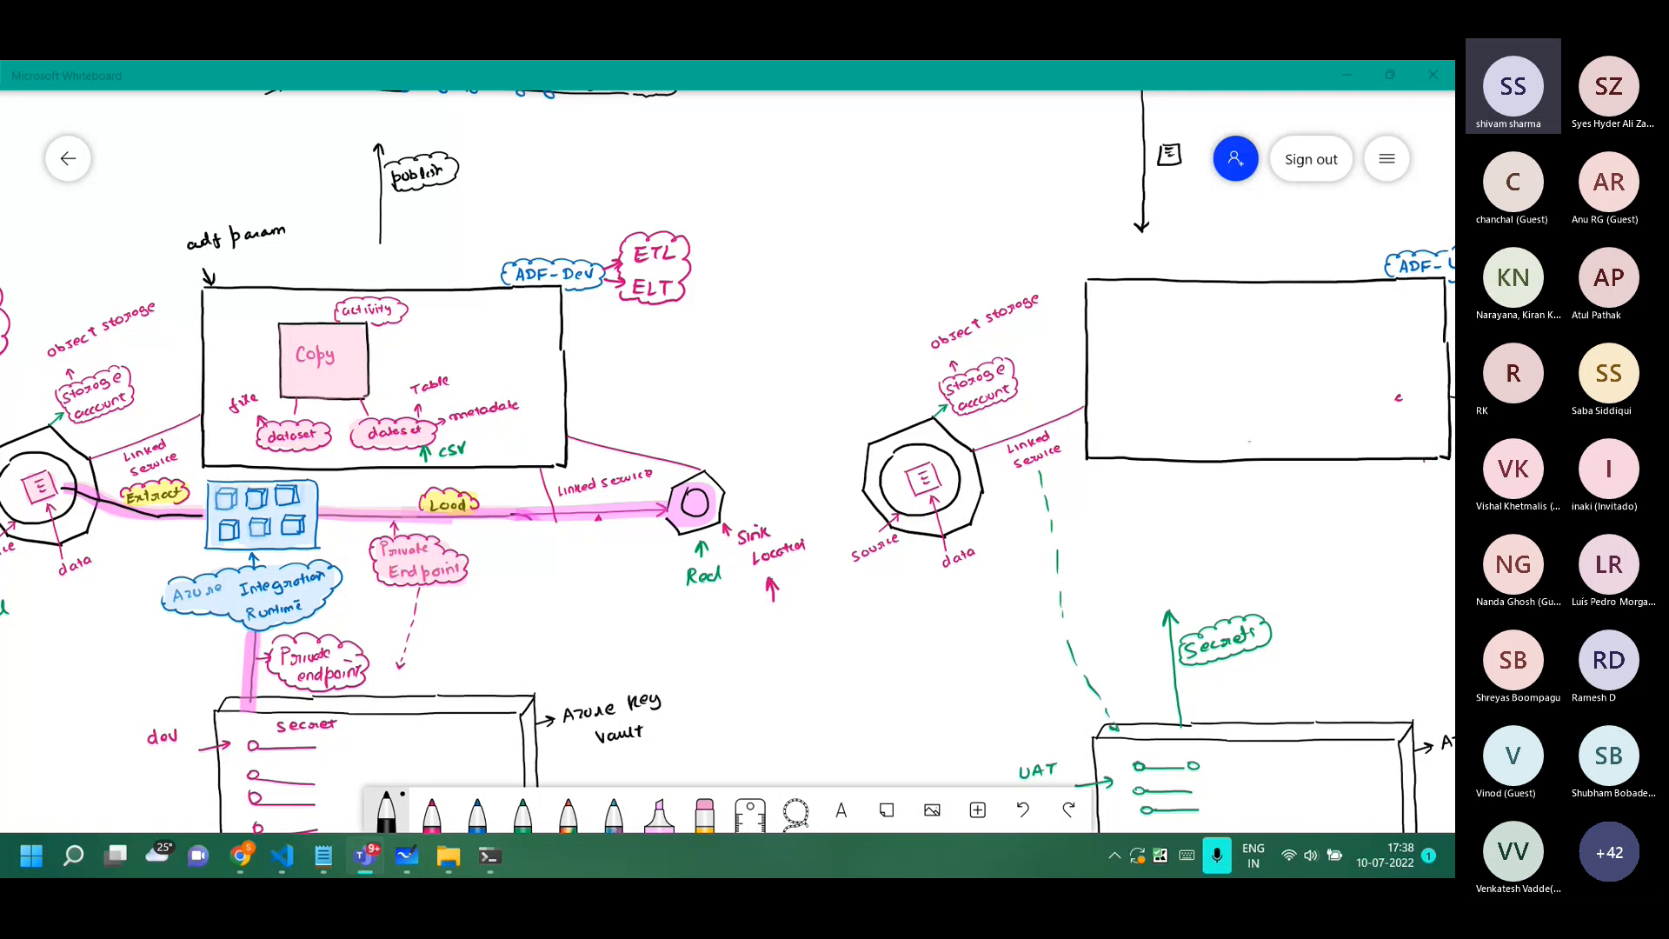
{"action": "left_click", "coordinate": [1347, 87]}
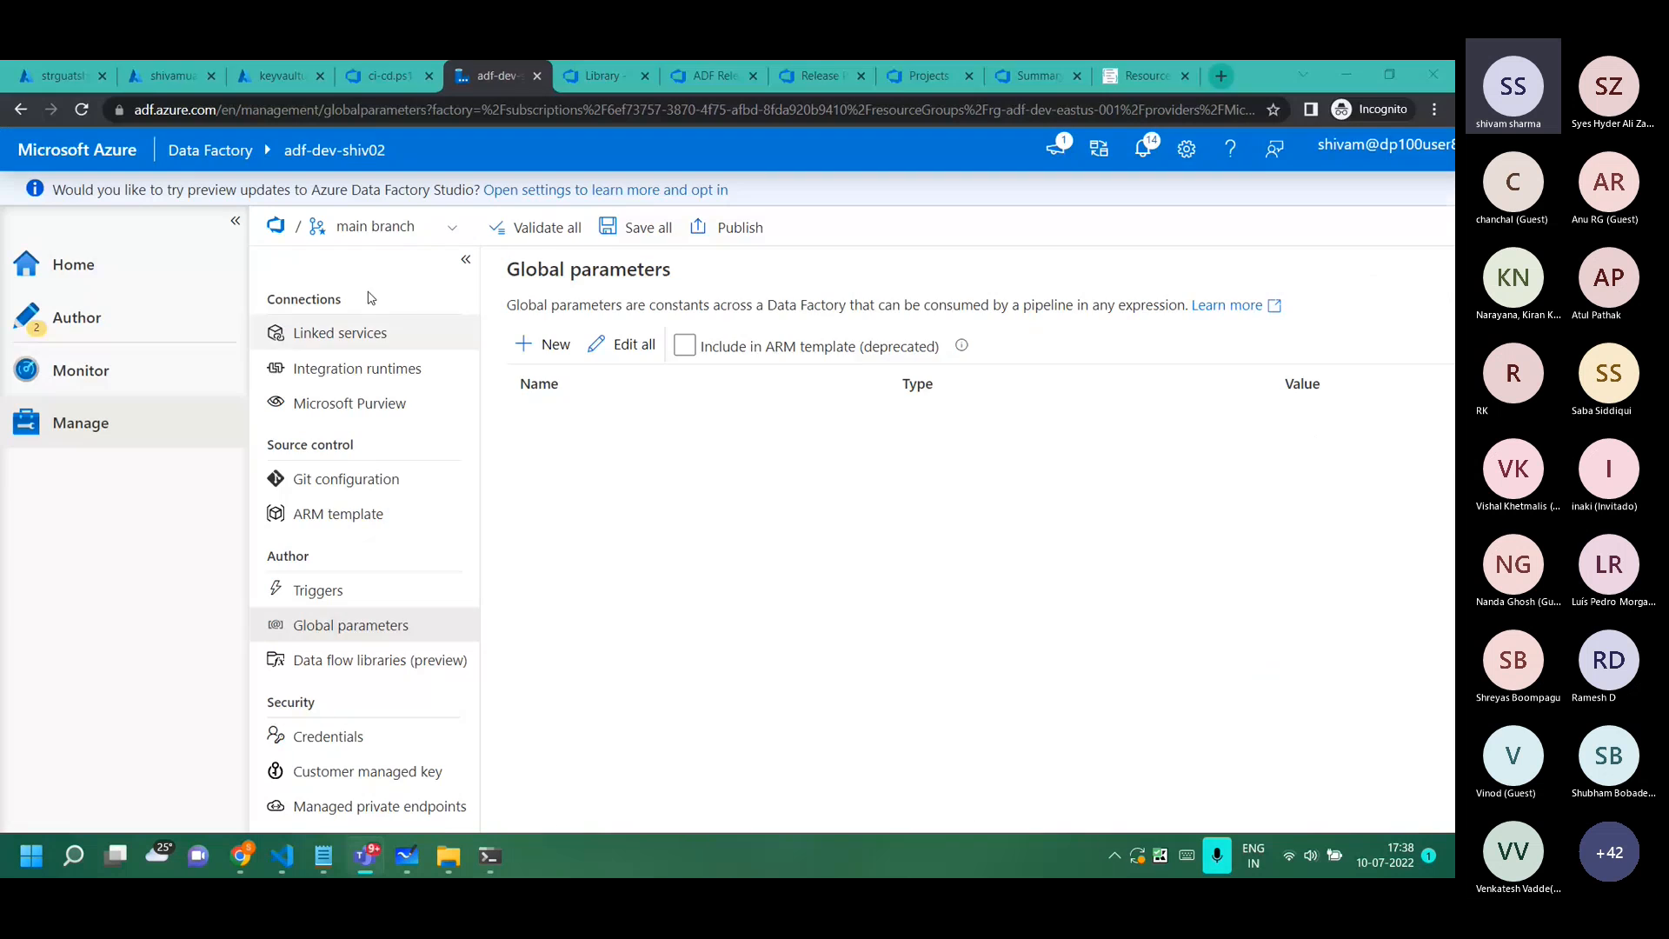
{"action": "left_click", "coordinate": [87, 78]}
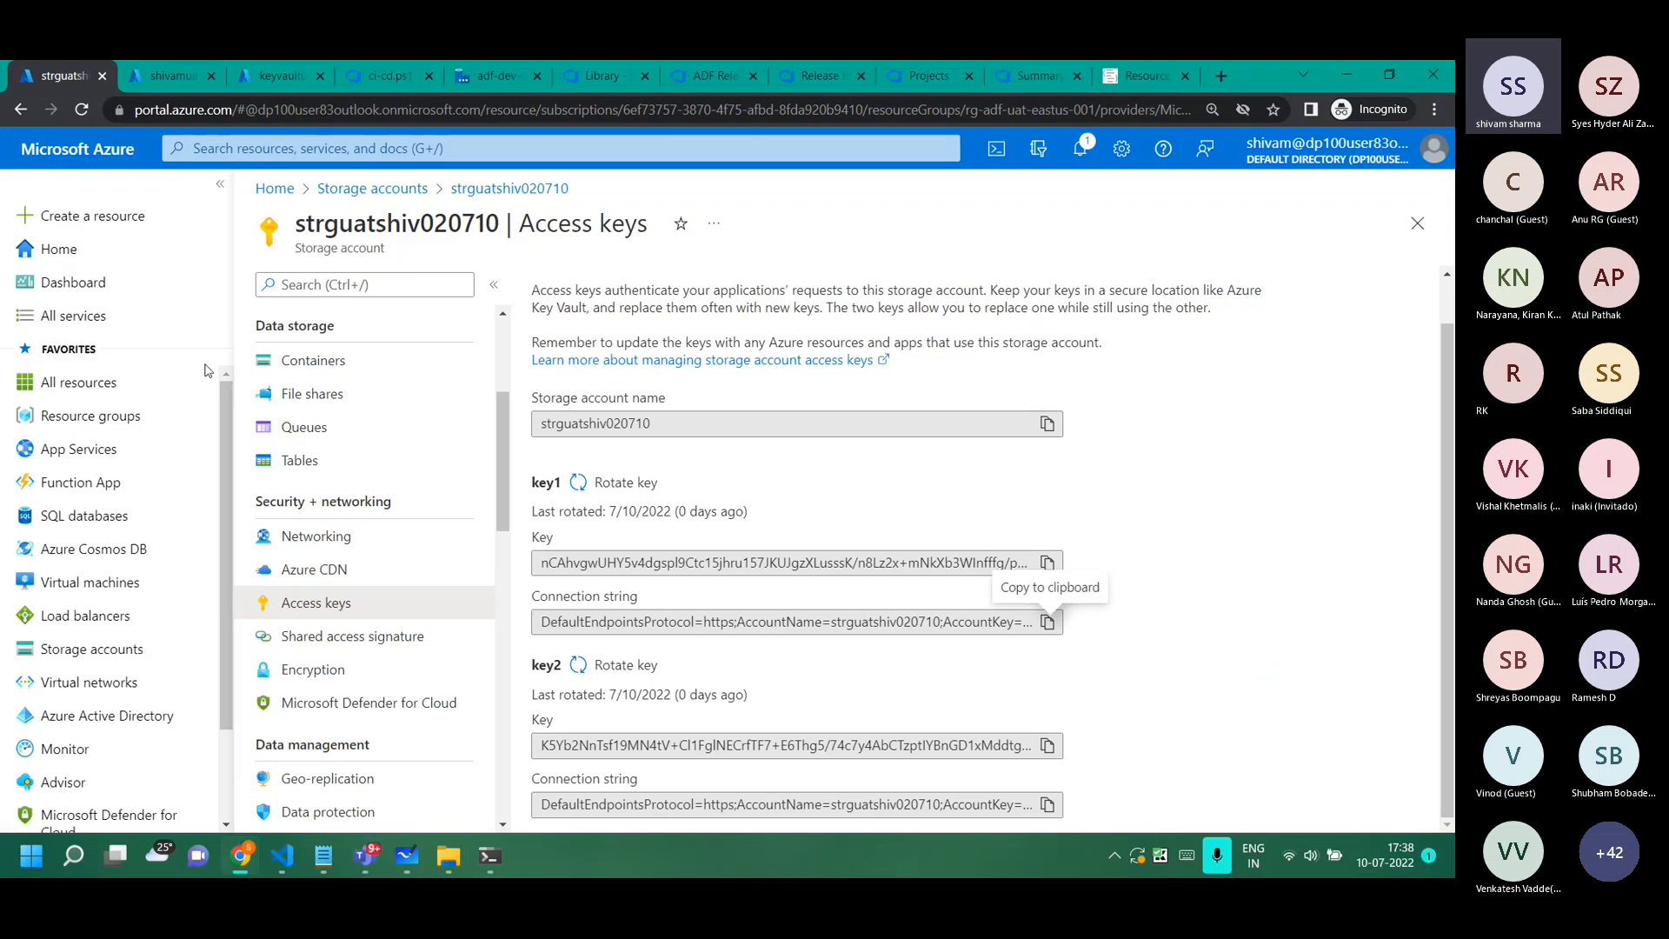
{"action": "left_click", "coordinate": [383, 189]}
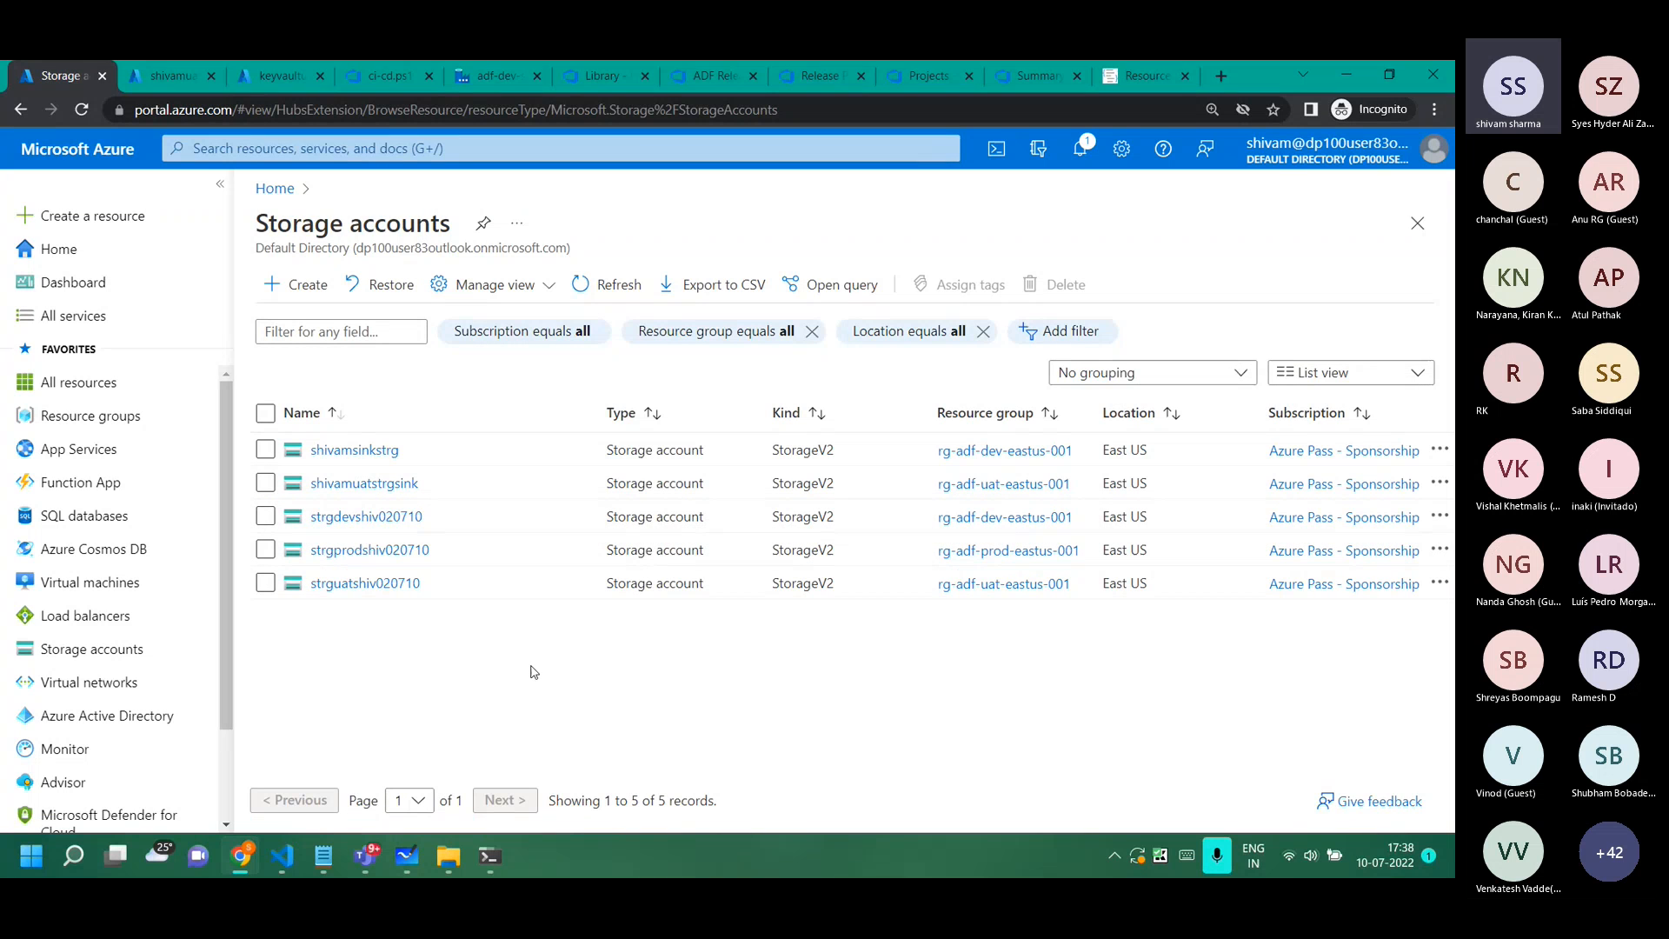
{"action": "left_click", "coordinate": [334, 484]}
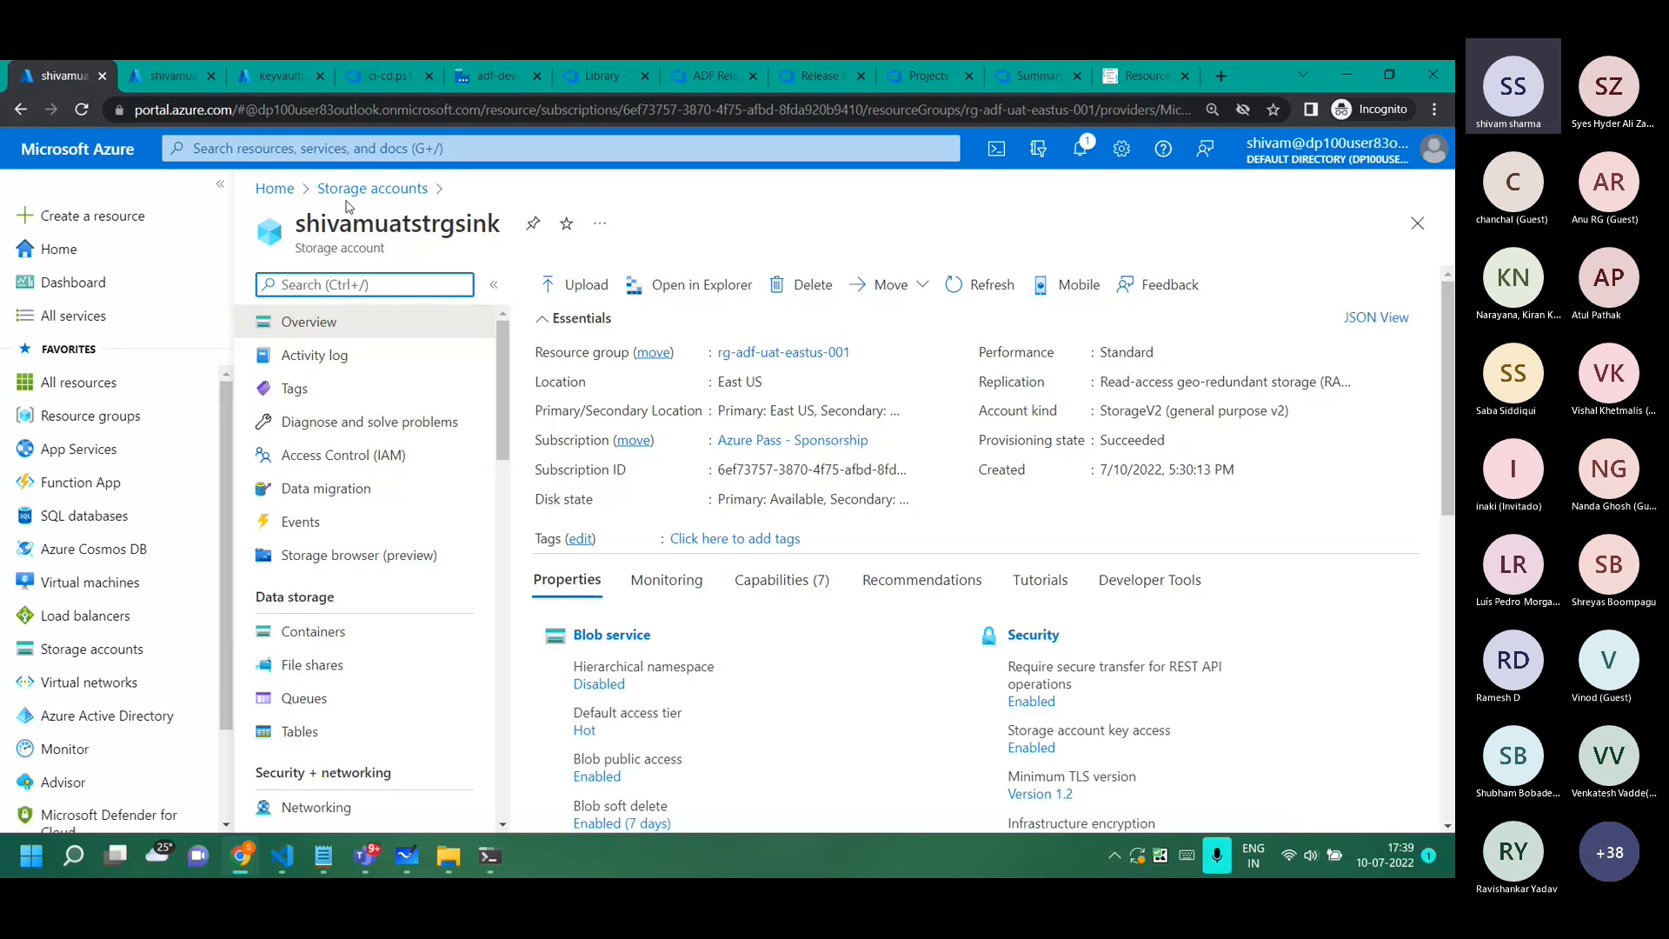
Examine the network access and private endpoint connections of shivamuatstrgsink, and return to the storage accounts list.
{"action": "scroll", "coordinate": [347, 735], "scroll_direction": "down", "scroll_amount": 2}
{"action": "left_click", "coordinate": [319, 603]}
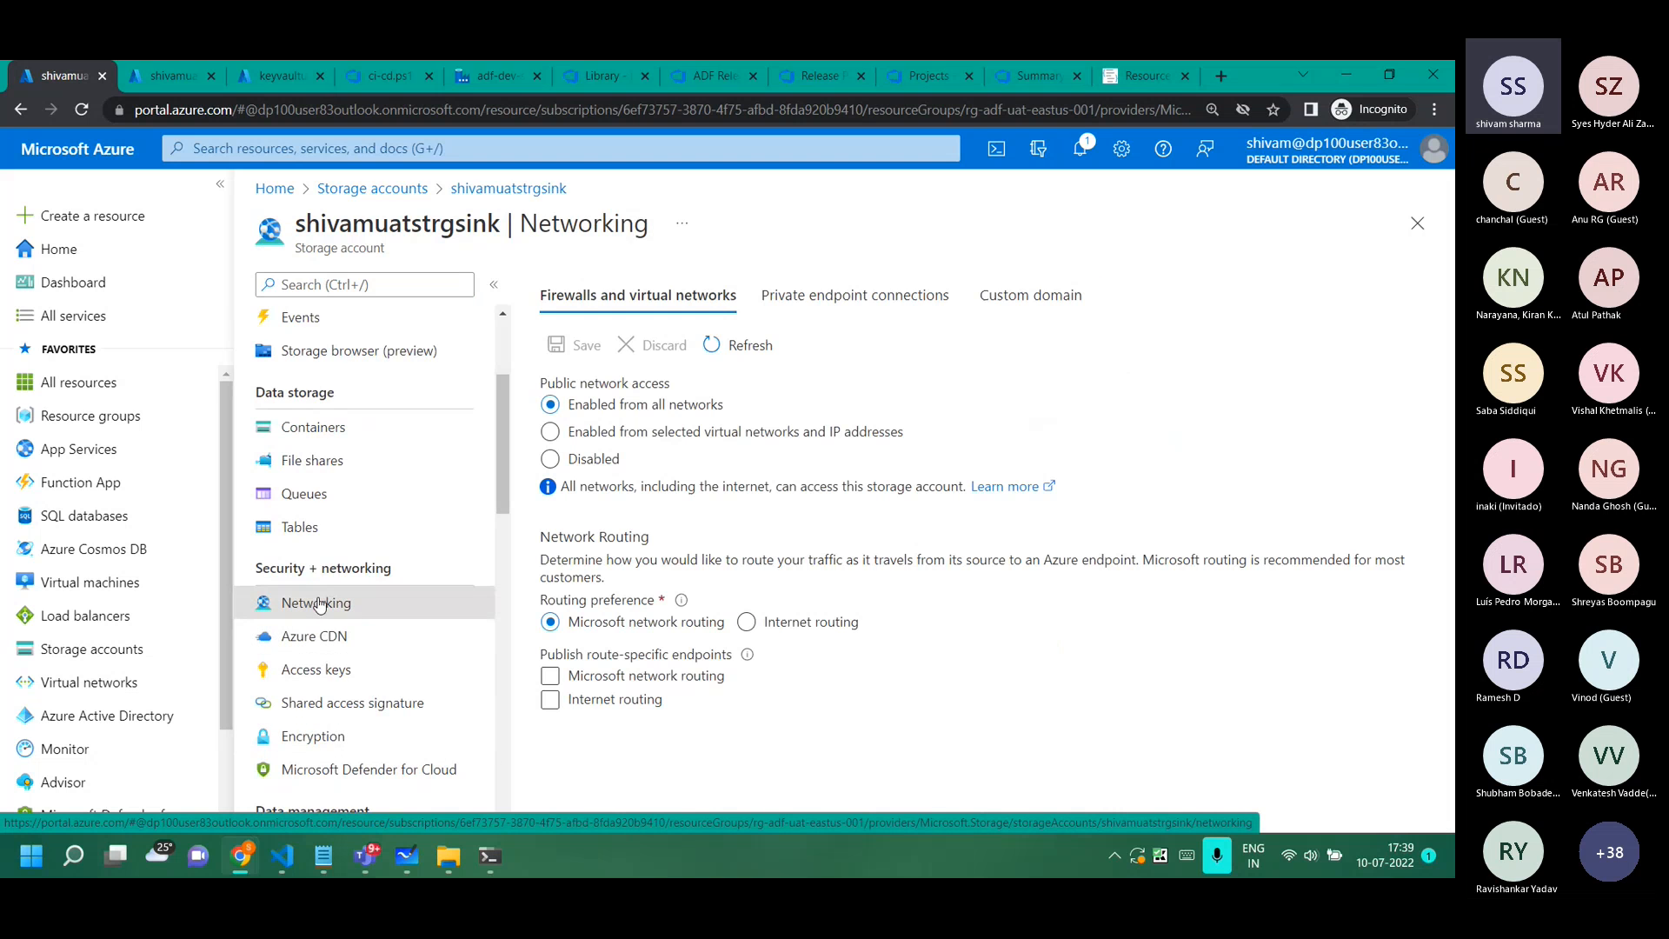
{"action": "scroll", "coordinate": [328, 695], "scroll_direction": "down", "scroll_amount": 2}
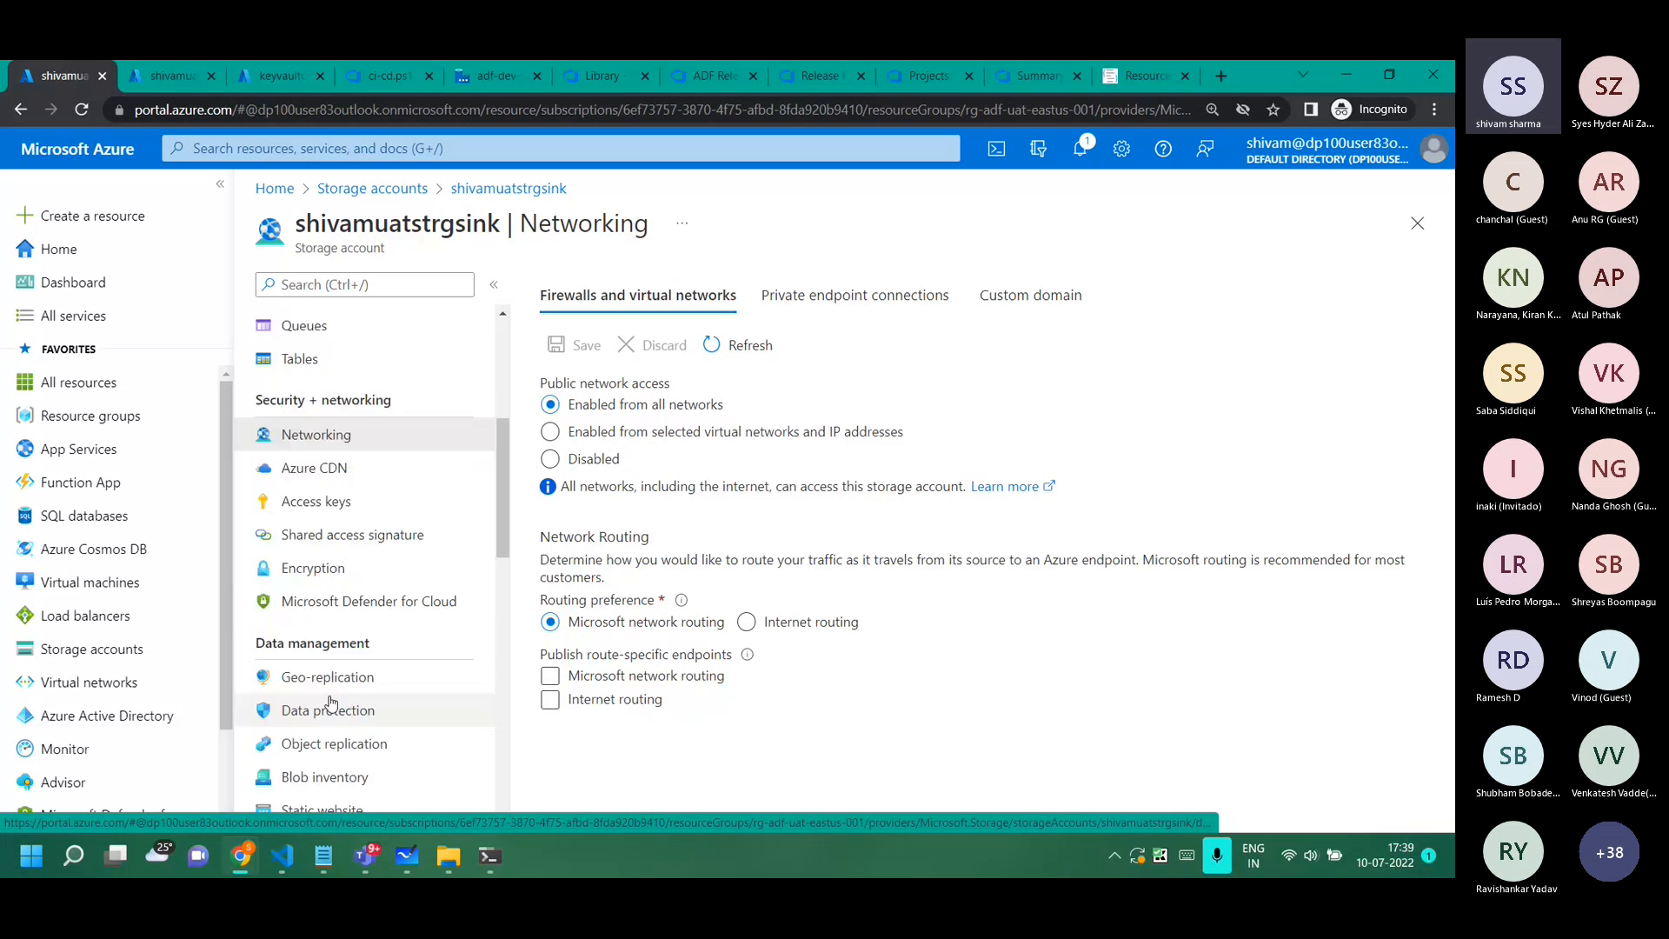
{"action": "scroll", "coordinate": [332, 703], "scroll_direction": "down", "scroll_amount": 3}
{"action": "scroll", "coordinate": [328, 701], "scroll_direction": "down", "scroll_amount": 3}
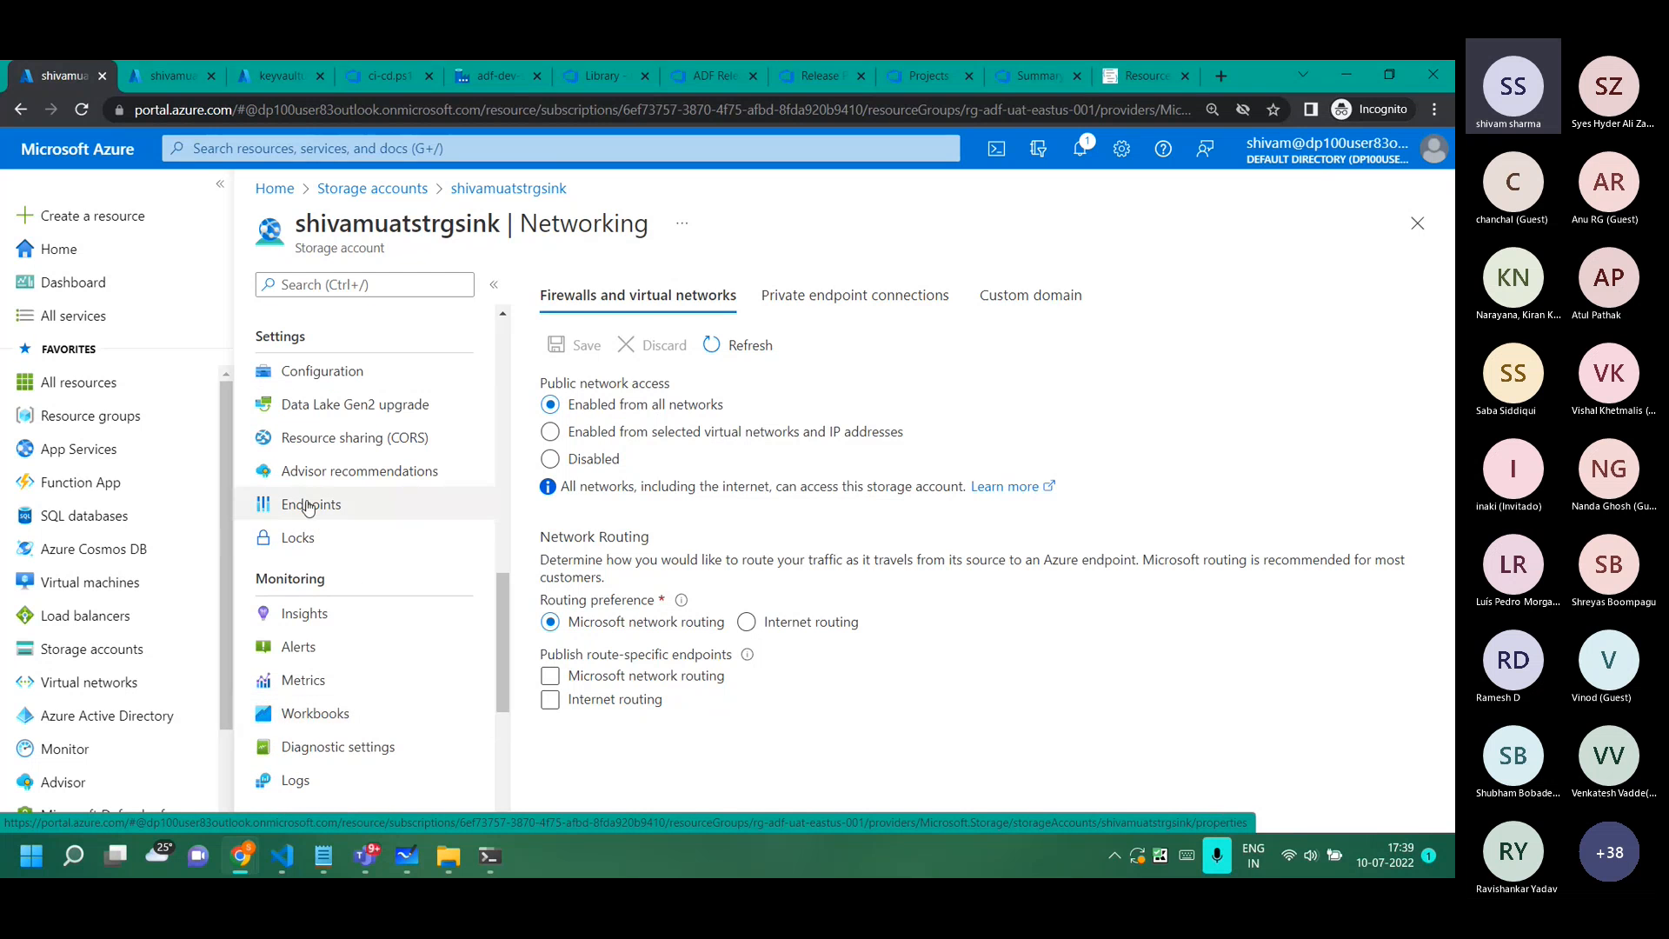
{"action": "scroll", "coordinate": [309, 509], "scroll_direction": "up", "scroll_amount": 10}
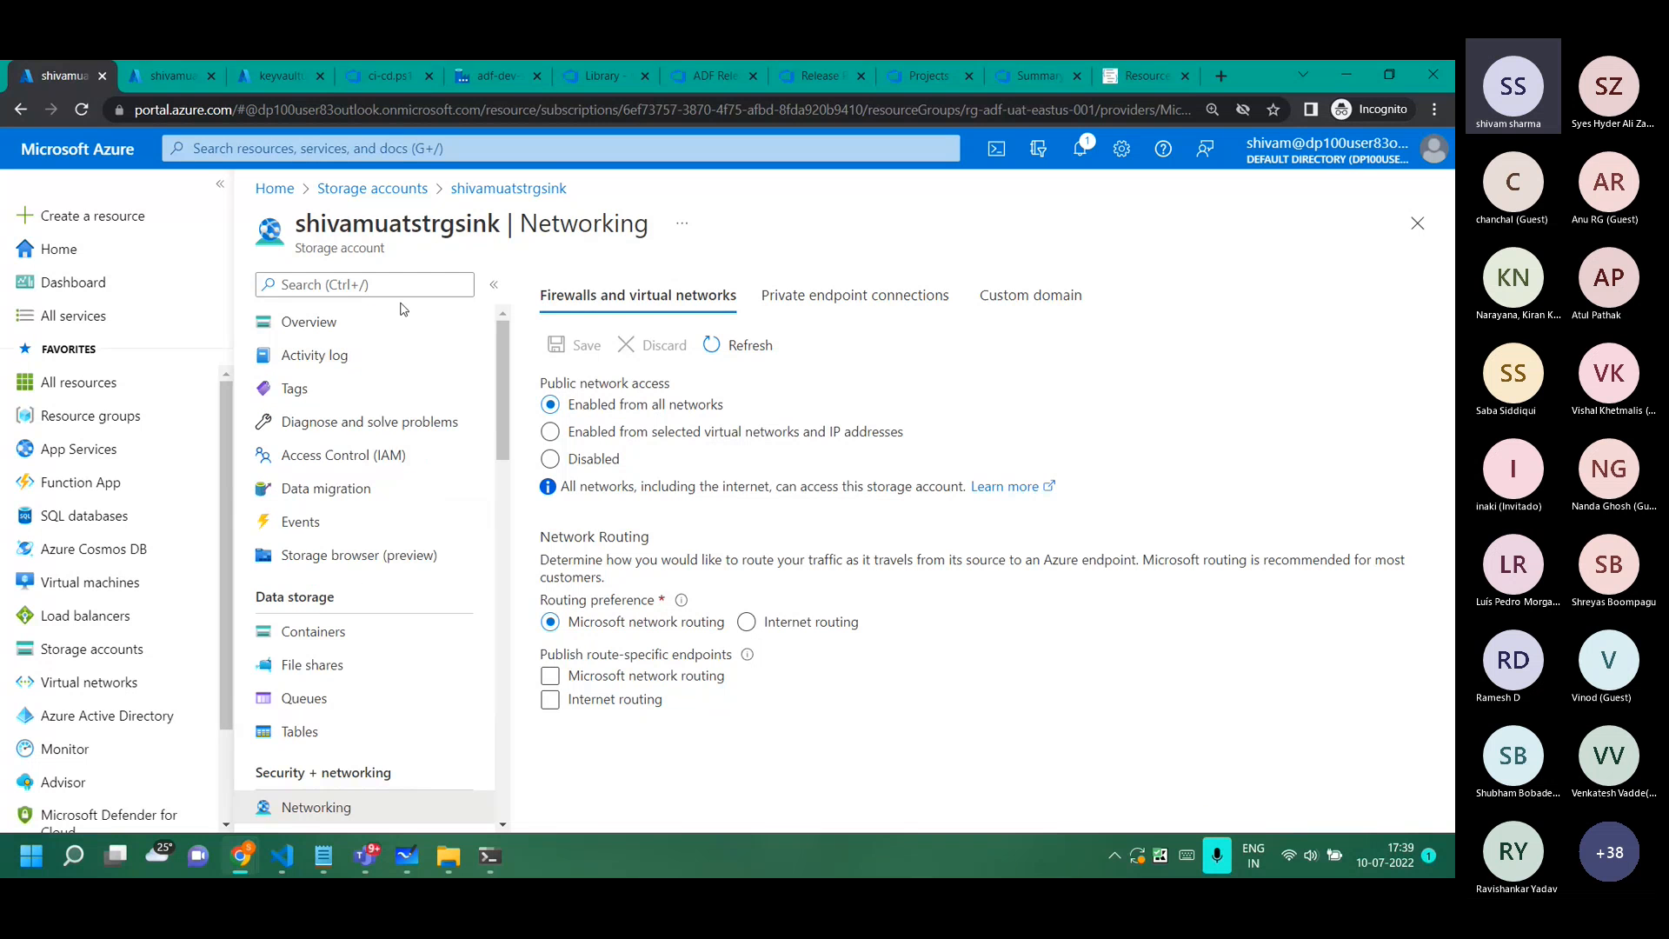
{"action": "left_click", "coordinate": [854, 295]}
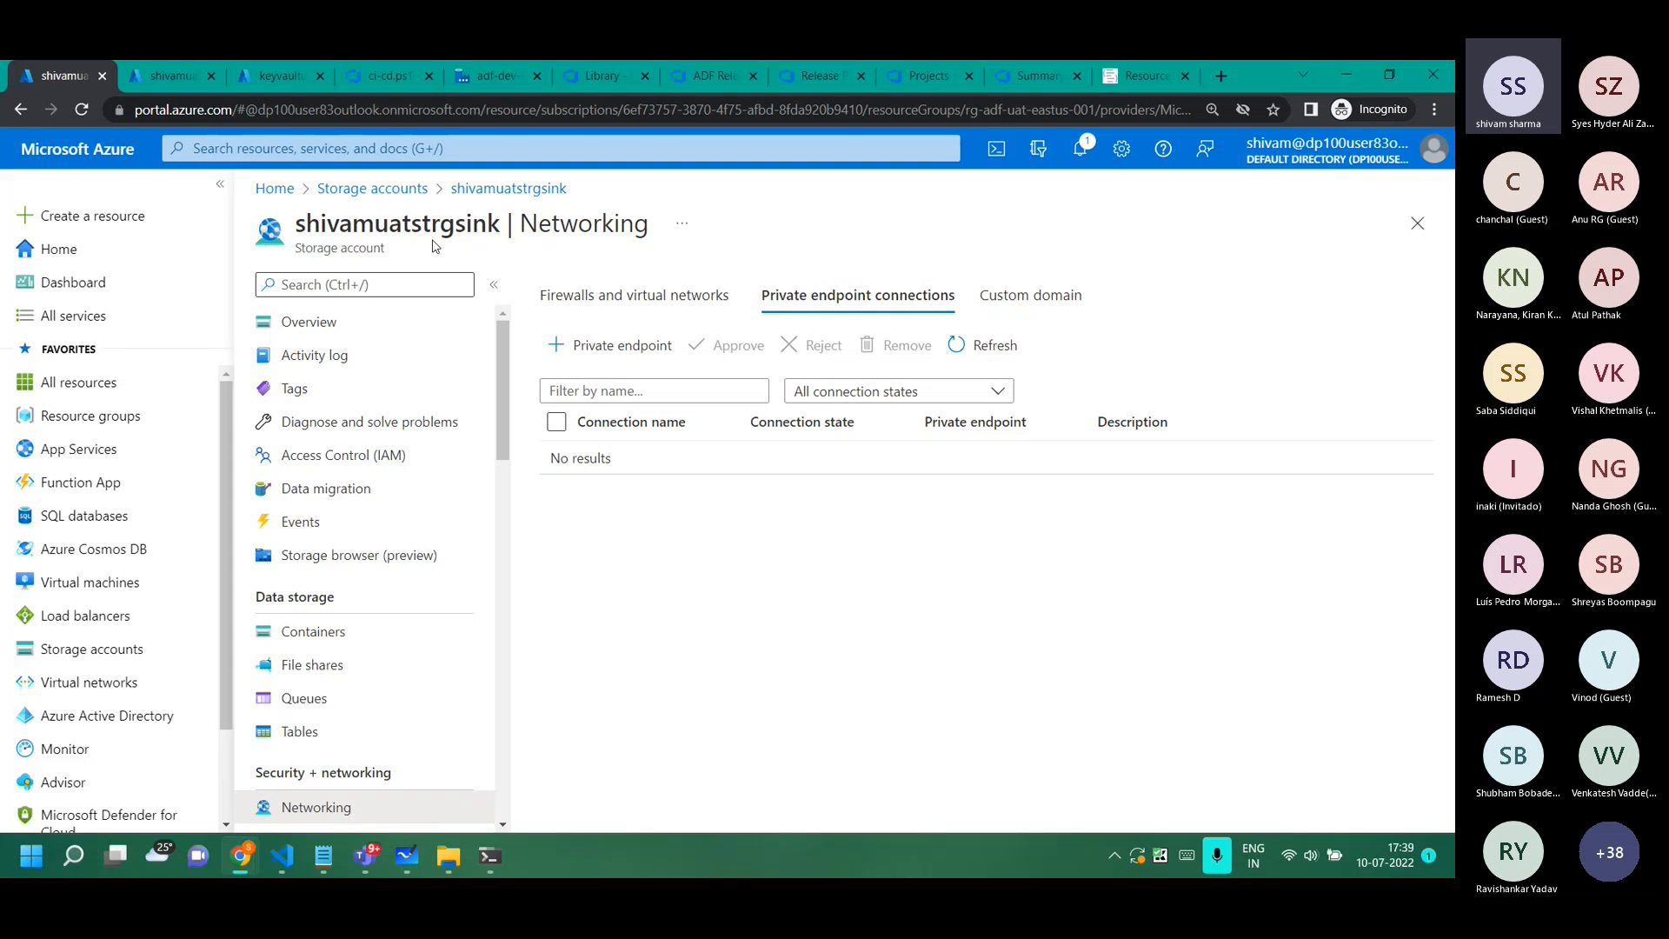
{"action": "left_click", "coordinate": [323, 322]}
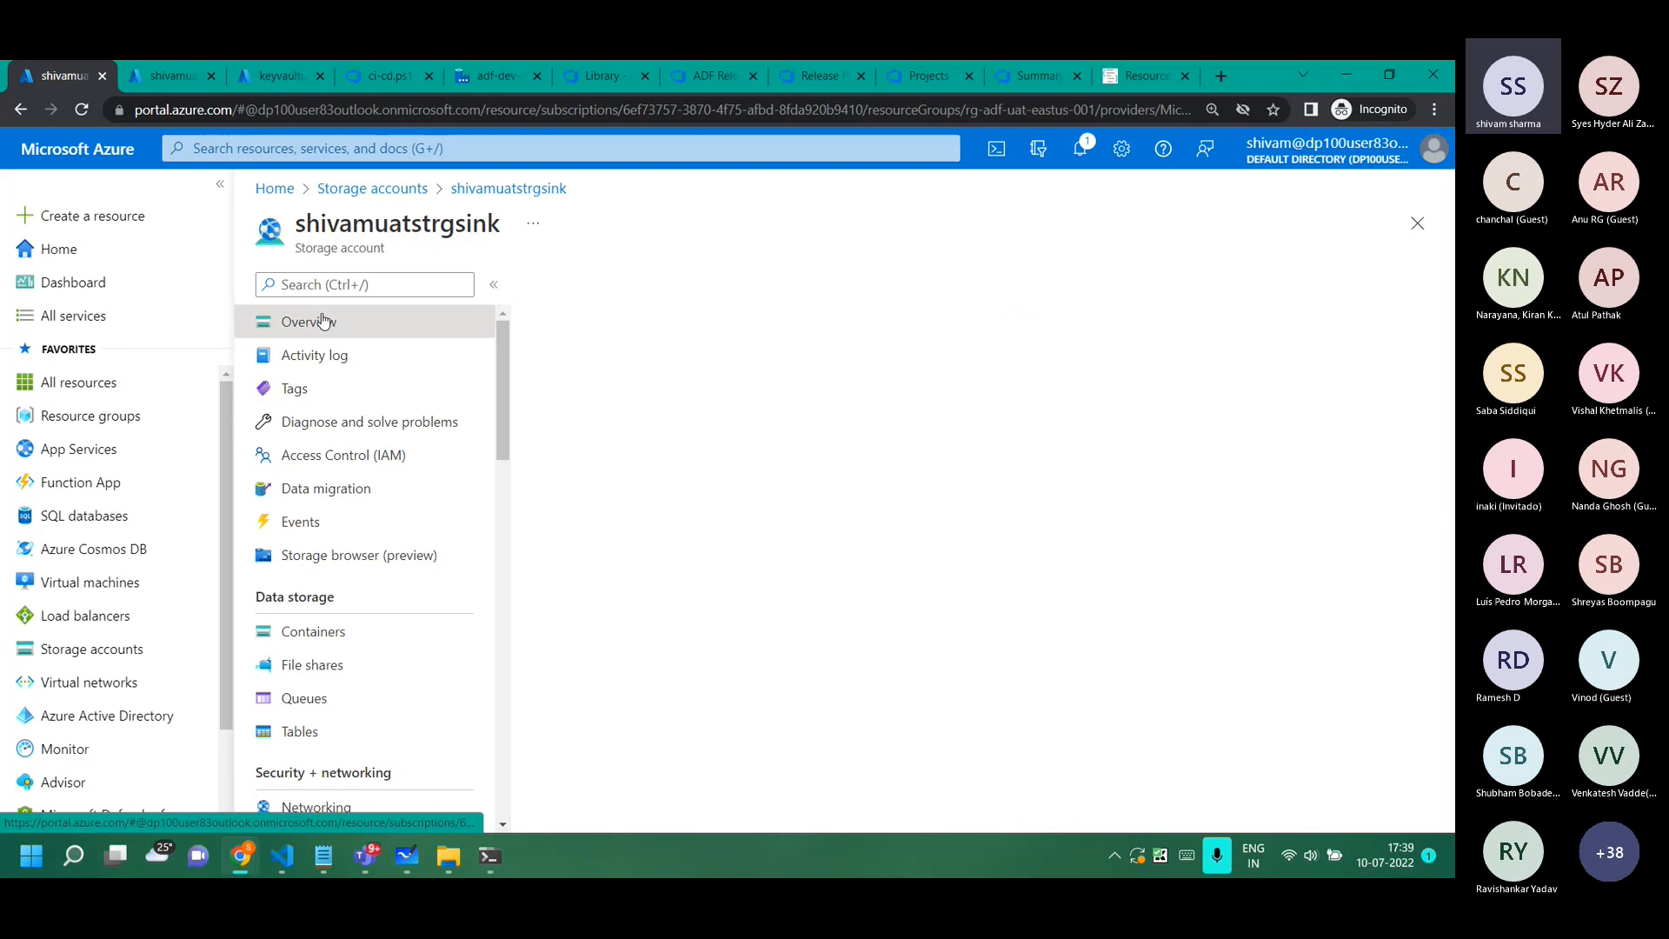
{"action": "left_click", "coordinate": [377, 188]}
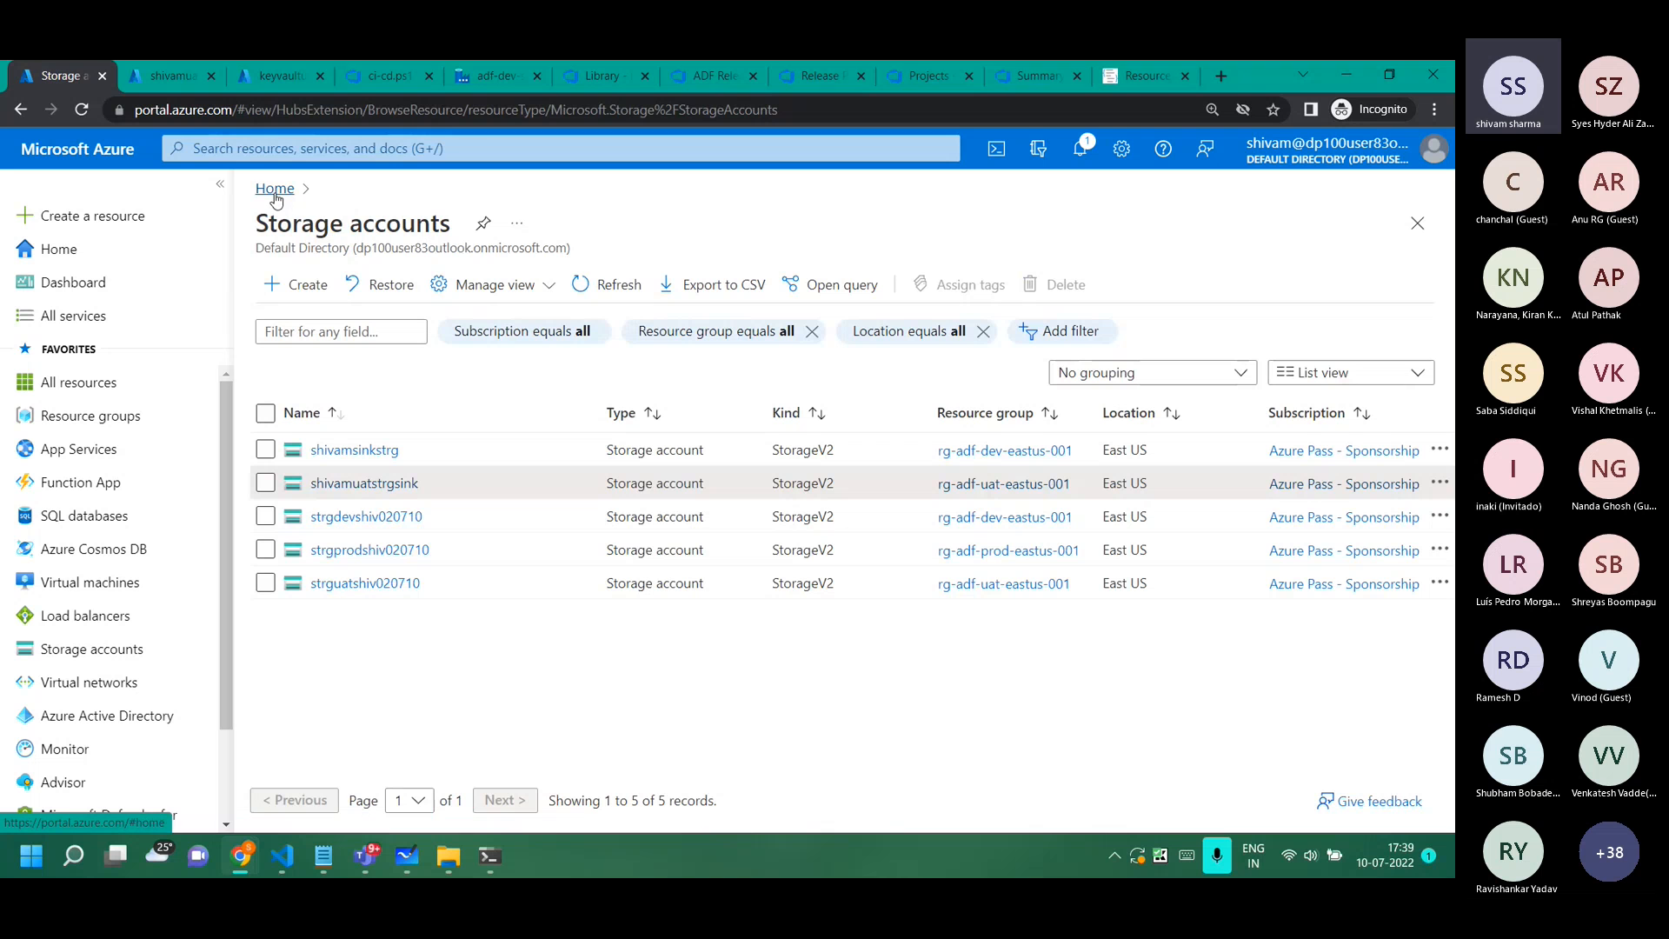
Switch to Whiteboard and examine the private endpoints, the repo branches and the publish flow in the diagram.
{"action": "left_click", "coordinate": [396, 854]}
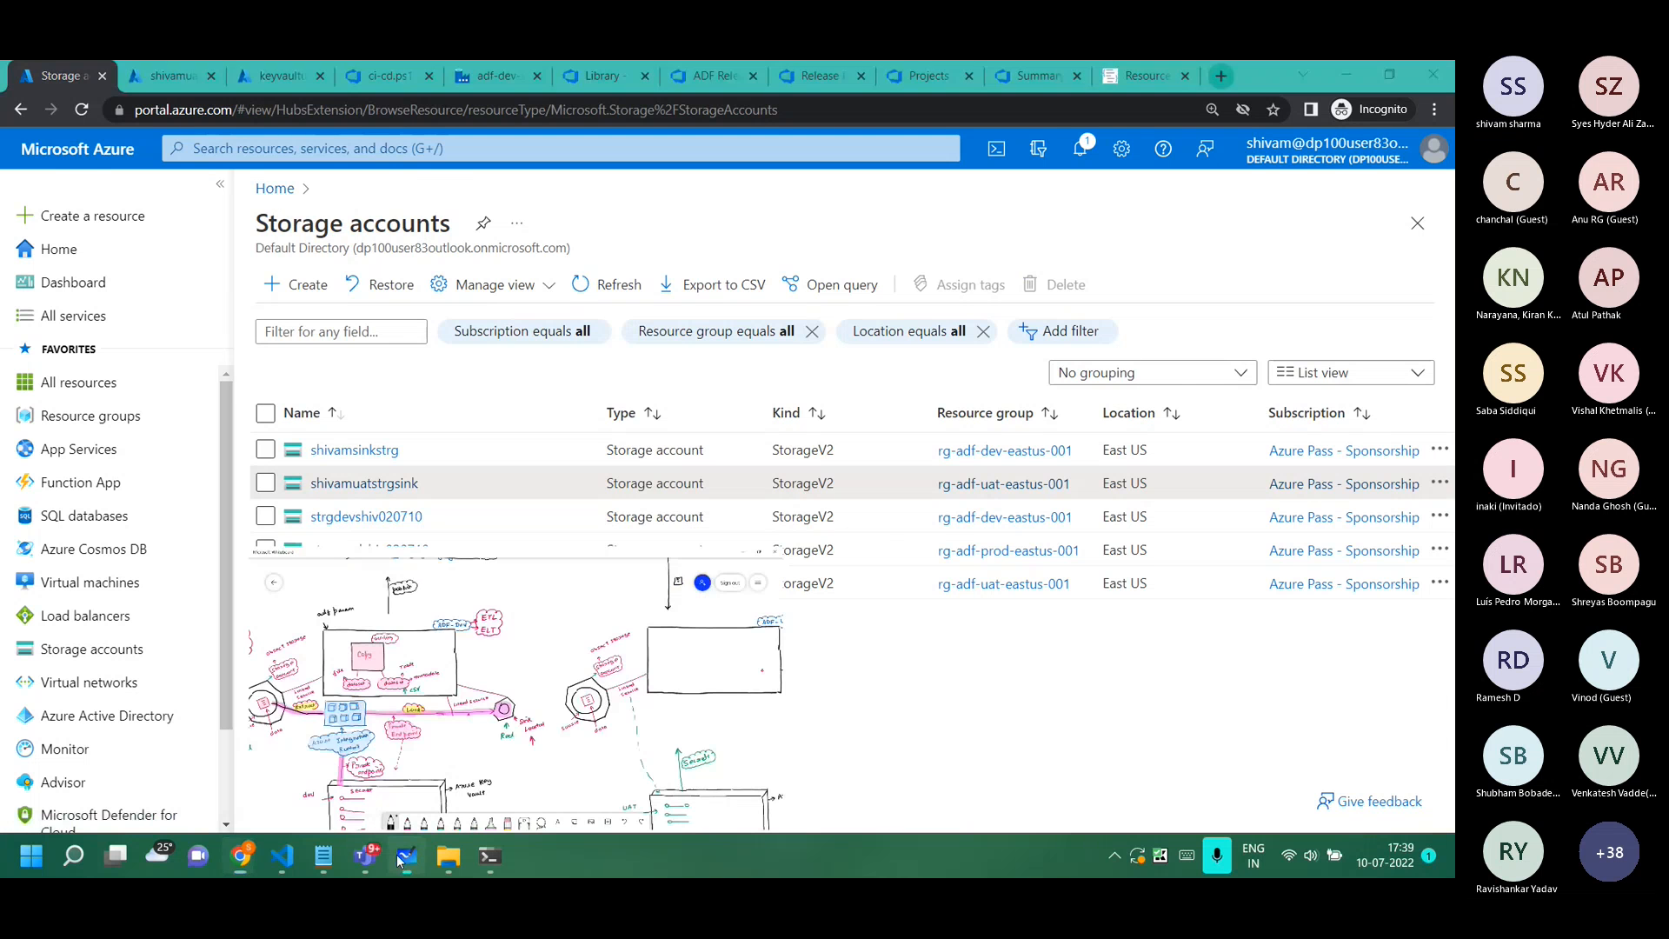
{"action": "left_click_drag", "start_coordinate": [745, 372], "coordinate": [838, 343]}
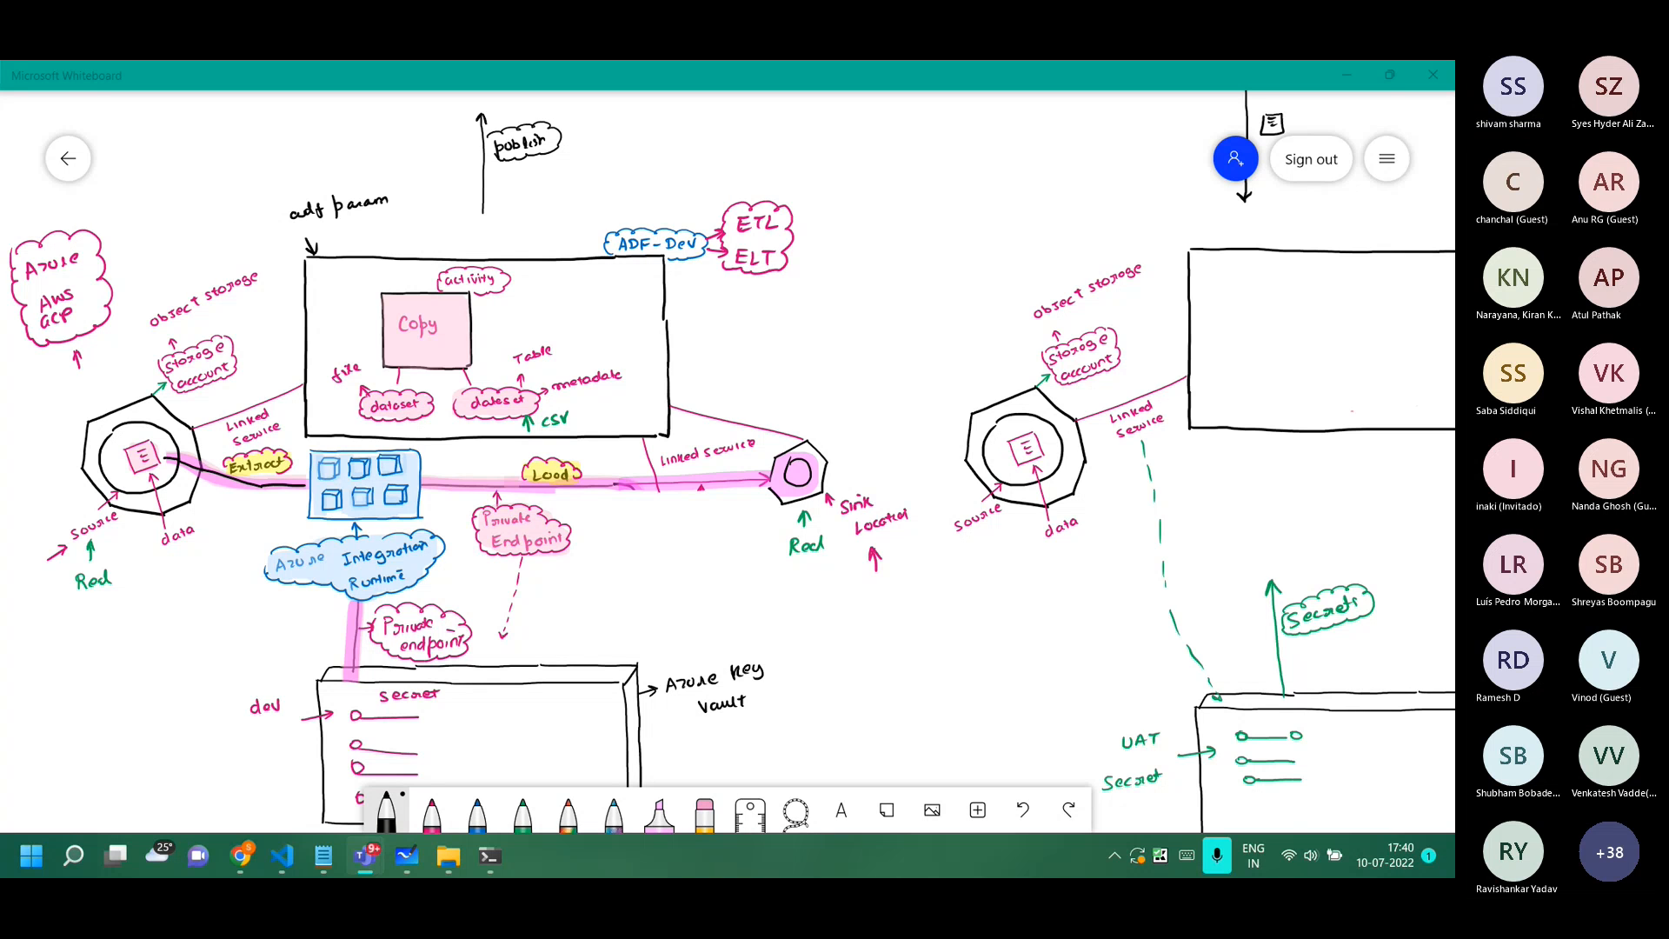
{"action": "left_click_drag", "start_coordinate": [903, 239], "coordinate": [793, 557]}
{"action": "scroll", "coordinate": [792, 557], "scroll_direction": "down", "scroll_amount": 1}
{"action": "scroll", "coordinate": [792, 353], "scroll_direction": "down", "scroll_amount": 1}
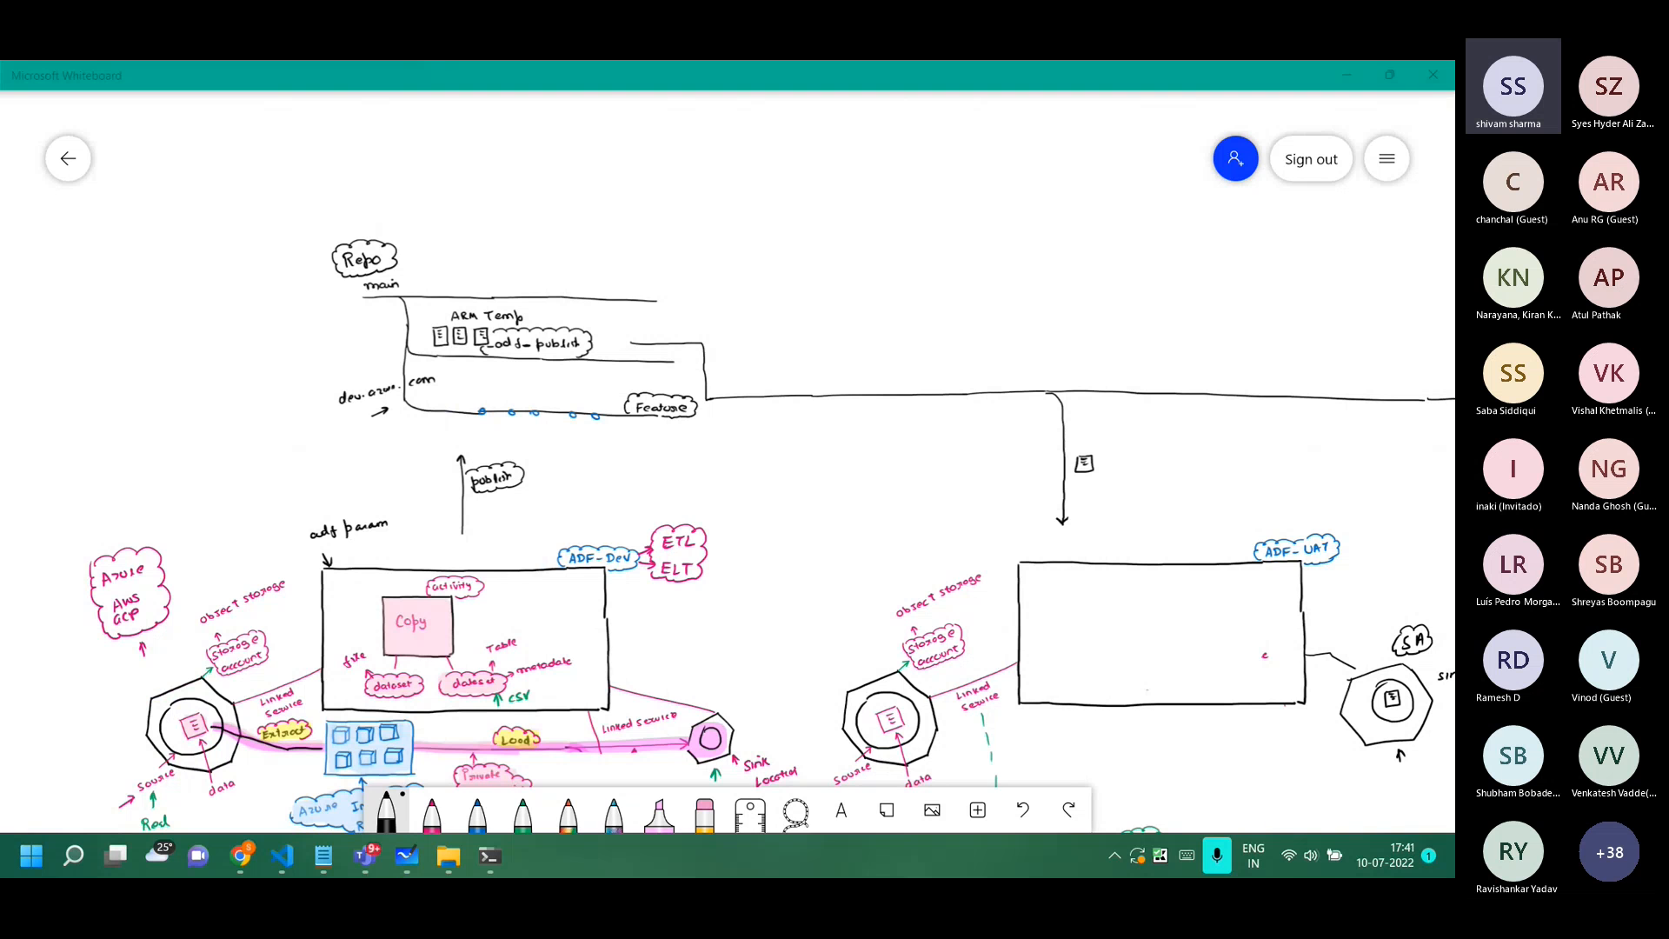
{"action": "key", "text": "alt+Tab"}
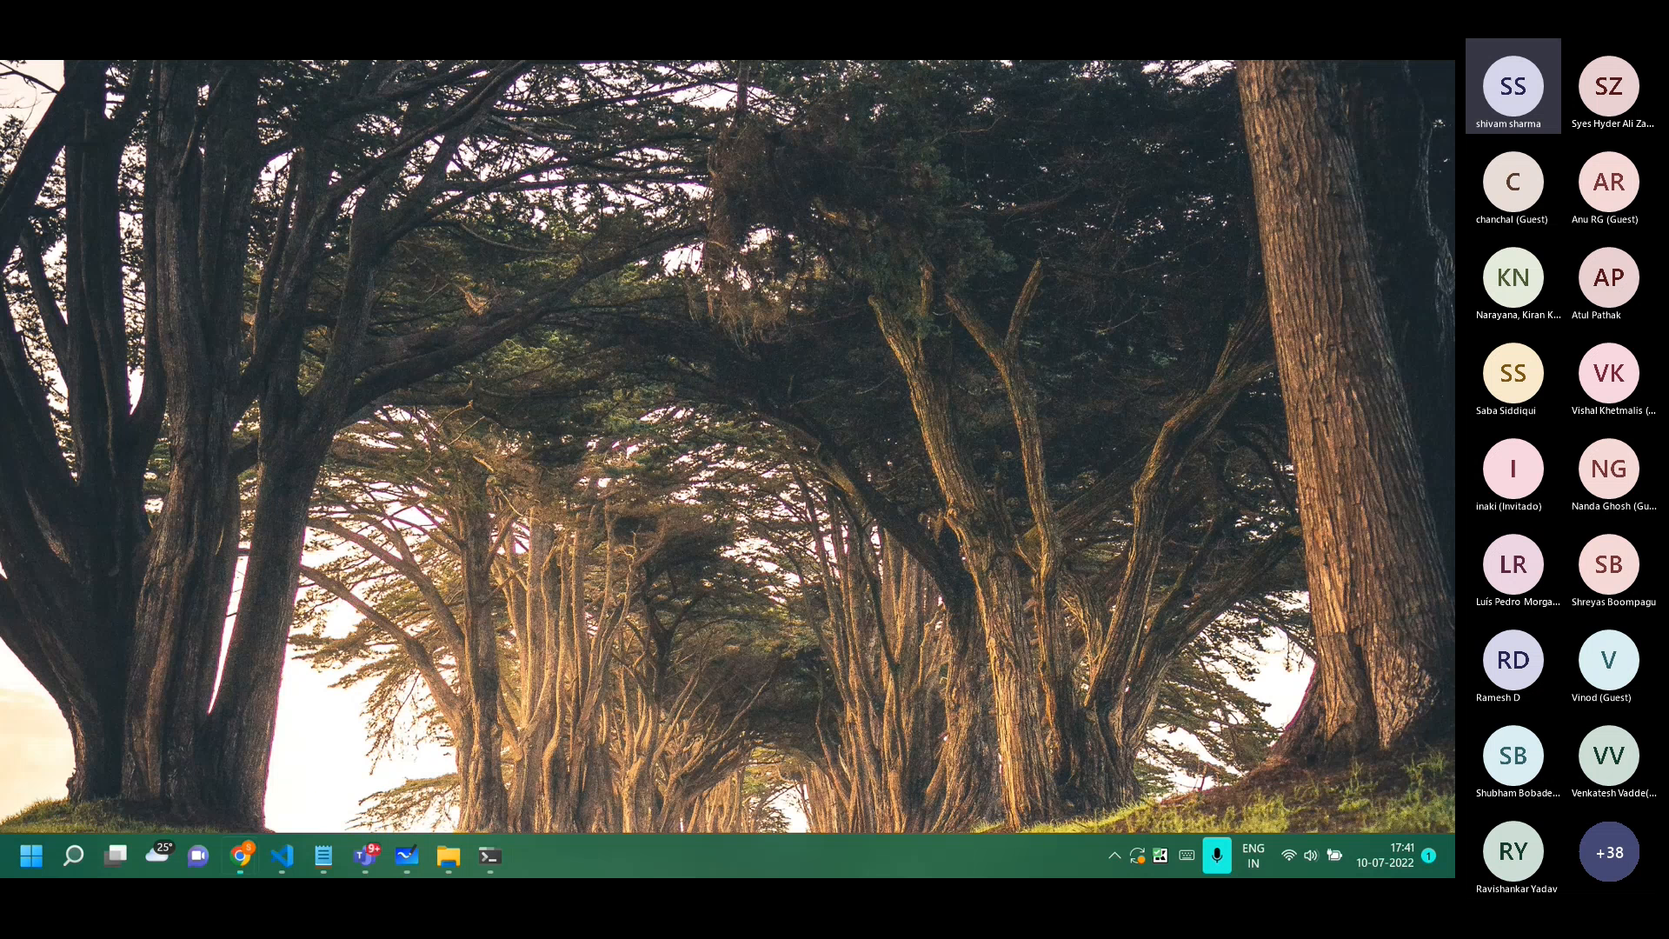
{"action": "key", "text": "alt+Tab"}
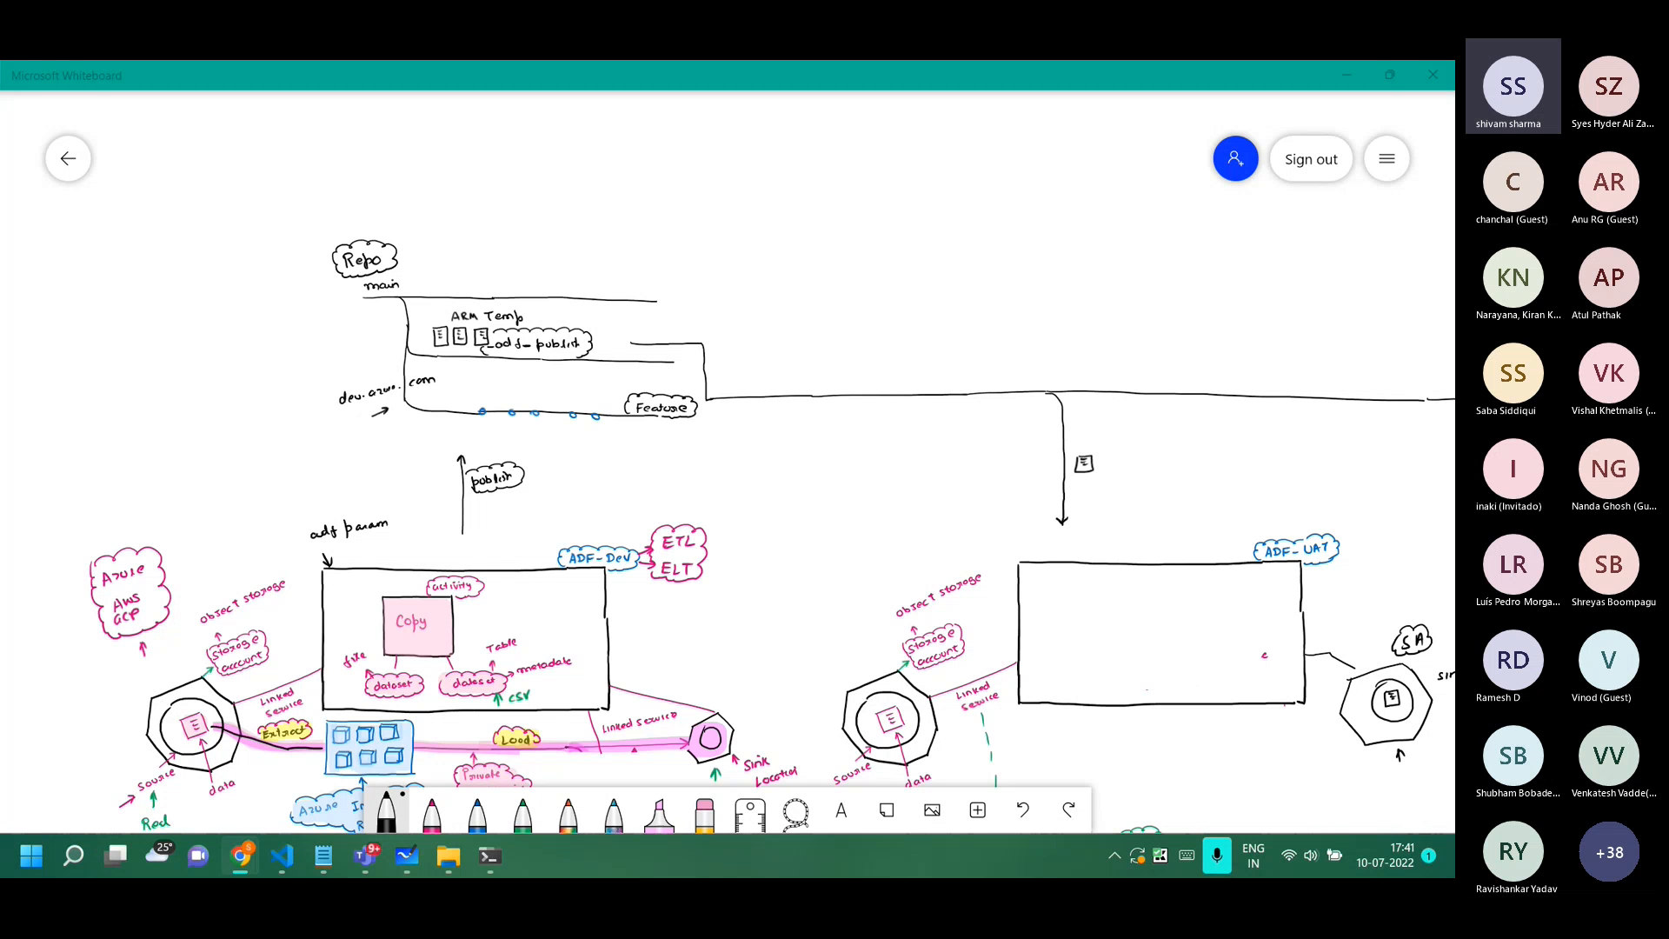
Bring up CICD-ADF.pdf in a maximized Chrome window and skim its lab steps as far as the UAT release stage.
{"action": "left_click", "coordinate": [241, 857]}
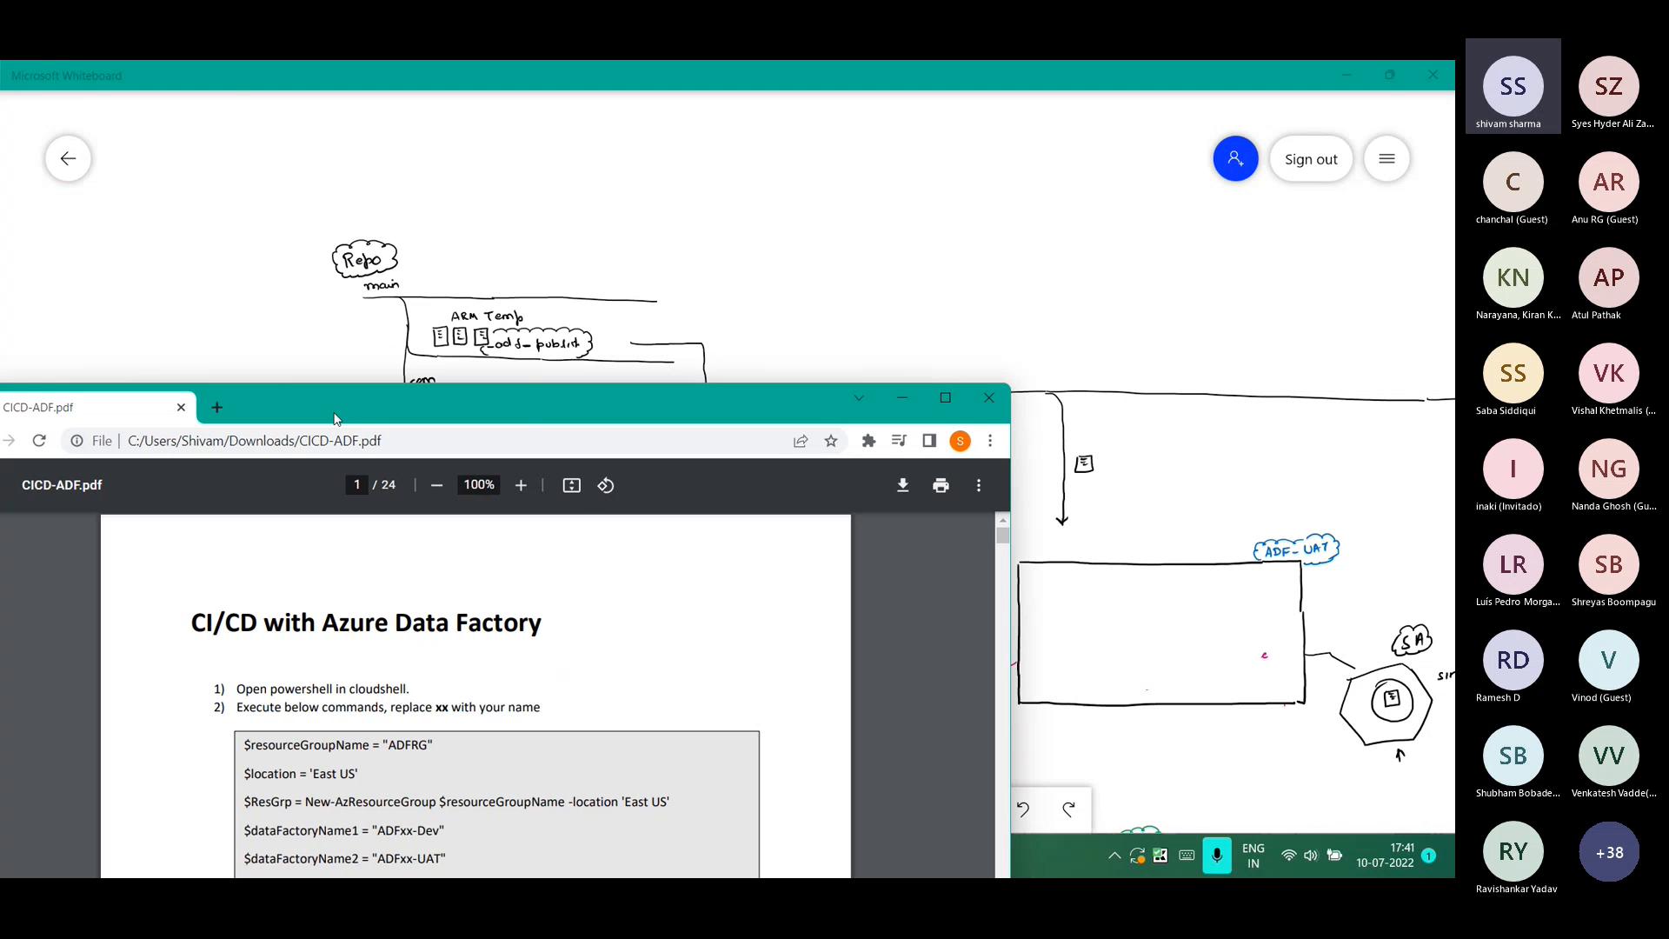
{"action": "double_click", "coordinate": [341, 403]}
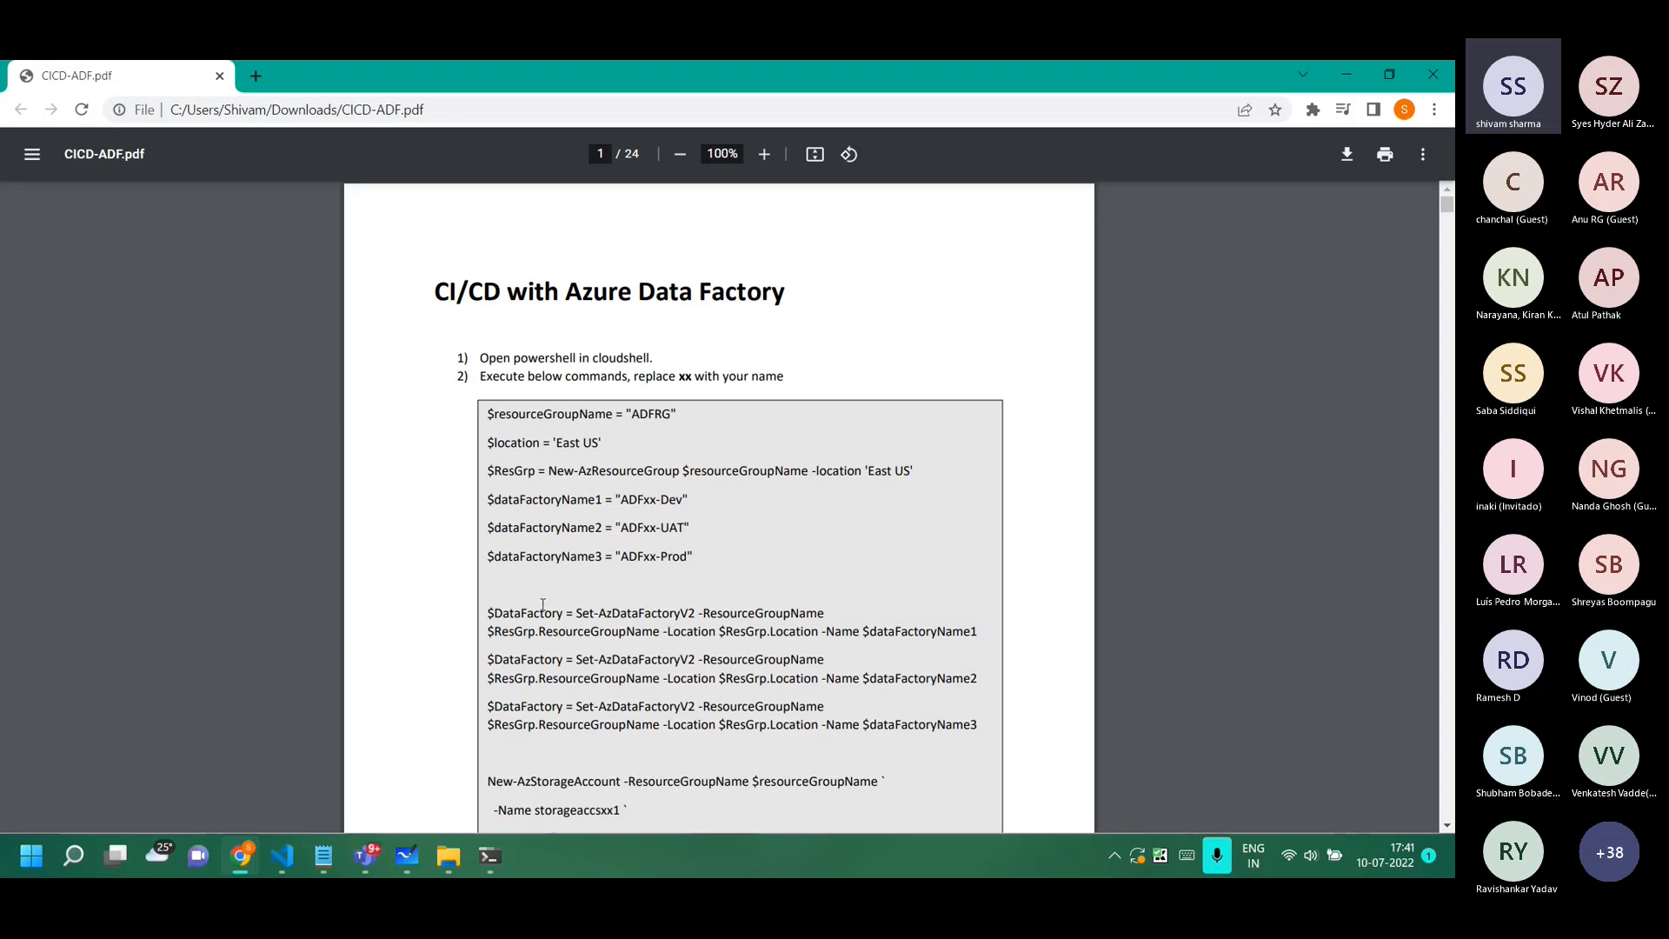
{"action": "scroll", "coordinate": [542, 604], "scroll_direction": "up", "scroll_amount": 1}
{"action": "scroll", "coordinate": [543, 604], "scroll_direction": "down", "scroll_amount": 20}
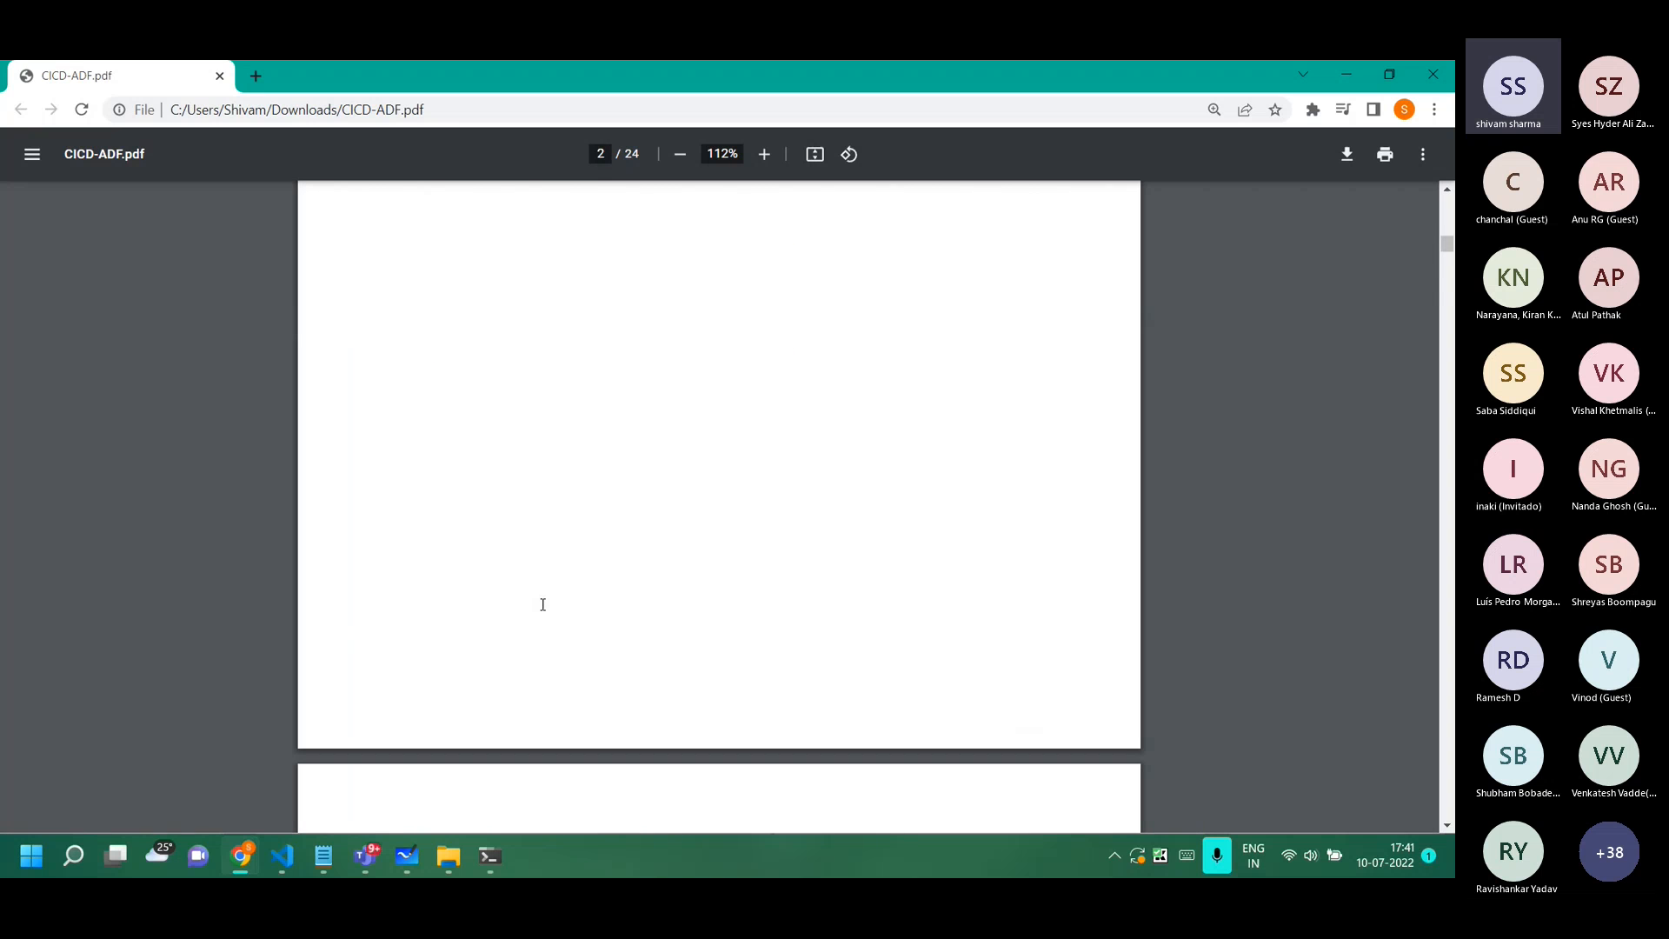
{"action": "scroll", "coordinate": [542, 605], "scroll_direction": "down", "scroll_amount": 20}
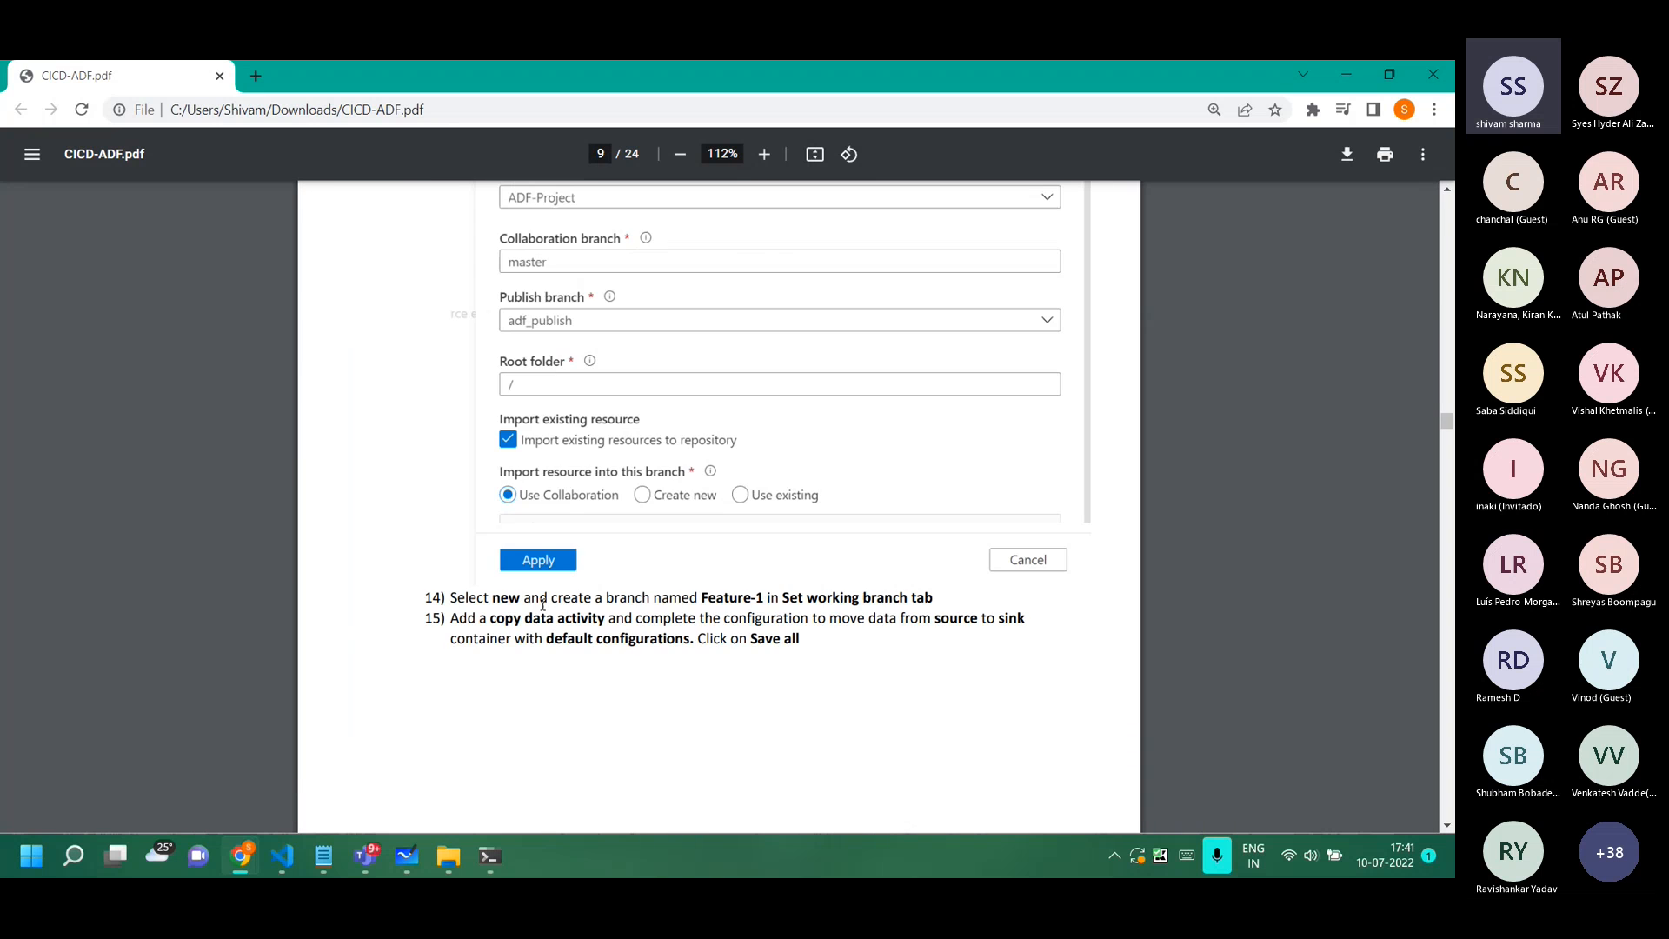
{"action": "scroll", "coordinate": [542, 604], "scroll_direction": "down", "scroll_amount": 20}
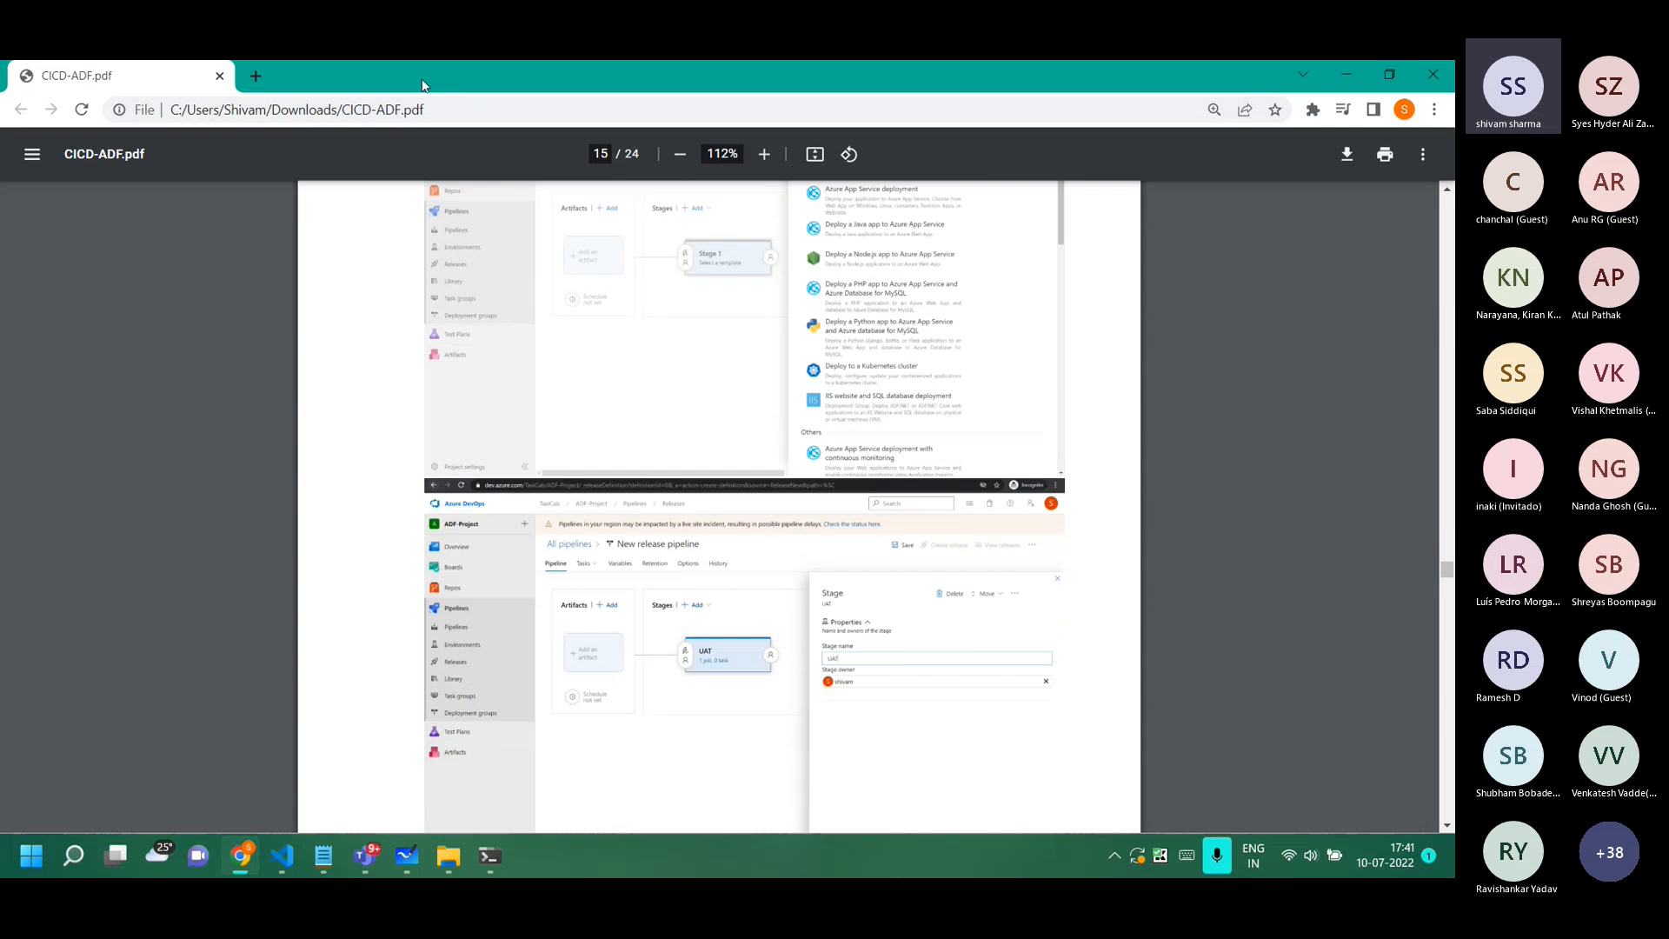
Switch back to Whiteboard and examine the UAT section and the approval step leading to production.
{"action": "key", "text": "alt+Tab"}
{"action": "left_click_drag", "start_coordinate": [807, 552], "coordinate": [380, 434]}
{"action": "left_click_drag", "start_coordinate": [745, 657], "coordinate": [782, 549]}
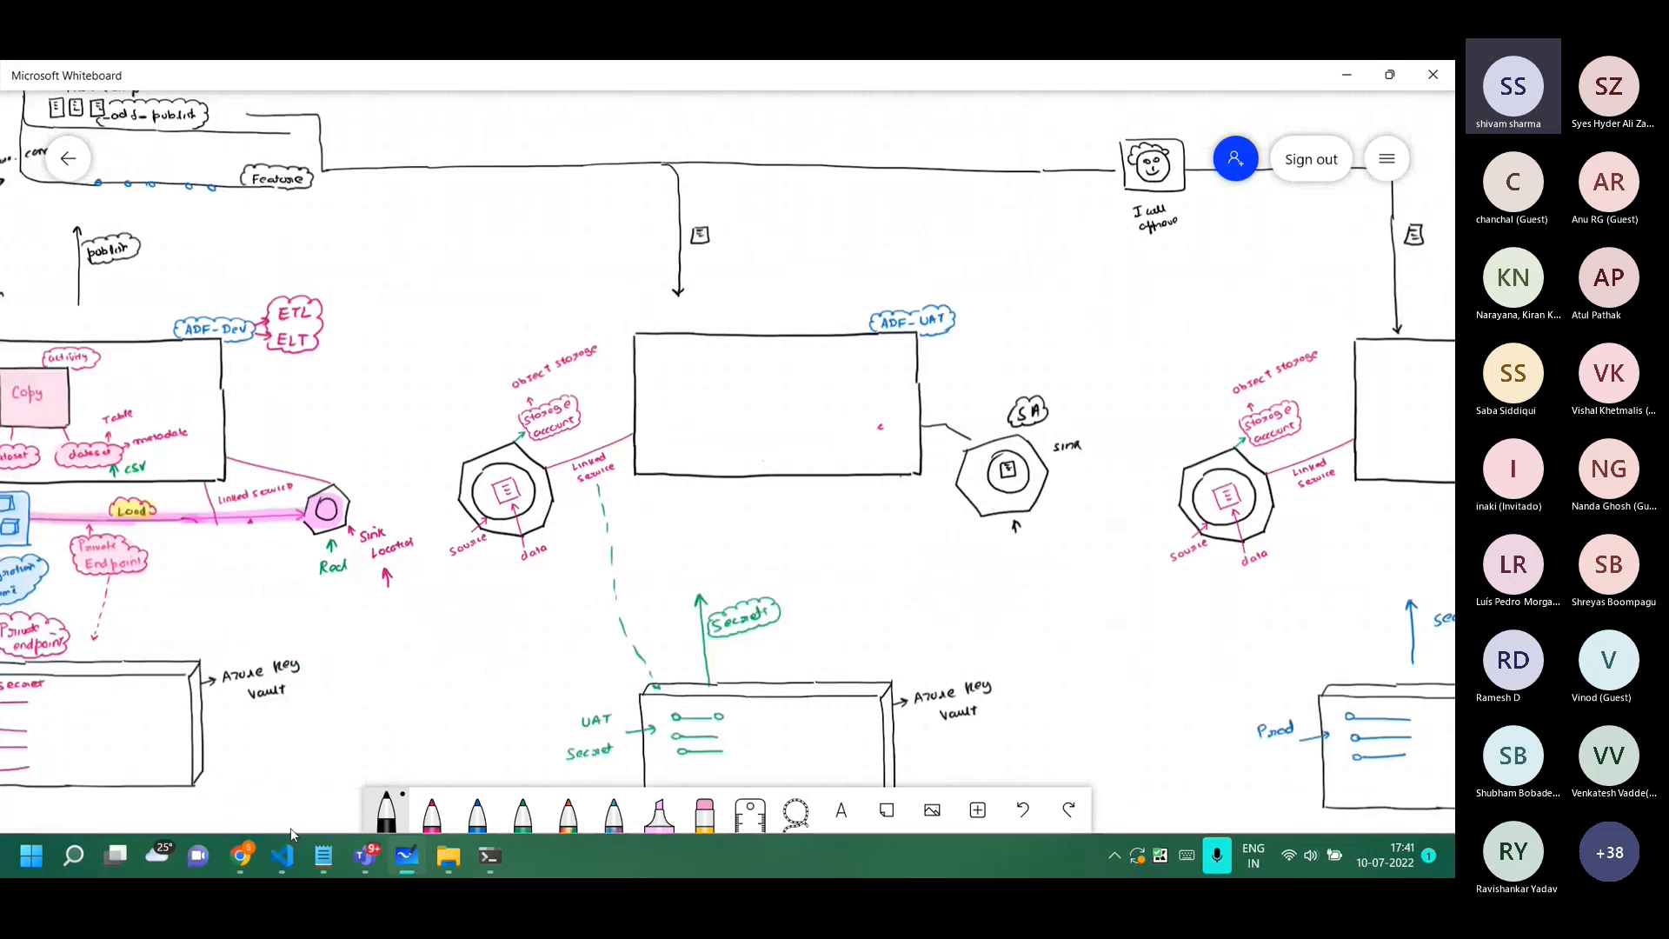
Switch to the Azure portal and open the sink container of the shivamsinkstrg storage account.
{"action": "mouse_move", "coordinate": [231, 865]}
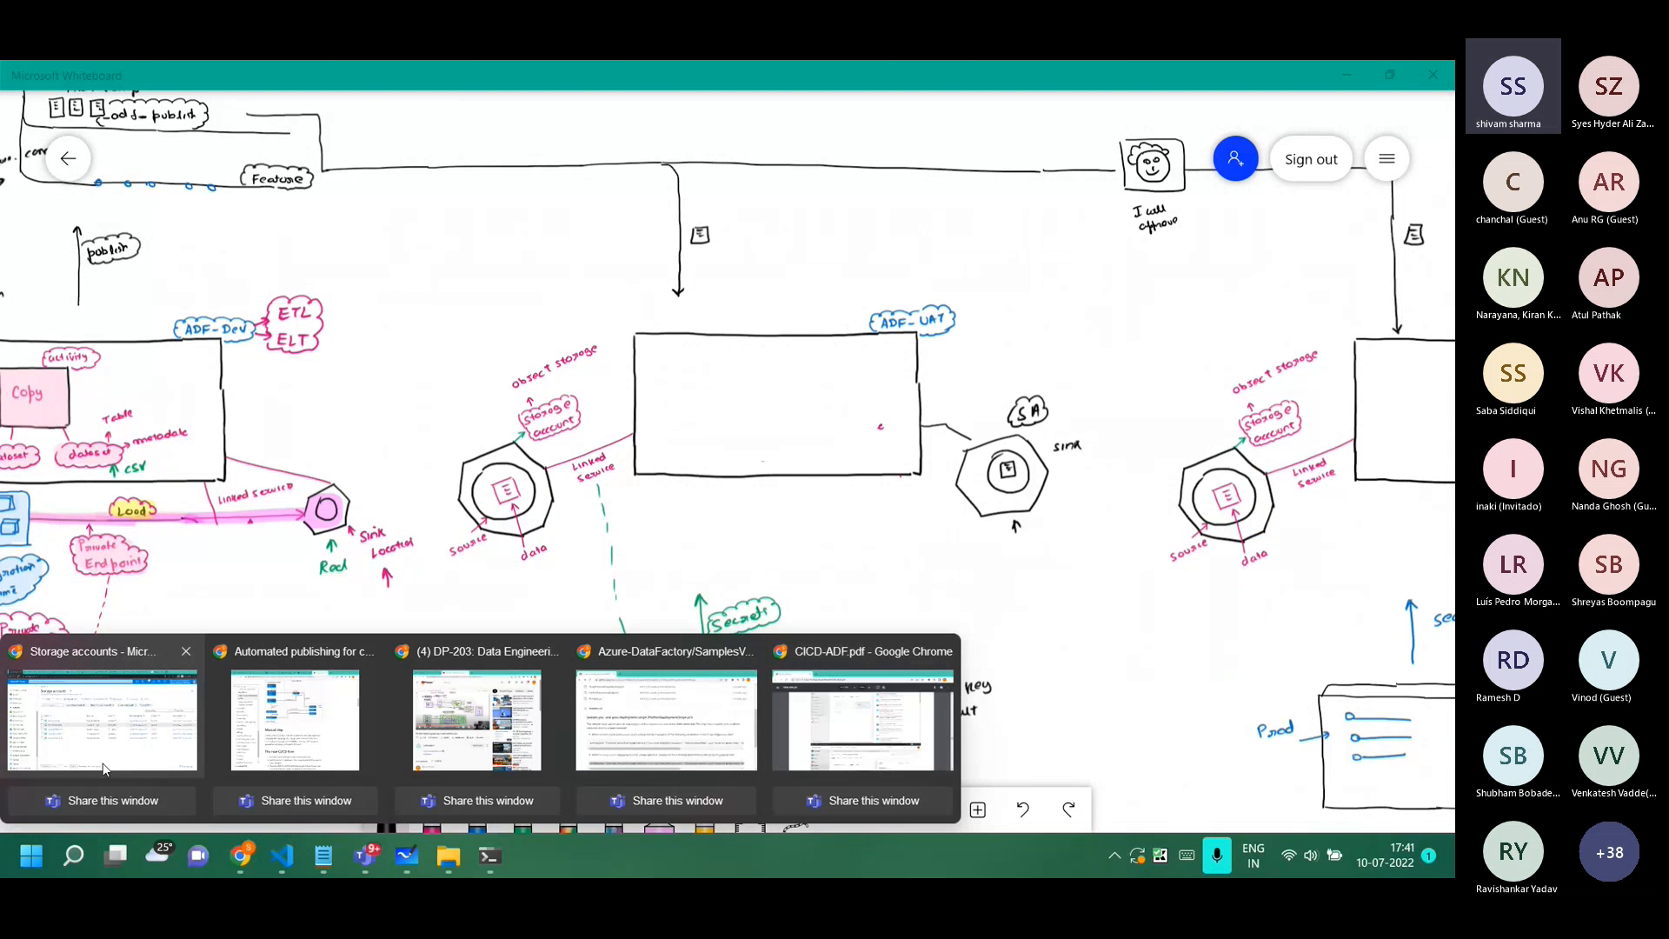
{"action": "left_click", "coordinate": [97, 717]}
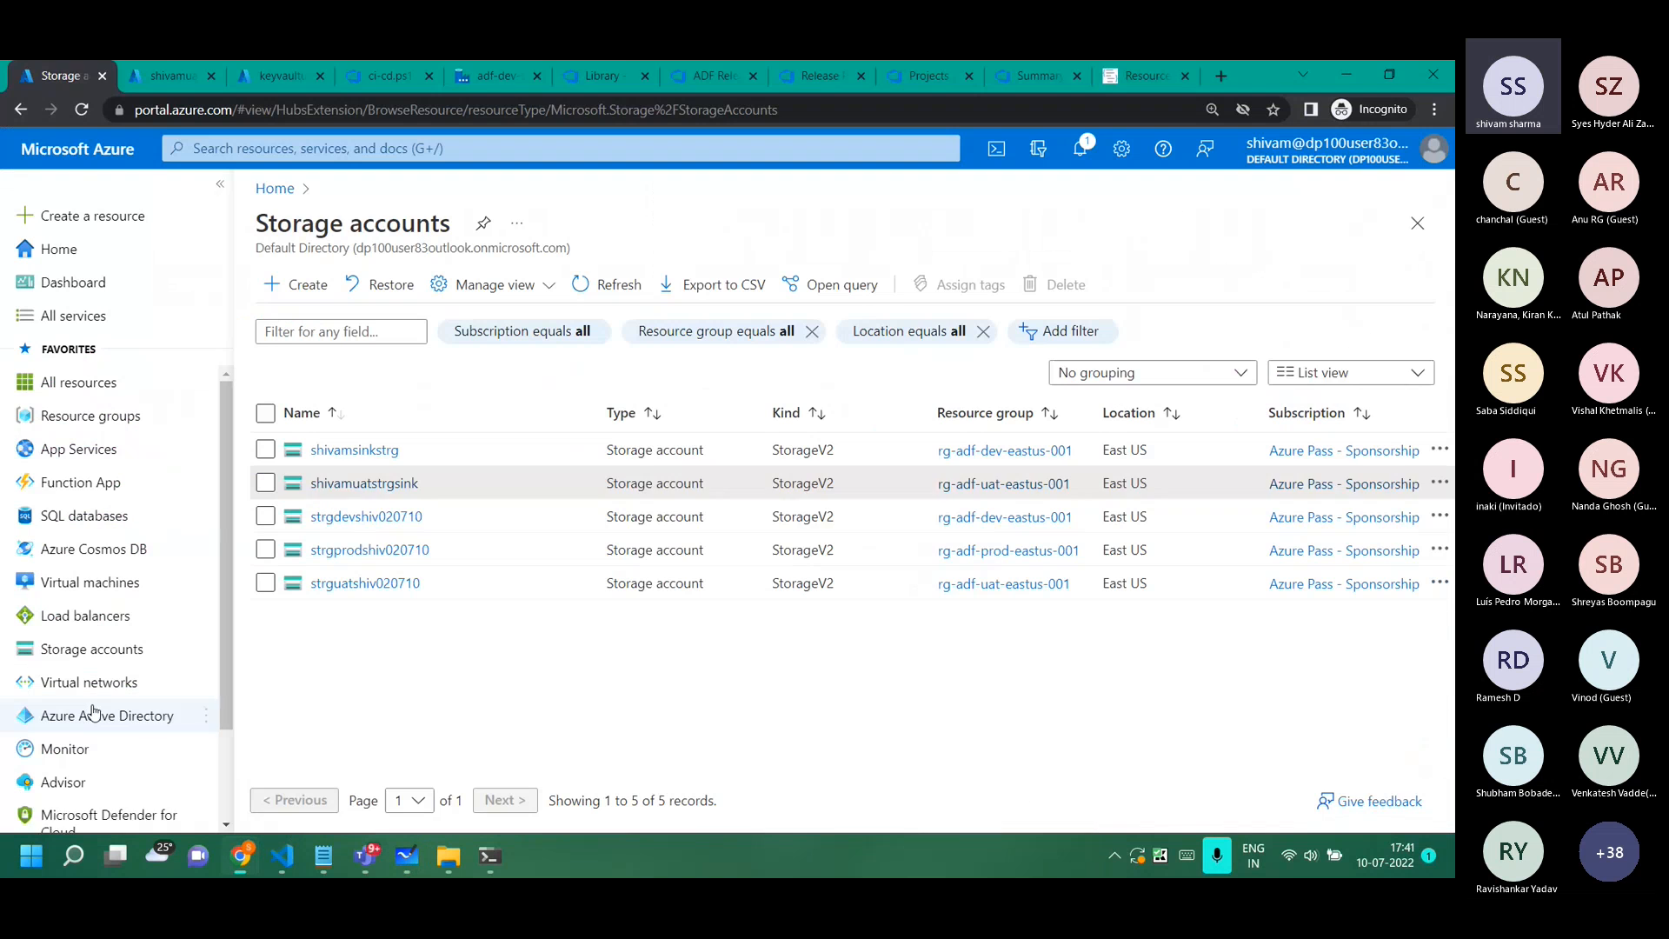
{"action": "left_click", "coordinate": [354, 449]}
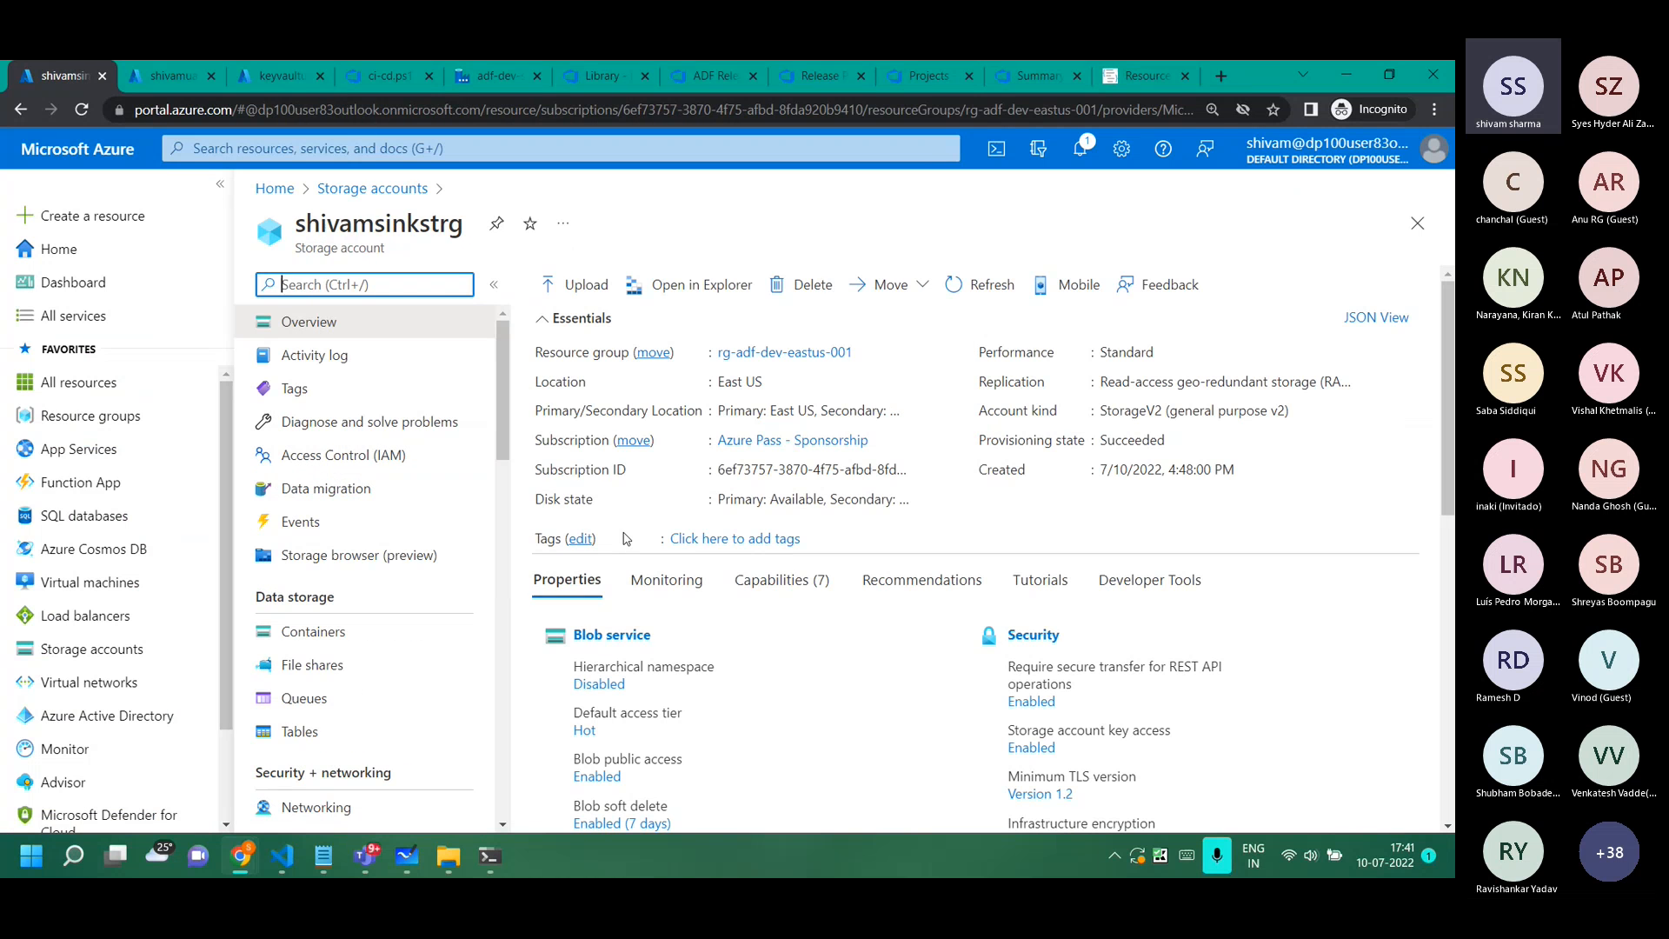
{"action": "left_click", "coordinate": [398, 639]}
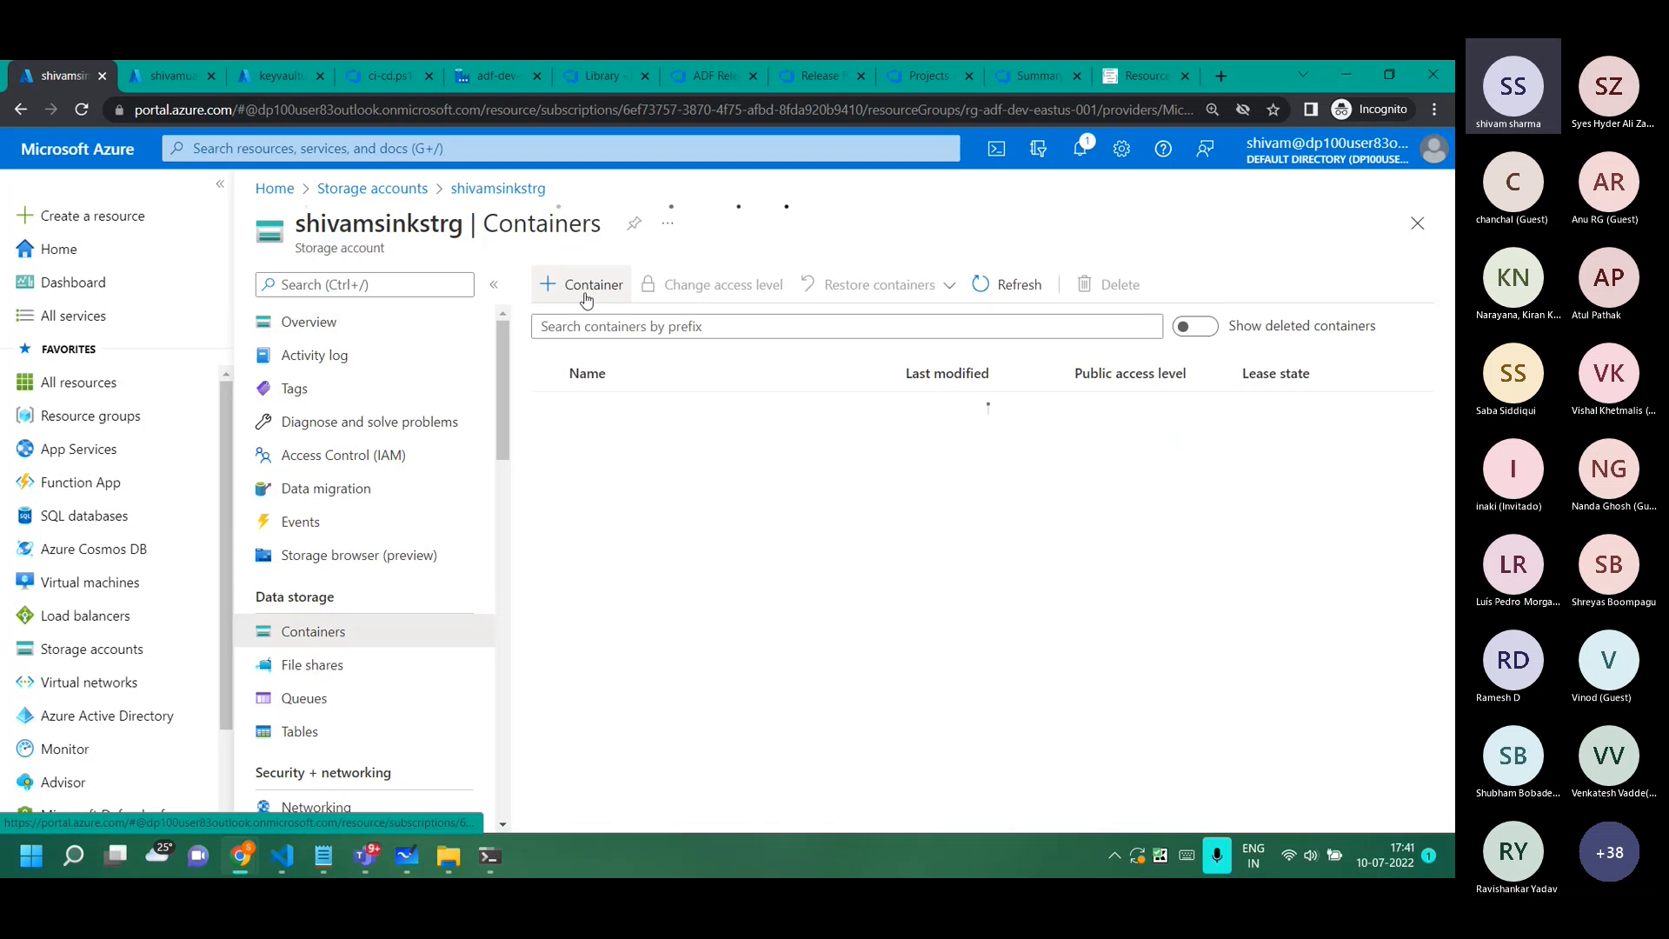
{"action": "left_click", "coordinate": [585, 440]}
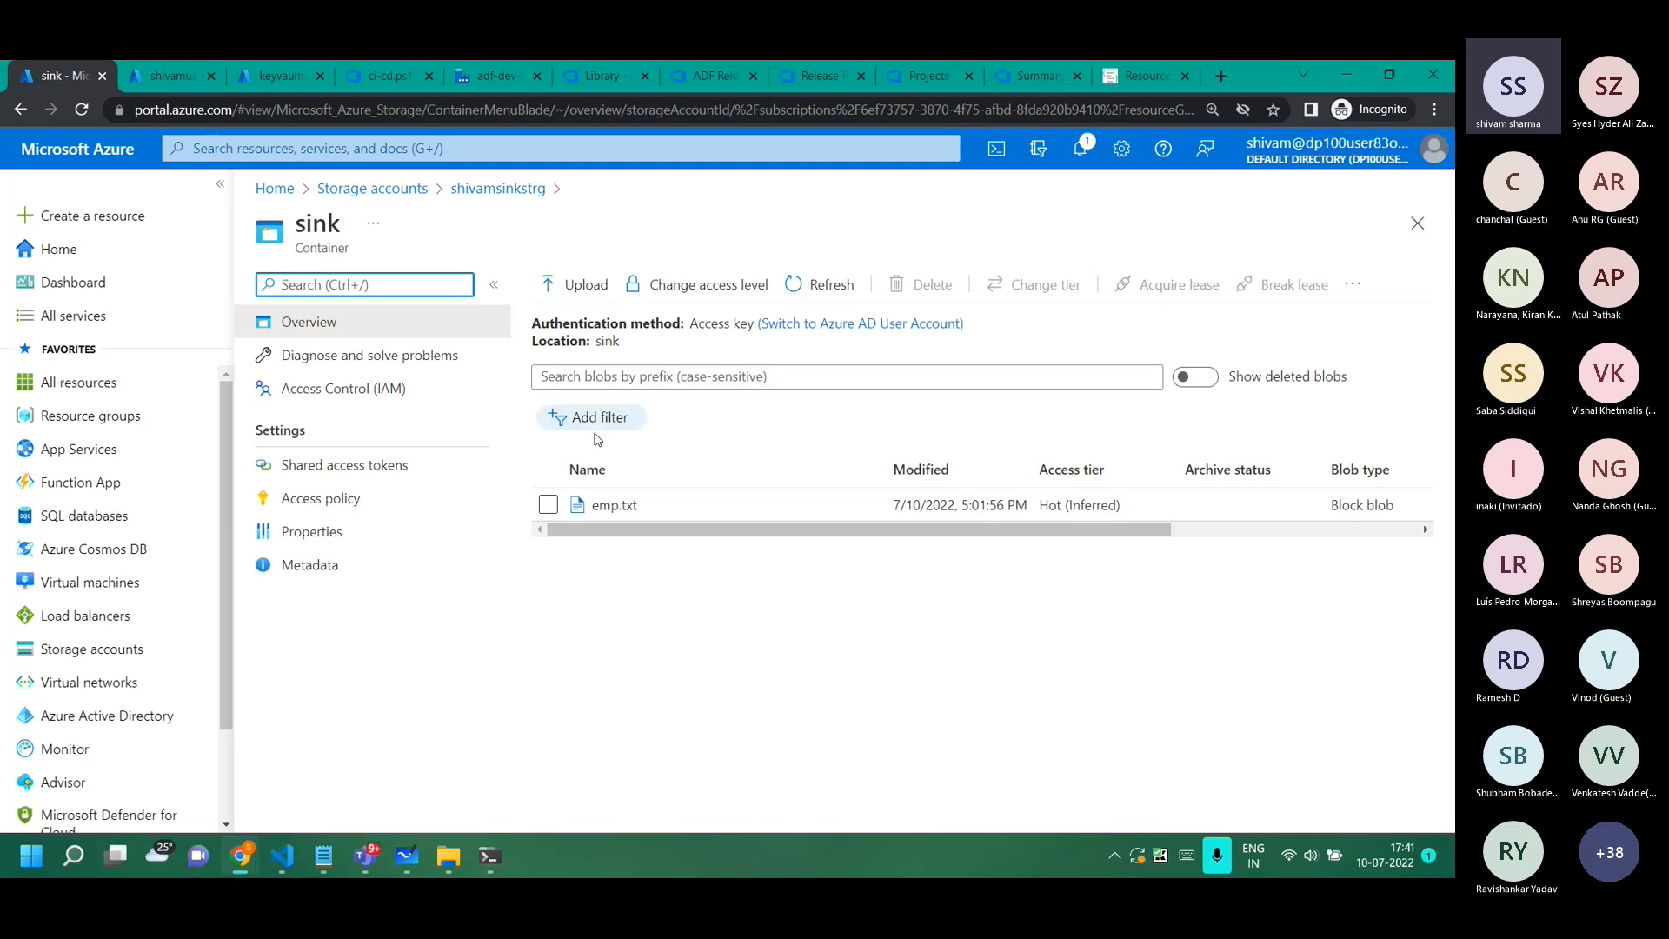
Upload CICD-ADF.pdf from the Desktop folder to the sink container and close the upload form.
{"action": "left_click", "coordinate": [578, 283]}
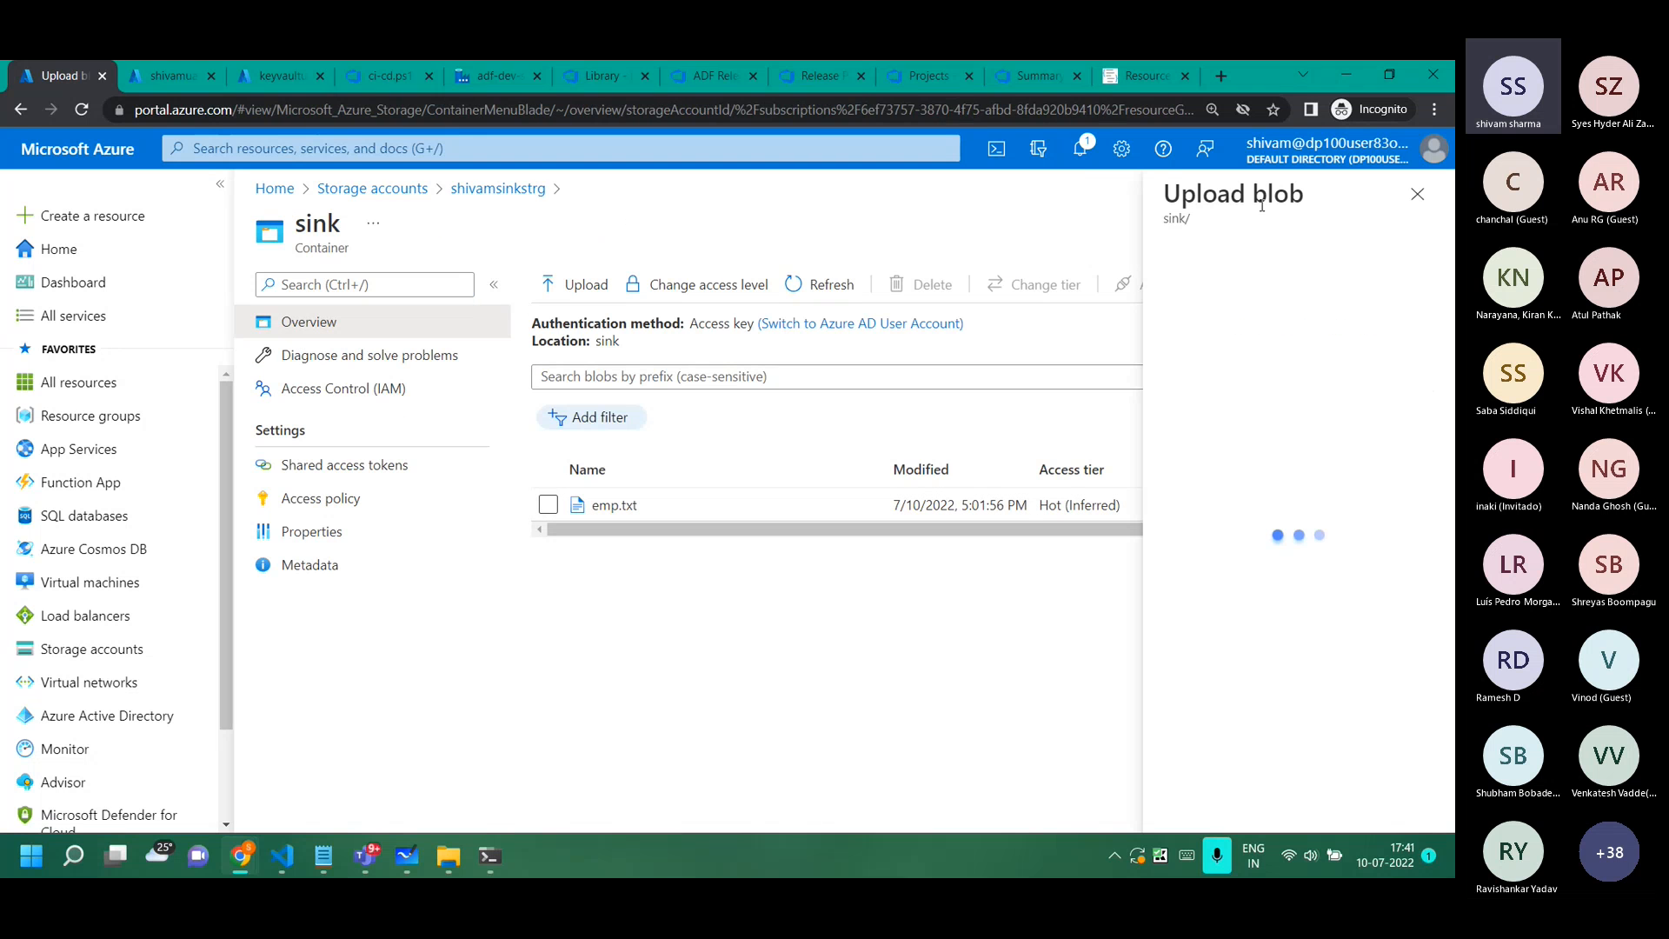
{"action": "left_click", "coordinate": [1398, 280]}
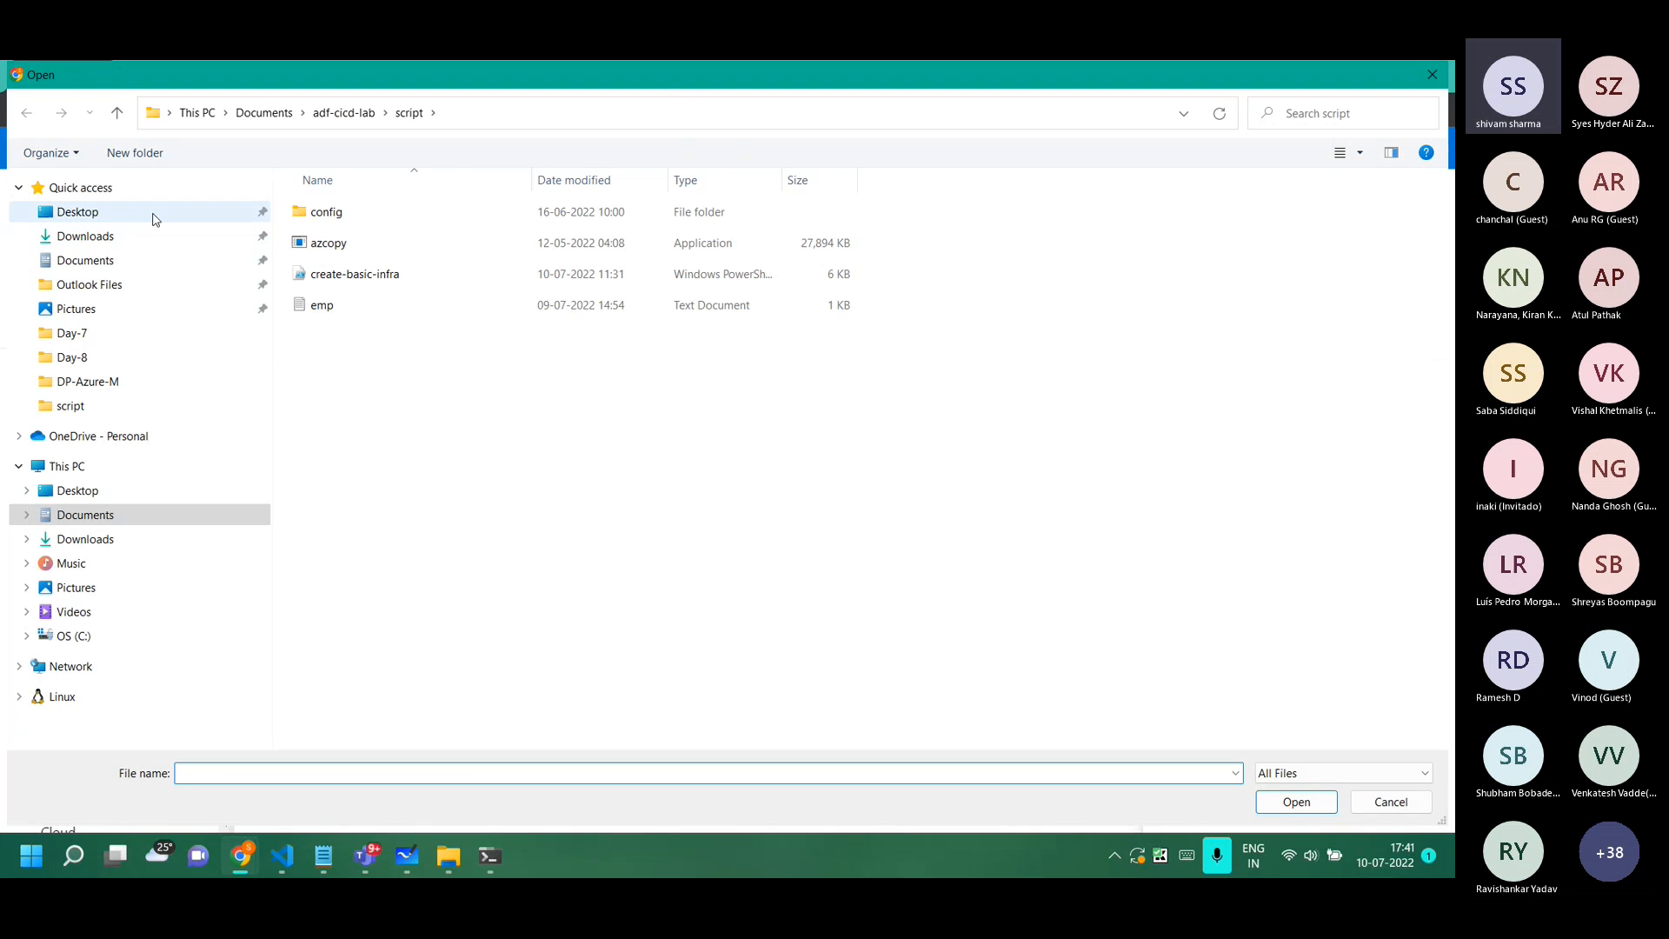
{"action": "left_click", "coordinate": [78, 211]}
{"action": "left_click", "coordinate": [541, 261]}
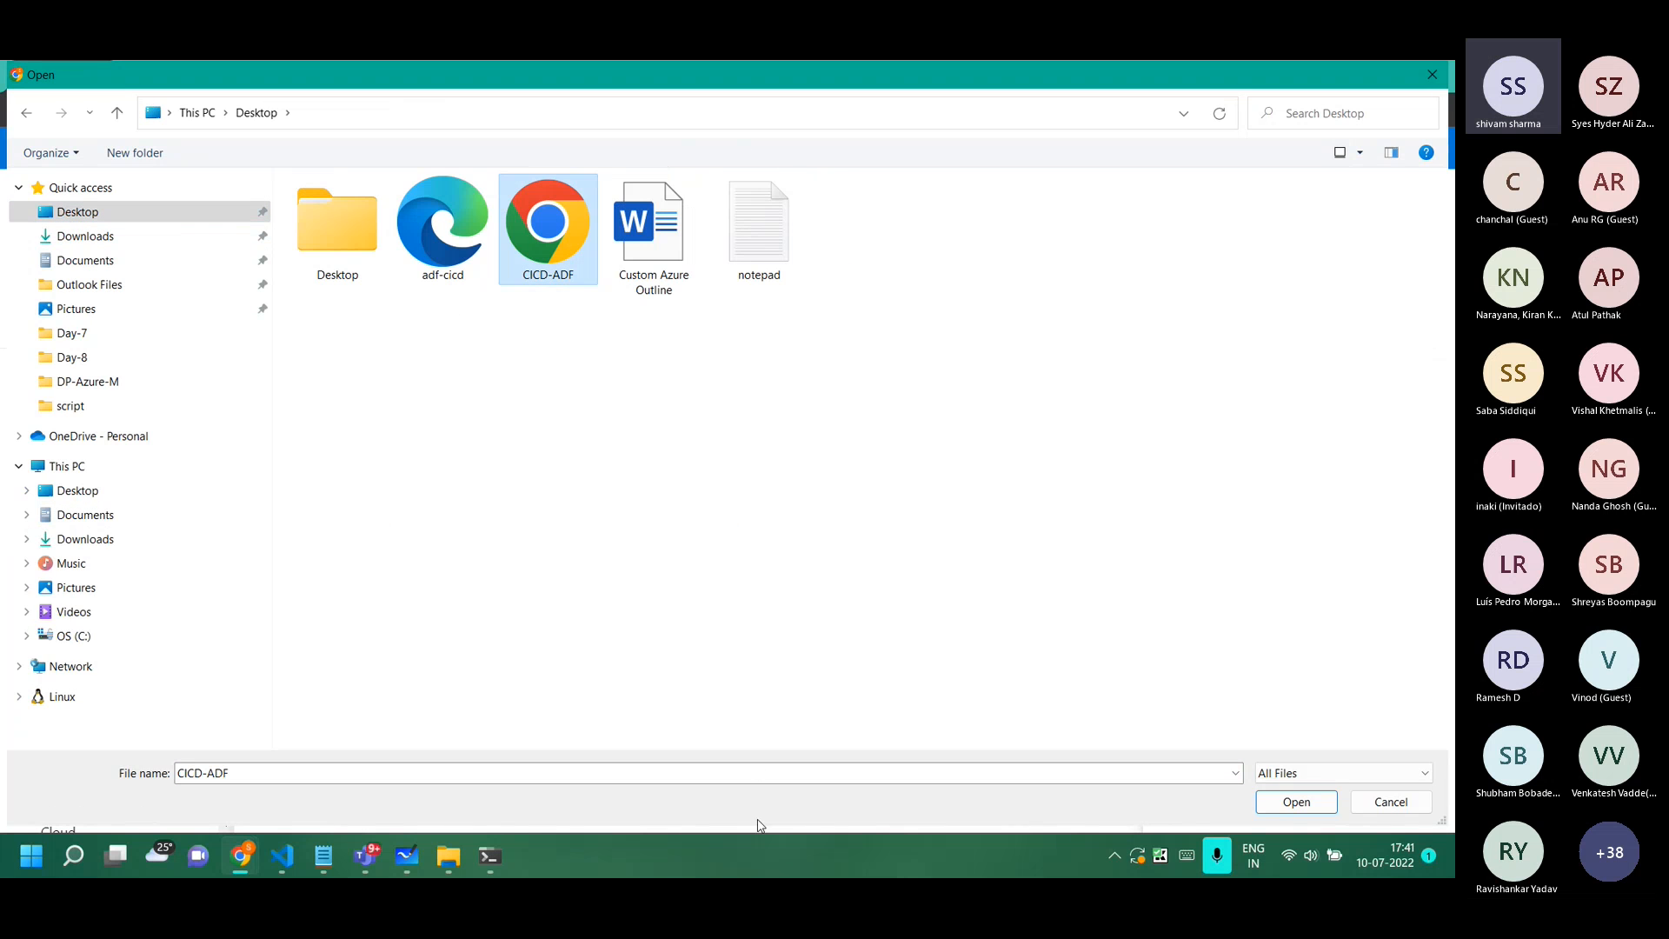
{"action": "left_click", "coordinate": [1296, 801]}
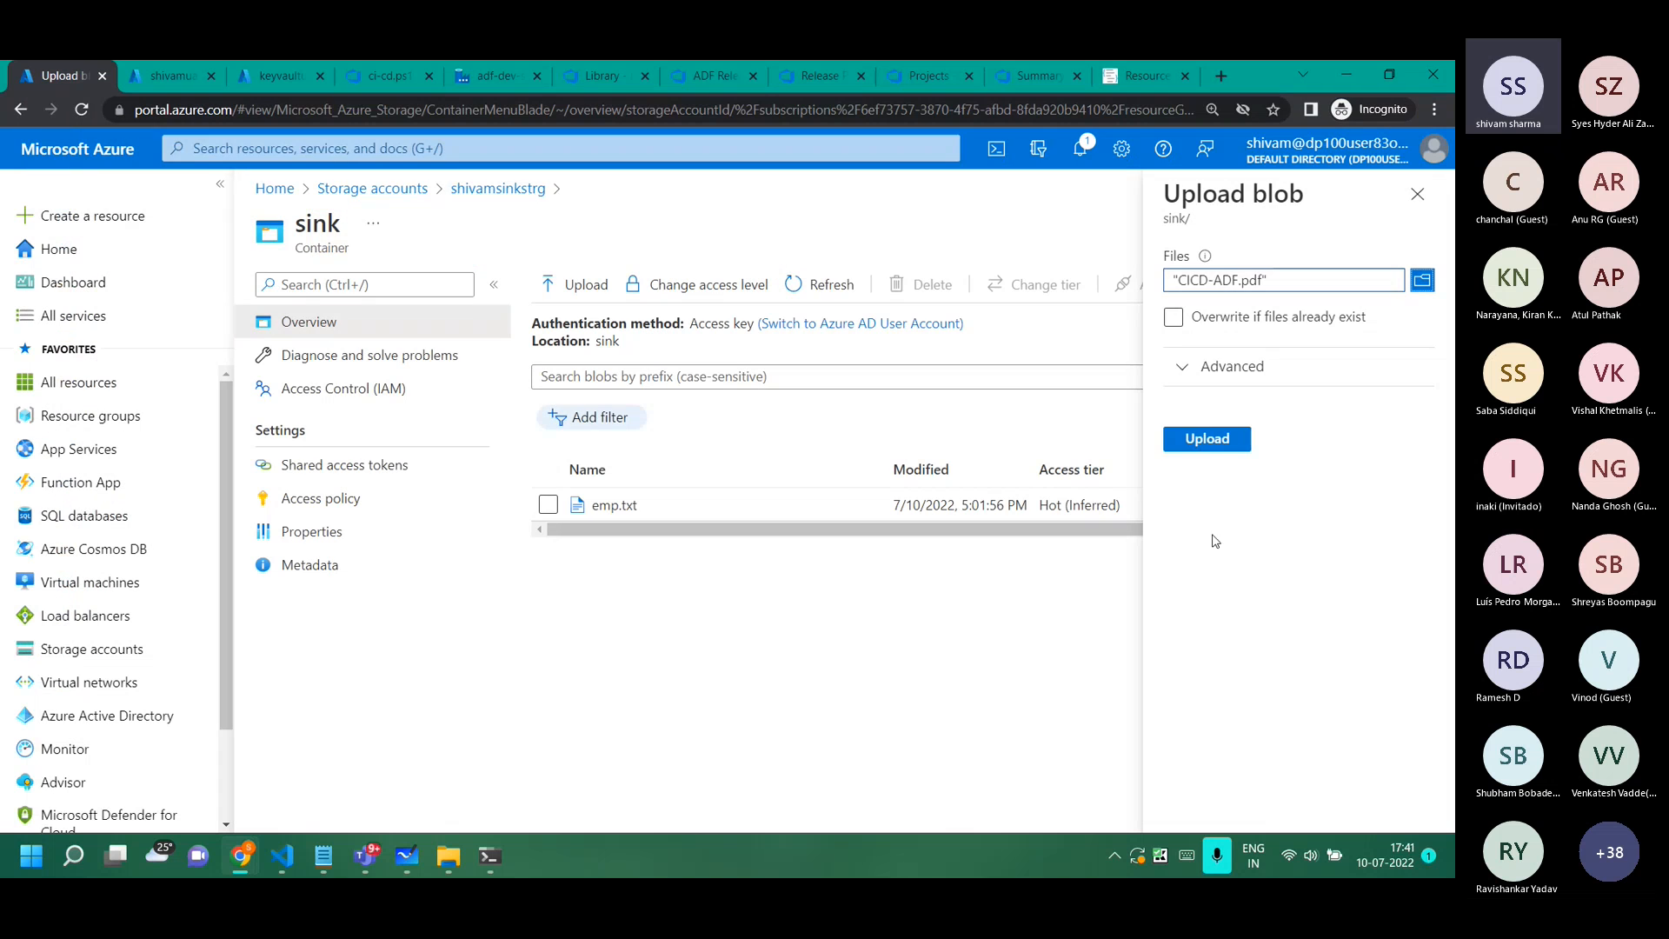
{"action": "left_click", "coordinate": [1203, 444]}
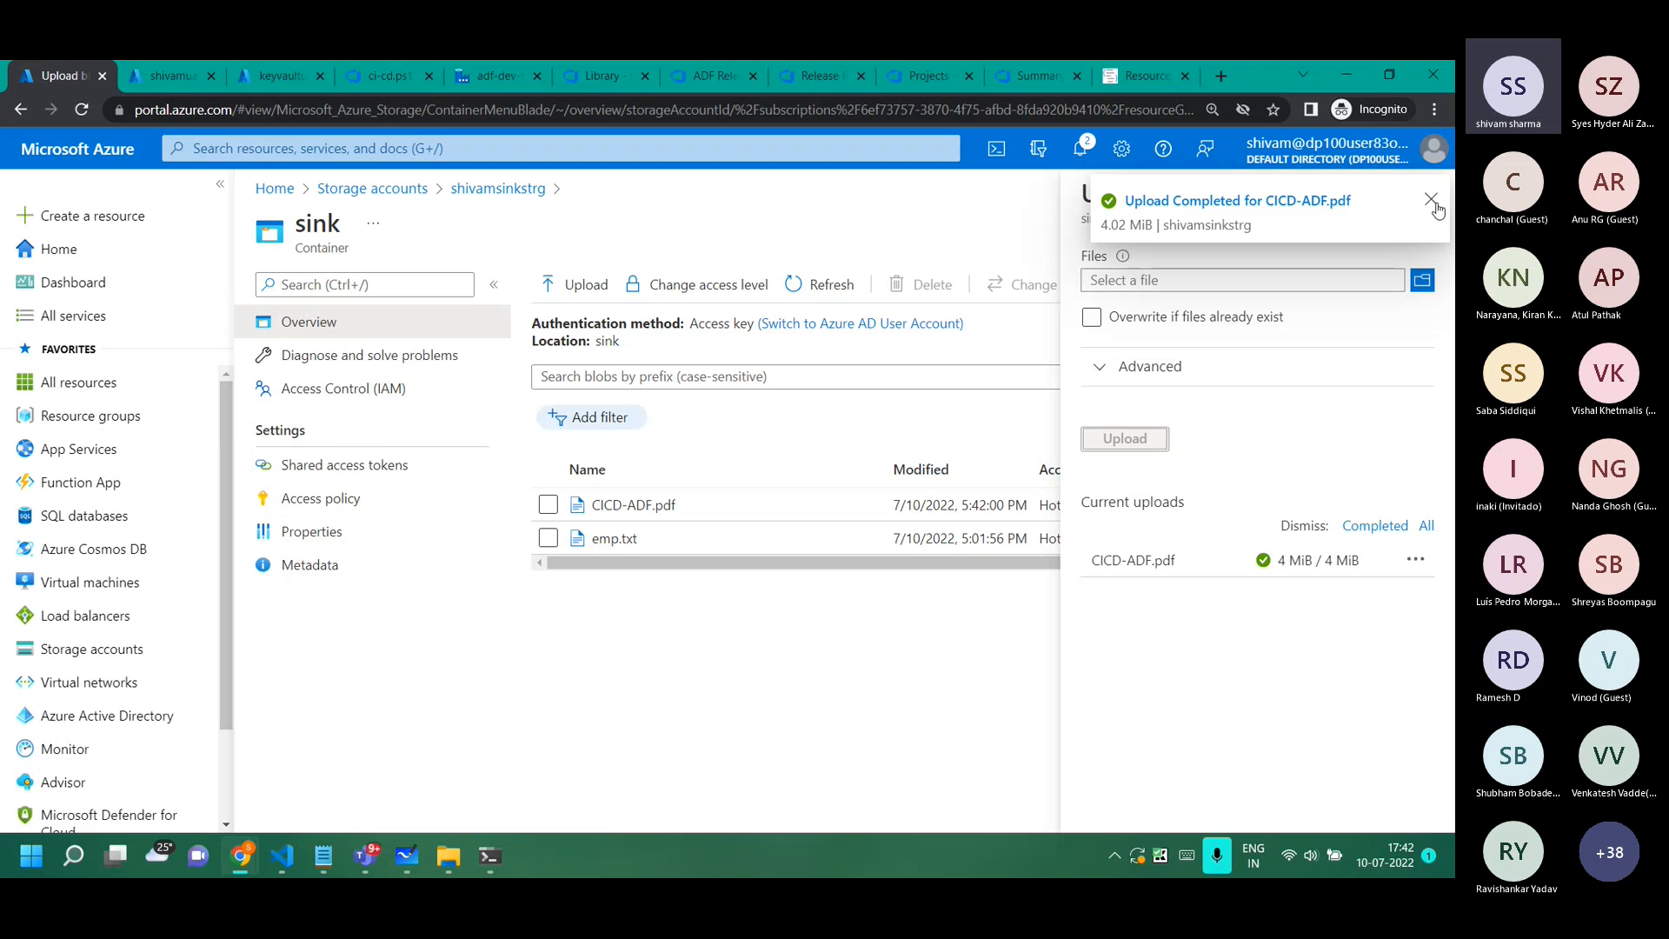
{"action": "left_click", "coordinate": [1431, 202]}
{"action": "left_click", "coordinate": [1431, 197]}
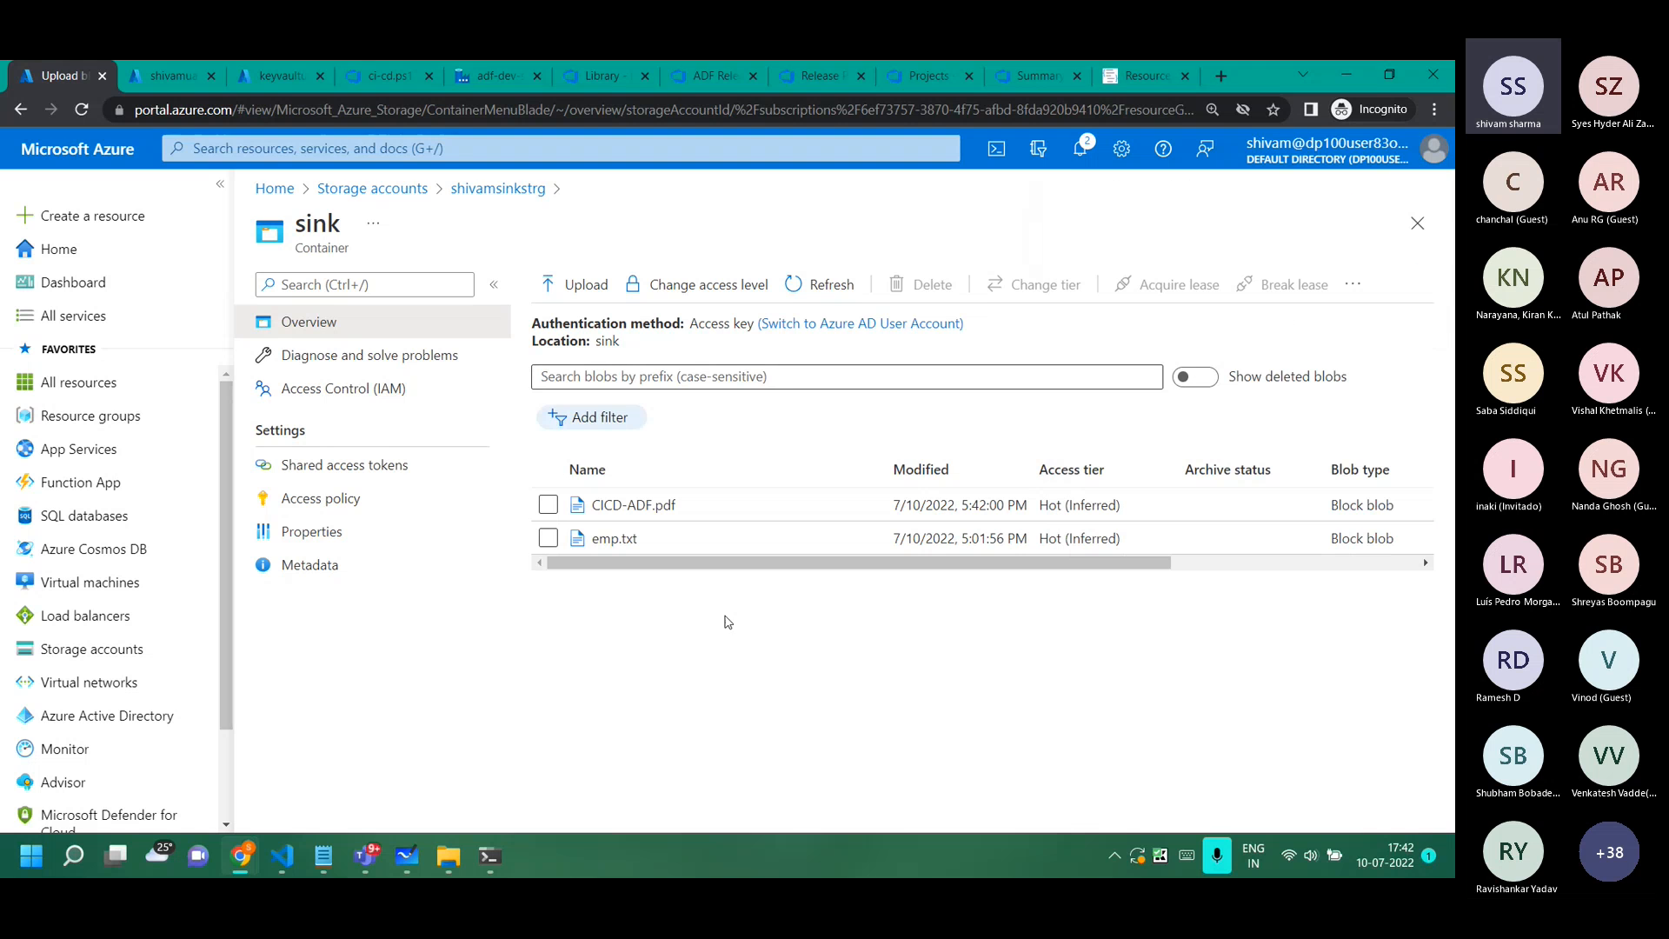
Open the properties of the CICD-ADF.pdf blob and copy its URL.
{"action": "left_click", "coordinate": [611, 506]}
{"action": "left_click", "coordinate": [611, 506]}
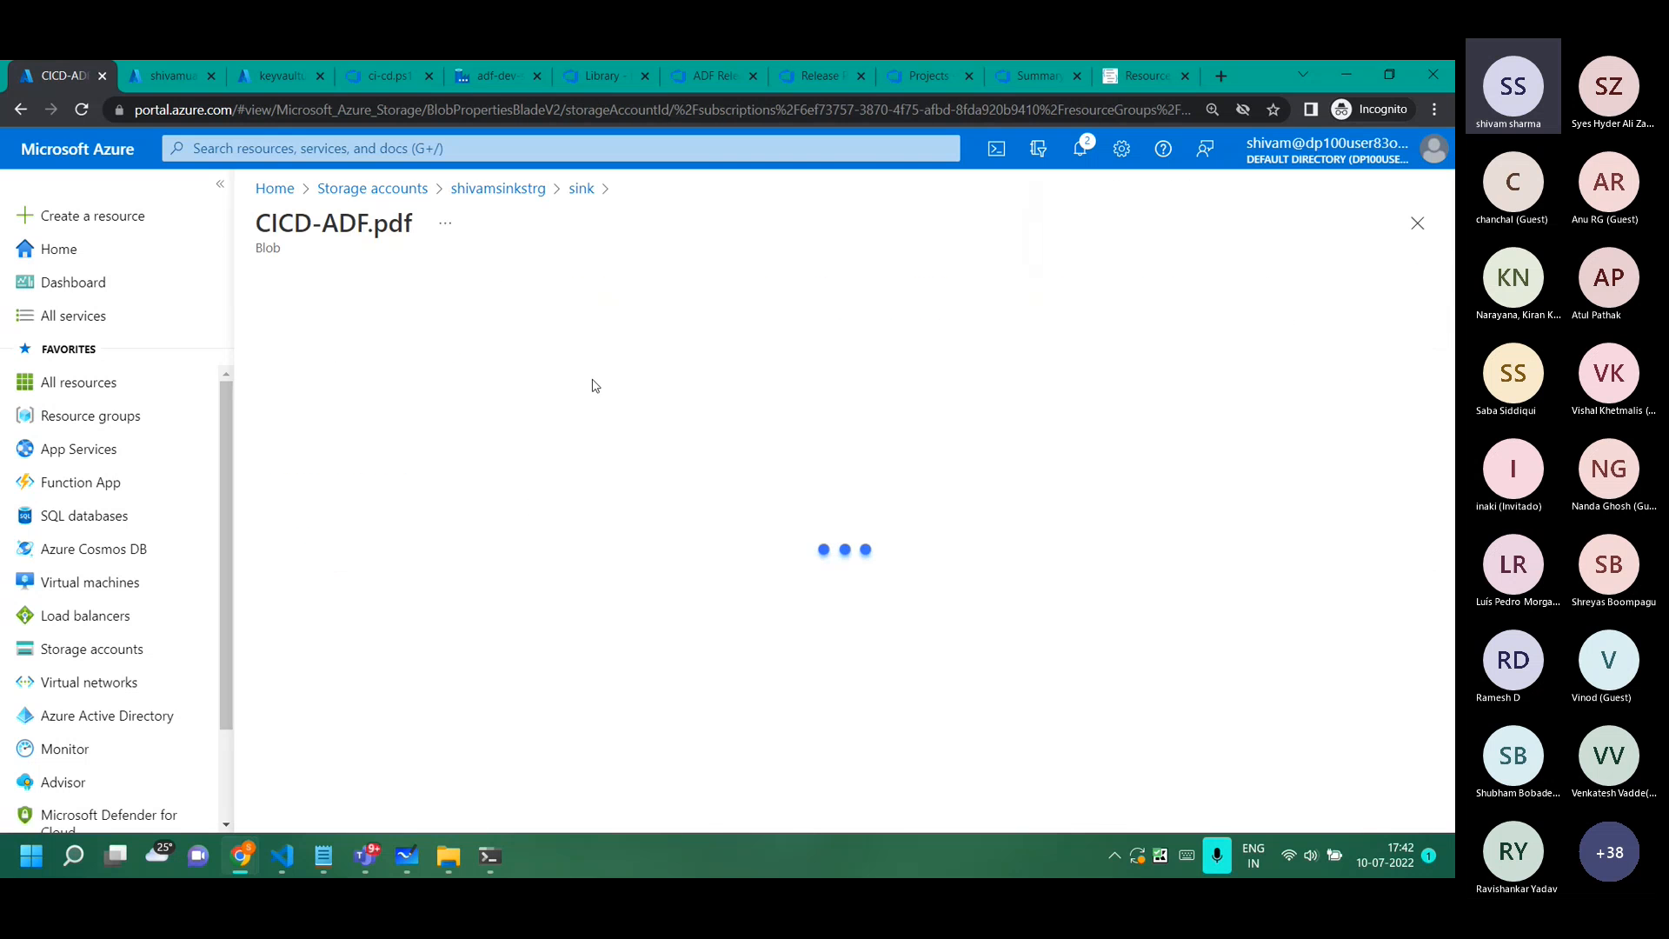
{"action": "left_click", "coordinate": [700, 403]}
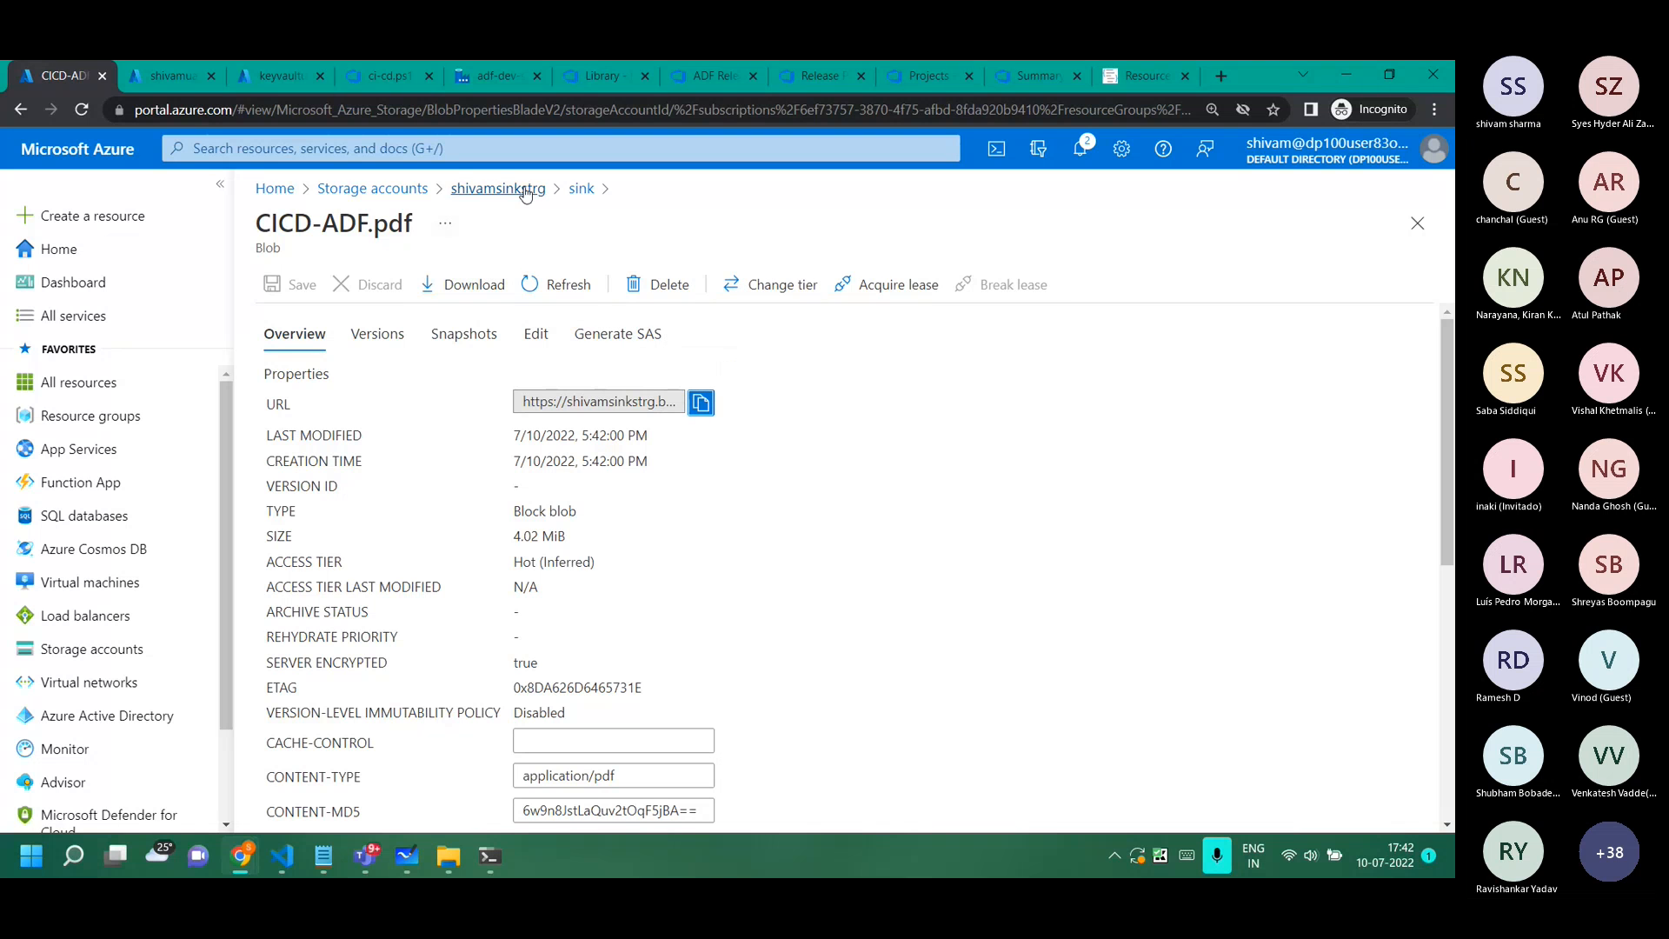
Set the sink container's public access level to Container (anonymous read access for containers and blobs).
{"action": "left_click", "coordinate": [581, 188]}
{"action": "left_click", "coordinate": [670, 287]}
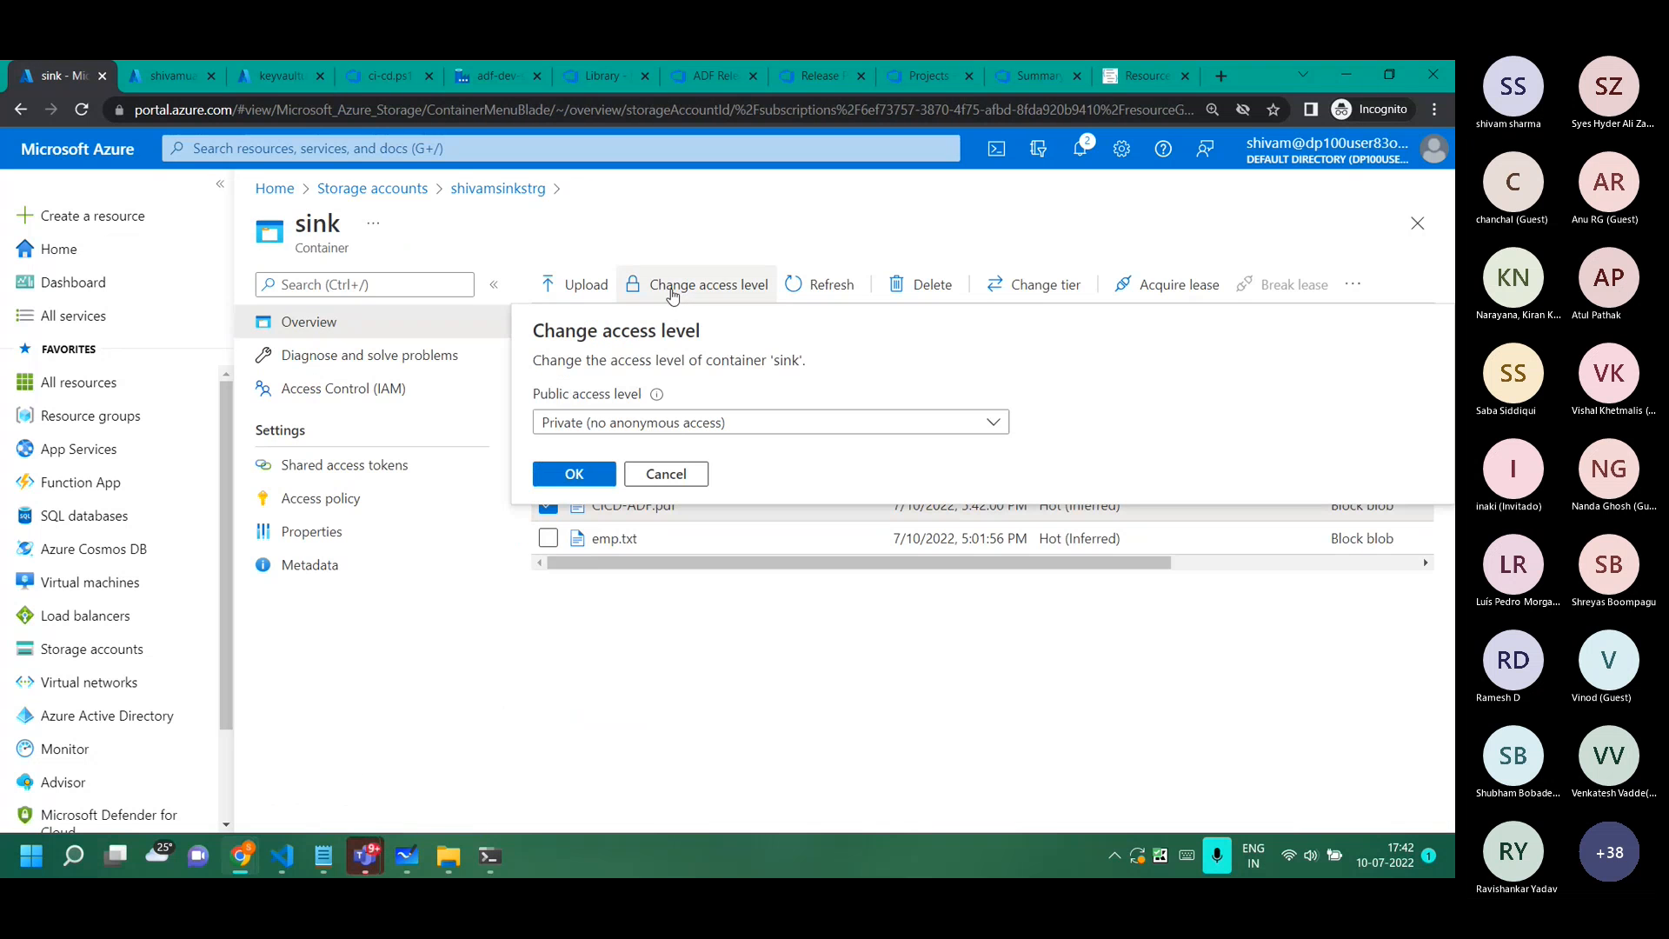
{"action": "left_click", "coordinate": [656, 423]}
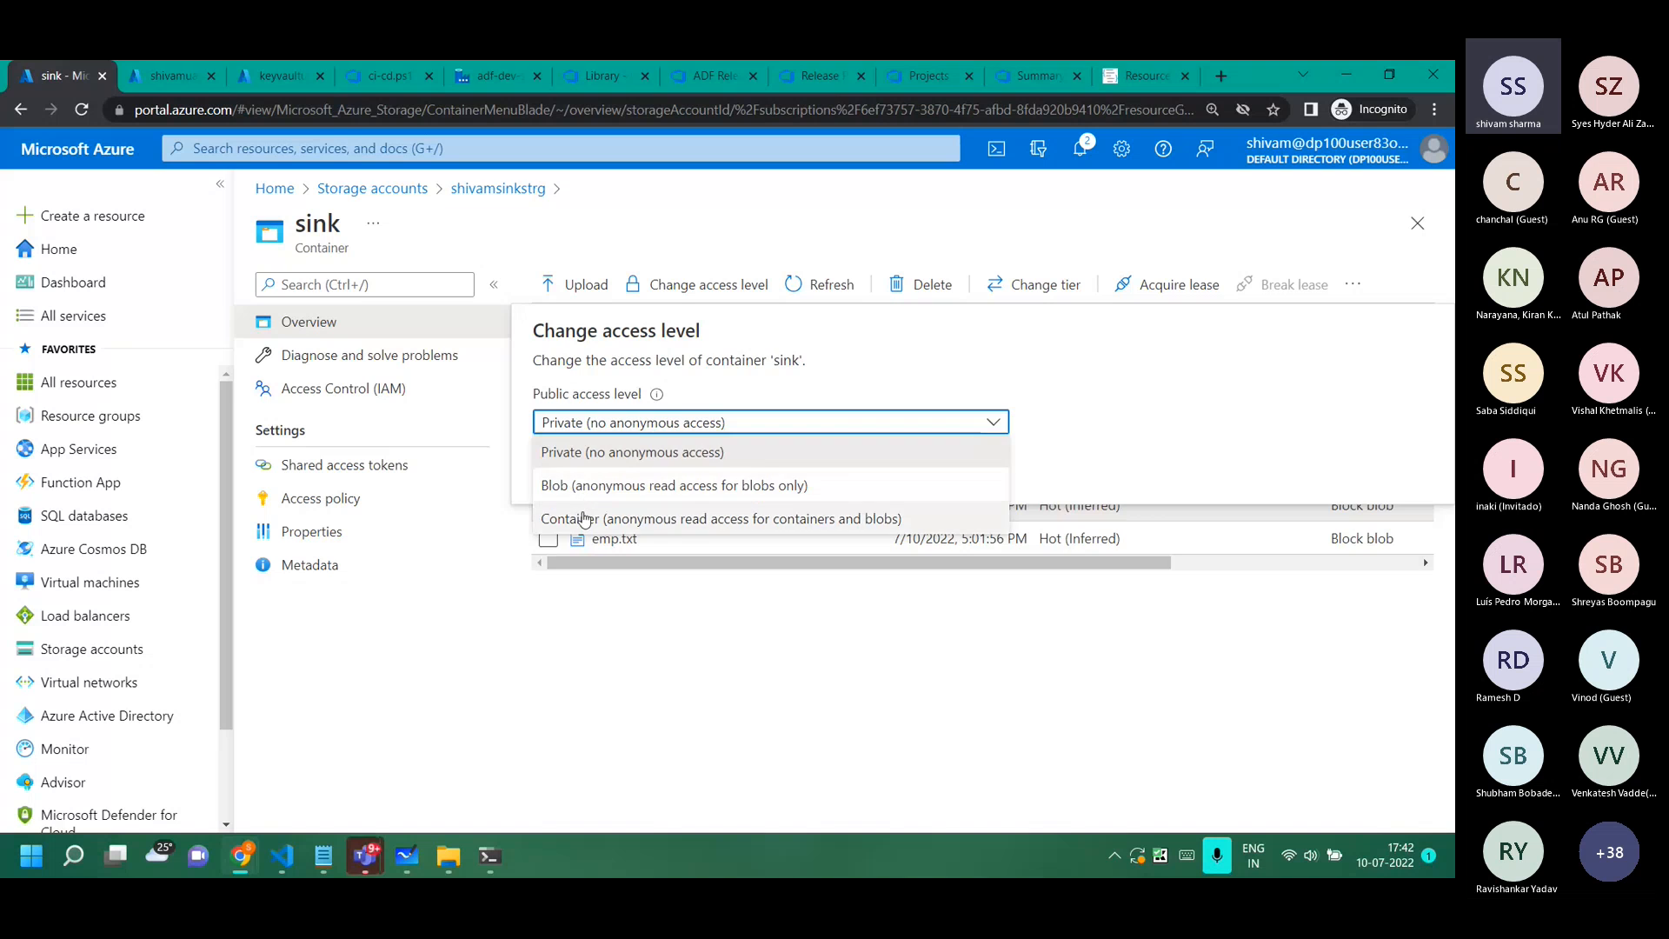
{"action": "left_click", "coordinate": [557, 519]}
{"action": "left_click", "coordinate": [575, 586]}
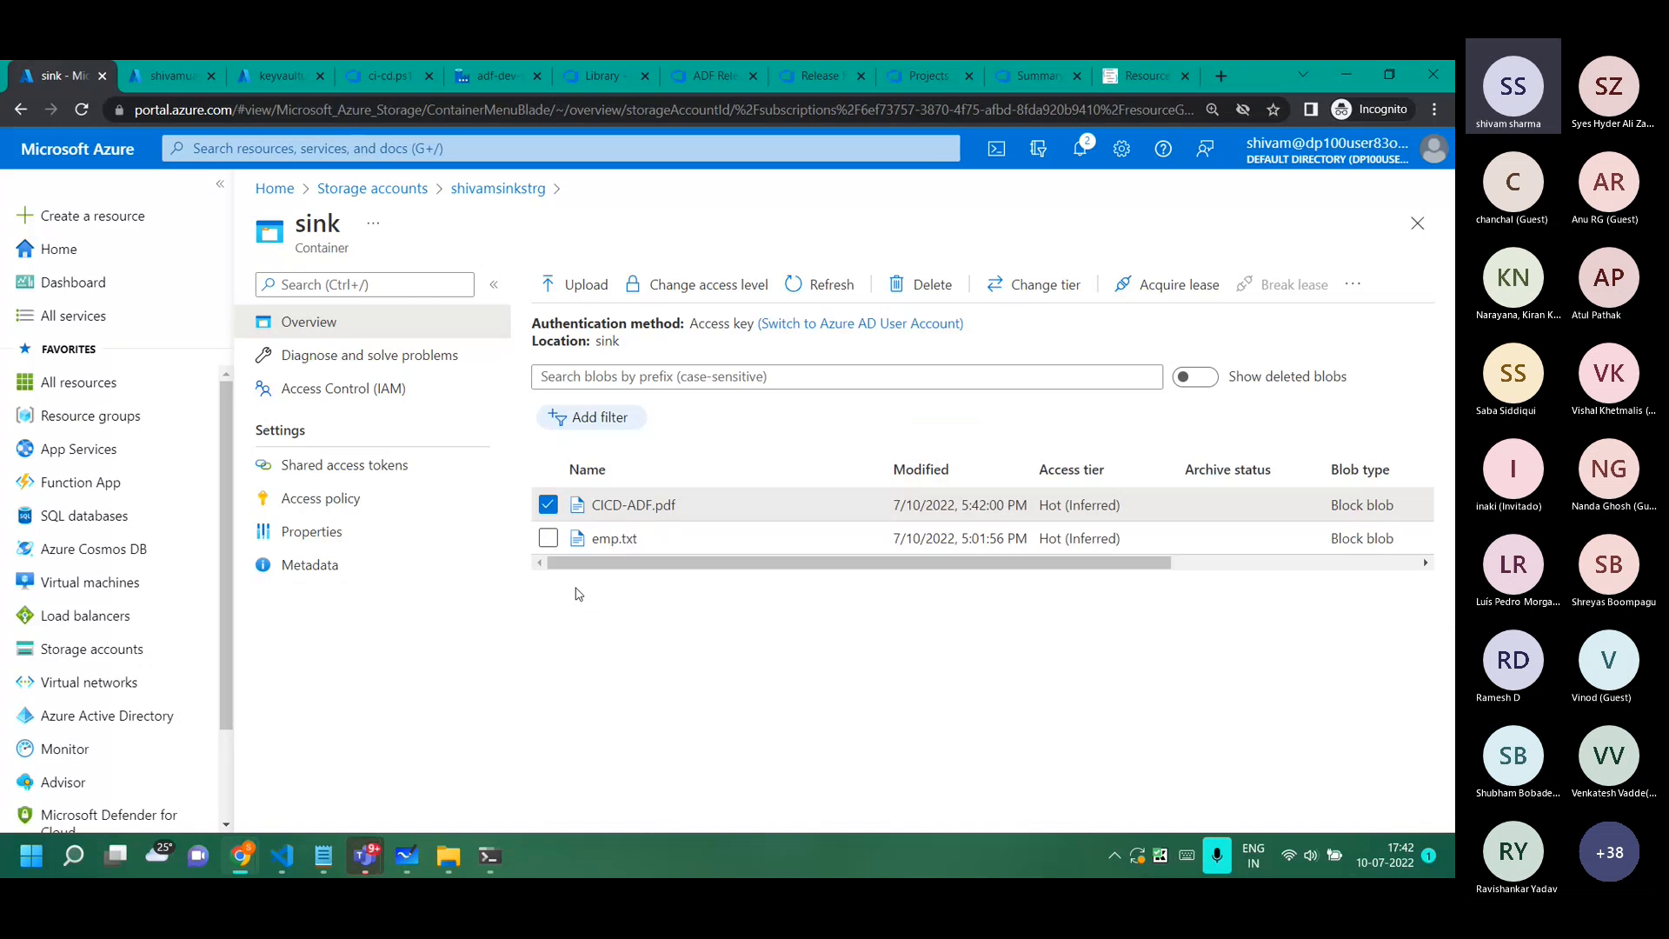
Copy the URL of the CICD-ADF.pdf blob again and open it in a new browser tab.
{"action": "left_click", "coordinate": [657, 505]}
{"action": "left_click", "coordinate": [696, 400]}
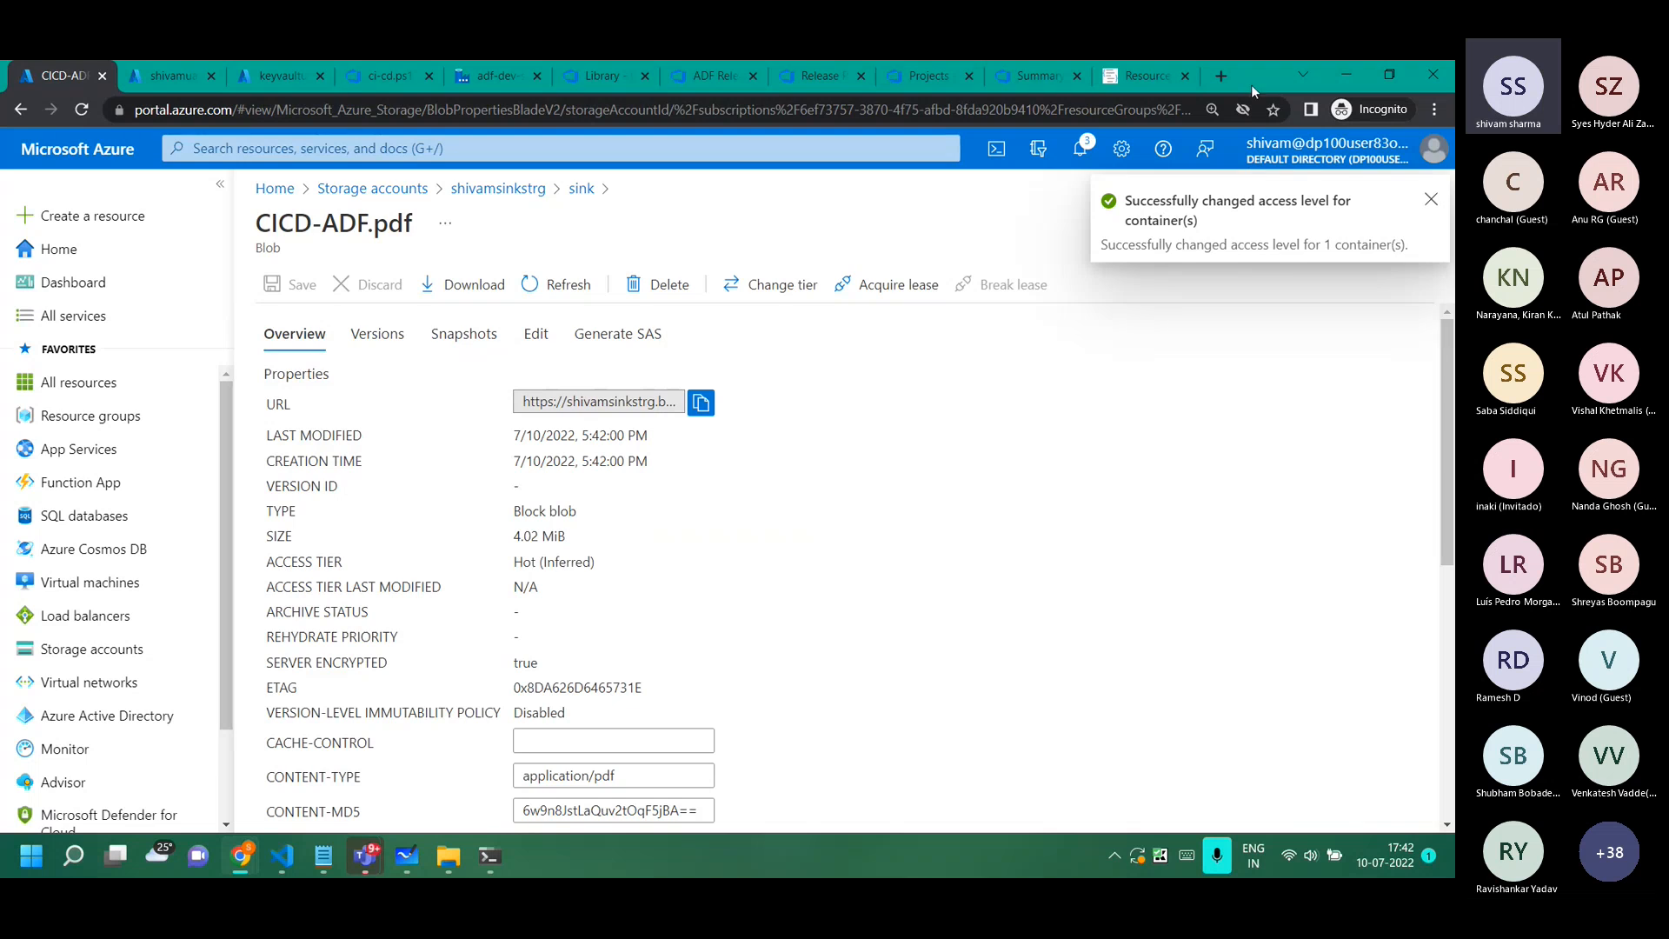
{"action": "left_click", "coordinate": [1222, 76]}
{"action": "key", "text": "ctrl+v"}
{"action": "key", "text": "Return"}
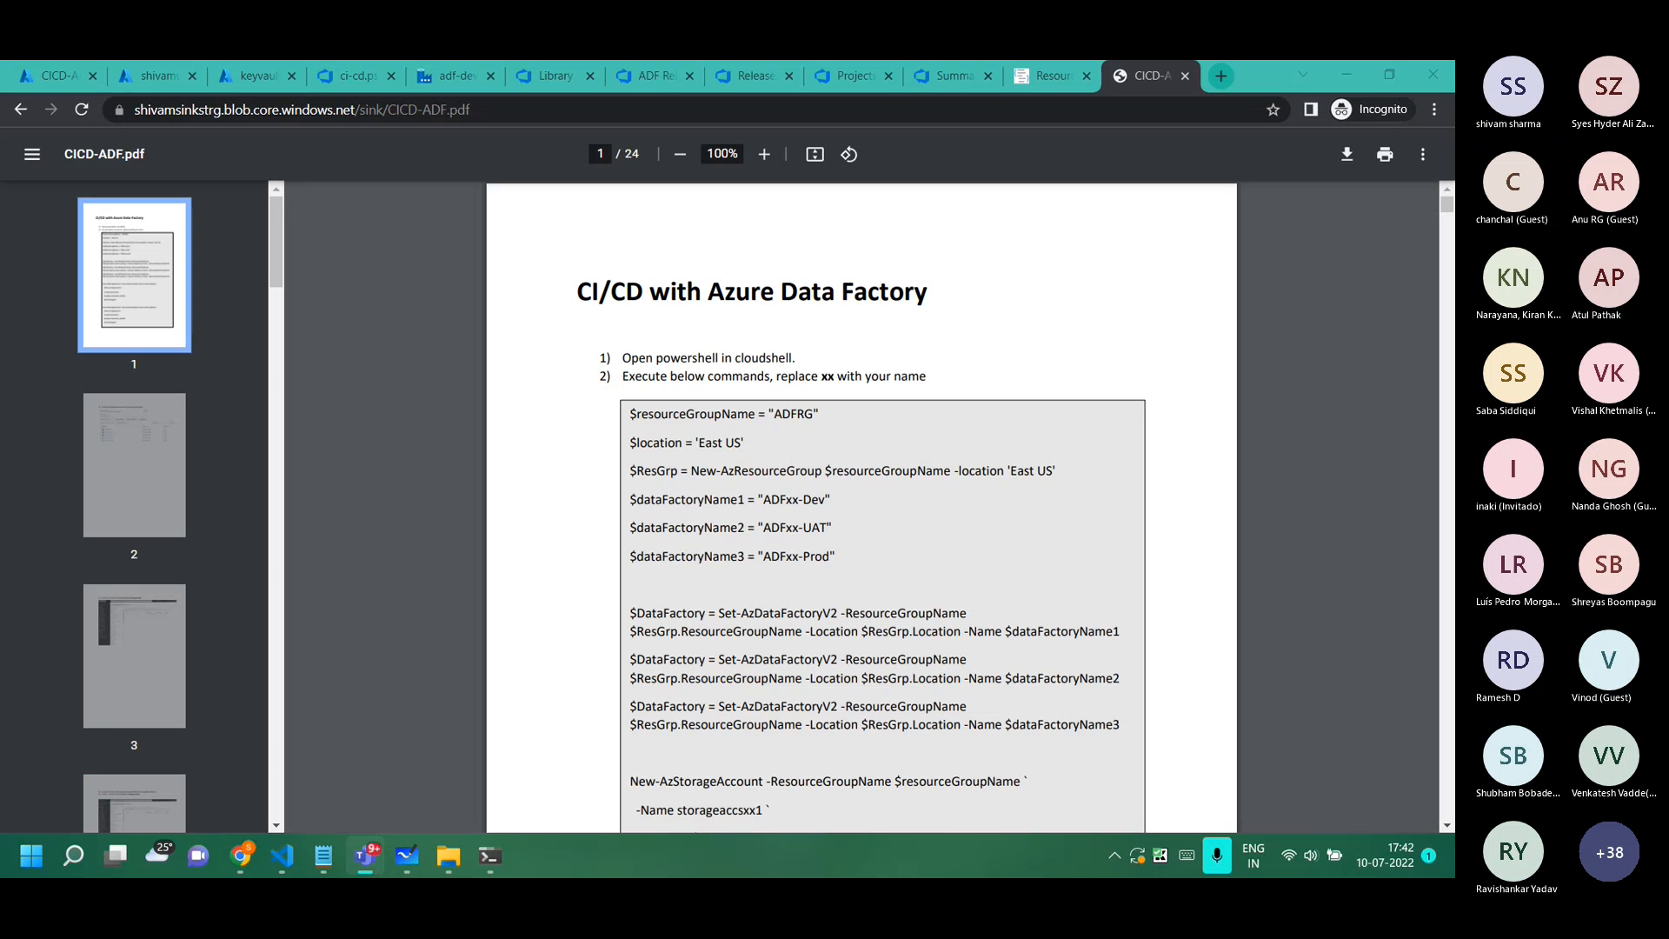
Switch to Edge and examine the current and new CI/CD flow diagrams in the Automated publishing for CI/CD article.
{"action": "left_click", "coordinate": [942, 90]}
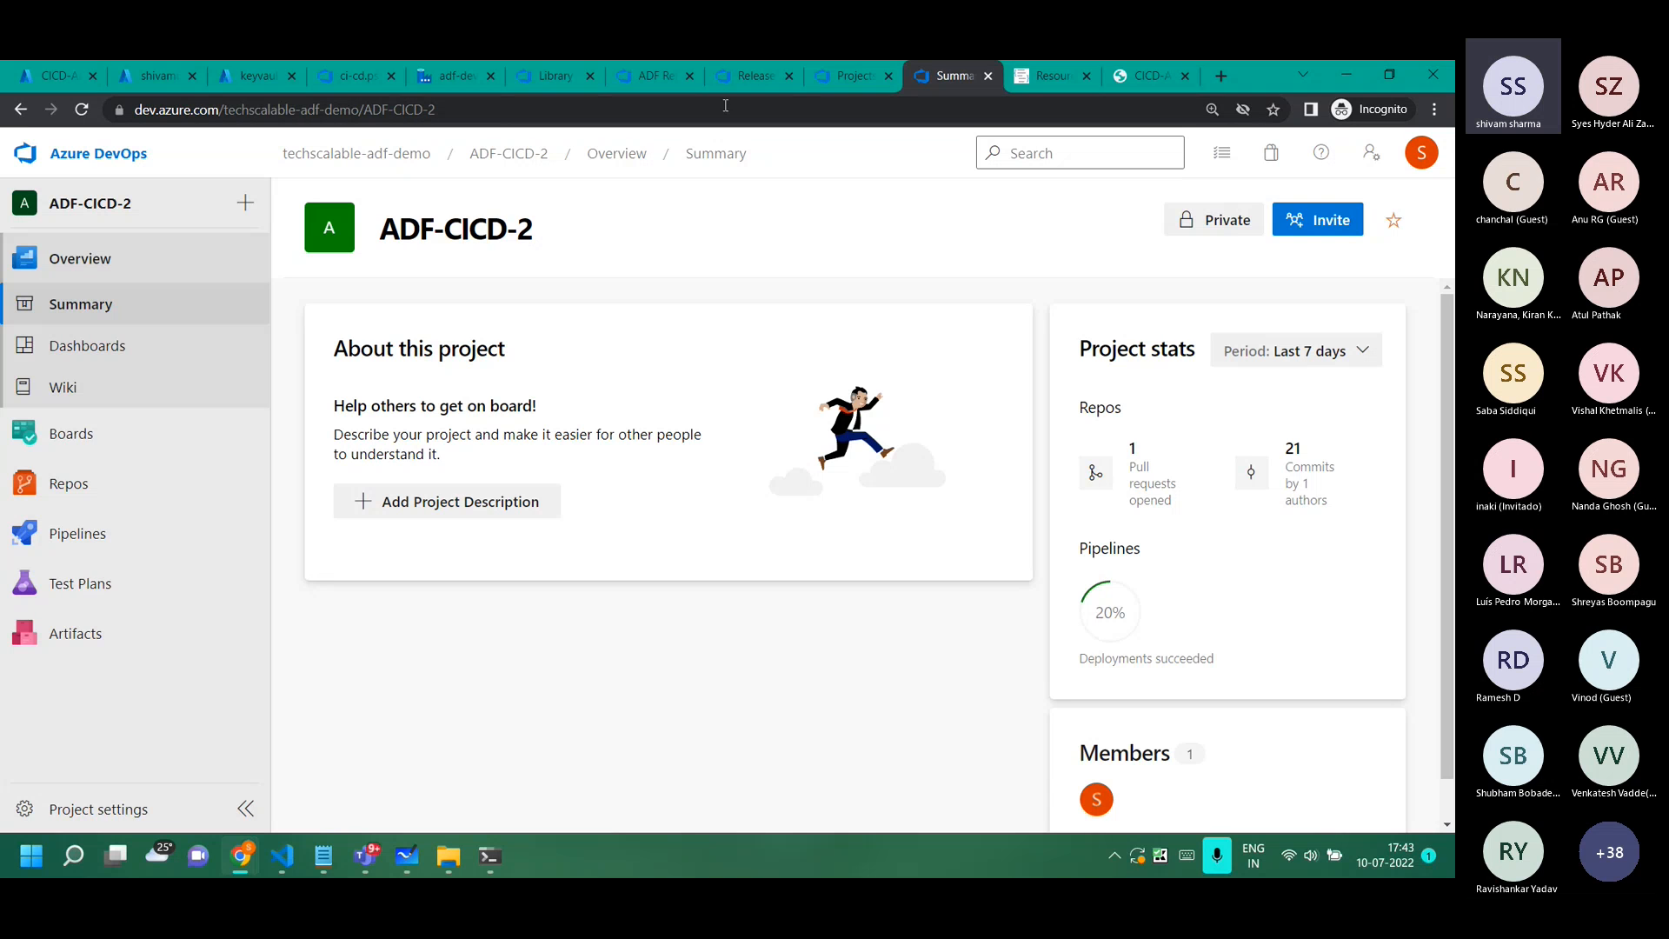
{"action": "key", "text": "alt+Tab"}
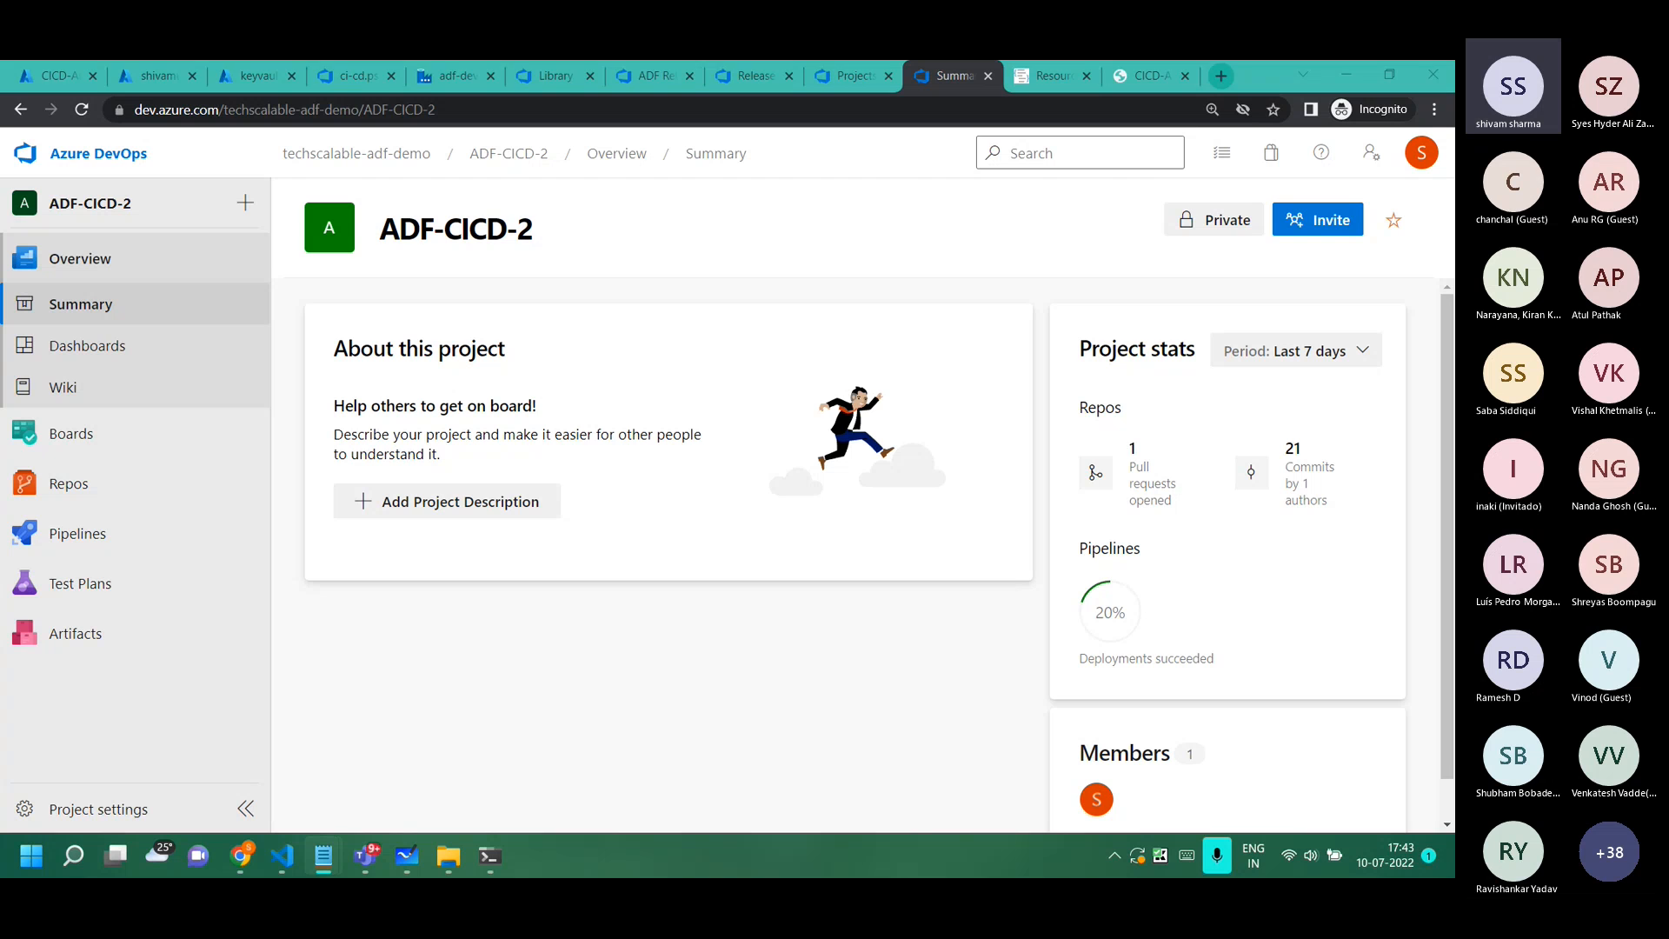
{"action": "key", "text": "alt+Tab"}
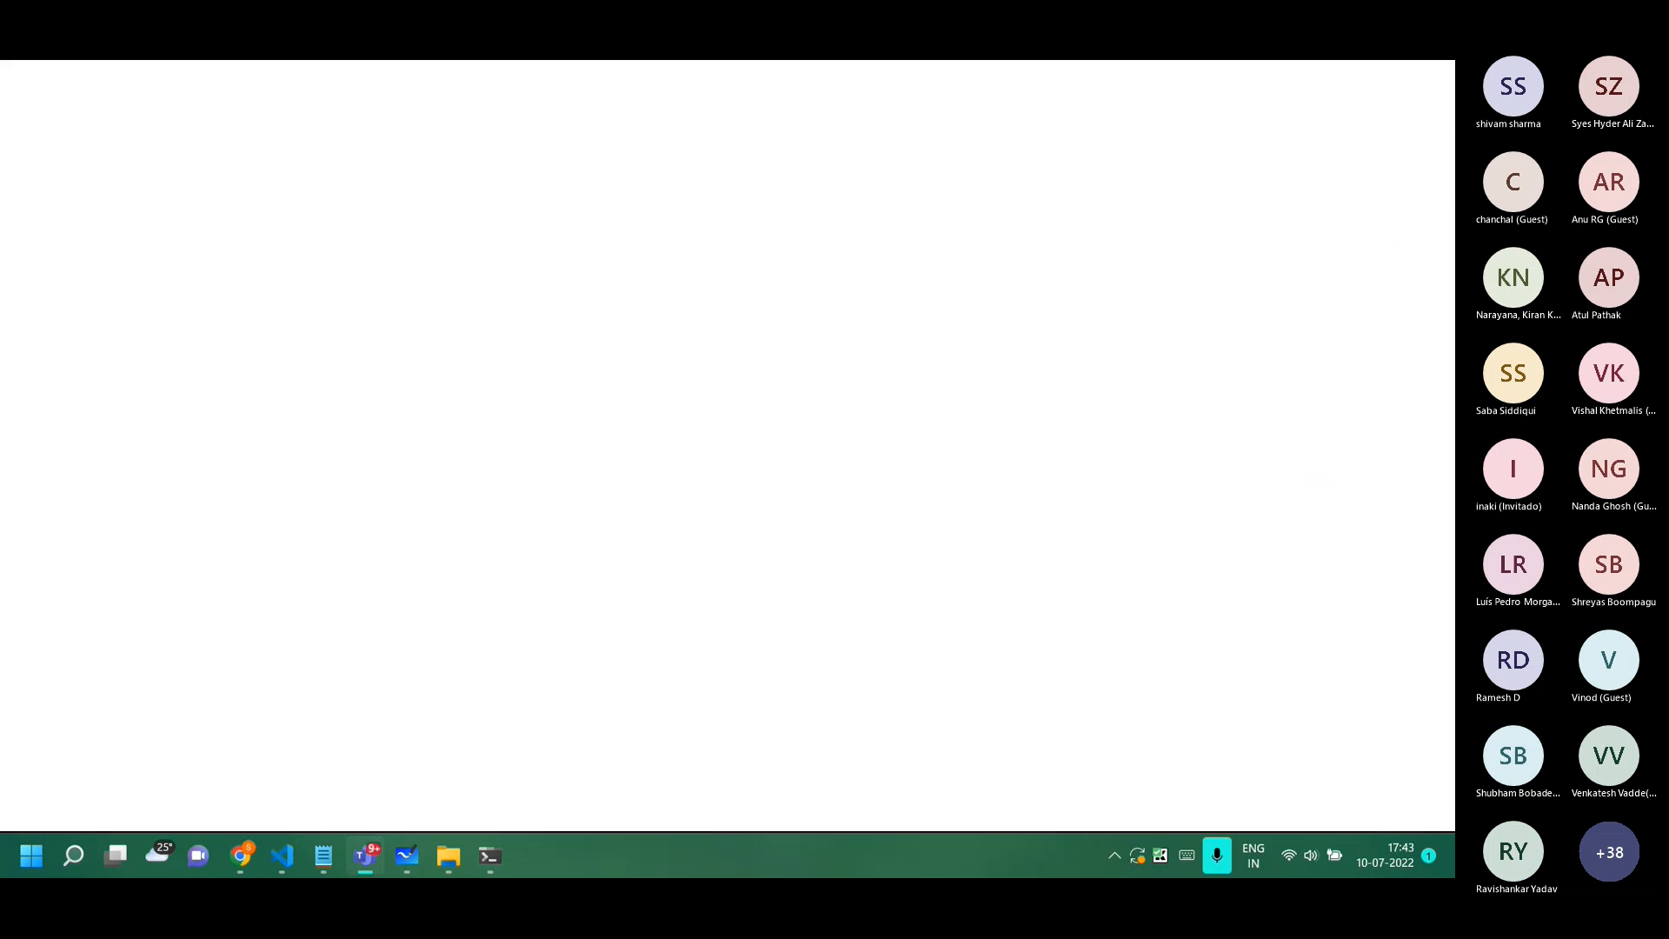
{"action": "scroll", "coordinate": [571, 414], "scroll_direction": "down", "scroll_amount": 12}
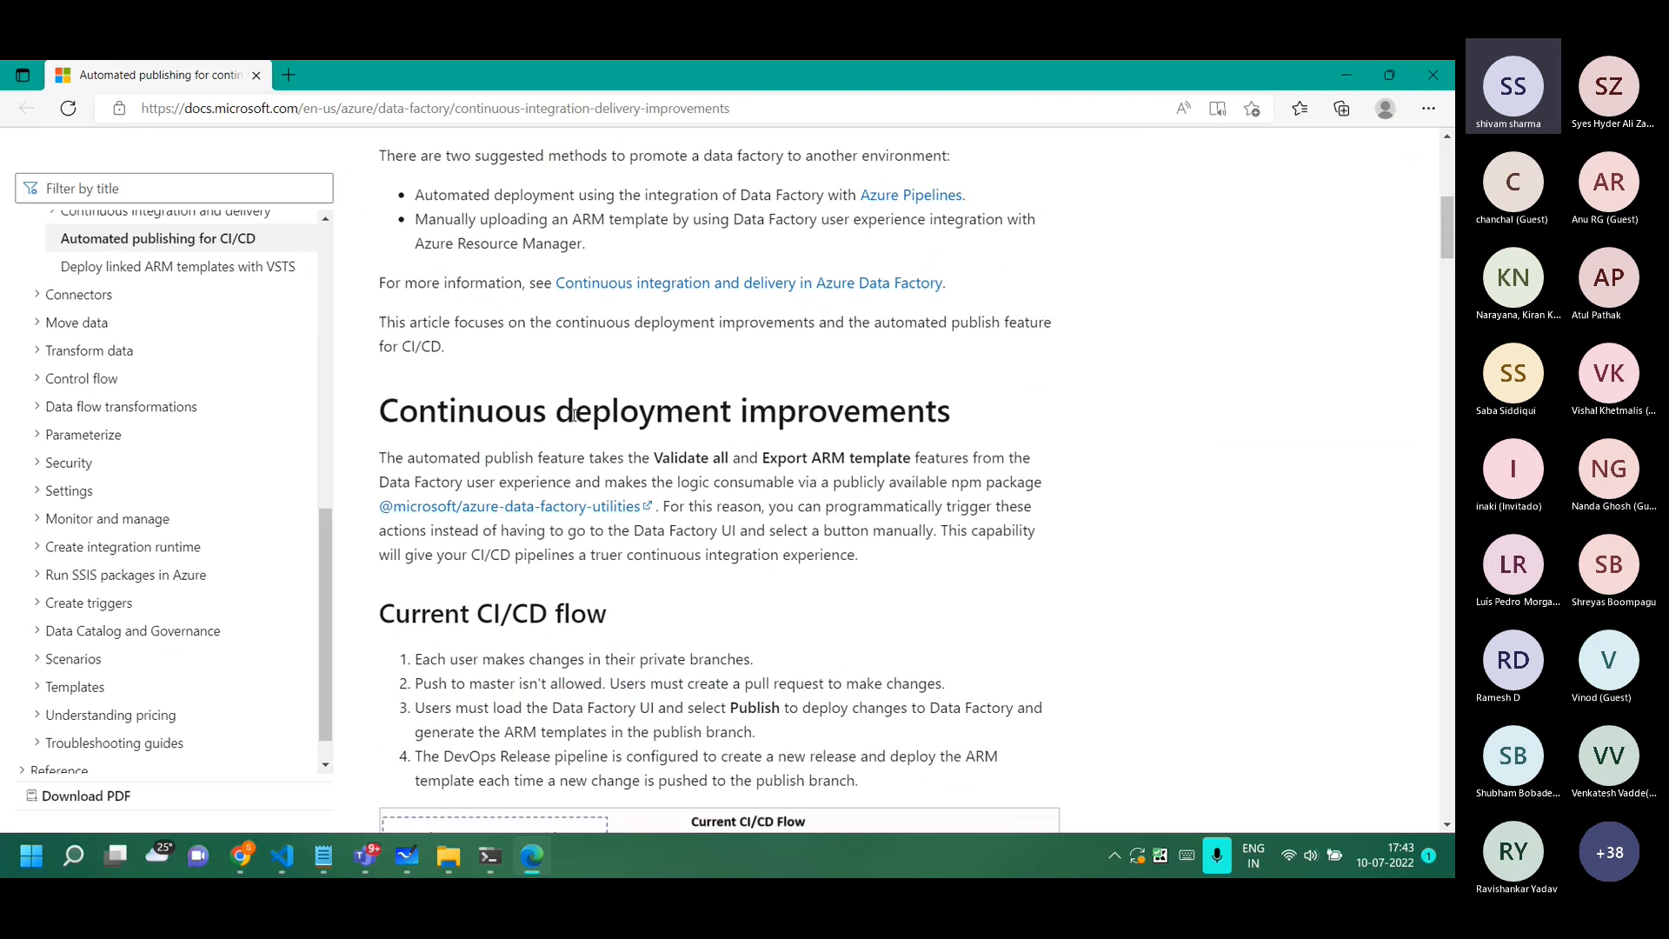
{"action": "scroll", "coordinate": [572, 421], "scroll_direction": "up", "scroll_amount": 3}
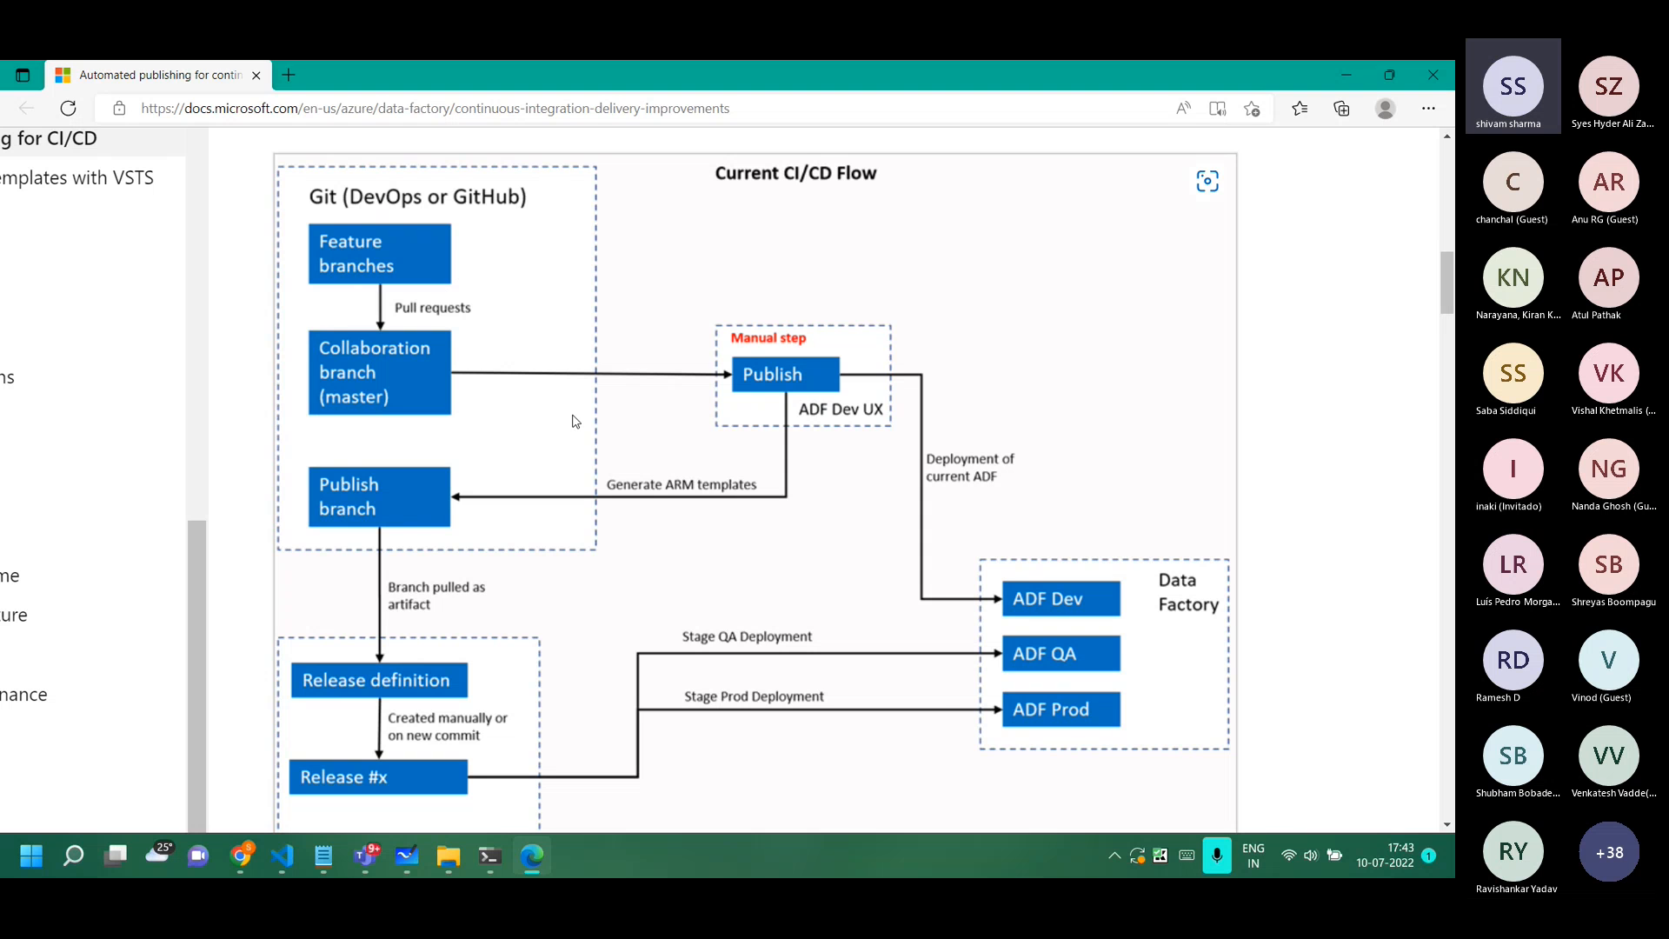
{"action": "scroll", "coordinate": [615, 467], "scroll_direction": "down", "scroll_amount": 2}
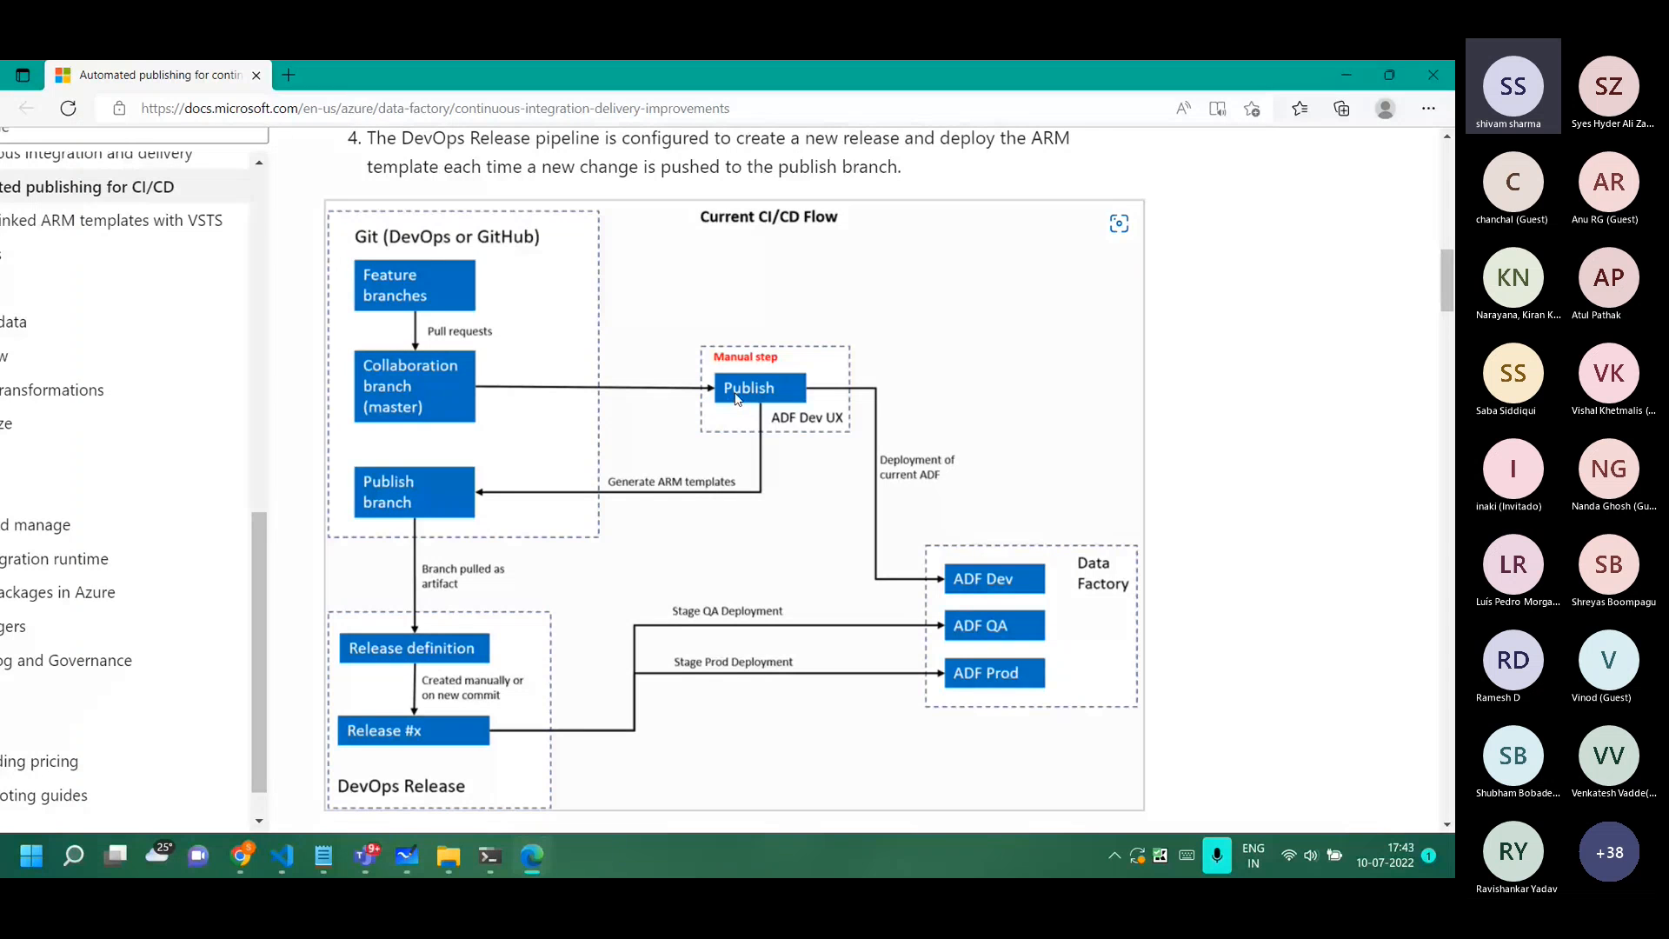
{"action": "scroll", "coordinate": [736, 399], "scroll_direction": "down", "scroll_amount": 8}
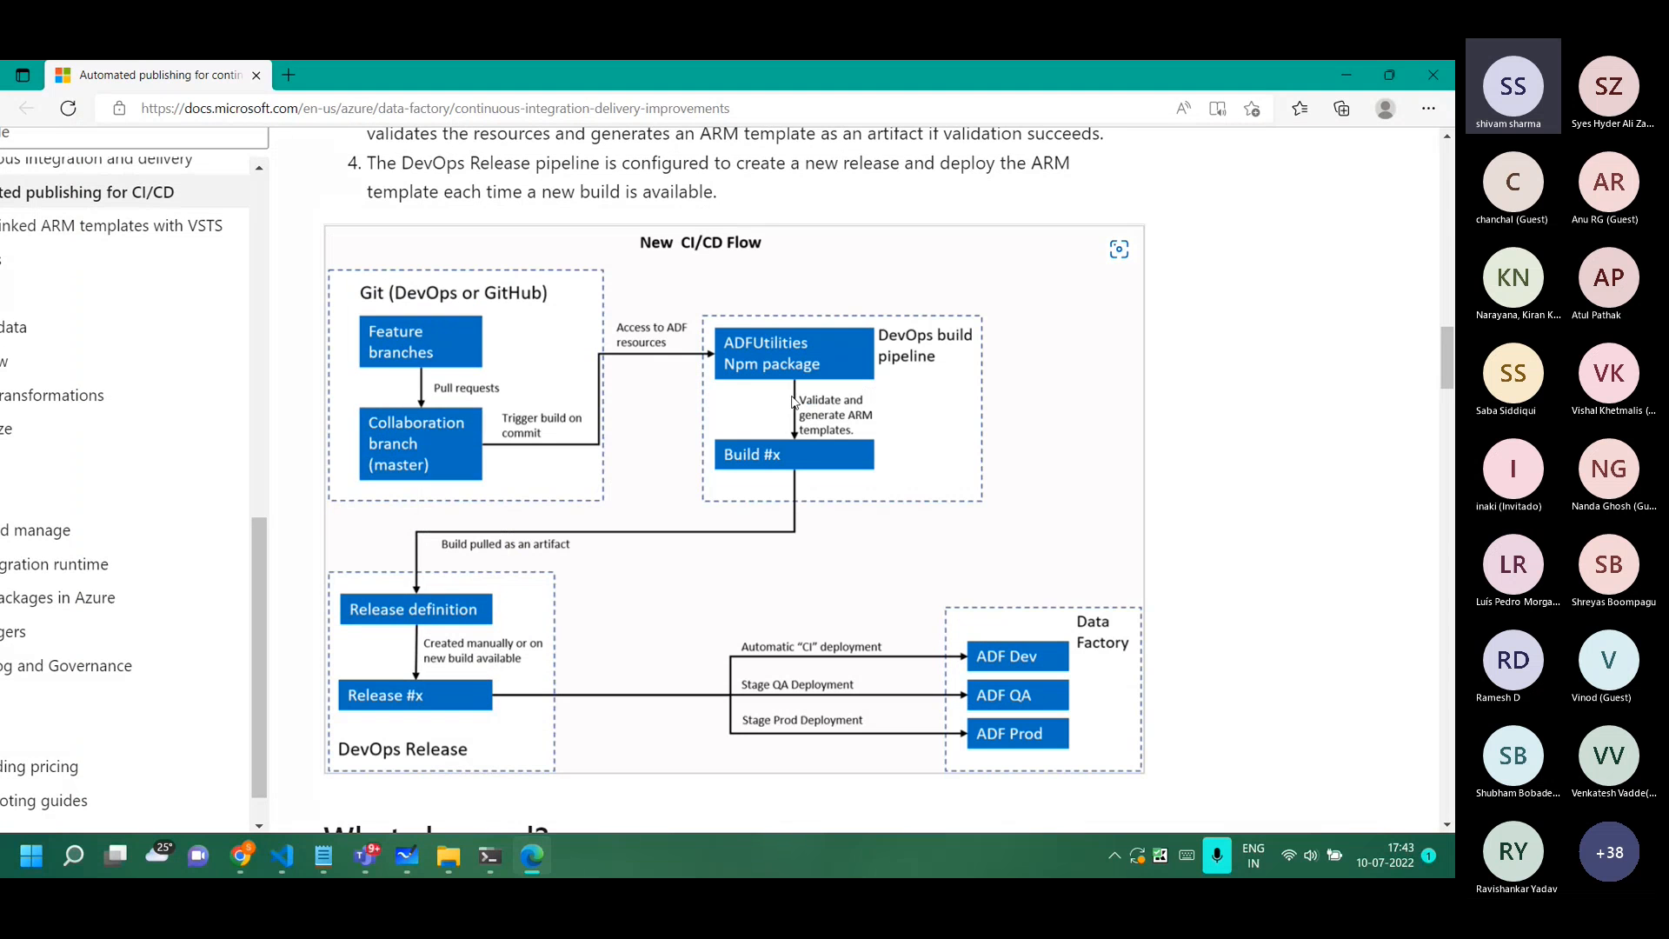
{"action": "left_click", "coordinate": [664, 112]}
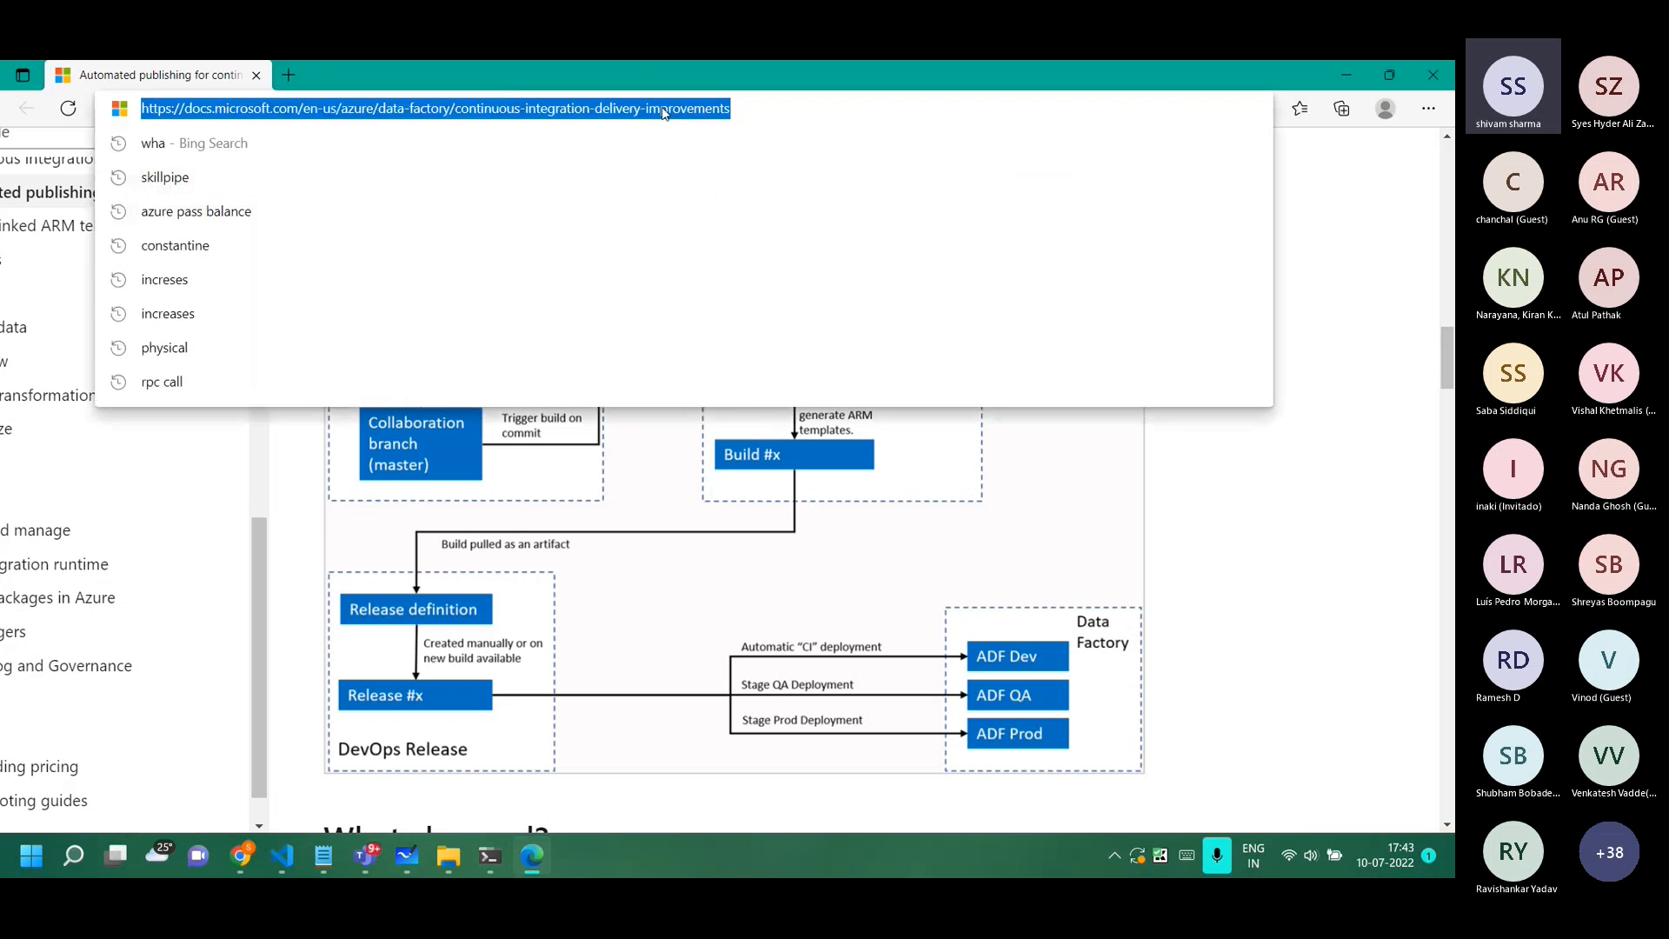
{"action": "left_click", "coordinate": [1322, 566]}
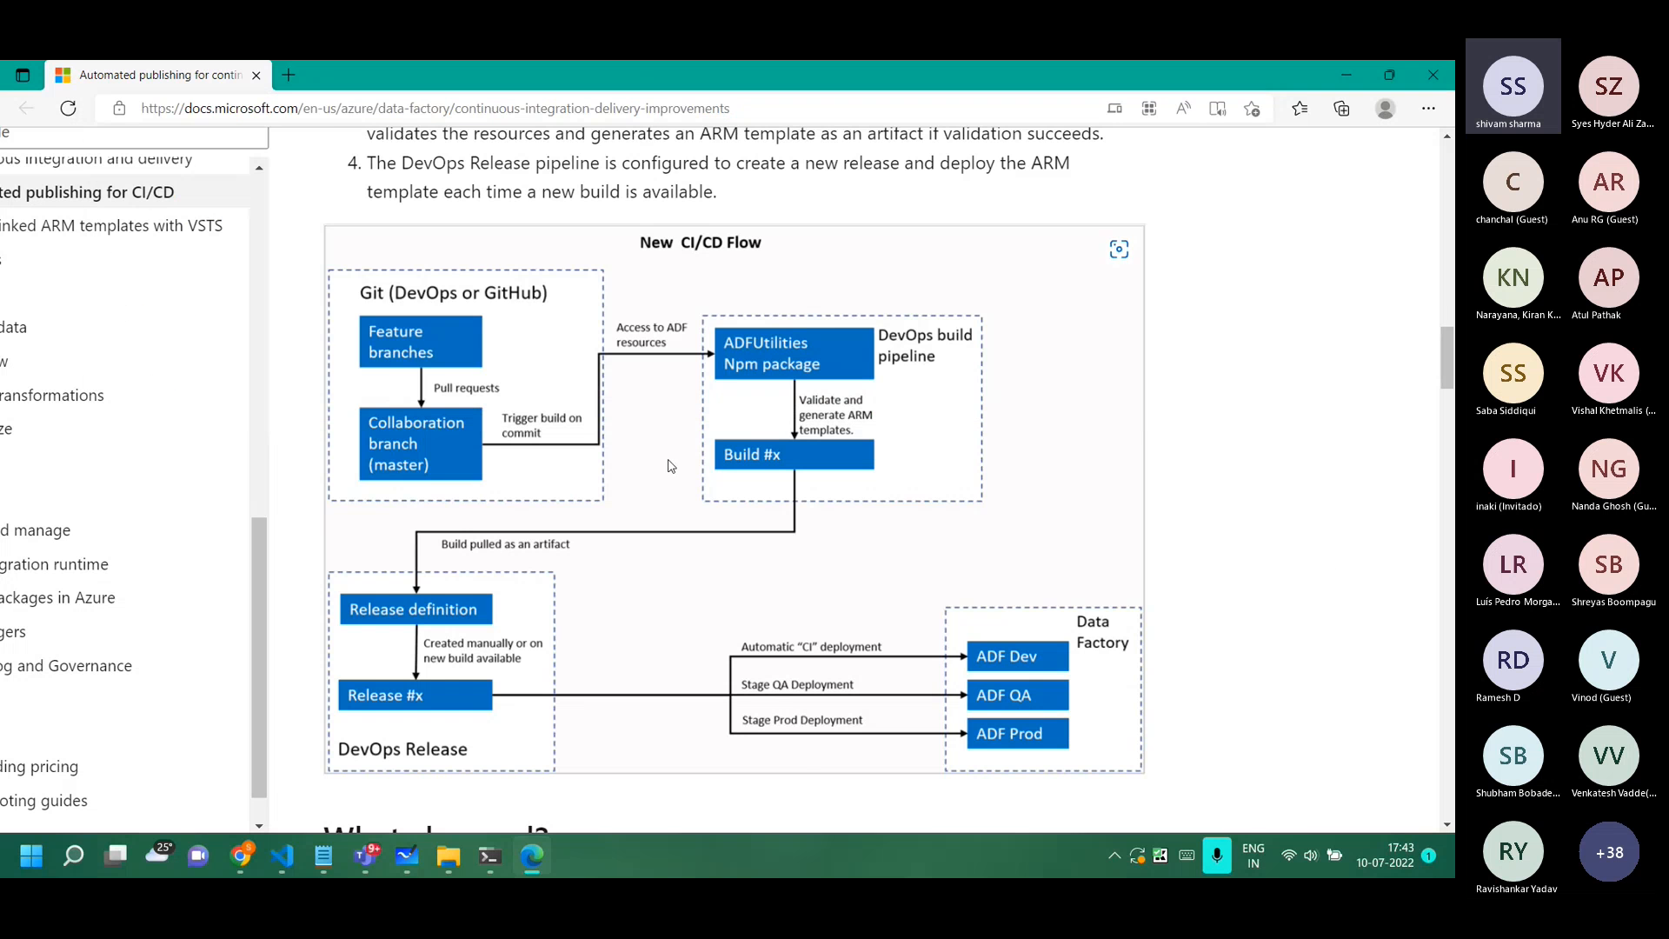
{"action": "key", "text": "ctrl+plus"}
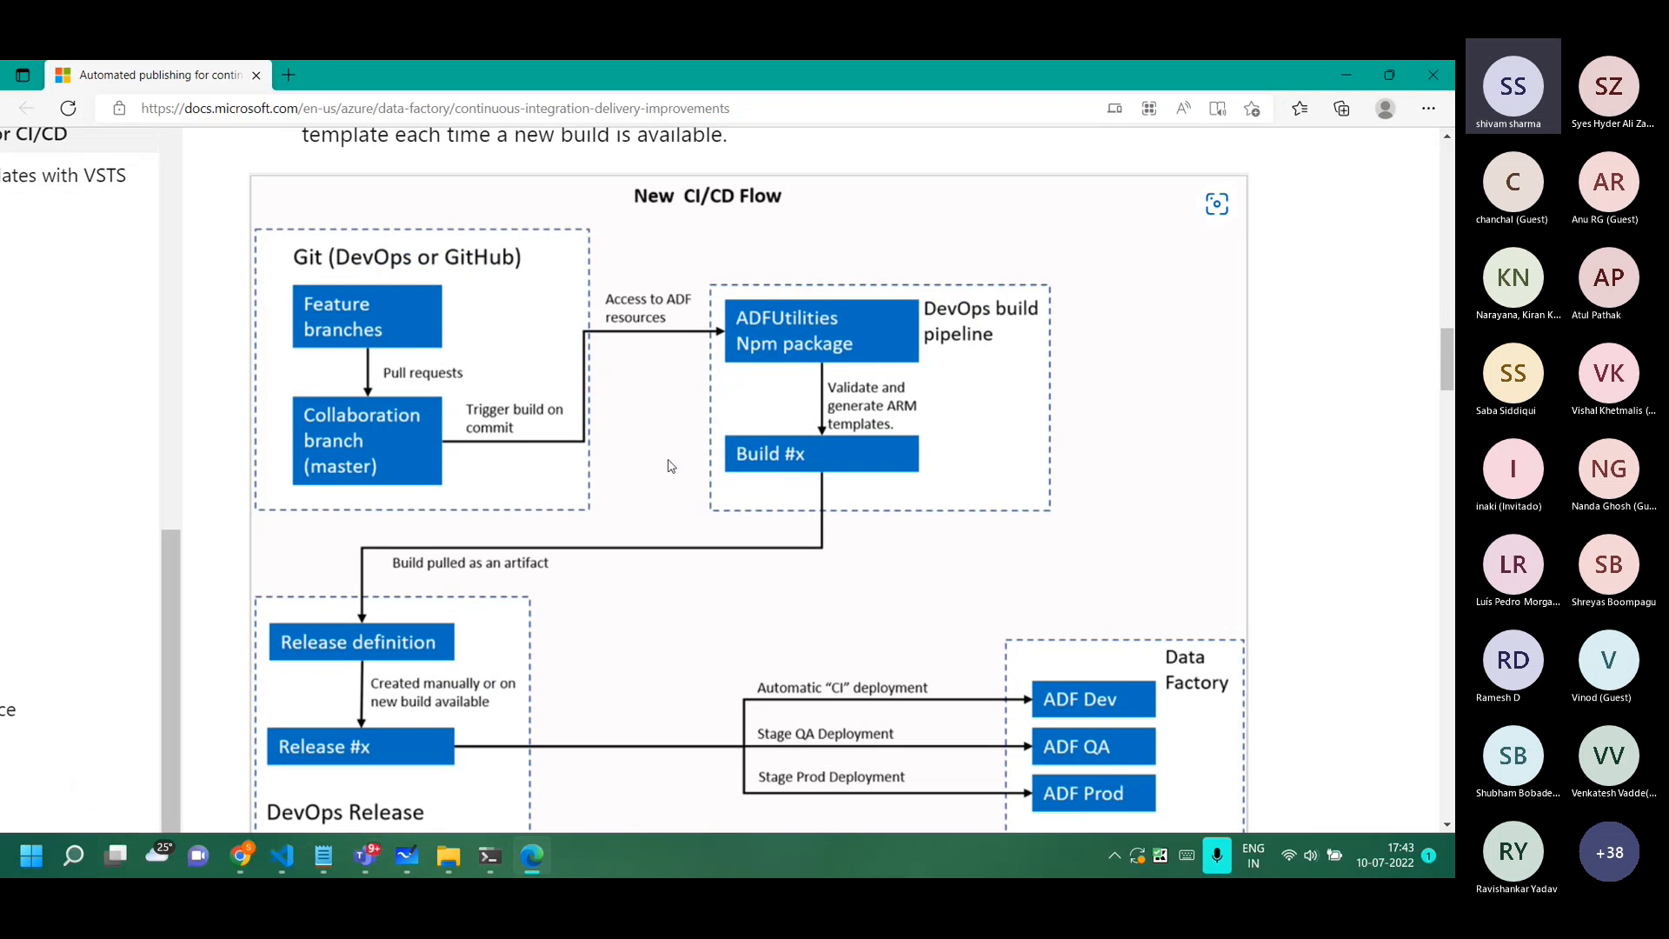
Switch to Whiteboard and sketch a horizontal pipeline cylinder labelled Build above the Repo diagram, with an arrow leading into it.
{"action": "left_click", "coordinate": [406, 859]}
{"action": "scroll", "coordinate": [349, 544], "scroll_direction": "up", "scroll_amount": 3}
{"action": "left_click_drag", "start_coordinate": [380, 481], "coordinate": [342, 619]}
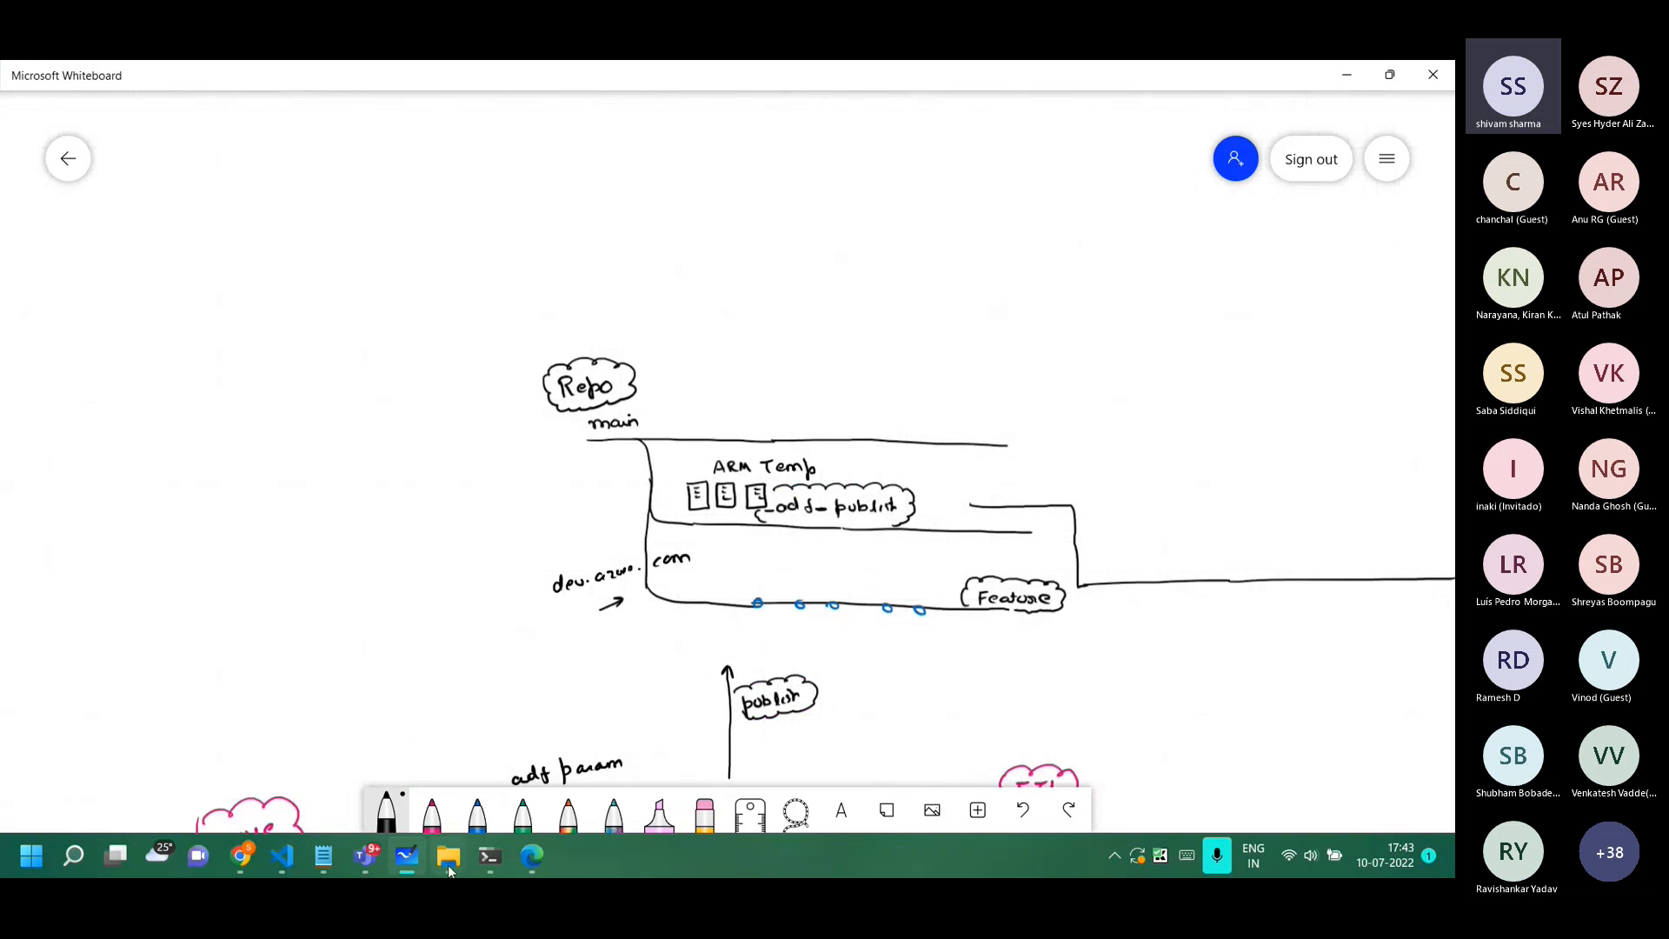
{"action": "left_click", "coordinate": [386, 813]}
{"action": "left_click_drag", "start_coordinate": [679, 236], "coordinate": [985, 225]}
{"action": "mouse_move", "coordinate": [689, 242]}
{"action": "left_mouse_down"}
{"action": "mouse_move", "coordinate": [745, 292]}
{"action": "mouse_move", "coordinate": [975, 287]}
{"action": "left_mouse_up"}
{"action": "left_click_drag", "start_coordinate": [986, 225], "coordinate": [976, 276]}
{"action": "mouse_move", "coordinate": [721, 208]}
{"action": "left_mouse_down"}
{"action": "mouse_move", "coordinate": [781, 215]}
{"action": "mouse_move", "coordinate": [786, 197]}
{"action": "left_mouse_up"}
{"action": "mouse_move", "coordinate": [654, 324]}
{"action": "left_mouse_down"}
{"action": "mouse_move", "coordinate": [685, 264]}
{"action": "mouse_move", "coordinate": [677, 279]}
{"action": "left_mouse_up"}
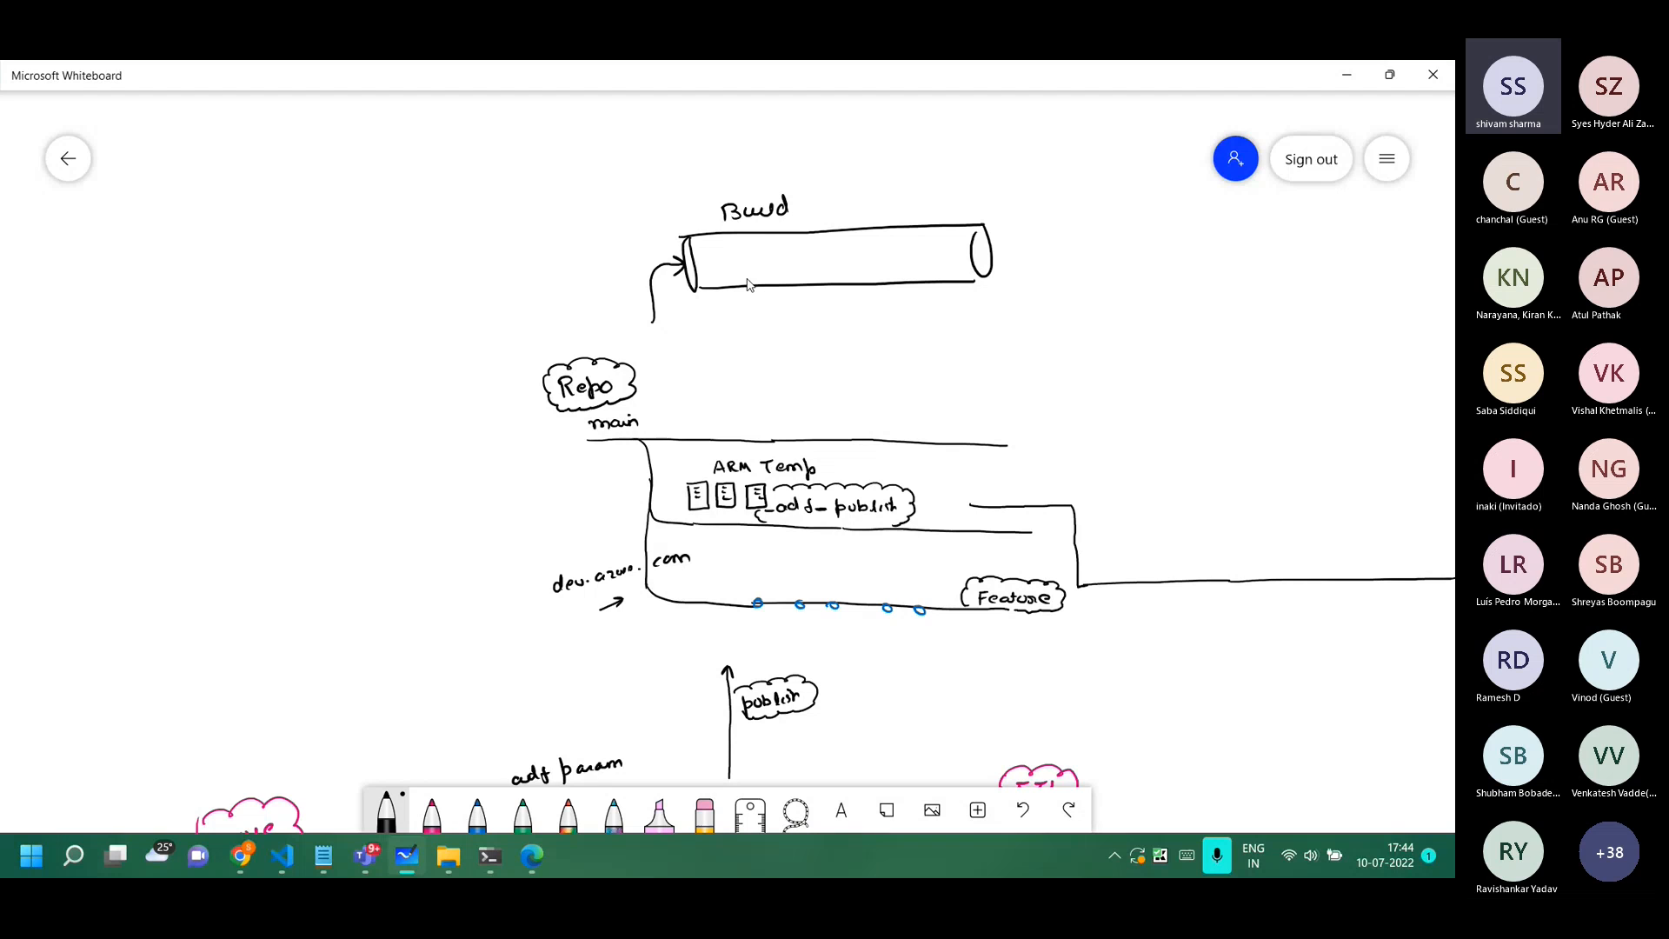
Draw an arrow out of the Build cylinder to a cloud labelled ARM.
{"action": "left_click_drag", "start_coordinate": [962, 254], "coordinate": [1057, 317]}
{"action": "mouse_move", "coordinate": [1048, 310]}
{"action": "left_mouse_down"}
{"action": "mouse_move", "coordinate": [1066, 306]}
{"action": "mouse_move", "coordinate": [1080, 351]}
{"action": "left_mouse_up"}
{"action": "mouse_move", "coordinate": [1081, 351]}
{"action": "left_mouse_down"}
{"action": "mouse_move", "coordinate": [1091, 335]}
{"action": "mouse_move", "coordinate": [1097, 353]}
{"action": "left_mouse_up"}
{"action": "mouse_move", "coordinate": [1101, 335]}
{"action": "left_mouse_down"}
{"action": "mouse_move", "coordinate": [1117, 350]}
{"action": "mouse_move", "coordinate": [1109, 313]}
{"action": "mouse_move", "coordinate": [1130, 363]}
{"action": "mouse_move", "coordinate": [1062, 338]}
{"action": "left_mouse_up"}
Mark the publish cloud with an arrow labelled ARM, point an arrow at ARM Temp, and add "pipeline" to the Build label.
{"action": "mouse_move", "coordinate": [801, 737]}
{"action": "left_mouse_down"}
{"action": "mouse_move", "coordinate": [800, 719]}
{"action": "mouse_move", "coordinate": [806, 731]}
{"action": "left_mouse_up"}
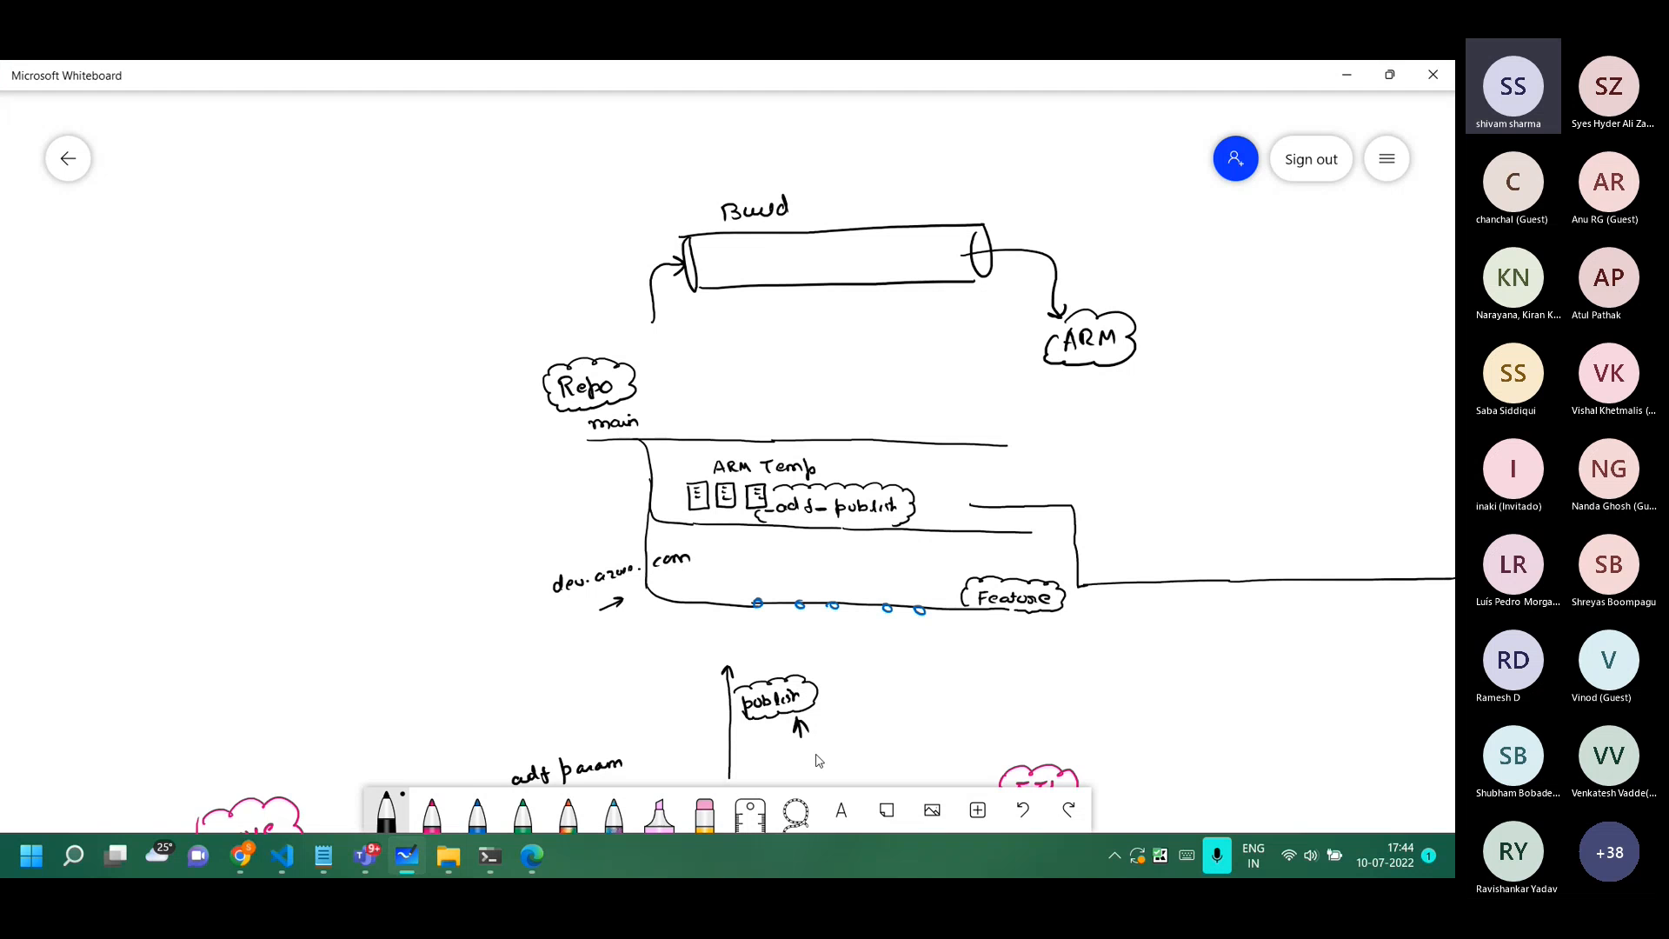
{"action": "left_click_drag", "start_coordinate": [809, 759], "coordinate": [823, 758]}
{"action": "left_click_drag", "start_coordinate": [813, 750], "coordinate": [845, 758]}
{"action": "mouse_move", "coordinate": [840, 758]}
{"action": "left_mouse_down"}
{"action": "mouse_move", "coordinate": [850, 739]}
{"action": "mouse_move", "coordinate": [860, 753]}
{"action": "left_mouse_up"}
{"action": "mouse_move", "coordinate": [836, 450]}
{"action": "left_mouse_down"}
{"action": "mouse_move", "coordinate": [824, 471]}
{"action": "mouse_move", "coordinate": [840, 470]}
{"action": "left_mouse_up"}
{"action": "mouse_move", "coordinate": [817, 200]}
{"action": "left_mouse_down"}
{"action": "mouse_move", "coordinate": [843, 219]}
{"action": "mouse_move", "coordinate": [867, 200]}
{"action": "left_mouse_up"}
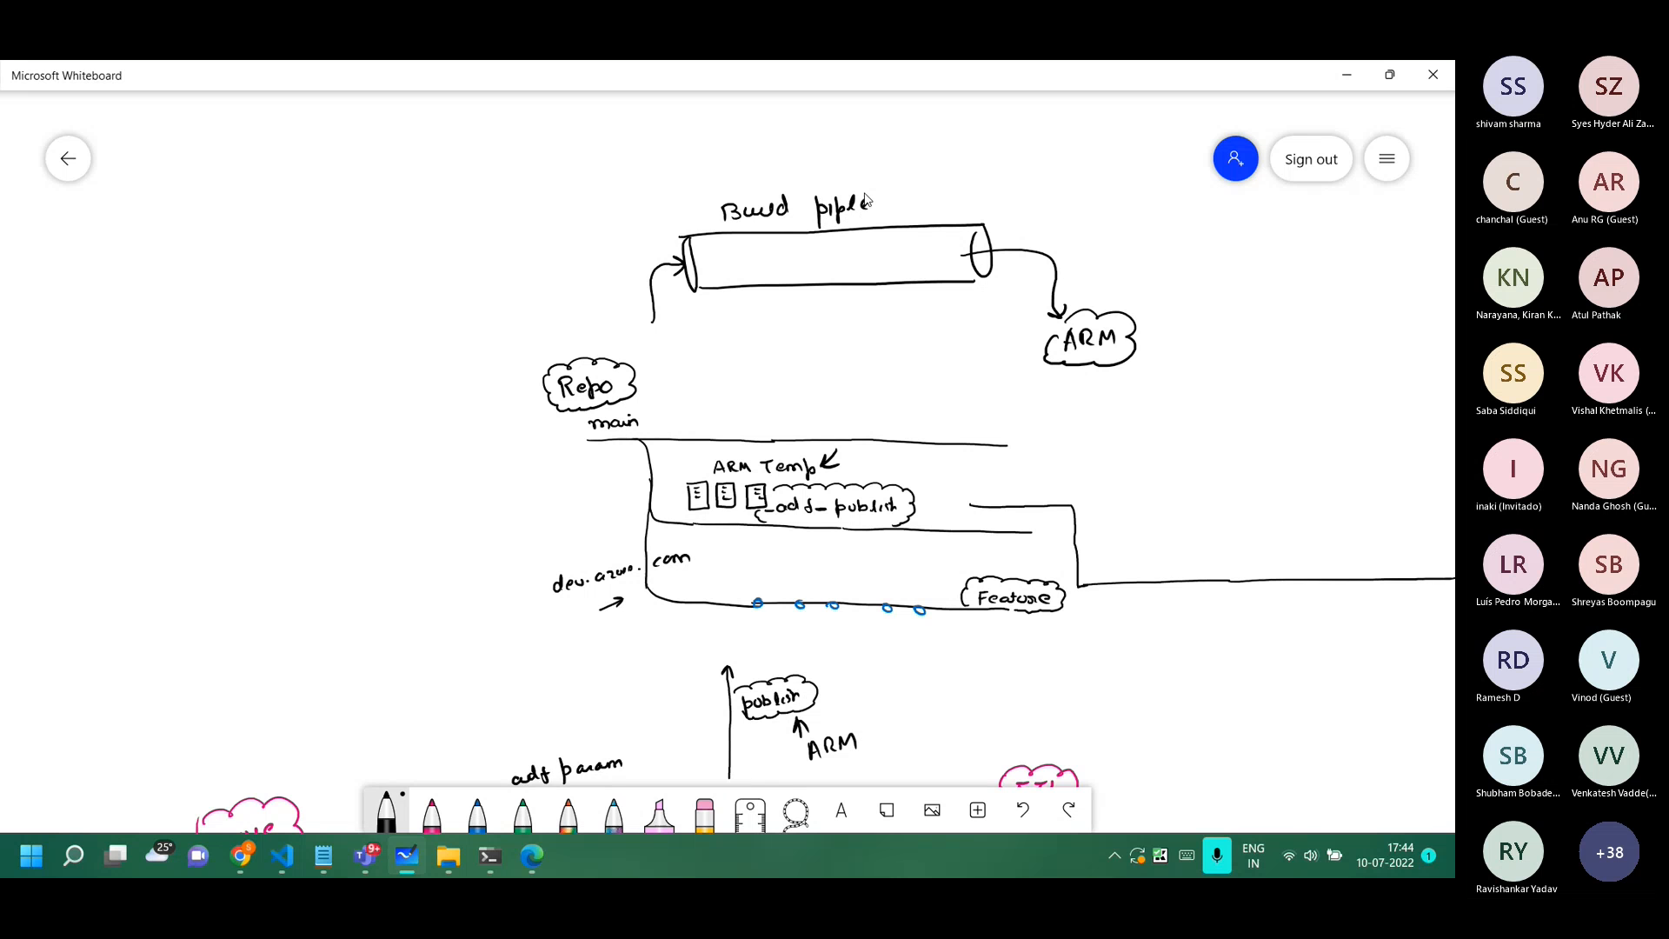
Switch back to Edge and examine the New CI/CD Flow diagram and the What changed? section of the article.
{"action": "key", "text": "alt+Tab"}
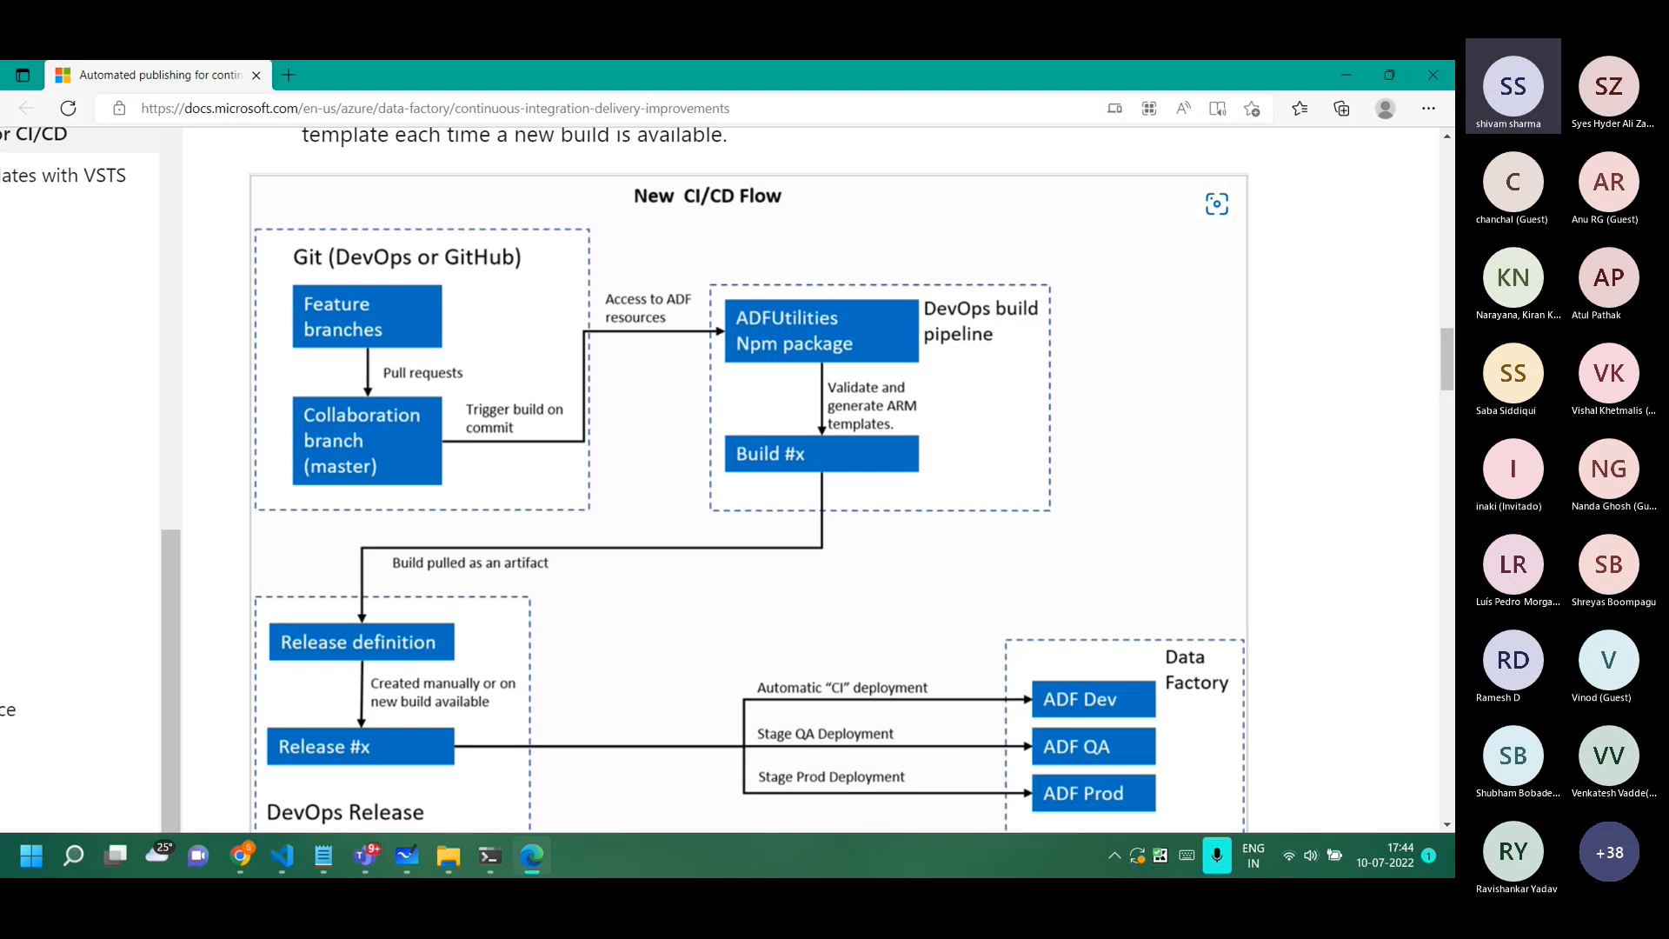
{"action": "scroll", "coordinate": [767, 180], "scroll_direction": "down", "scroll_amount": 4}
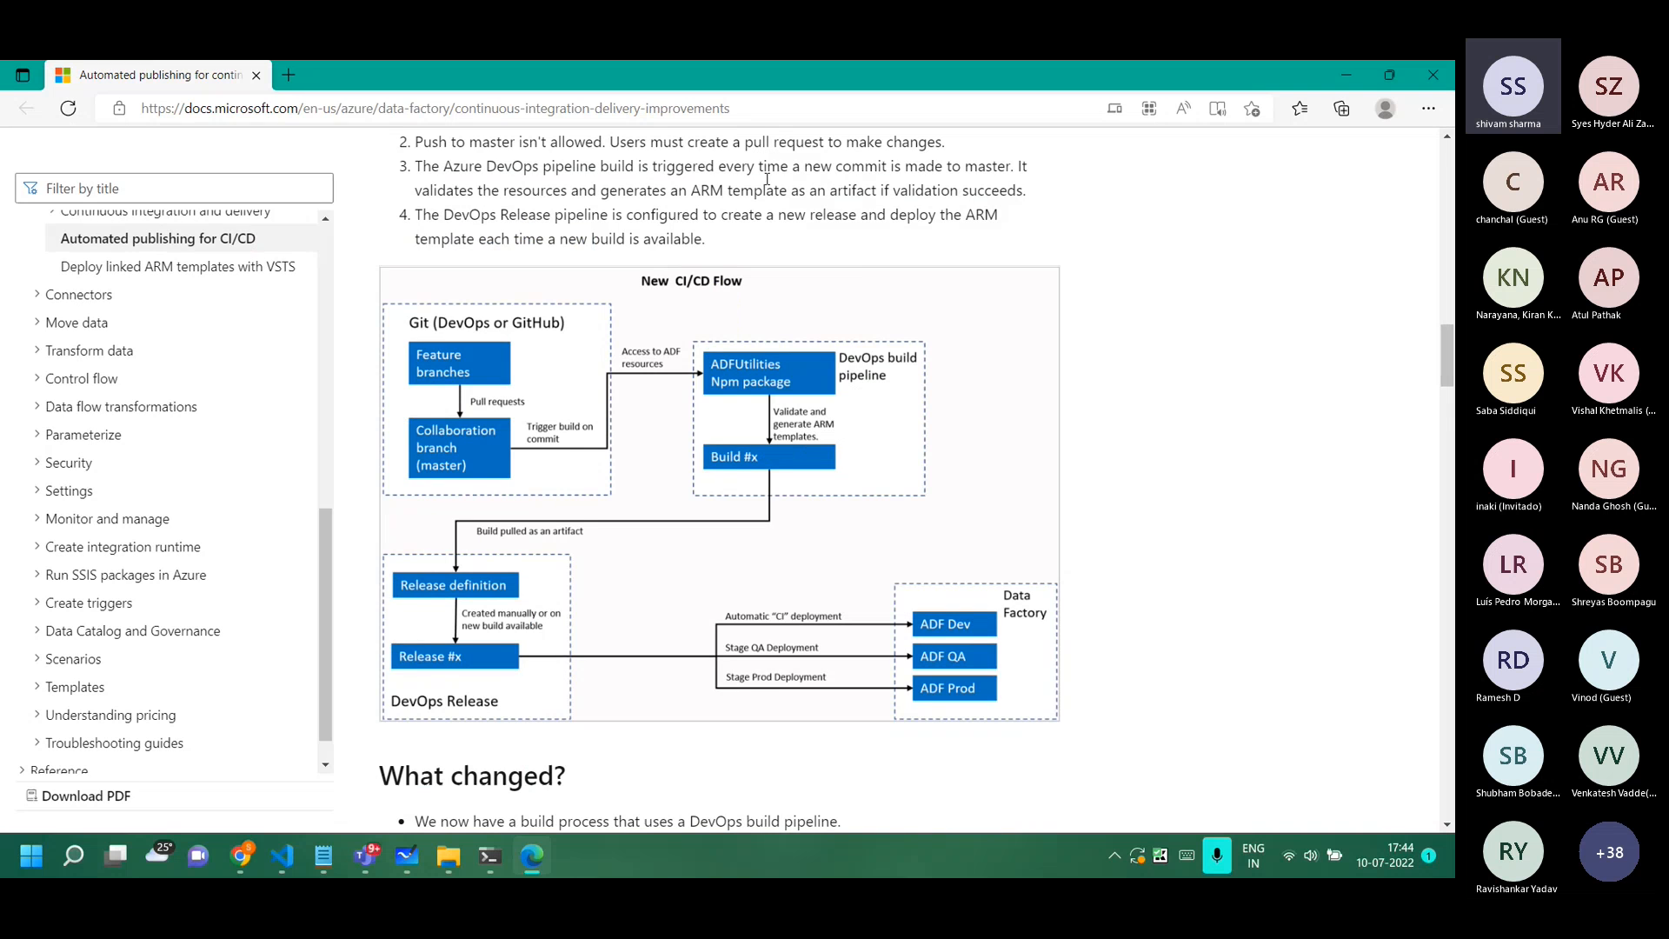
{"action": "left_click", "coordinate": [764, 109]}
{"action": "scroll", "coordinate": [742, 533], "scroll_direction": "down", "scroll_amount": 5}
{"action": "left_click", "coordinate": [609, 580]}
{"action": "scroll", "coordinate": [579, 504], "scroll_direction": "up", "scroll_amount": 1}
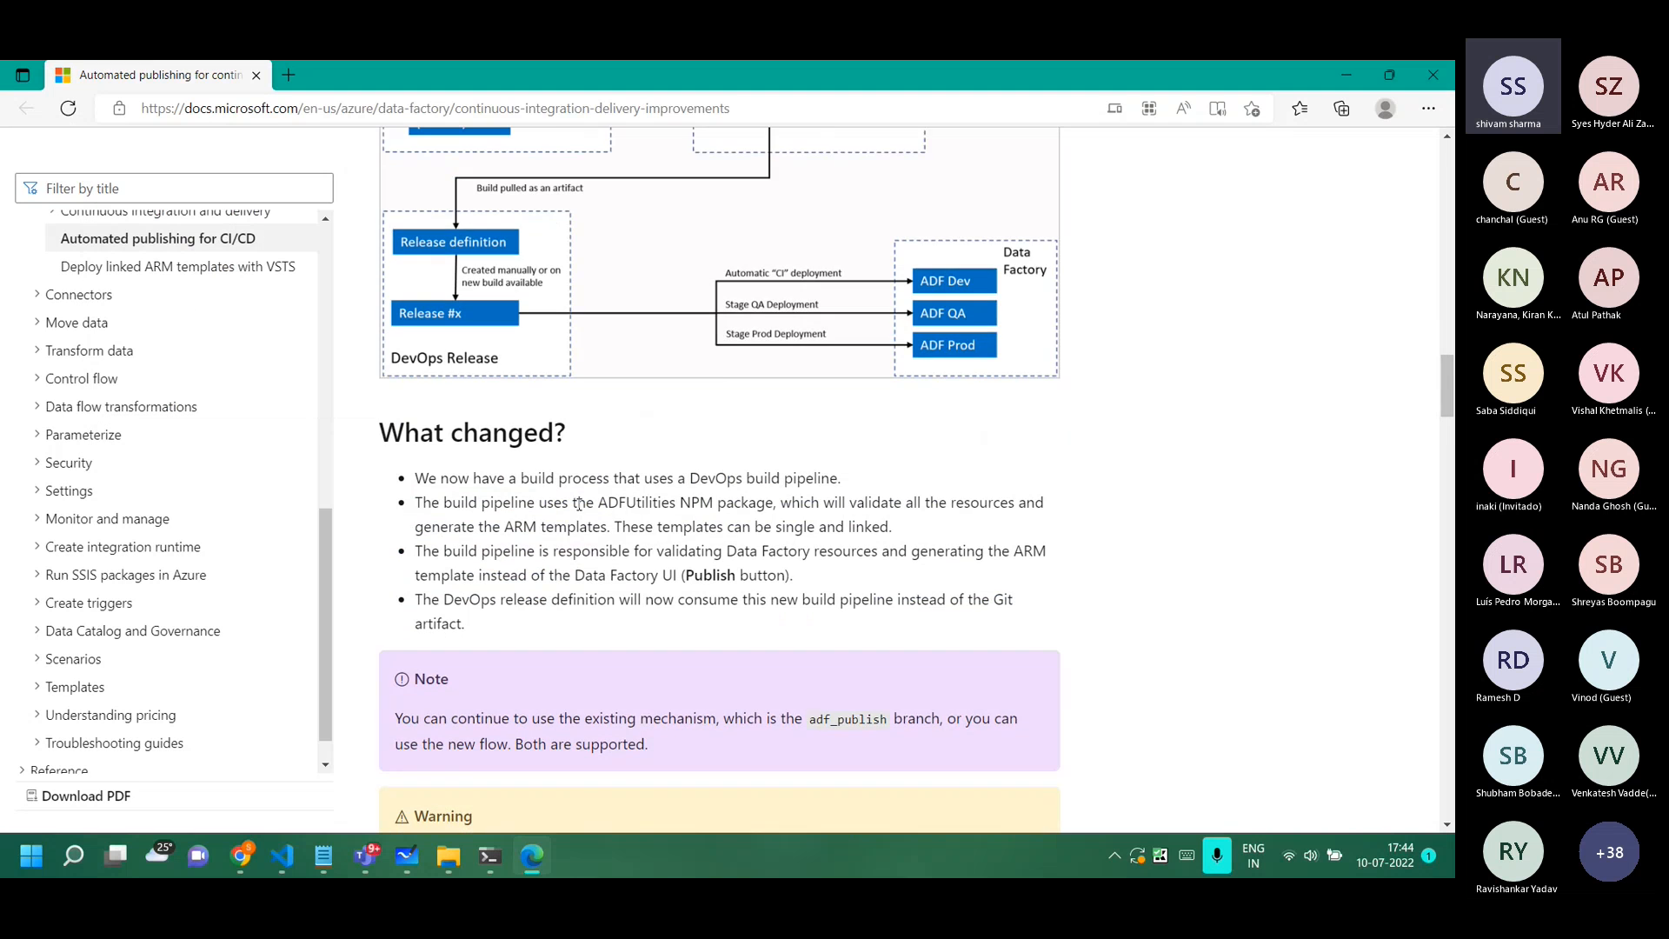
{"action": "scroll", "coordinate": [579, 504], "scroll_direction": "up", "scroll_amount": 3}
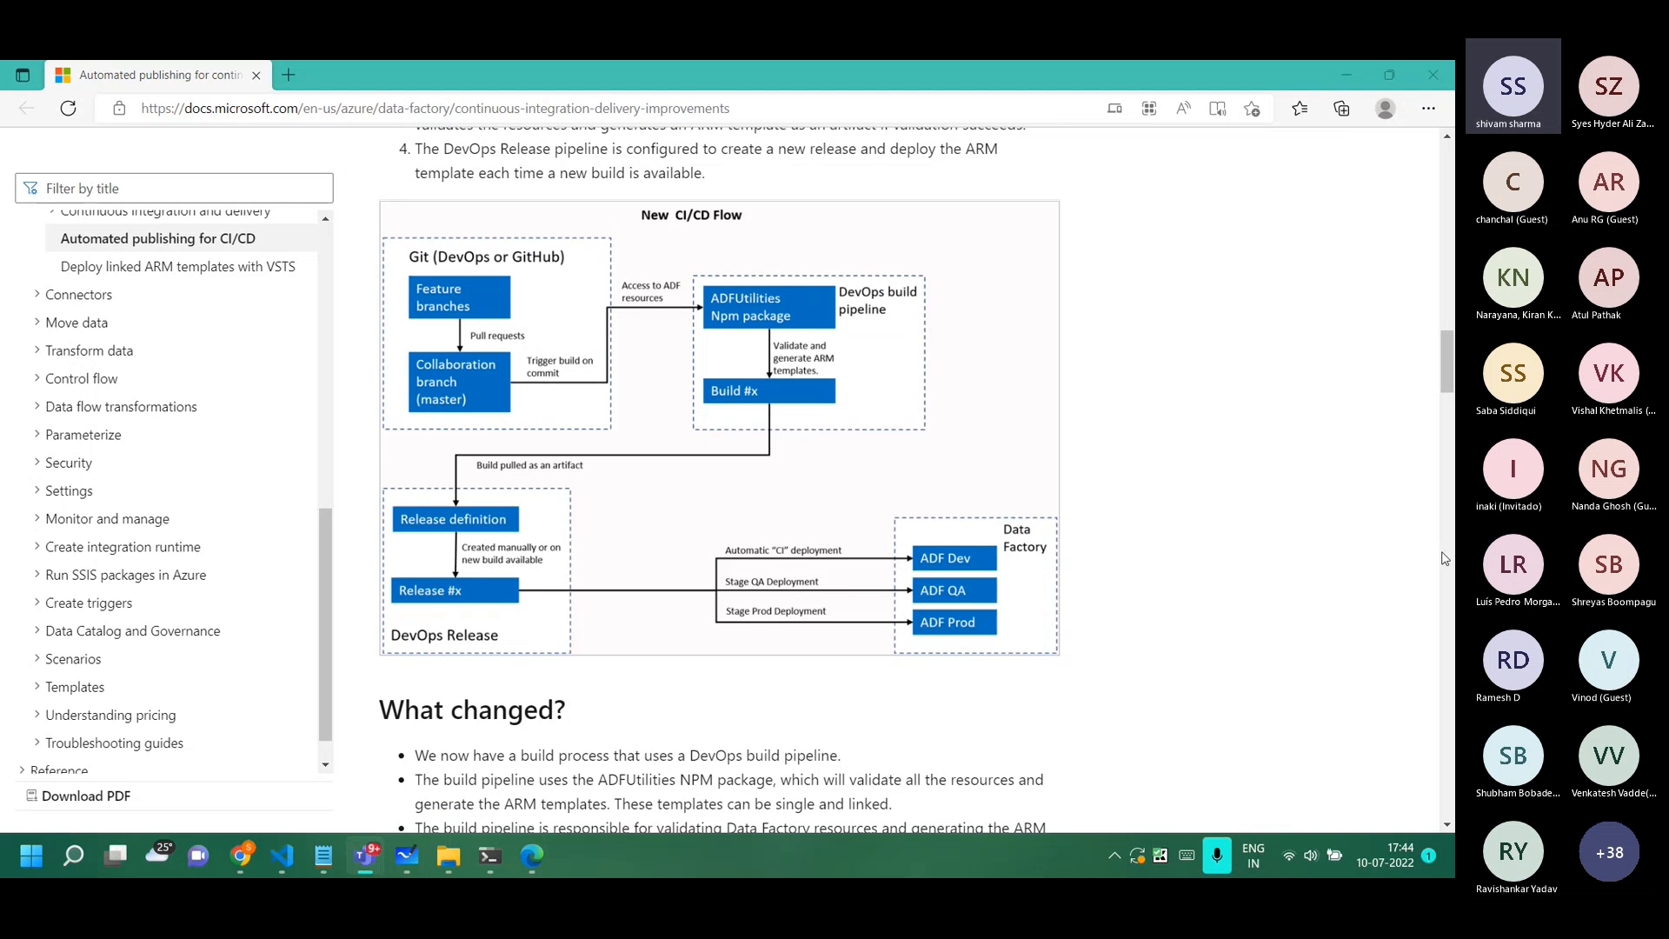
{"action": "left_click", "coordinate": [778, 315]}
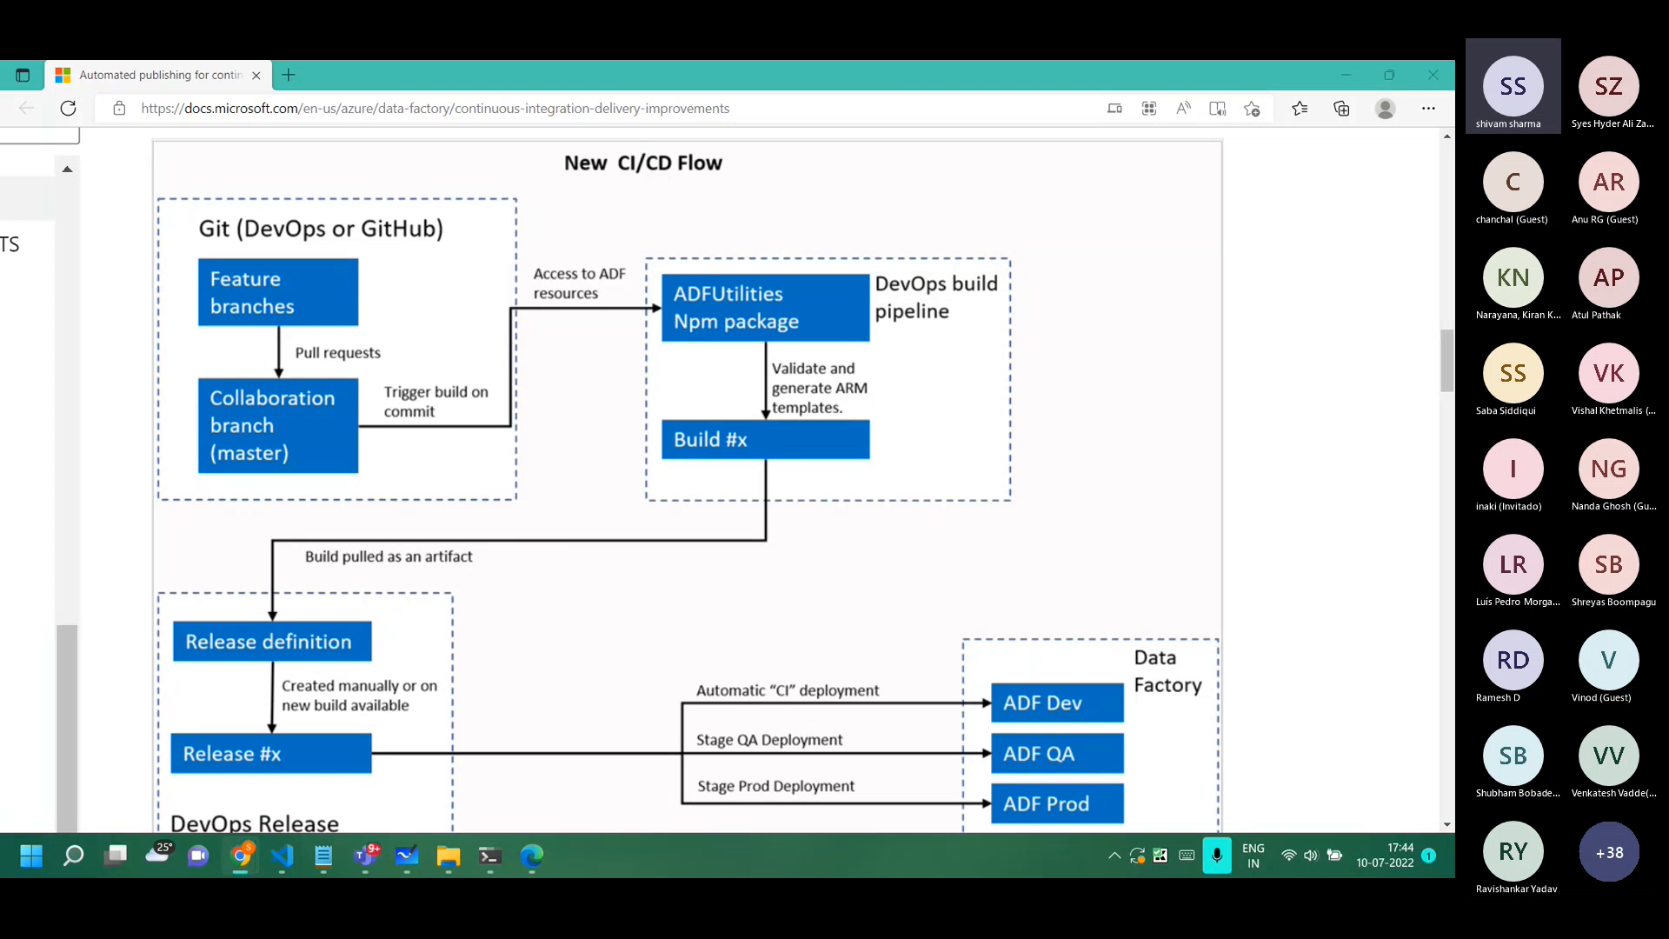
Bring up the Chrome window with the instructor's LinkedIn profile, maximize it and select the profile's URL.
{"action": "left_click_drag", "start_coordinate": [1455, 156], "coordinate": [693, 313]}
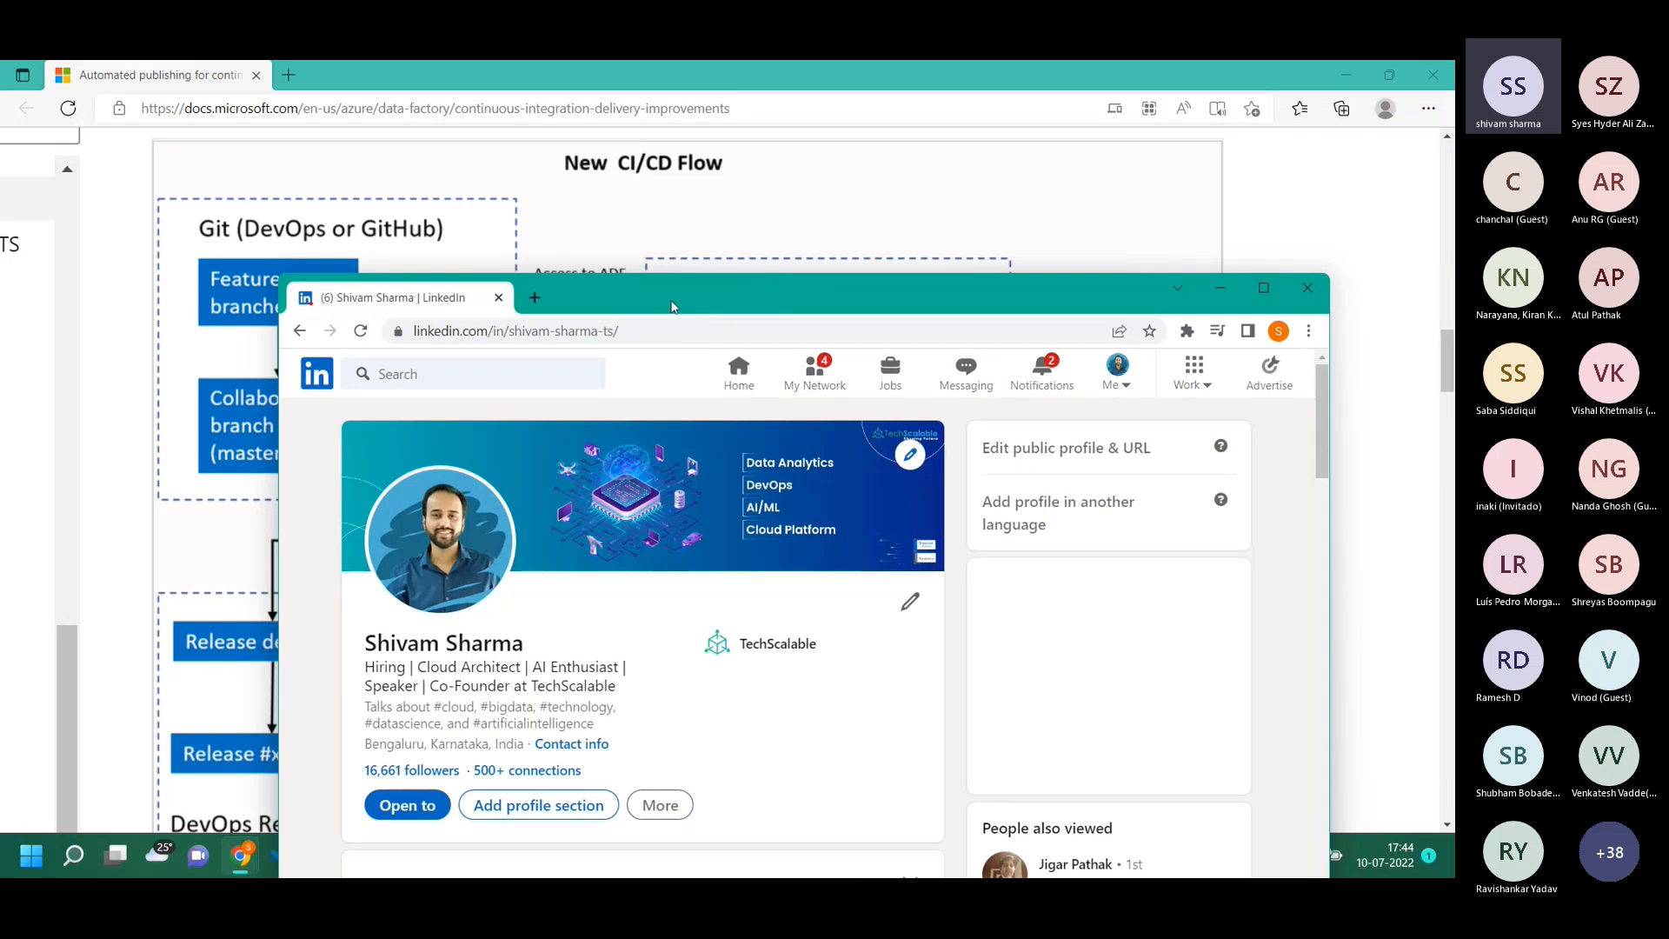
{"action": "double_click", "coordinate": [672, 306]}
{"action": "left_click", "coordinate": [447, 111]}
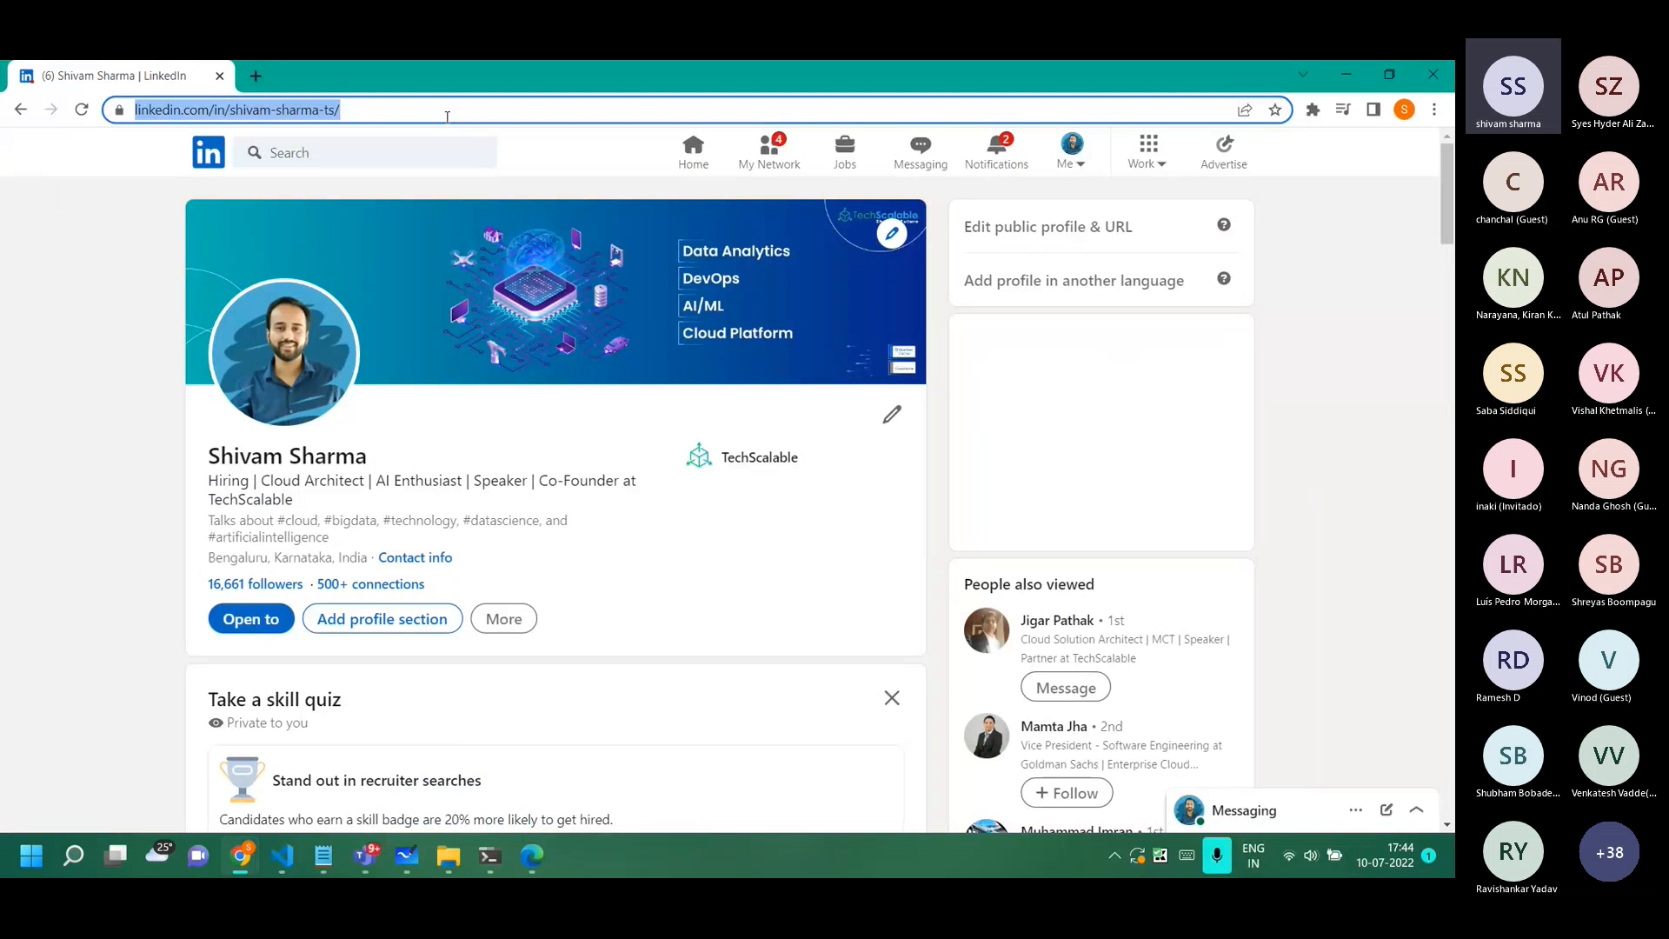
{"action": "key", "text": "alt+Tab"}
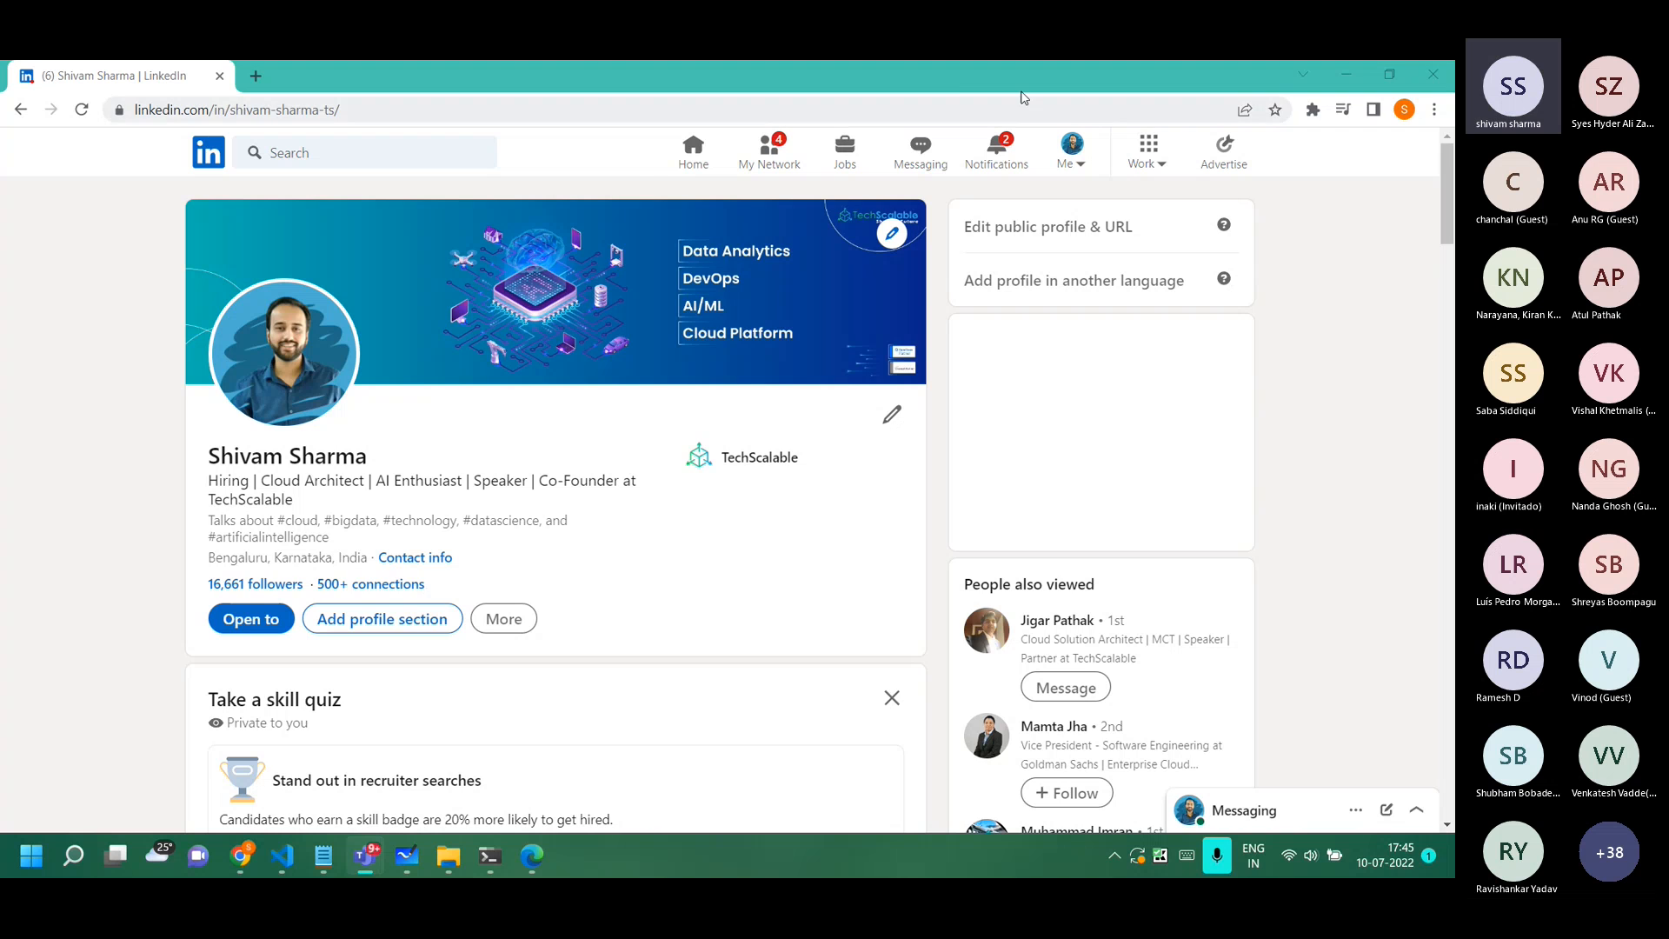
Move the LinkedIn window off the shared screen, switch to Microsoft Whiteboard and examine the ADF-Dev and ADF-UAT architecture drawings.
{"action": "left_click_drag", "start_coordinate": [957, 85], "coordinate": [1391, 876]}
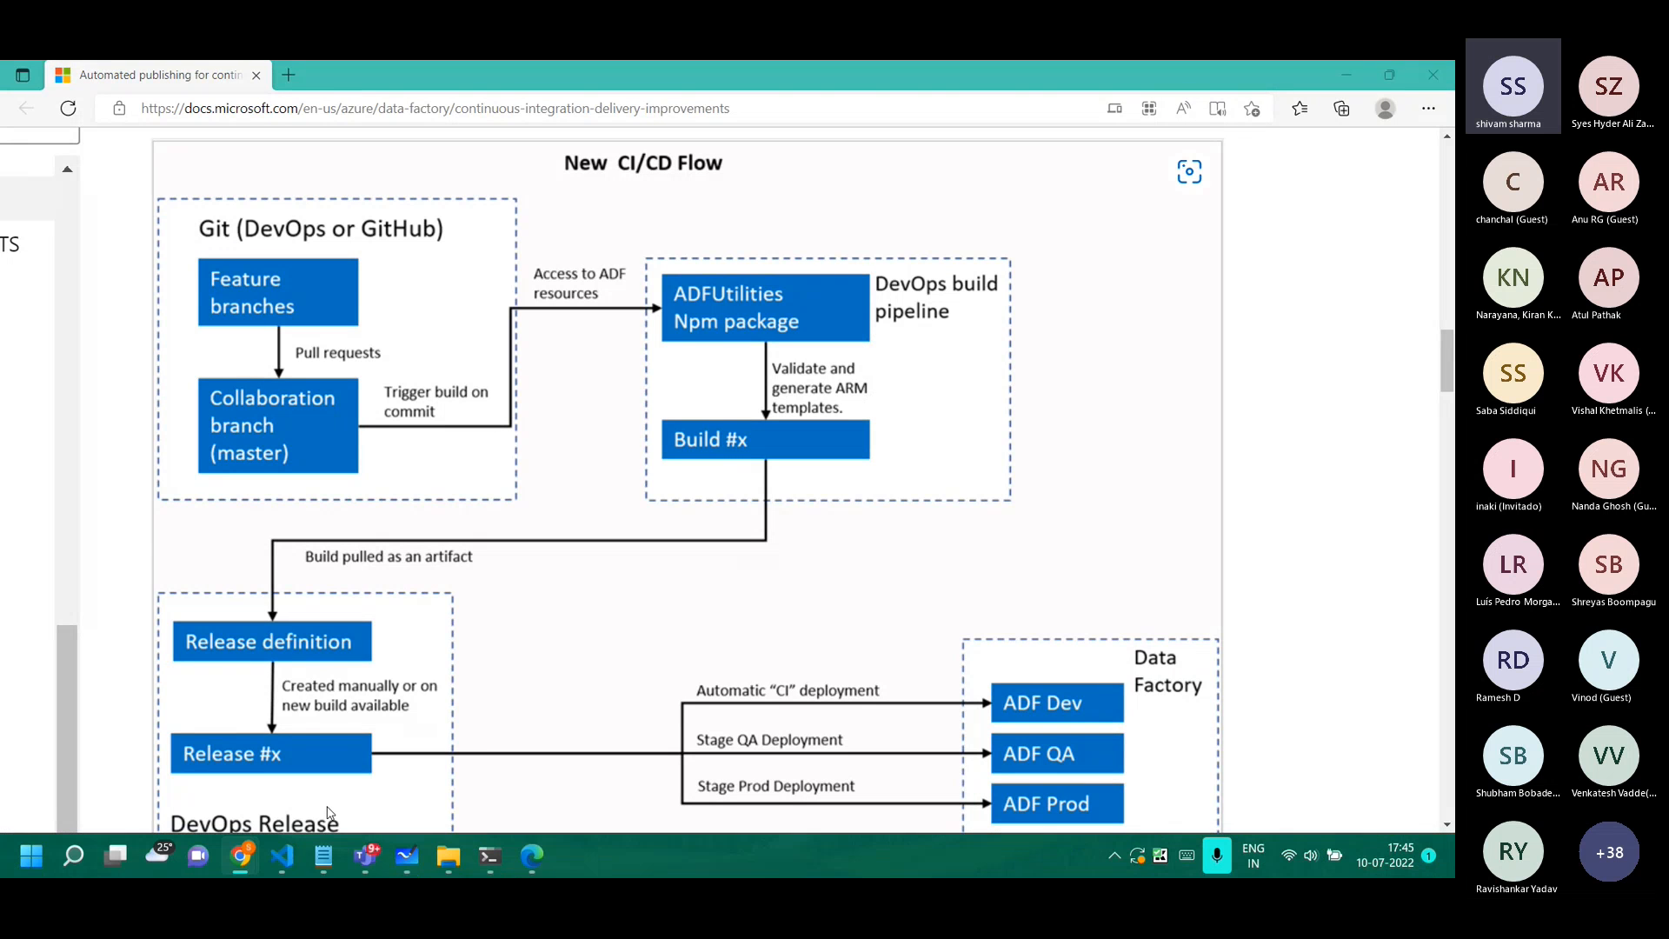
{"action": "left_click", "coordinate": [408, 856]}
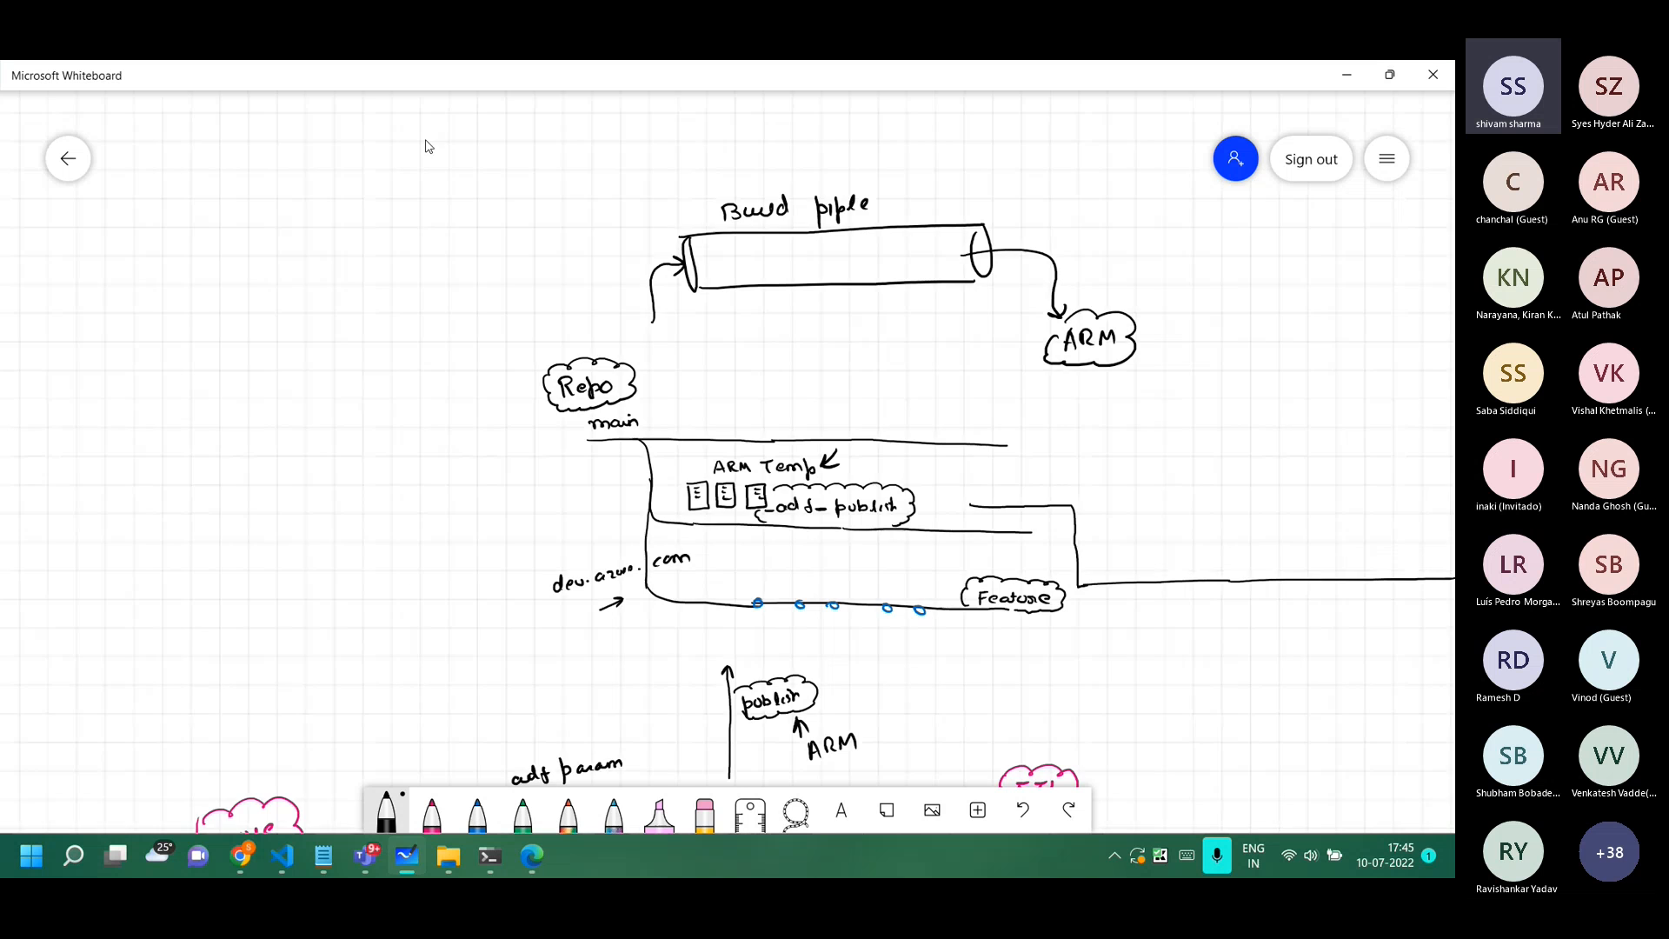
{"action": "left_click_drag", "start_coordinate": [1005, 540], "coordinate": [792, 418]}
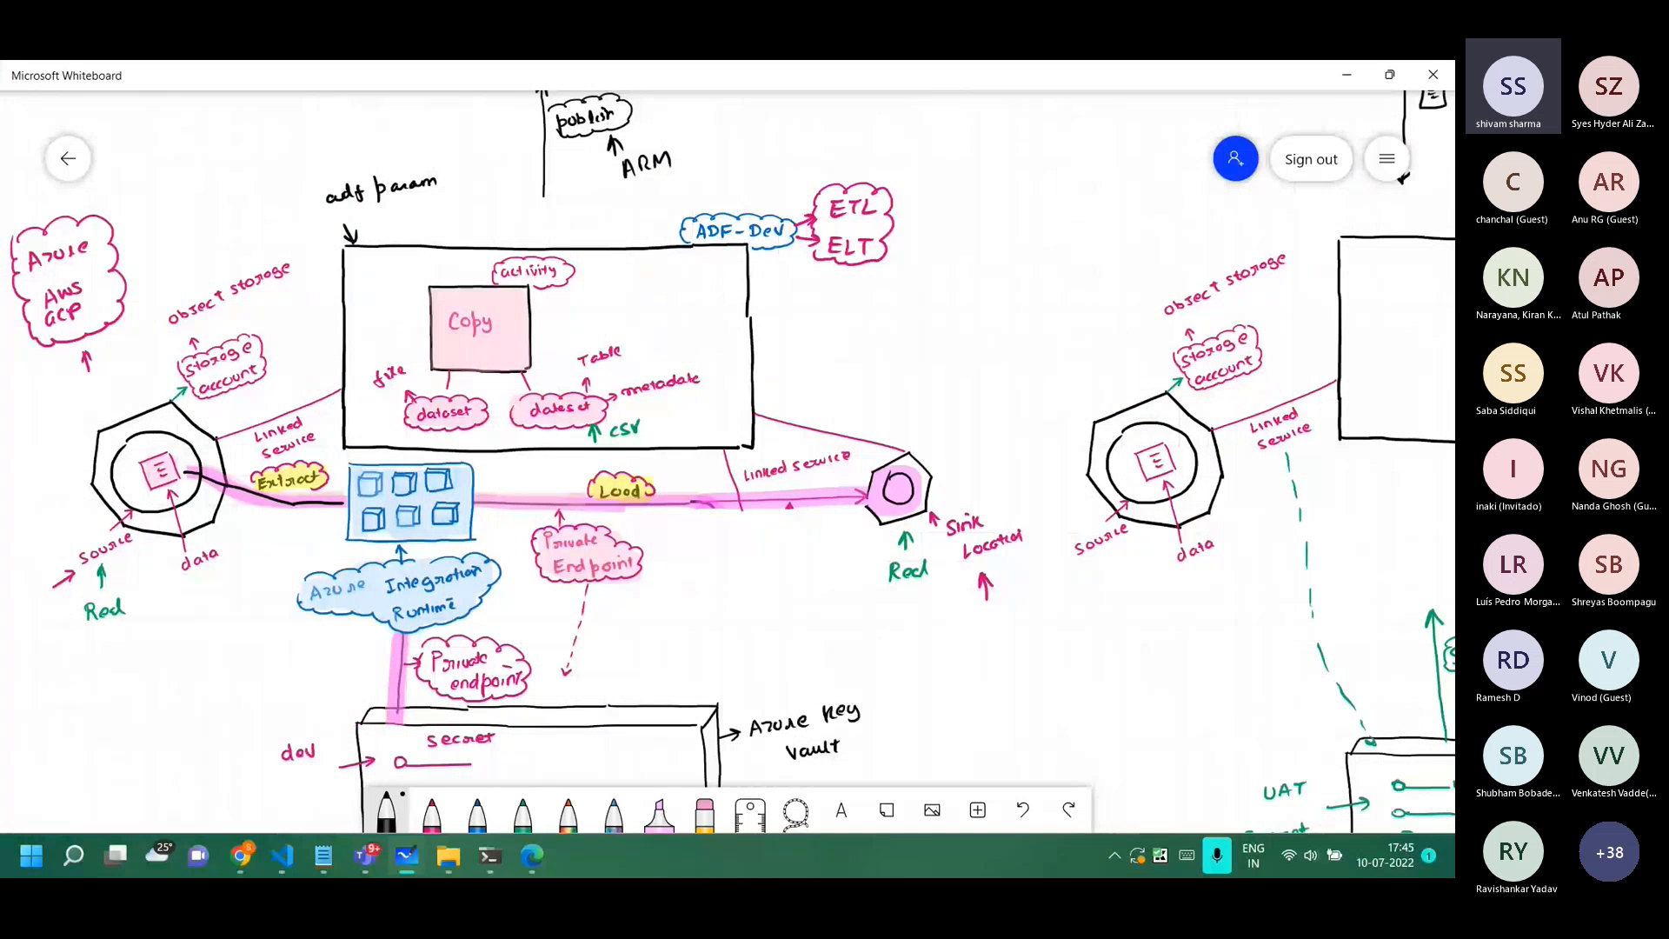
{"action": "left_click_drag", "start_coordinate": [804, 285], "coordinate": [609, 338]}
{"action": "scroll", "coordinate": [562, 185], "scroll_direction": "down", "scroll_amount": 3}
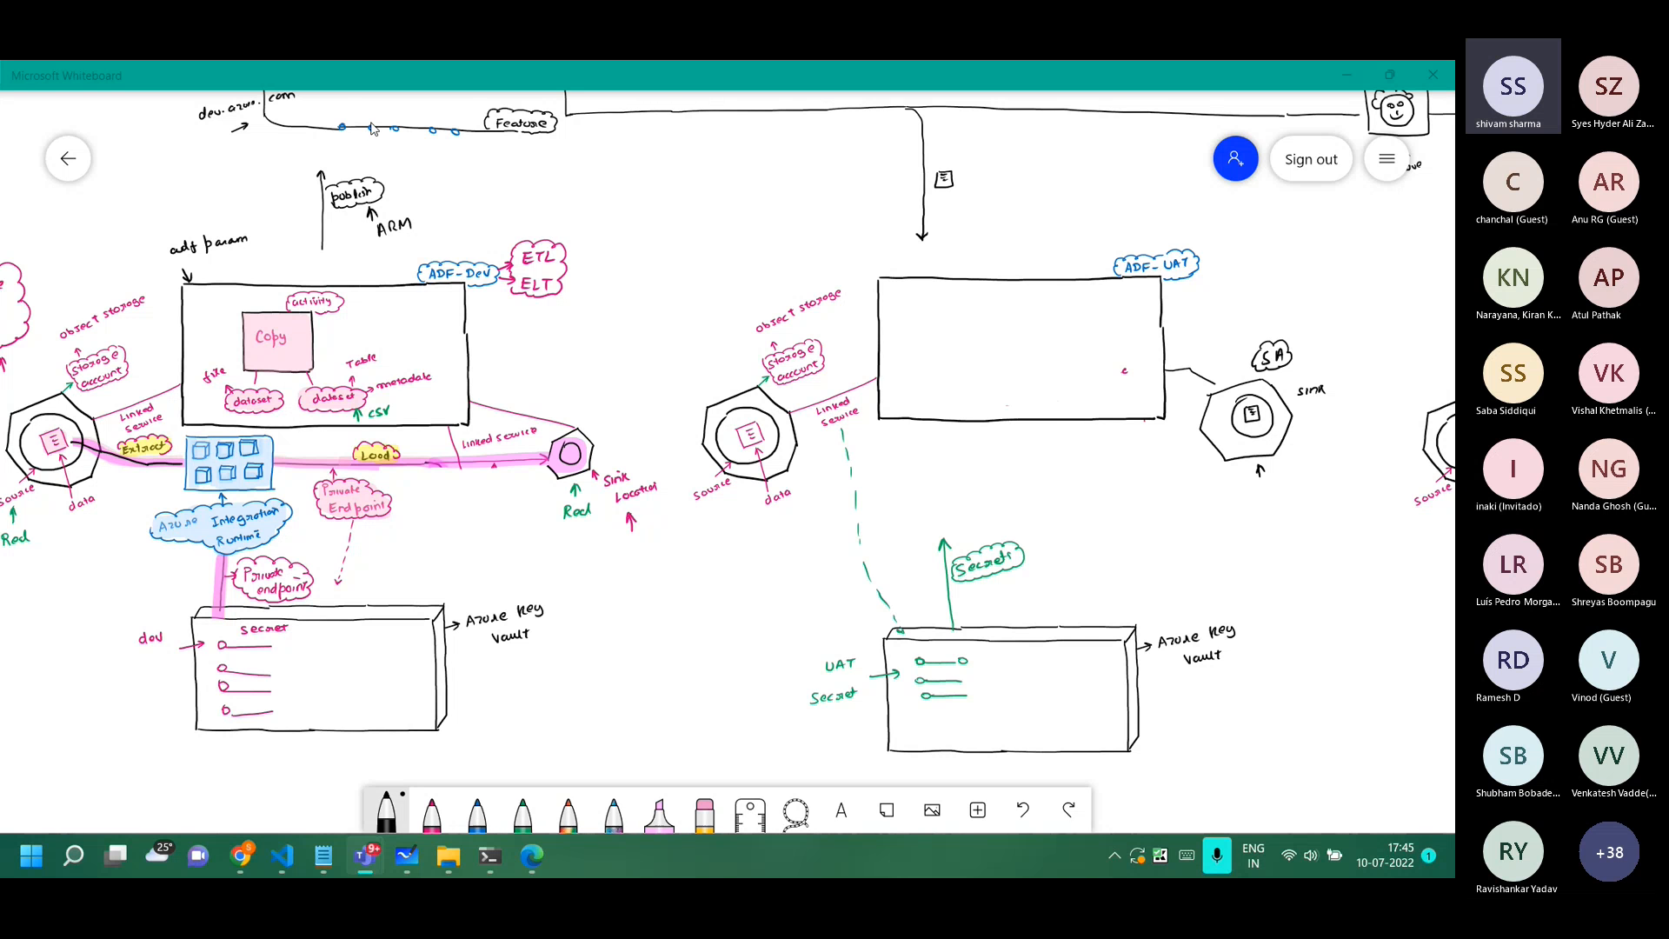
{"action": "left_click_drag", "start_coordinate": [119, 203], "coordinate": [299, 256]}
{"action": "scroll", "coordinate": [300, 263], "scroll_direction": "up", "scroll_amount": 4}
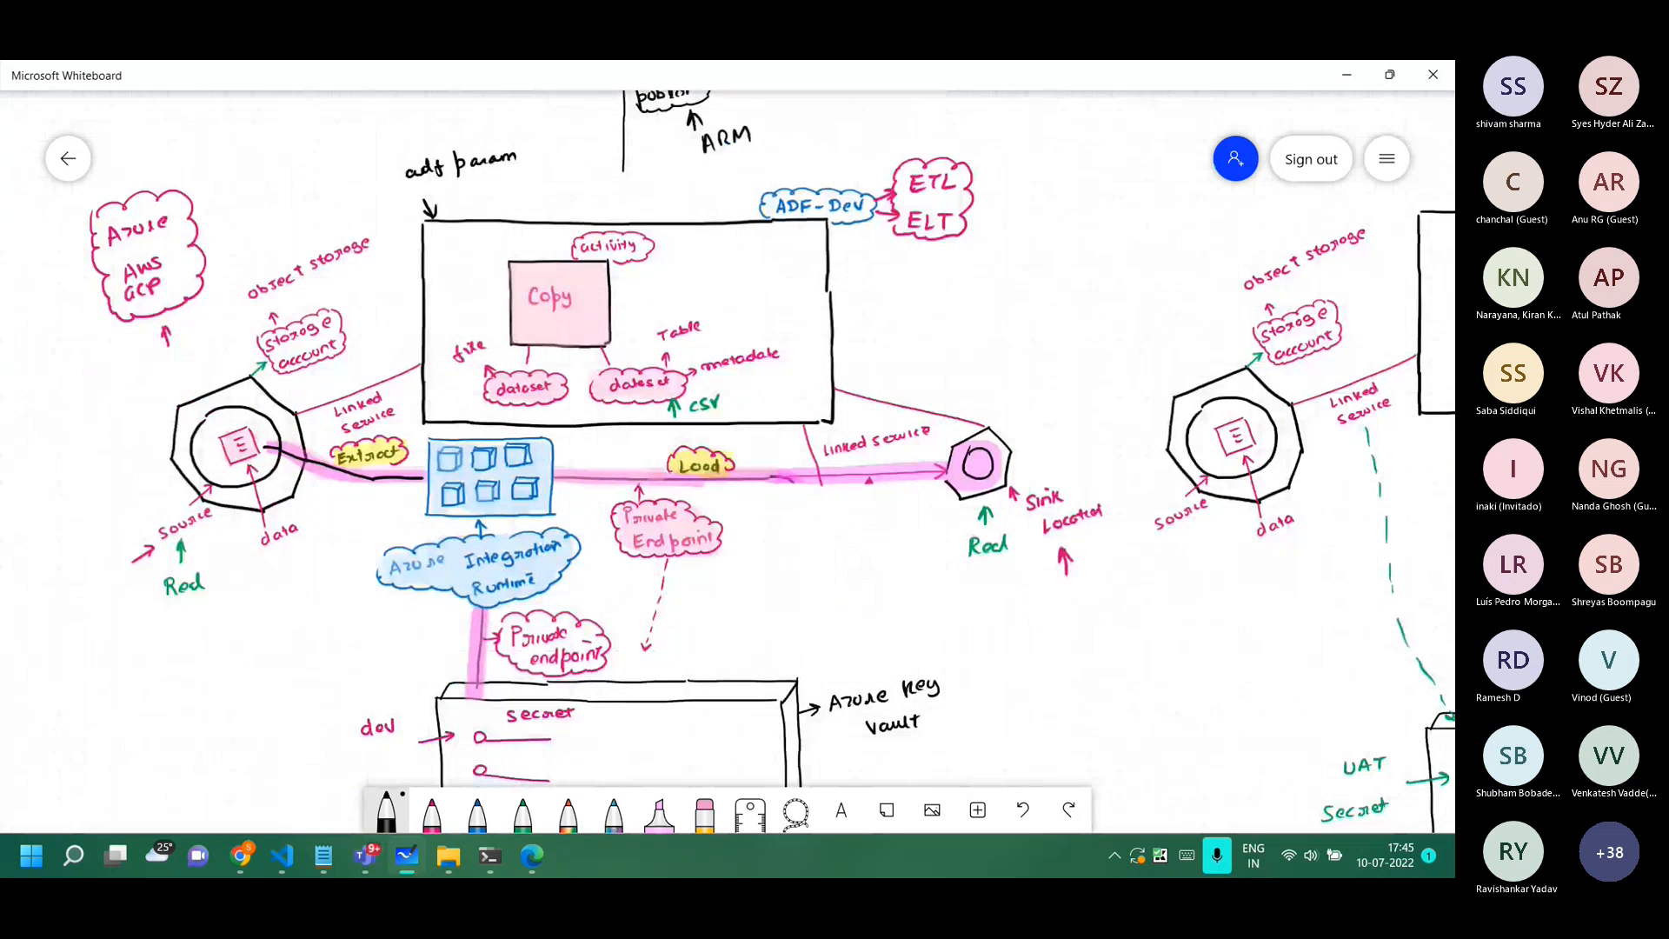
Switch to Chrome, bring the window with the Exam DP-203: Data Engineering on Microsoft Azure page onto the shared screen and maximize it.
{"action": "key", "text": "alt+Tab"}
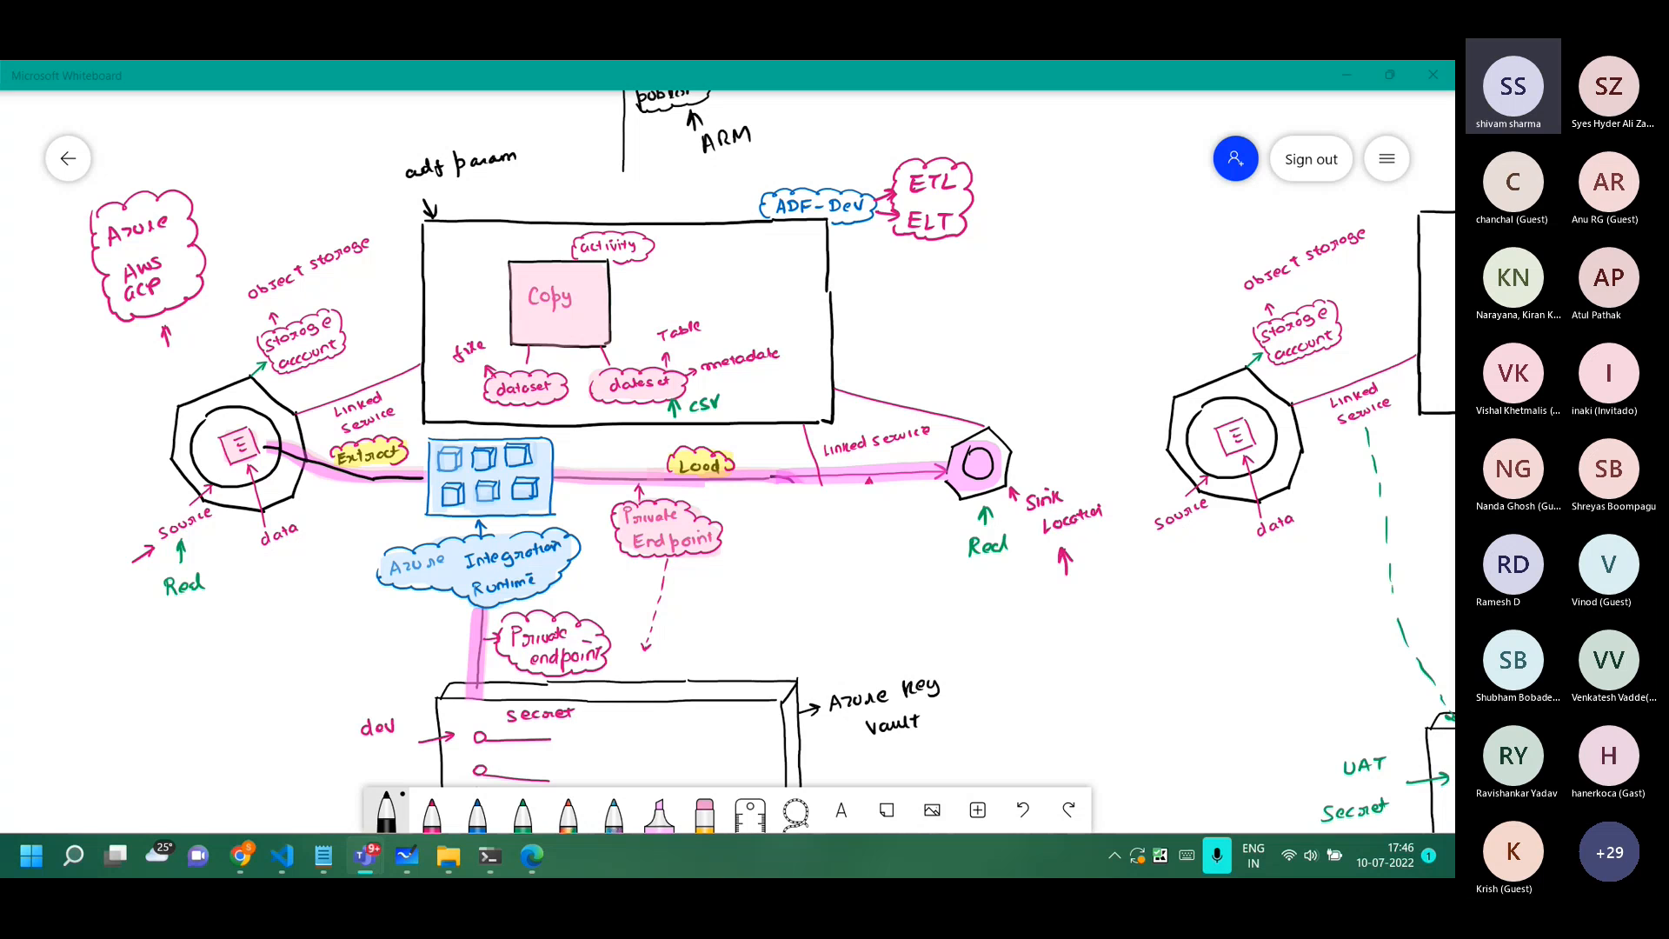
{"action": "key", "text": "alt+Tab"}
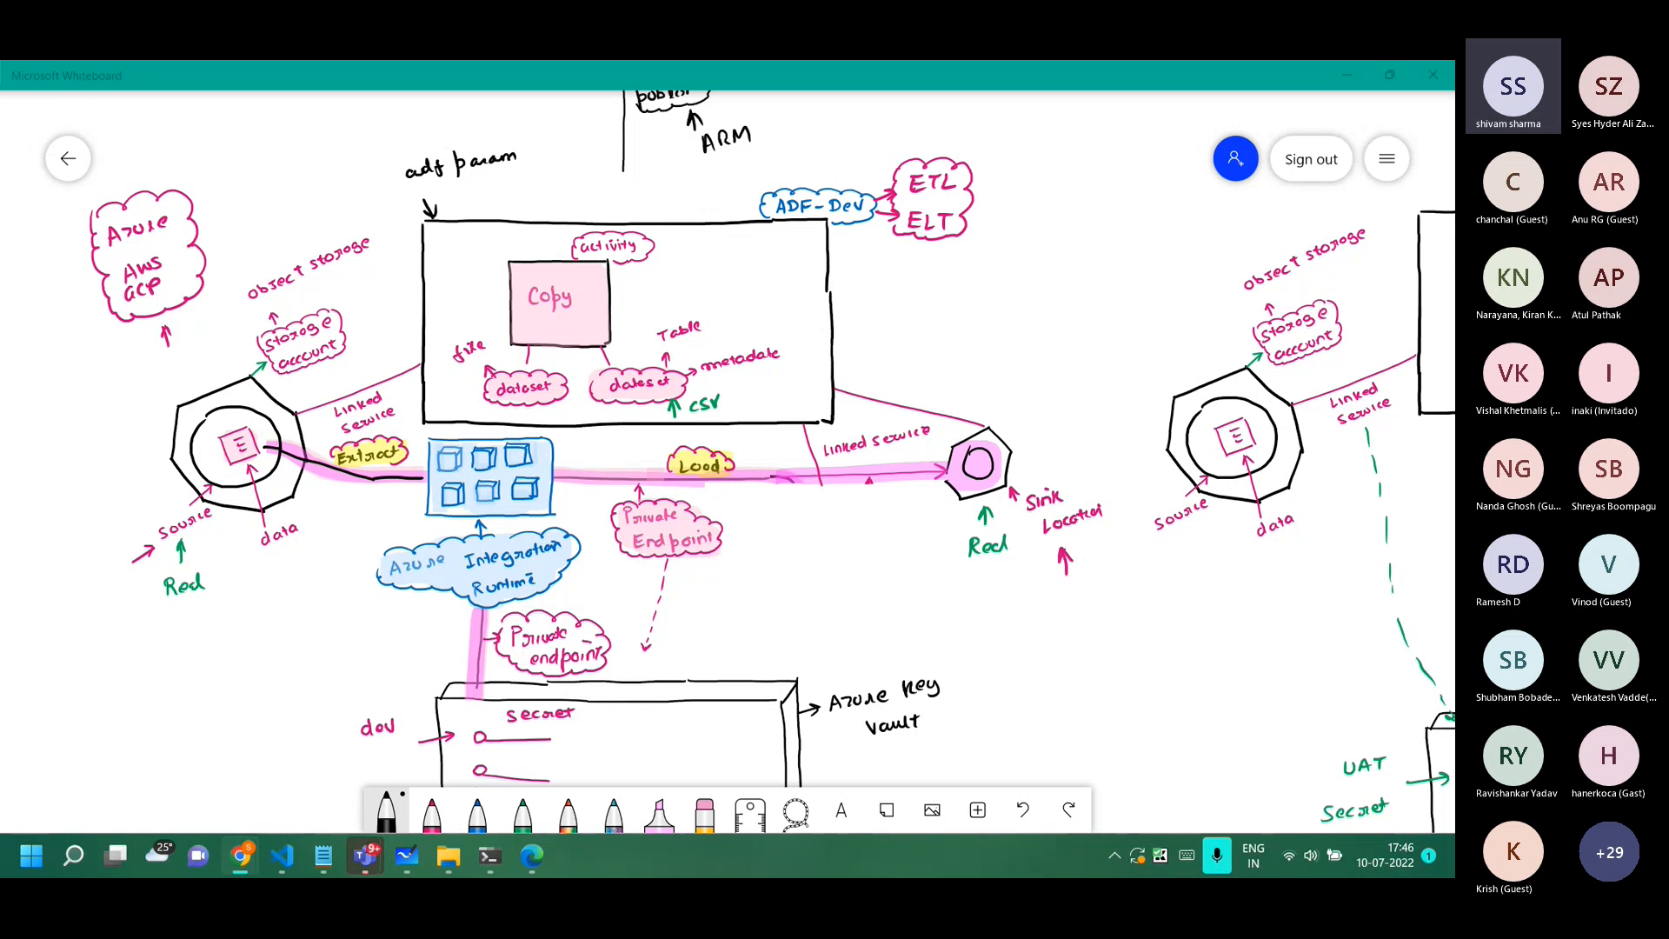
{"action": "left_click_drag", "start_coordinate": [574, 874], "coordinate": [441, 335]}
{"action": "double_click", "coordinate": [449, 355]}
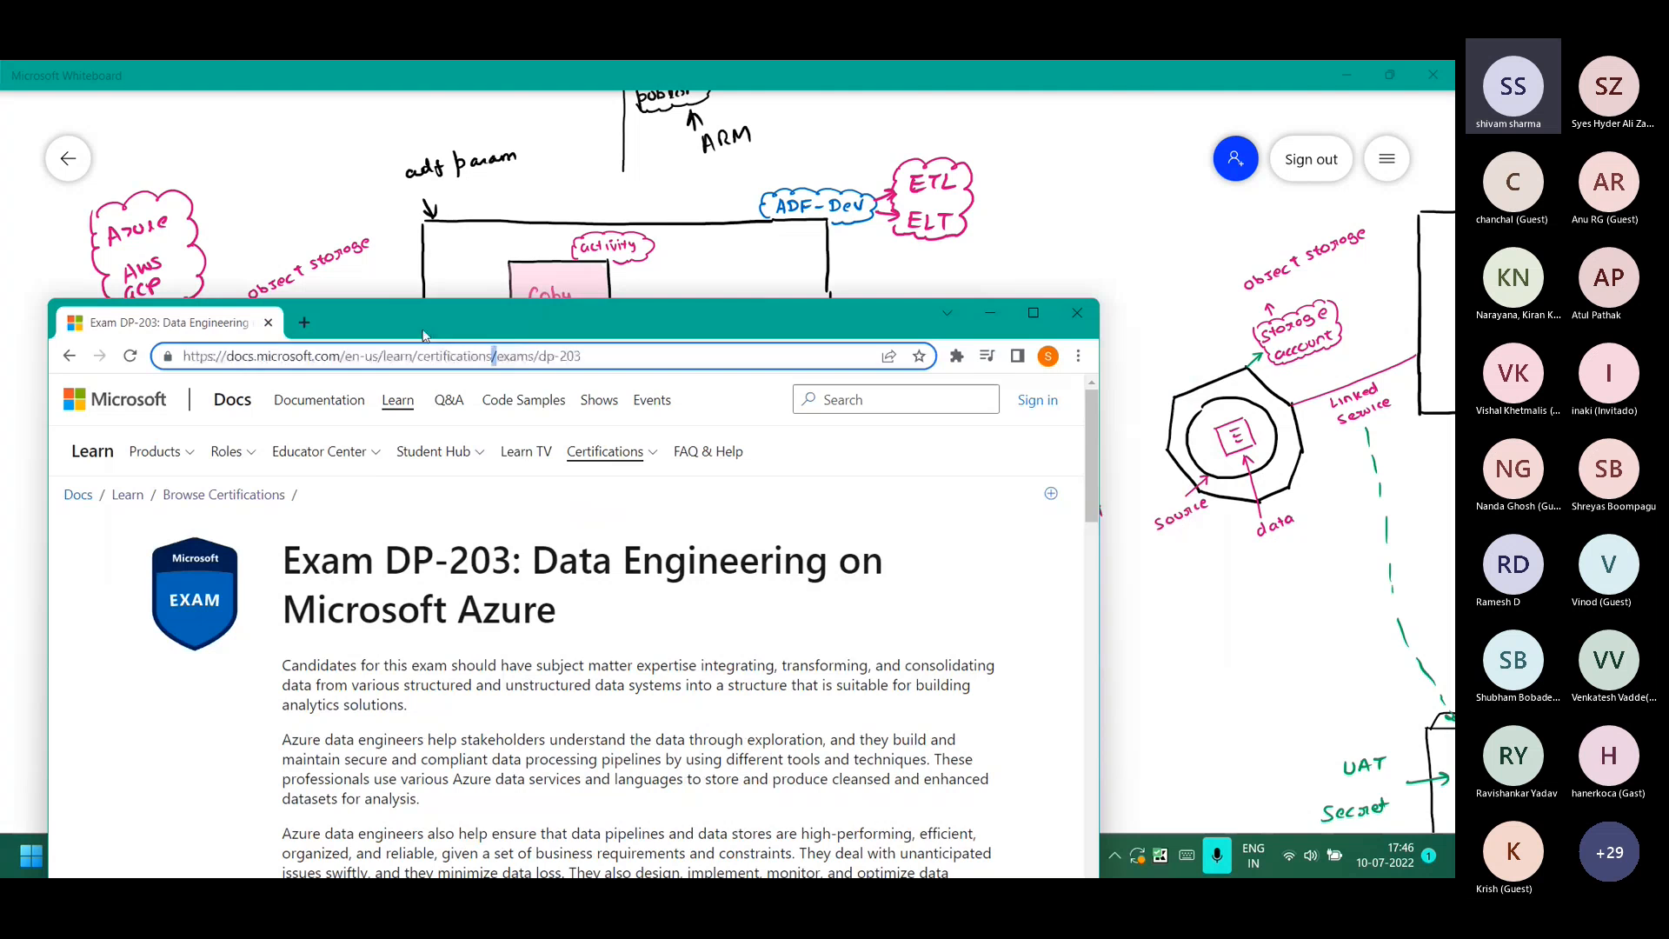
{"action": "double_click", "coordinate": [423, 334]}
Enlarge the Skills measured section and highlight its data security line, followed by its line on monitoring and optimizing data storage and processing.
{"action": "scroll", "coordinate": [406, 530], "scroll_direction": "down", "scroll_amount": 10}
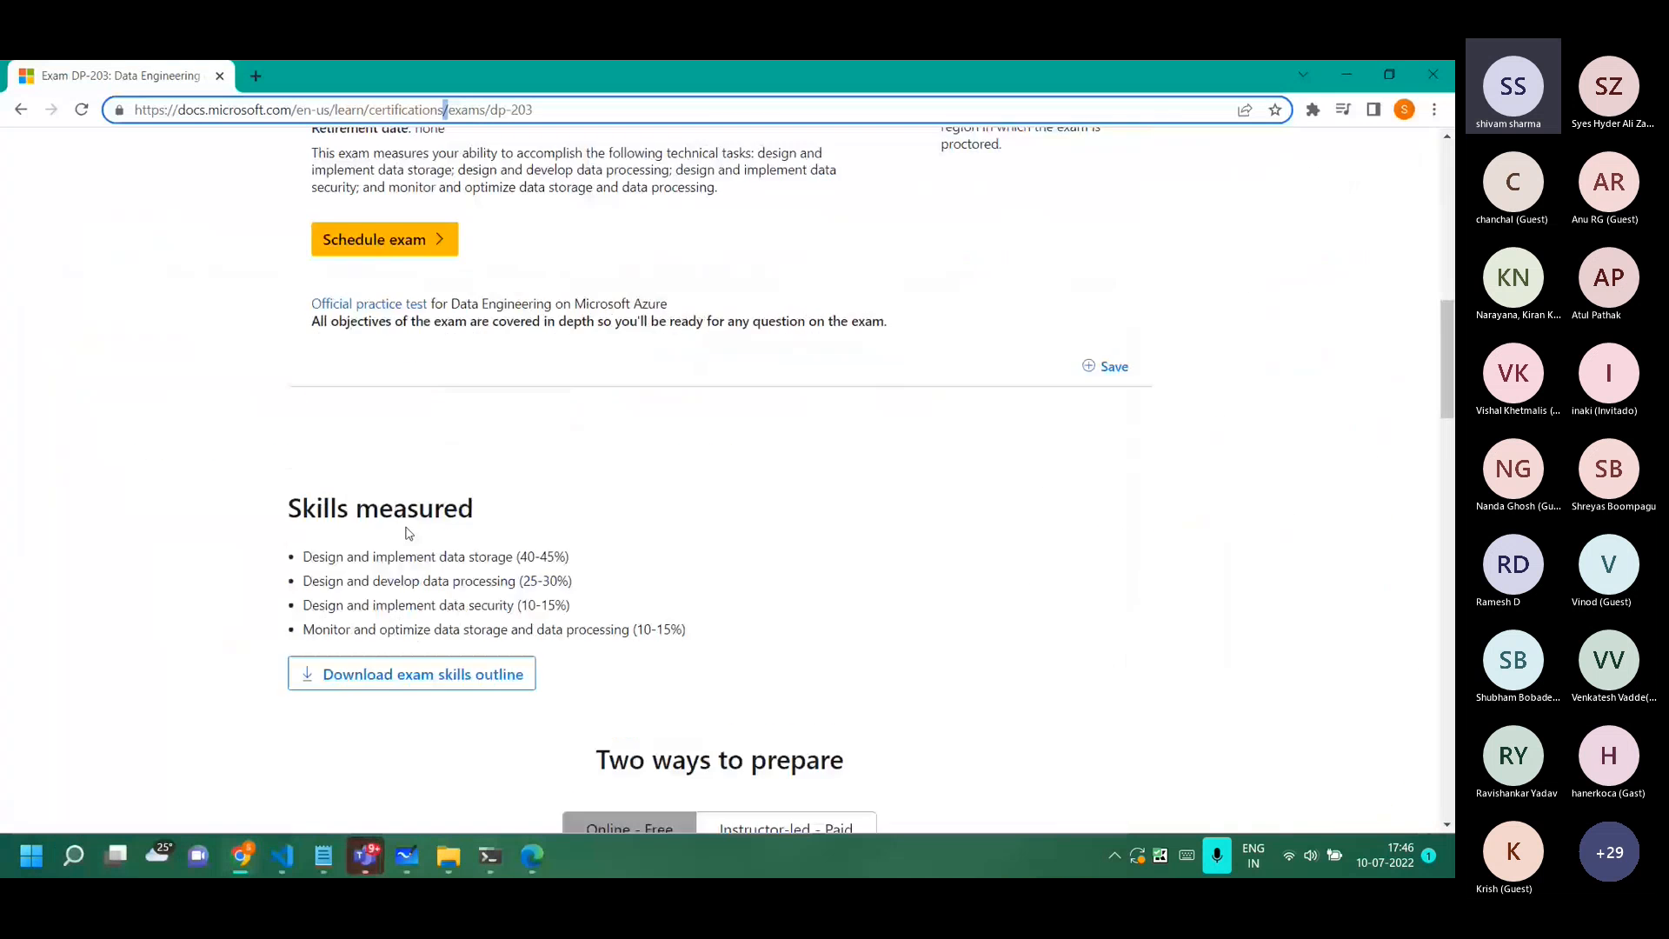
{"action": "scroll", "coordinate": [406, 530], "scroll_direction": "up", "scroll_amount": 6}
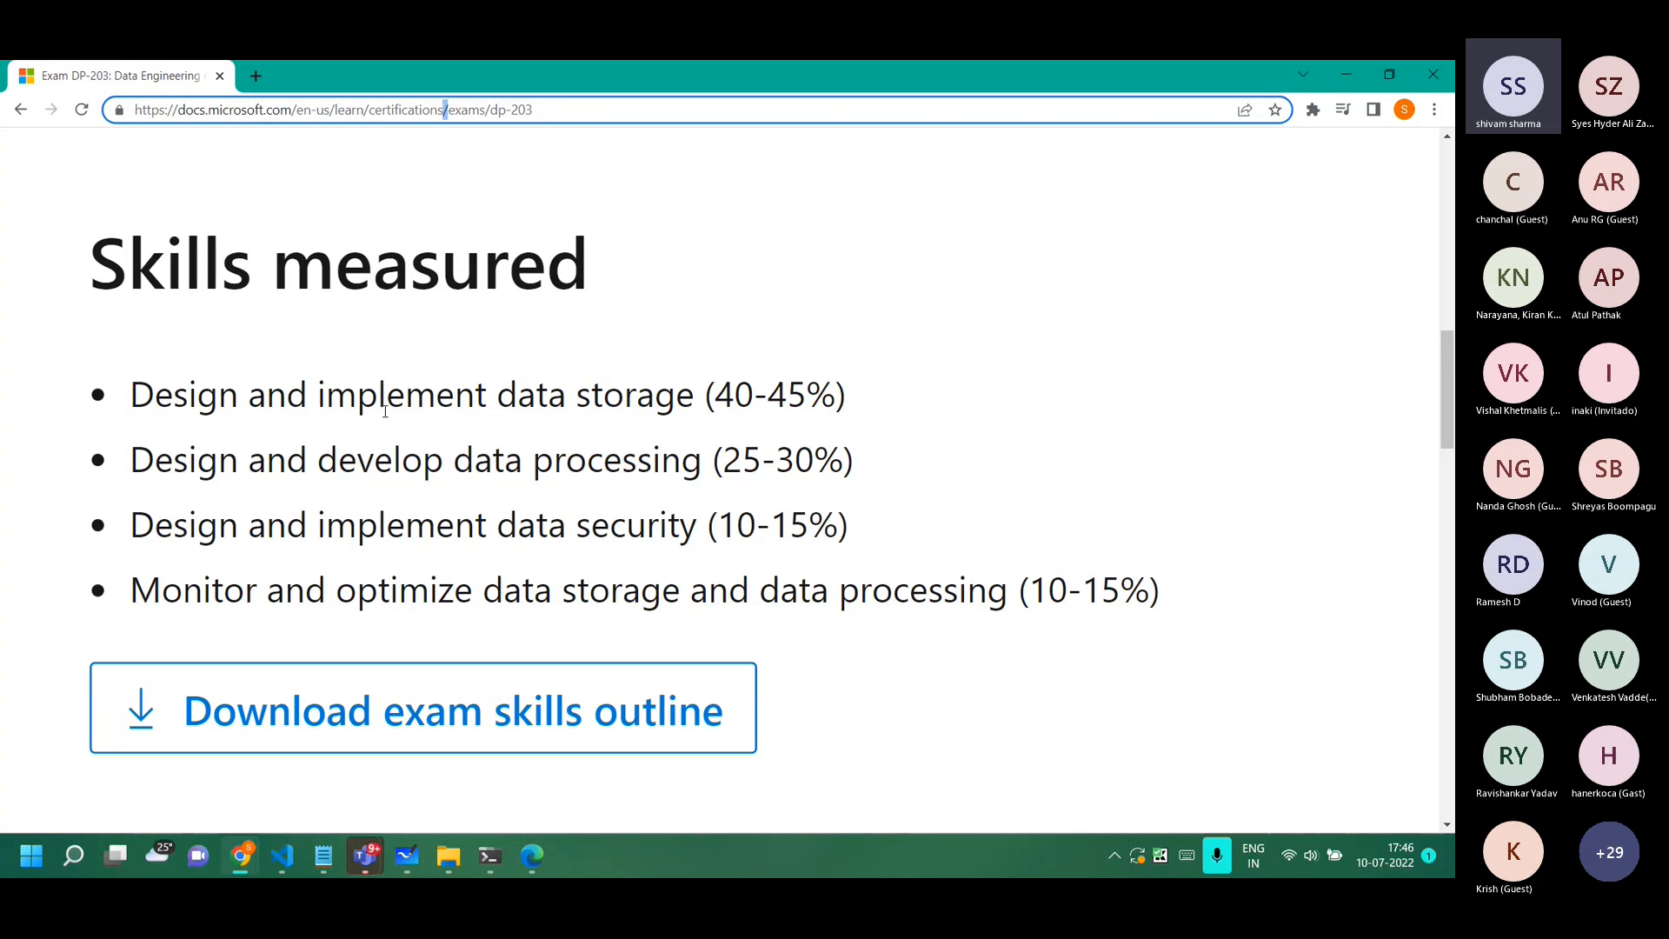
{"action": "triple_click", "coordinate": [396, 532]}
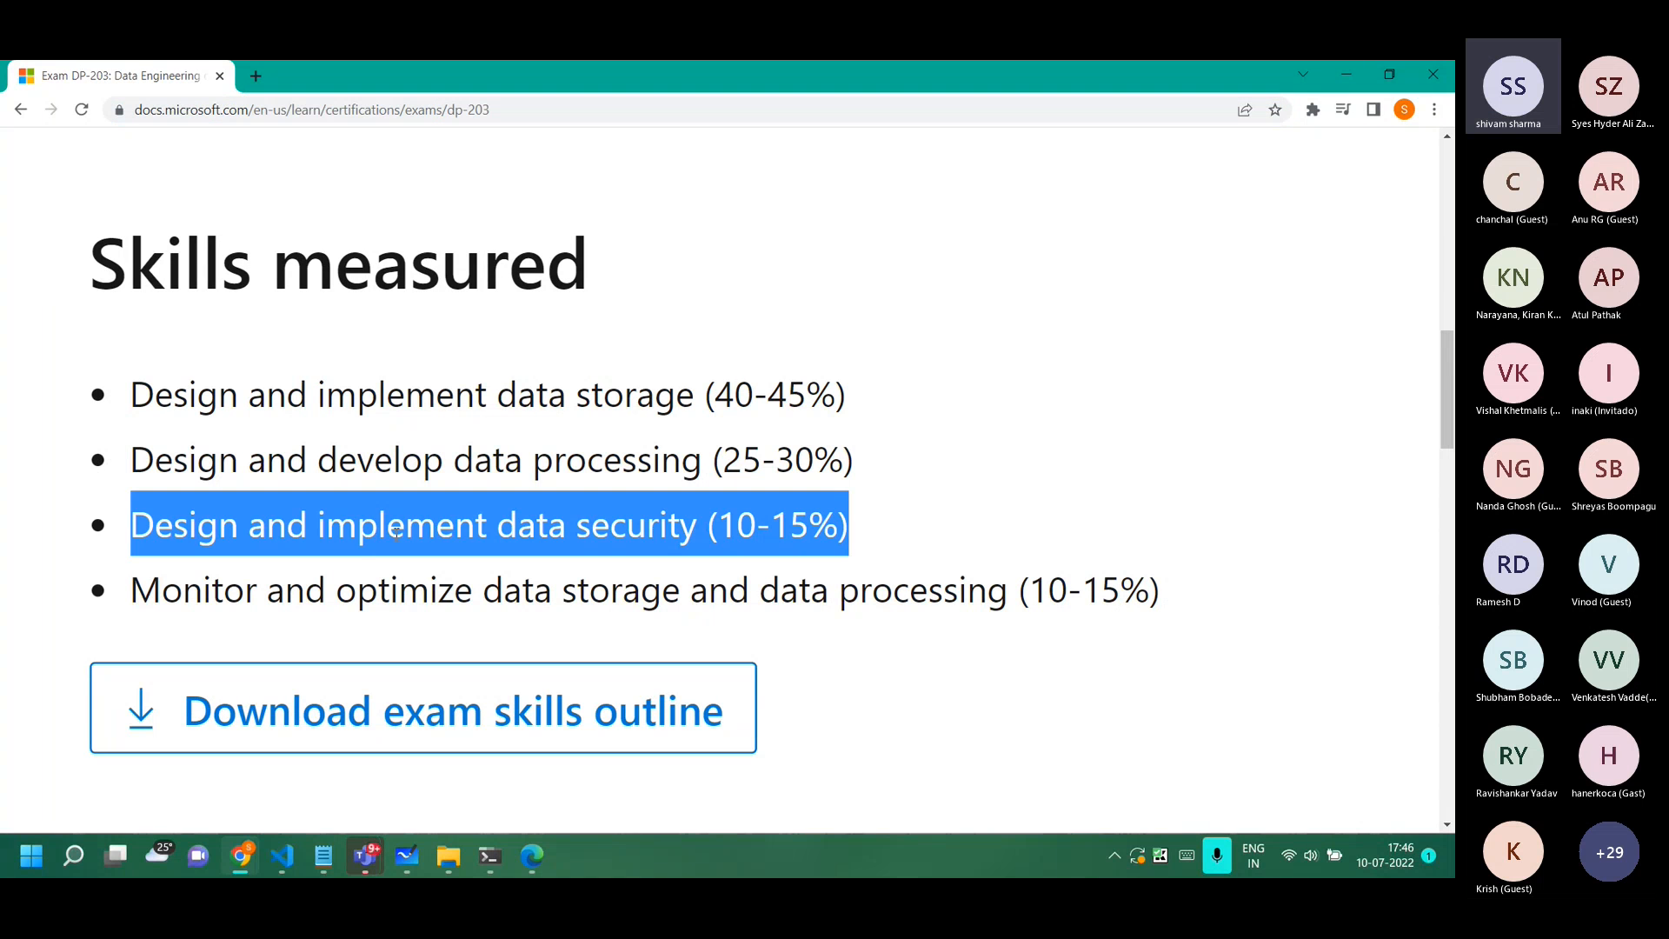
{"action": "triple_click", "coordinate": [405, 594]}
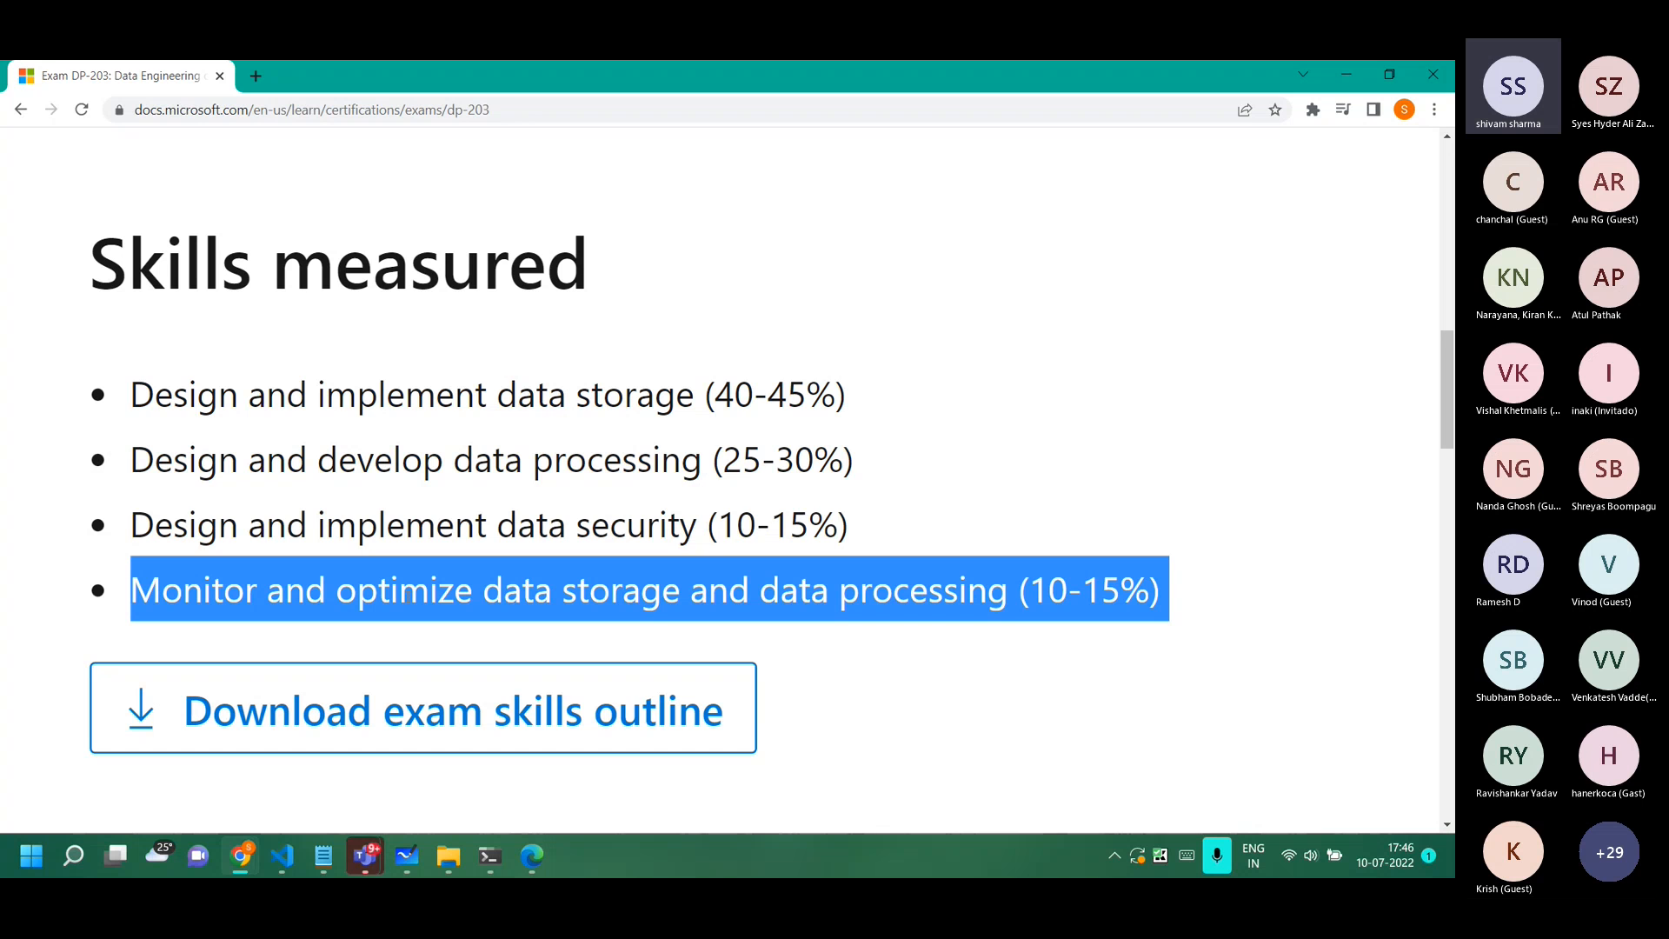